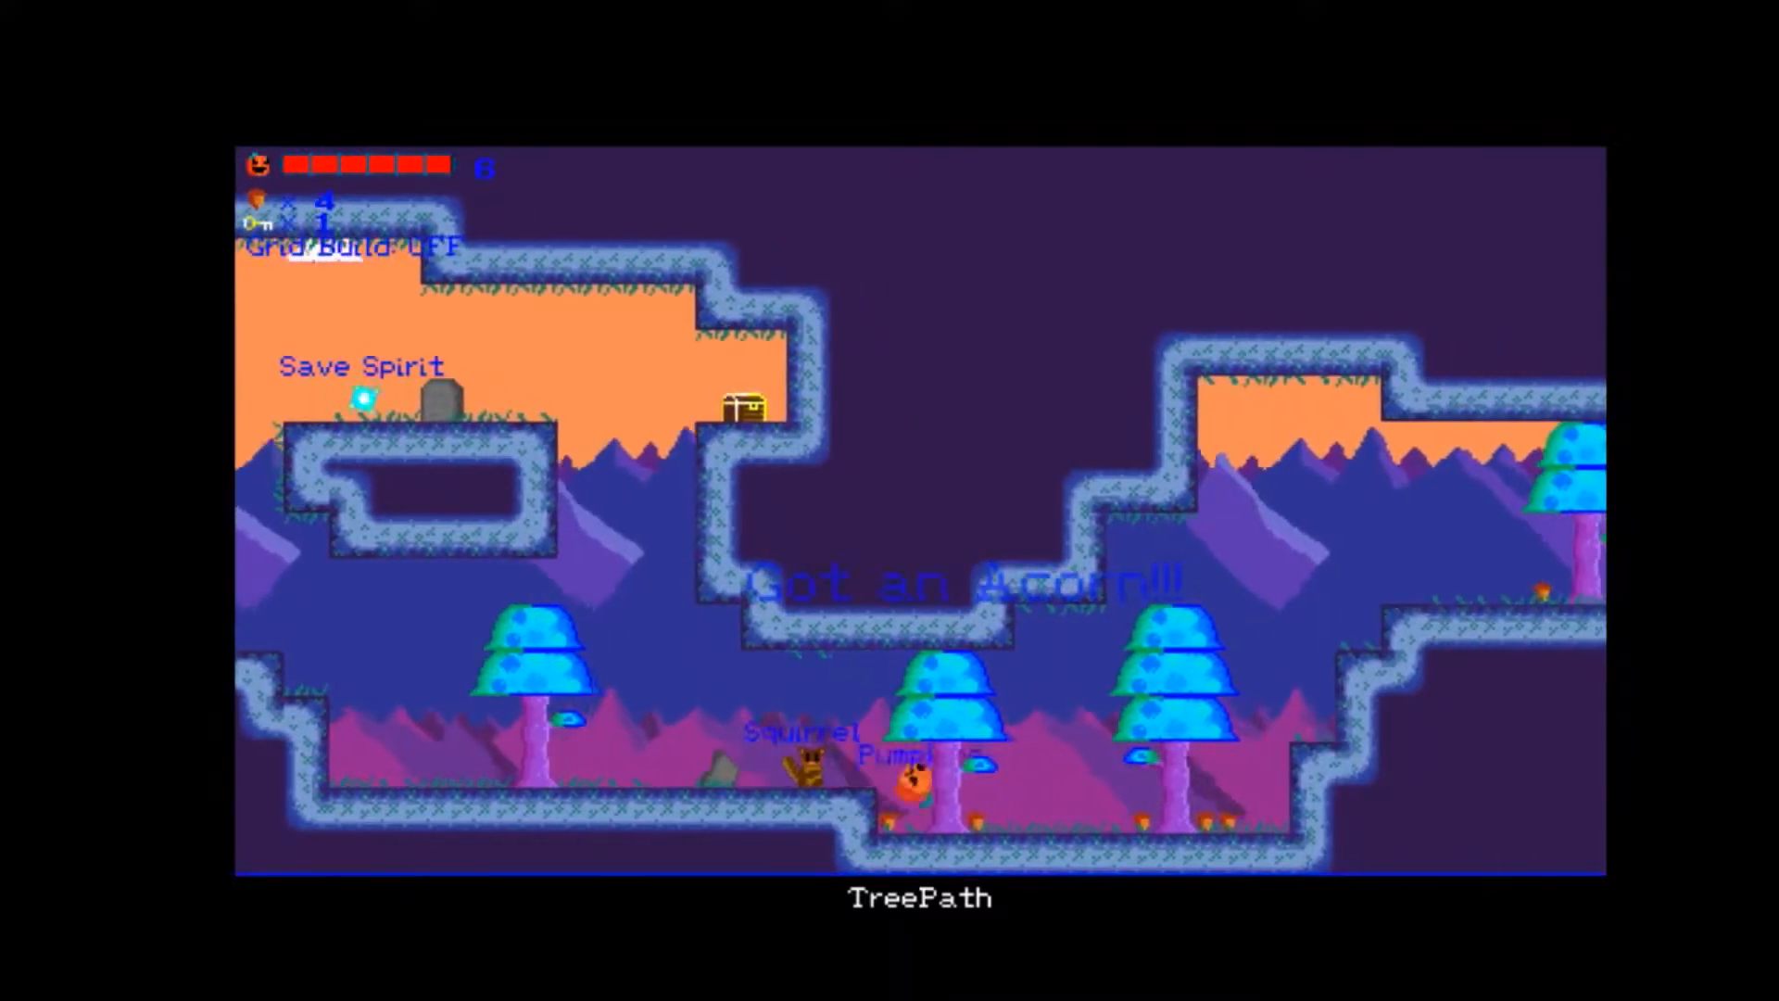
key("Right")
key("Right")
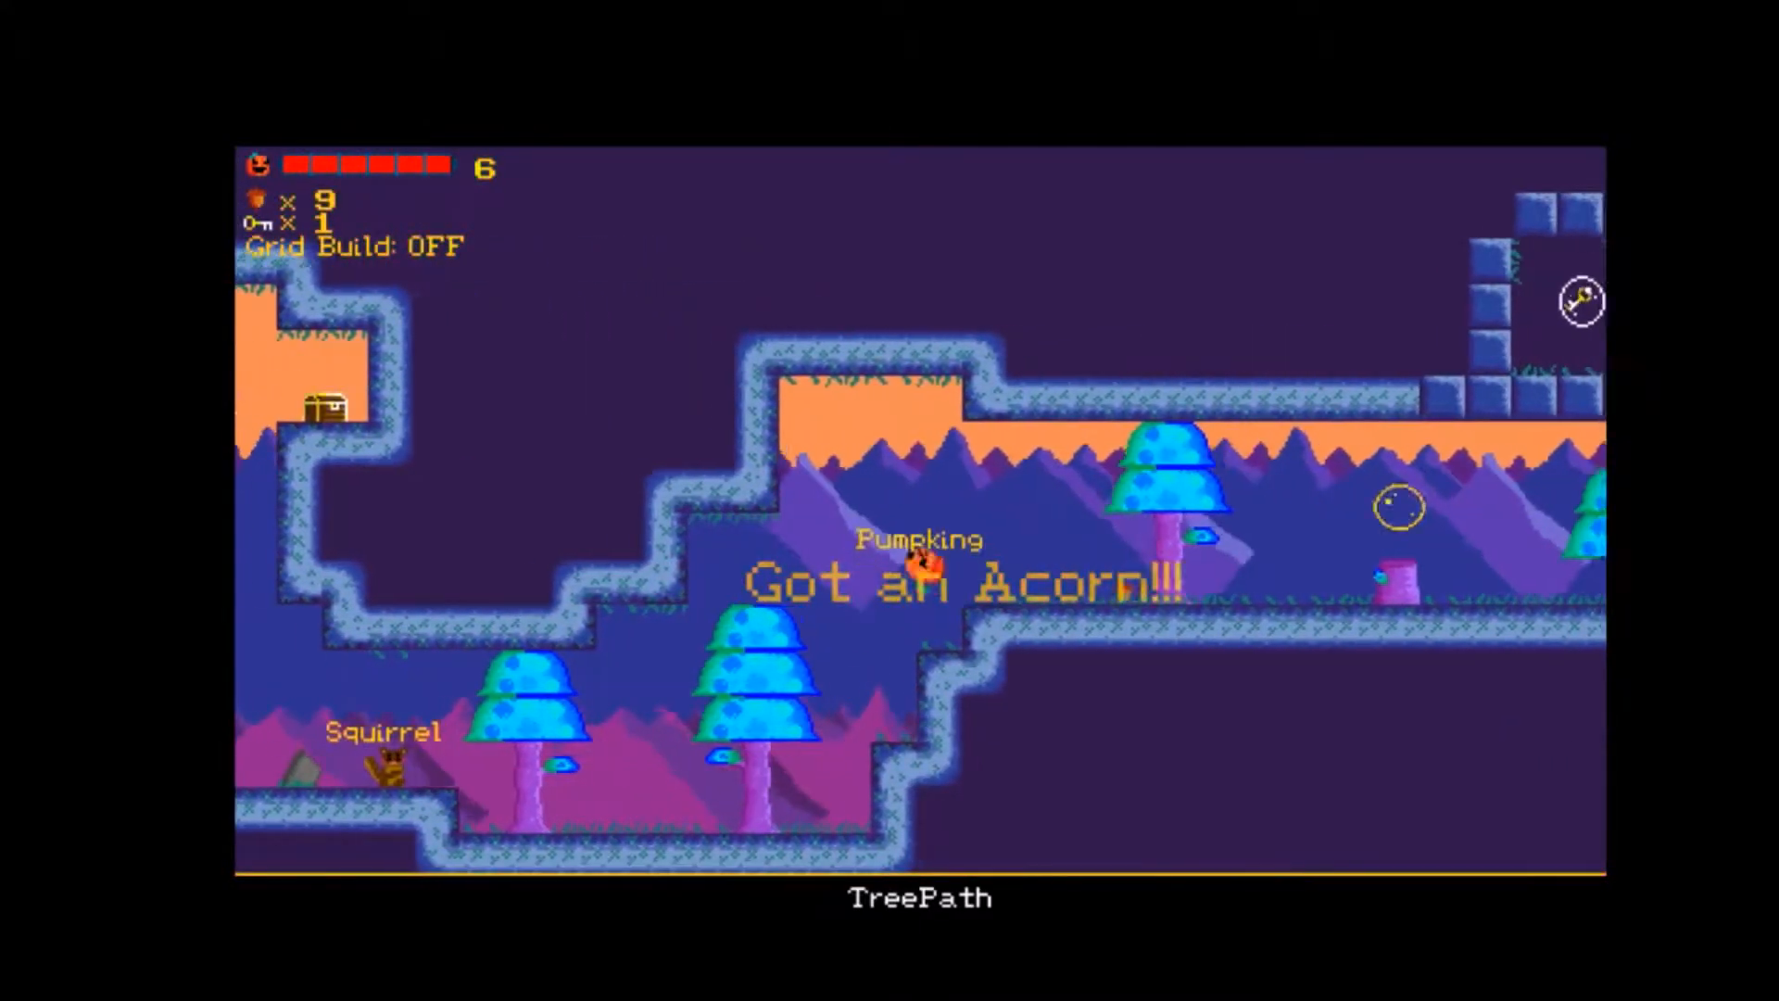
key("space")
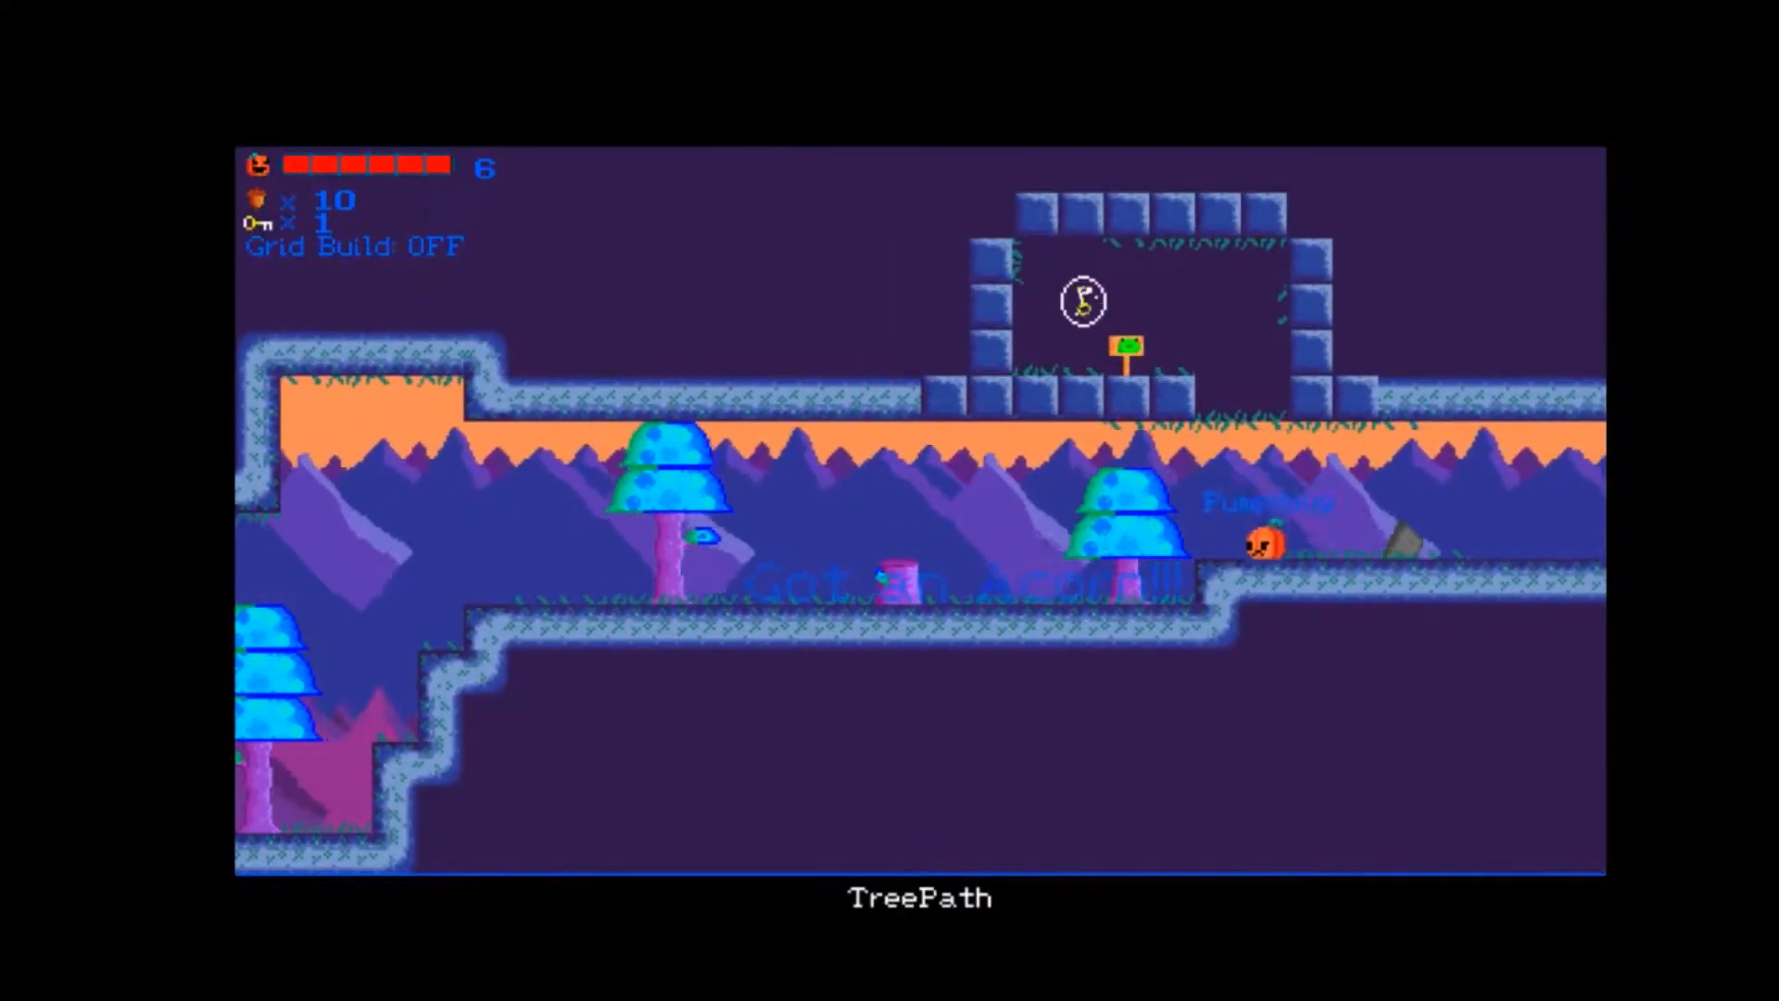
key("Left")
key("space")
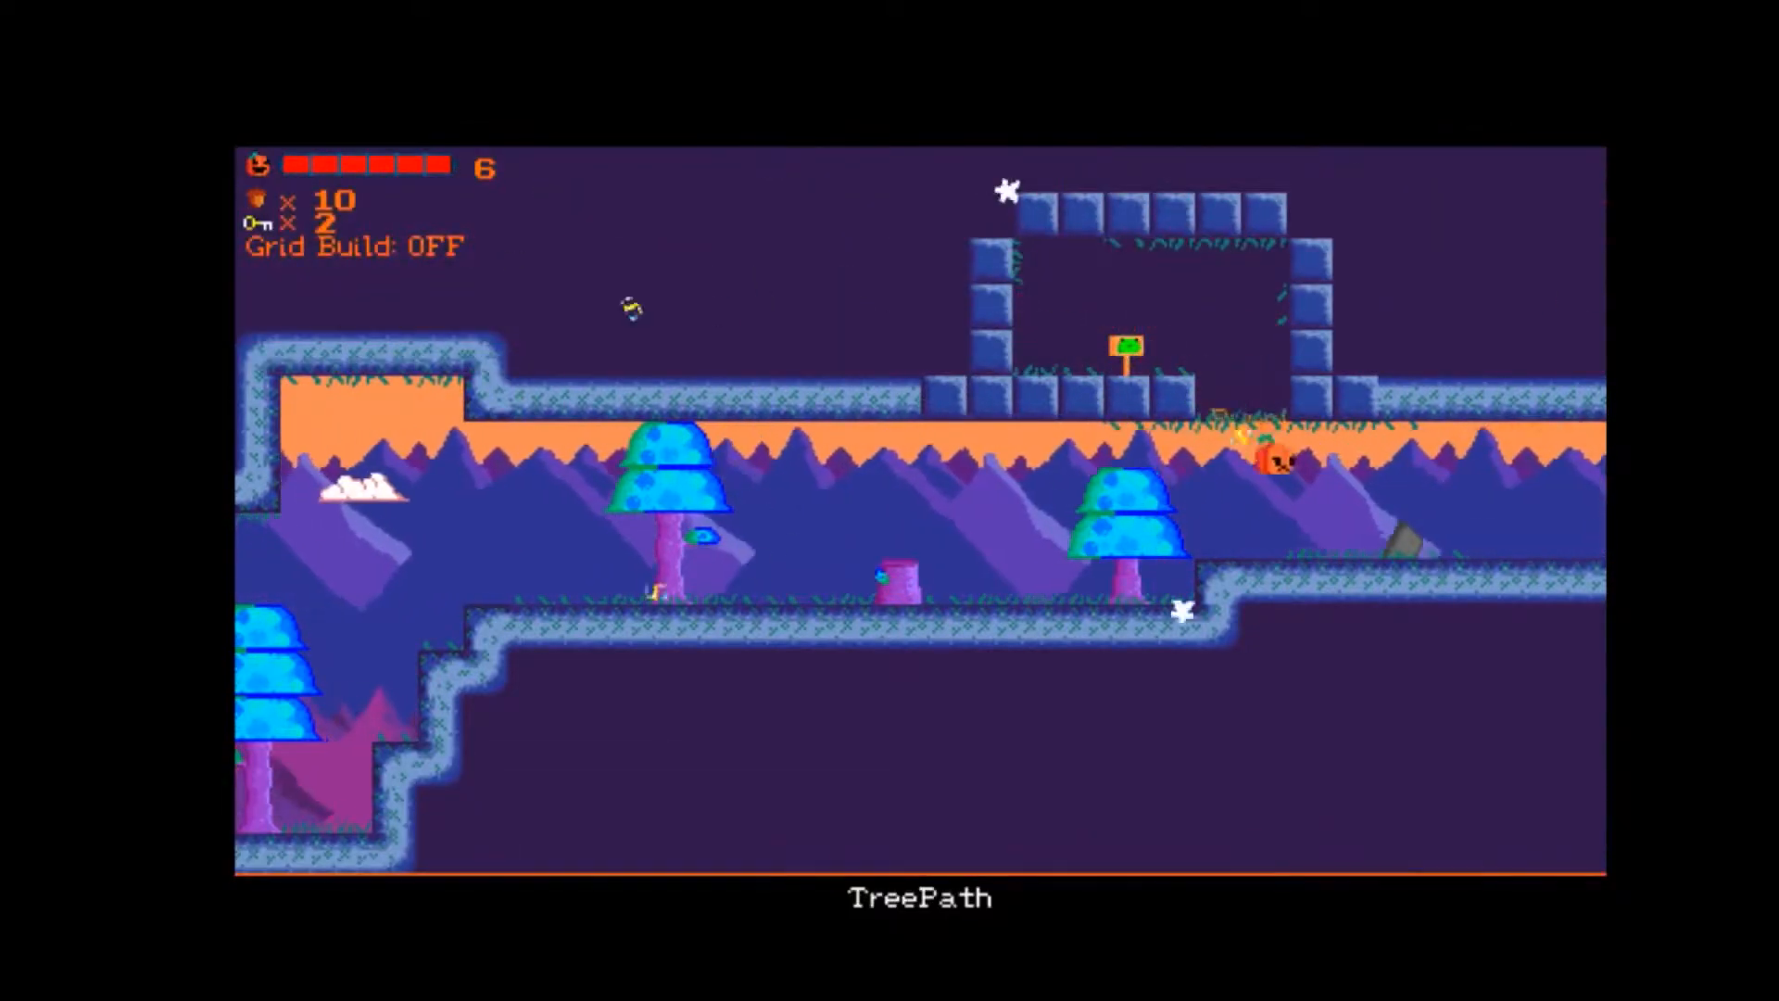
key("Right")
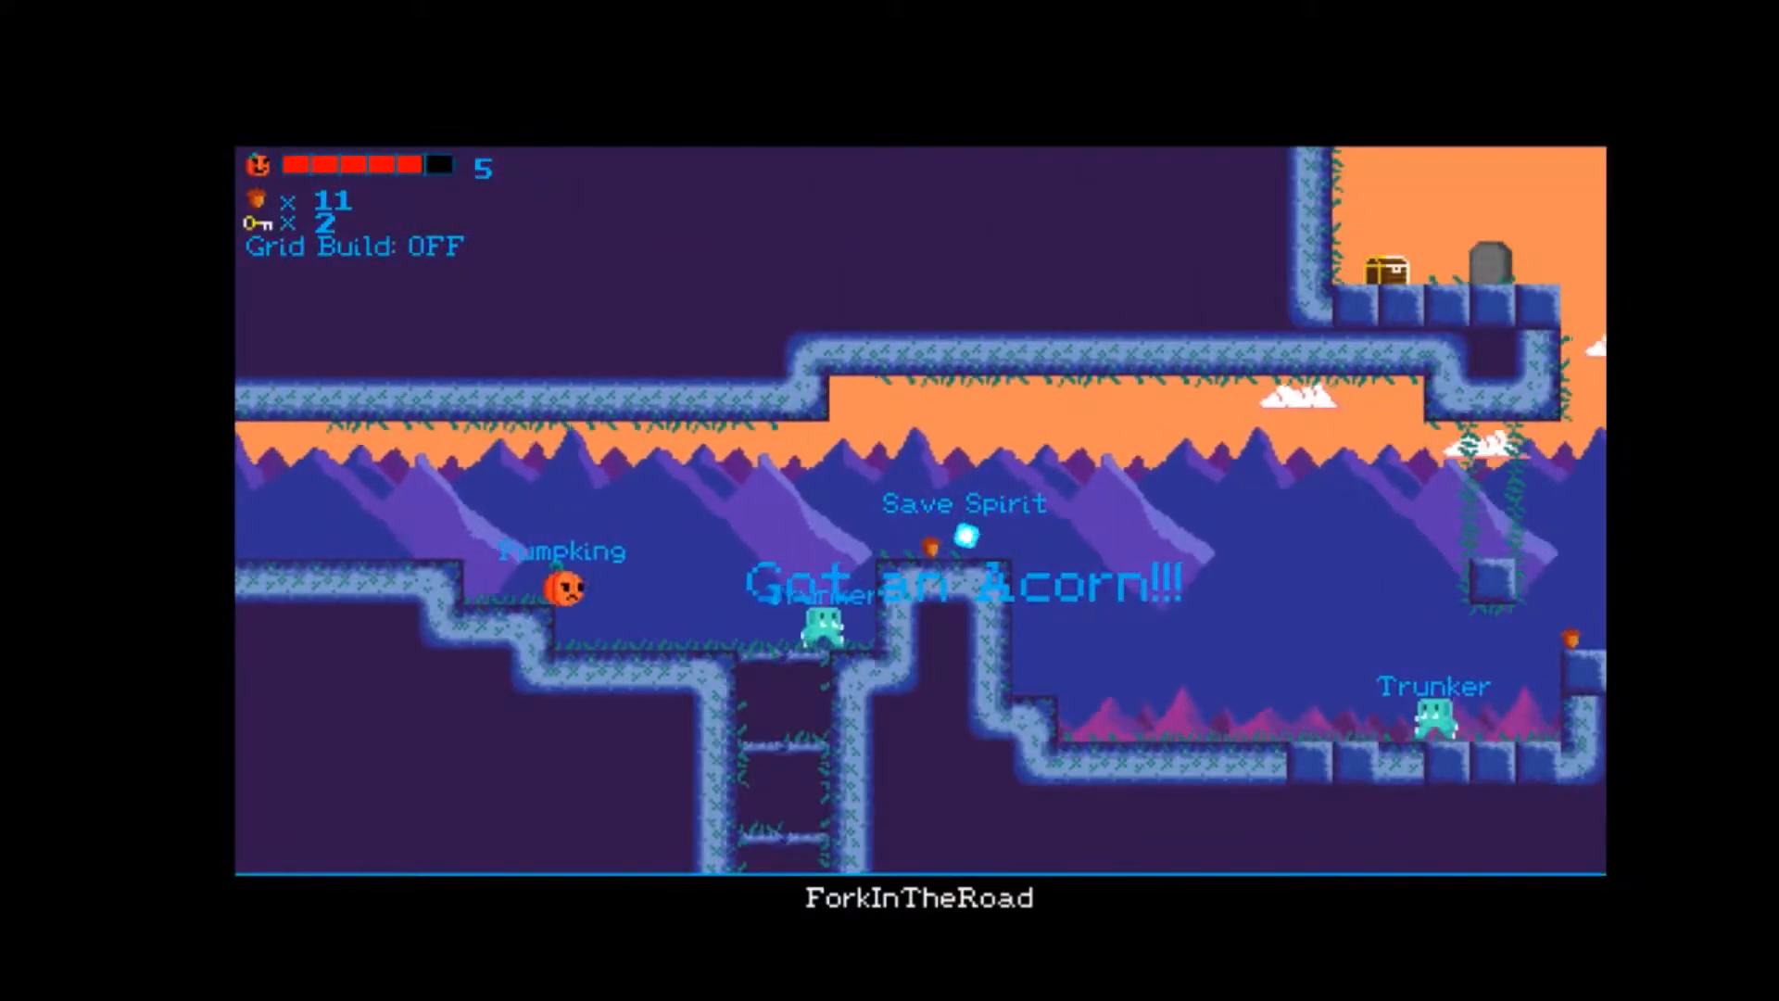
key("Right")
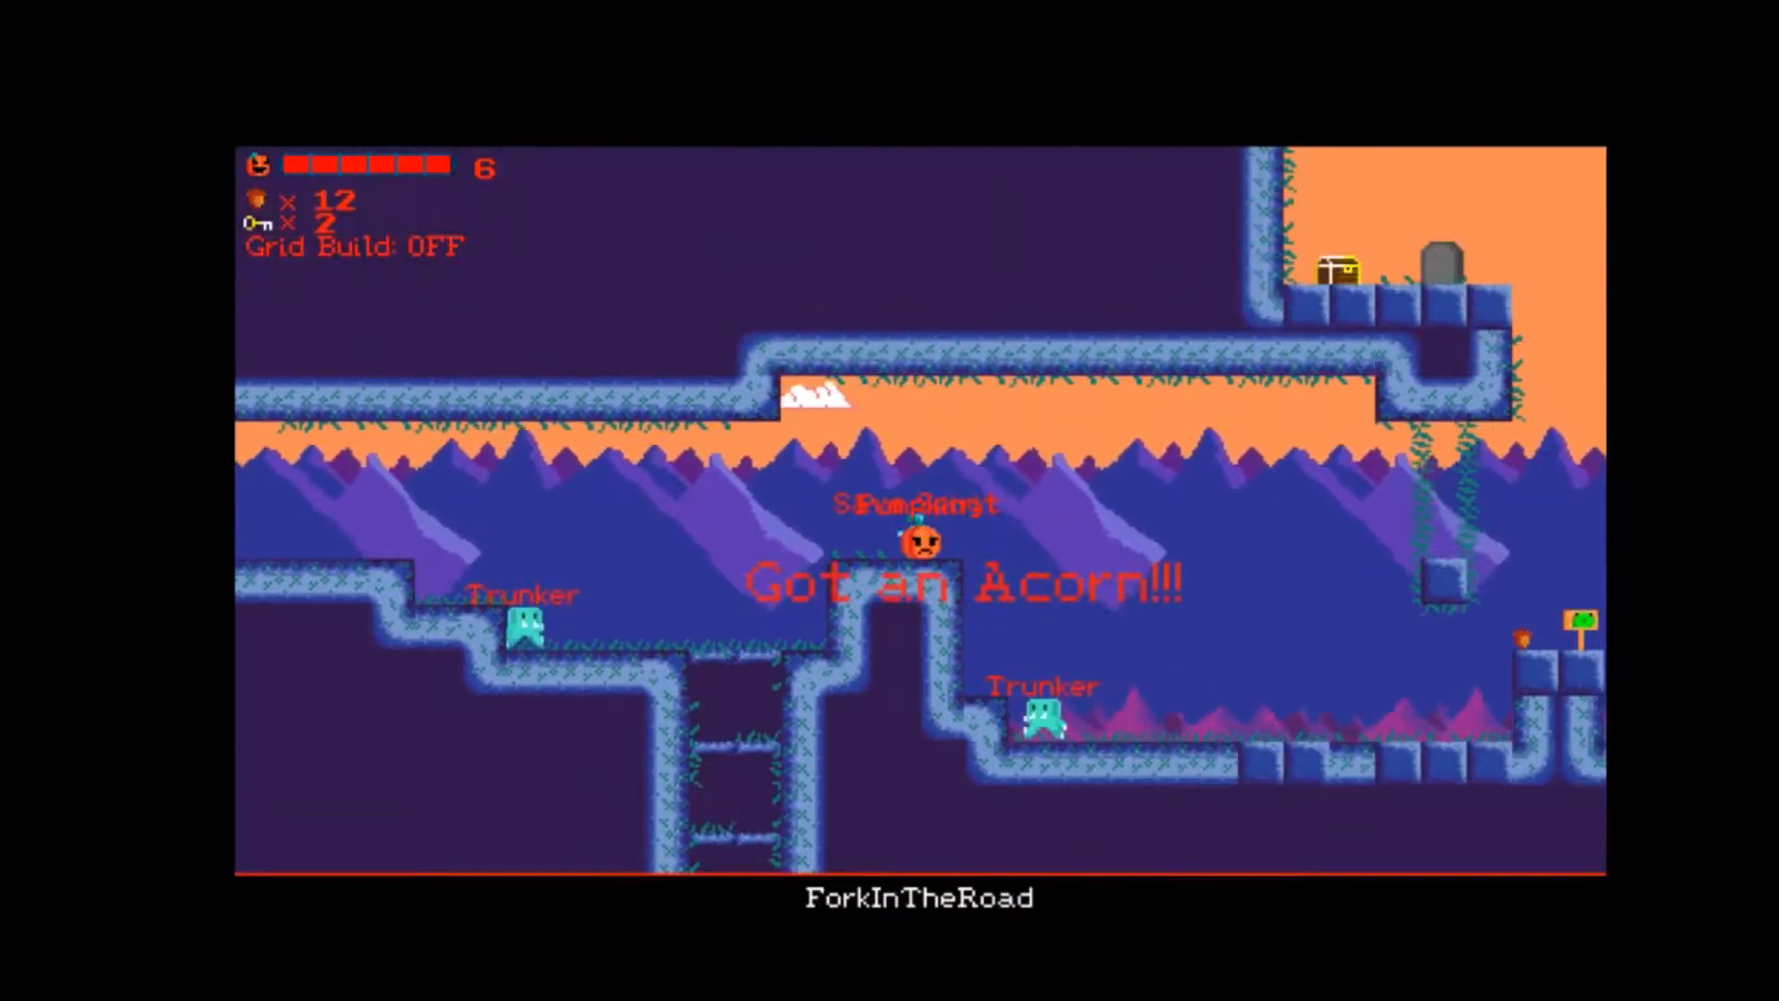
key("space")
key("Left")
key("space")
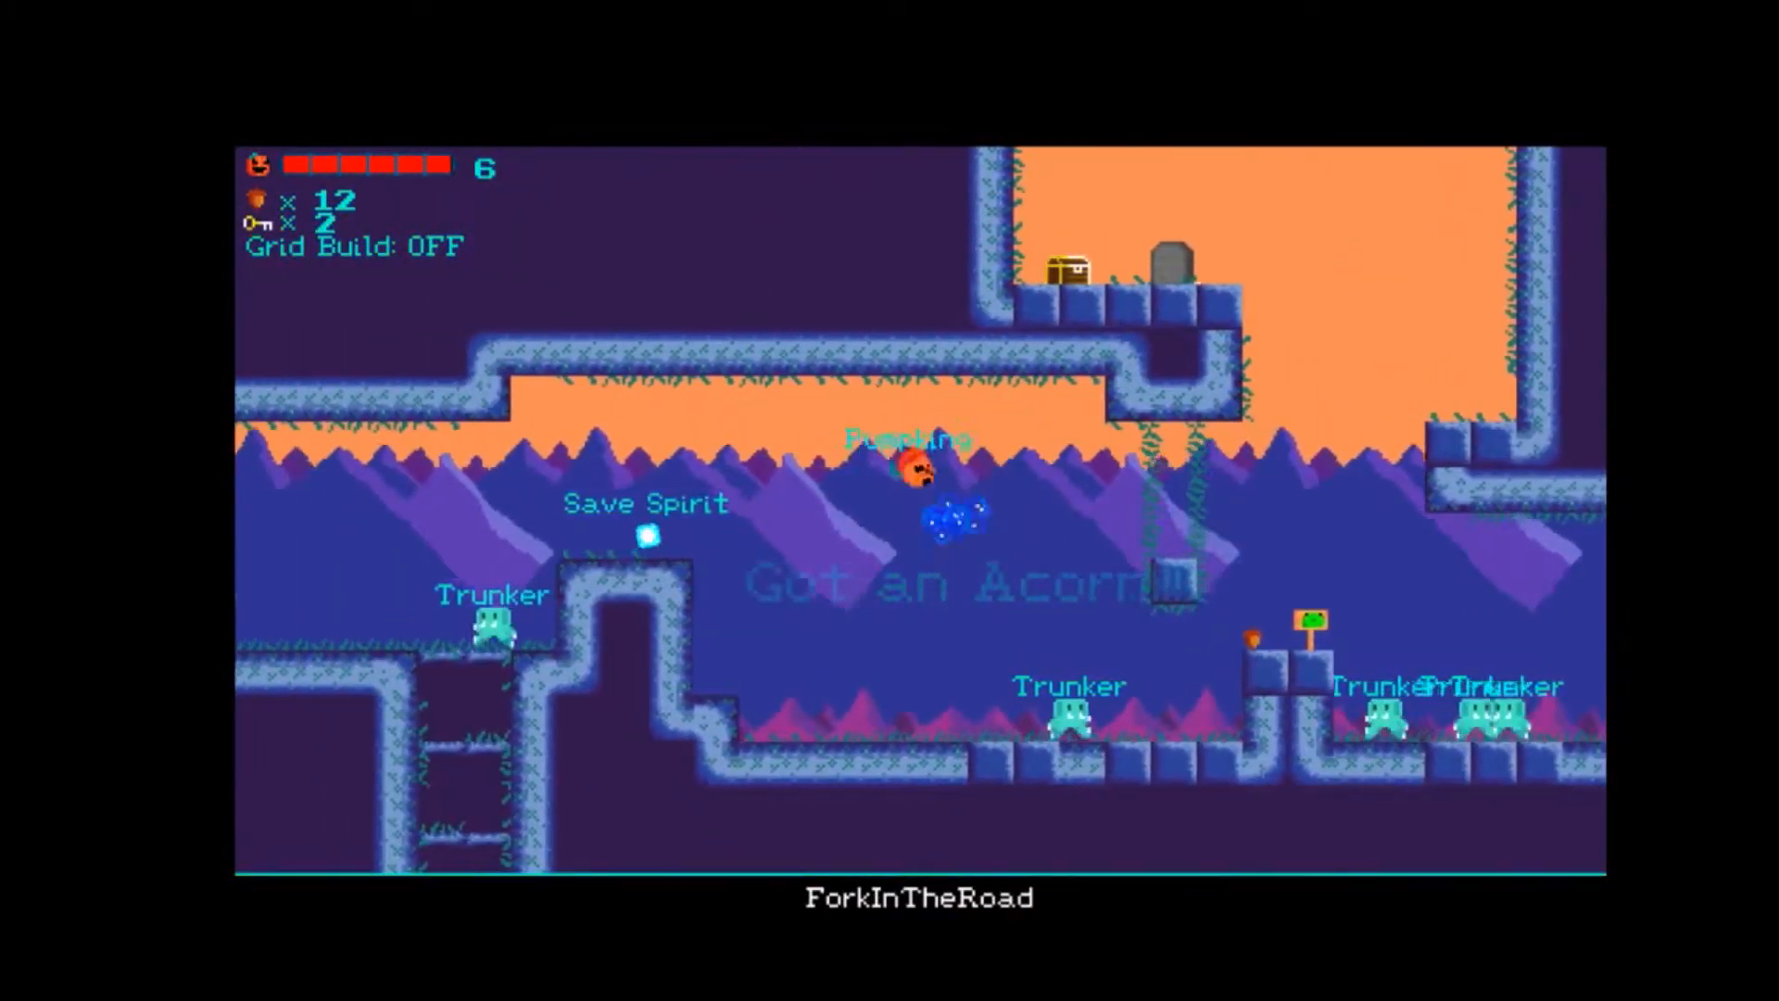
key("Left")
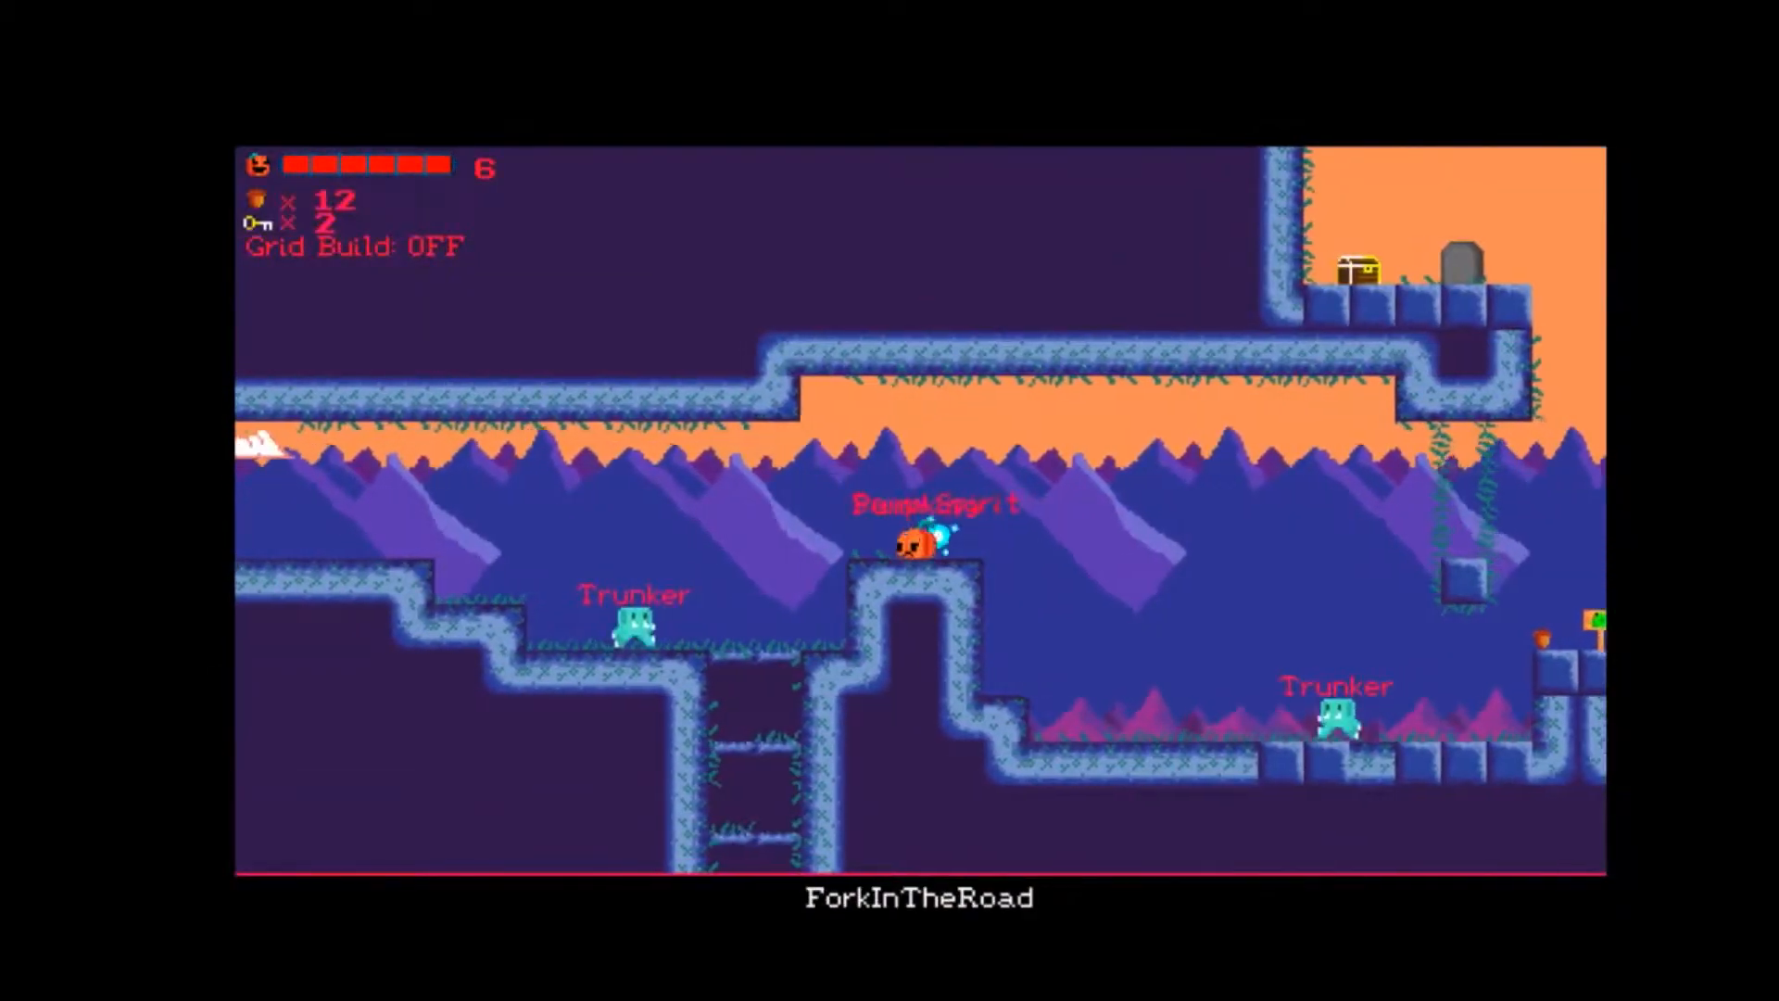
key("space")
key("Left")
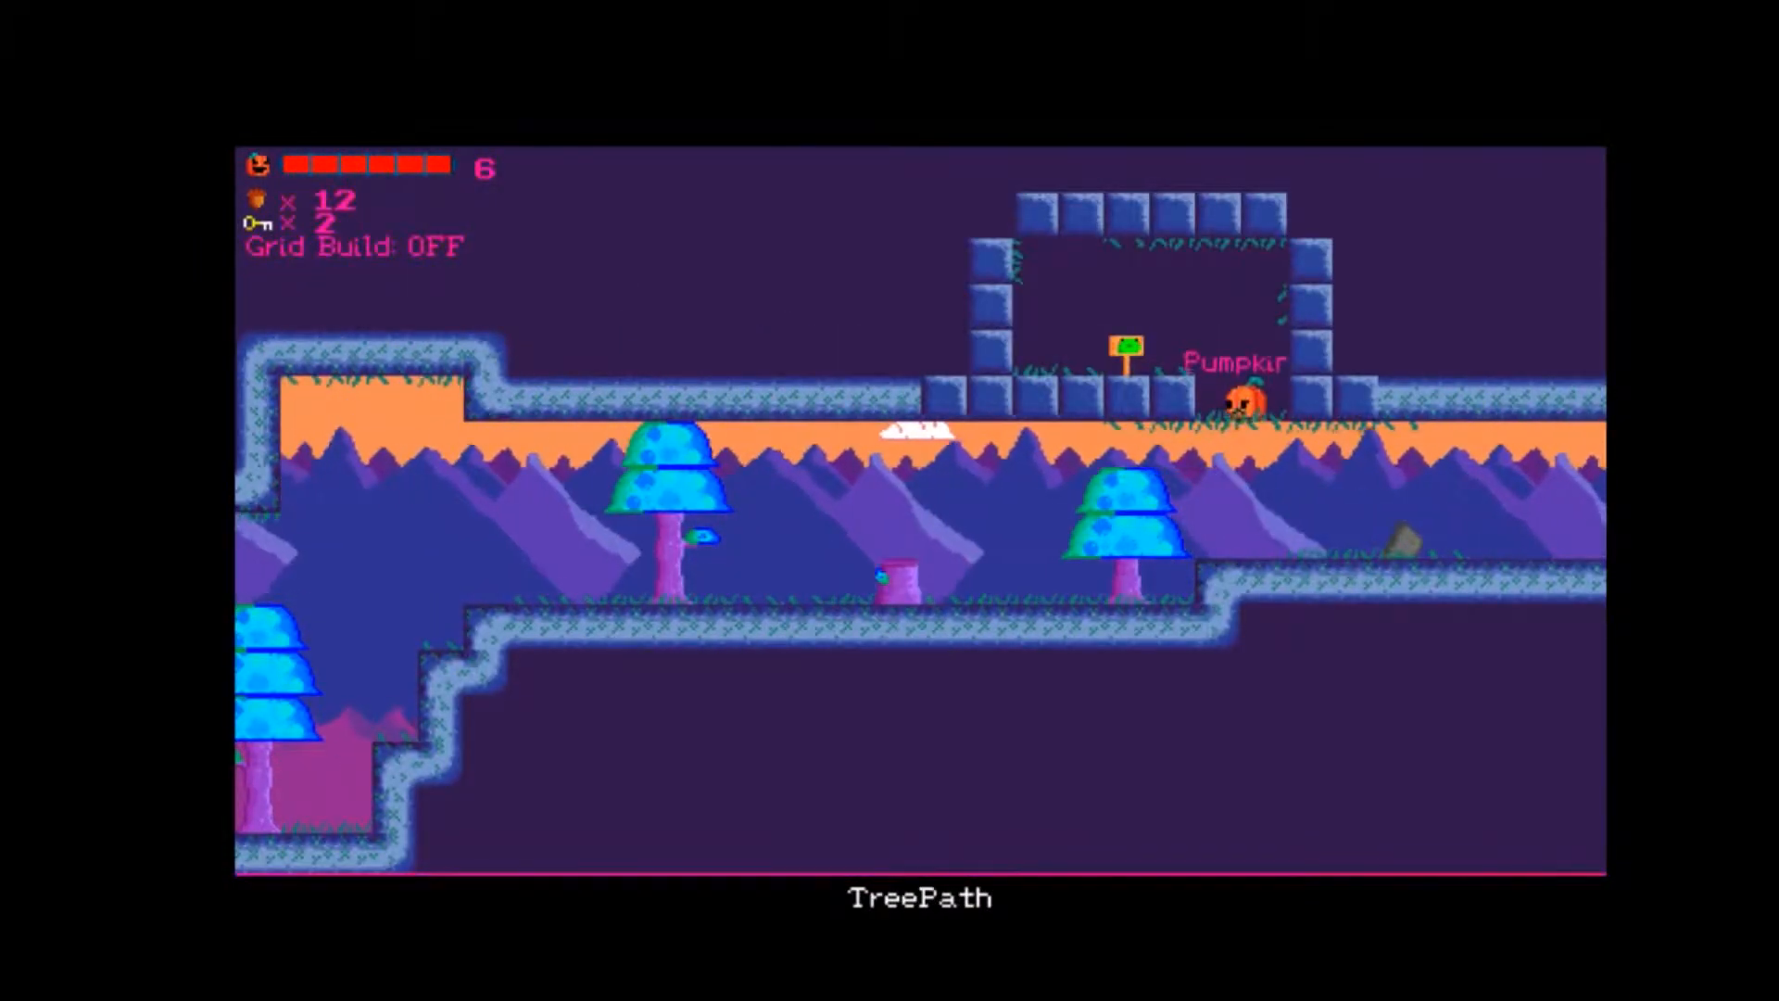
key("Right")
key("Right")
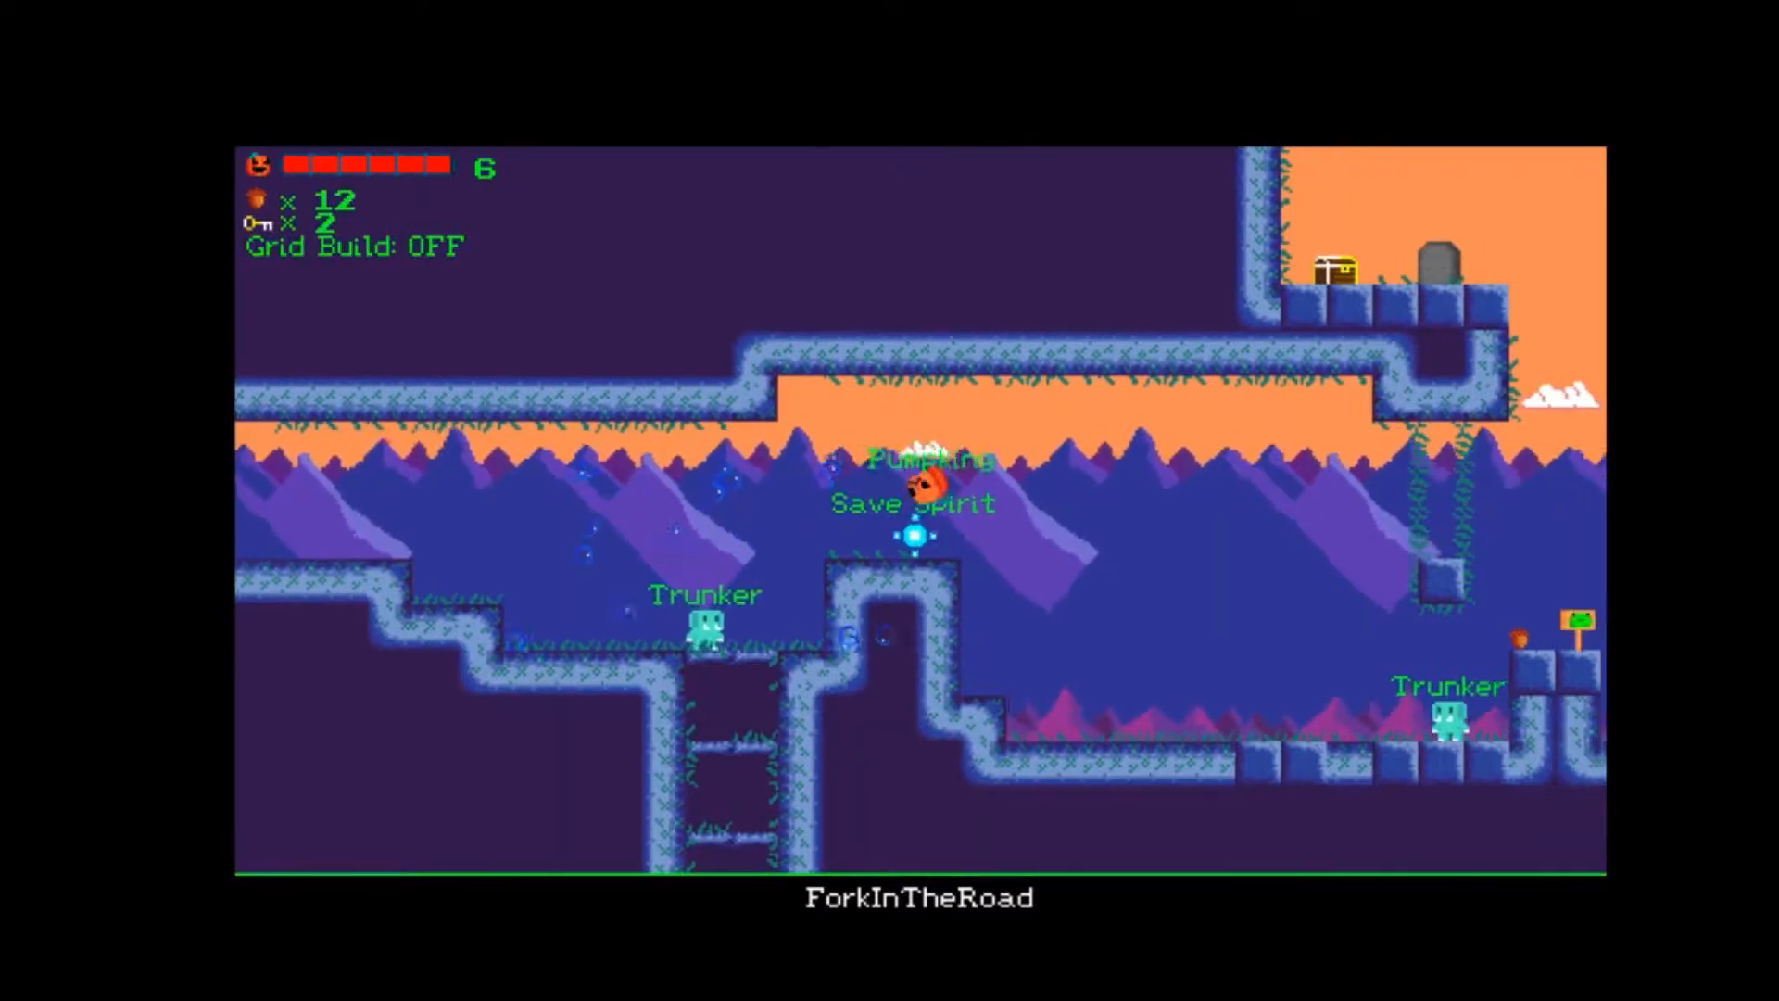
key("space")
key("Right")
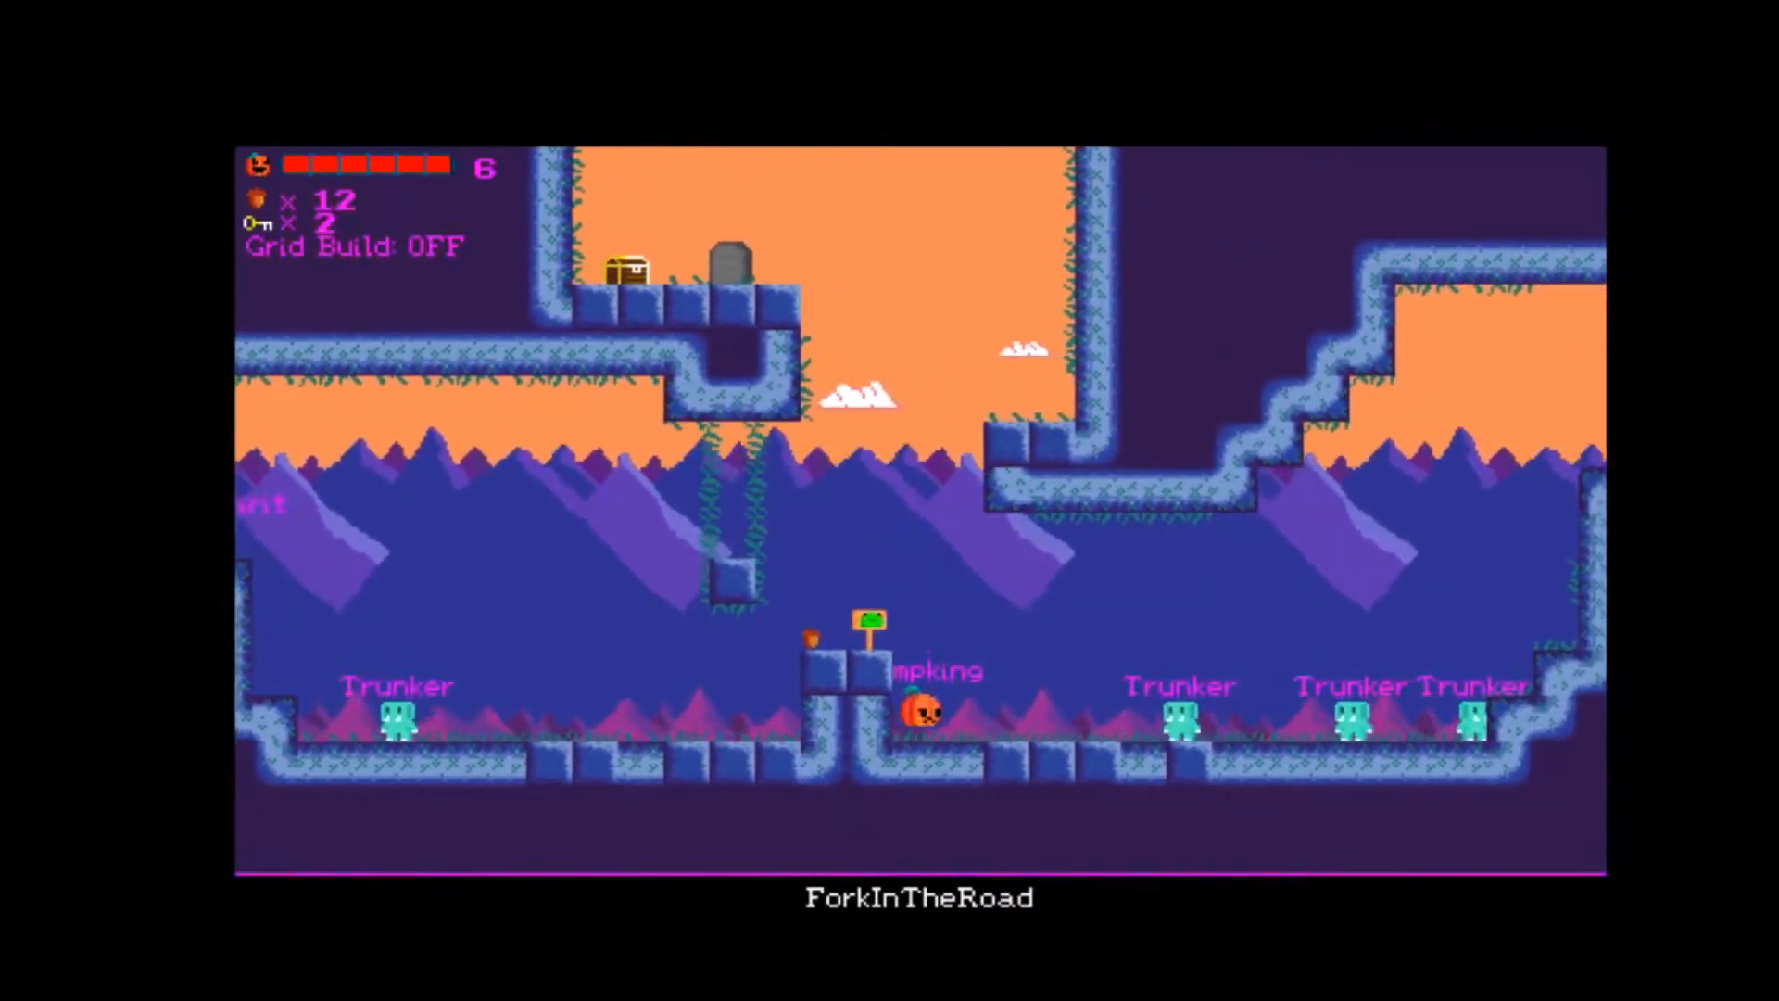
key("space")
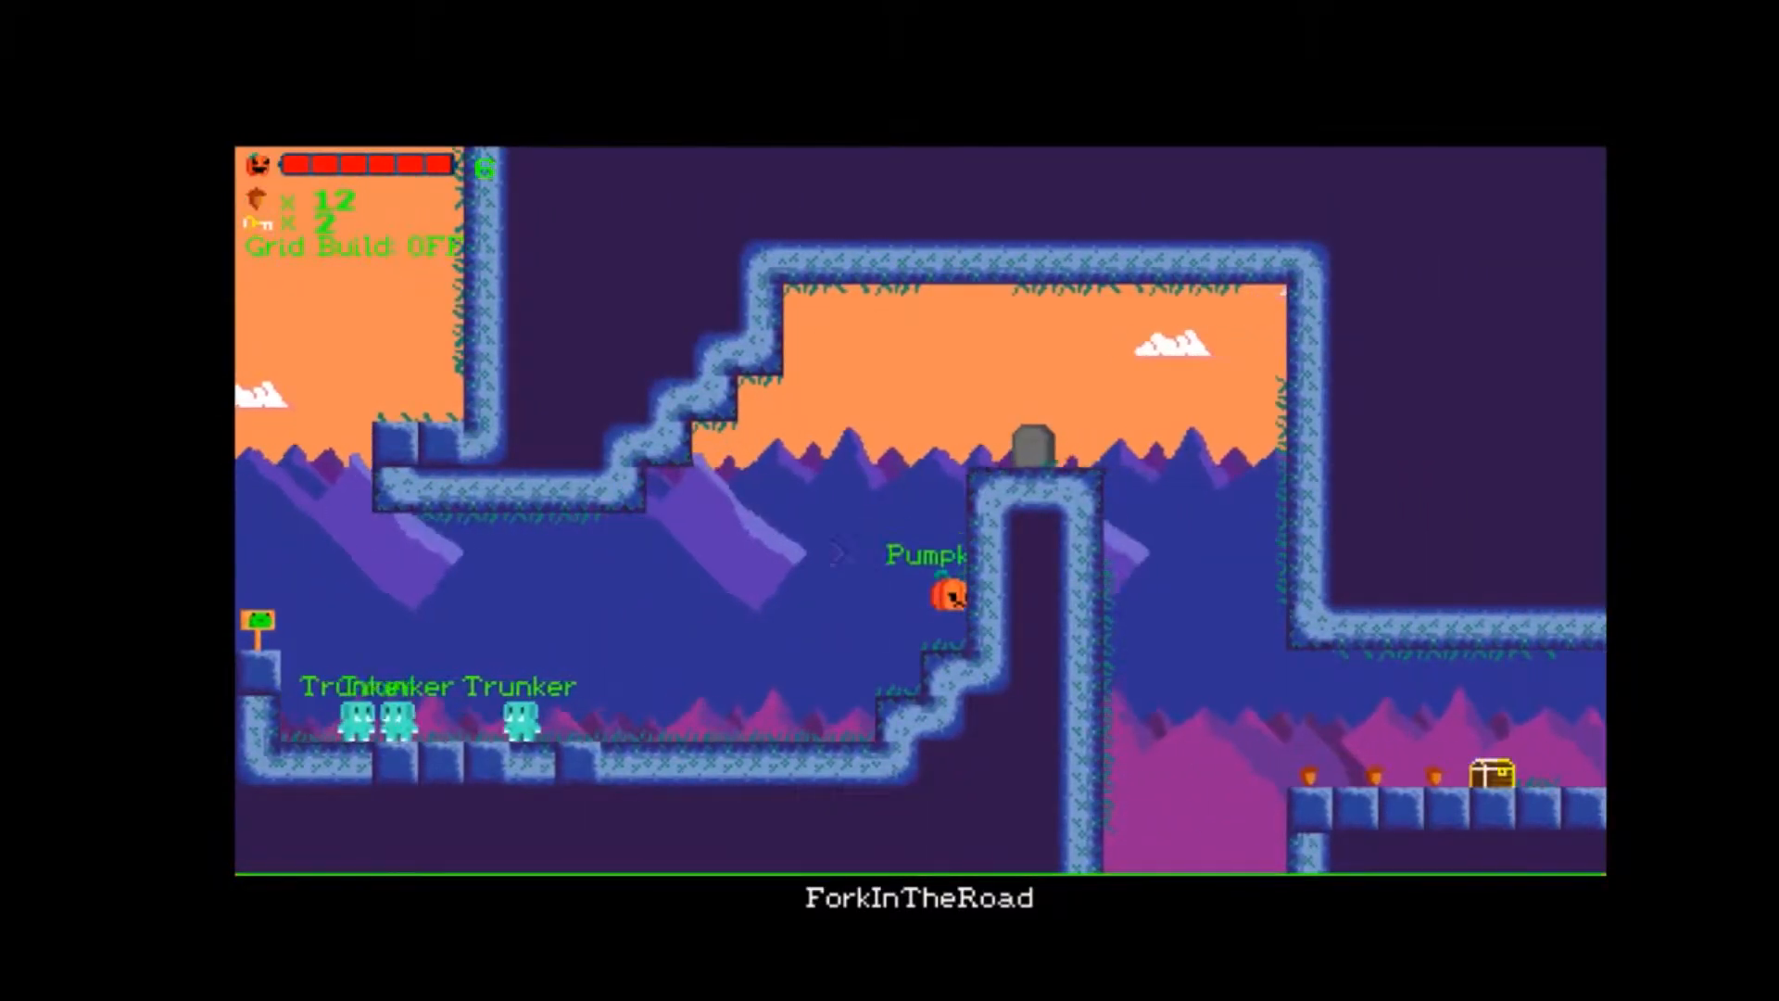
key("Right")
key("Left")
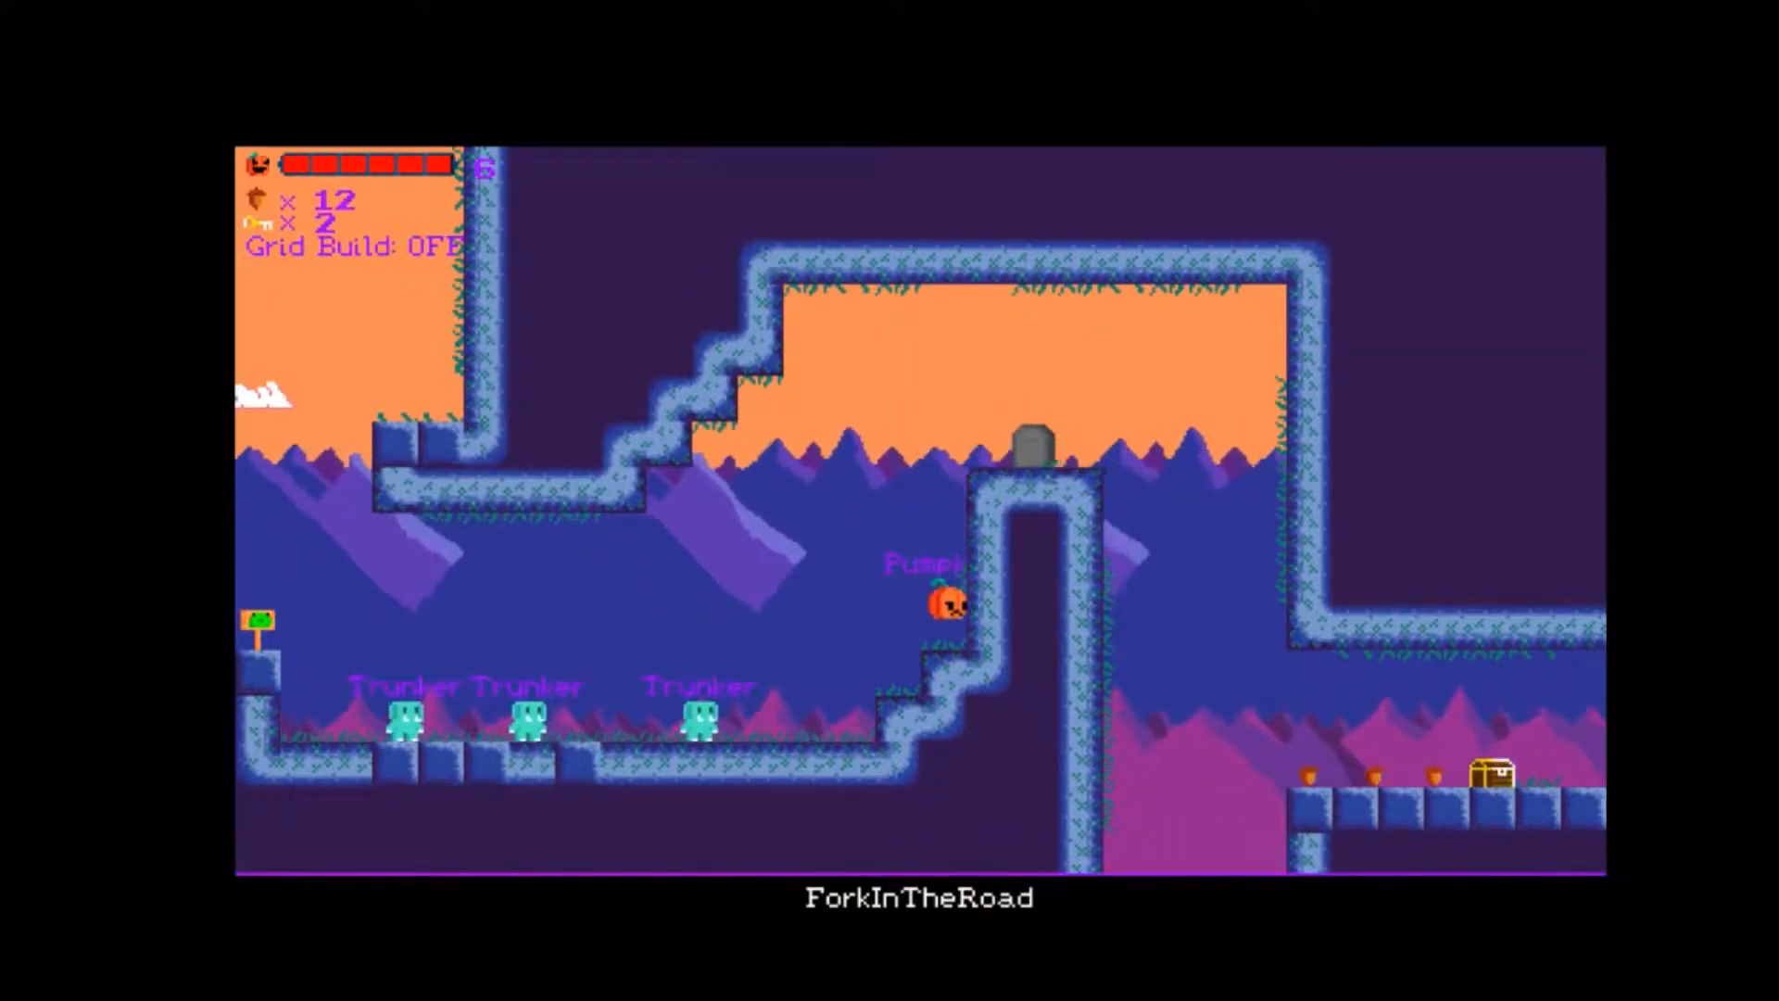
key("space")
key("Left")
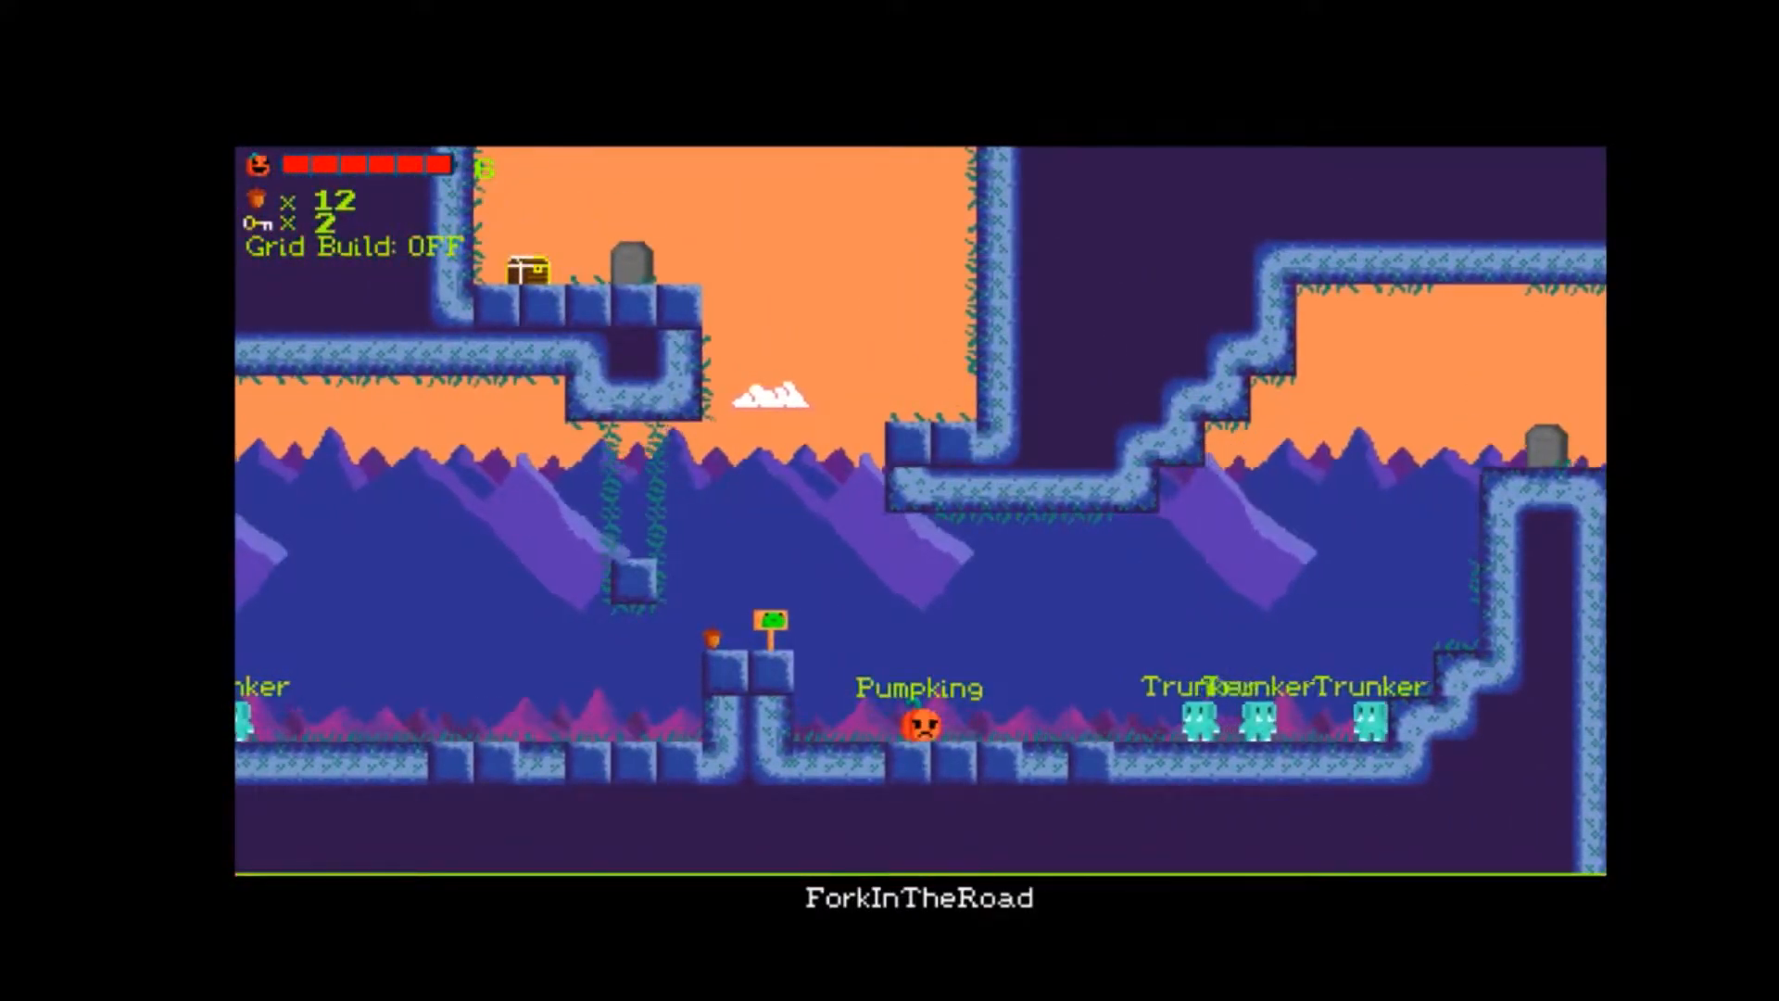
key("Left")
key("space")
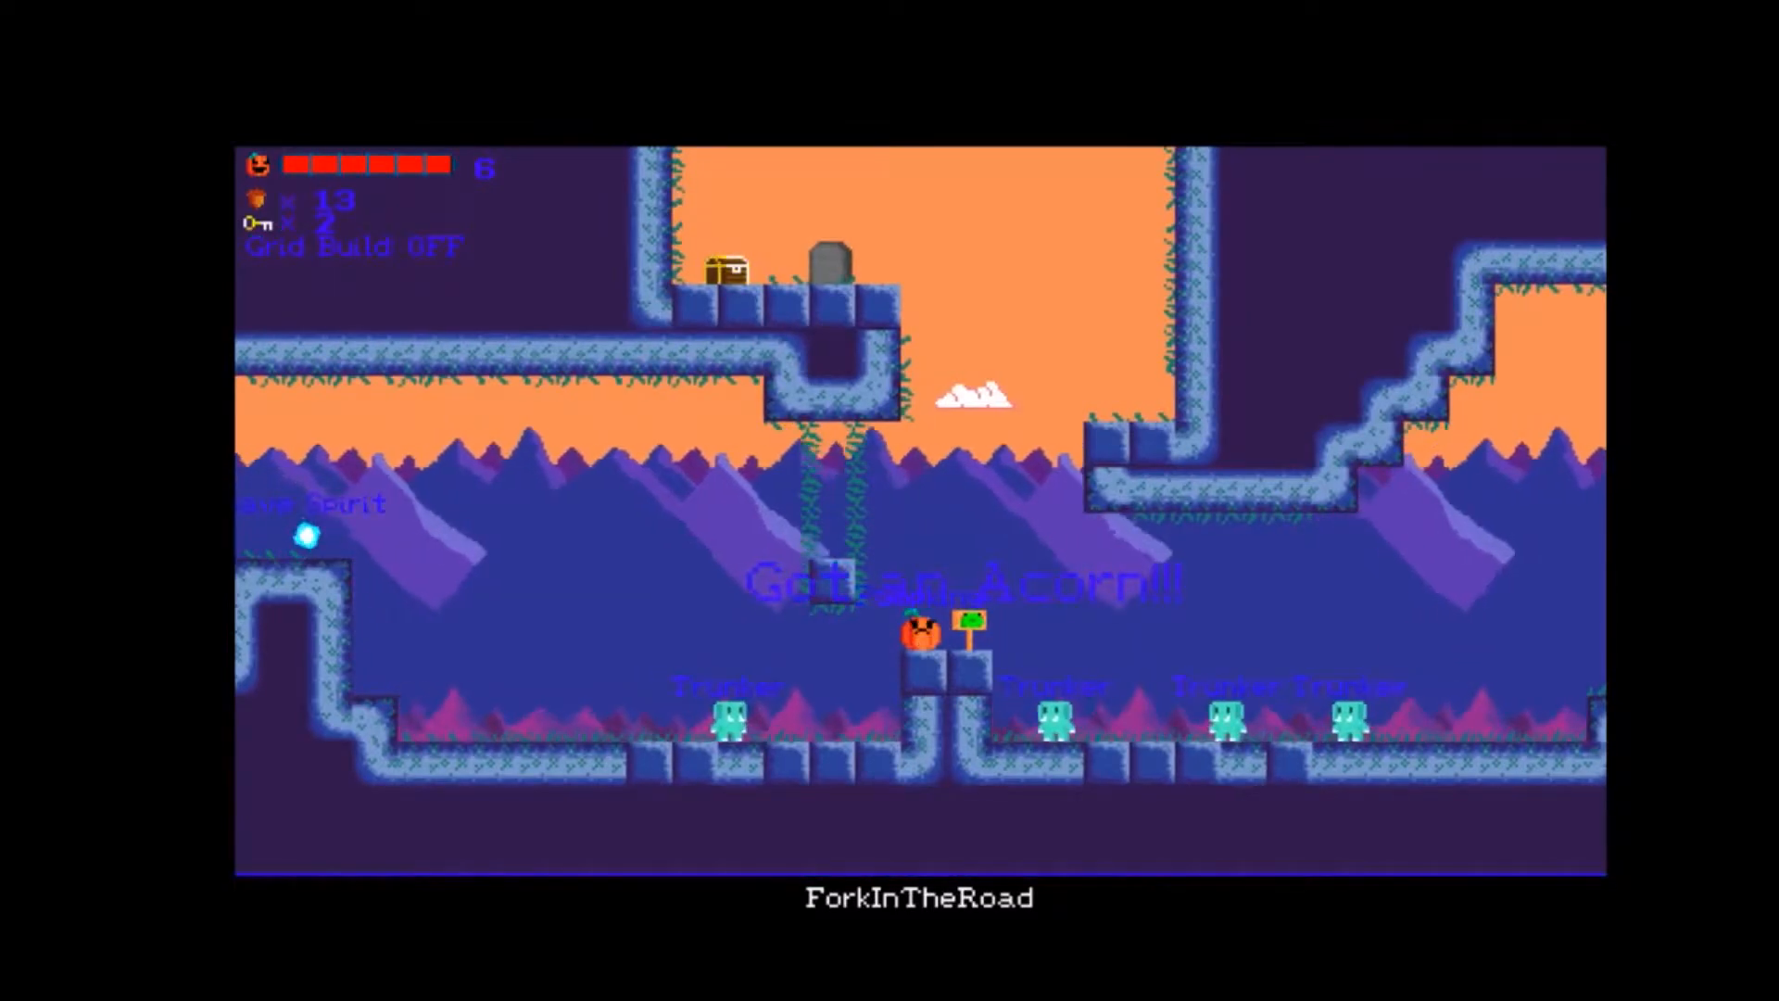
key("space")
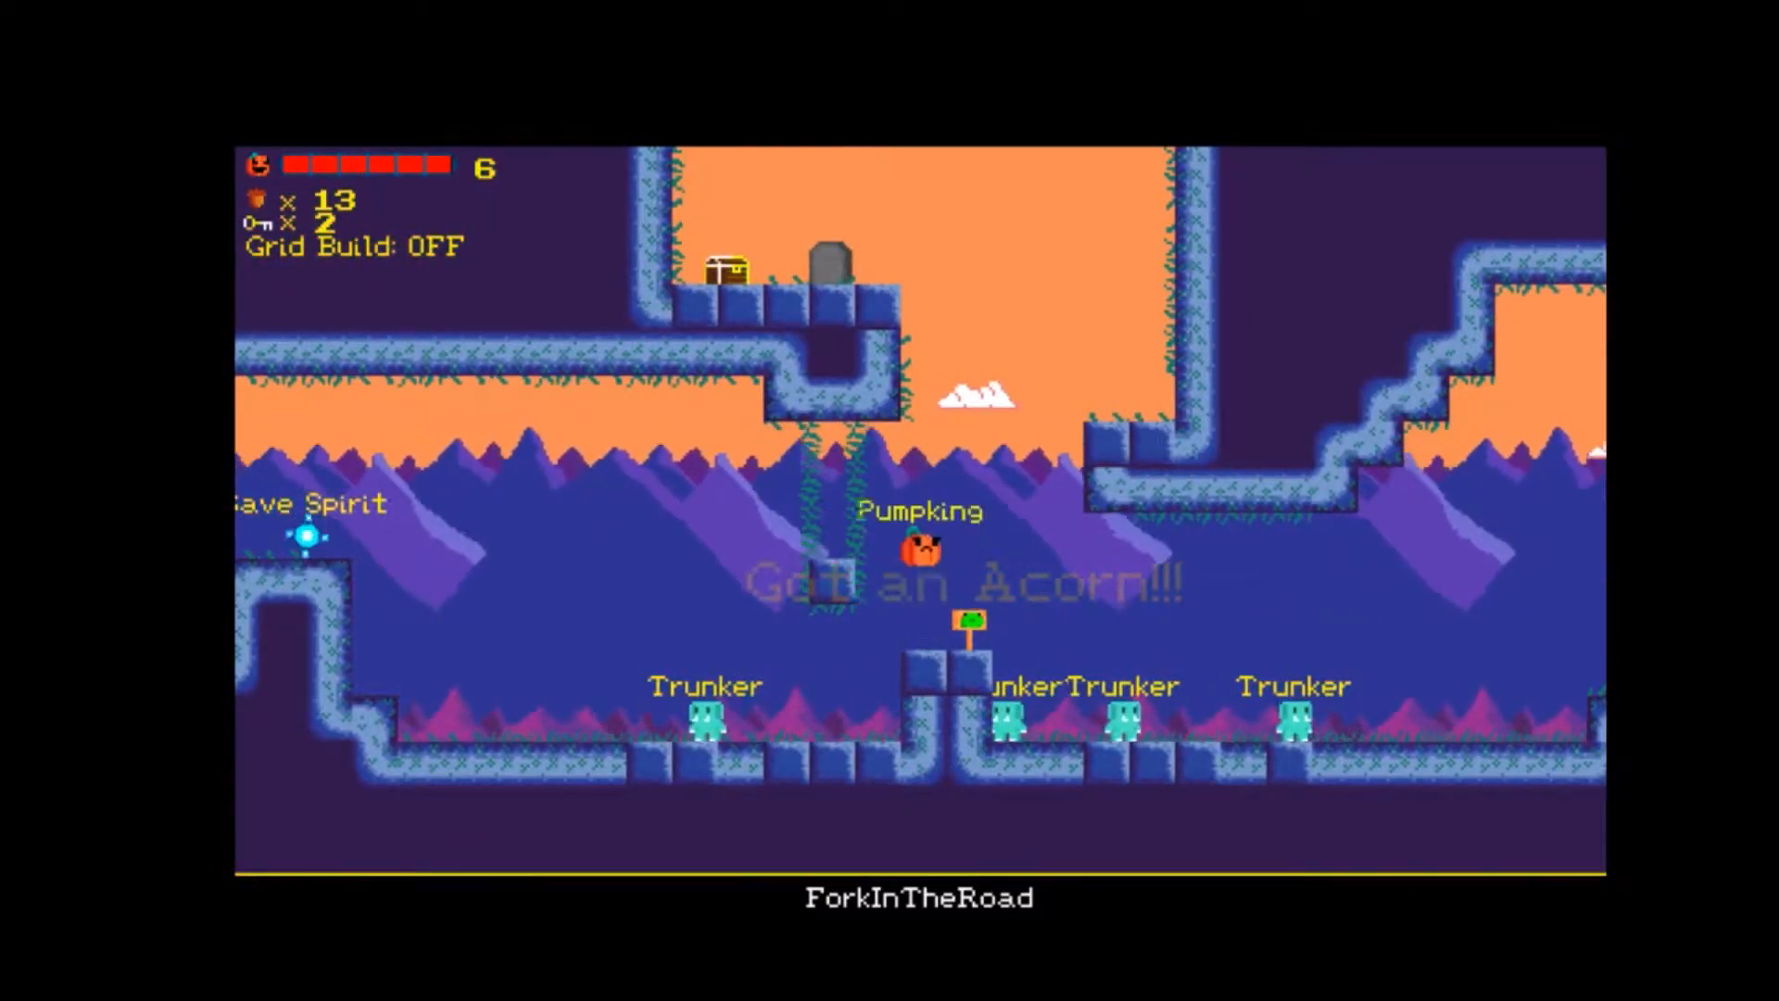
key("Right")
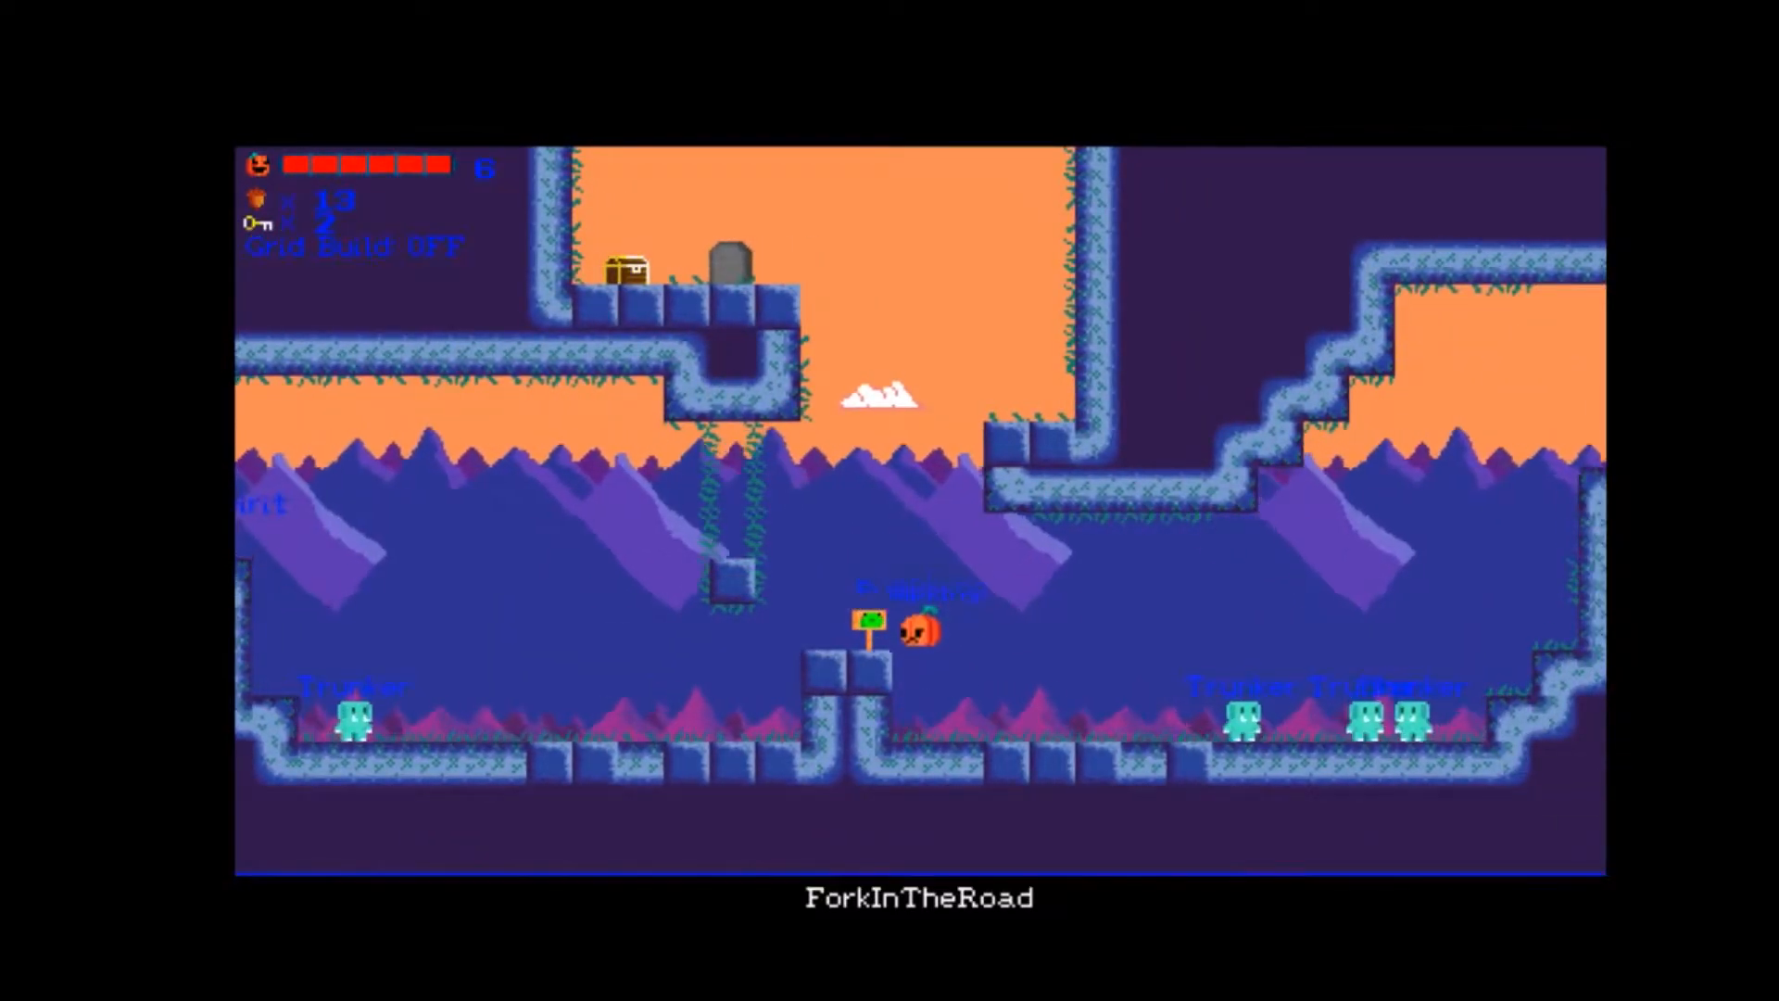
key("Right")
key("space")
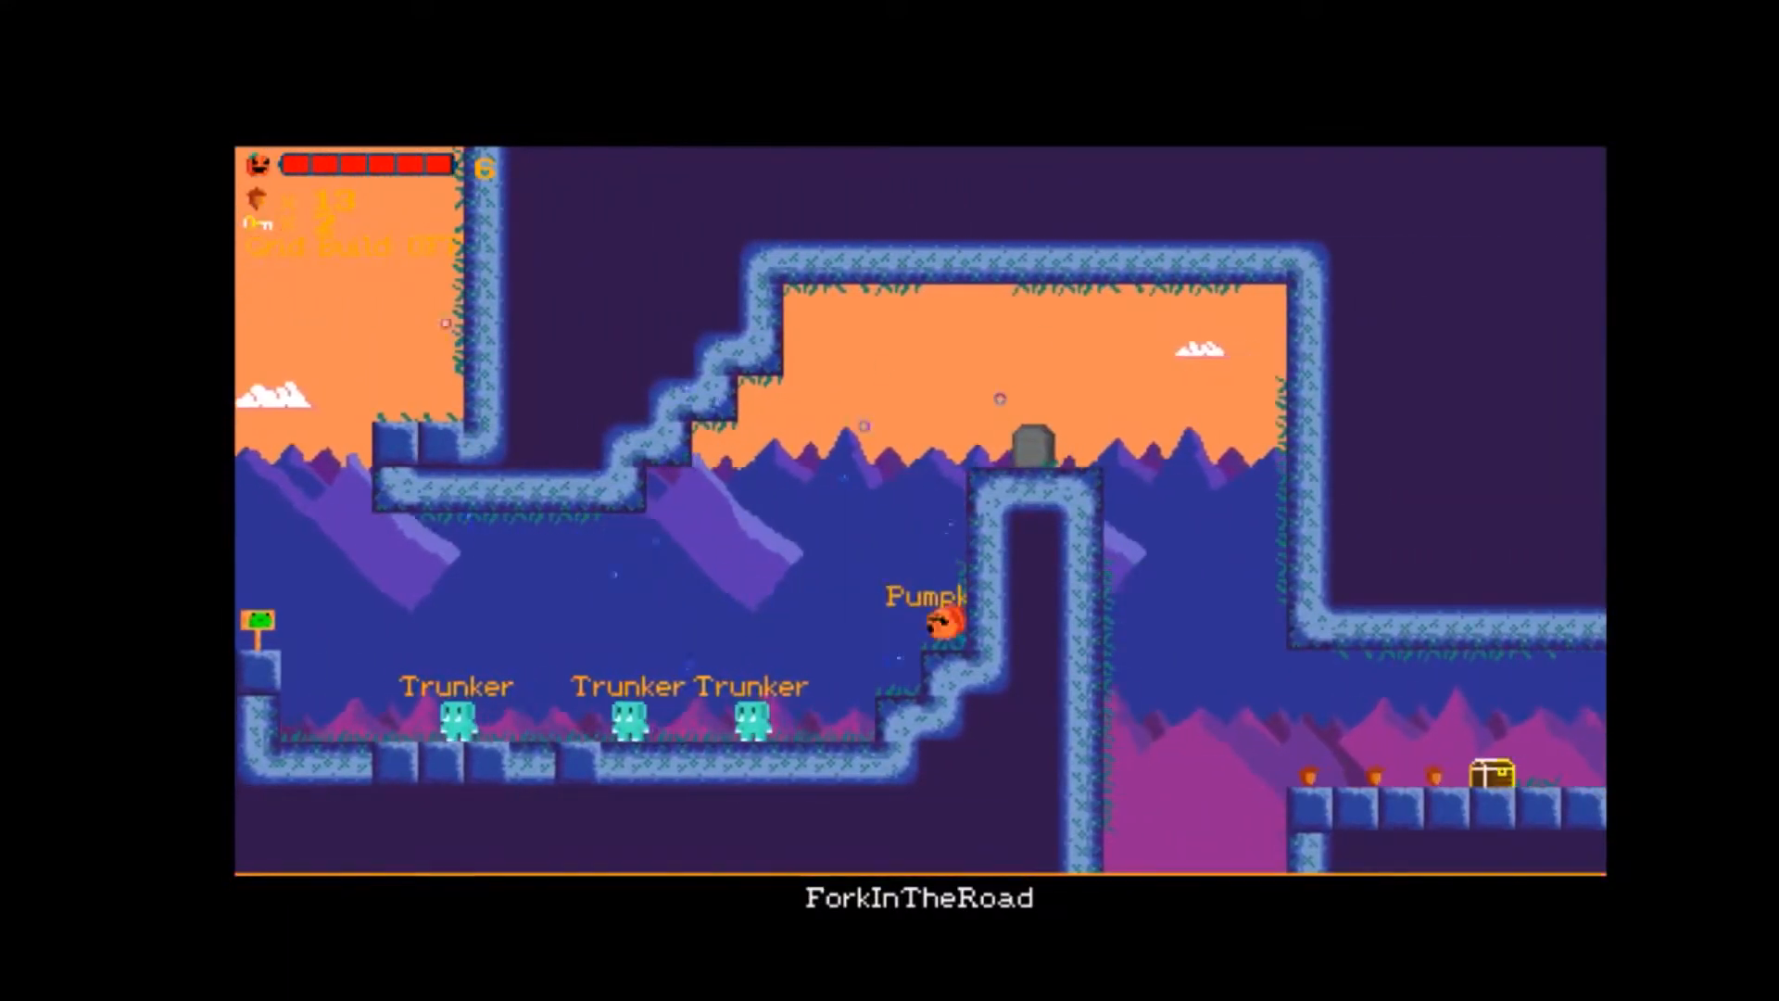
key("Right")
key("Left")
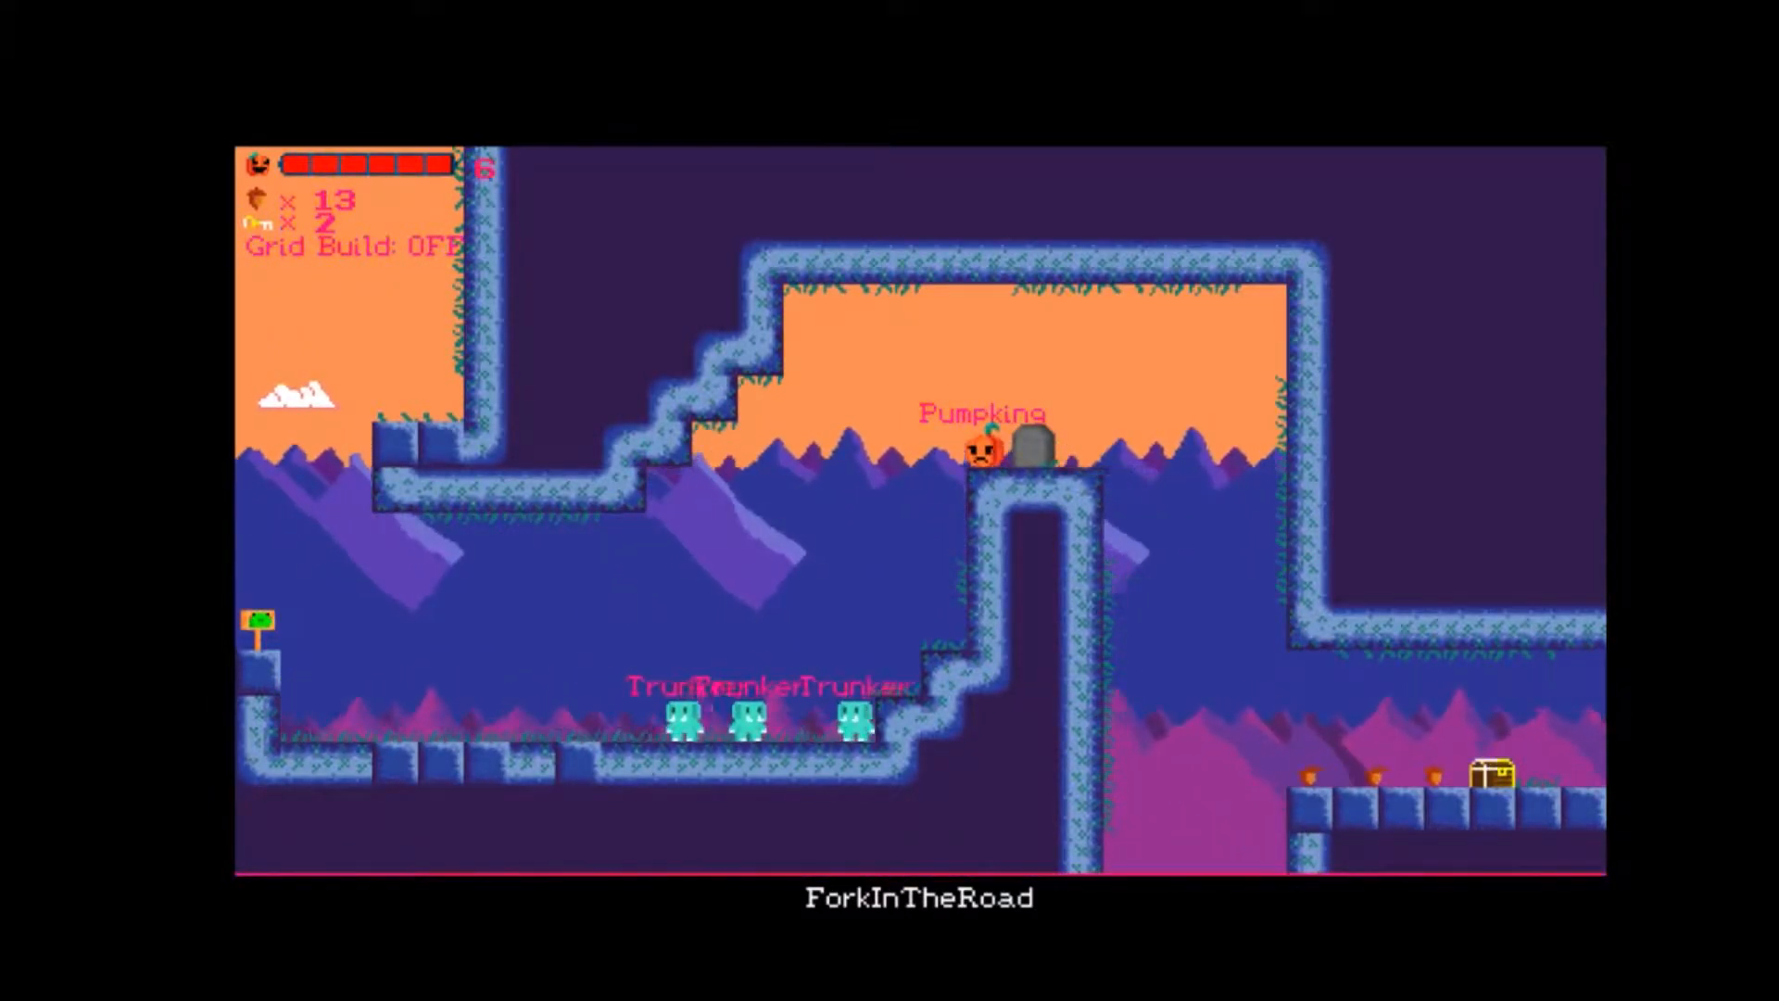
key("Left")
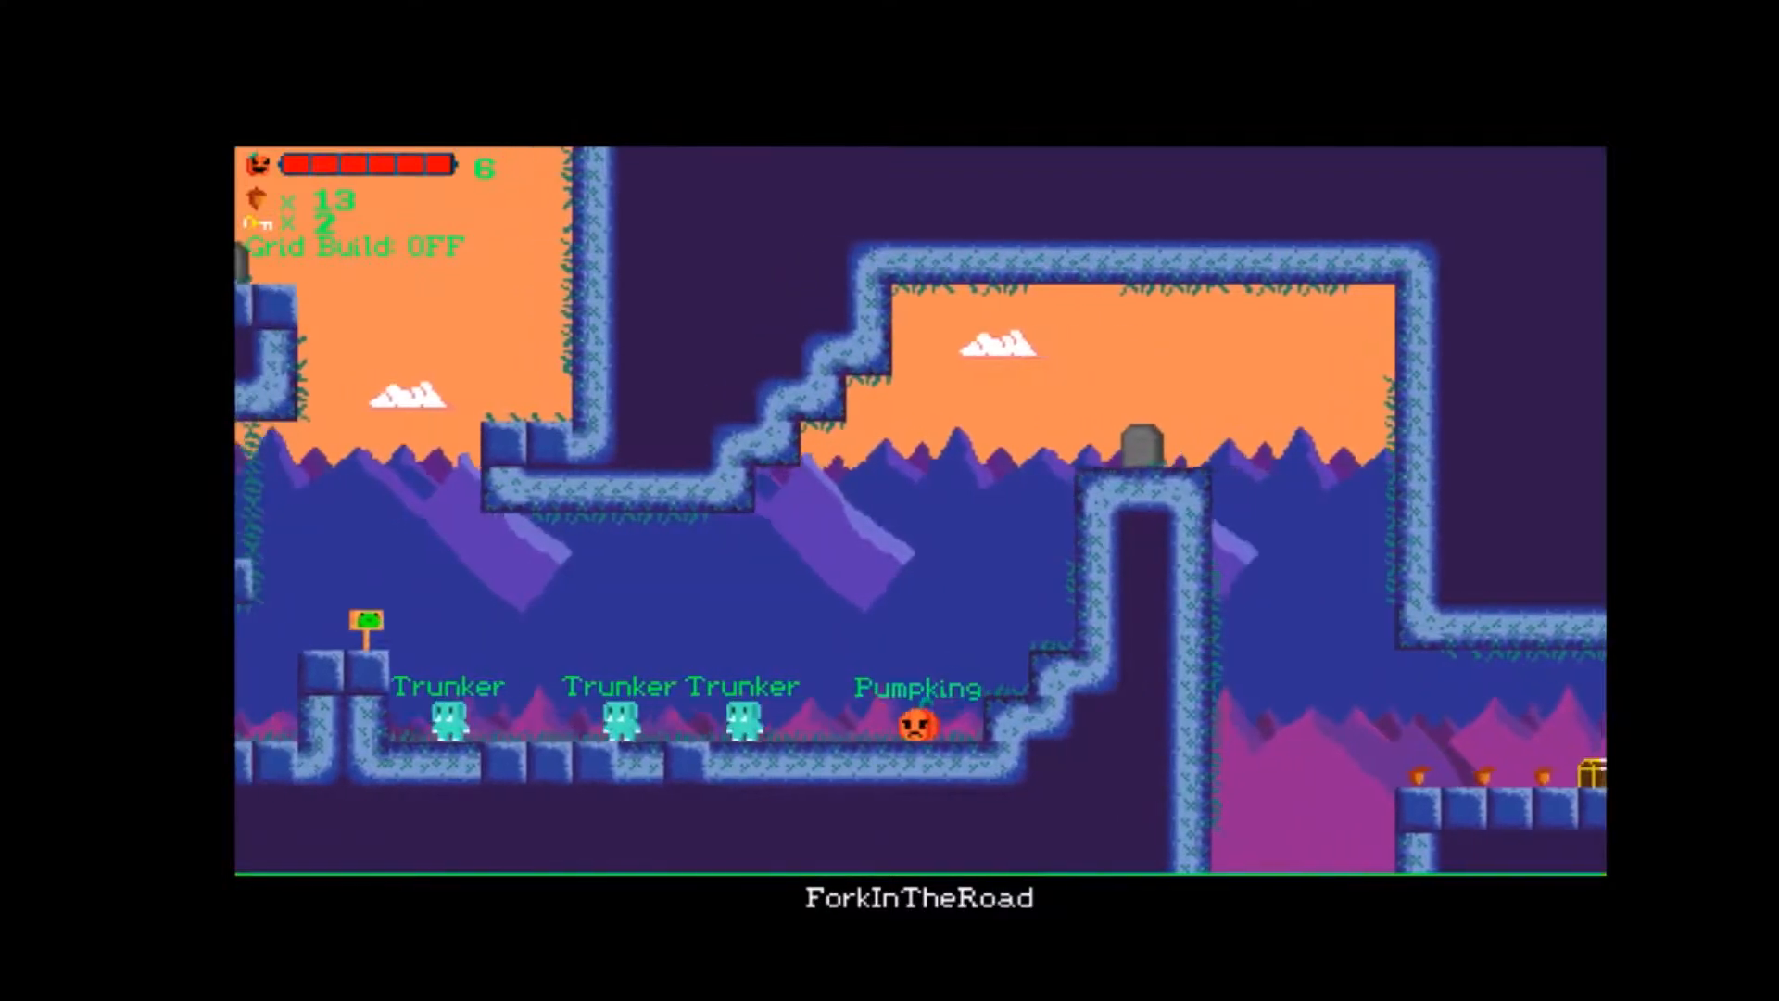
key("space")
key("Left")
key("space")
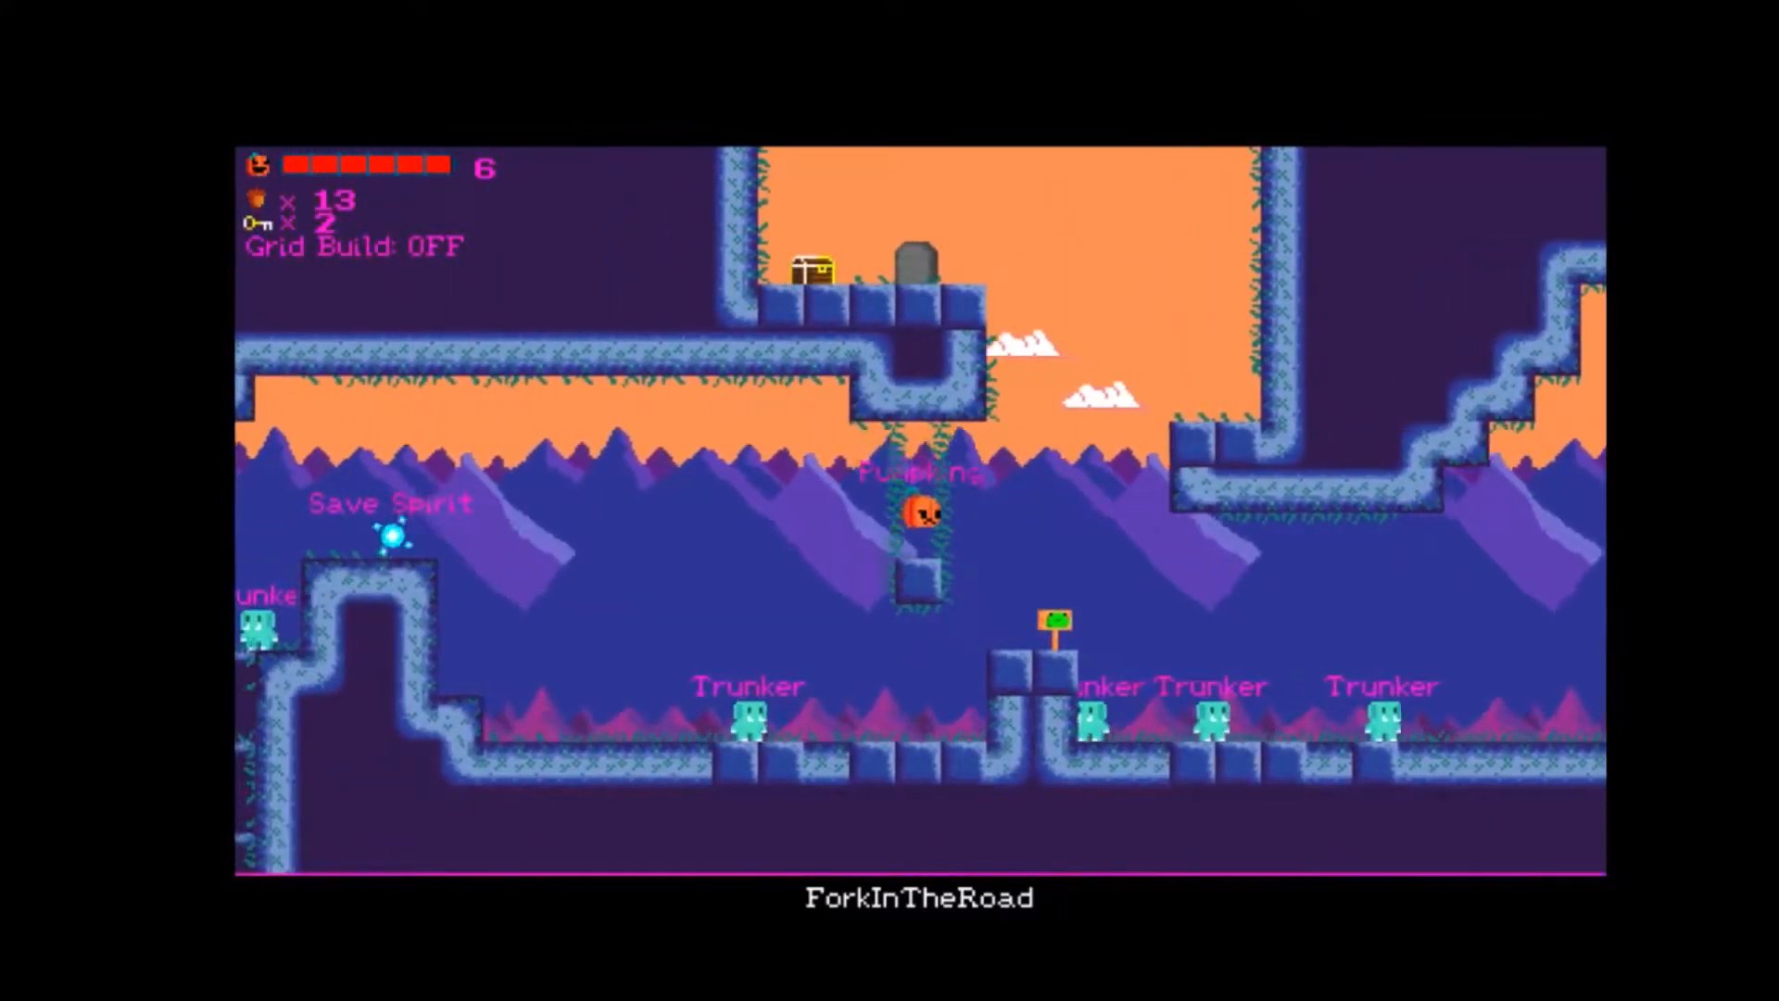
key("Right")
key("space")
key("space")
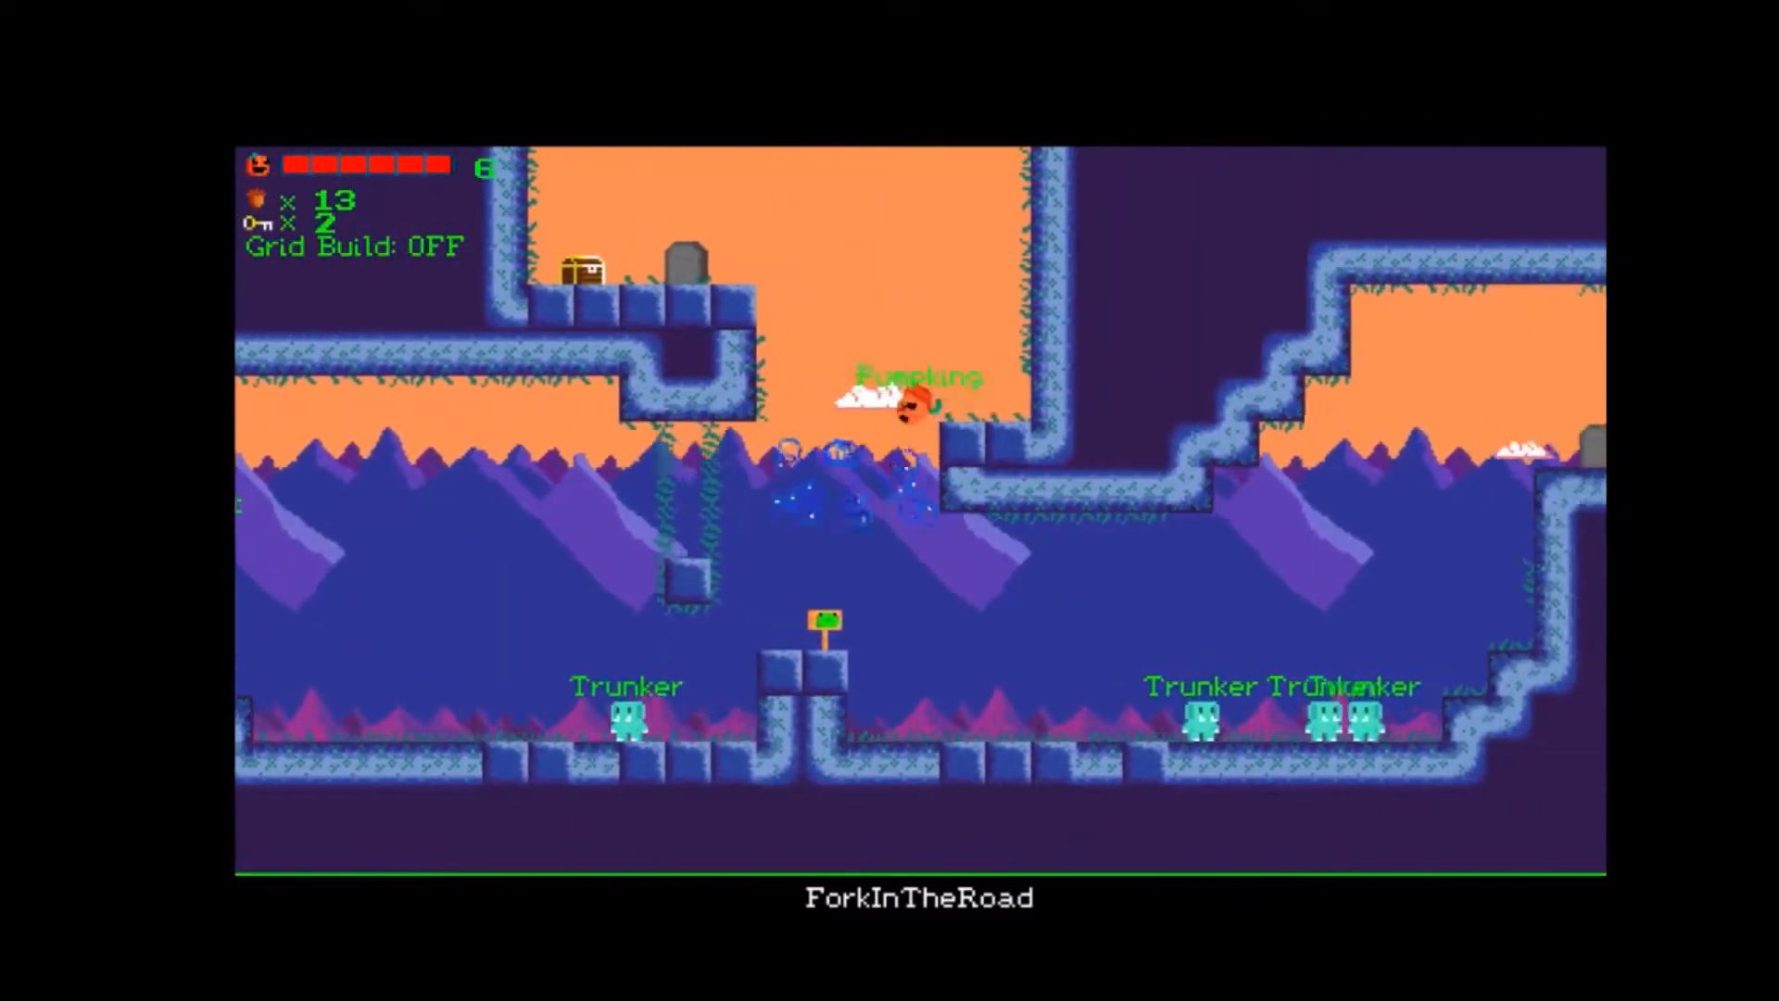
key("Left")
key("space")
key("Left")
key("space")
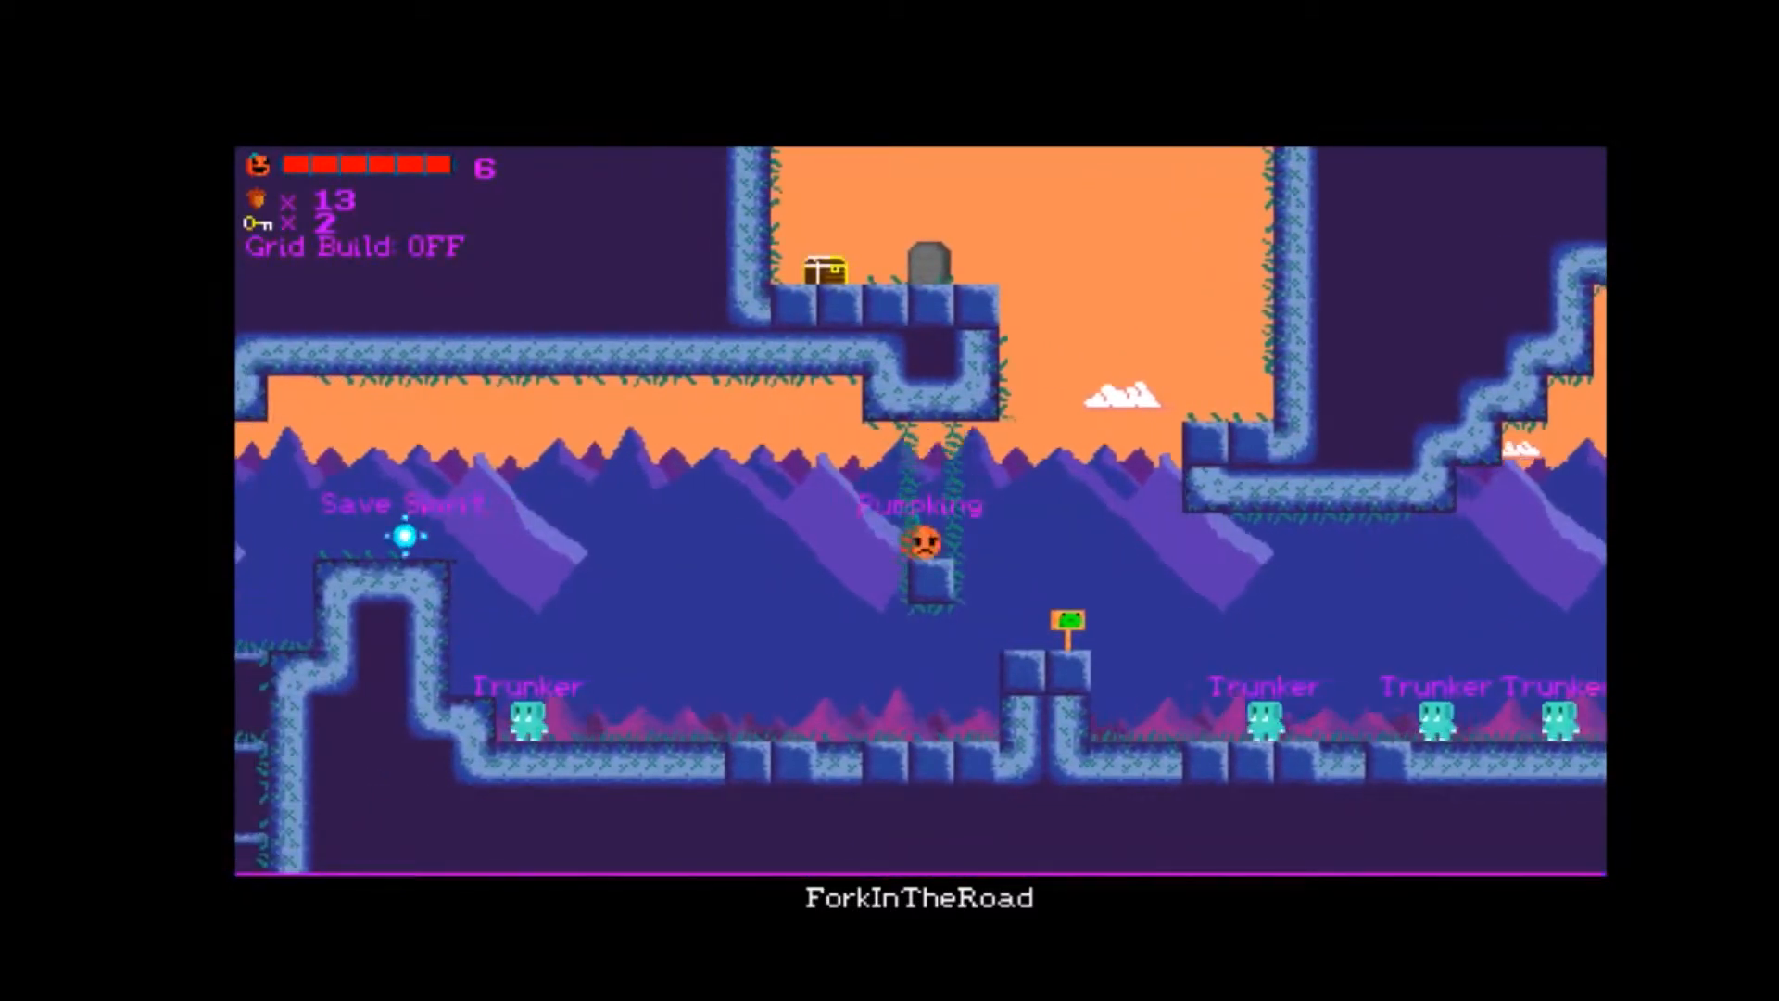
key("Right")
key("space")
key("space")
key("Left")
key("space")
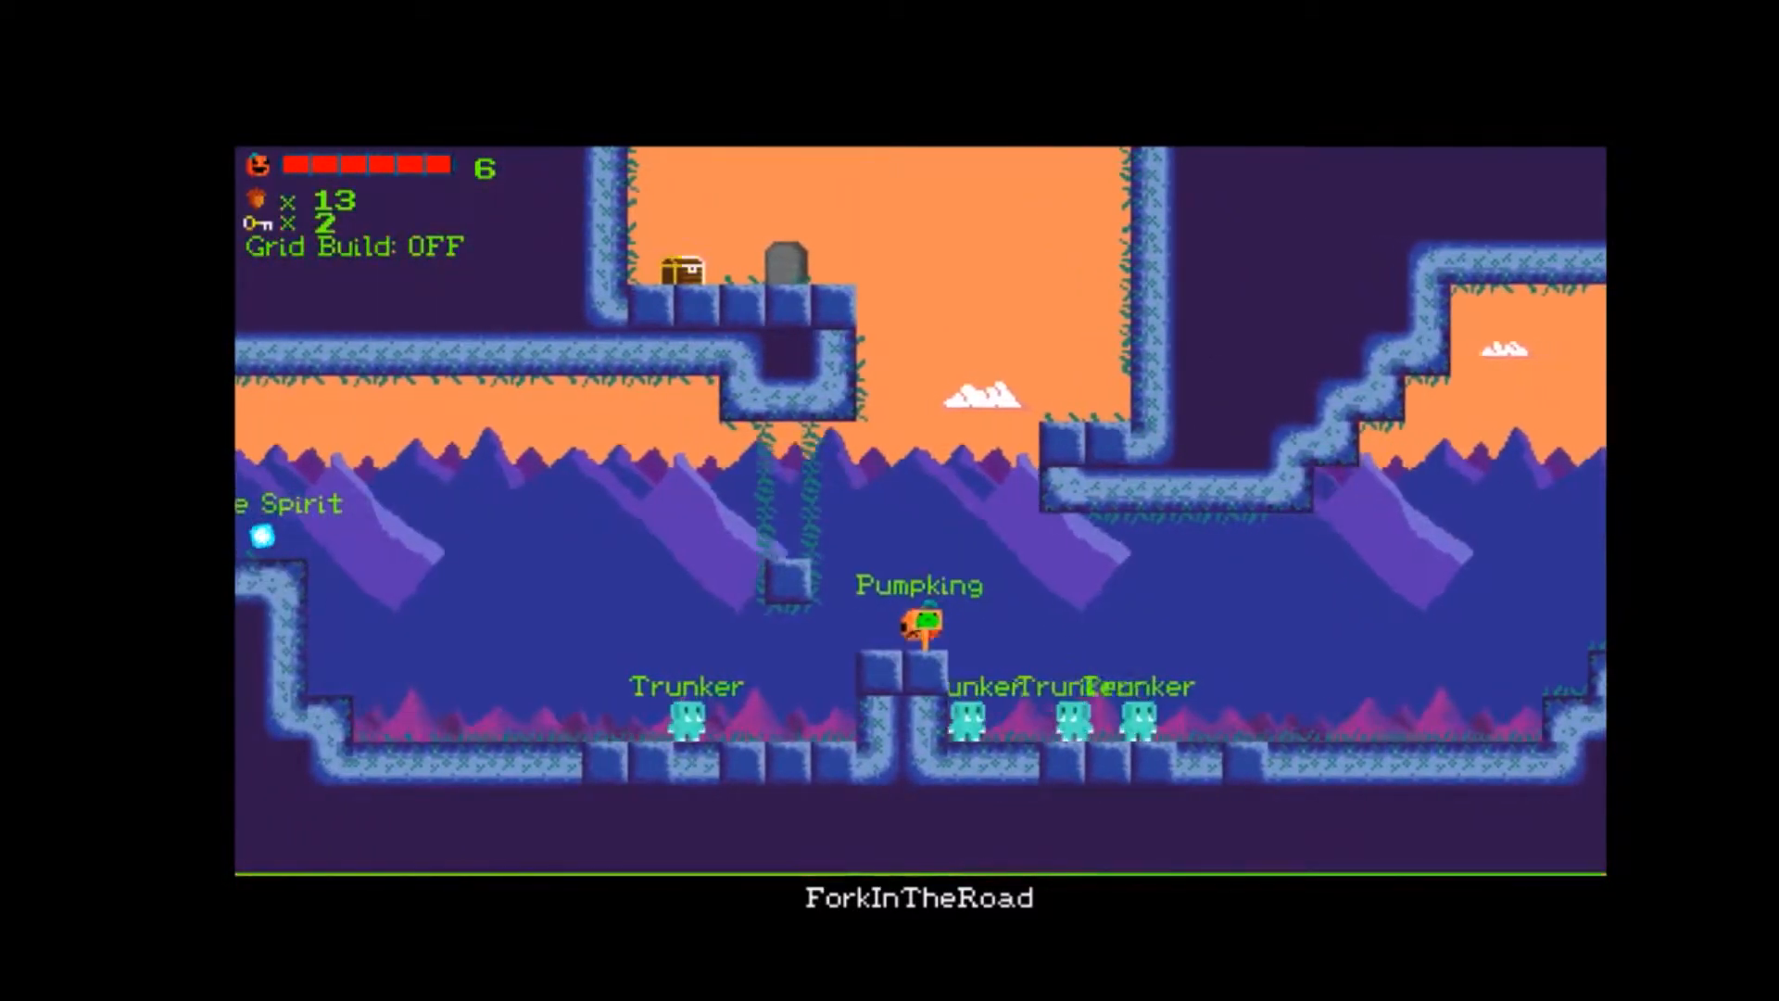
key("space")
key("Right")
key("space")
key("space")
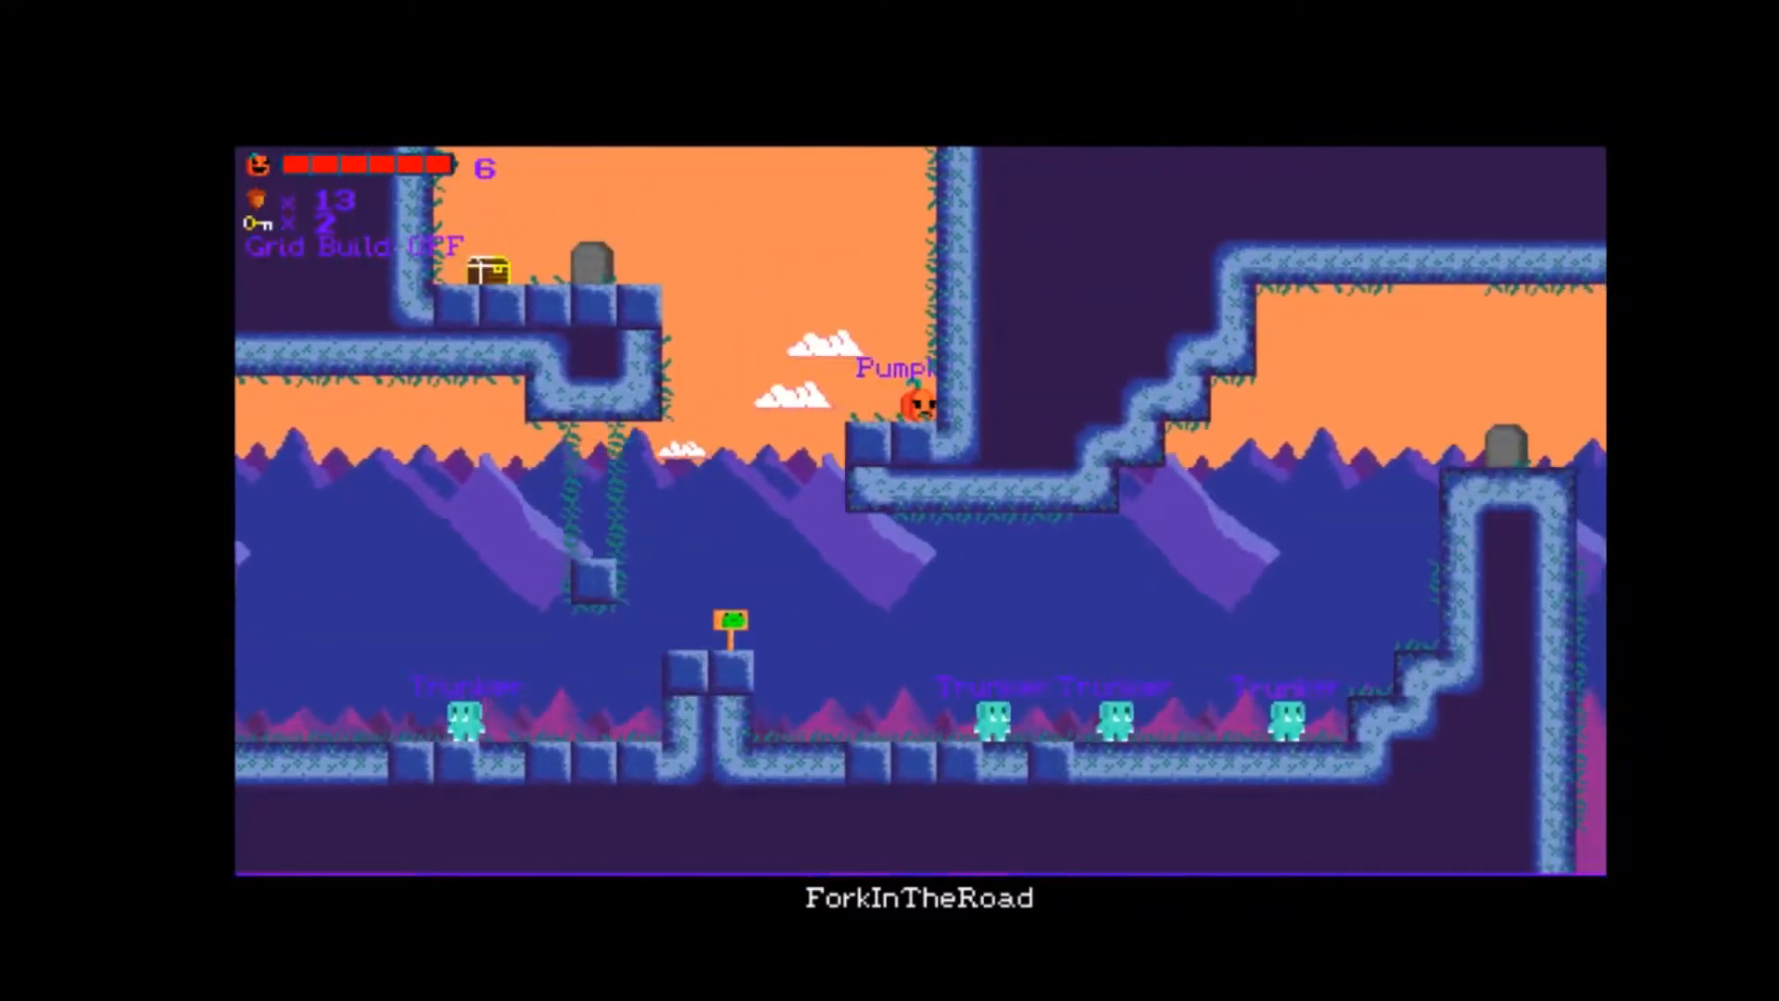
key("Left")
key("space")
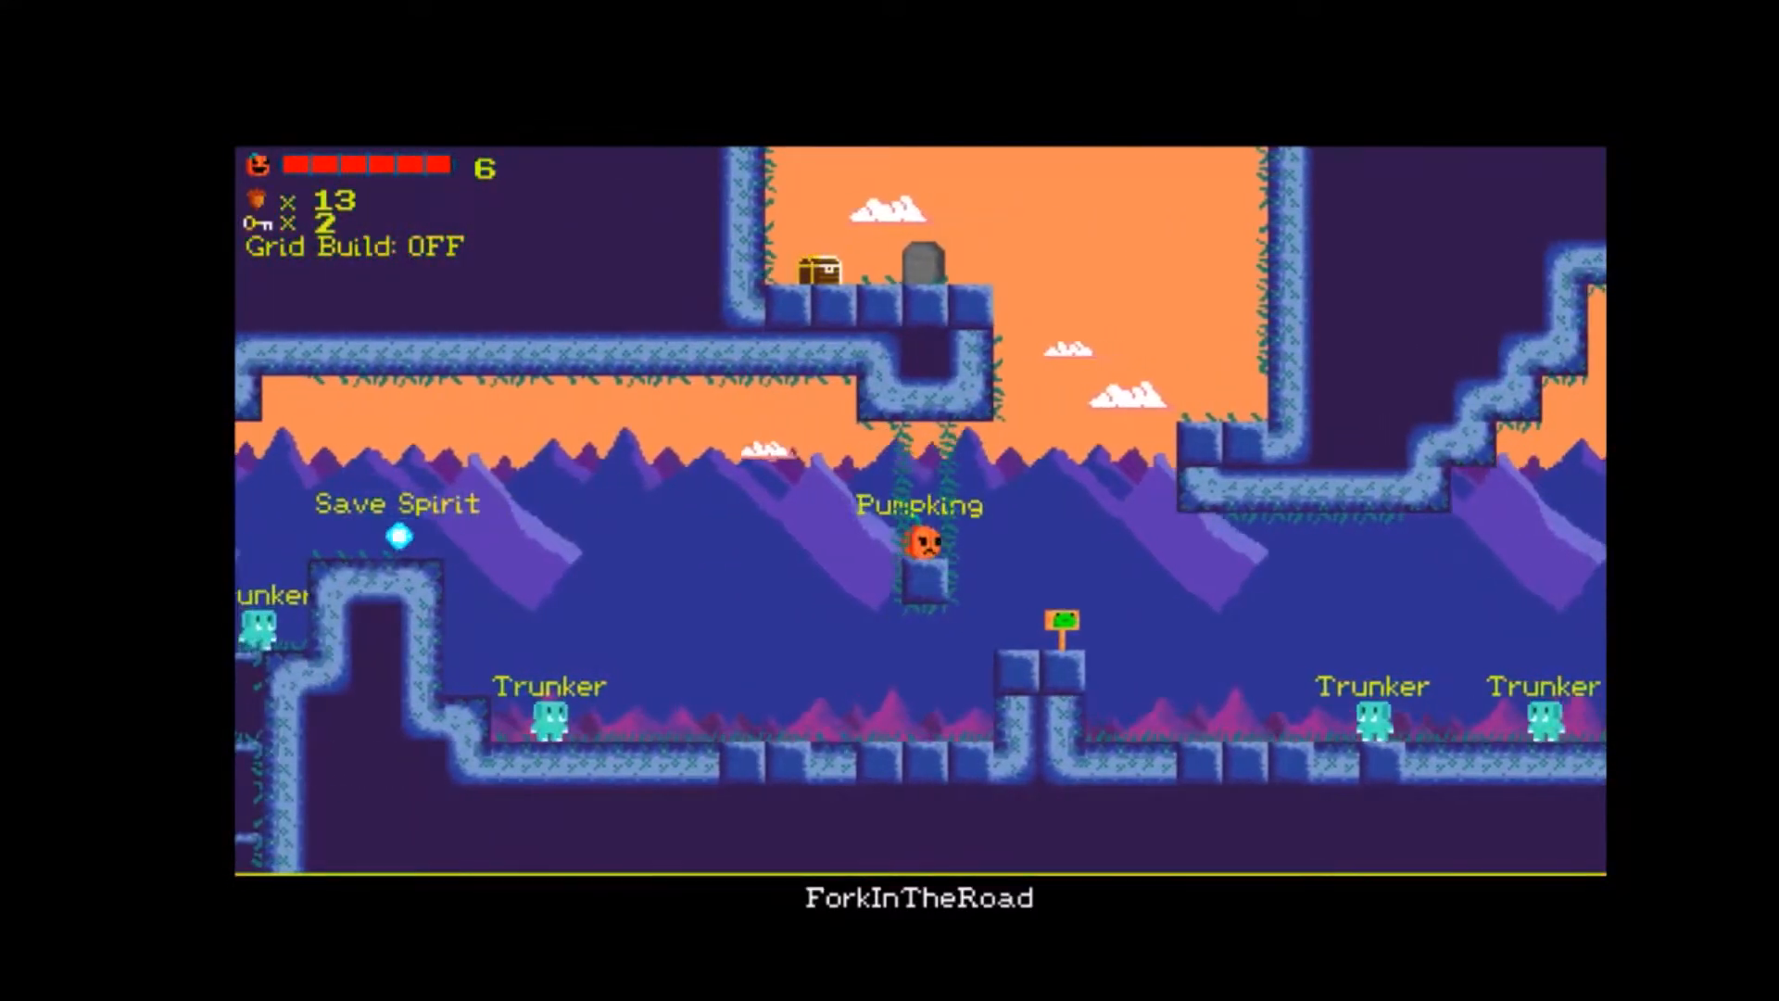
key("Right")
key("space")
key("space")
key("Left")
key("space")
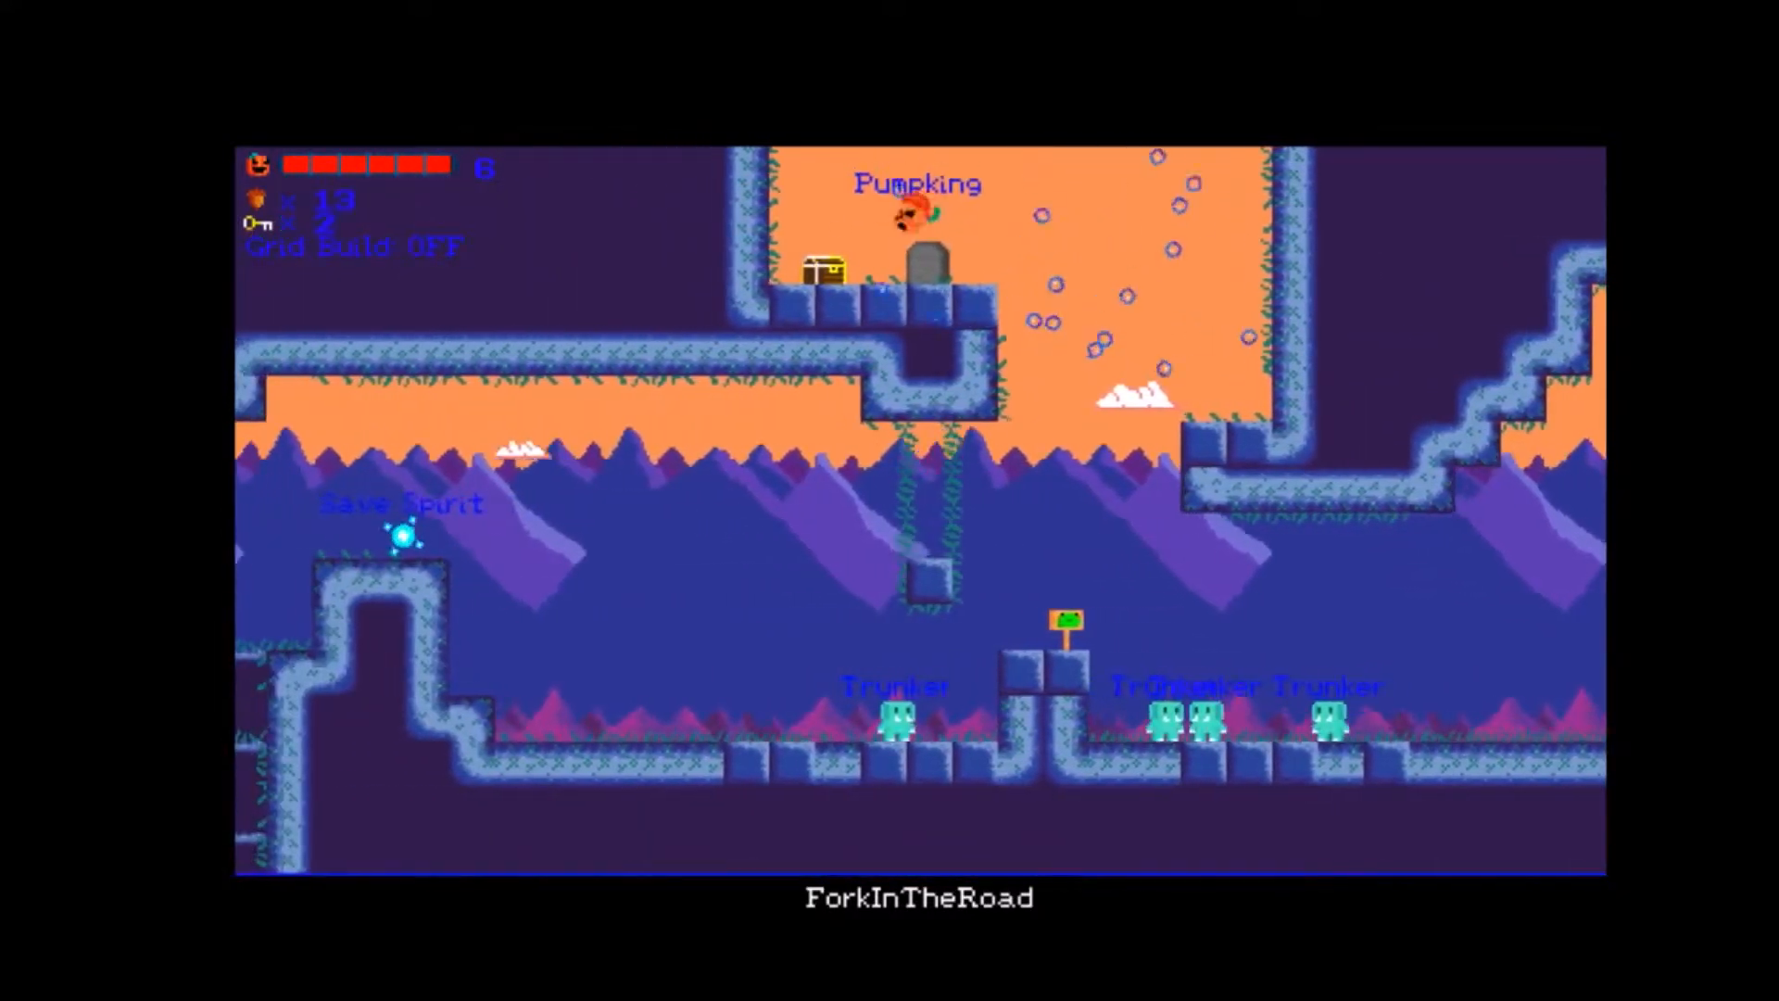
key("Left")
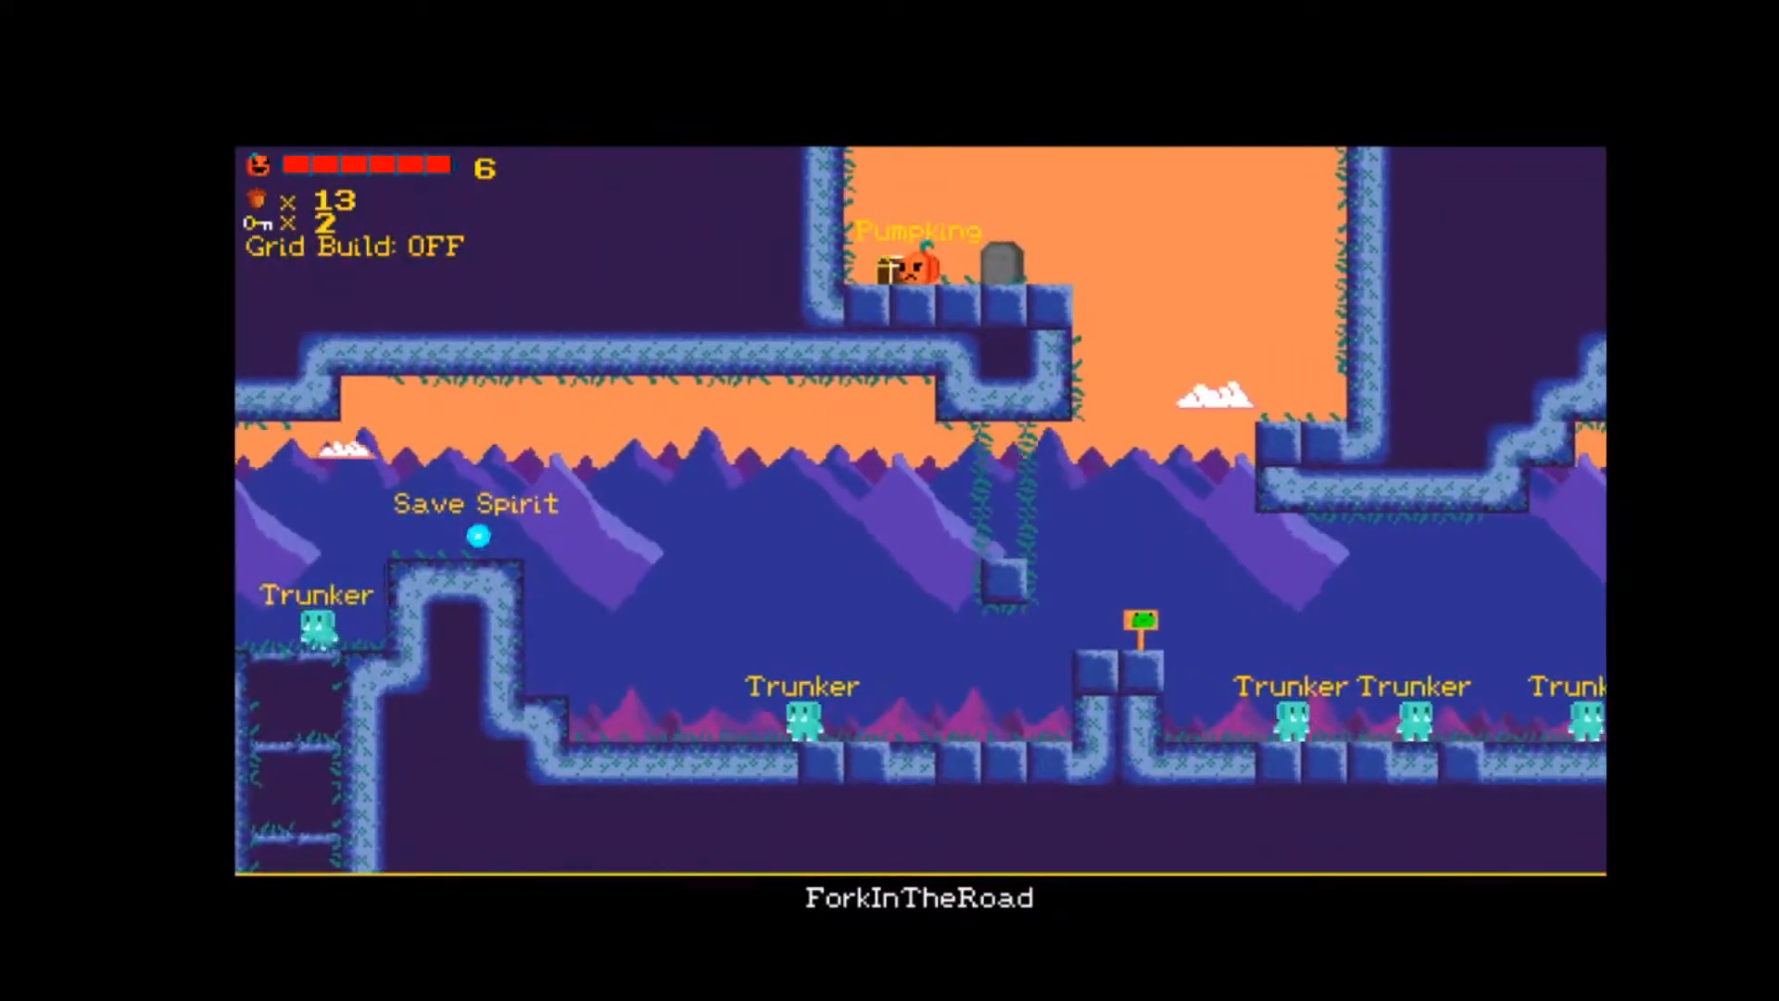
key("Left")
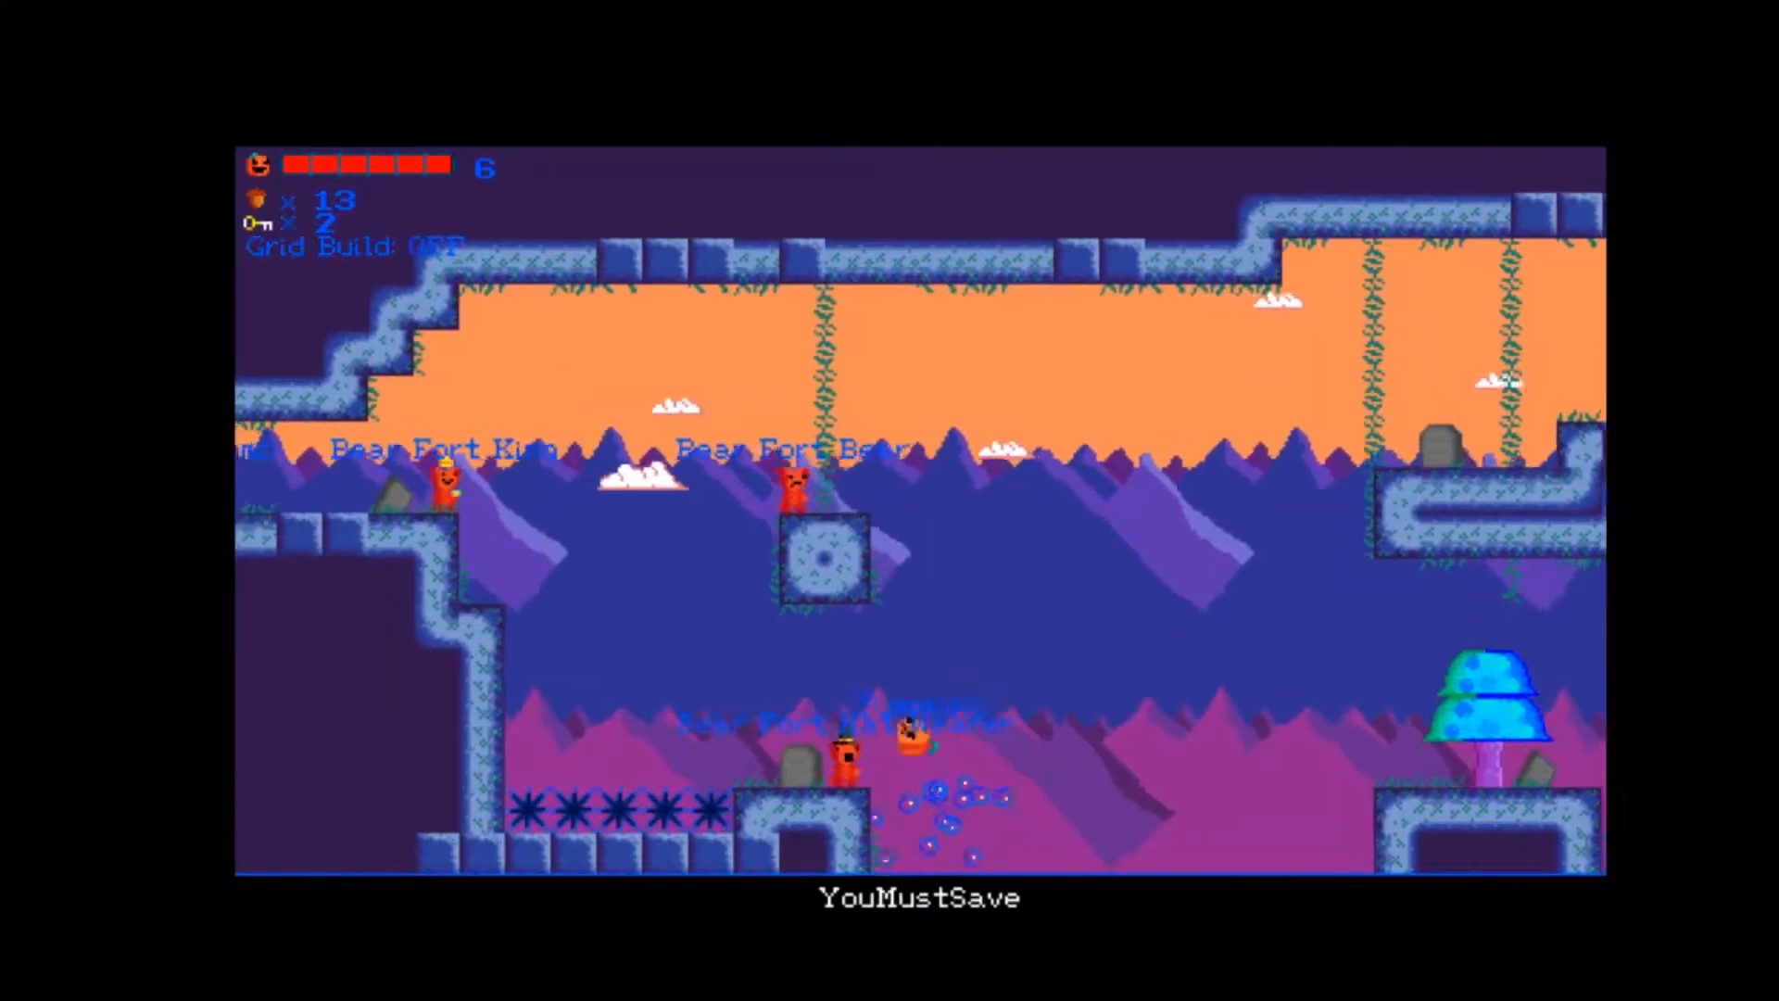
key("Left")
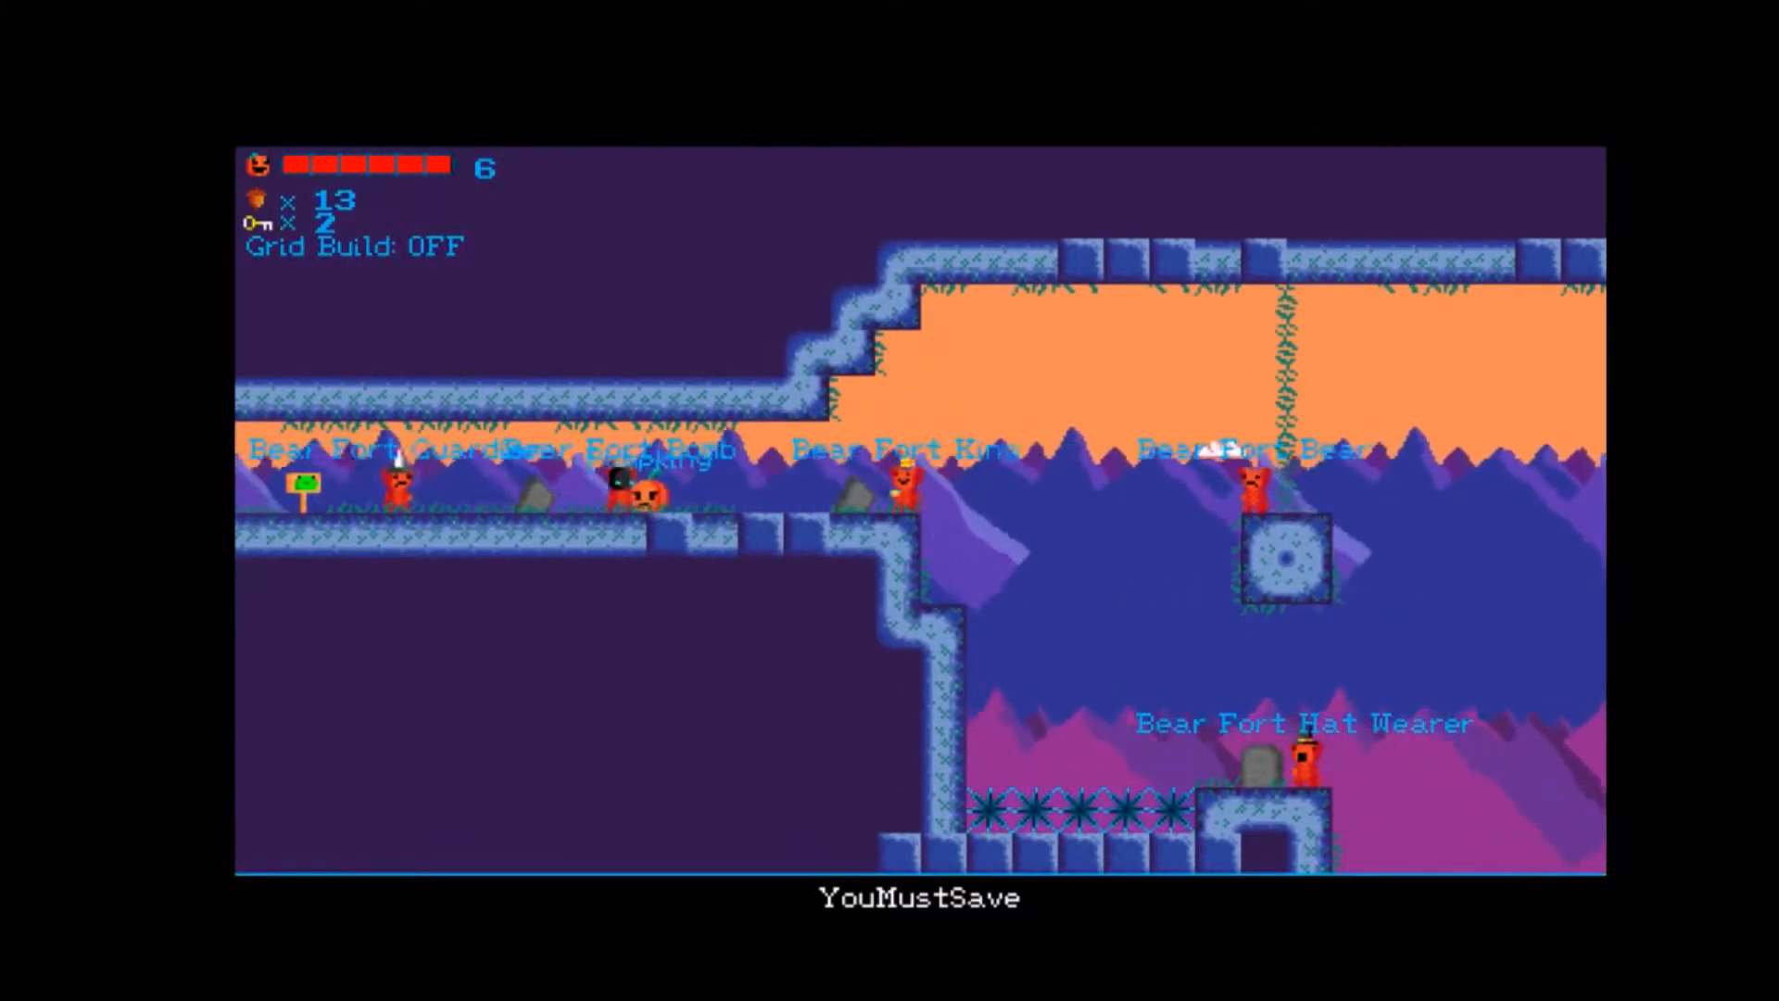
key("Left")
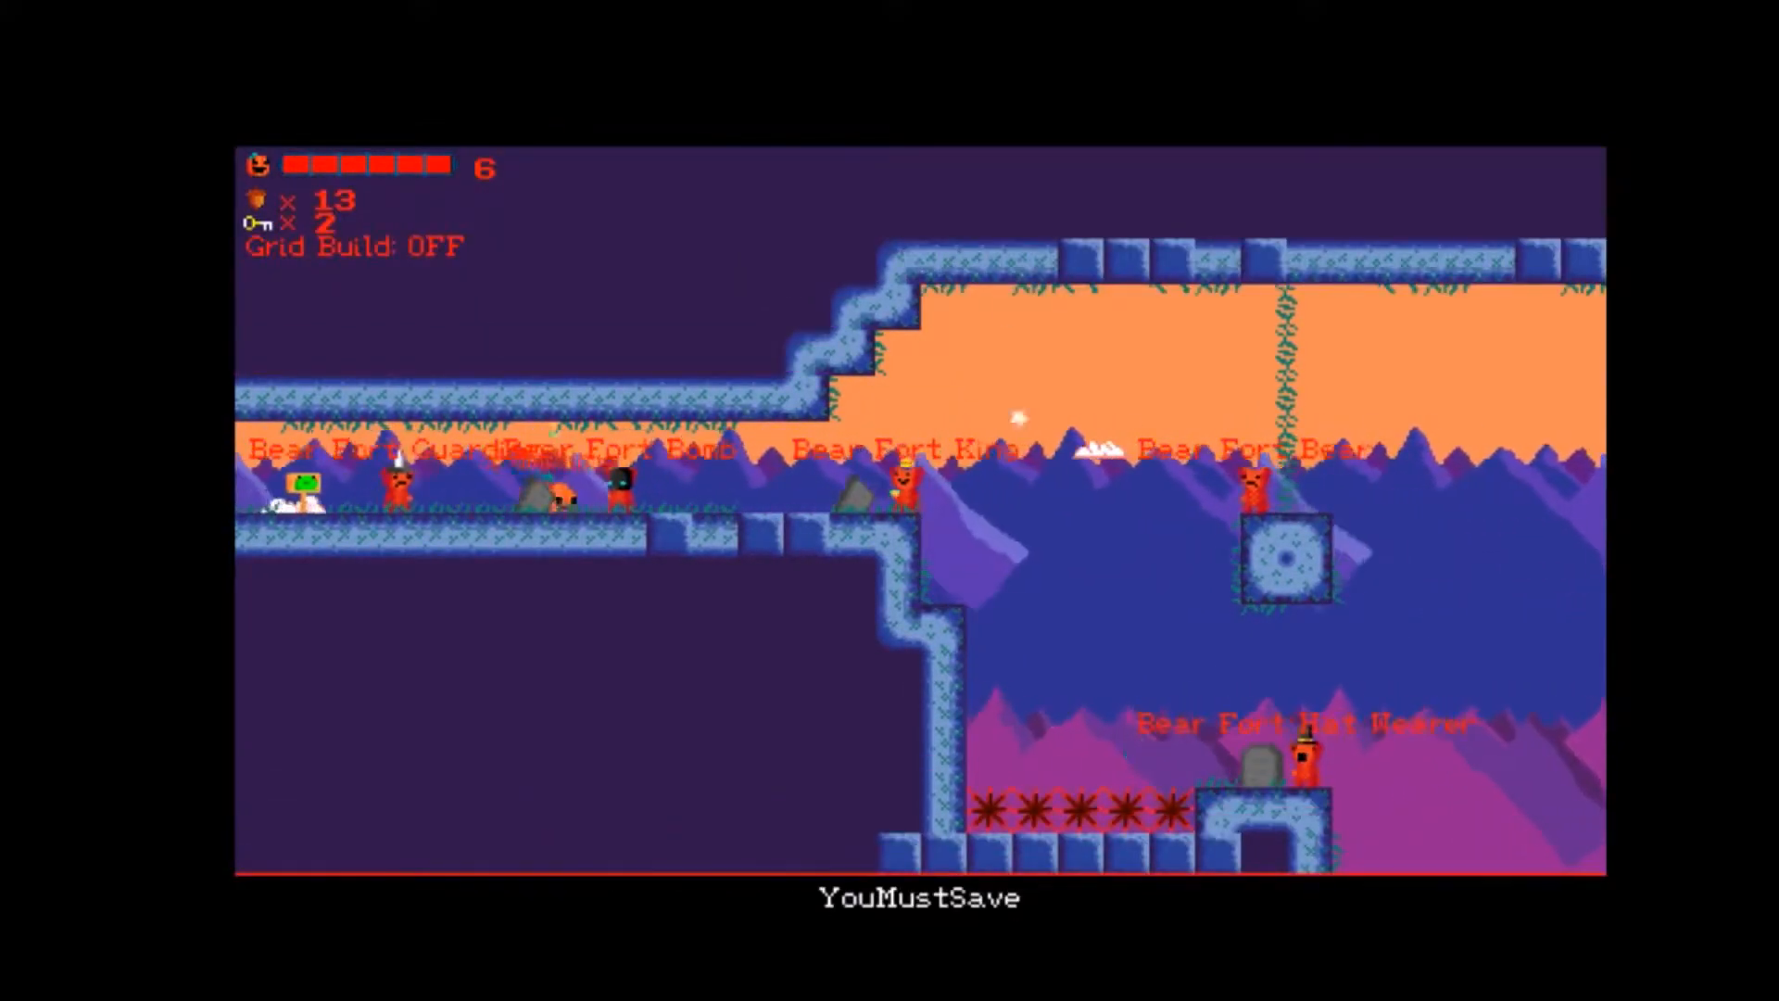
key("Right")
key("space")
key("space")
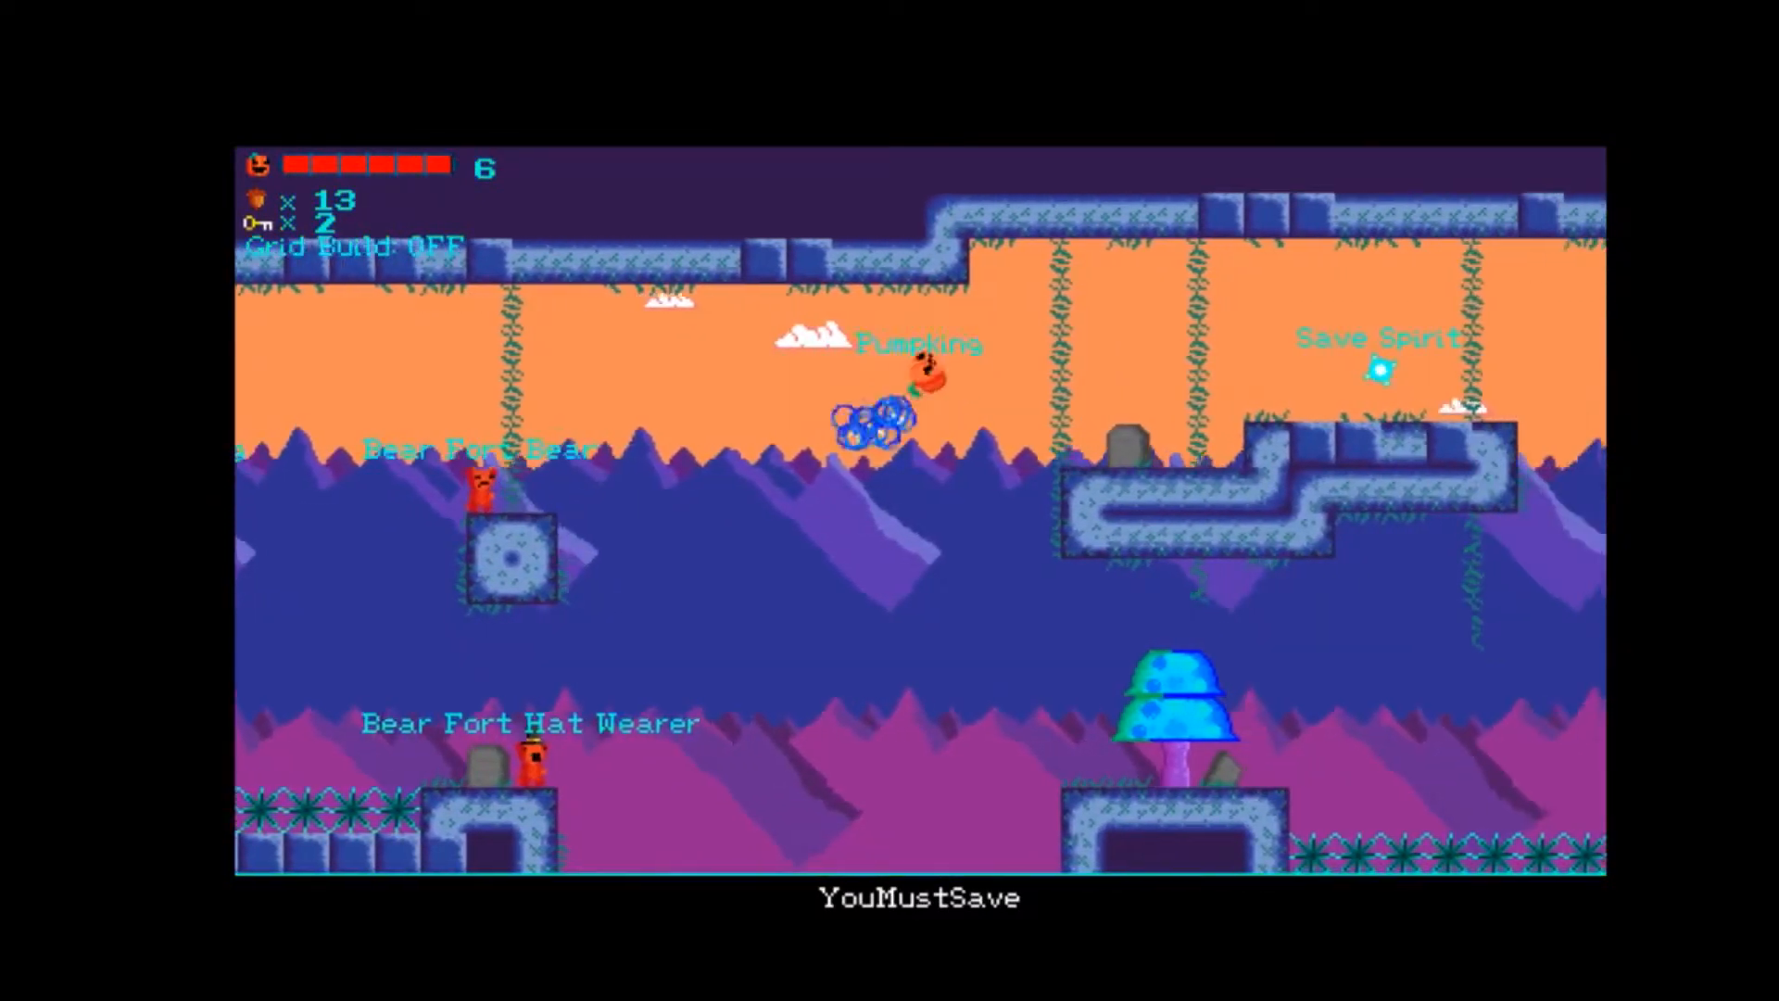
key("Right")
key("space")
key("Right")
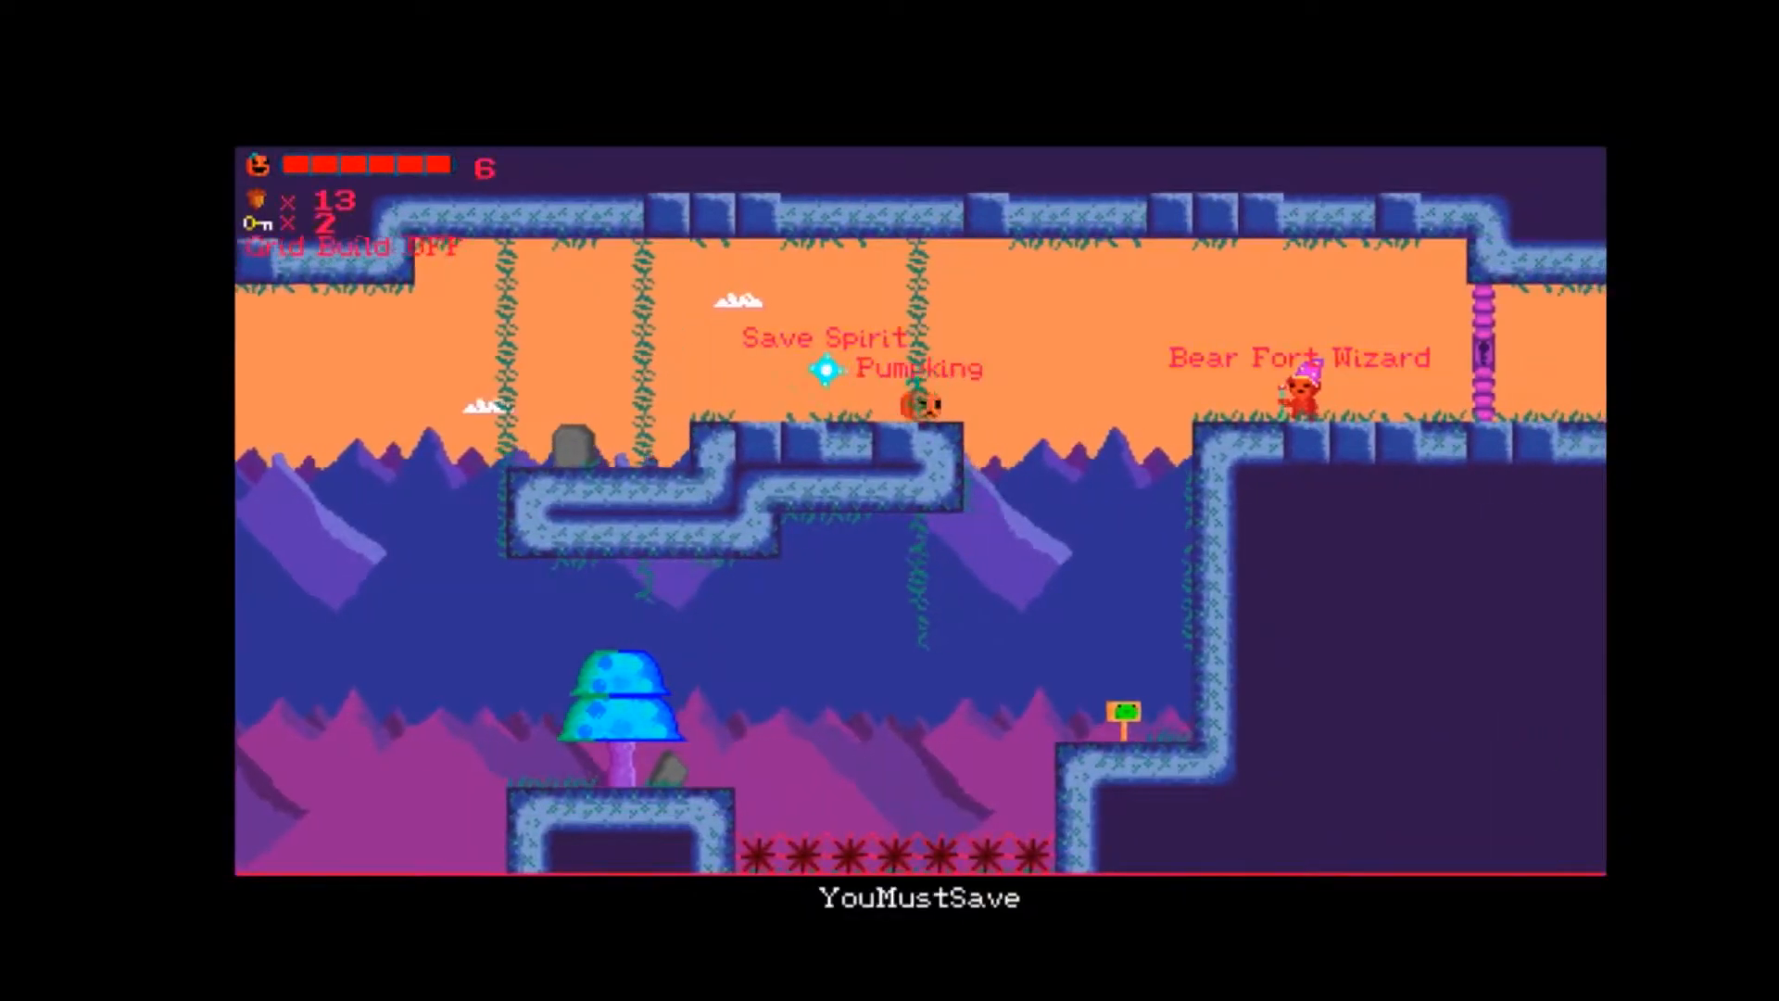
key("space")
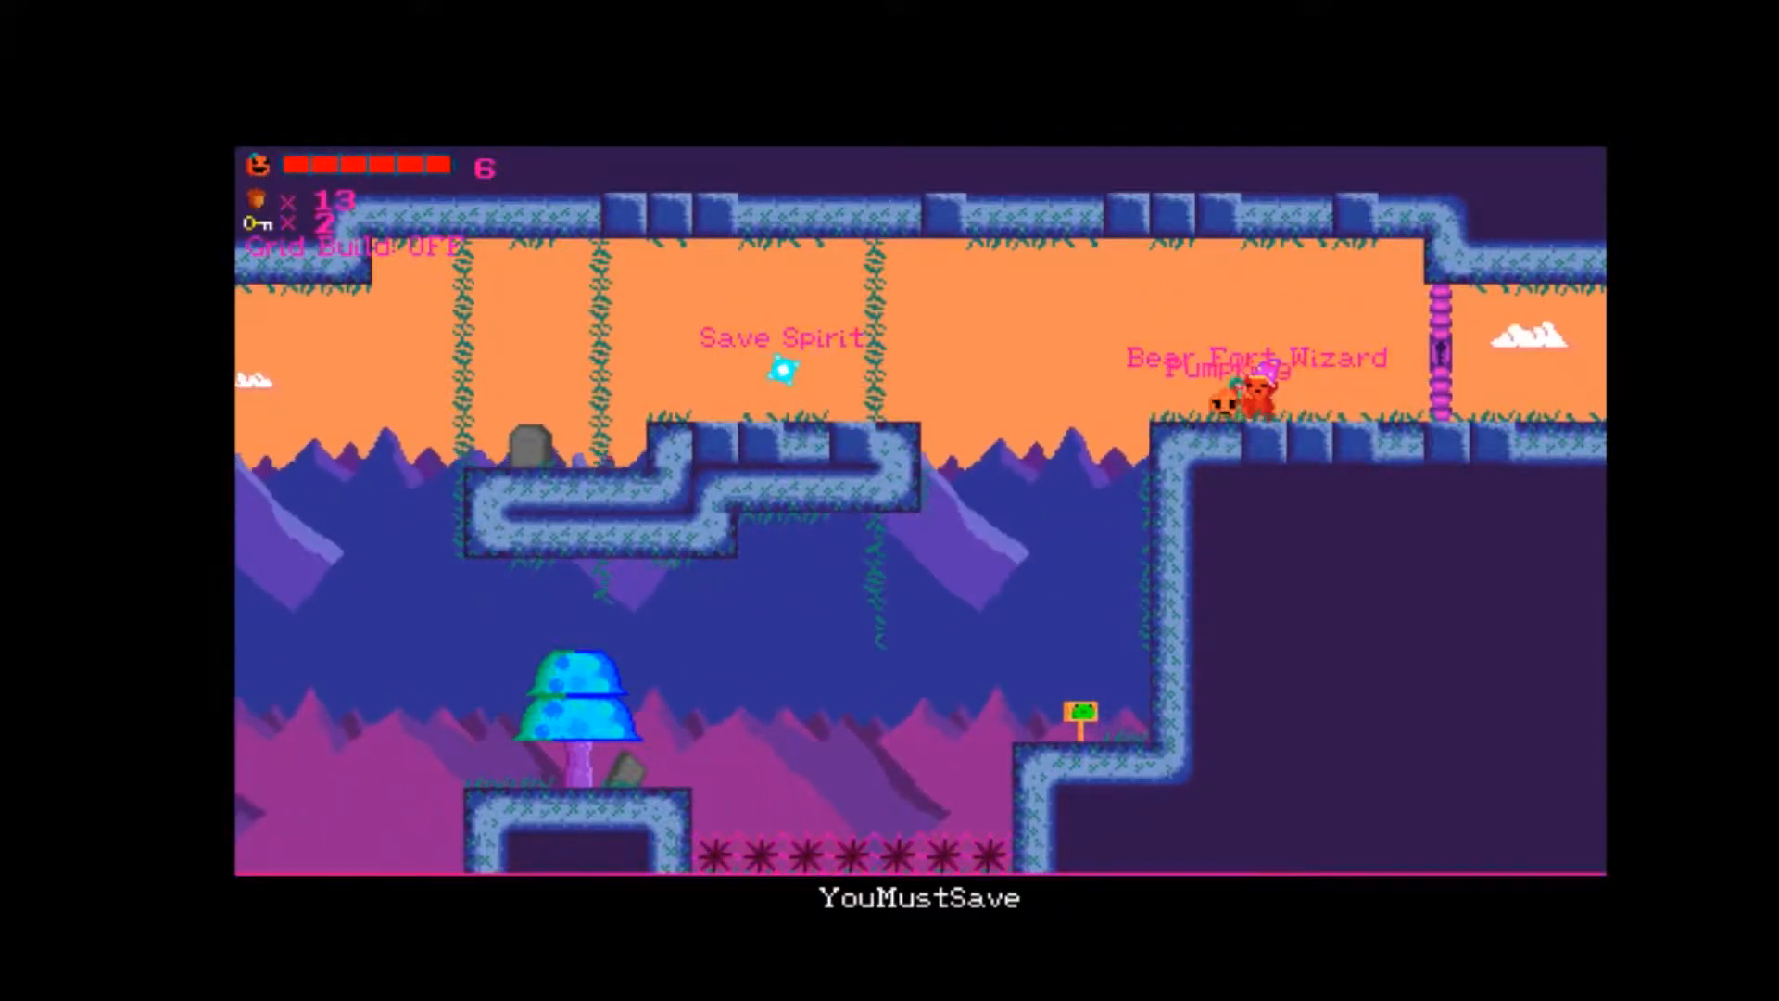
key("Left")
key("Right")
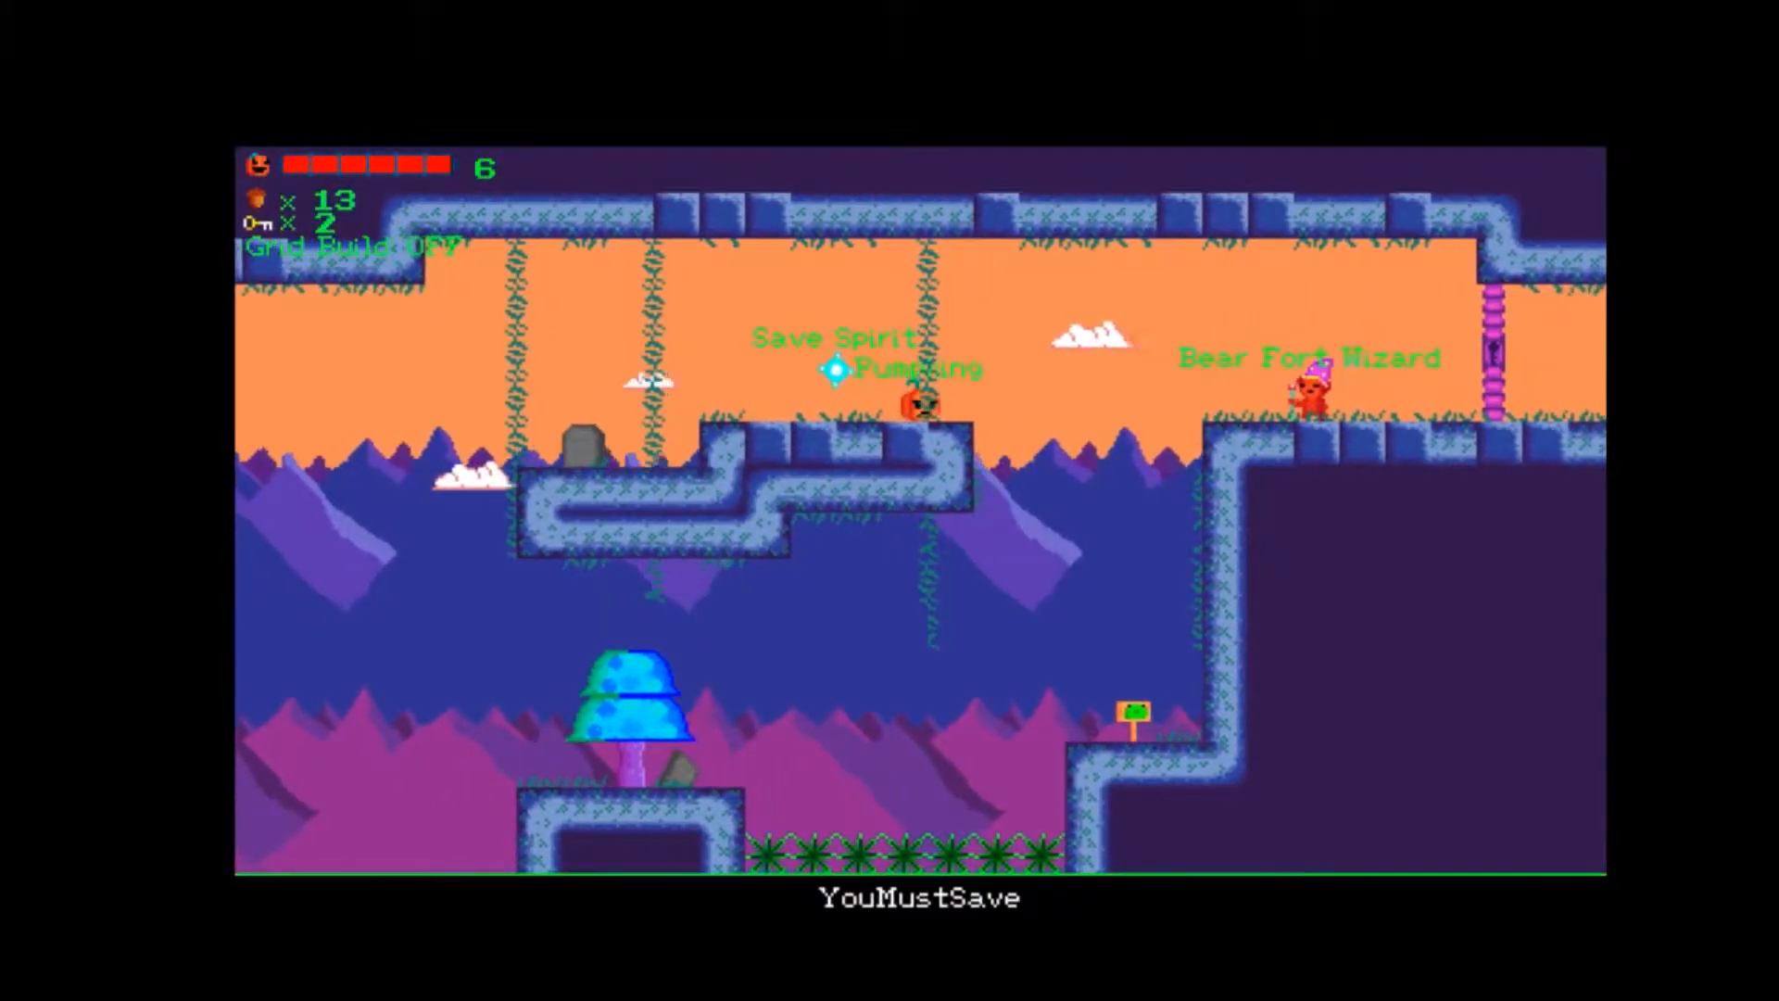
key("Right")
key("space")
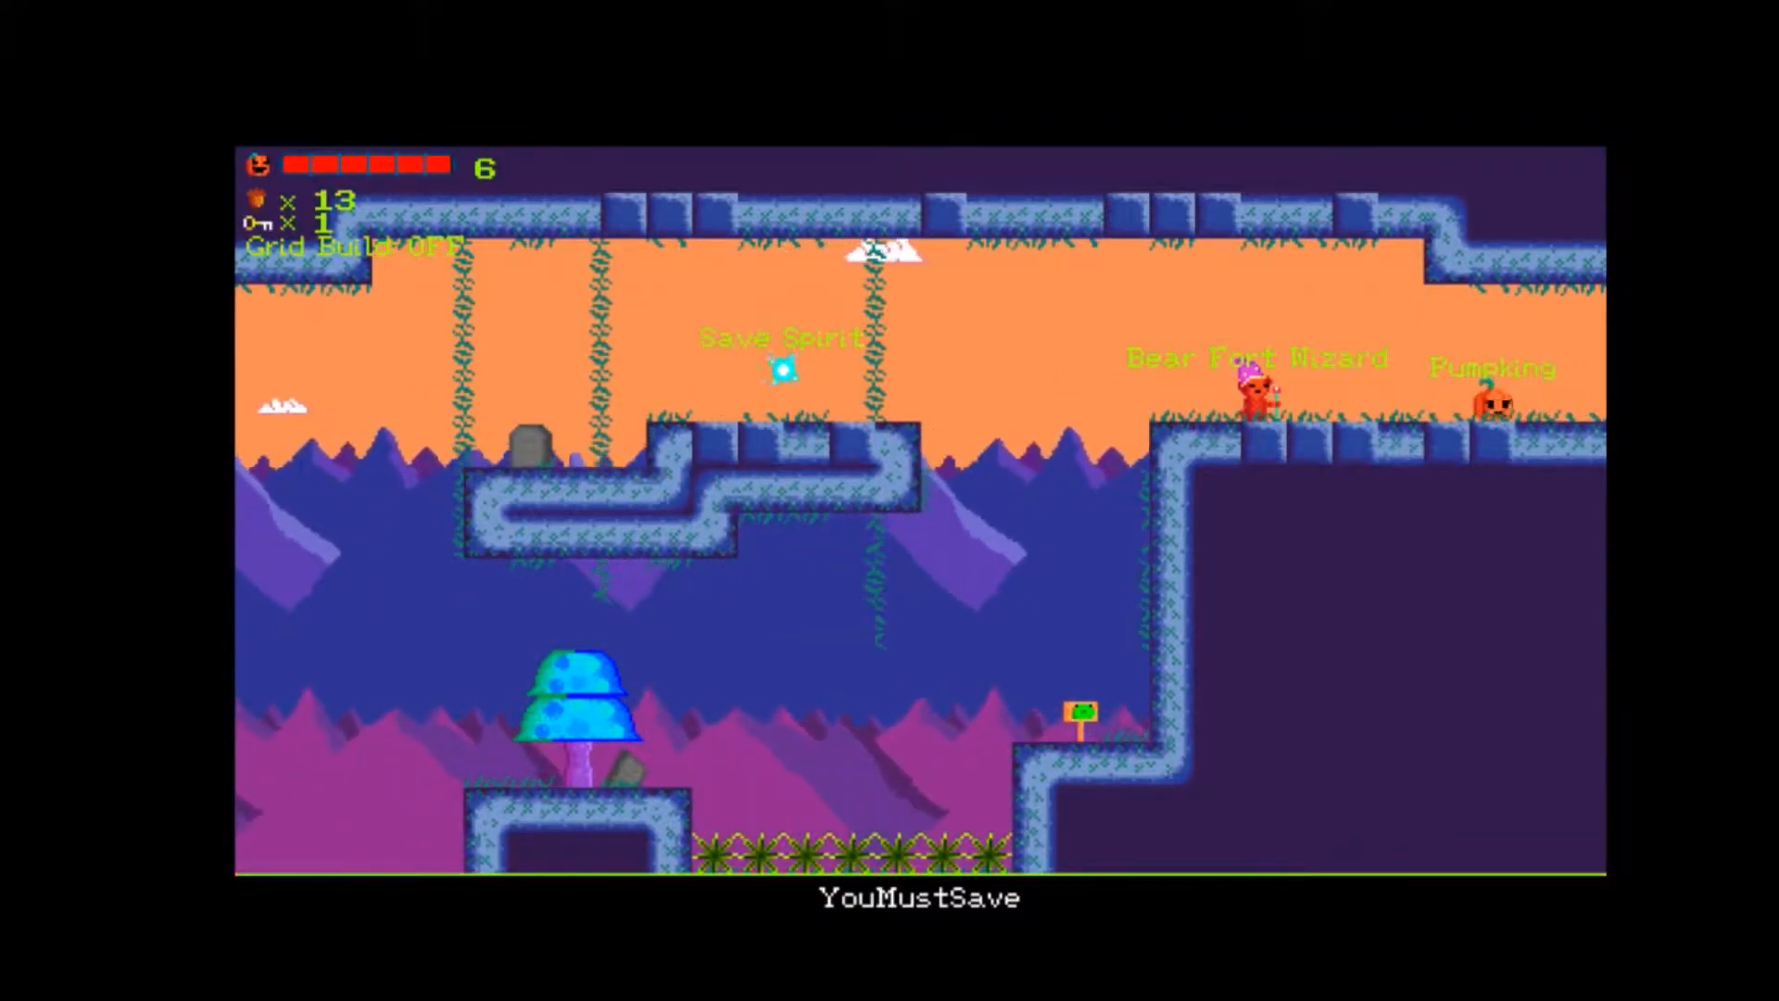
key("Left")
key("Right")
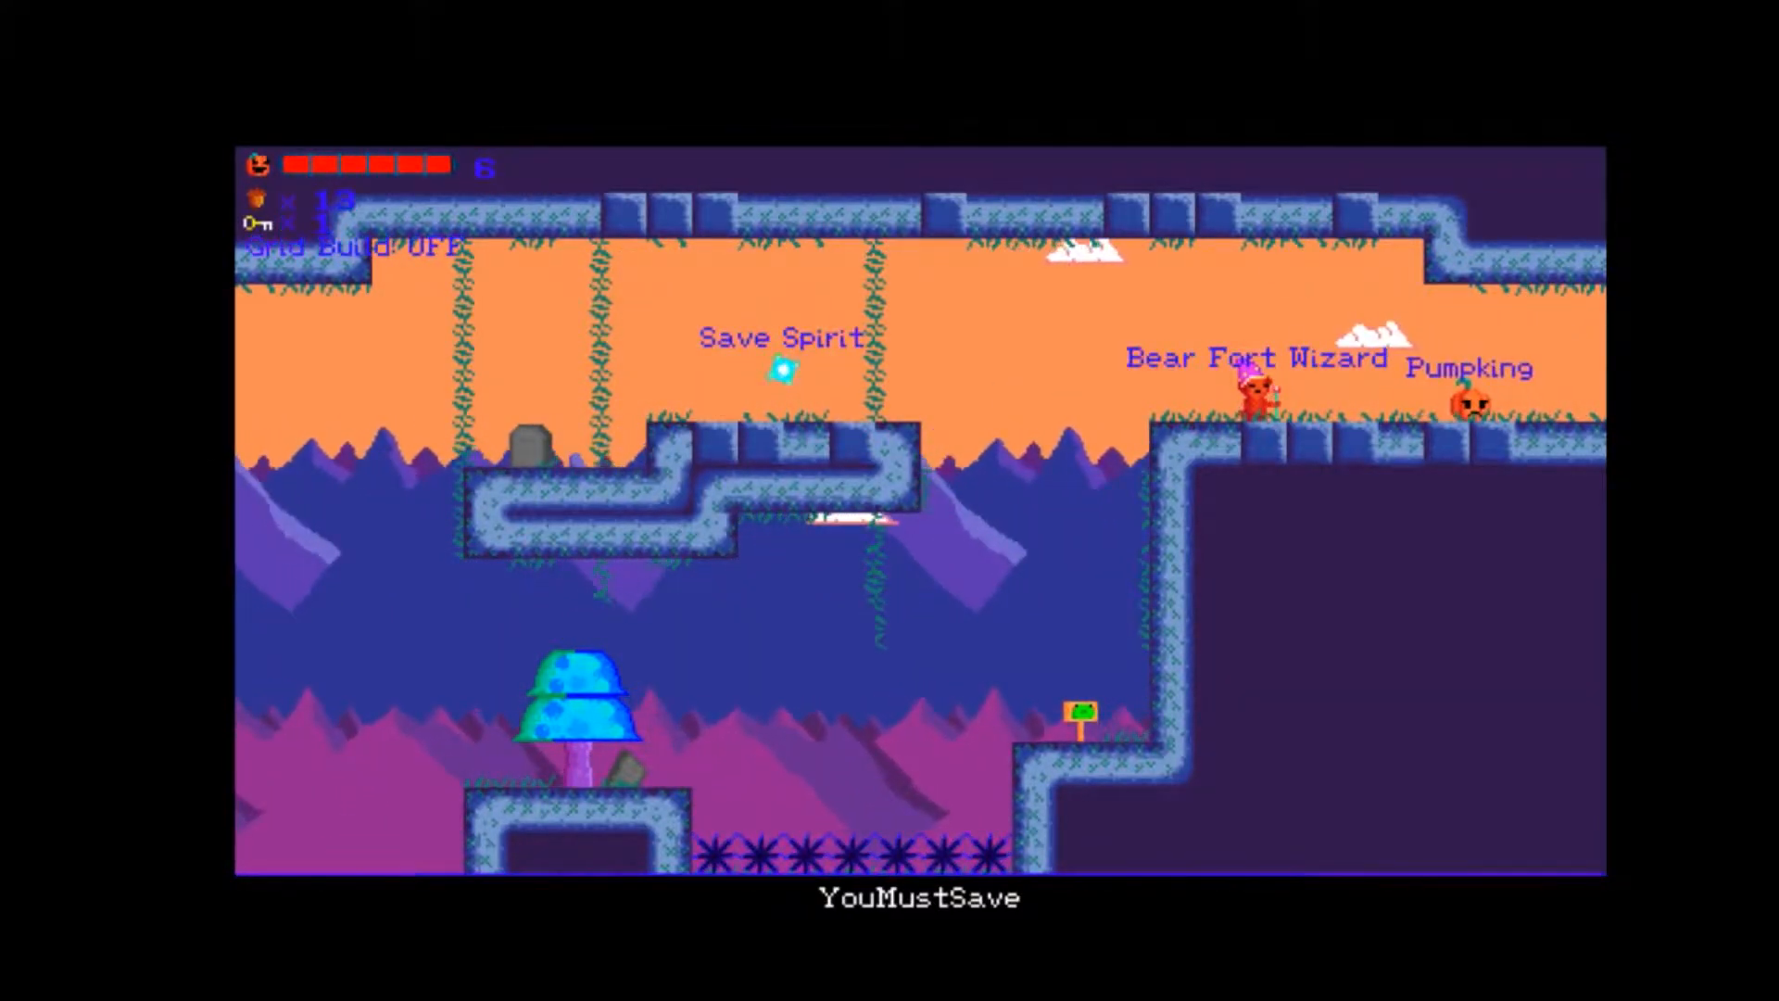
key("Left")
key("Left")
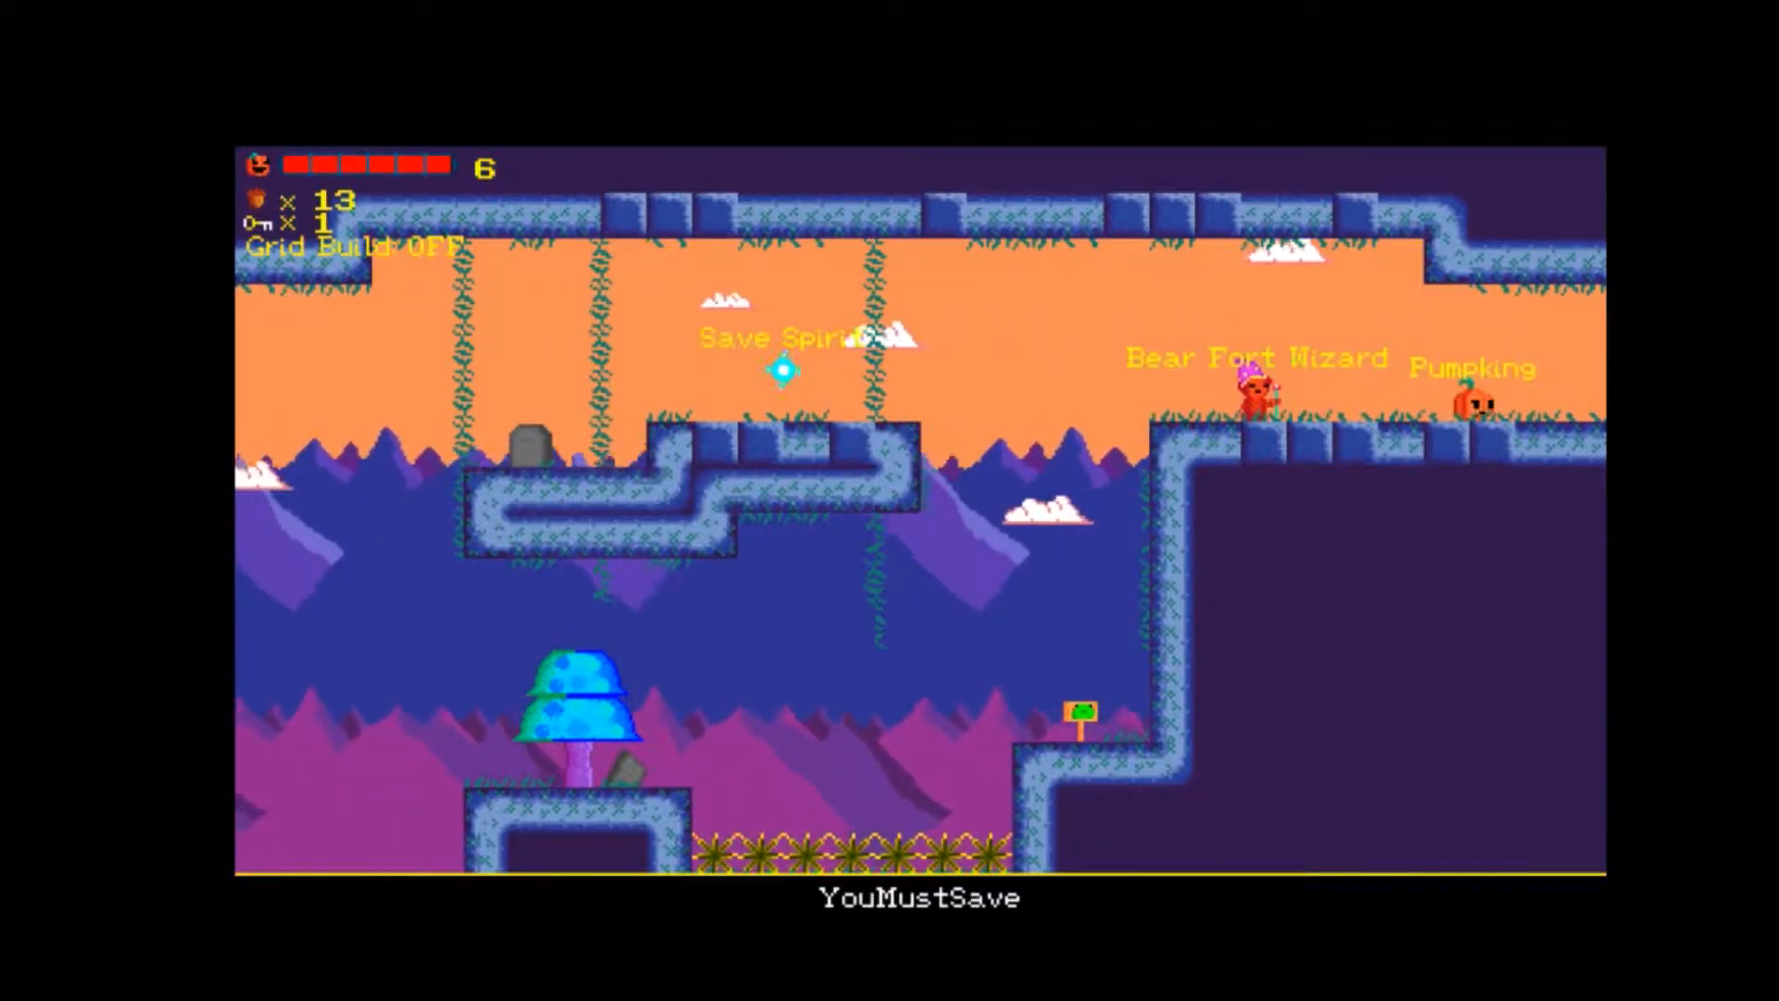
key("Right")
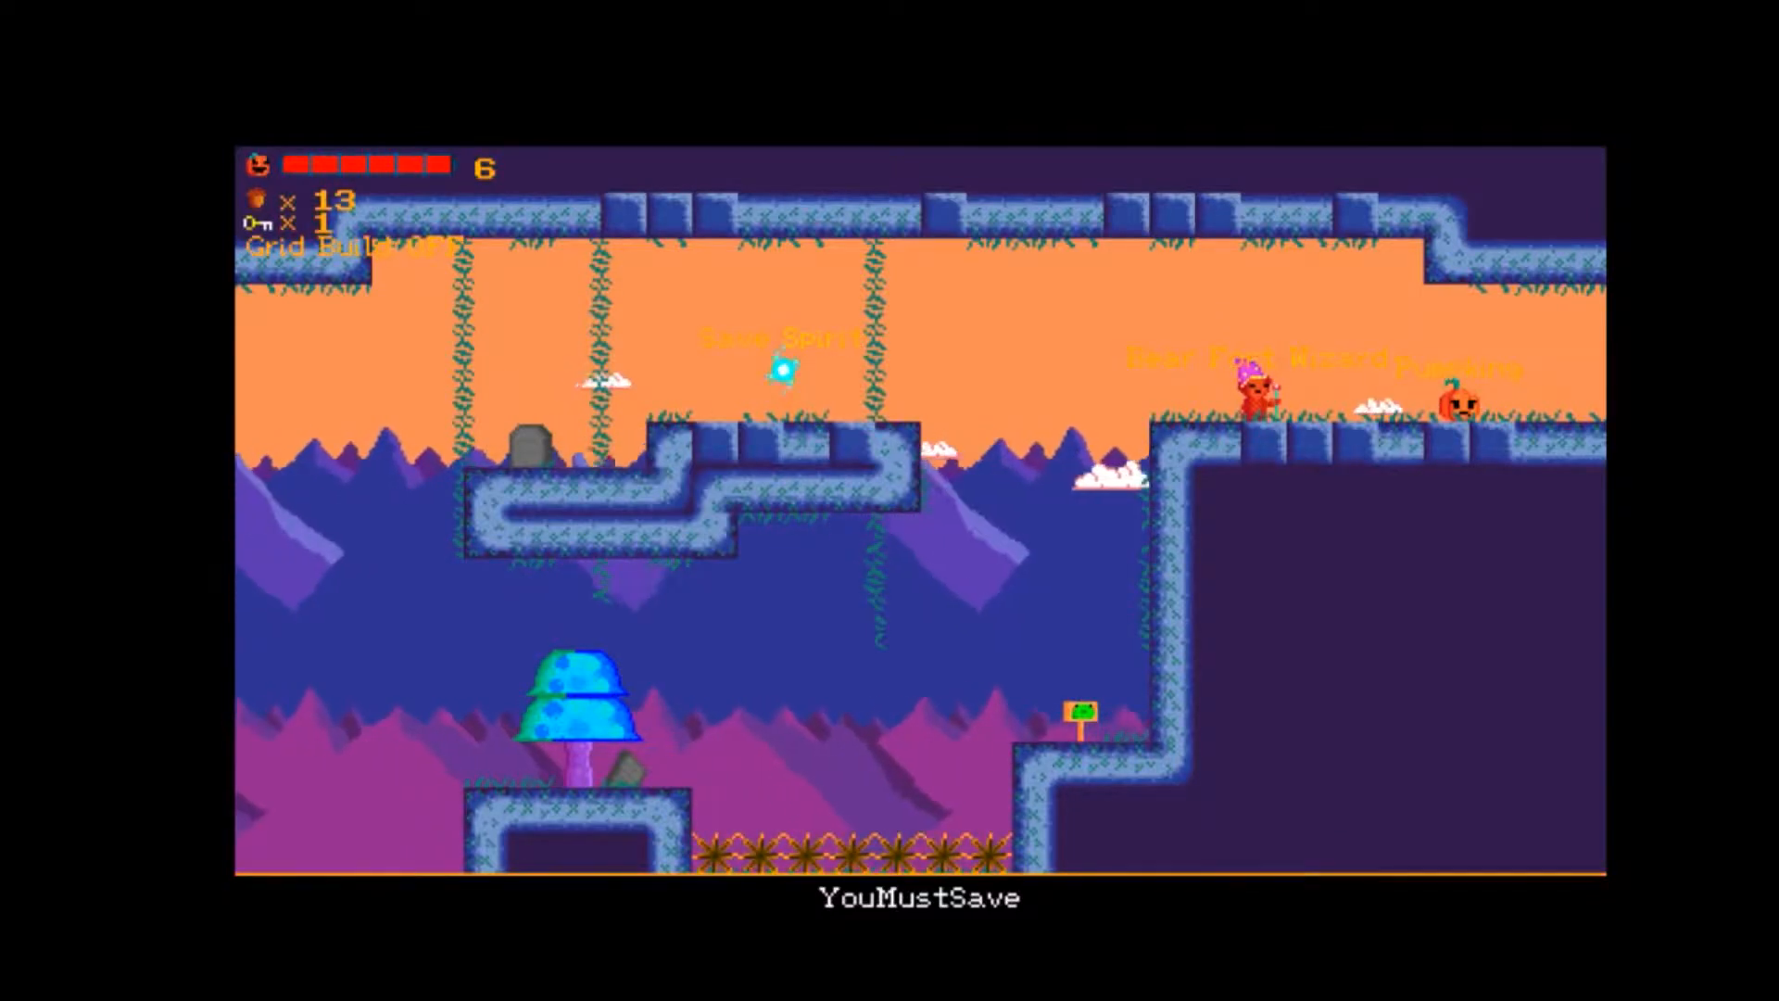
Run the pumpkin past the Unicorn through RandomChaseScene and reach the chest in the Slowdown pit.
key("Right")
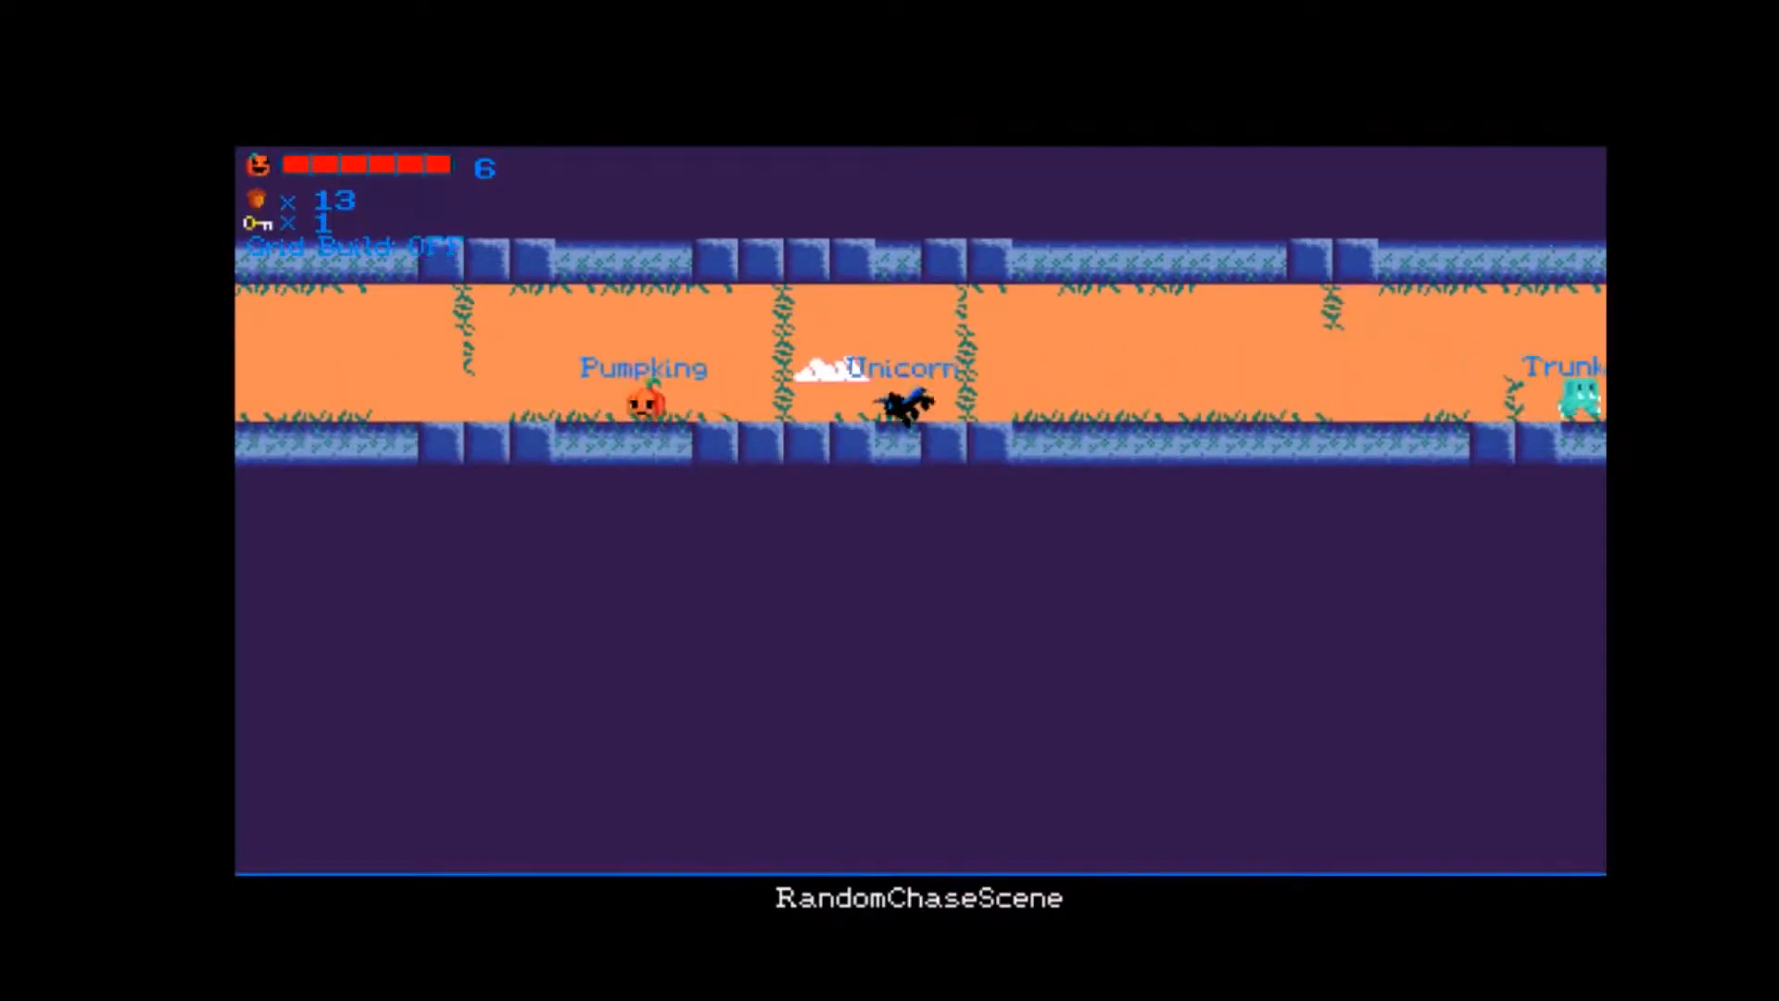
key("Right")
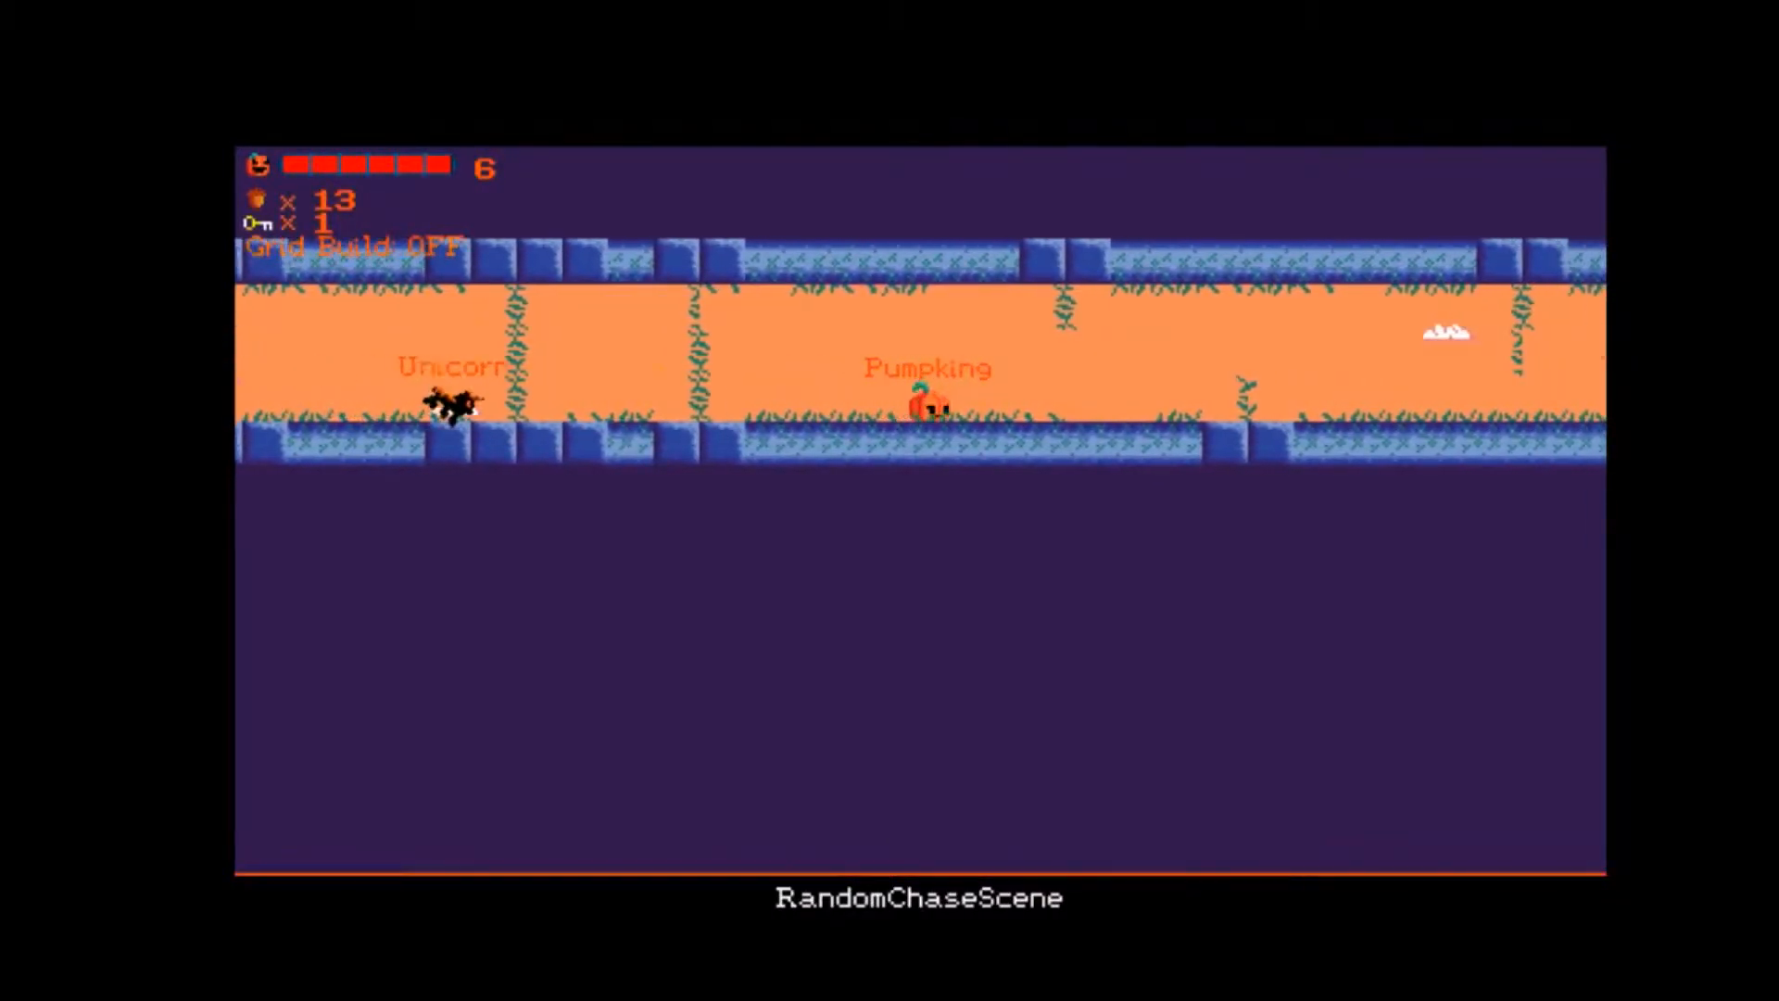
key("Left")
key("space")
key("Left")
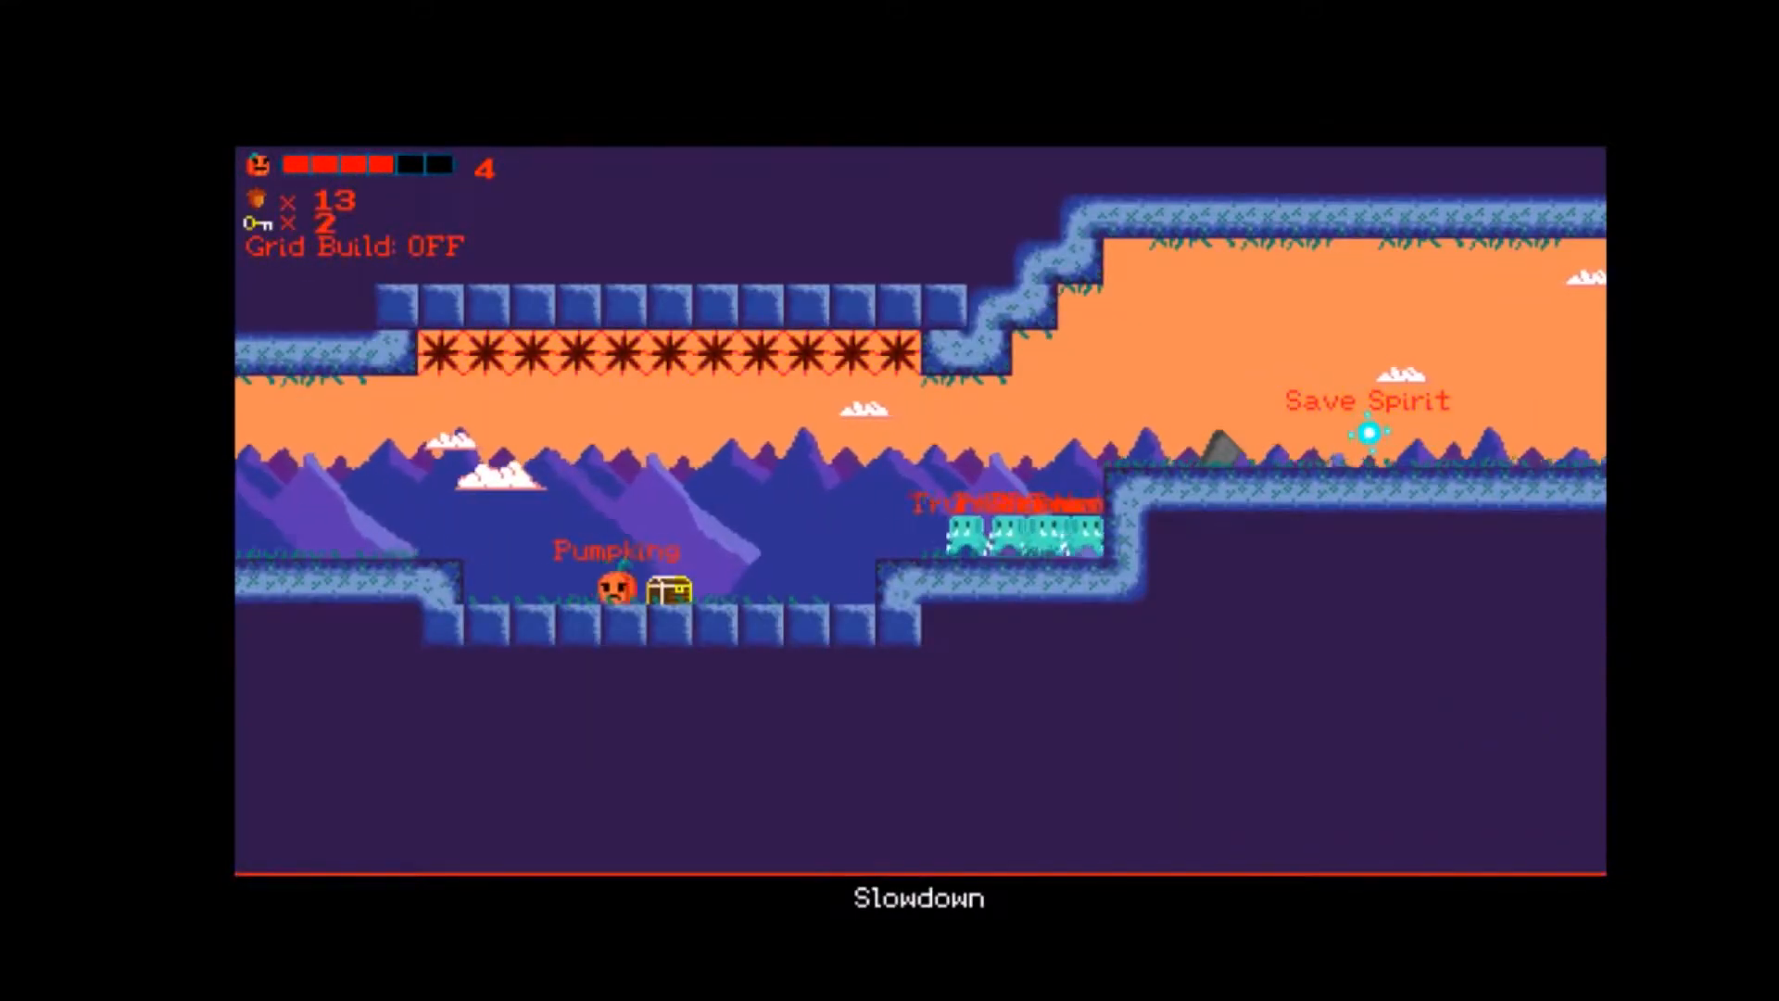
Jump over the Trunkers to the upper ledge in Slowdown and pass the Save Spirit into the Inertia area.
key("Right")
key("space")
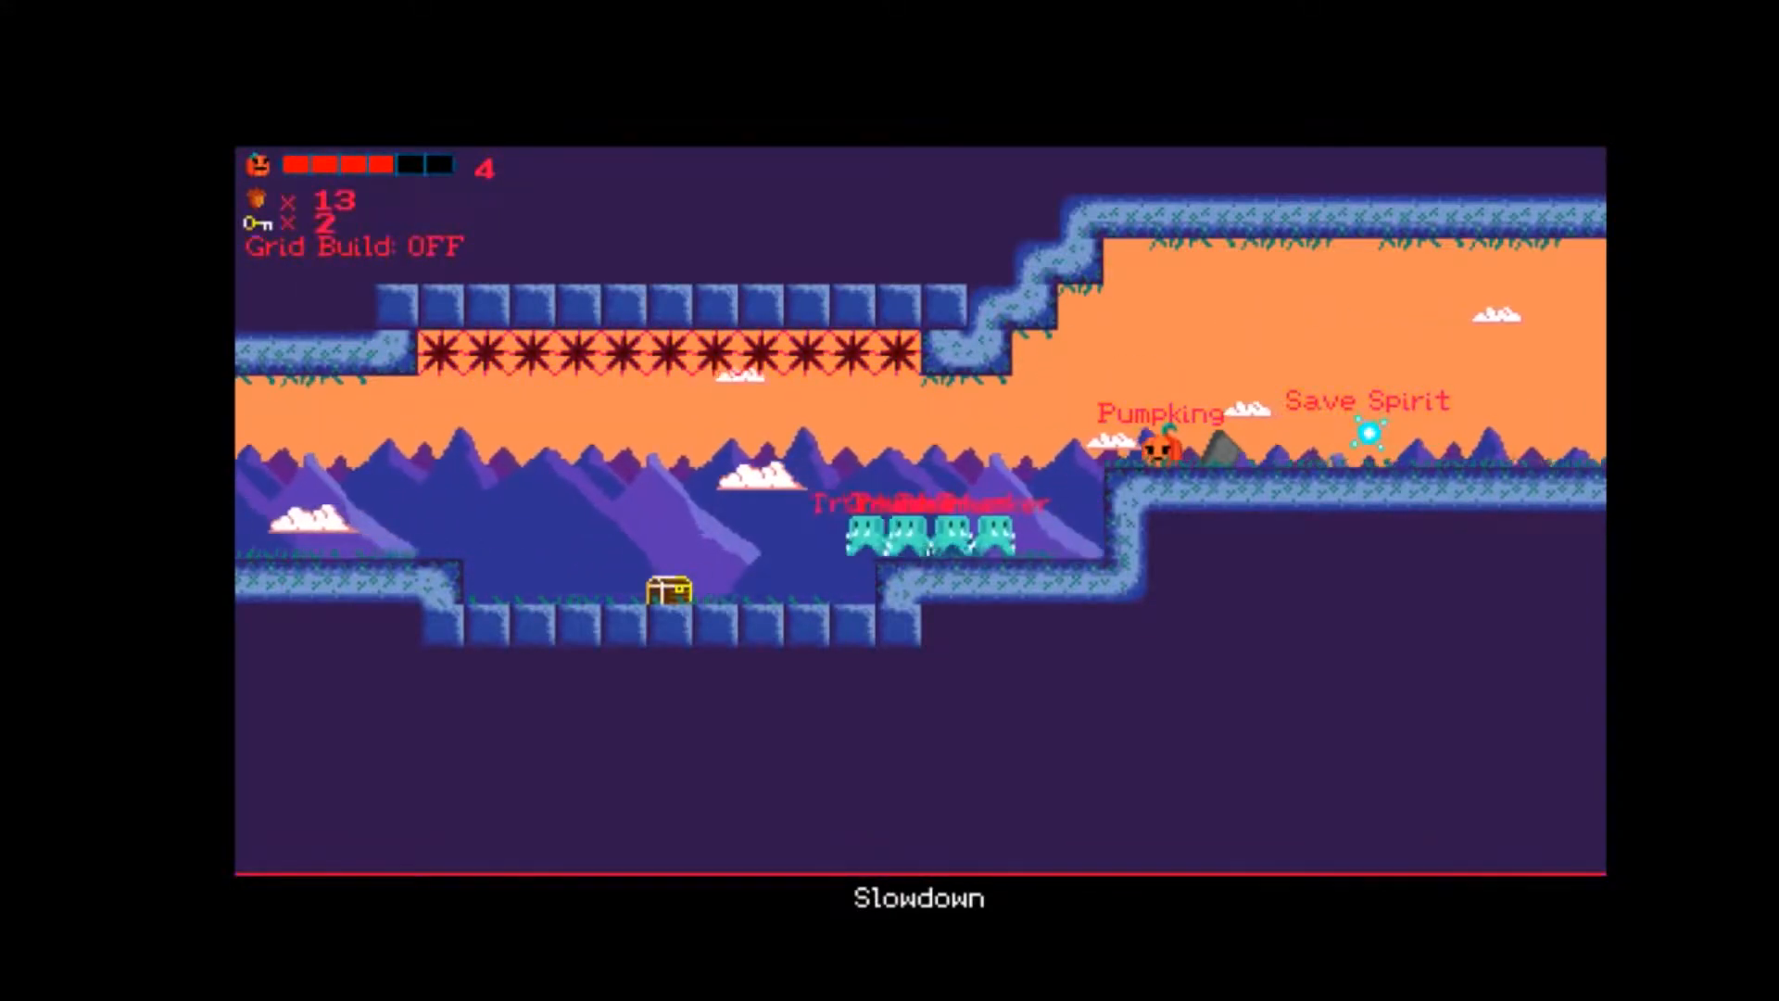
key("Right")
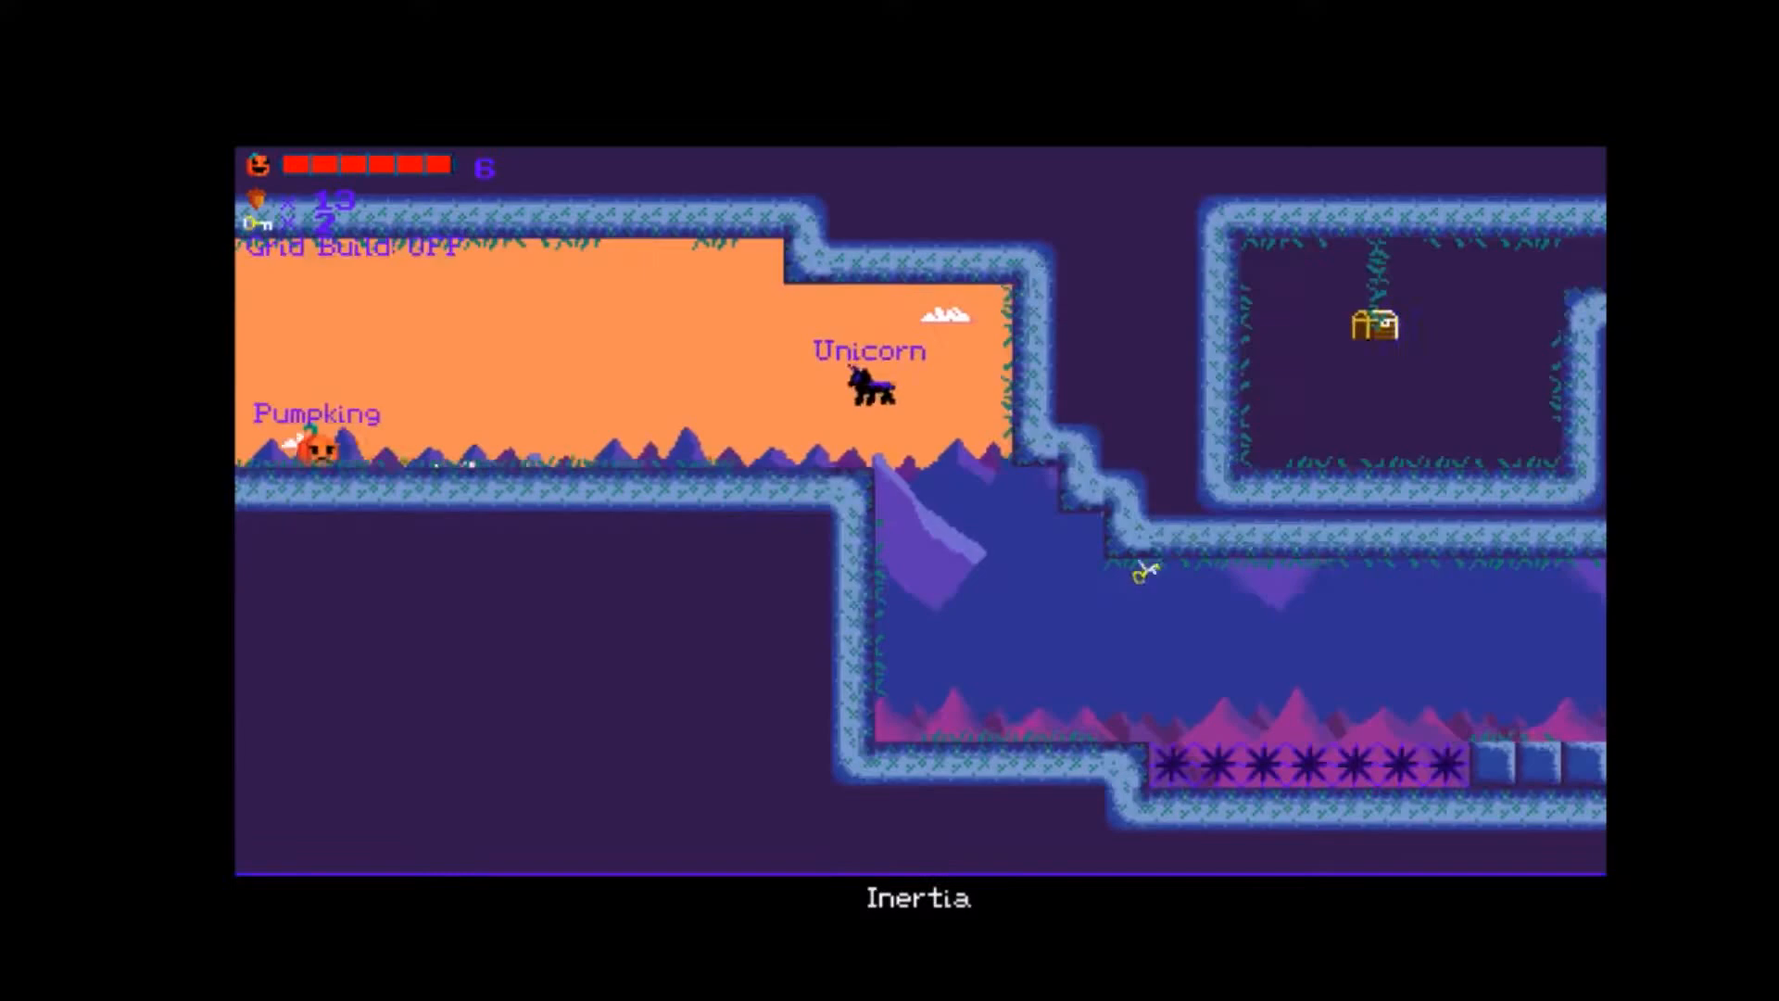
key("Right")
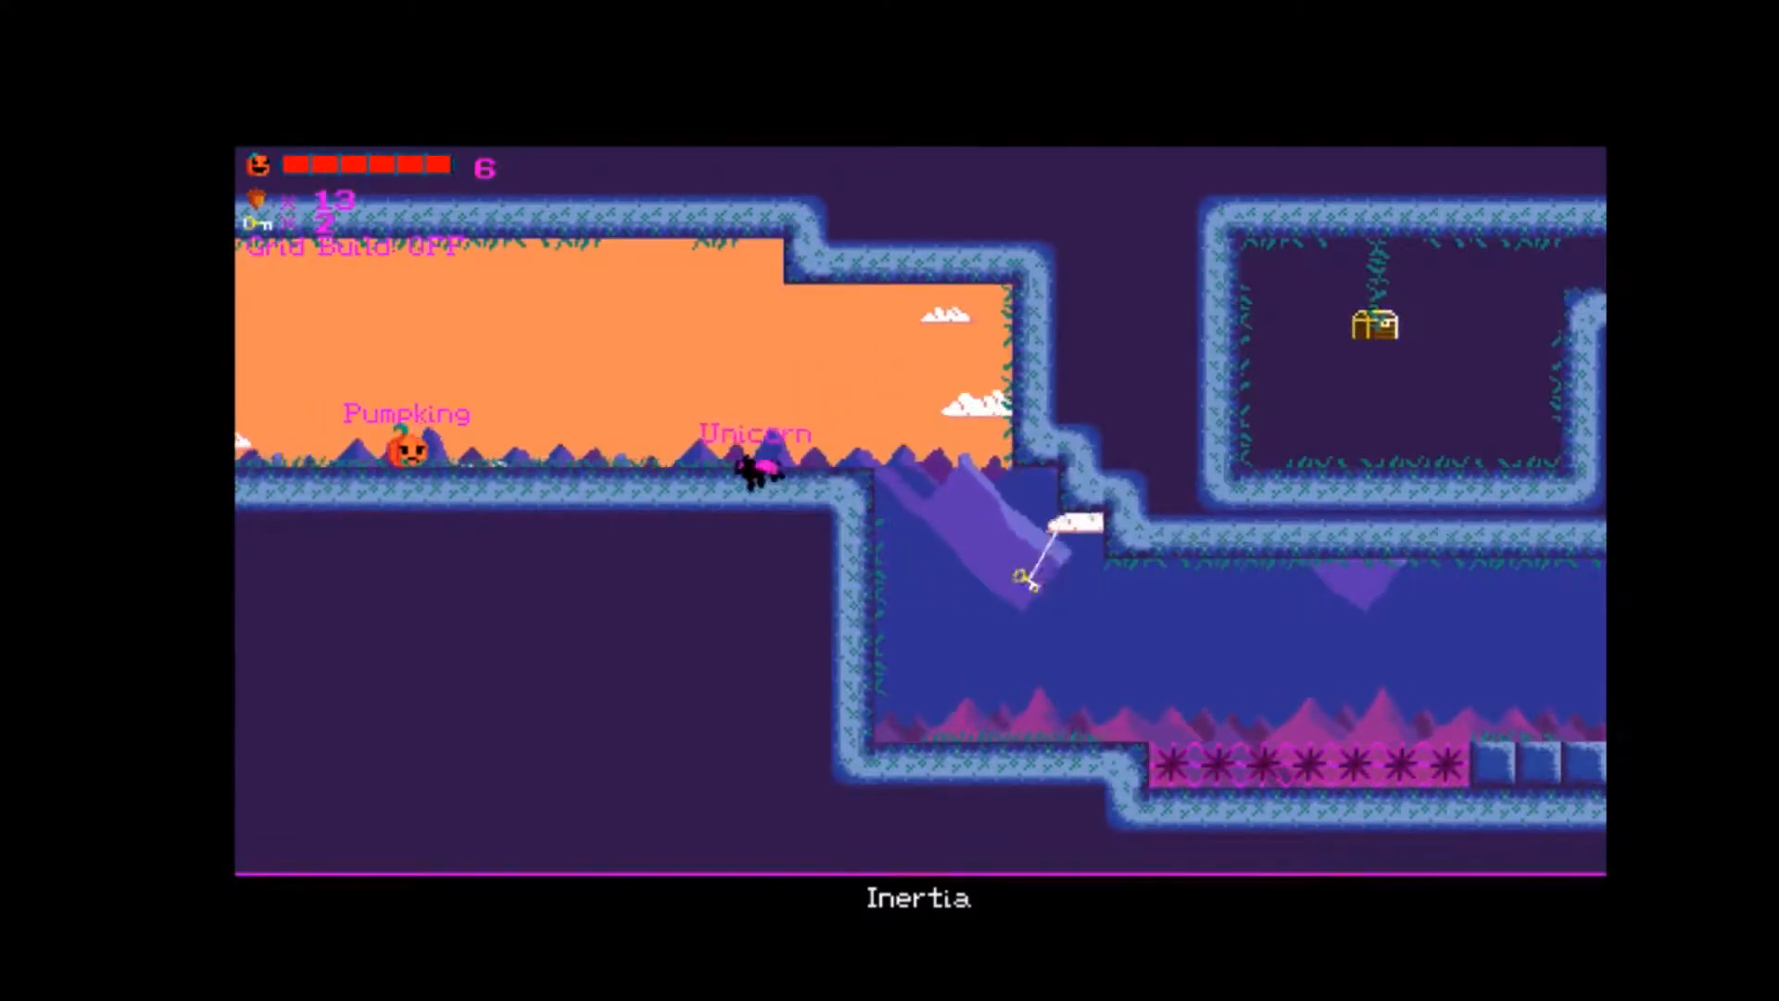
Dodge the Unicorn at the start of Inertia and collect the hanging key beyond the ledge.
key("space")
key("space")
key("Left")
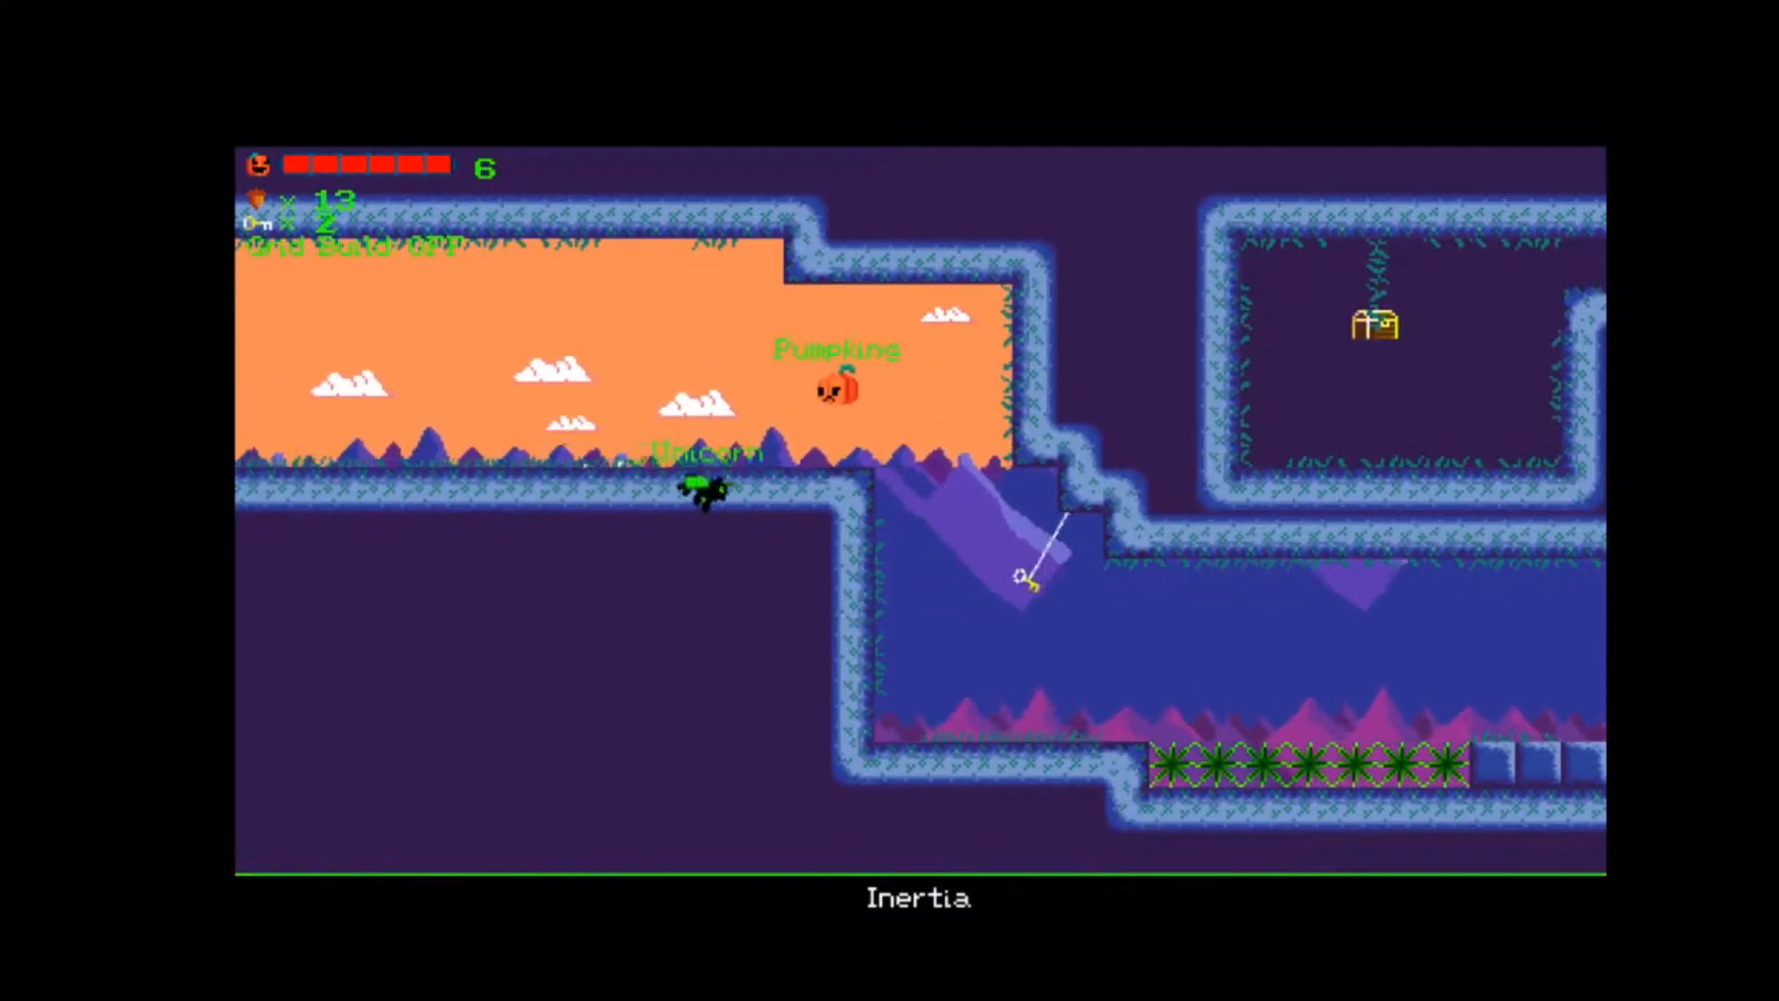
key("Right")
key("space")
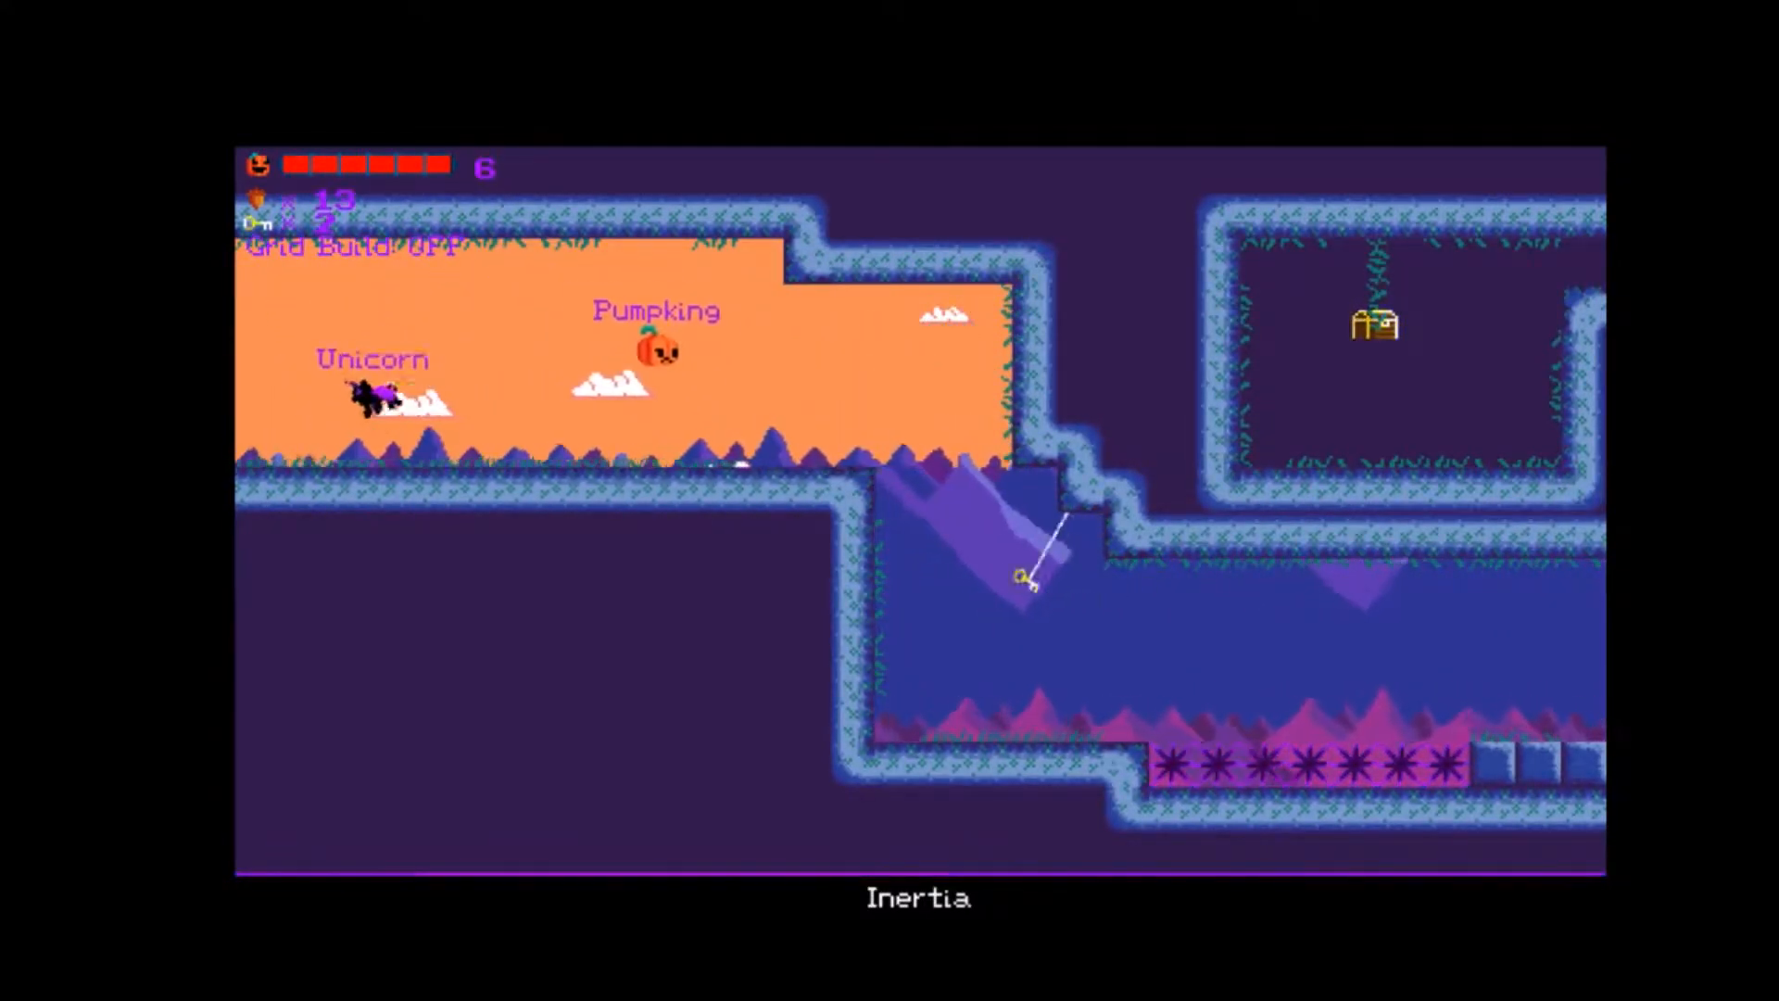
Evade the Unicorn and cross the lower spike passage to the steps on its far side.
key("space")
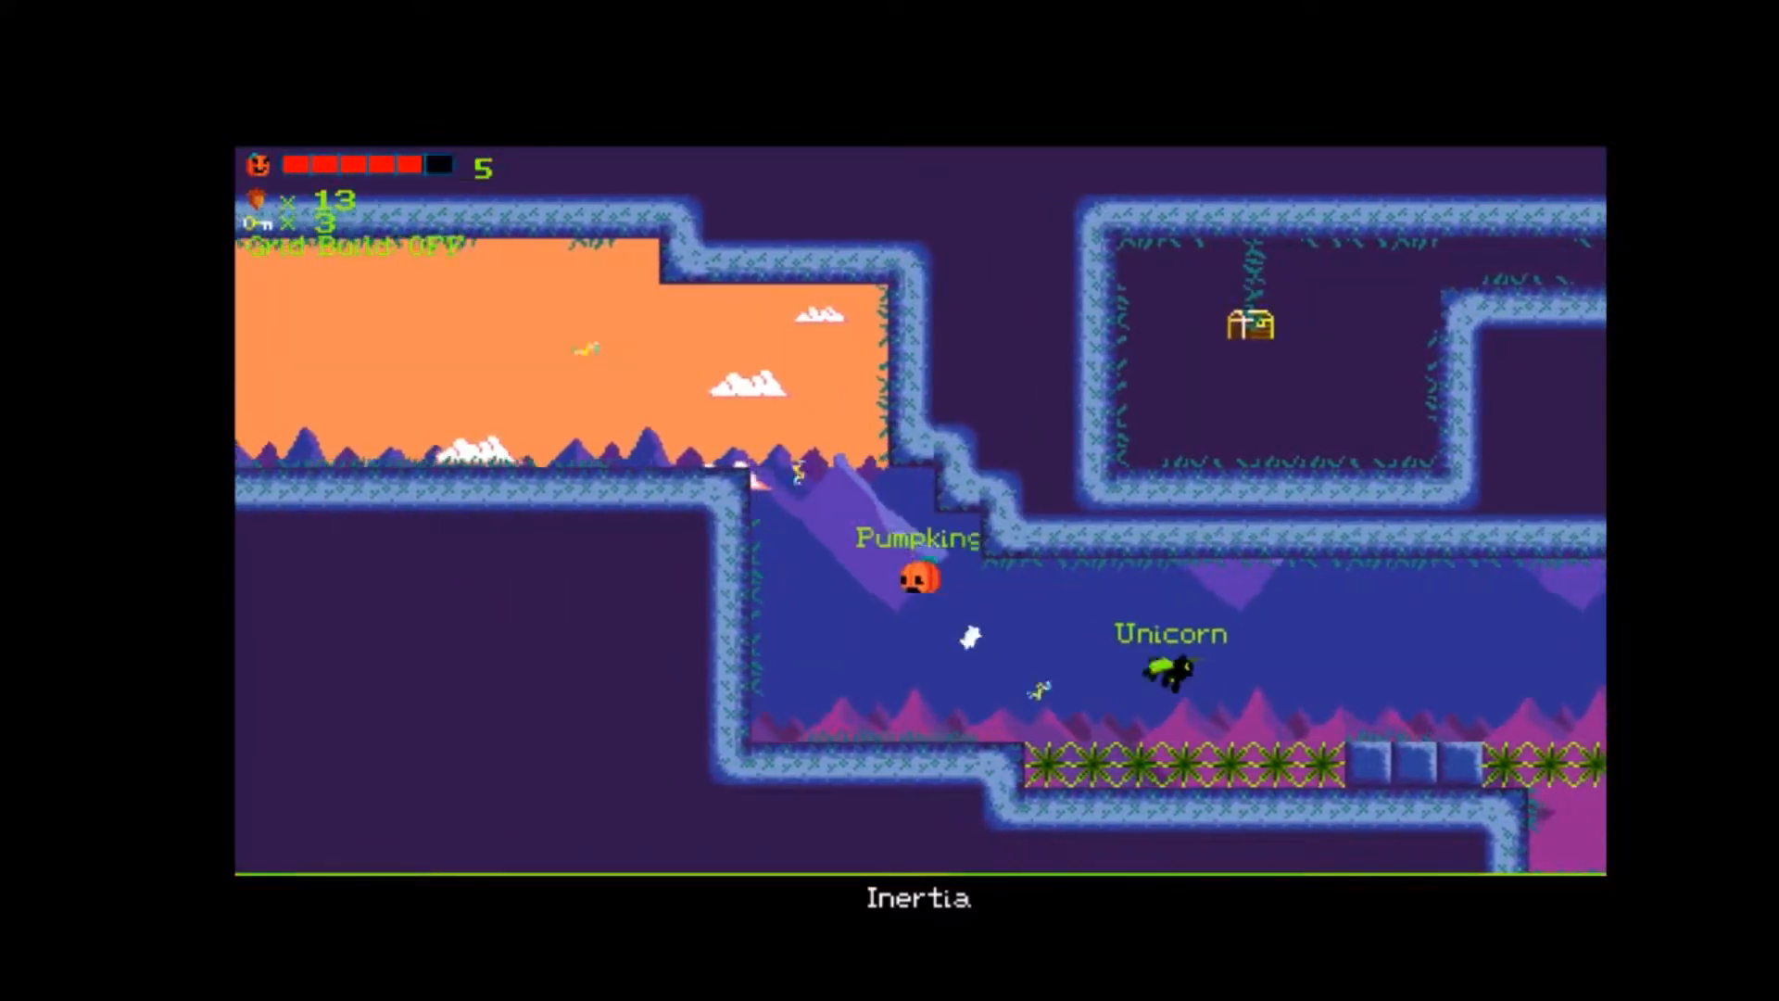
key("Left")
key("space")
key("Right")
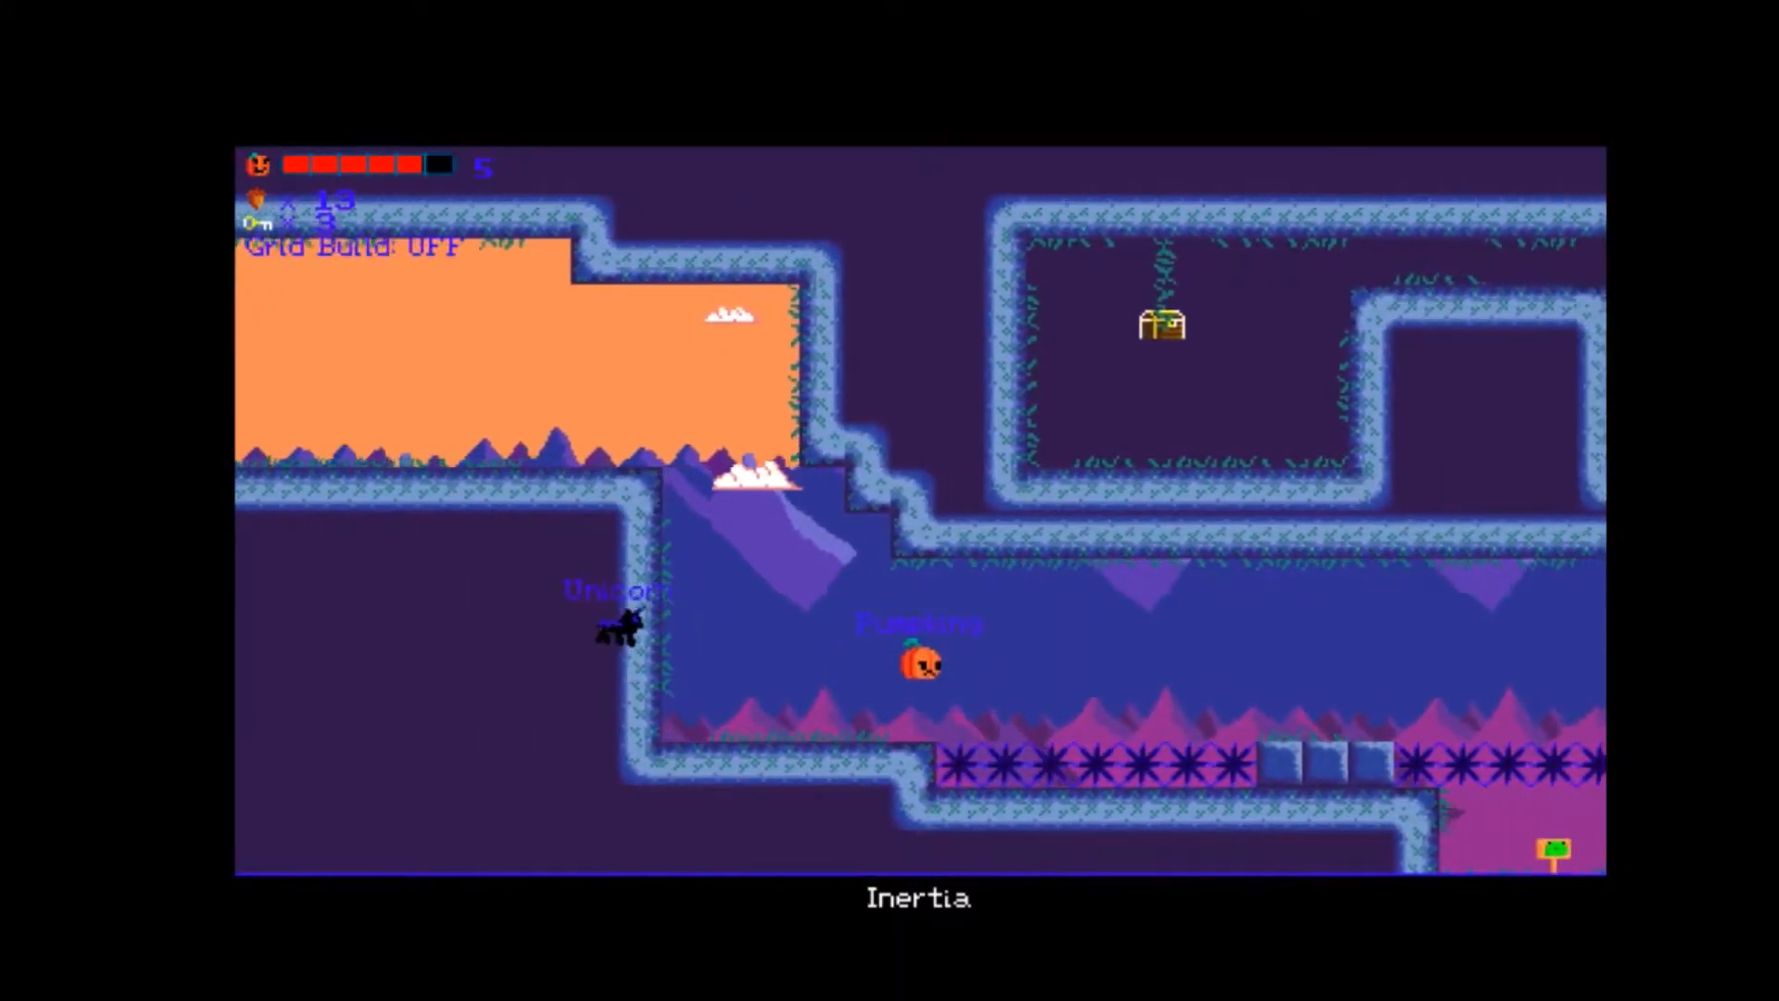
key("Right")
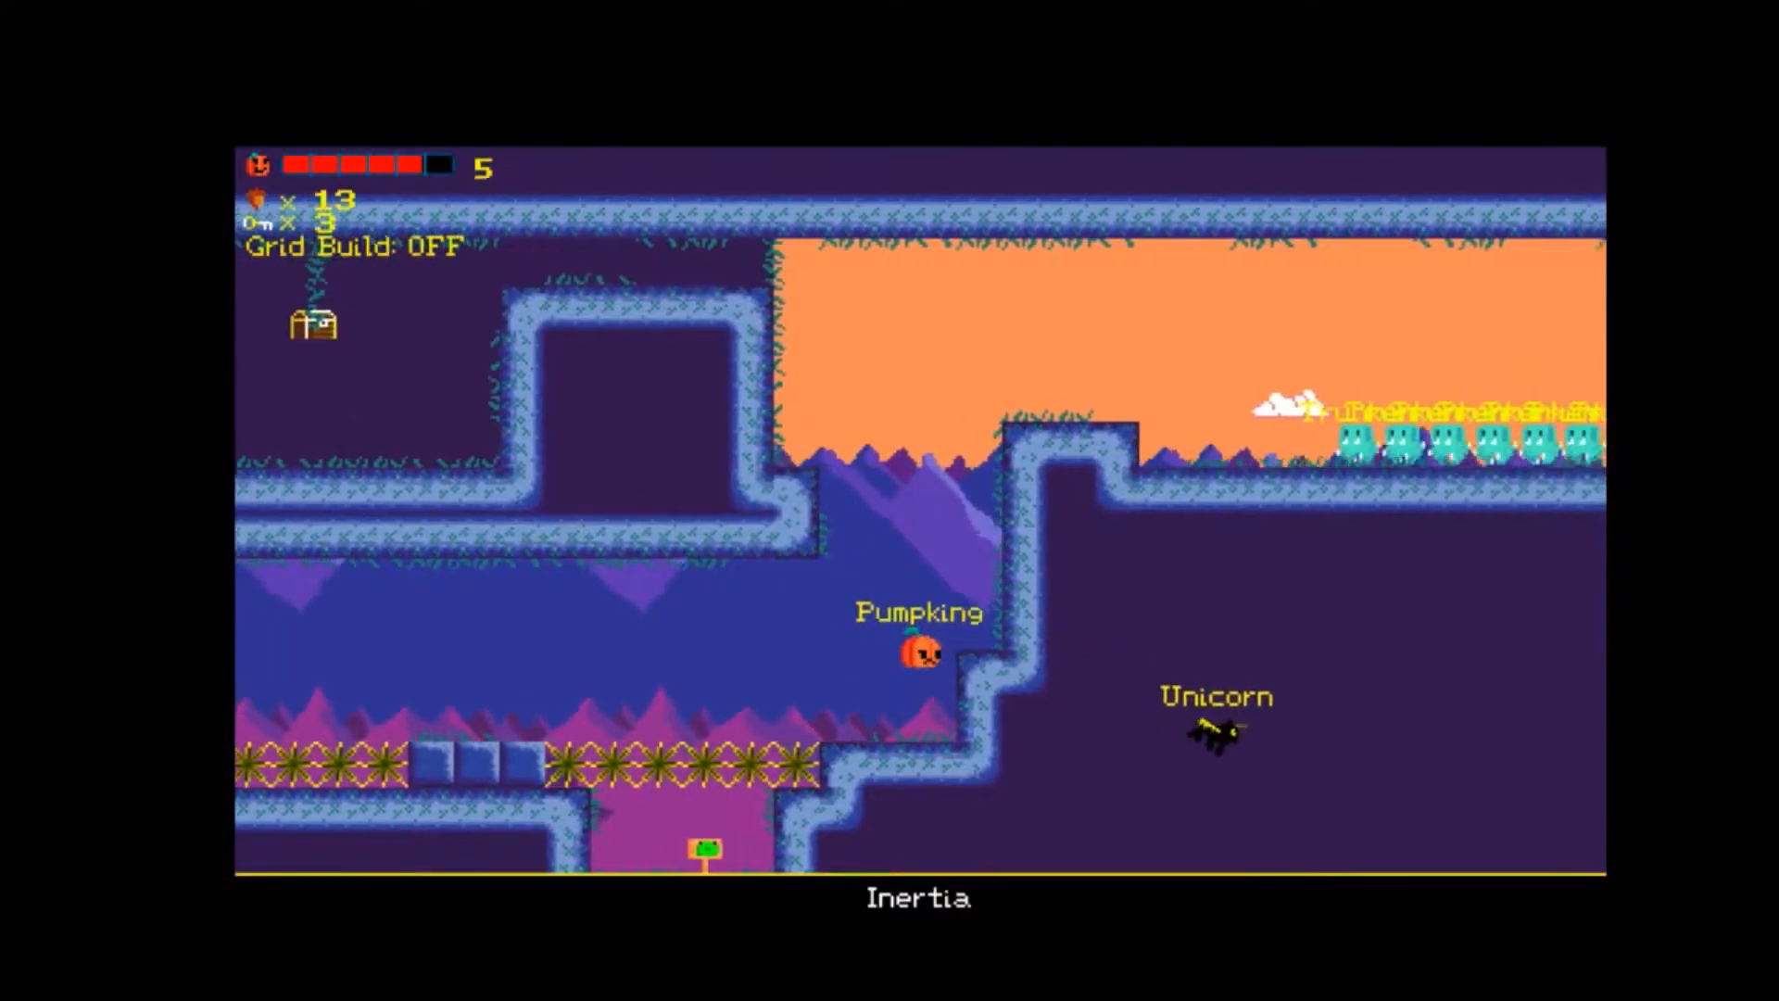
Climb the shaft above the steps and fly back into the upper chamber to reach the chest.
key("space")
key("Left")
key("space")
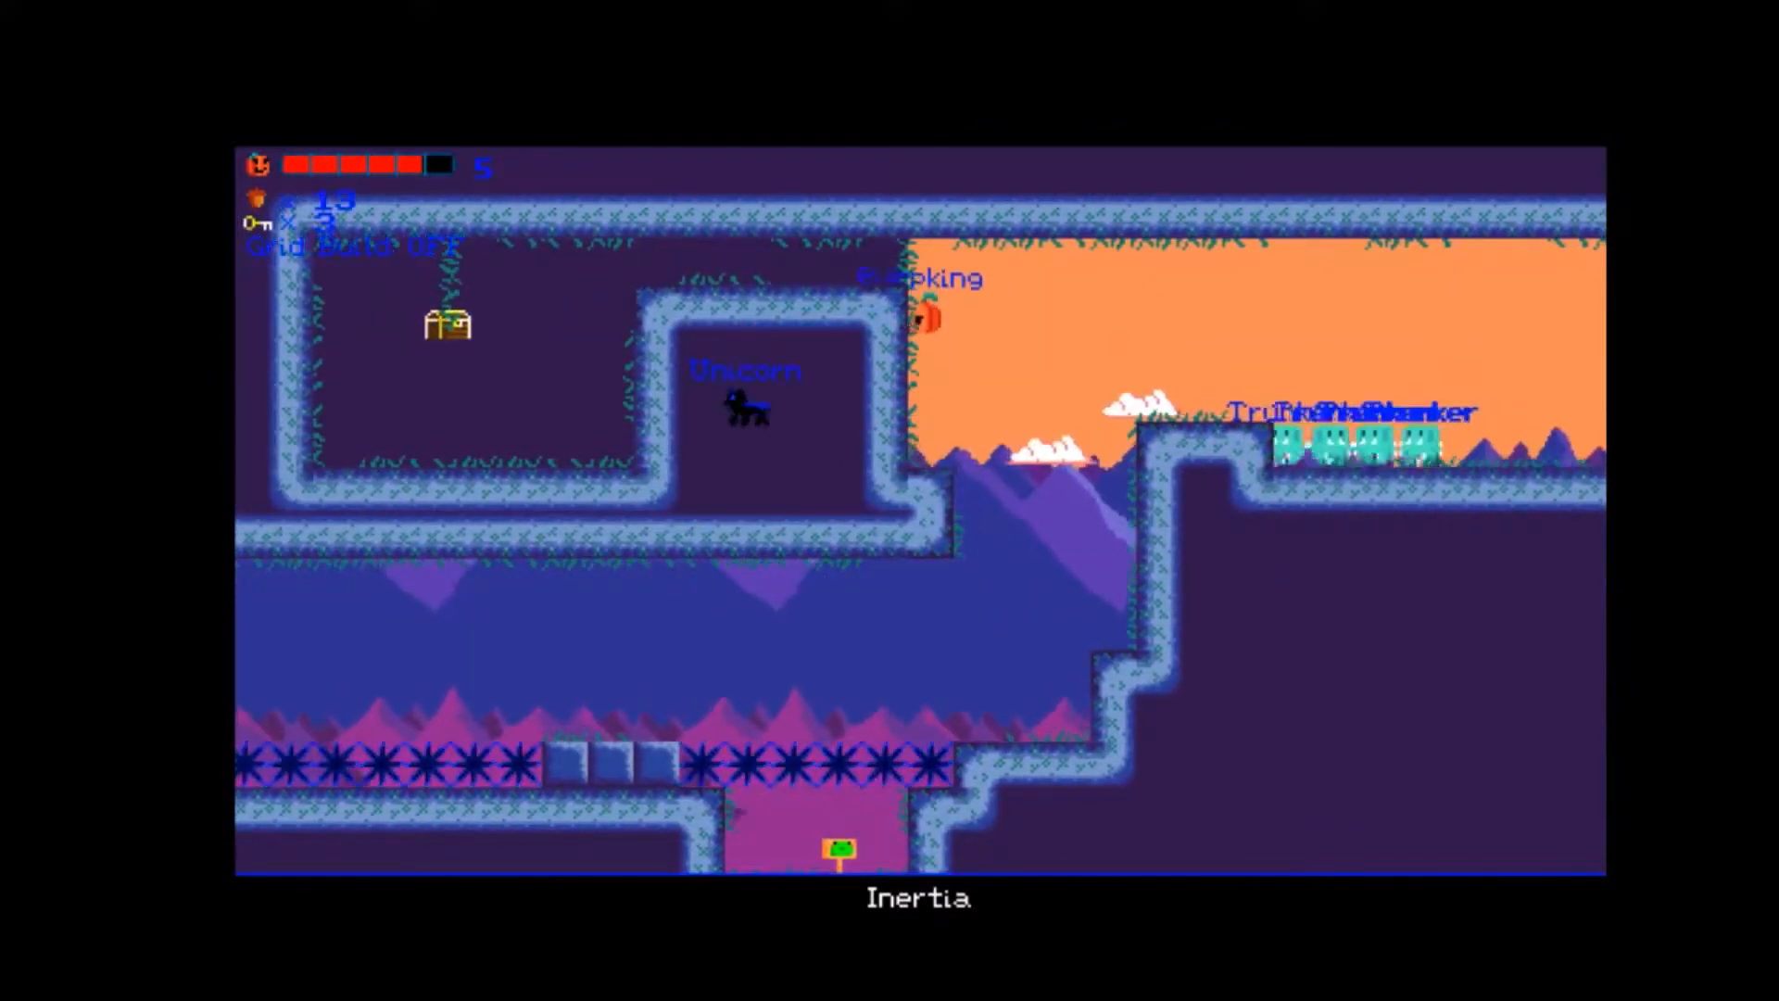
key("Left")
key("space")
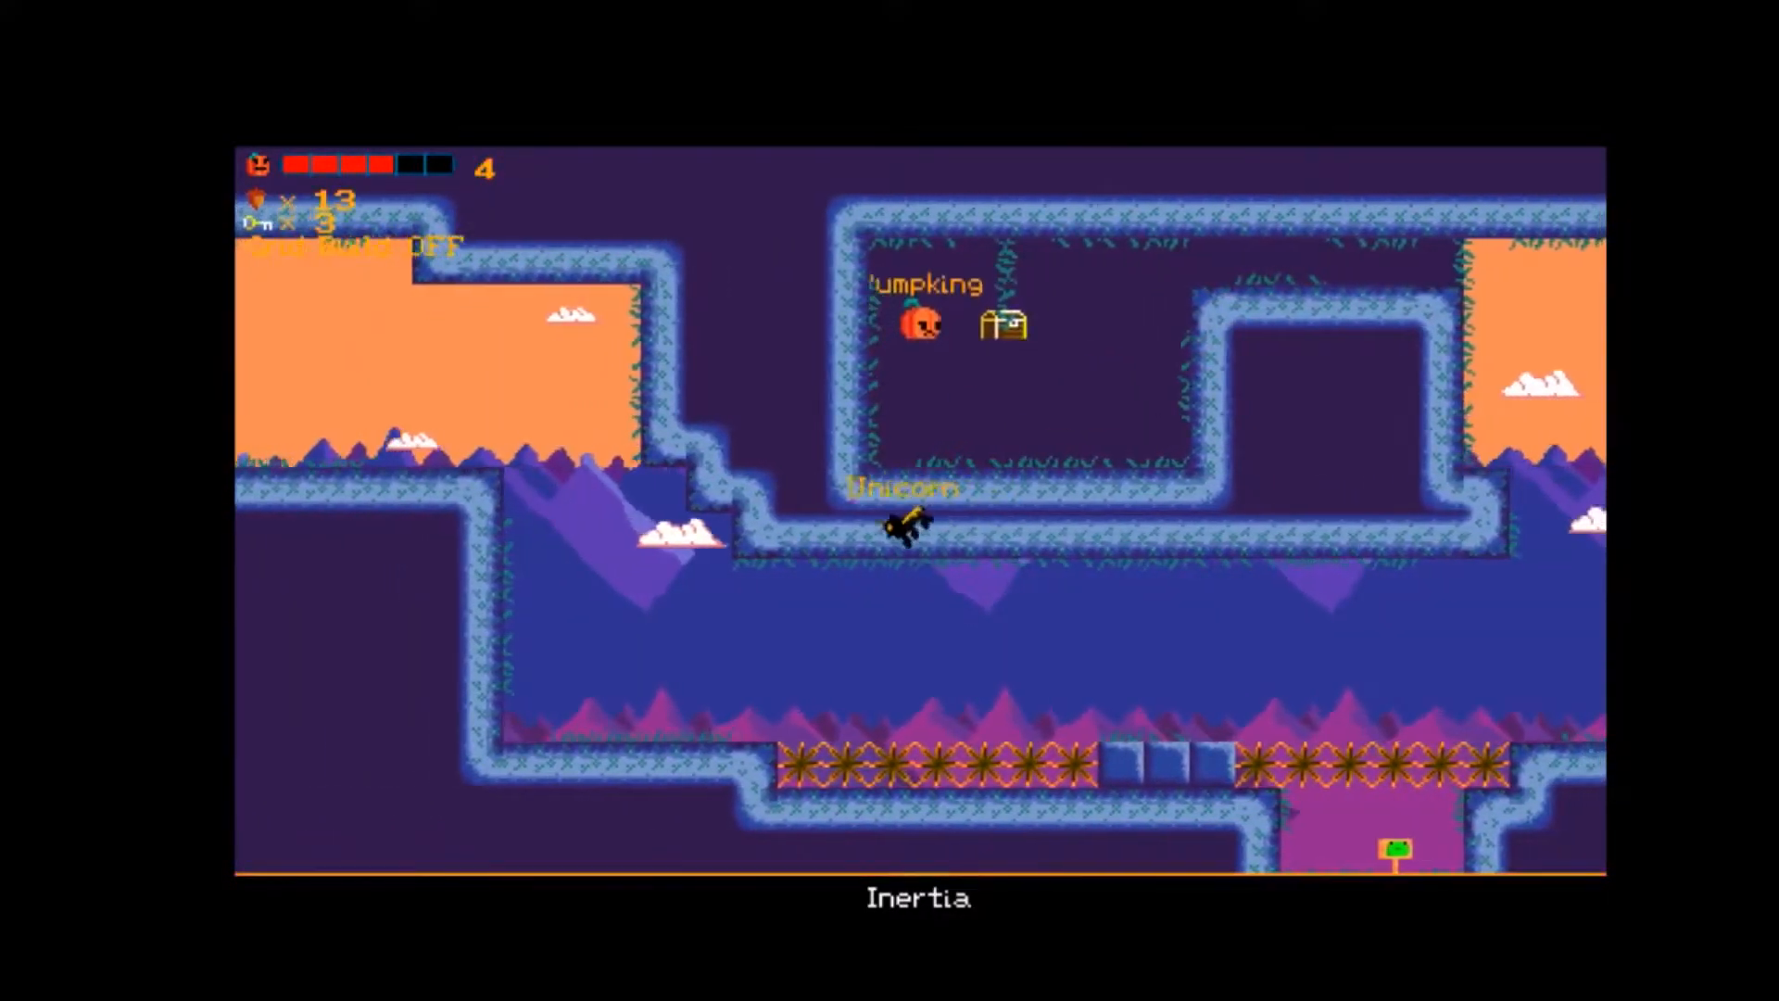
Leave the chest chamber and land on the raised ledge in front of the Trunkers.
key("Right")
key("space")
key("Right")
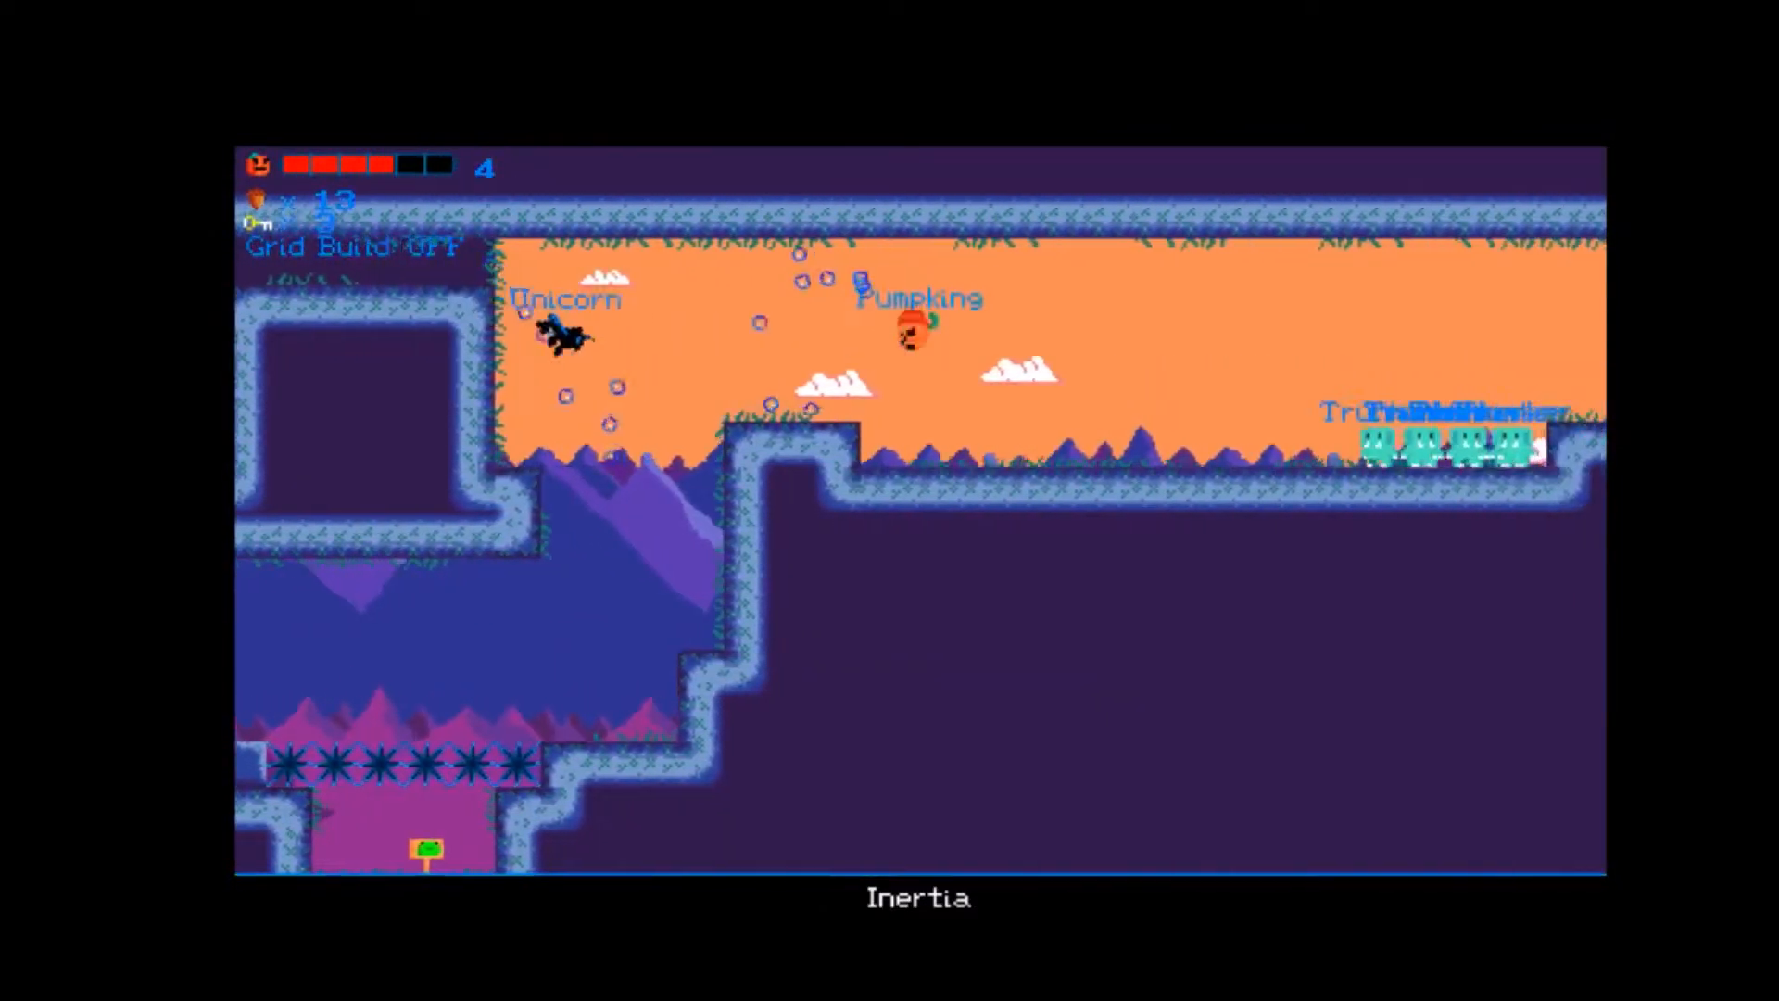
key("Left")
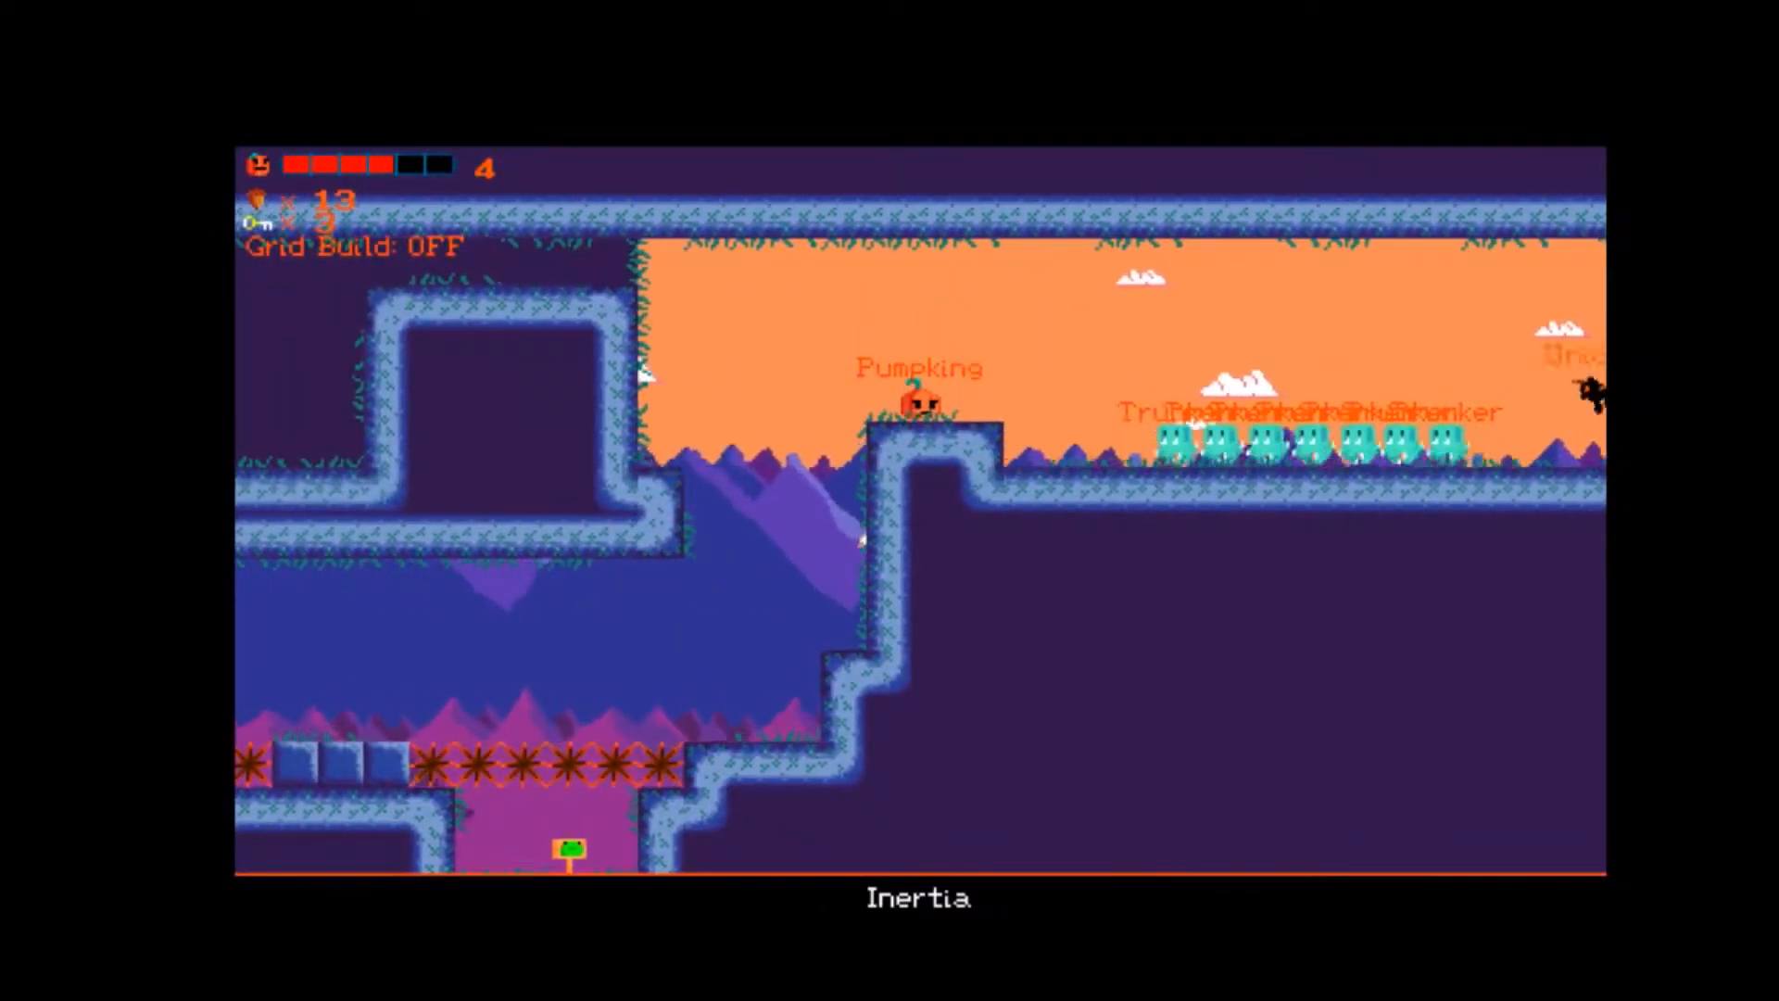
Jump over the row of Trunkers and exit Inertia into TheSkip.
key("Left")
key("Right")
key("space")
key("Right")
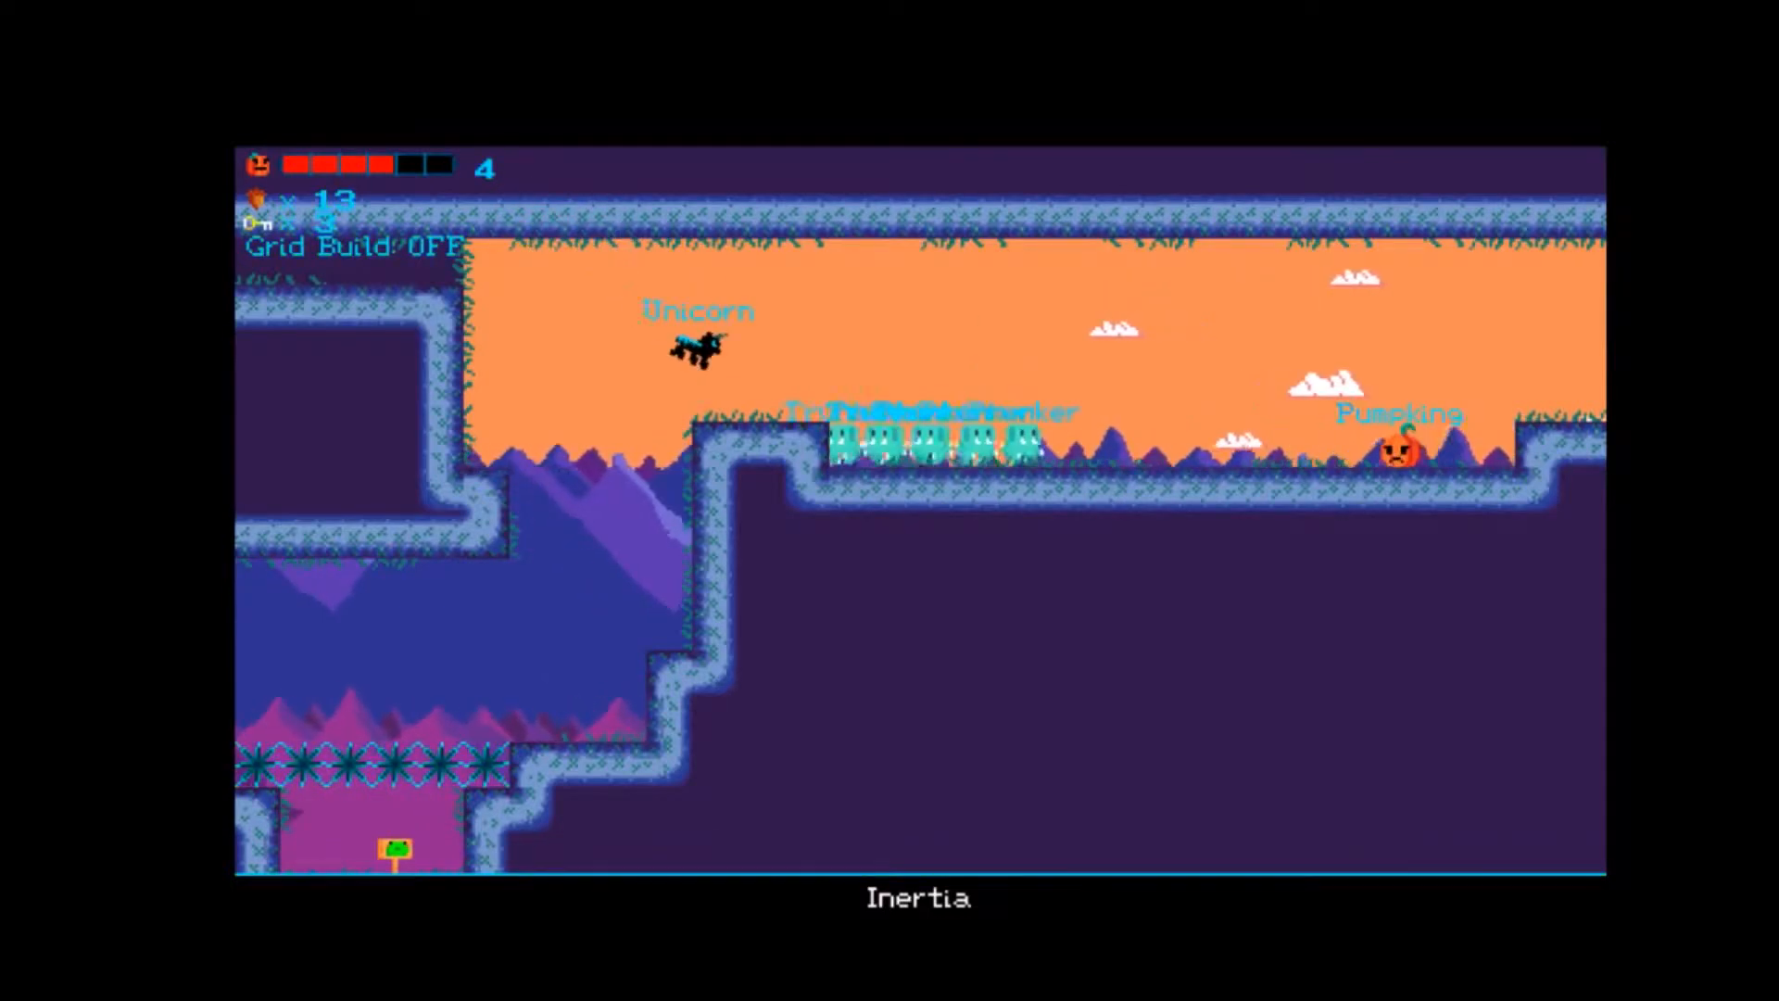
key("space")
key("Right")
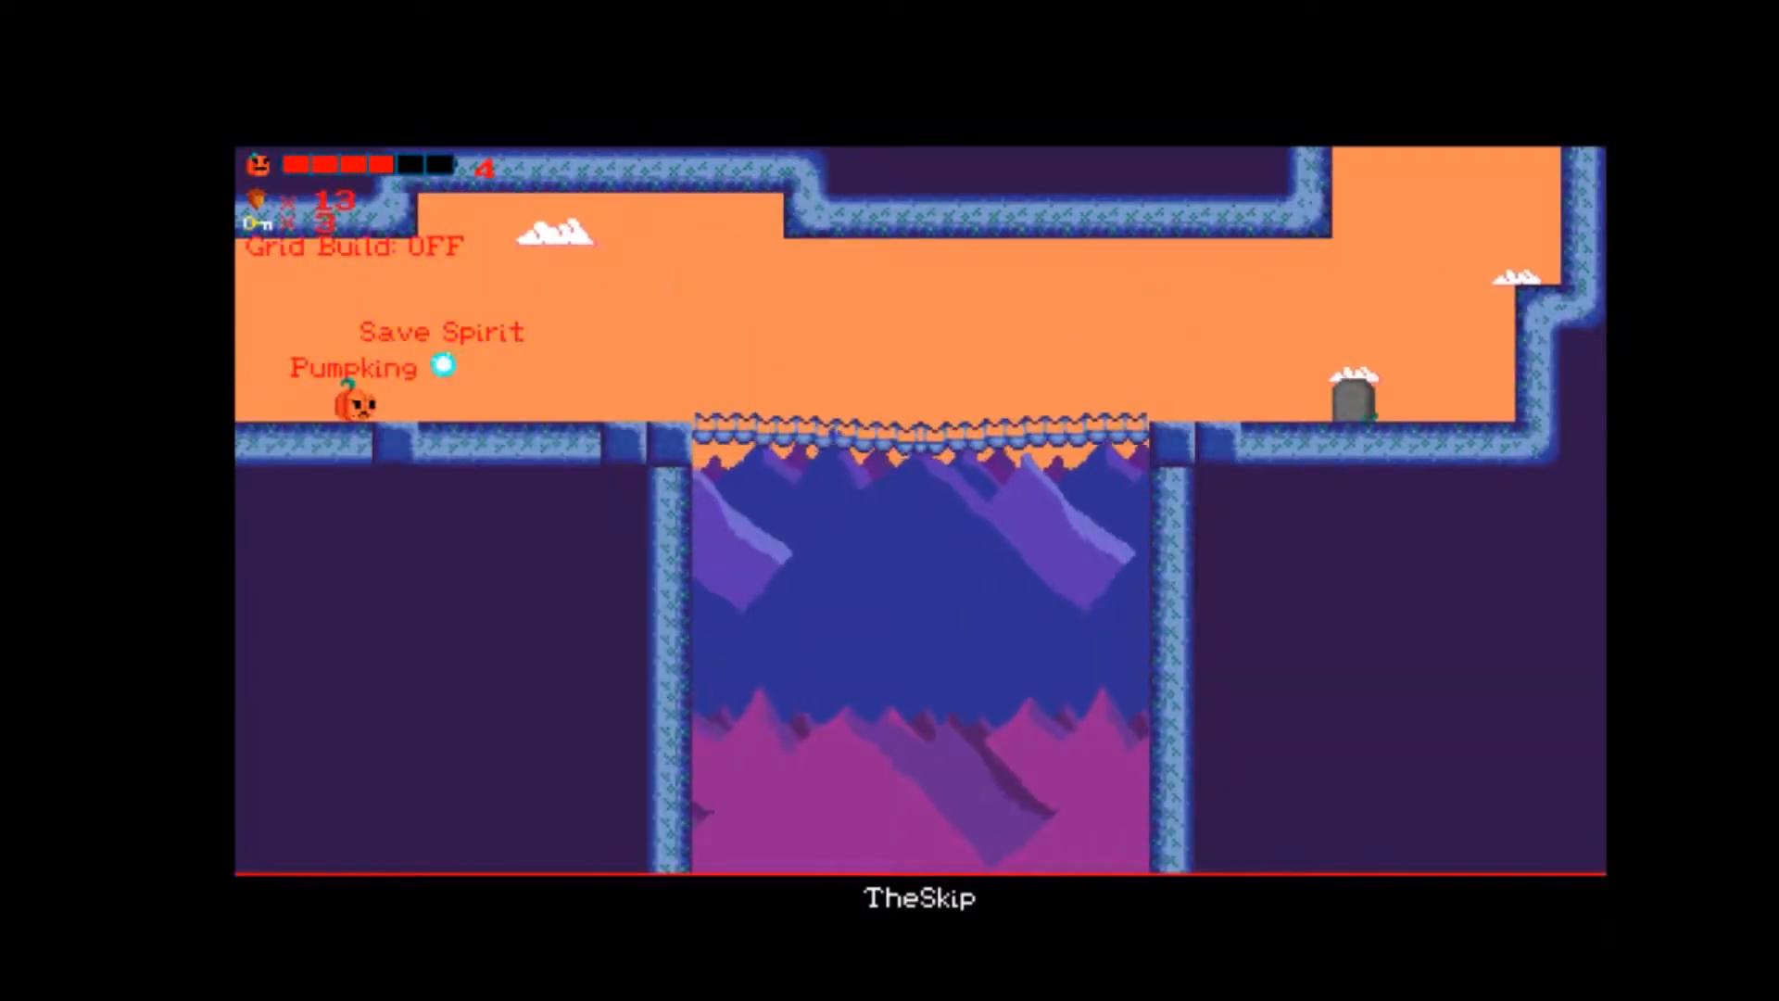
Restore health at the Save Spirit, then cross the rope bridge and climb onto the far ledge in TheSkip.
key("Right")
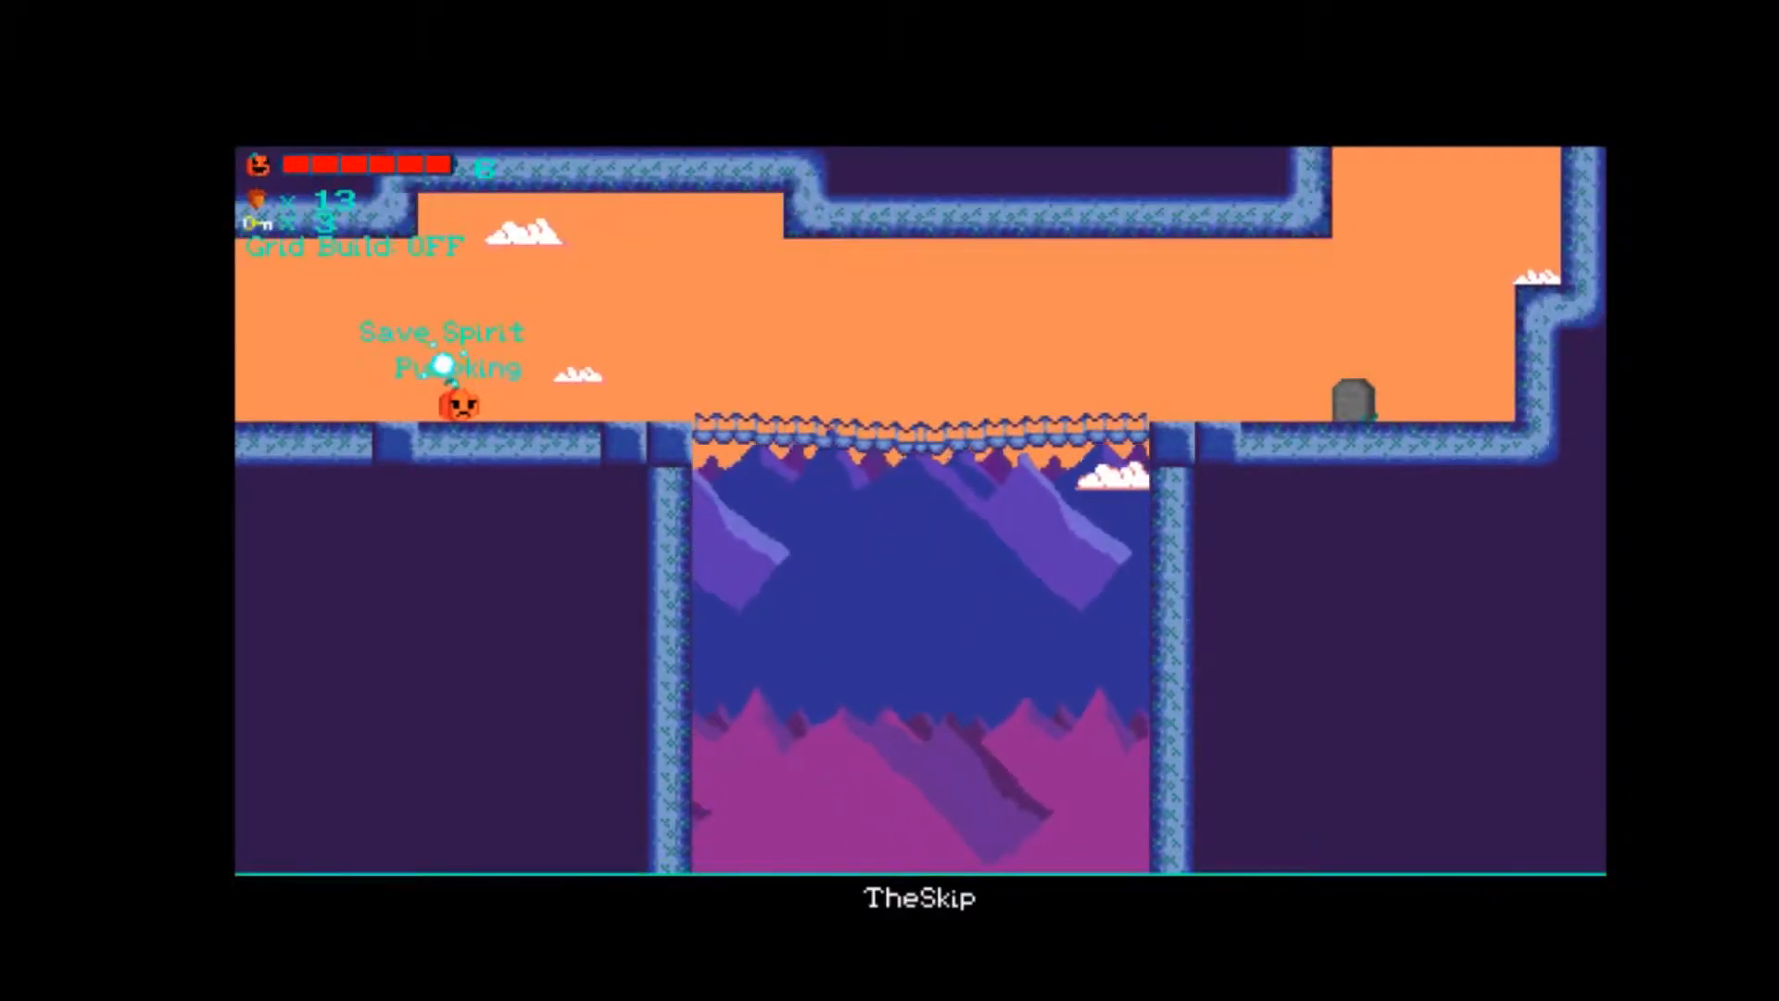
key("Right")
key("space")
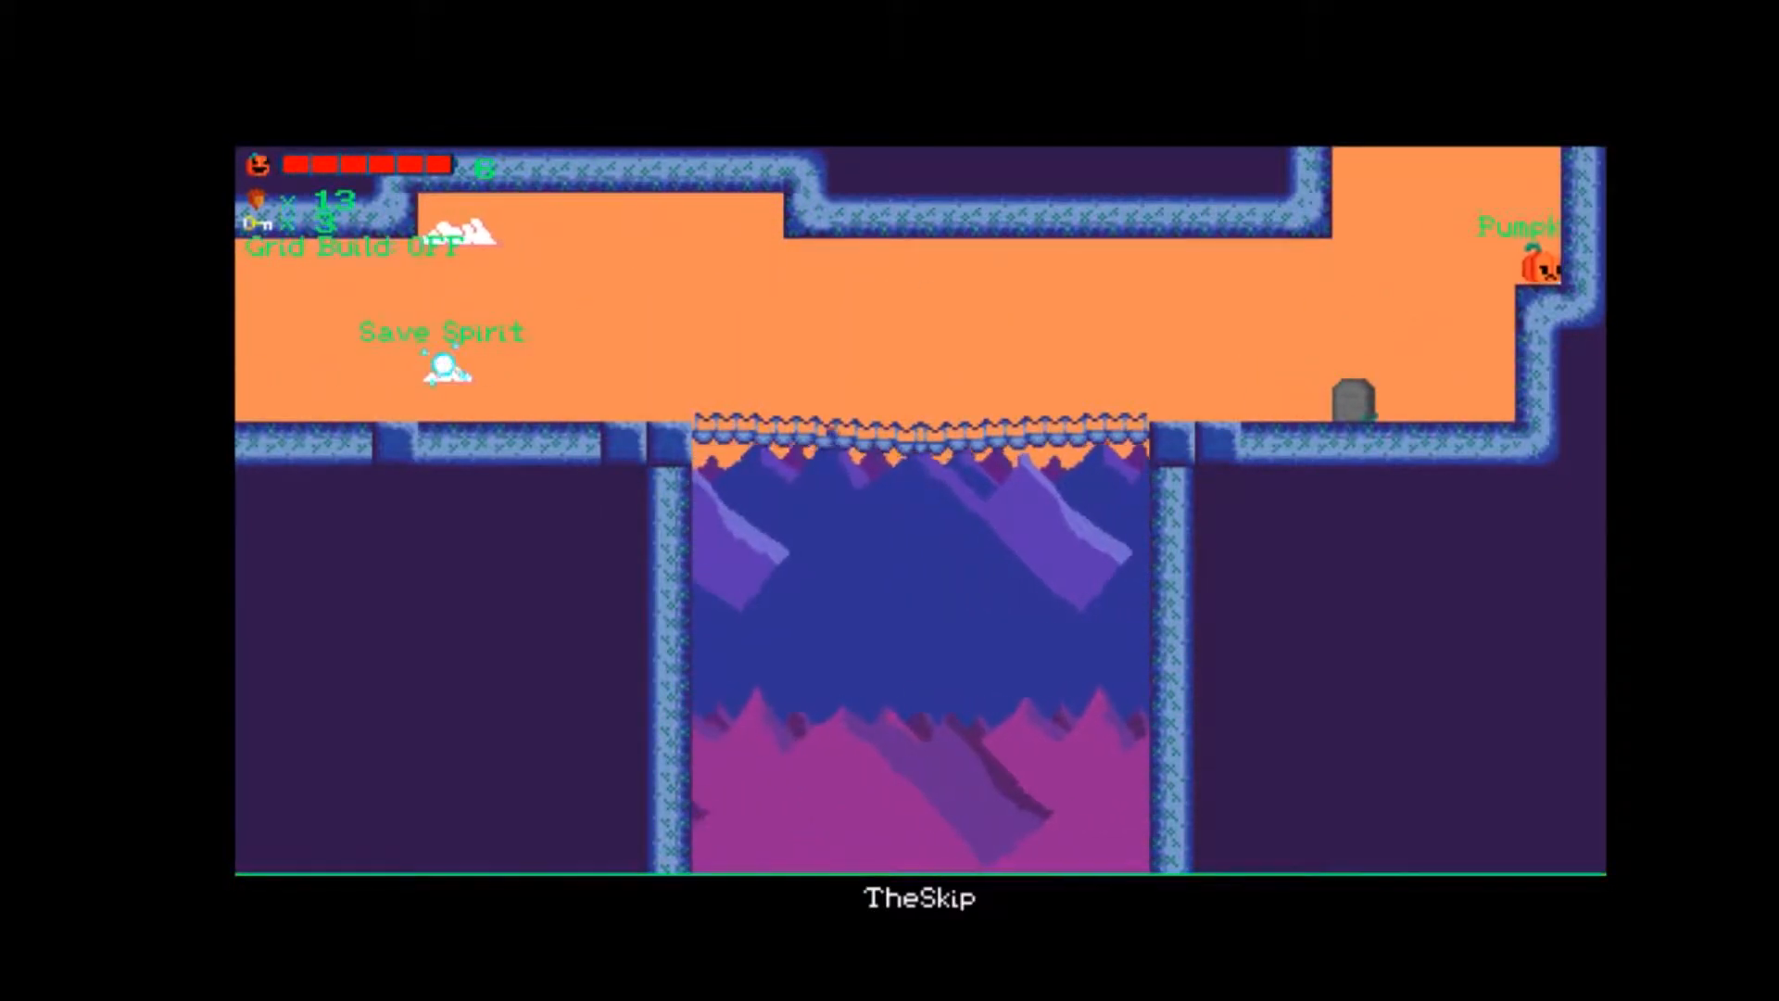
Enter NotADeadEnd and collect the trail of acorns along the tree path.
key("Right")
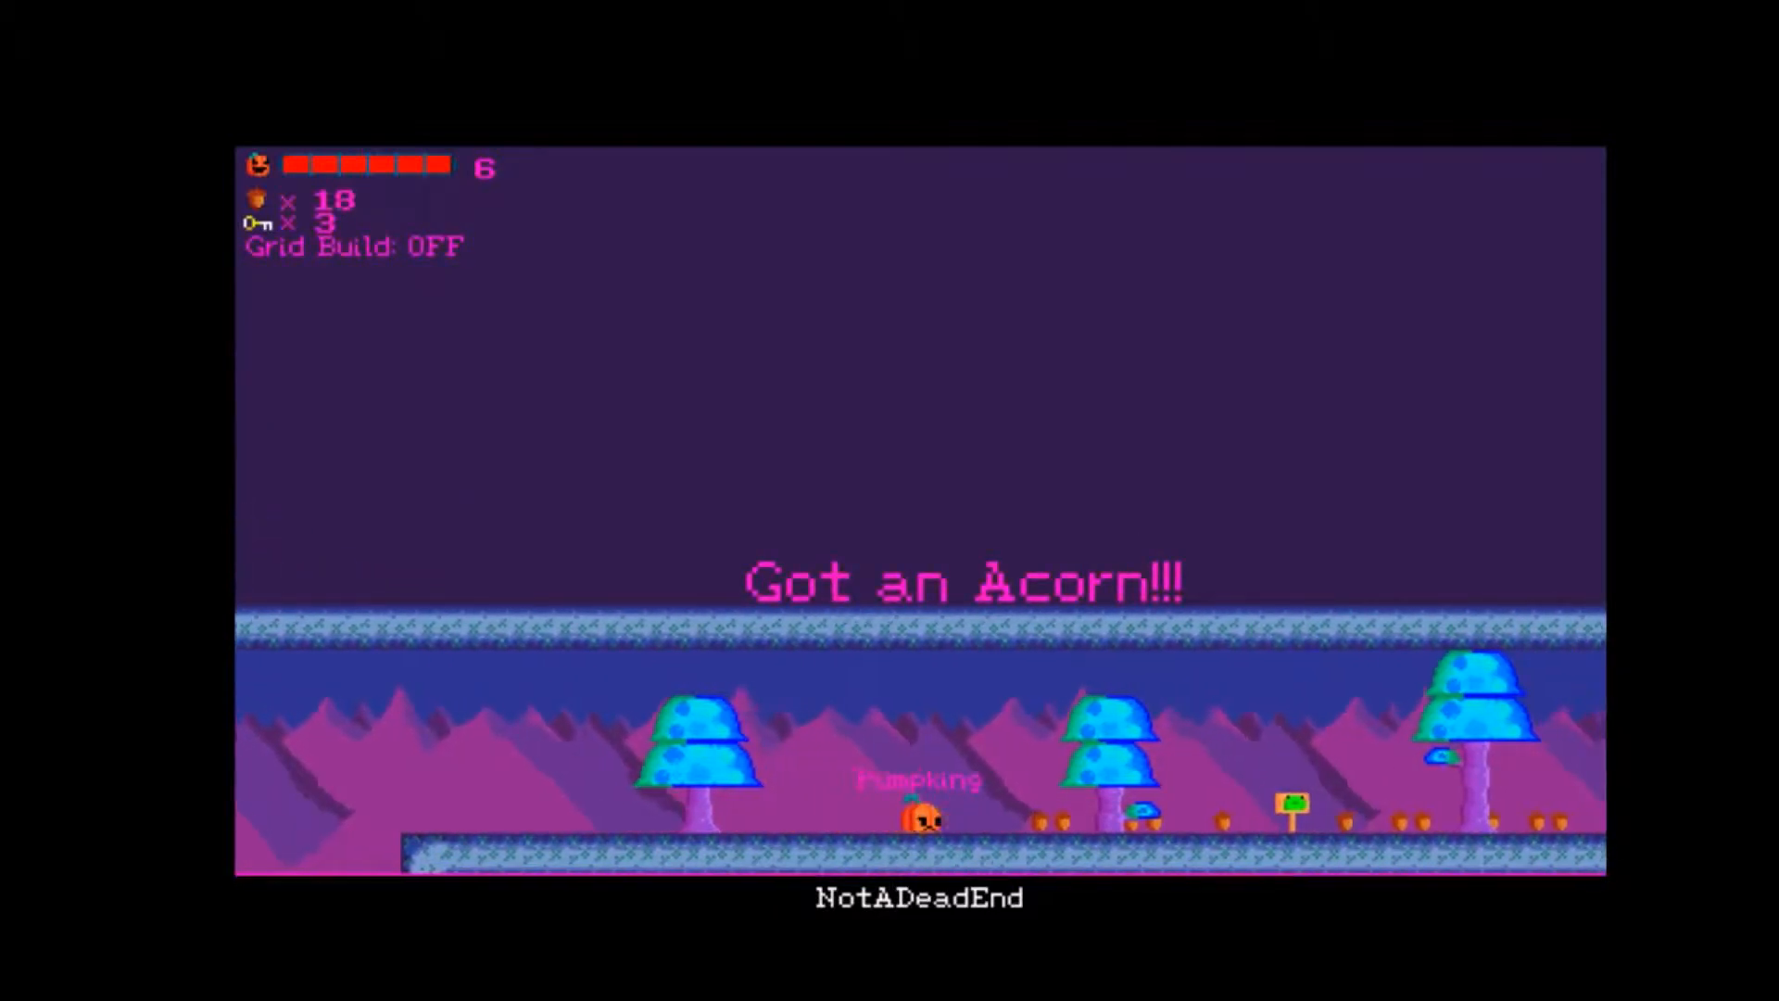
key("Right")
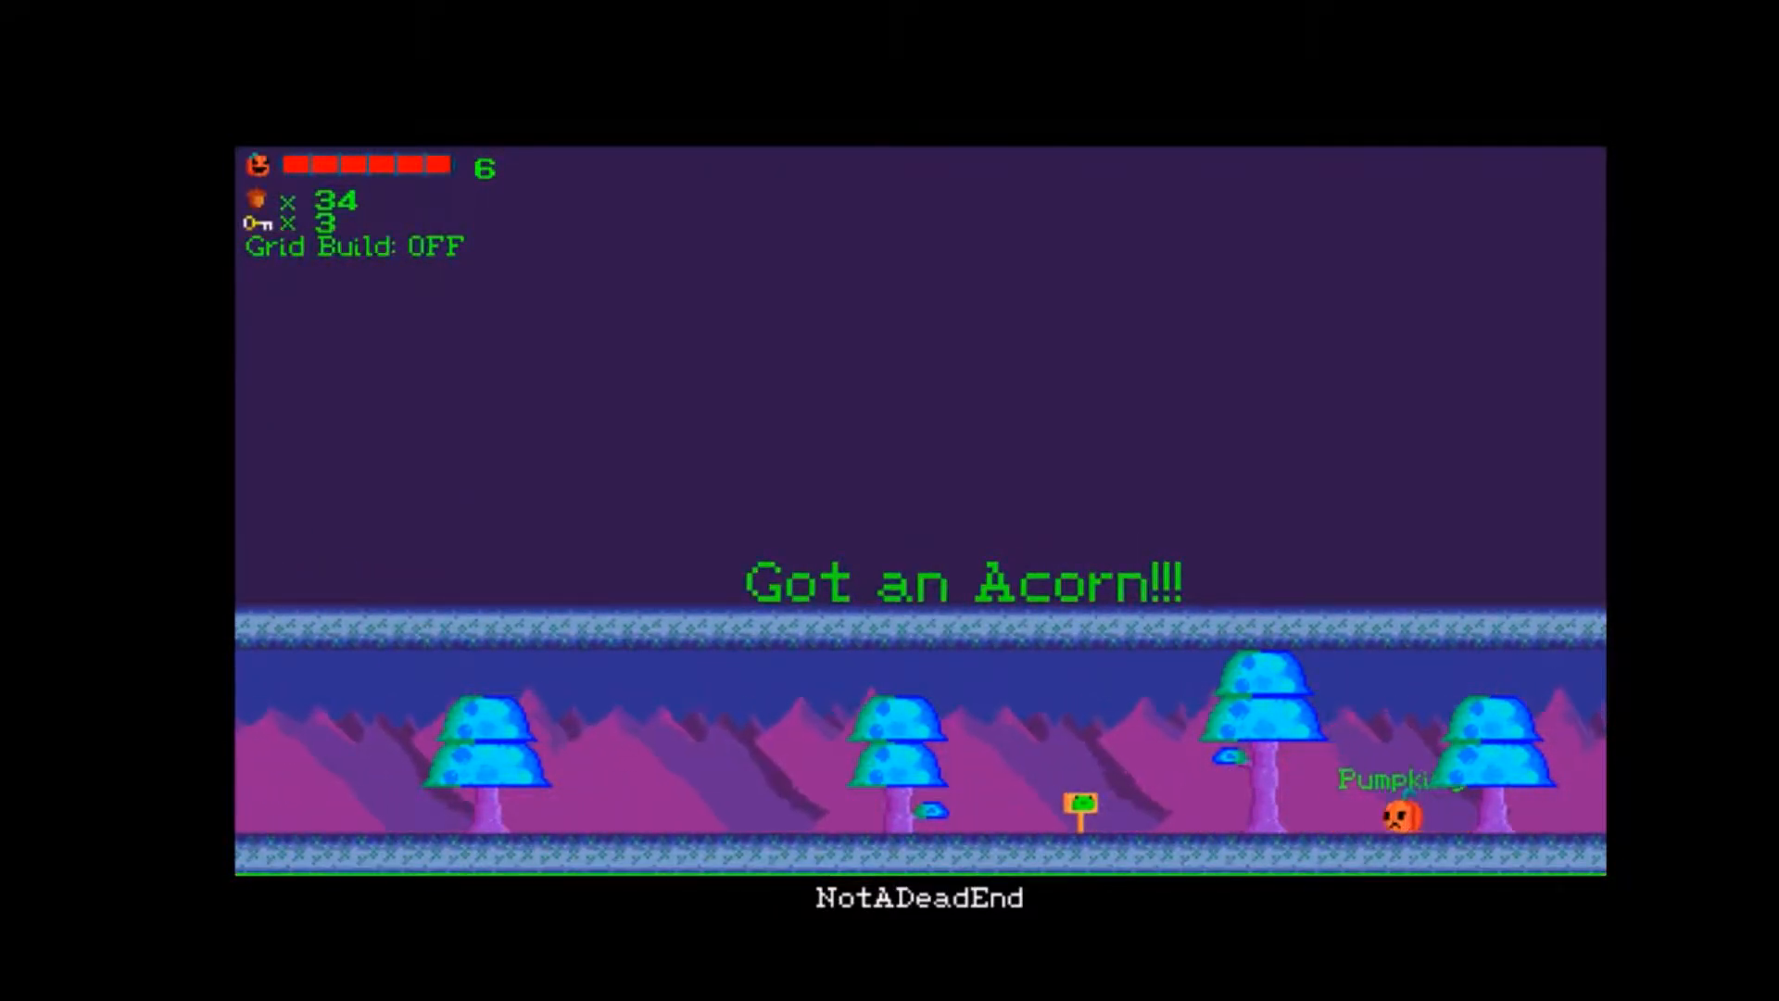
Go back over the gap, climb to the upper chamber in NotADeadEnd and enter the hidden room behind its wall.
key("Left")
key("space")
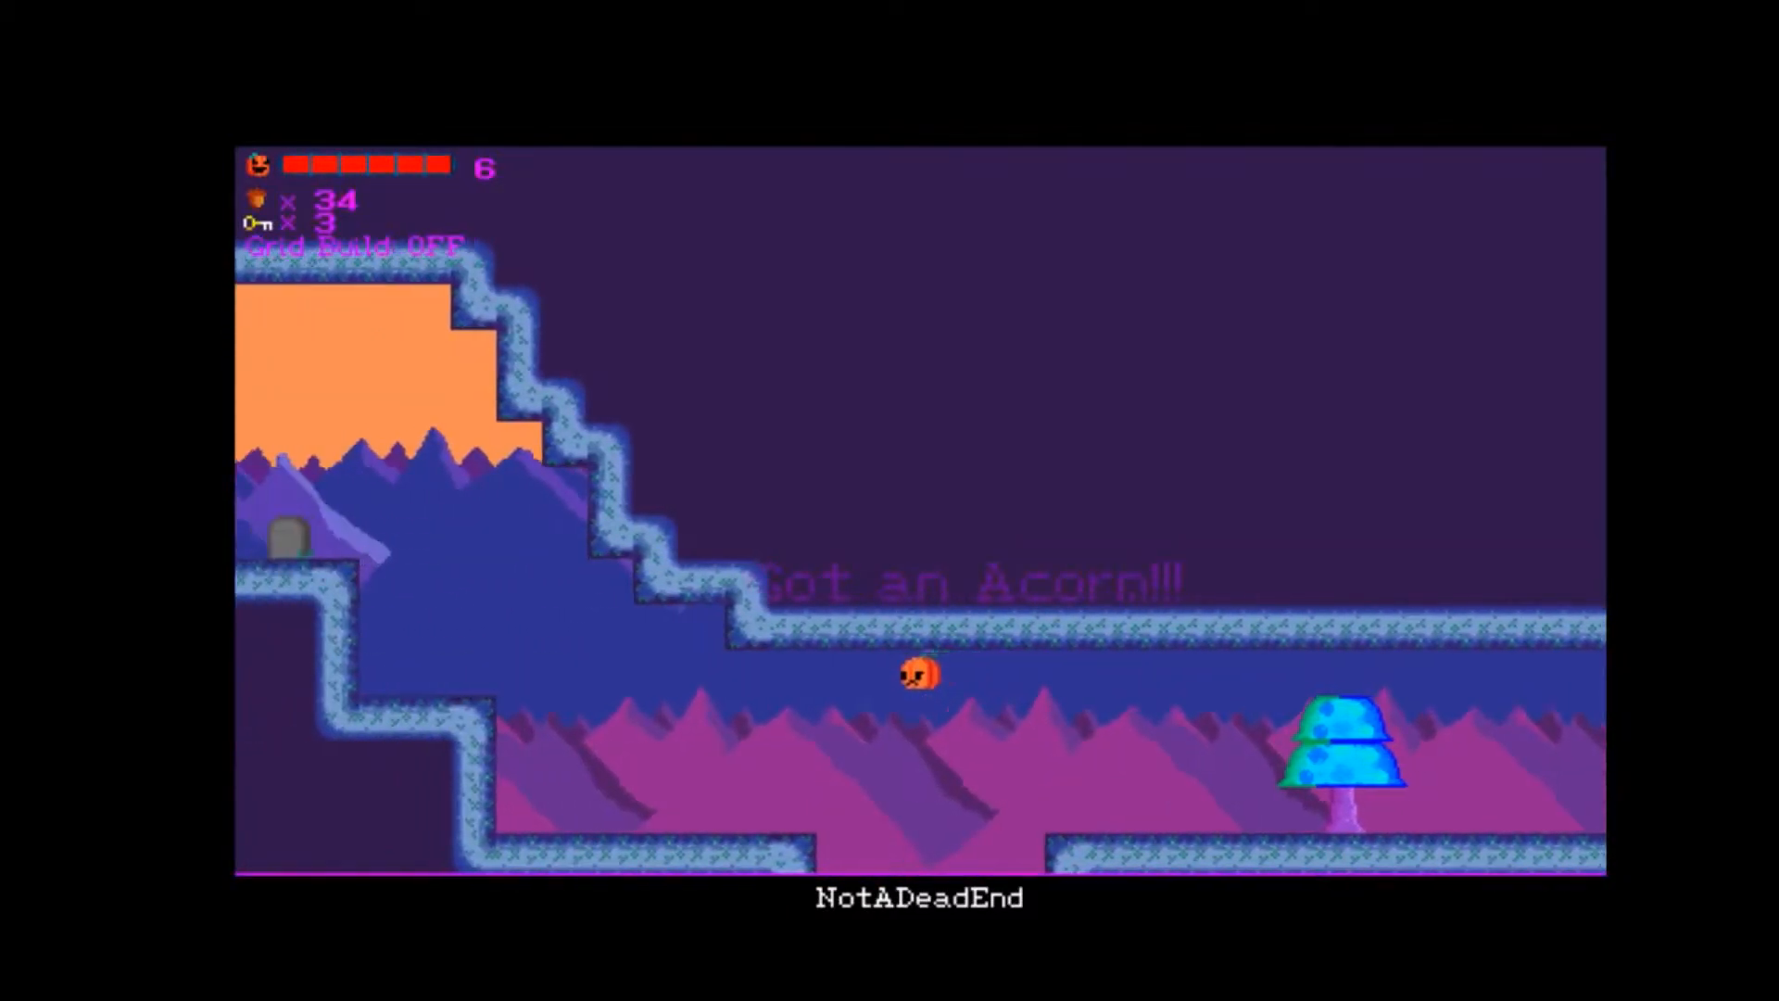
key("Left")
key("space")
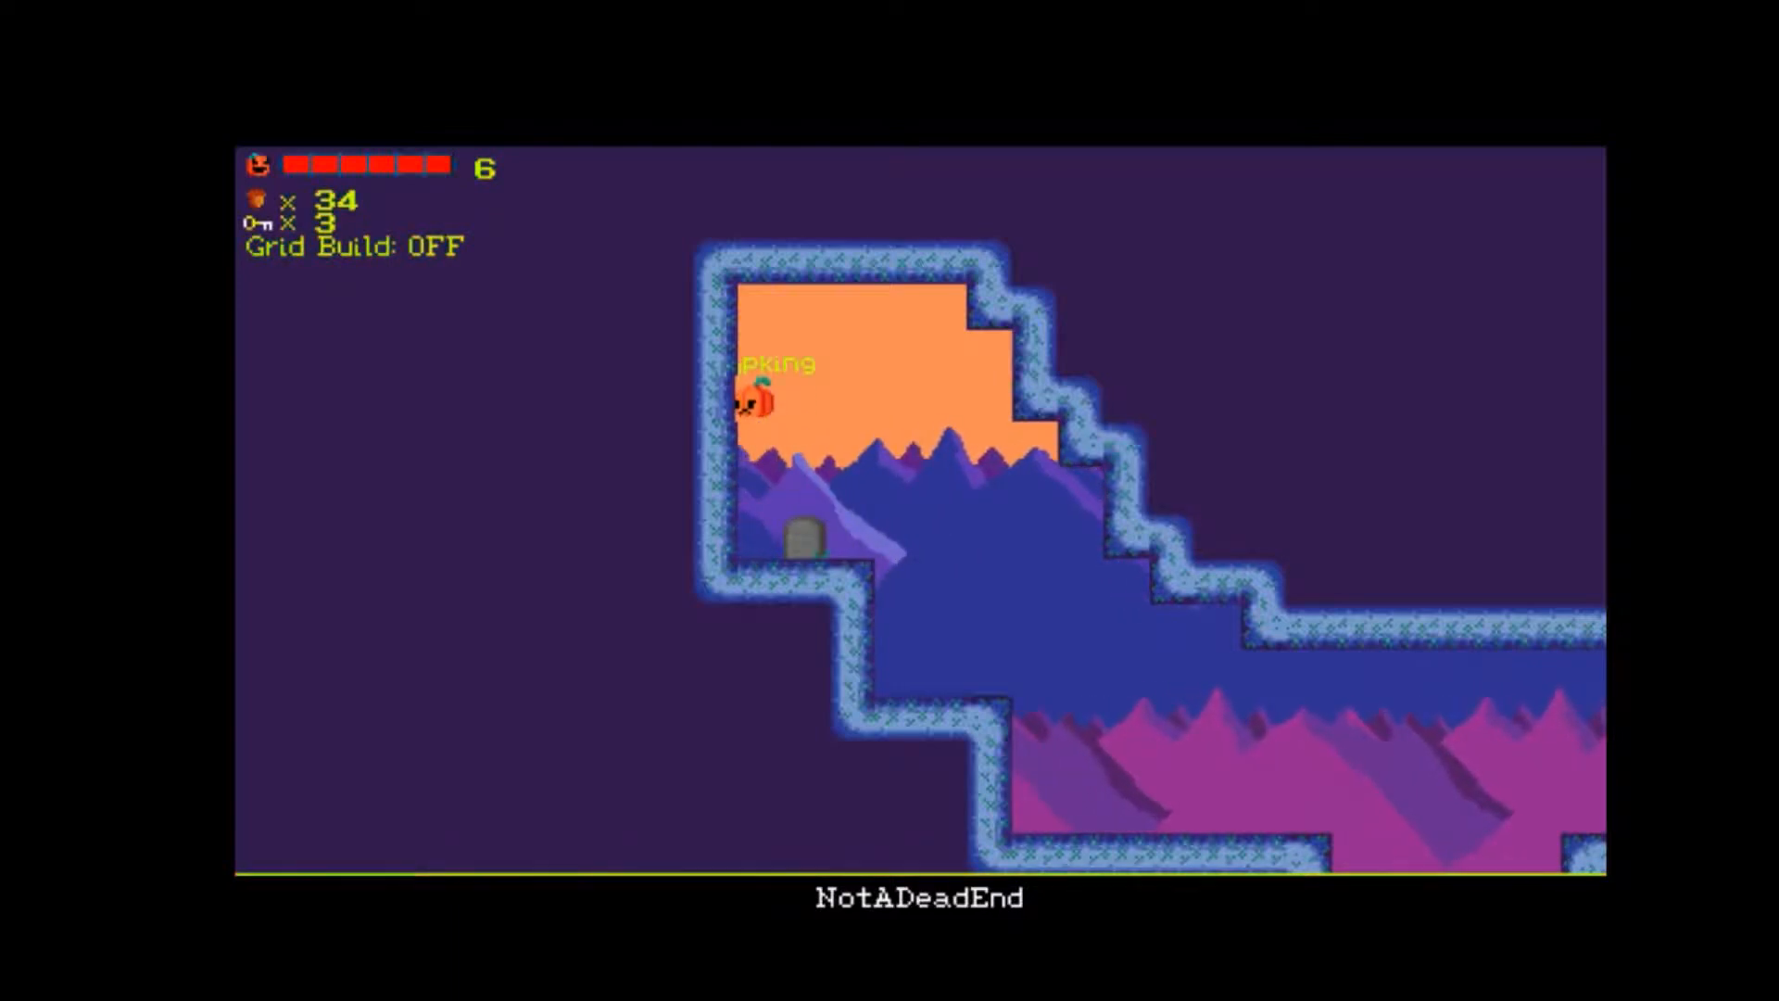
key("Left")
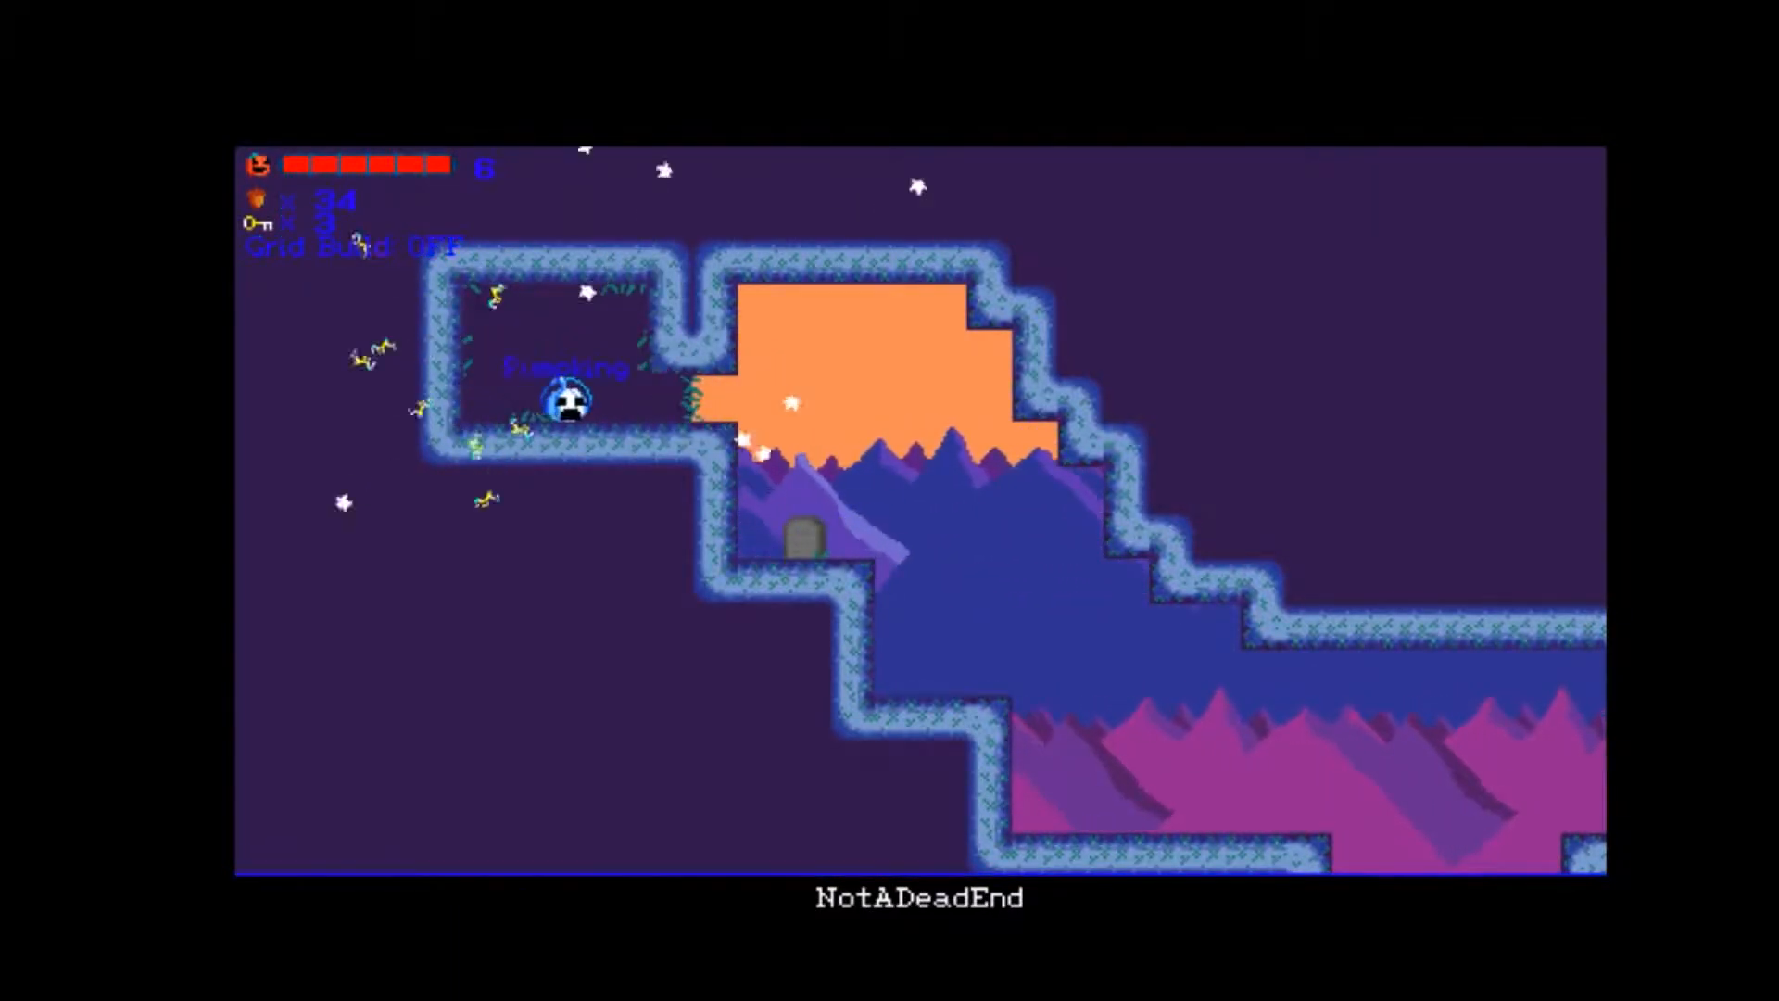
Take the transformed pumpkin from the hidden room along the tree path into WizardAbode, up to the floating star.
key("Right")
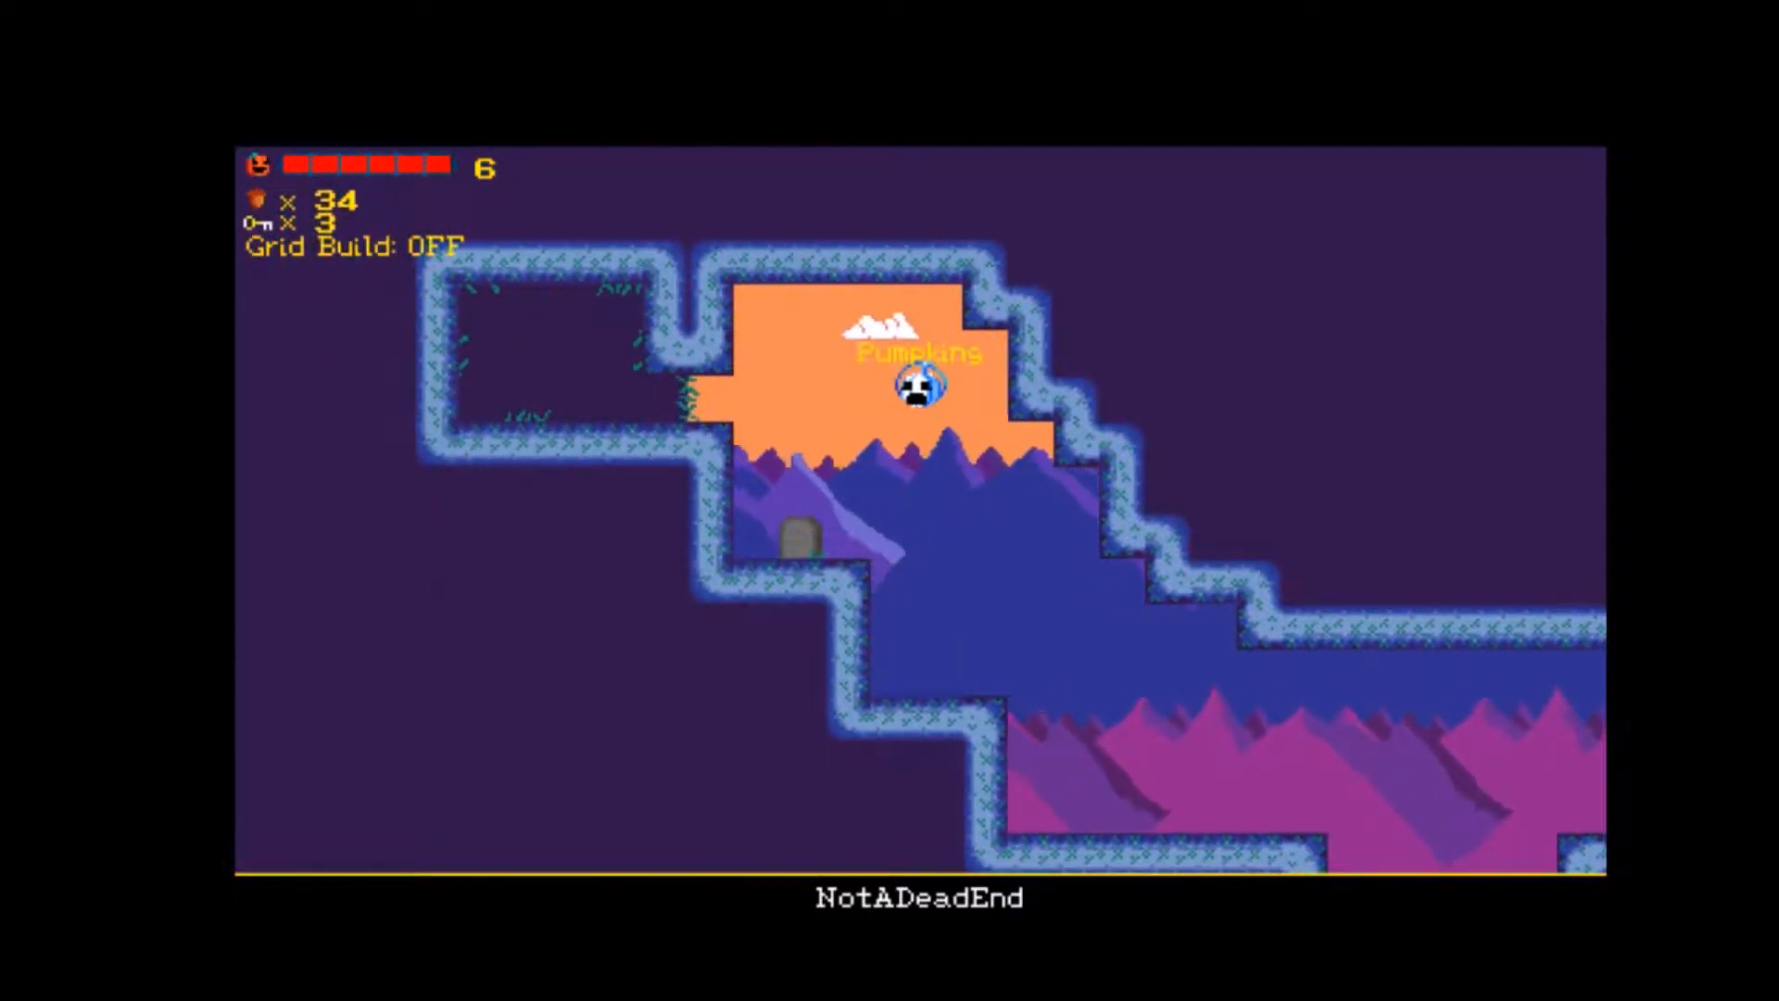
key("Right")
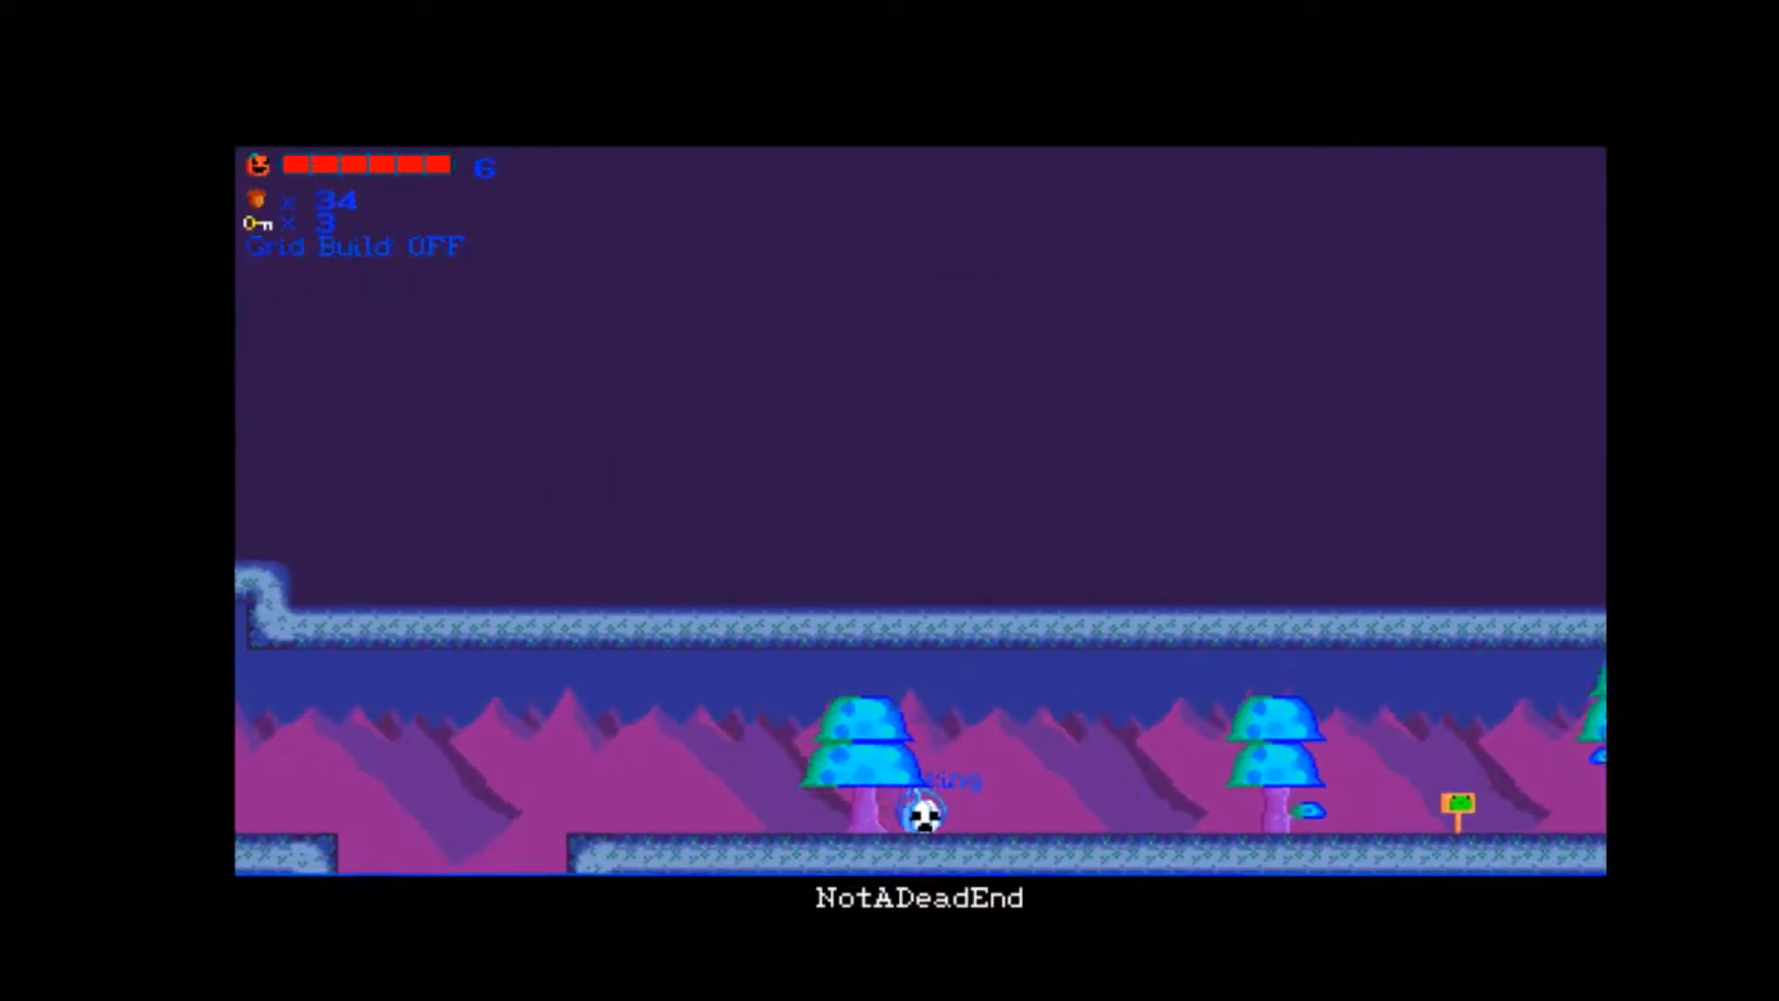
key("Right")
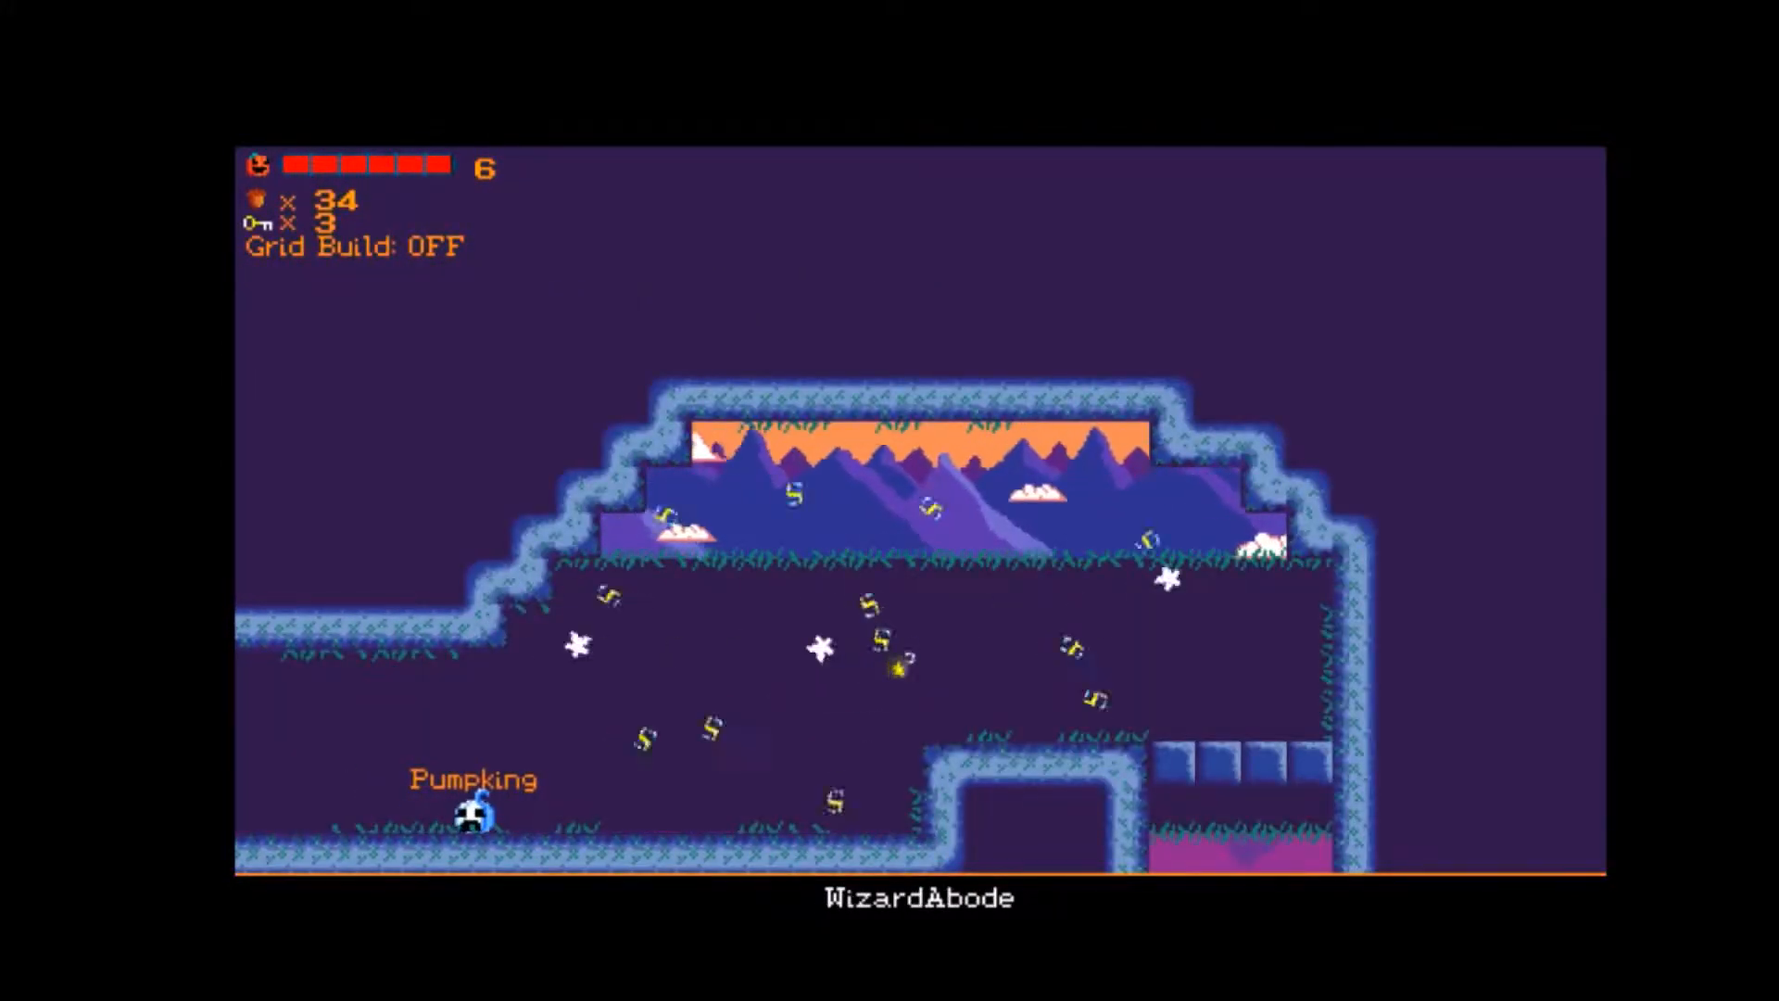
key("Right")
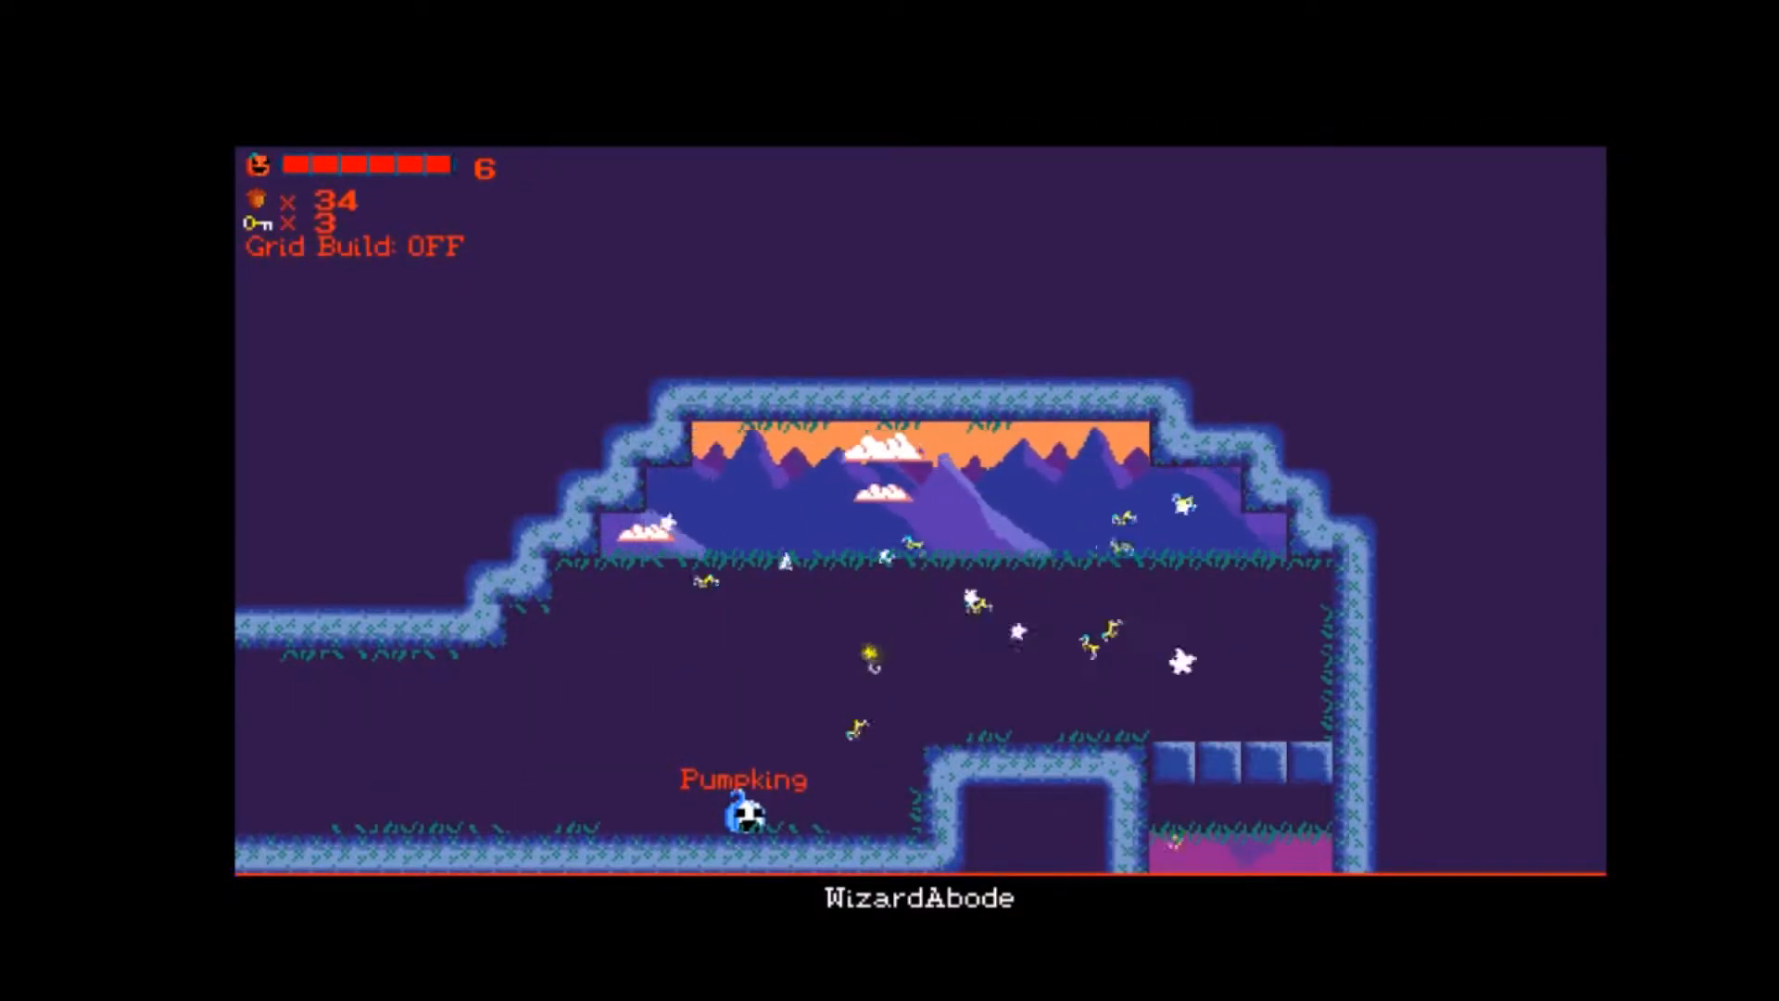
key("space")
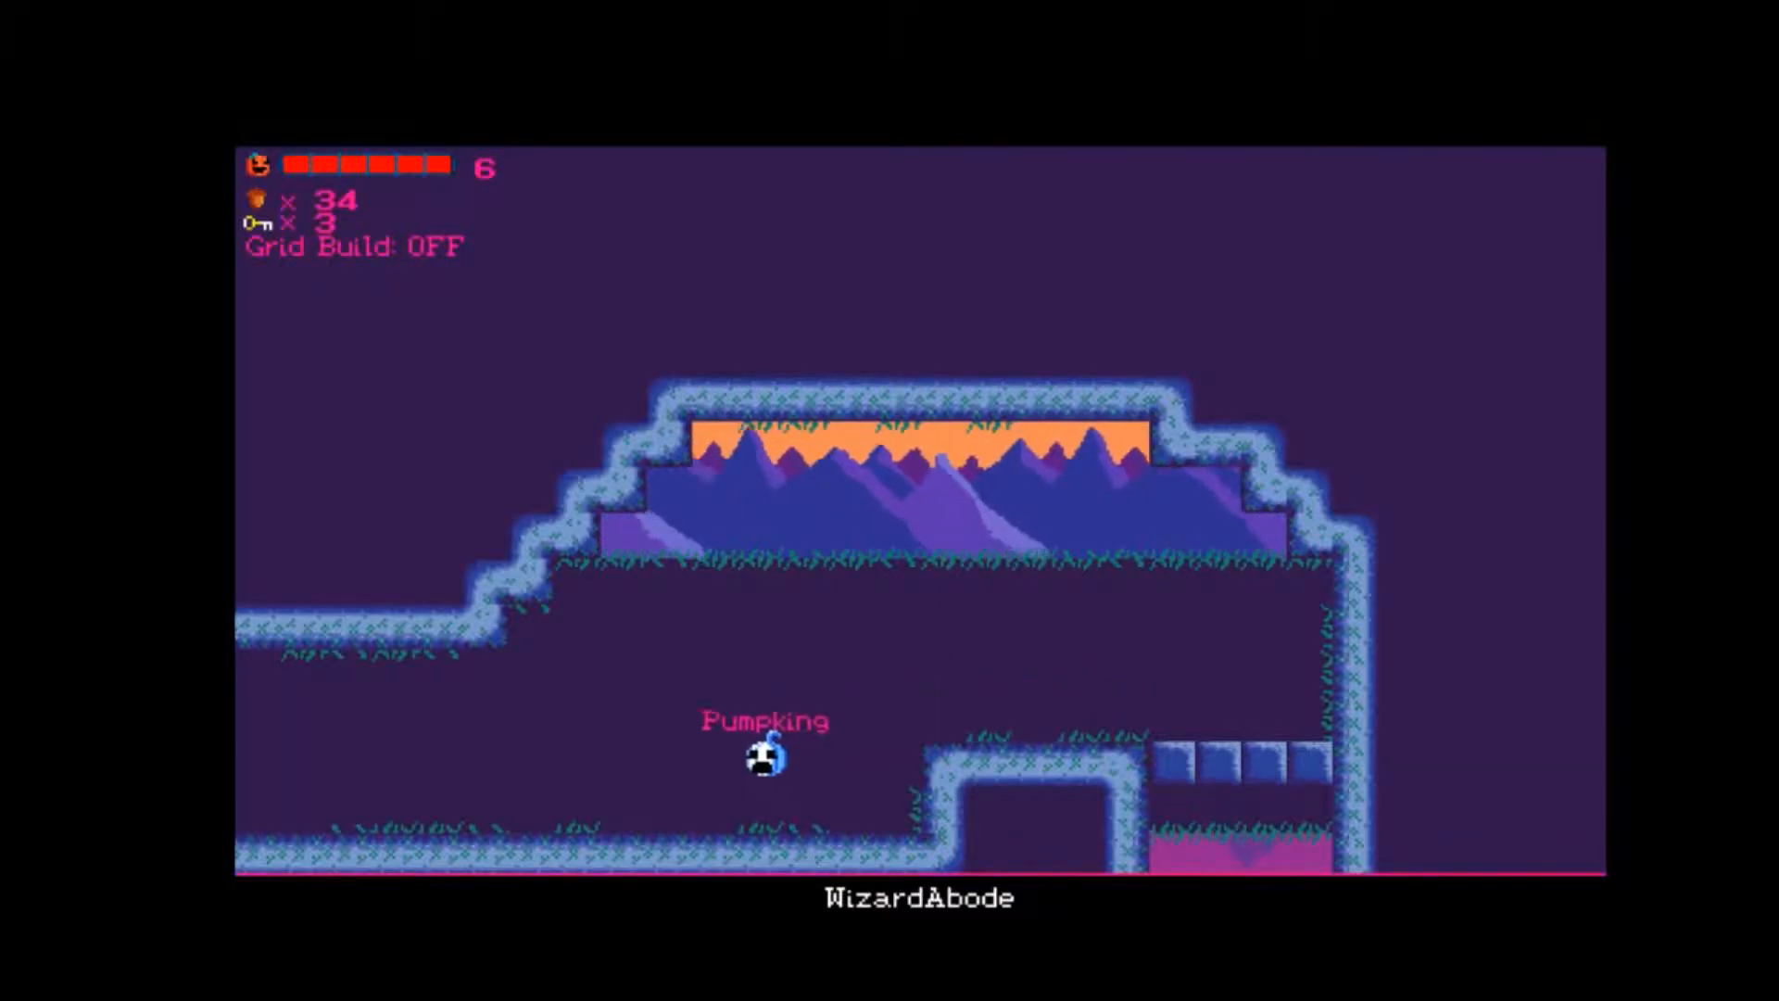
Return from WizardAbode to the tree path near the gap in NotADeadEnd.
key("Left")
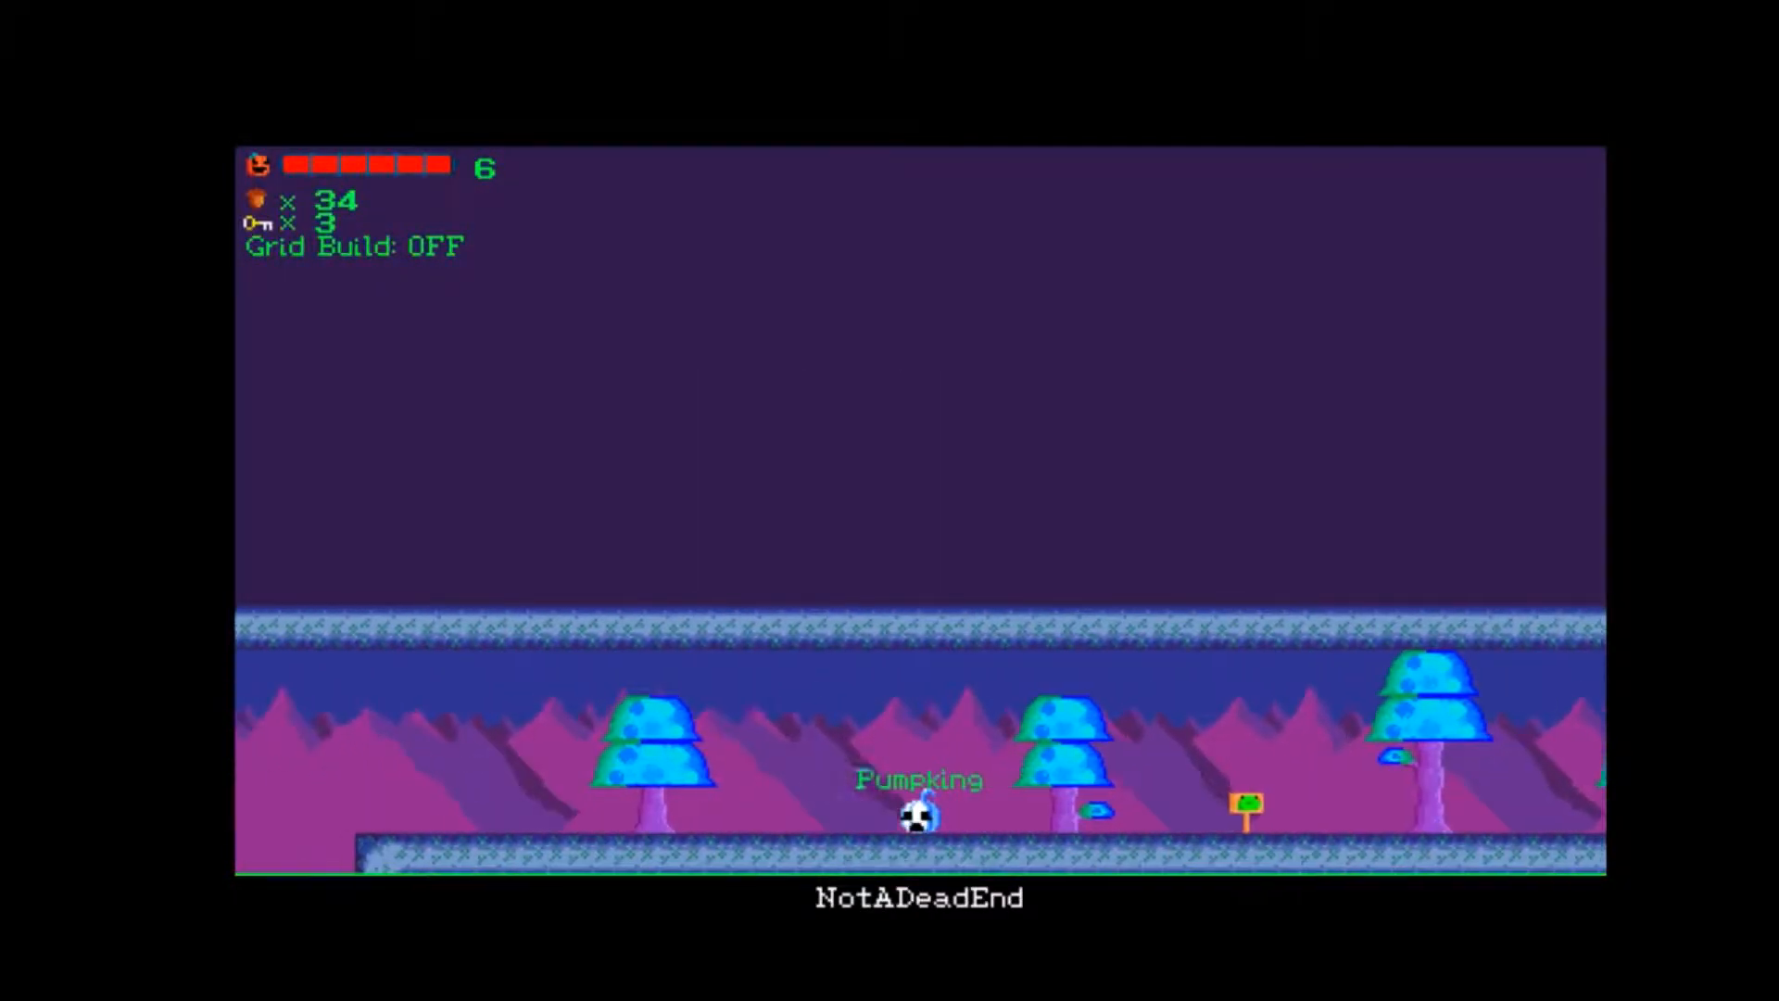
key("Right")
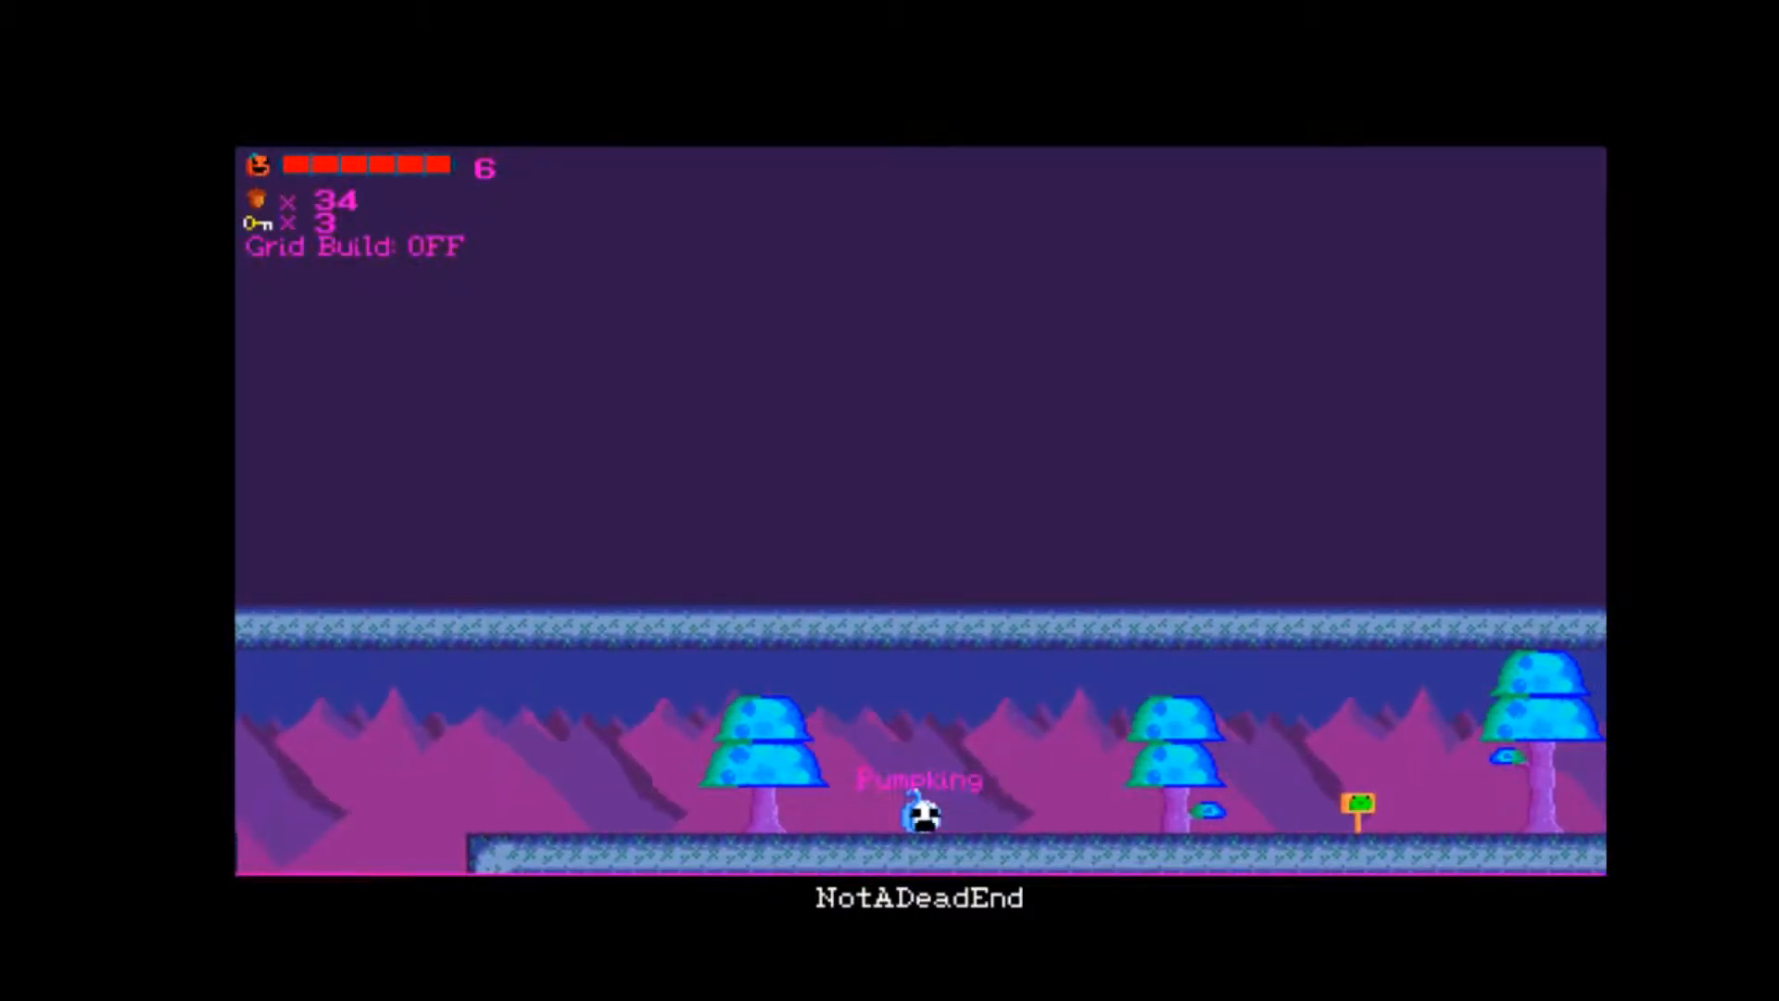
key("Right")
key("Left")
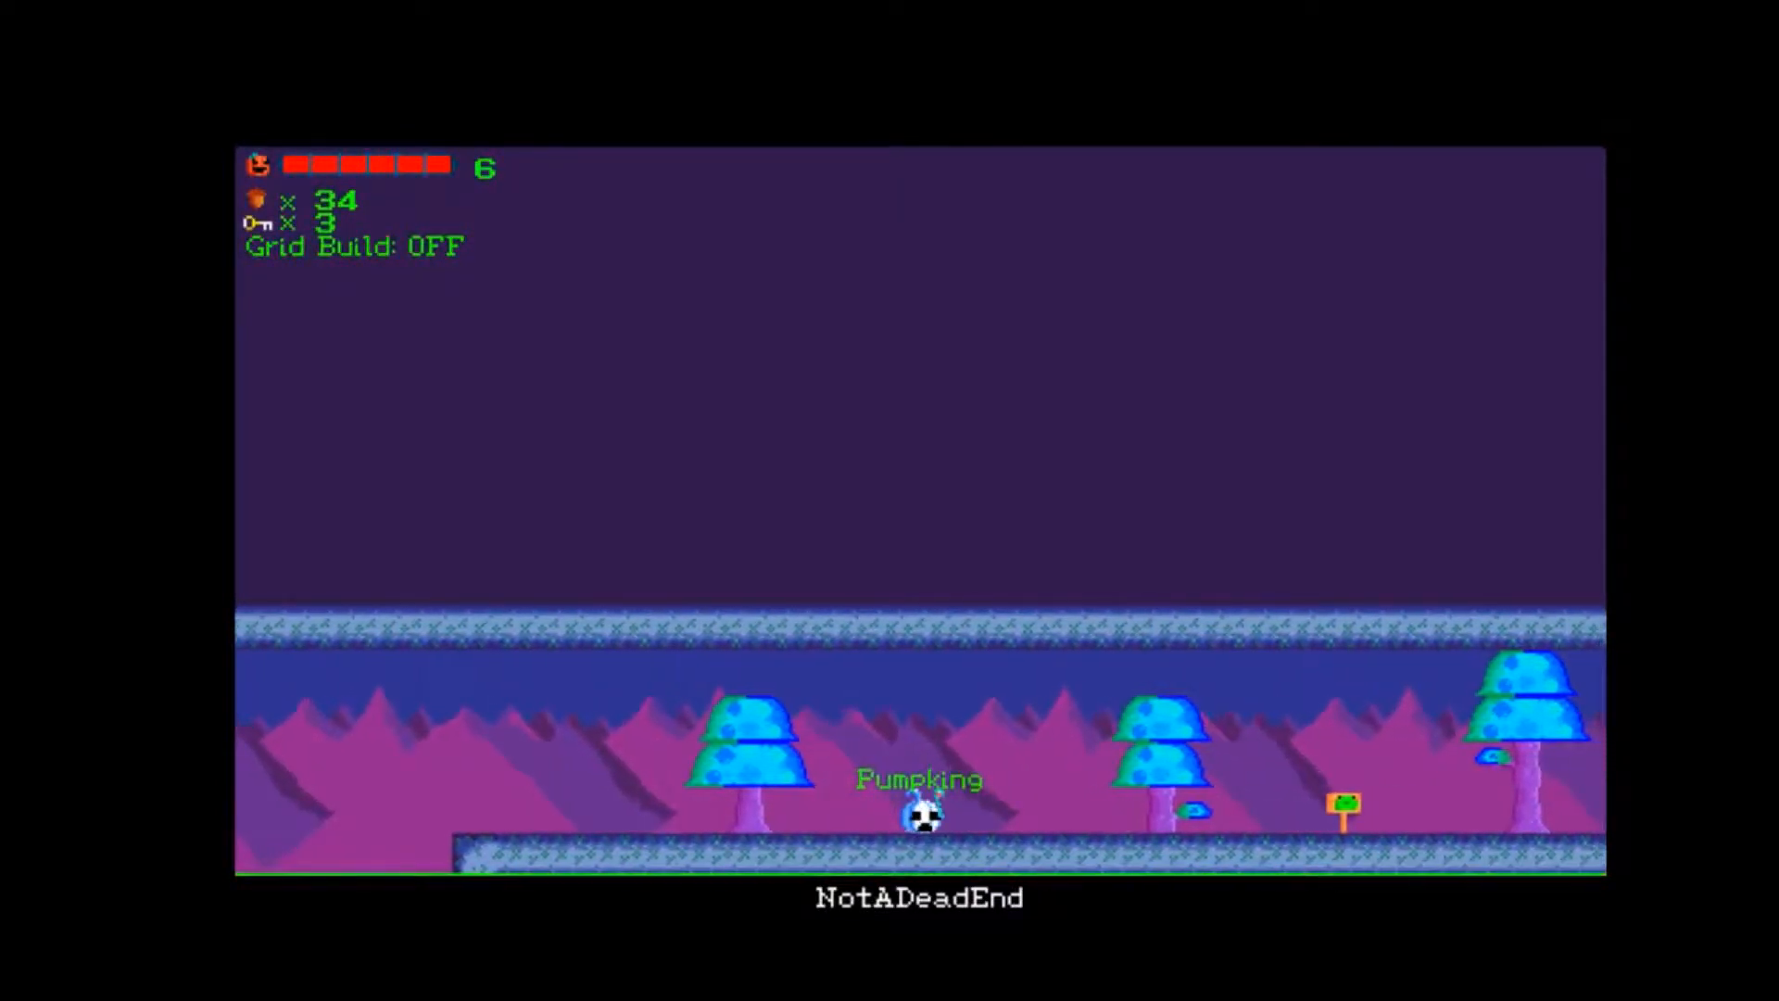
Take the transformed pumpkin back across the gap in NotADeadEnd and up into TheSkip.
key("Right")
key("Left")
key("Right")
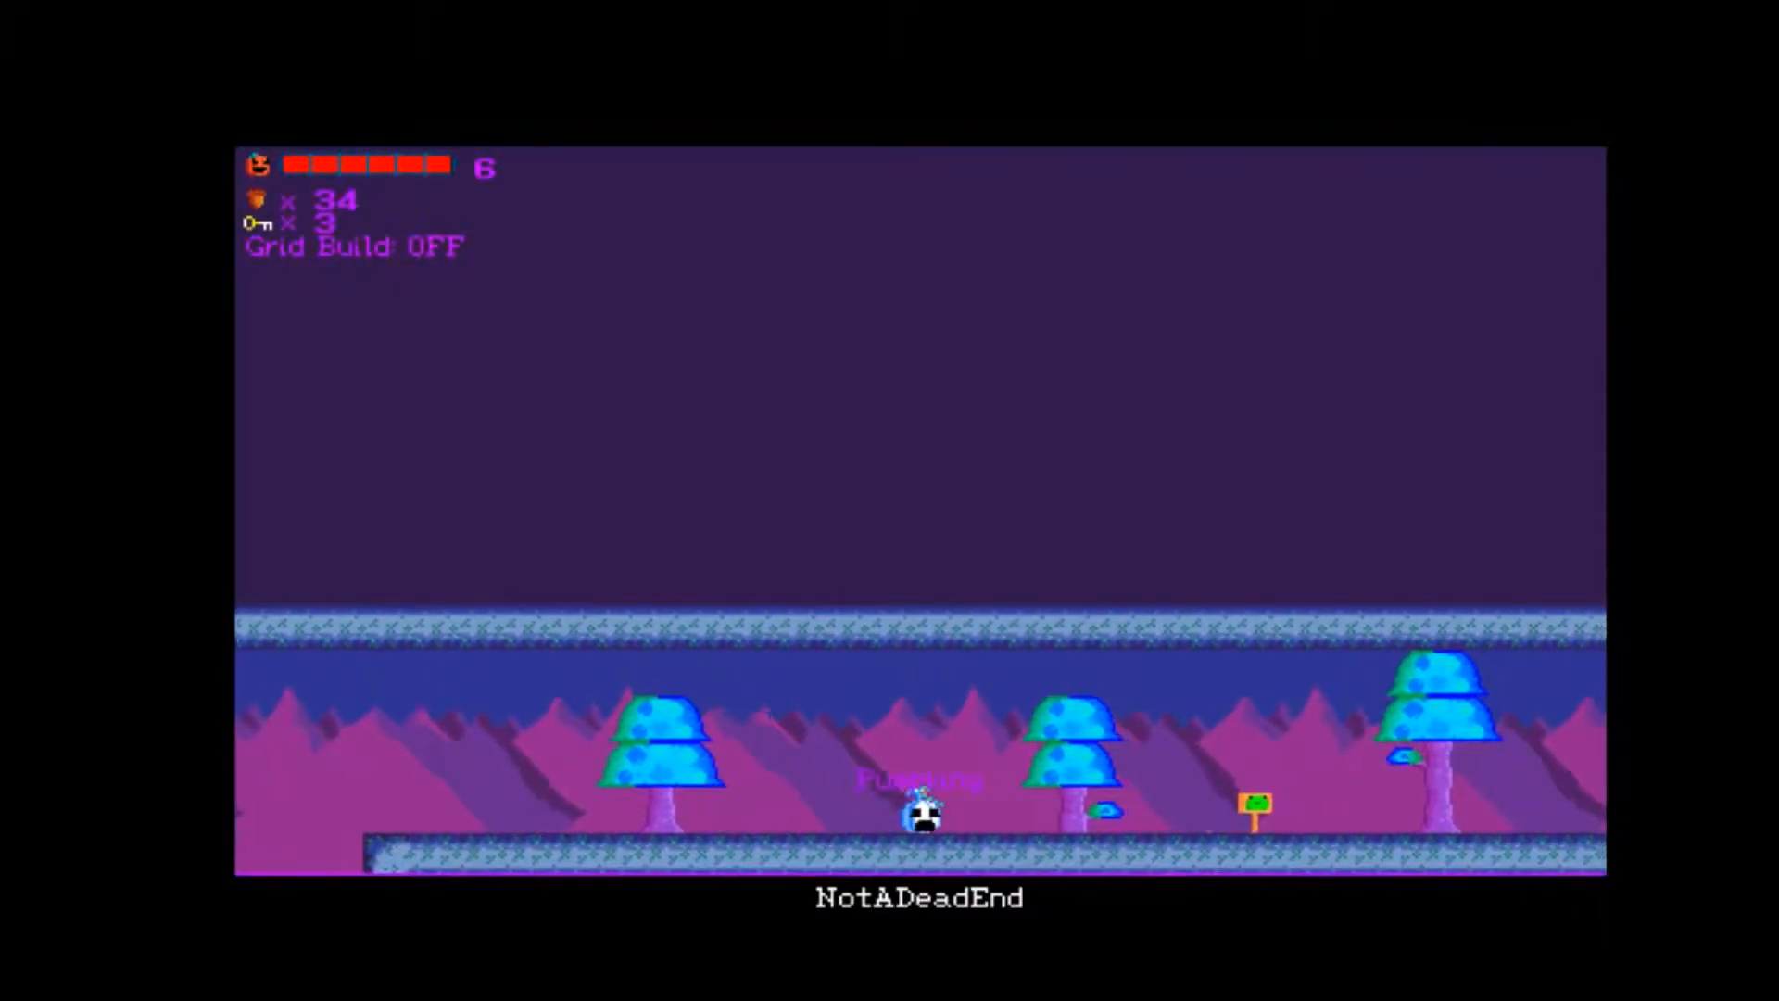
key("Left")
key("Left")
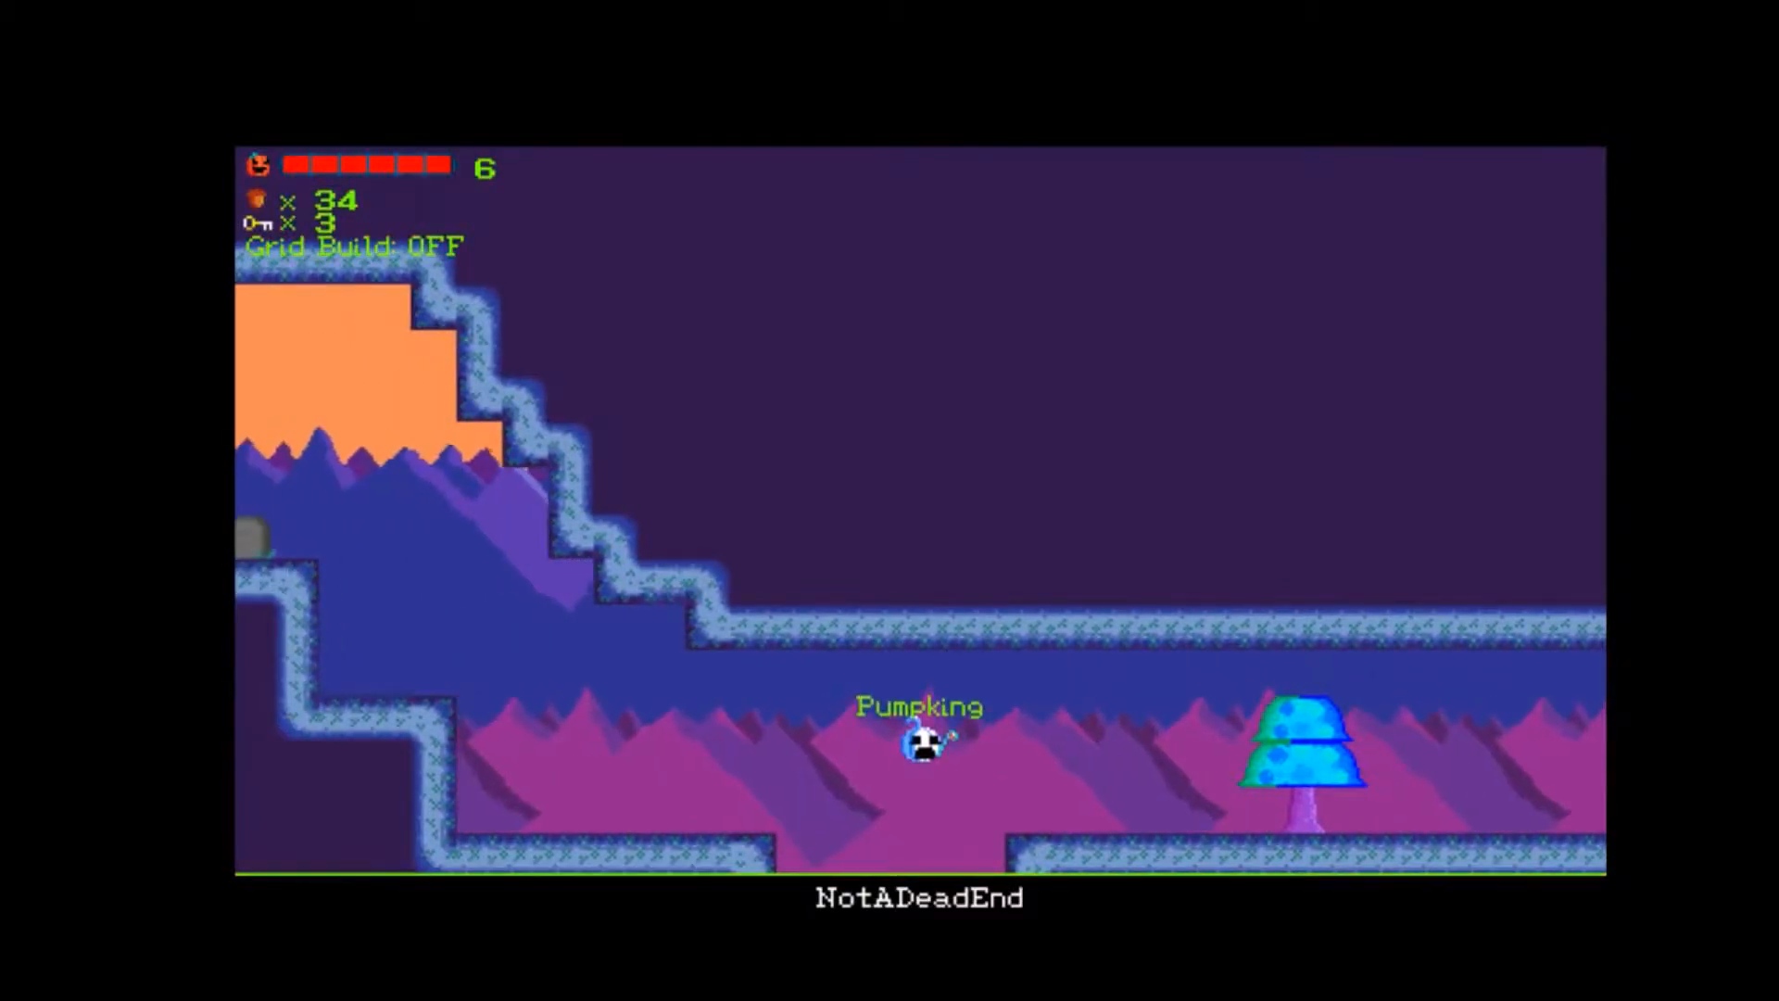
Cross the rope bridge in TheSkip to the Save Spirit and travel on to BOOM with the Orig companion.
key("Left")
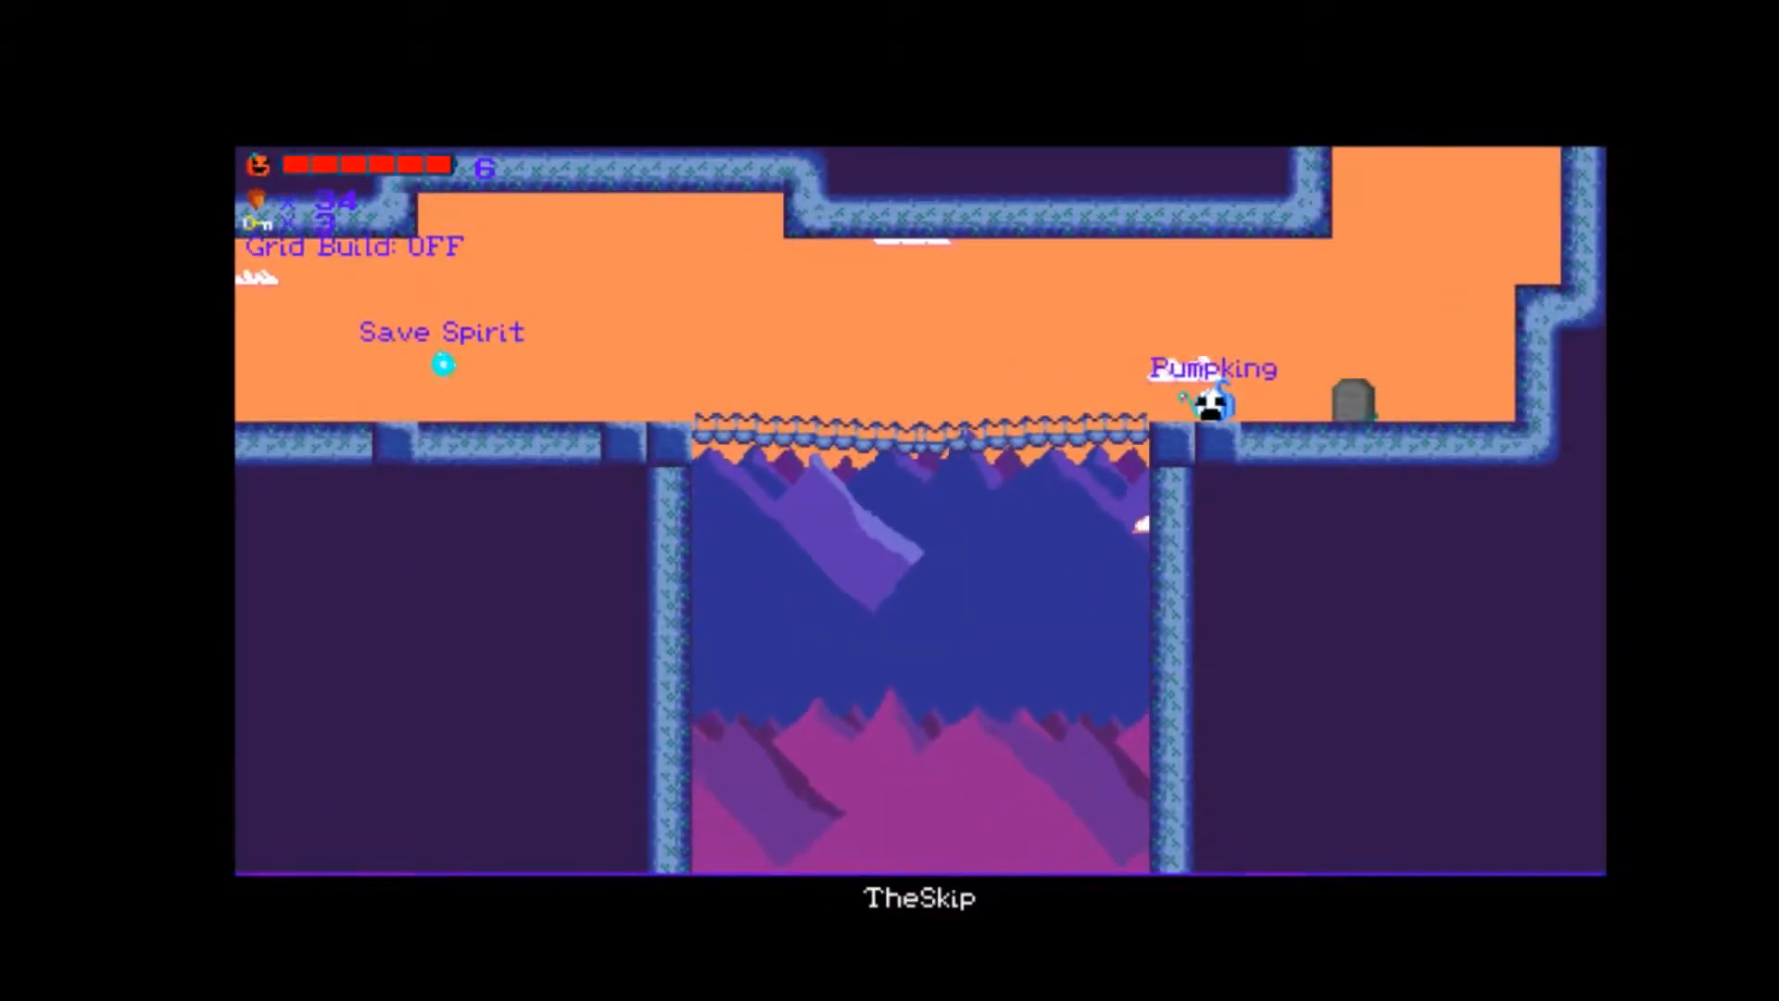
key("Left")
key("Up")
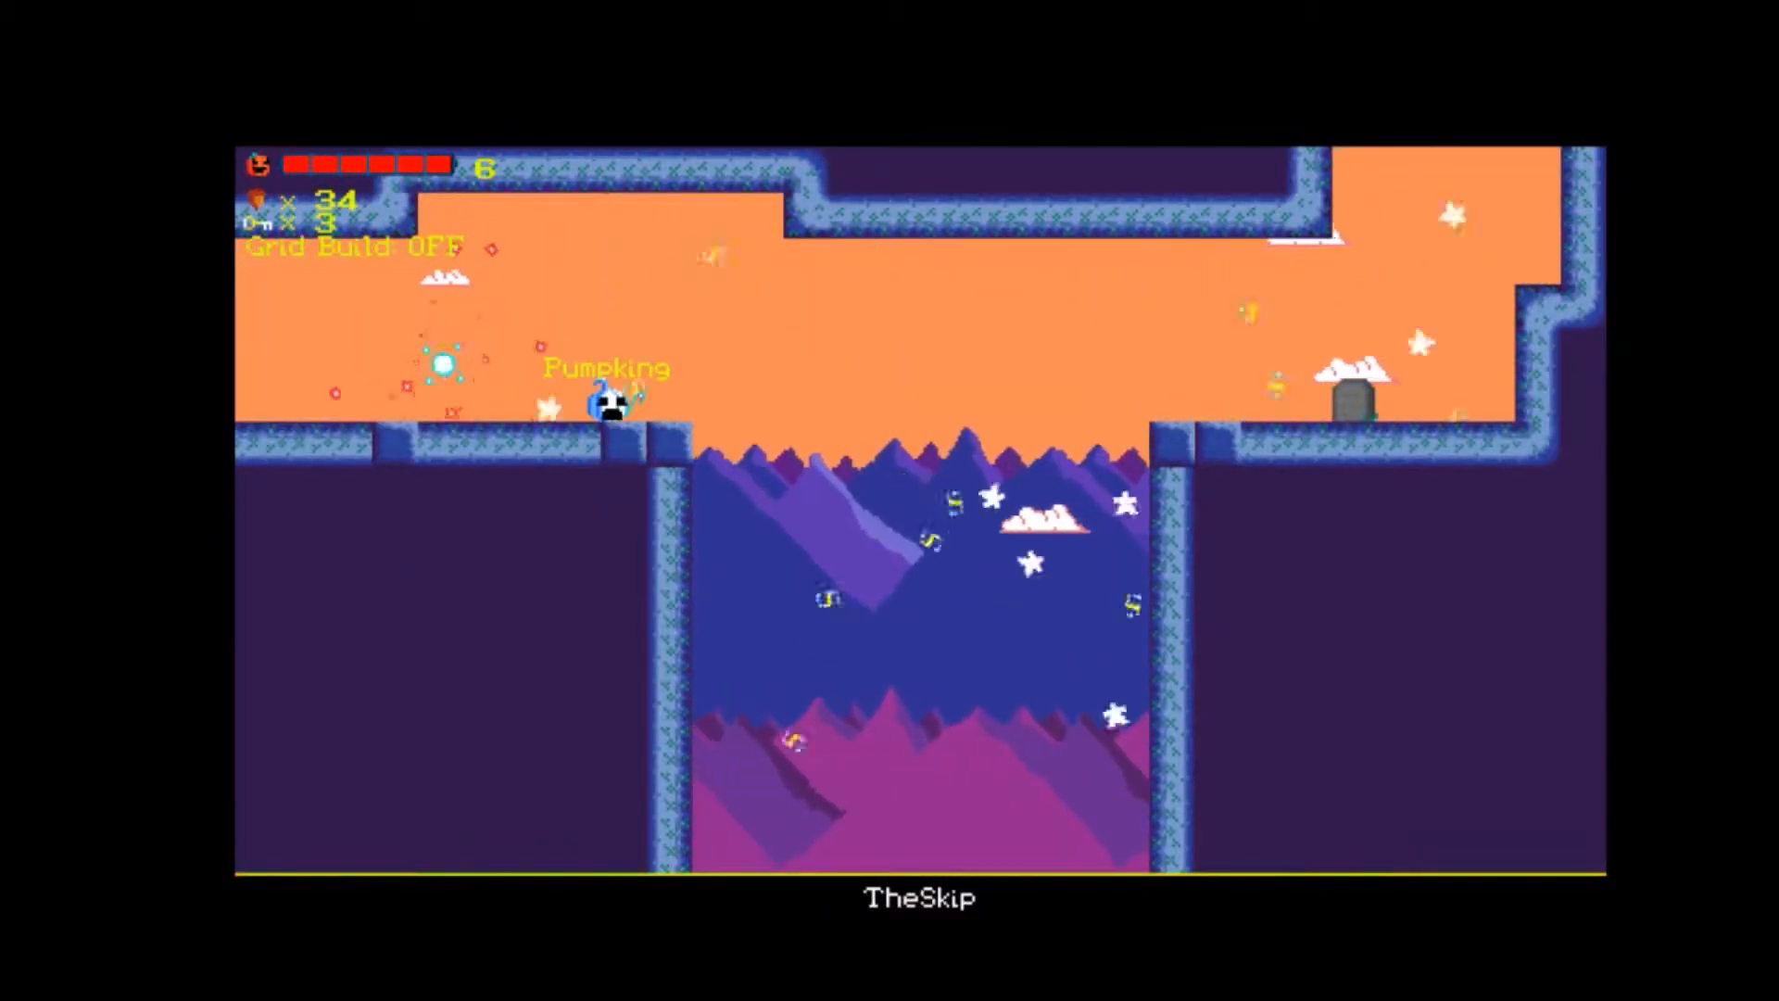
key("Left")
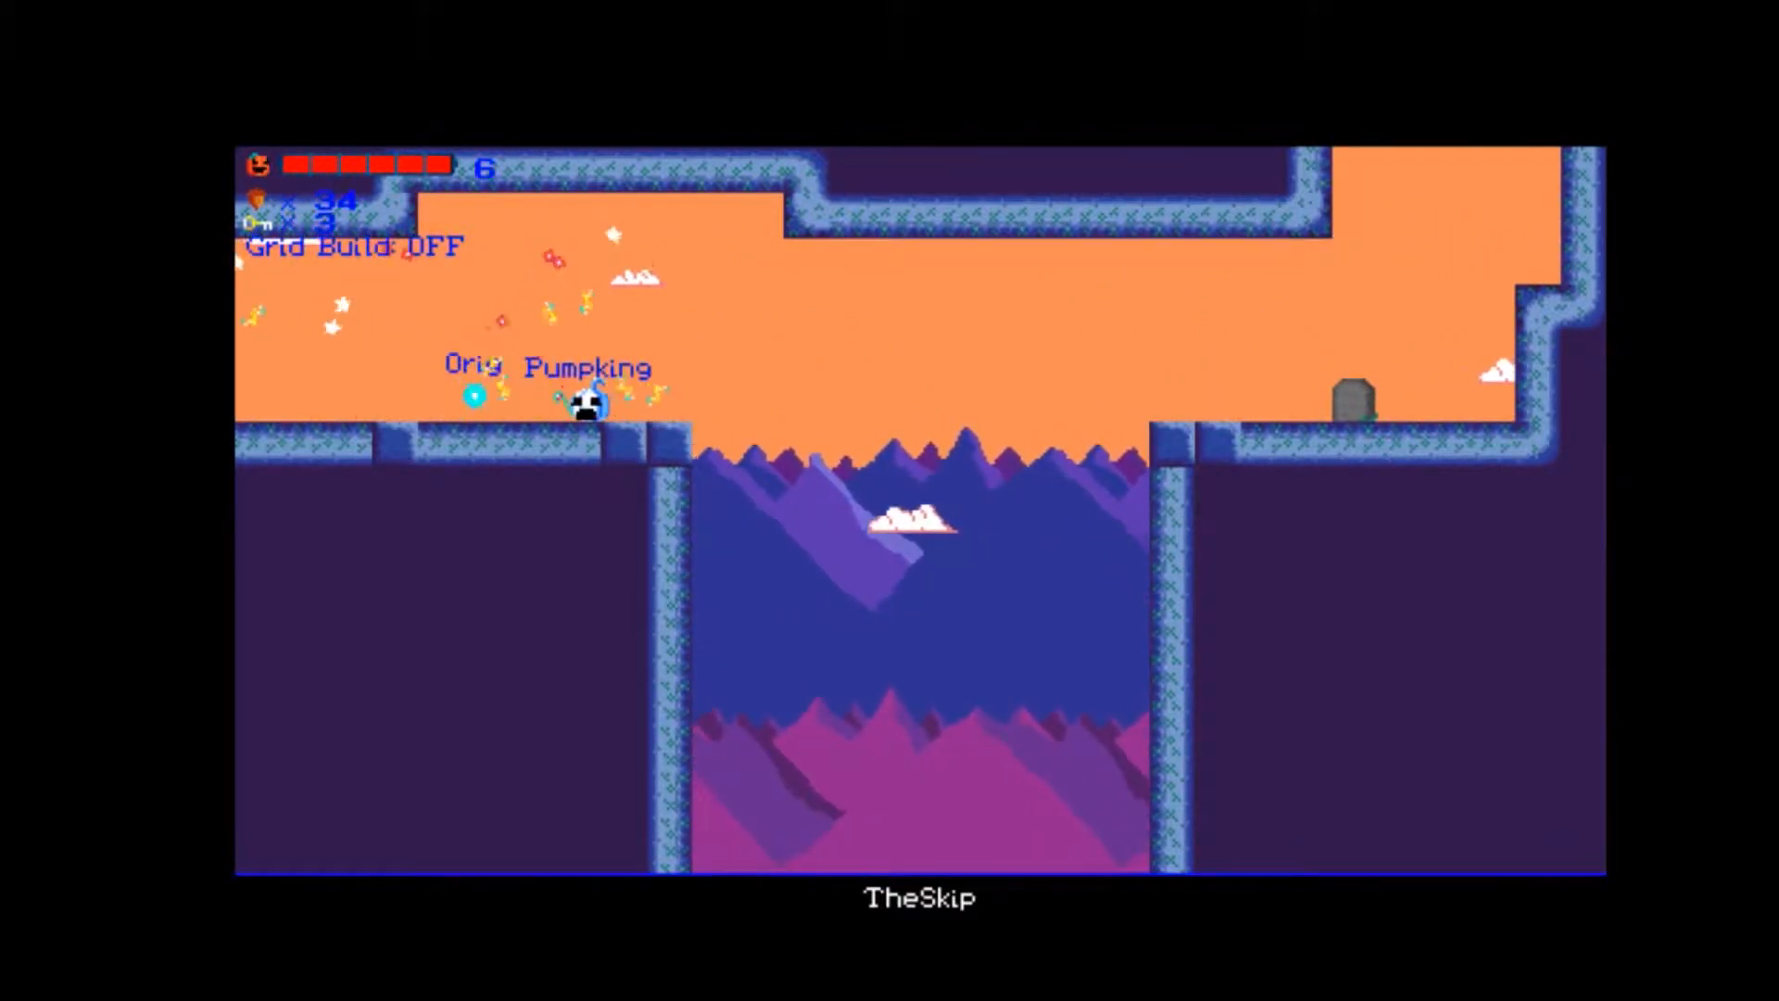
key("Left")
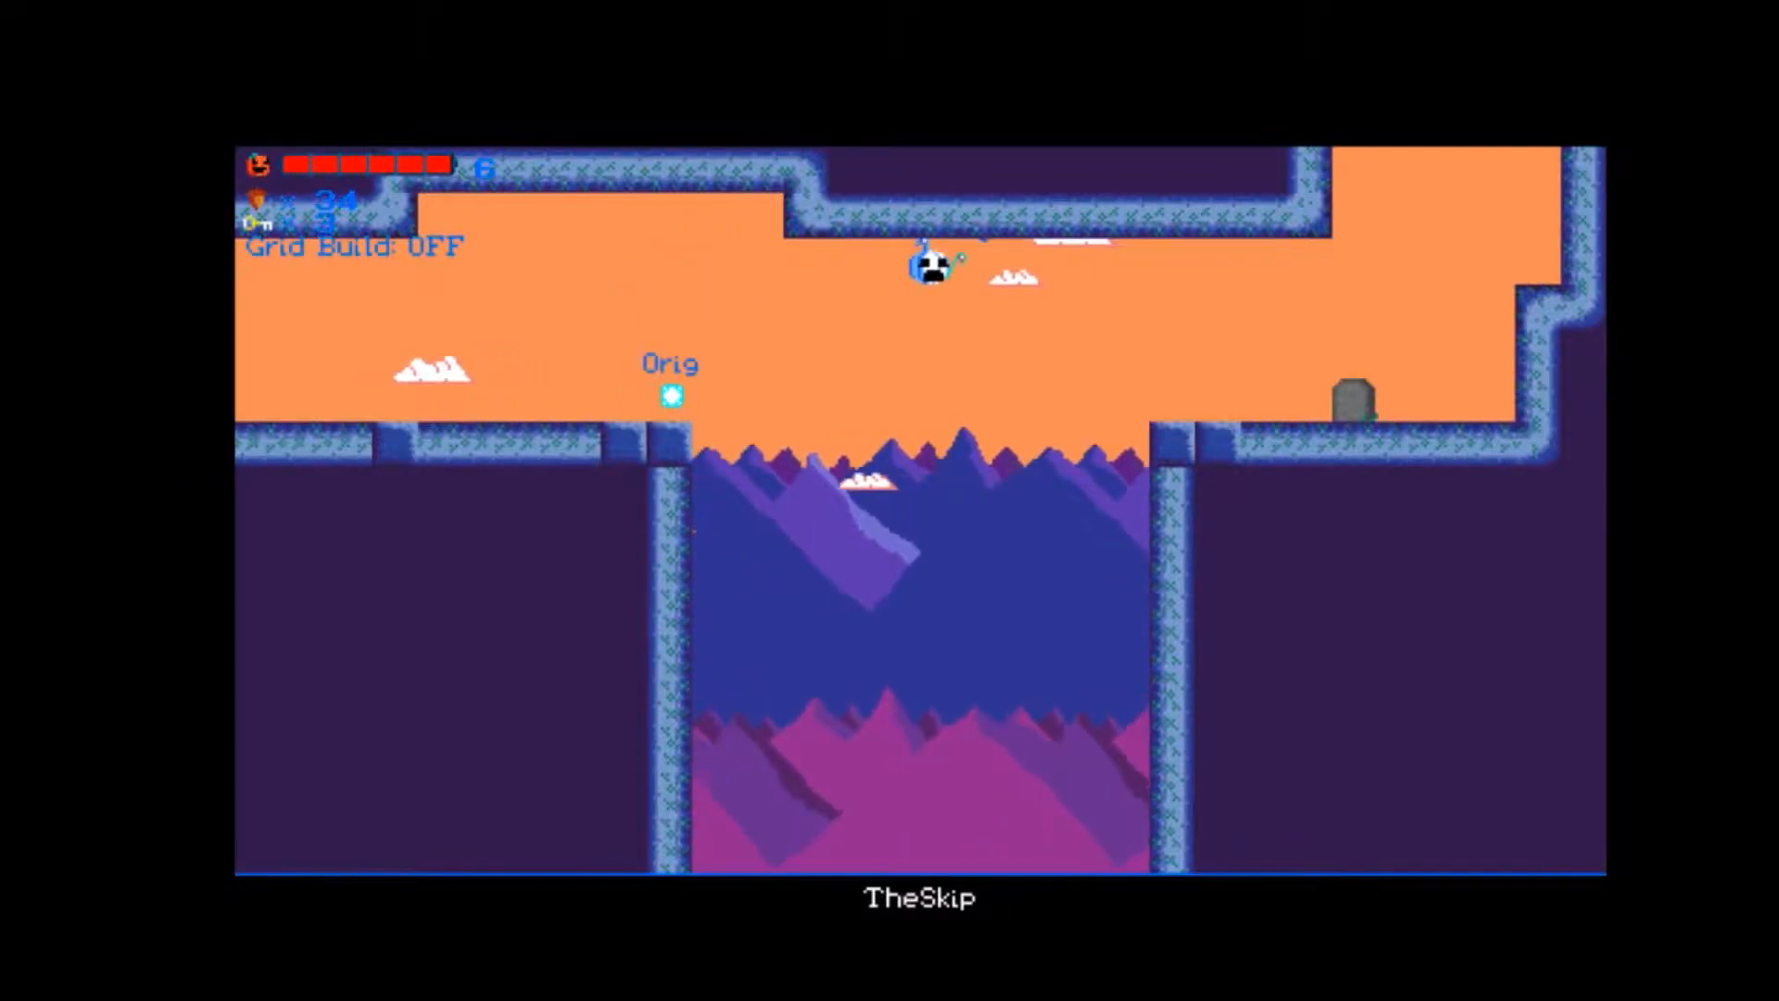
key("Right")
key("Left")
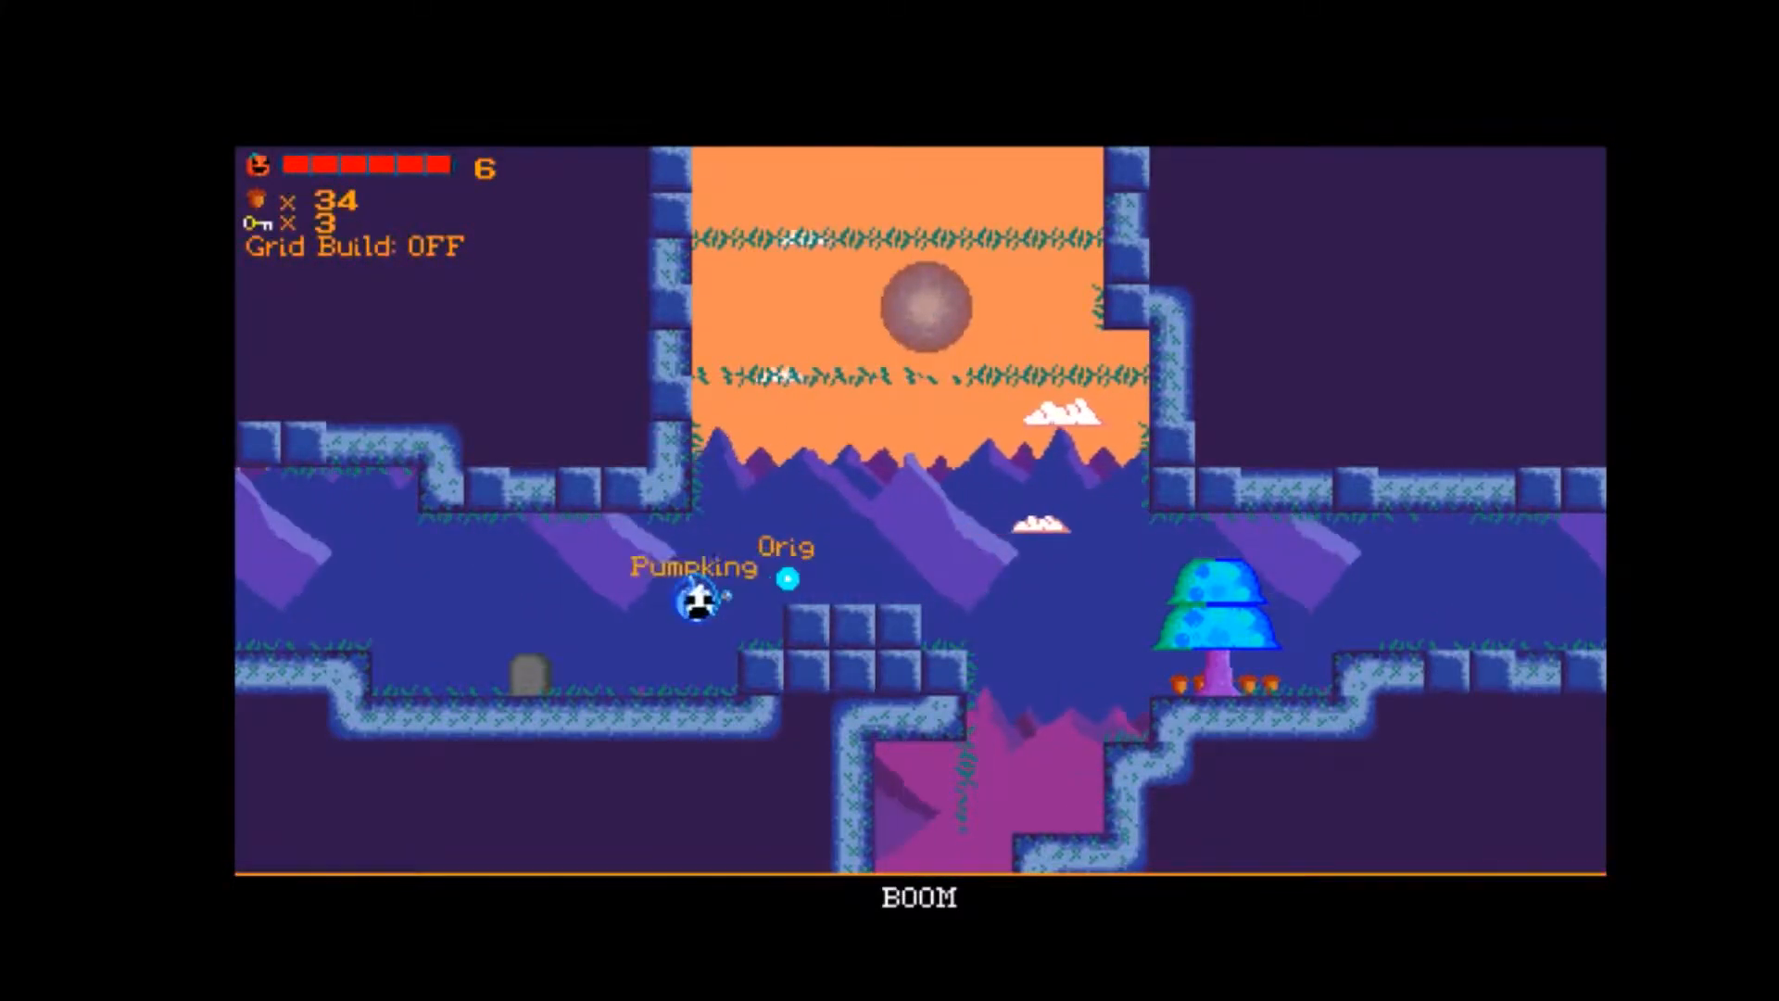
Enter Opposition with the Orig group and collect the acorns along its raised platforms above the spikes.
key("Left")
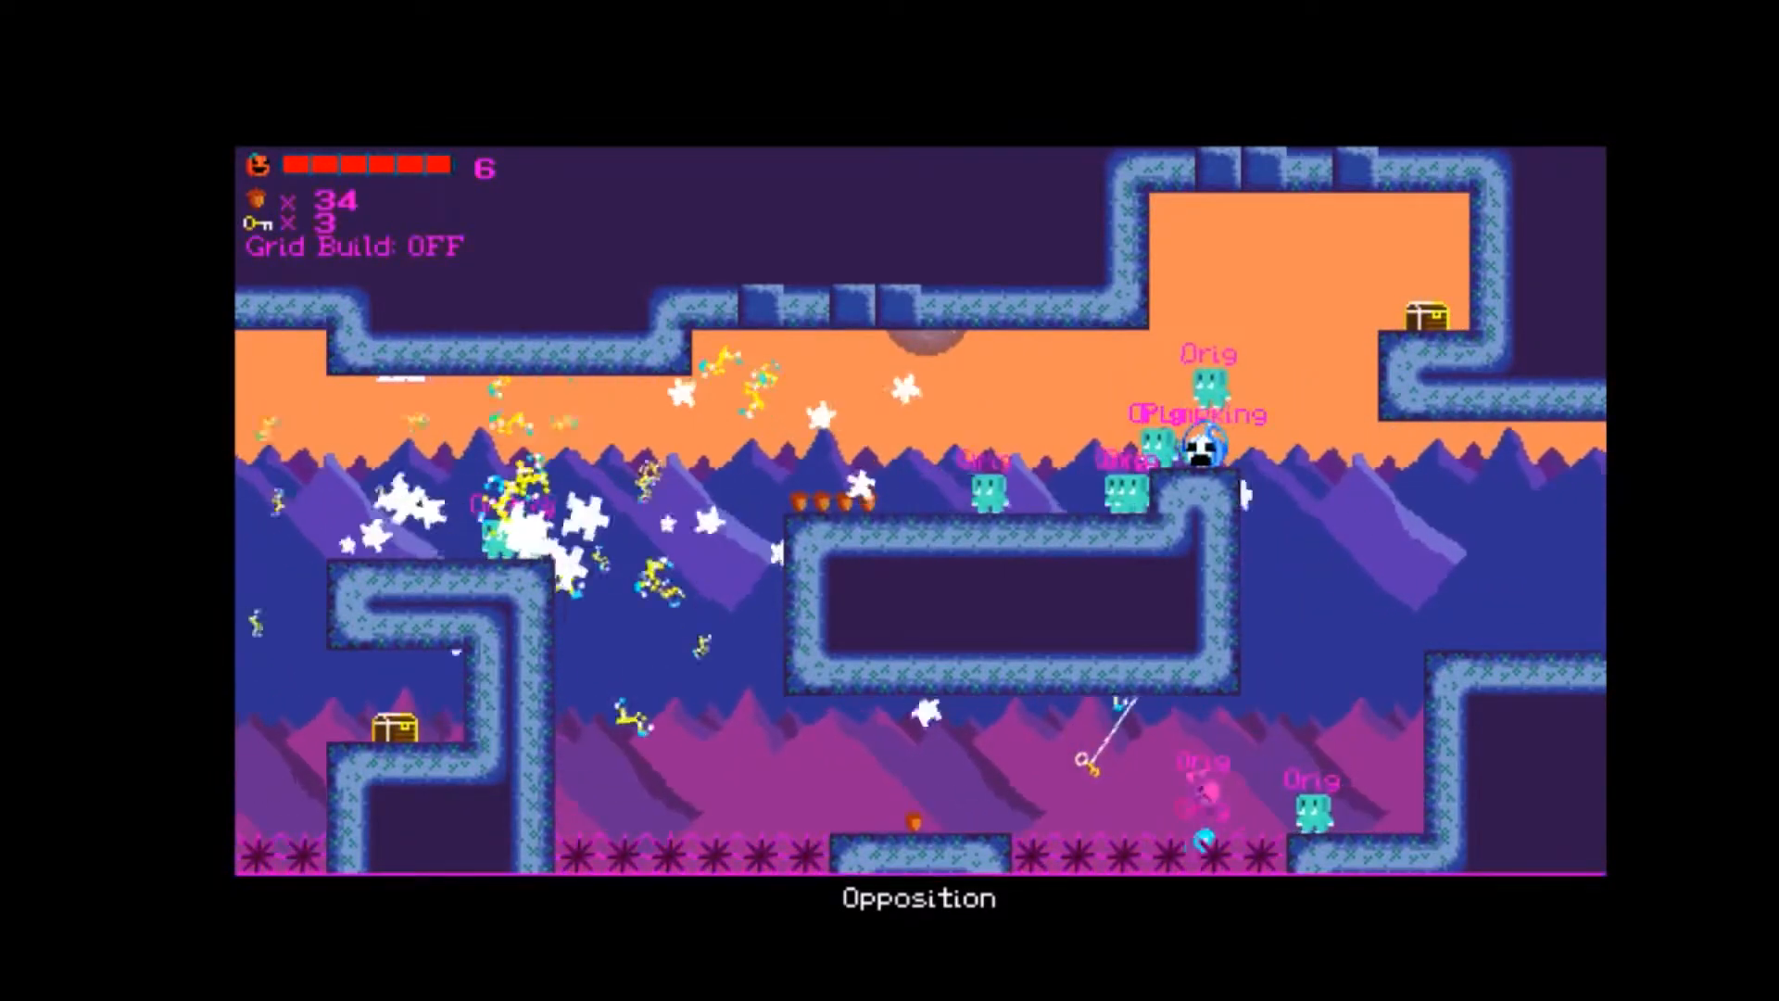
key("Left")
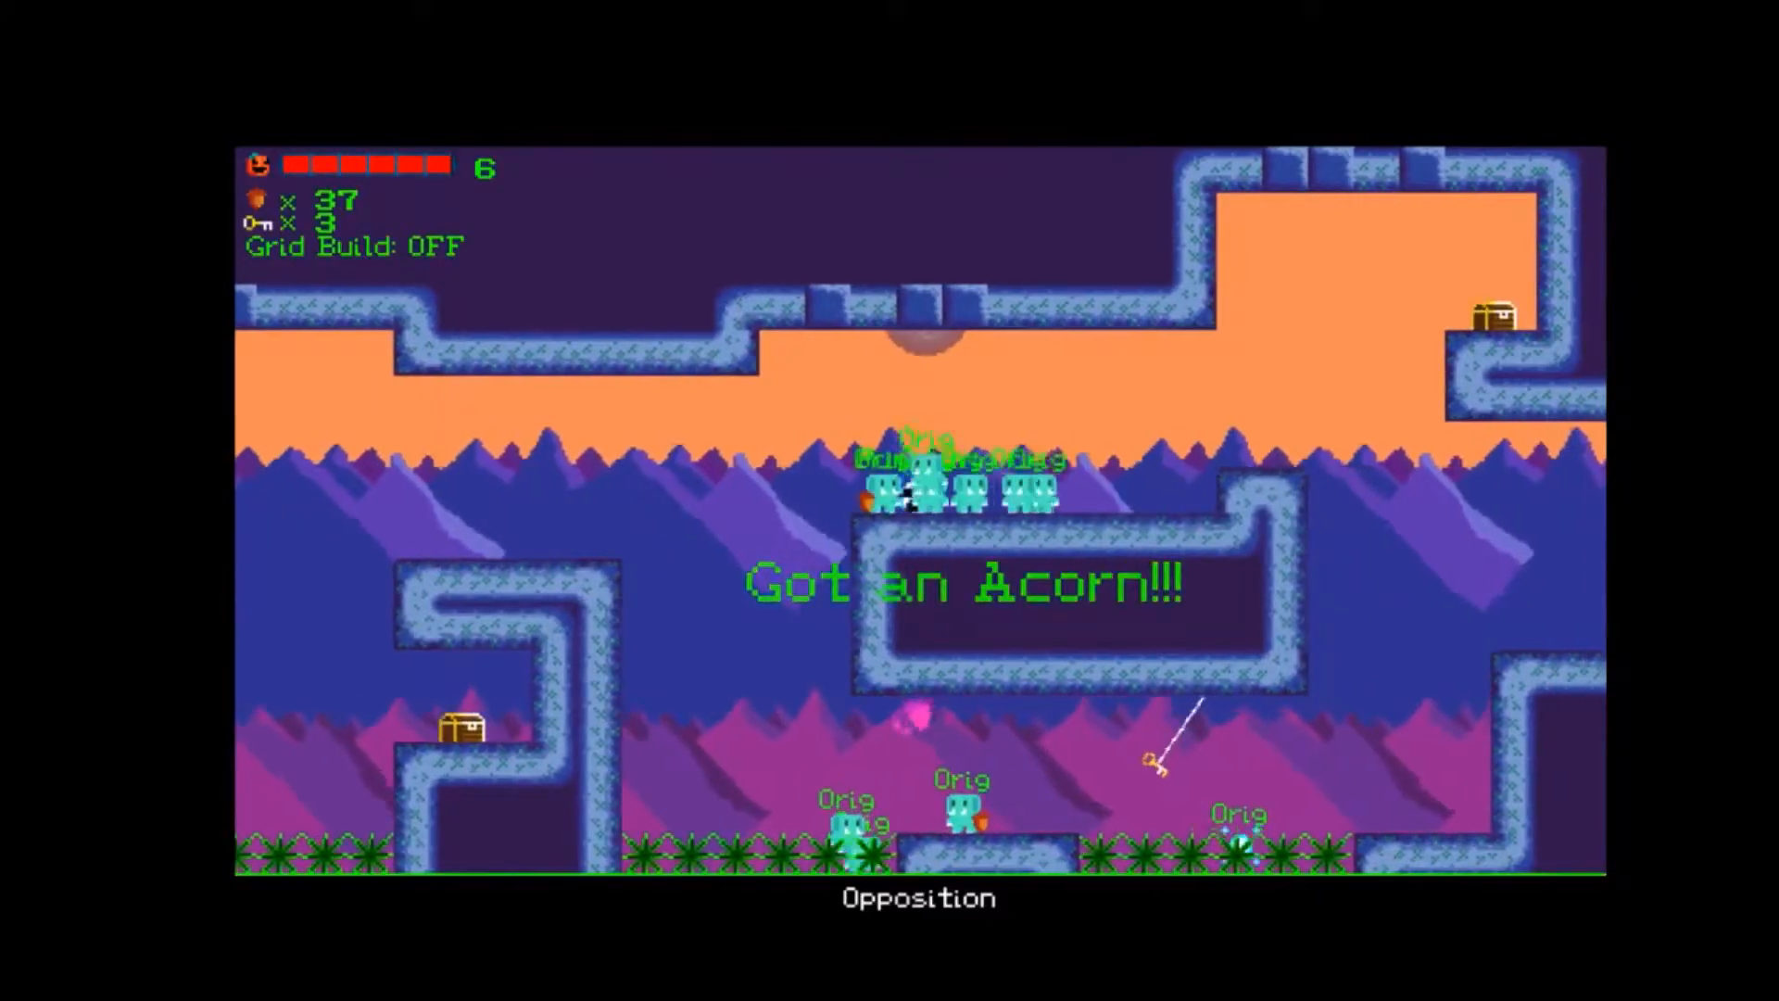
key("Left")
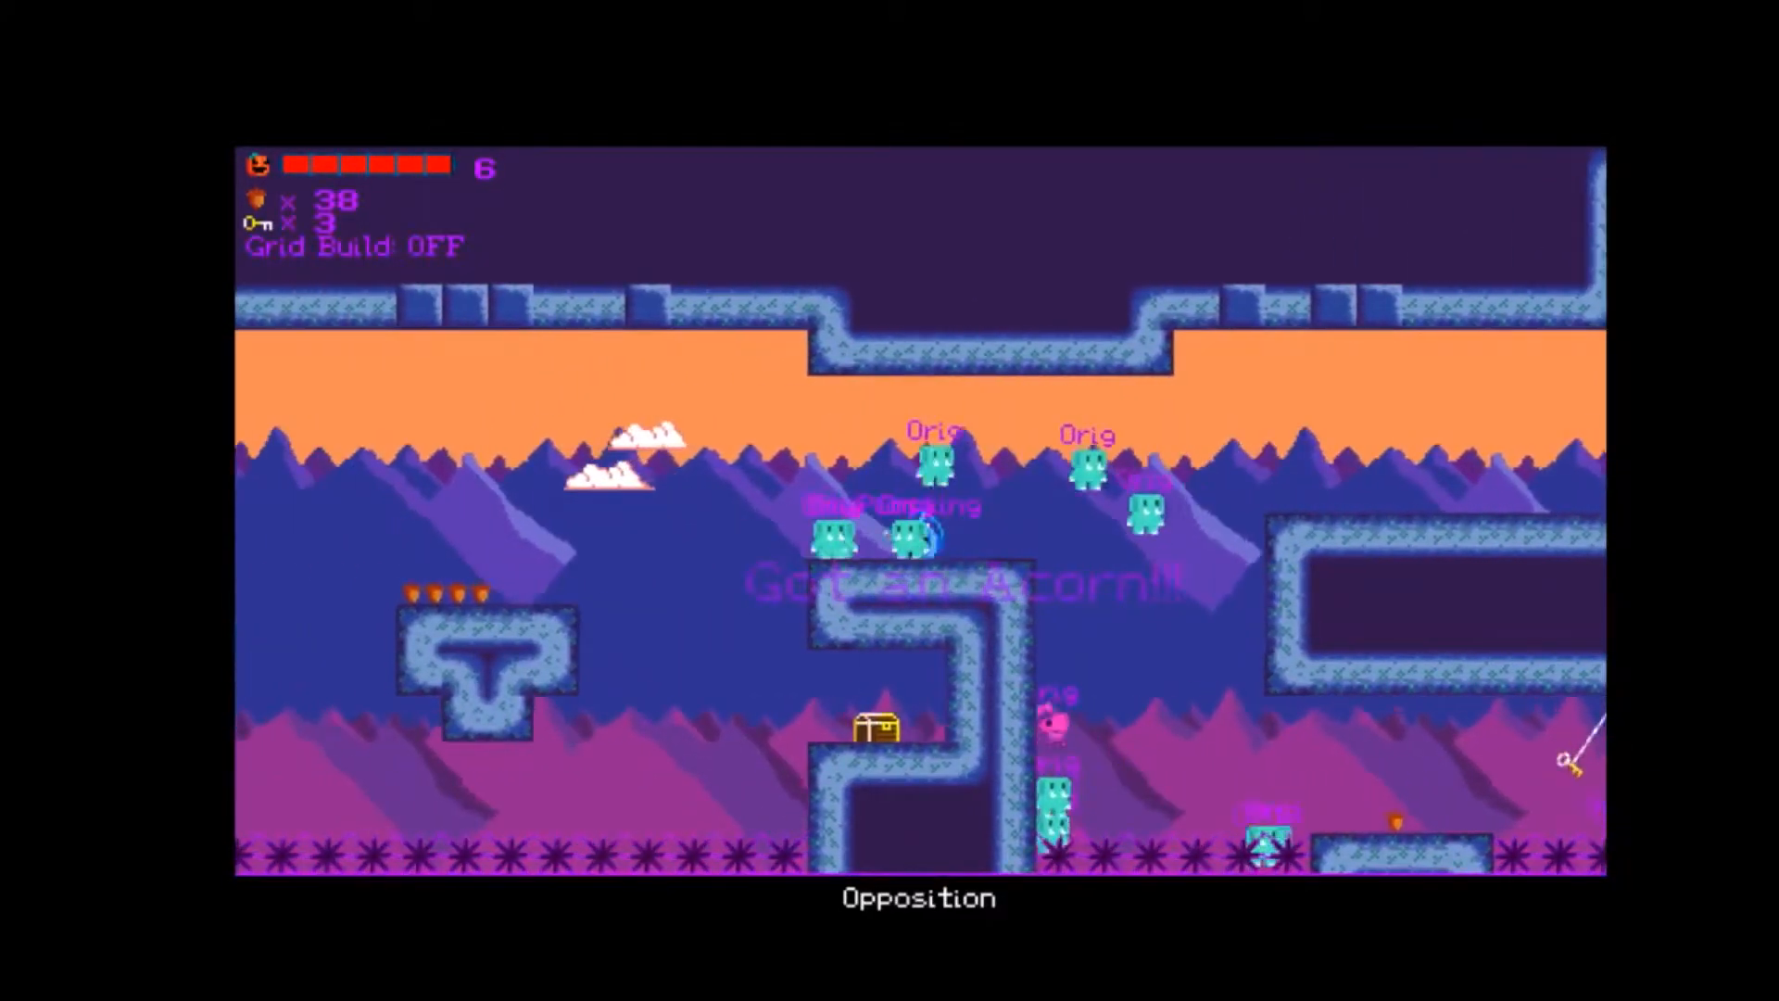
key("Left")
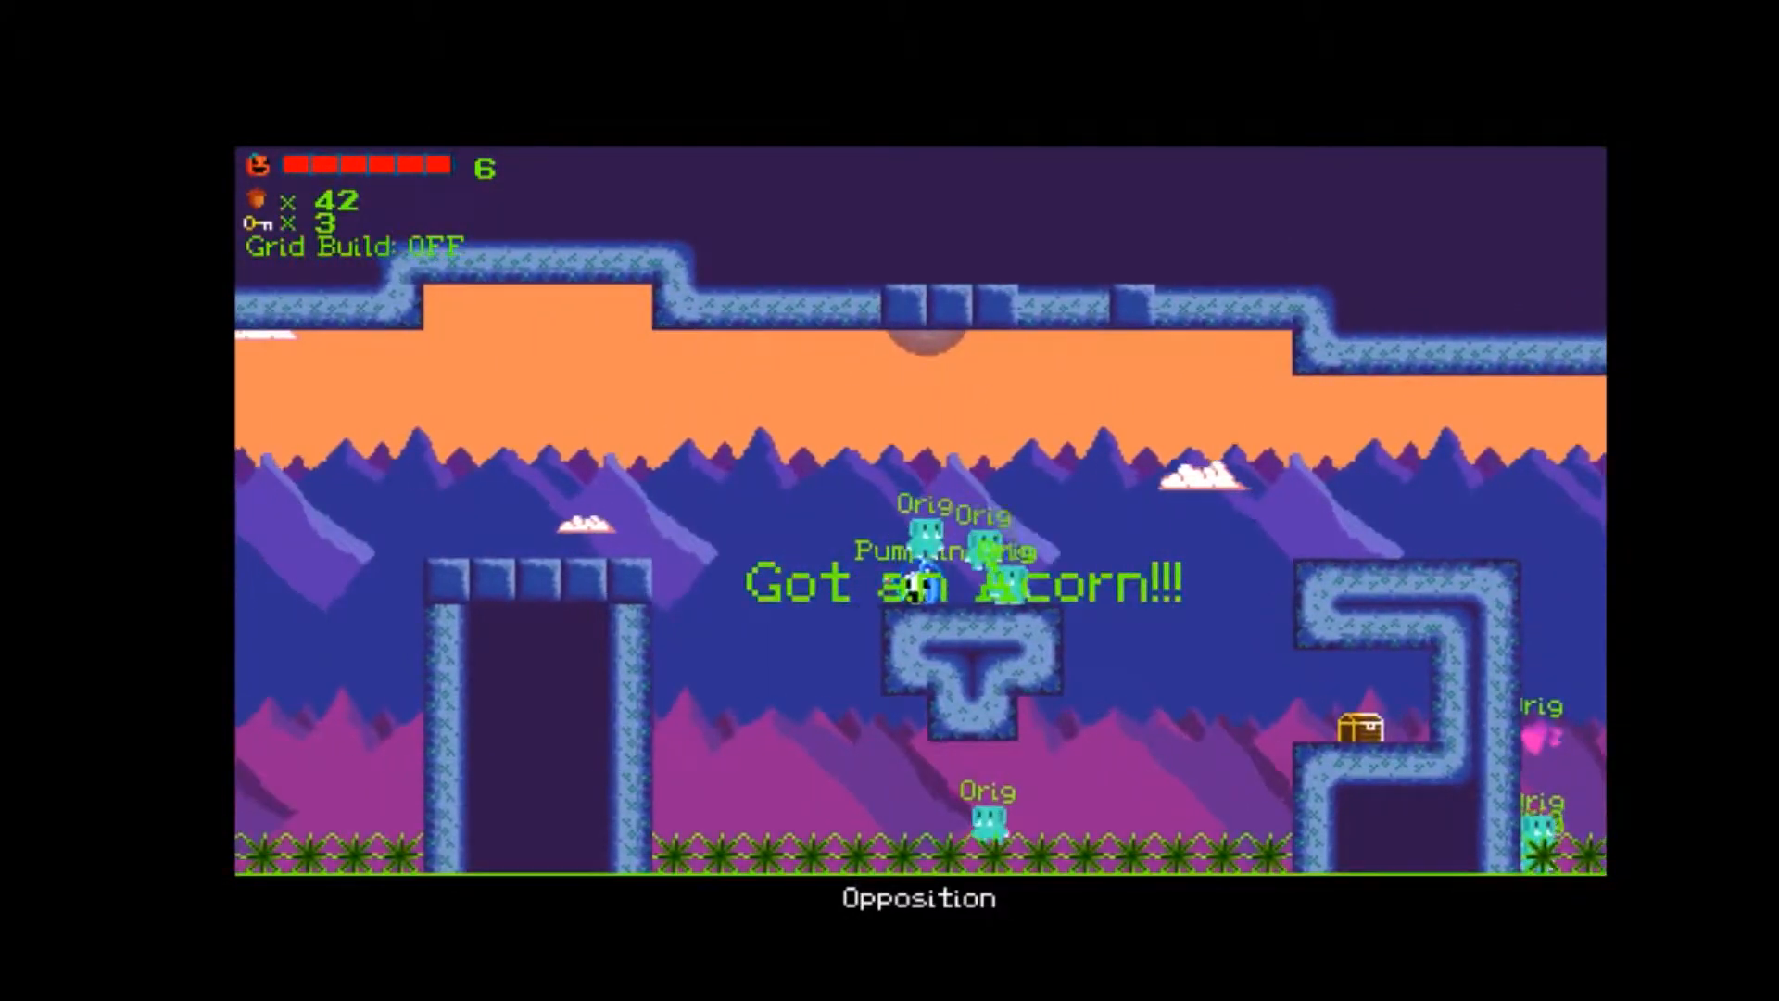
Return to BOOM, collect the acorns under the blue tree and continue into WindPassage.
key("Right")
key("Up")
key("Right")
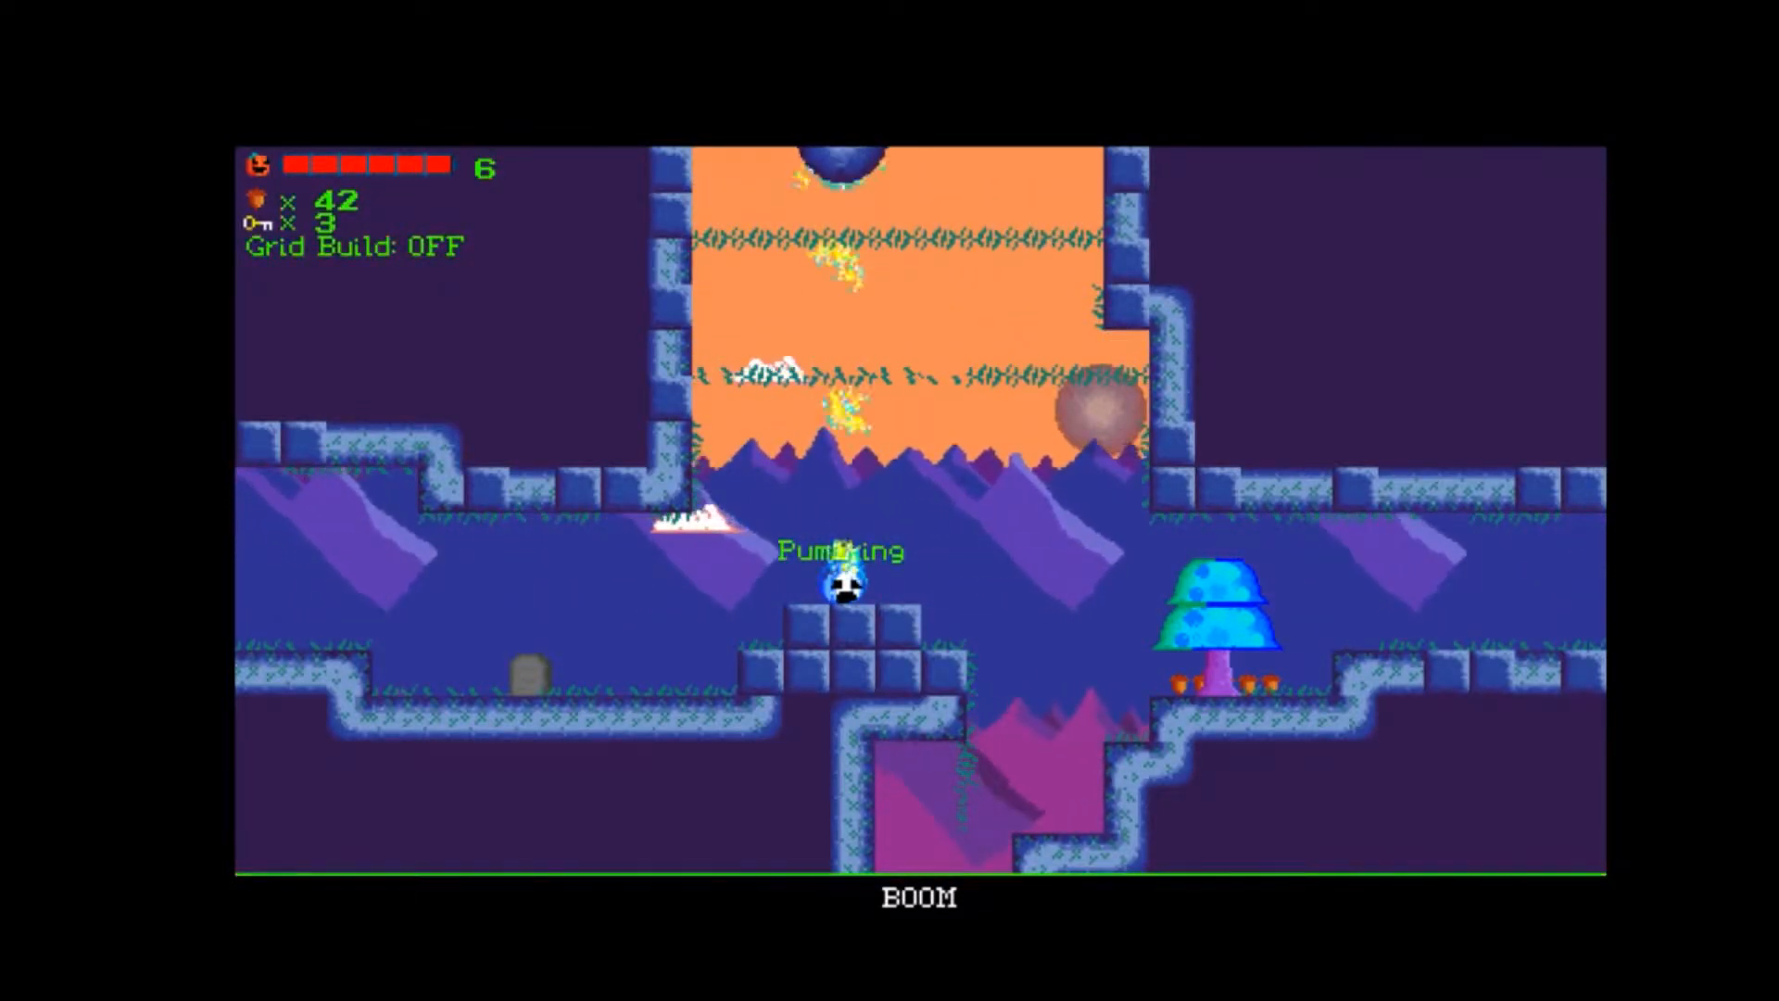
key("Right")
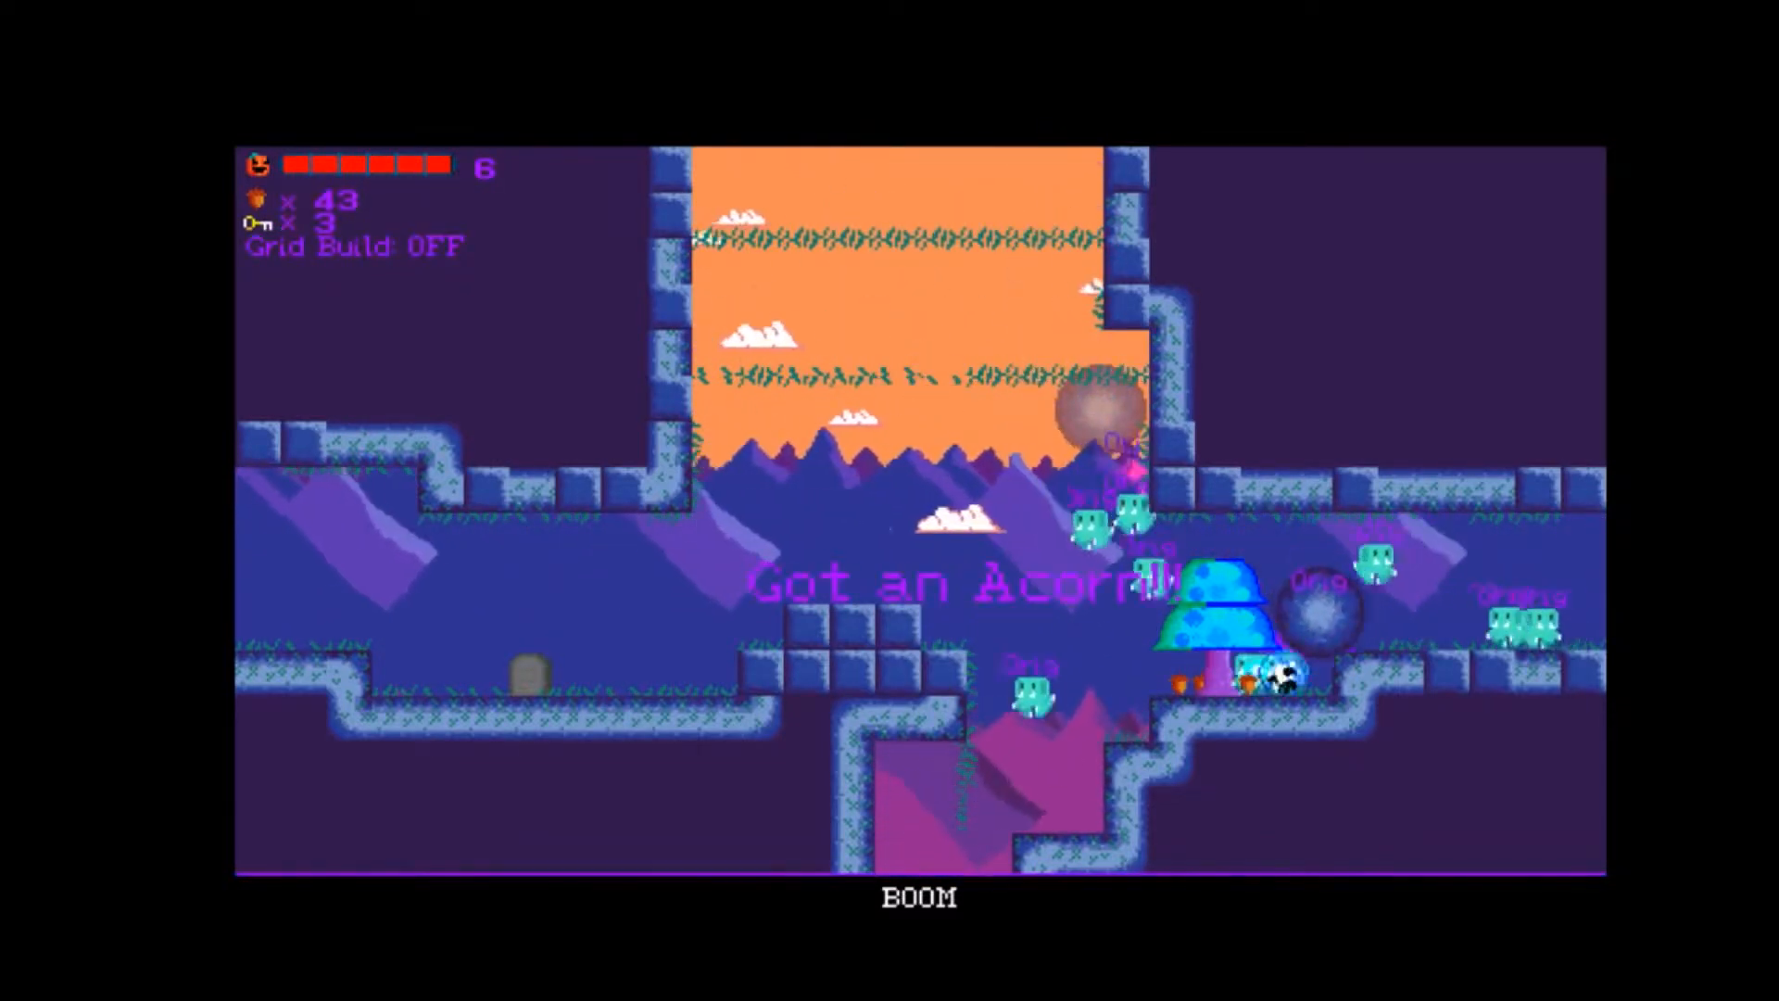
key("Right")
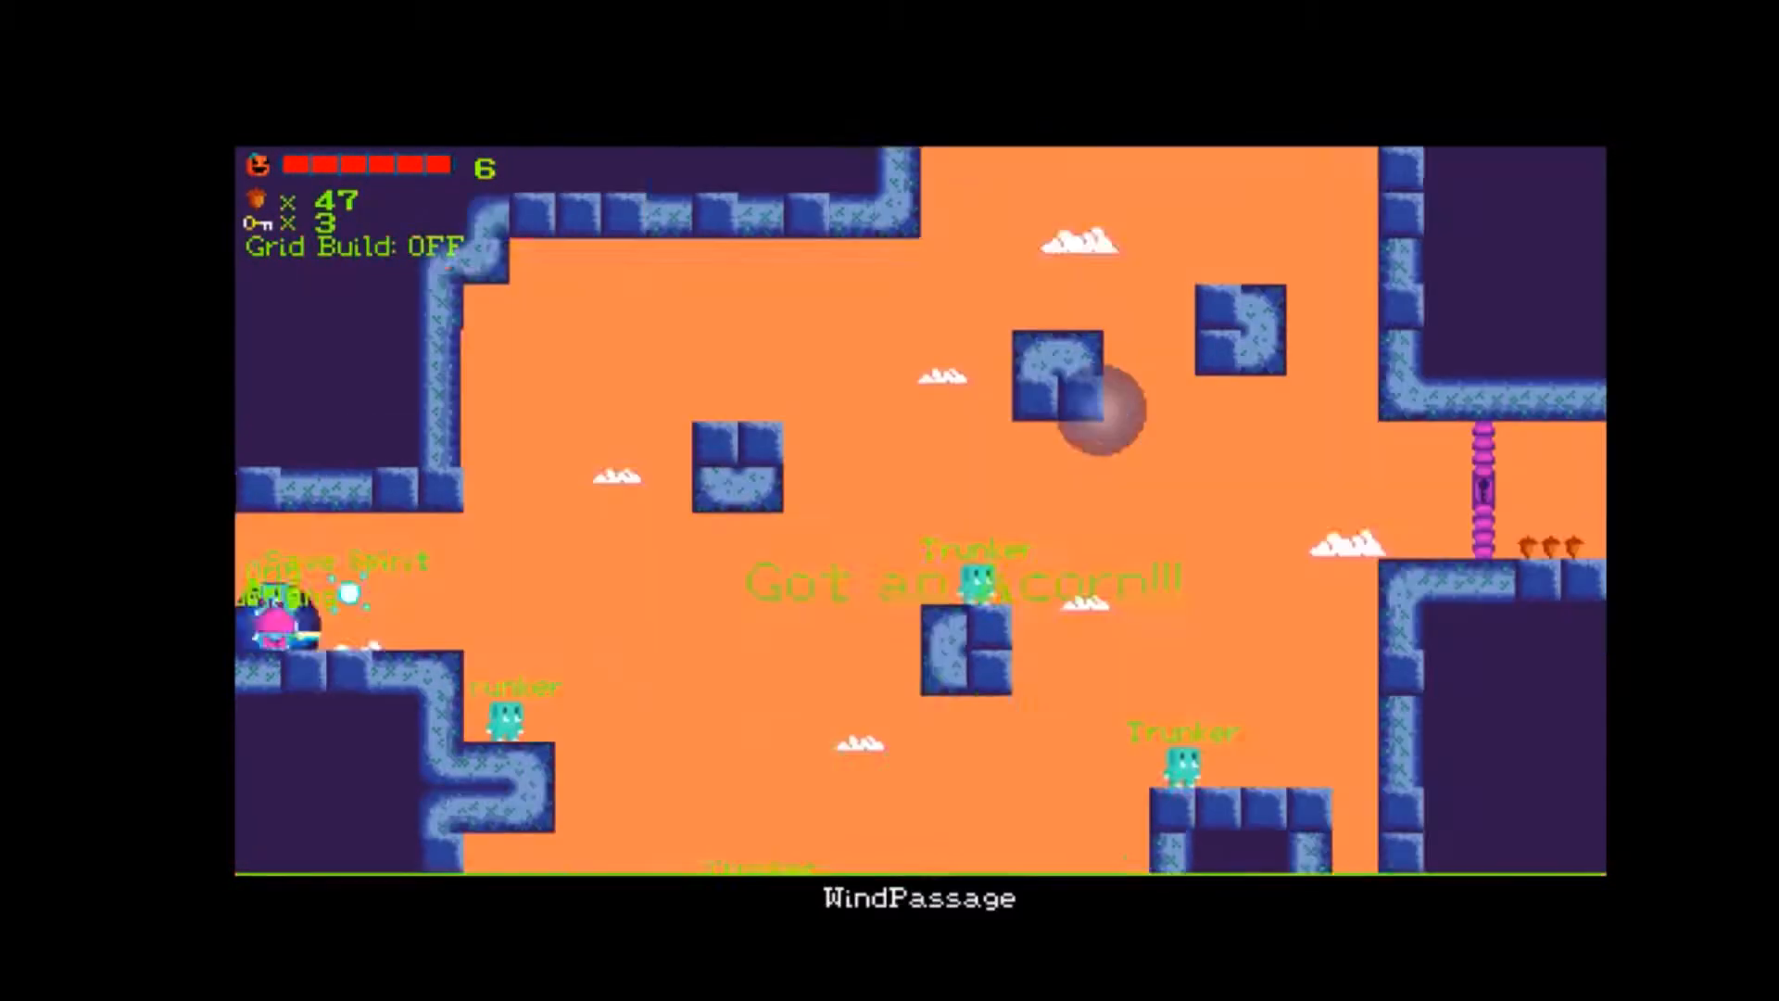
Lead the Orig group past the Save Spirit in WindPassage and down the ledges to the floating oval block.
key("Right")
key("Up")
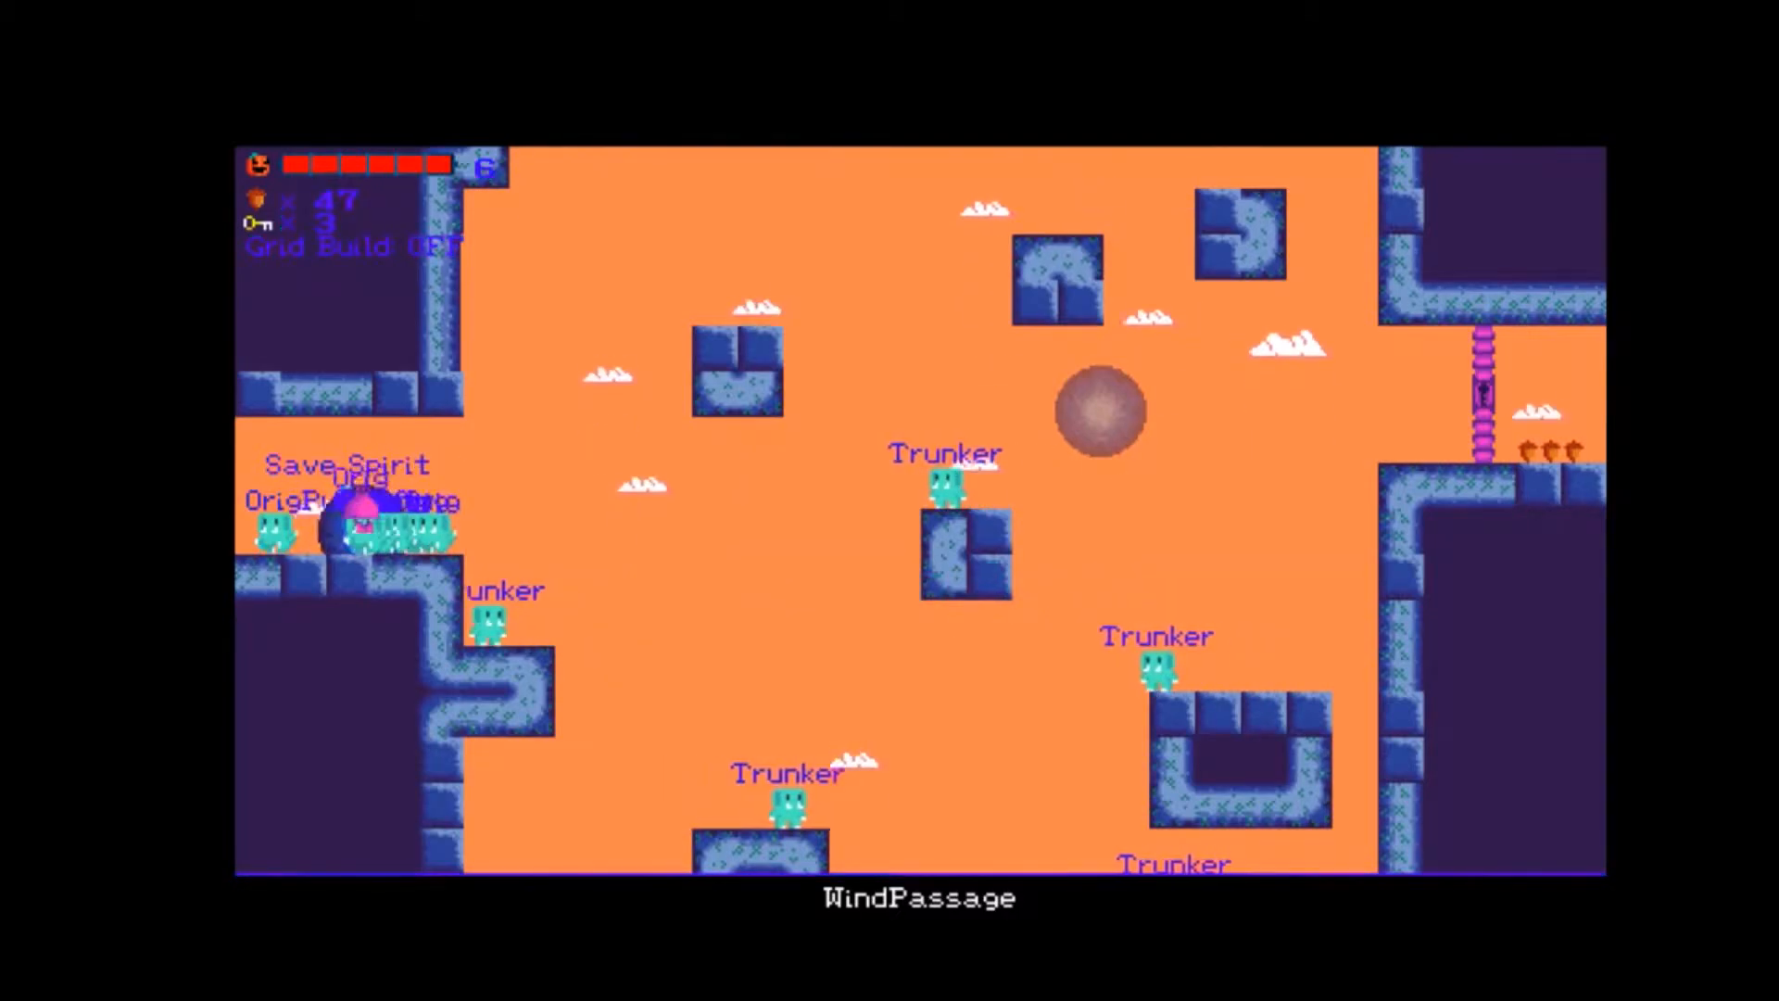
key("Up")
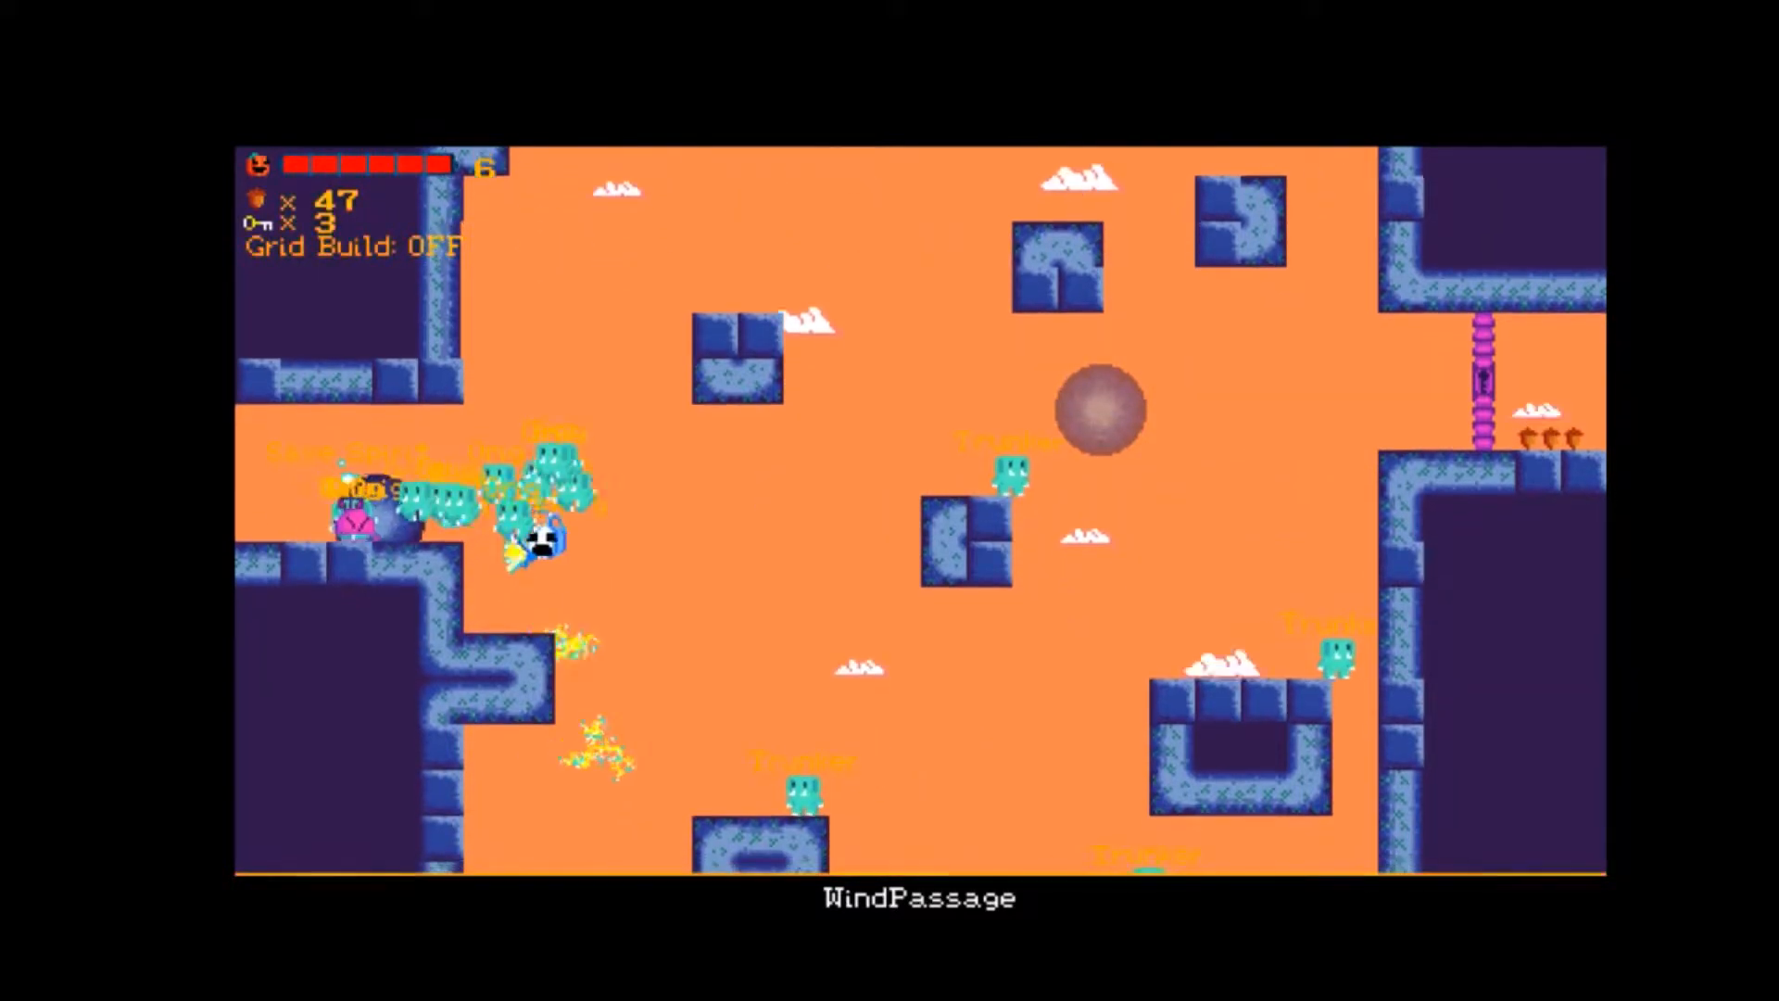
key("Right")
key("Up")
key("Up")
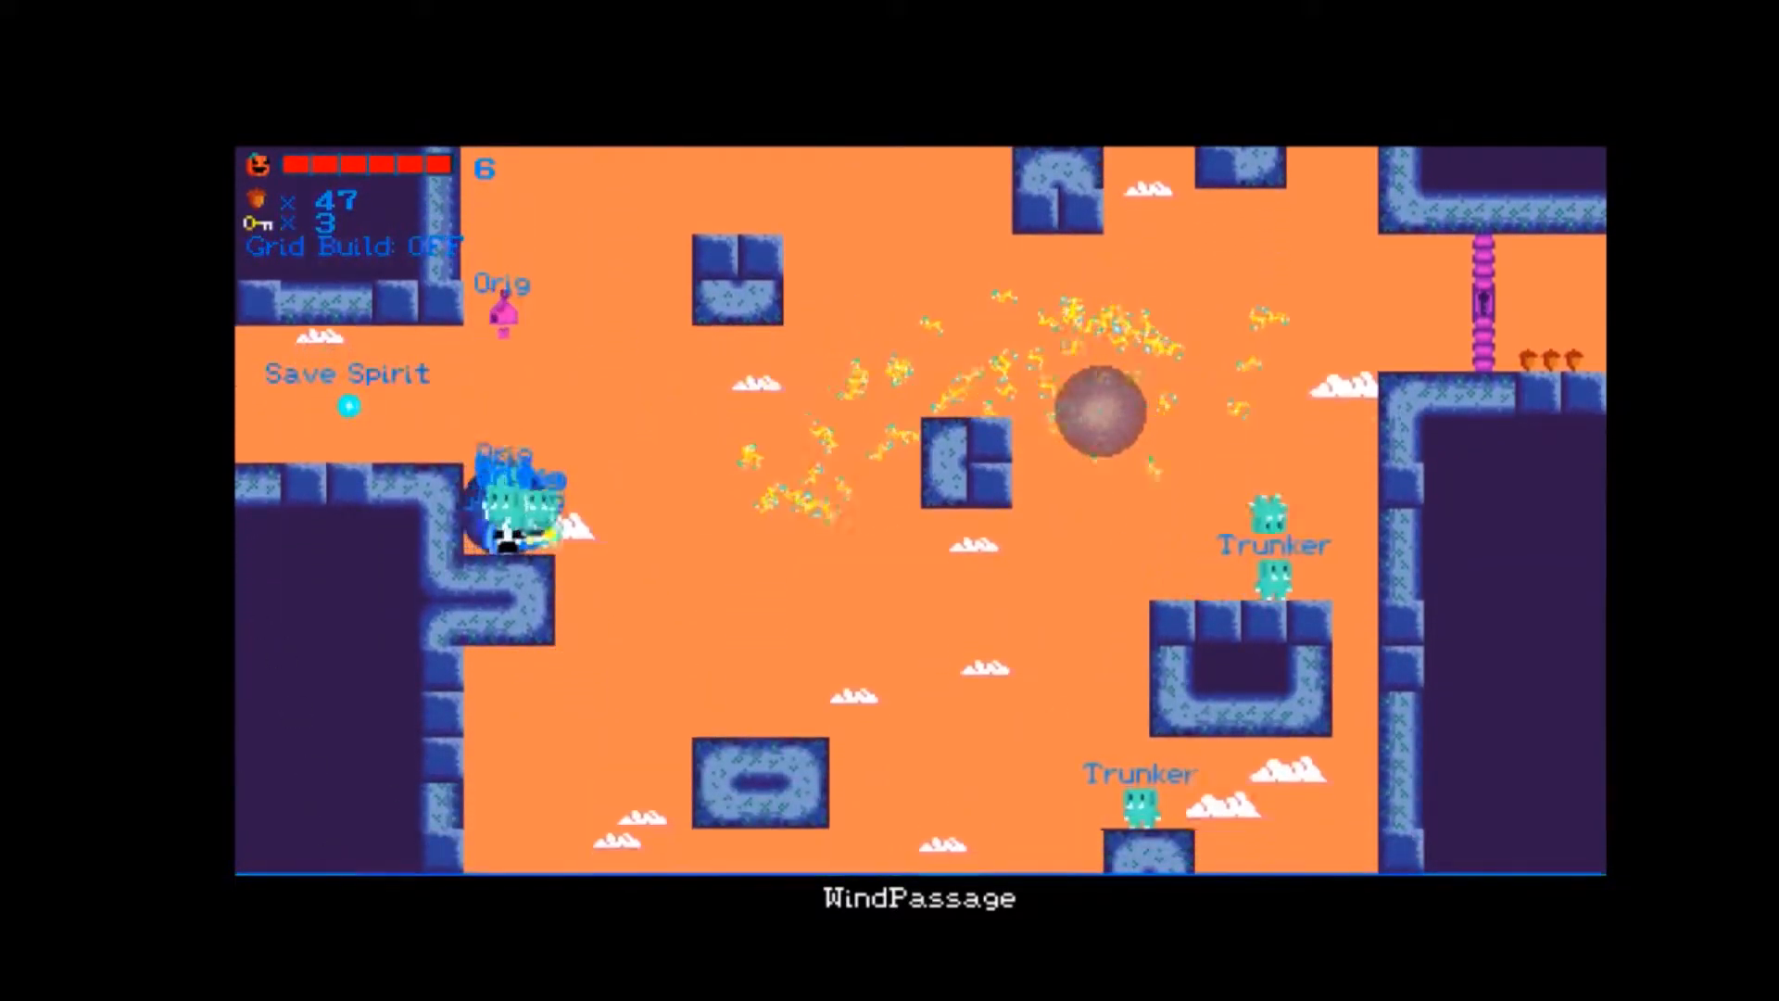
key("Right")
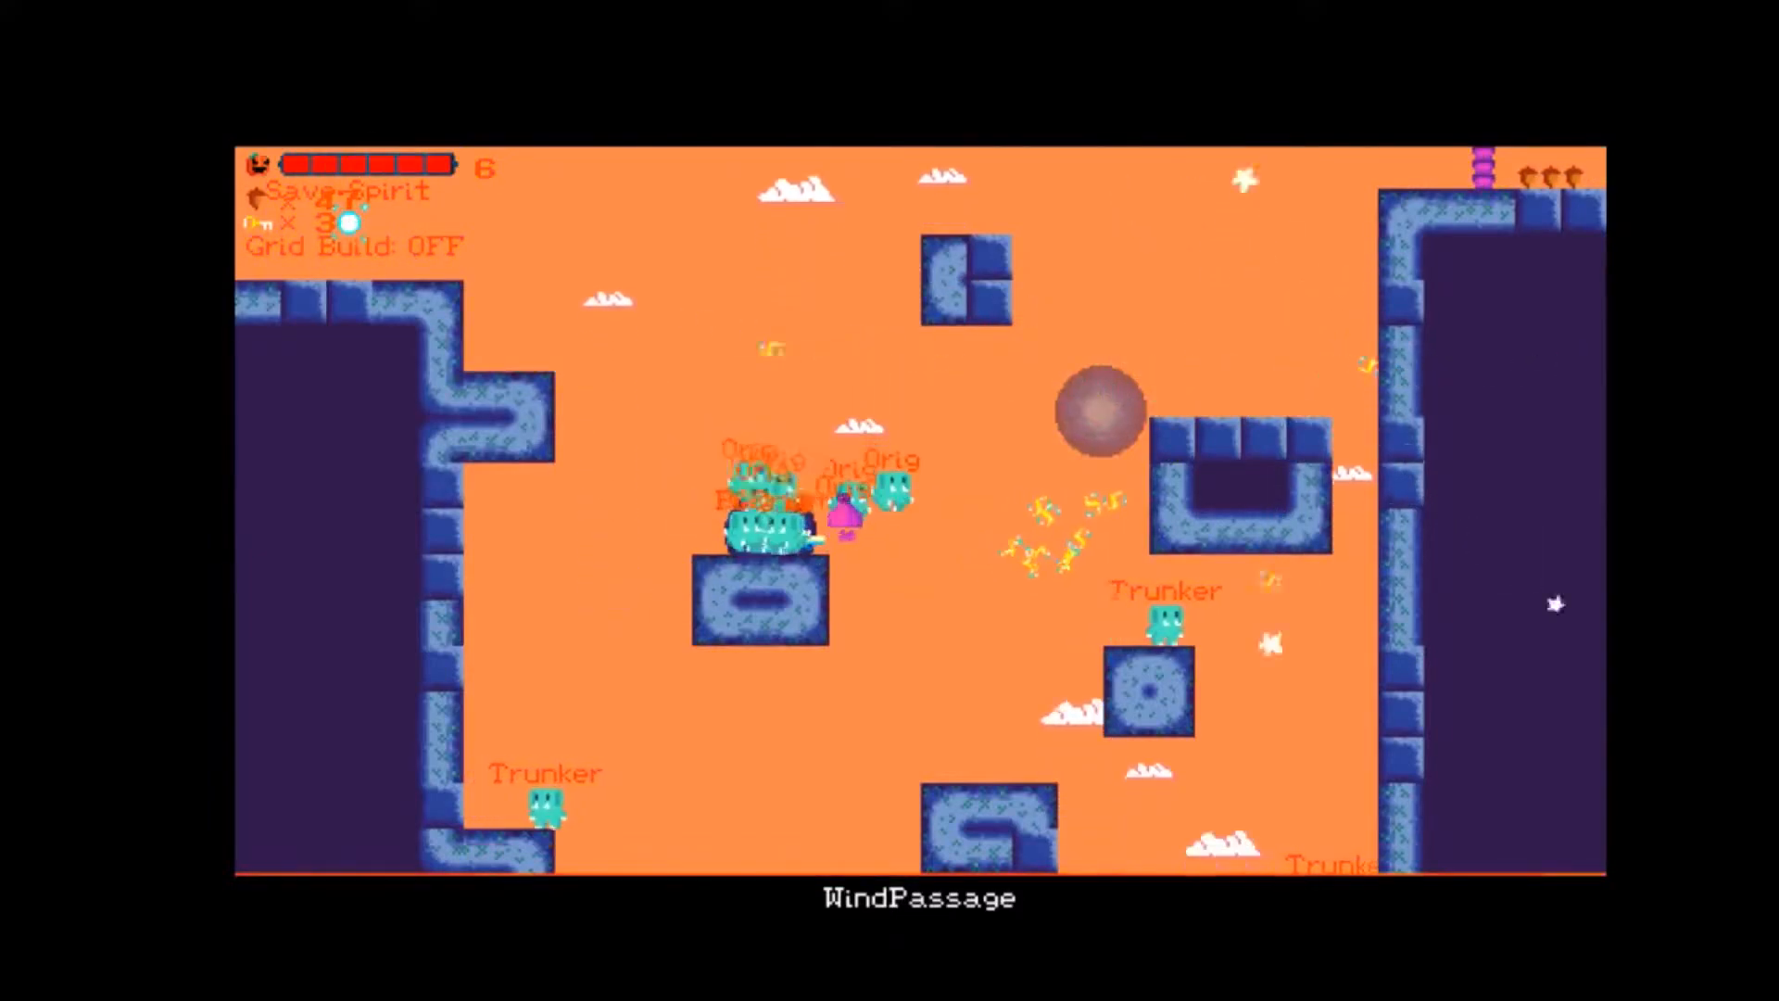
Fly repeatedly upward from the oval block toward the floating block above, landing back with the Orig group.
key("Up")
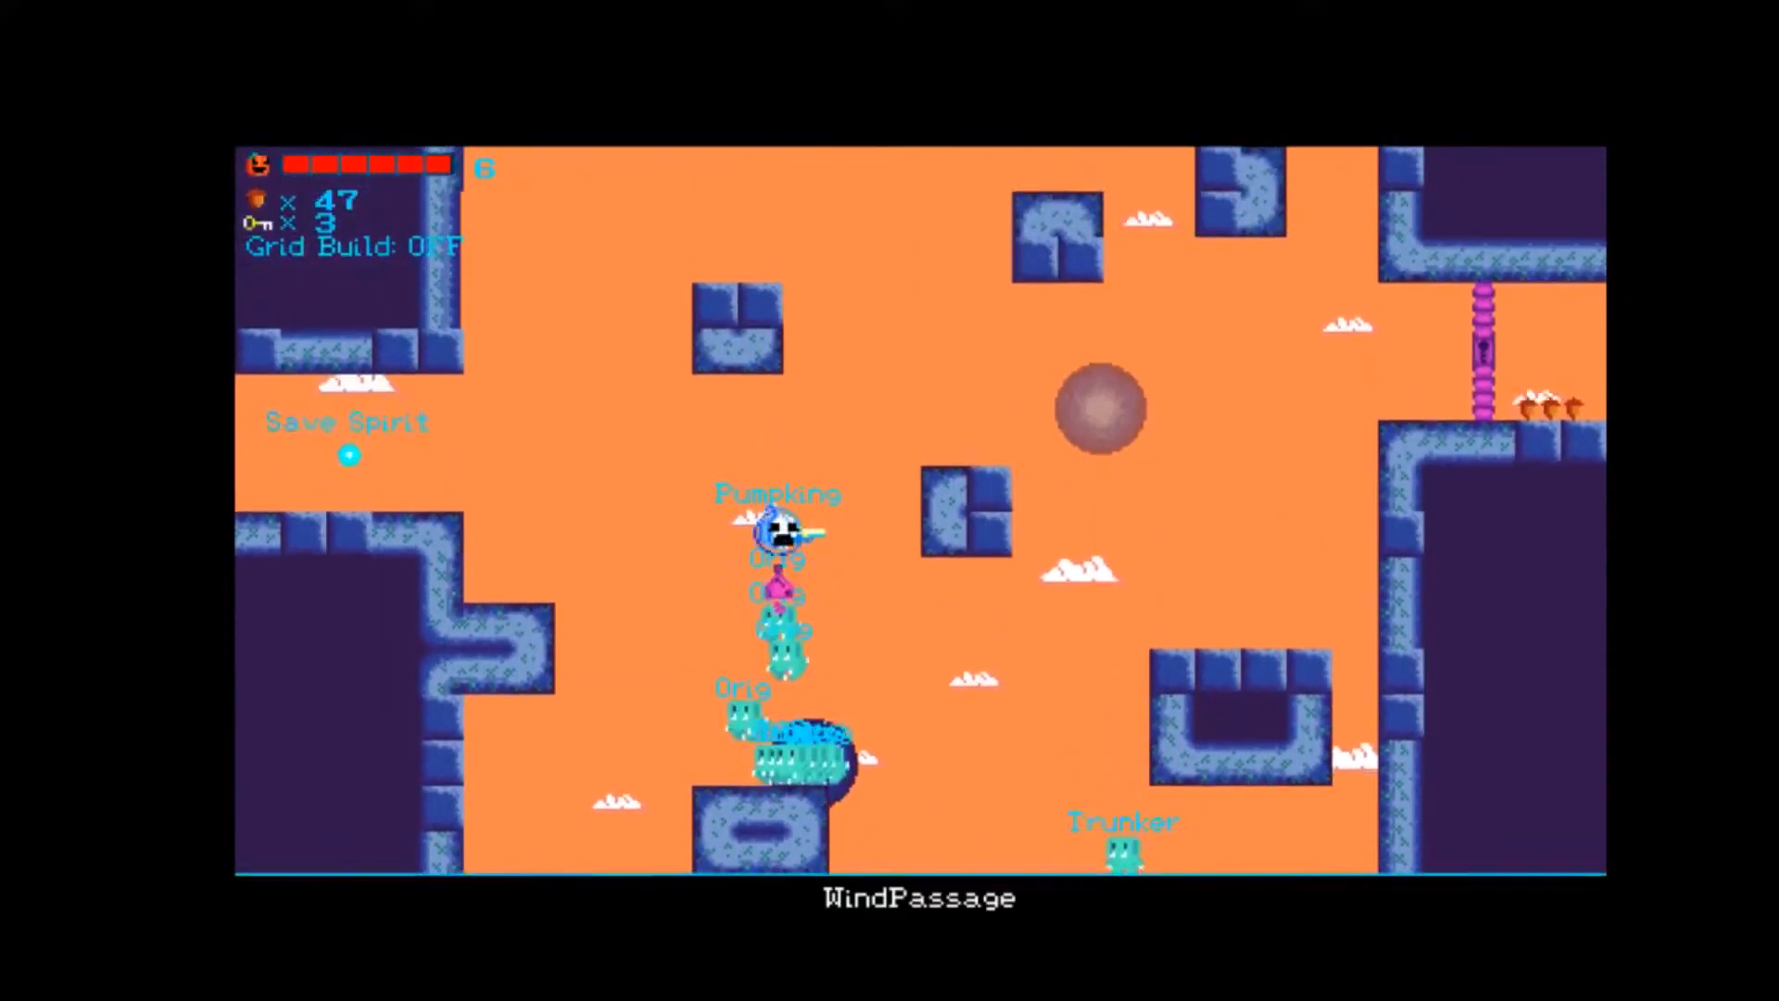
key("Left")
key("Up")
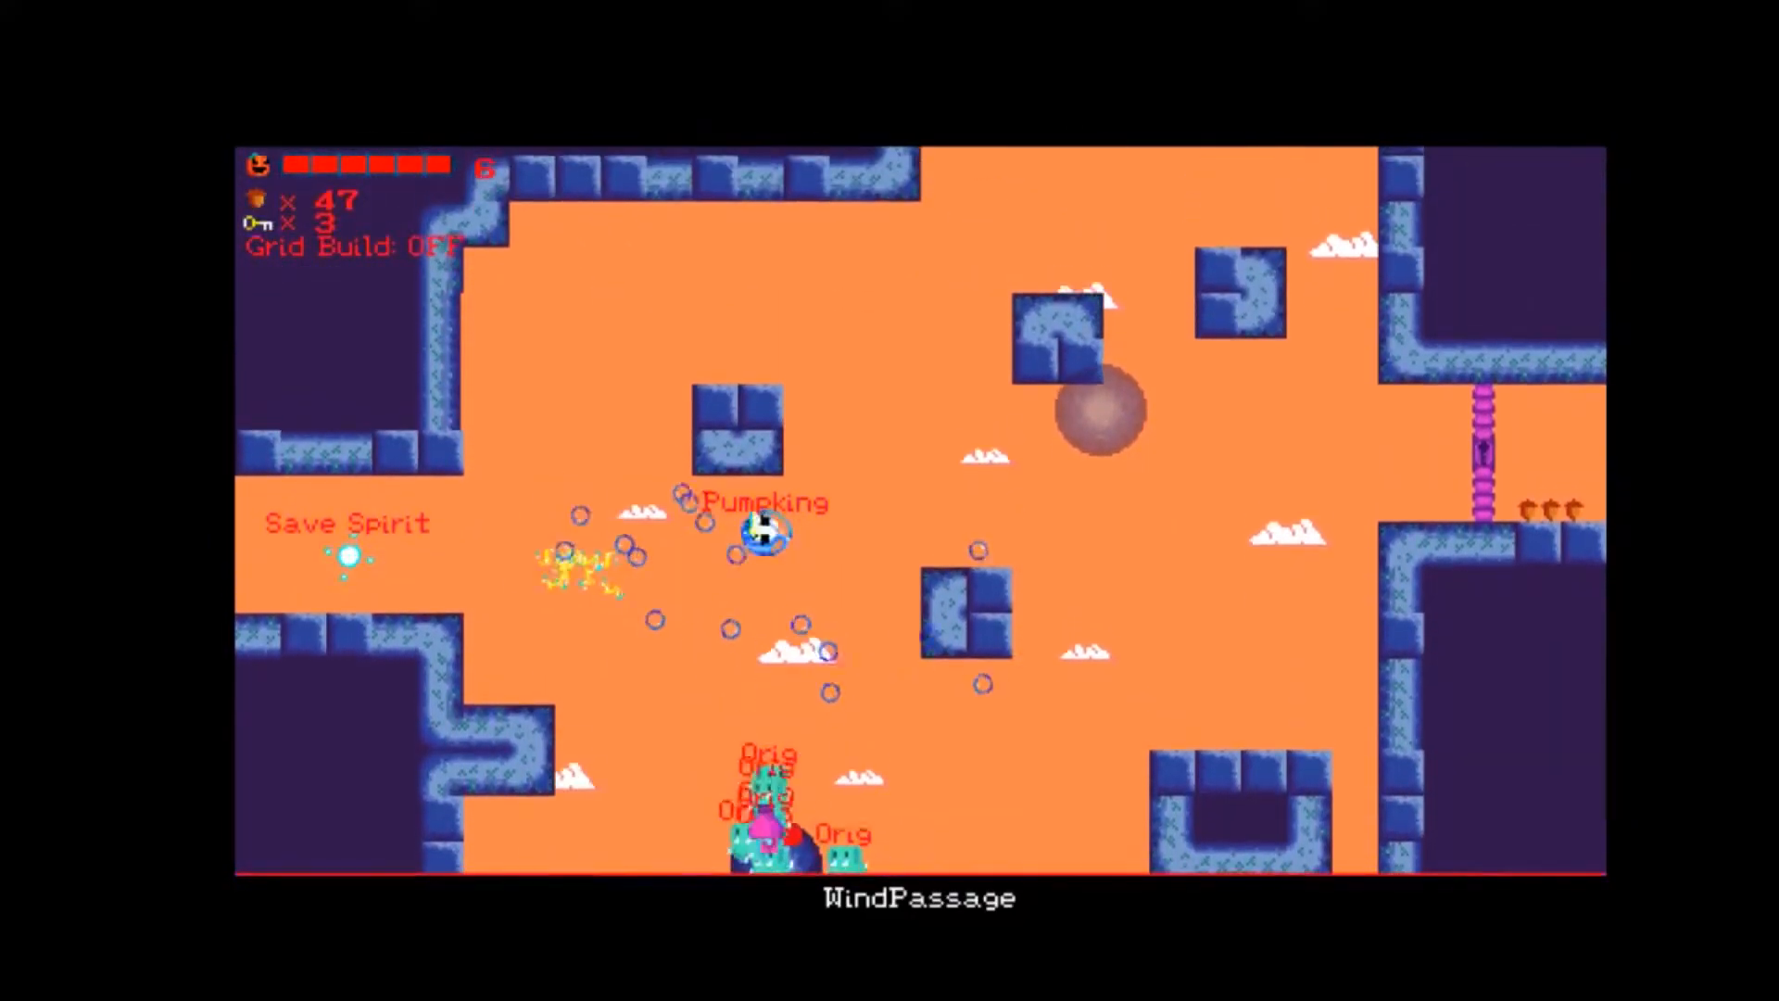
key("Up")
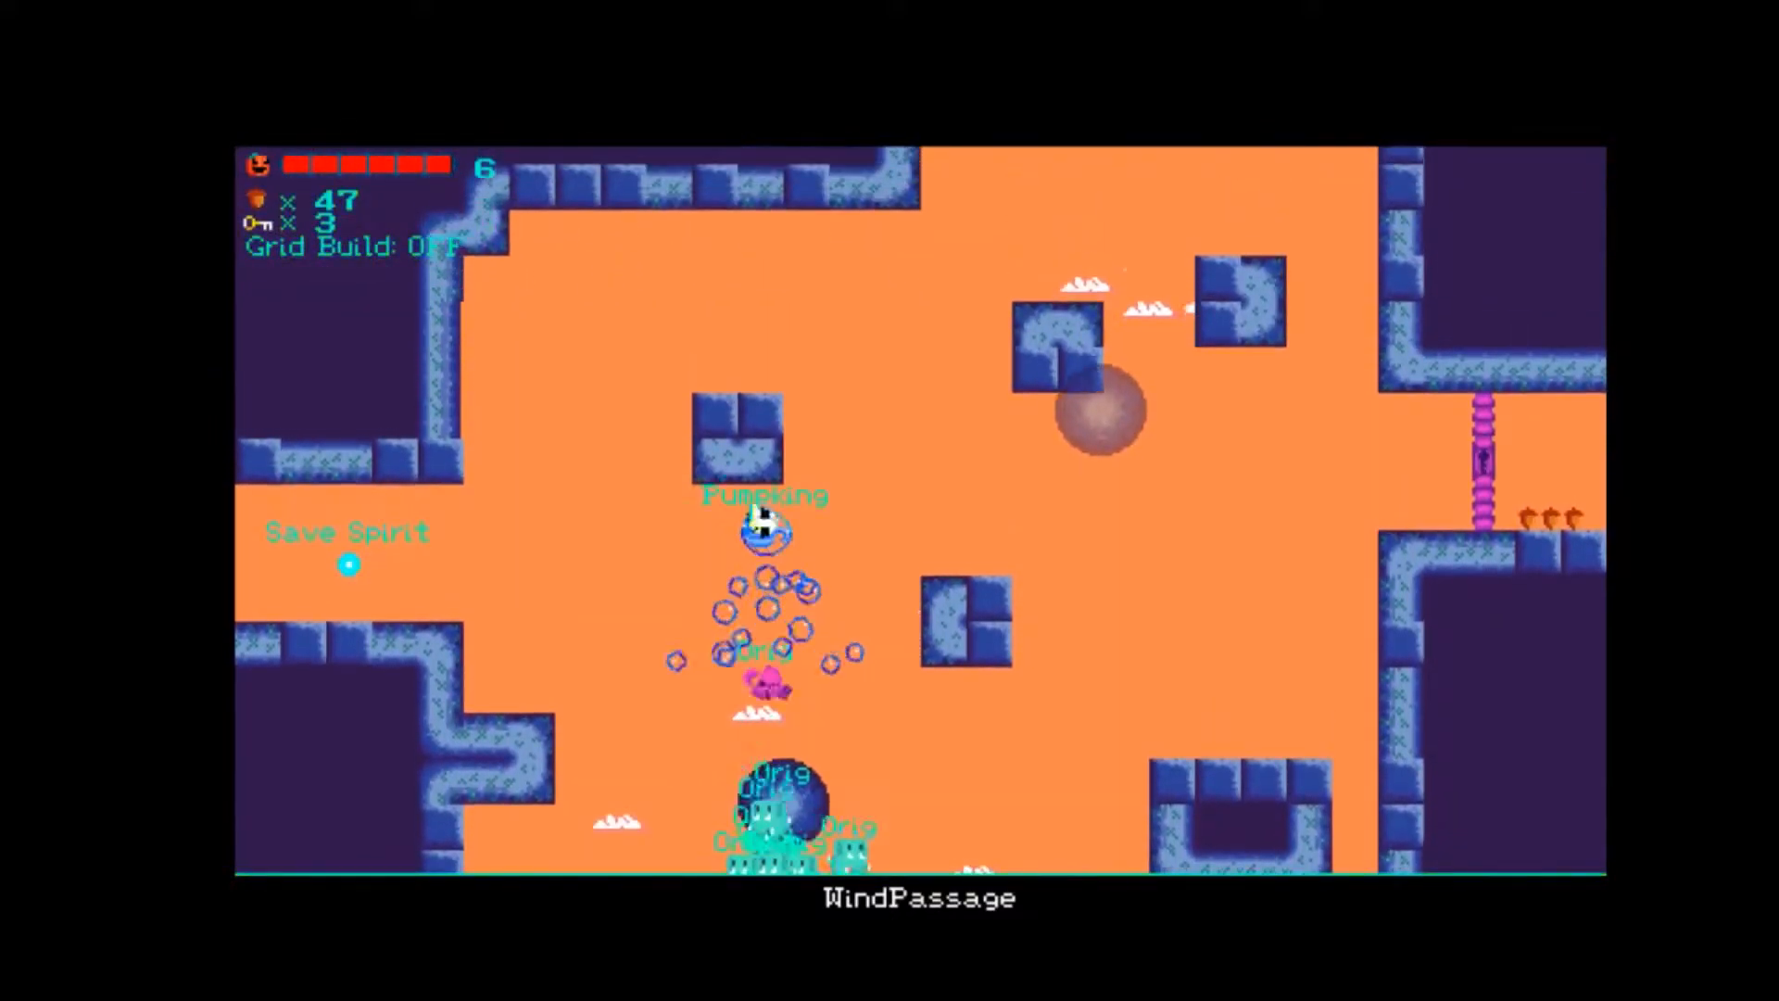
key("Up")
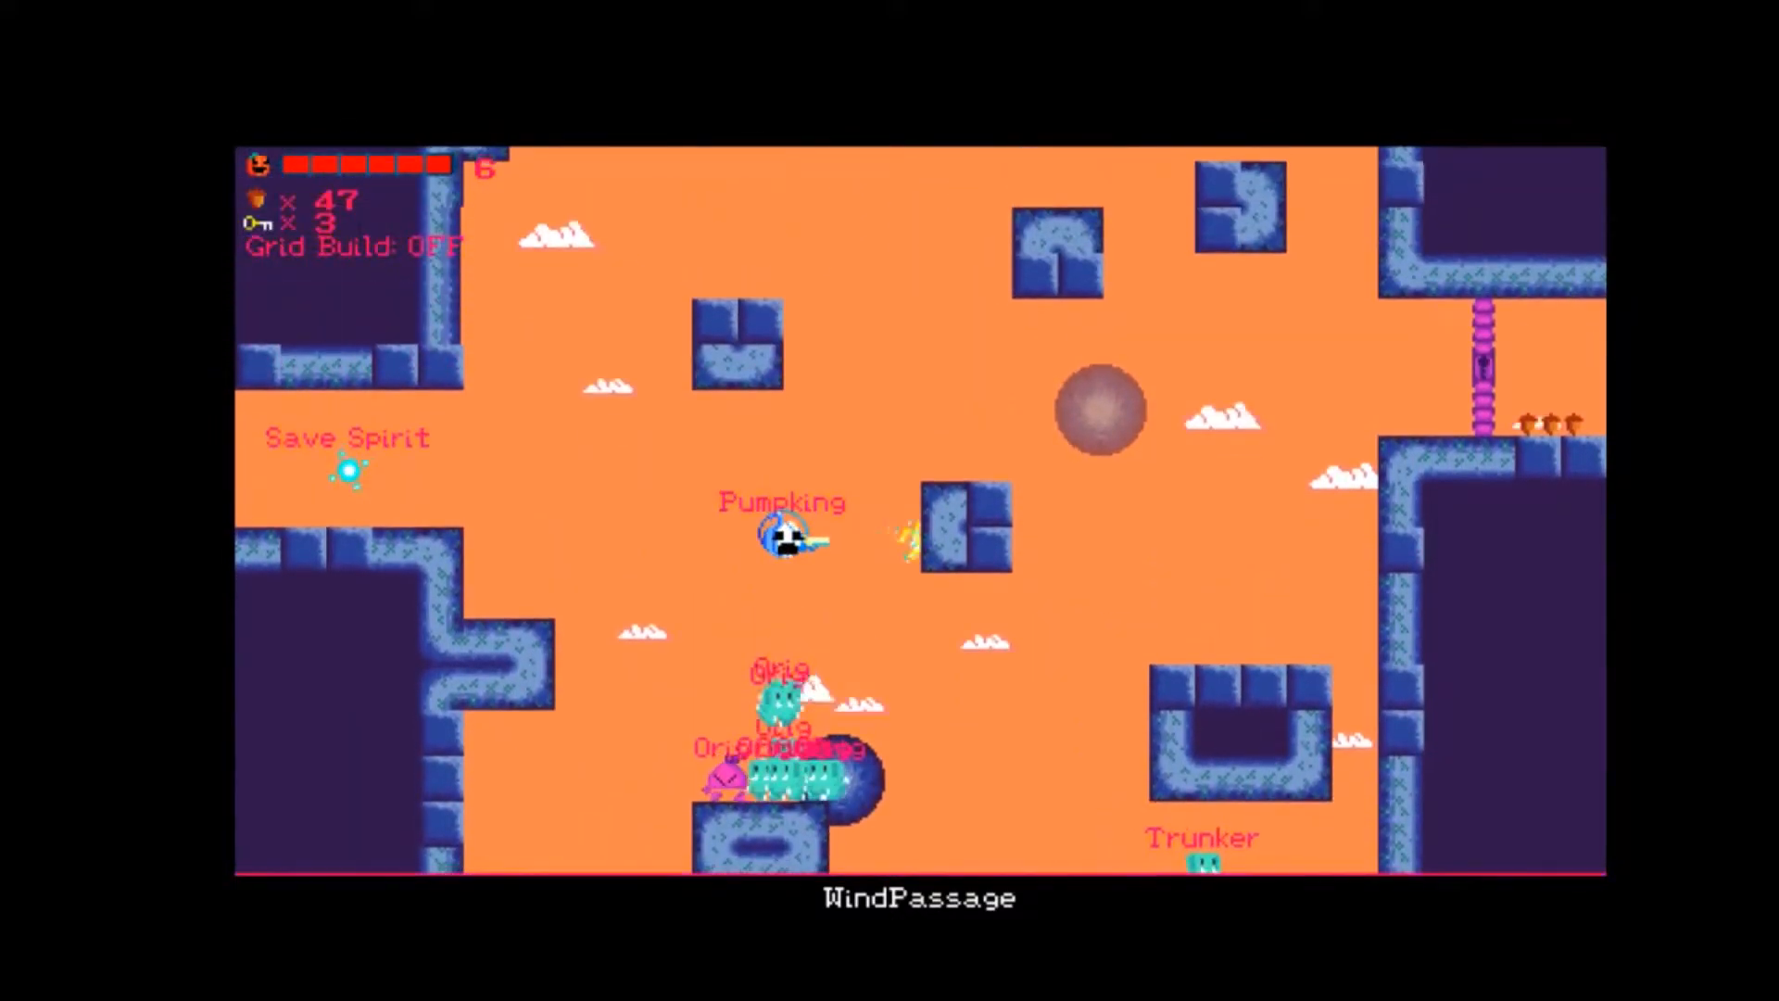
key("Up")
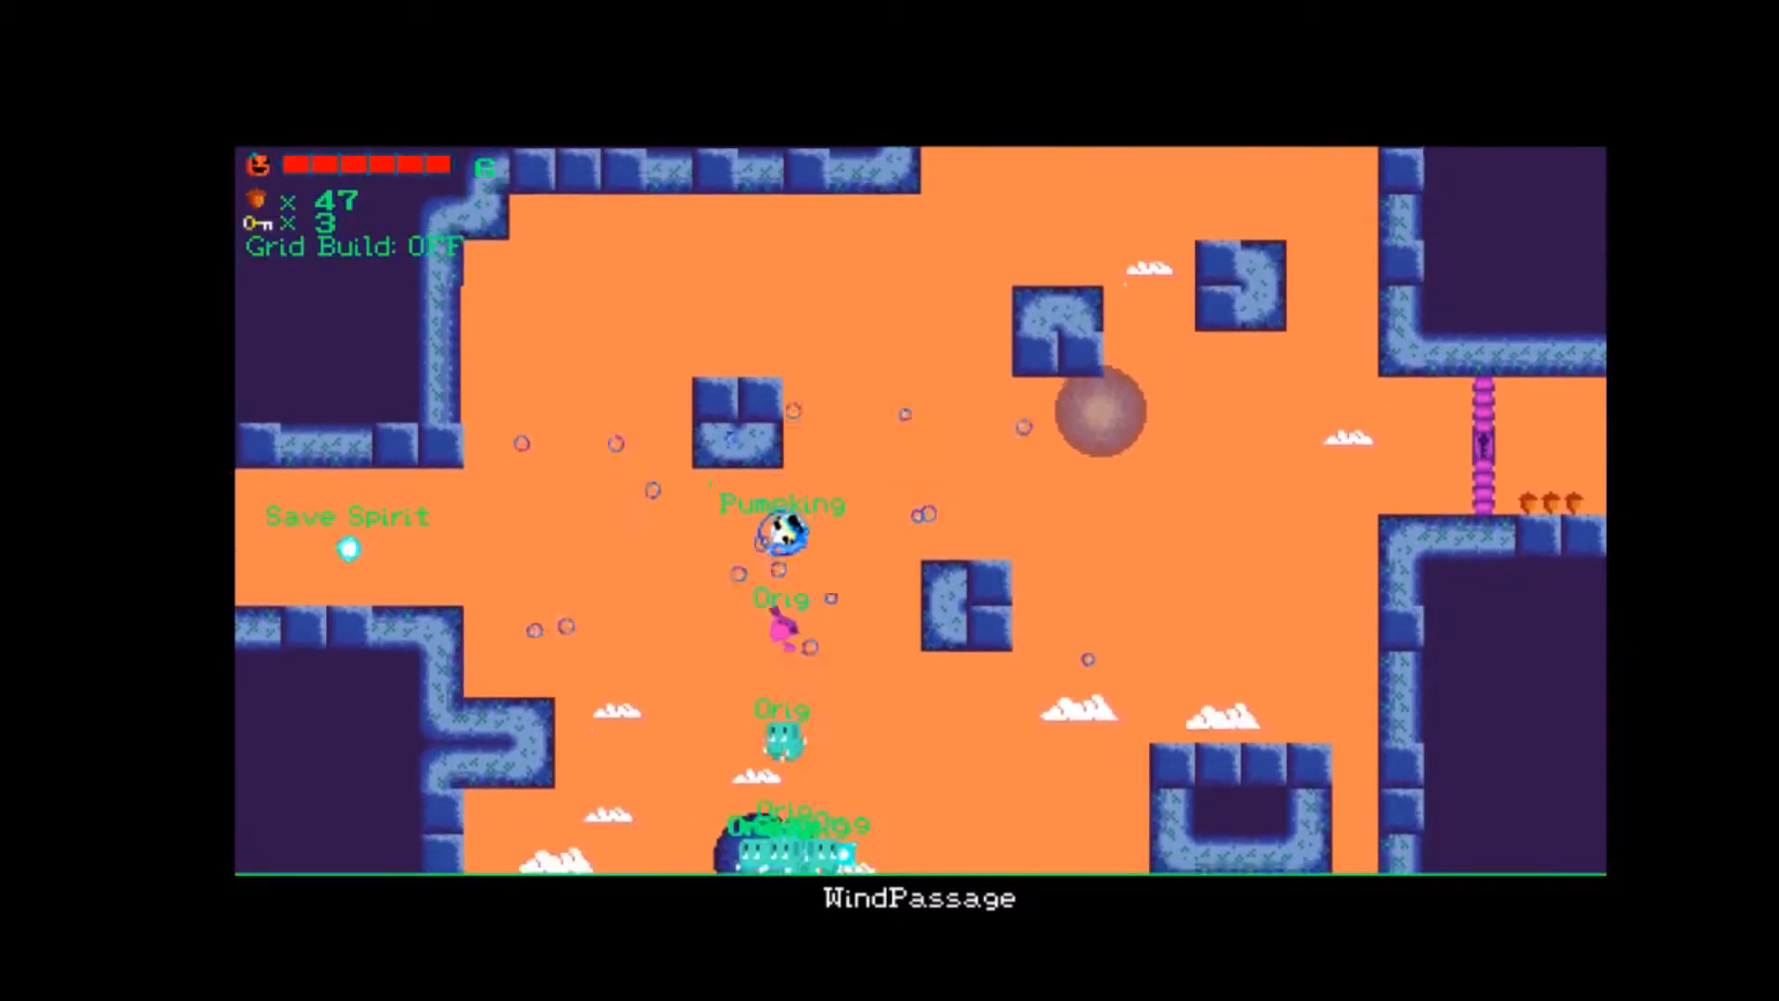
key("Up")
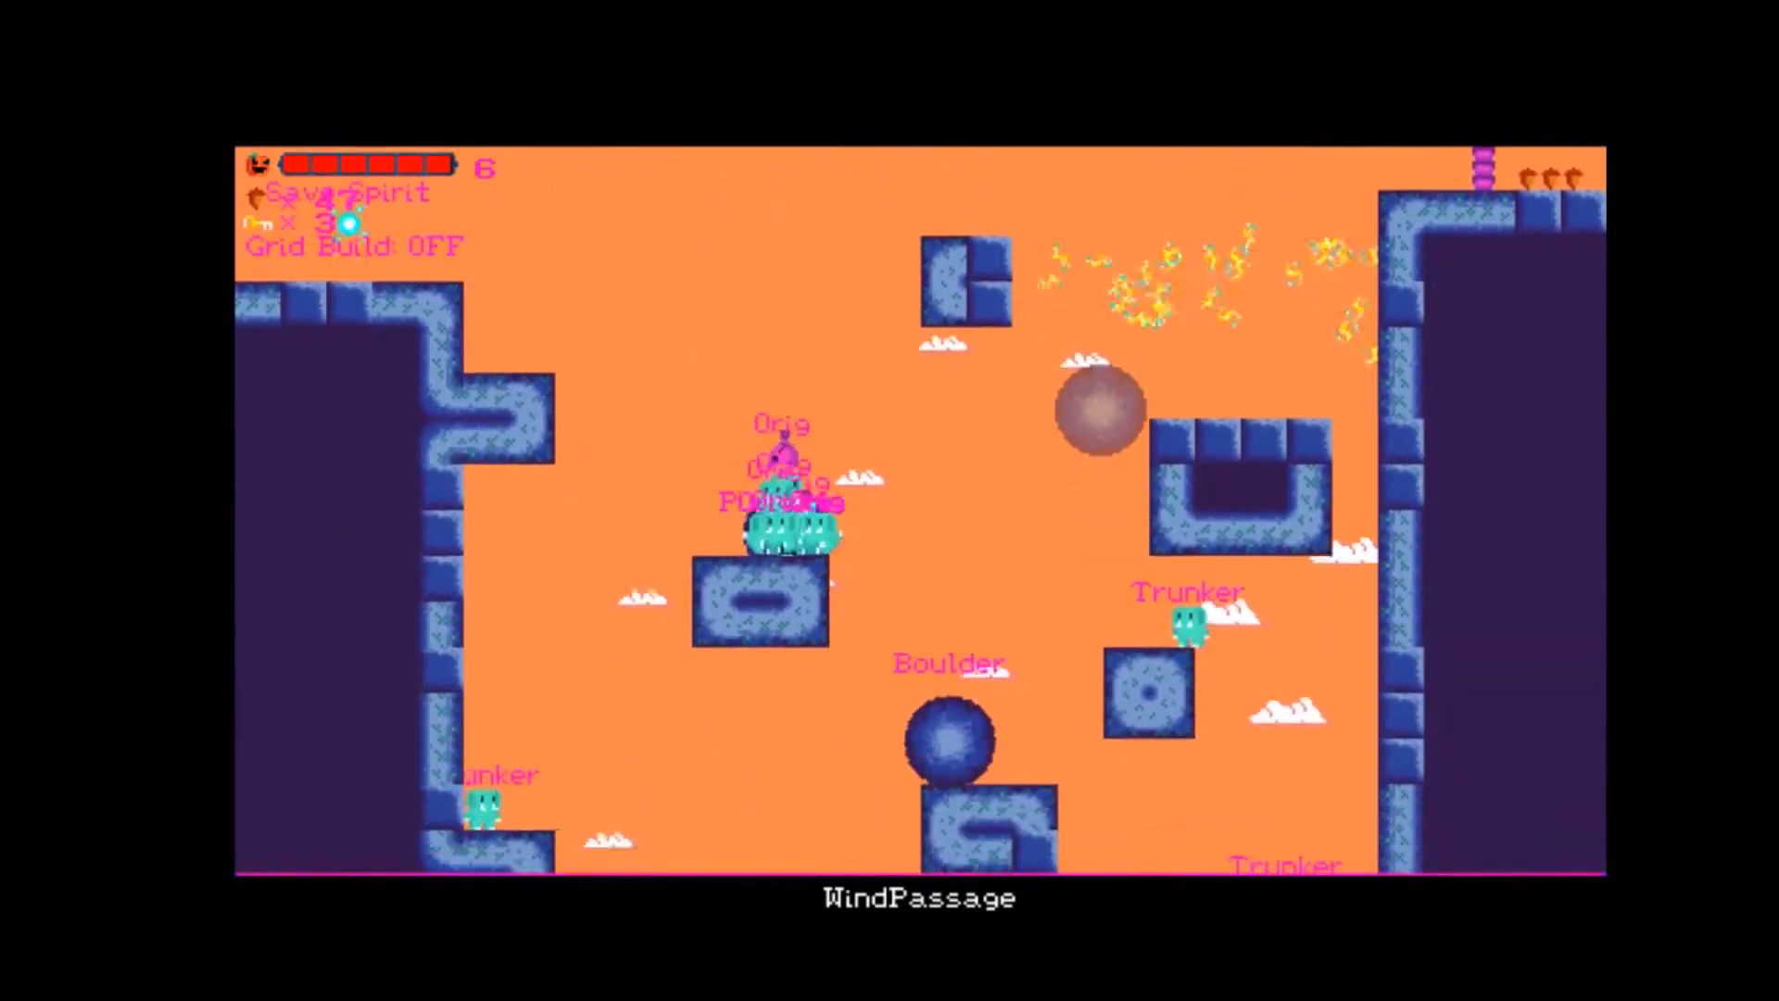
Fly up to the Save Spirit ledge, shoot a stream across WindPassage, and return there after visiting the oval block.
key("Up")
key("Left")
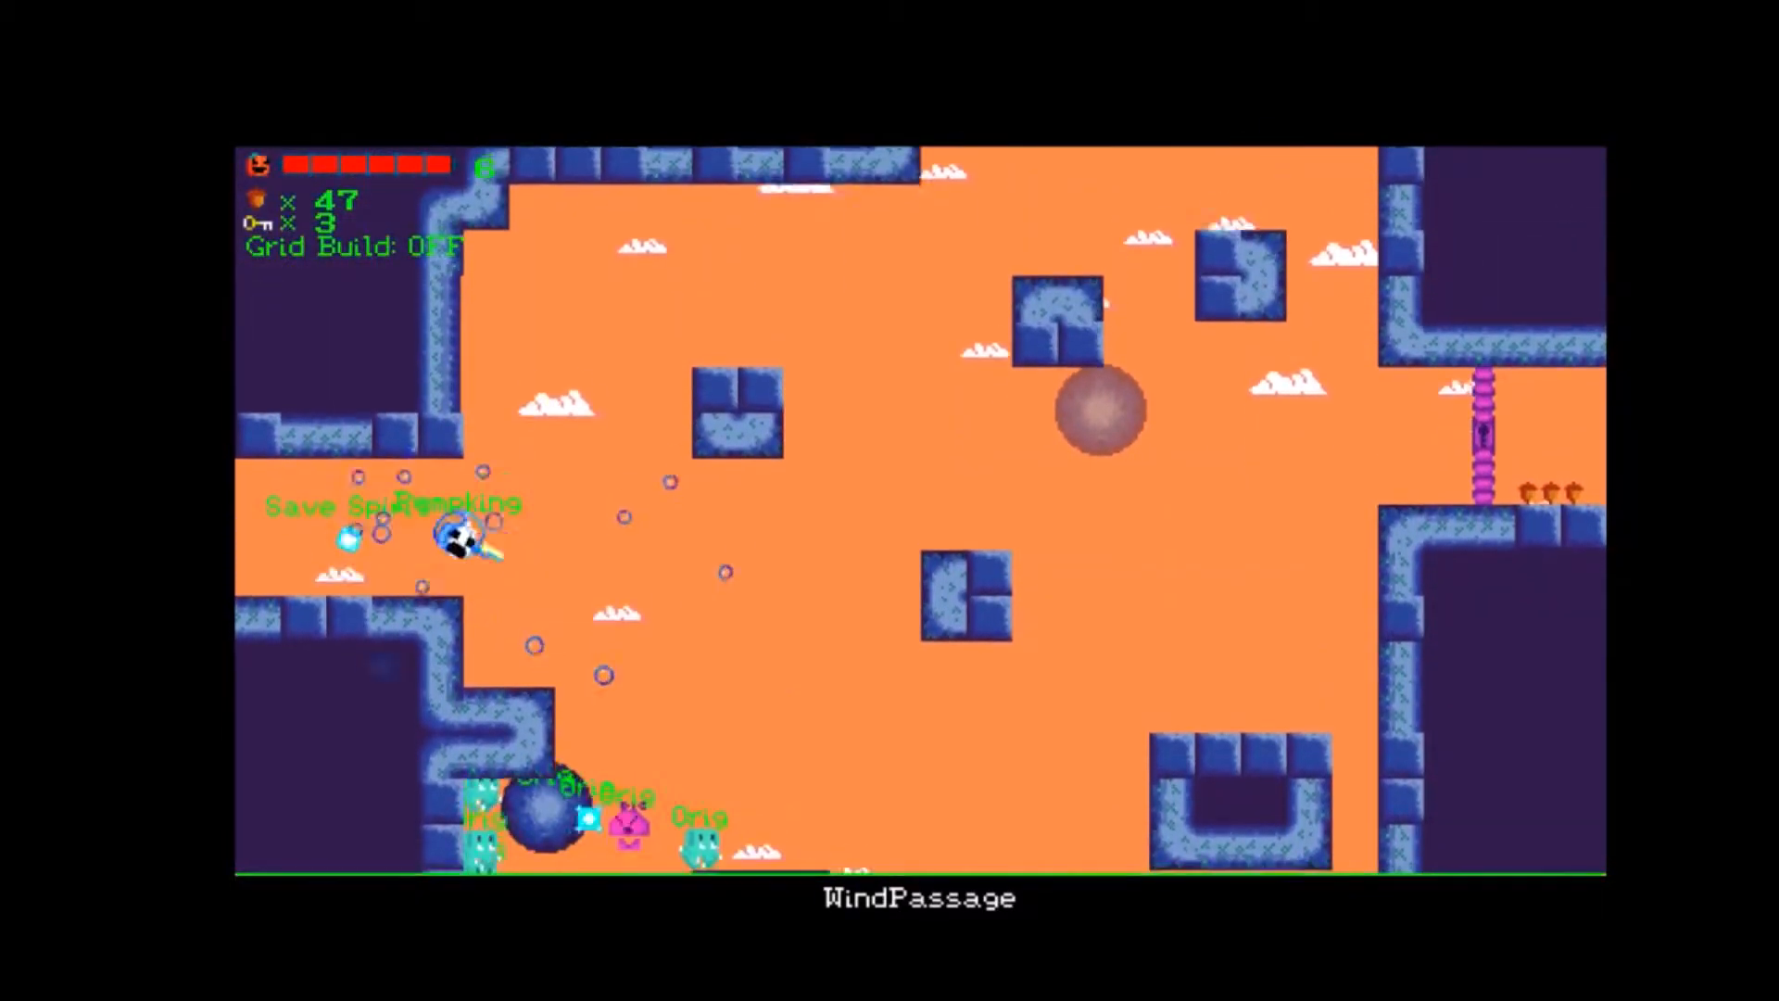
key("space")
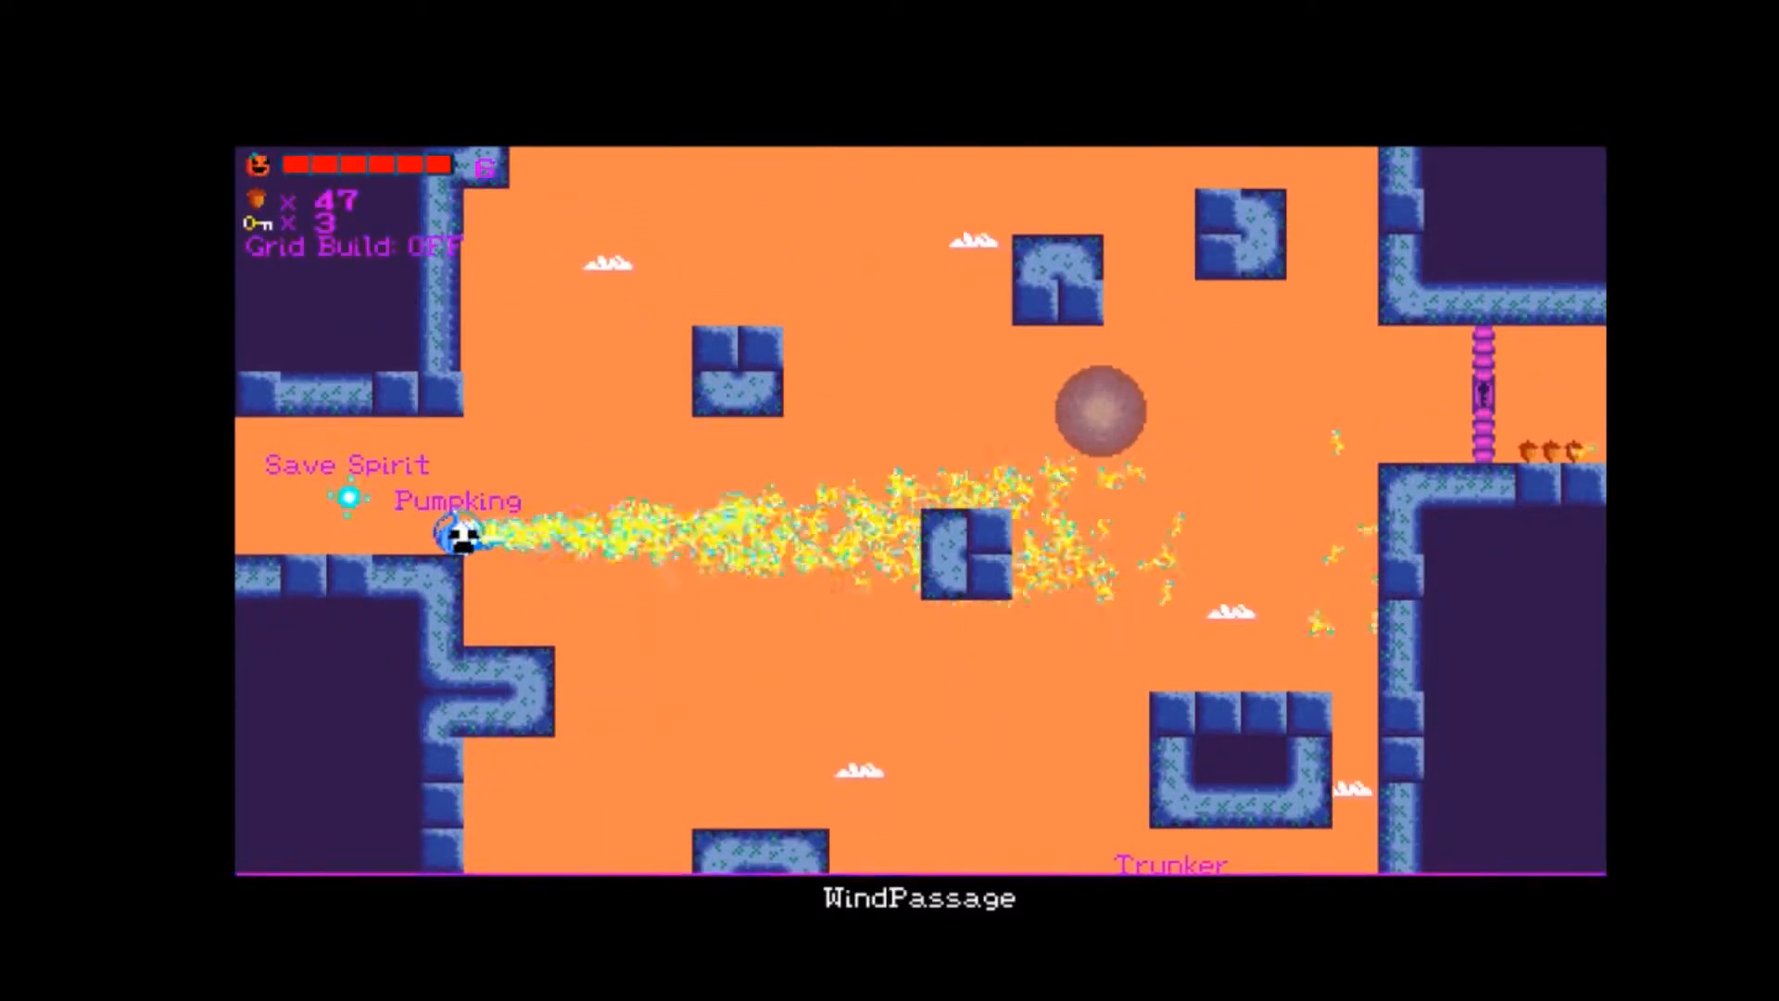
key("Right")
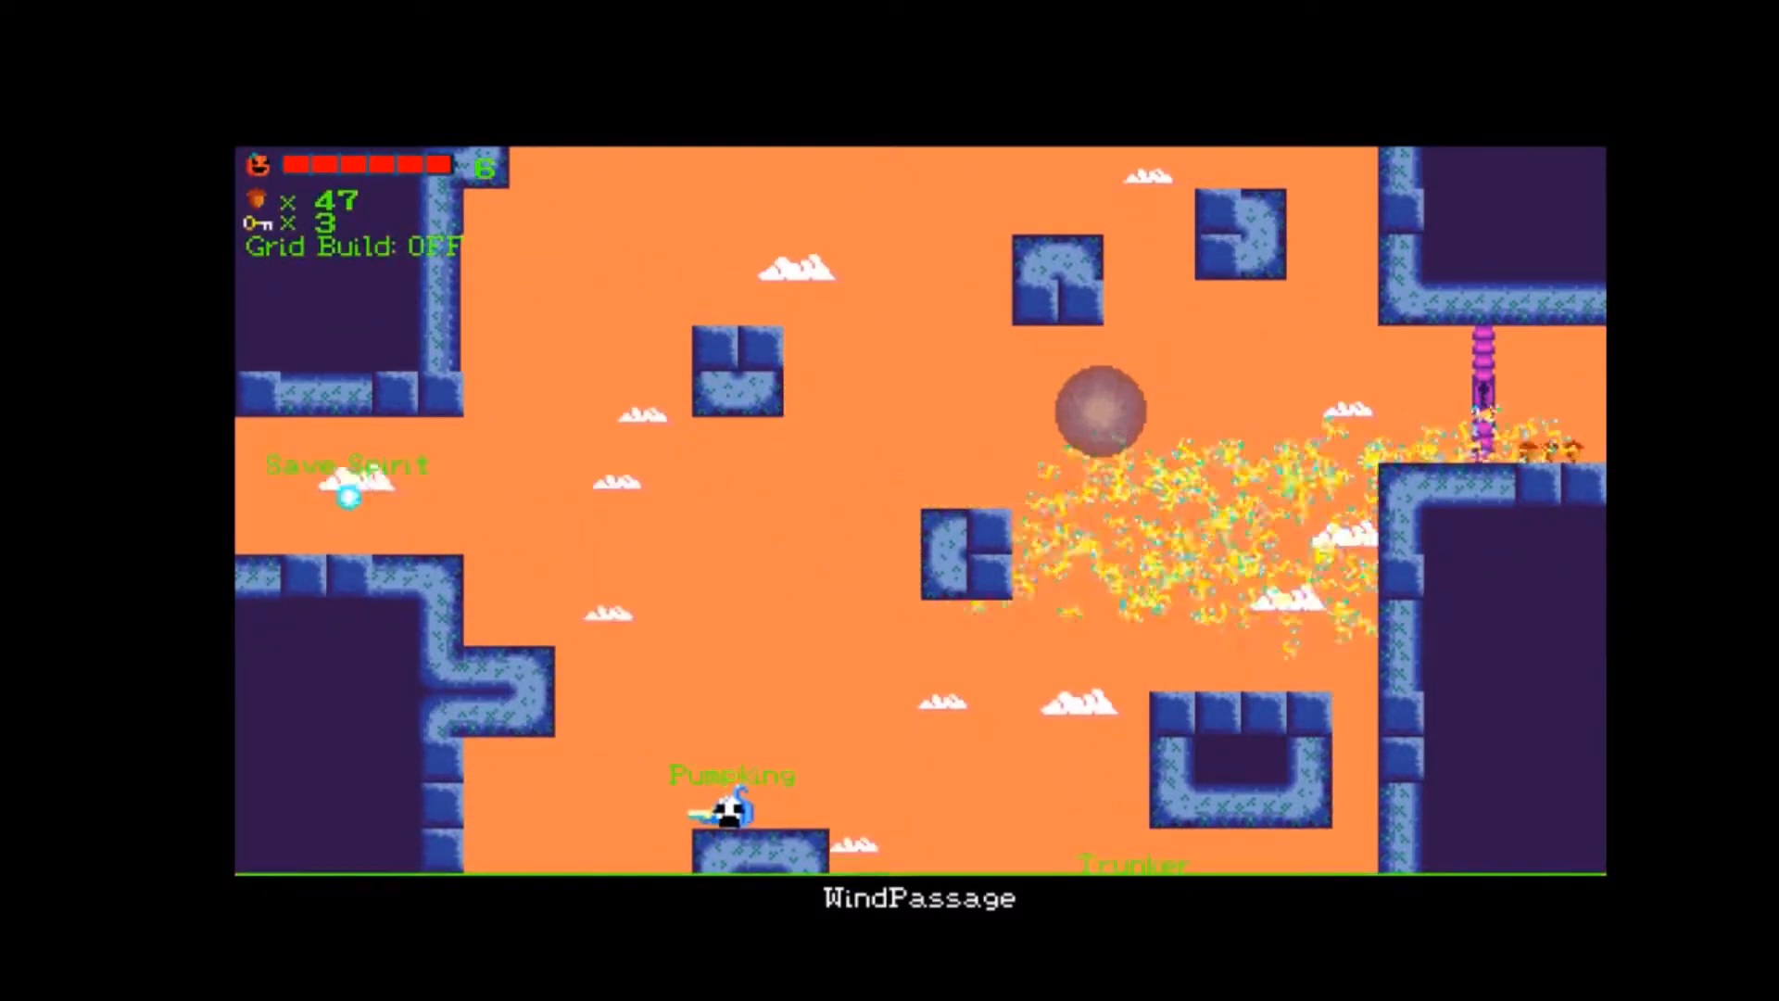
key("Left")
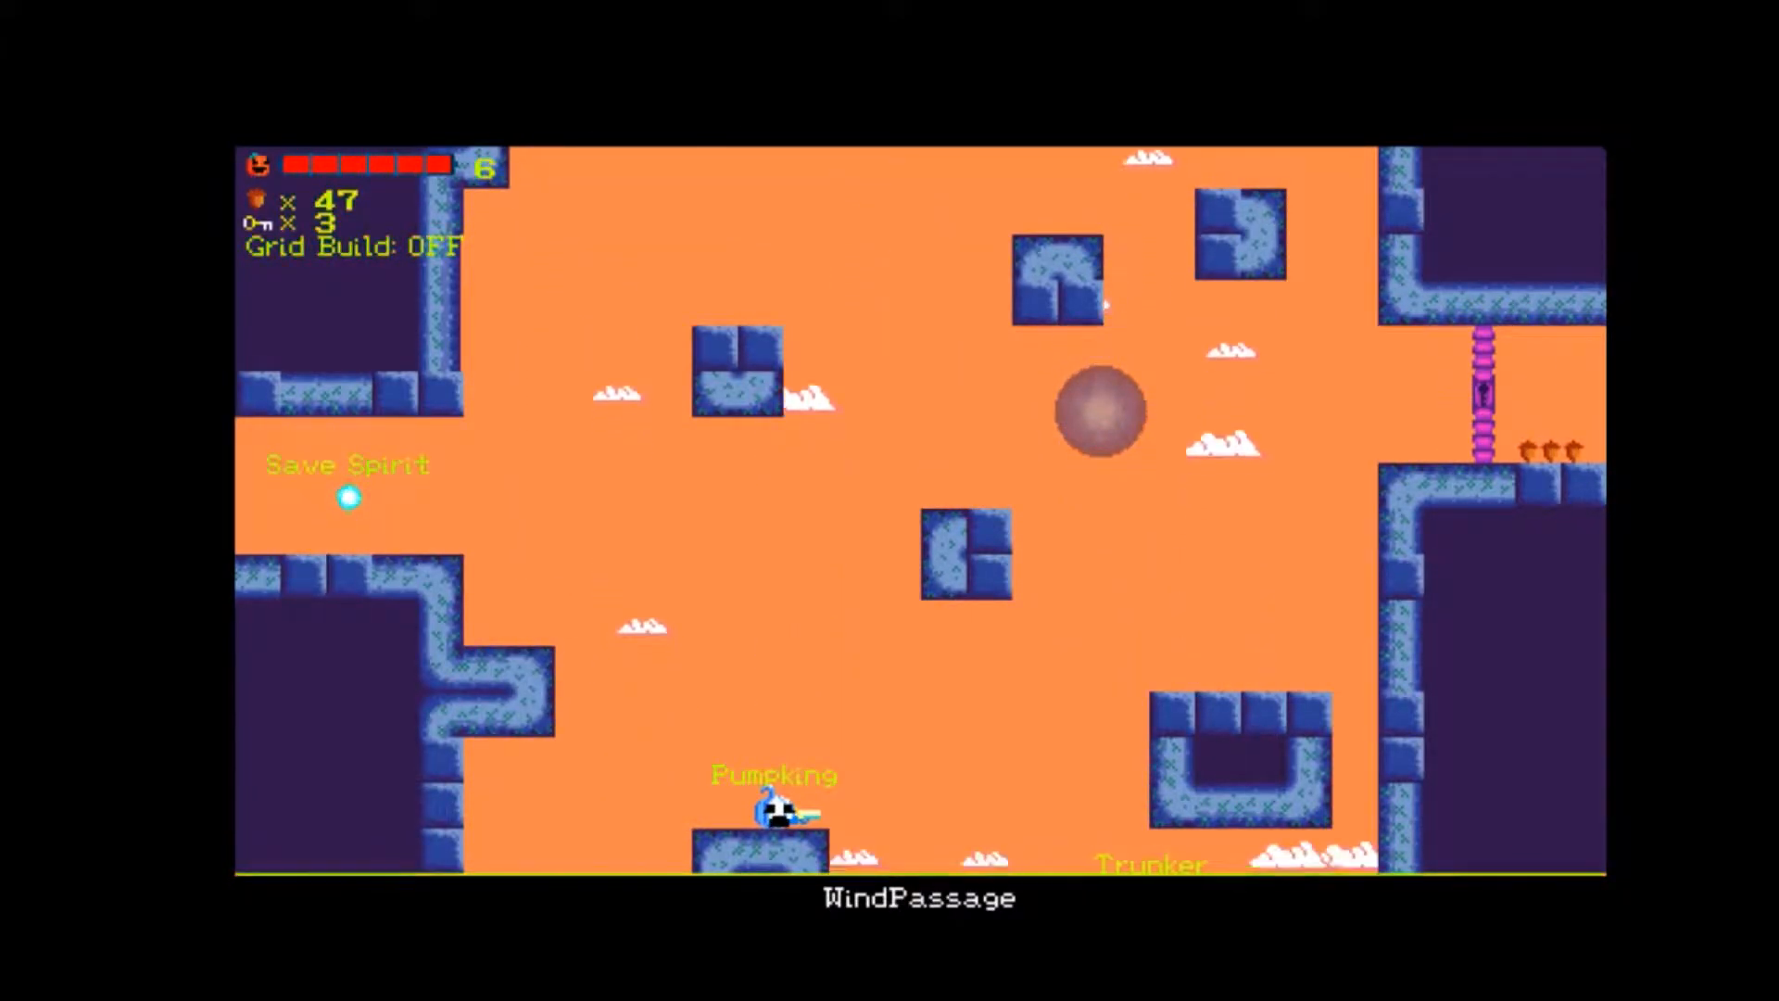
key("Left")
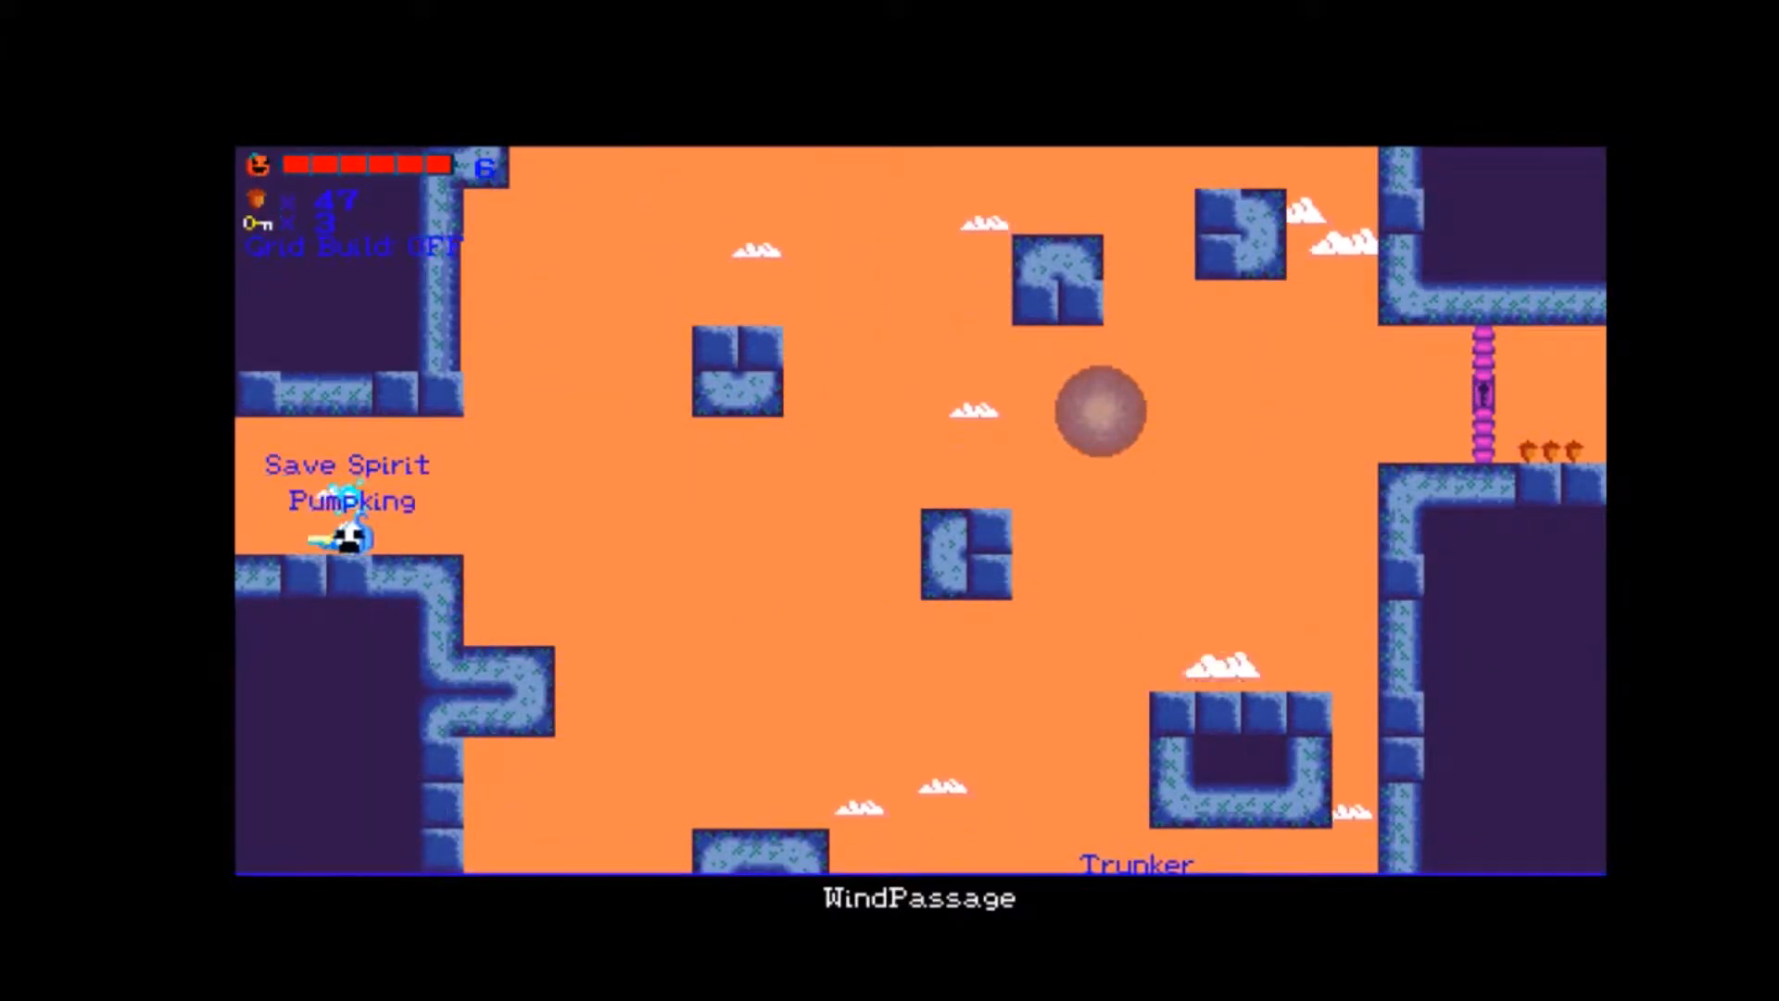
Descend WindPassage from the Save Spirit ledge to the lower oval block near the hanging key.
key("Right")
key("Right")
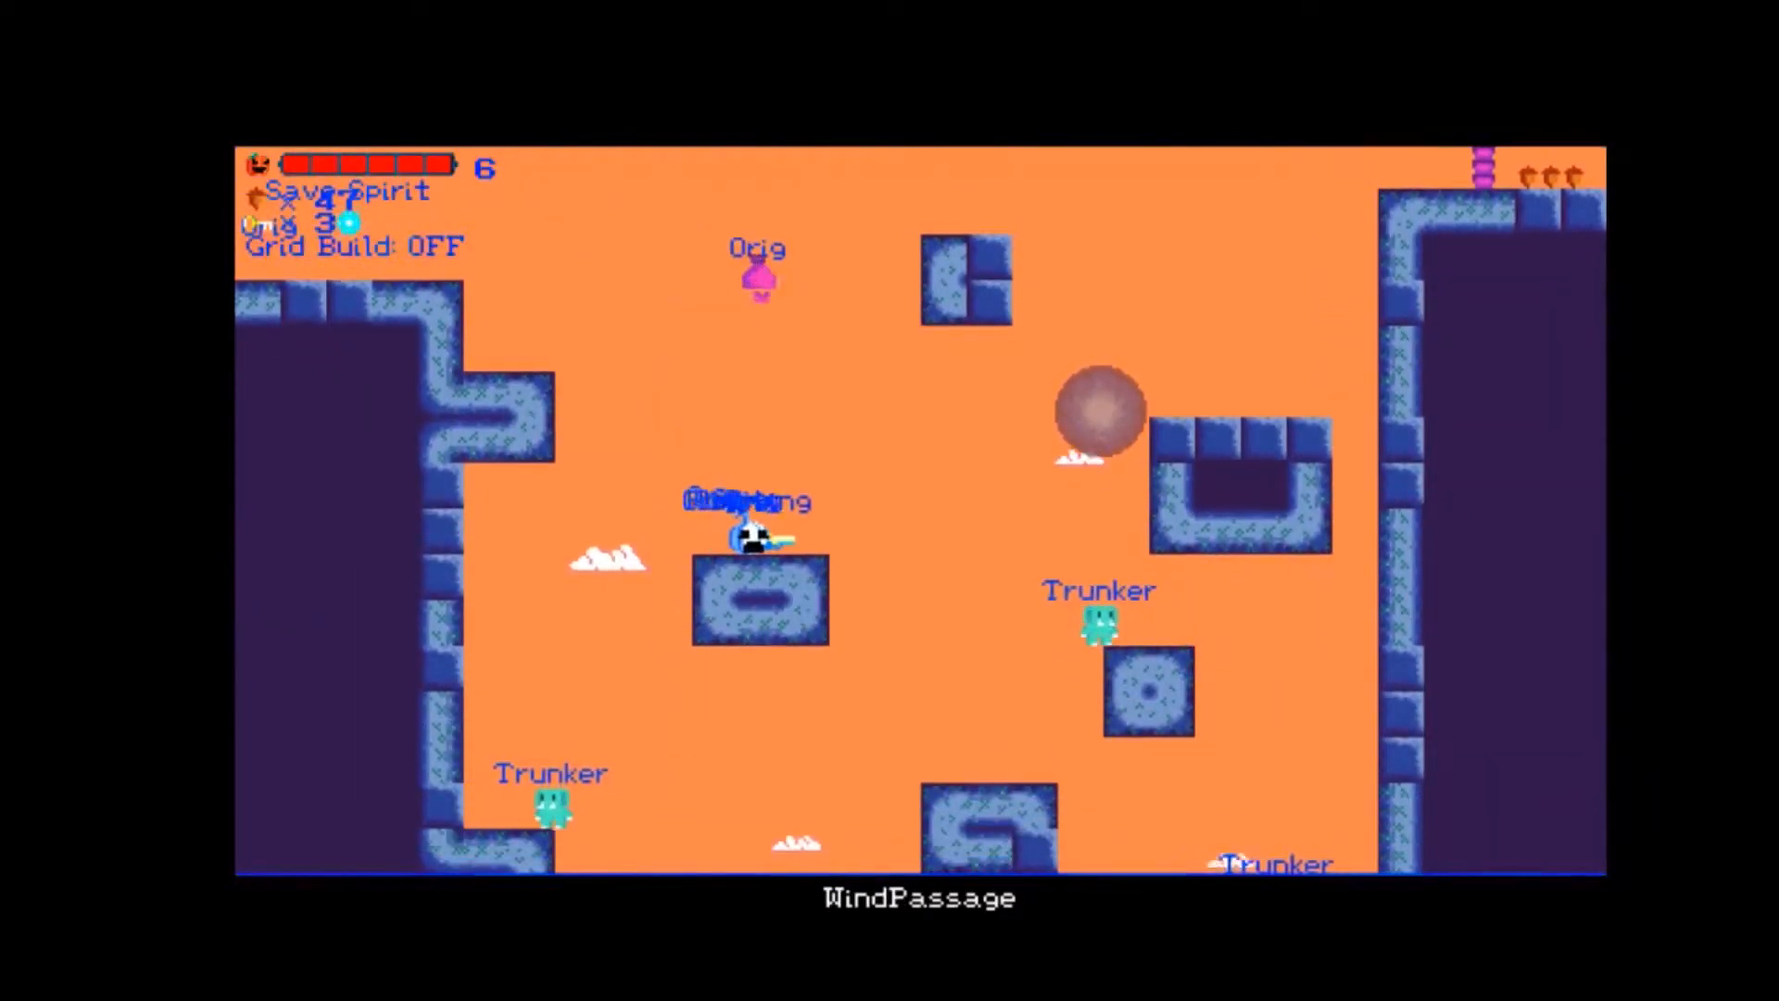
key("Left")
key("Right")
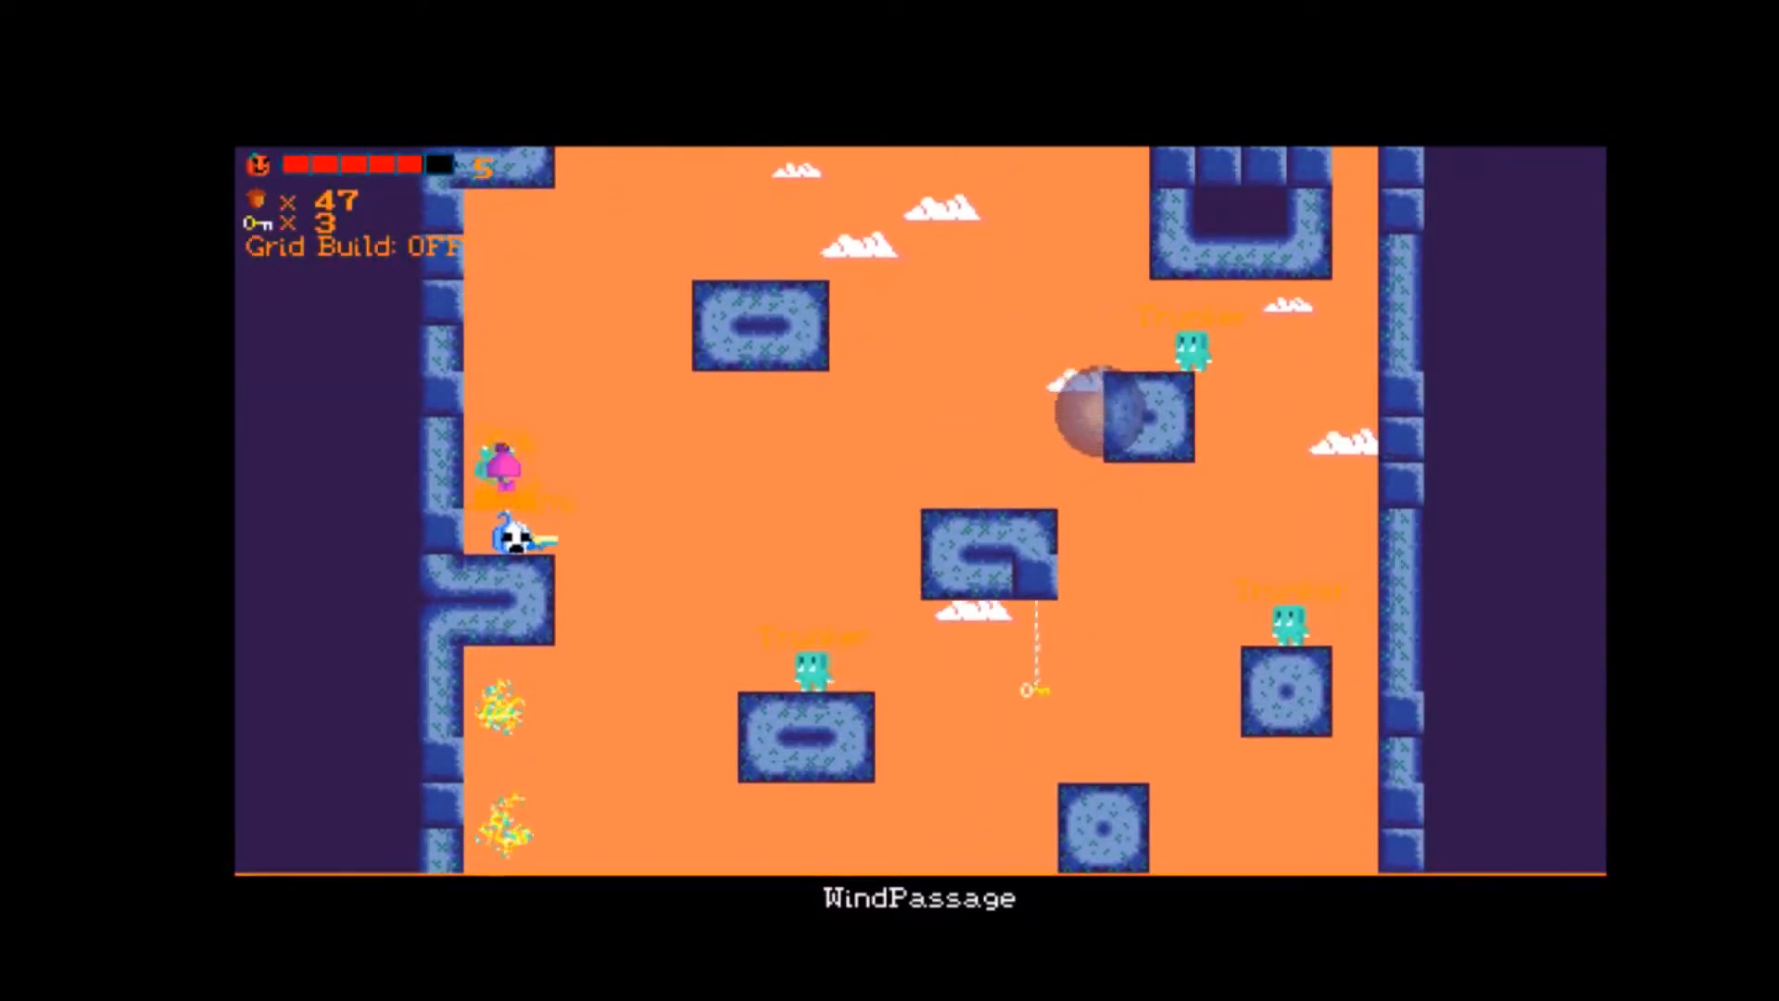
key("Up")
key("Left")
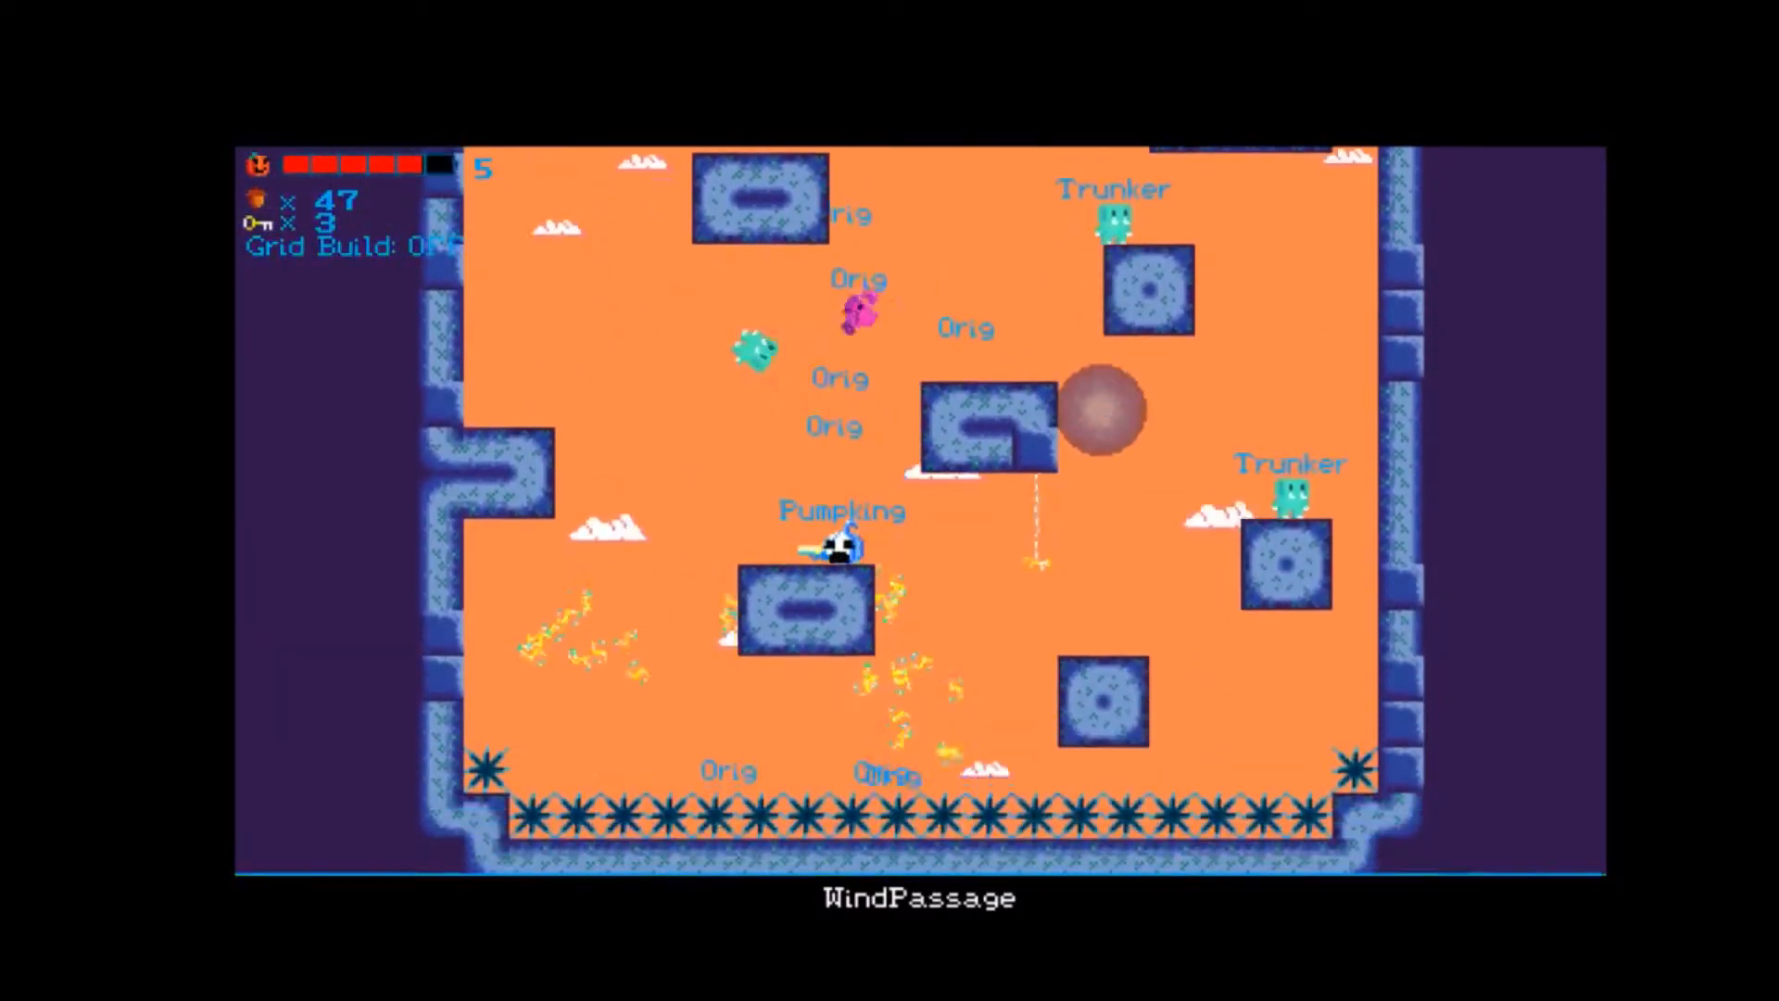
Climb back up WindPassage from the lower block and fly across from the Save Spirit ledge to the locked gate.
key("Up")
key("Right")
key("Right")
key("Up")
key("Left")
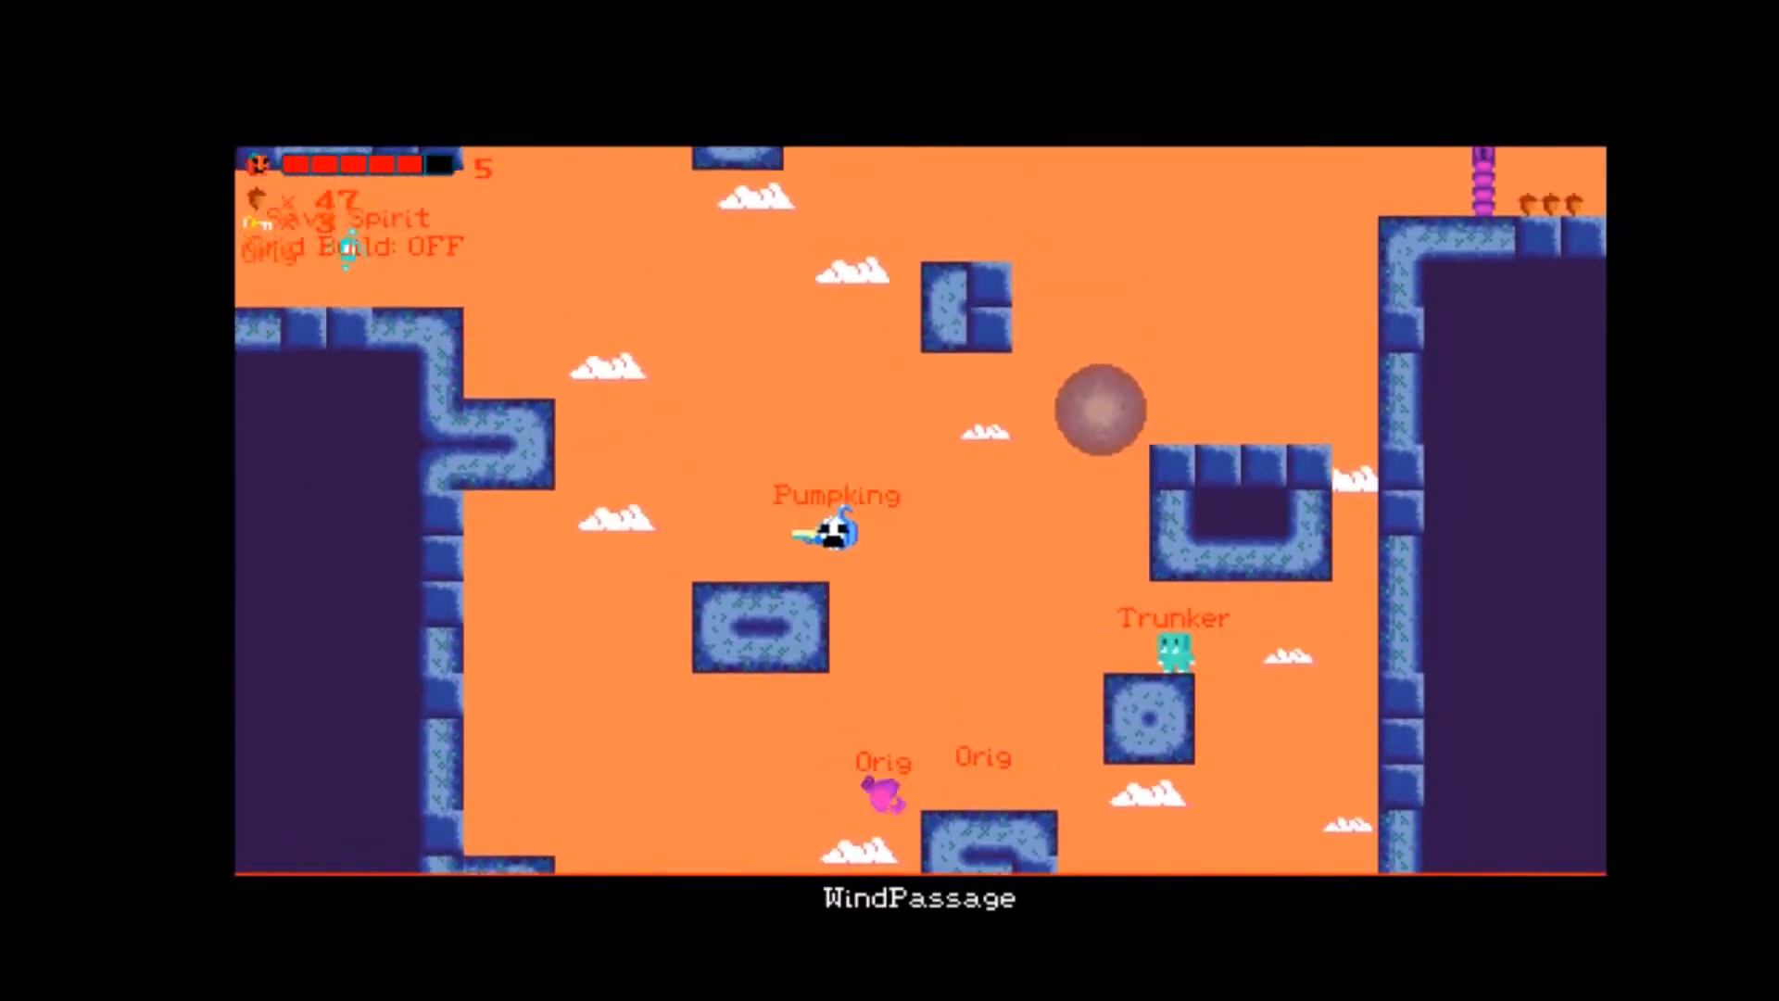
key("Up")
key("Right")
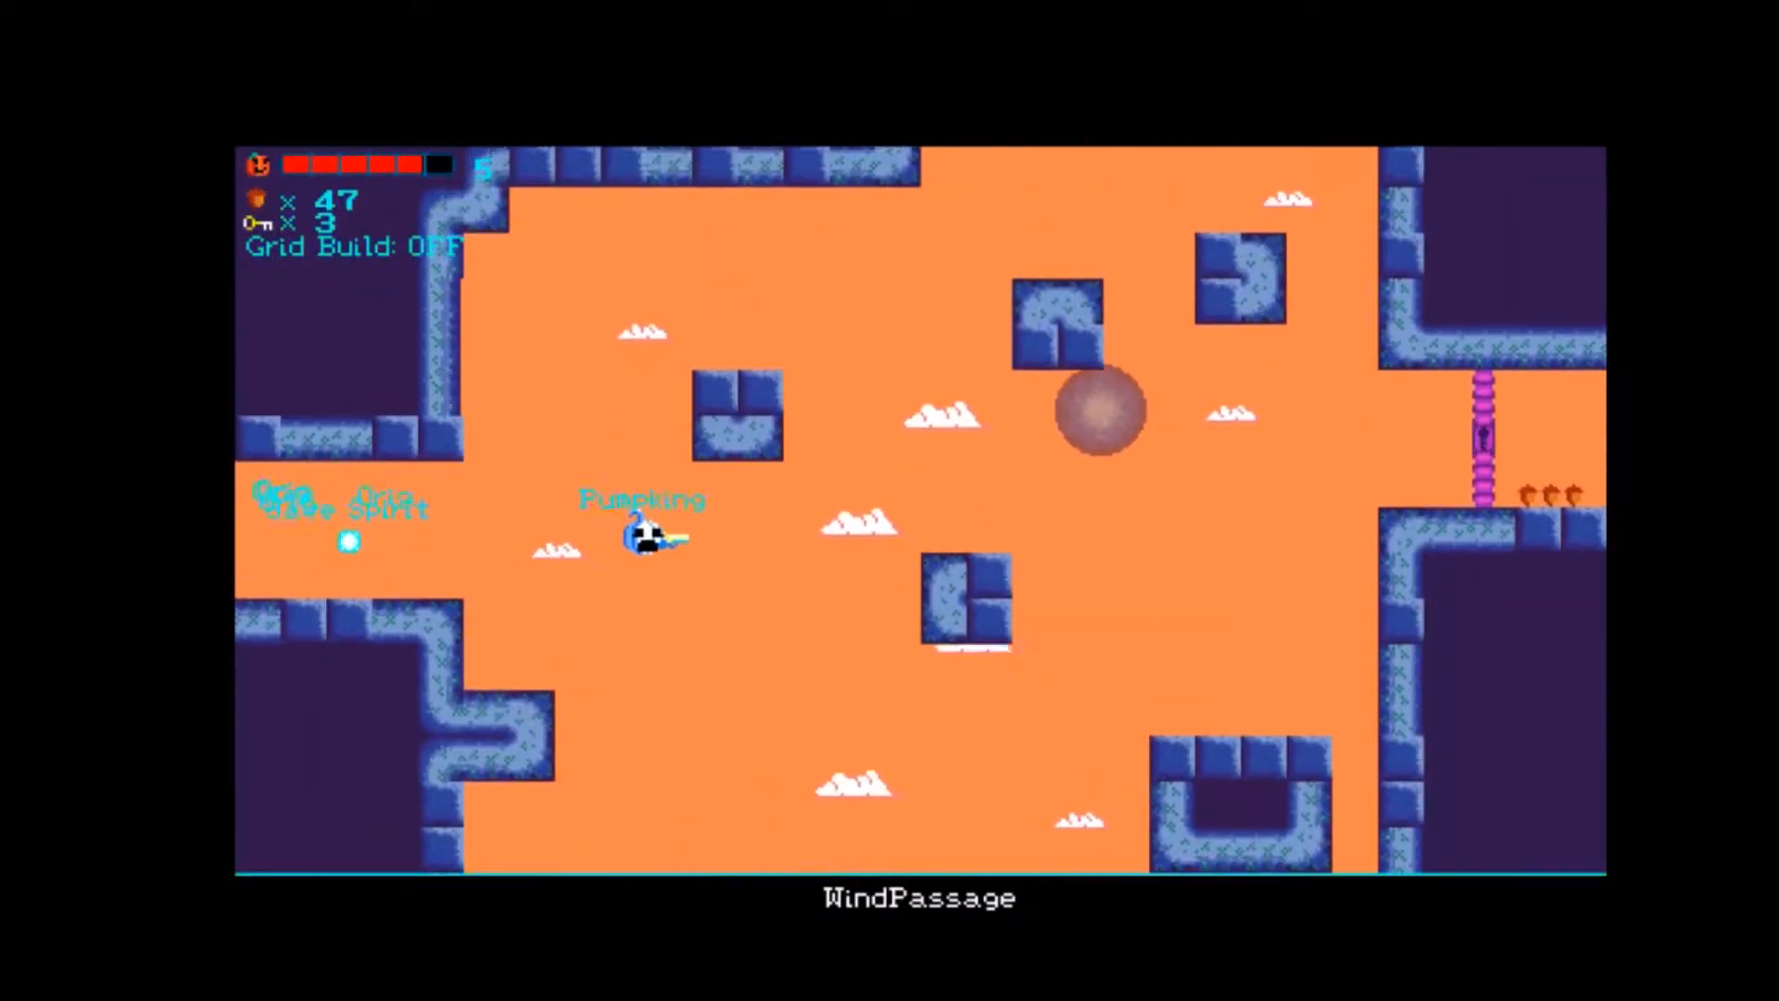
key("Up")
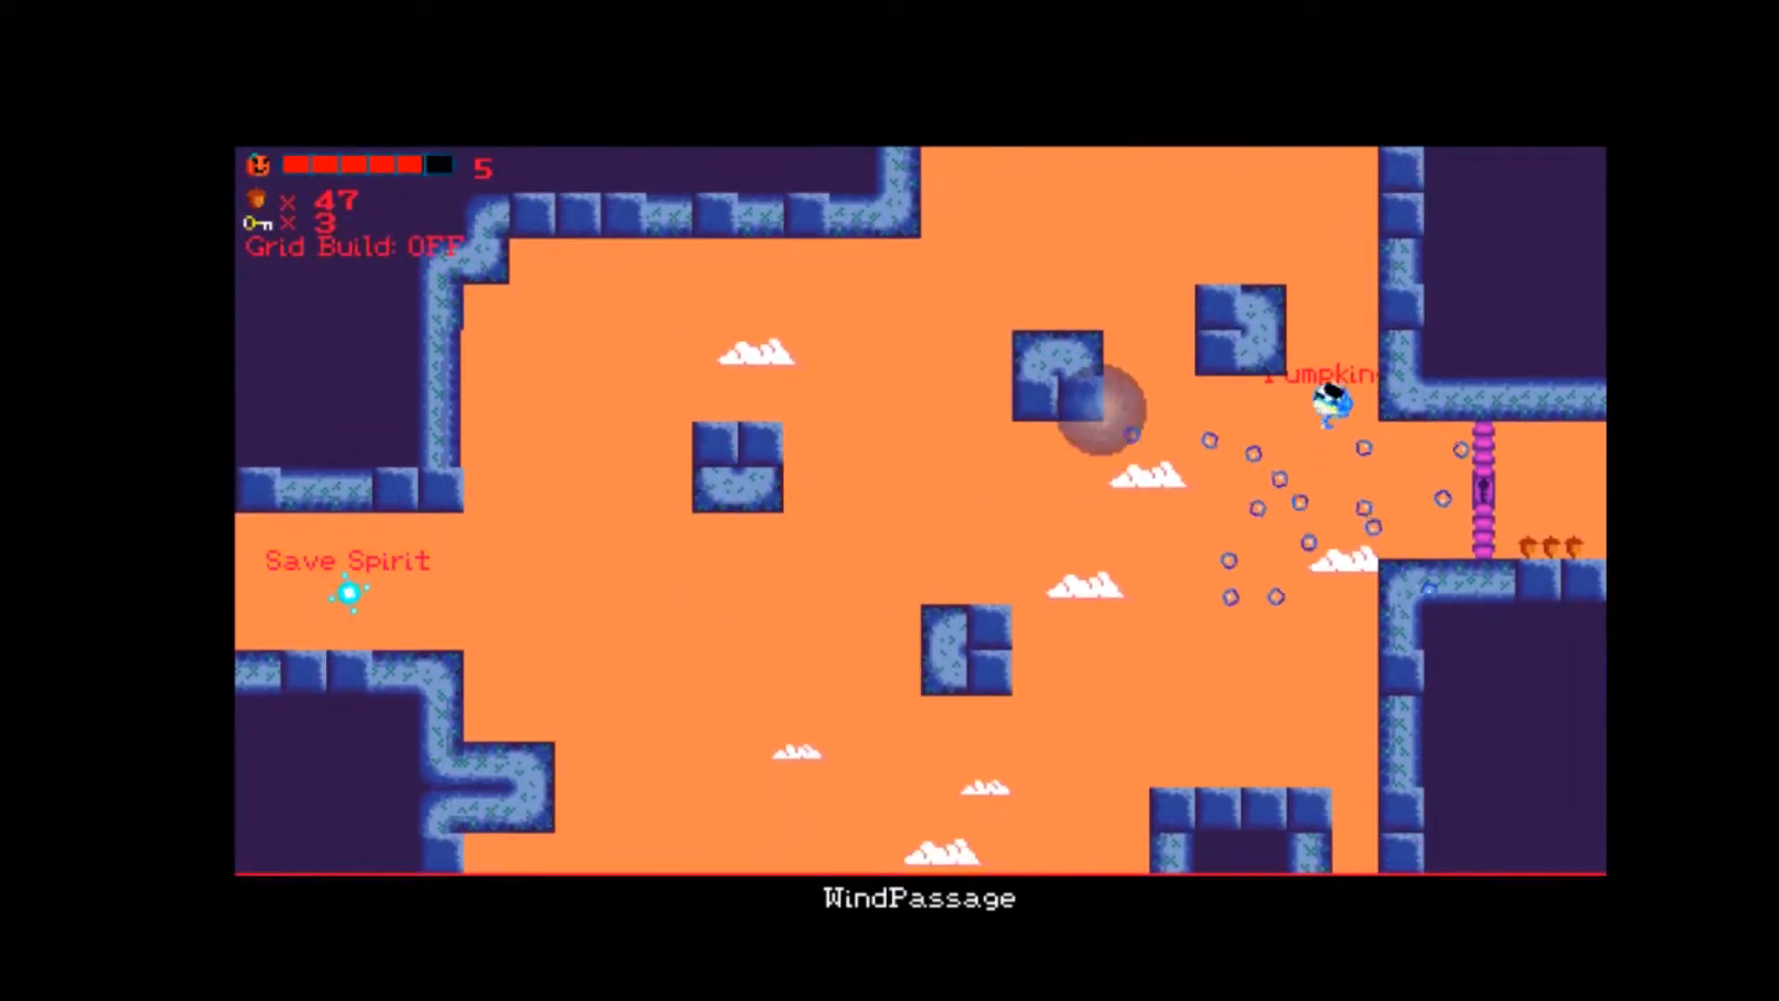
Drop from the locked gate down through WindPassage and collect the key hanging beneath the oval block.
key("Right")
key("Left")
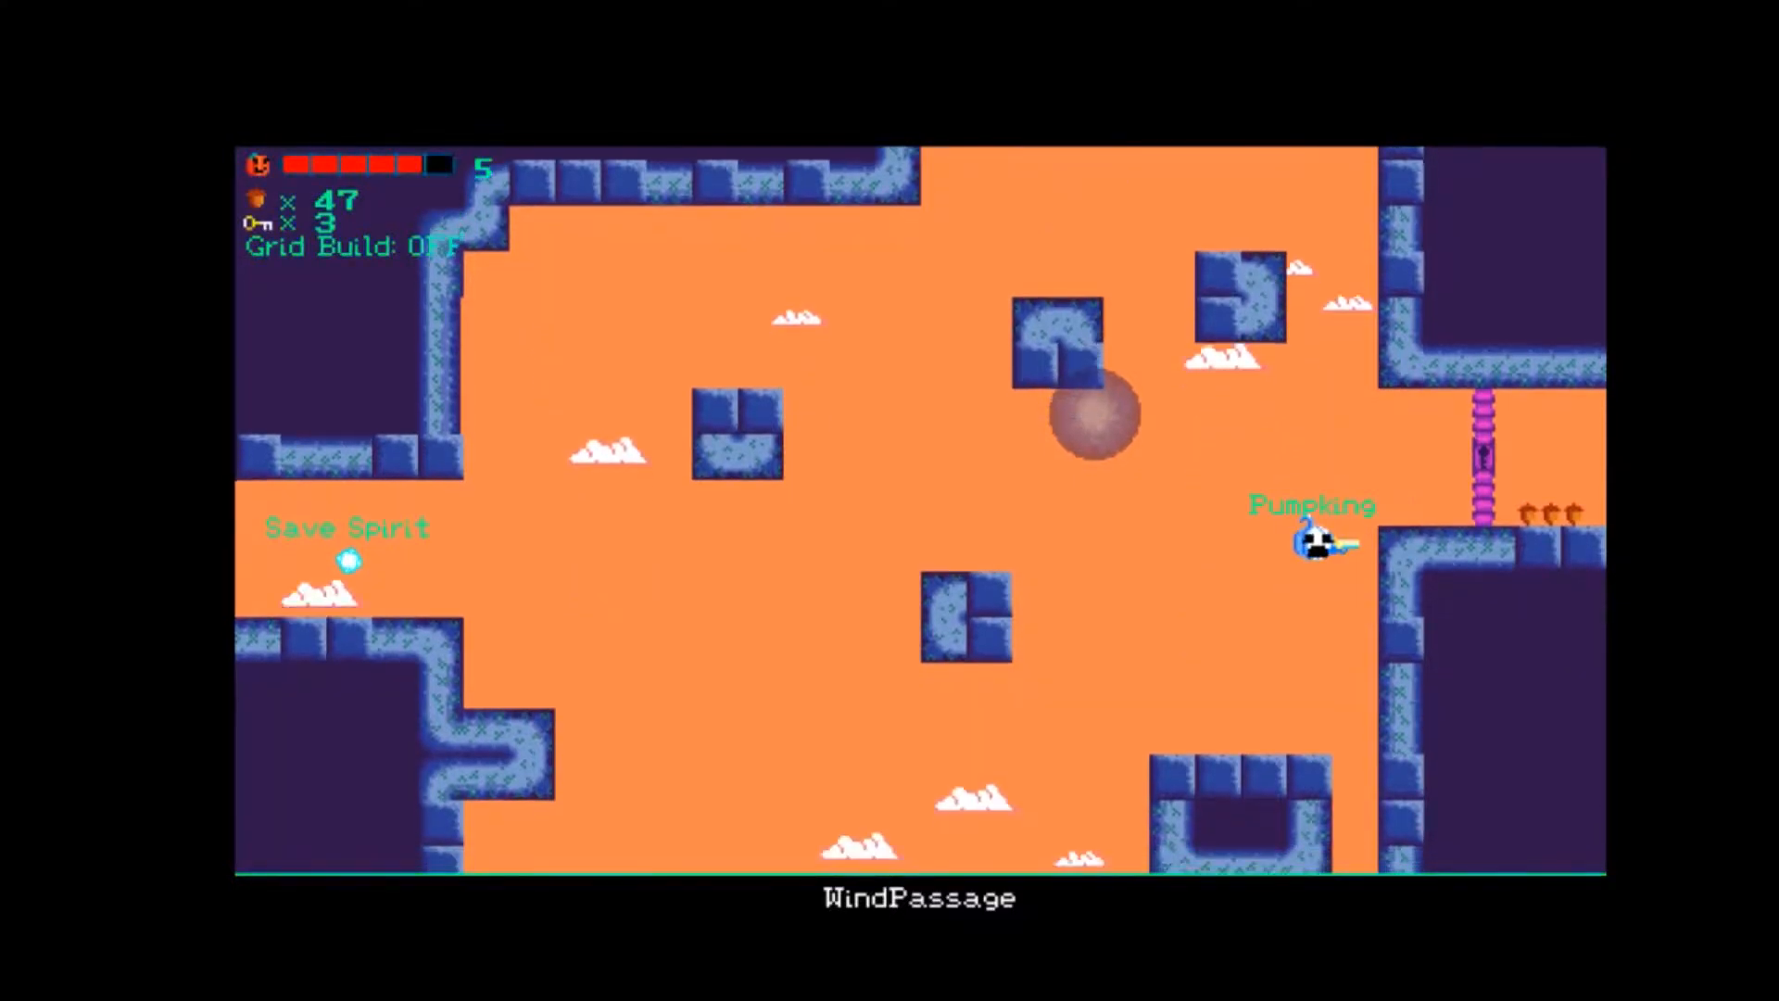
key("Left")
key("Up")
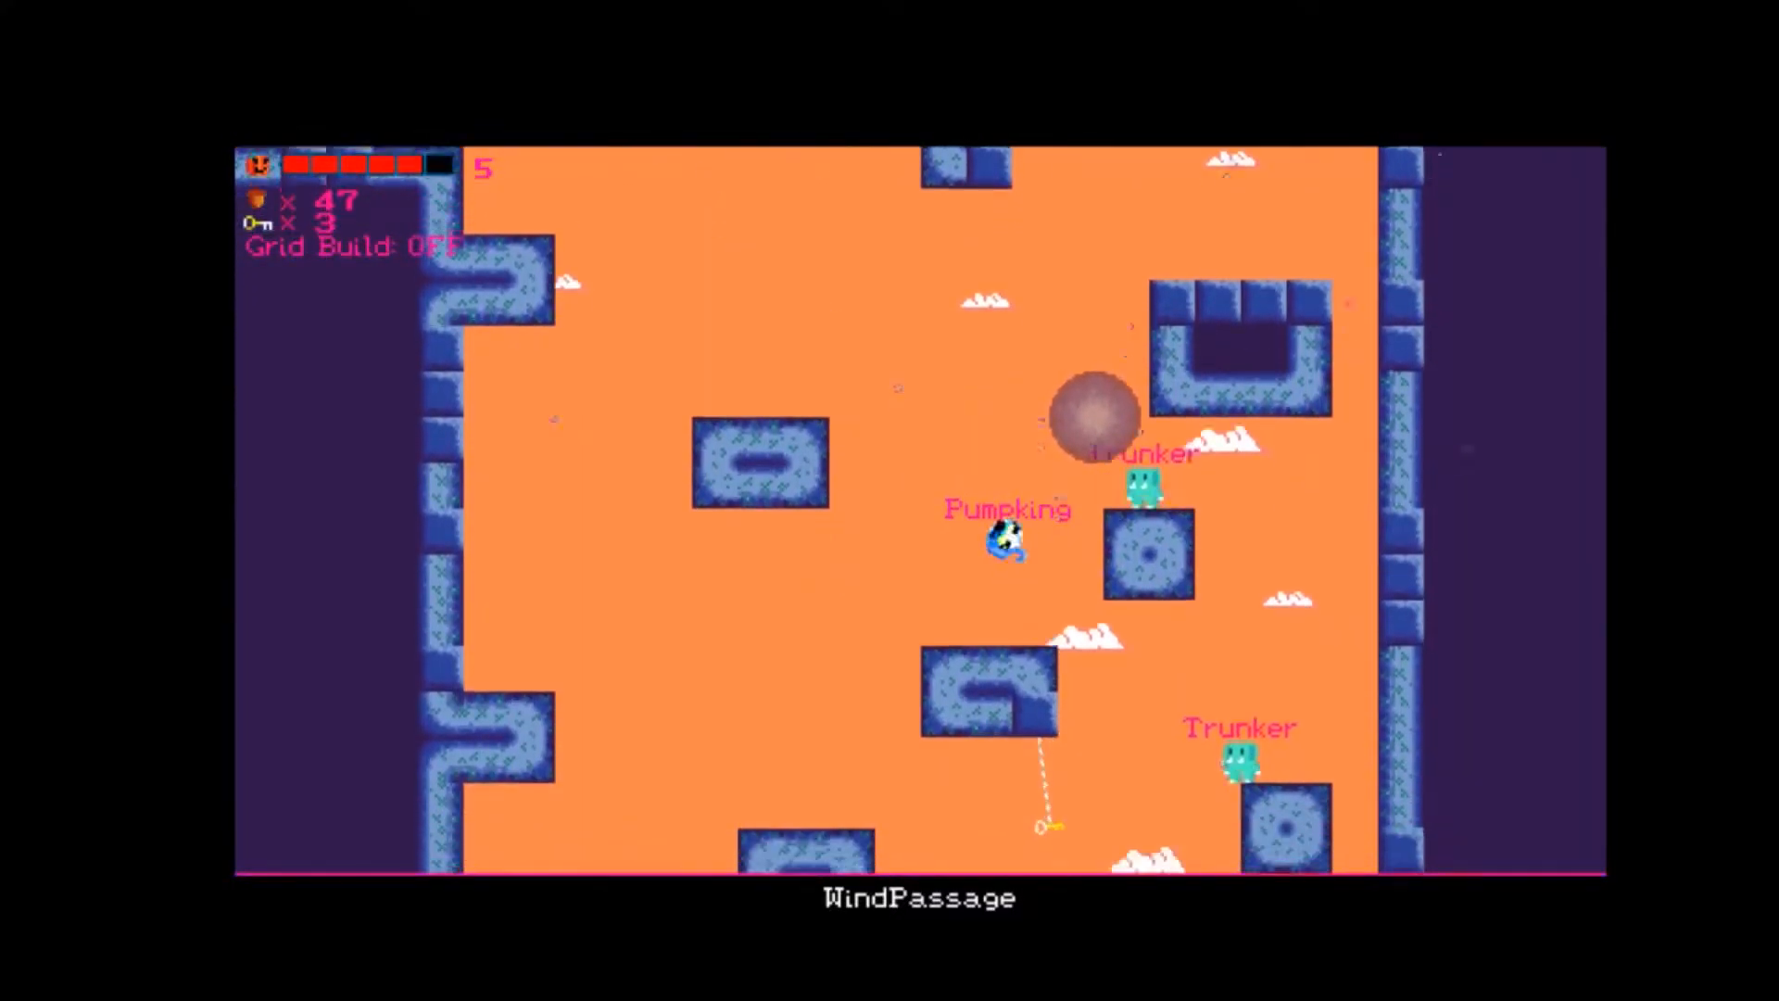
key("Right")
key("Up")
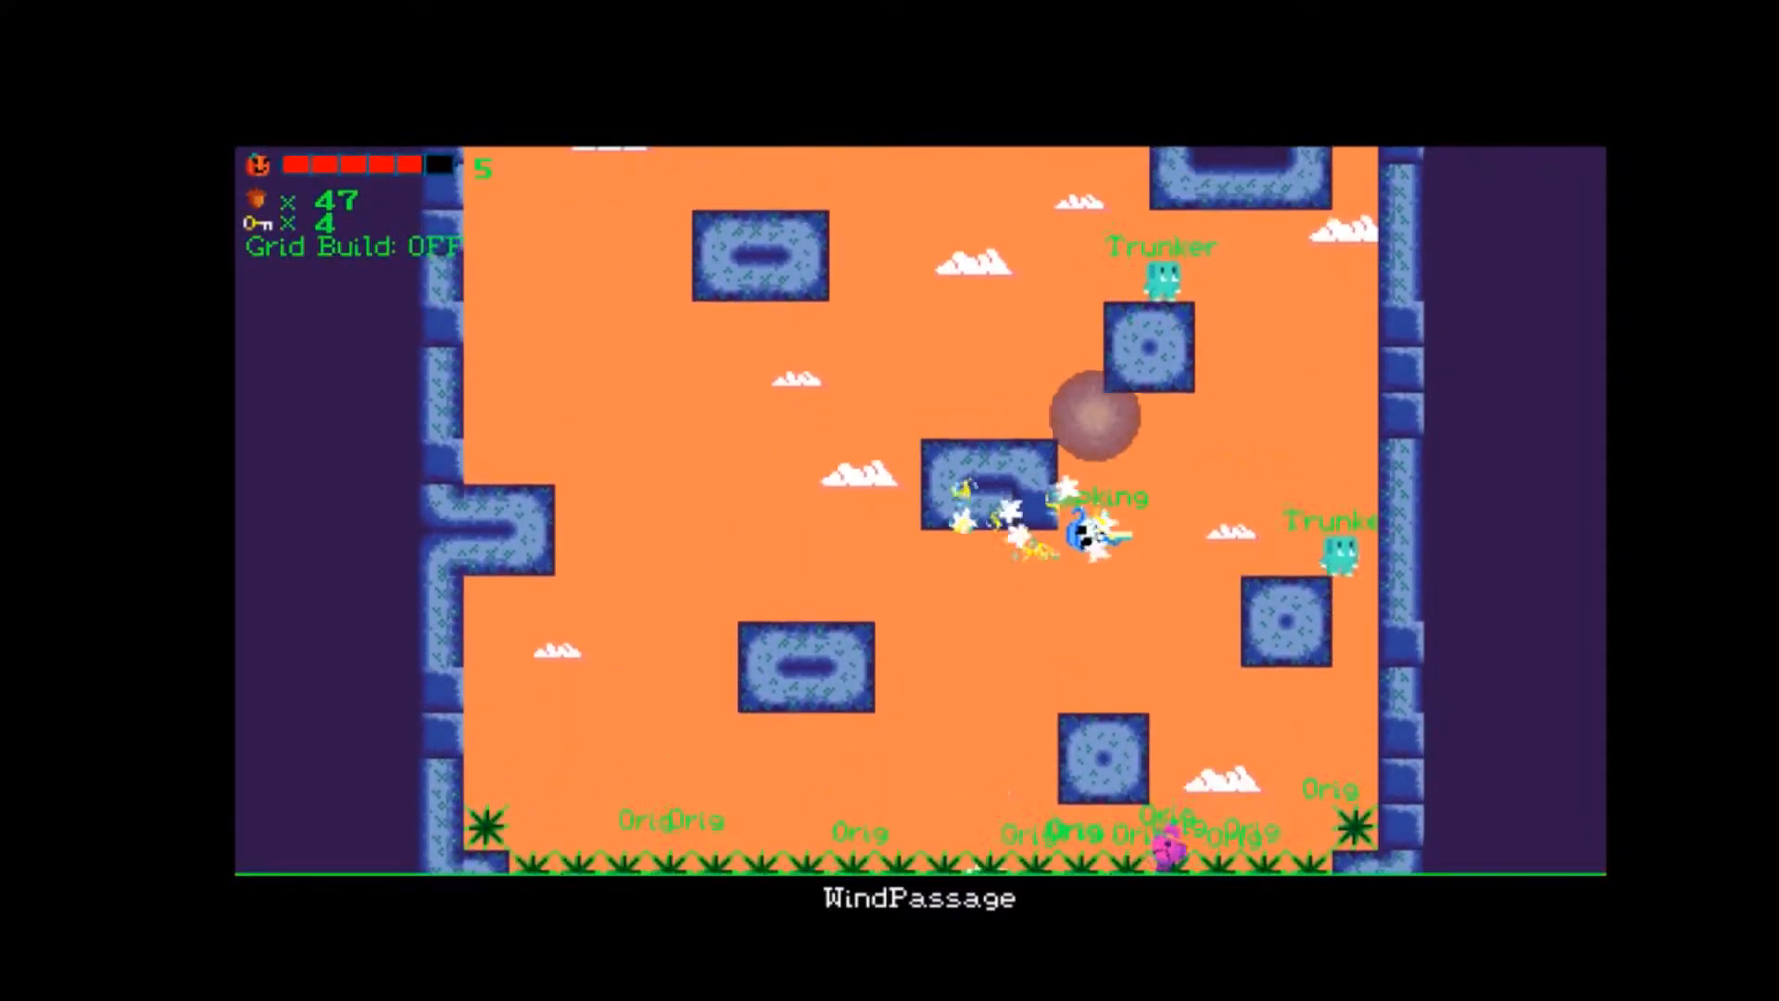
Climb back up WindPassage past the Trunkers to the height of the Save Spirit ledge.
key("Up")
key("Left")
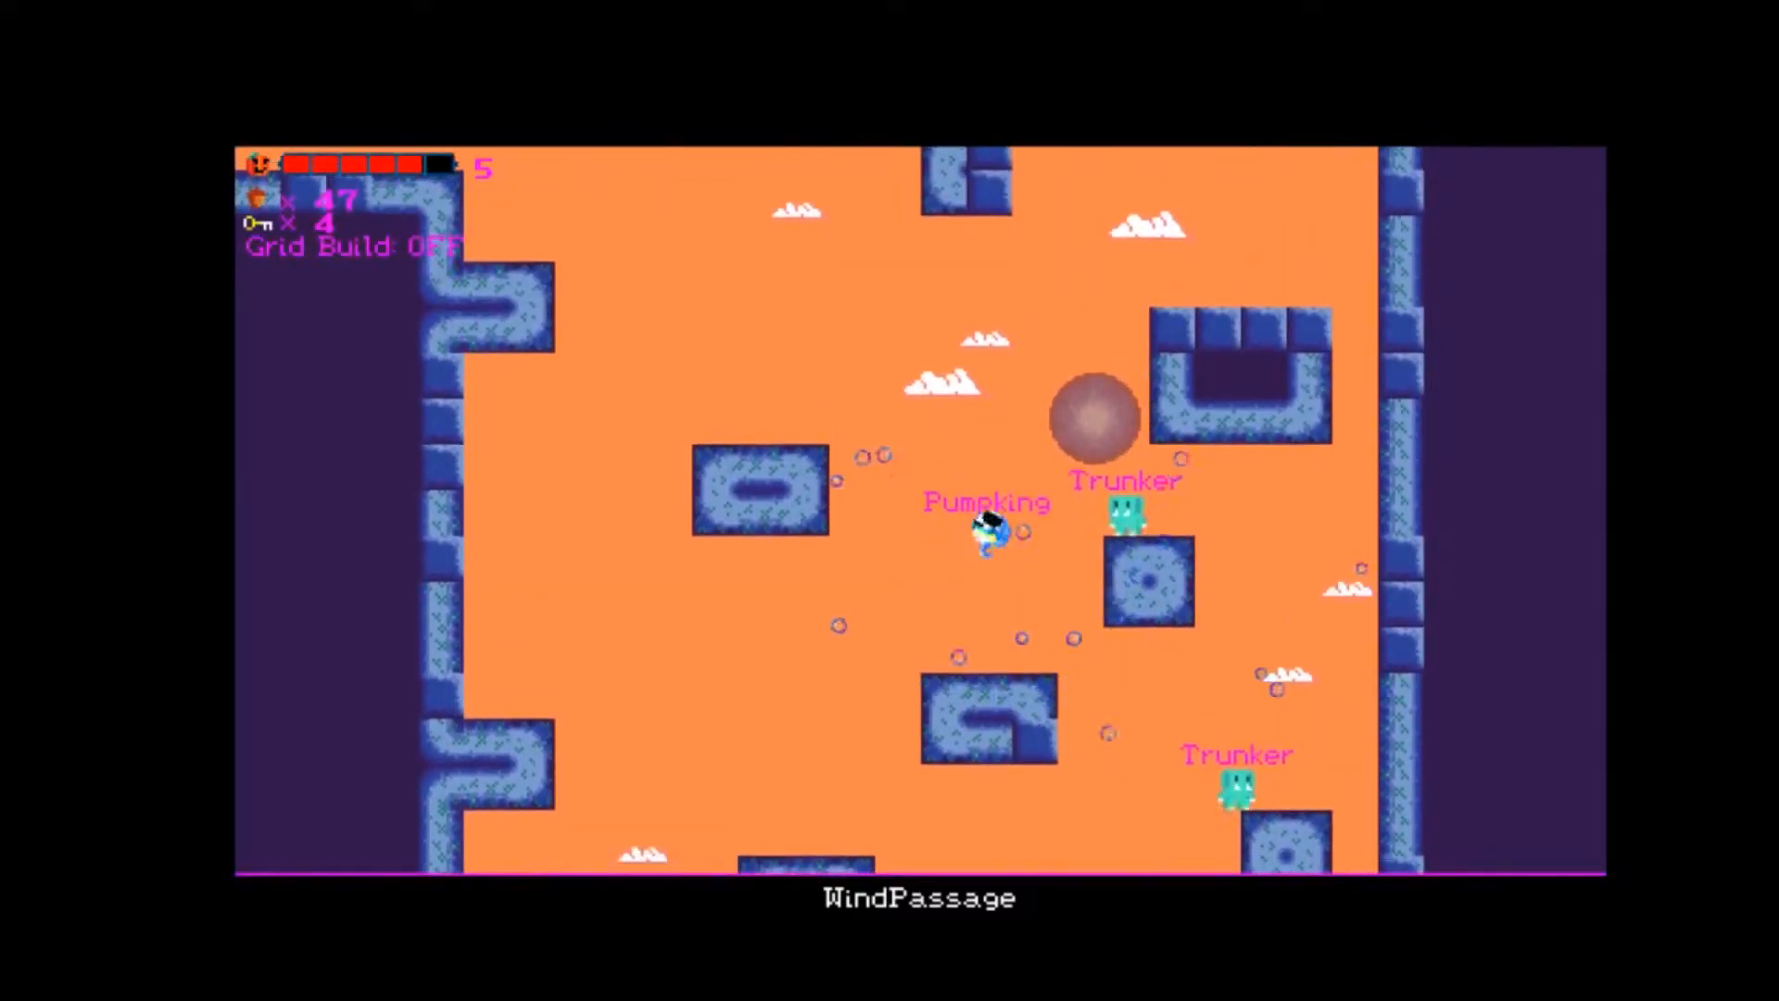
key("Up")
key("Left")
key("Up")
key("Right")
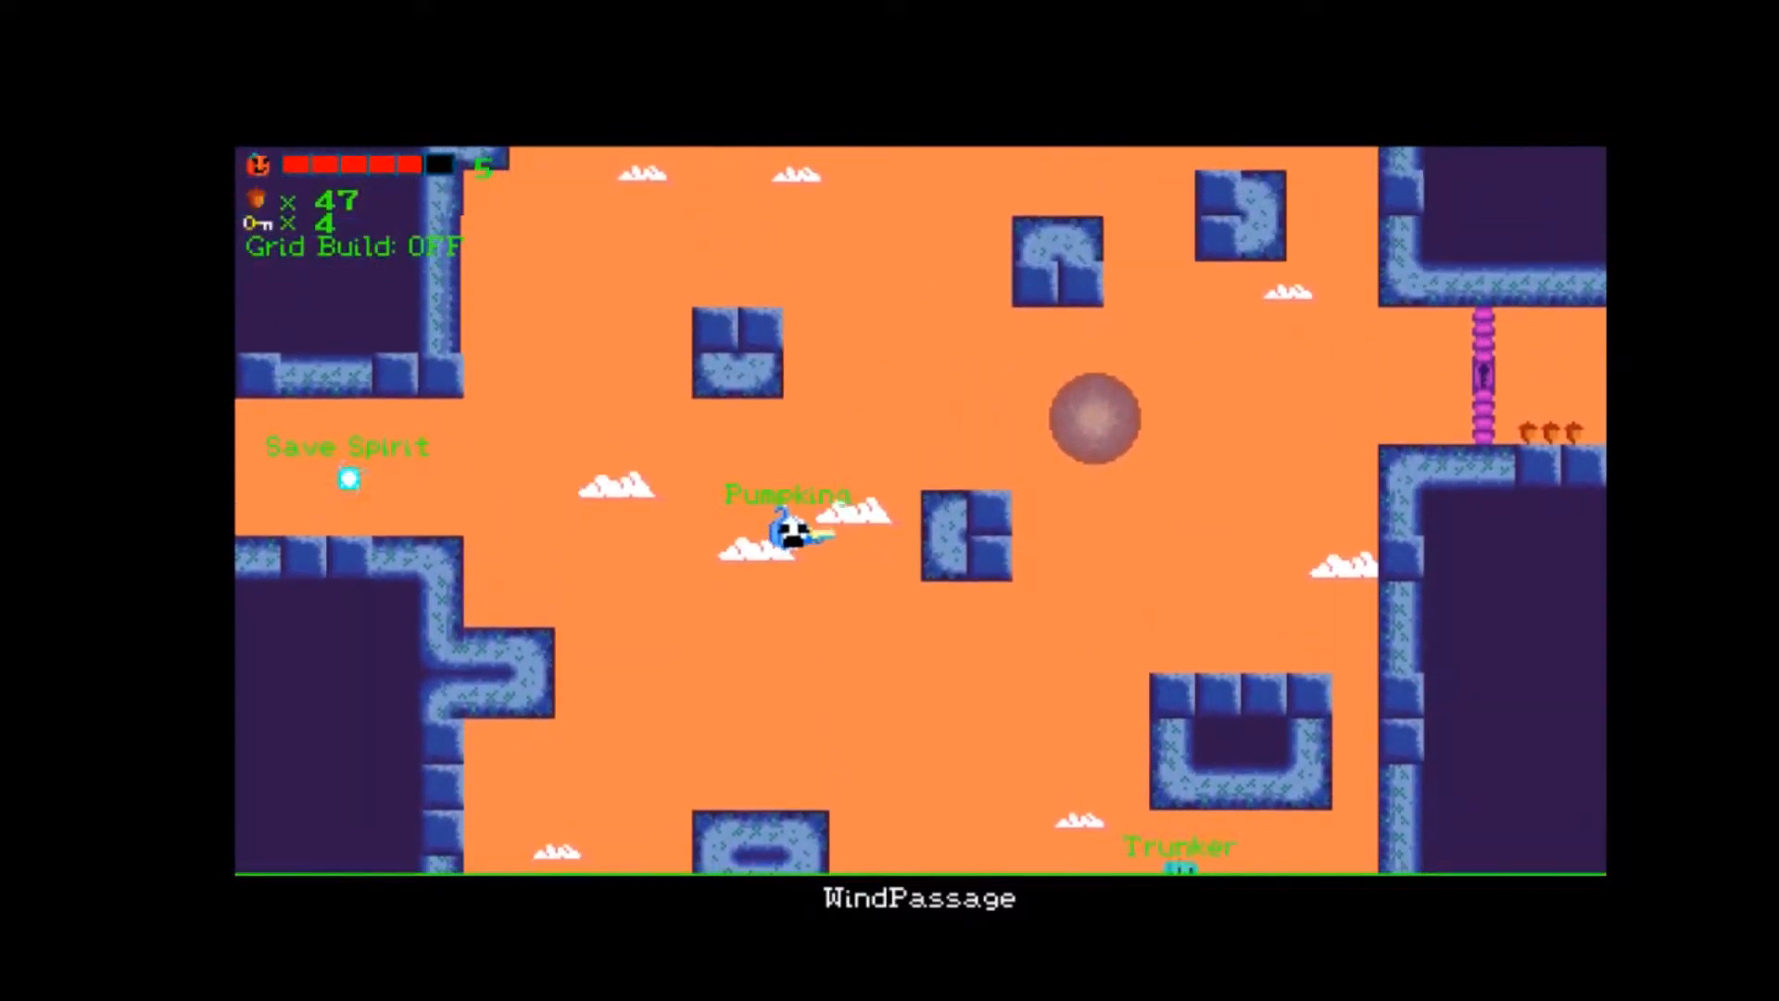
Fly up past the floating block to the ceiling above the Save Spirit ledge.
key("Up")
key("Right")
key("Up")
key("Left")
key("Right")
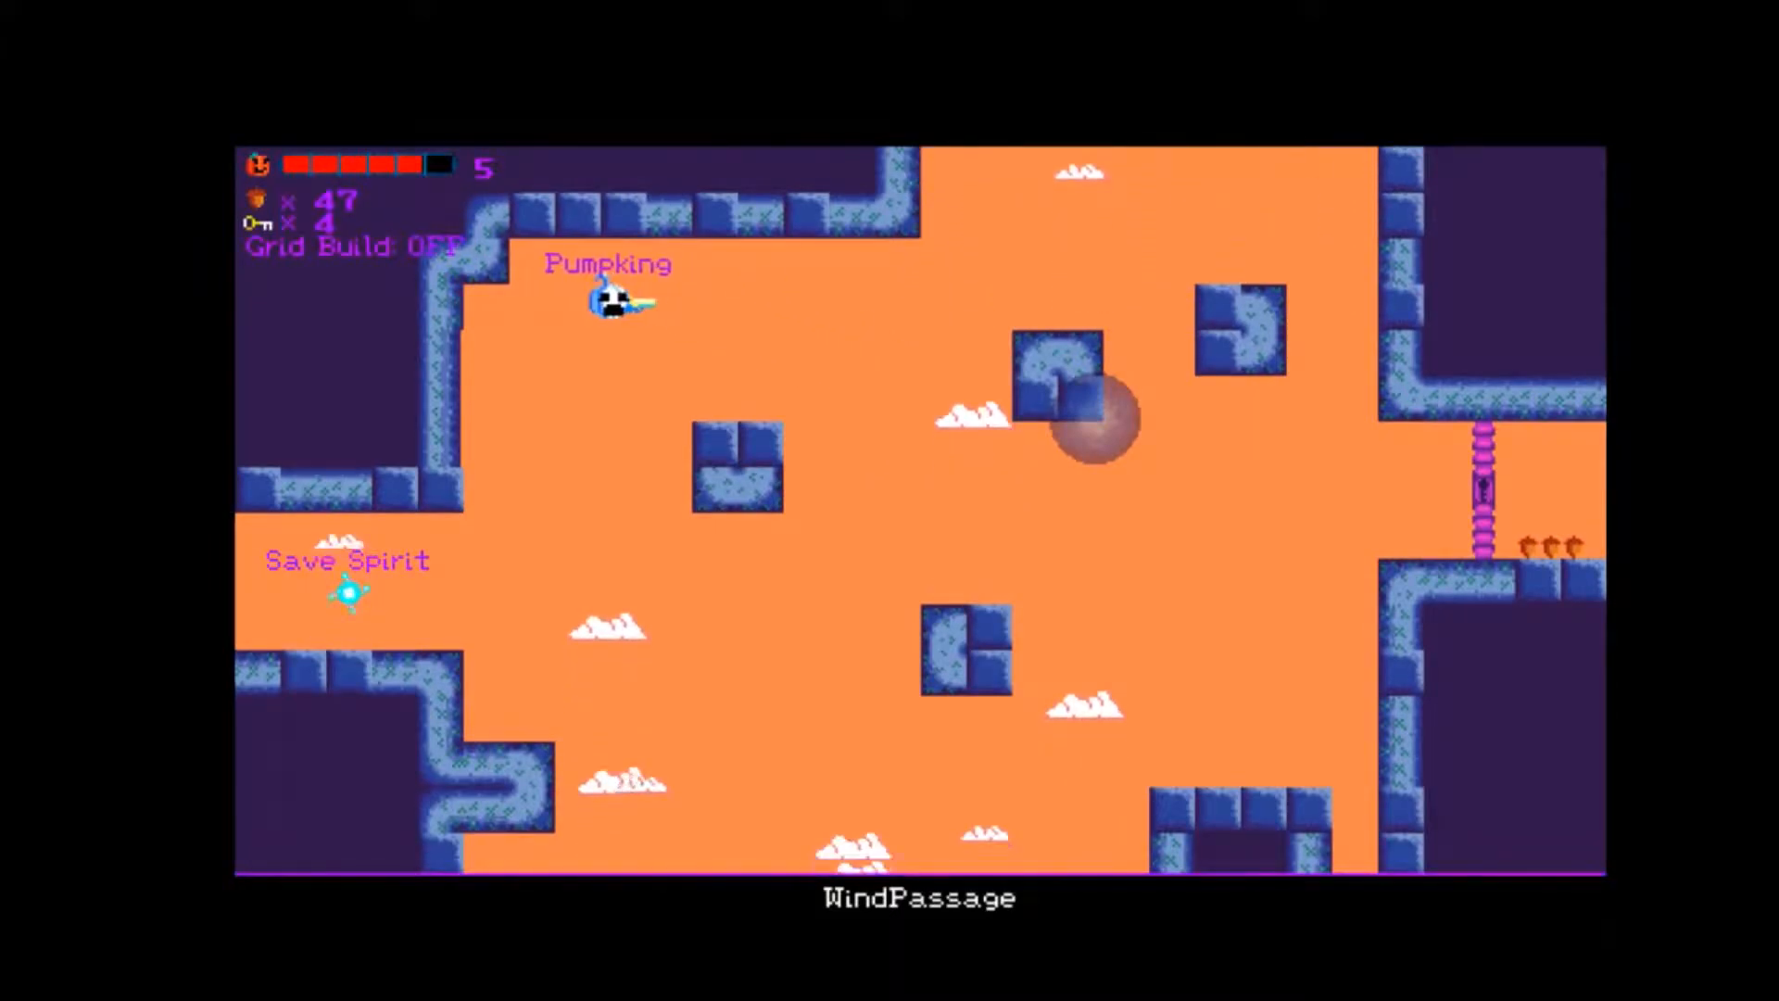
Uncover the hidden chest alcove above WindPassage's Save Spirit and touch down on the ledge before flying out again.
key("Left")
key("Up")
key("Right")
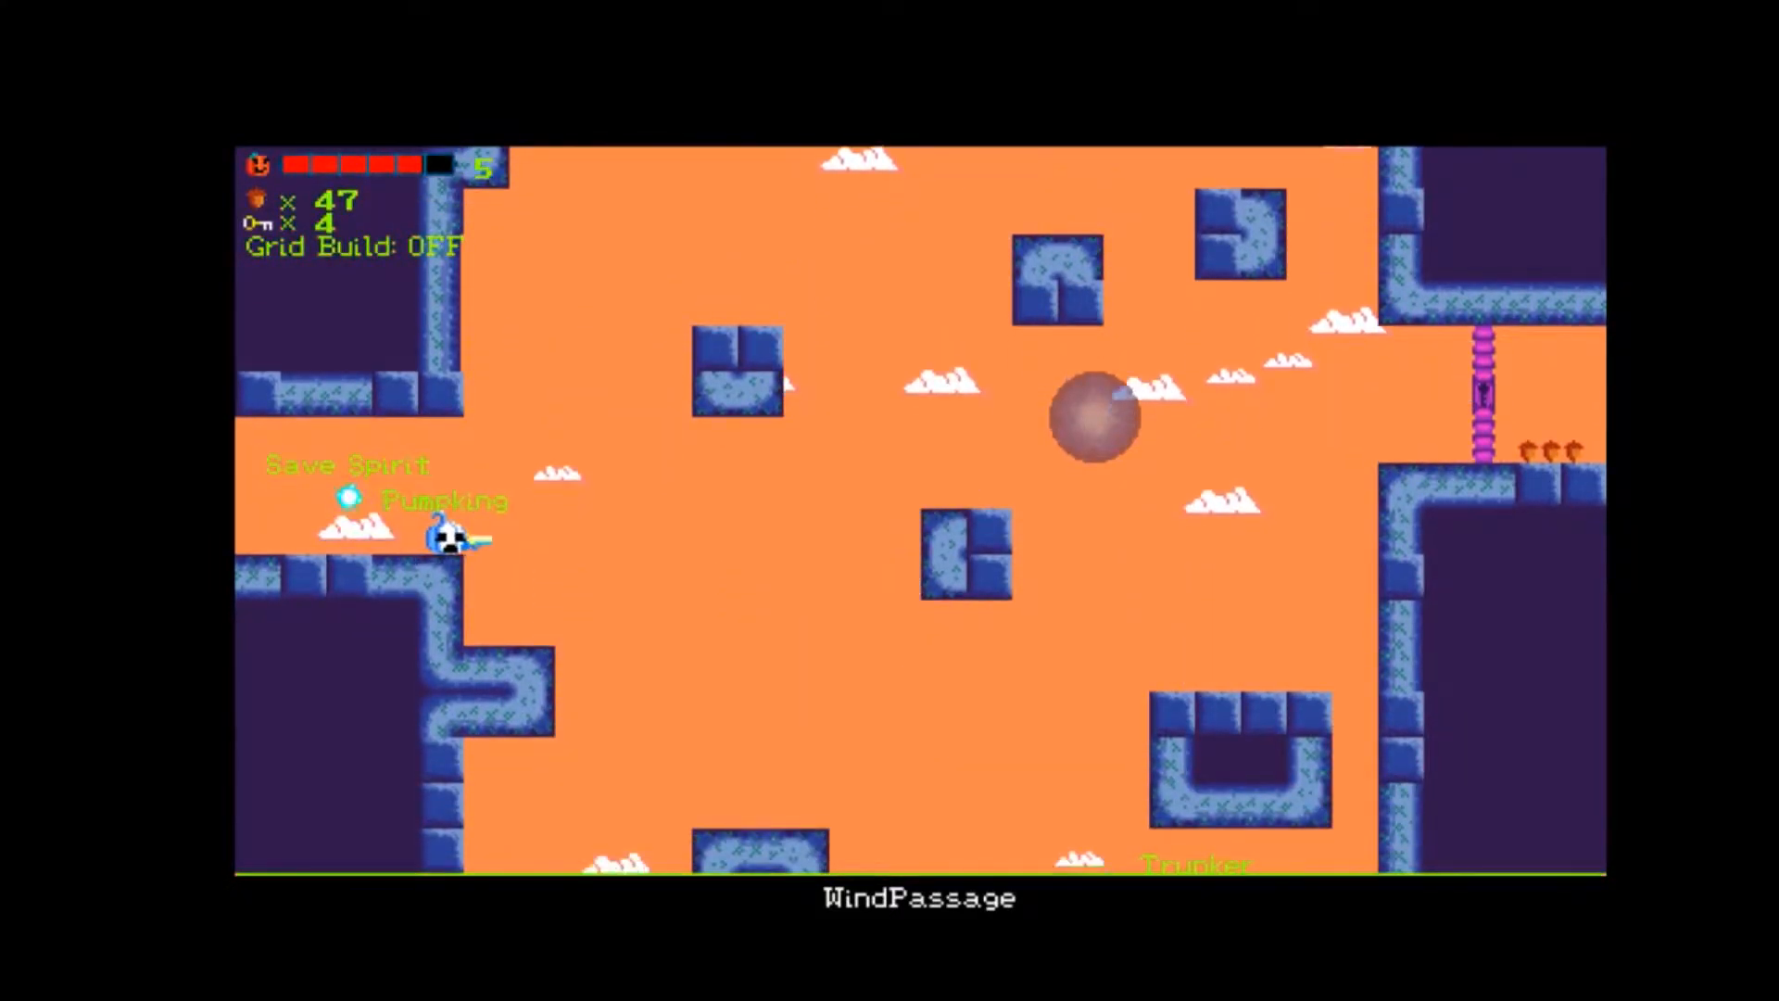
key("Up")
key("Right")
key("Left")
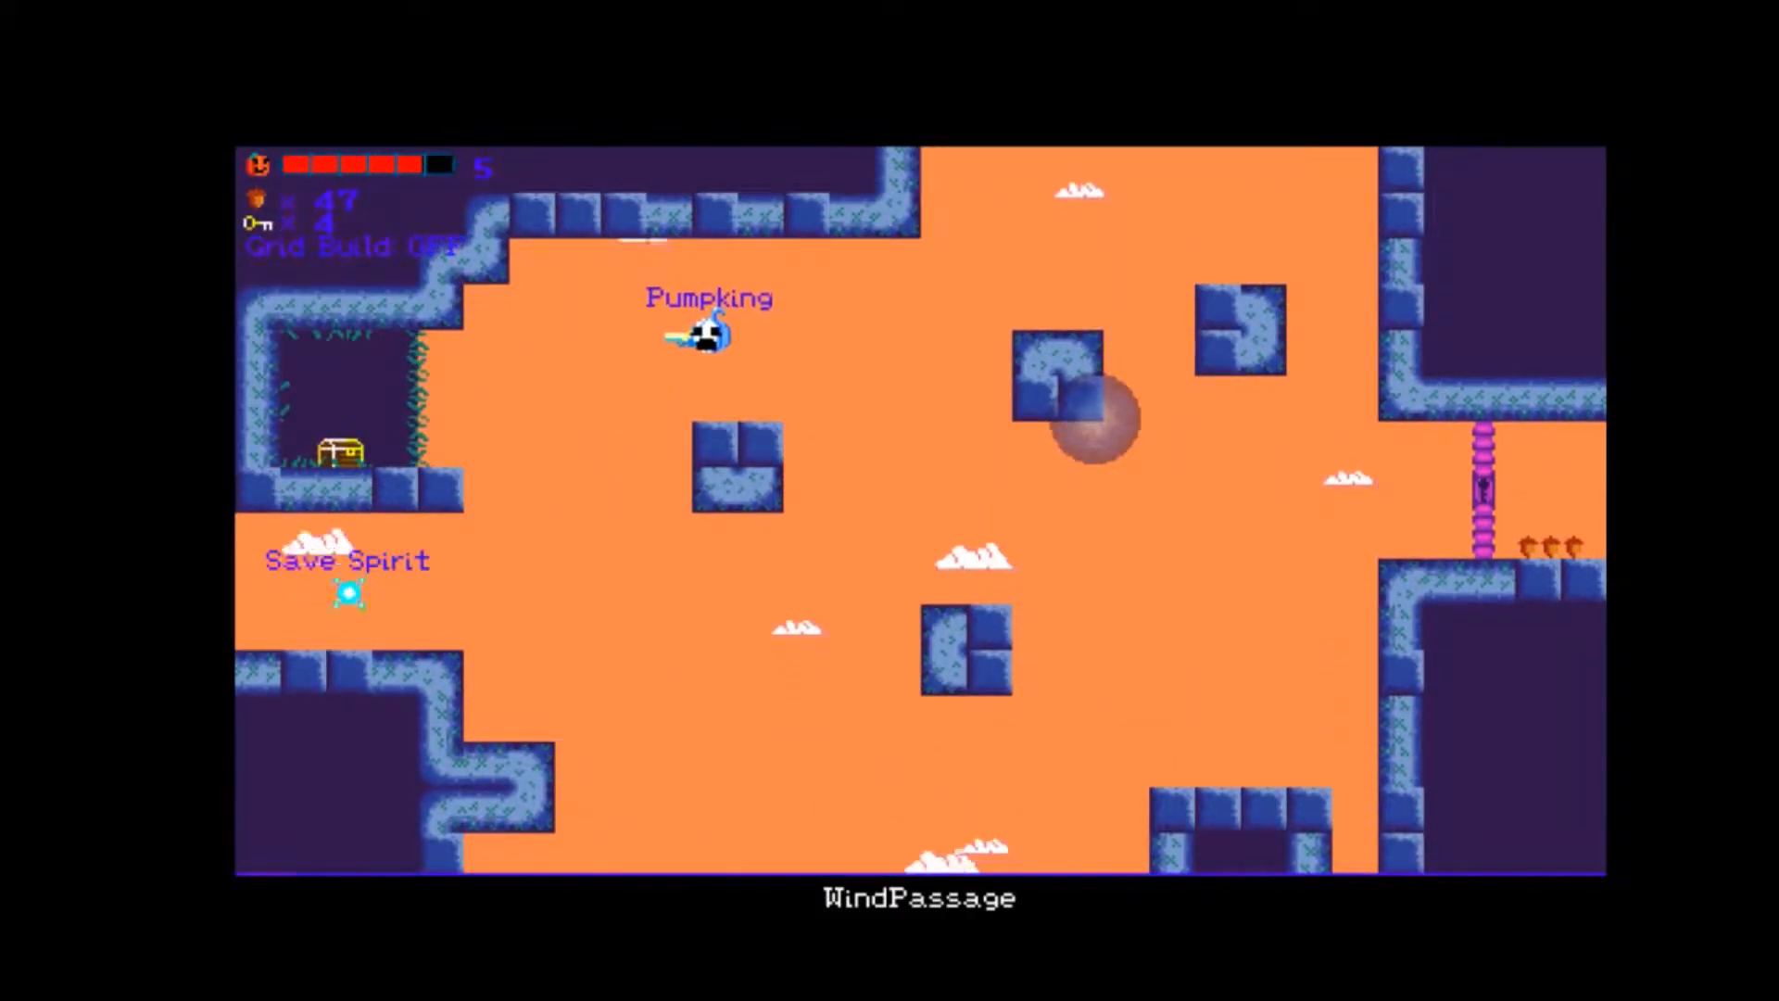
Fly across WindPassage, unlock the gate and collect the three acorns behind it on the way into MacewayA.
key("Right")
key("Up")
key("Right")
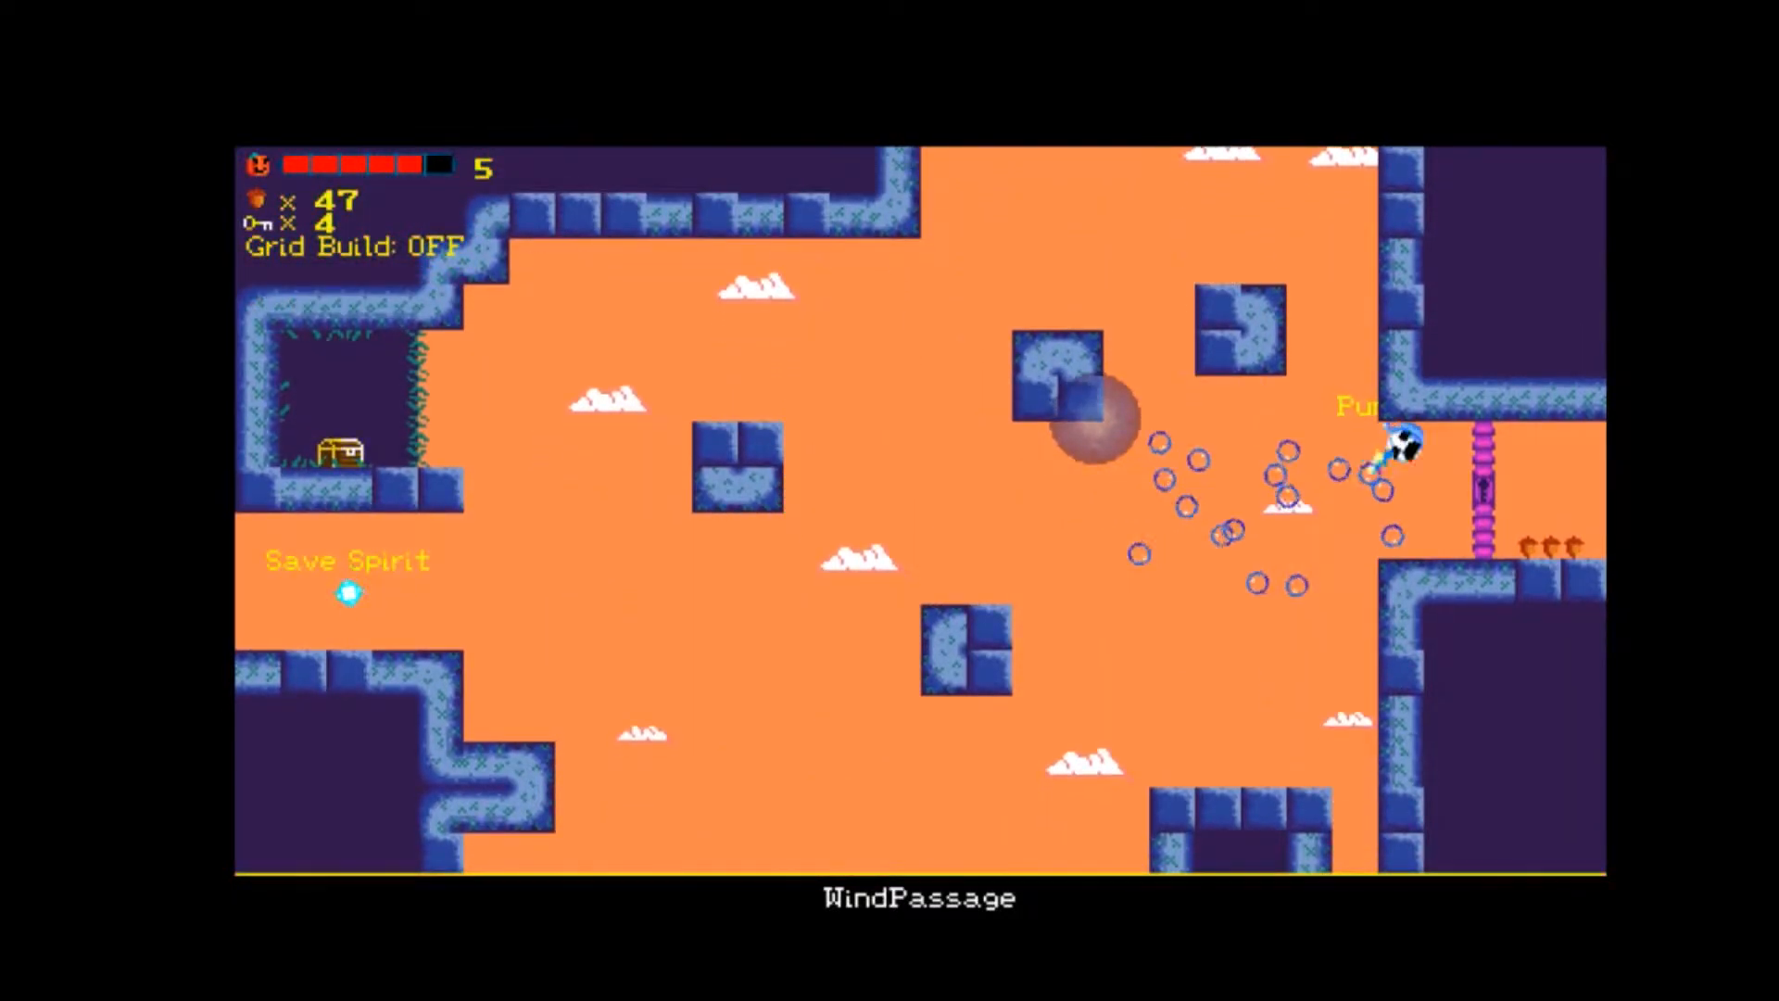
key("Right")
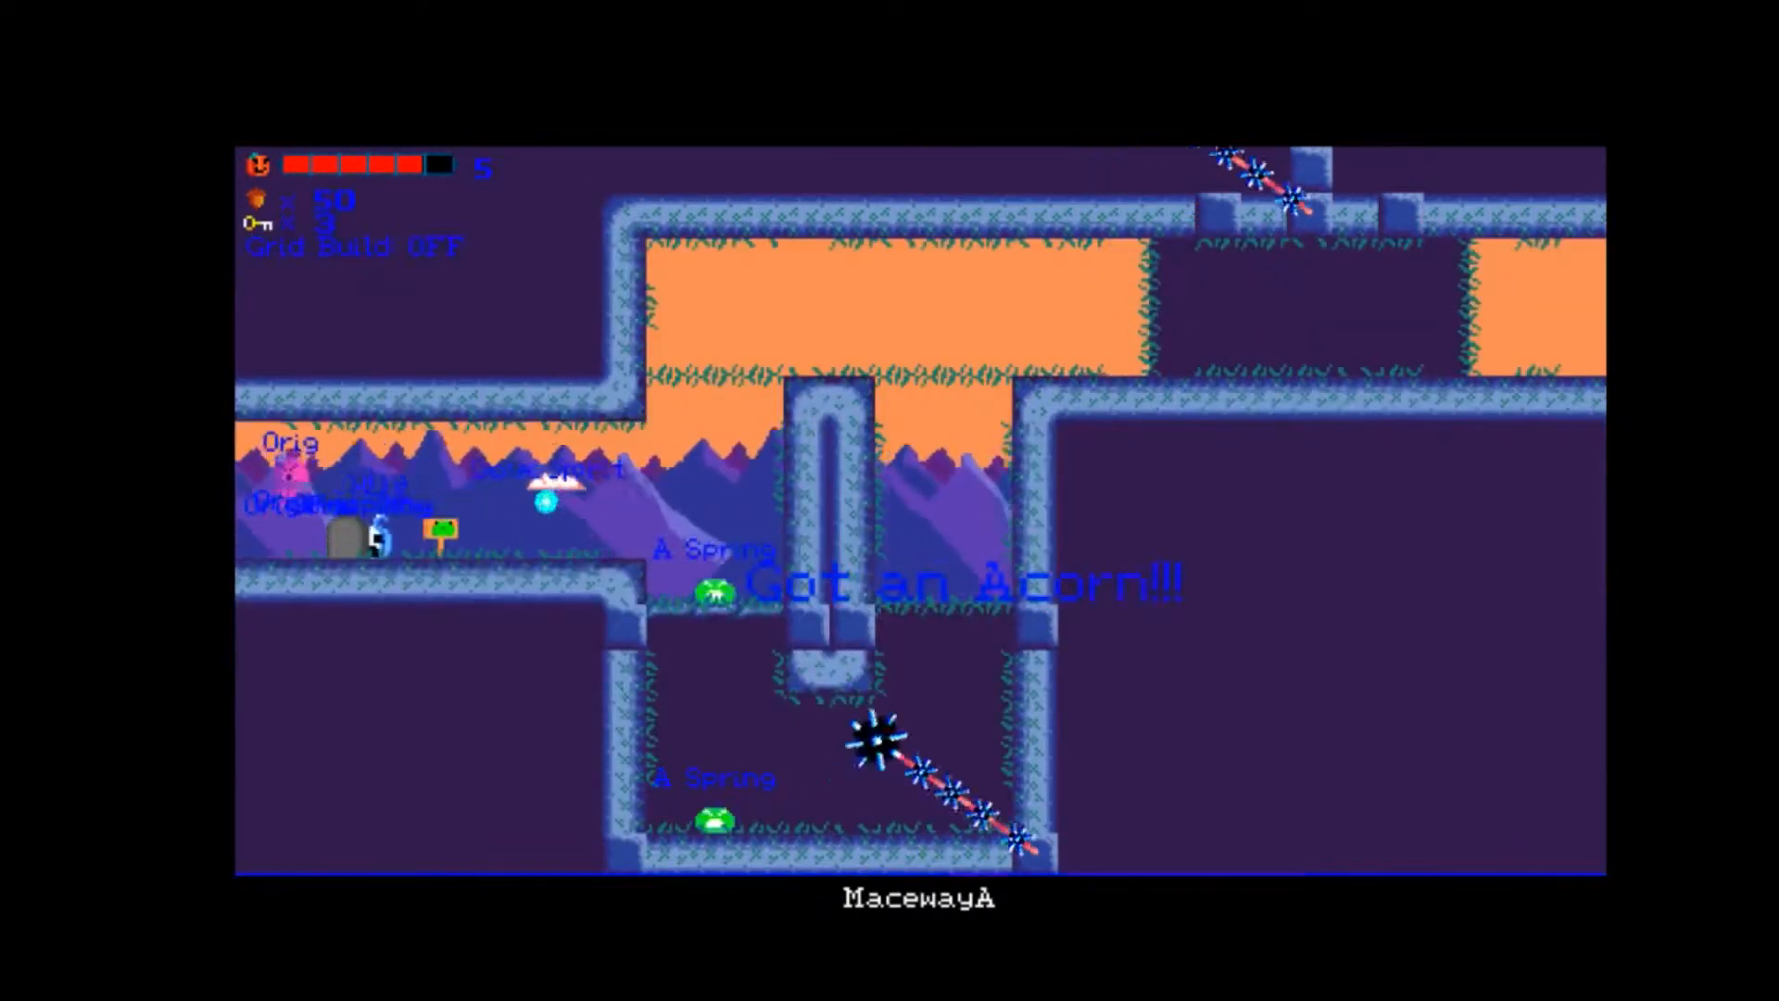
Climb from MacewayA's entrance into the upper corridor and cross the pillar to the ledge before the swinging mace.
key("Right")
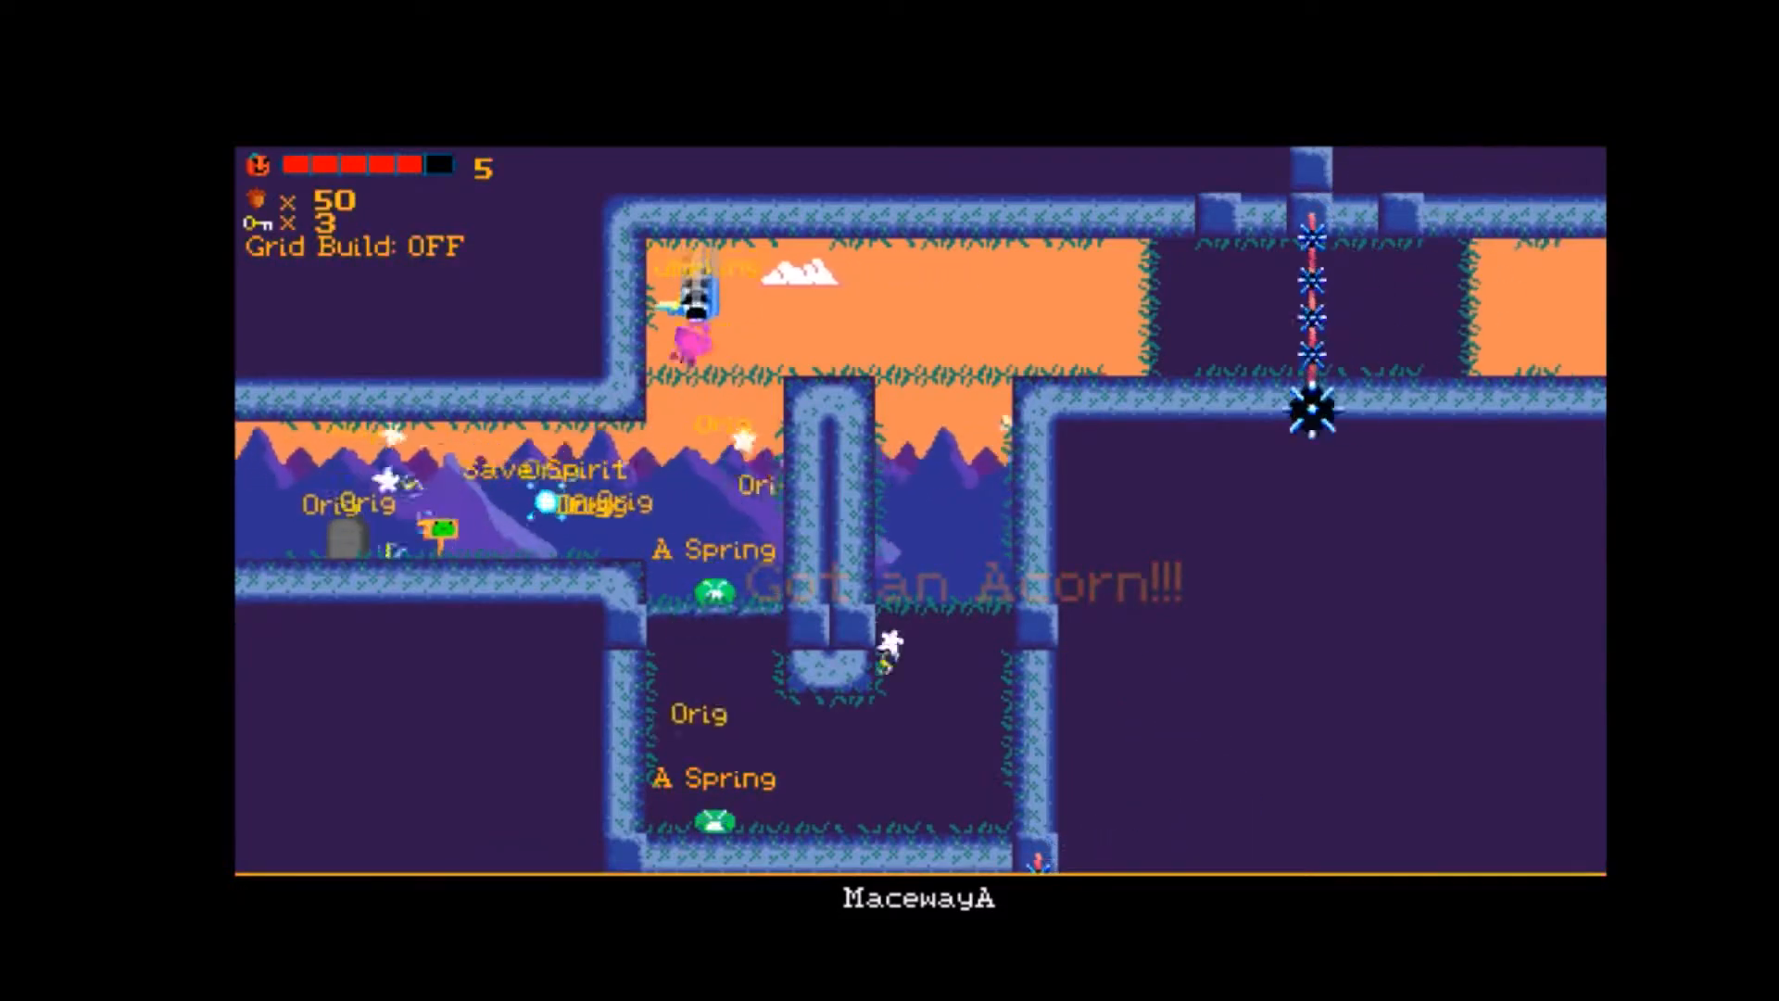
key("Left")
key("Right")
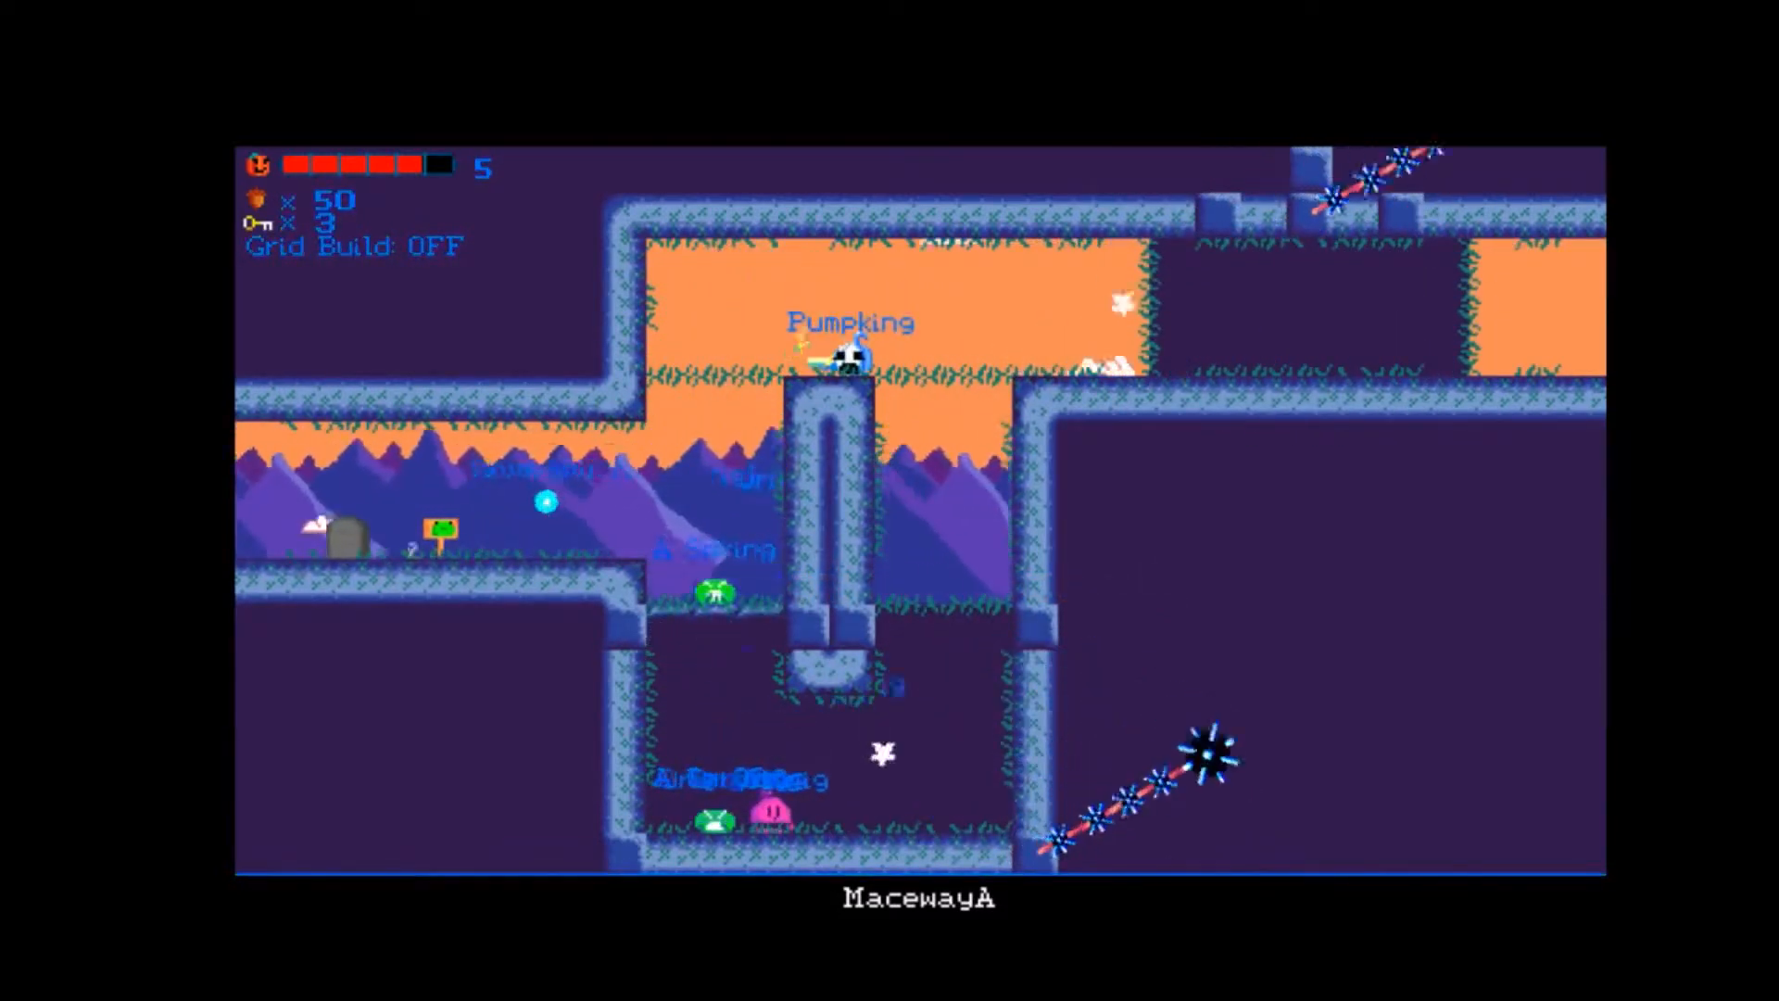
key("Right")
key("space")
key("Left")
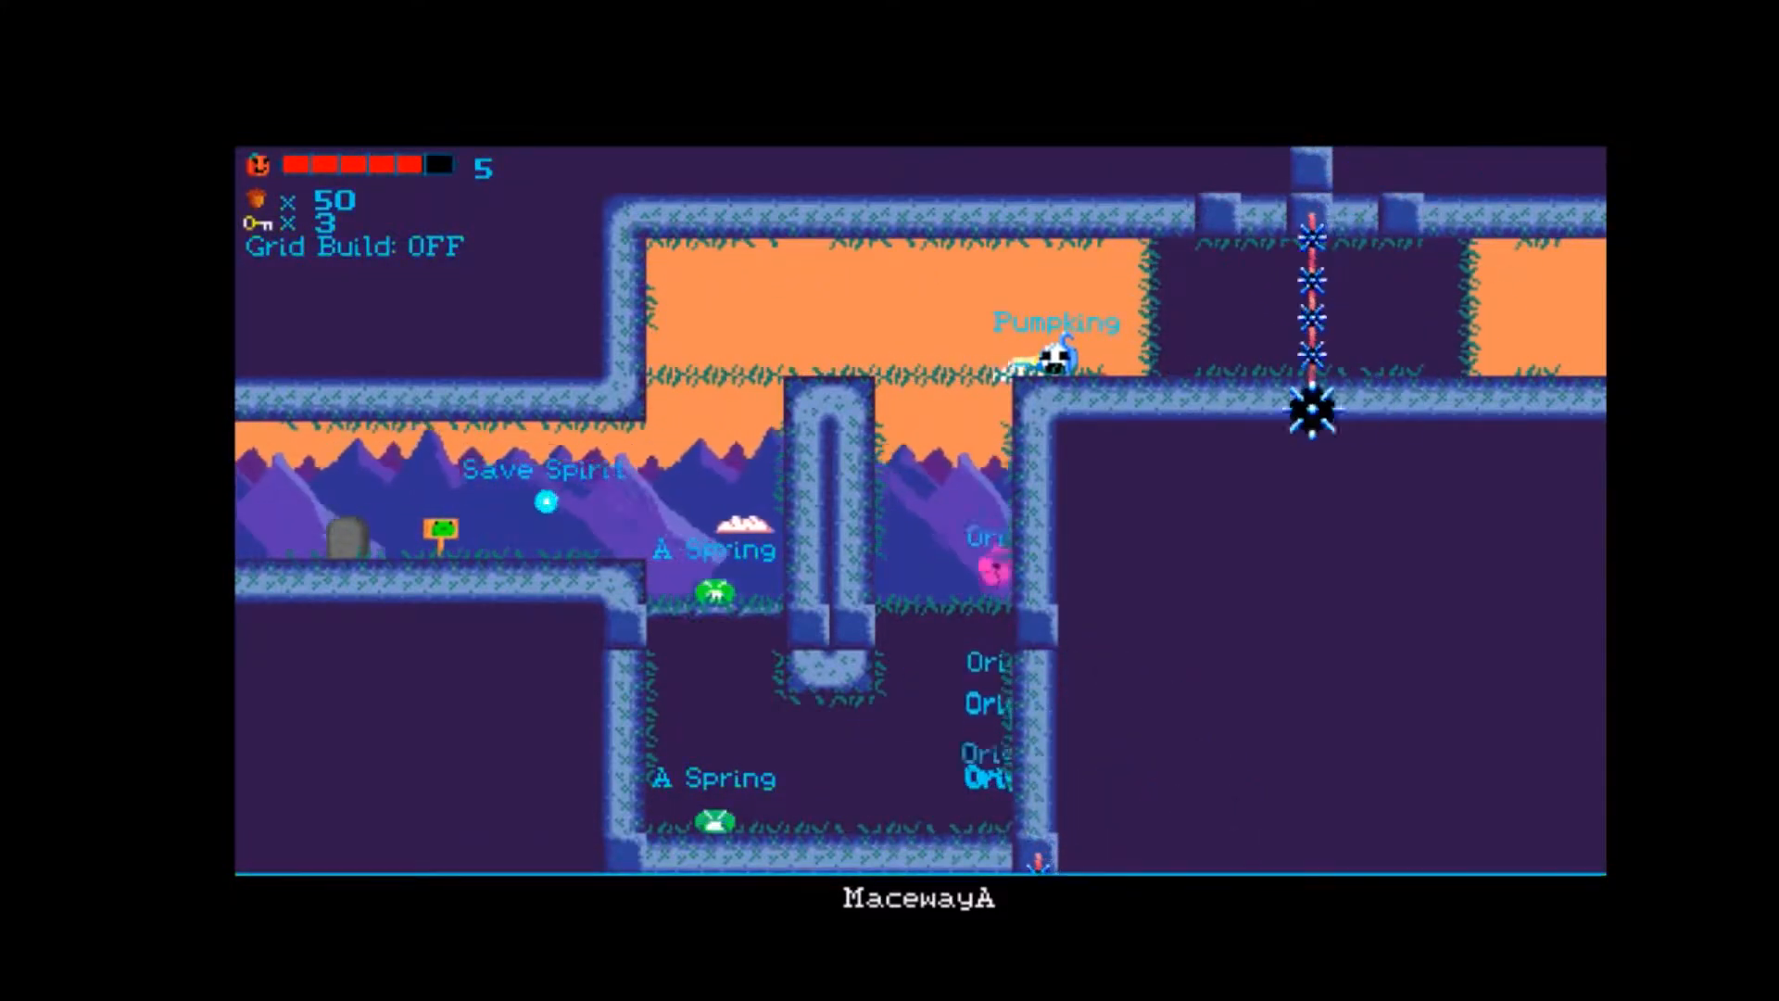
Go back over the pillar and down to MacewayA's Save Spirit to refill health.
key("Left")
key("space")
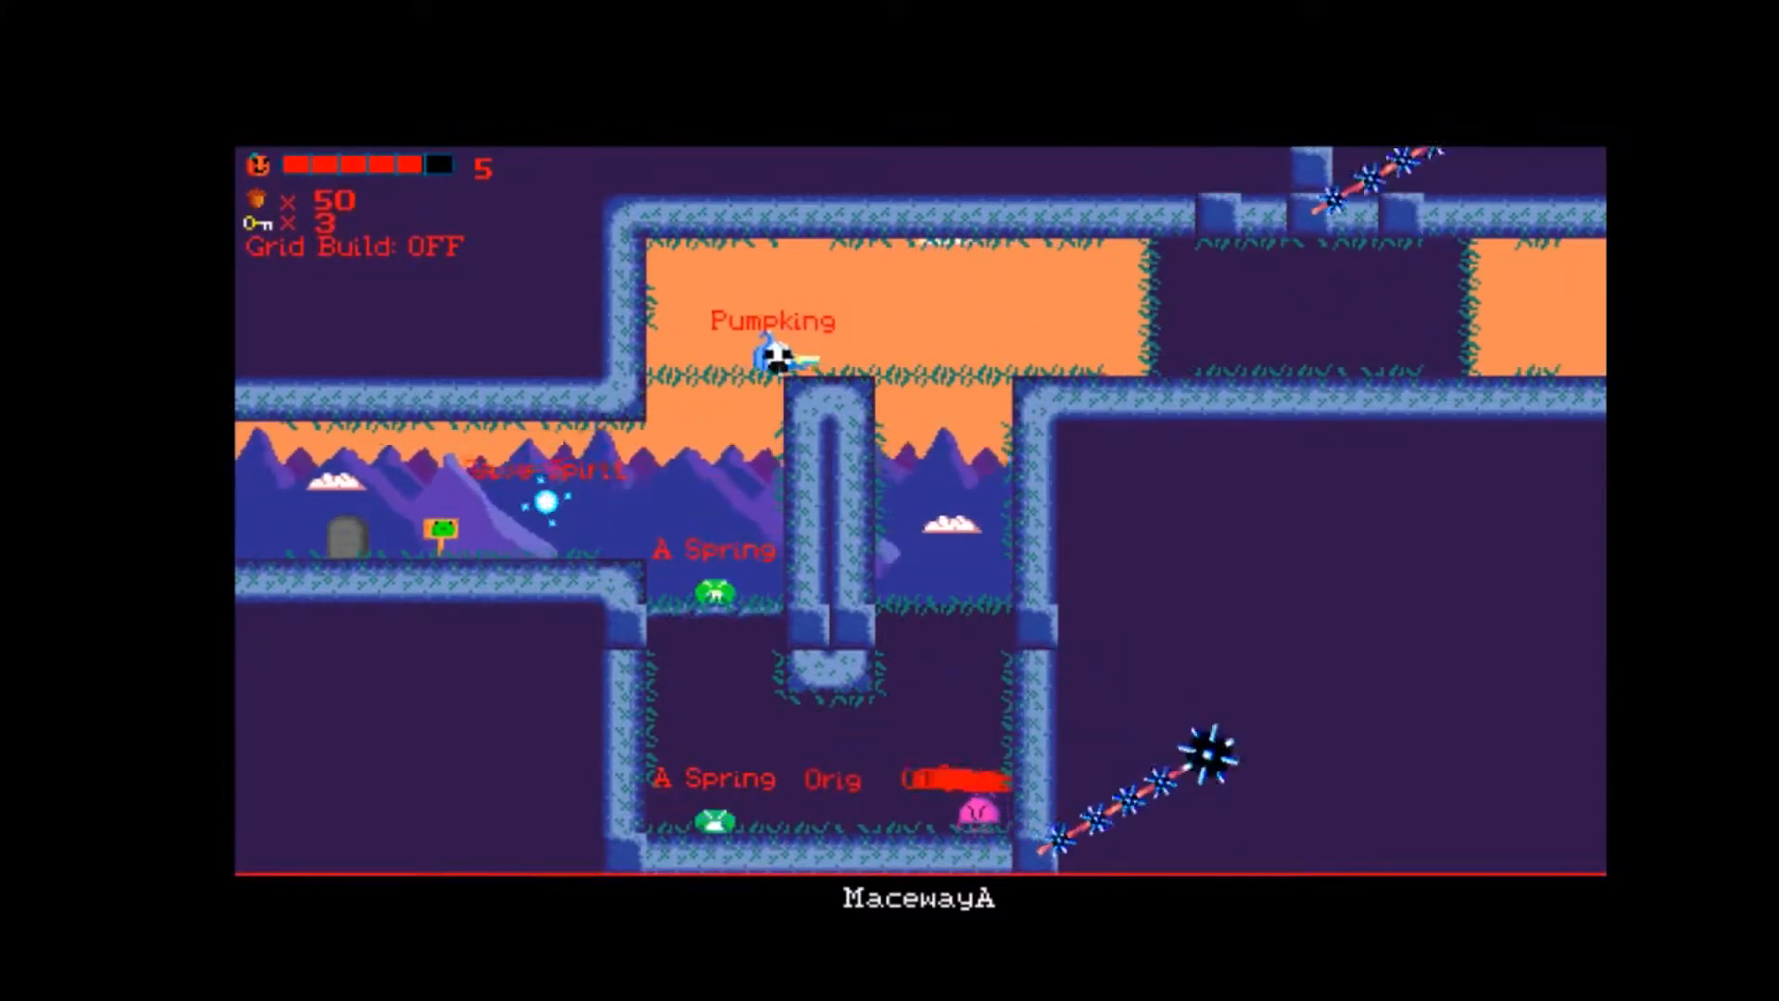
key("Left")
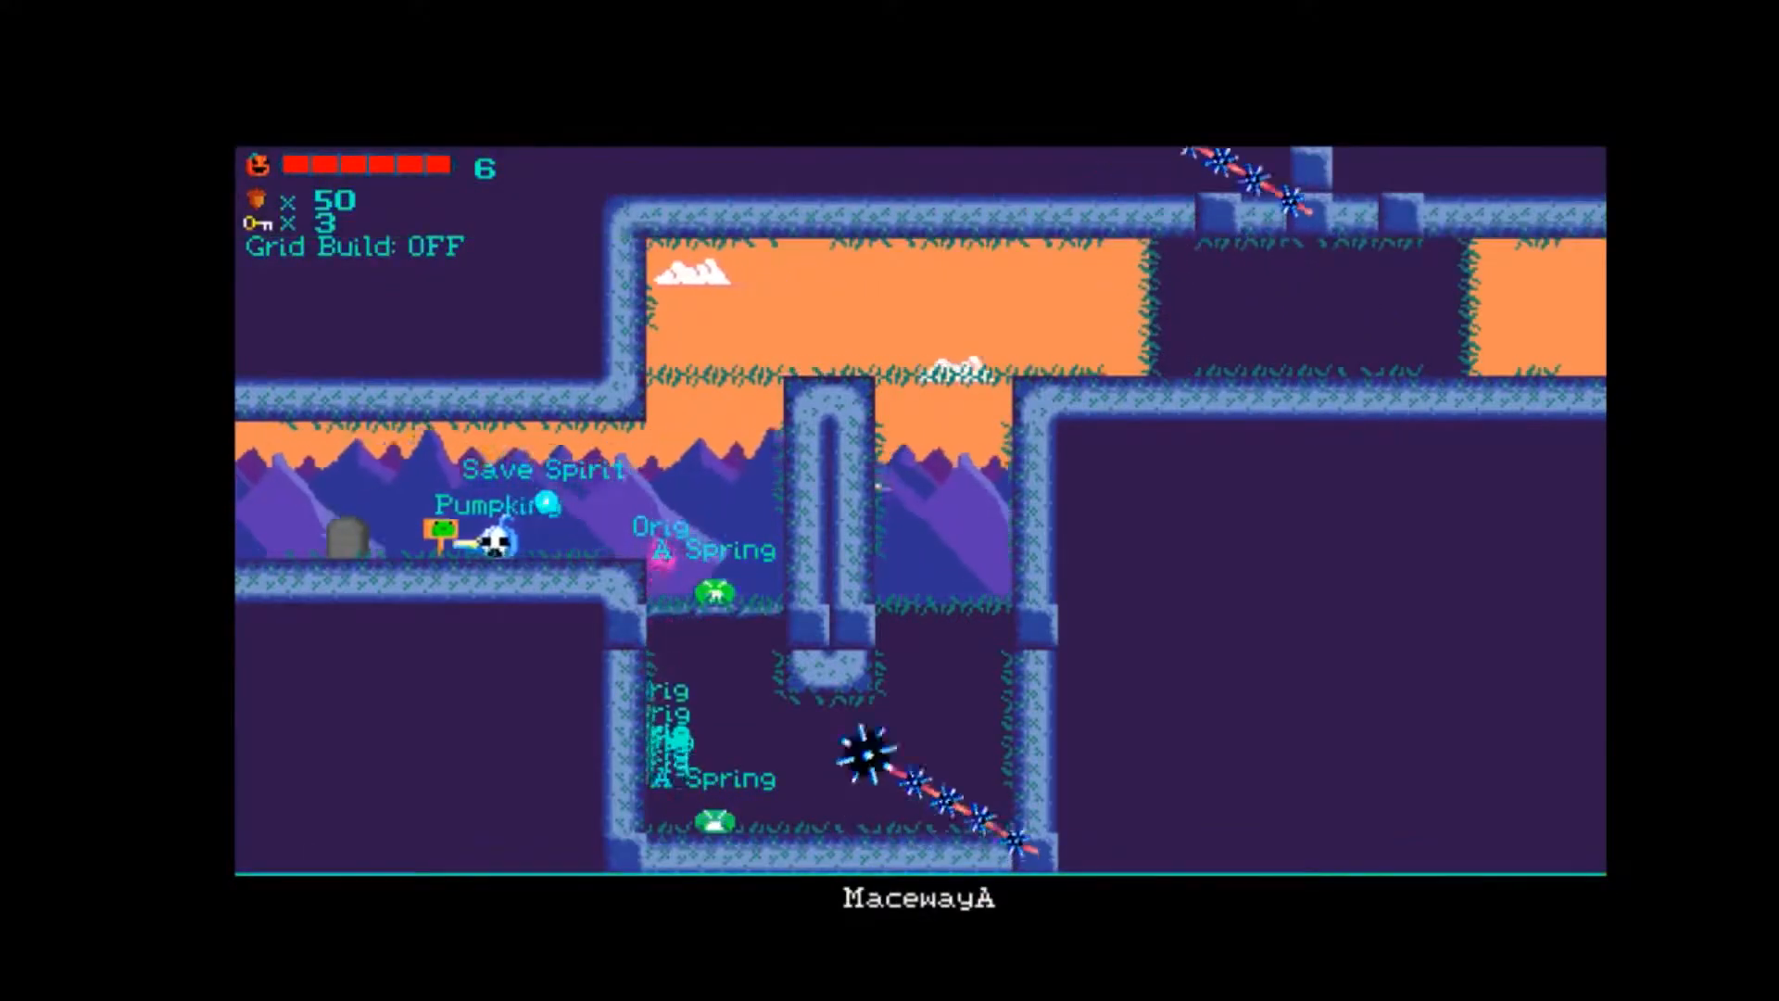
Travel back across WindPassage past its Save Spirit ledge and on into Stairway.
key("Left")
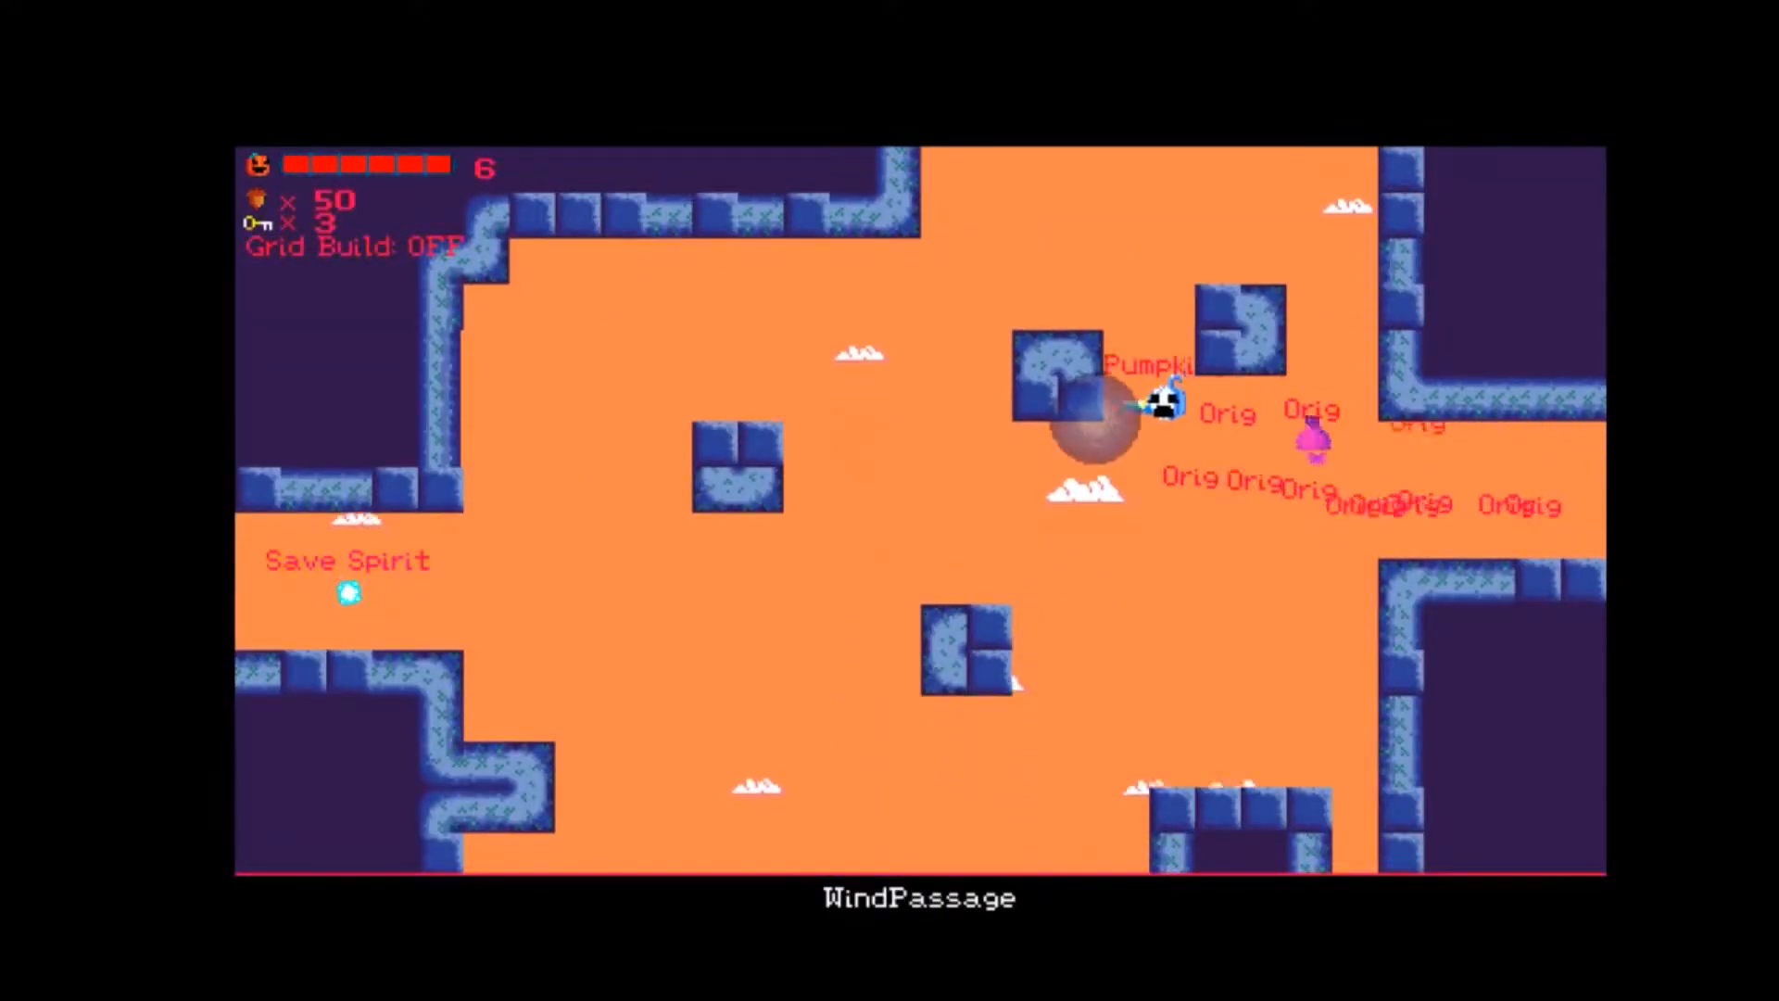
key("Left")
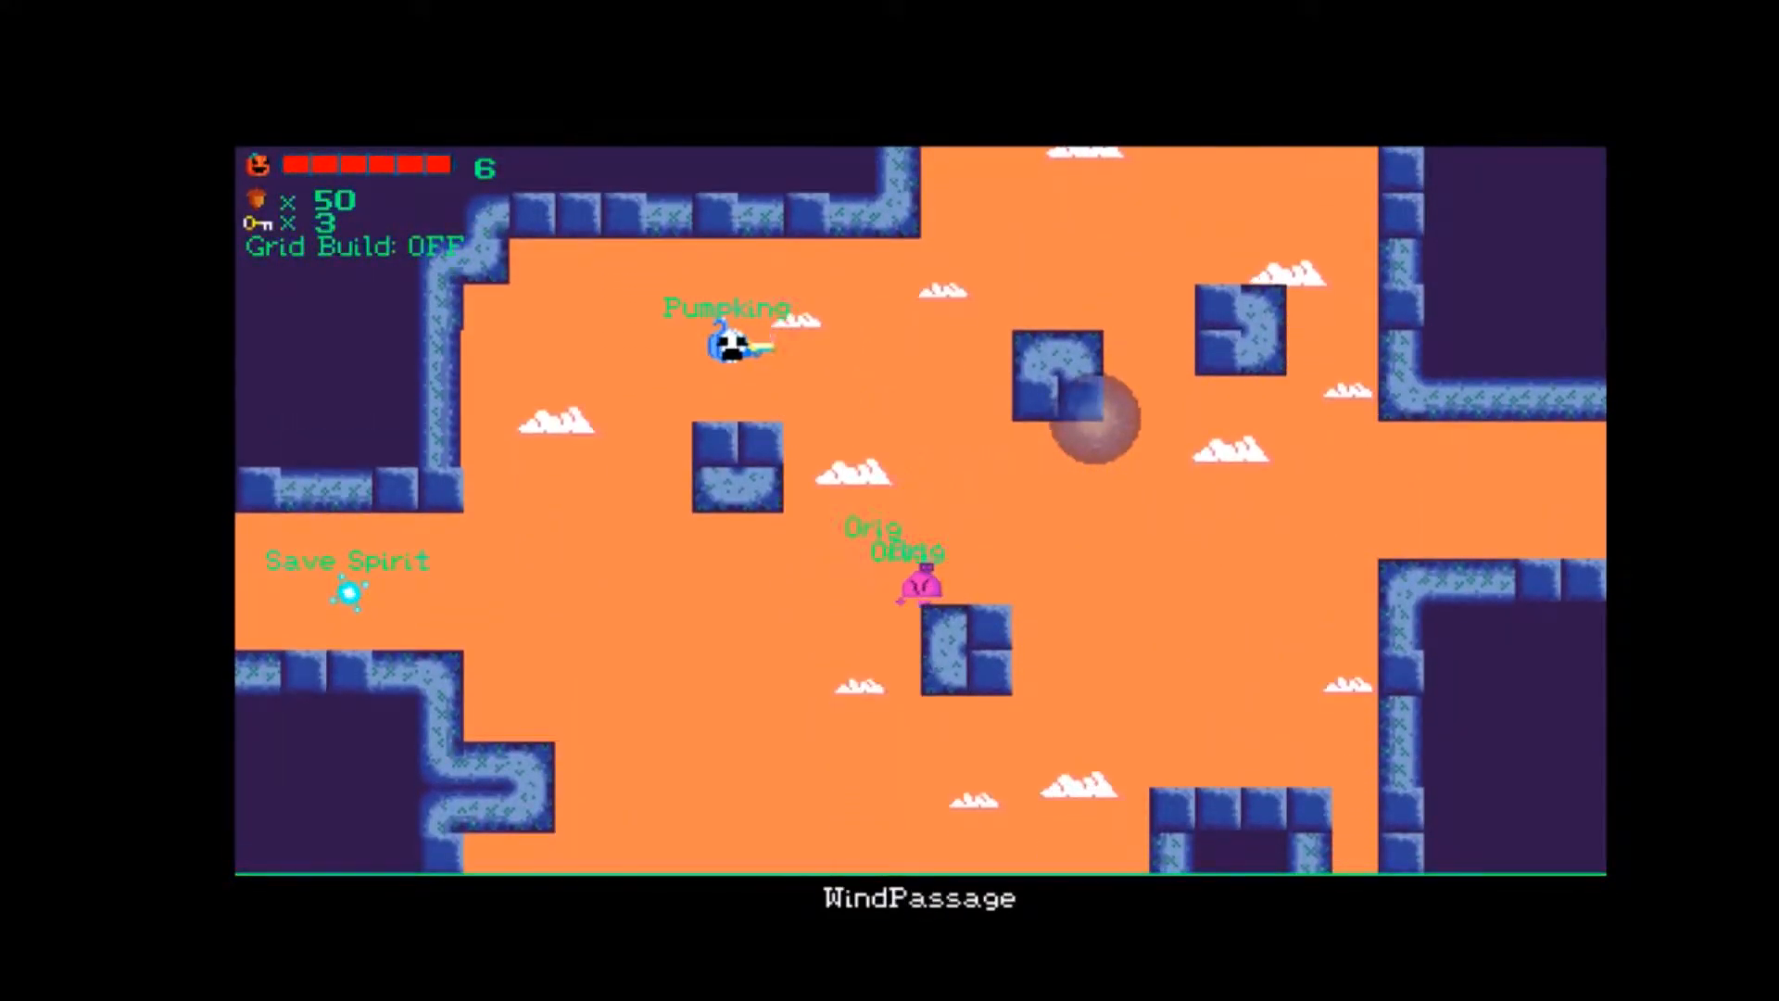
key("Left")
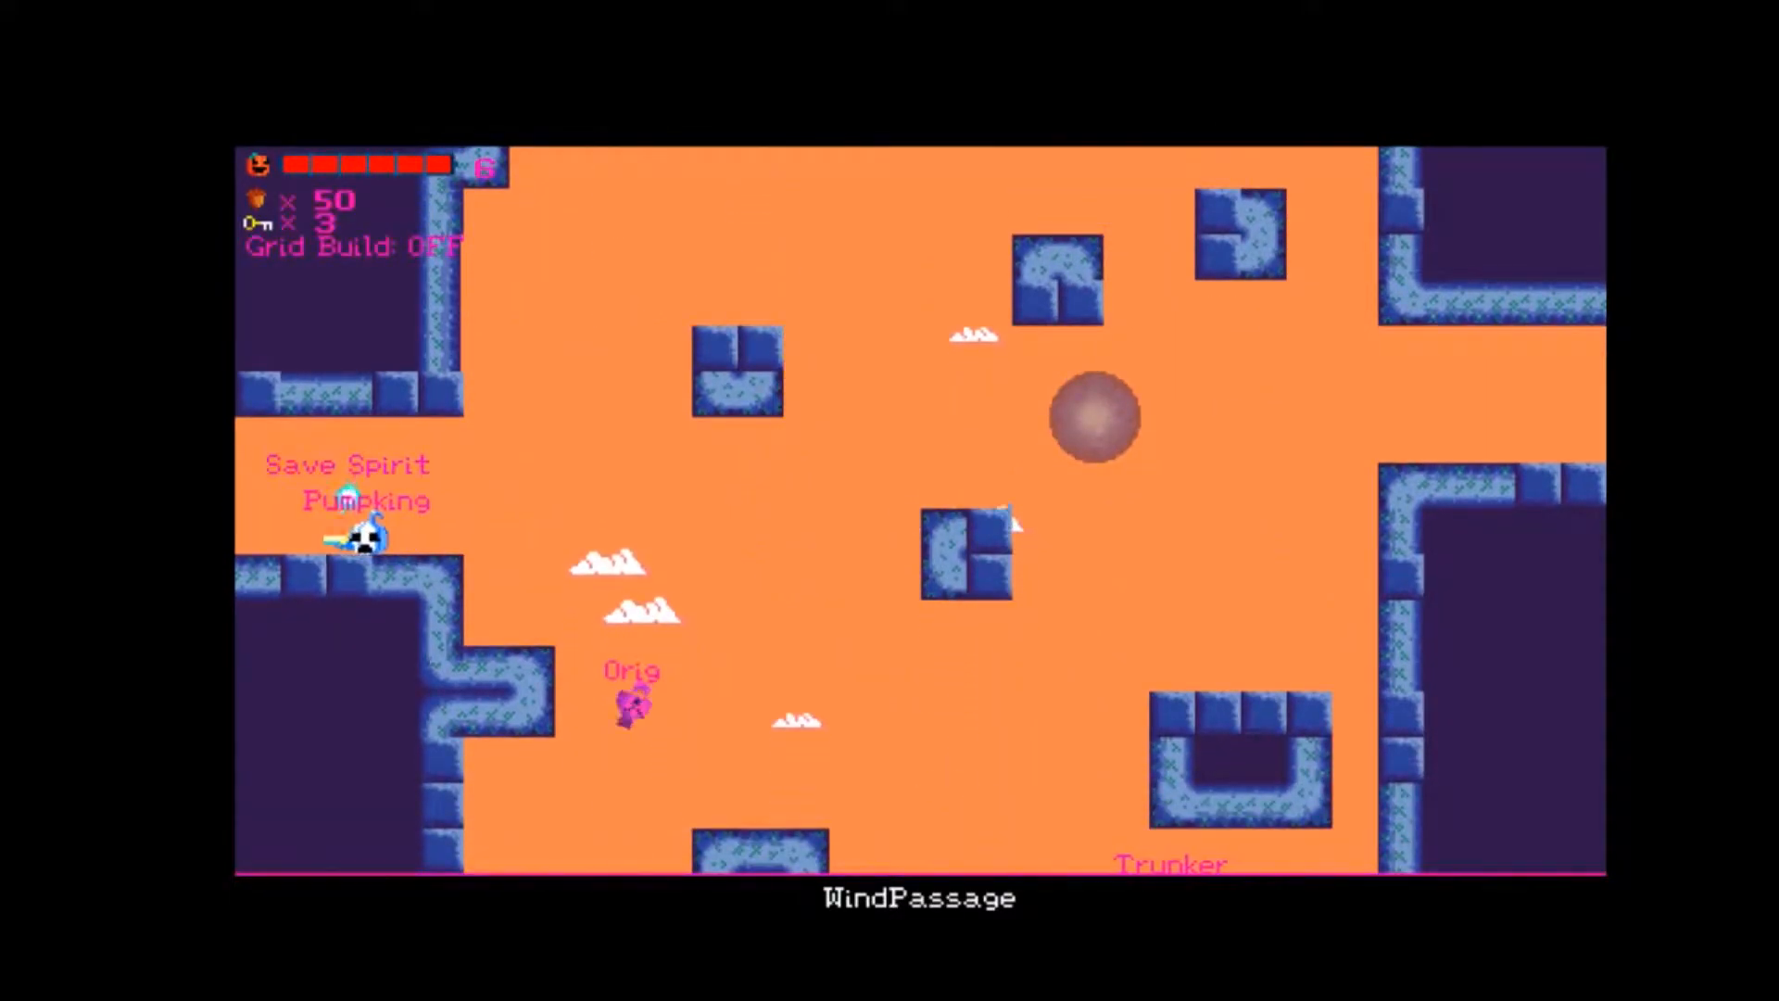
key("Left")
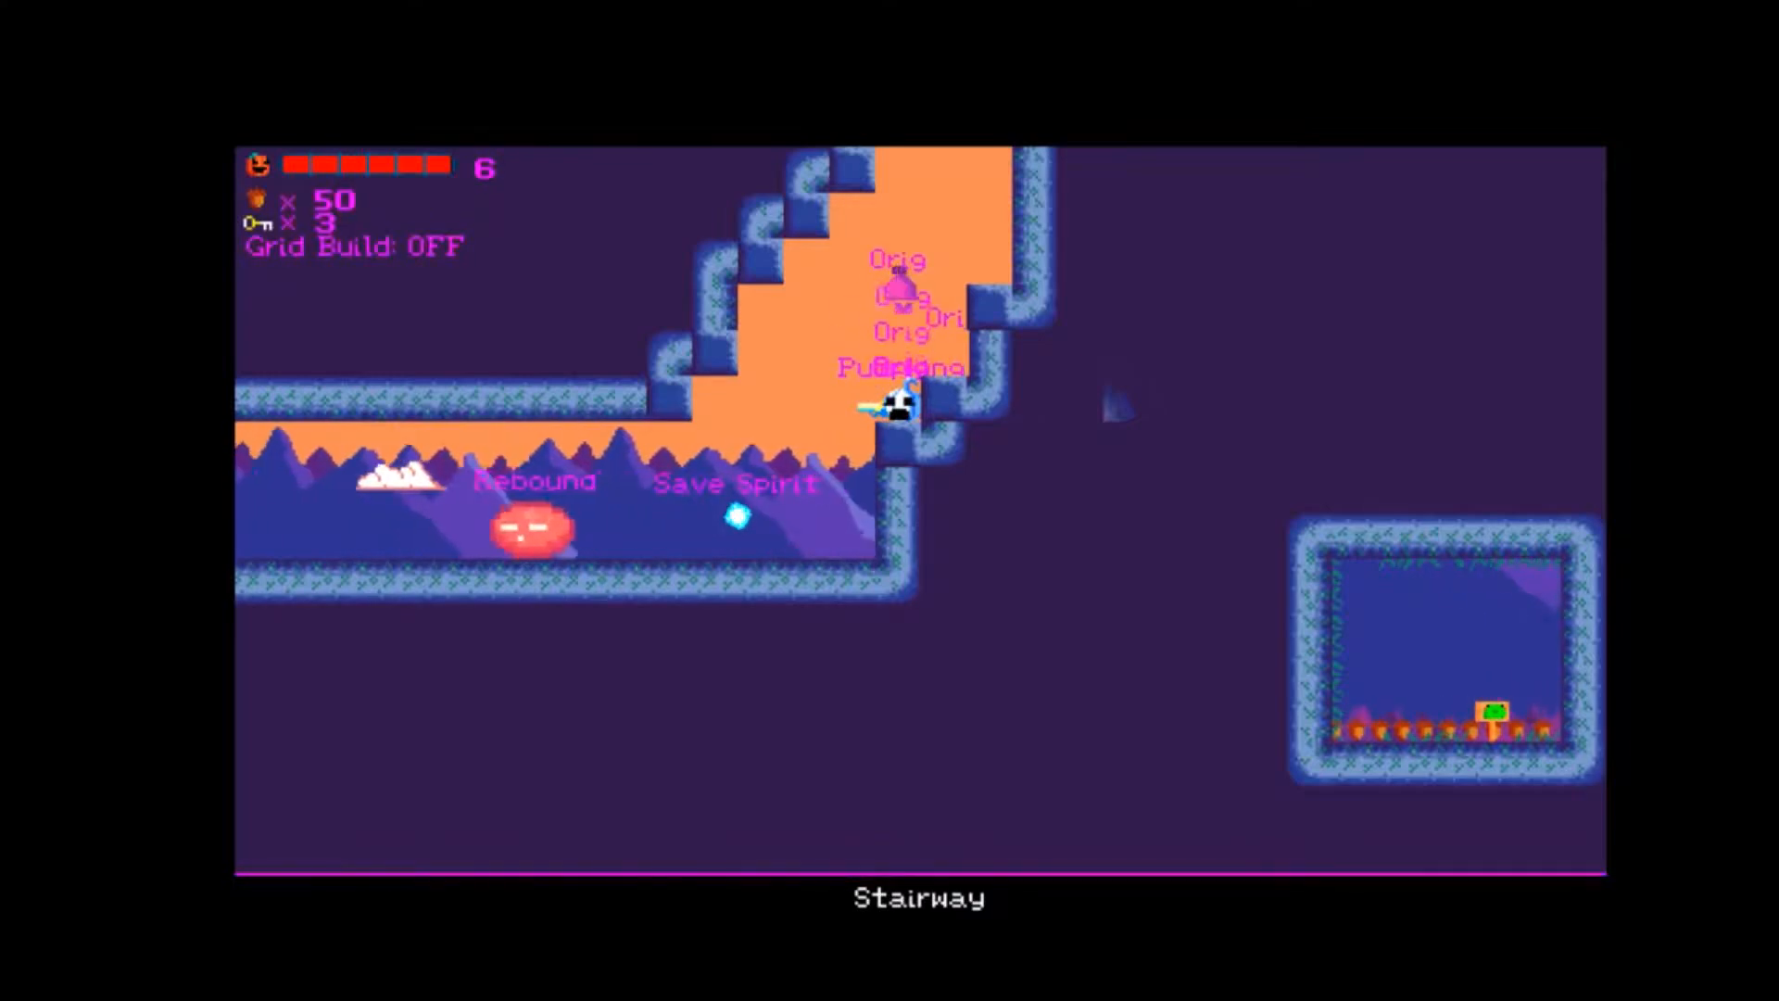
Fly up Stairway's lower steps to uncover the hidden passage to the acorn chamber, and drop back to the Save Spirit.
key("Up")
key("Right")
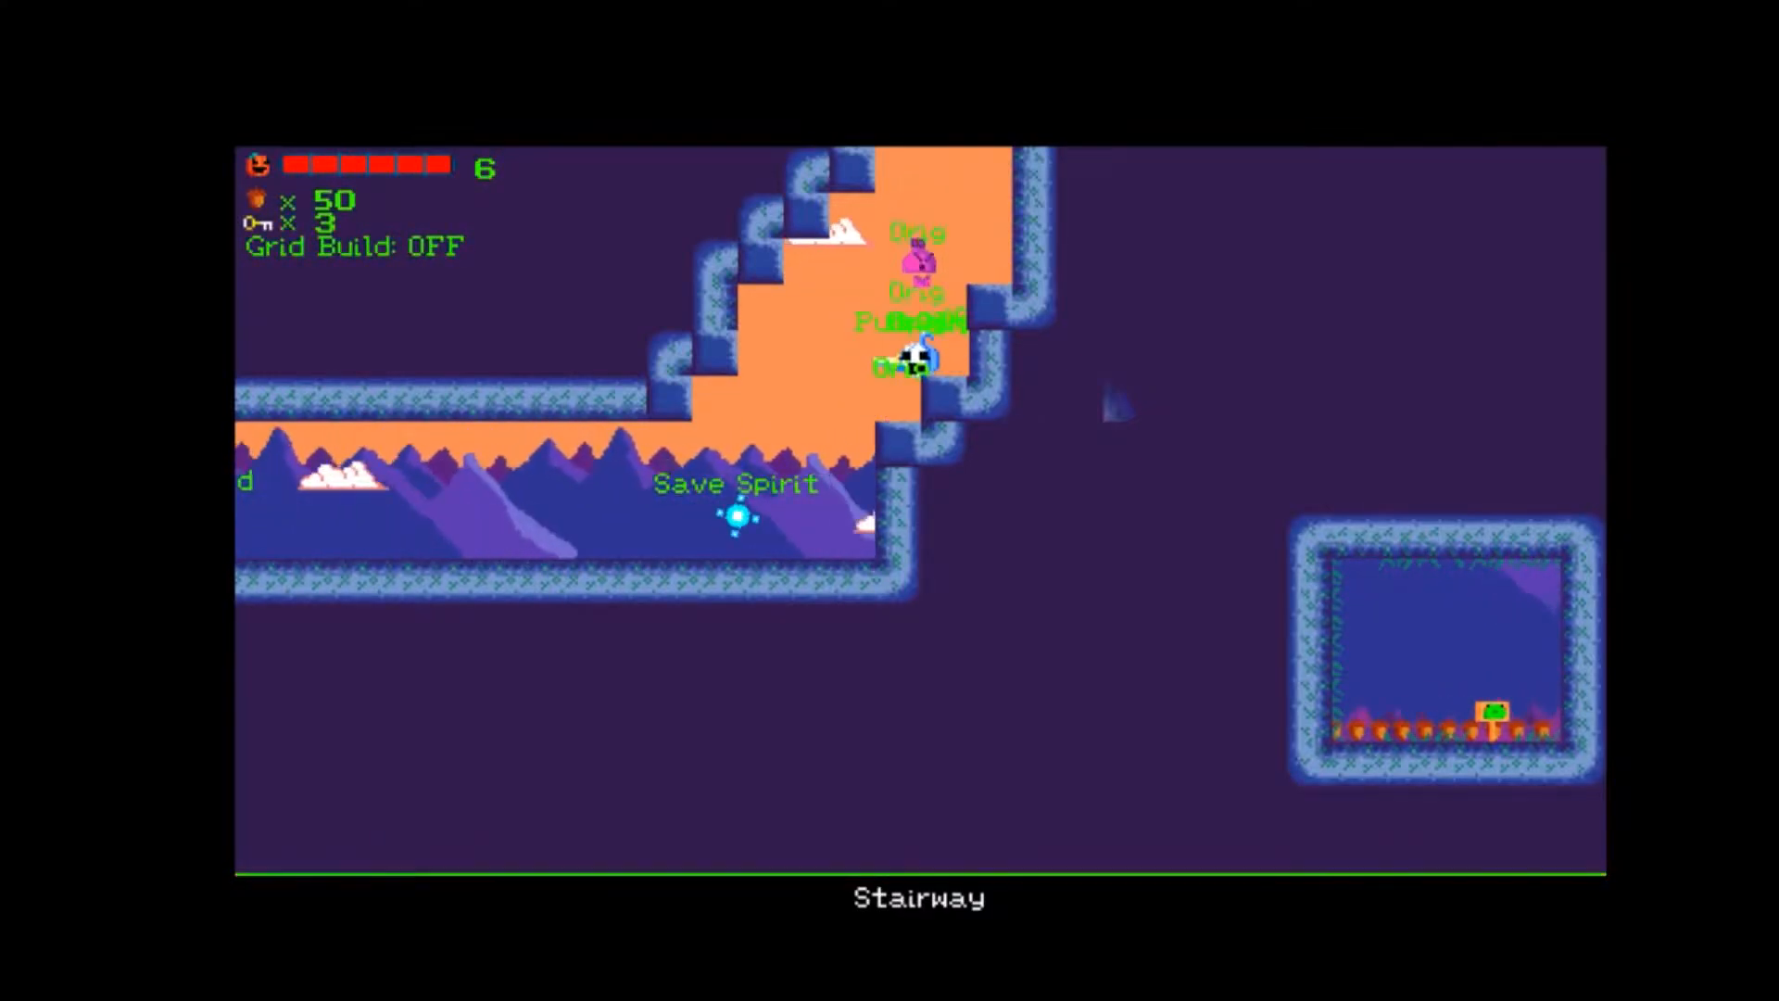
key("Right")
key("Left")
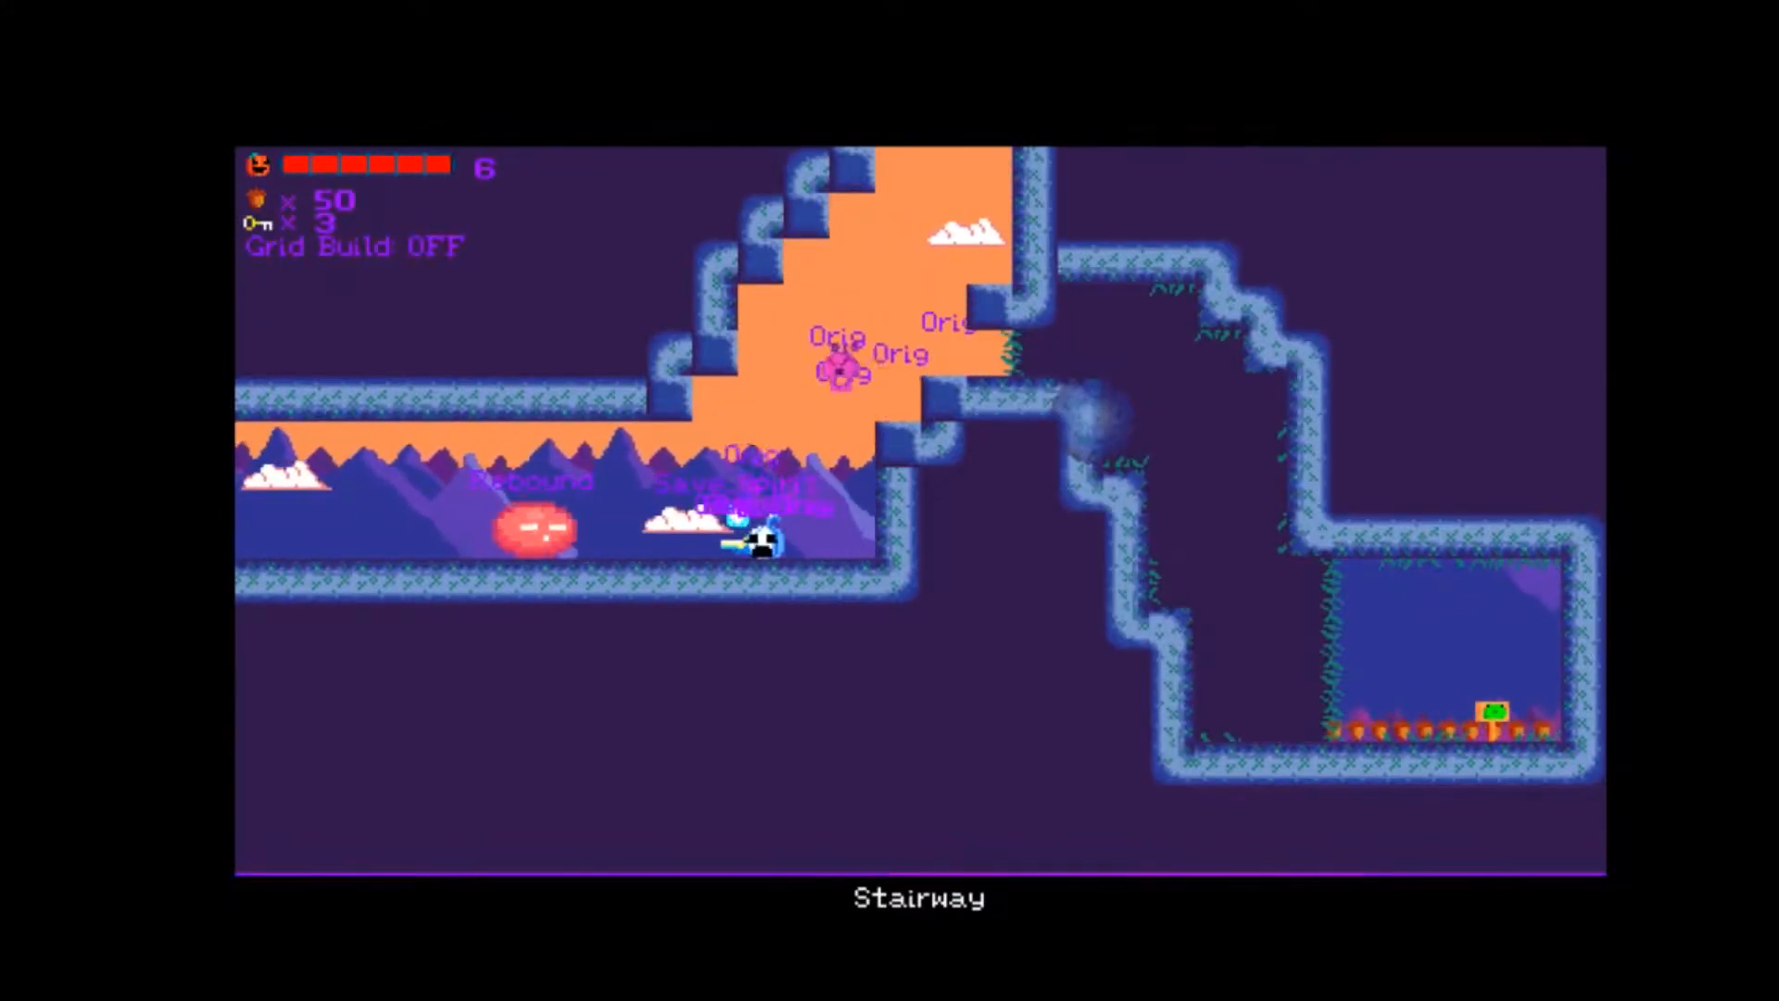
Fly up over the Rebound approaching Stairway's Save Spirit.
key("Up")
key("Up")
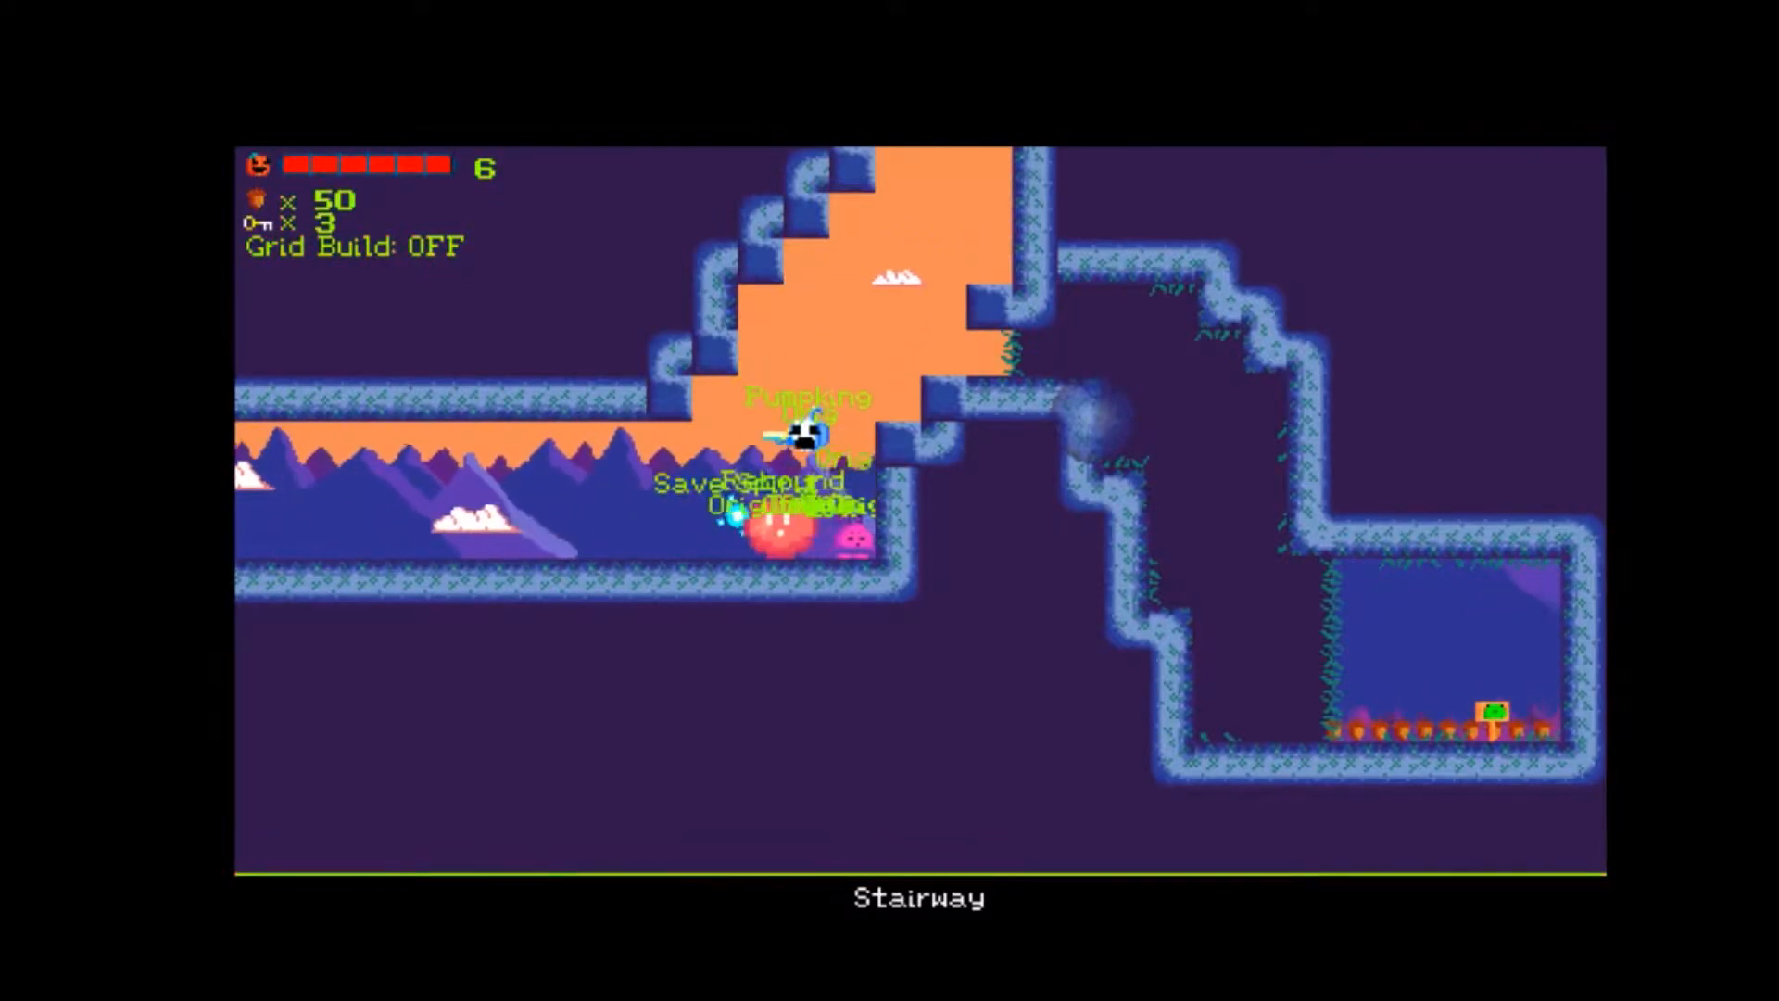
key("Left")
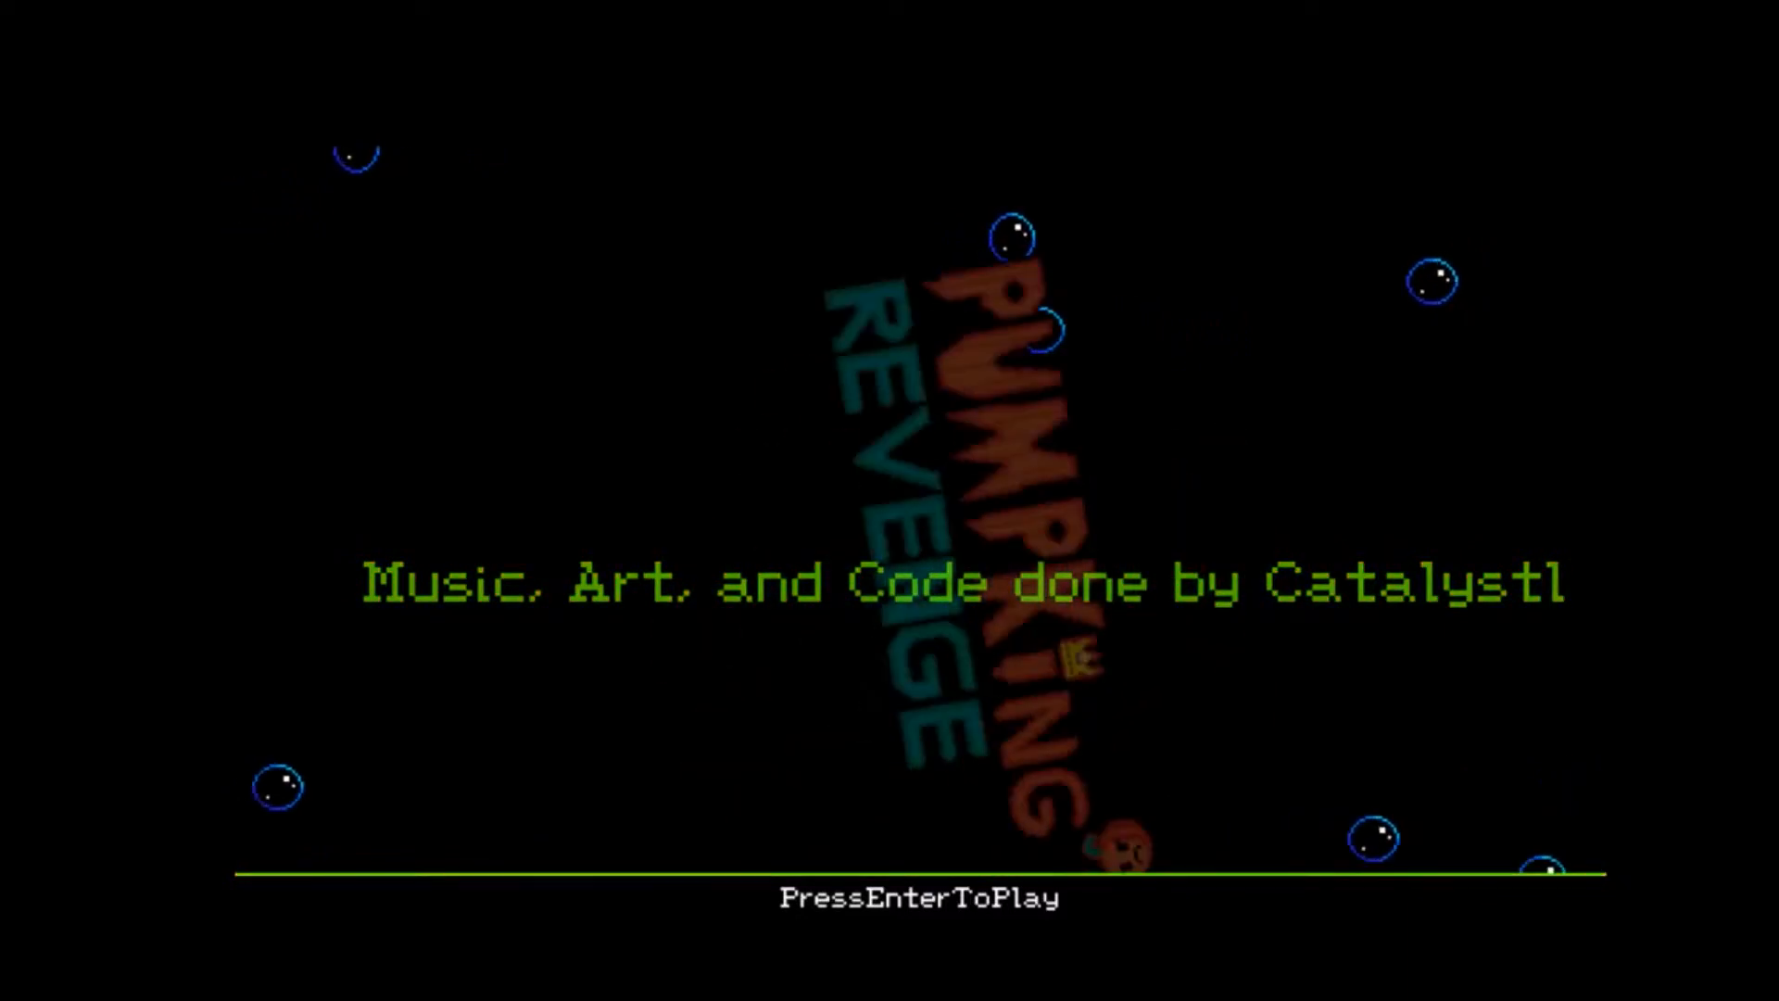
Start a new game from the Pumpking Revenge title screen.
key("Return")
key("Return")
key("Return")
key("Return")
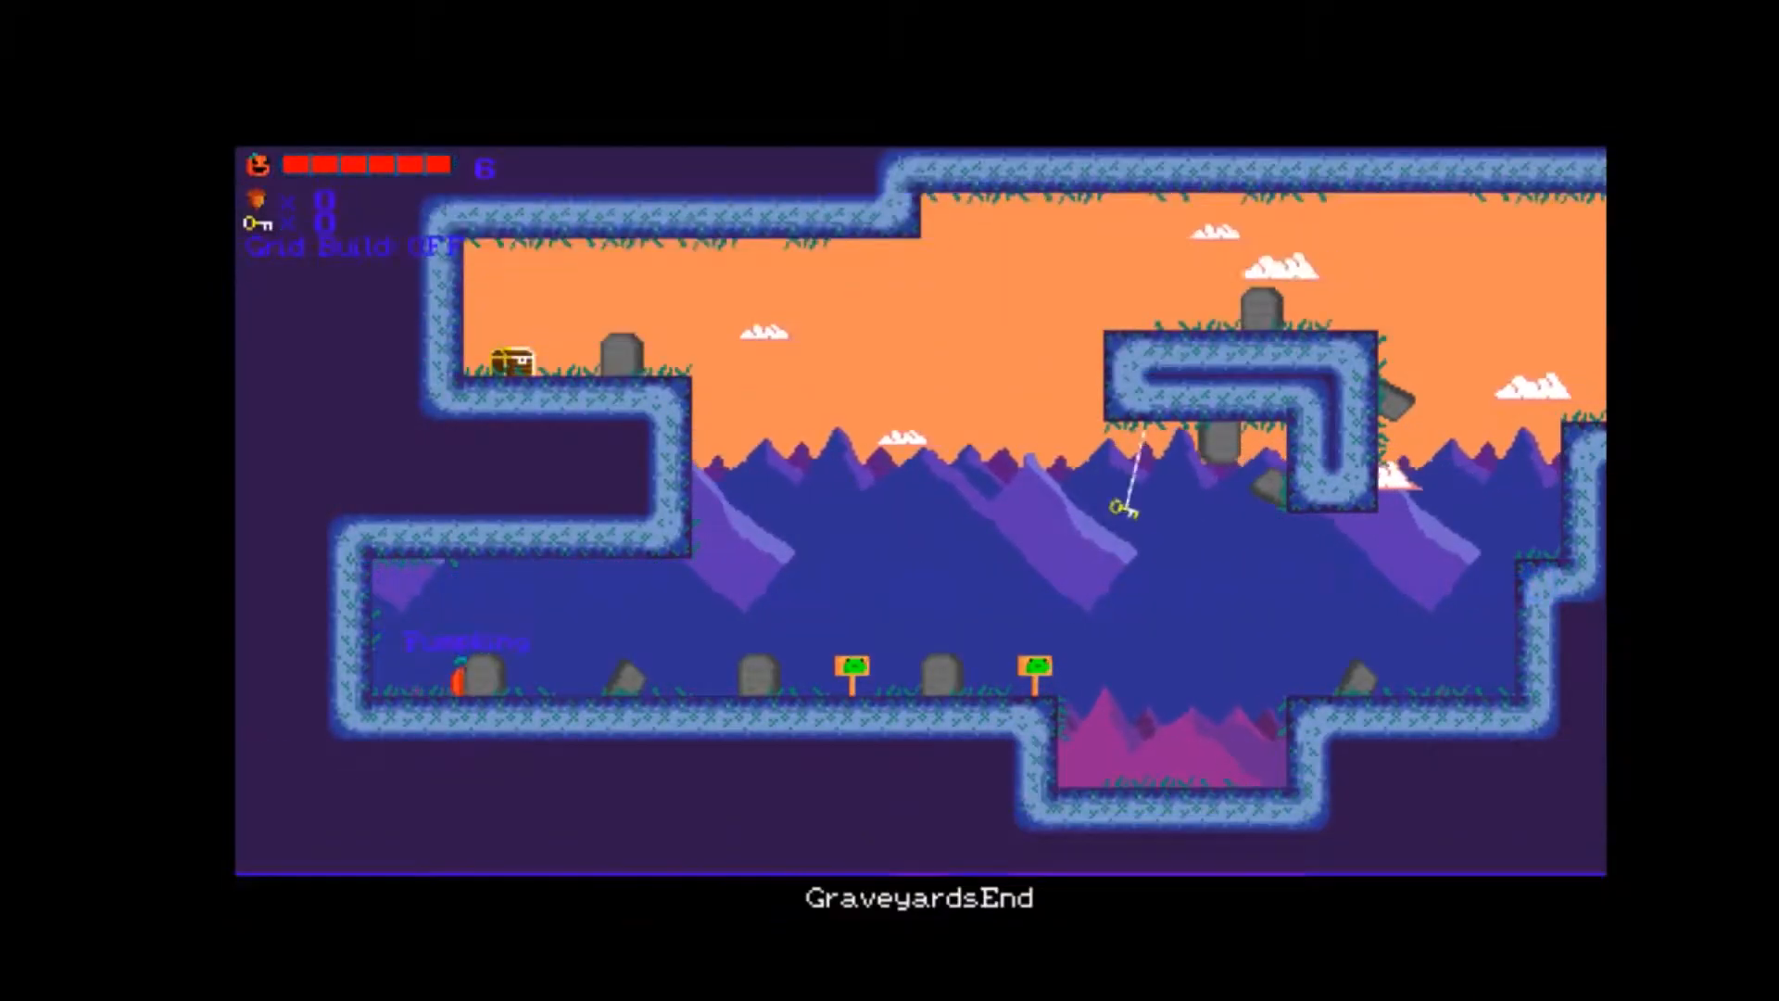
Cross GraveyardsEnd to the far ledge beyond the pit and jump back to the key hanging under the floating platform.
key("Right")
key("Up")
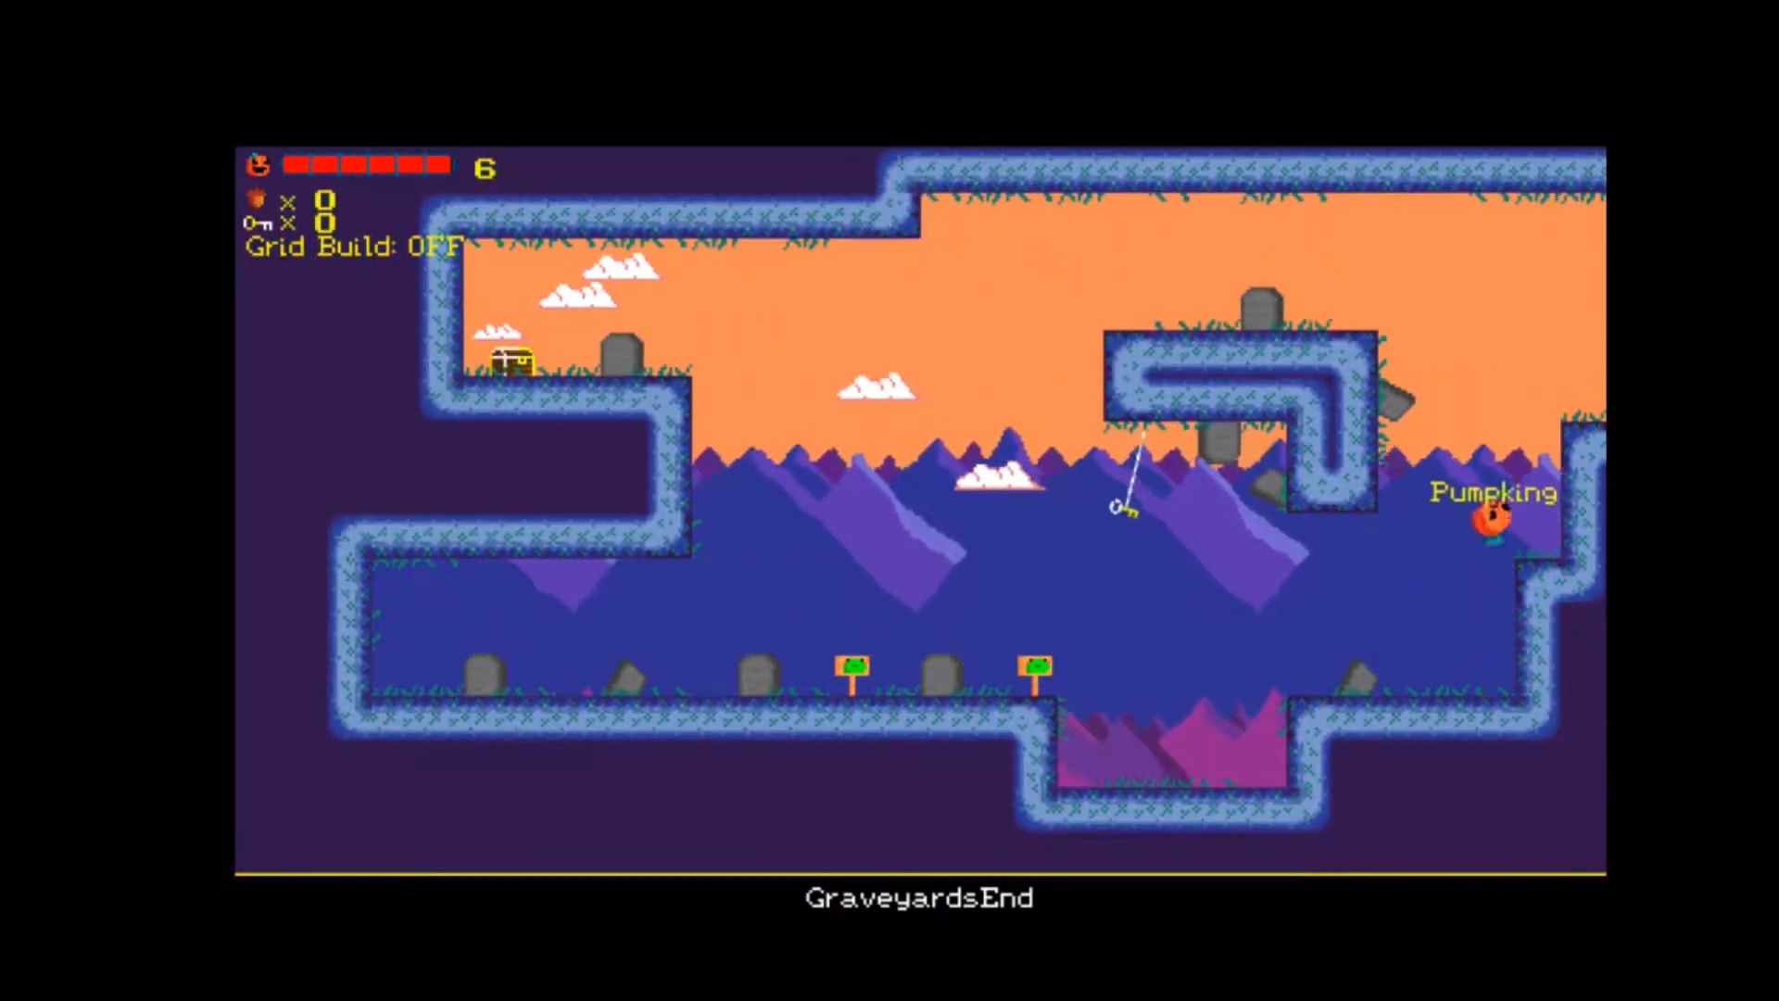
key("Up")
key("Right")
key("Left")
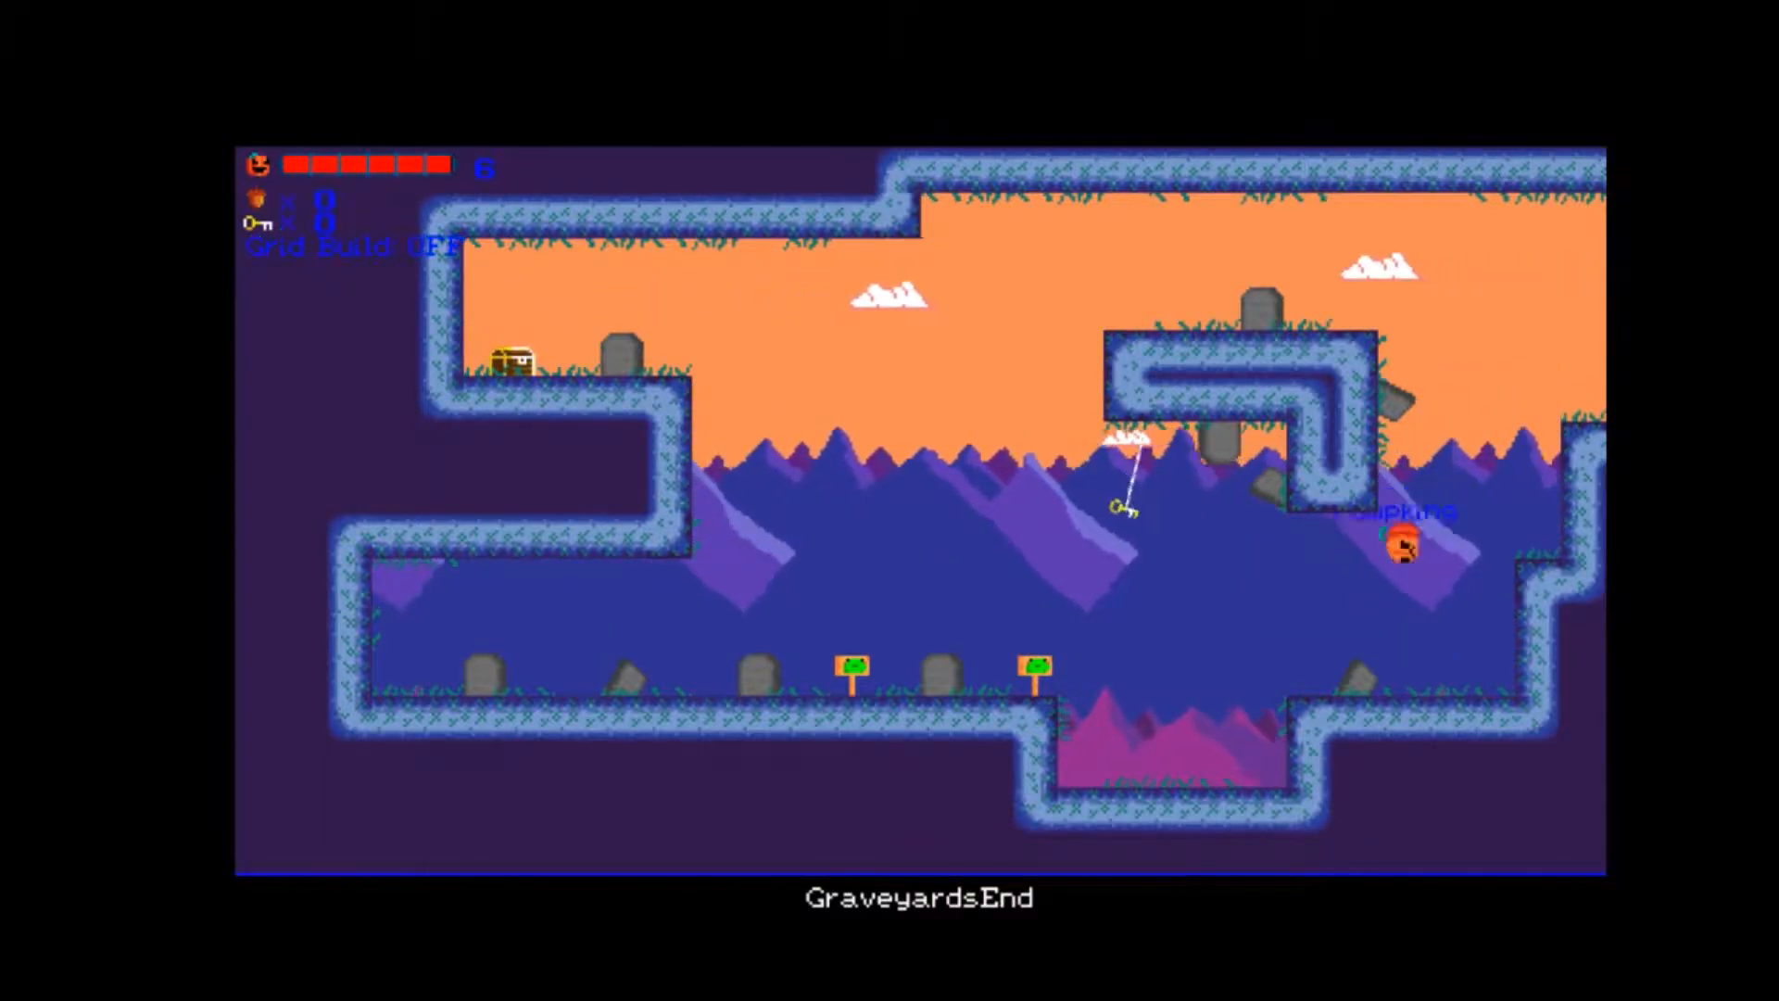
key("Up")
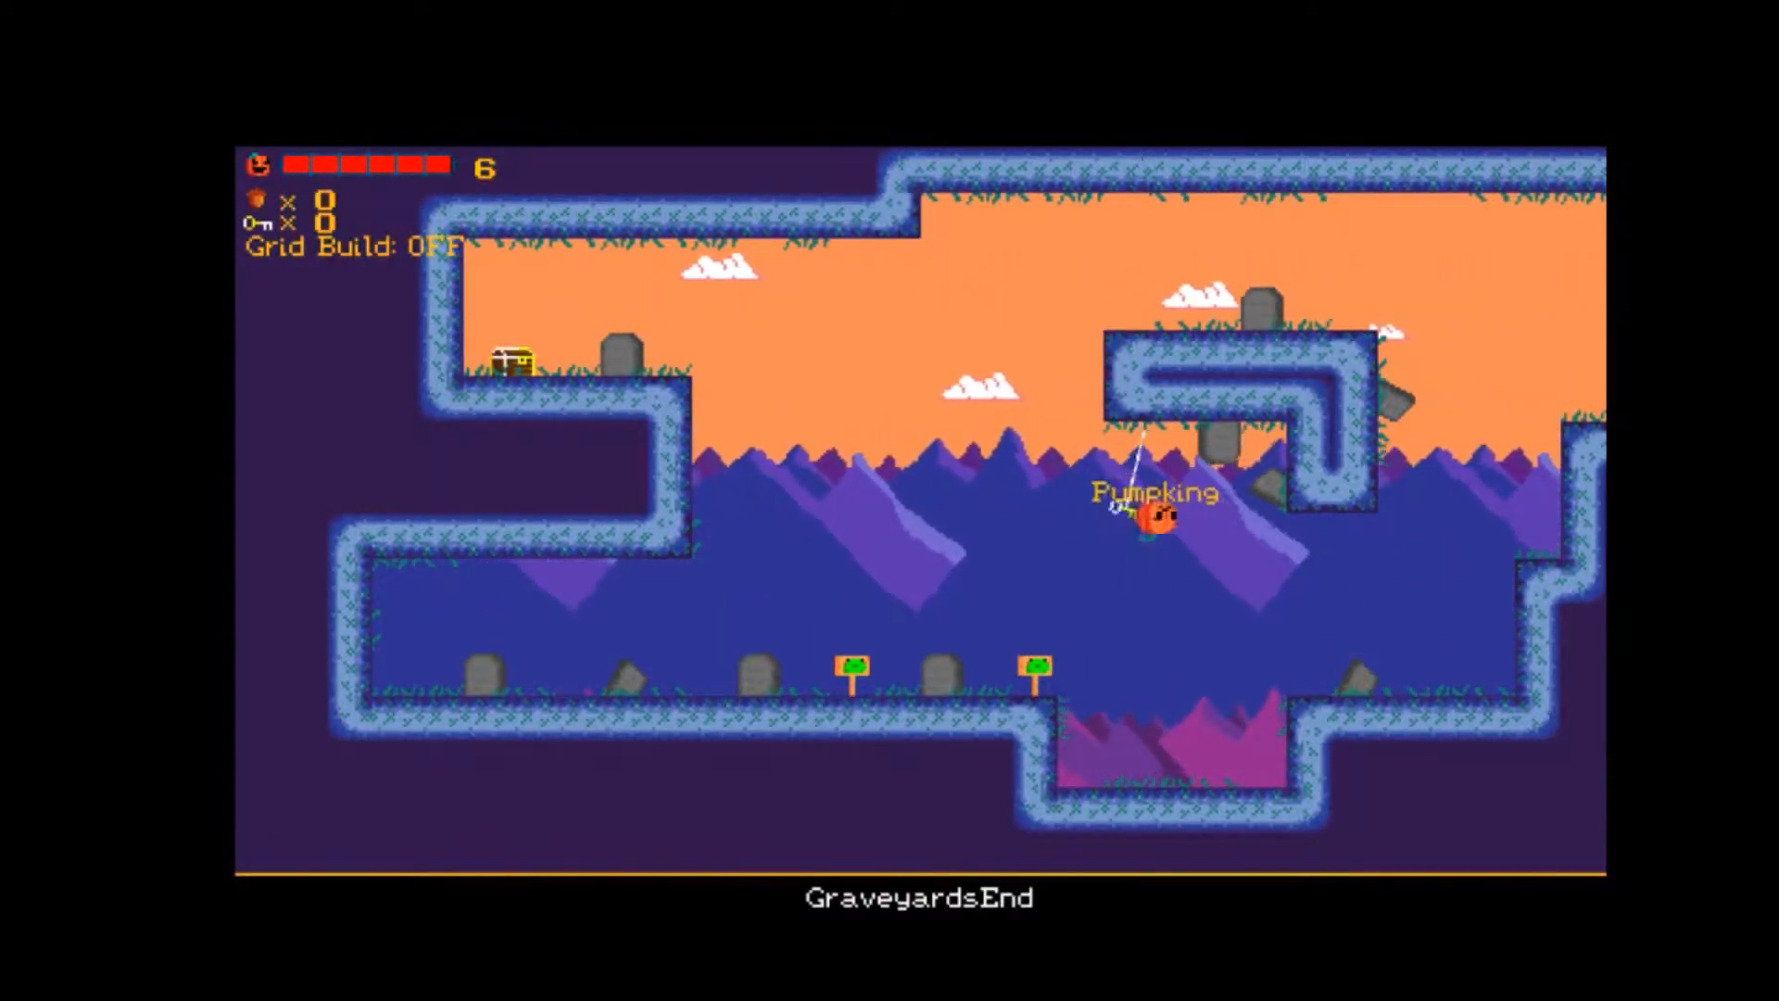
Return to GraveyardsEnd's far ledge with the key and climb onto the top of the floating platform.
key("Right")
key("Up")
key("Up")
key("Right")
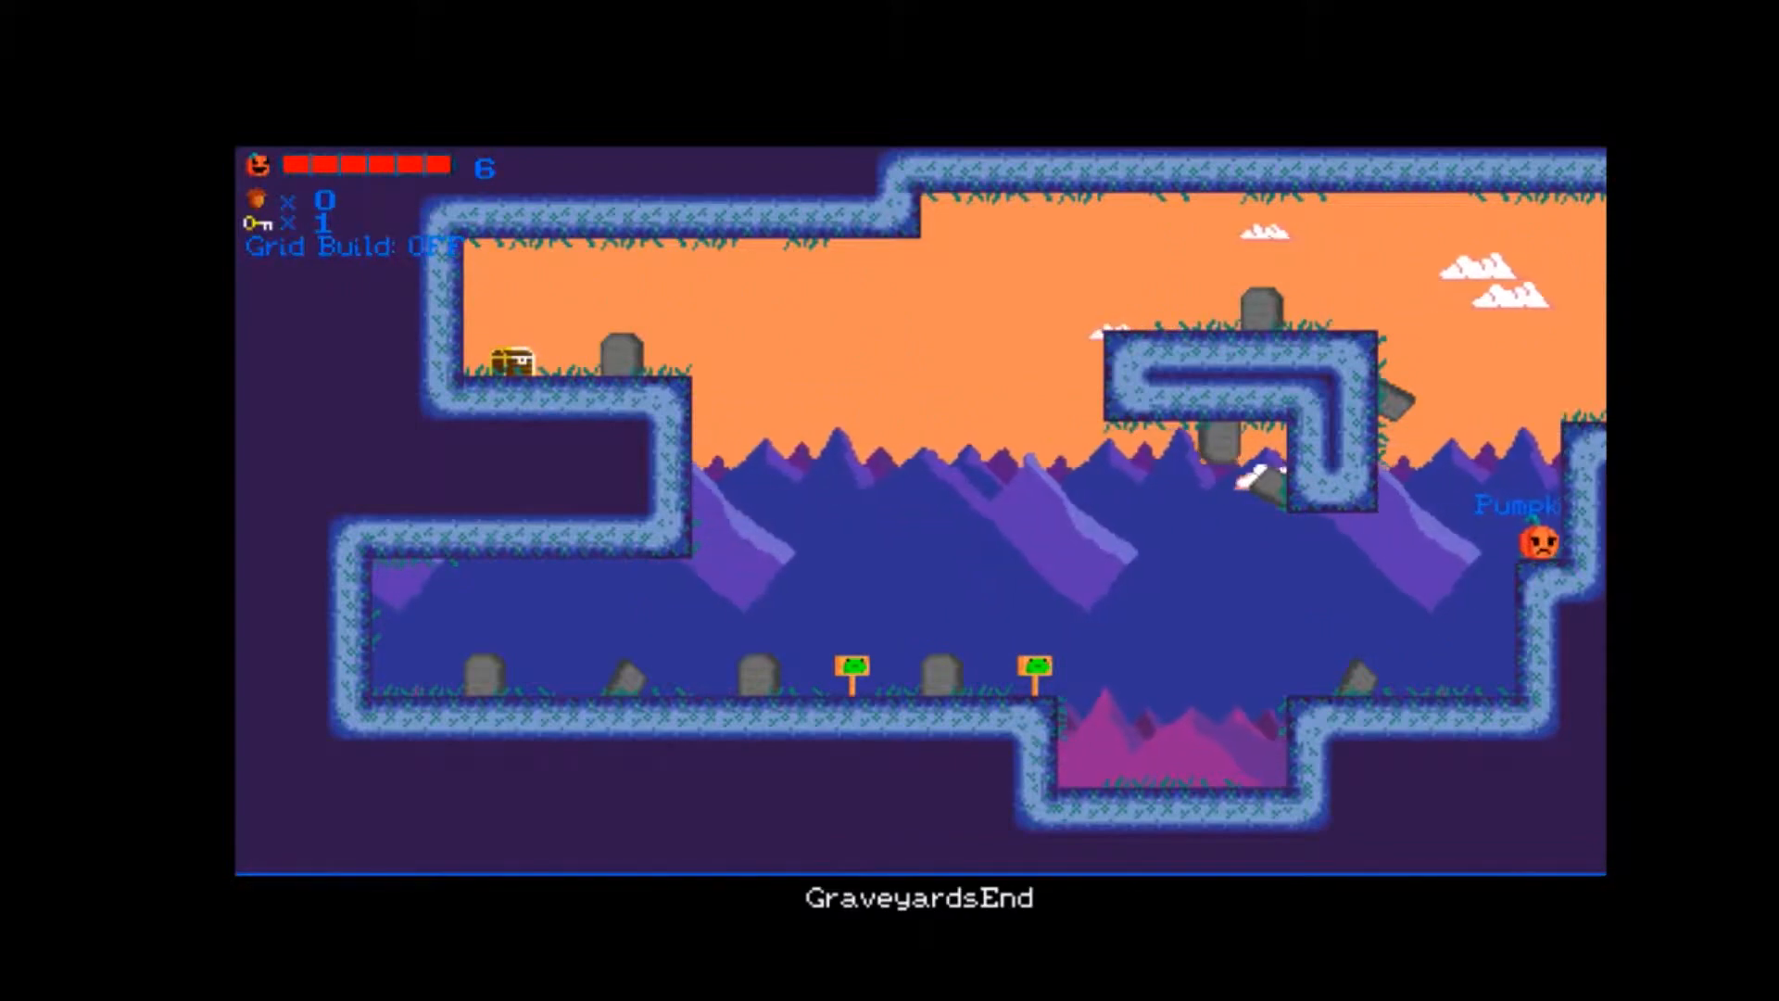
key("Left")
key("Left")
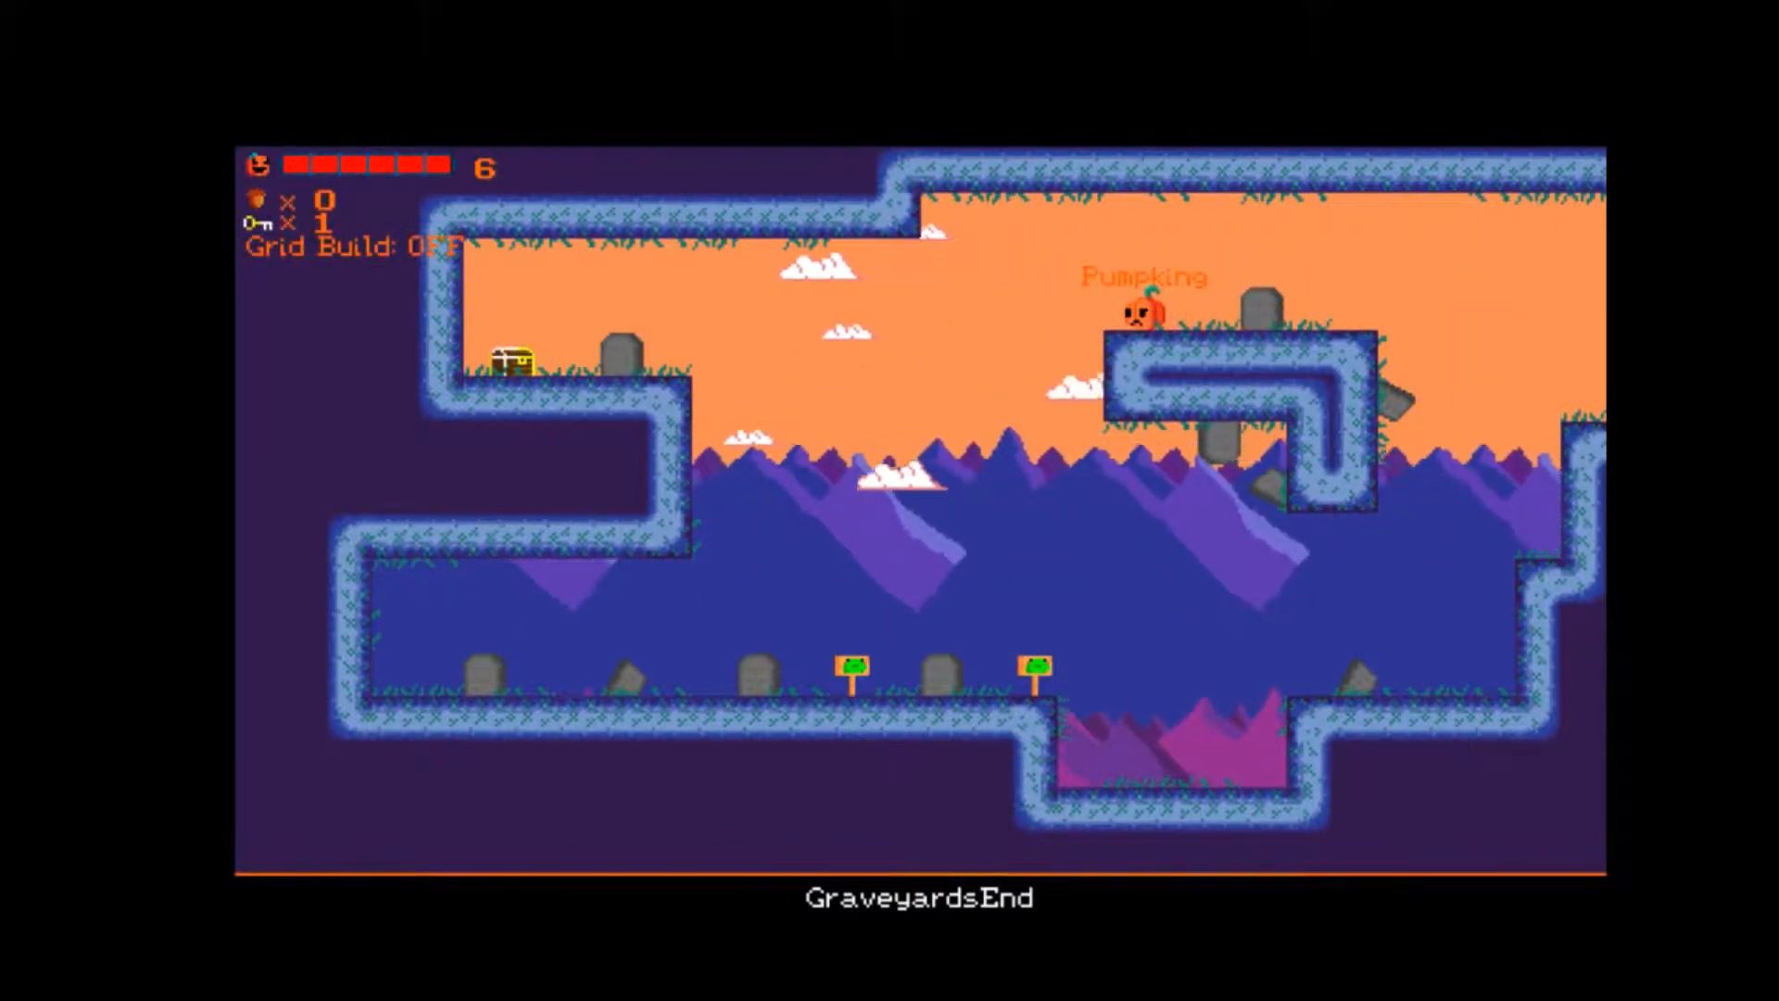
Leave the floating platform by the far ledge and continue into TreePath up to its Save Spirit.
key("Right")
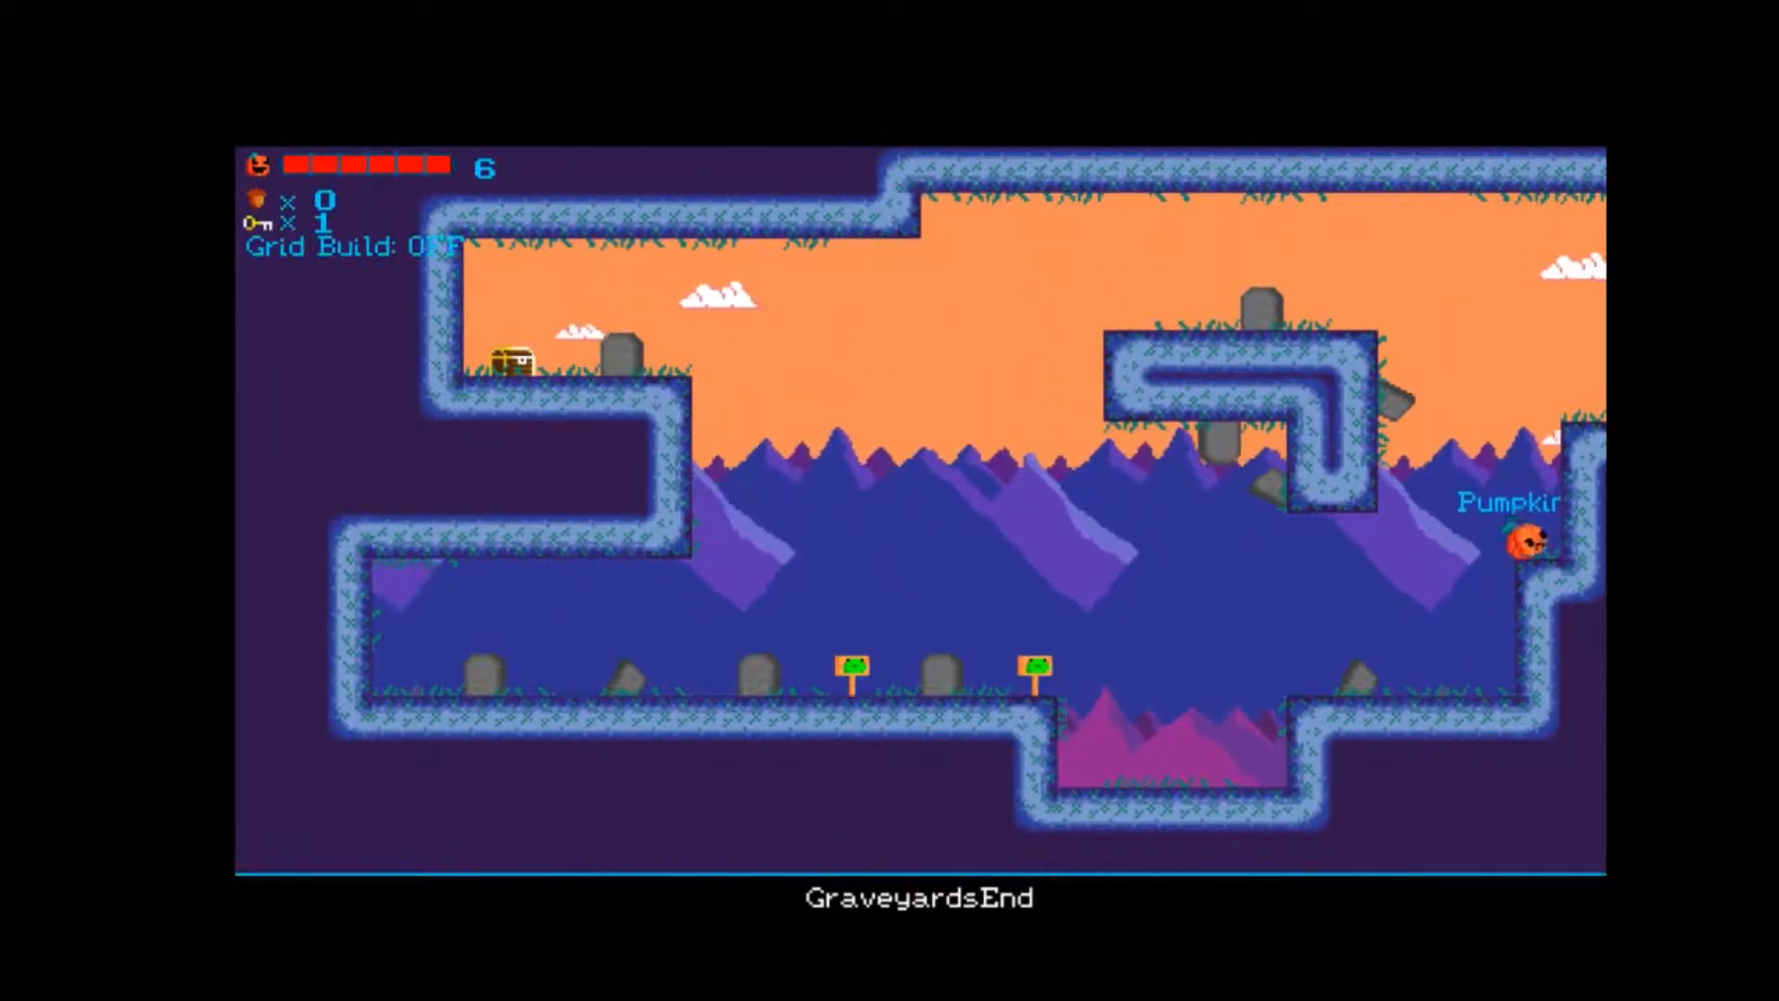
key("Up")
key("Right")
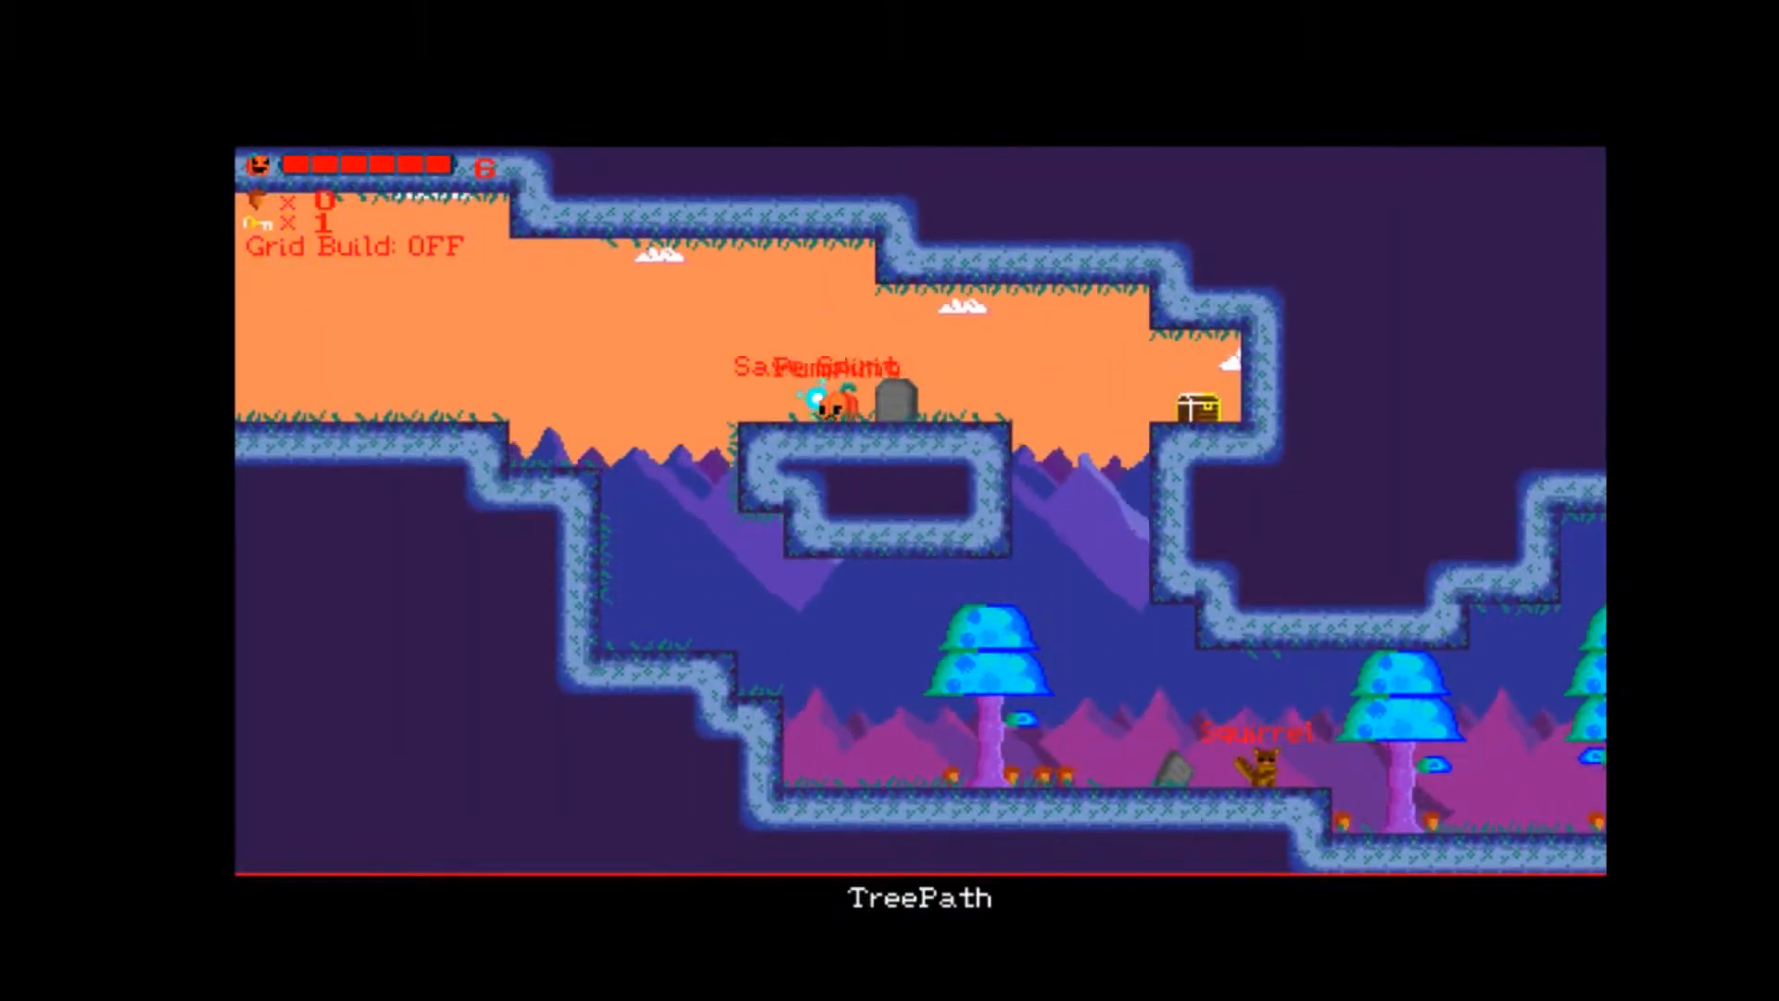
Drop to TreePath's lower ground and collect the acorns under the trees while heading past the bubbled key.
key("Right")
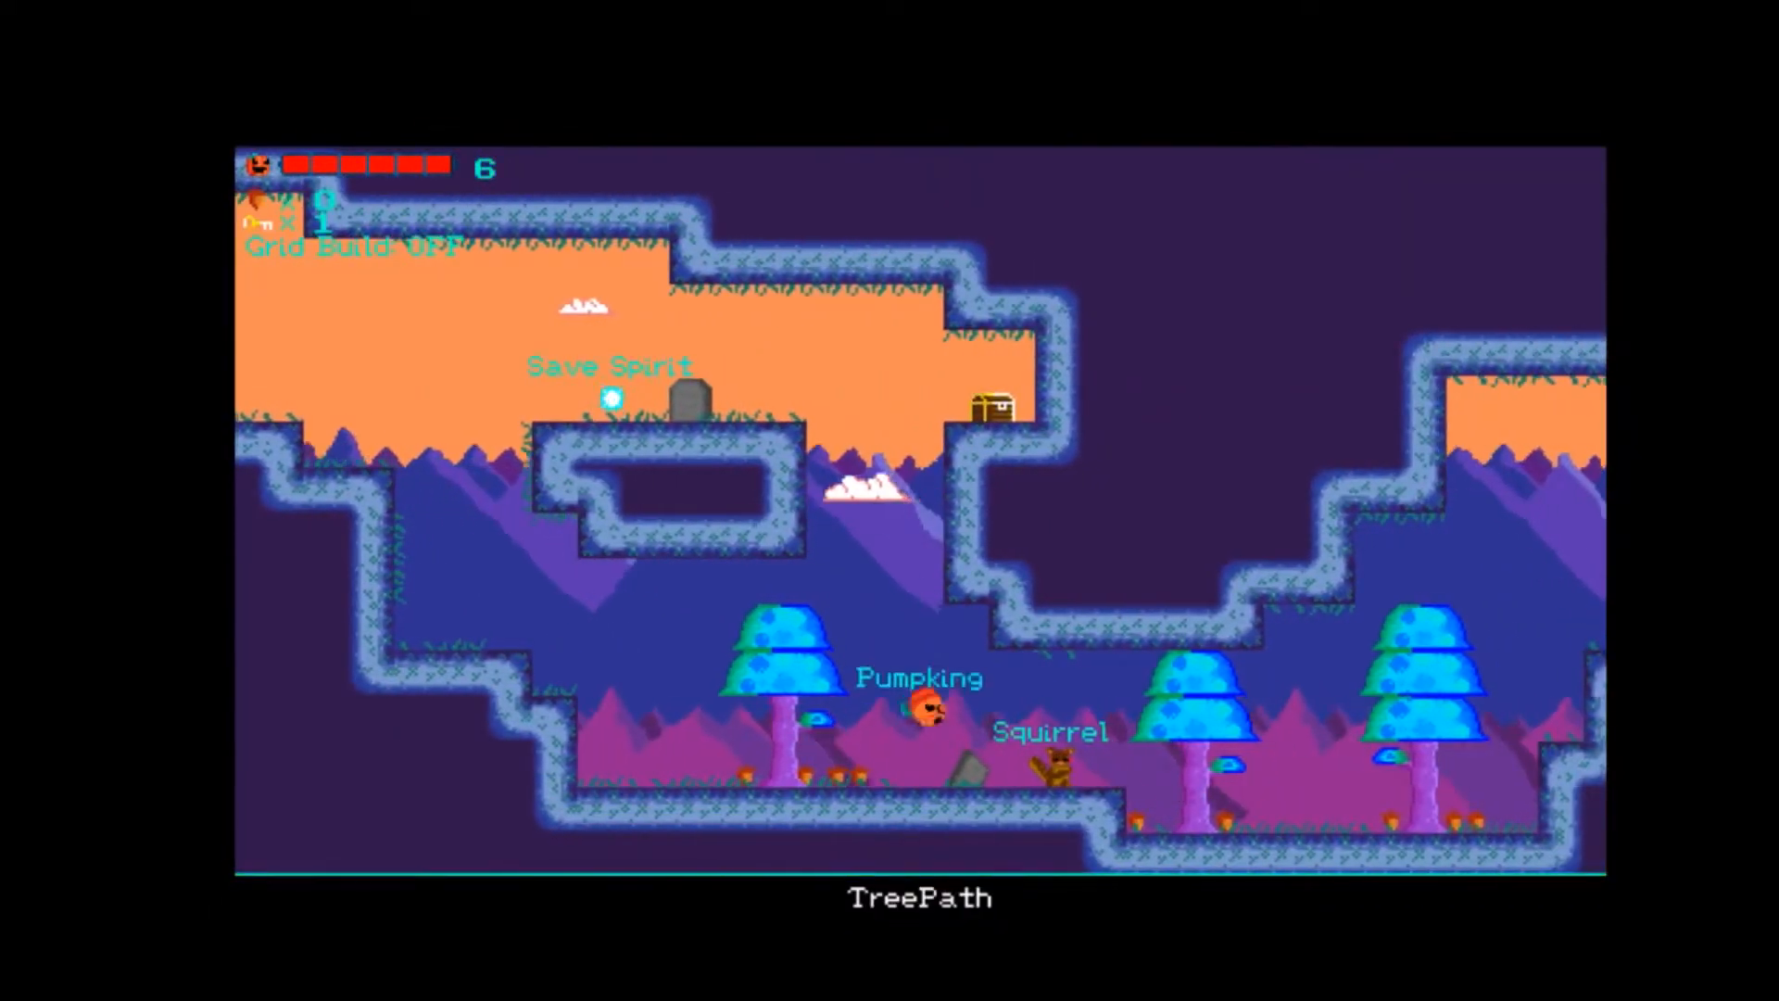
key("Right")
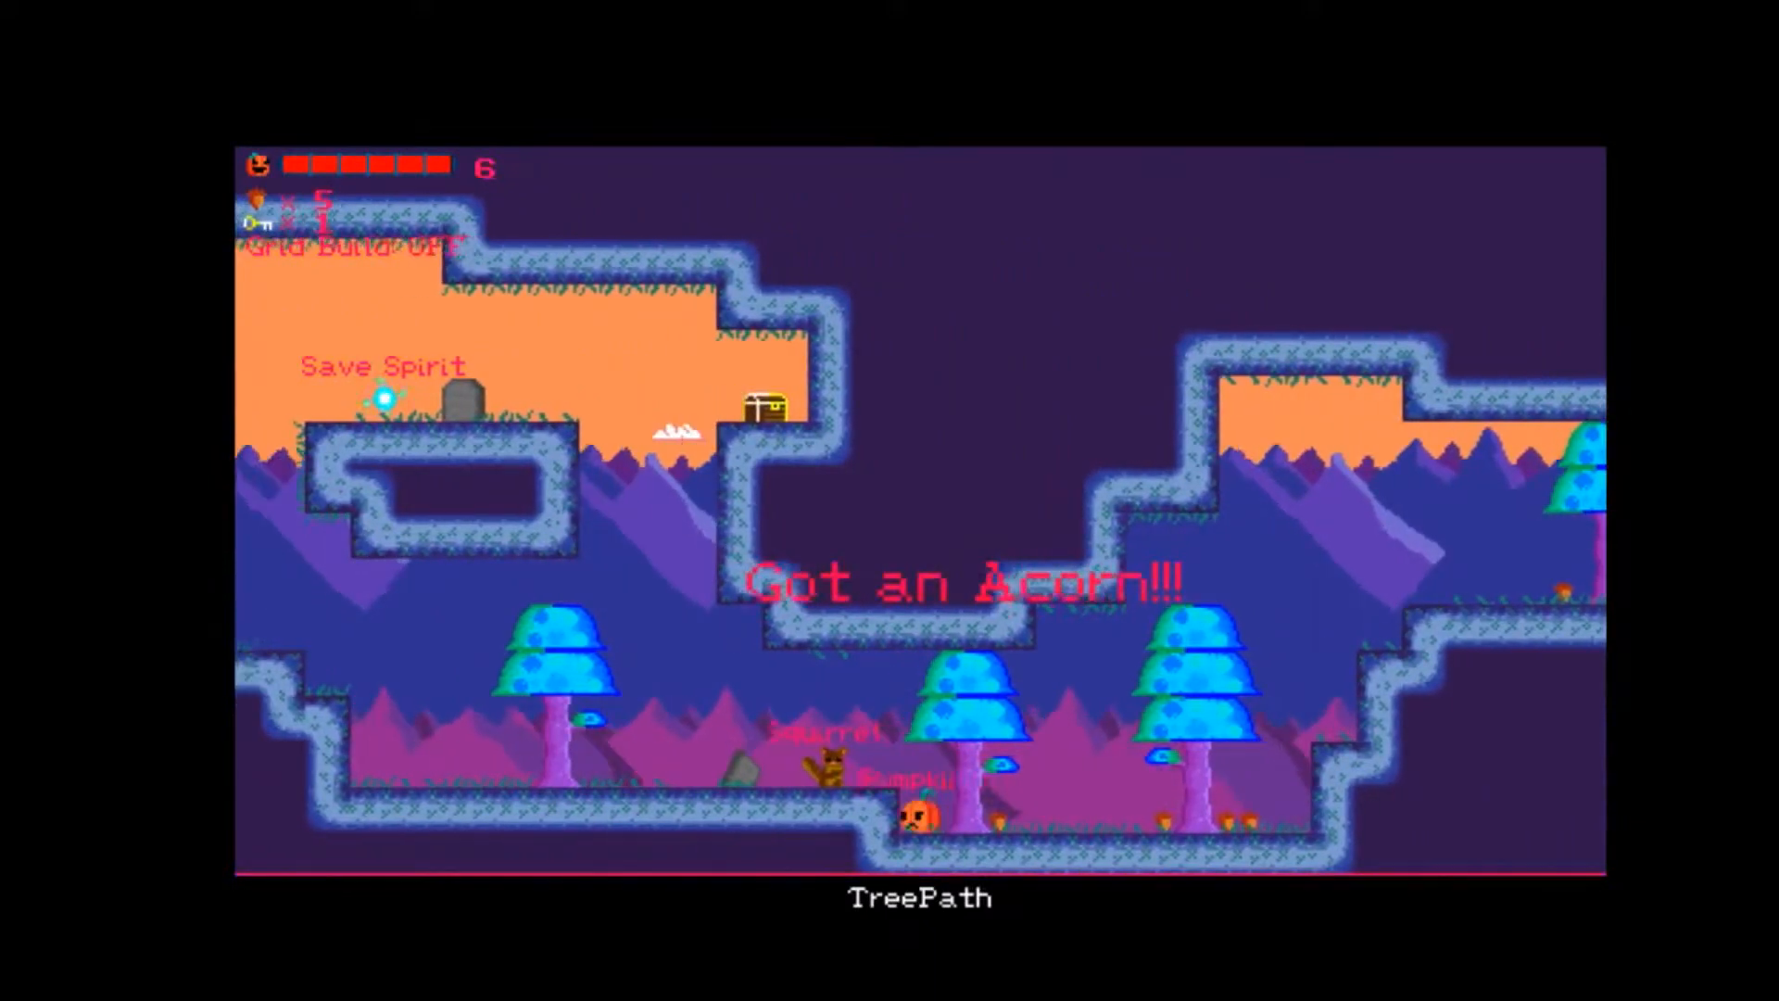
key("Right")
key("Up")
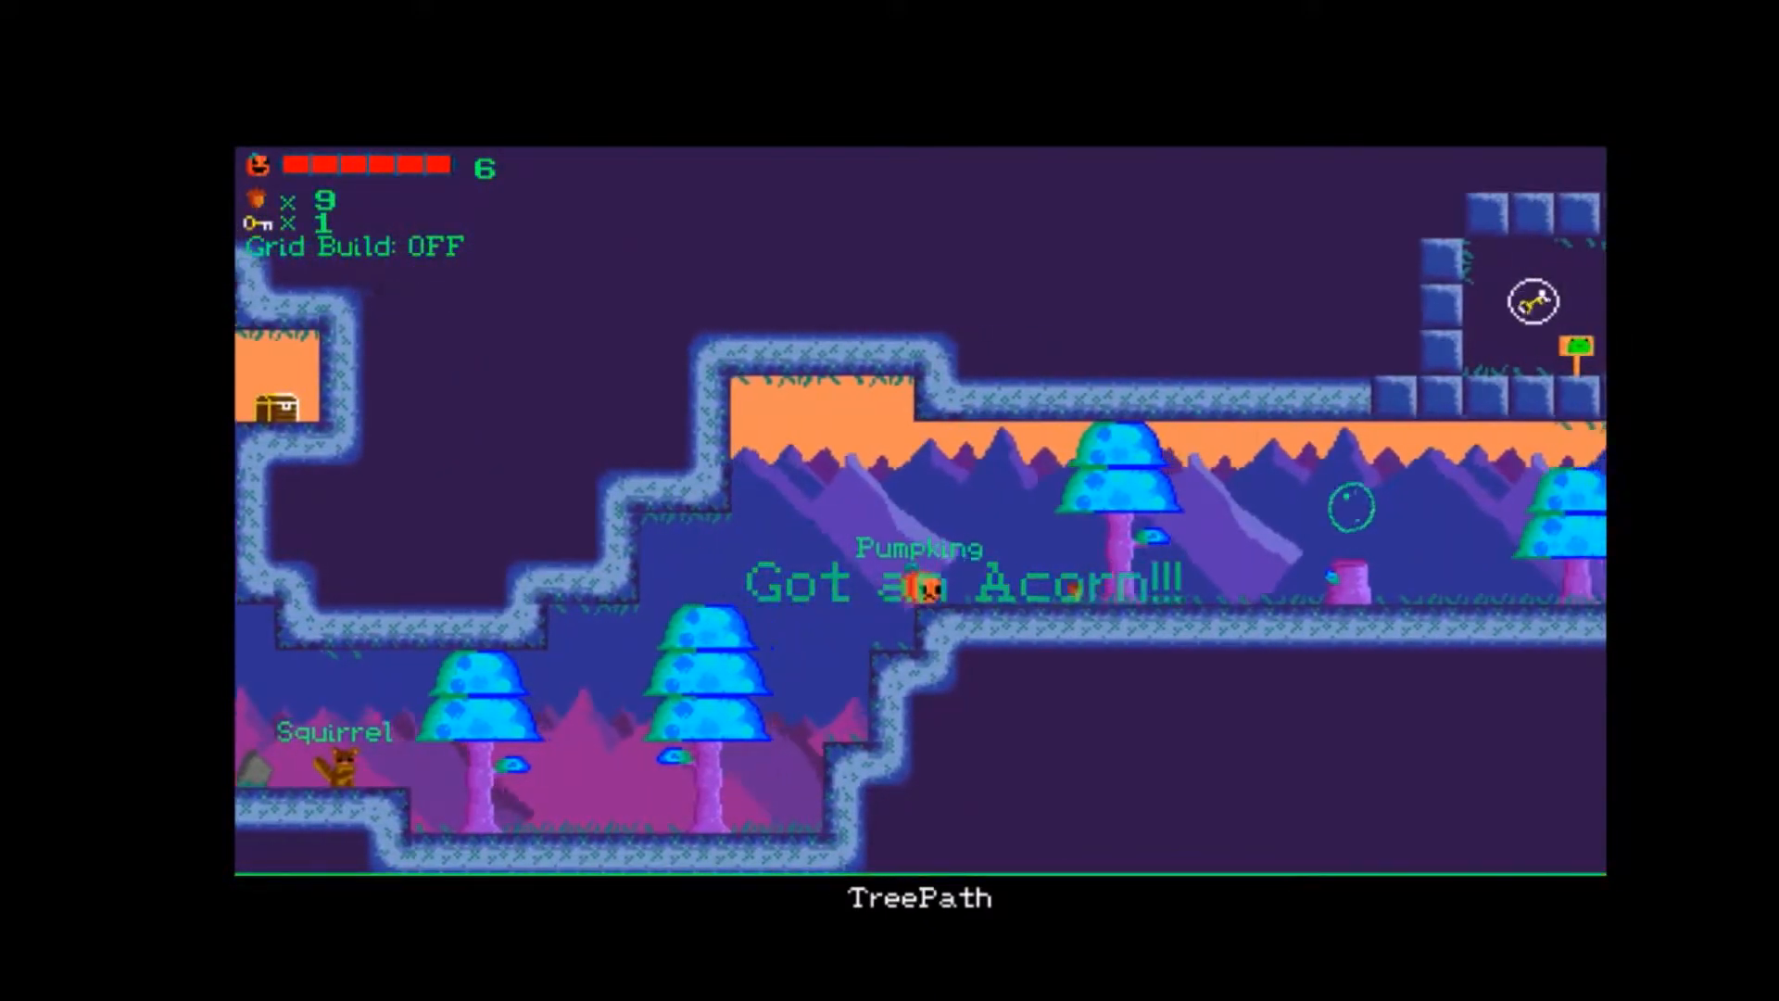
key("Right")
key("Up")
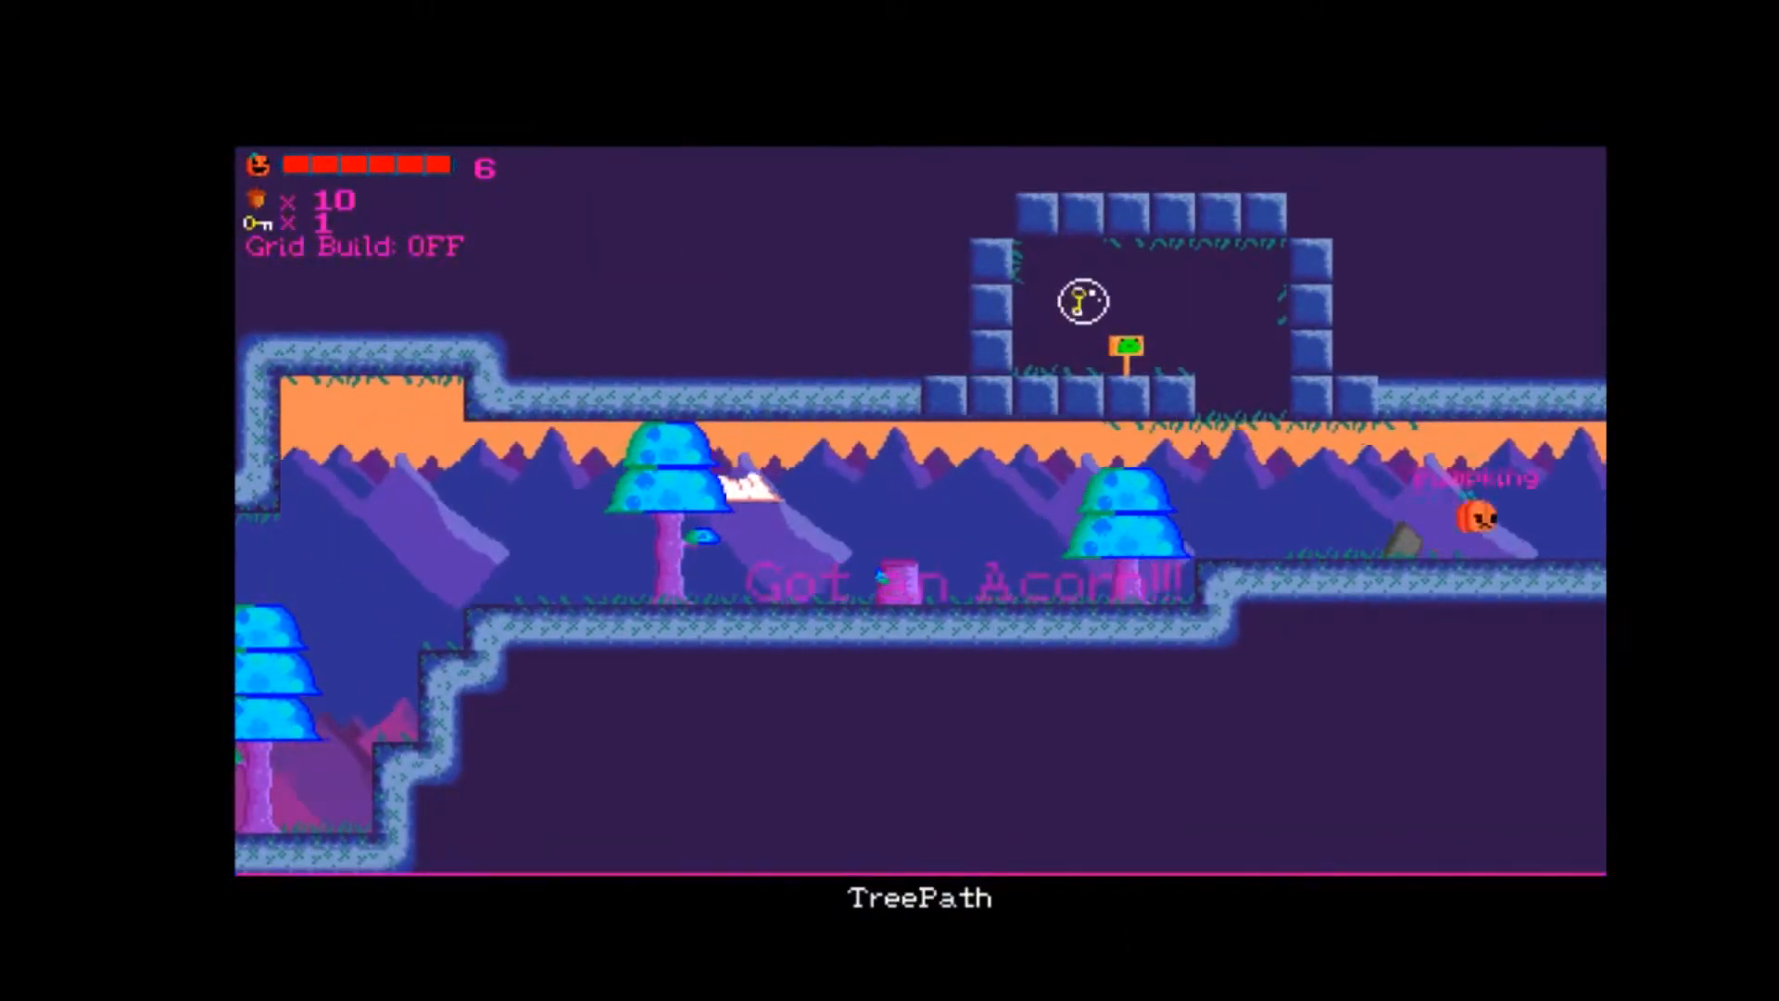
Leave TreePath for ForkInTheRoad, collect the acorn beside the Save Spirit, jump to the hanging block and return to the Save Spirit.
key("Right")
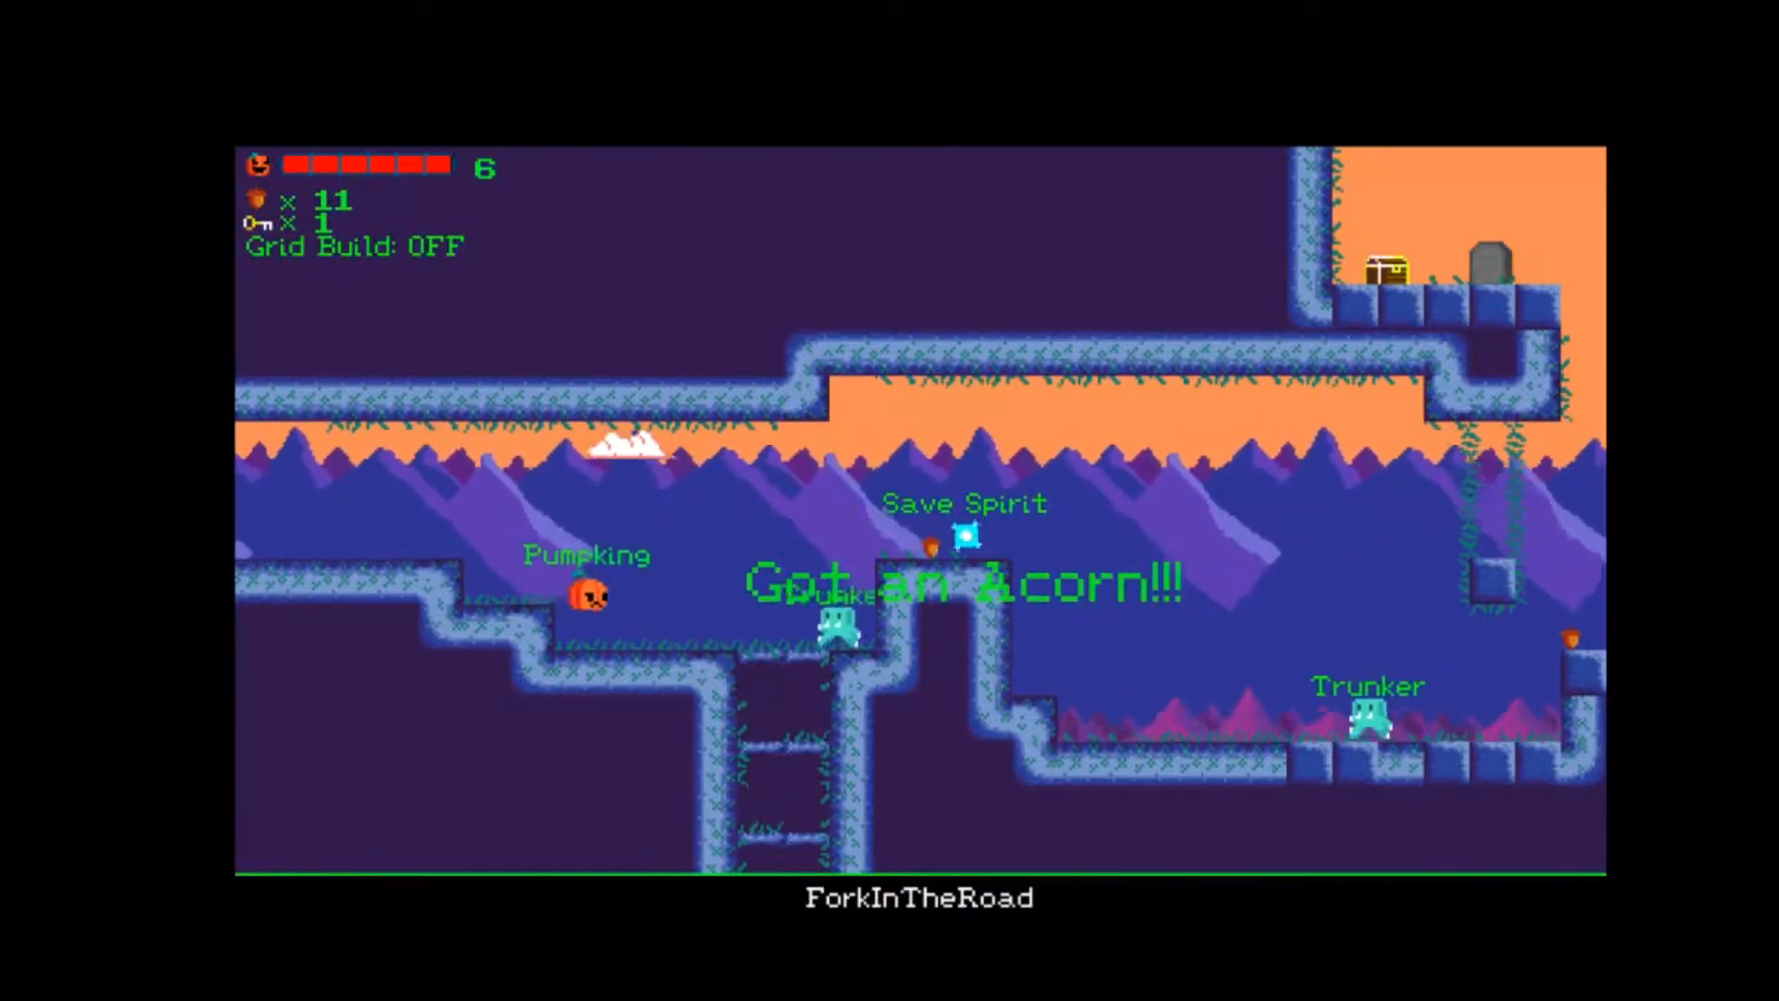
key("Right")
key("Up")
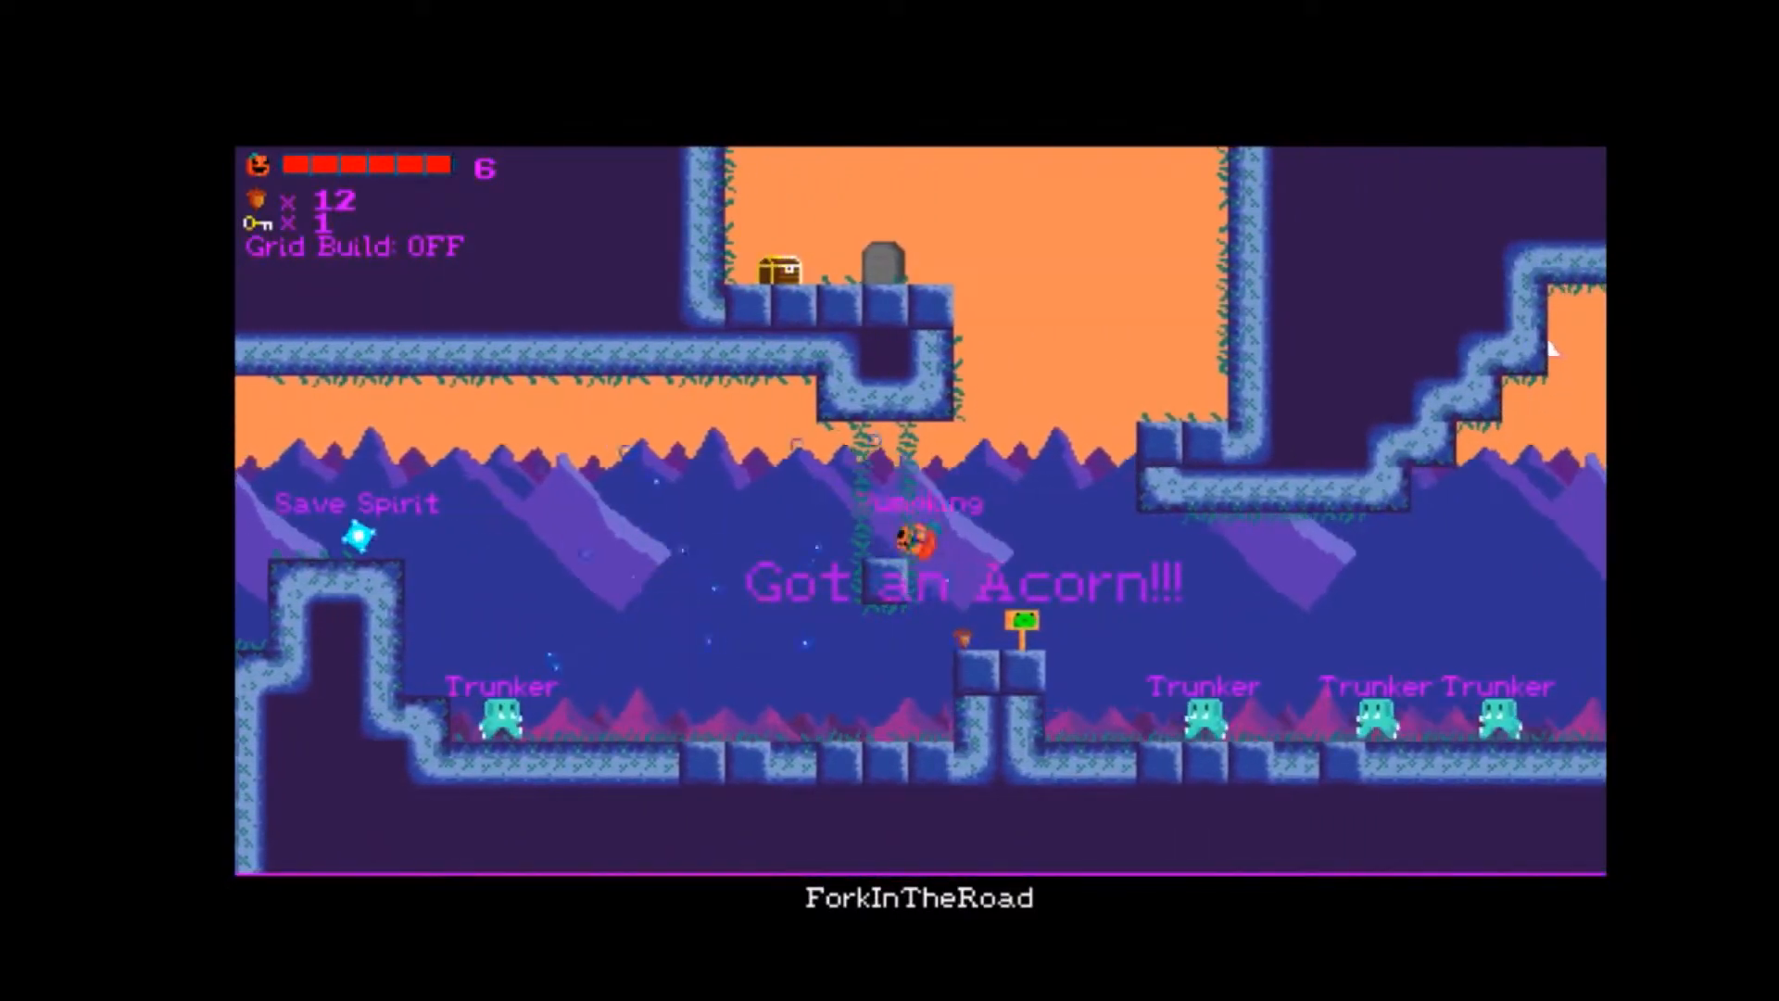
key("Left")
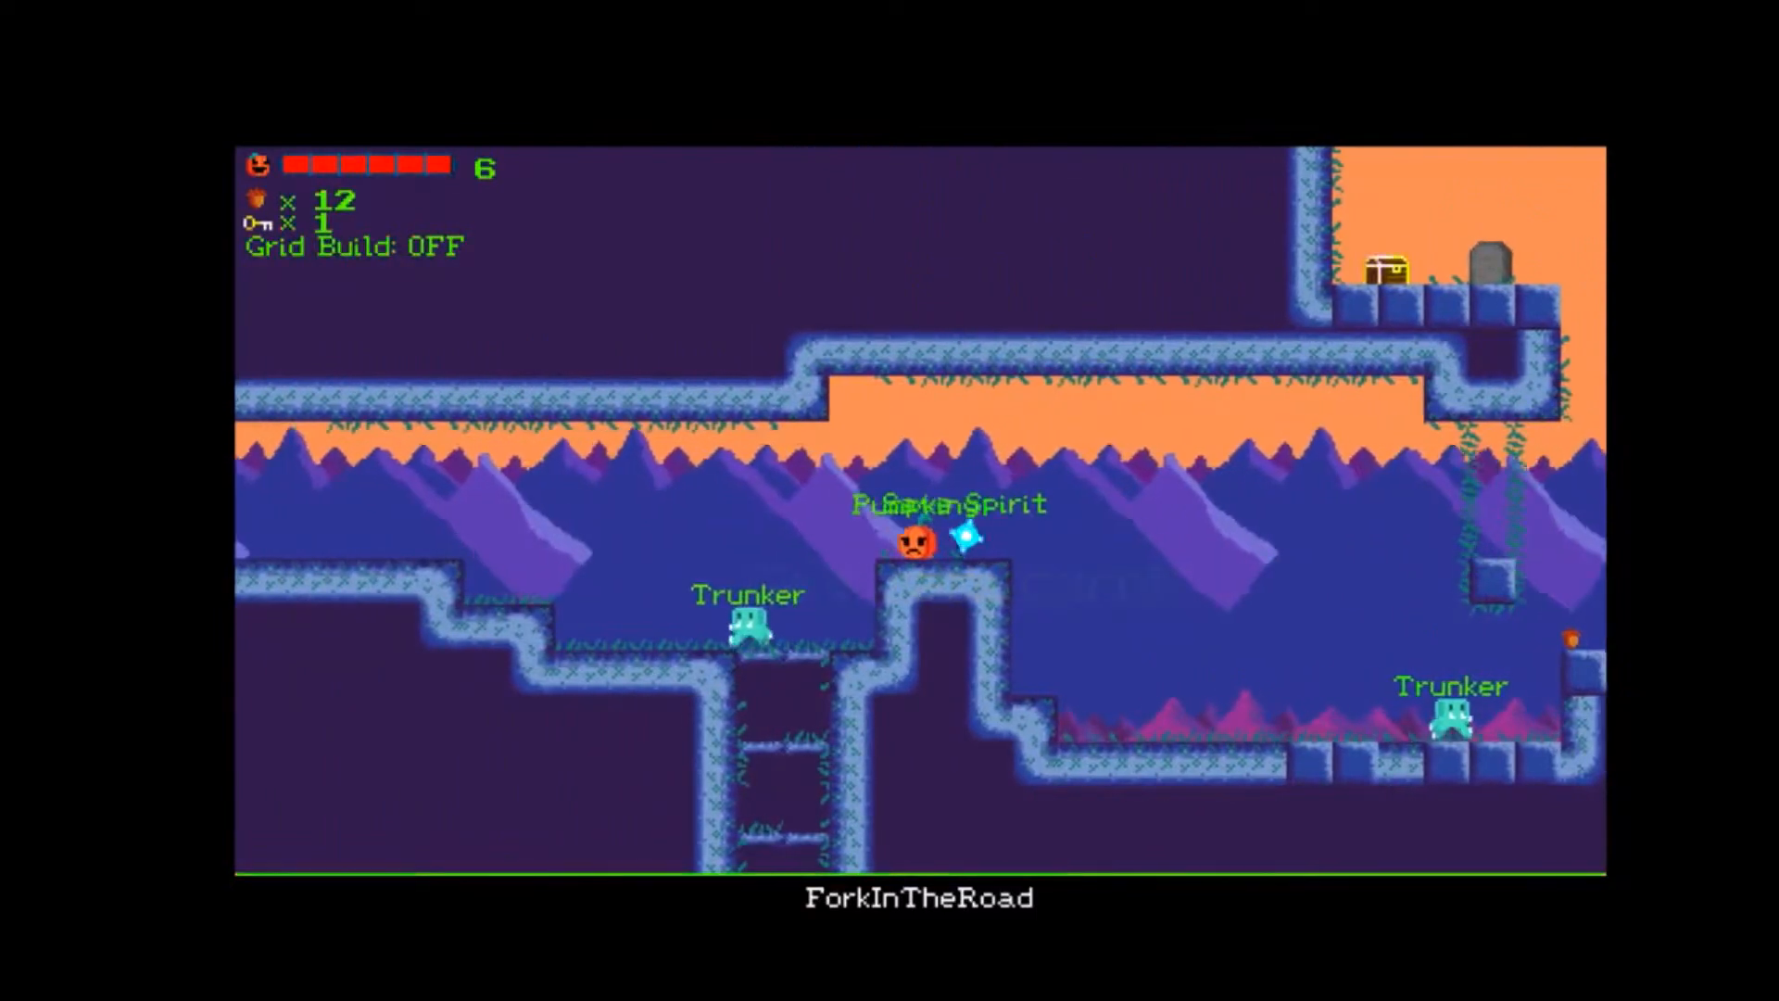
key("Right")
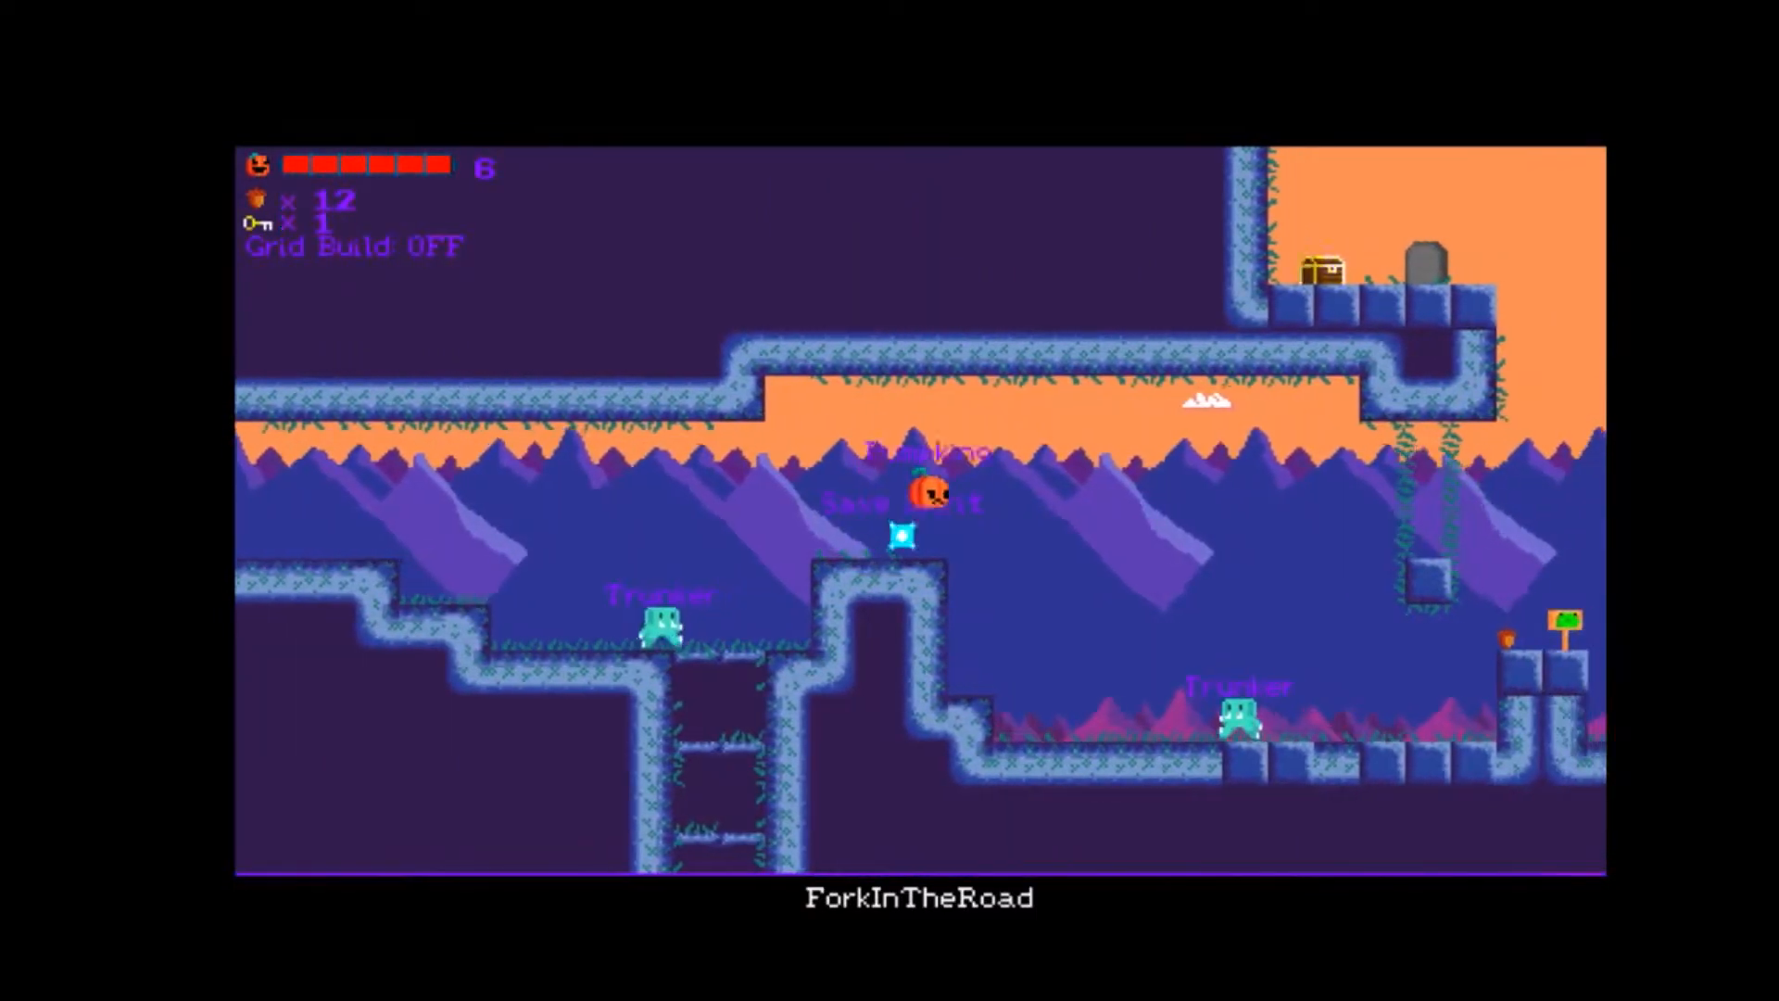
Continue through ForkInTheRoad and FallenDown into HigherJumpHigherBounce, landing on Rebound's platform between the spike pits.
key("Right")
key("Up")
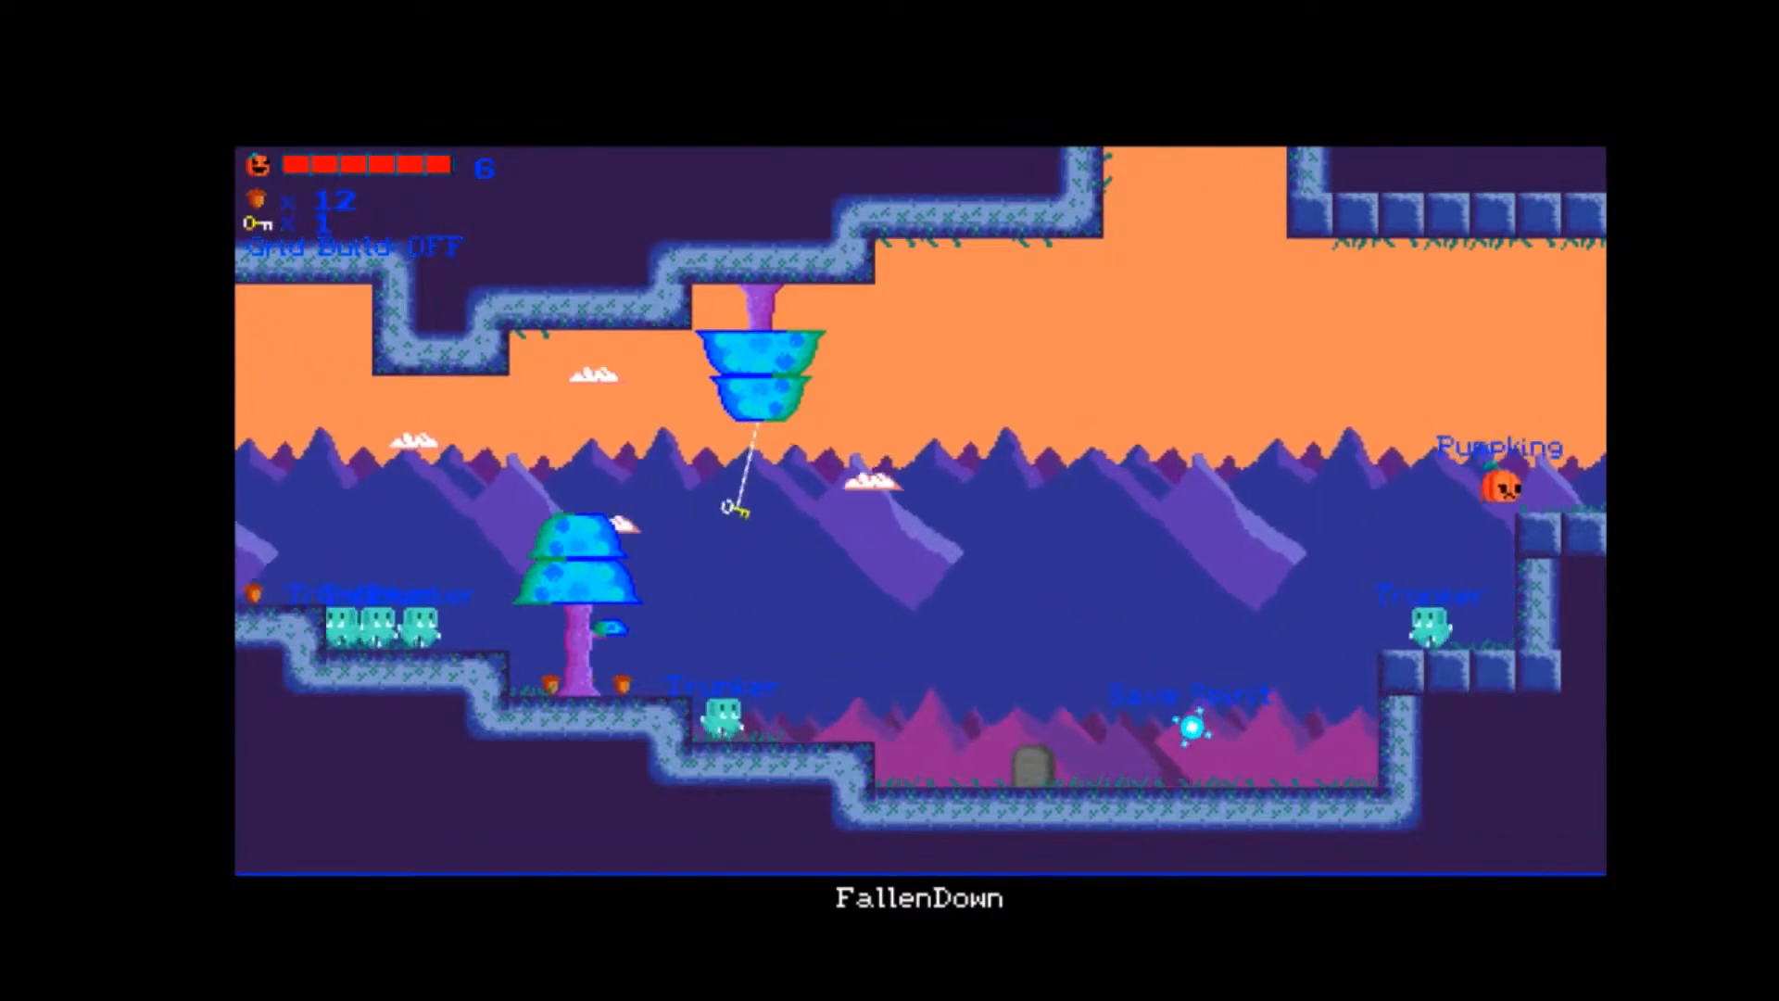
key("Right")
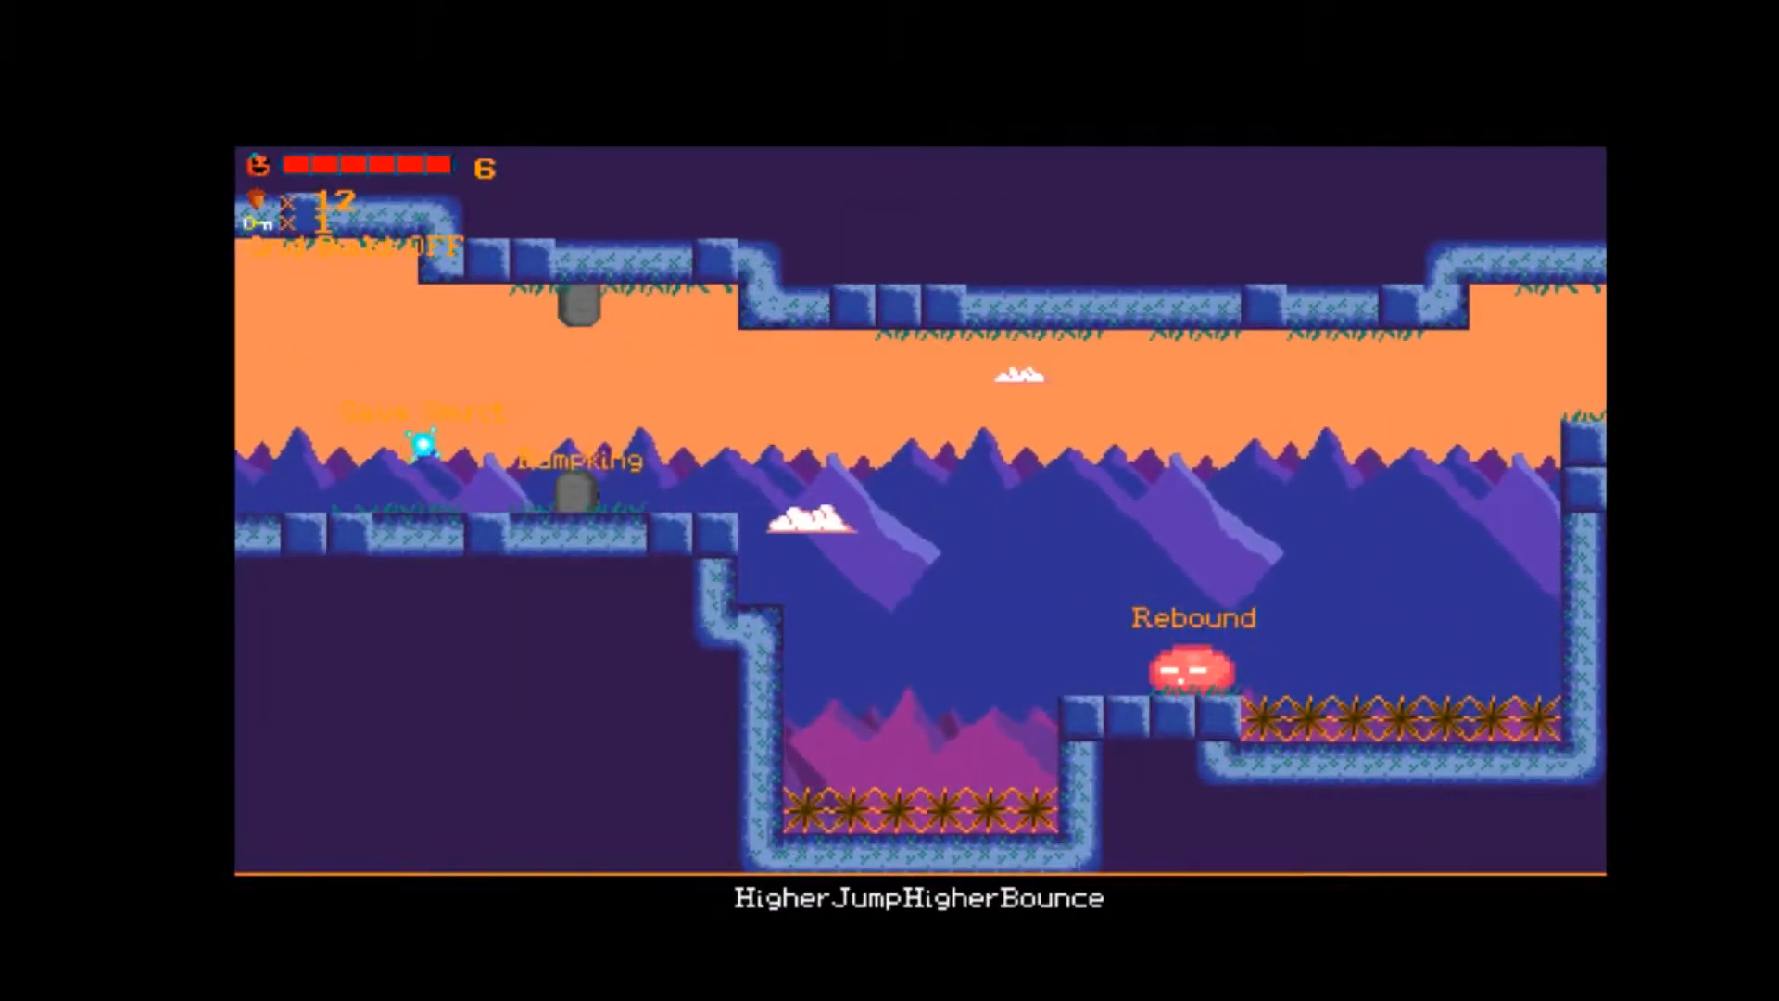
key("Right")
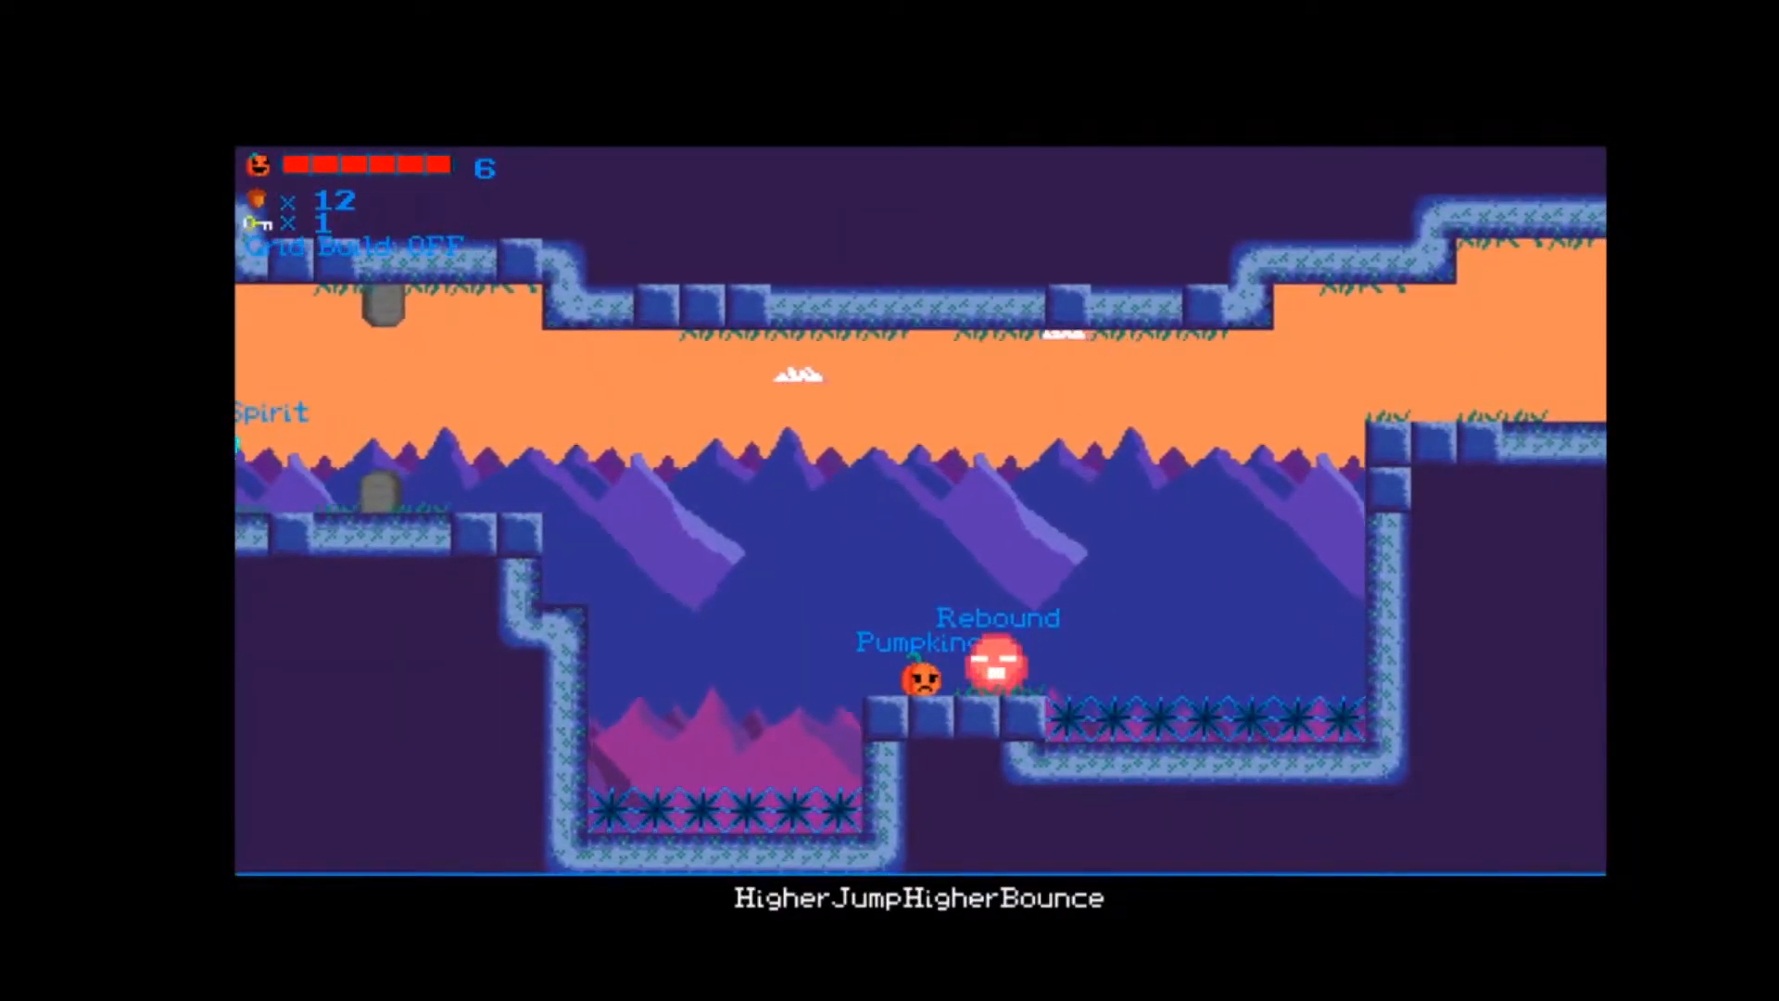
Jump back from Rebound's platform over the spike pit to the ledge with the tombstone.
key("Left")
key("space")
key("space")
key("Right")
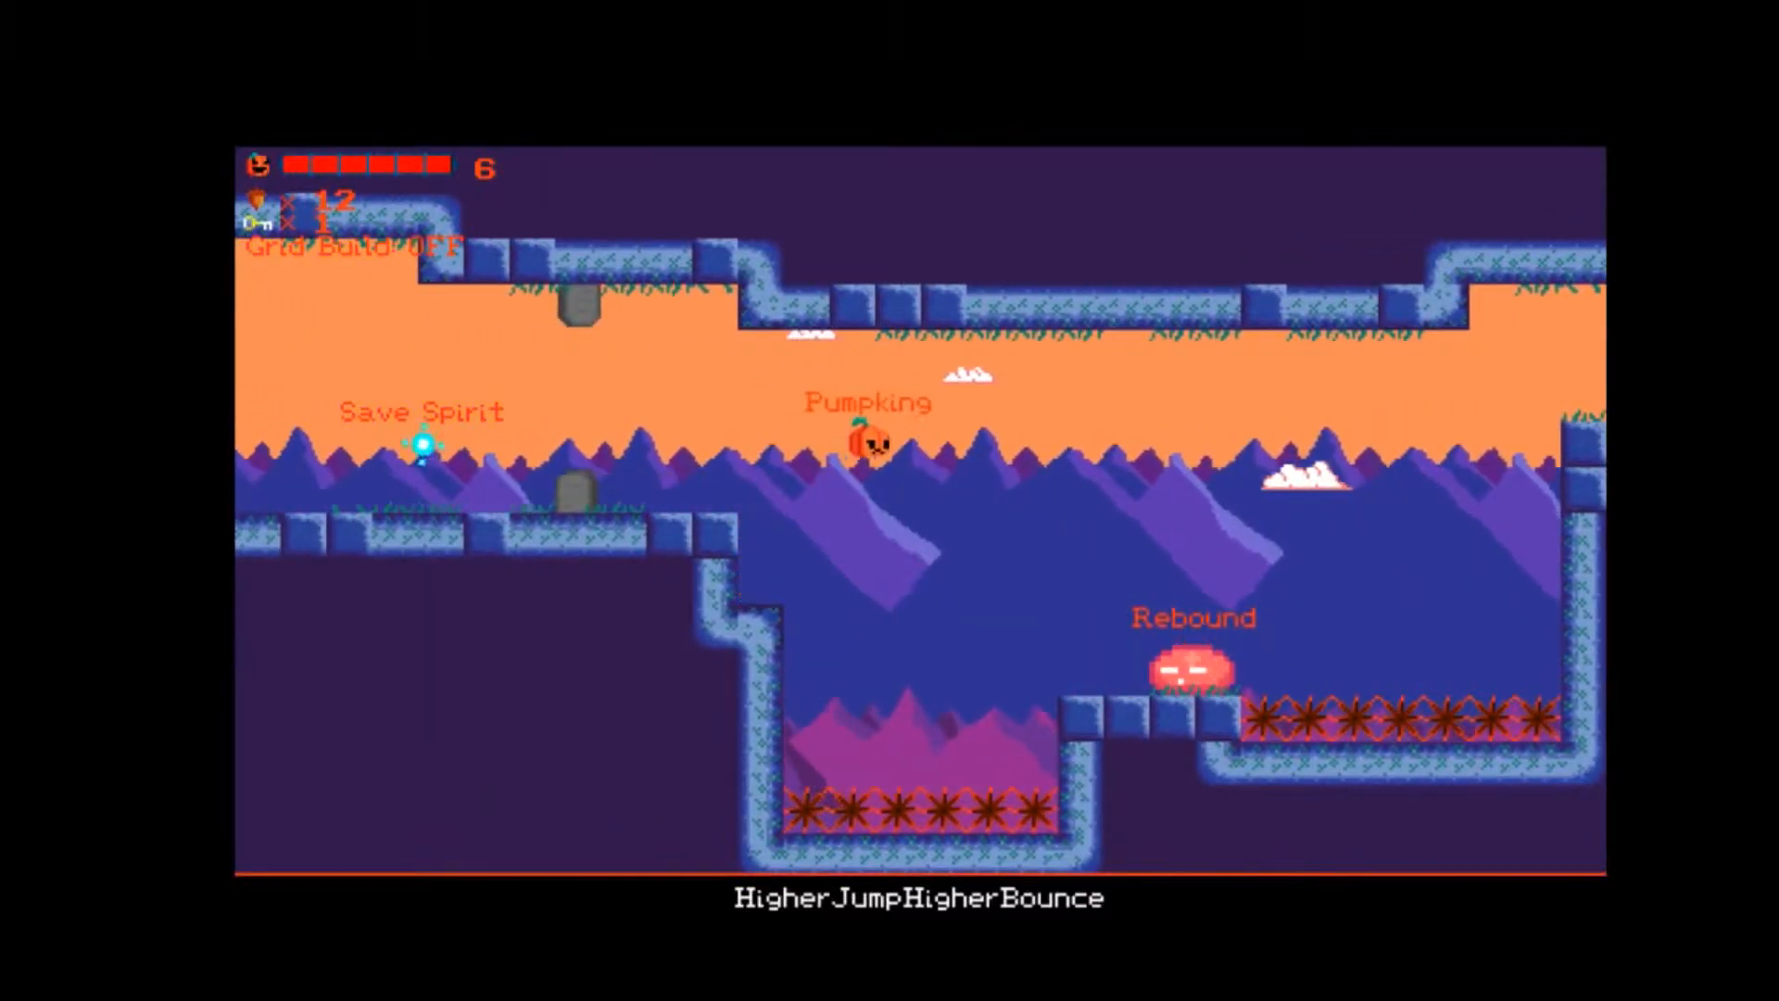
key("Left")
key("space")
key("Left")
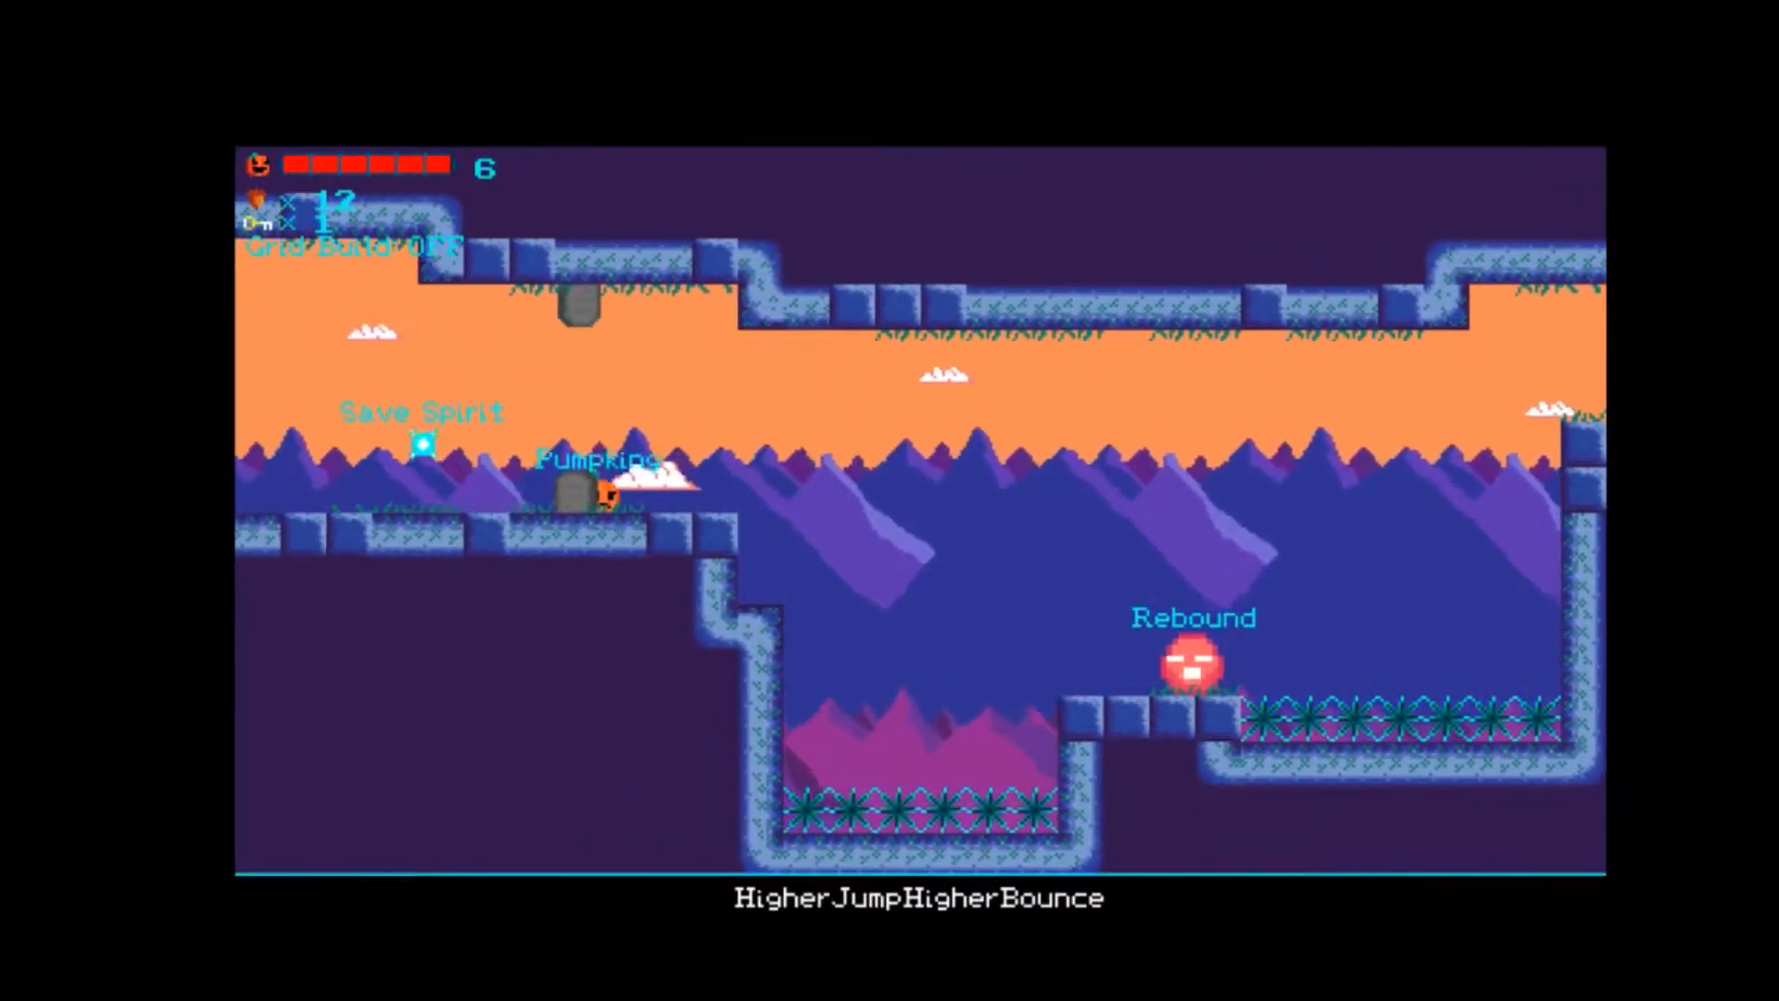
Cross to Rebound's platform again, bounce on Rebound repeatedly and return to the ledge with the tombstone and Save Spirit.
key("Right")
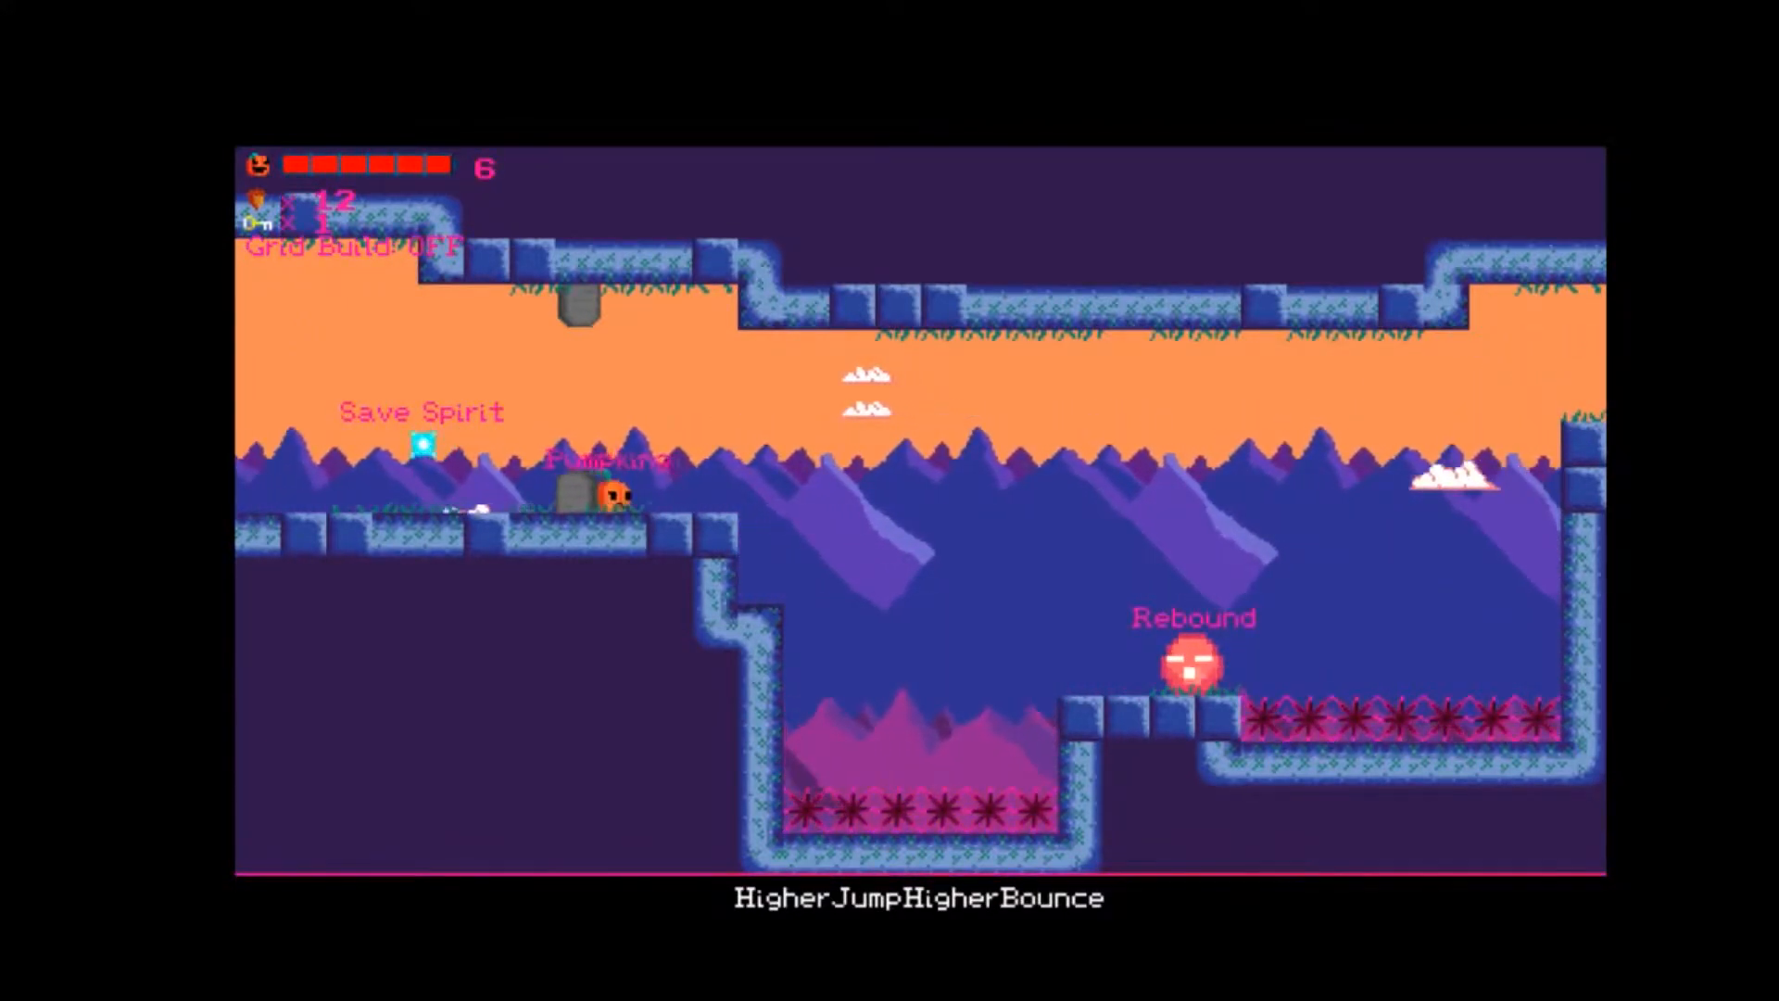
key("Right")
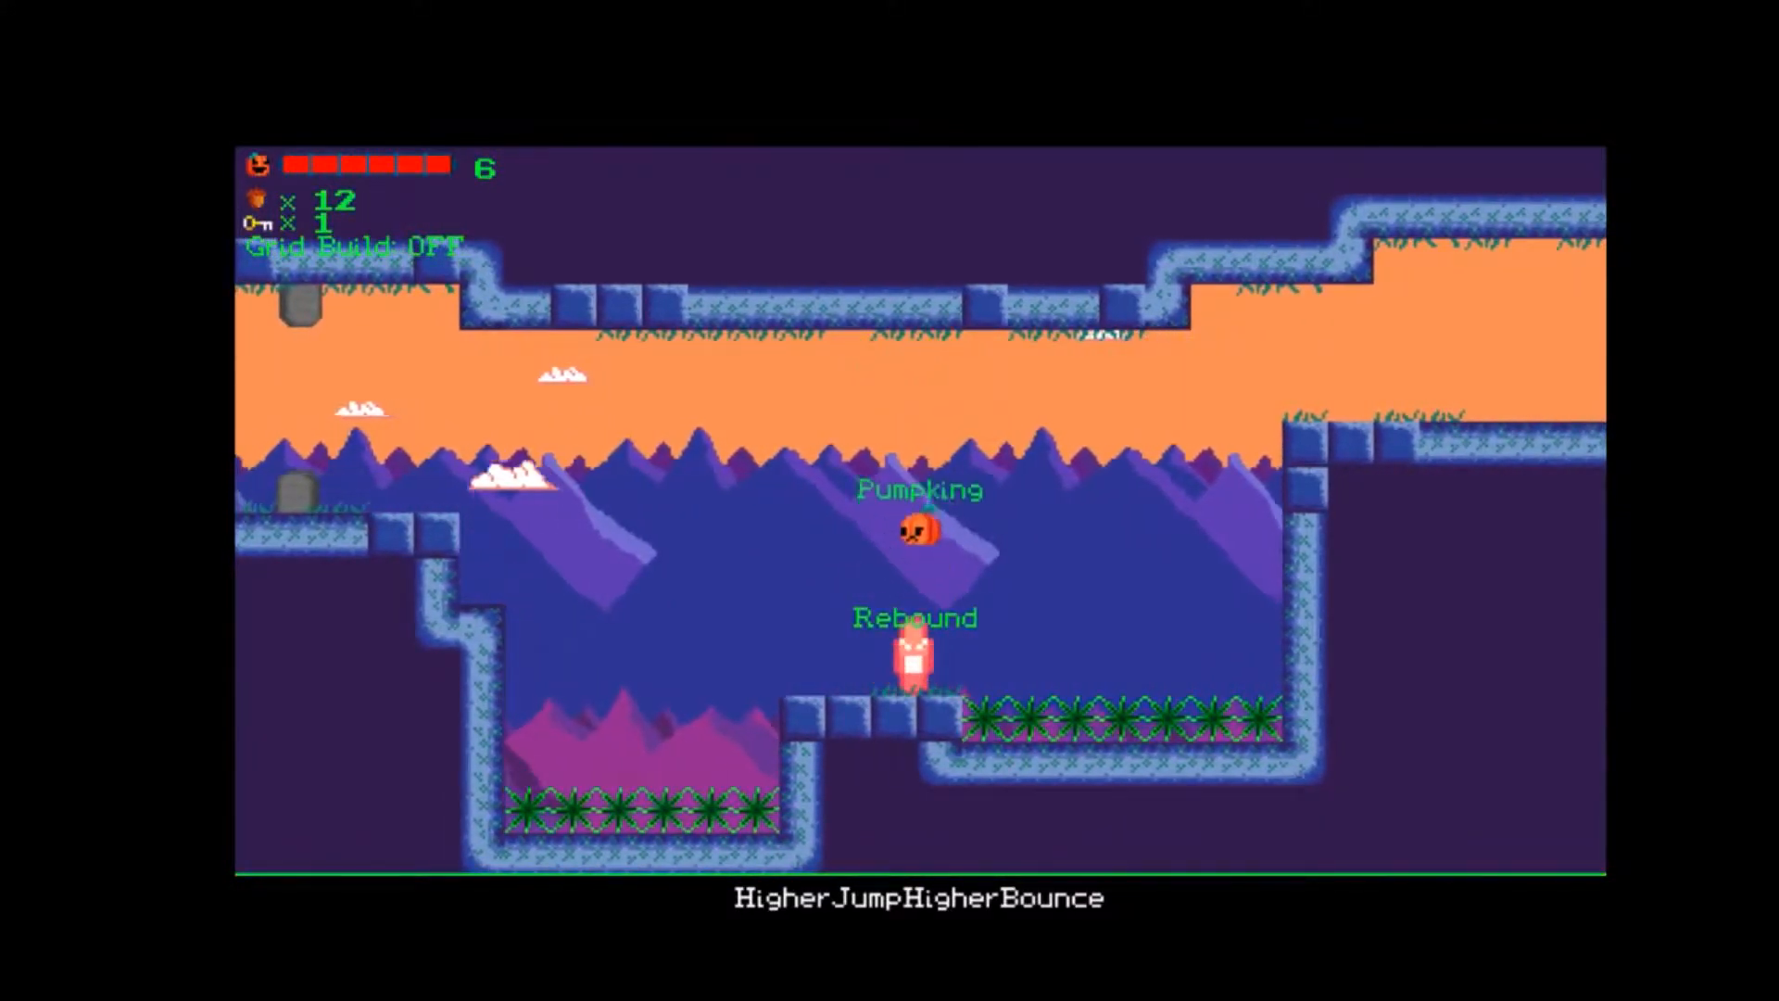
key("Left")
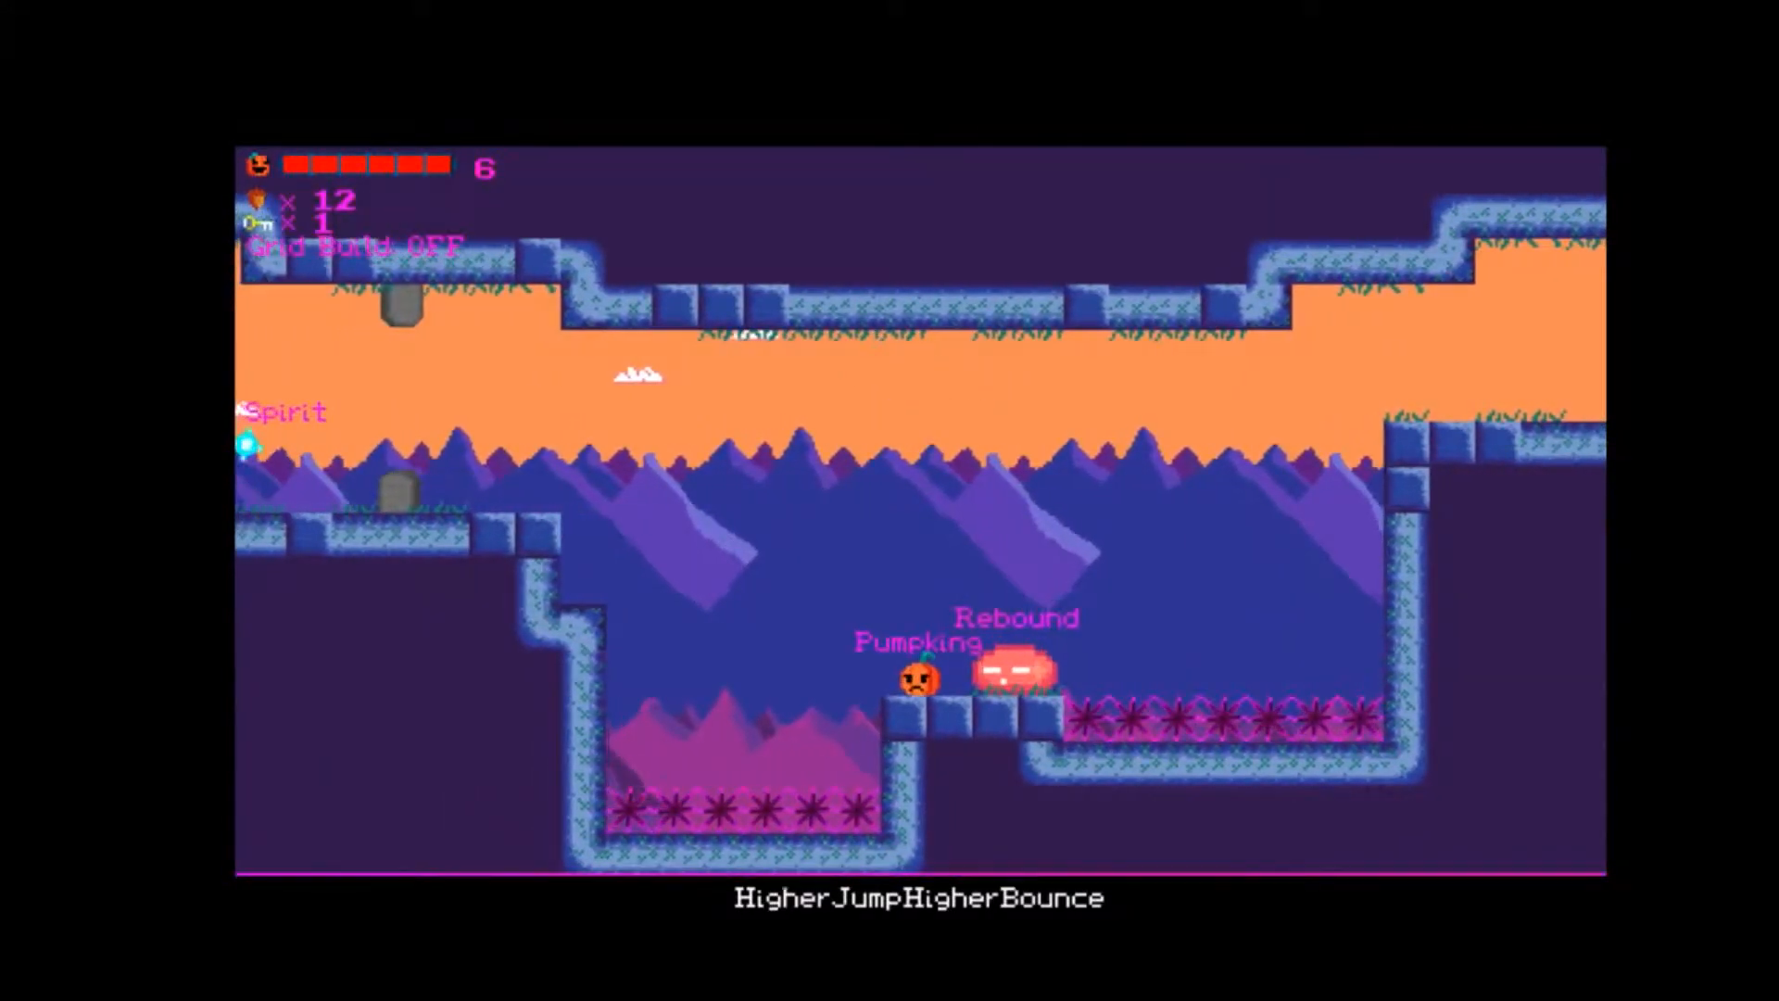
key("Right")
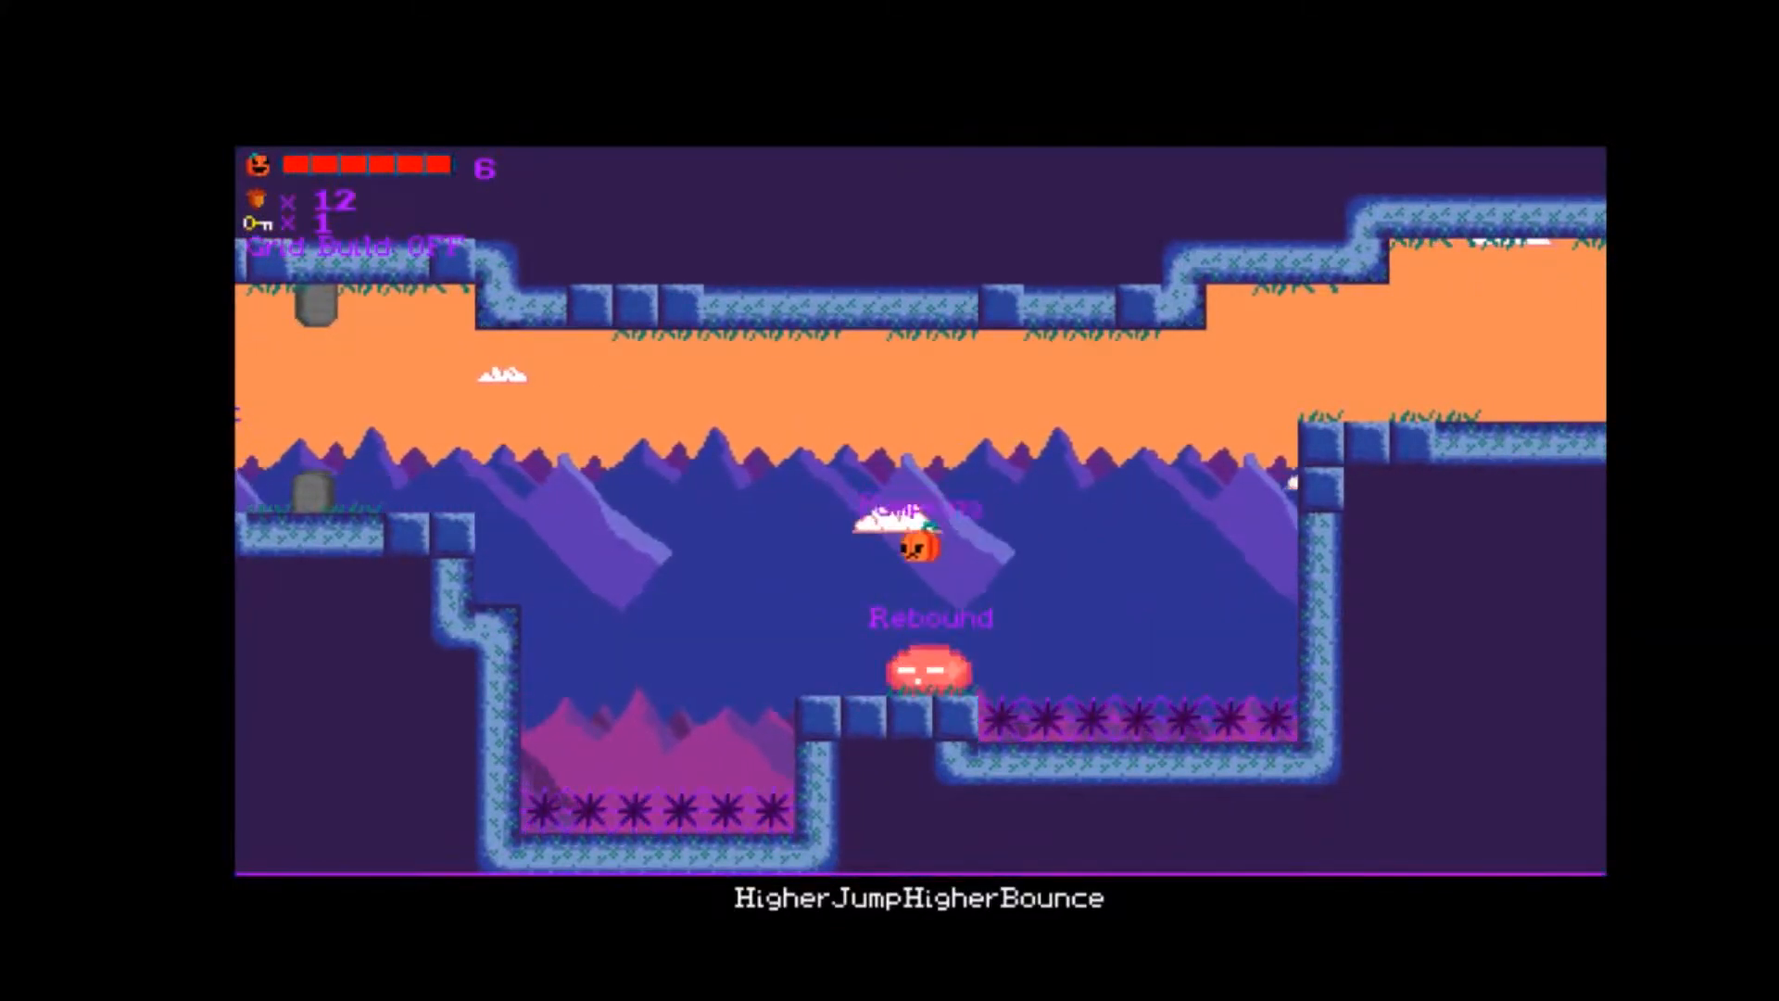
key("Left")
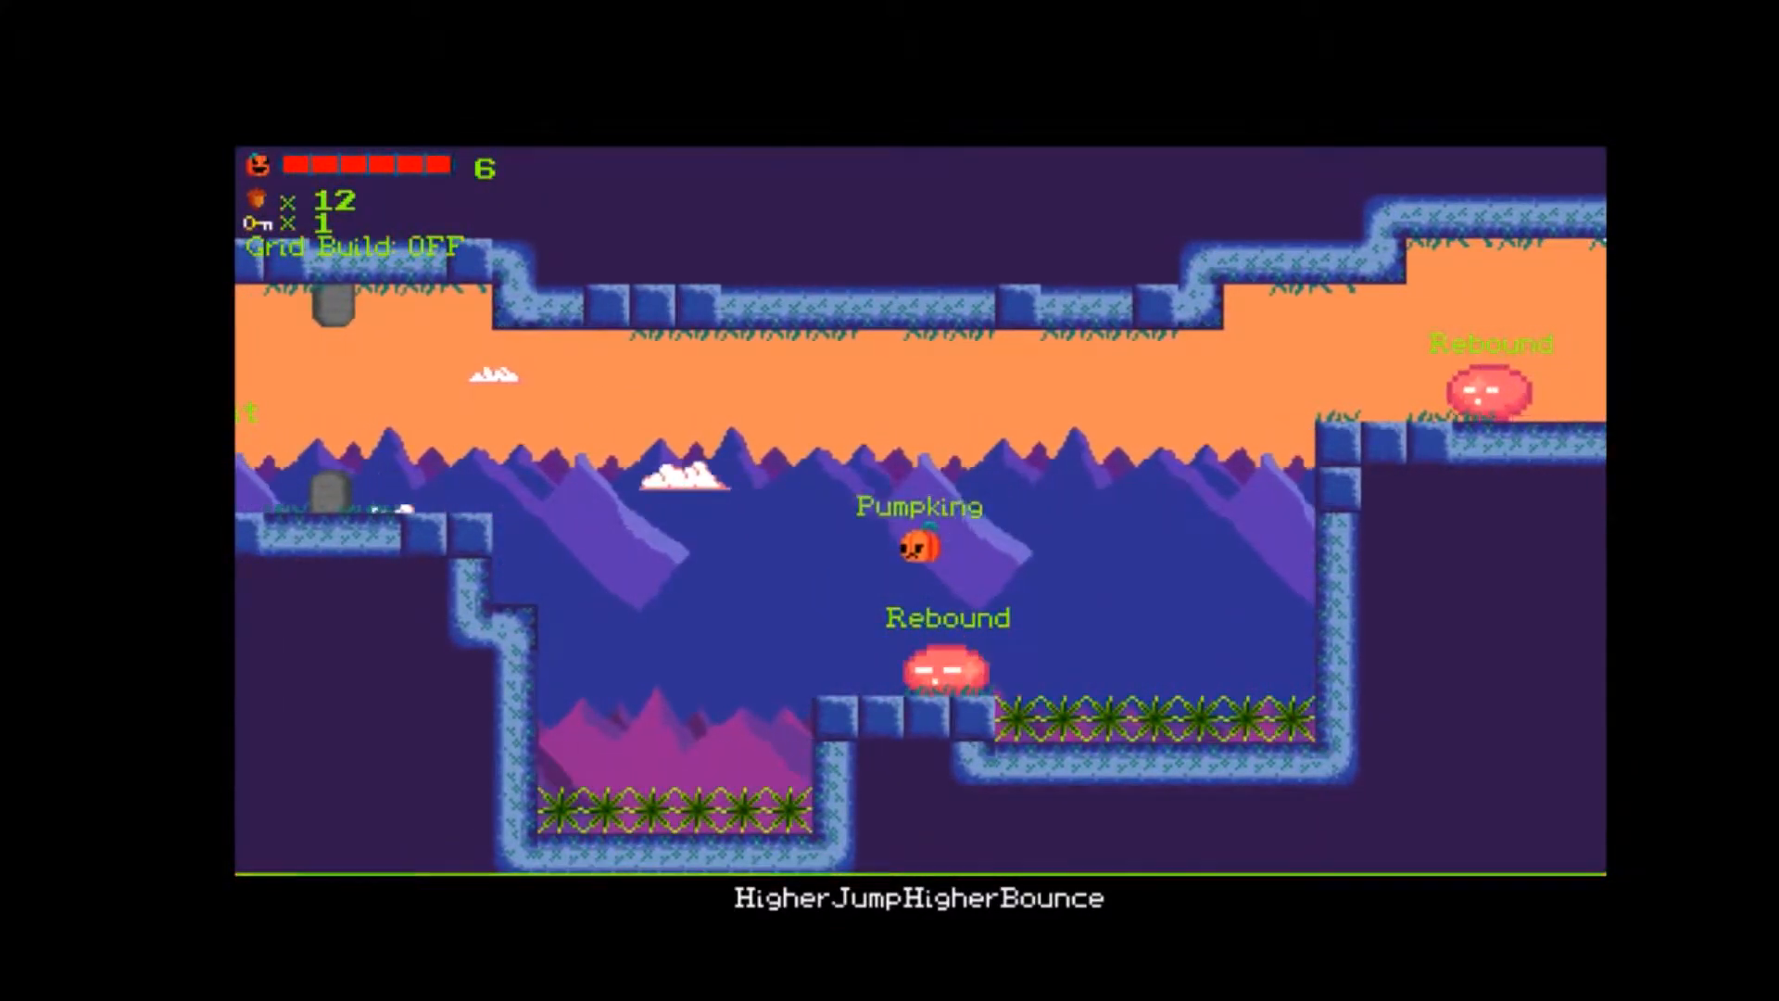
key("Left")
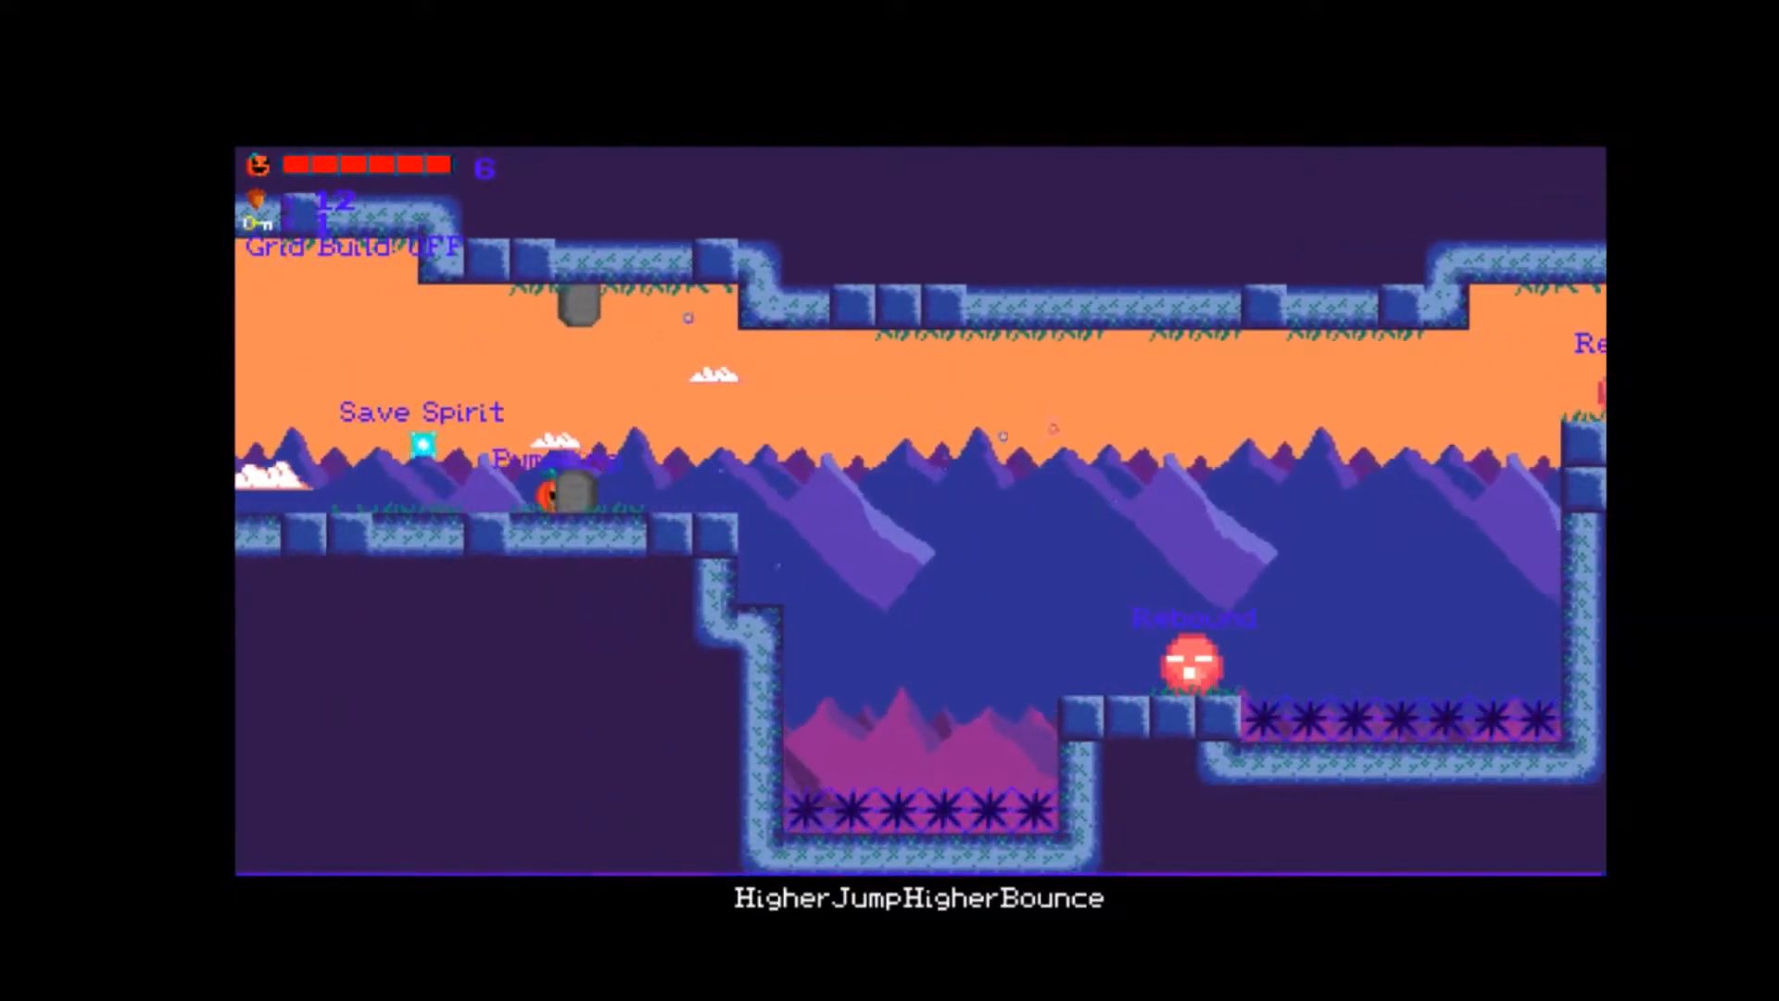
key("Right")
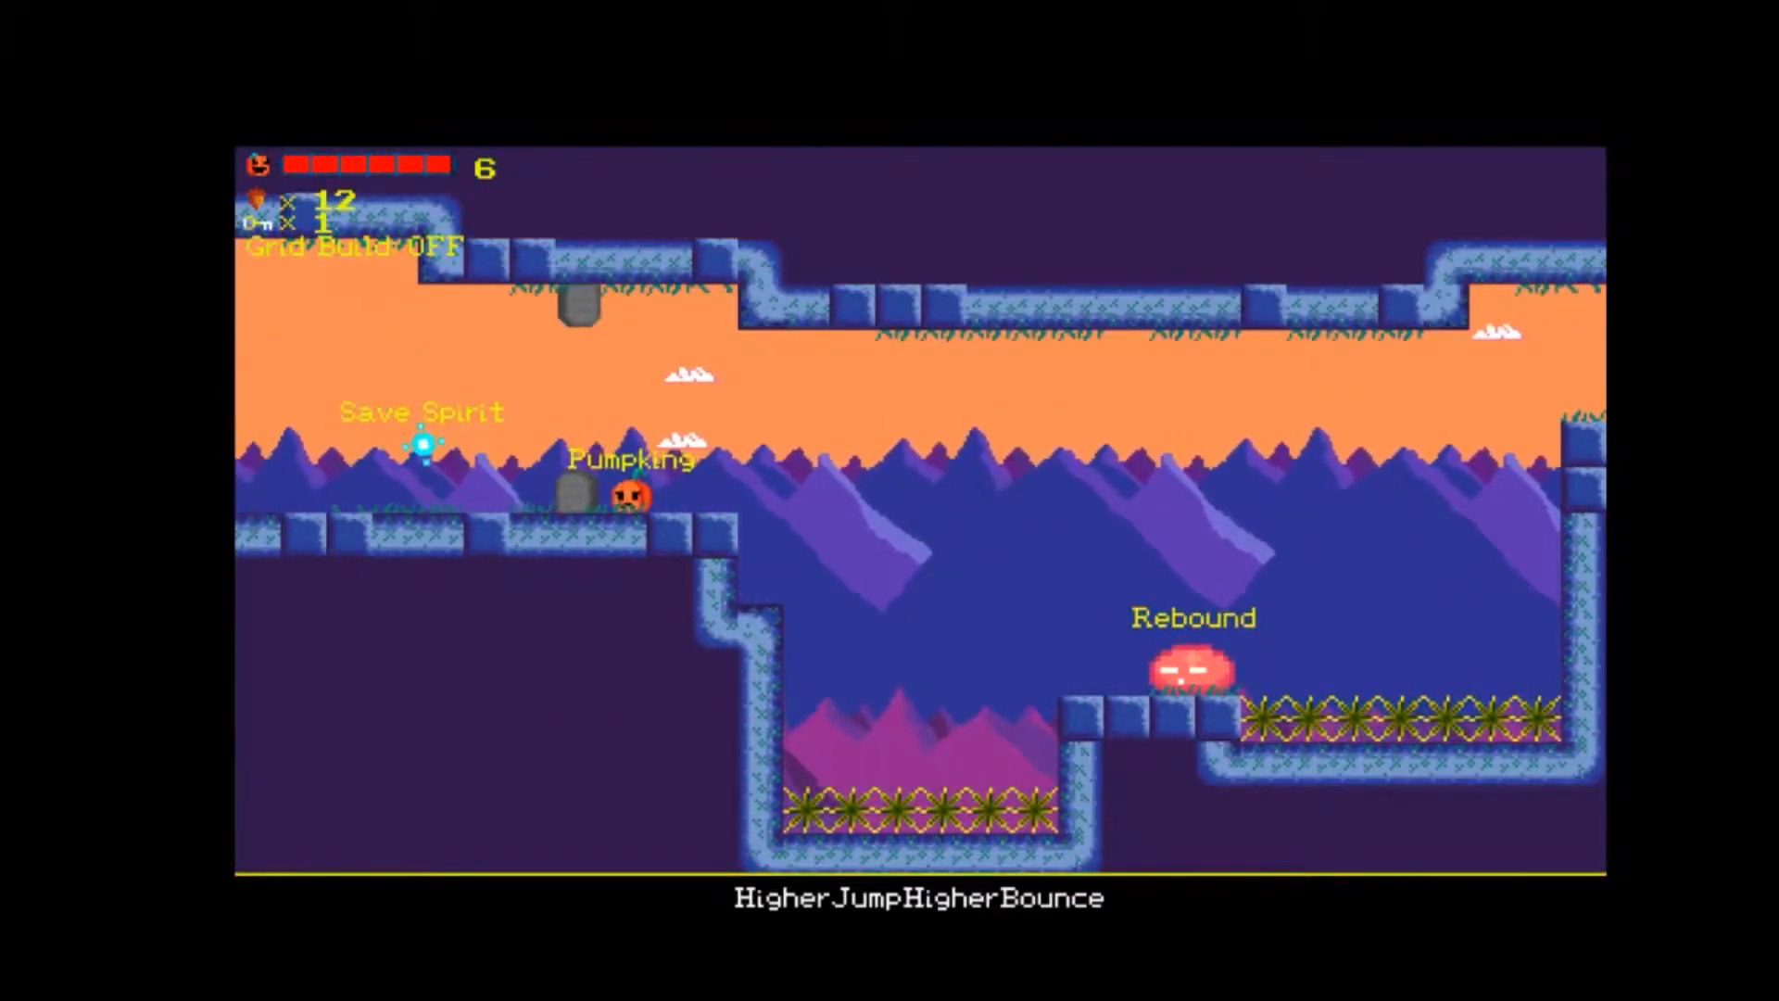
key("Right")
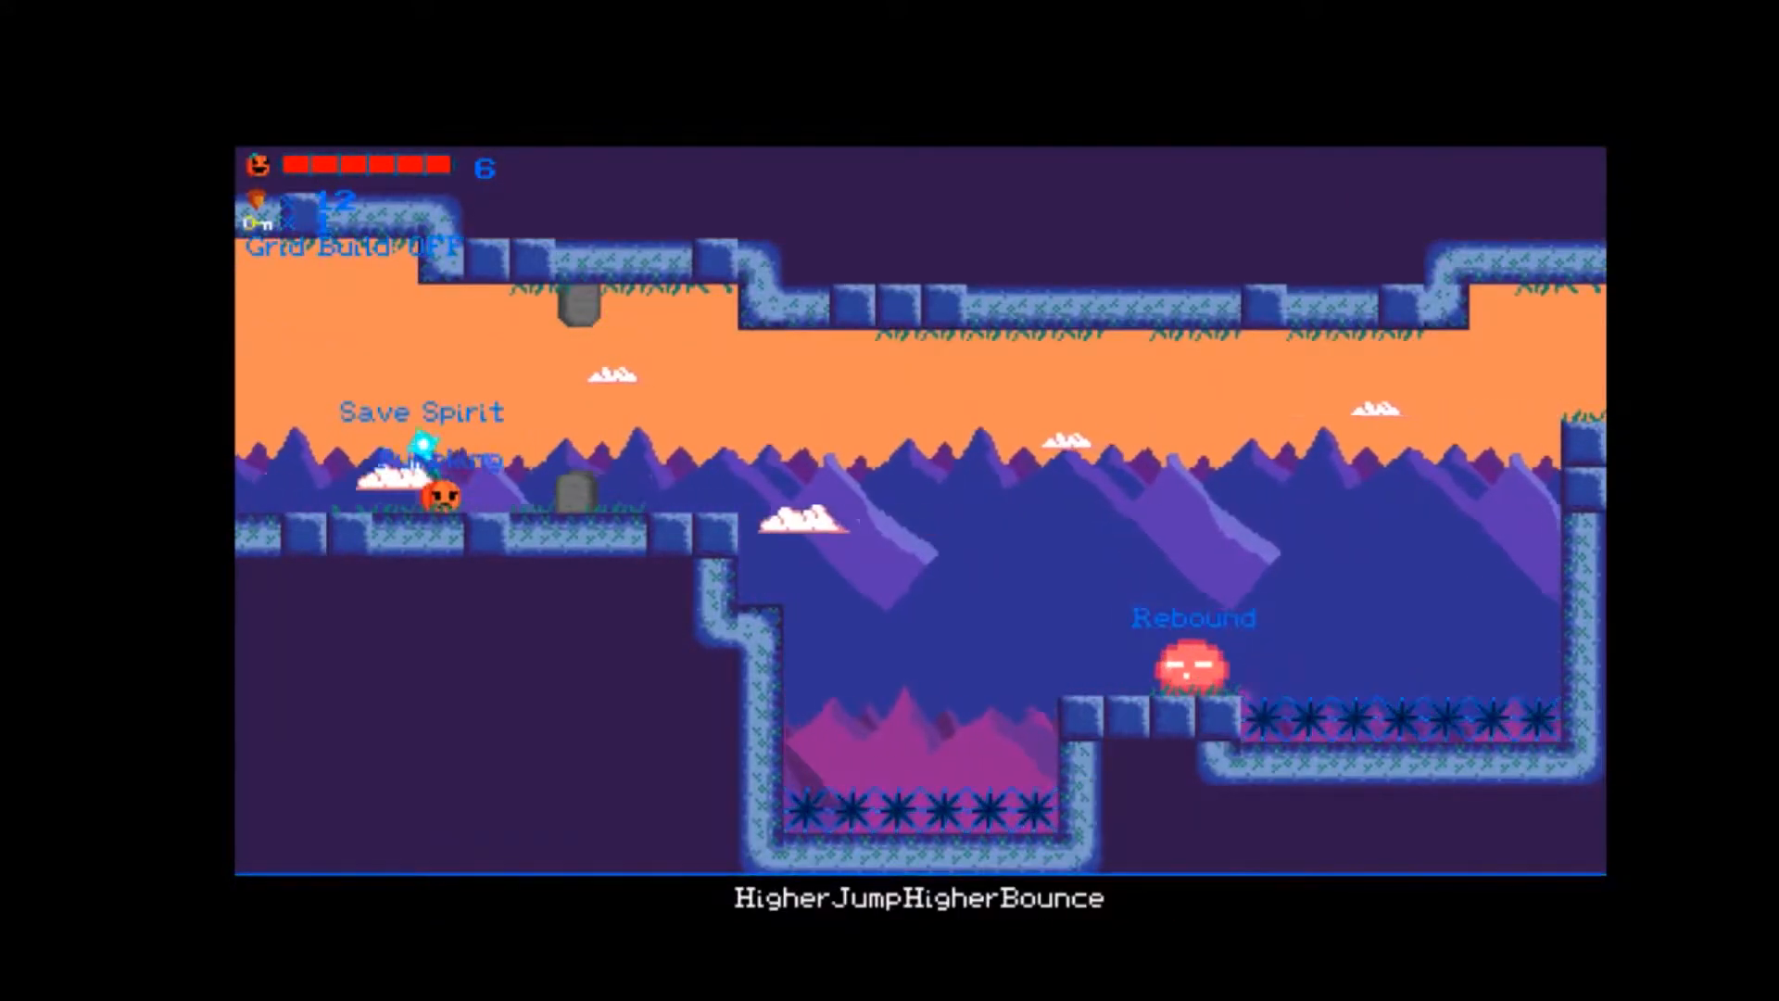
Go back into FallenDown, collect acorns on the lower steps and climb to the upper ledge with the Save Spirit.
key("Left")
key("space")
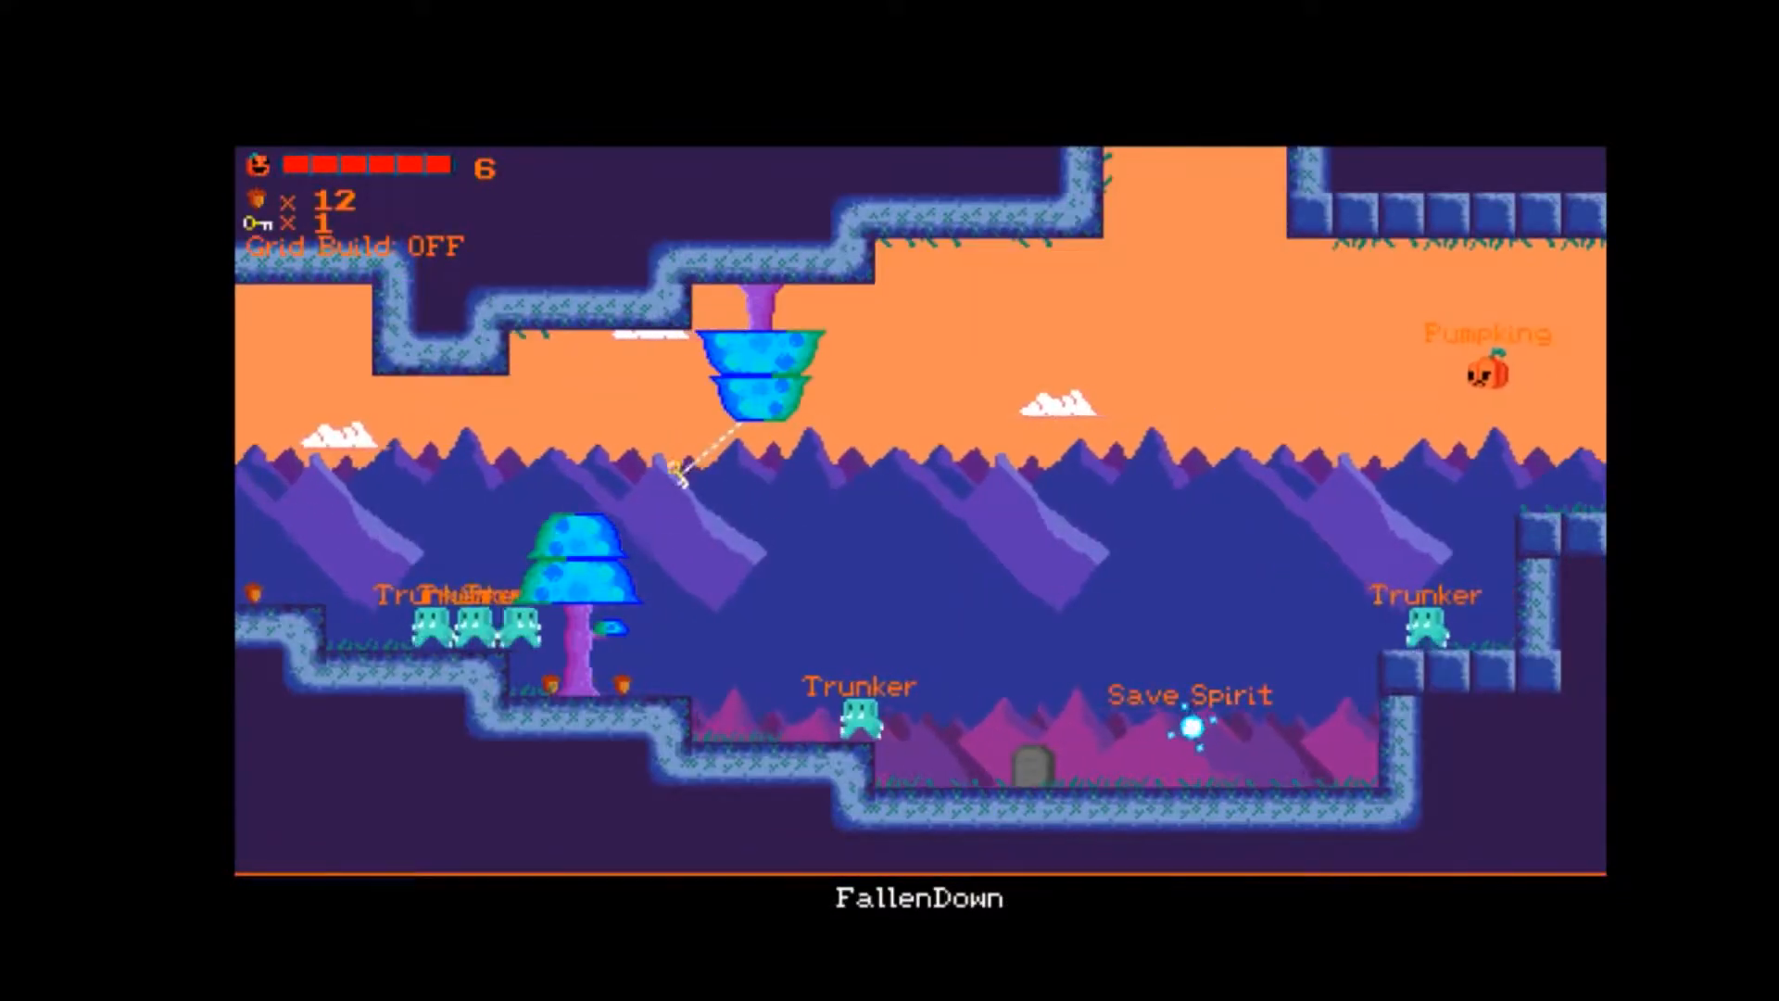
key("Left")
key("space")
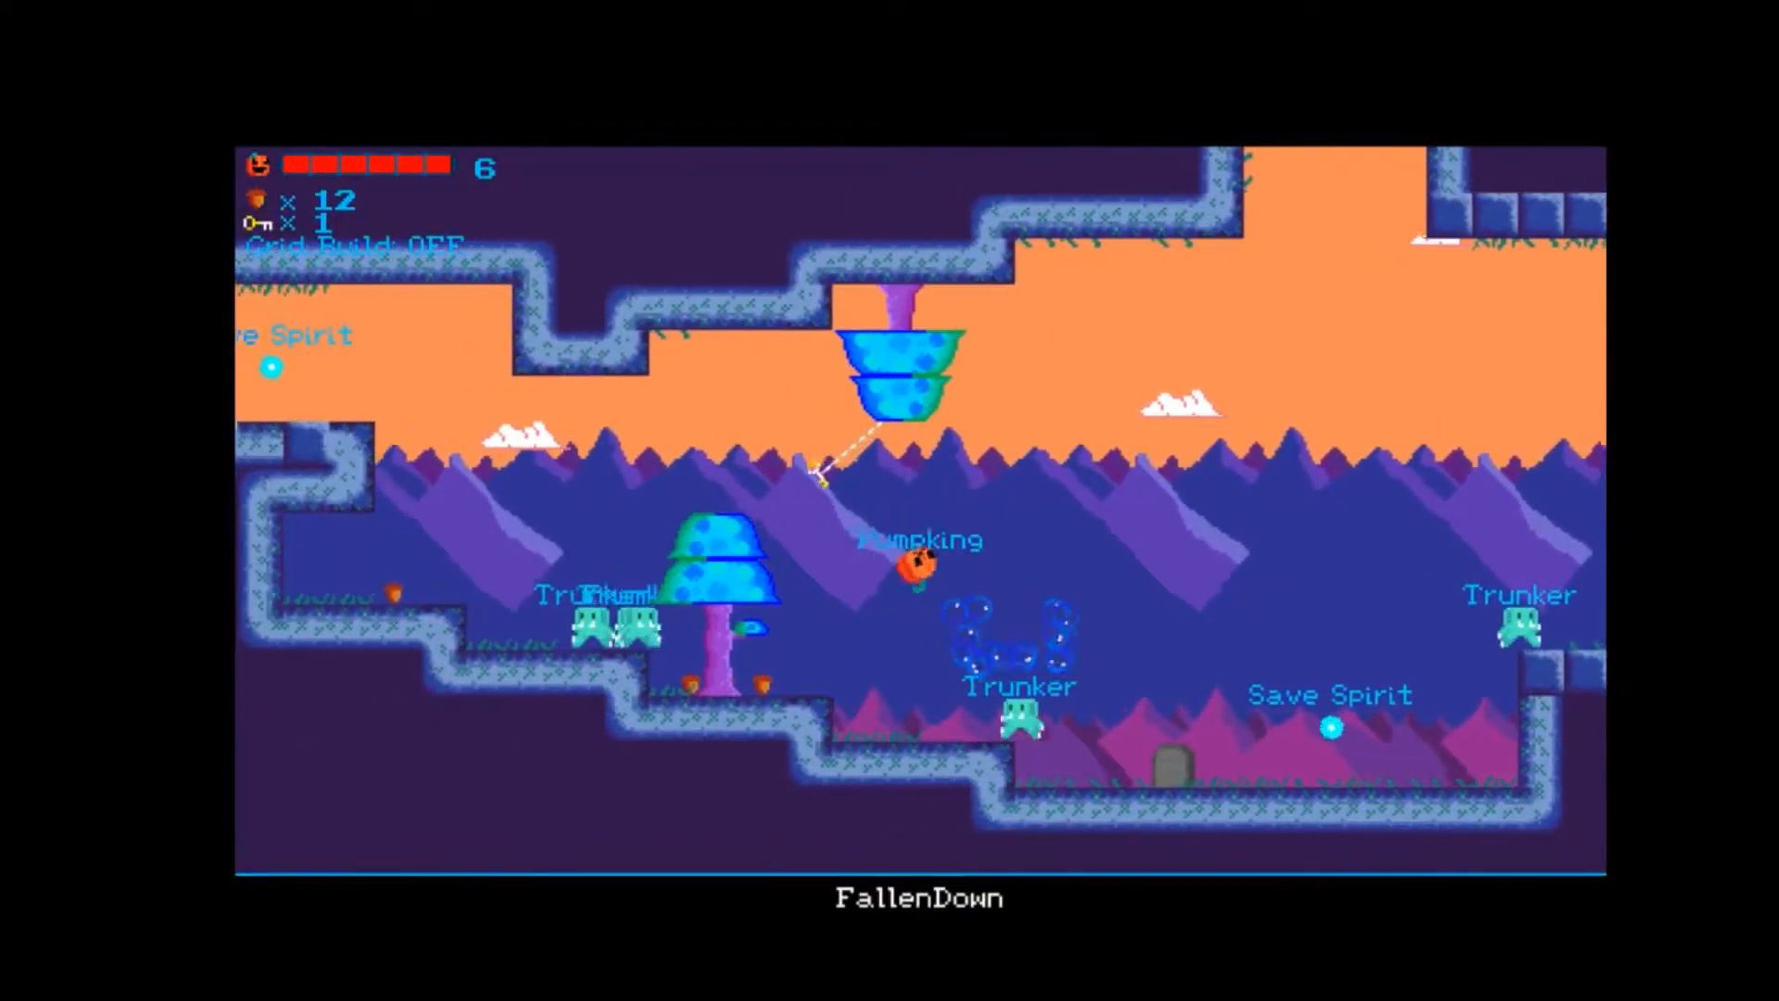
key("Left")
key("Right")
key("space")
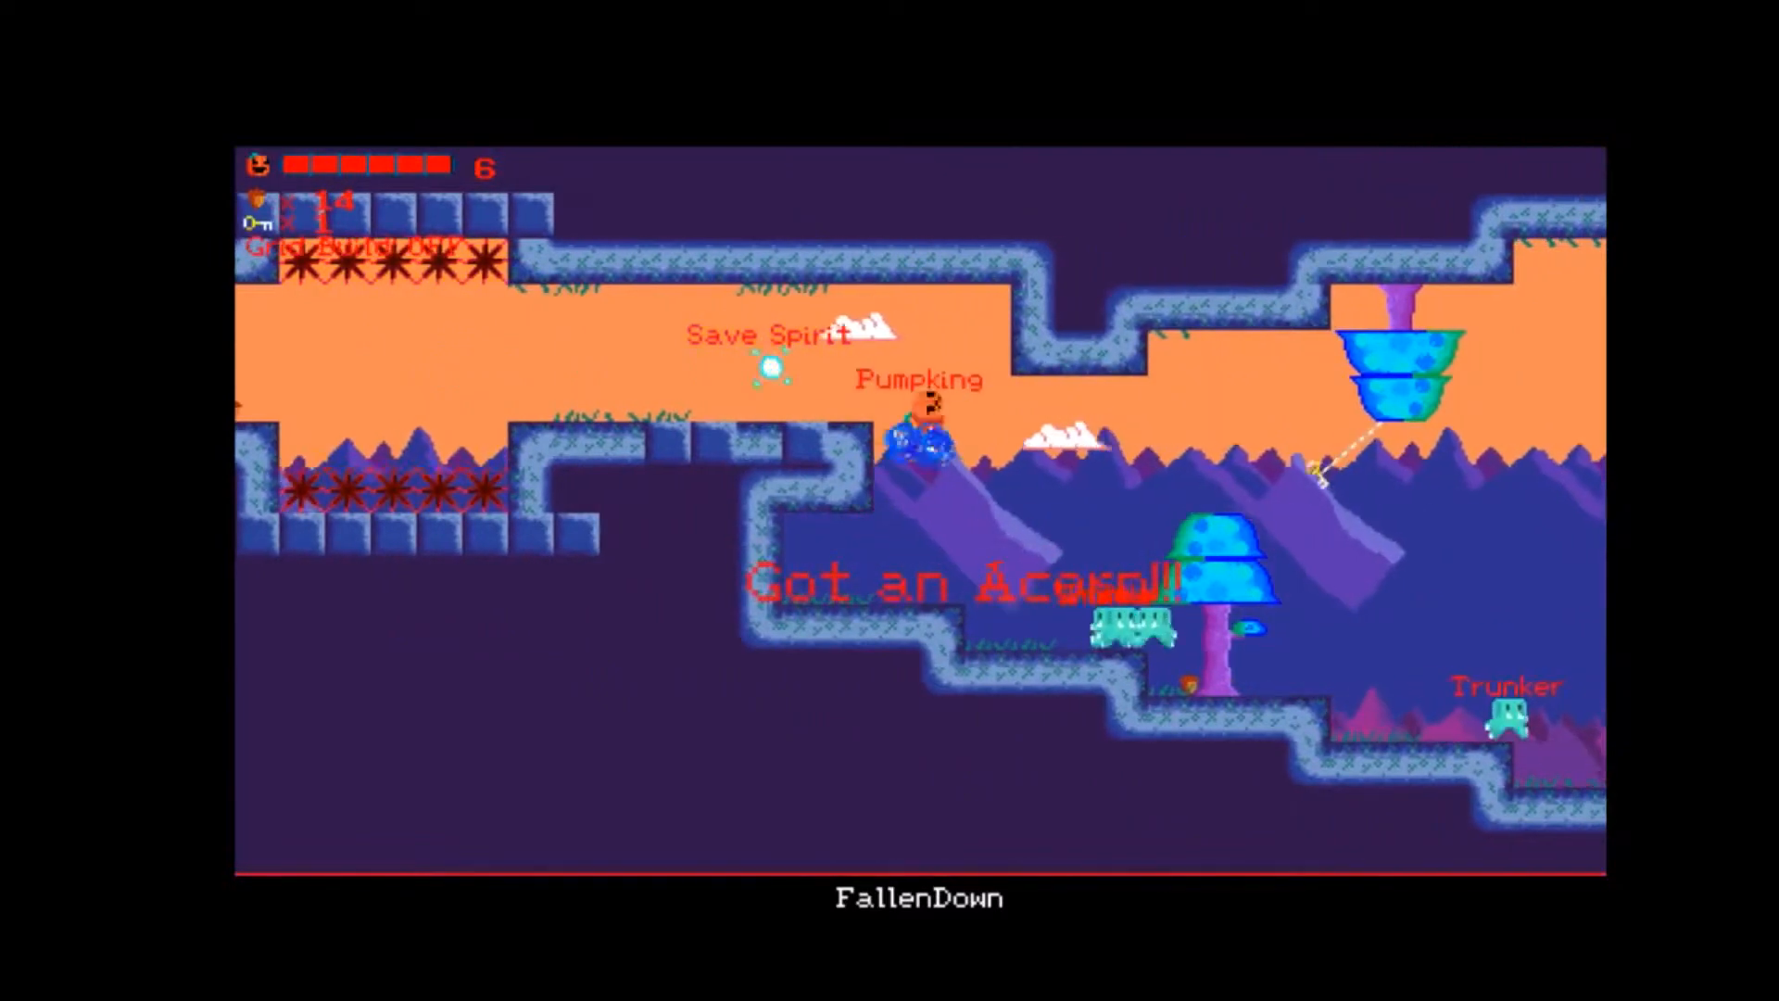
key("Left")
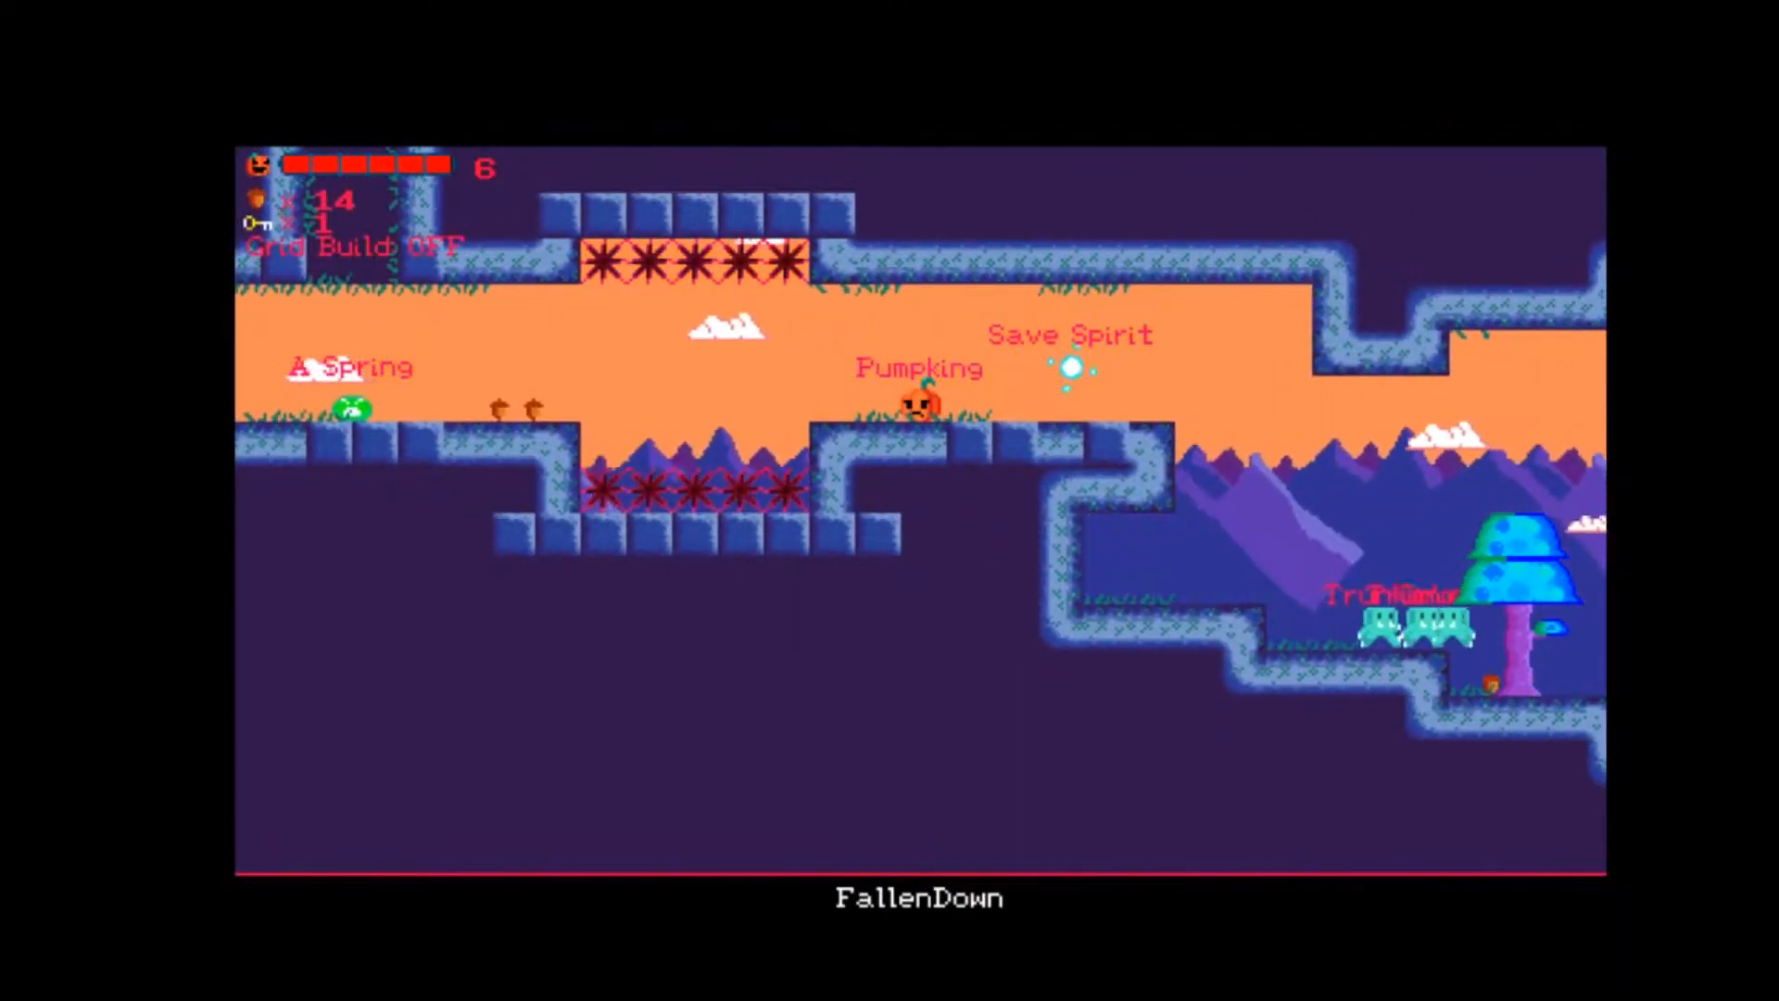
Jump the spiked gap in FallenDown, collect the two acorns and pass A Spring toward the chest.
key("Left")
key("space")
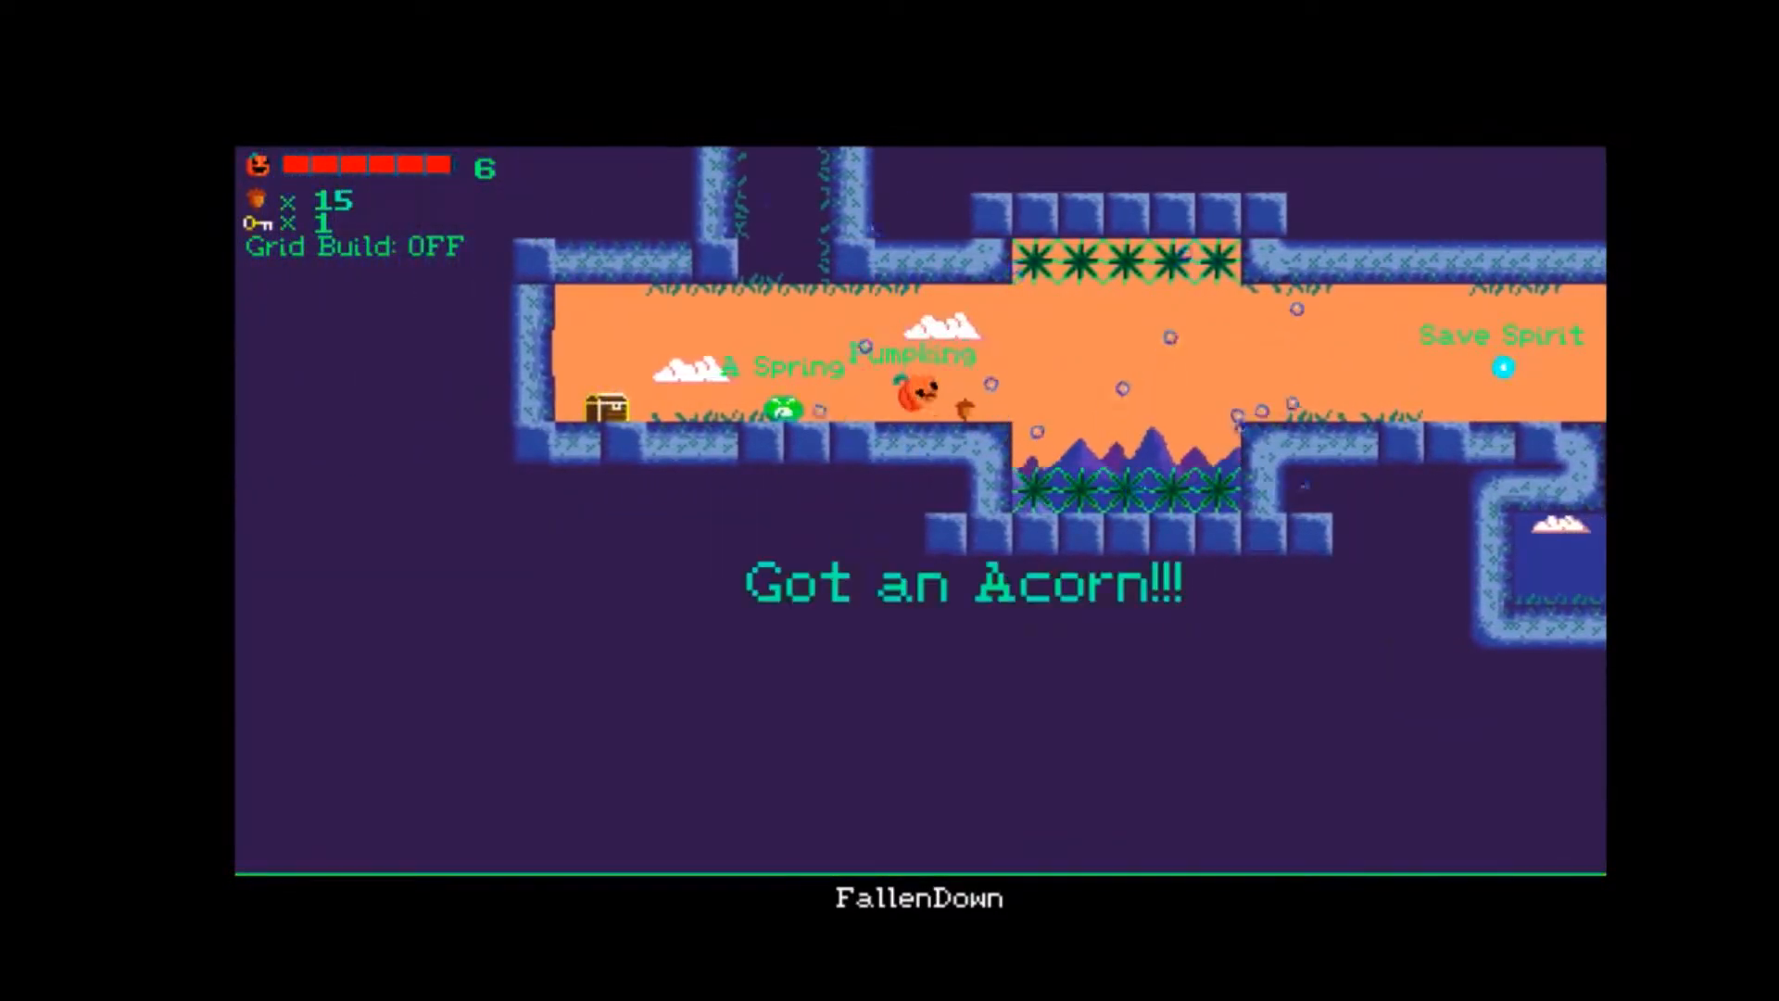
key("Left")
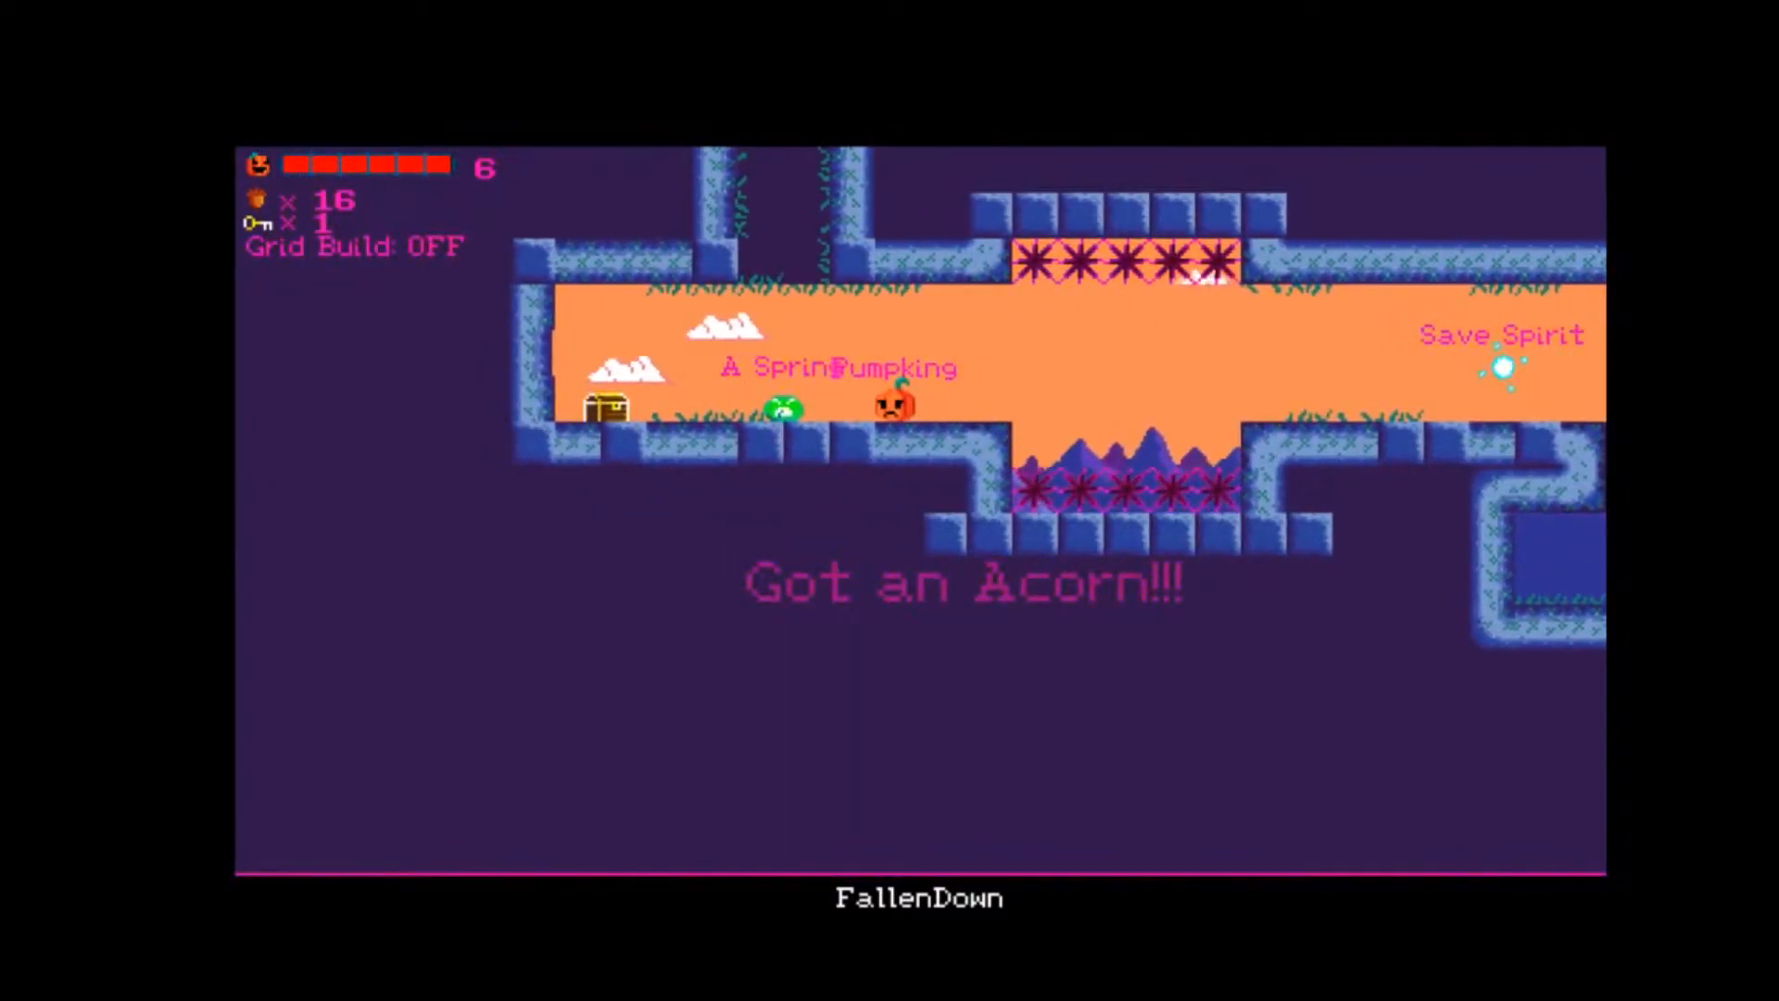
key("Left")
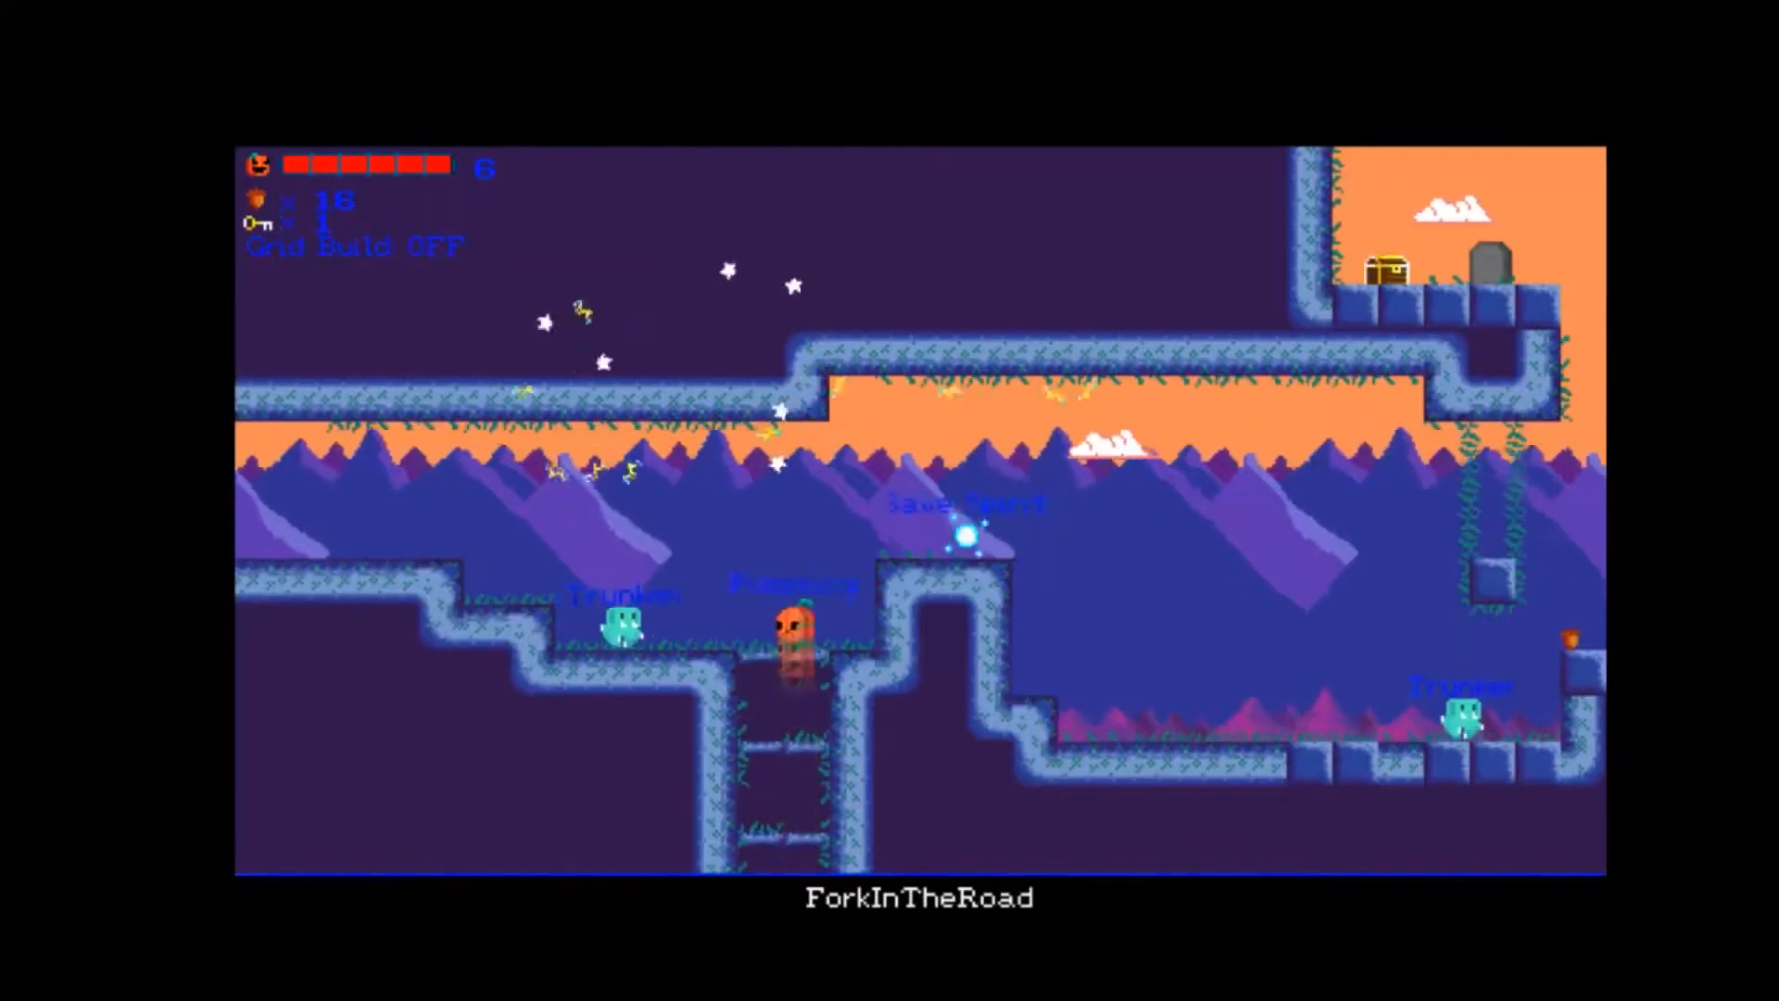
Return to ForkInTheRoad and move from the Trunker's ledge toward the Save Spirit.
key("Right")
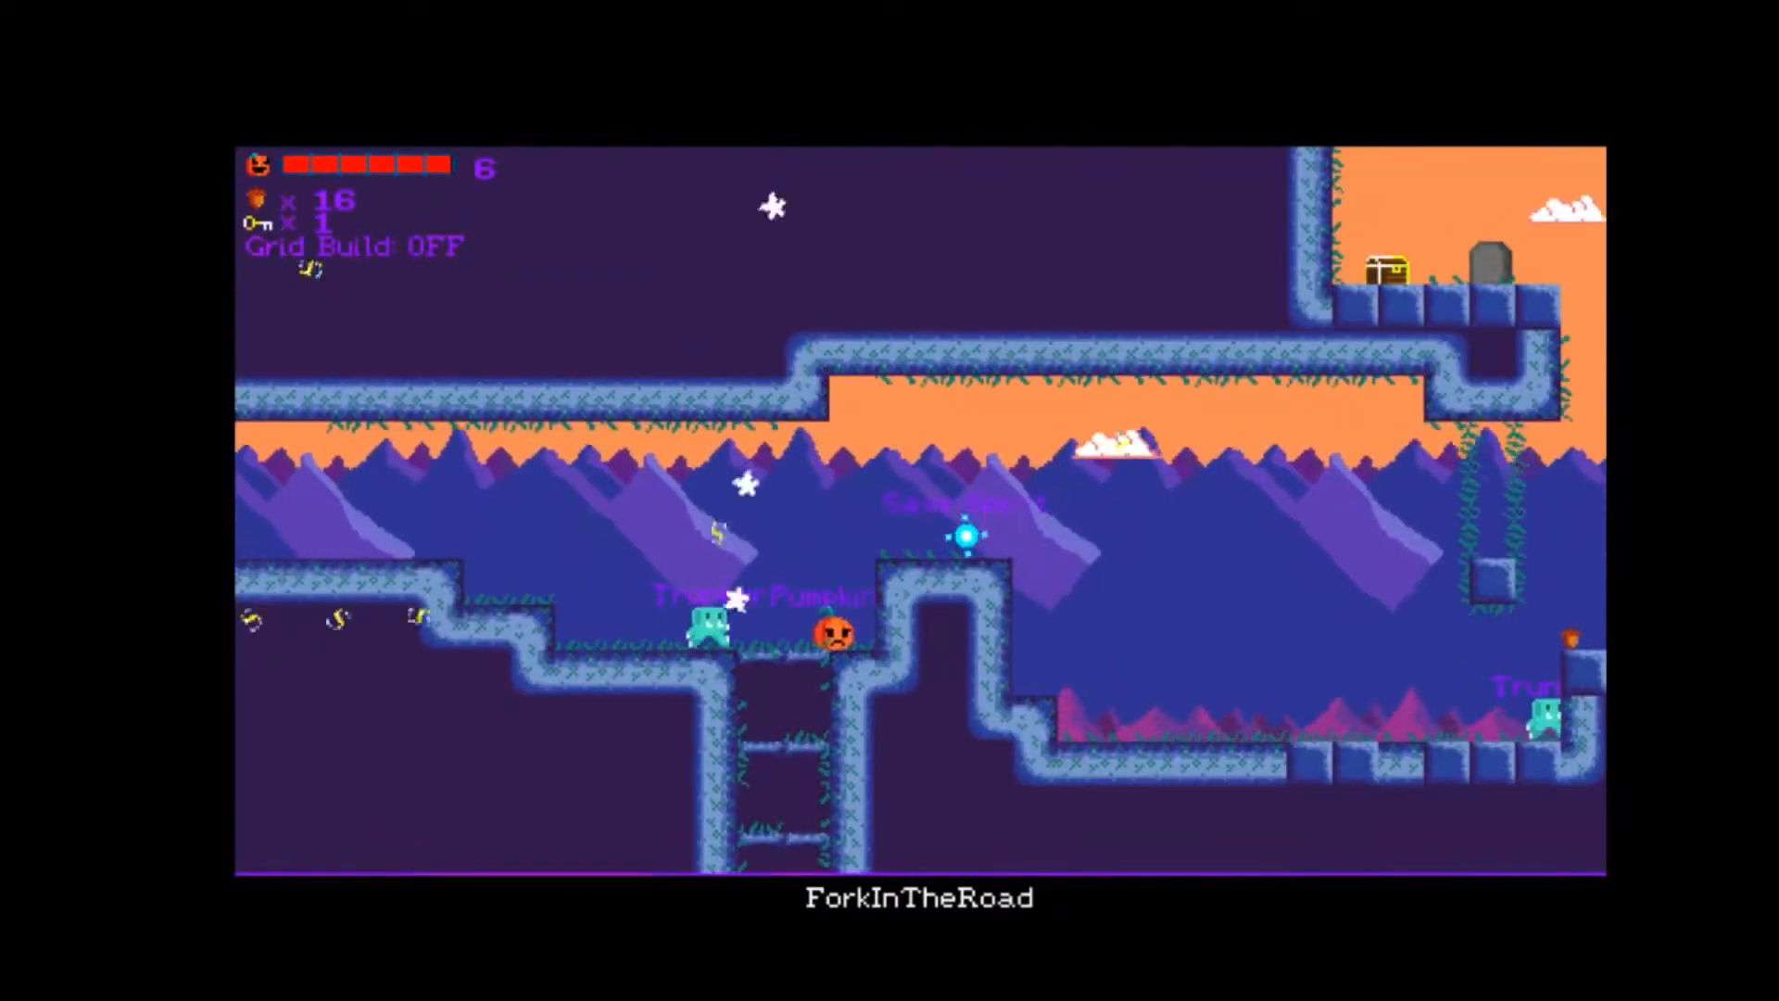
key("space")
key("Right")
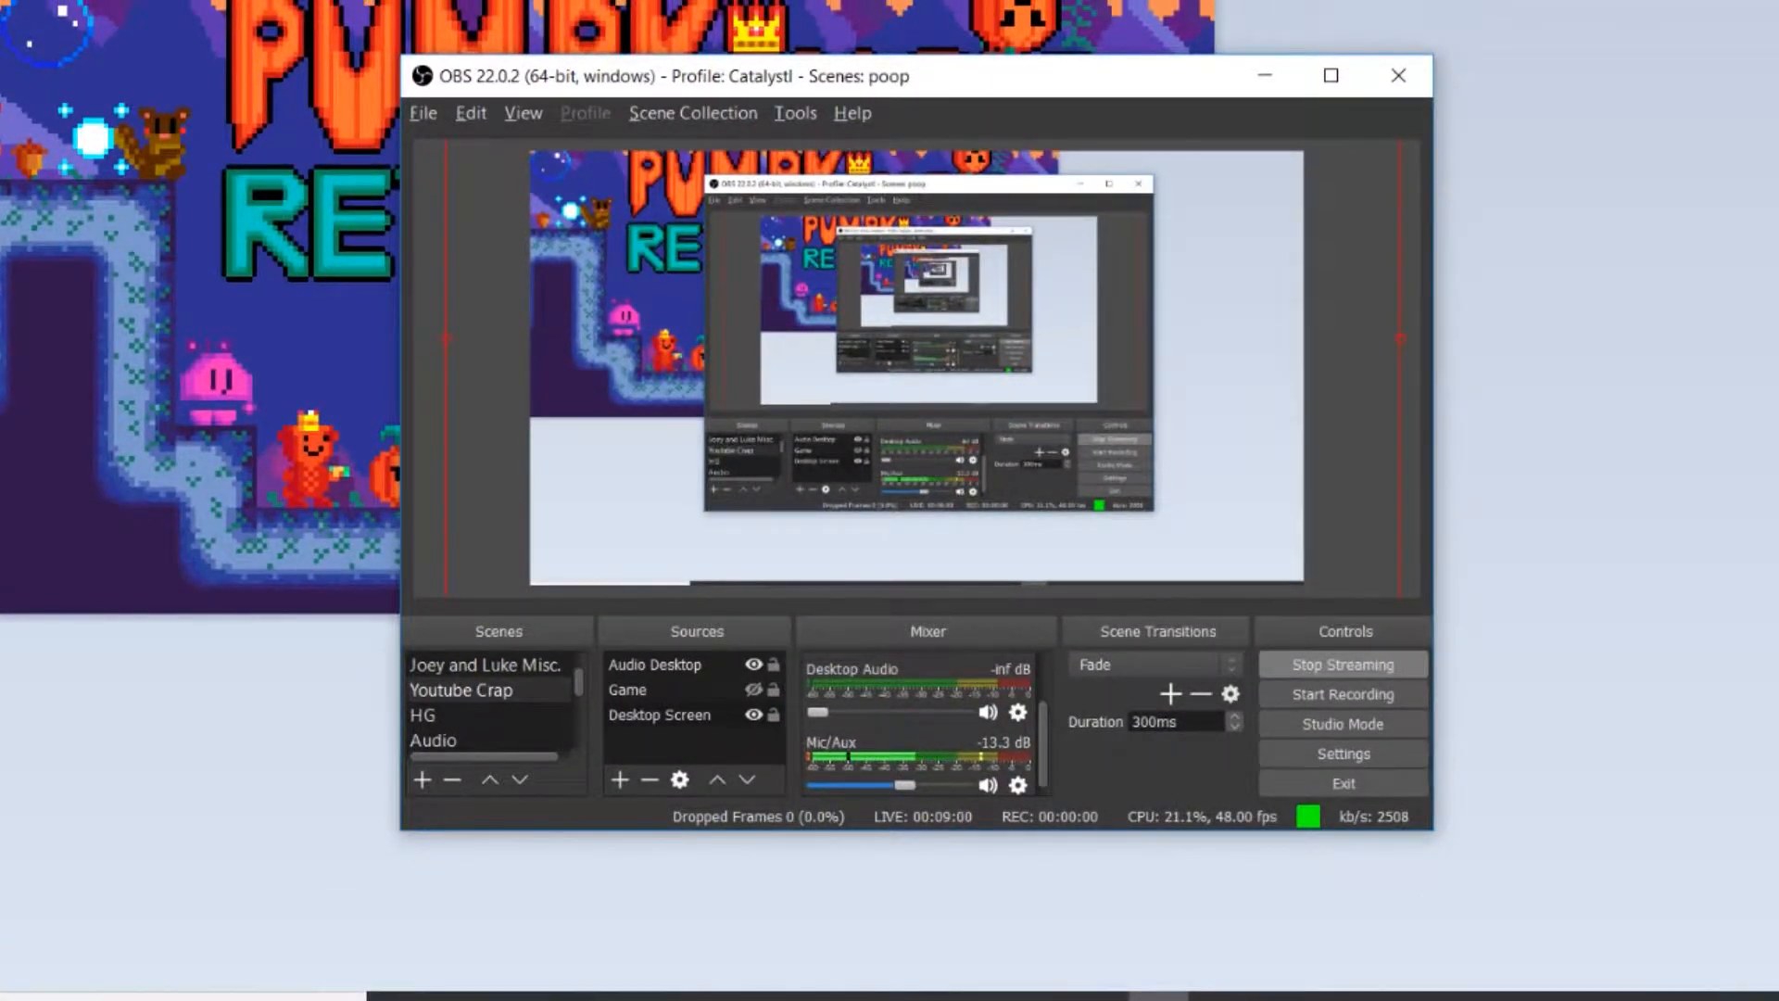
Switch to GameMaker Studio 2 with the sSouInt sprite open in the image editor.
key("alt+Tab")
key("alt+Tab")
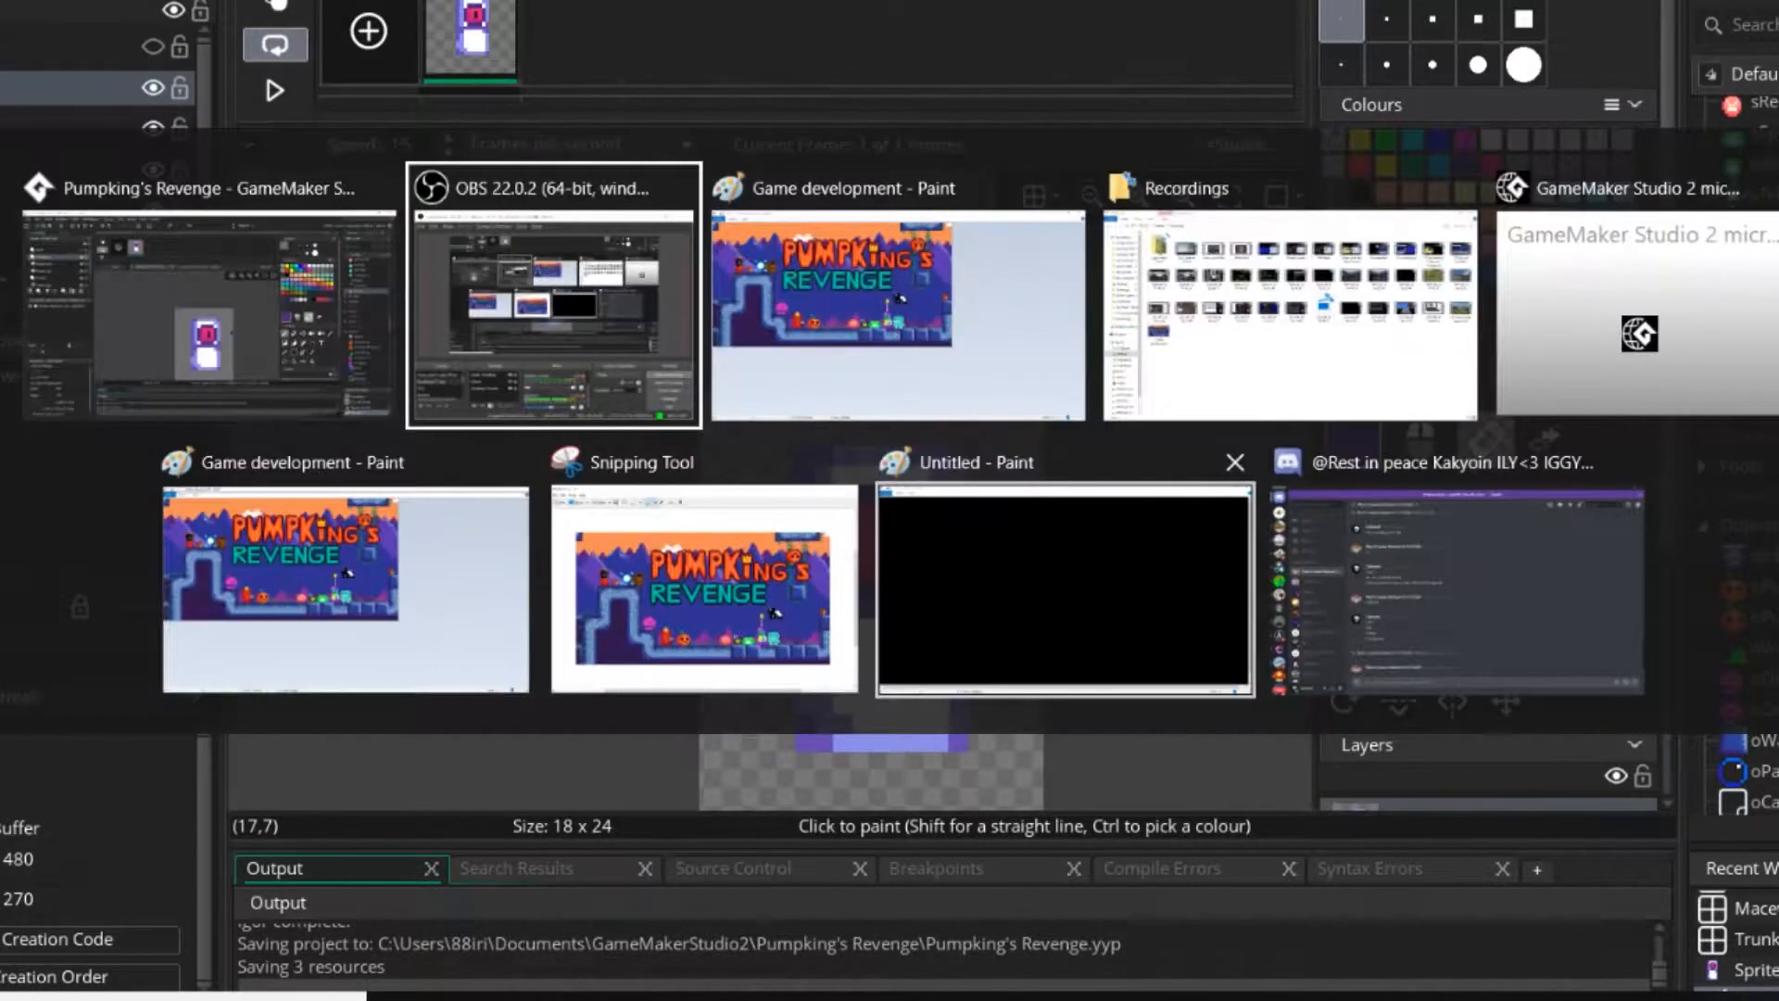
key("alt+Tab")
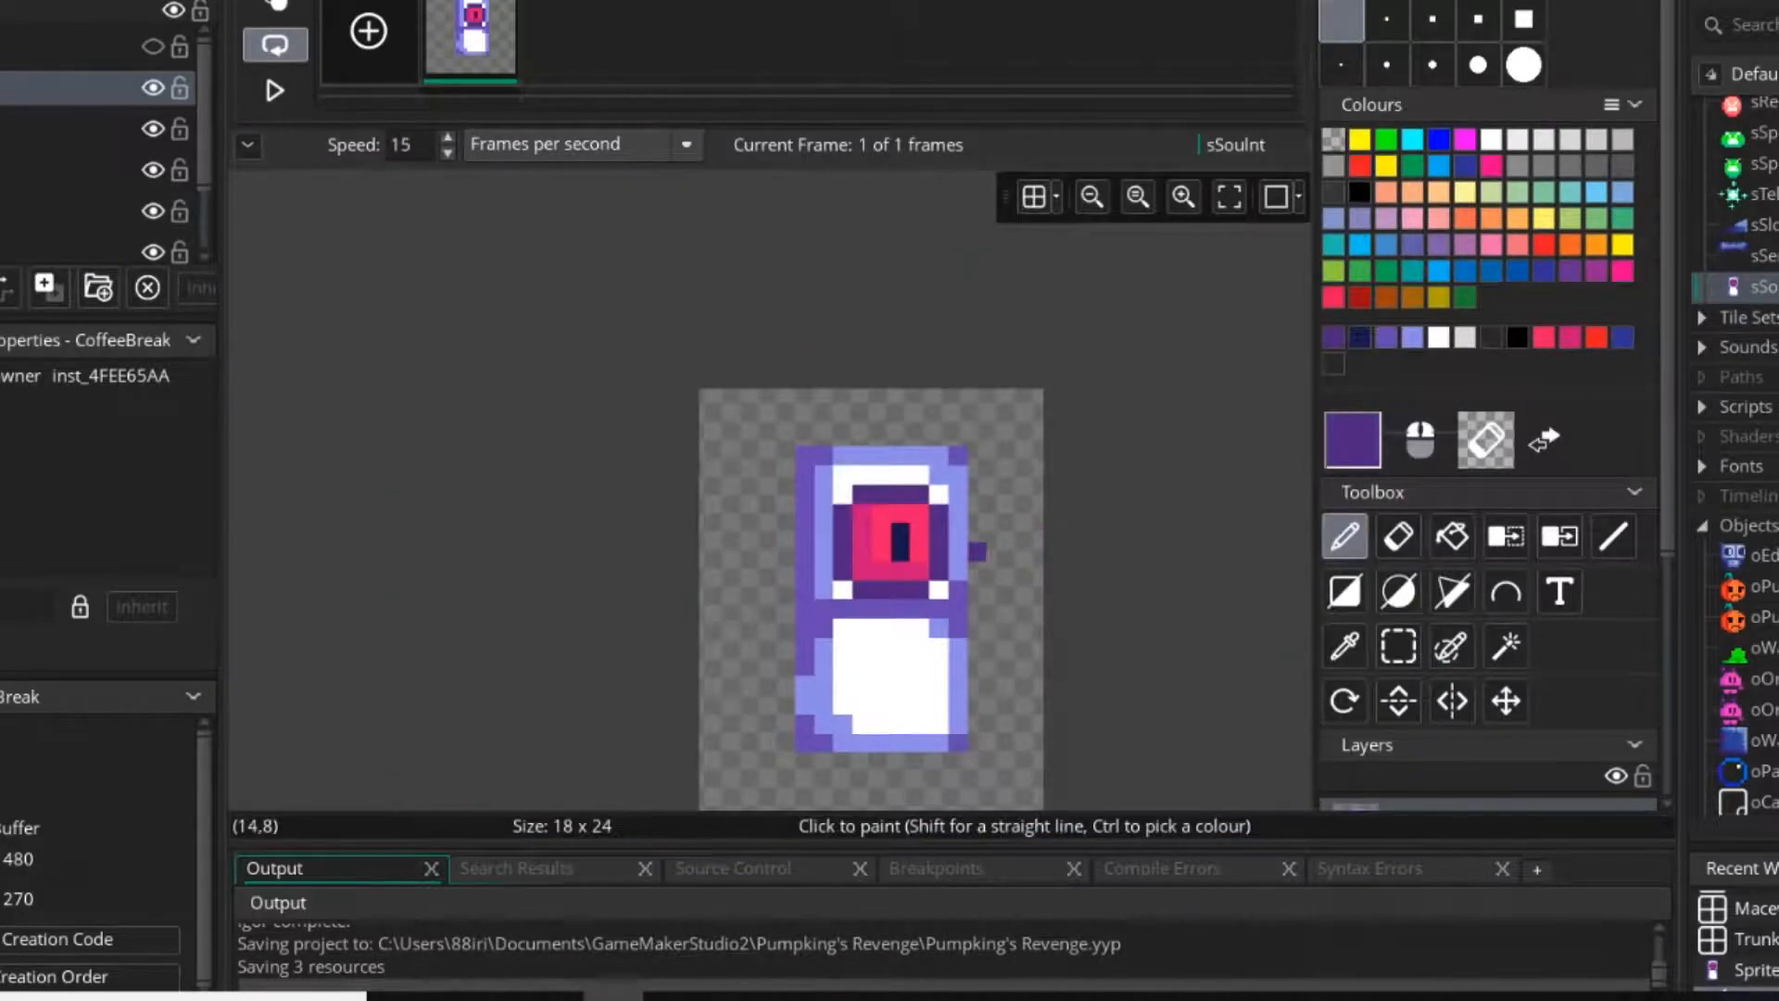
Sample the dark purple surrounding the red eye of sSouInt as the drawing colour.
middle_click_drag(944, 488, 934, 420)
scroll(913, 431, "up", 6, "ctrl")
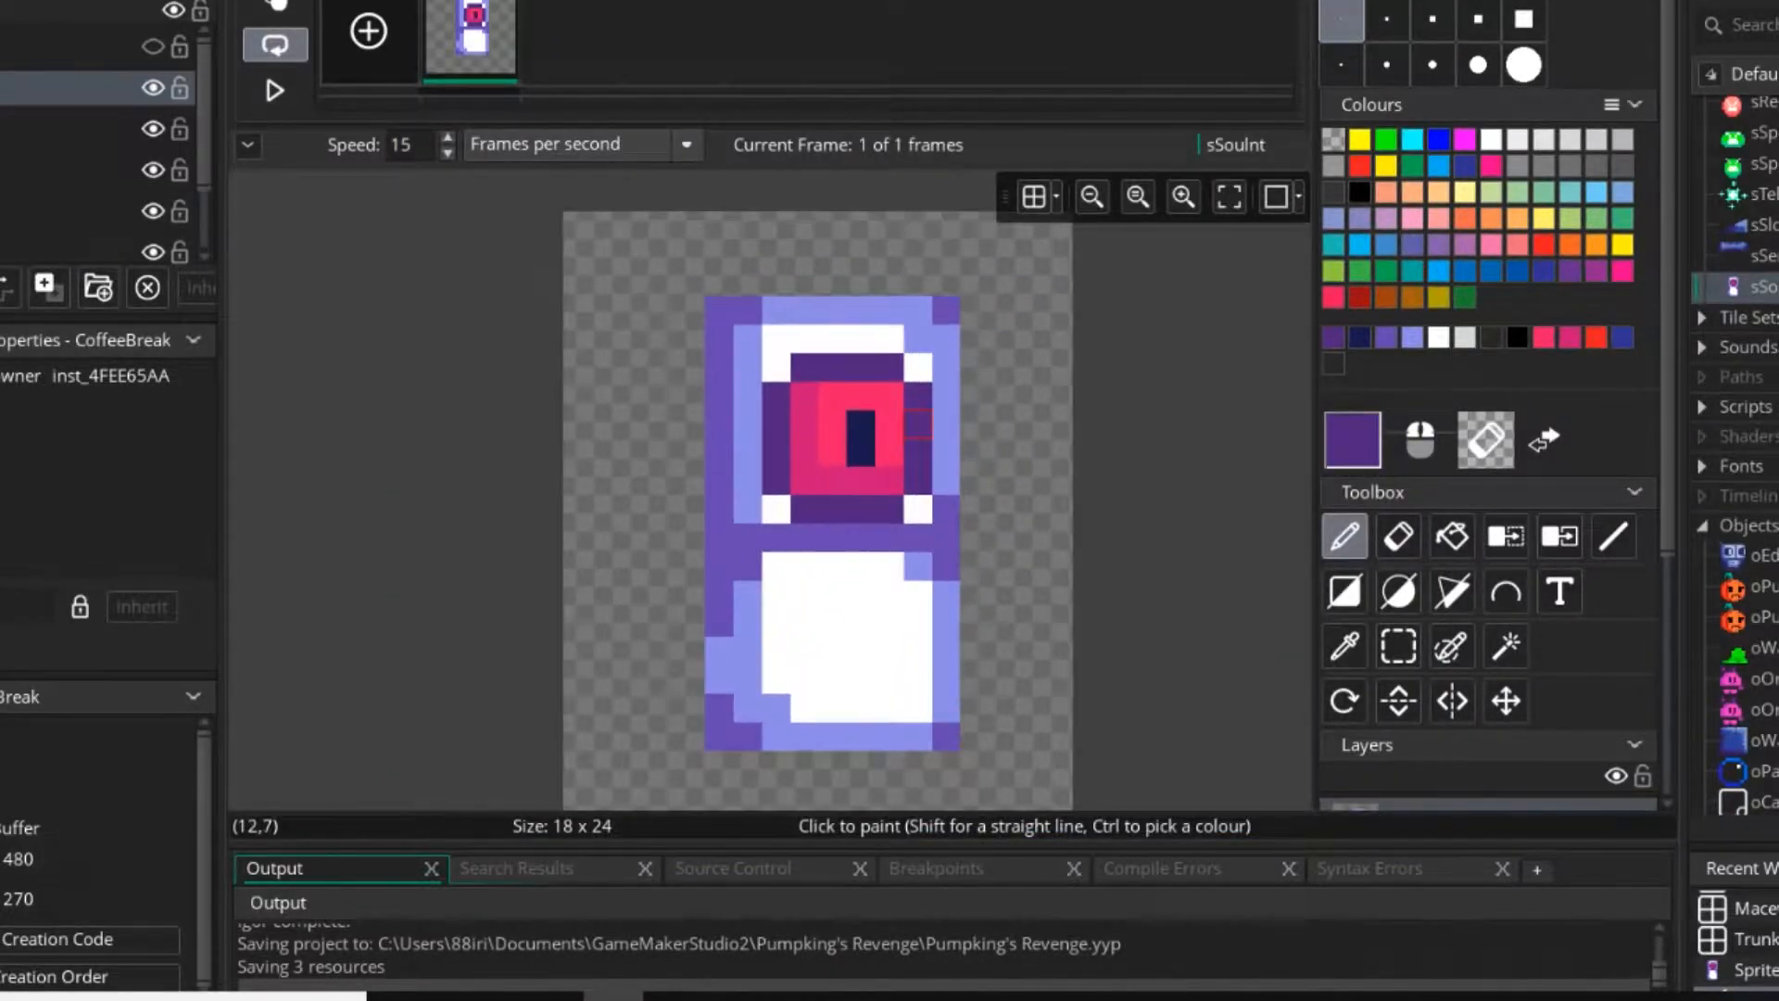
left_click(849, 428, "ctrl")
middle_click_drag(932, 513, 829, 368)
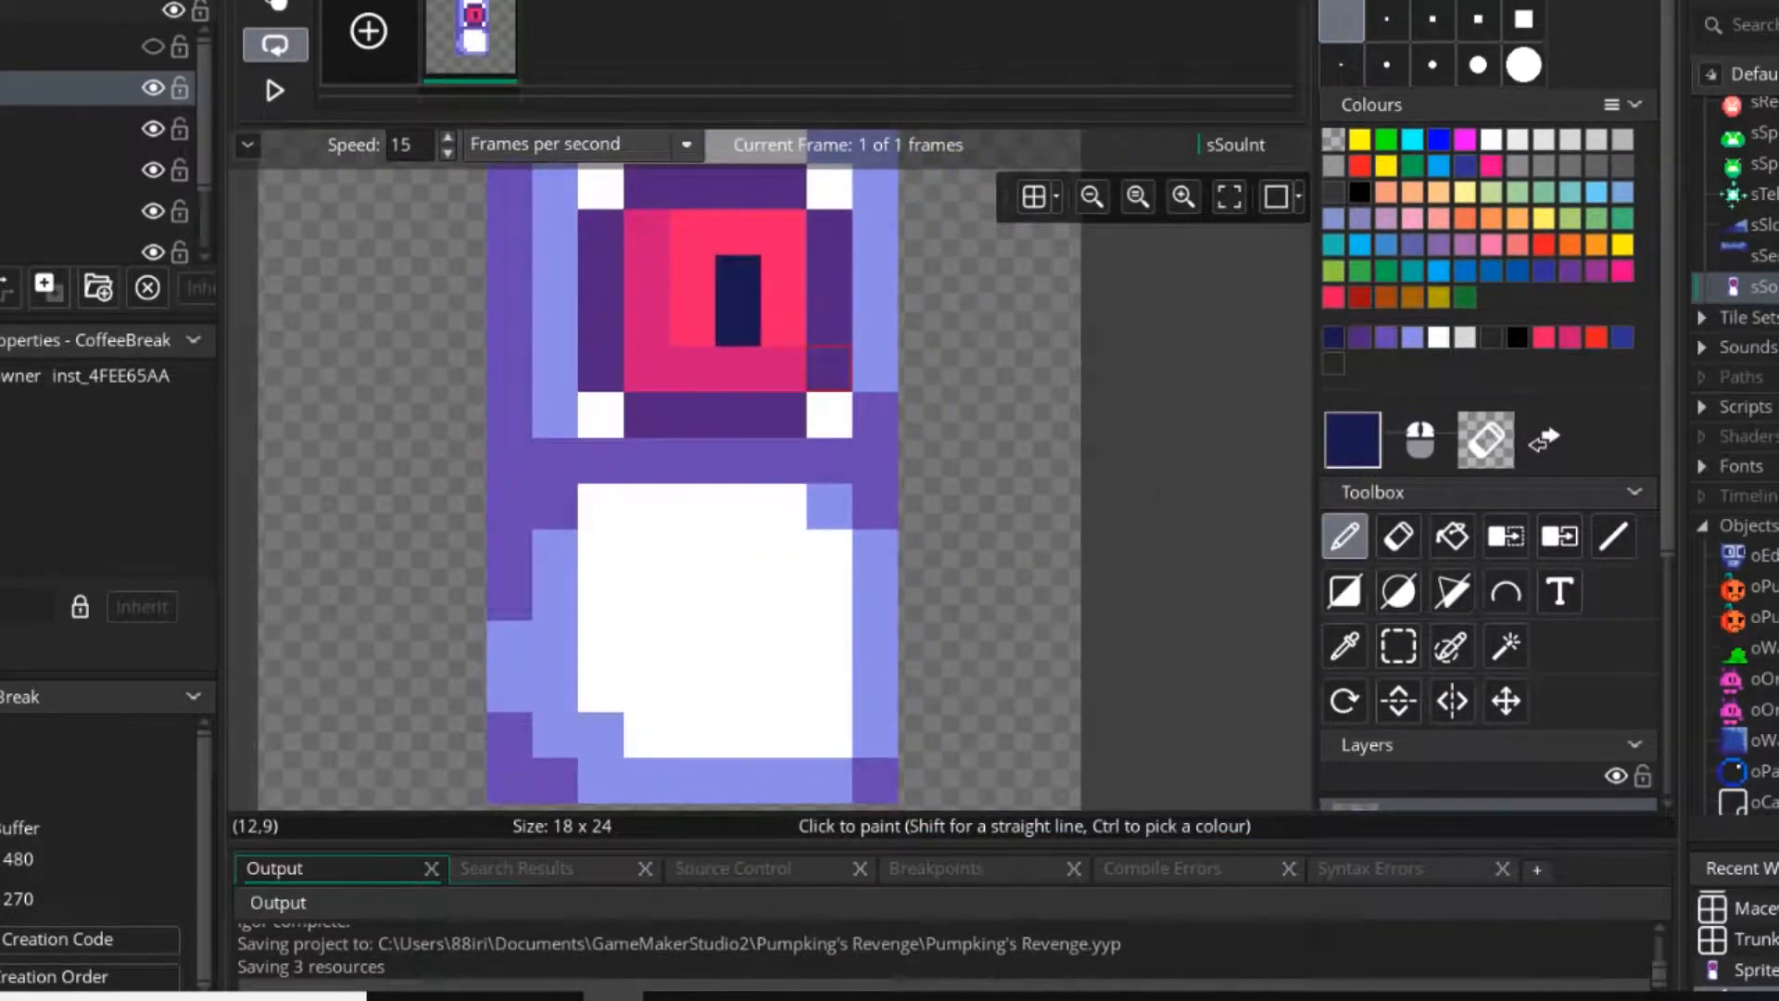
left_click(829, 334, "ctrl")
mouse_move(646, 506)
middle_mouse_down()
mouse_move(914, 647)
mouse_move(848, 612)
mouse_move(736, 458)
mouse_move(943, 613)
mouse_move(794, 387)
middle_mouse_up()
scroll(788, 510, "down", 4, "ctrl")
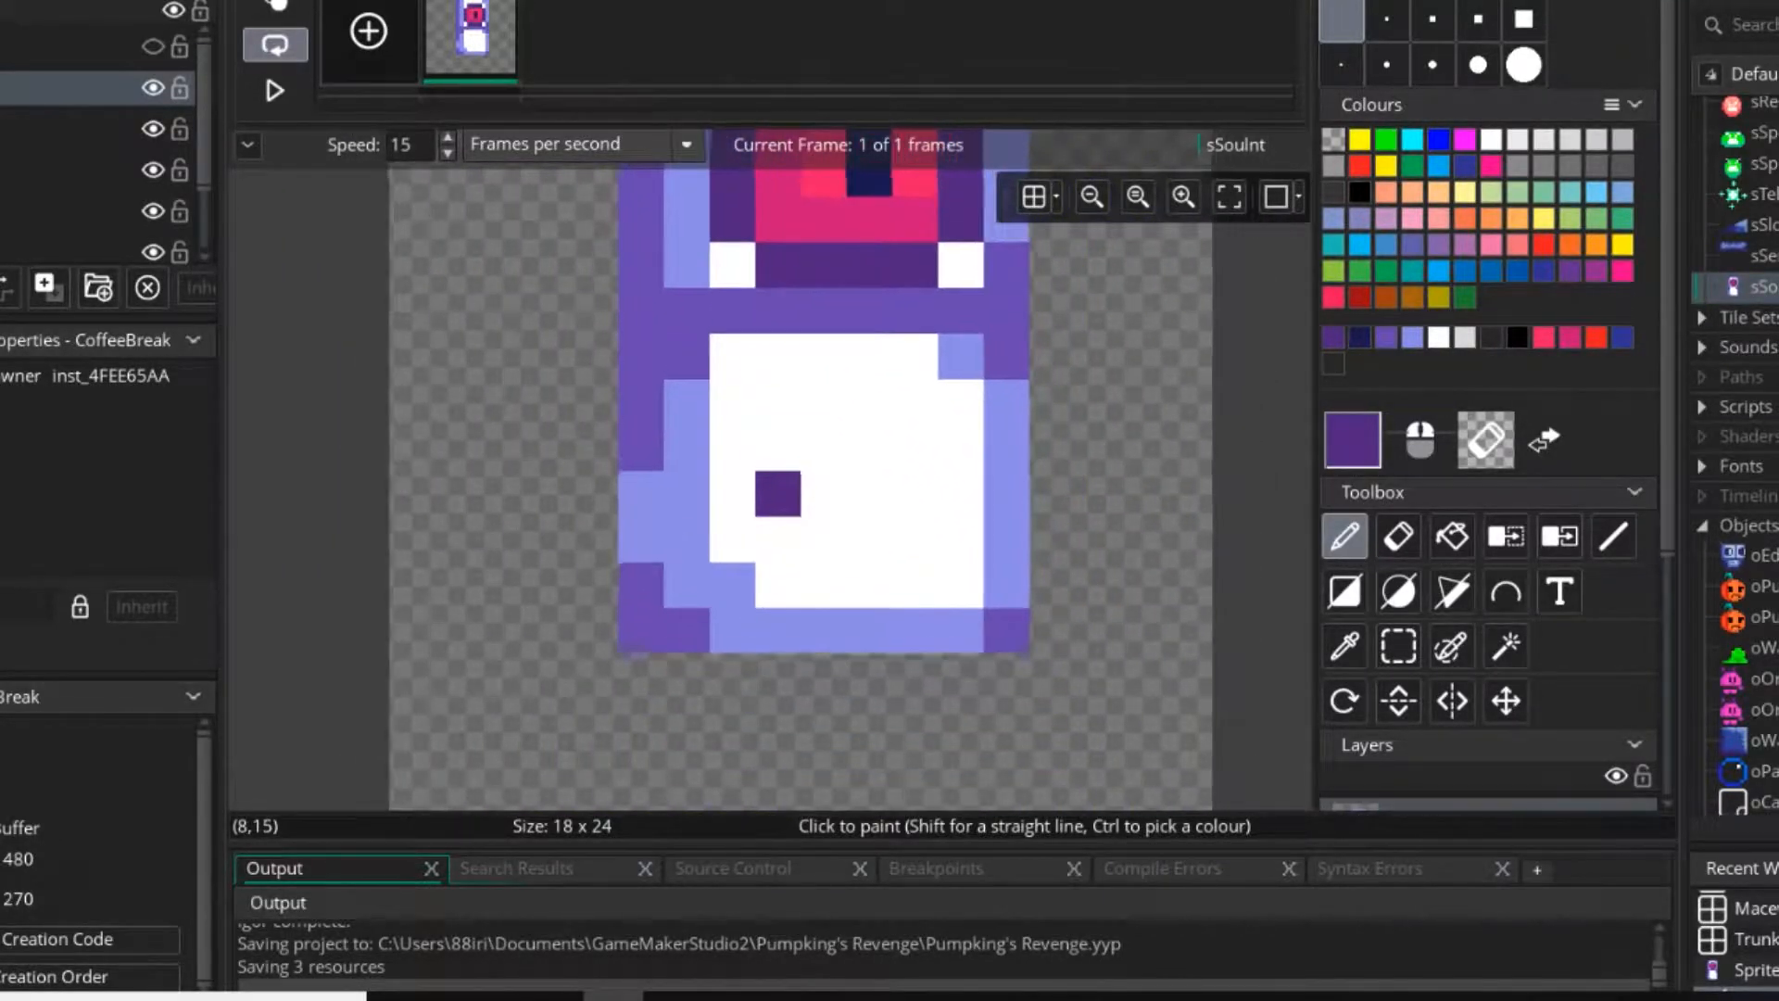
scroll(793, 510, "down", 3, "ctrl")
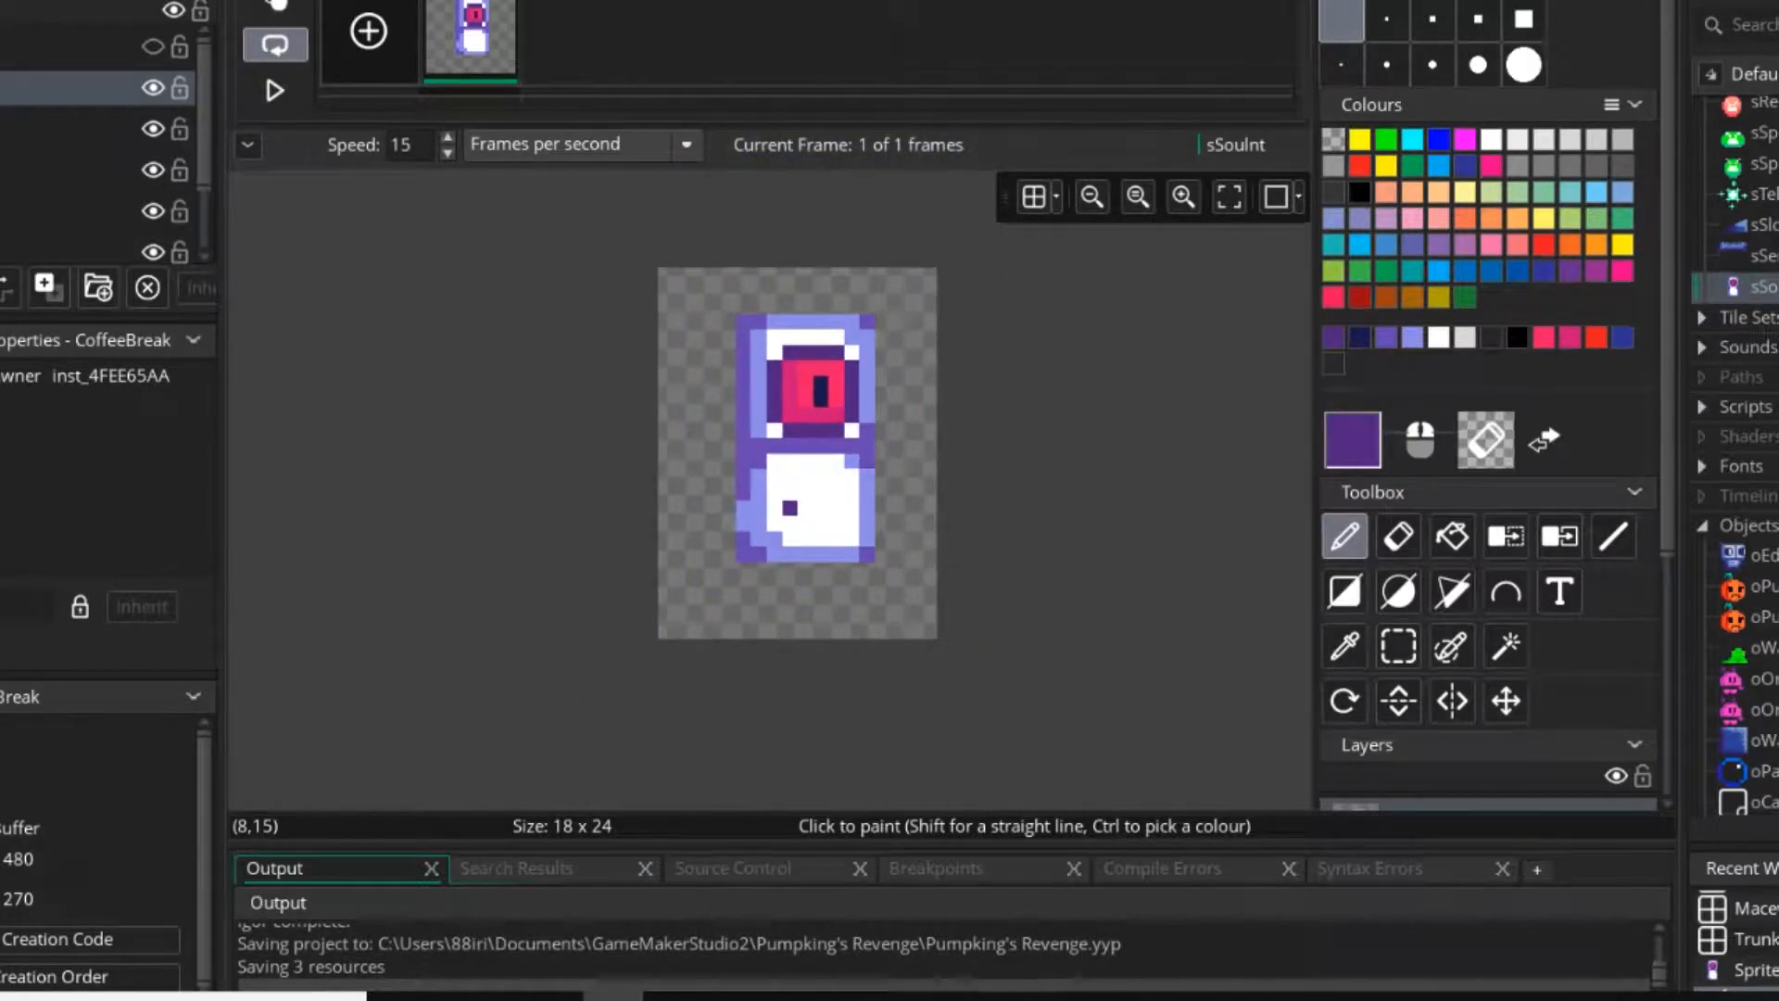
middle_click_drag(792, 510, 826, 570)
scroll(843, 643, "up", 3, "ctrl")
scroll(702, 603, "up", 2, "ctrl")
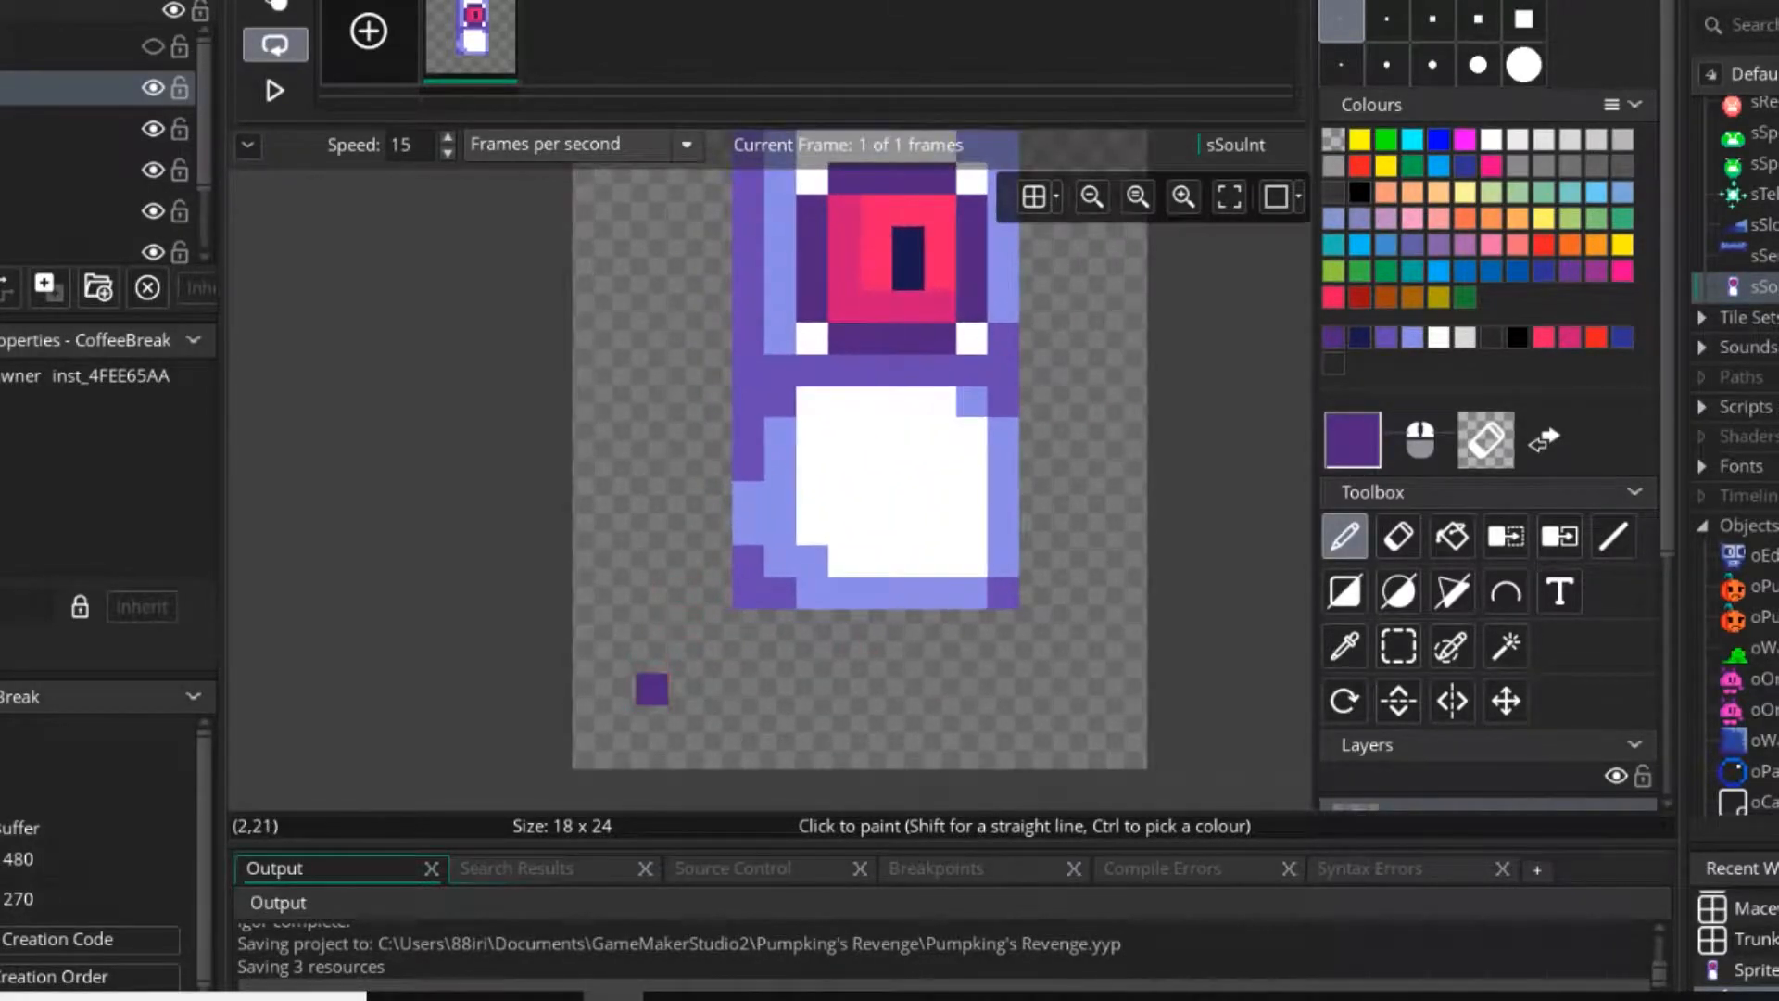
middle_click_drag(651, 691, 677, 594)
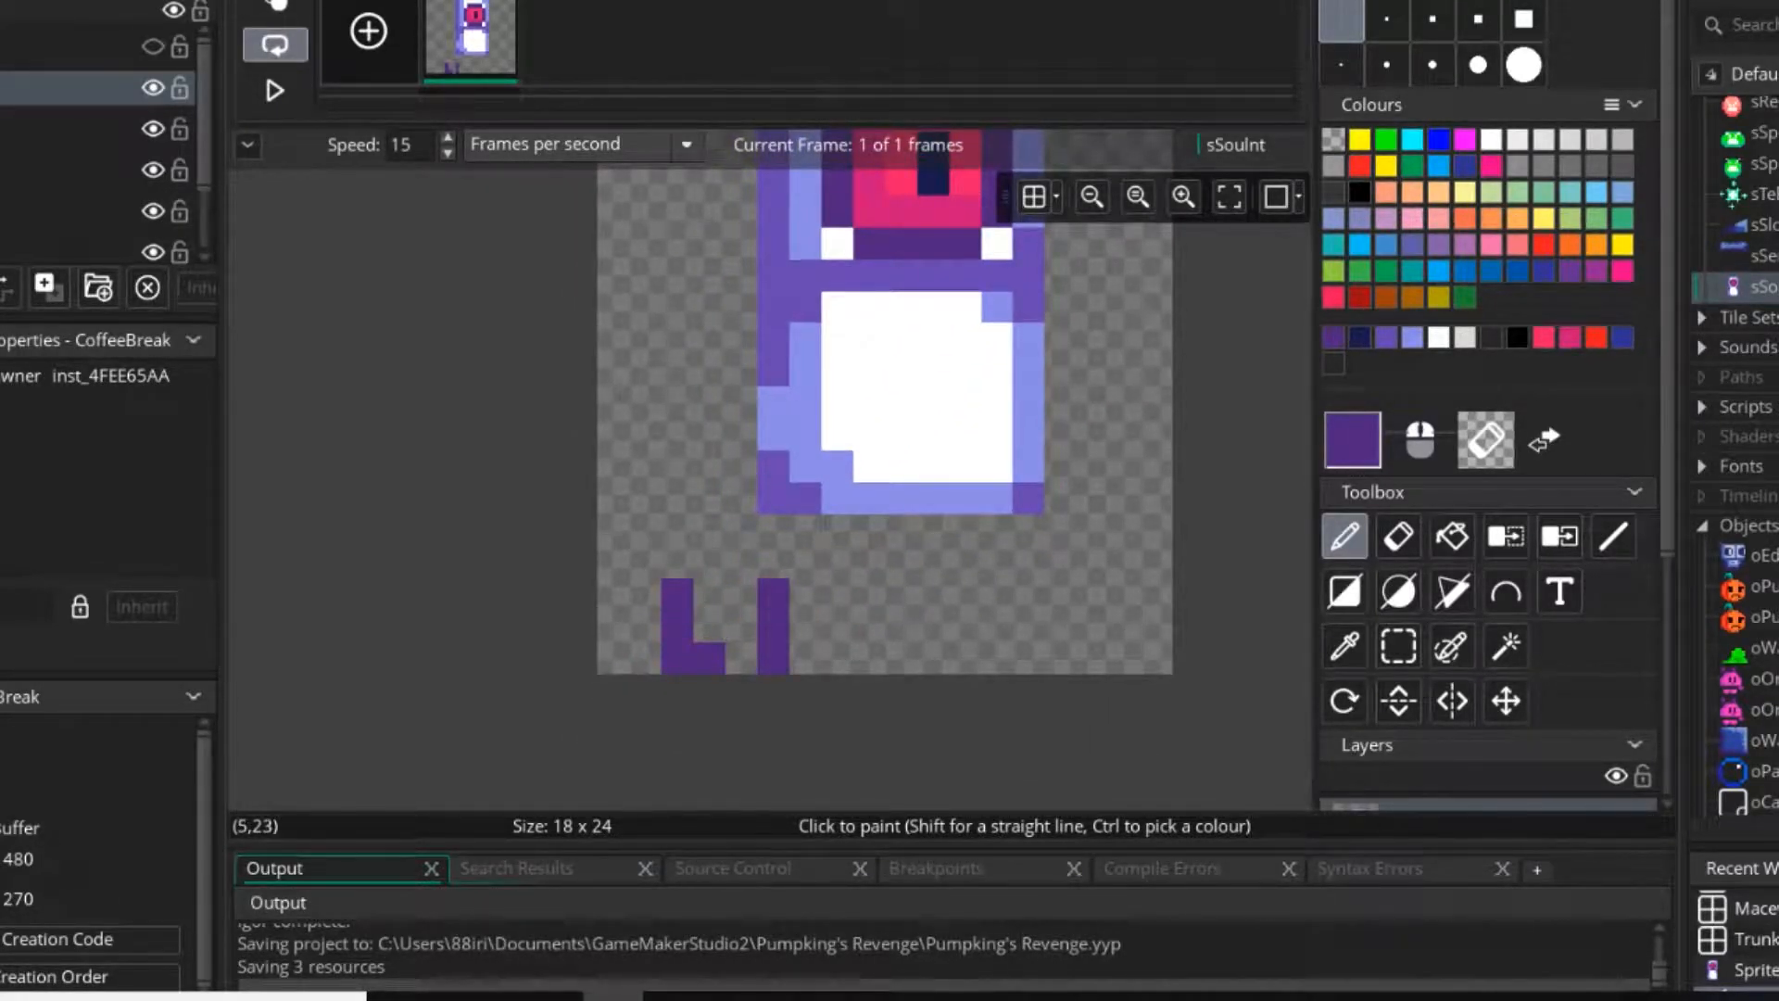
middle_click_drag(837, 593, 828, 641)
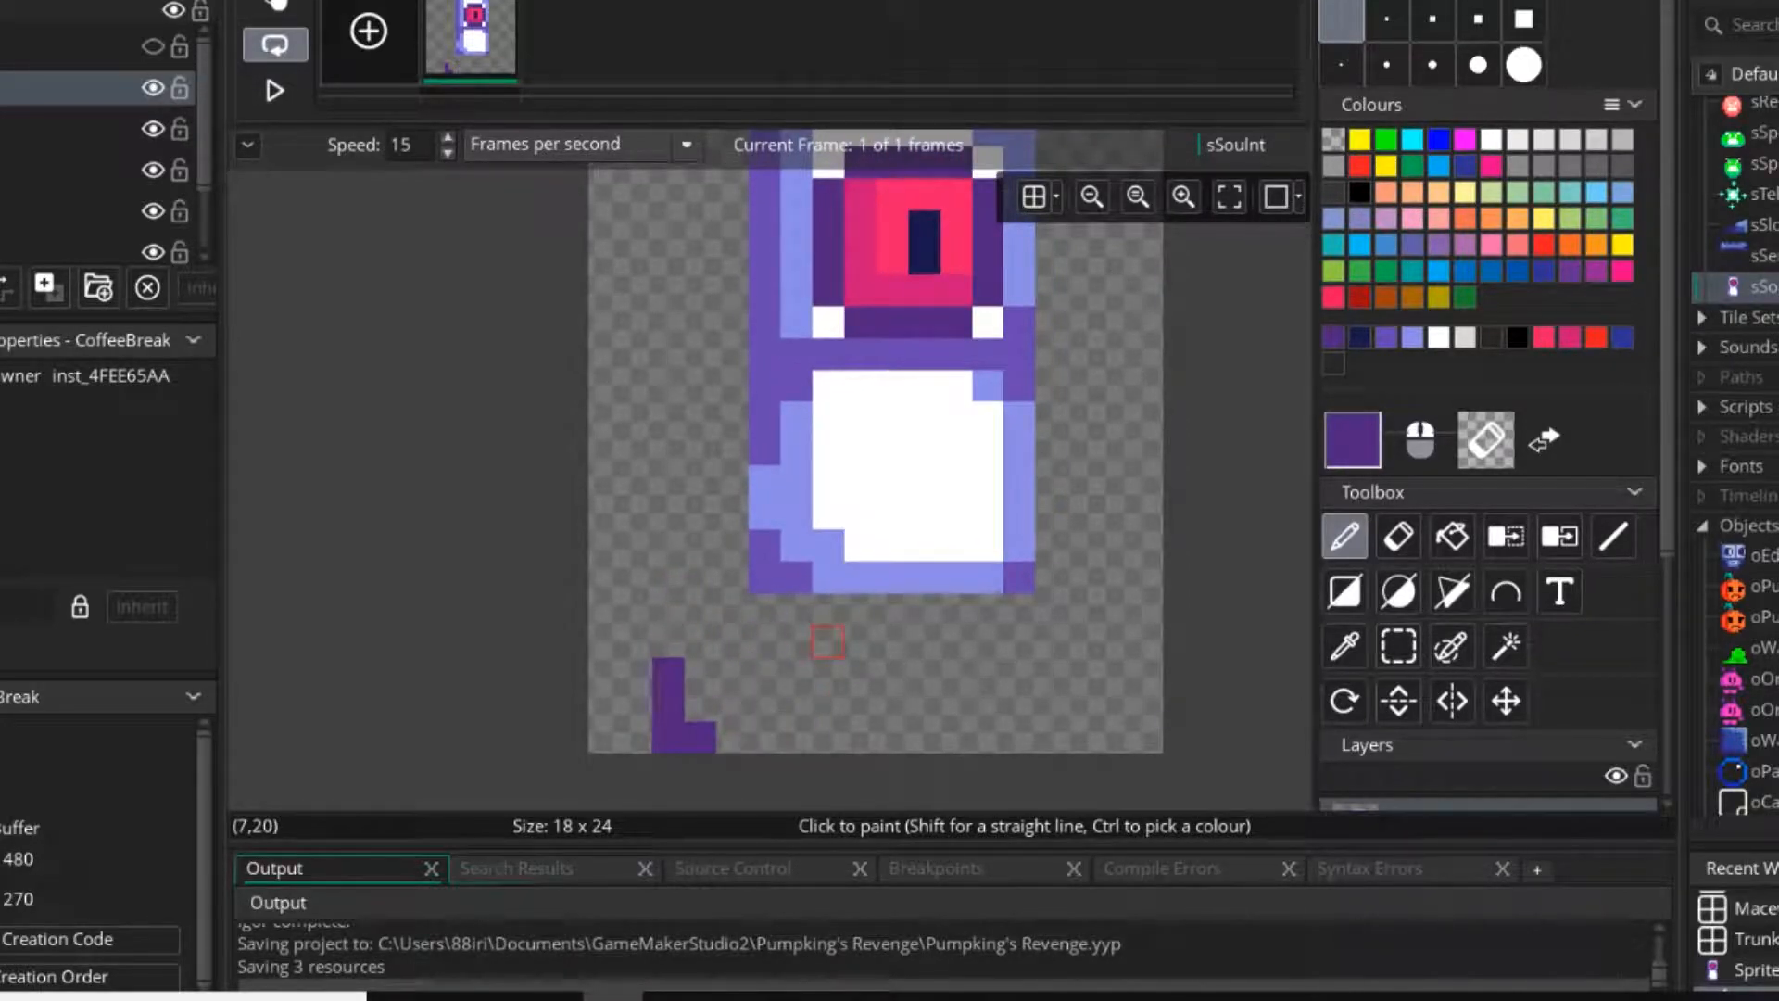
middle_click_drag(763, 576, 780, 633)
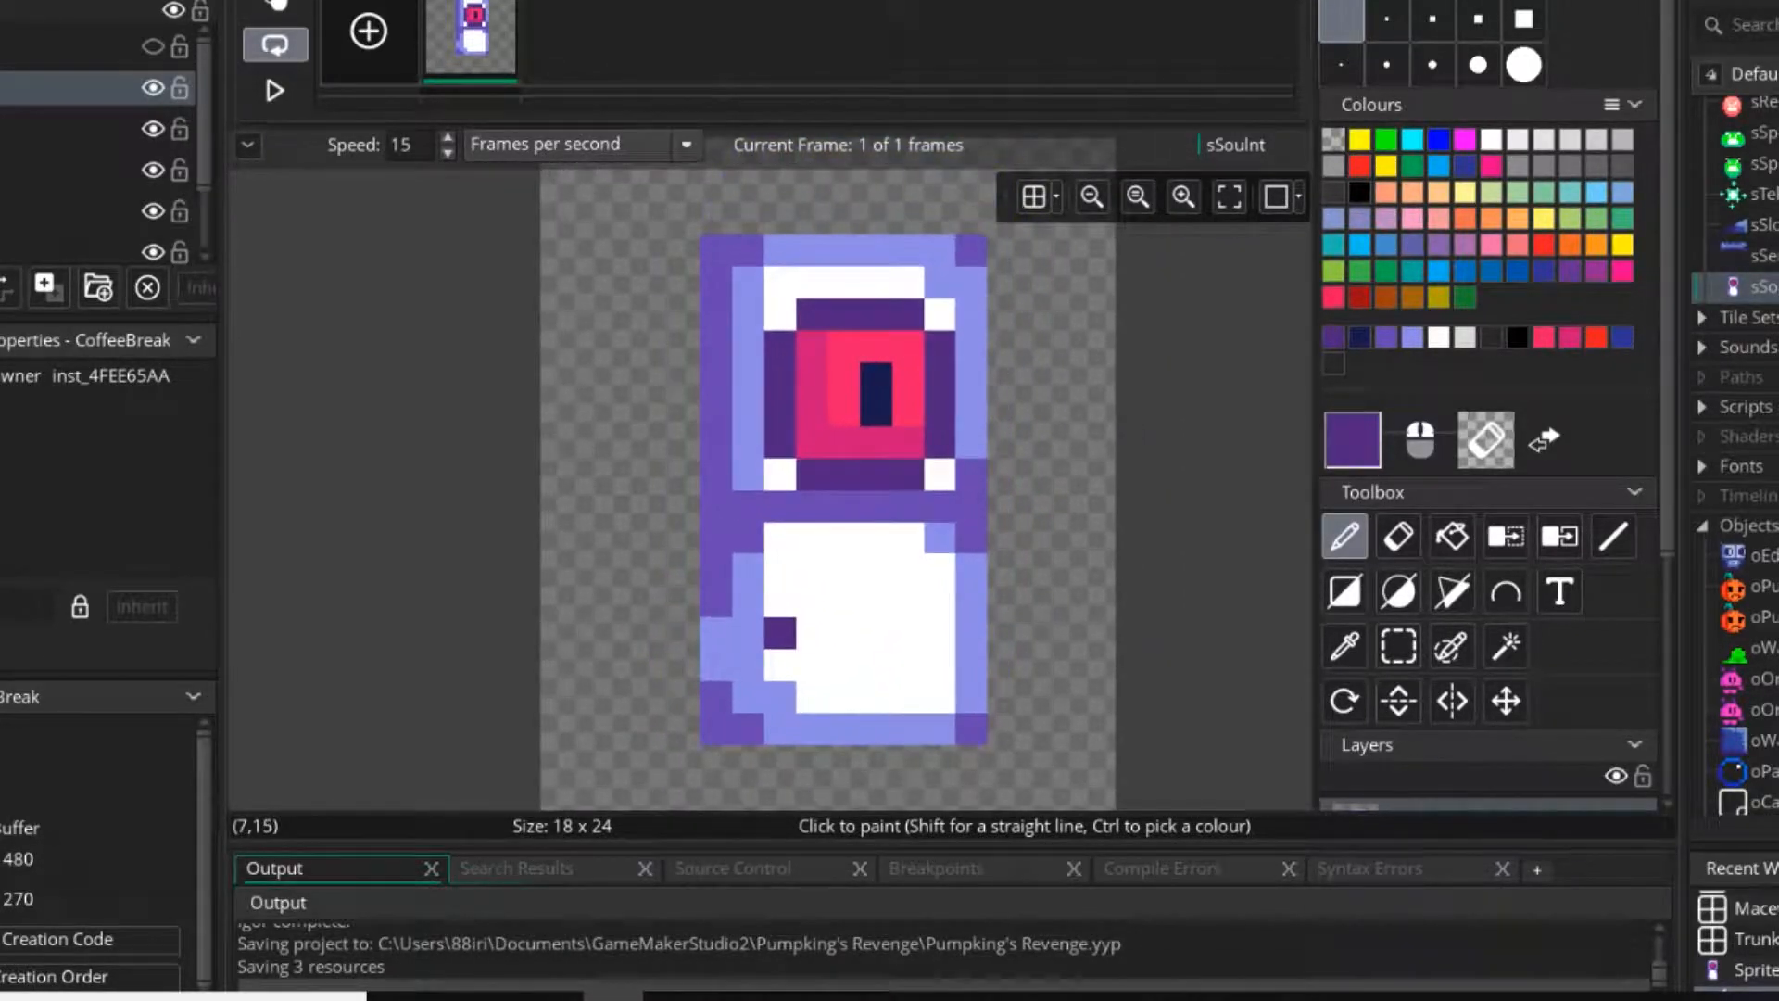
Draw thin dark purple arms on both sides of the body, giving the left arm a shoulder pixel and a two-pronged hand.
middle_click_drag(884, 564, 840, 441)
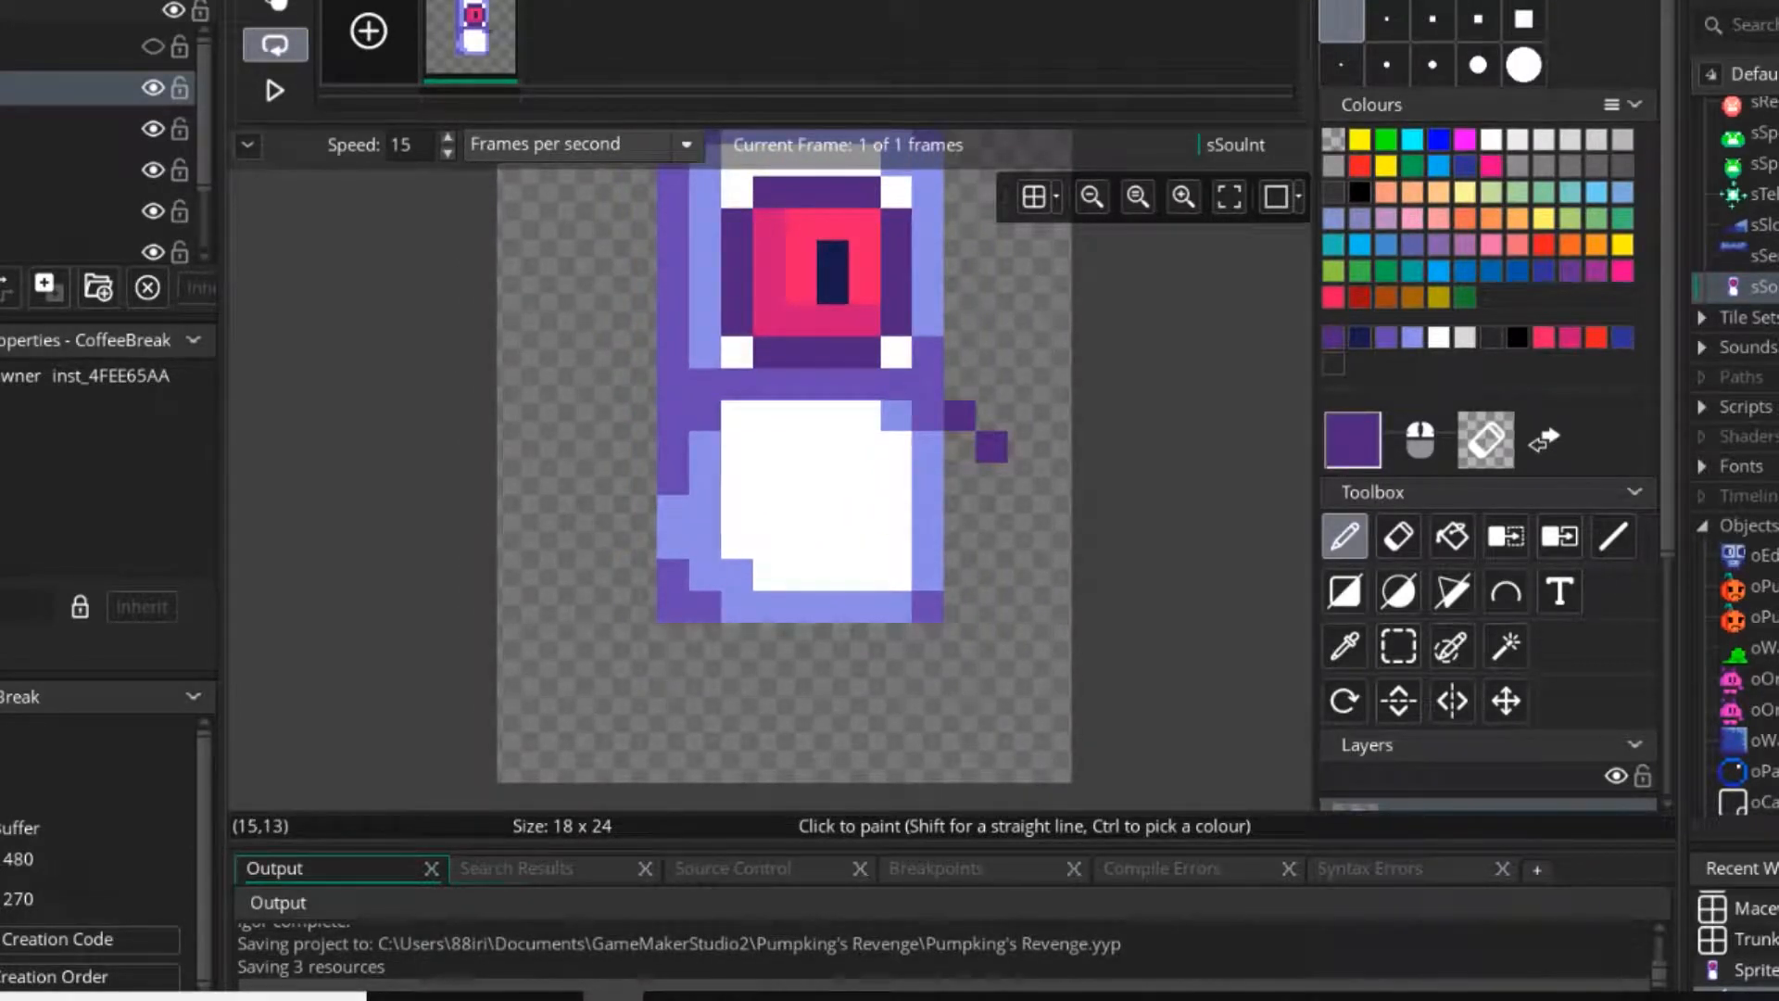
key("ctrl+z")
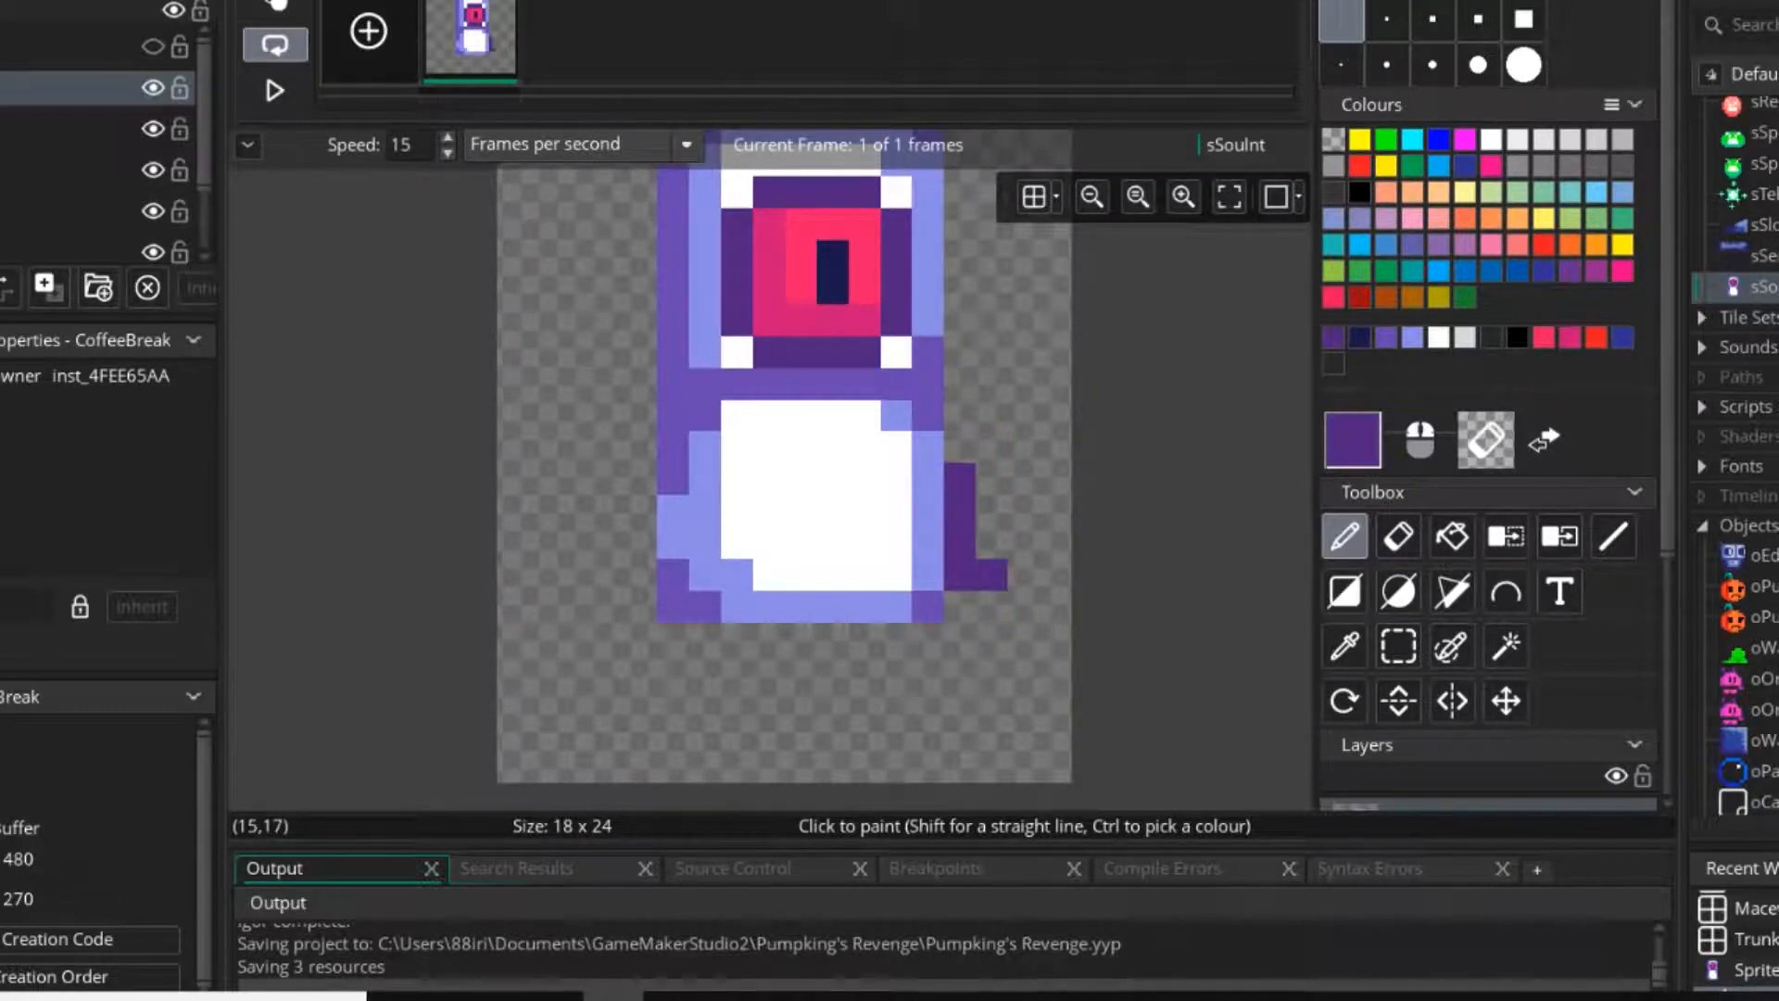
middle_click_drag(641, 479, 751, 482)
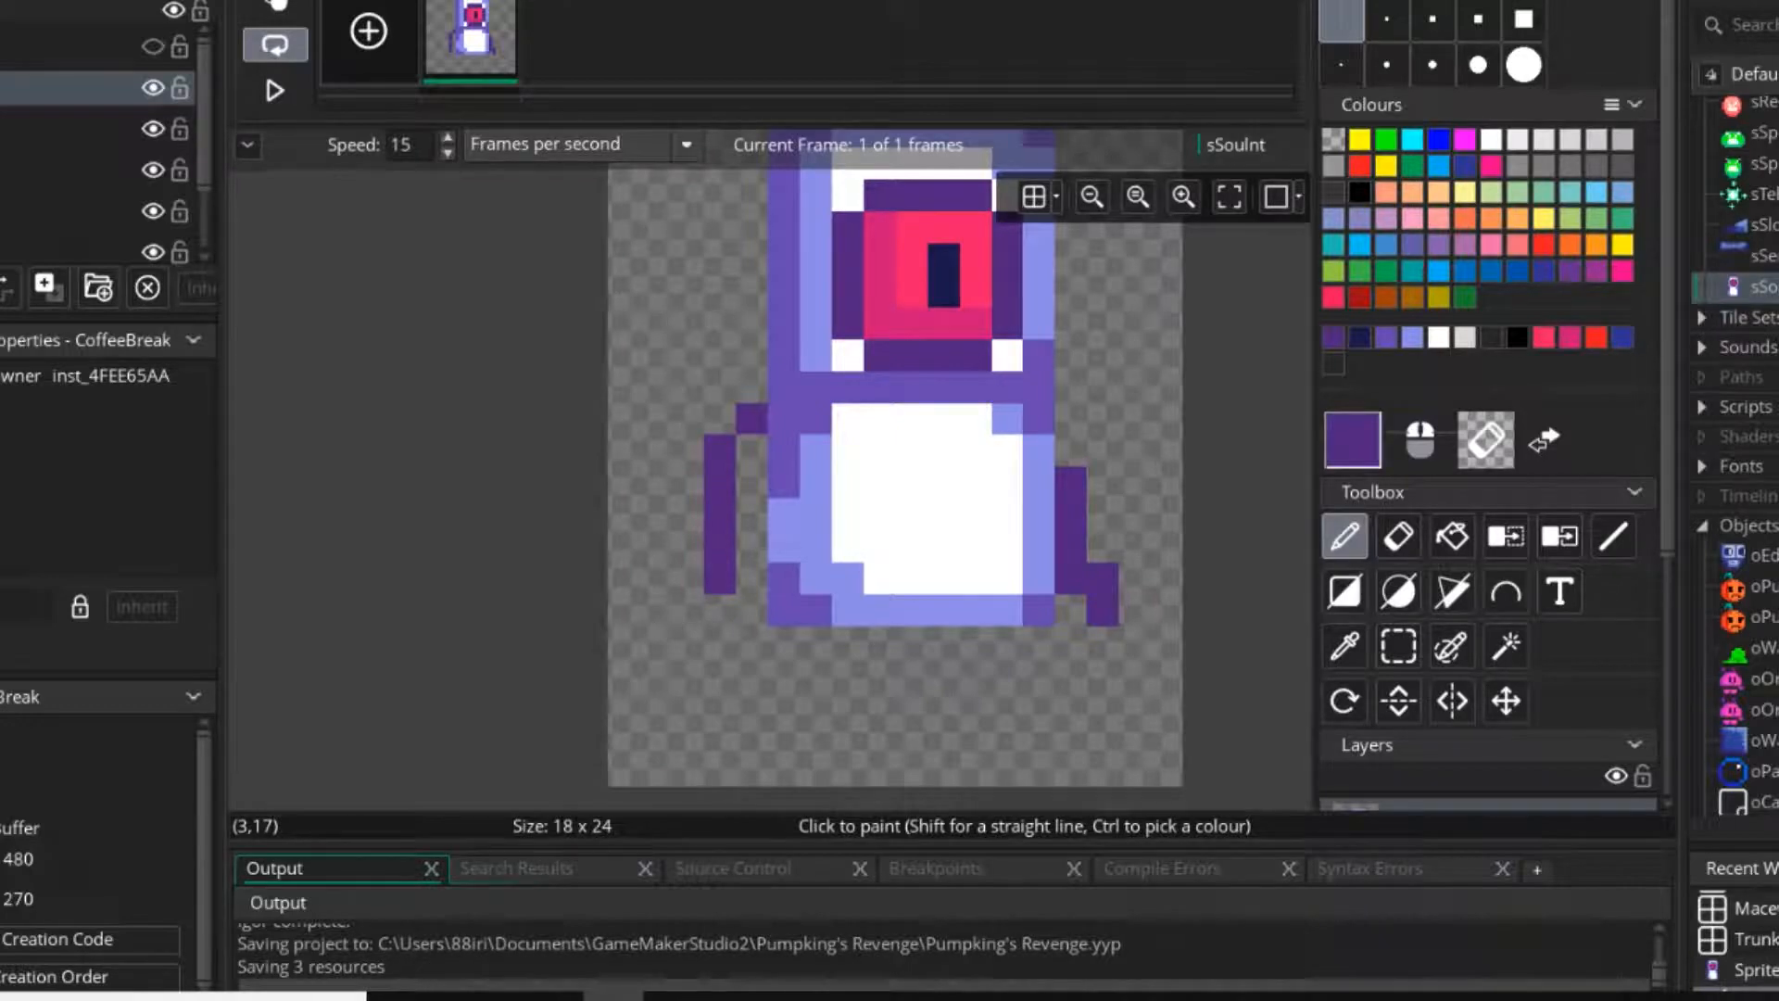
key("e")
key("p")
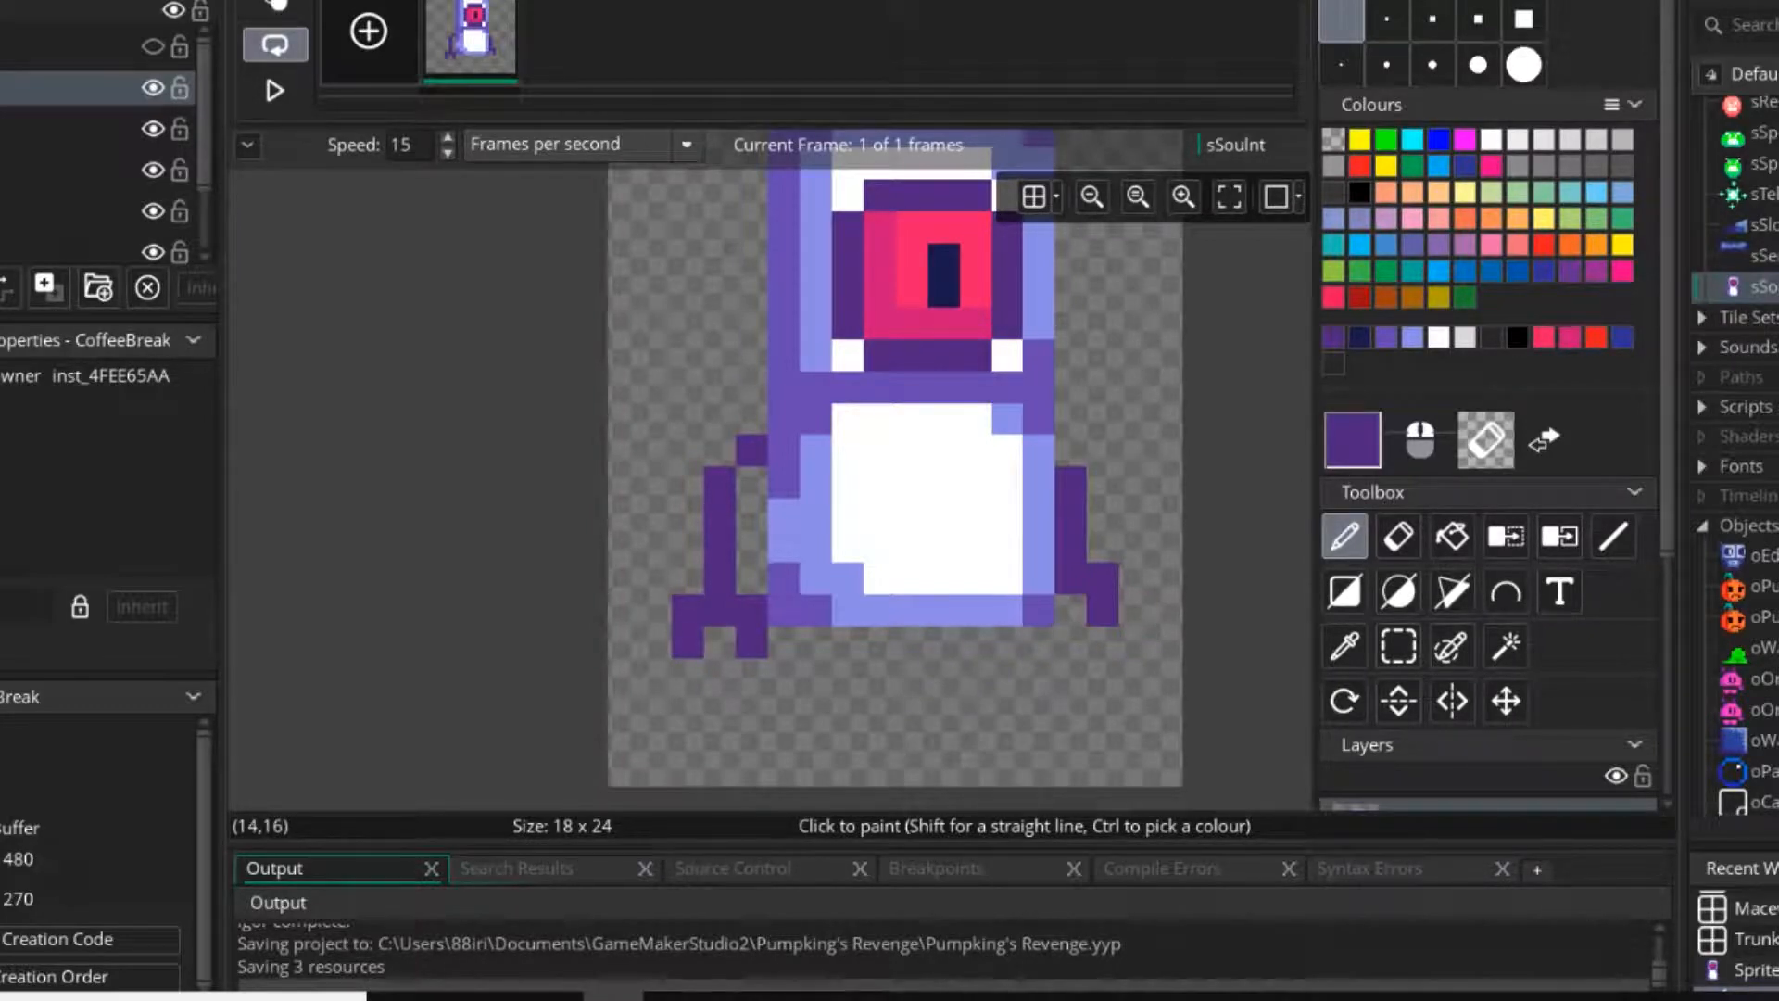
Shorten the right arm at its upper end and reshape its hand into two prongs like the left one.
key("e")
mouse_move(1070, 547)
left_mouse_down()
mouse_move(1070, 610)
mouse_move(1101, 642)
left_mouse_up()
key("p")
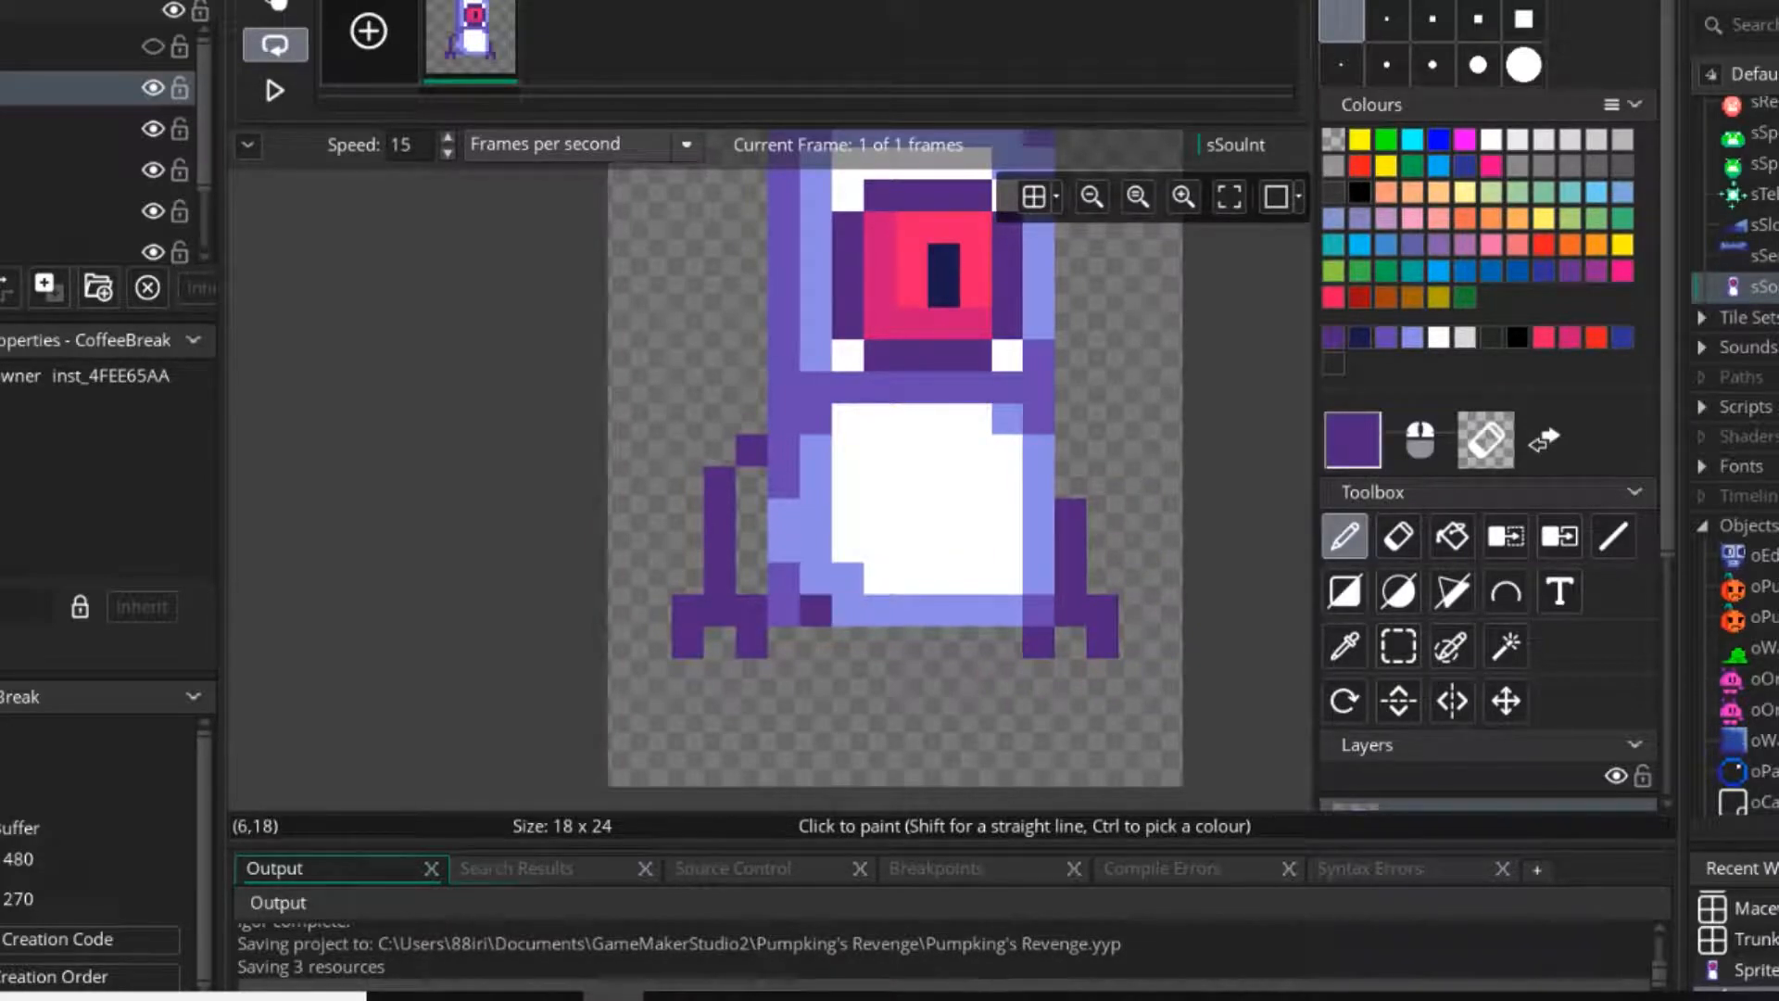
Draw a dark purple left leg, three pixels wide, from the body to the canvas edge with a foot protruding to the right.
scroll(816, 609, "down", 2)
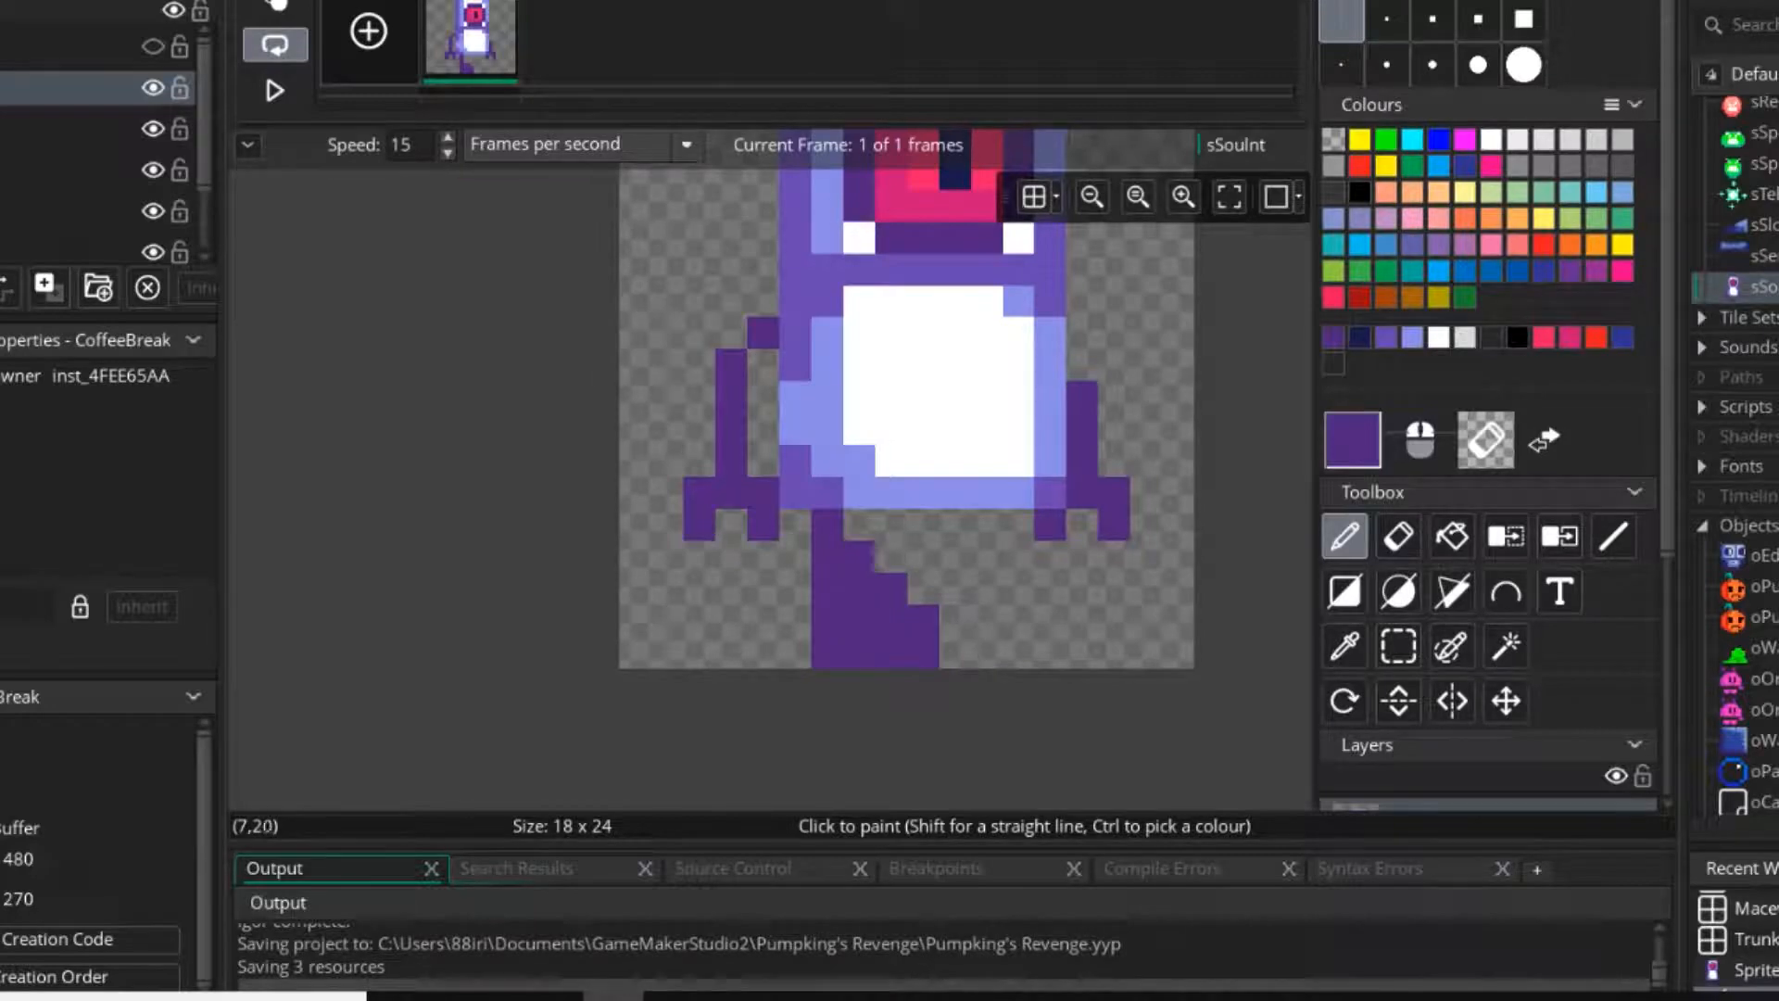
key("e")
key("d")
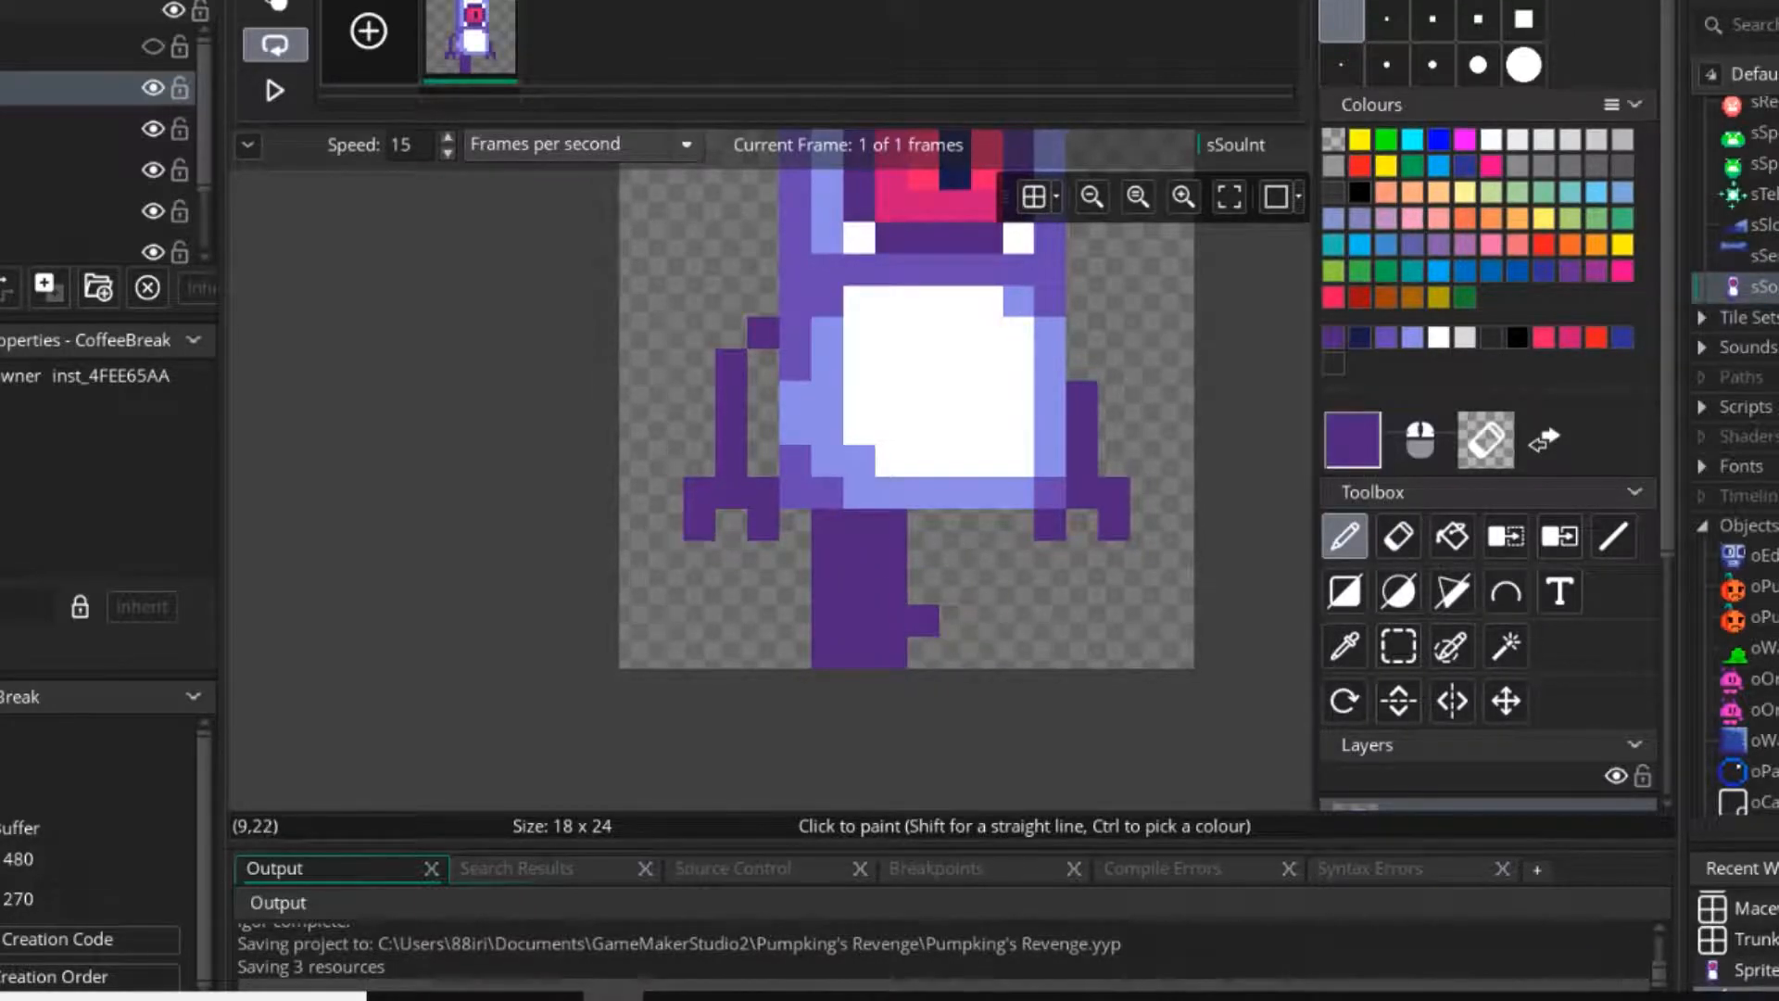
Add three-pixel-tall ears to both sides of the head, dark purple left and lighter purple right, with pink centre pixels.
scroll(987, 524, "up", 3)
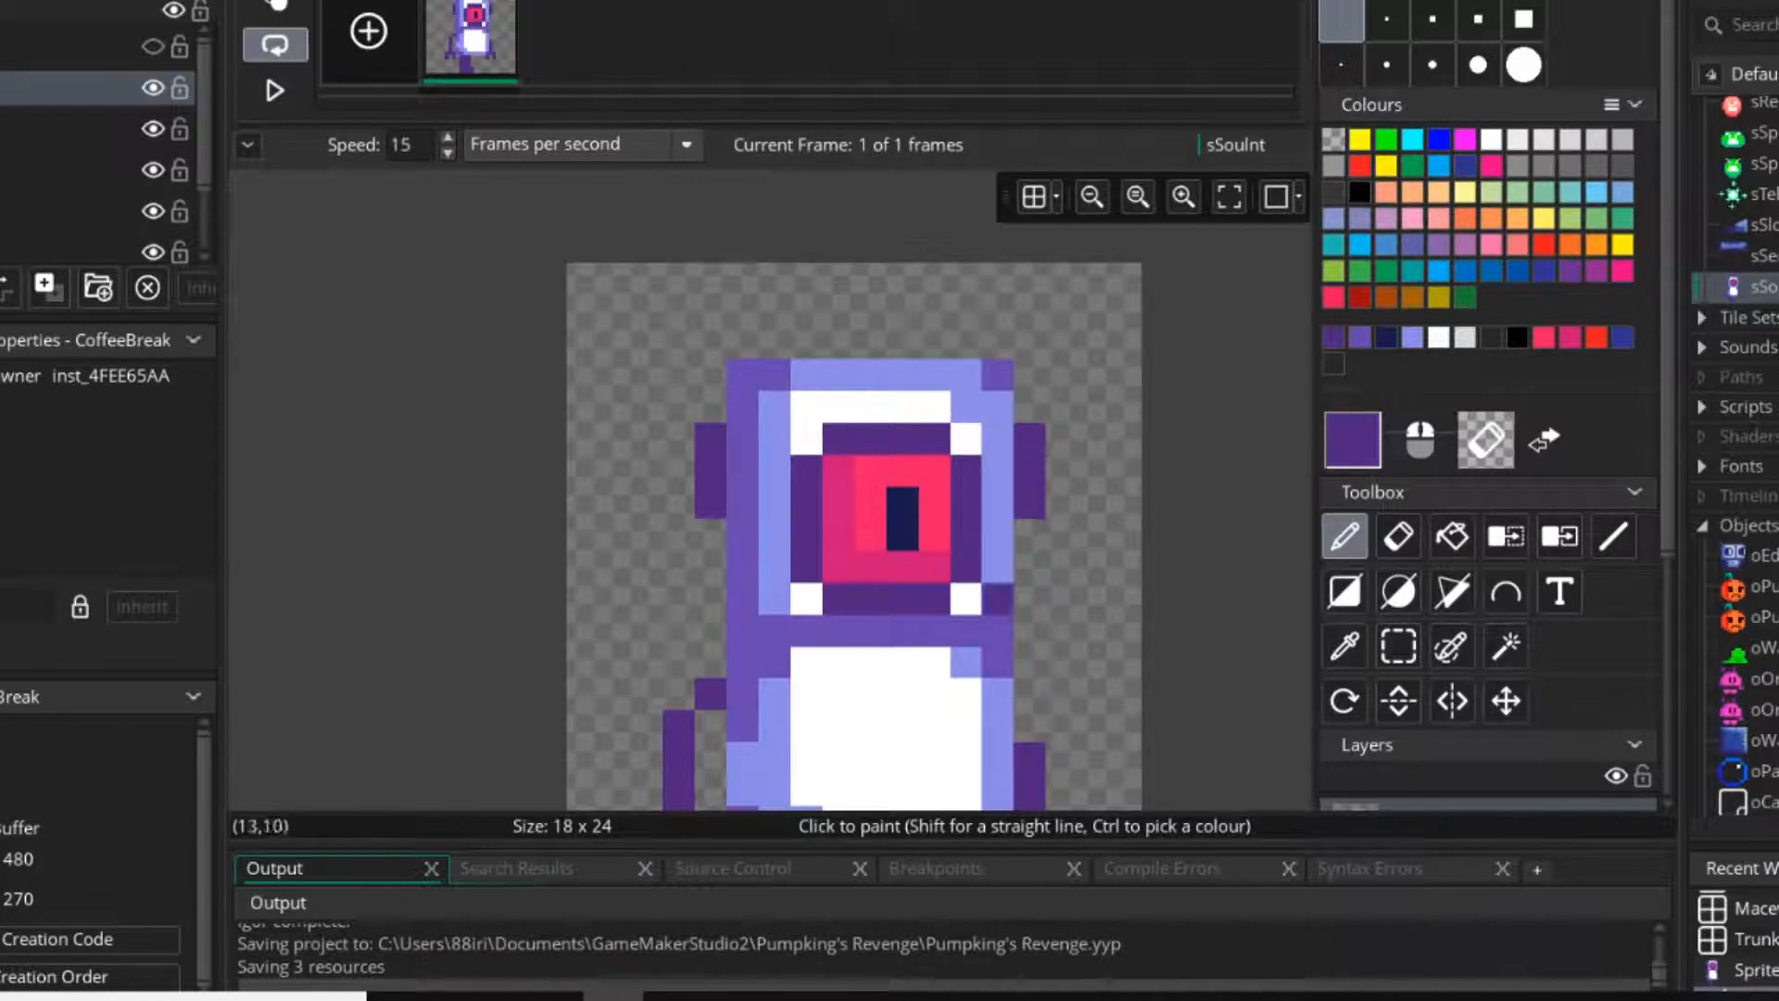
scroll(964, 630, "down", 1, "ctrl")
scroll(954, 616, "up", 2, "ctrl")
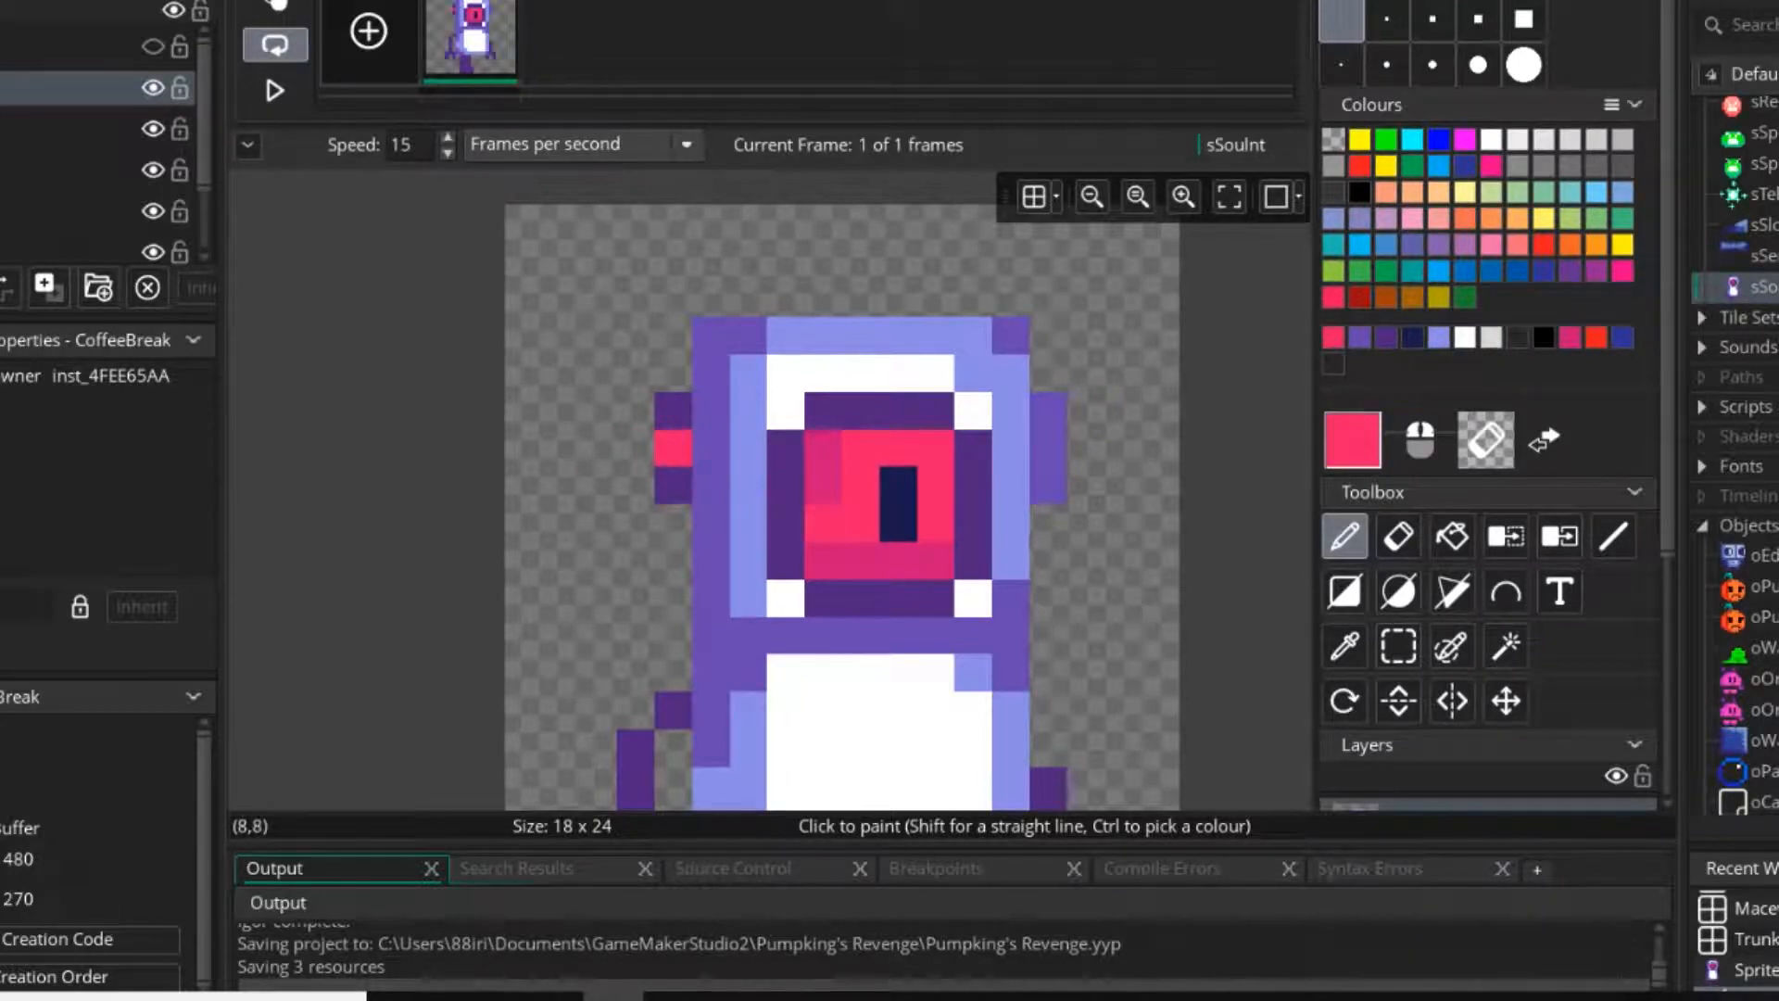
left_click(823, 522, "ctrl")
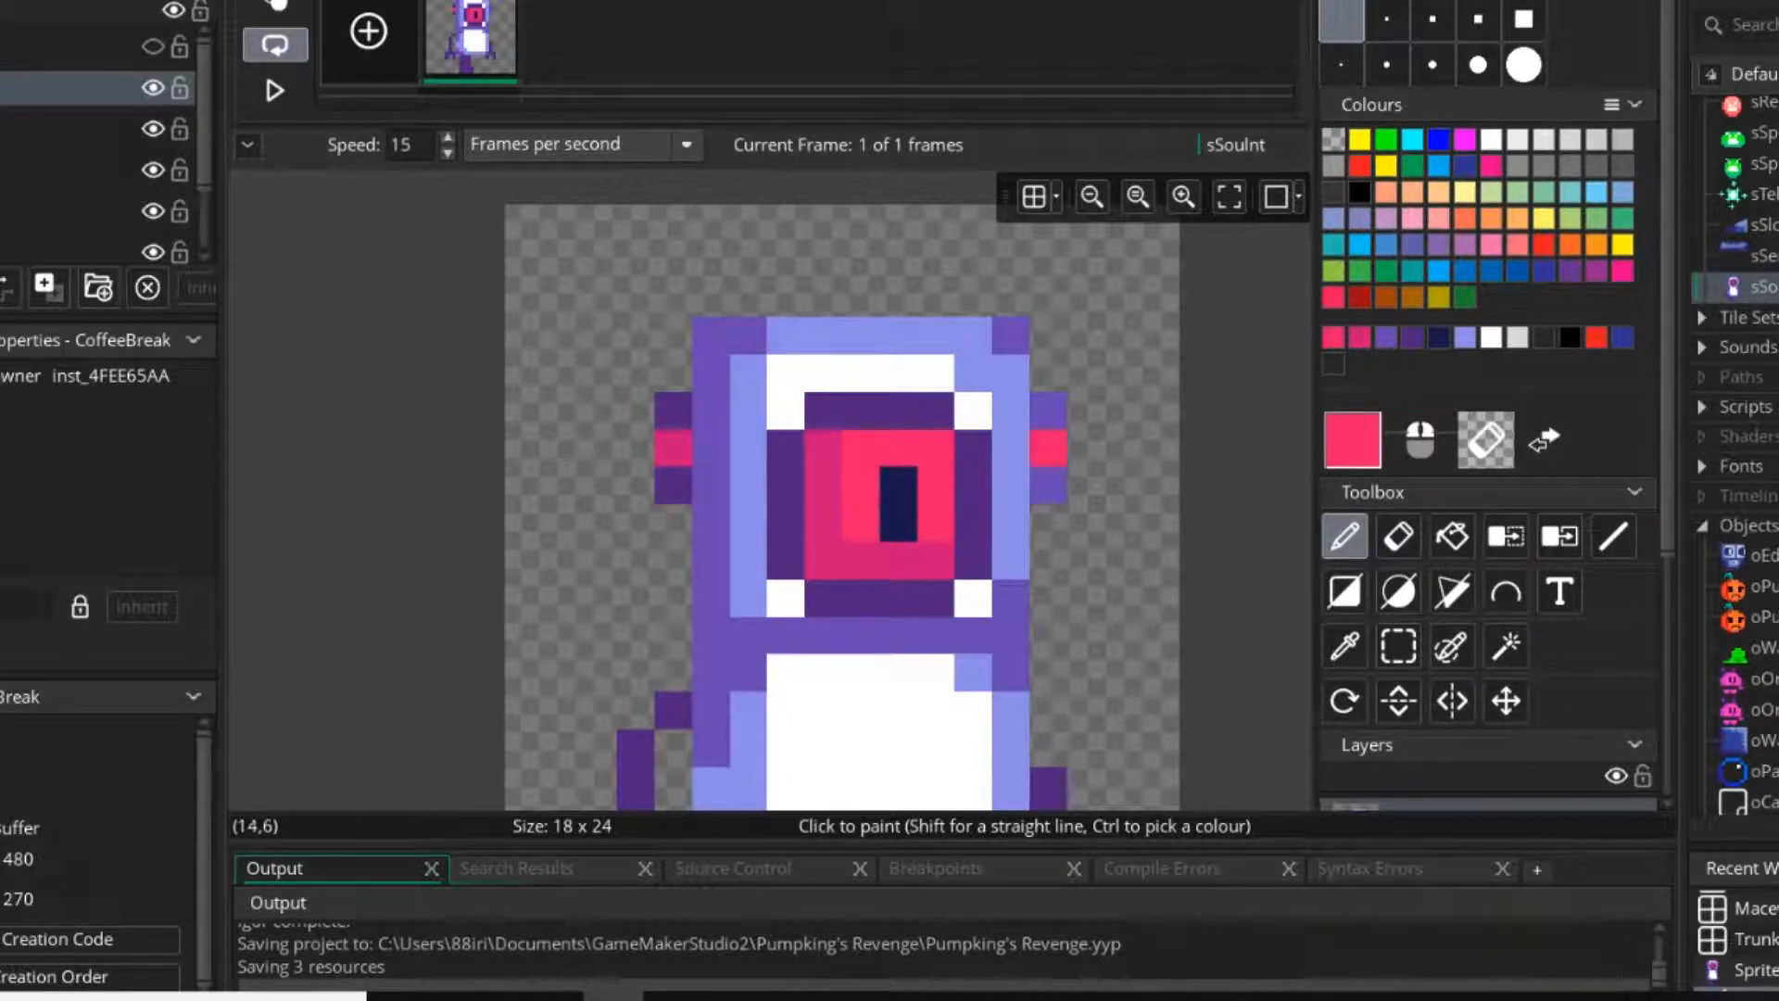
Draw a dark purple T-shaped antenna on the head's upper left, extend both ears up one pixel and darken the head's upper-left corner.
scroll(786, 560, "down", 1, "ctrl")
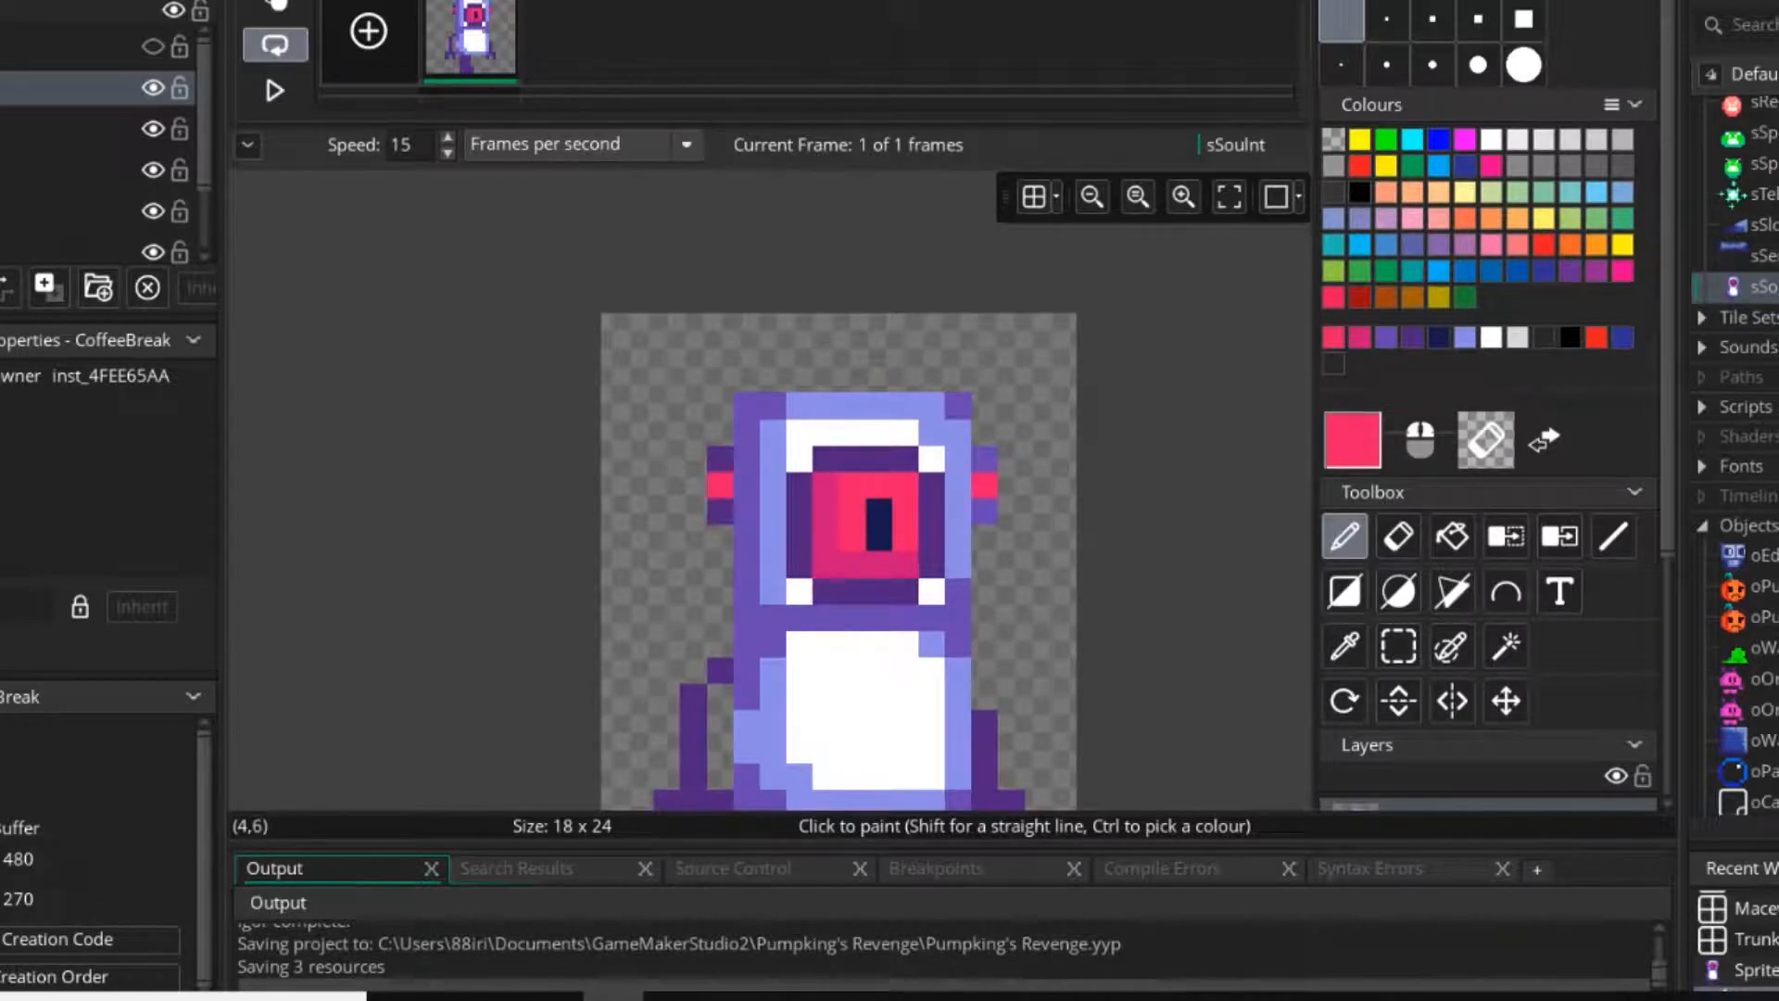
left_click(746, 457, "ctrl")
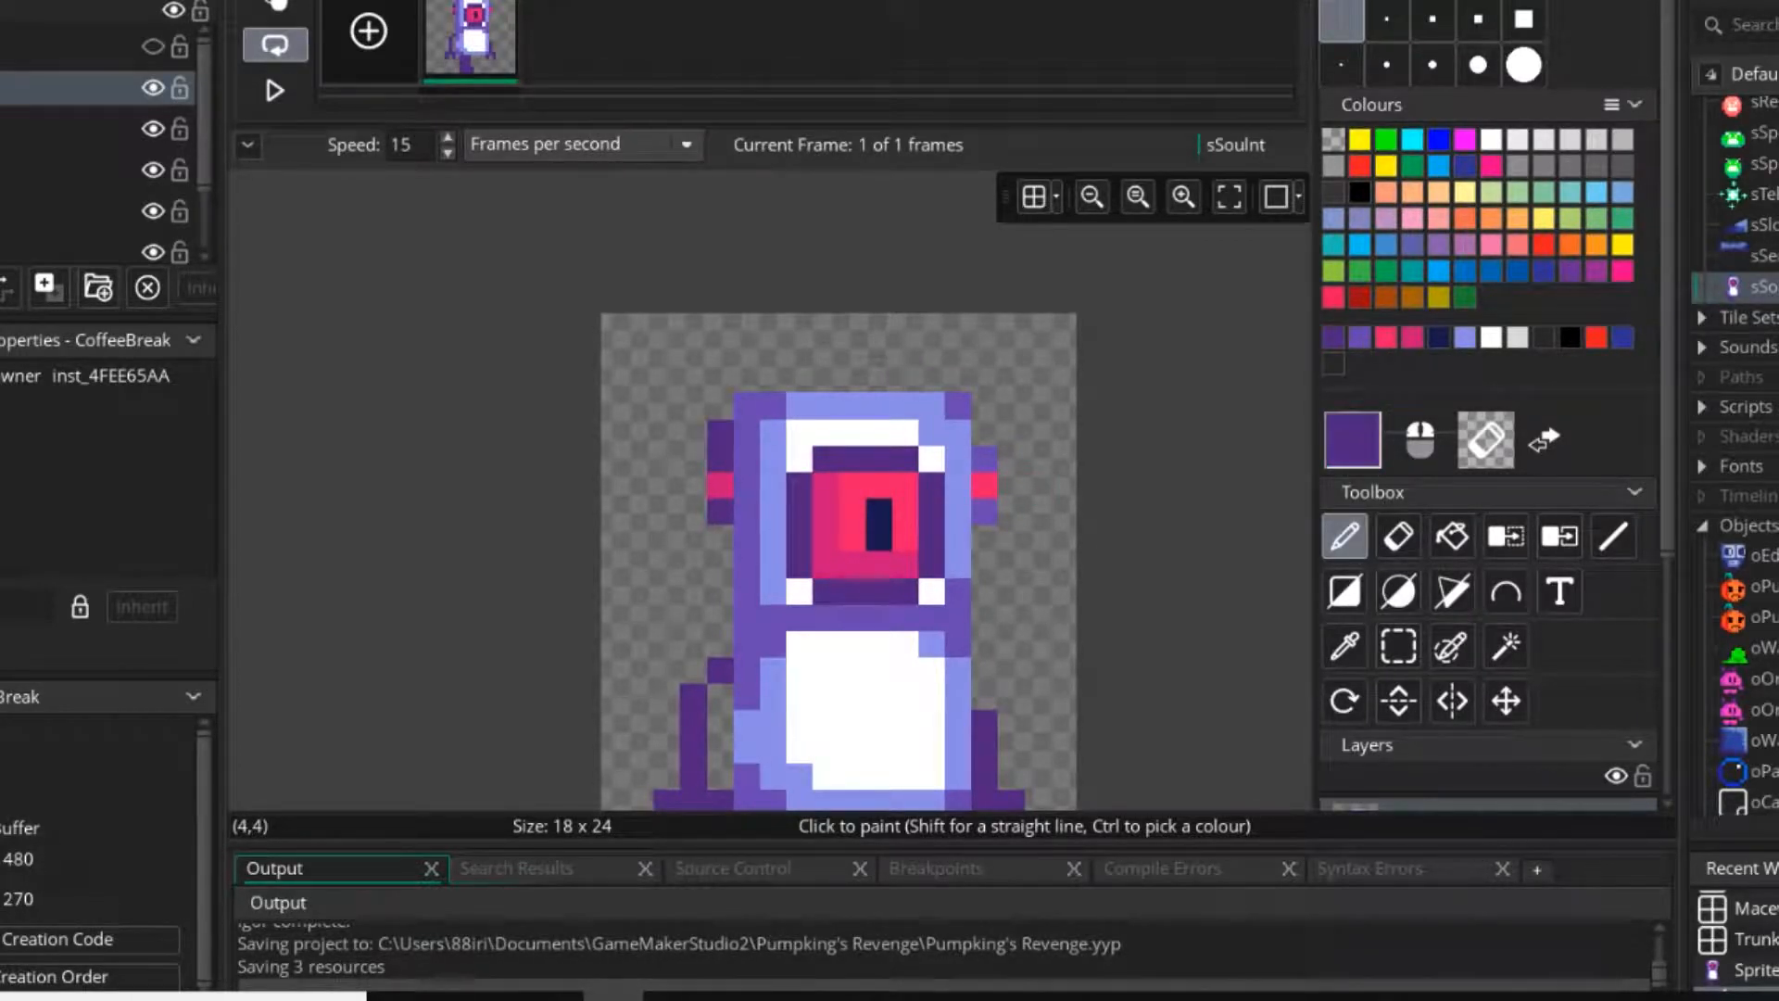
left_click(799, 379)
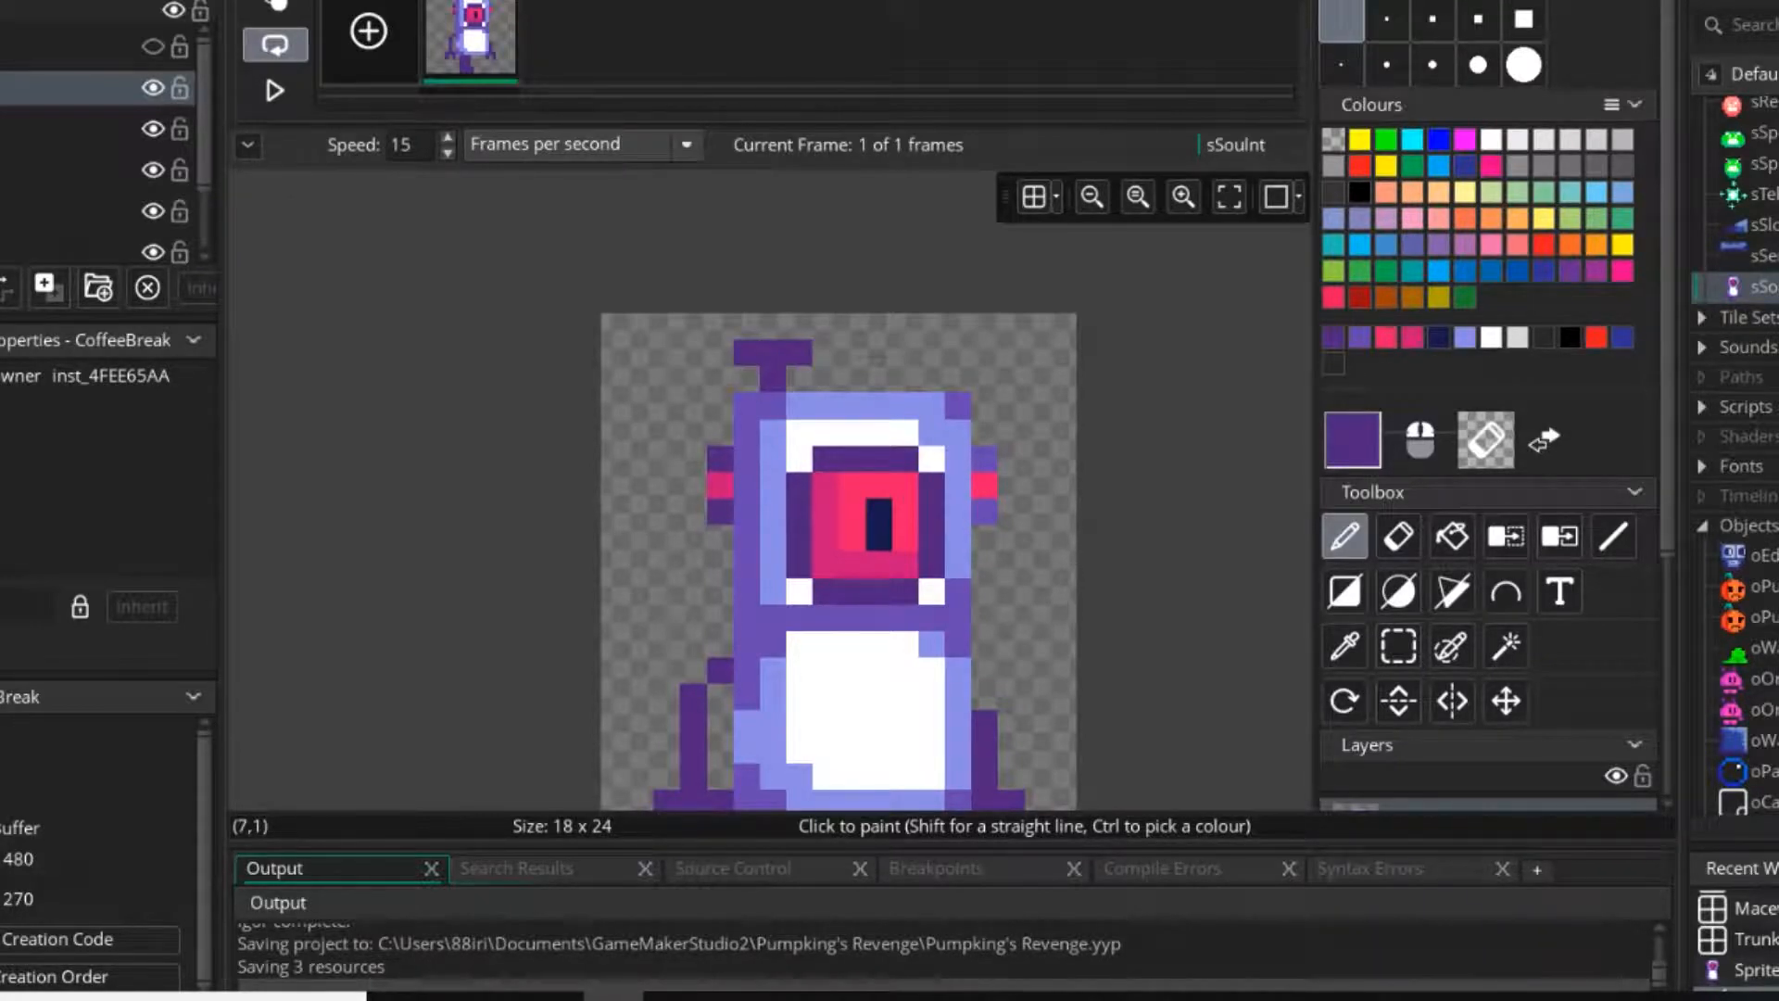
scroll(927, 435, "up", 3, "ctrl")
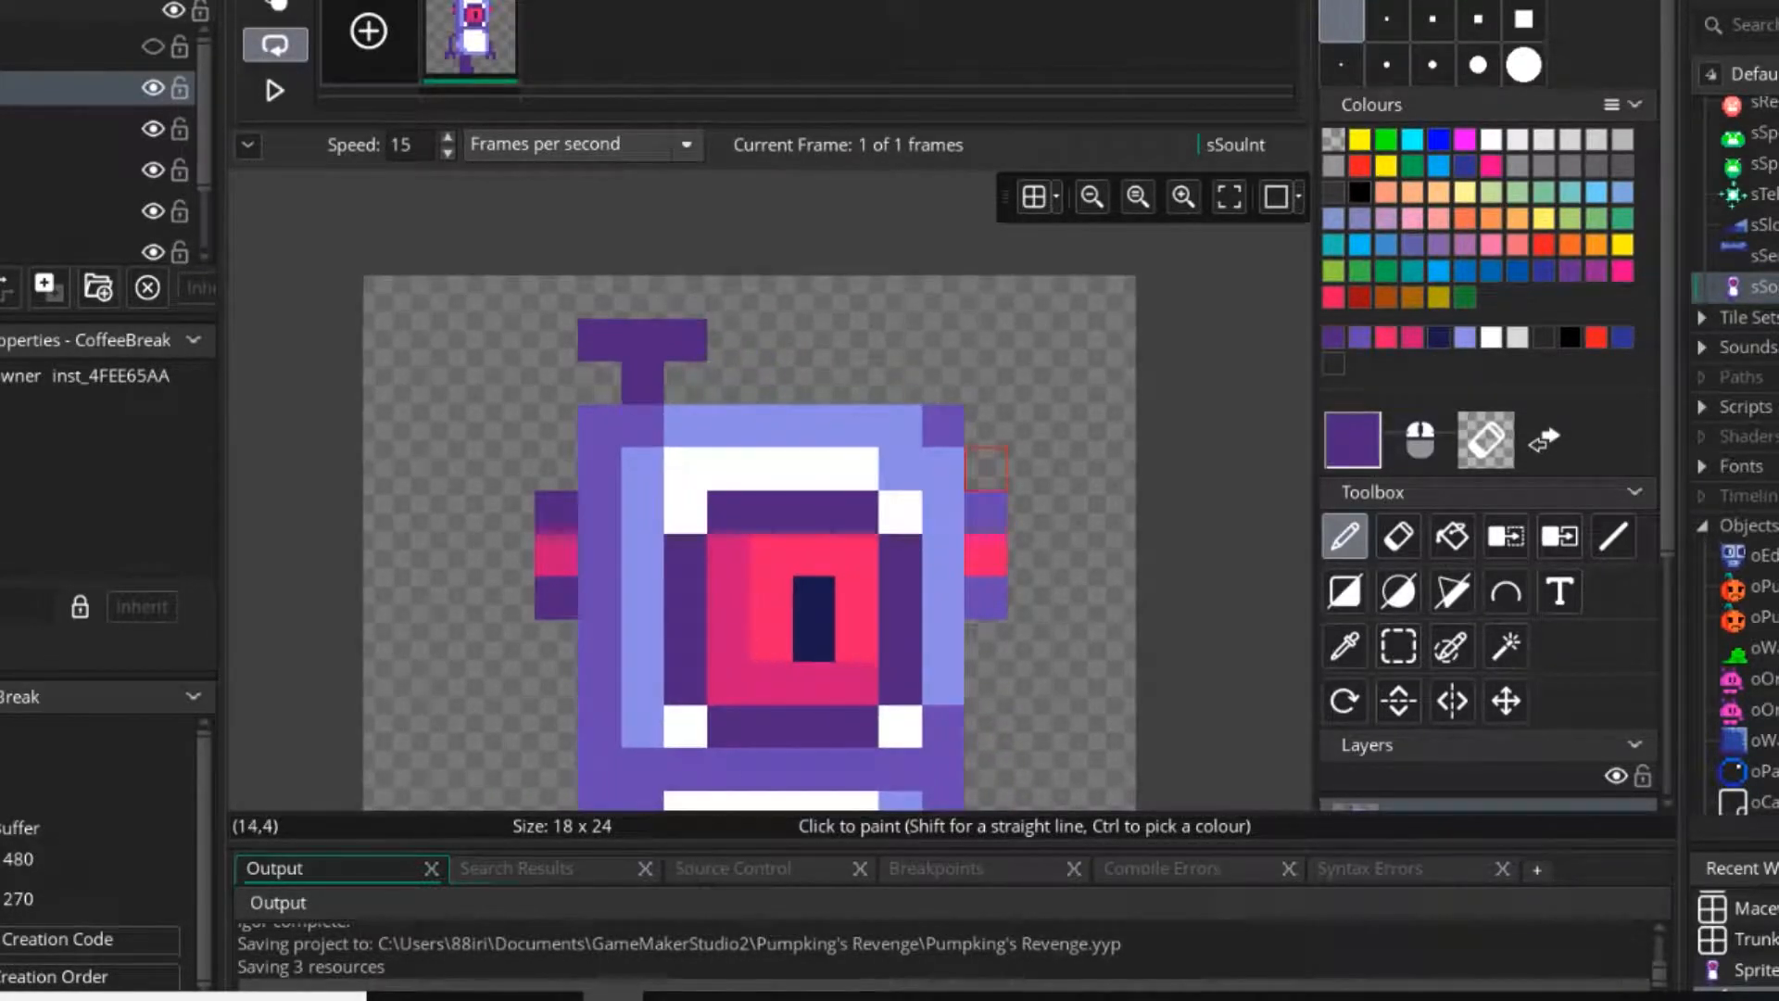
left_click(986, 468)
left_click(556, 468)
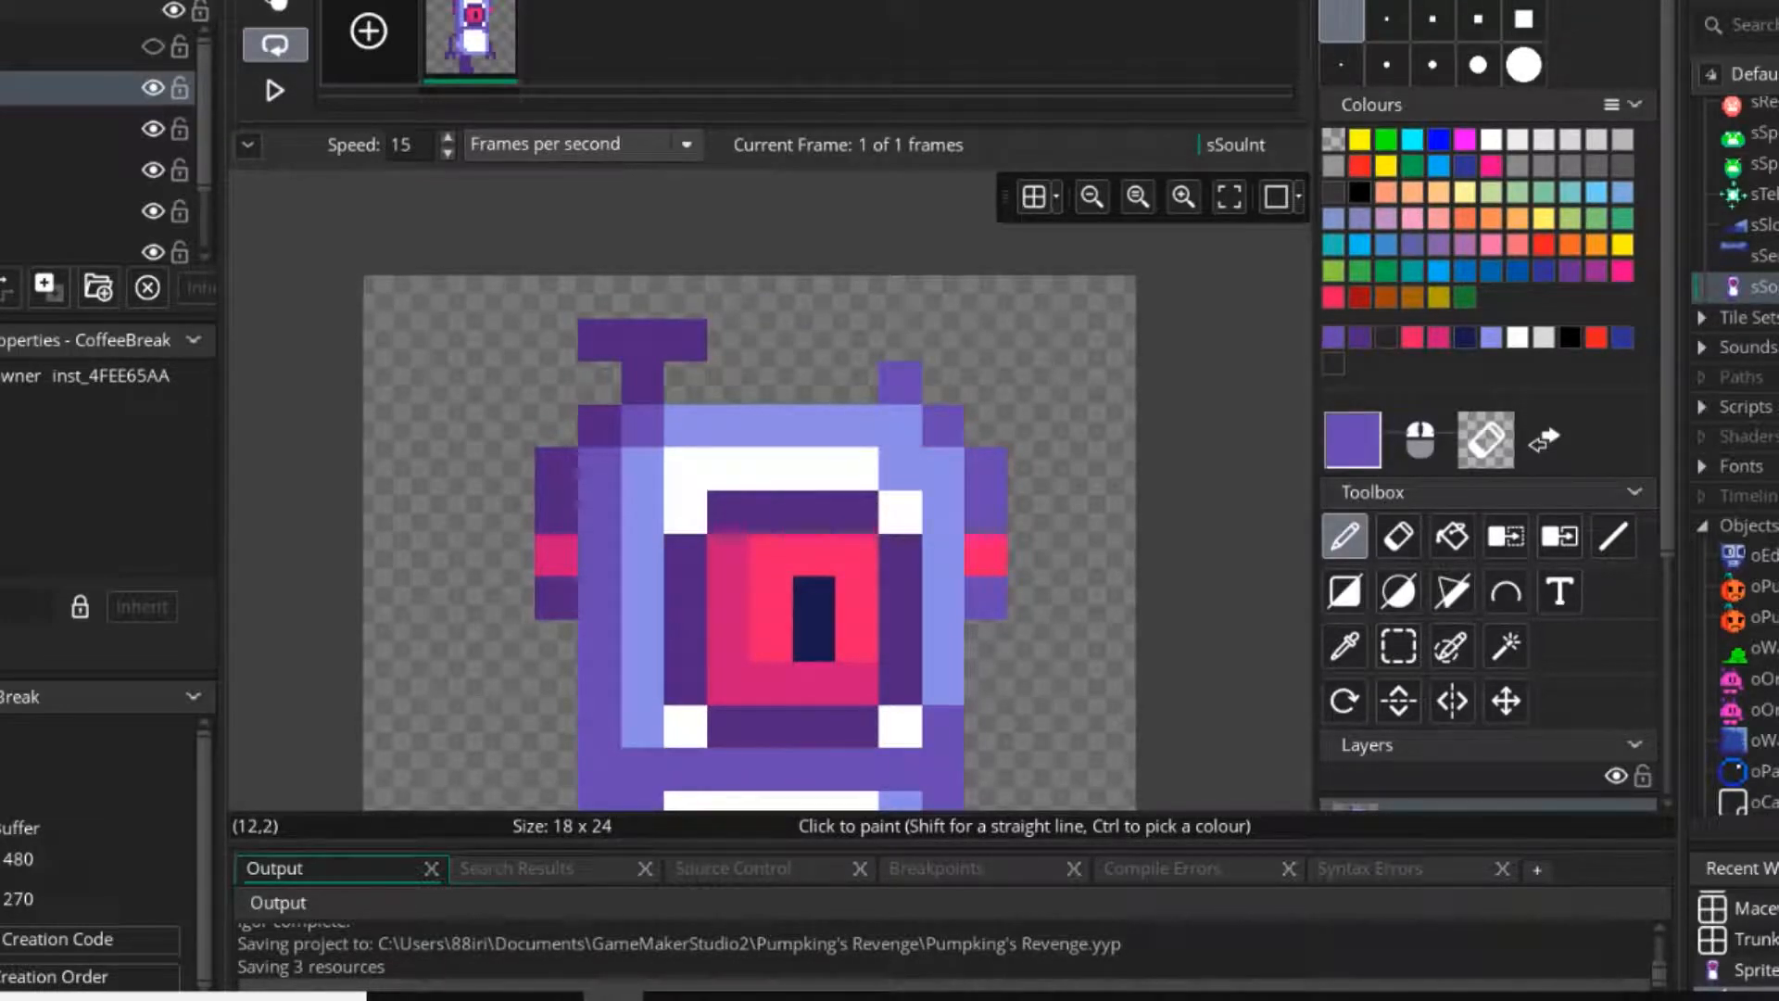
scroll(983, 556, "down", 1, "ctrl")
scroll(975, 556, "down", 2, "ctrl")
scroll(975, 556, "down", 1)
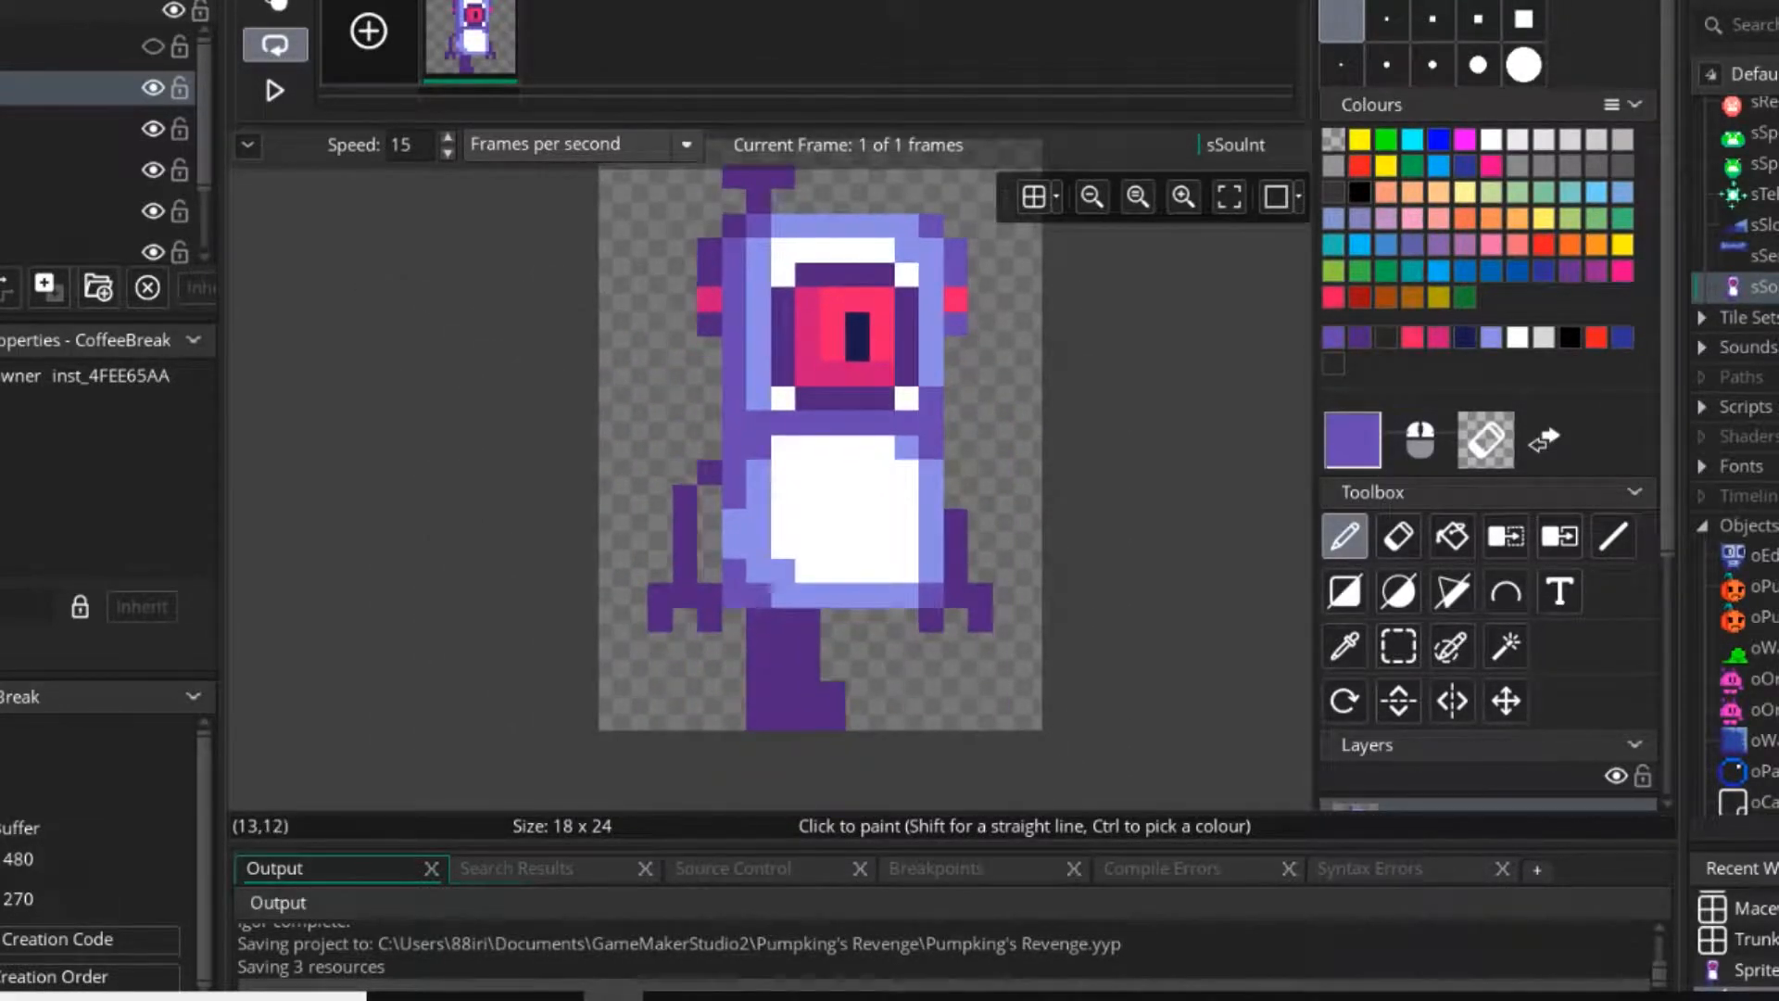
left_click(930, 497, "ctrl")
scroll(882, 520, "up", 2, "ctrl")
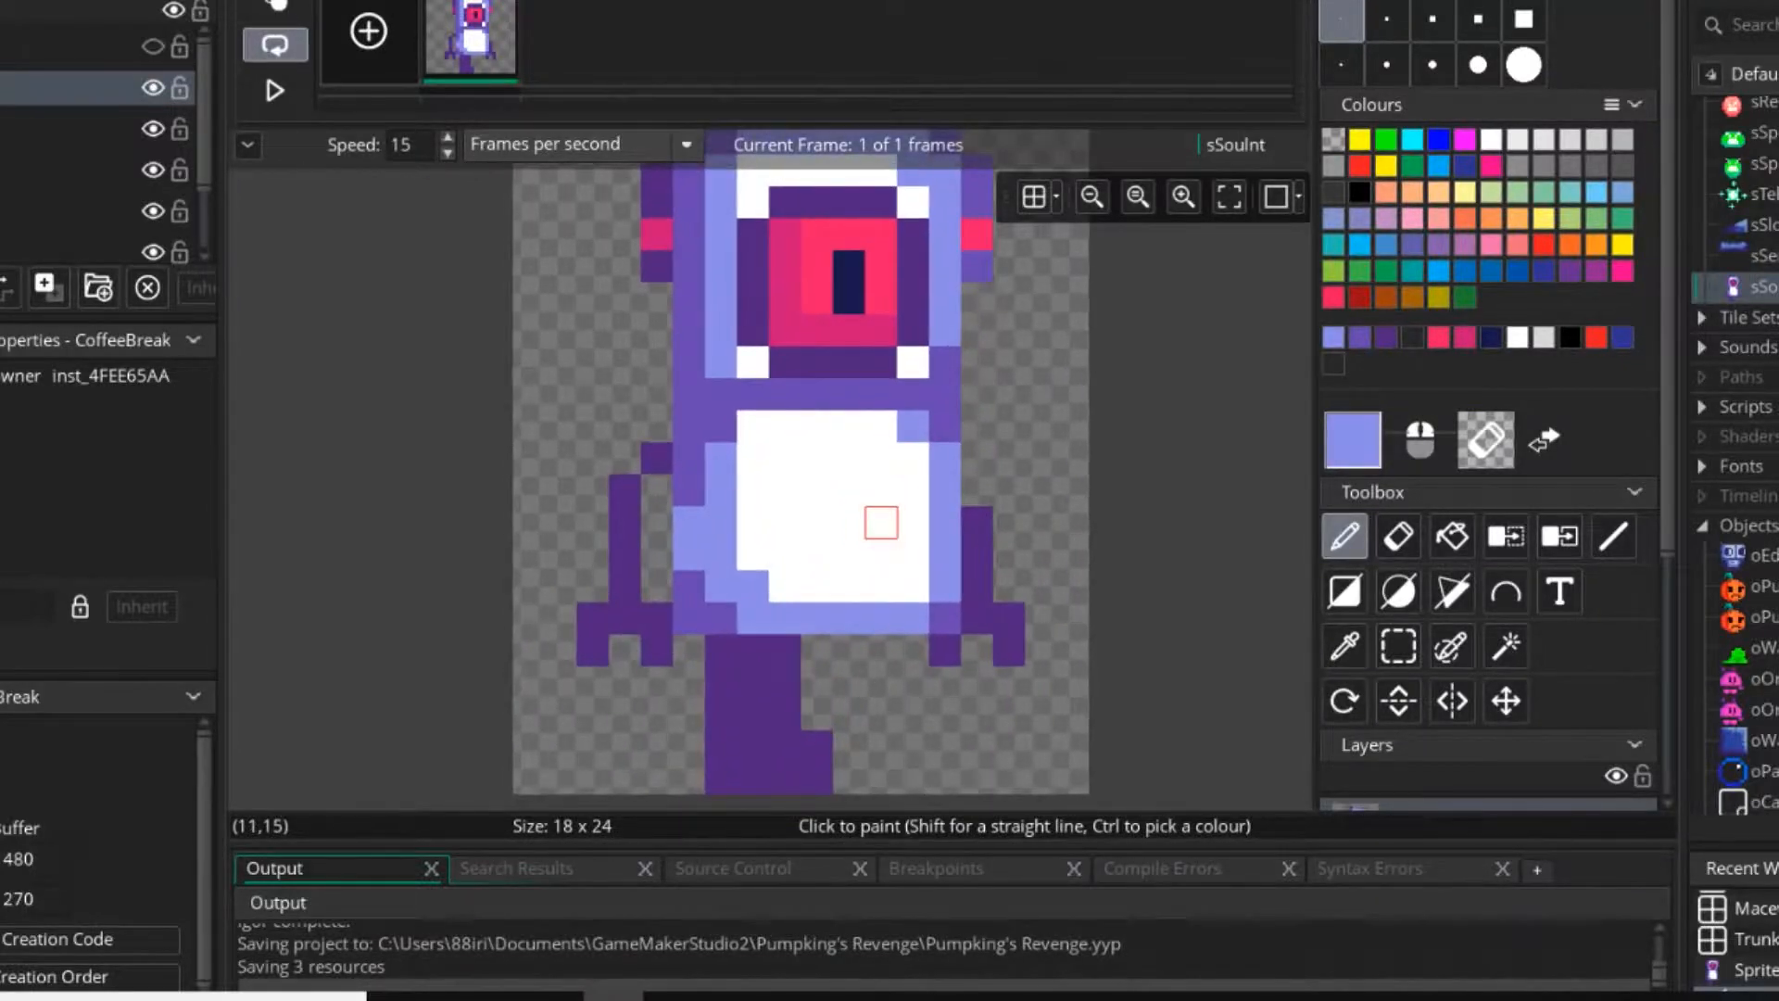
left_click(794, 477)
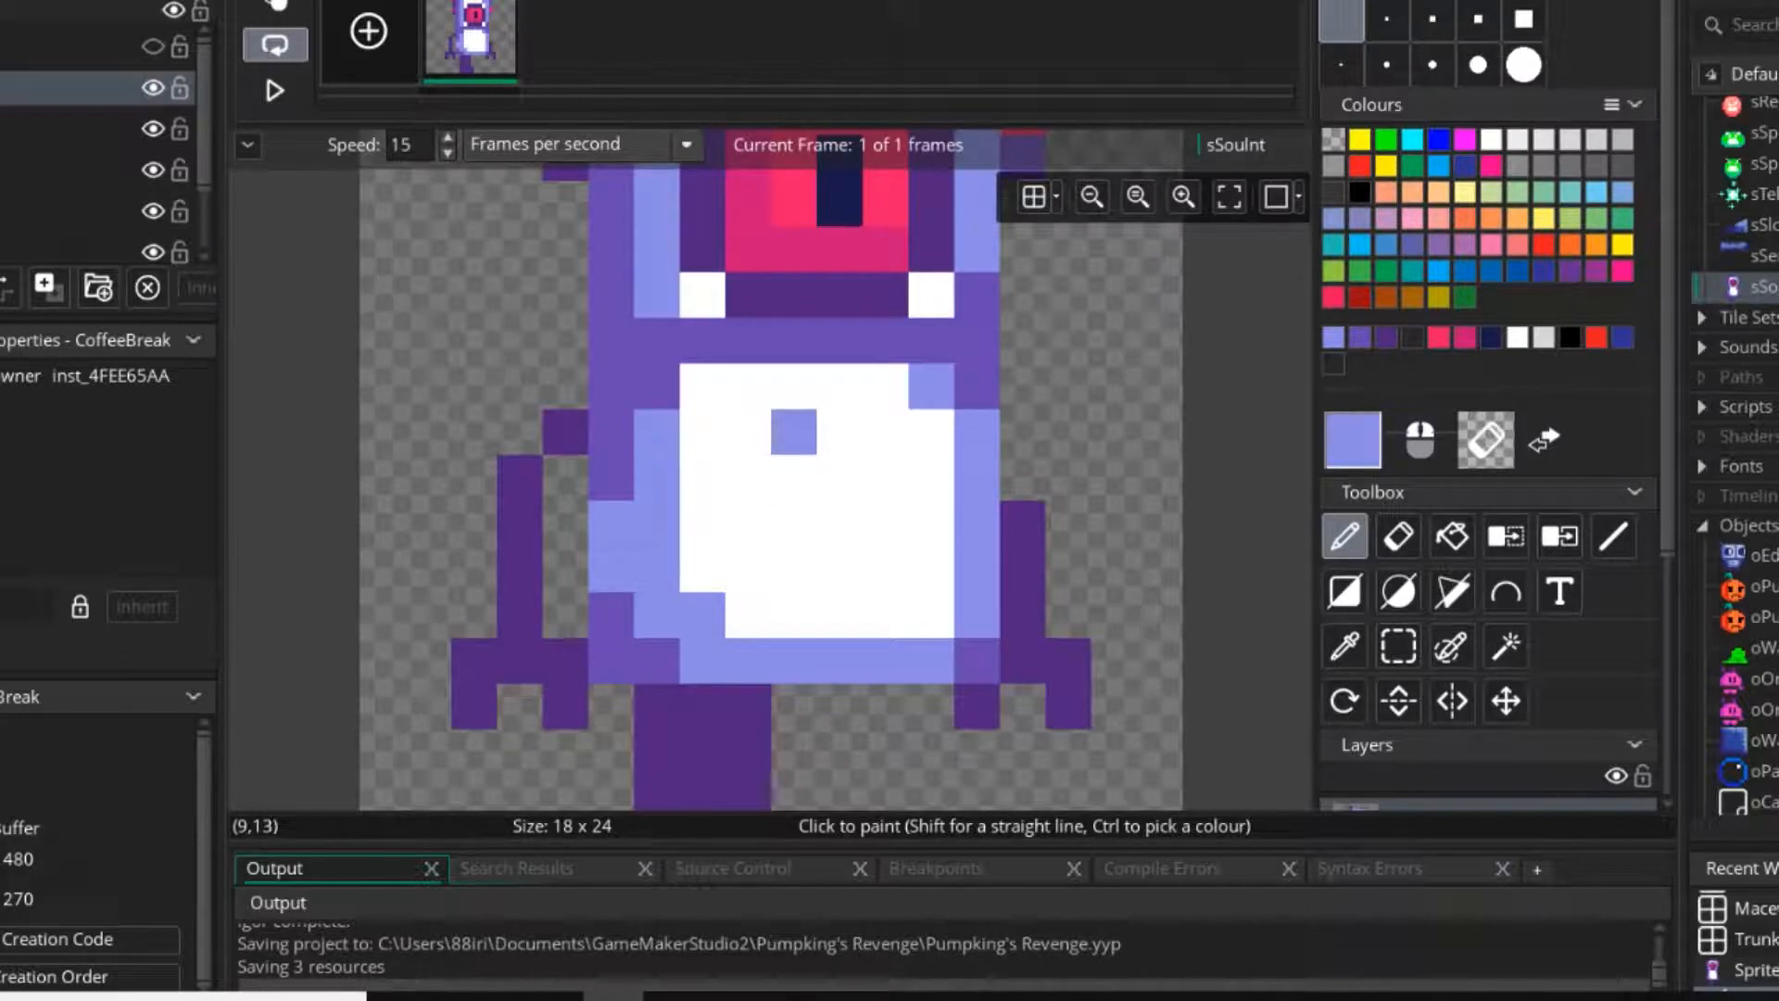
left_click(839, 477)
mouse_move(794, 477)
left_mouse_down()
mouse_move(794, 524)
mouse_move(748, 431)
mouse_move(839, 431)
left_mouse_up()
key("ctrl+z")
scroll(930, 569, "down", 3)
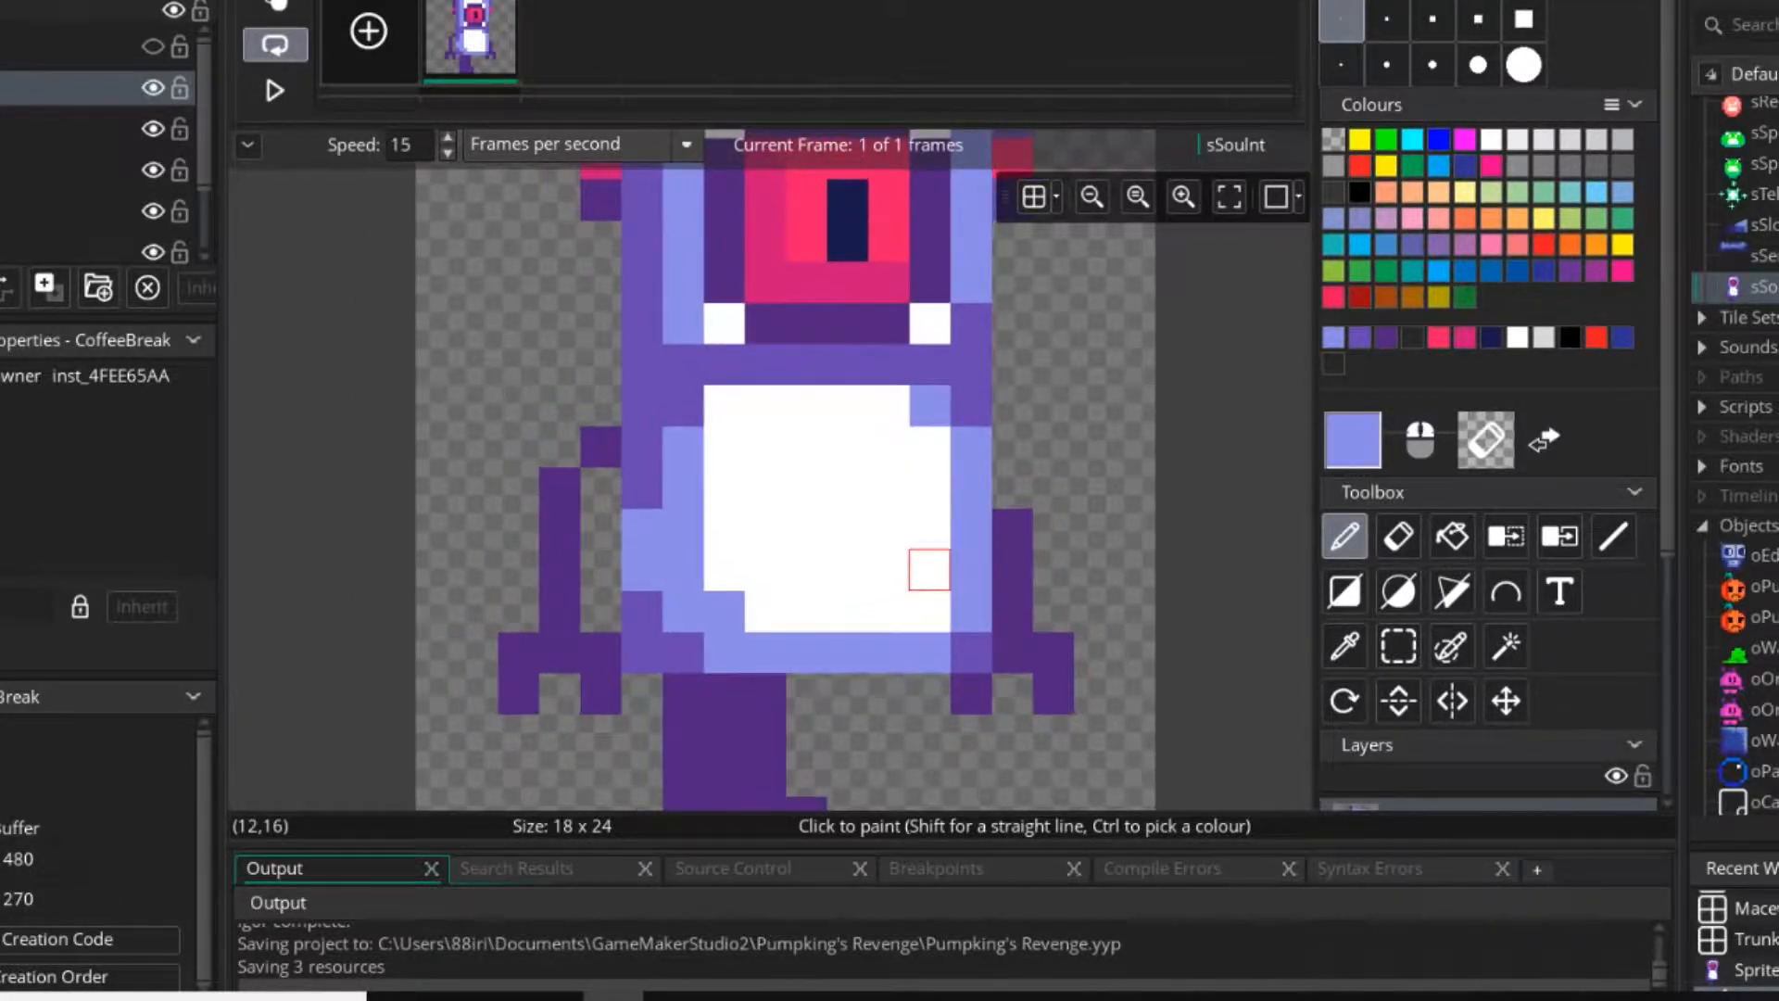
Draw a matching dark purple right leg with a foot protruding to the right, leaving a one-pixel gap between the upper legs.
scroll(899, 614, "up", 1)
scroll(895, 617, "up", 2)
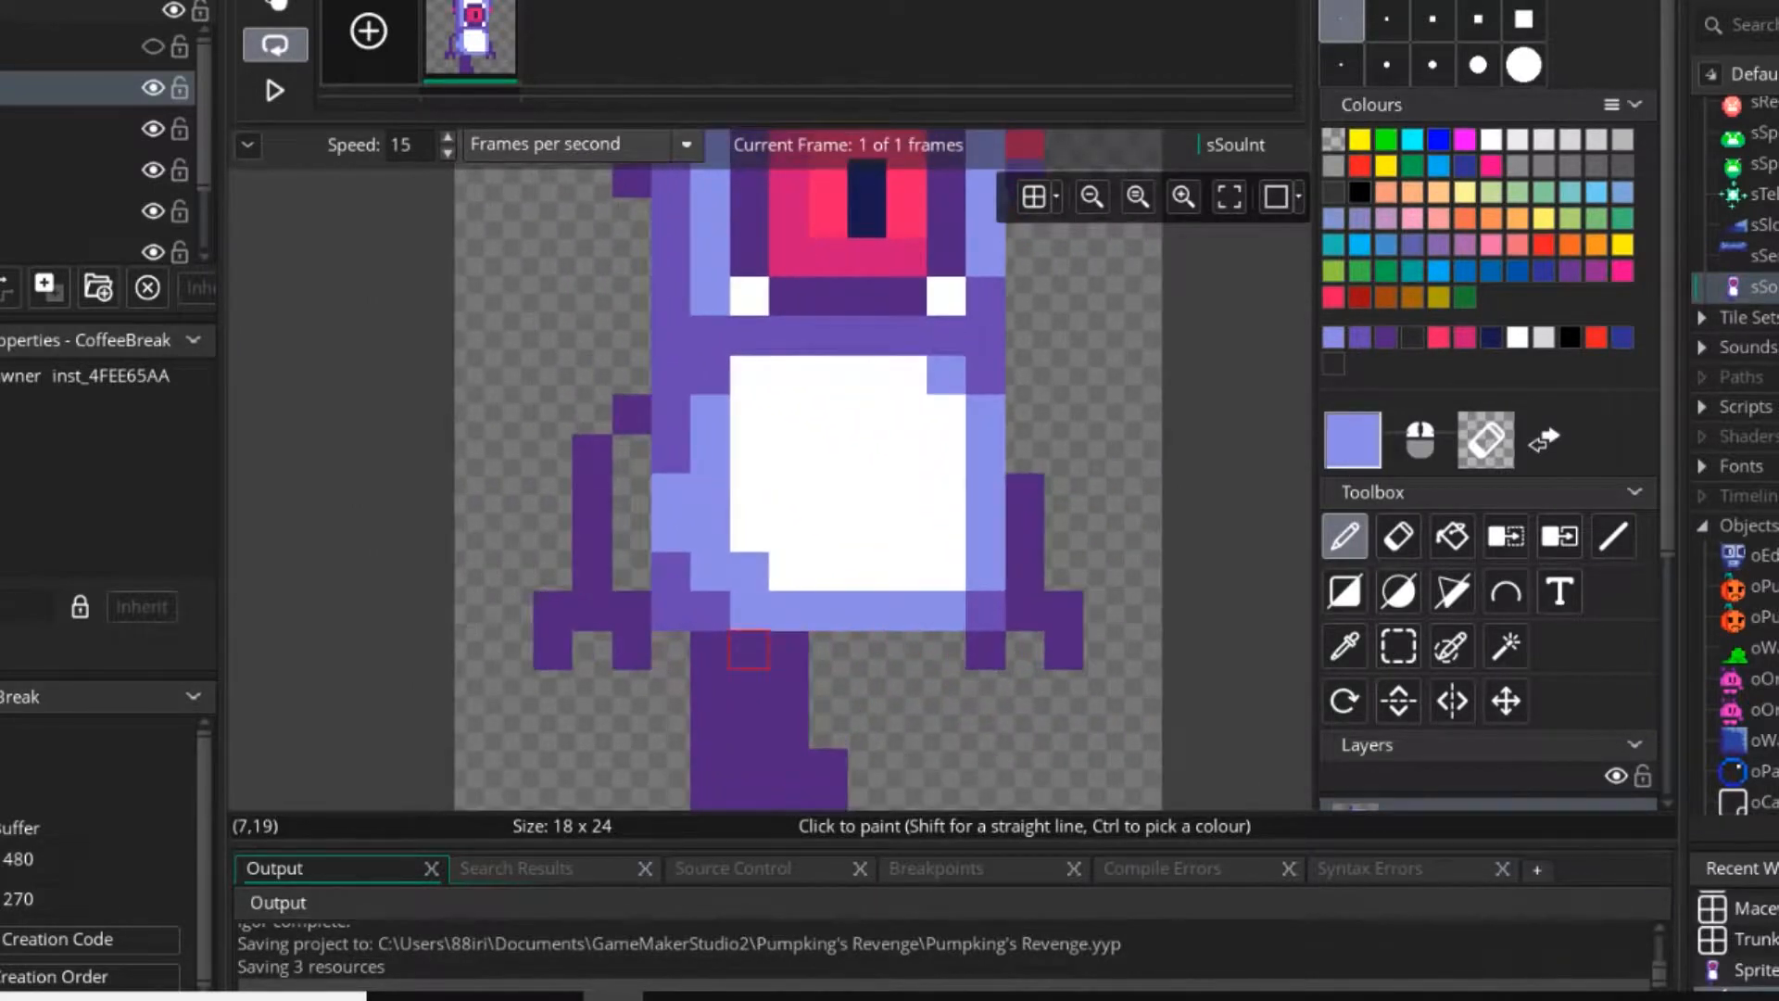
left_click(762, 660, "ctrl")
middle_click_drag(783, 693, 797, 537)
mouse_move(882, 491)
left_mouse_down()
mouse_move(881, 660)
mouse_move(922, 618)
mouse_move(964, 495)
mouse_move(964, 659)
mouse_move(1004, 618)
left_mouse_up()
scroll(1005, 618, "down", 3)
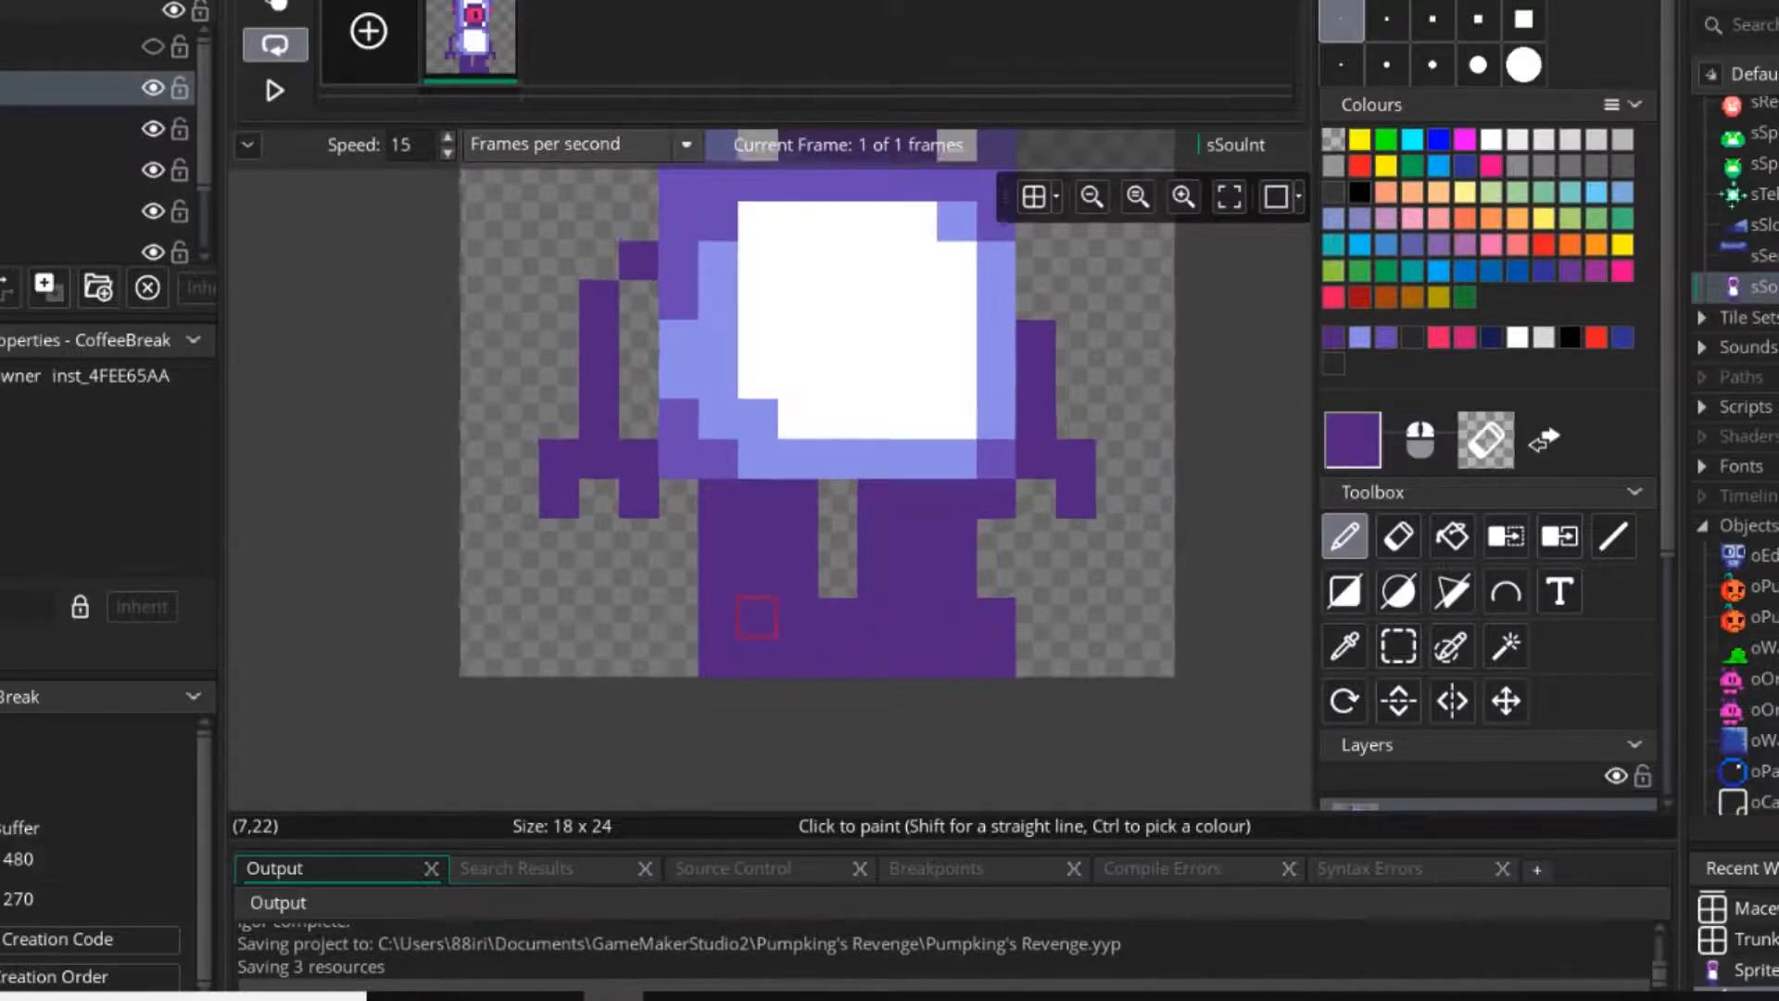
middle_click_drag(738, 558, 779, 635)
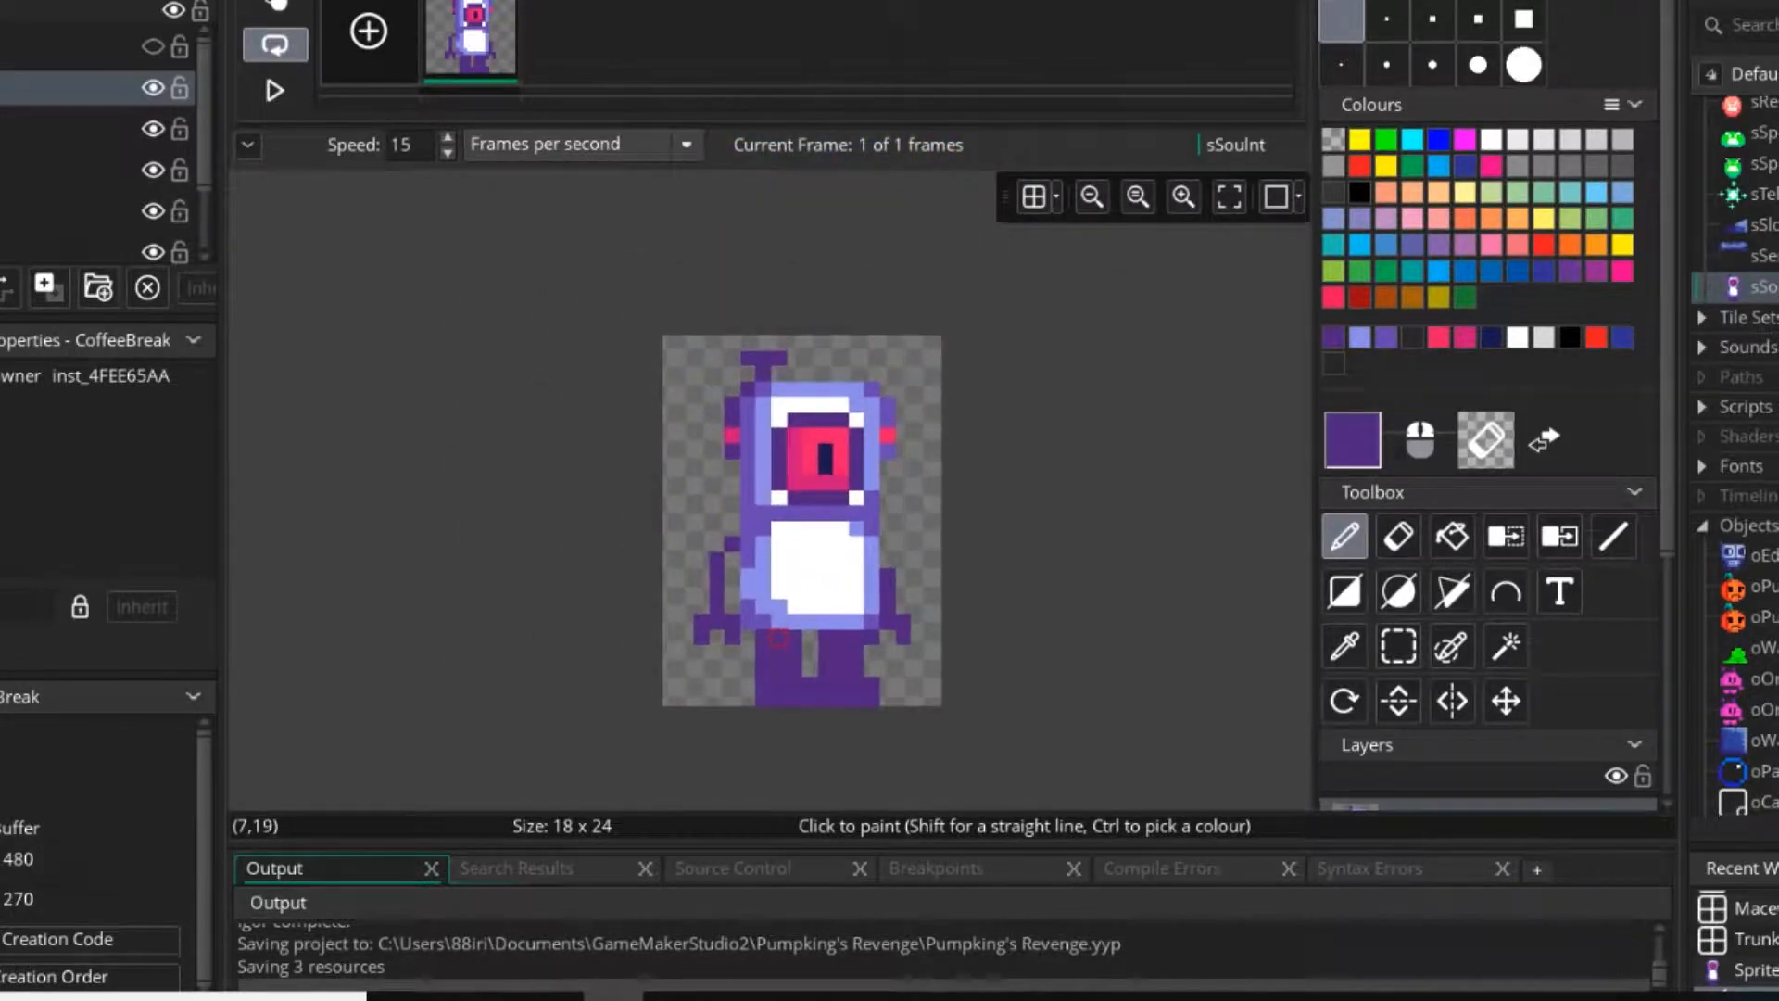
scroll(780, 606, "up", 3)
left_click(775, 603, "ctrl")
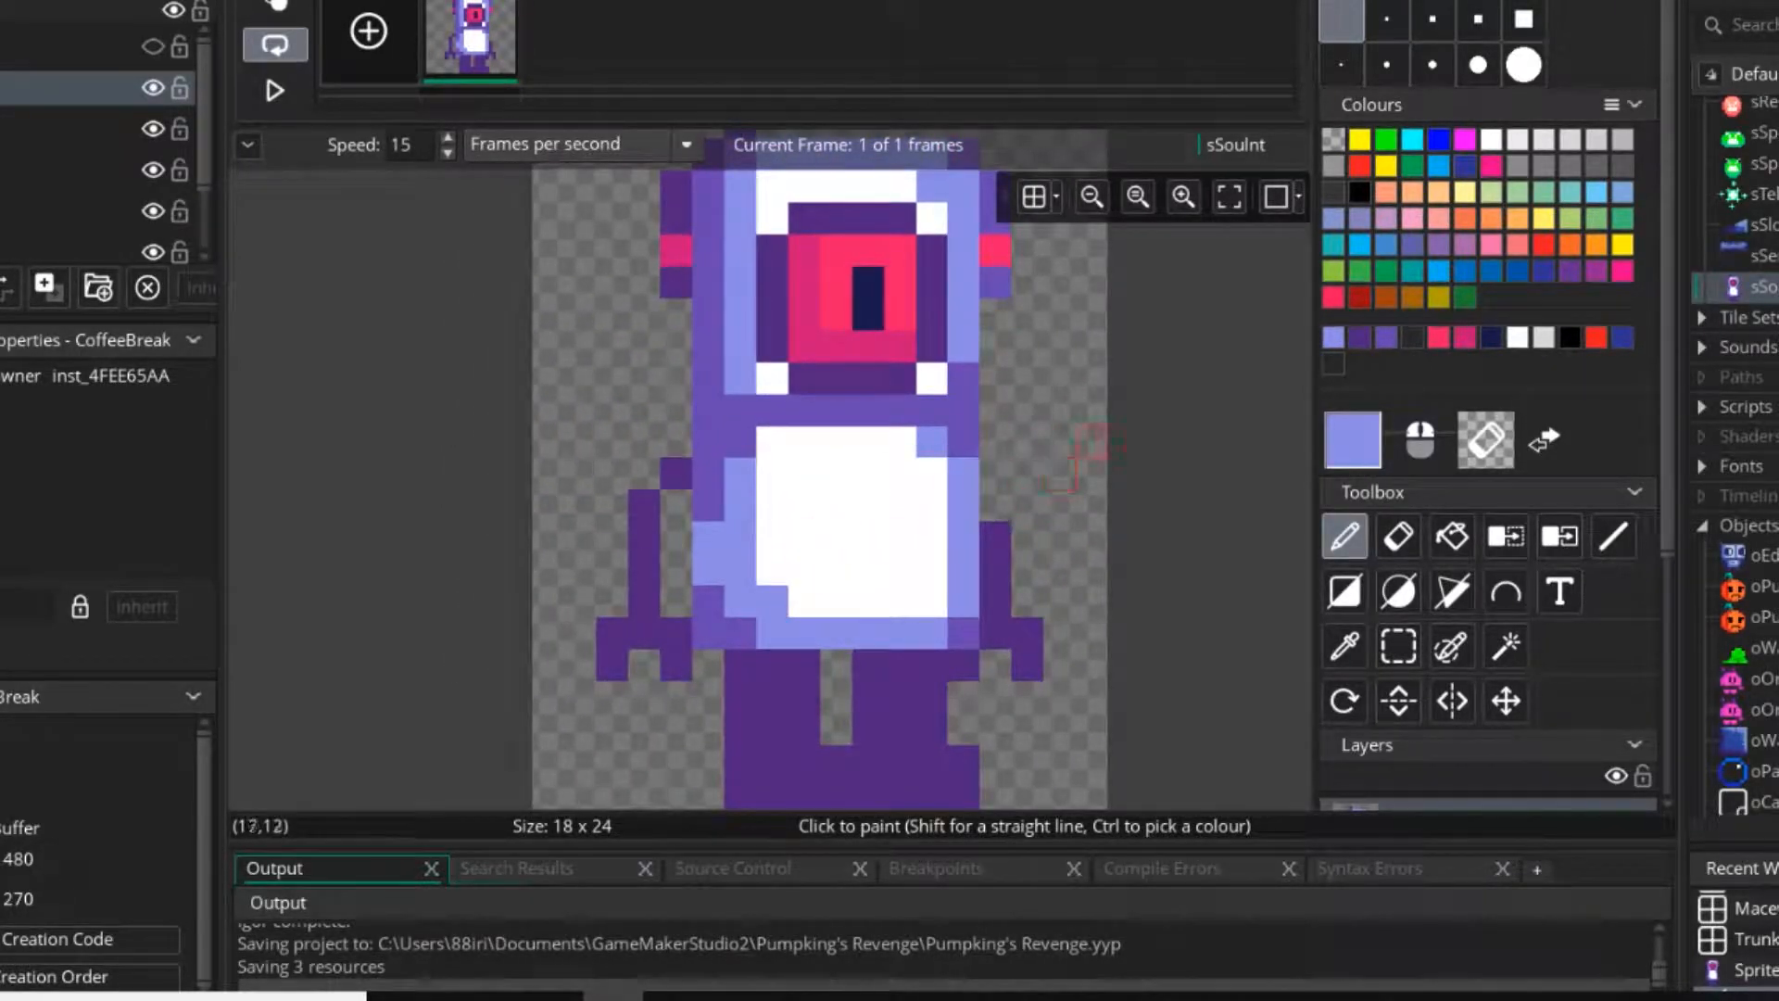
middle_click_drag(900, 442, 853, 590)
left_click(853, 590)
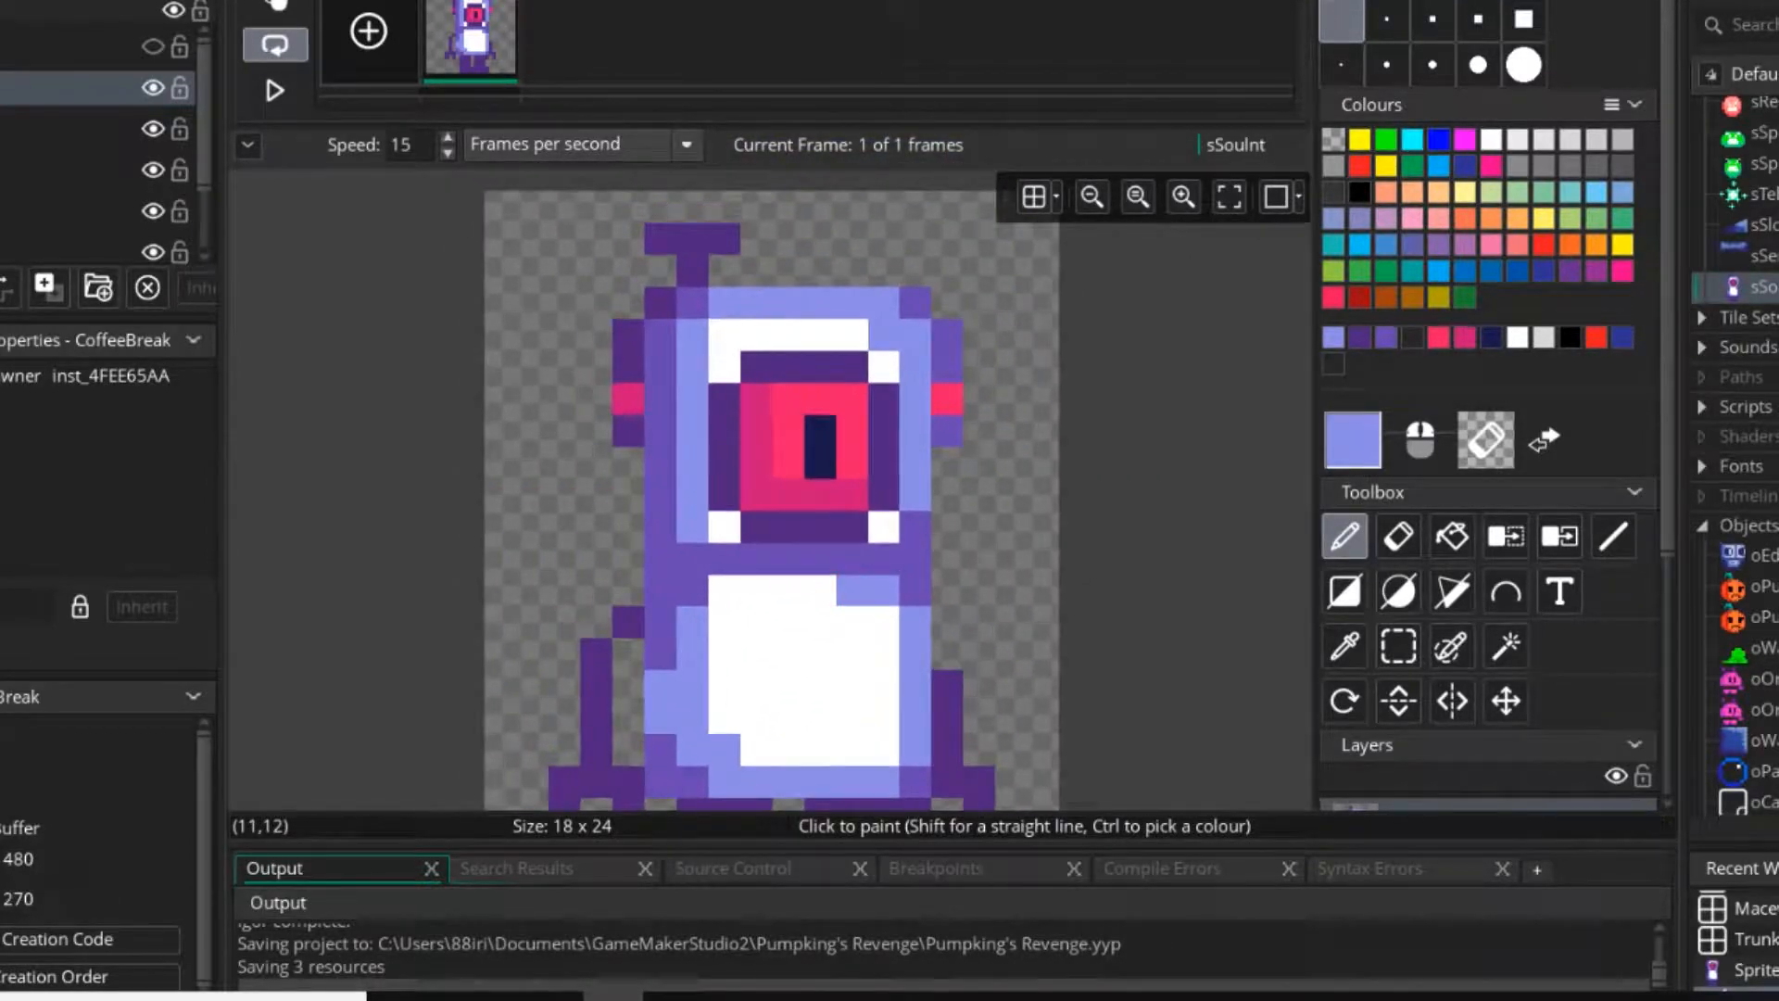
left_click(660, 303, "ctrl")
left_click(660, 399)
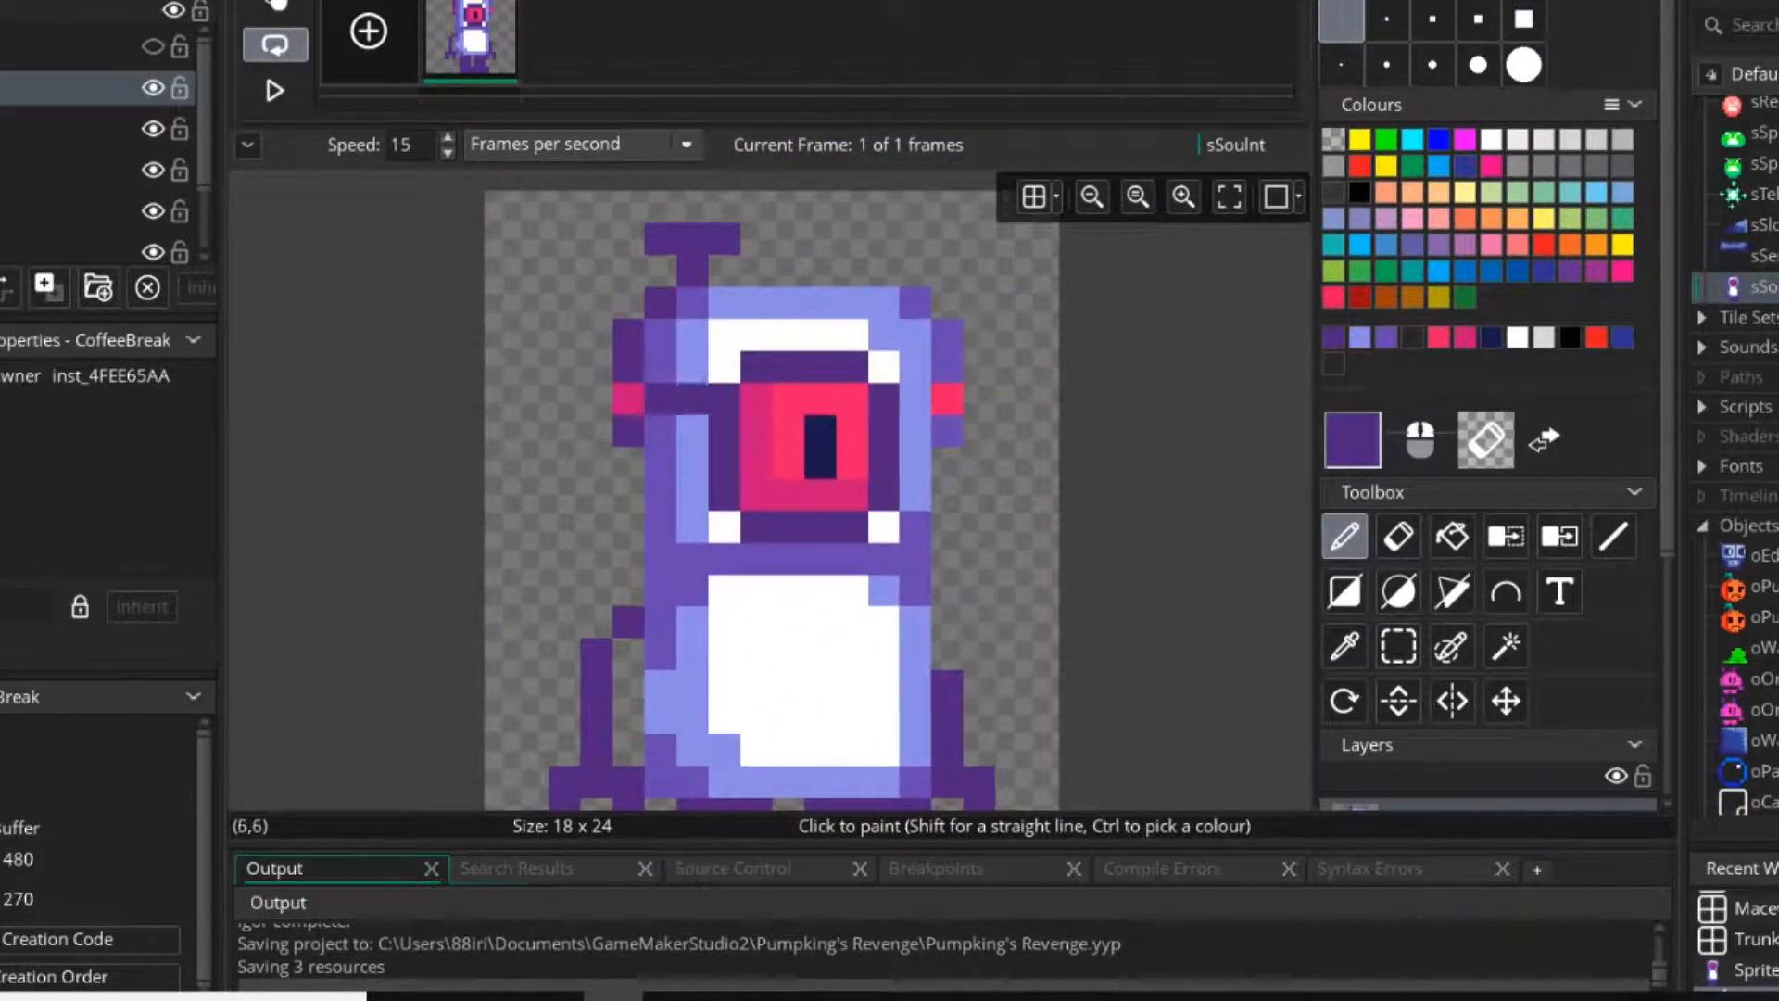
left_click(948, 367, "ctrl")
left_click_drag(916, 367, 916, 431)
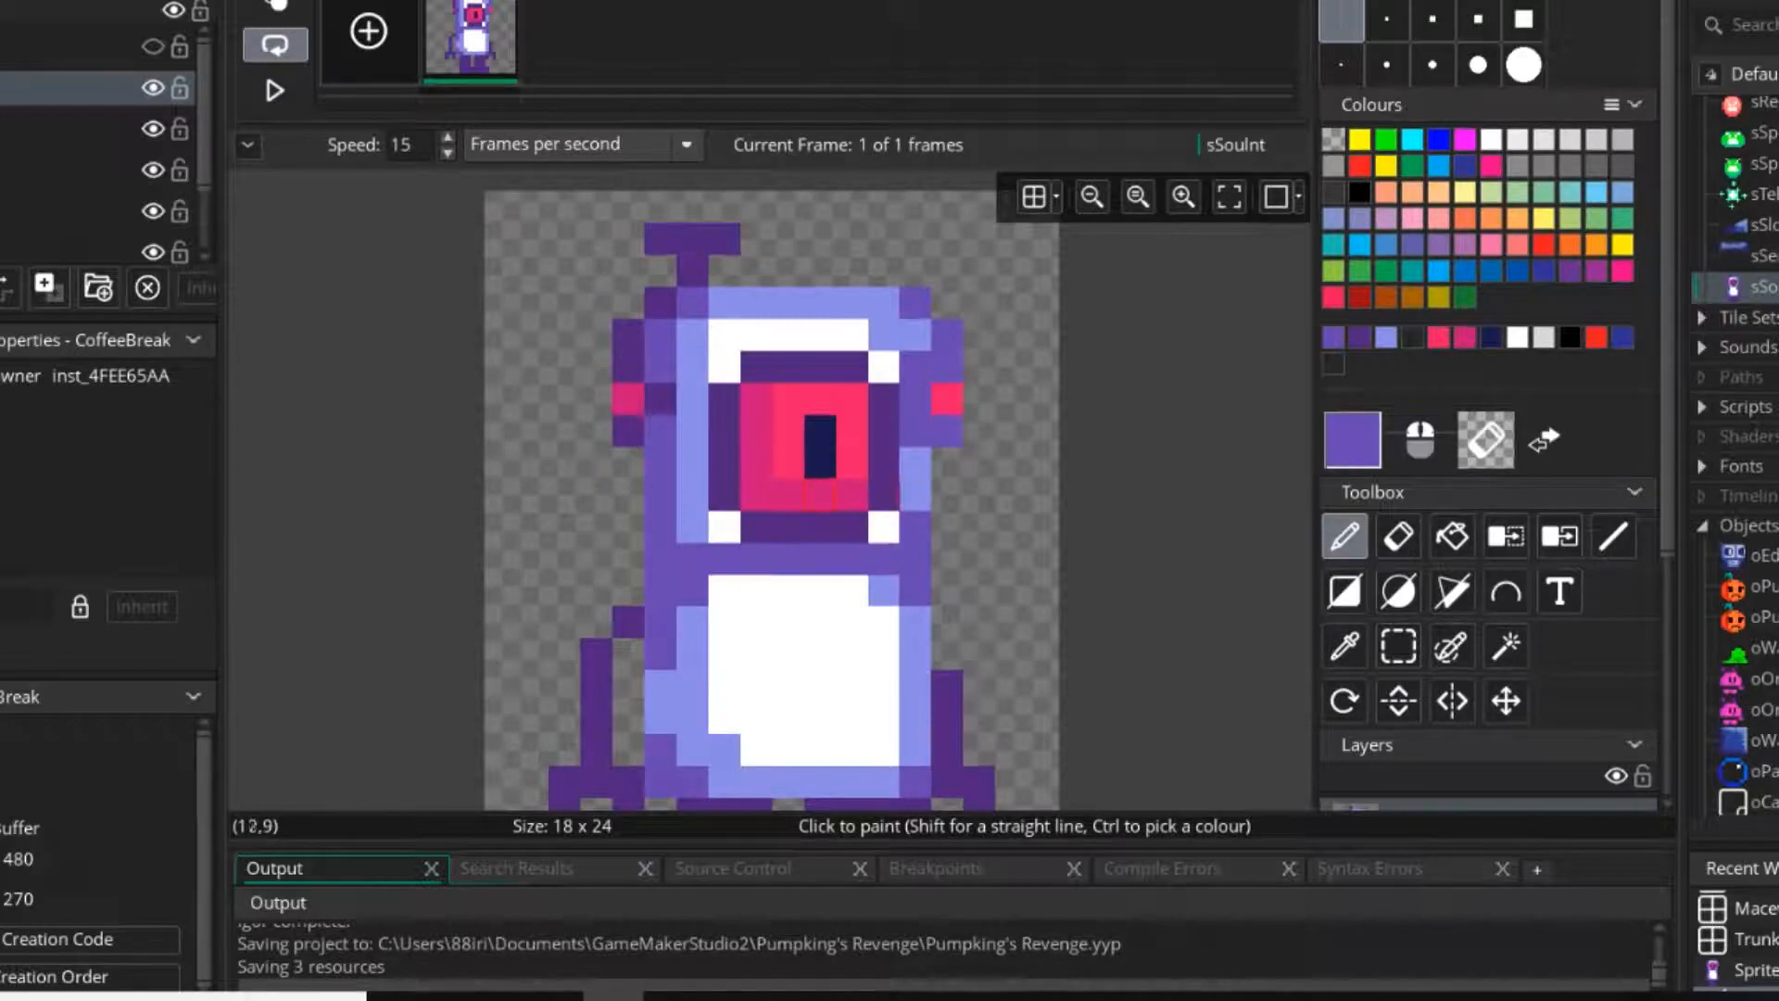
key("ctrl+z")
key("ctrl+z")
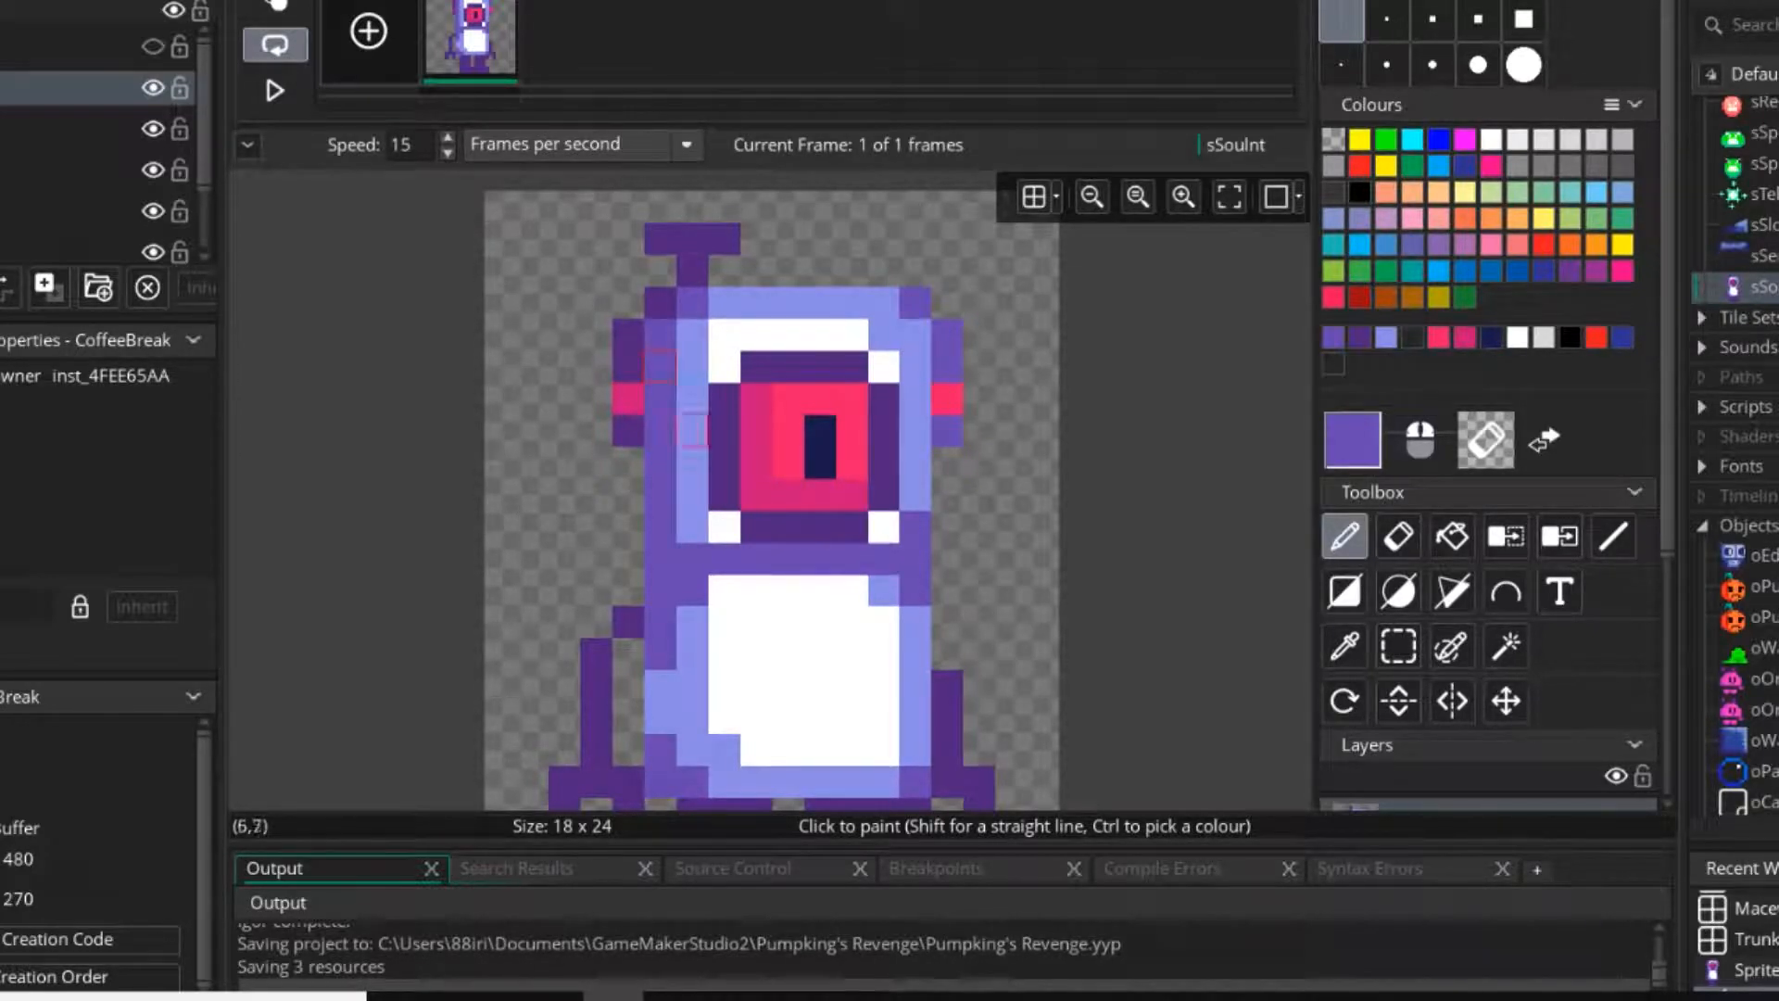
Darken the body's left-edge pixels beside the left hand and above the left shoulder with dark purple.
mouse_move(691, 558)
middle_mouse_down()
mouse_move(848, 433)
mouse_move(683, 399)
mouse_move(692, 310)
middle_mouse_up()
mouse_move(852, 470)
middle_mouse_down()
mouse_move(878, 515)
mouse_move(1024, 476)
middle_mouse_up()
scroll(1033, 606, "down", 1, "ctrl")
scroll(1036, 604, "up", 2, "ctrl")
left_click(1036, 604, "ctrl")
middle_click_drag(1035, 604, 976, 582)
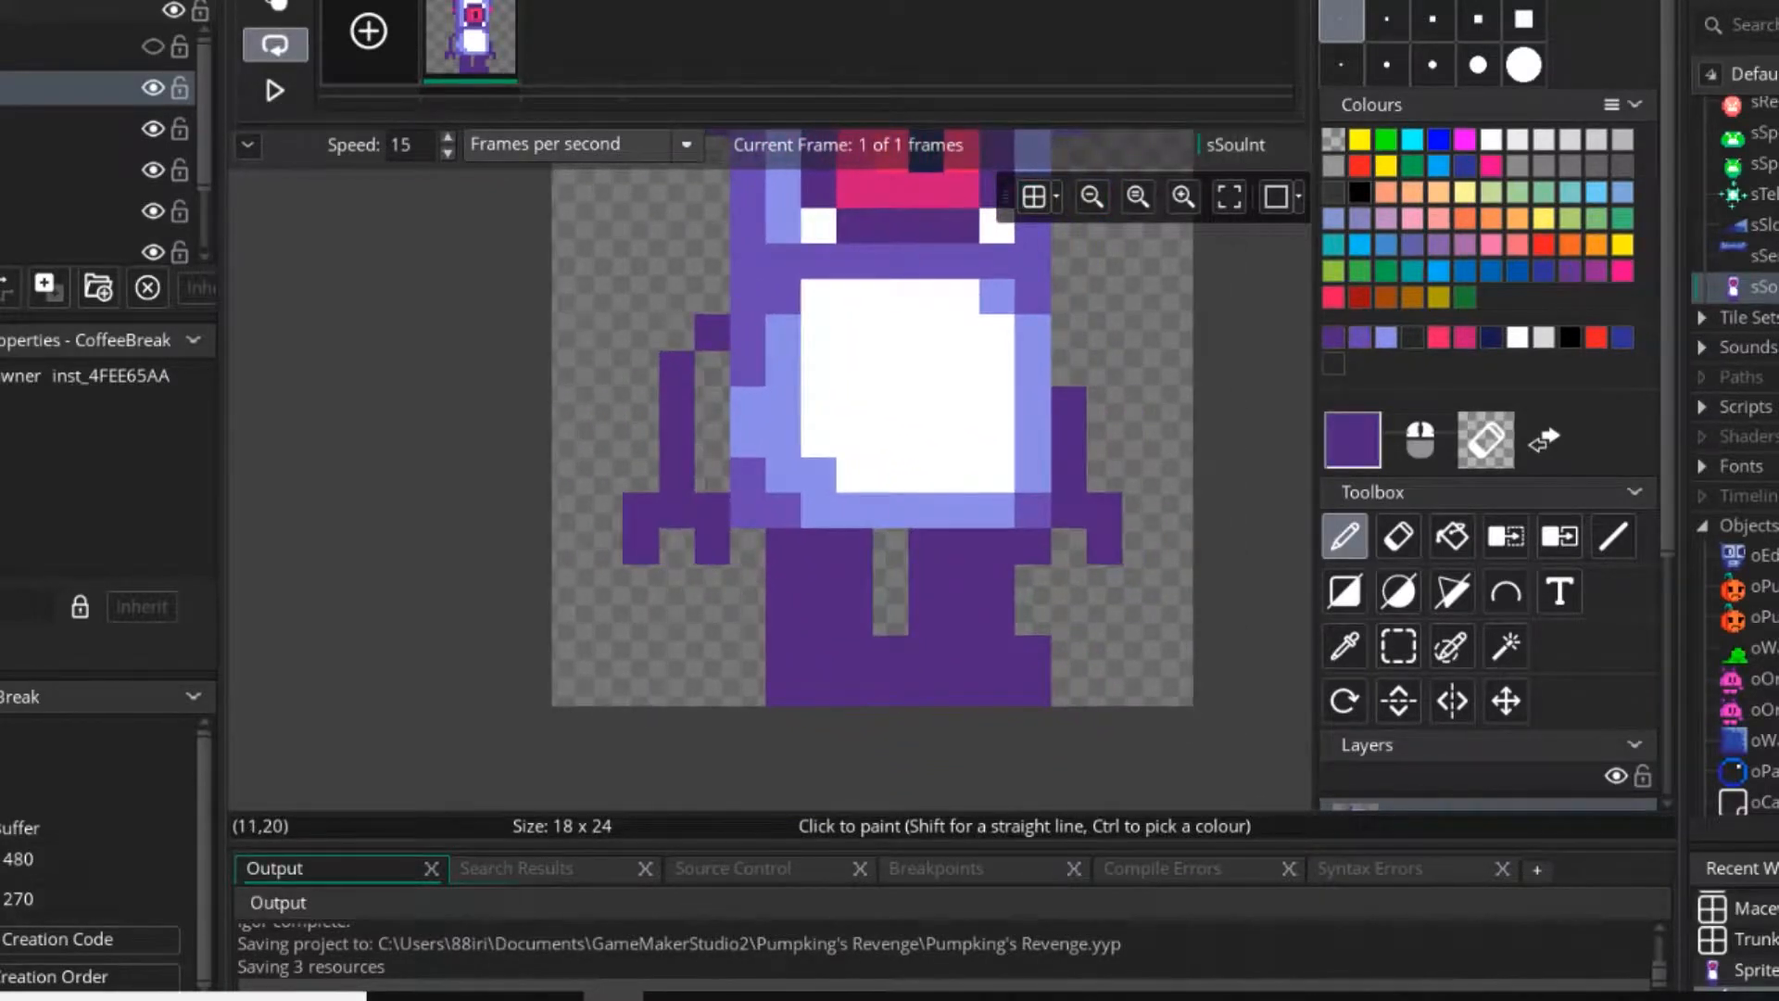
left_click(749, 511)
left_click(748, 297)
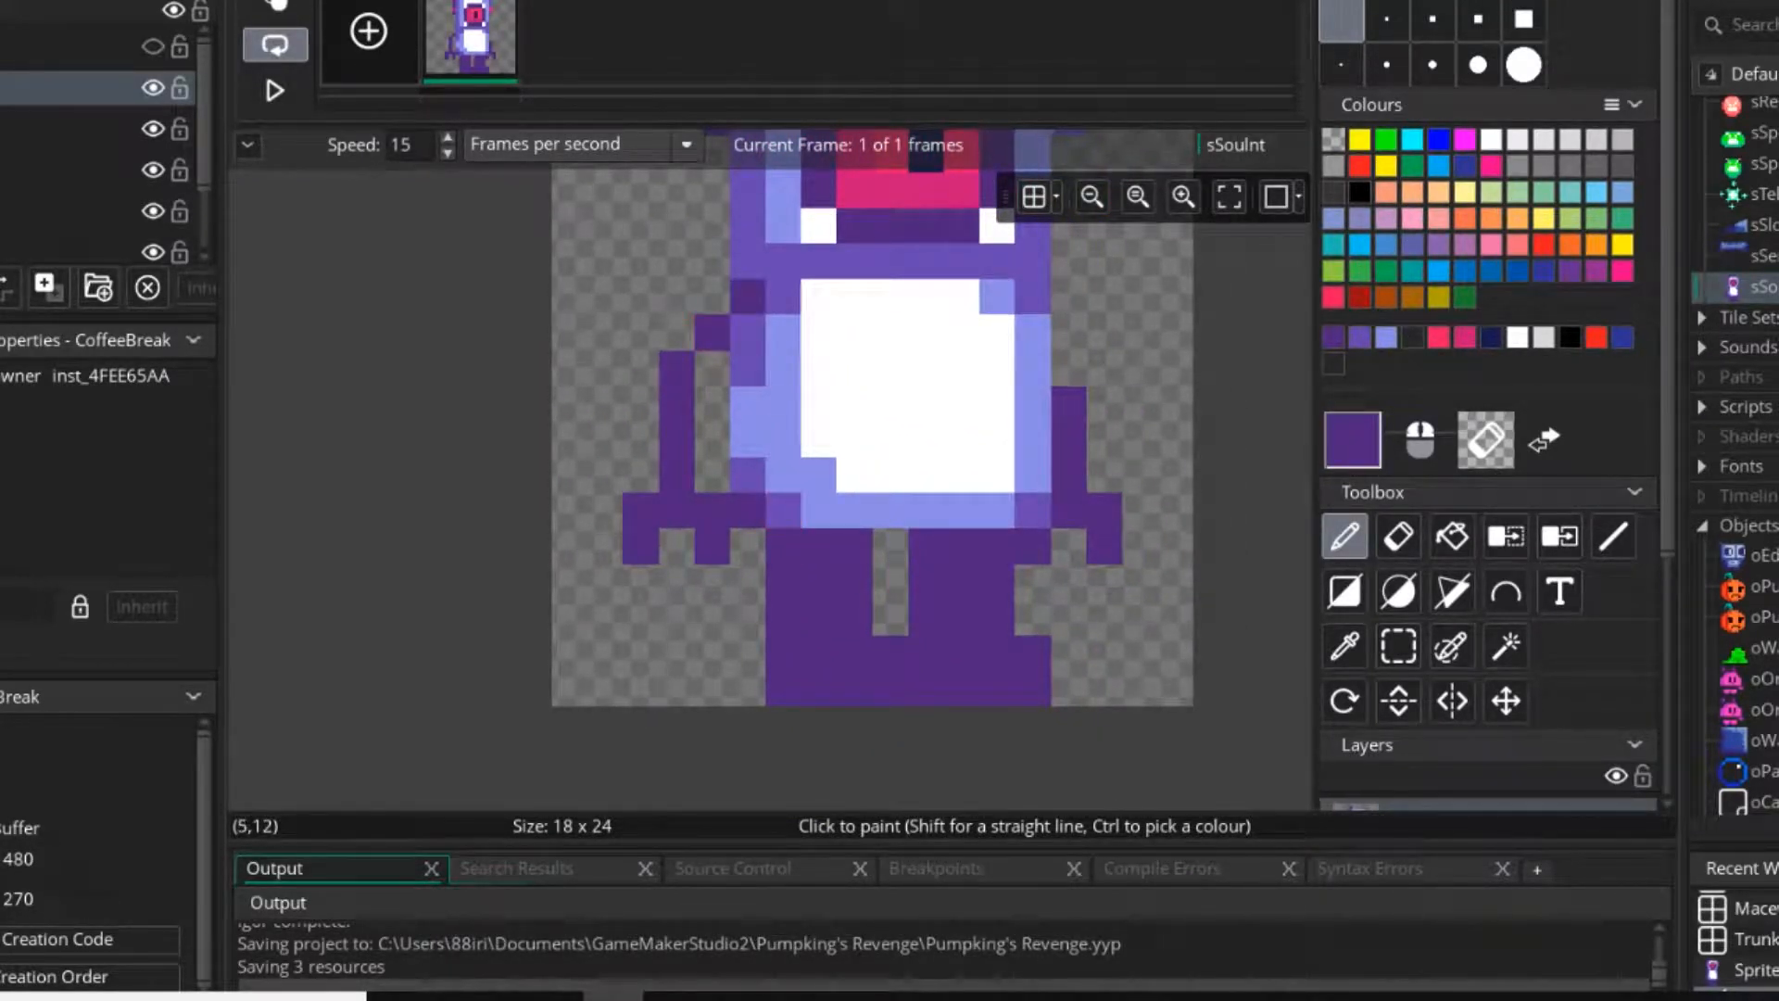
Duplicate the sprite's only frame to create a second animation frame.
left_click(1036, 297)
mouse_move(984, 399)
middle_mouse_down()
mouse_move(1028, 631)
mouse_move(1102, 693)
middle_mouse_up()
scroll(1102, 693, "down", 3, "ctrl")
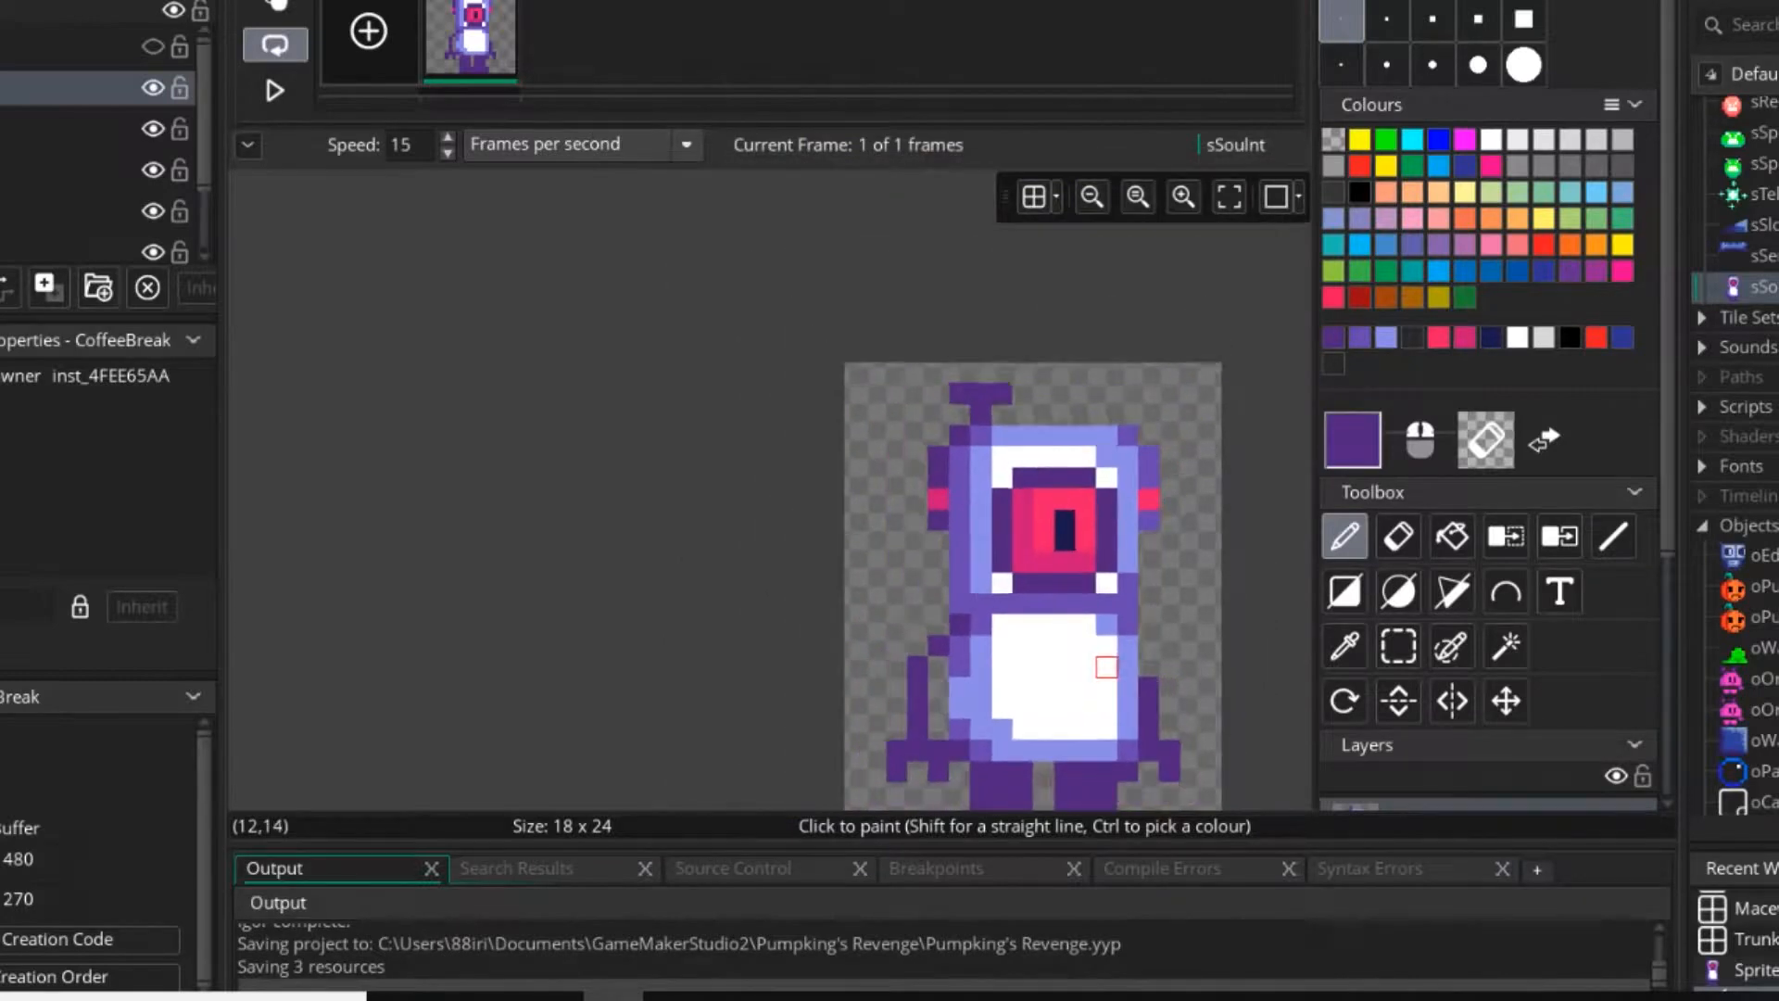
mouse_move(1046, 638)
middle_mouse_down()
mouse_move(965, 538)
mouse_move(751, 534)
middle_mouse_up()
right_click(471, 32)
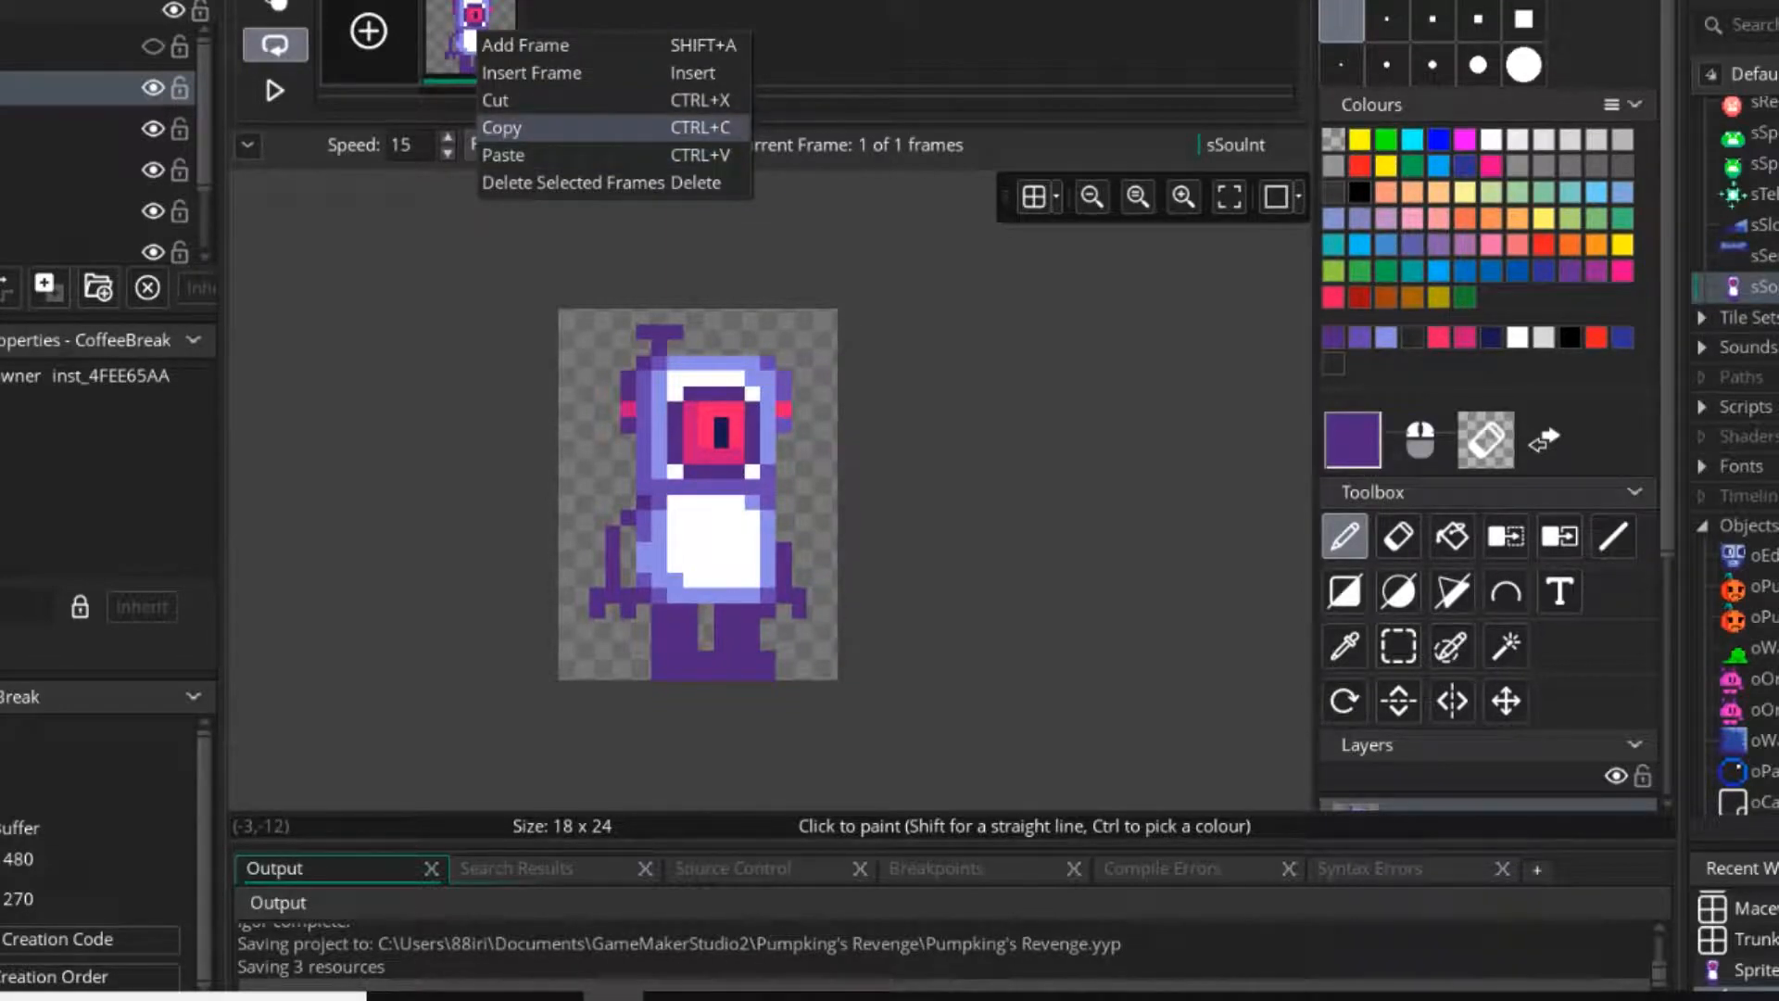
left_click(519, 128)
key("ctrl+v")
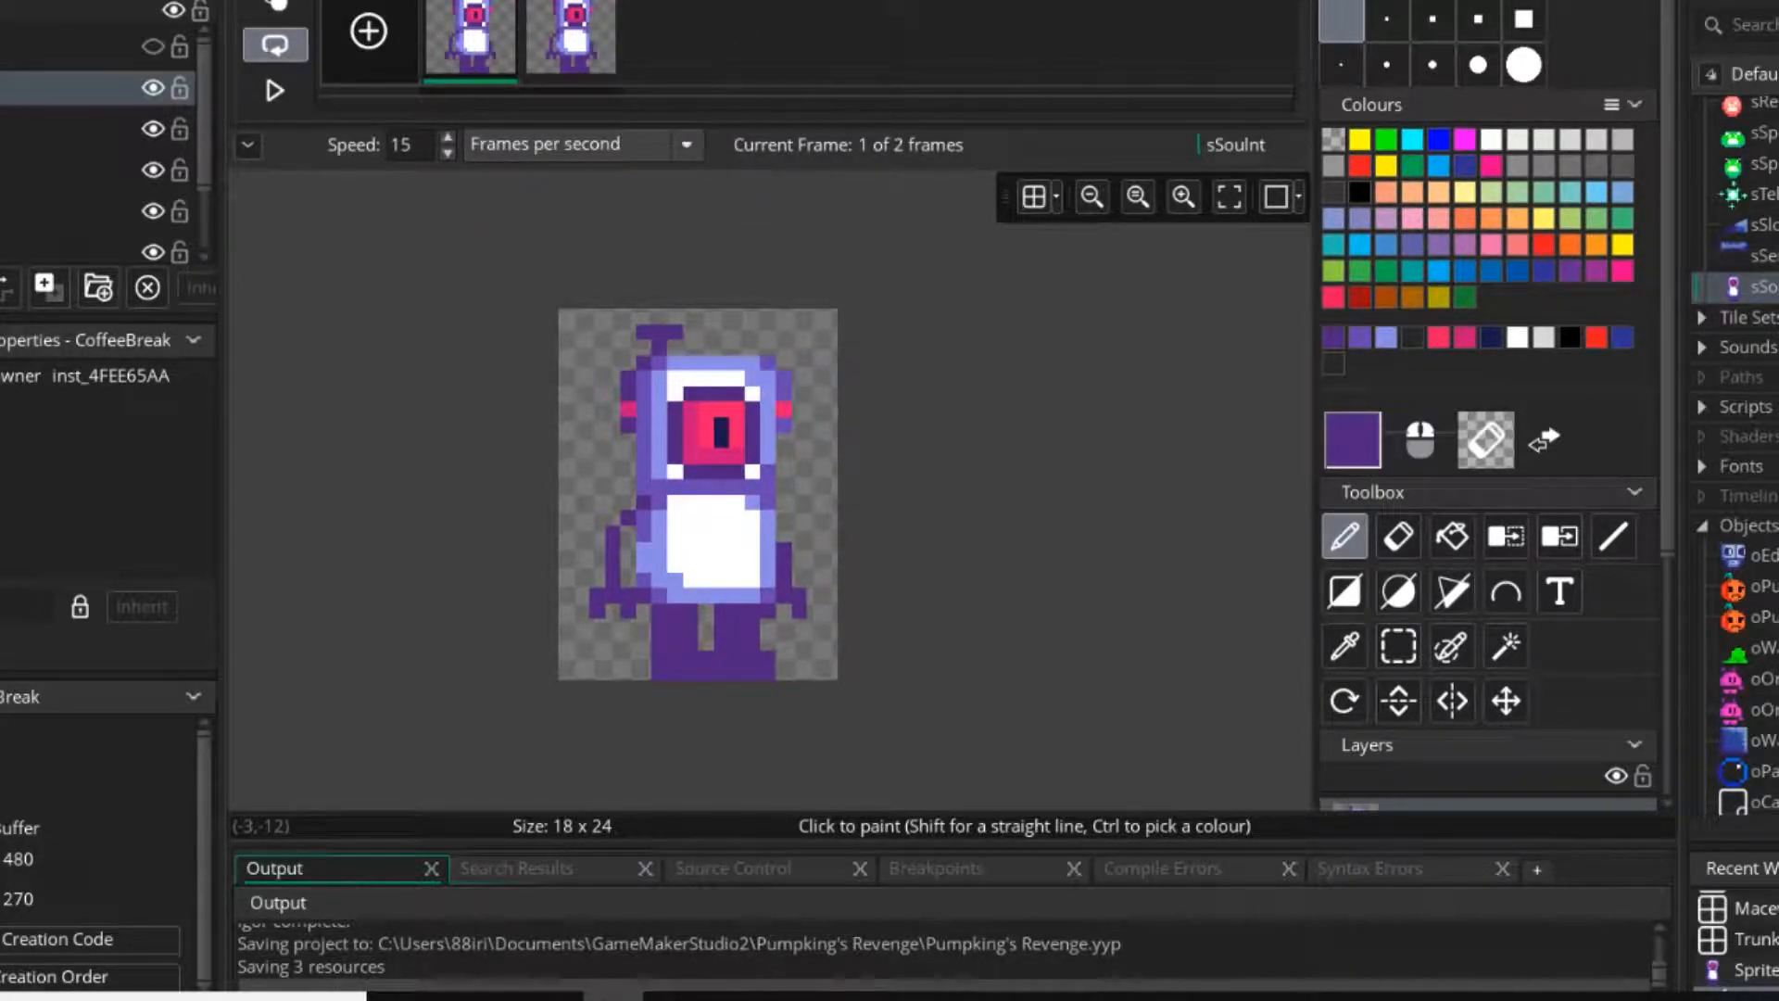
Remove both legs and feet from the second frame, leaving the body and arms.
left_click(571, 39)
scroll(743, 667, "up", 2)
middle_click_drag(742, 667, 821, 633)
left_click(1398, 646)
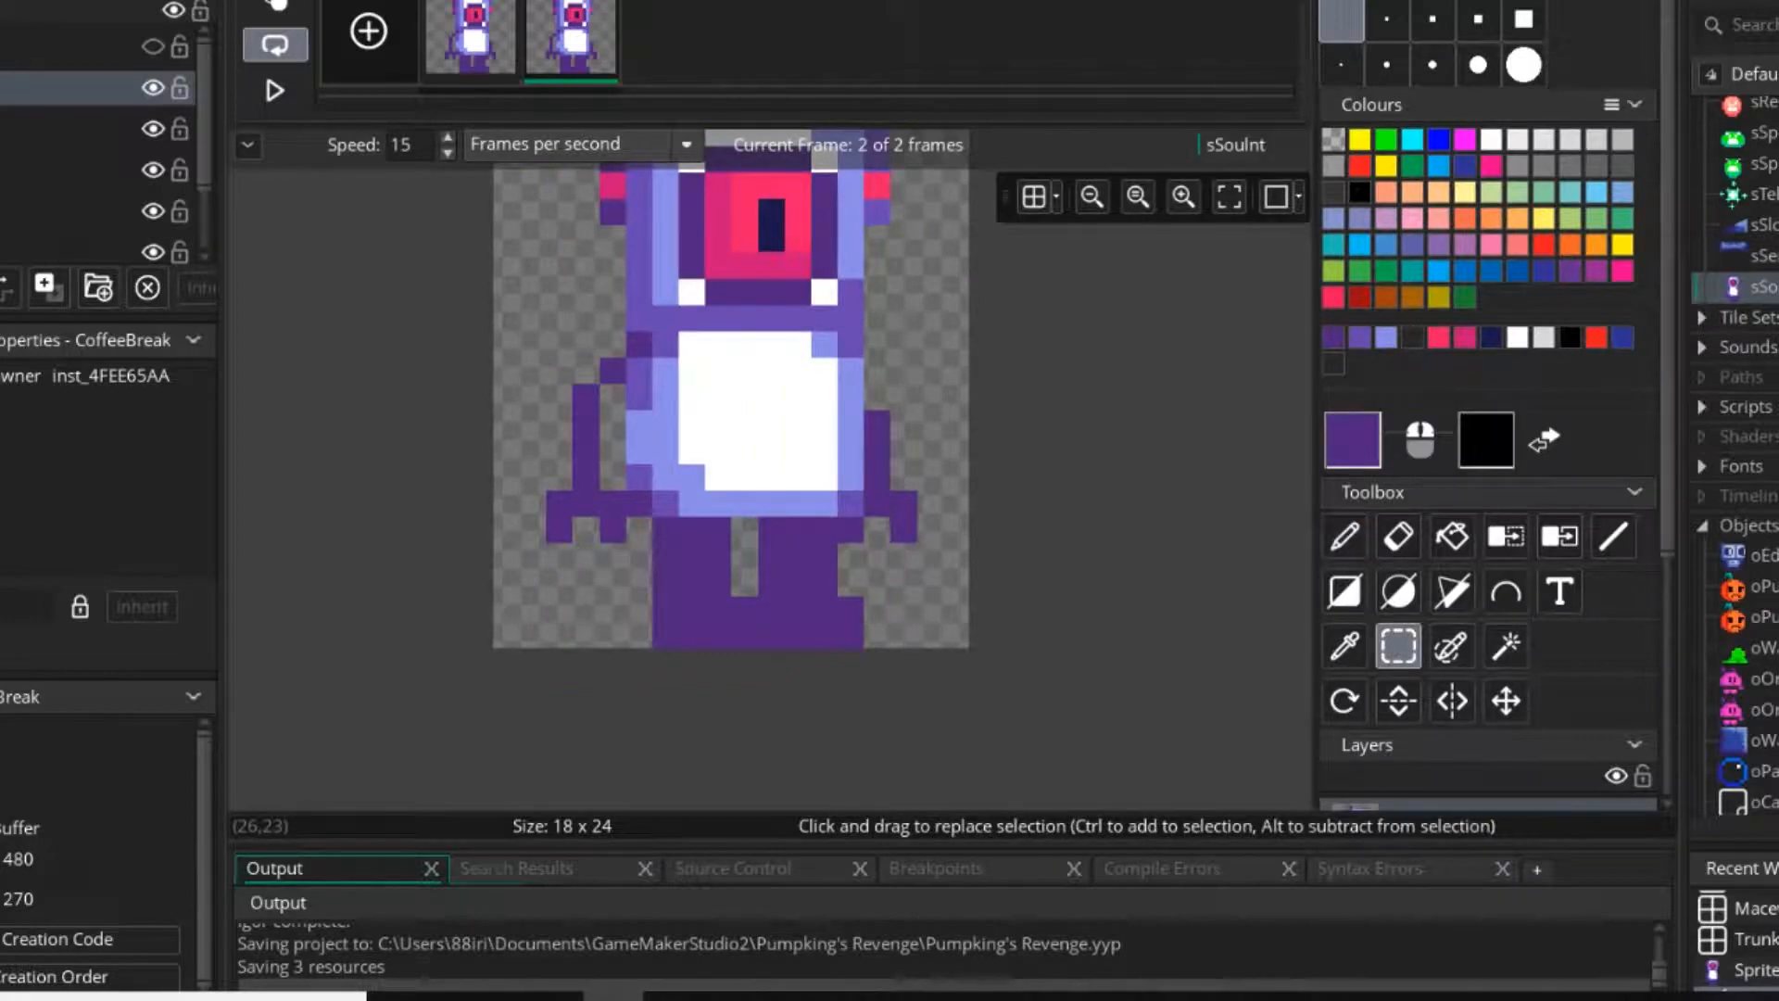
left_click_drag(771, 529, 824, 635)
key("Delete")
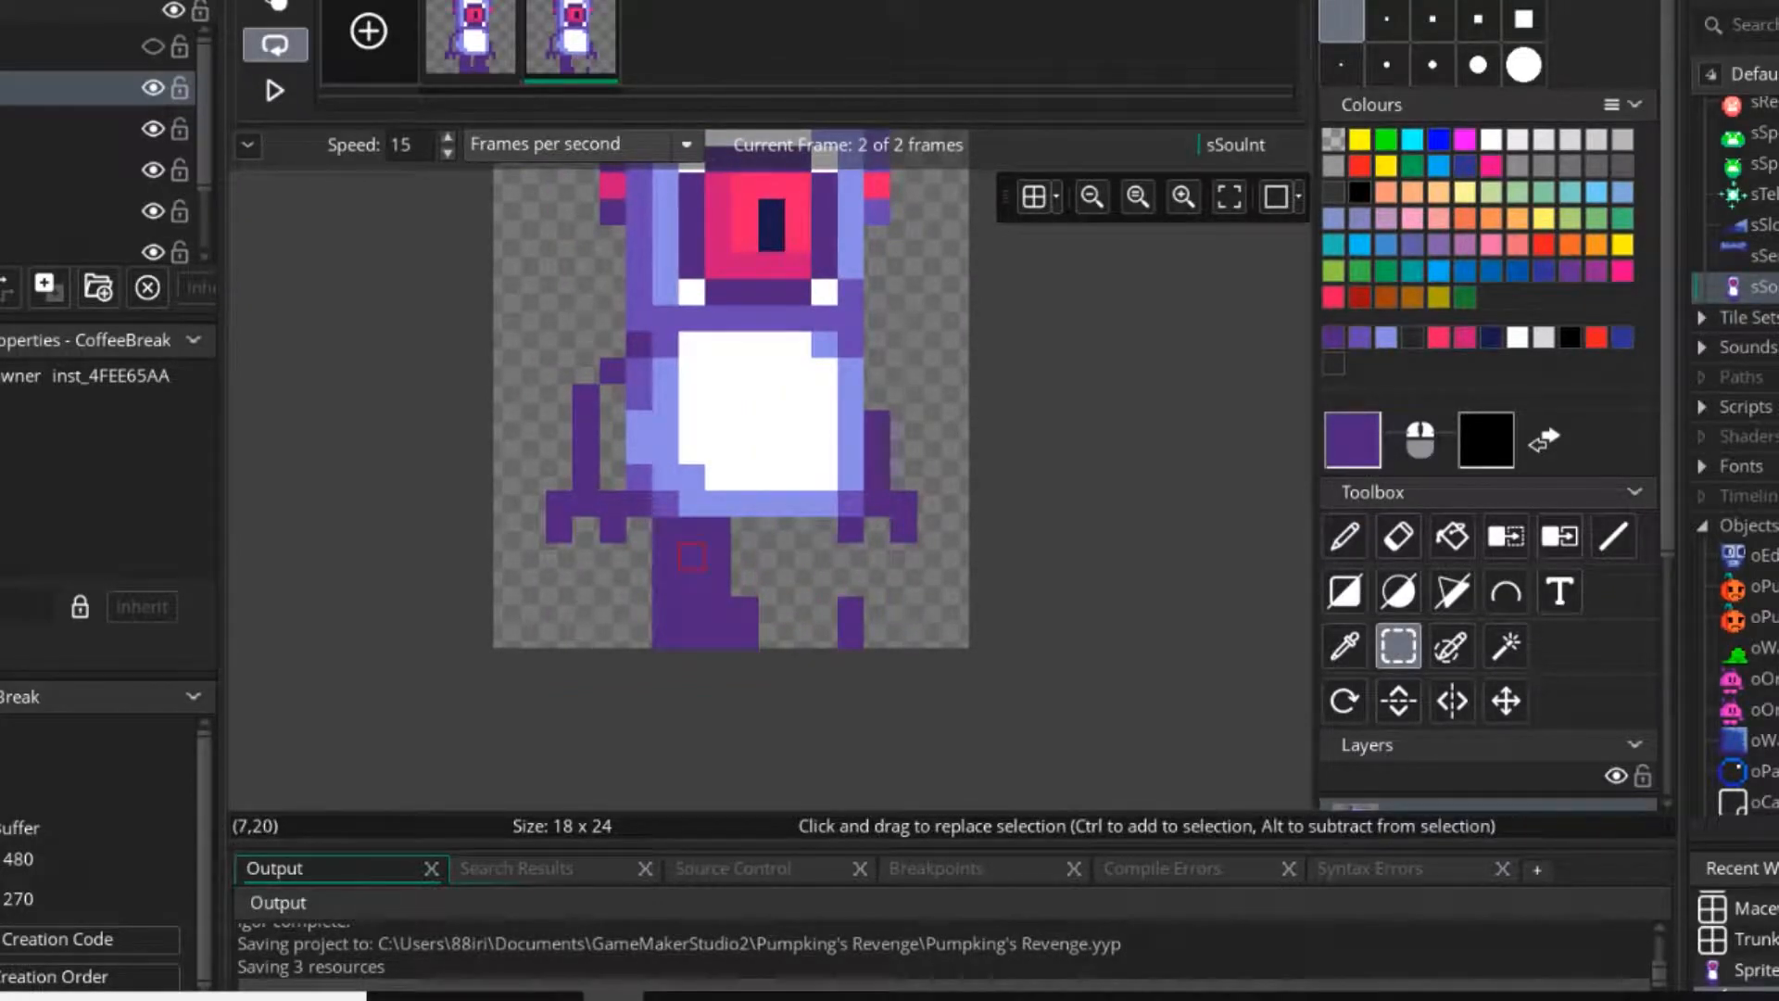
left_click_drag(665, 529, 745, 634)
key("Delete")
left_click_drag(824, 582, 876, 634)
key("Delete")
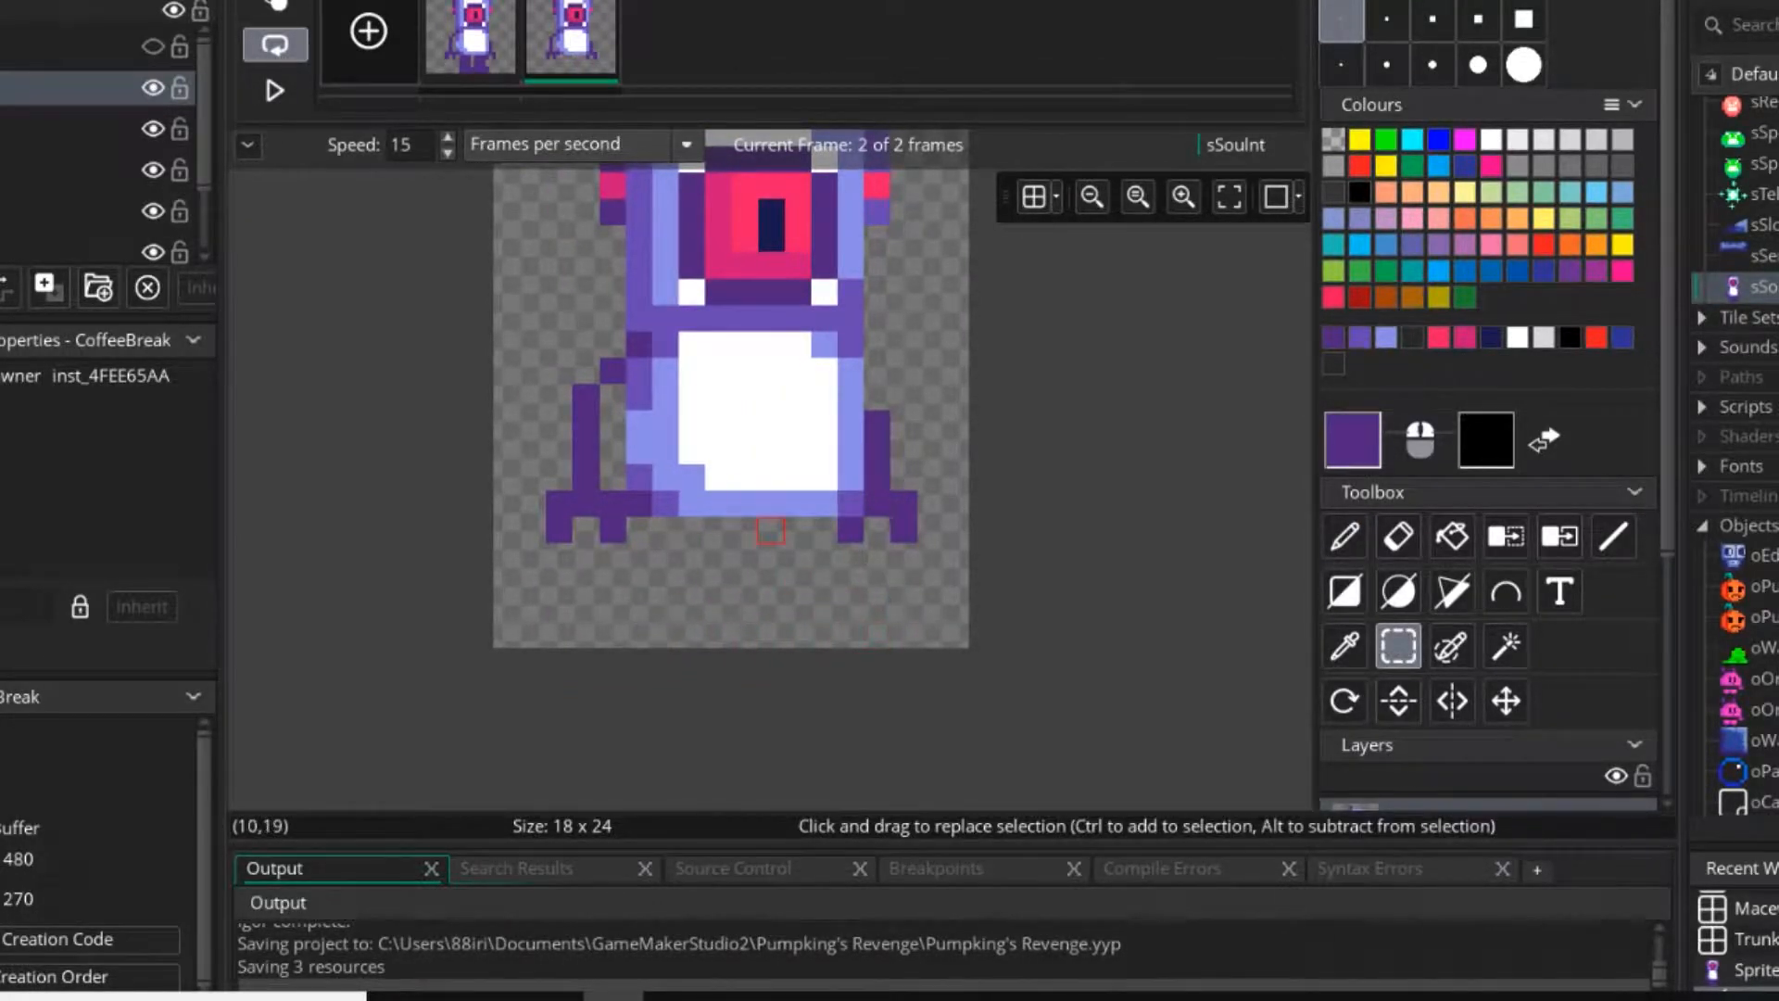
middle_click_drag(770, 530, 808, 647)
scroll(809, 647, "down", 3)
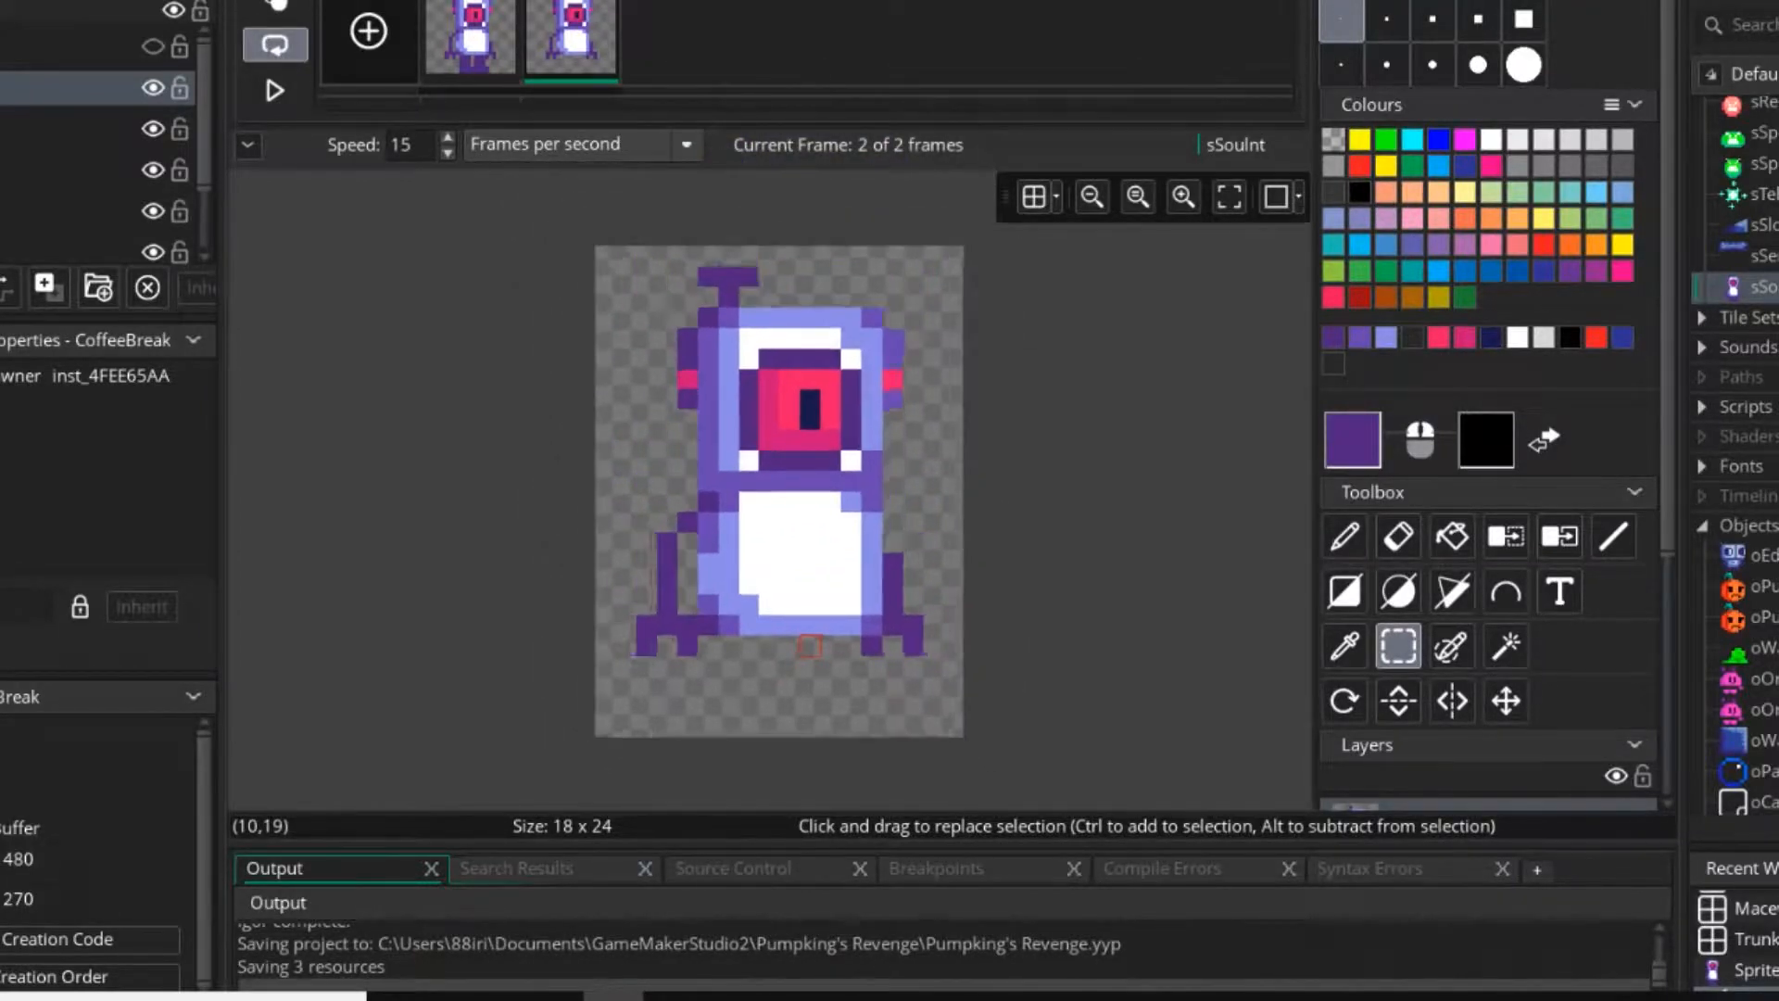
Move the legless character up one pixel in the second frame, using onion skinning to compare with the first.
left_click(275, 5)
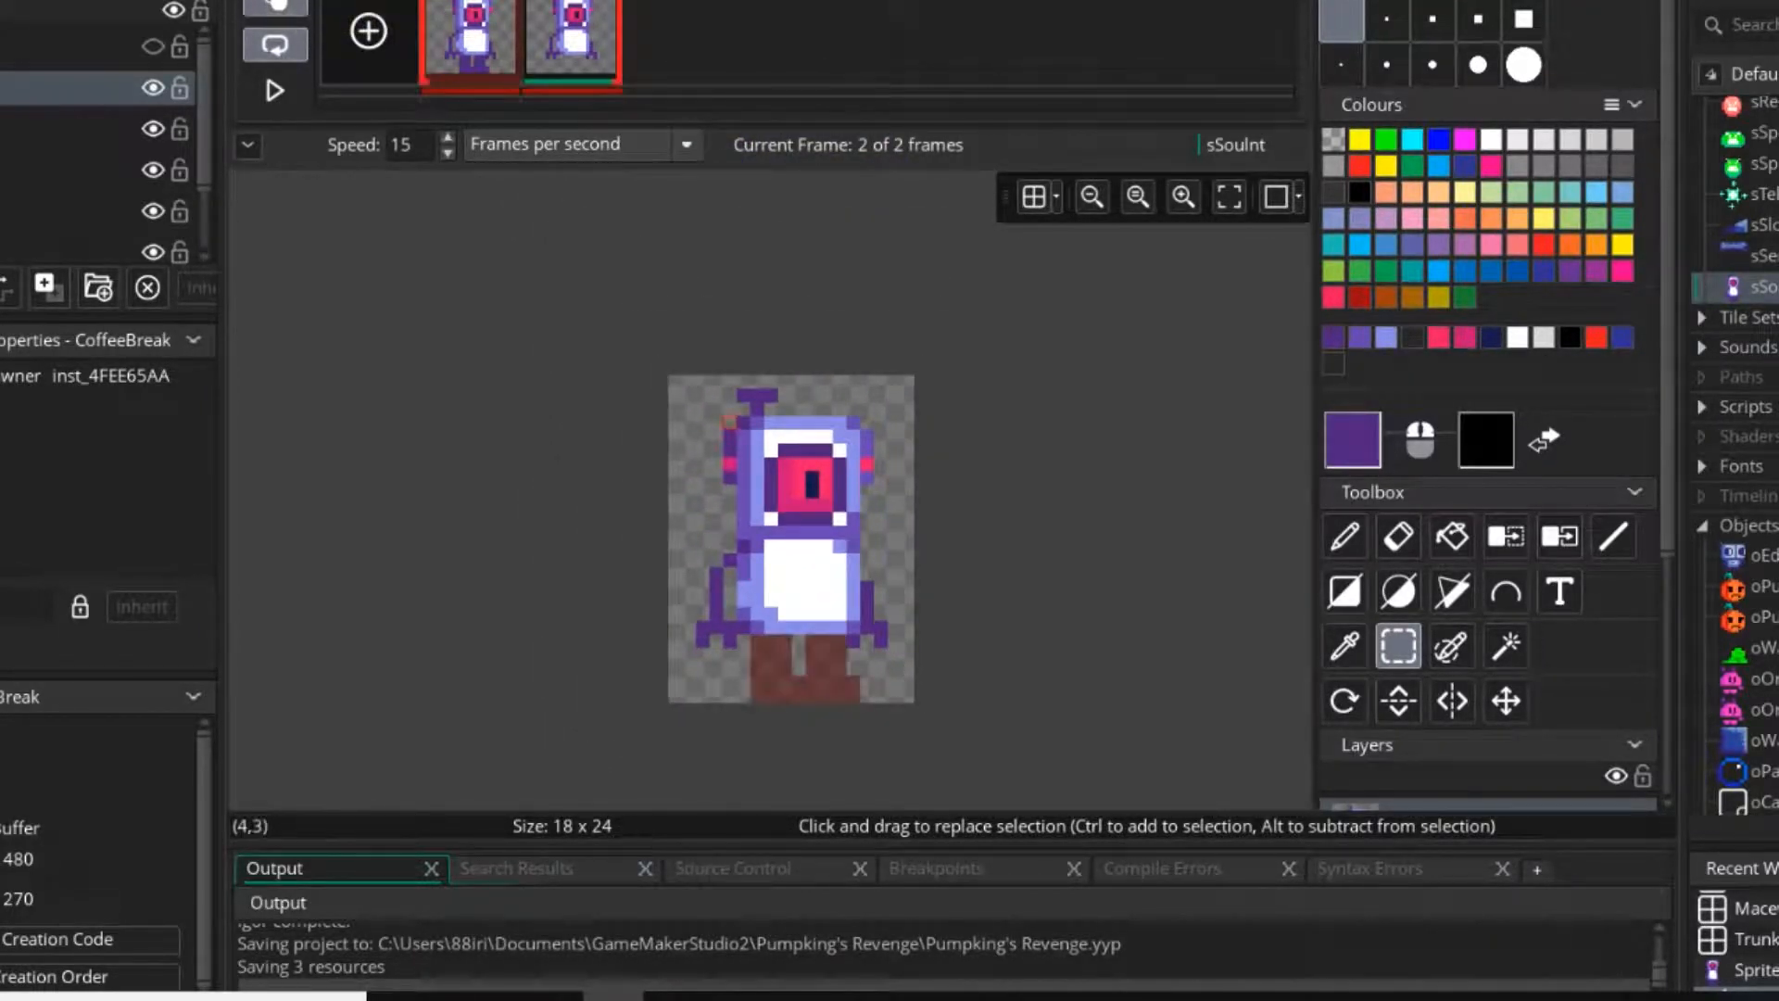
left_click_drag(604, 292, 988, 733)
left_click_drag(881, 631, 881, 616)
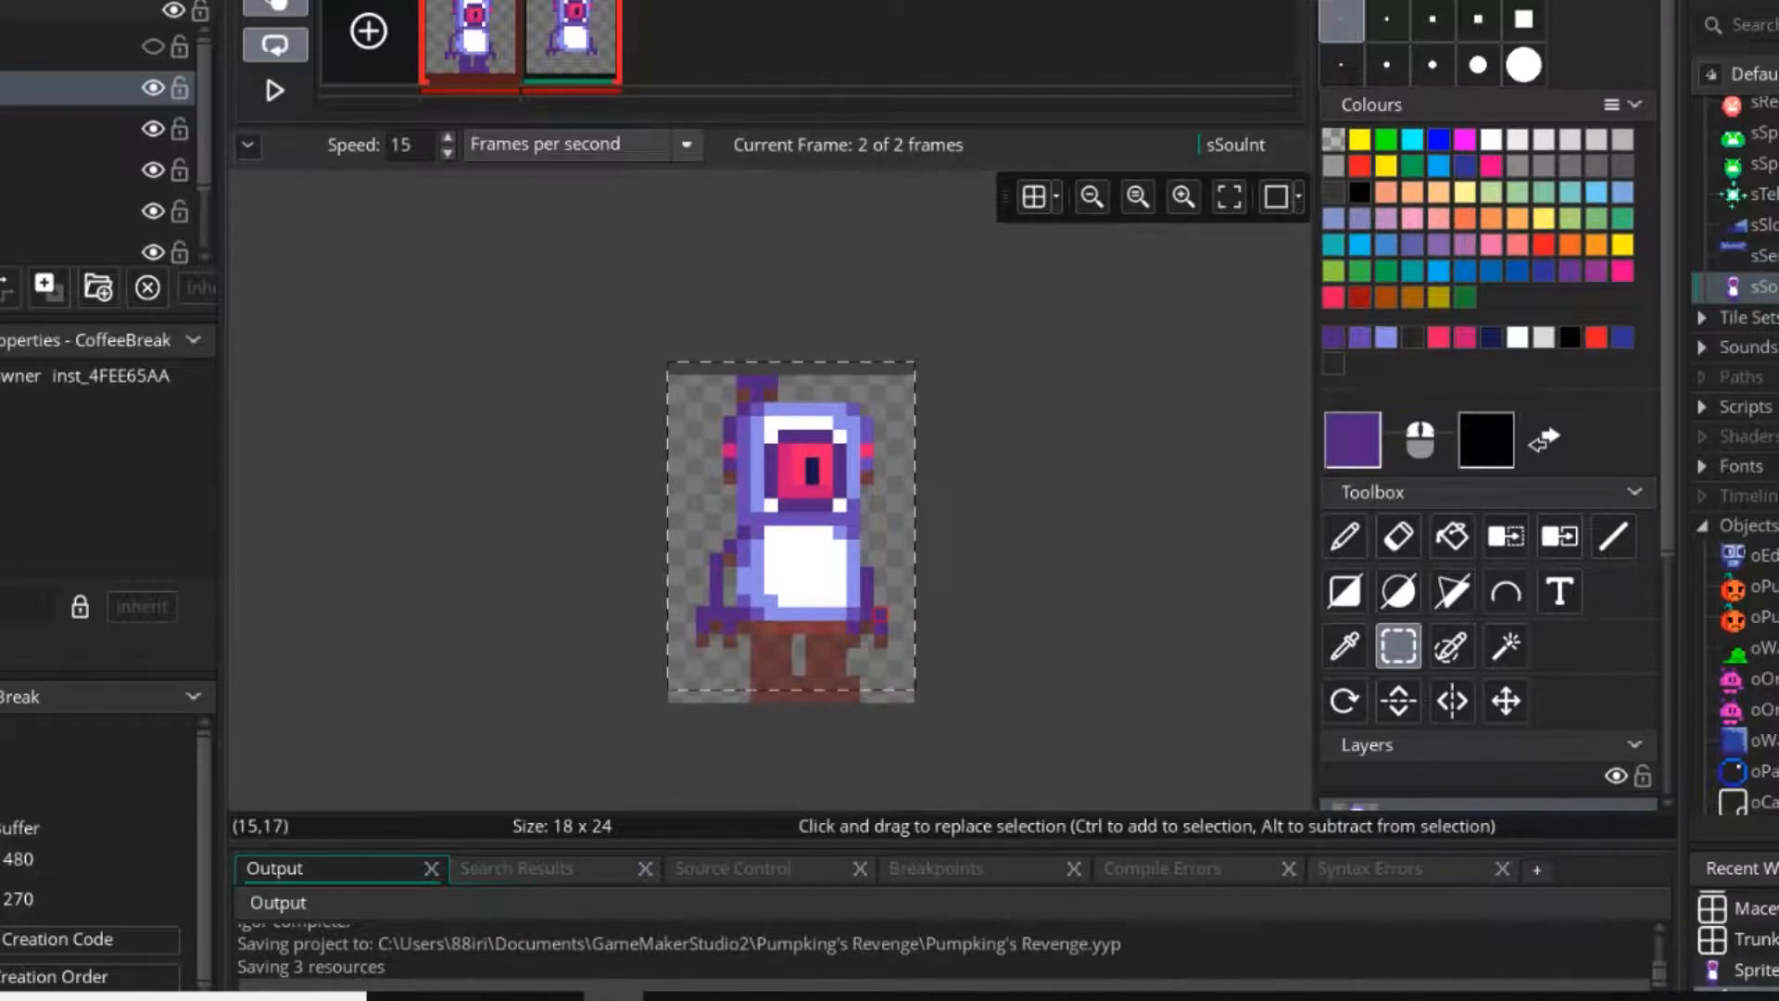
key("Escape")
left_click(275, 6)
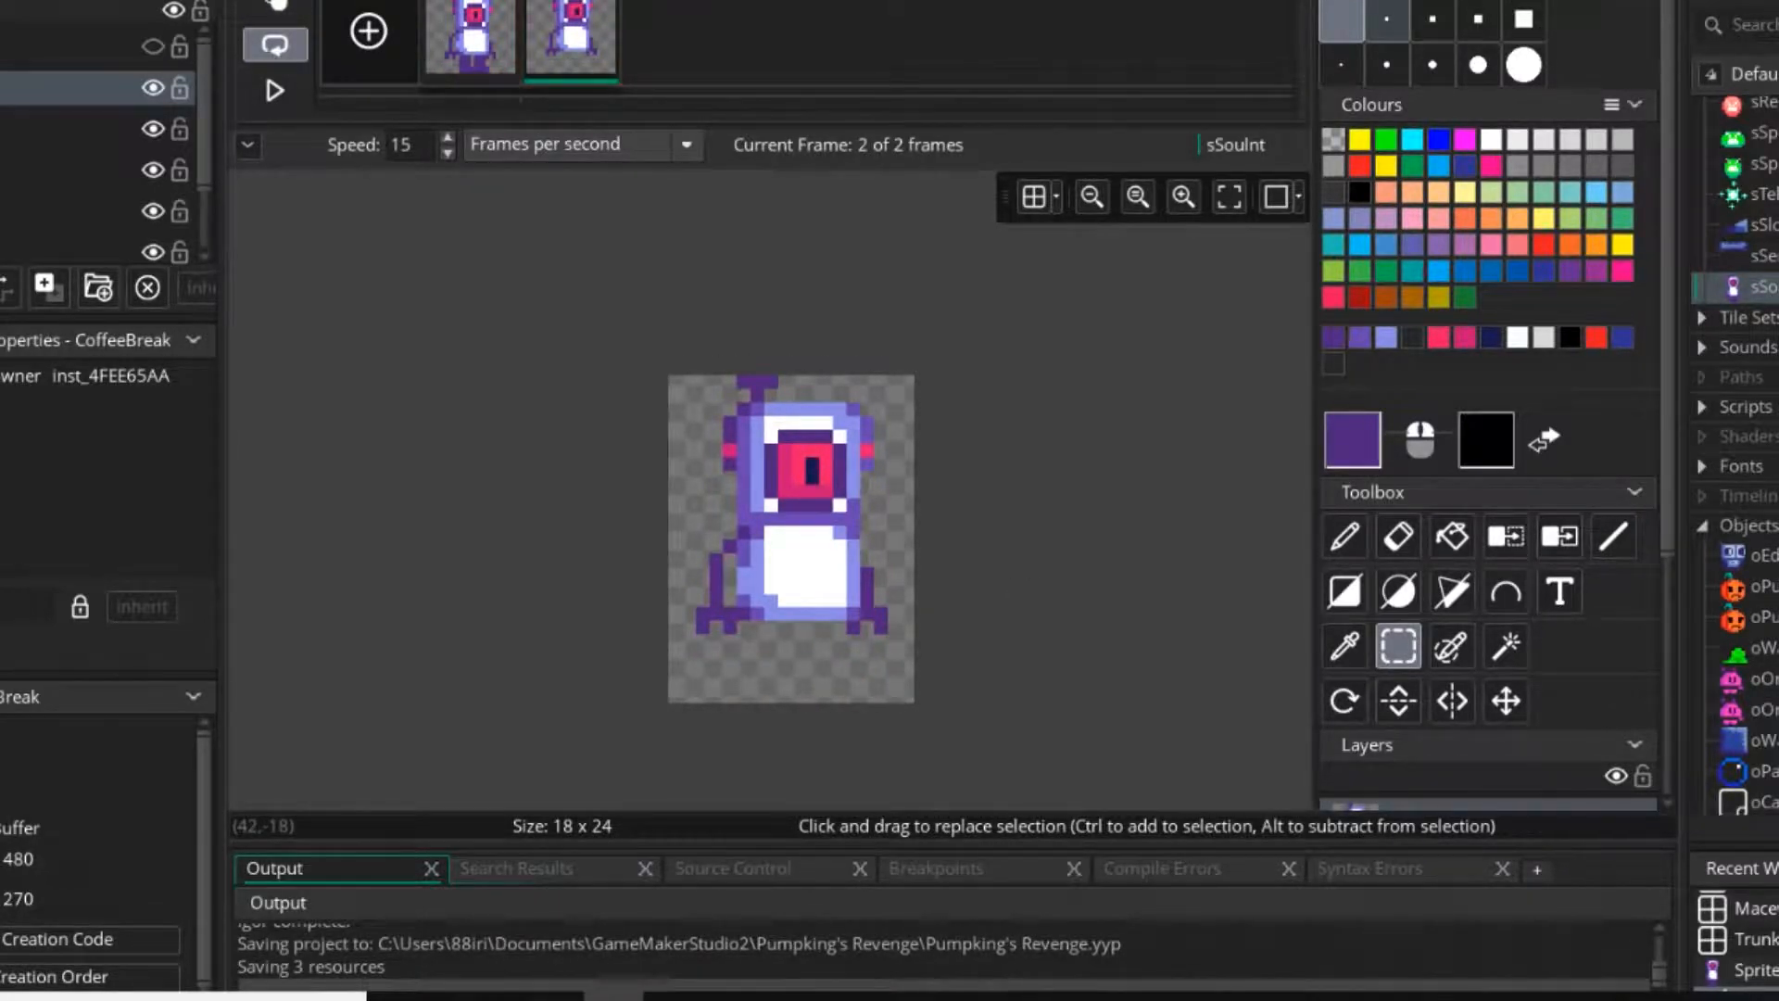
Draw a dark purple right leg splayed outward in the second frame, joined to a hip band under the body.
left_click(1344, 536)
scroll(882, 623, "up", 2)
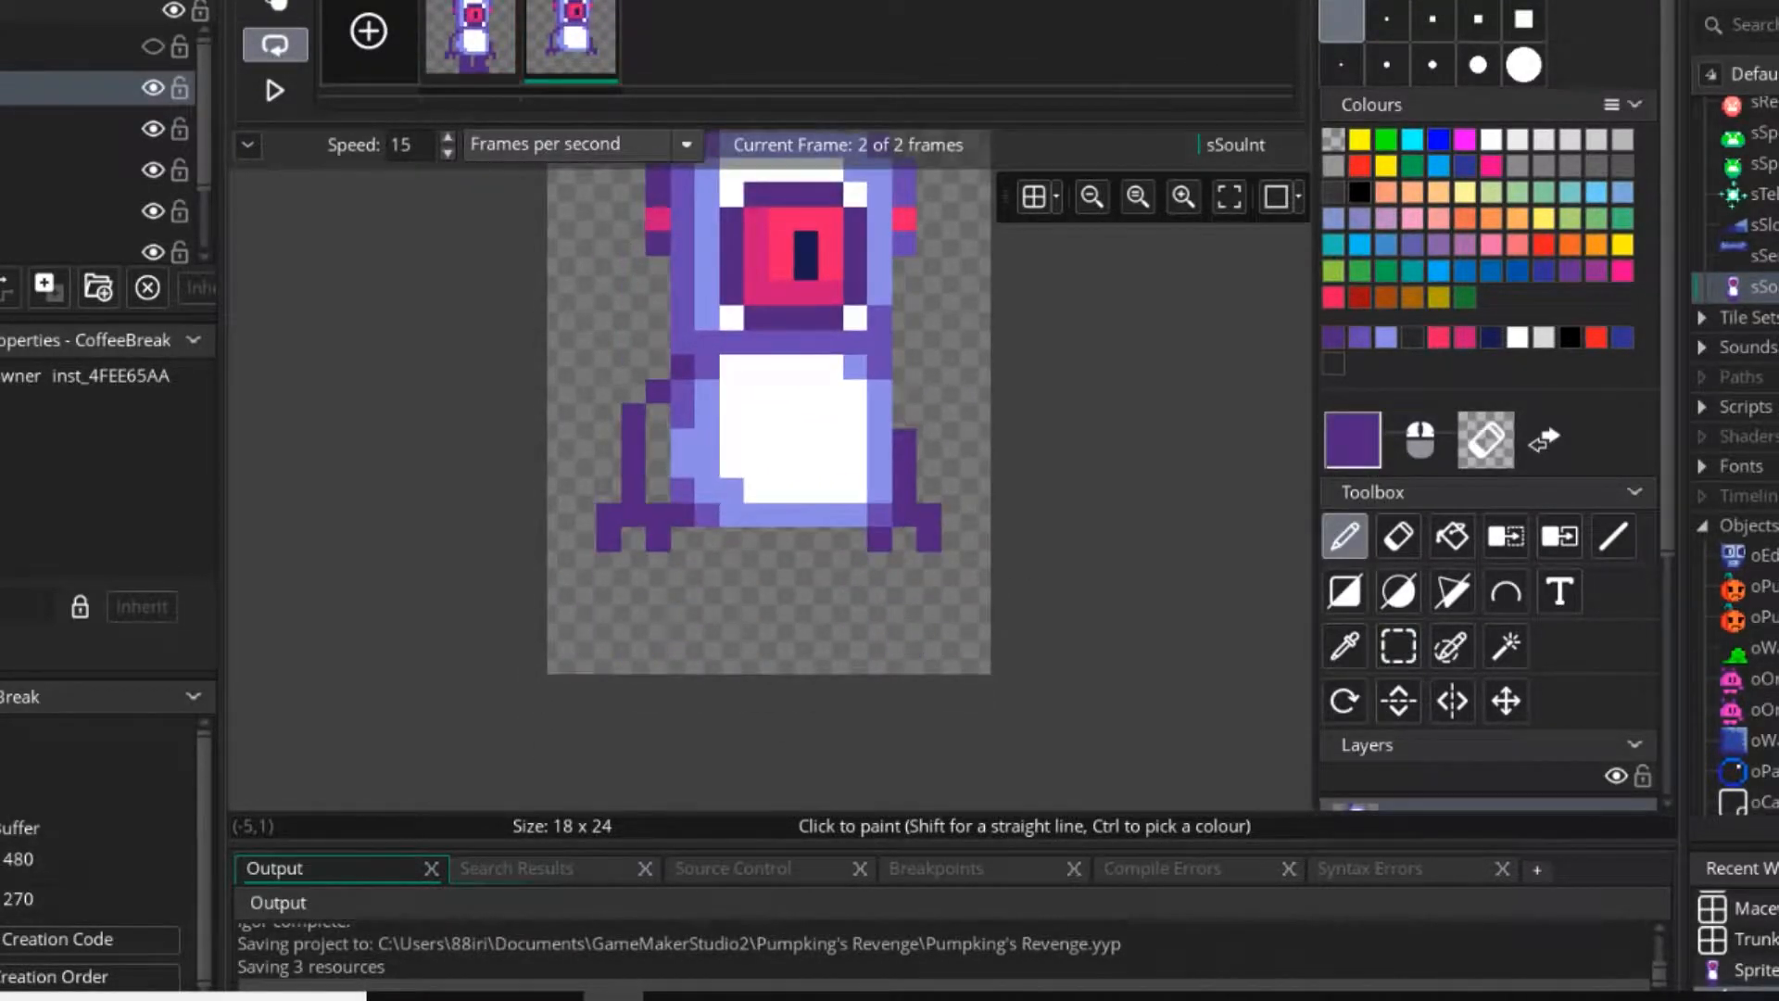
left_click(471, 37)
left_click(571, 37)
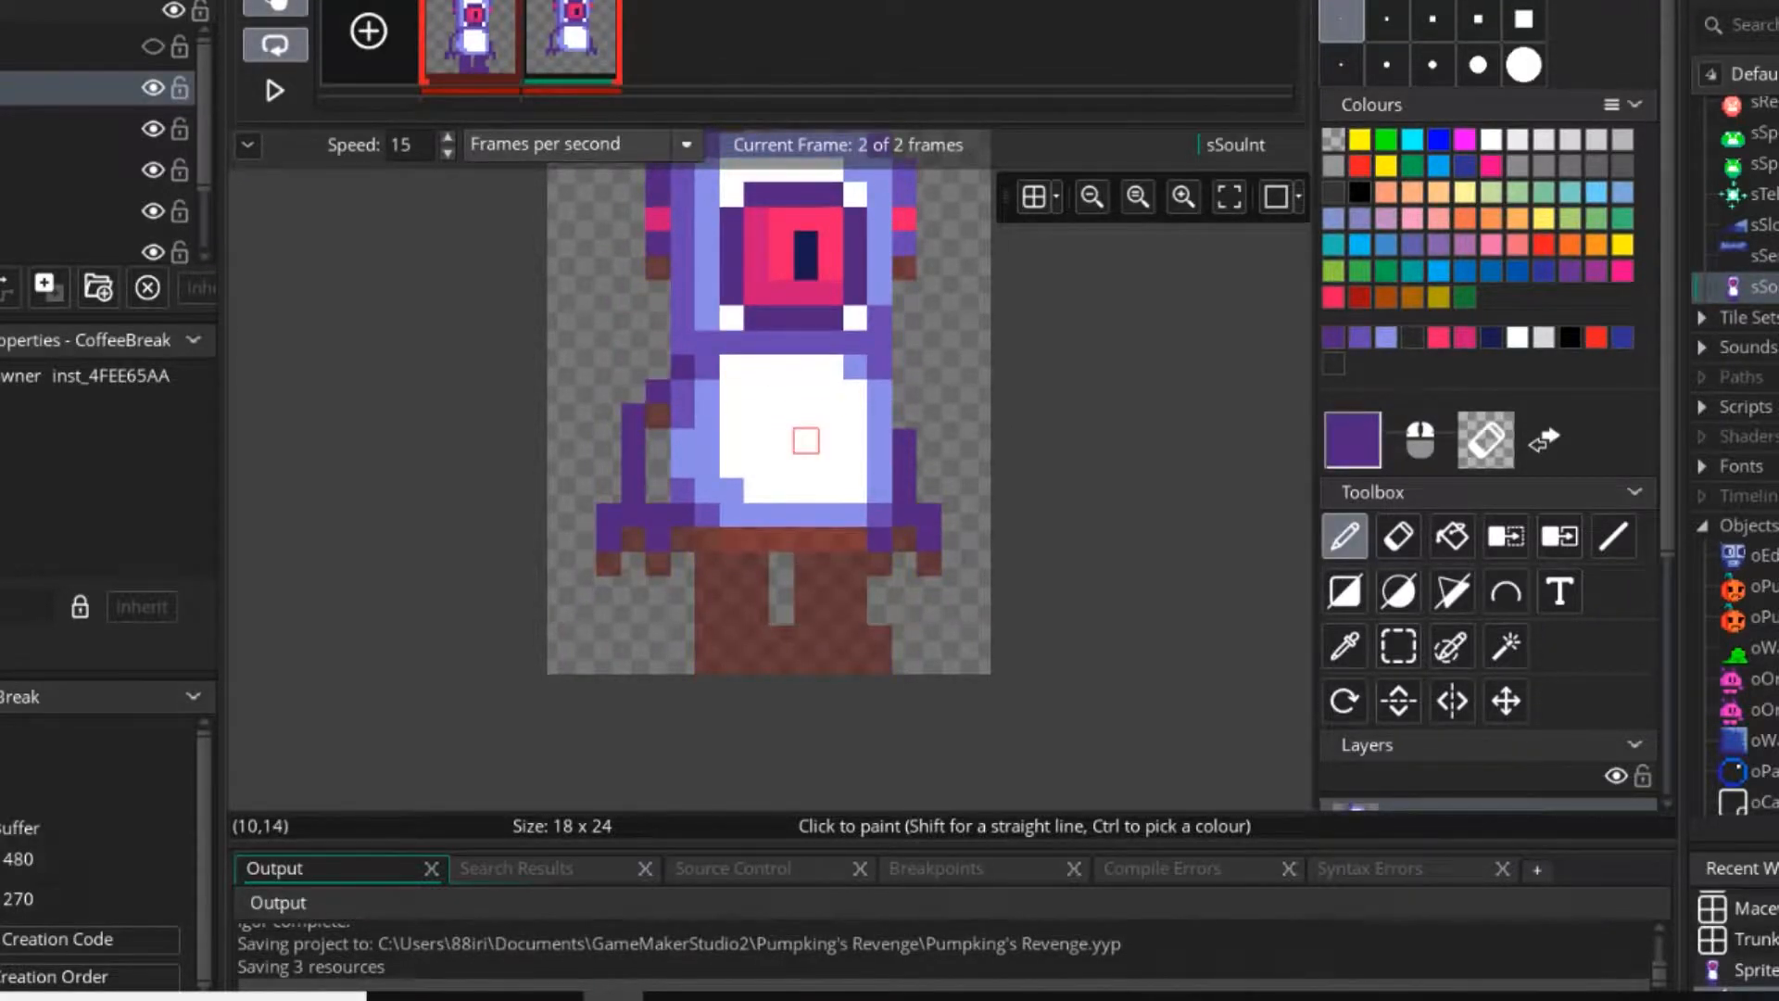
scroll(821, 438, "up", 2)
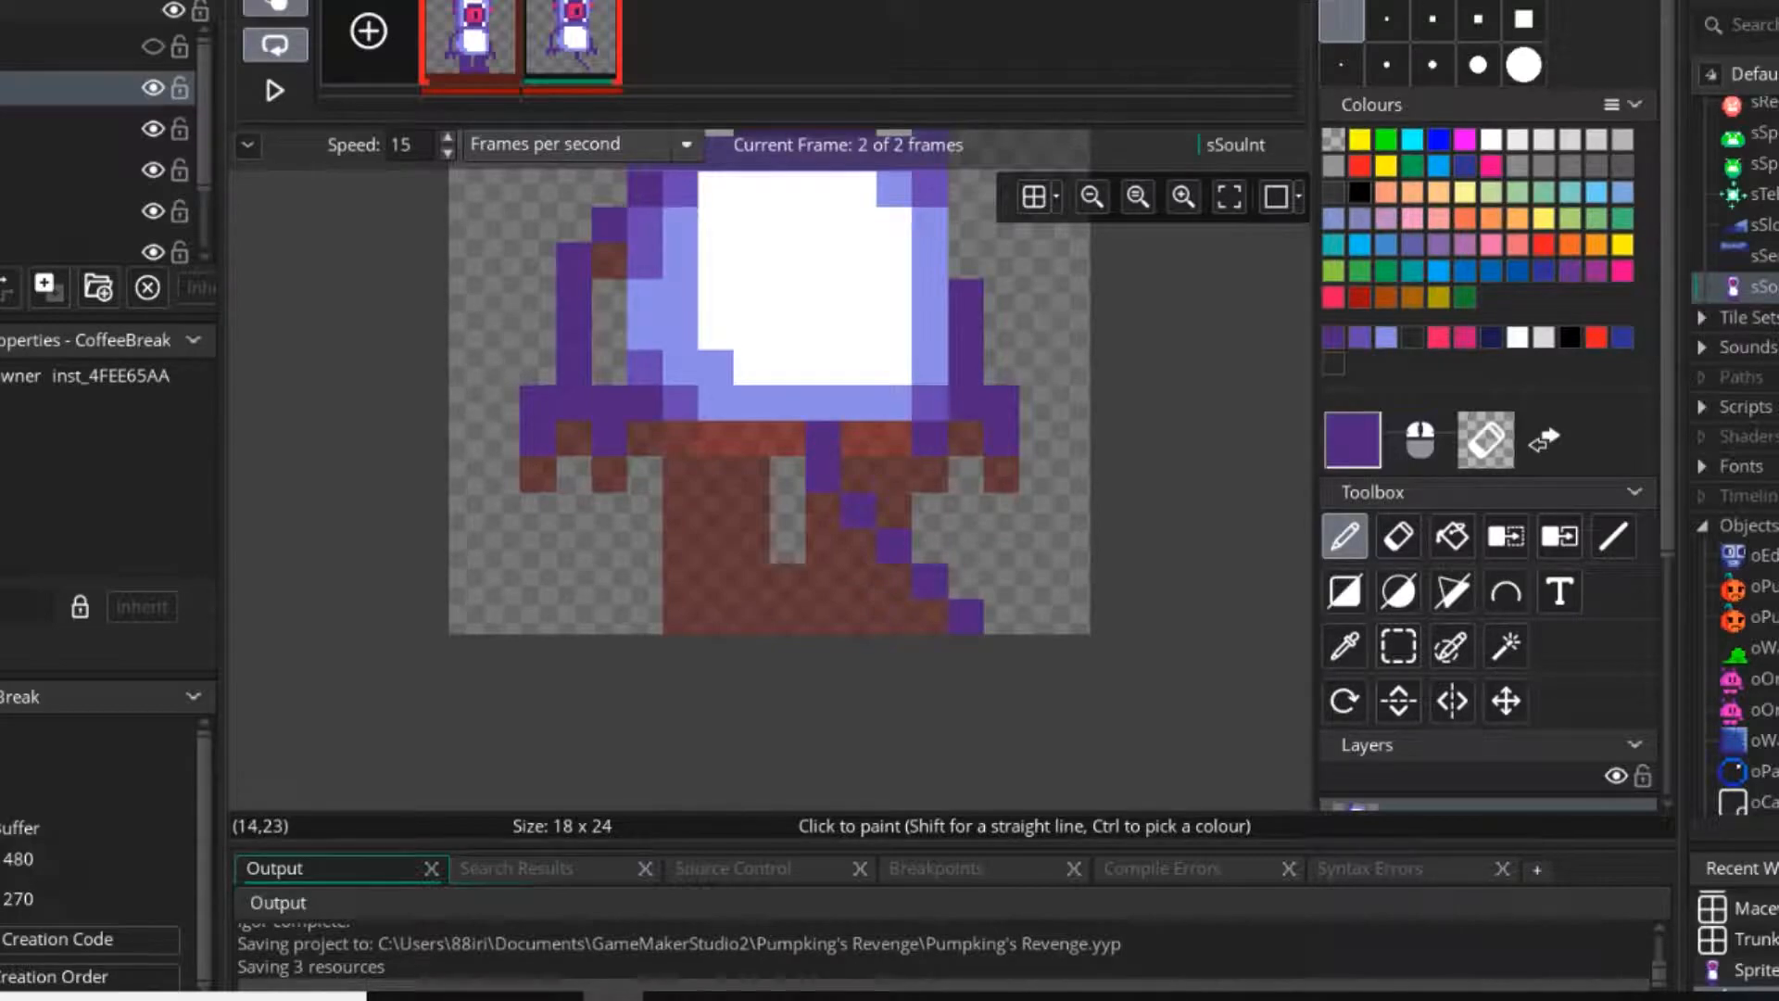
mouse_move(1001, 581)
left_mouse_down()
mouse_move(1037, 546)
mouse_move(1037, 474)
mouse_move(1001, 546)
mouse_move(931, 474)
mouse_move(895, 509)
left_mouse_up()
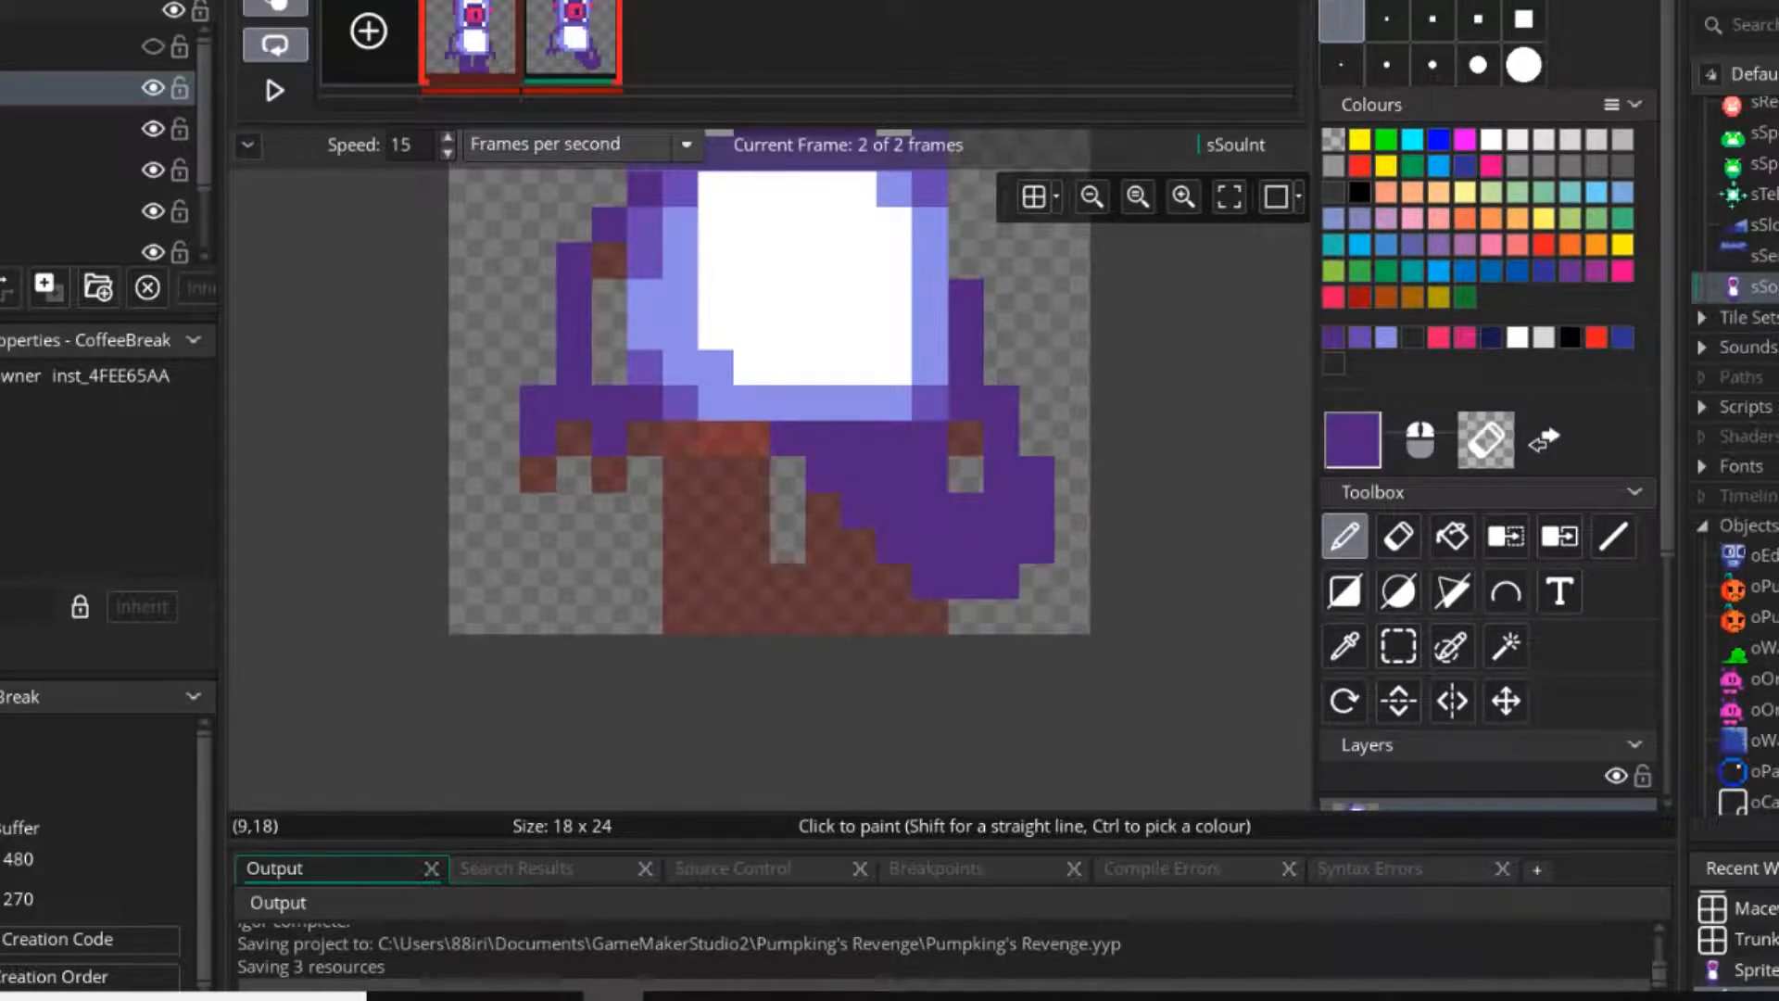
left_click_drag(787, 474, 680, 437)
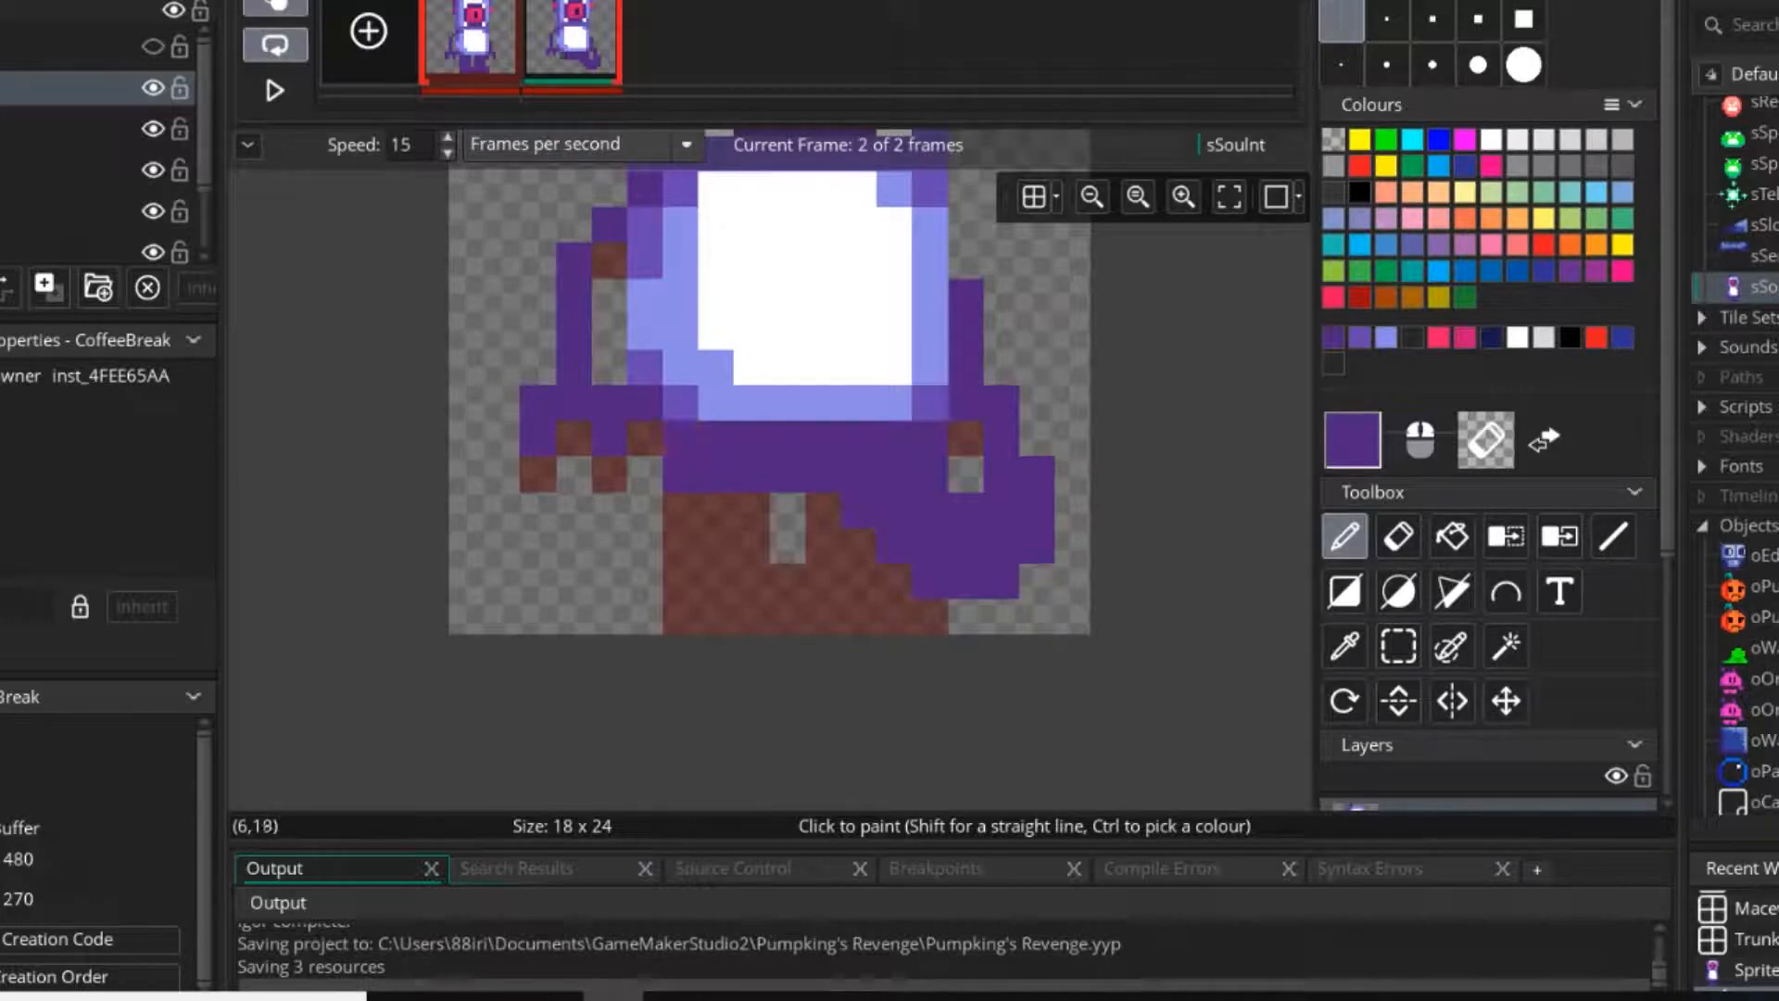
left_click(275, 5)
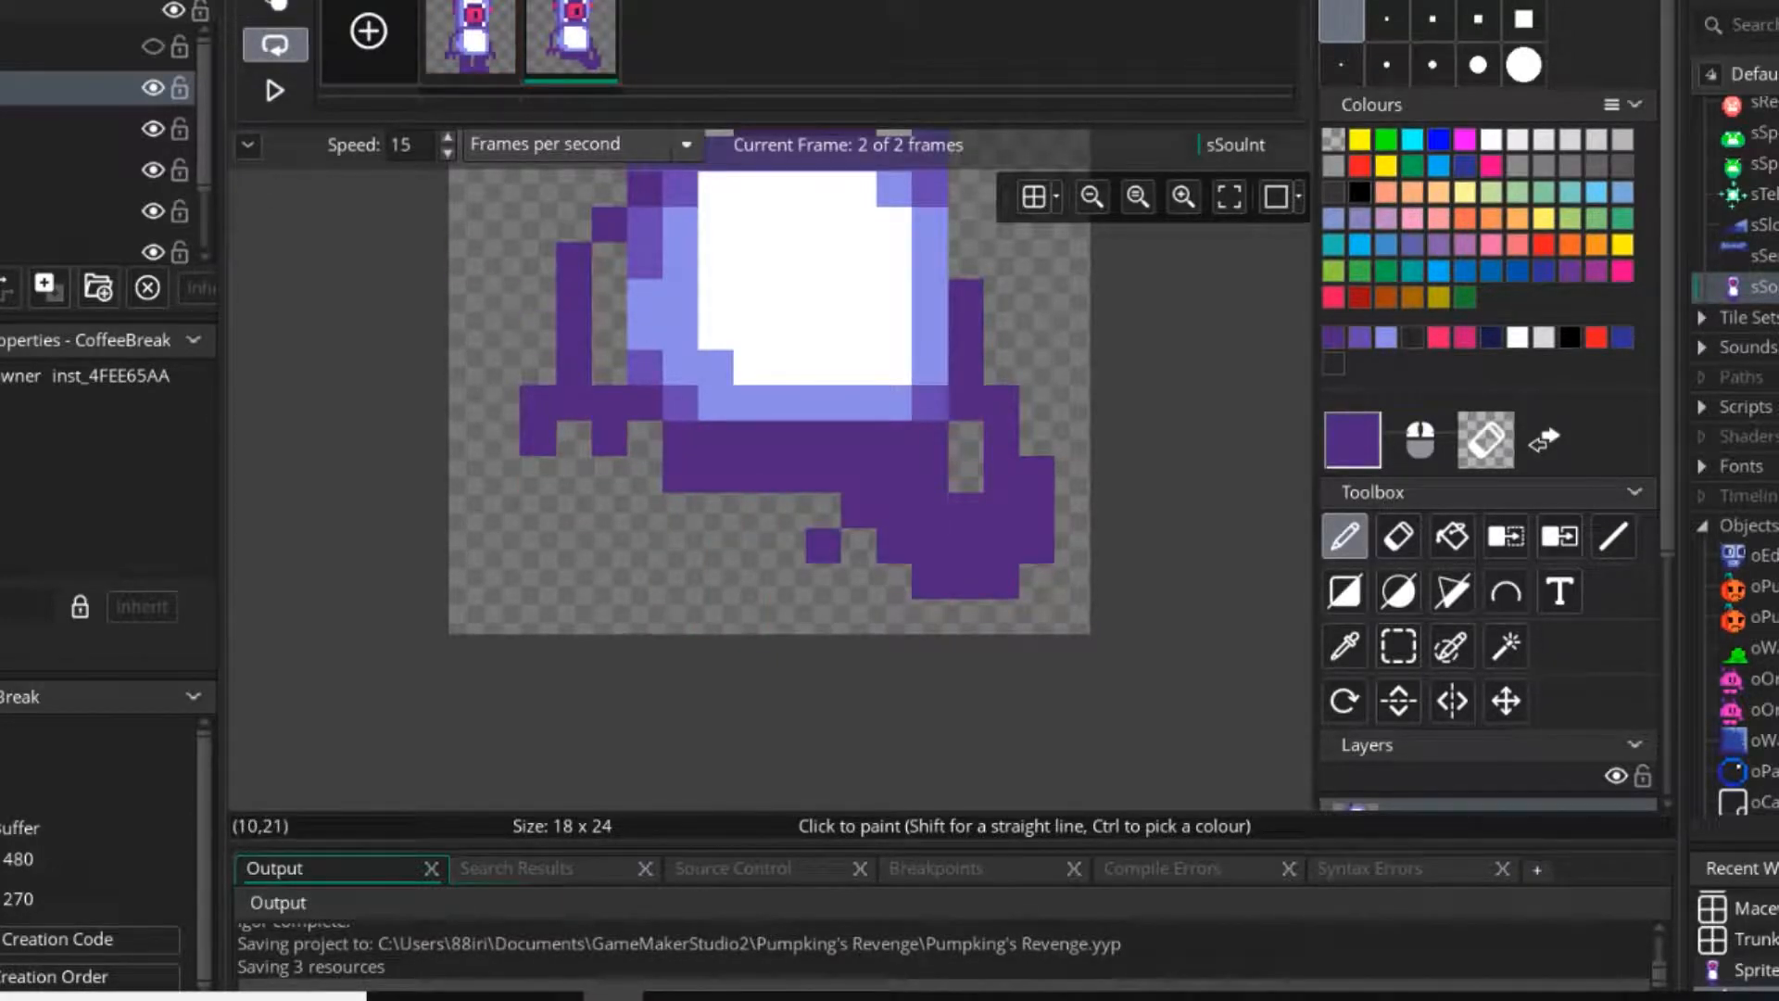
Draw a dark purple left leg in the second frame, splayed outward to the left with a wide foot.
mouse_move(751, 510)
left_mouse_down()
mouse_move(645, 509)
mouse_move(680, 545)
mouse_move(609, 510)
left_mouse_up()
left_click_drag(645, 581, 609, 581)
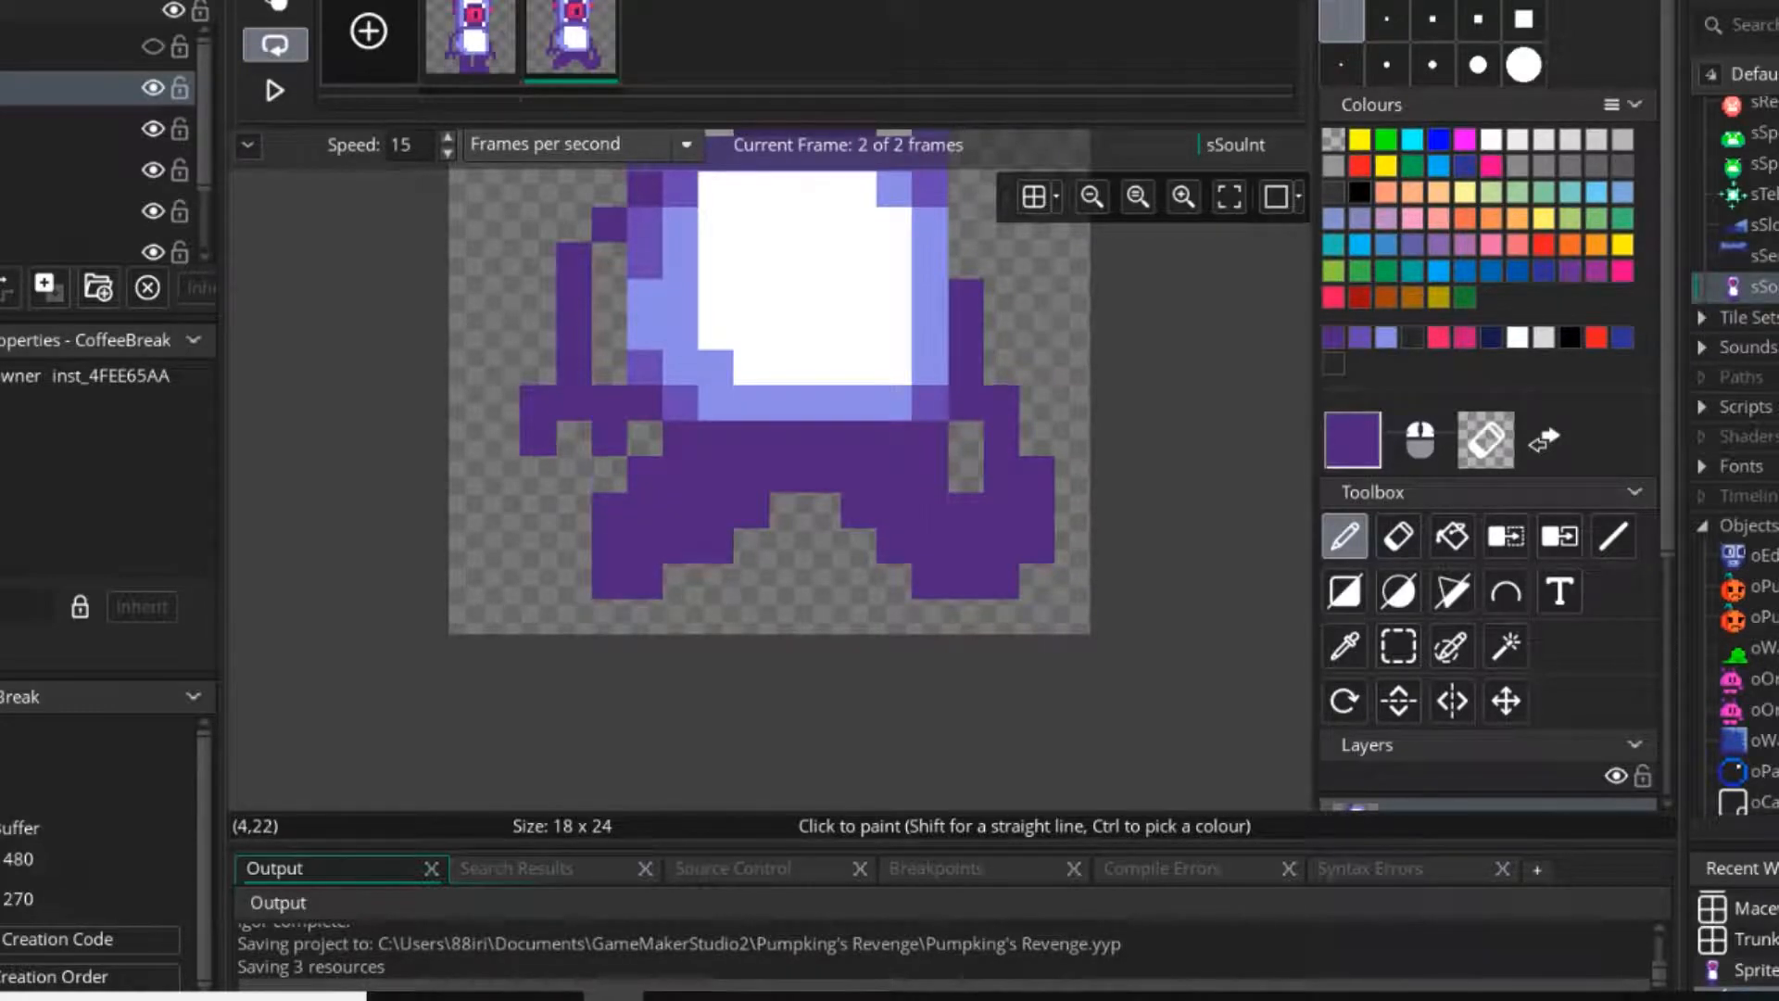
mouse_move(573, 509)
left_mouse_down()
mouse_move(573, 615)
mouse_move(644, 615)
mouse_move(537, 581)
mouse_move(679, 615)
left_mouse_up()
right_click_drag(679, 616, 645, 615)
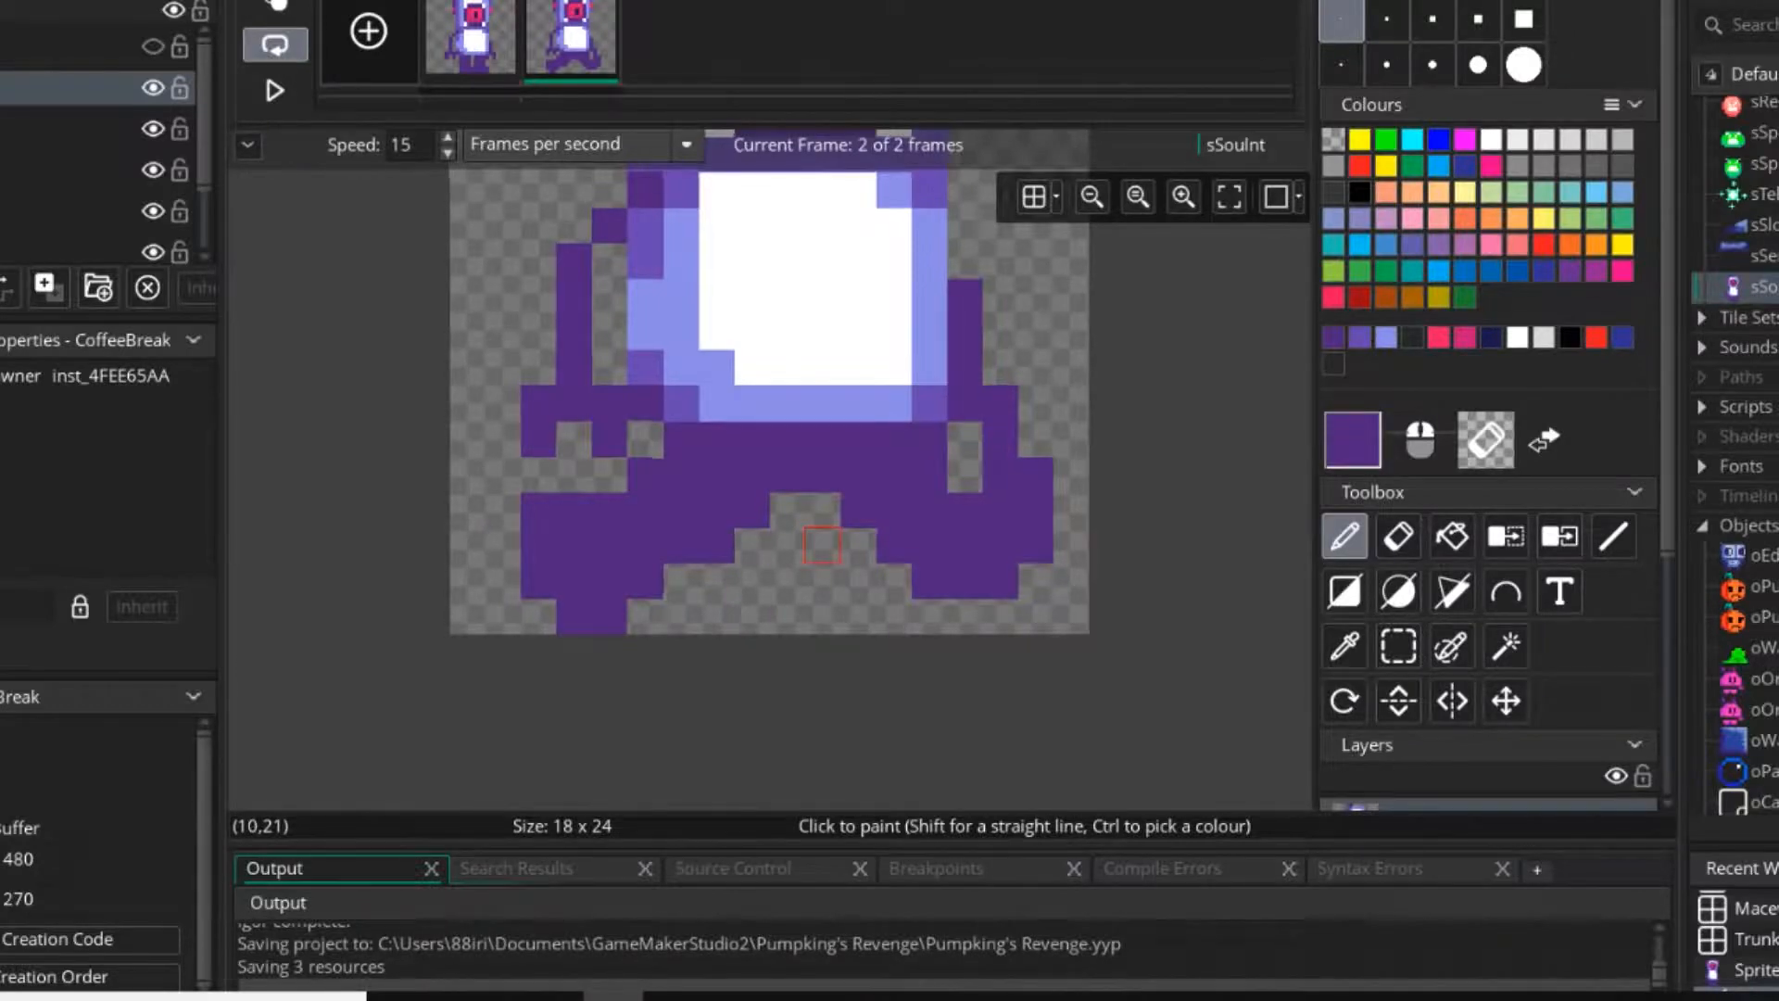
scroll(809, 543, "down", 2)
scroll(782, 536, "down", 1)
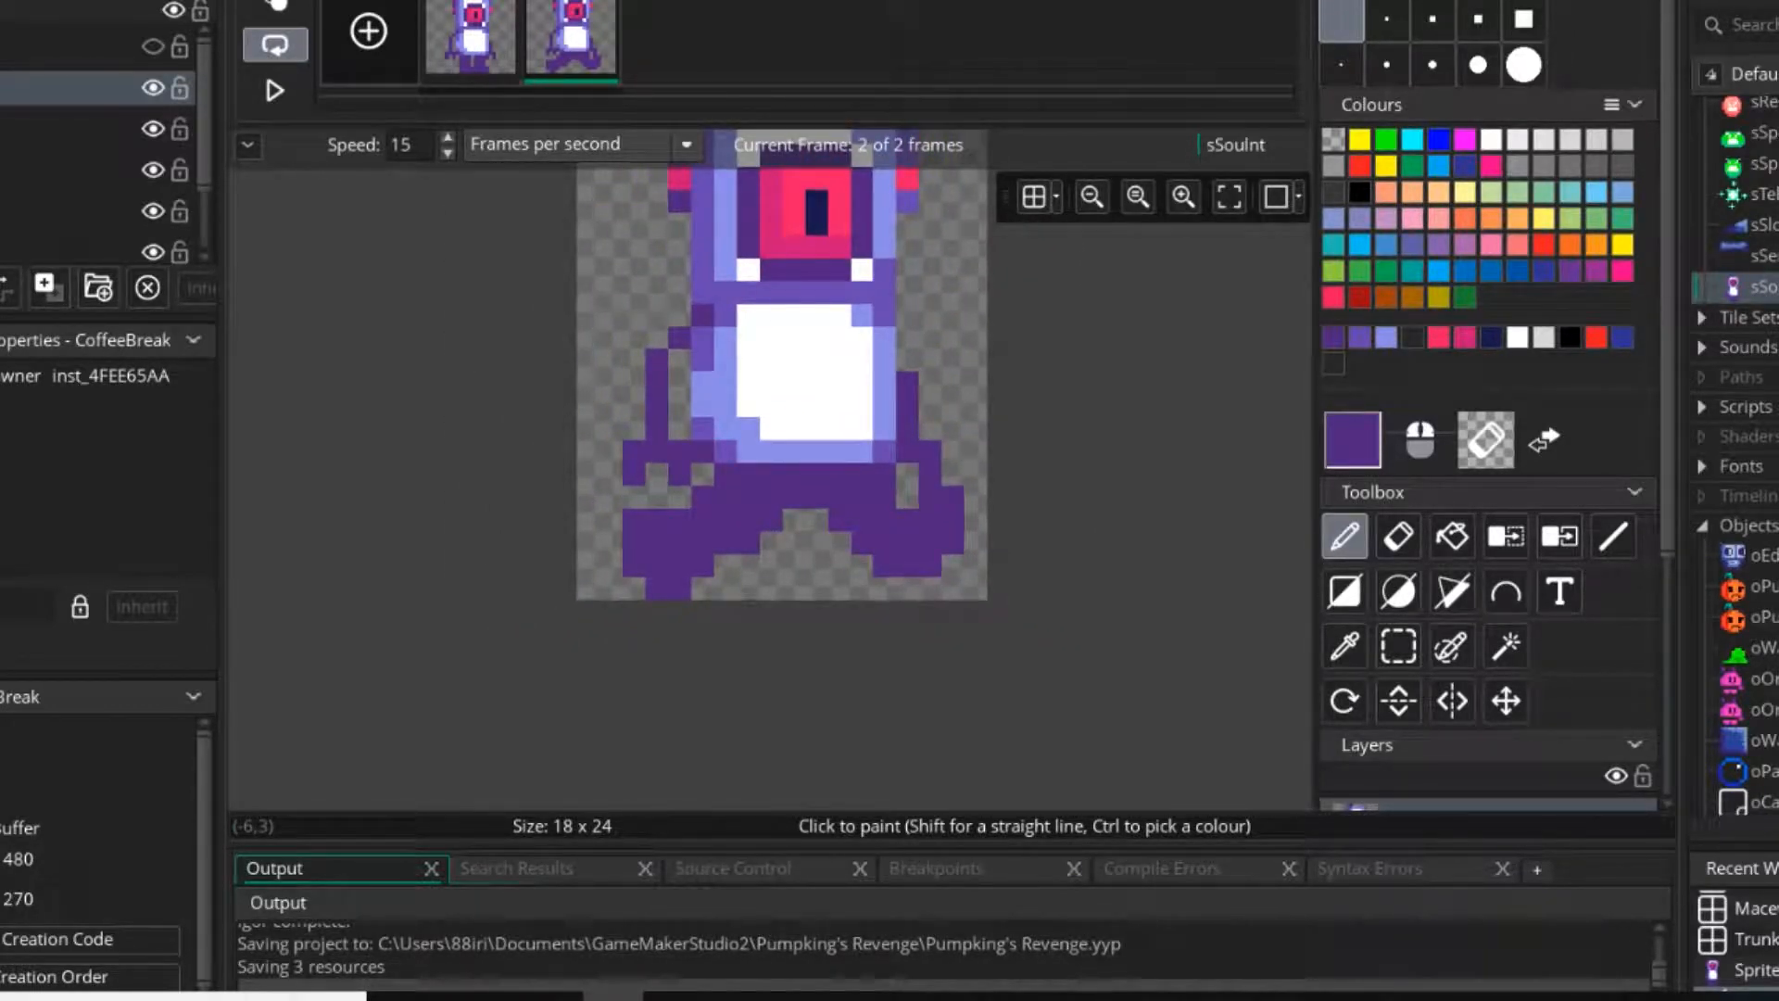
Compare the two frames, then trim the second frame's left foot by removing its bottom row and outer corner pixels.
left_click(471, 39)
scroll(770, 498, "up", 2)
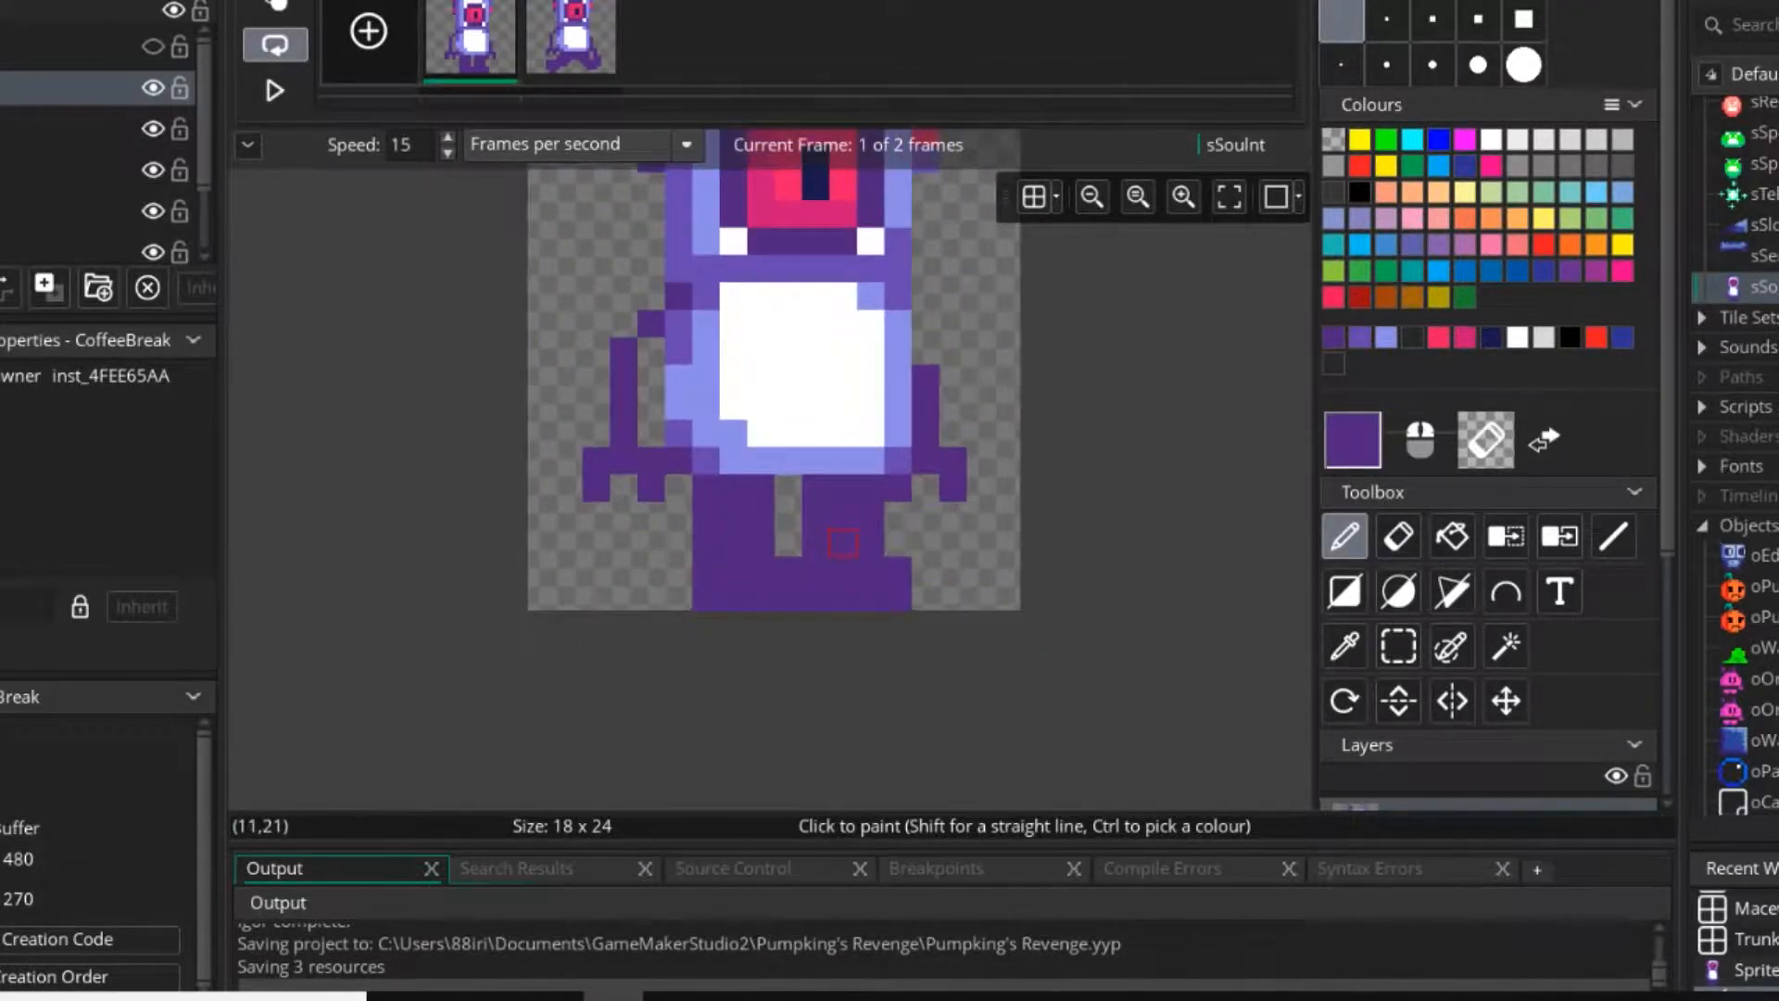
left_click(571, 39)
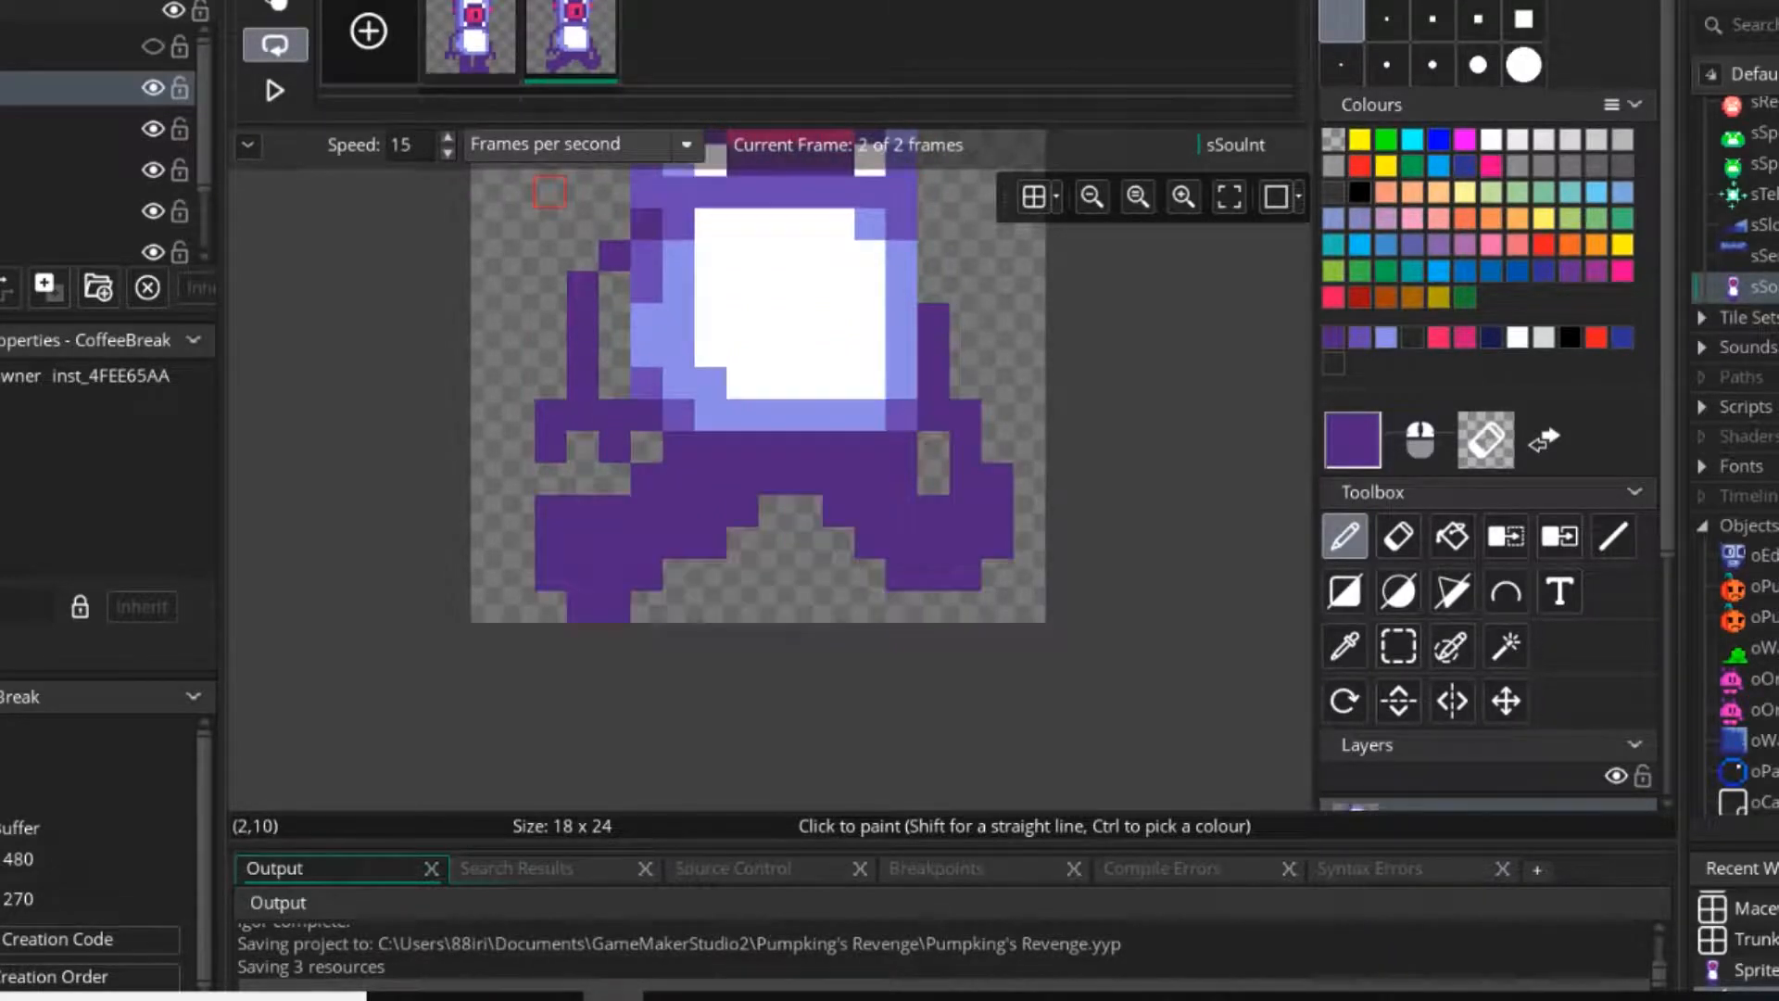
mouse_move(550, 566)
right_mouse_down()
mouse_move(549, 509)
mouse_move(551, 543)
right_mouse_up()
right_click_drag(583, 606, 621, 607)
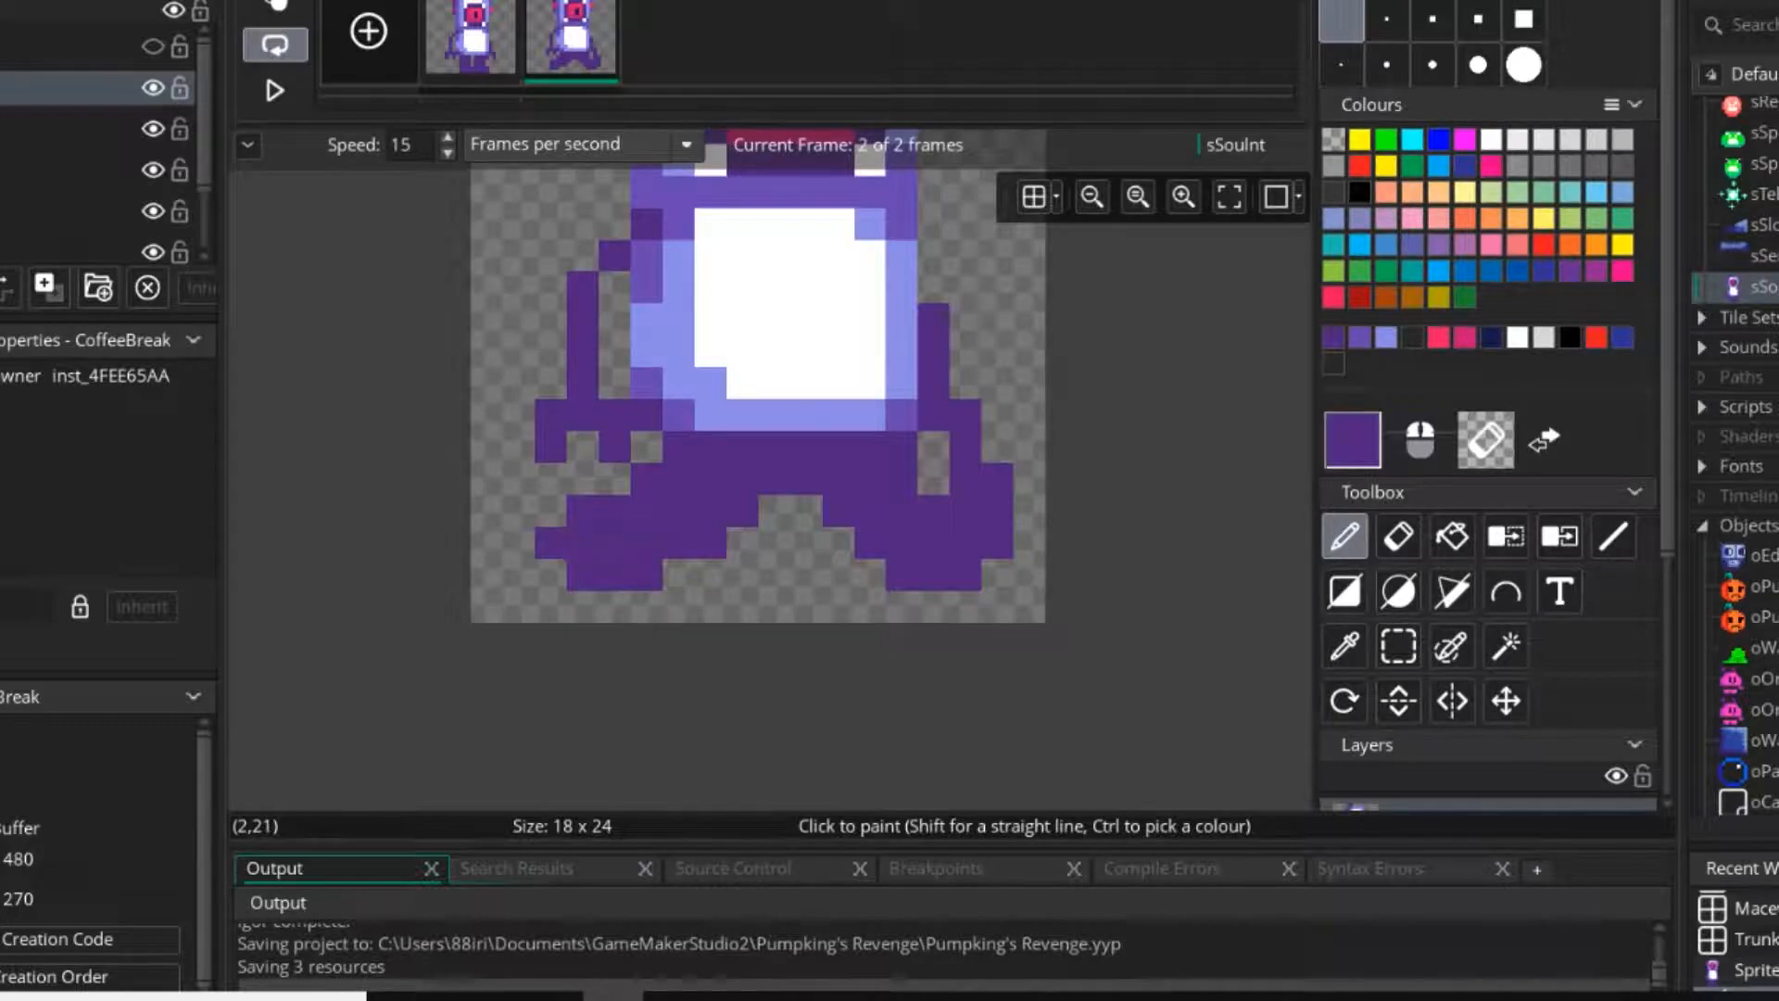
Erase both splayed legs and the hip band from the second frame.
key("e")
mouse_move(997, 479)
left_mouse_down()
mouse_move(936, 482)
mouse_move(925, 543)
mouse_move(838, 575)
left_mouse_up()
mouse_move(1029, 543)
left_mouse_down()
mouse_move(933, 512)
mouse_move(933, 479)
mouse_move(901, 448)
mouse_move(710, 478)
mouse_move(646, 510)
mouse_move(710, 512)
mouse_move(646, 575)
left_mouse_up()
key("d")
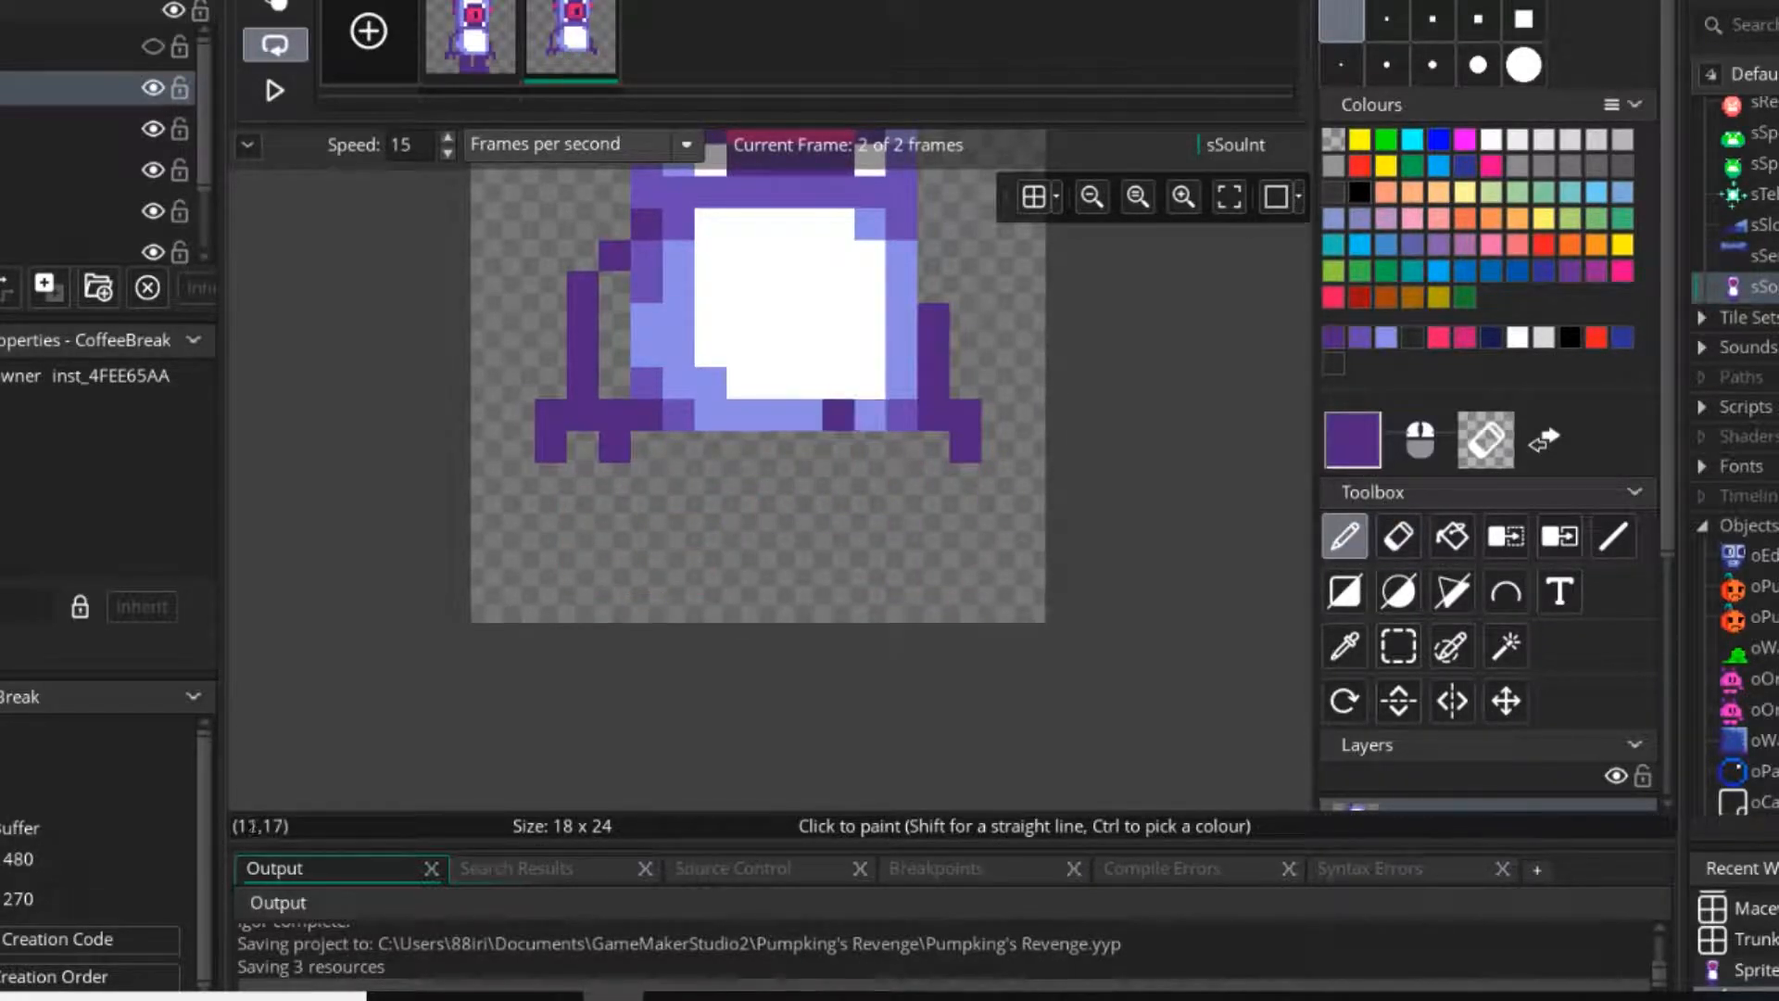
Add two blank frames and draw two dark purple legs, each two pixels wide and three tall, along frame 3's bottom edge.
key("ctrl+c")
left_click(369, 32)
left_click(369, 32)
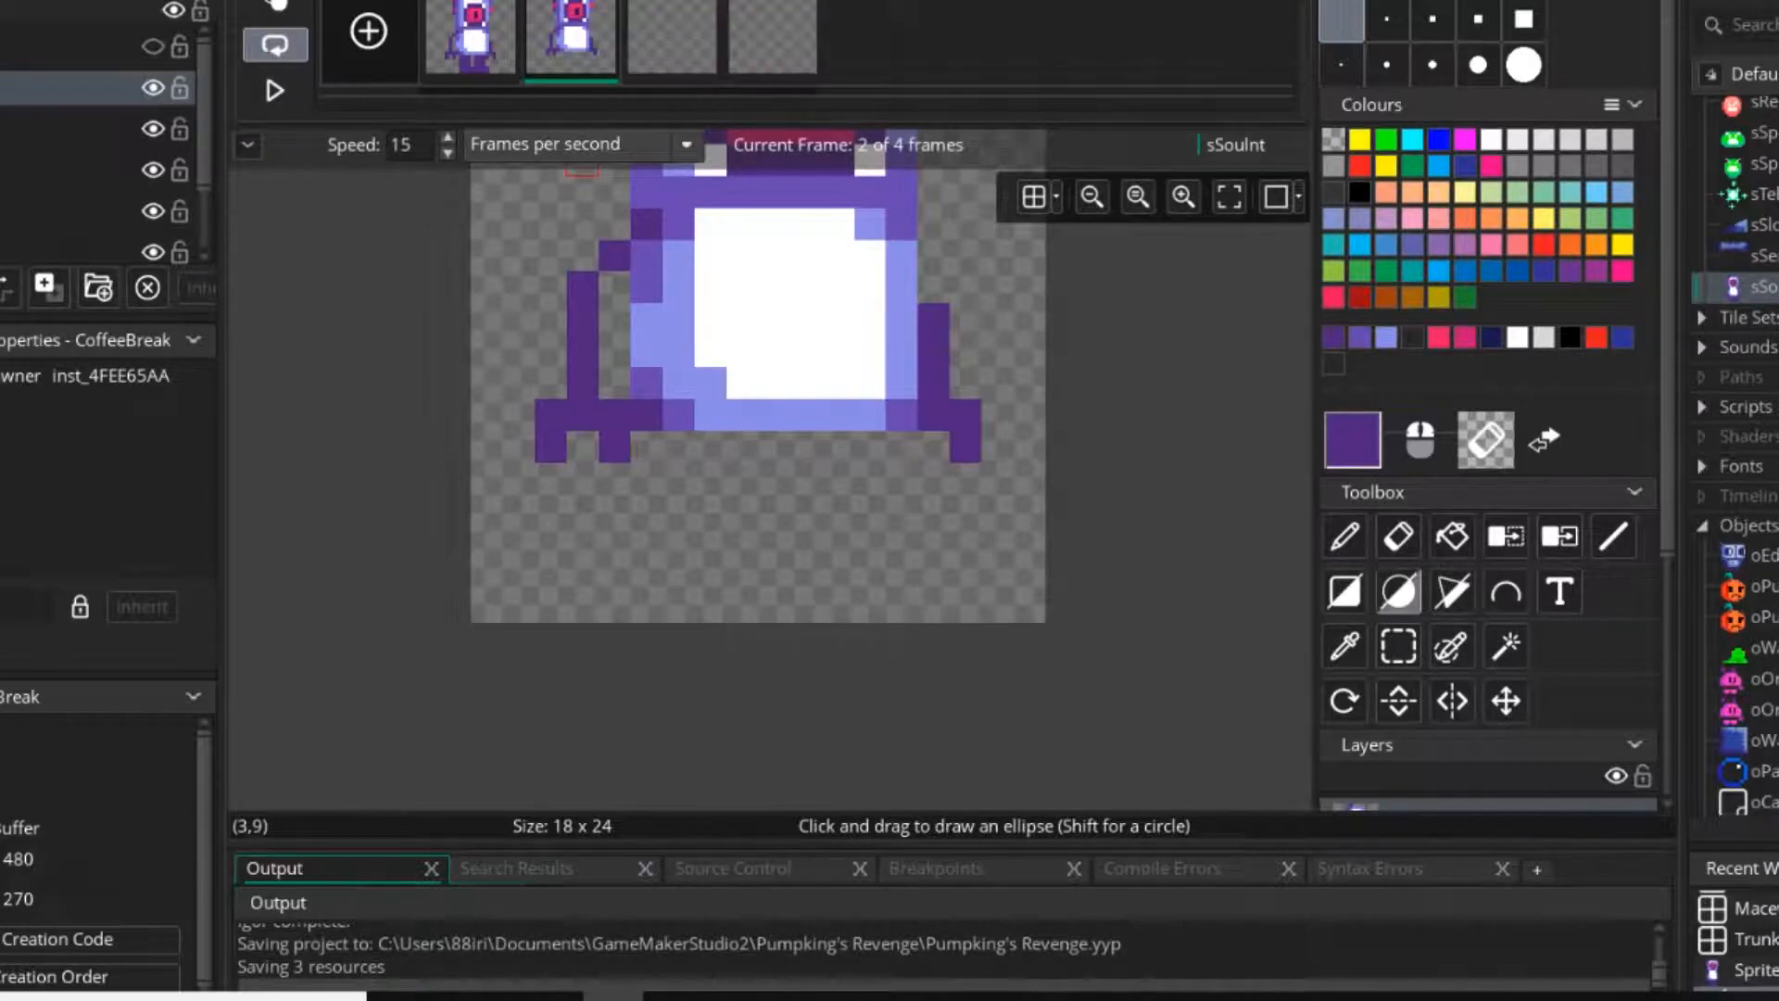
left_click(672, 37)
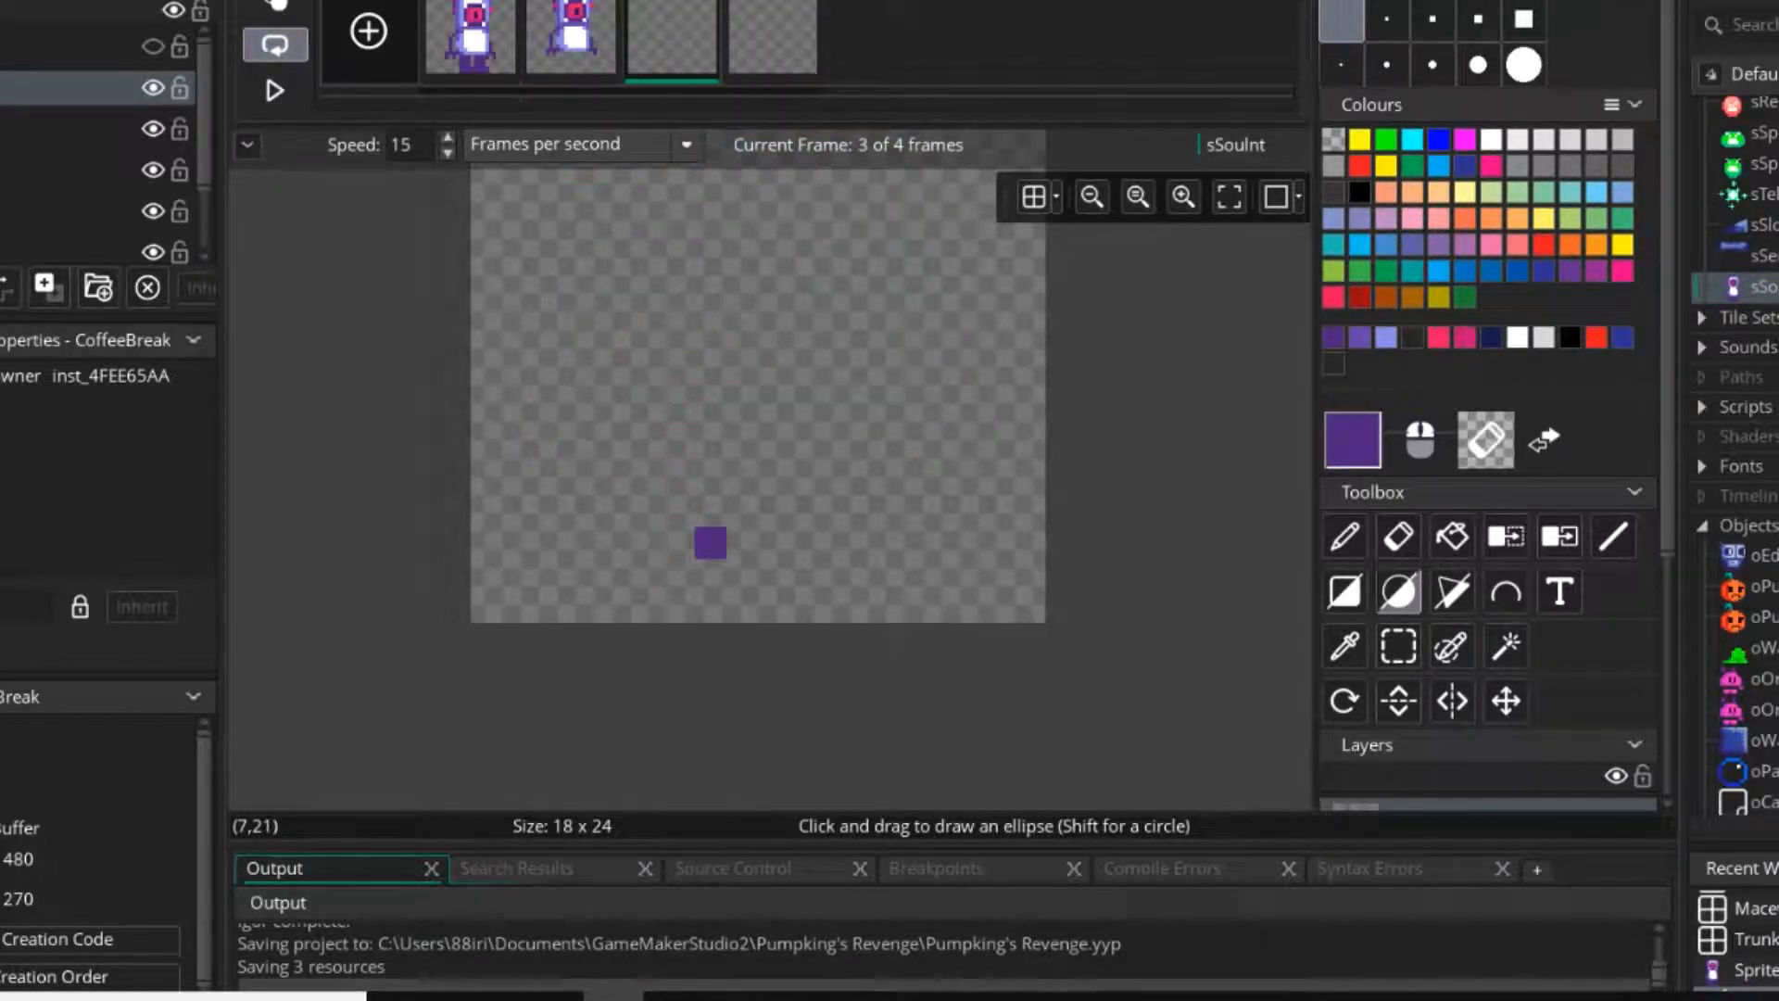
key("d")
mouse_move(645, 542)
left_mouse_down()
mouse_move(678, 608)
mouse_move(678, 574)
mouse_move(774, 543)
mouse_move(806, 575)
mouse_move(805, 627)
left_mouse_up()
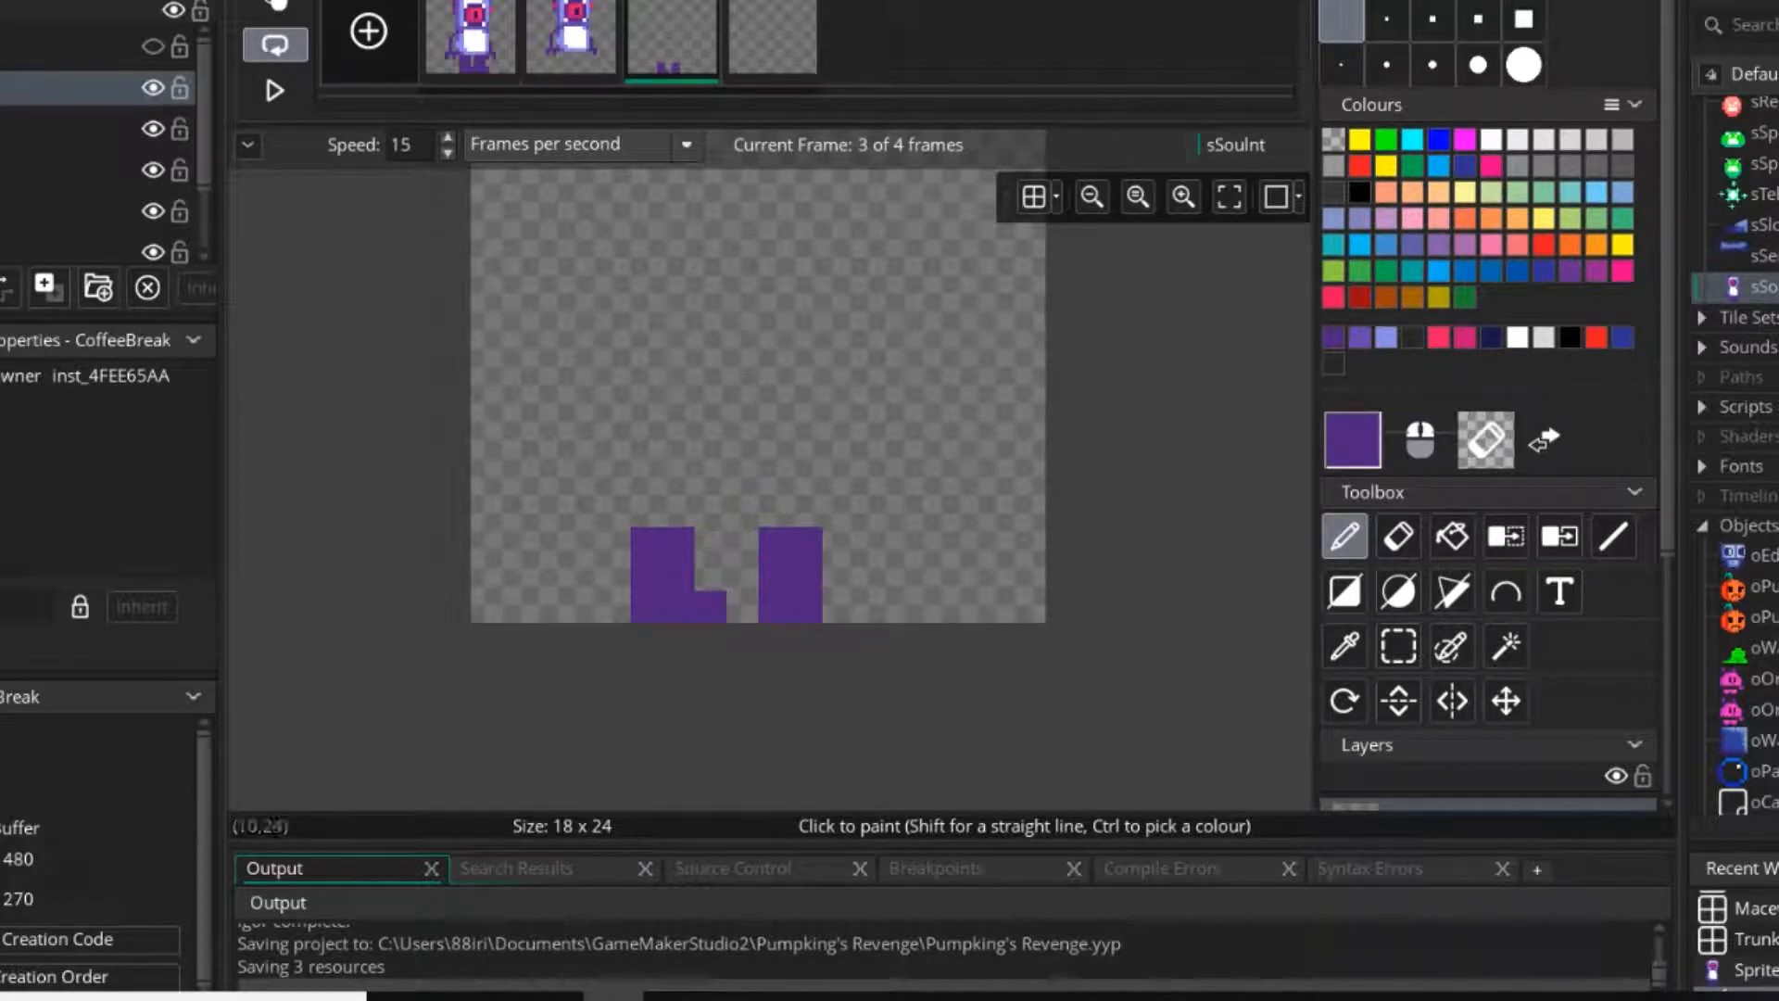
With onion skinning on, draw a dark purple left leg stepping left and a right leg kicked right in the fourth frame.
left_click(773, 37)
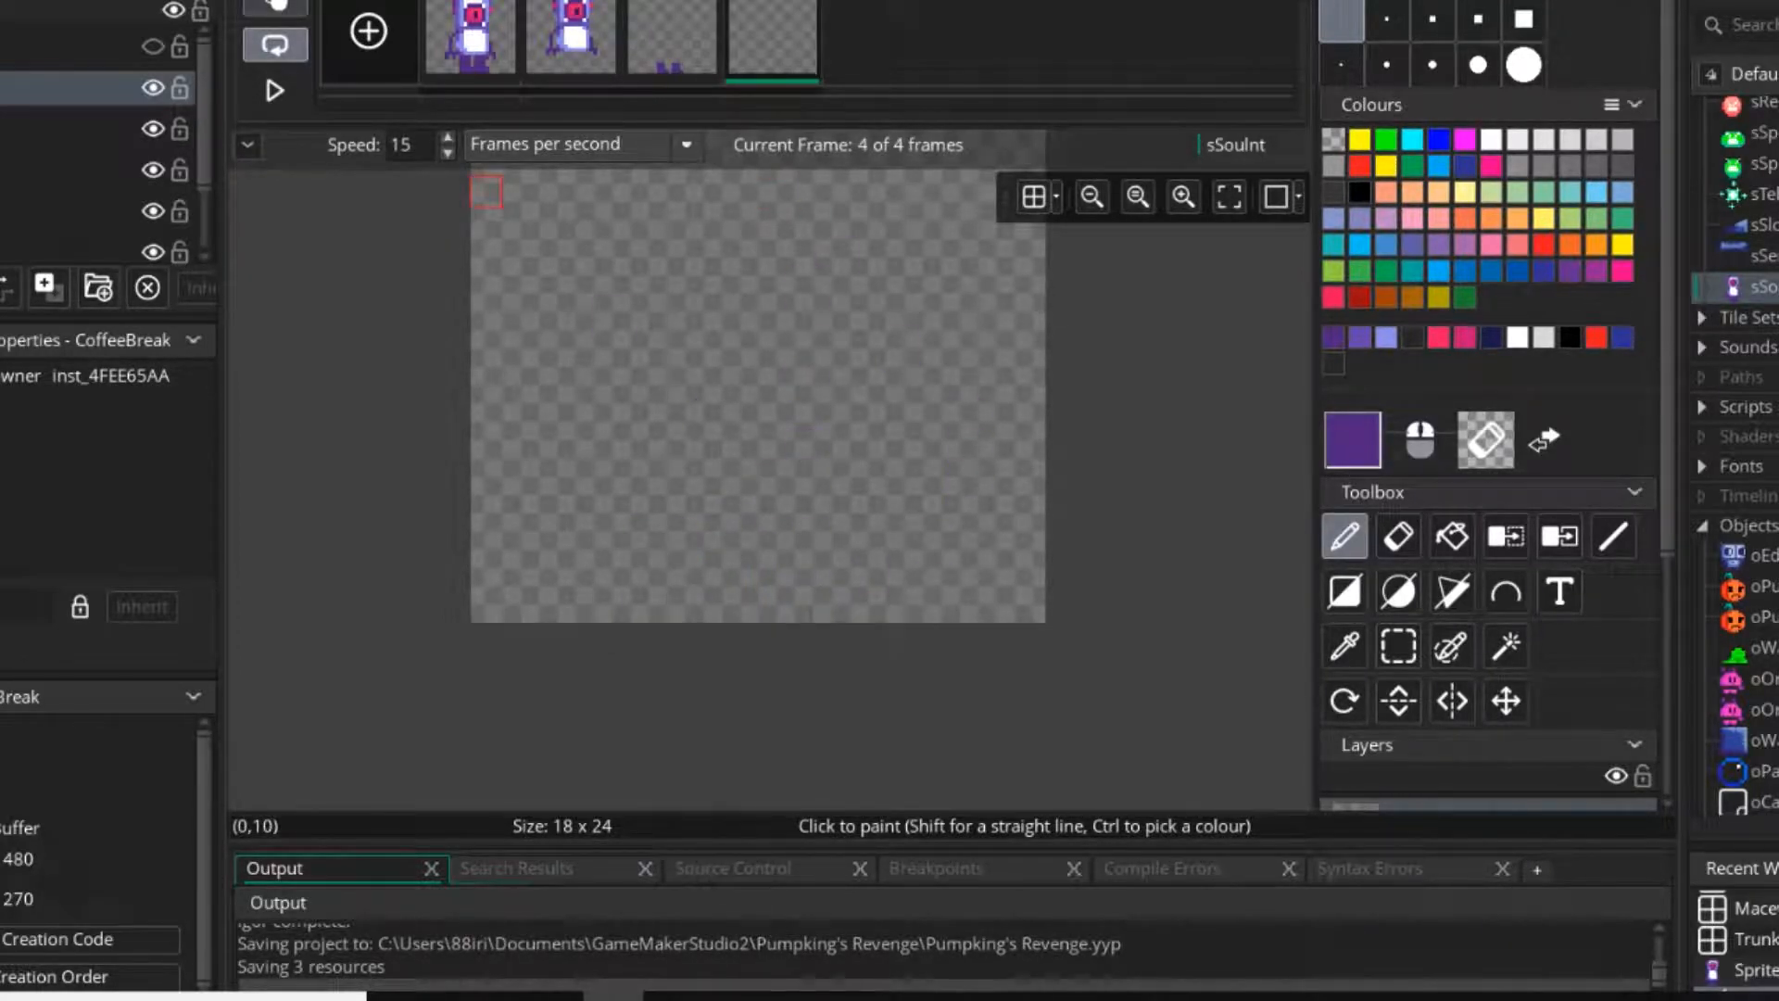
key("o")
mouse_move(806, 575)
left_mouse_down()
mouse_move(837, 607)
mouse_move(870, 543)
left_mouse_up()
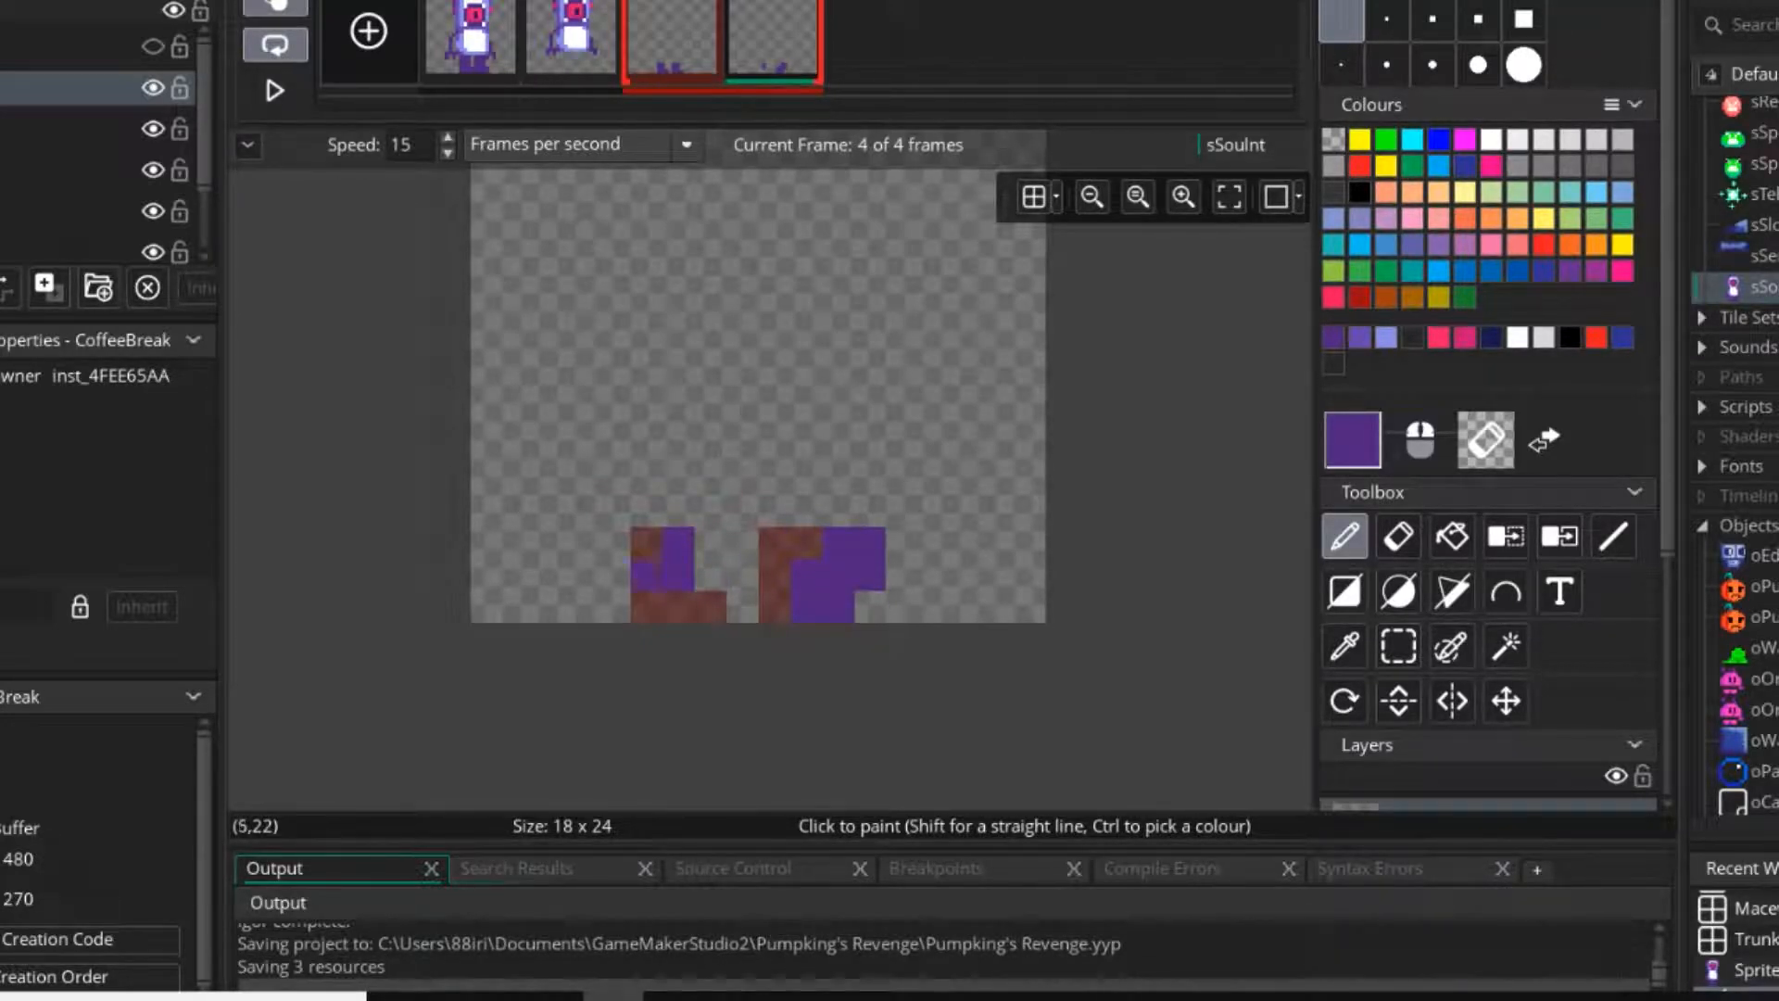
left_click_drag(646, 571, 646, 602)
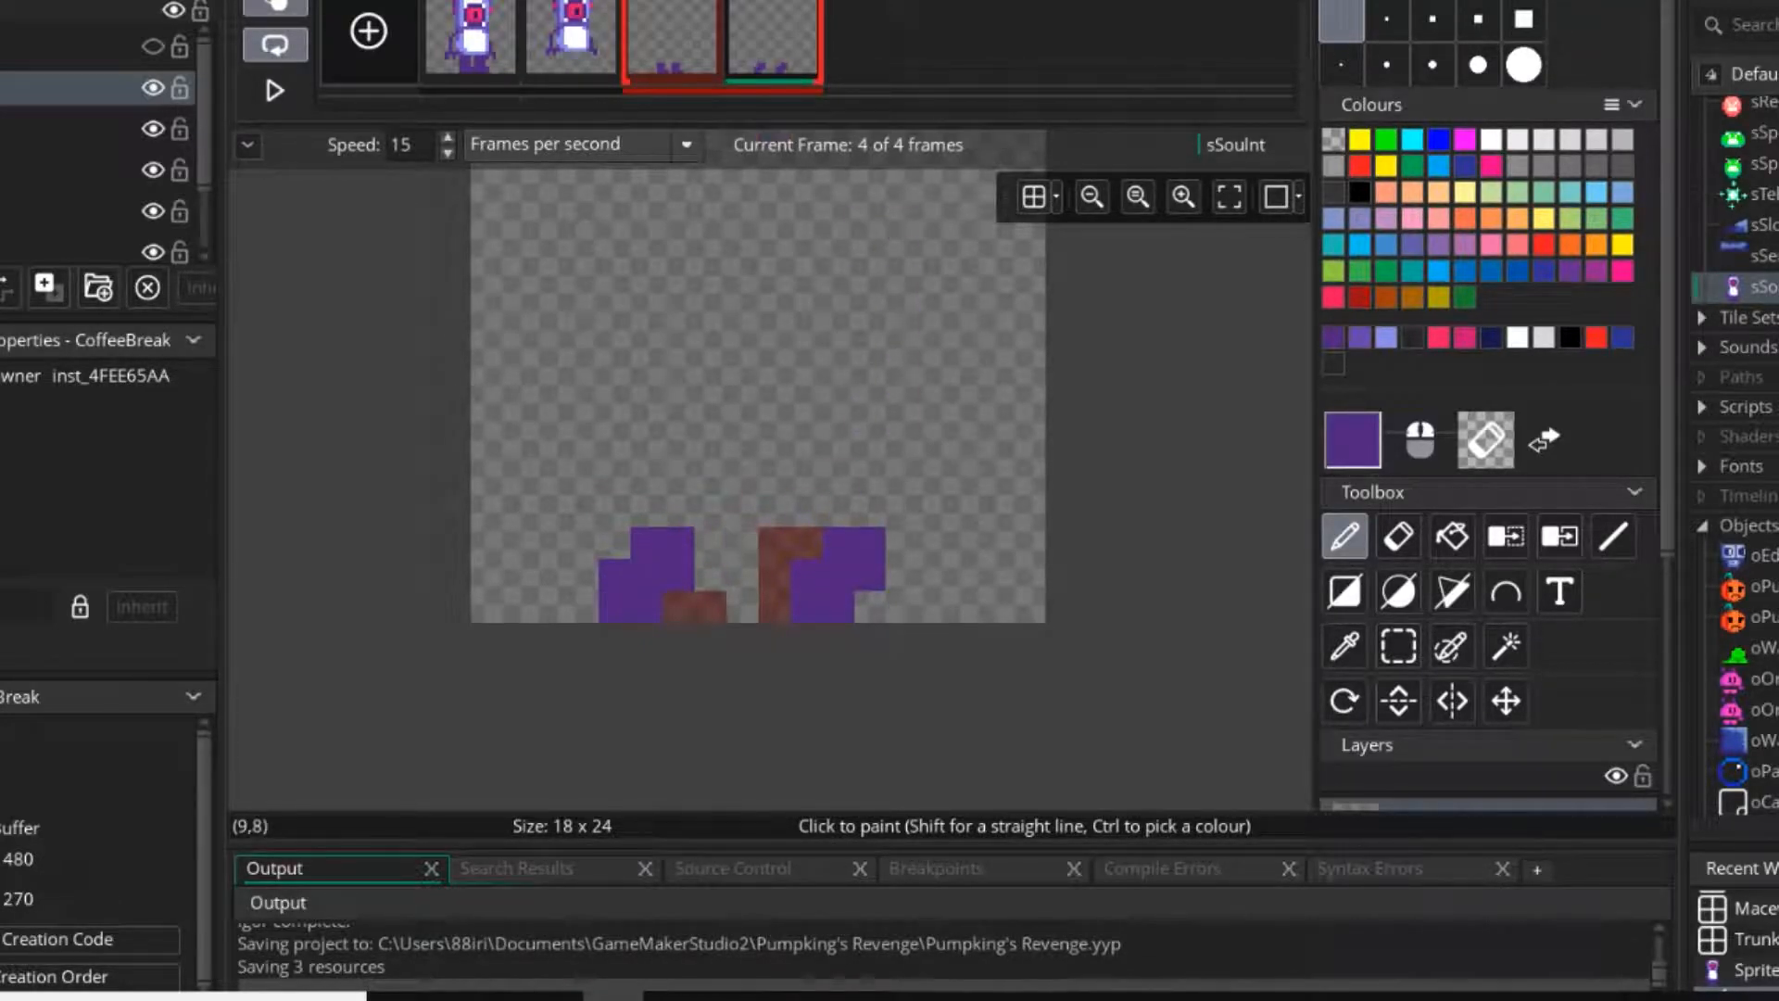
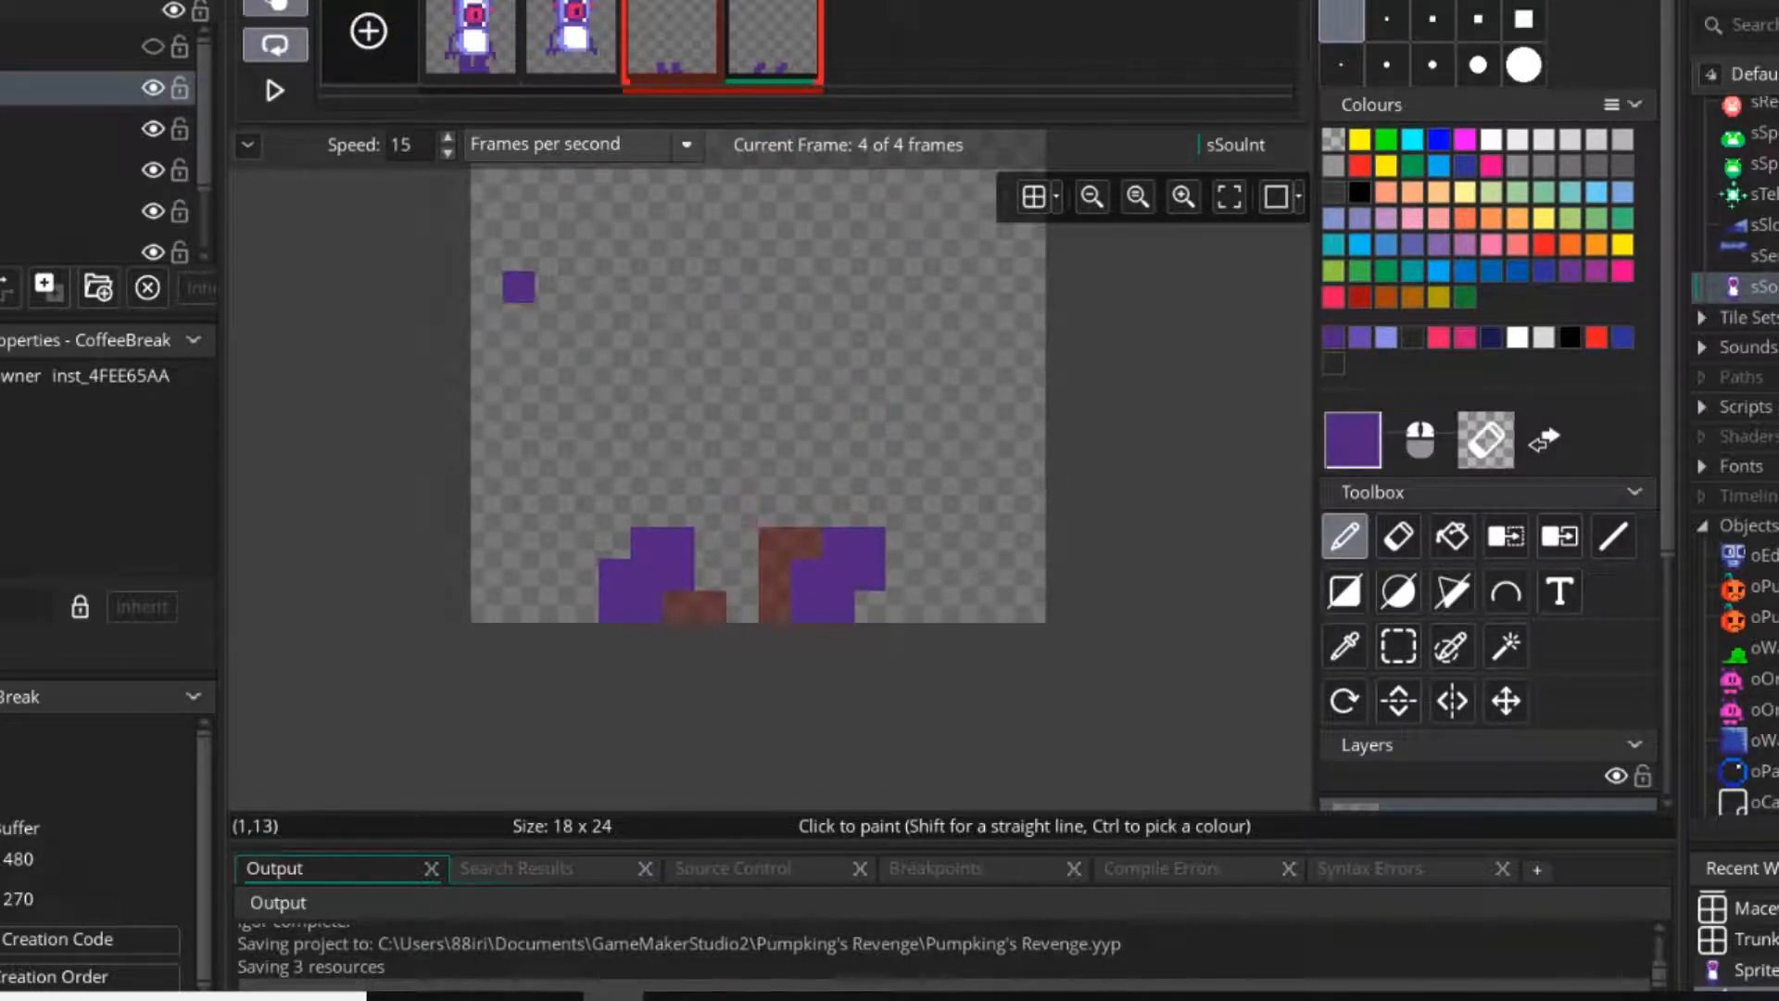
Try moving the fourth frame's left leg one pixel to the right, and shift it back one pixel left.
left_click(1398, 646)
left_click_drag(576, 478, 710, 575)
left_click(936, 482)
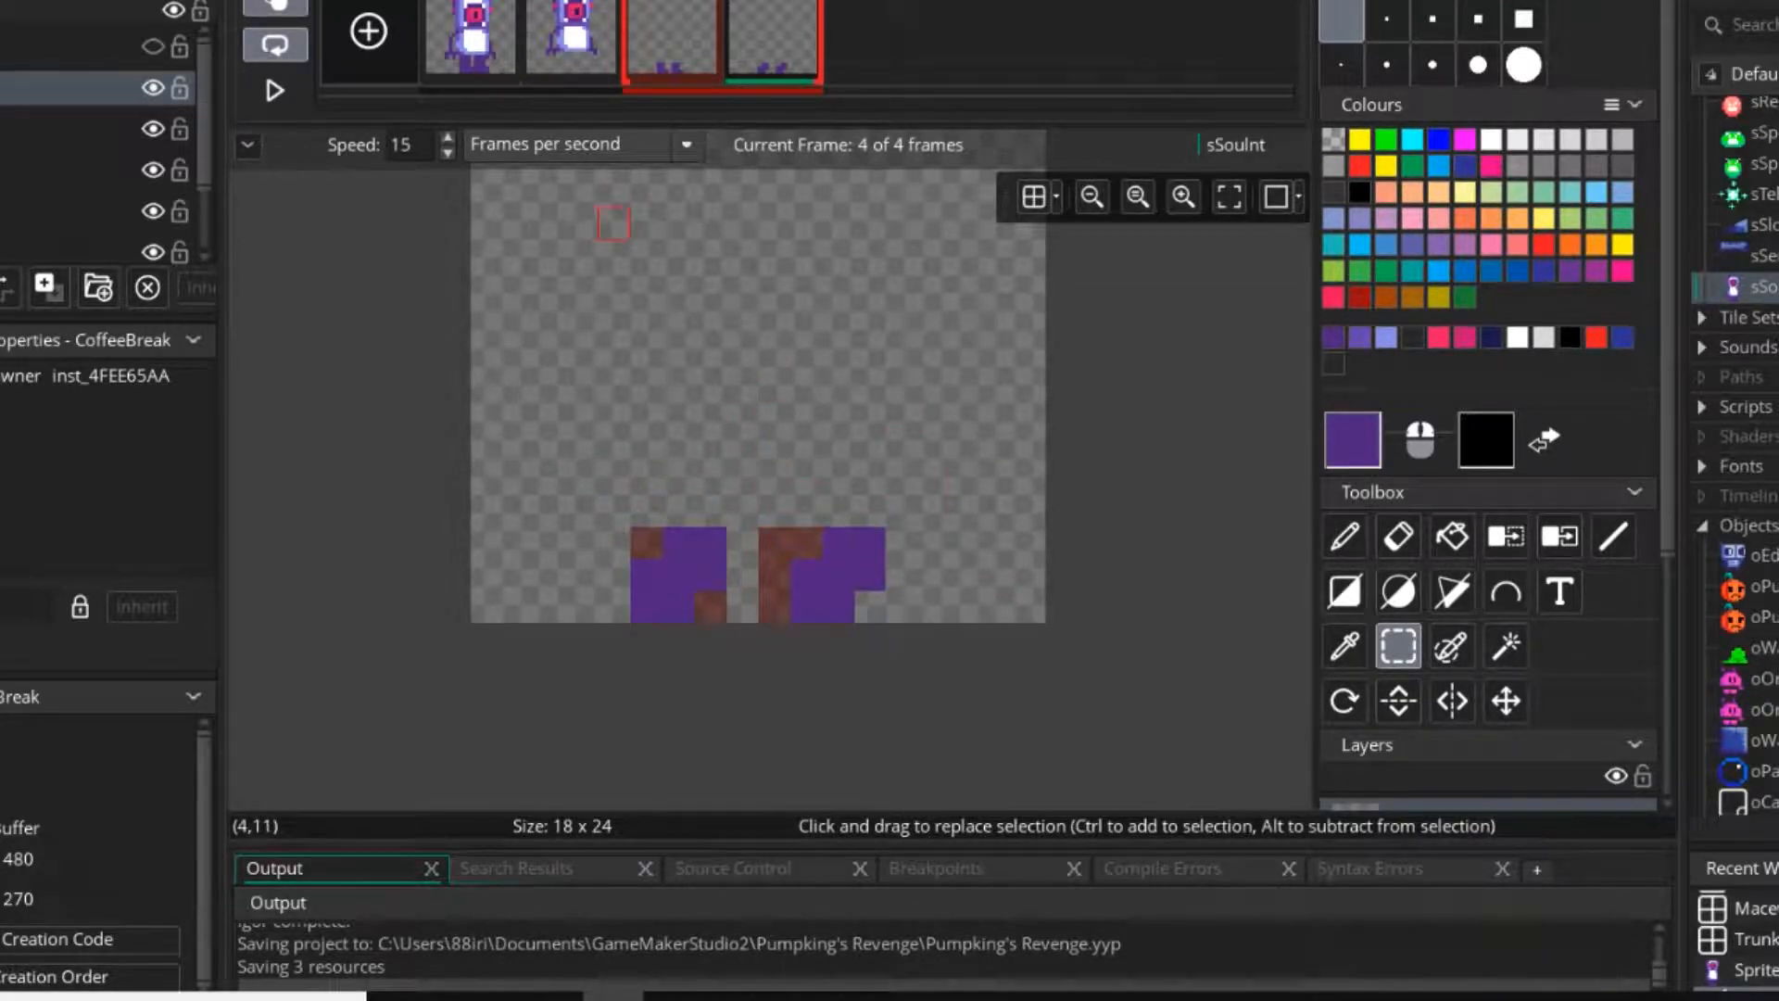
mouse_move(582, 480)
left_mouse_down()
mouse_move(743, 608)
mouse_move(647, 576)
left_mouse_up()
left_click(1001, 588)
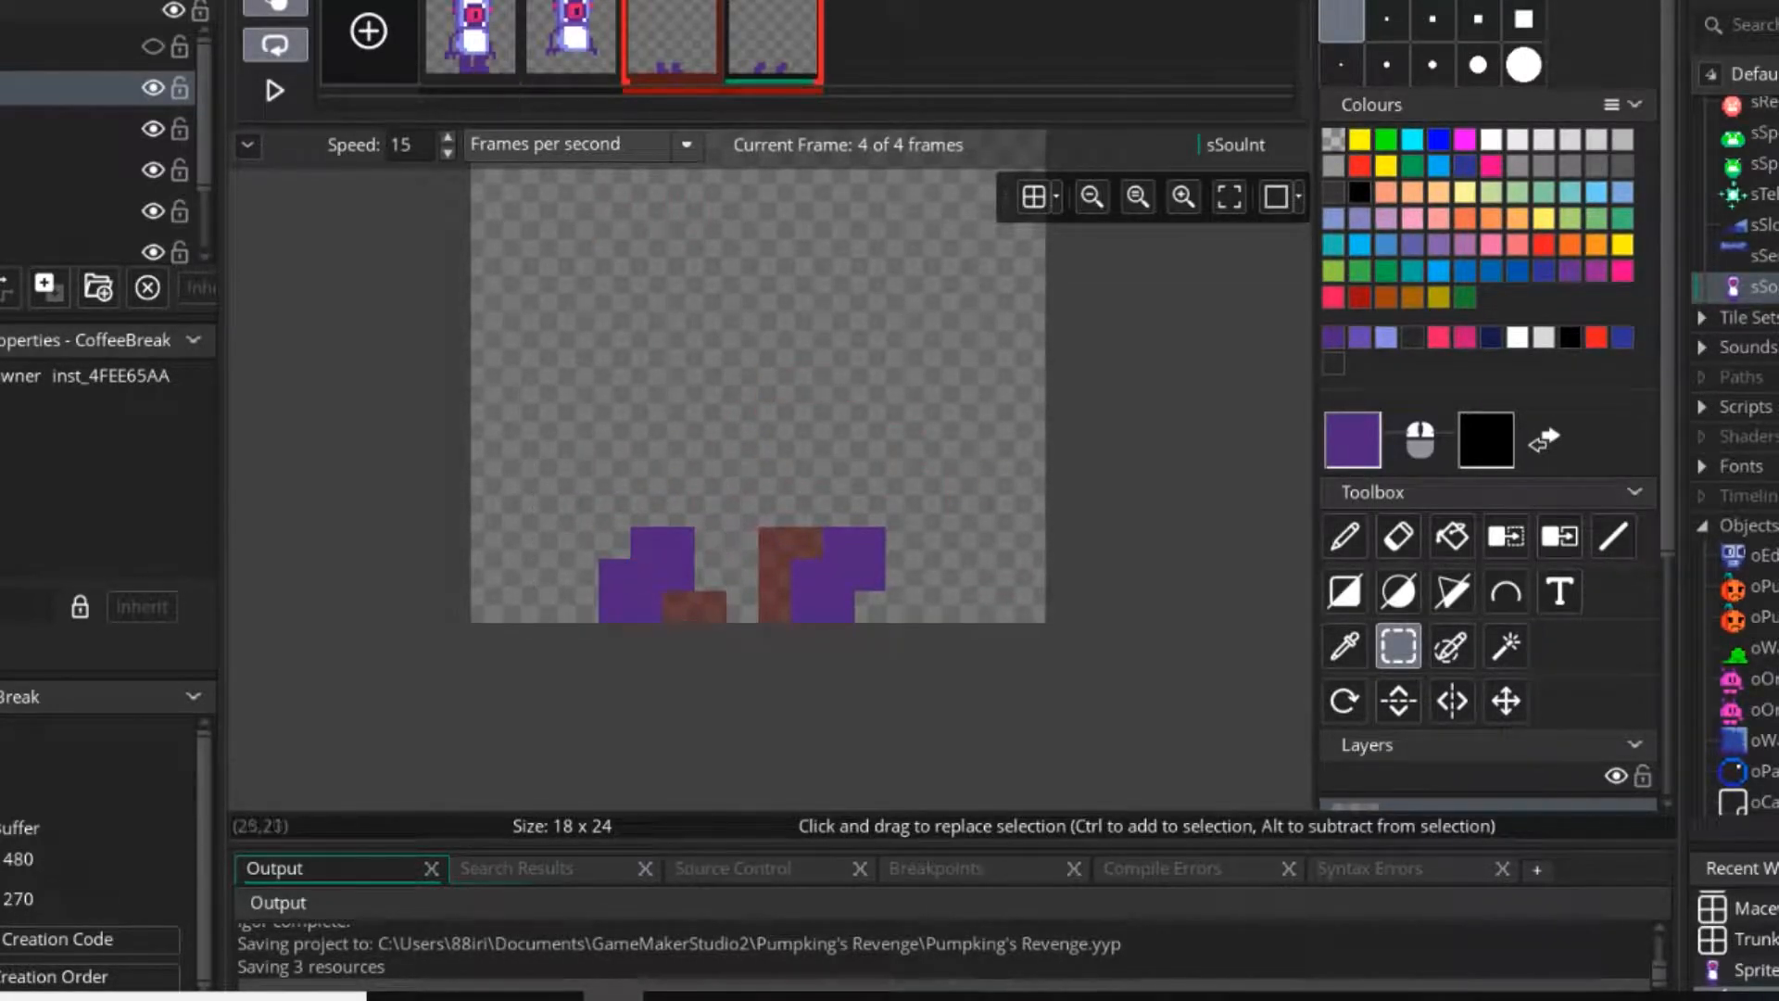
With onion skinning off, draw a mid-purple U-shaped torso outline, six pixels wide and three tall, above the legs in frames 4 and 3.
left_click(1344, 536)
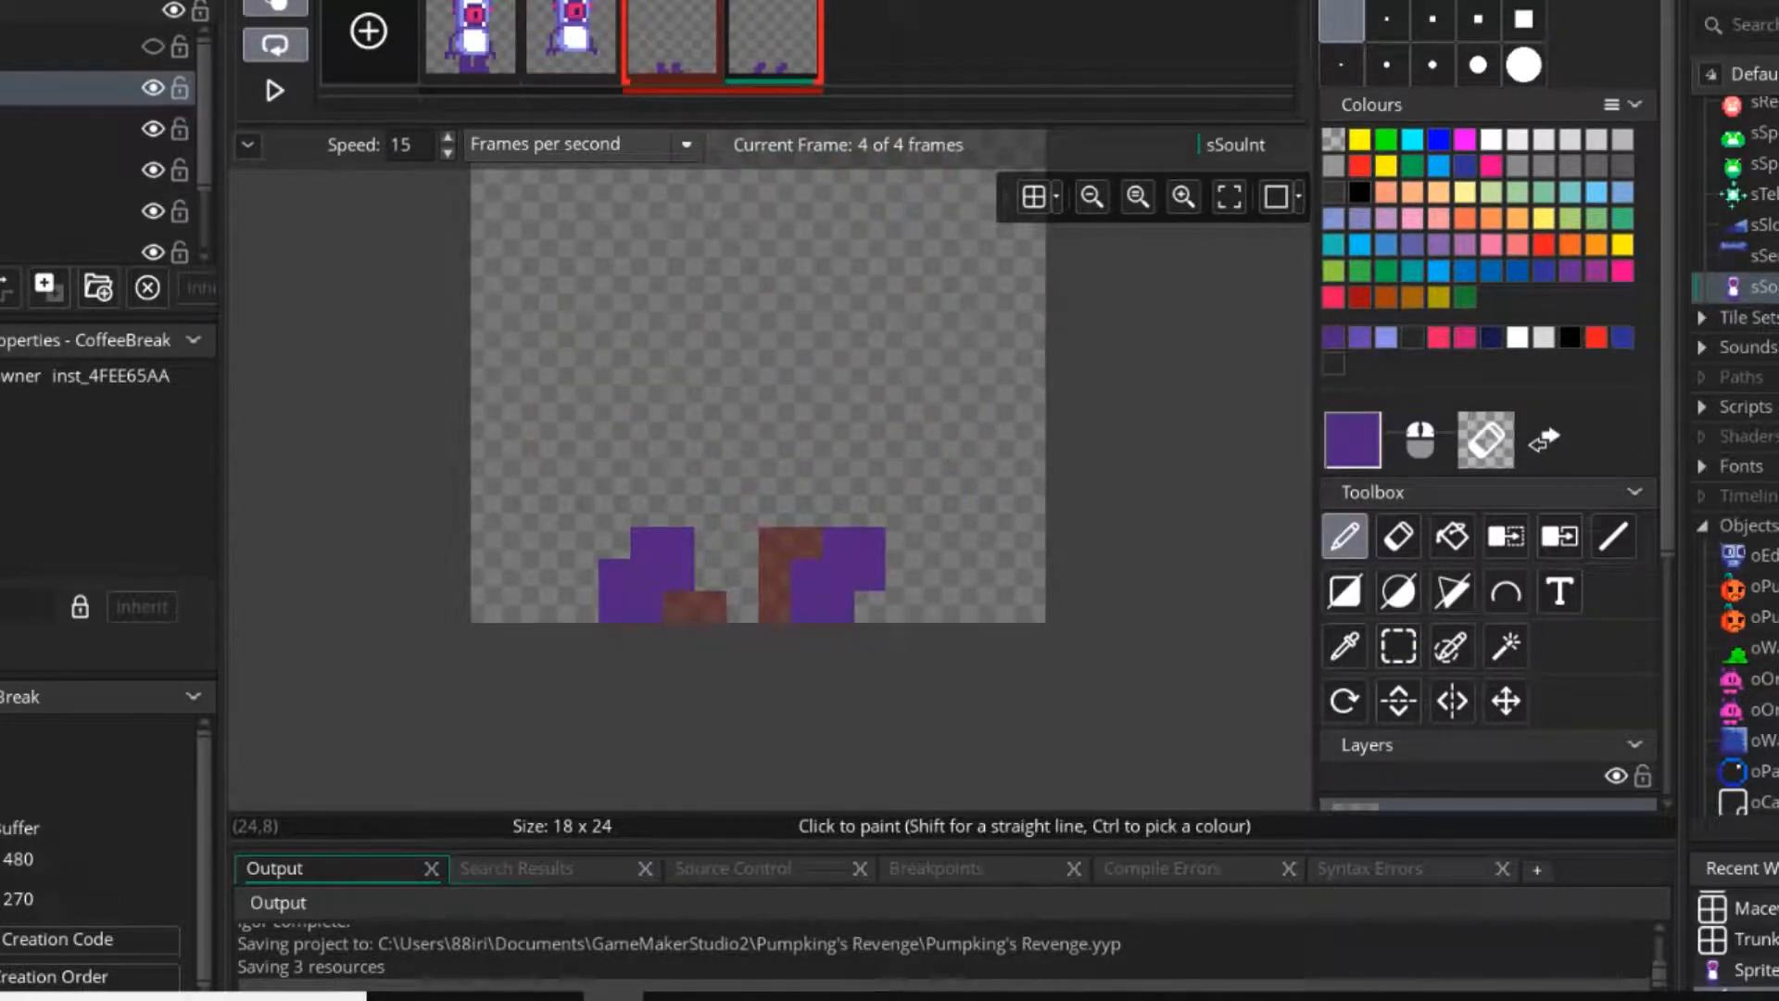
left_click(276, 5)
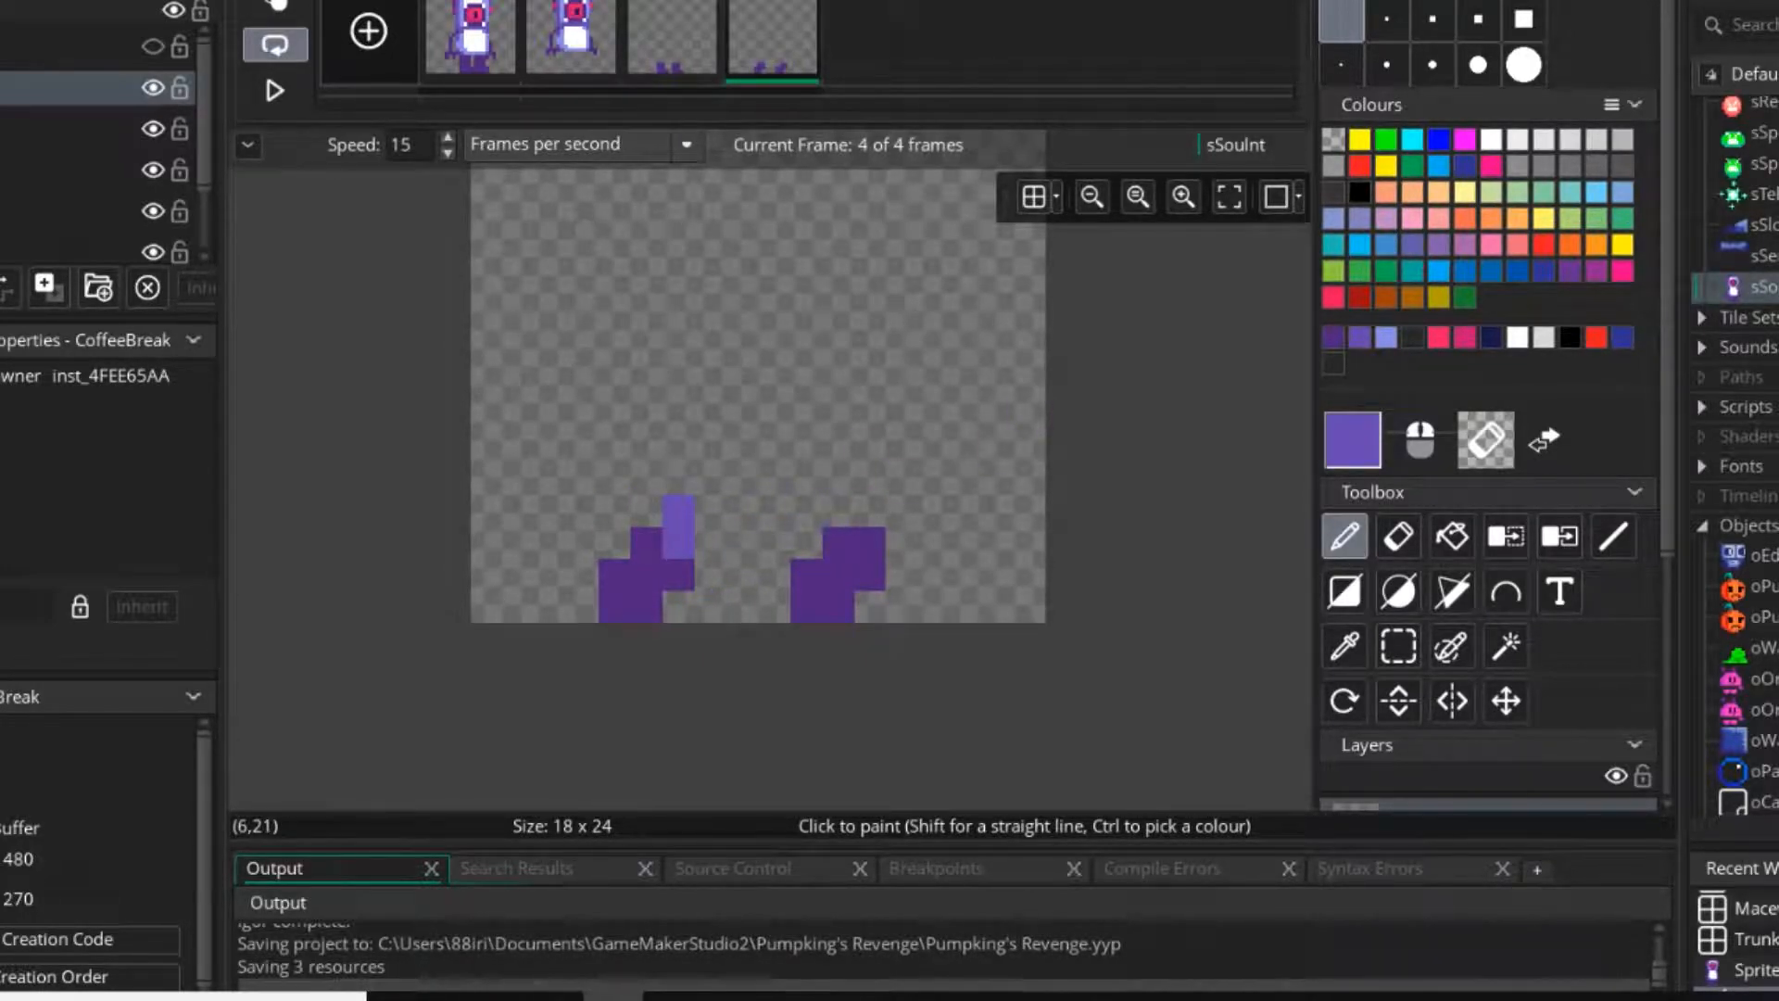
mouse_move(680, 543)
left_mouse_down()
mouse_move(838, 543)
mouse_move(838, 477)
left_mouse_up()
left_click(679, 478)
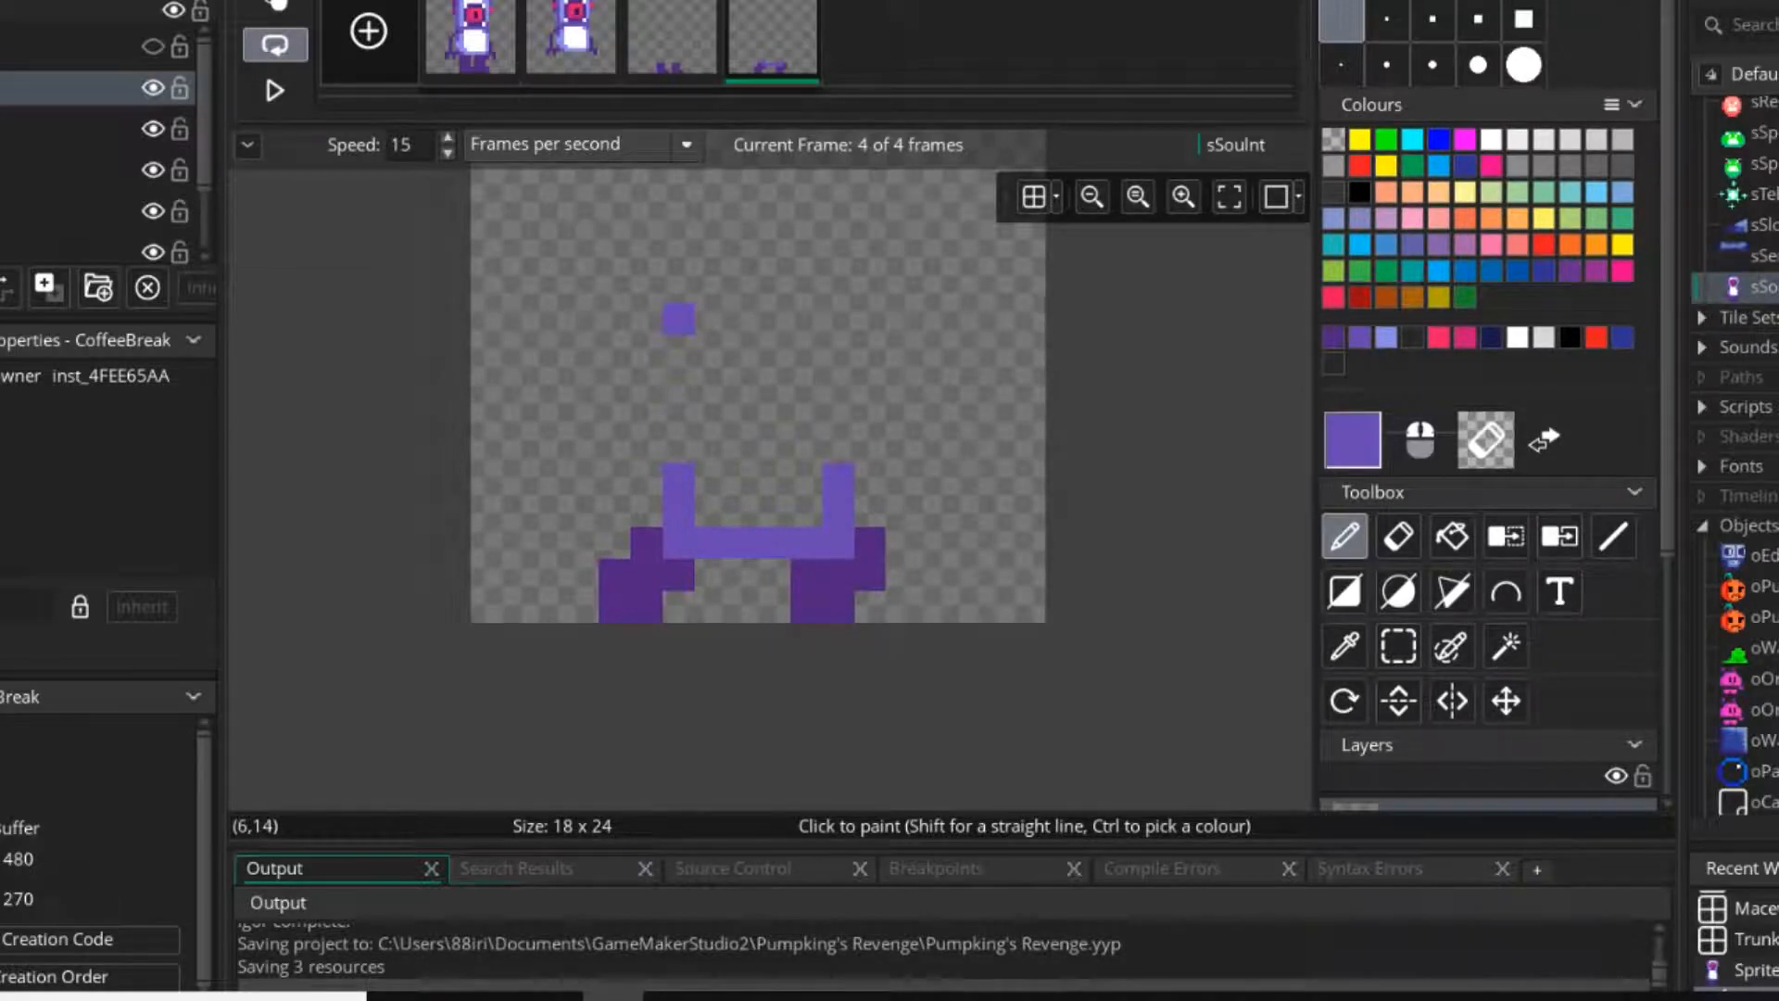
left_click(667, 48)
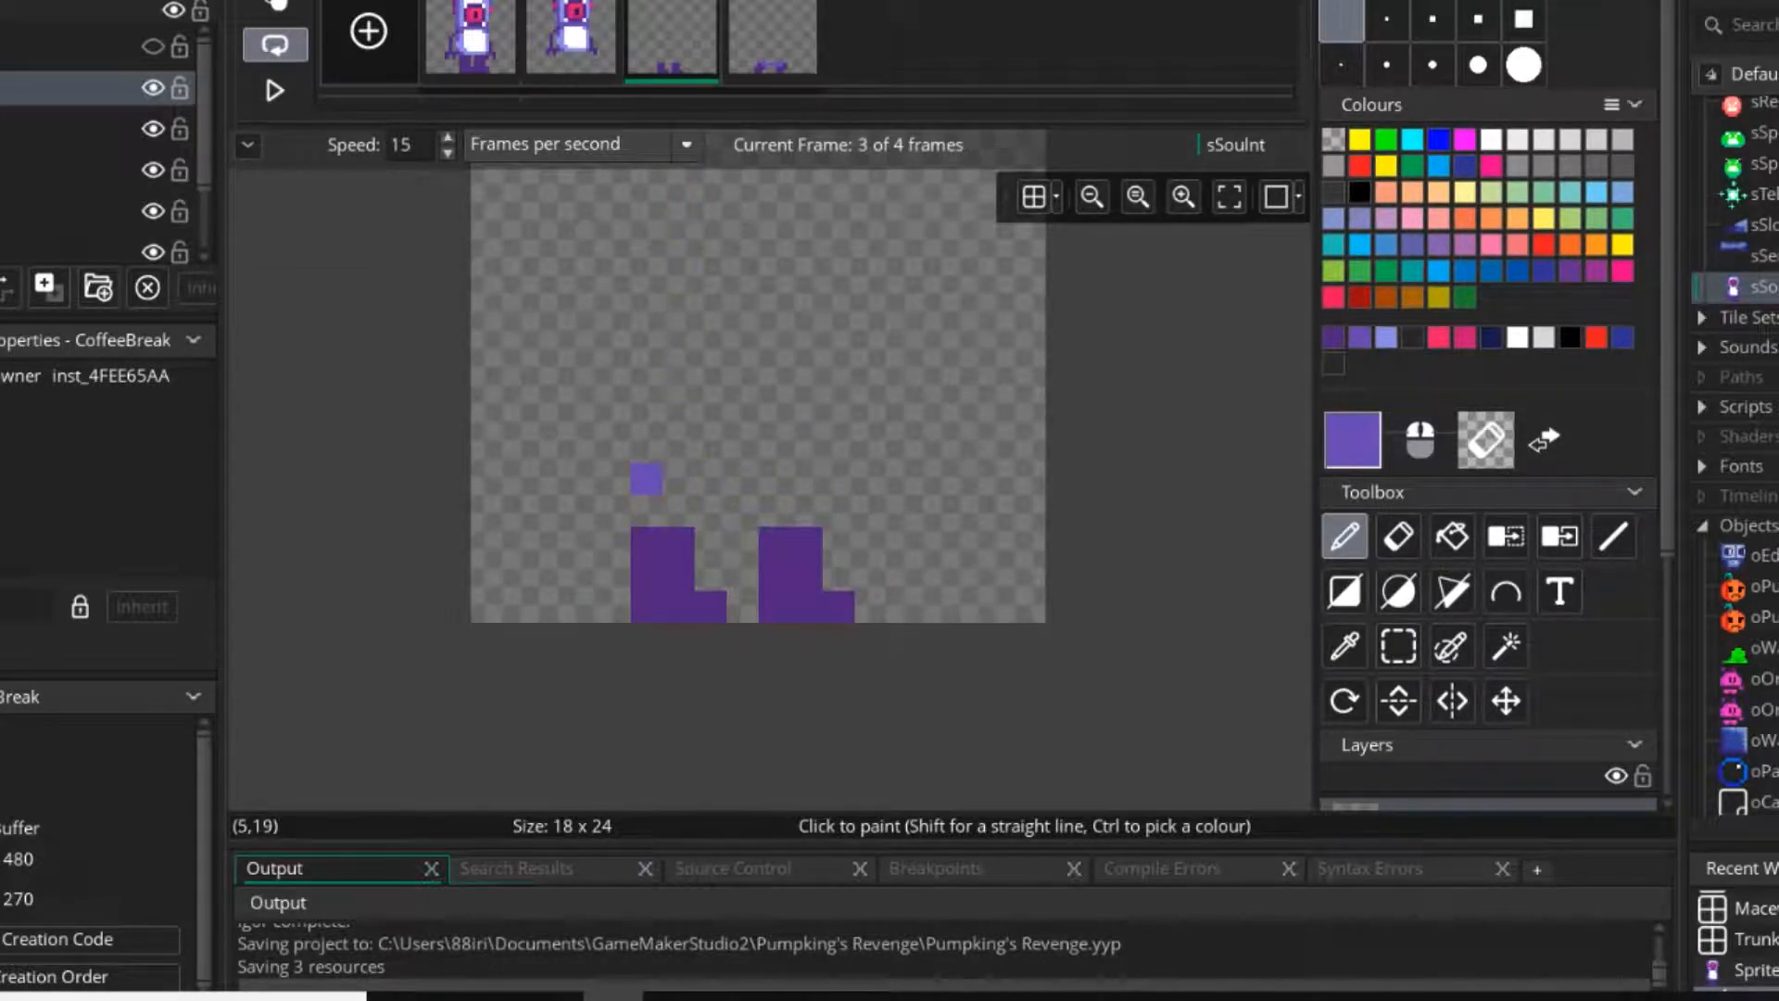
mouse_move(646, 479)
left_mouse_down()
mouse_move(790, 543)
mouse_move(805, 468)
left_mouse_up()
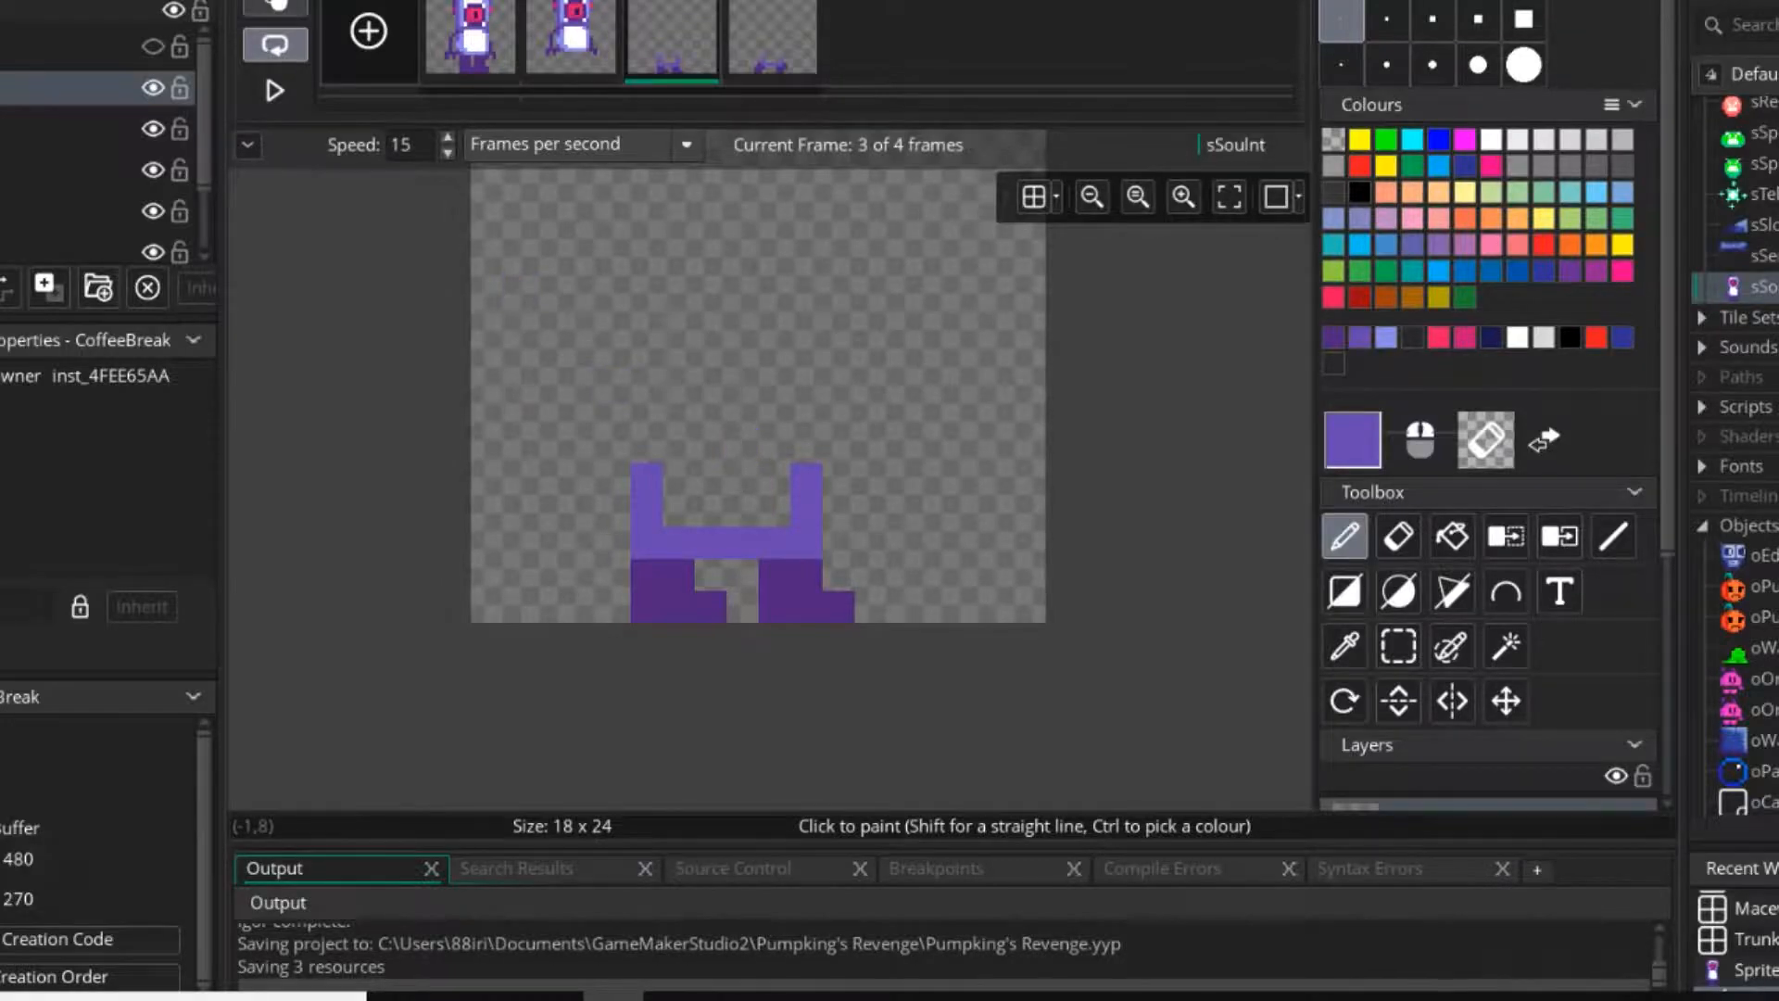
Turn on onion skinning, shift the fourth frame's whole drawing one pixel left to align its torso with frame 3, and preview the animation.
key("o")
left_click(772, 45)
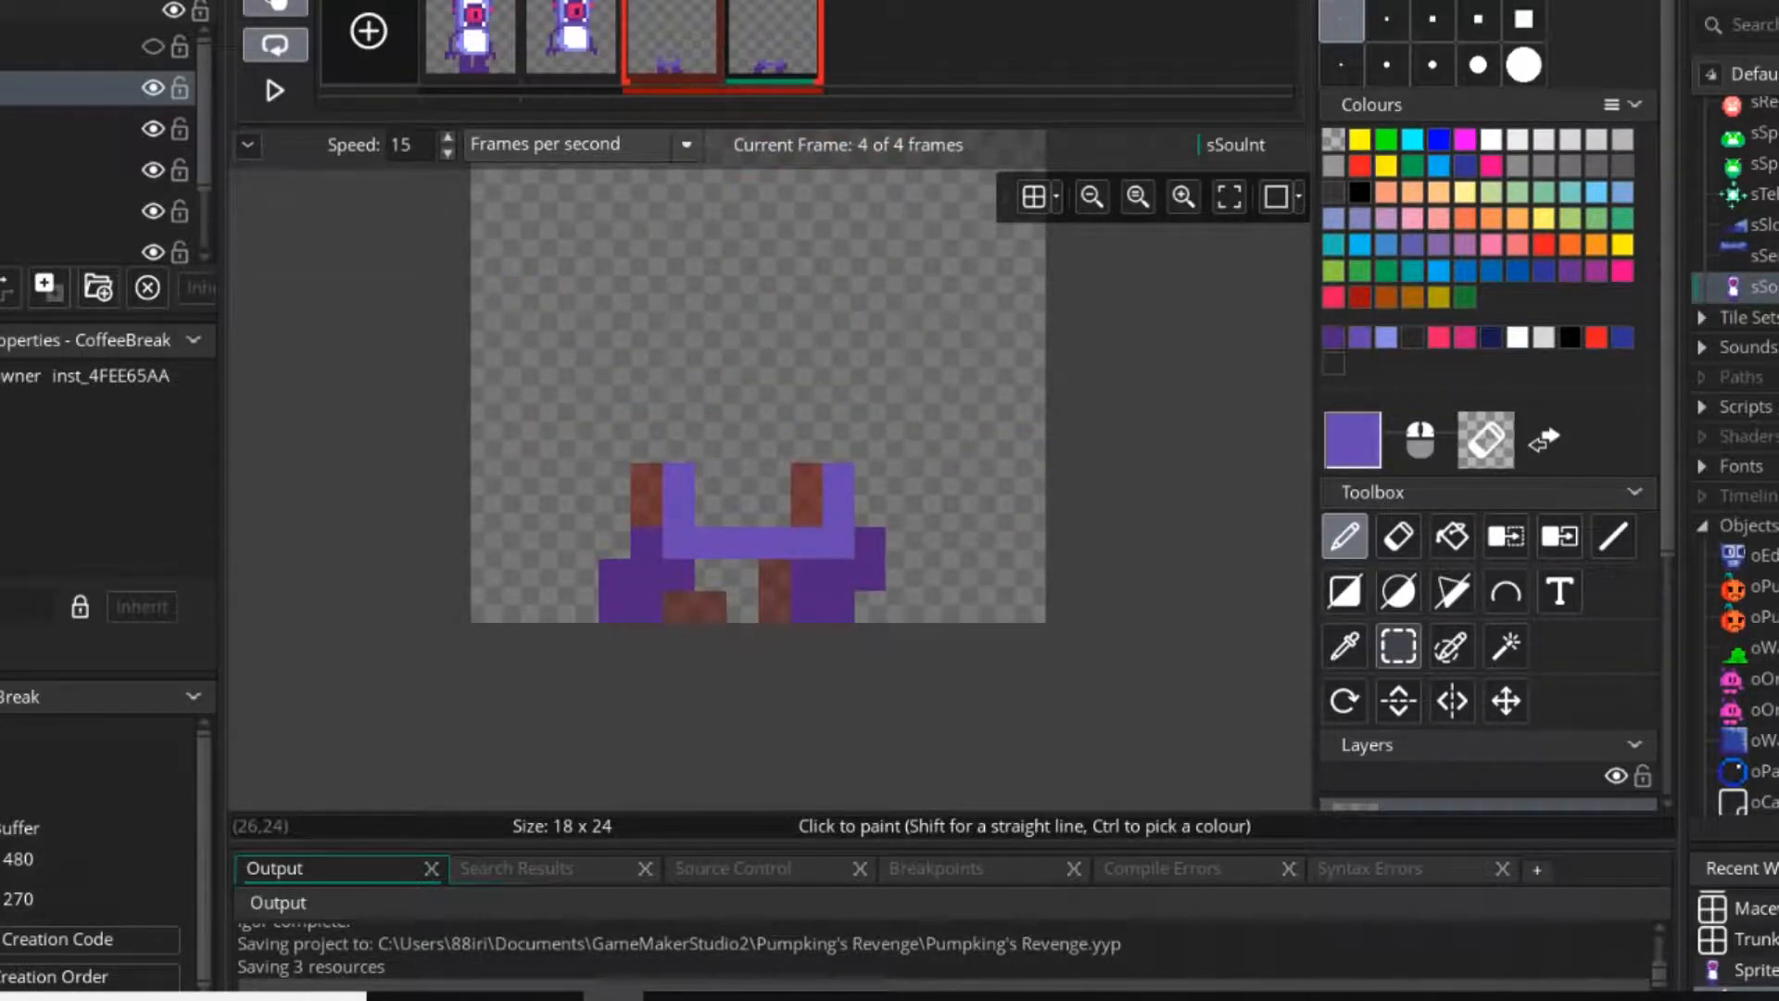
left_click(1398, 646)
left_click_drag(518, 414, 999, 608)
left_click(836, 575)
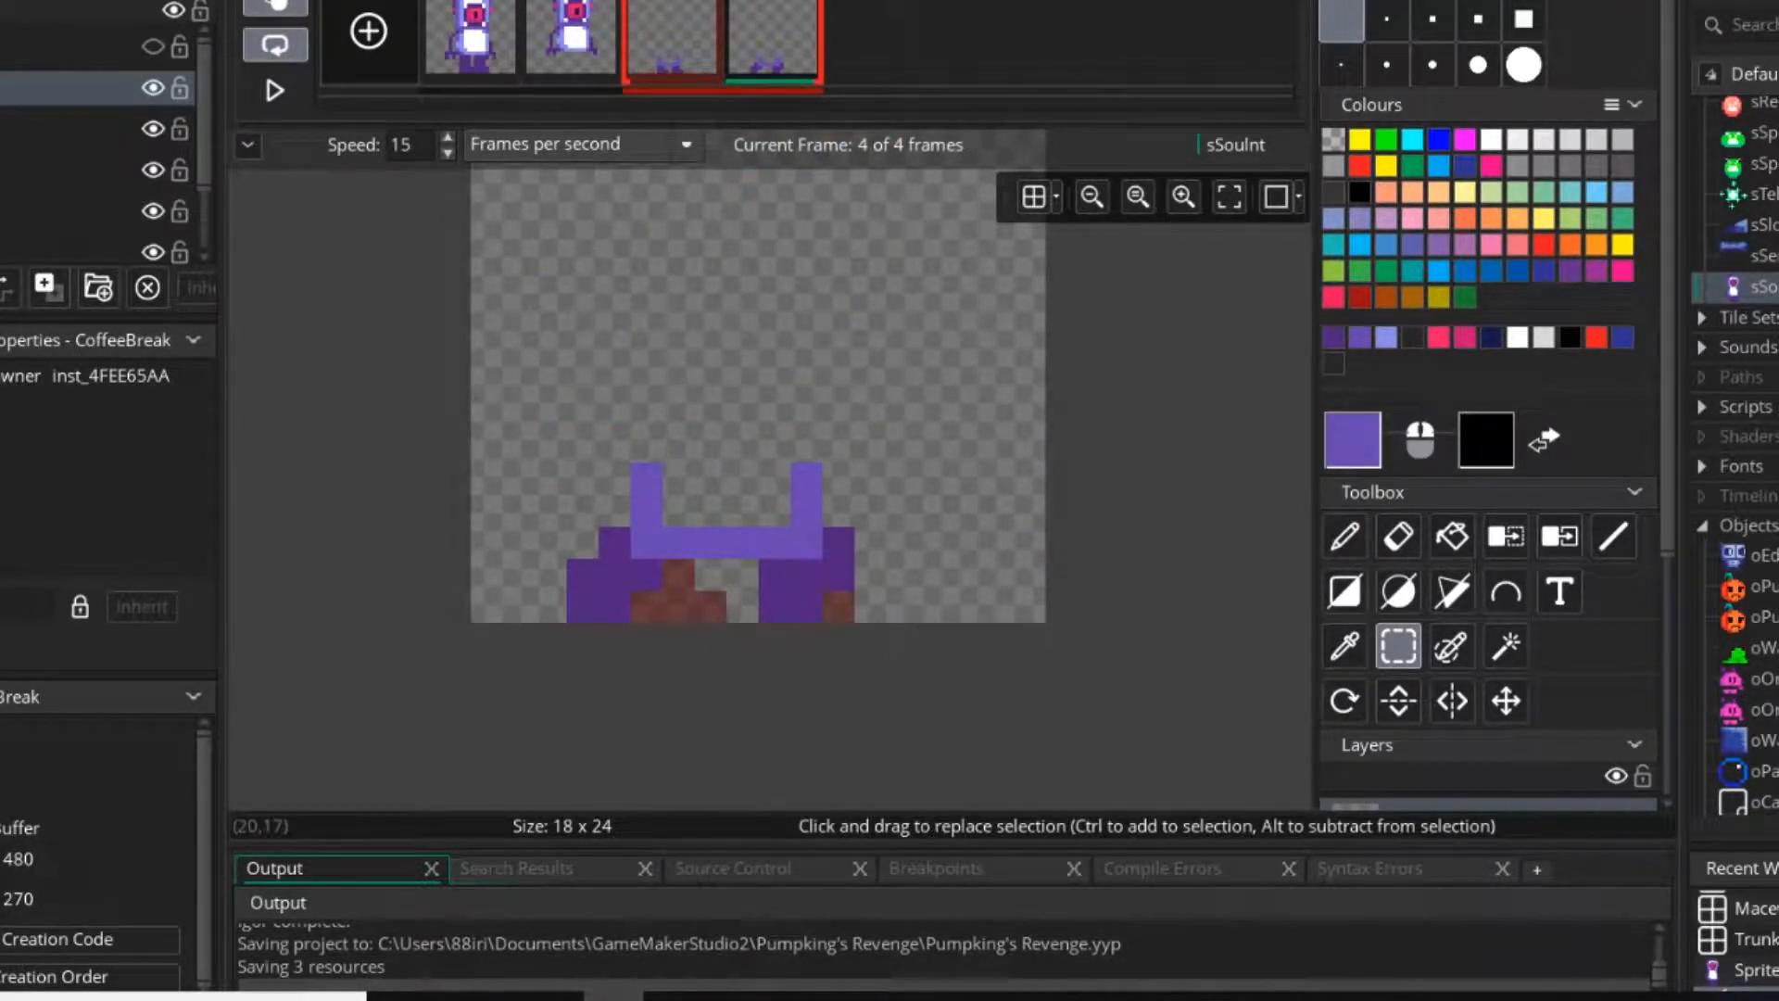
left_click(275, 90)
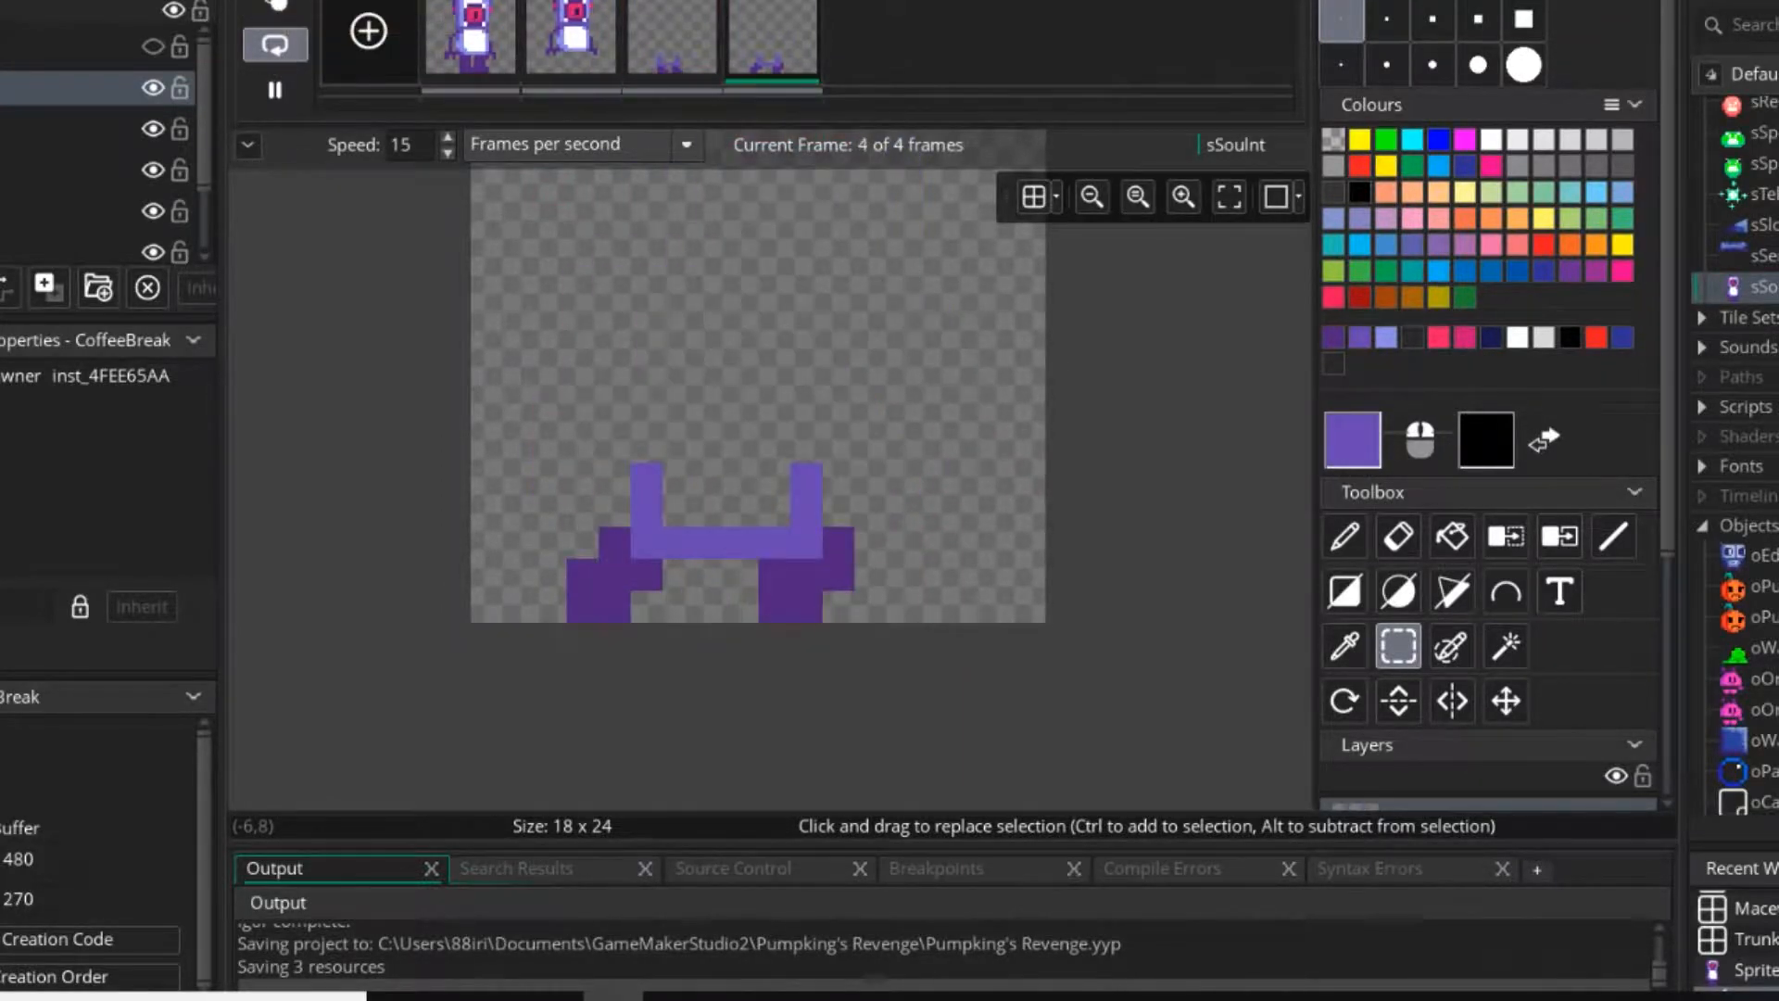
left_click(274, 90)
Delete the first two frames containing the full character, keeping only the two leg frames.
left_click(471, 42)
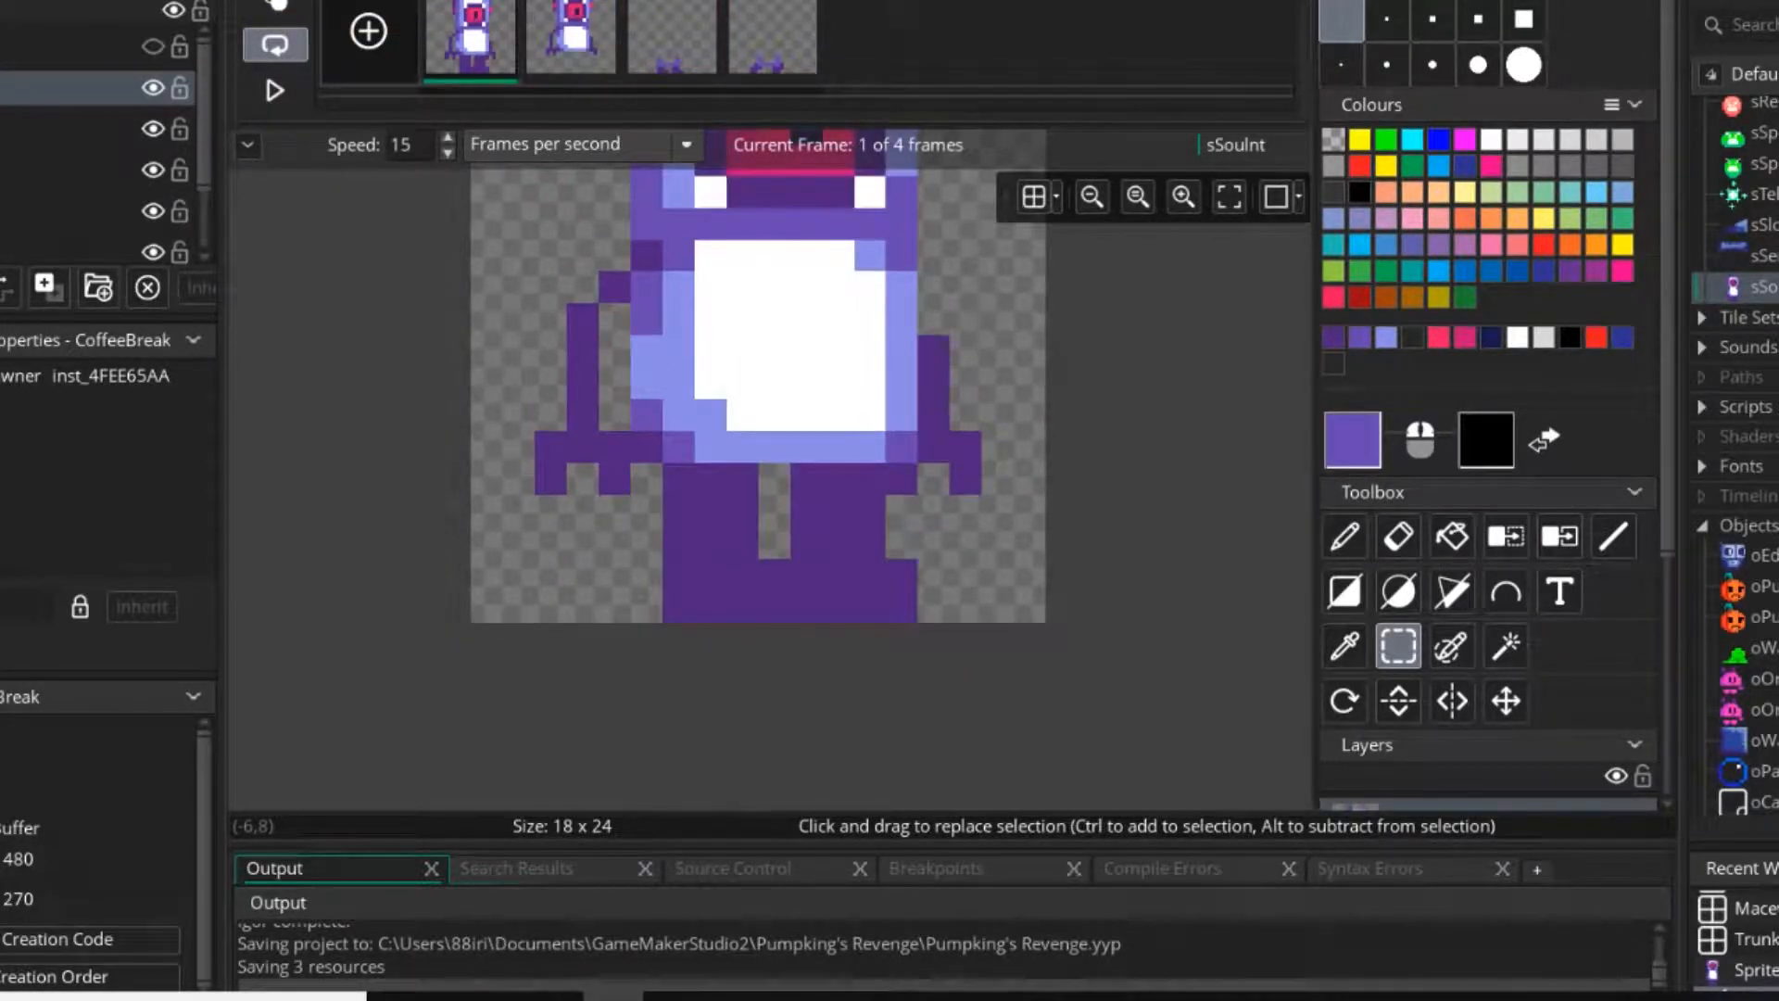
key("Delete")
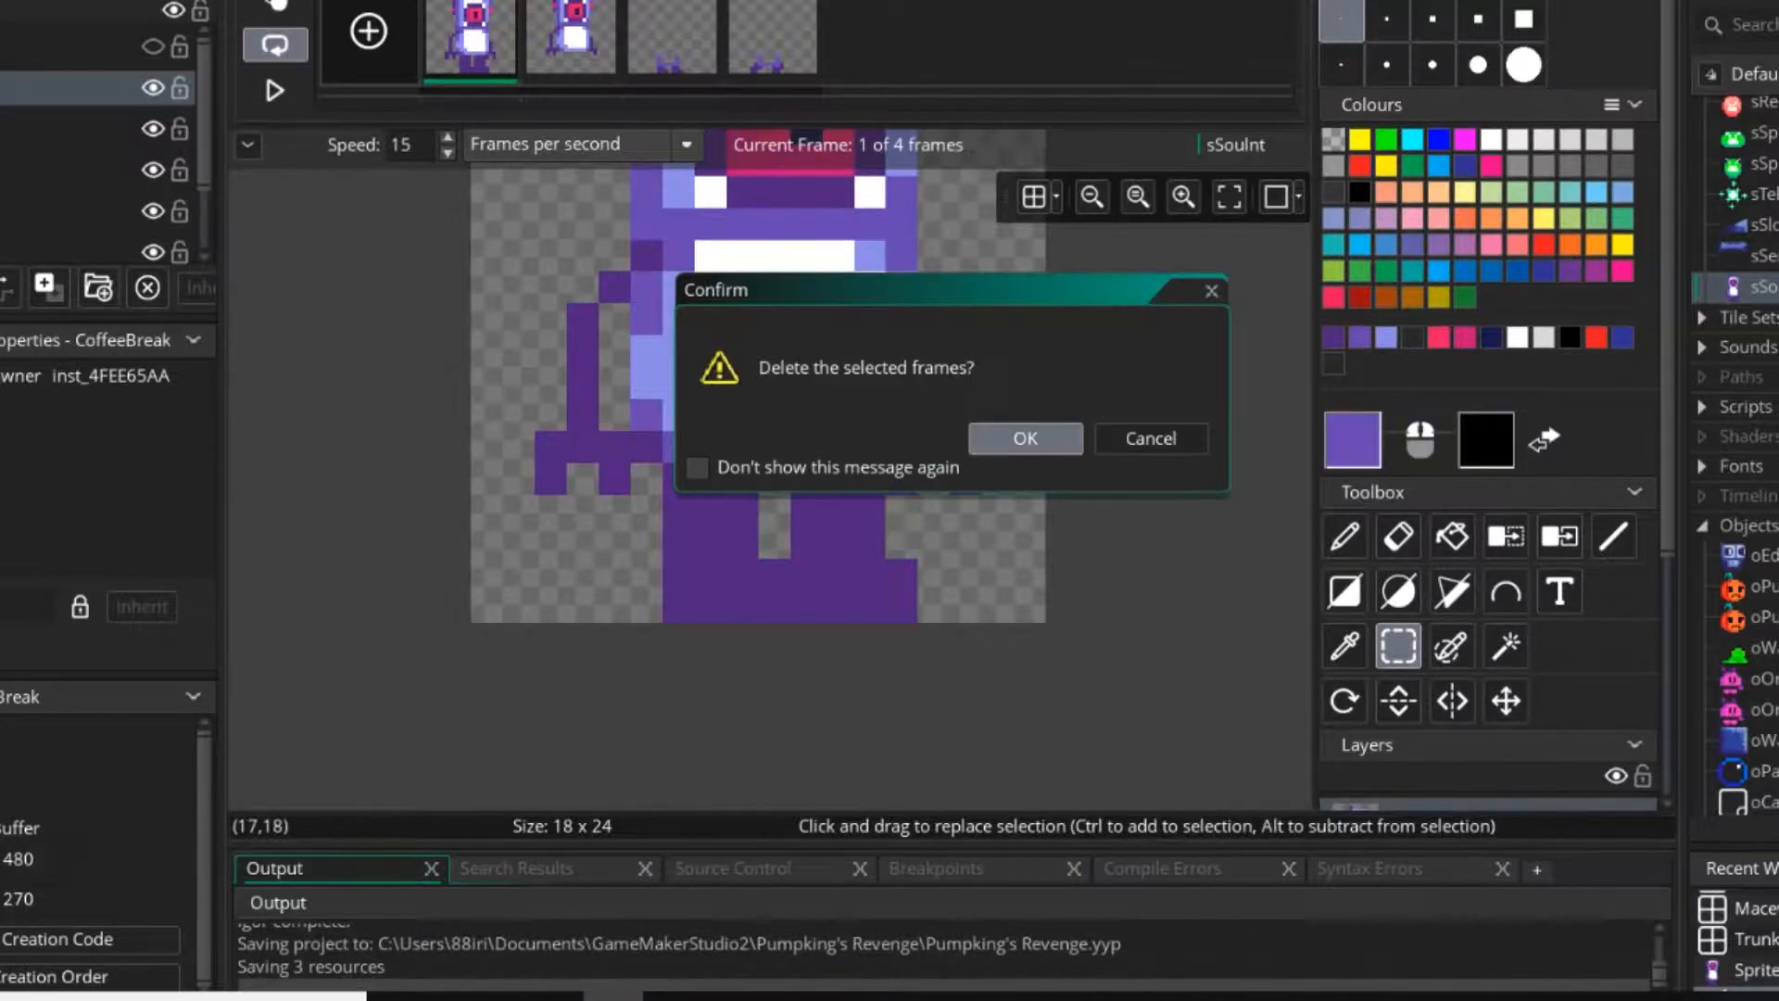
left_click(1023, 437)
key("Delete")
left_click(1023, 438)
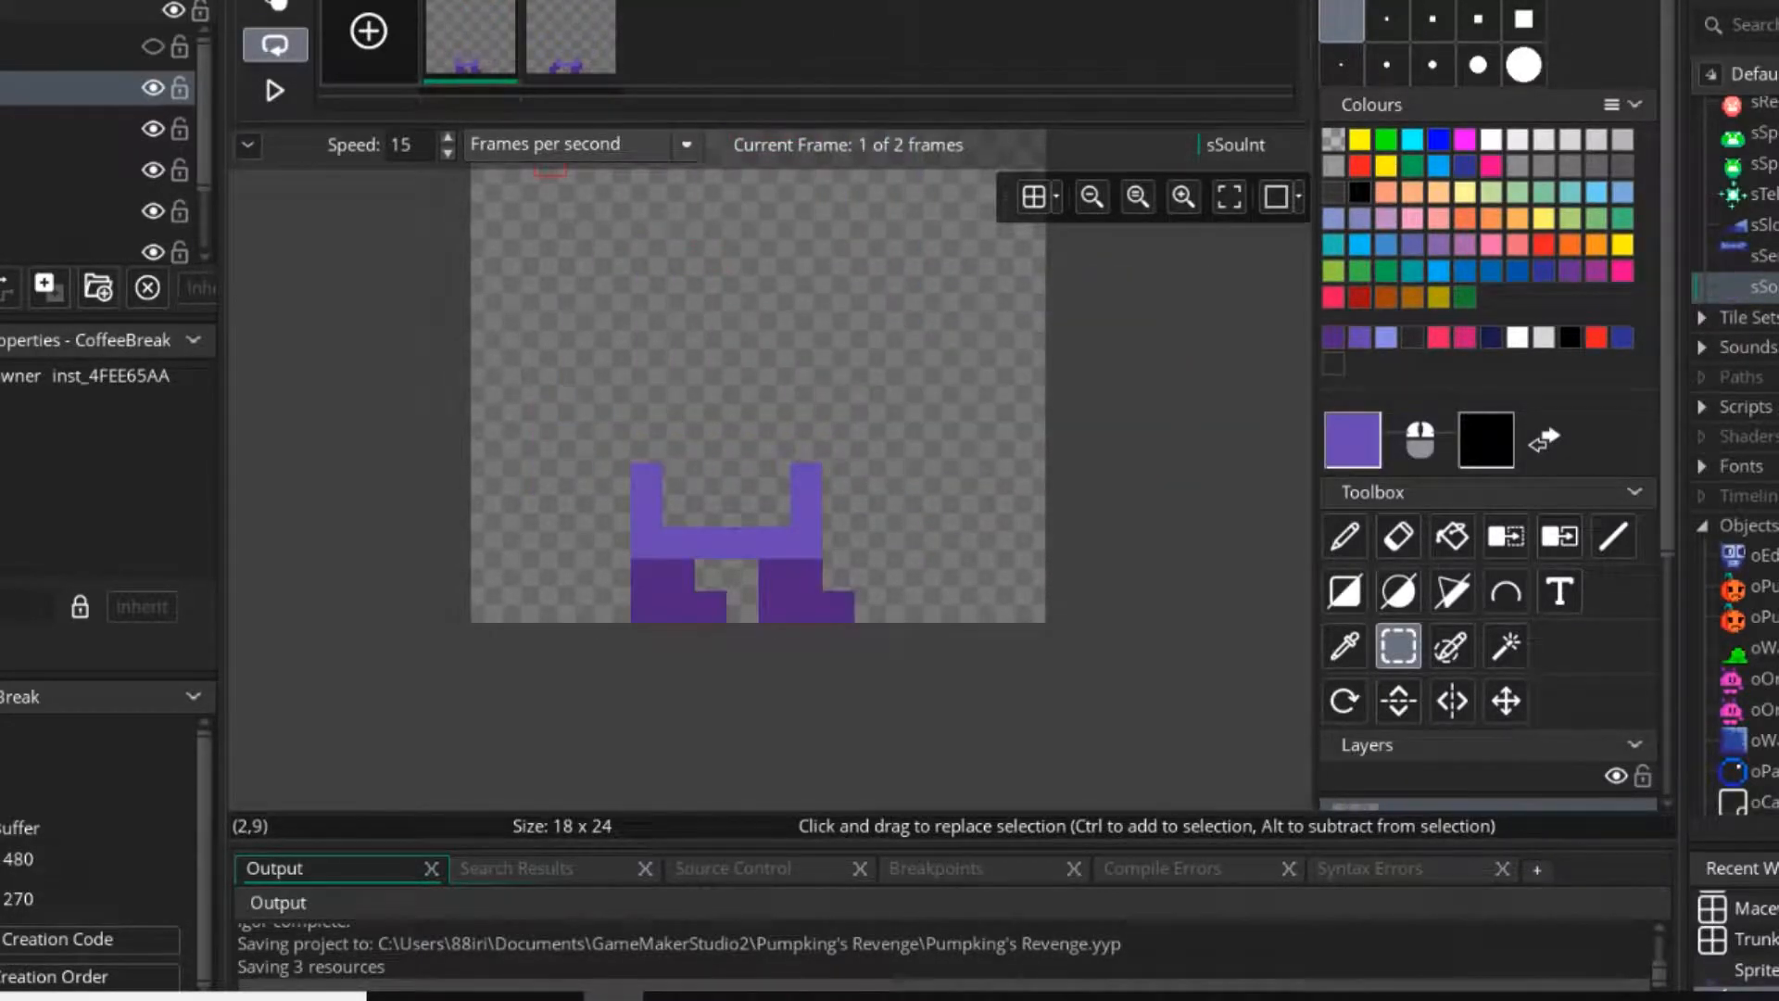
Fill the inside of the torso outline with light lavender in both frames.
key("d")
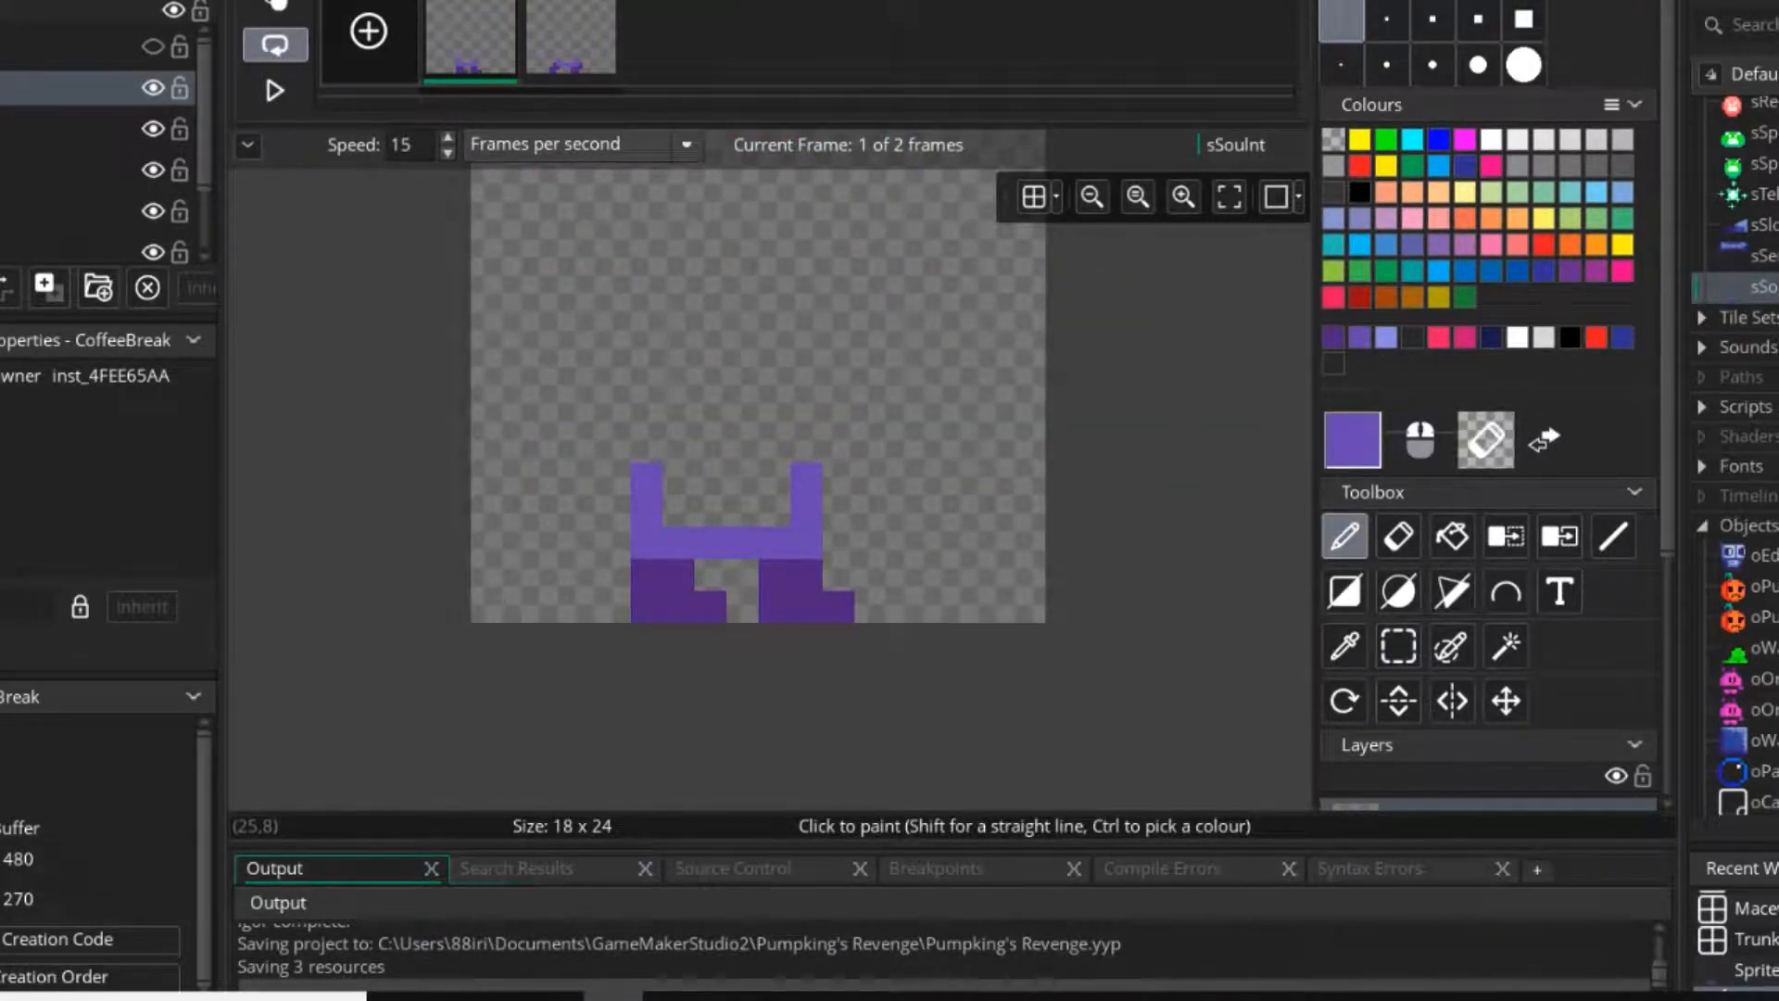
left_click(1386, 337)
mouse_move(774, 478)
left_mouse_down()
mouse_move(679, 511)
mouse_move(777, 511)
mouse_move(771, 478)
mouse_move(712, 510)
left_mouse_up()
left_click(573, 42)
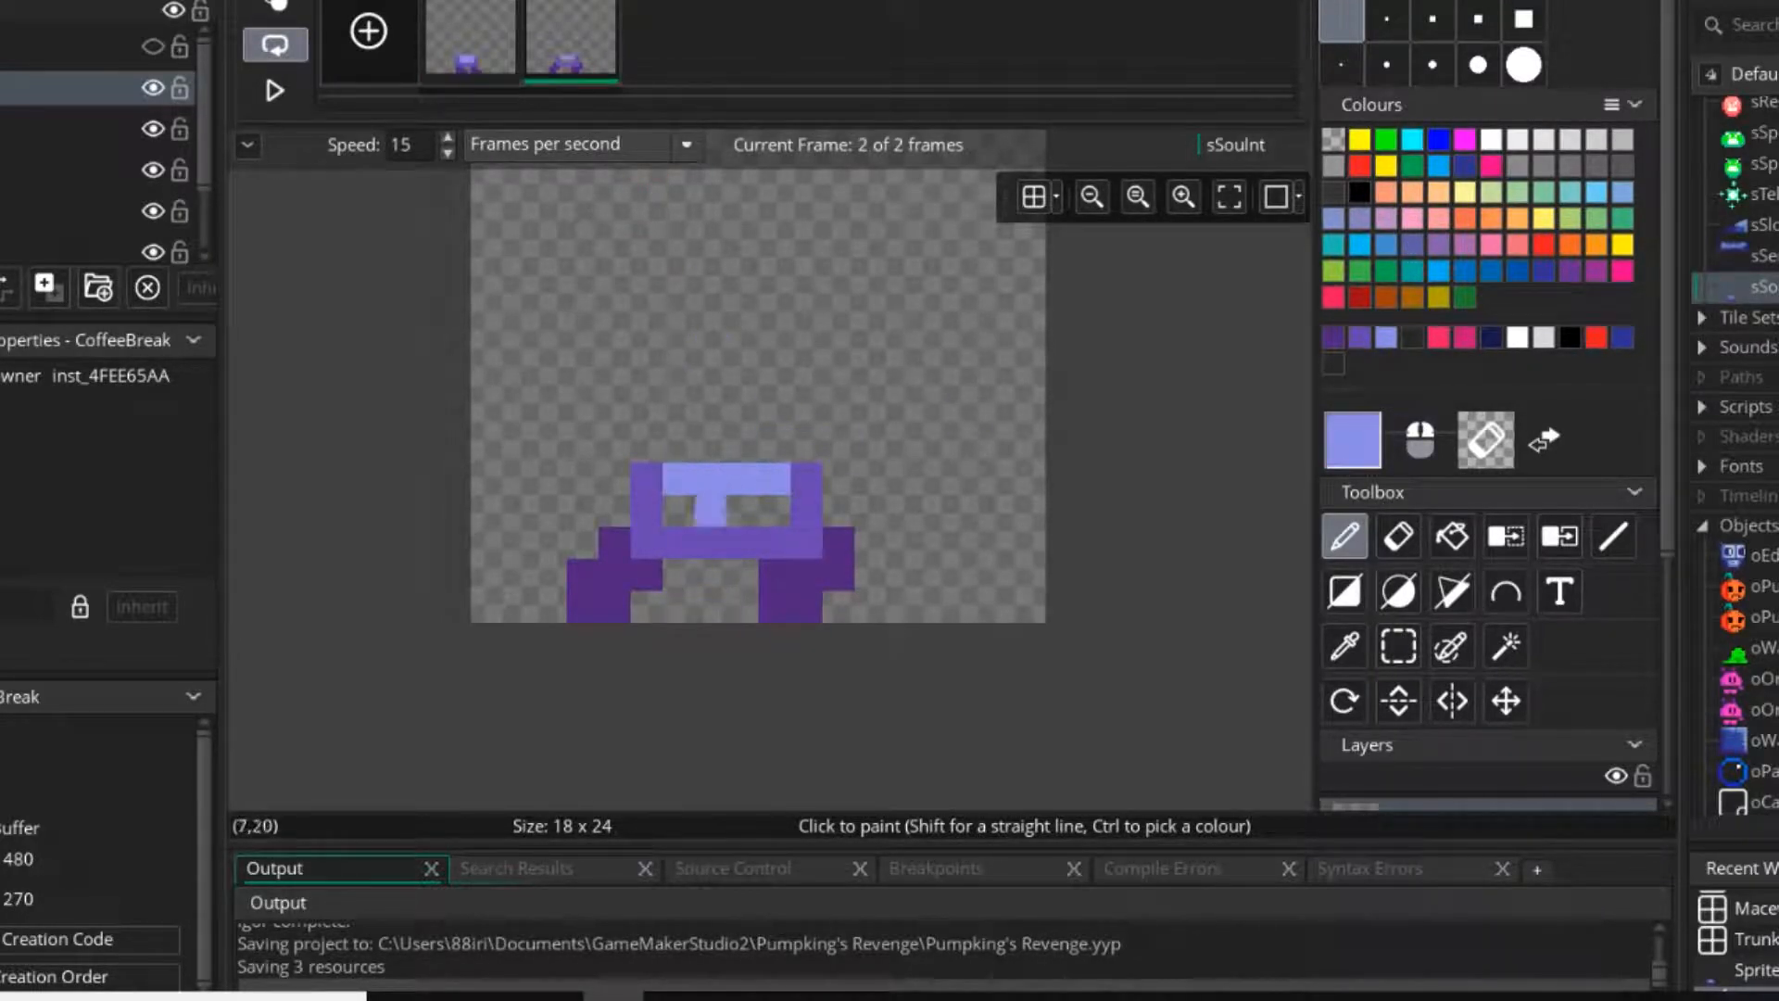
Shift the second frame's whole drawing up one pixel.
left_click(1398, 646)
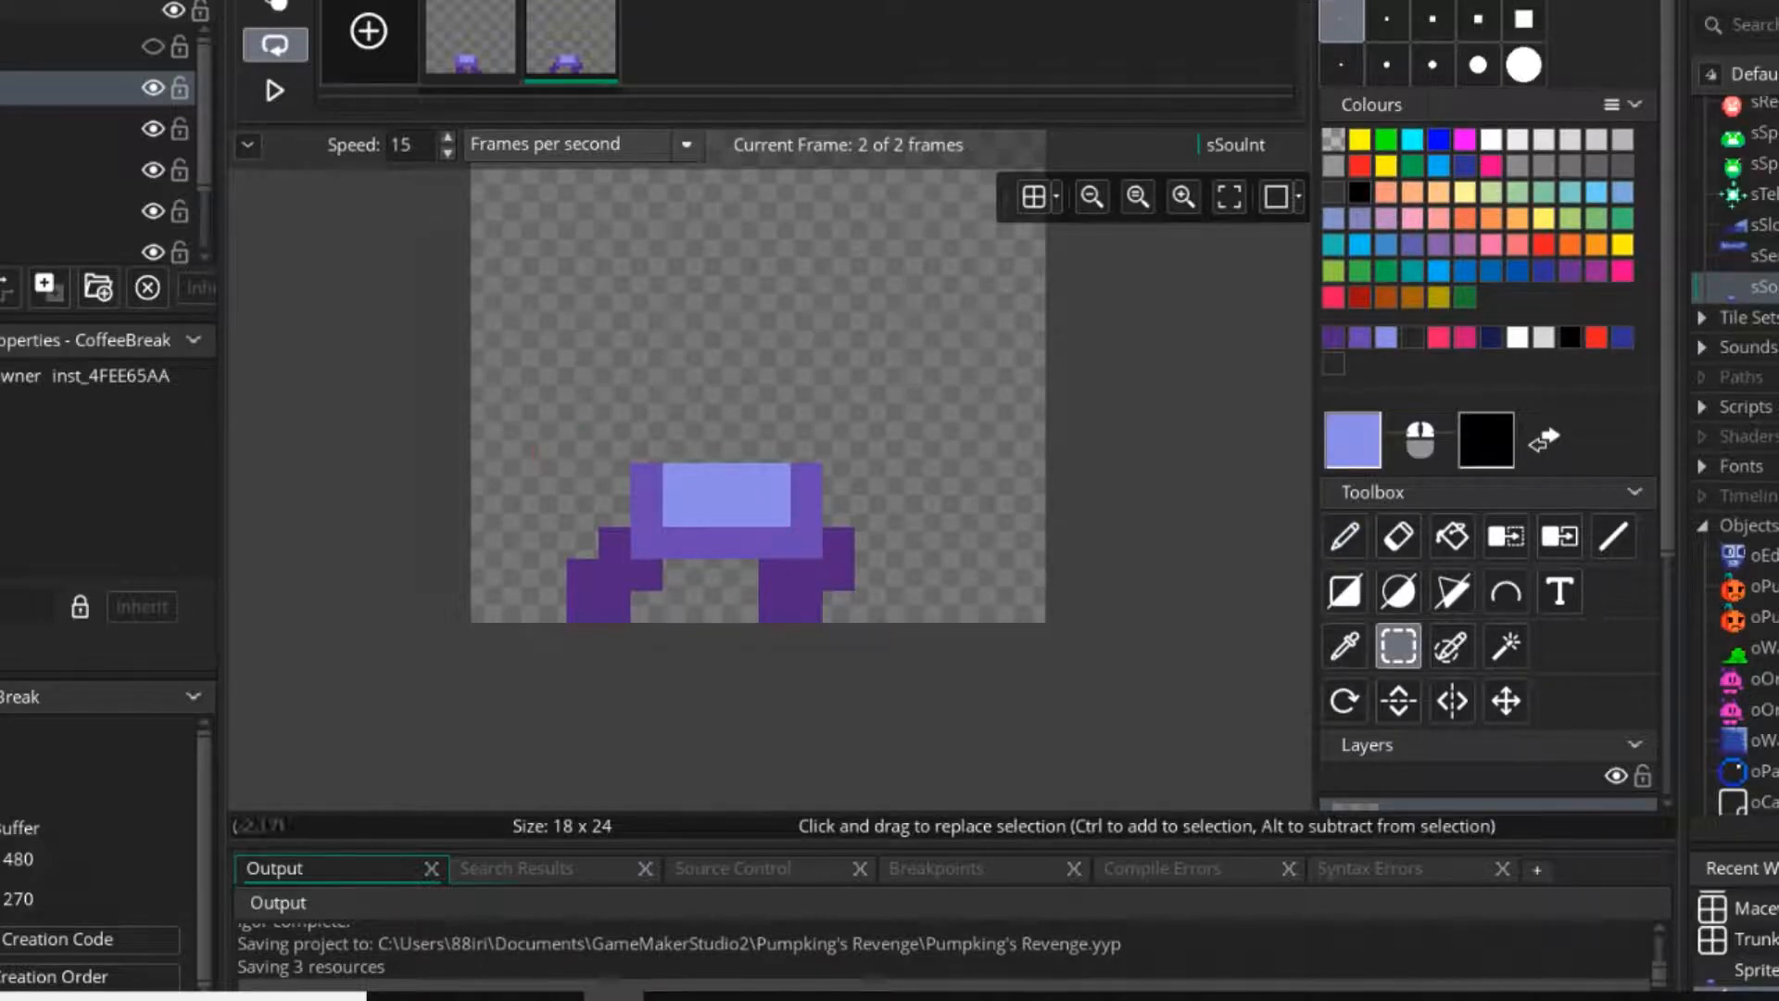
left_click_drag(423, 351, 935, 732)
mouse_move(775, 576)
left_mouse_down()
mouse_move(775, 608)
mouse_move(775, 544)
left_mouse_up()
left_click(1190, 352)
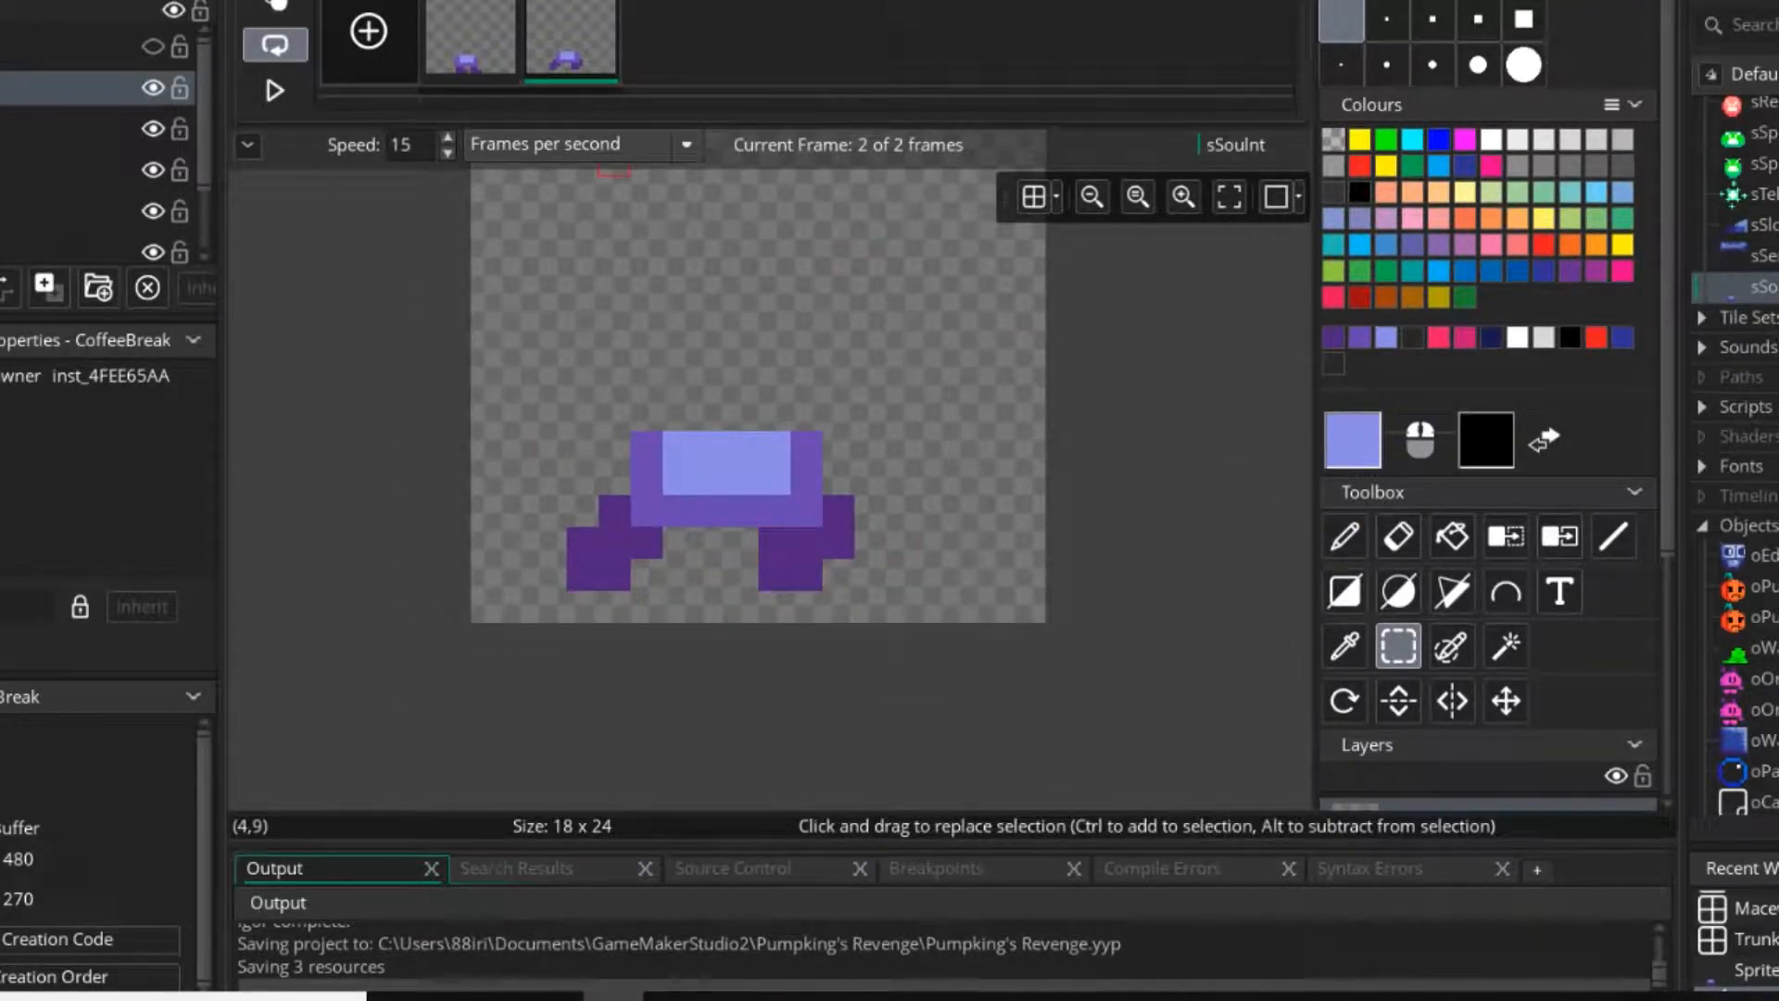
Shift the first frame's whole drawing up one pixel and extend both dark purple feet down to the canvas's bottom row.
left_click(471, 42)
left_click_drag(358, 320, 901, 702)
left_click_drag(710, 543, 710, 511)
left_click(1140, 510)
left_click(1345, 536)
left_click(837, 574, "ctrl")
left_click_drag(839, 606, 646, 606)
Preview the animation, and shift the second frame's whole drawing down one pixel.
left_click(275, 90)
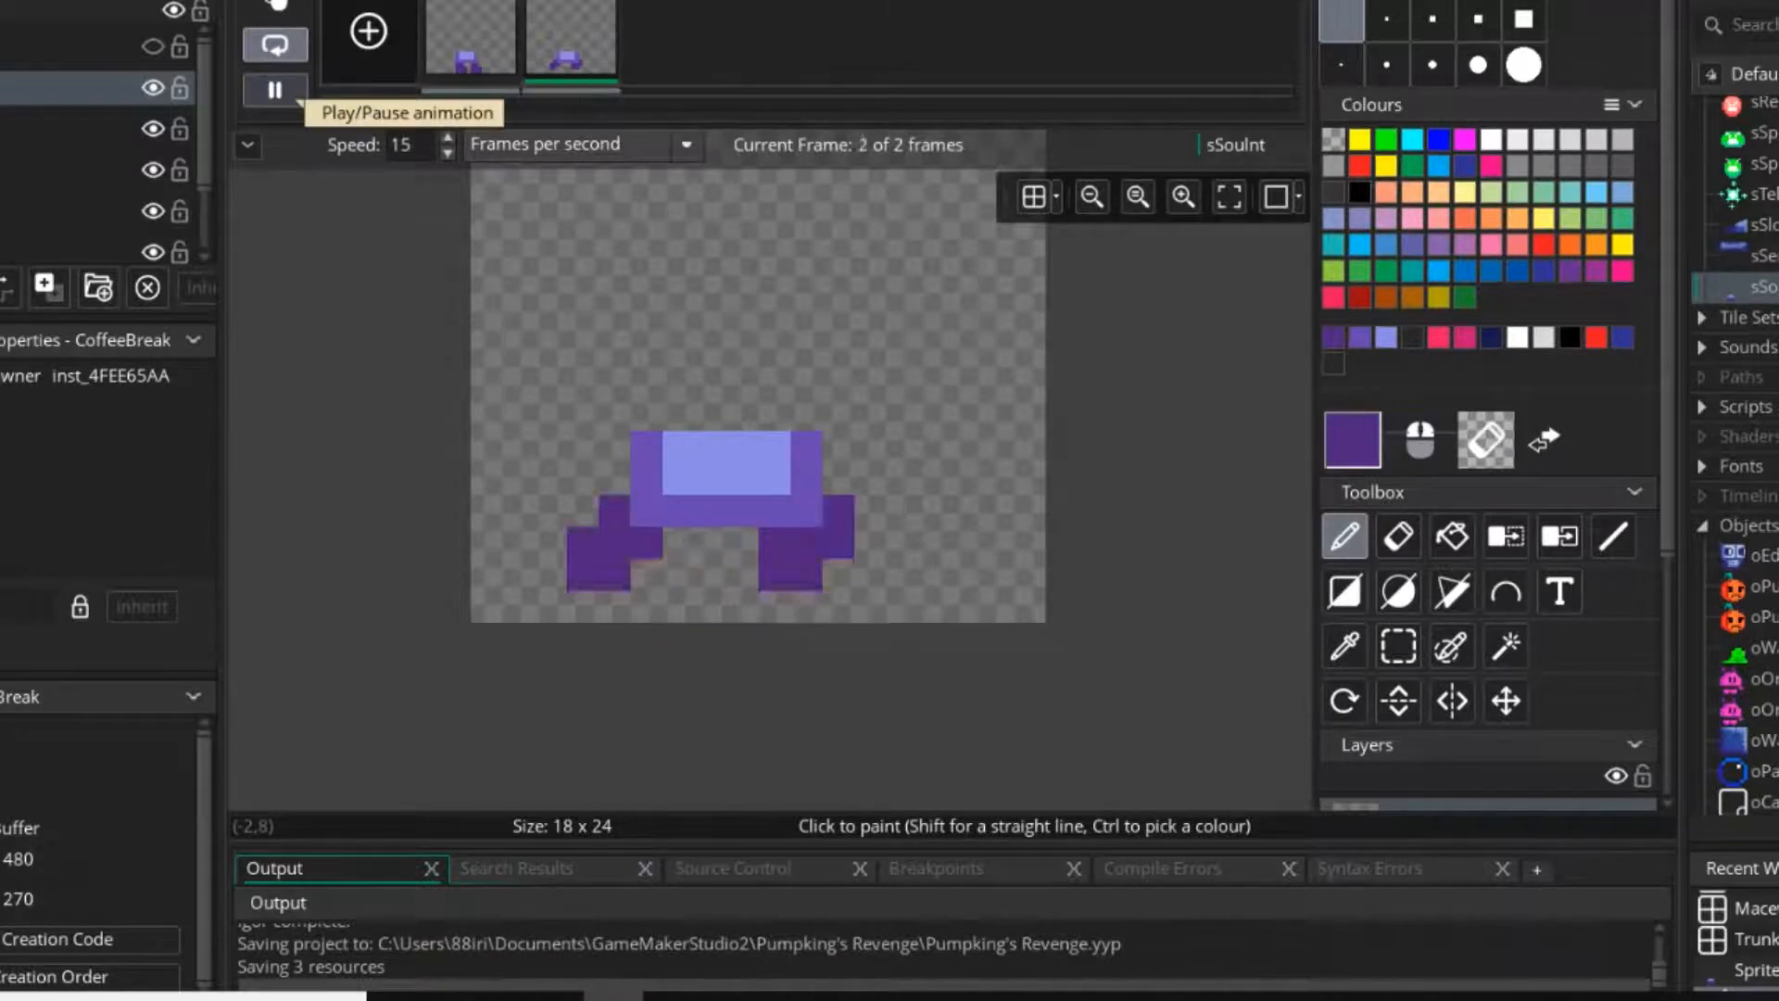
left_click(276, 91)
left_click(1398, 646)
left_click_drag(455, 351, 997, 671)
left_click_drag(838, 543, 838, 574)
left_click(327, 415)
Preview the two-frame animation and set its speed to 4 frames per second.
left_click(275, 91)
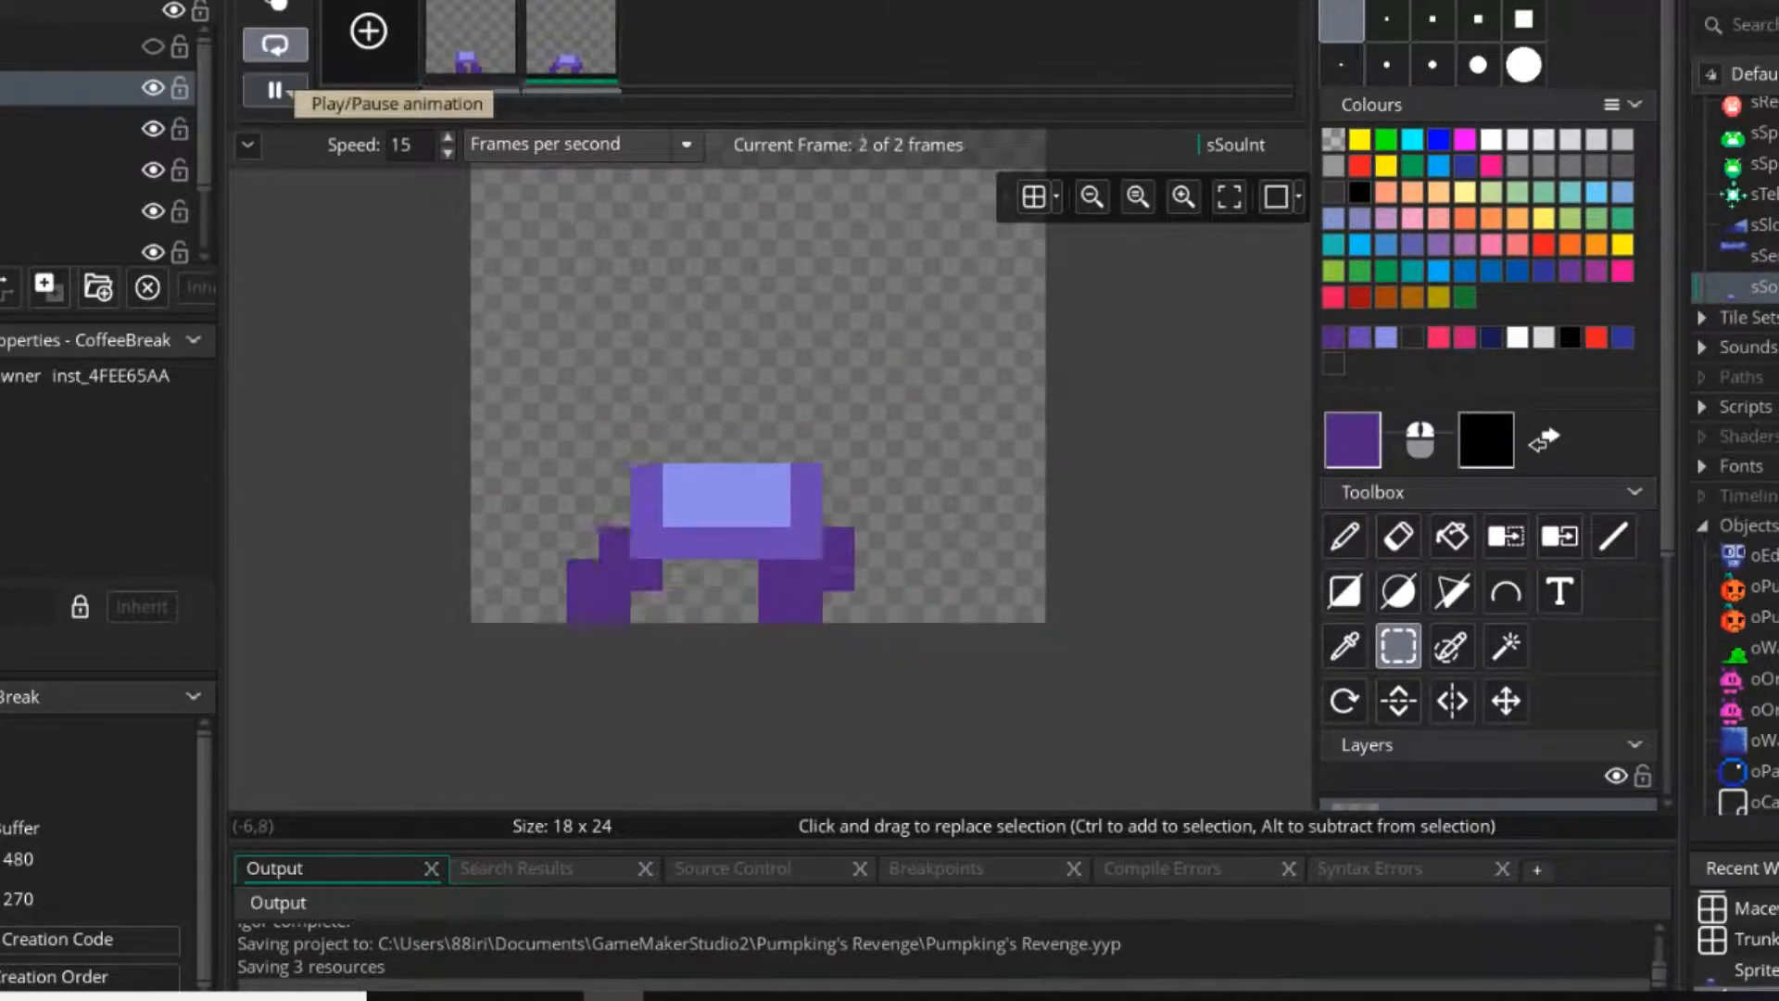
left_click(275, 91)
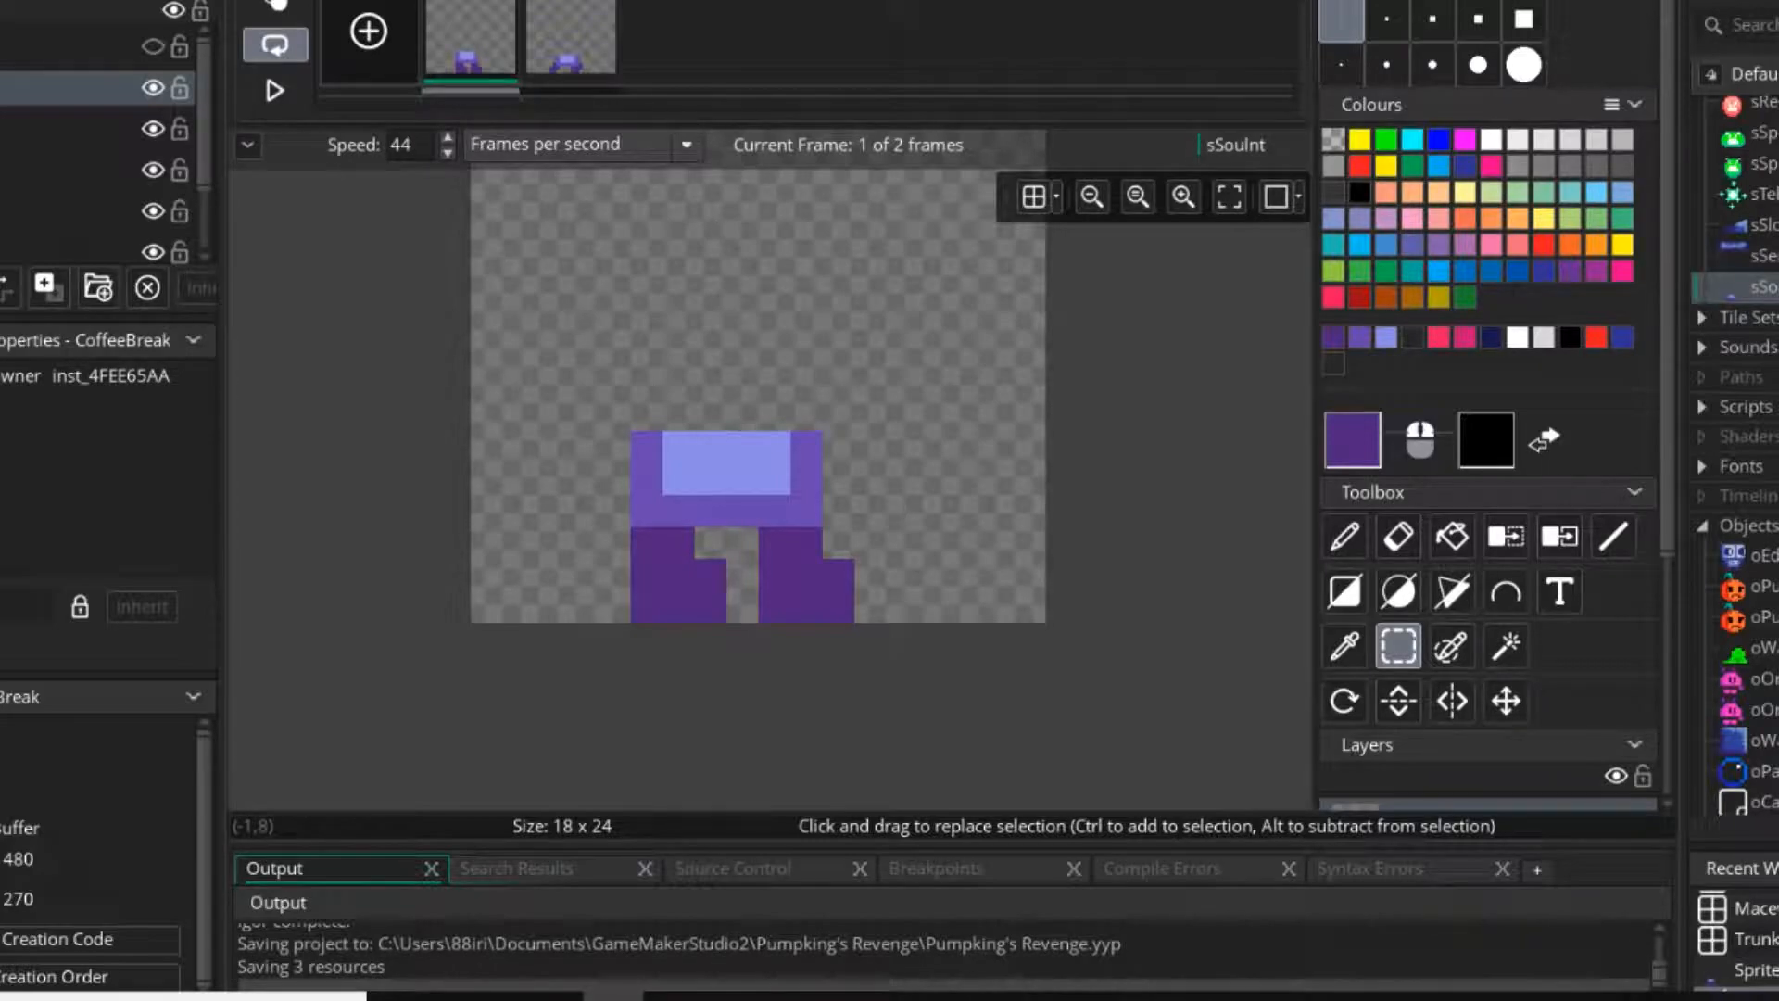
scroll(798, 500, "up", 3)
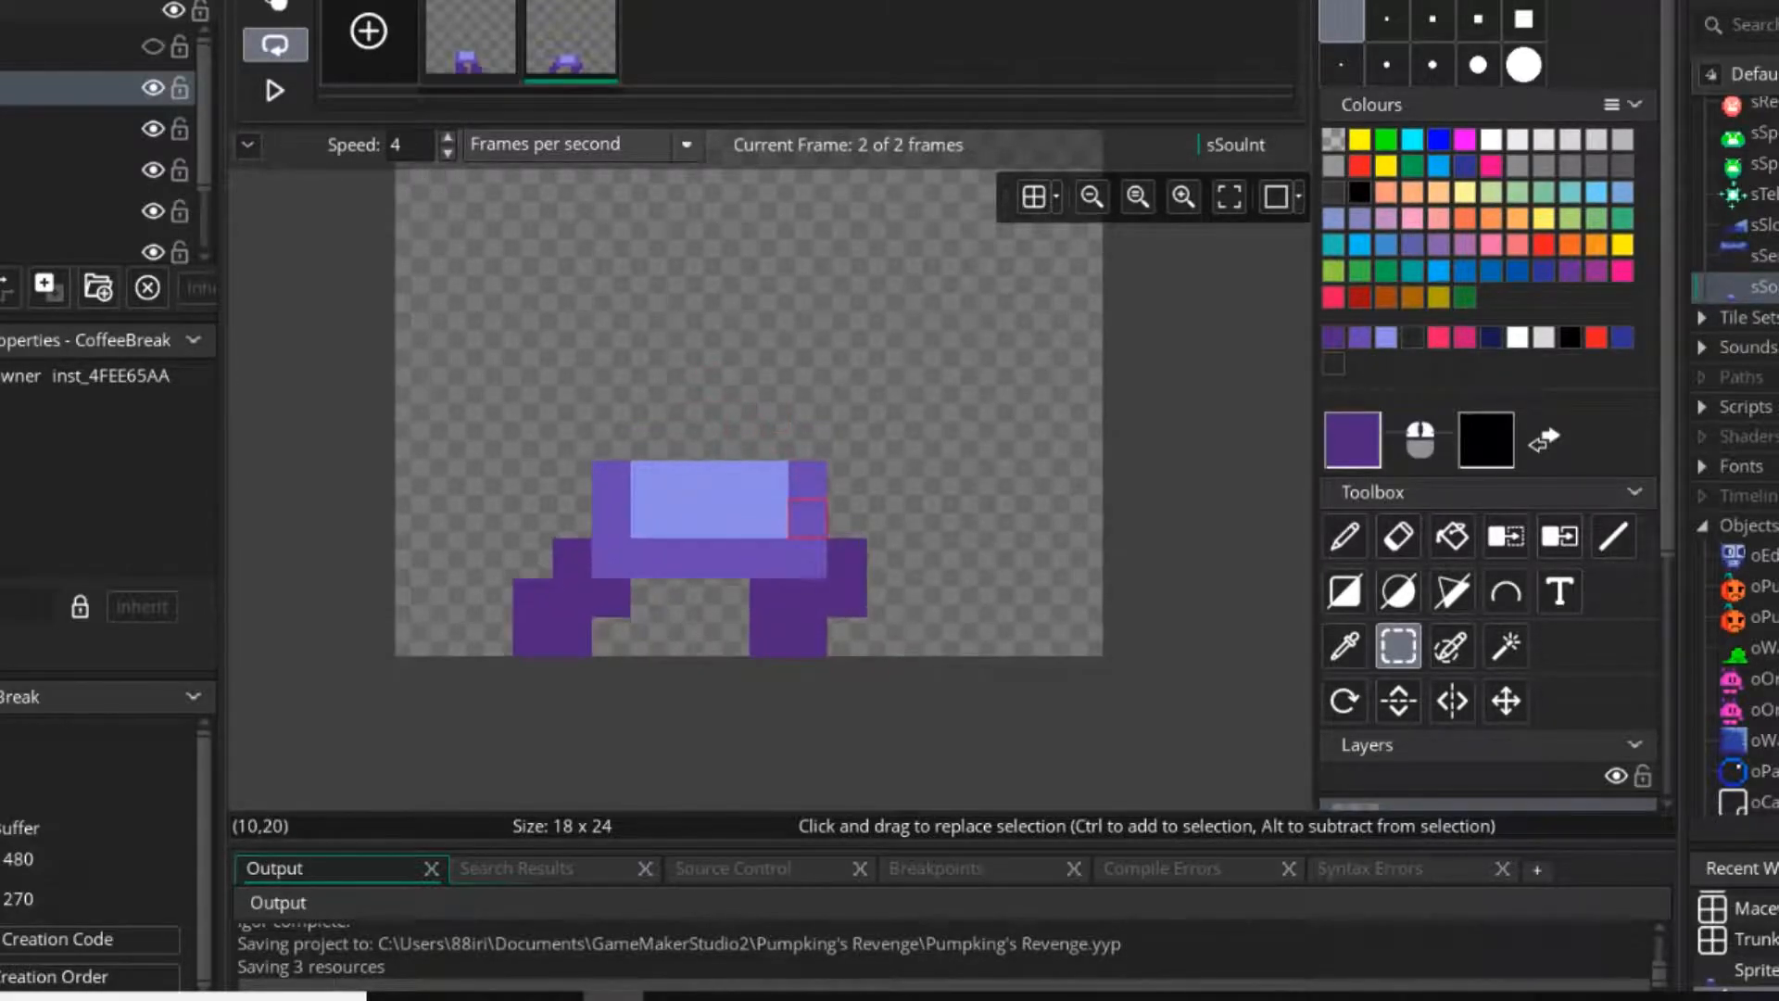
Try reshaping the second frame's left leg by repainting it one pixel further inward in dark purple and erasing the excess pixels.
left_click(1345, 537)
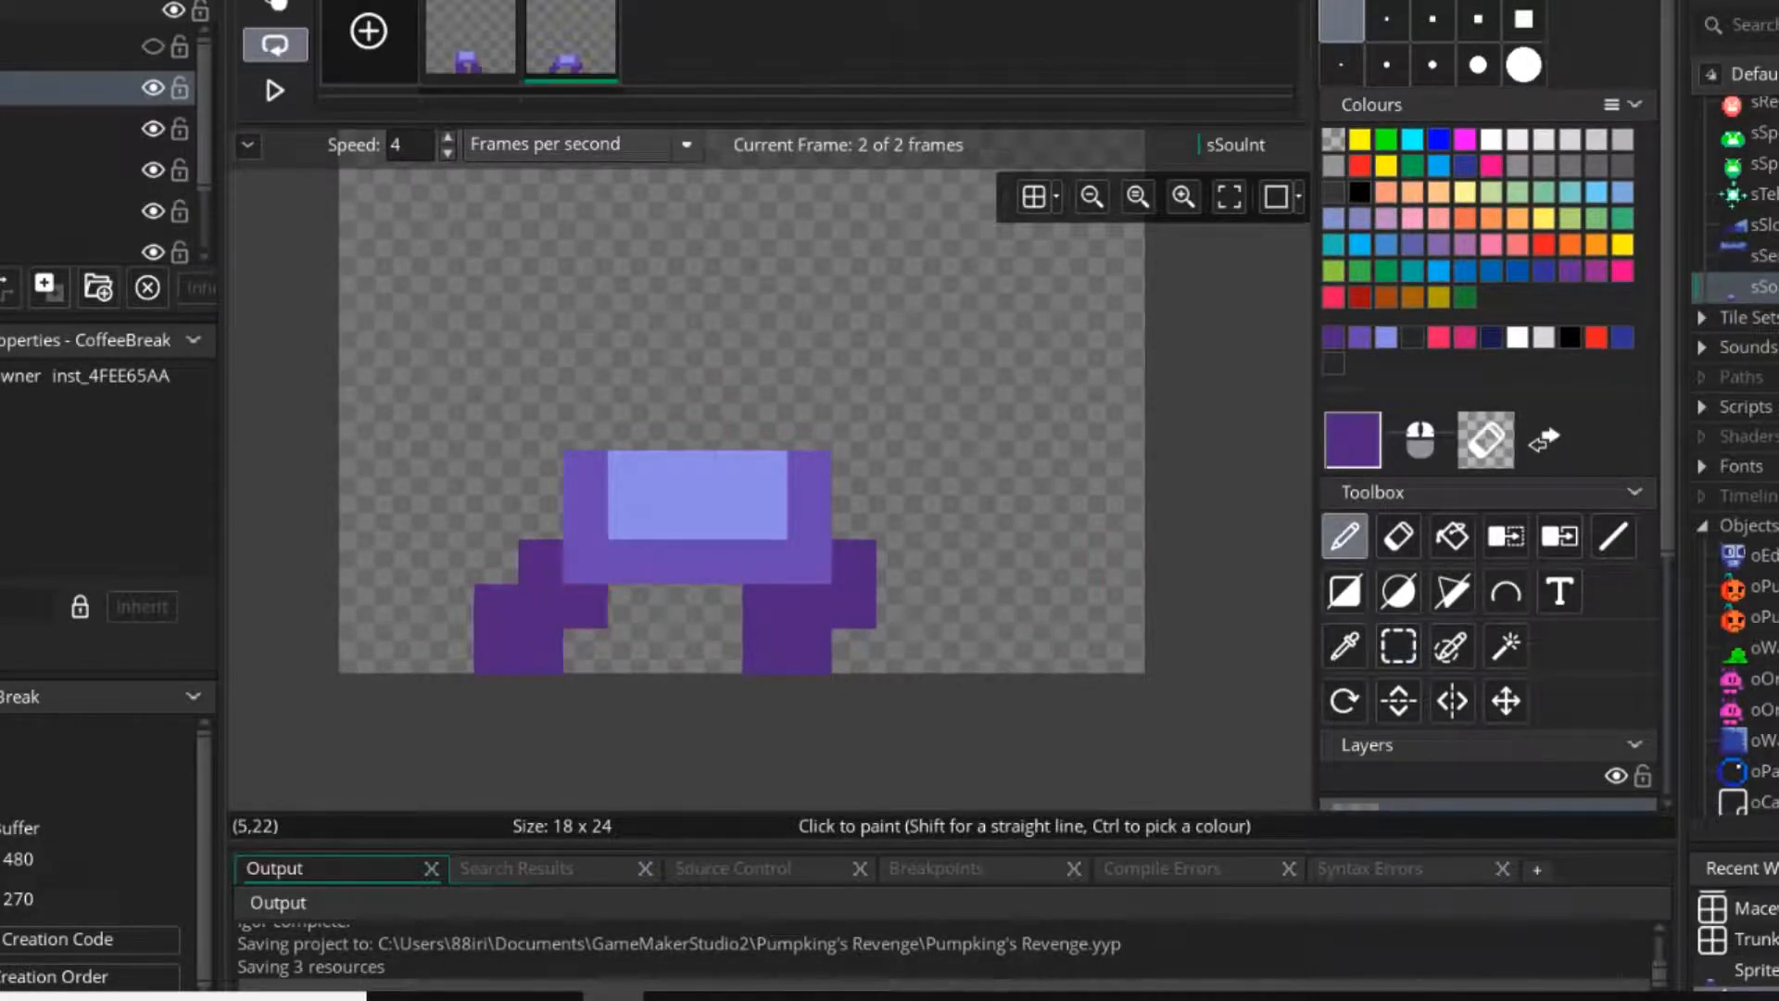
key("e")
key("p")
left_click_drag(541, 562, 497, 650)
left_click(899, 650)
left_click(541, 562)
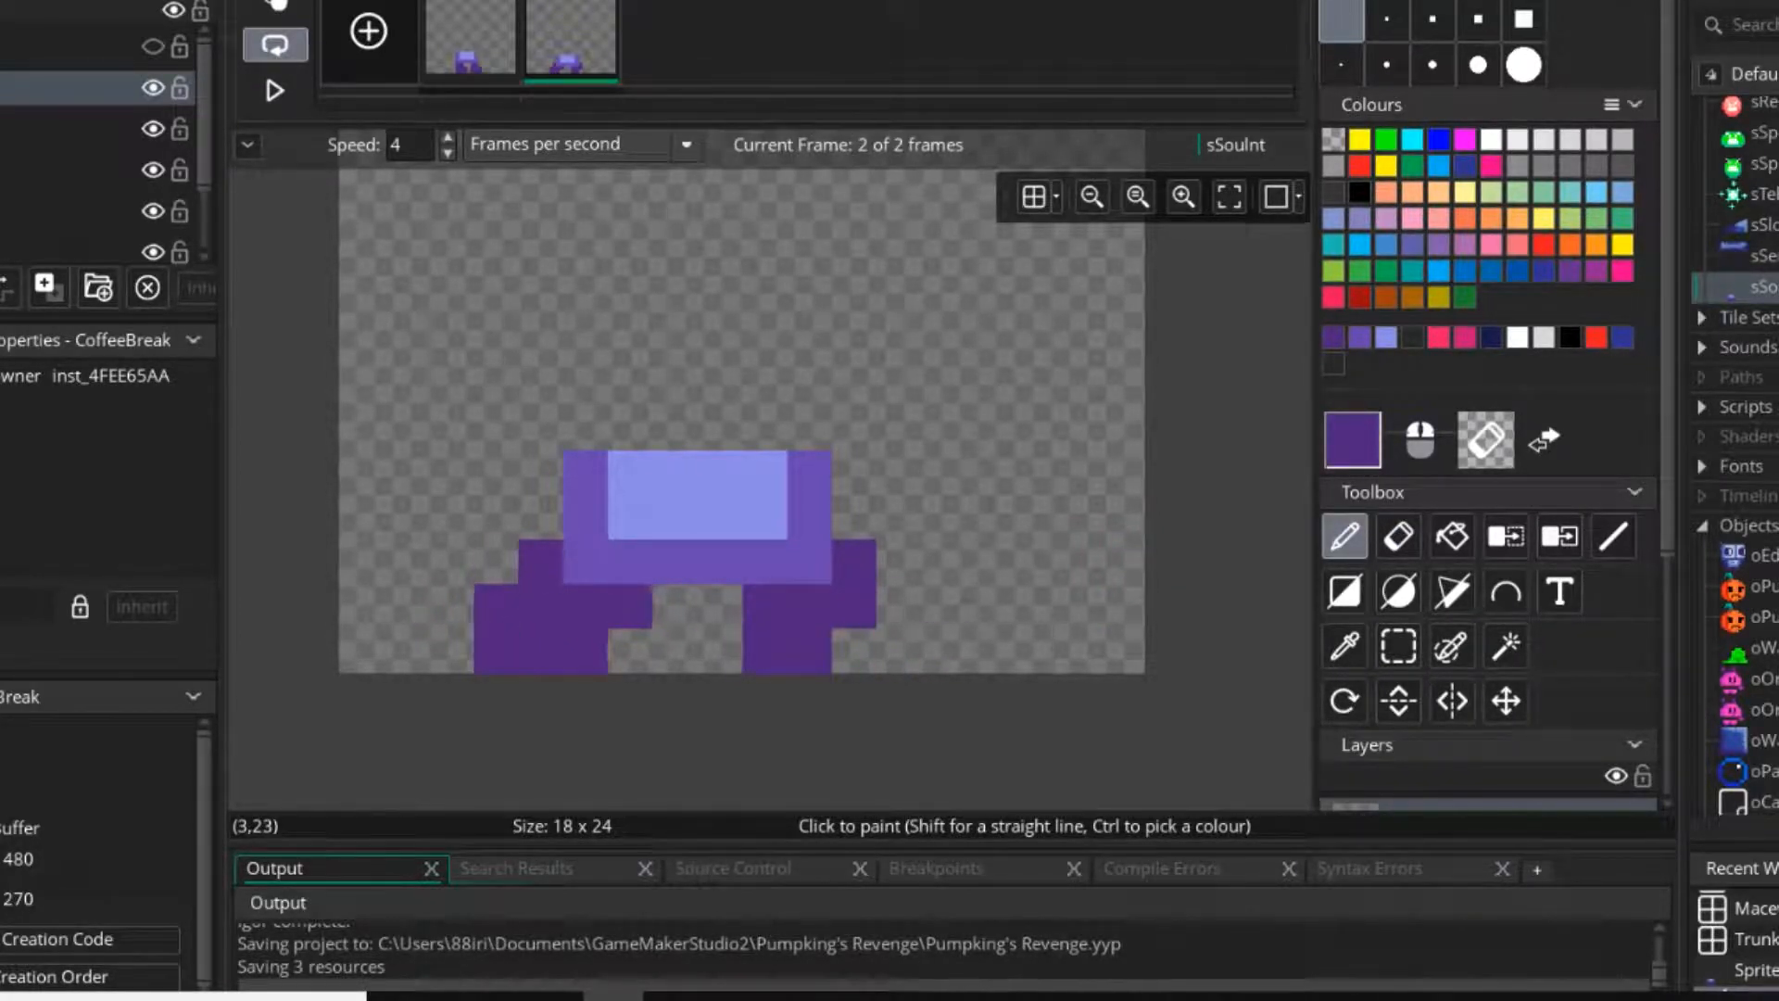
key("e")
left_click(586, 651)
key("p")
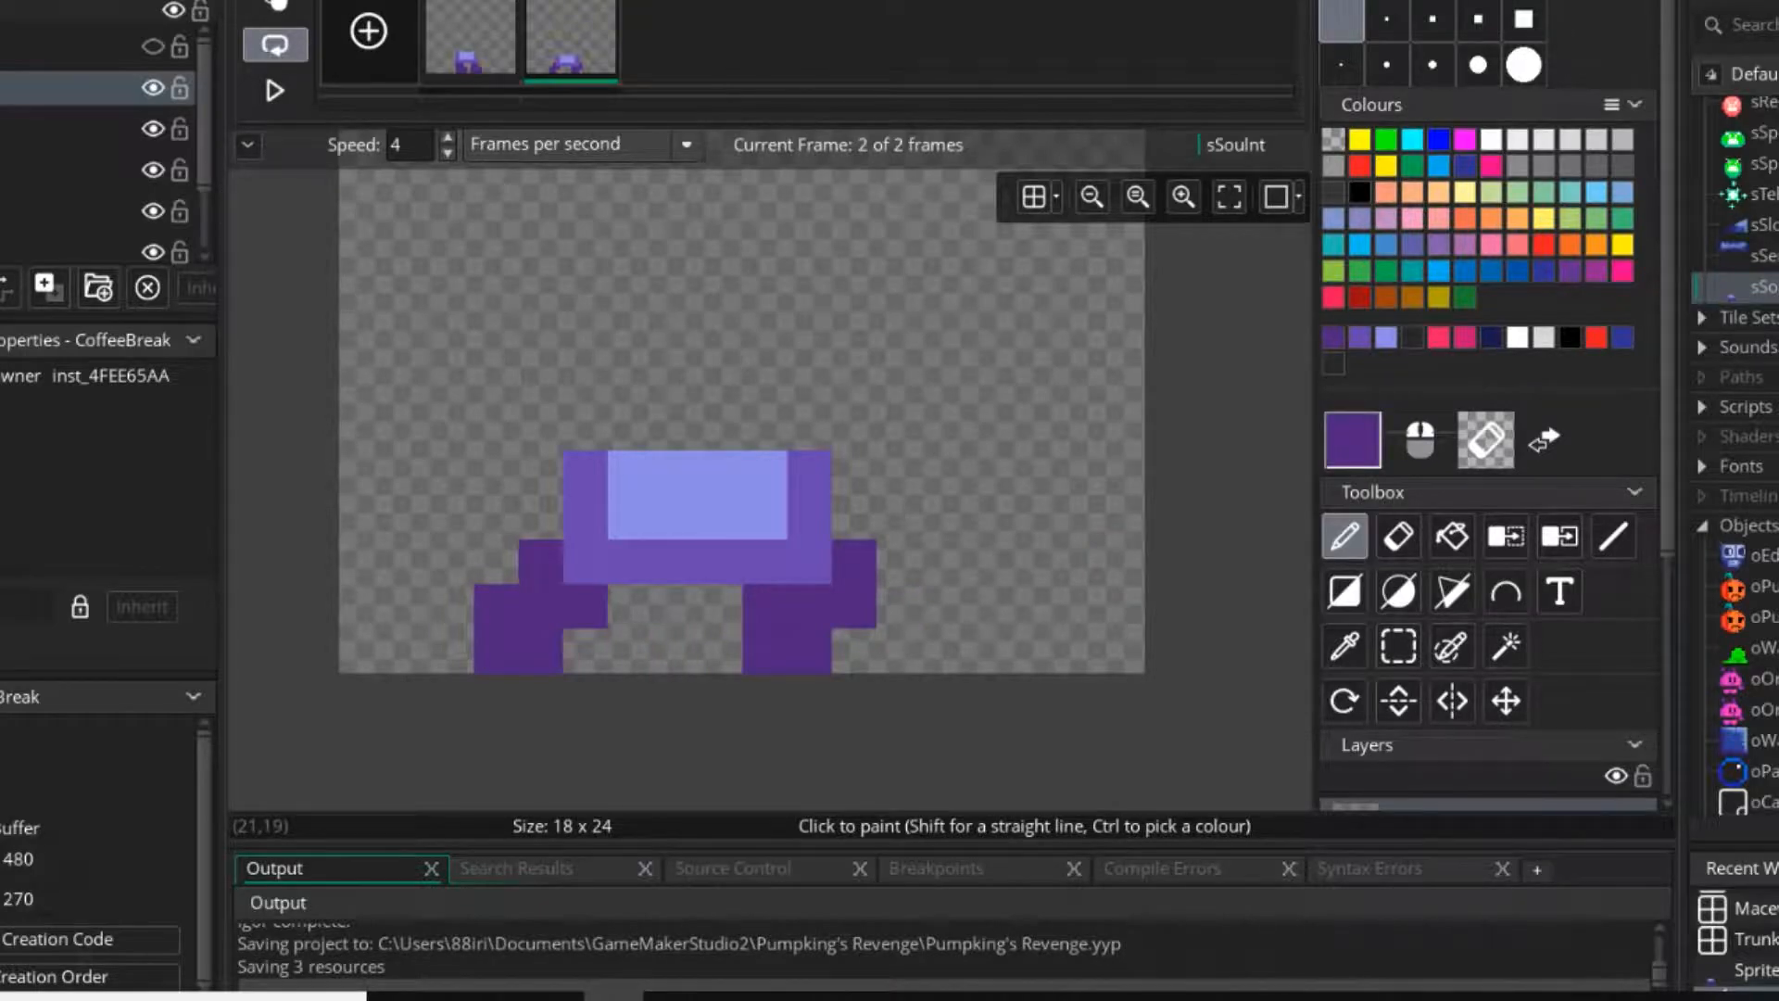
Open the sReboot sprite in the image editor, sample its dark purple, and examine the leg poses in its two frames.
scroll(1742, 463, "up", 10)
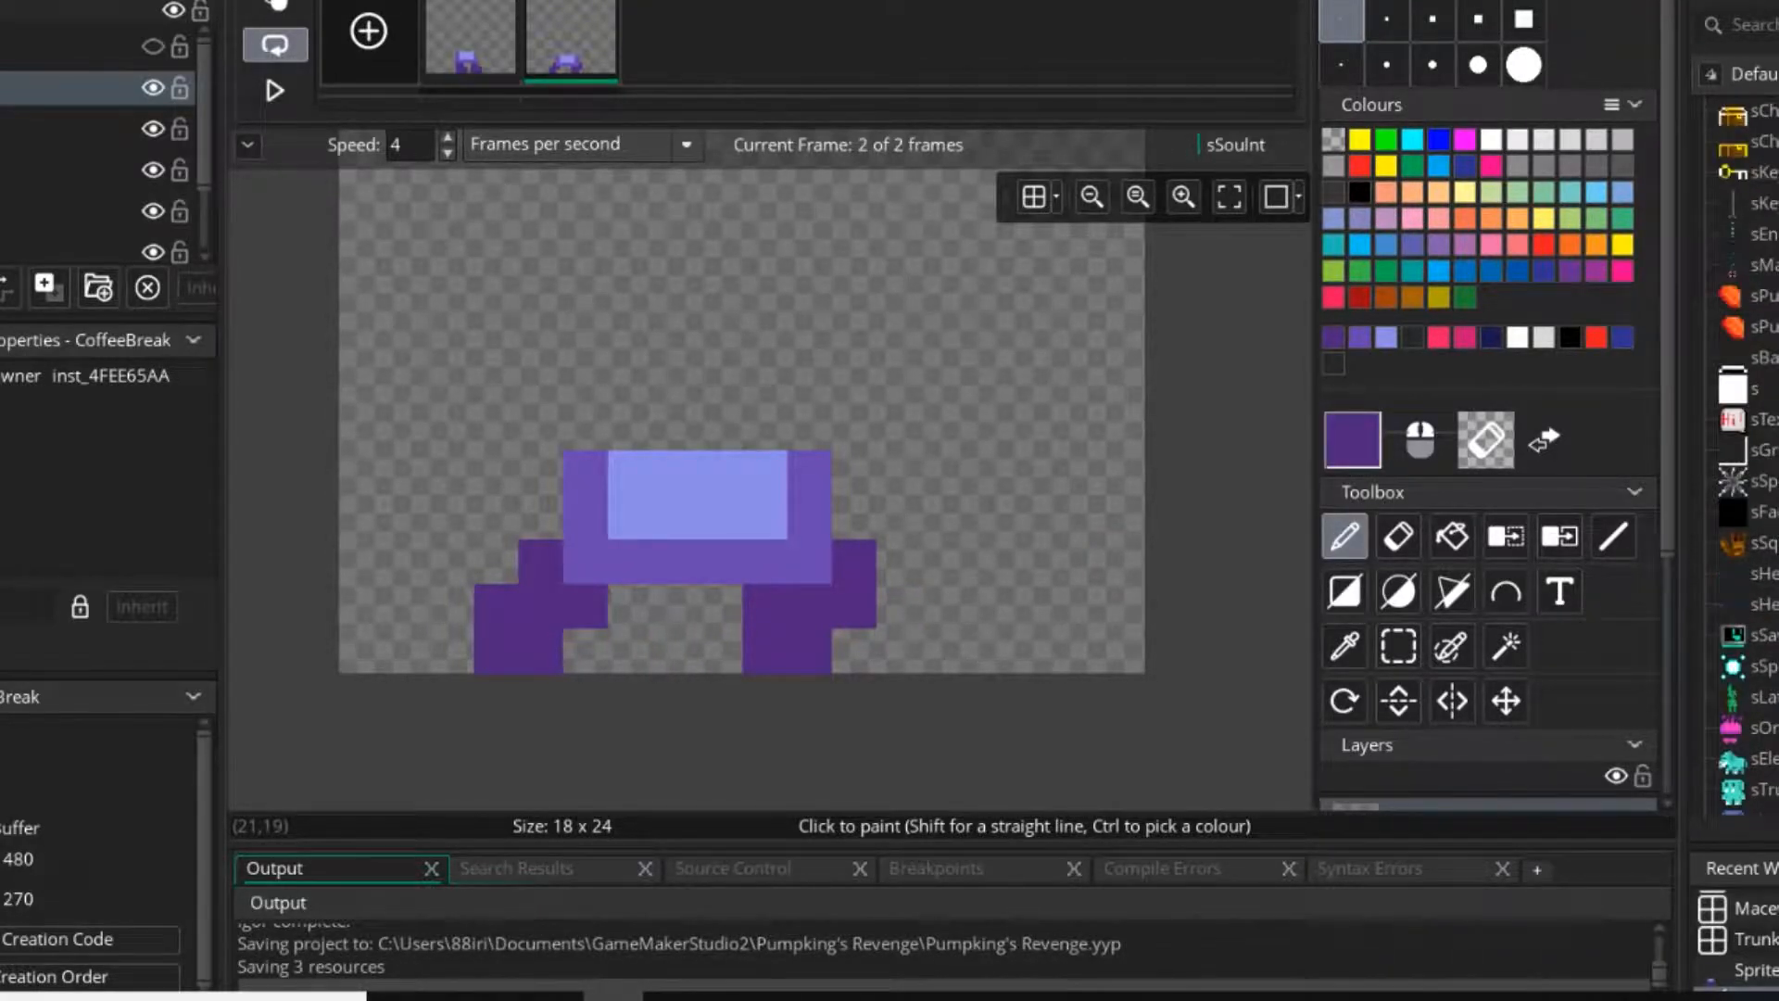
scroll(1742, 463, "up", 10)
left_click(1761, 392)
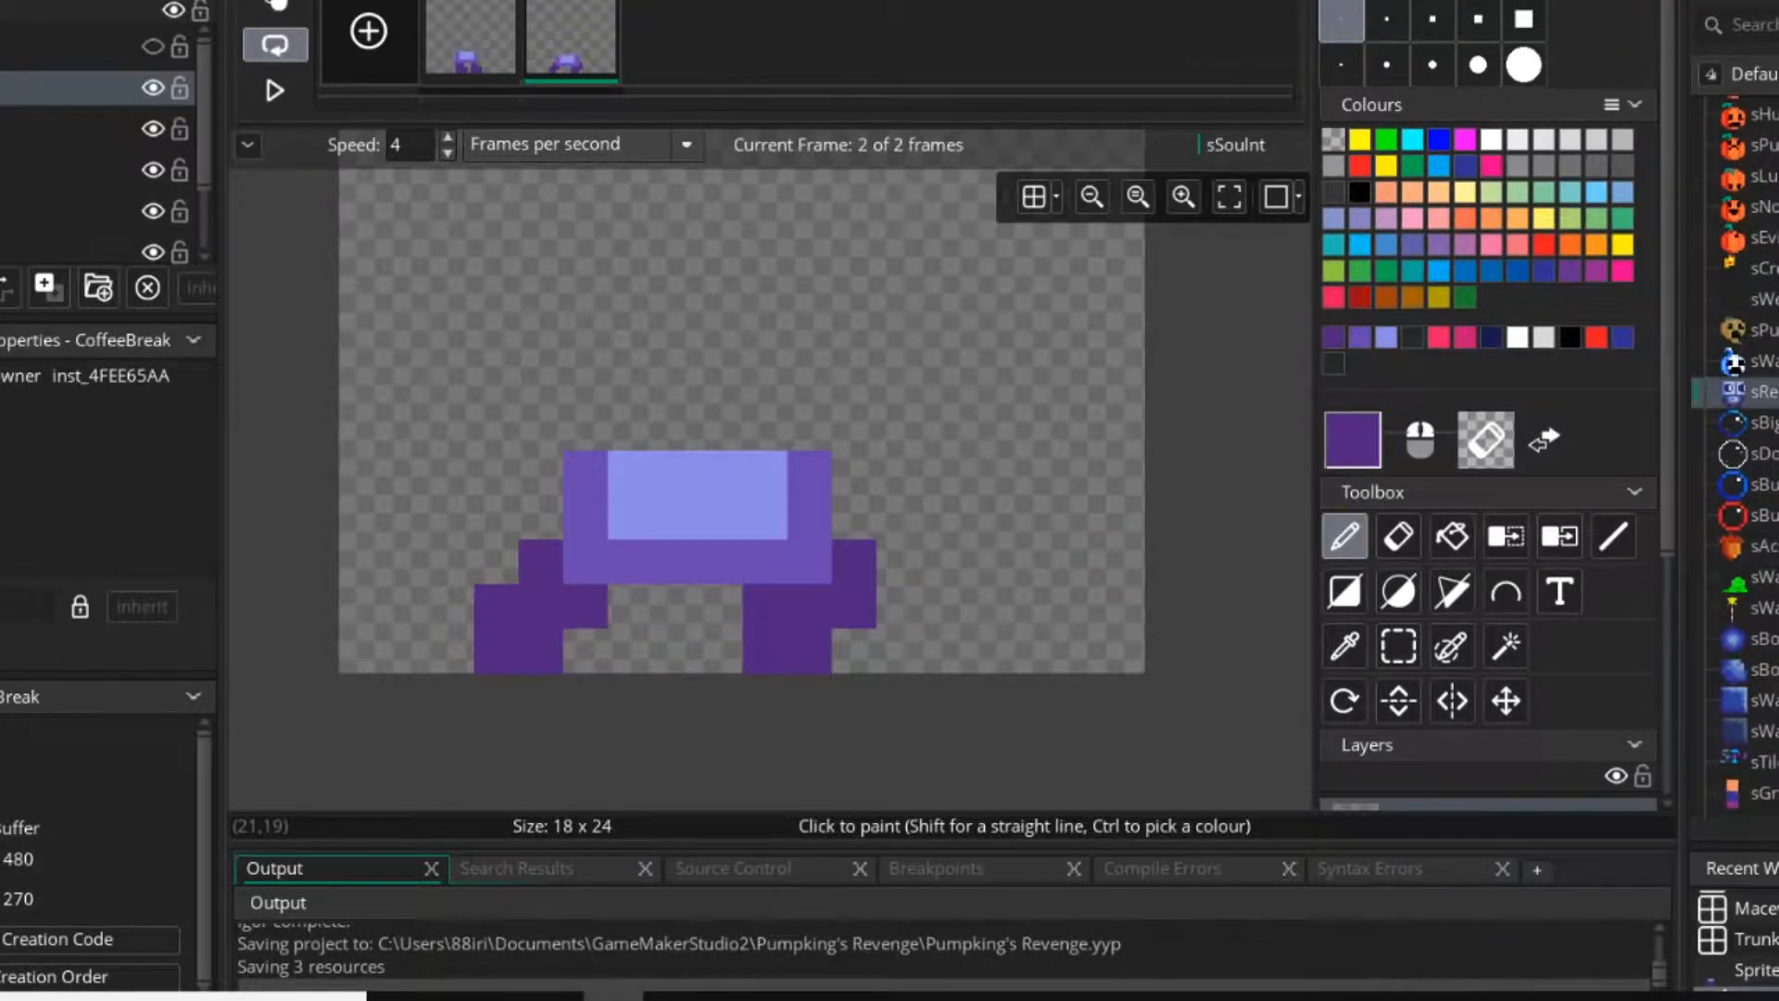
double_click(1761, 392)
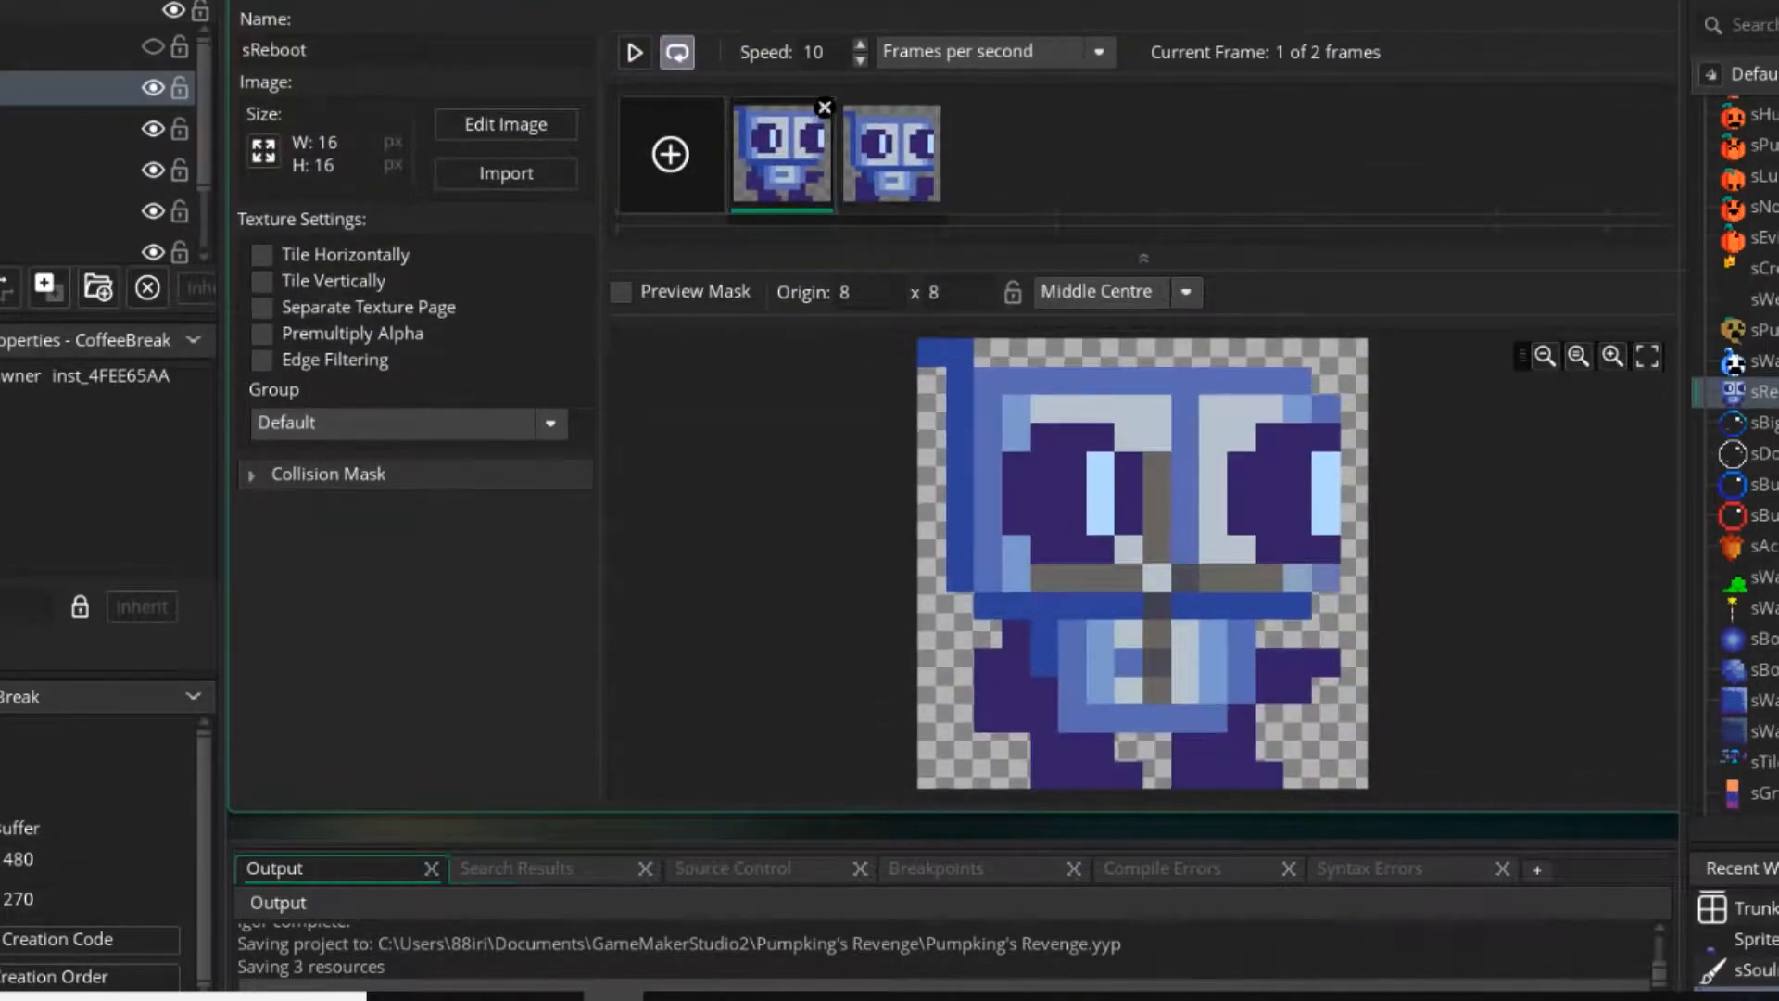
double_click(1005, 419)
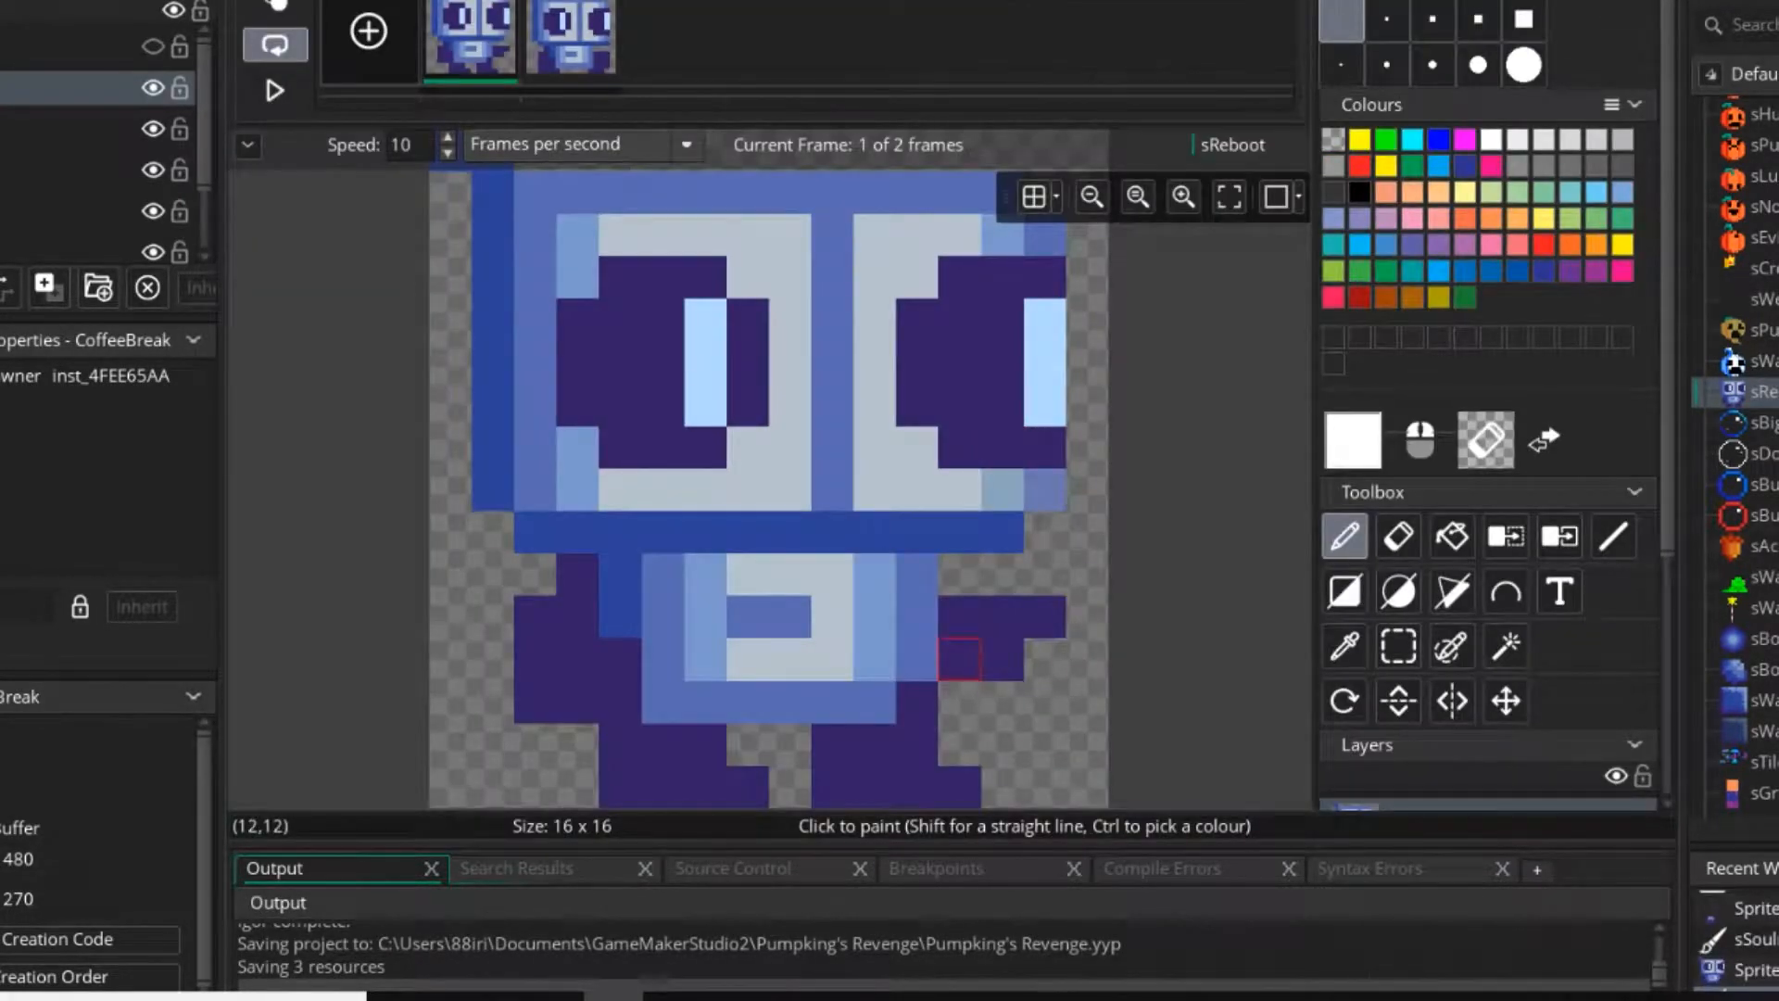
left_click(959, 659, "ctrl")
left_click(571, 23)
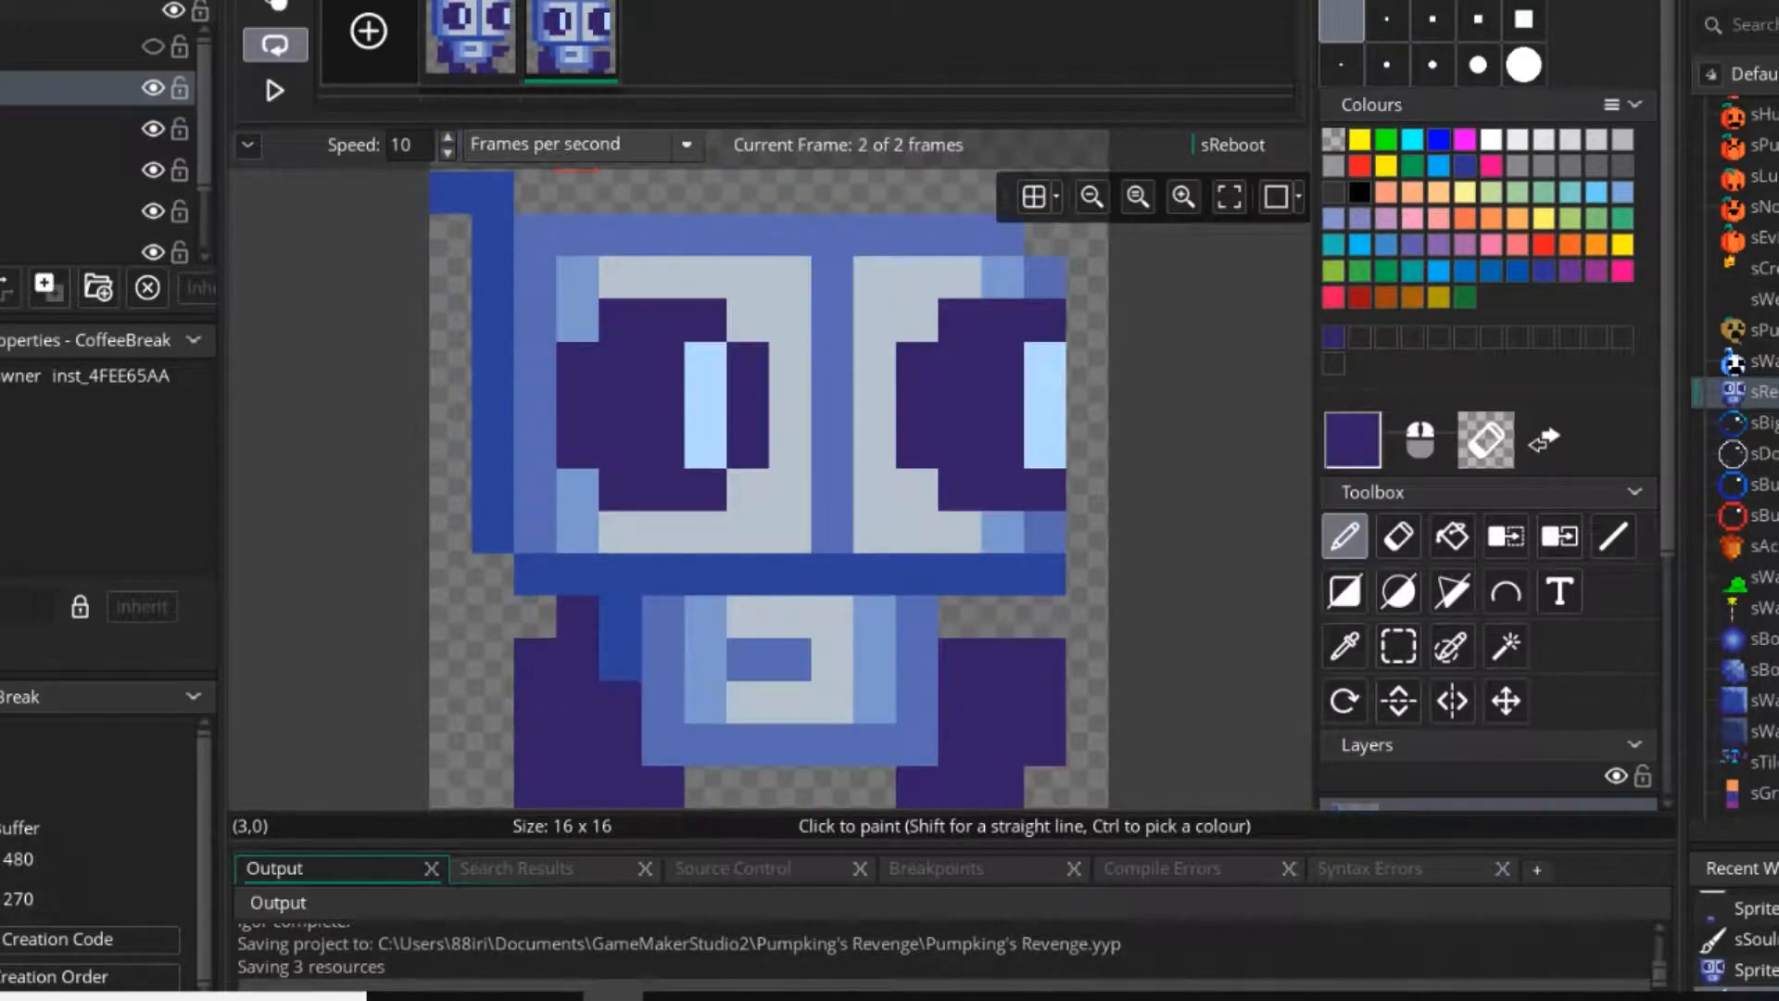
Duplicate sReboot's second frame, discard the copy, and doodle a small dark purple blob on a blank third frame.
key("ctrl+c")
key("ctrl+v")
key("Delete")
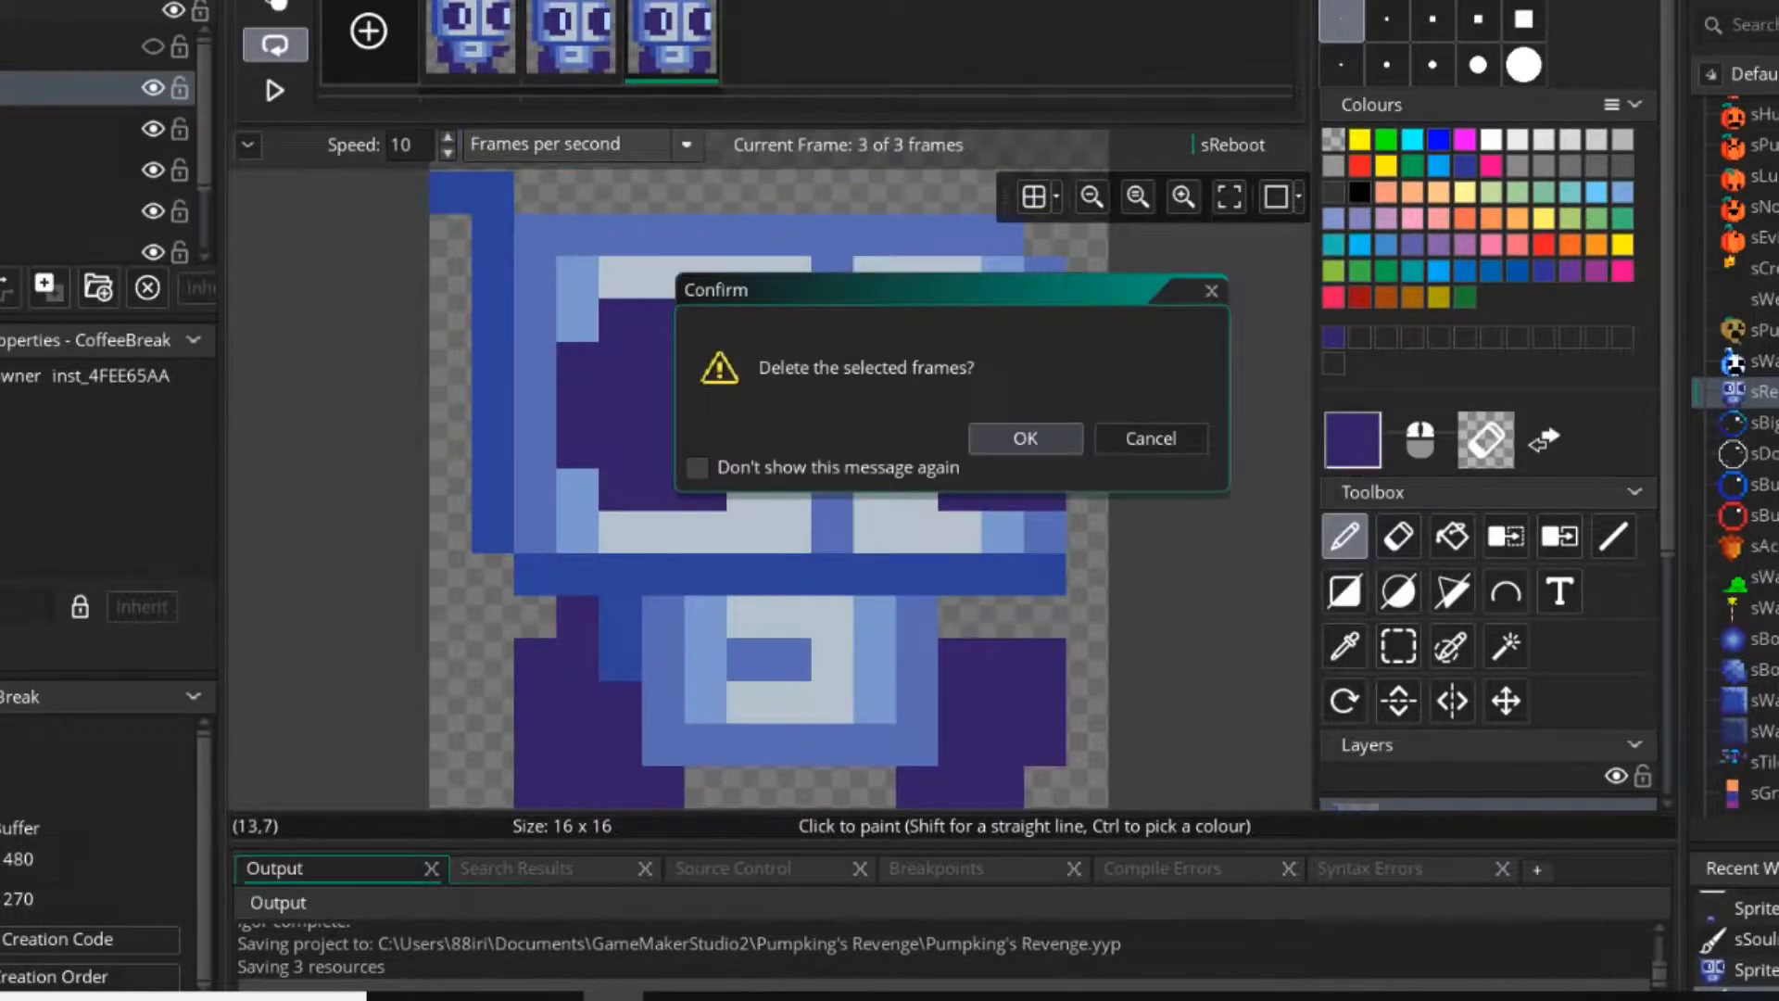
key("Return")
mouse_move(707, 493)
left_mouse_down()
mouse_move(706, 451)
mouse_move(749, 450)
mouse_move(792, 408)
mouse_move(790, 487)
left_mouse_up()
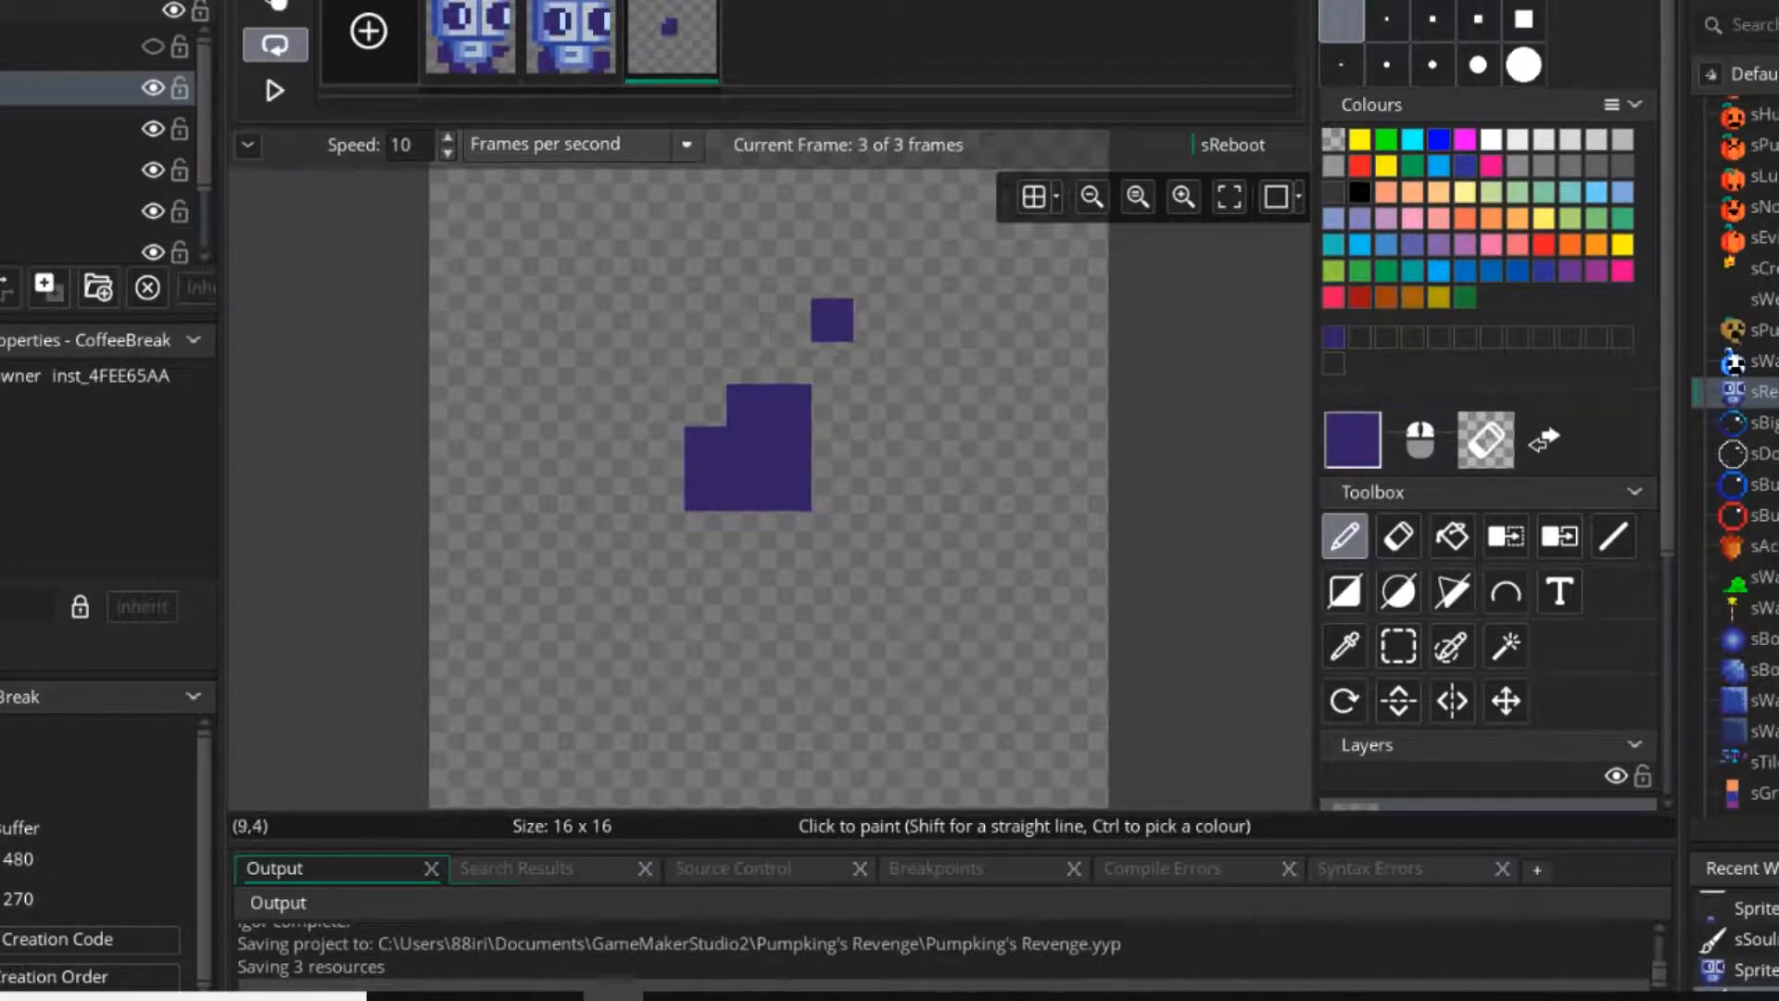
Look at sReboot's second frame, delete the scratch third frame, and view the first frame in full.
left_click(572, 39)
middle_click_drag(1044, 660, 1037, 542)
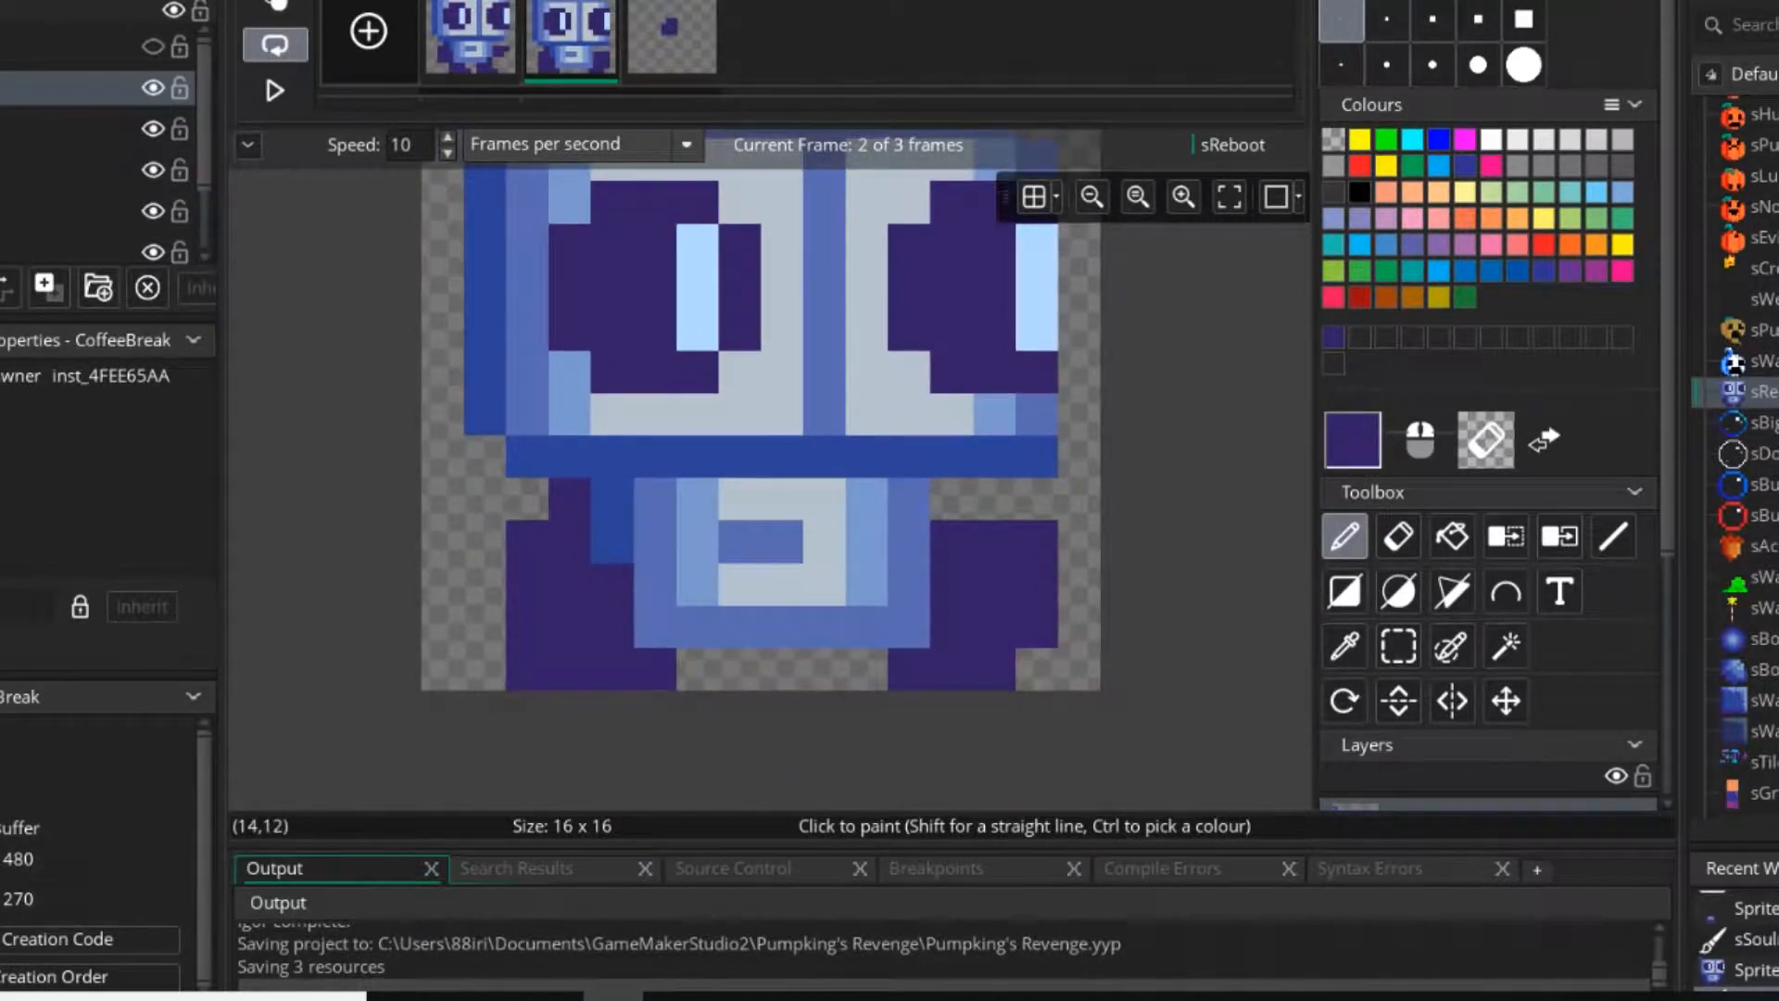
key("Delete")
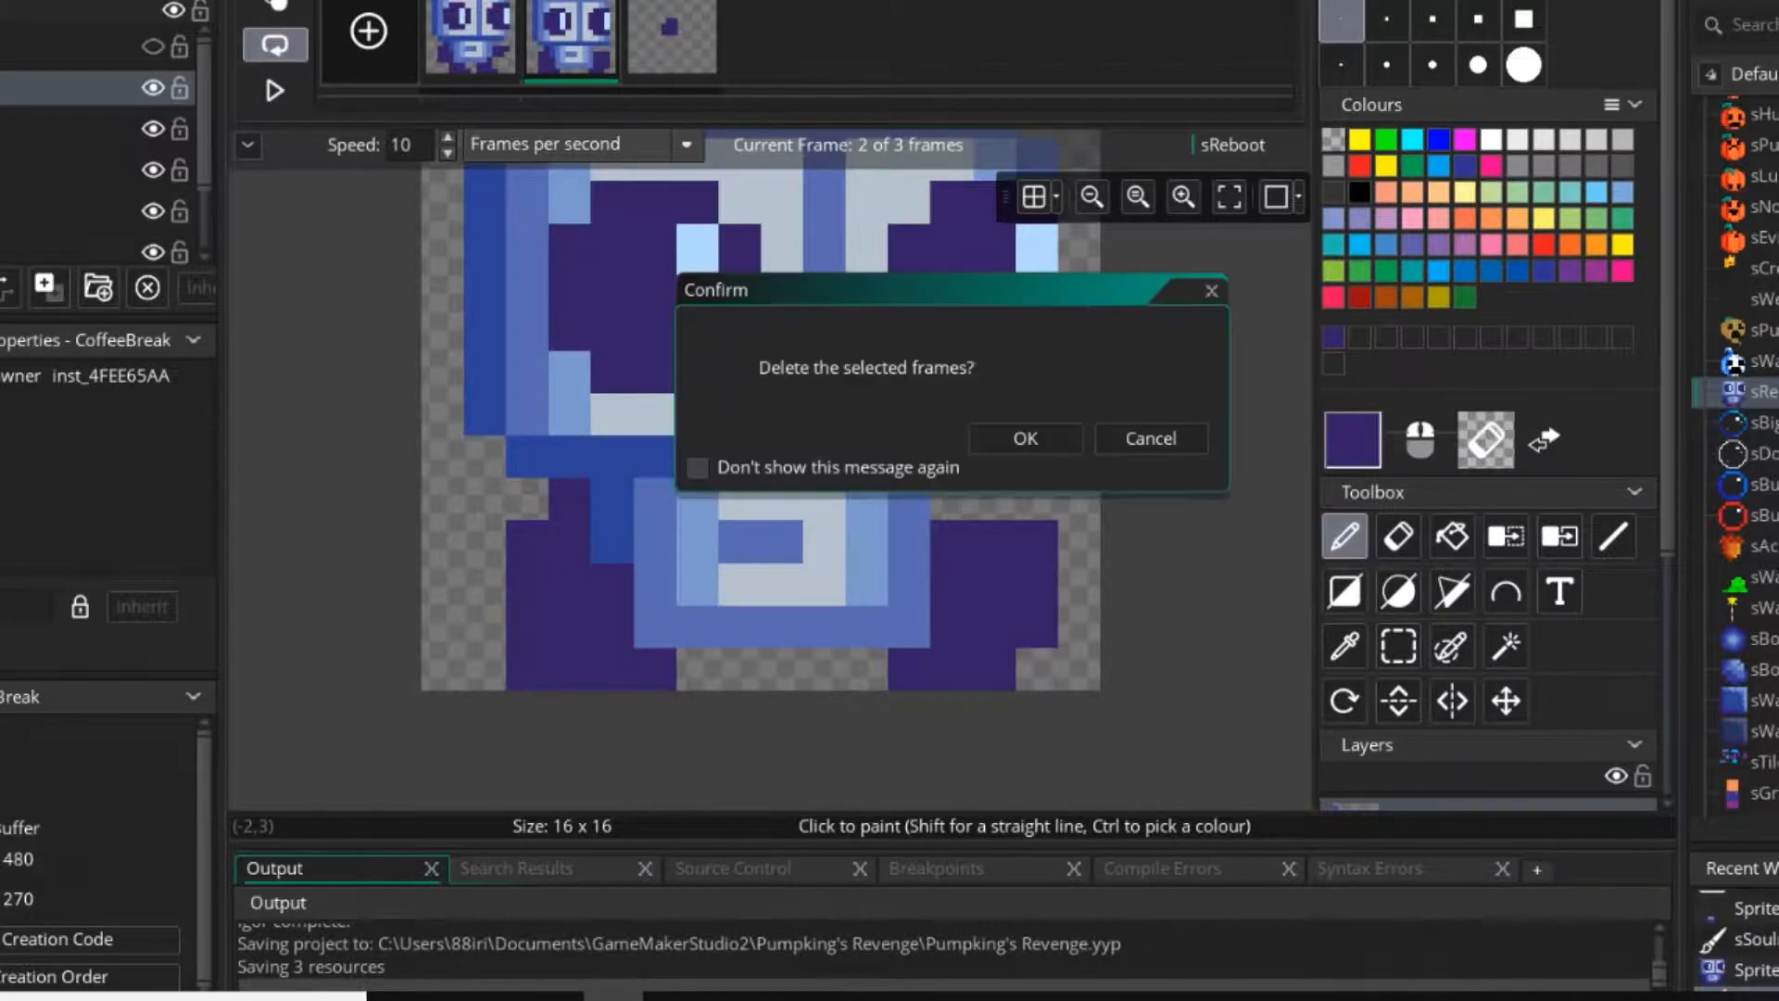
left_click(1026, 439)
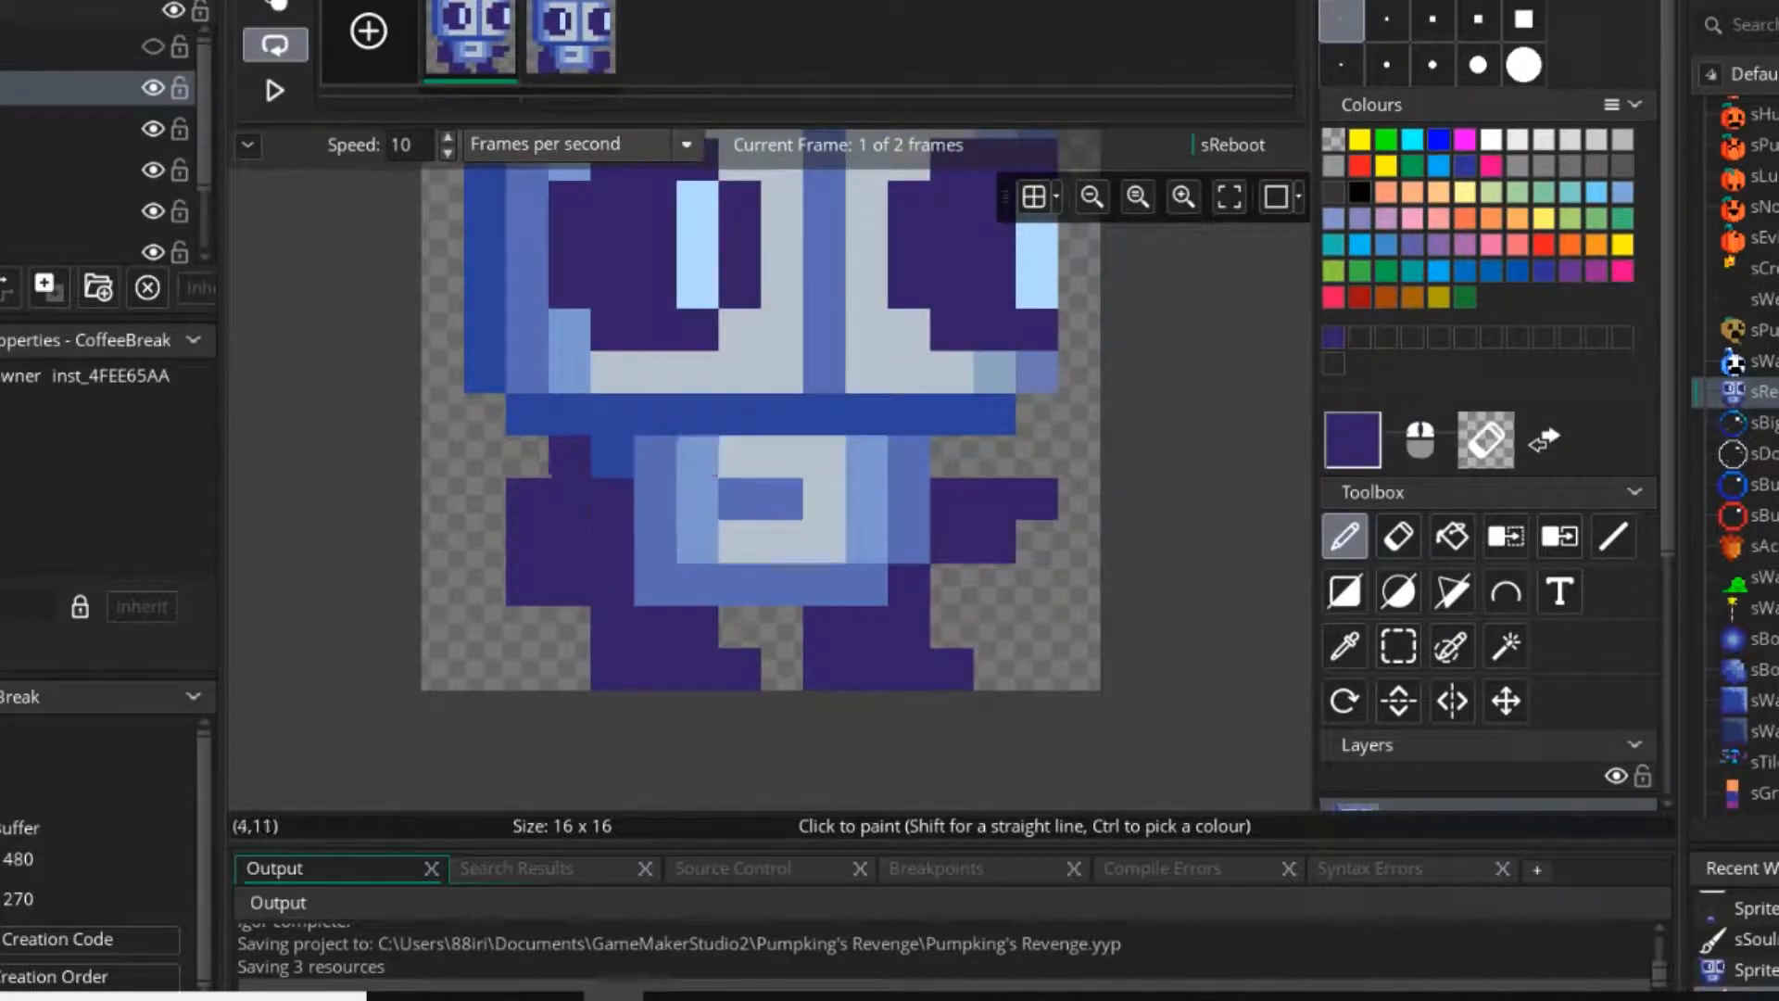
scroll(590, 566, "down", 2)
scroll(590, 566, "down", 1)
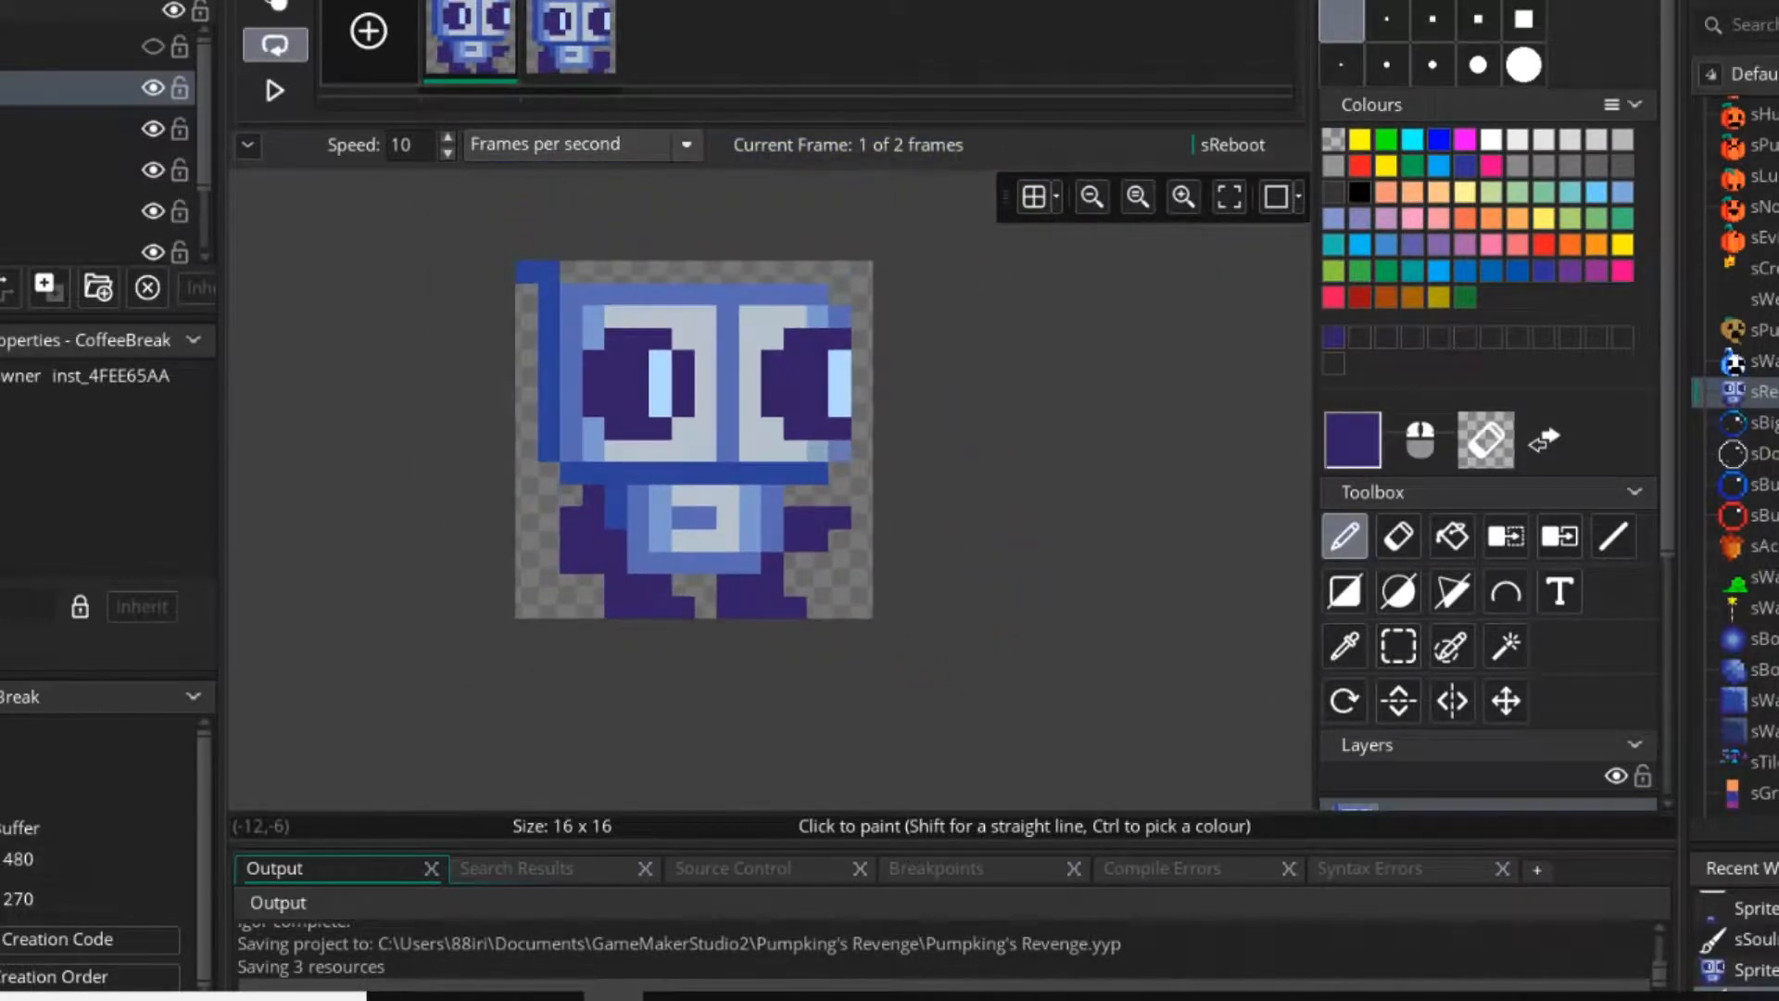
Play and stop sReboot's walk animation, and reopen the sSouInt sprite in the image editor.
left_click(275, 90)
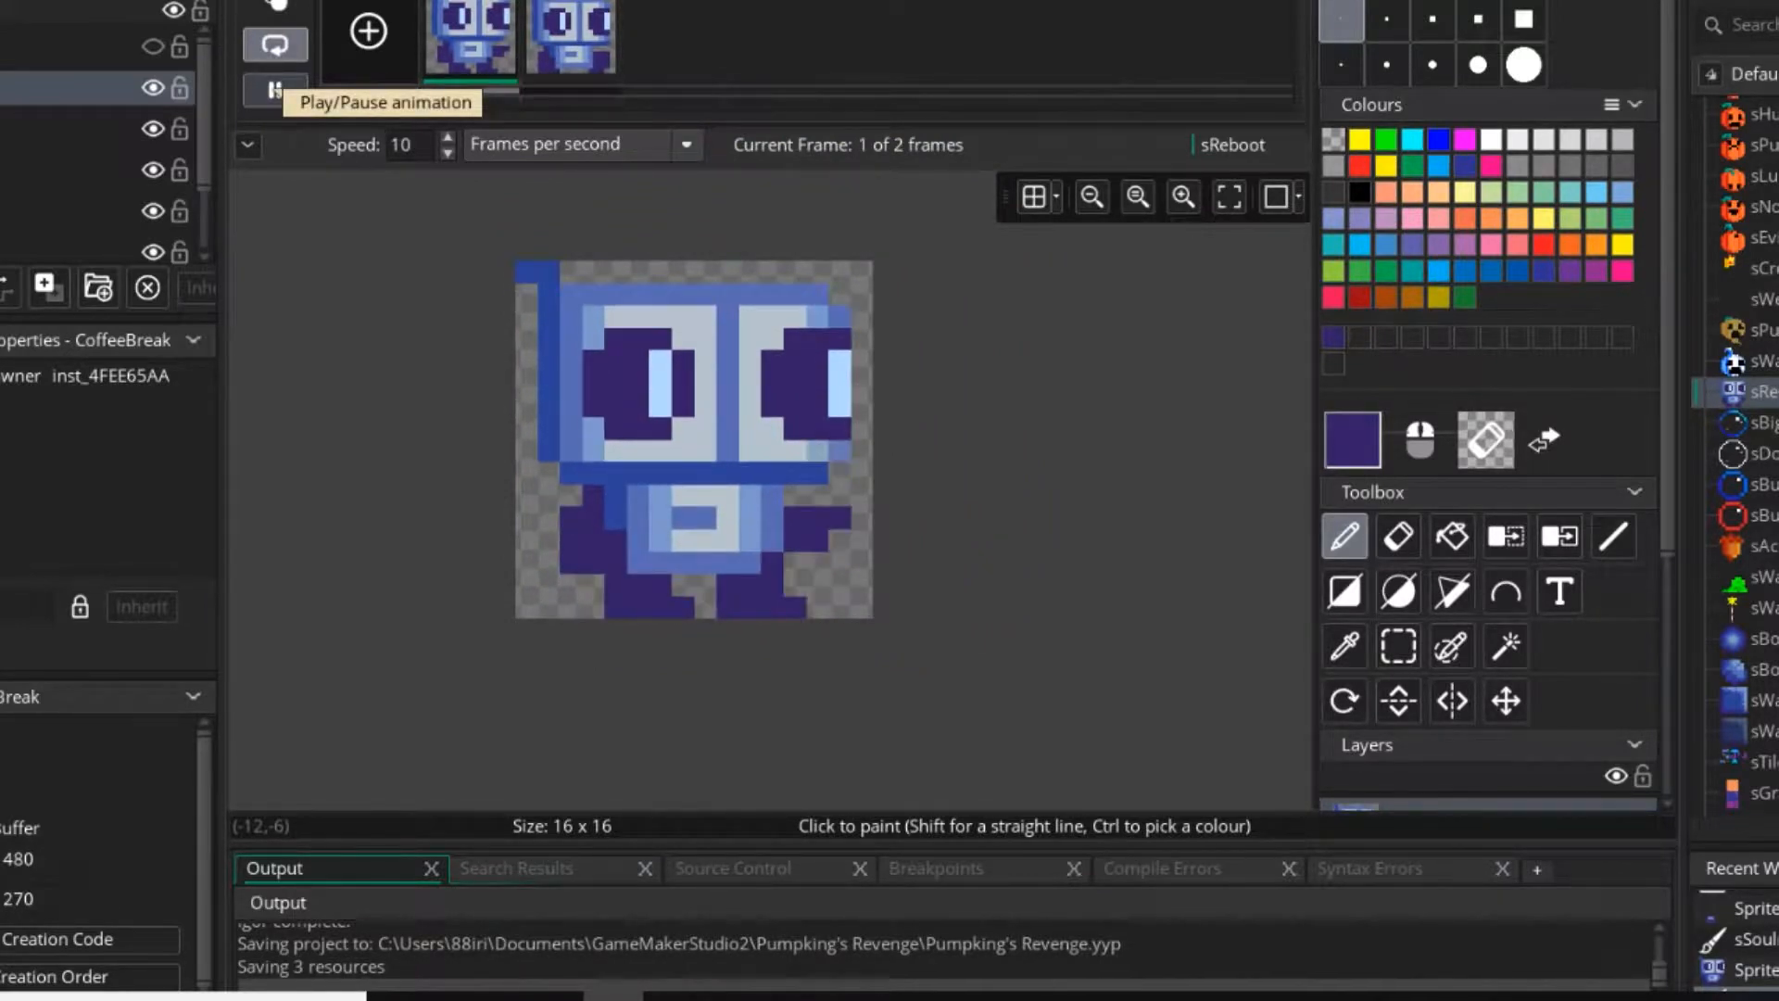
left_click(274, 90)
scroll(1733, 389, "down", 3)
scroll(1733, 389, "down", 10)
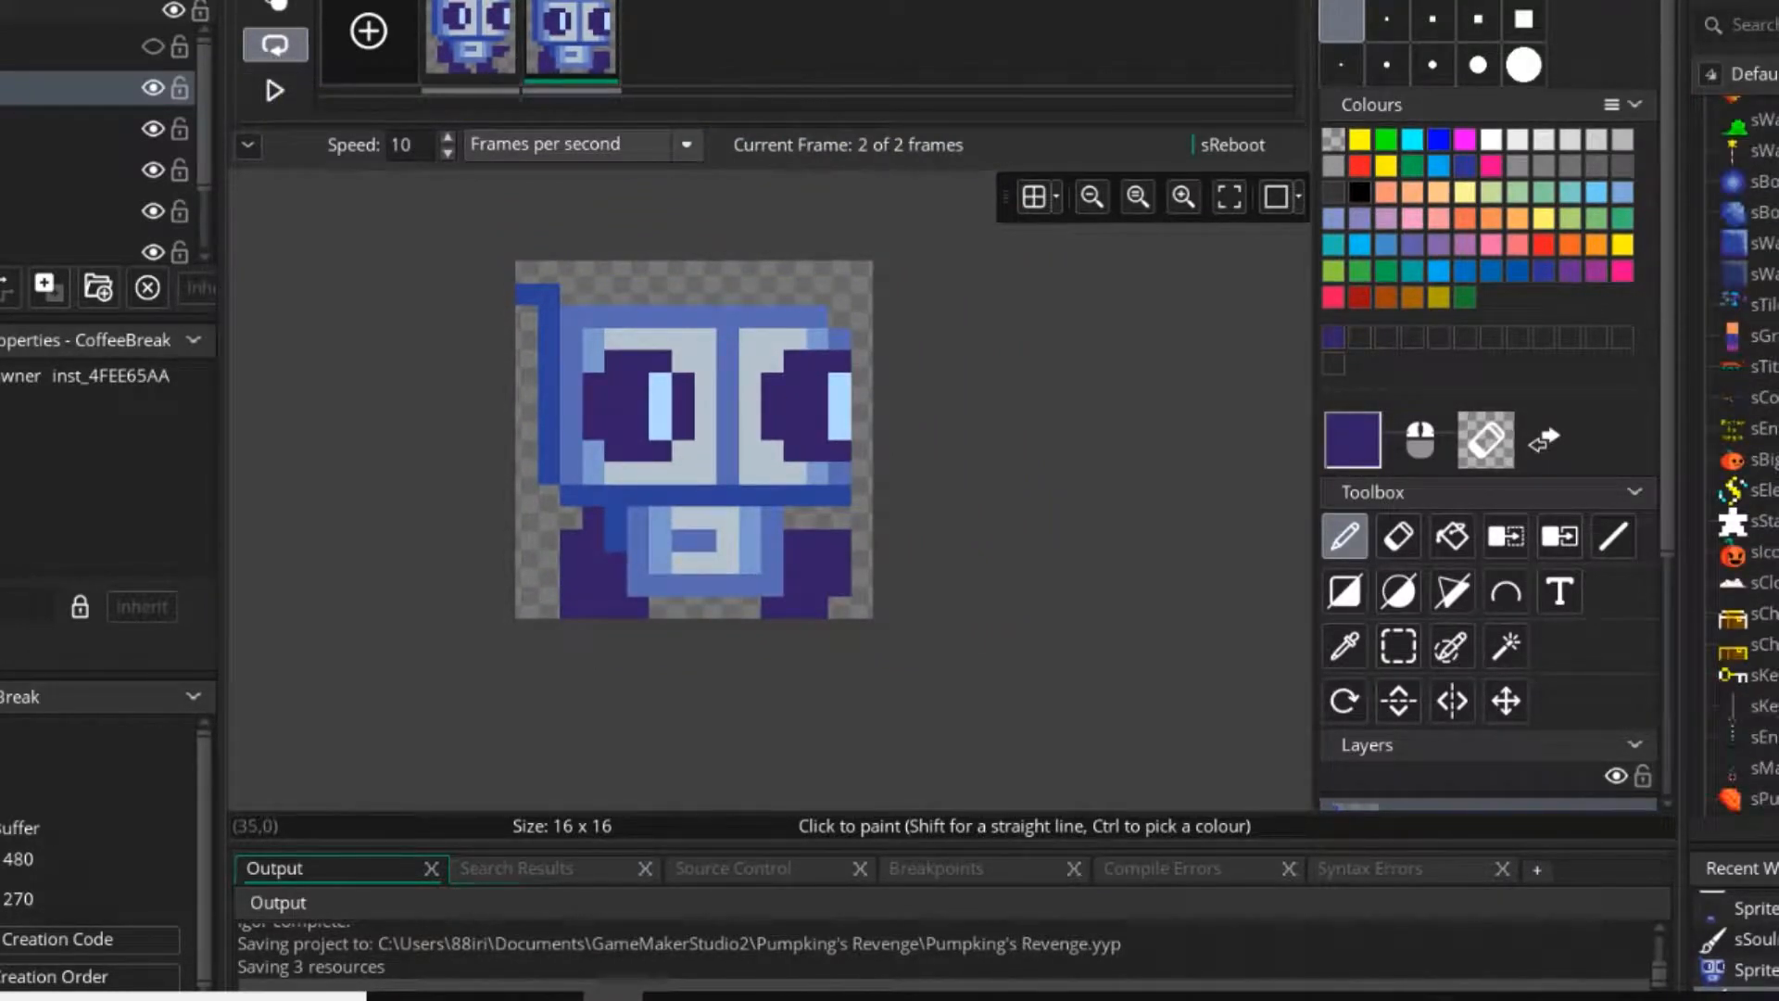
scroll(1742, 454, "down", 10)
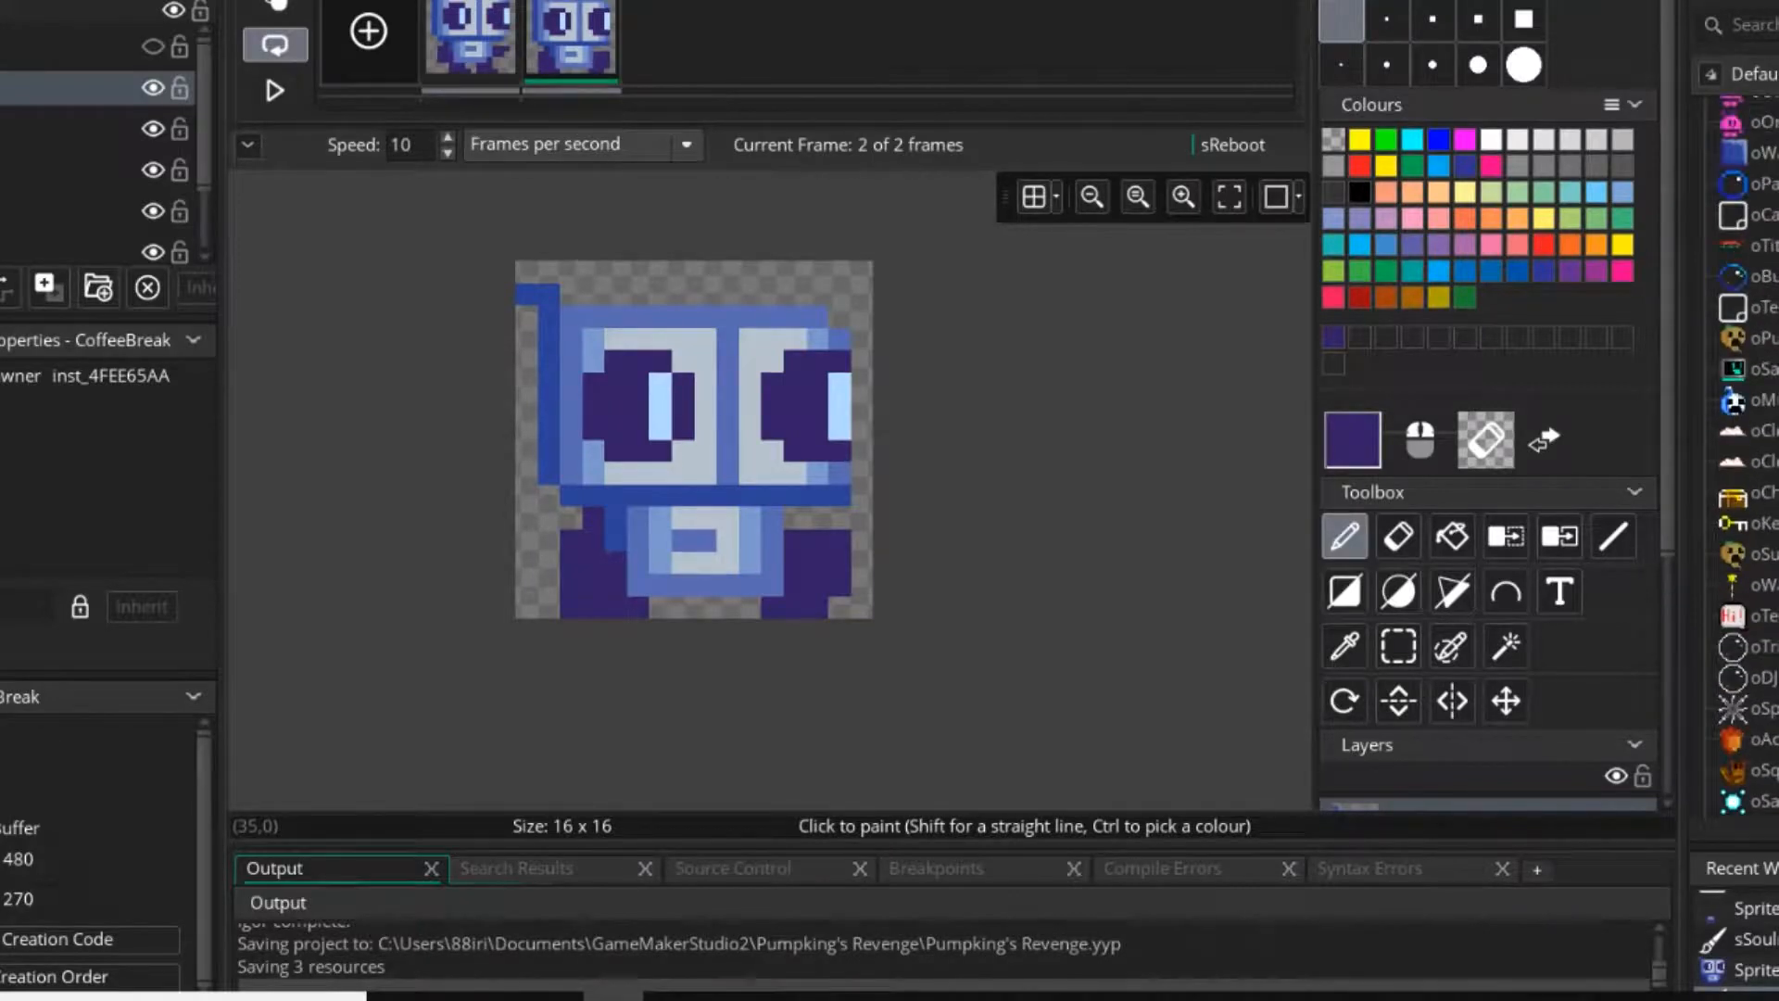
scroll(1743, 648, "up", 3)
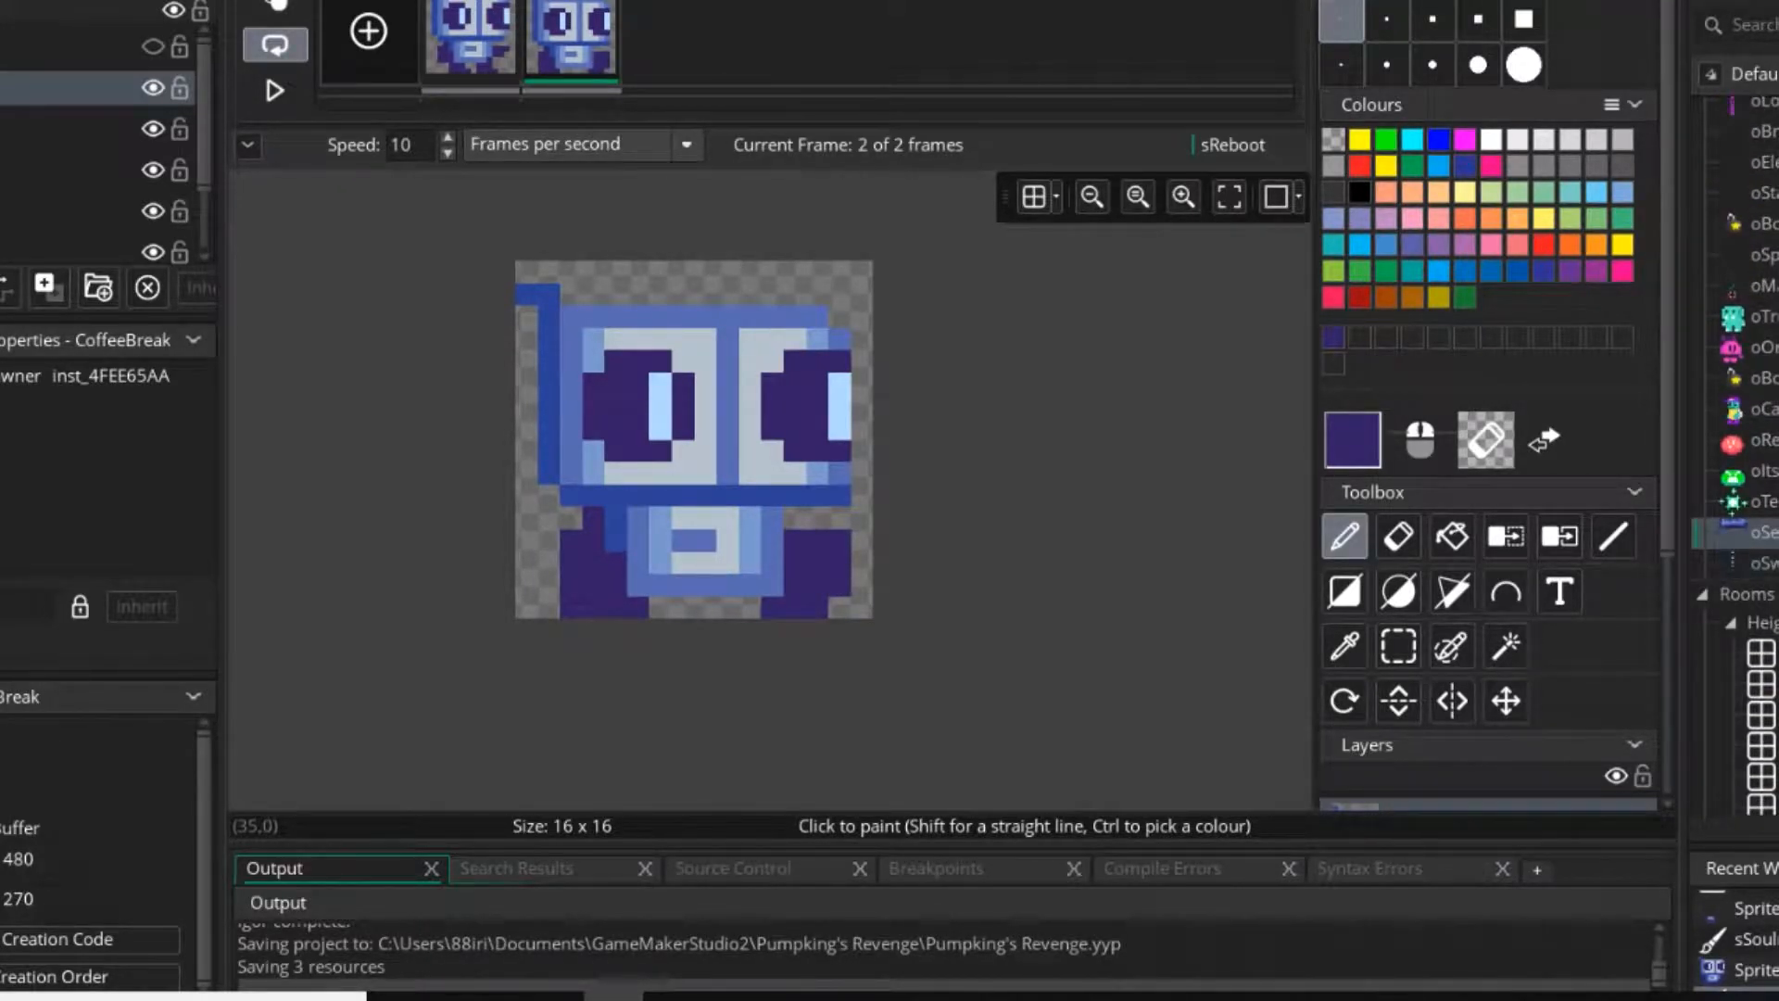
scroll(1742, 533, "up", 8)
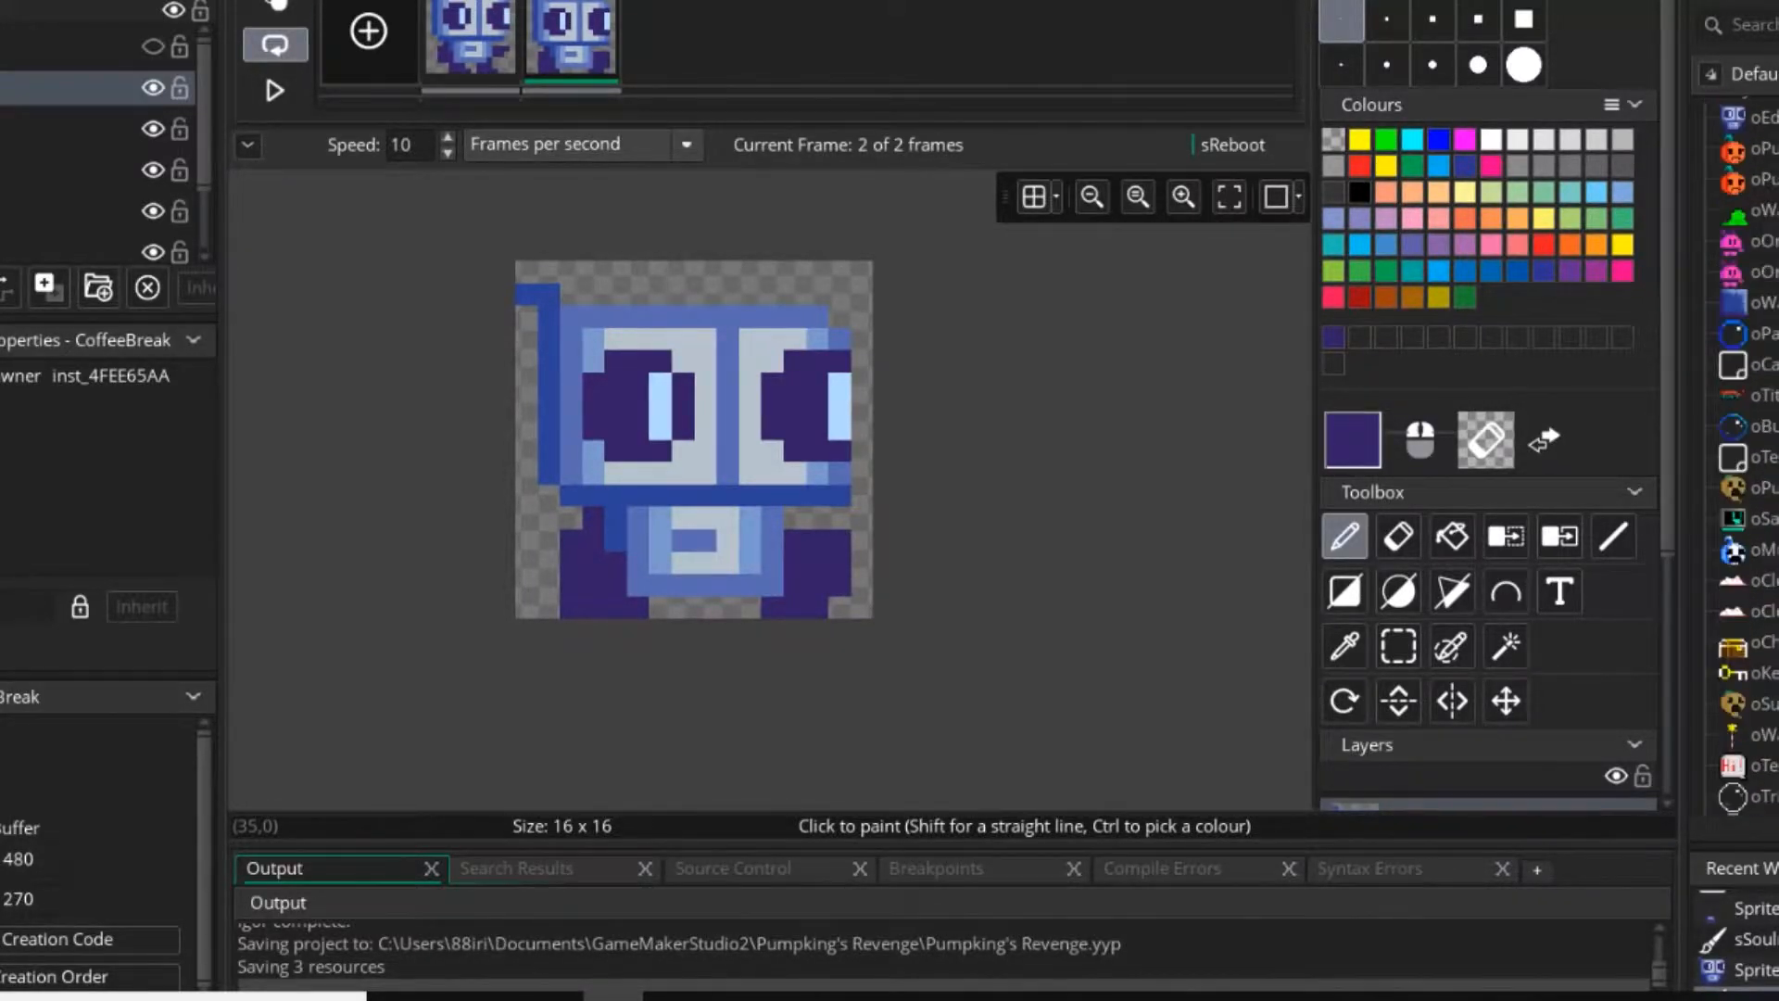
double_click(1749, 534)
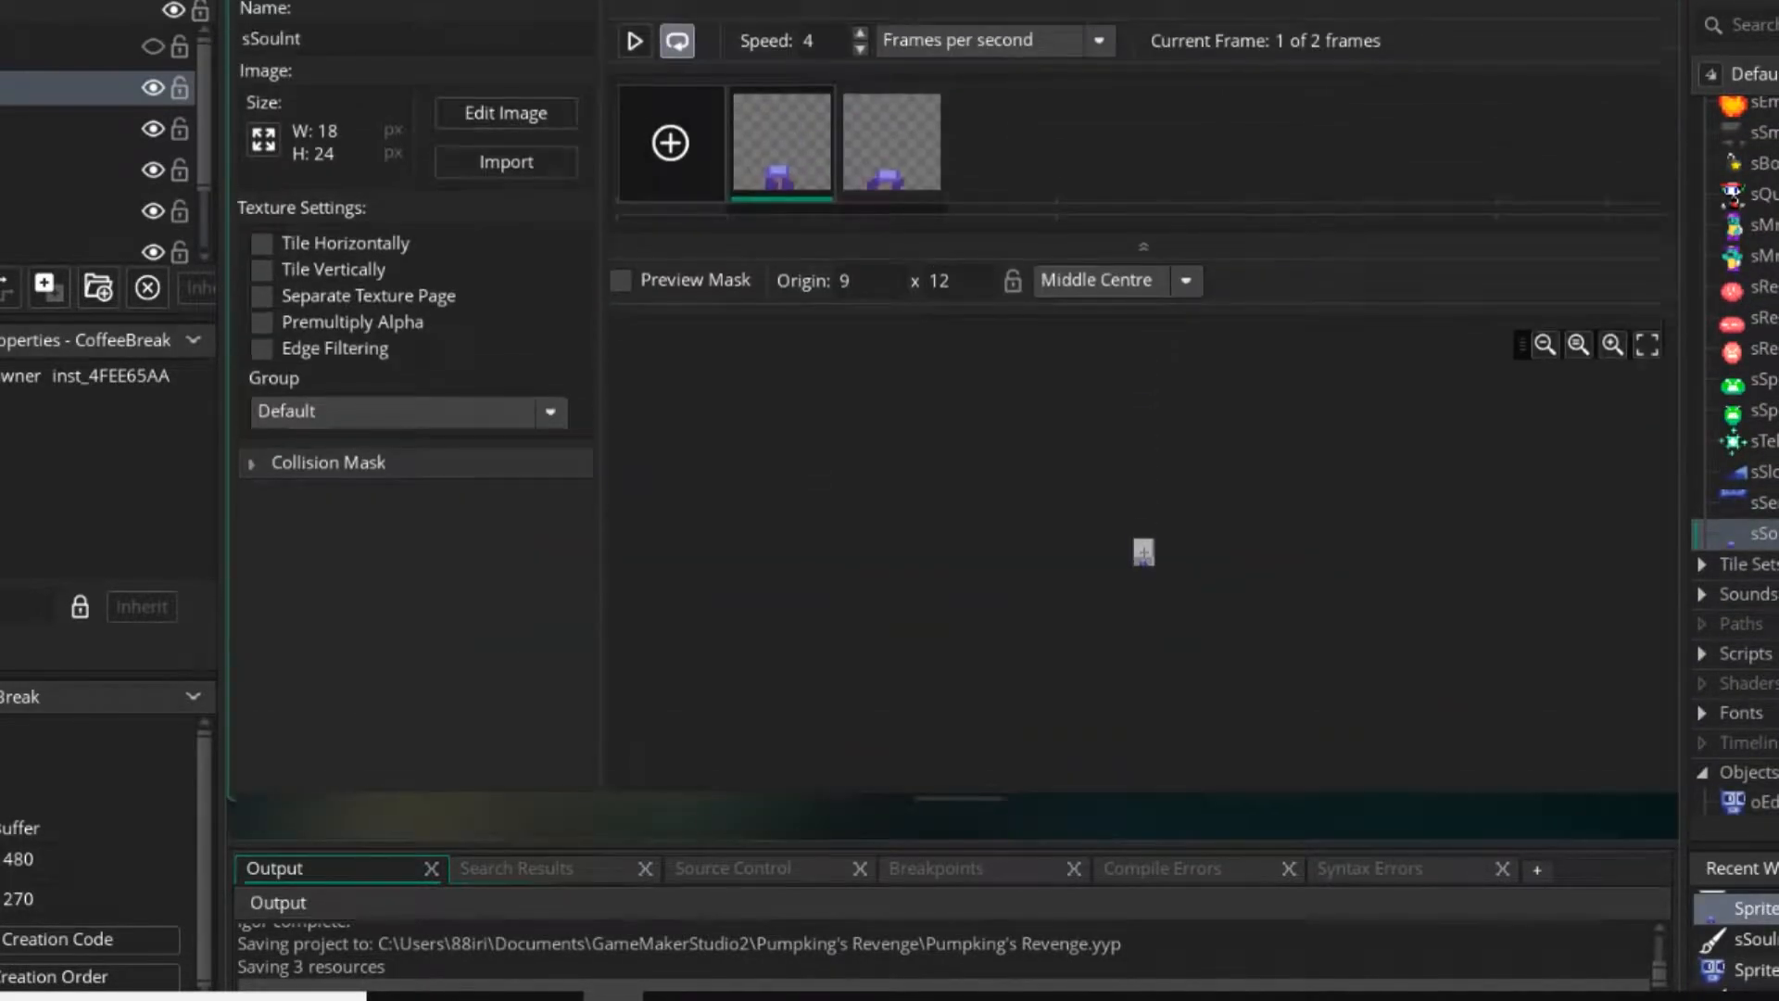
double_click(973, 387)
left_click(471, 39)
key("ctrl+v")
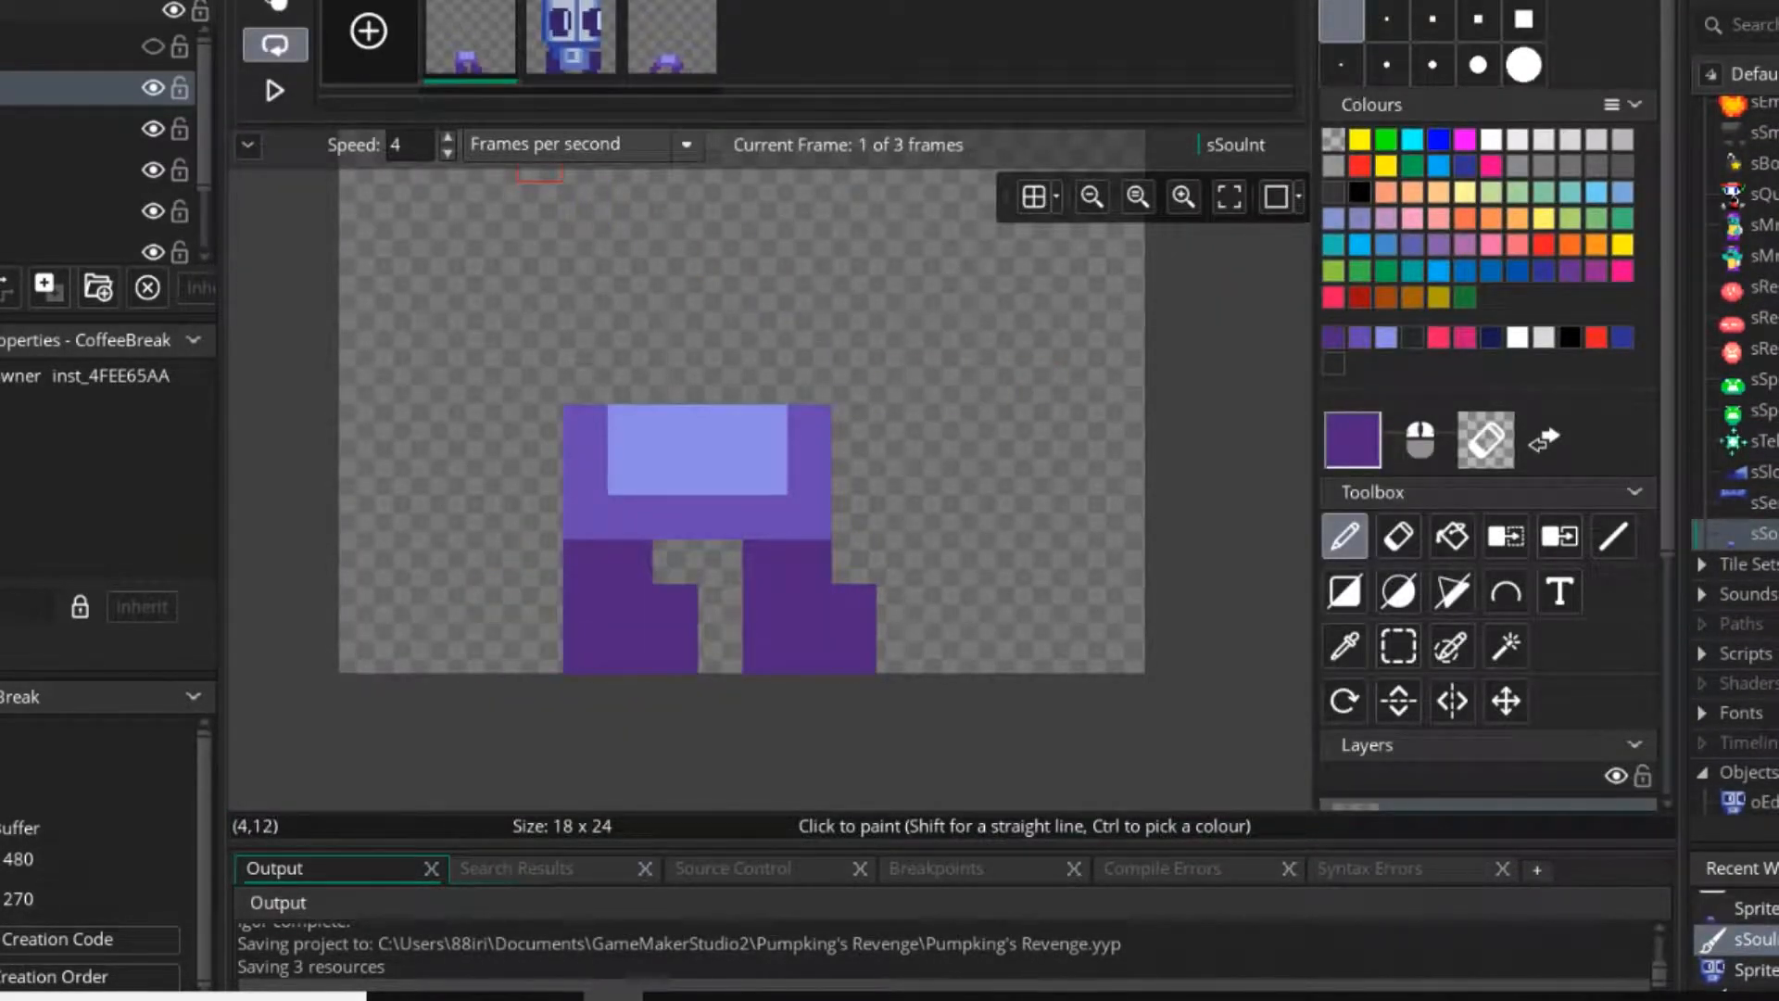
key("ctrl+z")
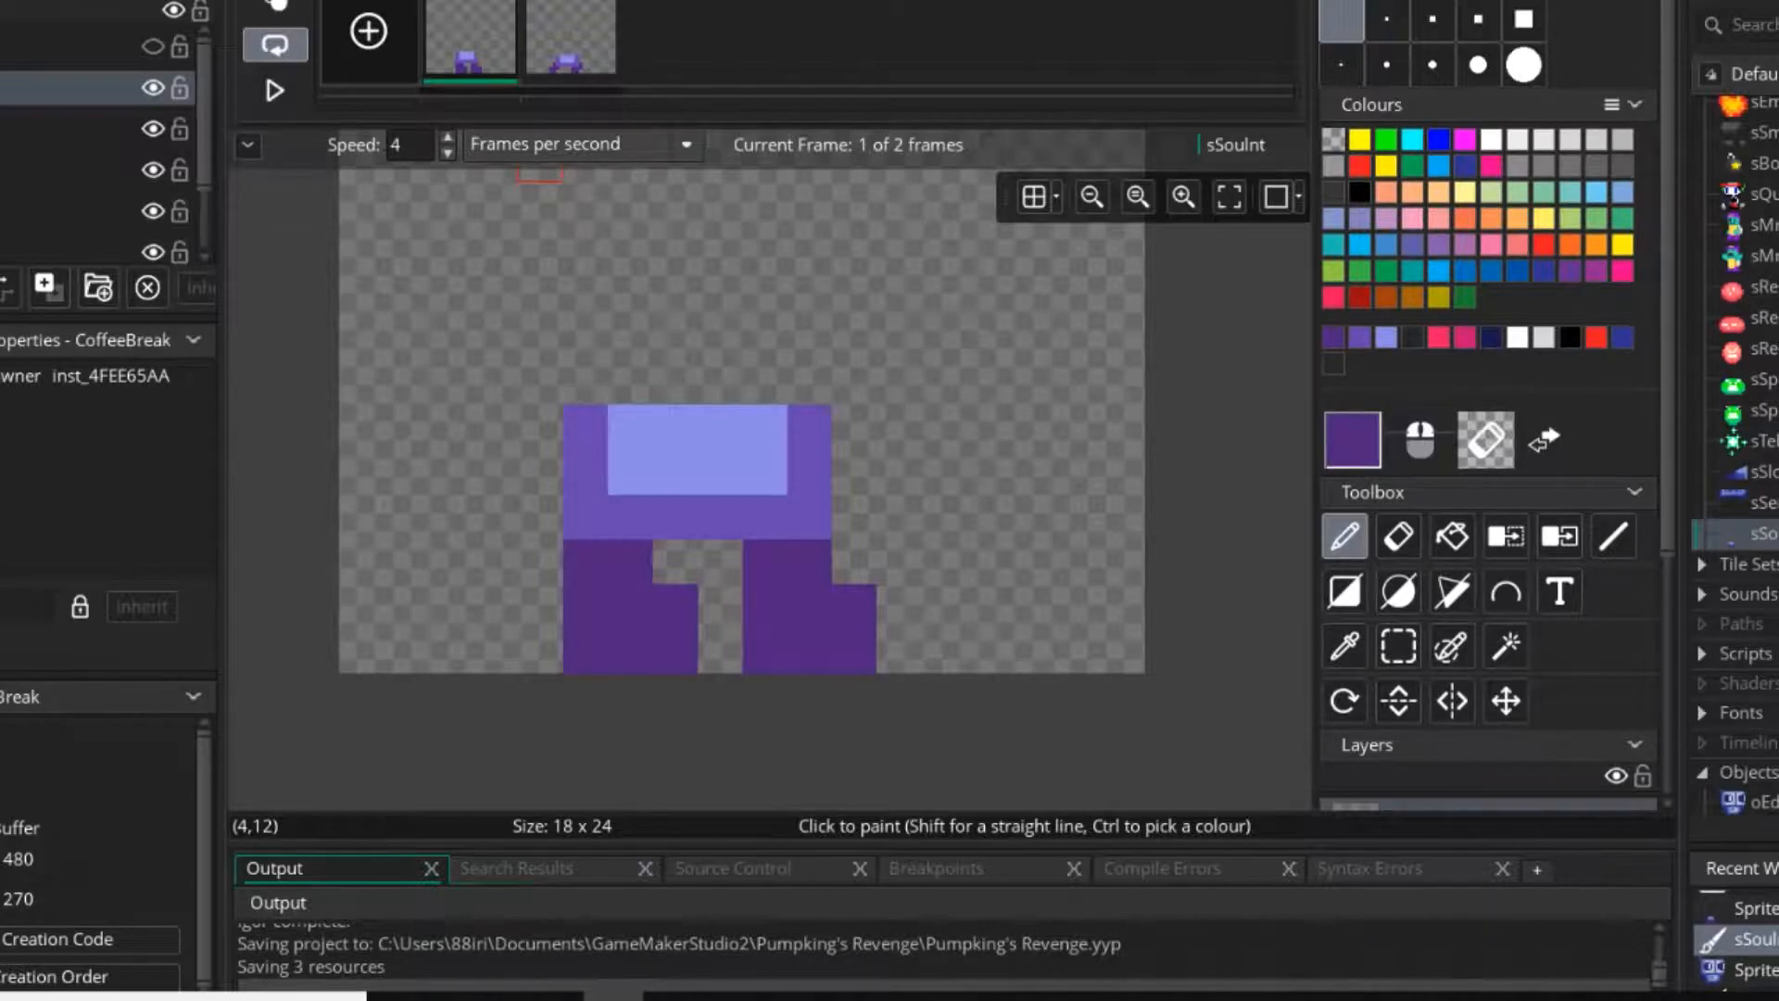
Undo the torso-and-leg edits on sSouInt step by step, back to where both full-body frames exist.
key("ctrl+z")
key("ctrl+z")
key("ctrl+z")
key("ctrl+z")
key("ctrl+z")
key("ctrl+z")
key("ctrl+z")
key("ctrl+z")
key("ctrl+z")
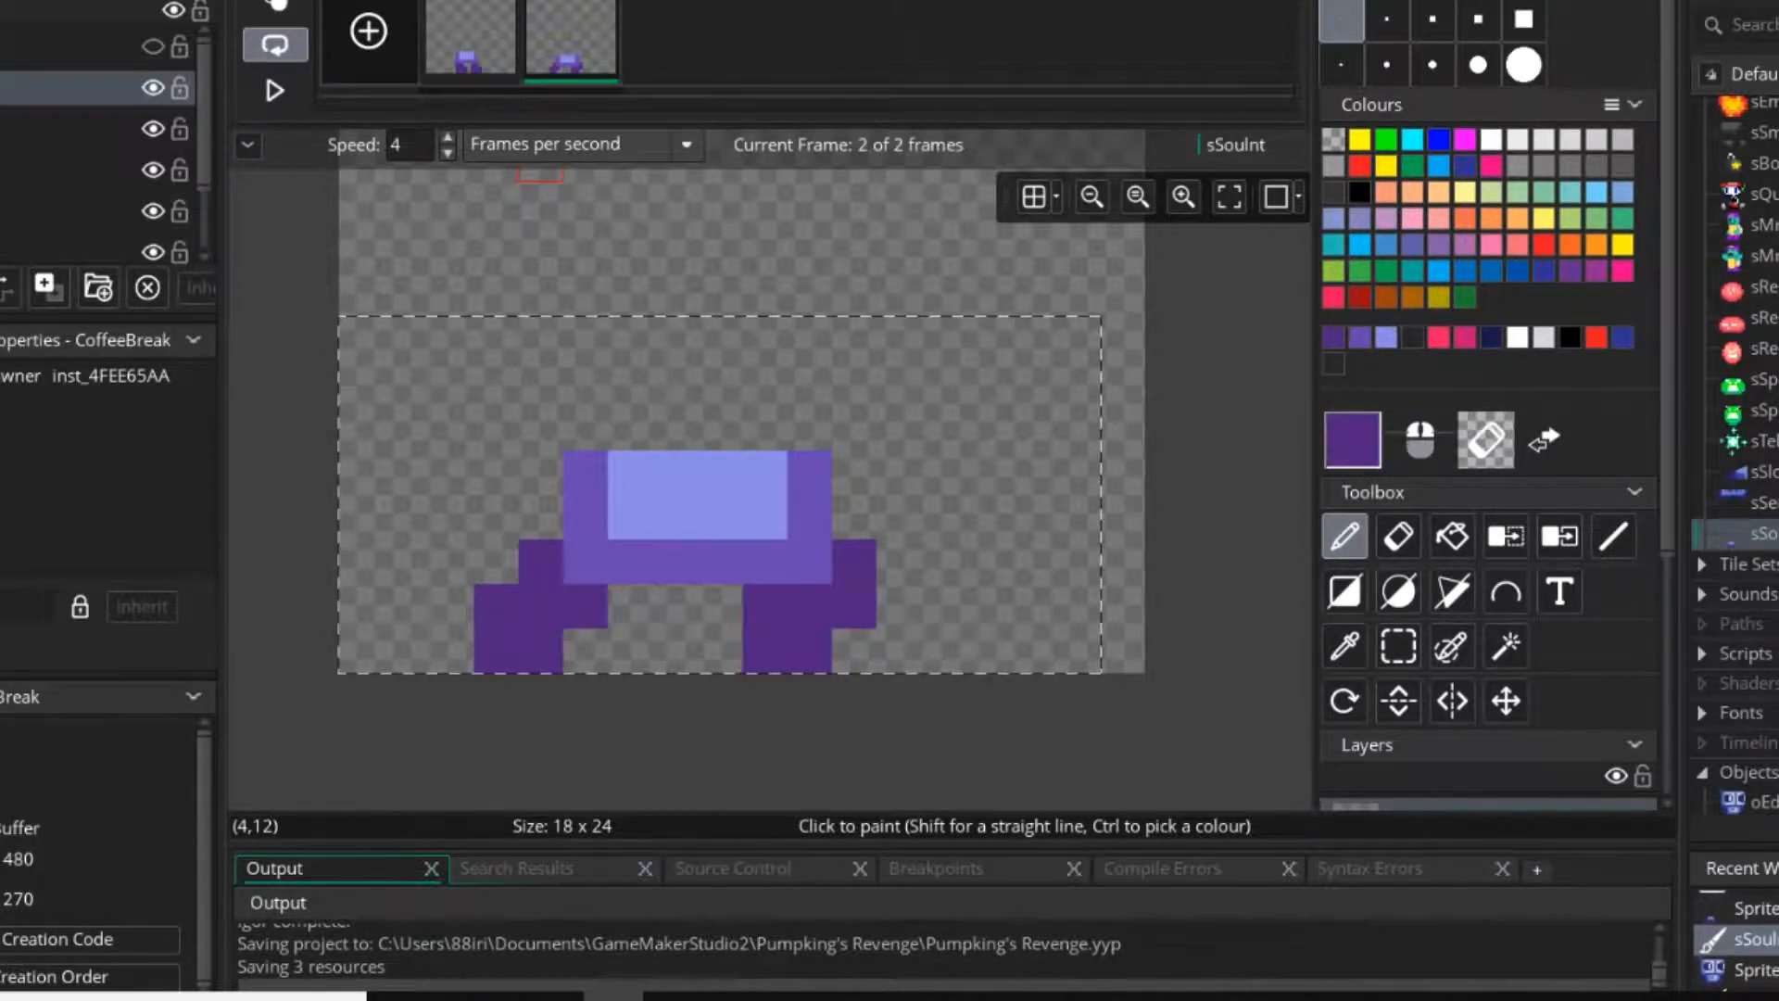
key("ctrl+z")
key("ctrl+z")
key("ctrl+z")
key("ctrl+z")
key("ctrl+z")
key("ctrl+z")
key("ctrl+z")
key("ctrl+z")
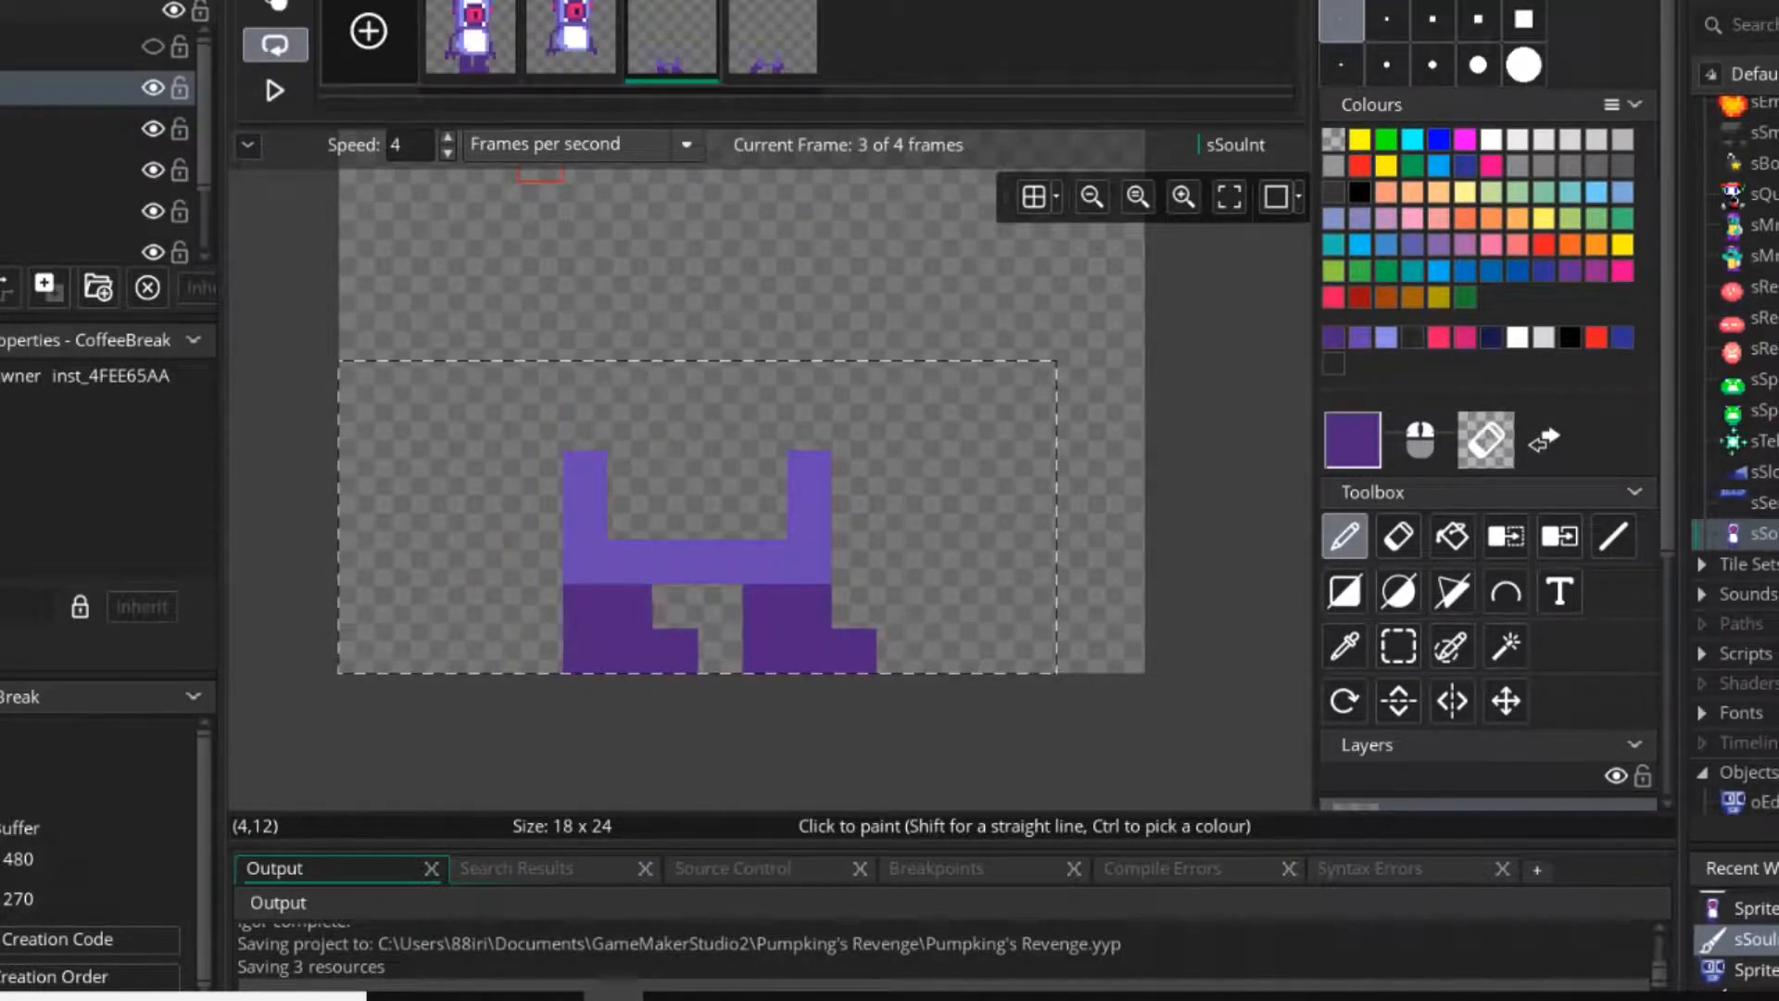
key("ctrl+z")
key("ctrl+z")
key("ctrl+z")
key("ctrl+z")
key("ctrl+z")
key("ctrl+z")
Delete the two torso-and-leg frames, keeping only the two full-body frames.
key("Return")
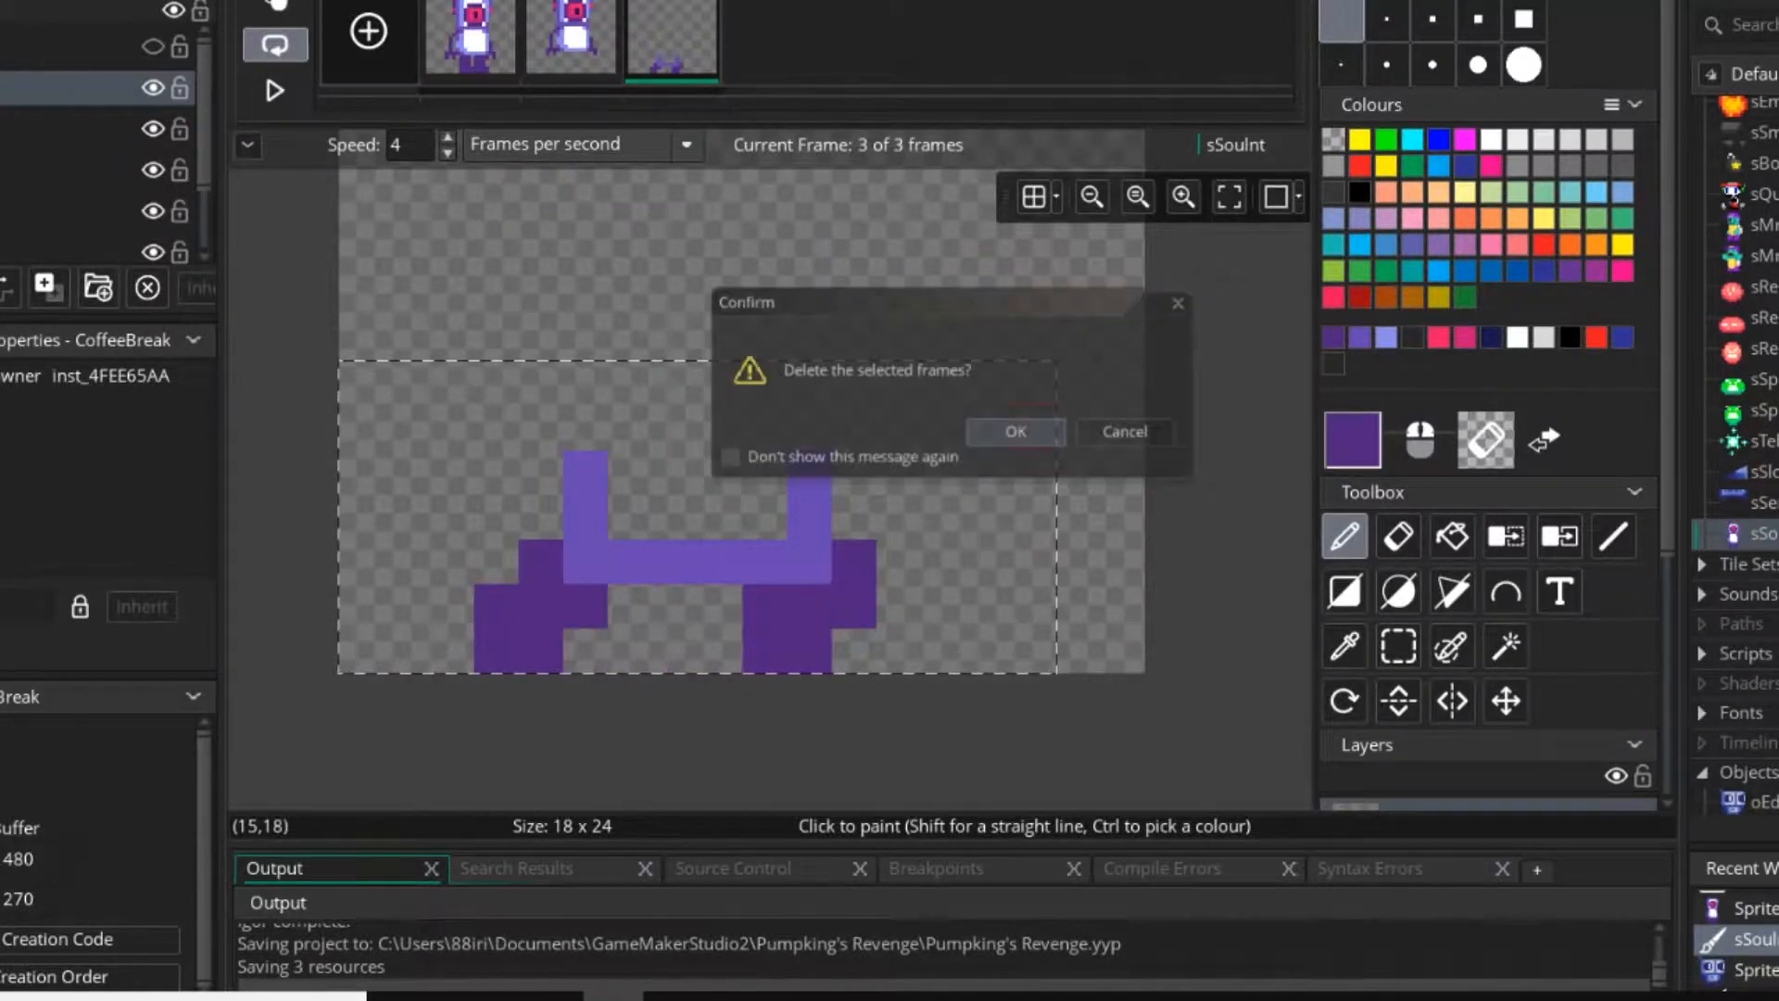
key("Delete")
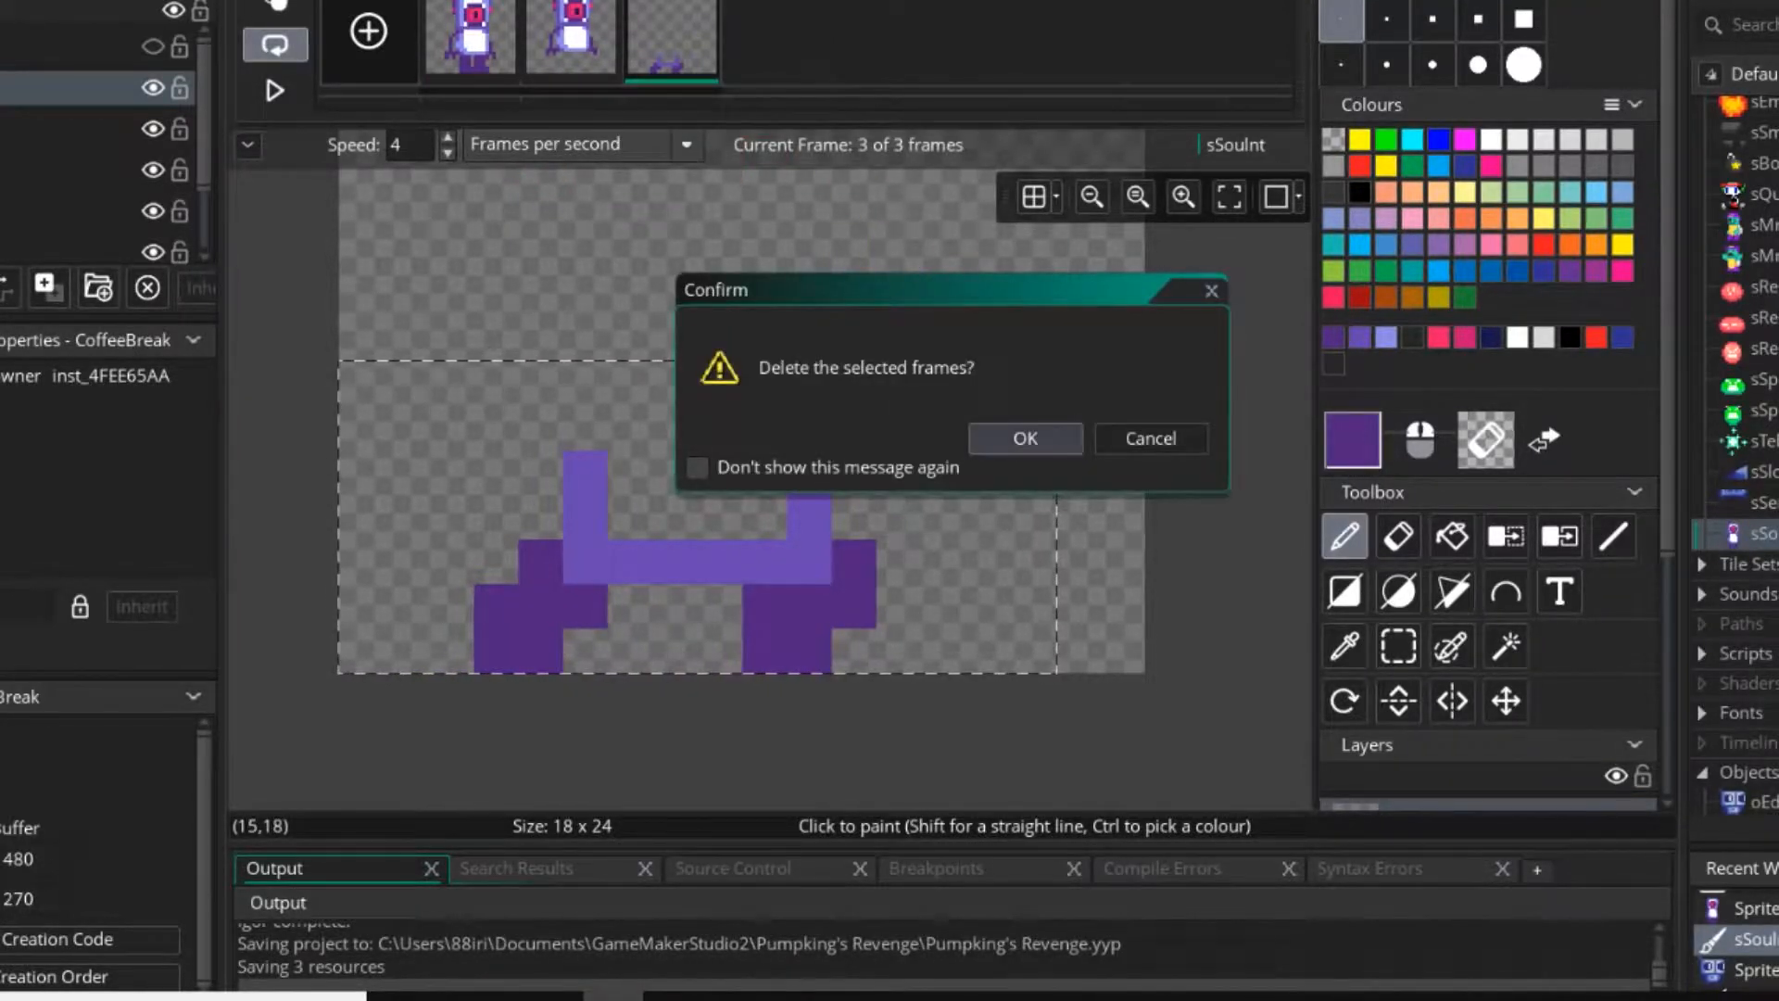
key("Return")
Check the first frame's legs and paint the second frame's leg tops in dark purple under the torso, each 3 pixels wide and 2 tall.
key("s")
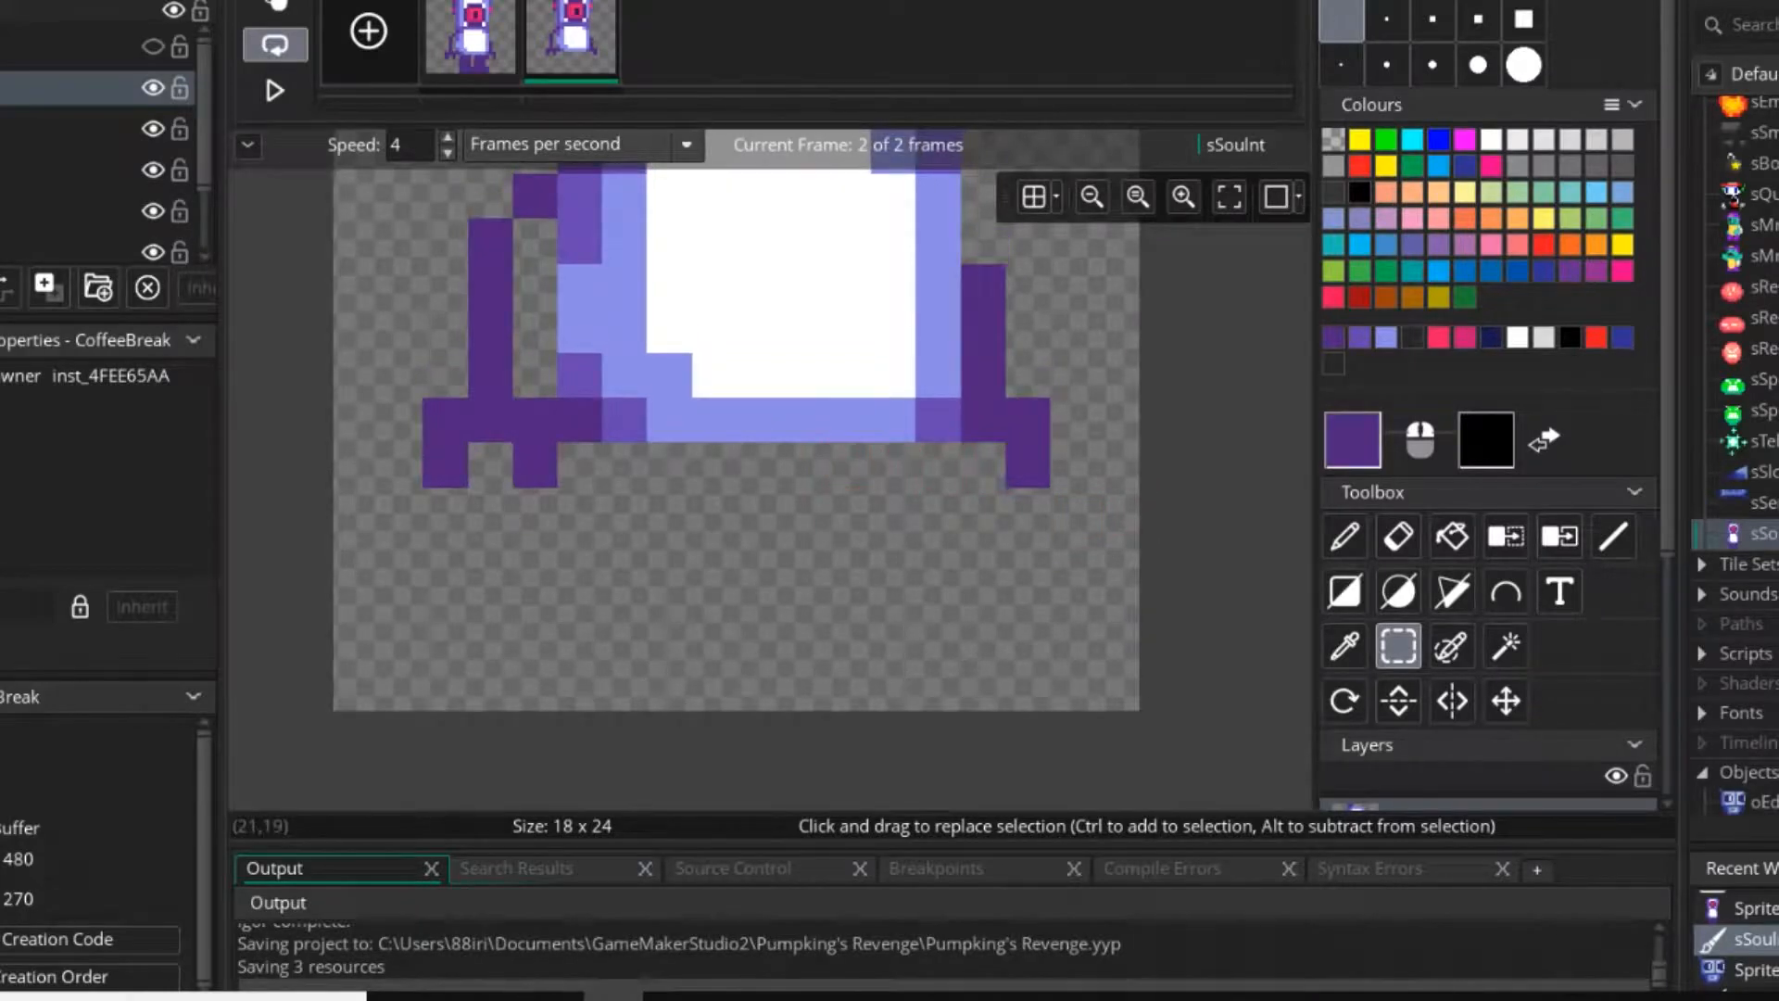
left_click(1345, 537)
left_click(473, 44)
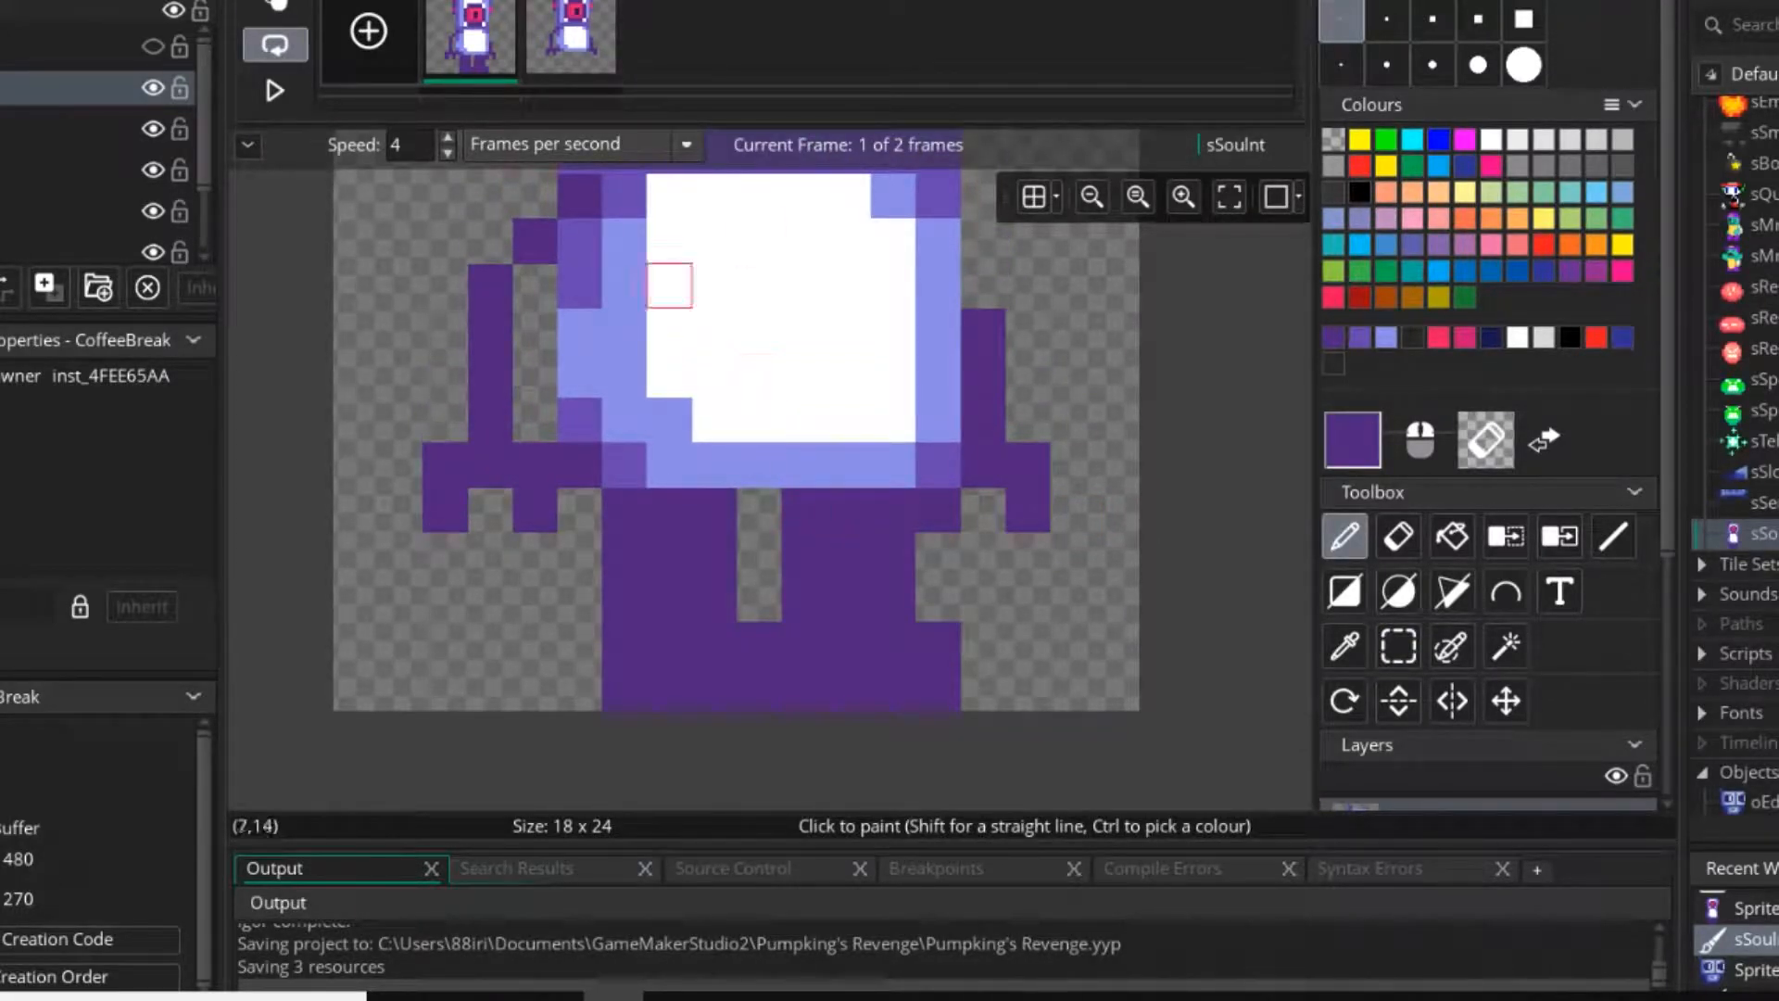
left_click(571, 37)
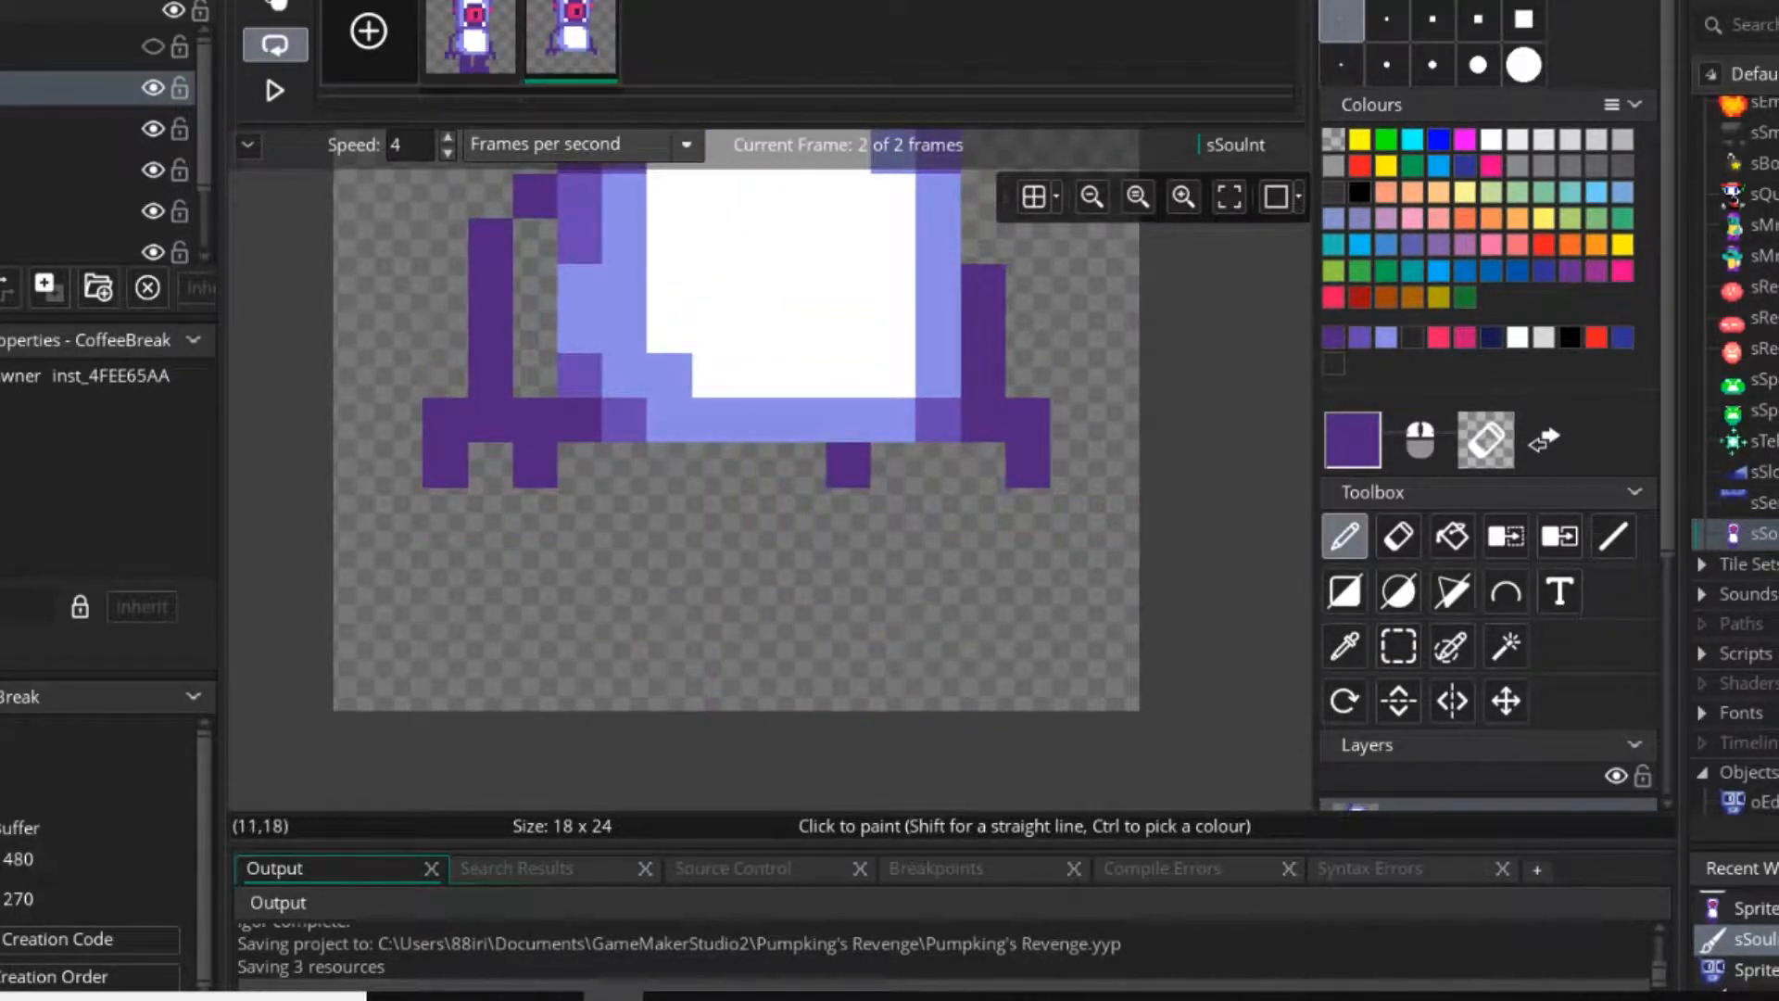
mouse_move(848, 464)
left_mouse_down()
mouse_move(803, 464)
mouse_move(894, 509)
mouse_move(893, 464)
left_mouse_up()
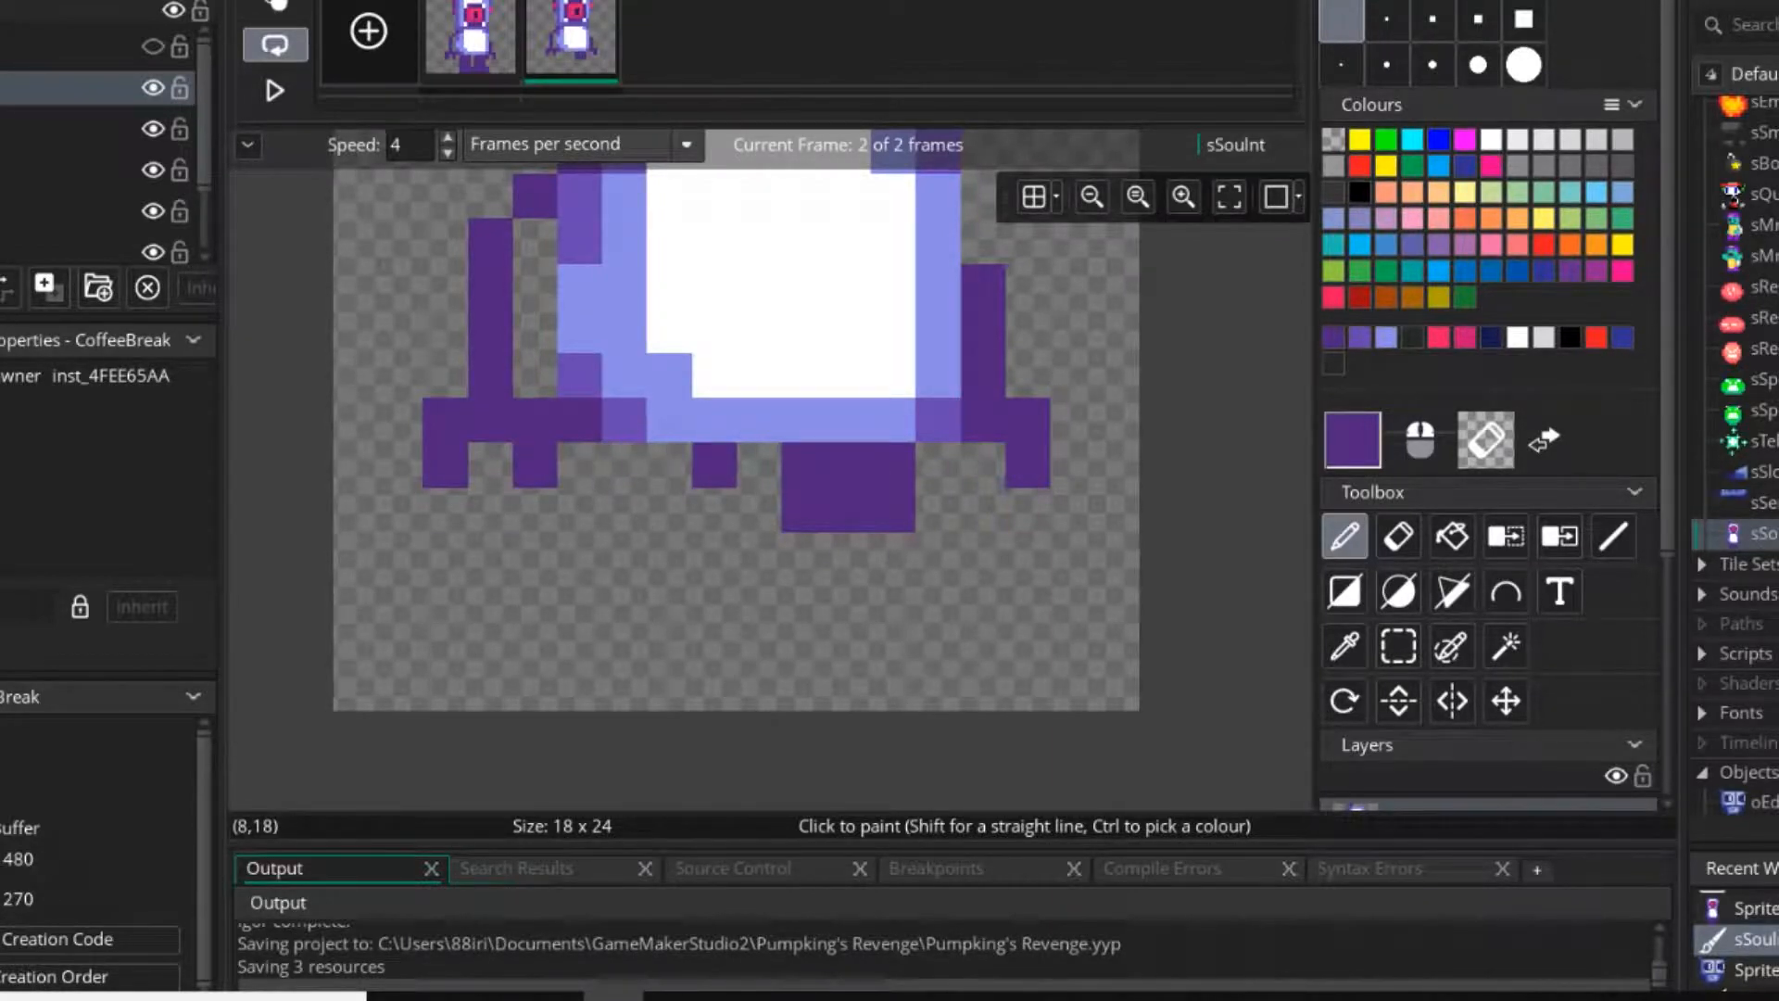
mouse_move(715, 464)
left_mouse_down()
mouse_move(625, 509)
mouse_move(670, 464)
left_mouse_up()
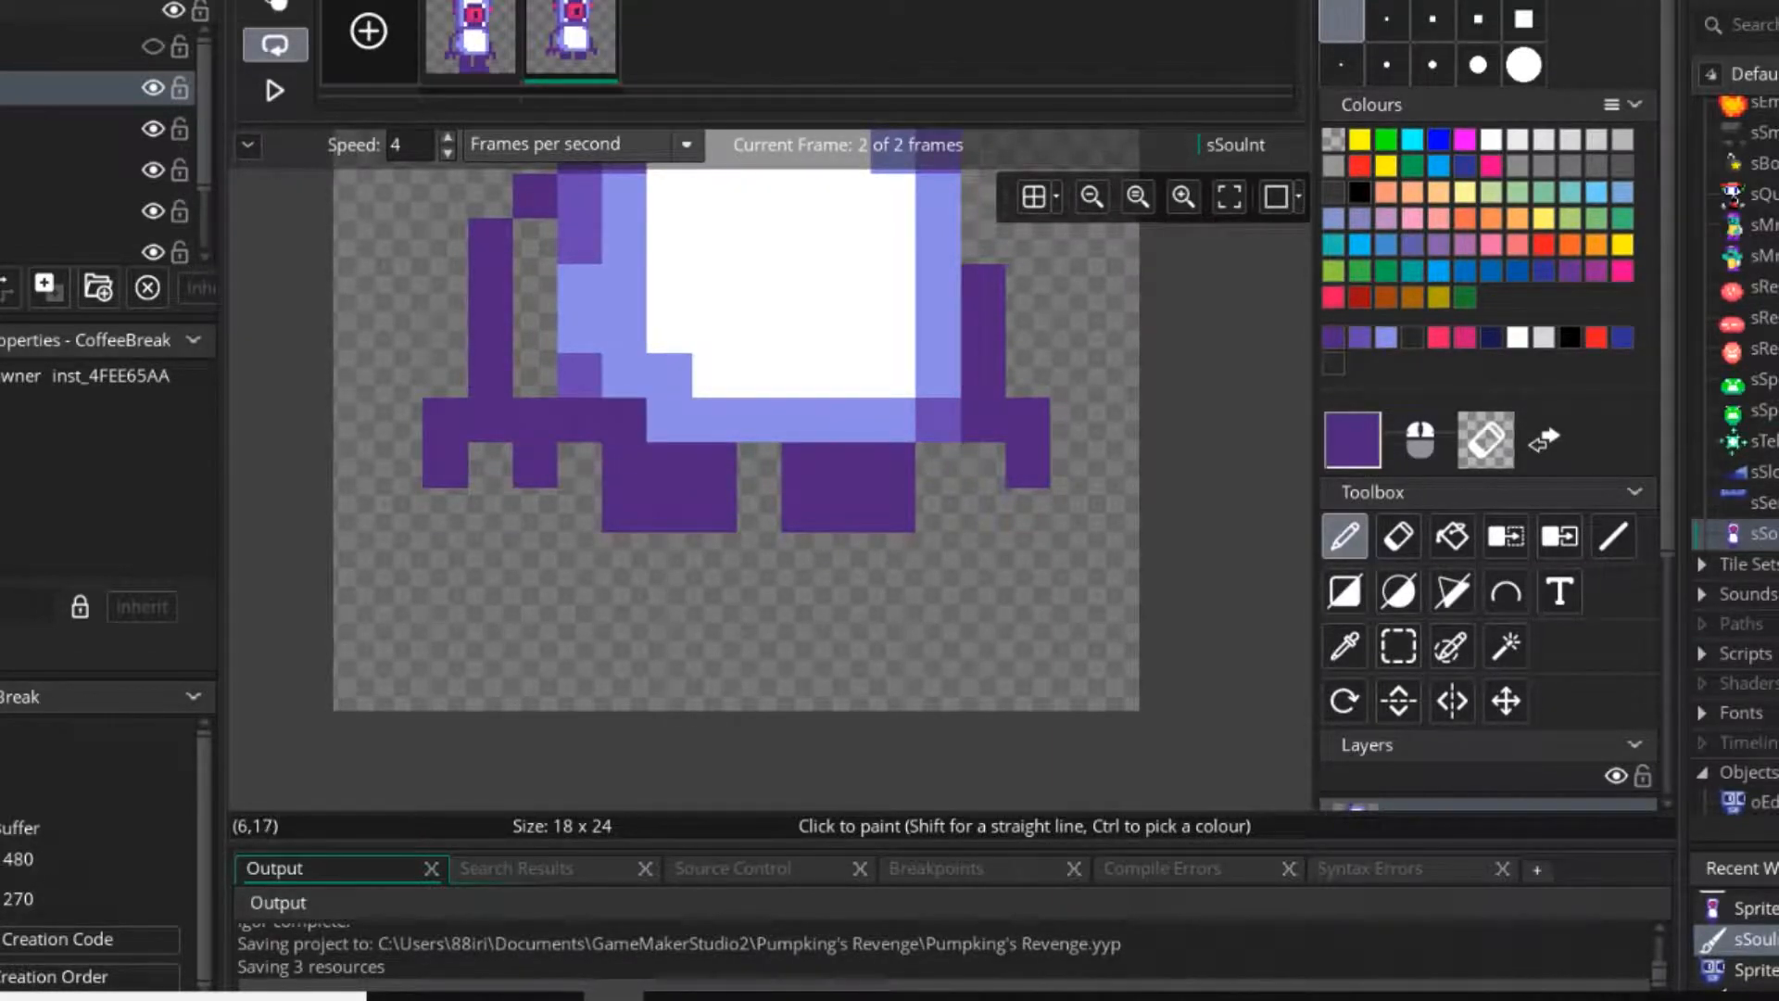
Extend both legs diagonally outward by two more pixel rows and join them with one pixel directly beneath the torso.
left_click_drag(580, 508, 670, 554)
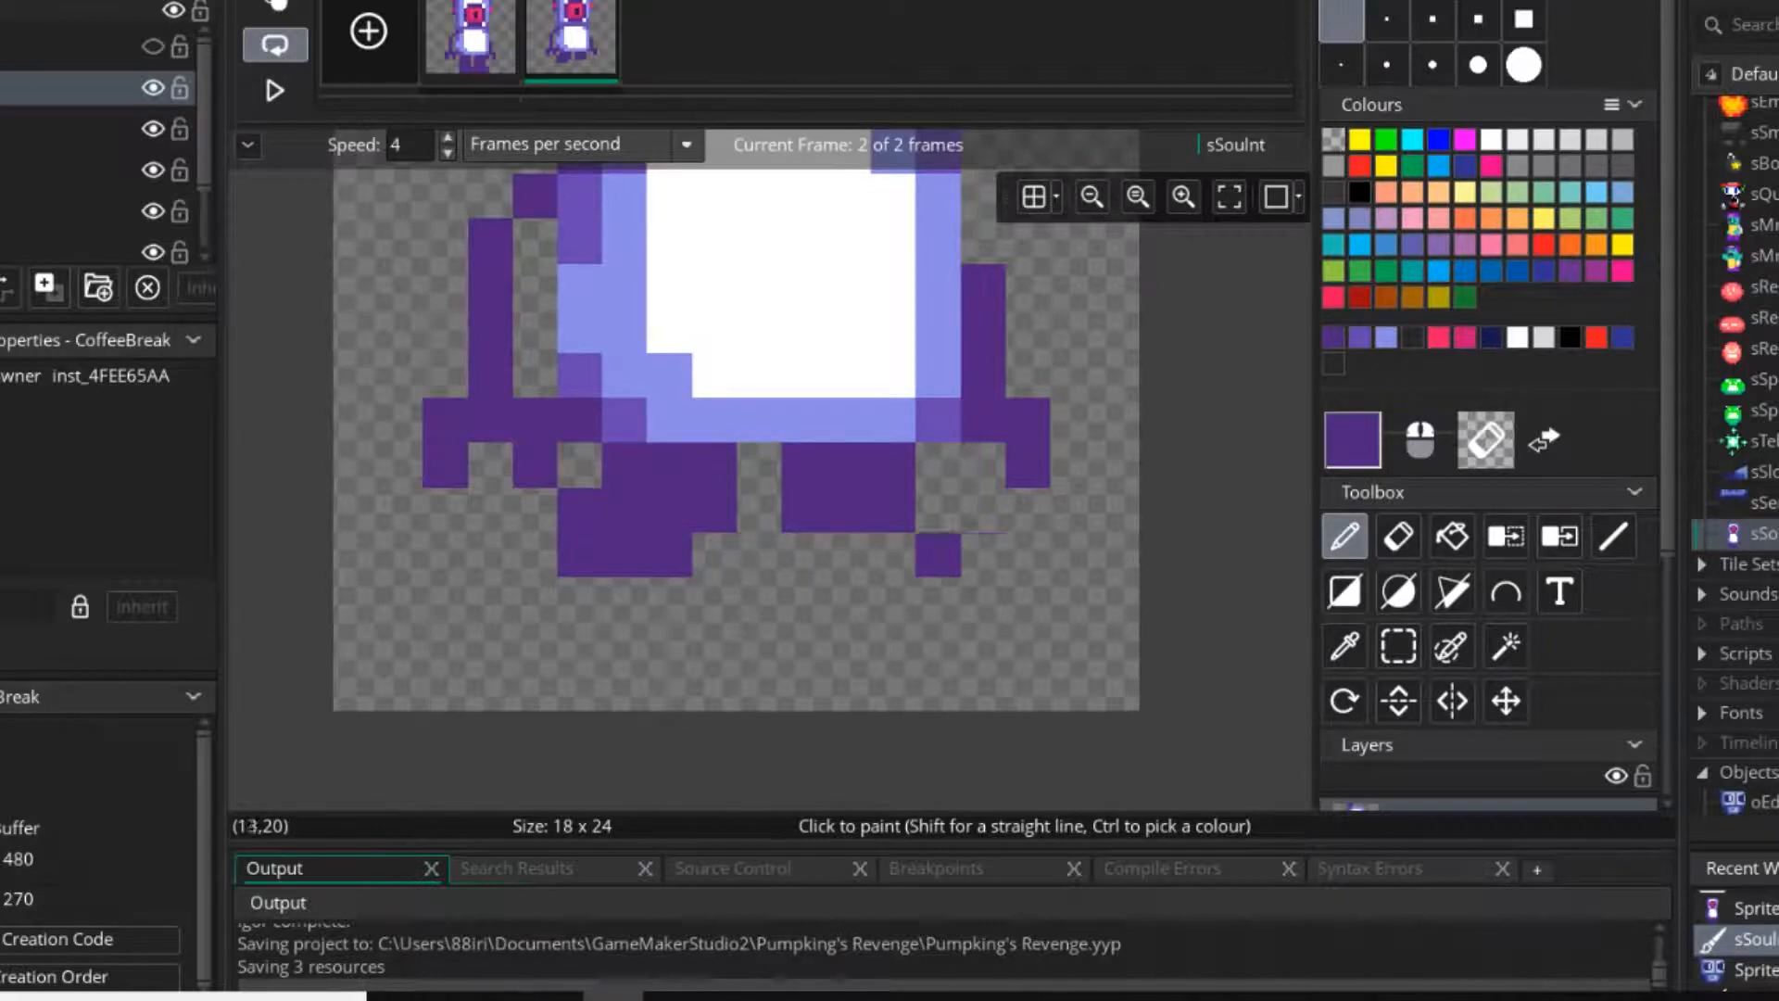
left_click_drag(938, 554, 849, 554)
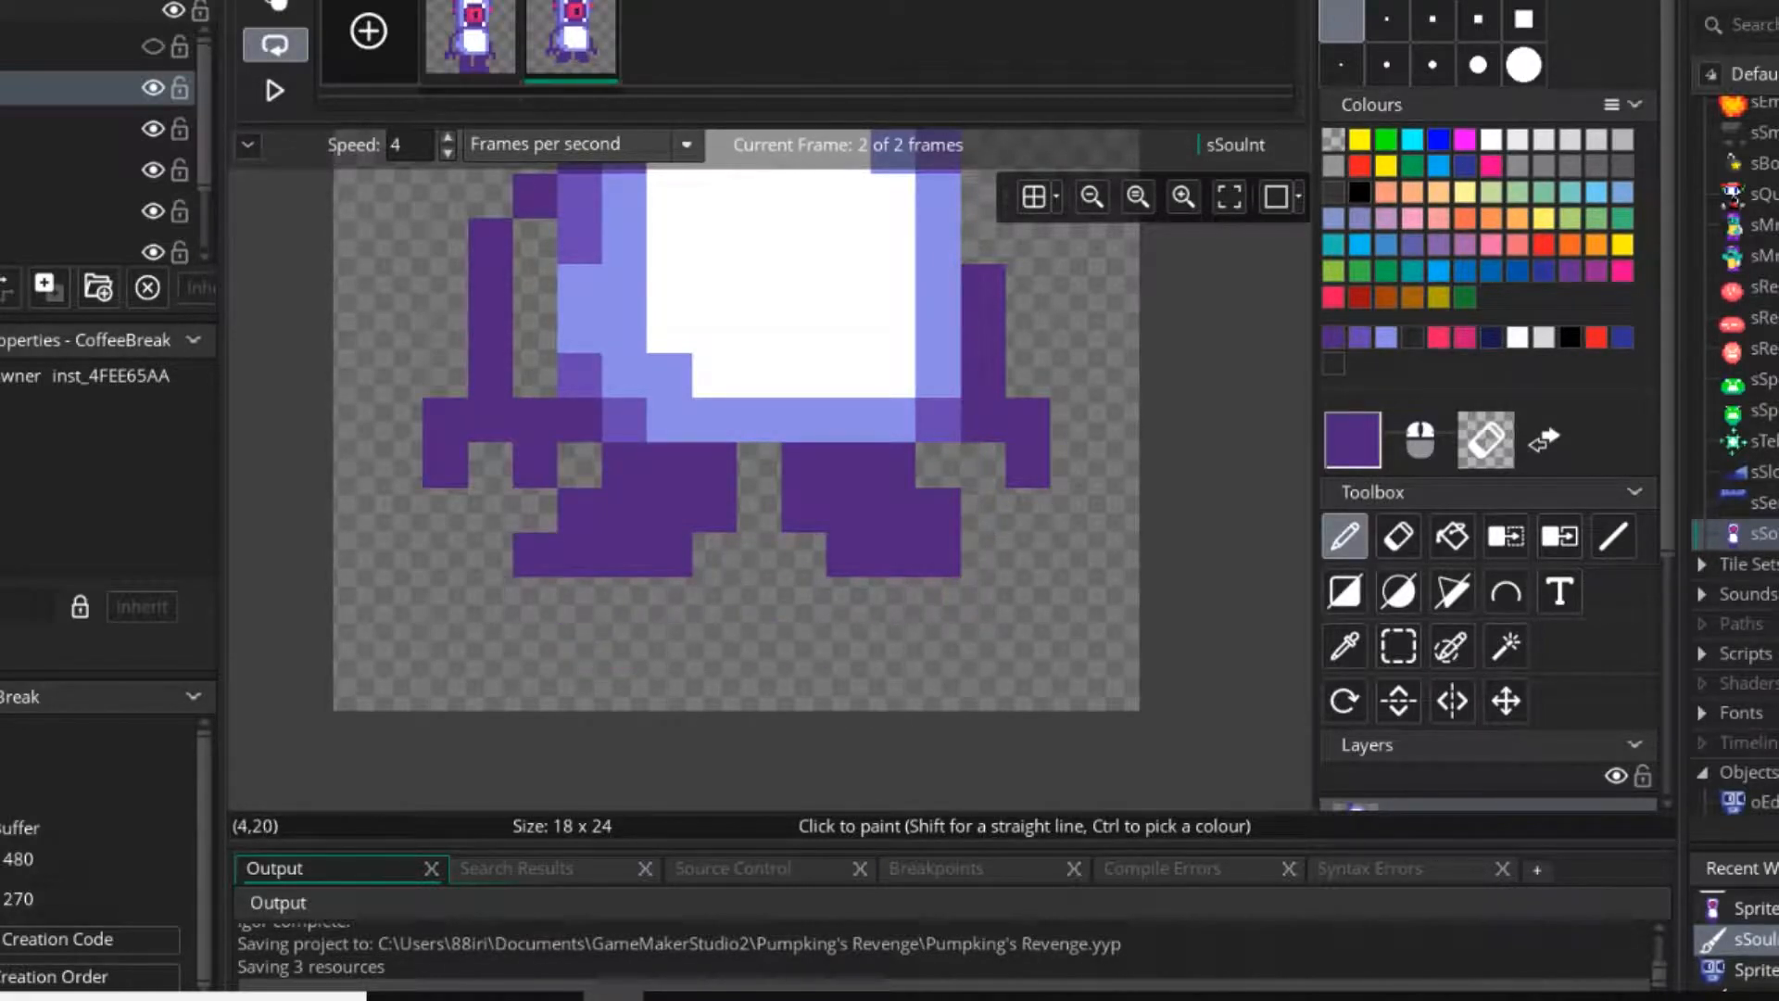
left_click_drag(535, 598, 625, 599)
mouse_move(938, 554)
left_mouse_down()
mouse_move(982, 599)
mouse_move(894, 599)
left_mouse_up()
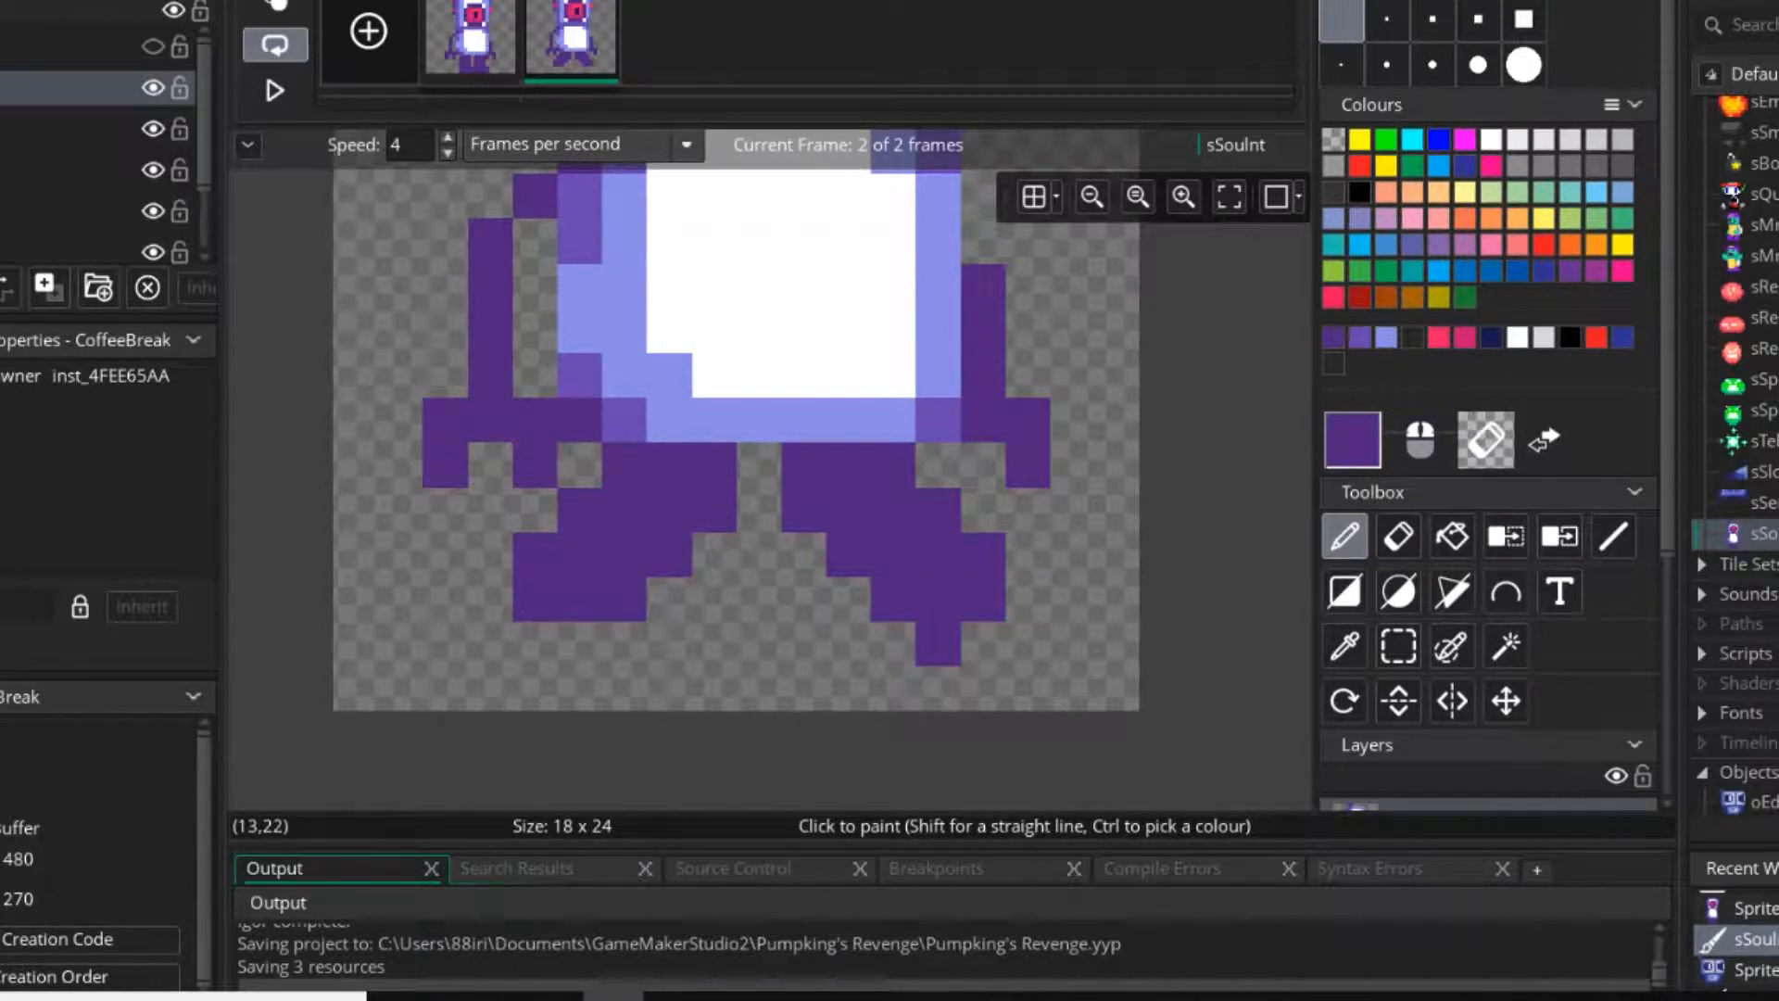
left_click(759, 464)
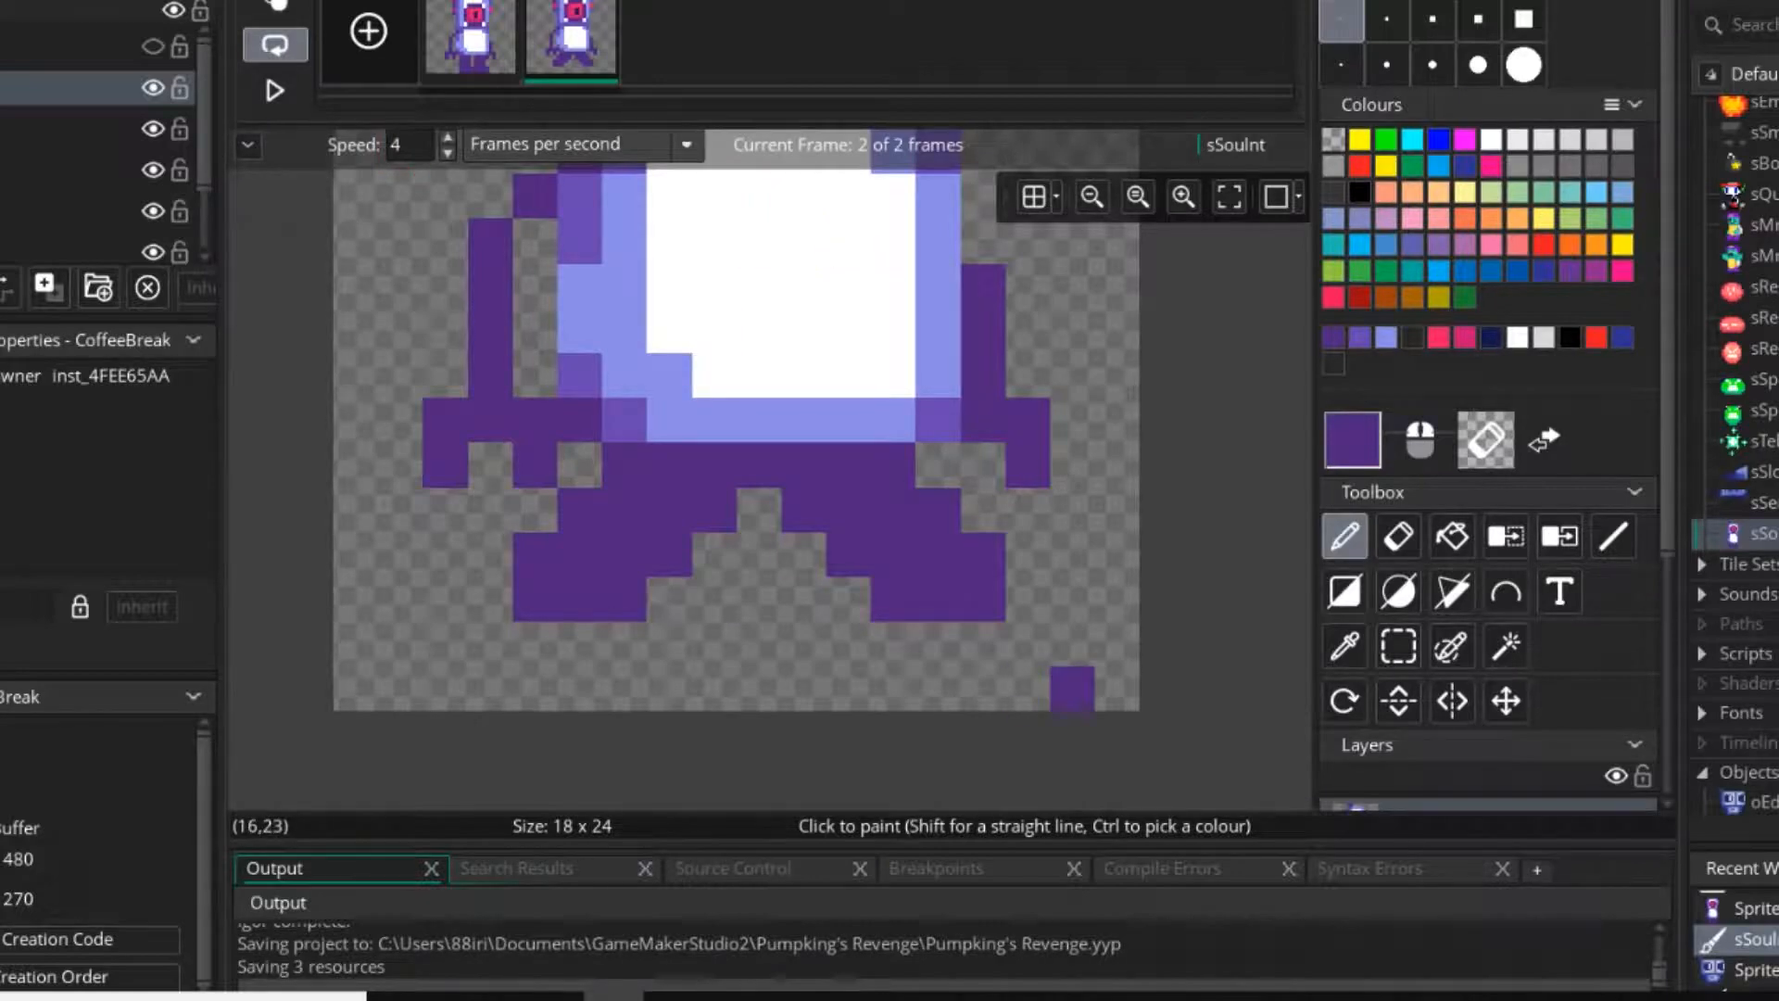
Paint a wide right foot with an upturned toe and a 3-pixel-wide left foot one row below the legs.
mouse_move(939, 643)
left_mouse_down()
mouse_move(1029, 598)
mouse_move(1029, 510)
mouse_move(1074, 510)
left_mouse_up()
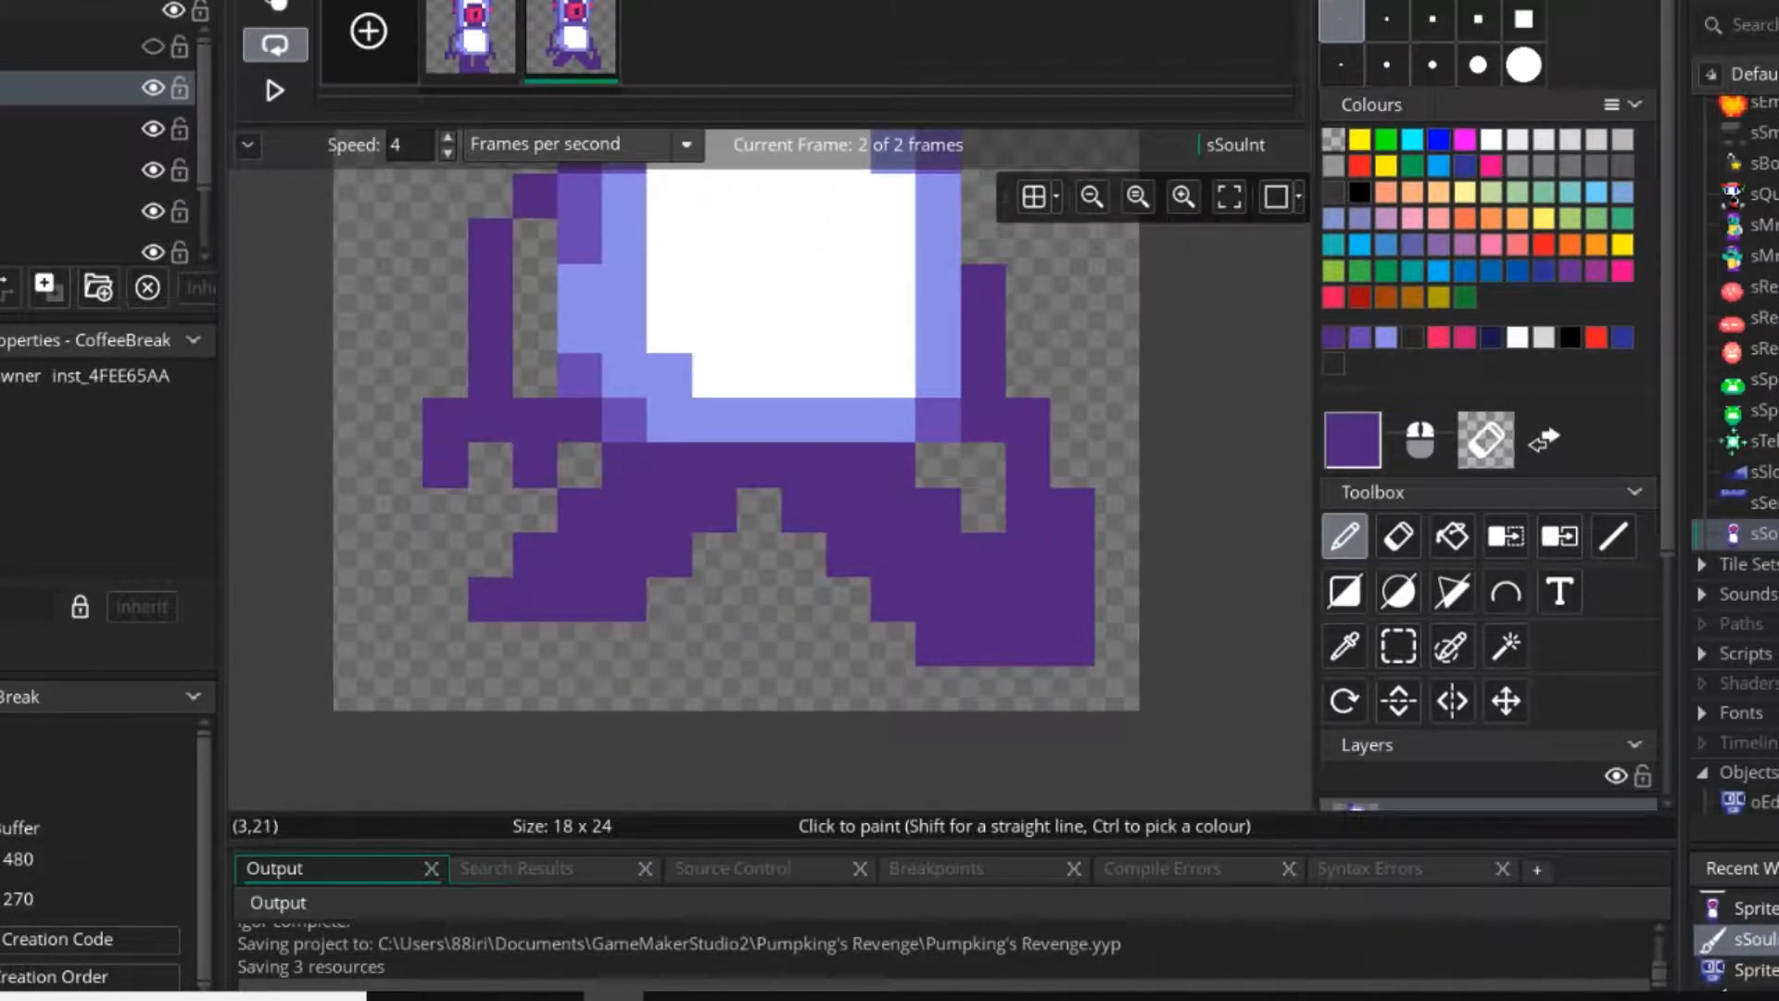
right_click_drag(490, 644, 489, 598)
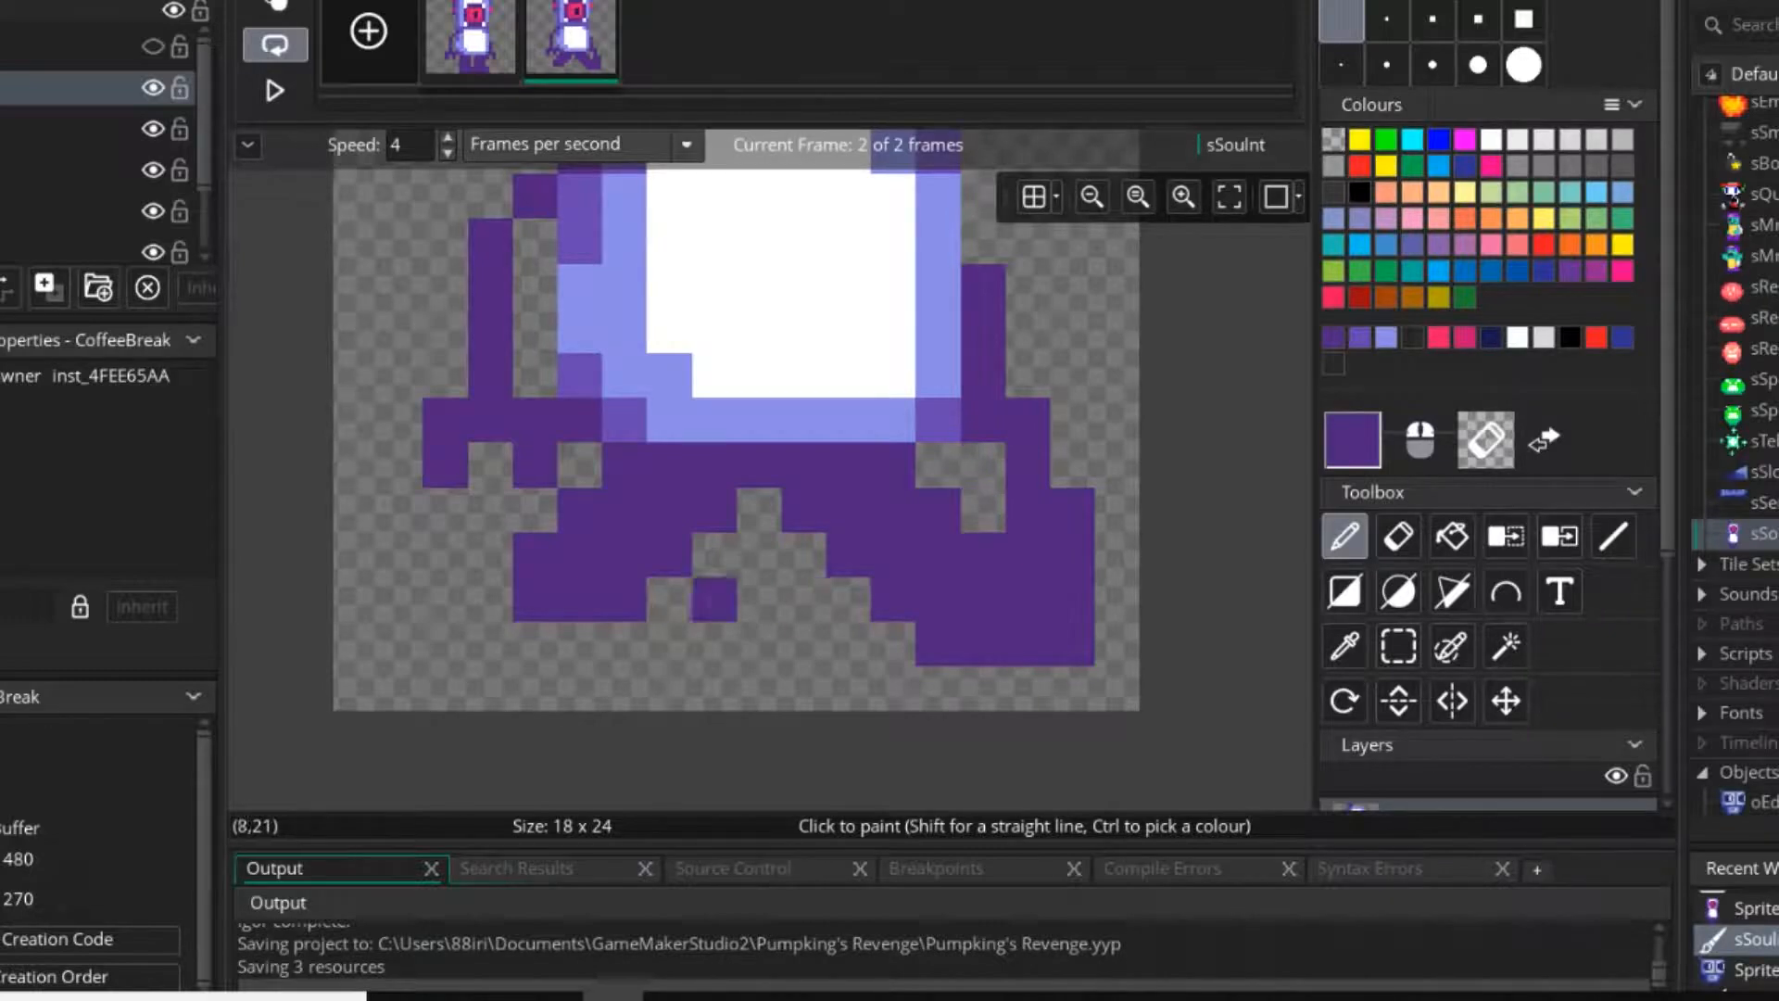
left_click_drag(490, 644, 579, 643)
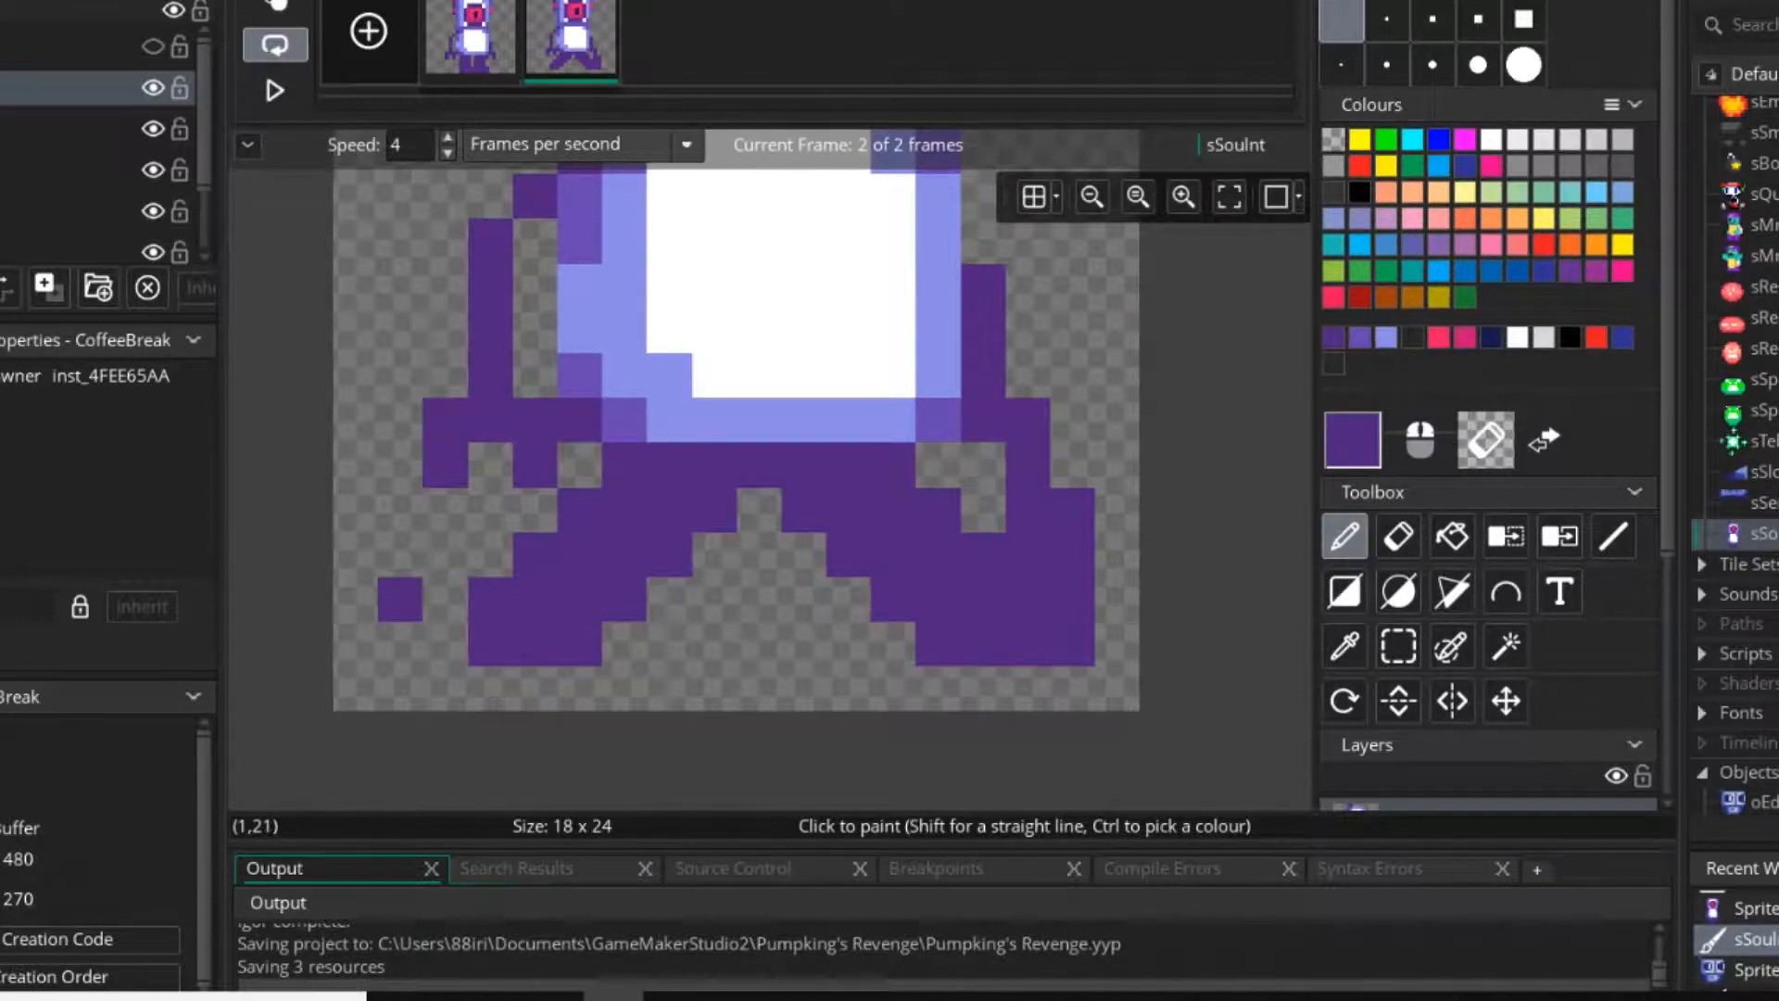
Try lengthening the left foot down to the canvas edge and widening its outer side.
mouse_move(490, 689)
left_mouse_down()
mouse_move(535, 690)
mouse_move(446, 645)
mouse_move(445, 601)
left_mouse_up()
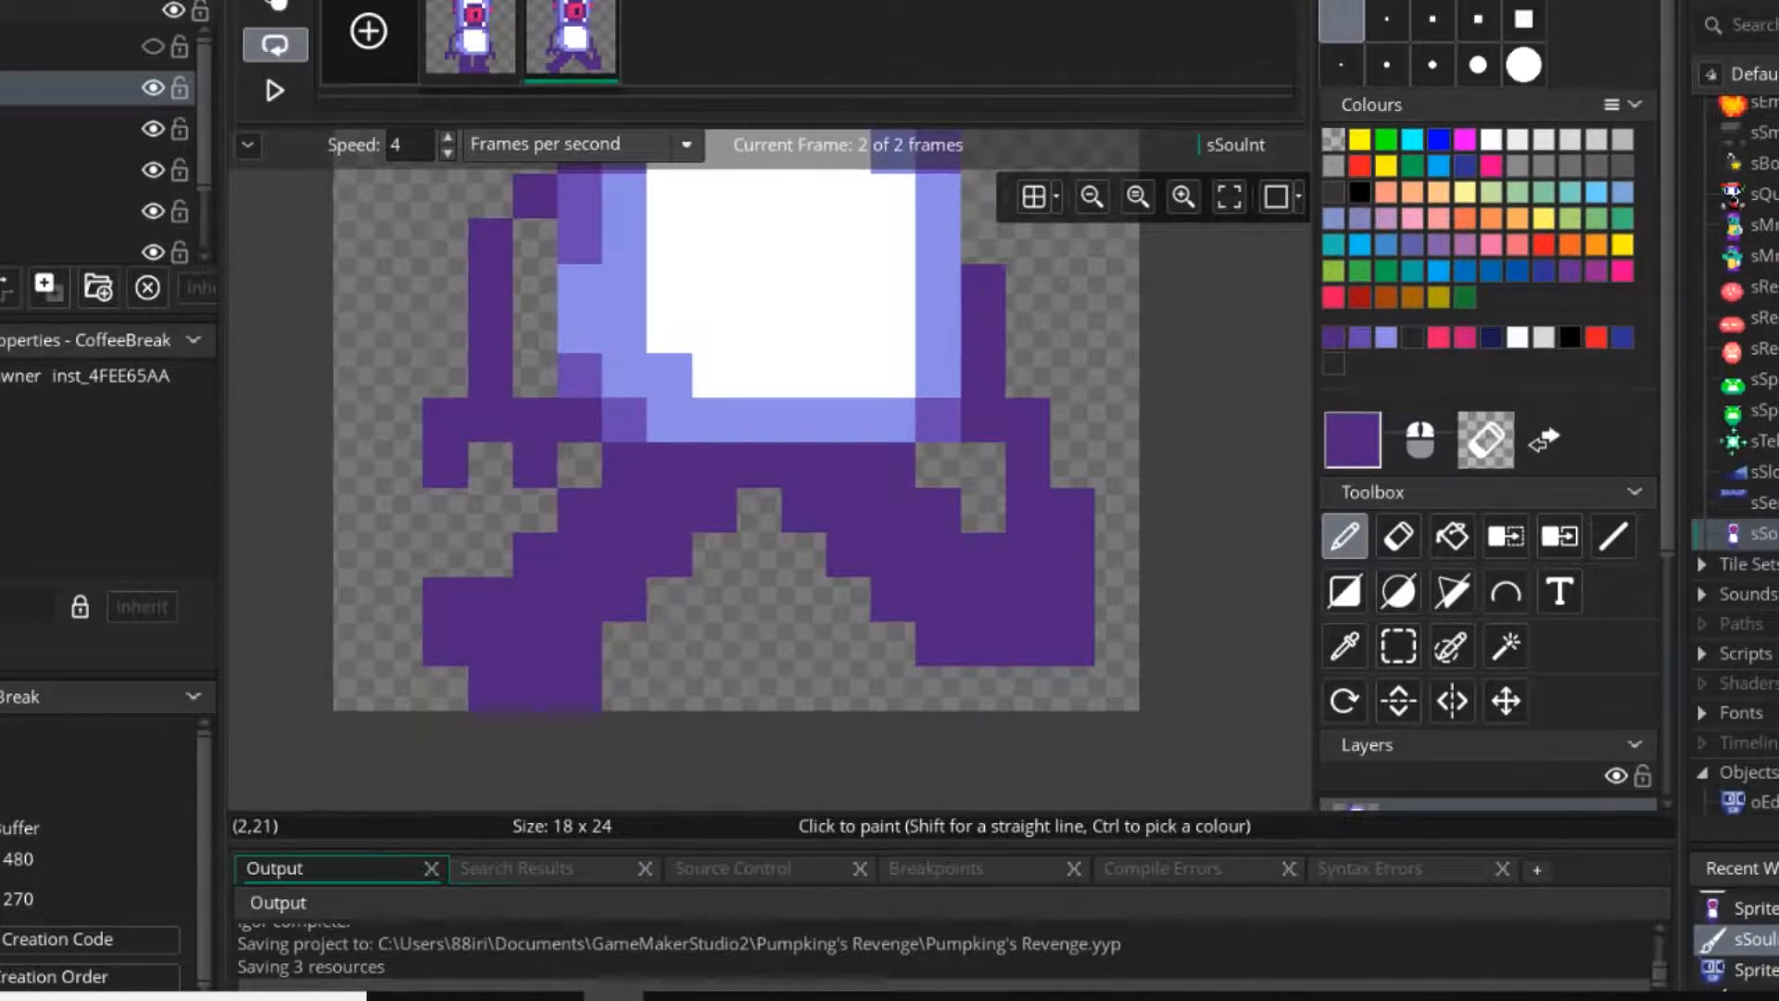
right_click_drag(446, 598, 446, 643)
left_click(490, 553)
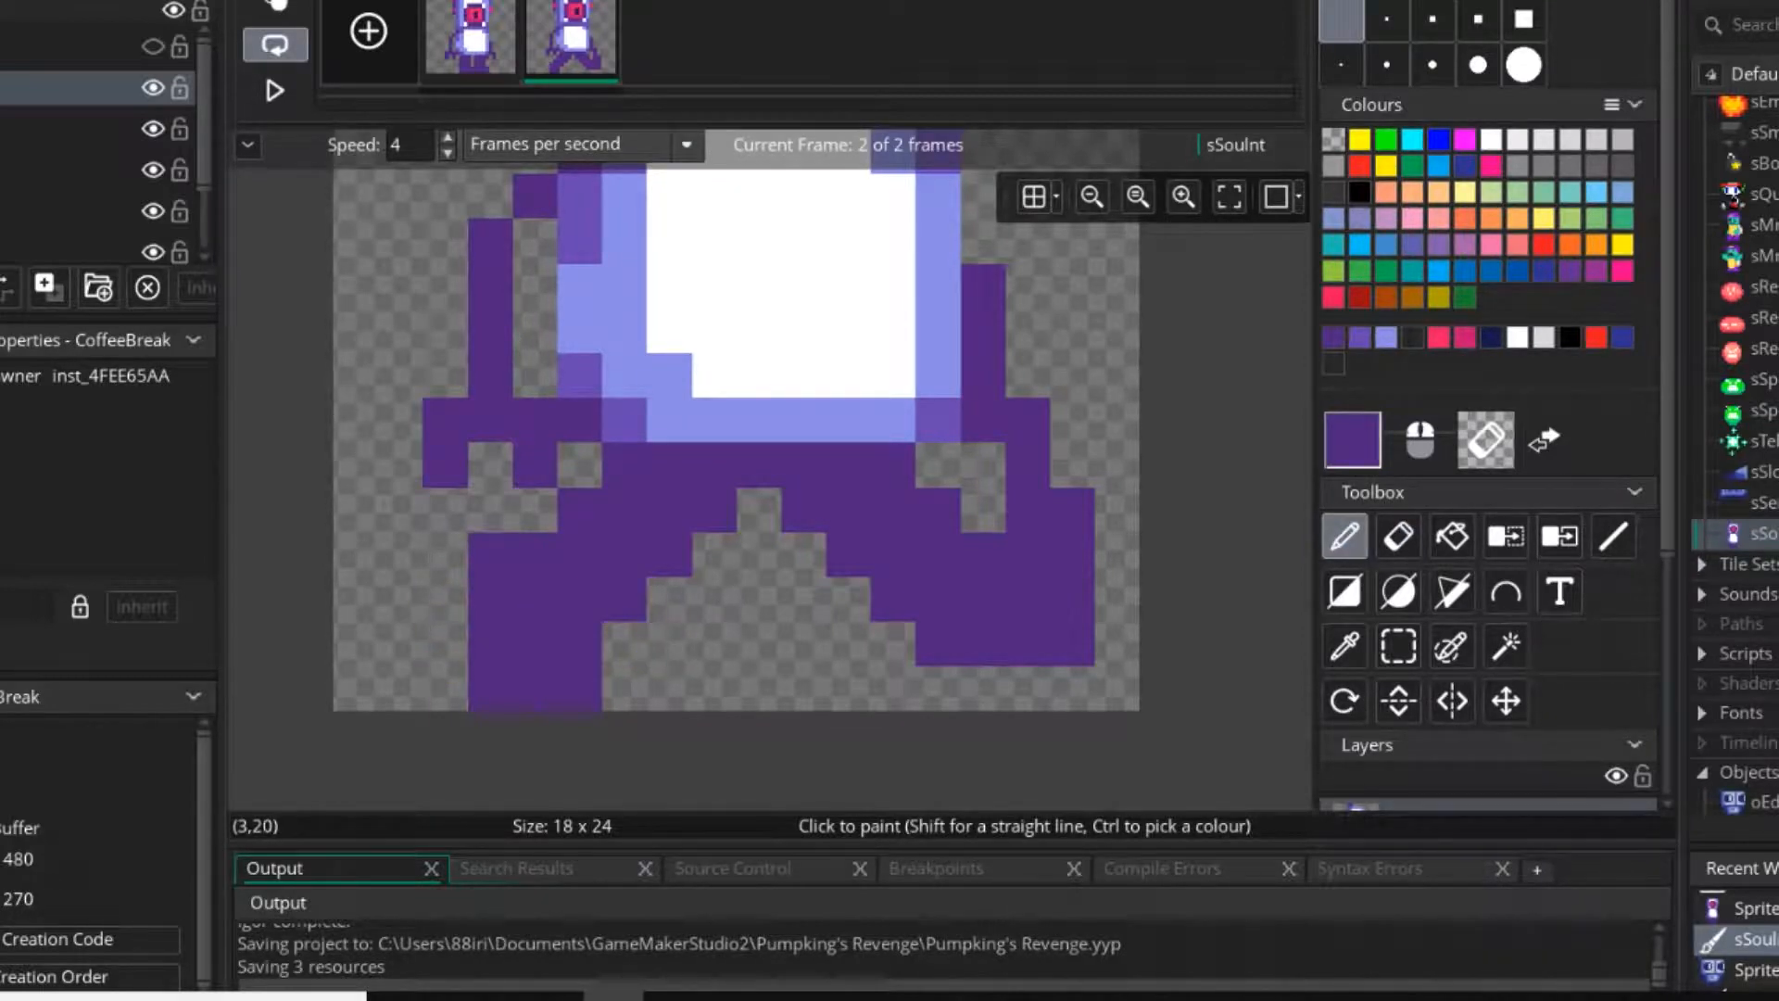
left_click_drag(446, 599, 446, 644)
right_click_drag(686, 688, 401, 688)
right_click(490, 555)
right_click_drag(446, 595, 446, 643)
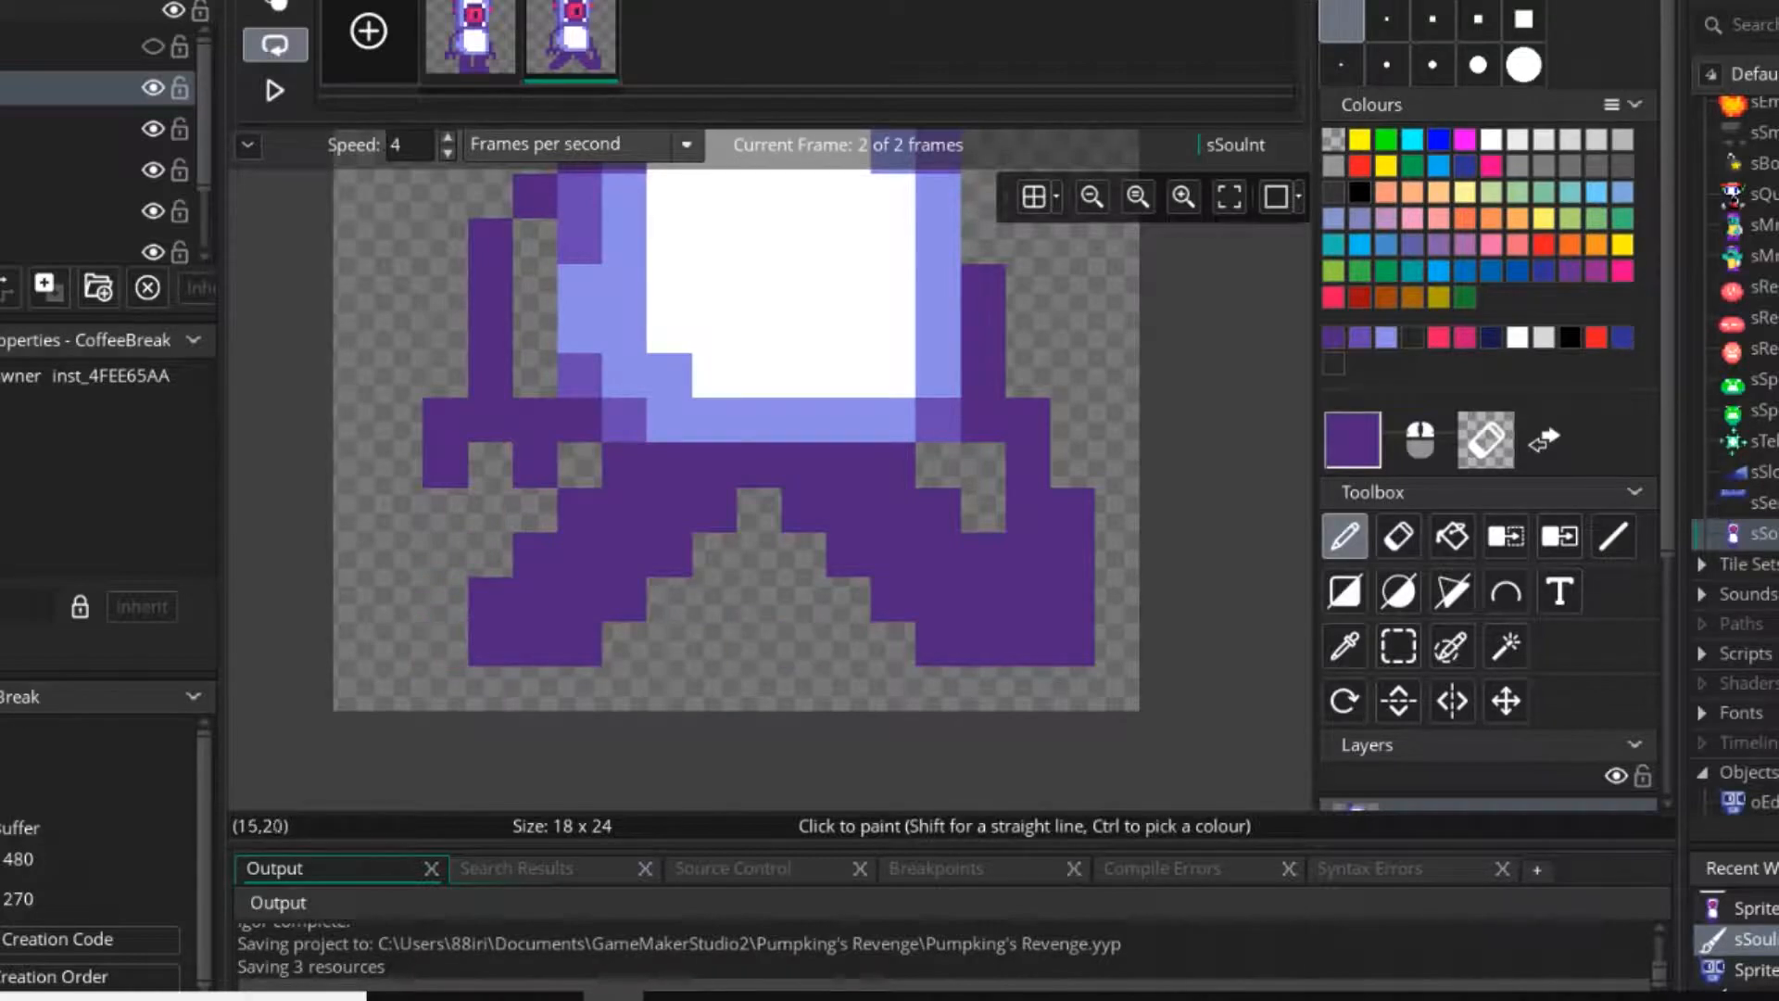
Trim the right foot's upturned toe and build up the left foot's outer side into a raised heel.
right_click_drag(1073, 509, 1072, 639)
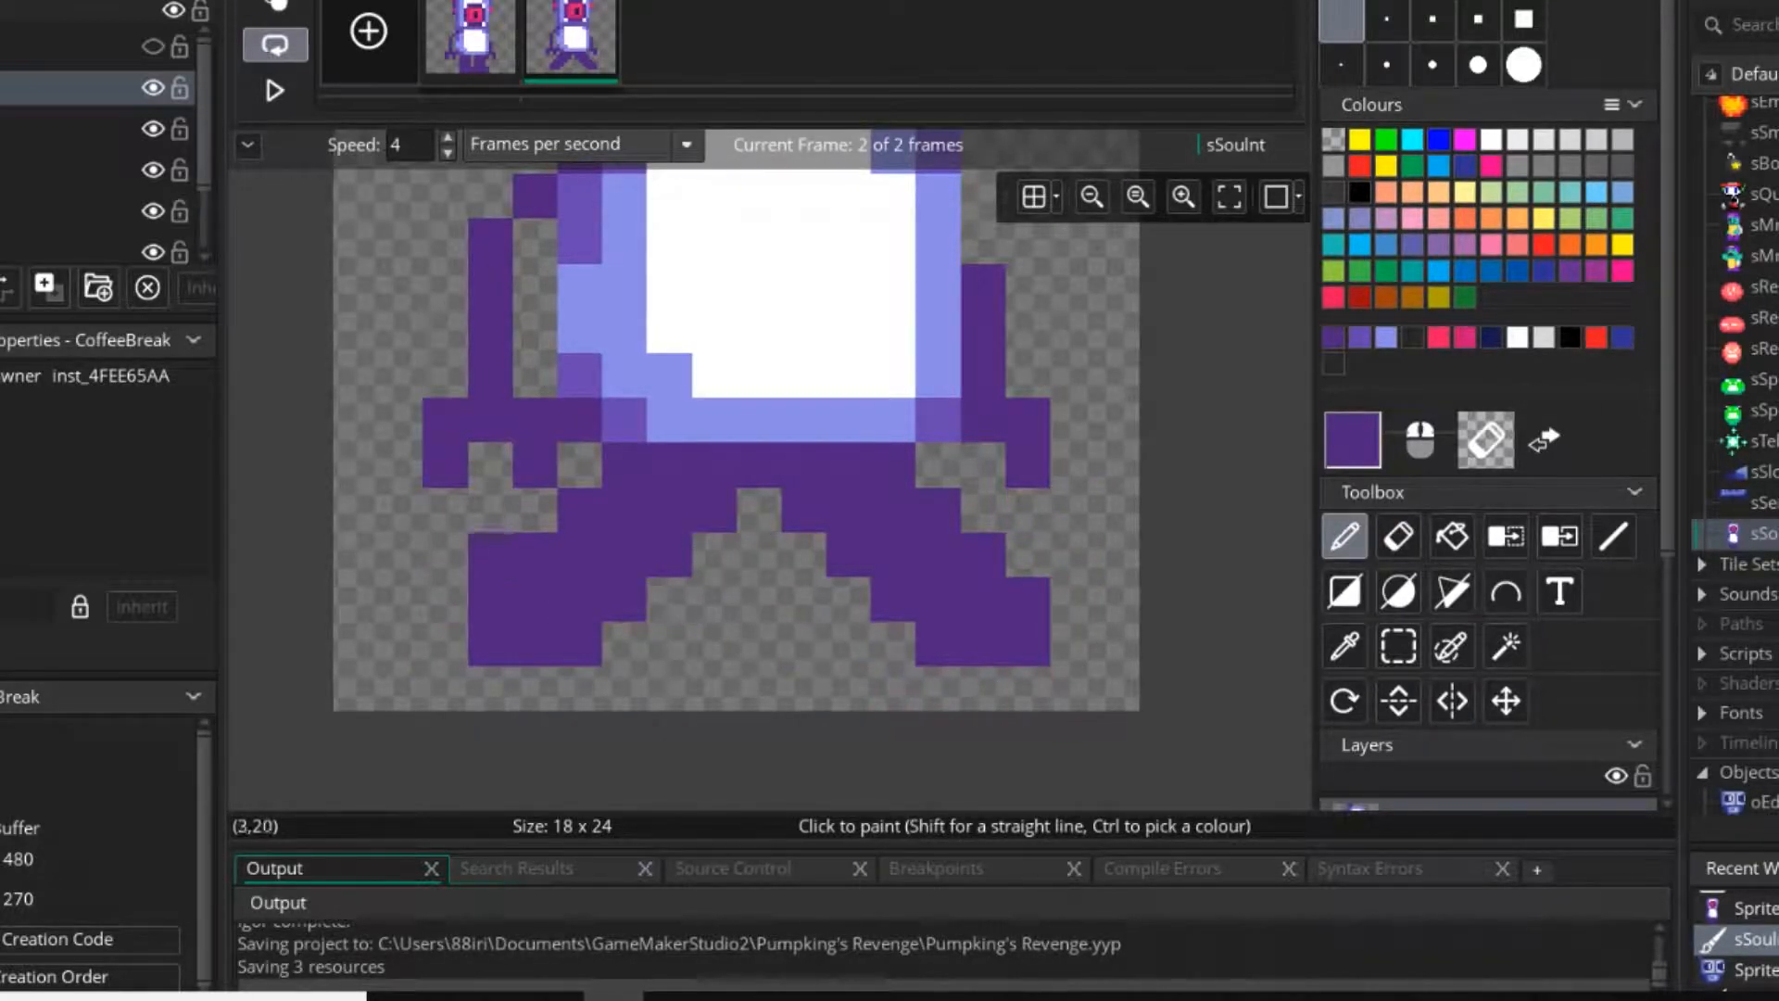
left_click_drag(446, 554, 446, 599)
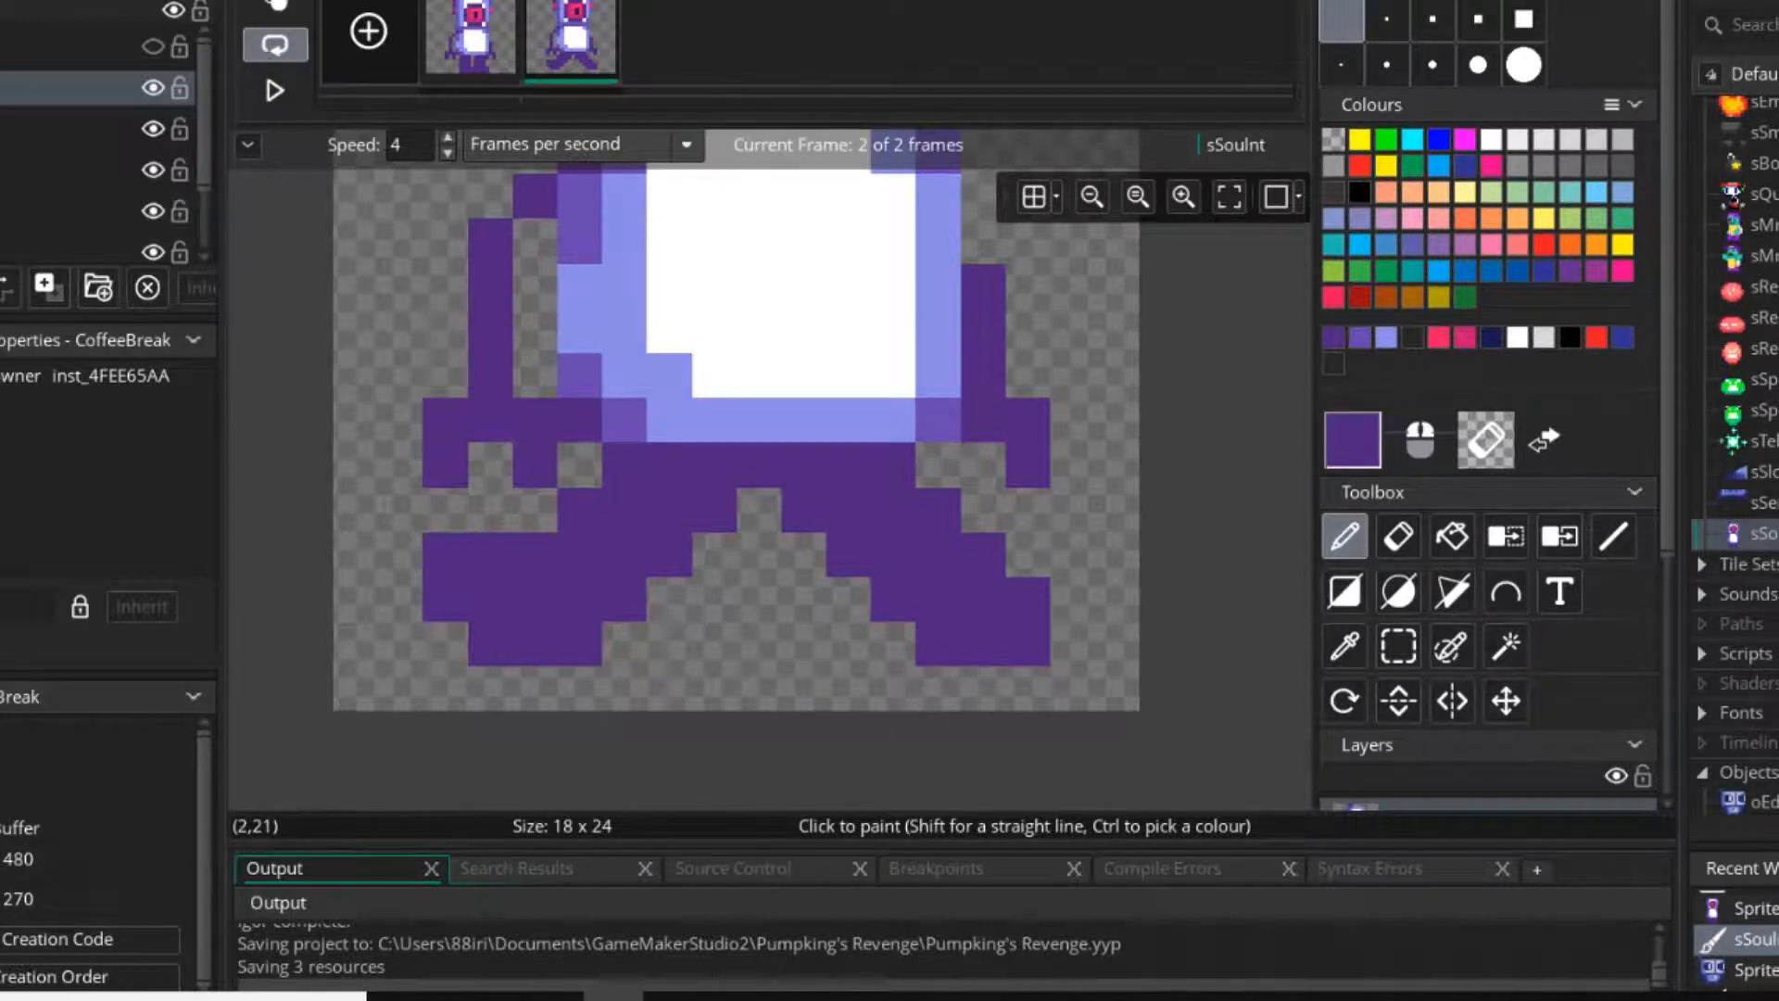
left_click_drag(445, 510, 534, 510)
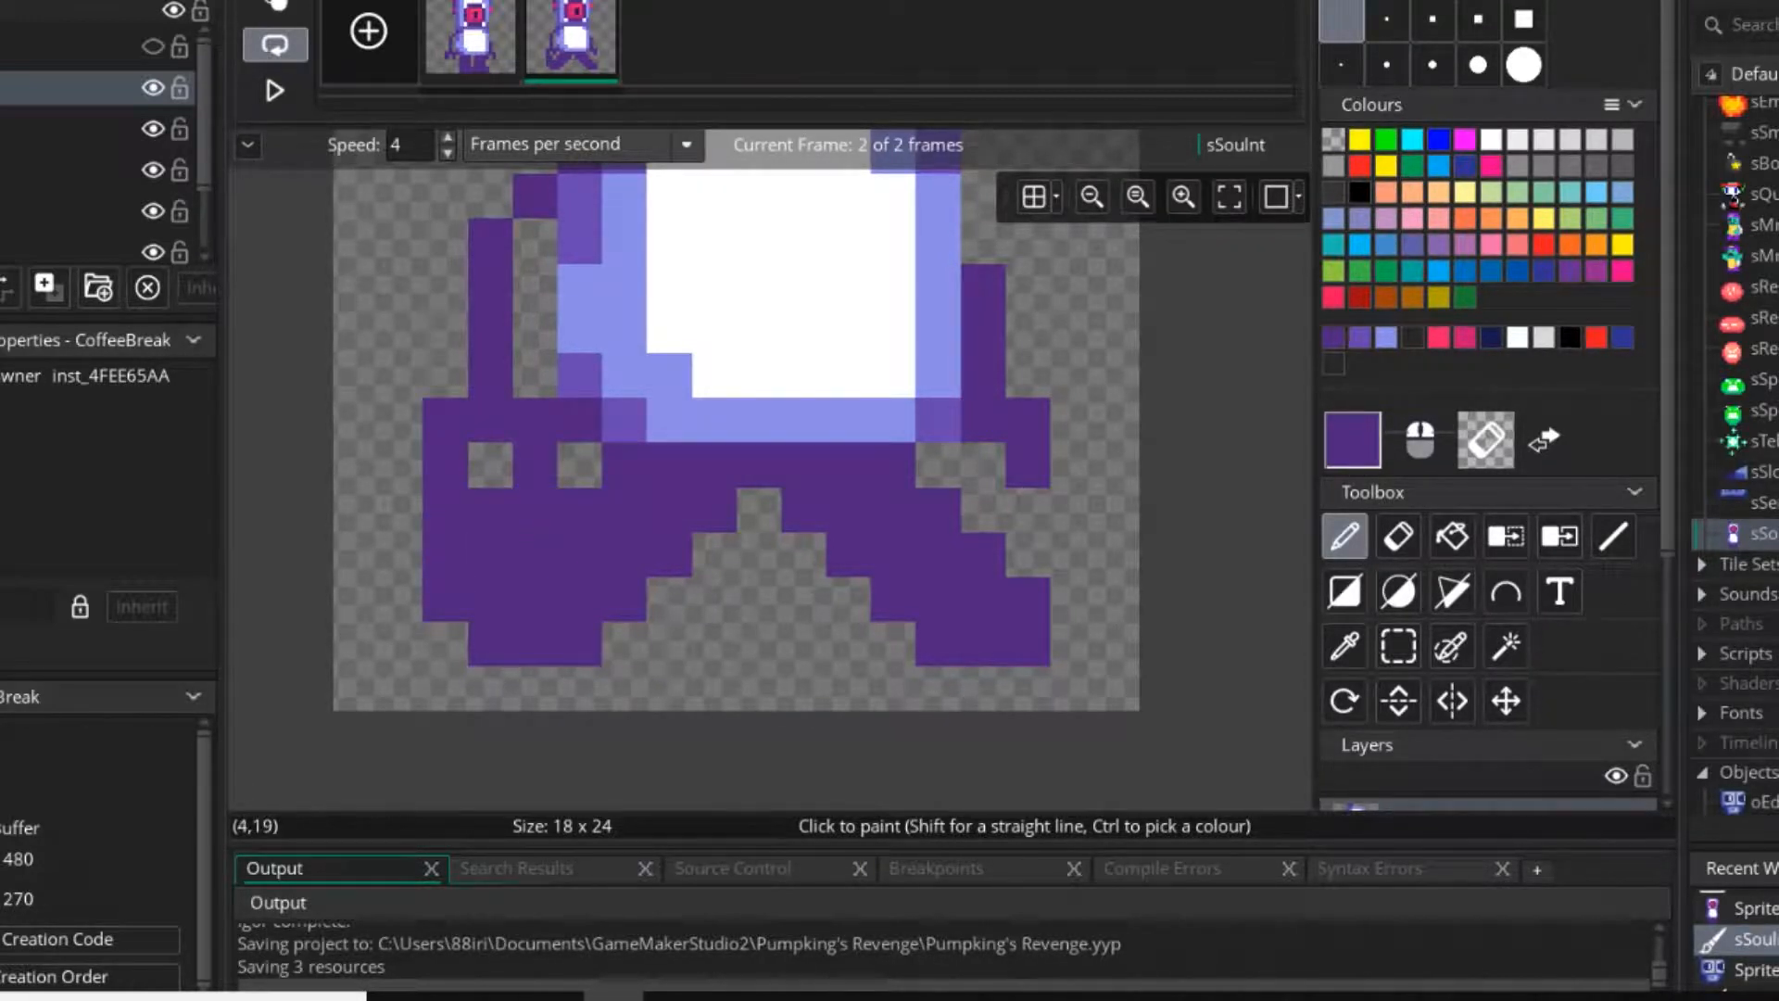
Erase both arms from the second frame, keeping the torso and legs.
middle_click_drag(534, 471, 598, 547)
key("e")
mouse_move(599, 497)
left_mouse_down()
mouse_move(509, 498)
mouse_move(554, 318)
left_mouse_up()
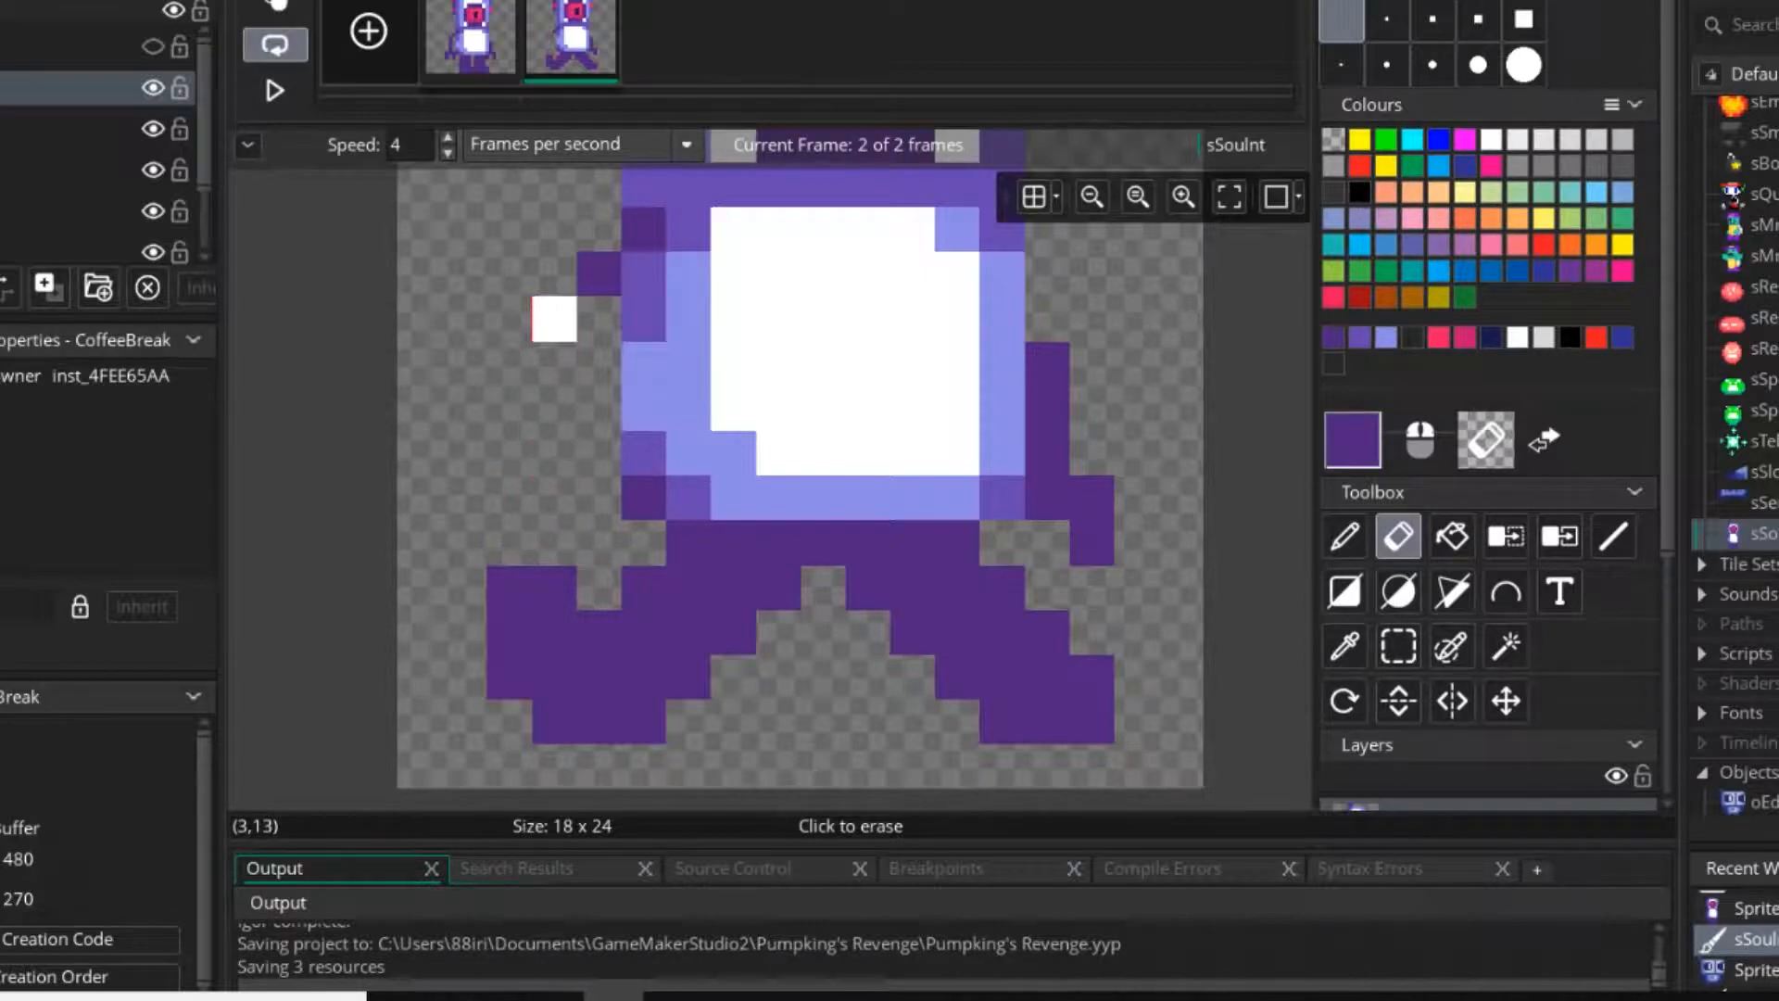
right_click_drag(554, 318, 598, 274)
mouse_move(1056, 353)
right_mouse_down()
mouse_move(1048, 497)
mouse_move(1091, 547)
right_mouse_up()
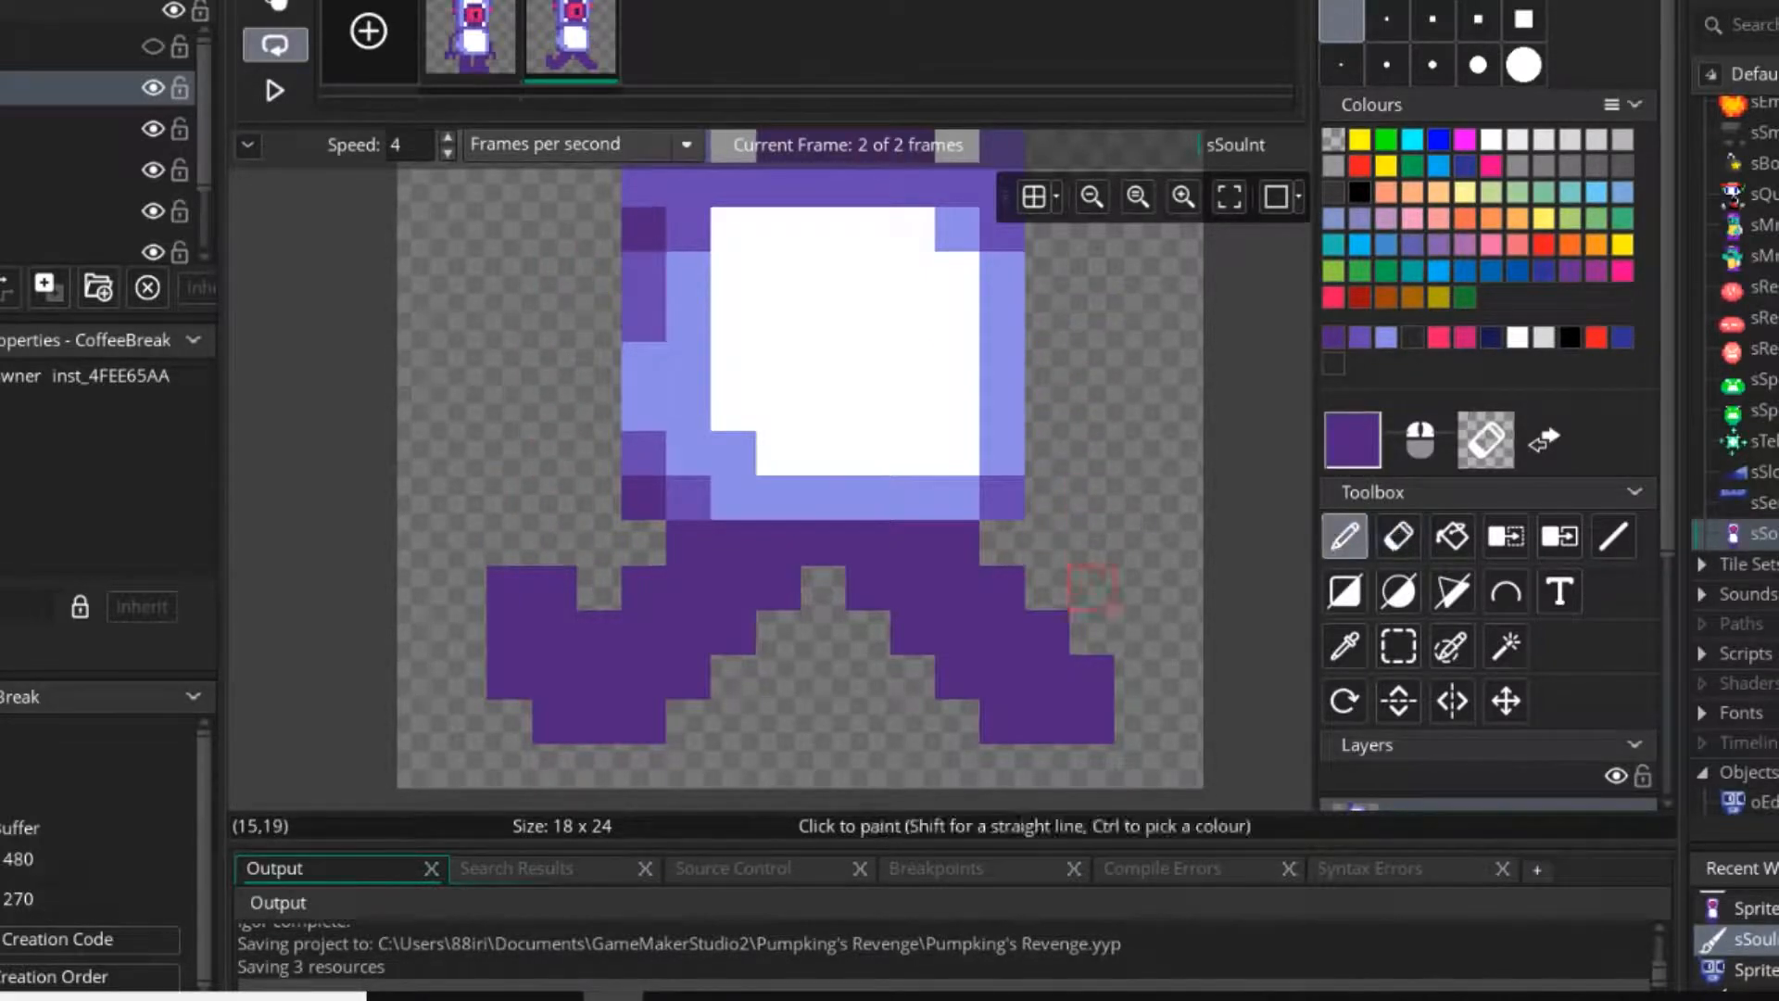
Extend the raised left foot outward by a column 2 pixels tall, and switch to the rectangular selection tool.
mouse_move(1092, 587)
middle_mouse_down()
mouse_move(1014, 531)
mouse_move(1048, 526)
middle_mouse_up()
left_click_drag(420, 526, 420, 571)
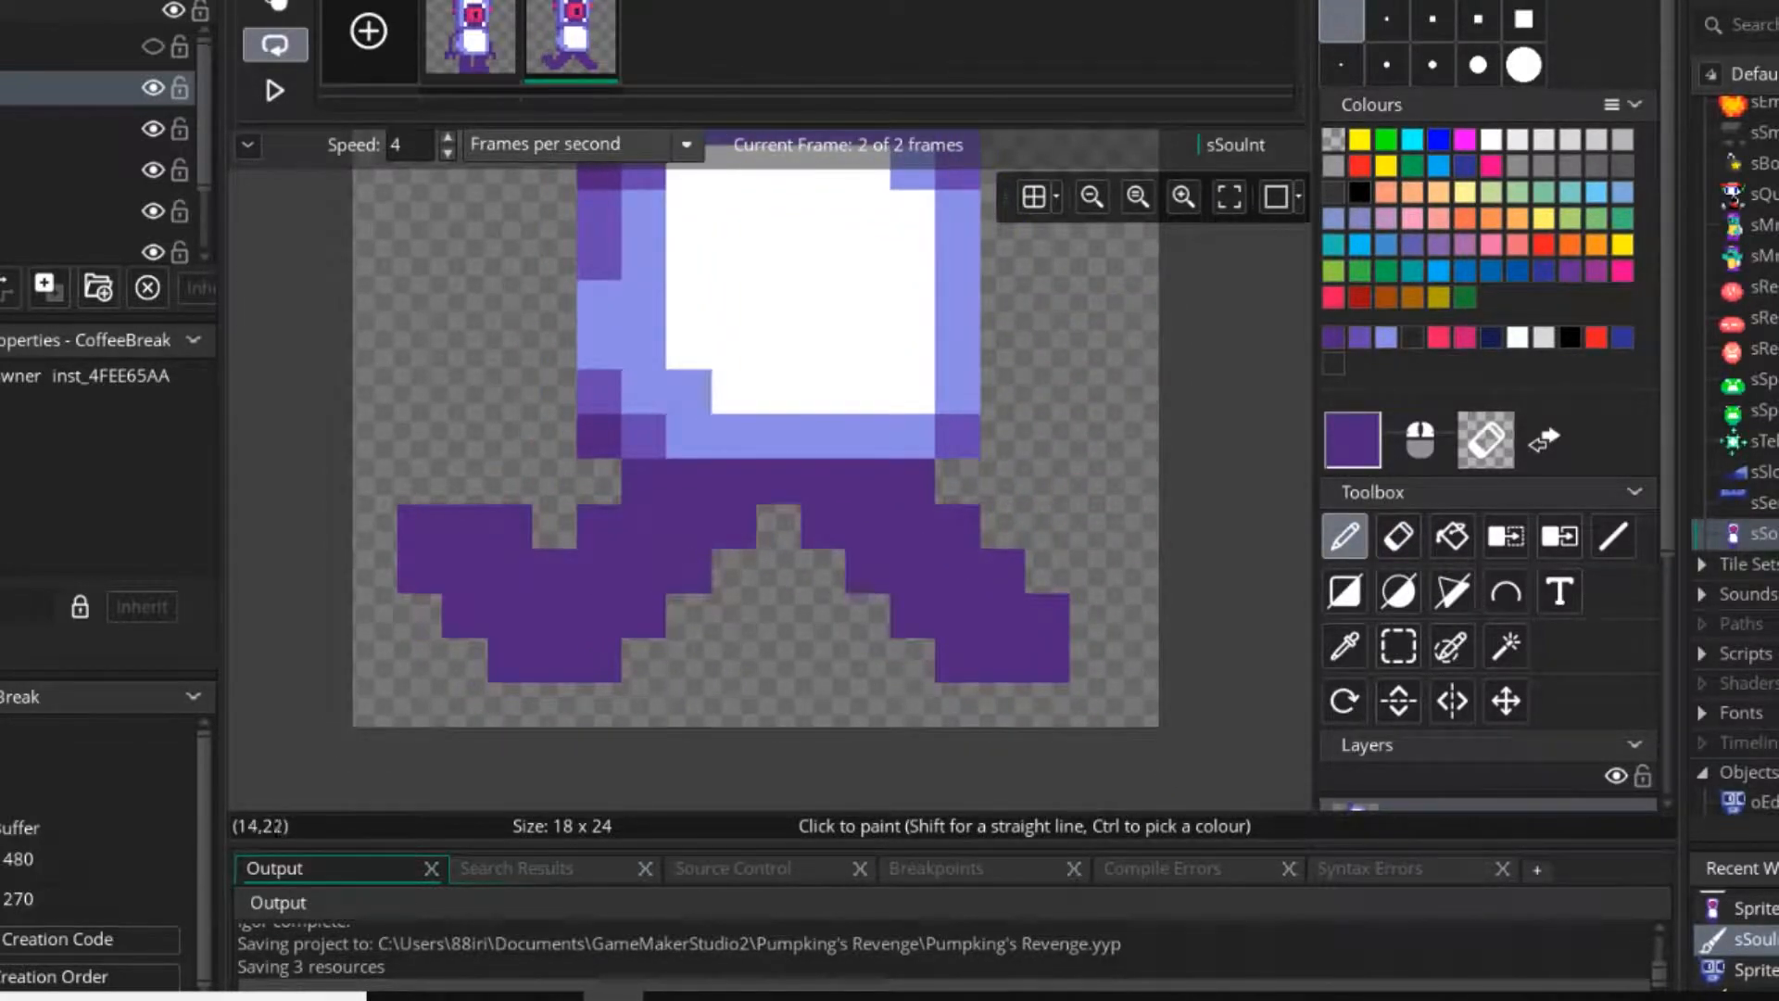
left_click(960, 705)
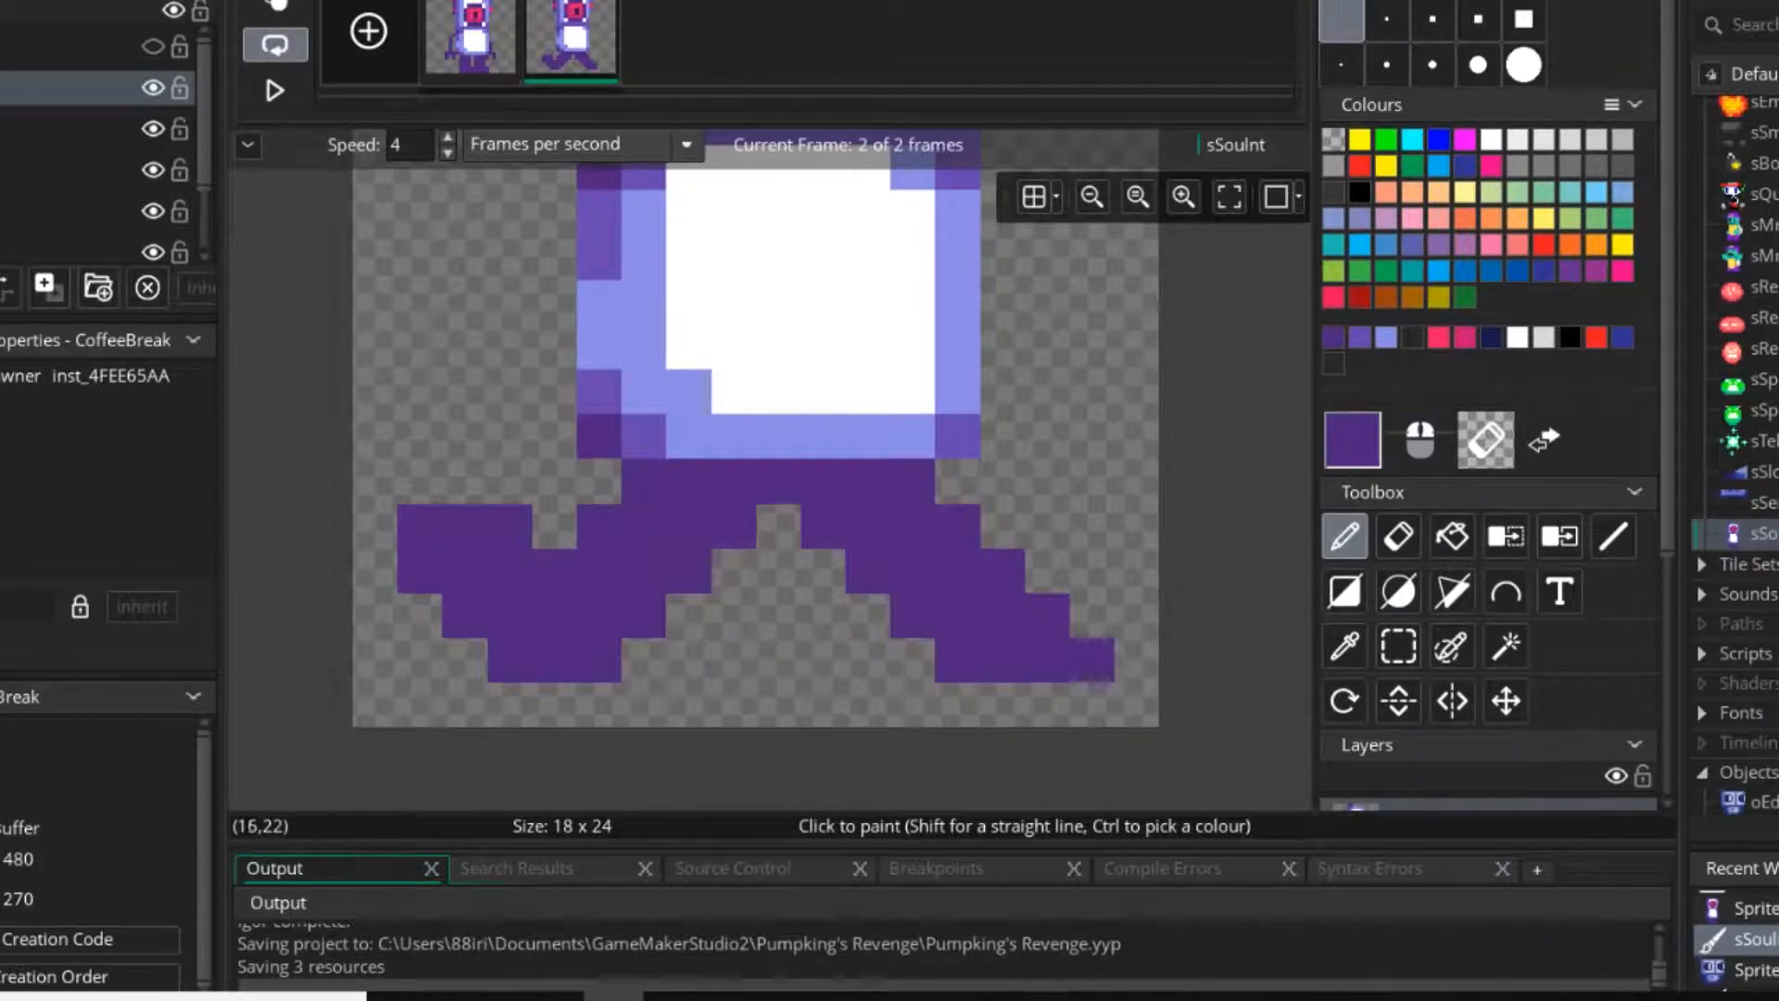
key("s")
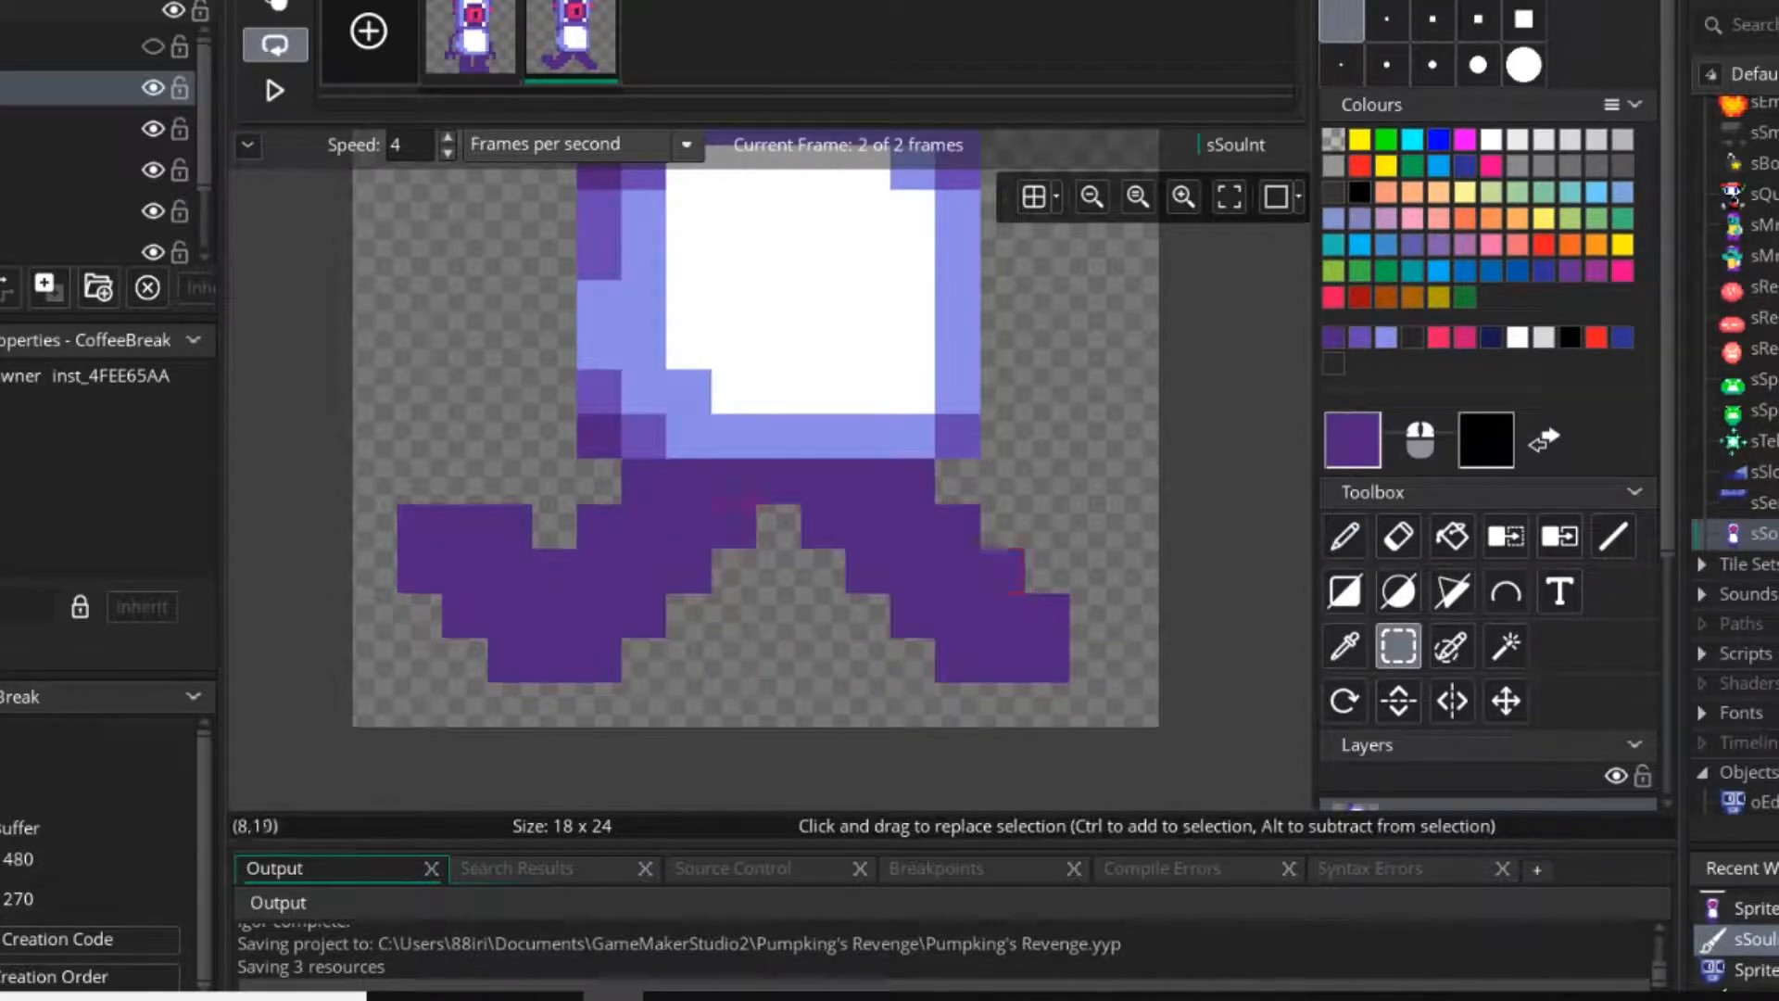
Move the left foot inward by one pixel.
left_click_drag(401, 510, 529, 678)
left_click_drag(464, 616, 508, 615)
left_click(734, 571)
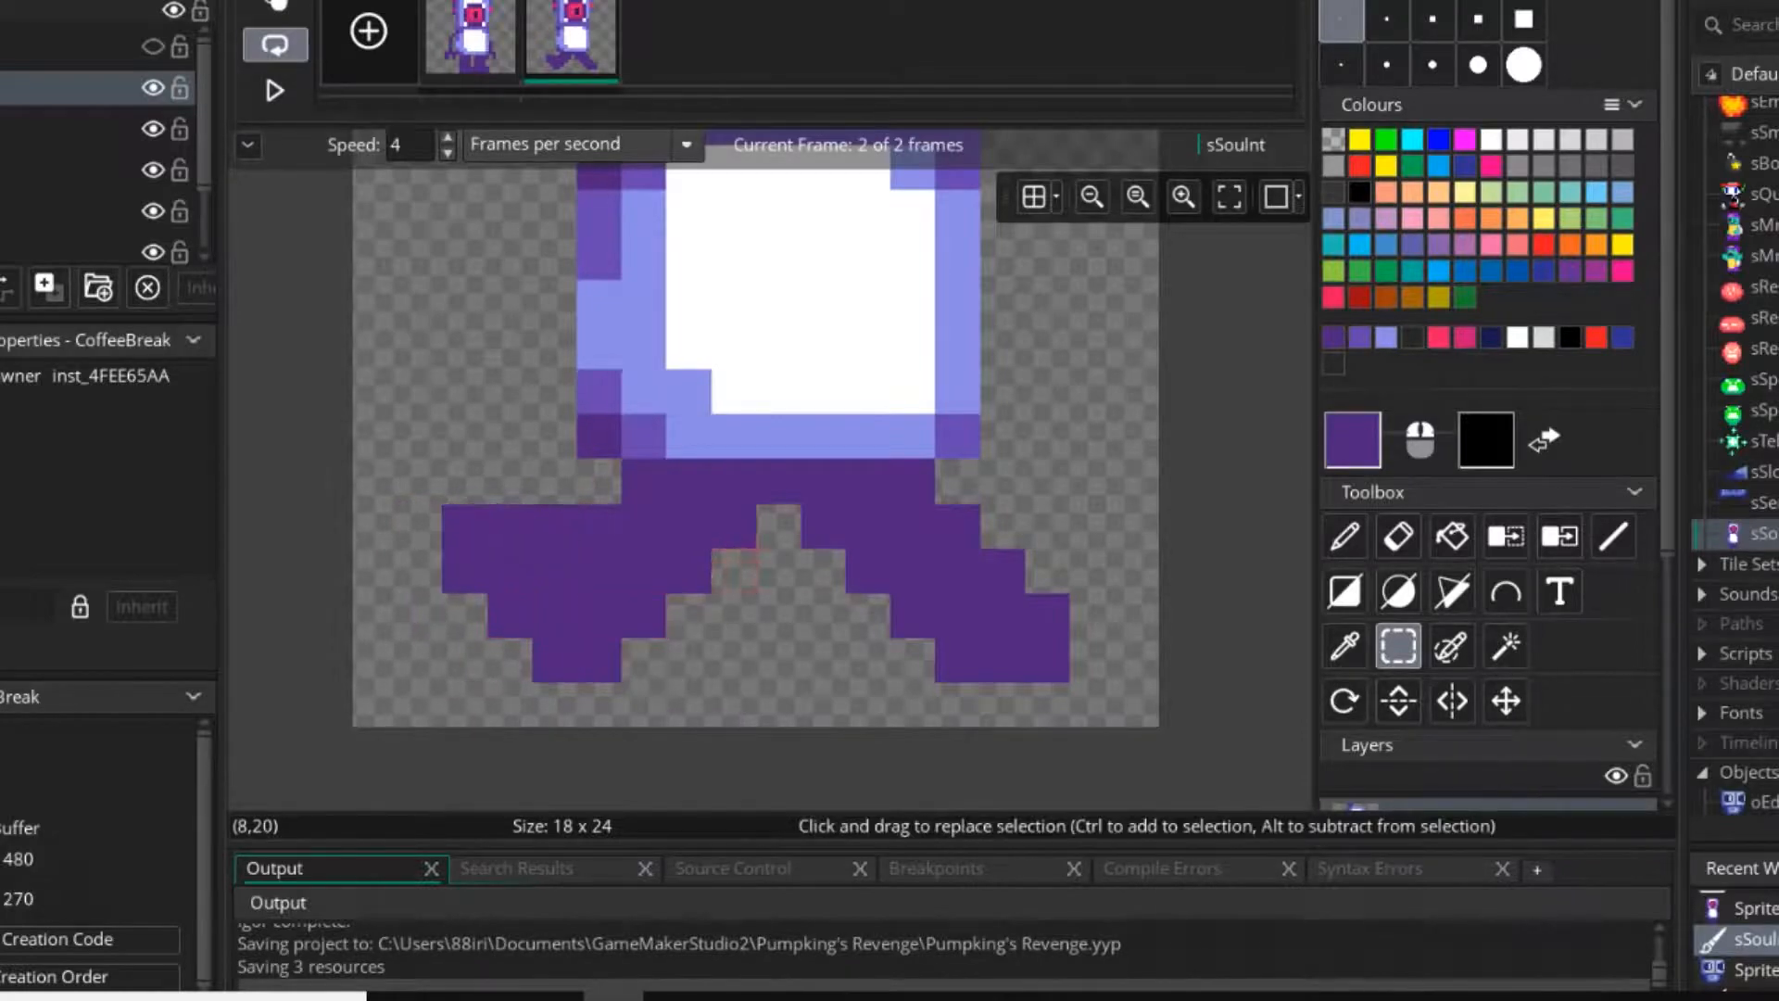
Paint an upturned toe 4 pixels tall on the right foot, and open a one-pixel notch above the left foot.
key("d")
left_click(1001, 527)
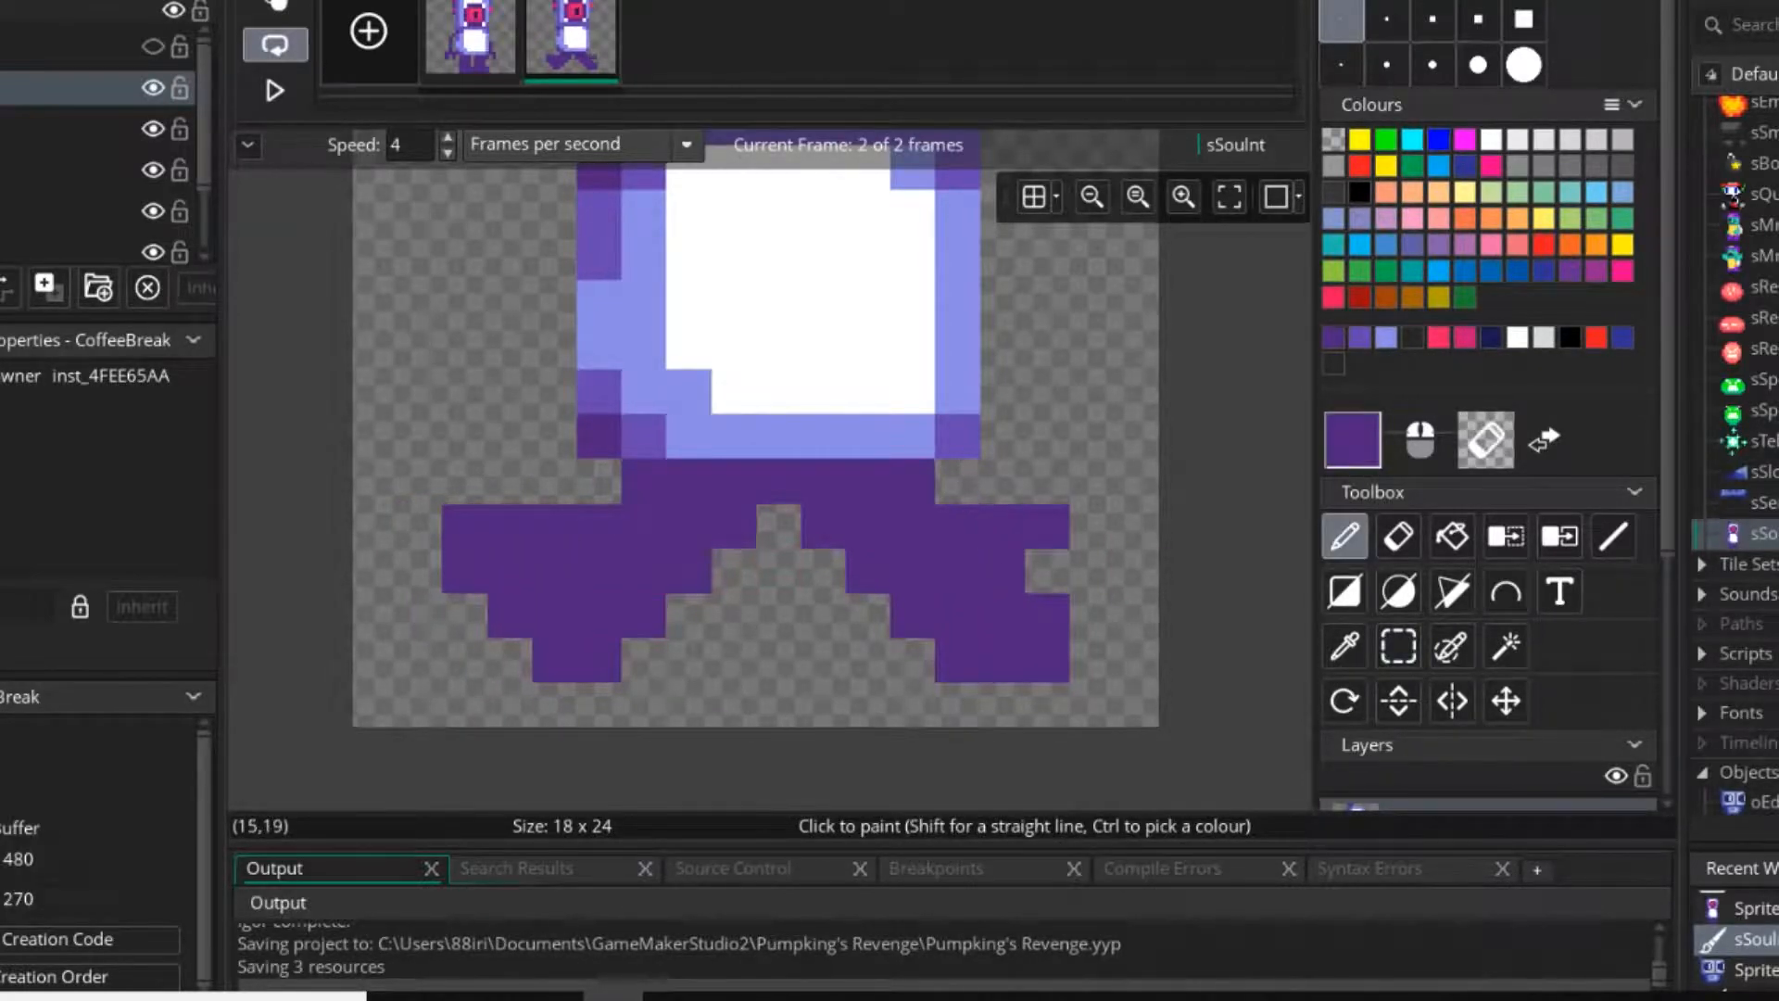
right_click(1002, 526)
left_click_drag(1092, 525, 1092, 659)
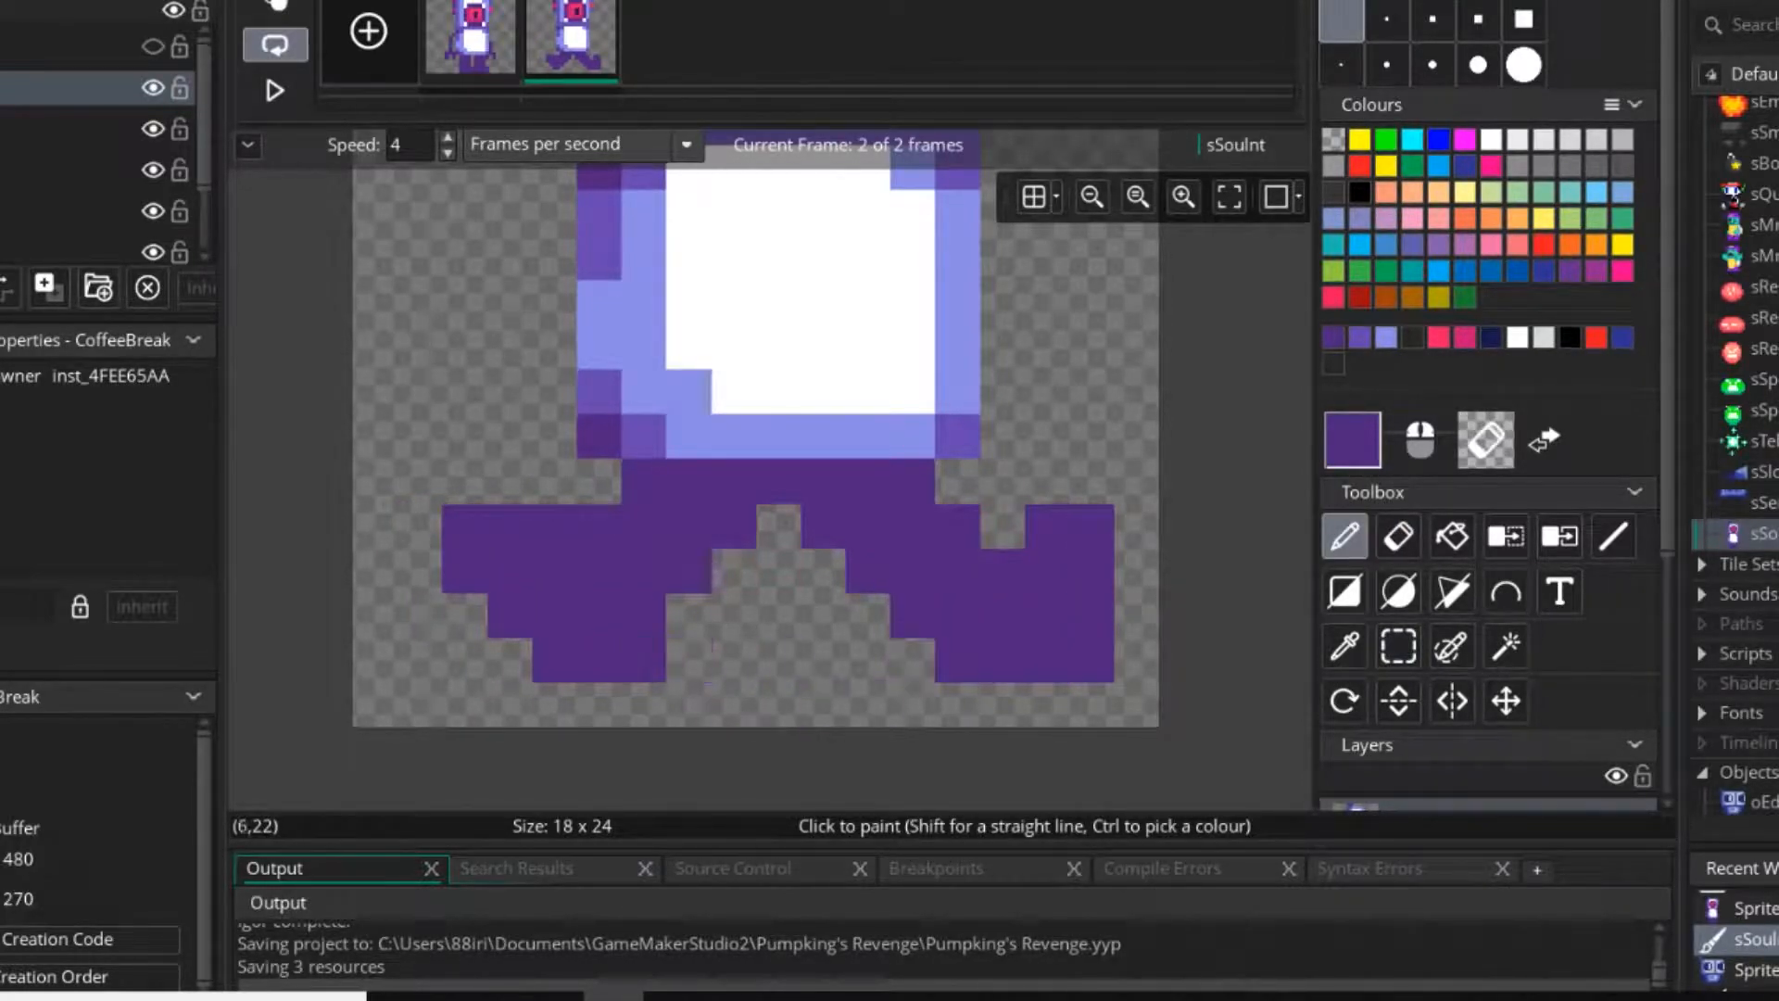
left_click(553, 526)
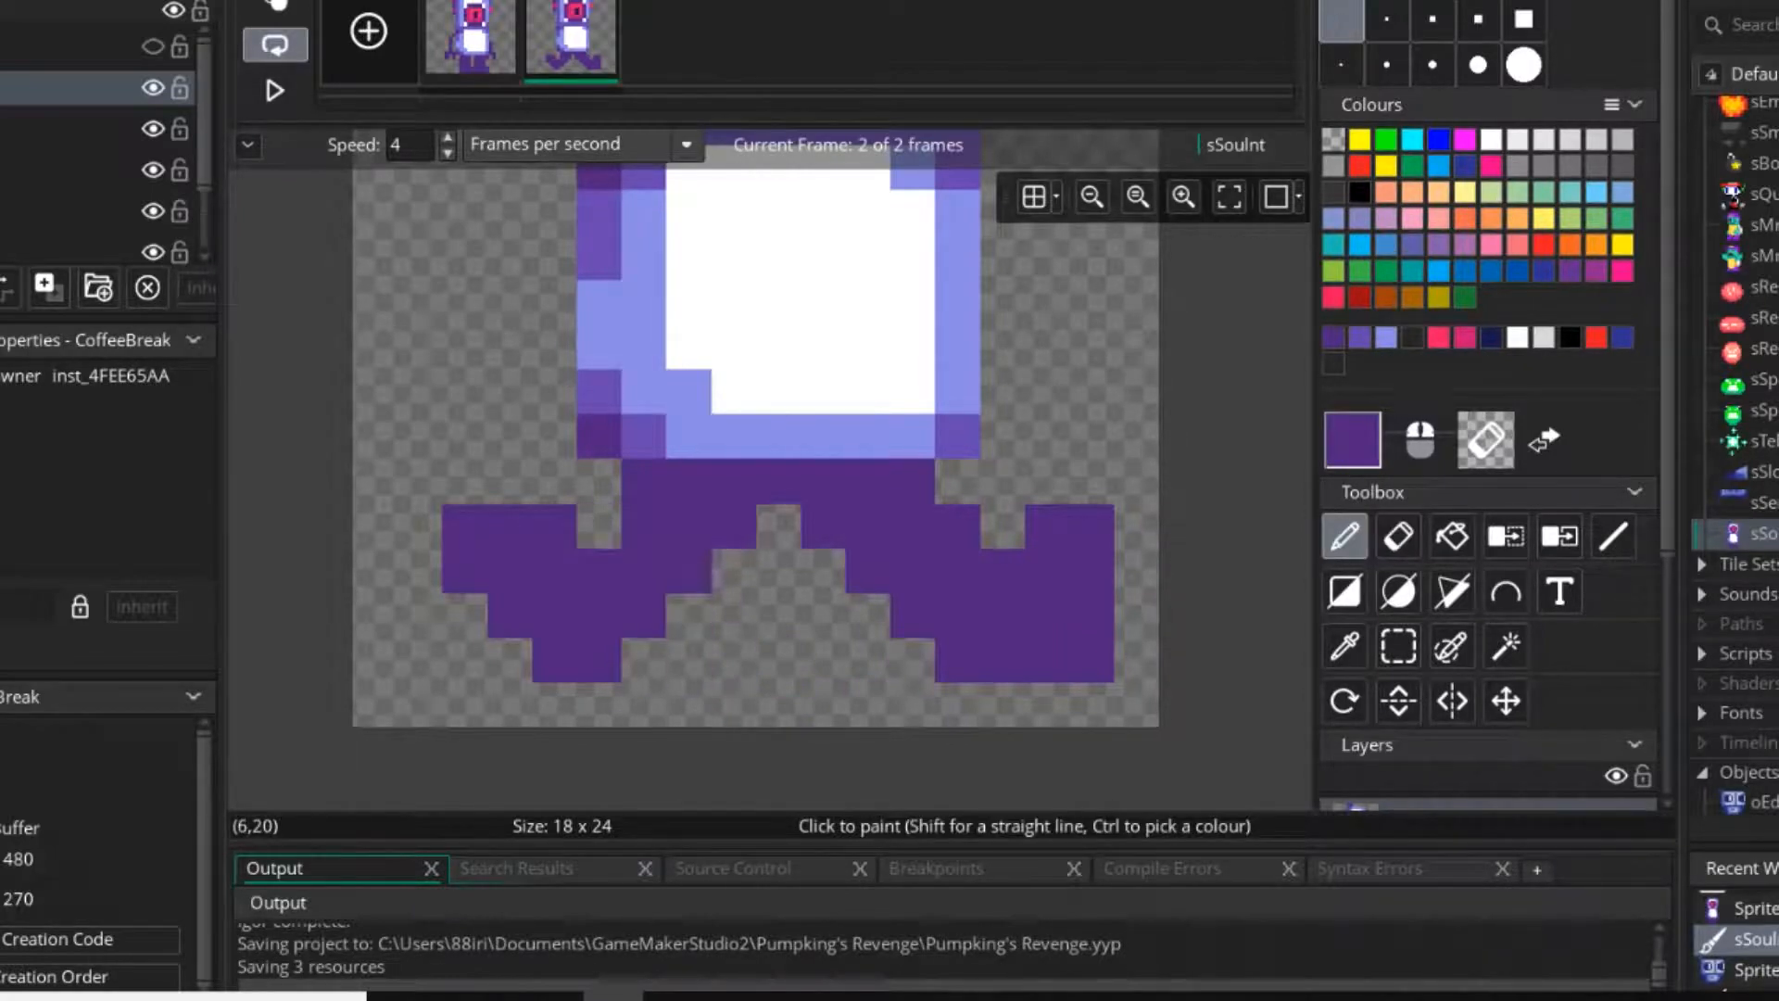
mouse_move(1047, 526)
middle_mouse_down()
mouse_move(992, 582)
mouse_move(1078, 587)
middle_mouse_up()
scroll(764, 588, "down", 3)
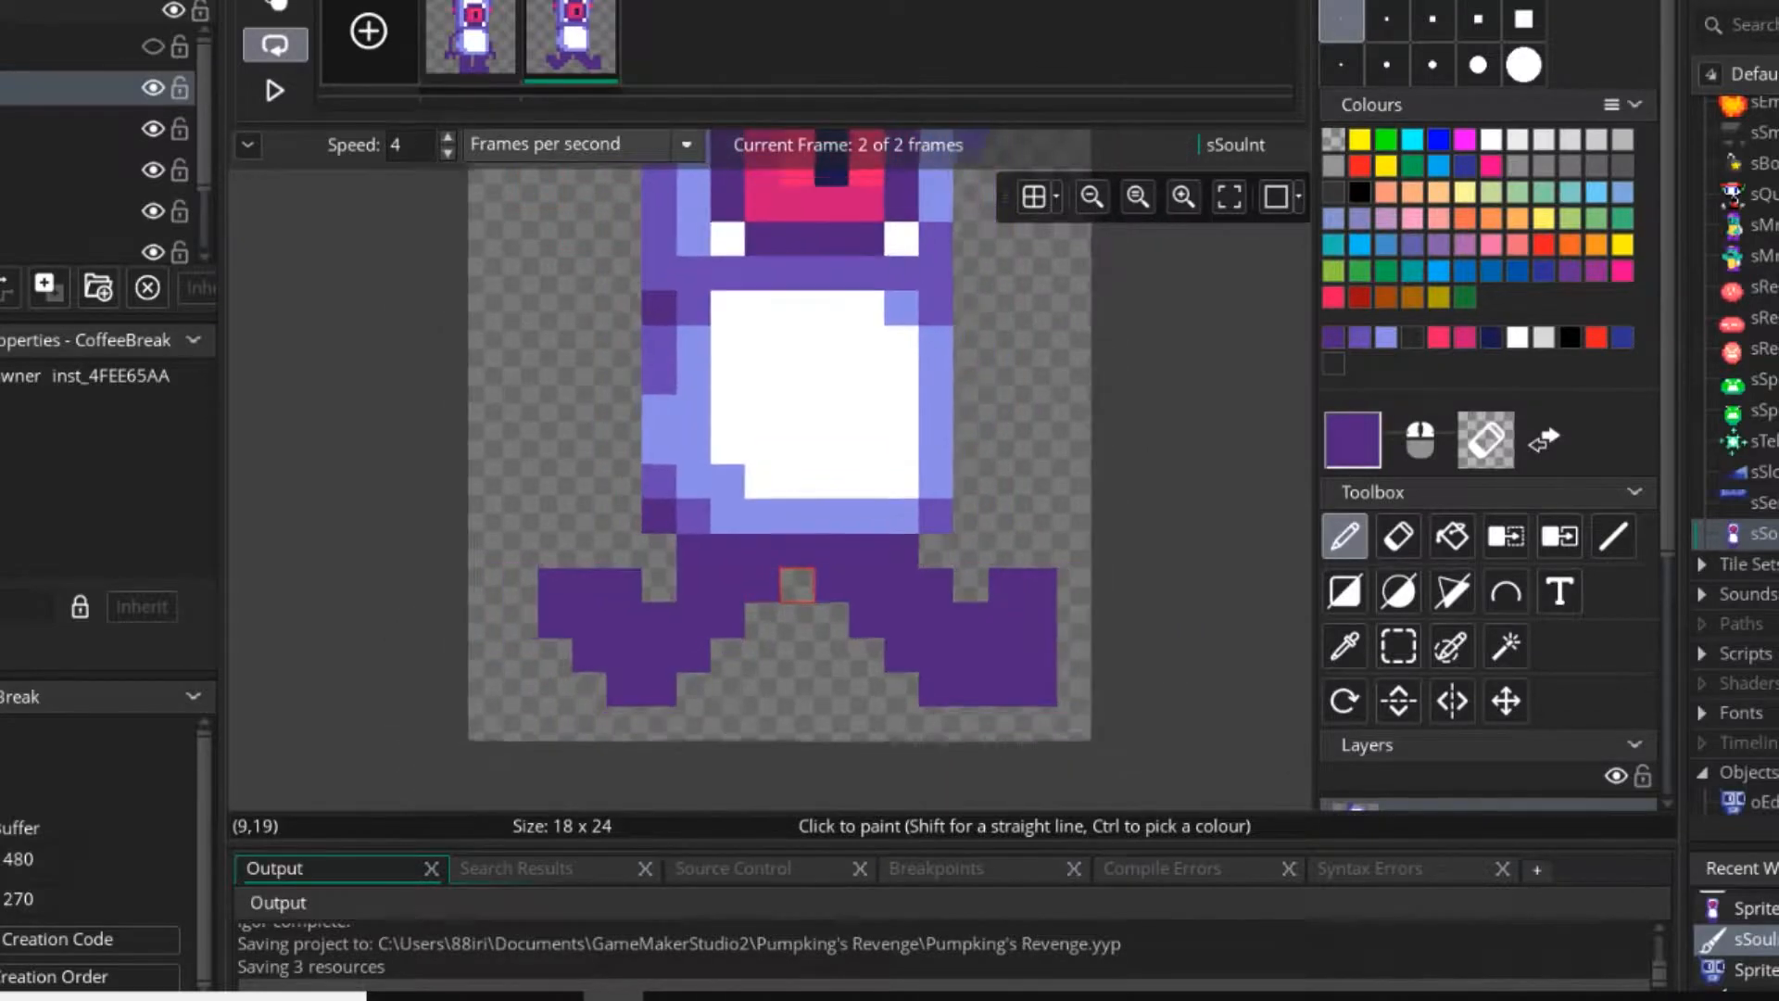
Erase both legs from the second frame, and turn on onion skinning to show the first frame as a guide.
scroll(742, 575, "up", 3)
key("e")
mouse_move(1050, 664)
left_mouse_down()
mouse_move(1140, 576)
mouse_move(871, 707)
mouse_move(957, 572)
mouse_move(826, 575)
mouse_move(915, 575)
mouse_move(915, 619)
mouse_move(736, 571)
mouse_move(647, 664)
mouse_move(557, 619)
mouse_move(469, 619)
mouse_move(558, 619)
mouse_move(647, 528)
left_mouse_up()
key("d")
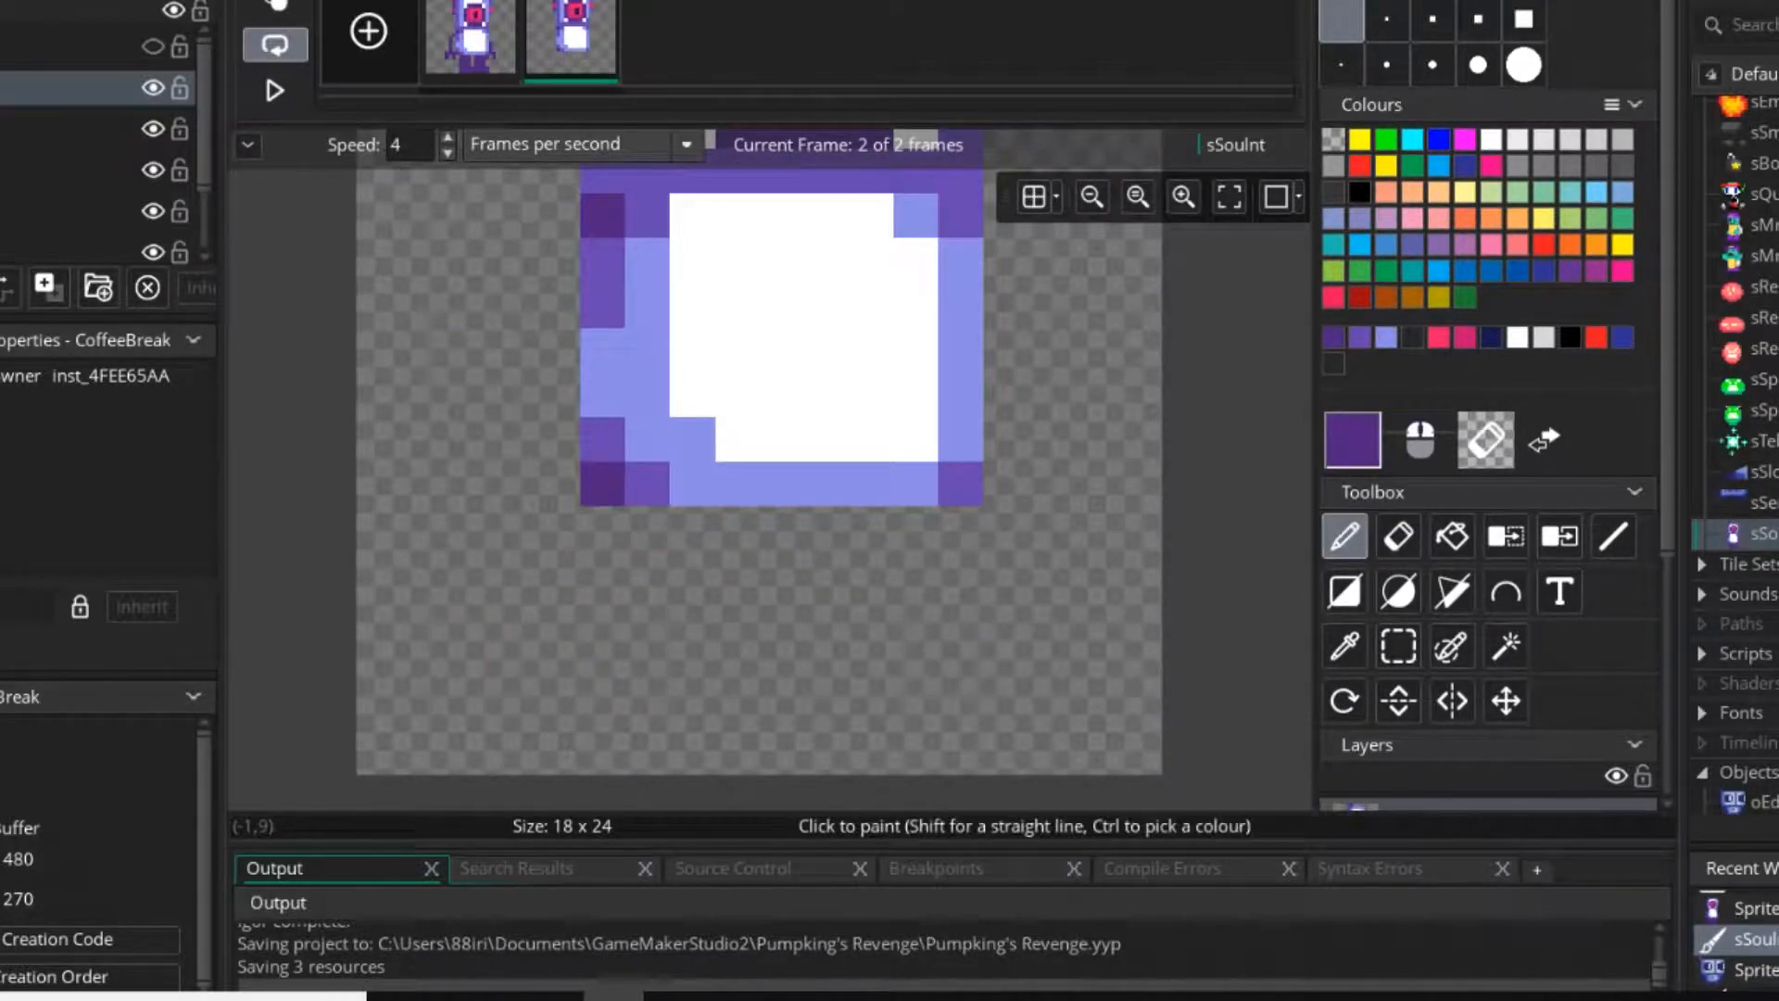
left_click(277, 5)
Paint a dark purple right leg stepping diagonally outward from the hip, with its foot reaching the canvas edge.
left_click(869, 574)
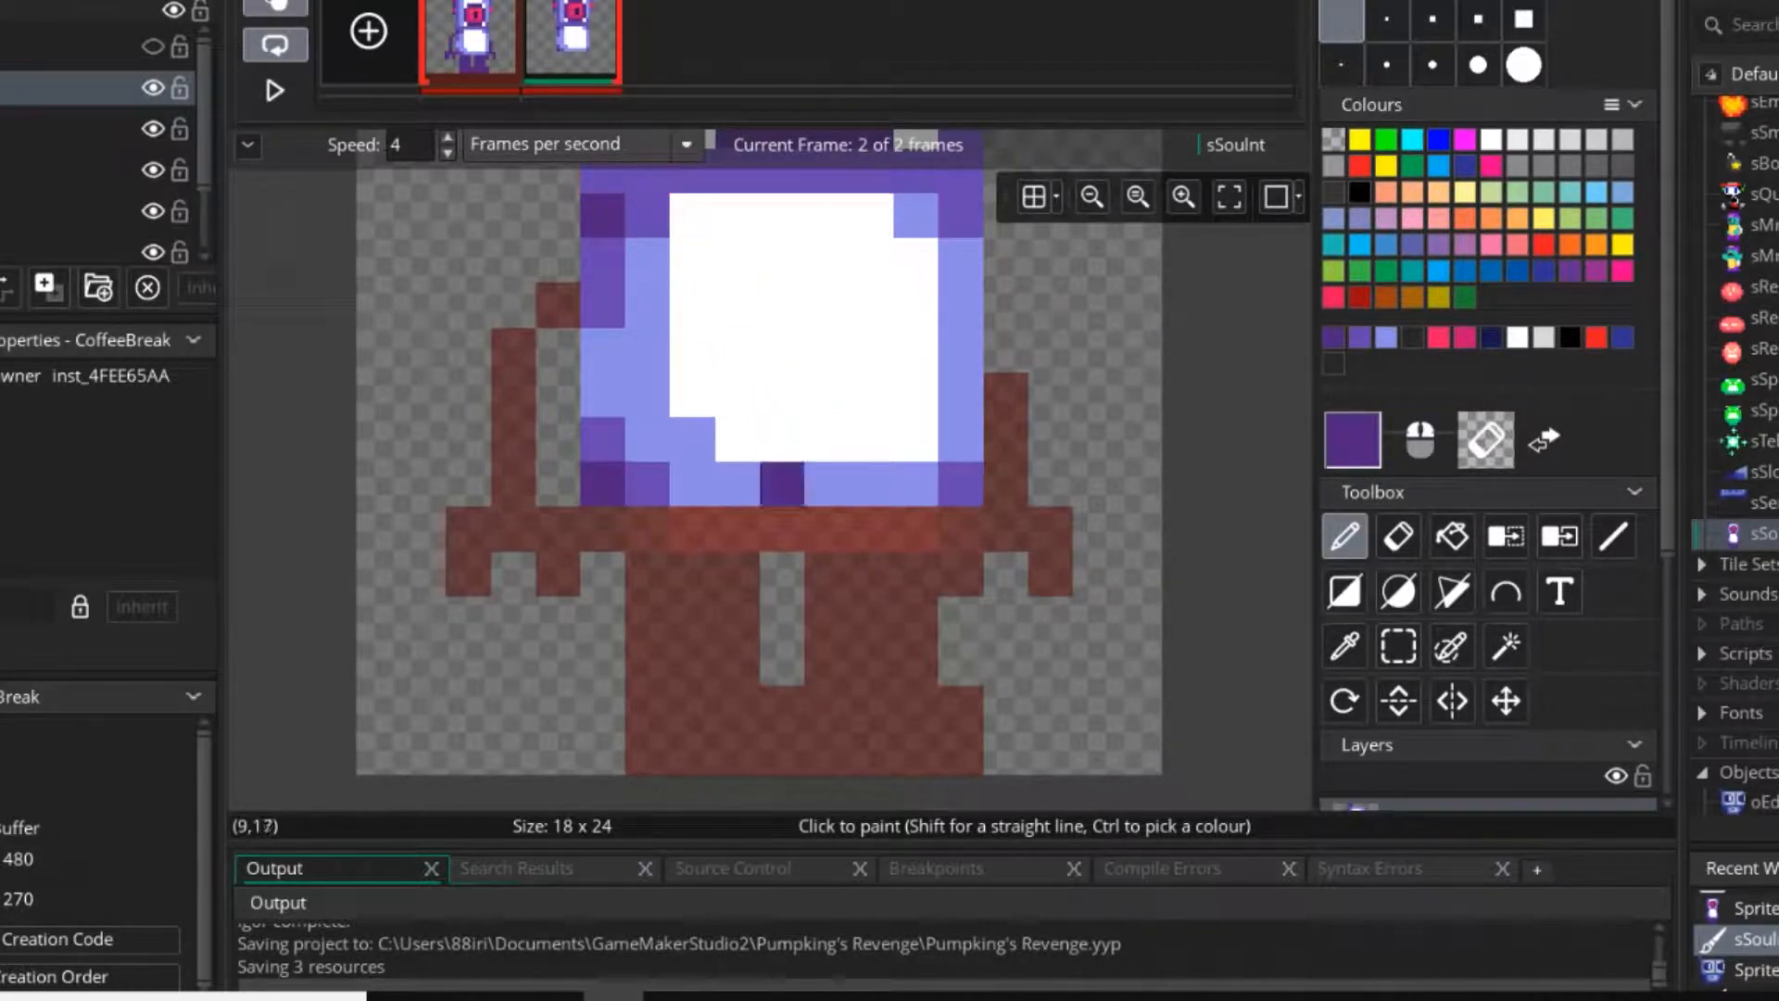
left_click_drag(827, 528, 916, 529)
left_click_drag(872, 620, 916, 665)
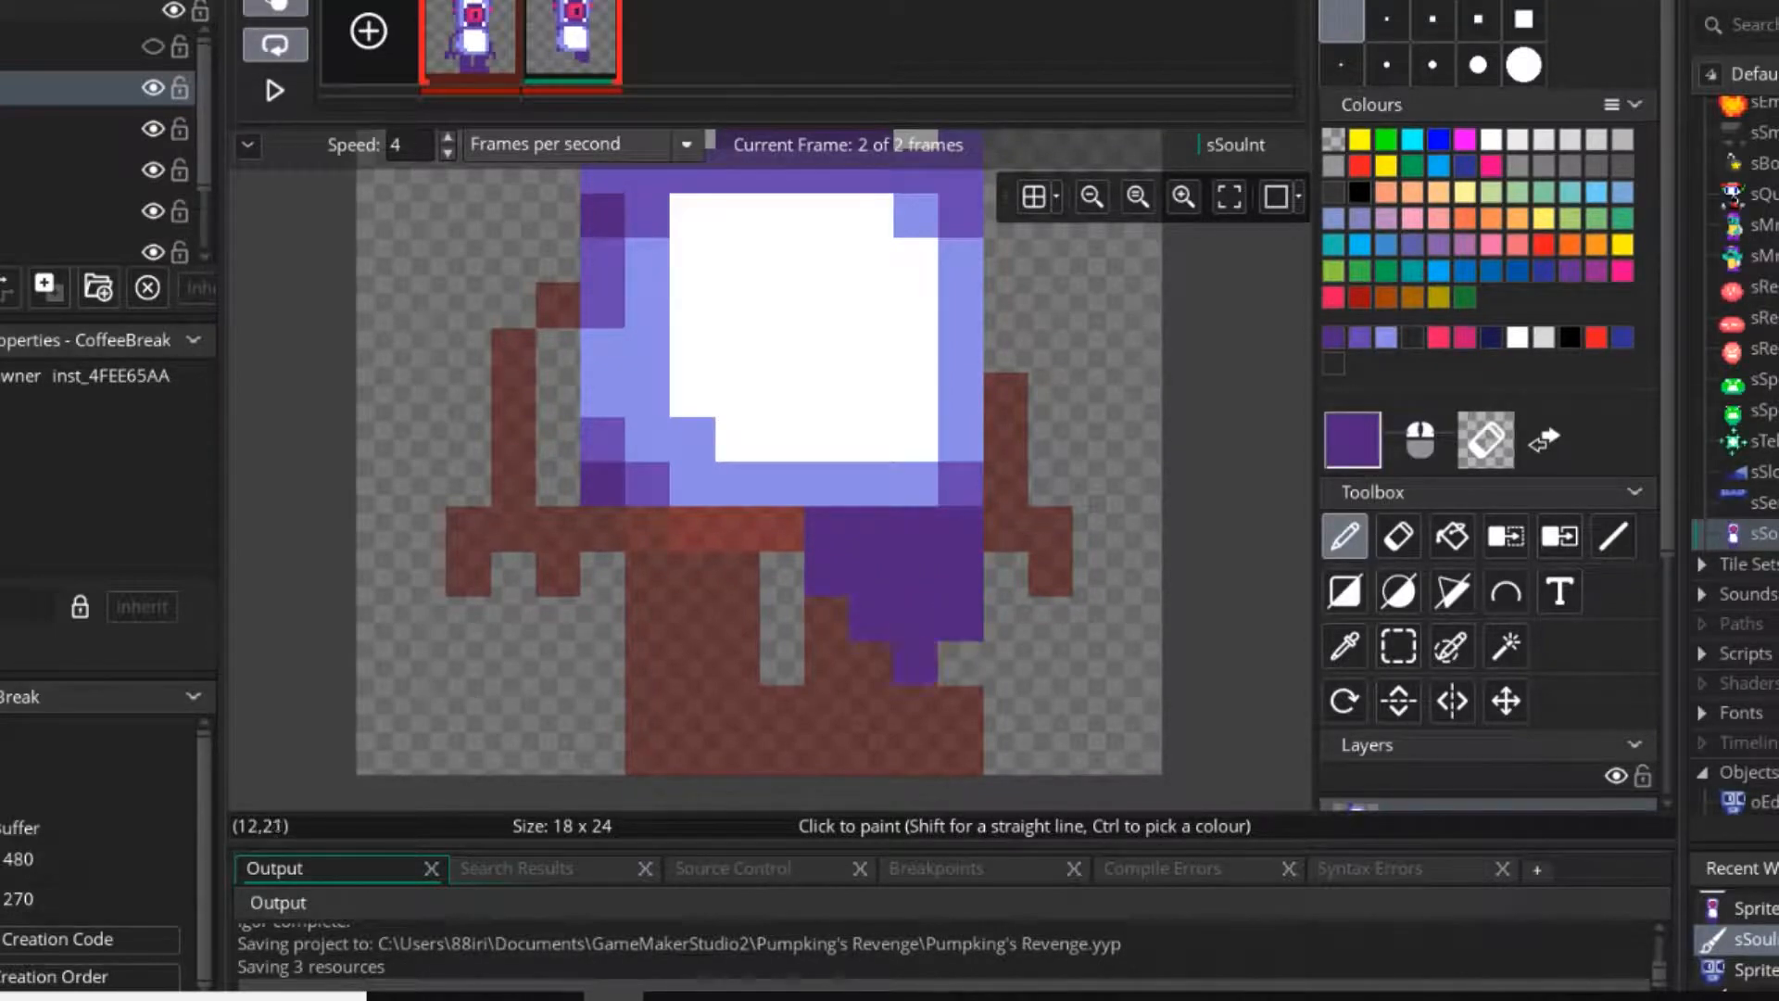
left_click(1159, 997)
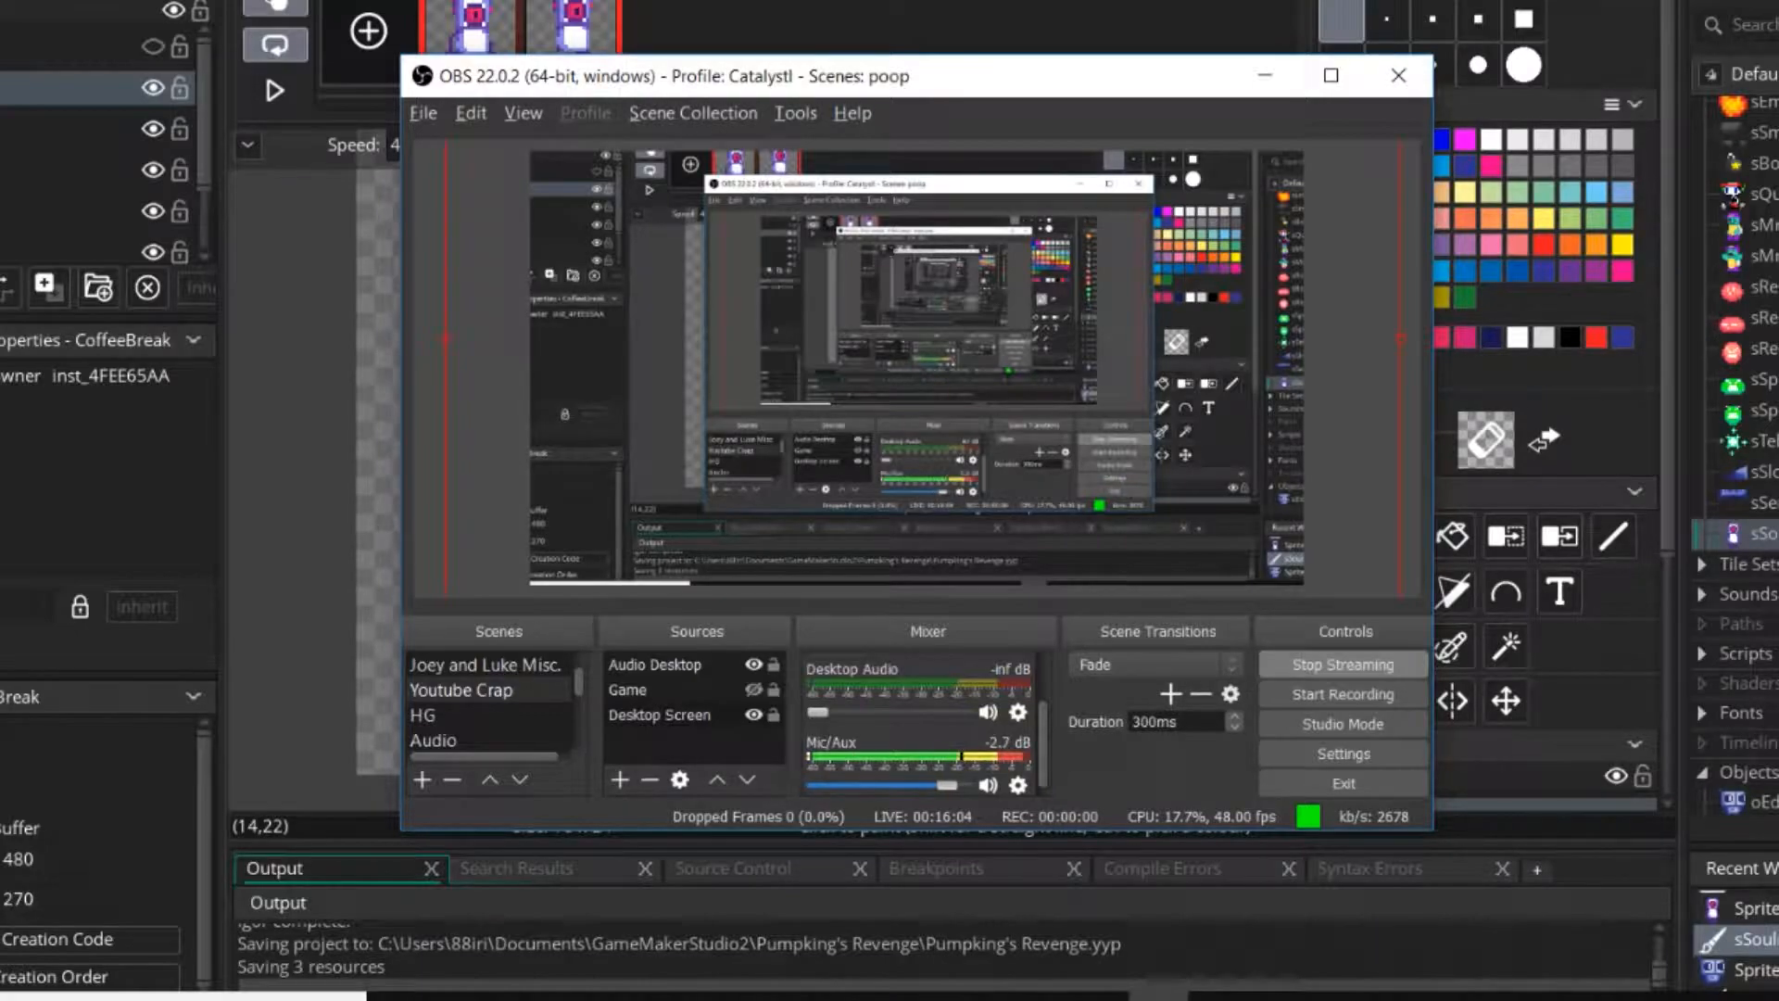
key("alt+Tab")
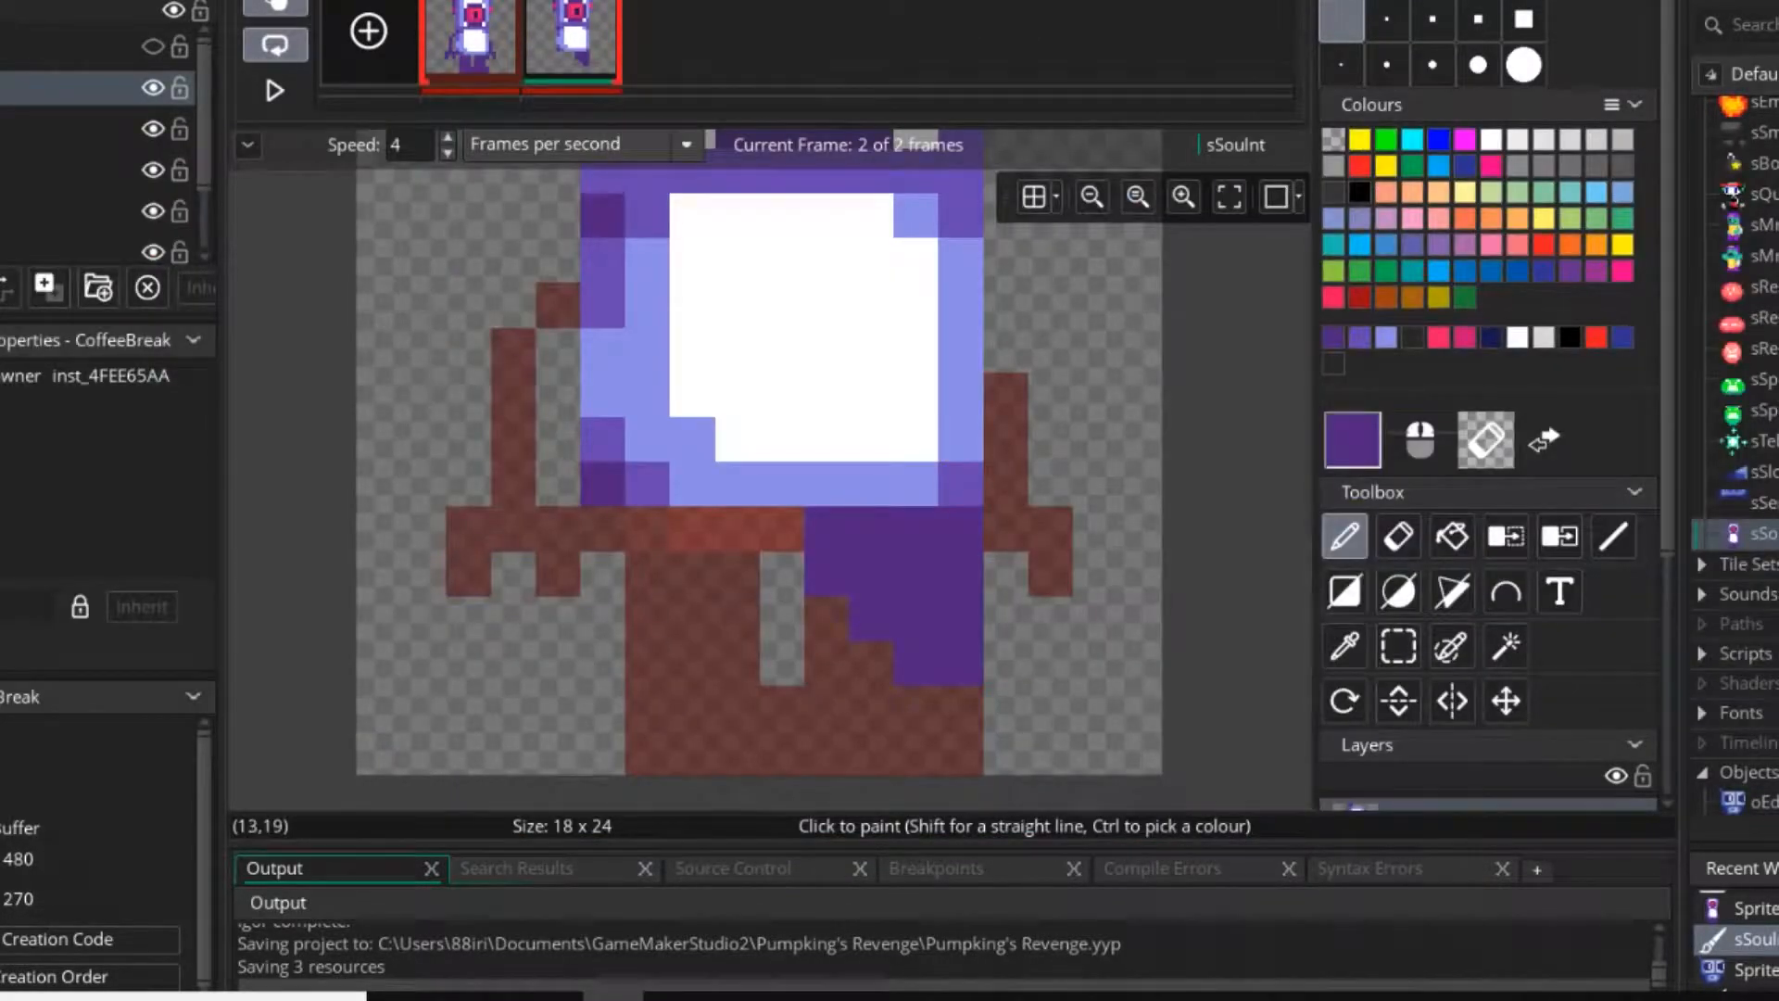
mouse_move(1005, 574)
left_mouse_down()
mouse_move(1006, 663)
mouse_move(1050, 618)
left_mouse_up()
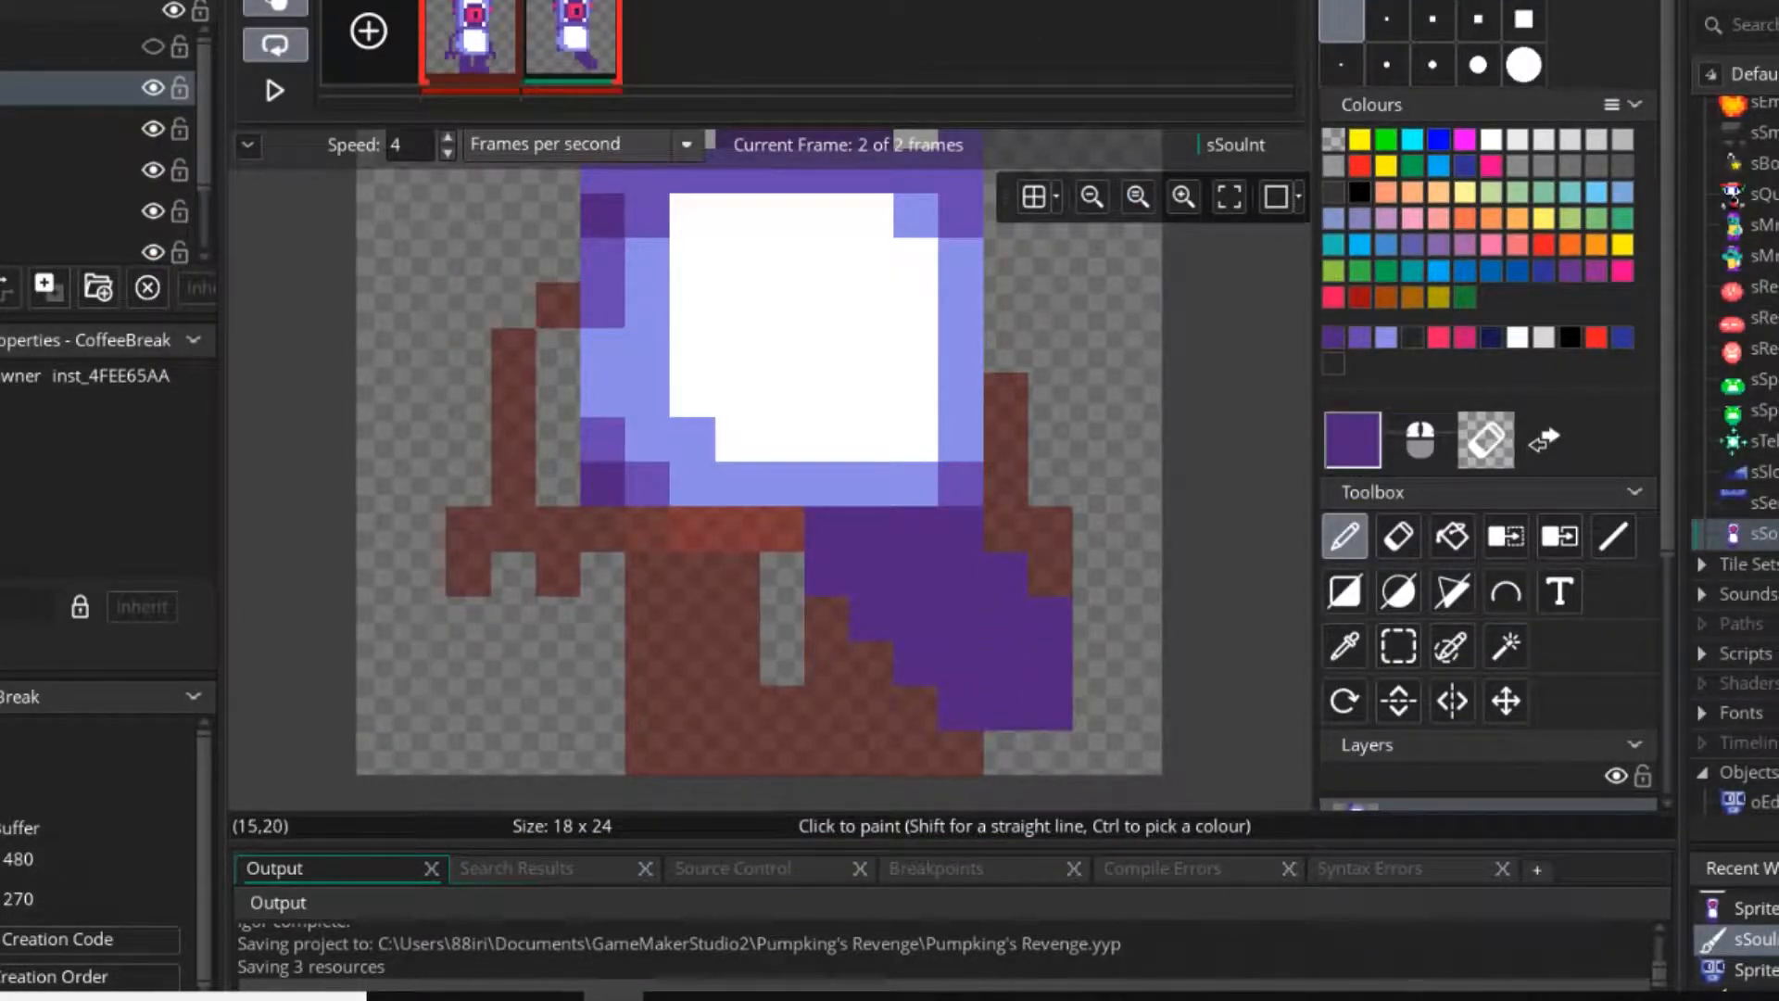
mouse_move(1095, 707)
left_mouse_down()
mouse_move(1140, 574)
mouse_move(1140, 707)
left_mouse_up()
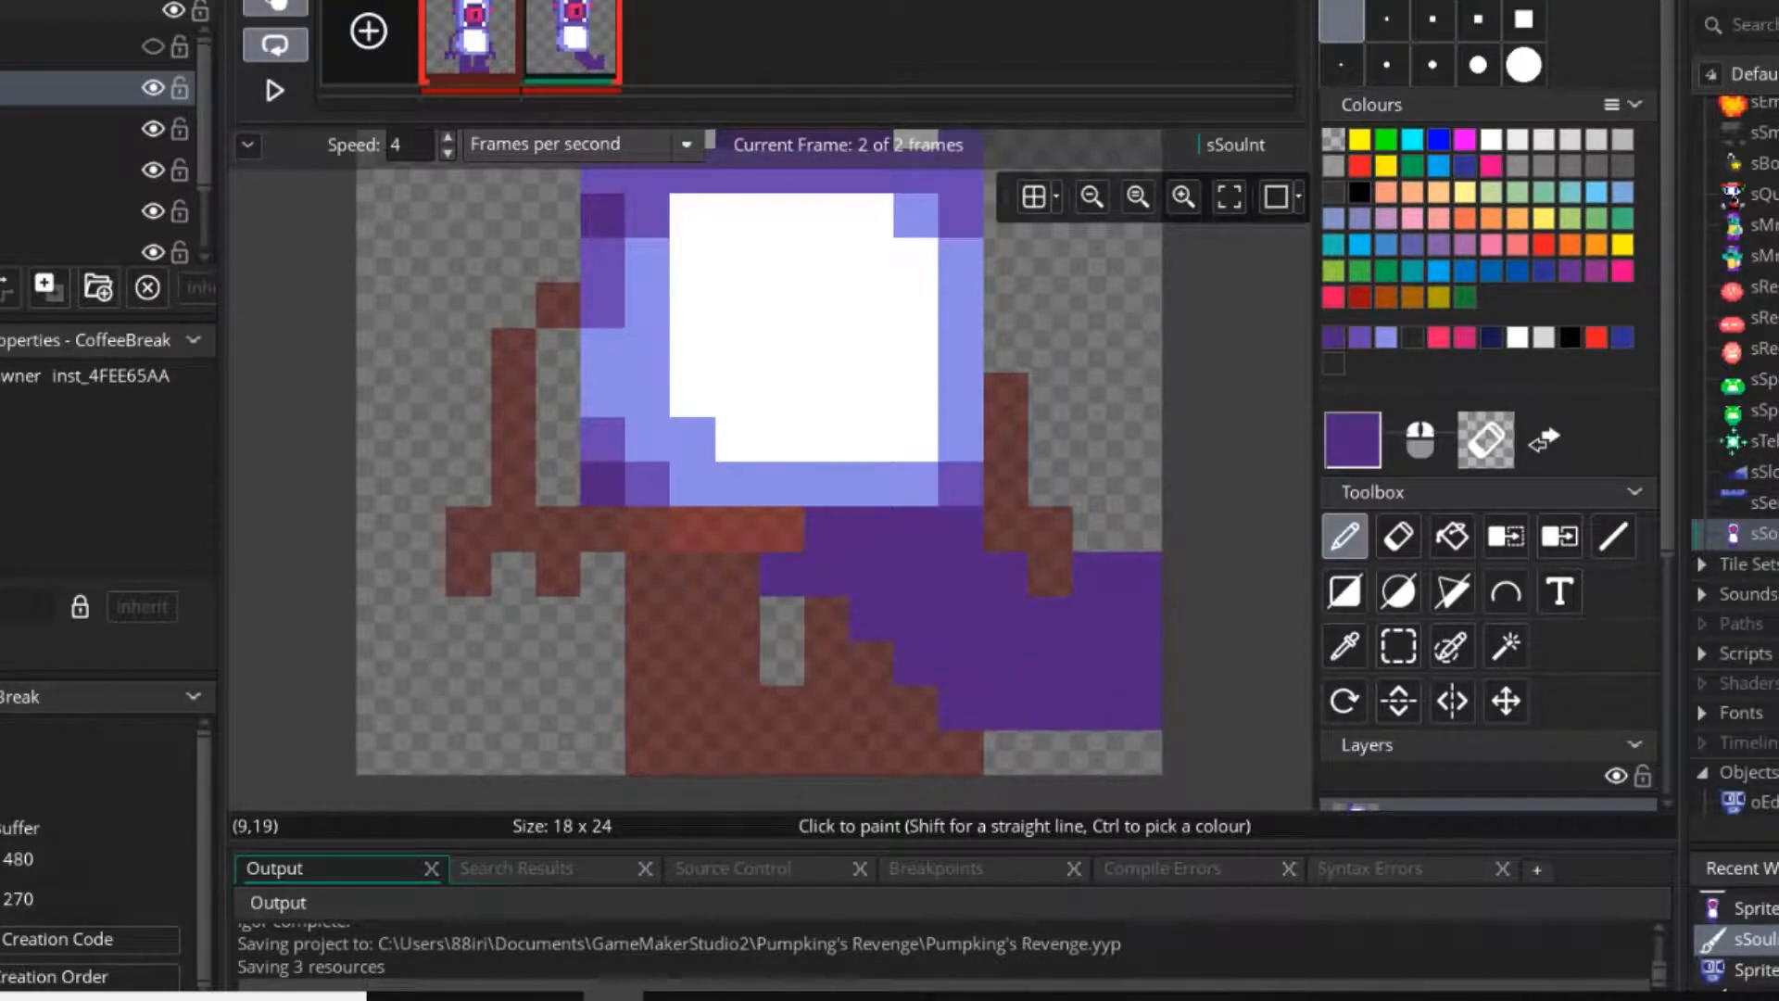
Paint the hips and a dark purple left leg stepping outward to column 3, with a solid foot down to row 22.
left_click_drag(782, 530, 737, 574)
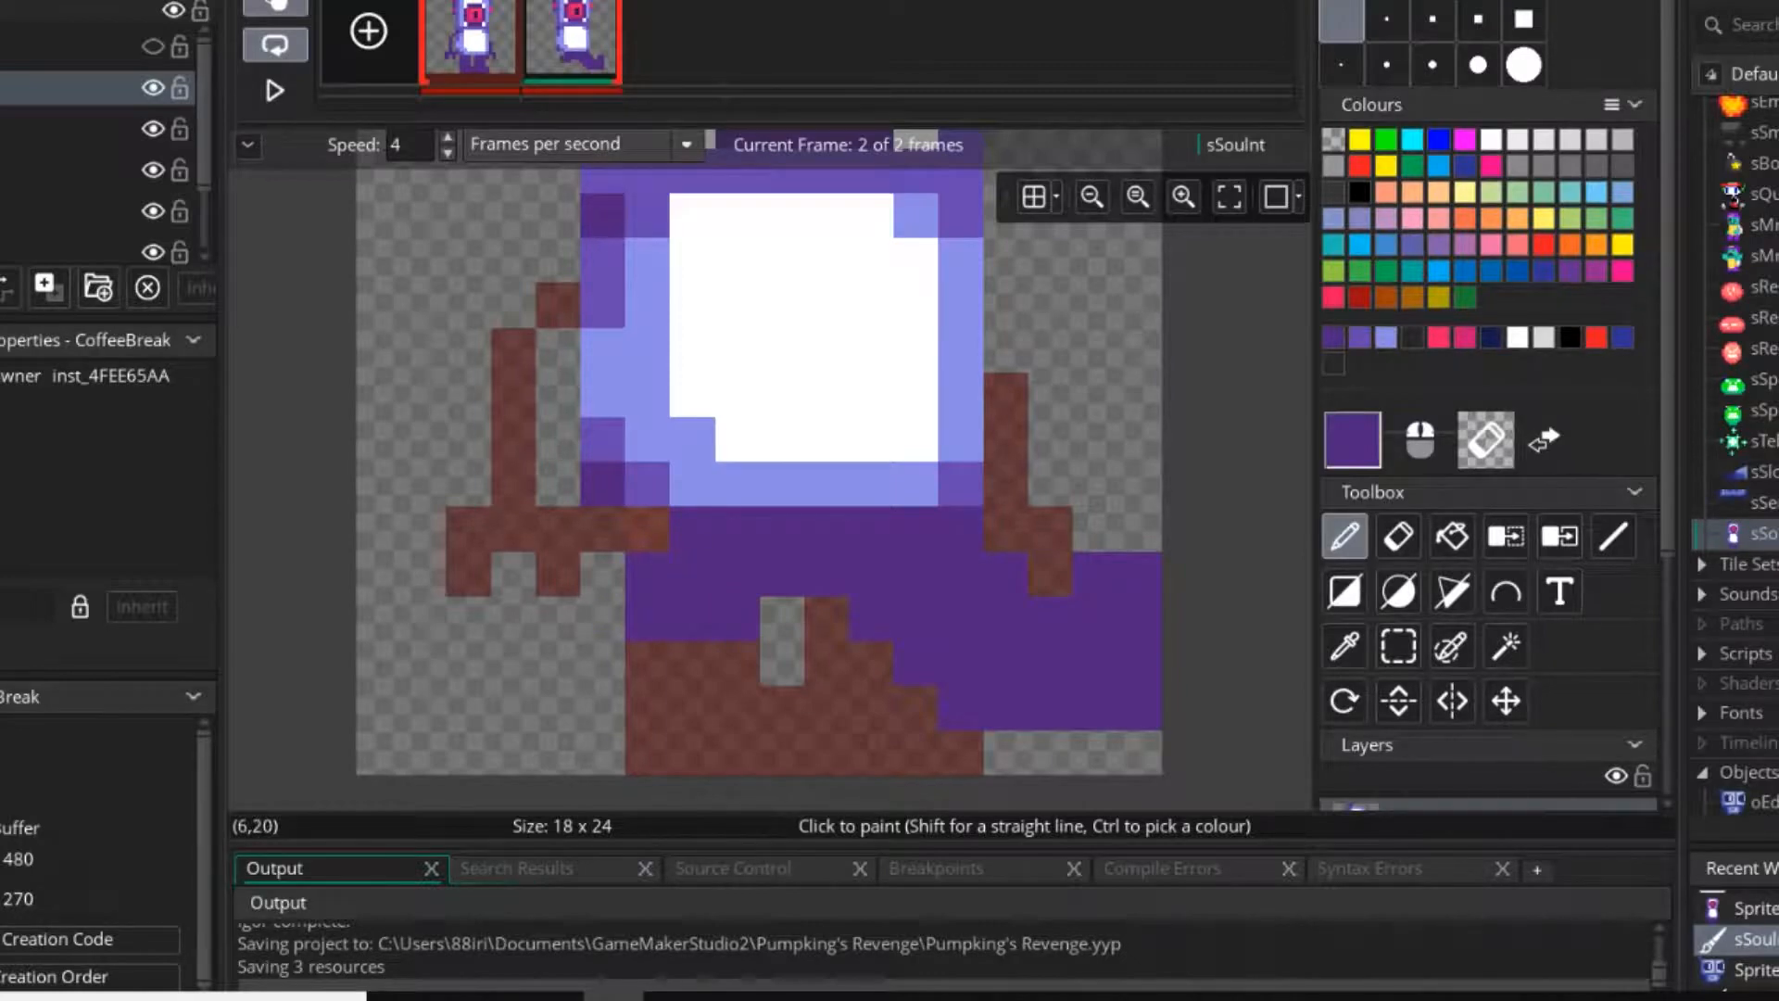
left_click_drag(692, 663, 603, 618)
left_click(602, 573)
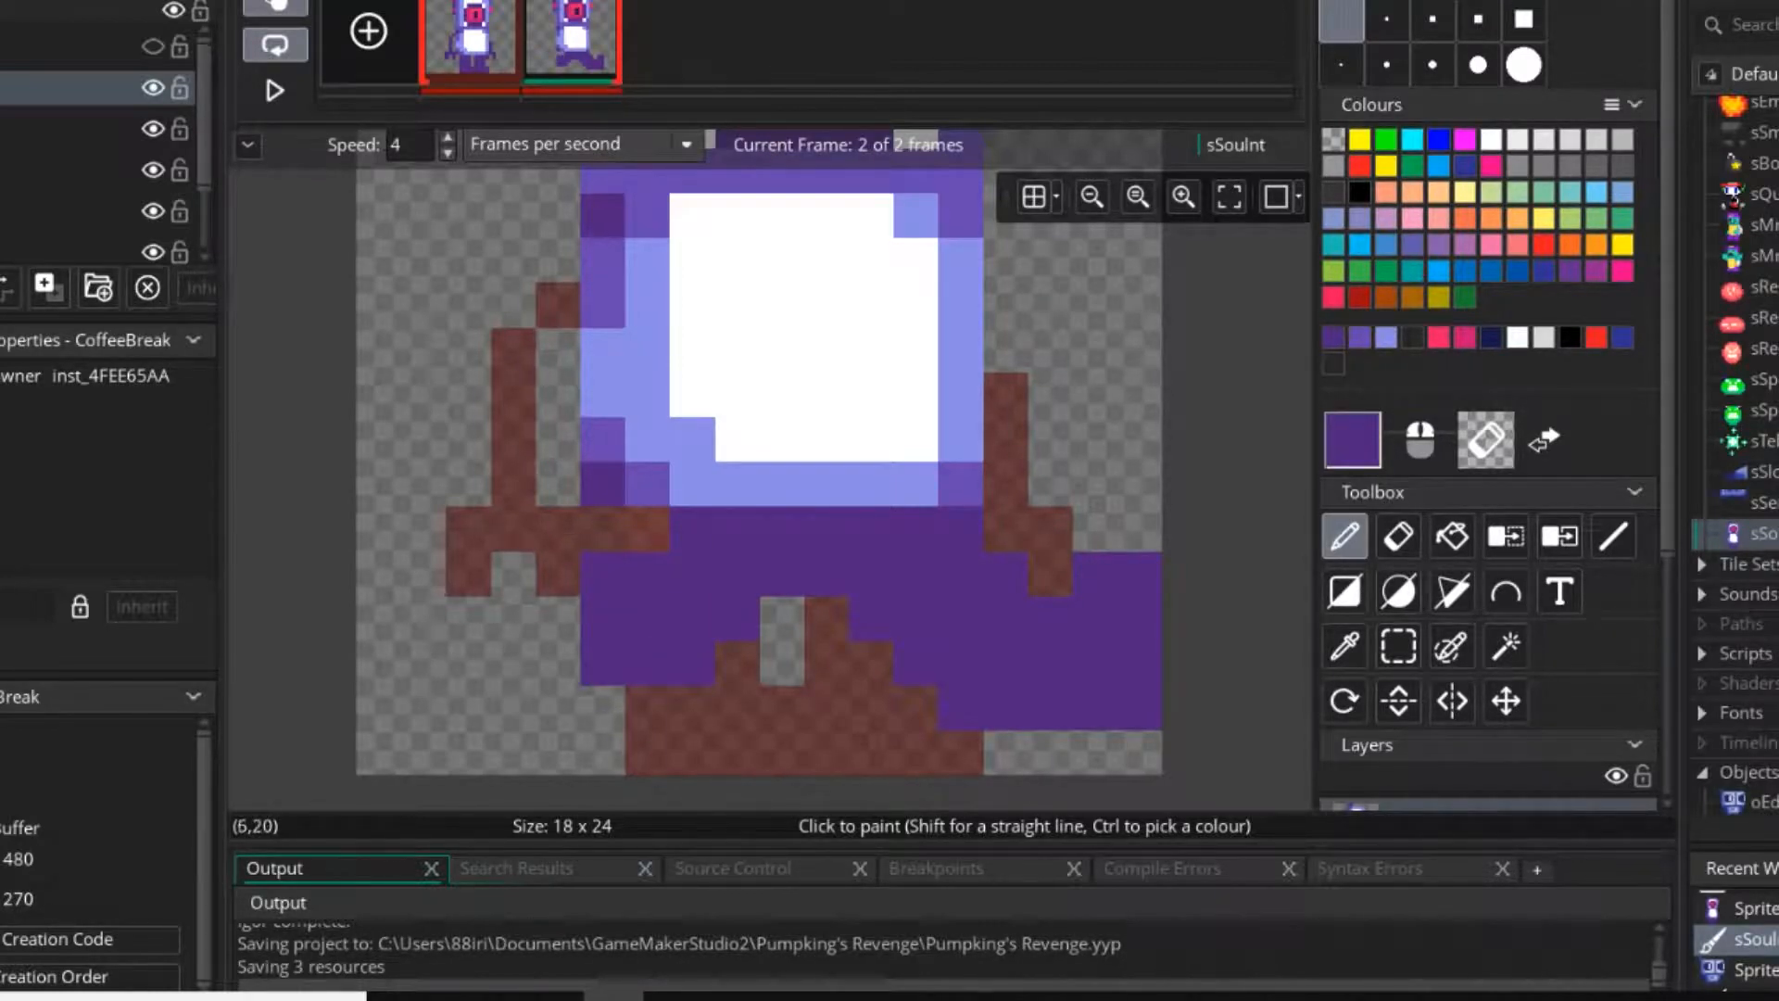
mouse_move(690, 530)
left_mouse_down()
mouse_move(602, 575)
mouse_move(512, 662)
left_mouse_up()
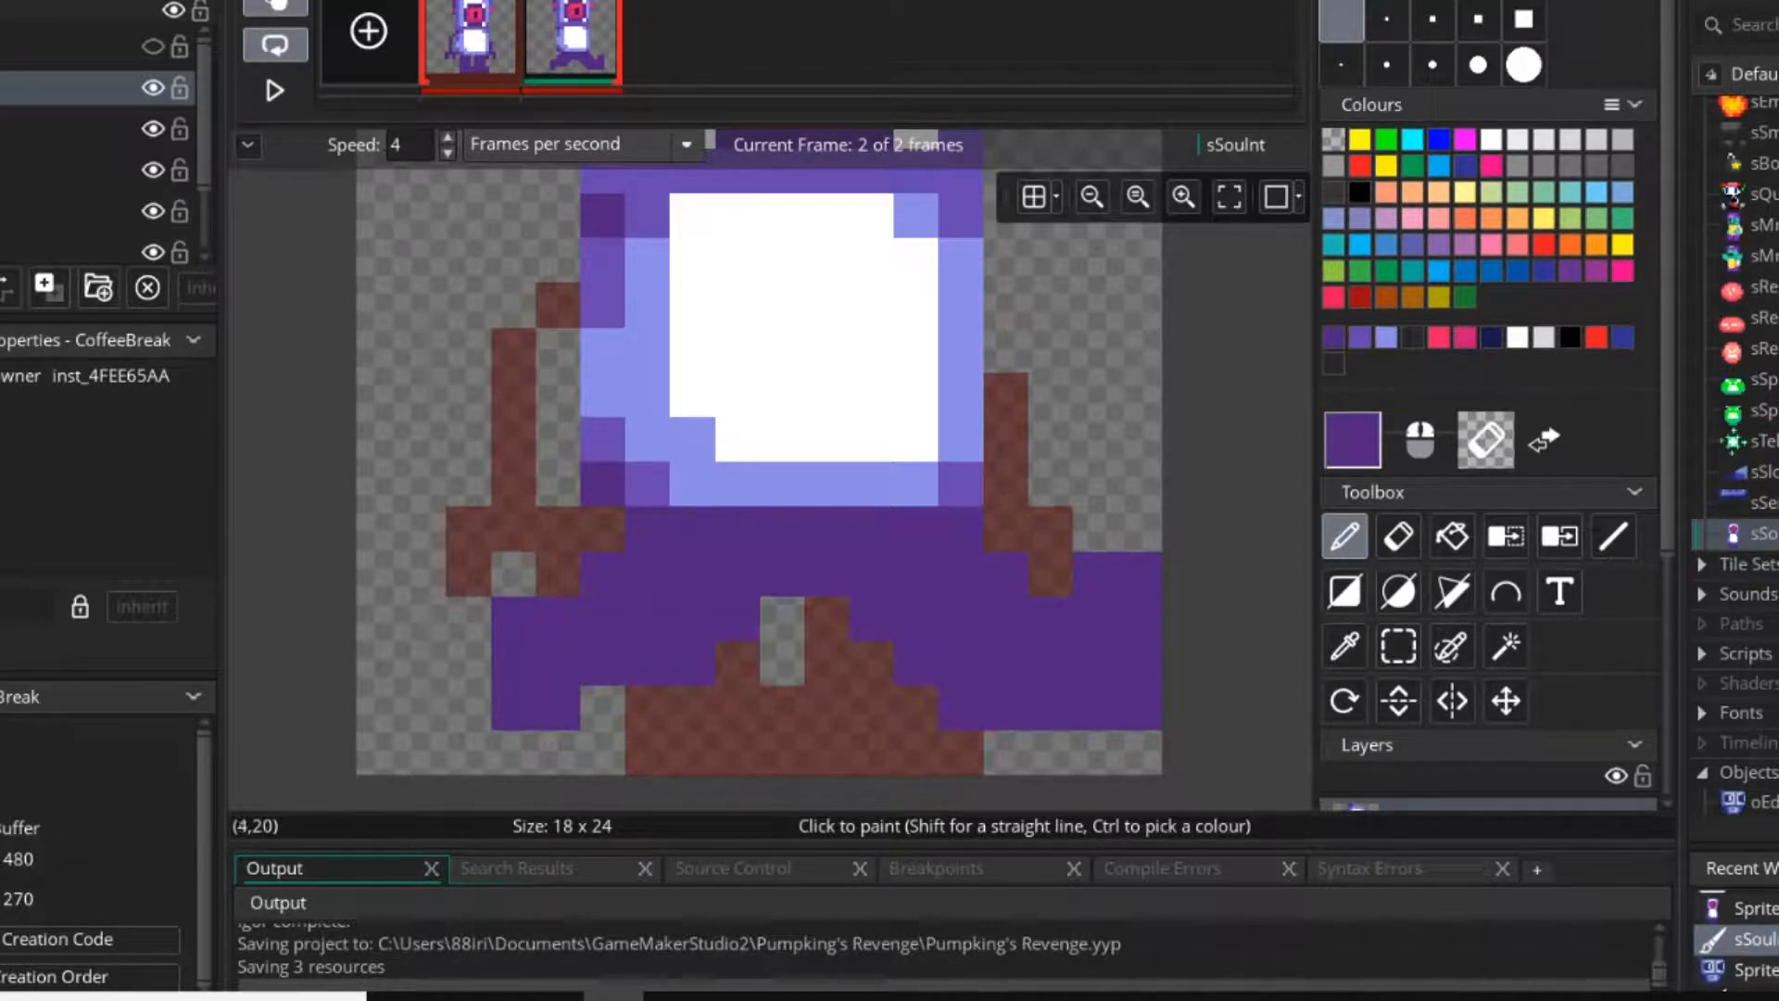
left_click(513, 707)
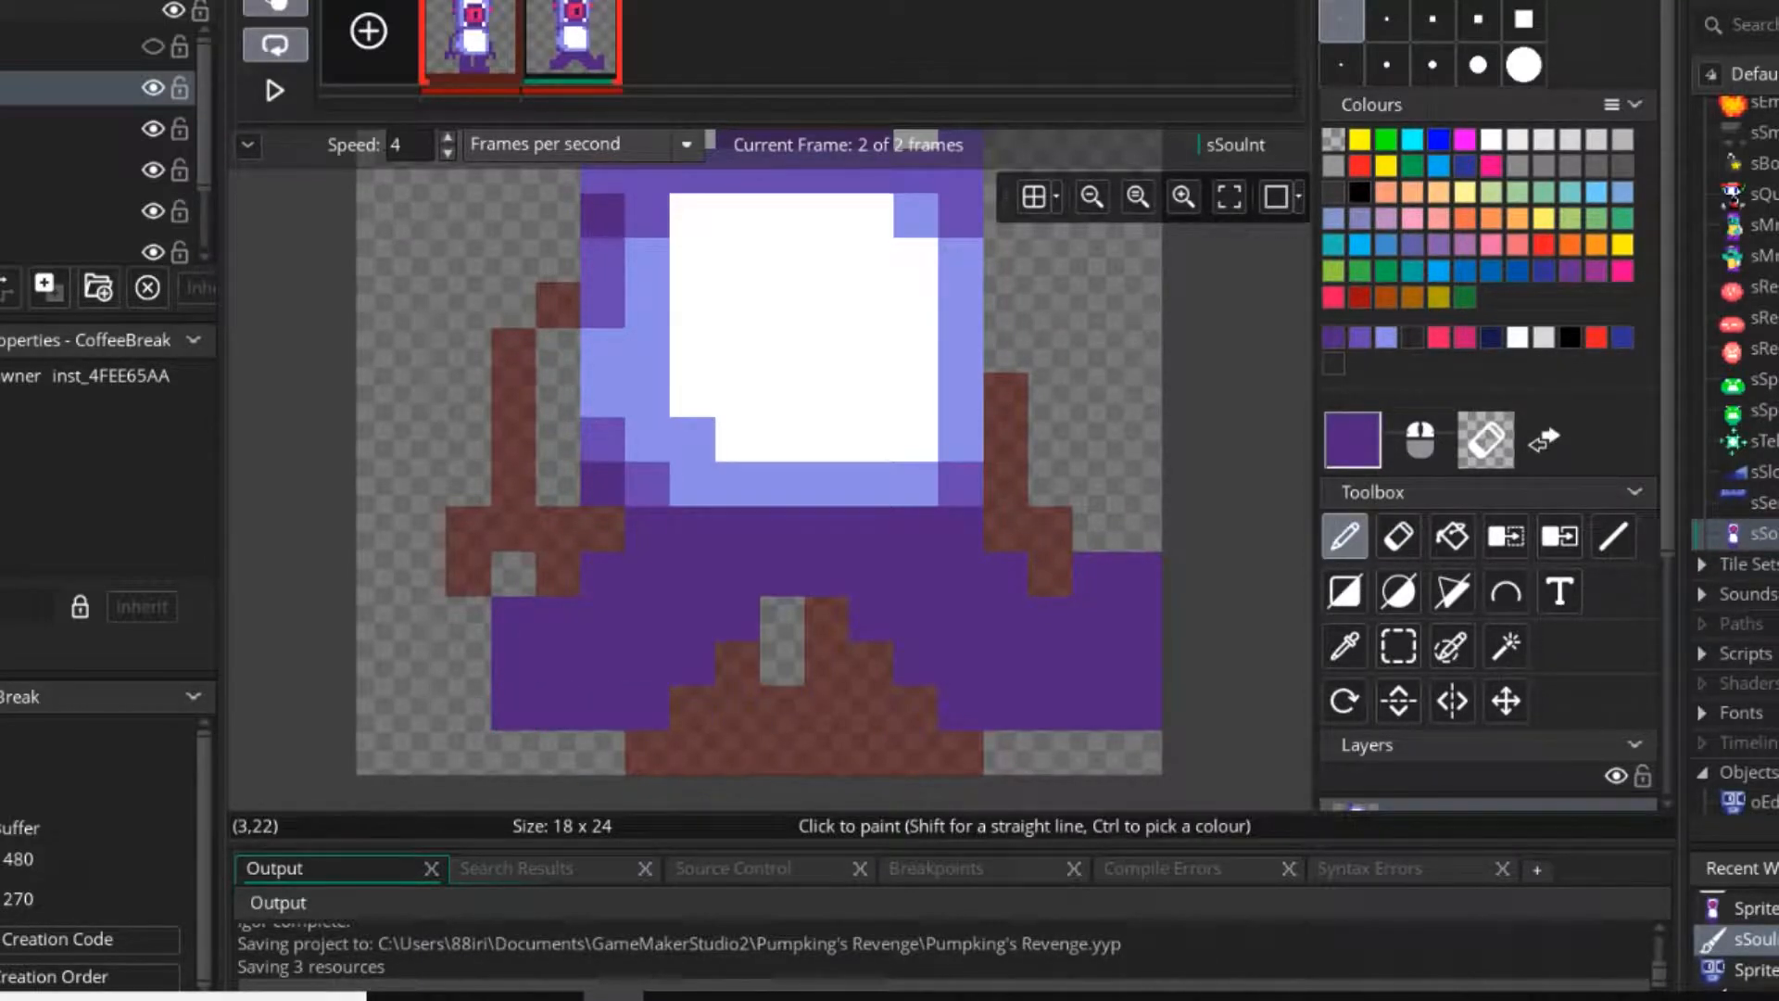
key("e")
key("d")
middle_click_drag(611, 574, 731, 563)
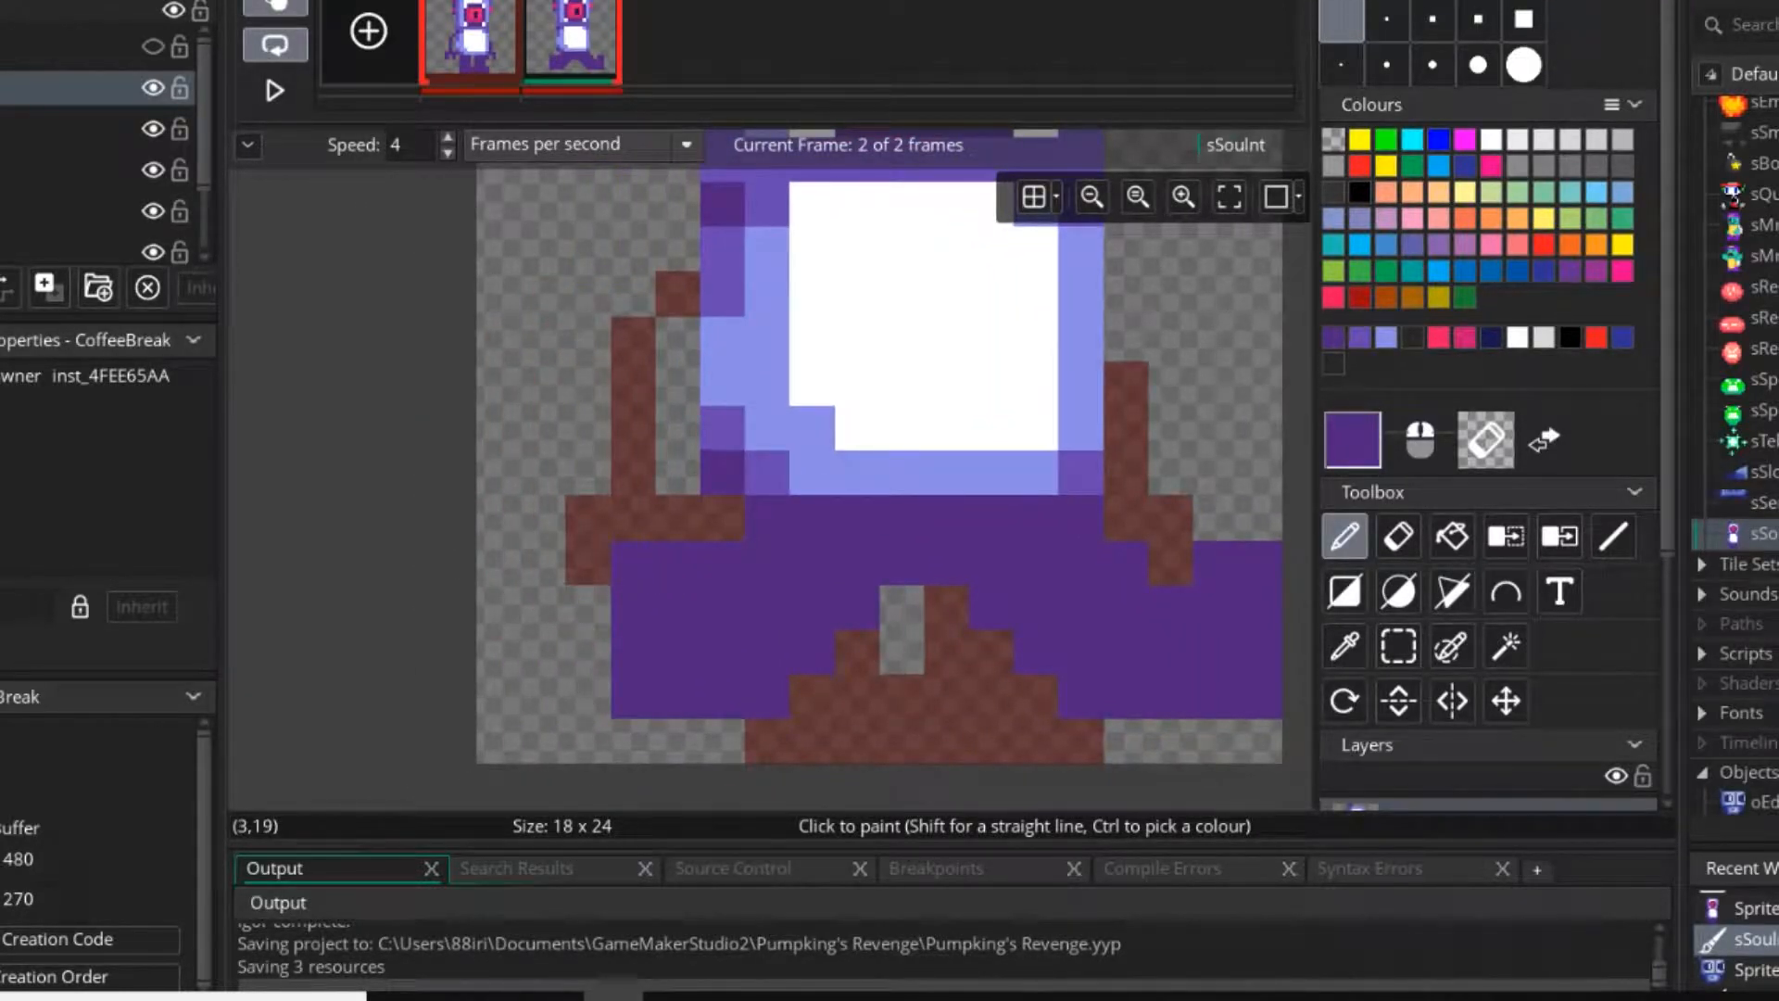
Try erasing single pixels between the legs and at the left foot's inner sole.
key("e")
left_click(902, 563)
key("d")
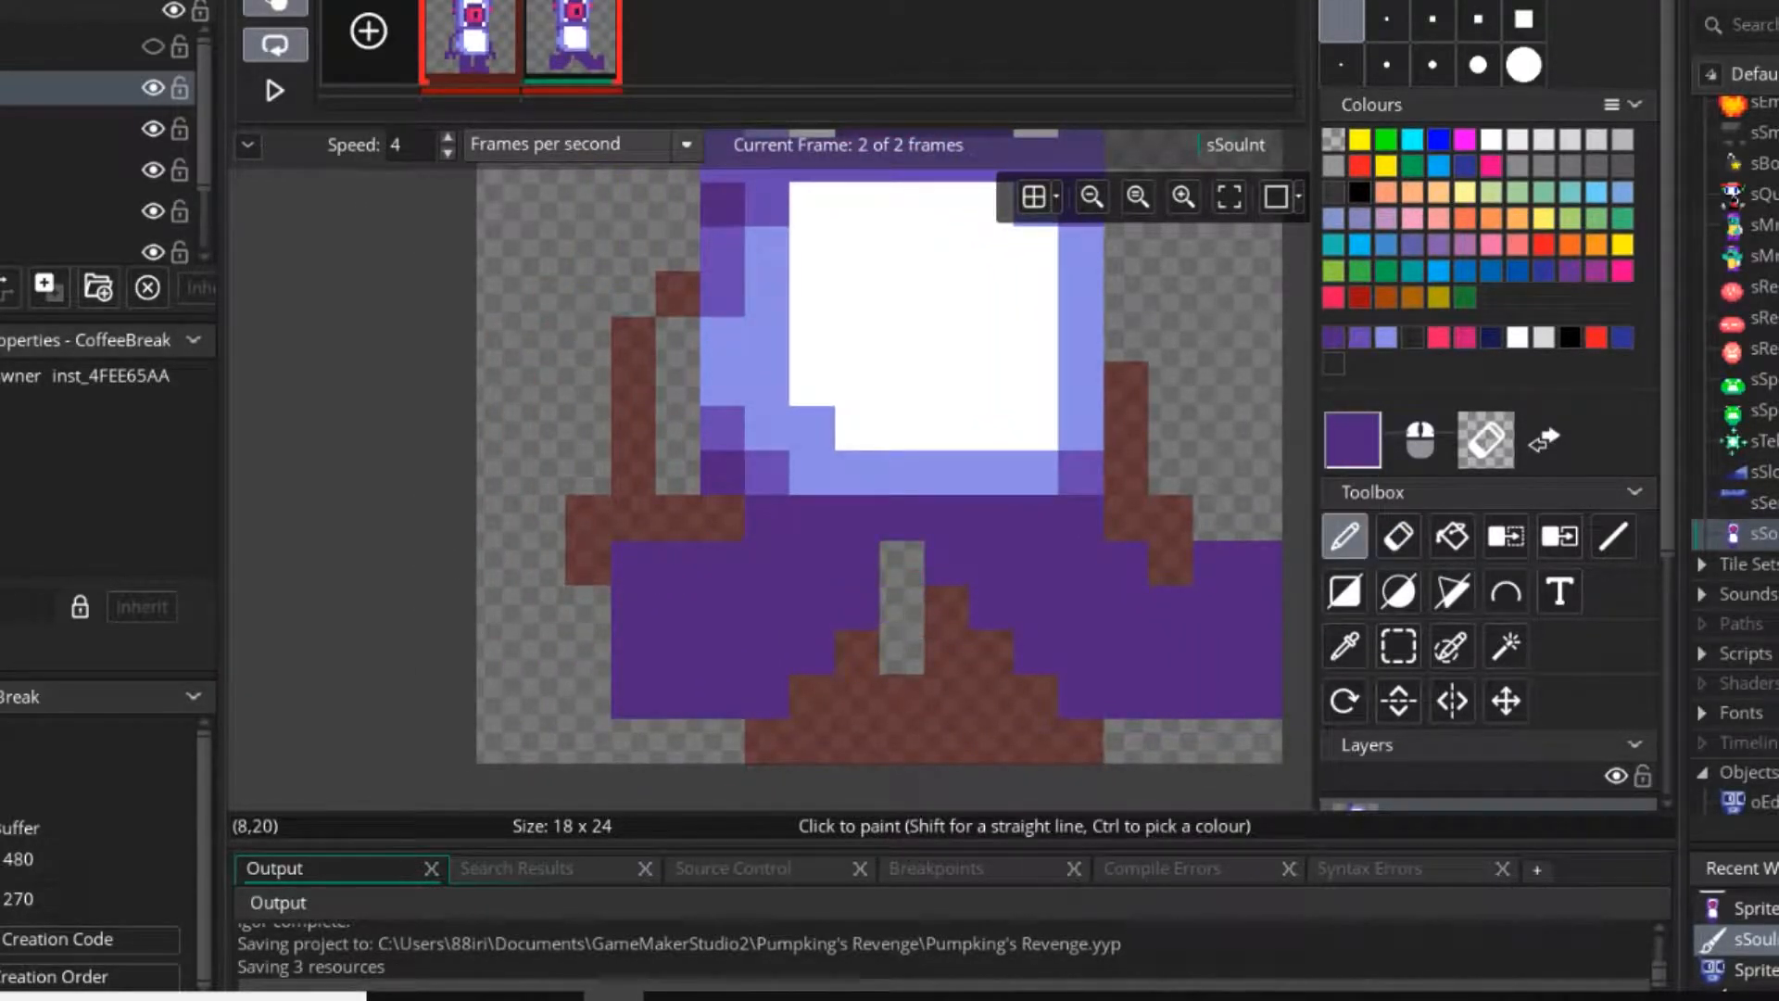
key("e")
left_click(766, 697)
key("d")
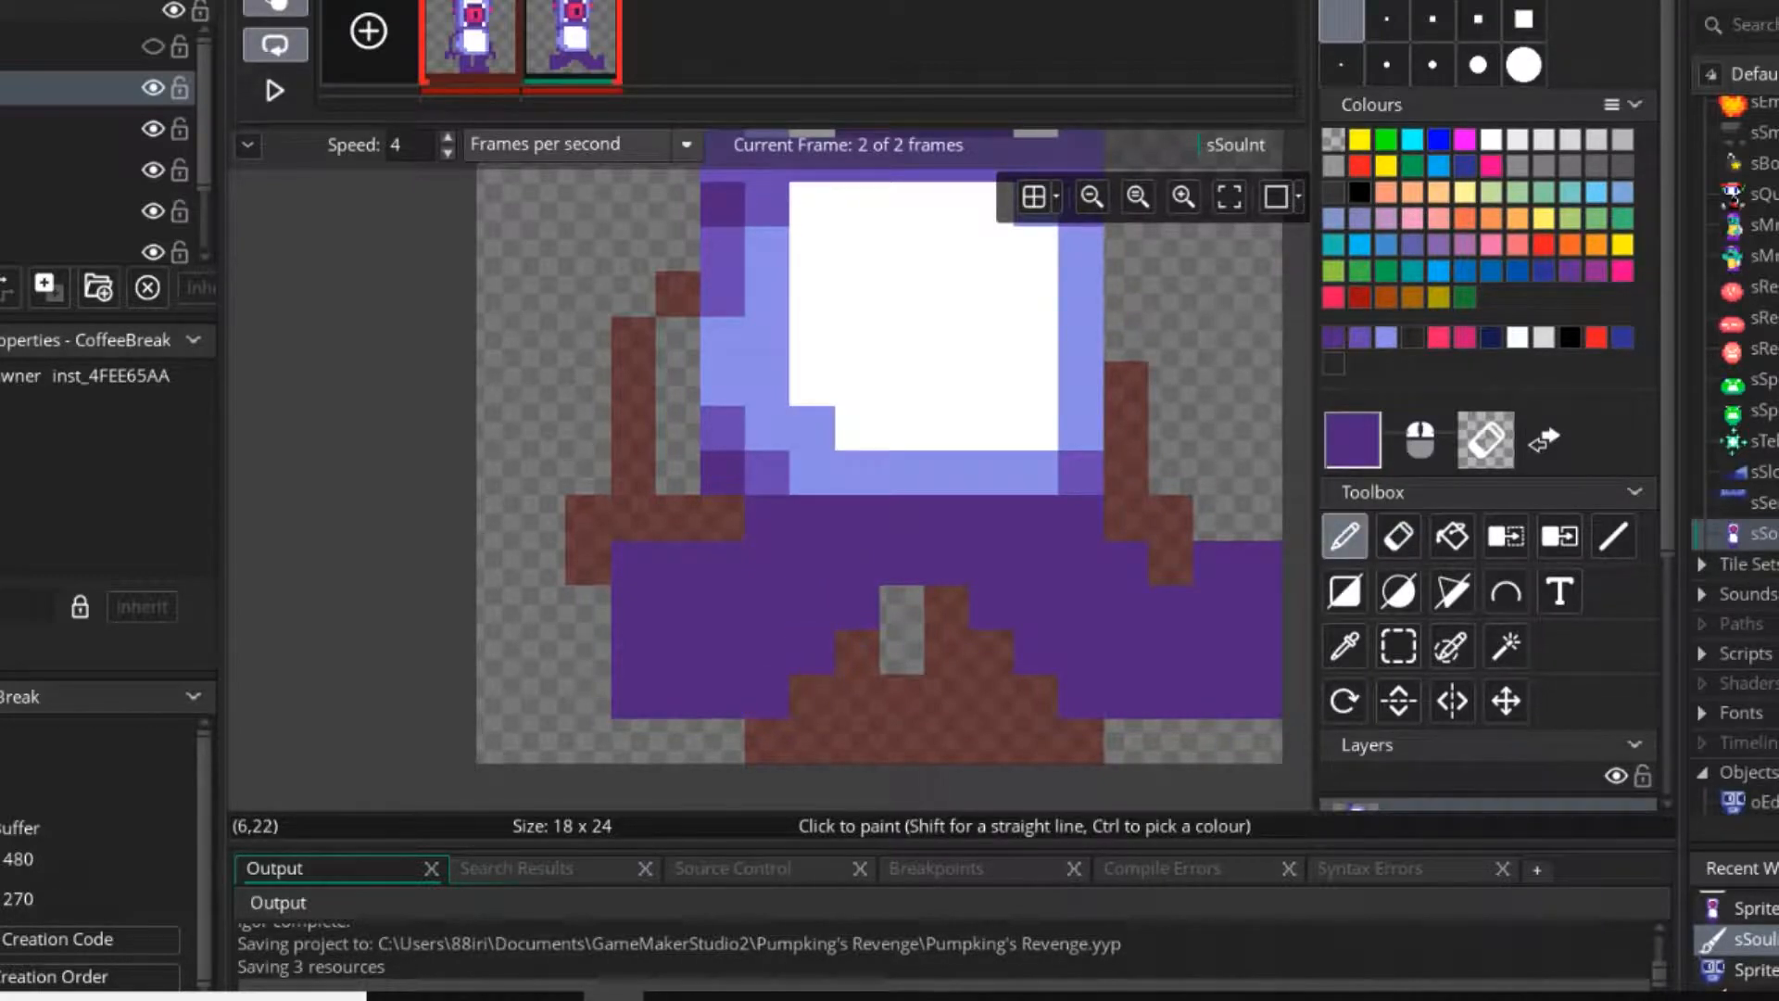
Widen the left foot outward by a column 4 pixels tall, and cut a one-pixel notch into its sole.
middle_click_drag(812, 651, 678, 658)
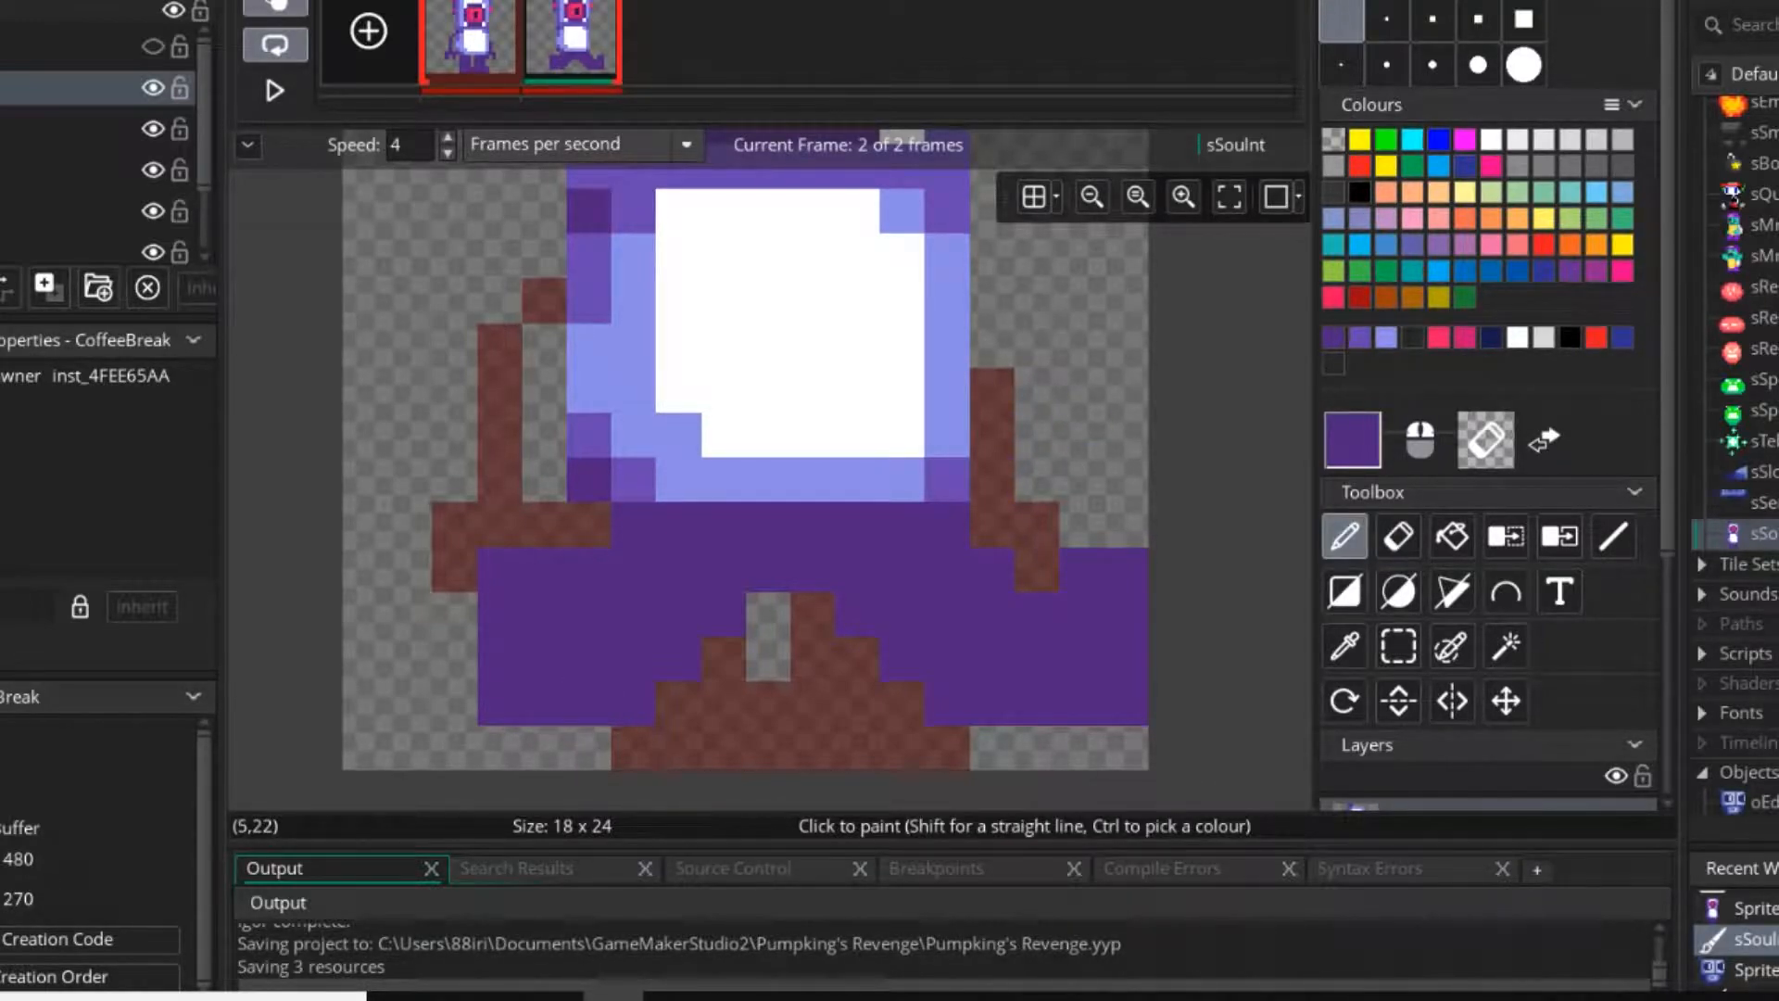
left_click_drag(454, 569, 454, 658)
mouse_move(730, 705)
middle_mouse_down()
mouse_move(811, 720)
mouse_move(648, 714)
middle_mouse_up()
scroll(734, 713, "down", 1, "ctrl")
scroll(734, 711, "down", 1, "ctrl")
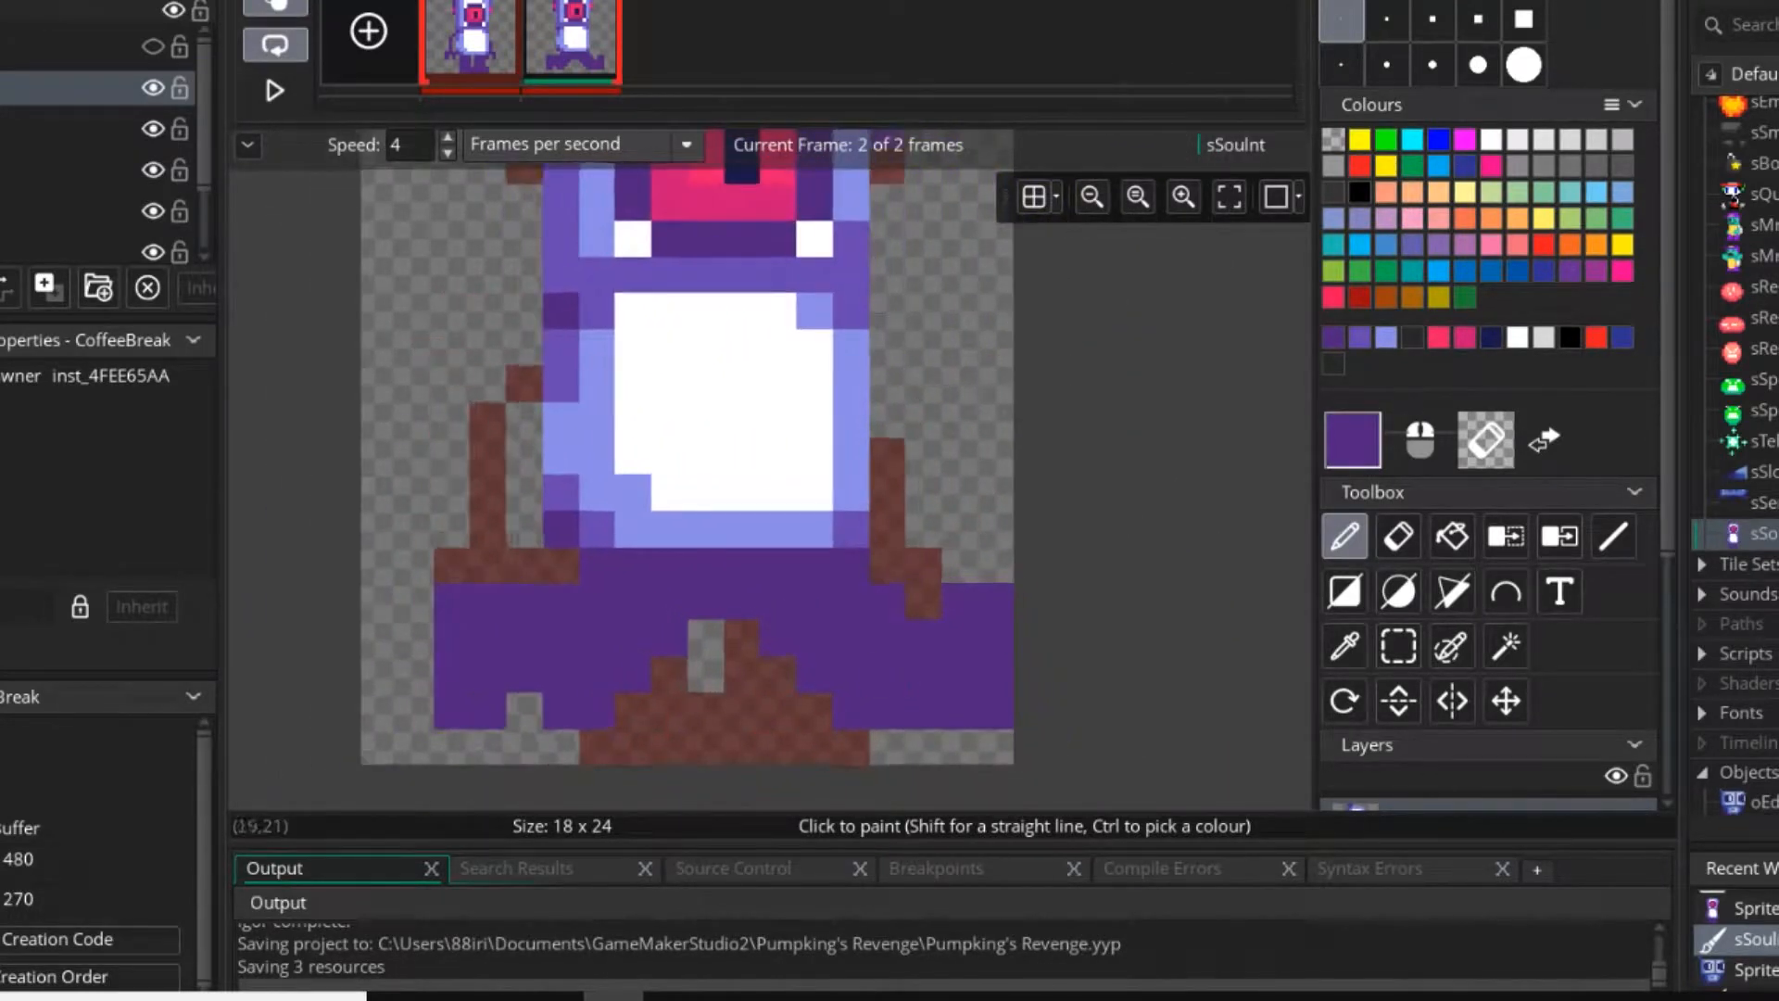
Move the right leg inward by one pixel.
key("s")
left_click_drag(990, 568, 743, 710)
left_click_drag(849, 675, 814, 675)
left_click(955, 425)
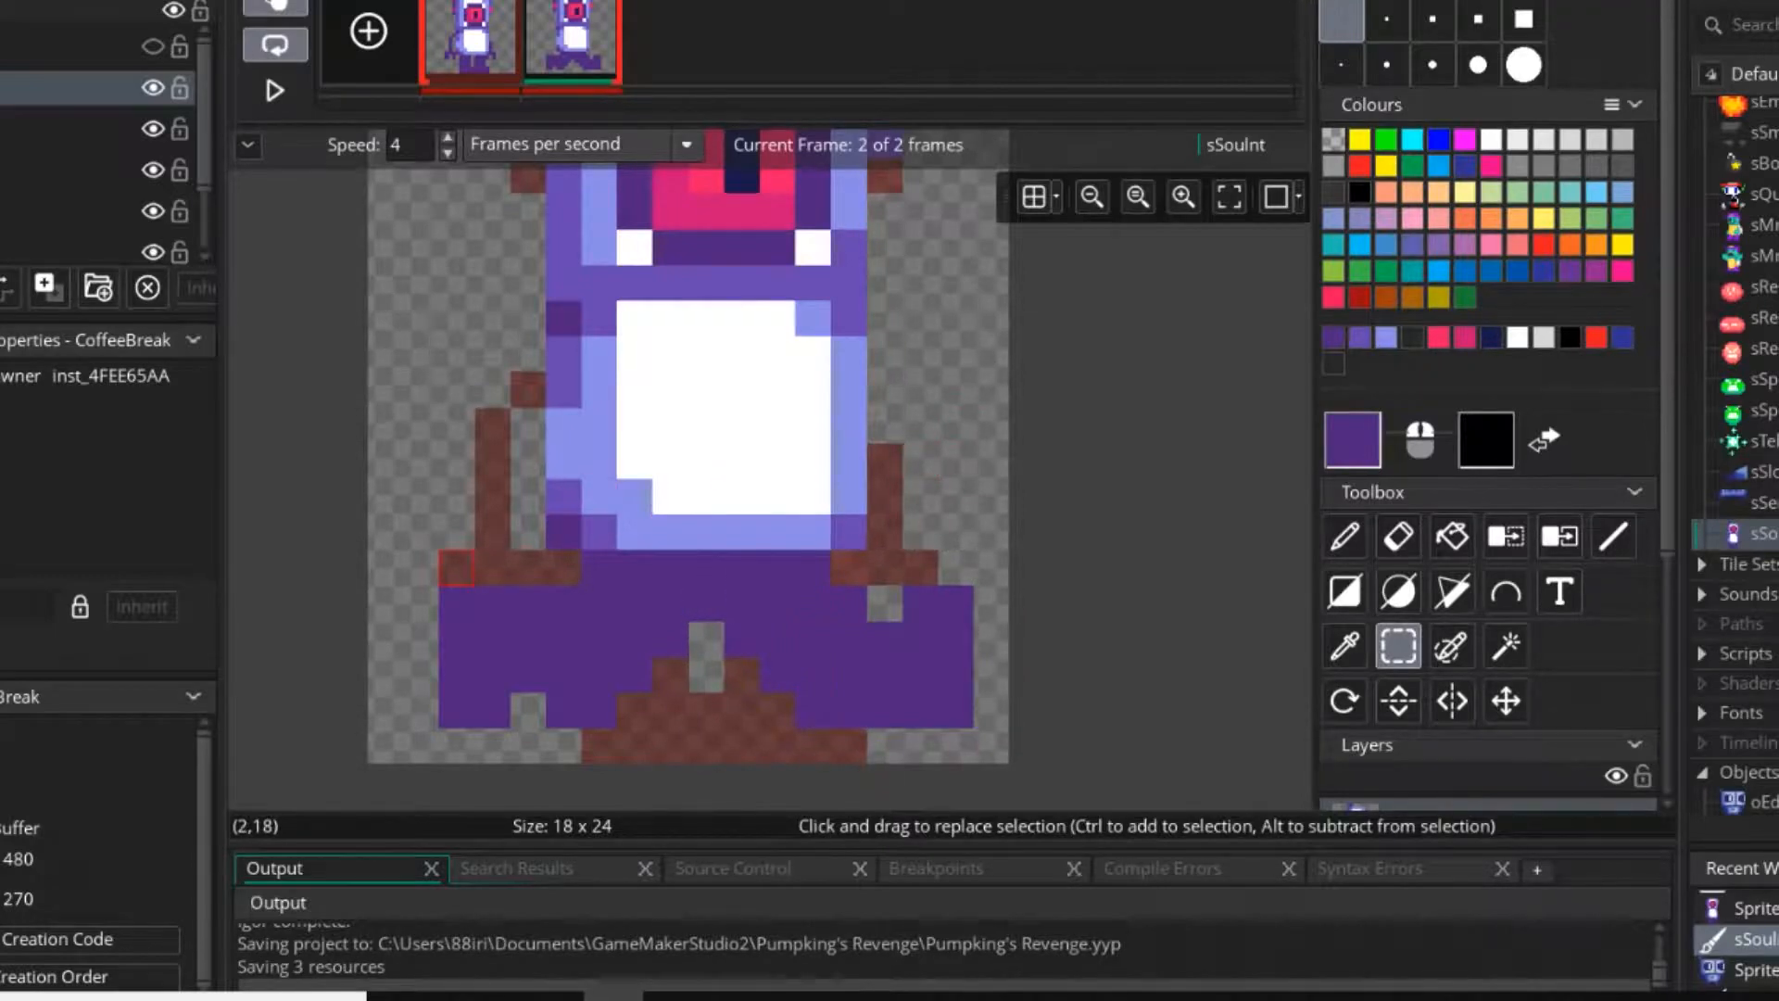
Fill the notch in the left foot's sole, and erase its outermost column and the innermost sole pixel.
left_click_drag(457, 568, 885, 710)
left_click(955, 461)
left_click(1345, 536)
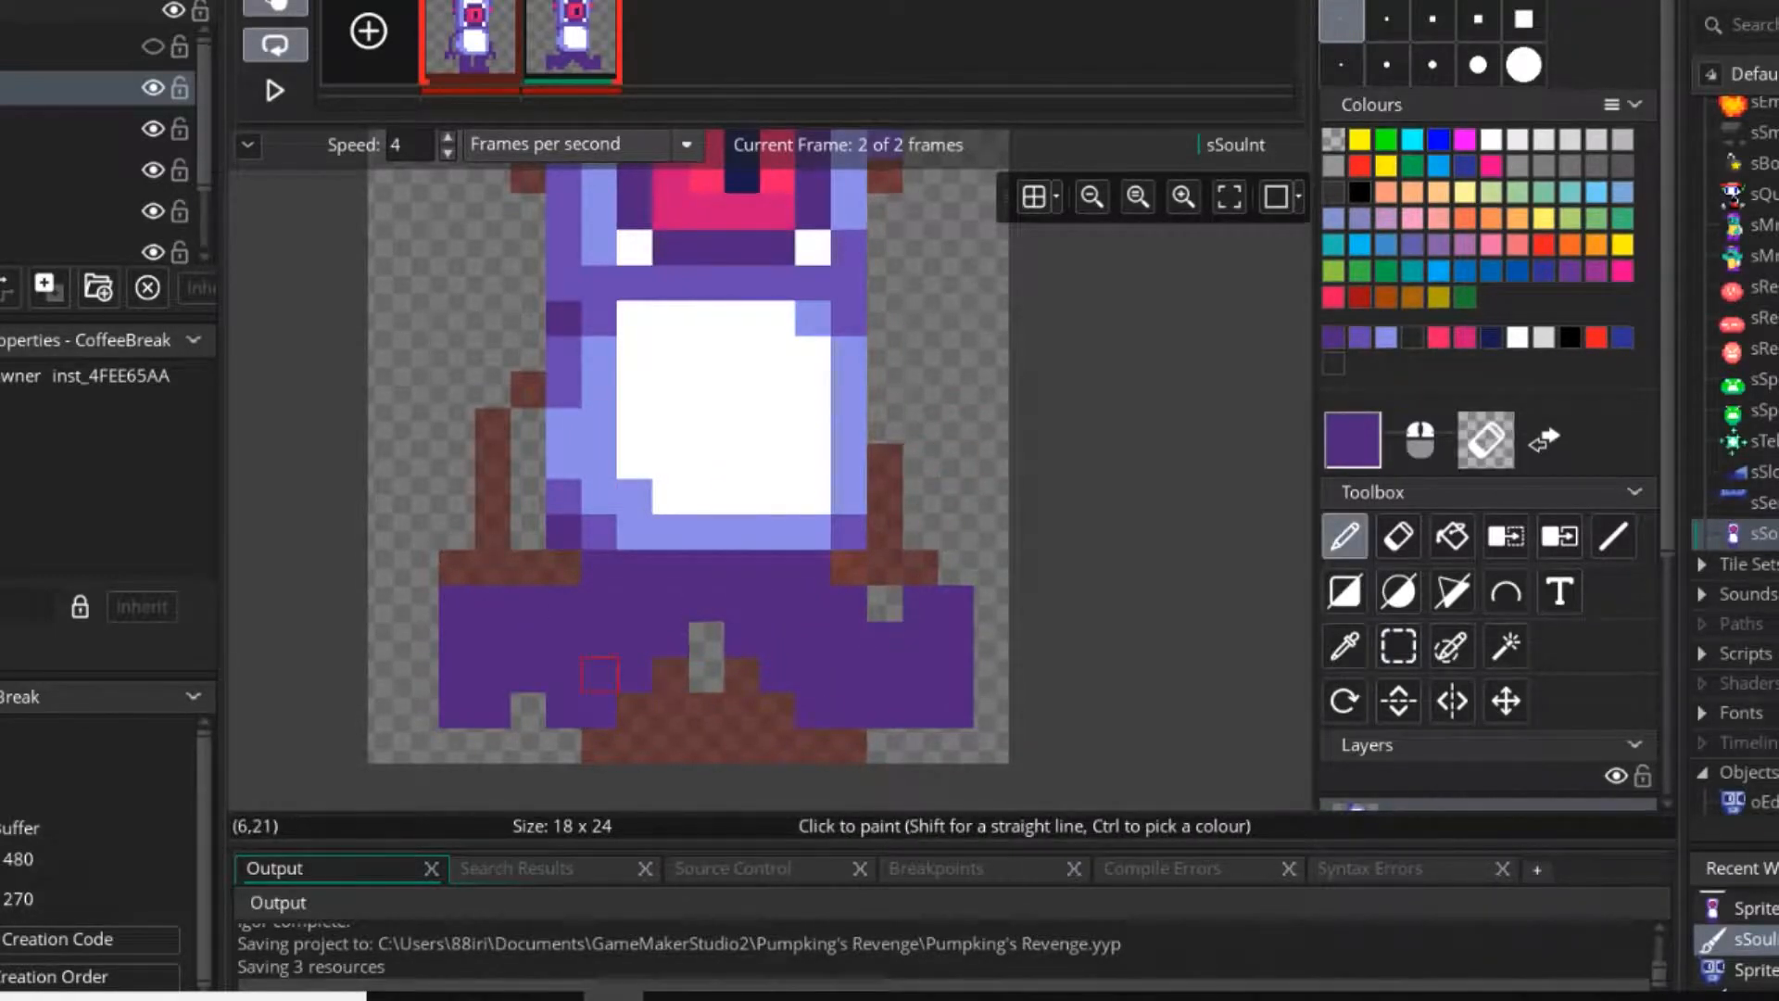
right_click(600, 710)
left_click(529, 710)
right_click_drag(457, 567, 457, 711)
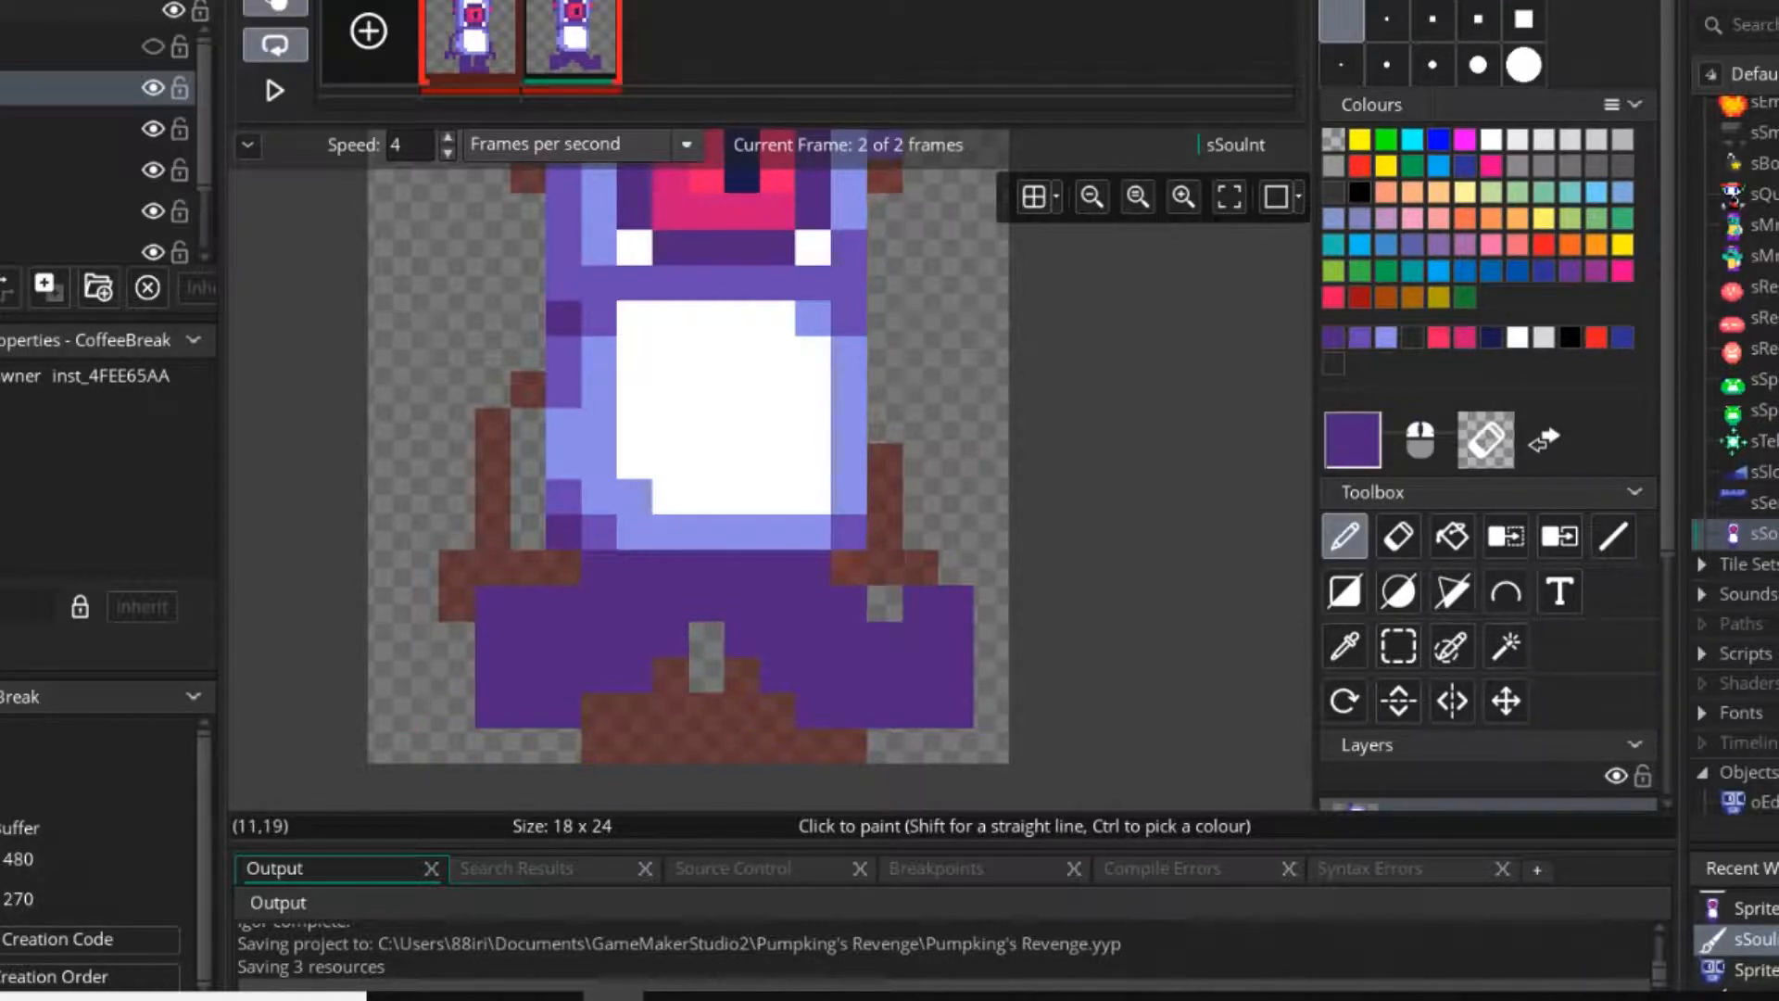
Try shifting the selected right leg downward by one pixel.
key("s")
left_click_drag(969, 594, 732, 718)
left_click_drag(813, 604, 813, 640)
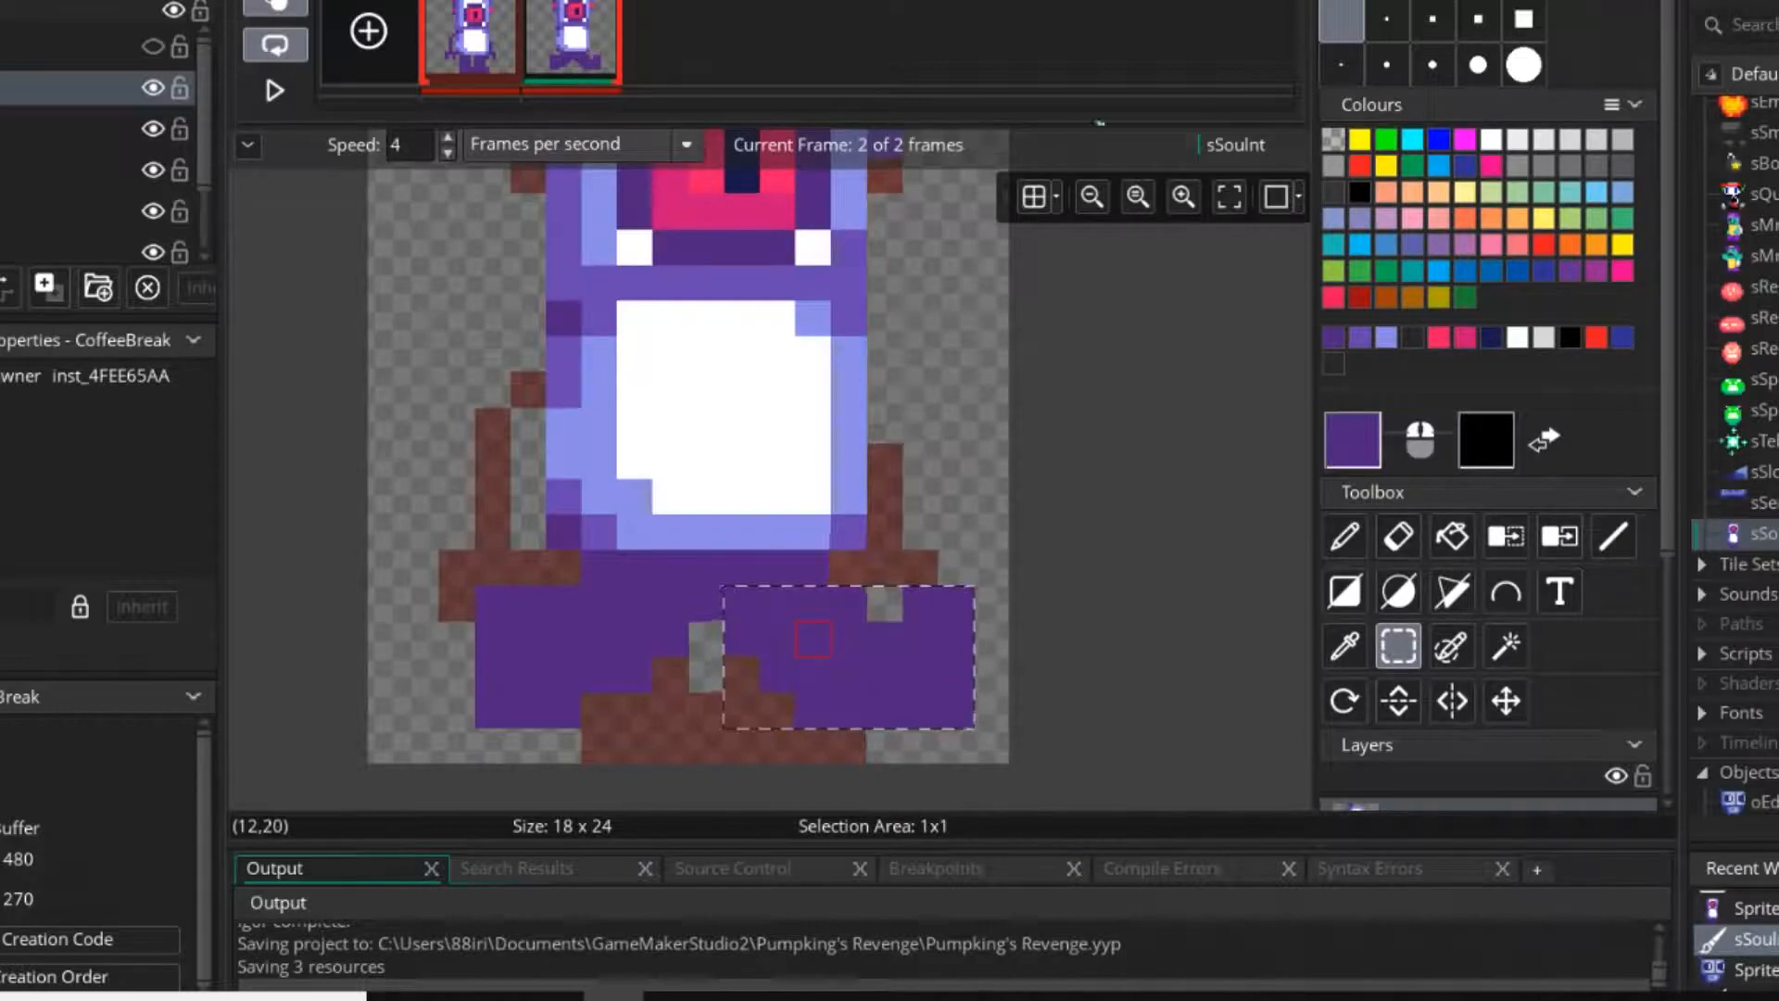
left_click(742, 532)
left_click(1345, 536)
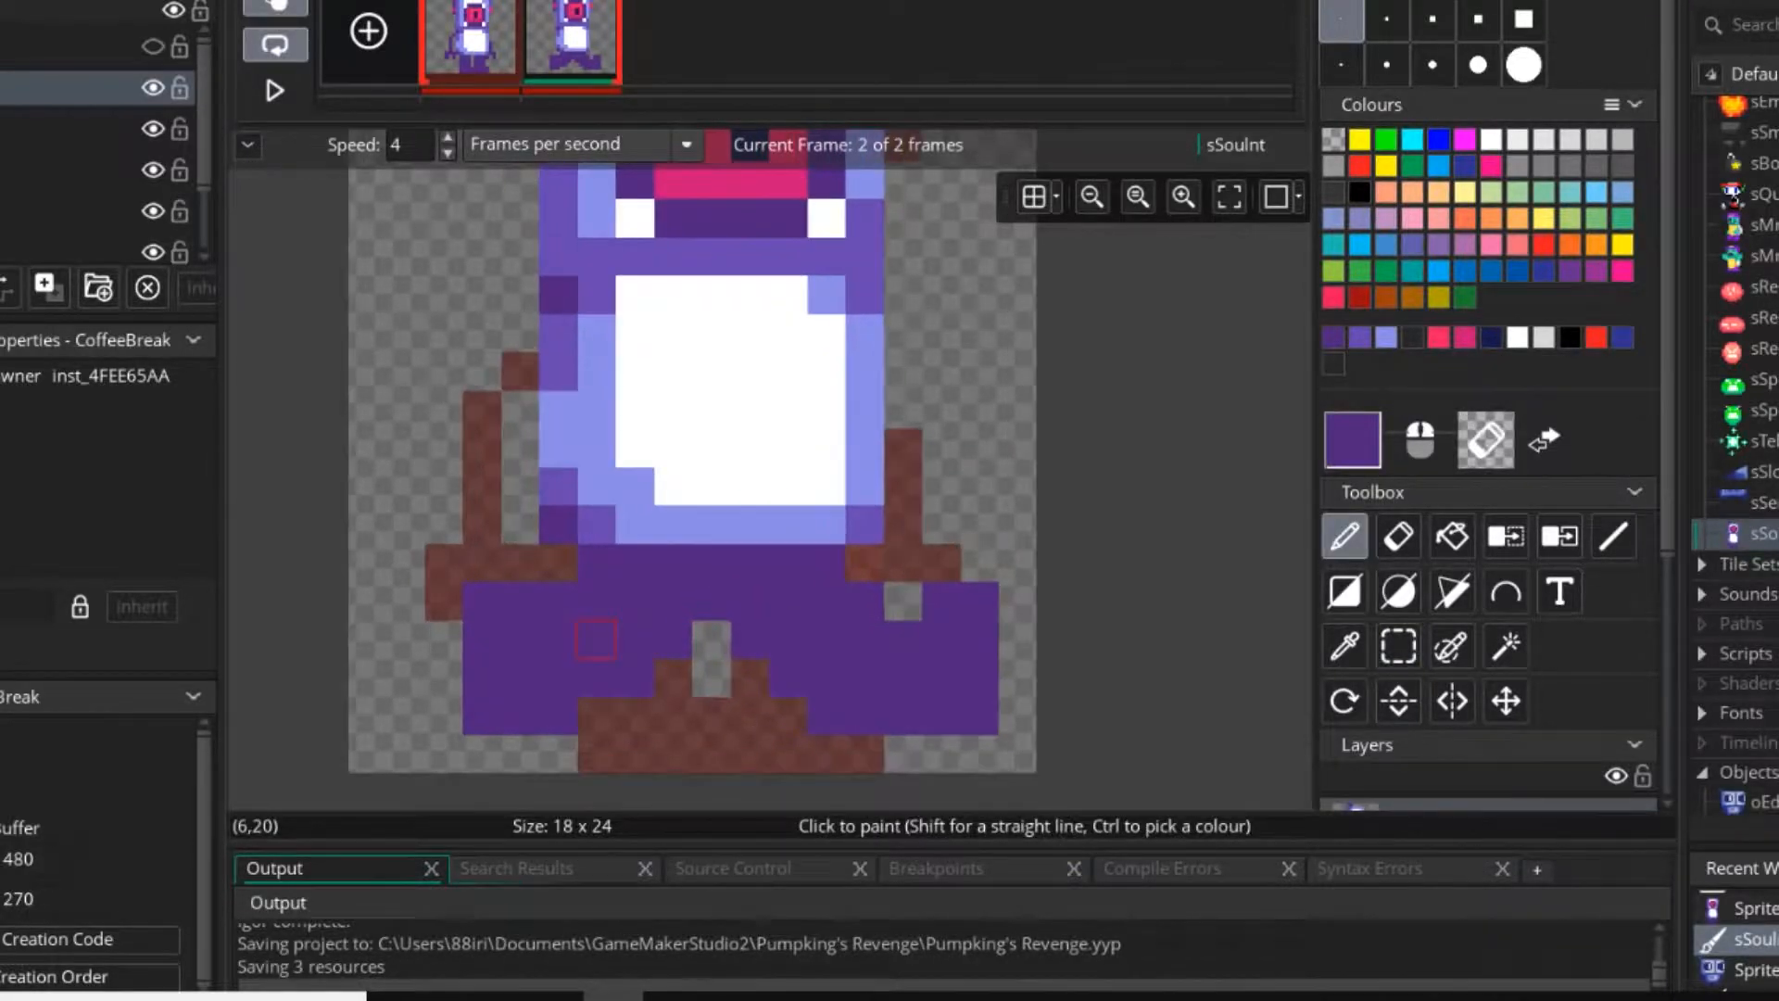
Erase the entire right leg and its side of the hips, keeping the left leg.
scroll(596, 638, "up", 1)
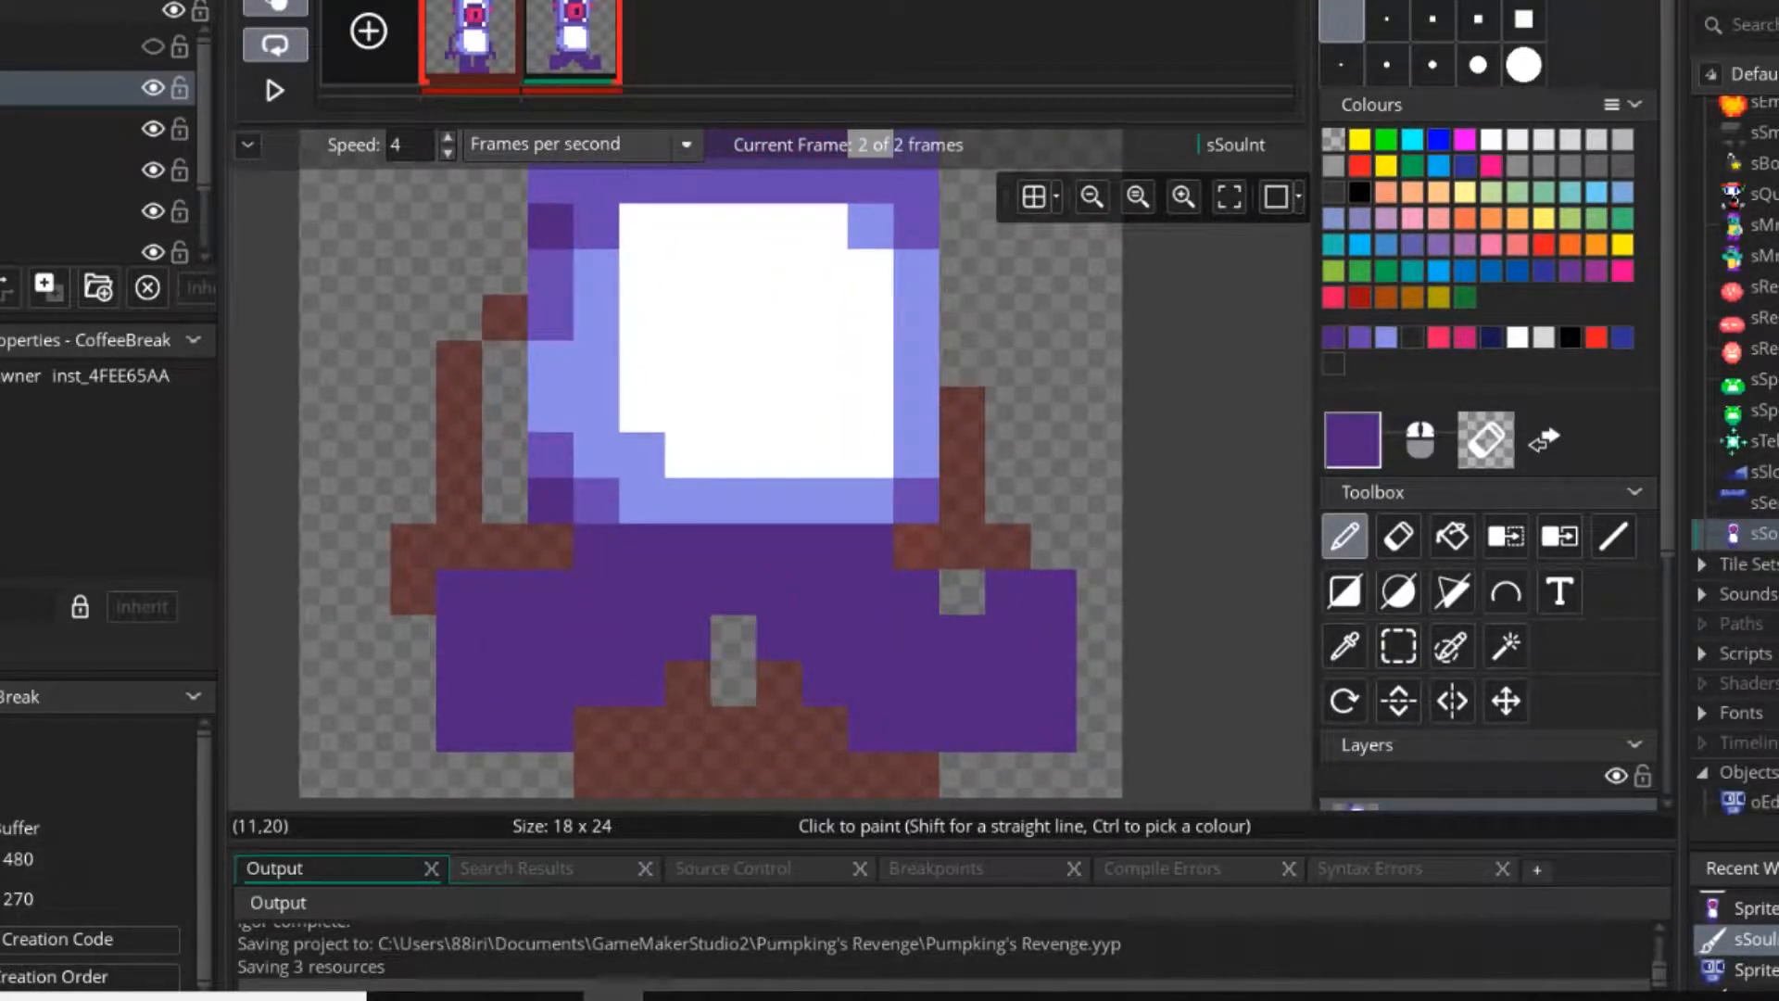
key("e")
mouse_move(779, 547)
left_mouse_down()
mouse_move(783, 528)
mouse_move(825, 592)
mouse_move(870, 547)
mouse_move(962, 729)
mouse_move(1052, 591)
mouse_move(871, 683)
left_mouse_up()
key("d")
middle_click_drag(643, 683, 907, 694)
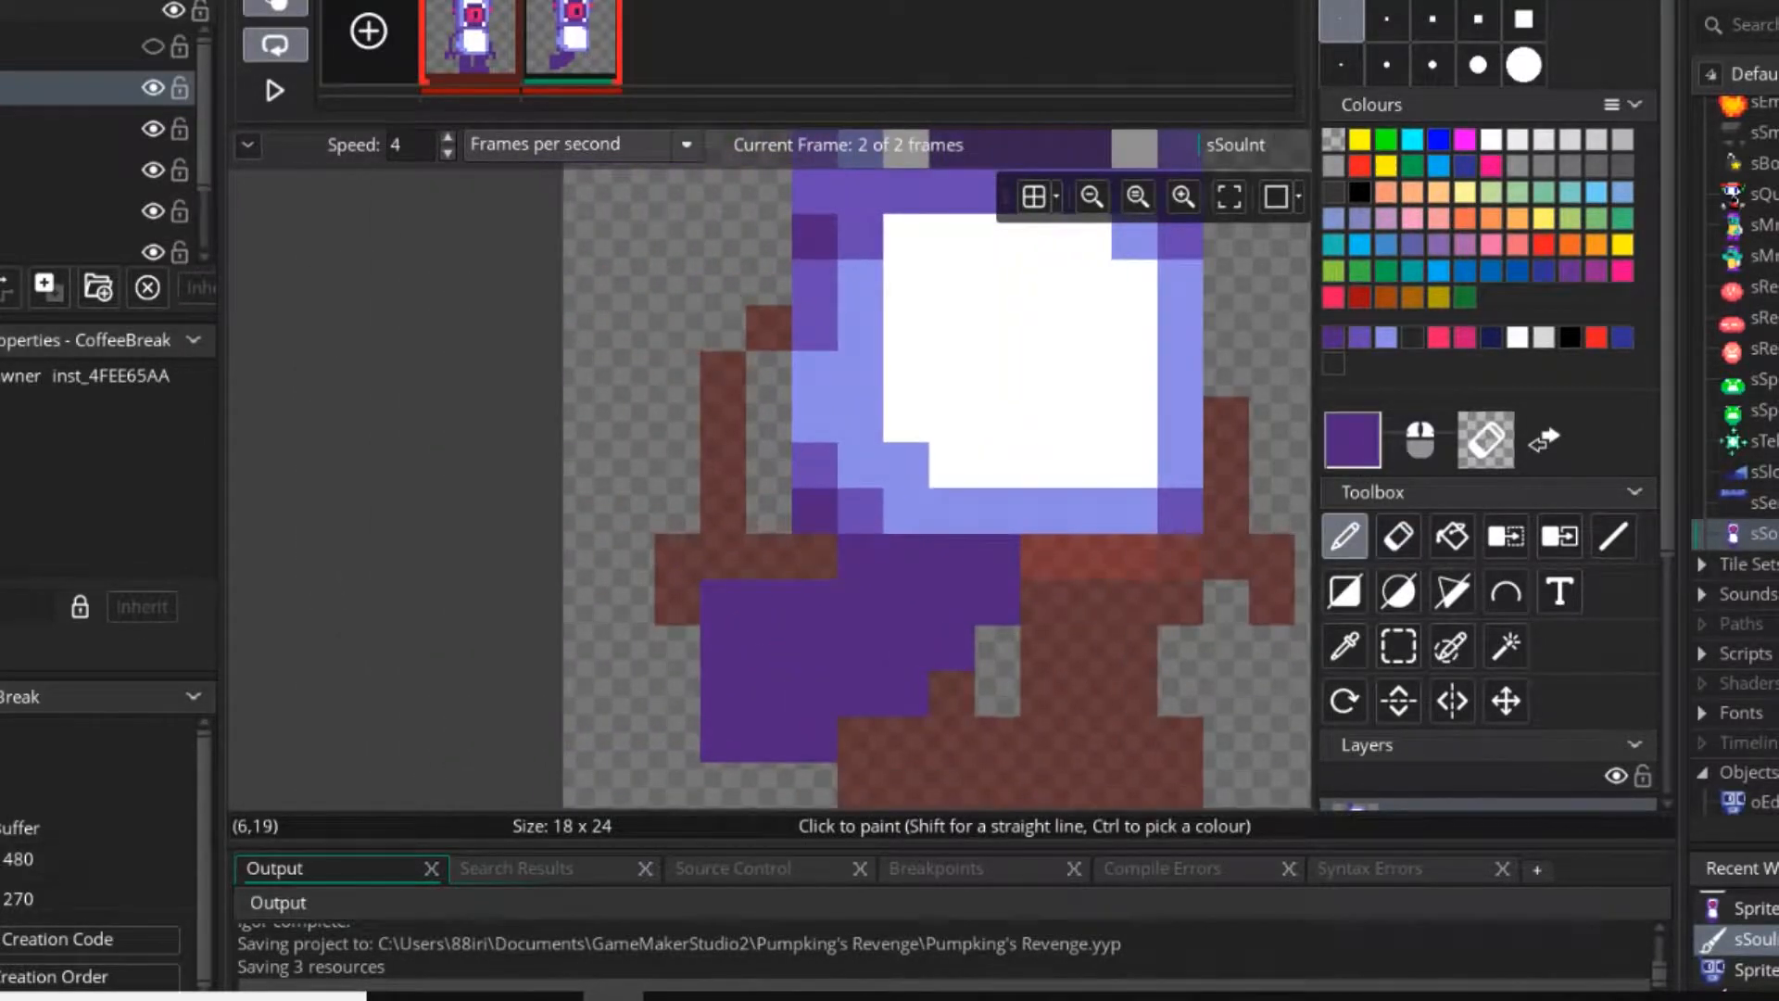
Select the 8x5 area around the left leg and move it outward by one pixel.
left_click(1399, 646)
left_click_drag(1042, 555, 723, 739)
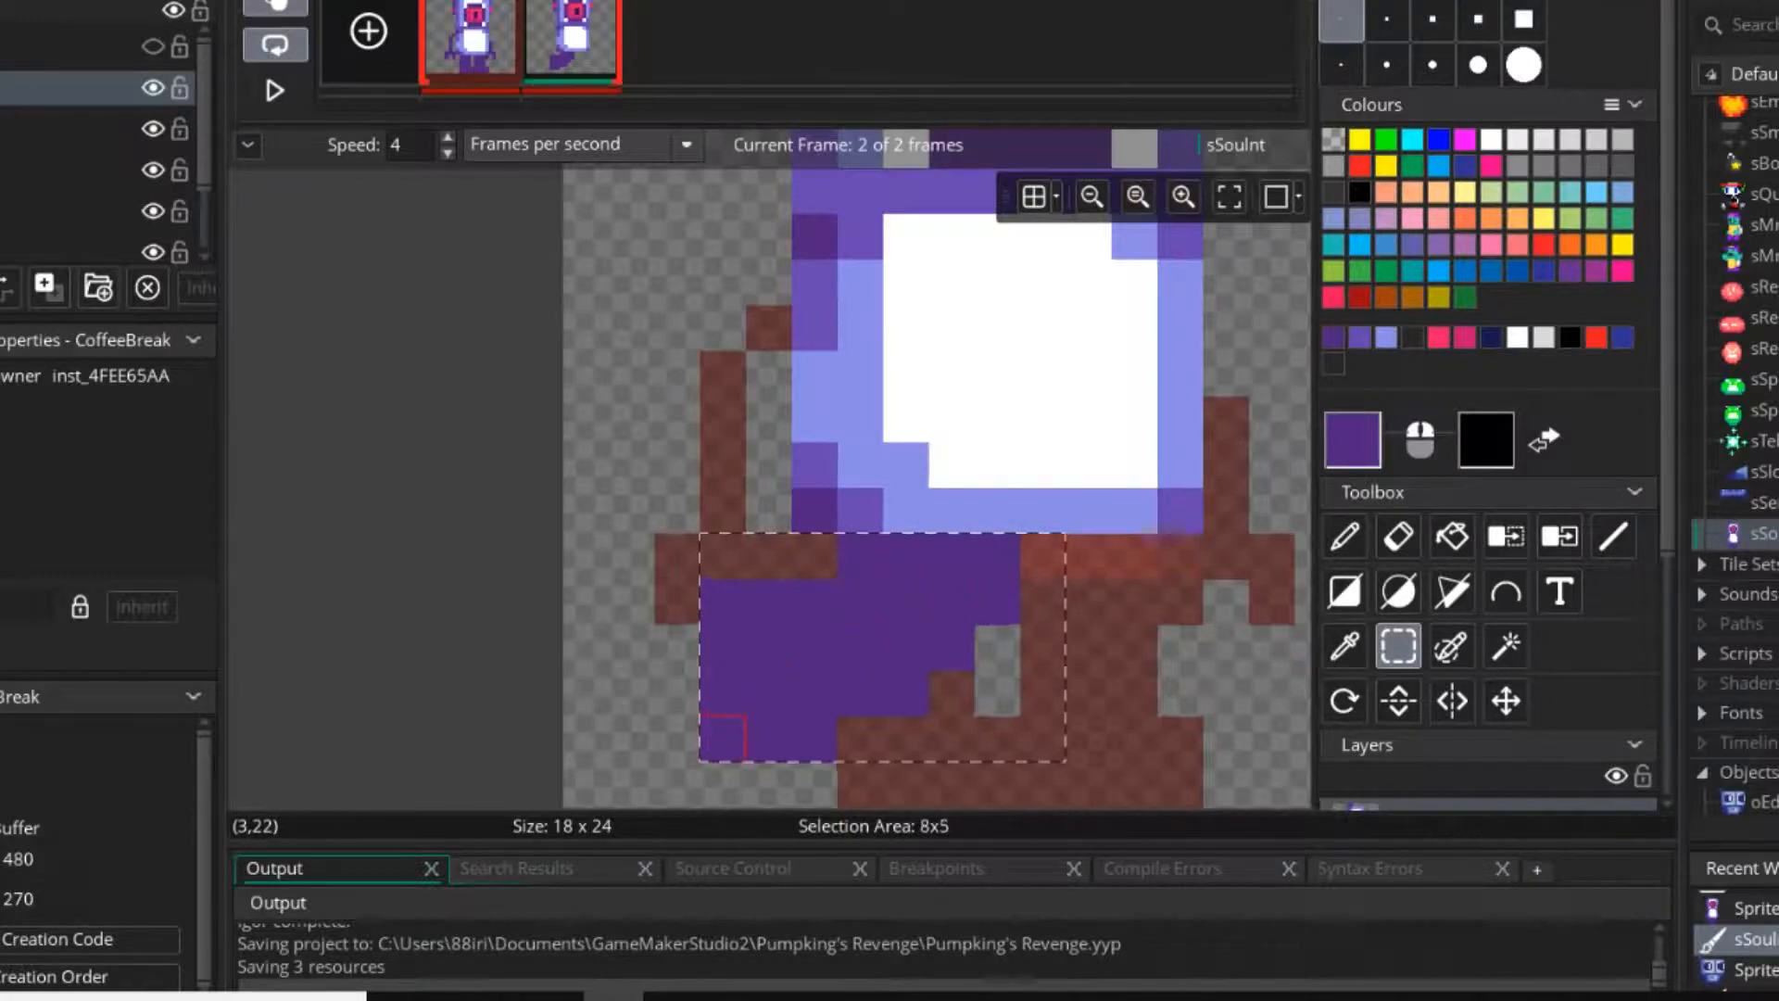
left_click_drag(862, 647, 815, 646)
left_click(1180, 647)
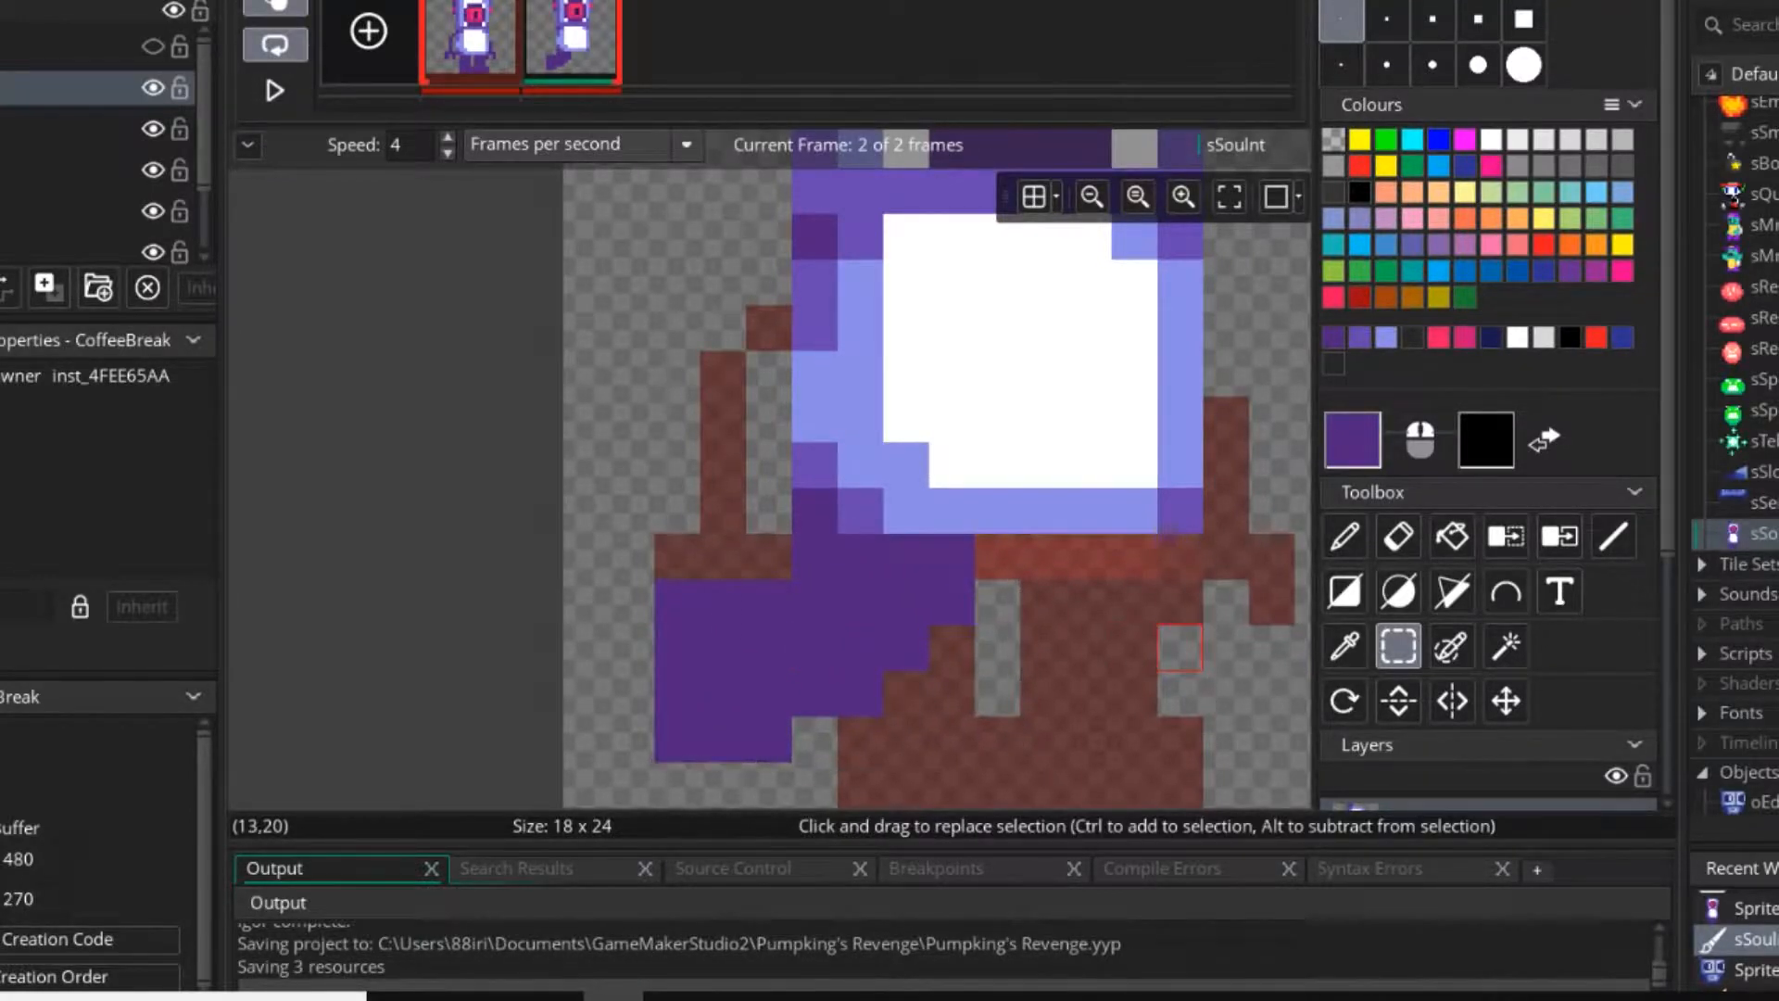
Copy the left leg's thigh as a brush, mirror it horizontally, and stamp it under the torso as the right thigh.
middle_click_drag(1181, 647, 1095, 619)
left_click_drag(729, 528, 866, 665)
key("ctrl+c")
key("ctrl+v")
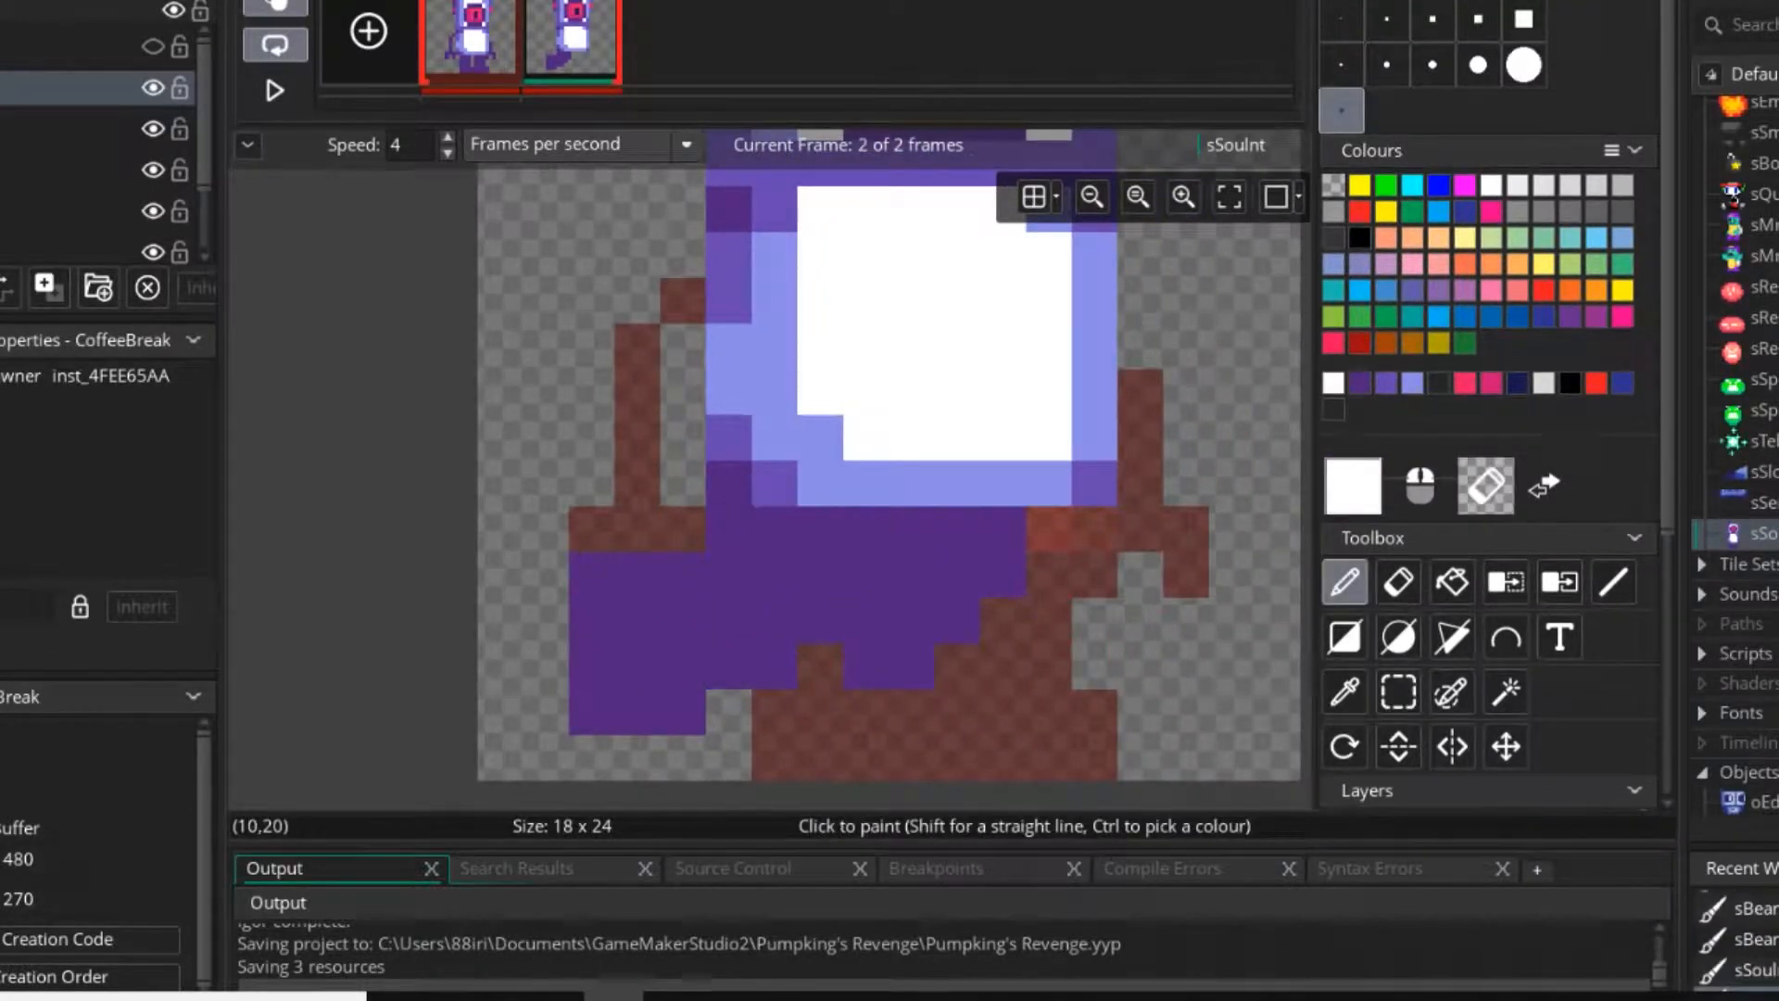
key("e")
key("d")
key("x")
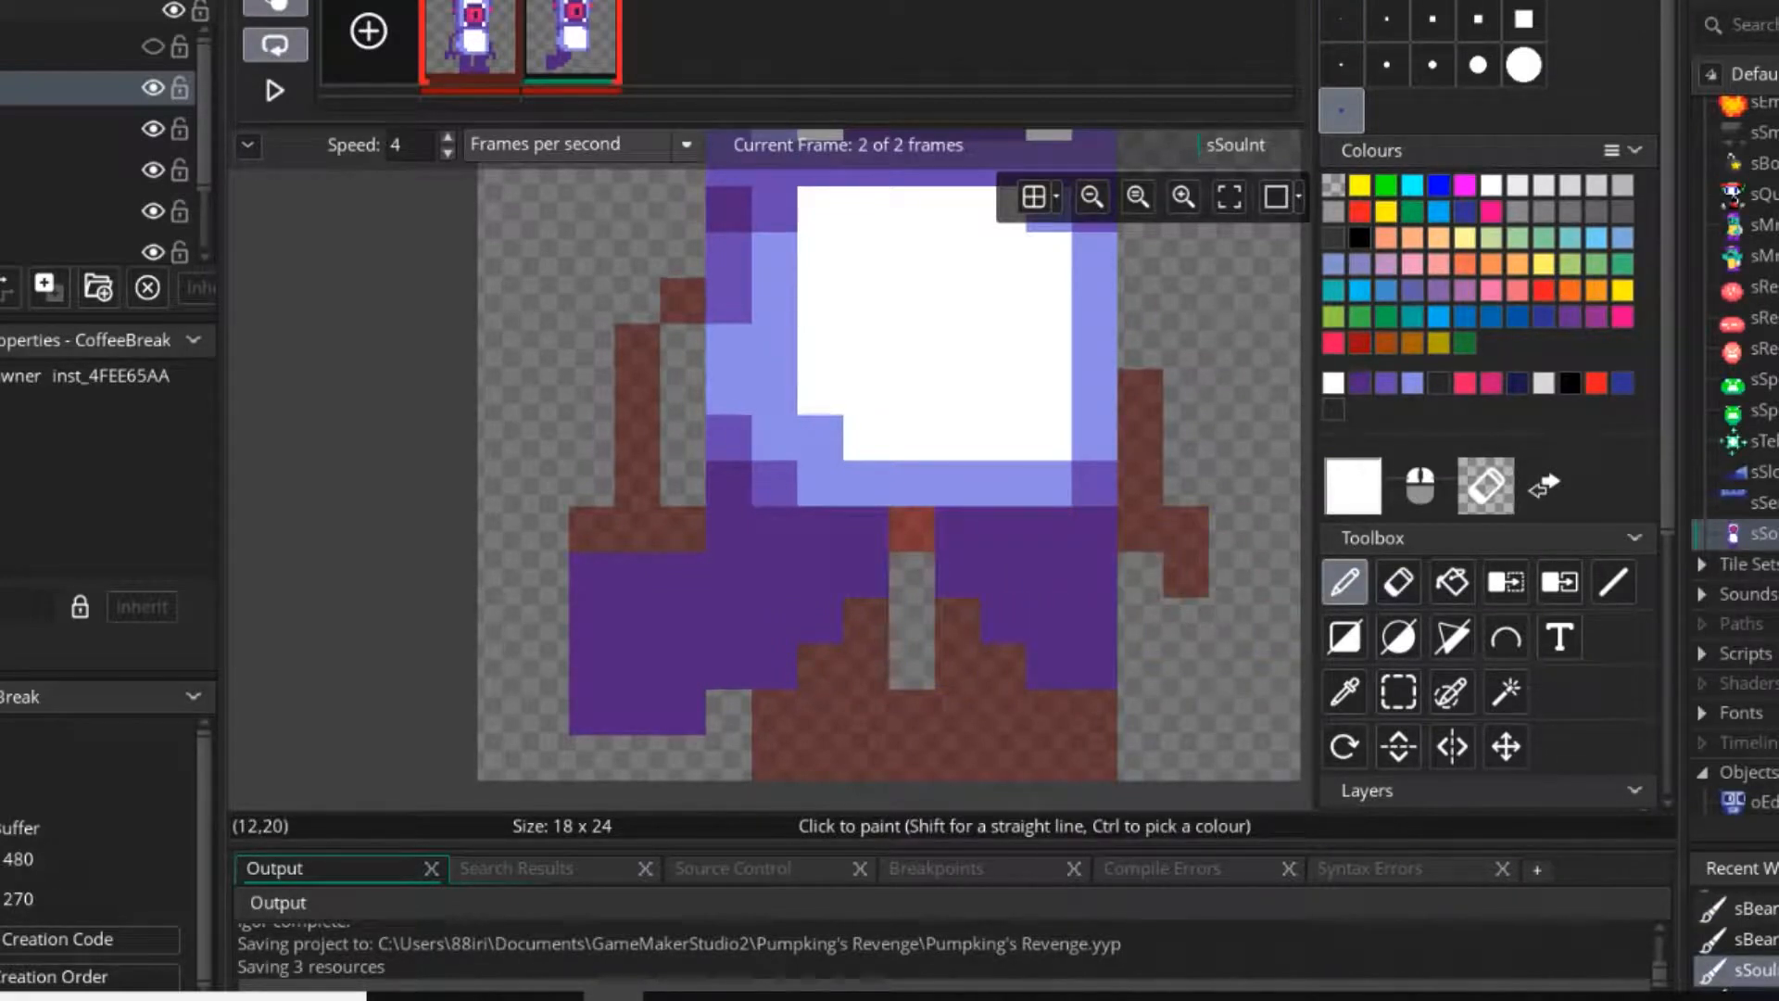
left_click(1049, 621)
middle_click_drag(1006, 621, 909, 632)
Copy the left foot as a brush for use on the right leg.
left_click(1398, 692)
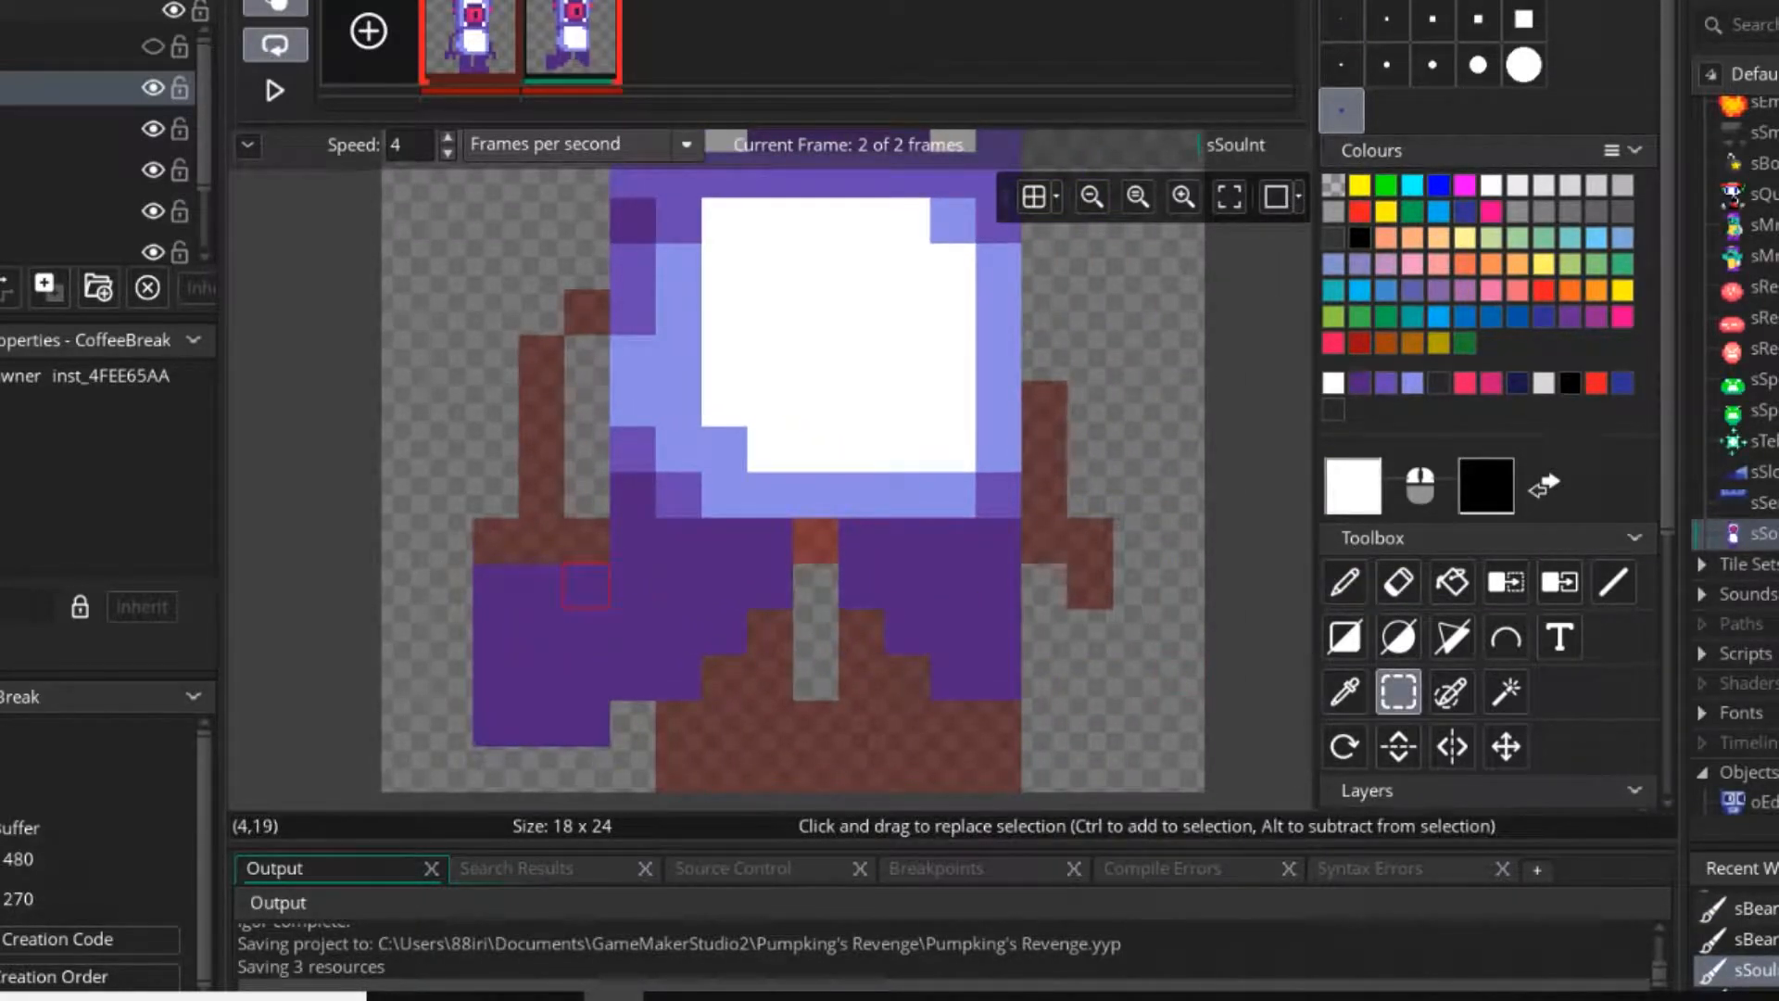
mouse_move(585, 586)
left_mouse_down()
mouse_move(451, 768)
mouse_move(496, 768)
left_mouse_up()
key("ctrl+c")
key("ctrl+v")
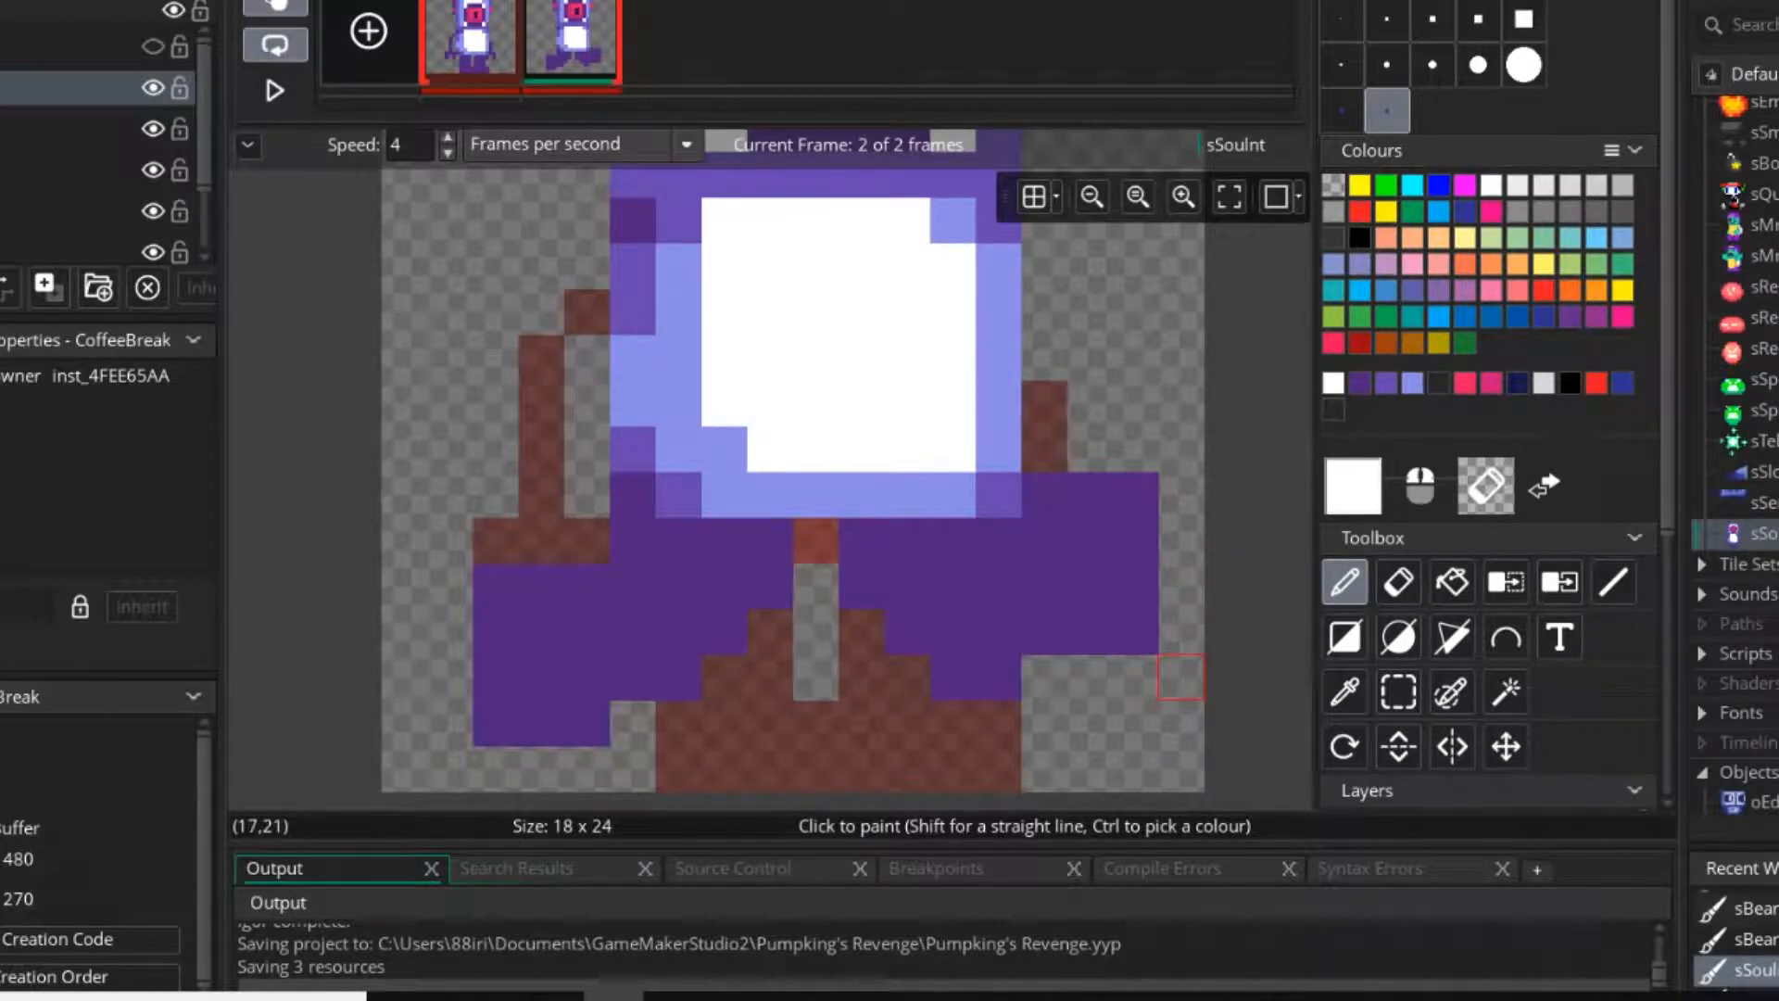
Paint the right foot in dark purple at the end of the right thigh, 3 pixels wide and 4 pixels high, with a one-pixel brush.
left_click(1342, 18)
left_click(998, 674, "ctrl")
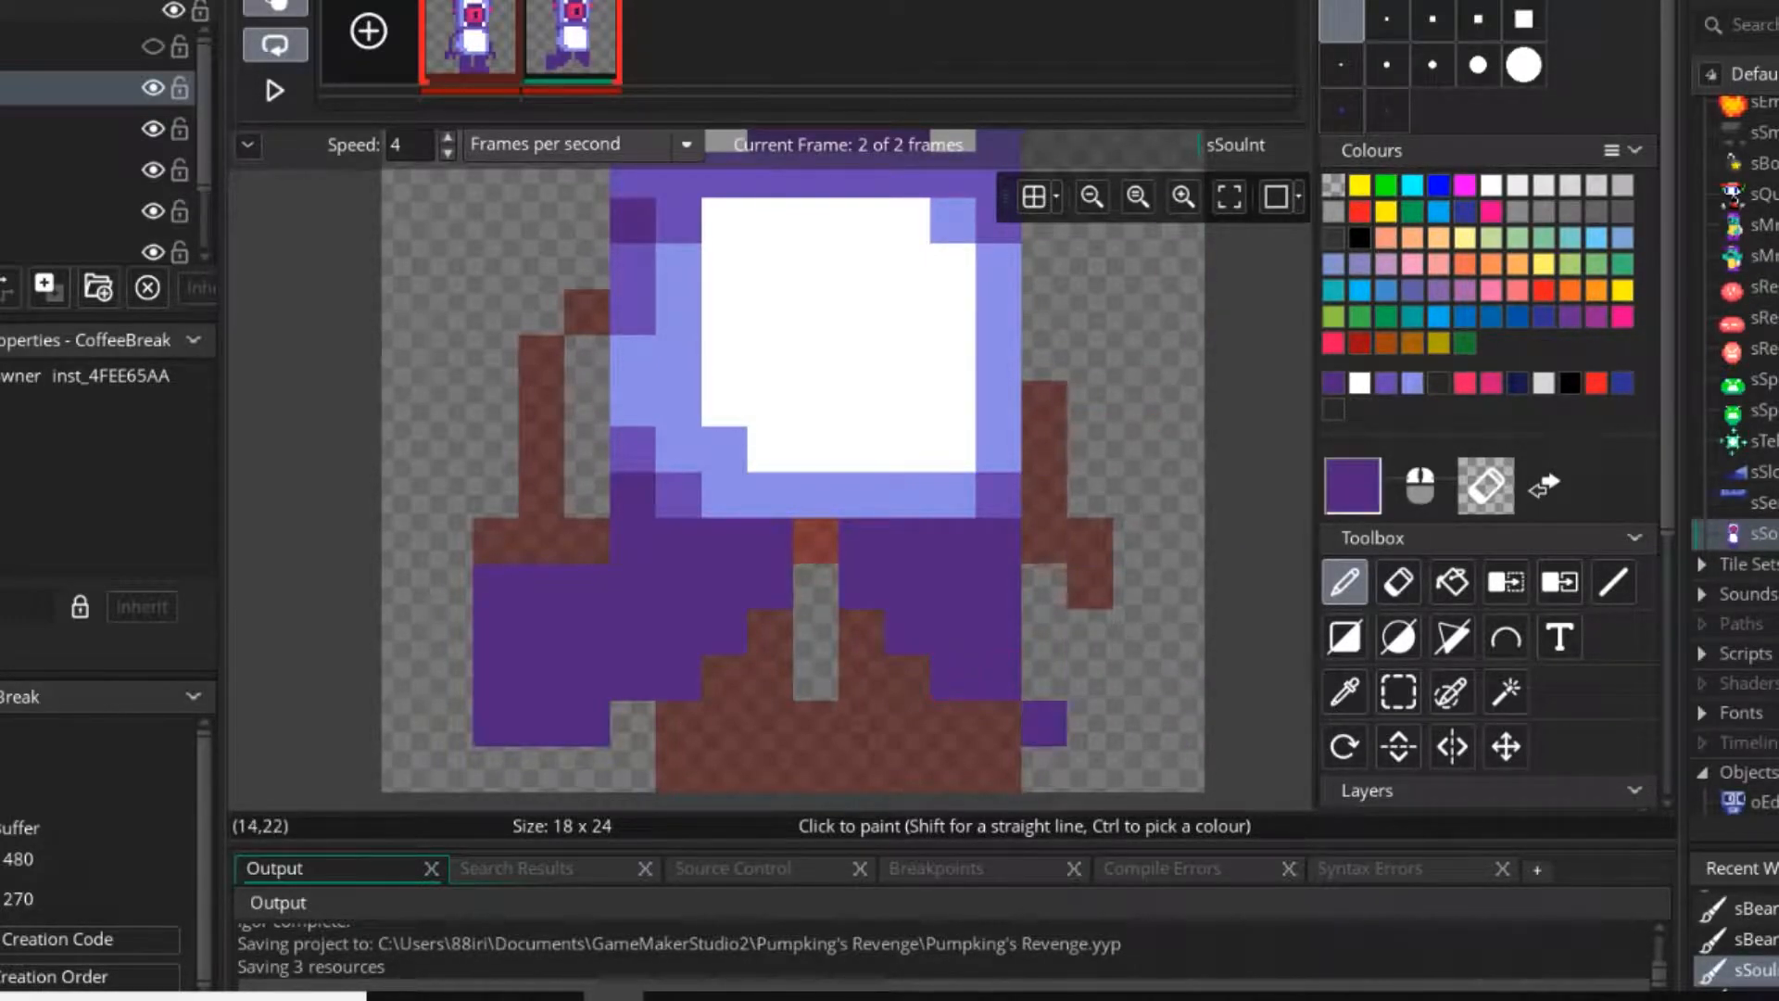
mouse_move(1136, 677)
left_mouse_down()
mouse_move(1045, 587)
mouse_move(1090, 632)
left_mouse_up()
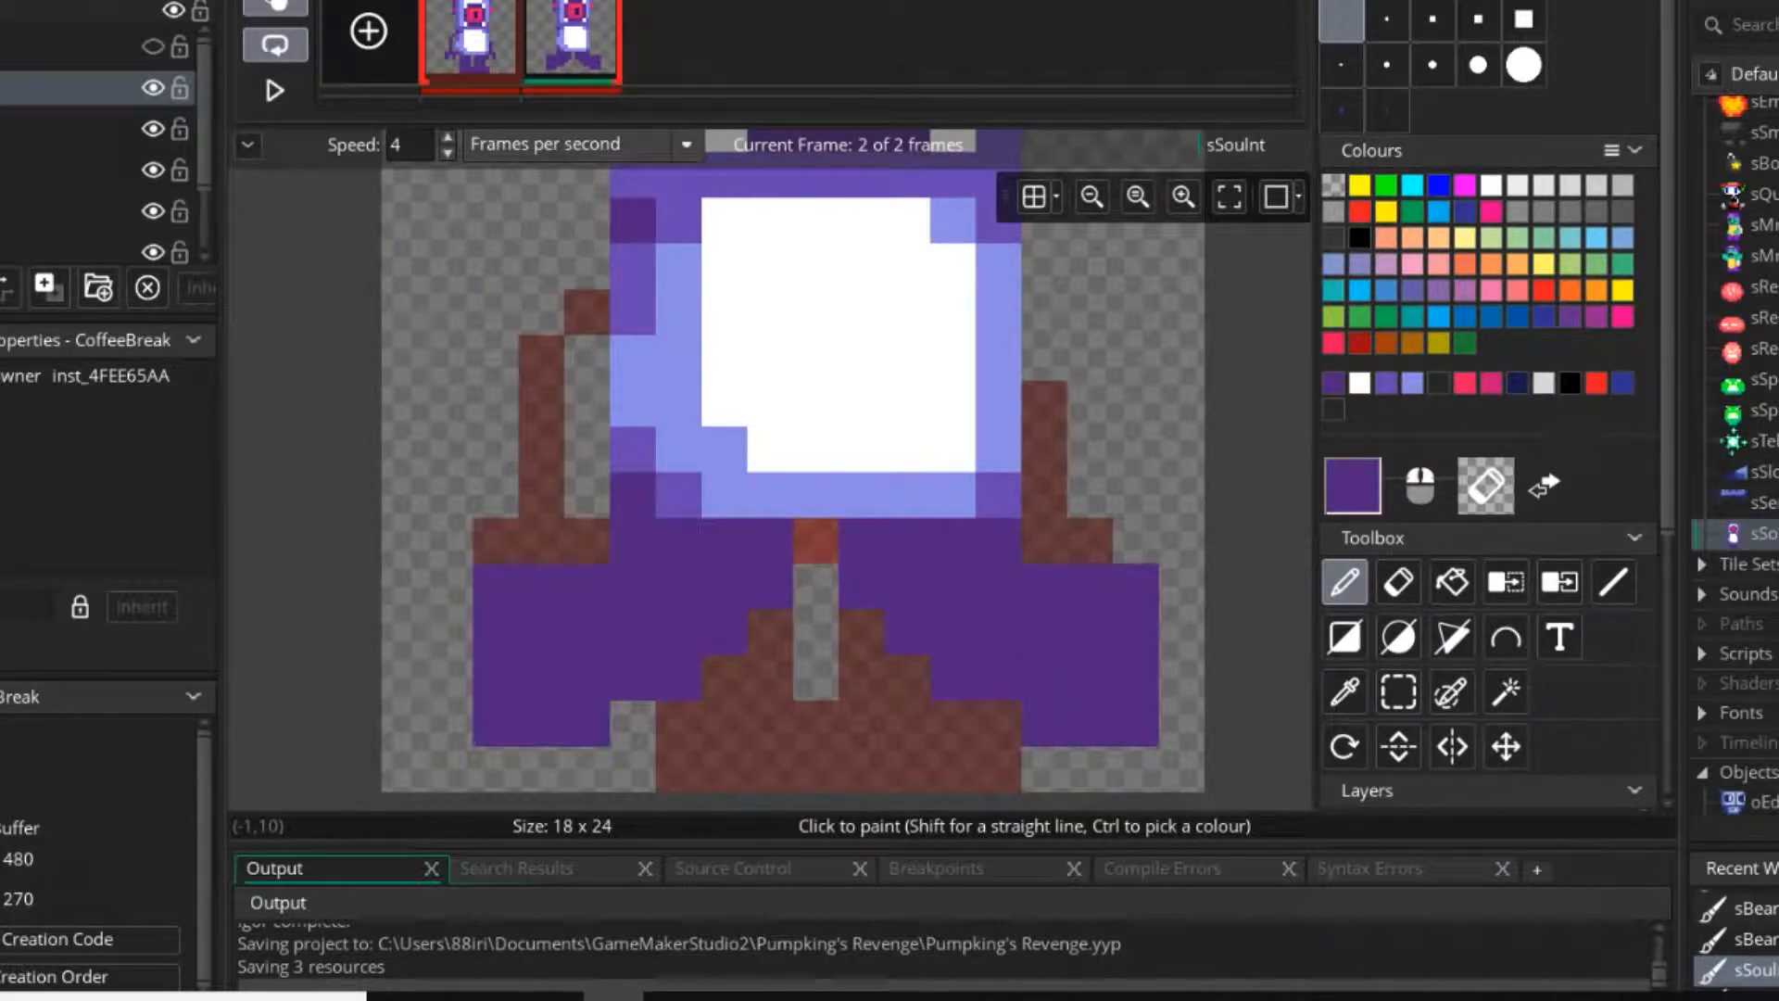
Copy each arm from the first frame as a brush and stamp it in the second frame, one pixel higher.
key("Left")
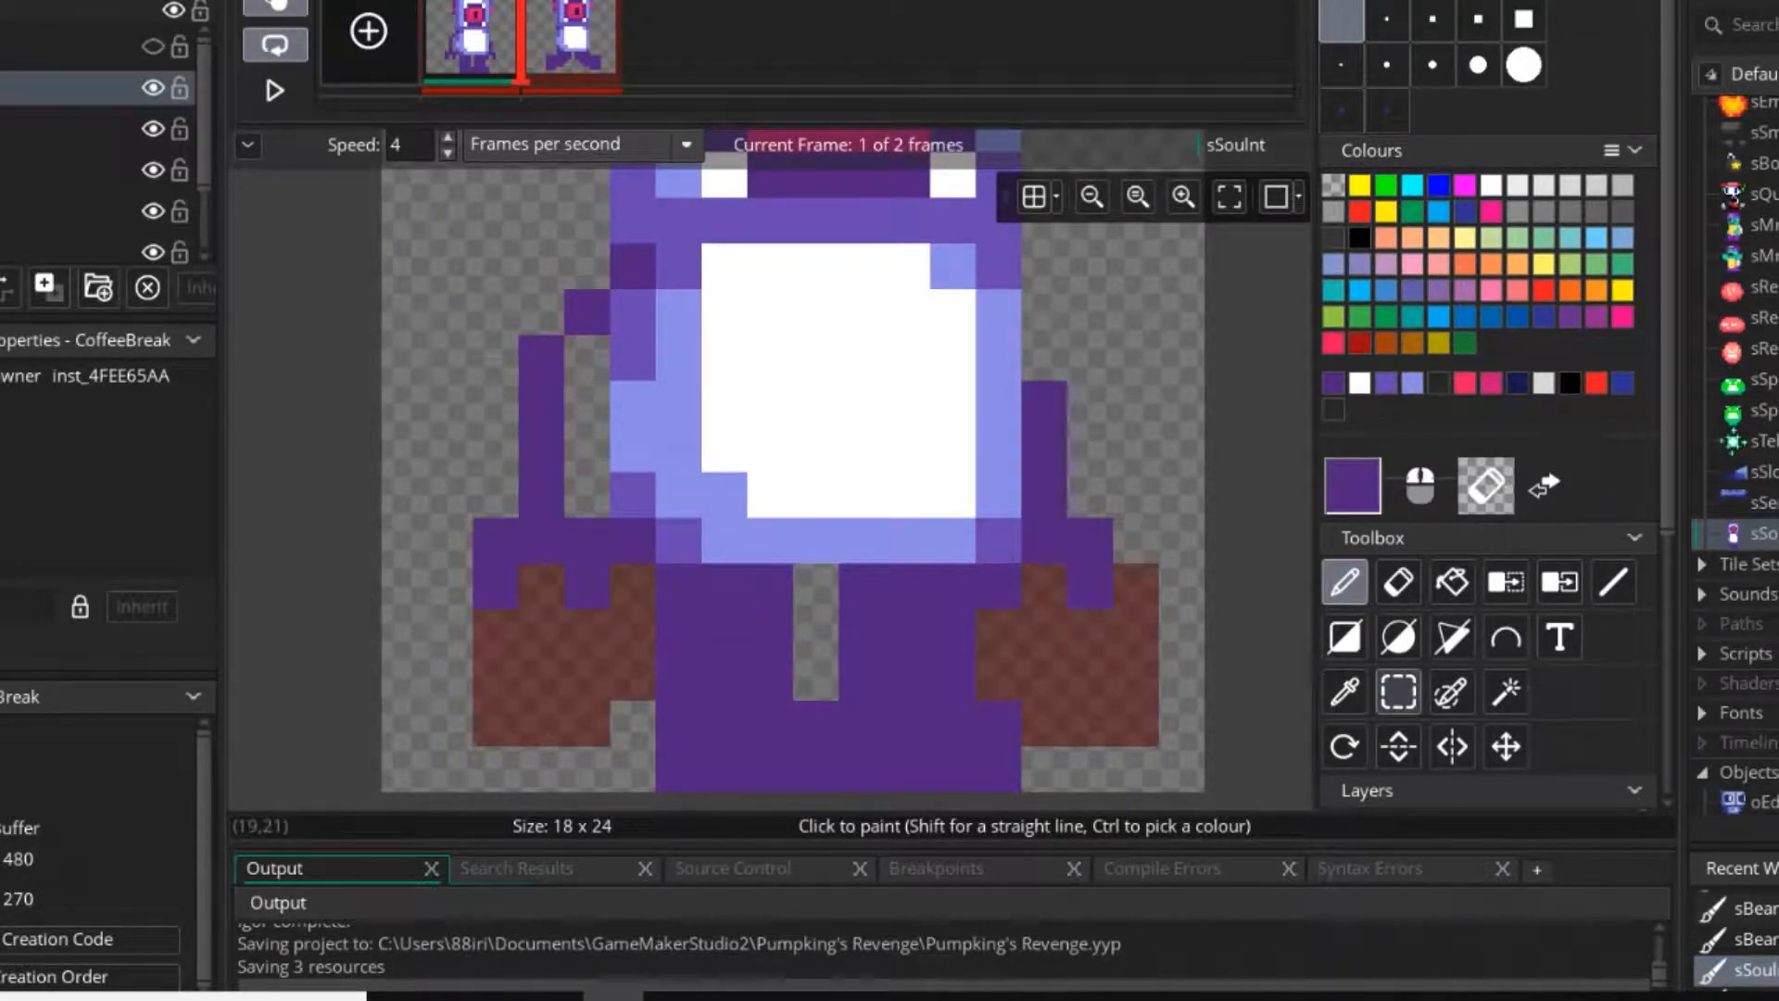
key("s")
left_click_drag(497, 278, 588, 495)
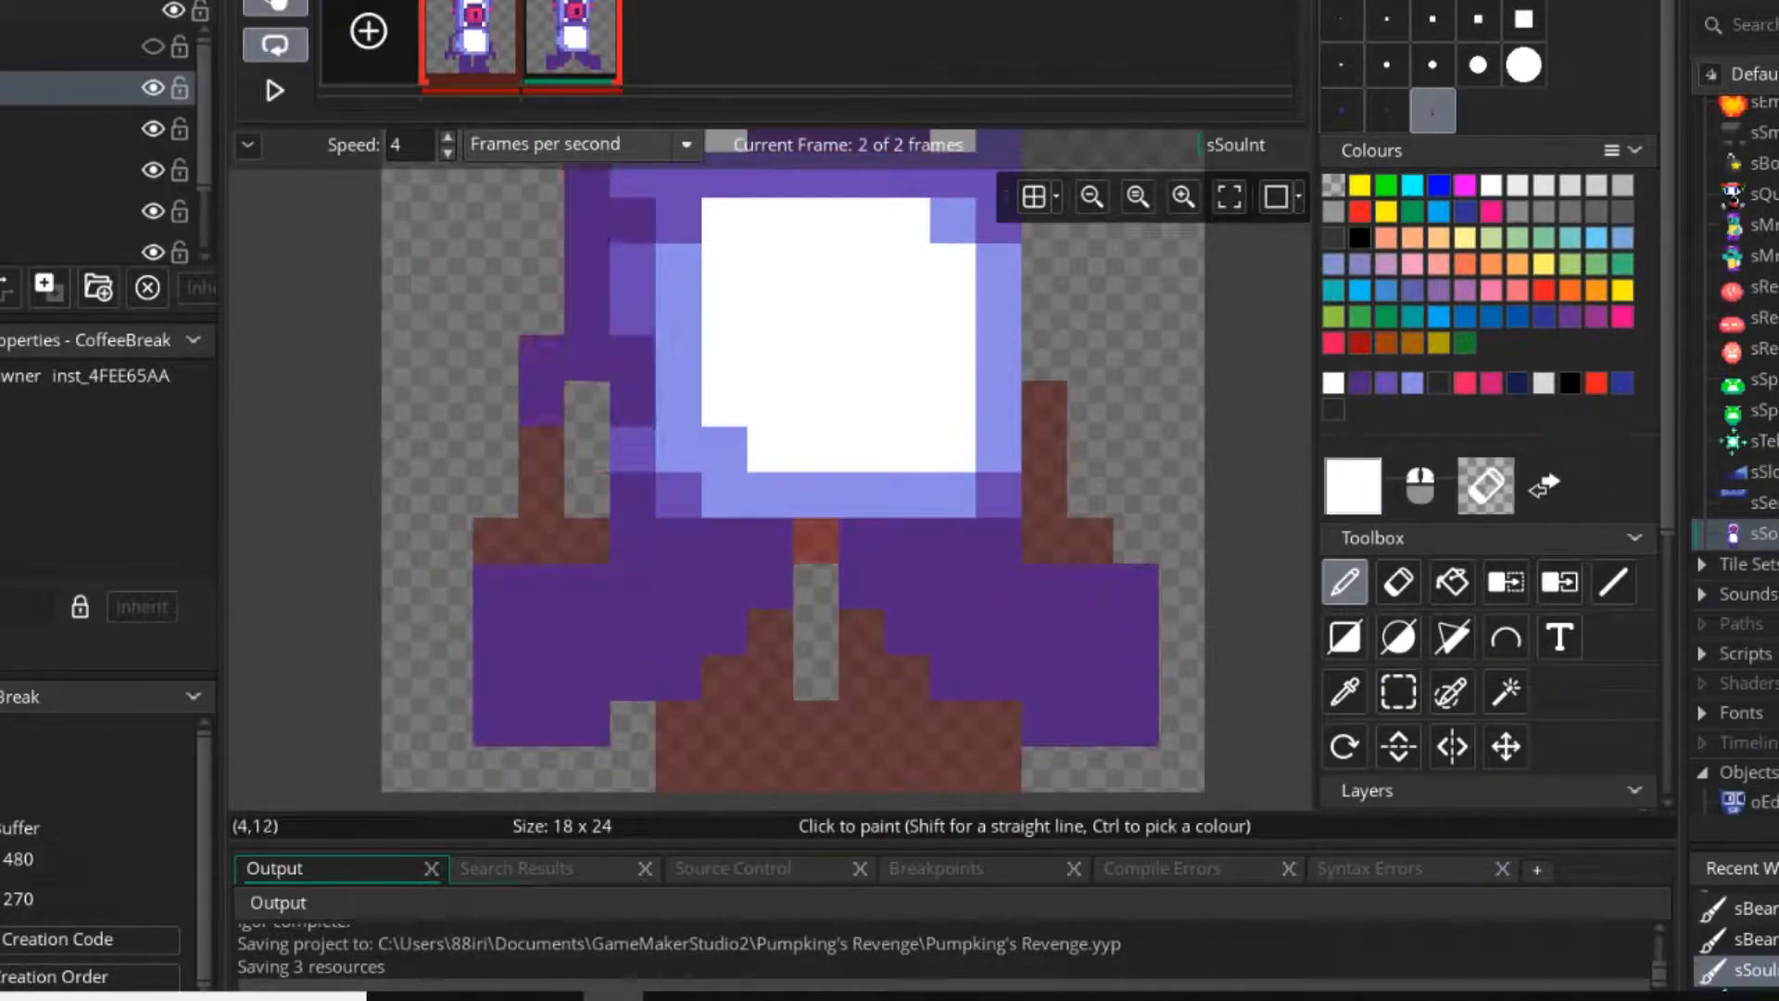
key("Left")
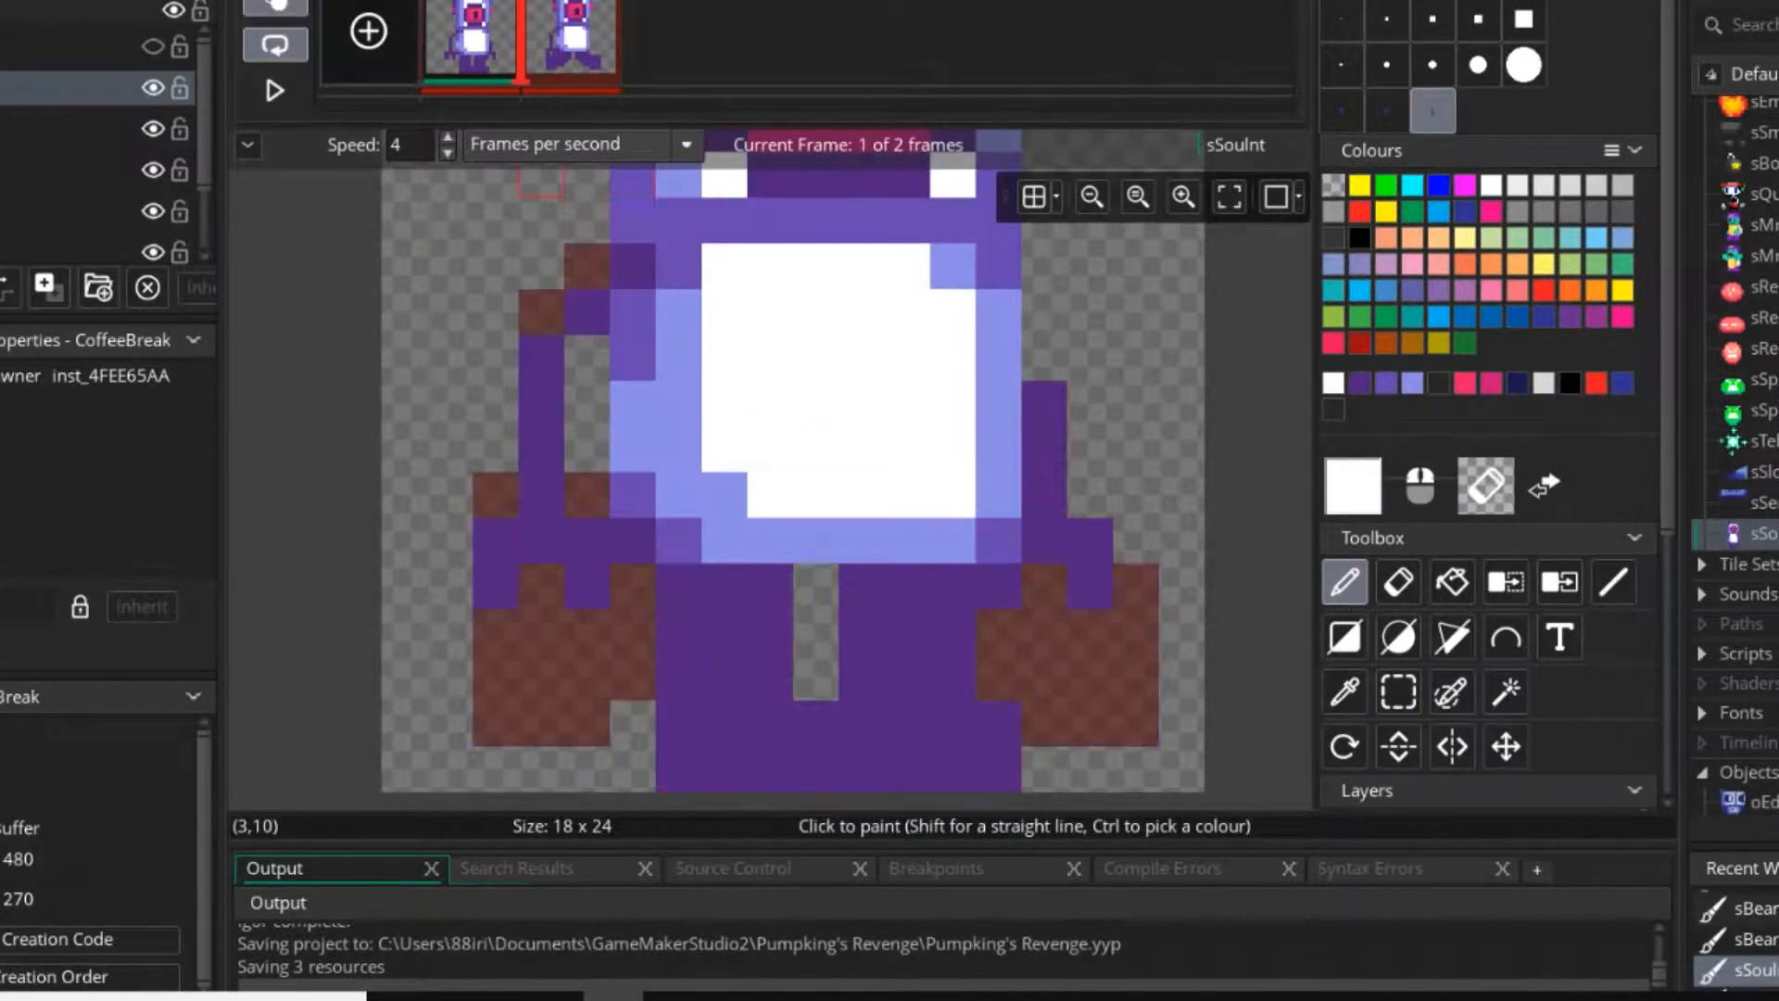
left_click(1398, 691)
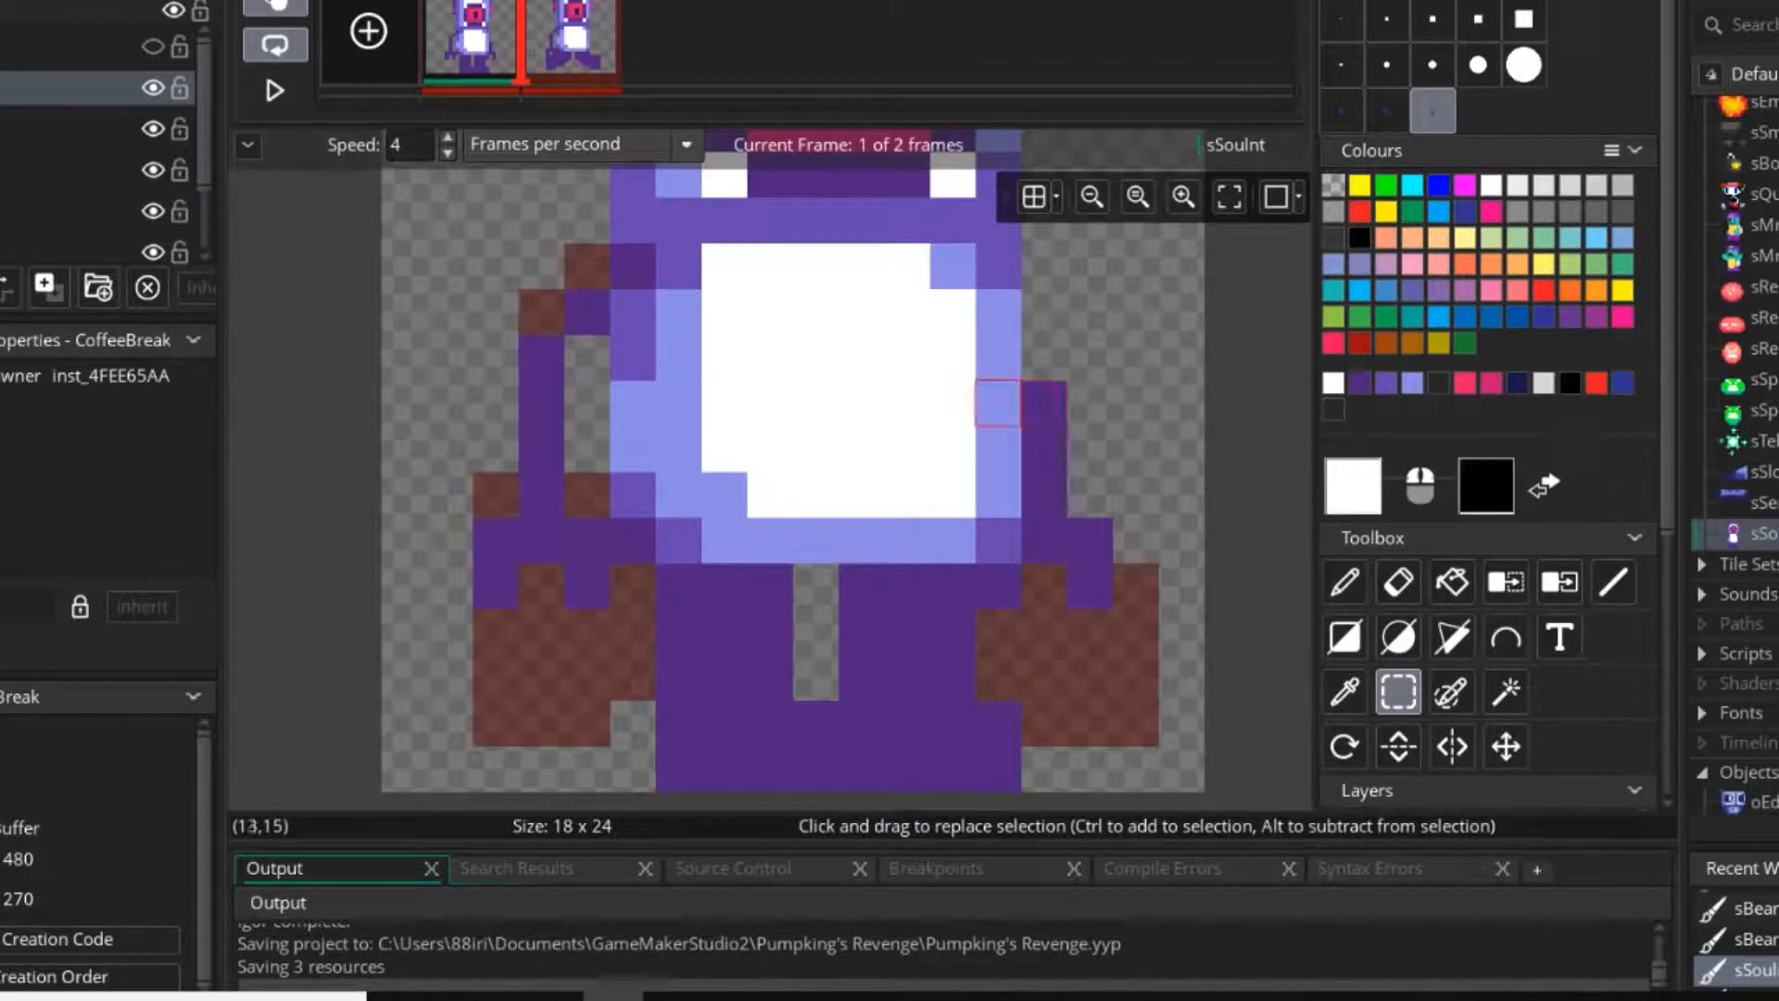
left_click_drag(1031, 382, 1112, 607)
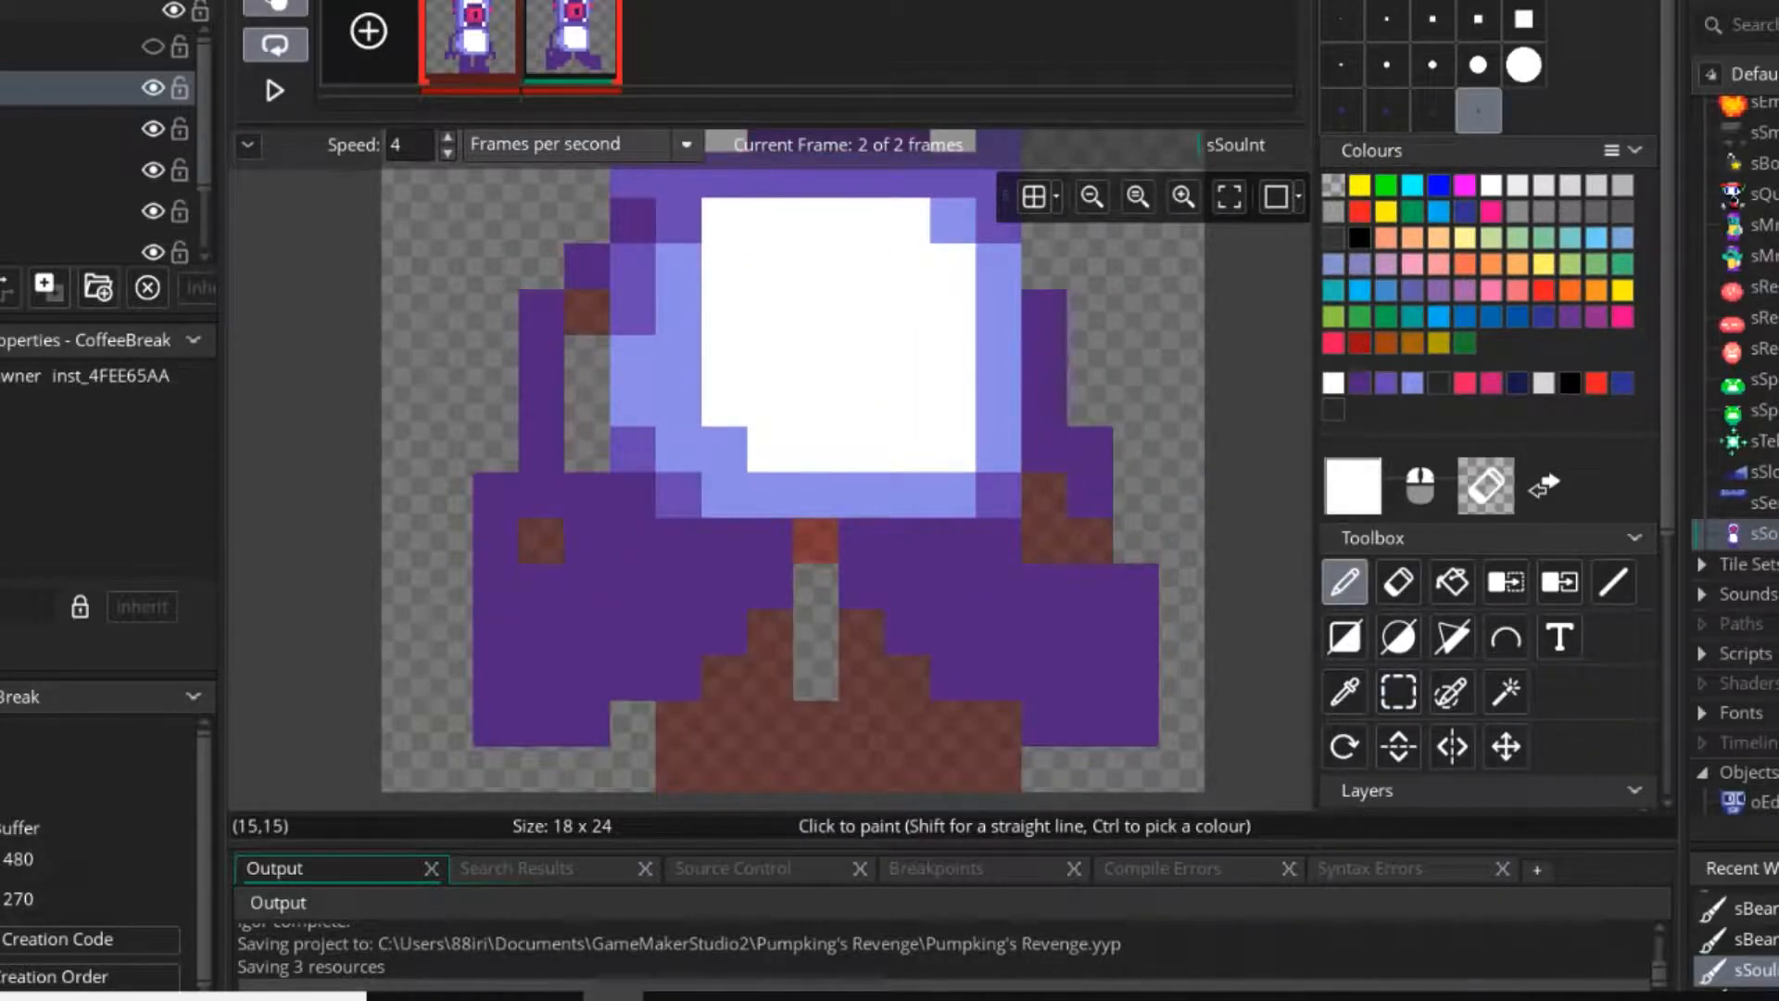
Play the two-frame animation to check the walk with the arms, stop it, and choose the one-pixel brush.
scroll(611, 612, "down", 2)
left_click(275, 90)
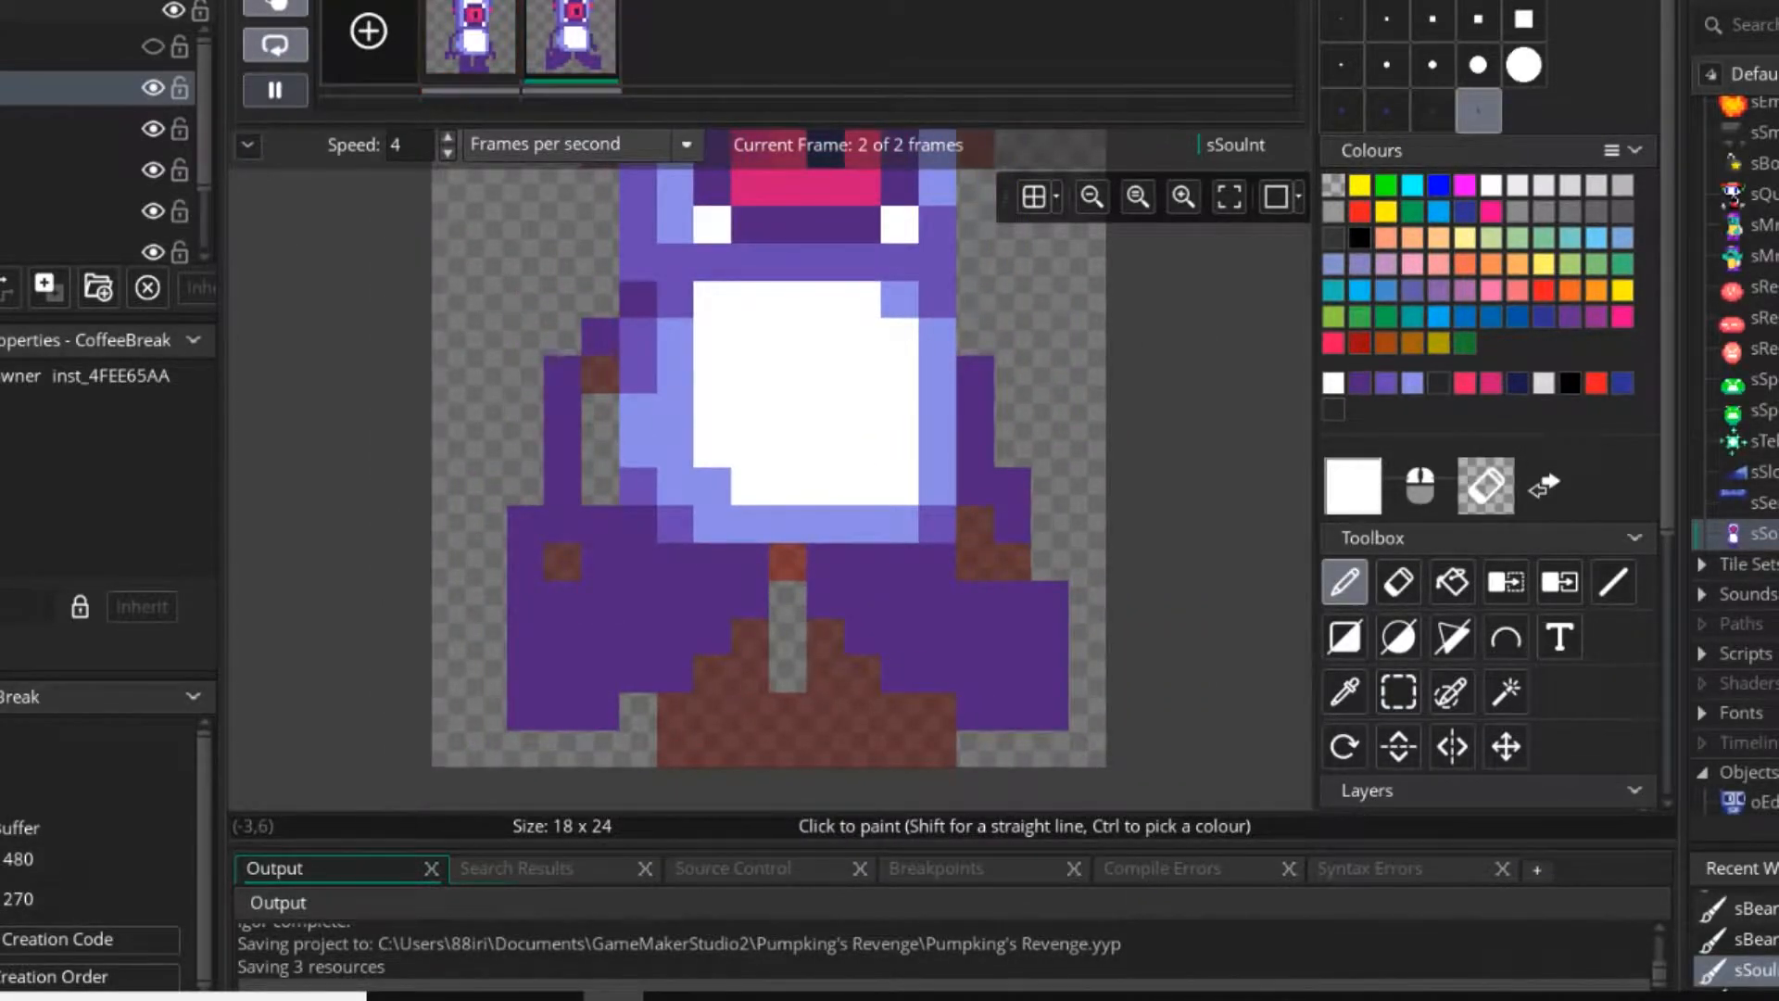
scroll(996, 616, "down", 3)
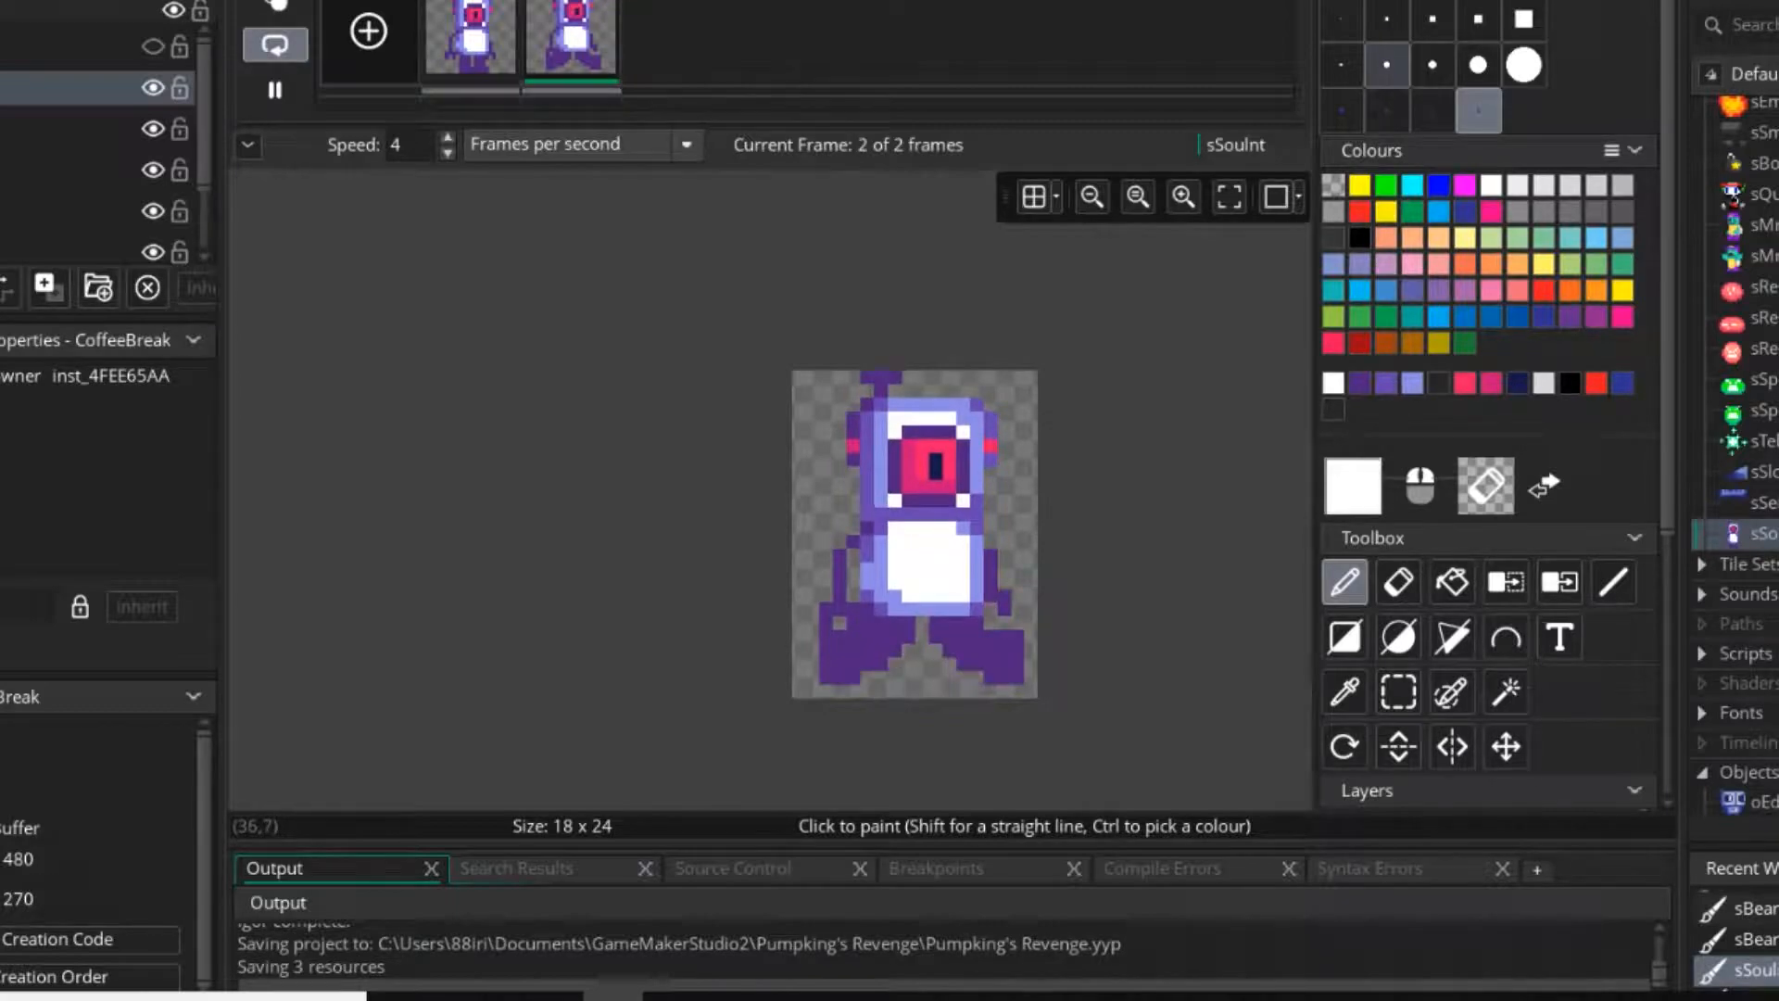
left_click(1341, 19)
left_click(276, 89)
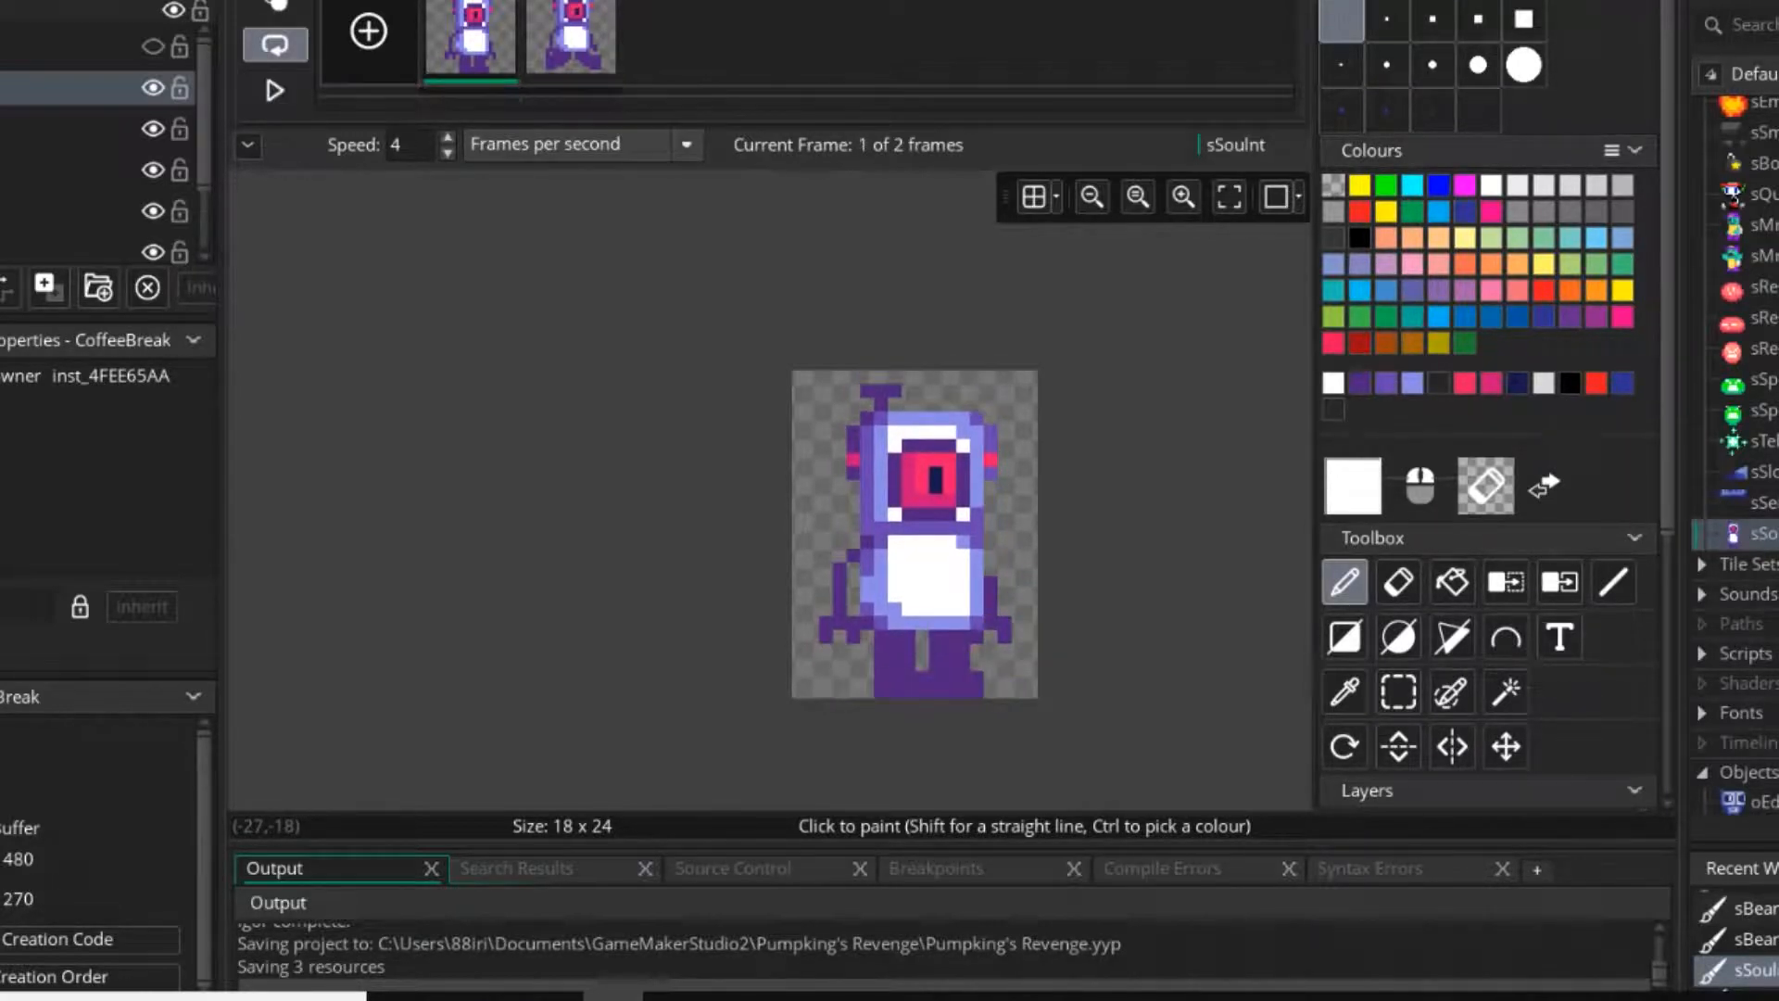
Erase both arms from the second frame, leaving only the torso and the striding legs.
scroll(946, 658, "up", 2)
scroll(968, 690, "up", 2)
left_click(989, 712, "ctrl")
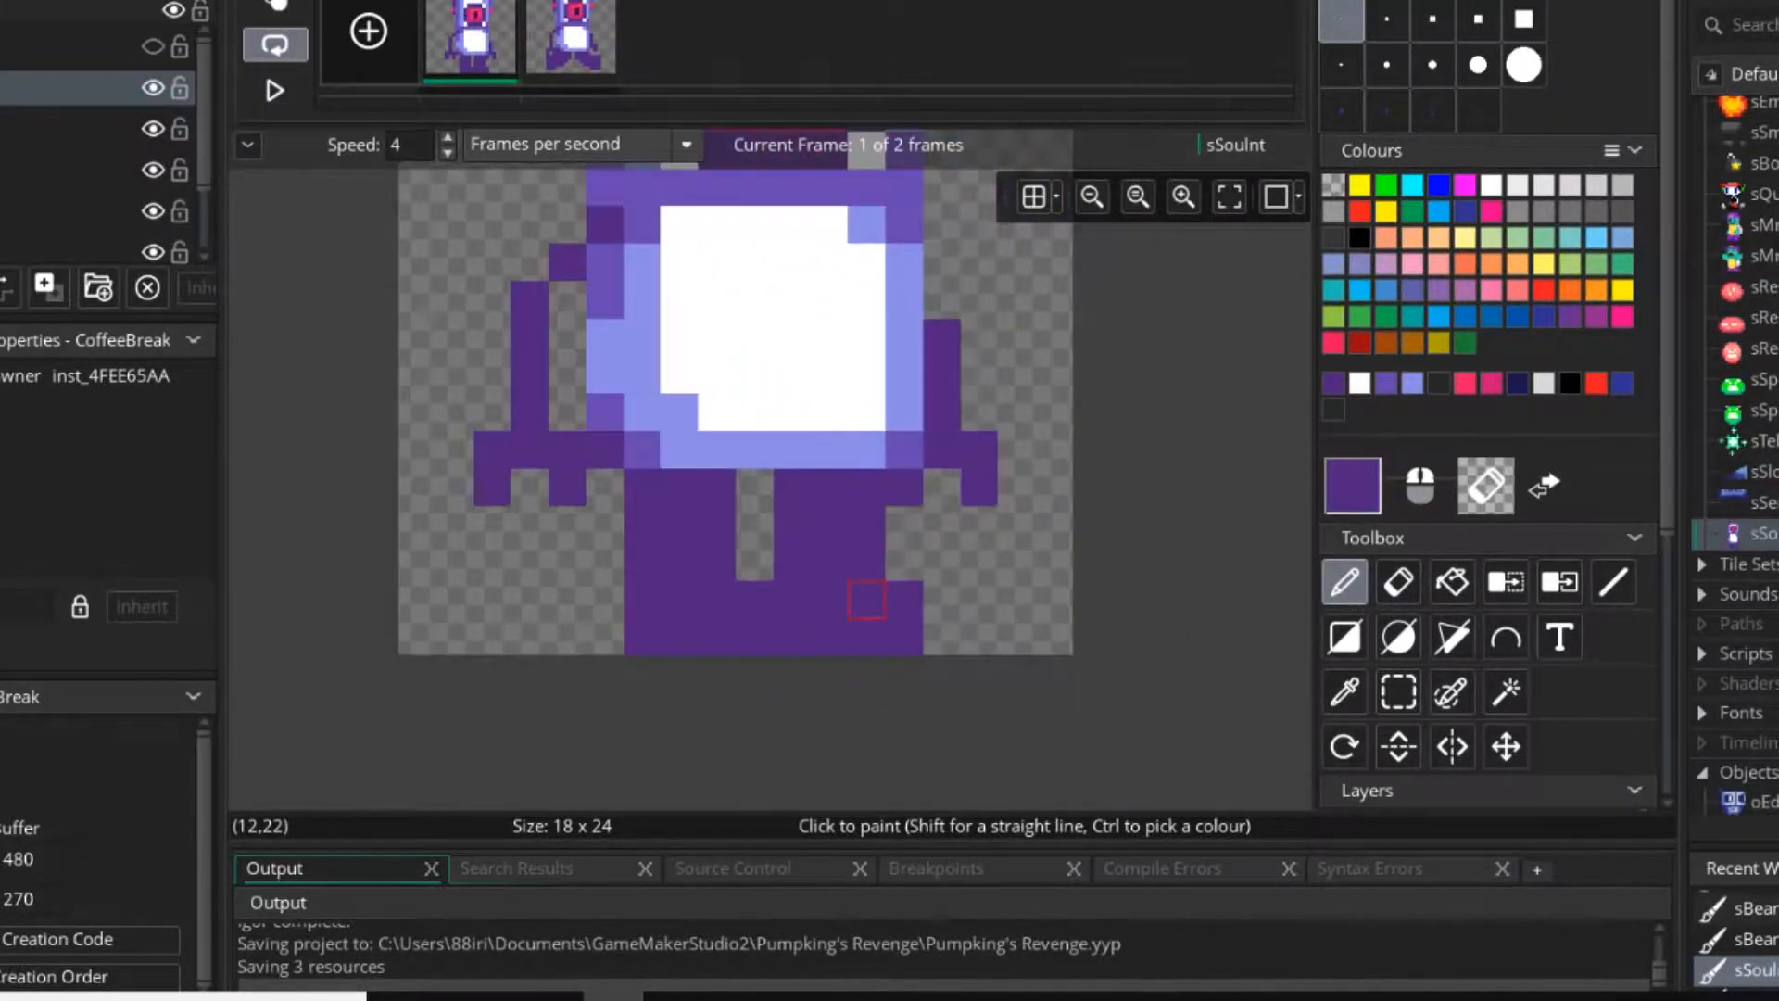
left_click(582, 39)
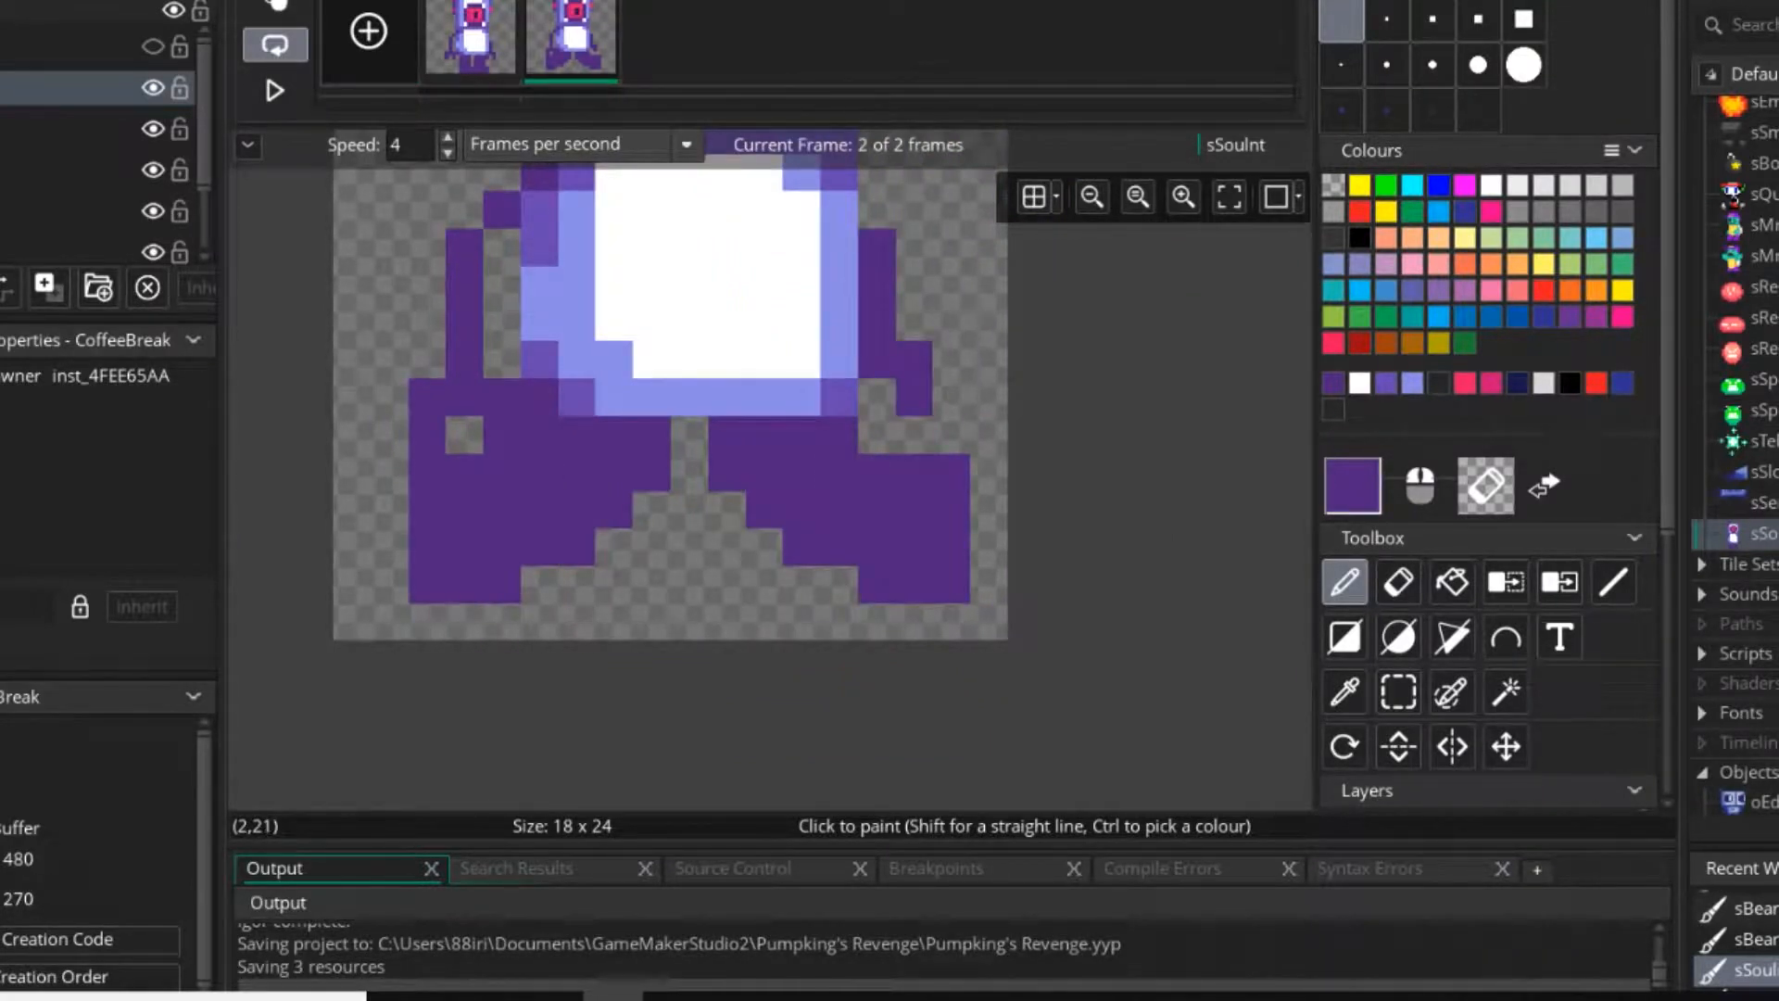
mouse_move(428, 397)
right_mouse_down()
mouse_move(464, 397)
mouse_move(503, 432)
right_mouse_up()
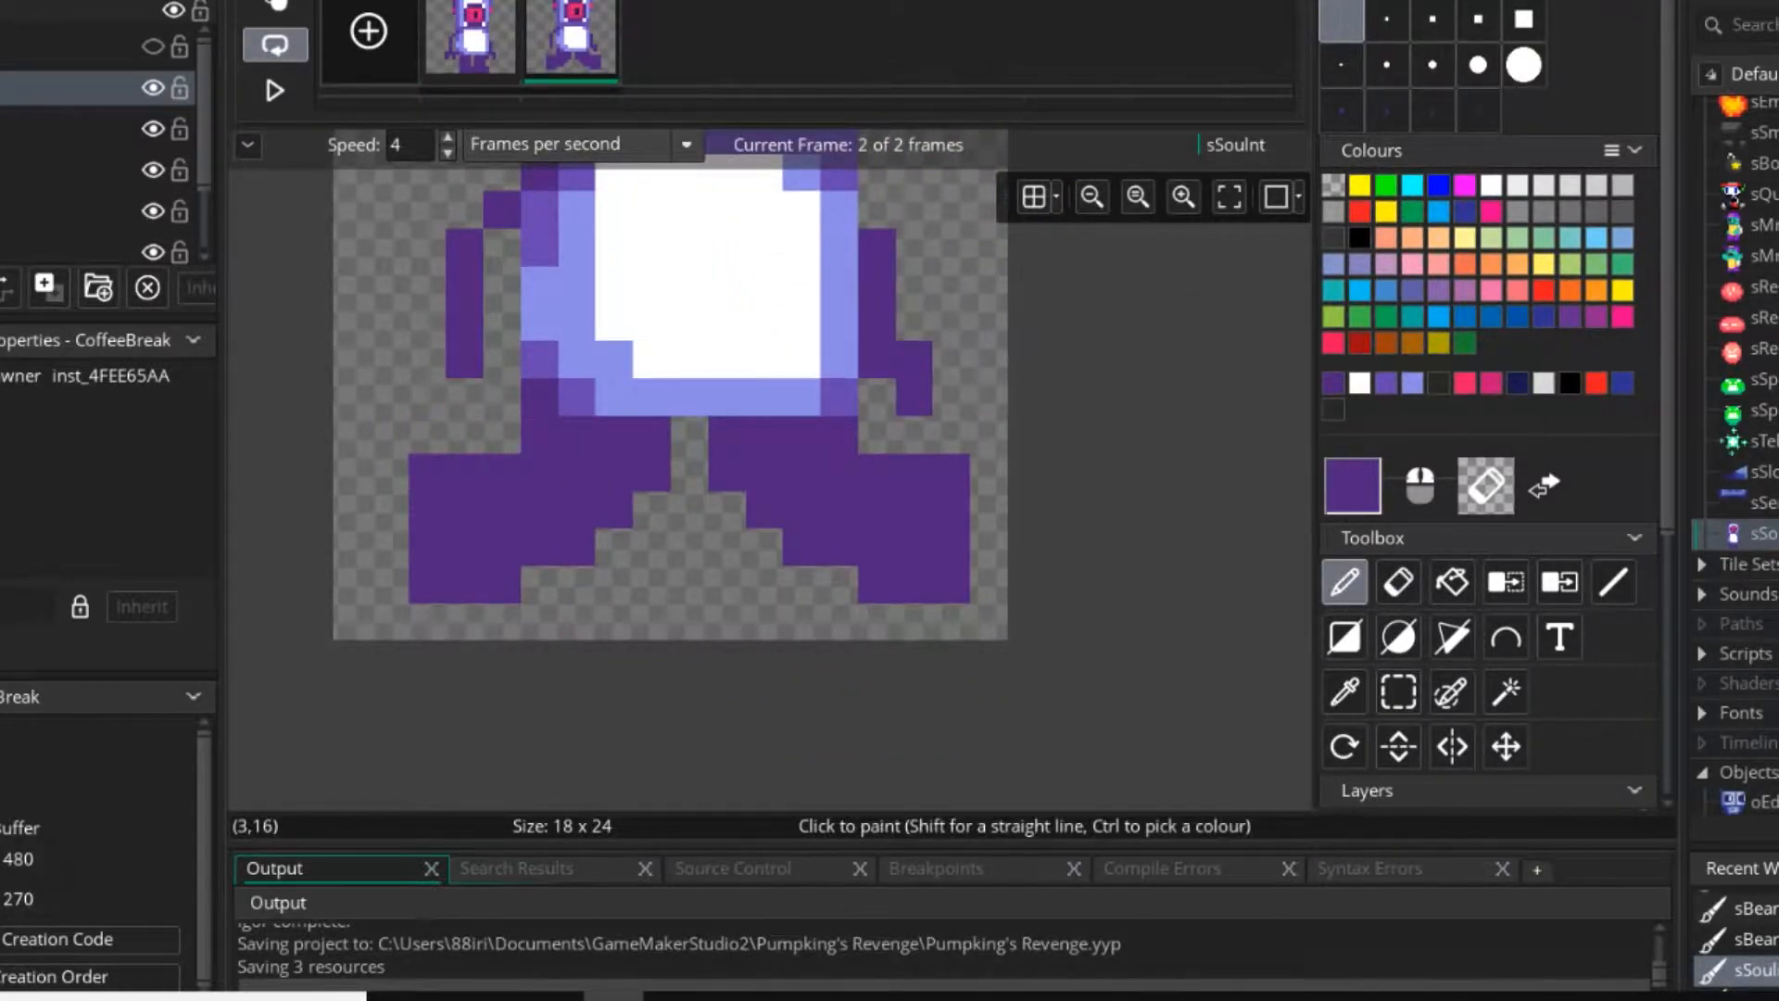
middle_click_drag(464, 360, 498, 460)
right_click_drag(499, 461, 537, 312)
mouse_move(869, 349)
right_mouse_down()
mouse_move(909, 349)
mouse_move(909, 325)
right_mouse_up()
left_click(873, 311, "ctrl")
left_click(873, 347)
Trim a one-pixel column from the outer edge of the left leg and the hip above it.
left_click(648, 608, "ctrl")
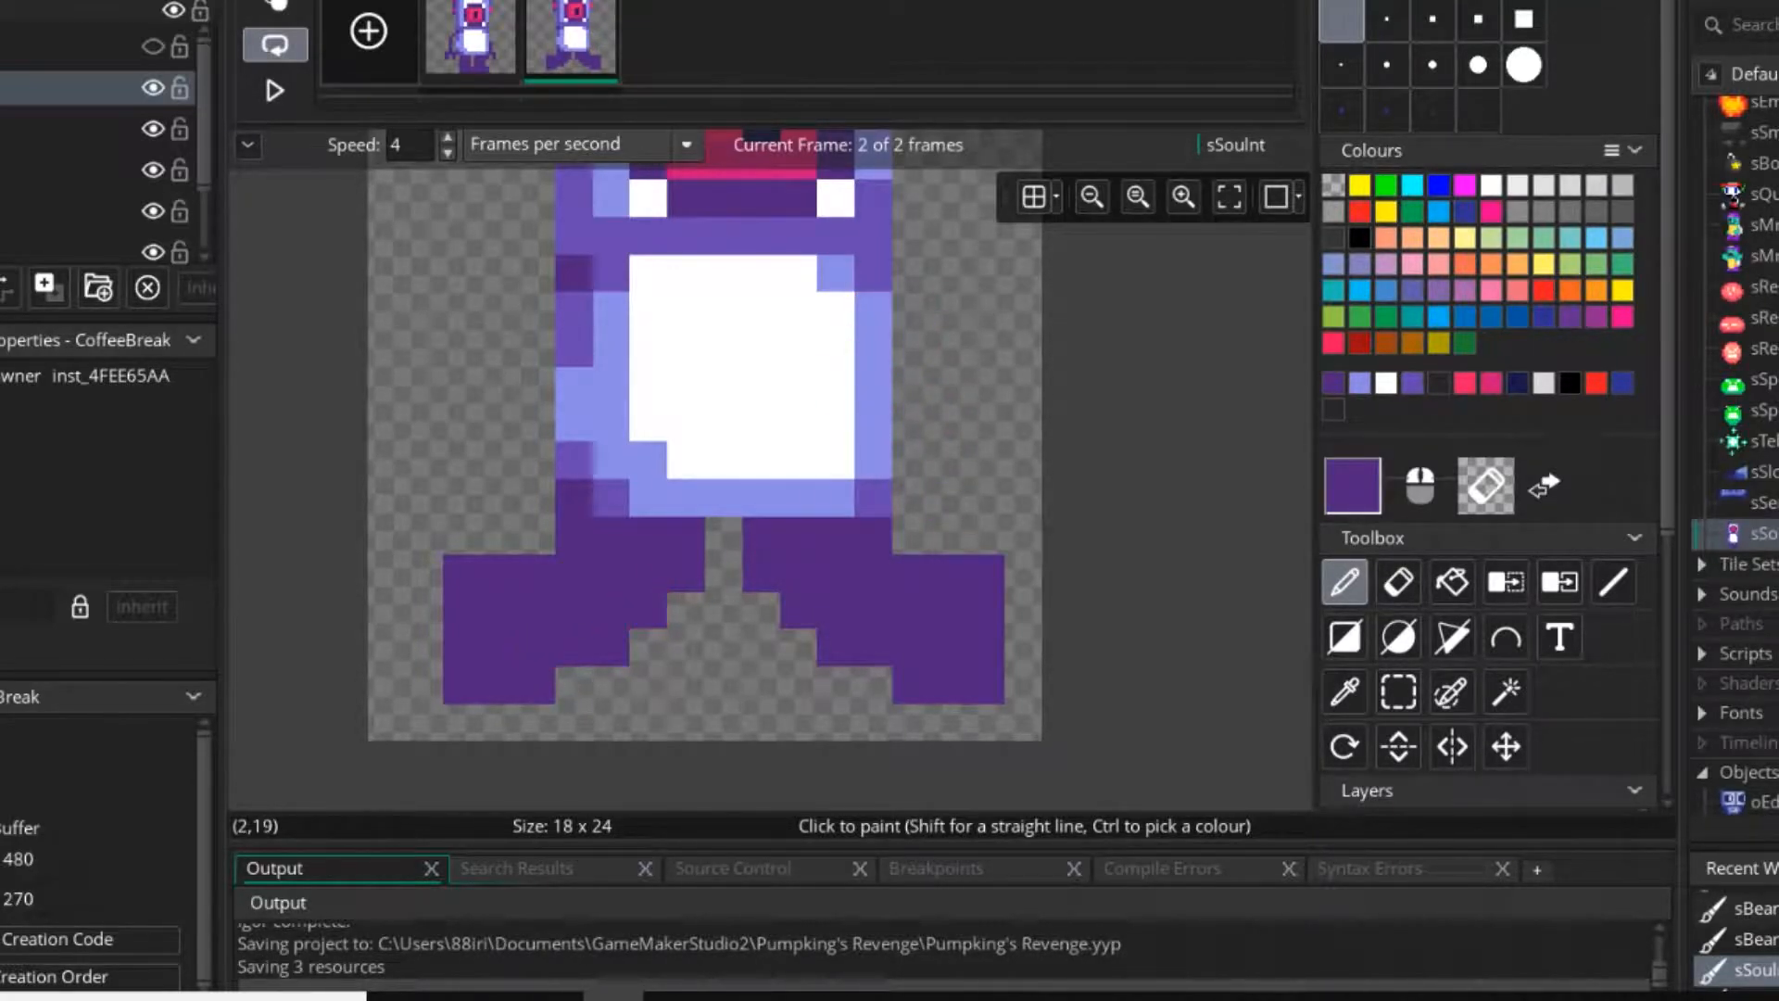
right_click_drag(462, 572, 462, 685)
left_click(424, 722)
Raise the right foot by erasing its three-pixel bottom row and adding two dark purple pixels on top of the toe.
right_click(798, 685)
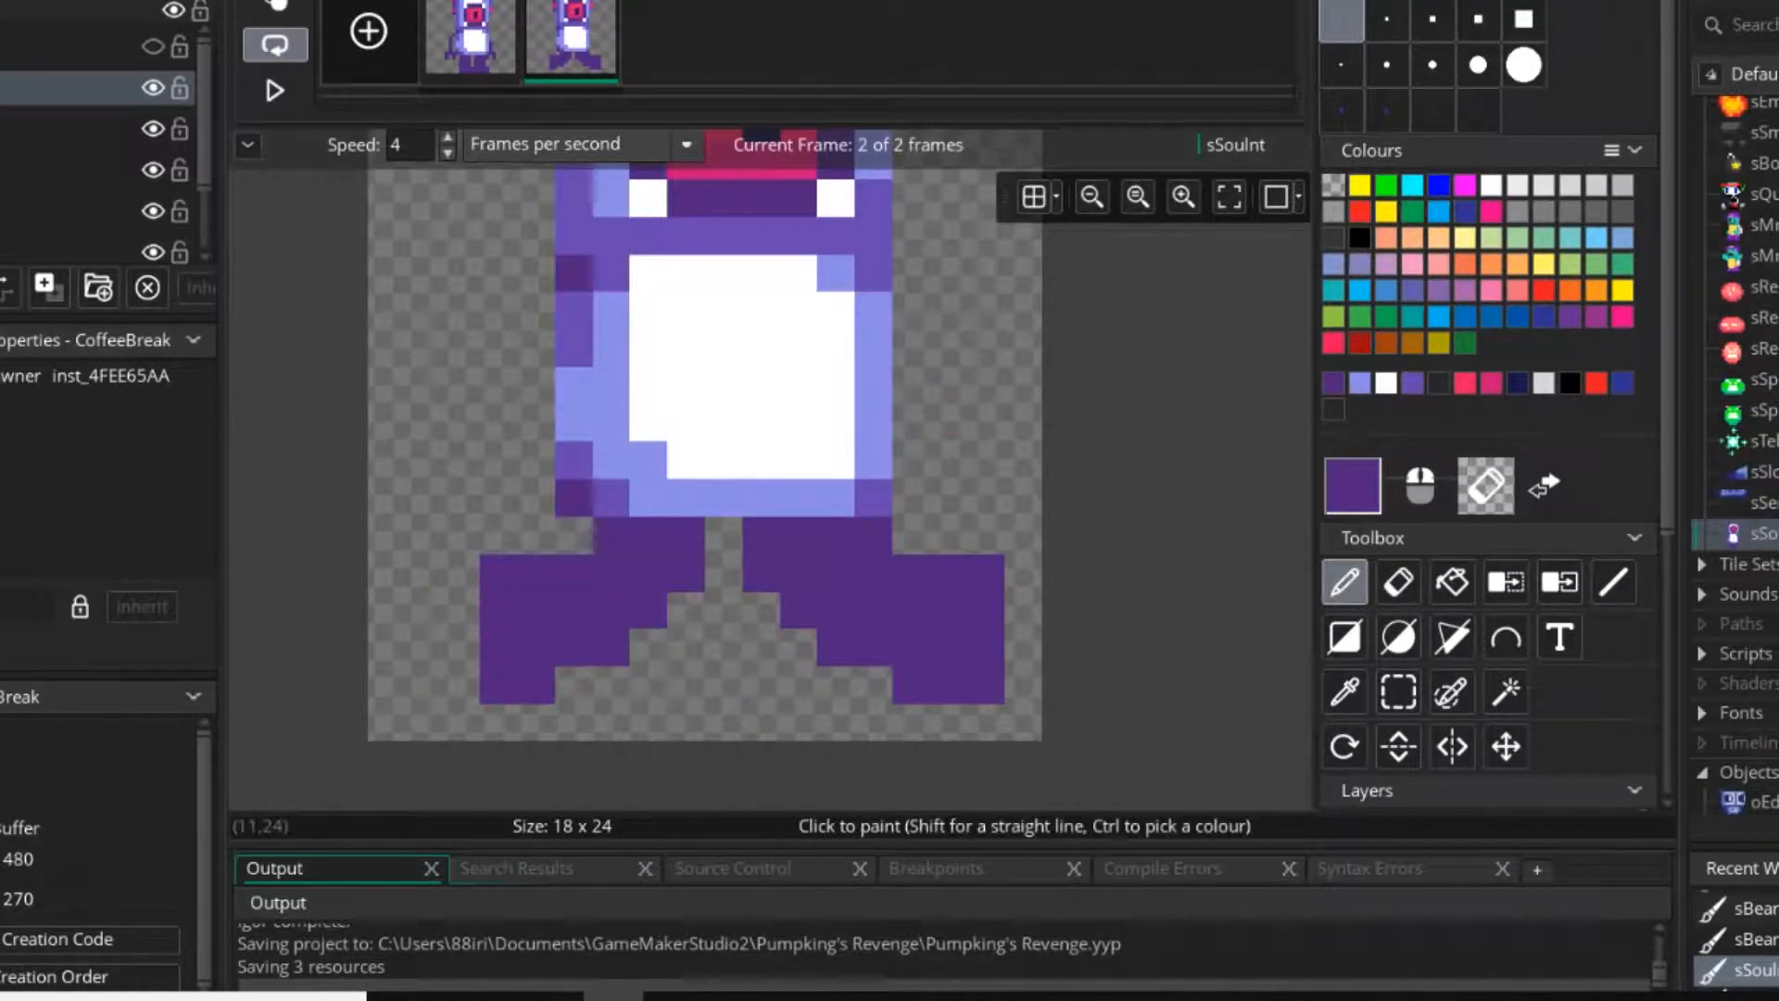
right_click(798, 722)
left_click(836, 684)
right_click_drag(911, 684, 986, 684)
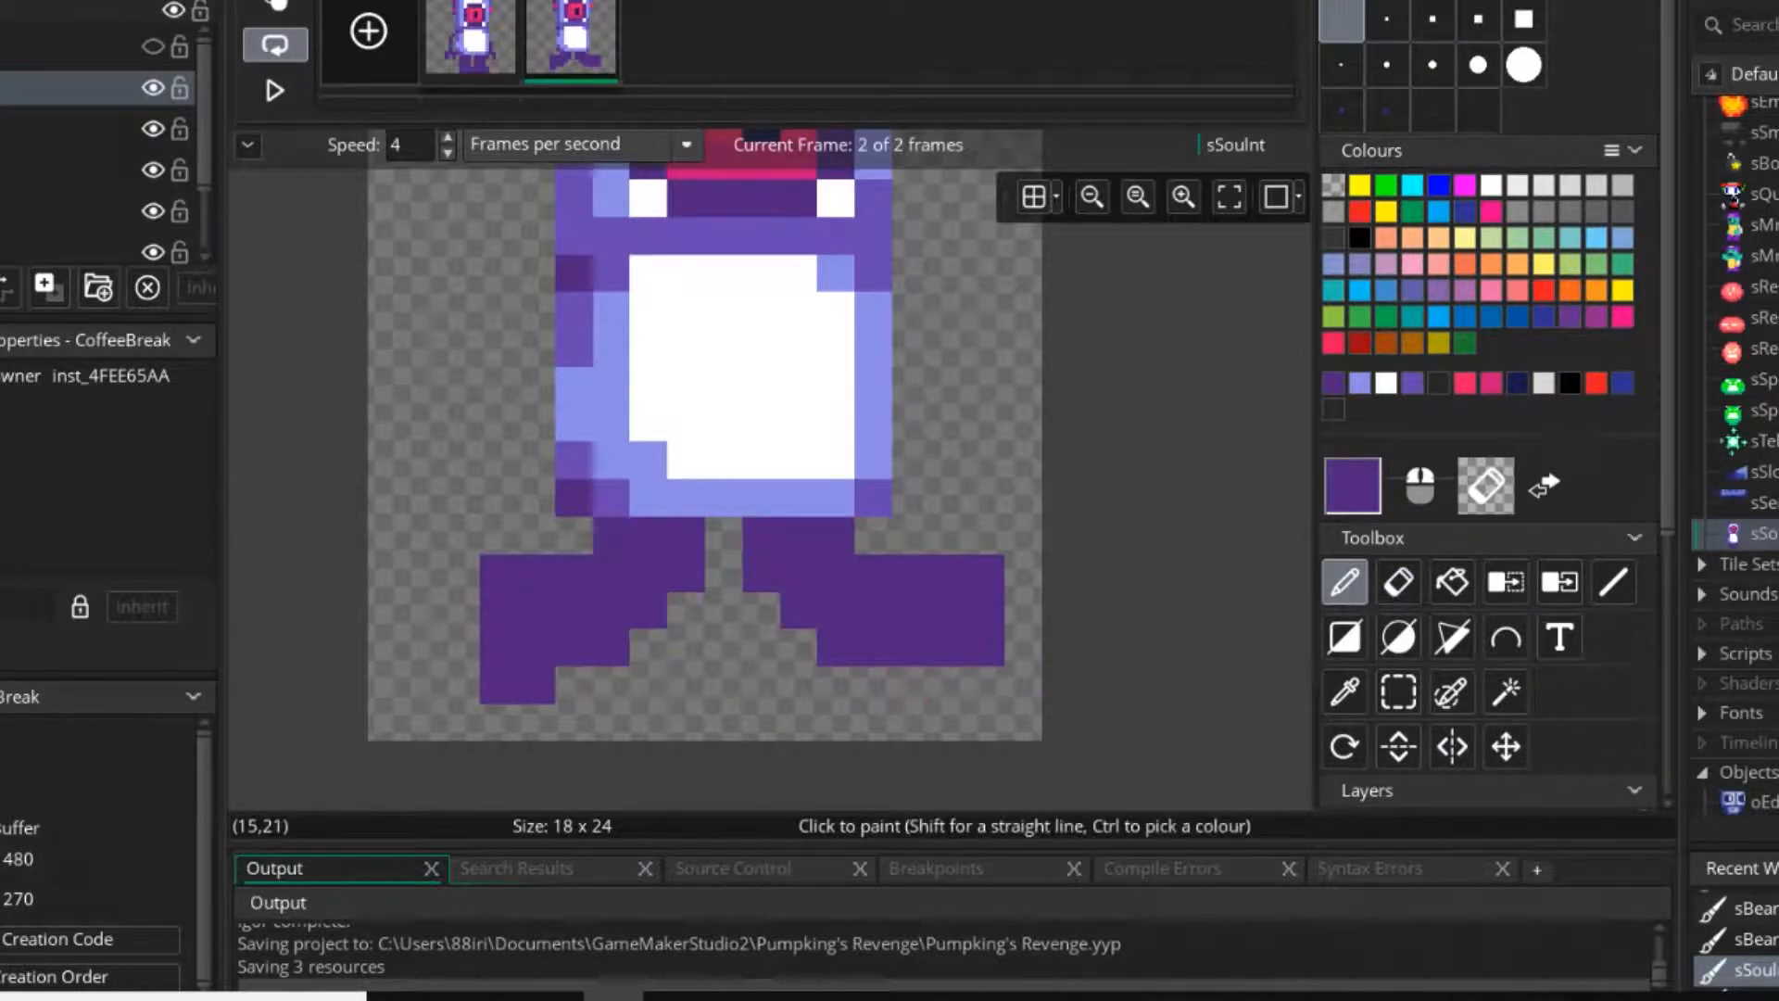
right_click(911, 572)
left_click(949, 535)
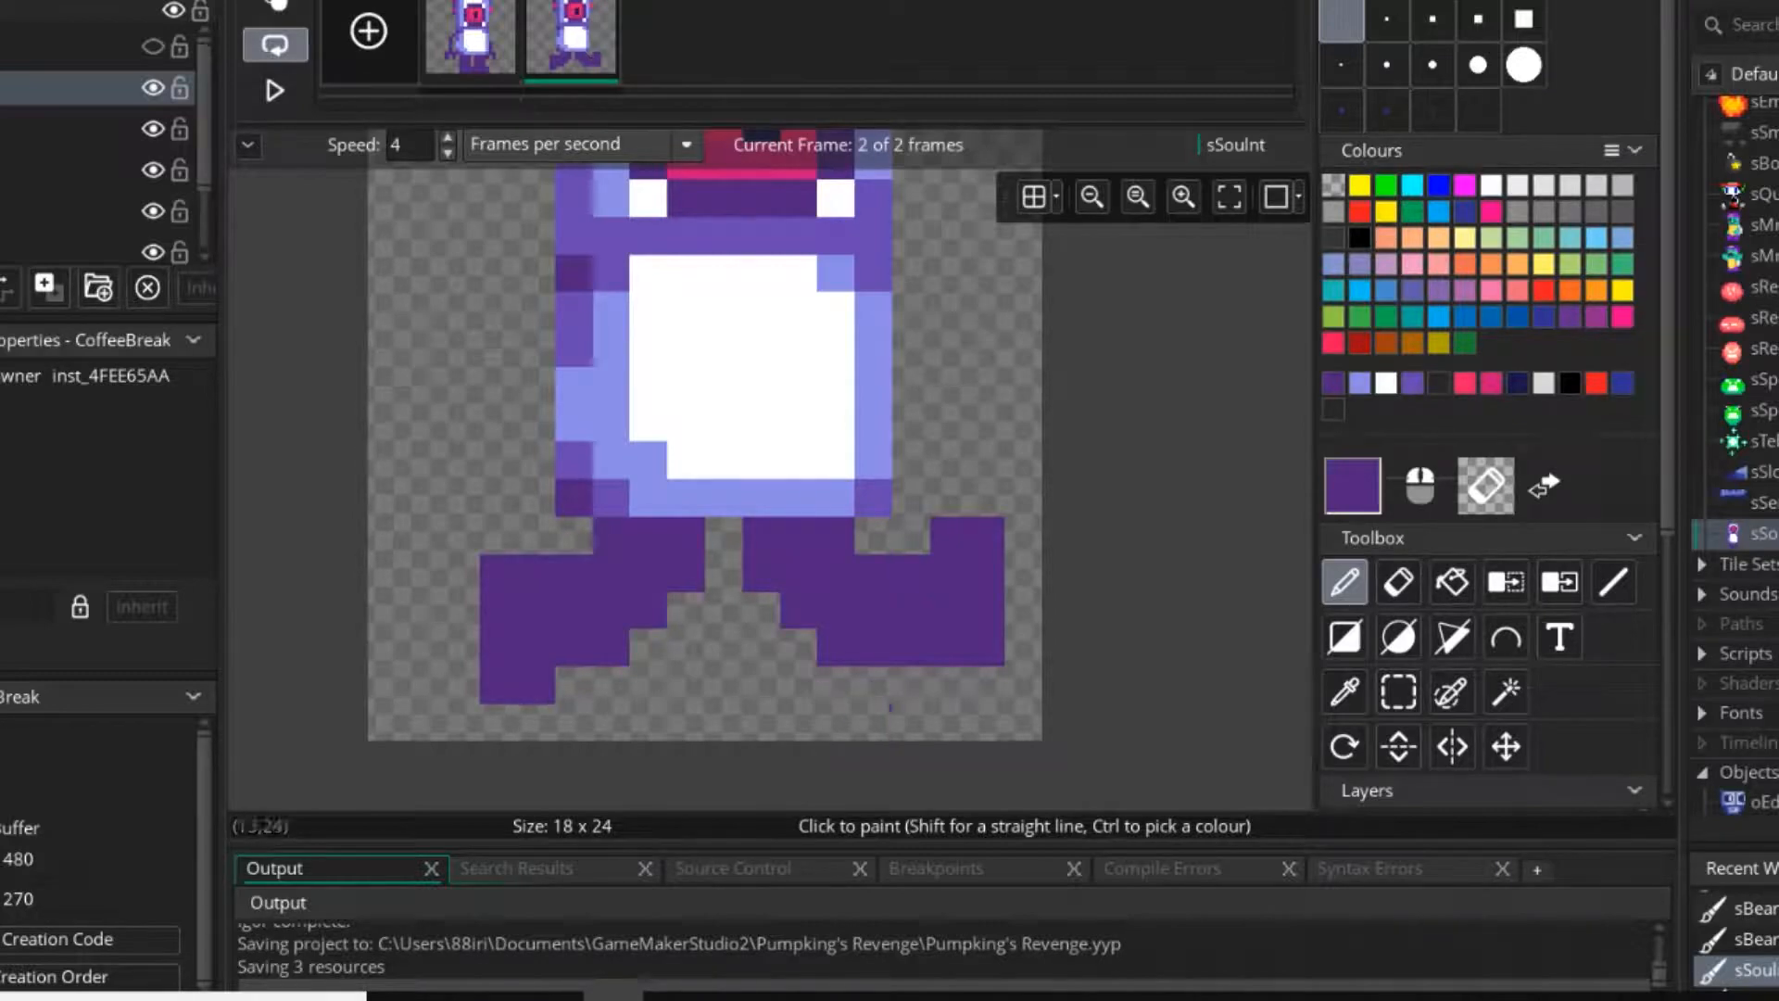
right_click(948, 723)
left_click(911, 723)
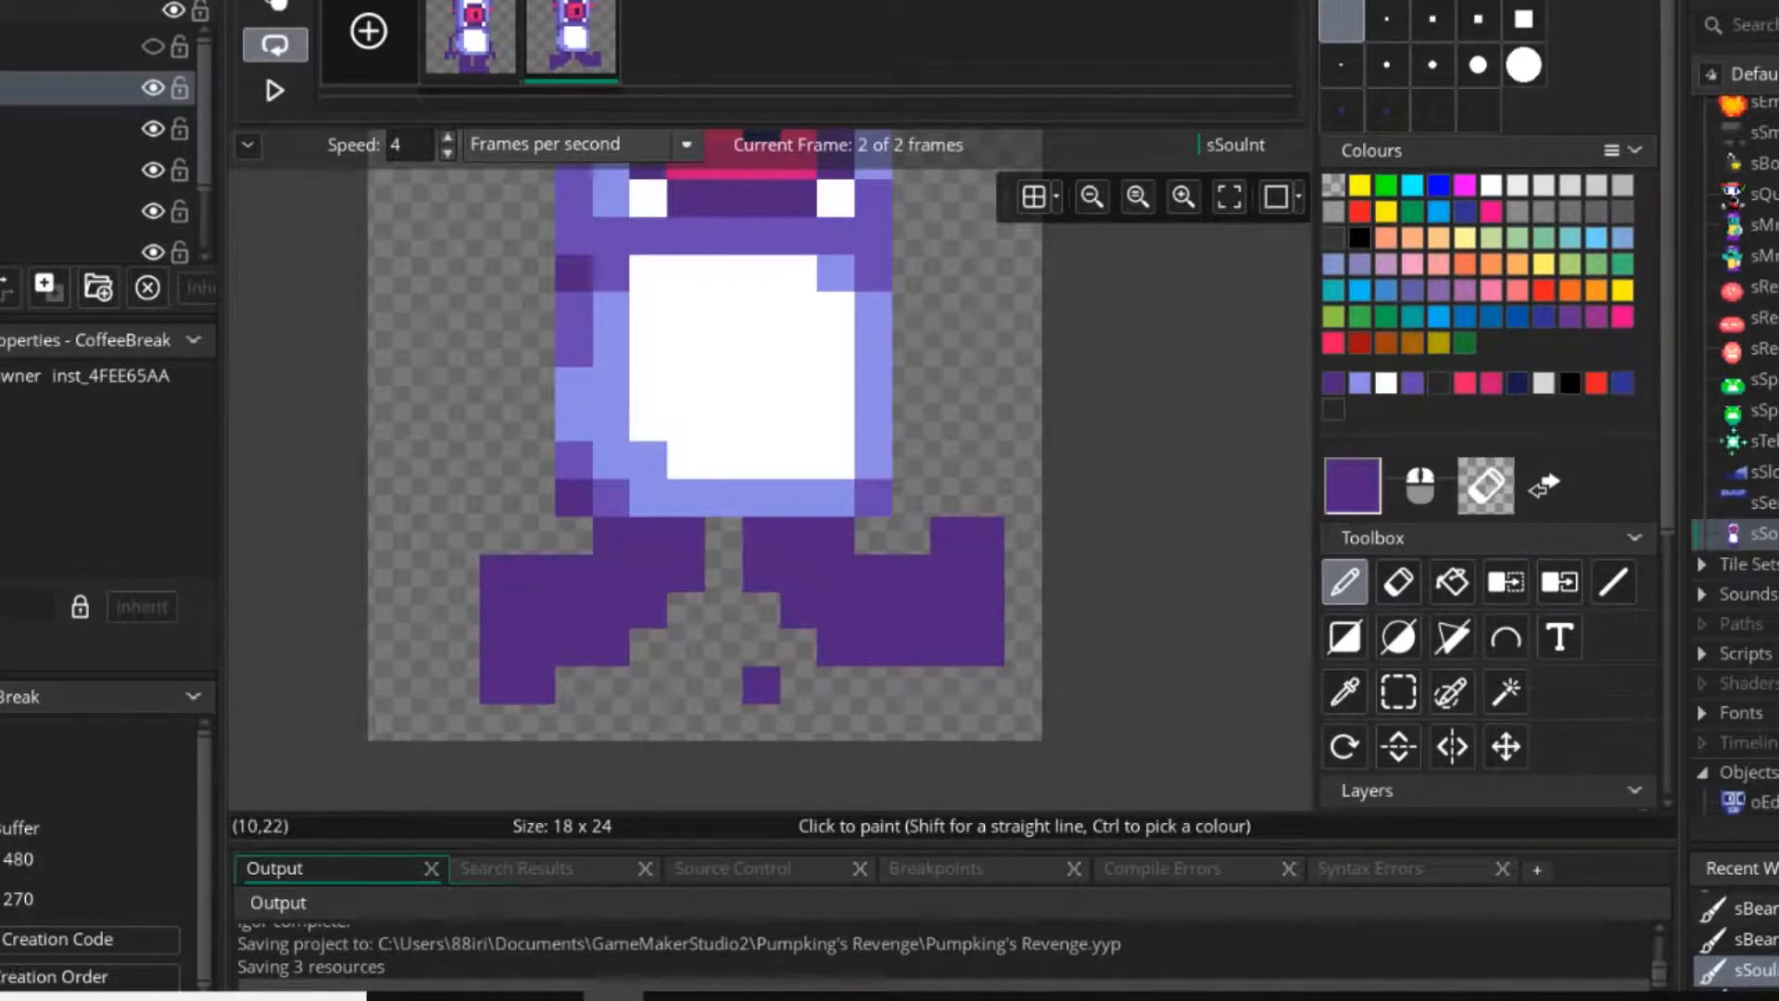
Move both legs outward by one pixel and refill the gap at the hips in dark purple.
left_click(1398, 692)
left_click_drag(695, 533, 537, 647)
left_click_drag(760, 536, 945, 615)
key("d")
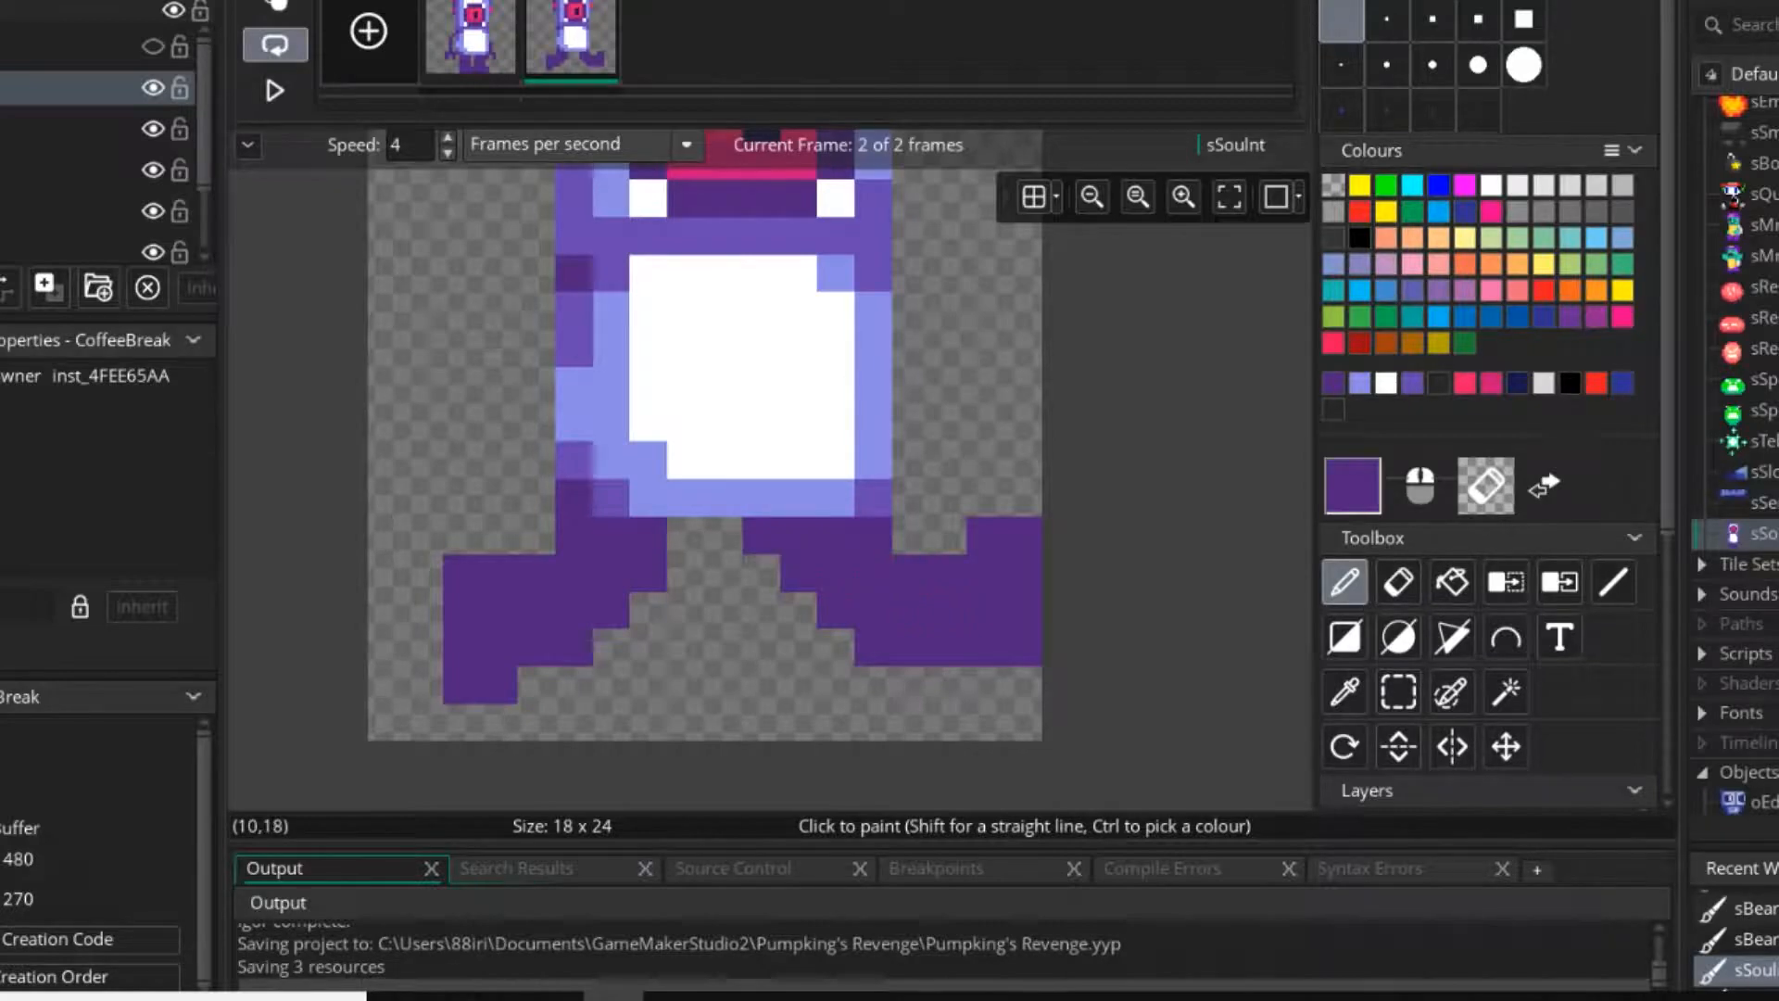
left_click_drag(761, 536, 686, 536)
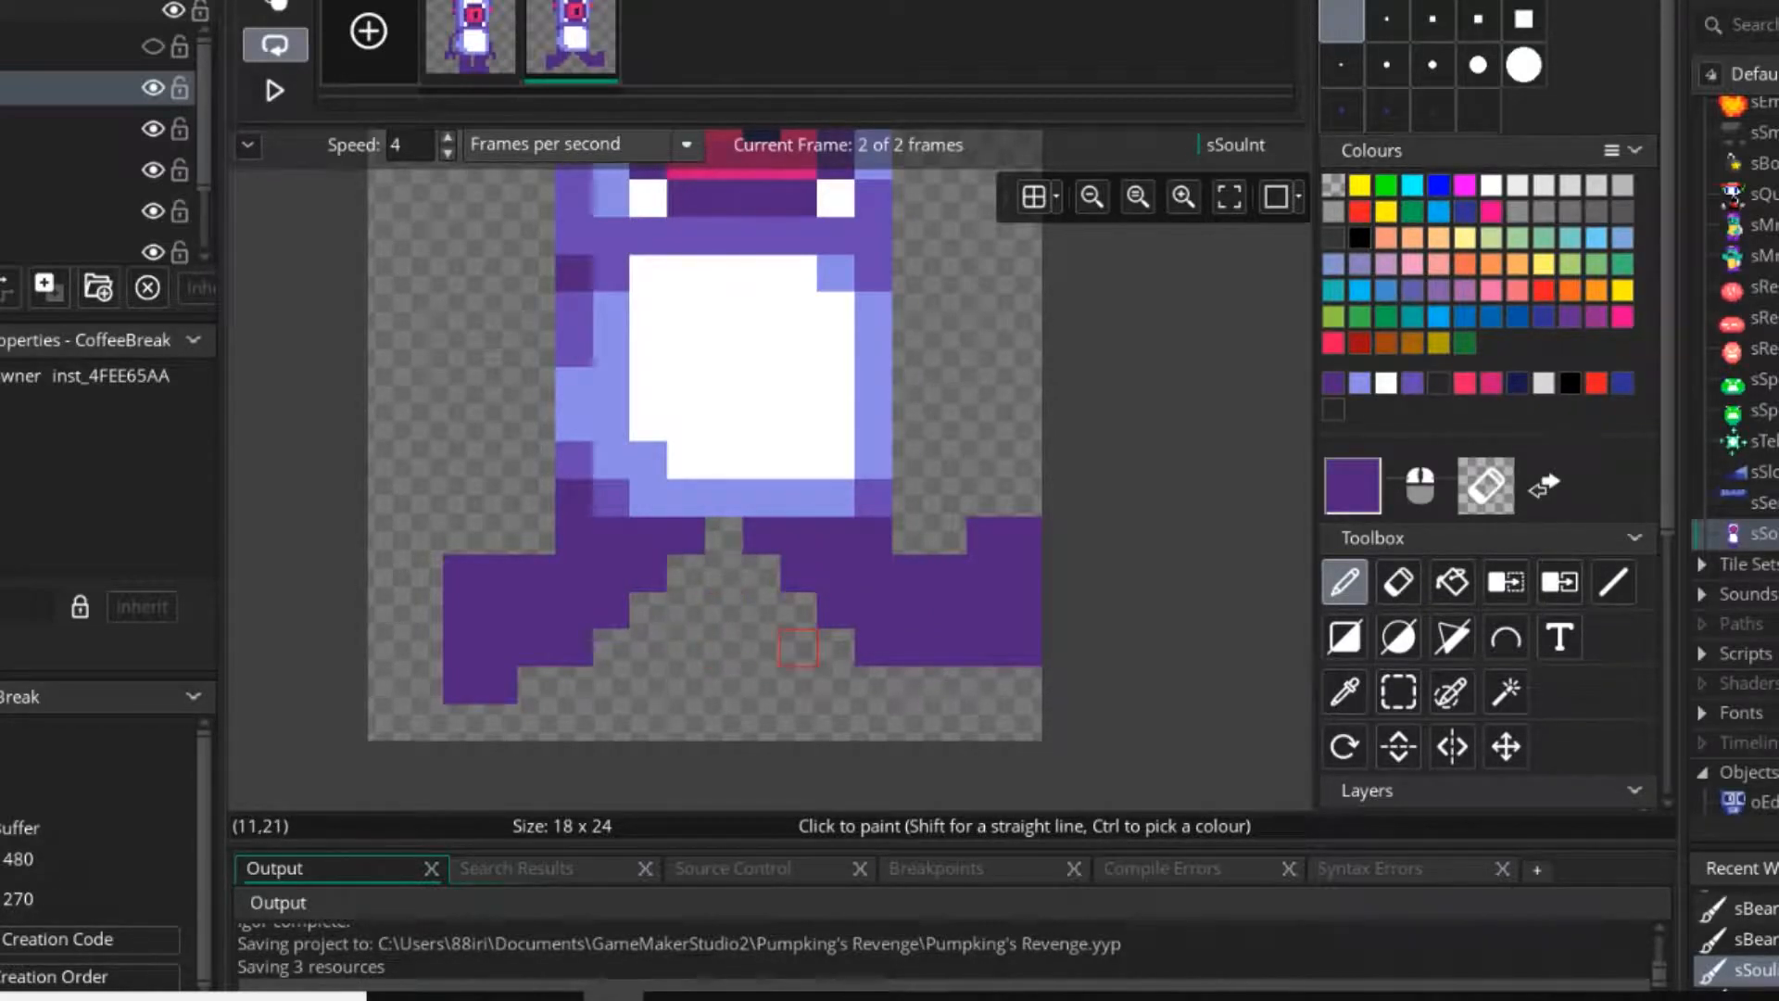
Select the raised right foot and move it inward by one pixel.
left_click(1399, 691)
left_click_drag(1023, 536, 950, 609)
left_click(499, 648)
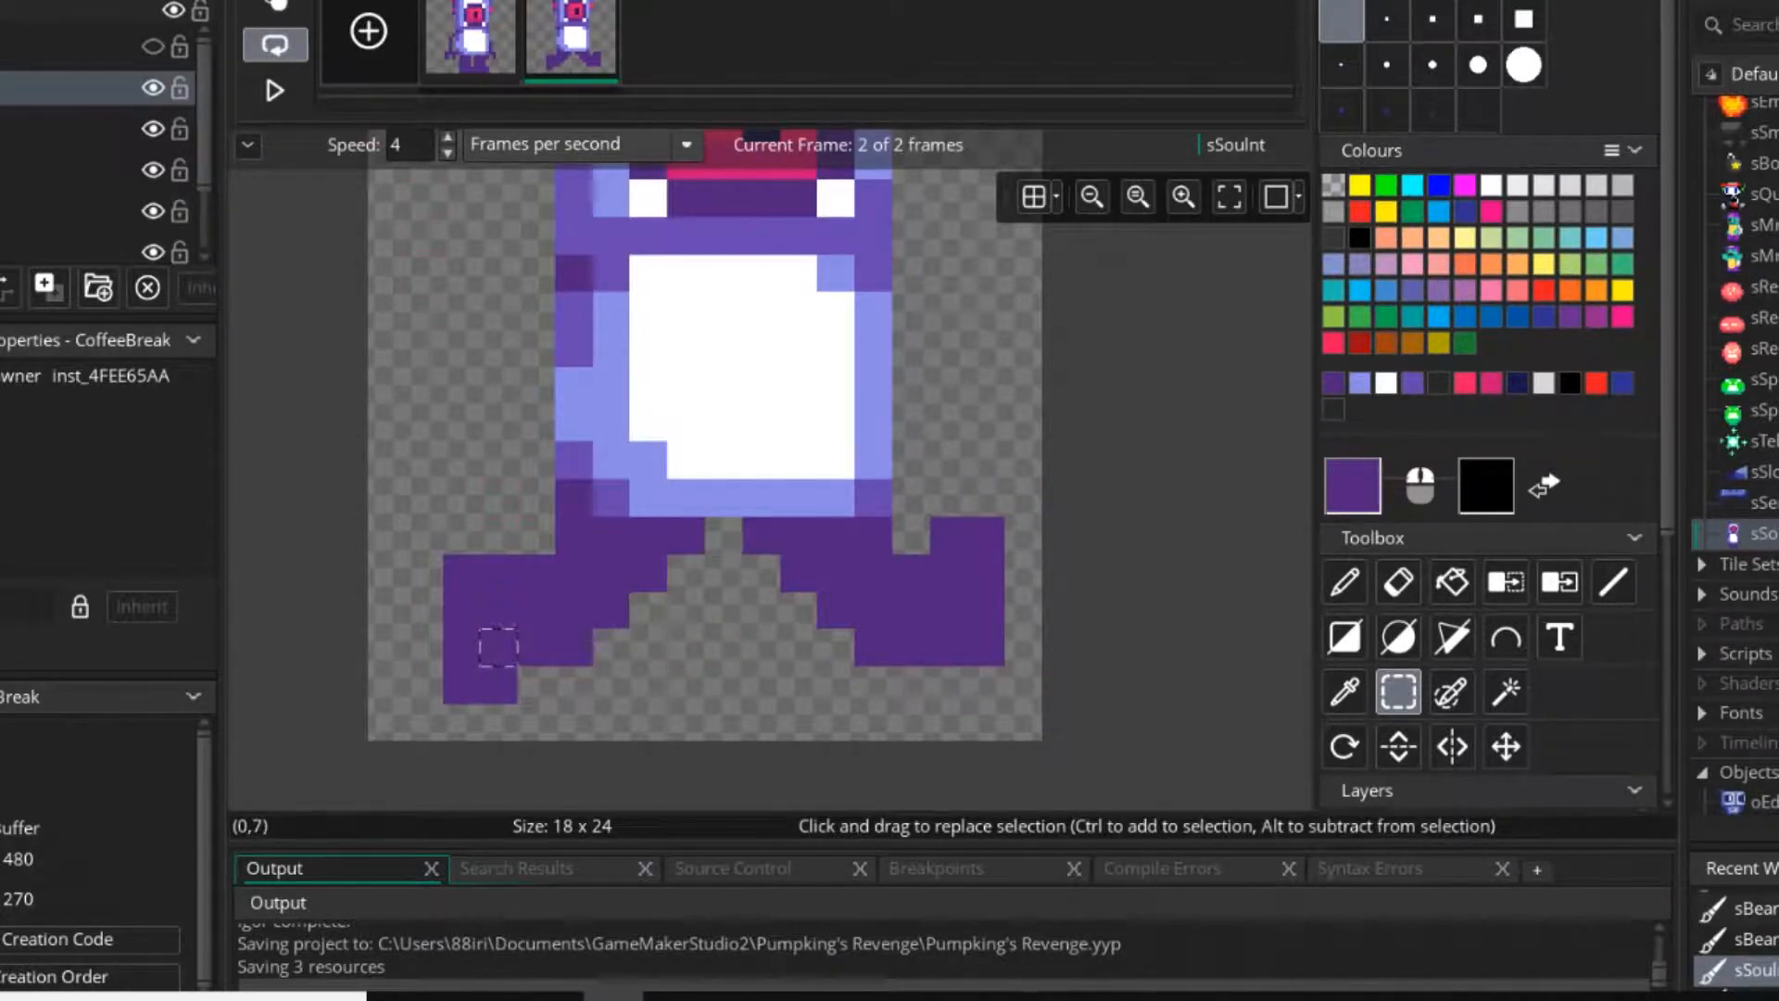
Play the two-frame animation to check the widened stride, stop it, and return to the pencil.
left_click(276, 90)
scroll(1101, 660, "down", 4)
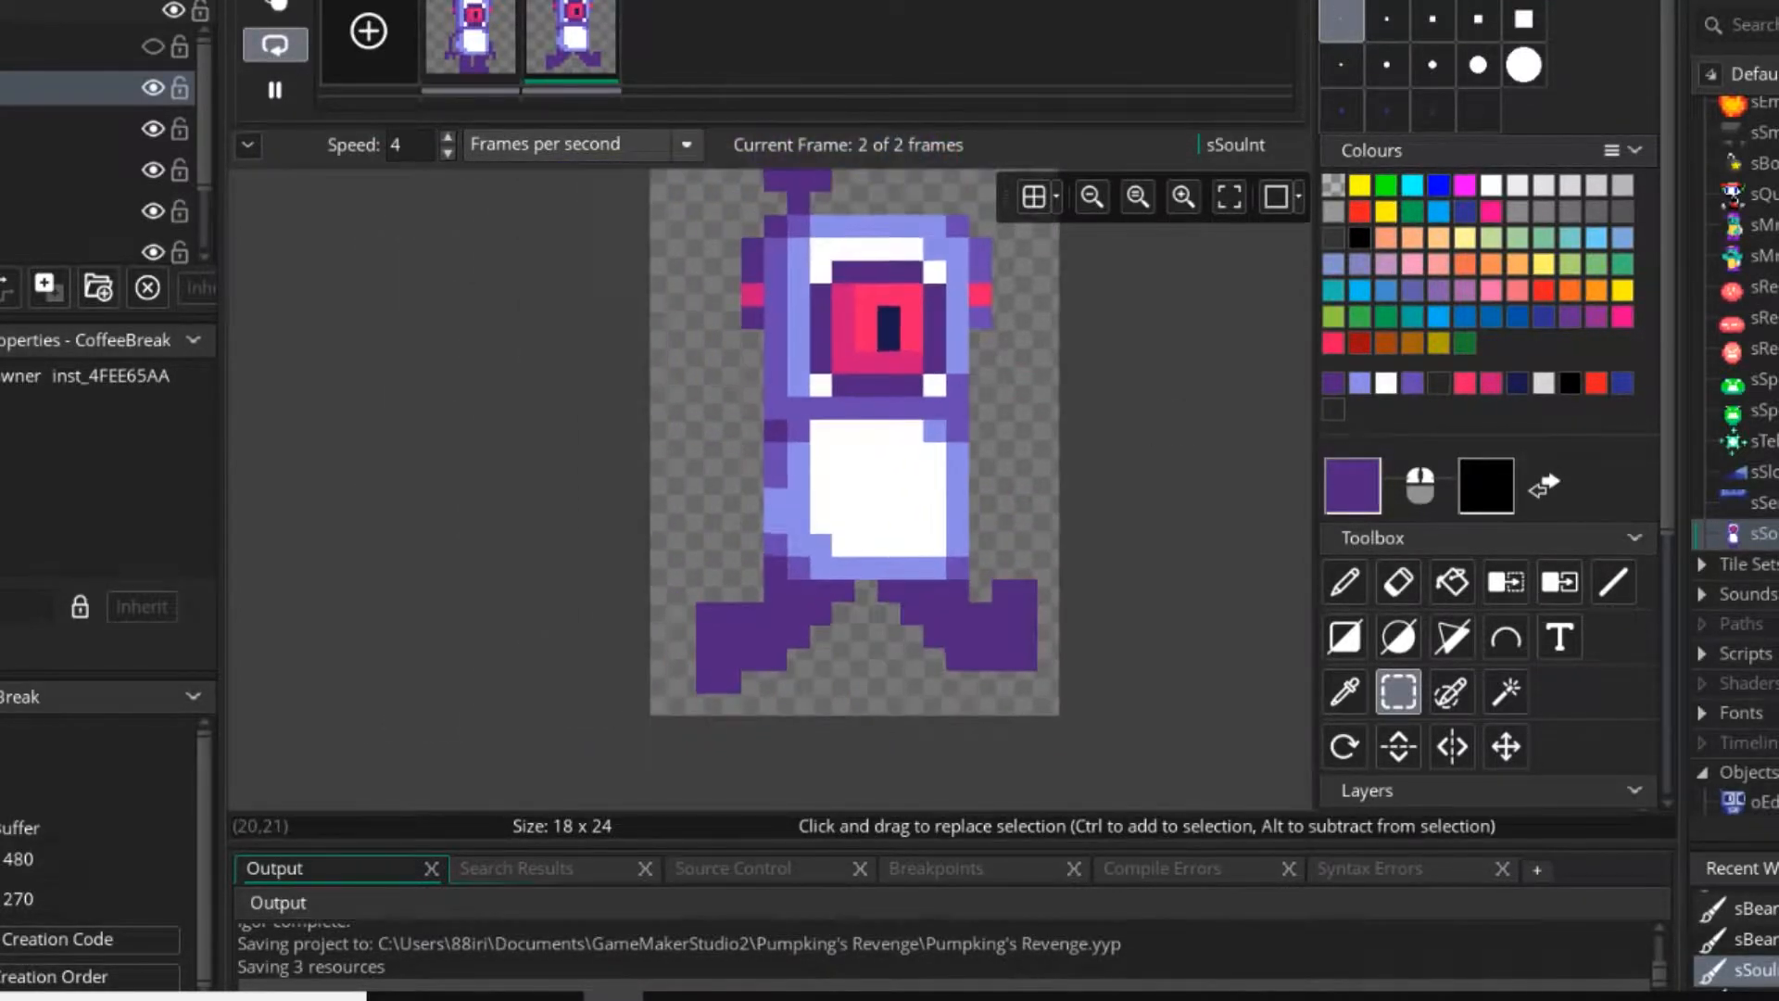
scroll(1086, 660, "up", 4)
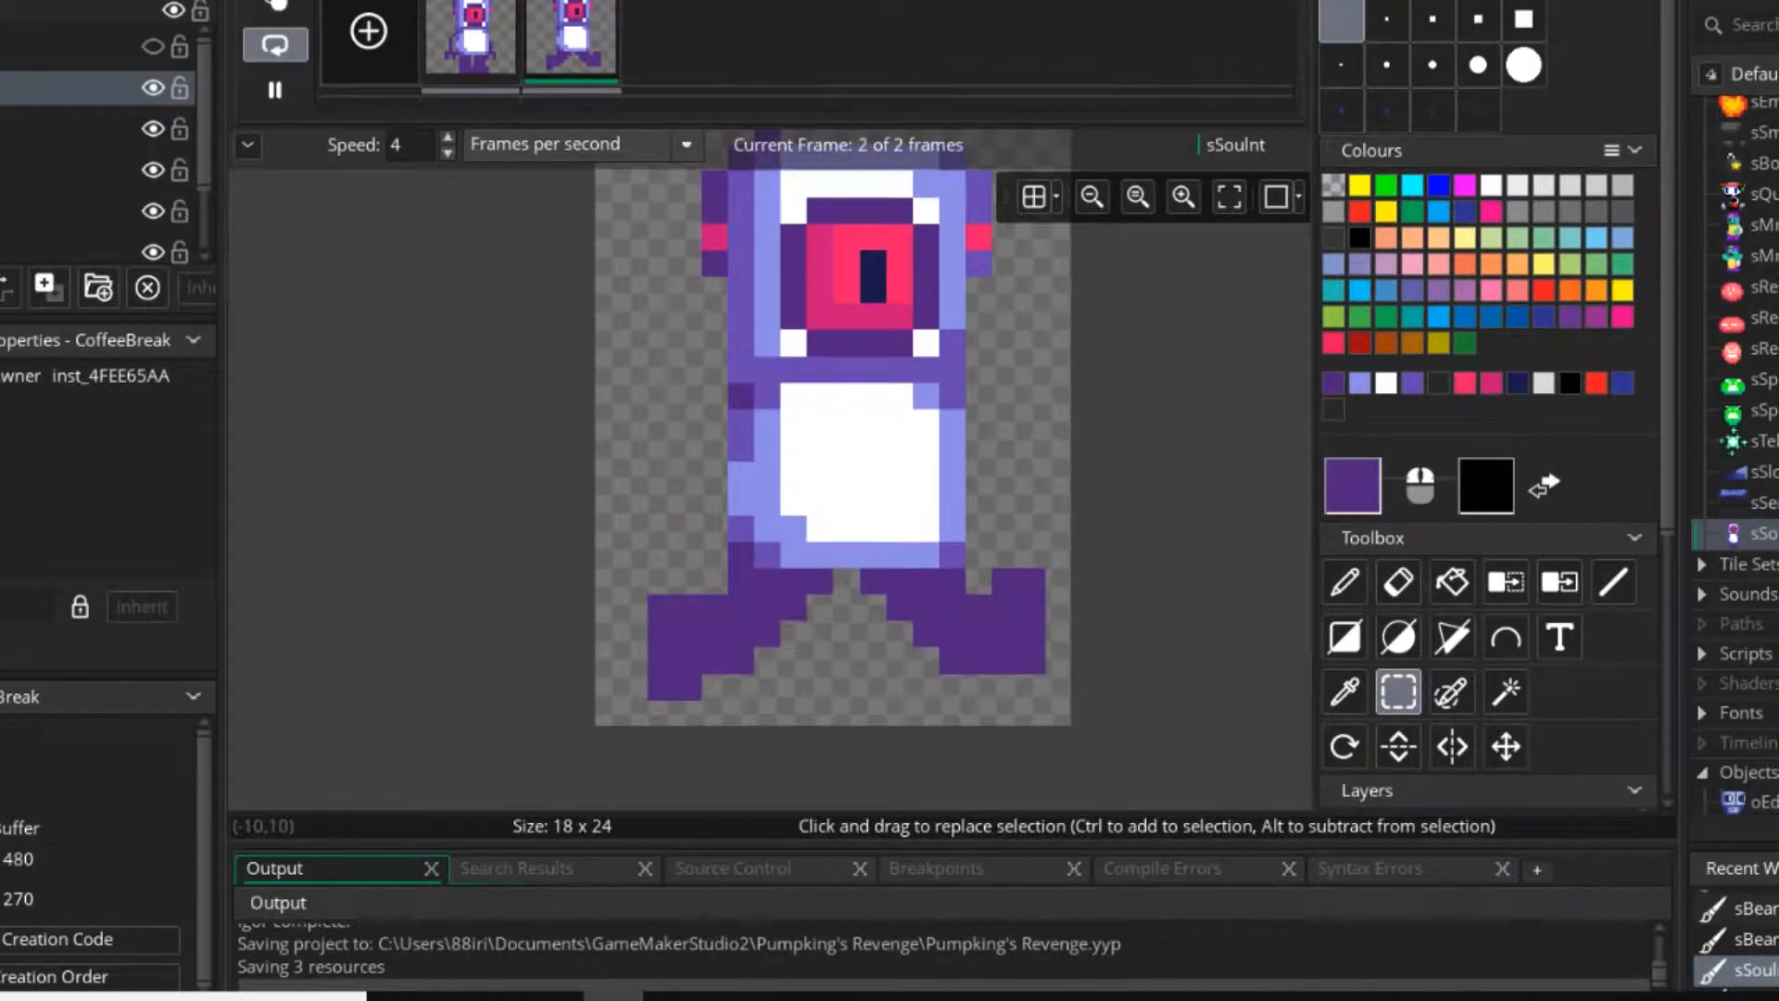
left_click(275, 90)
key("d")
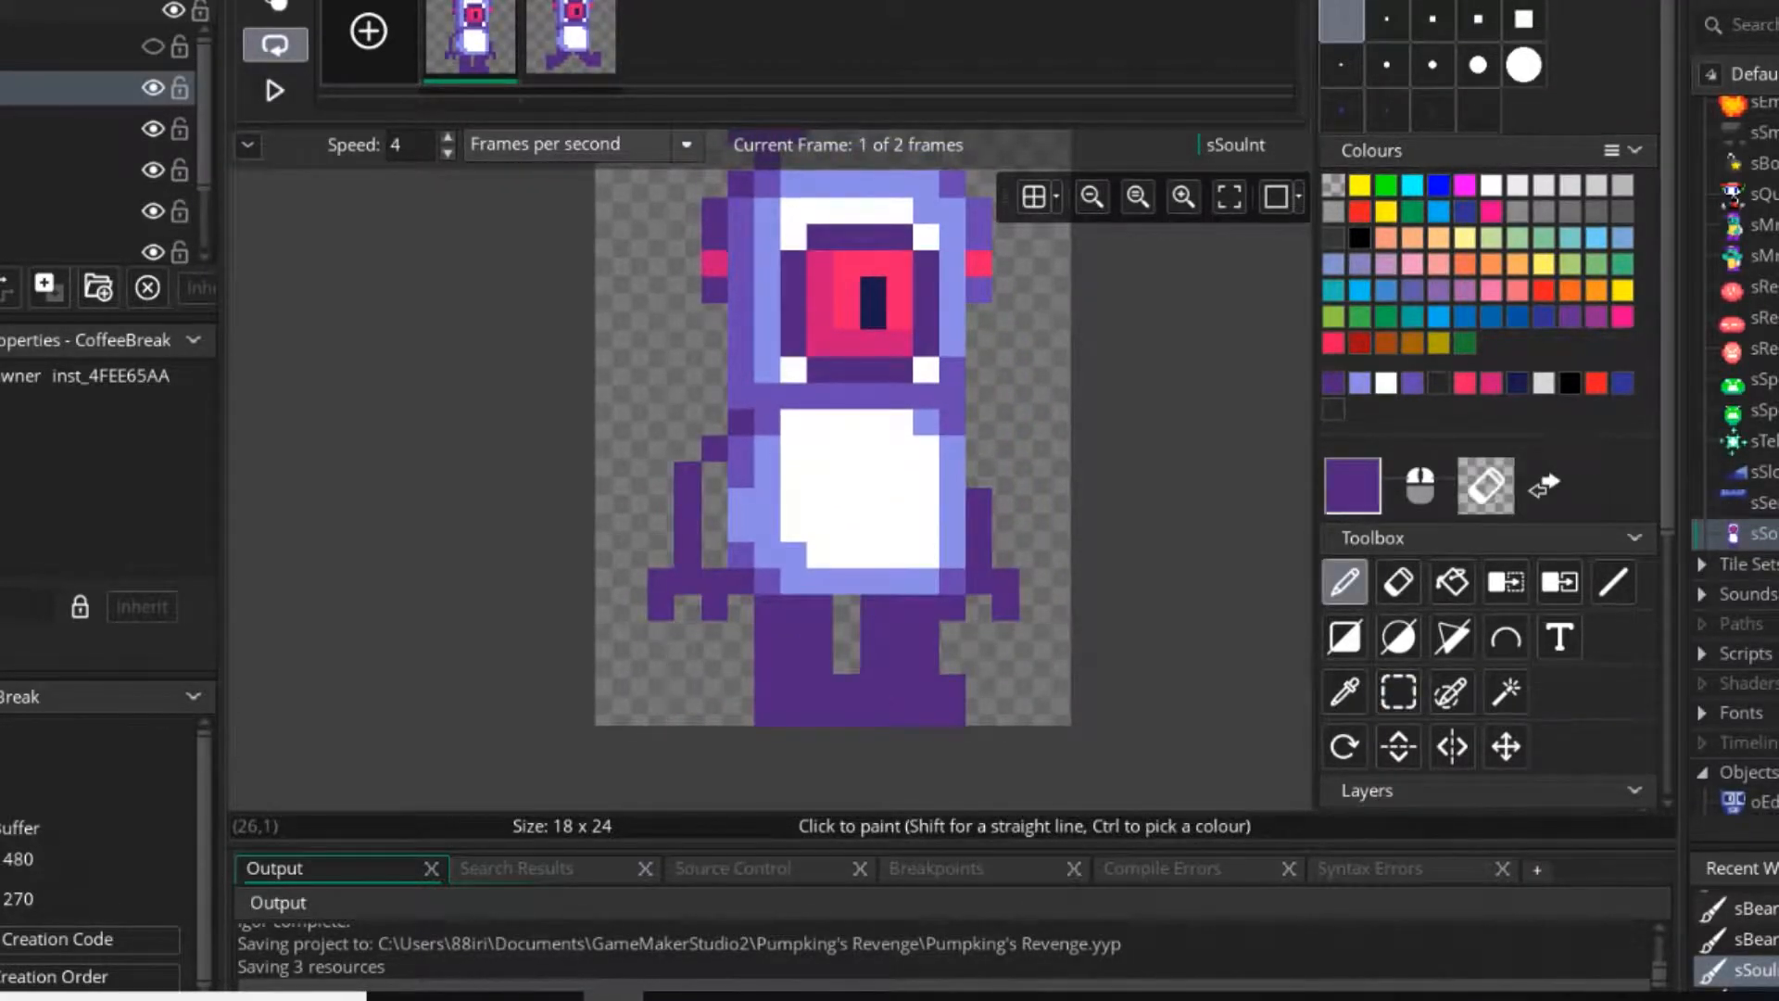
Open the sRebound sprite's image to compare its animation frames, and return to the second frame of sSouInt.
left_click(1759, 318)
double_click(1759, 287)
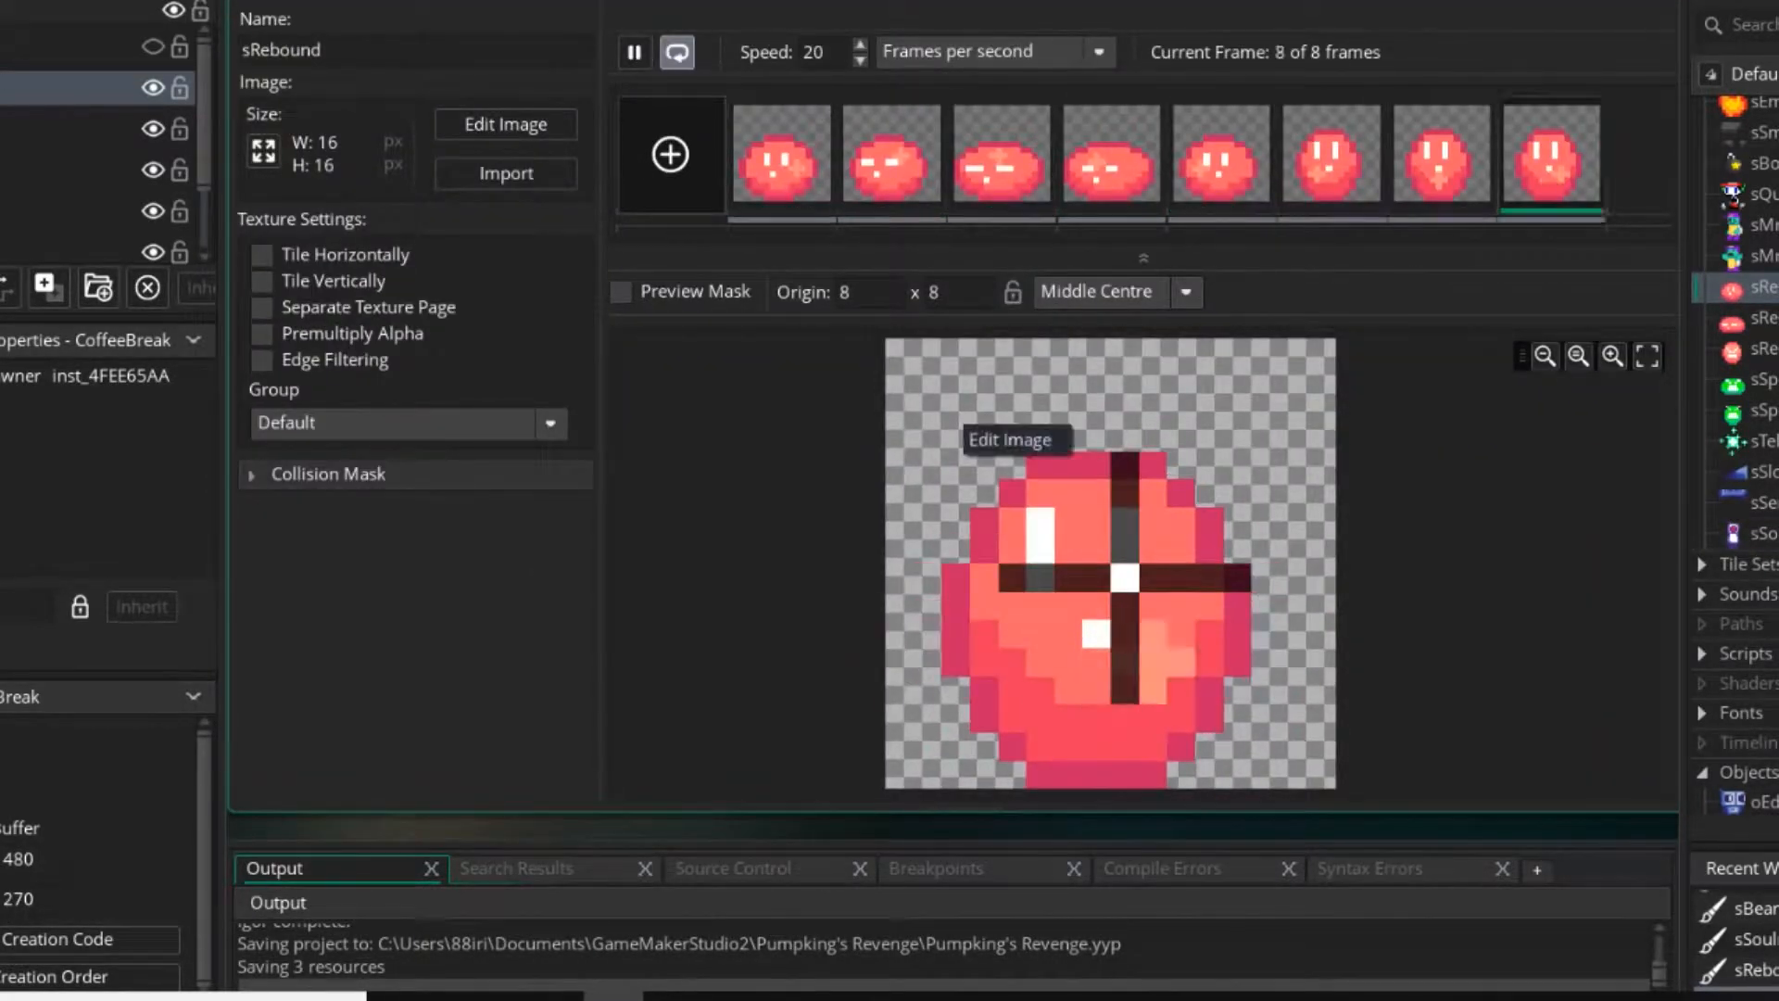
double_click(959, 429)
scroll(980, 495, "down", 2, "ctrl")
left_click(274, 90)
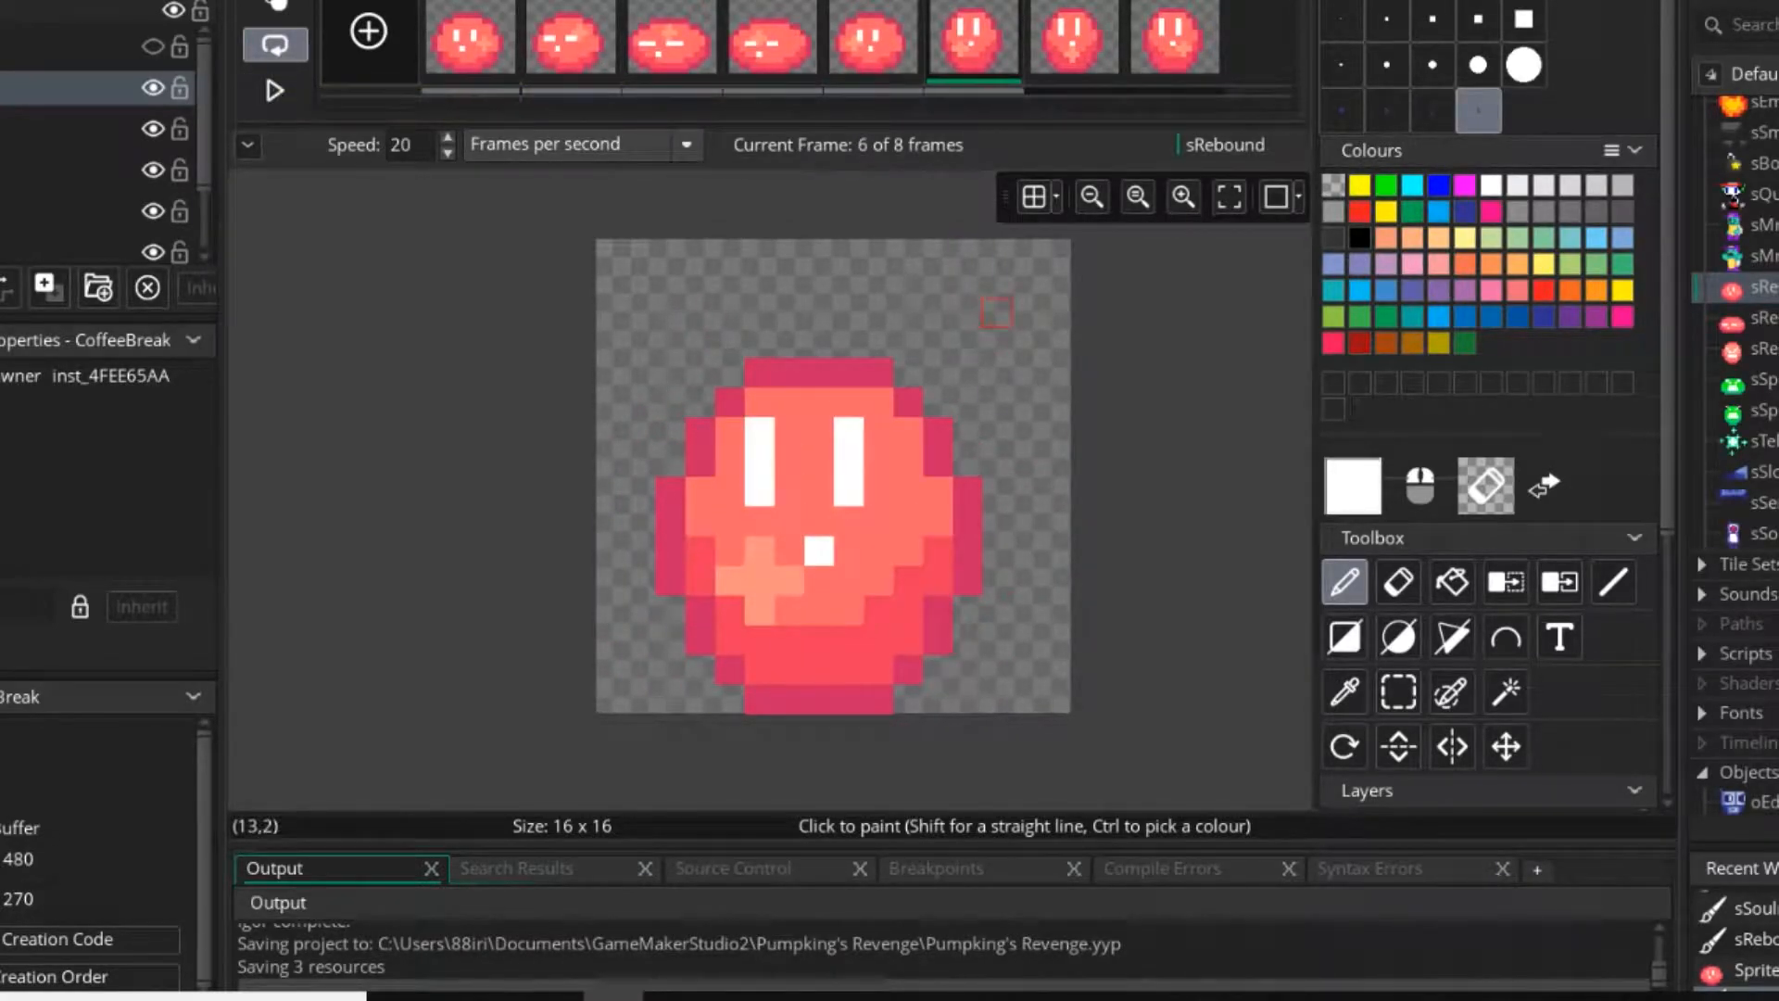
double_click(1759, 533)
double_click(1109, 471)
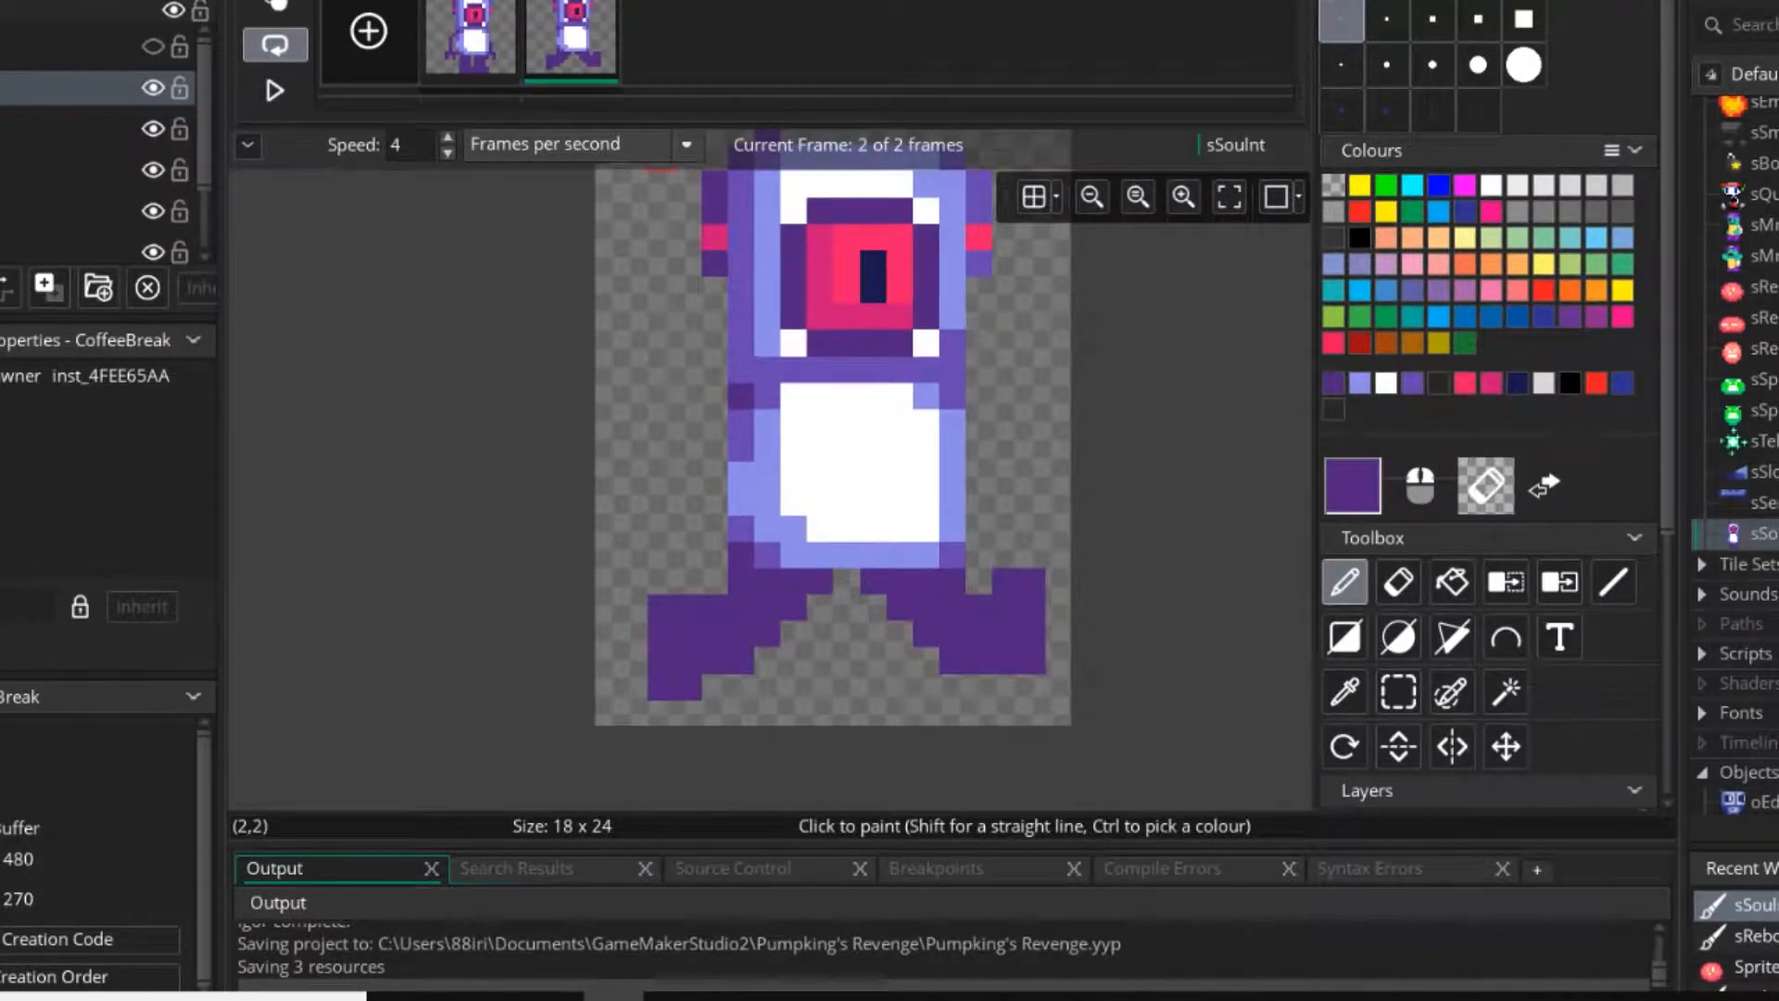
Try drawing dark purple arms by hand on both sides of the torso in the second frame, and undo the strokes.
scroll(794, 368, "up", 2)
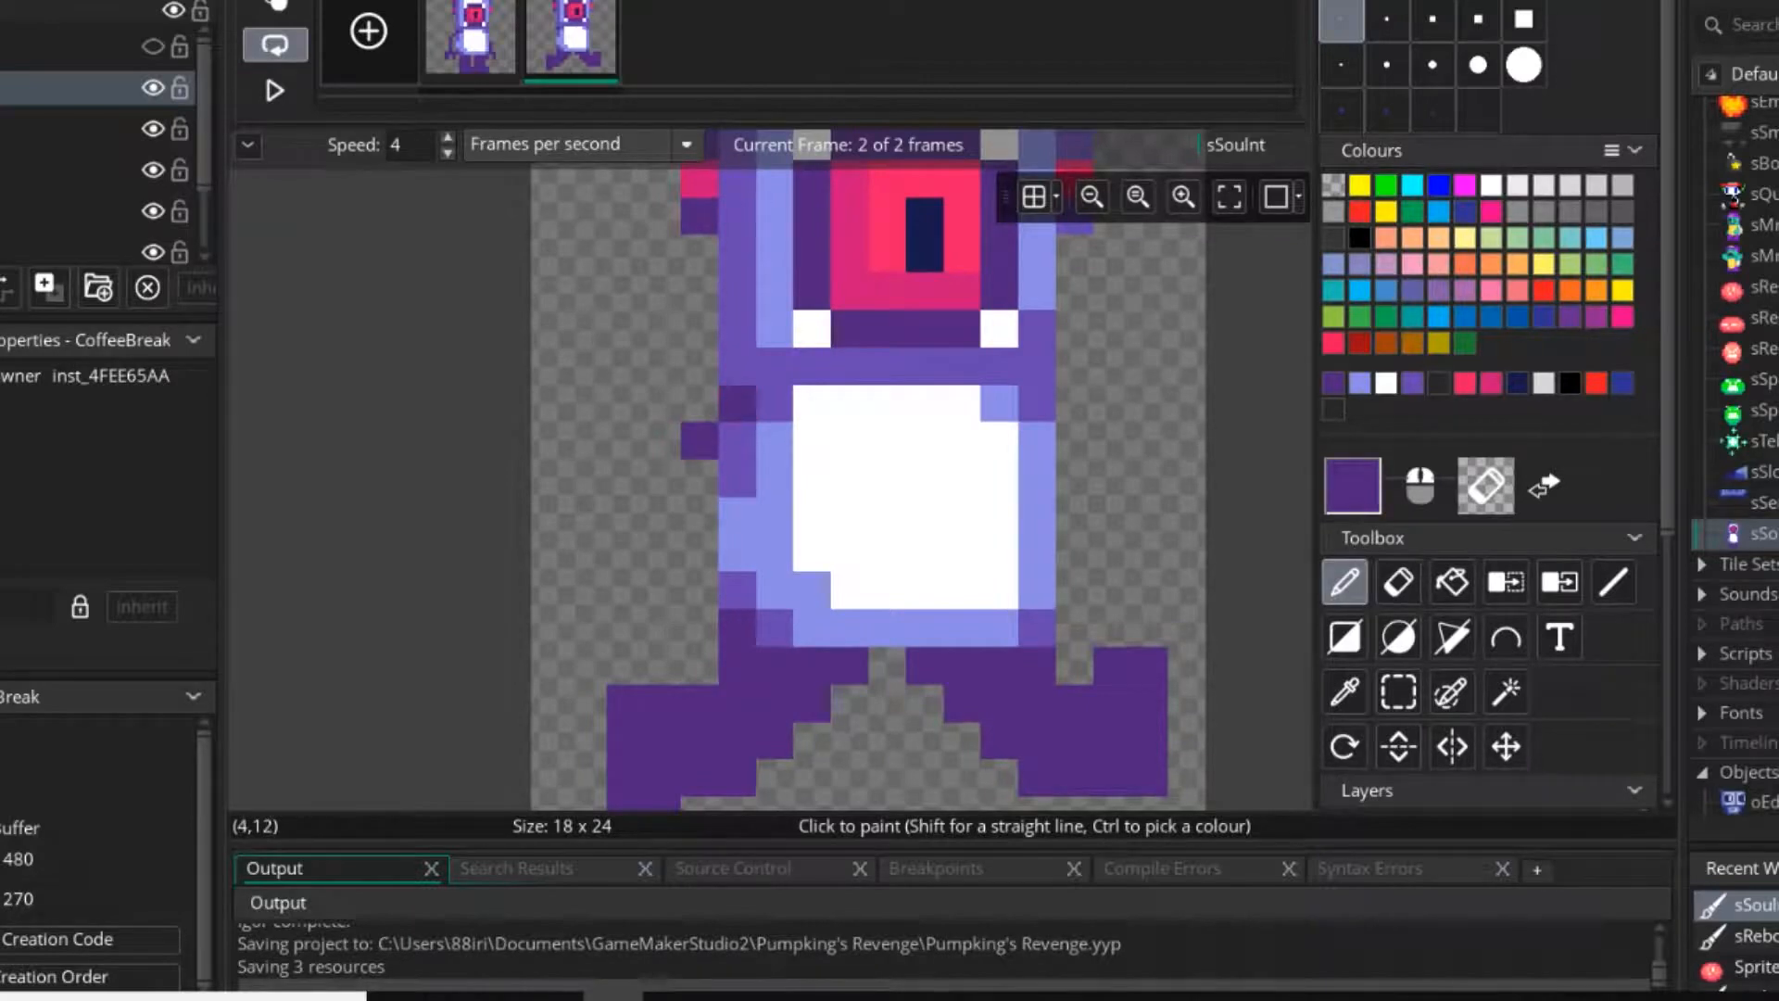
left_click_drag(699, 478, 700, 588)
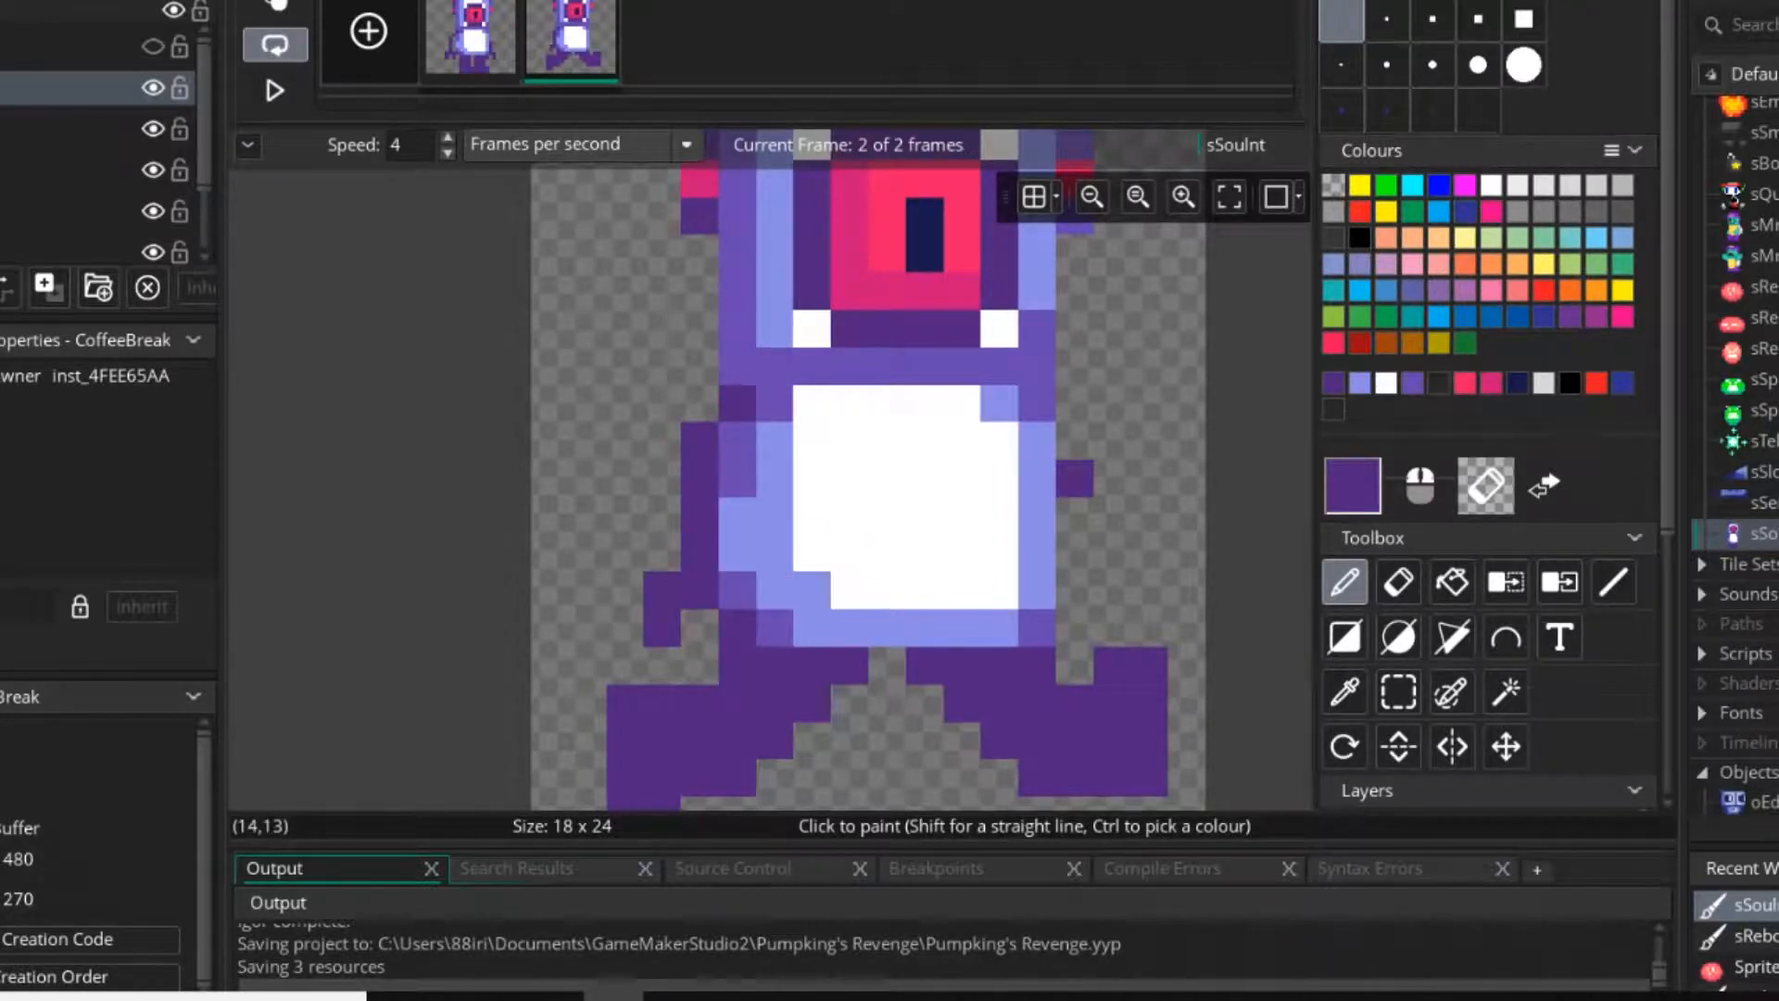
key("ctrl+z")
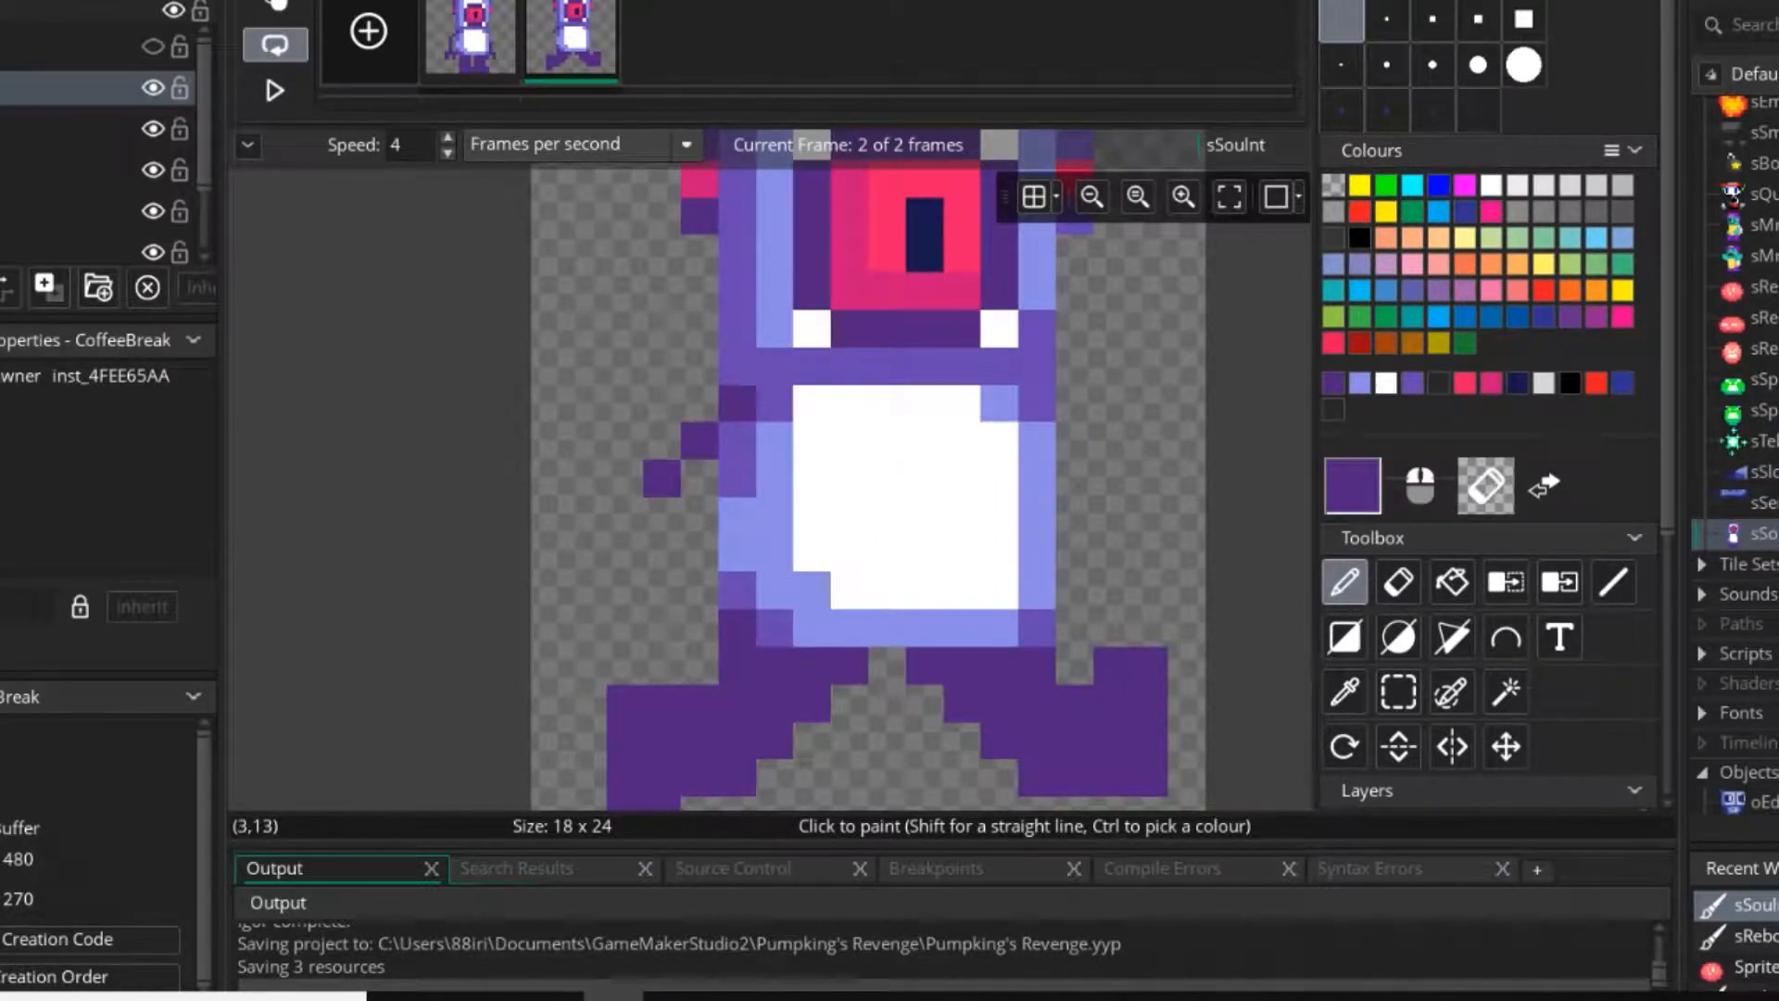
left_click_drag(662, 589, 700, 588)
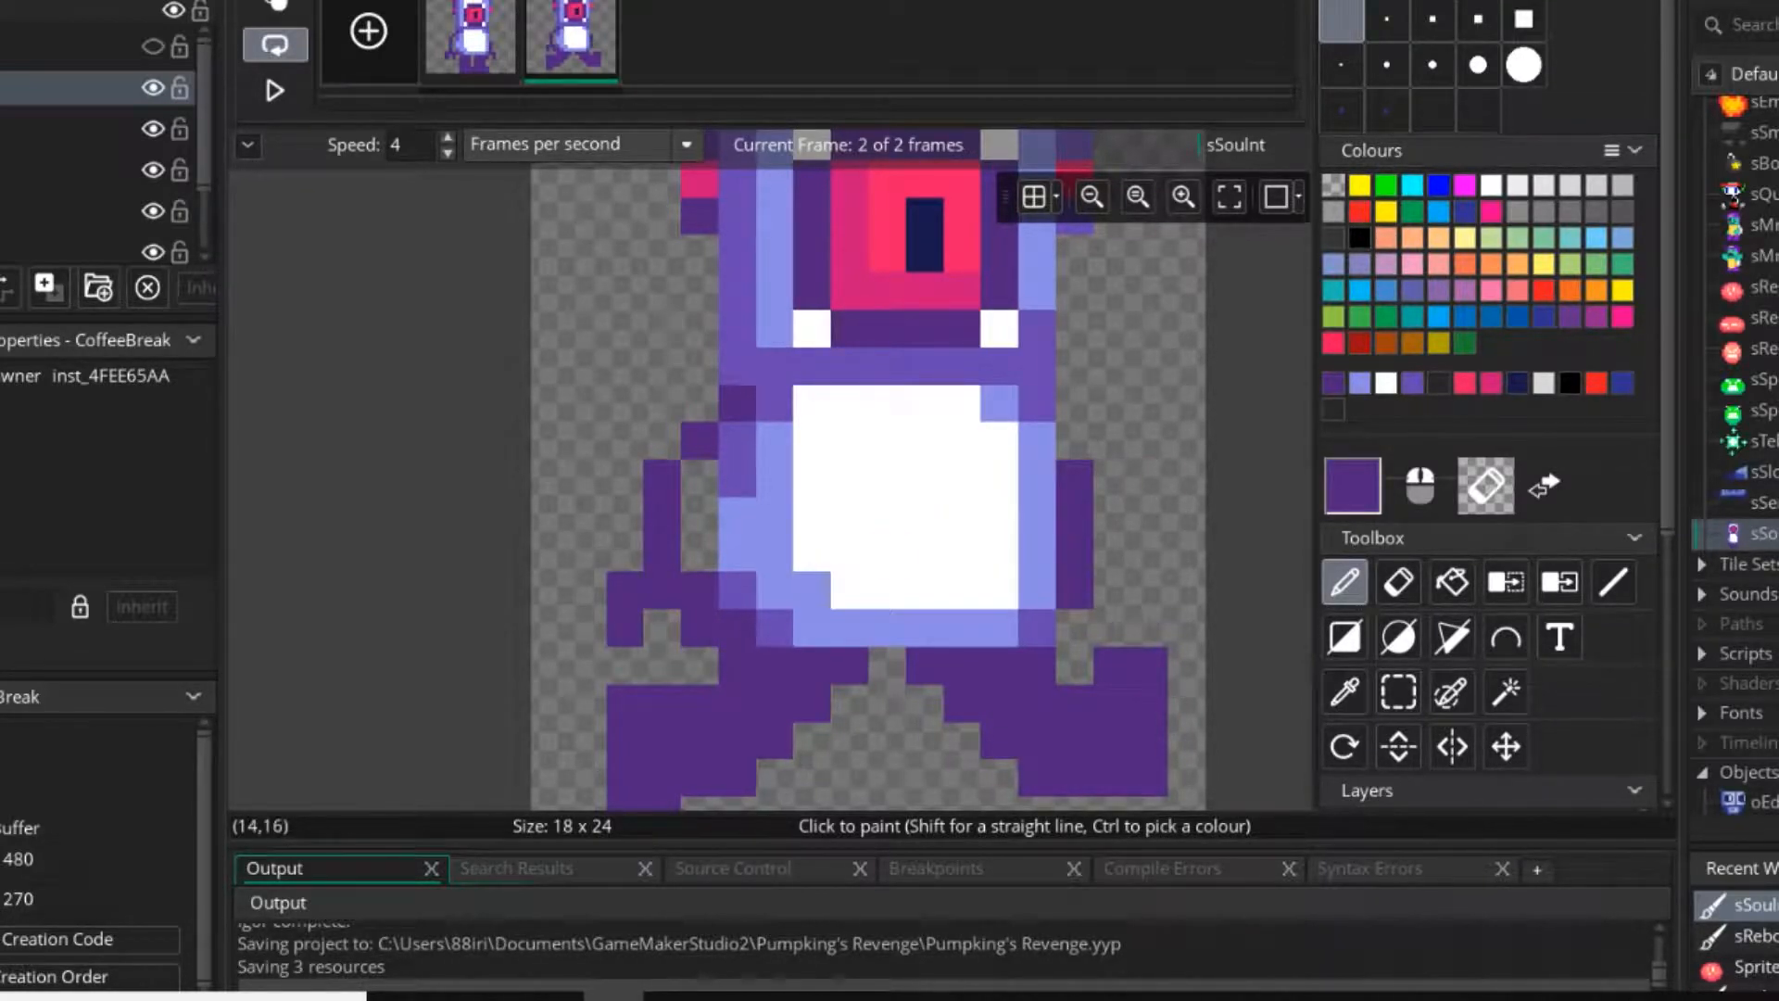
key("ctrl+z")
key("ctrl+z")
key("ctrl+z")
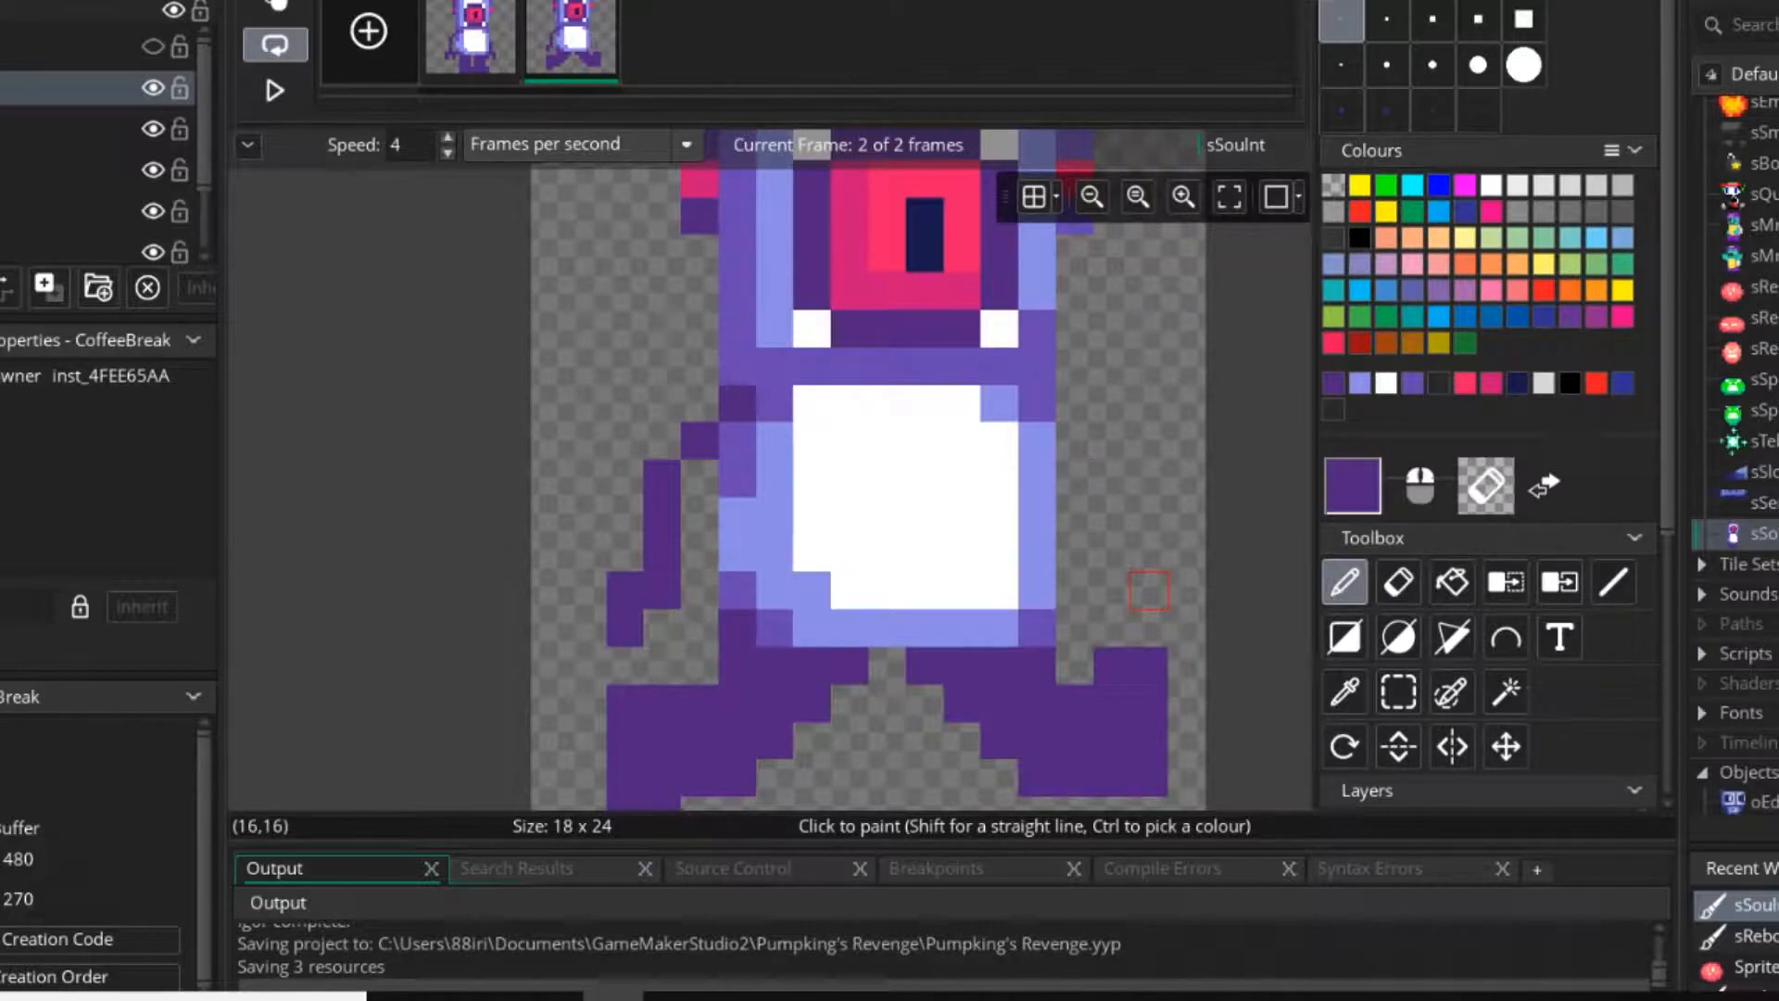
Copy both arms from the first frame and place them on either side of the torso in the second frame.
middle_click_drag(813, 628, 694, 531)
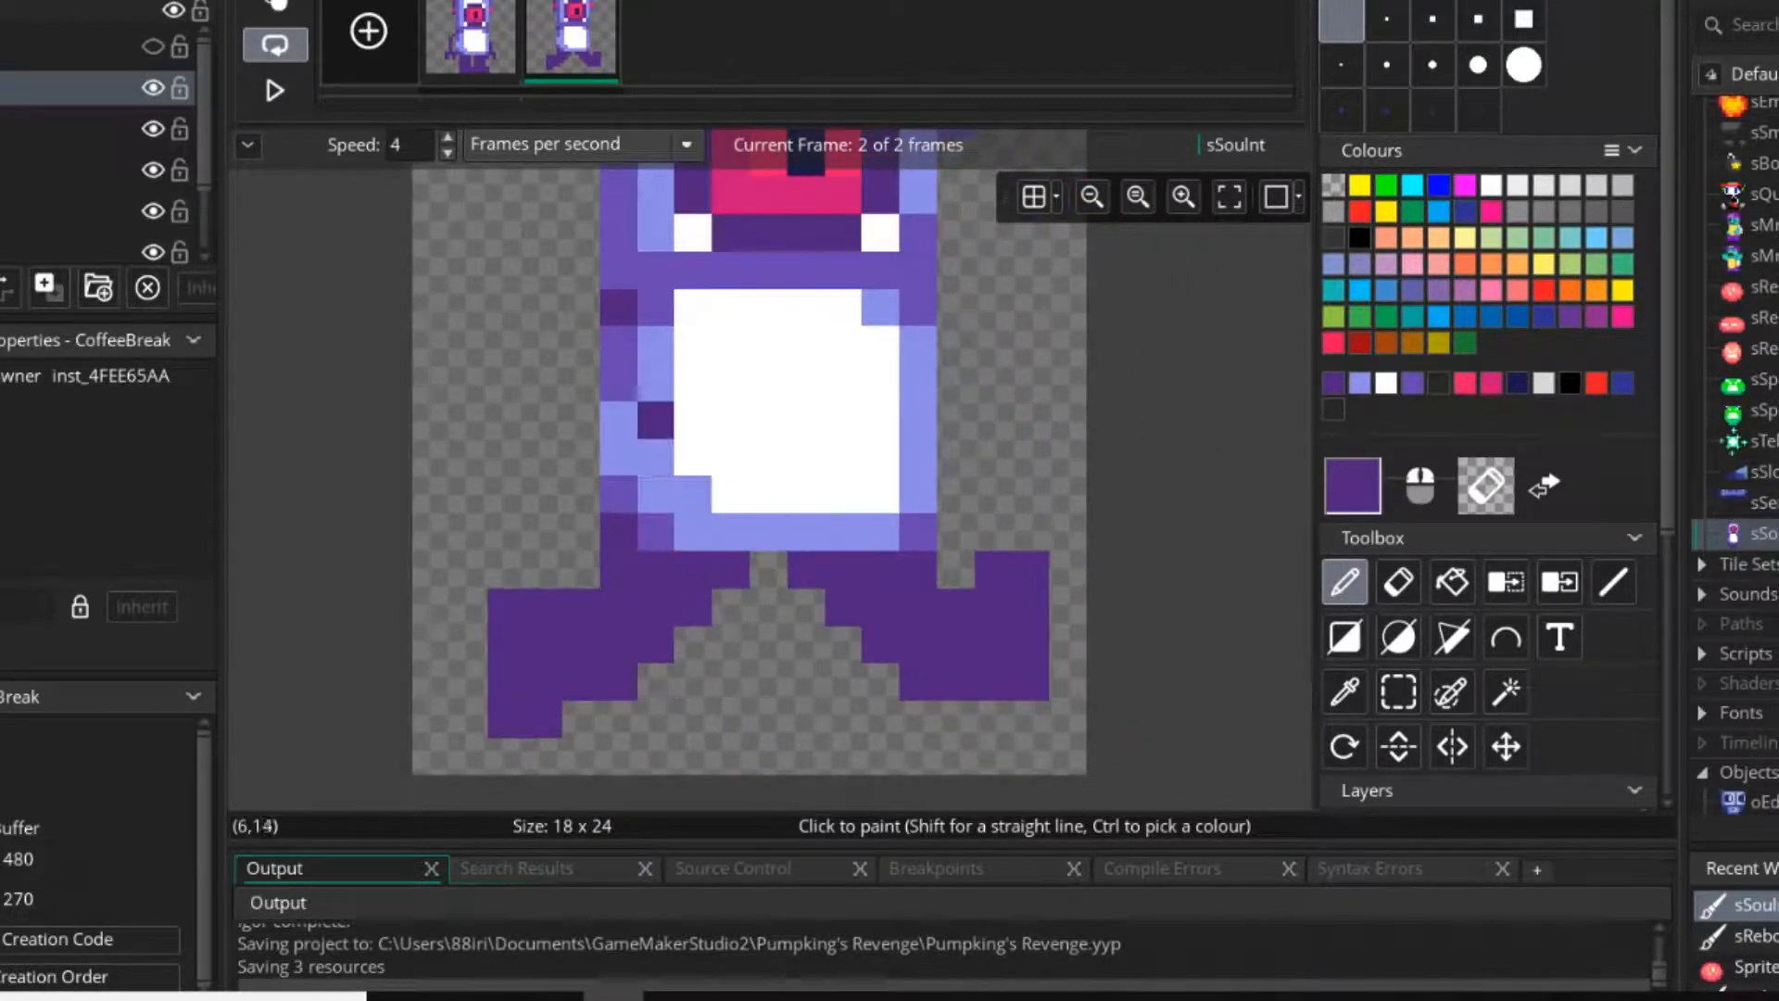
middle_click_drag(656, 608, 693, 581)
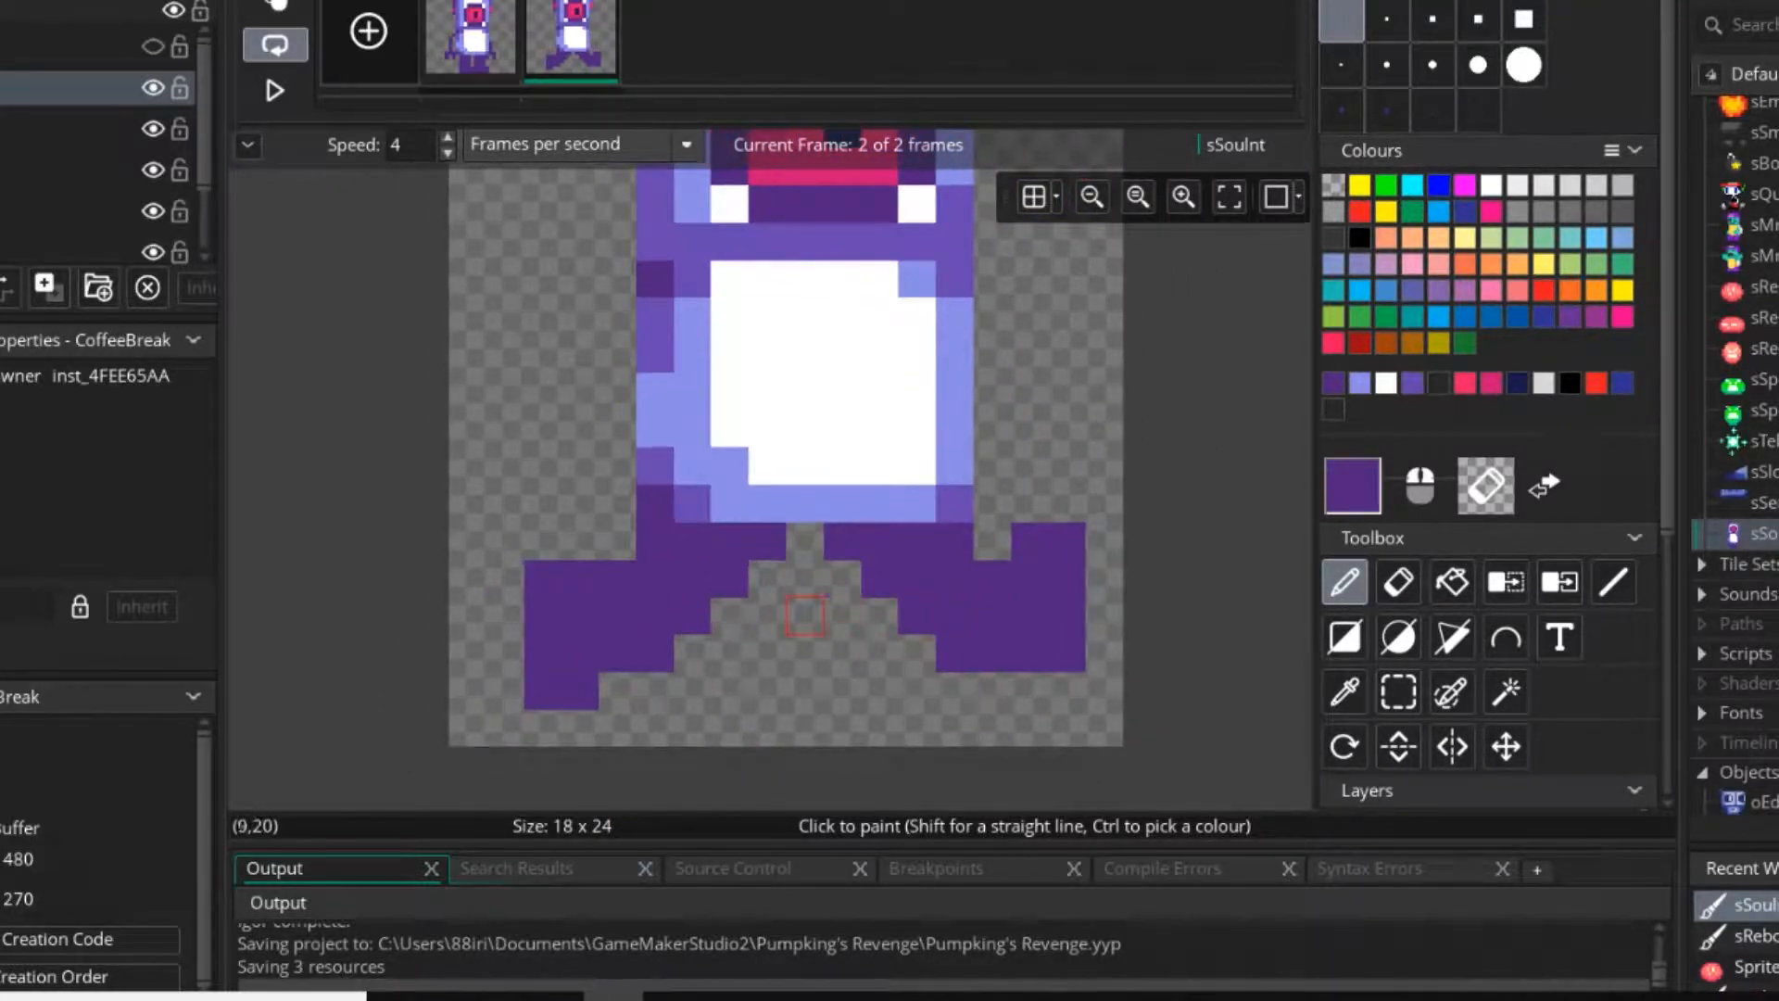
left_click(471, 45)
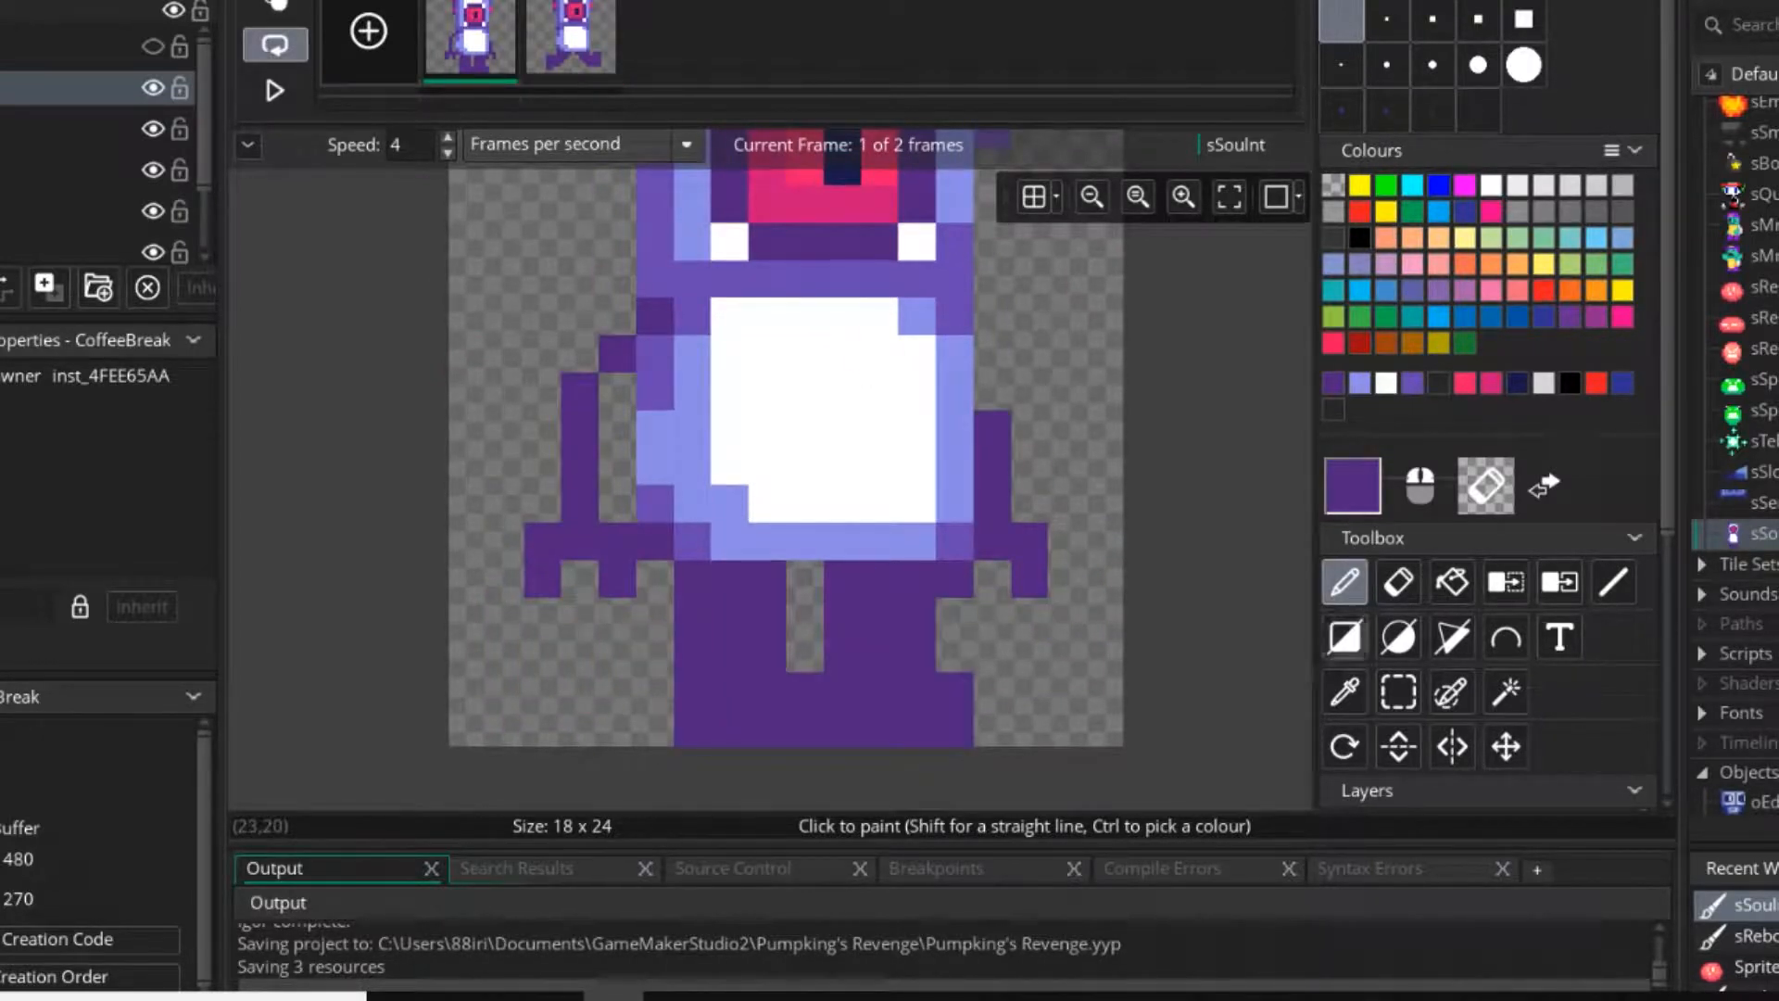
key("s")
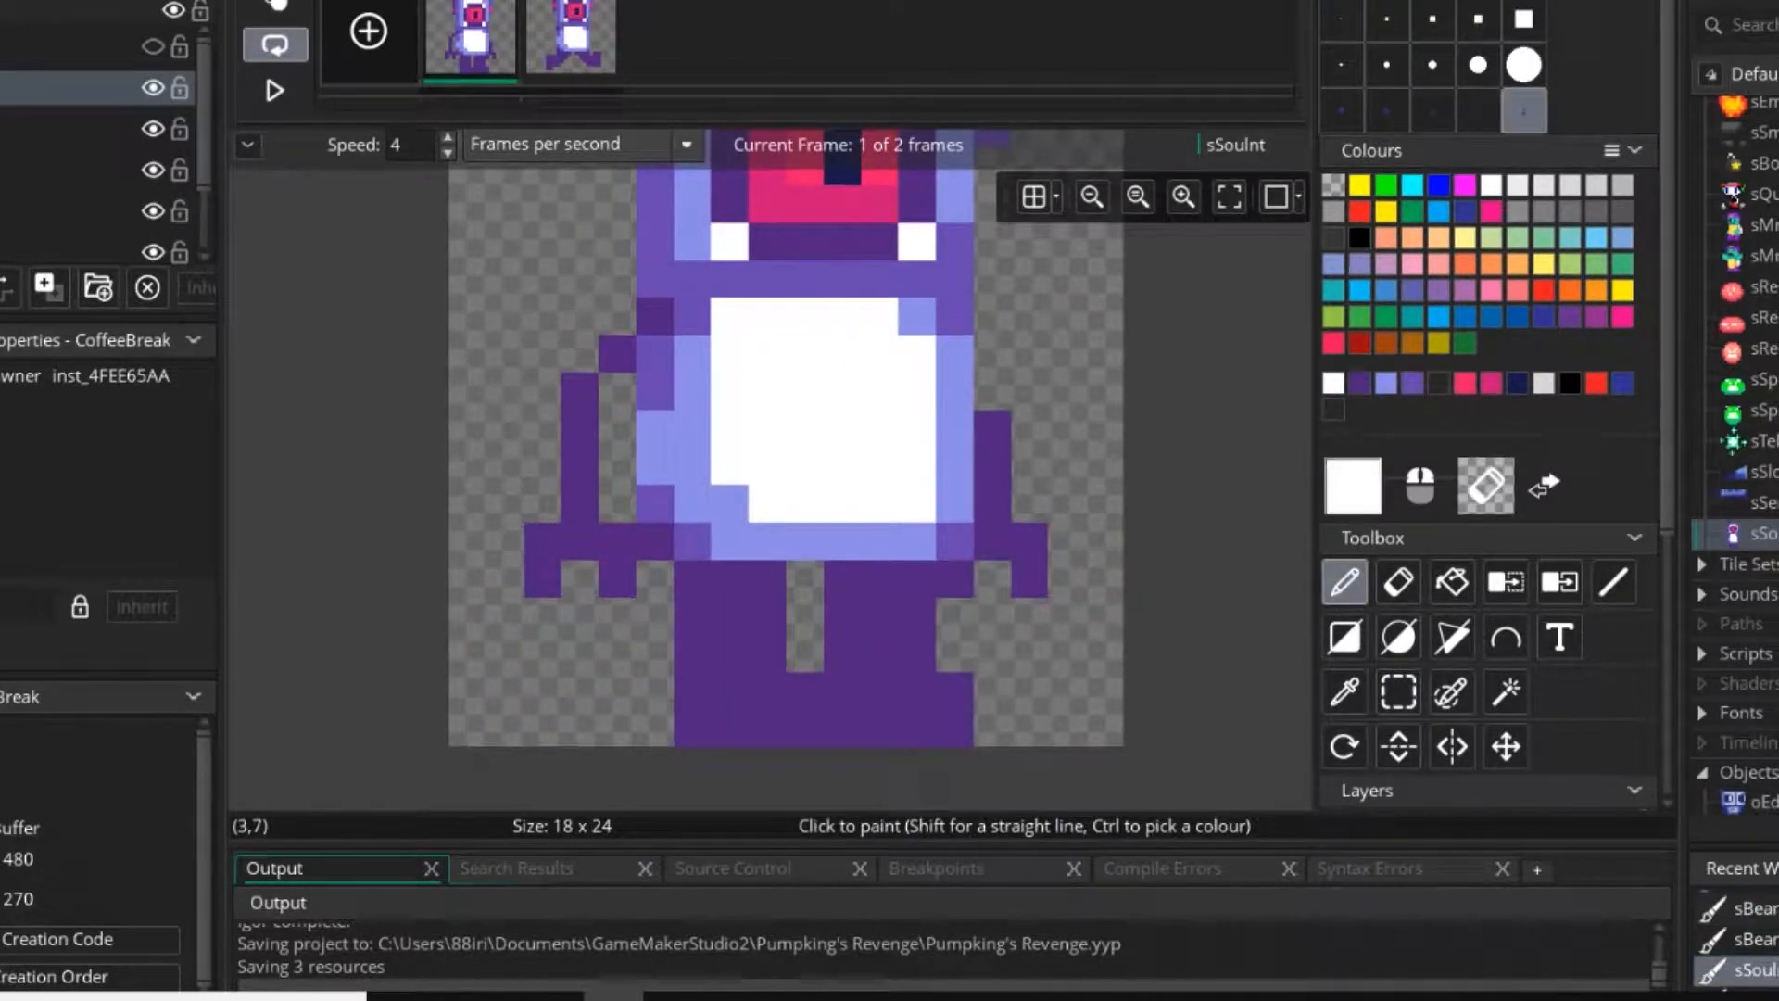
left_click(571, 44)
left_click(471, 44)
left_click(1398, 692)
left_click_drag(983, 418, 1079, 598)
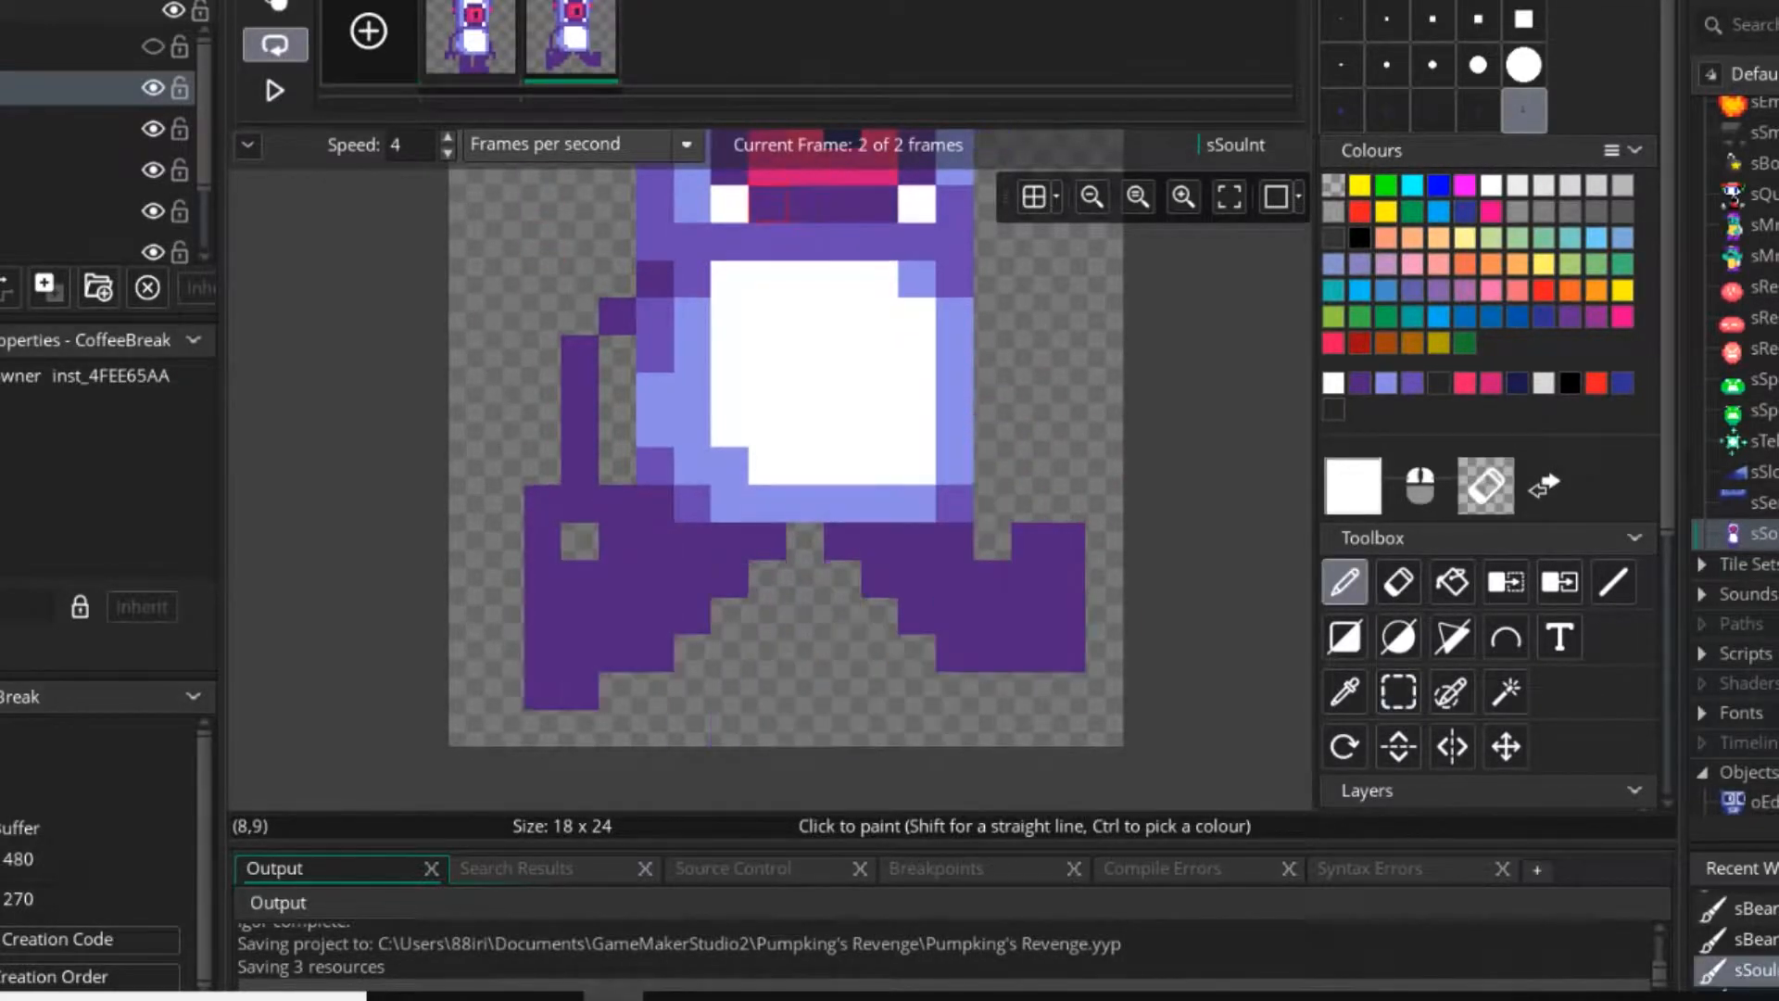
scroll(963, 519, "down", 3)
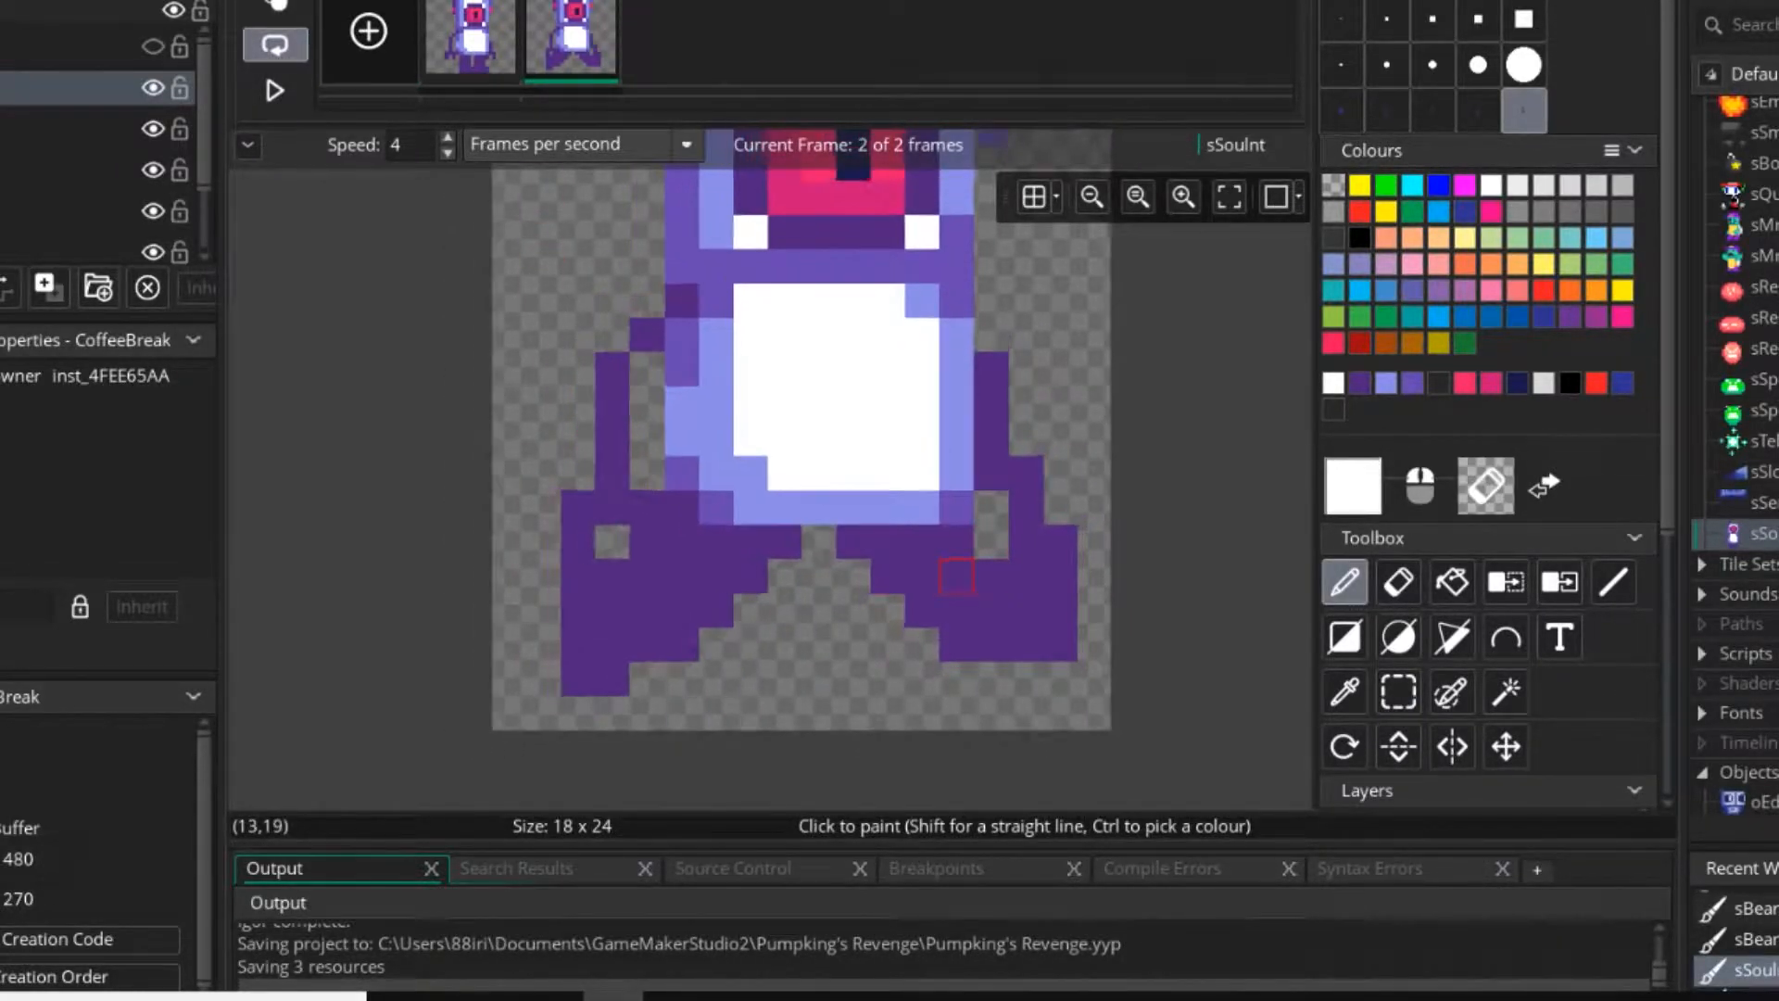
Play the two-frame animation to check the copied arms against the stride, and stop it.
scroll(667, 428, "down", 1)
left_click(275, 90)
middle_click_drag(1069, 441, 1072, 497)
scroll(1088, 543, "down", 2)
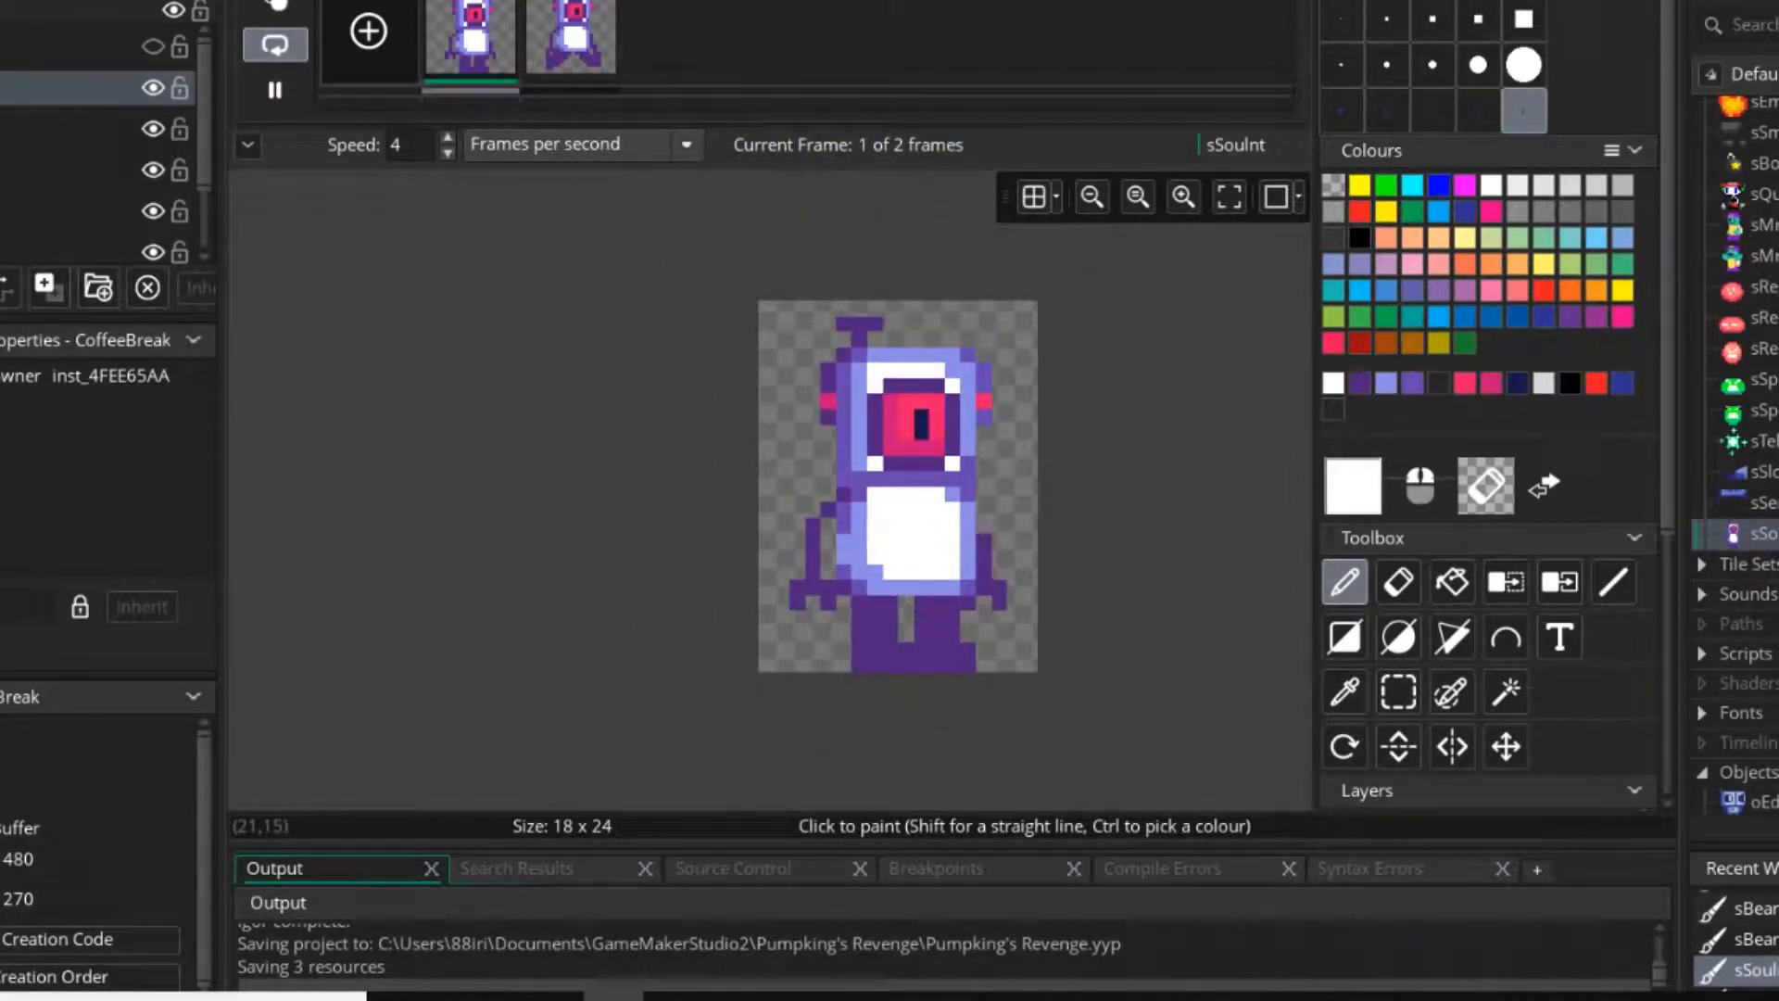
left_click(275, 90)
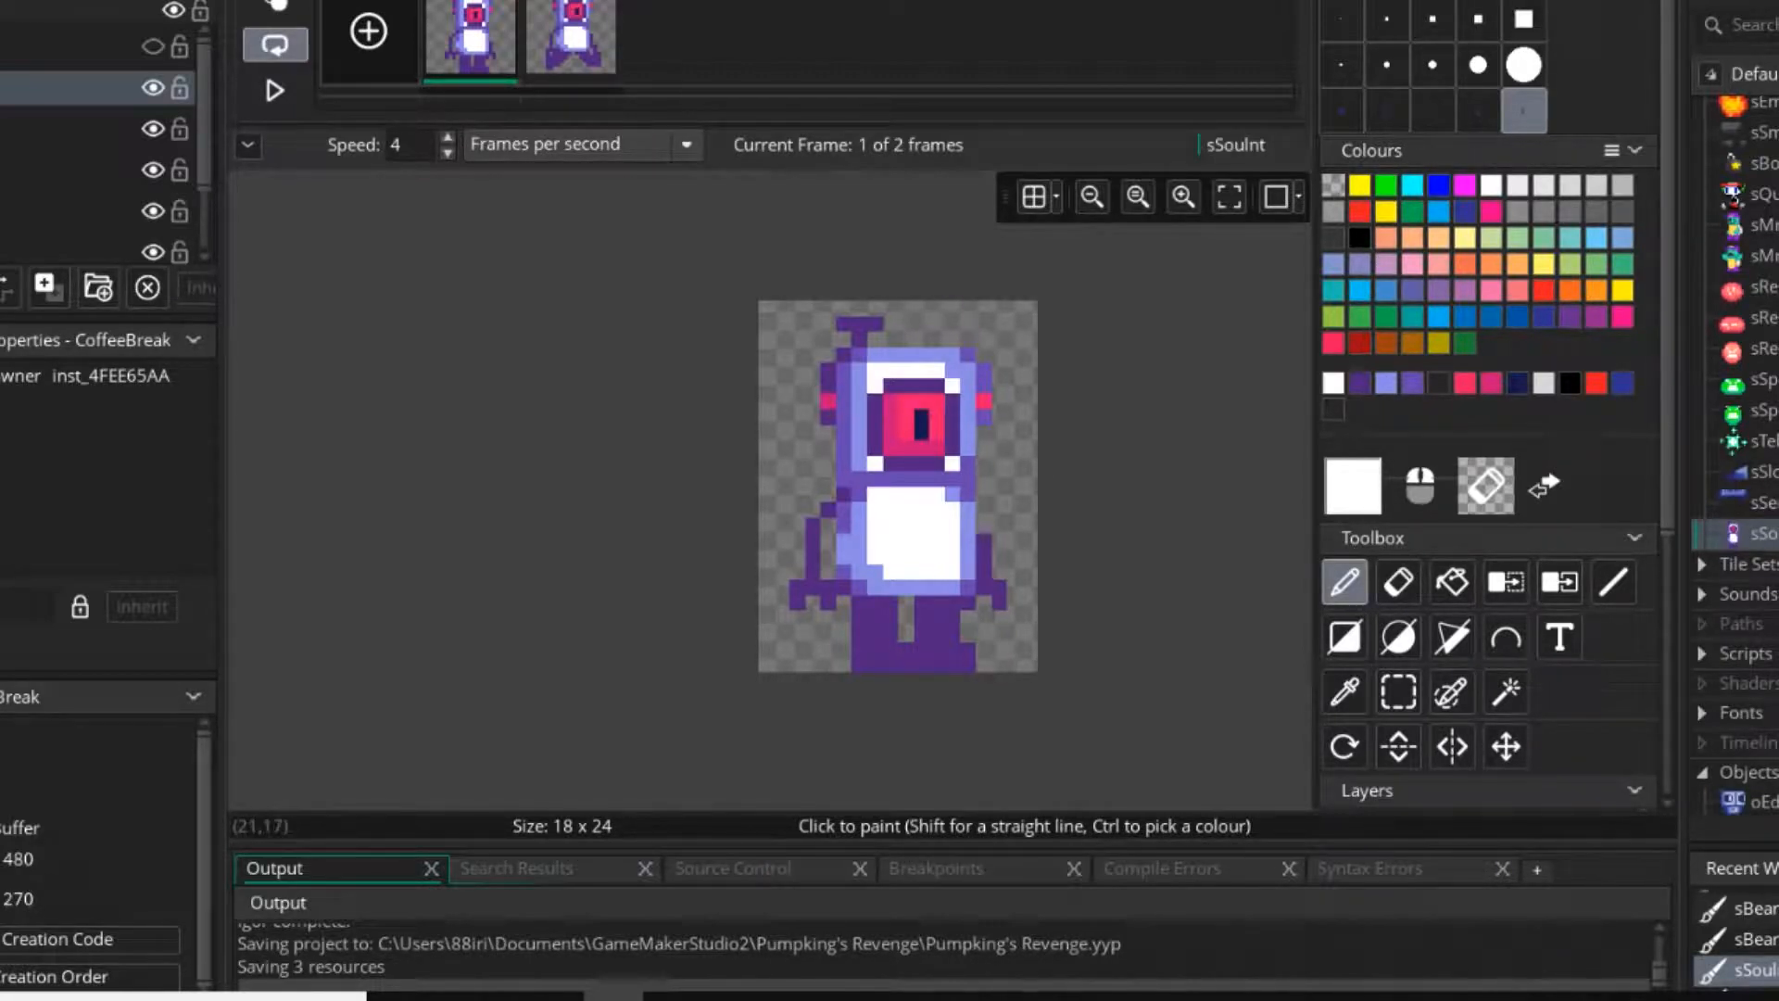
Switch back to a one-pixel brush and join the second frame's legs beneath the torso with dark purple, widening the gap below.
scroll(983, 521, "up", 4)
left_click(764, 490, "ctrl")
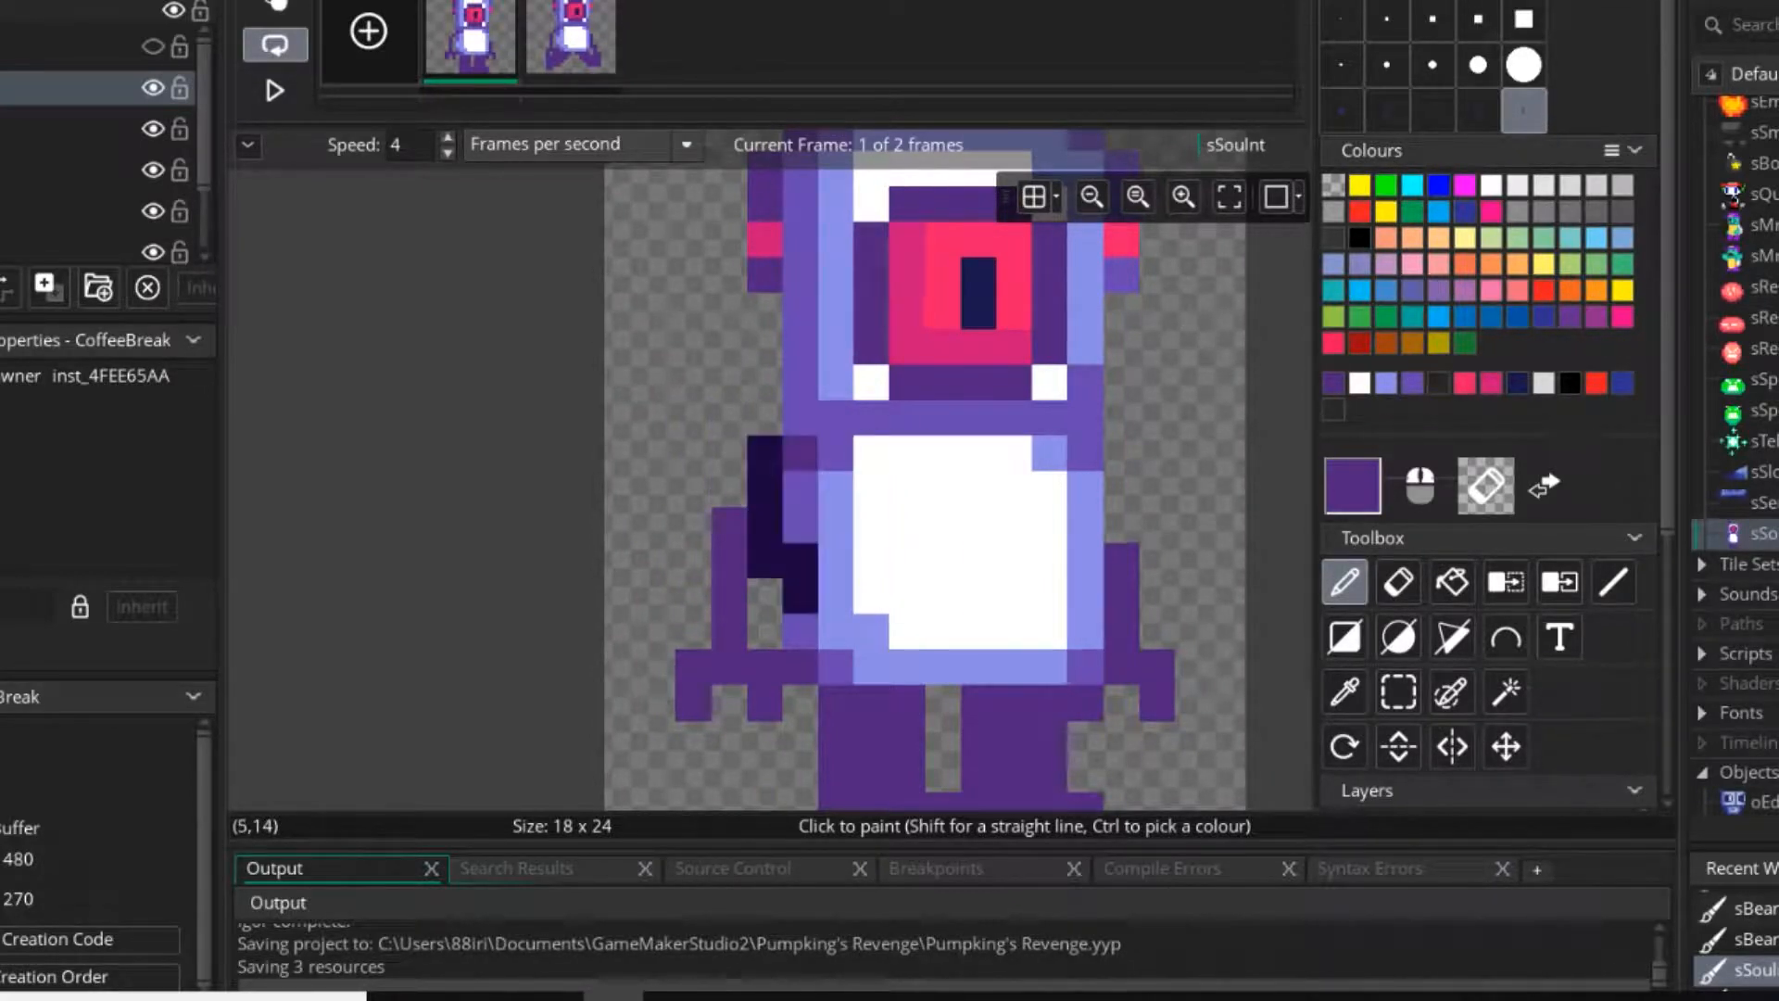
left_click(1341, 20)
middle_click_drag(800, 275, 650, 221)
left_click(571, 49)
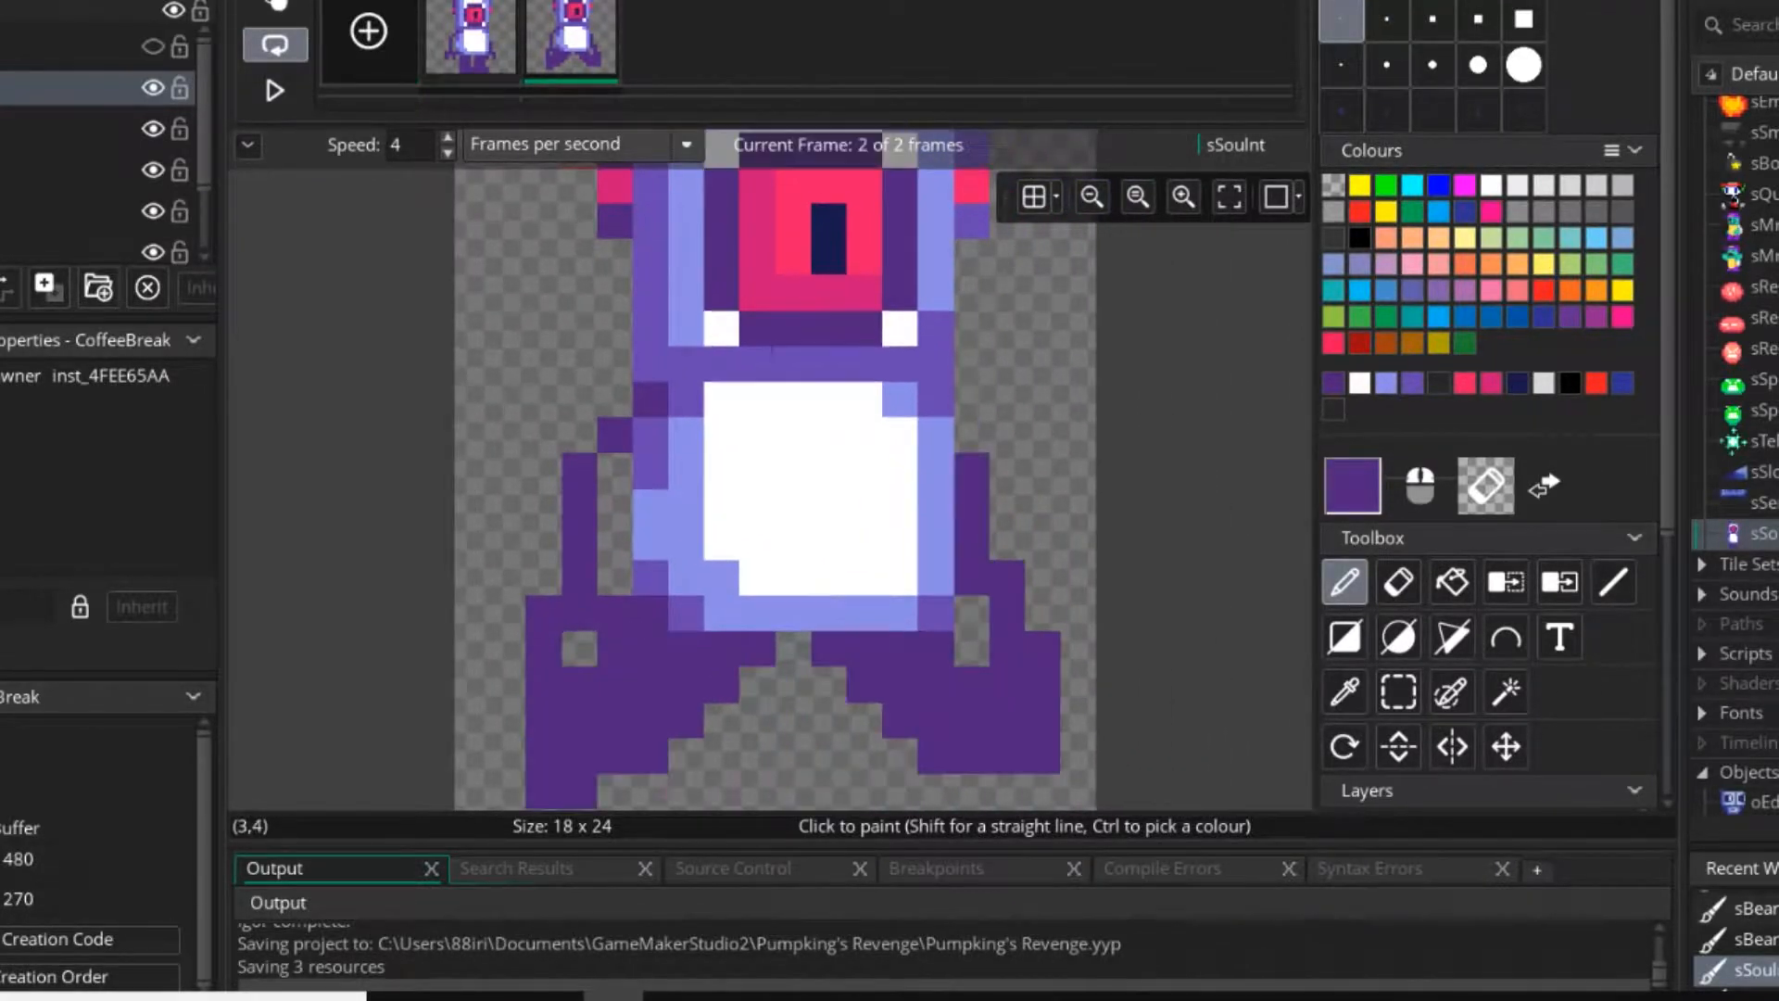
middle_click_drag(756, 364, 837, 362)
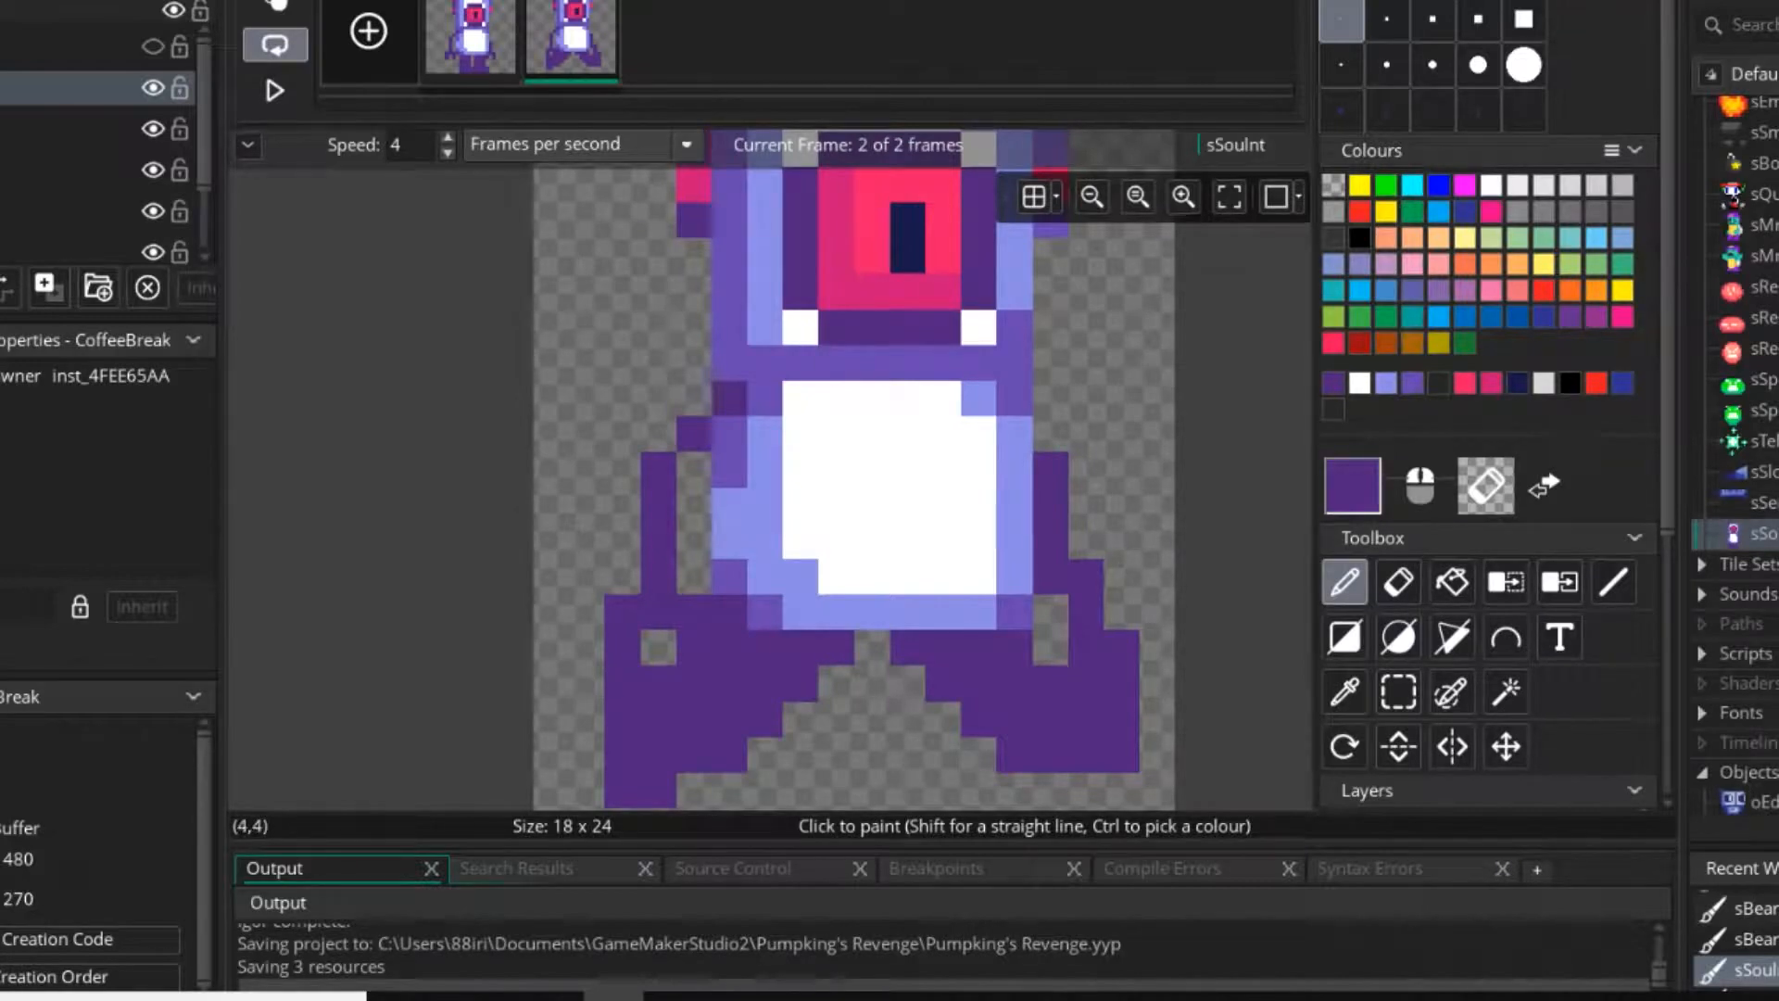
middle_click_drag(693, 148, 699, 259)
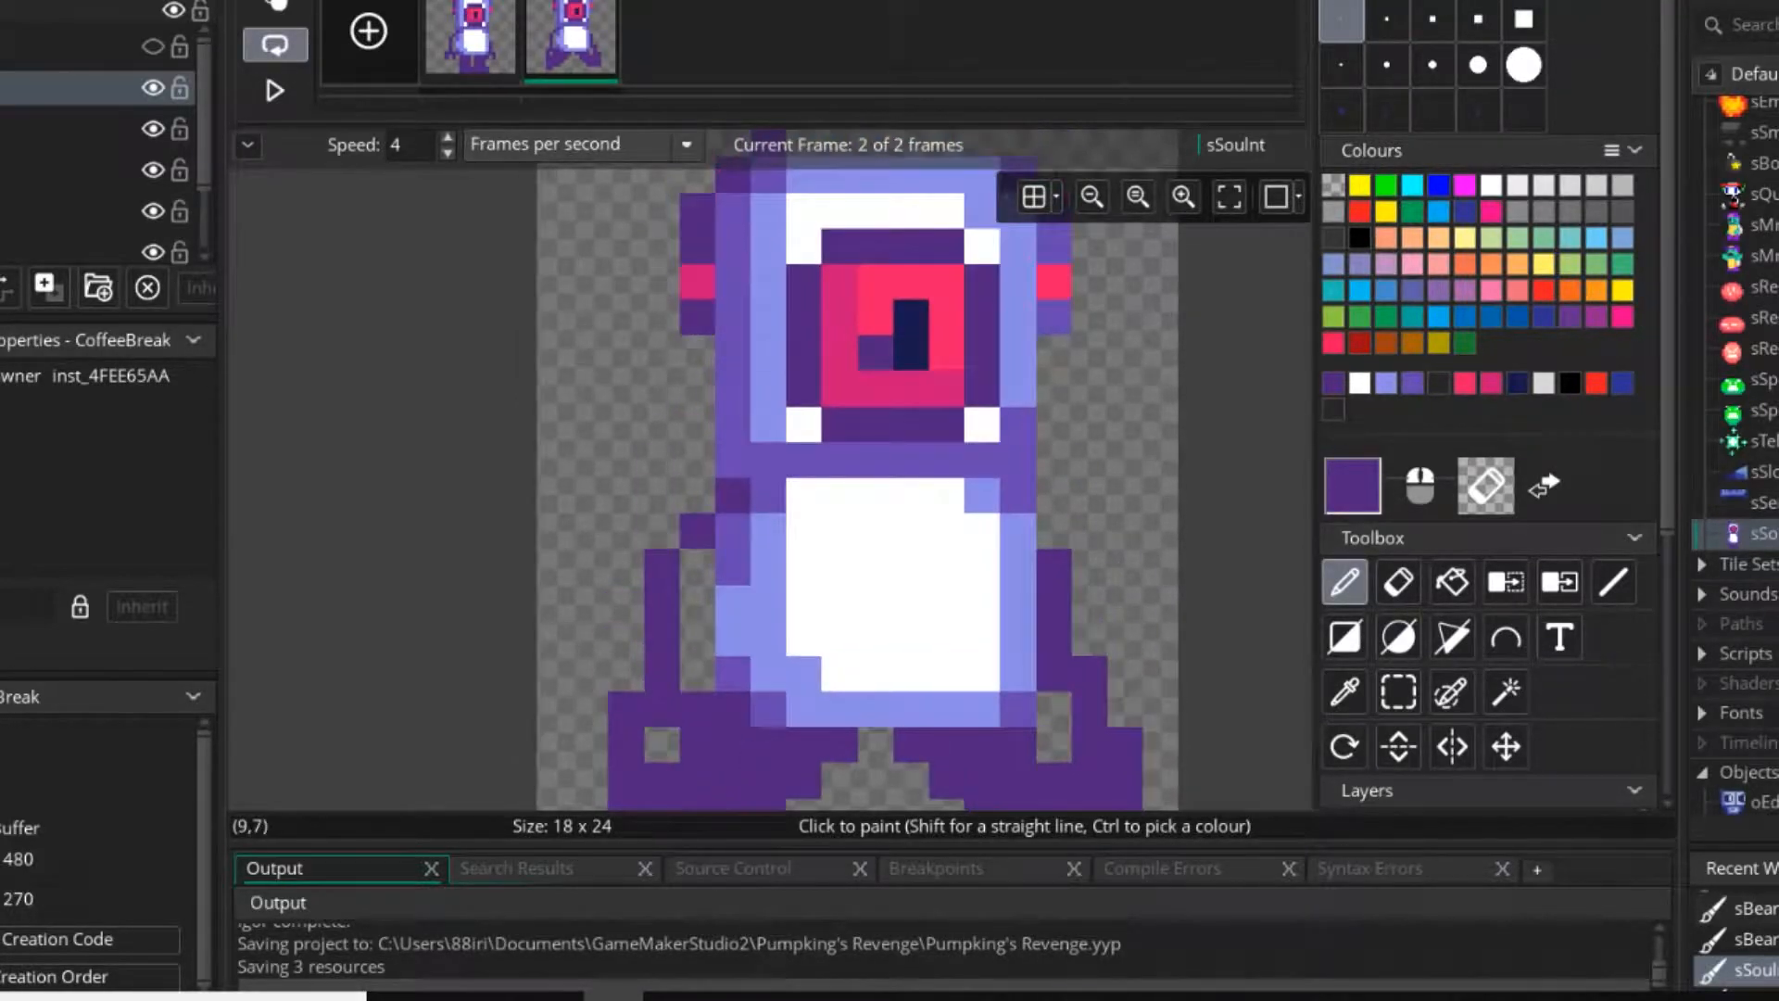
left_click(912, 364, "ctrl")
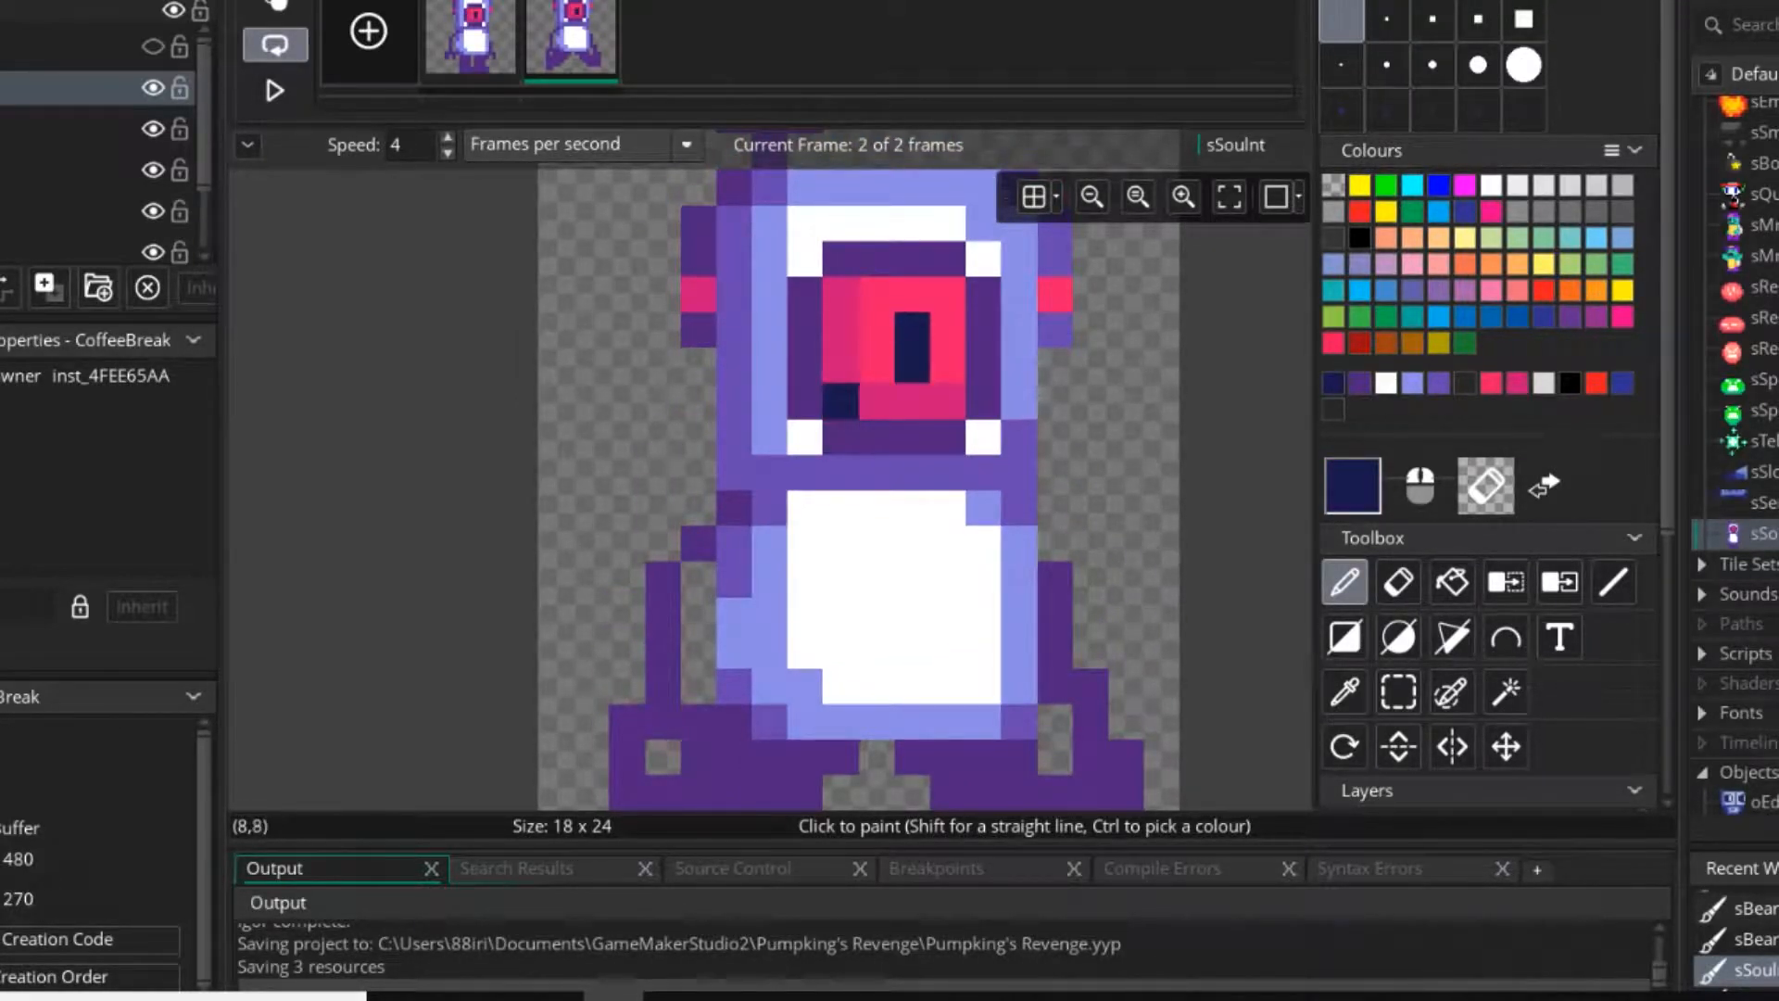
mouse_move(877, 543)
middle_mouse_down()
mouse_move(795, 399)
mouse_move(801, 373)
middle_mouse_up()
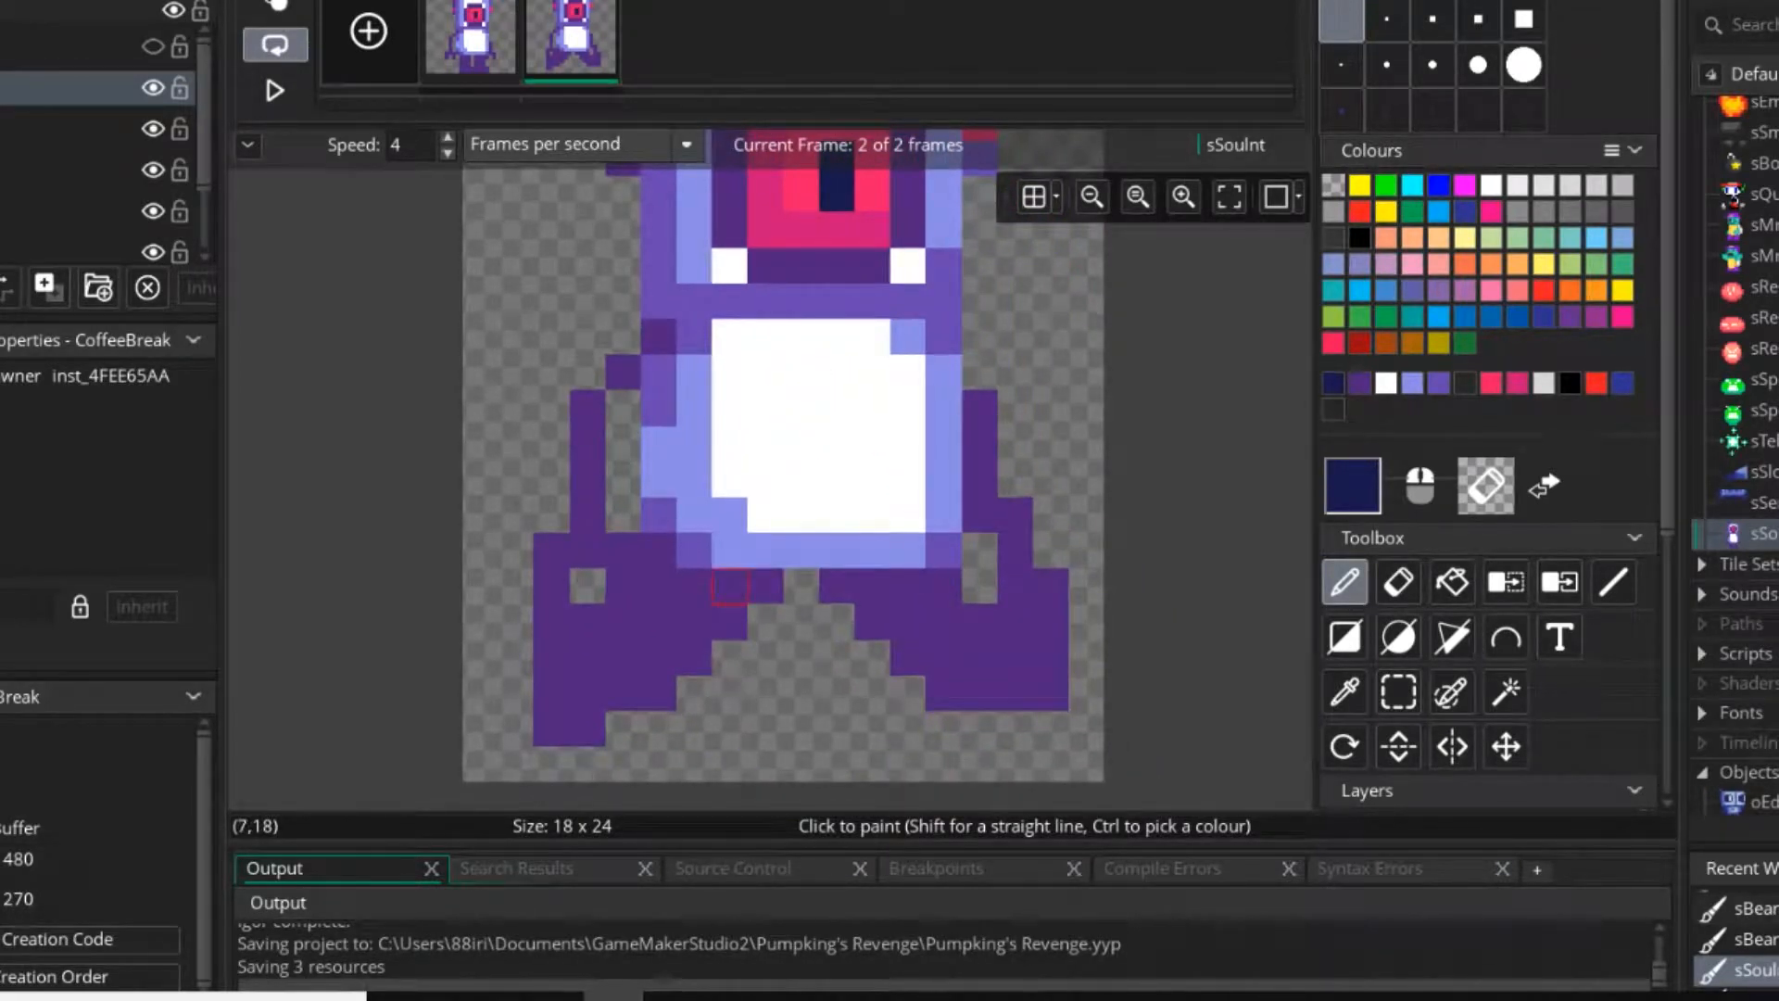
left_click(730, 586, "ctrl")
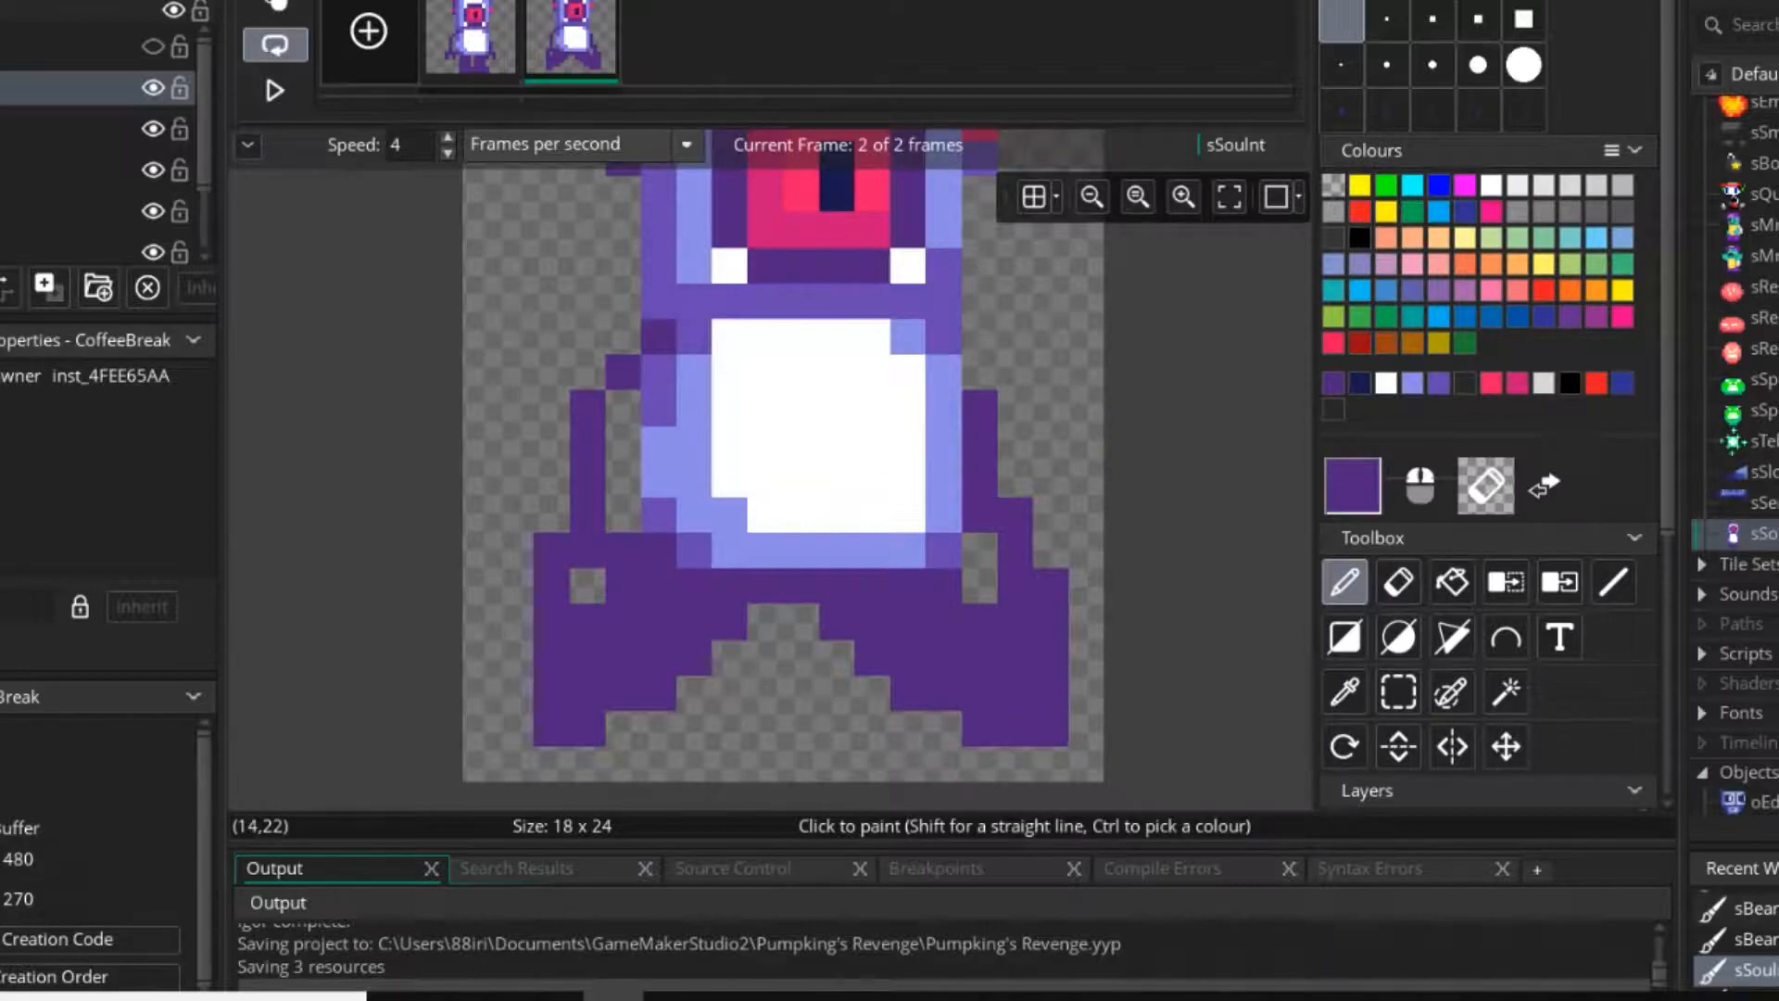
mouse_move(1056, 732)
right_mouse_down()
mouse_move(872, 729)
mouse_move(872, 658)
mouse_move(837, 622)
right_mouse_up()
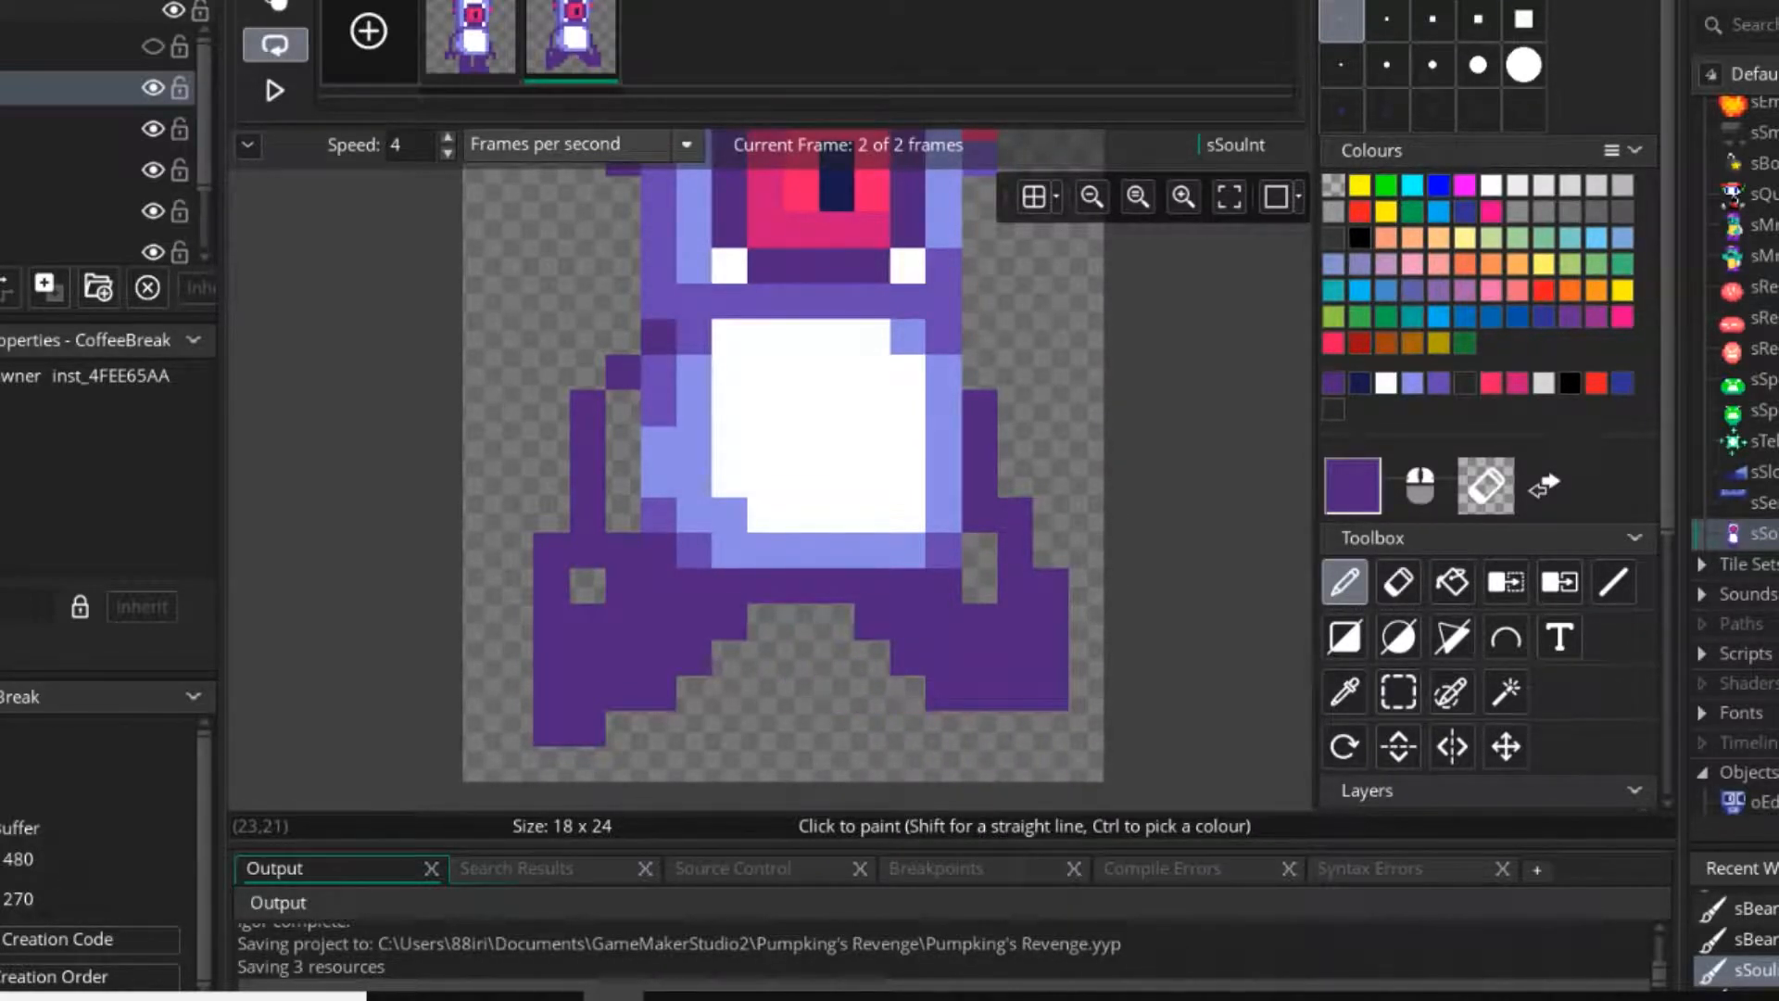
Try moving the second frame's right leg down by one pixel.
left_click(1404, 697)
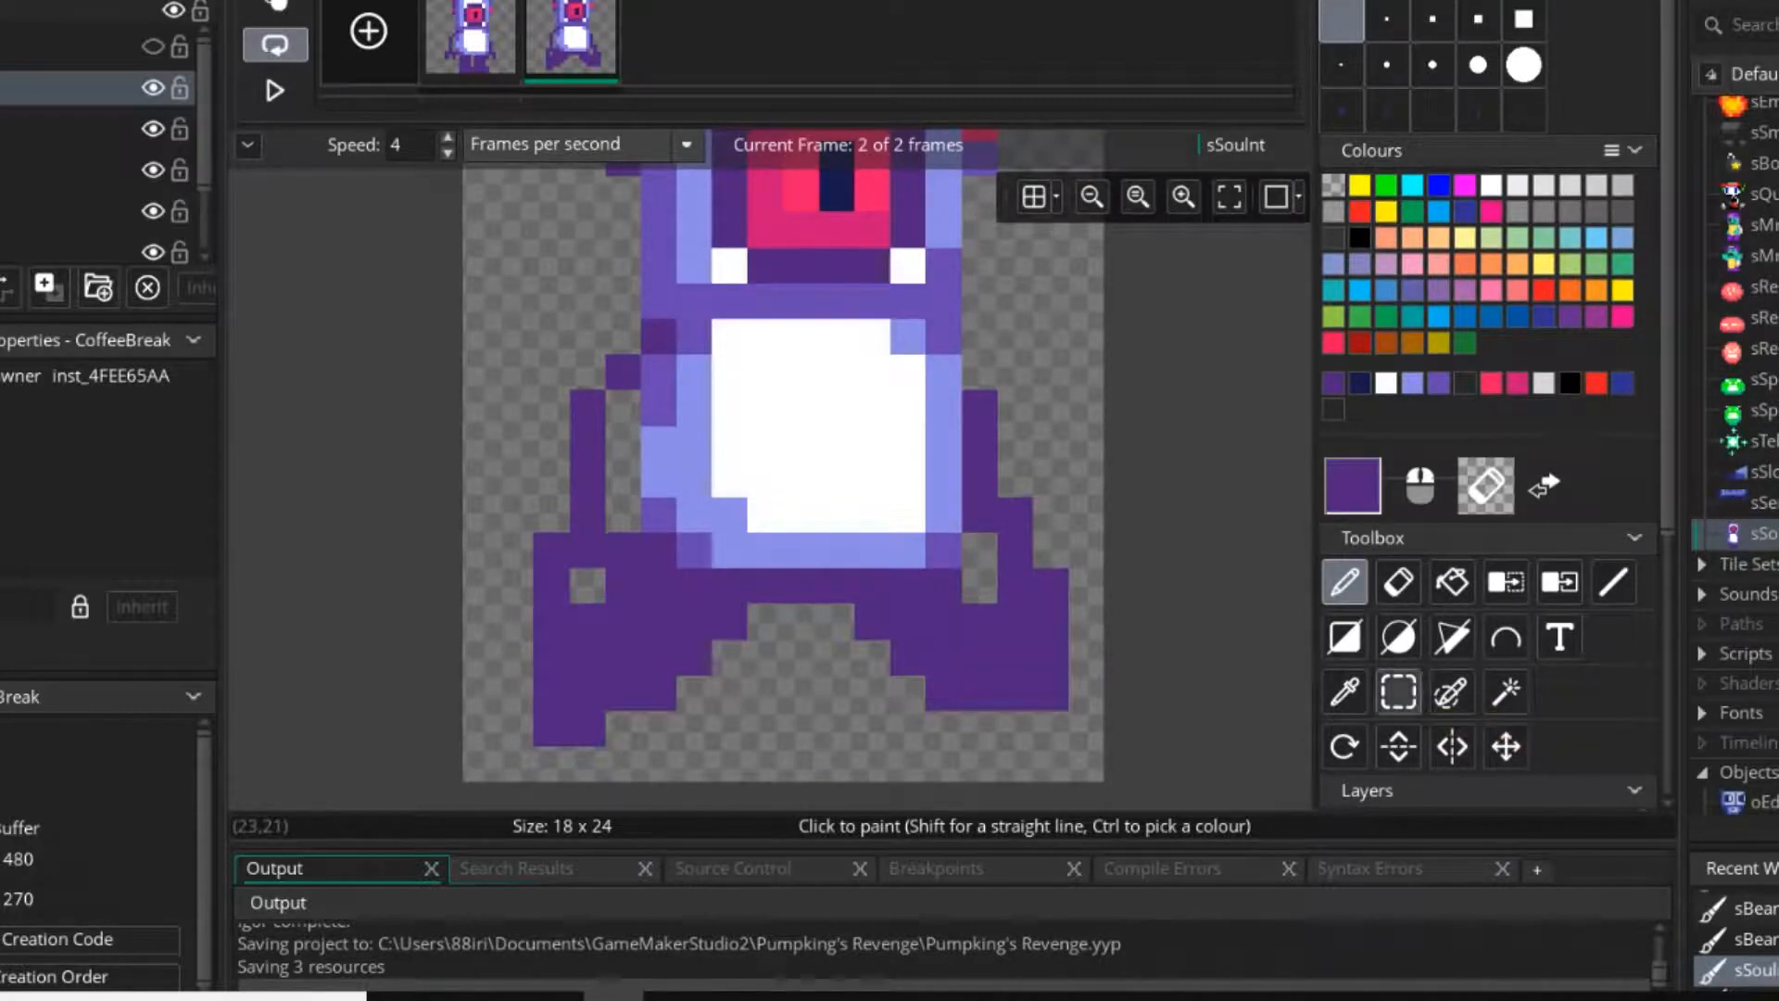
left_click_drag(1052, 586, 1031, 582)
left_click_drag(873, 693, 872, 729)
left_click(1345, 582)
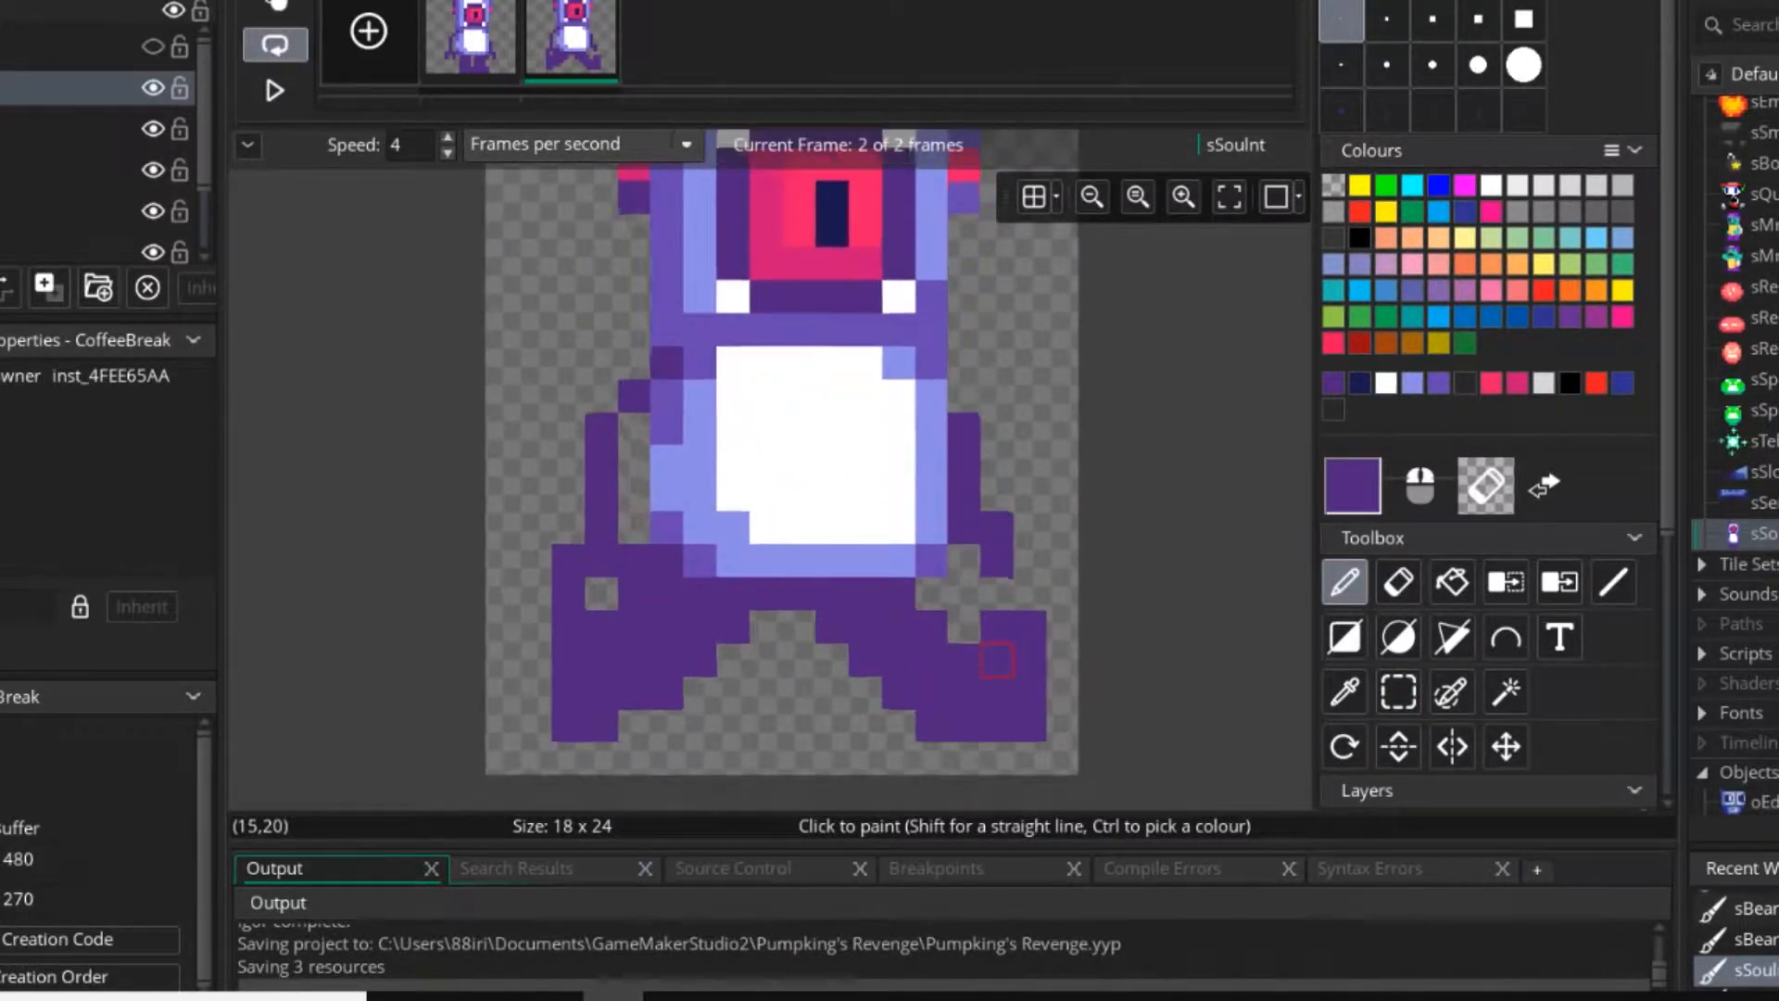
Undo the right leg's move, try adding dark purple pixels along the bottom of the feet, and undo those too.
right_click_drag(1033, 730, 926, 729)
right_click(890, 694)
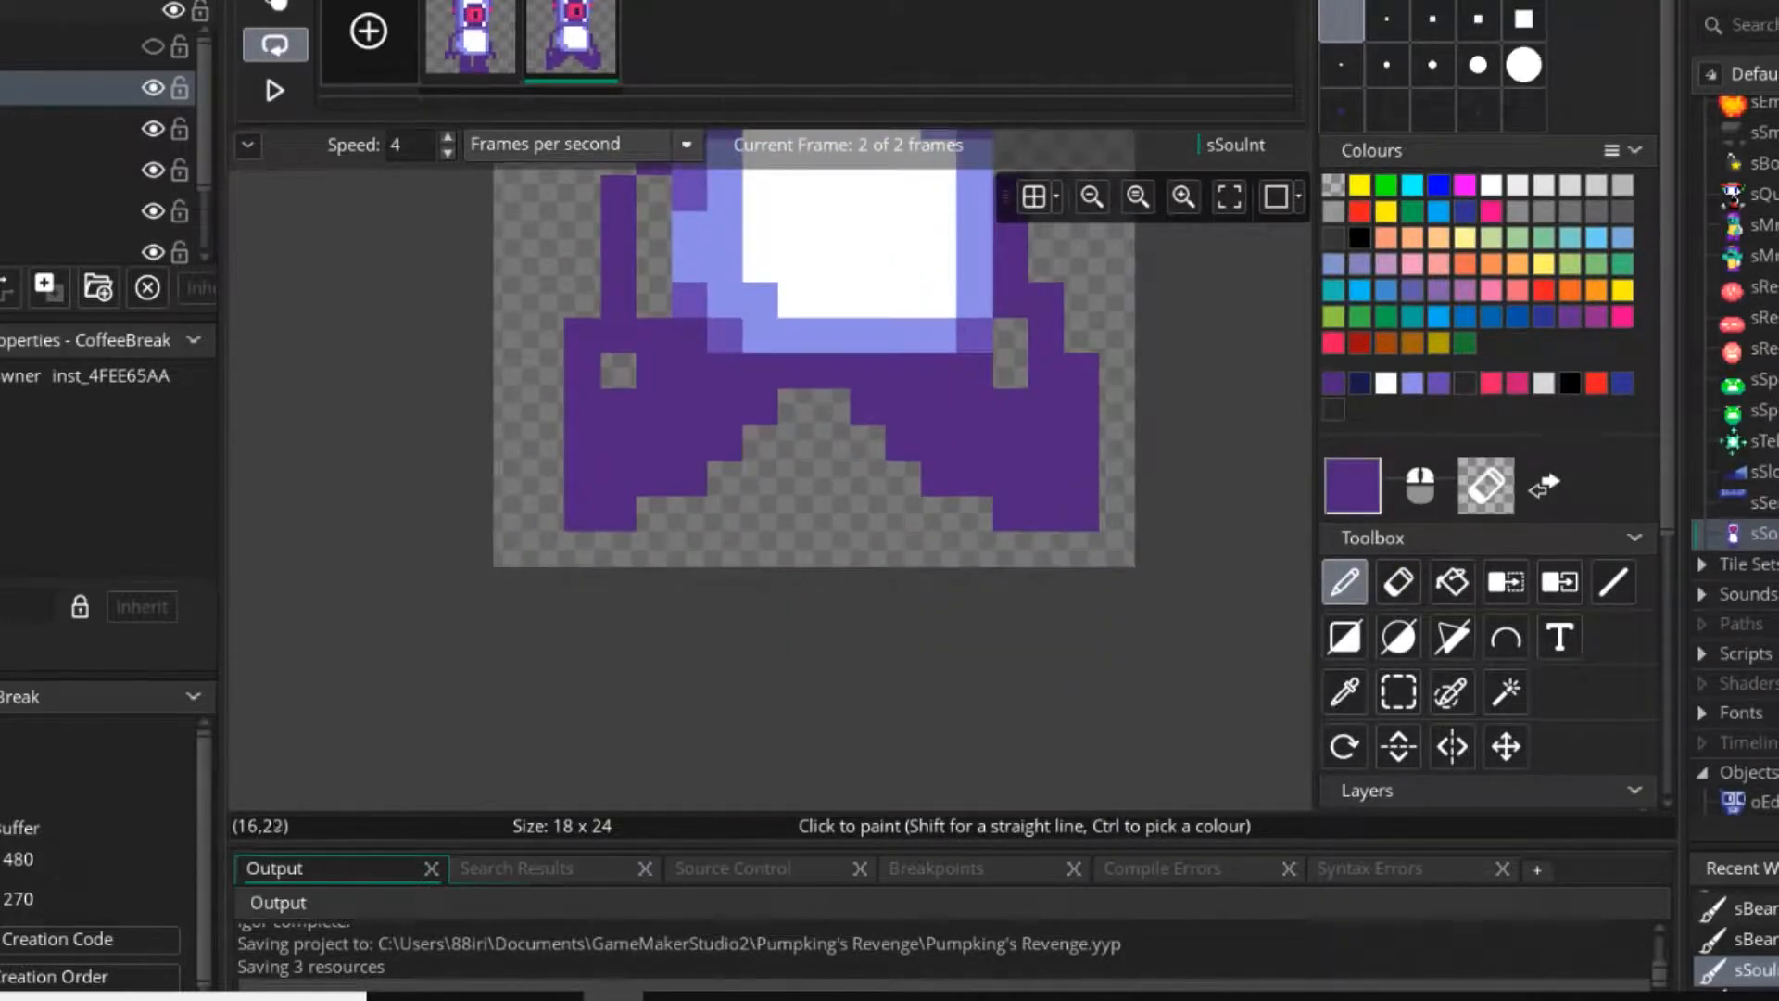
right_click_drag(1080, 513, 974, 512)
left_click(723, 512)
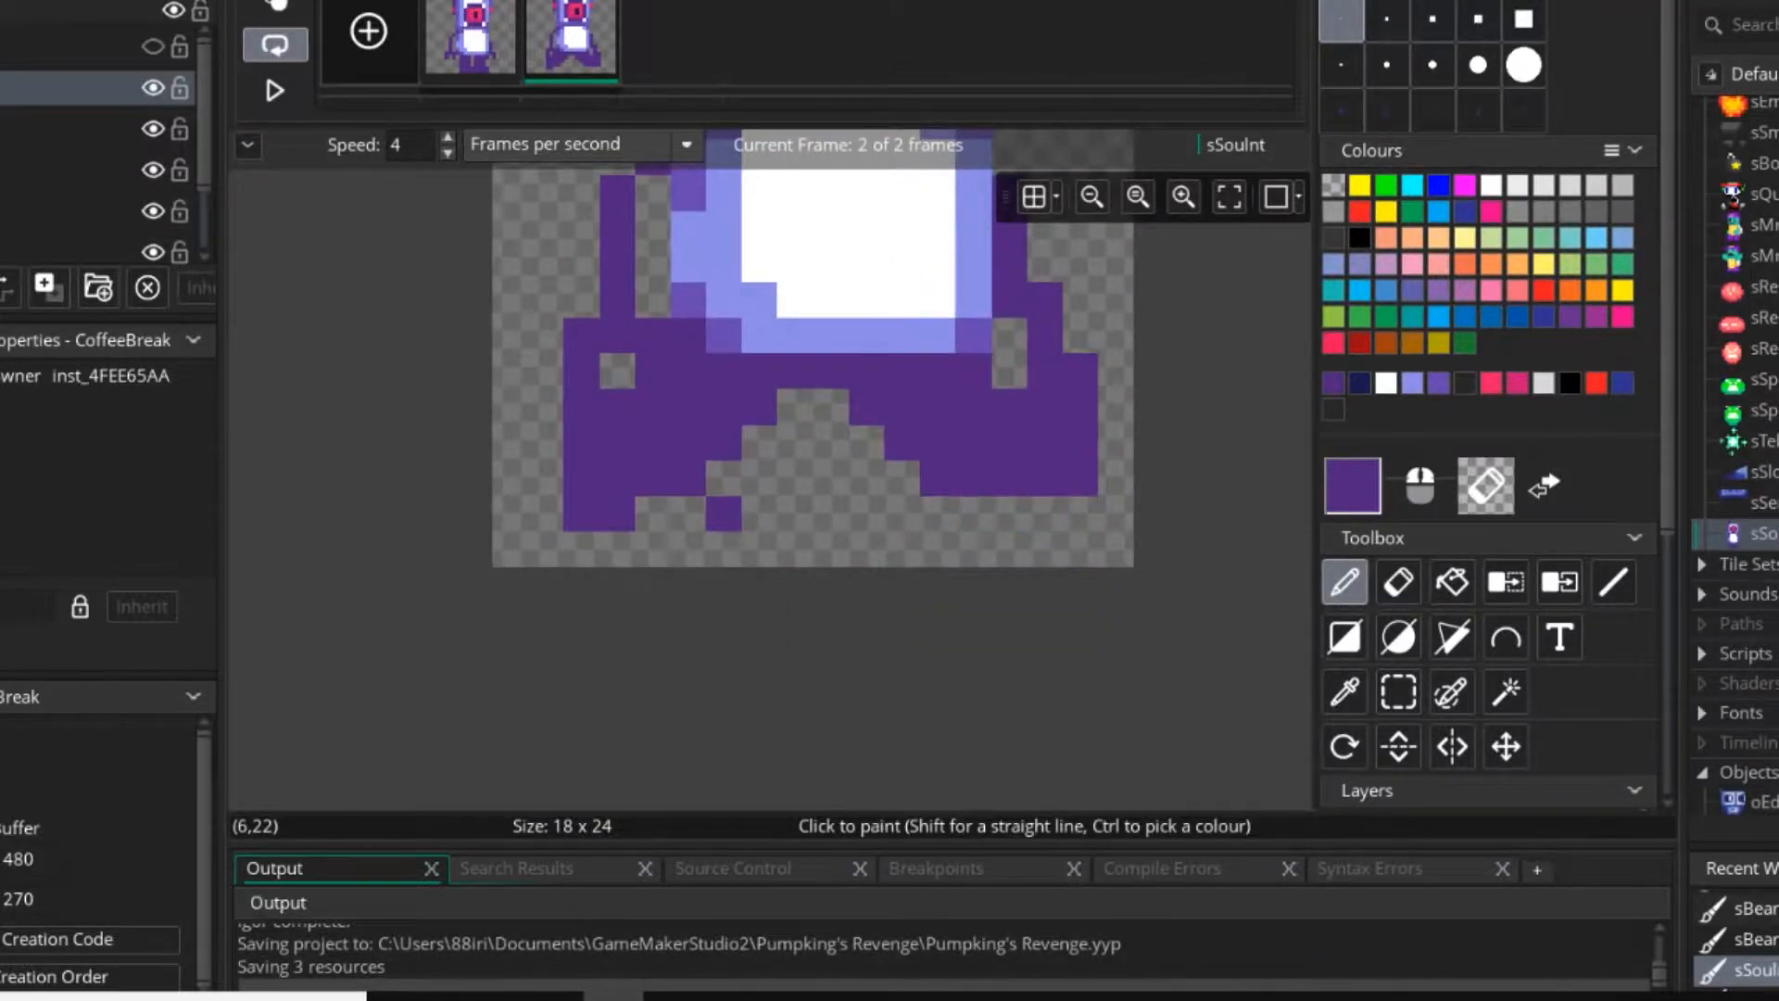
middle_click_drag(723, 513, 947, 639)
right_click(947, 639)
middle_click_drag(877, 498, 722, 564)
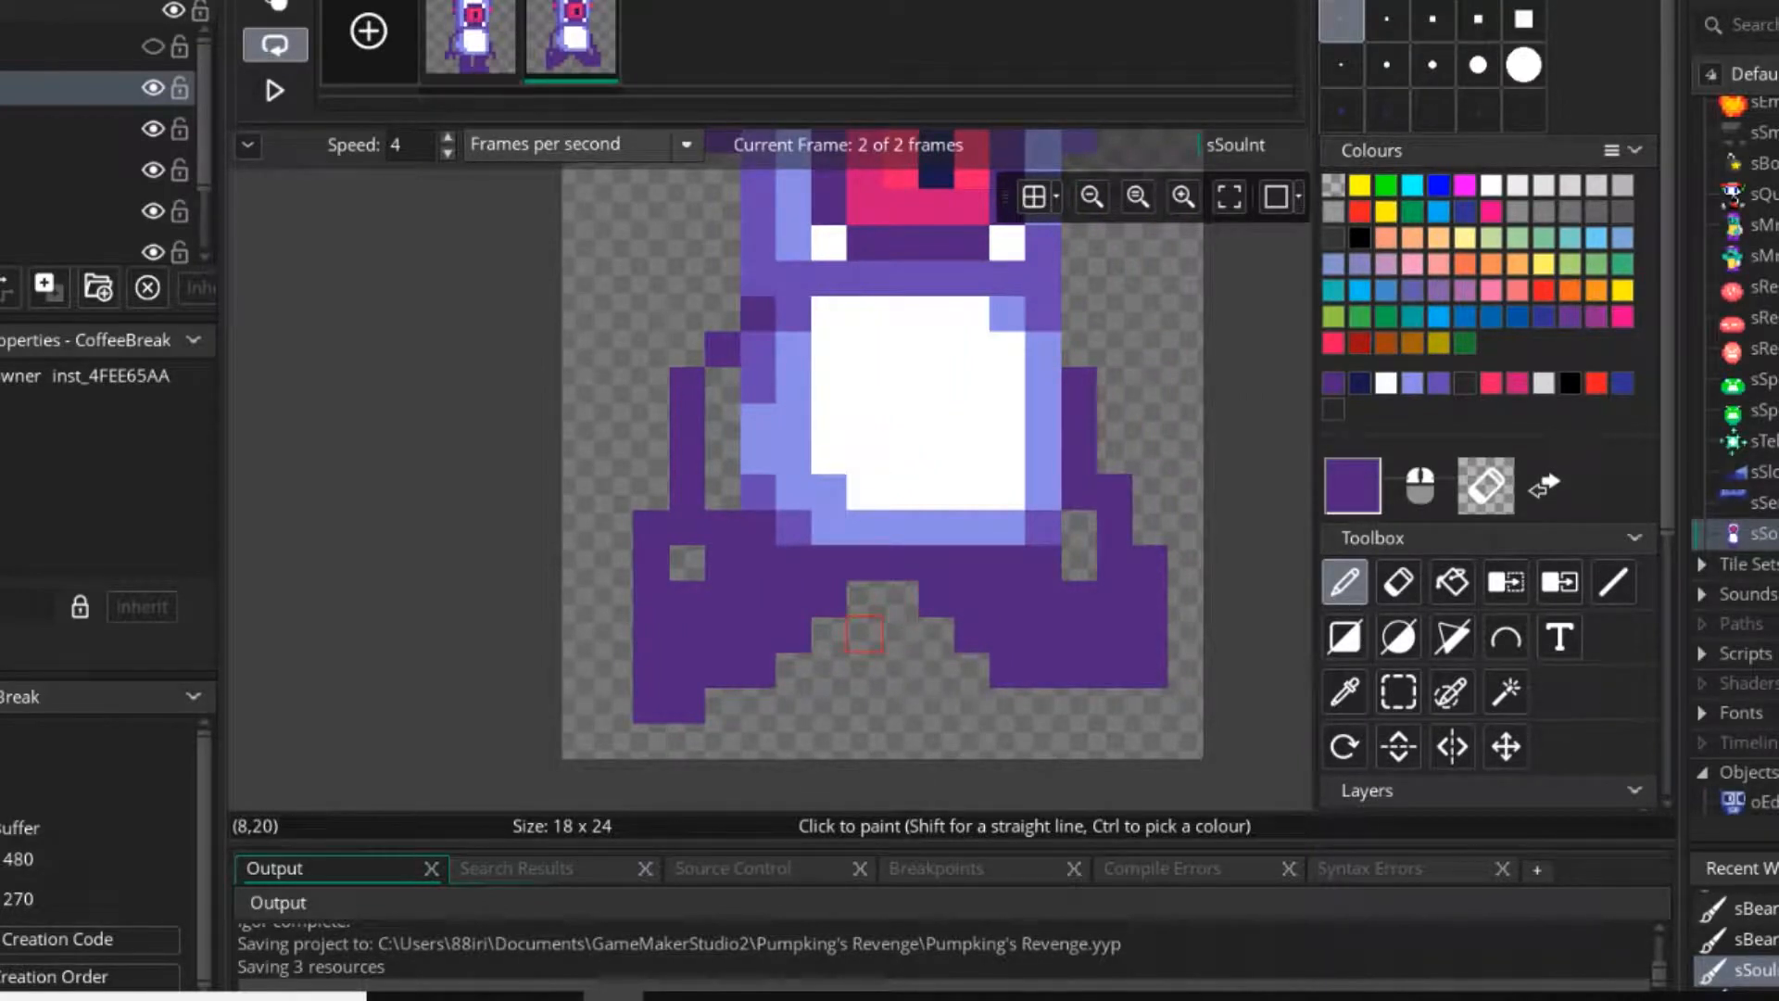
Erase both arms and hands from the second frame, leaving only the torso and striding legs.
left_click(1398, 693)
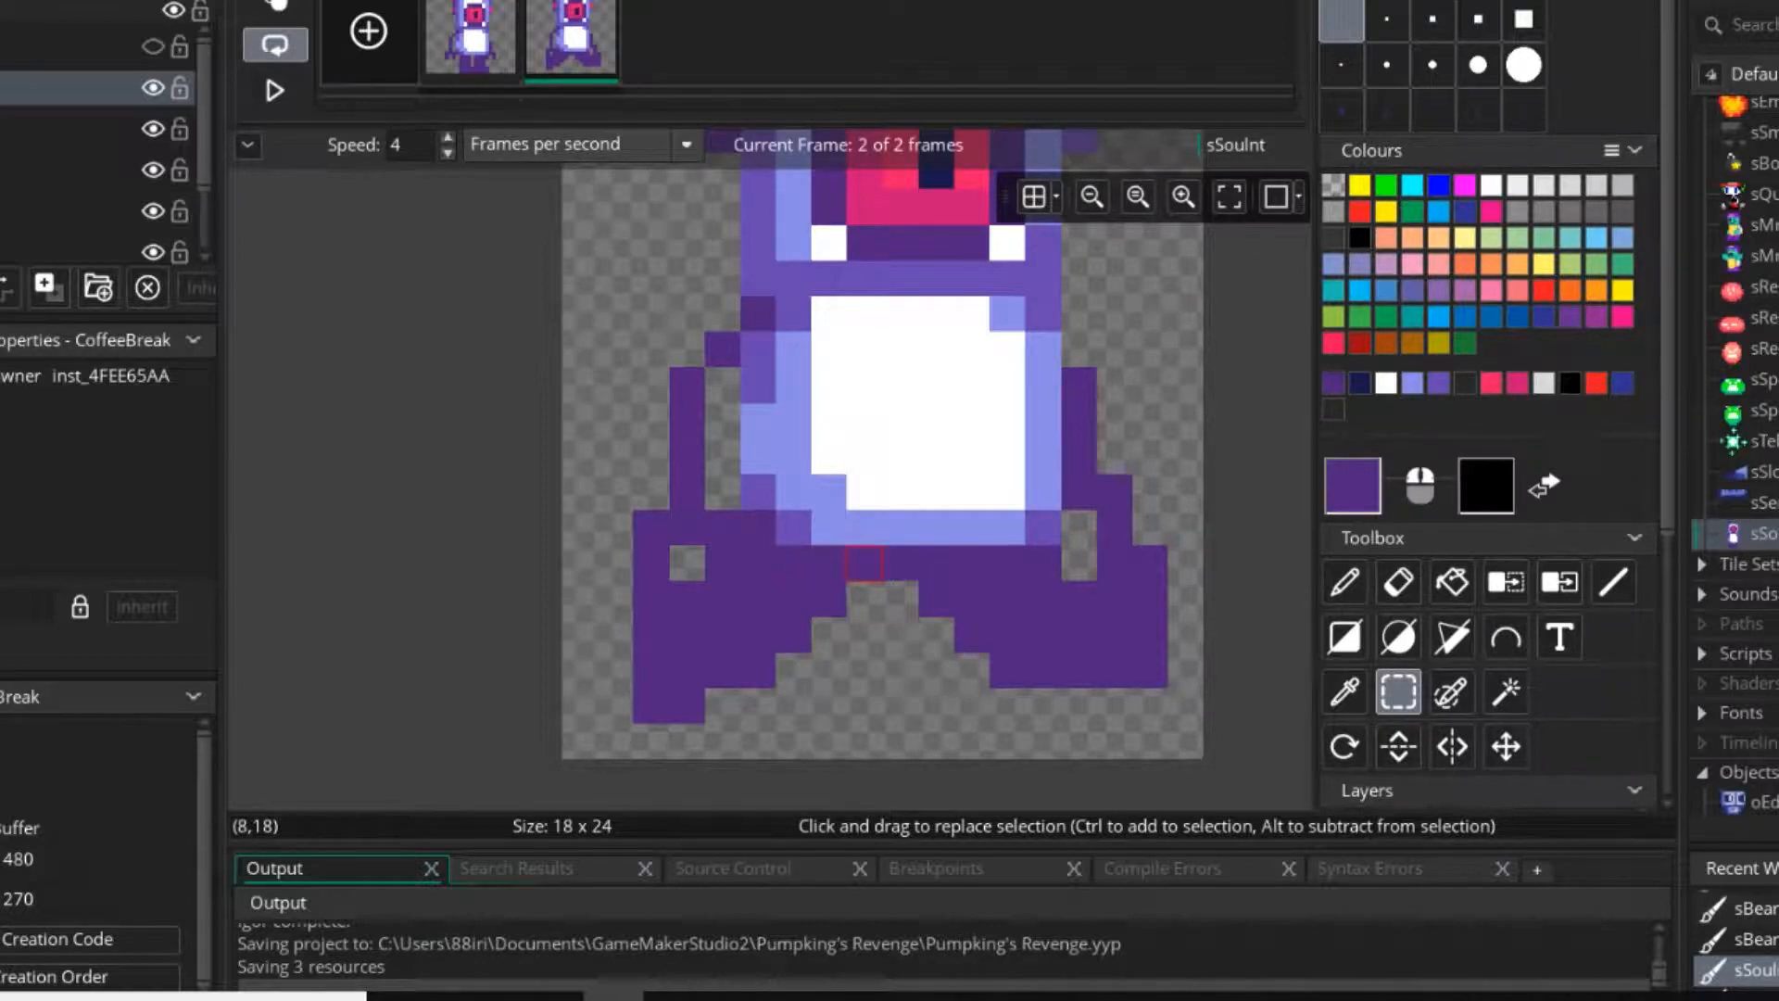
left_click_drag(864, 564, 722, 635)
left_click(722, 635)
left_click(1345, 582)
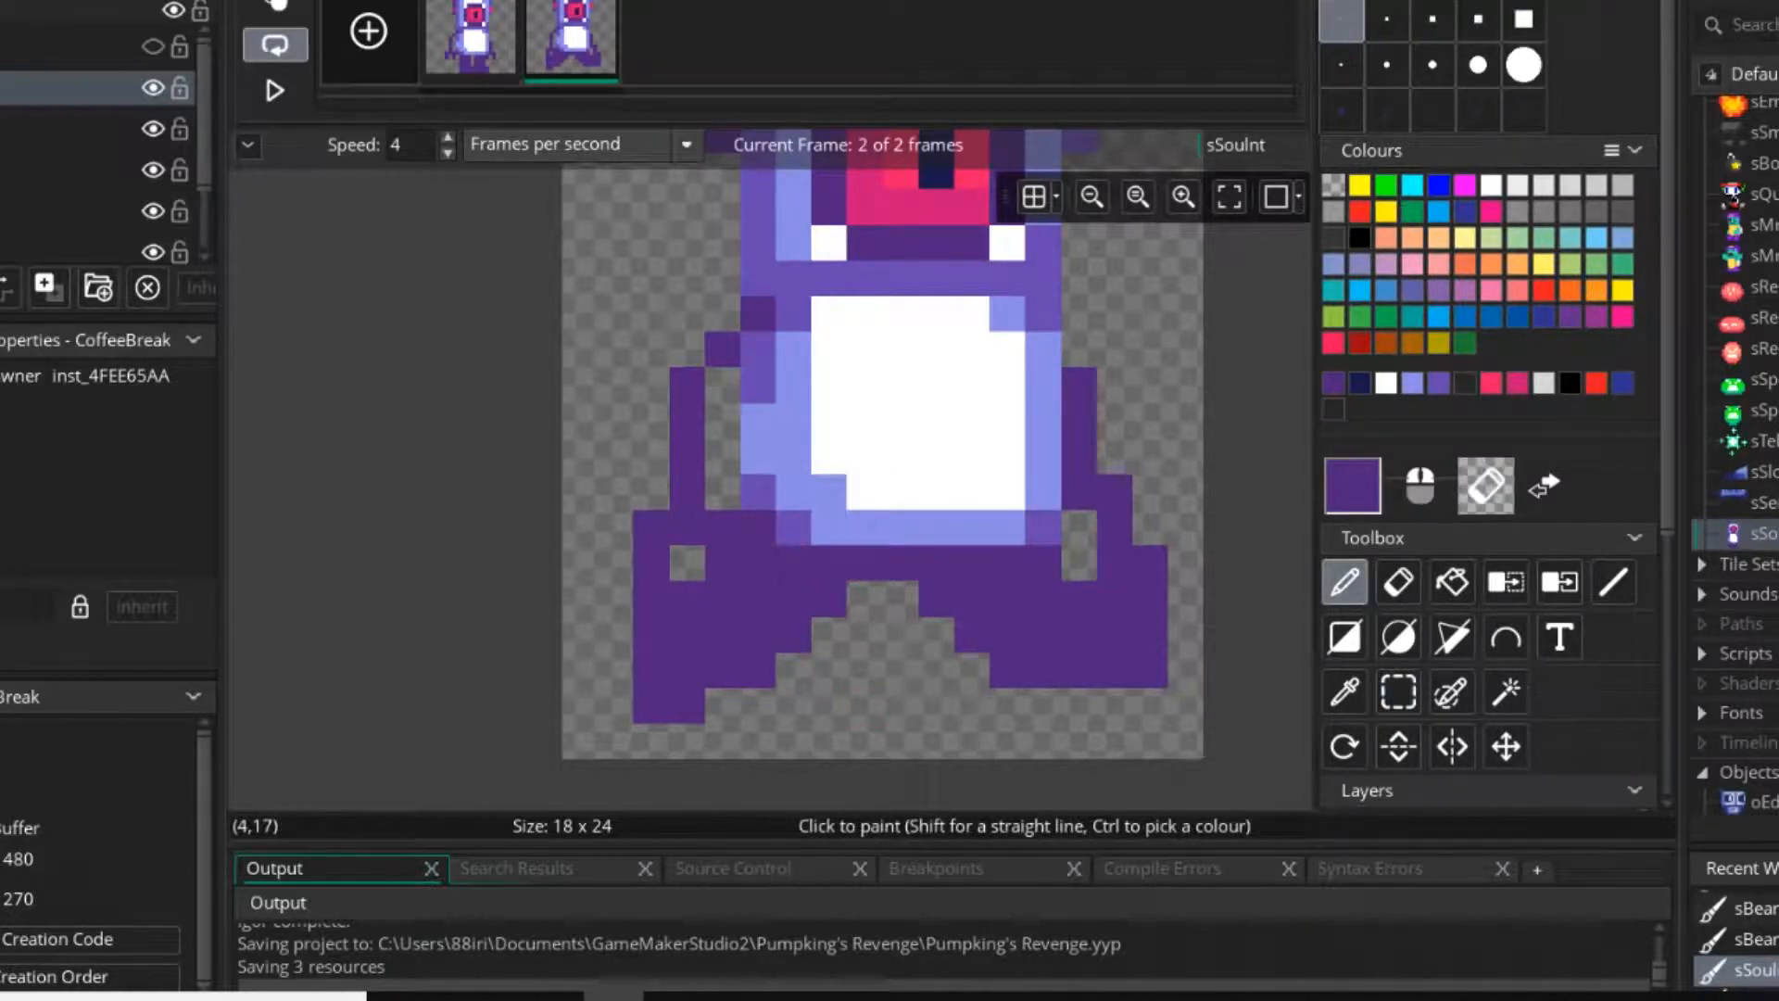
mouse_move(723, 528)
right_mouse_down()
mouse_move(652, 563)
mouse_move(723, 349)
mouse_move(688, 384)
right_mouse_up()
mouse_move(1083, 385)
right_mouse_down()
mouse_move(1078, 456)
mouse_move(1115, 500)
right_mouse_up()
Copy the left leg as a brush, flip and rotate it, and stamp it in place of the second frame's right leg.
left_click(1399, 692)
left_click_drag(866, 561, 614, 704)
key("ctrl+c")
key("ctrl+v")
mouse_move(1119, 632)
right_mouse_down()
mouse_move(1008, 634)
mouse_move(1114, 668)
right_mouse_up()
key("x")
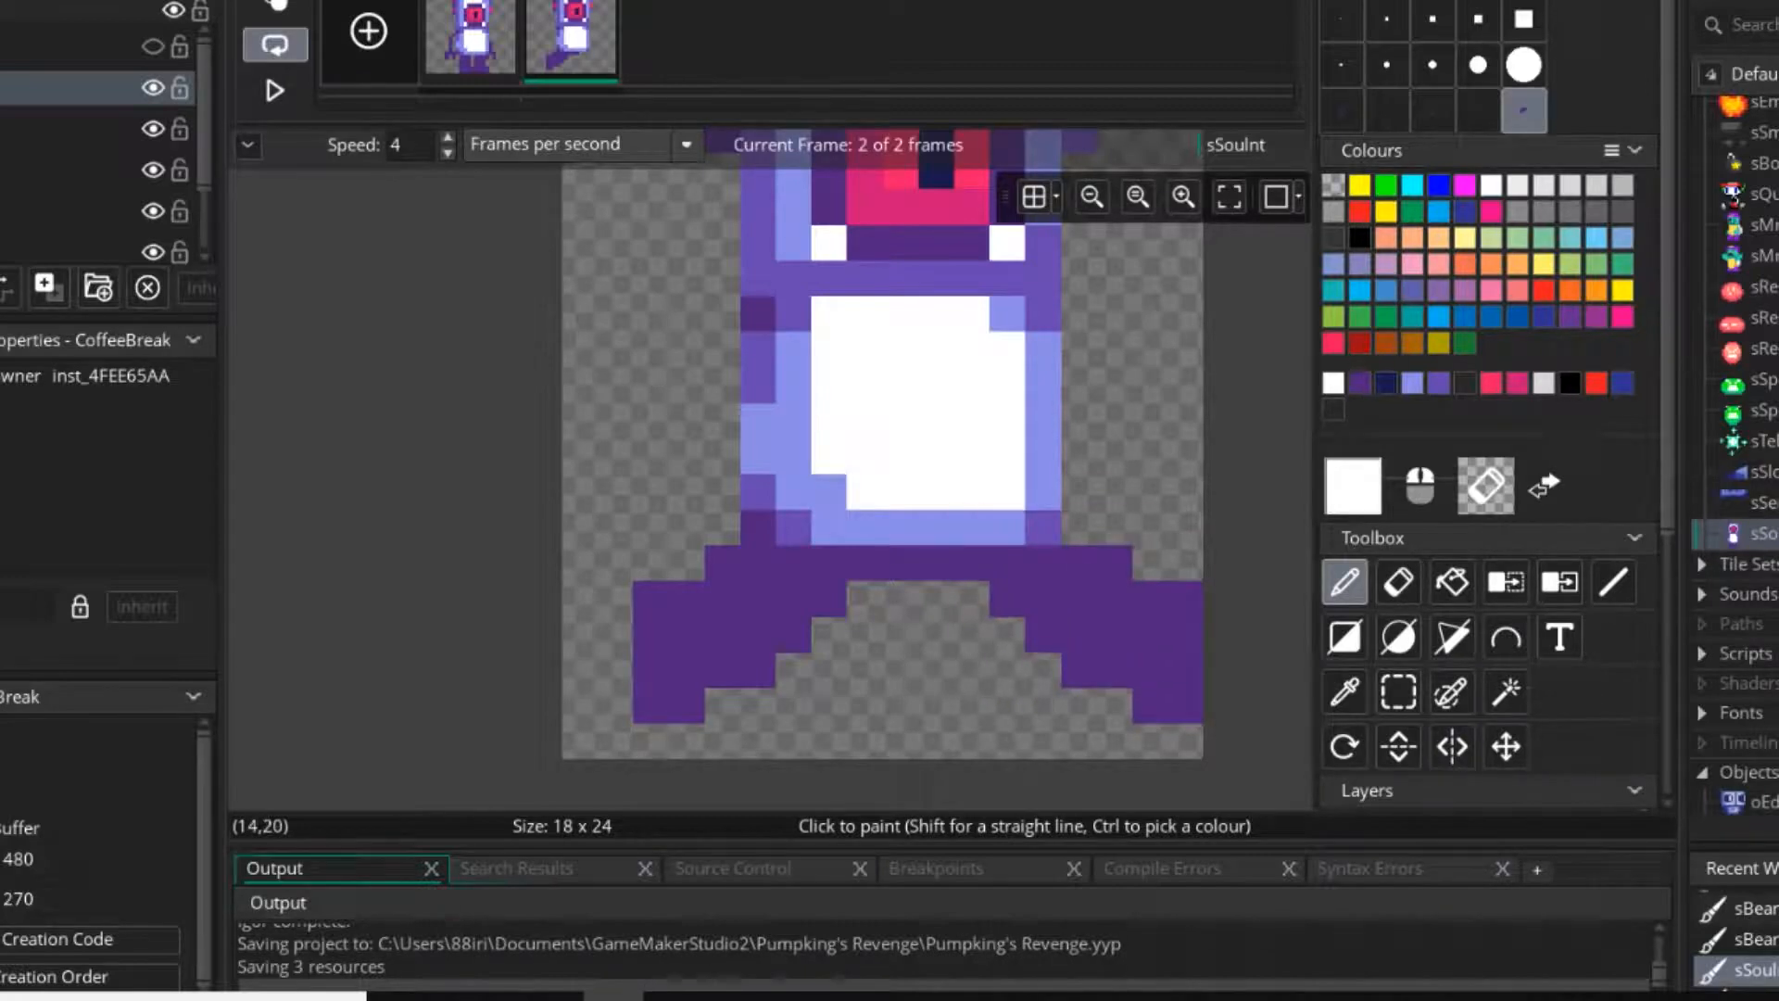
key("x")
key("z")
key("z")
key("z")
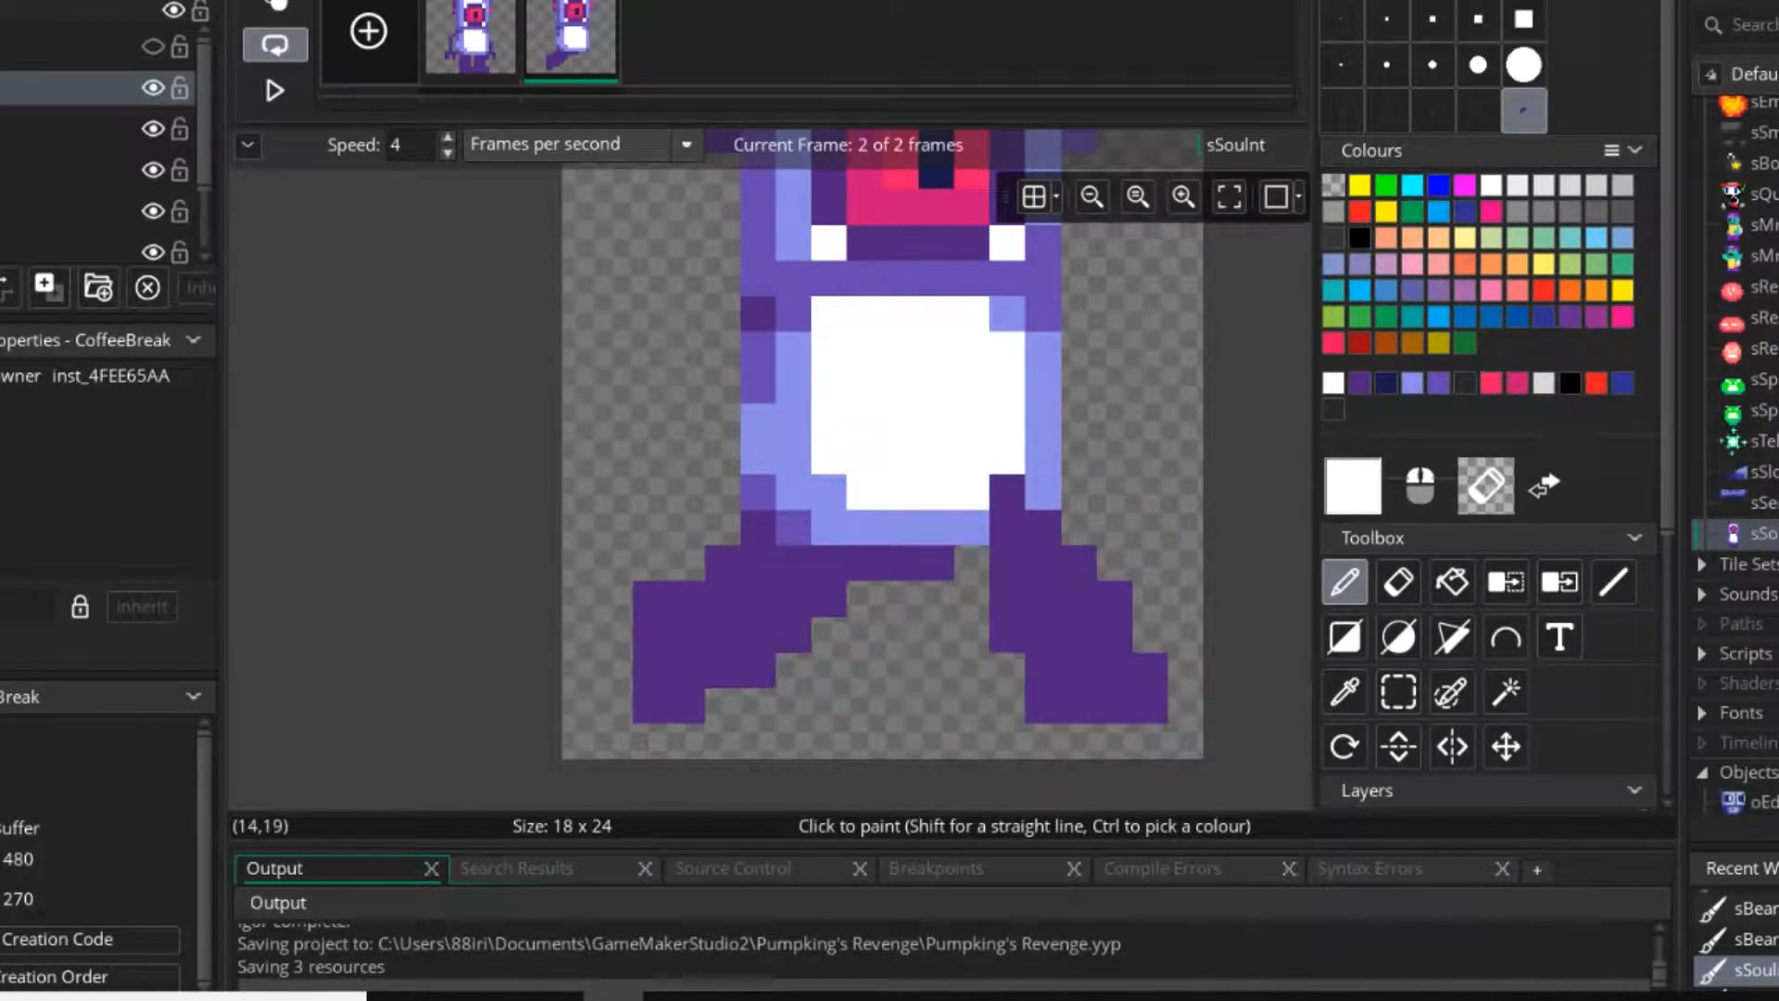
Repaint the torso's lower-right corner over the new leg with one-pixel white, light blue and medium purple touches.
left_click(1341, 19)
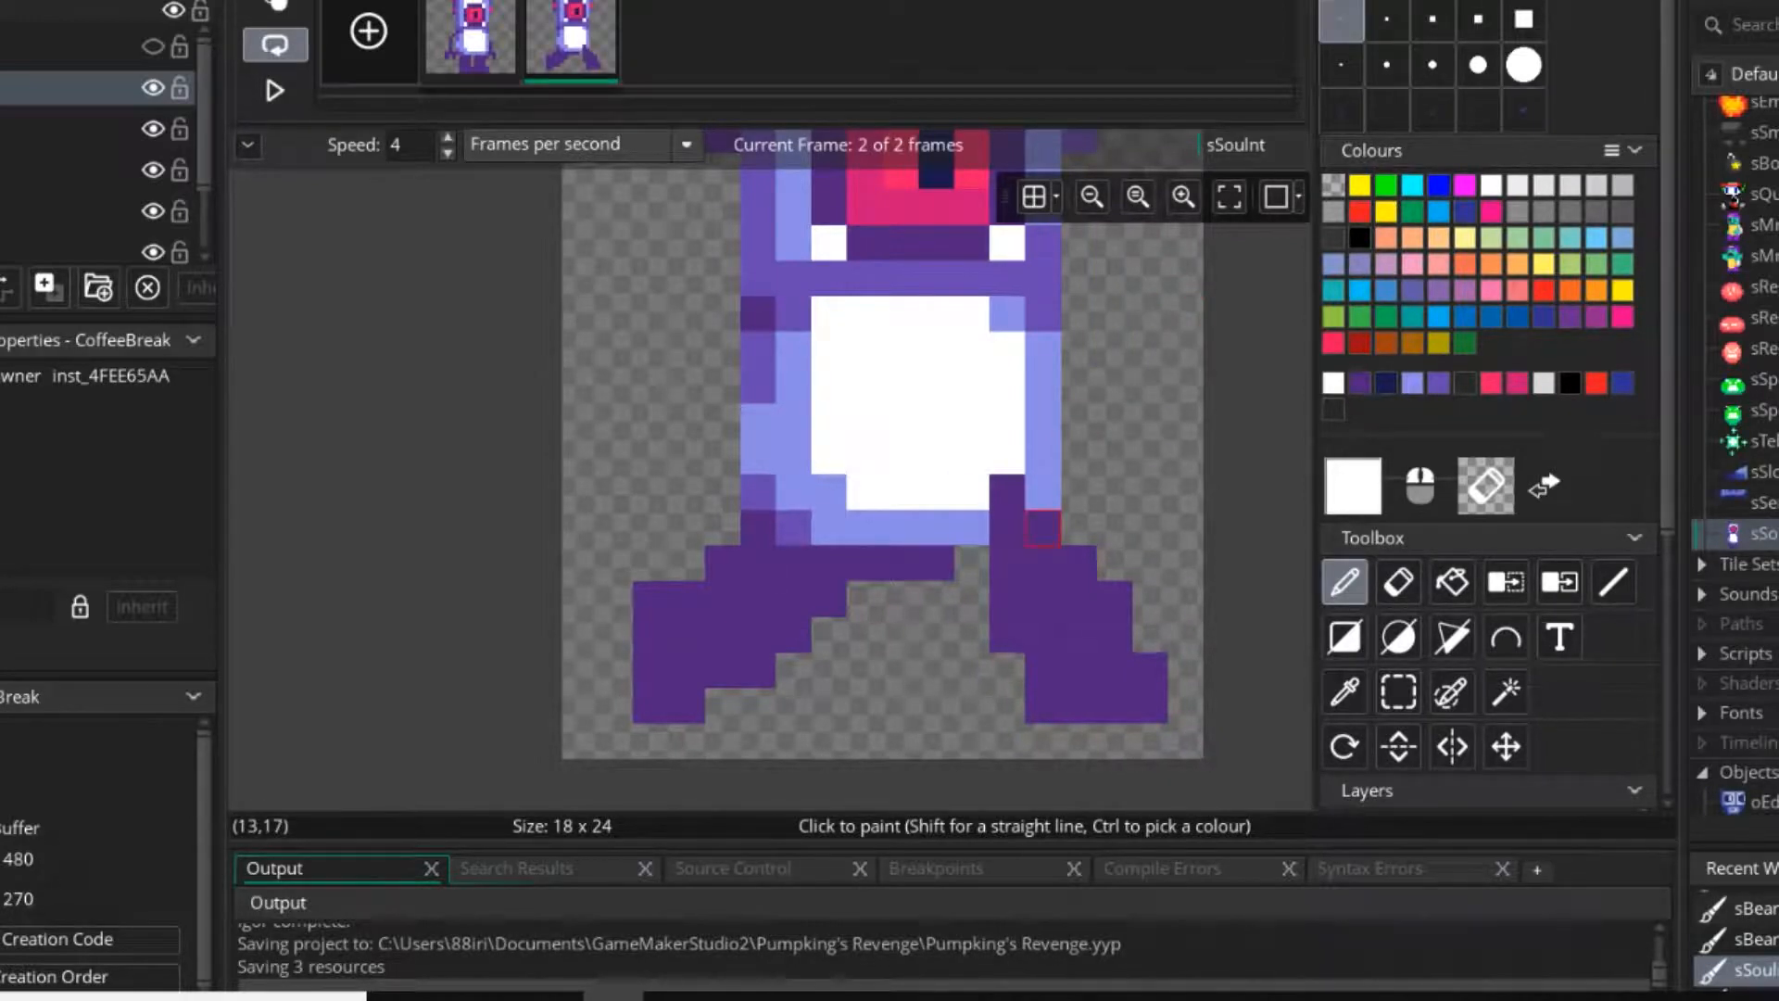
left_click(1043, 491, "ctrl")
left_click(973, 457, "ctrl")
left_click(1007, 492)
left_click(1043, 491, "ctrl")
left_click(1043, 528)
left_click(1008, 527)
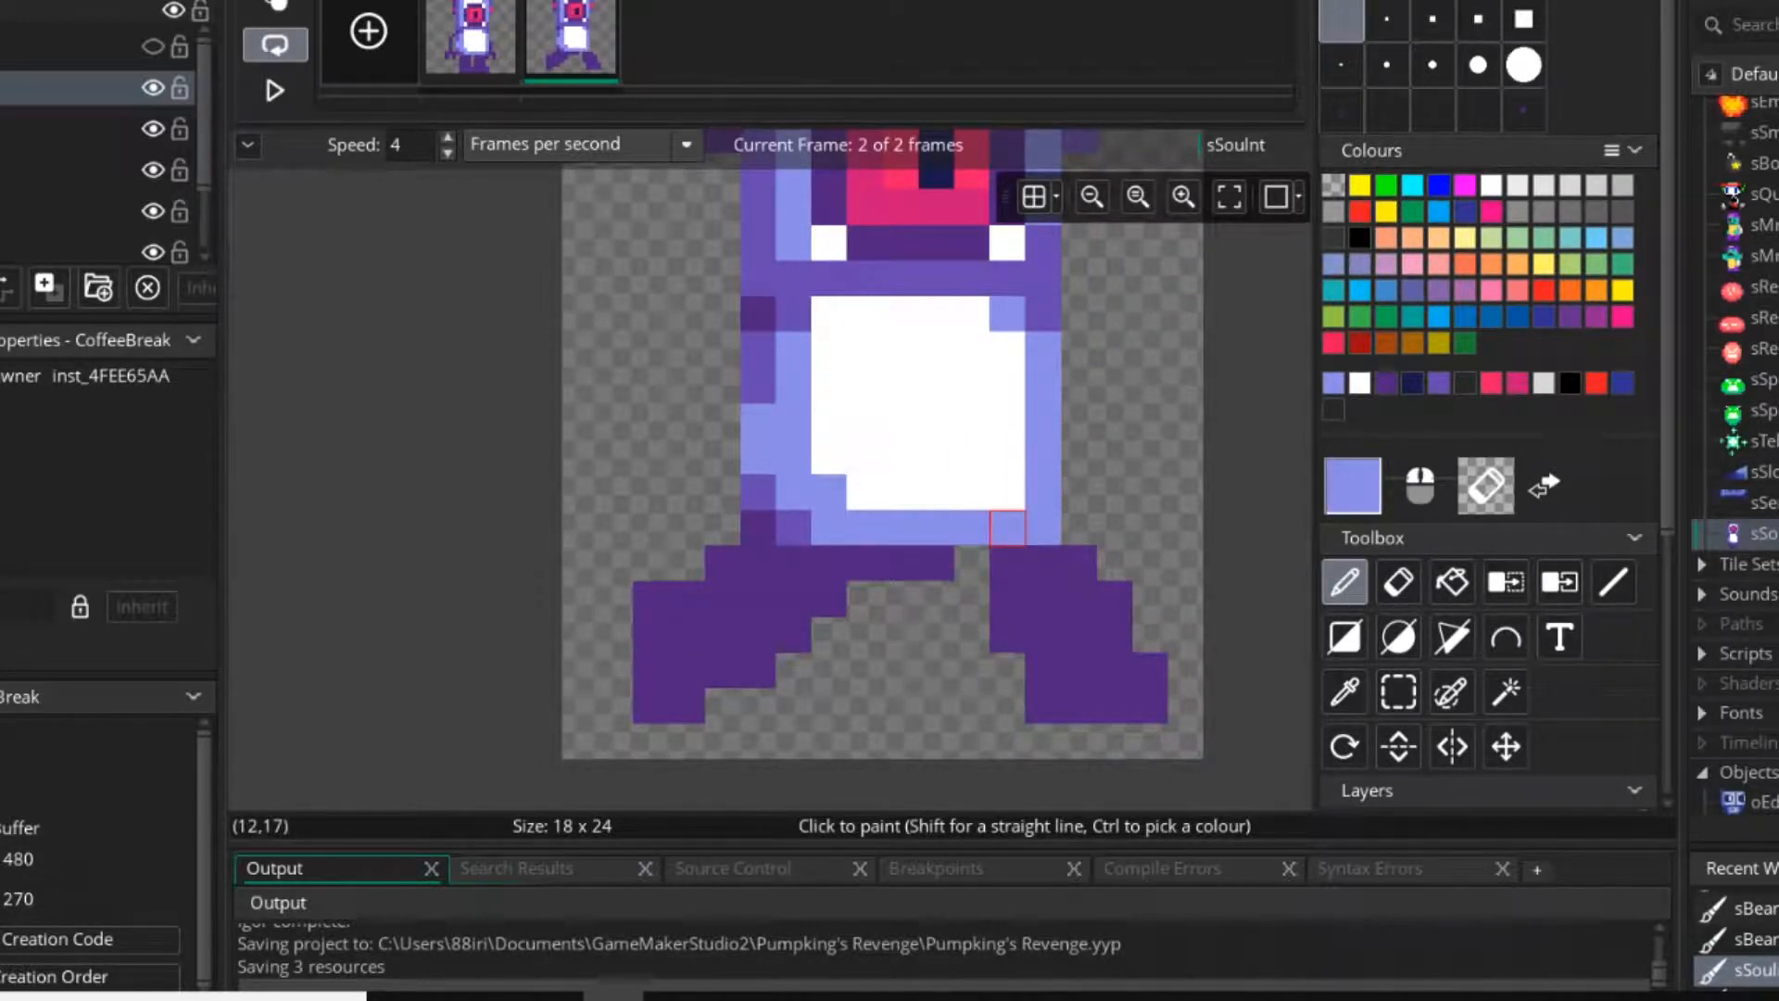
left_click(1043, 314, "ctrl")
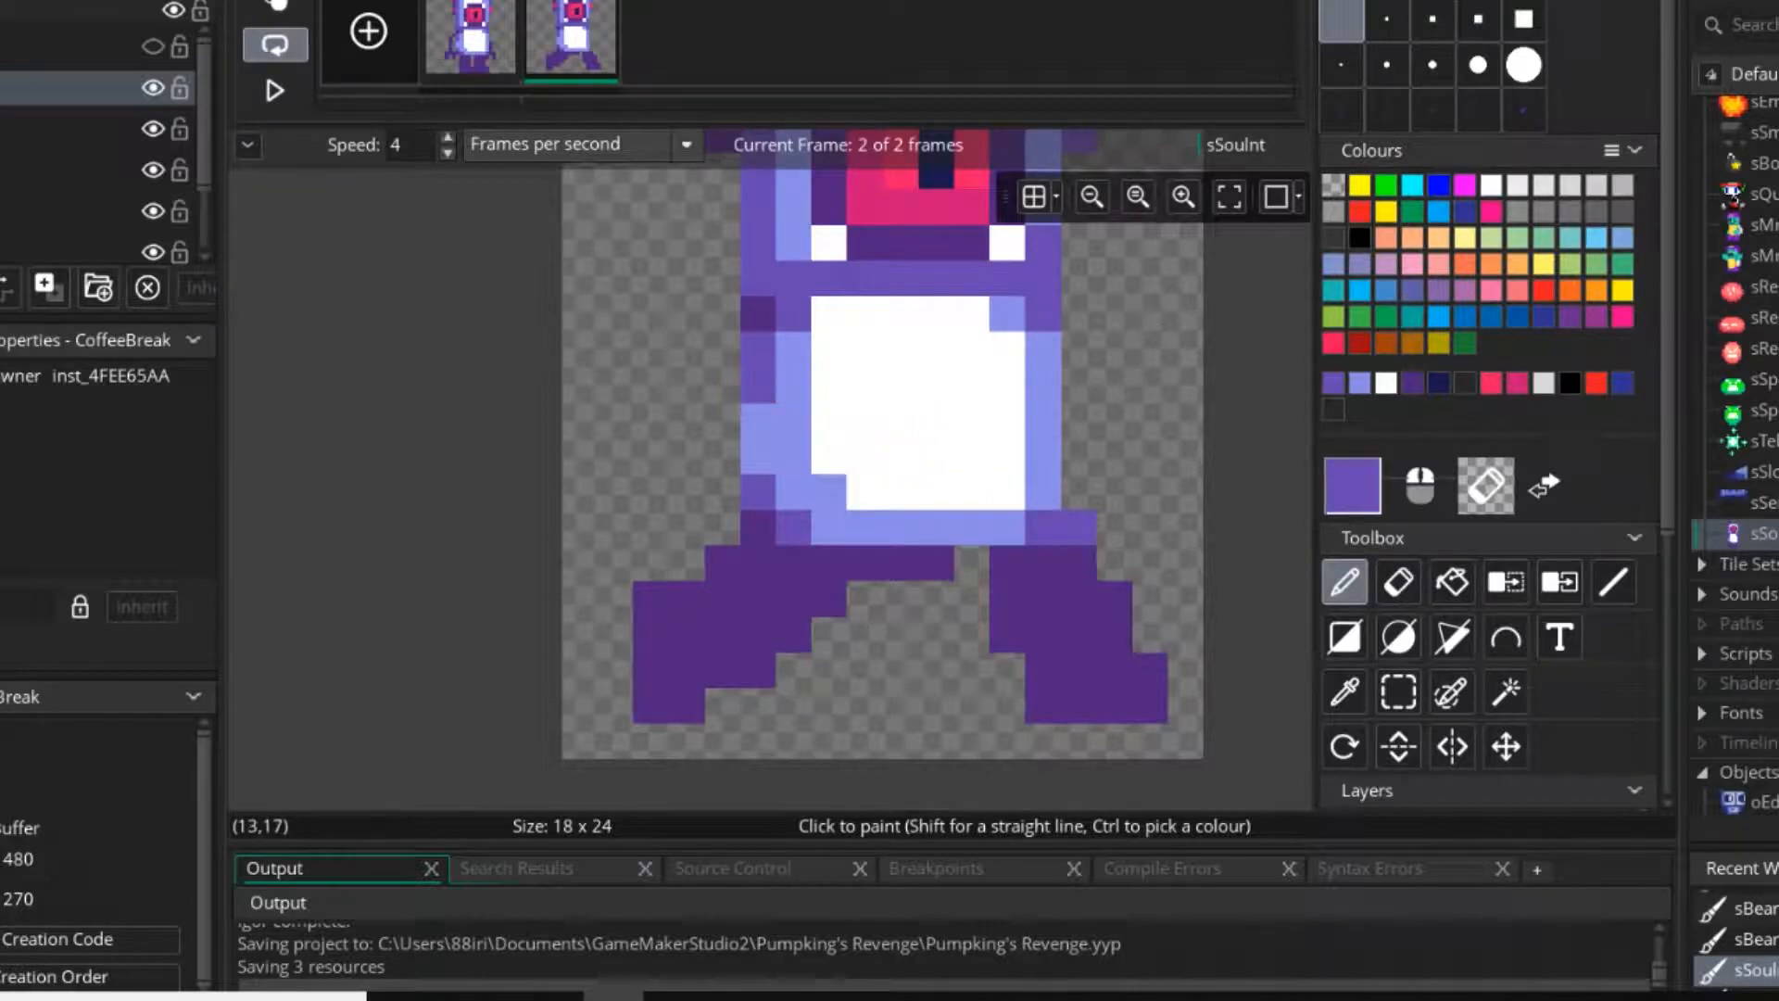
Compare the hips with the first frame and join the new right leg to the left one in dark purple.
left_click(471, 39)
left_click(571, 39)
left_click(1008, 563, "ctrl")
left_click_drag(972, 556, 937, 598)
scroll(1042, 672, "down", 7)
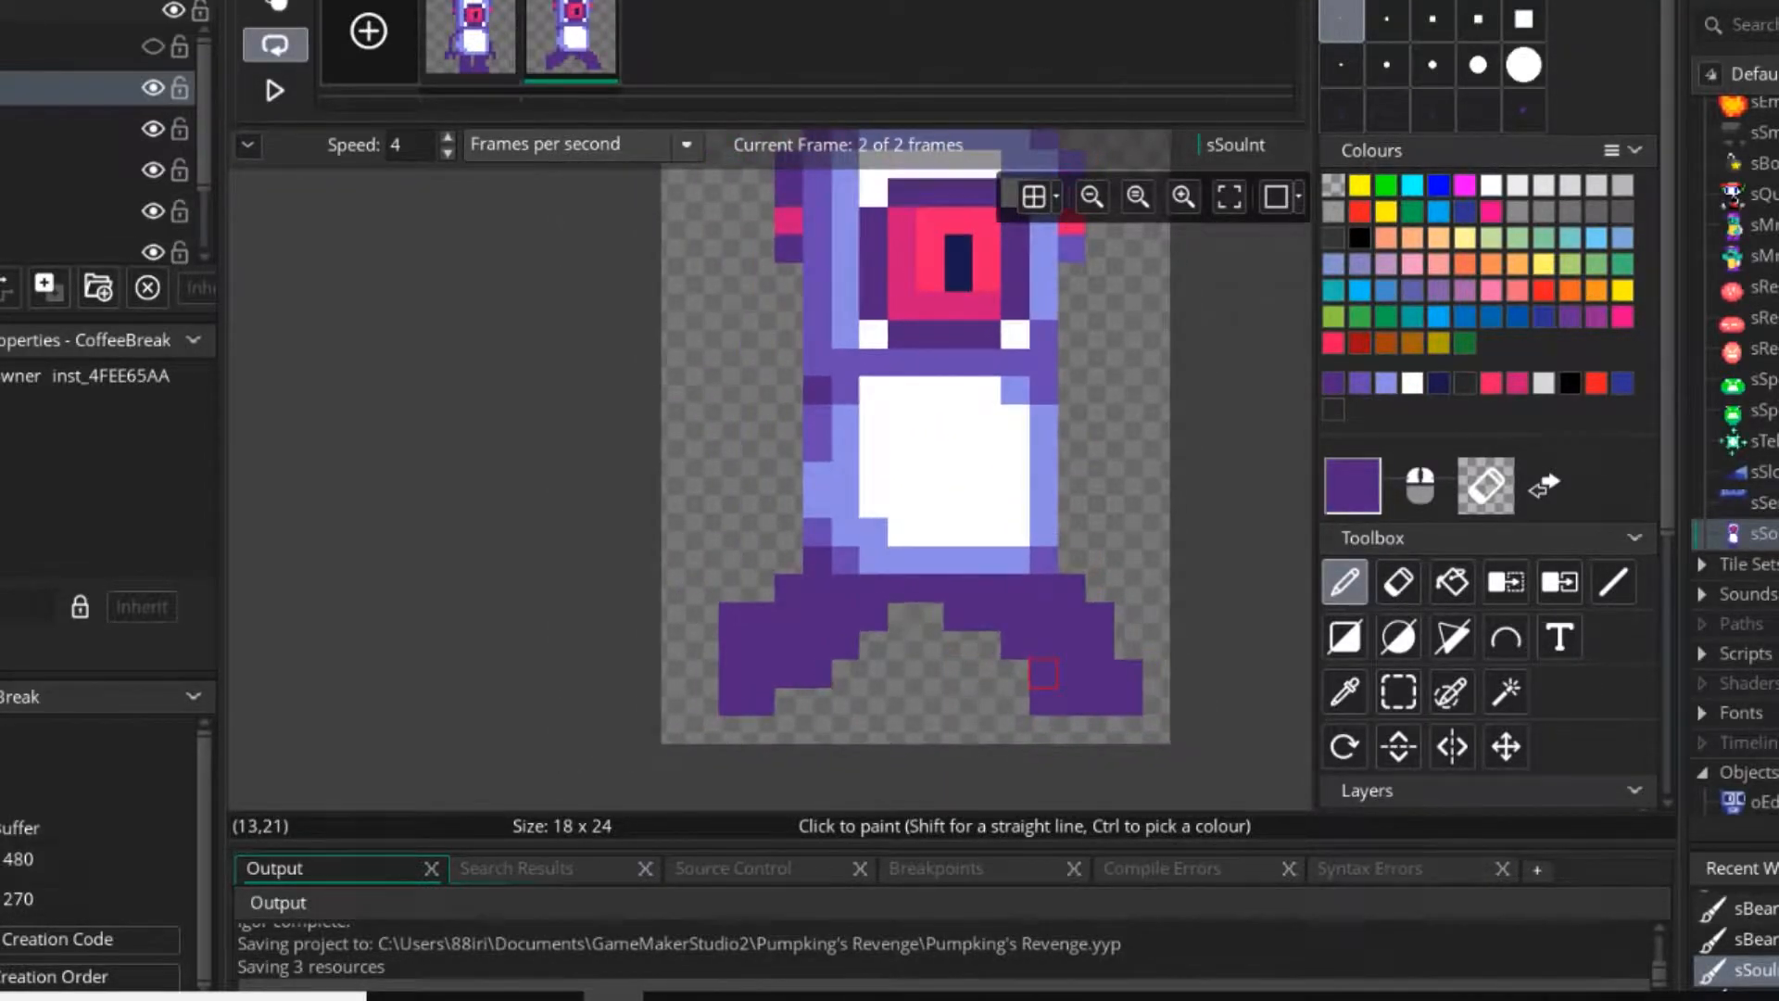
Play the animation to check the stride with the new right leg, and stop it.
scroll(1046, 674, "up", 6)
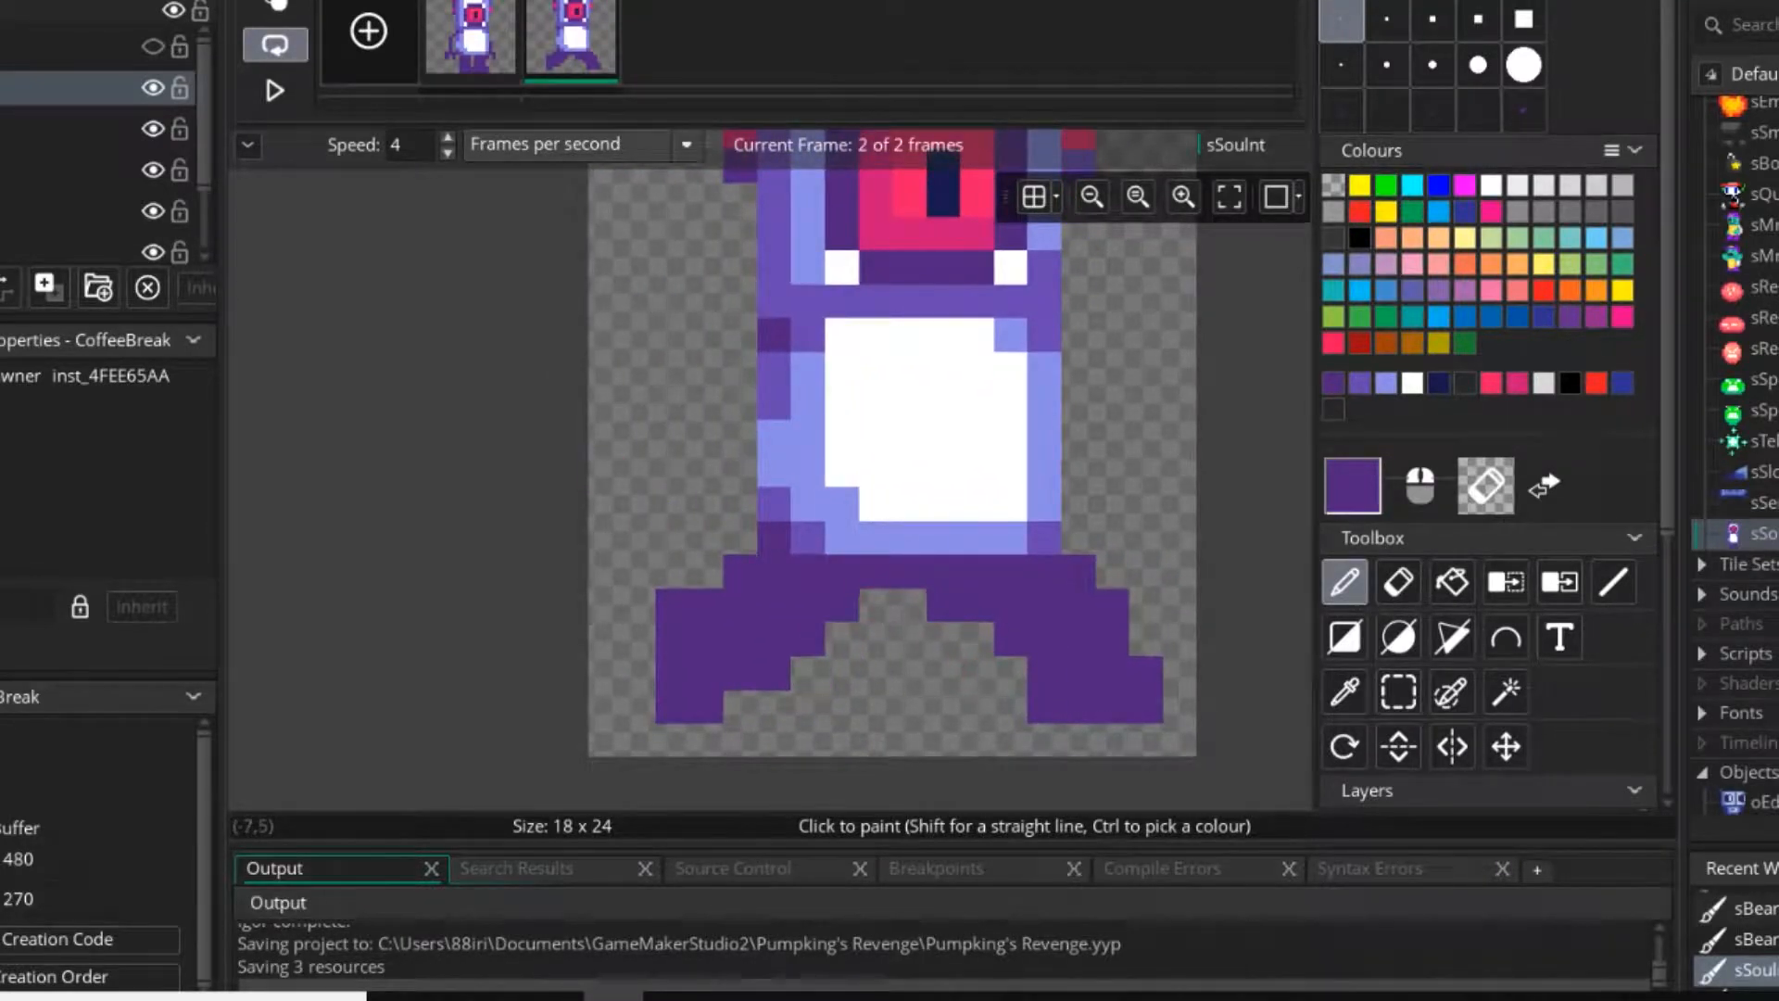
left_click(276, 90)
scroll(913, 538, "down", 6)
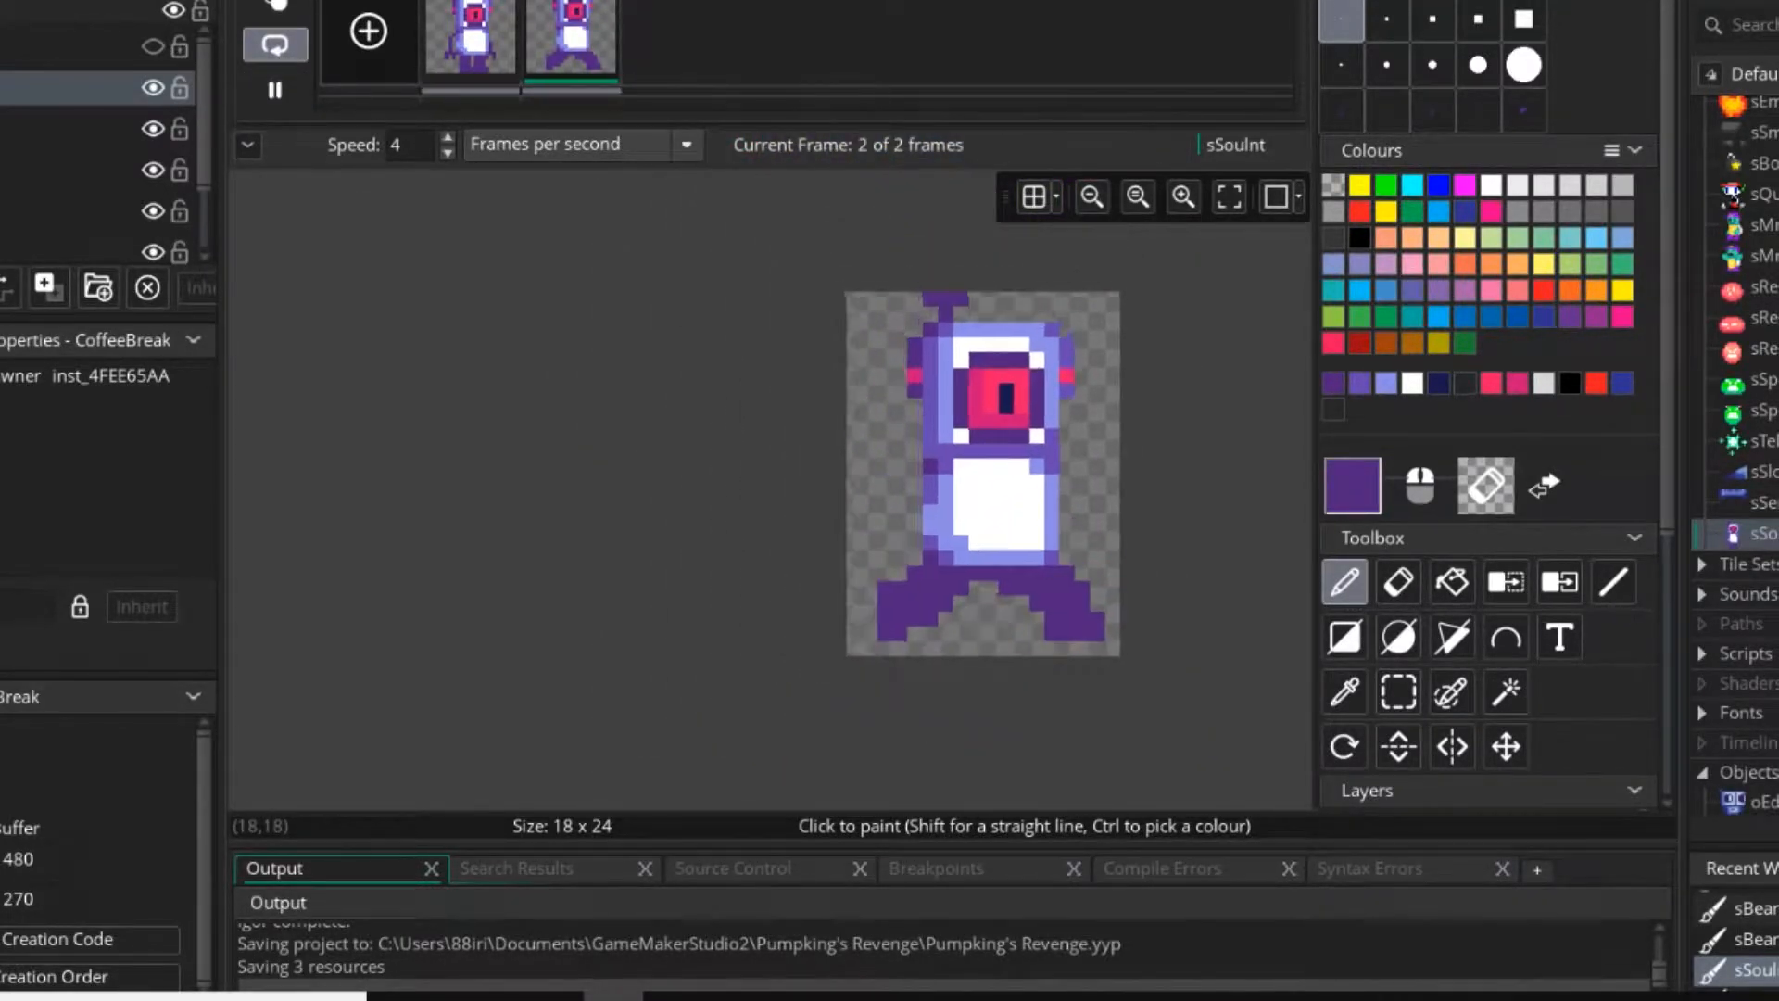
scroll(1066, 567, "up", 5)
left_click(275, 89)
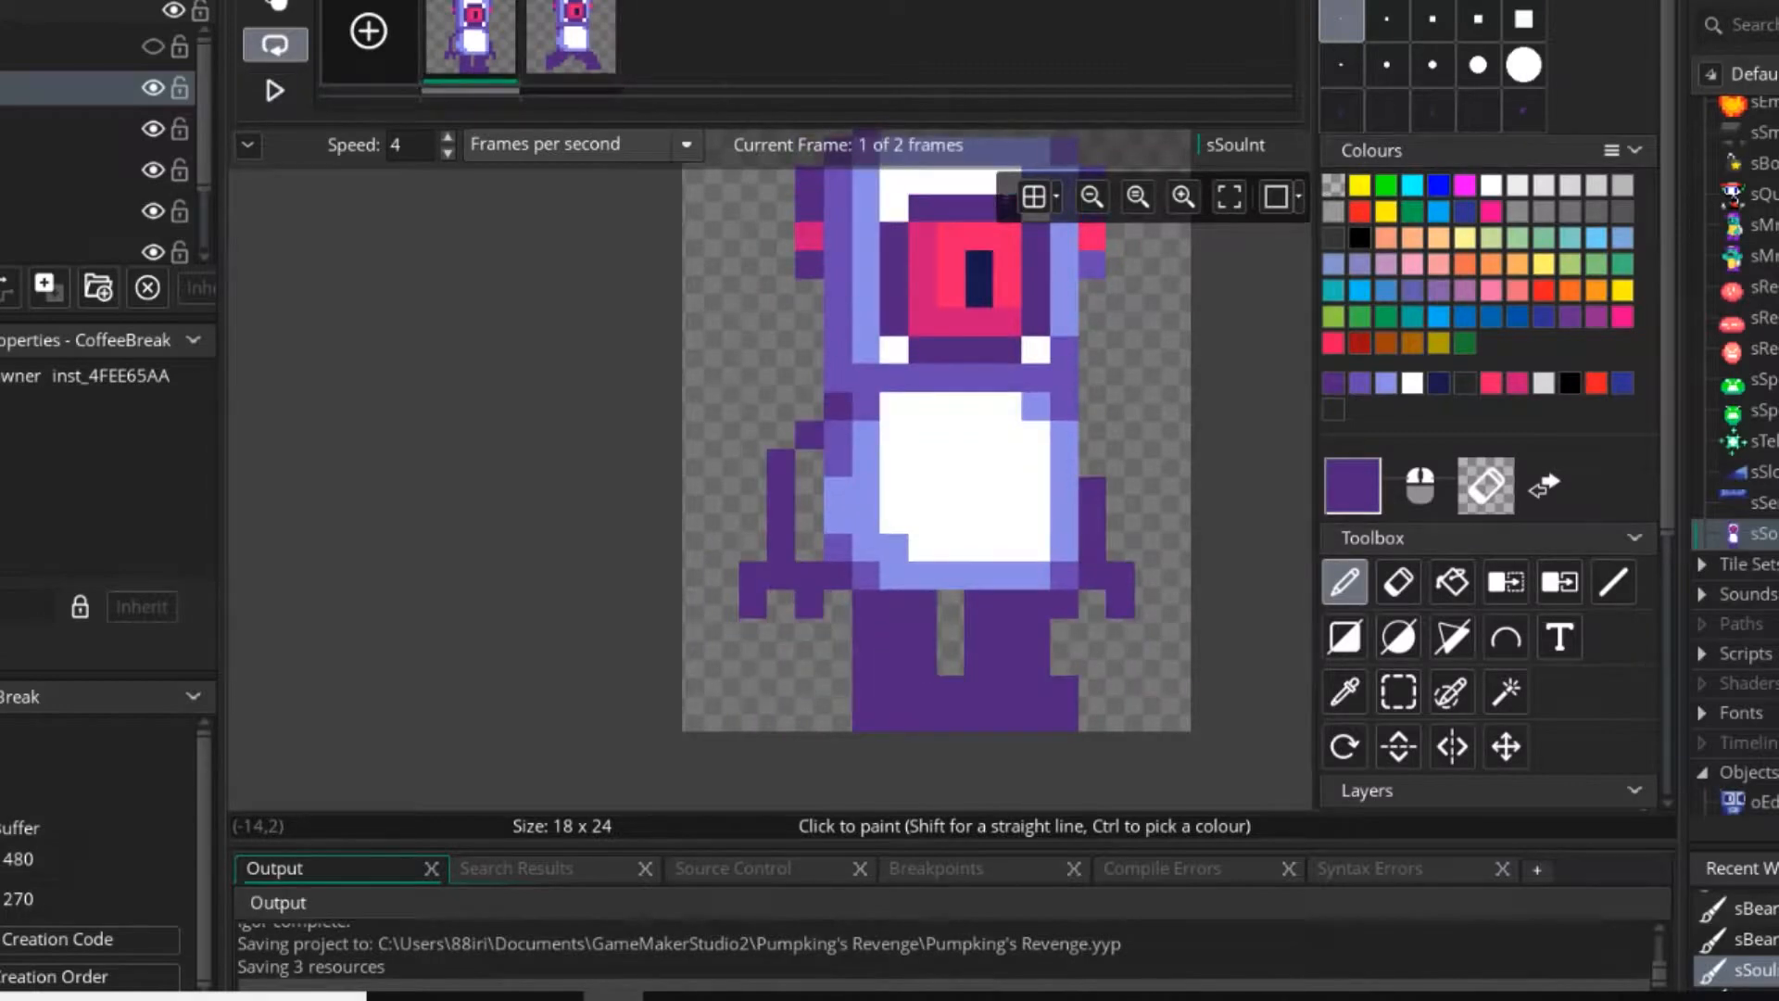
Reshape the second frame's left leg by widening the sole one pixel and trimming the outer corner pixel.
left_click(567, 44)
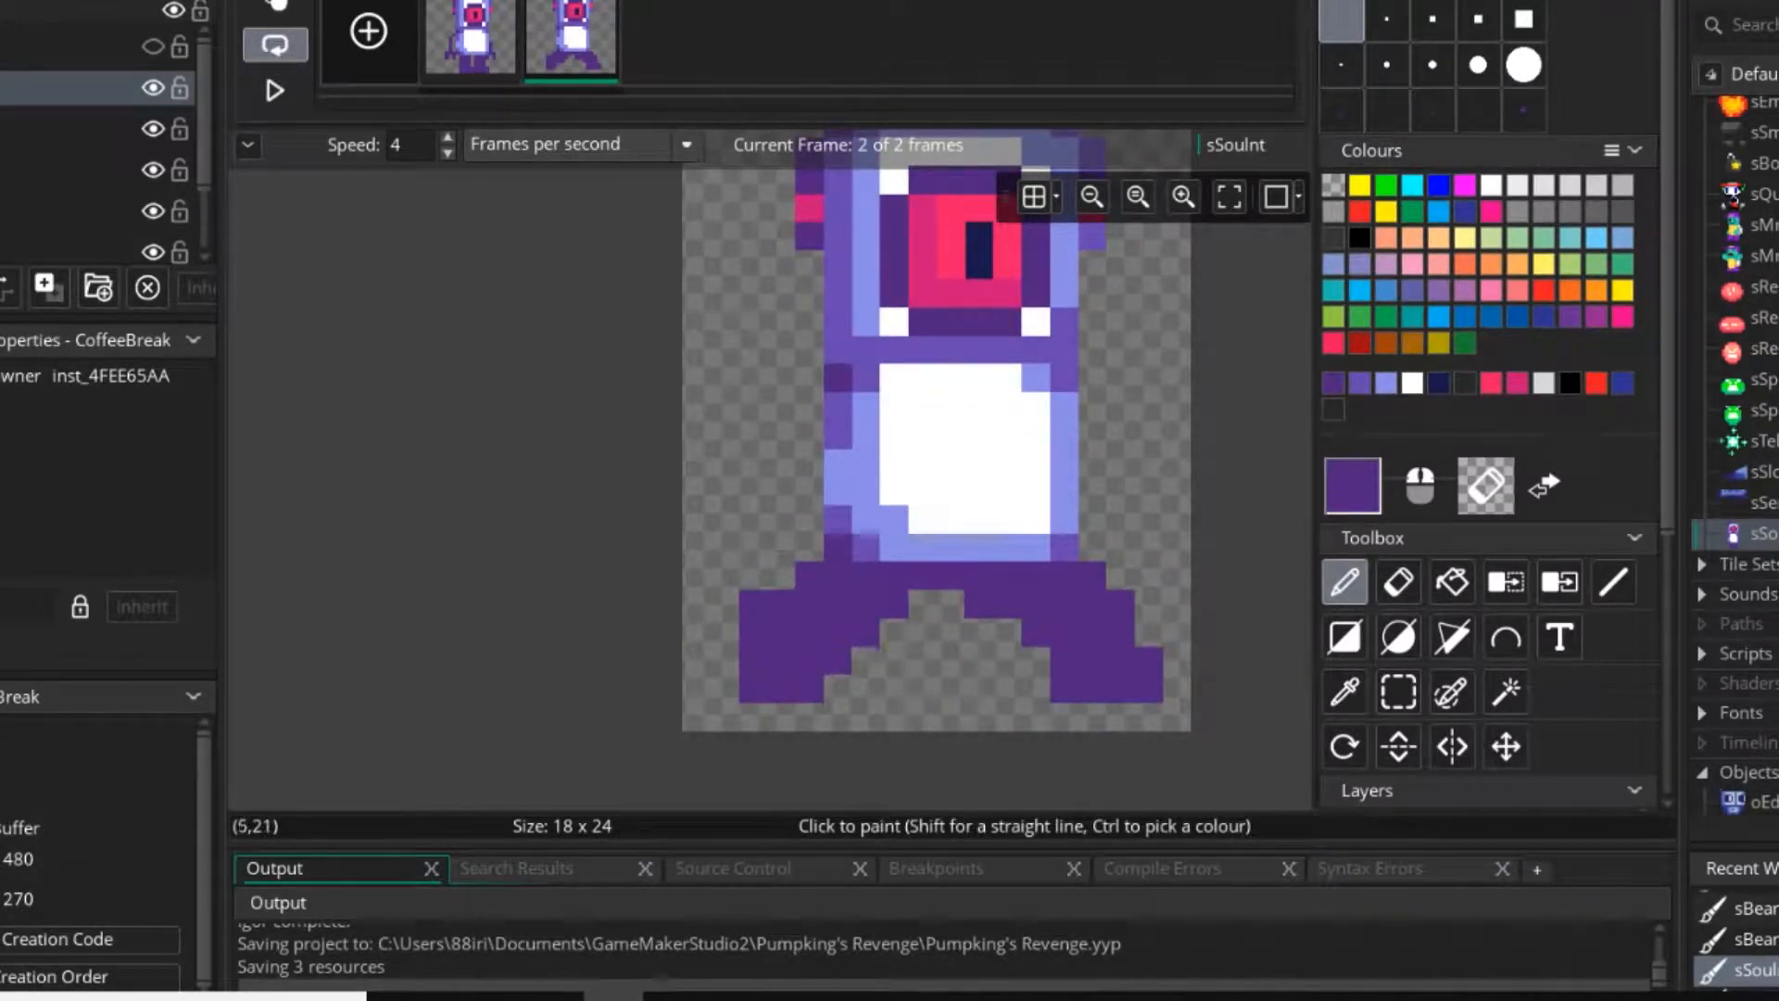
middle_click_drag(894, 604, 772, 586)
left_click(884, 614)
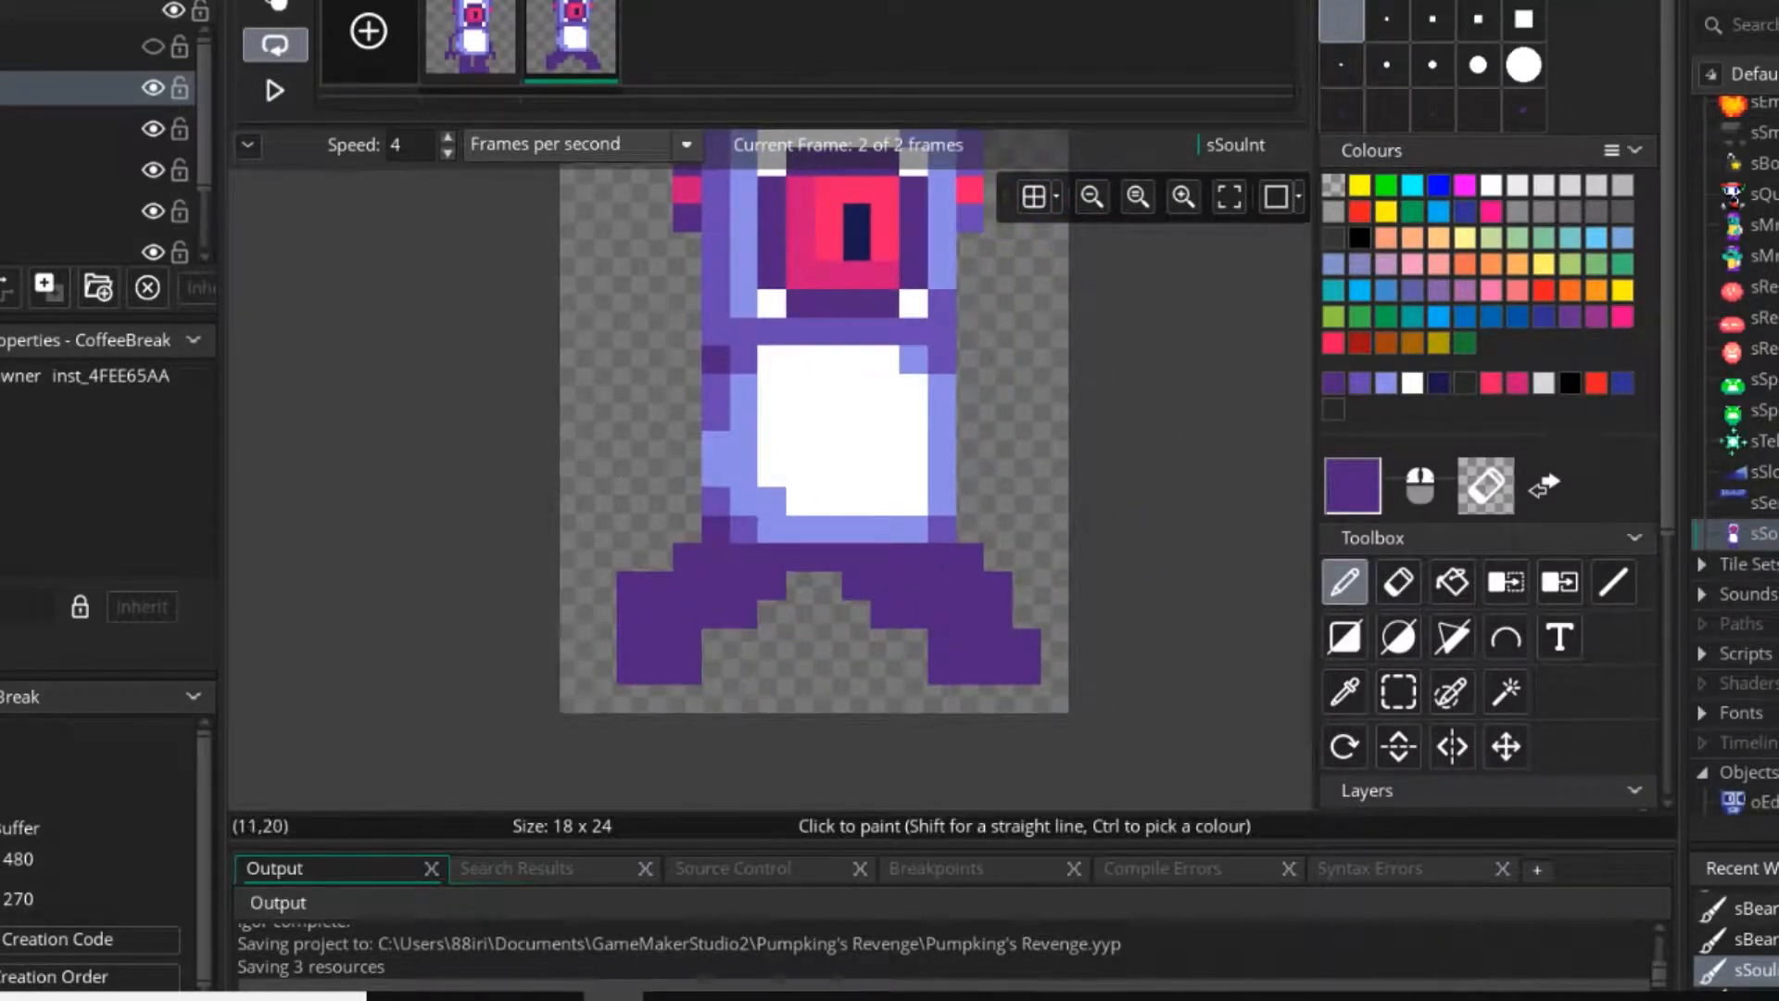
mouse_move(998, 586)
right_mouse_down()
mouse_move(998, 643)
mouse_move(1026, 670)
right_mouse_up()
scroll(641, 667, "down", 2)
middle_click_drag(681, 648, 848, 648)
right_click(804, 603)
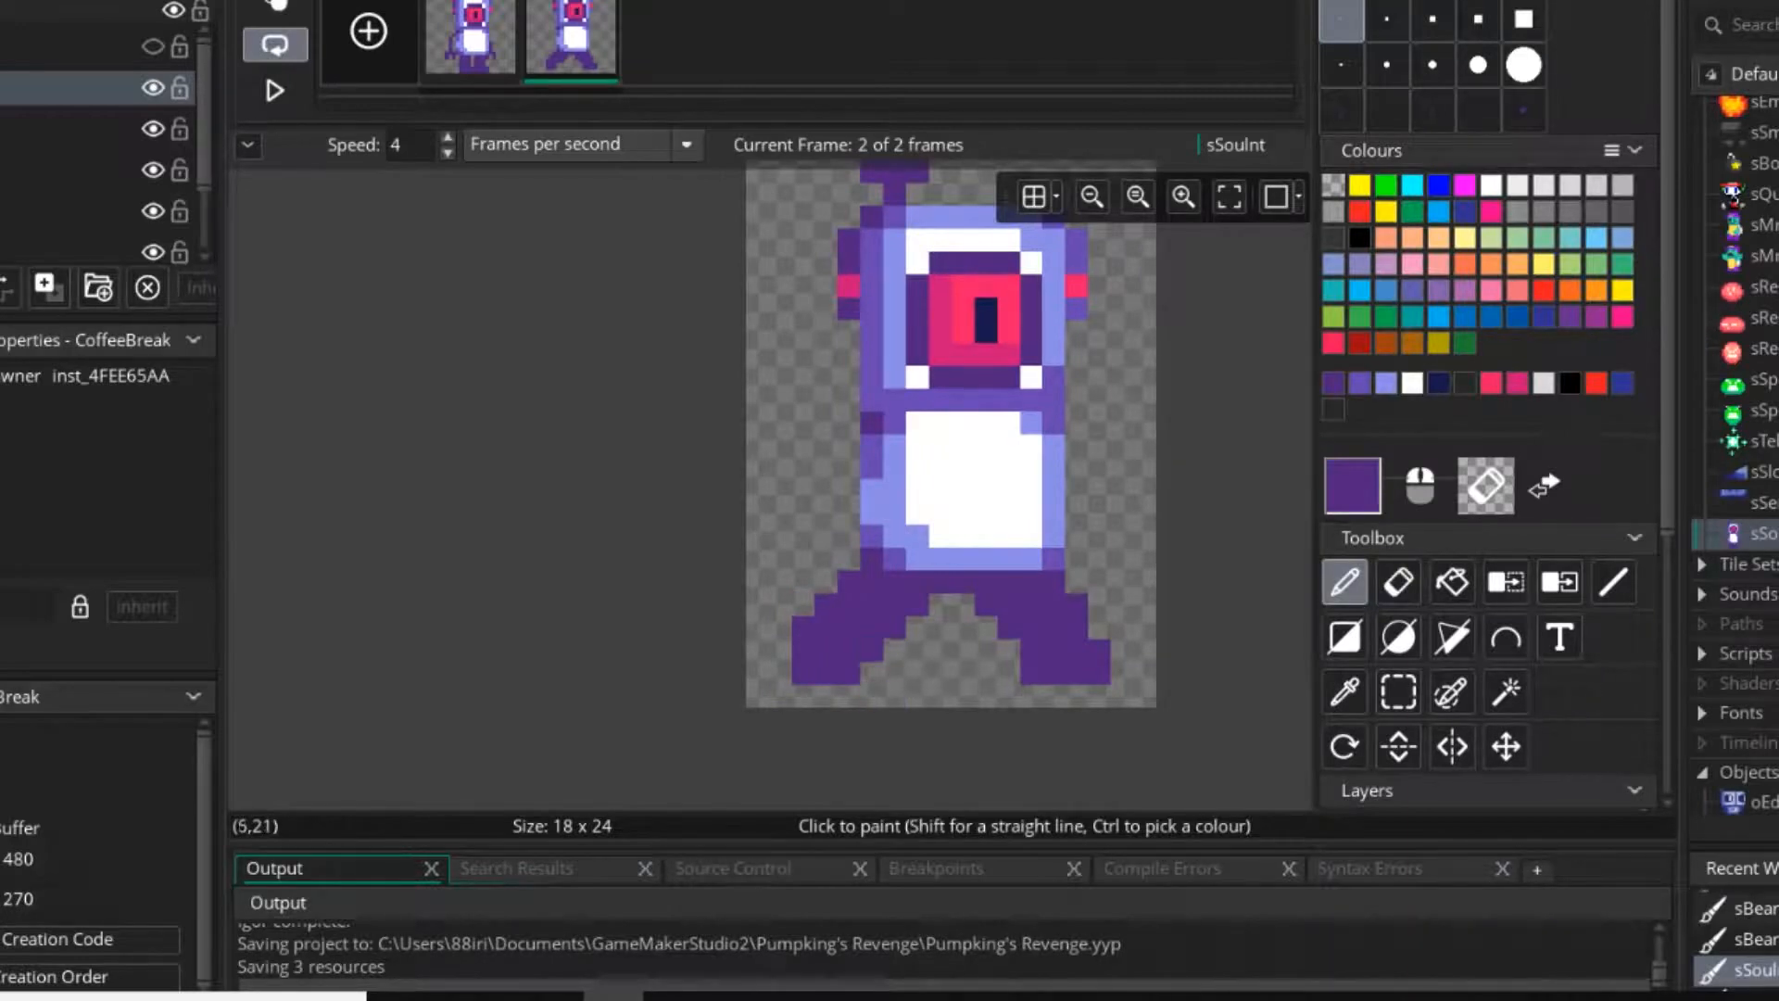
right_click_drag(803, 626, 803, 672)
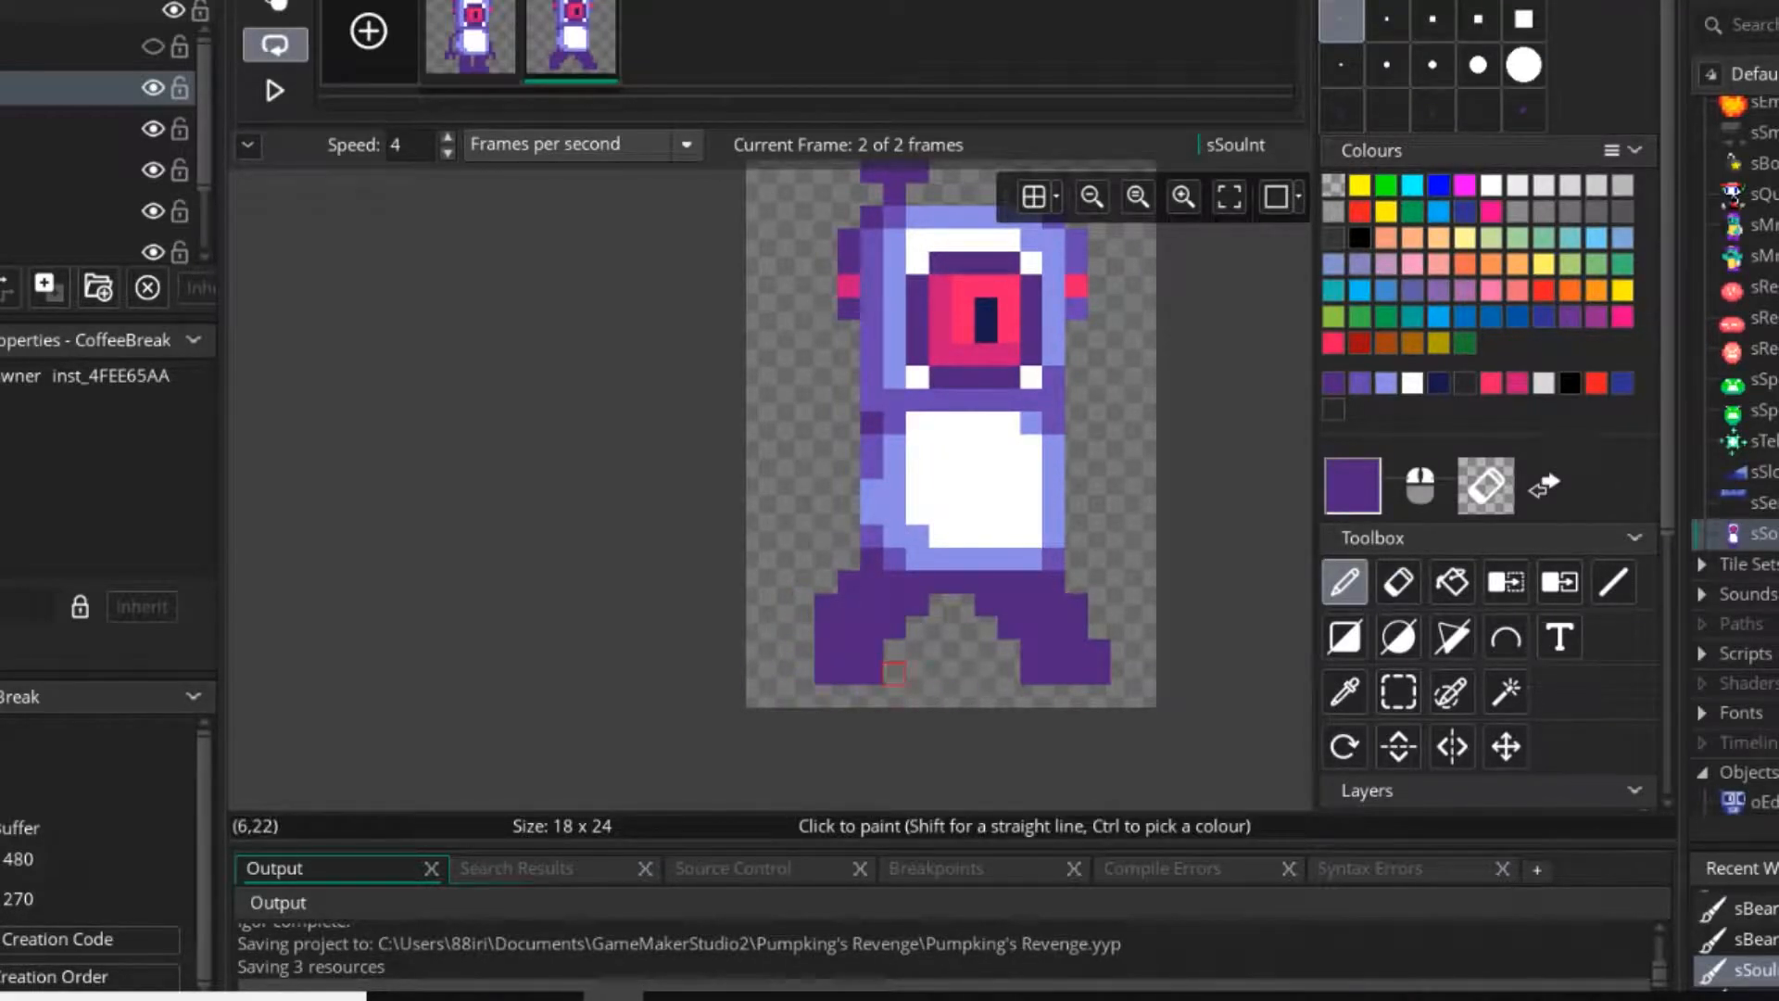
key("ctrl+z")
key("ctrl+z")
key("ctrl+z")
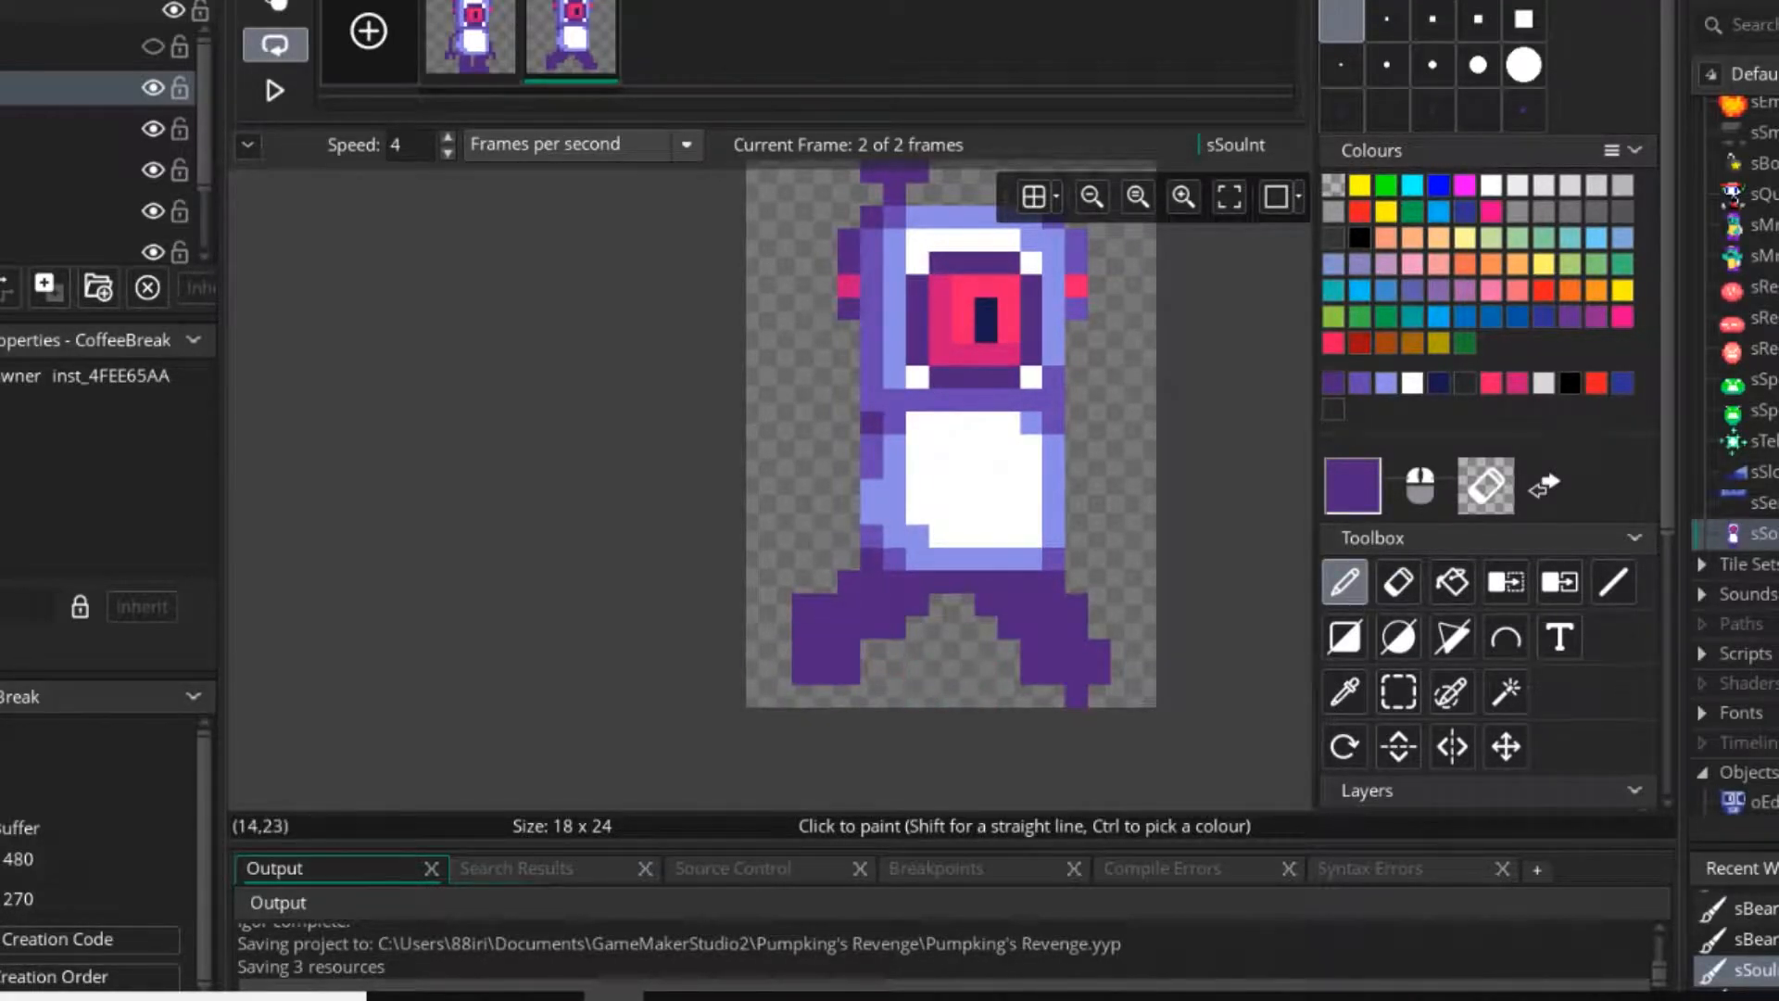
Widen the second frame's right foot by one dark purple pixel column on its outer side.
left_click(1100, 627)
right_click(1008, 627)
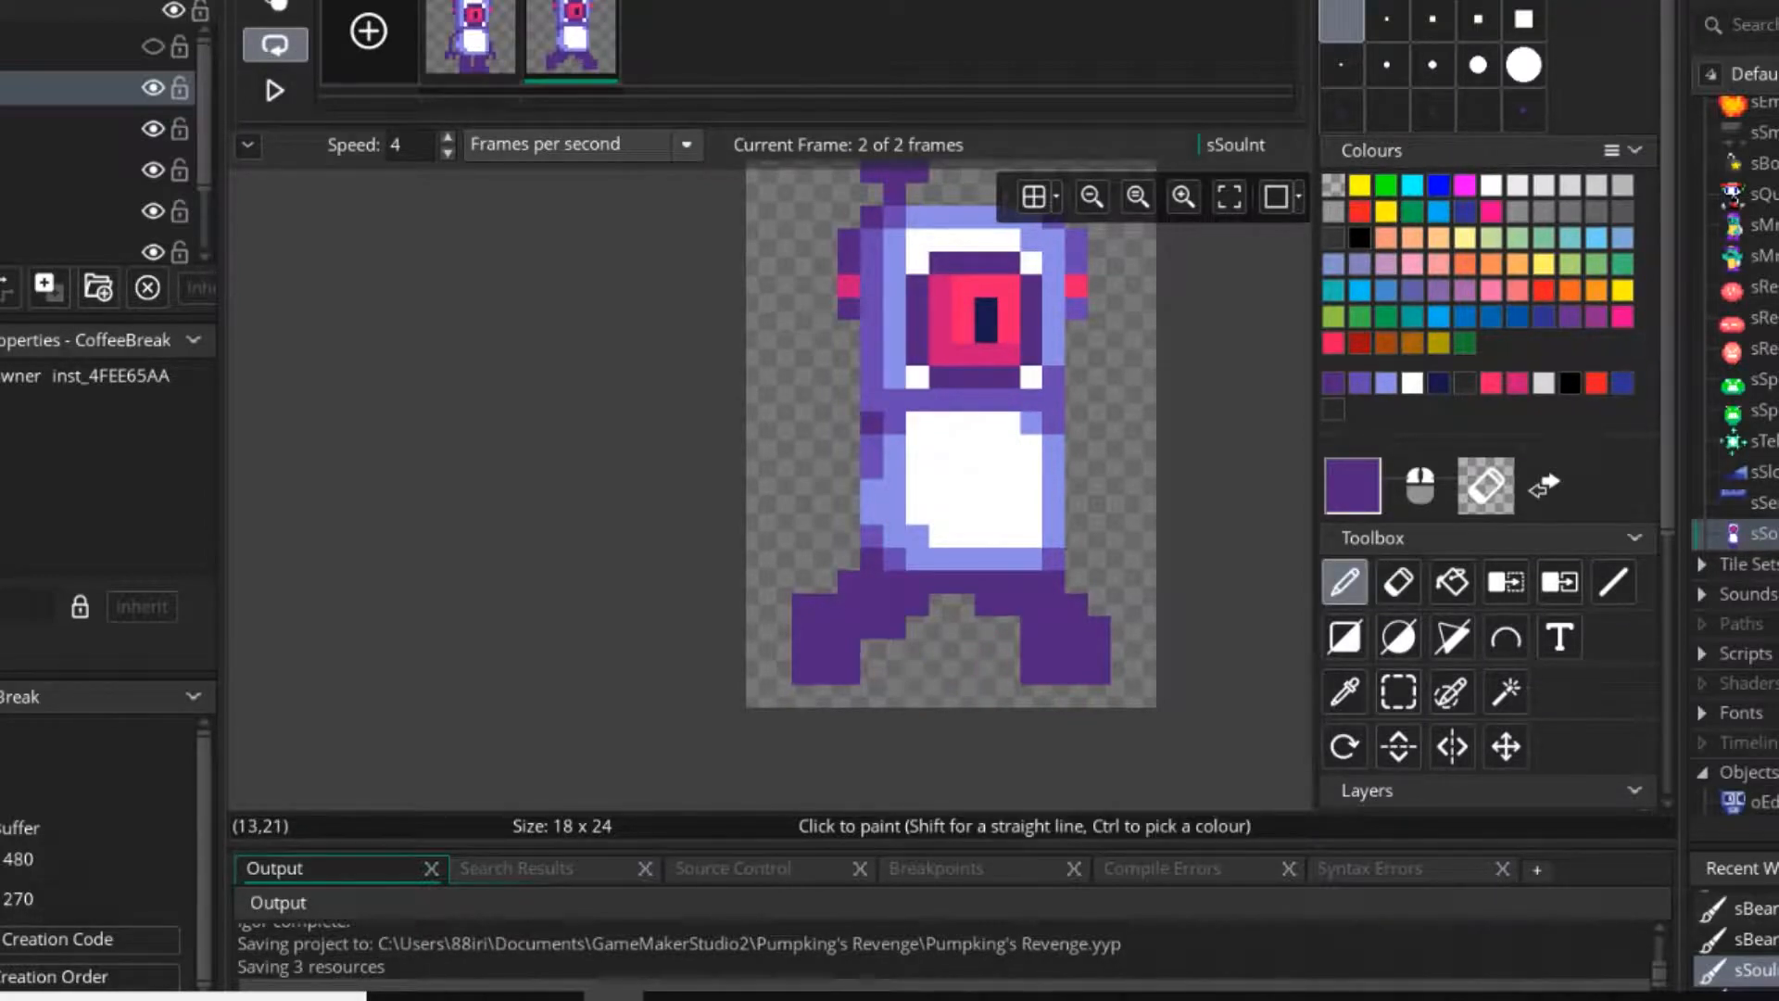
right_click(1030, 673)
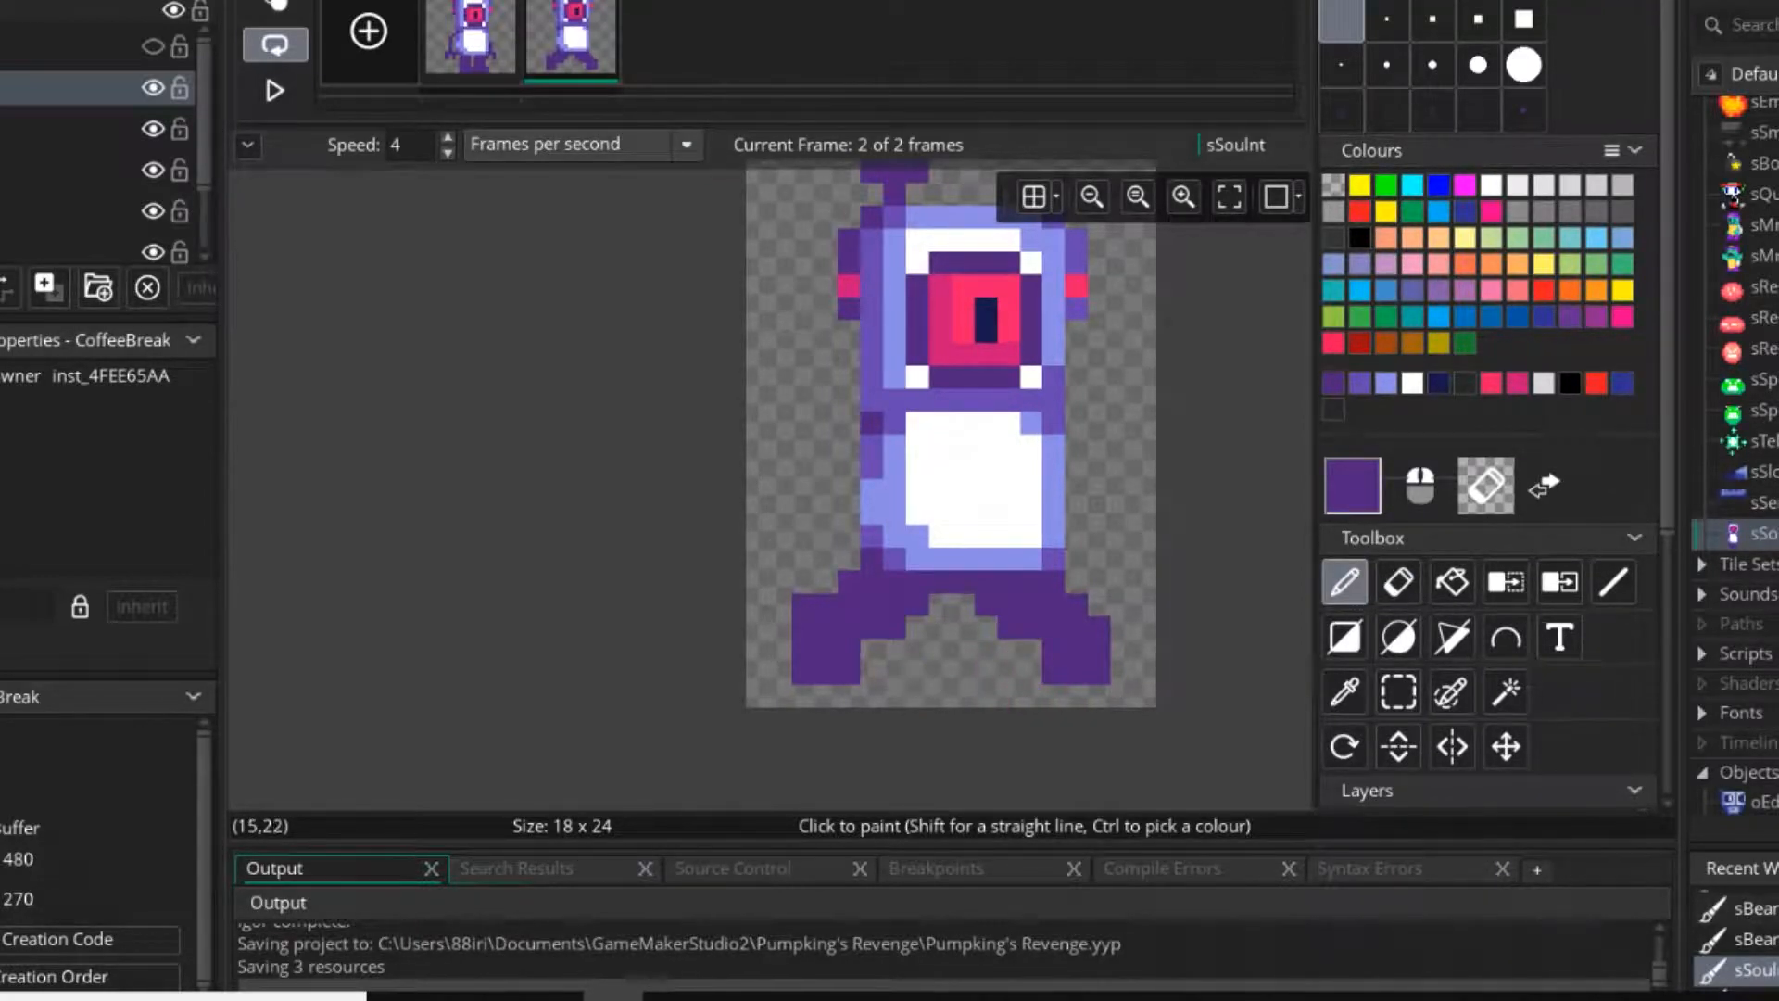
left_click(1030, 650)
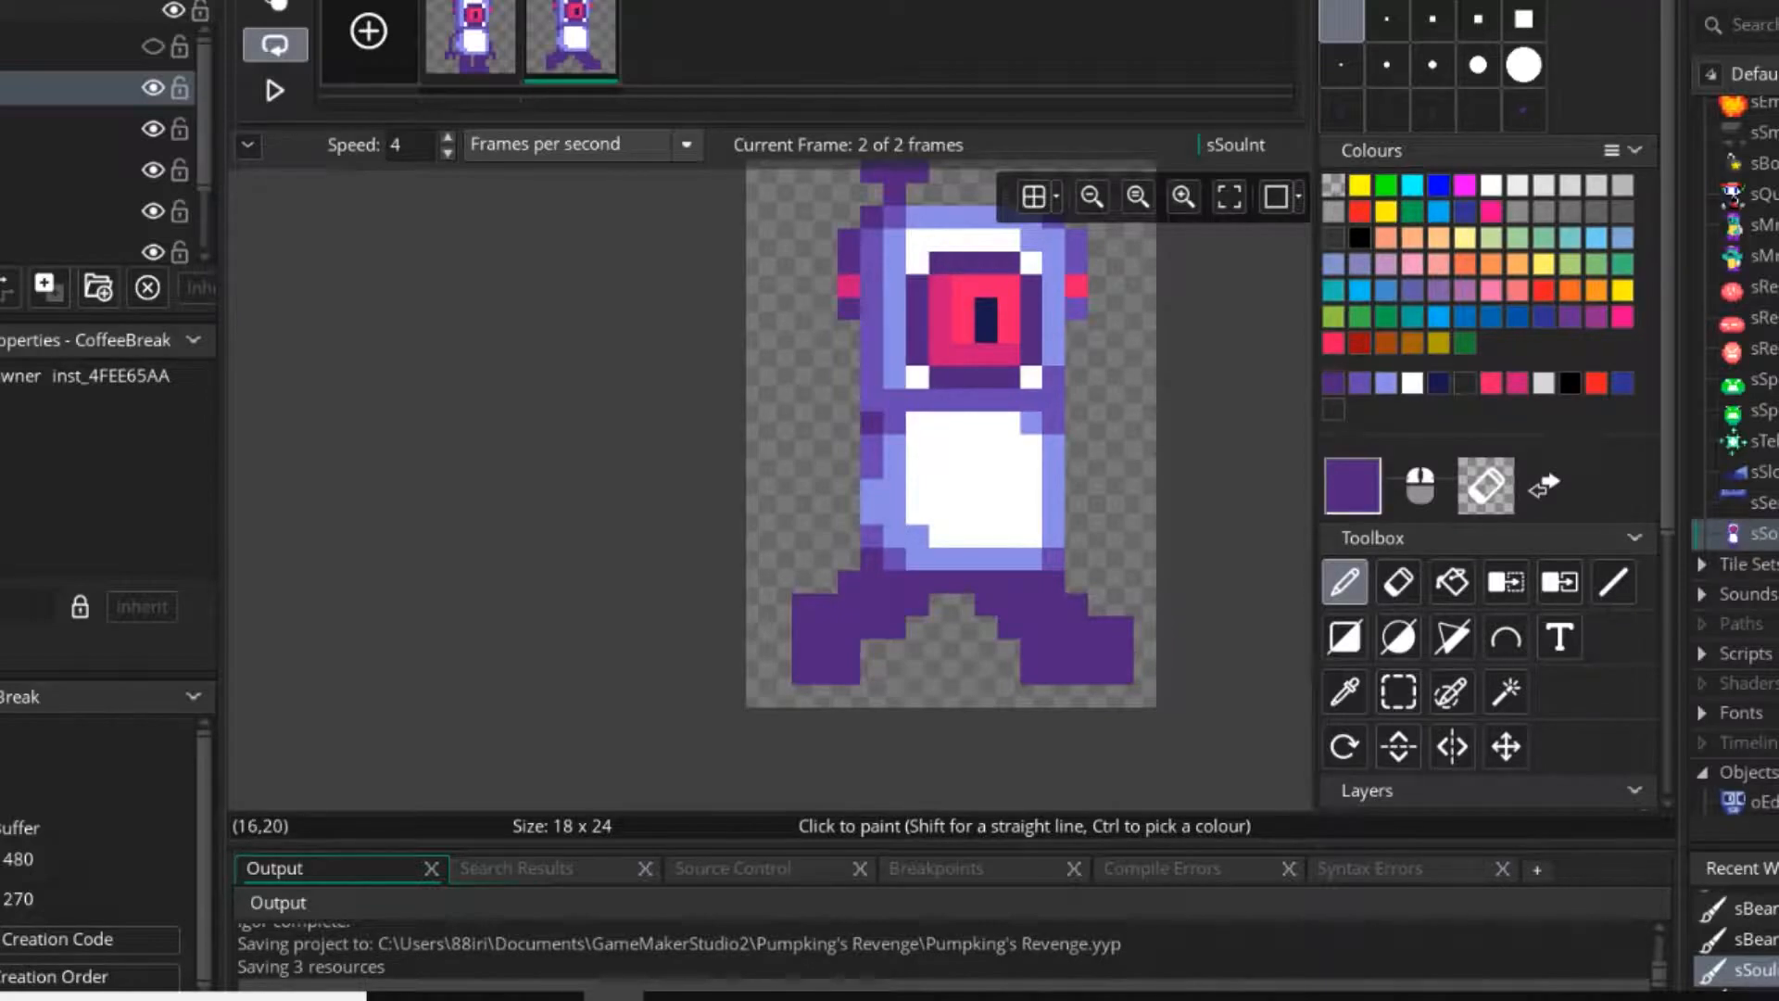
right_click_drag(1121, 624, 1121, 686)
scroll(916, 695, "down", 2)
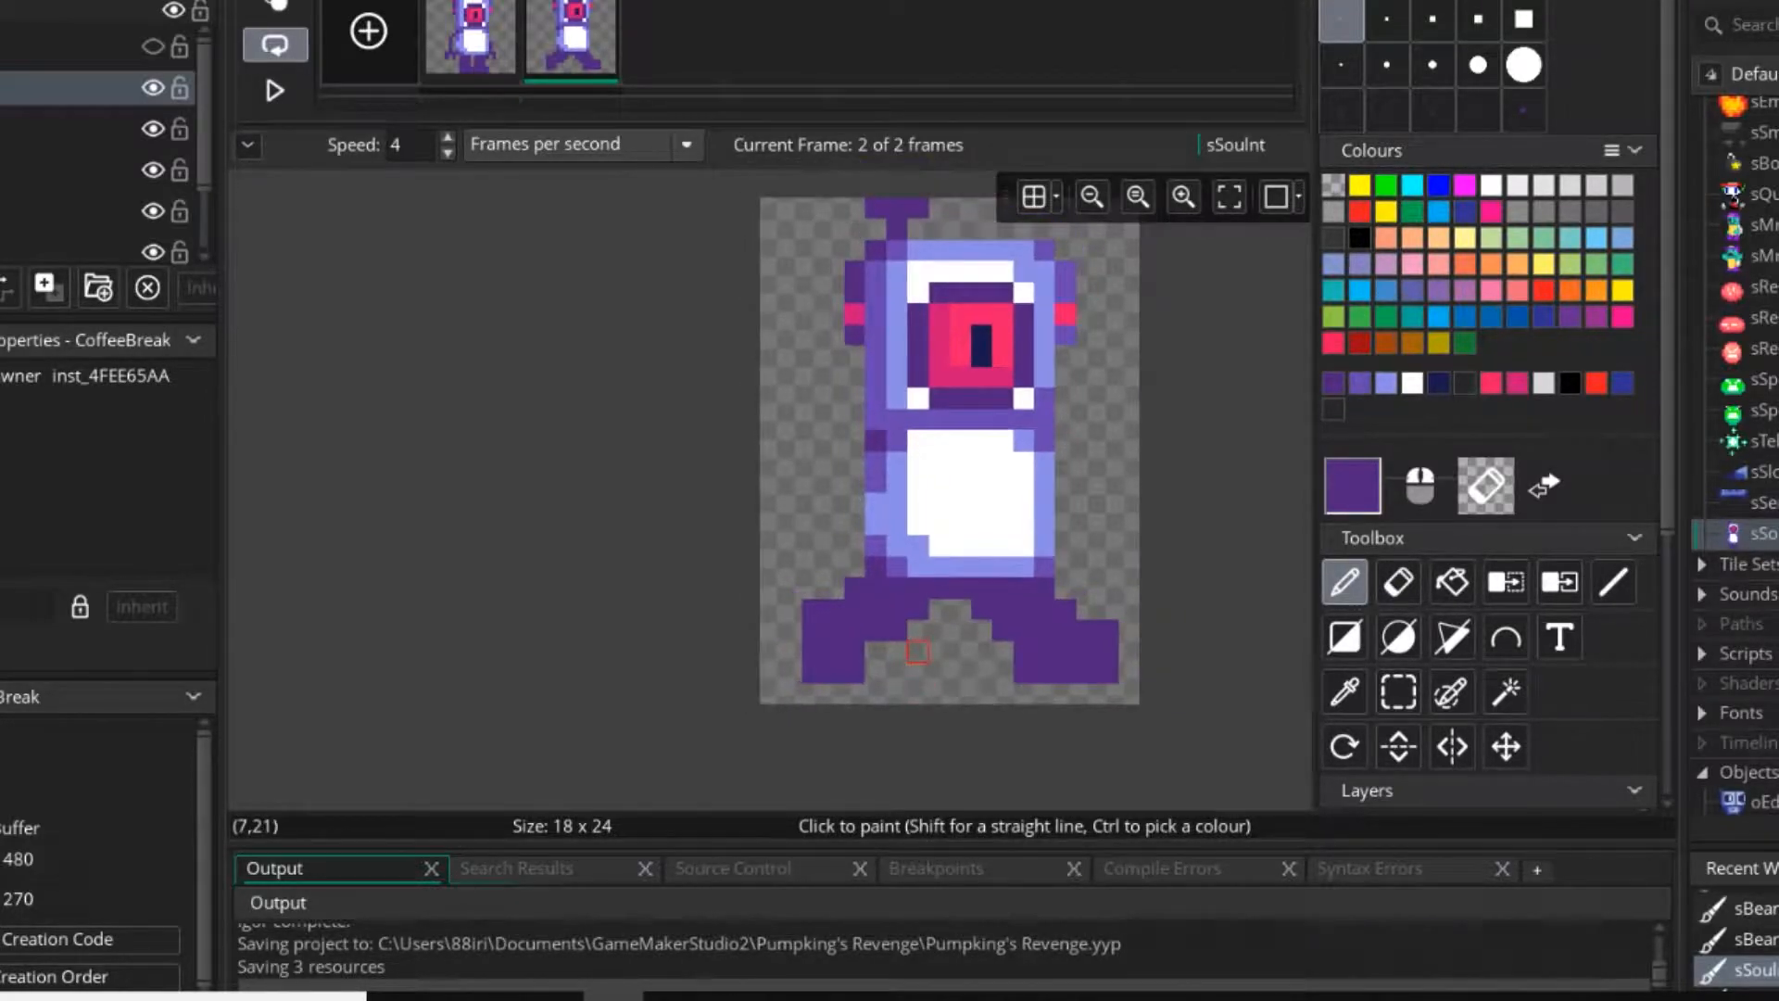
scroll(894, 667, "up", 3)
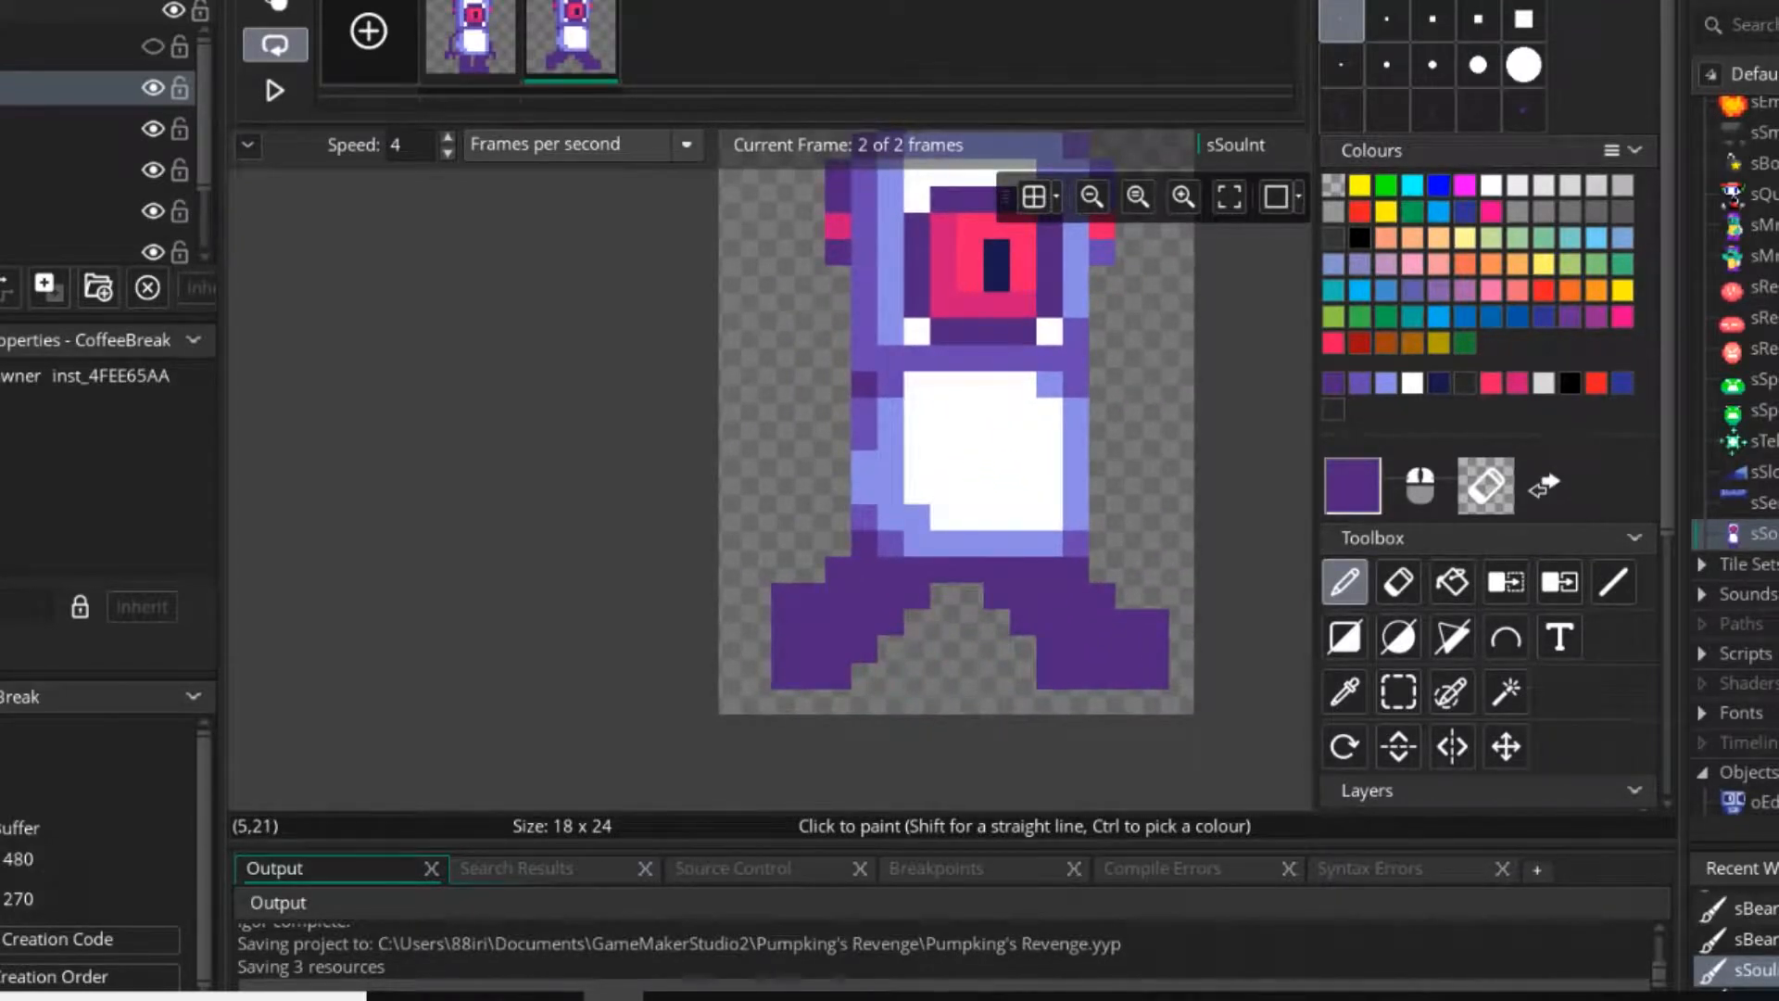
Try to extend the second frame's feet down to the last pixel row of the canvas.
left_click_drag(837, 702, 812, 702)
right_click(864, 674)
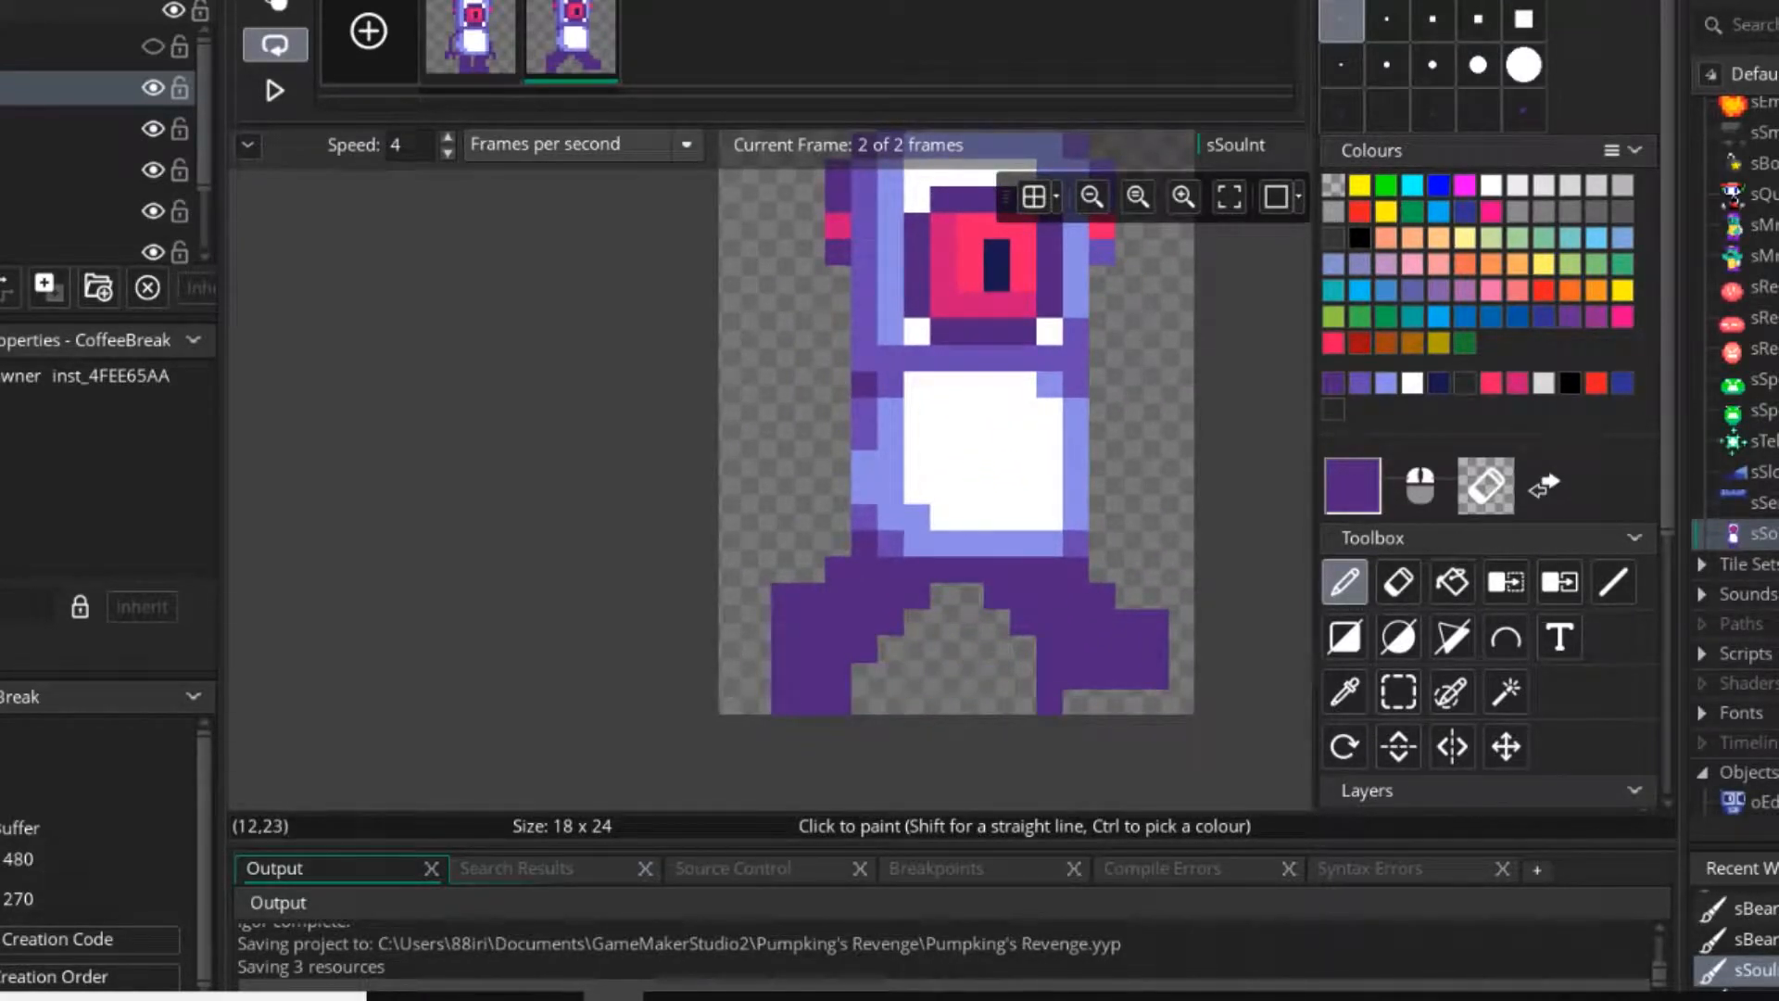
right_click_drag(1048, 702, 785, 702)
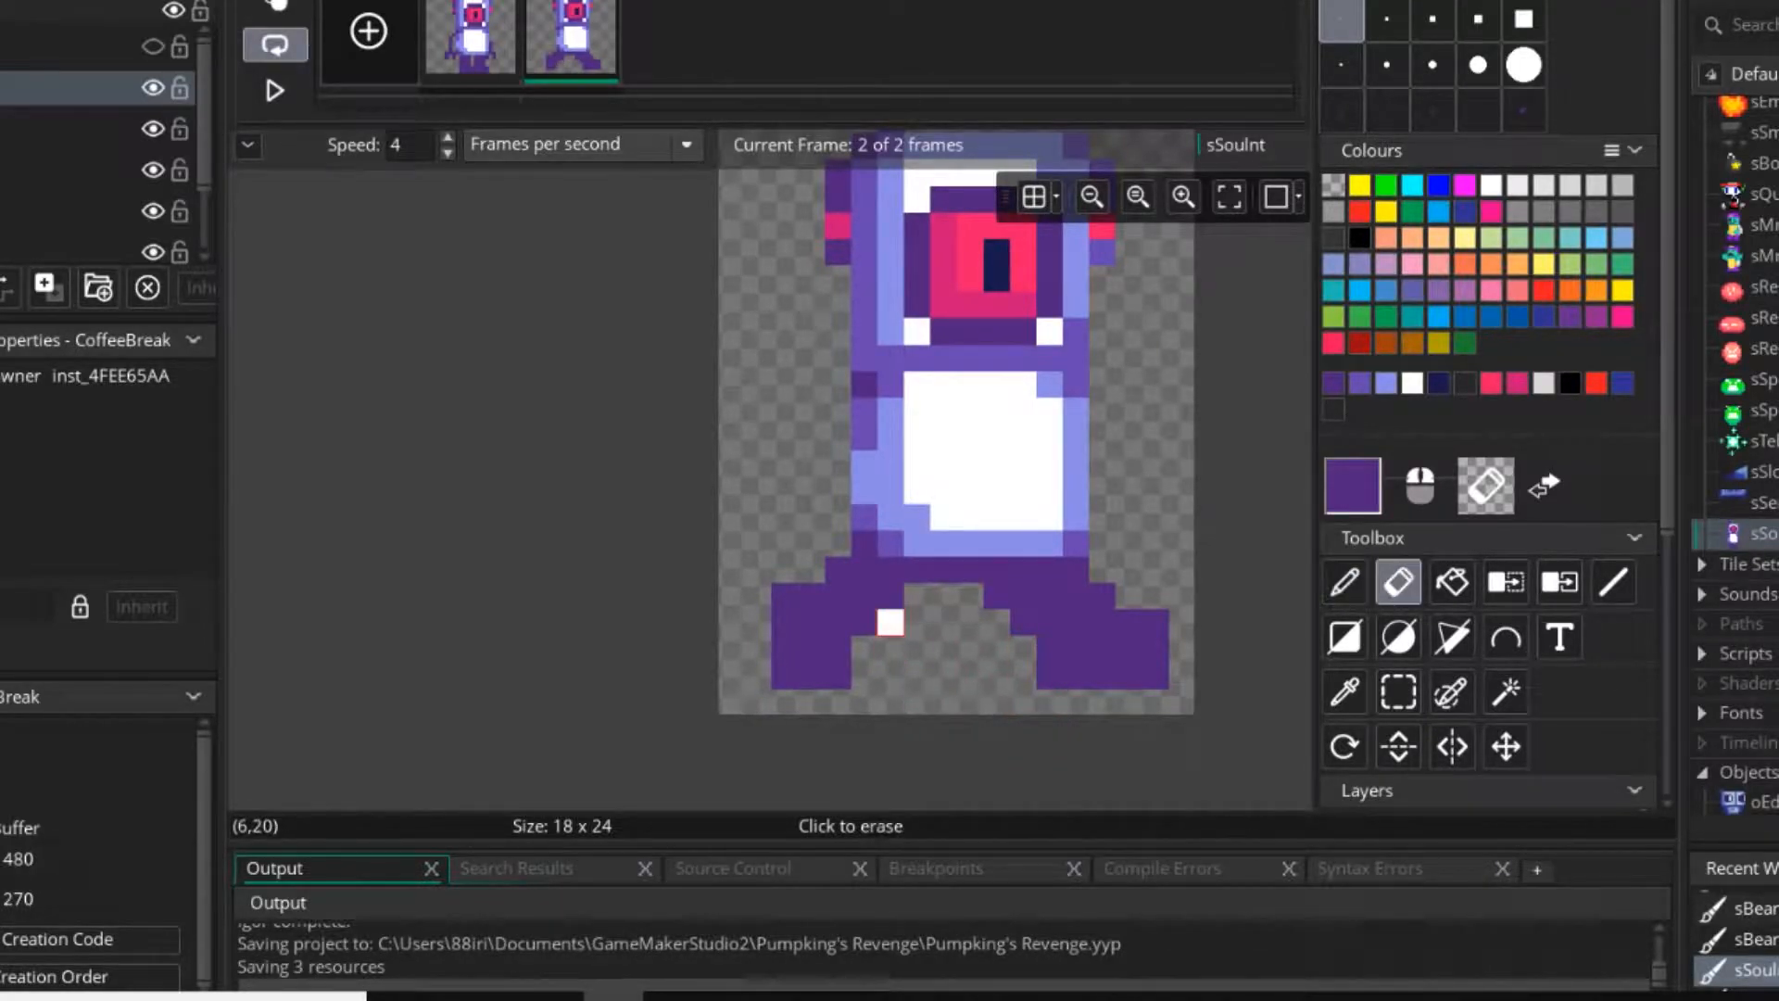
left_click(863, 649)
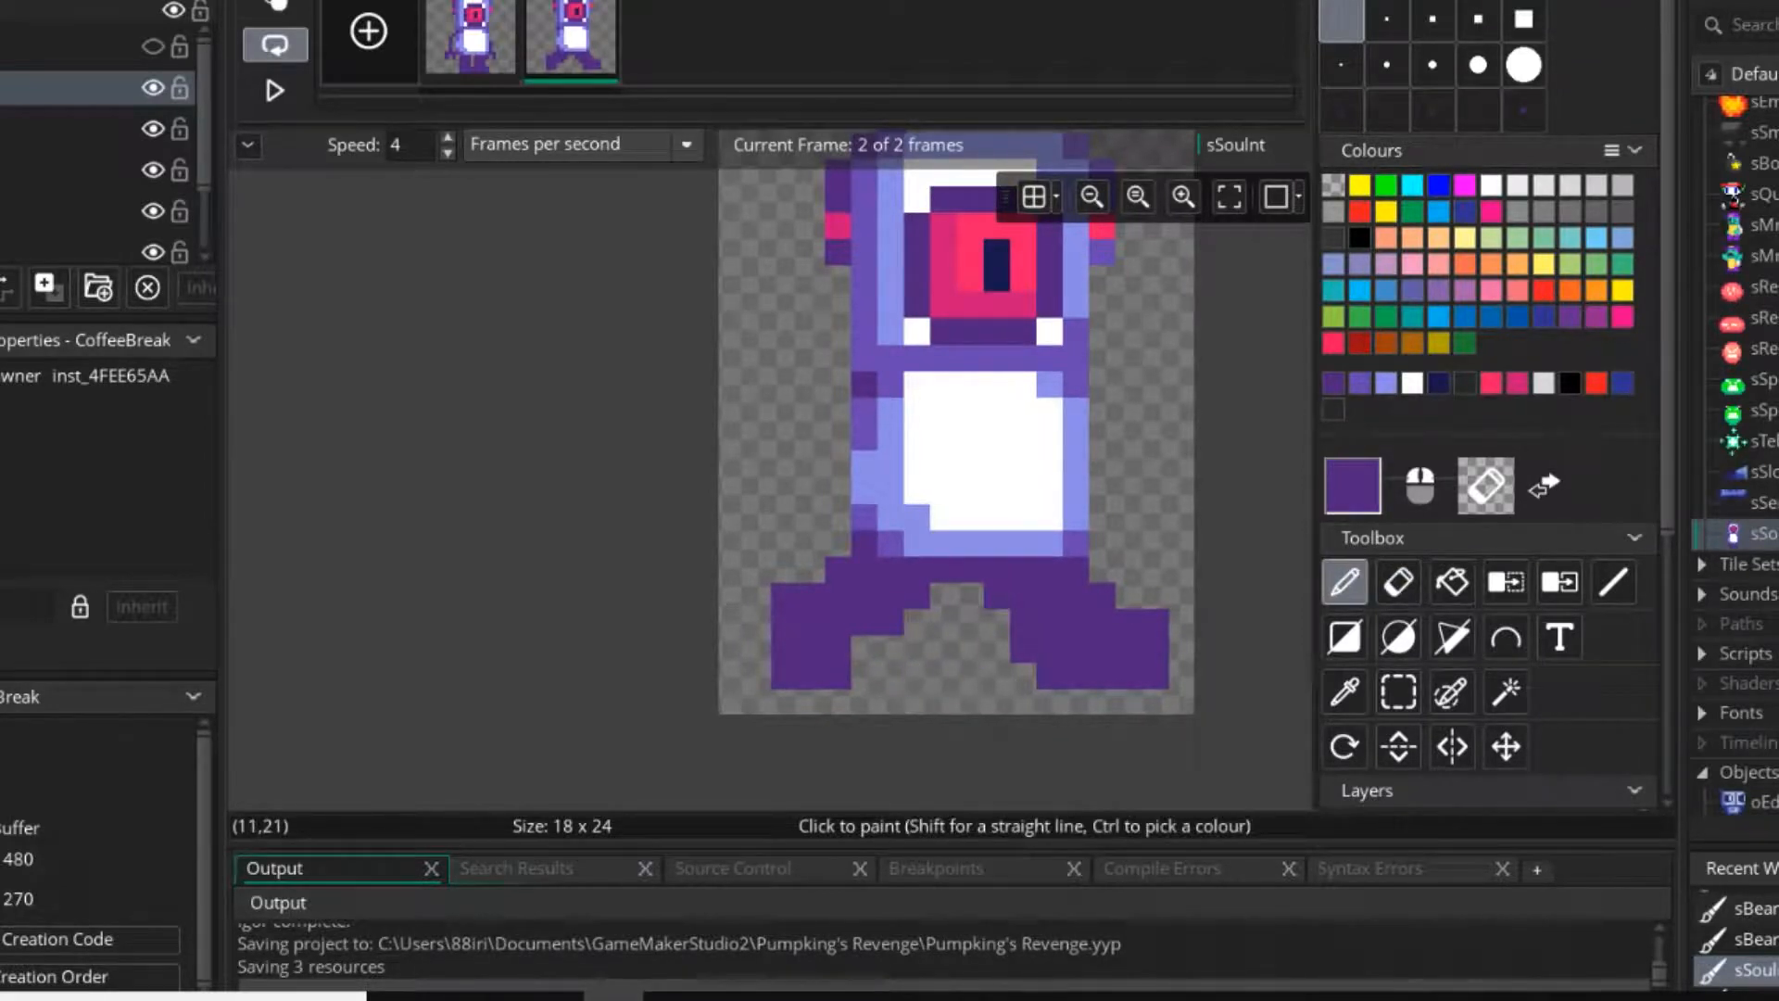
middle_click_drag(1049, 675, 967, 671)
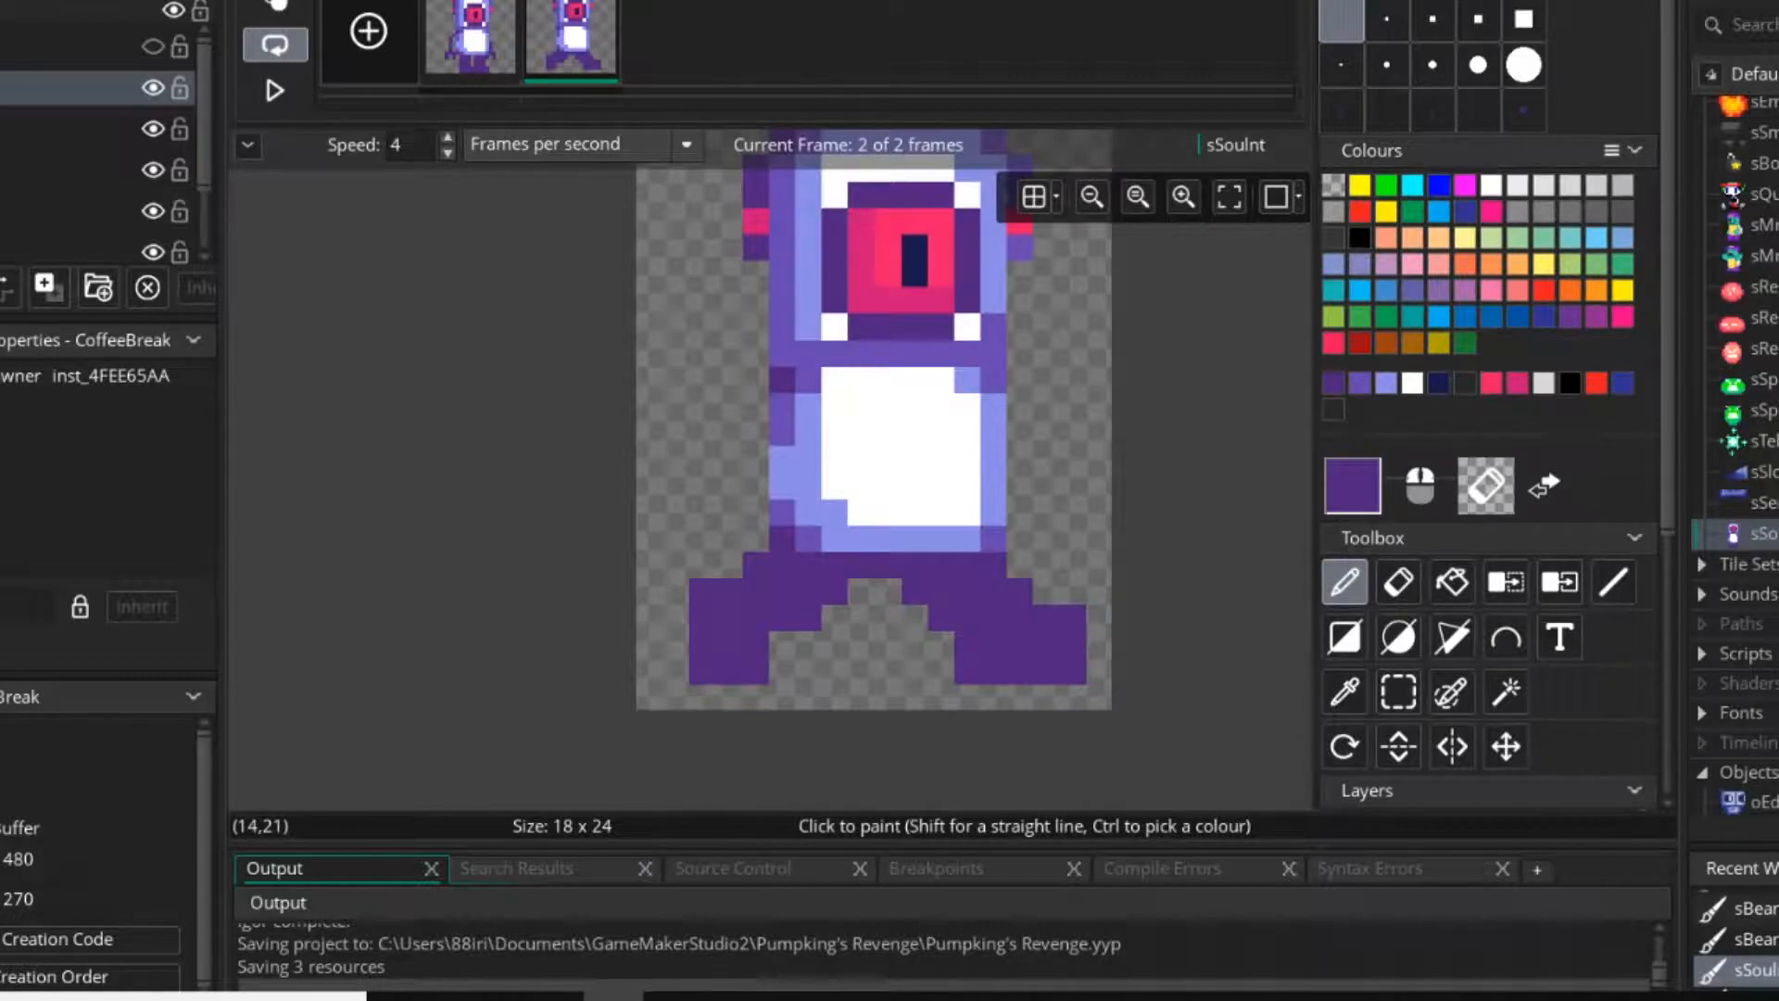
Delete the second frame's right leg and stamp a flipped copy of the left leg in its place.
left_click(1398, 693)
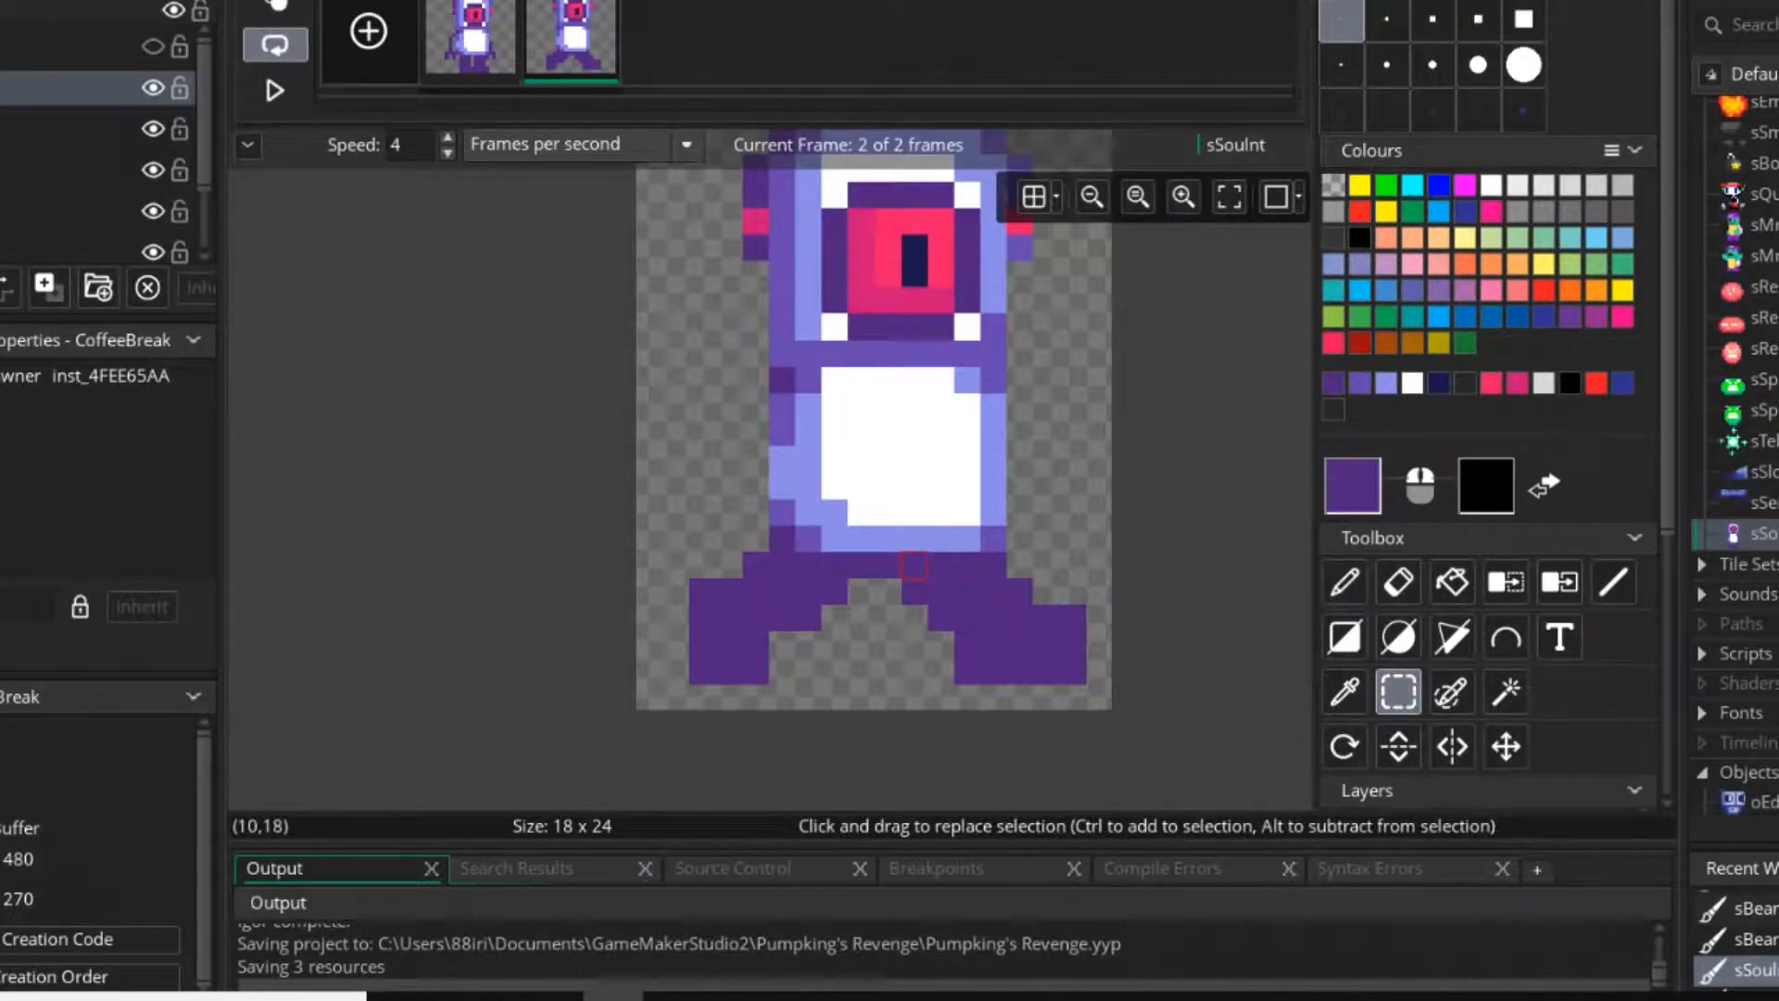
left_click_drag(915, 566, 1067, 677)
key("Delete")
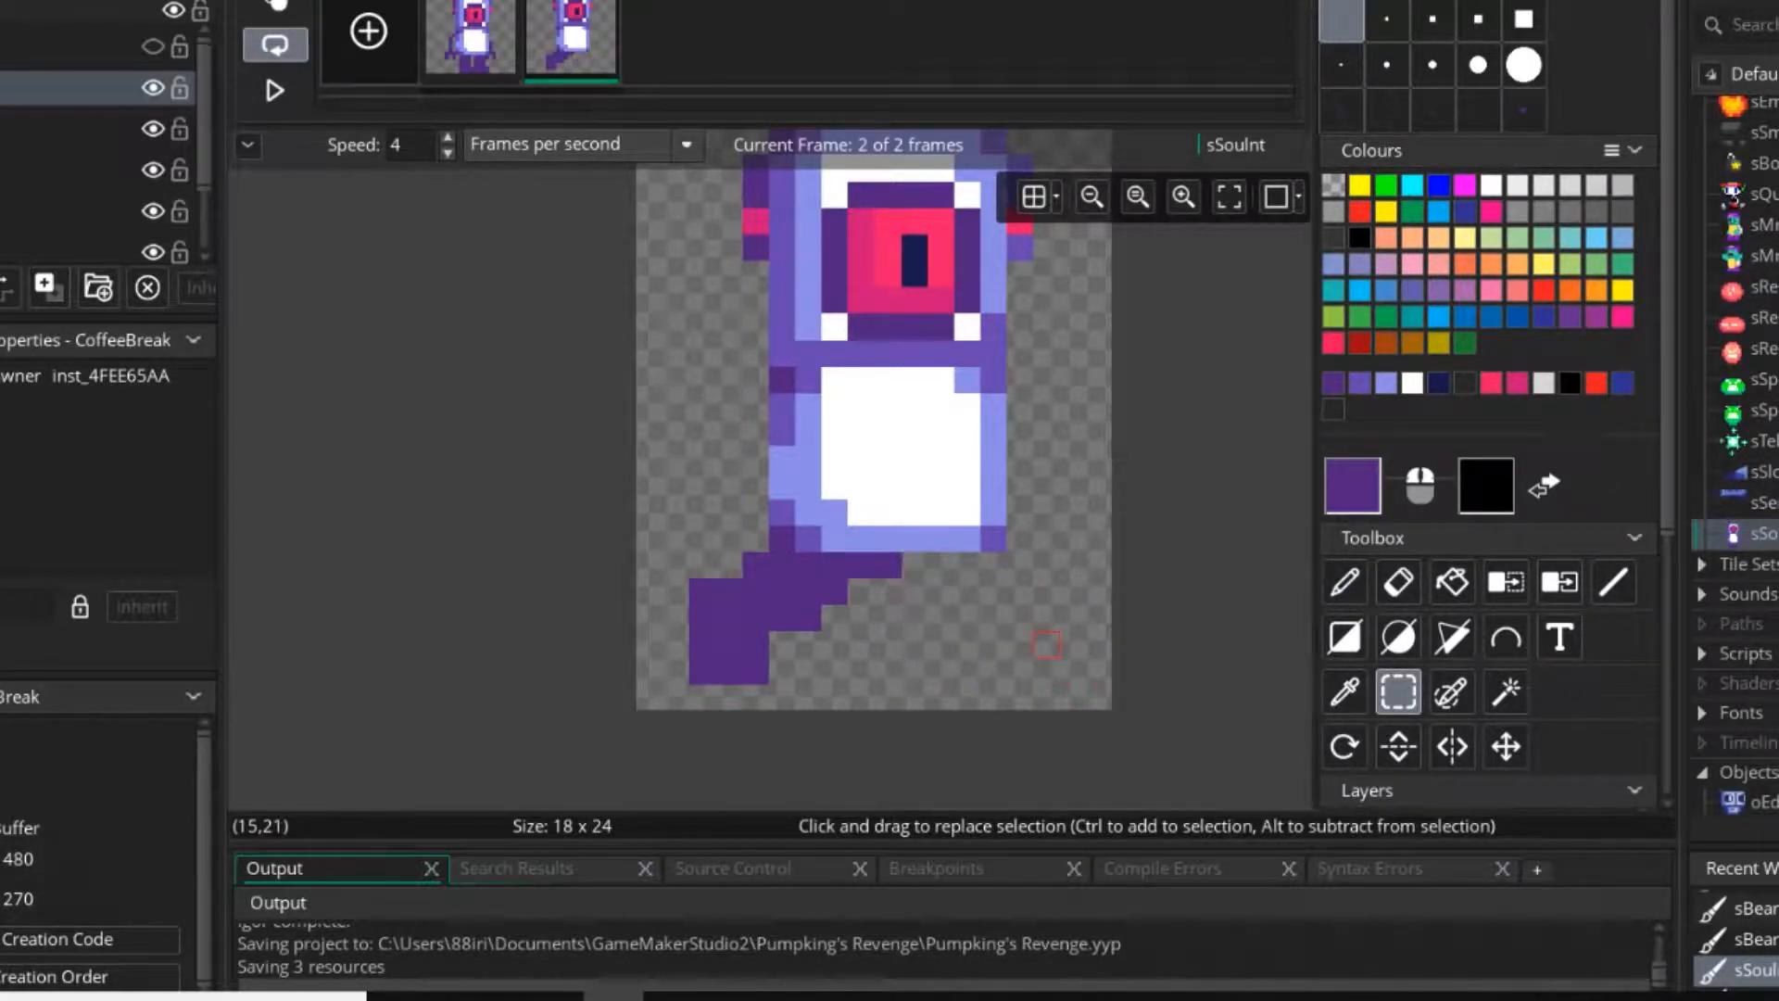
mouse_move(861, 565)
left_mouse_down()
mouse_move(732, 672)
mouse_move(835, 565)
mouse_move(676, 696)
left_mouse_up()
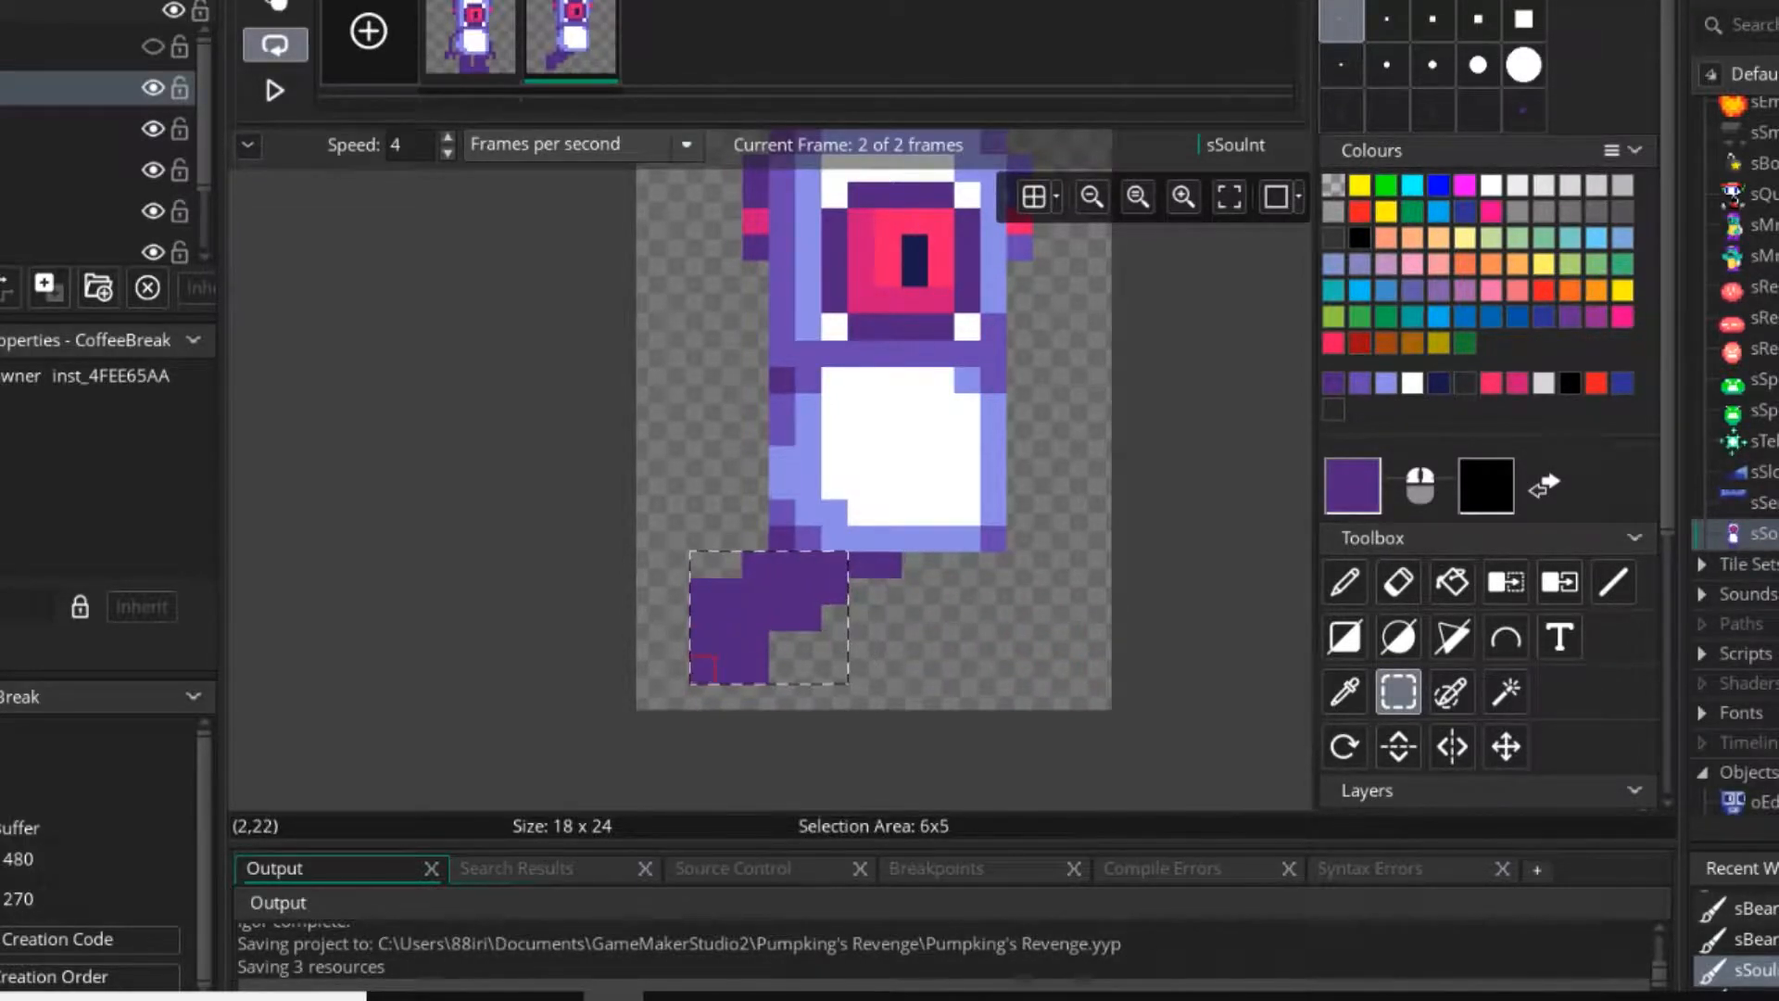
key("p")
key("e")
key("p")
key("z")
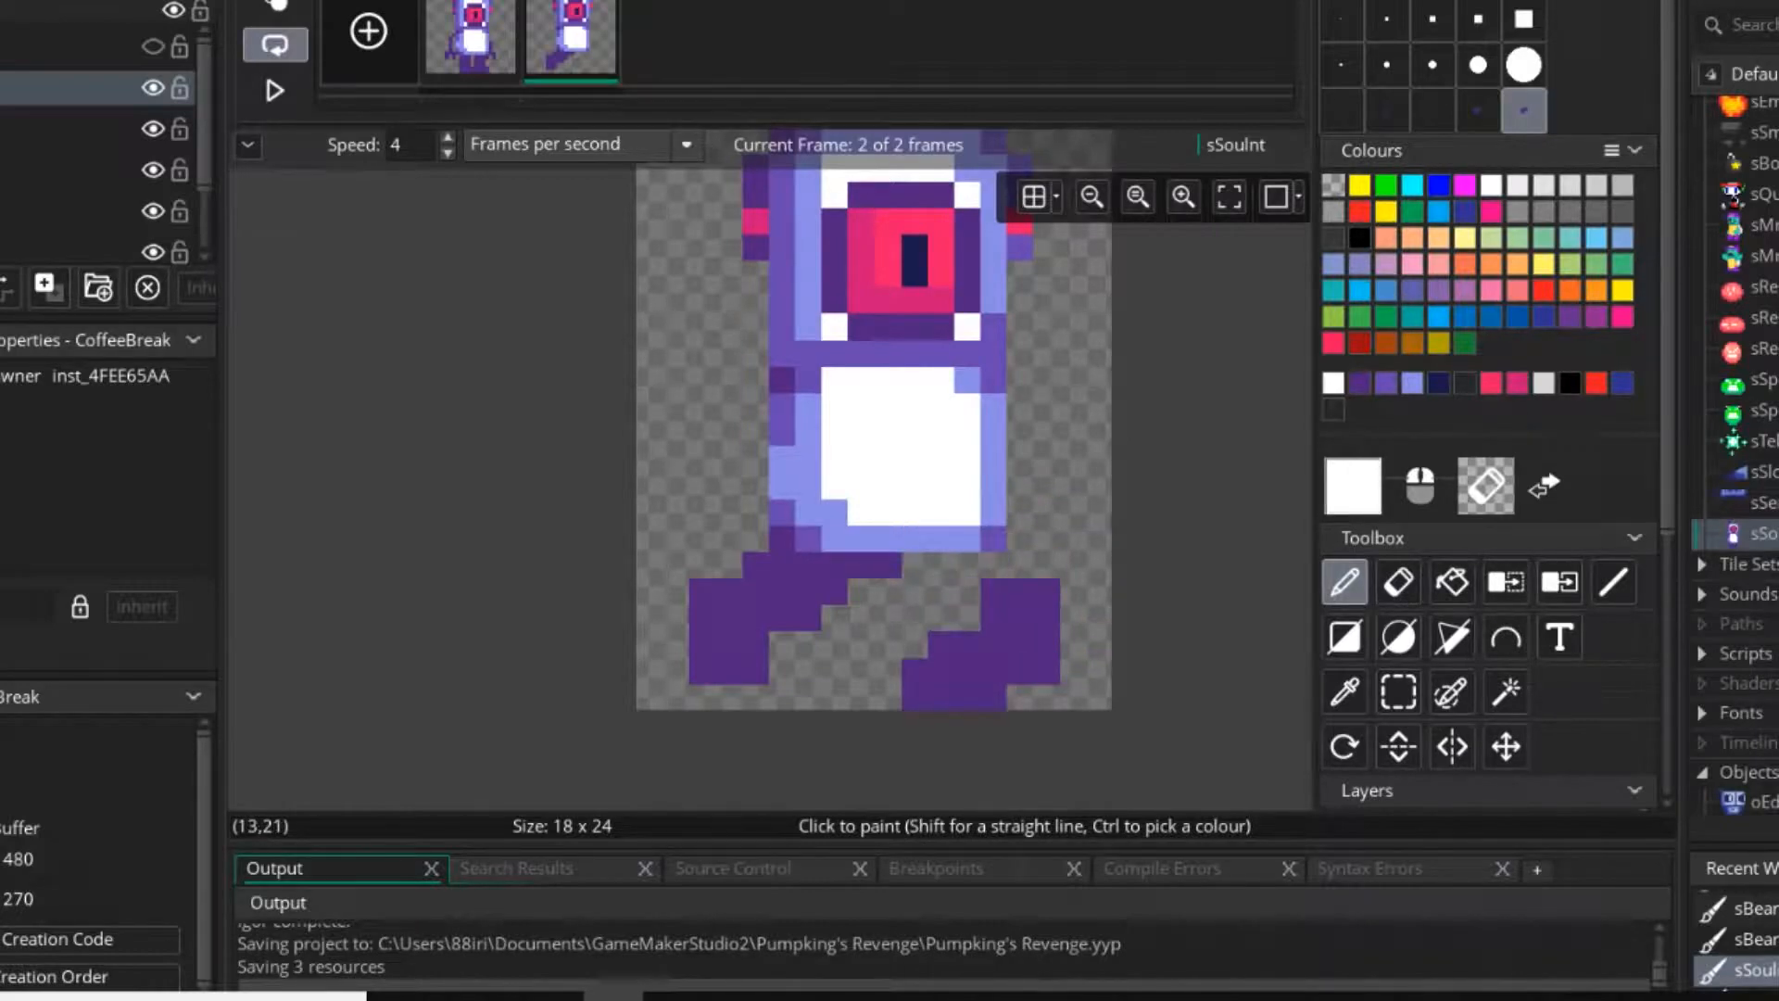
key("z")
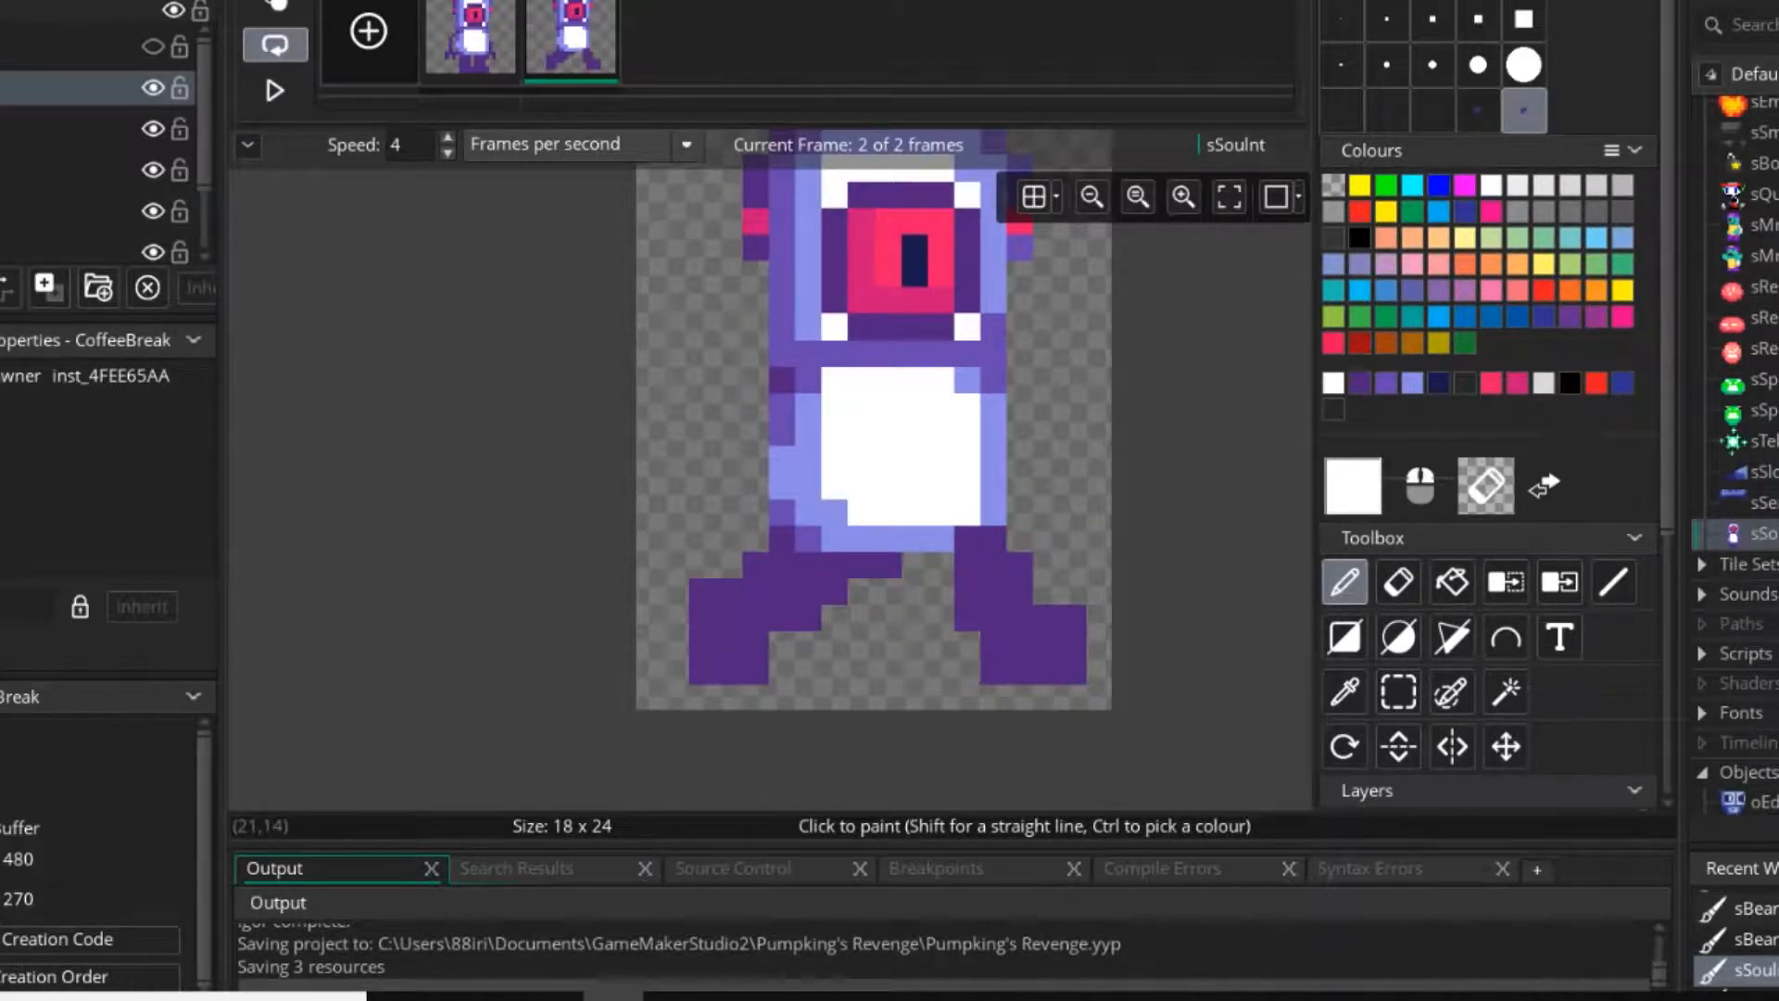
Repaint the torso's lower-right corner in light blue and medium purple, and join the right leg to the hips in dark purple.
left_click(1386, 18)
left_click(994, 380, "ctrl")
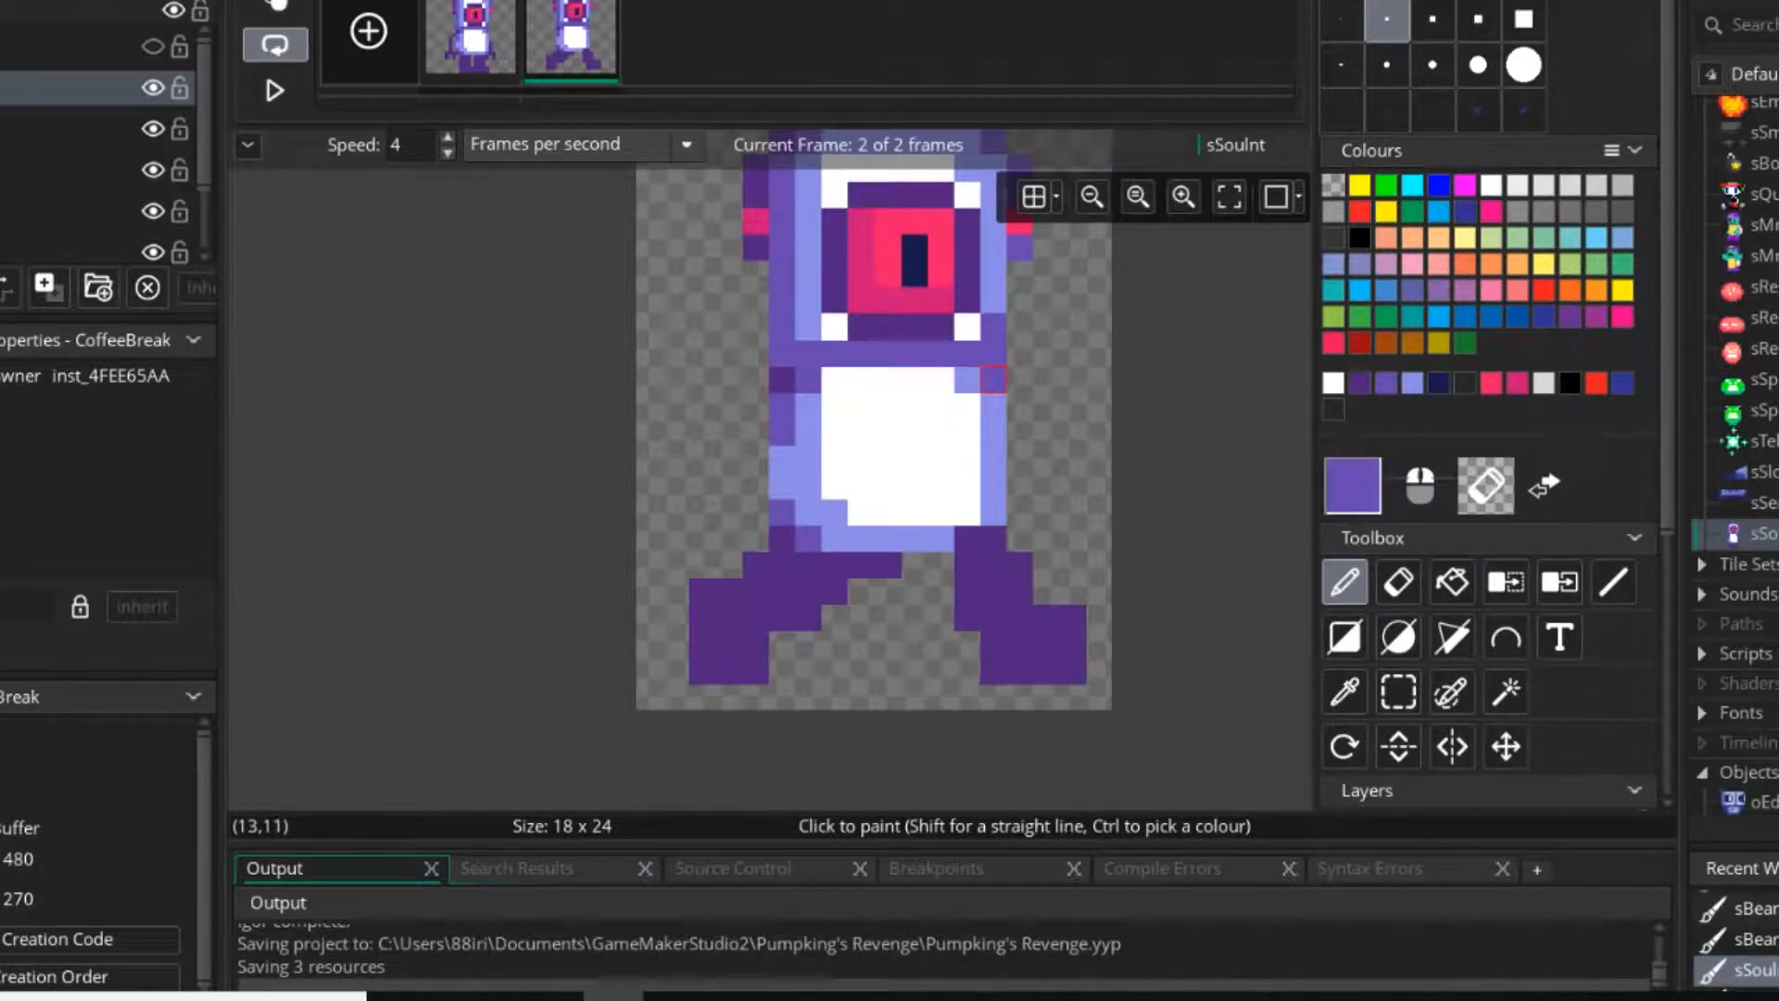
left_click(994, 513)
left_click(993, 538)
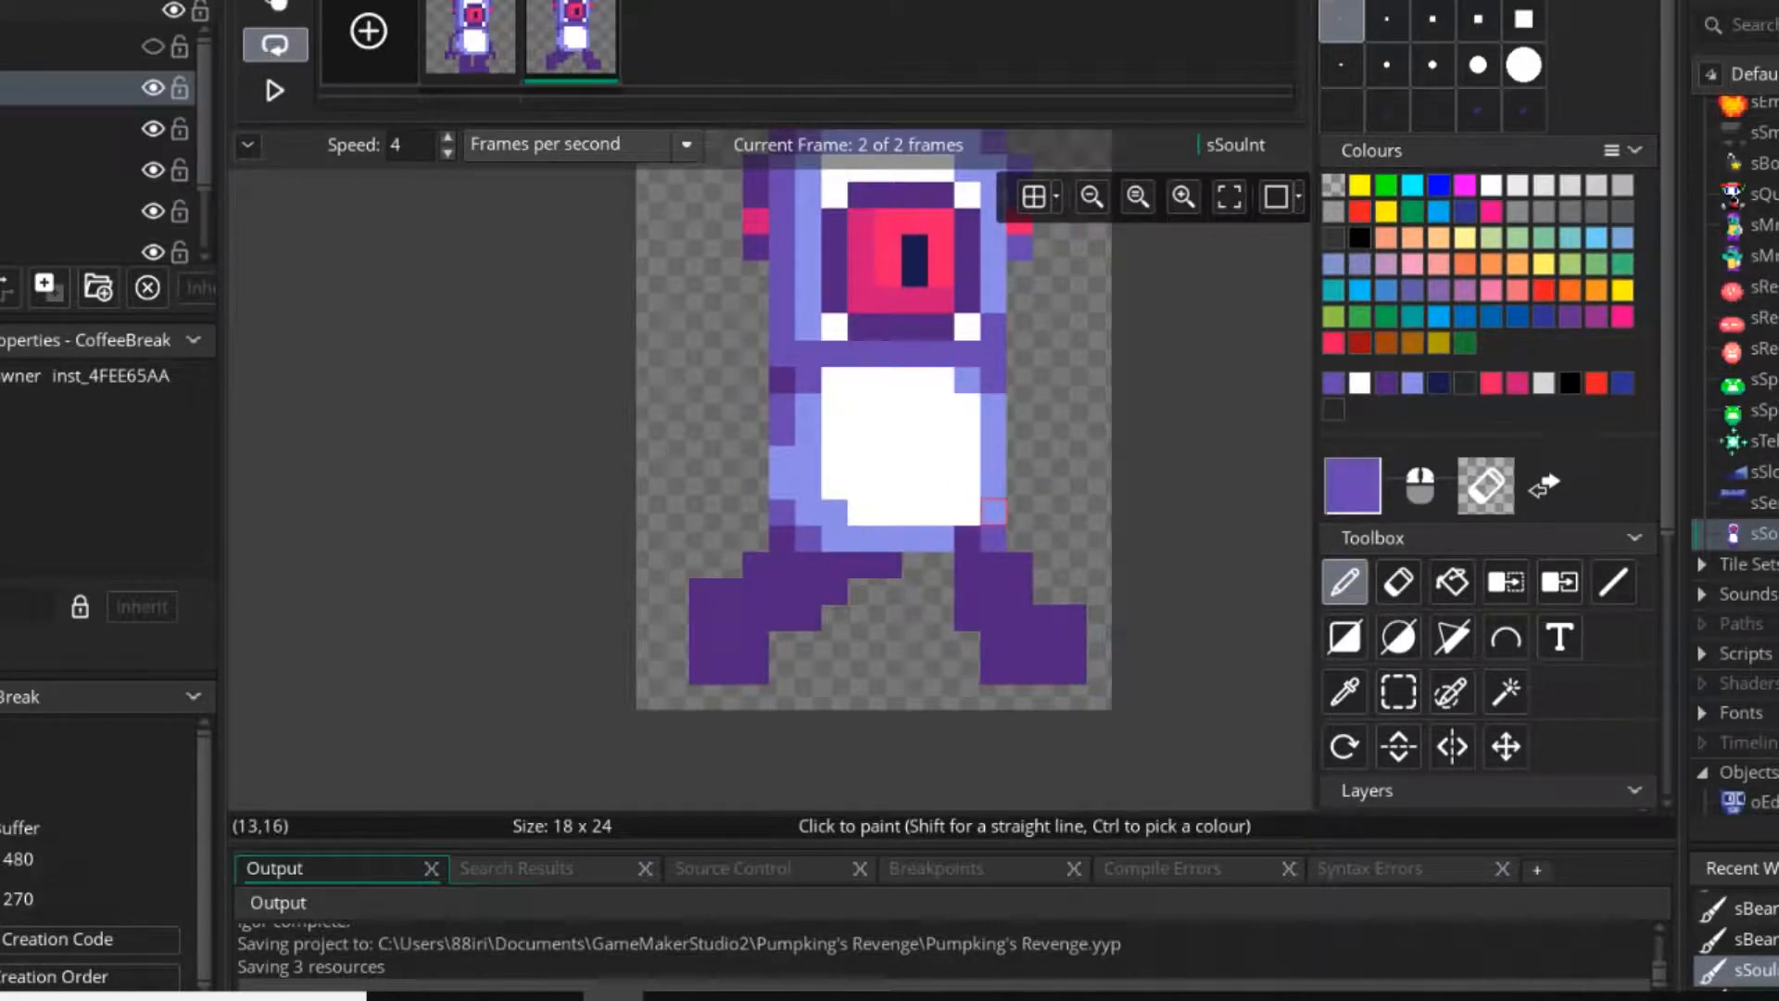
left_click(994, 486, "ctrl")
left_click_drag(994, 512, 967, 538)
left_click(967, 565, "ctrl")
left_click(941, 564)
left_click(940, 618)
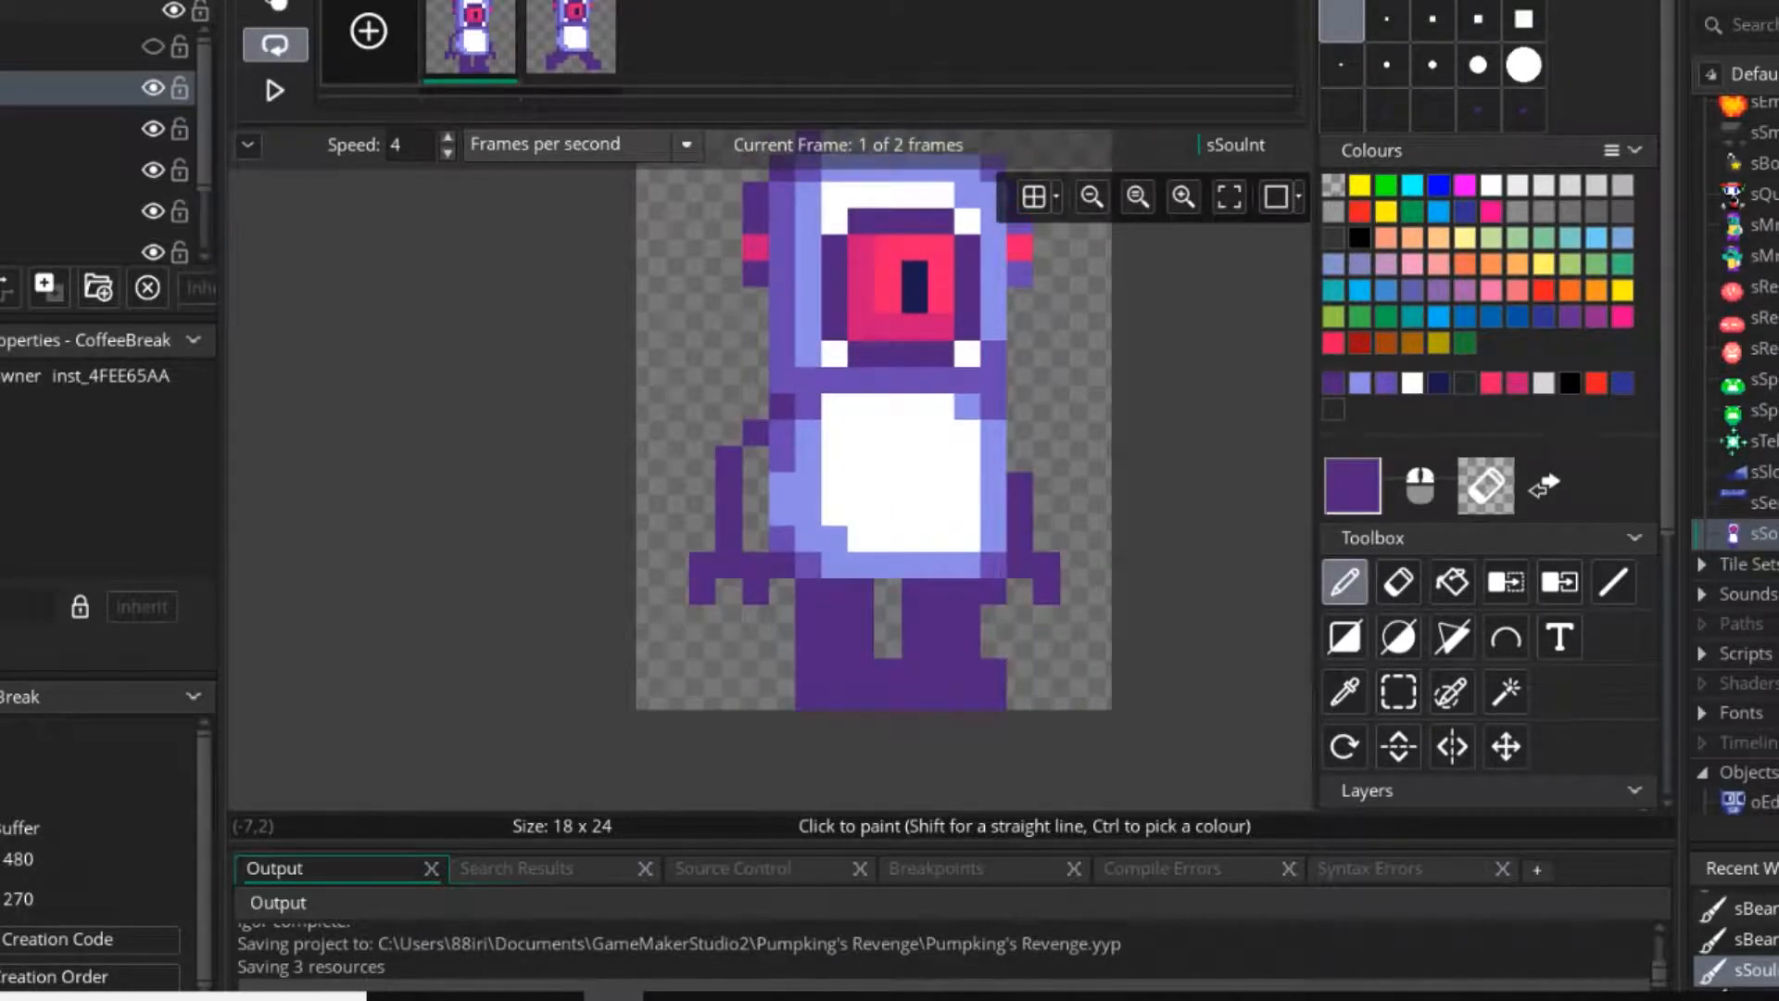
Copy both arms from the first frame and stamp them beside the second frame's torso.
key("s")
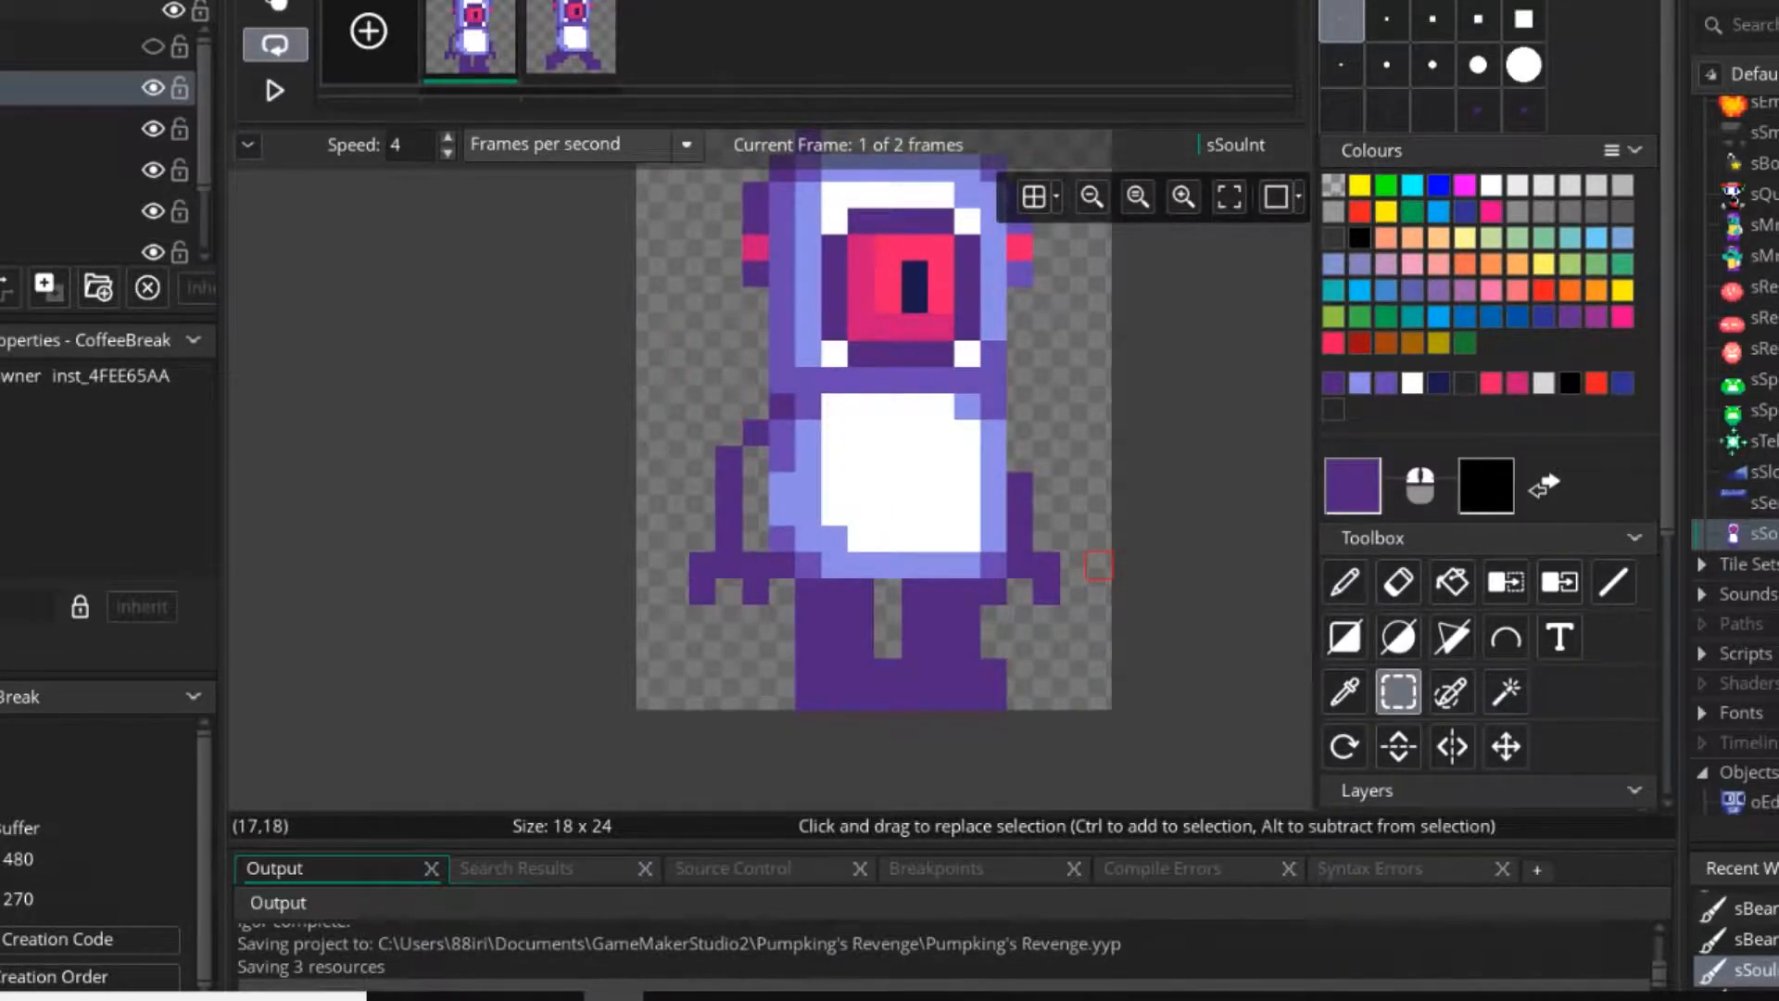
left_click_drag(702, 432, 782, 591)
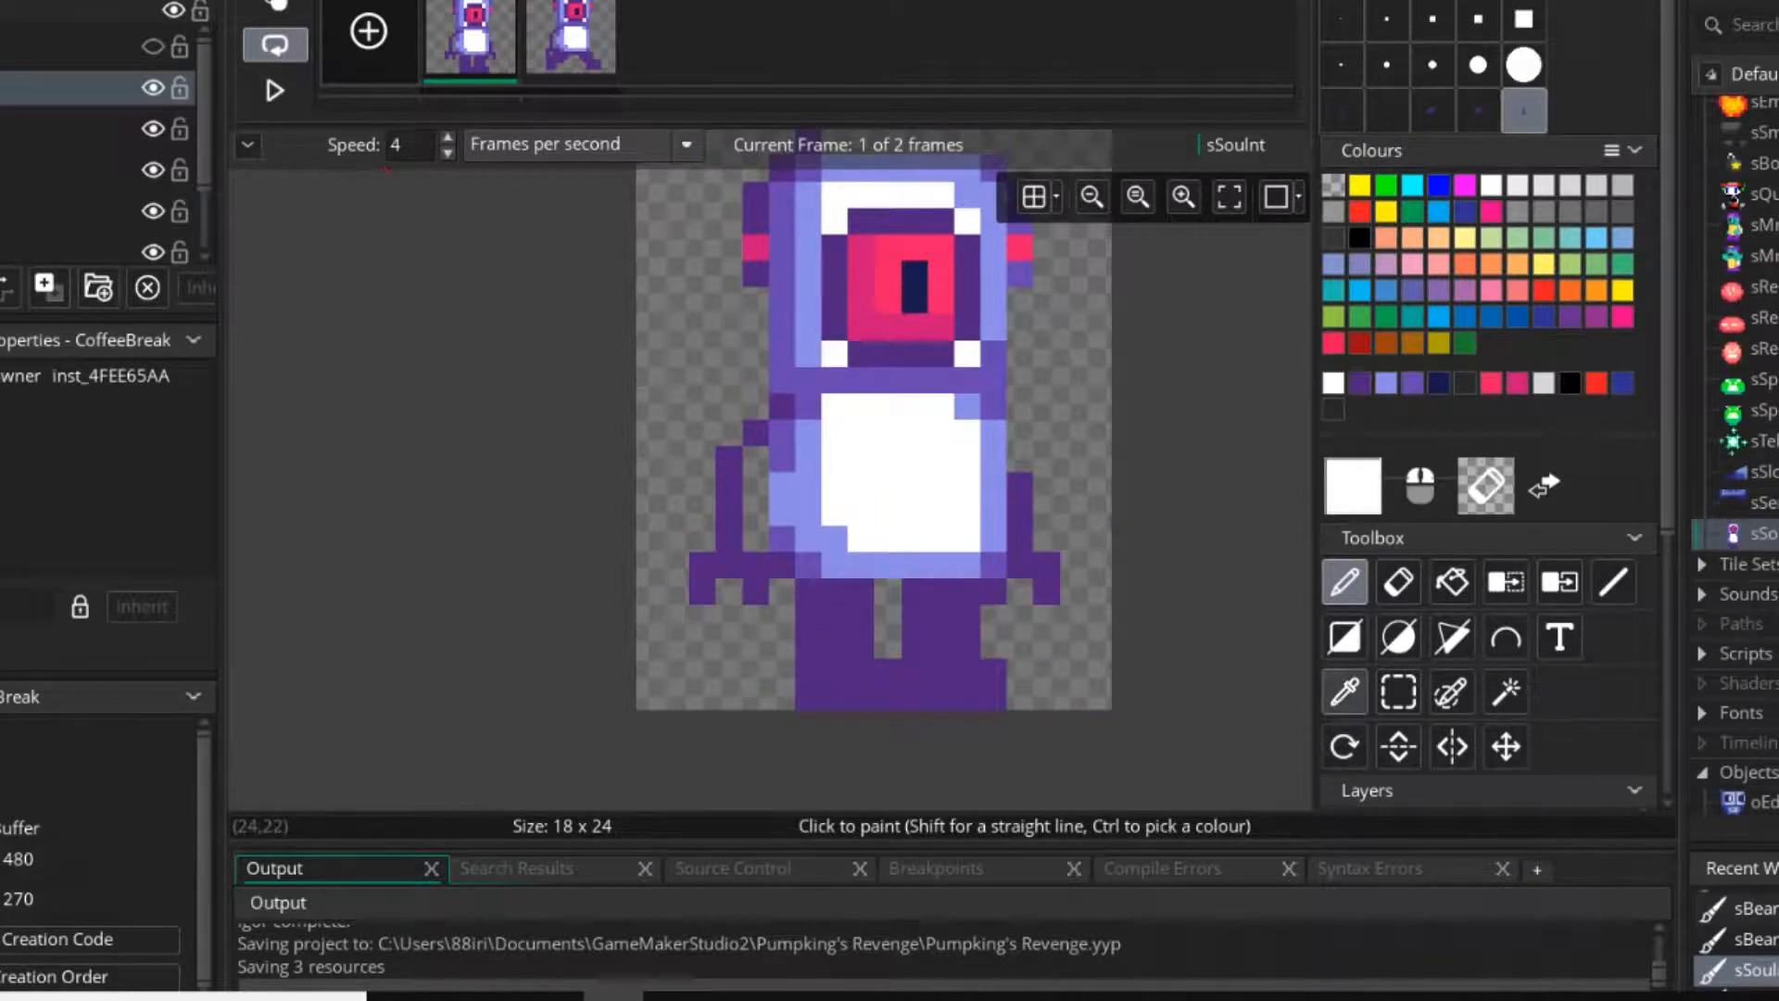
key("s")
left_click_drag(1010, 474, 1075, 593)
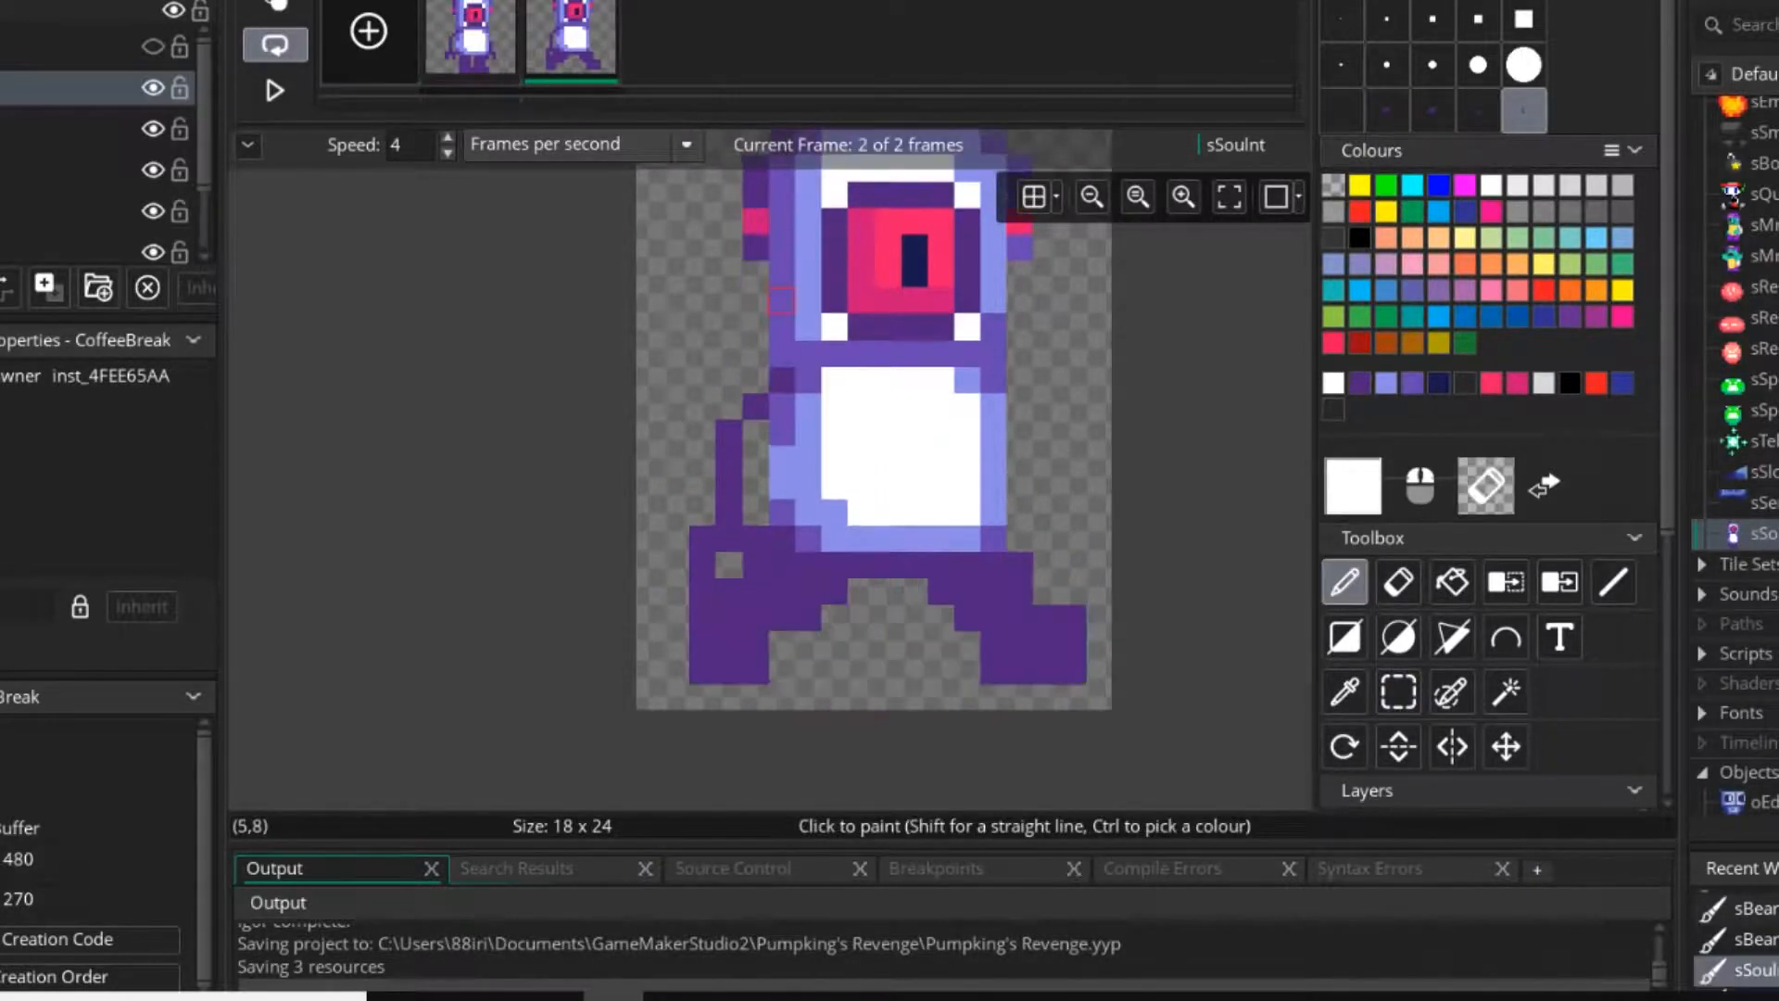
left_click_drag(1059, 408, 1059, 529)
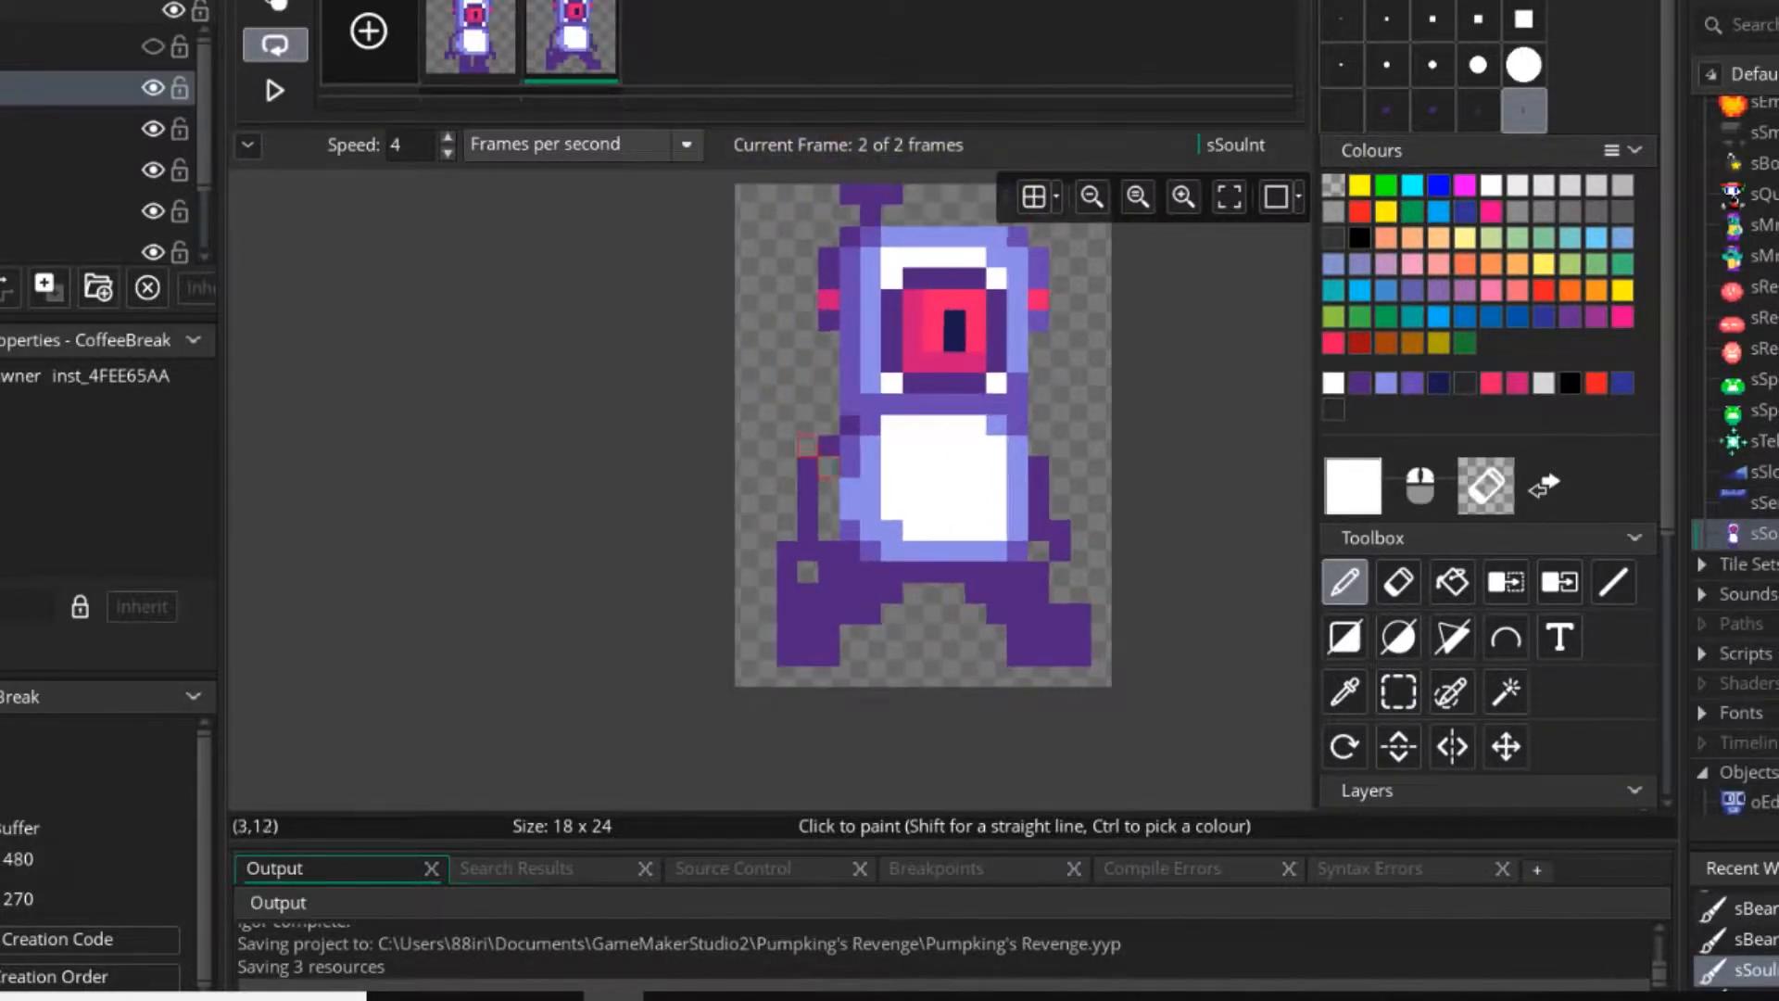
Play the animation to check the stride with the copied arms, and stop it.
scroll(806, 445, "down", 1)
left_click(274, 90)
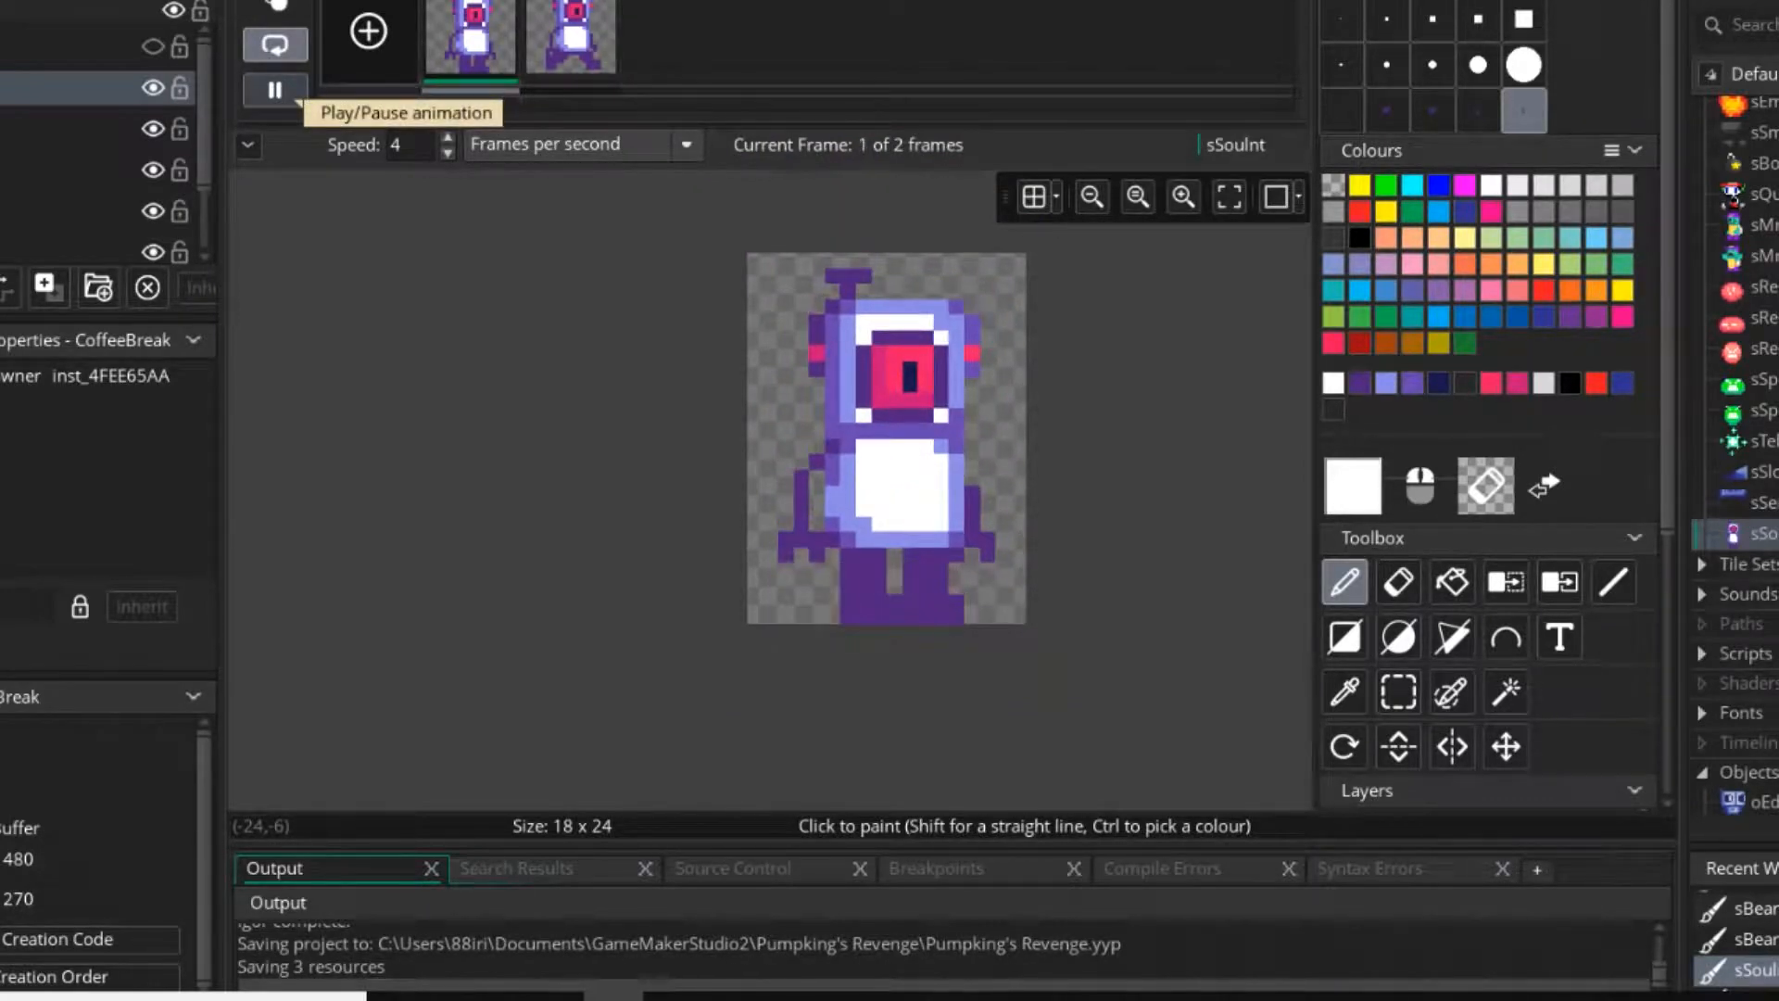
left_click(275, 90)
Erase the stamped left and right arms from the second frame.
middle_click_drag(1002, 446, 886, 461)
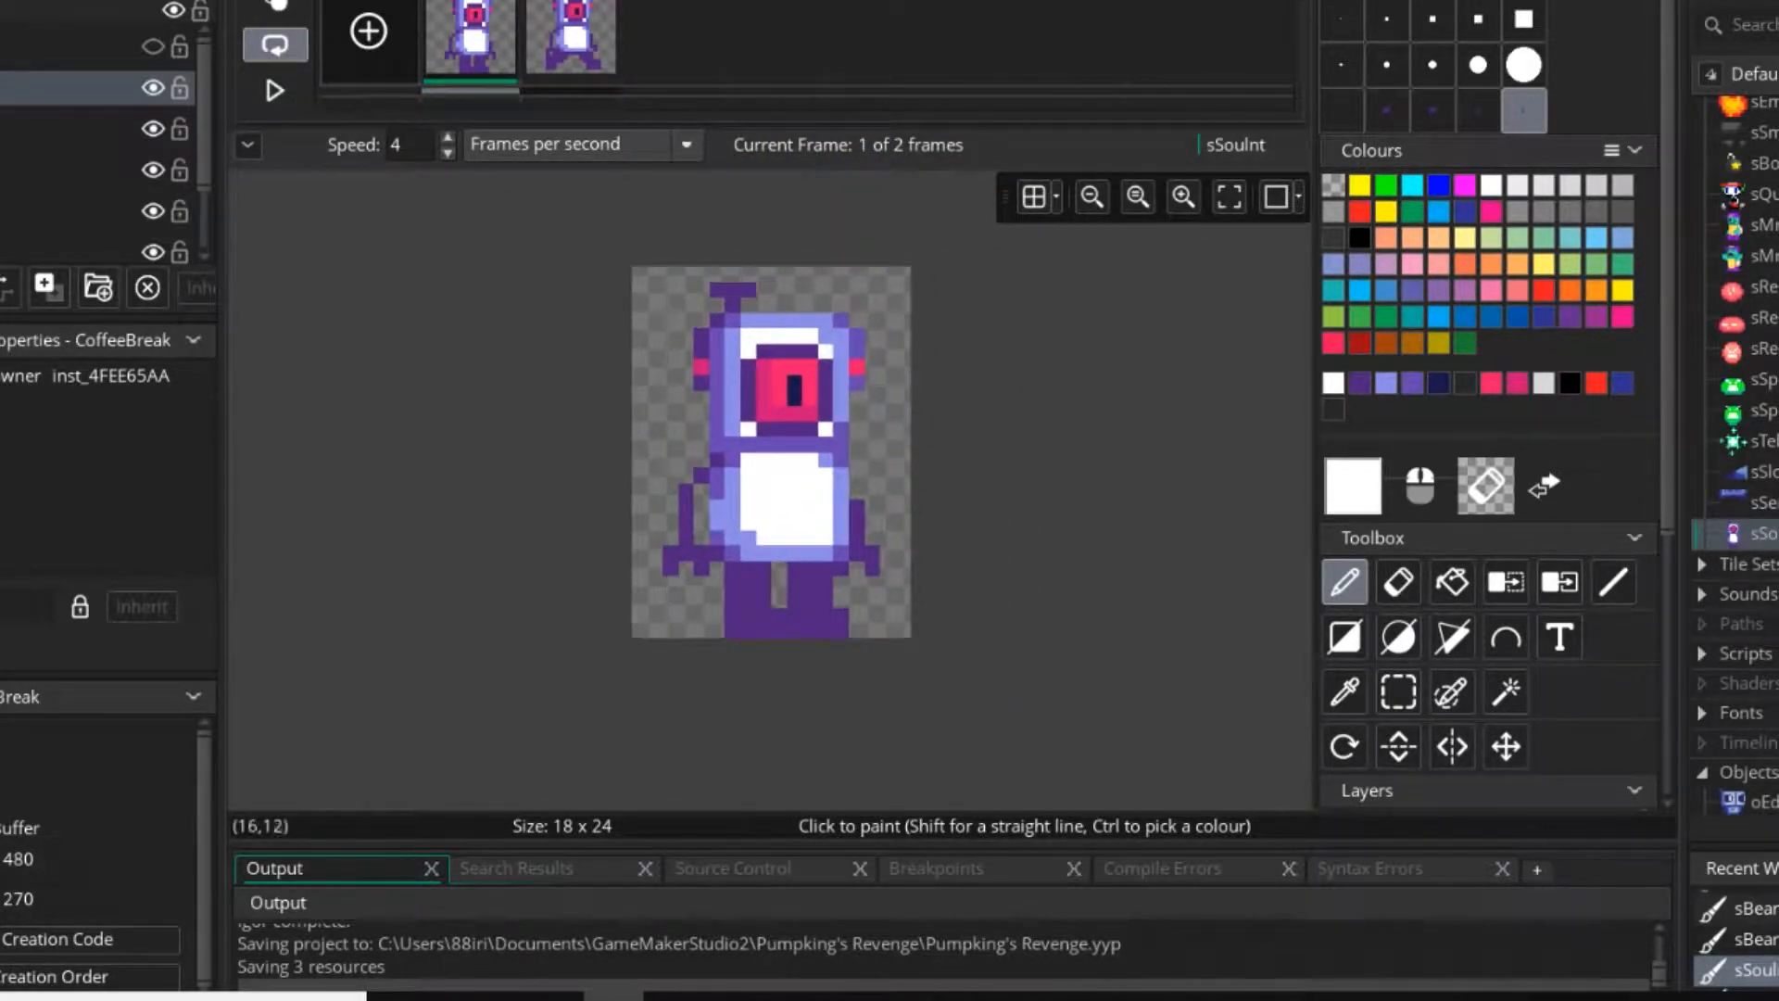
scroll(804, 474, "up", 2)
left_click(570, 39)
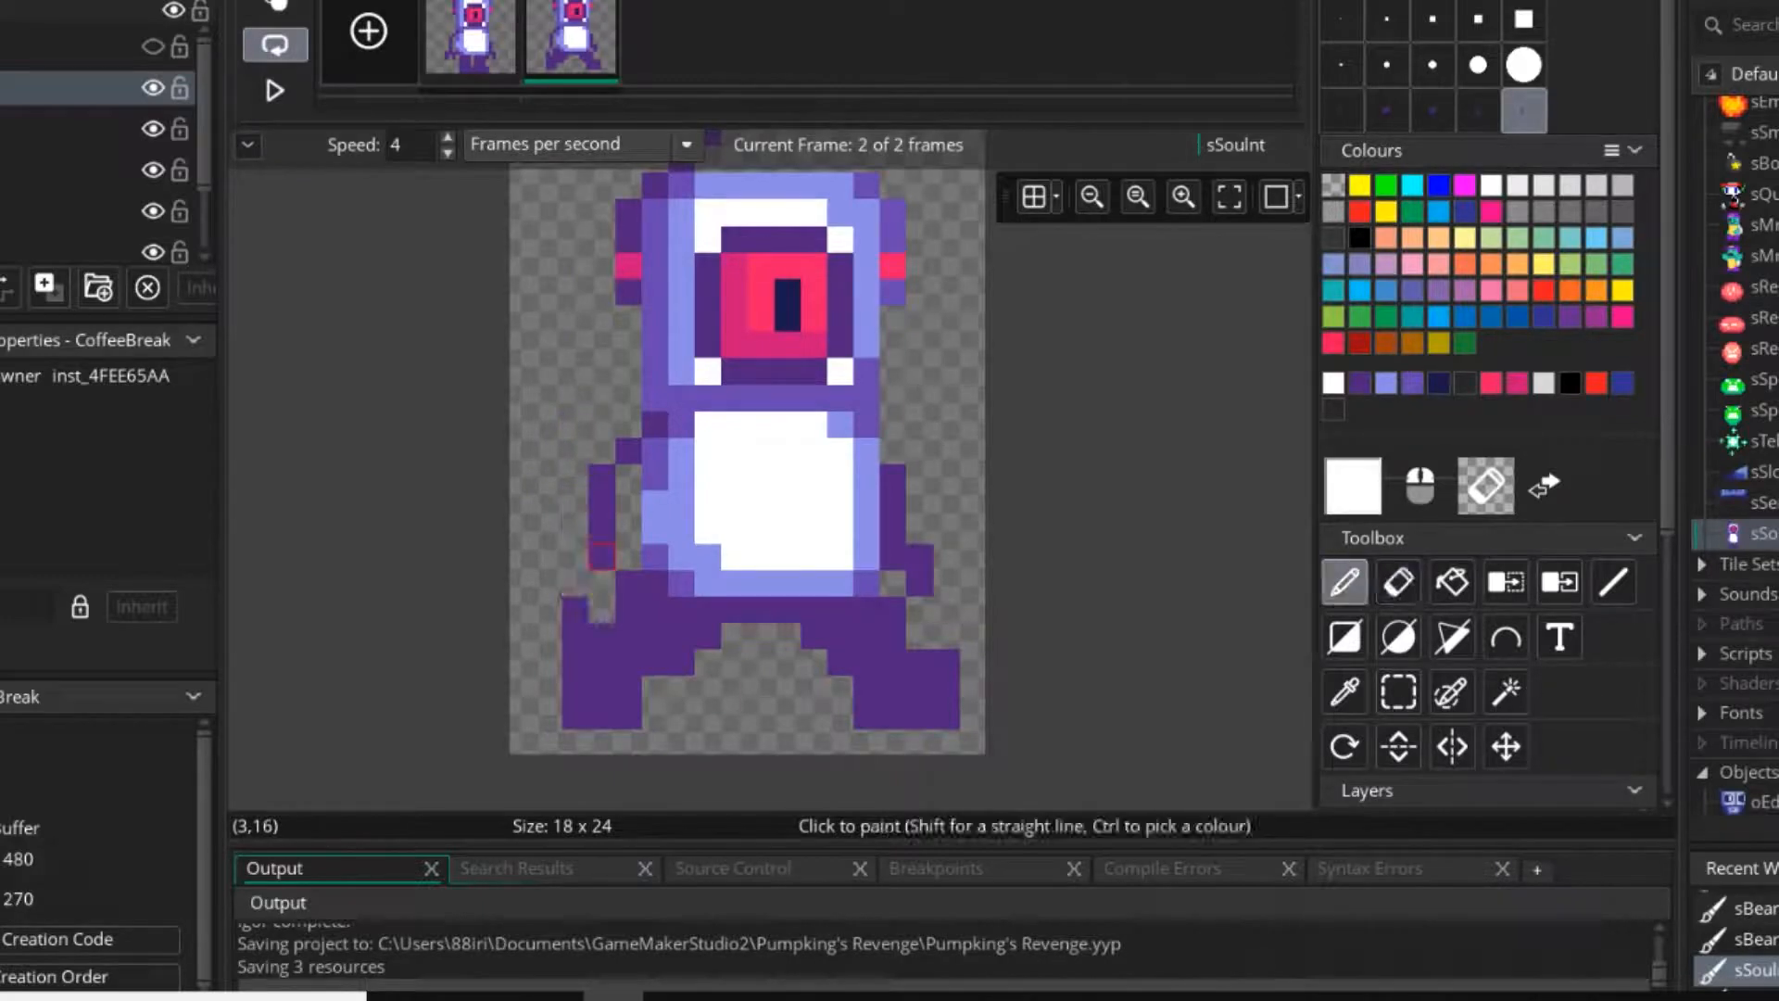
mouse_move(602, 557)
left_mouse_down()
mouse_move(575, 557)
mouse_move(576, 610)
mouse_move(628, 530)
mouse_move(602, 477)
left_mouse_up()
key("e")
key("d")
key("e")
left_click_drag(602, 425, 629, 477)
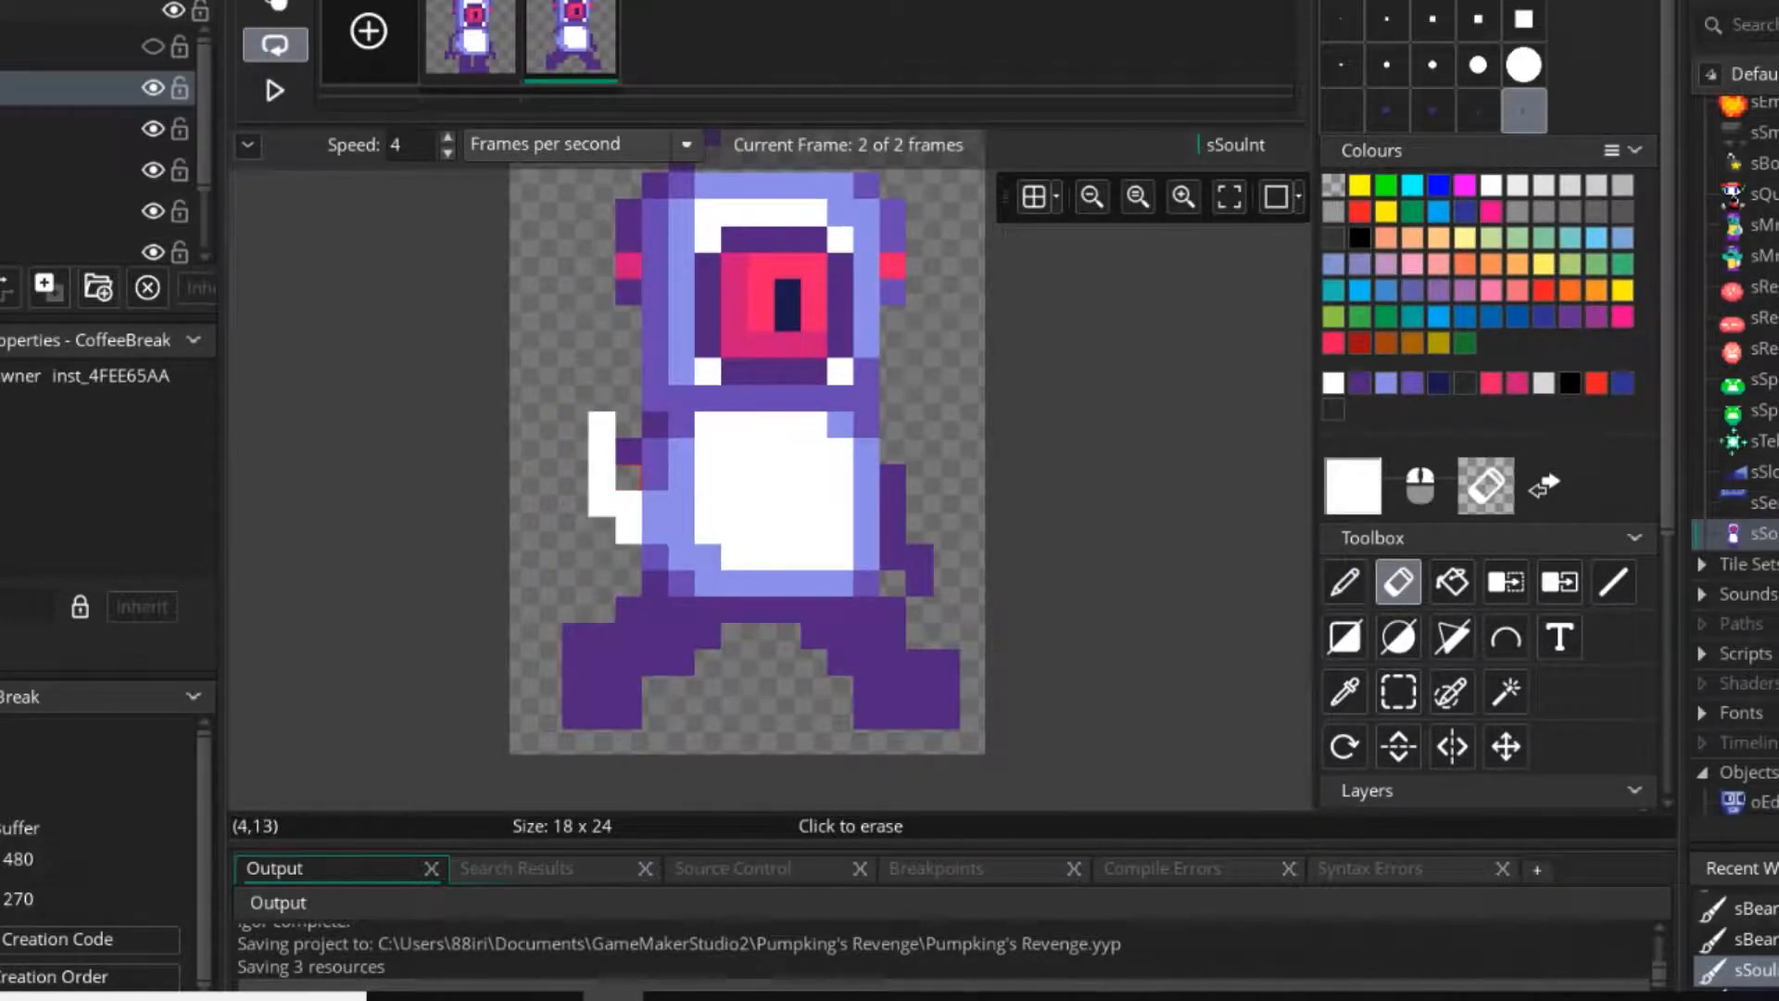
key("d")
key("e")
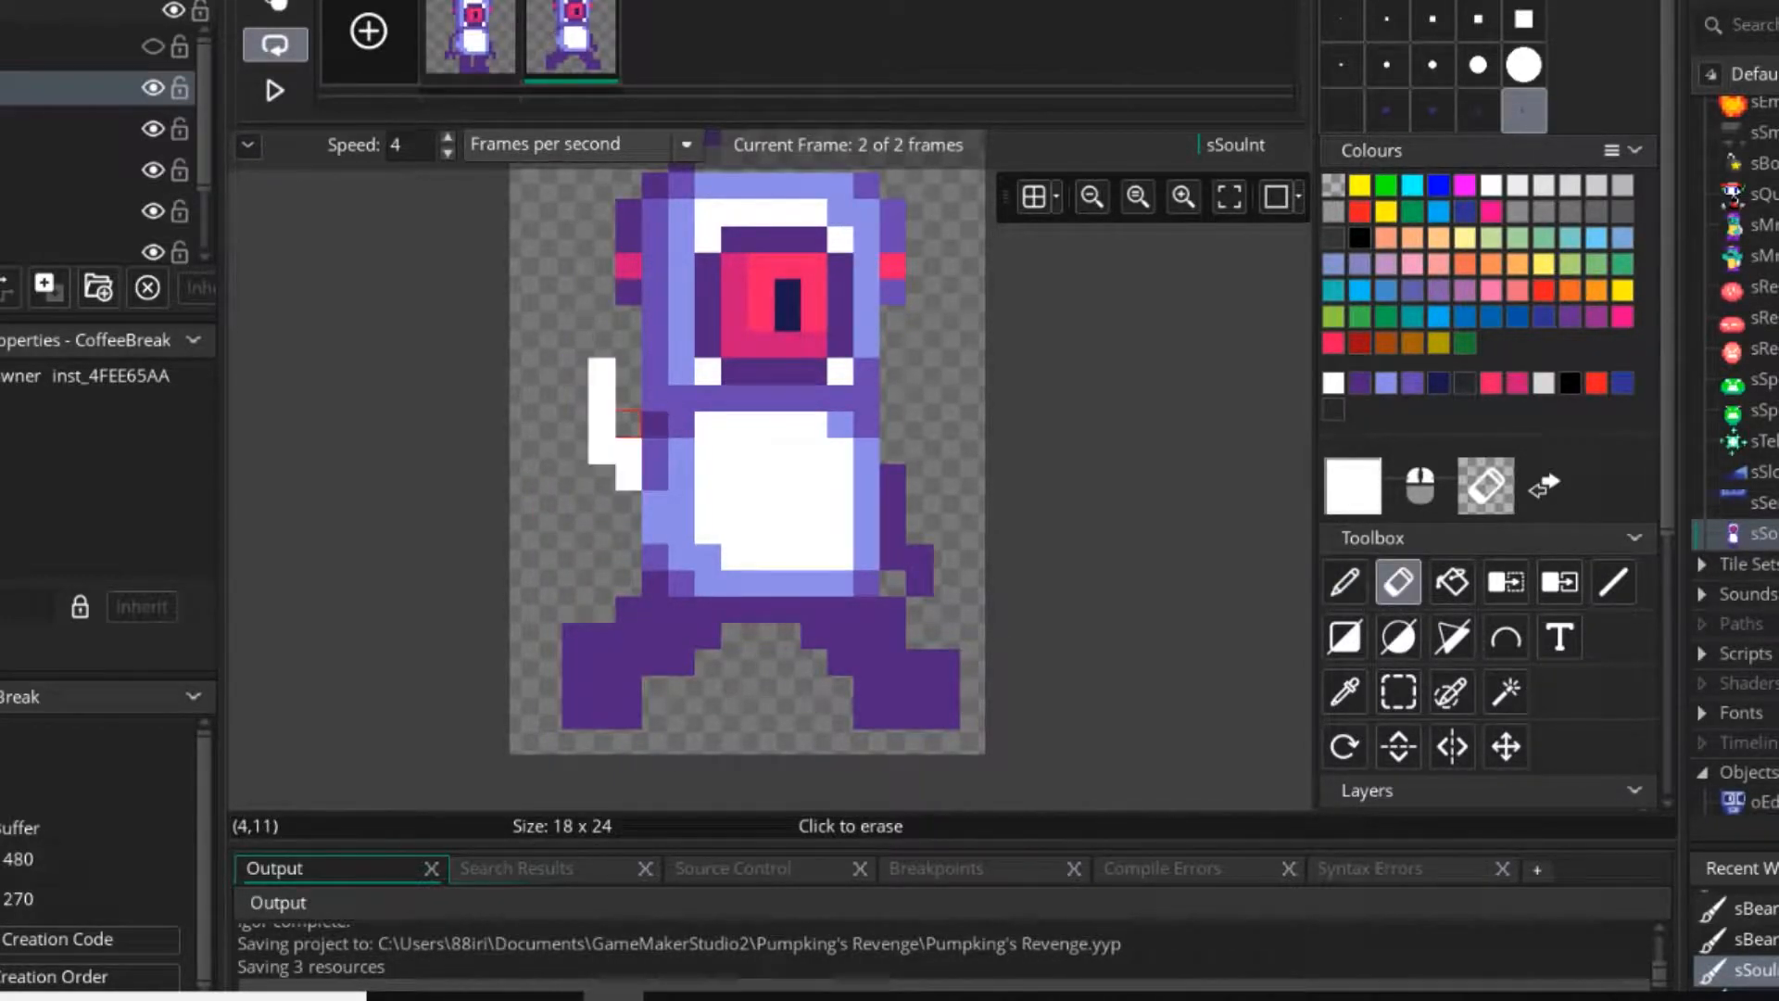
key("d")
key("e")
left_click(920, 530)
key("d")
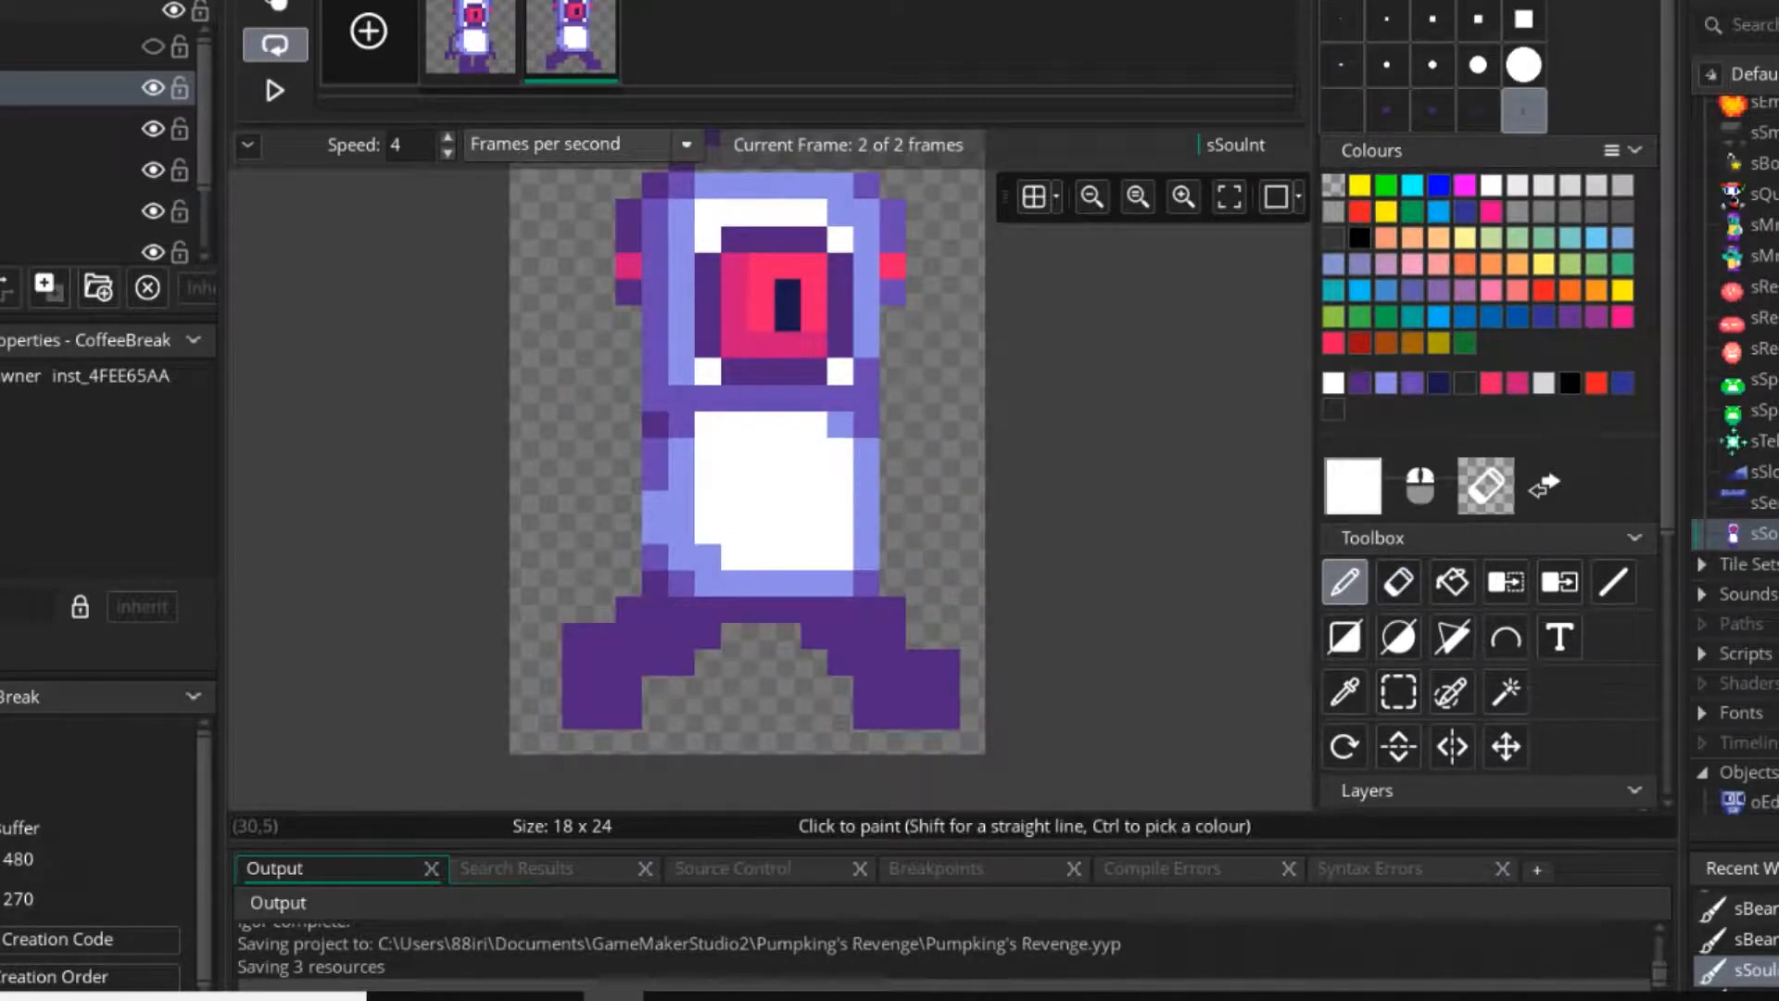
Try to shift the first frame's left arm one pixel towards the torso.
left_click(1388, 18)
left_click(472, 39)
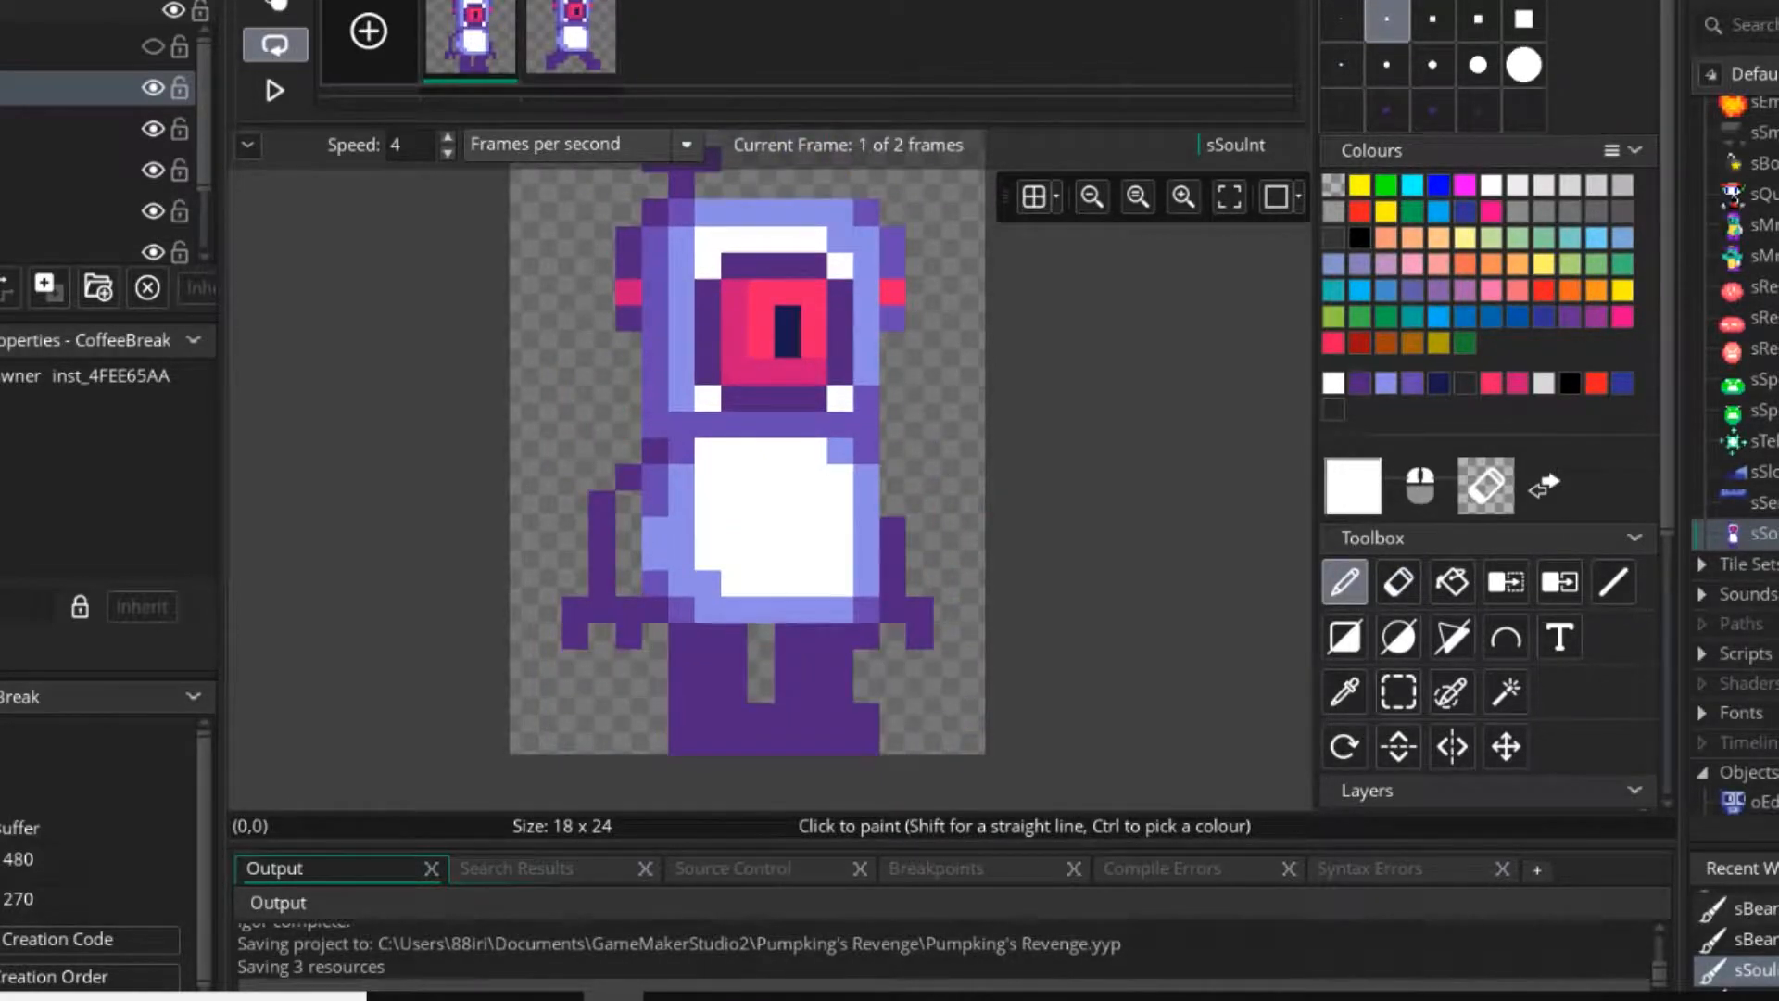
scroll(602, 554, "up", 1, "ctrl")
left_click(600, 559, "ctrl")
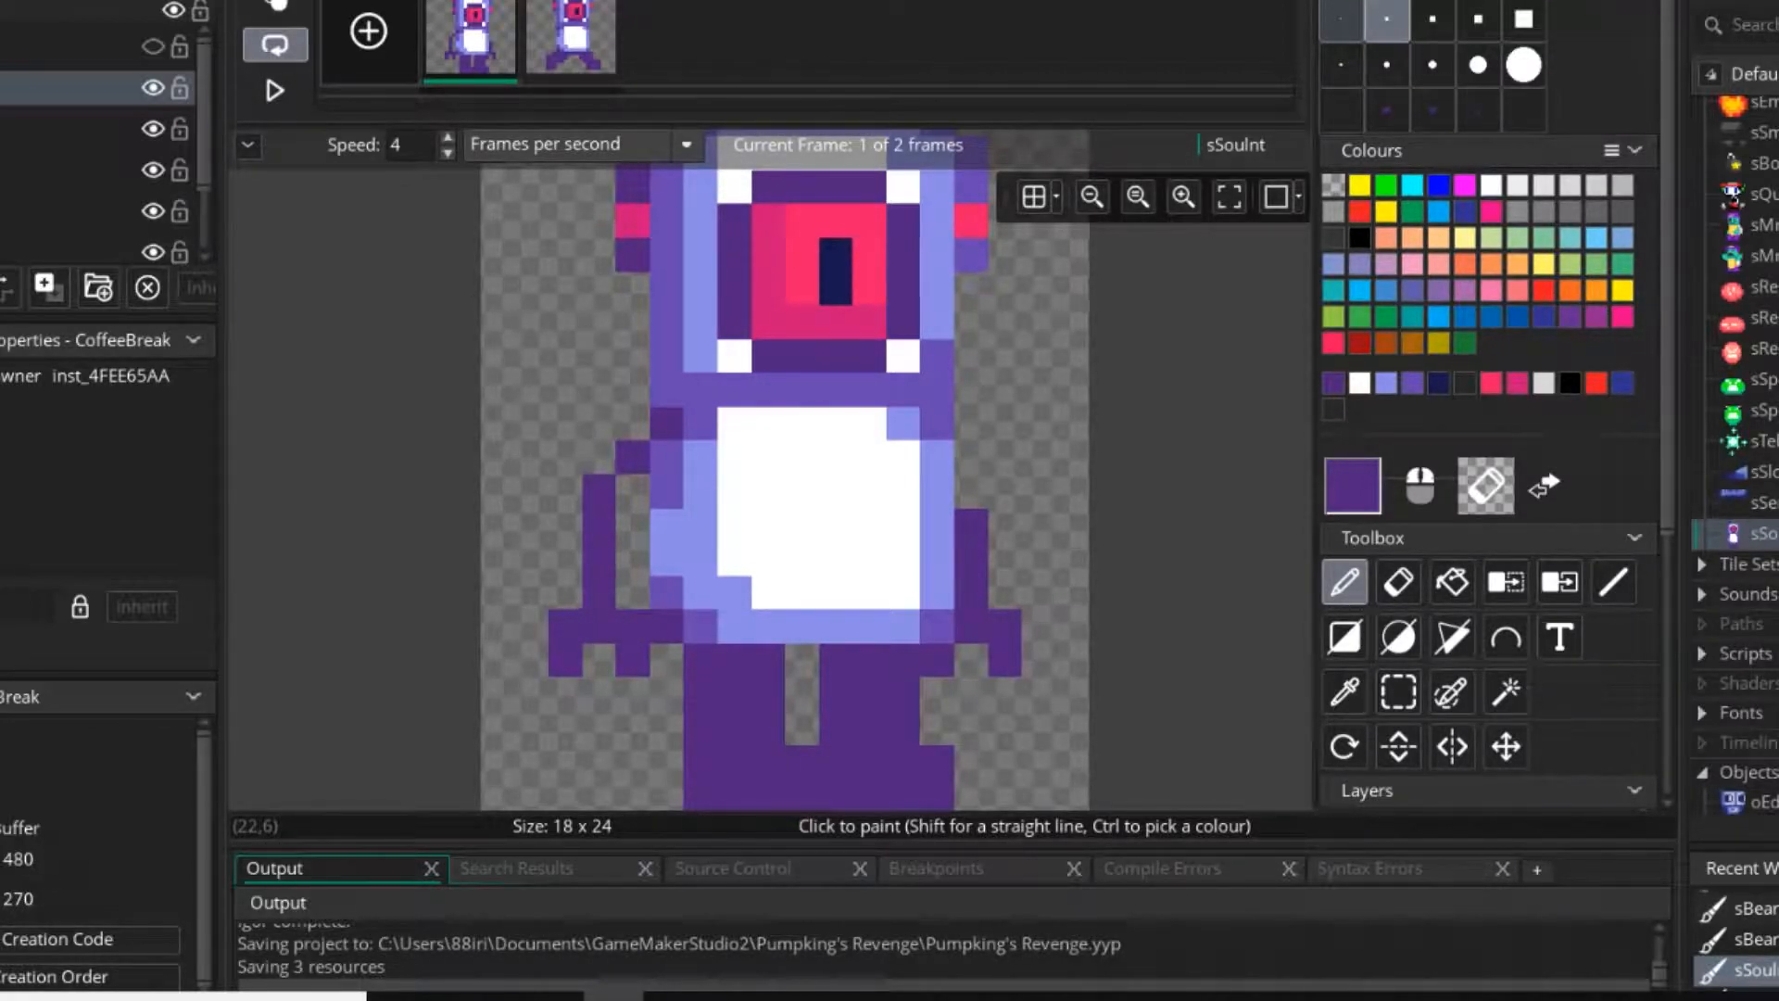
left_click(1399, 692)
left_click_drag(551, 475, 666, 627)
left_click(803, 525)
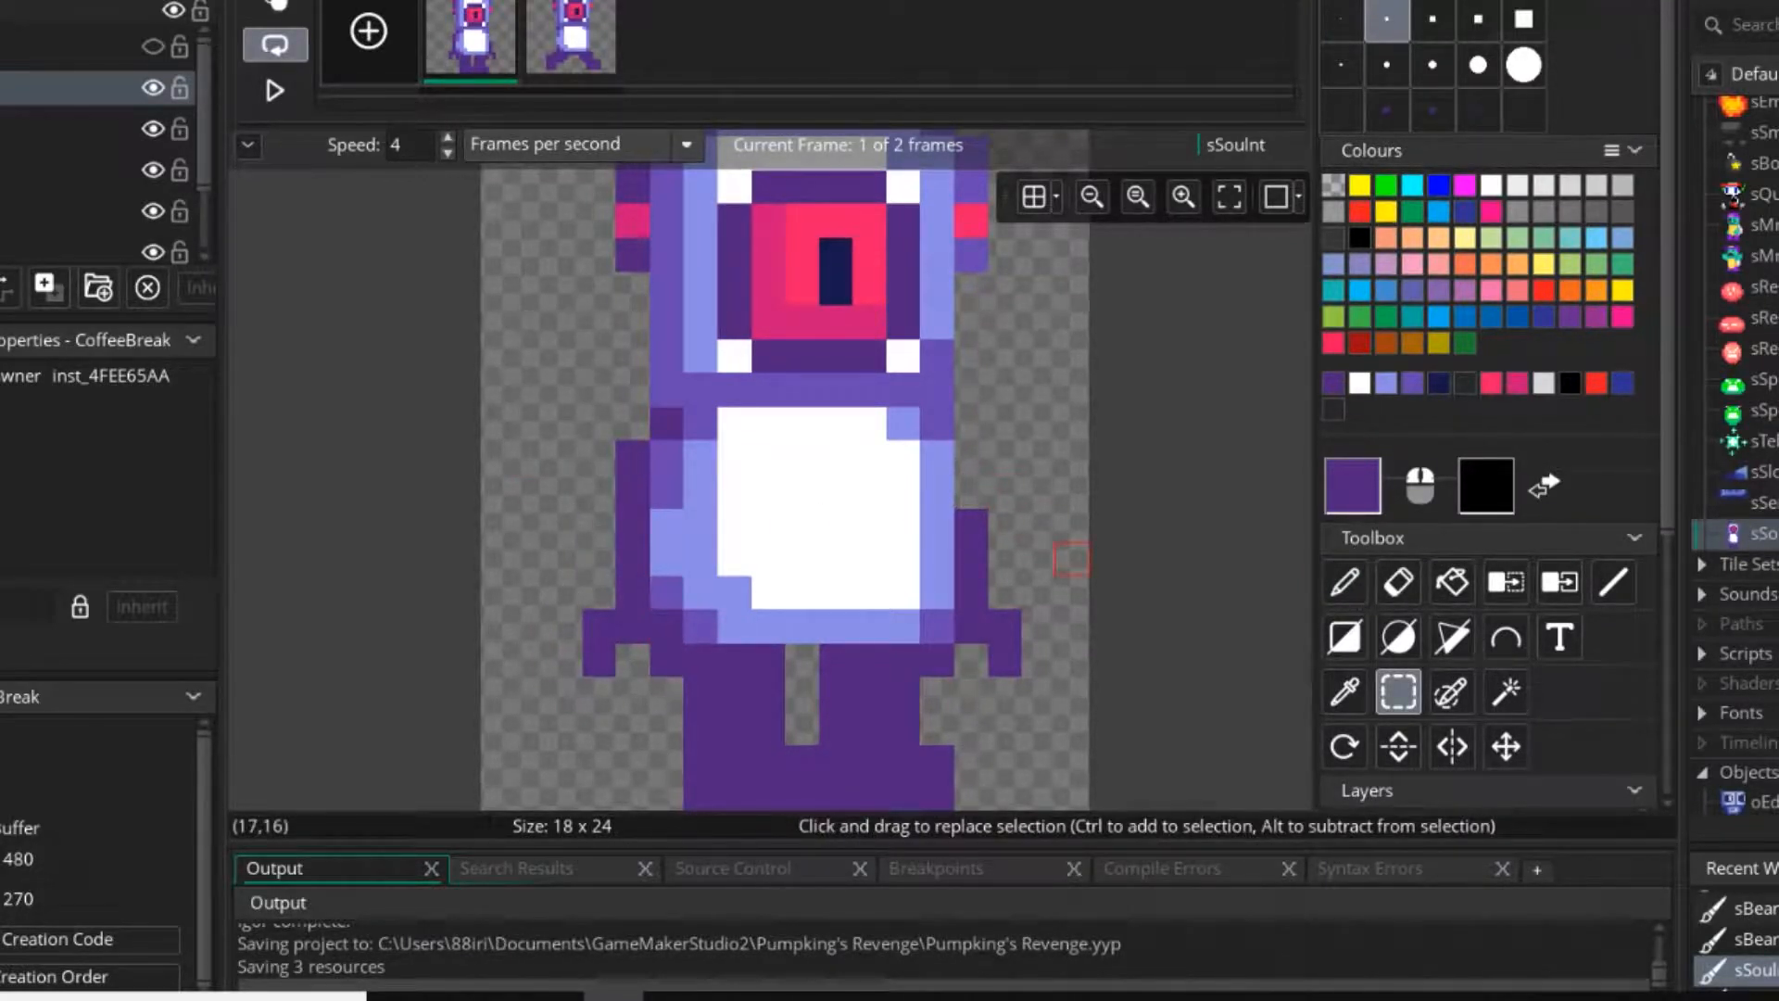
key("ctrl+z")
key("ctrl+z")
left_click(1038, 525)
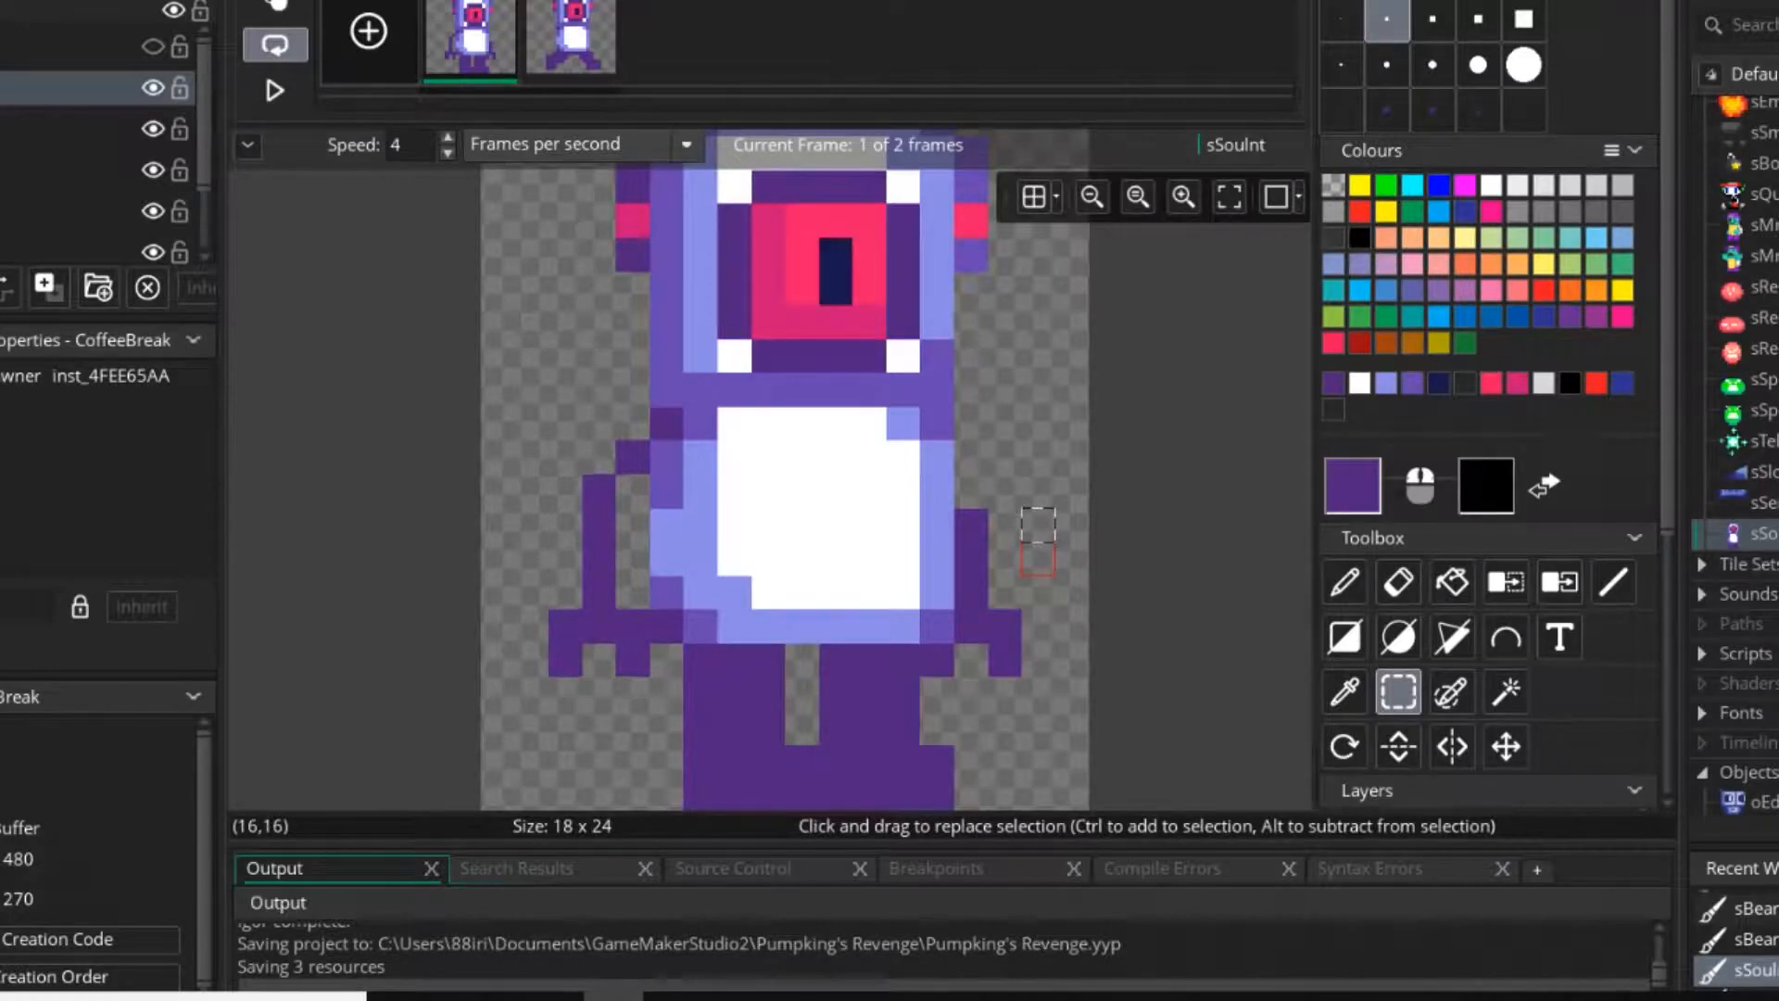
left_click(1072, 593)
middle_click_drag(1071, 593, 1045, 535)
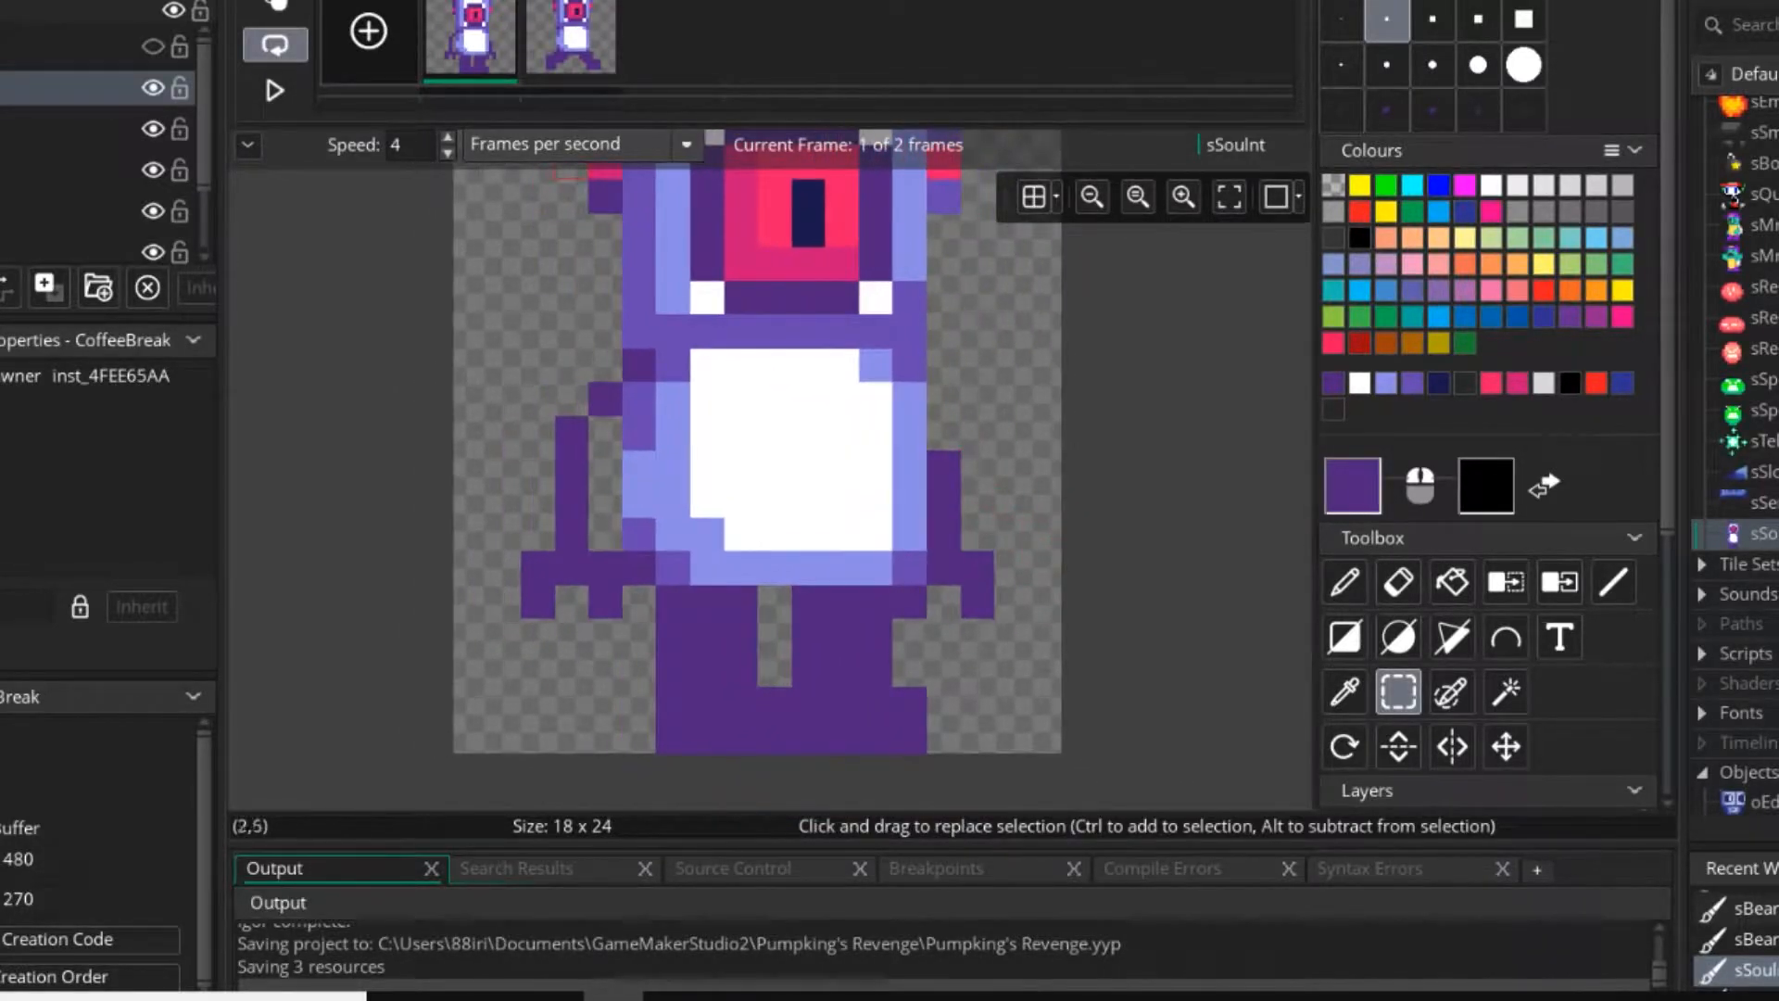
Duplicate the sSouInt sprite and name the copy sSouIntR.
left_click(570, 39)
right_click(1757, 509)
right_click(1777, 525)
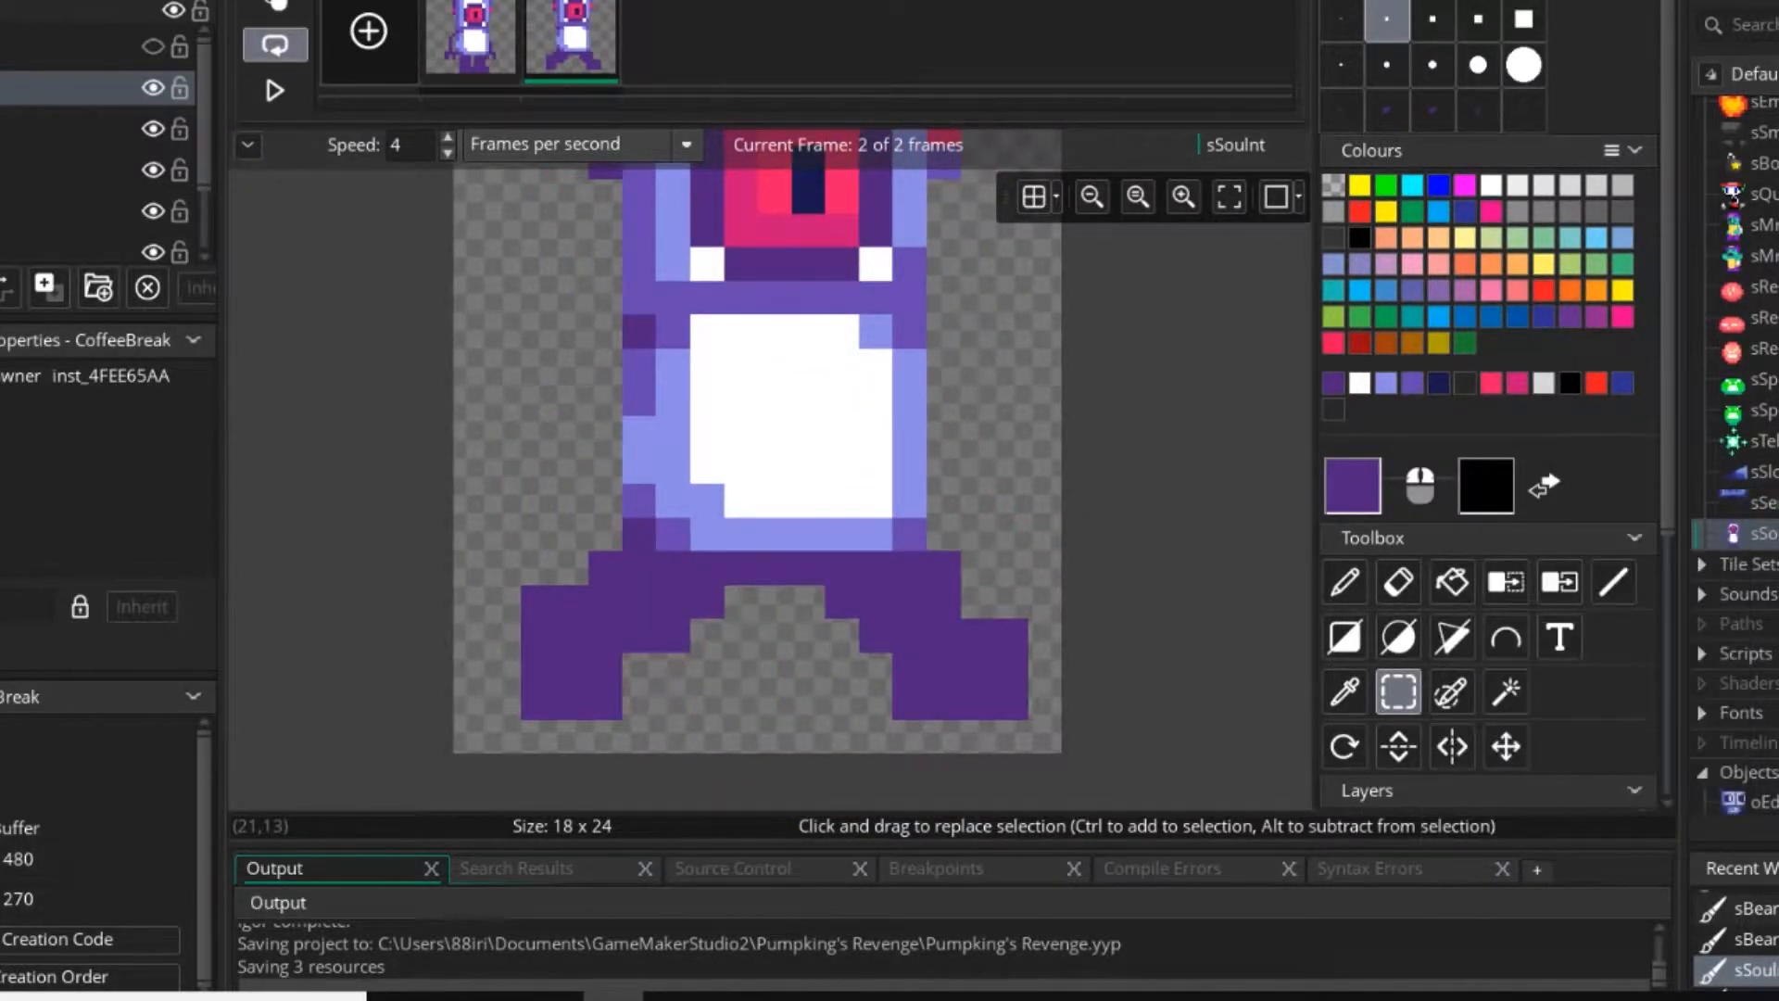
left_click(1539, 758)
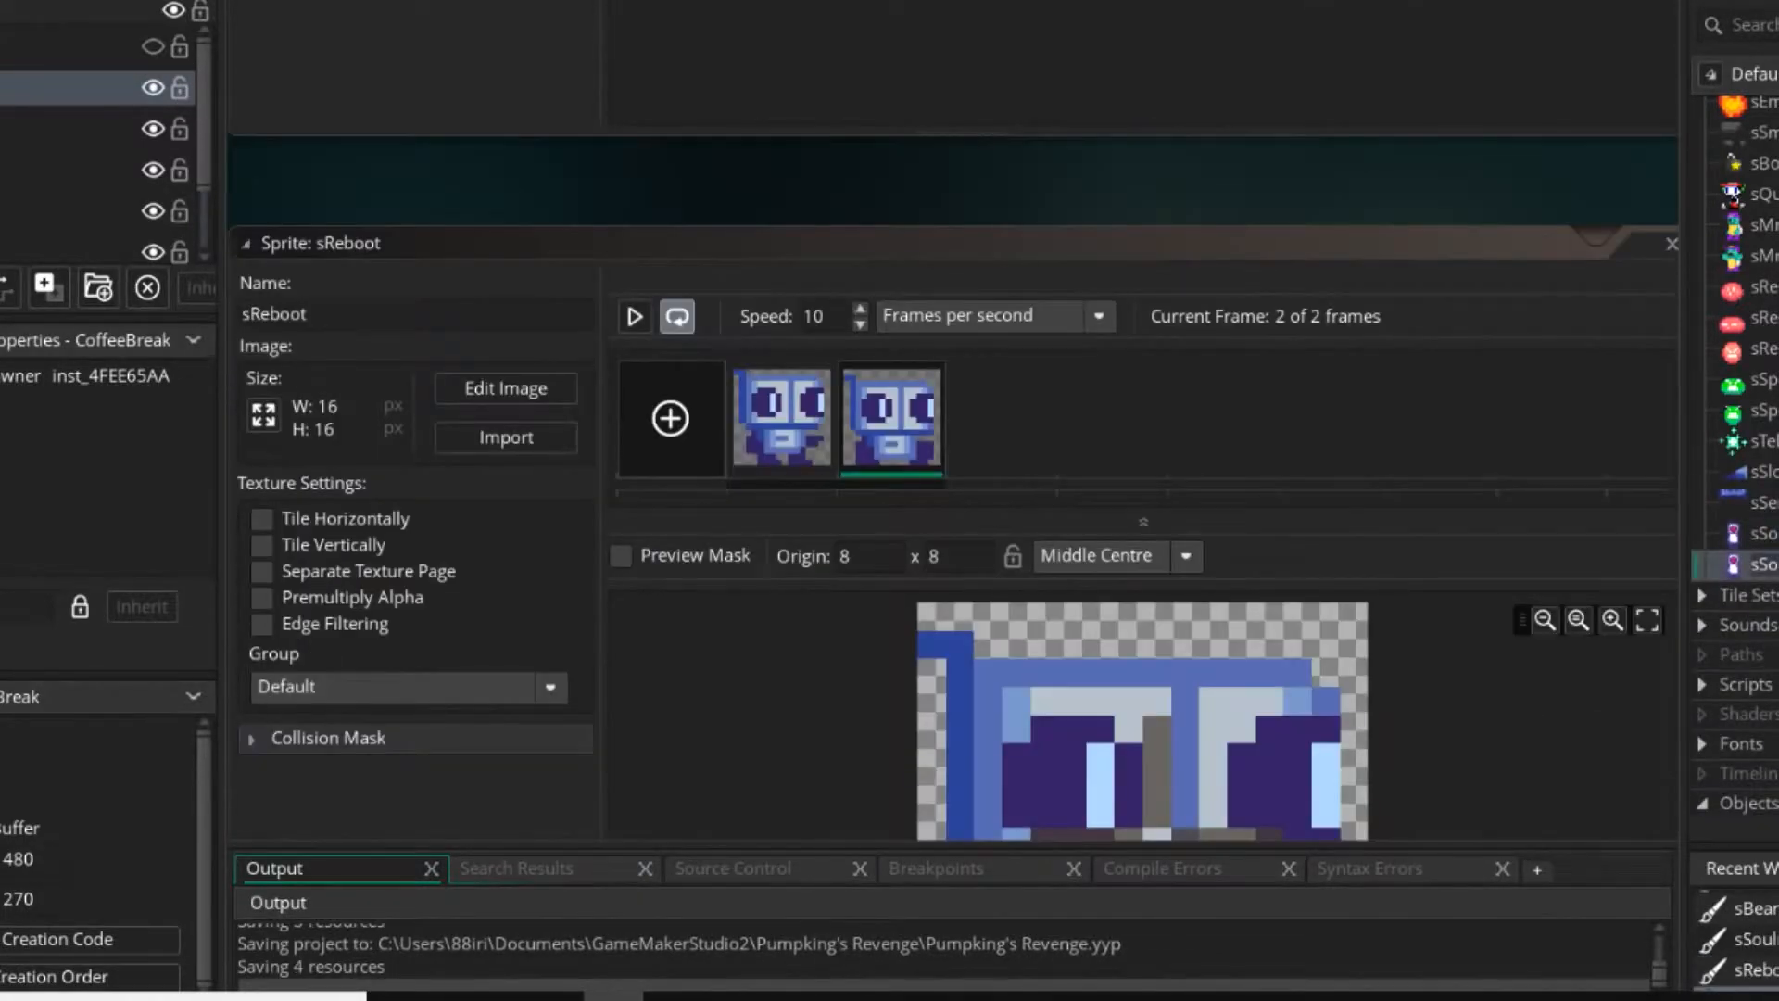
type("sSoulntR")
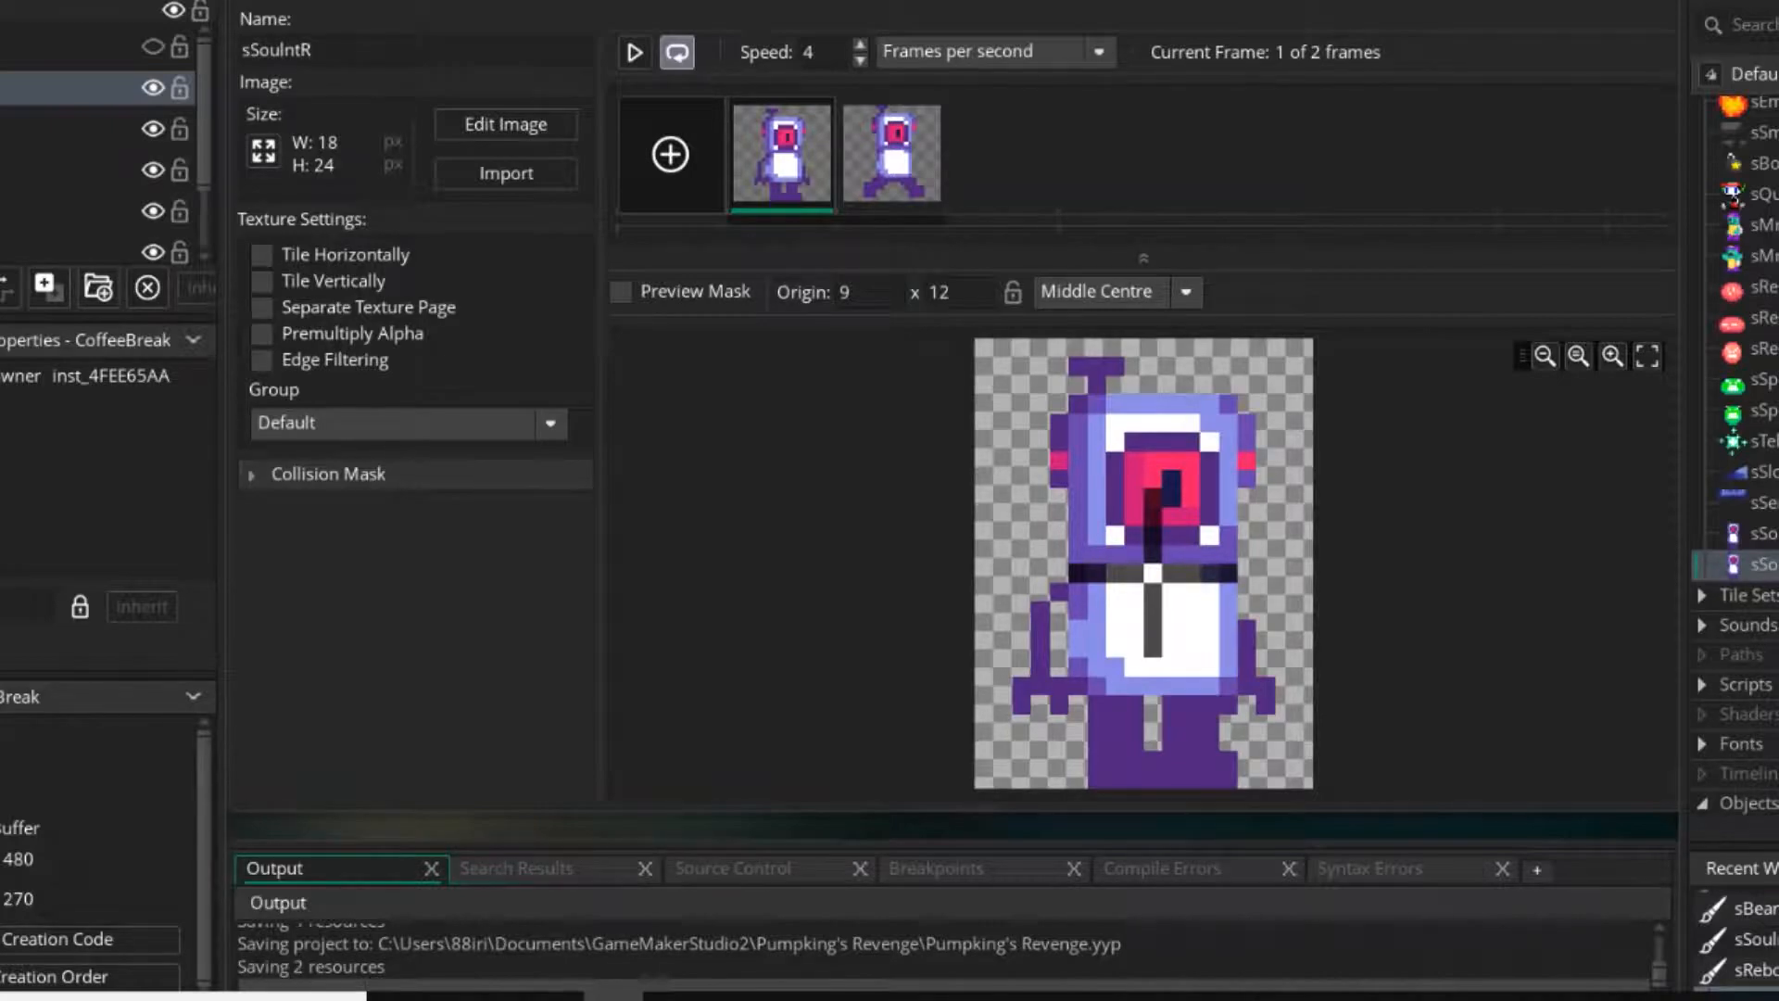
Delete the second frame from the original sSouInt sprite.
double_click(1763, 534)
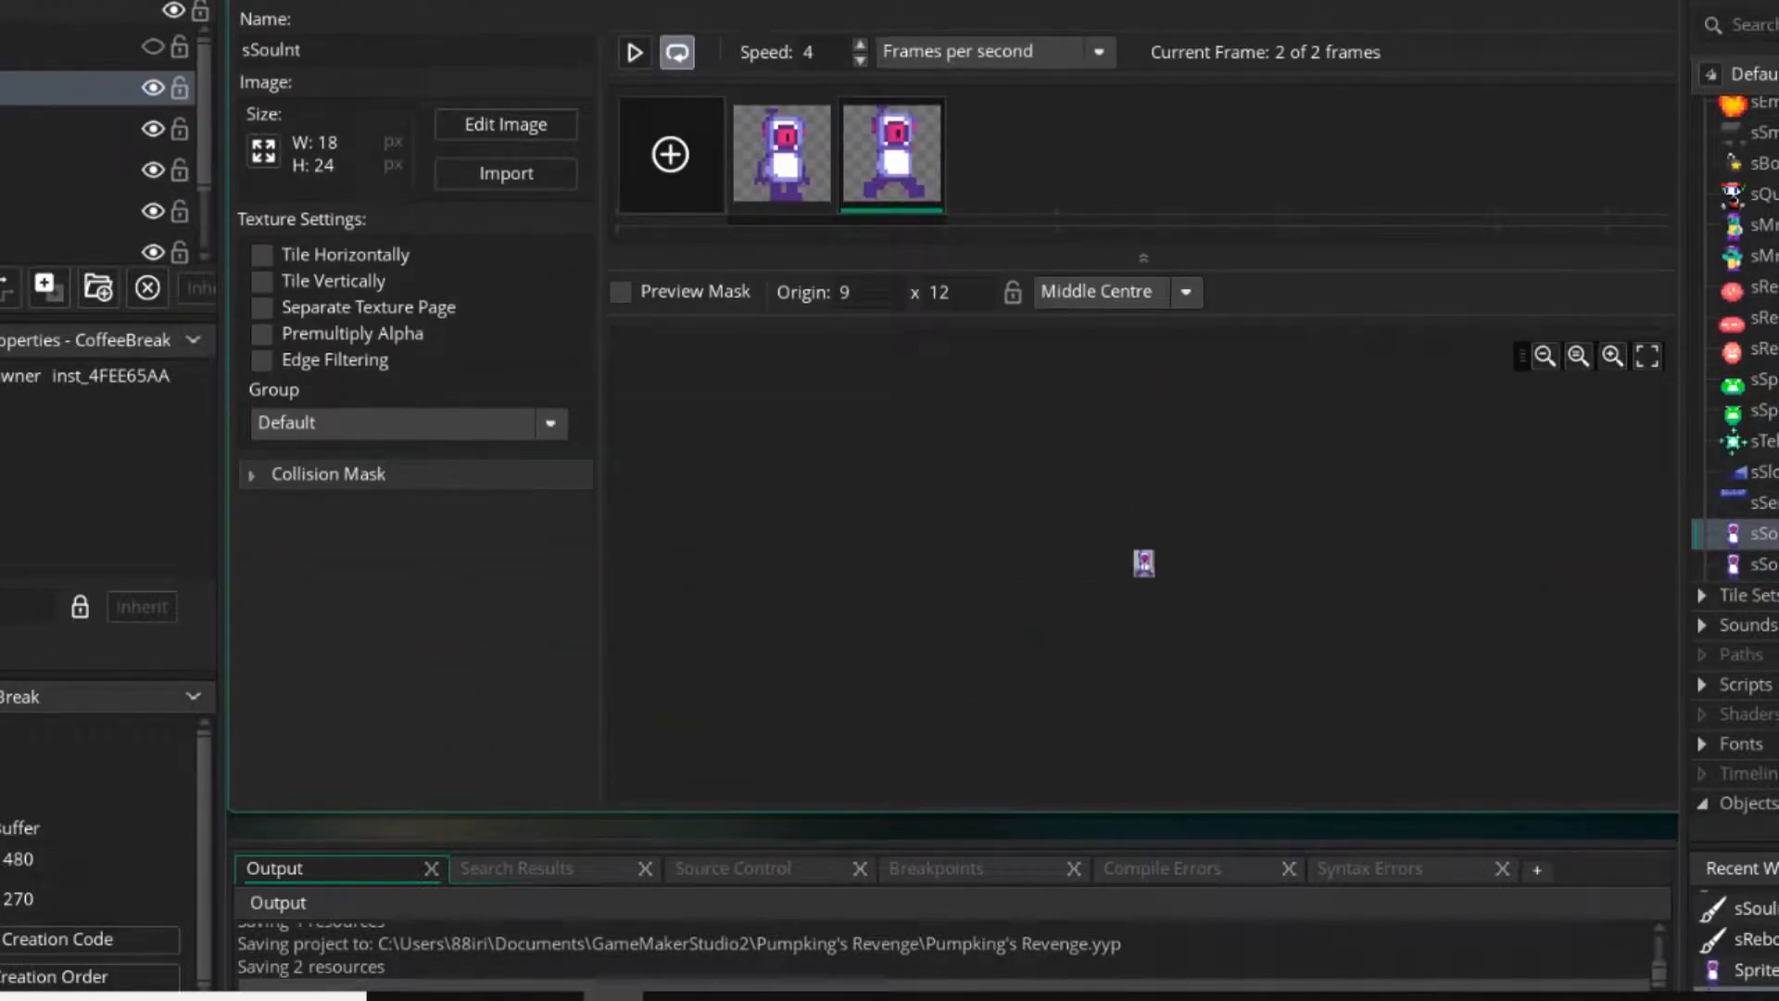
left_click(934, 107)
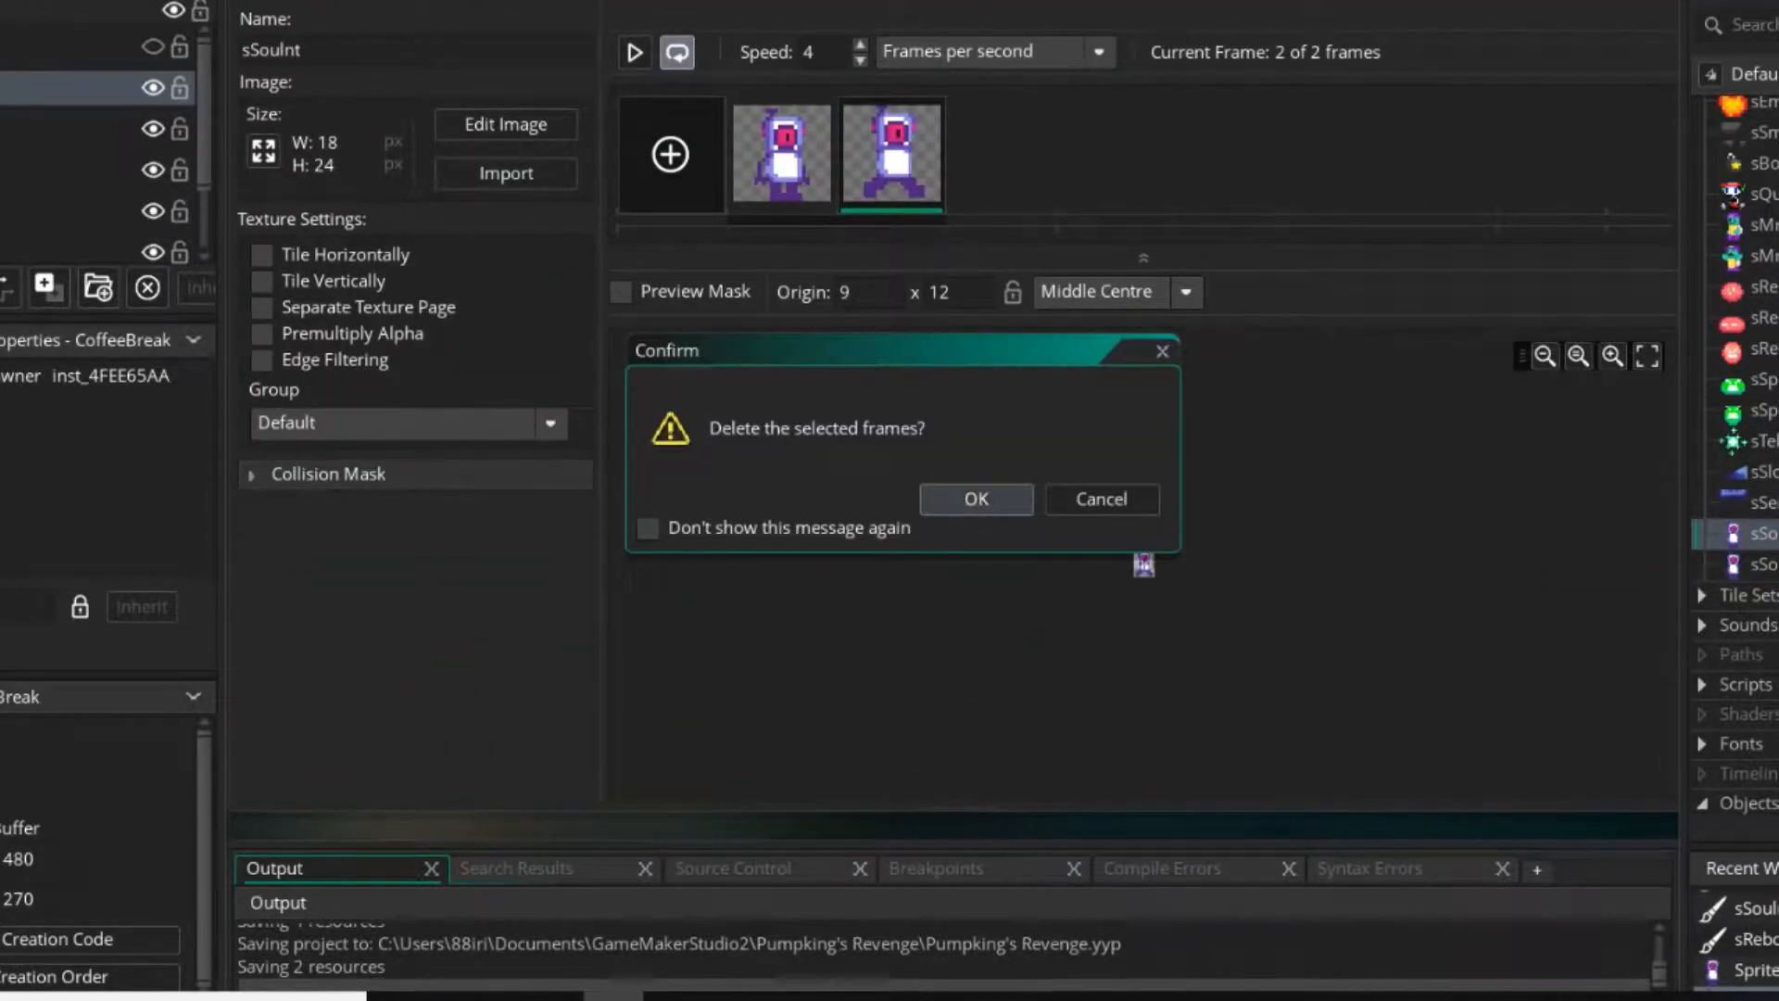
left_click(977, 497)
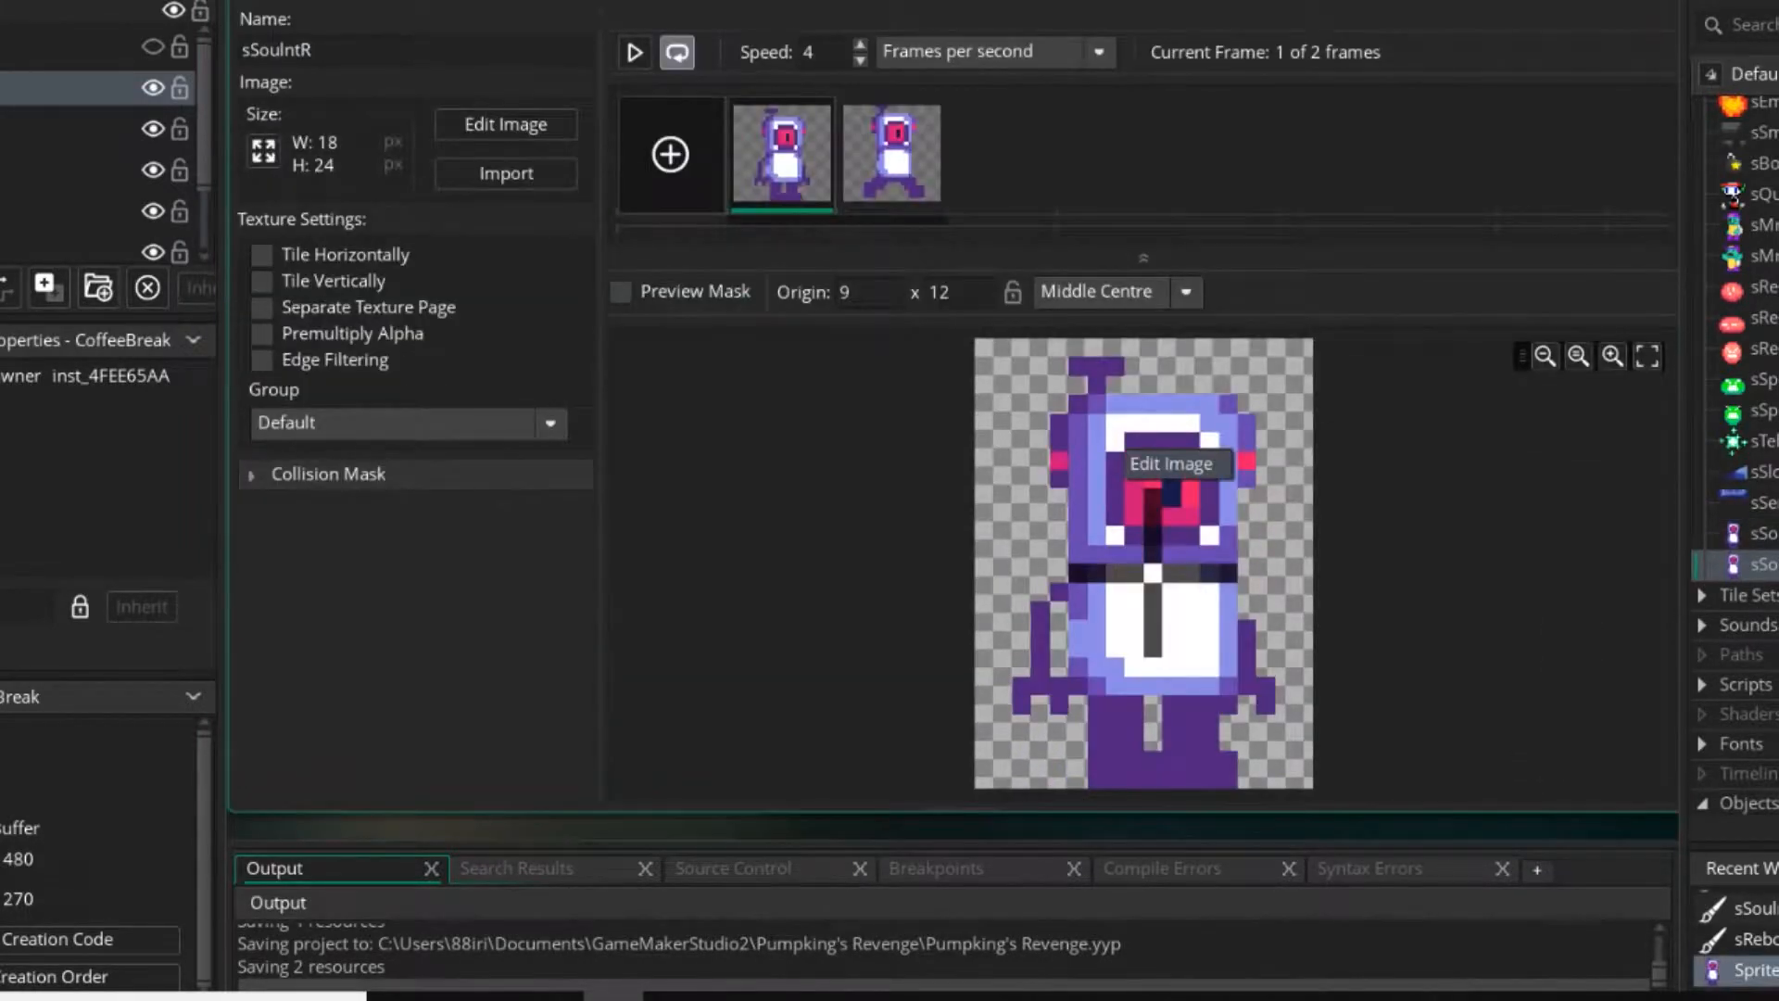
Open sSouIntR for image editing and shift the first frame's left arm one pixel towards the torso.
double_click(1103, 436)
left_click(1399, 692)
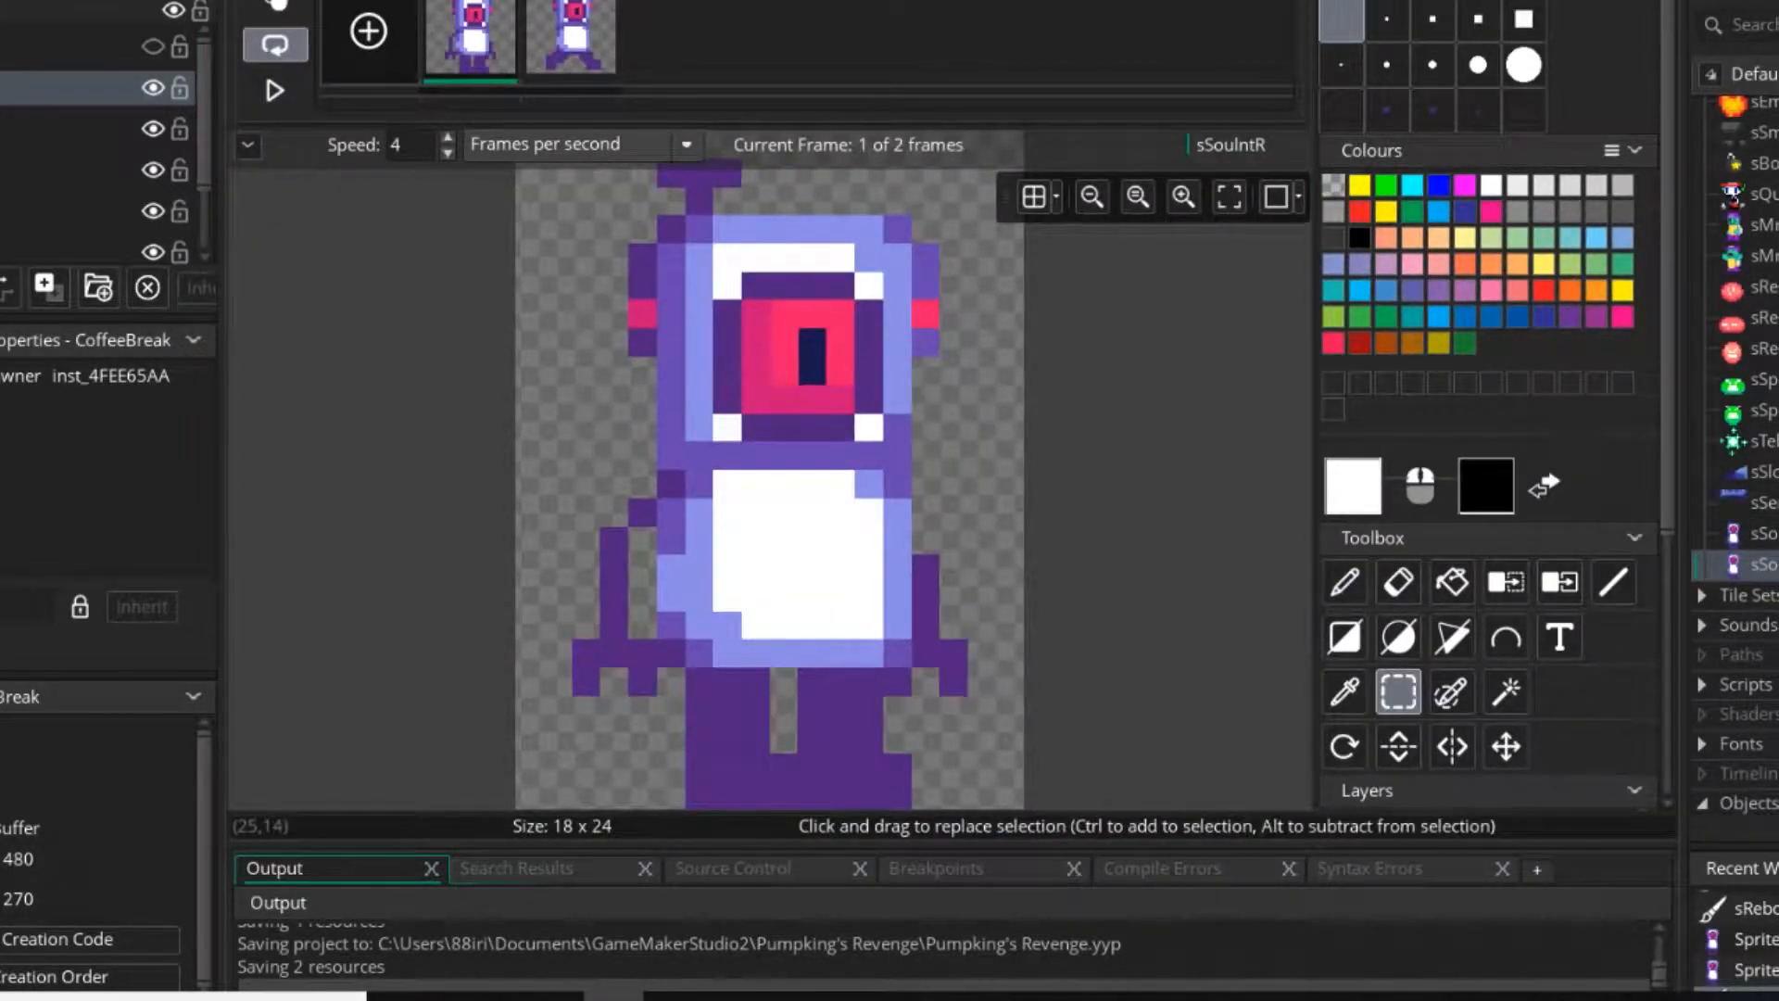
left_click_drag(585, 542, 662, 686)
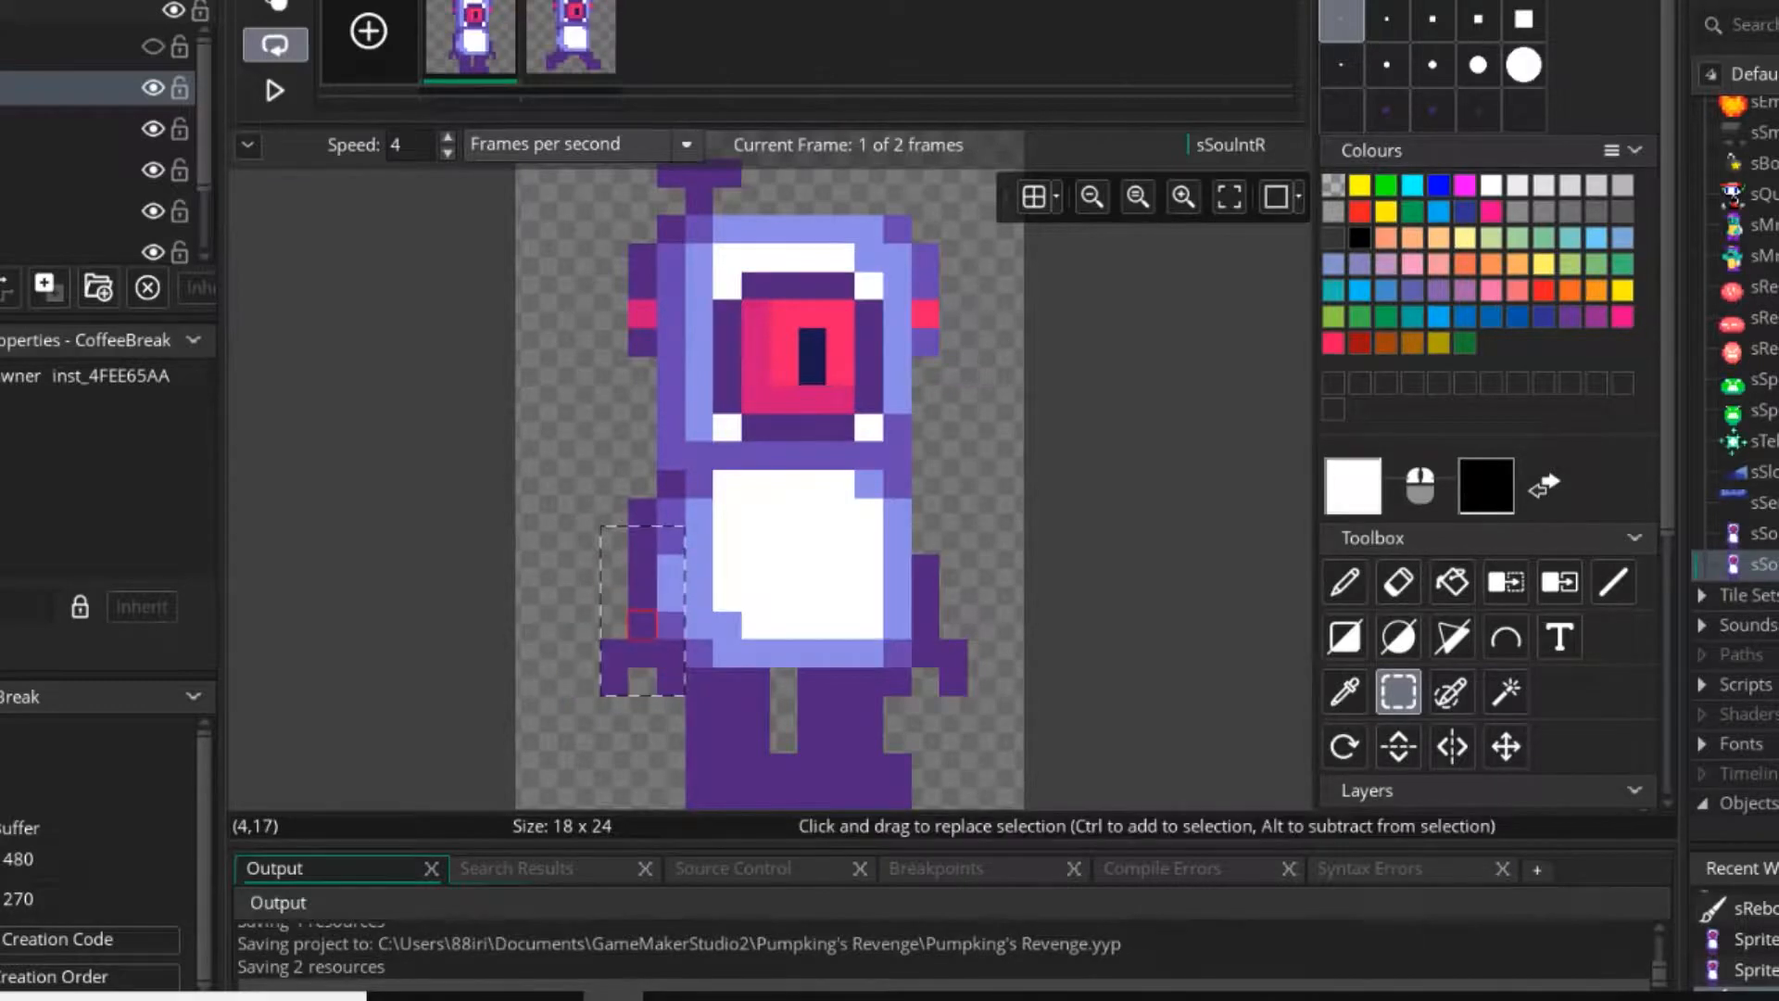
Try moving the first frame's two feet one pixel outwards.
middle_click_drag(763, 725, 816, 612)
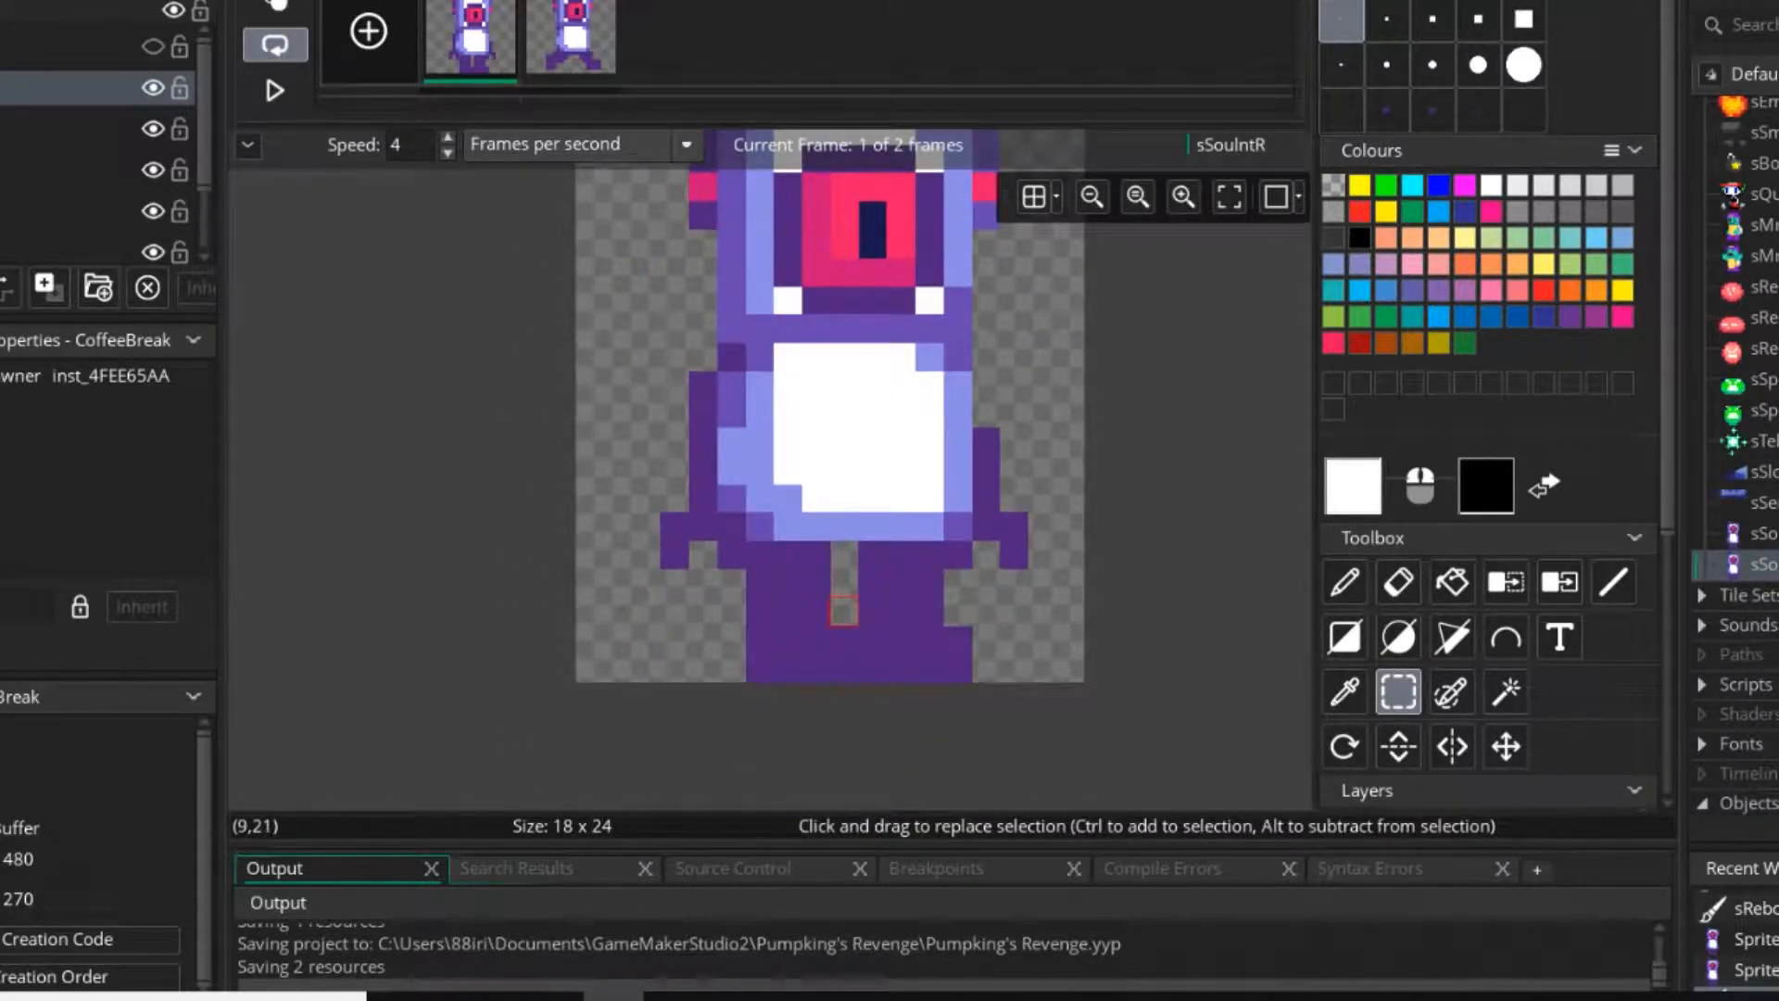
mouse_move(843, 610)
left_mouse_down()
mouse_move(788, 640)
mouse_move(957, 668)
mouse_move(957, 640)
left_mouse_up()
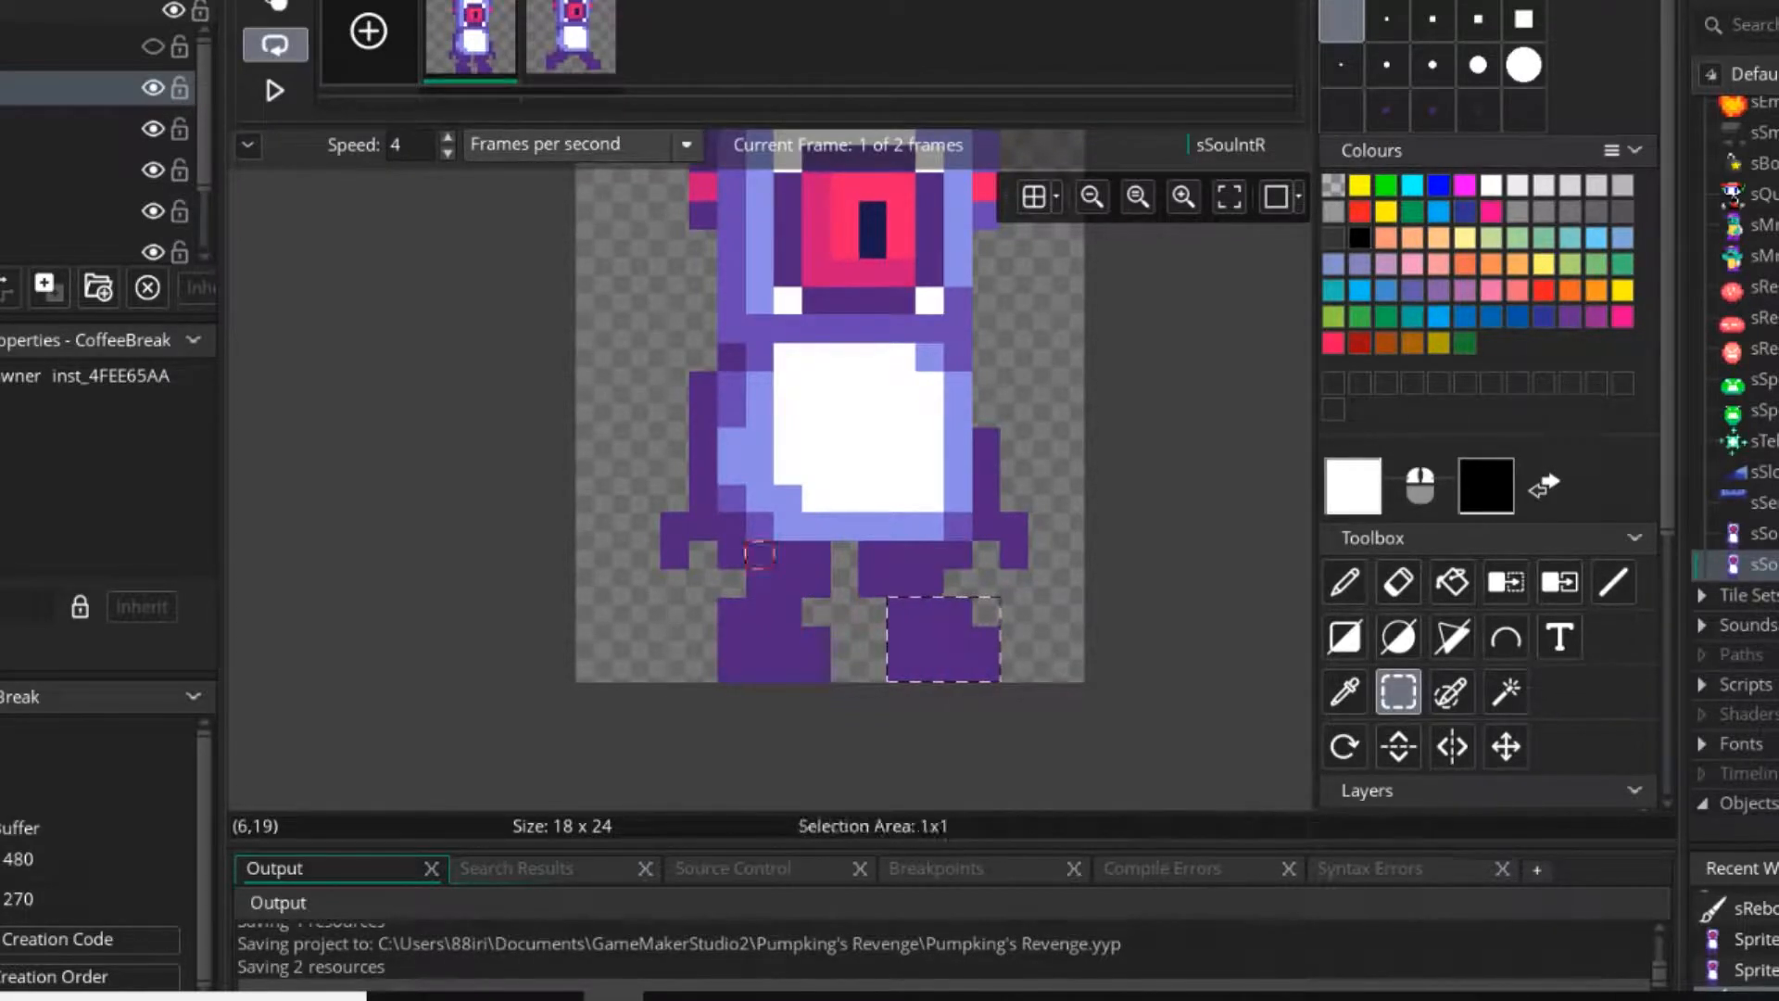
left_click(760, 554)
middle_click_drag(732, 582, 710, 605)
Try reshaping the first frame's legs with dark purple pixels and erasing the gaps between the hands and legs.
left_click(1344, 582)
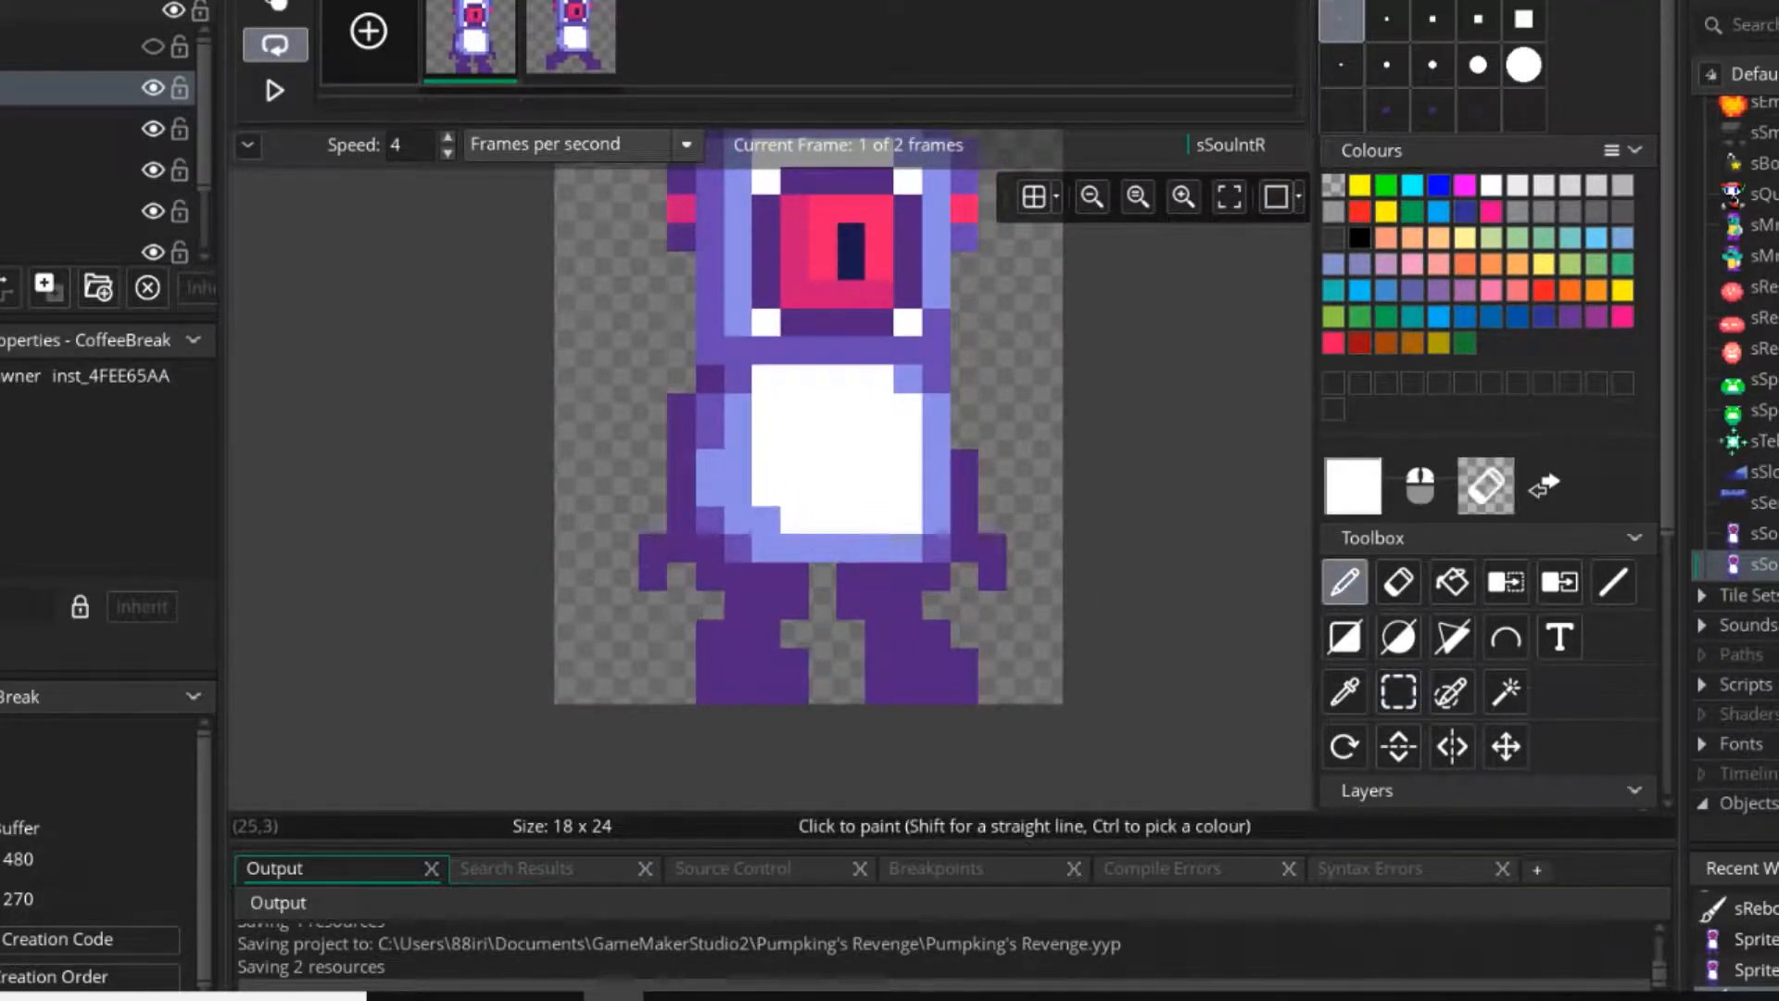
left_click(936, 604, "ctrl")
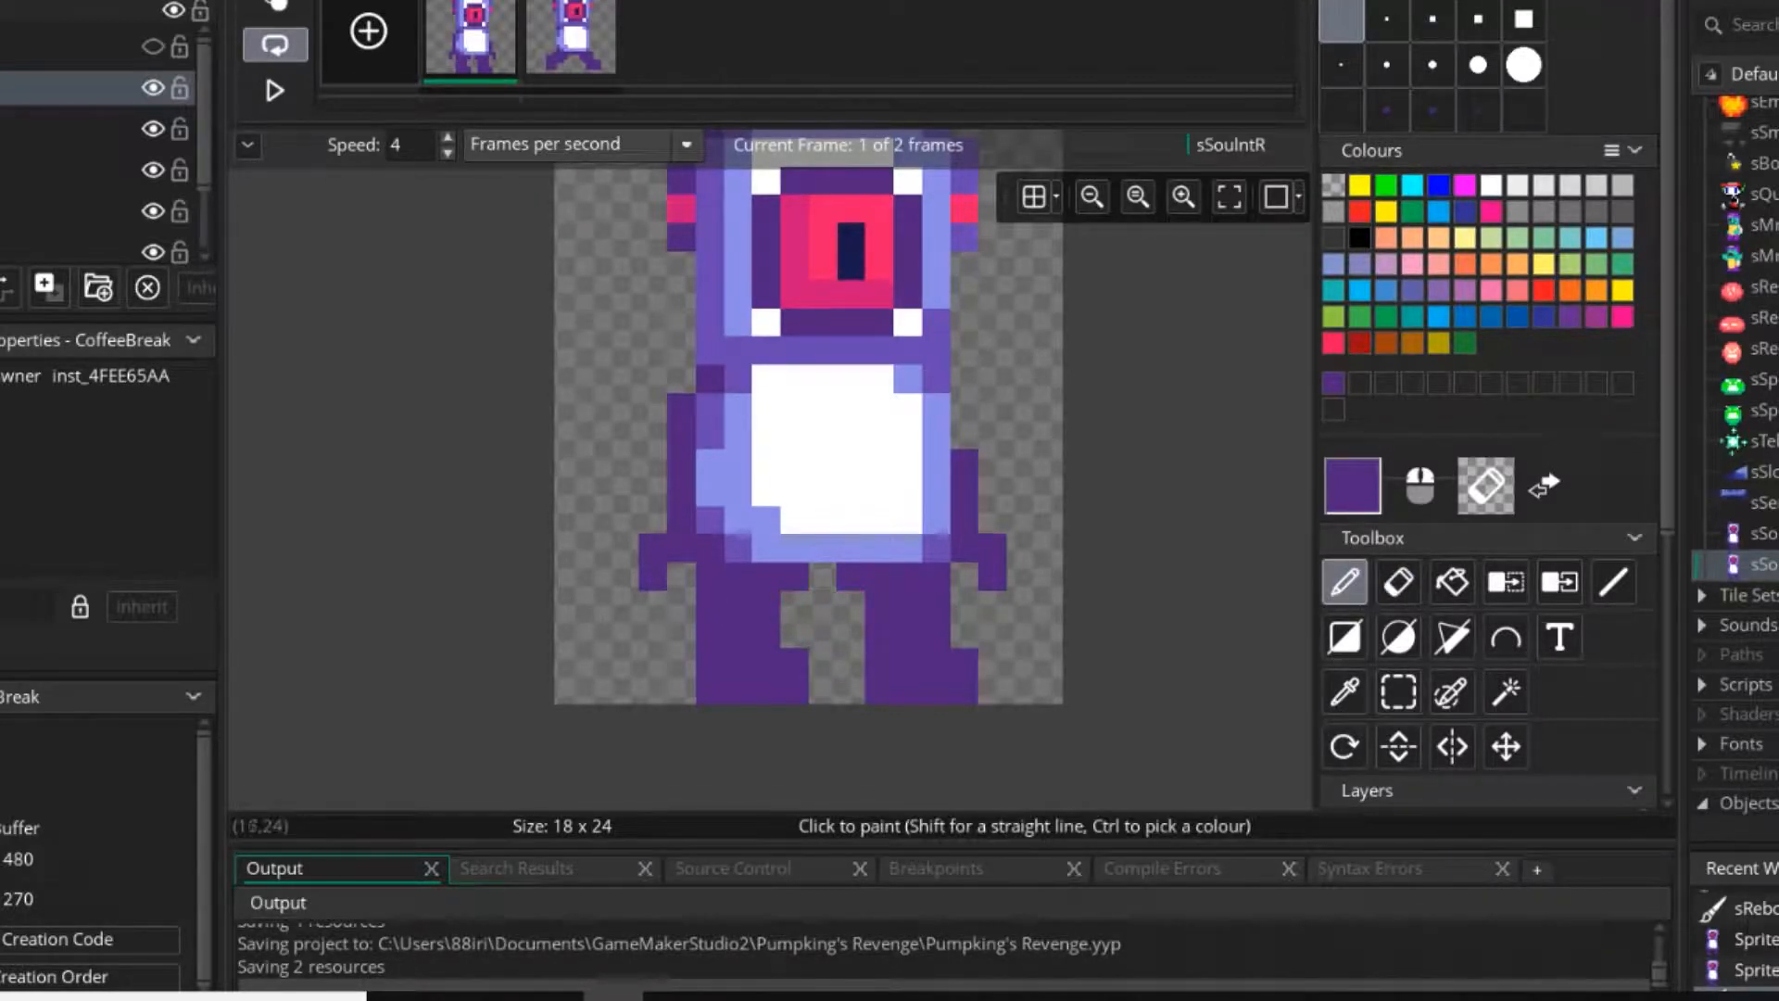
left_click_drag(851, 605, 795, 605)
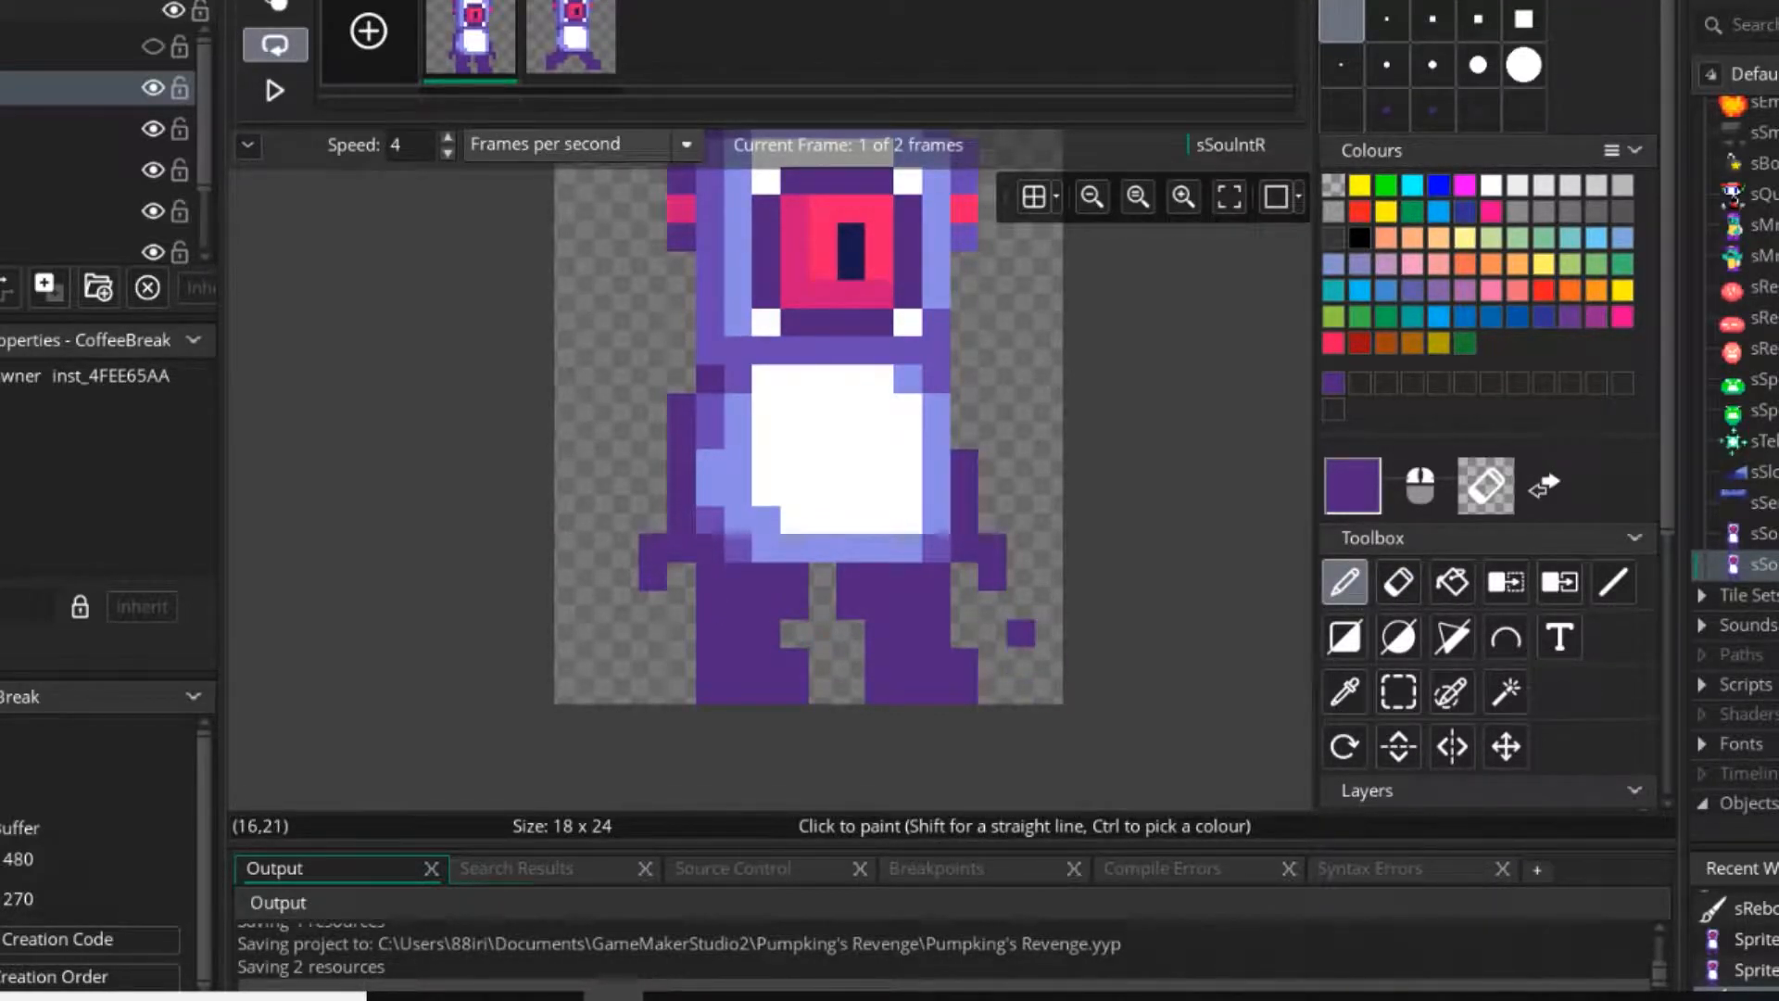
middle_click_drag(1021, 633, 1013, 634)
right_click(930, 578)
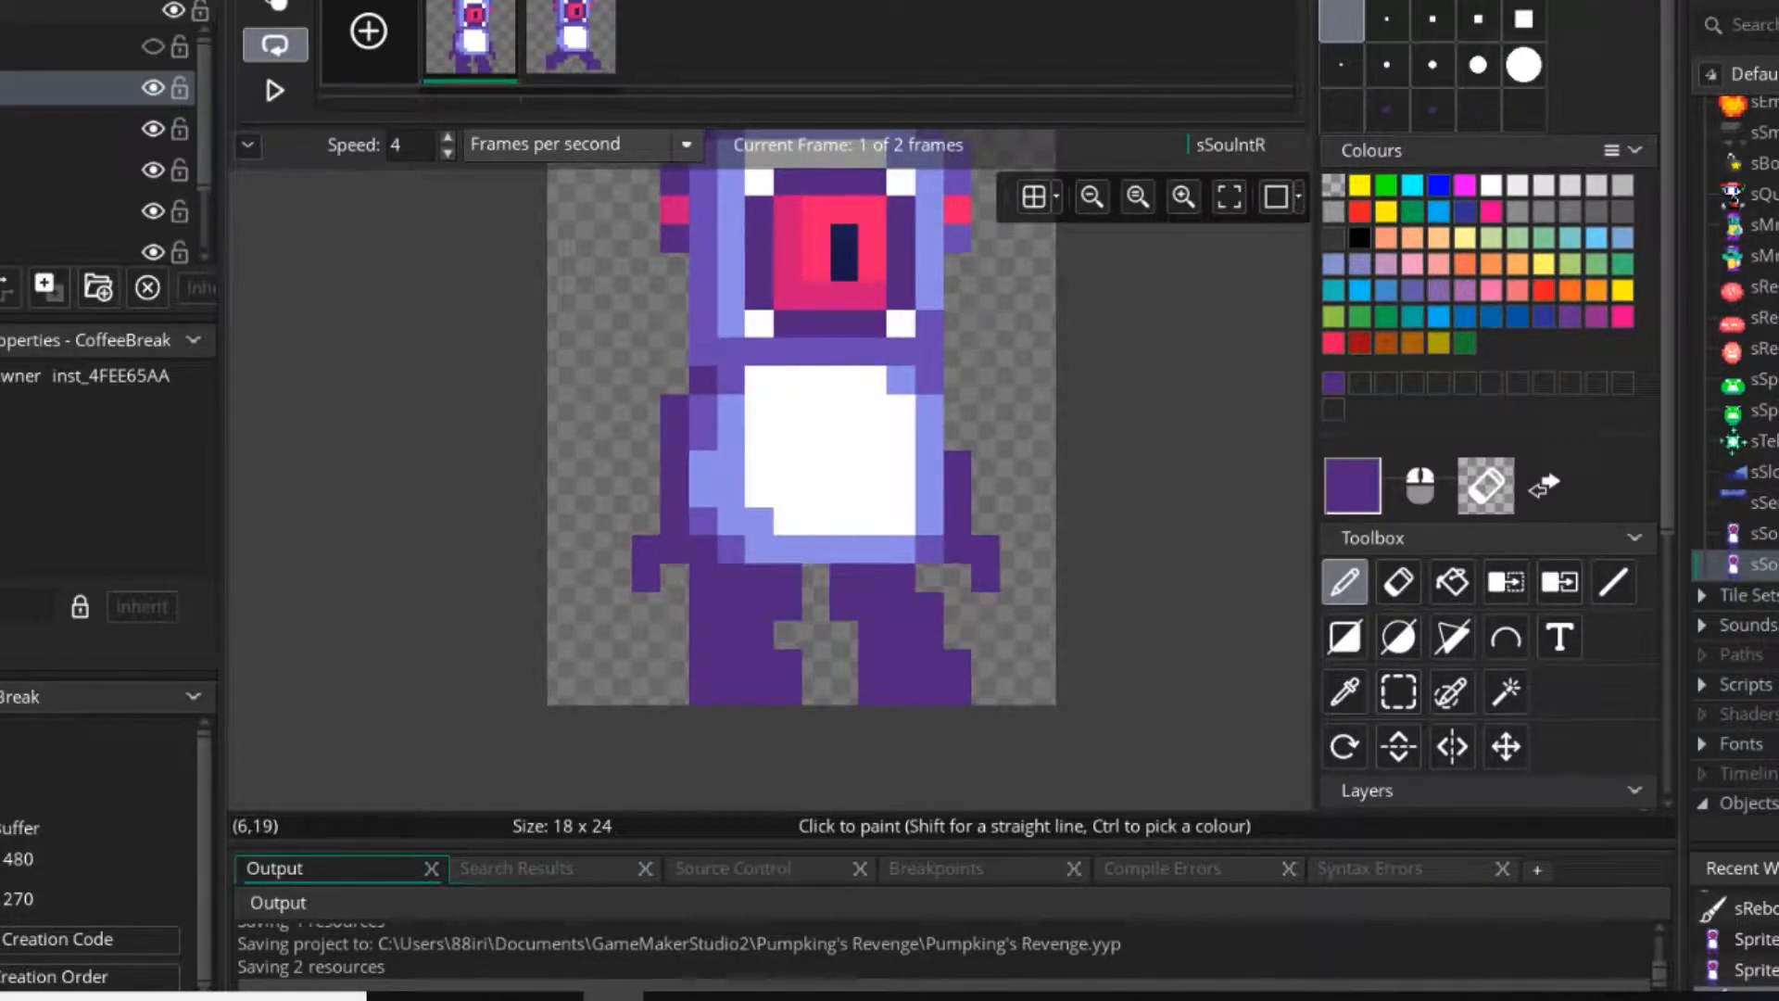
right_click(702, 577)
middle_click_drag(929, 606, 926, 606)
left_click(842, 634)
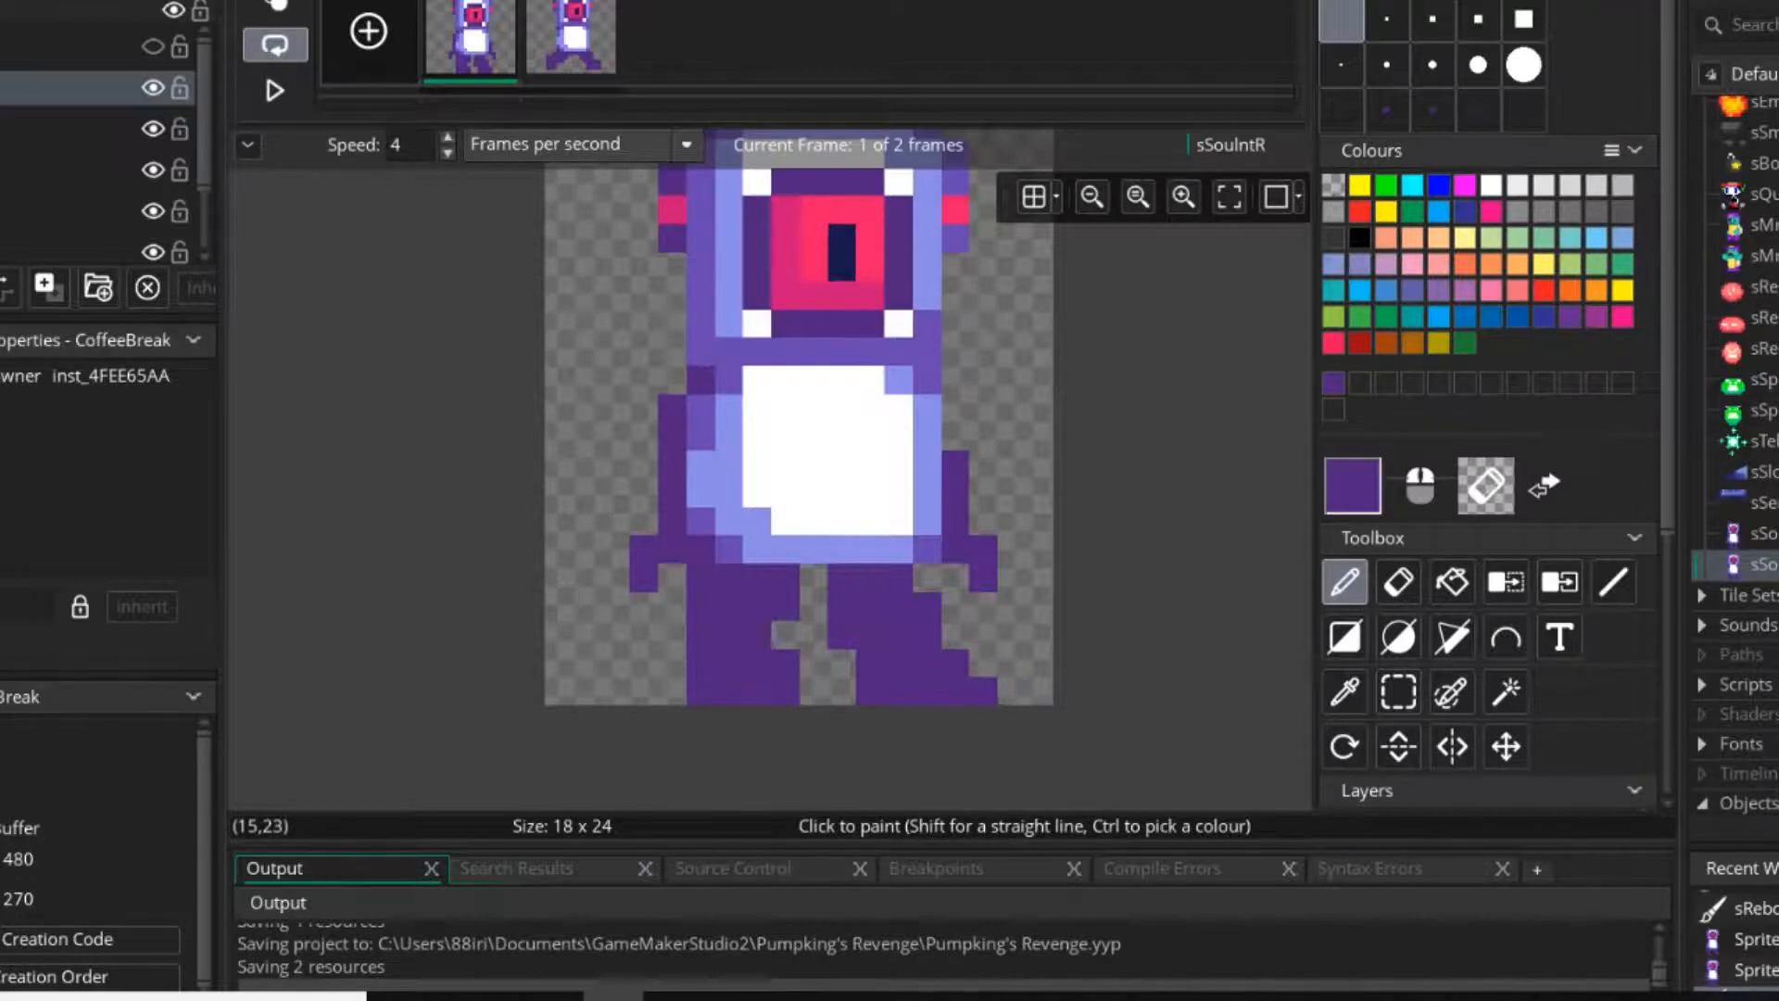
Try extending the left foot one pixel outwards and trimming its inner toe, and undo these foot edits.
left_click_drag(701, 663, 672, 691)
left_click(757, 634)
right_click(785, 691)
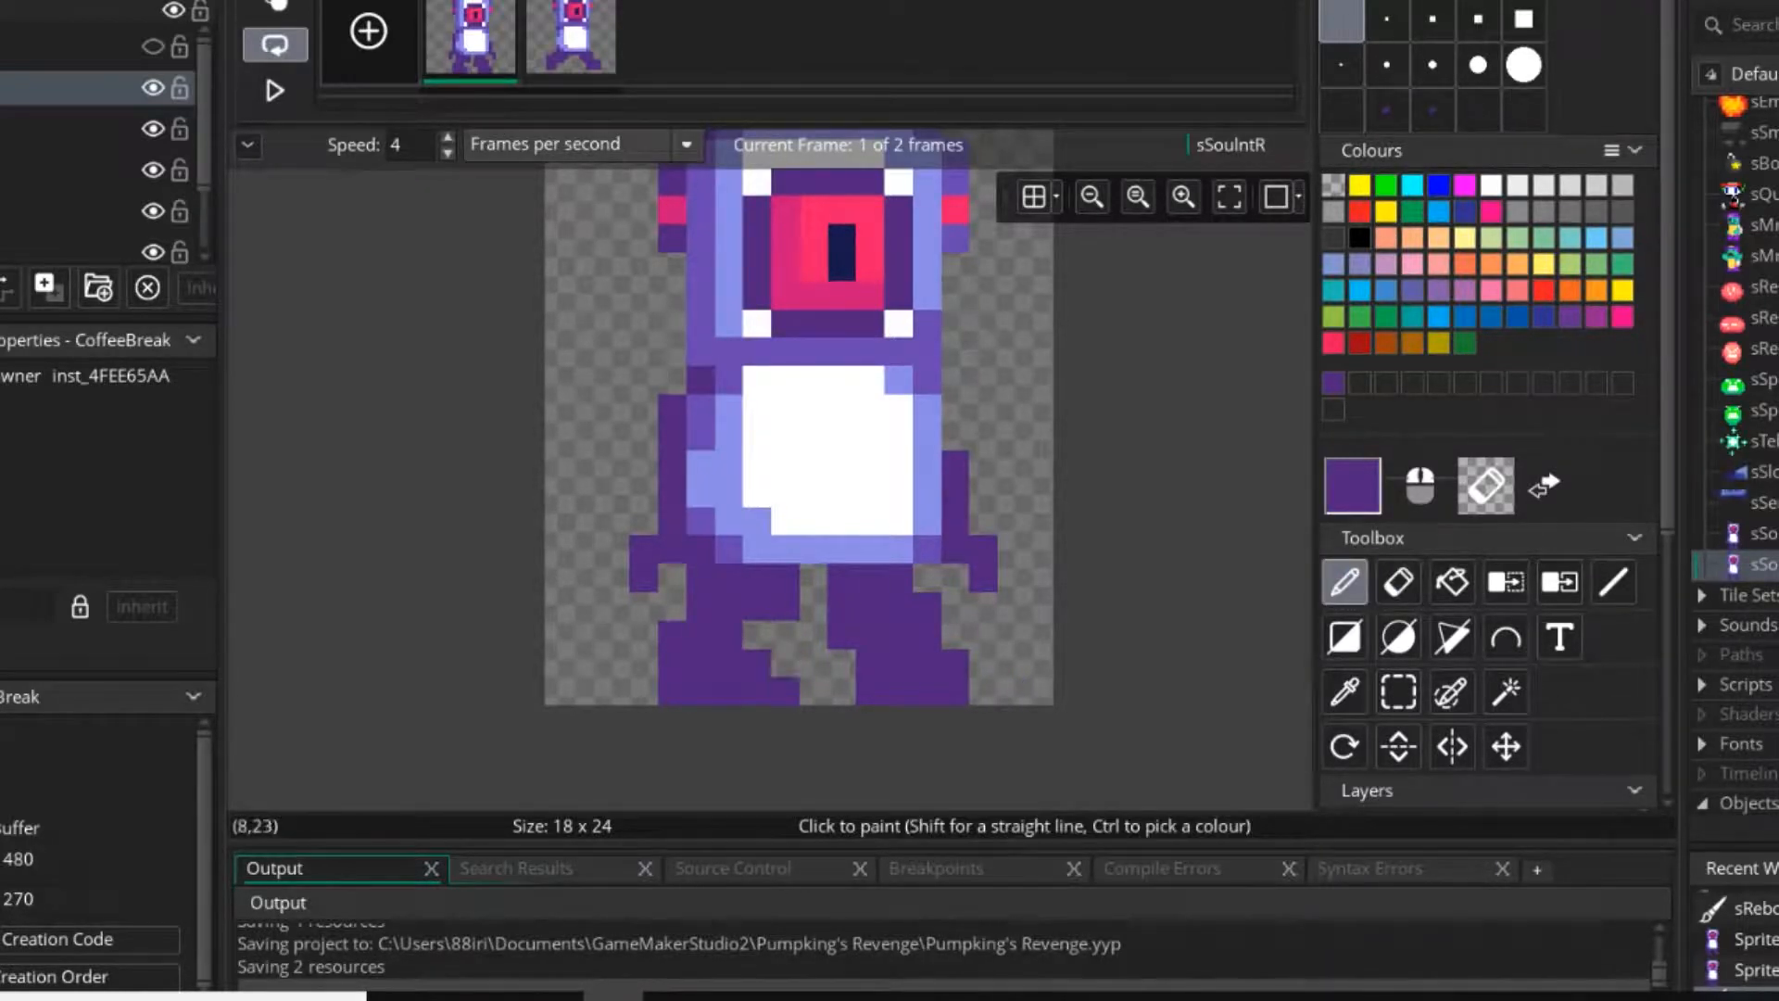
right_click(756, 633)
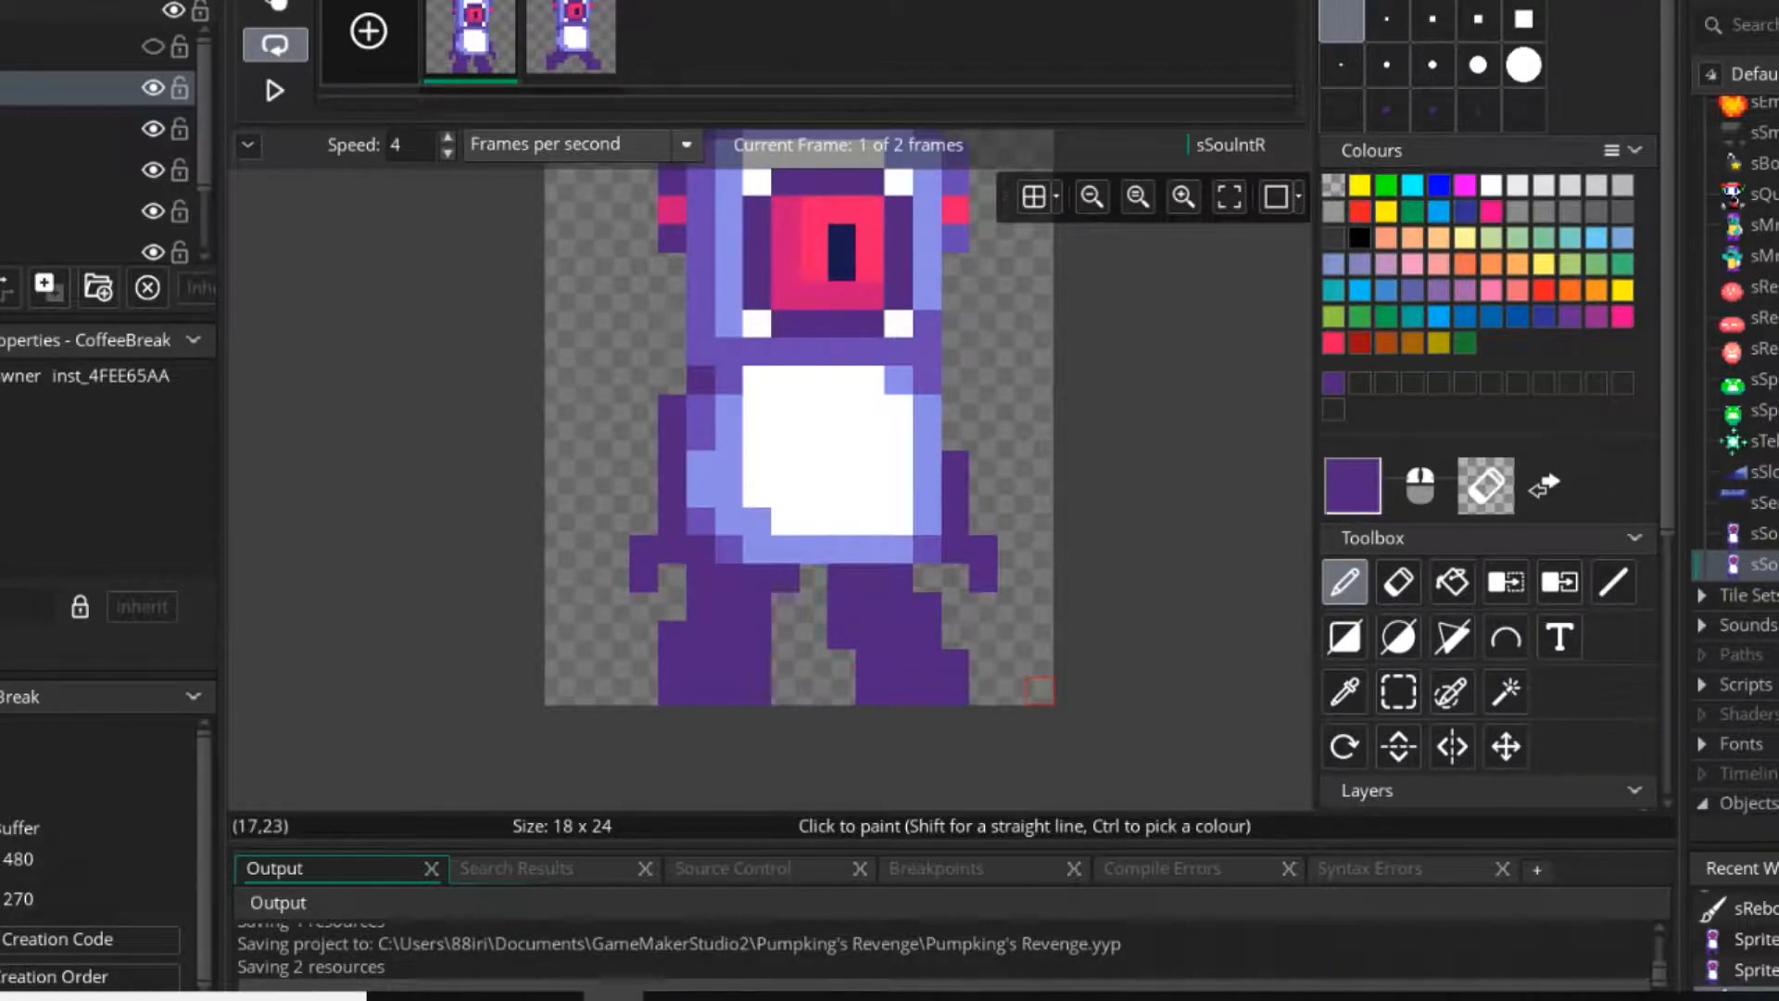
key("ctrl+z")
key("ctrl+z")
key("ctrl+z")
key("ctrl+z")
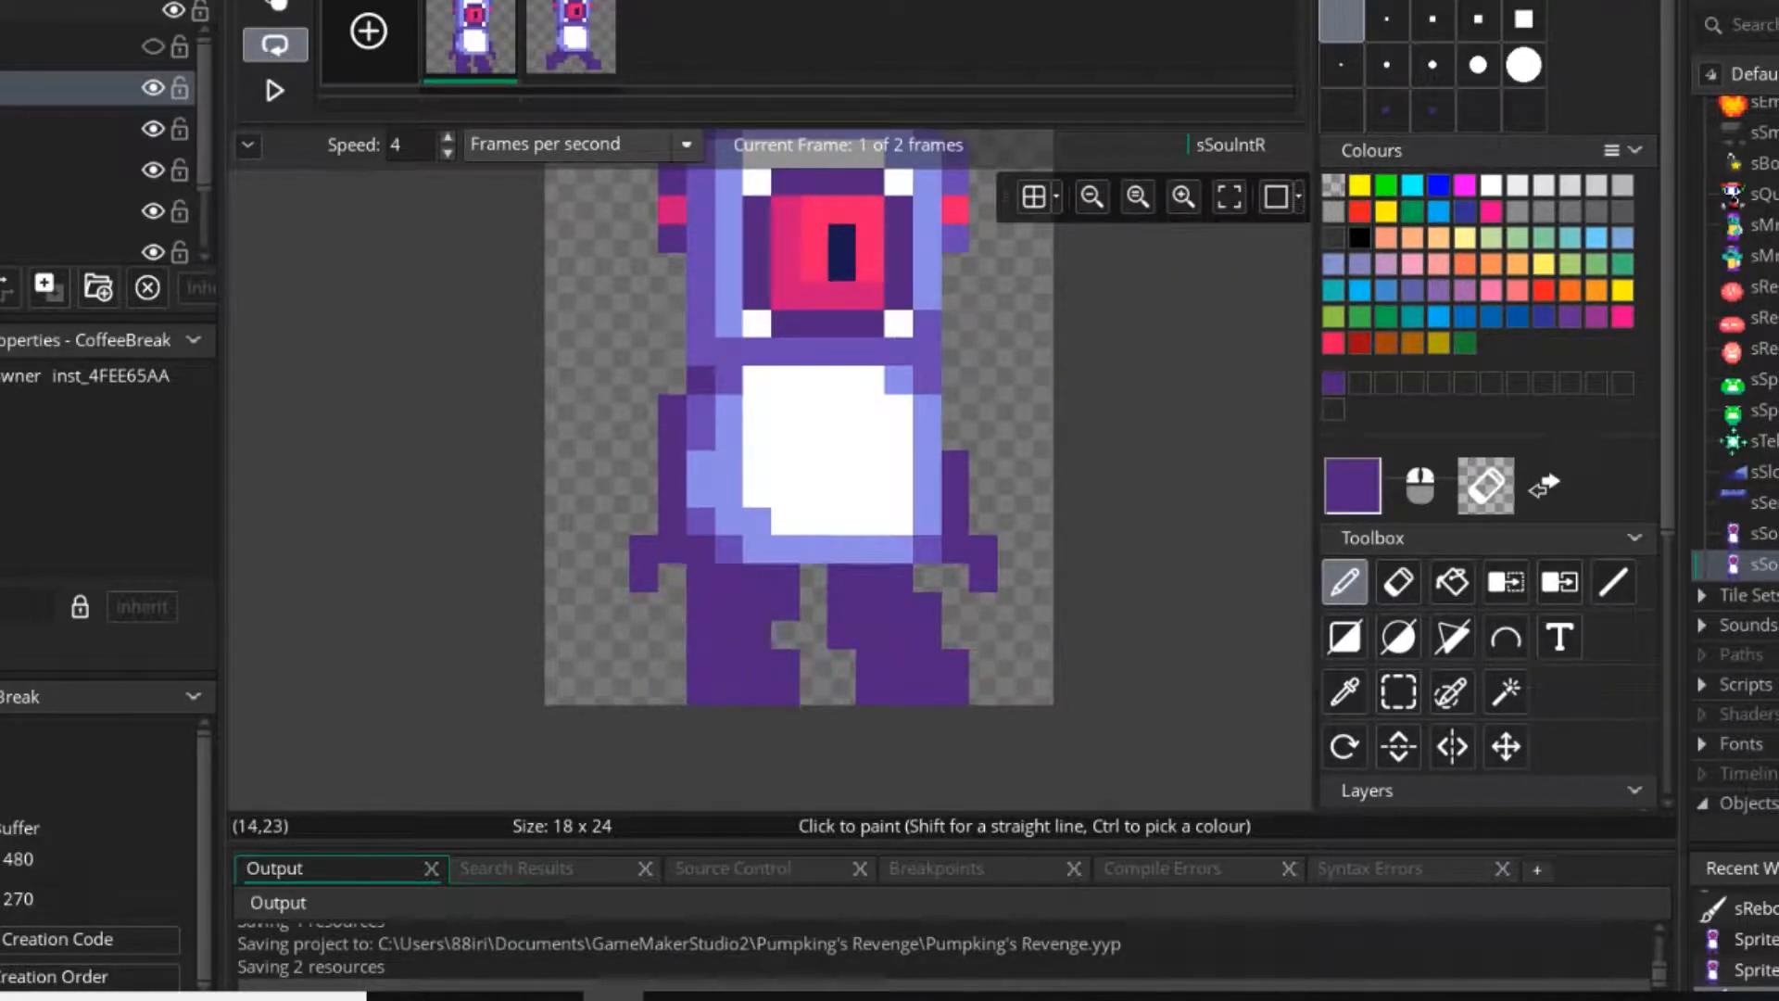
Undo the remaining leg edits back to the first frame's original leg shape.
mouse_move(955, 663)
middle_mouse_down()
mouse_move(1002, 707)
mouse_move(969, 732)
mouse_move(919, 722)
middle_mouse_up()
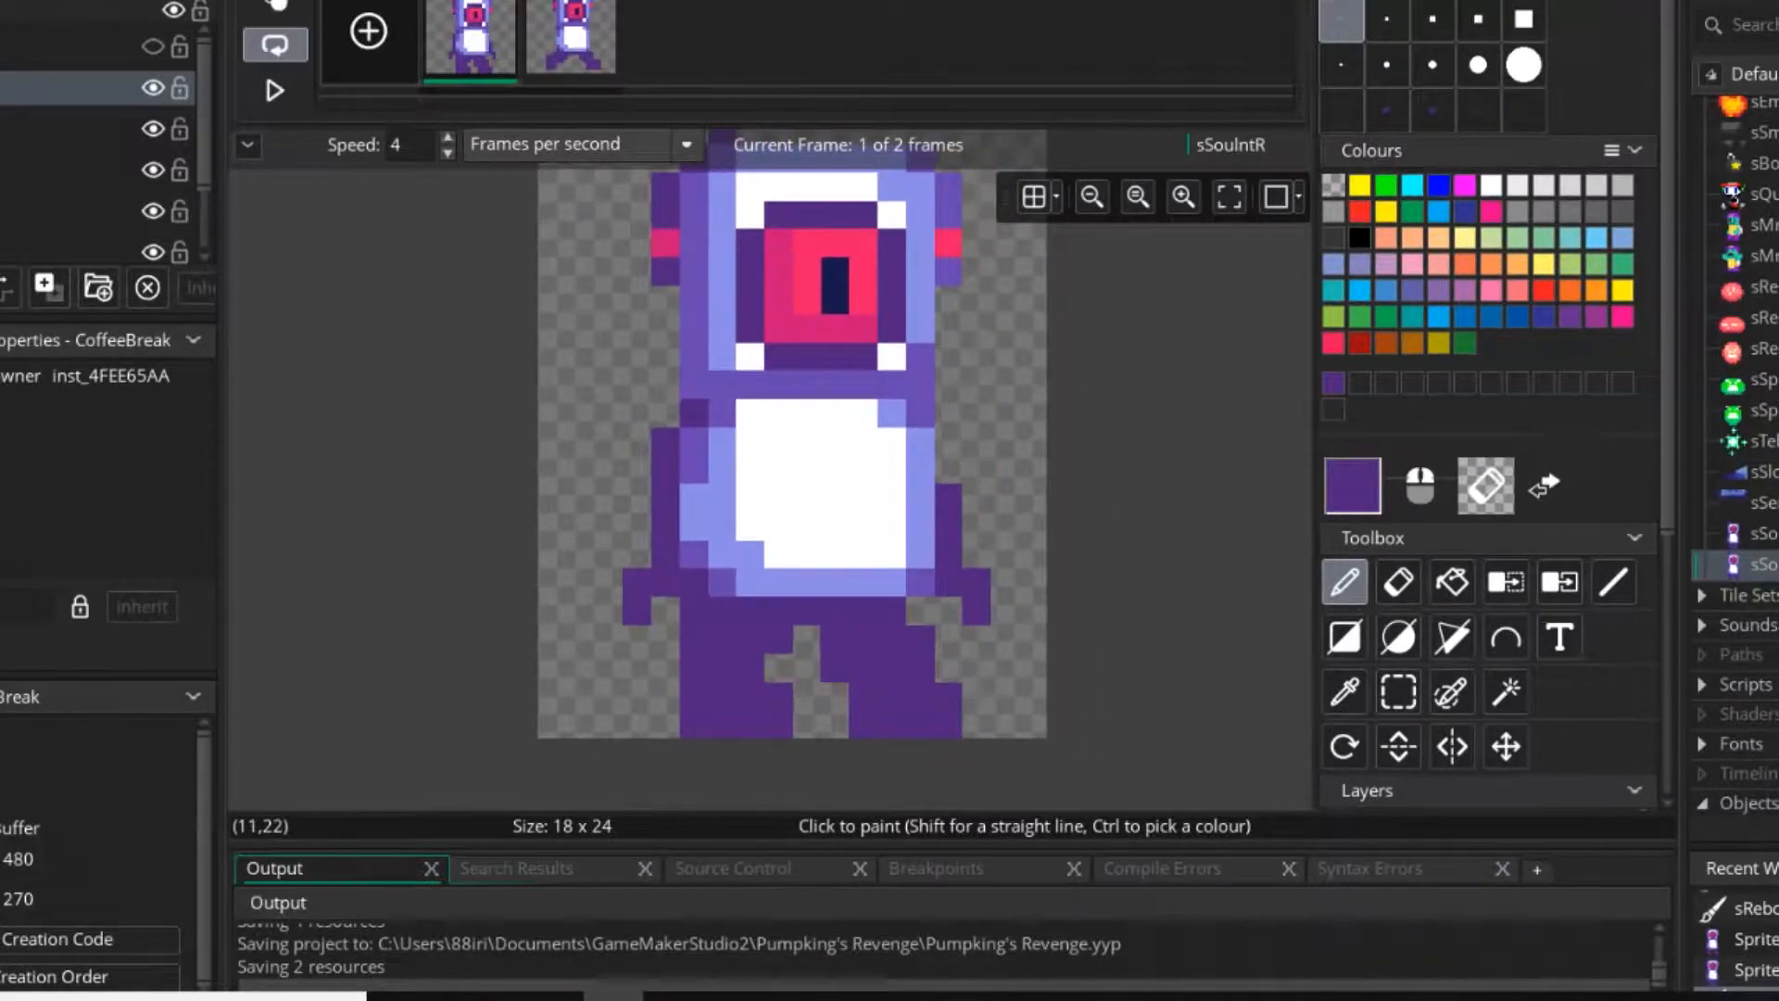
key("ctrl+z")
key("ctrl+z")
key("ctrl+z")
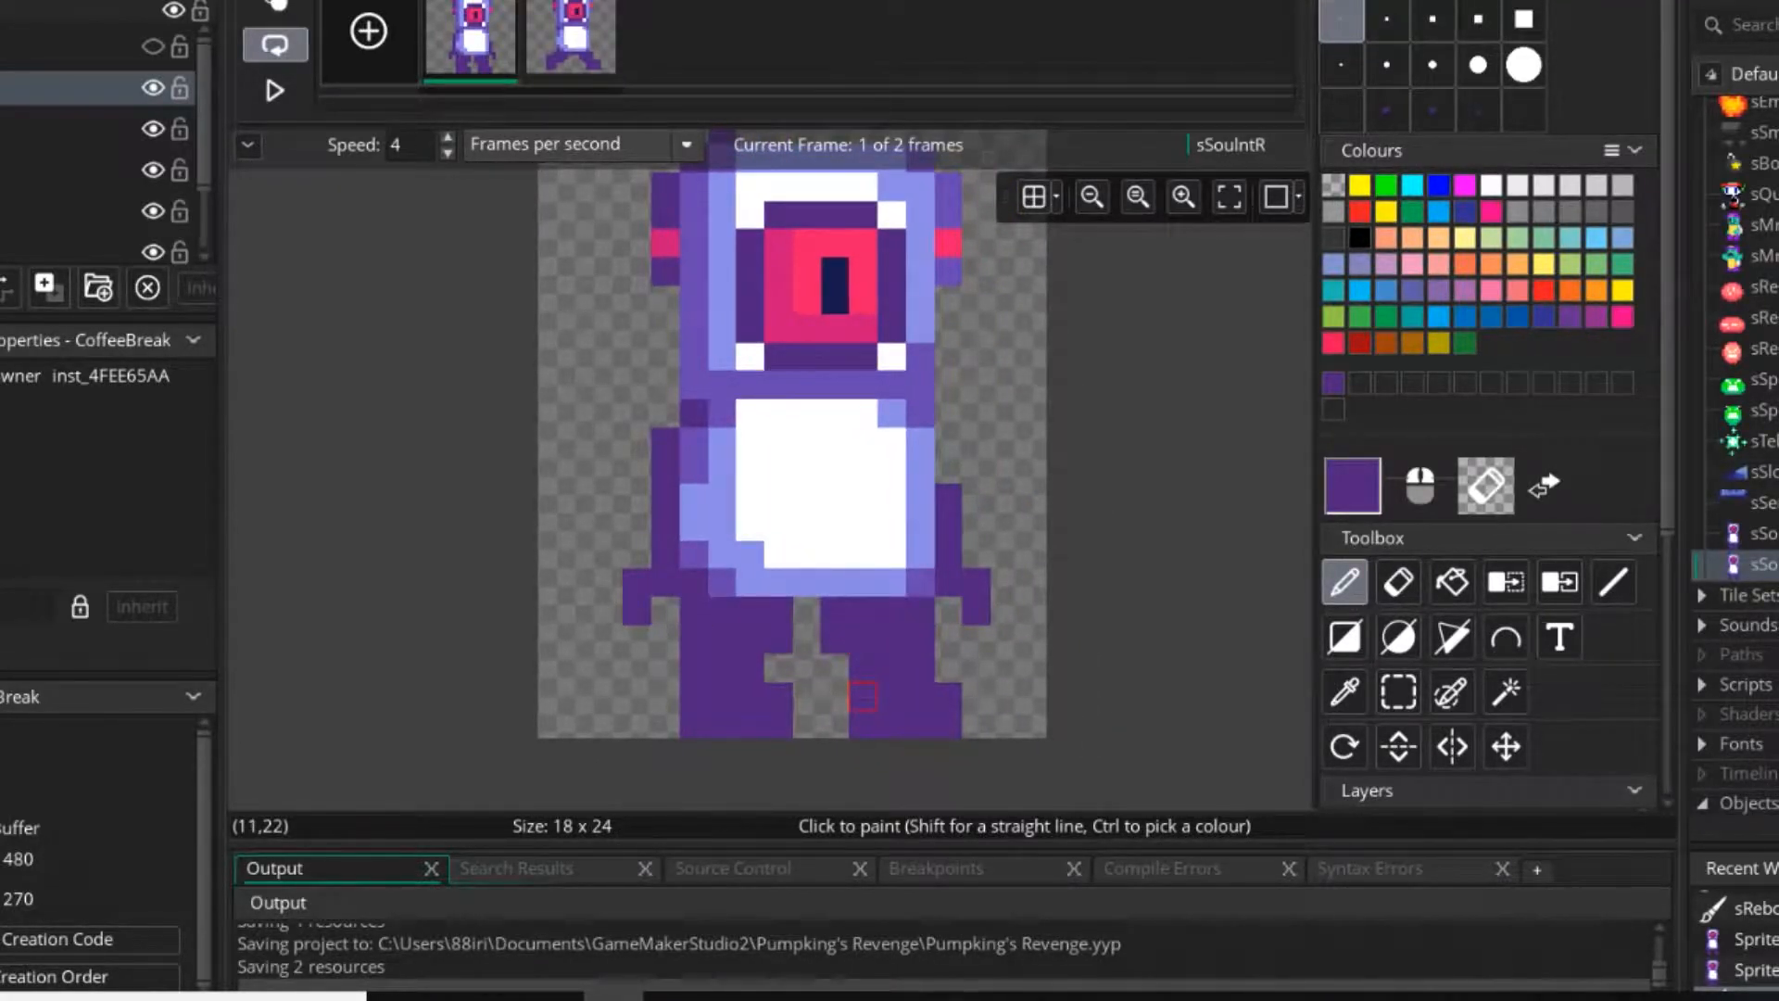
key("ctrl+z")
key("ctrl+z")
key("ctrl+z")
key("ctrl+z")
key("ctrl+z")
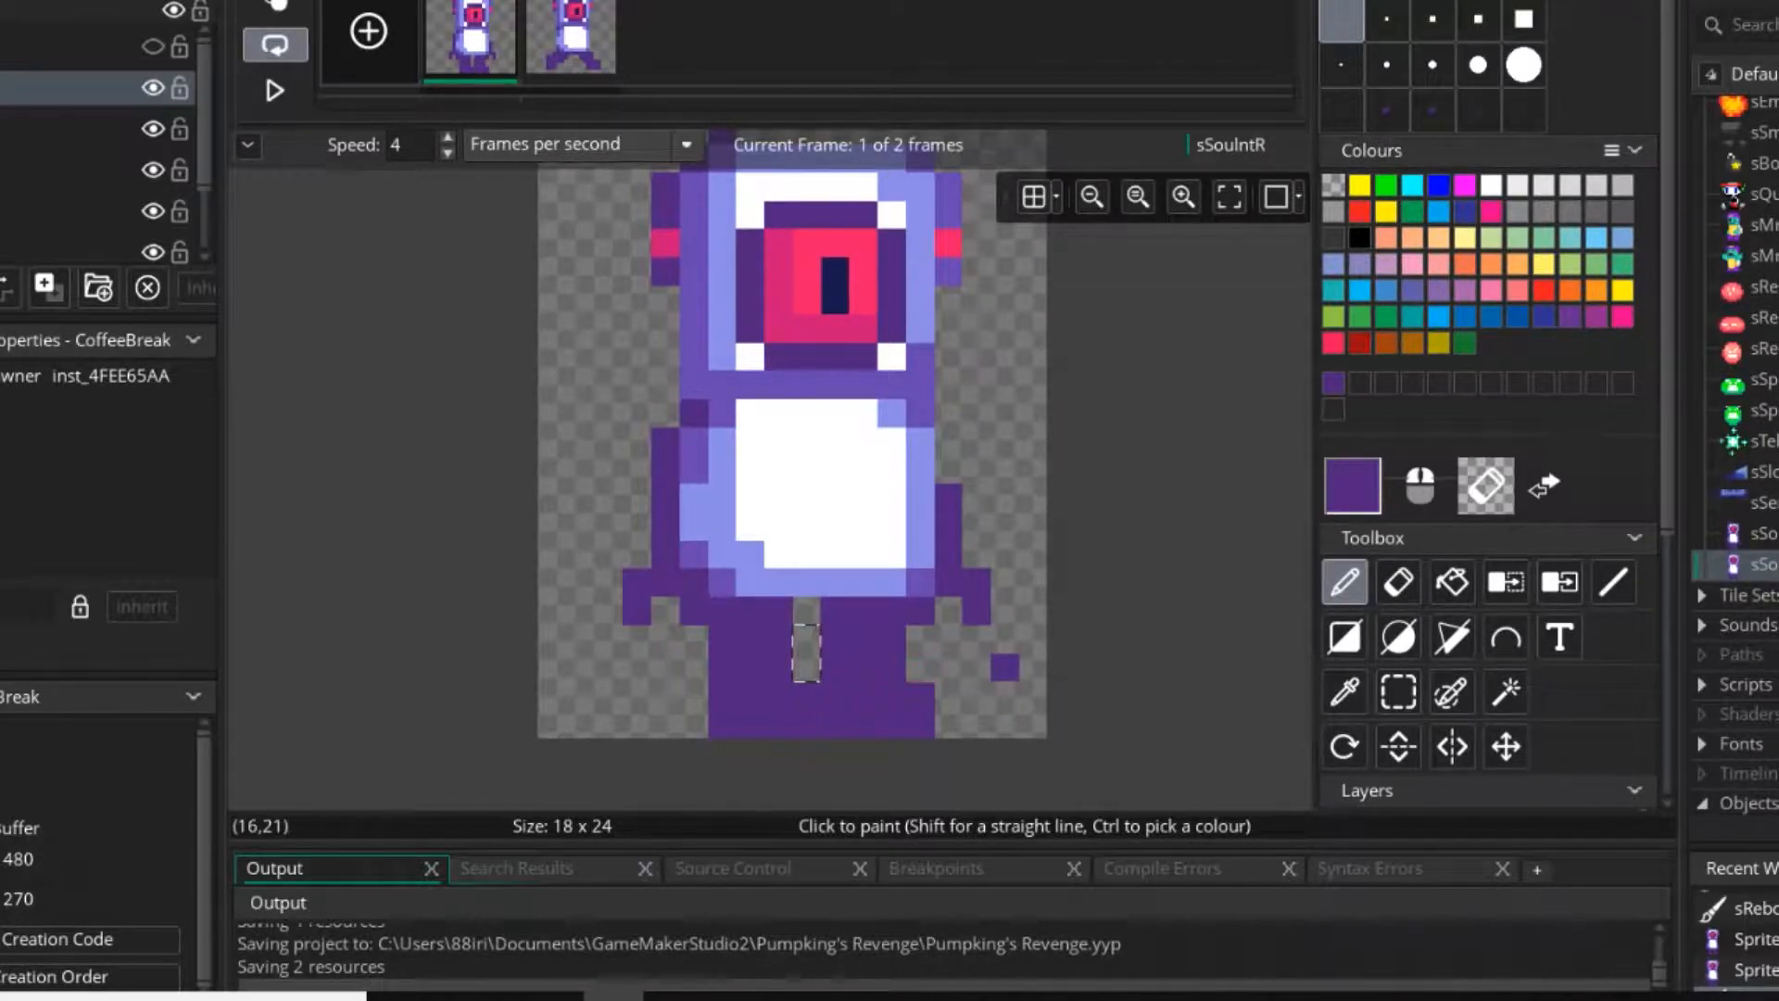
Shift each of the first frame's legs one pixel outwards and erase the stray pixel between the right hand and leg.
left_click(1398, 692)
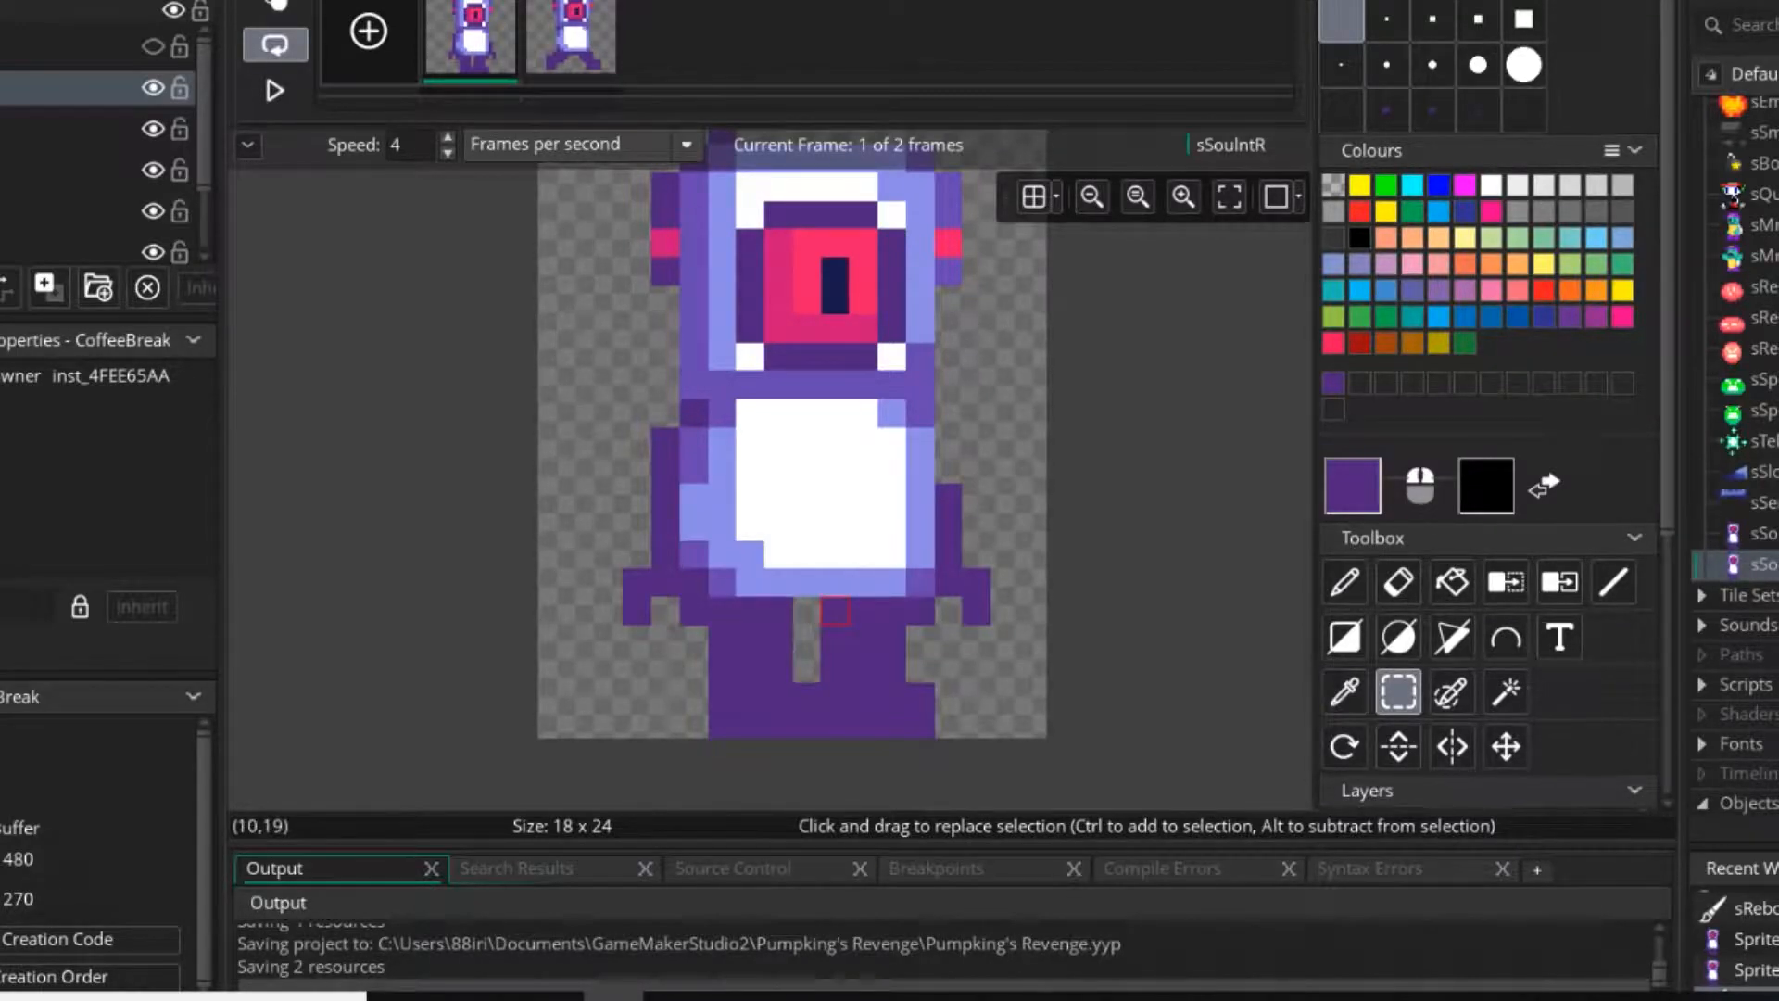
left_click_drag(825, 605, 890, 723)
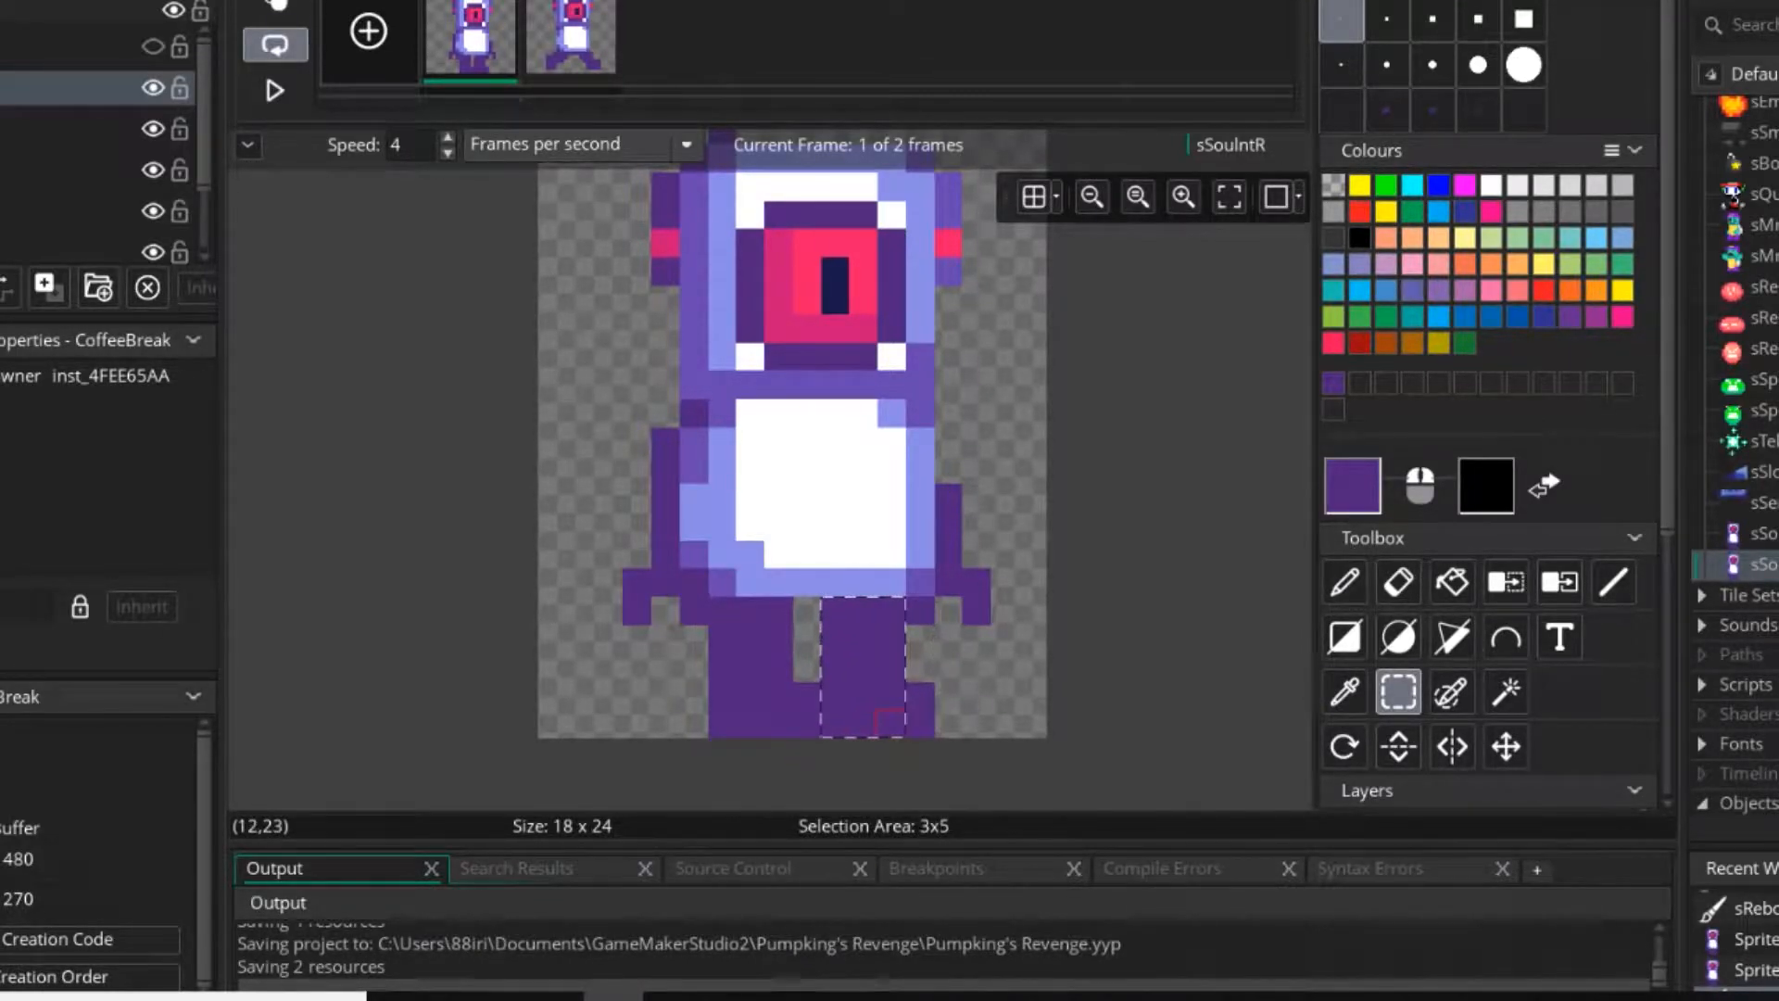
key("Right")
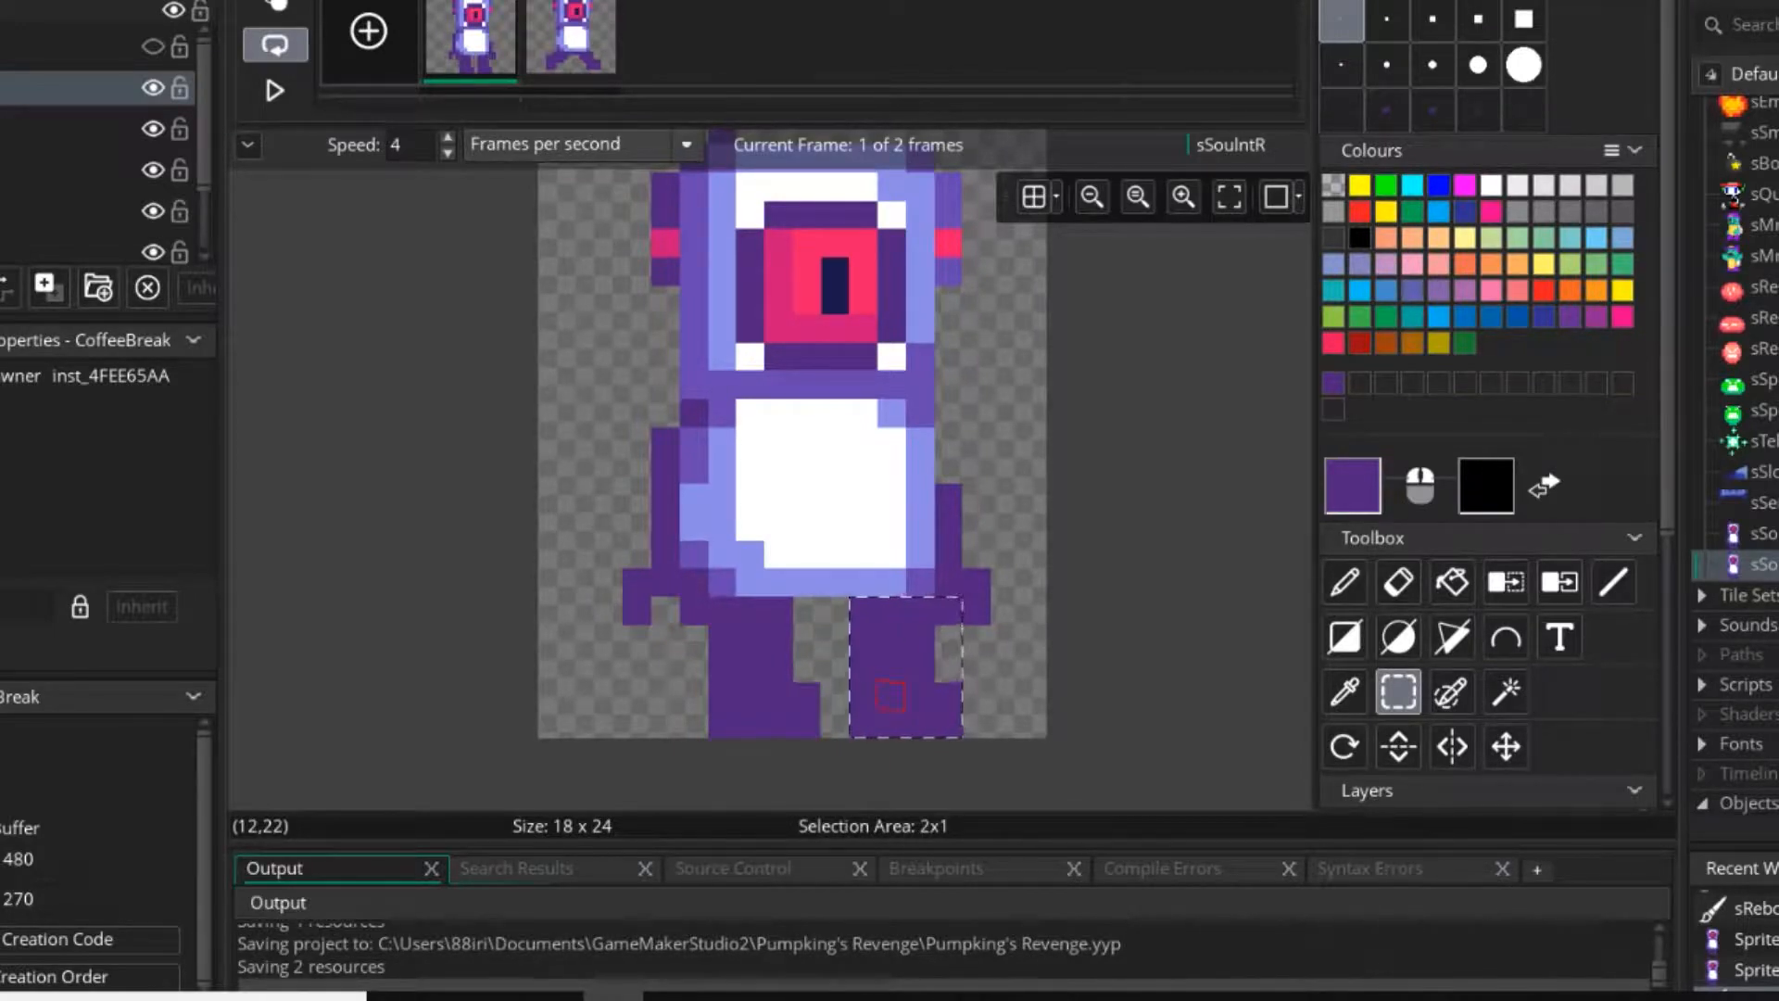
left_click(722, 659)
left_click_drag(722, 611, 807, 722)
key("Left")
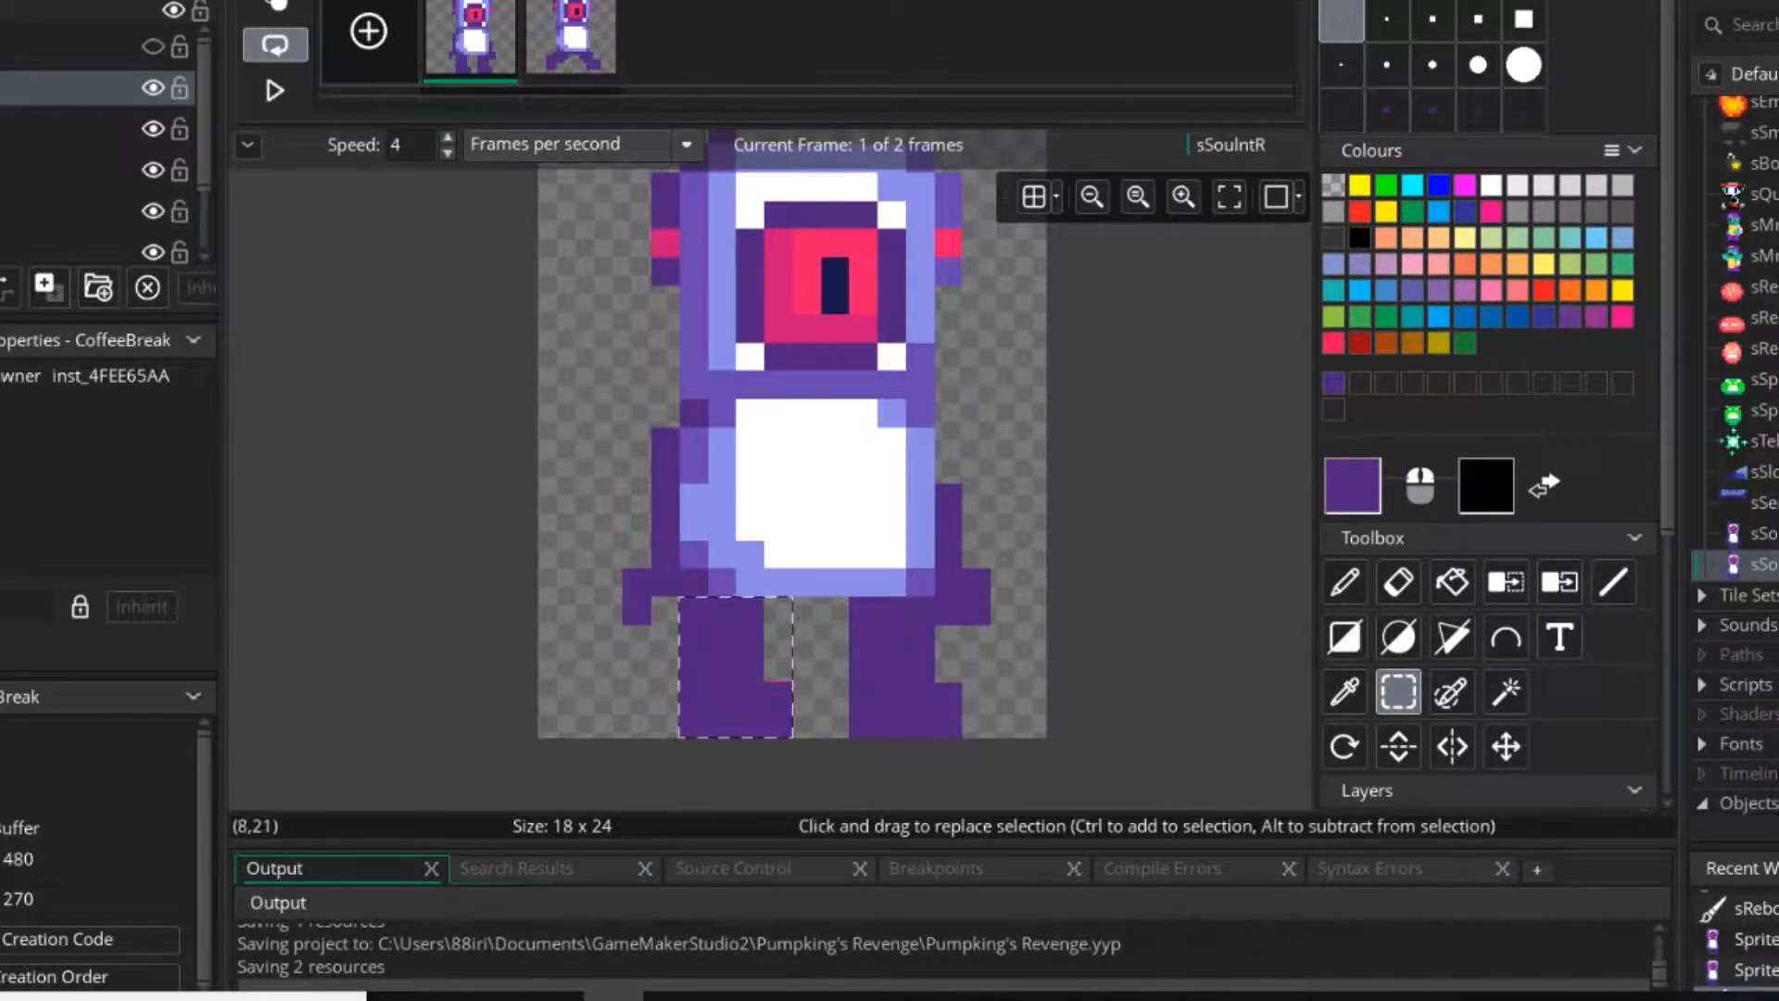
left_click(1345, 582)
right_click(949, 610)
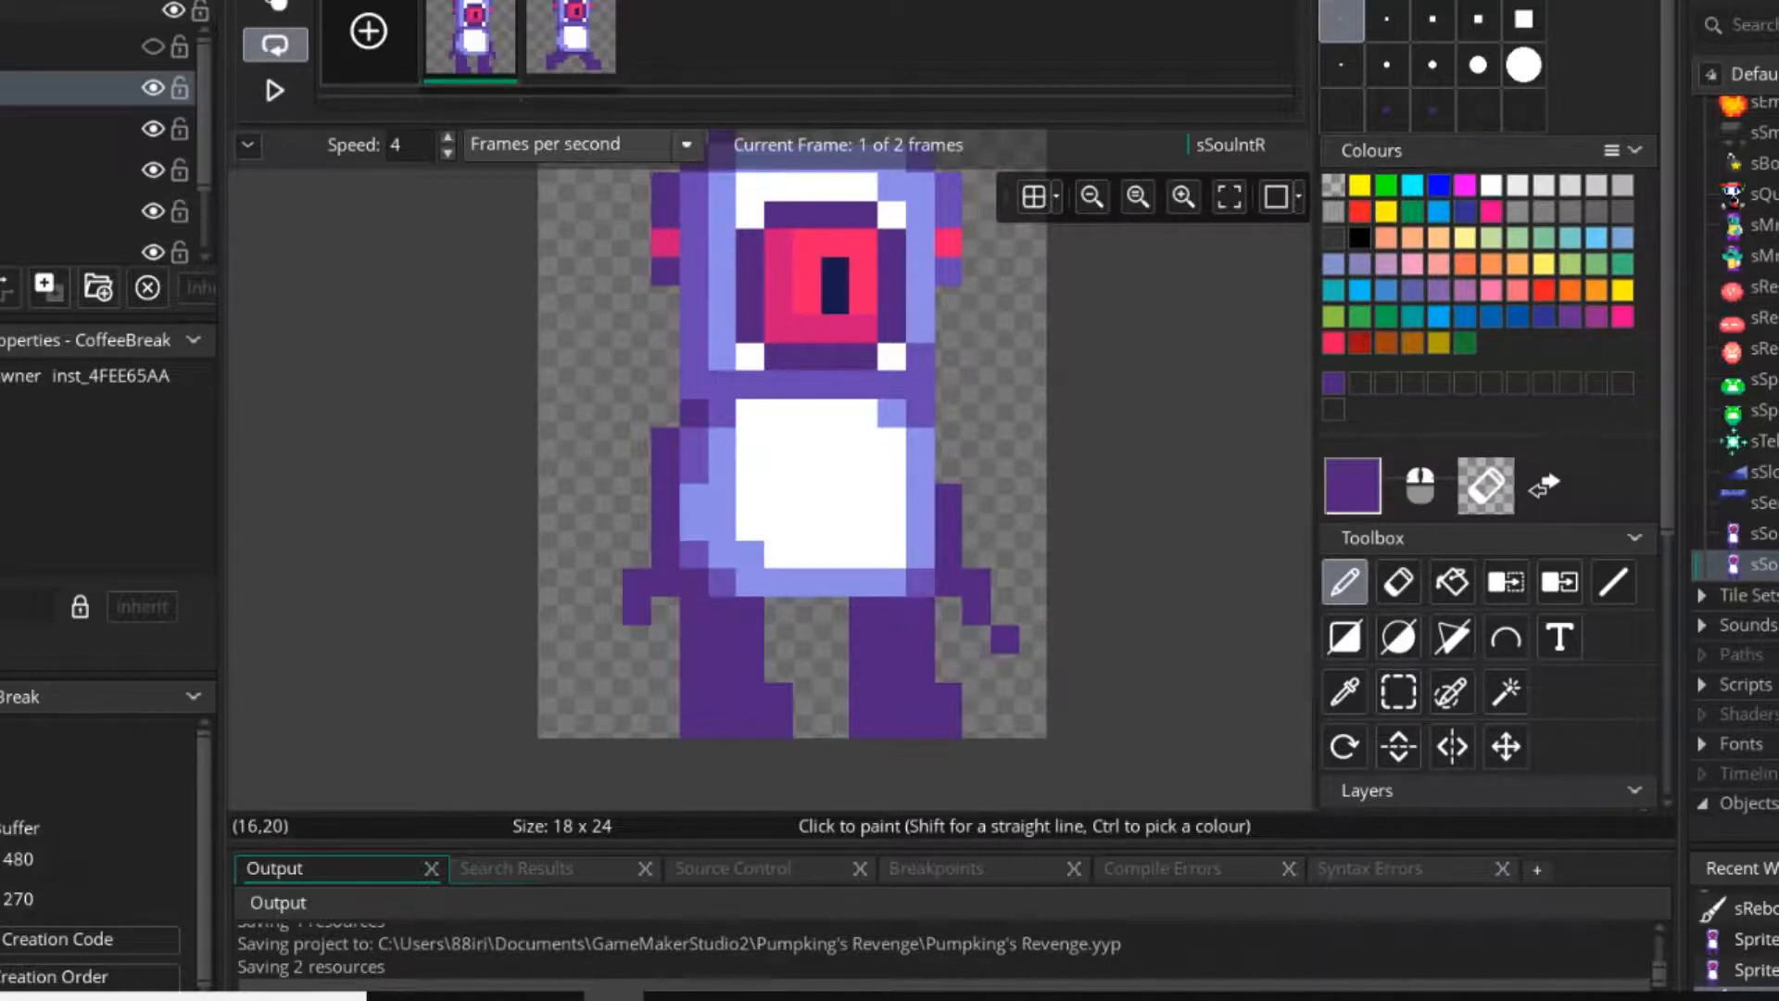
Repaint the first frame's left shoulder so a dark purple diagonal joins the torso to the arm.
scroll(1003, 697, "down", 3)
scroll(790, 556, "up", 3)
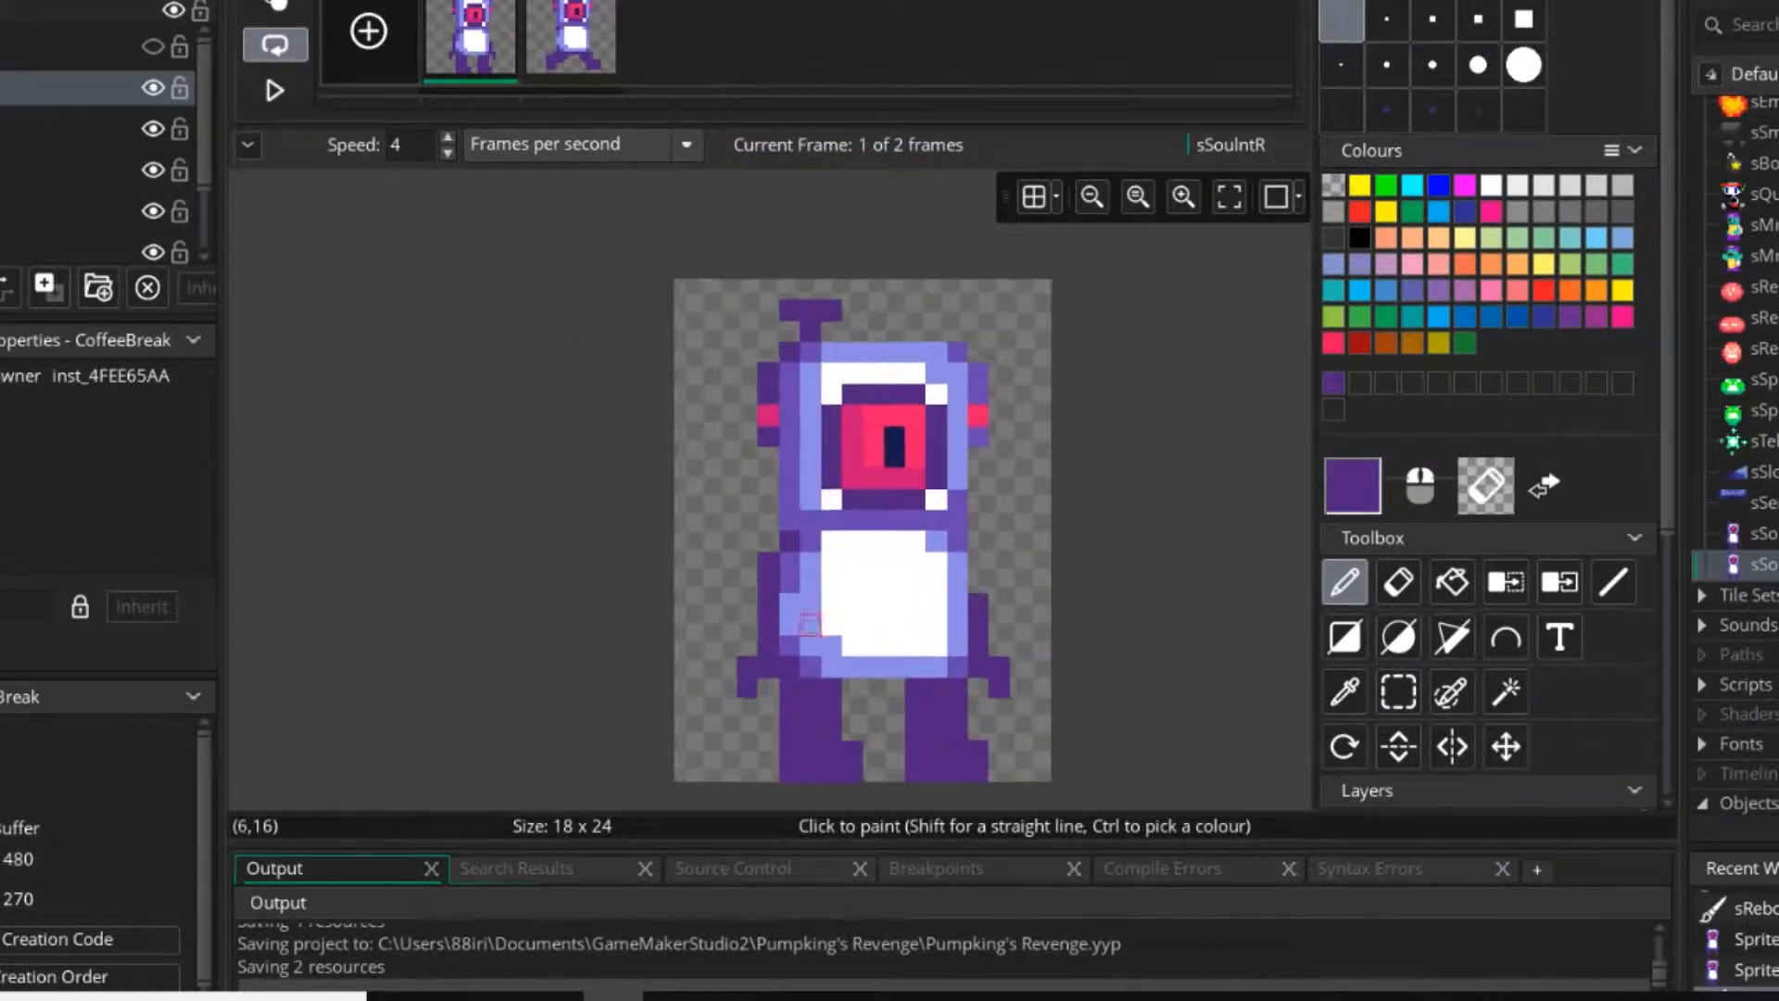
left_click(790, 521, "ctrl")
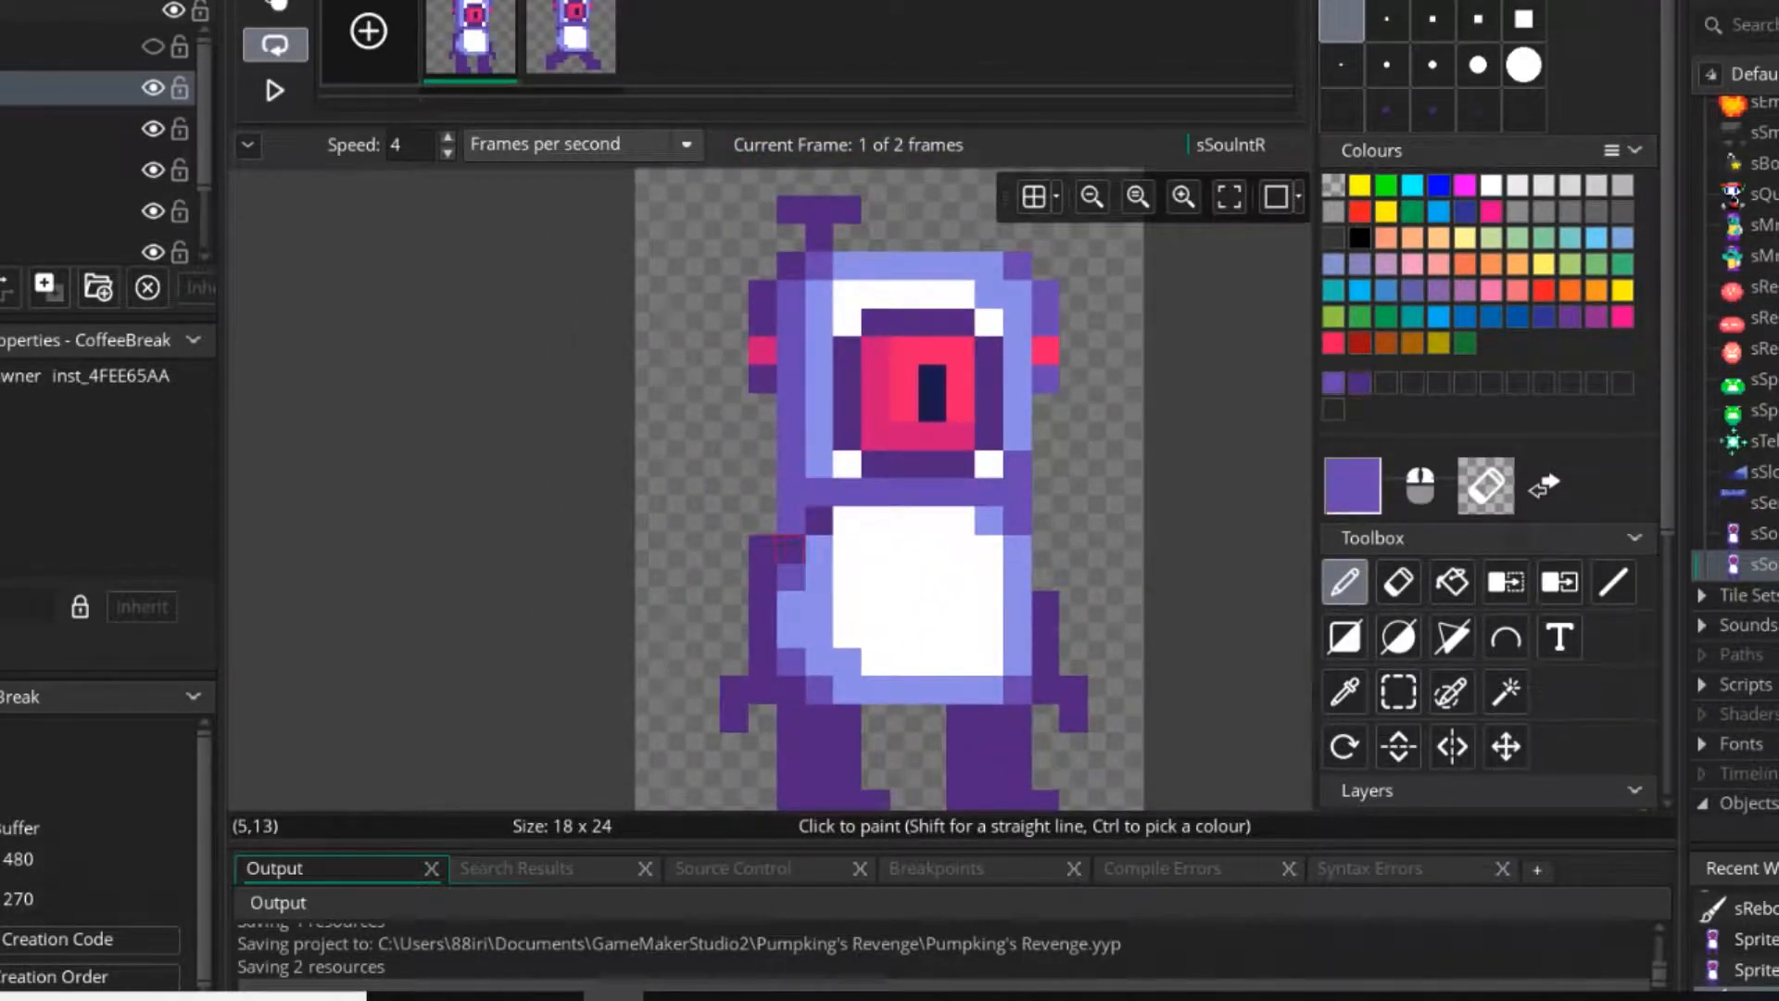
left_click(789, 547, "ctrl")
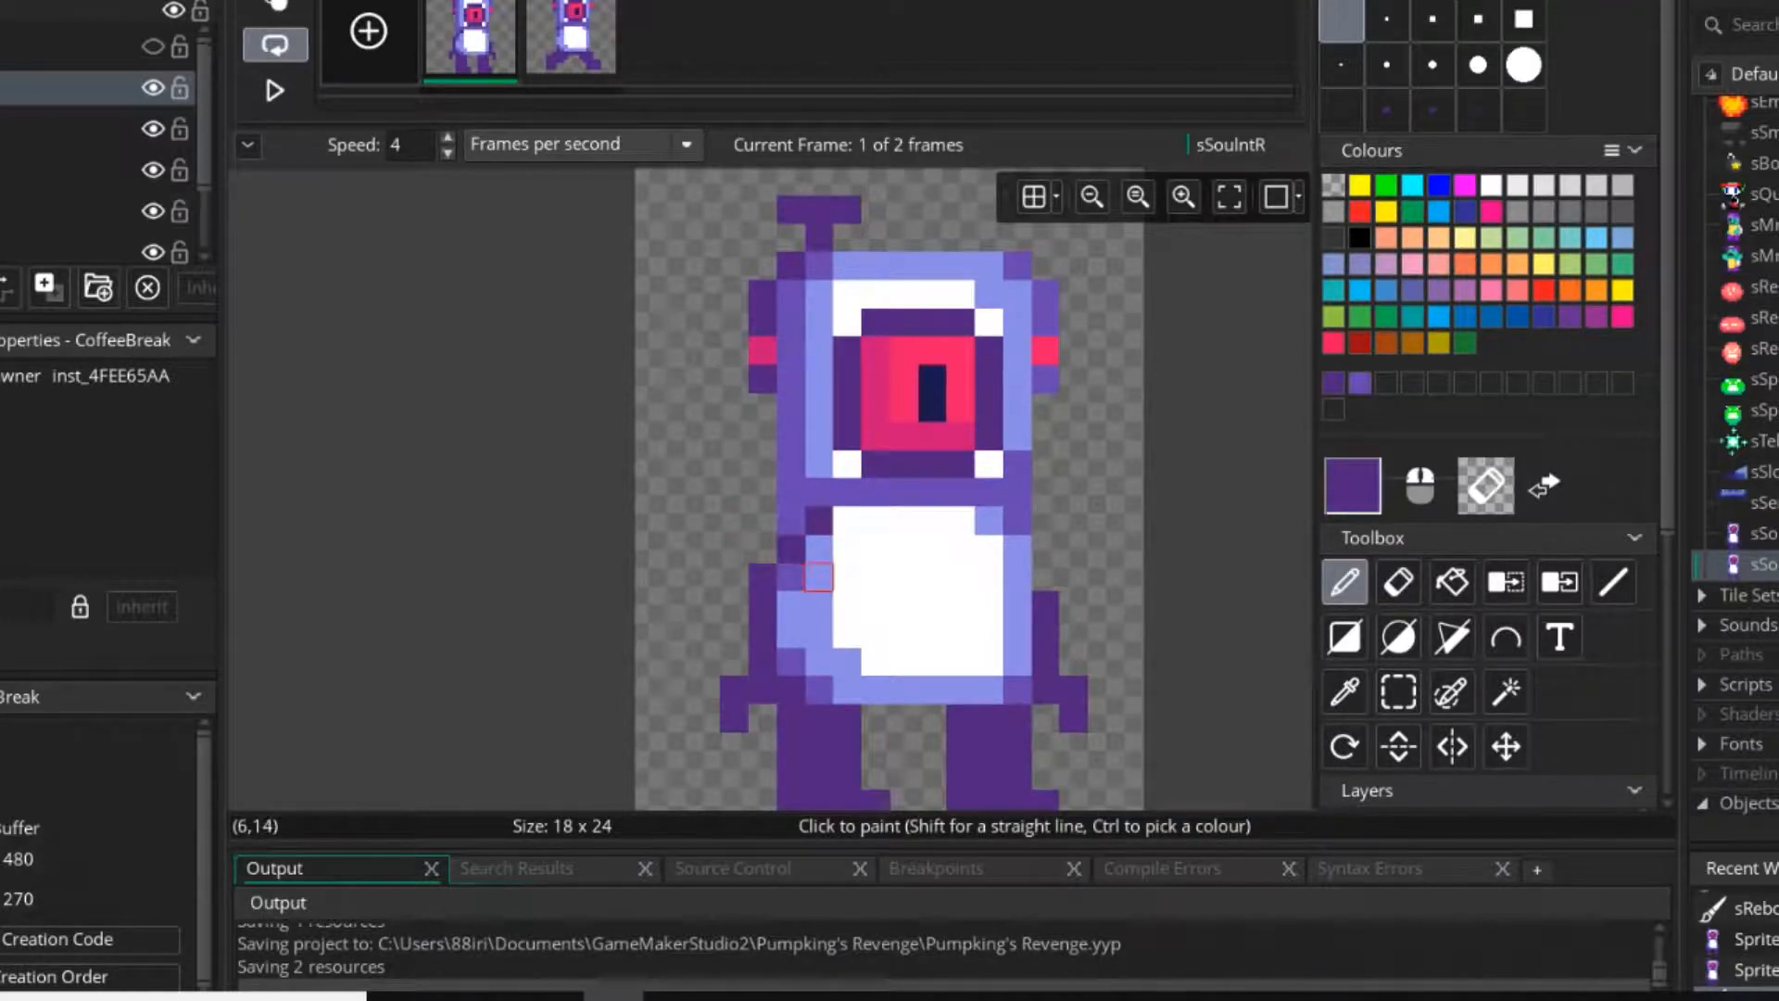
left_click(819, 546, "ctrl")
left_click(798, 518, "ctrl")
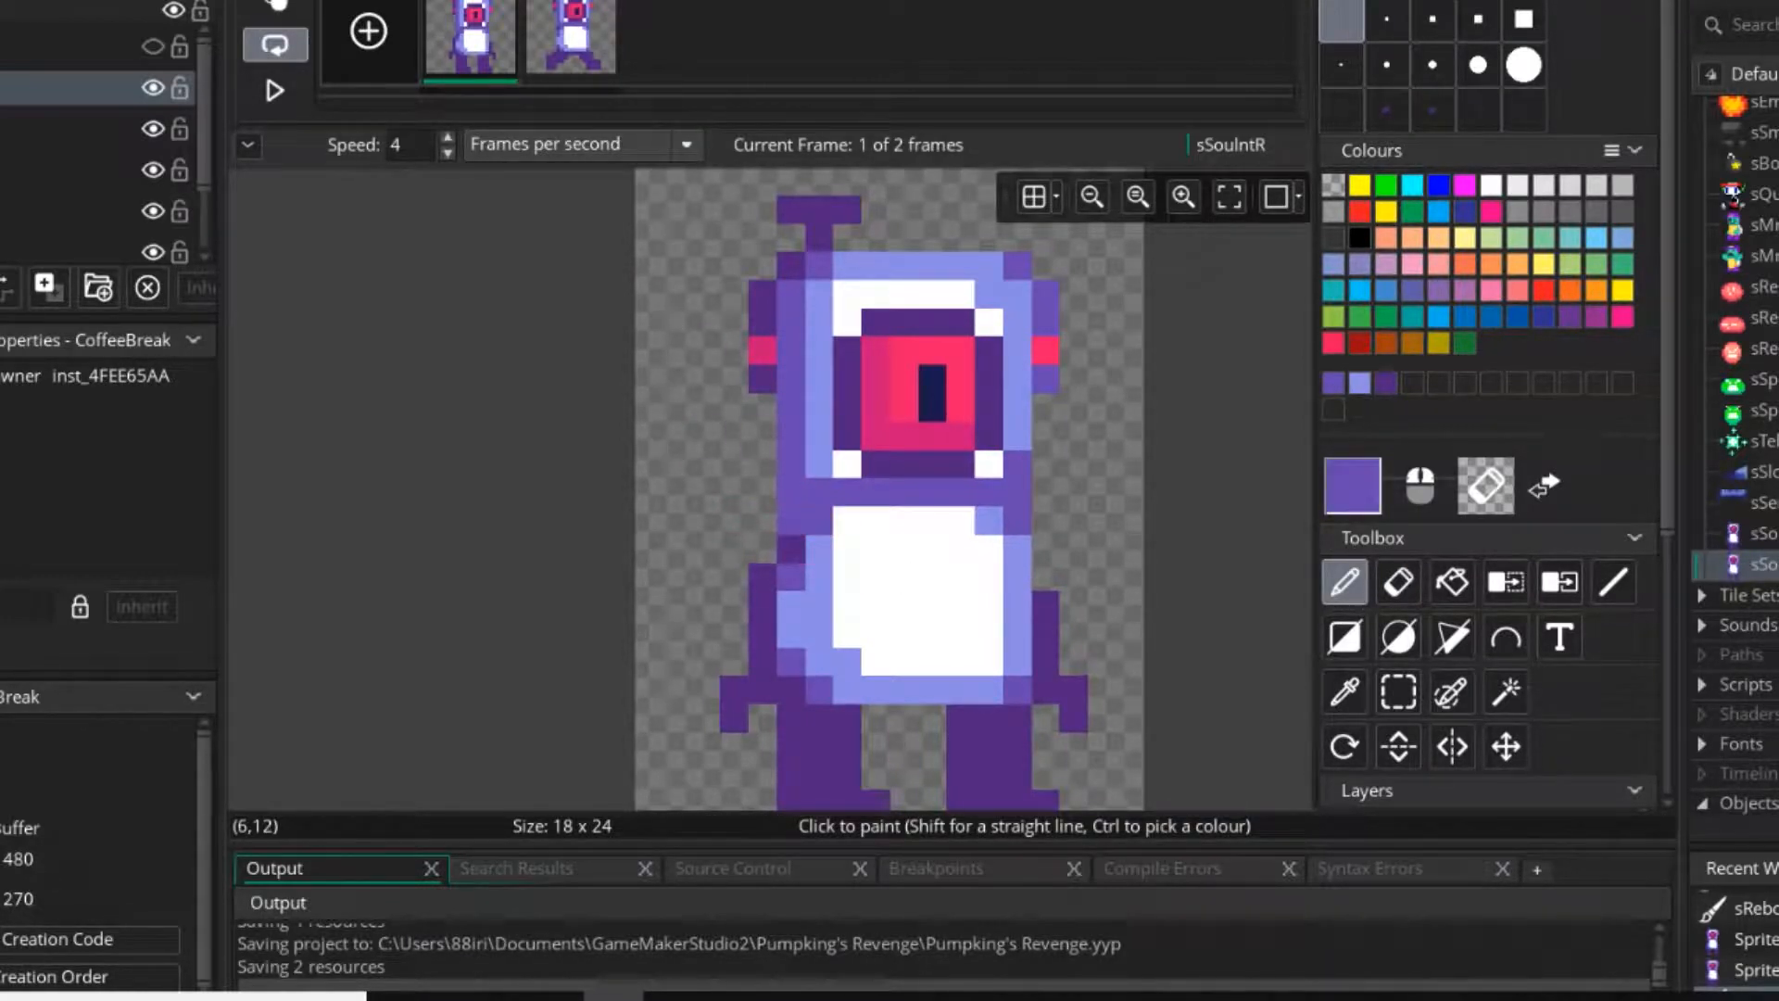
left_click(790, 548, "ctrl")
left_click(791, 520)
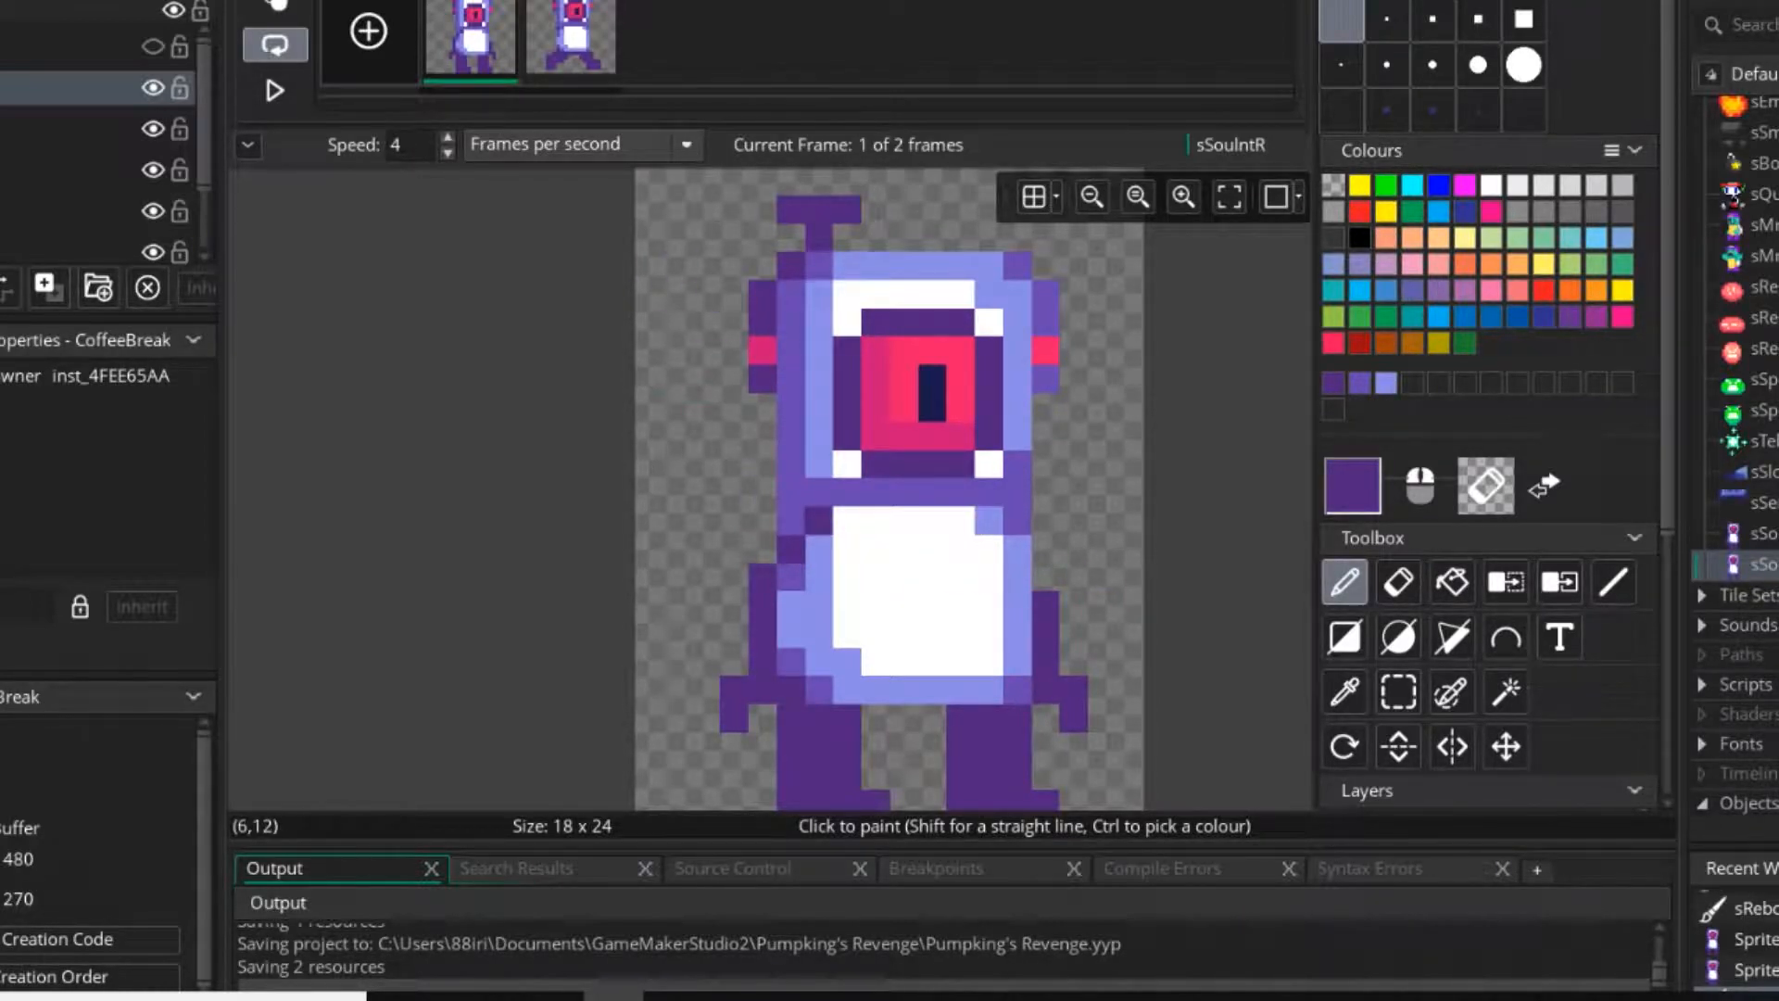
Extend the second frame's left shoulder in dark purple and draw its right arm and hand beside the torso, matching the first frame.
left_click(571, 39)
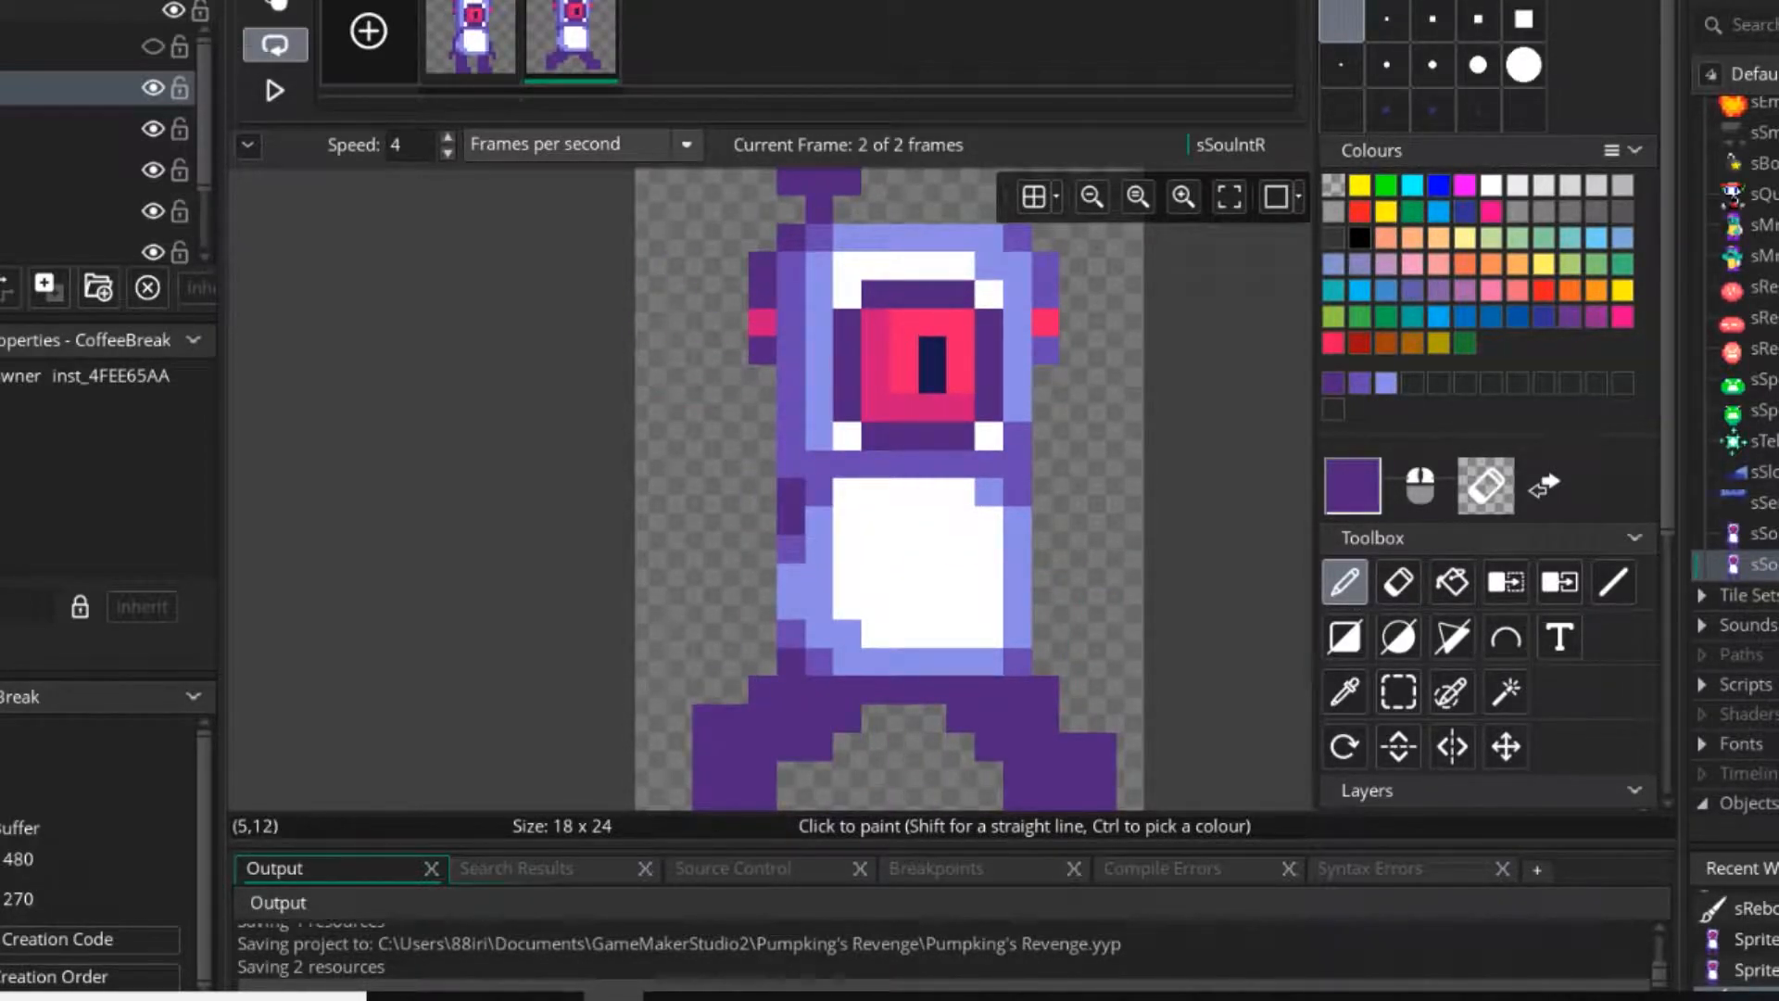
scroll(790, 547, "up", 4)
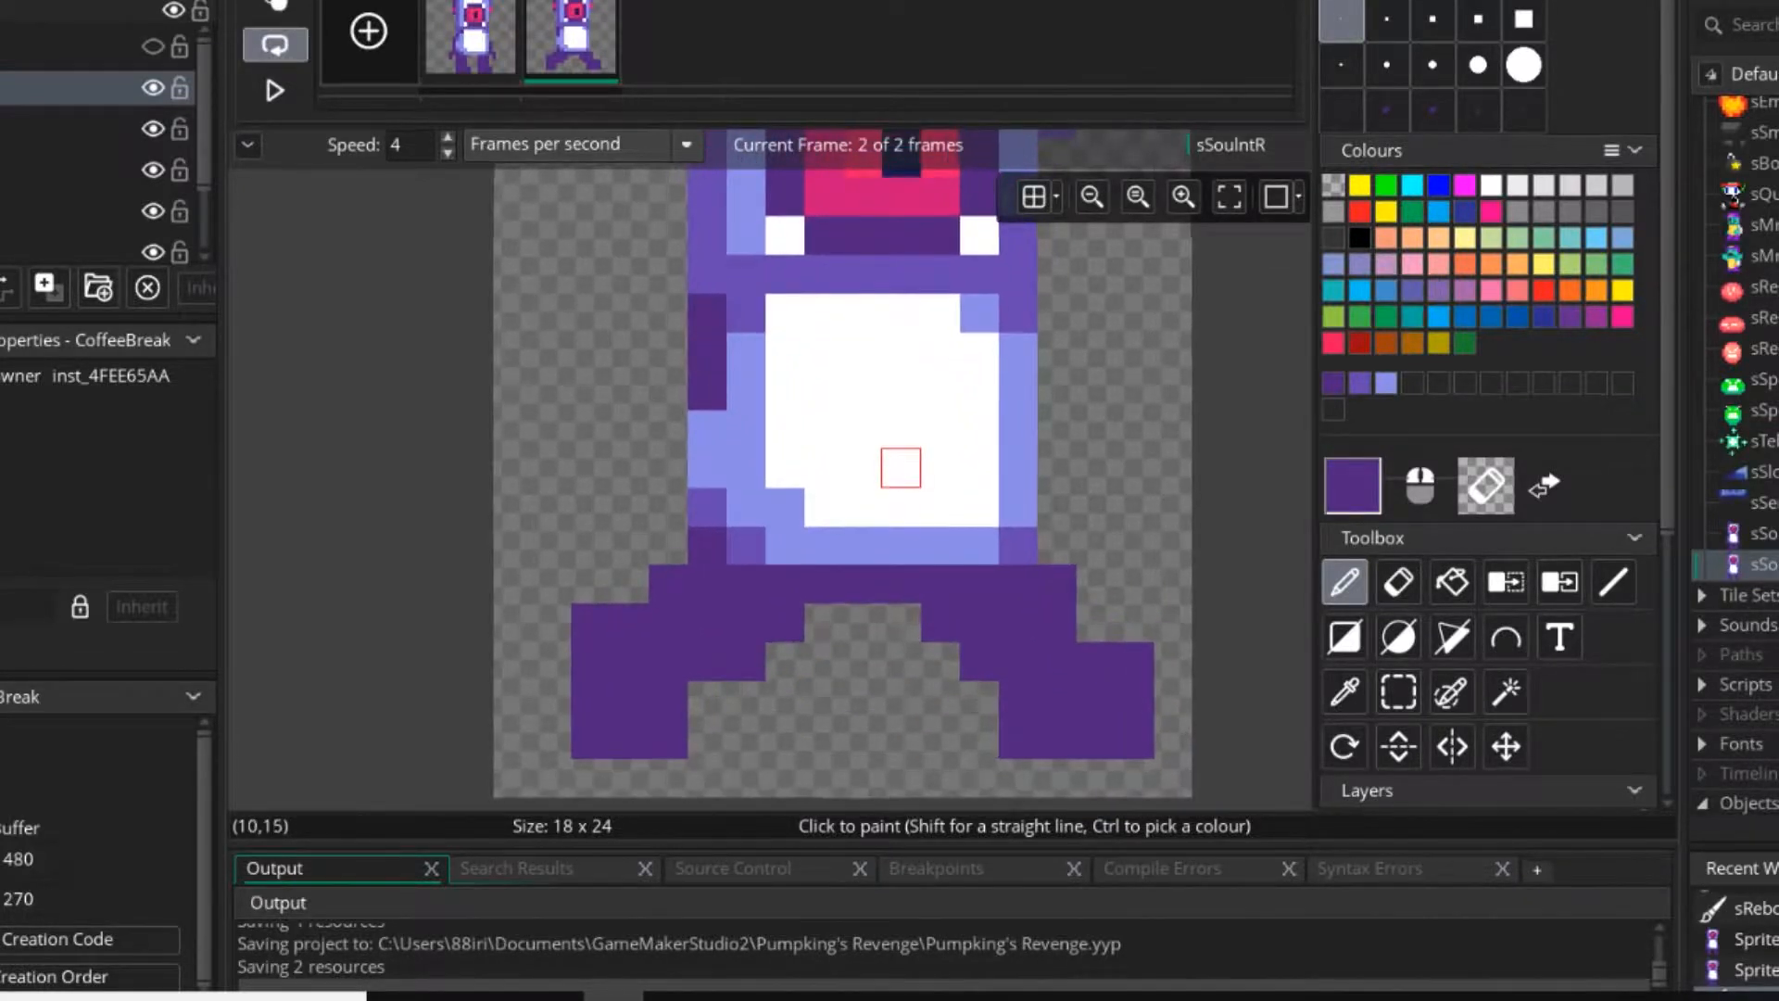
middle_click_drag(848, 490, 824, 532)
left_click(471, 39)
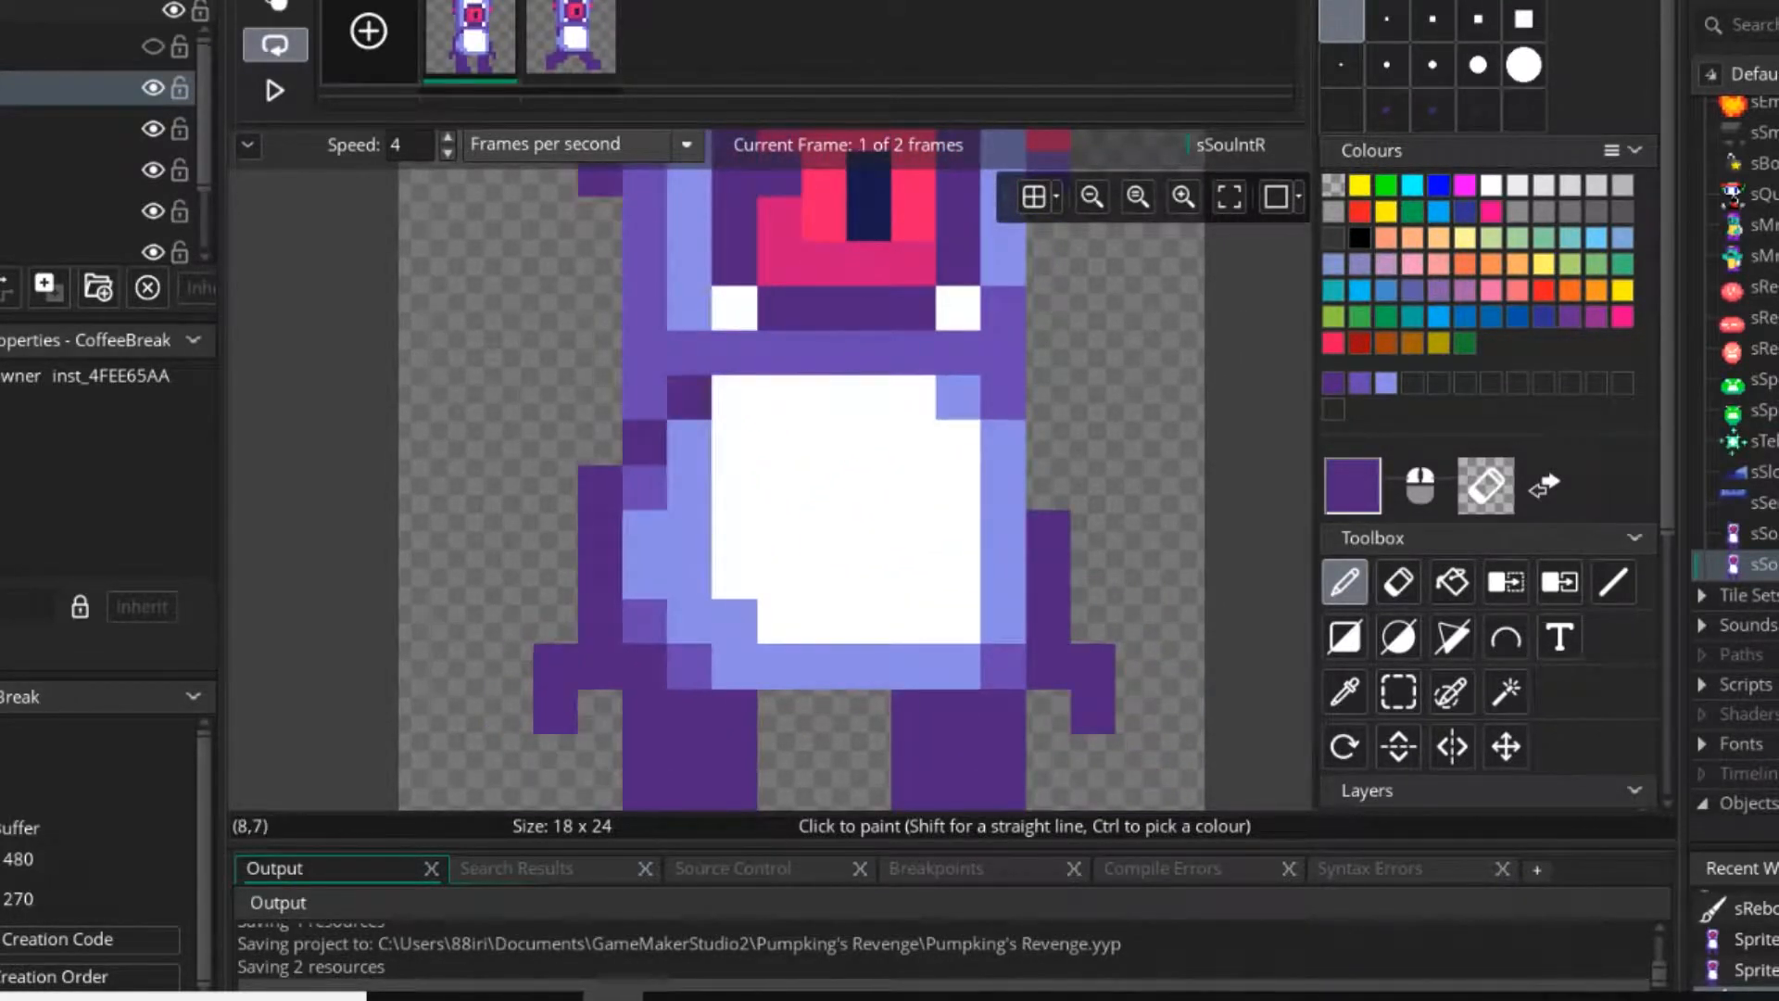
left_click(571, 39)
left_click_drag(1048, 531, 1048, 664)
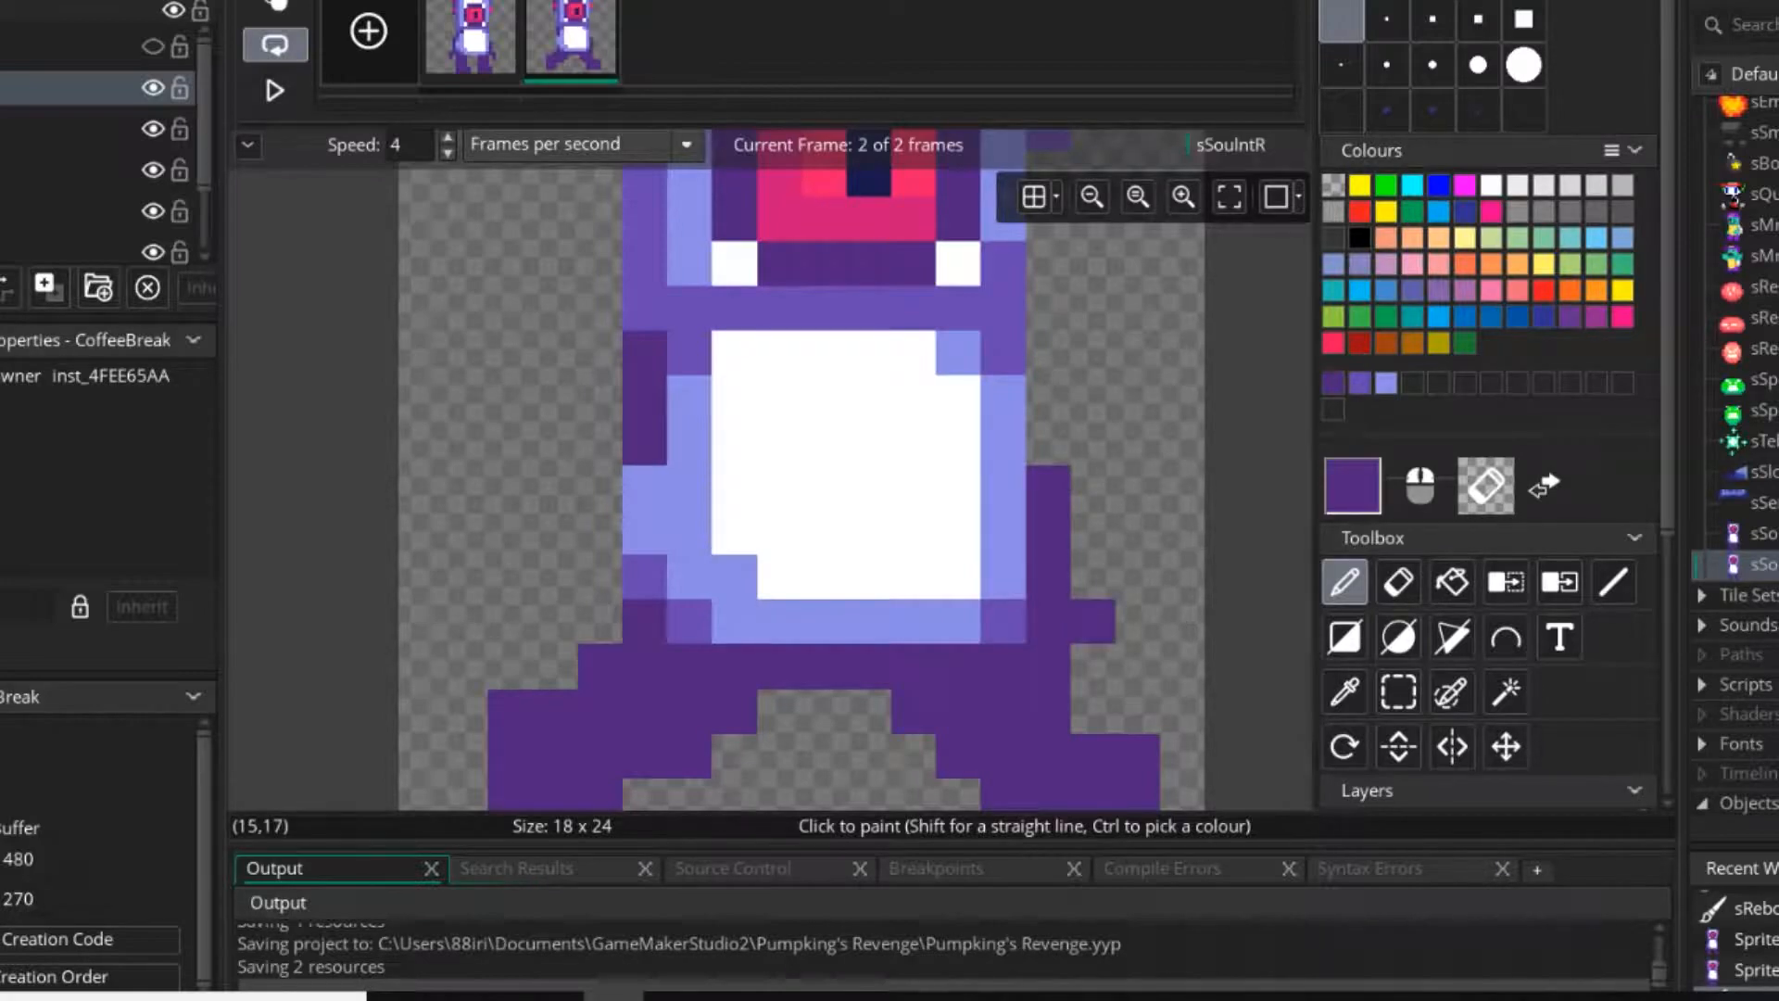
Draw the second frame's left arm in dark purple across the lower side of the torso.
scroll(742, 704, "down", 3)
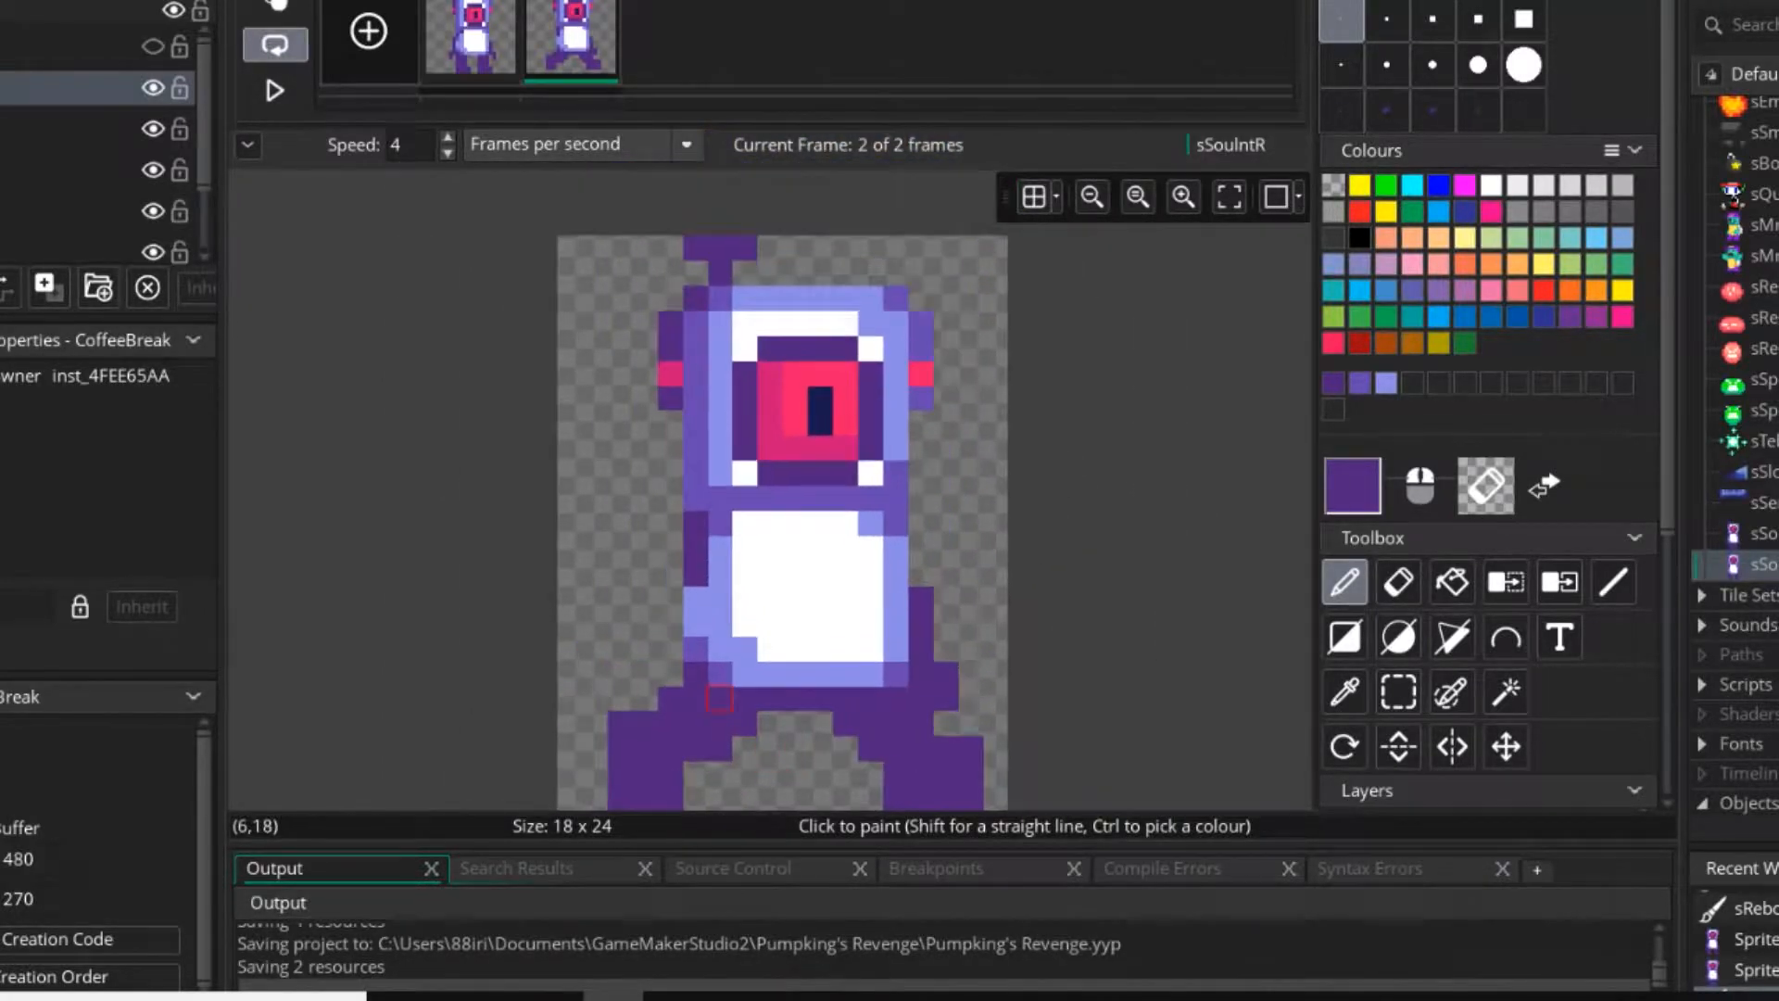
scroll(724, 648, "up", 2, "ctrl")
scroll(725, 646, "up", 3)
scroll(759, 712, "down", 3)
middle_click_drag(760, 628, 768, 519)
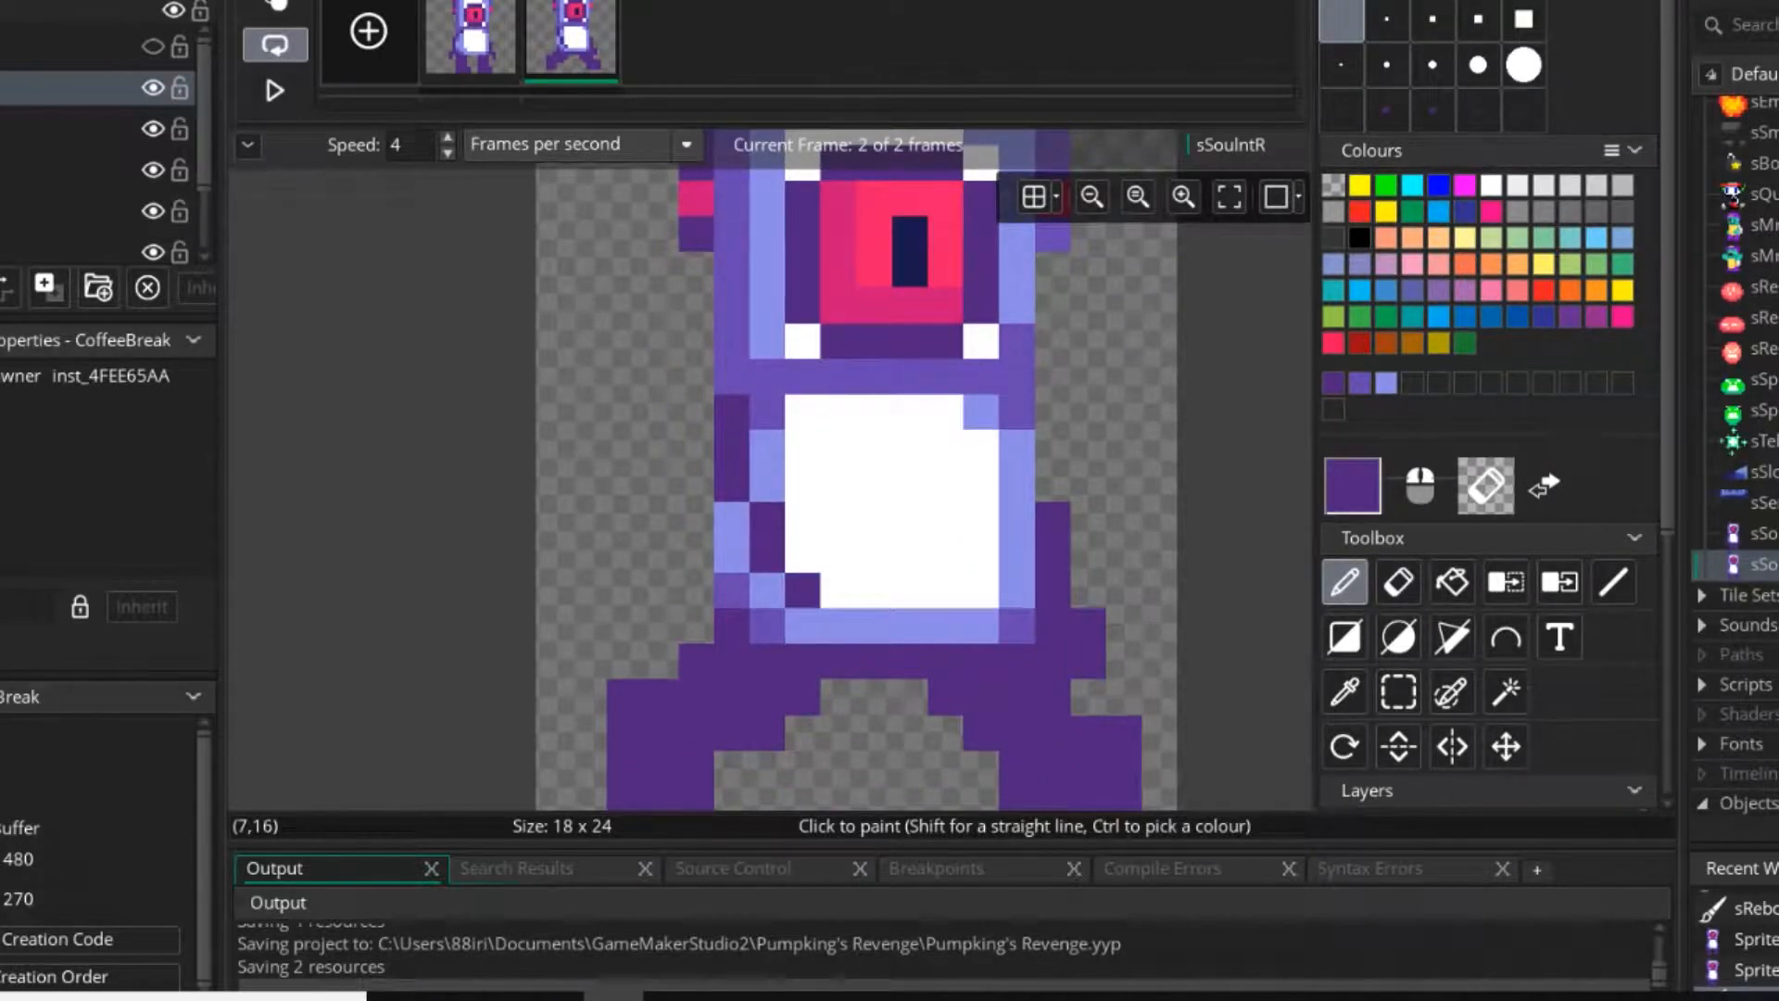
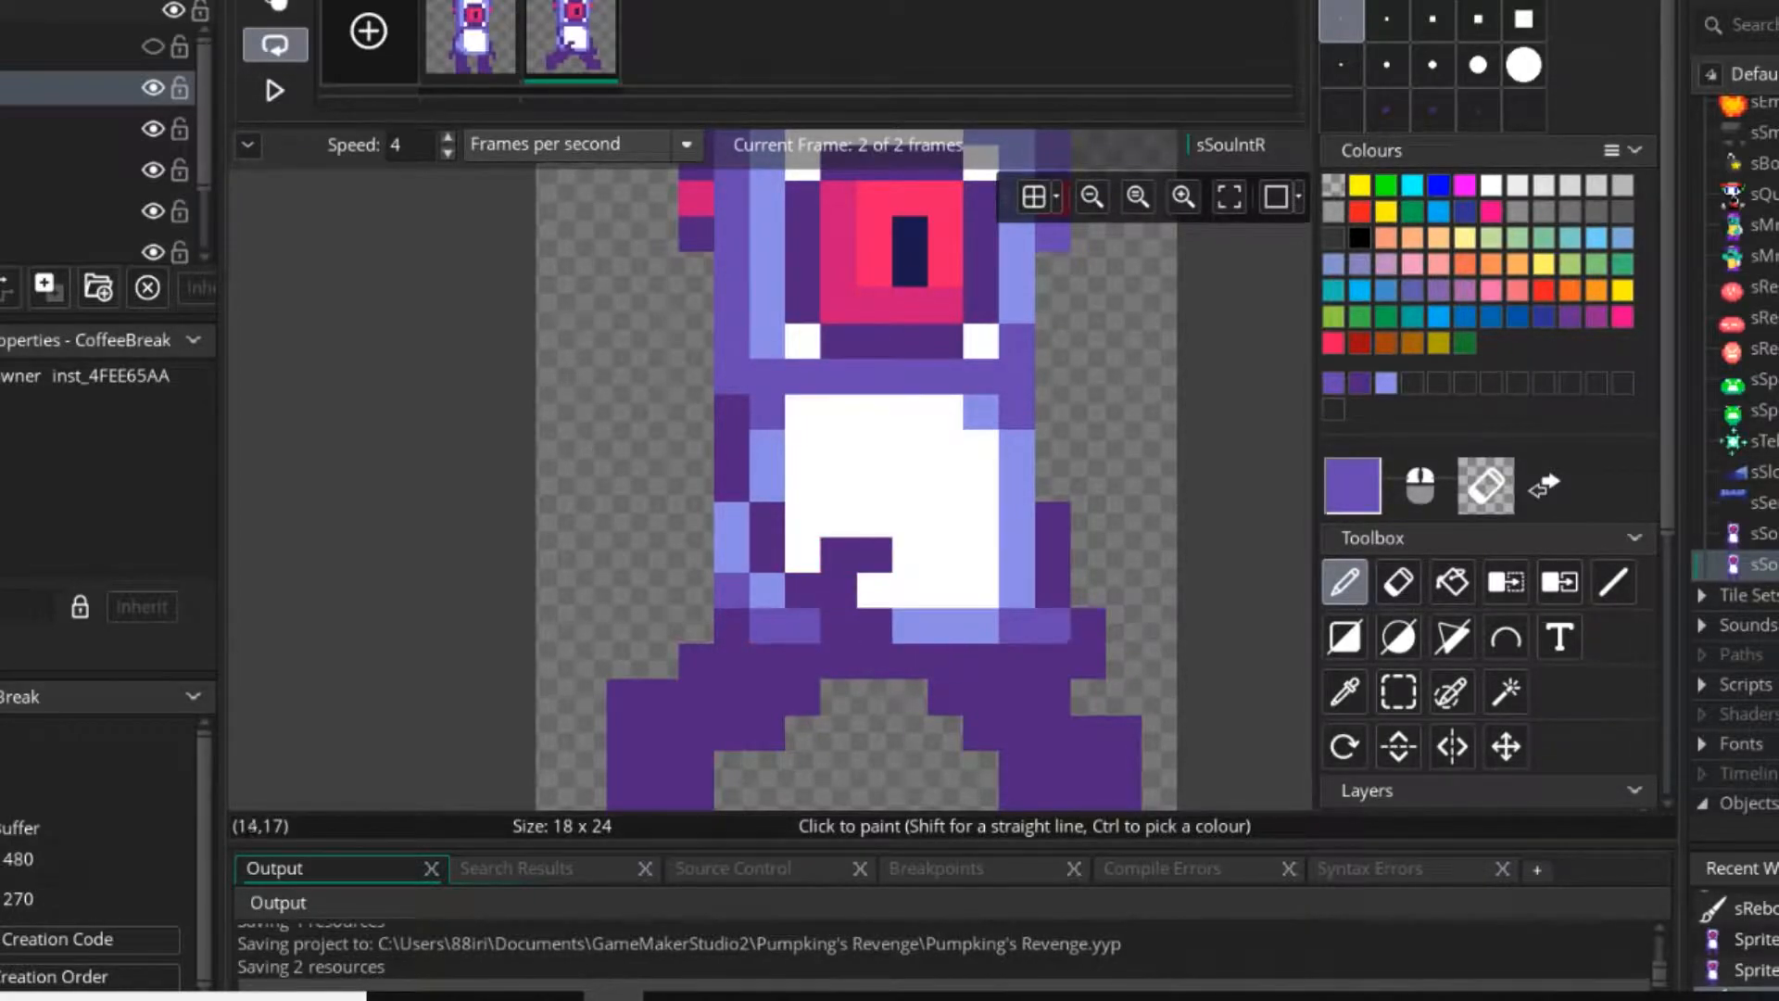
Play the four-frame sQuote walking animation at 4 frames per second as a reference for the frame sequence.
middle_click_drag(1053, 626, 975, 651)
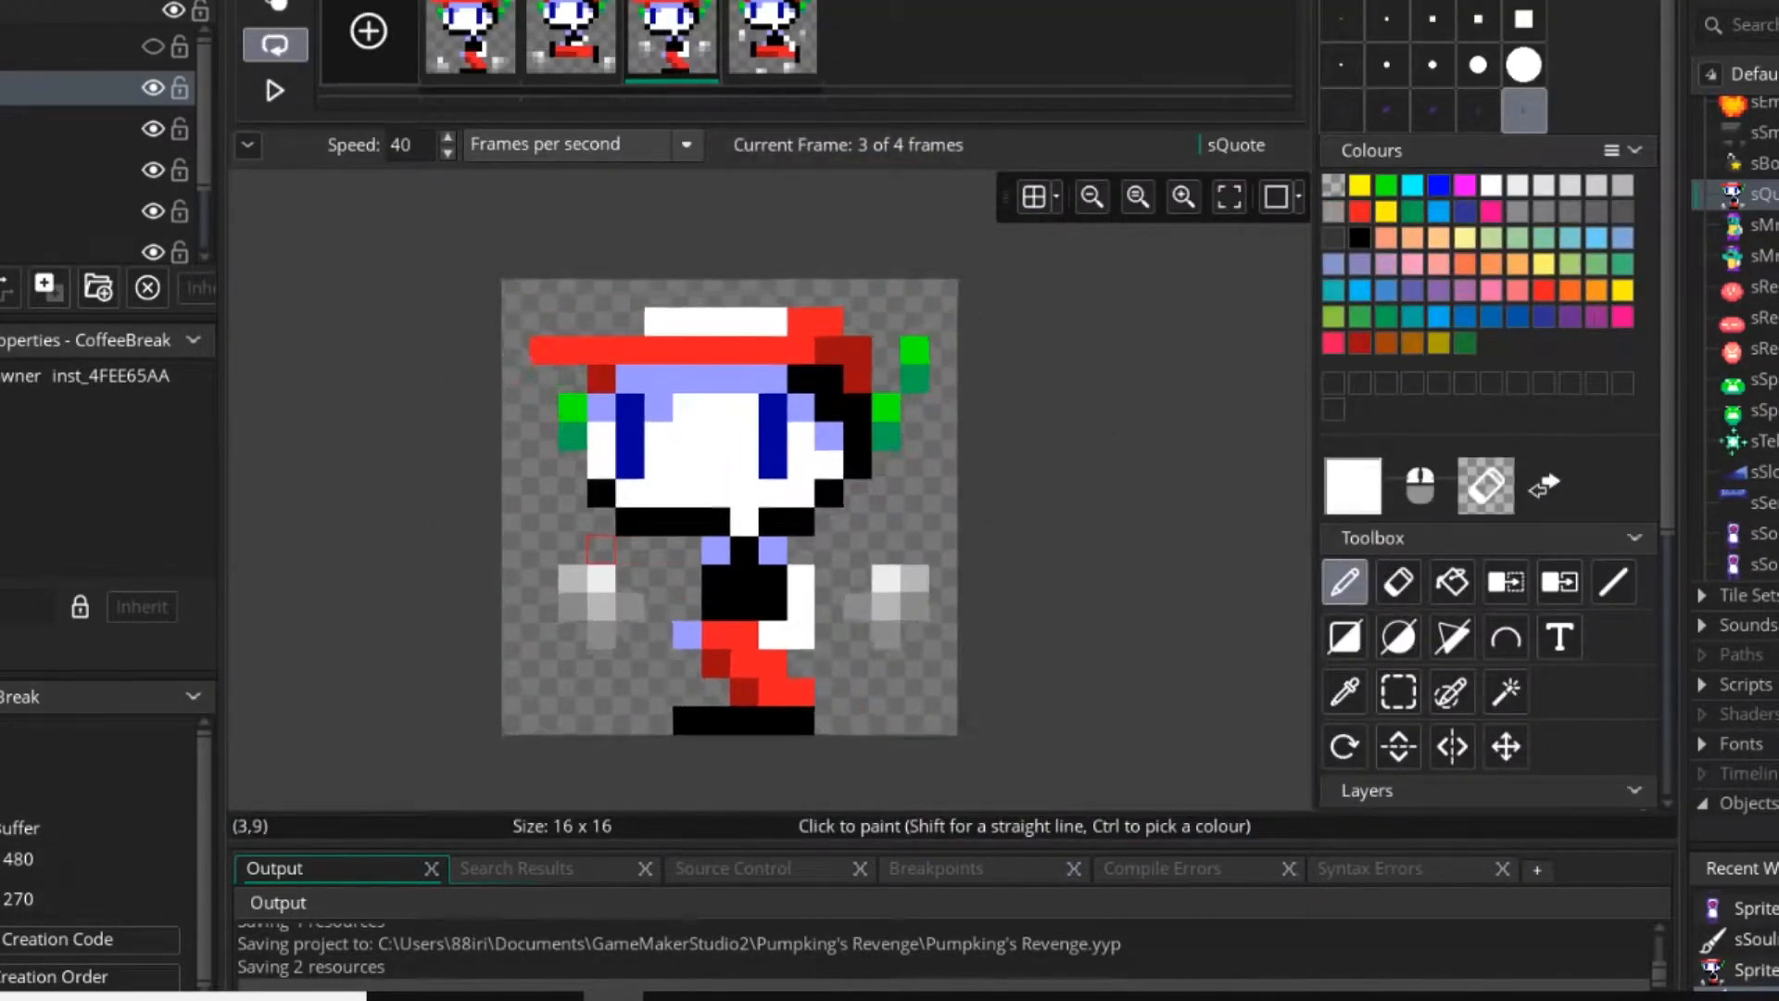
scroll(779, 611, "up", 2)
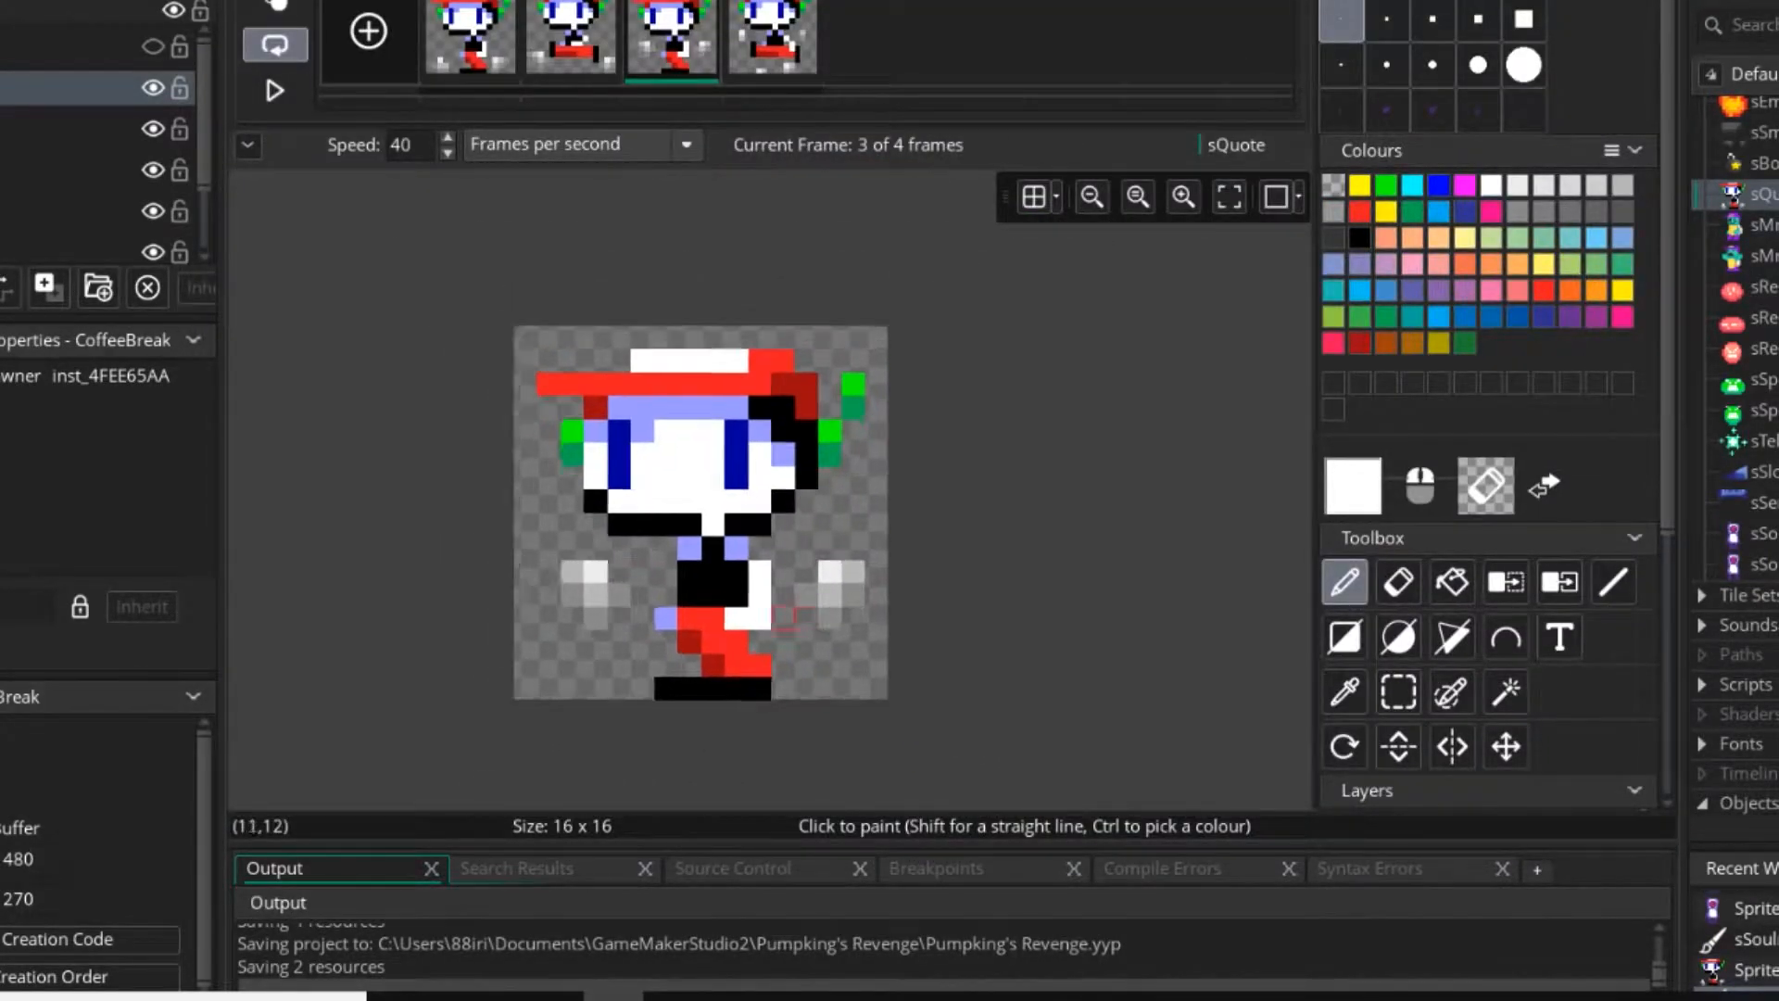
left_click(797, 479, "ctrl")
mouse_move(760, 554)
left_mouse_down()
mouse_move(760, 591)
mouse_move(722, 629)
mouse_move(760, 593)
mouse_move(760, 631)
mouse_move(723, 630)
left_mouse_up()
left_click(685, 370, "ctrl")
scroll(636, 545, "down", 2)
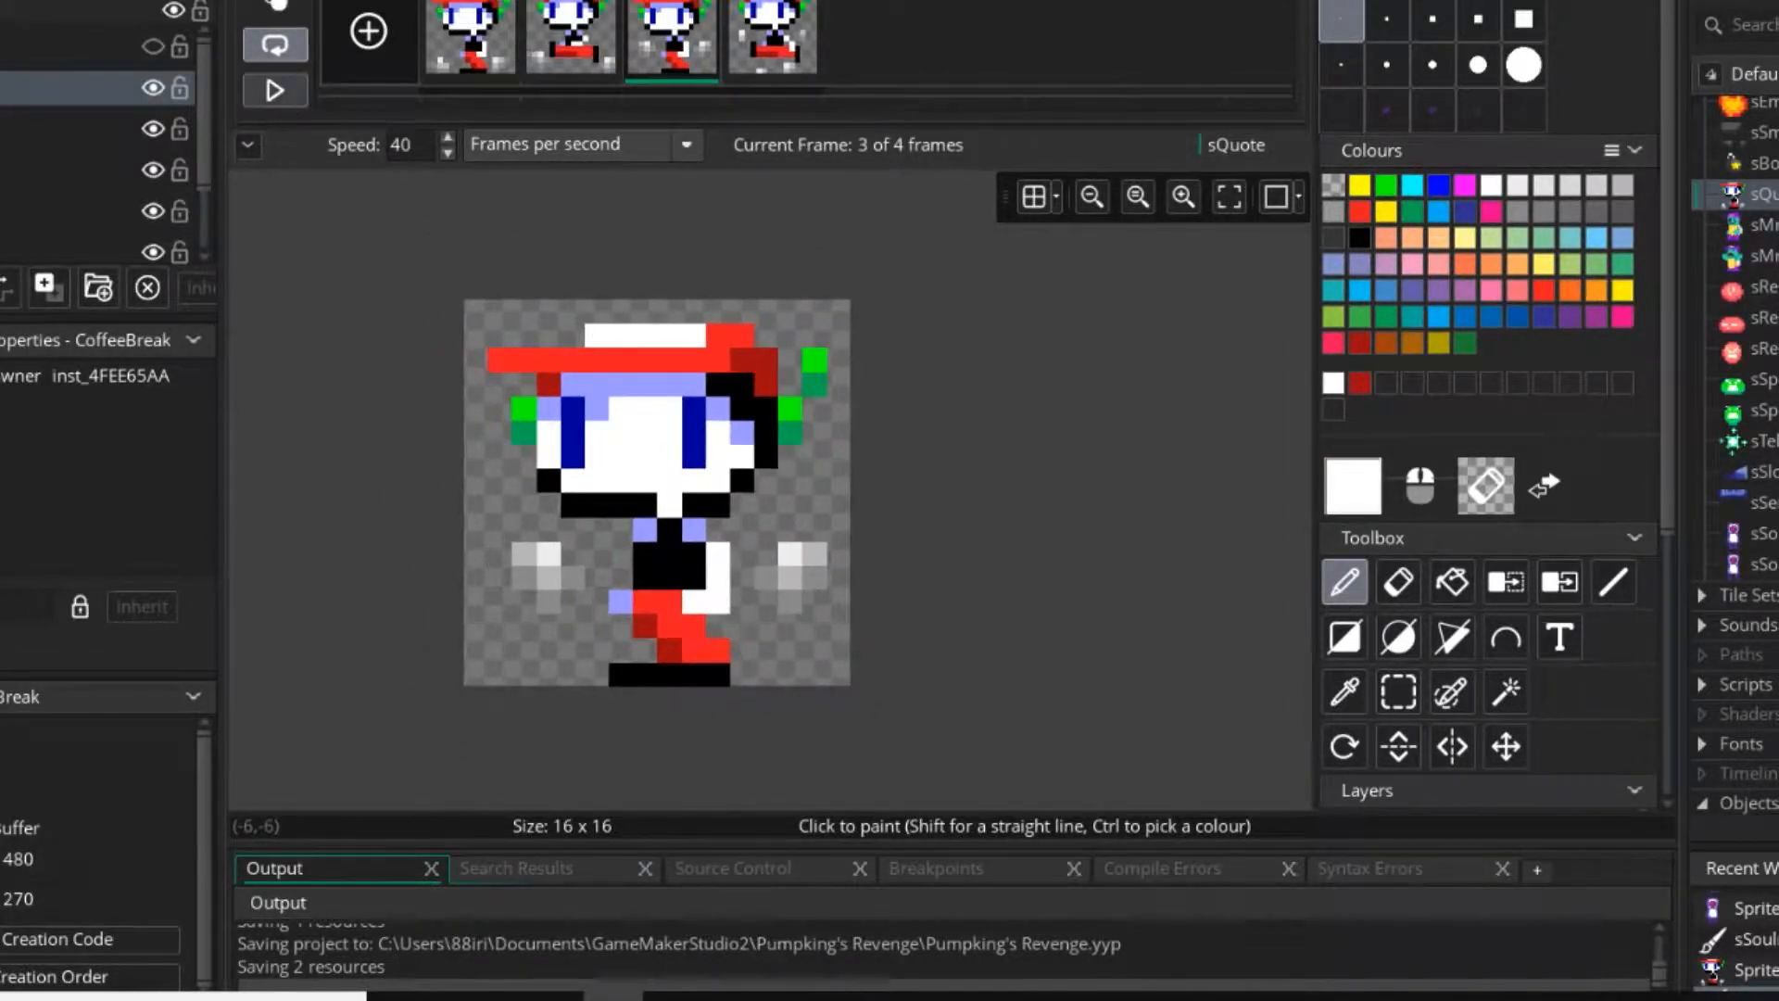
left_click(274, 90)
left_click(274, 90)
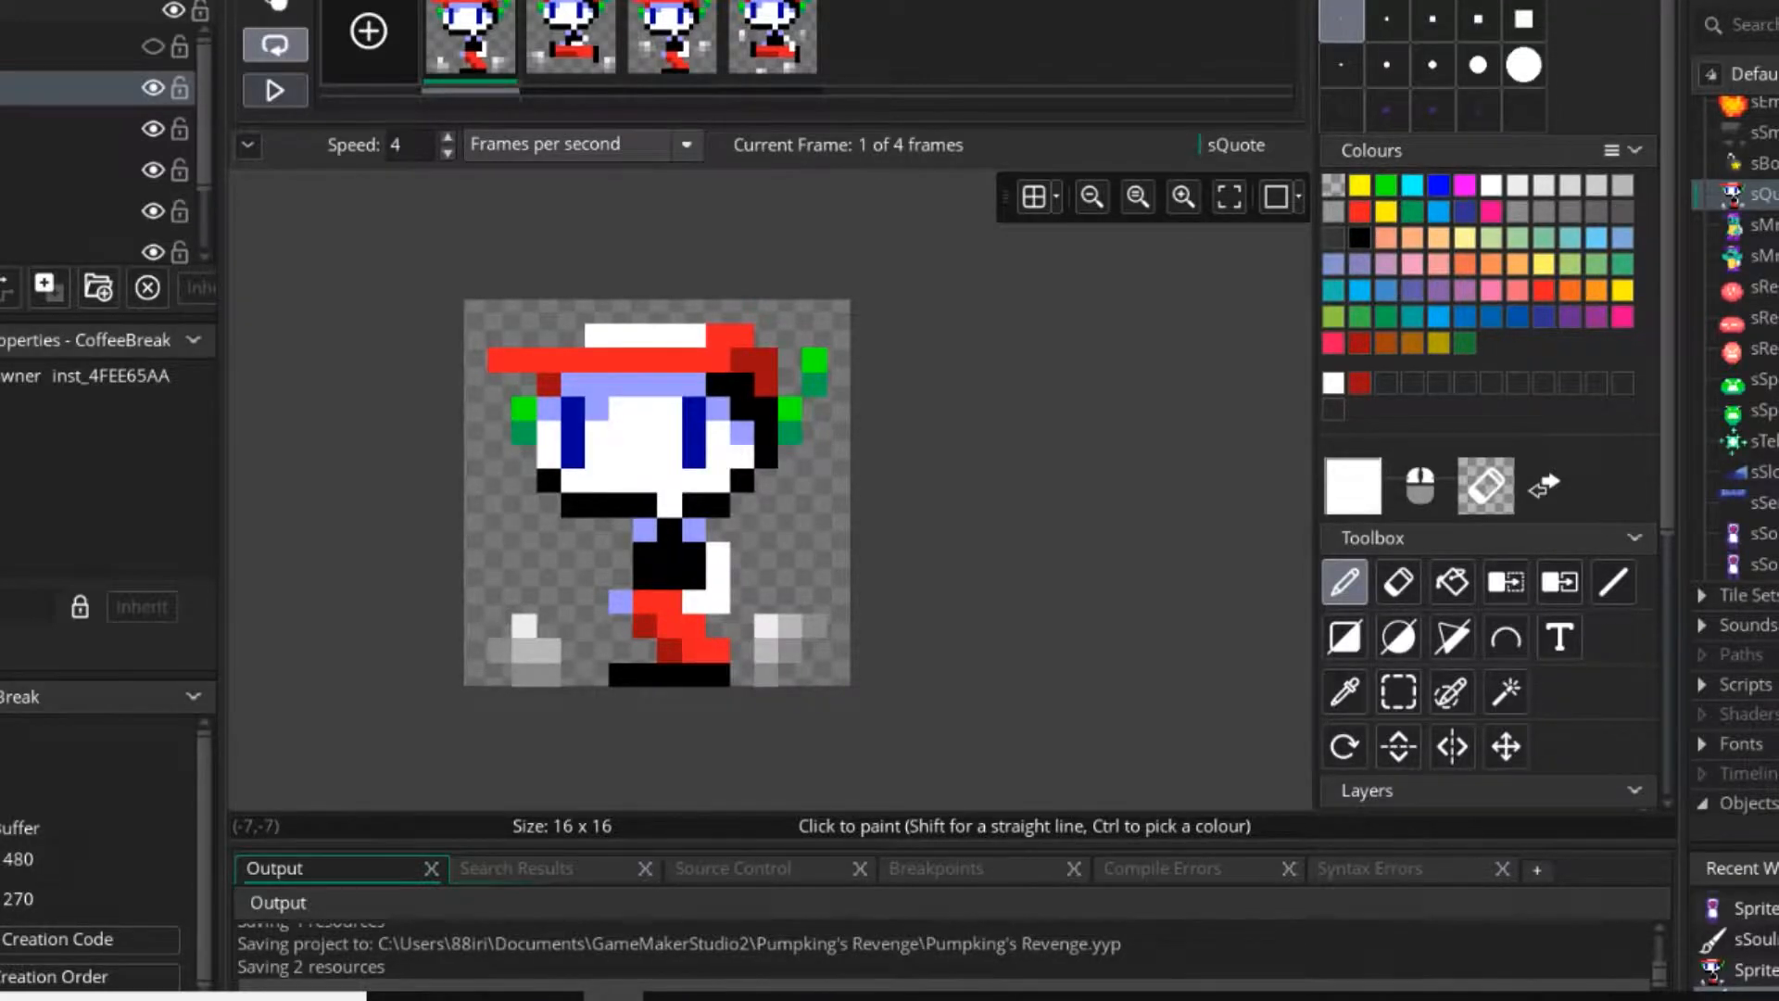
left_click(274, 90)
left_click(274, 90)
Return to the sSouIntR sprite, duplicate its first frame and move the copy to the end as the third frame.
double_click(1761, 564)
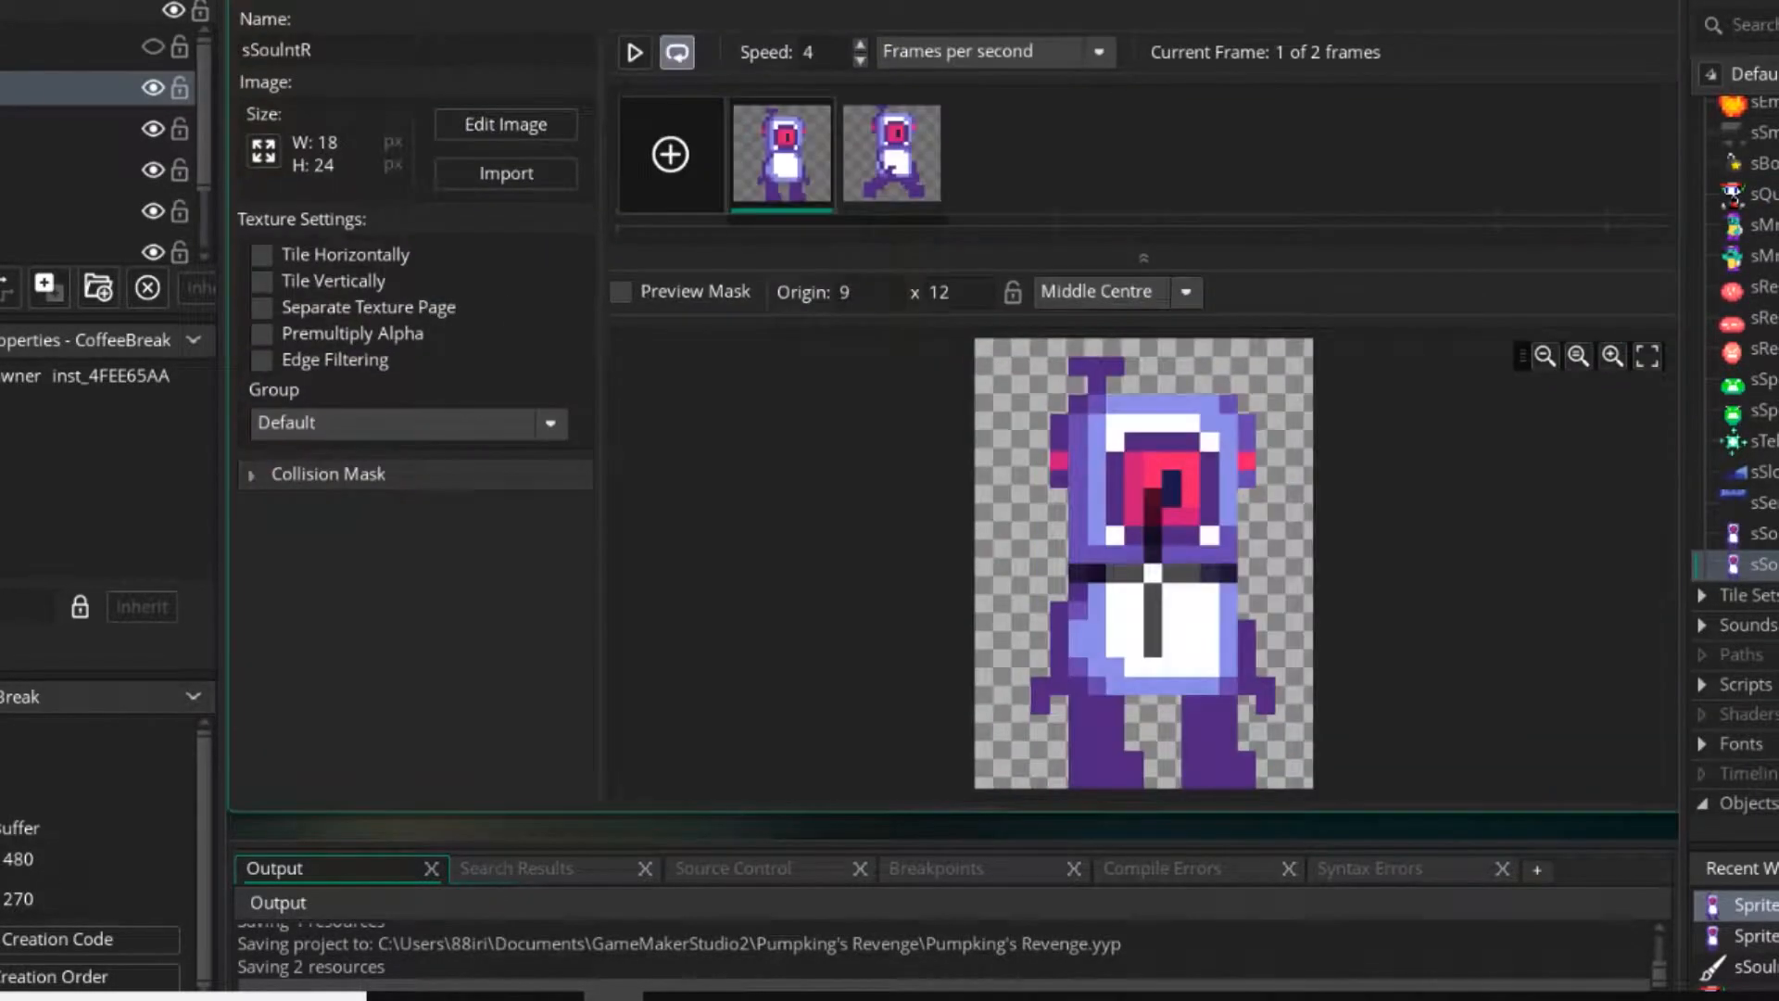
double_click(1080, 472)
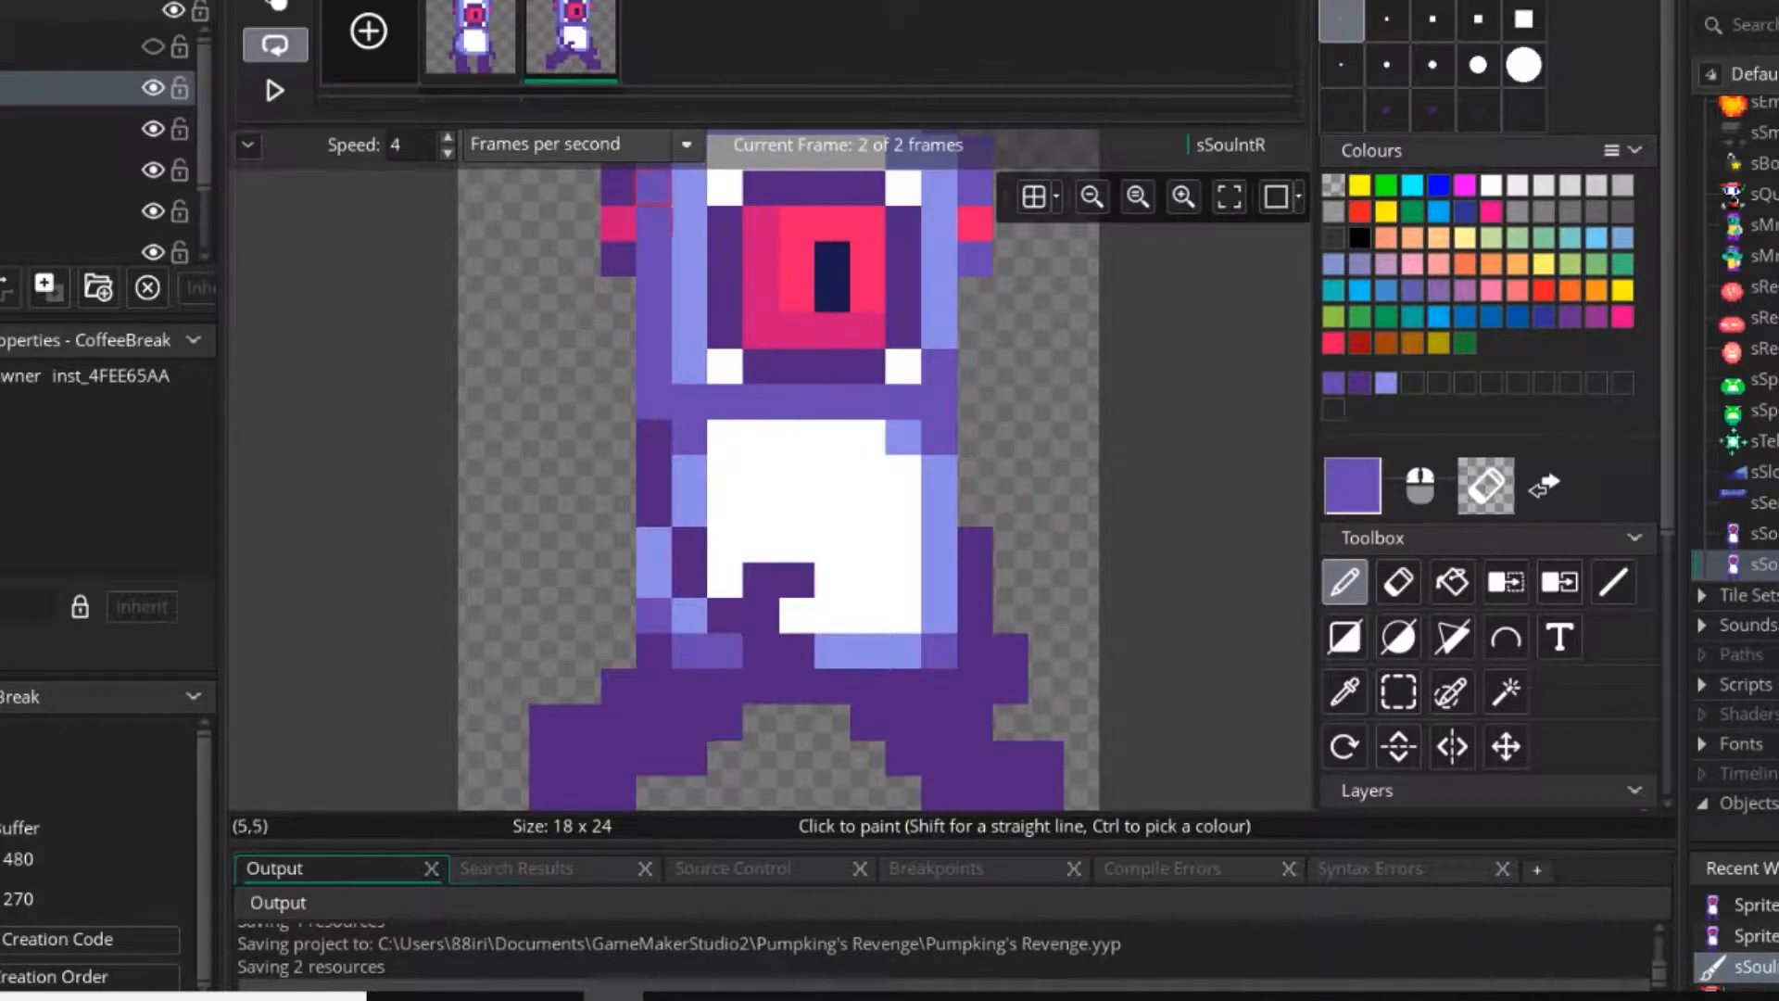
scroll(739, 542, "up", 2, "ctrl")
left_click(643, 467, "ctrl")
left_click(470, 42)
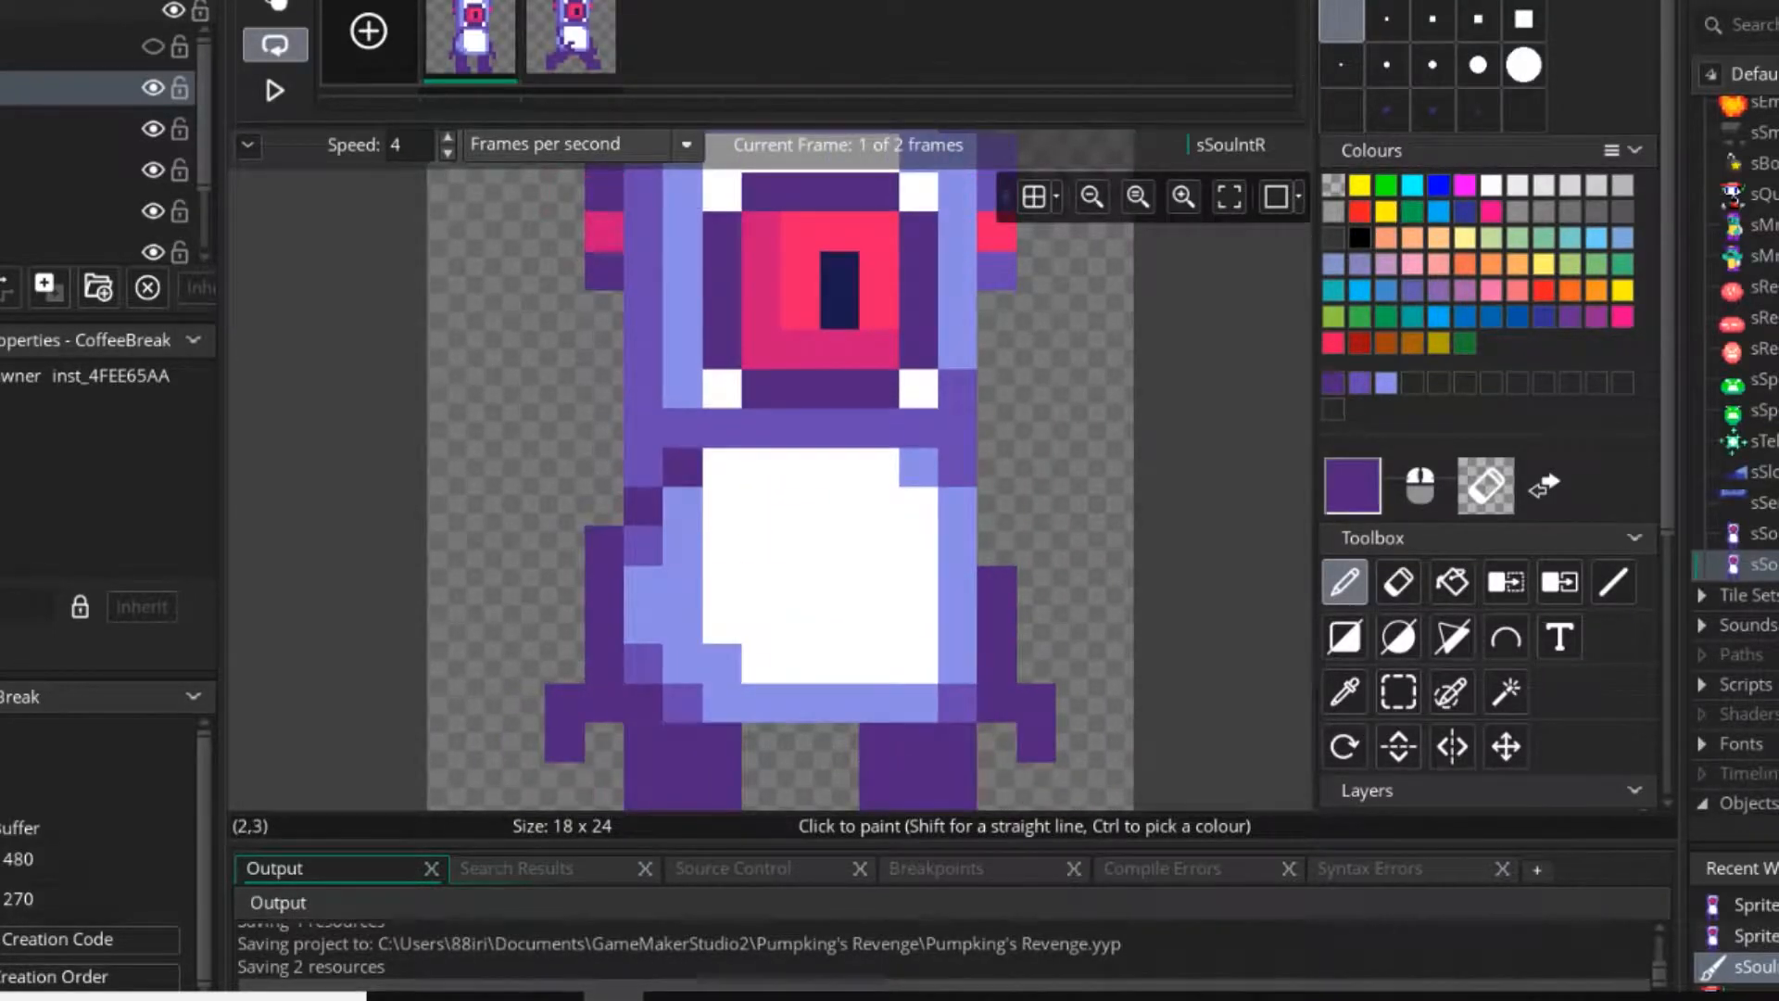
key("ctrl+c")
key("ctrl+v")
left_click_drag(571, 41, 728, 53)
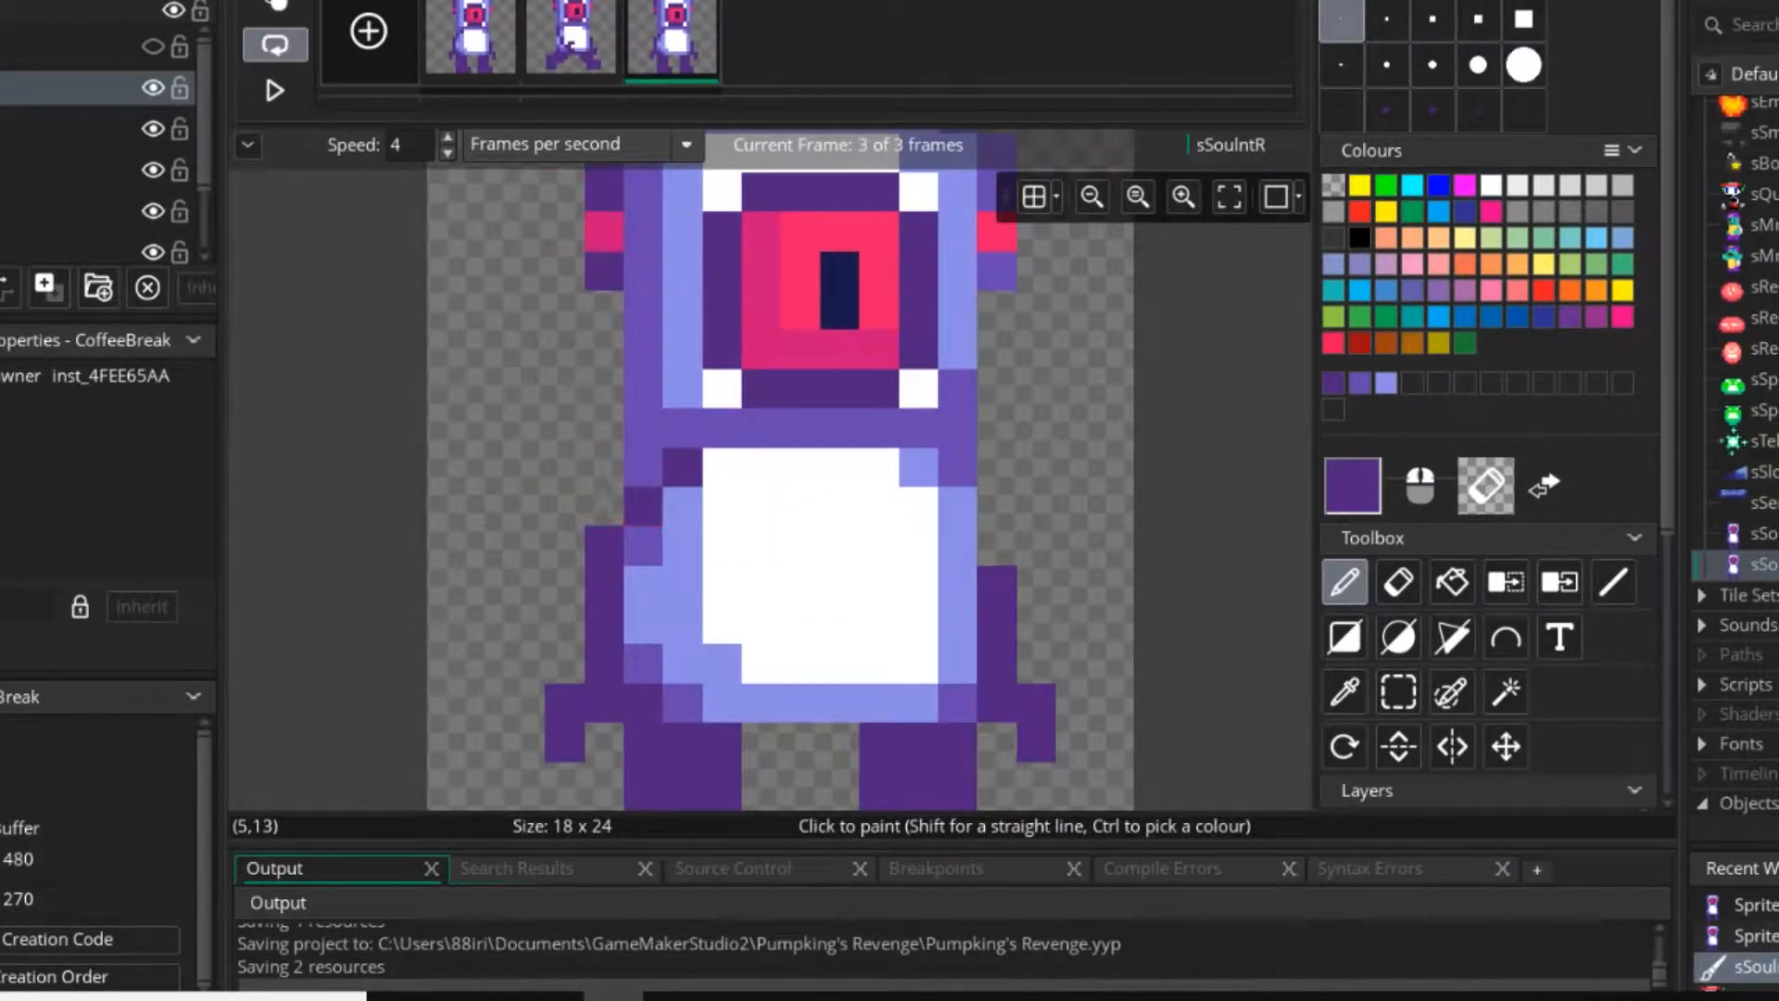
Repaint the third frame's left shoulder with a dark purple corner above medium and light purple torso pixels, extending the arm up one pixel.
middle_click_drag(643, 506, 752, 428)
left_click(713, 430)
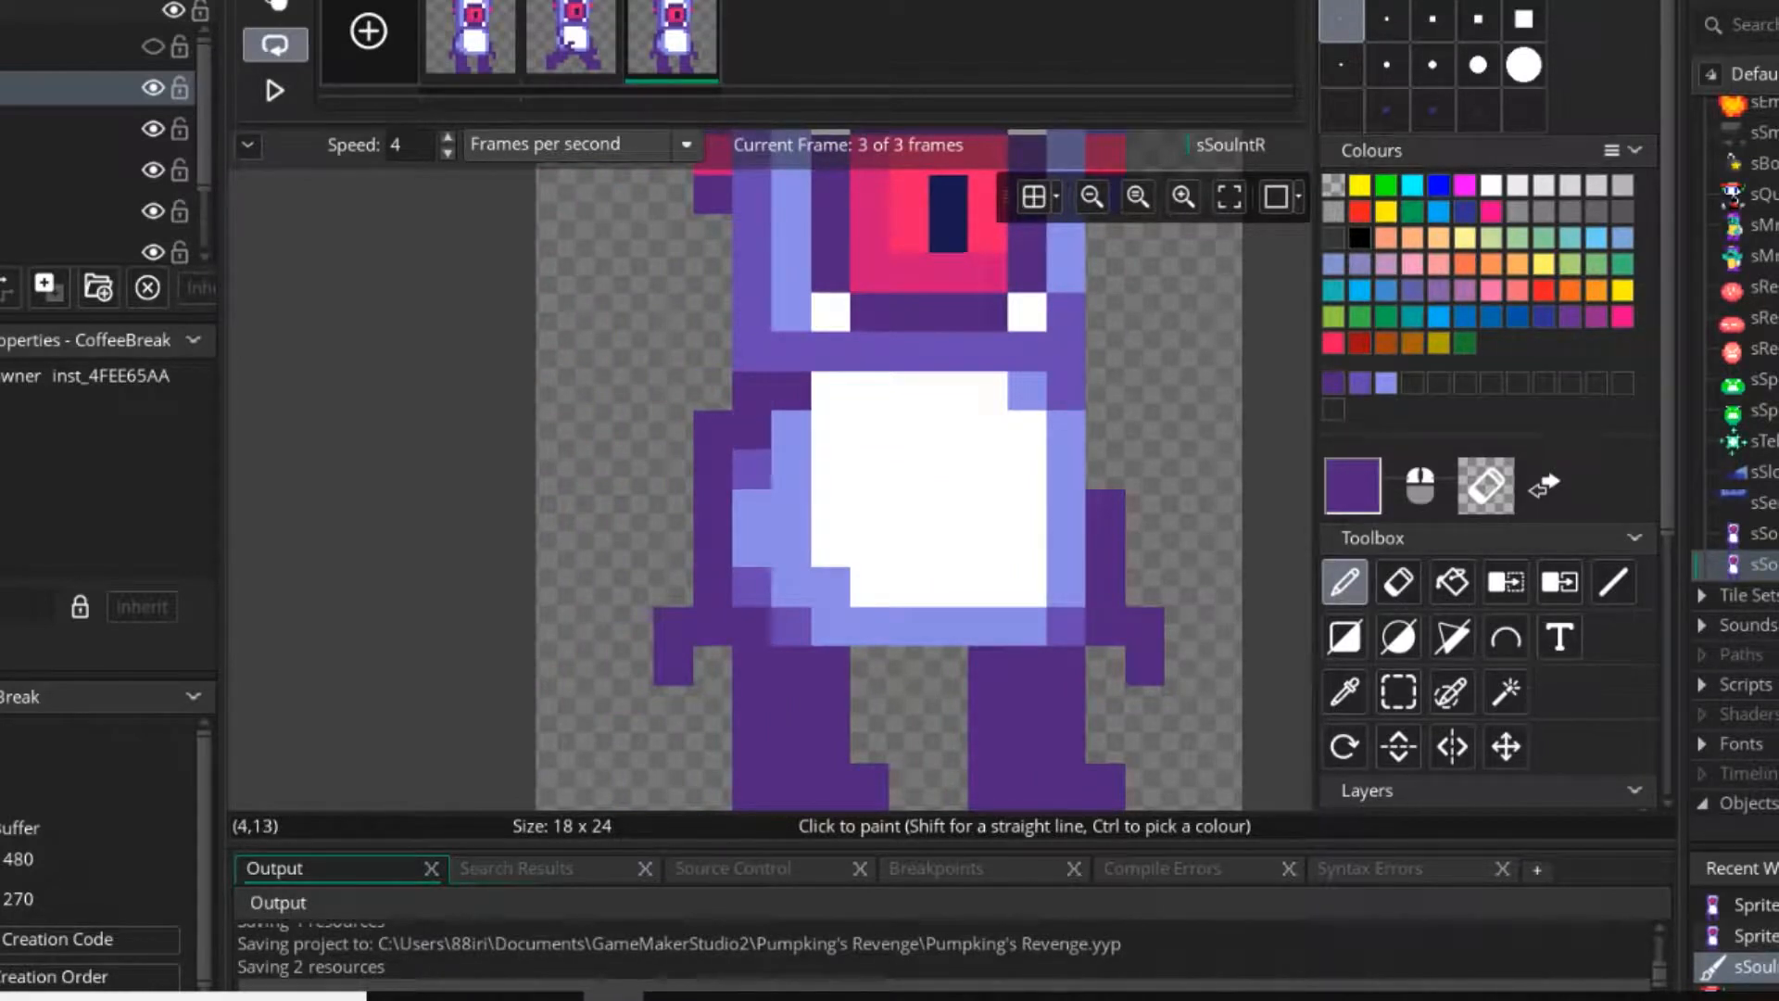
left_click(790, 430, "ctrl")
left_click(790, 391)
left_click(752, 469, "ctrl")
left_click(473, 41)
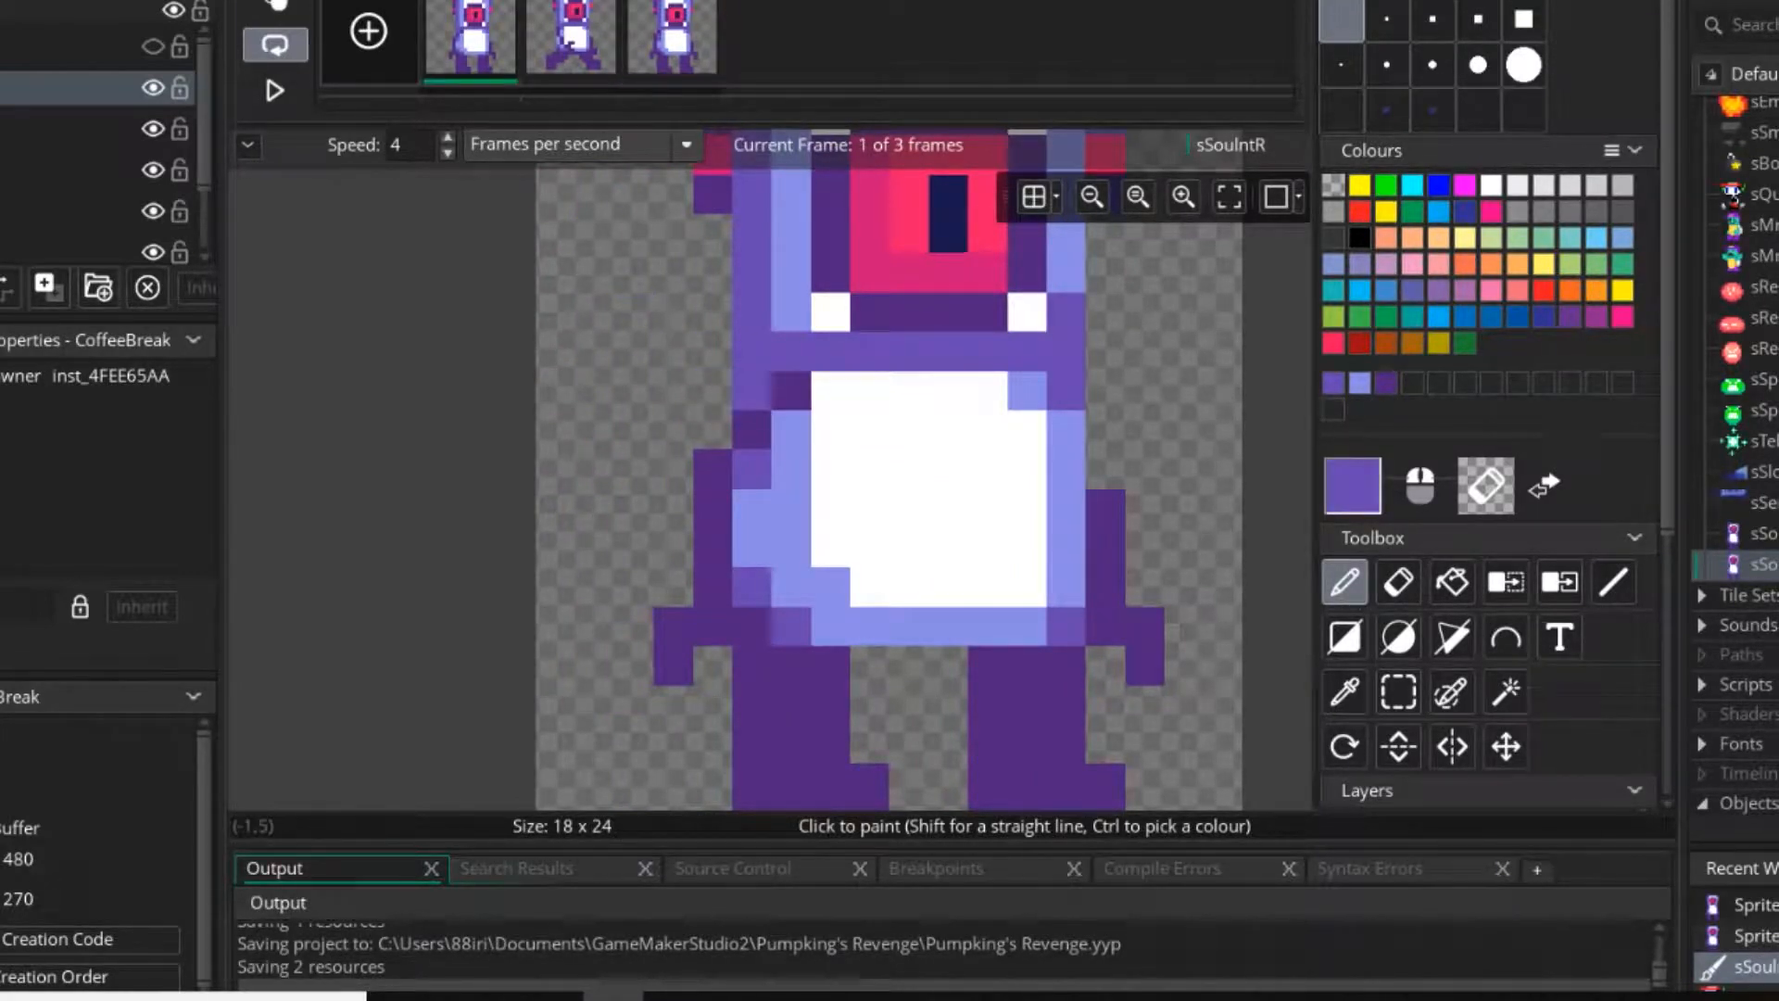
left_click(672, 42)
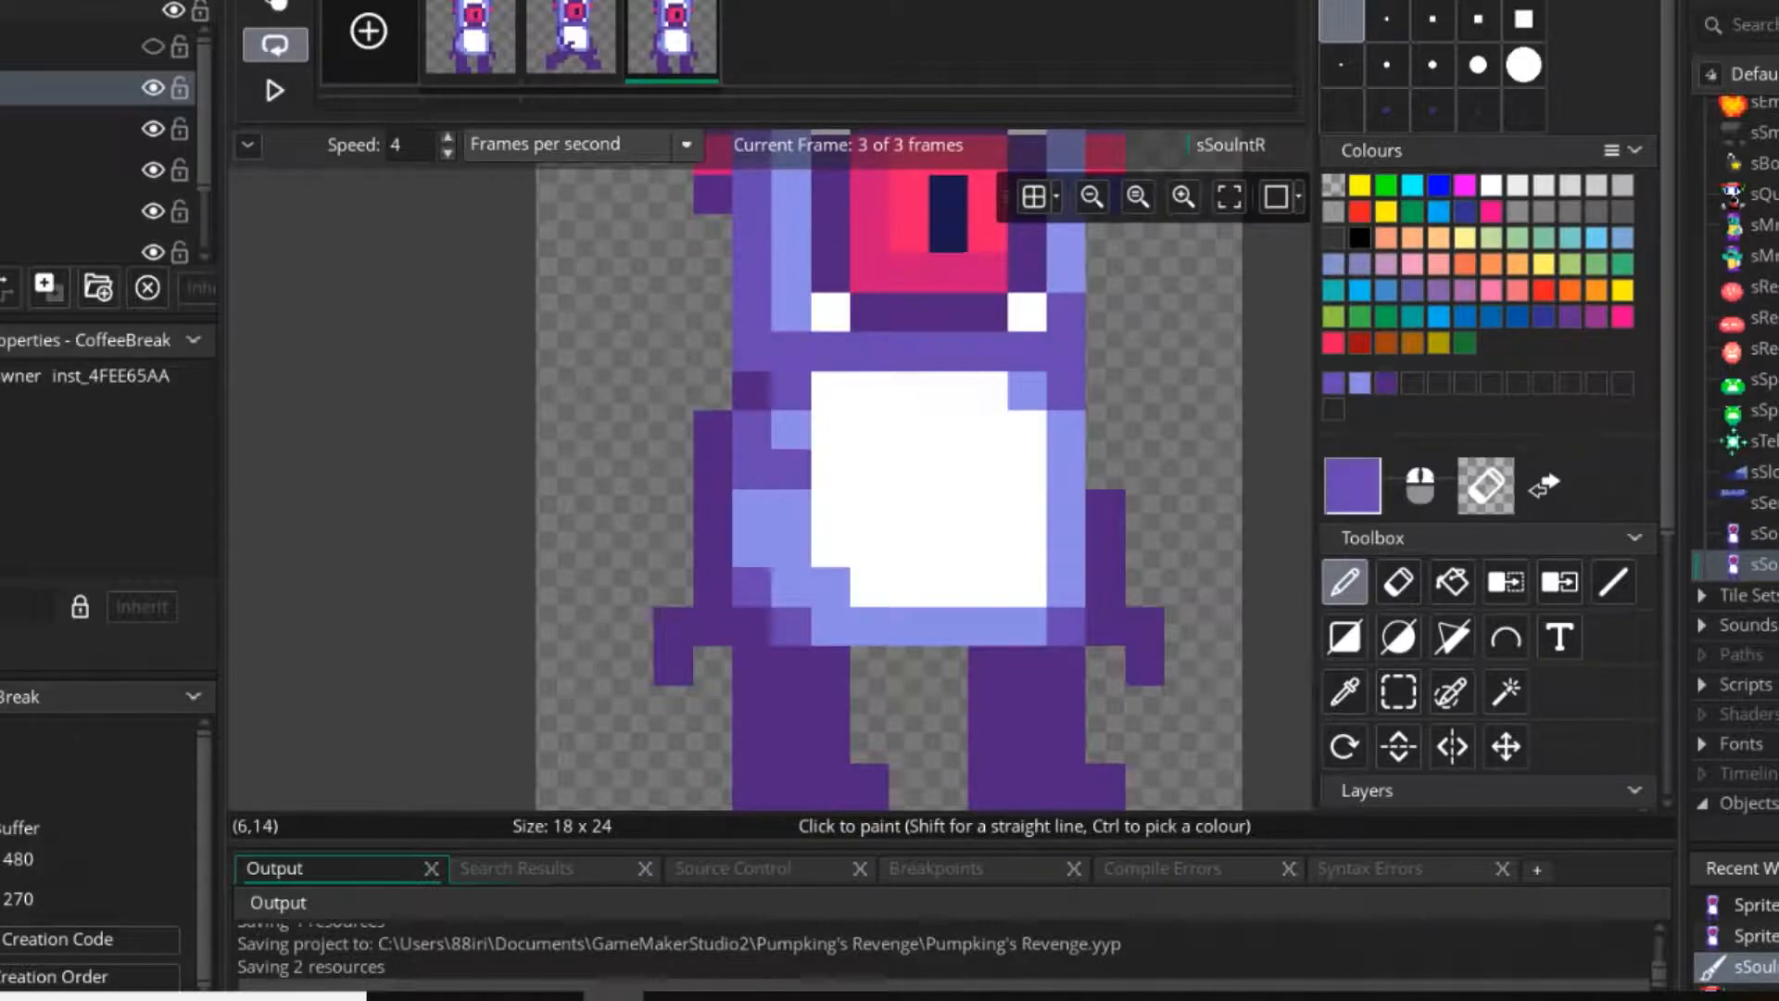
left_click(791, 430, "ctrl")
Redraw the third frame's left arm in dark purple, stepping diagonally outwards from the shoulder, using the idle sSouInt sprite as reference.
double_click(1759, 533)
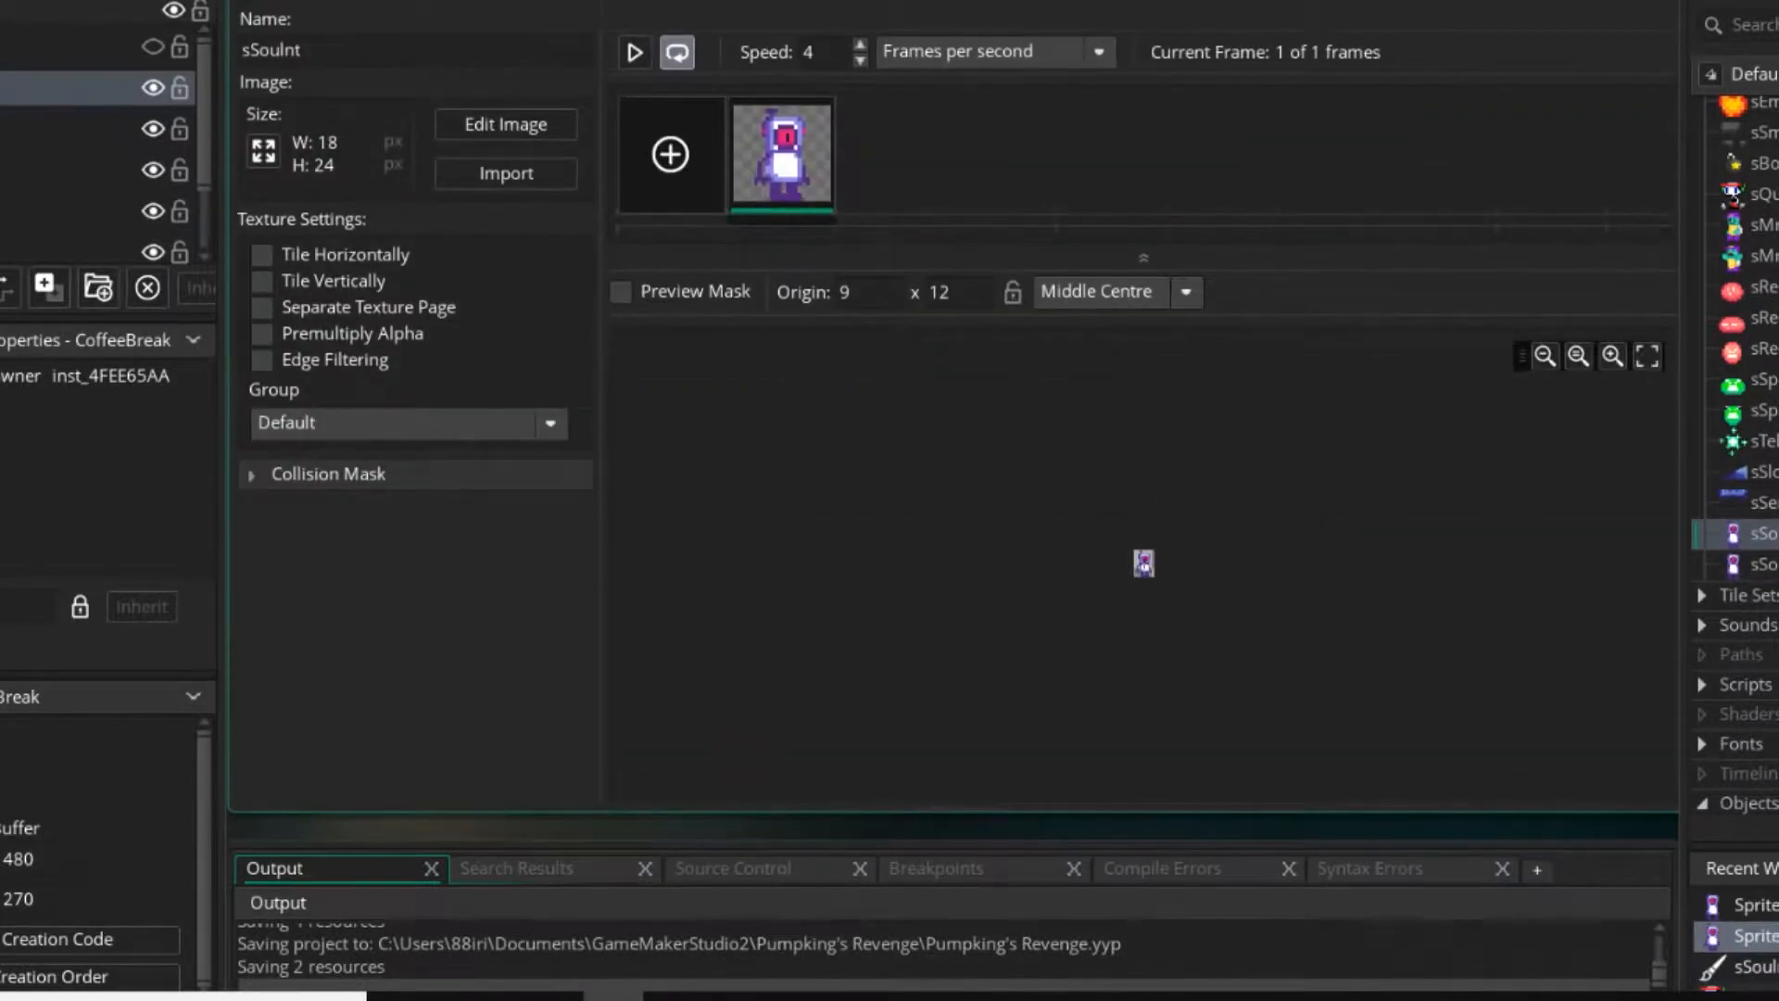
double_click(1144, 563)
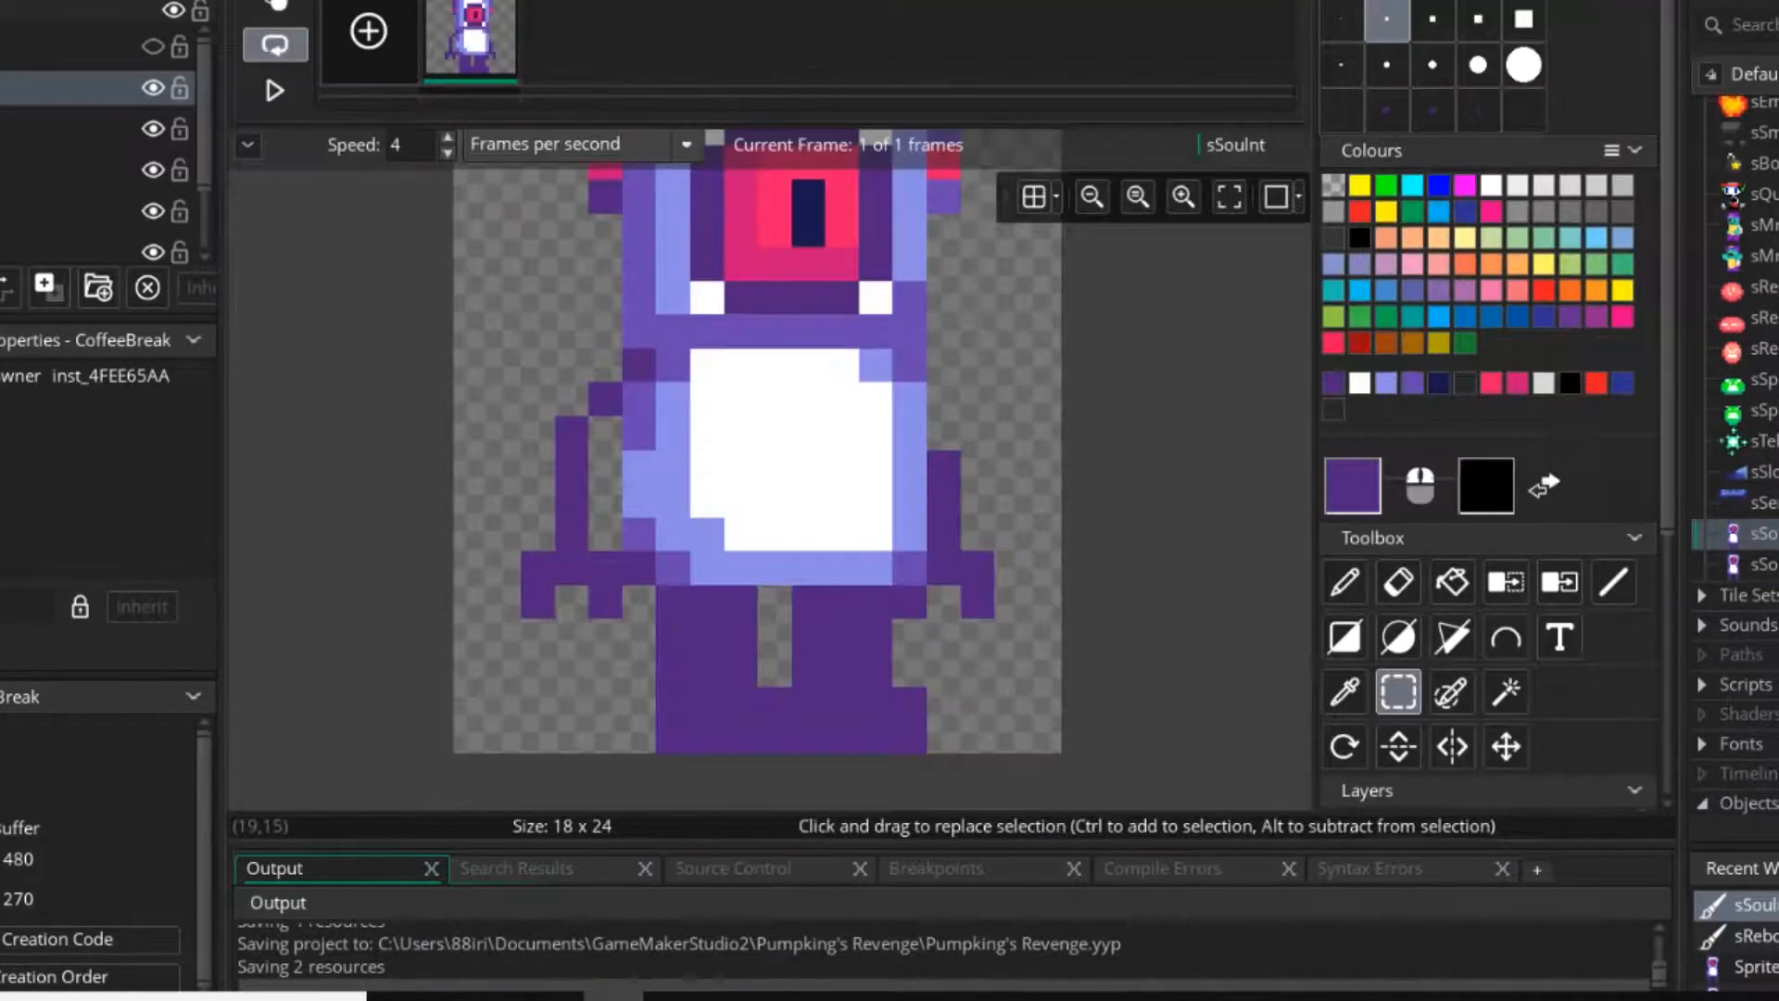
double_click(1759, 564)
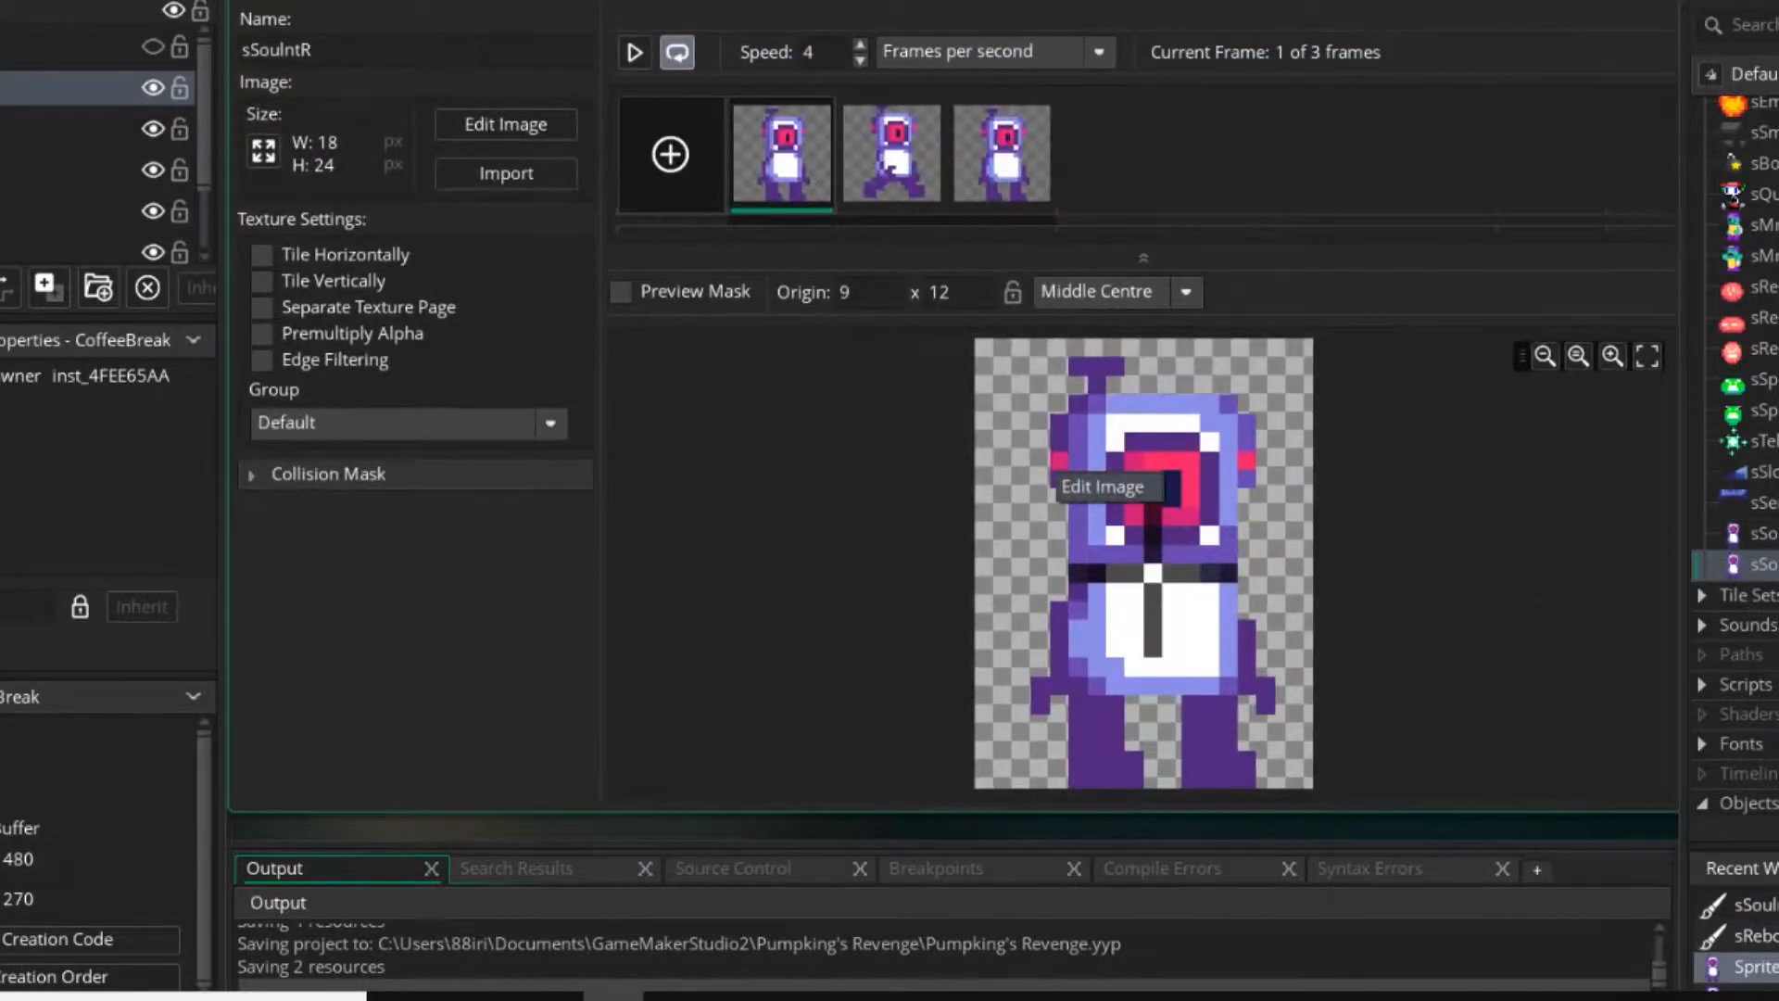
double_click(1061, 468)
left_click(752, 390, "ctrl")
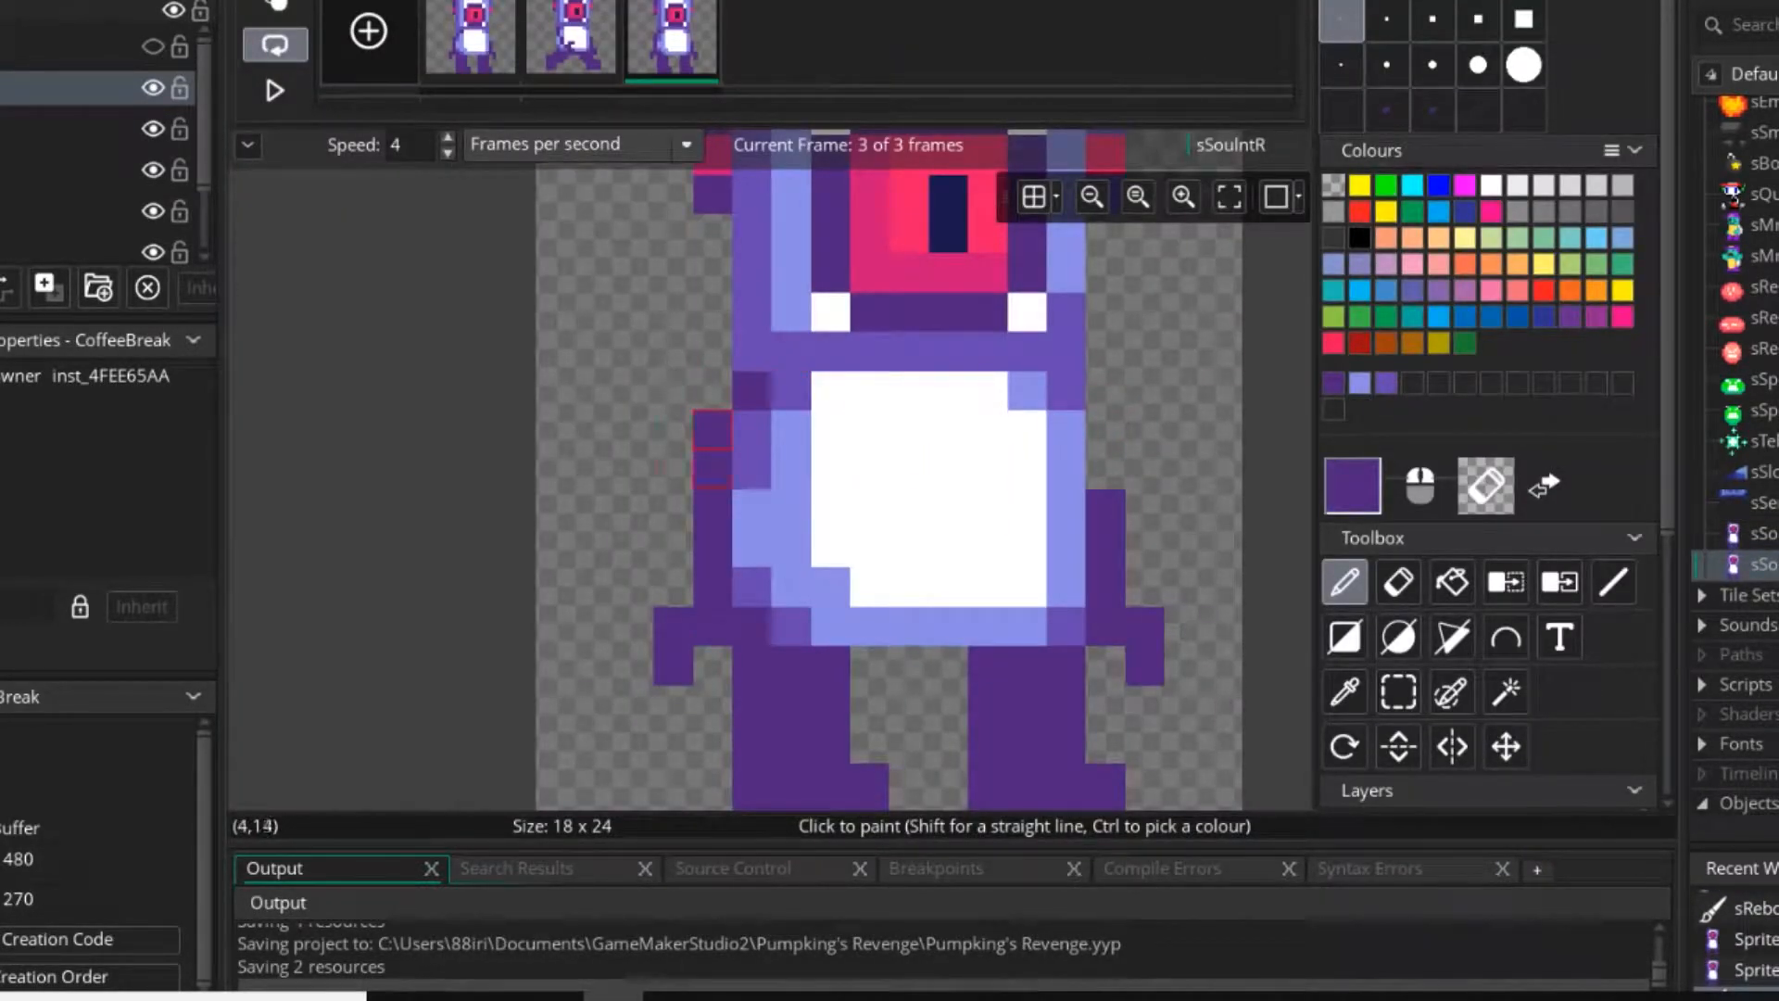
mouse_move(712, 509)
right_mouse_down()
mouse_move(712, 586)
mouse_move(673, 586)
mouse_move(710, 475)
right_mouse_up()
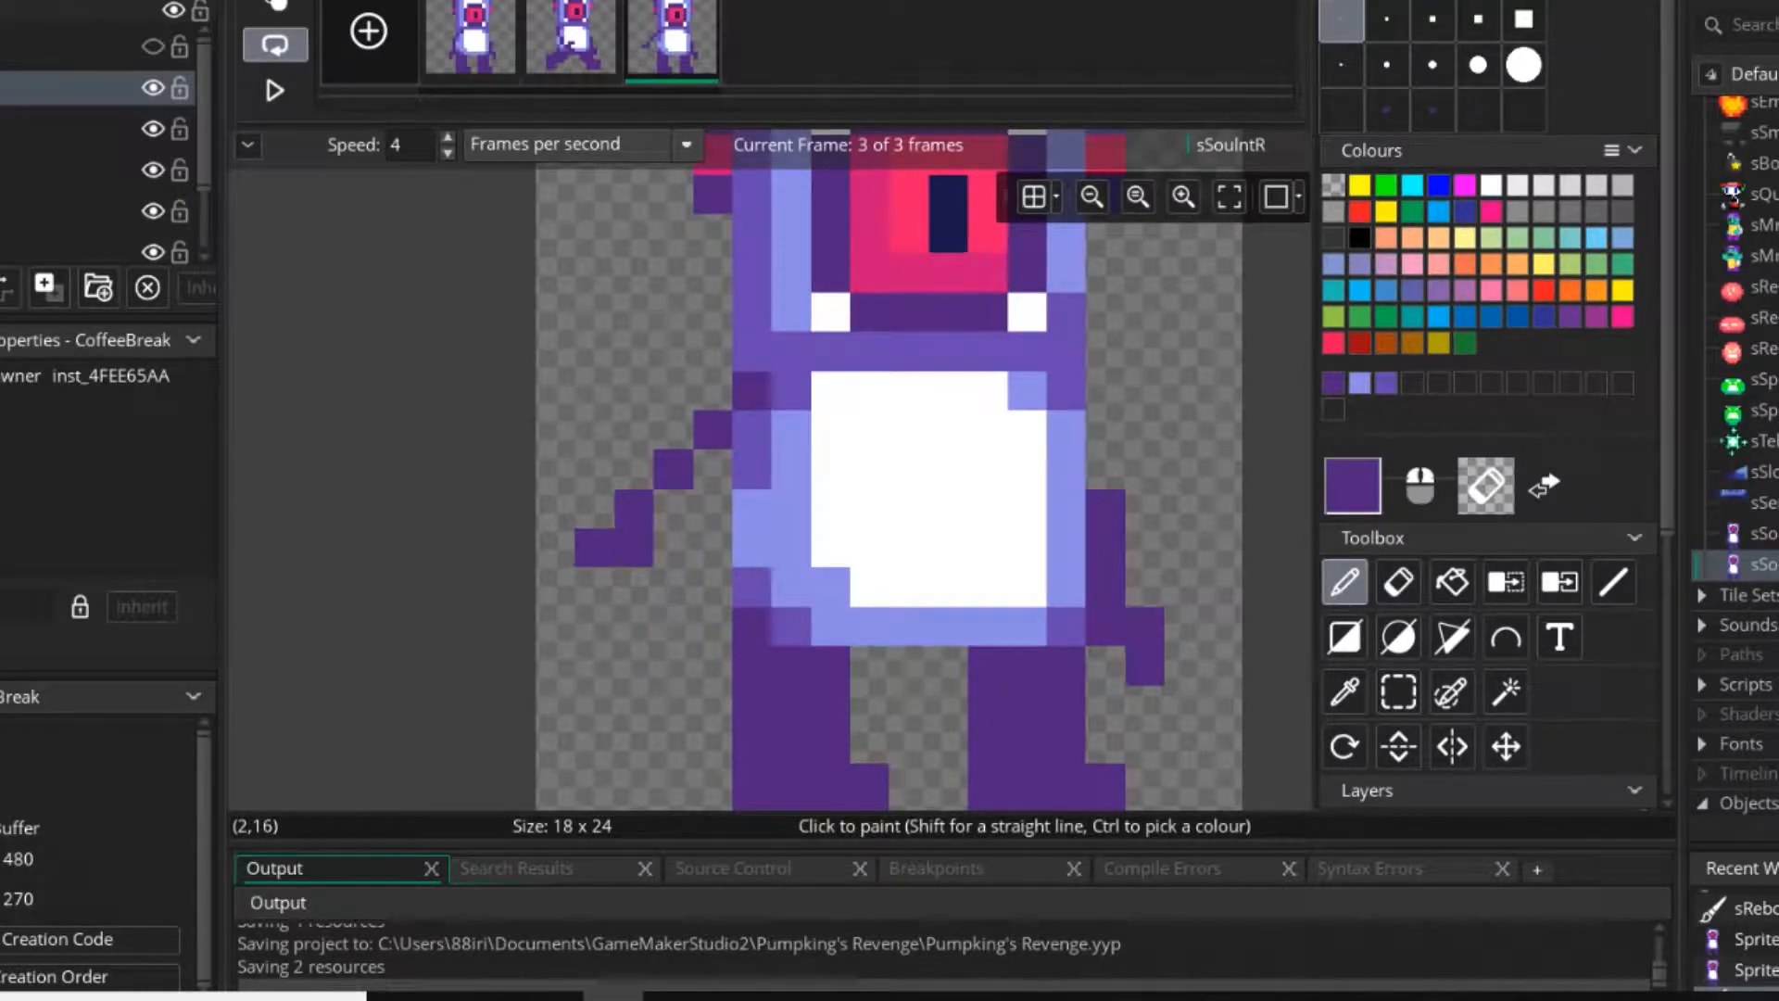
Finish the third frame's left arm with a straight forearm and a two-pronged dark purple hand, erasing the surplus pixels.
right_click(595, 547)
left_click_drag(594, 587, 594, 667)
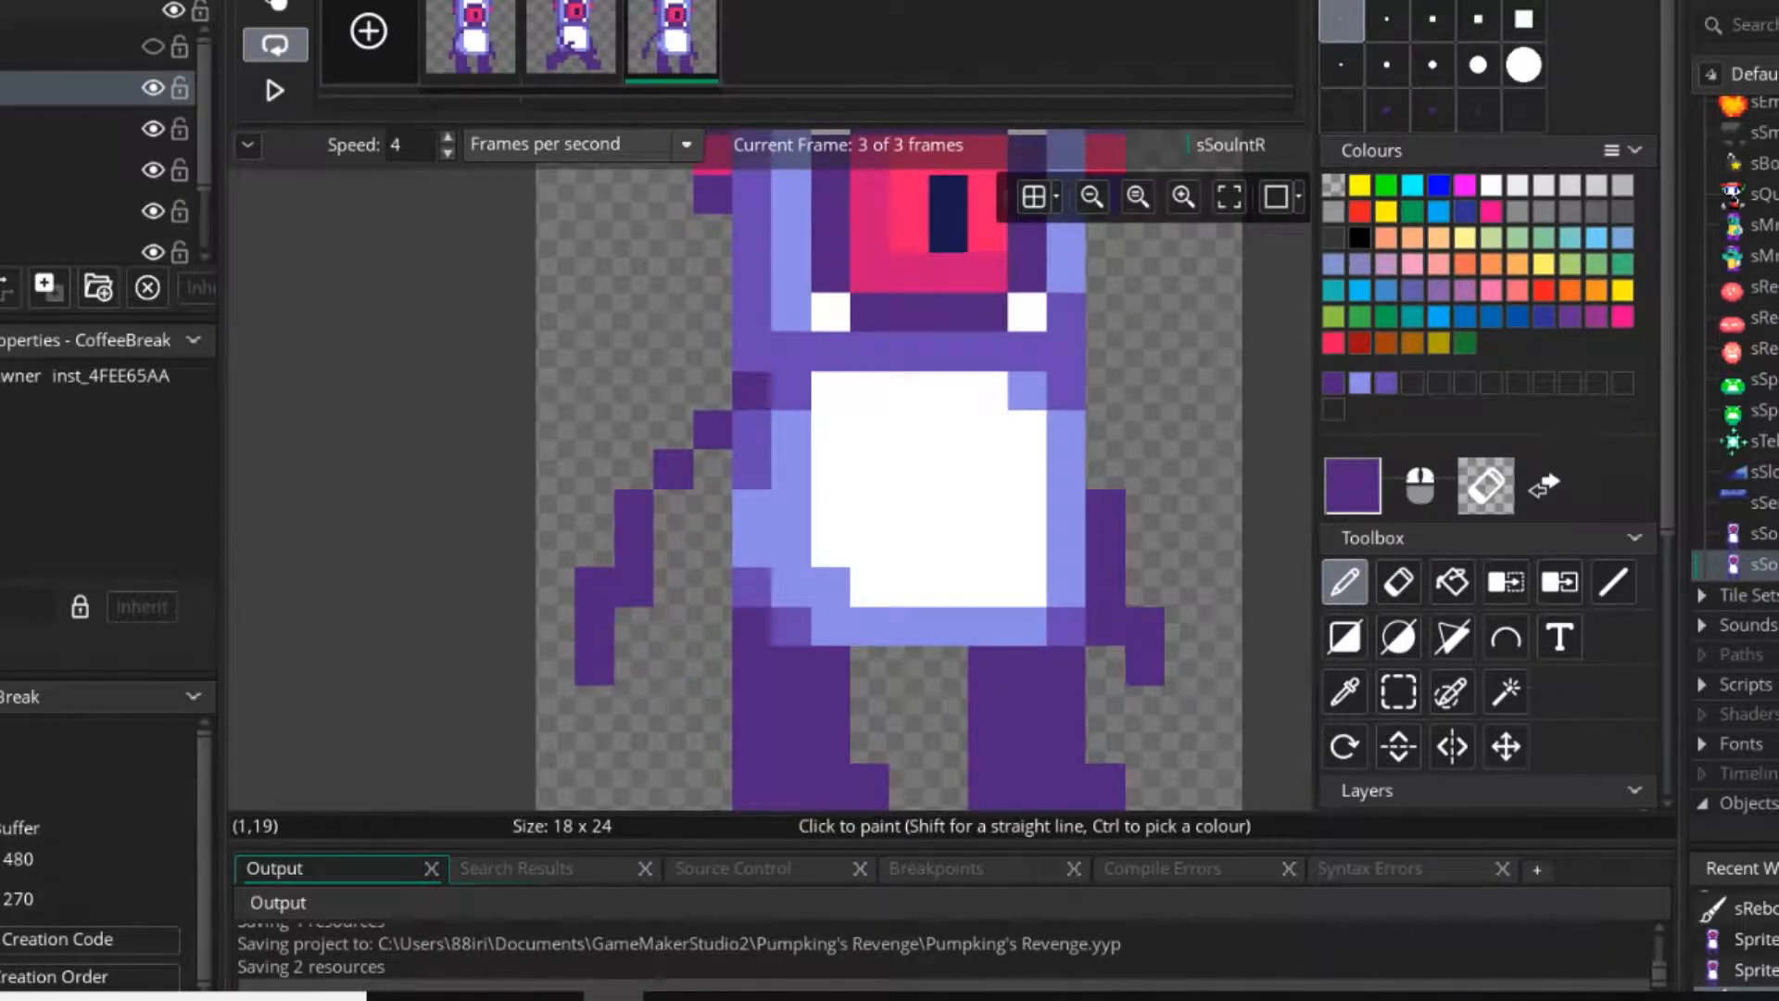
left_click(672, 625)
left_click(671, 668)
right_click(633, 626)
right_click(594, 587)
left_click(633, 625)
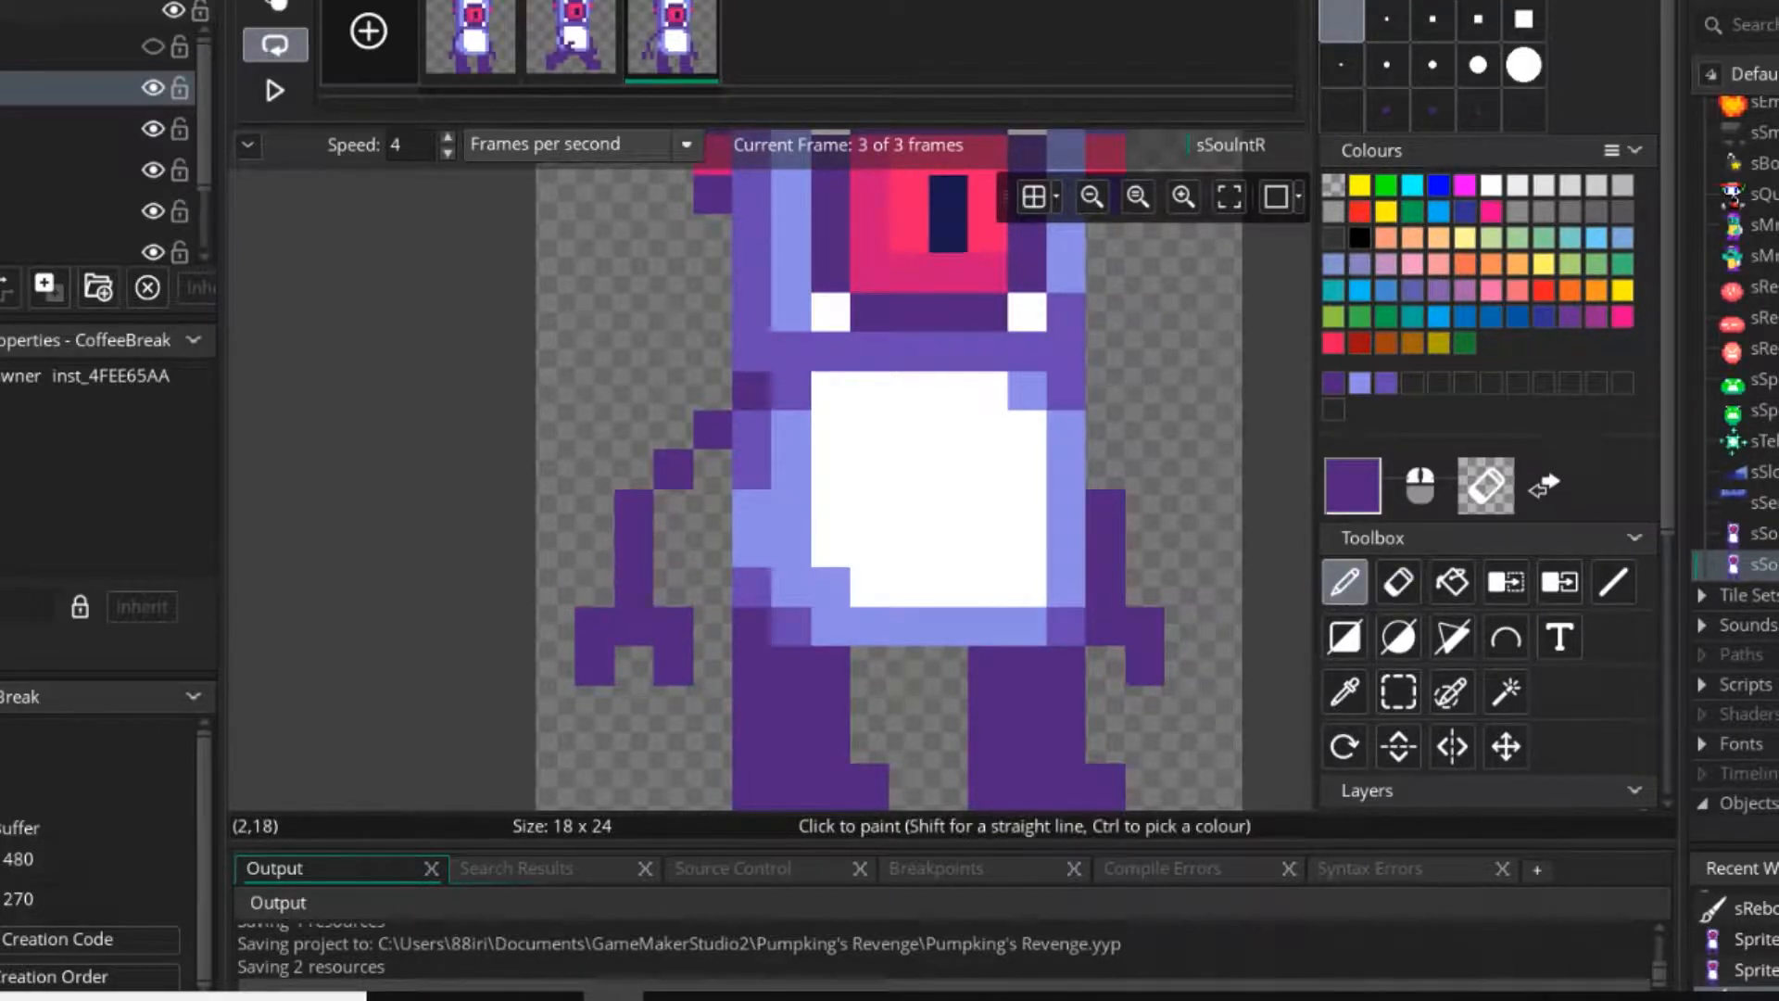
scroll(711, 666, "down", 4)
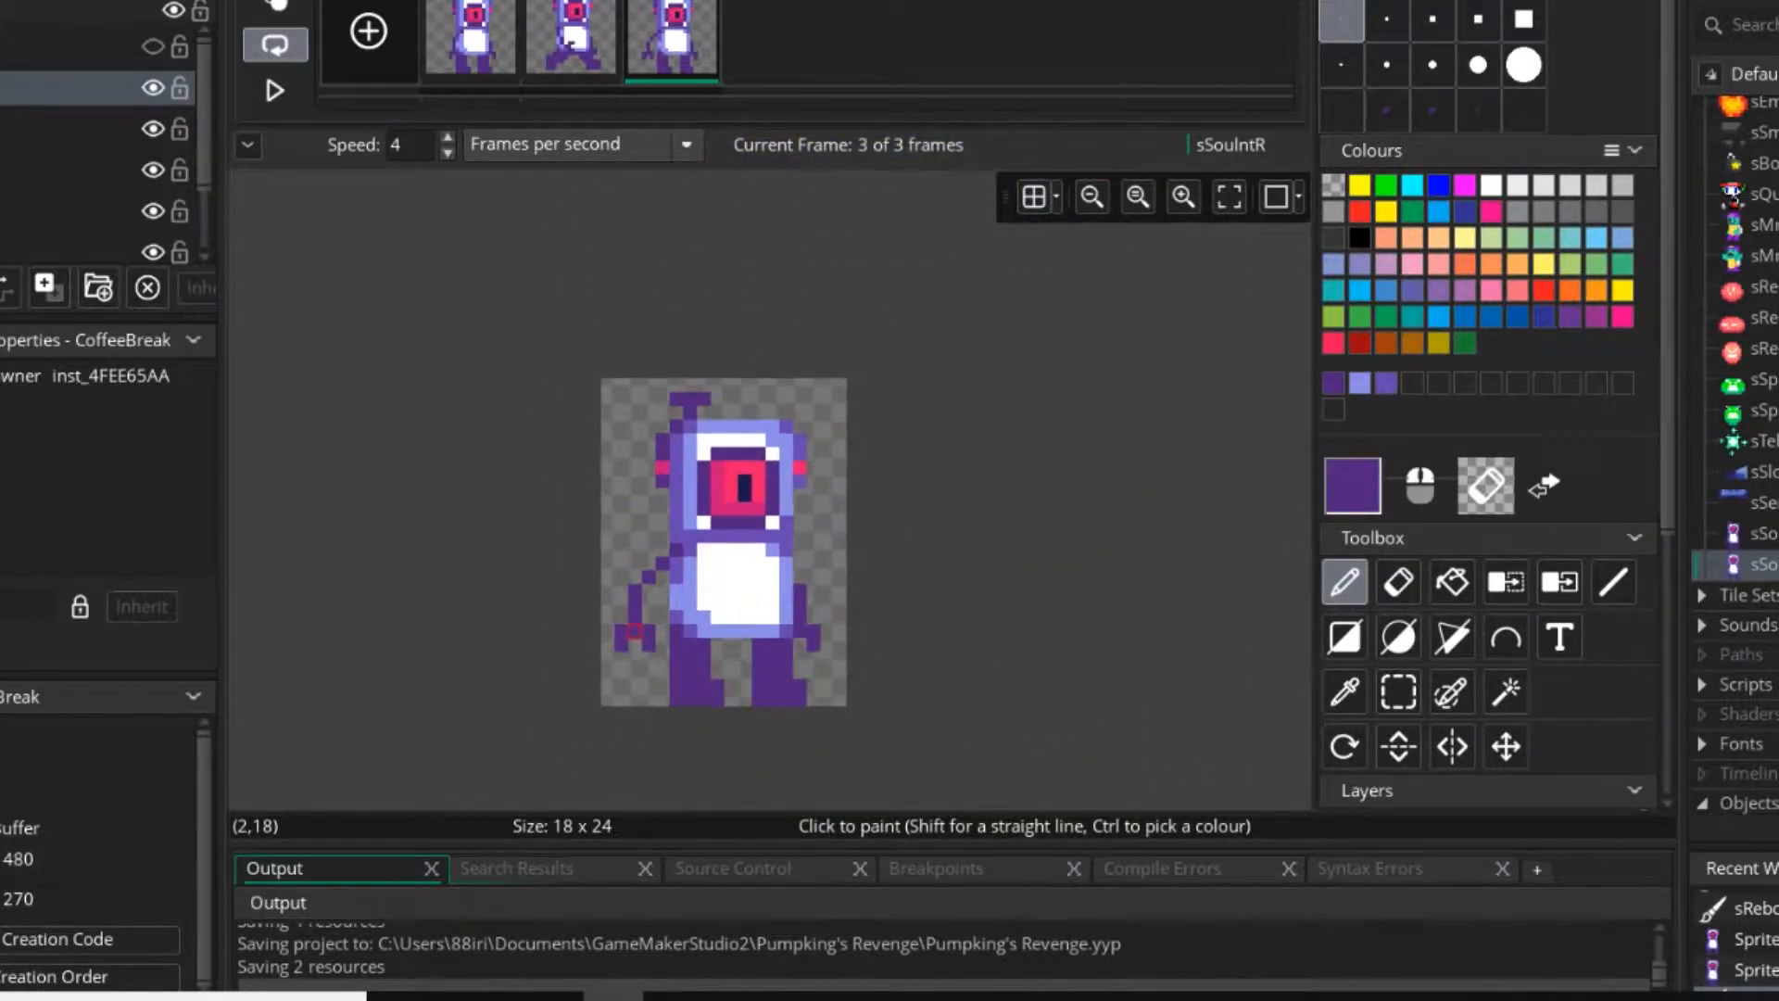
scroll(635, 630, "up", 2)
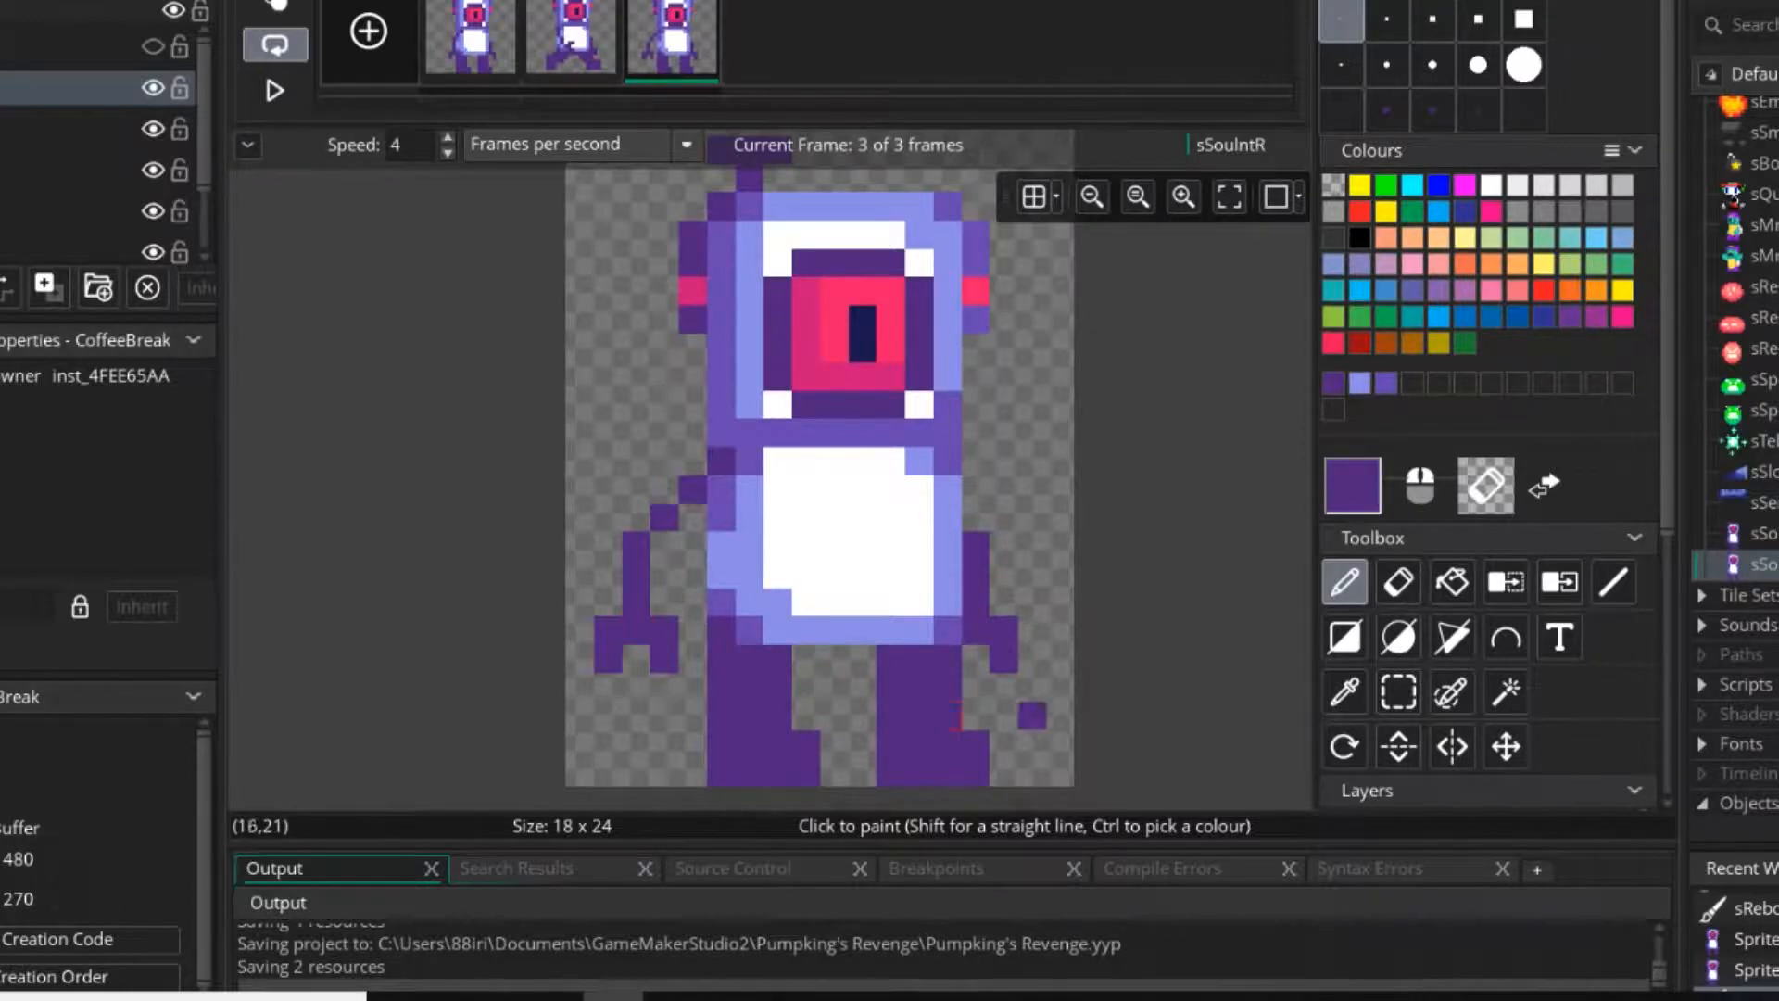
key("s")
left_click_drag(608, 489, 693, 660)
key("ctrl+c")
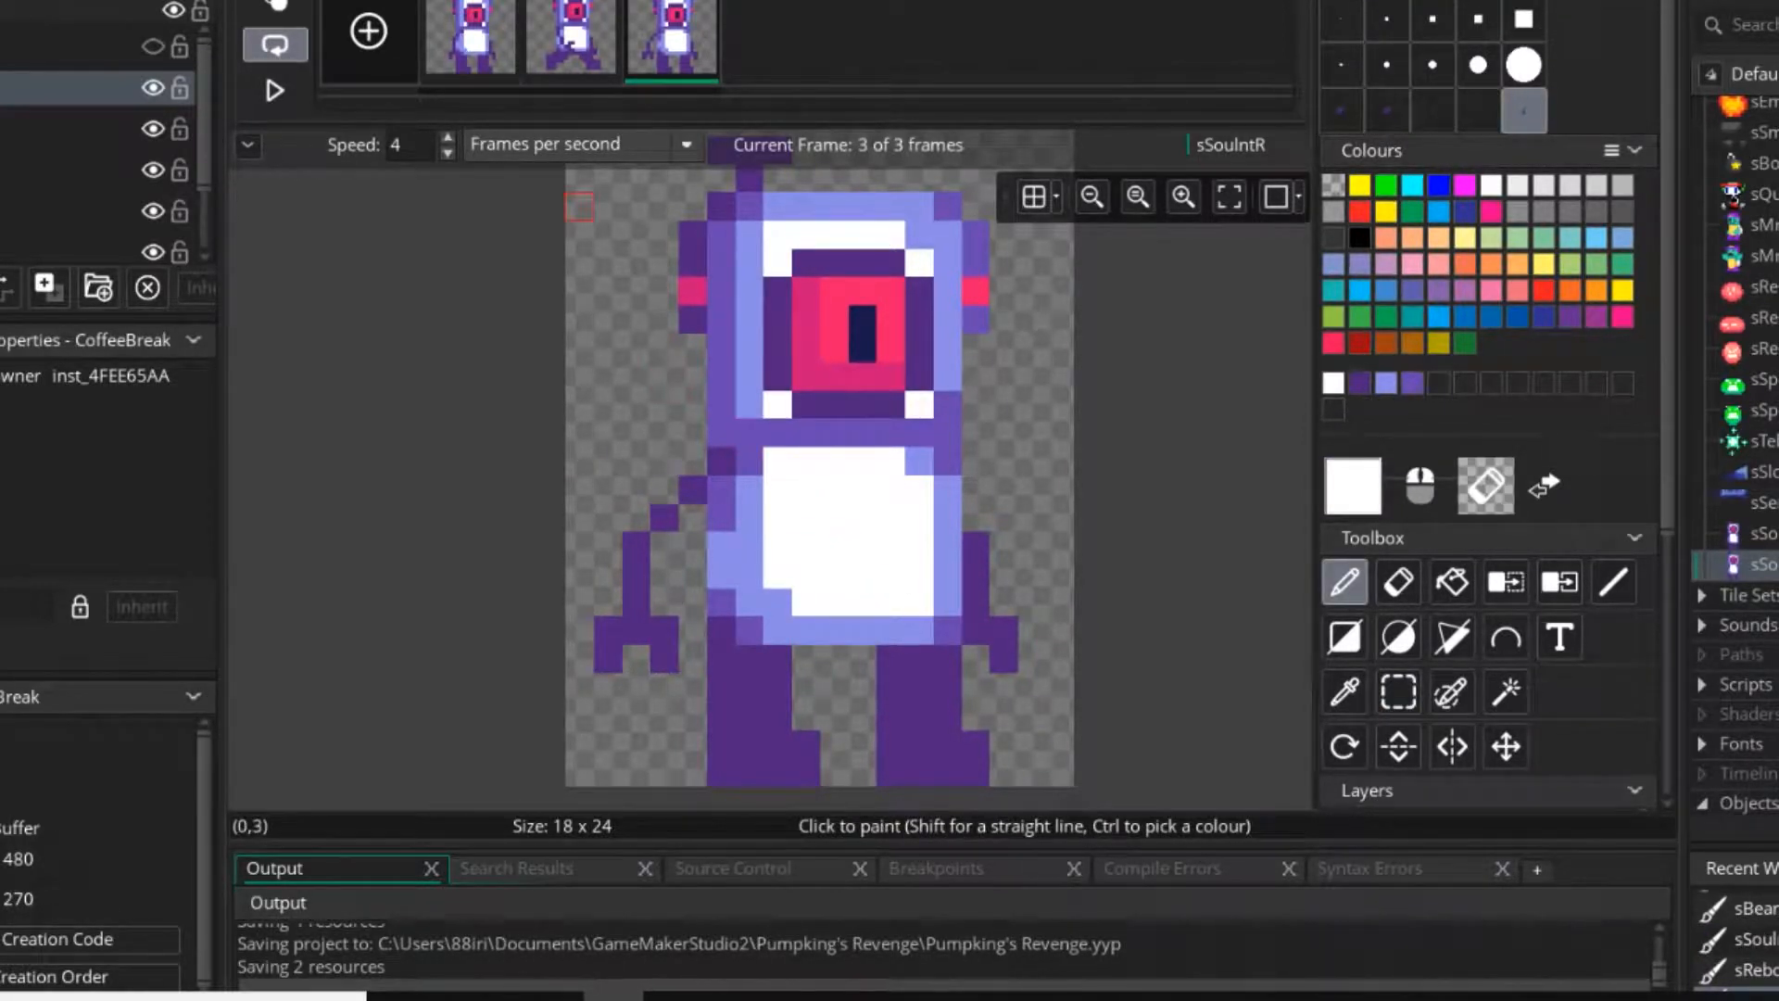
key("Delete")
left_click(1151, 438)
Copy the second frame's striding legs and go back to the third frame.
left_click(572, 39)
key("s")
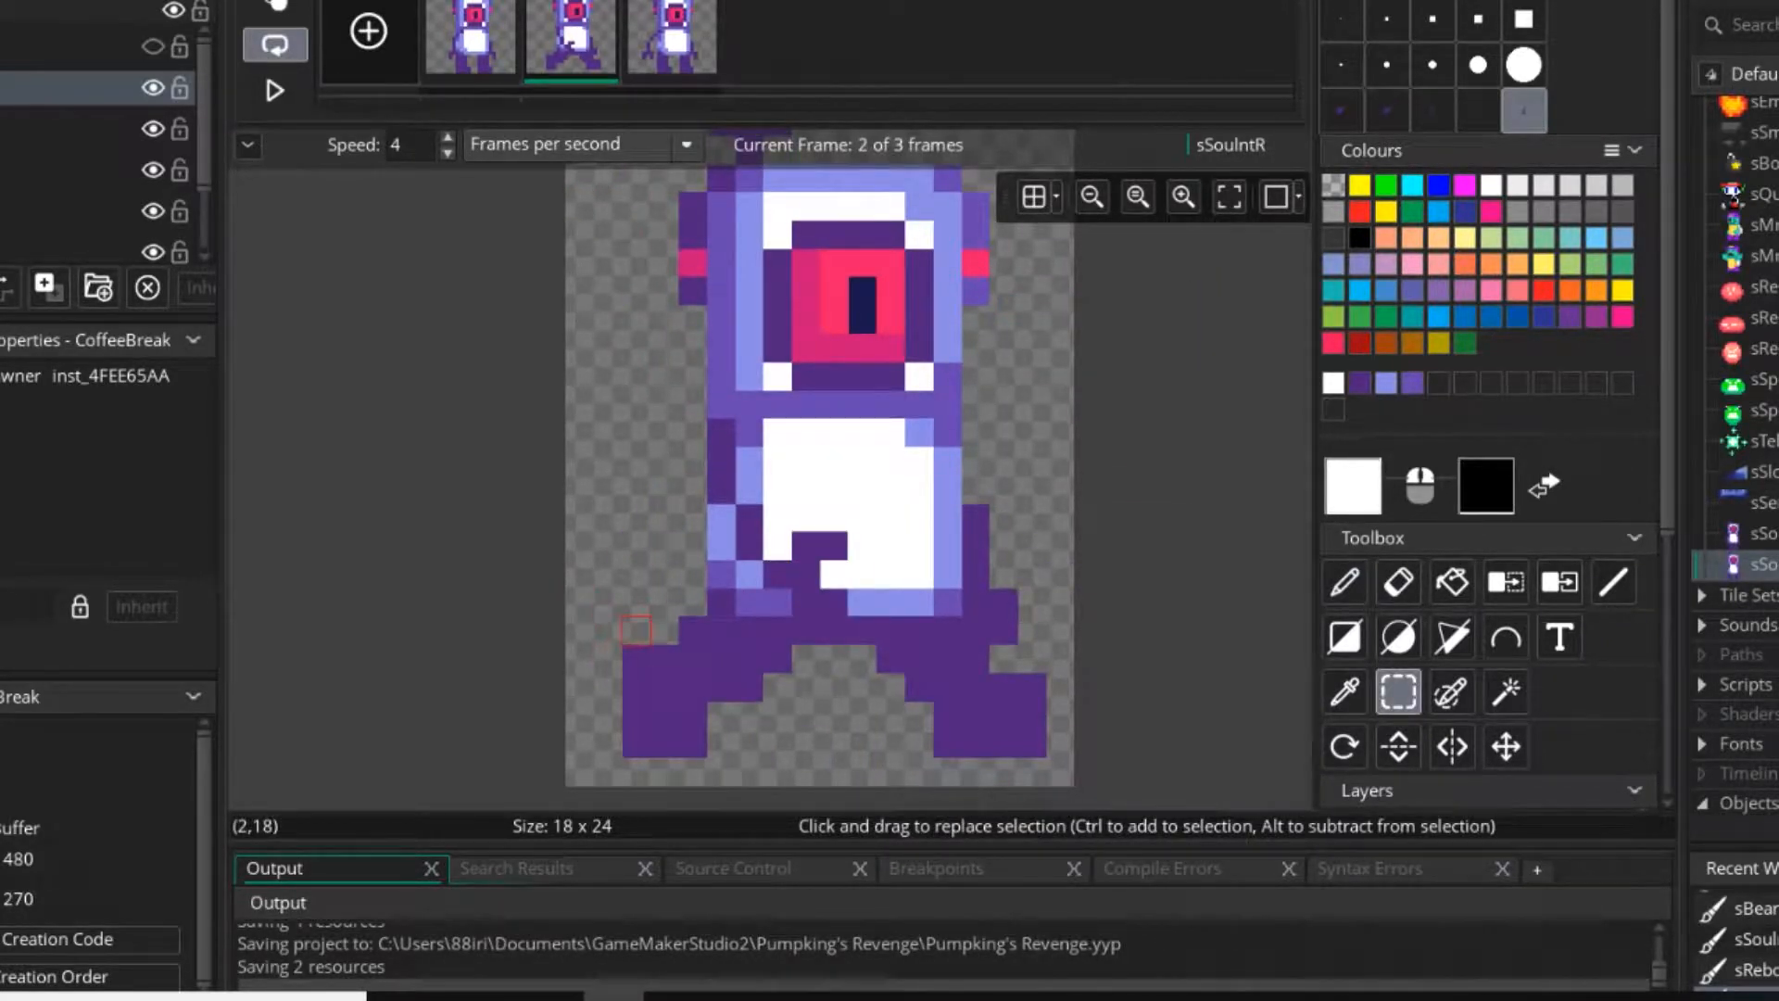
mouse_move(637, 630)
left_mouse_down()
mouse_move(1088, 744)
mouse_move(1030, 743)
left_mouse_up()
key("ctrl+c")
left_click(672, 42)
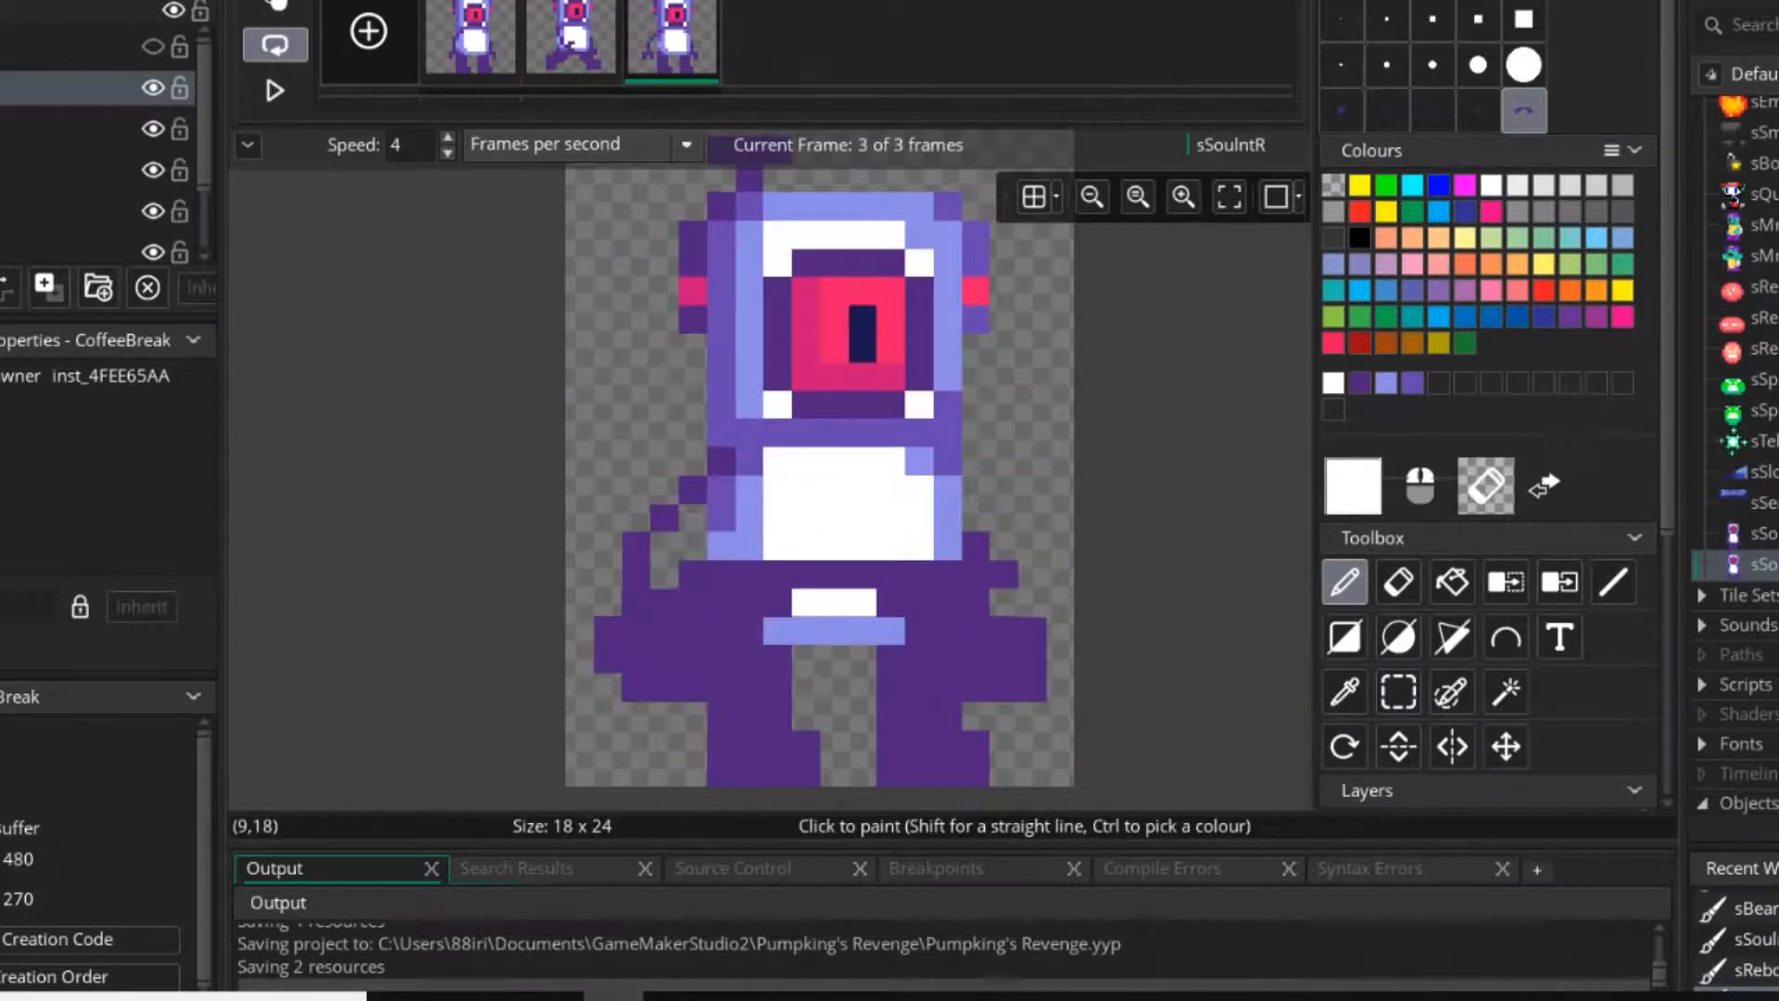
Erase the third frame's standing legs and stamp the copied striding legs directly beneath the torso.
key("e")
mouse_move(862, 773)
left_mouse_down()
mouse_move(862, 800)
mouse_move(862, 716)
mouse_move(834, 773)
left_mouse_up()
key("d")
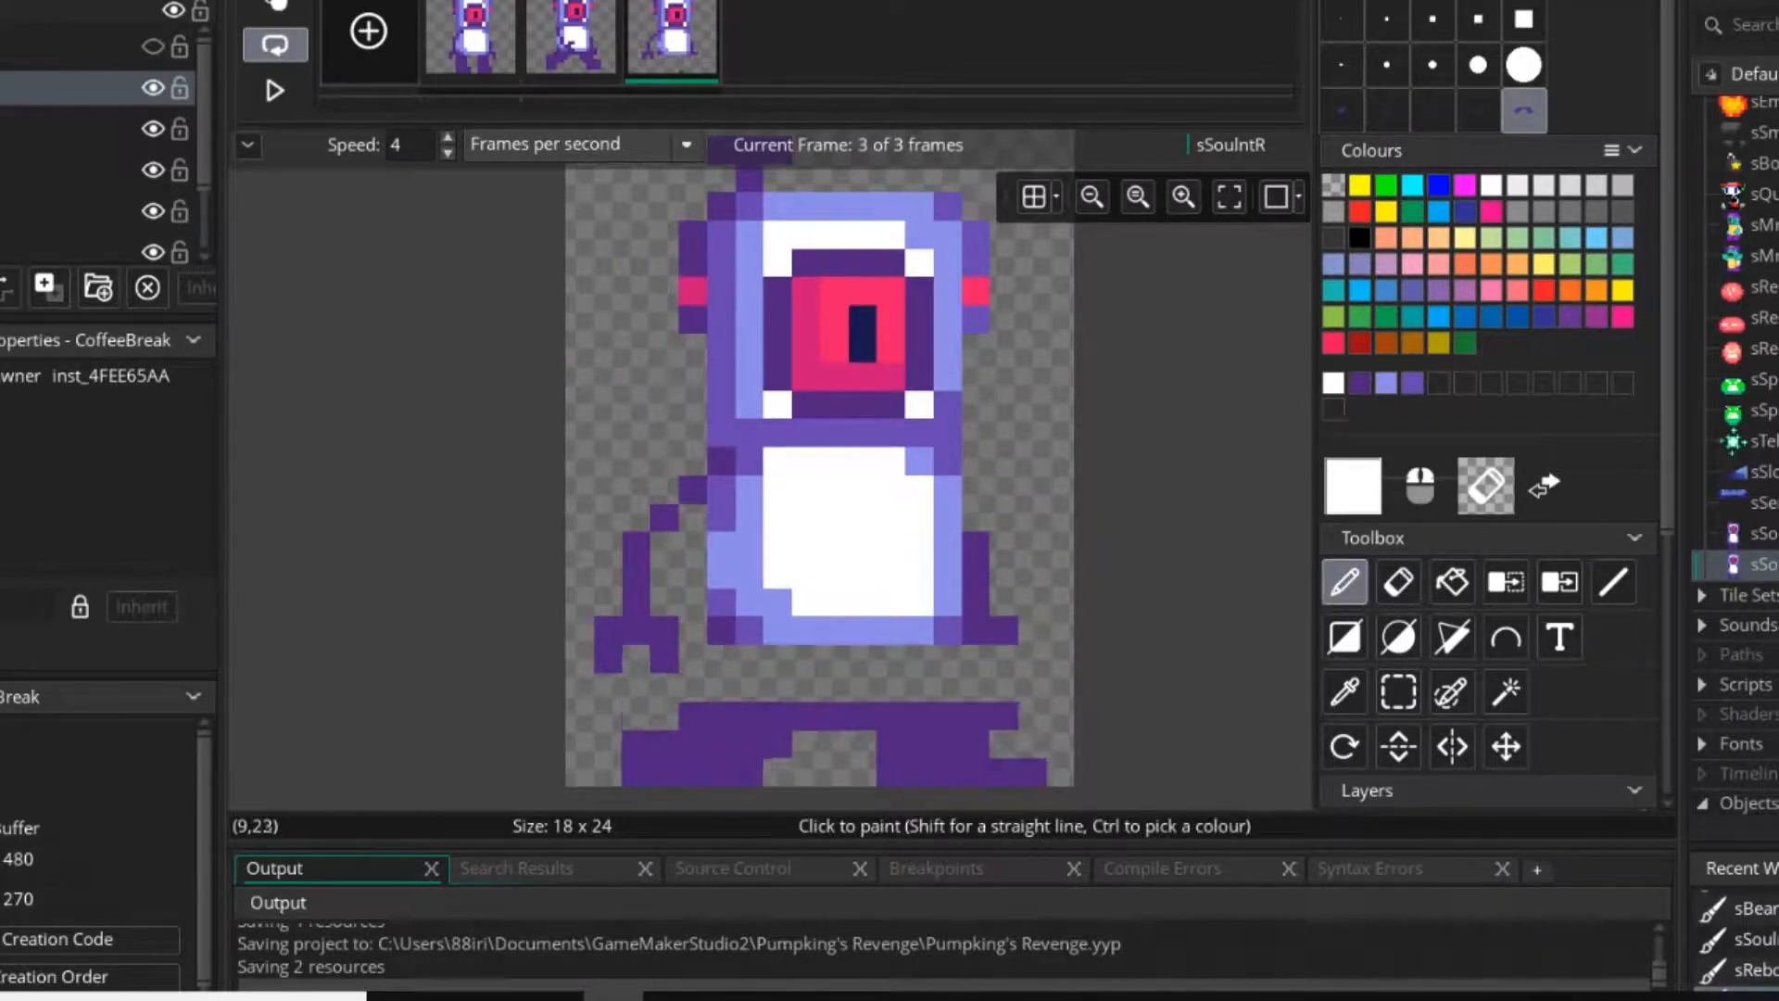
key("e")
left_click(834, 800)
key("d")
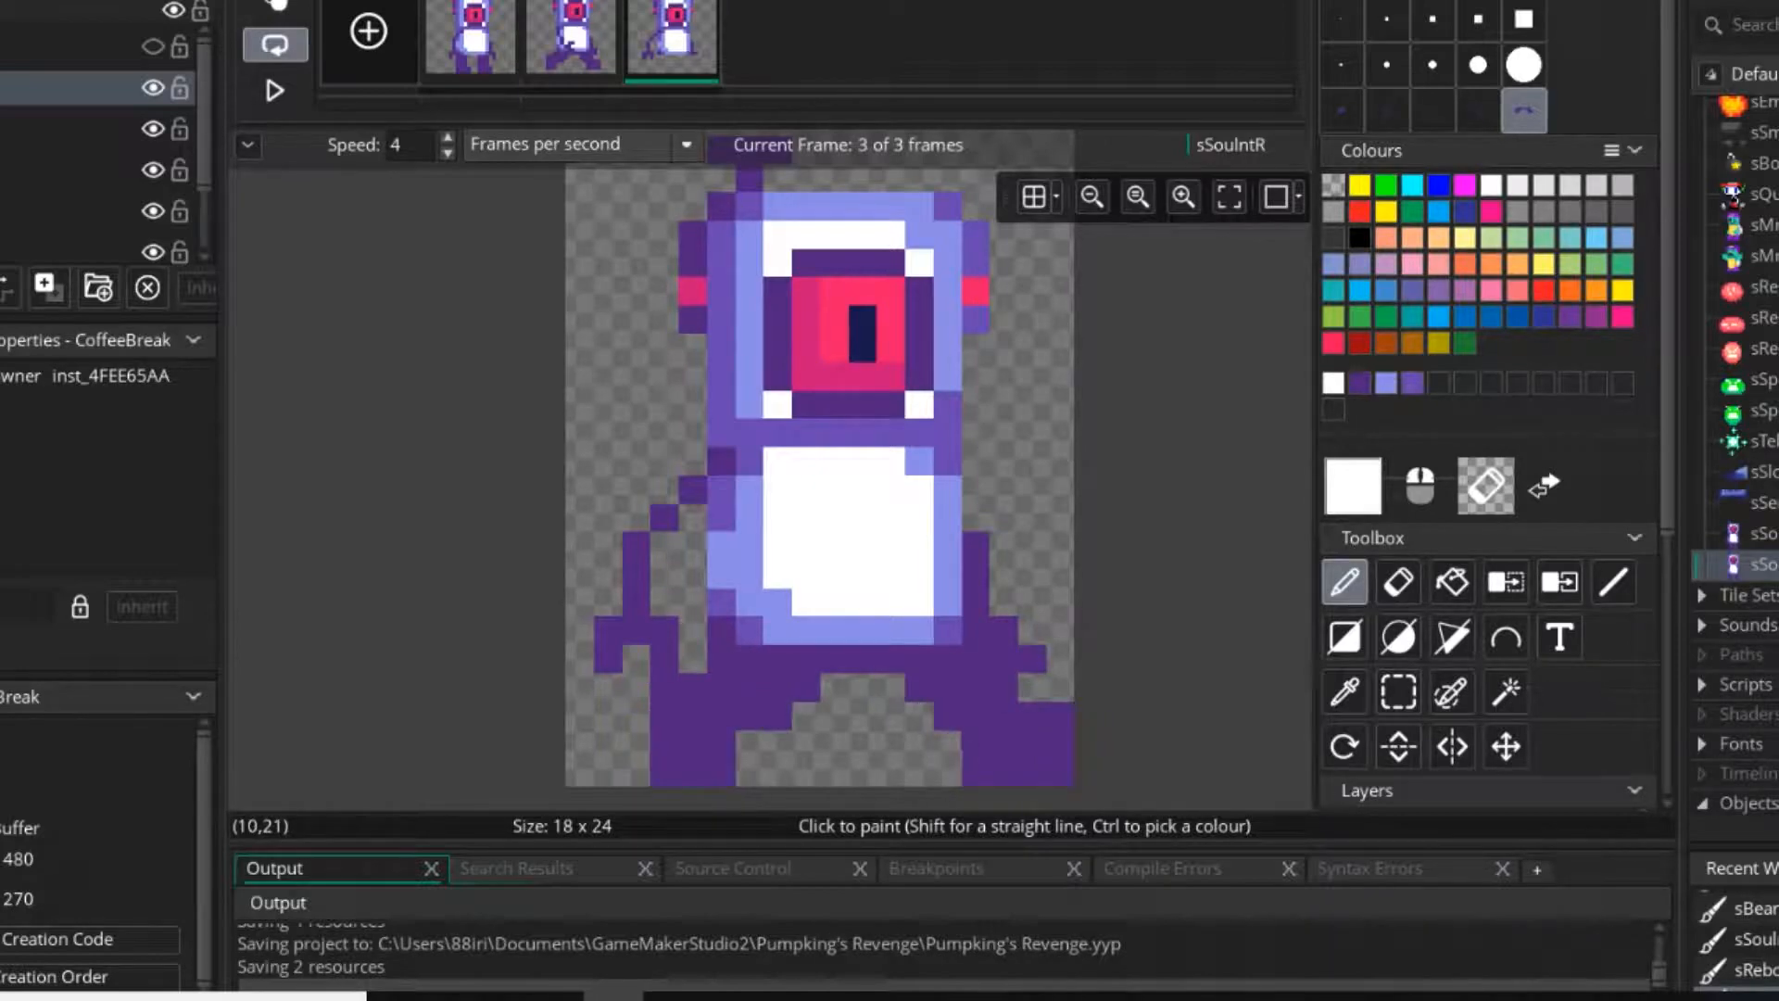
left_click(576, 39)
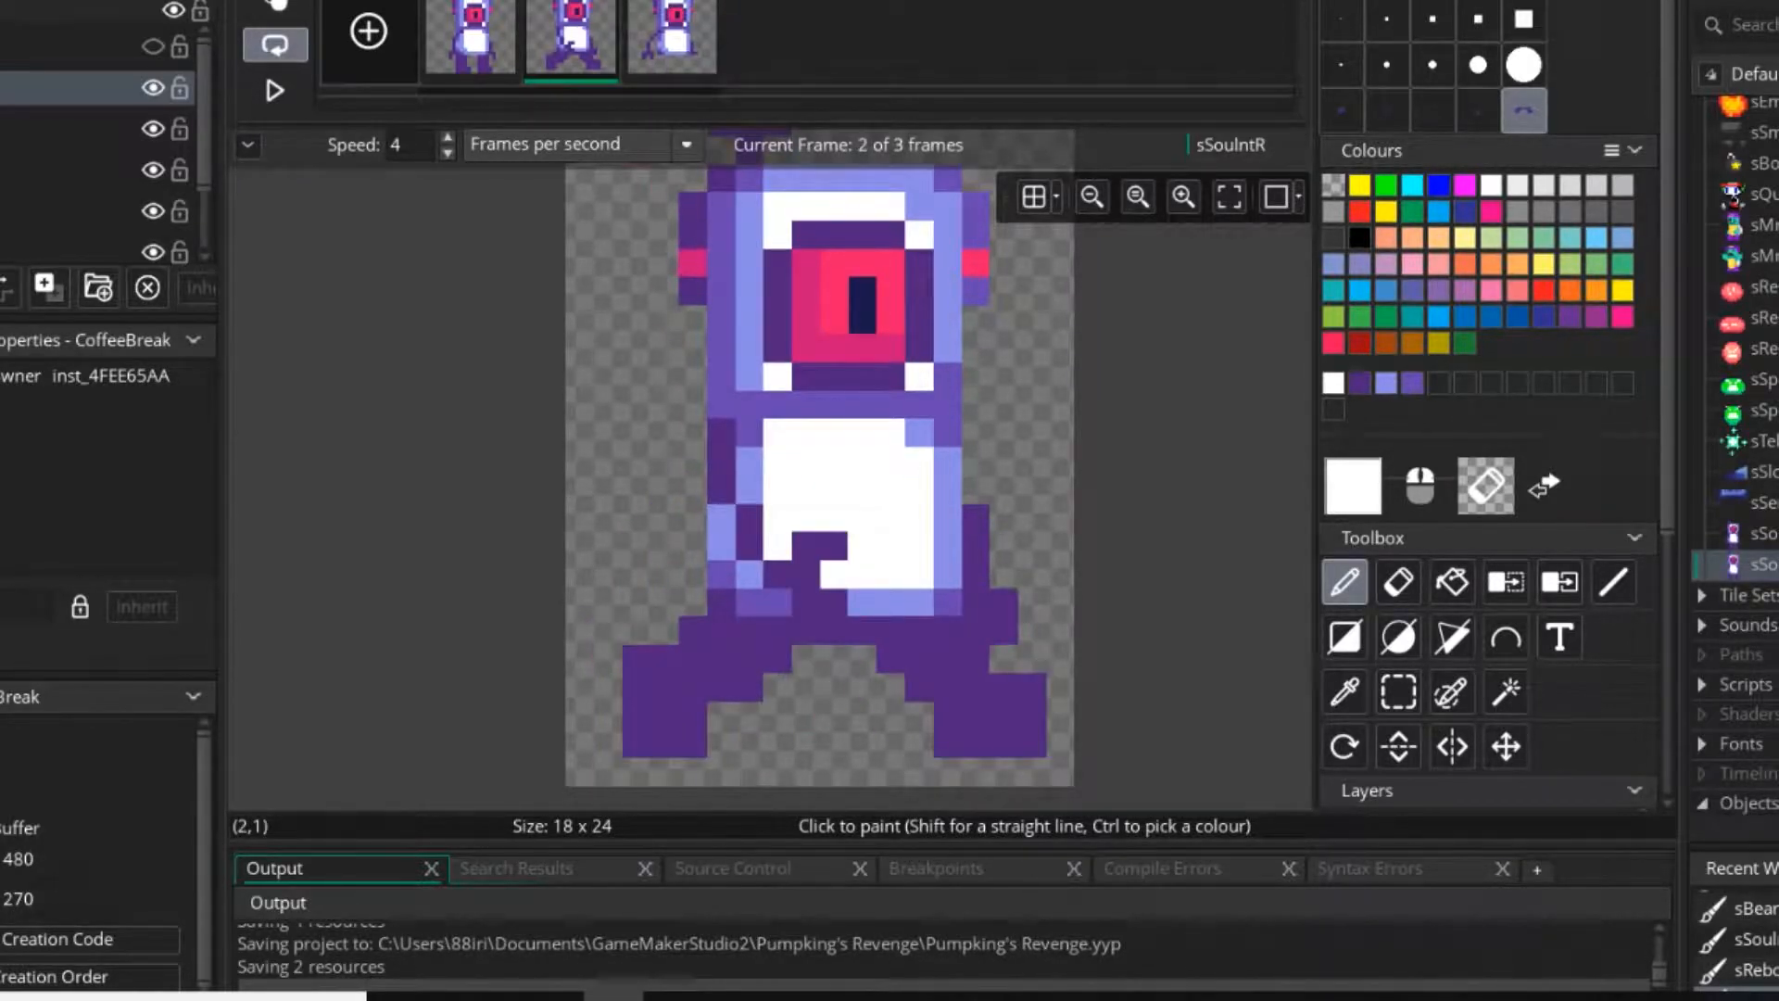
left_click(672, 39)
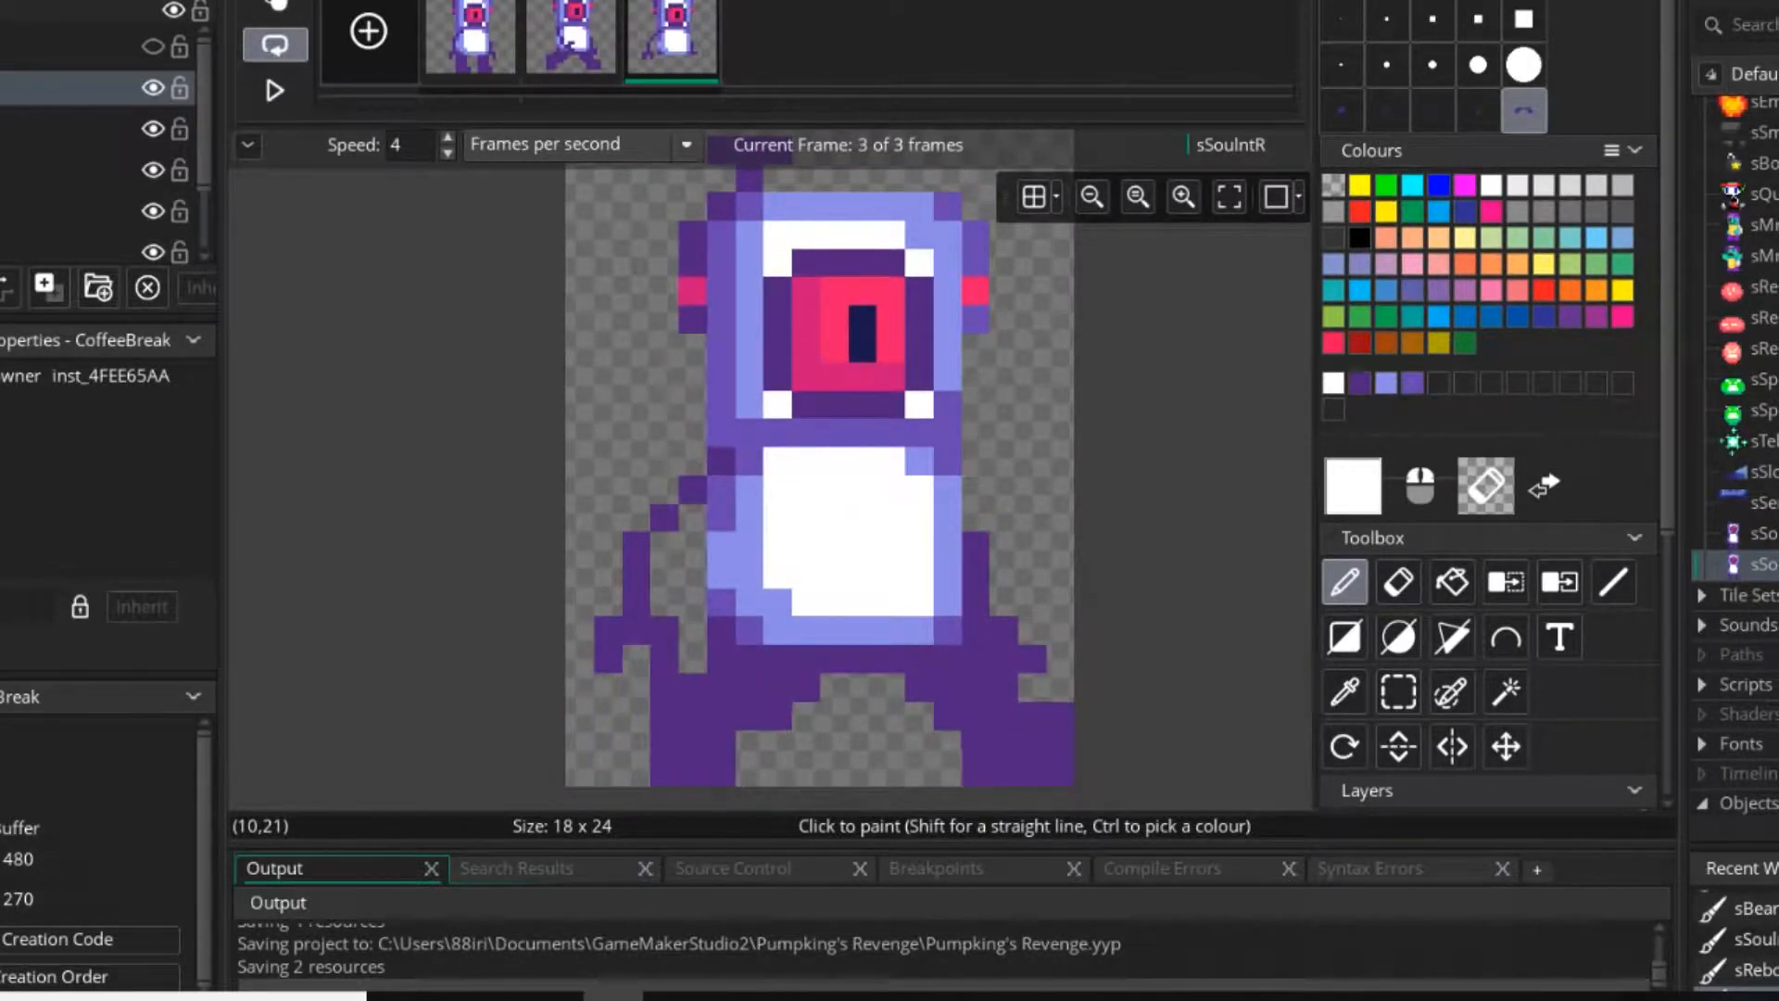
left_click(834, 716)
Select the whole third-frame character and move it up one pixel.
left_click(1399, 692)
scroll(744, 581, "down", 1)
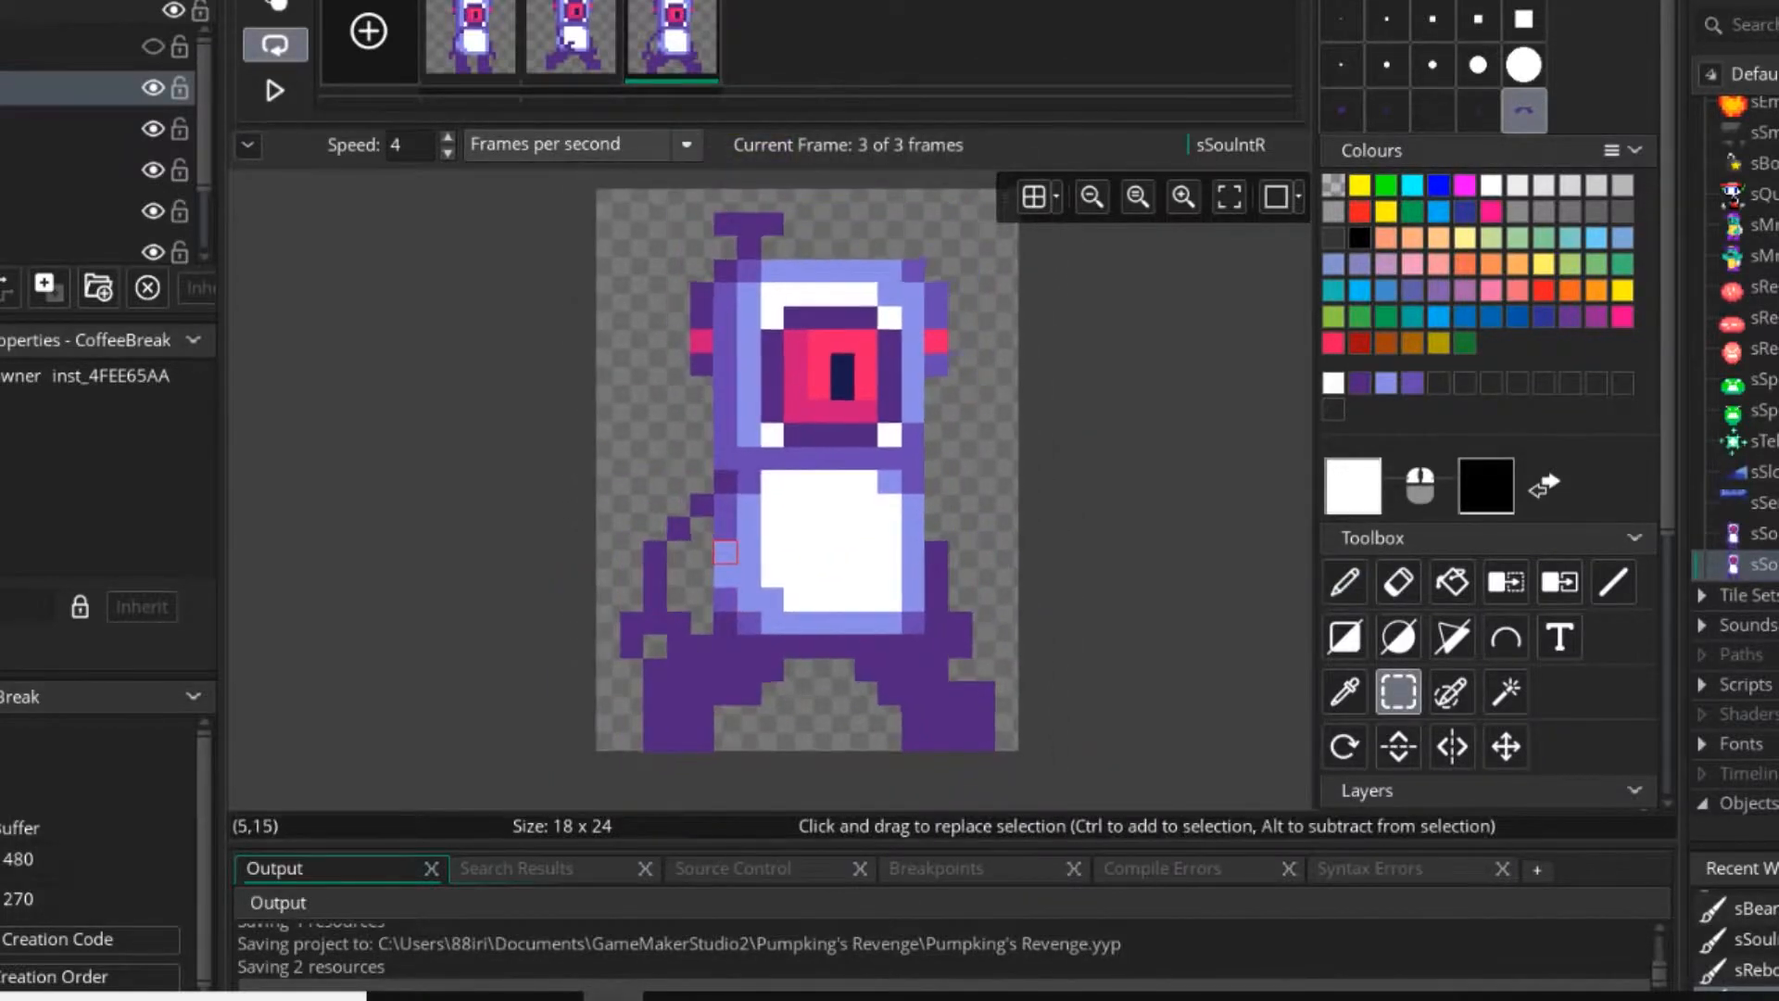
scroll(726, 553, "down", 1)
left_click_drag(327, 231, 994, 739)
left_click_drag(880, 606, 879, 587)
Duplicate the first frame and place the copy between the two striding frames as the third of four frames.
left_click(471, 43)
key("ctrl+c")
key("ctrl+v")
left_click_drag(571, 42, 700, 55)
Play the four-frame sSouIntR walking animation to check its motion.
left_click(276, 90)
scroll(1012, 528, "down", 5)
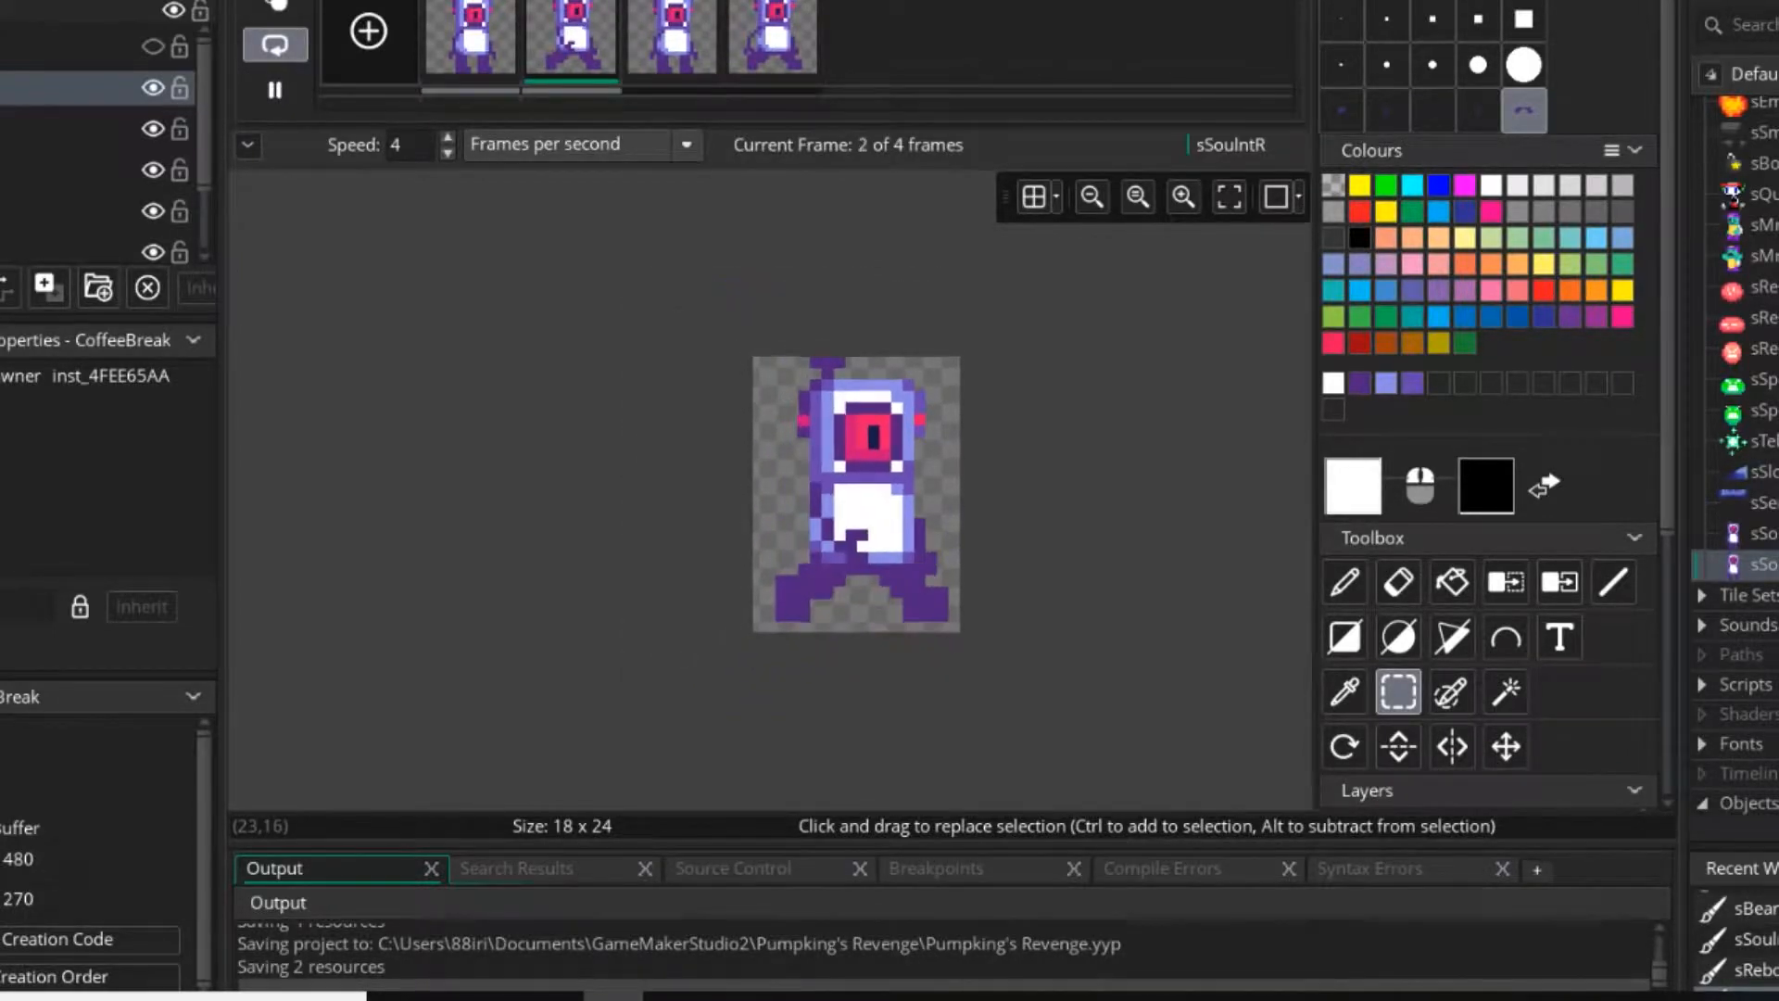
middle_click_drag(1023, 553, 986, 590)
Retouch the first frame's left shoulder so dark purple runs straight down its outer edge with light purple inside it.
scroll(946, 603, "up", 5)
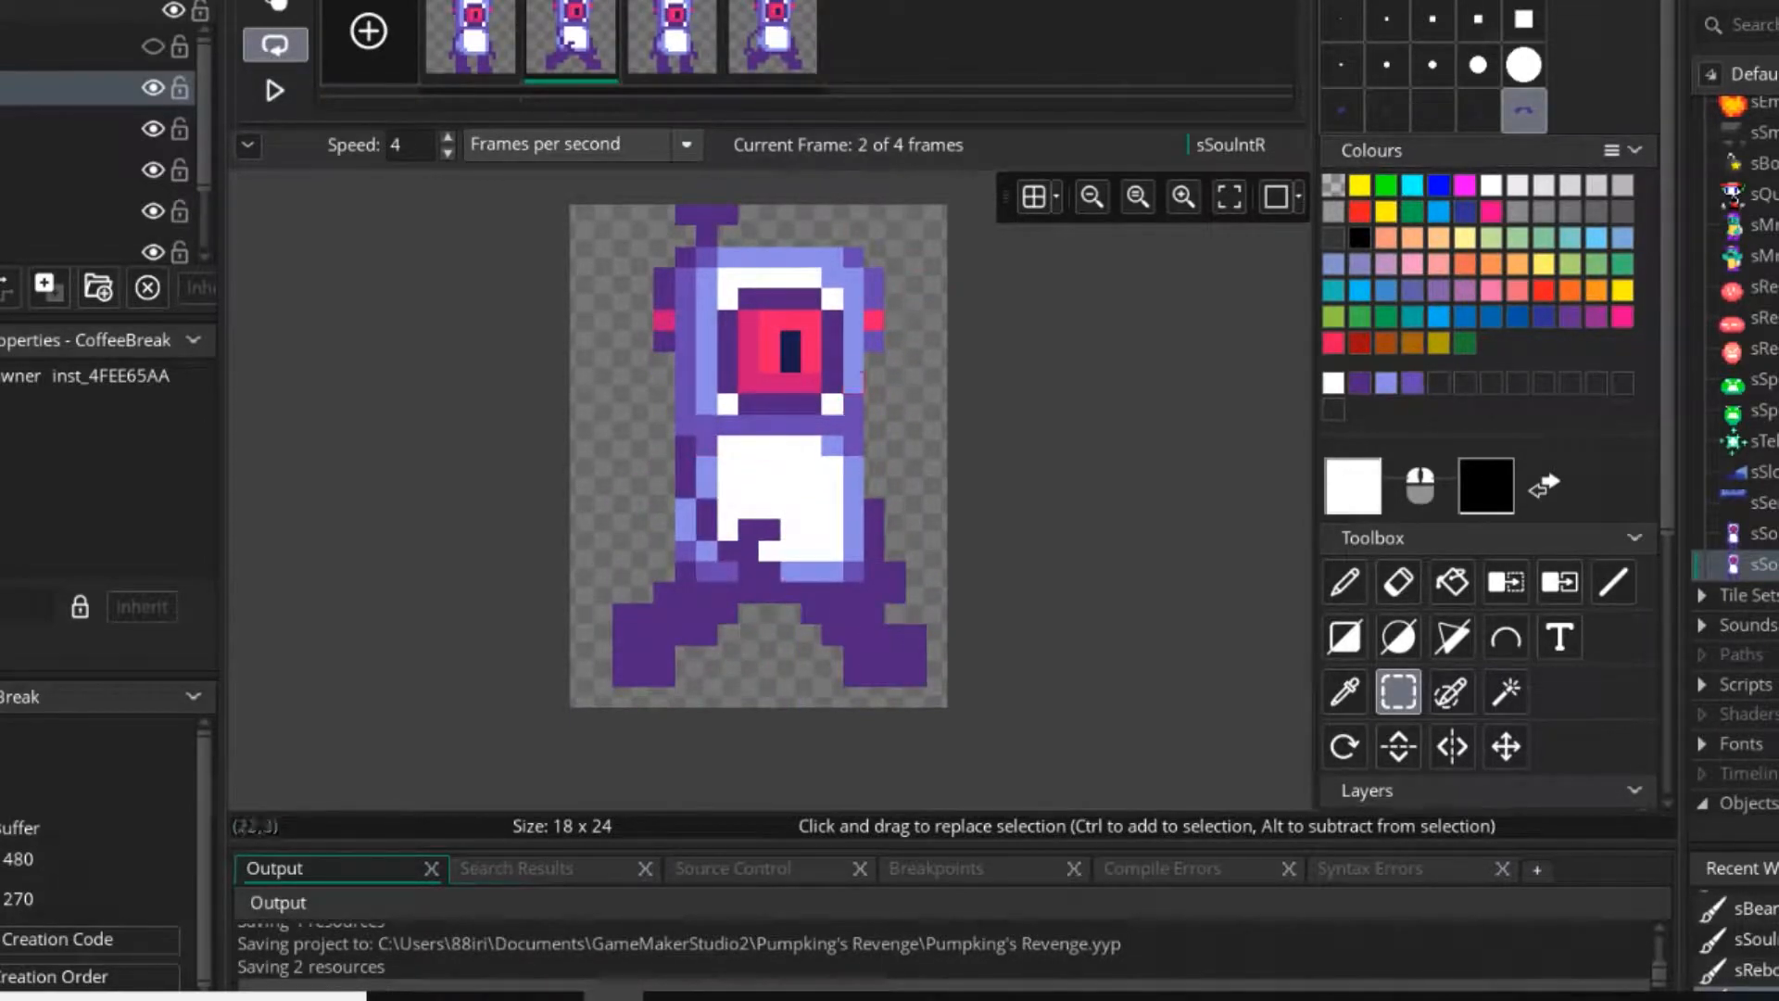
key("d")
scroll(684, 496, "up", 3)
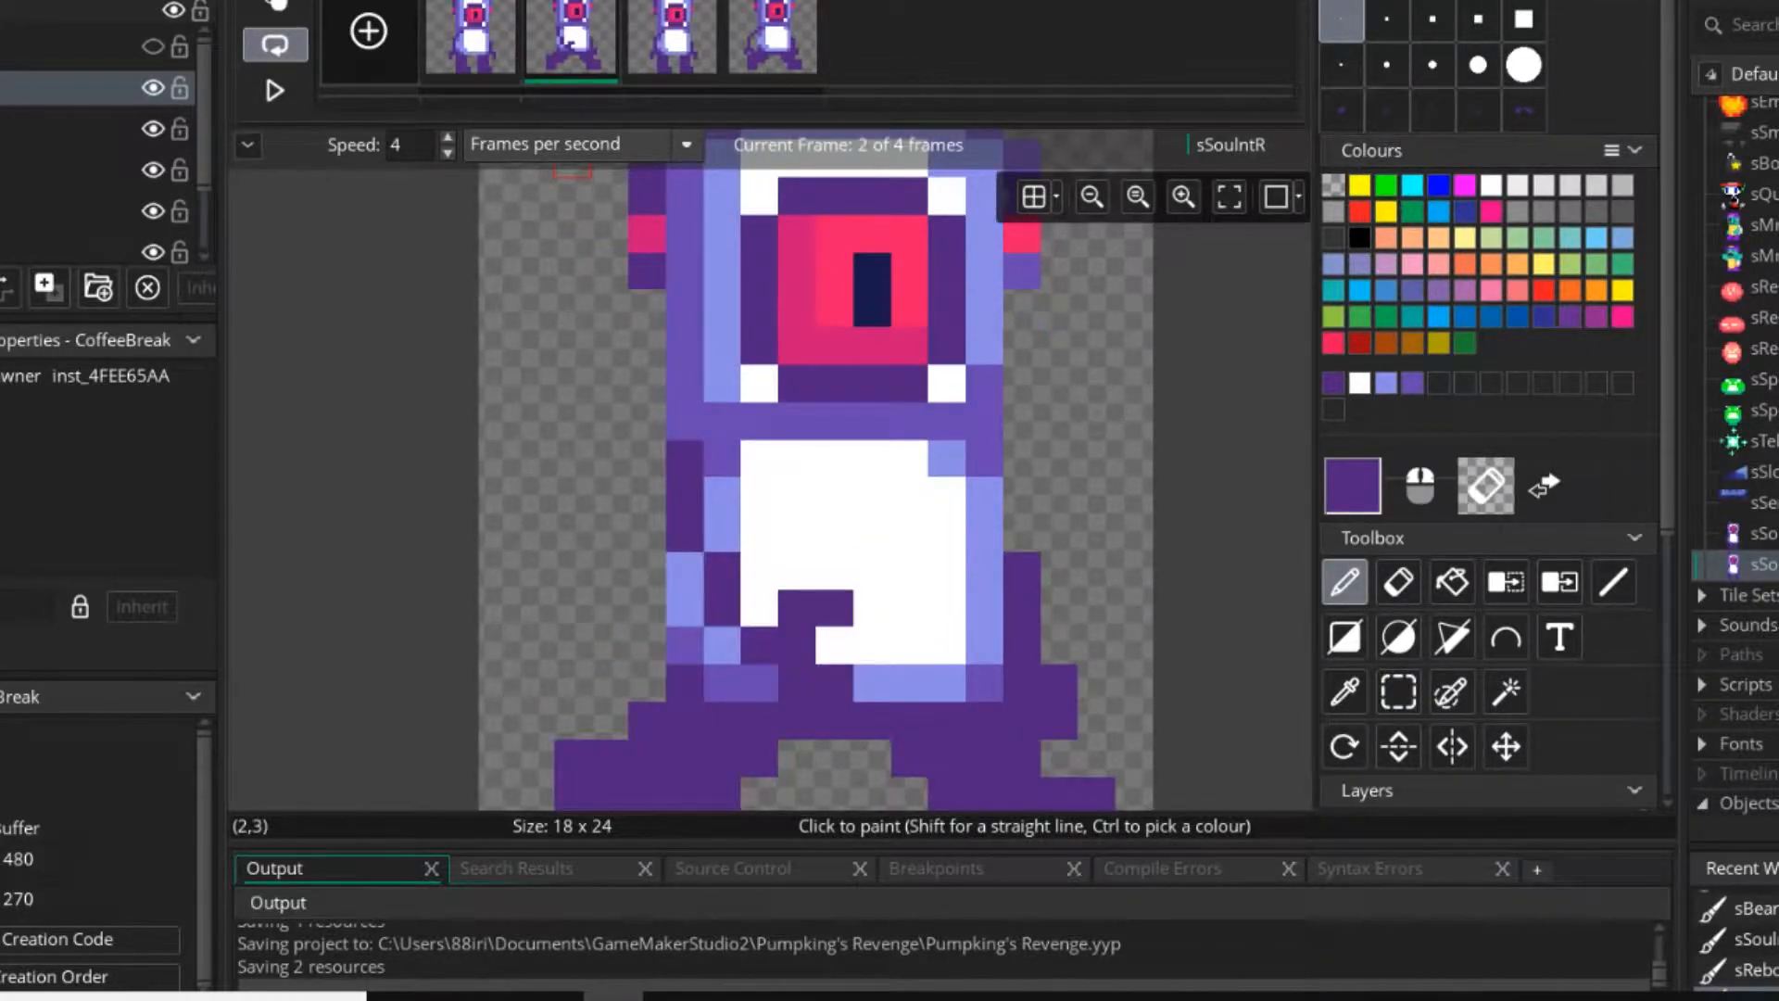
left_click(610, 383)
left_click(722, 496, "ctrl")
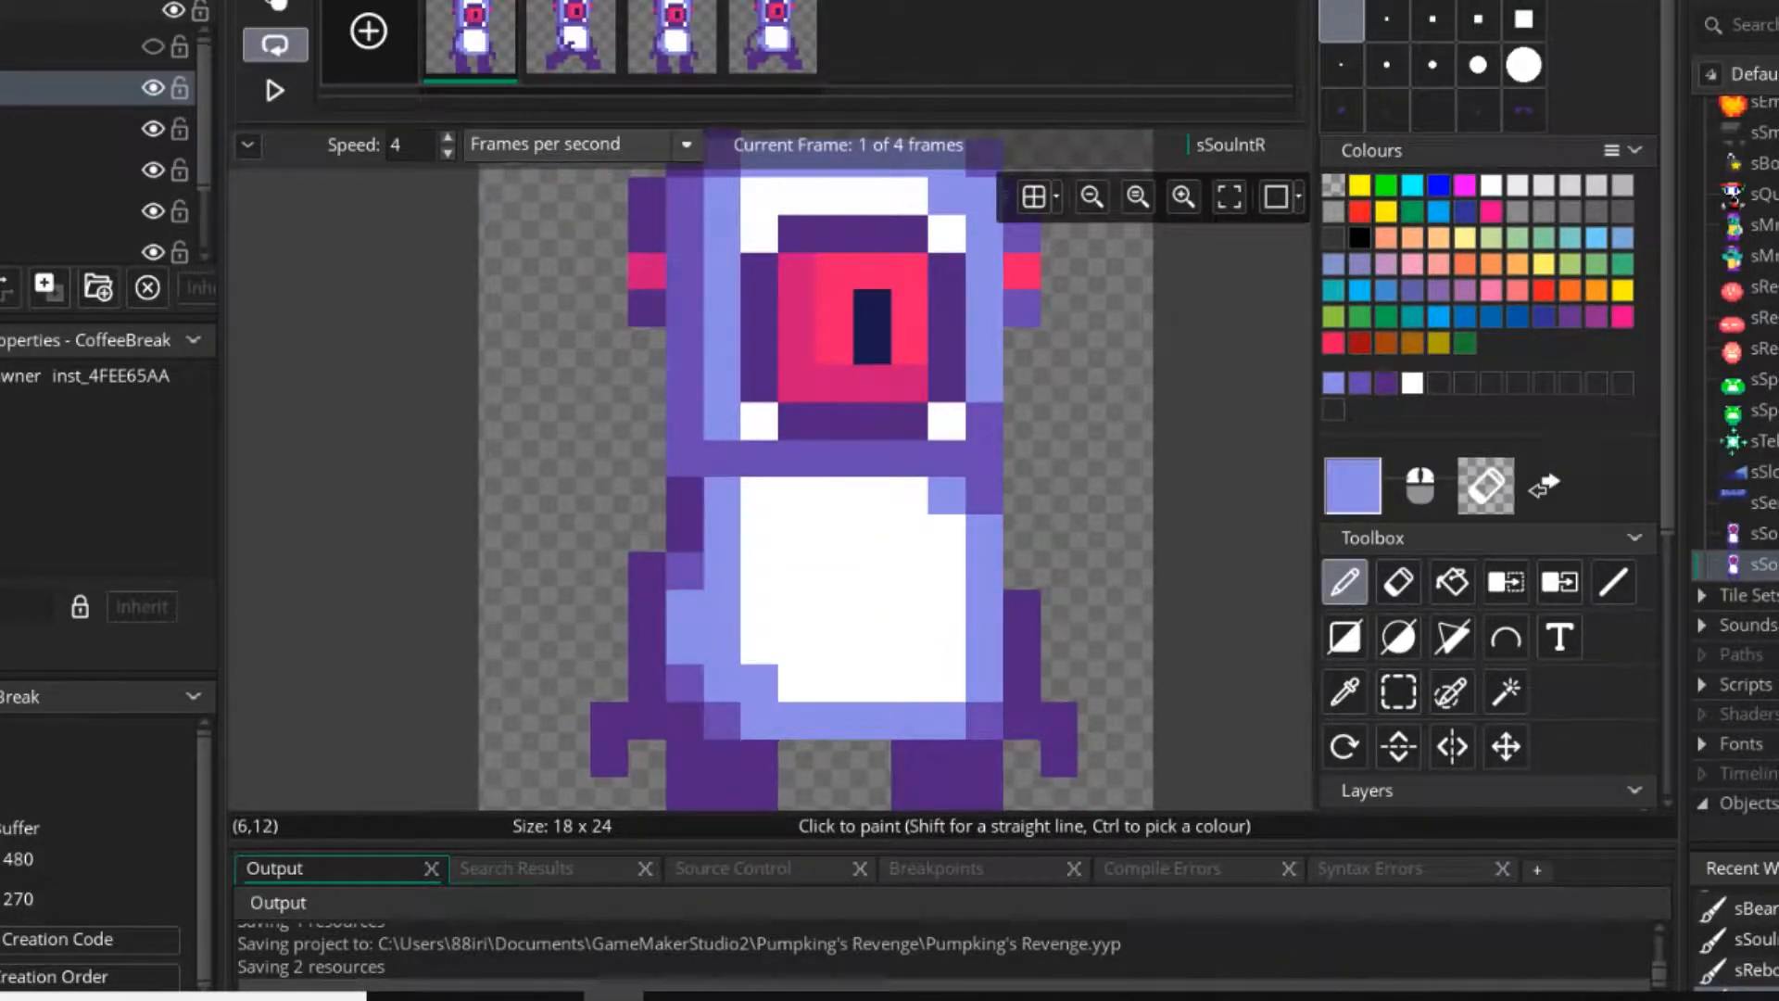
Replay the walking animation to check the retouched shoulder in motion.
scroll(653, 543, "down", 3)
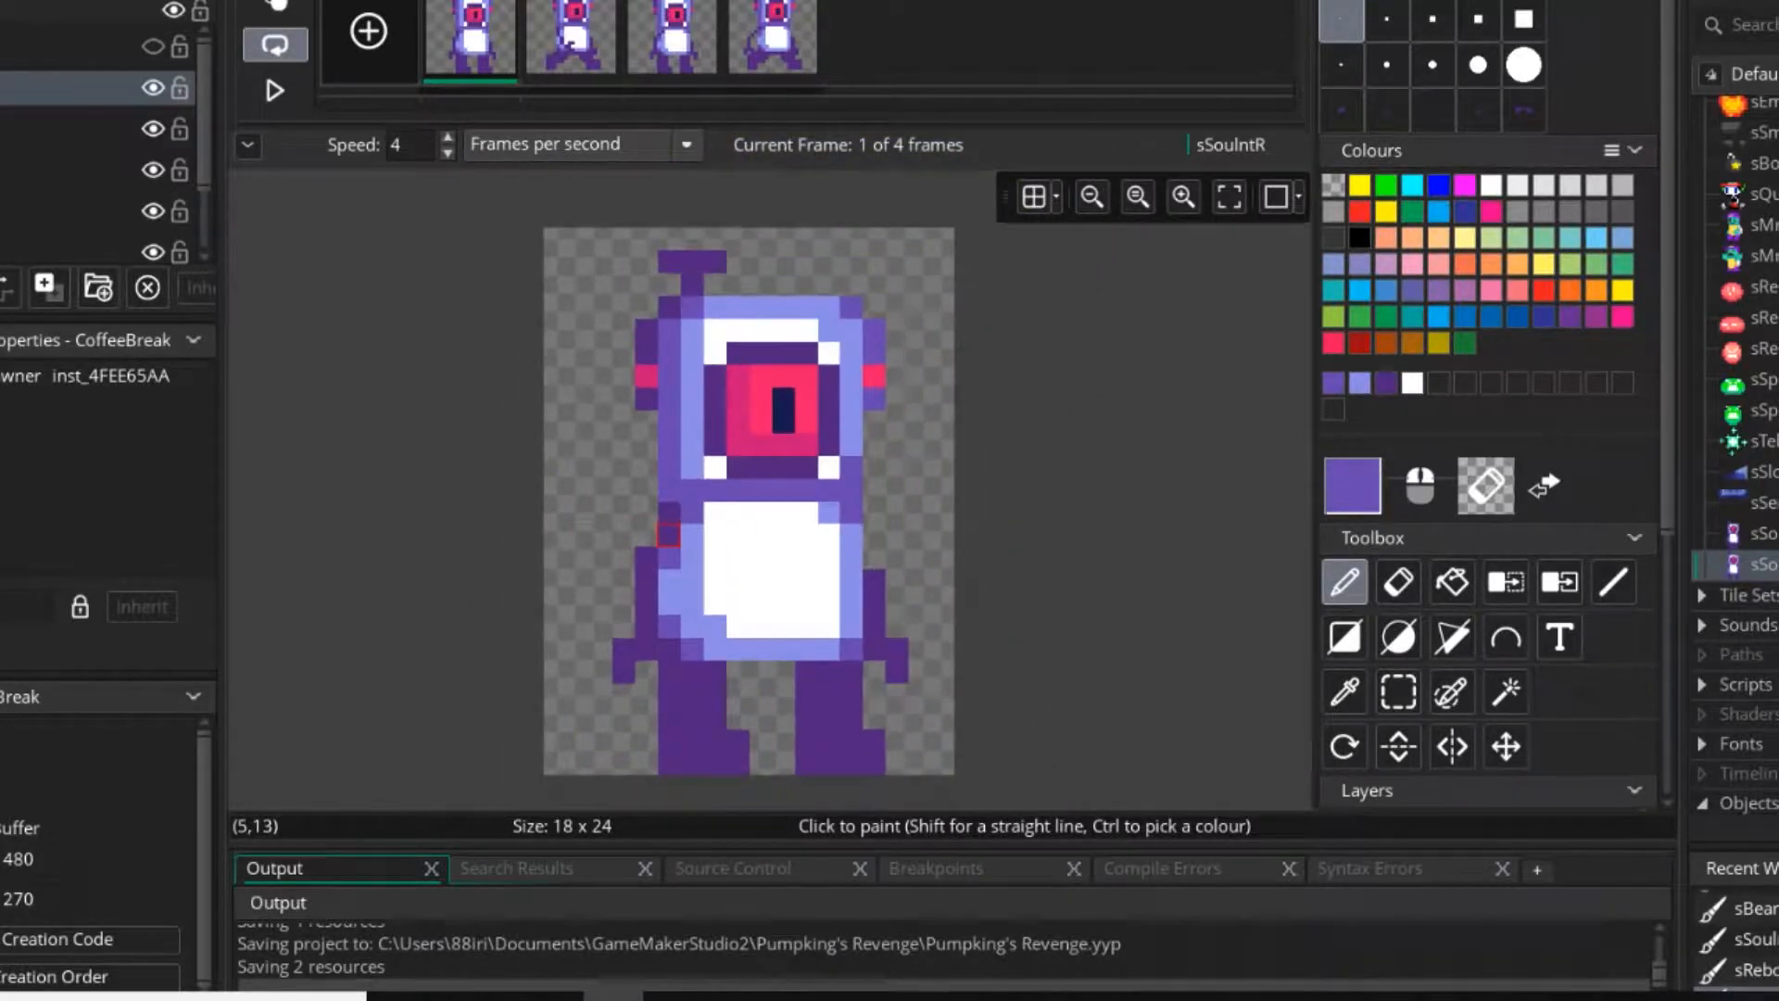
scroll(759, 556, "down", 2)
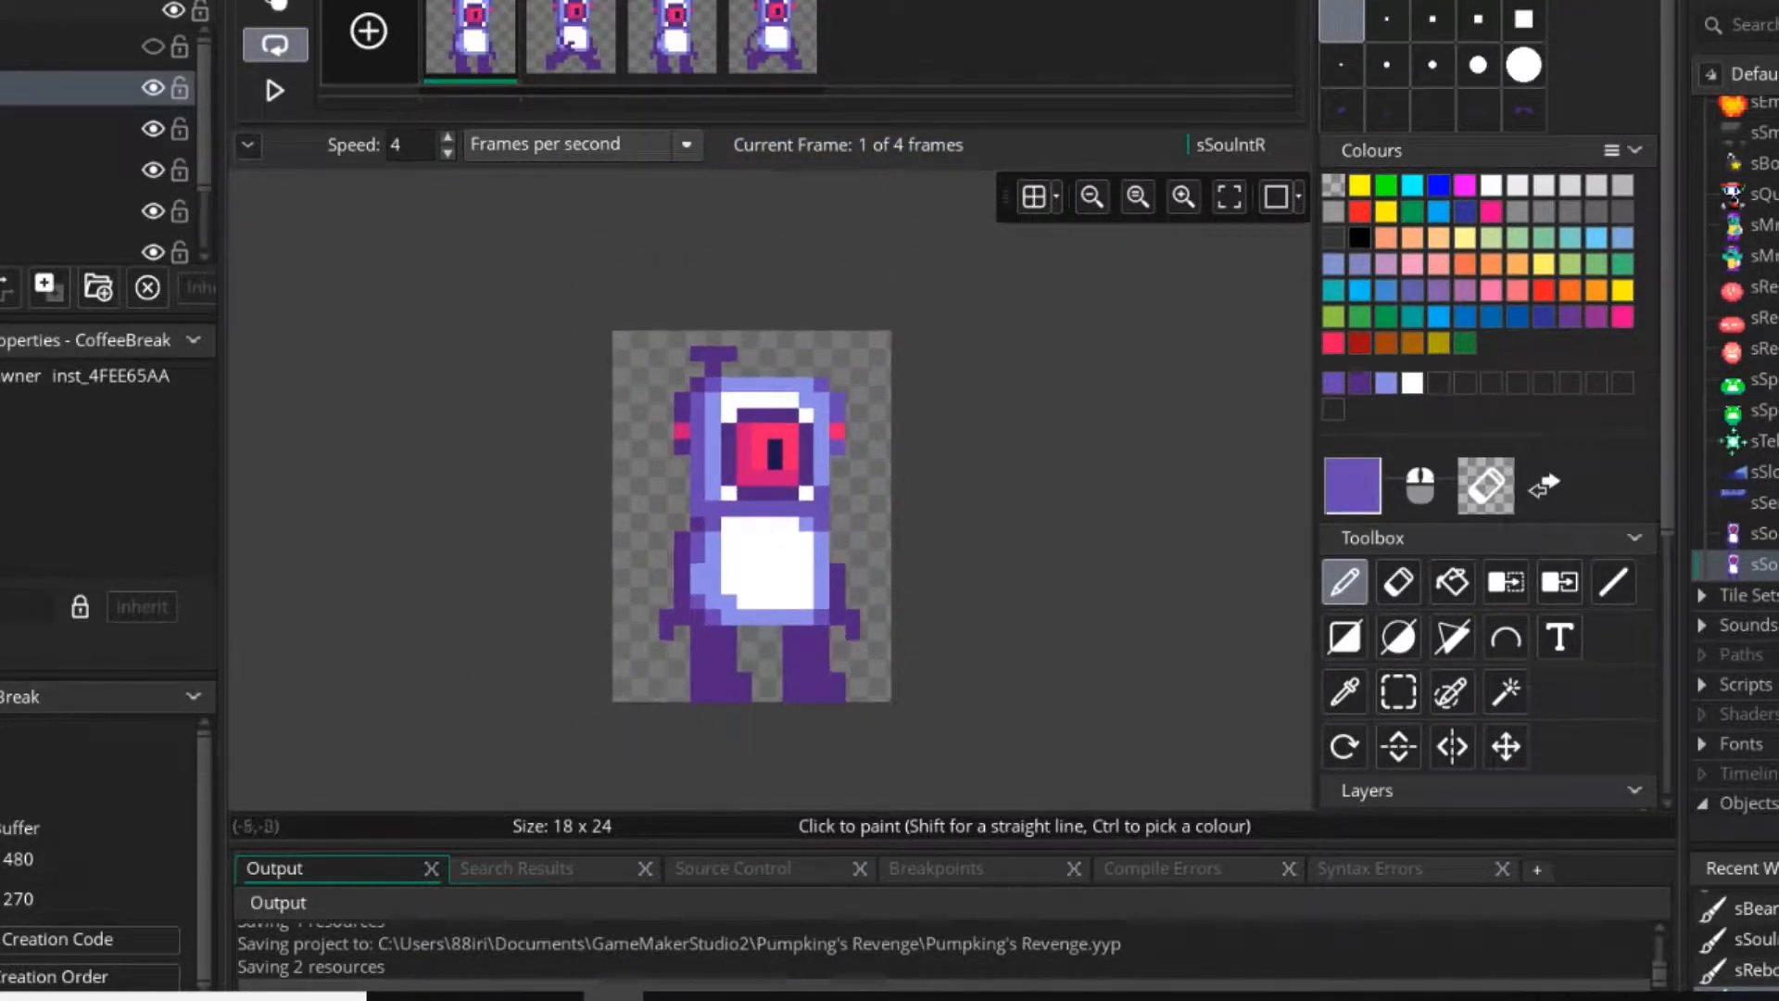
left_click(275, 90)
left_click(274, 90)
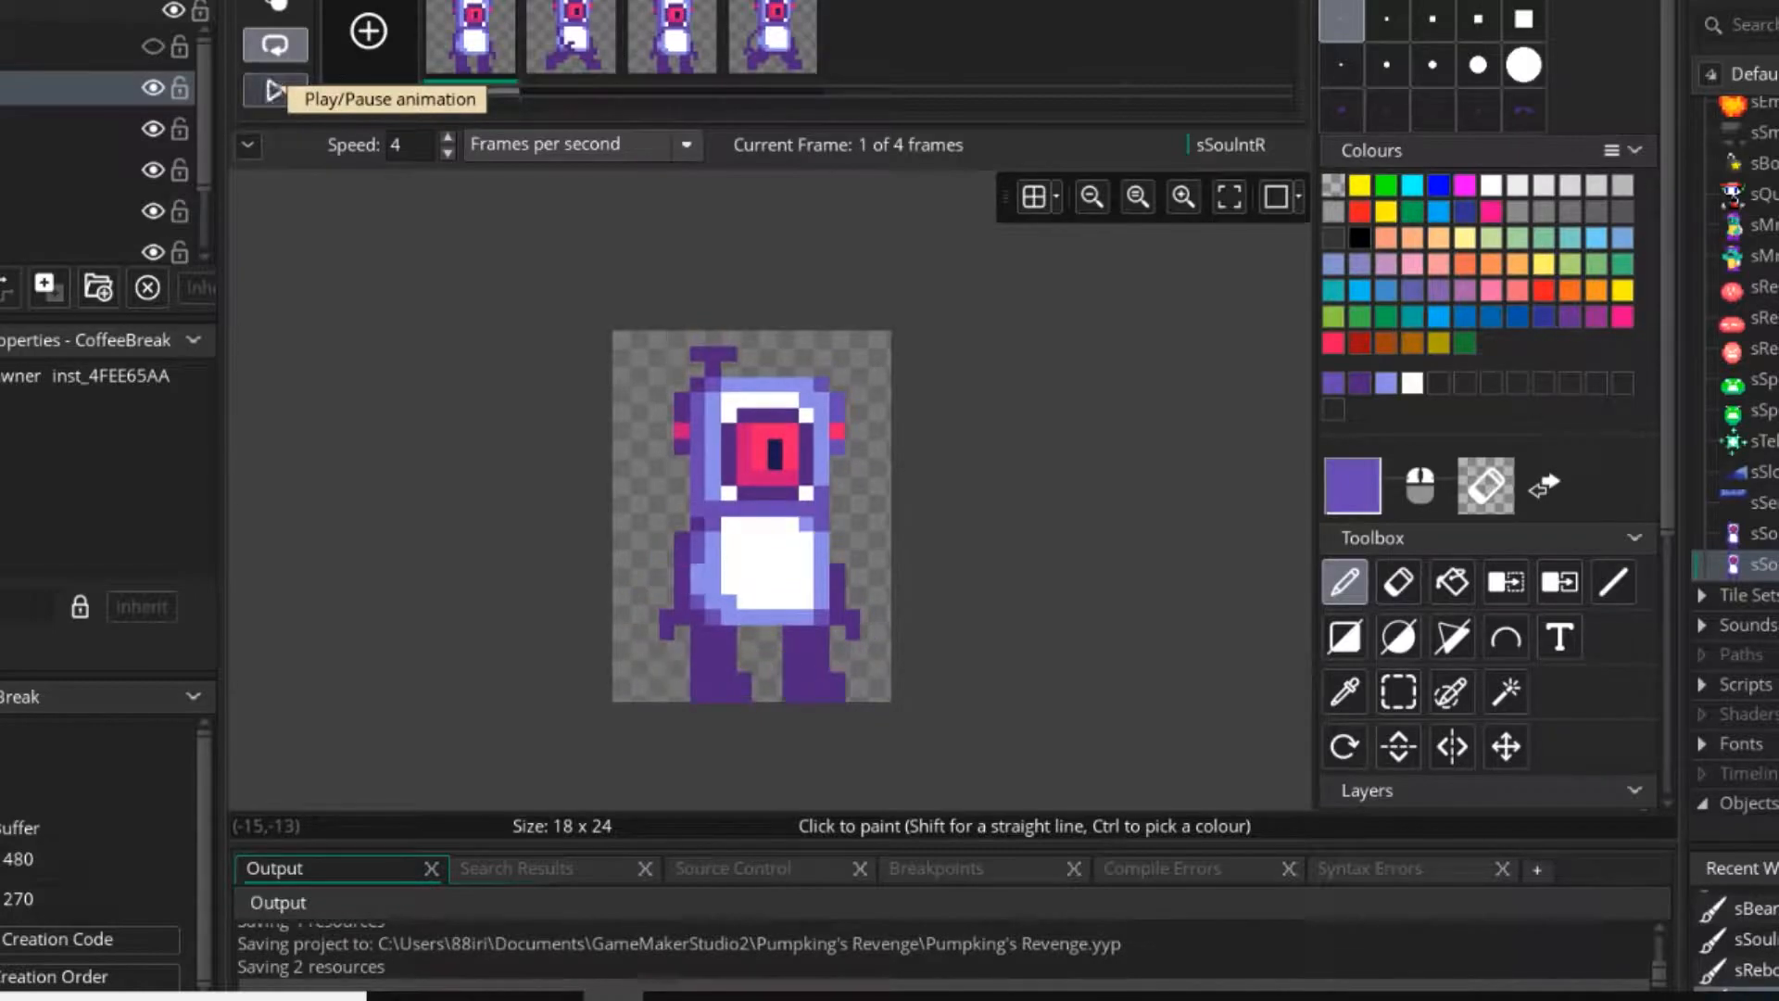
Retouch the third frame's left shoulder with light purple so it matches the first frame's shoulder.
scroll(706, 546, "up", 5)
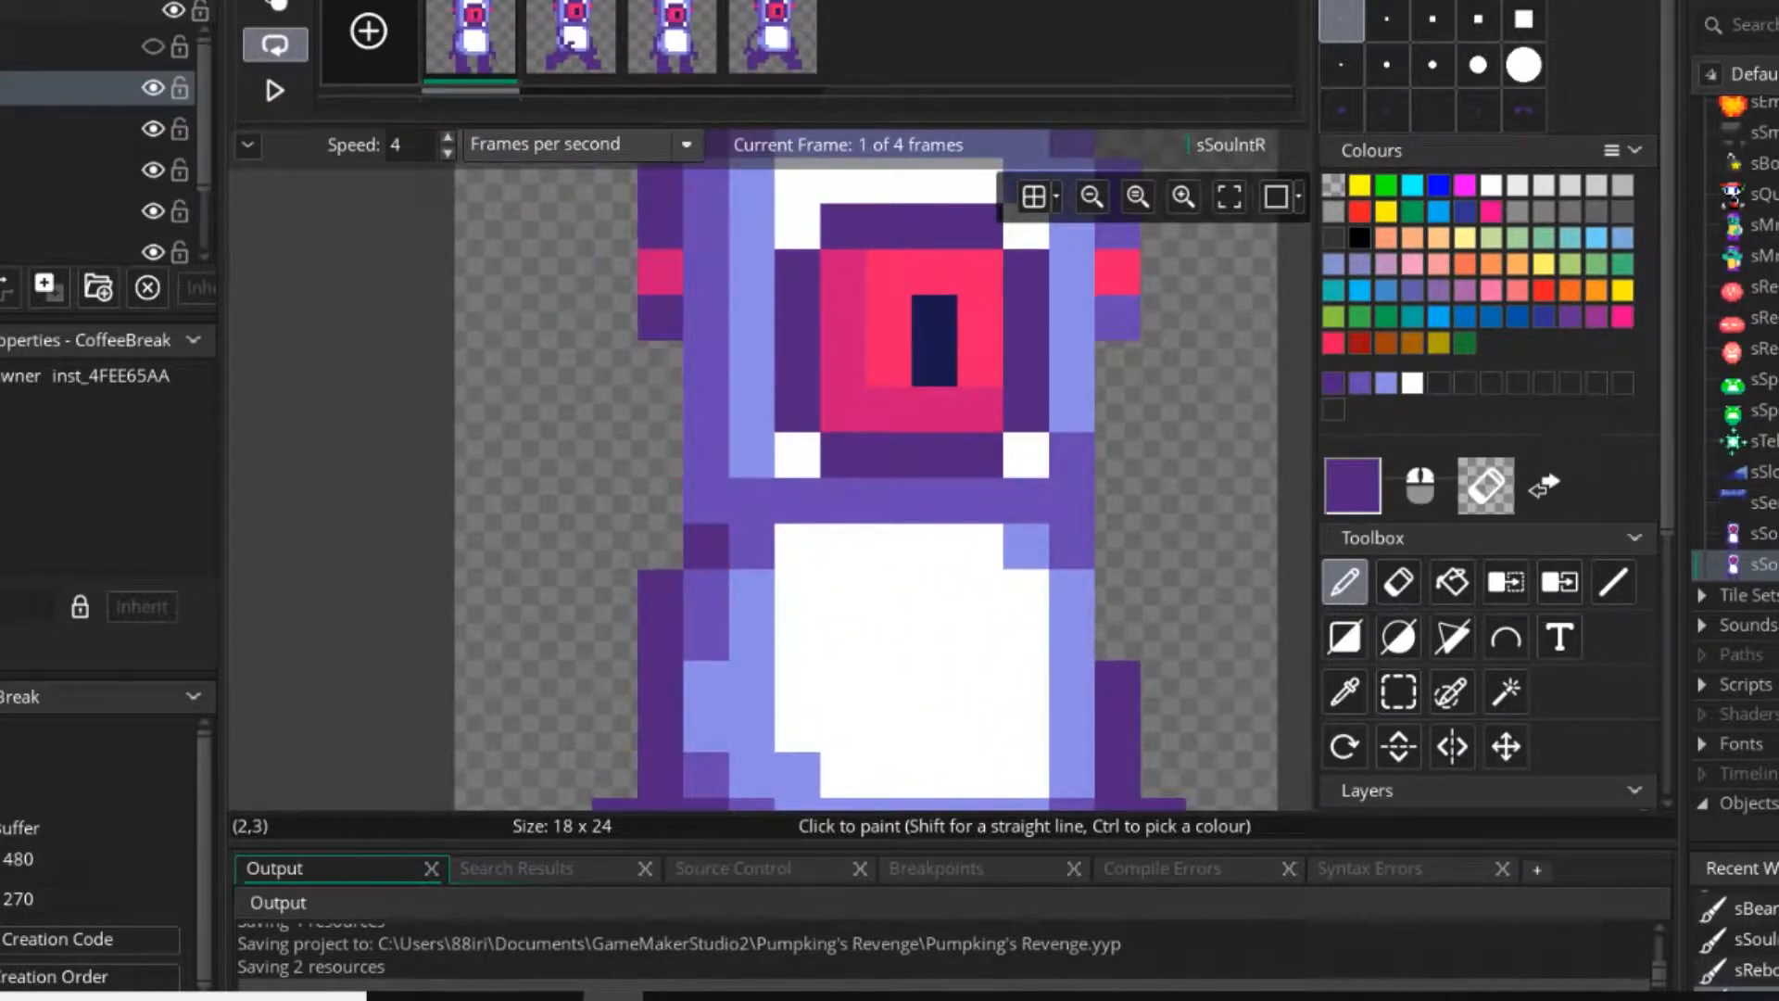
left_click(672, 38)
left_click(752, 503, "ctrl")
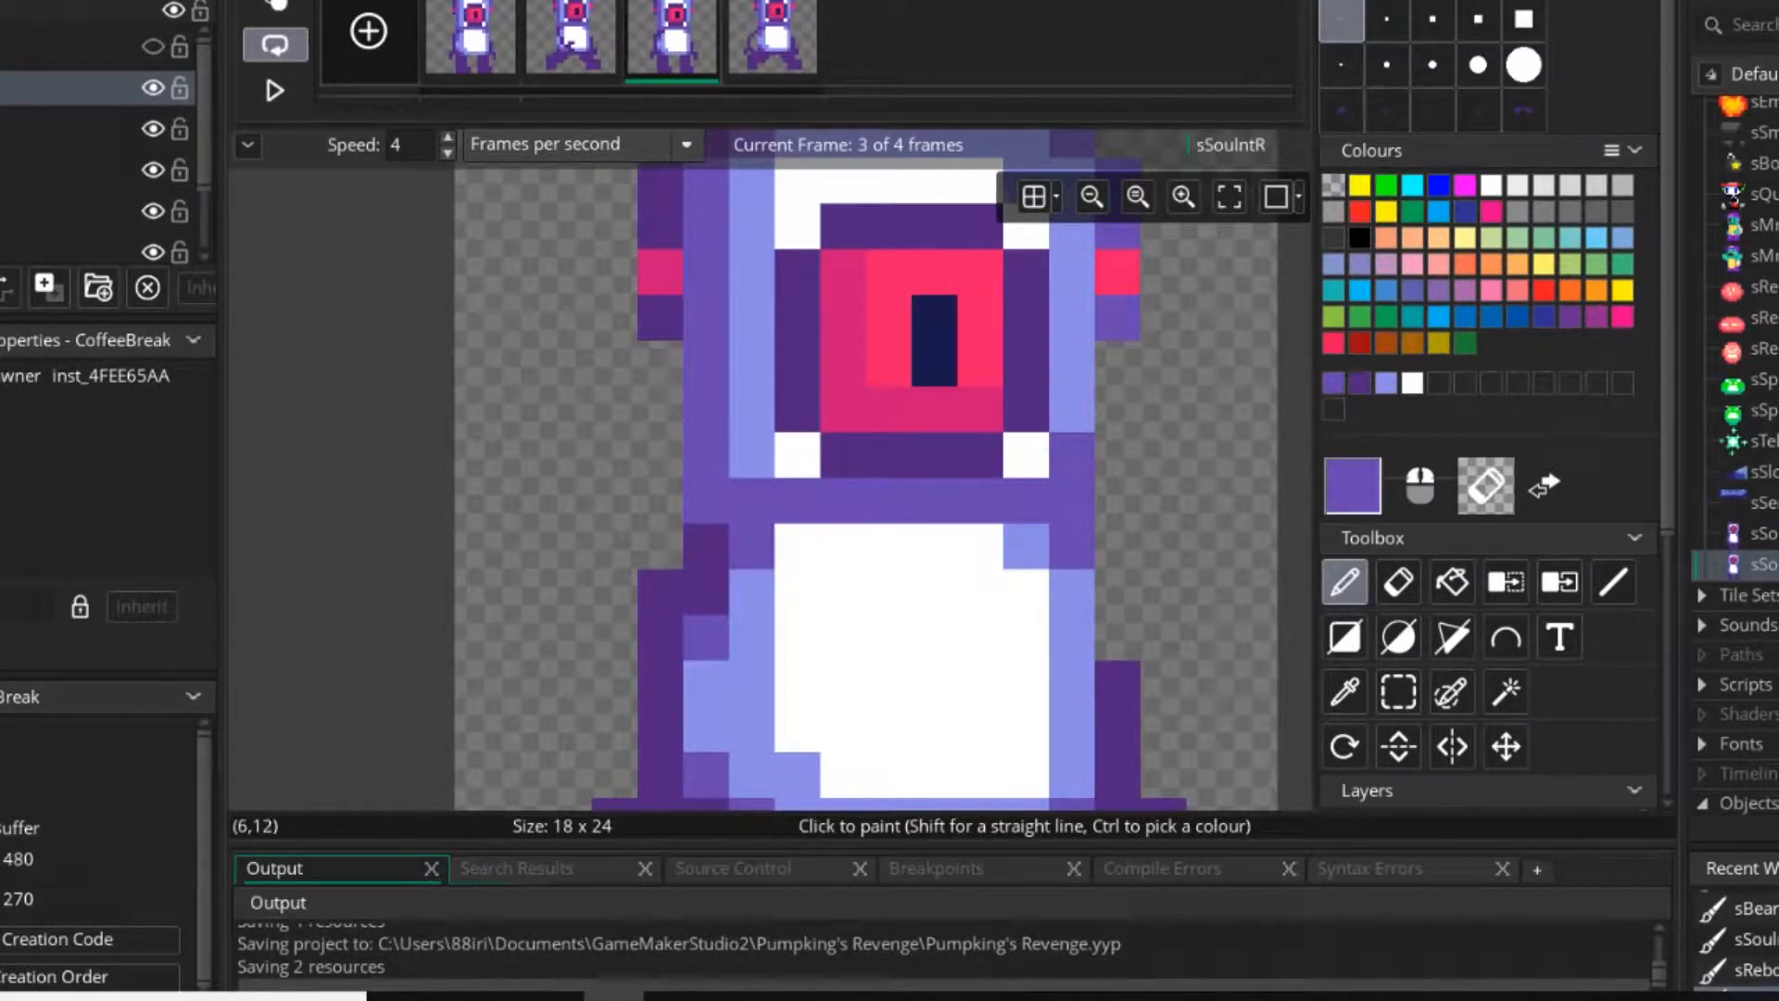
key("ctrl+z")
Play the four-frame walking animation to check the matching shoulder shading.
scroll(762, 586, "down", 3, "ctrl")
left_click(772, 39)
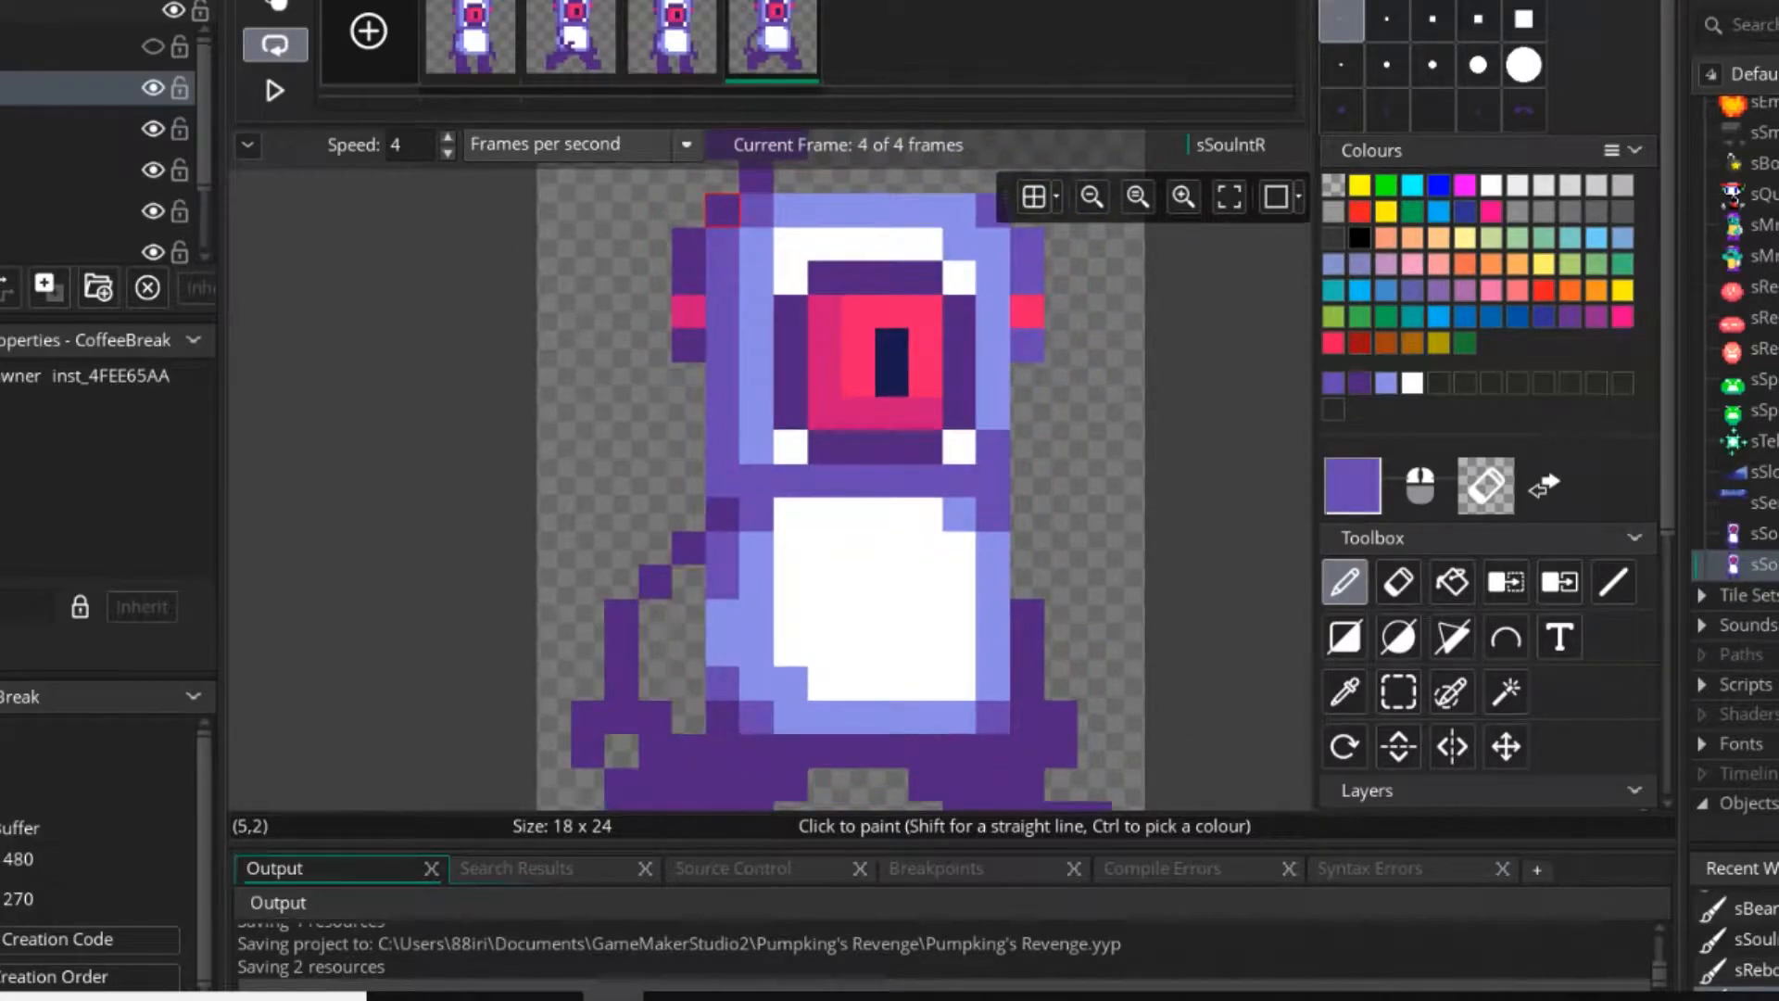
left_click(276, 90)
scroll(964, 639, "down", 8, "ctrl")
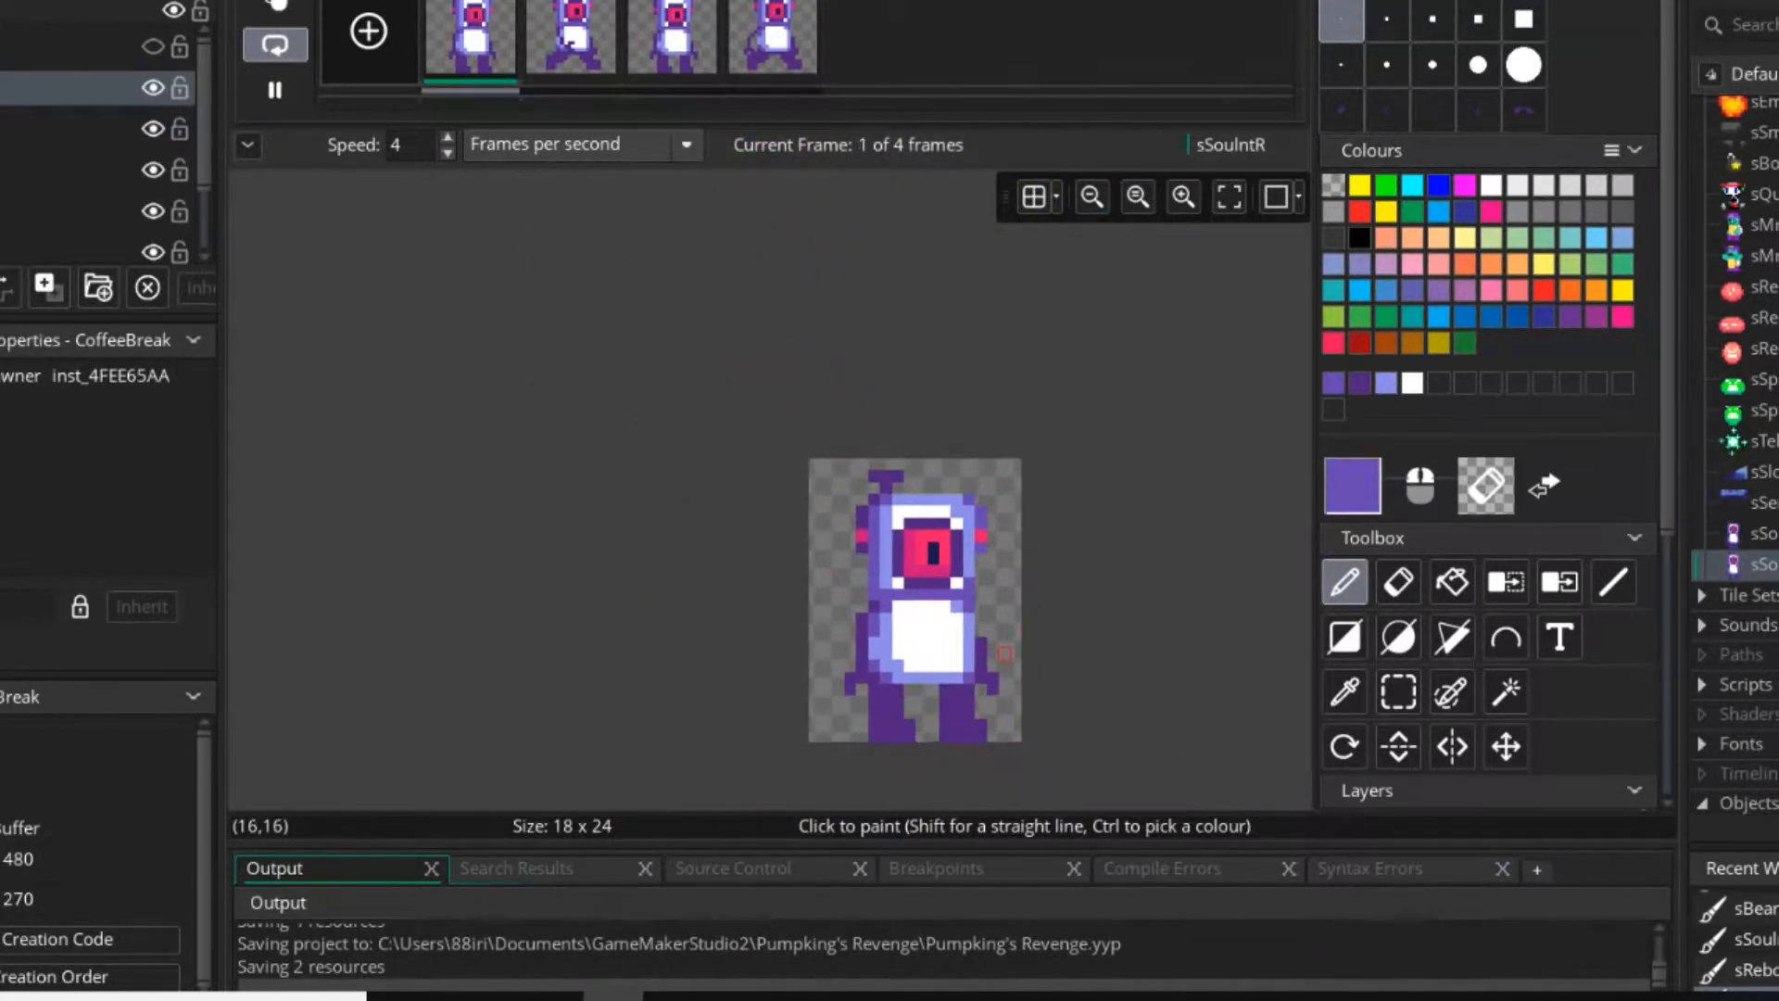
scroll(999, 651, "up", 5, "ctrl")
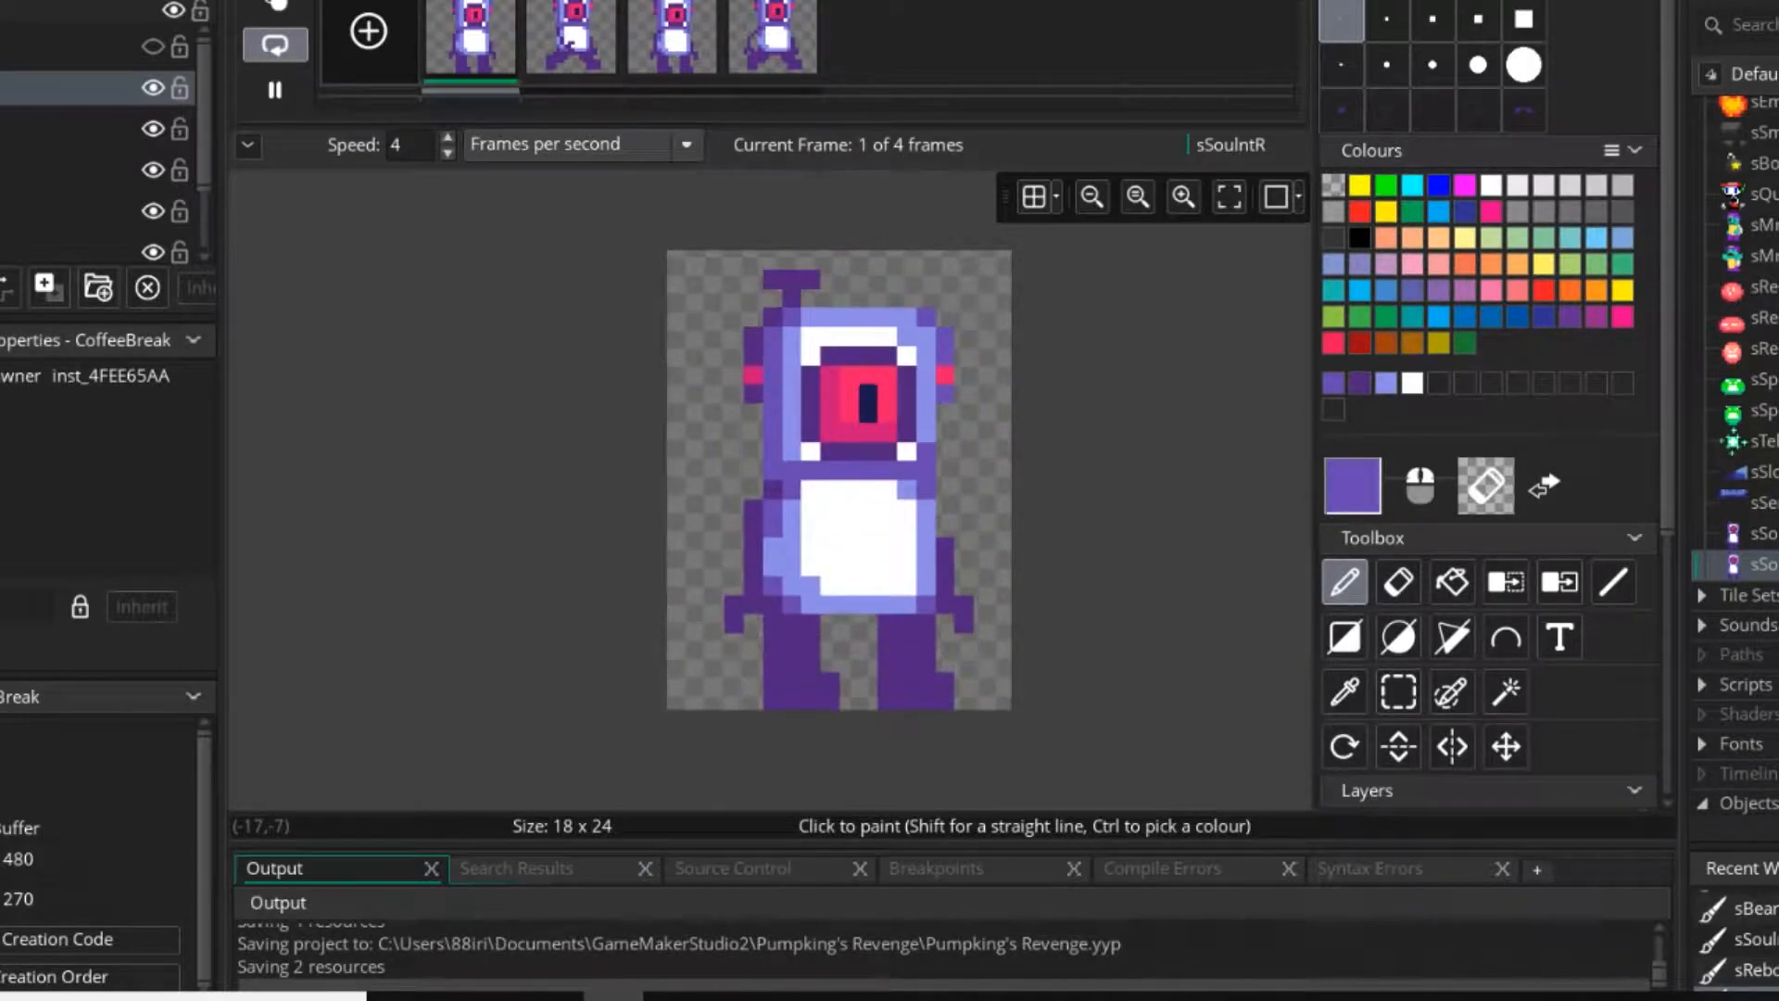
left_click(275, 90)
Repaint the third frame's vertical pupil as a short horizontal navy bar, covering the leftover pupil pixels with pink.
left_click(571, 39)
scroll(799, 623, "up", 3, "ctrl")
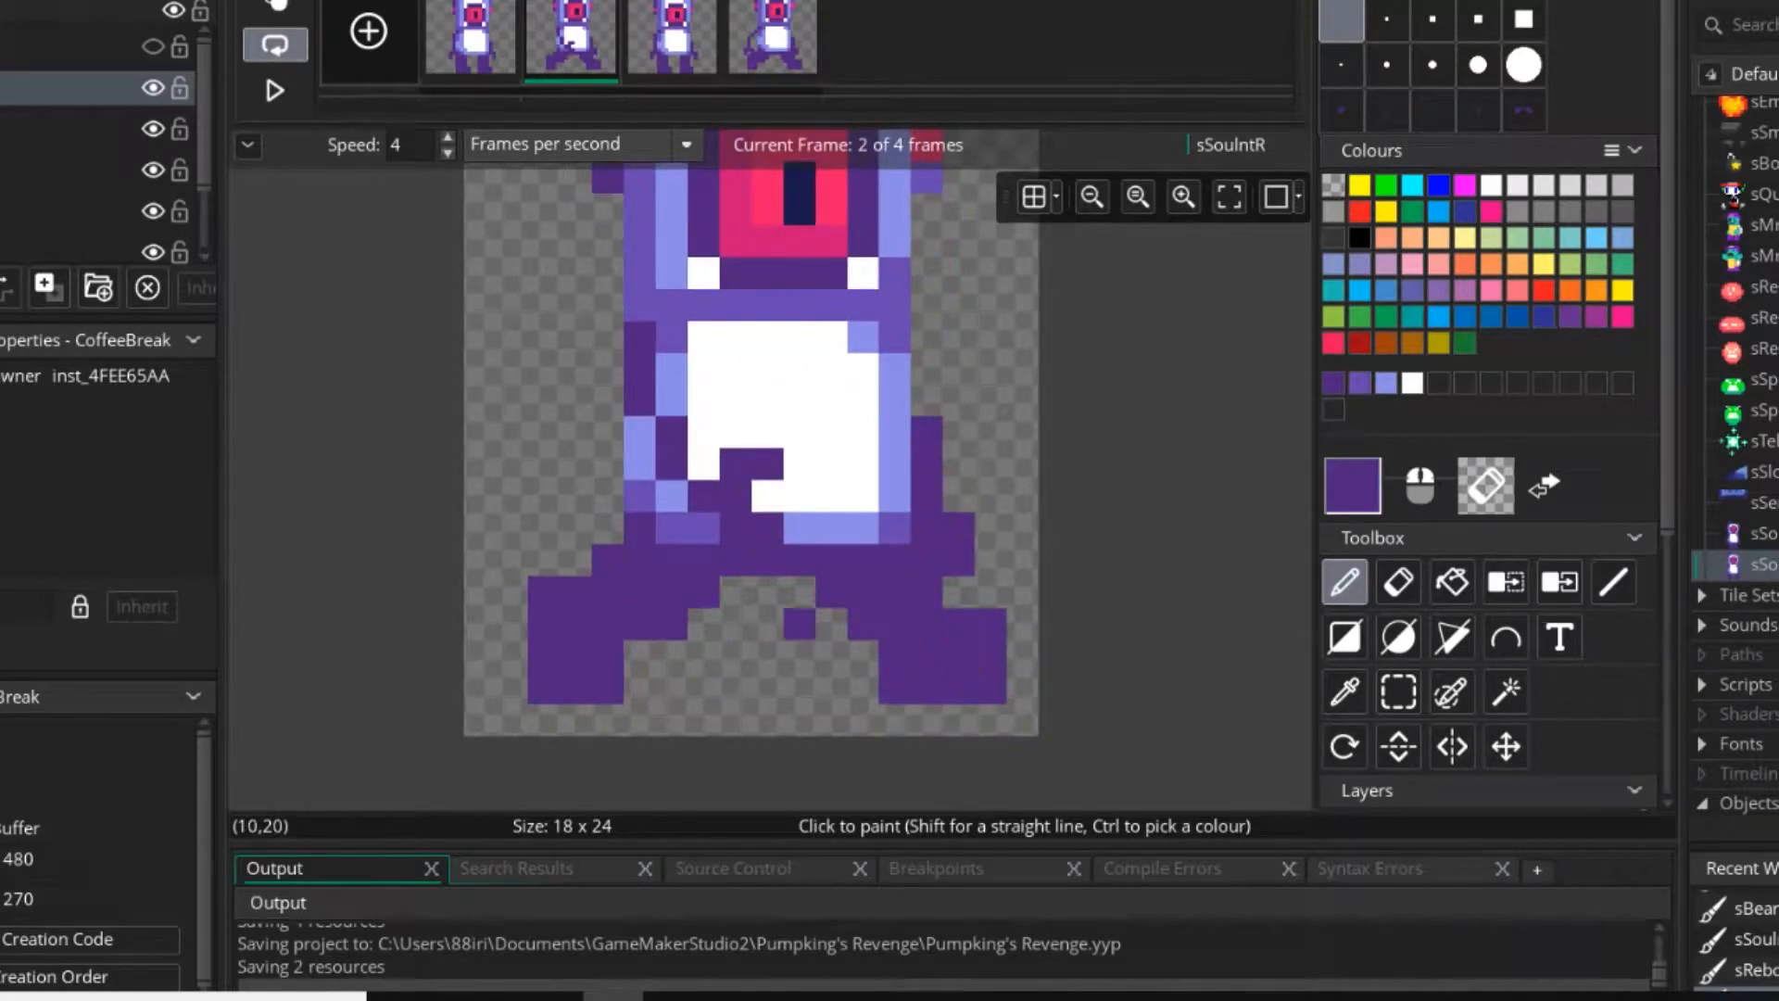
scroll(607, 278, "down", 1, "ctrl")
middle_click_drag(585, 268, 593, 322)
left_click(672, 41)
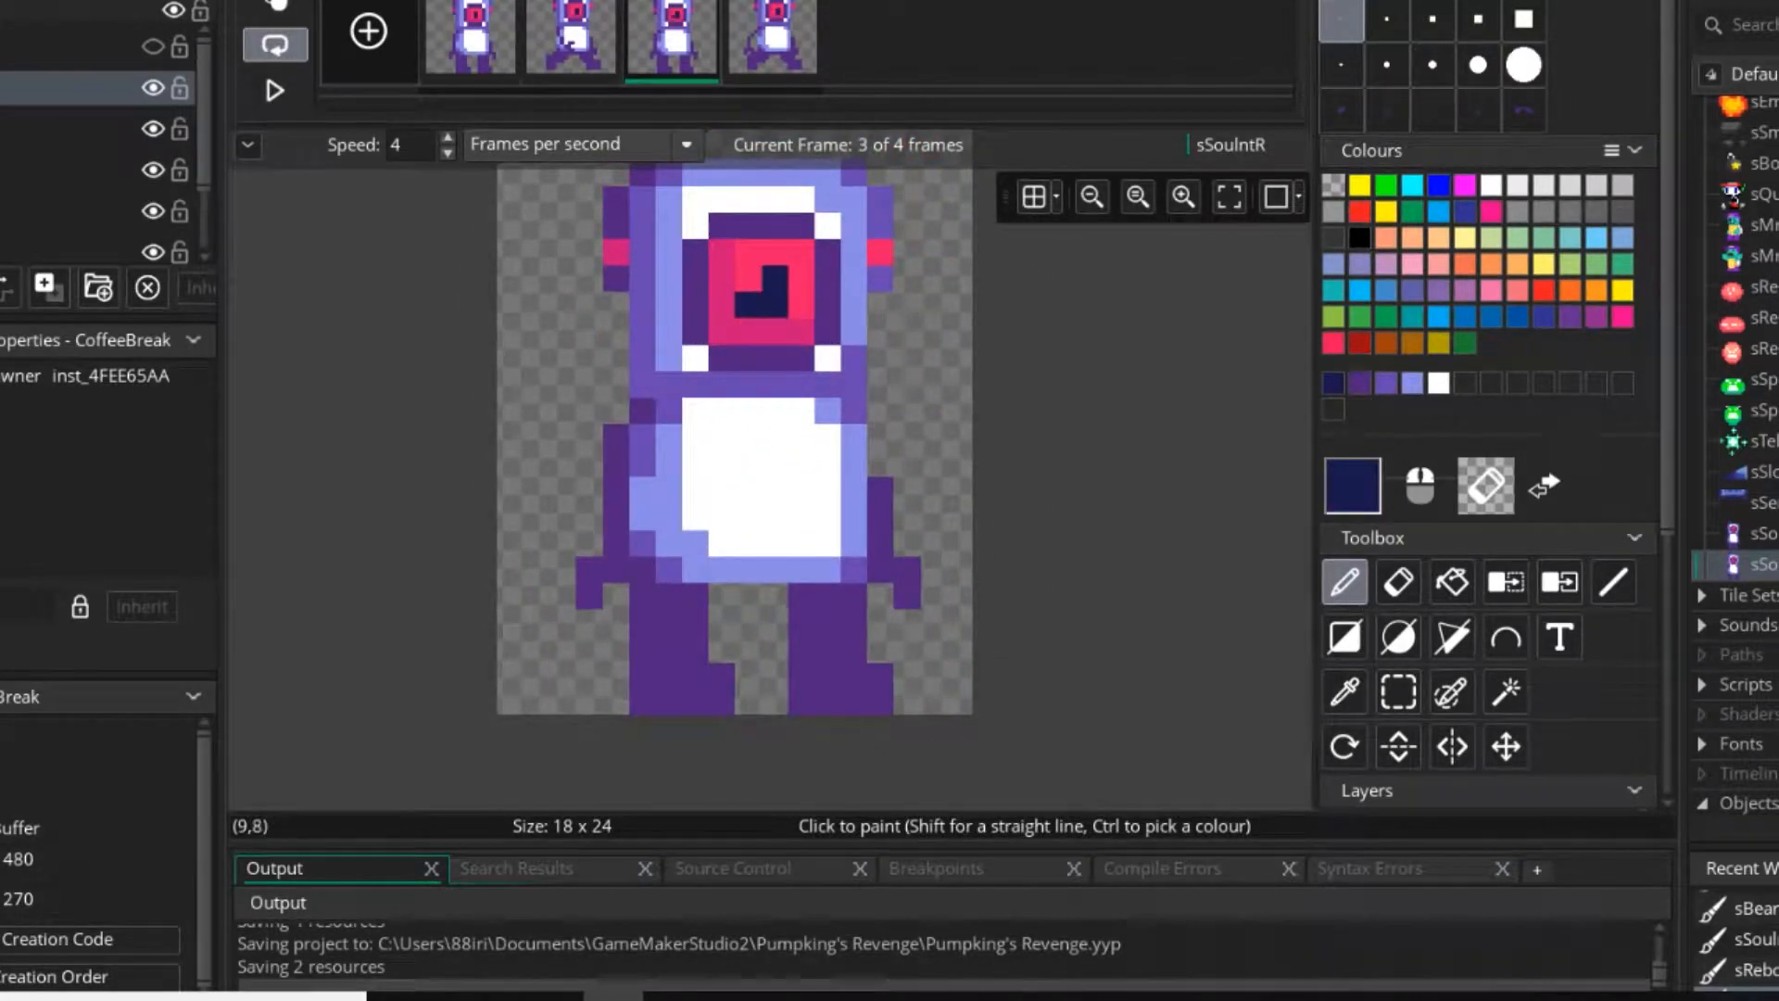
left_click(749, 278, "ctrl")
left_click(774, 279)
Play the animation with the changed pupil and try a speed of 15 frames per second.
scroll(766, 302, "down", 5, "ctrl")
left_click(275, 90)
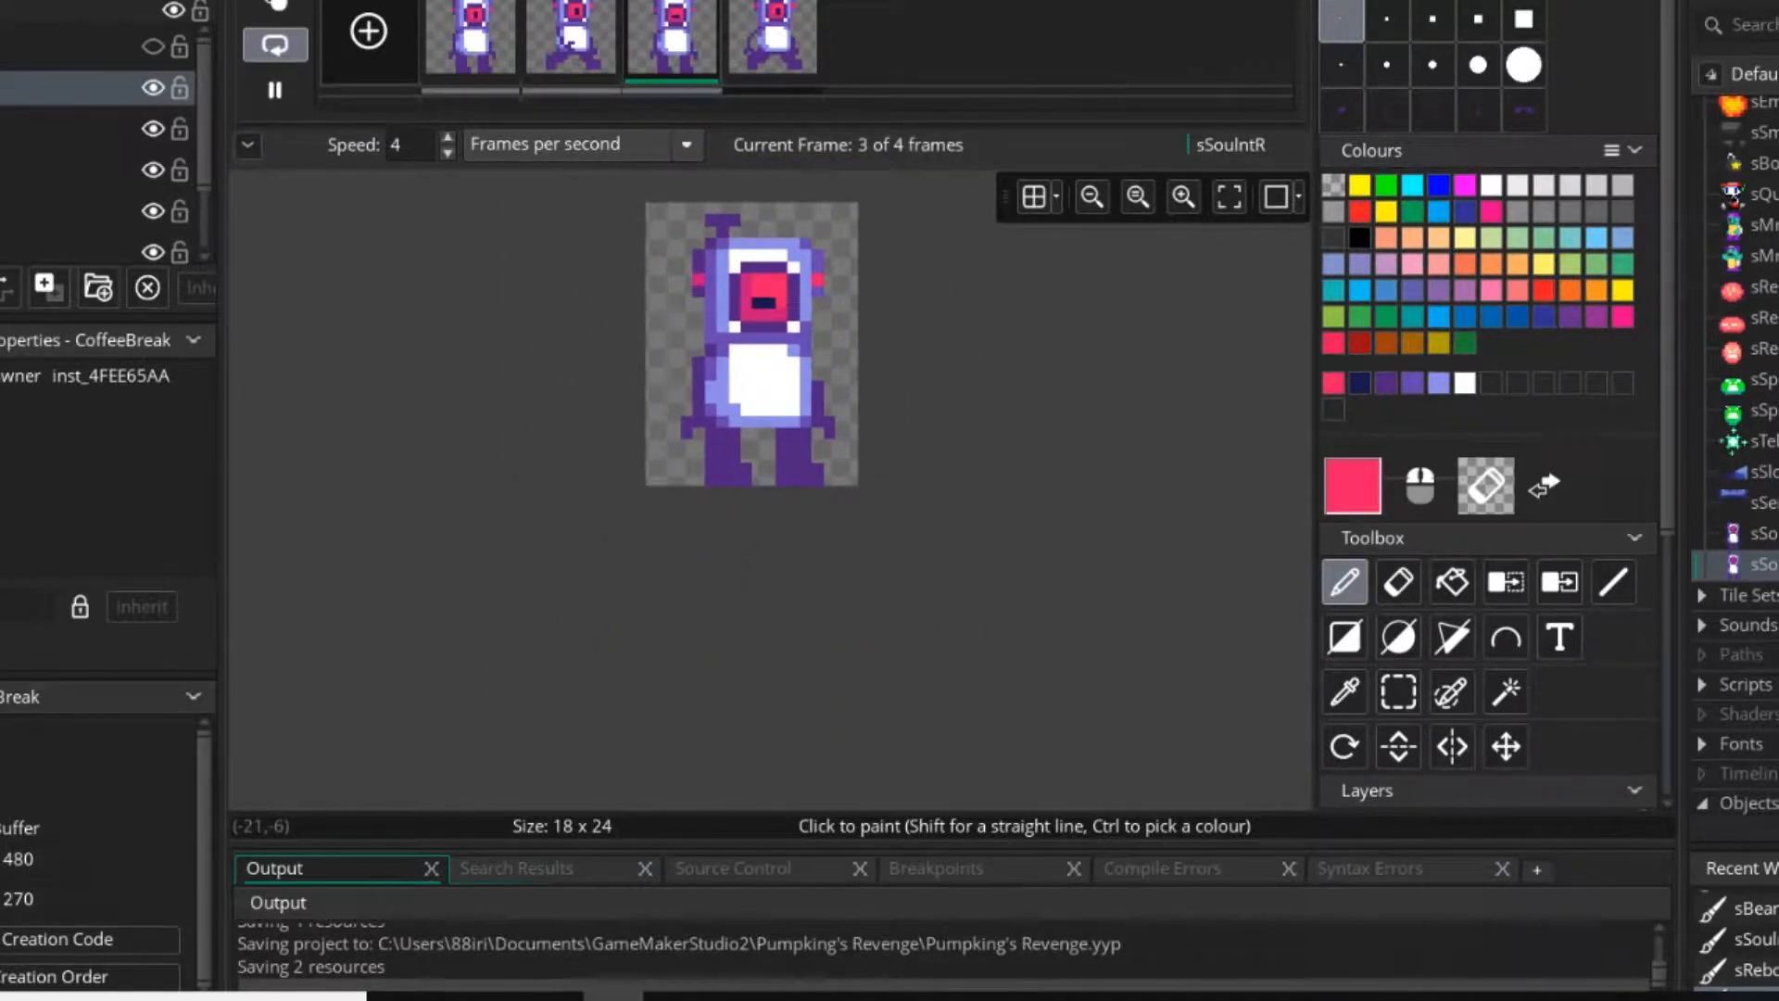
middle_click_drag(817, 292, 828, 310)
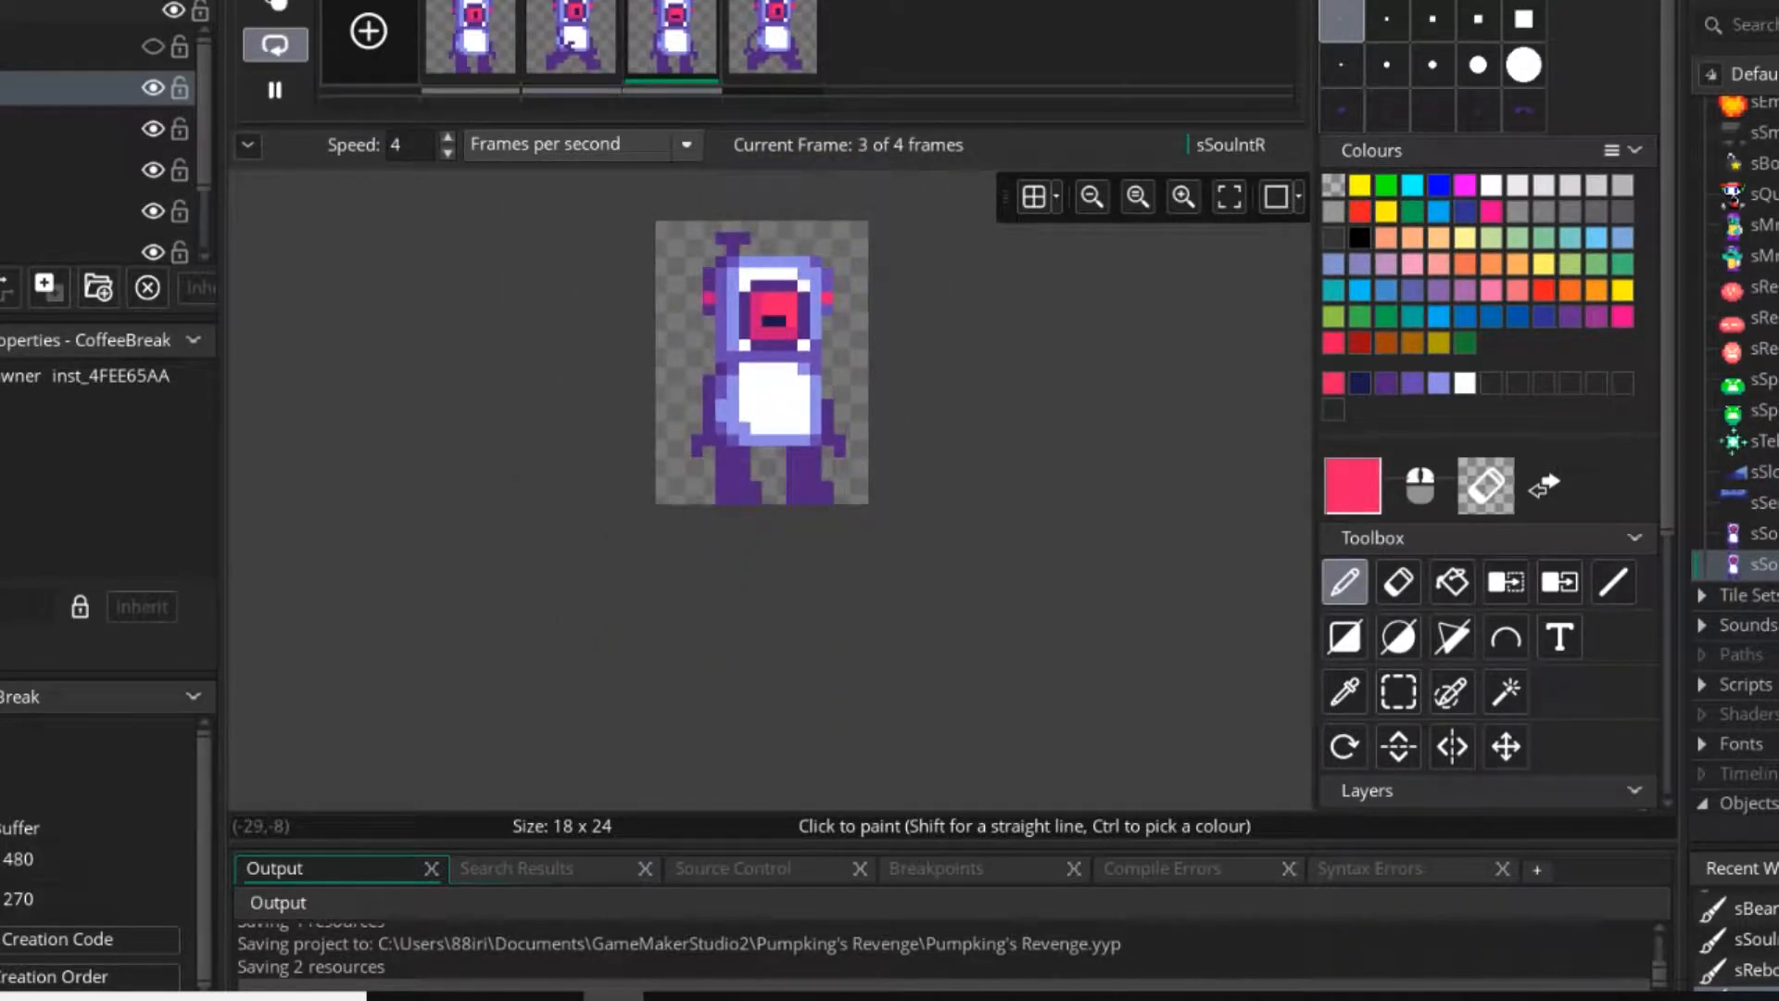
left_click_drag(407, 148, 249, 153)
type("15")
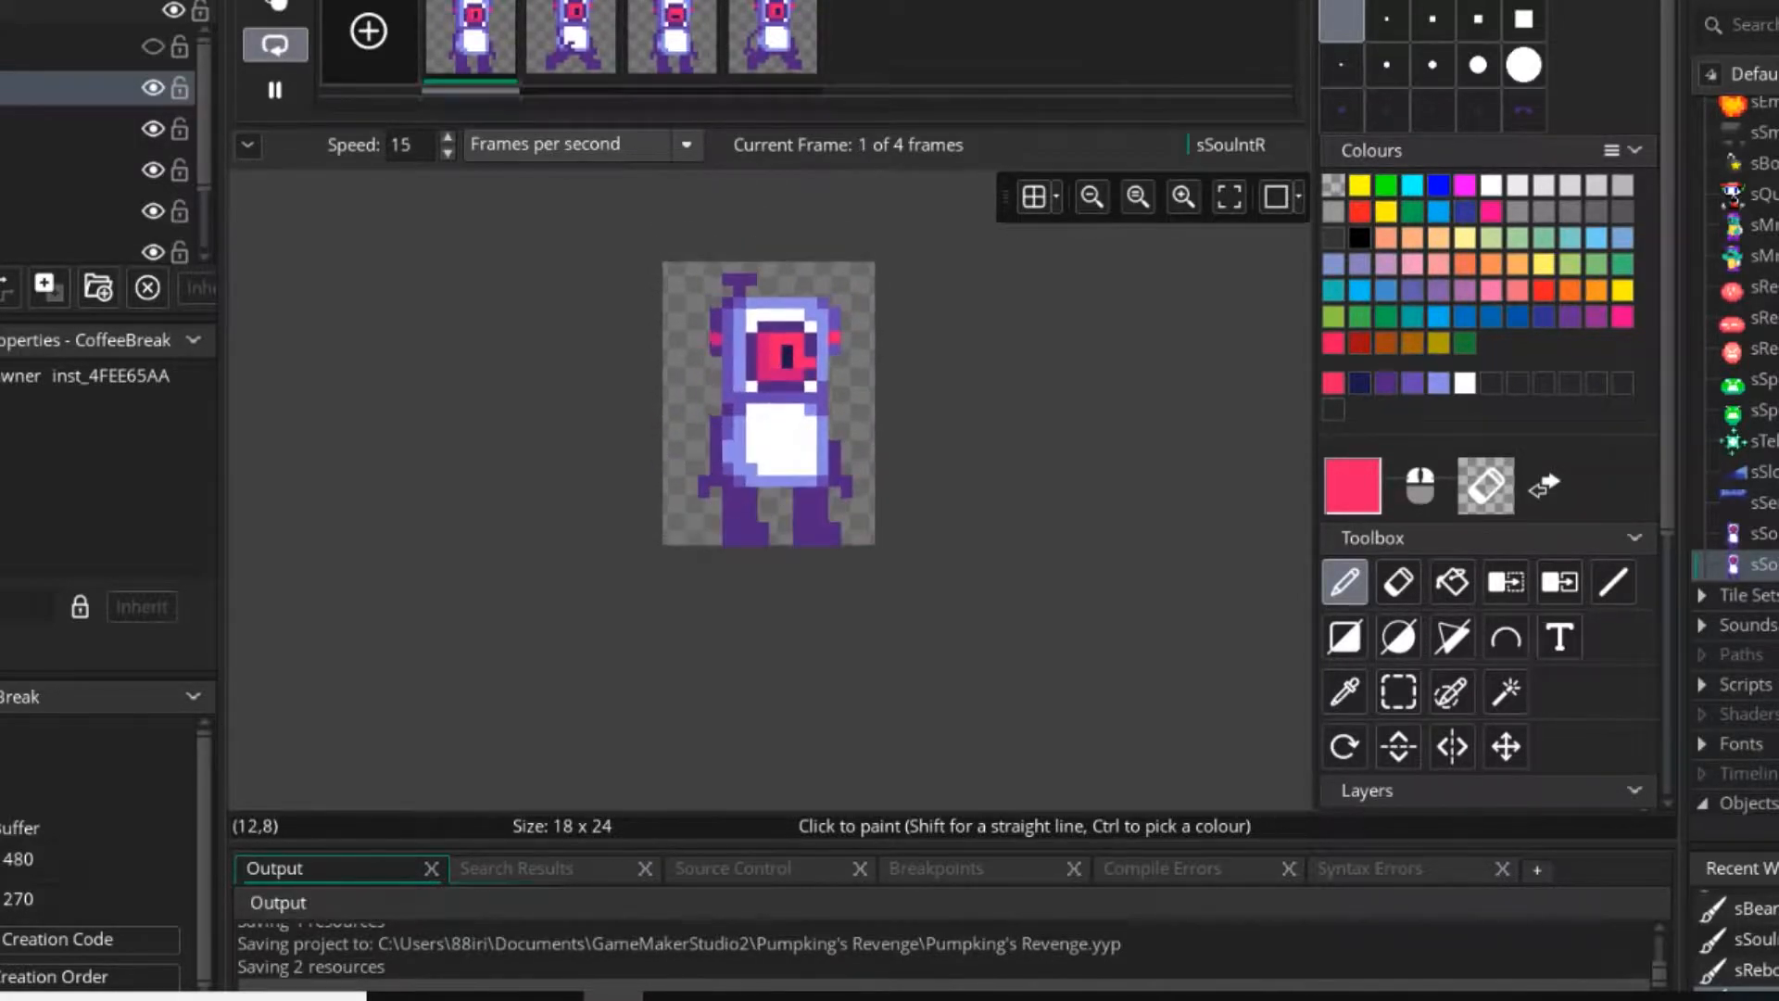
scroll(814, 463, "up", 2)
scroll(816, 475, "up", 1)
left_click(274, 90)
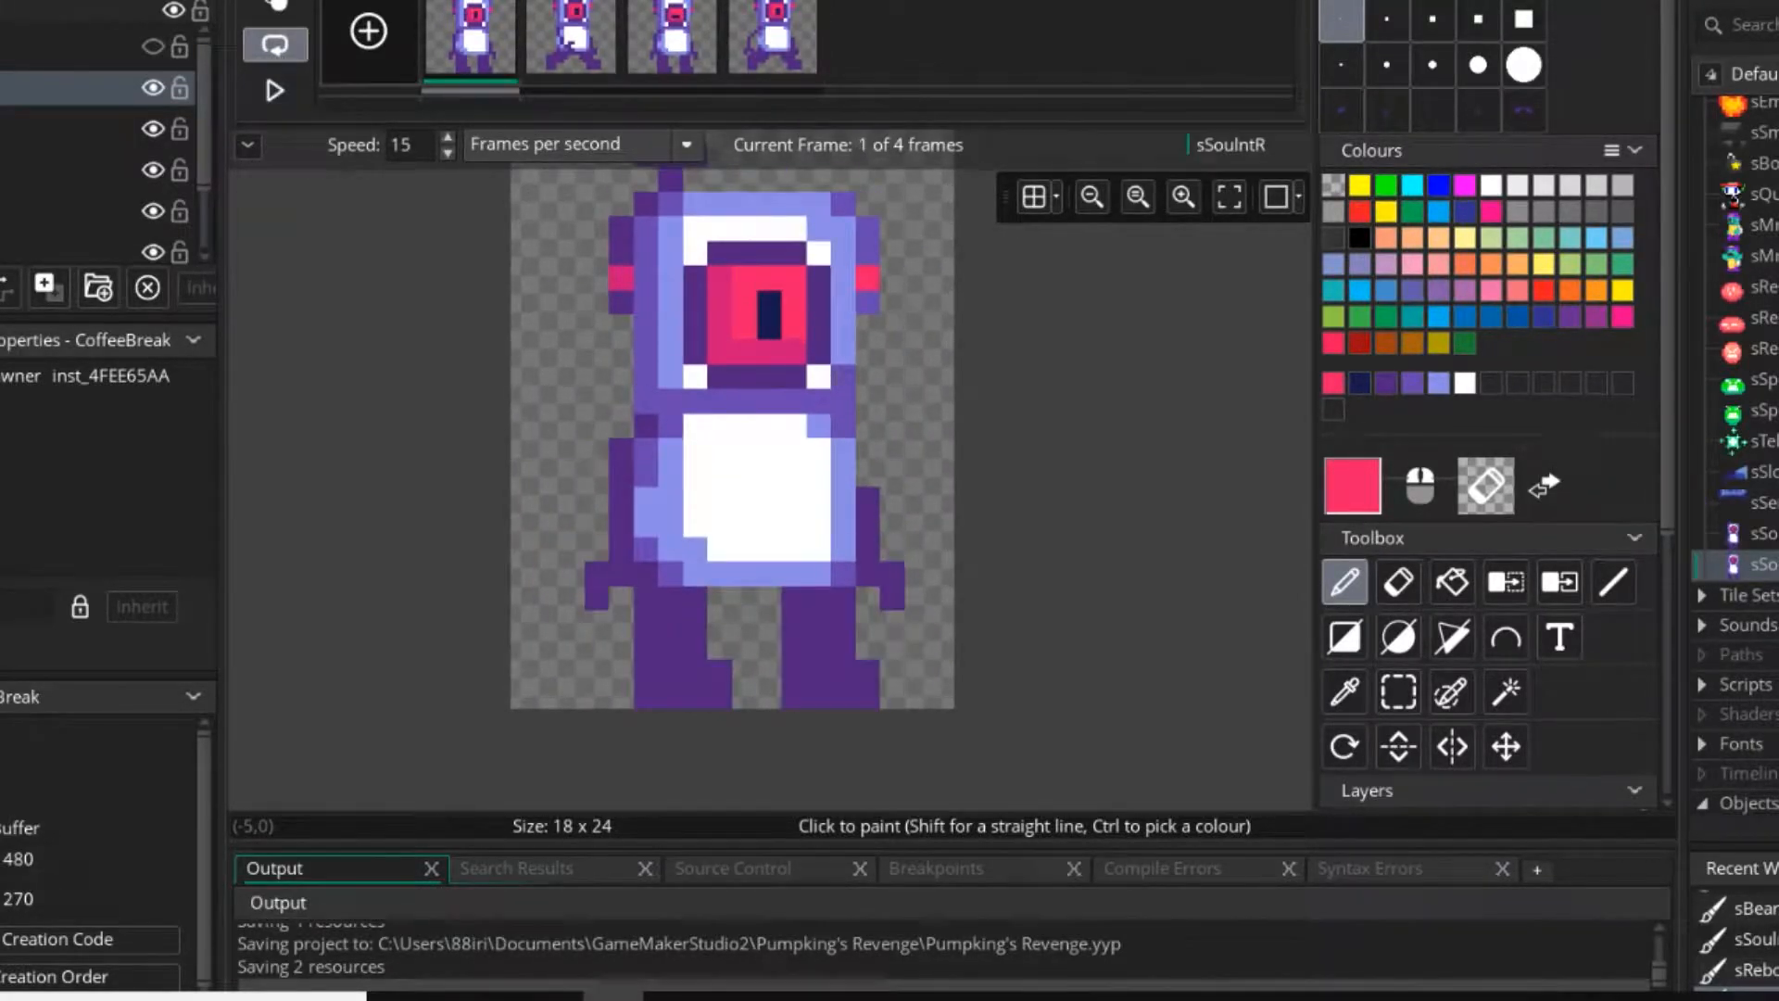
Move both legs in the first frame one pixel inward and add a dark purple pixel beside the left hip.
left_click(1399, 691)
left_click_drag(639, 593, 721, 674)
left_click_drag(792, 596, 795, 599)
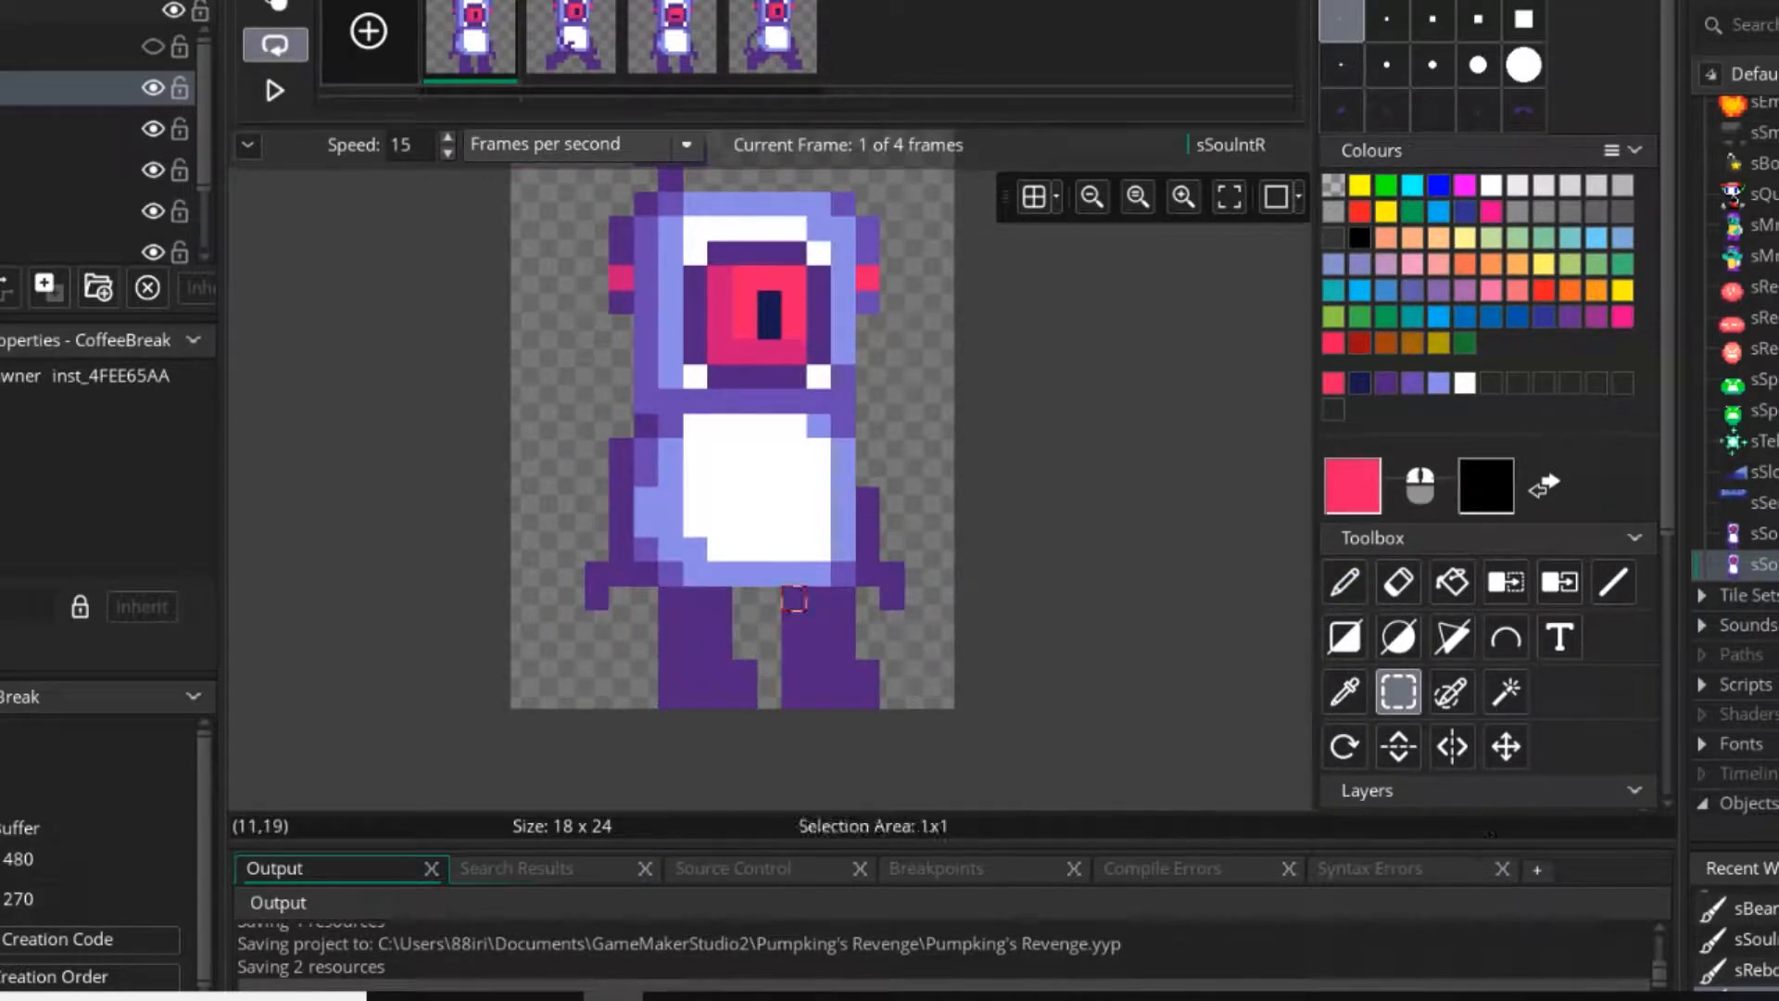
left_click_drag(869, 697, 844, 697)
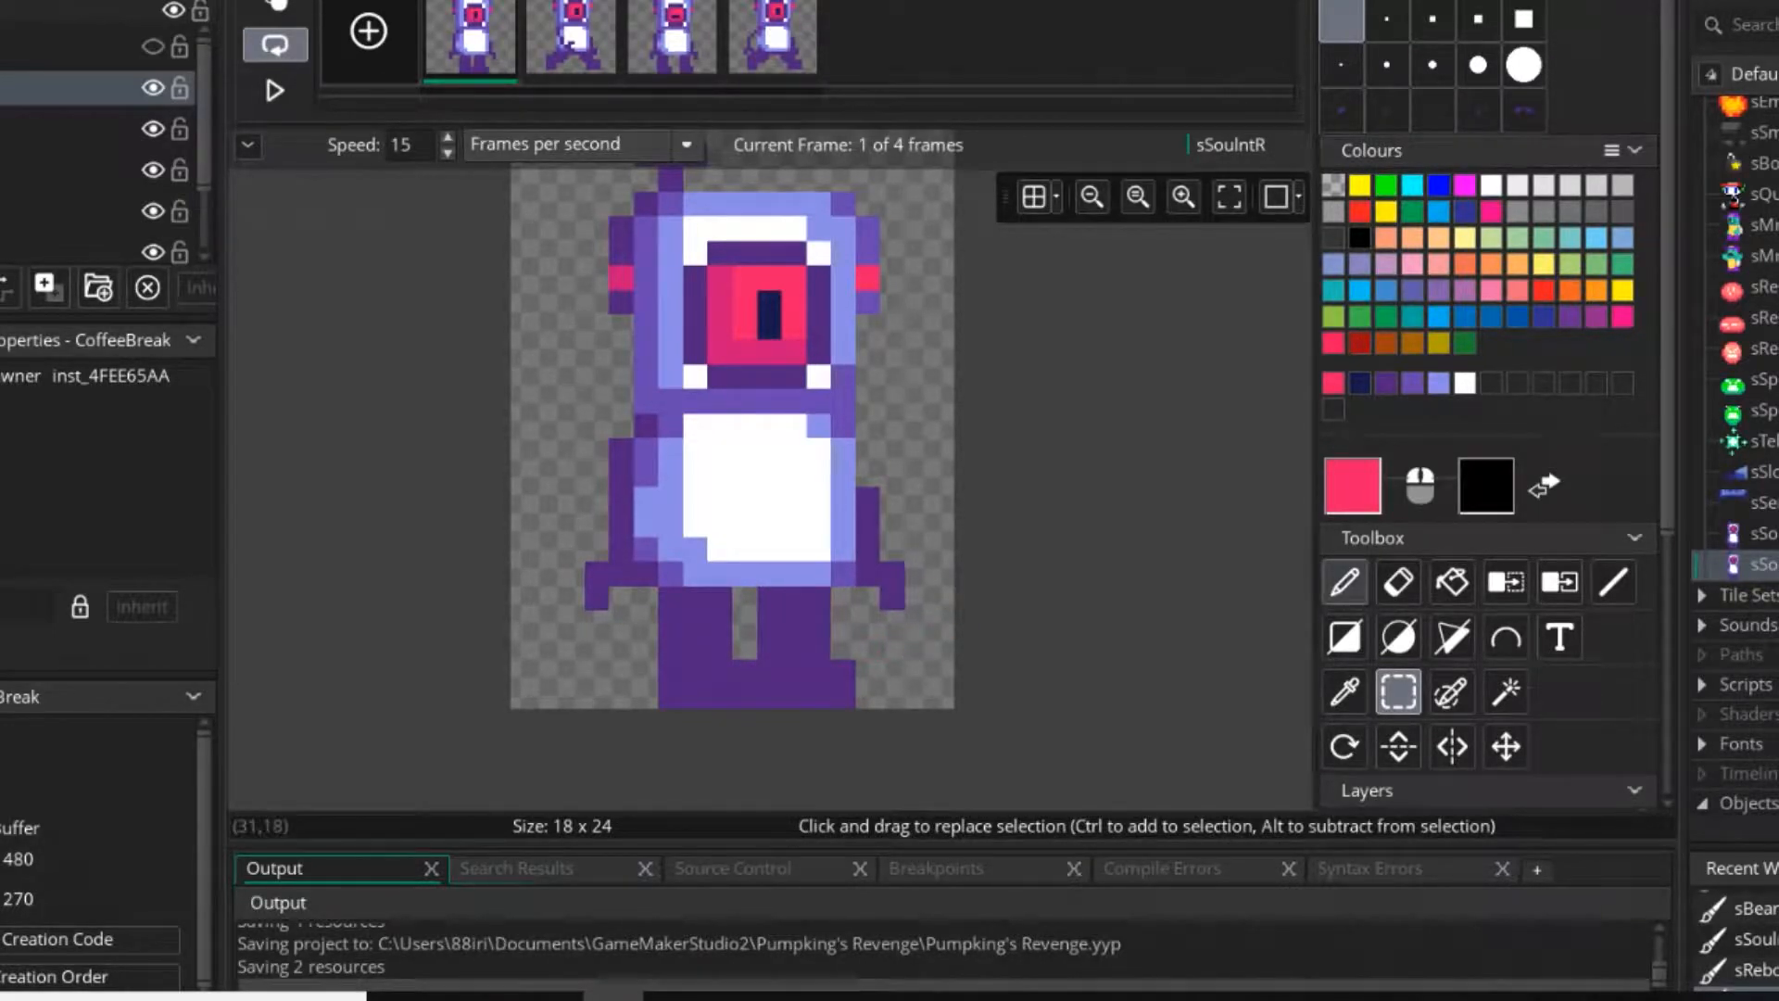
left_click(1344, 582)
right_click(1334, 185)
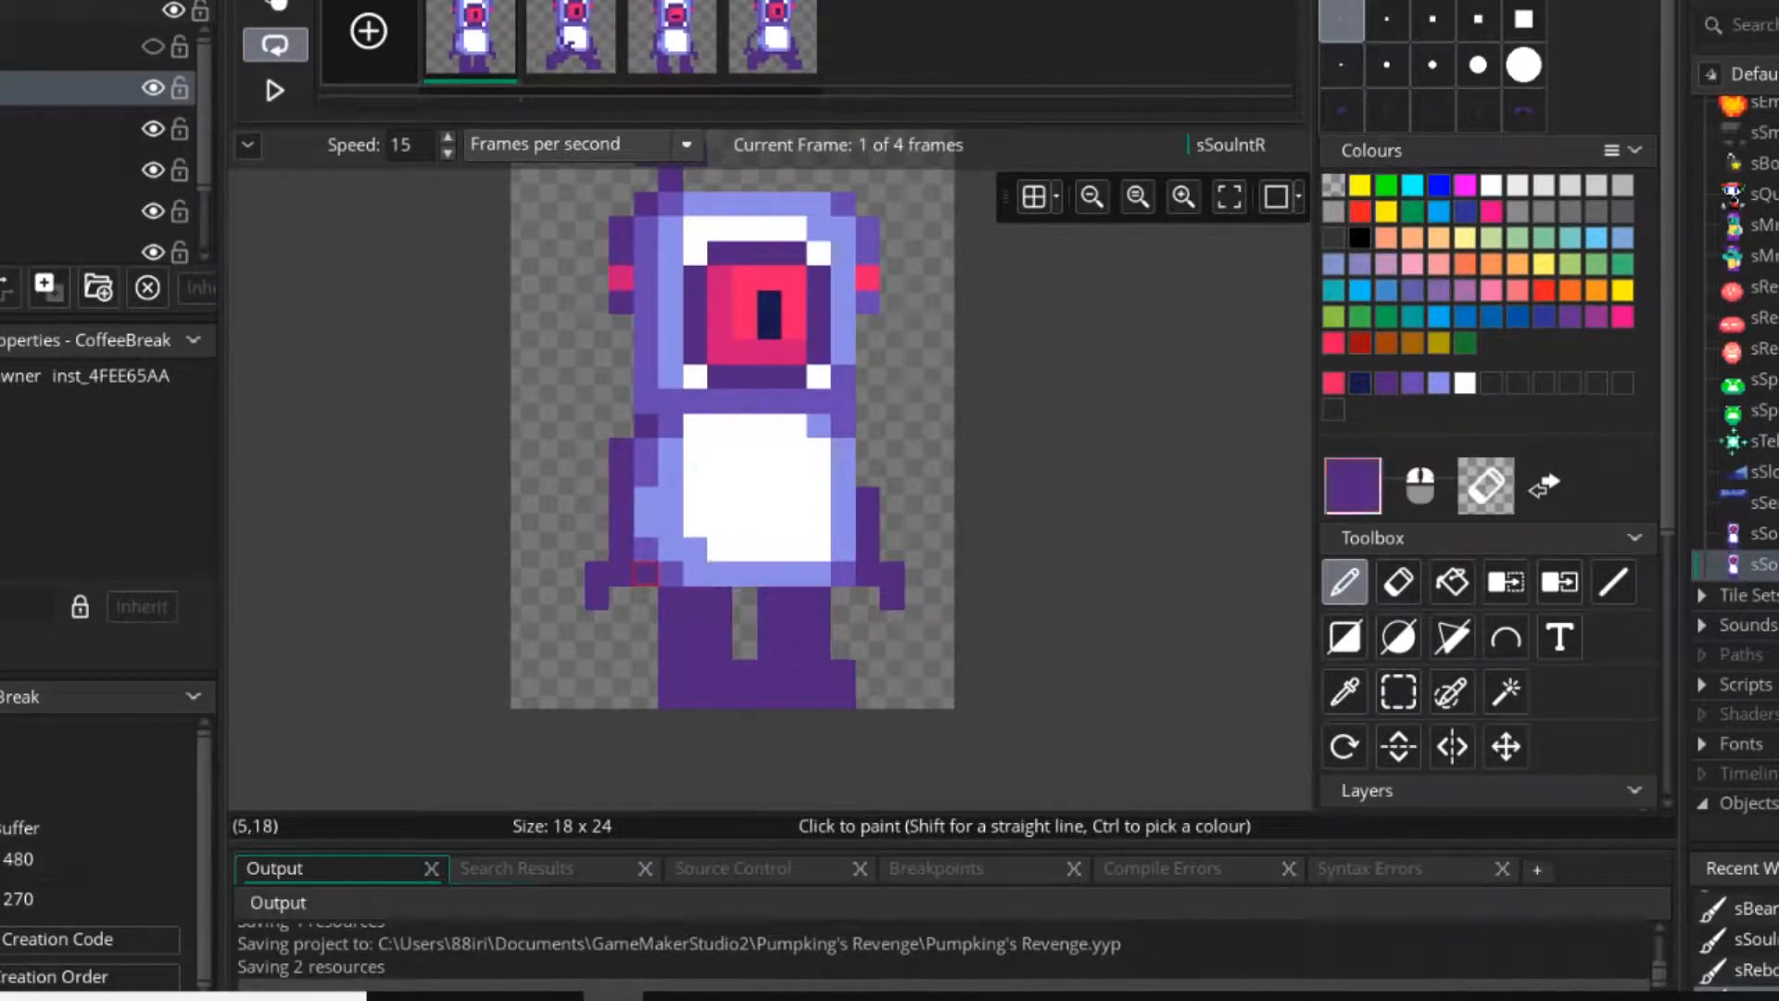
Copy the whole figure from the first frame and paste it over the third frame in the same position.
left_click(1398, 693)
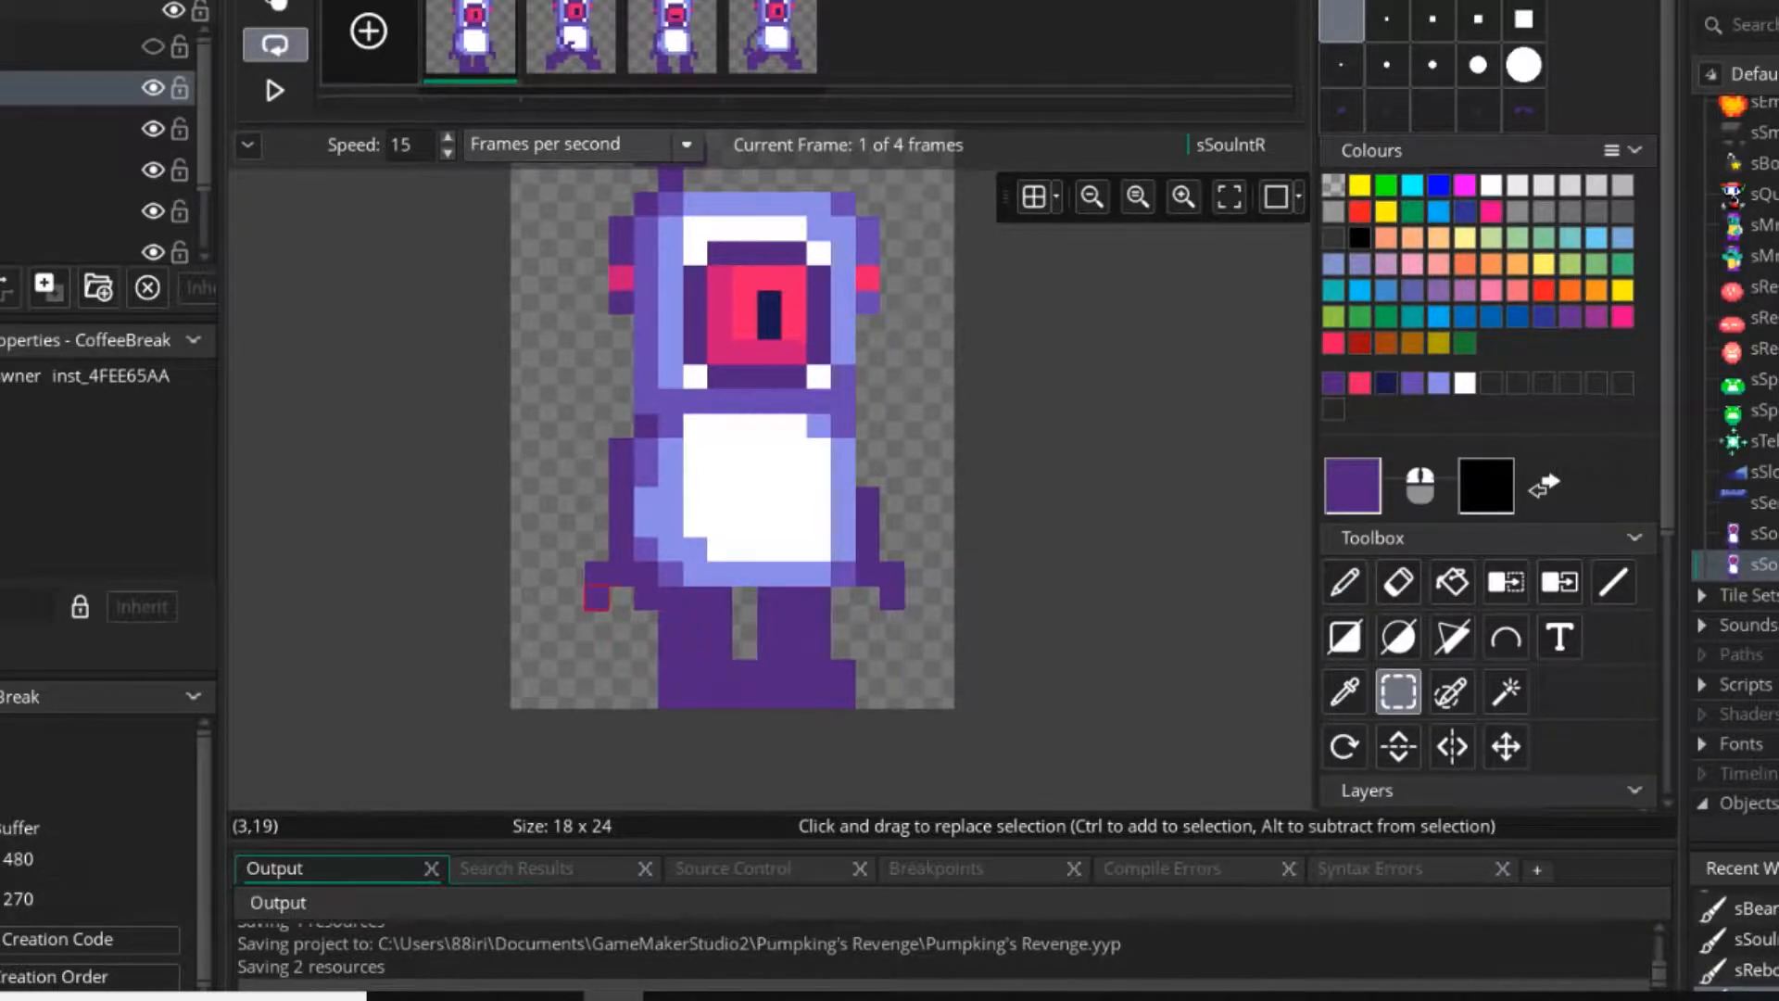
middle_click_drag(621, 451, 631, 553)
scroll(628, 549, "down", 1, "ctrl")
left_click_drag(573, 283, 918, 839)
key("ctrl+c")
left_click(672, 42)
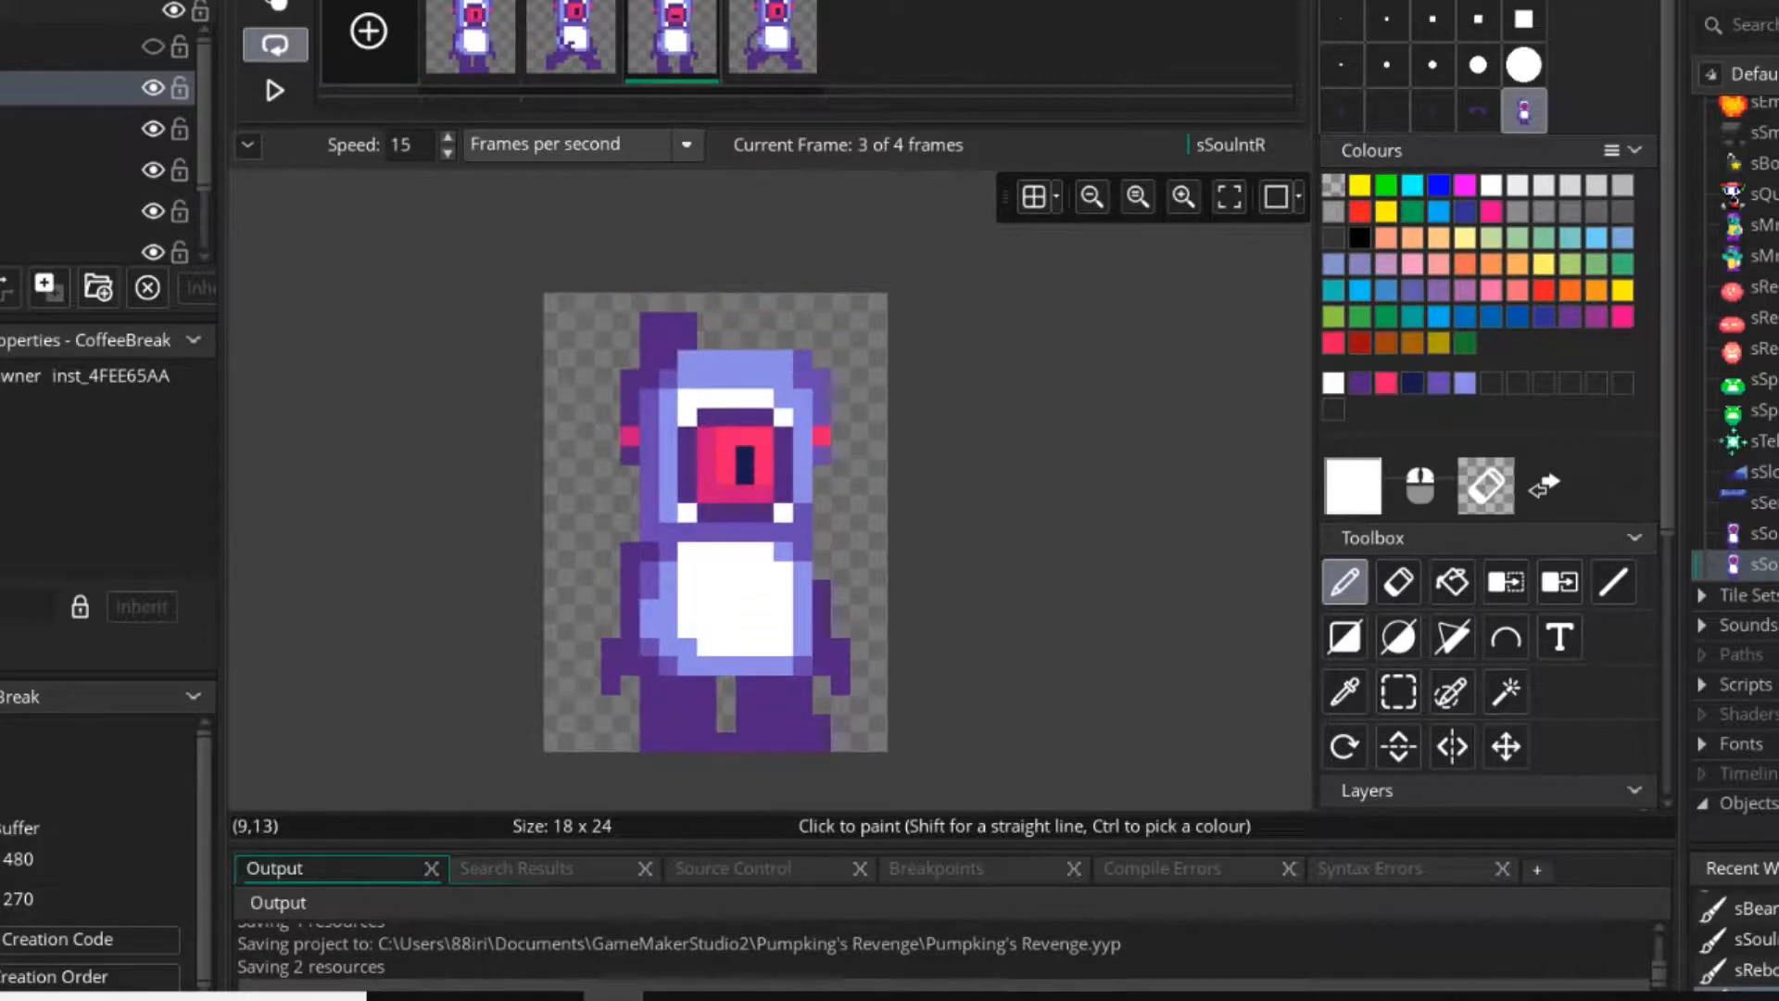
left_click(1341, 19)
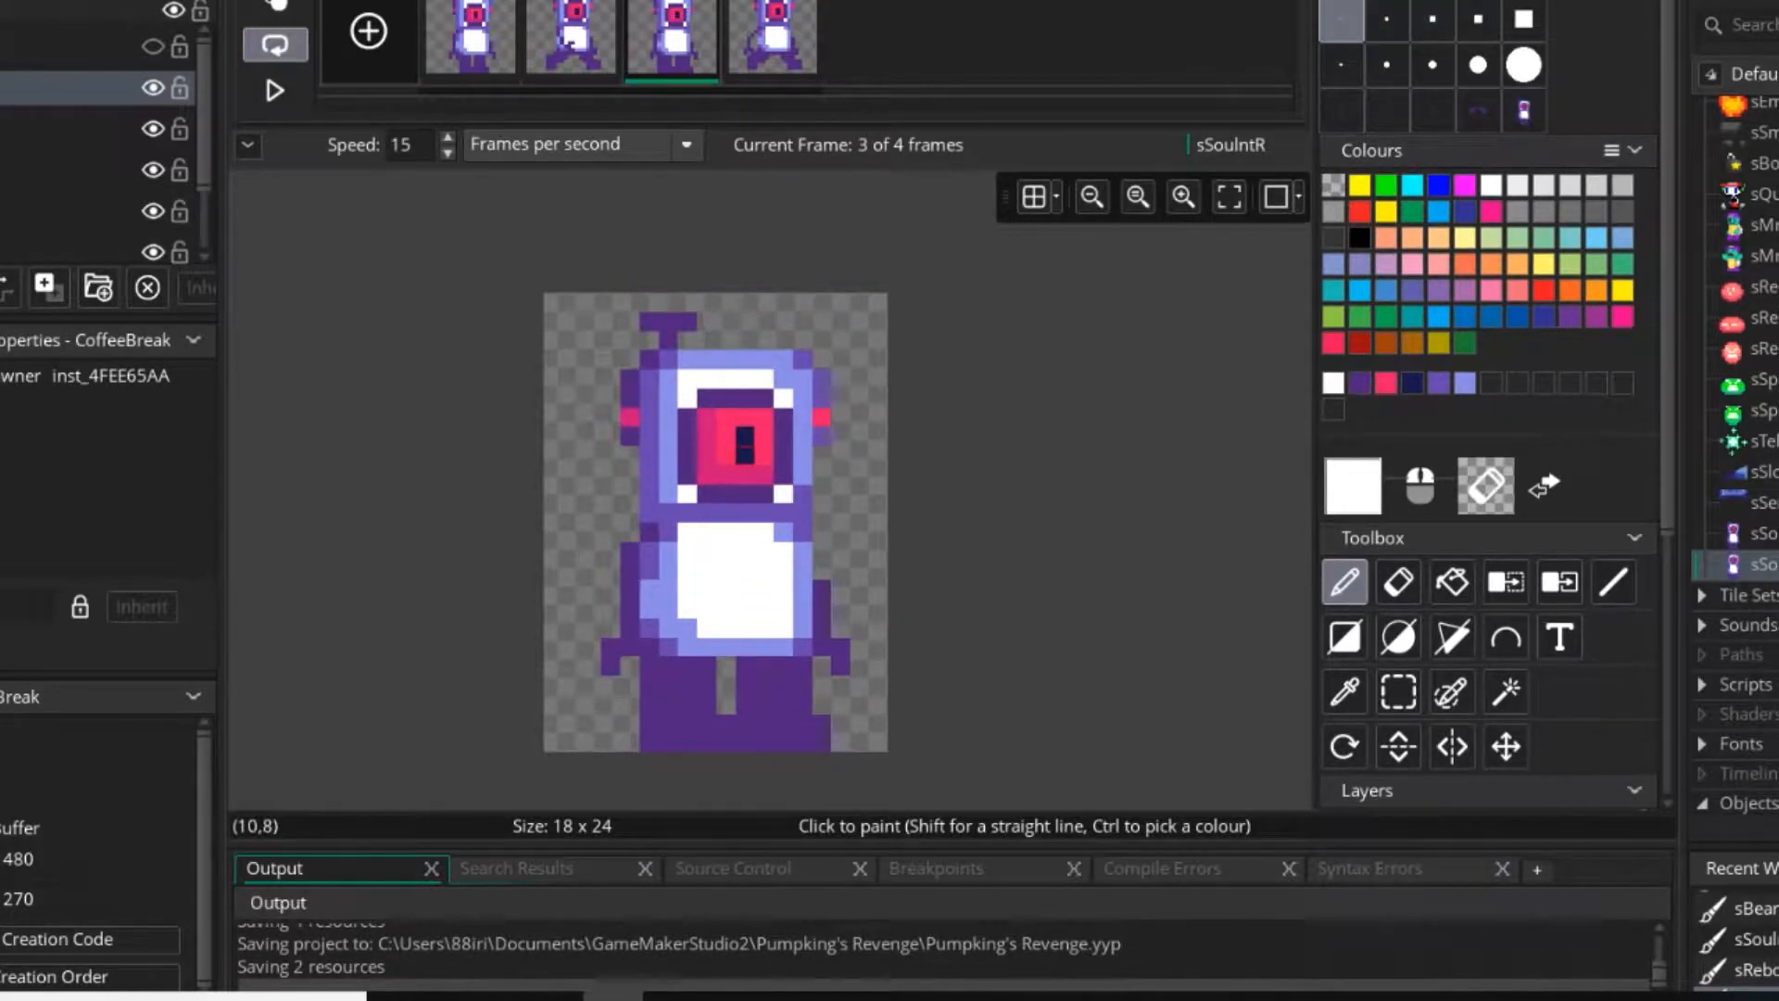
Repaint the third frame's pupil as a two-pixel-wide horizontal navy bar, with pink over the old vertical pupil.
left_click(746, 455, "ctrl")
left_click(726, 455)
left_click(708, 454, "ctrl")
left_click(745, 437)
Play the walking animation while adjusting its speed, and set it to 7 frames per second.
left_click(275, 90)
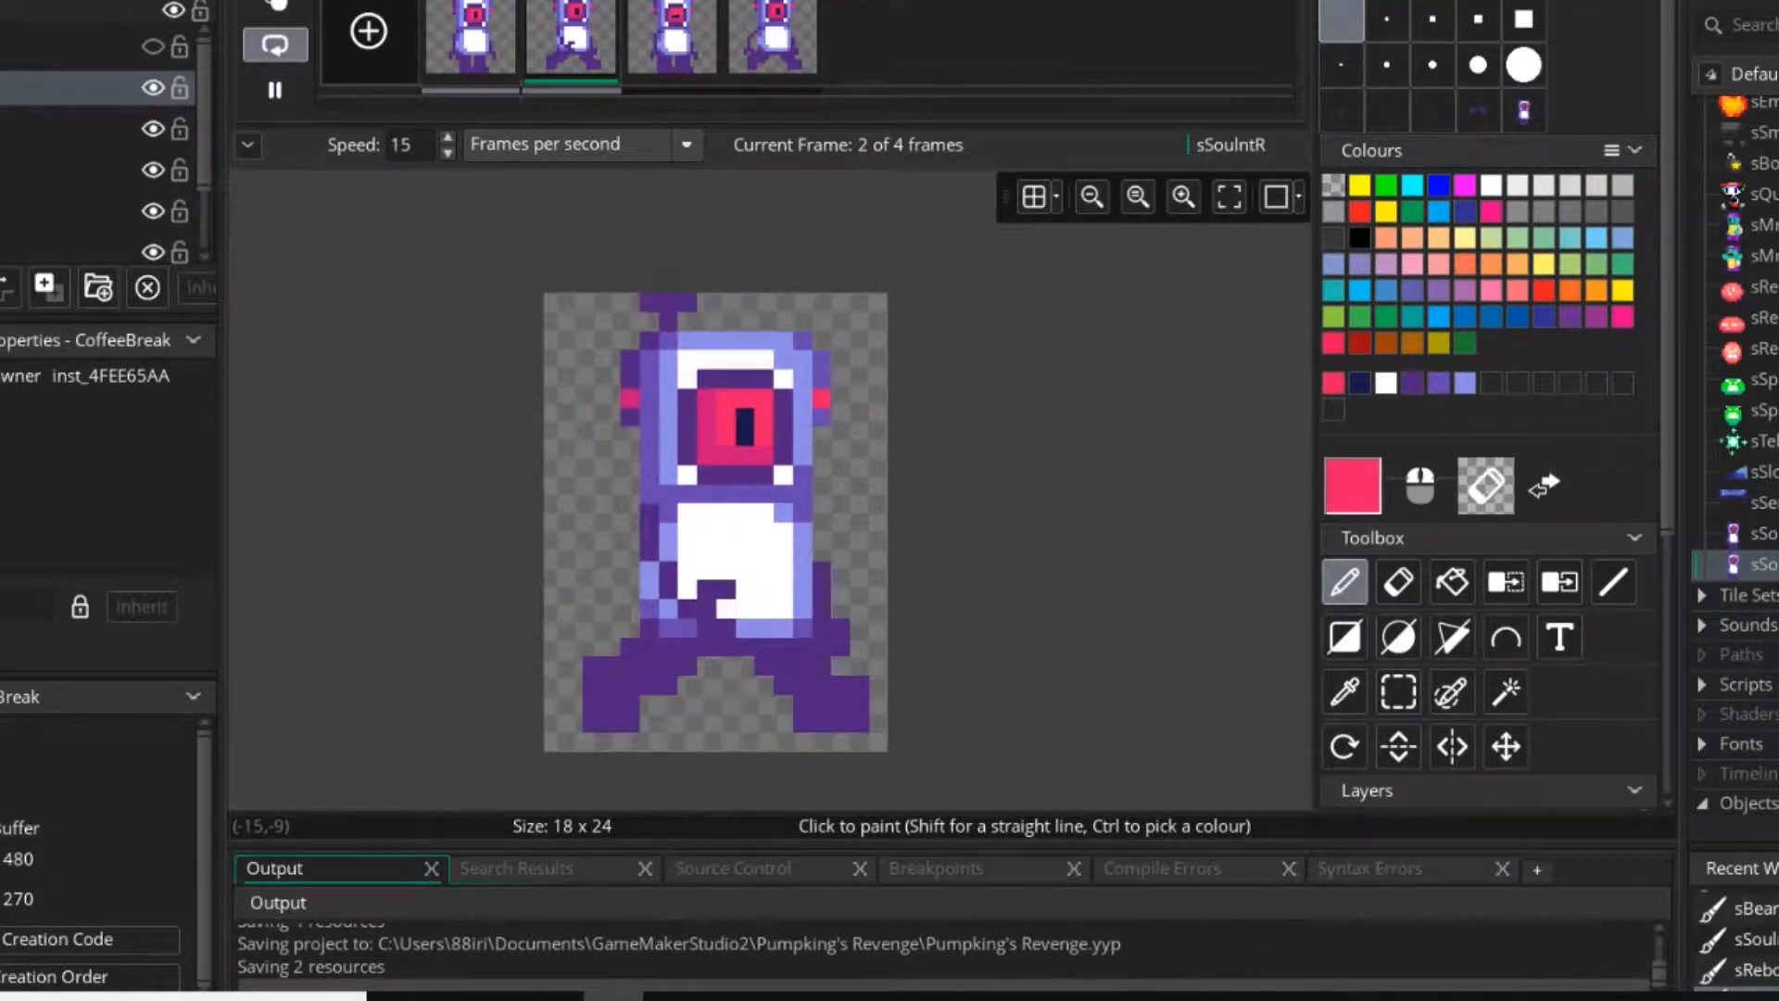
scroll(610, 615, "down", 6)
scroll(702, 604, "up", 6)
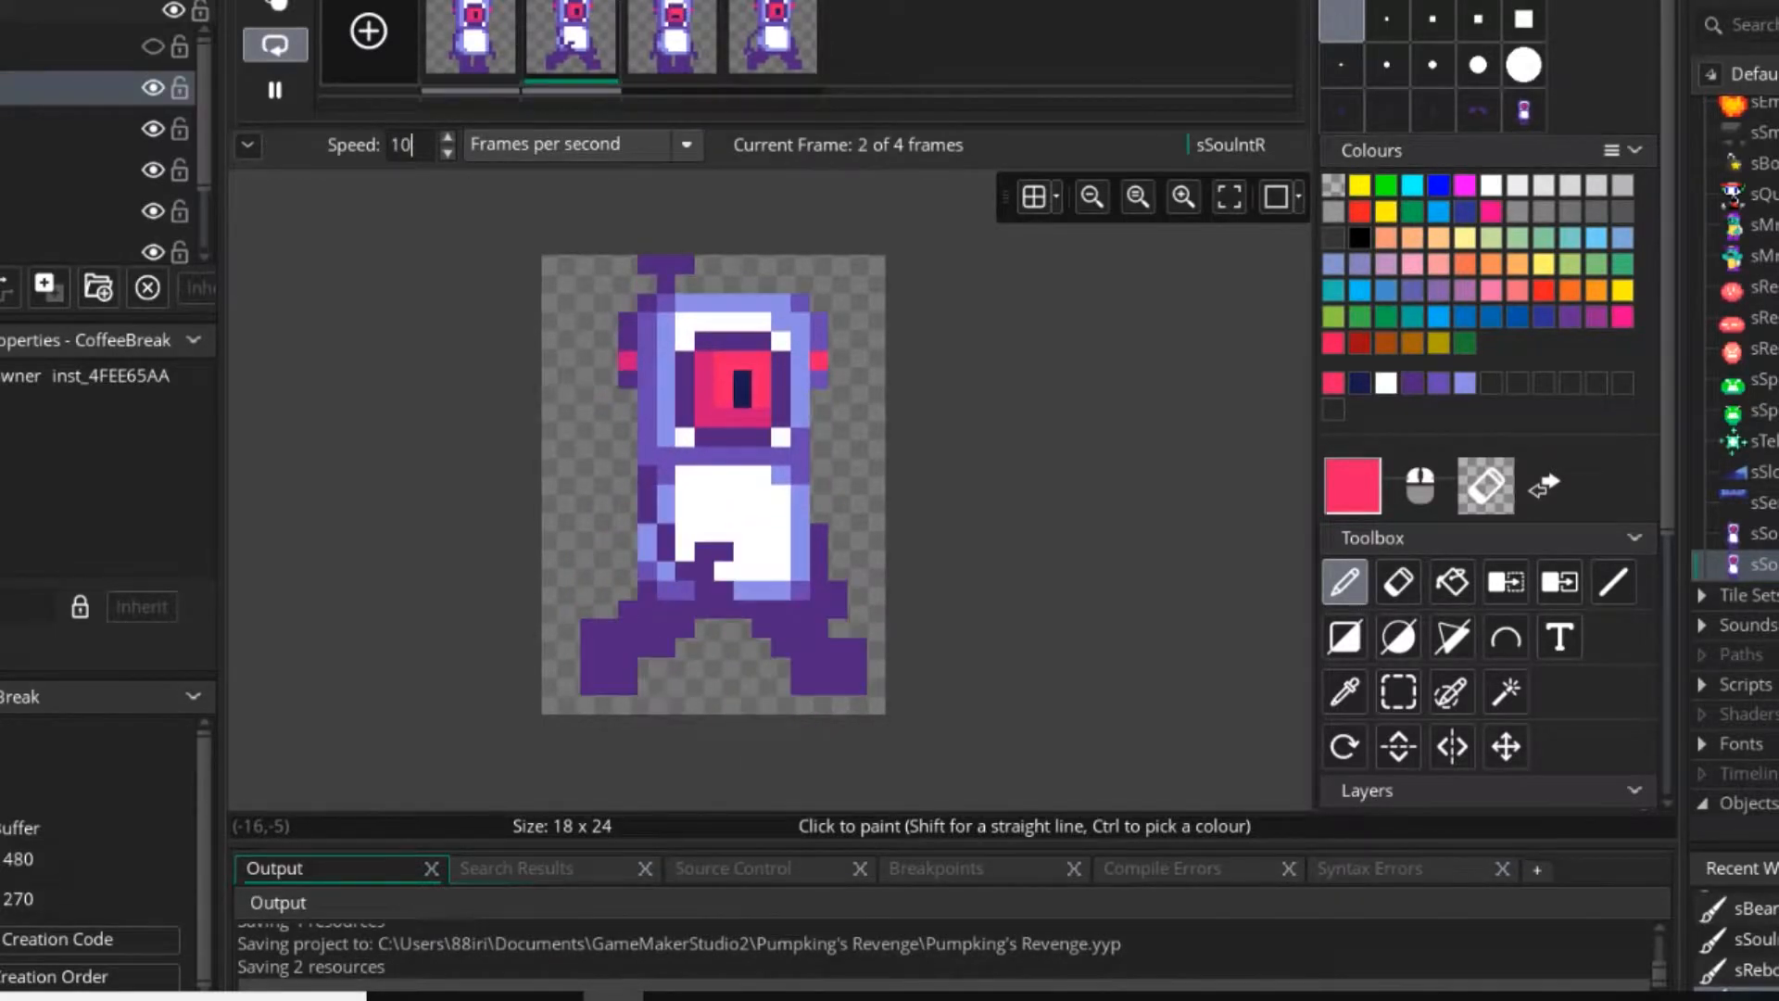
key("BackSpace")
key("BackSpace")
type("5")
key("BackSpace")
type("7")
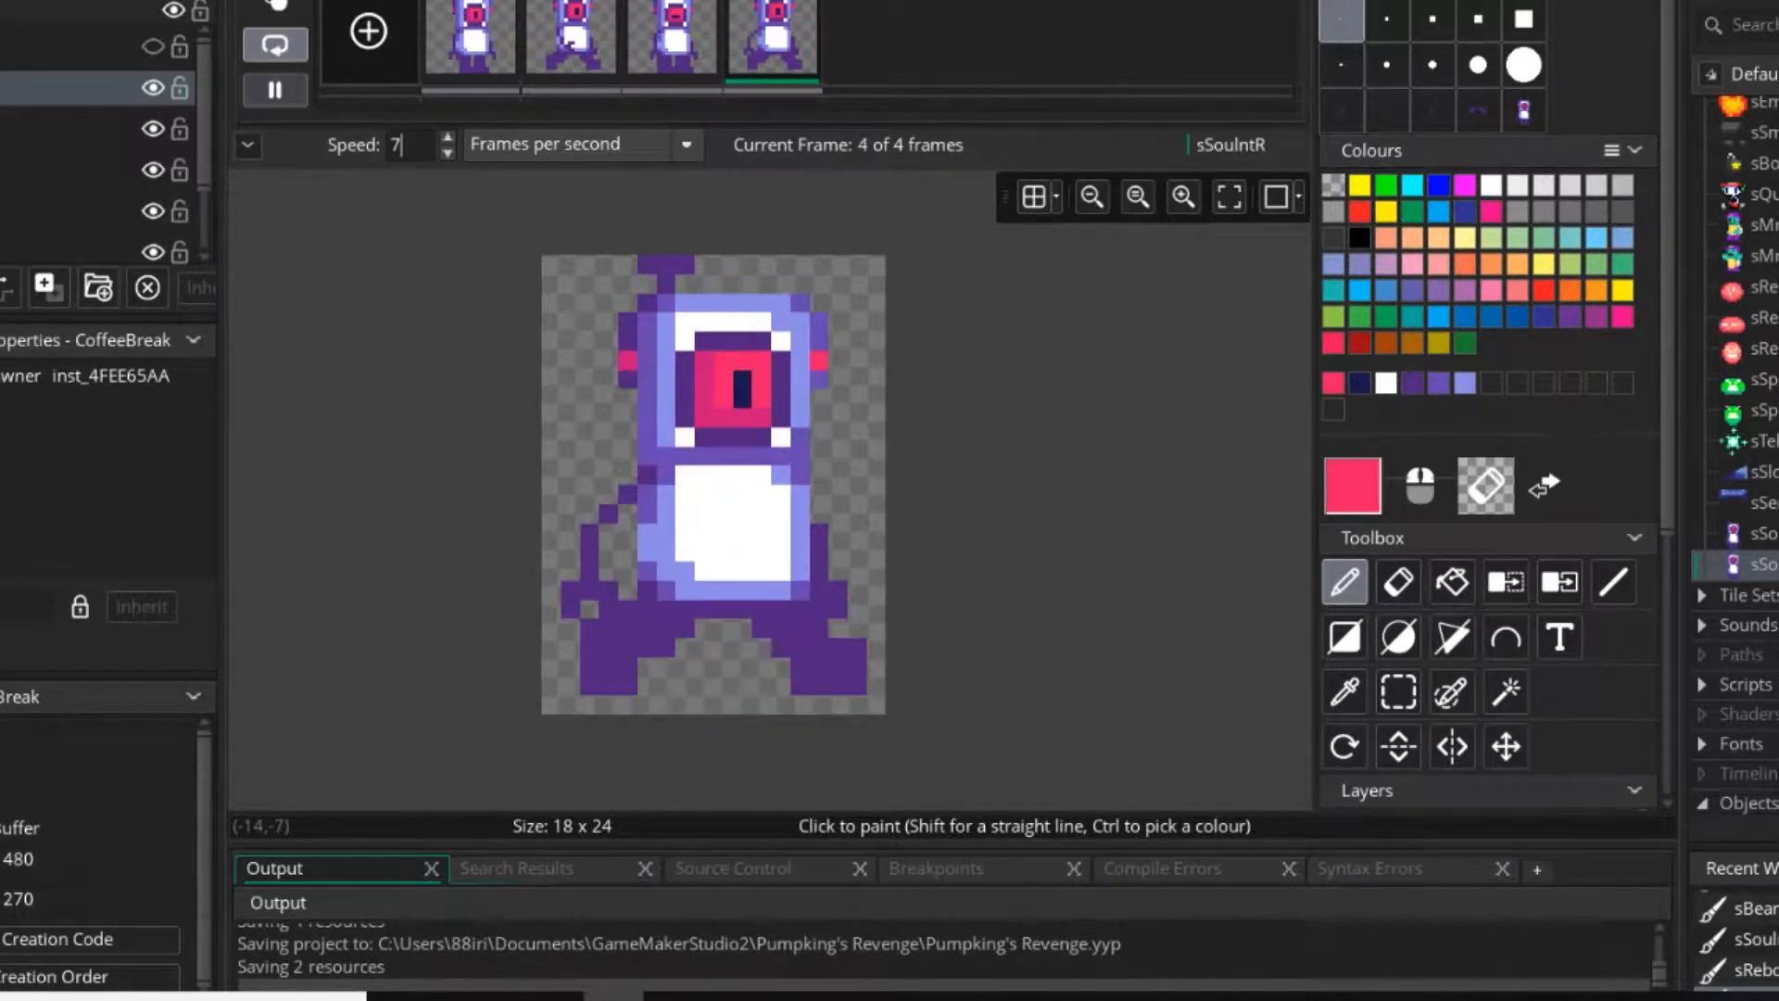
left_click(275, 91)
Erase the first frame's right arm and redraw it in dark purple, hanging straight down with a hooked hand.
left_click(473, 42)
scroll(834, 608, "up", 3)
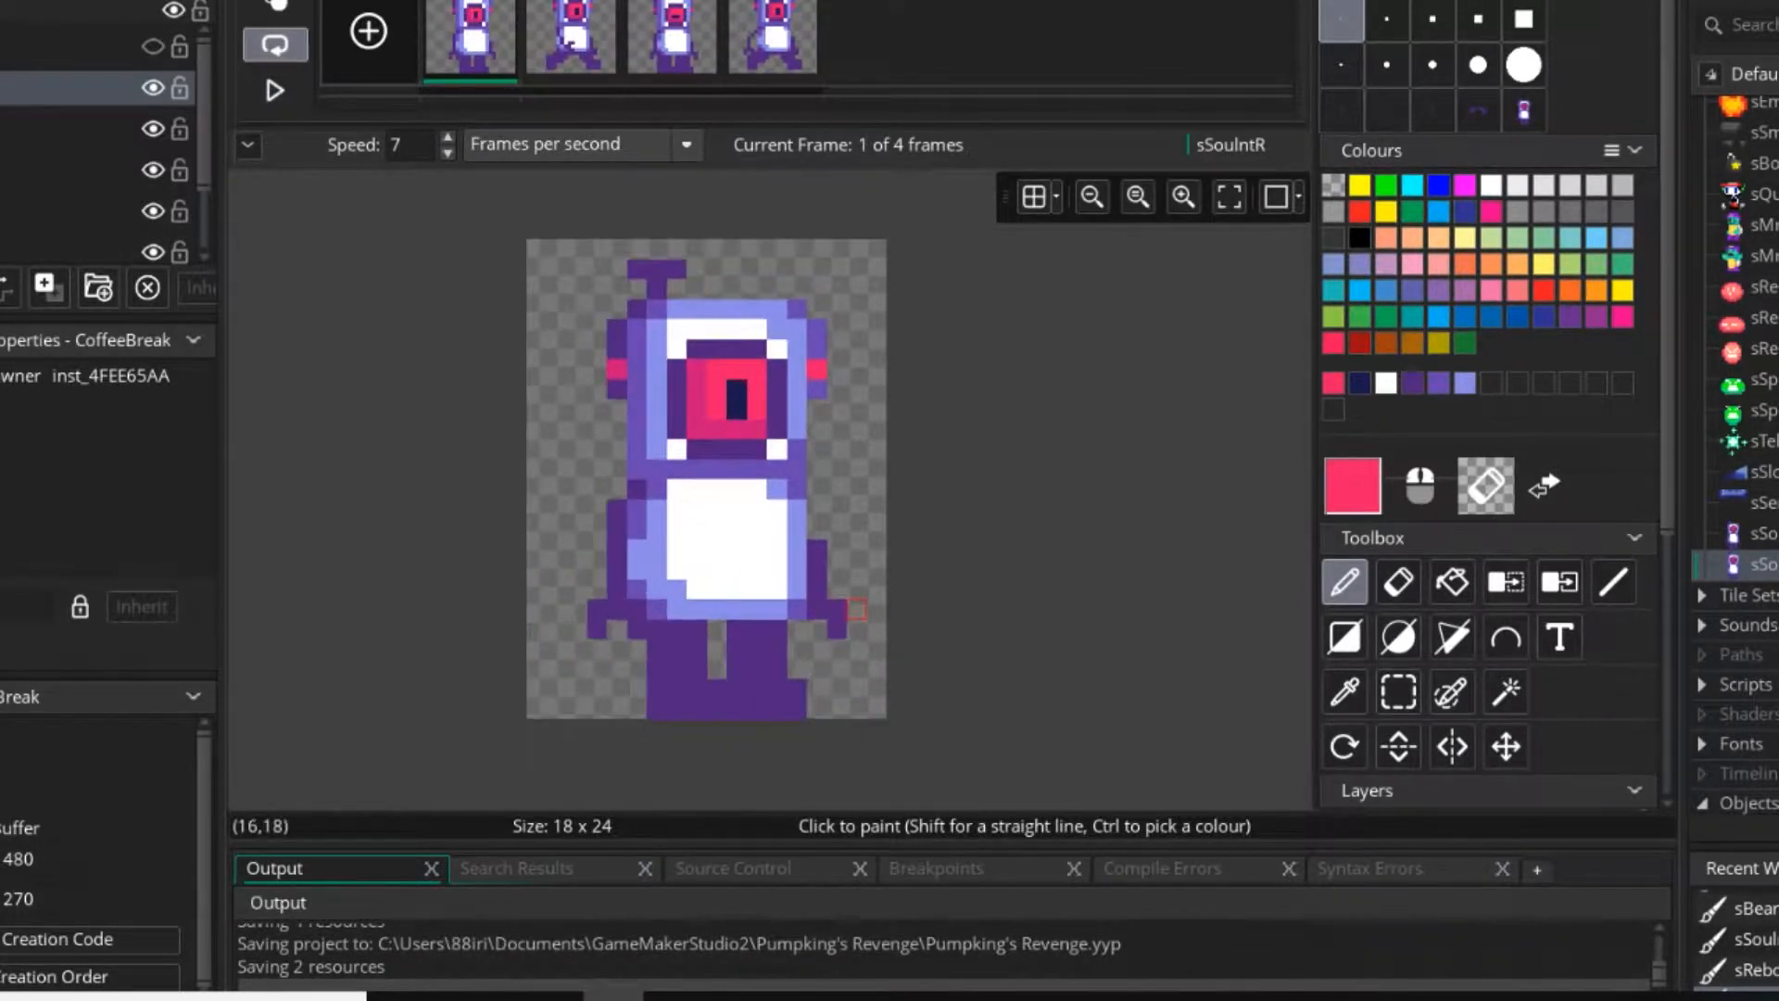
key("e")
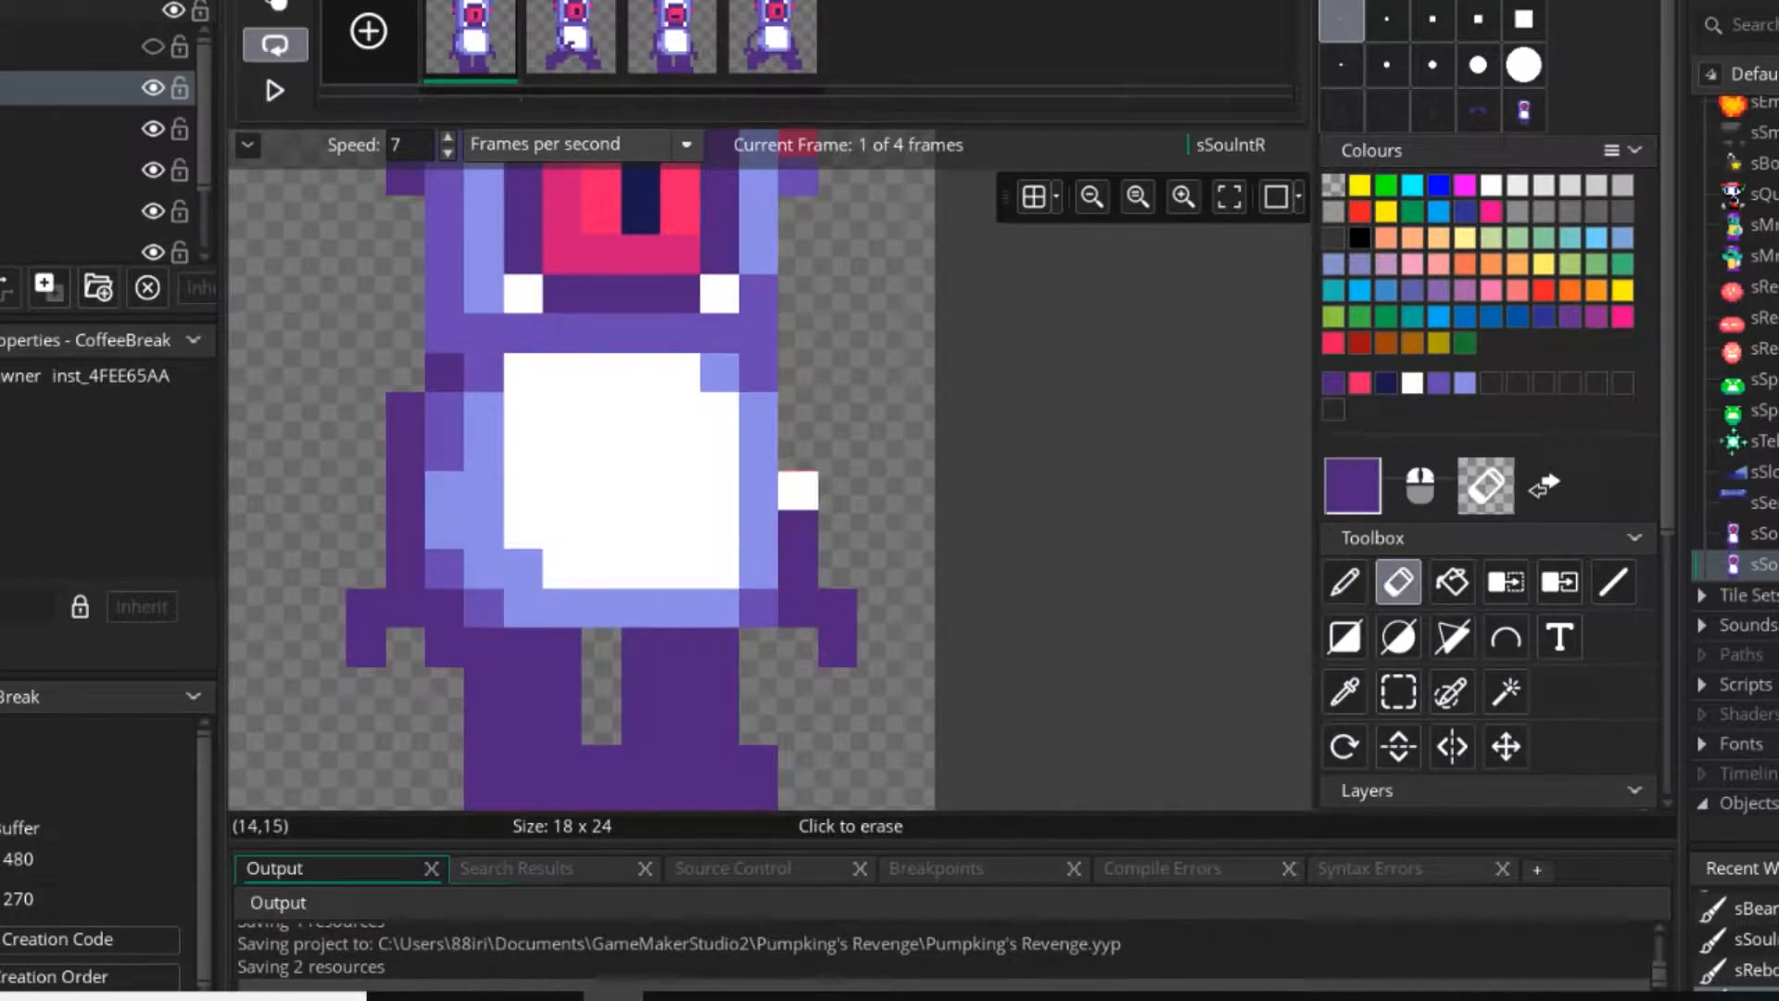
left_click_drag(798, 491, 837, 647)
key("d")
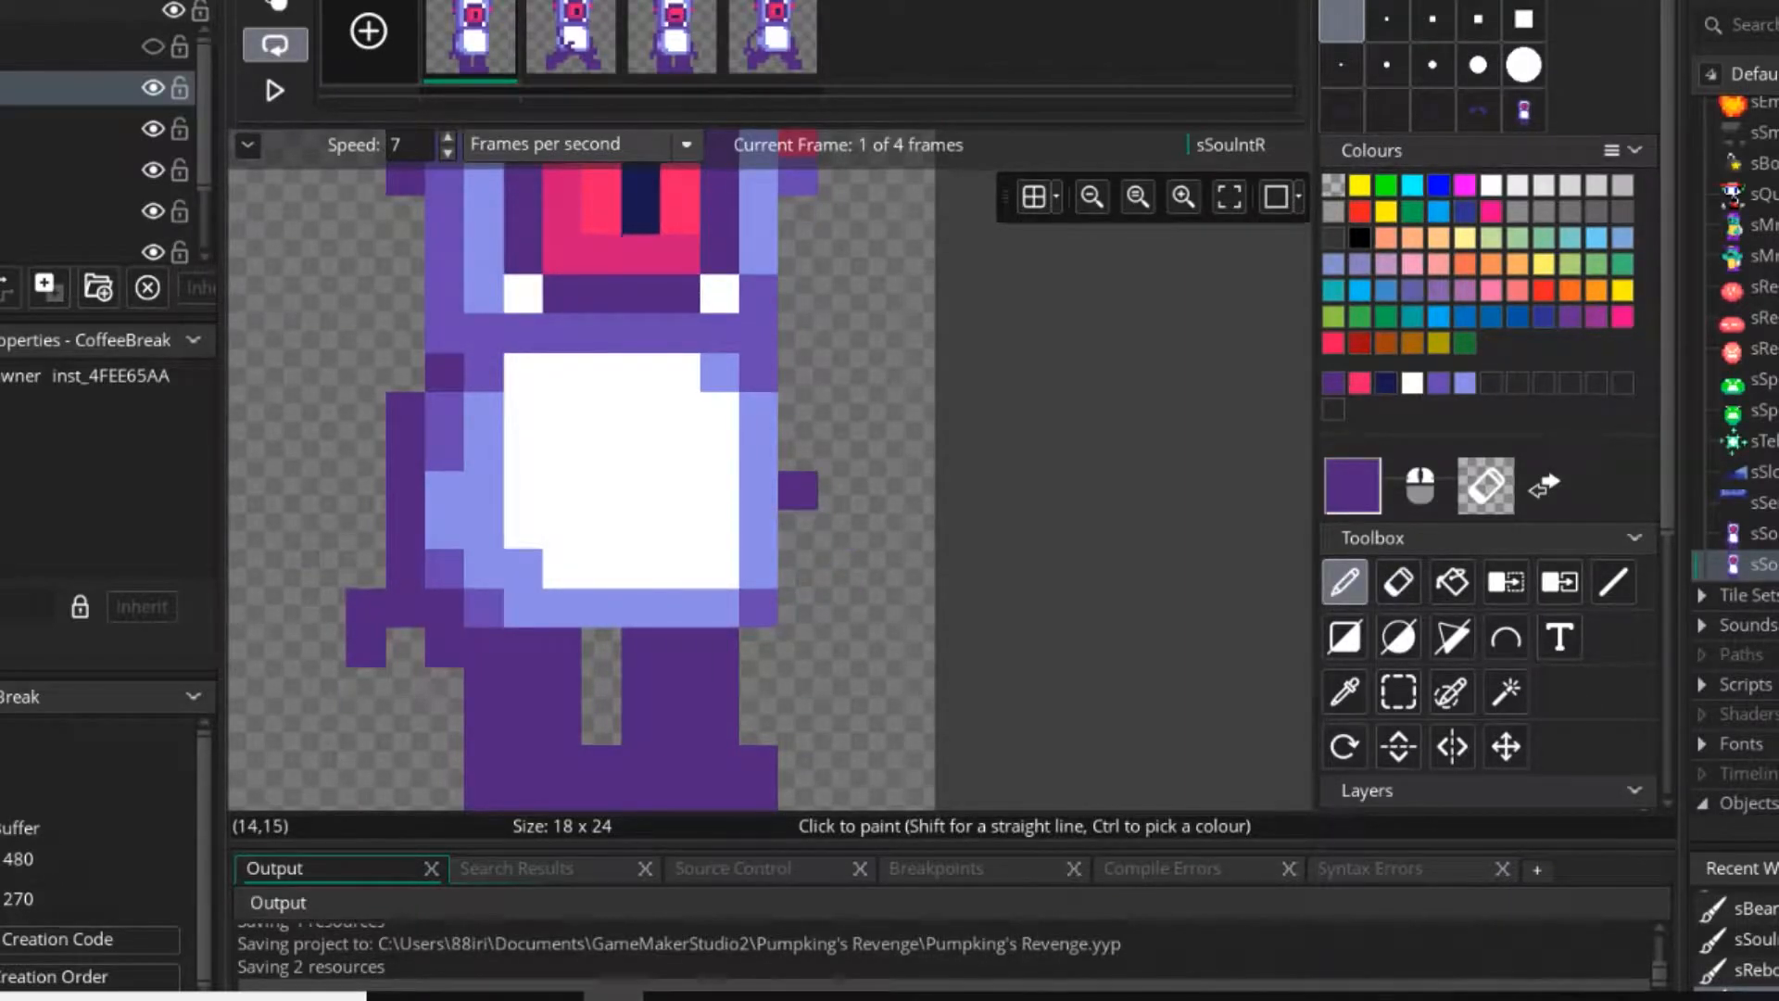
key("e")
left_click(837, 569)
key("d")
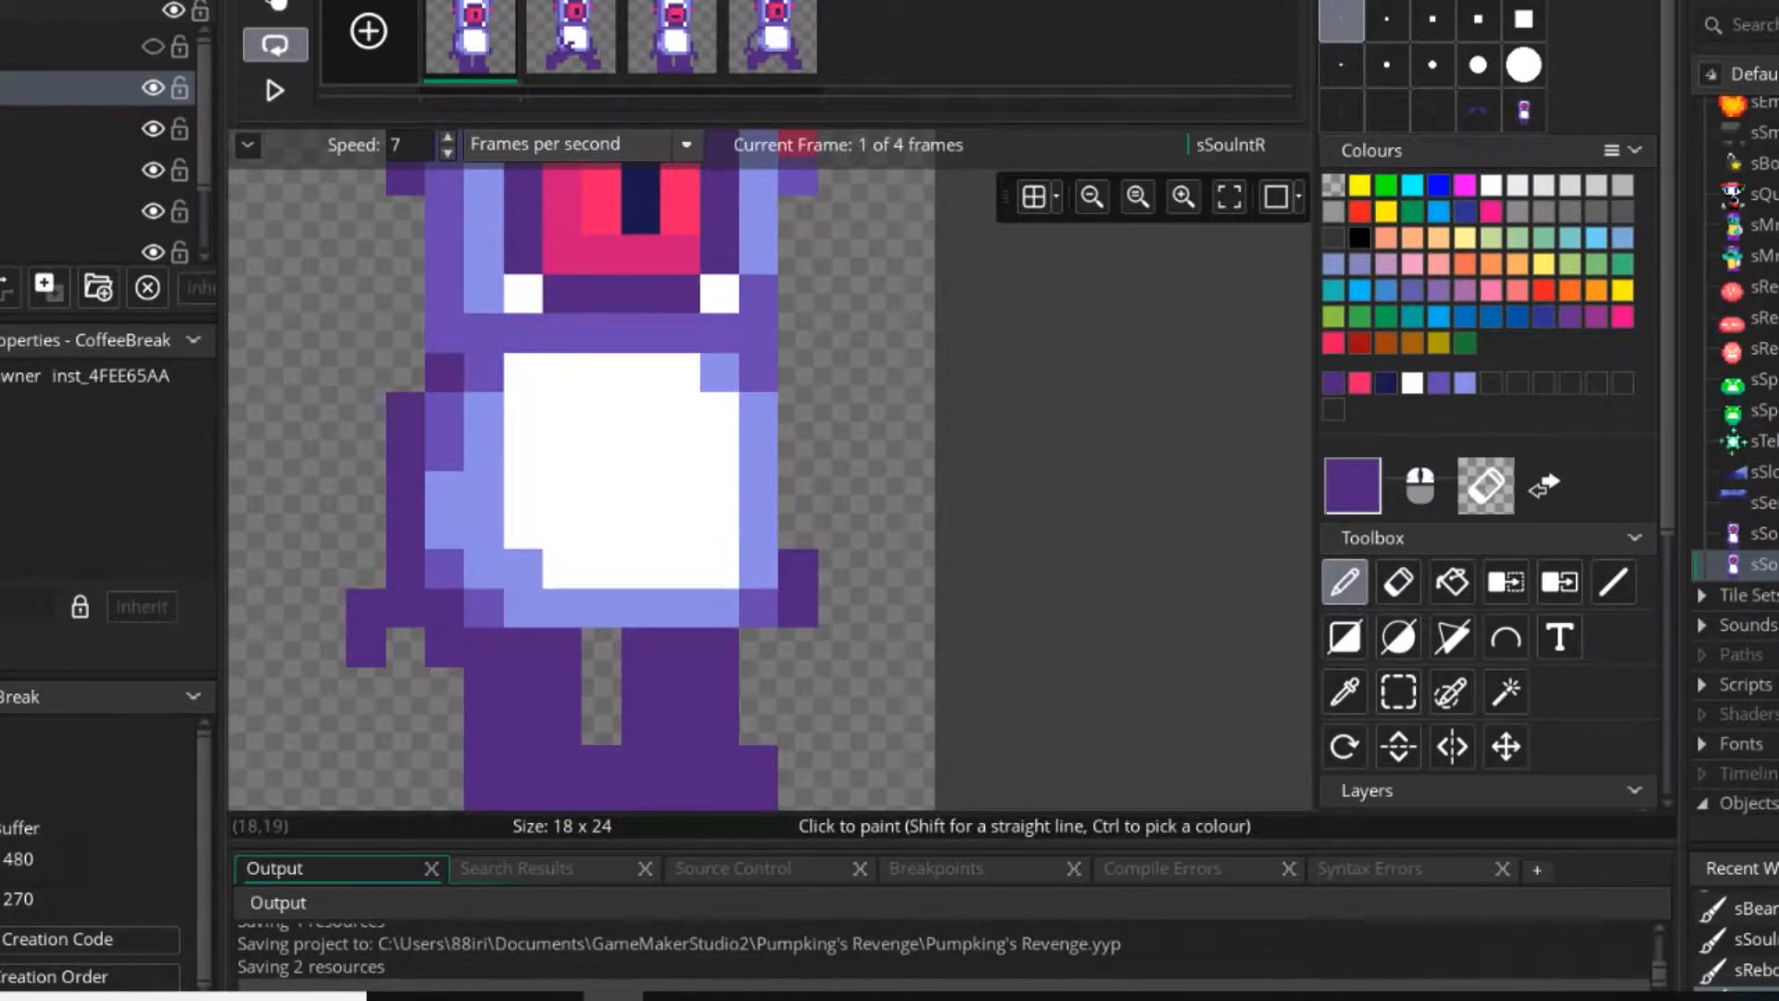
scroll(834, 593, "down", 3, "ctrl")
scroll(826, 617, "down", 1, "ctrl")
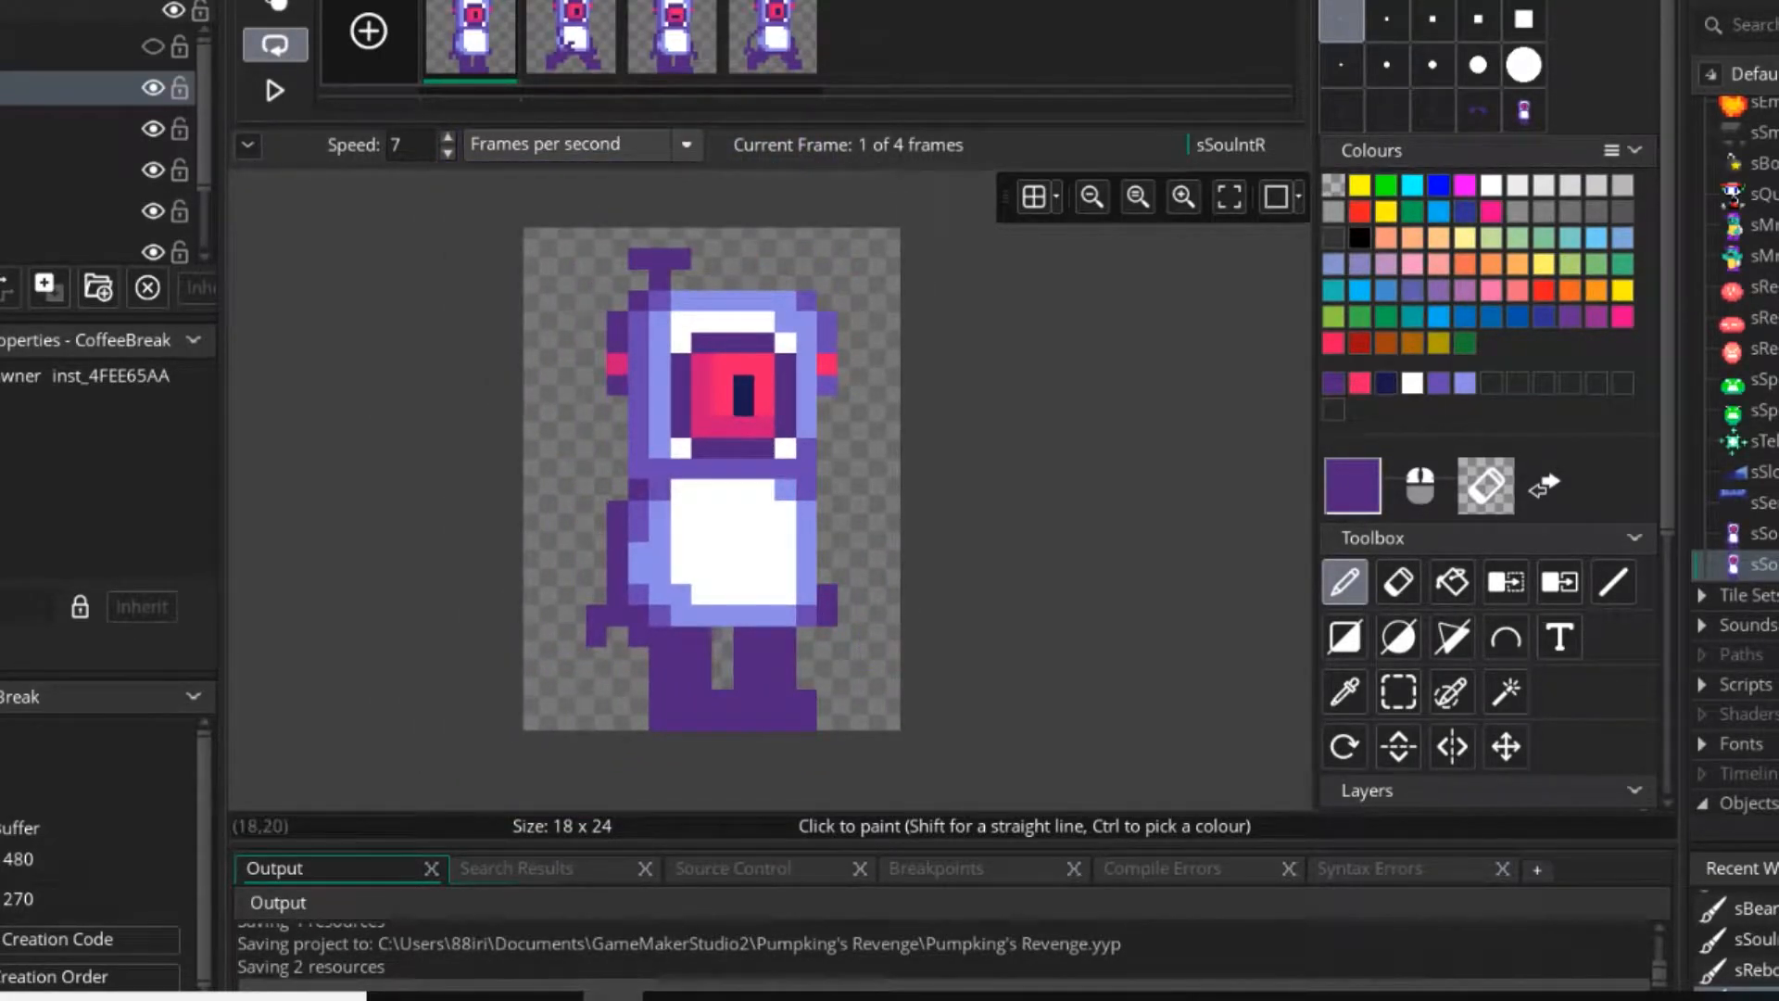
left_click_drag(827, 551, 848, 634)
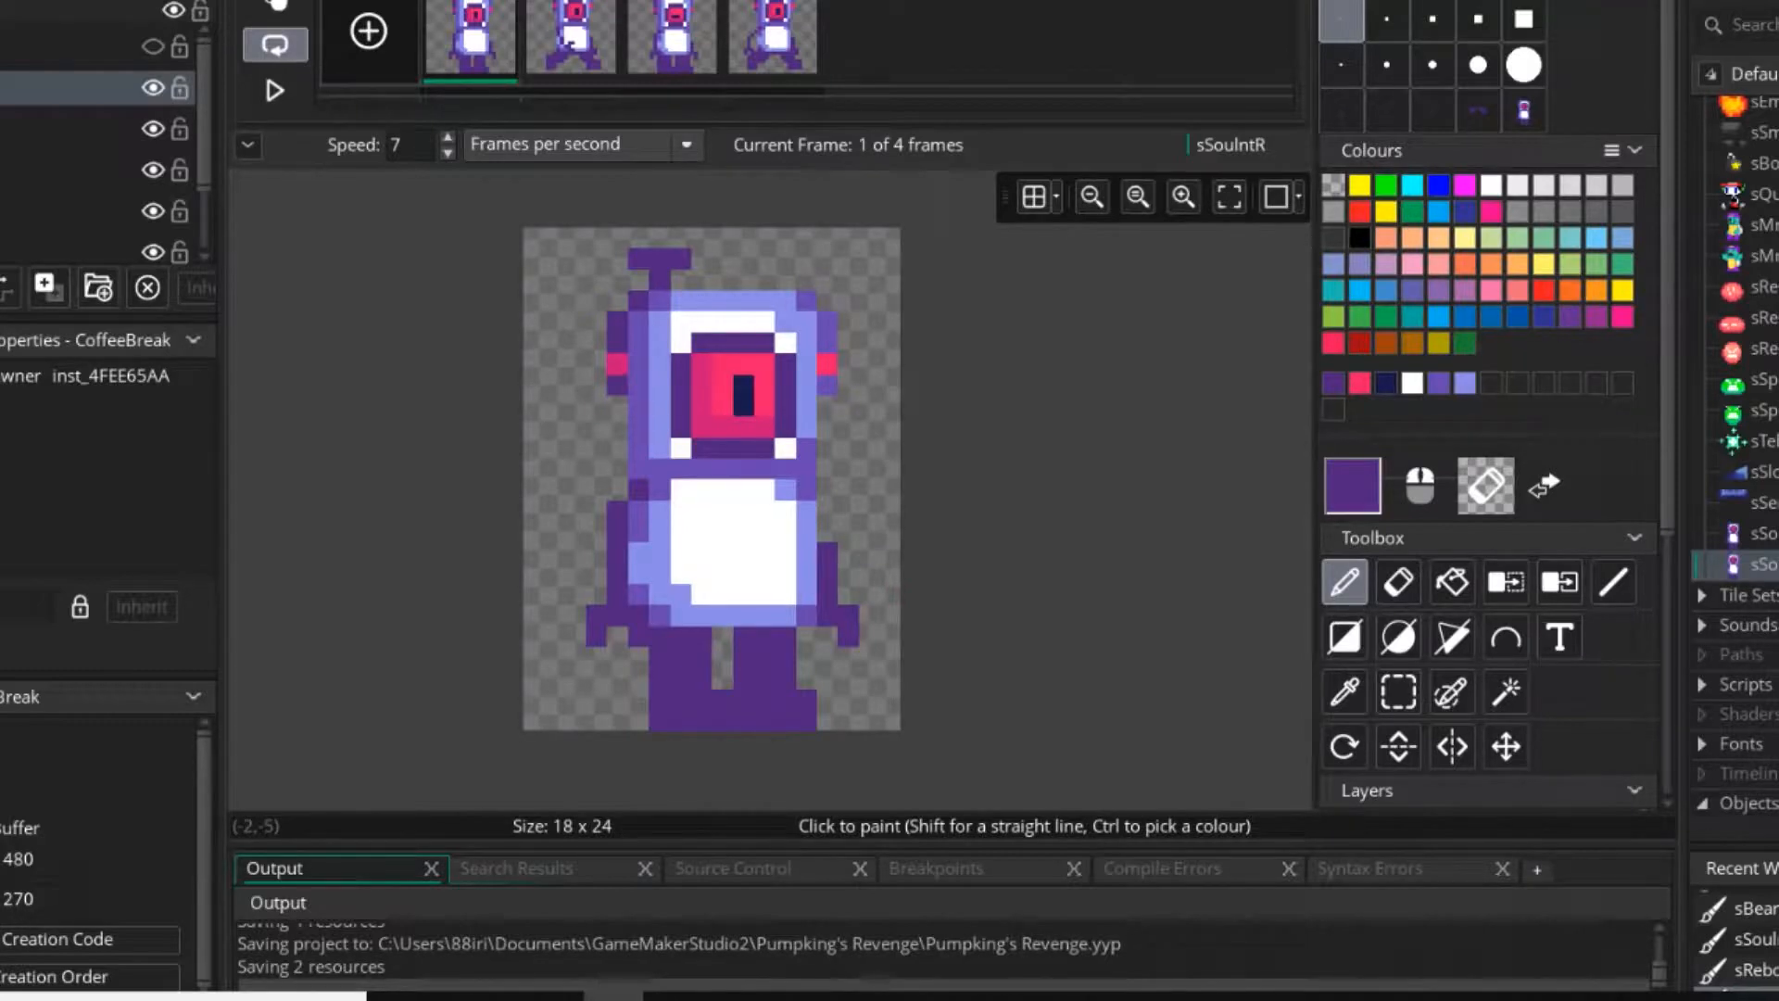
Erase the right arm and hand from the second frame.
left_click(571, 37)
scroll(827, 615, "up", 1, "ctrl")
key("e")
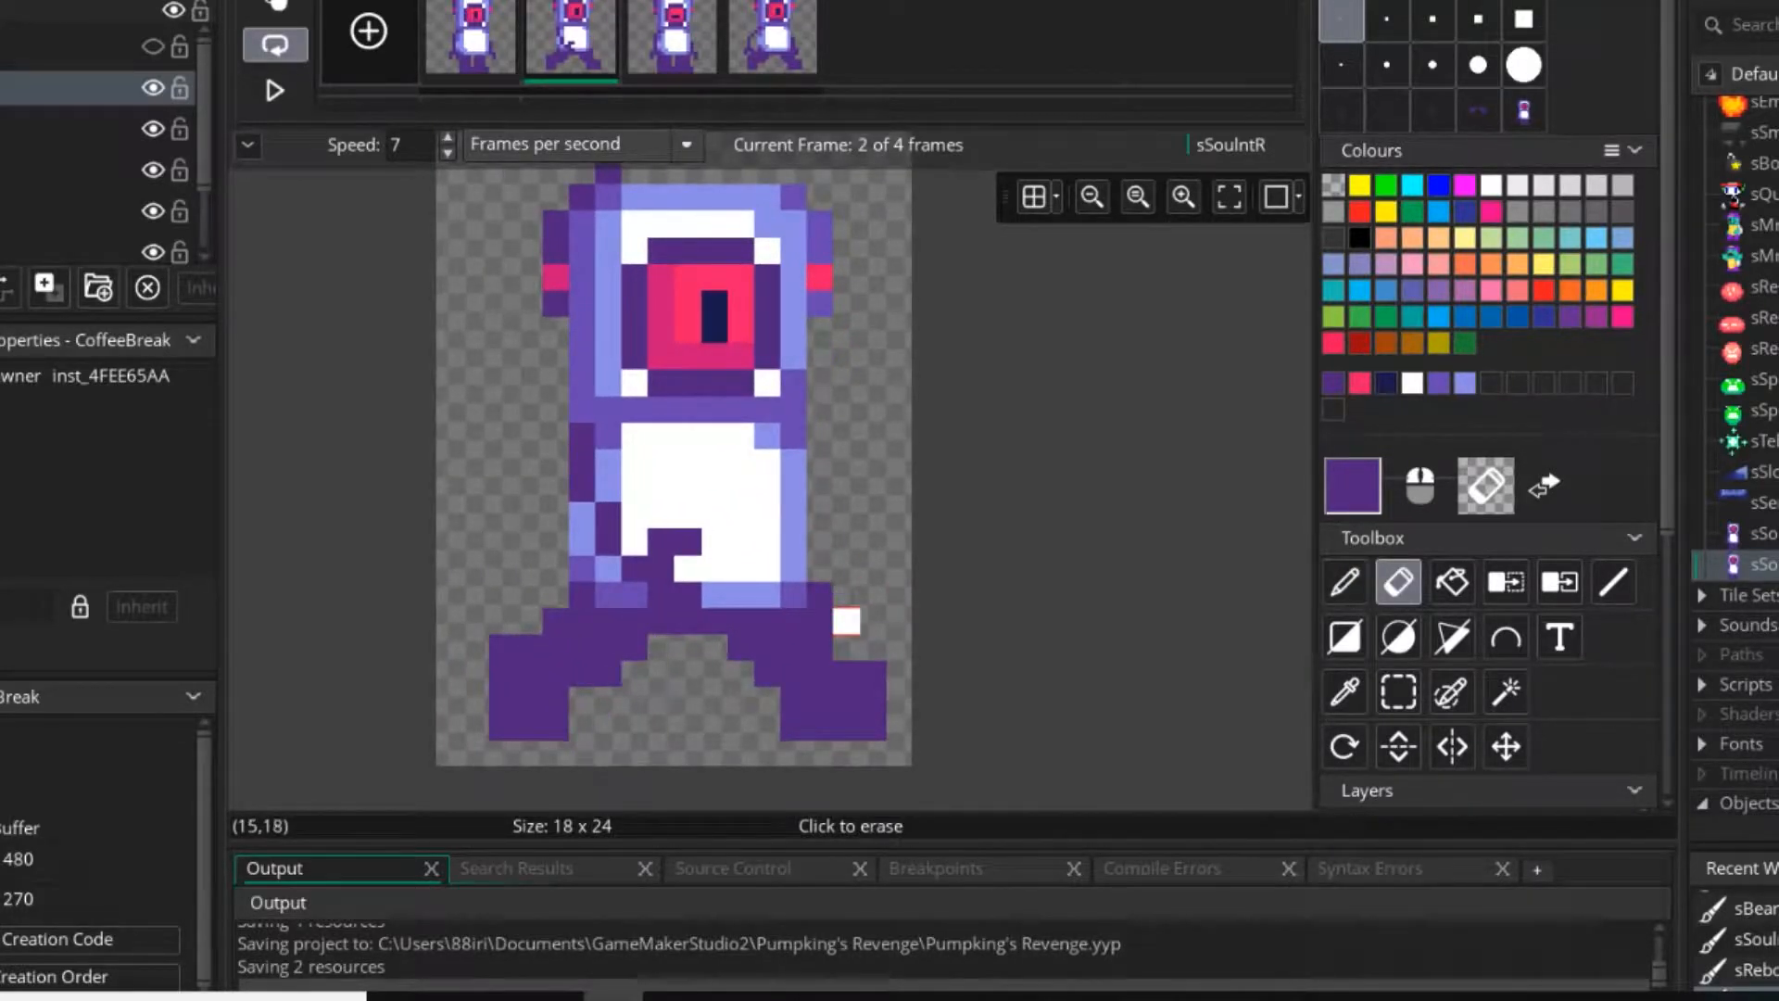
key("p")
Replace the fourth frame's right arm with a dark purple arm bent outward and ending in an open claw.
key("Right")
key("Right")
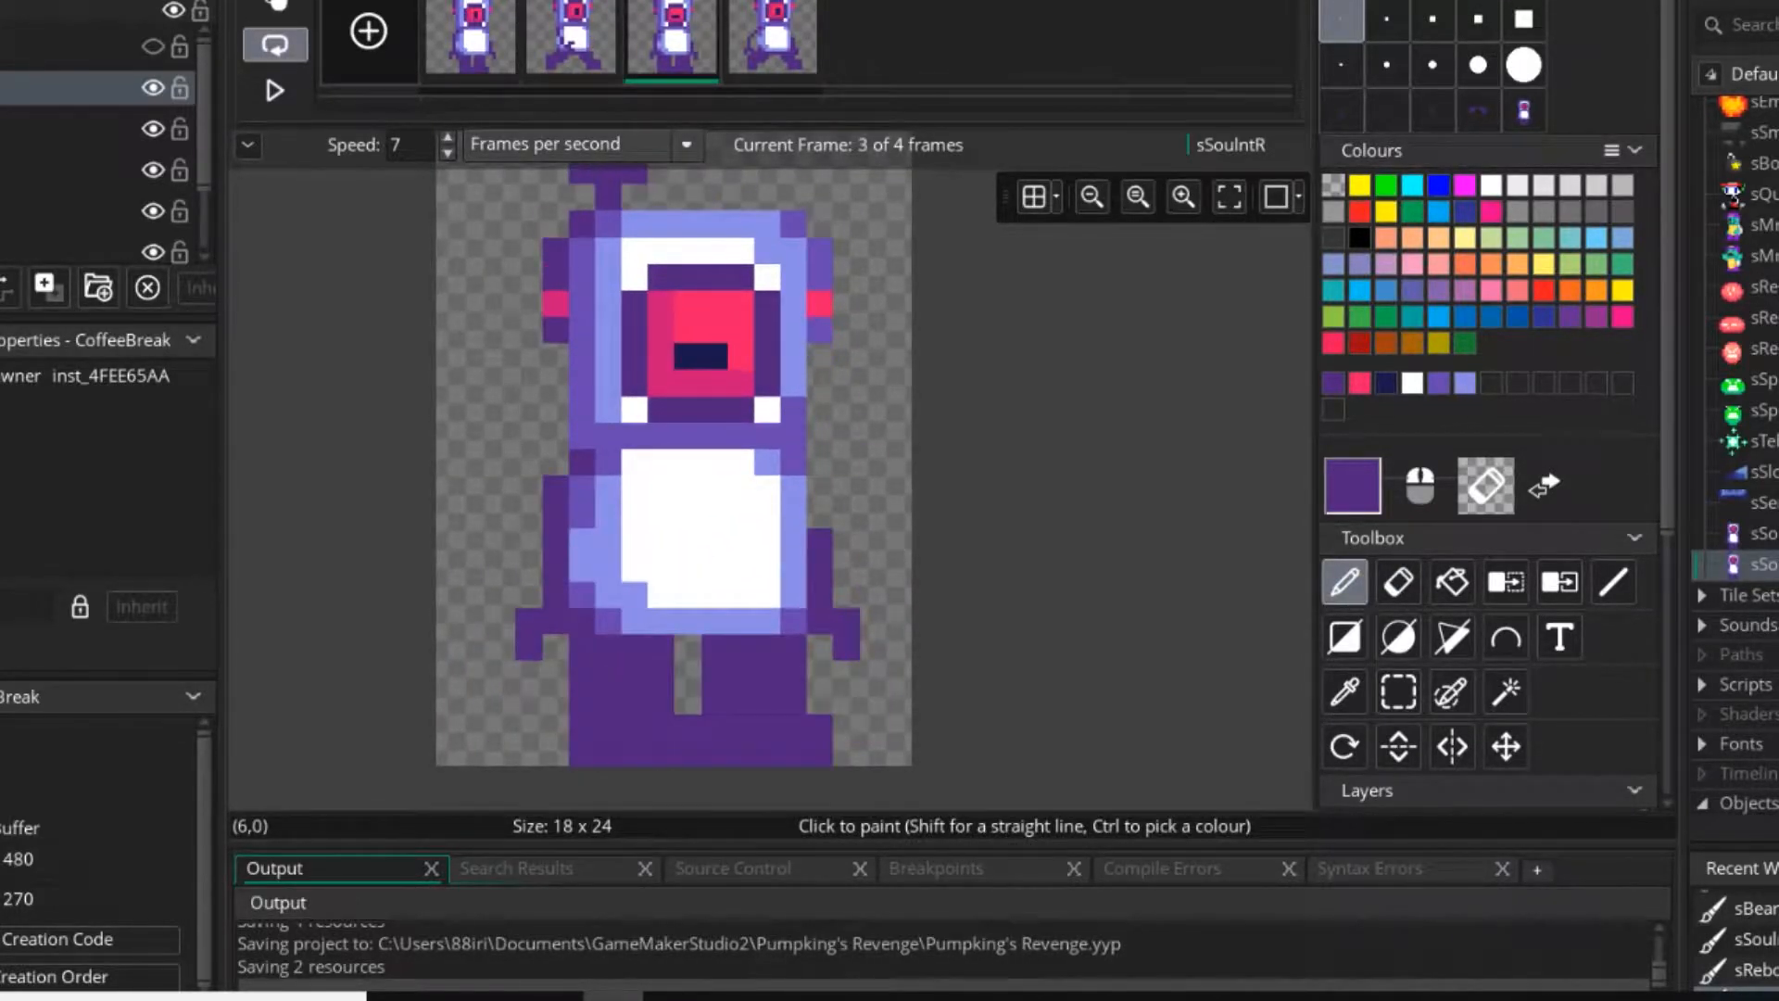
key("e")
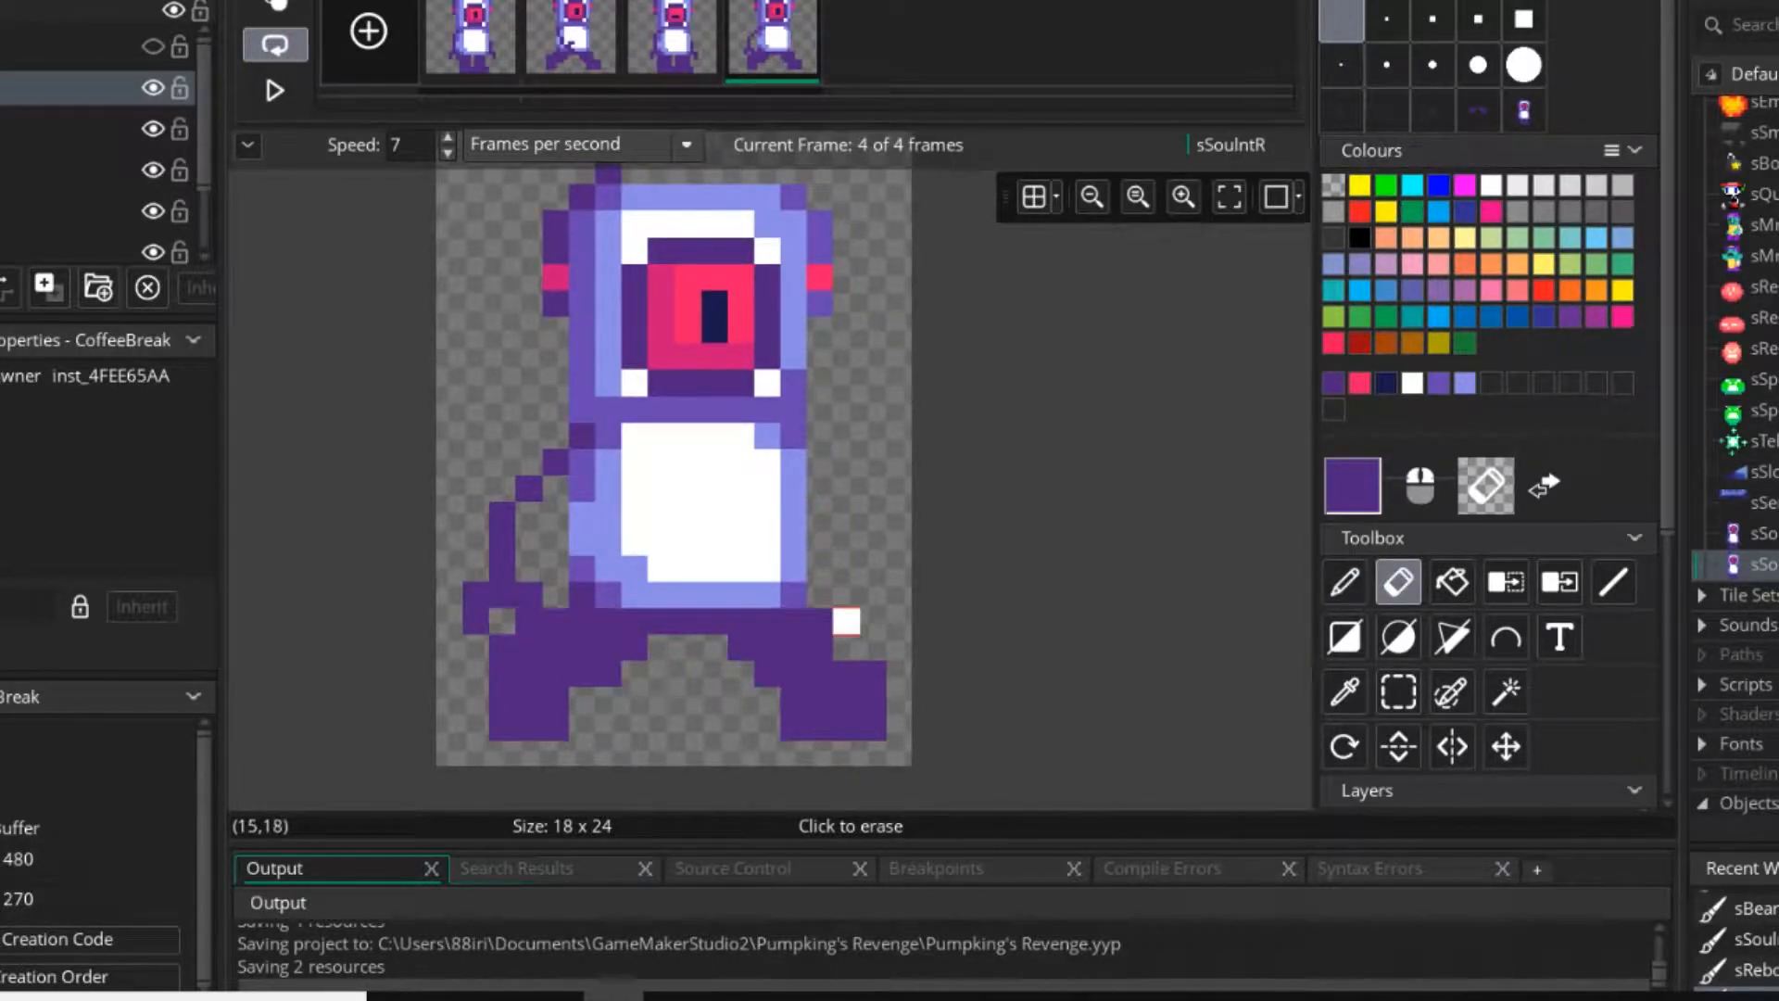
key("p")
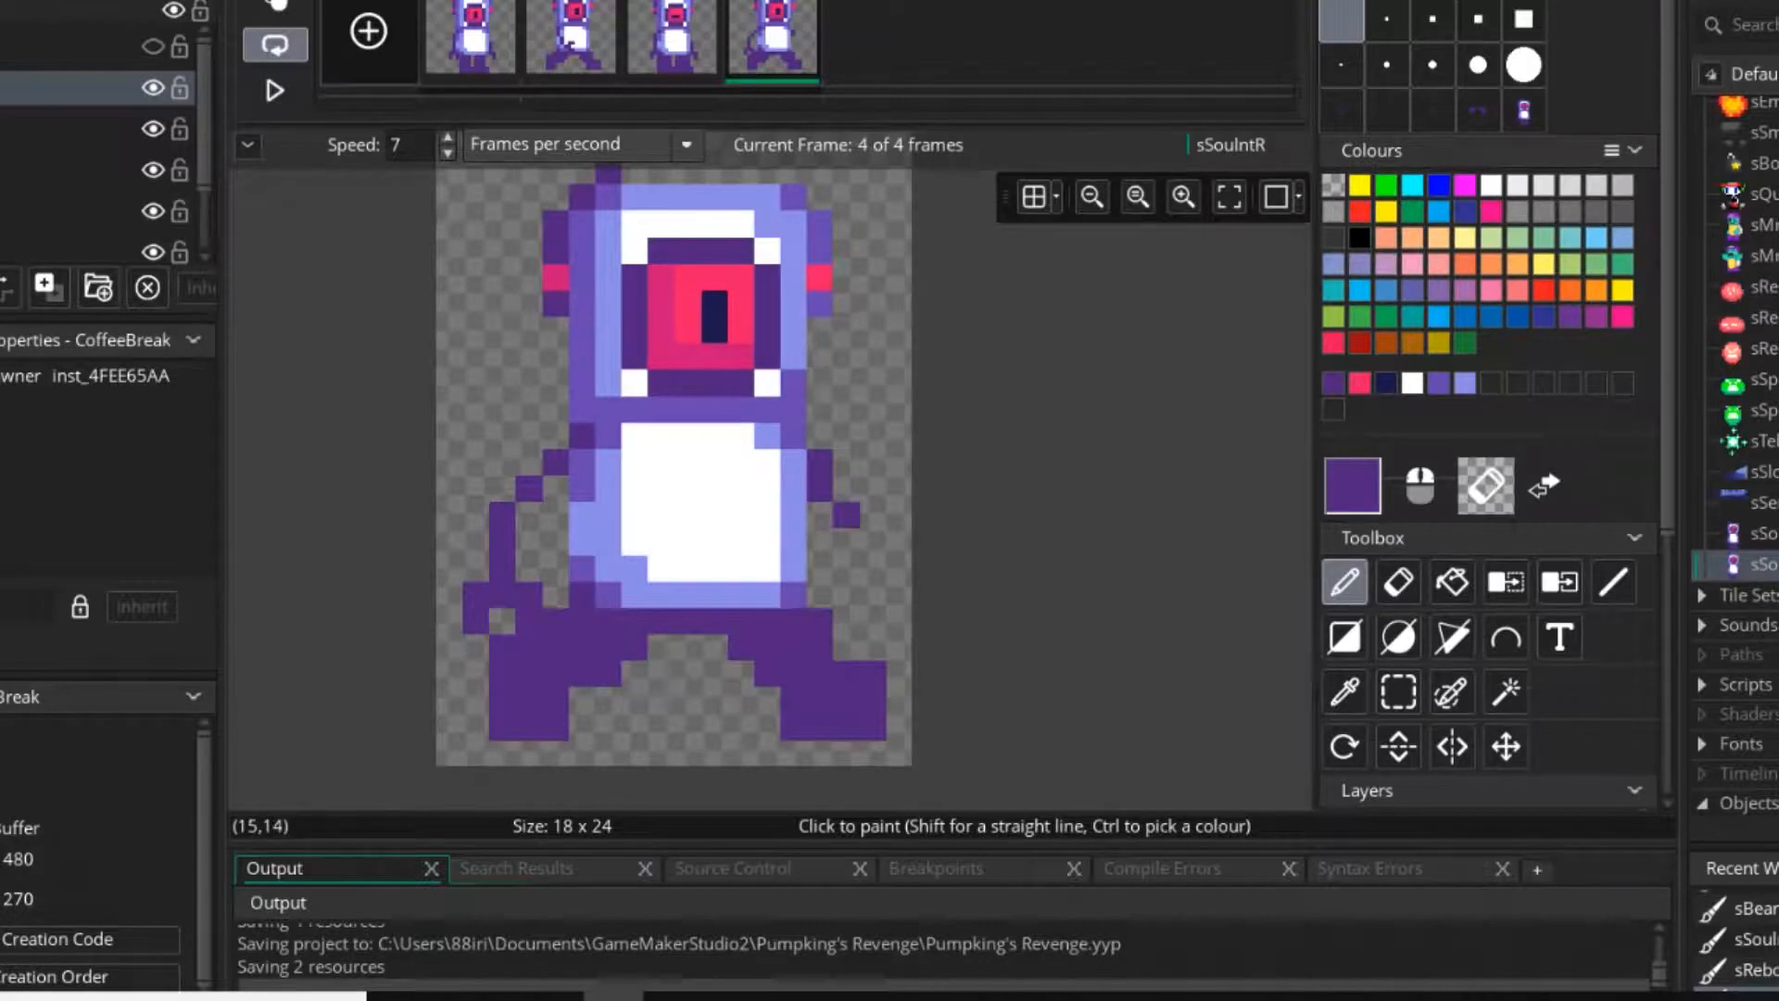
right_click(847, 516)
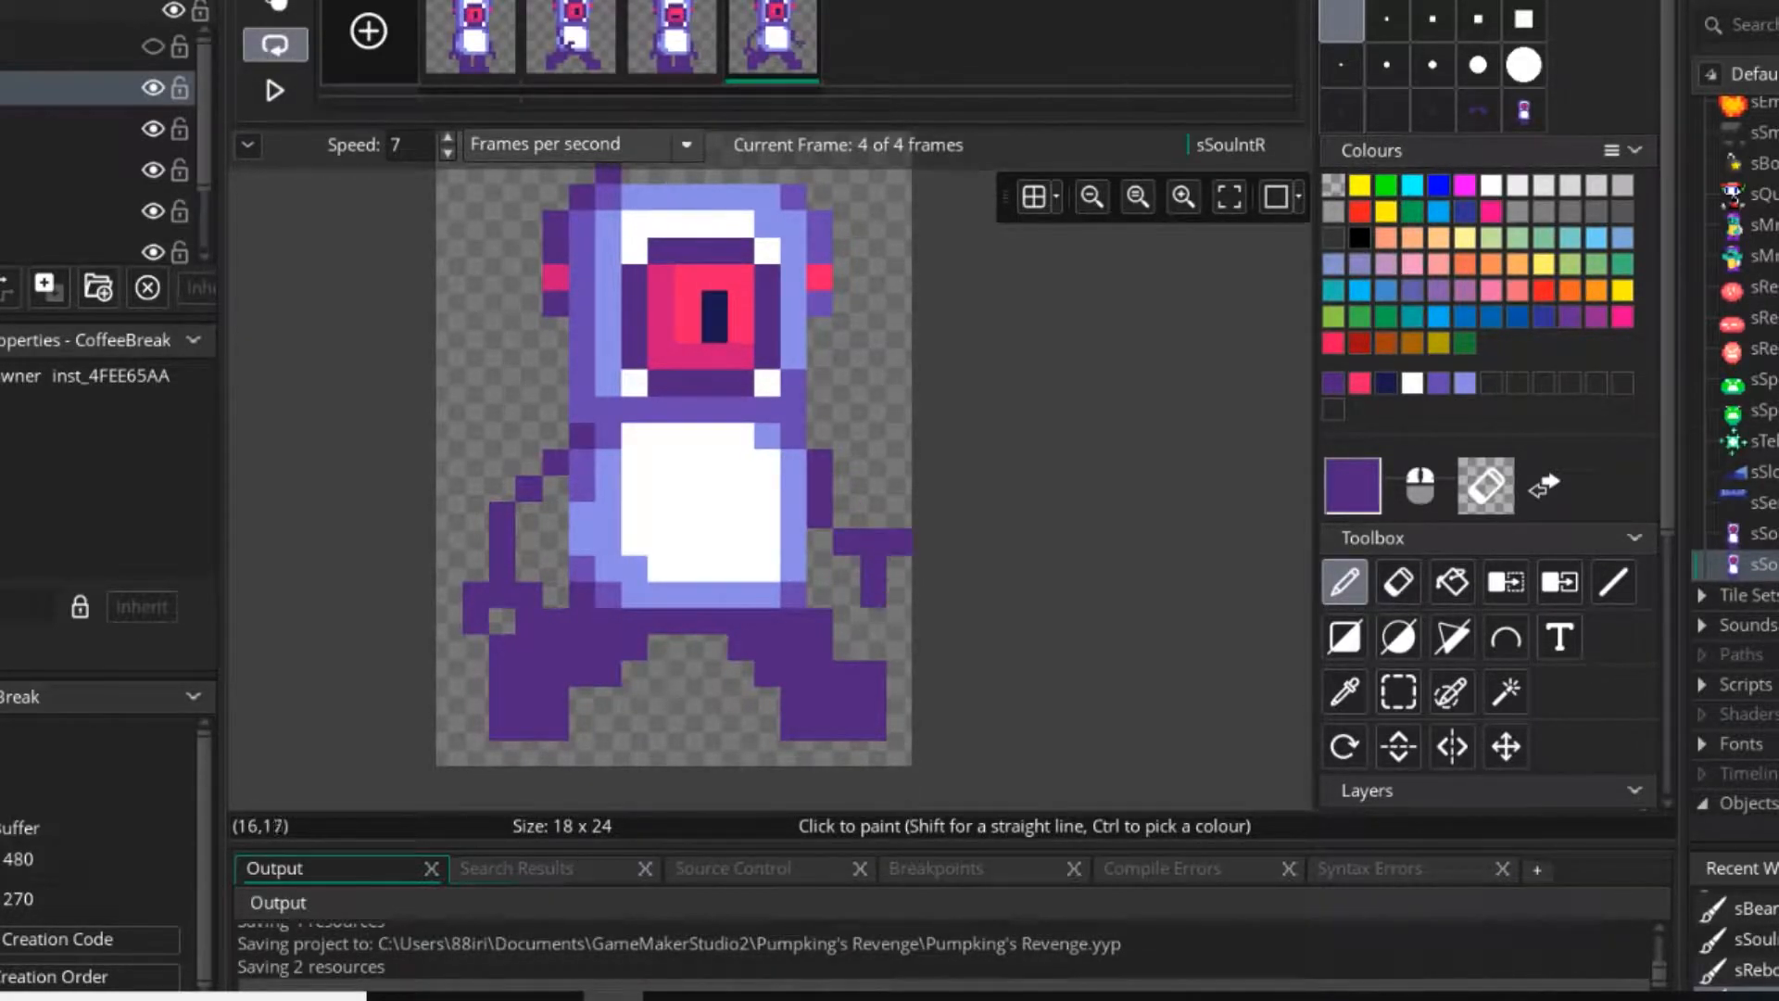
right_click_drag(872, 542, 899, 541)
right_click(899, 595)
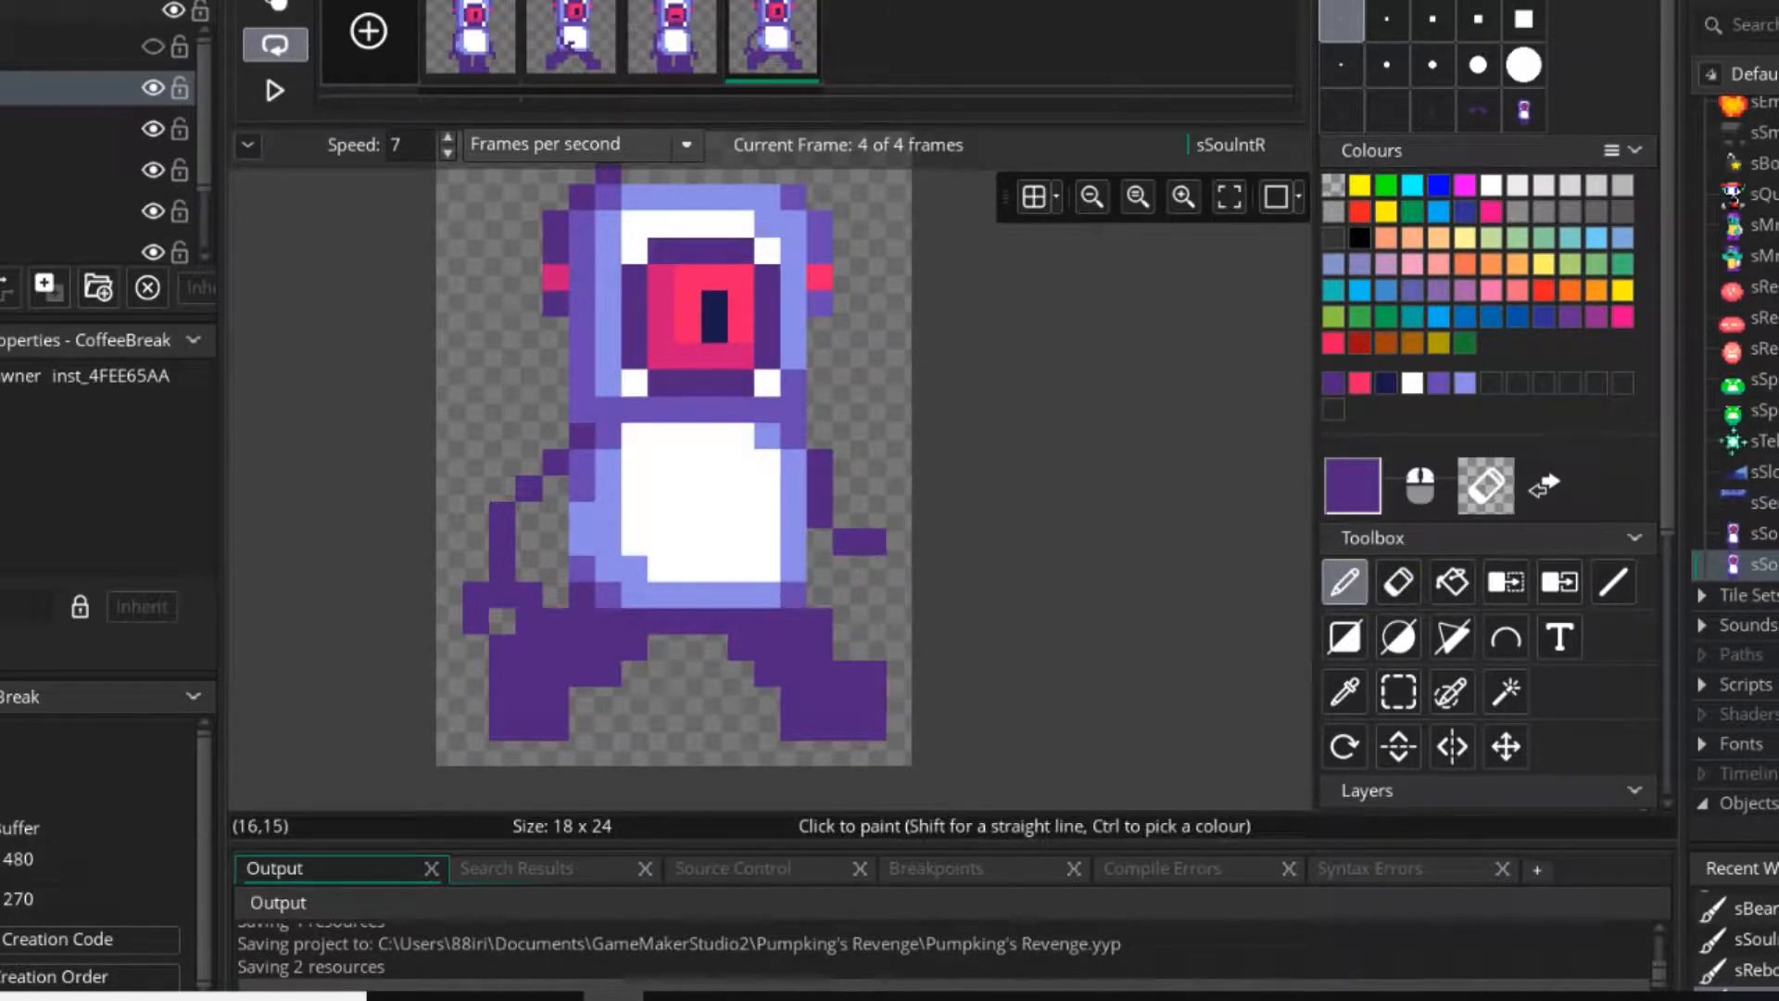
Move the fourth frame's right arm down by one pixel and clear the selection.
left_click(1398, 691)
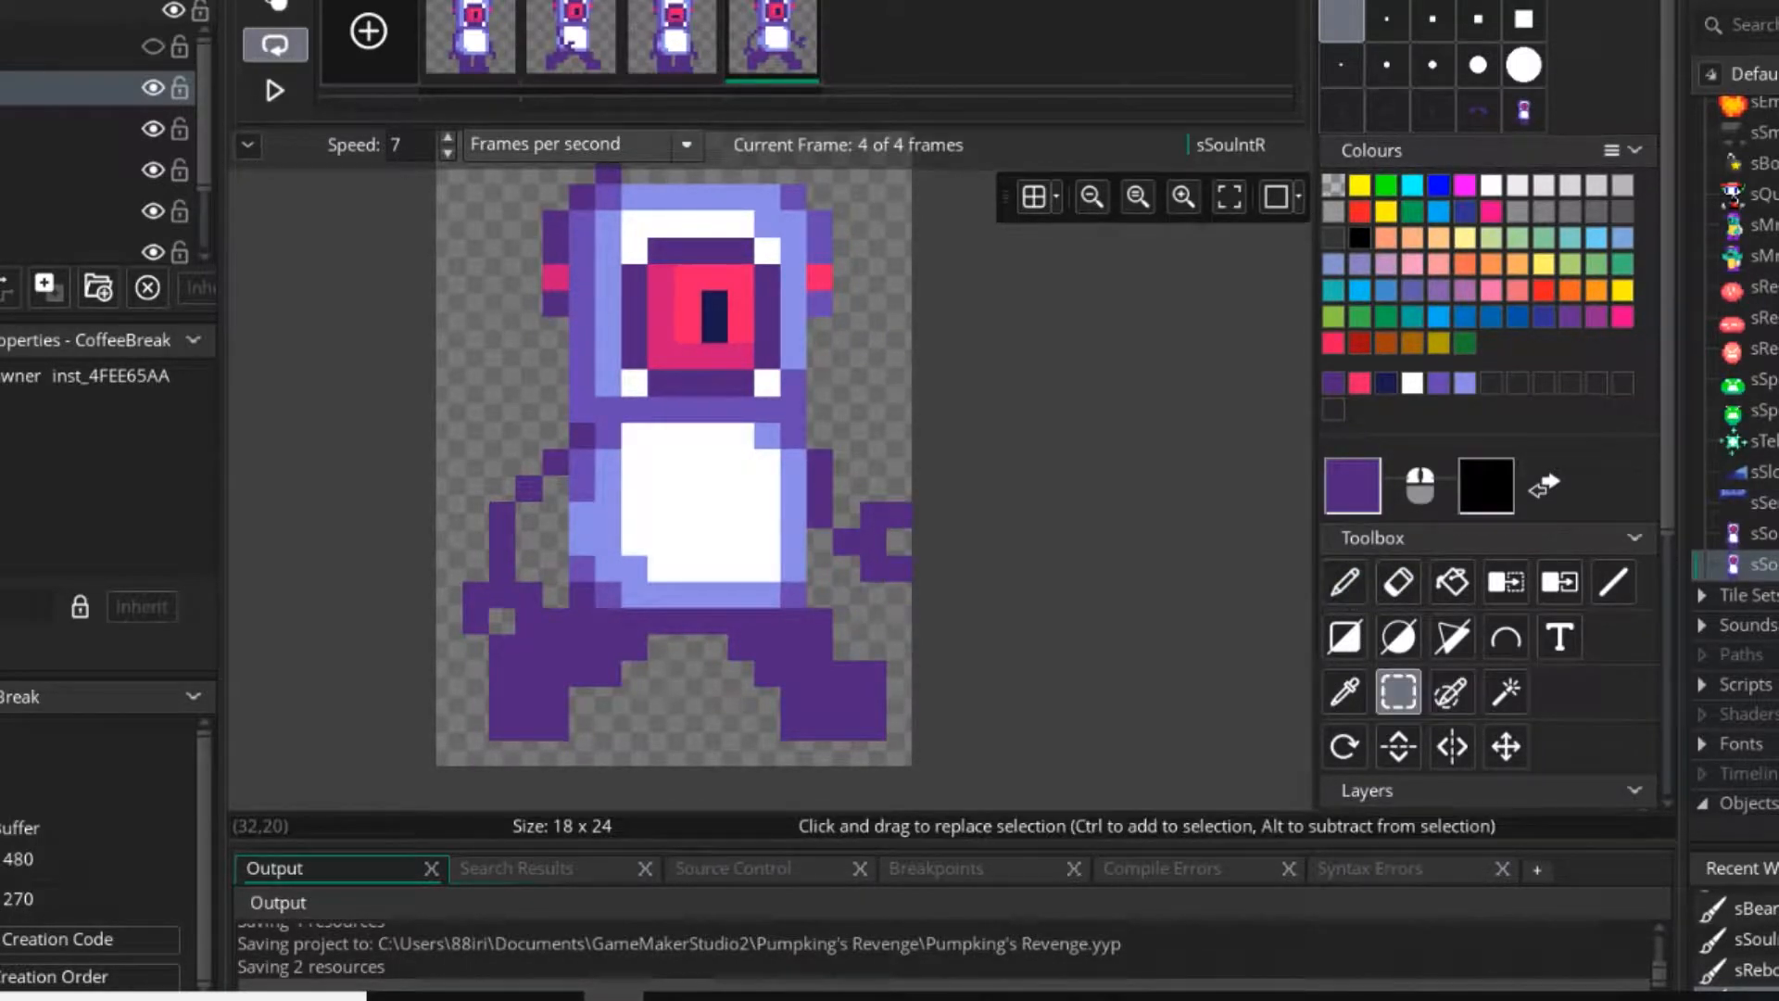
left_click_drag(821, 462, 872, 568)
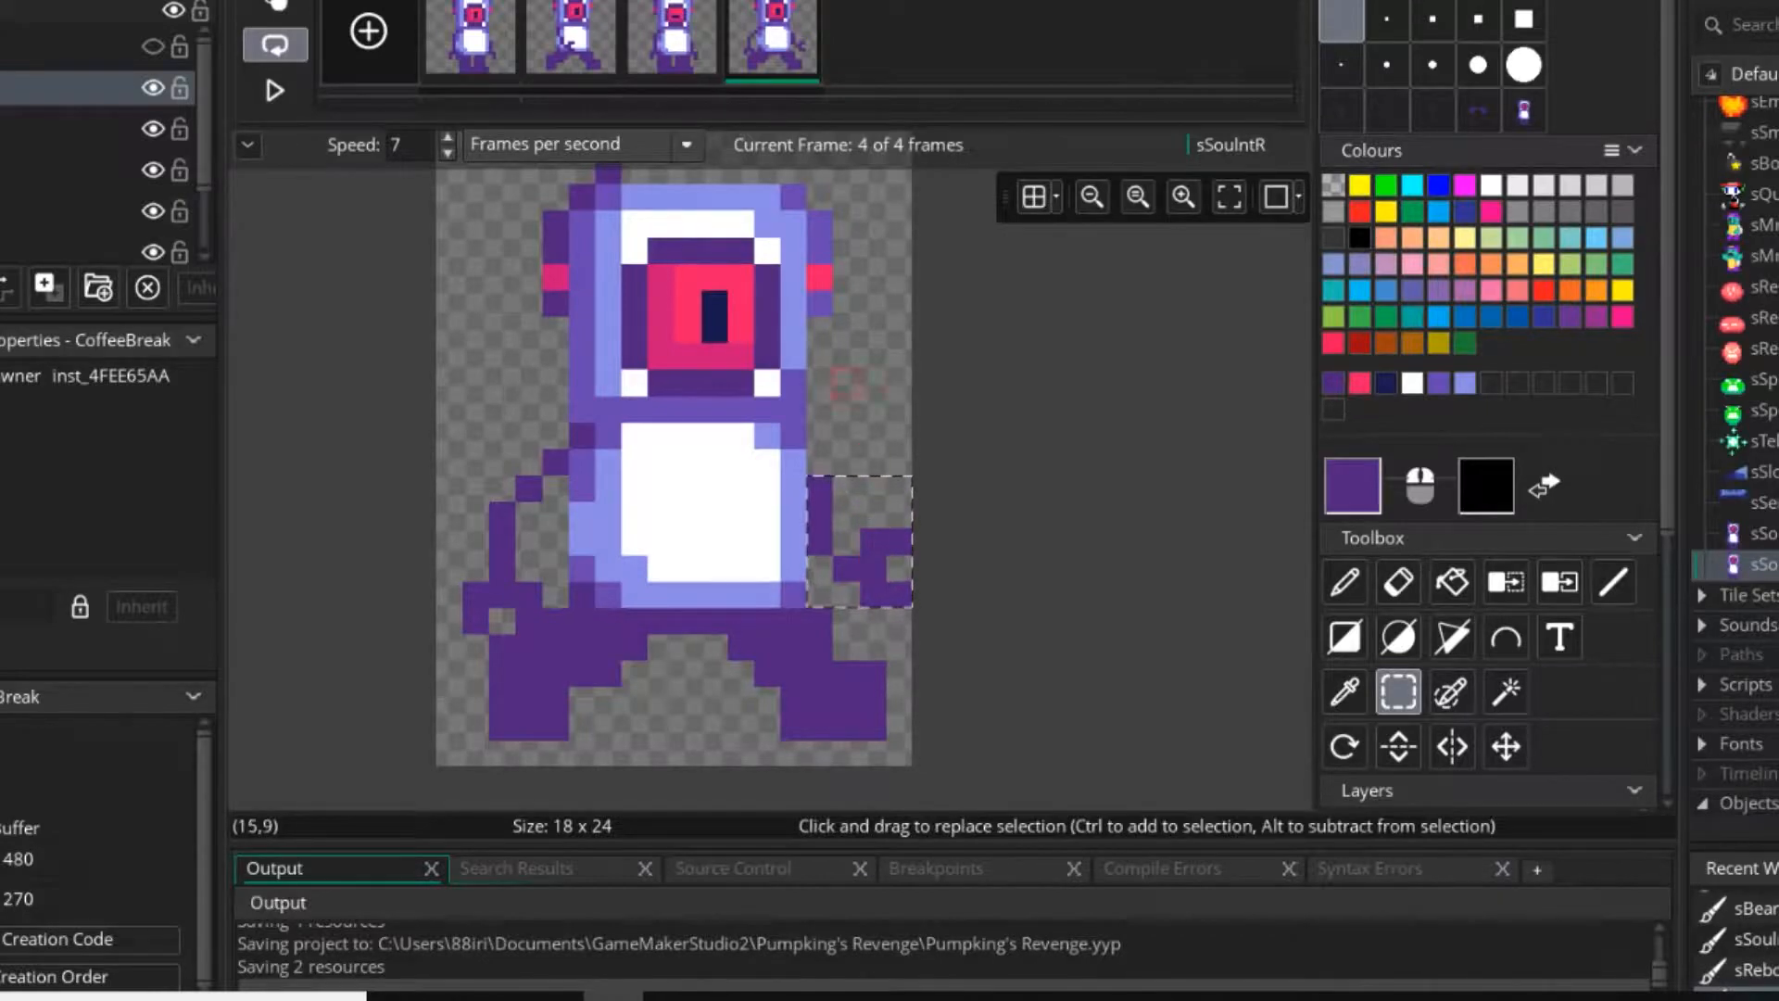
left_click(846, 383)
Play the walking animation to check the new right arm movement.
scroll(689, 435, "down", 1)
scroll(688, 436, "down", 2)
left_click(275, 90)
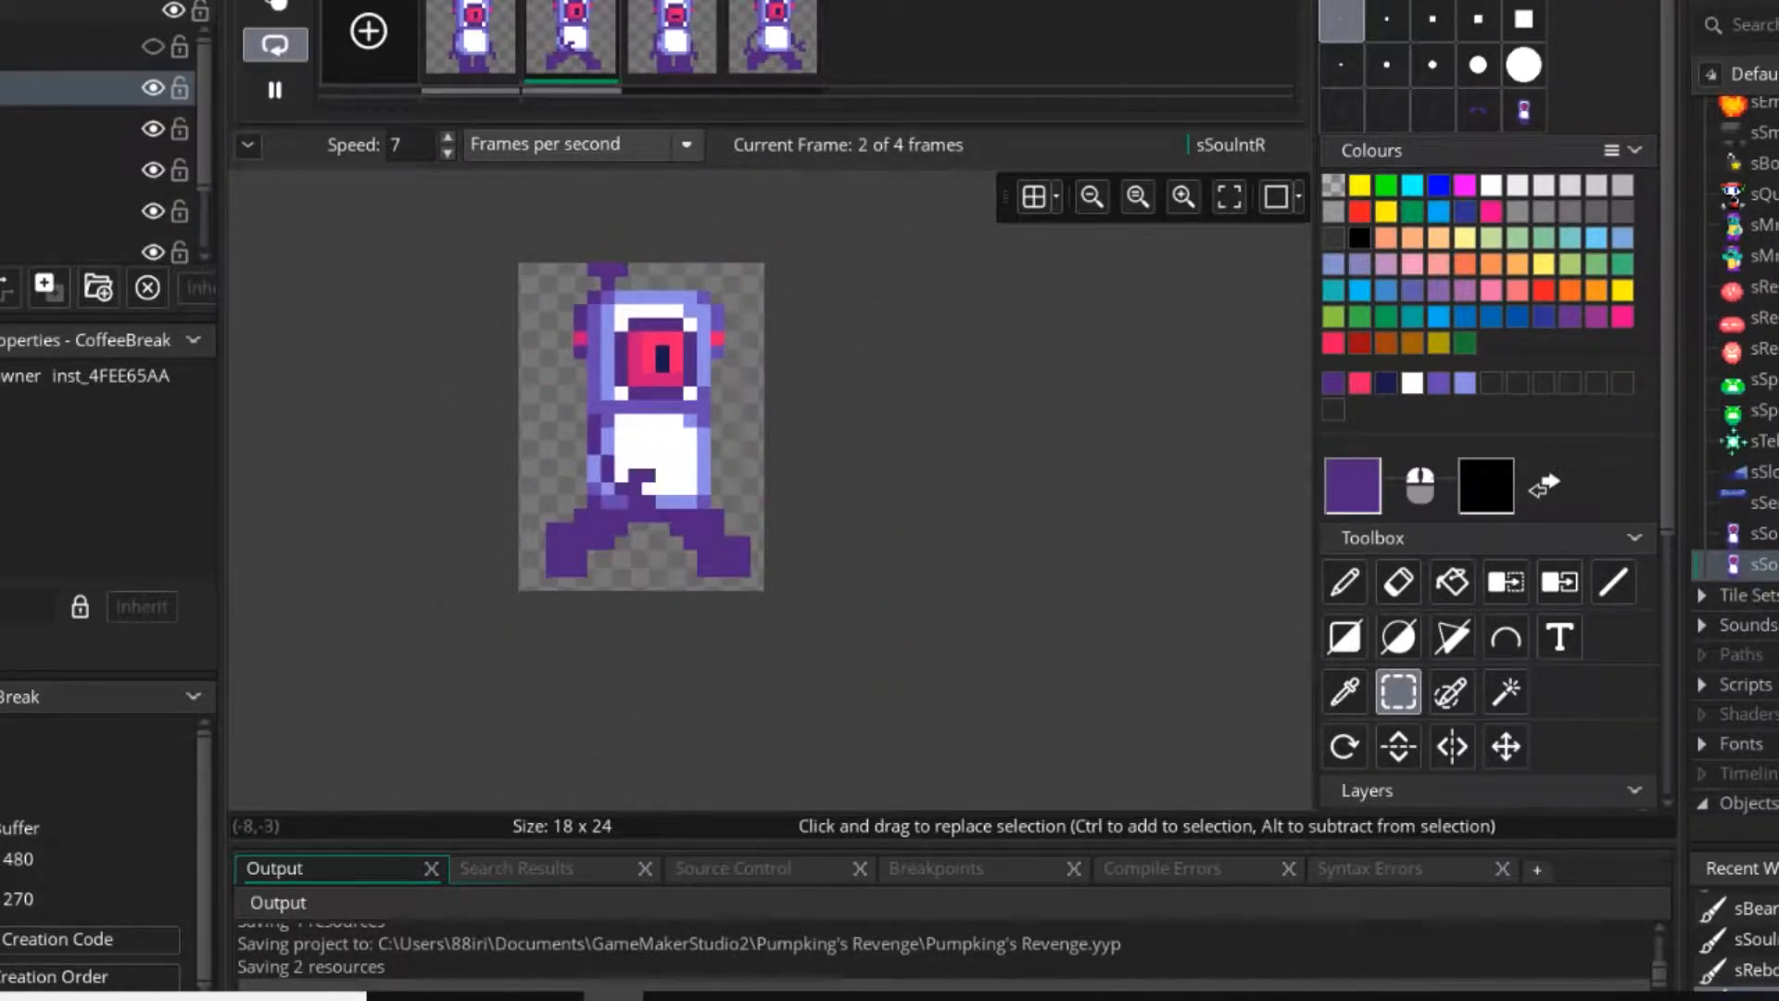
Stop the preview and draw the third frame's closed eye as a three-pixel-wide dark navy horizontal line.
middle_click_drag(689, 393, 813, 470)
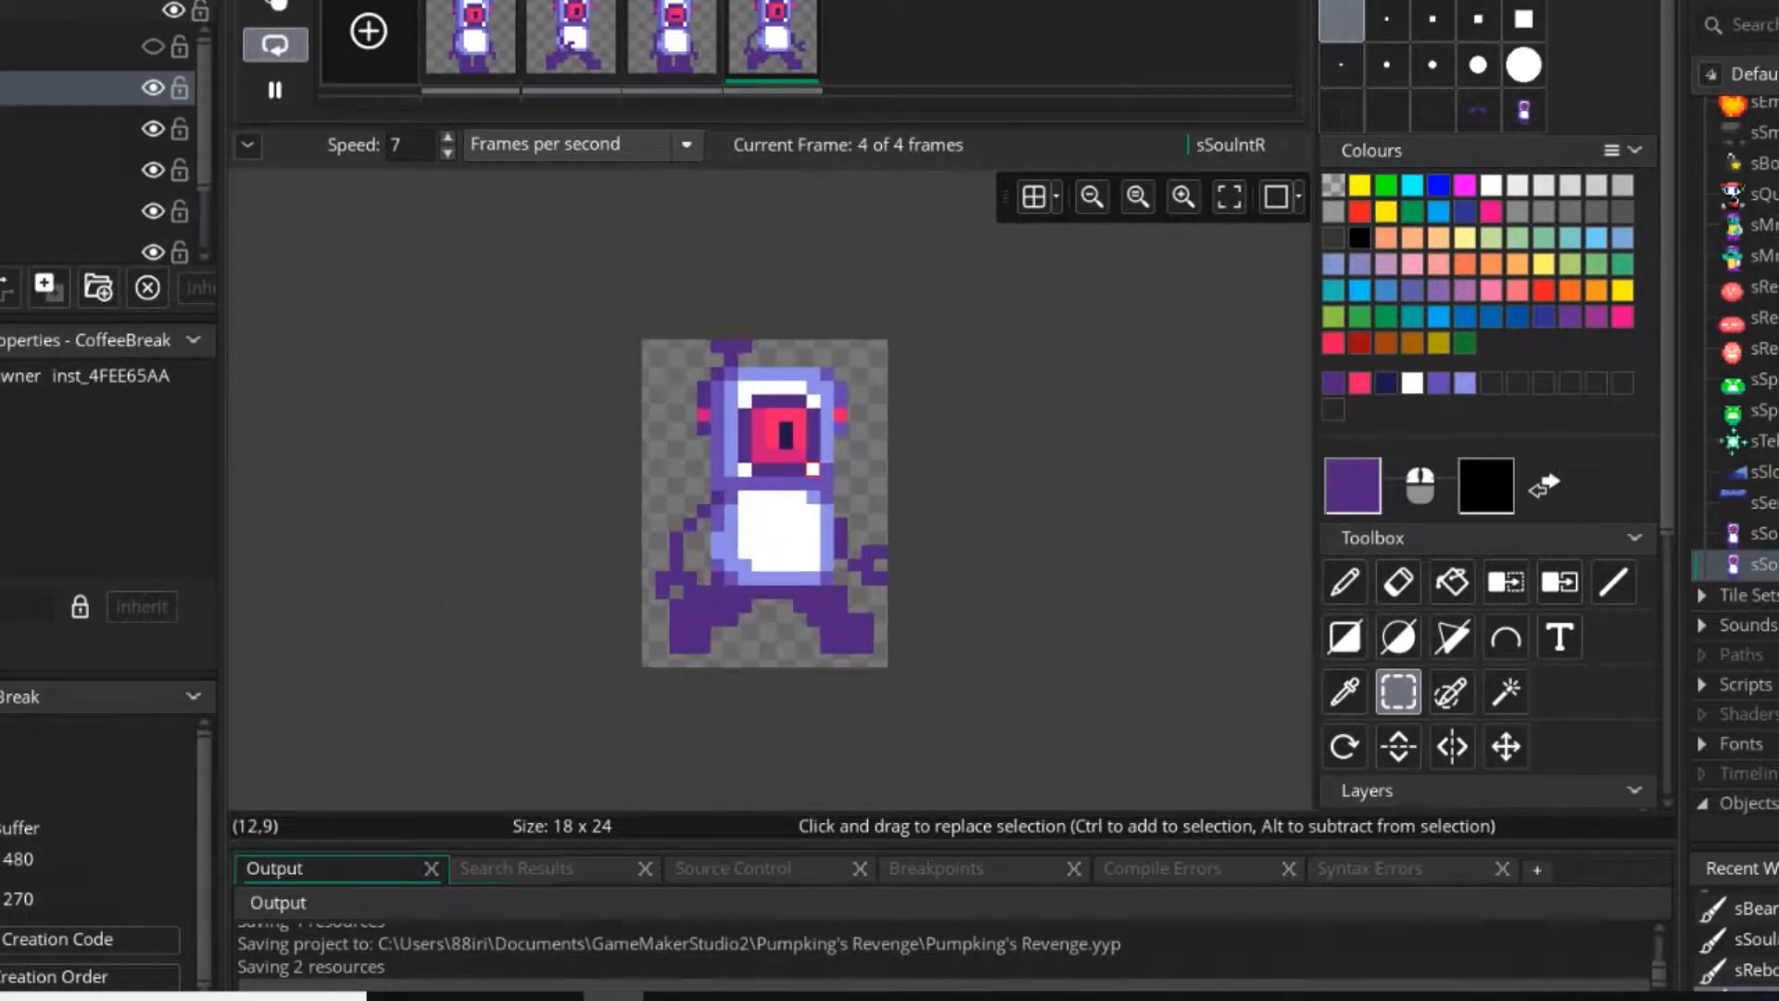
left_click(274, 90)
left_click(1341, 22)
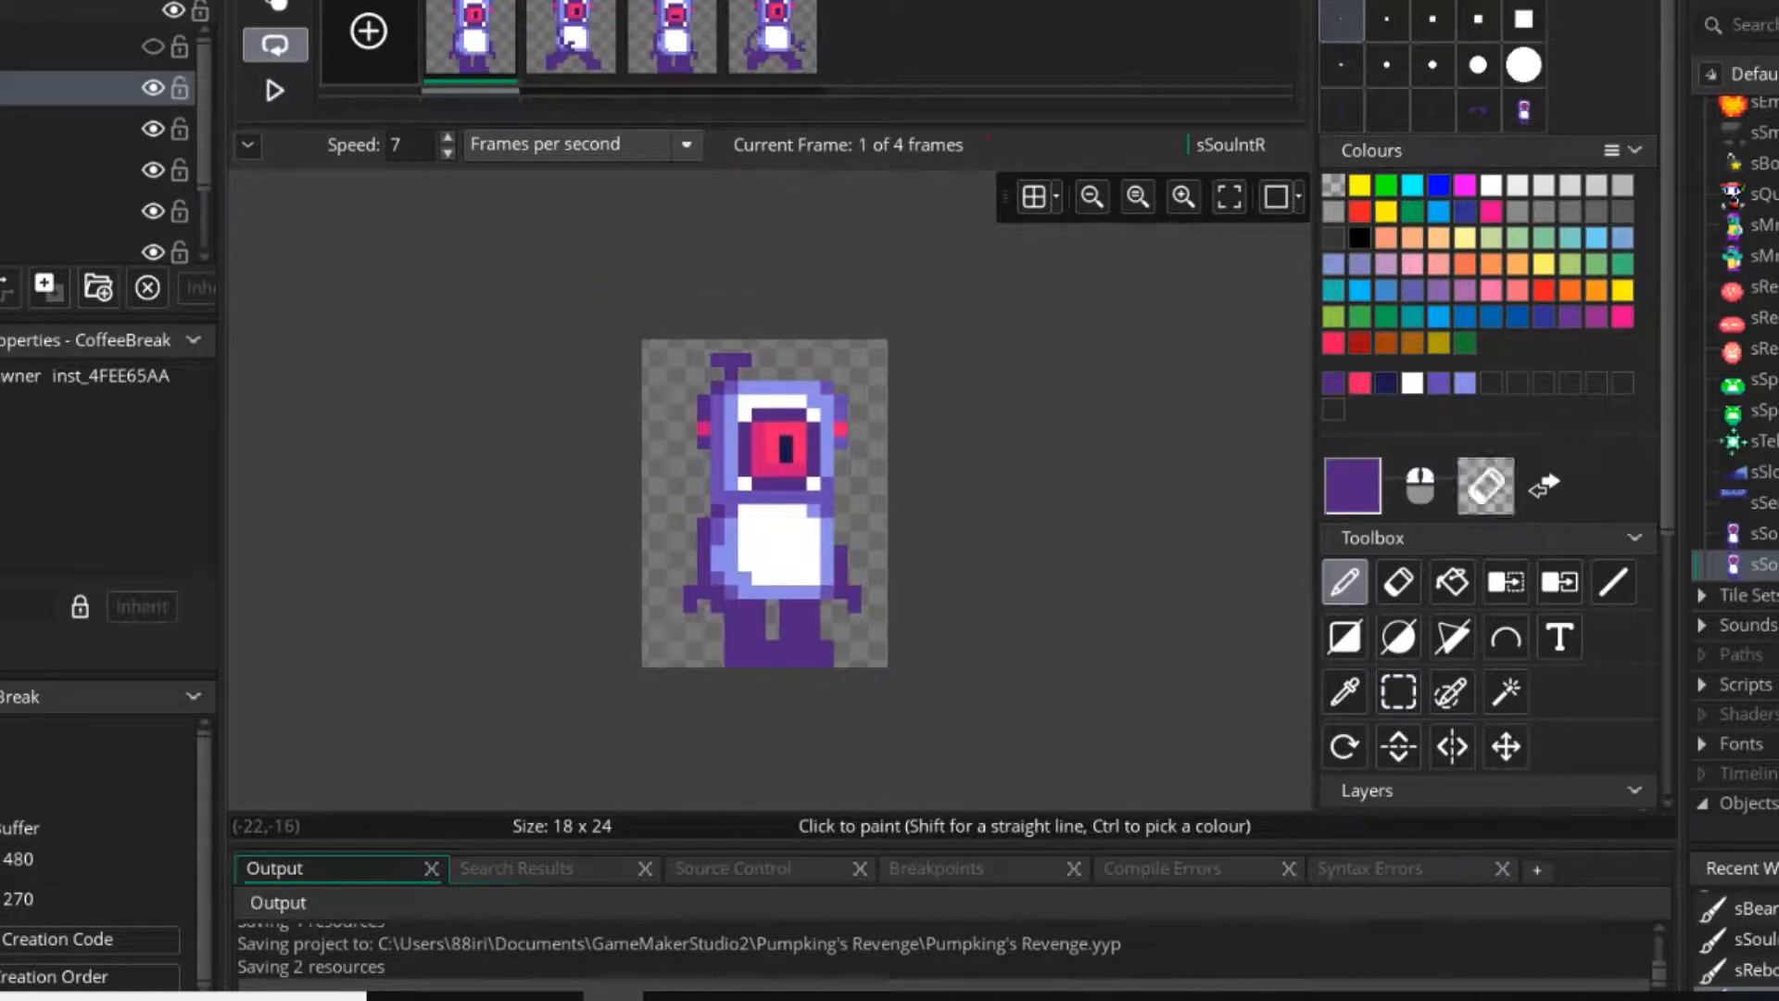
left_click(673, 38)
scroll(810, 463, "up", 3)
left_click(764, 449, "ctrl")
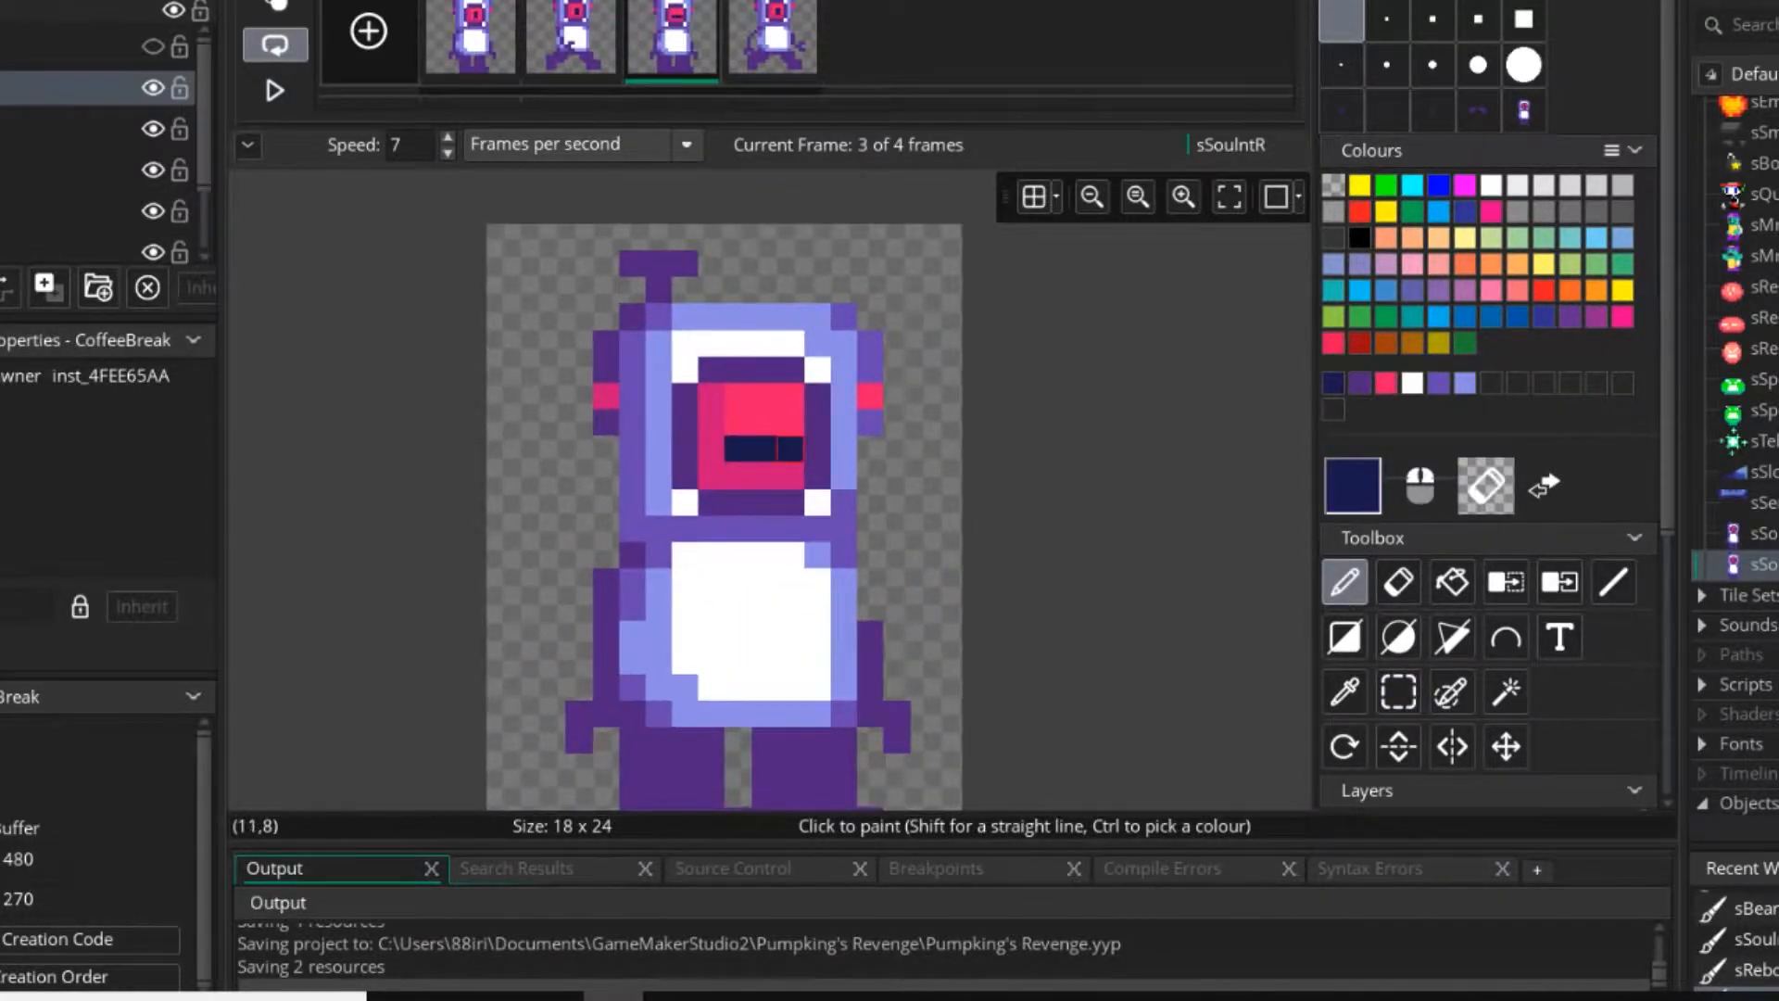
Play the walking animation to check the blink, then stop it.
scroll(791, 449, "down", 3)
left_click(274, 90)
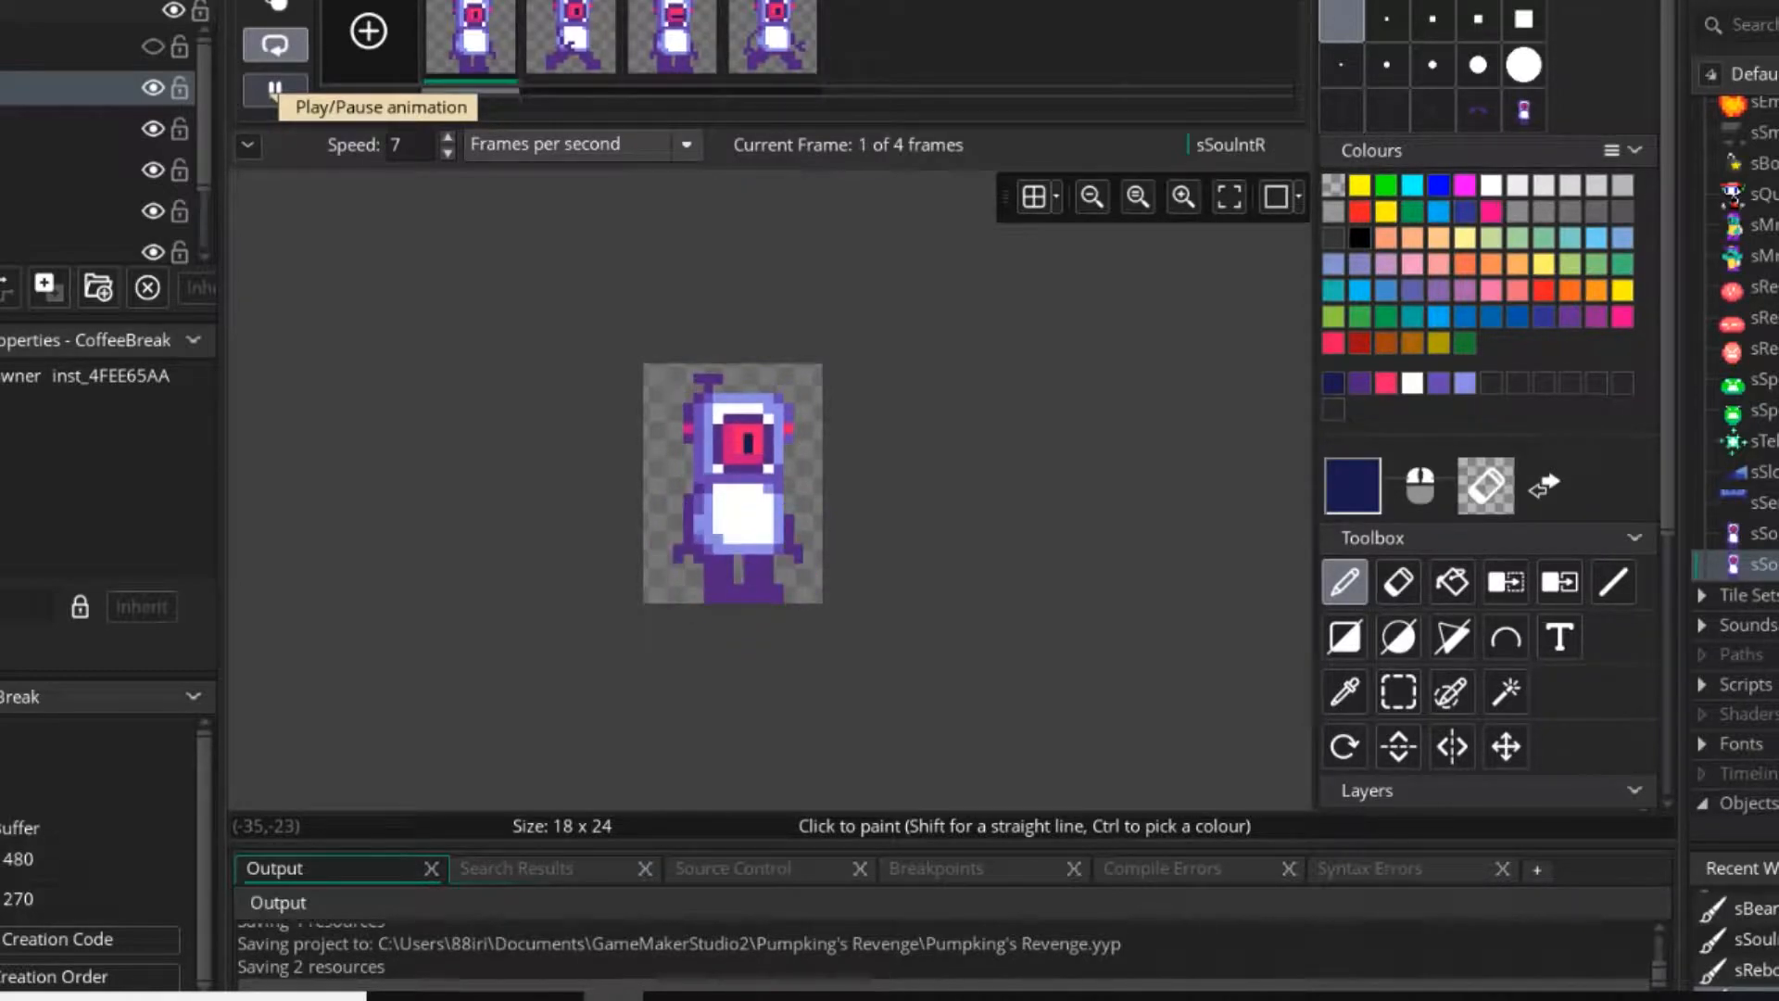
left_click(275, 90)
Move the fourth frame's right arm one pixel left and repaint the covered body edge light blue.
scroll(810, 425, "up", 2)
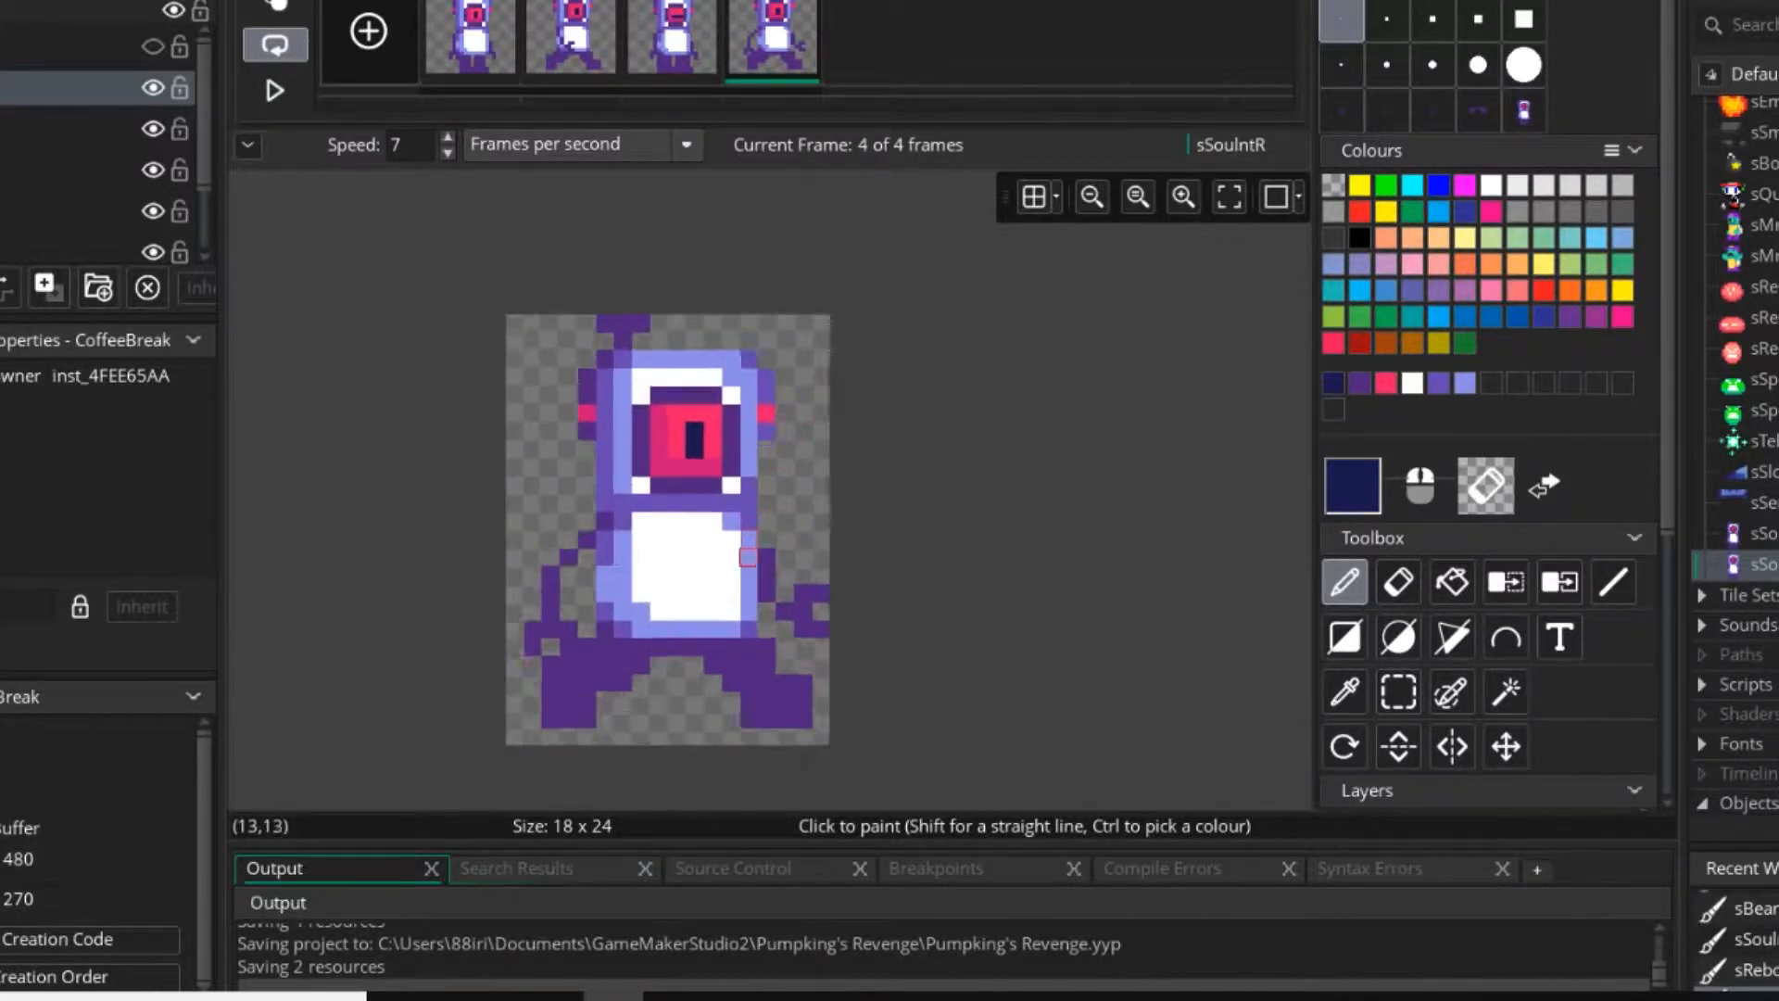
left_click(1398, 692)
scroll(758, 556, "up", 2)
left_click_drag(743, 533, 774, 564)
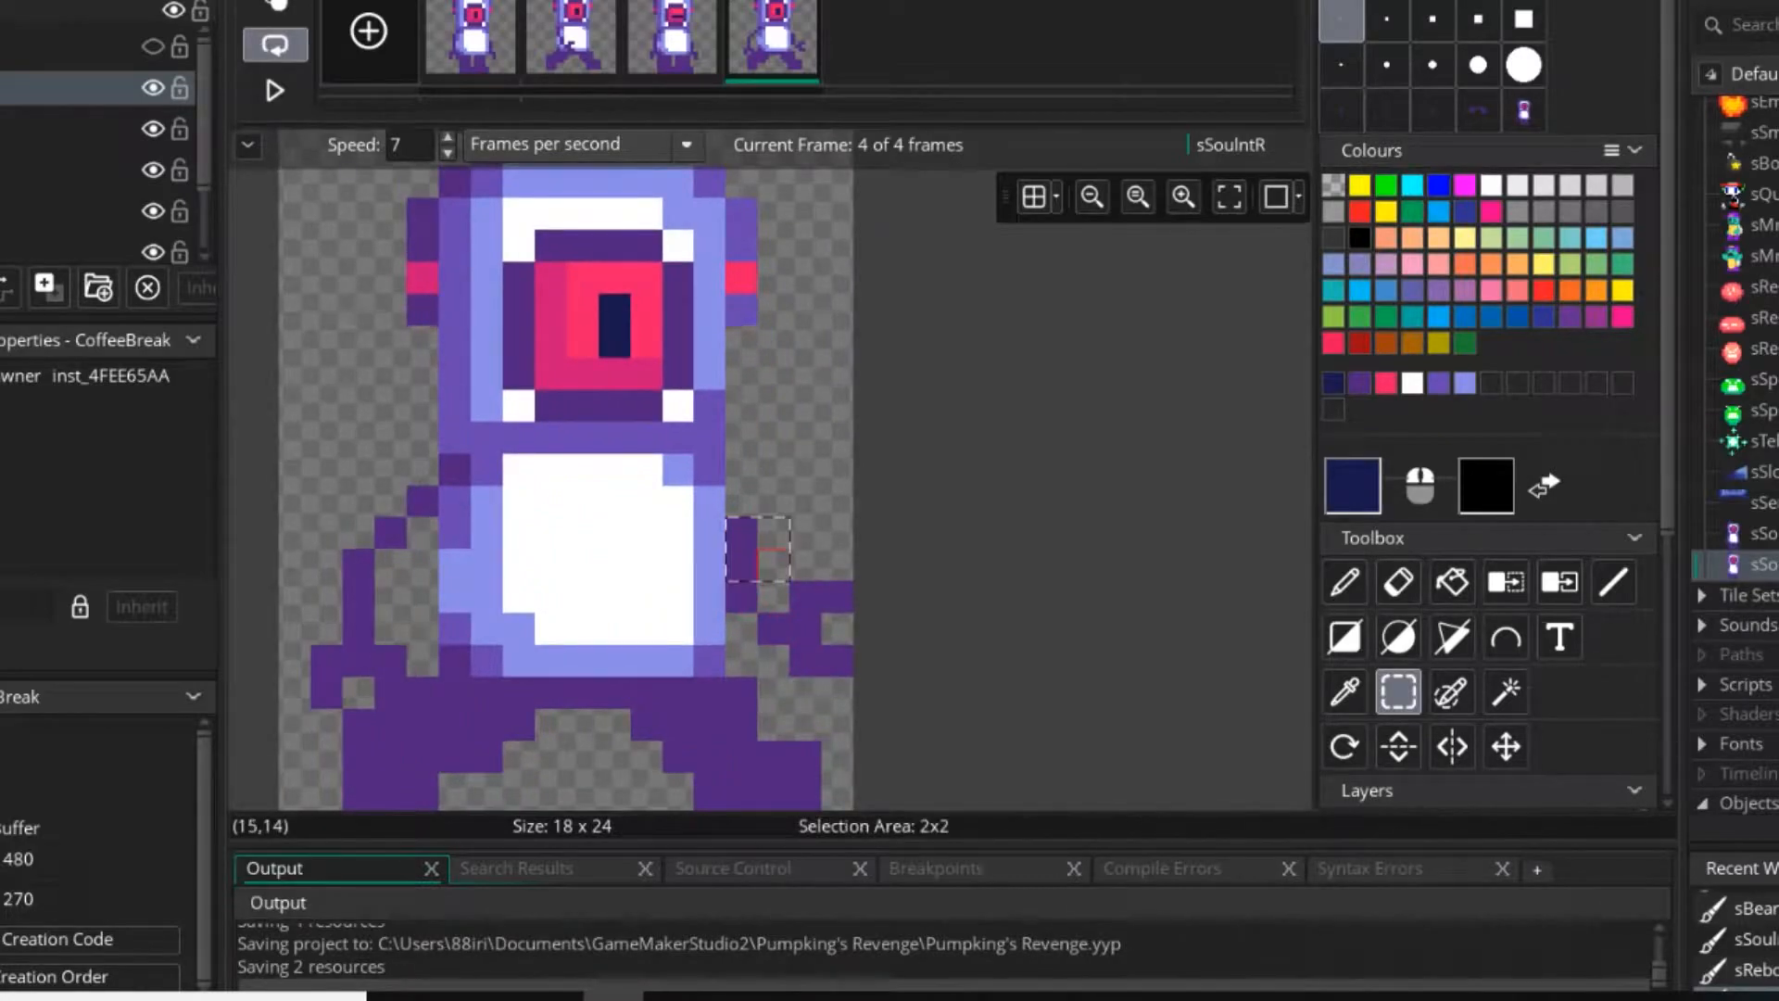
left_click_drag(836, 661, 774, 597)
key("Escape")
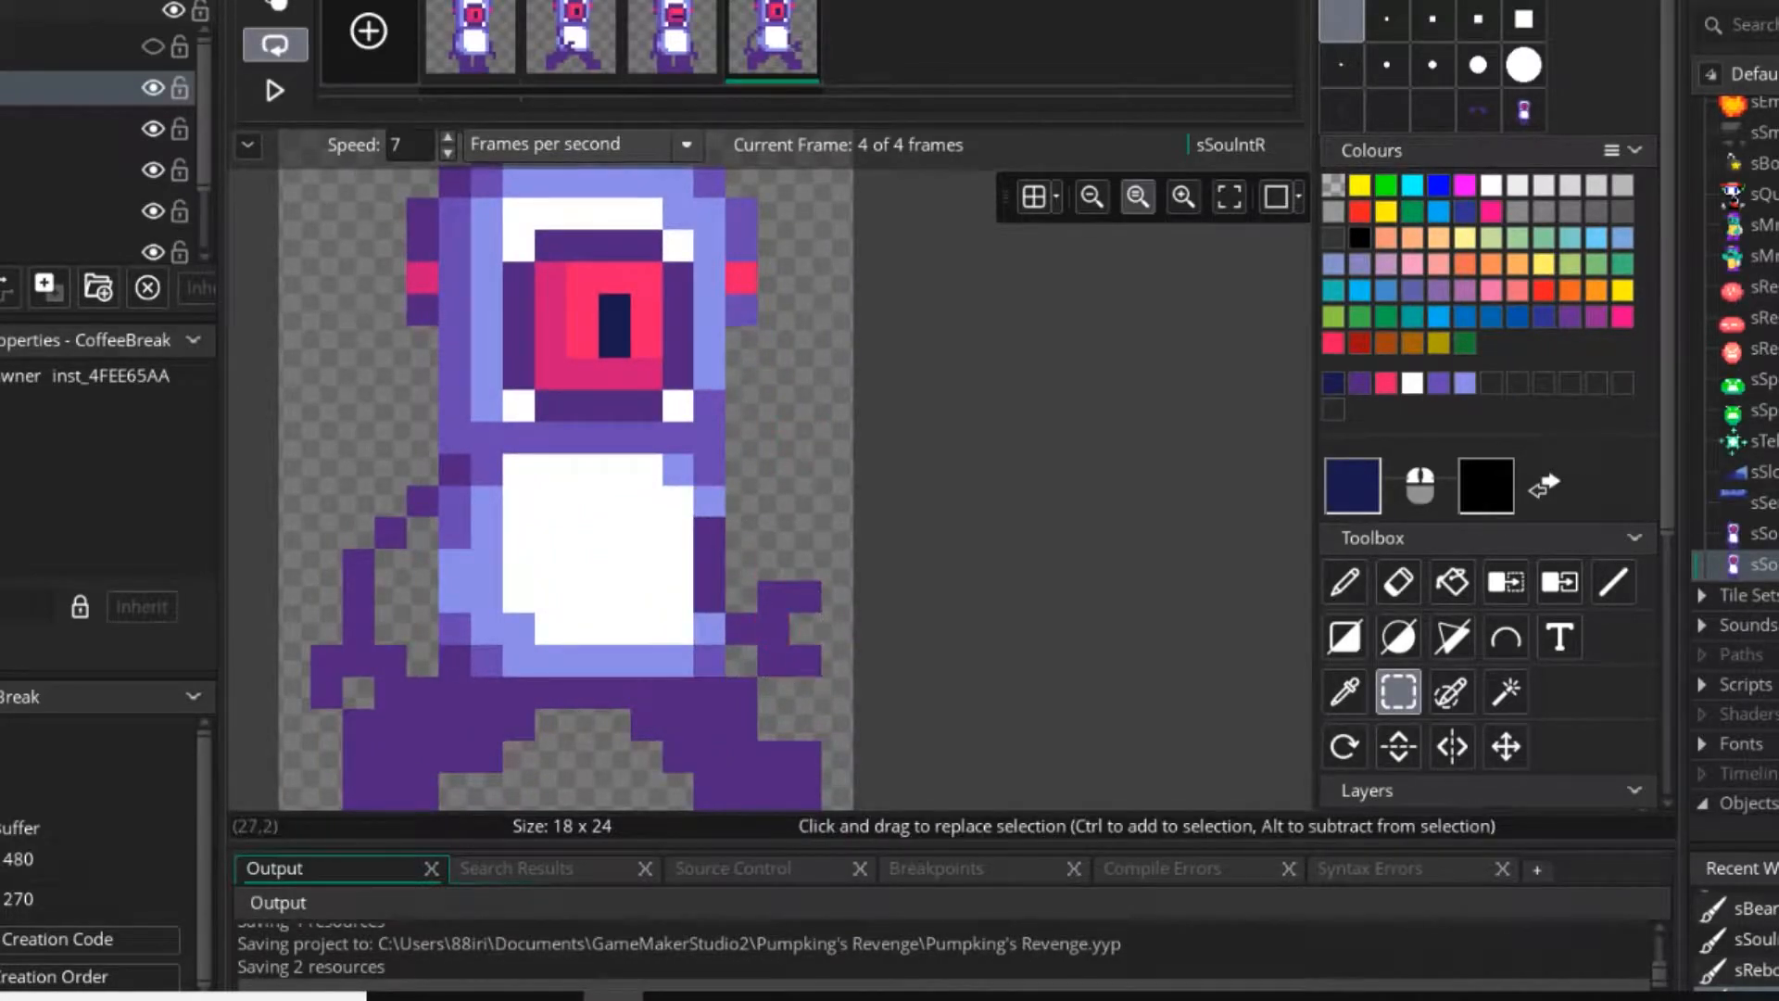
key("d")
right_click(1334, 185)
left_click(710, 501, "ctrl")
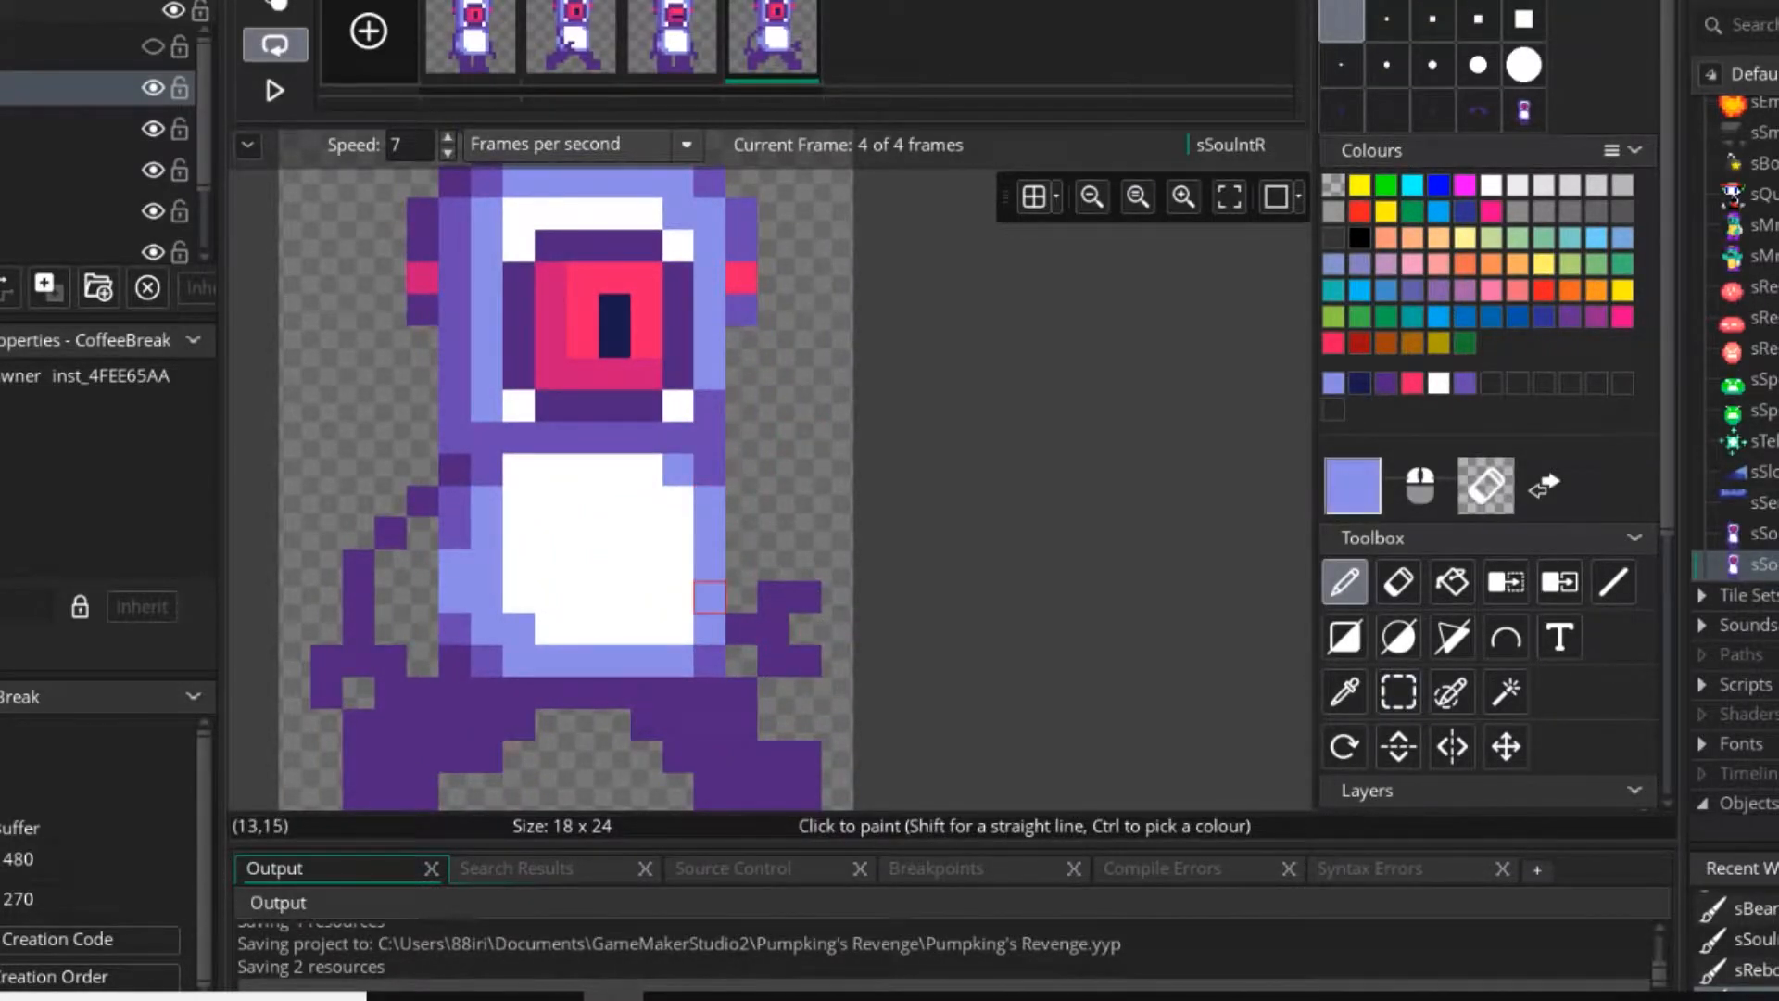
Play the walking animation to check the fourth frame's shifted claw, then stop it.
scroll(710, 584, "down", 2)
left_click(276, 90)
scroll(791, 524, "down", 1)
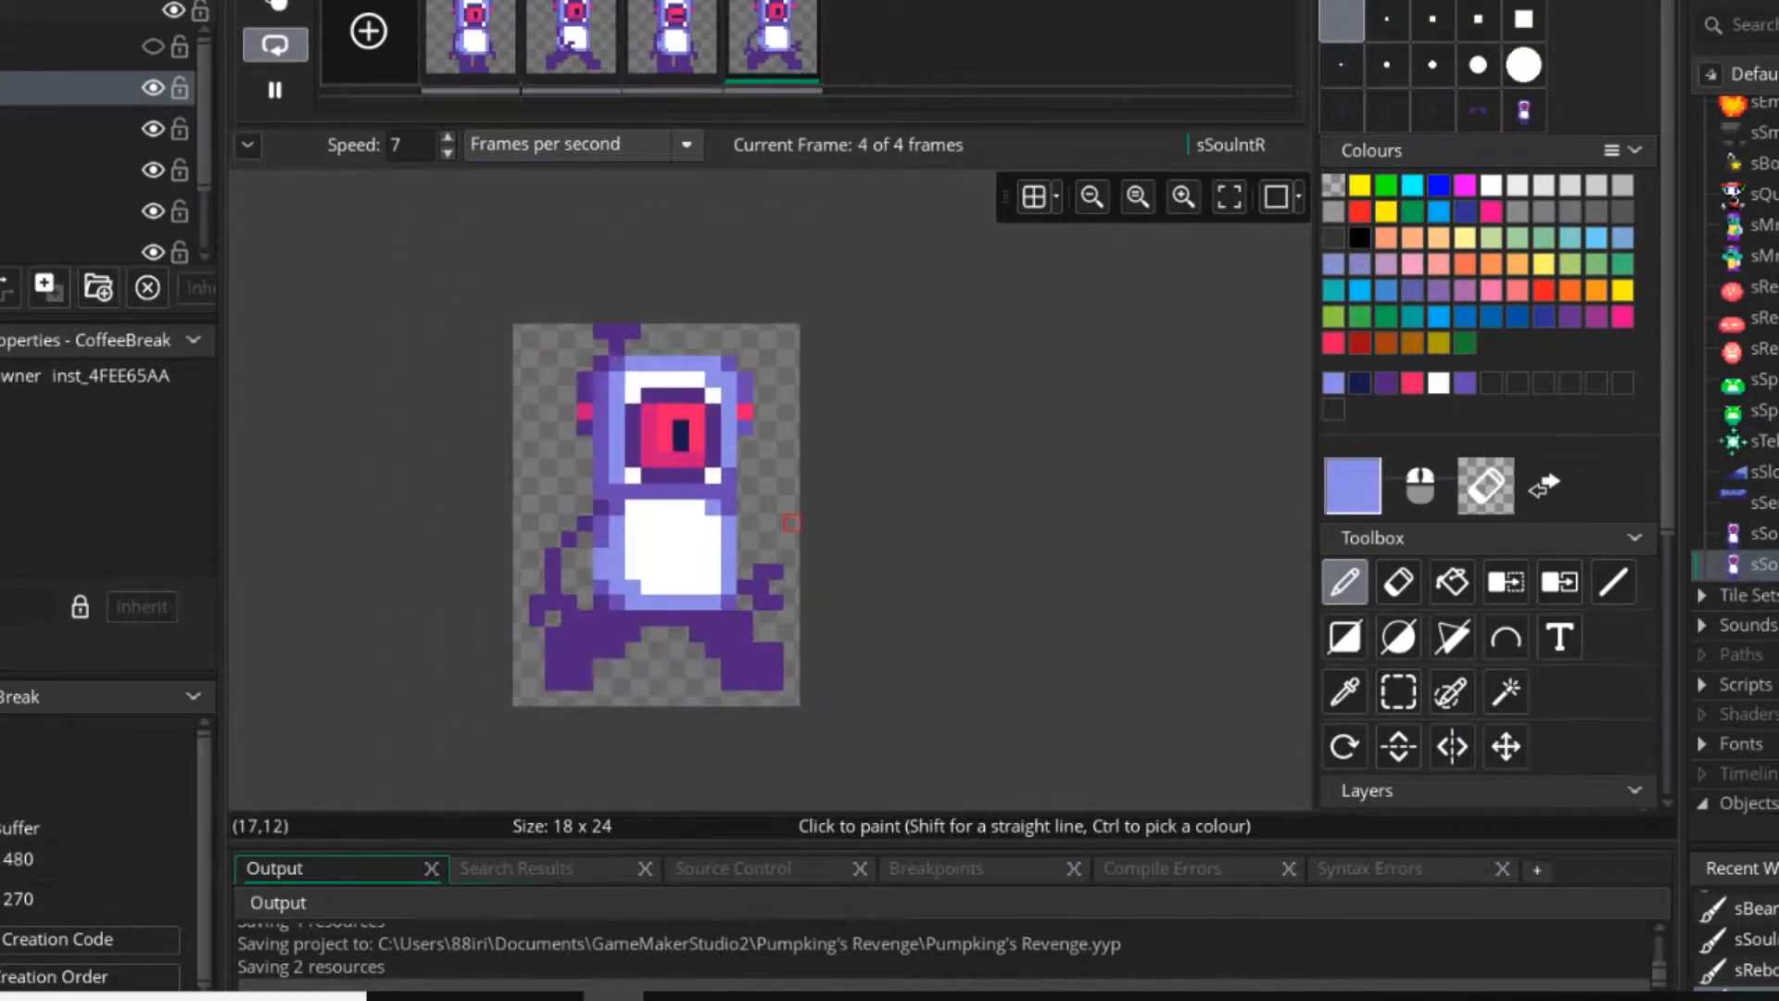
scroll(791, 524, "down", 1)
scroll(760, 596, "up", 2)
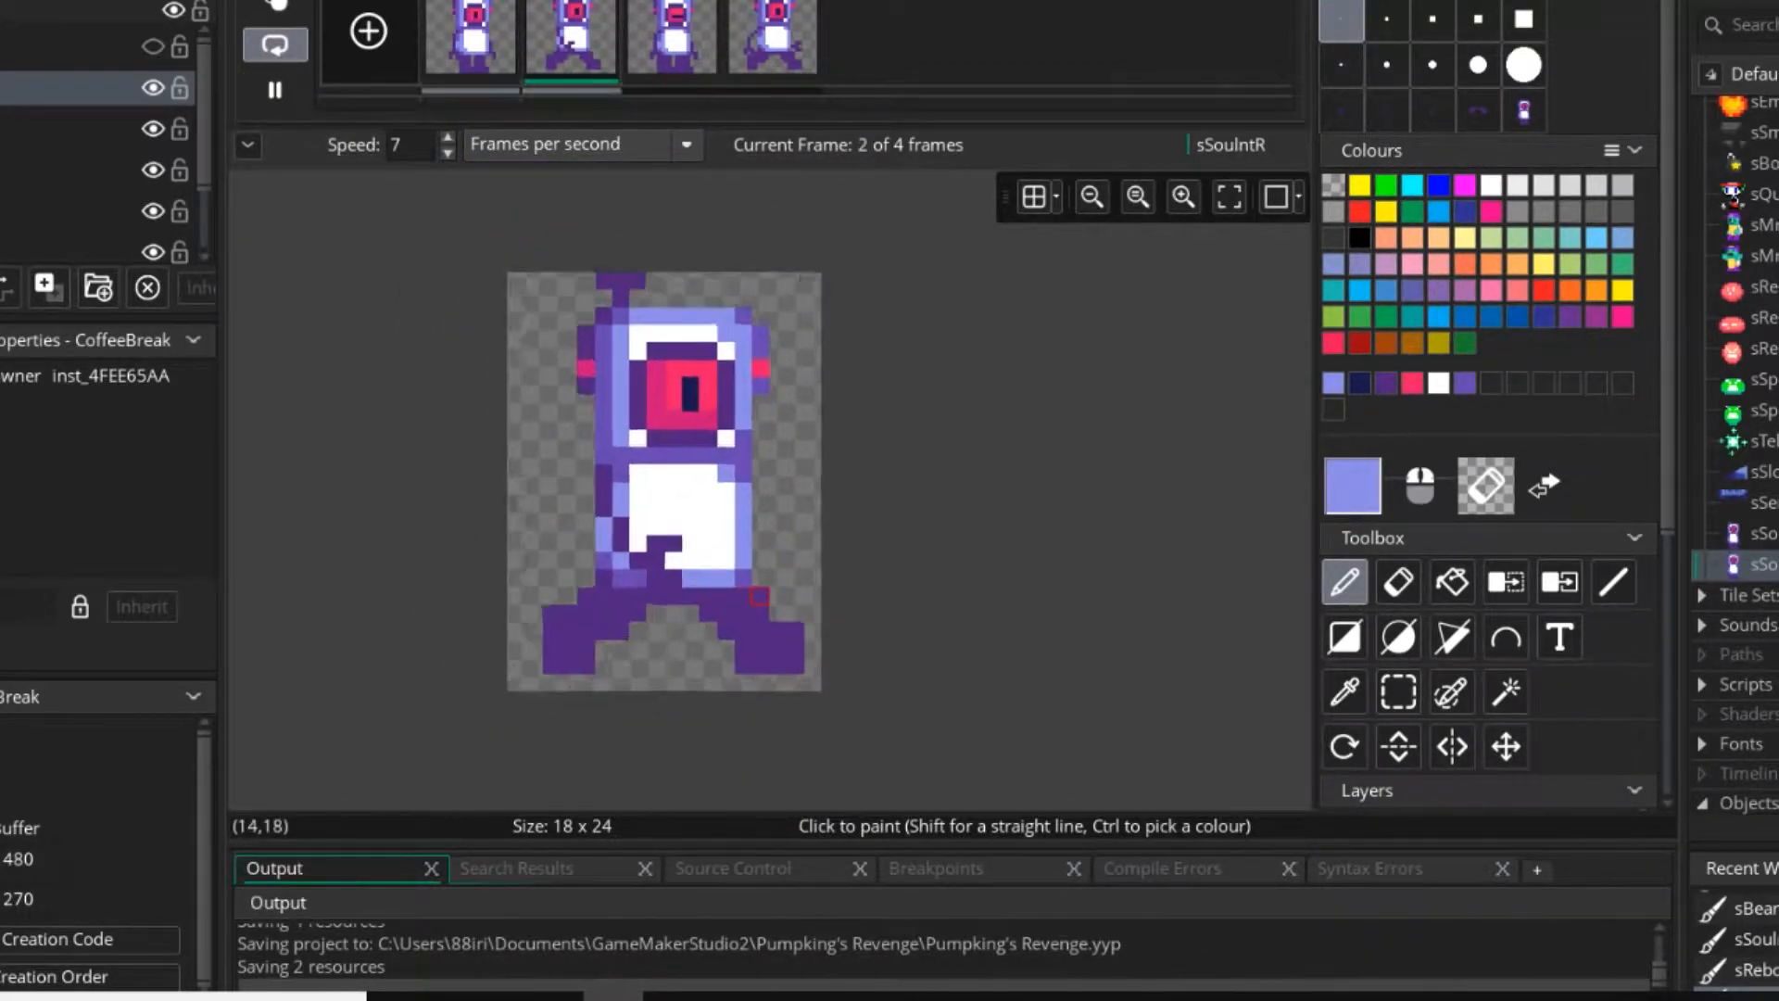
scroll(760, 596, "up", 3)
left_click(276, 89)
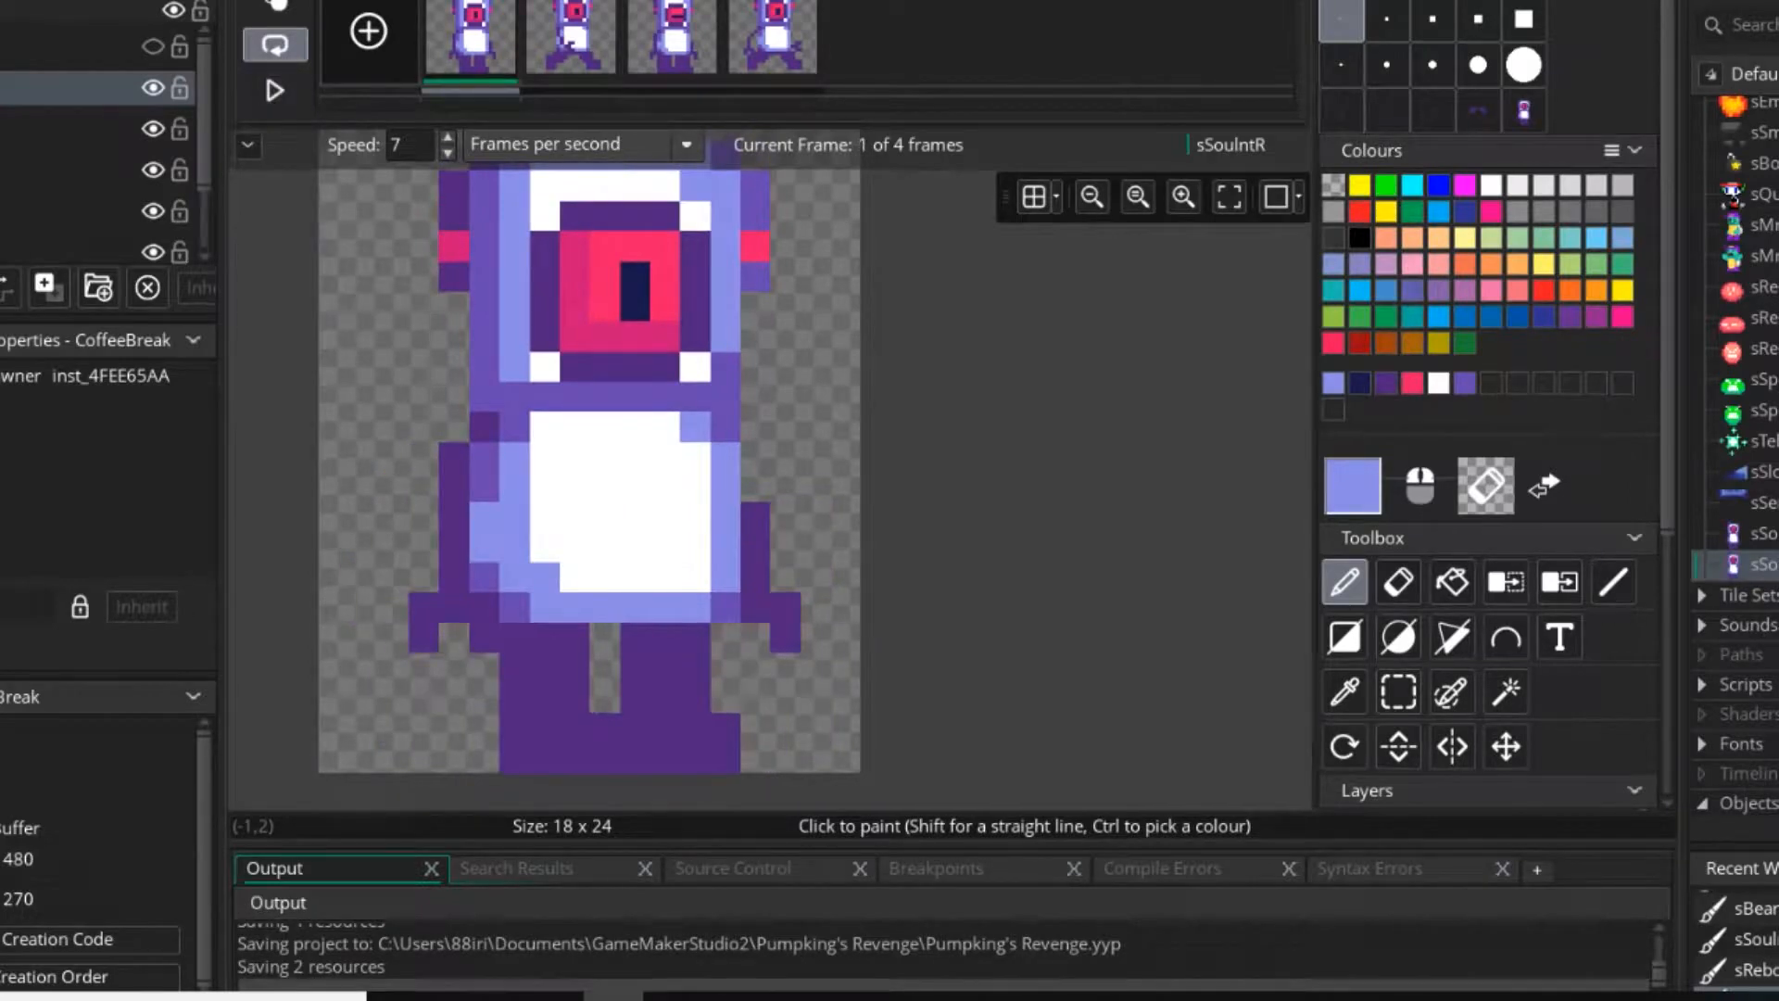
Copy the right arm and hand from the third frame.
key("Right")
key("Right")
key("Right")
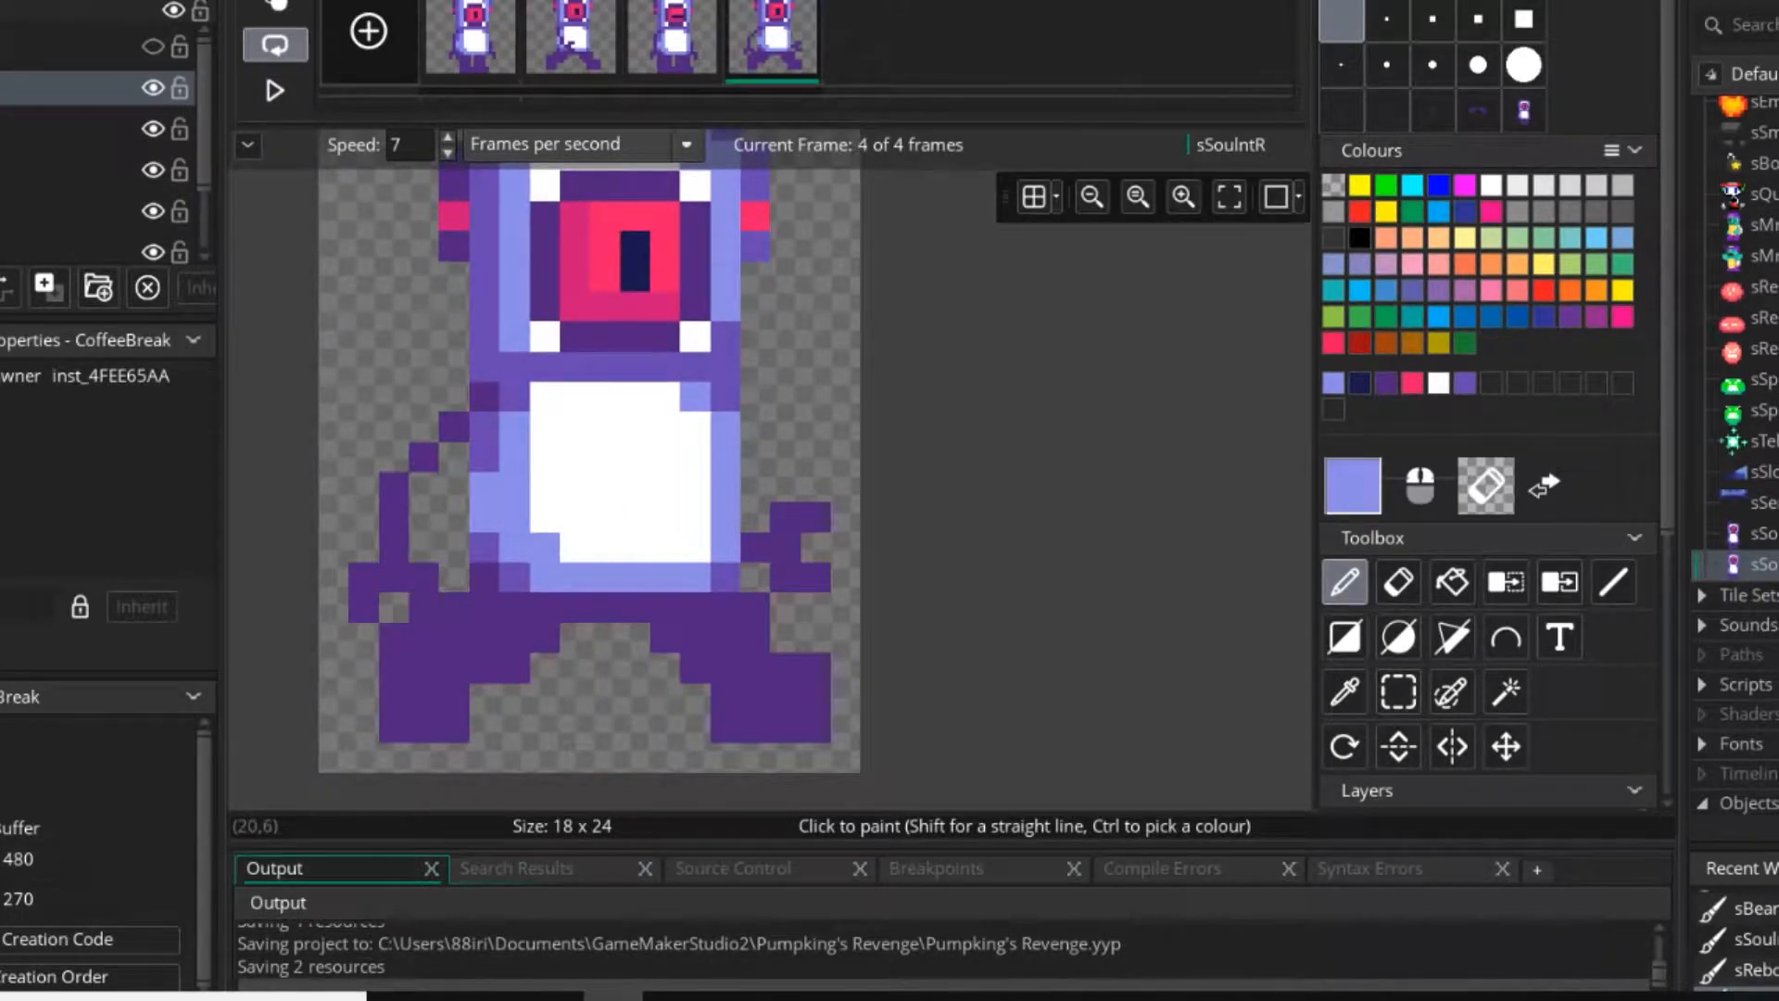
key("Left")
key("s")
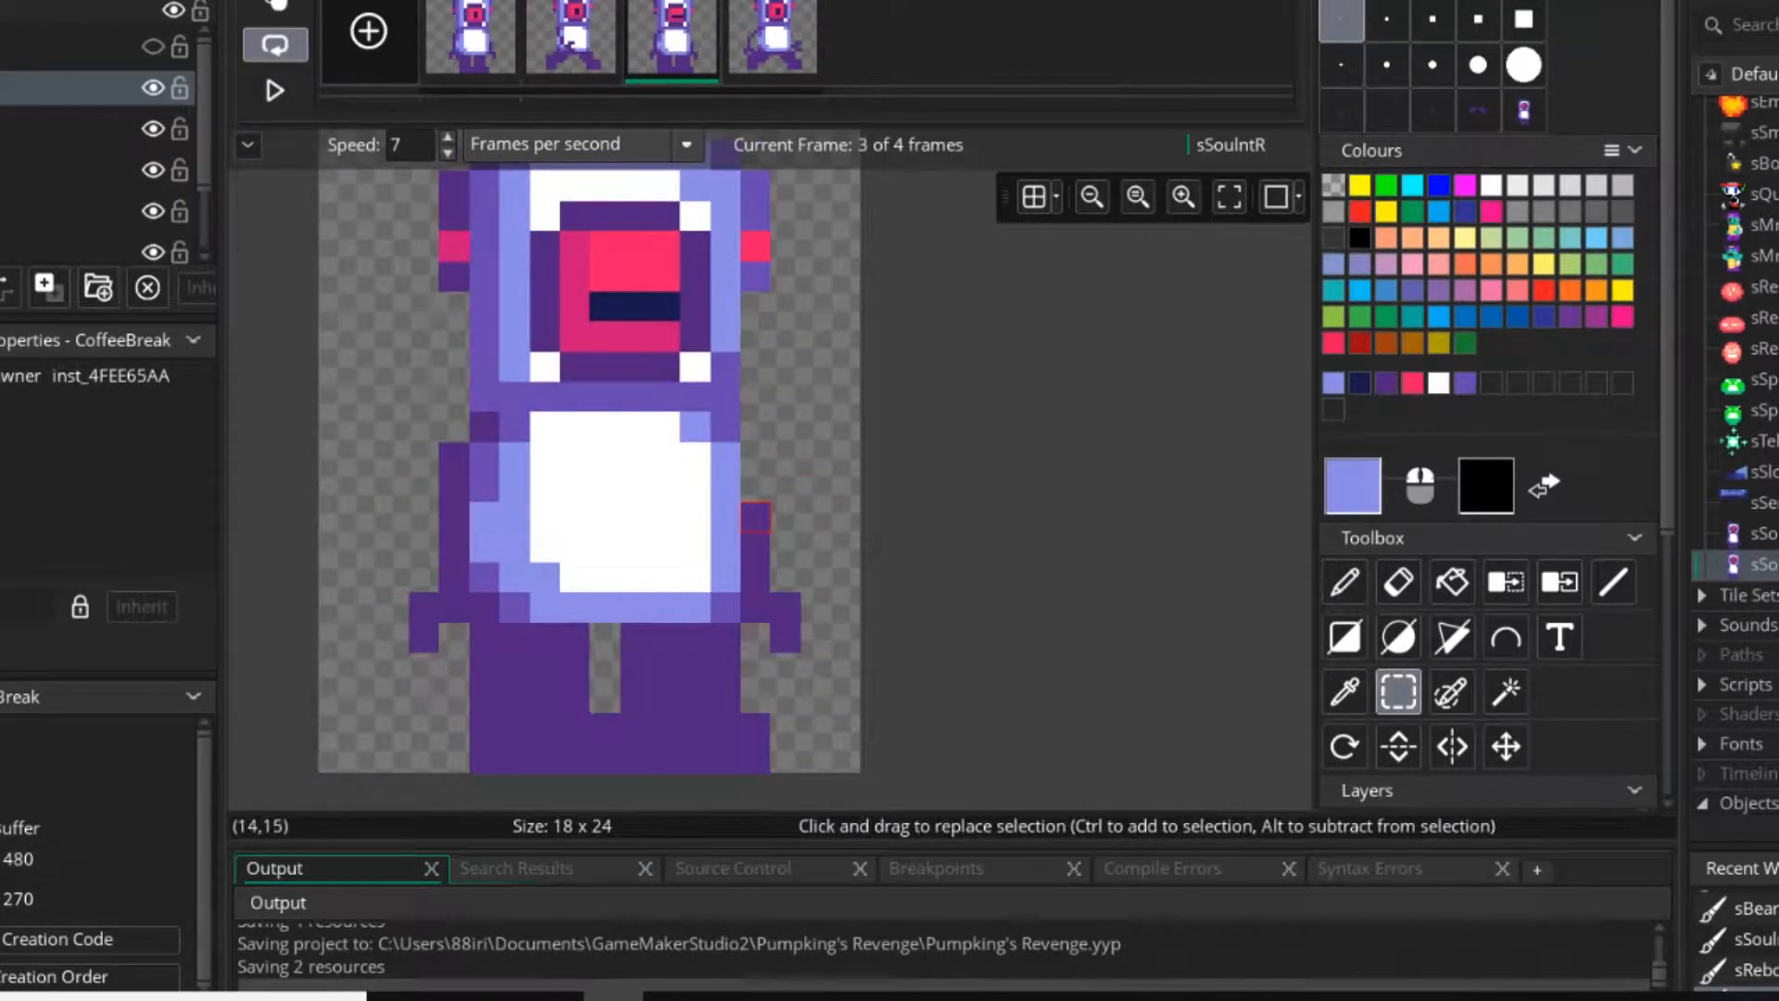
left_click_drag(755, 518, 815, 637)
key("ctrl+c")
Erase the fourth frame's right arm and claw and stamp the copied third-frame arm in their place.
left_click(771, 42)
key("e")
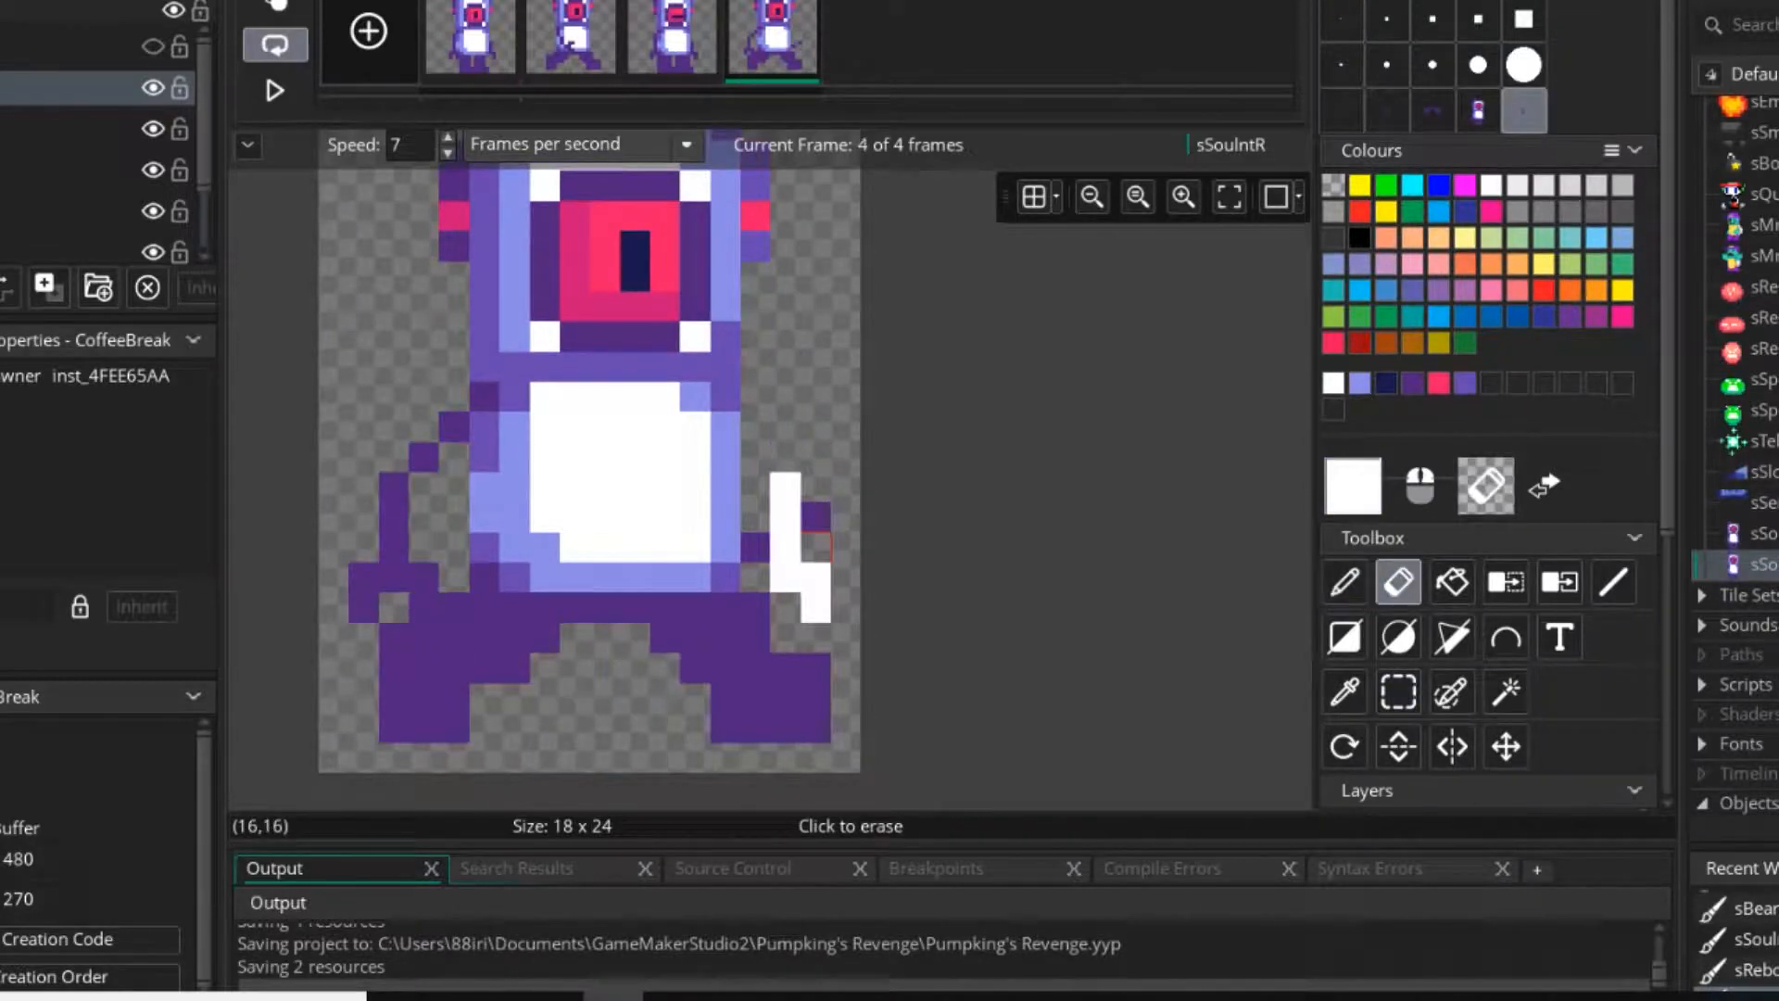
key("d")
key("e")
key("d")
key("Left")
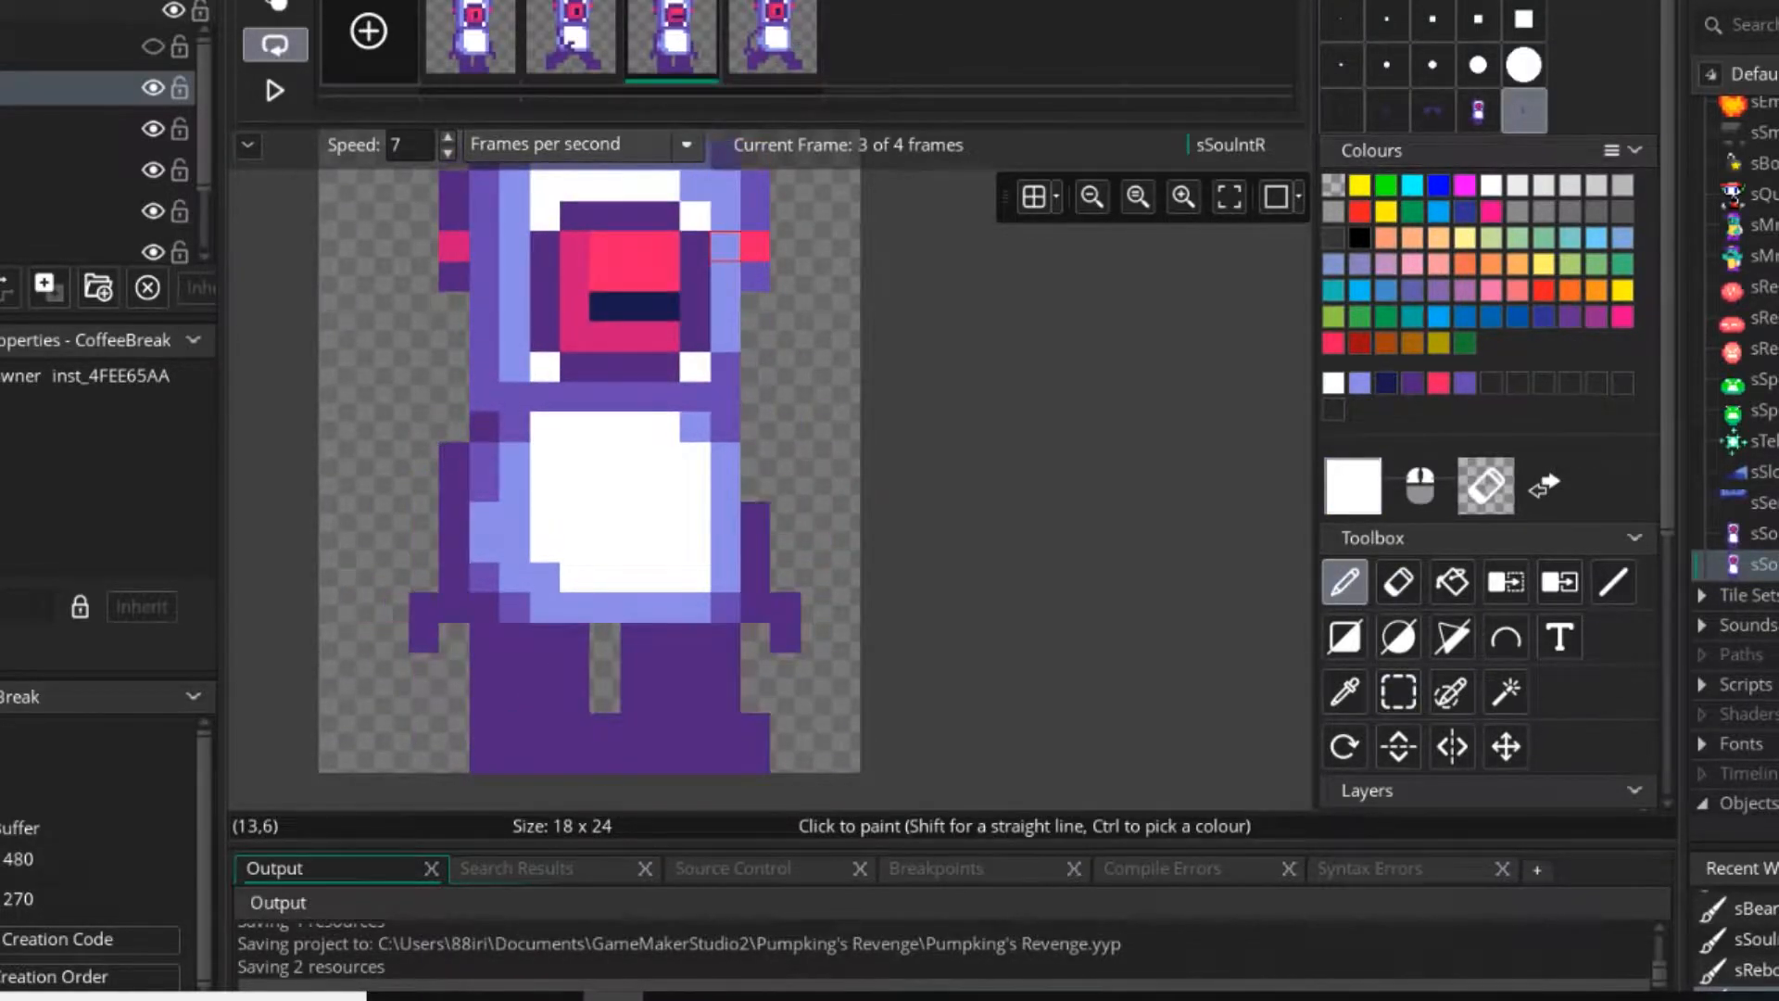
key("Right")
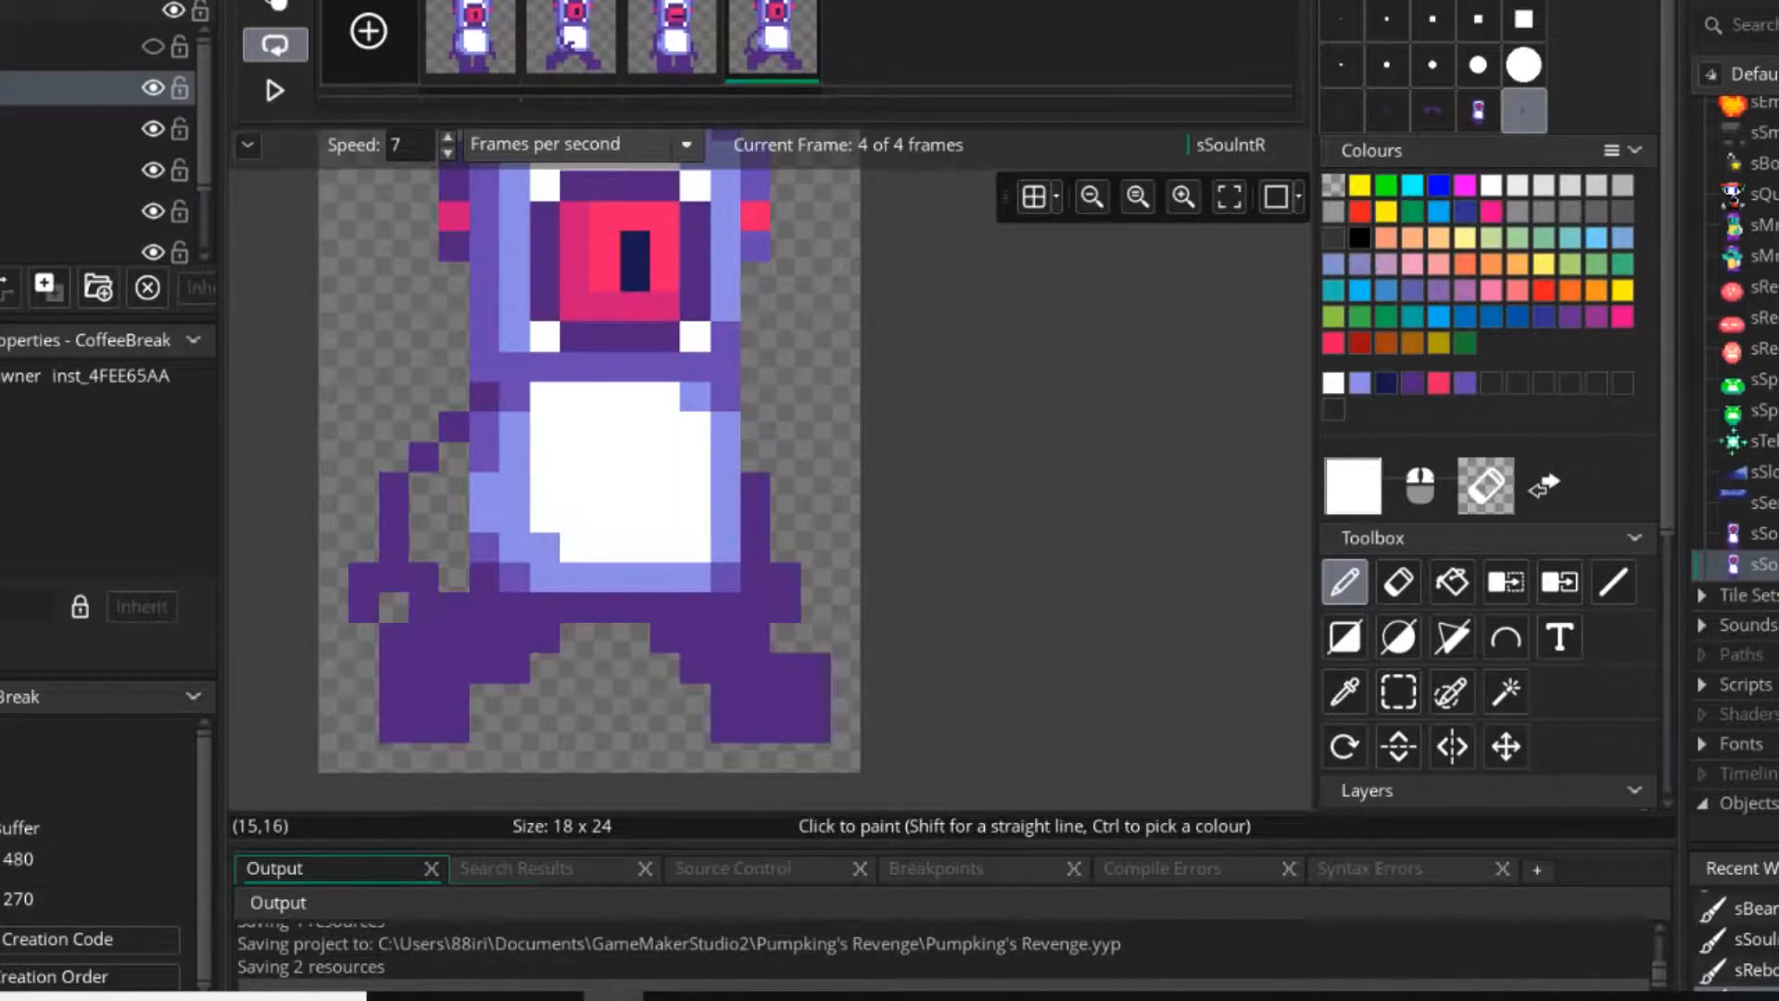
Redraw the fourth frame's lower right arm with single dark purple pixels, bending it outward into an open claw.
left_click(1342, 20)
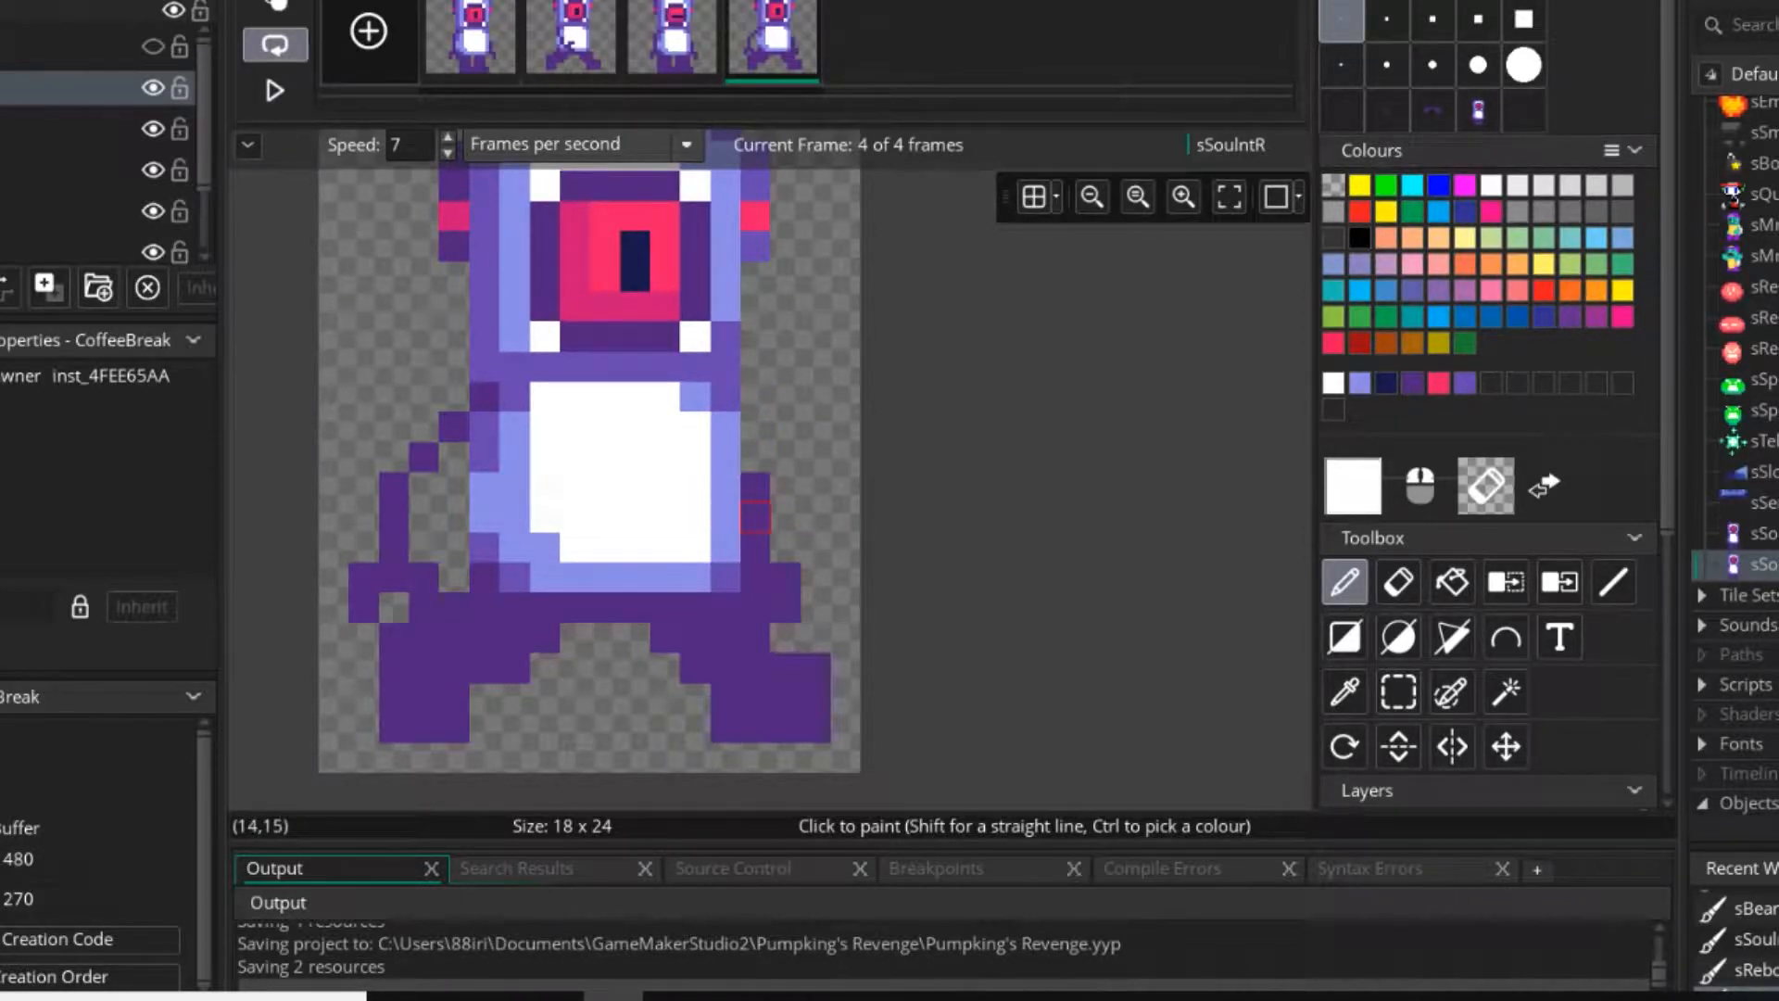
left_click(755, 515, "ctrl")
left_click(785, 515)
mouse_move(754, 547)
right_mouse_down()
mouse_move(754, 577)
mouse_move(786, 602)
right_mouse_up()
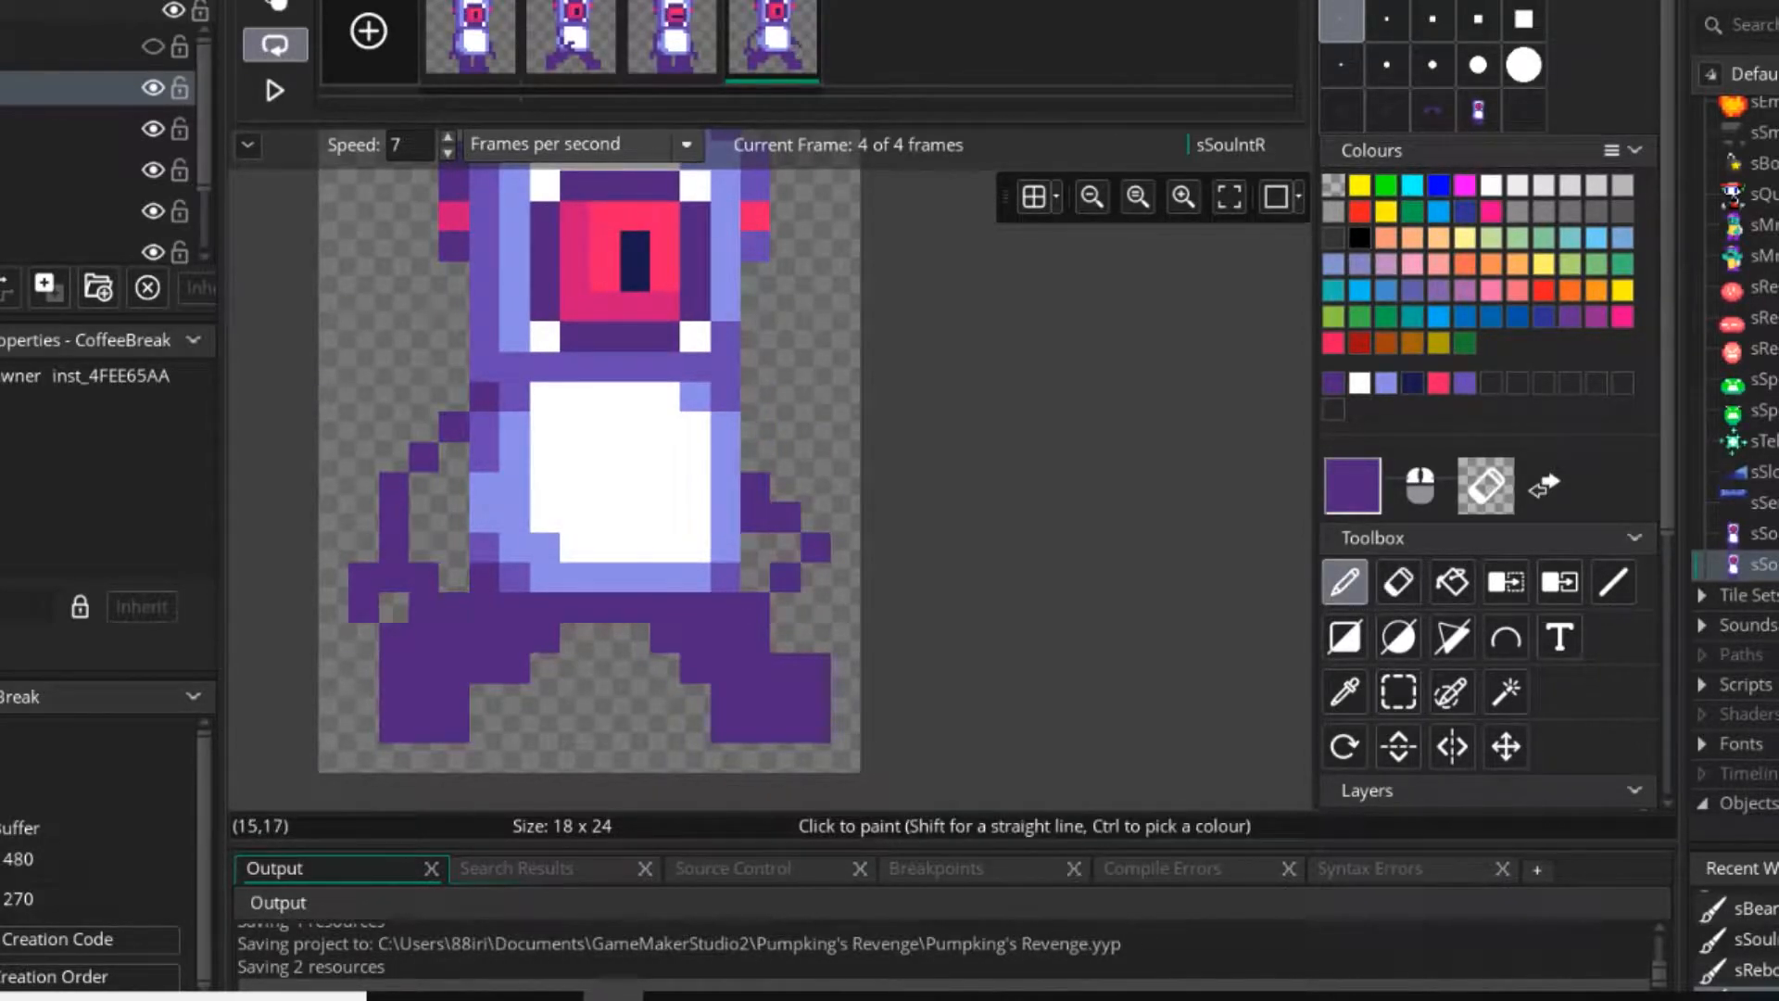
right_click(754, 518)
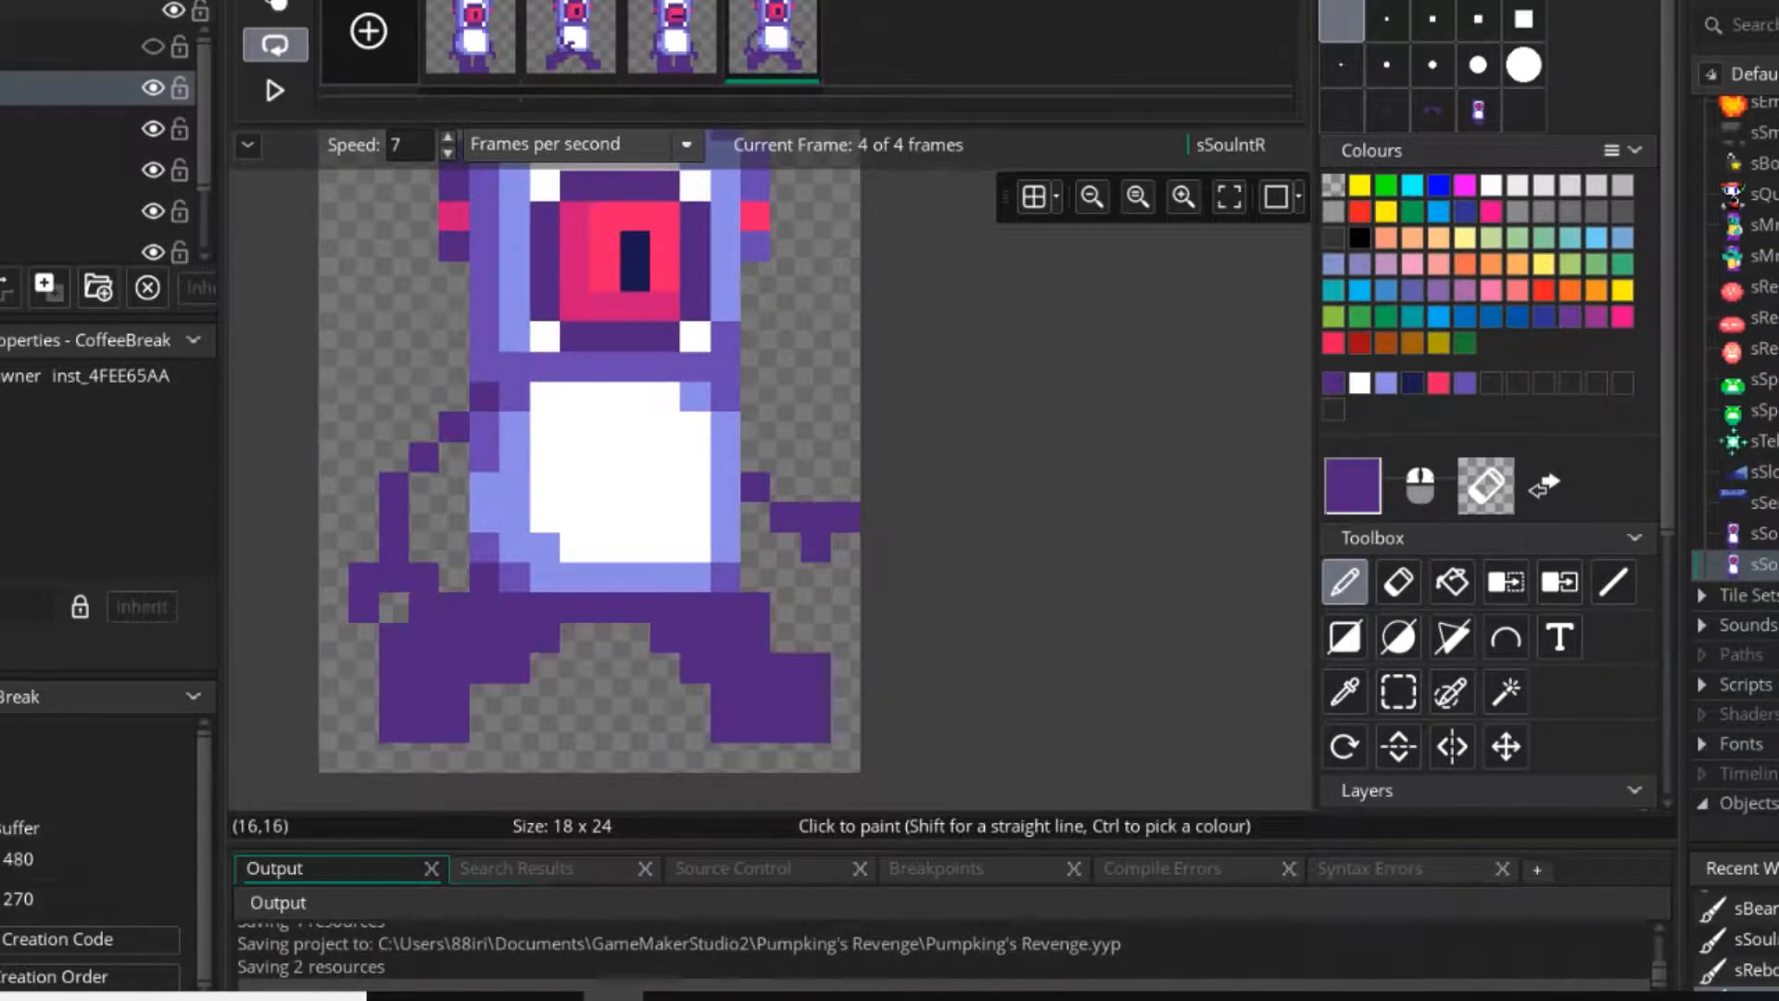
left_click(786, 547)
Play the walking animation to check the redrawn right arm, then stop it.
scroll(802, 511, "down", 4)
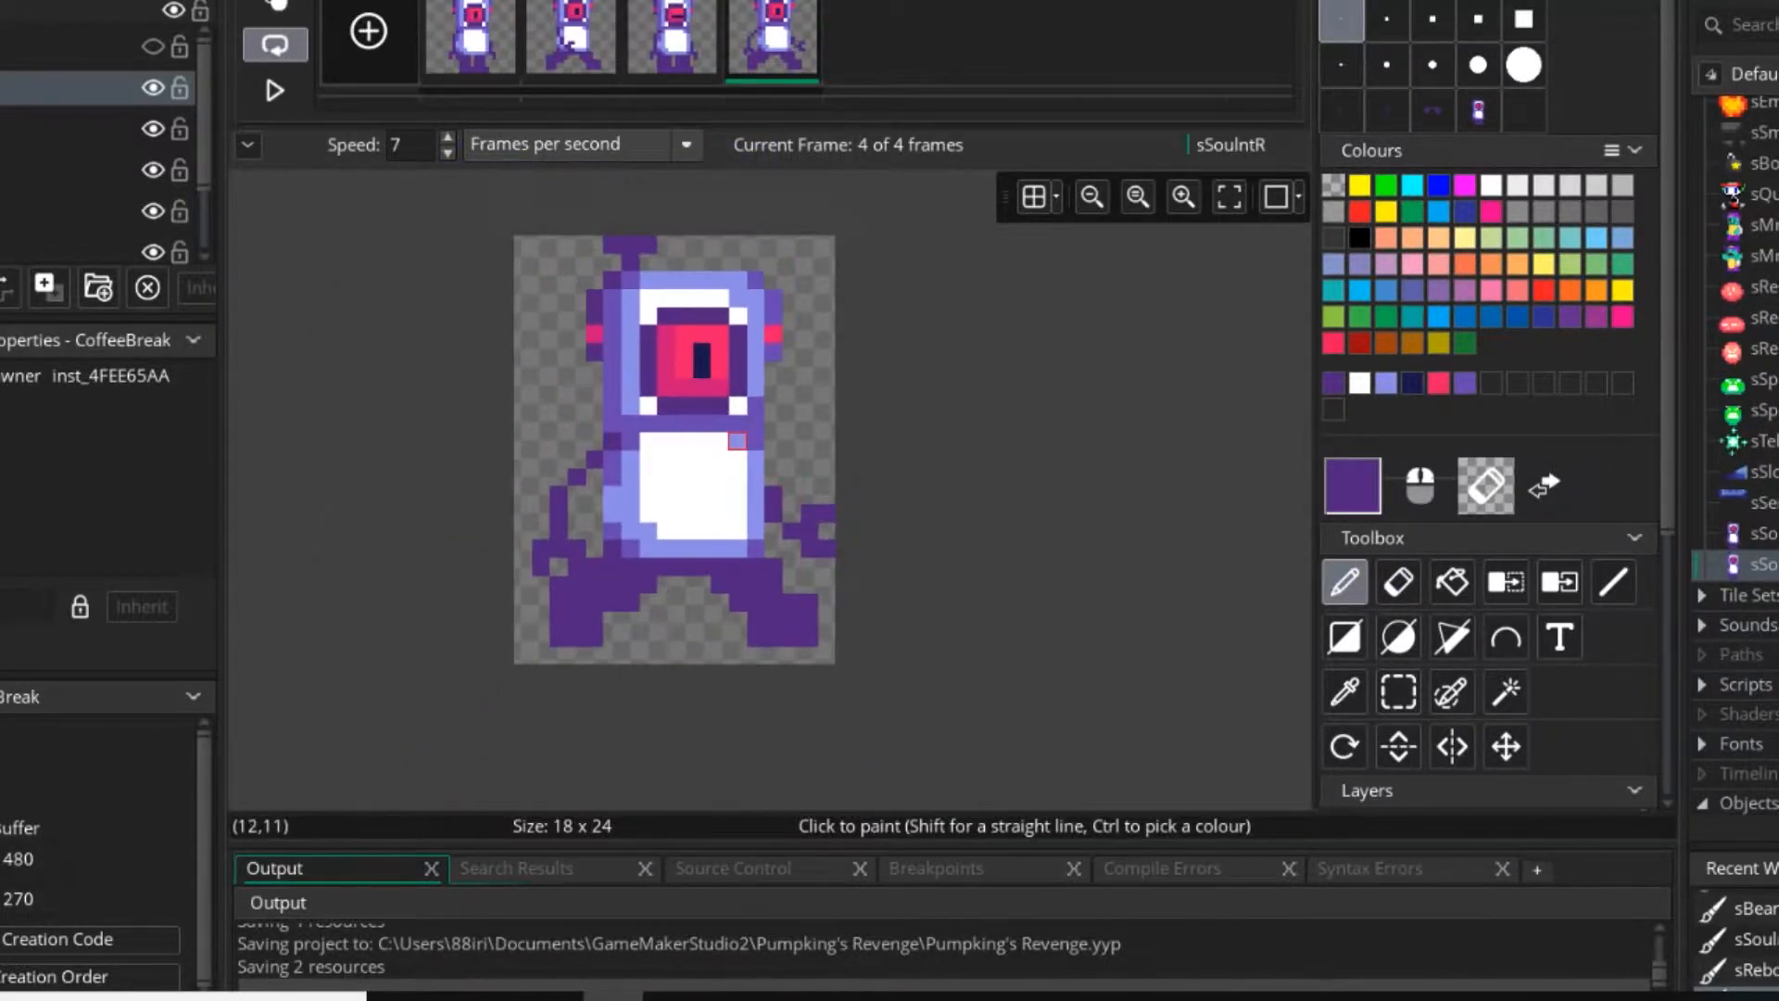
left_click(276, 90)
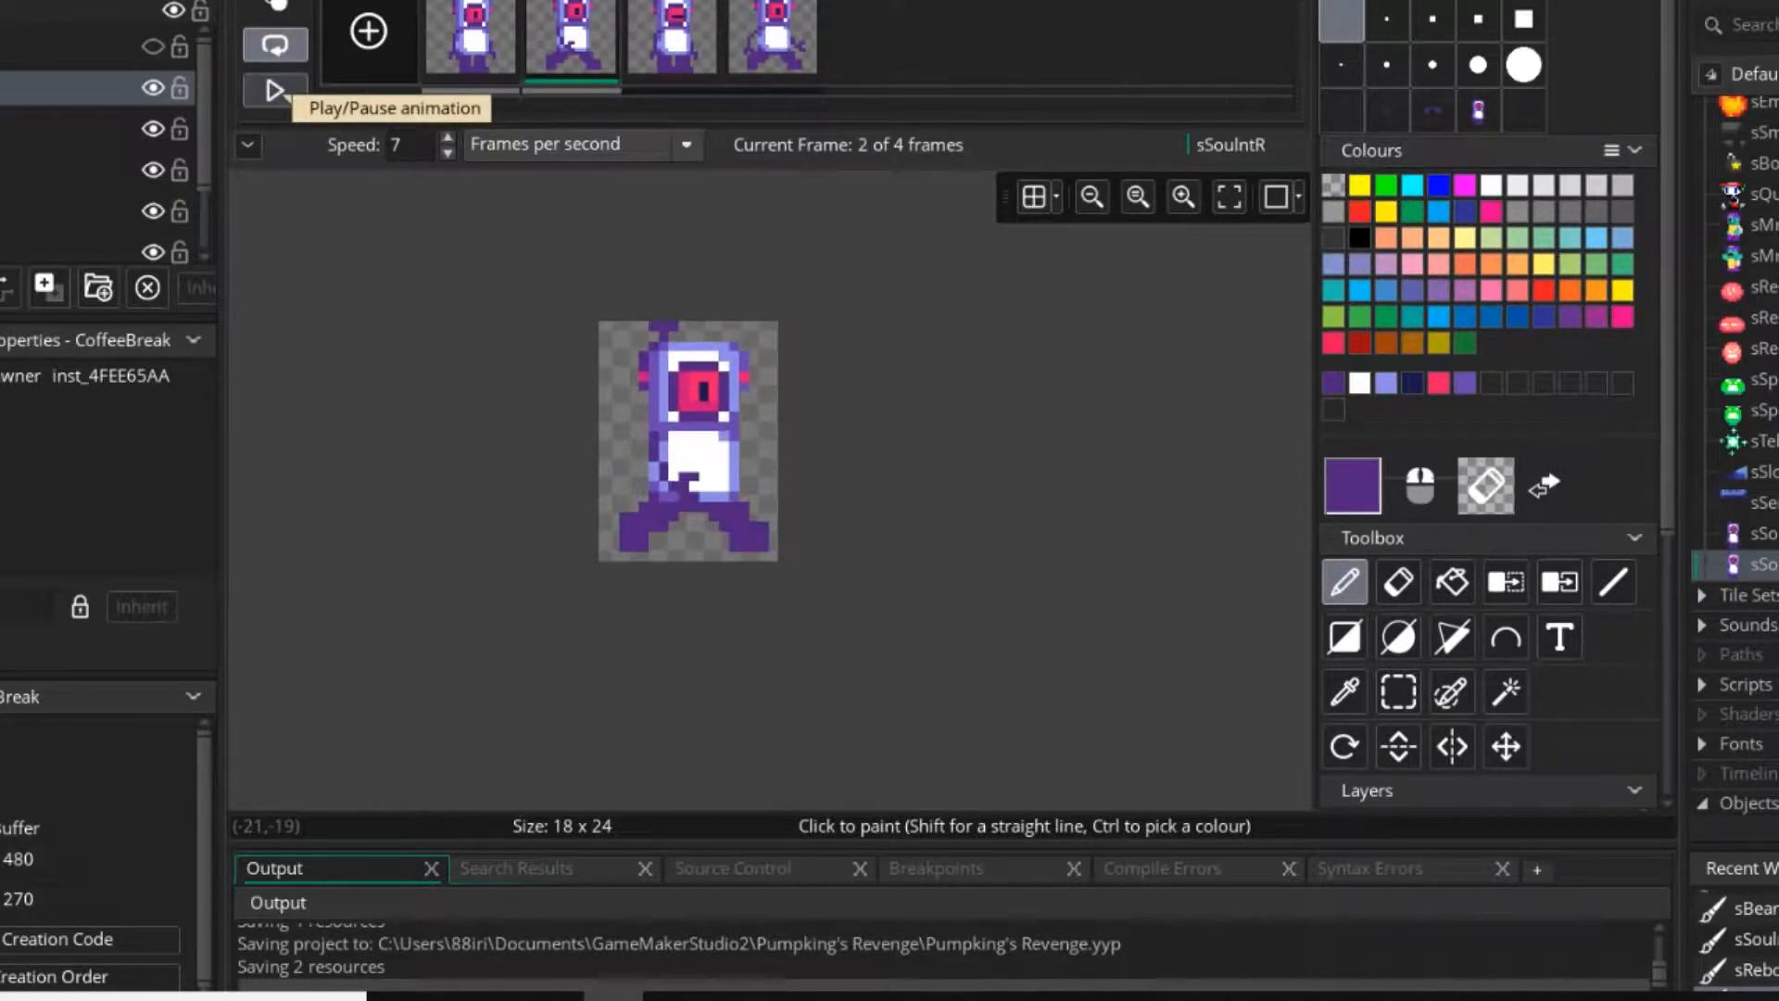
left_click(276, 90)
Move the fourth frame's right arm and claw down by one pixel and clear the selection.
key("Right")
key("Left")
key("Right")
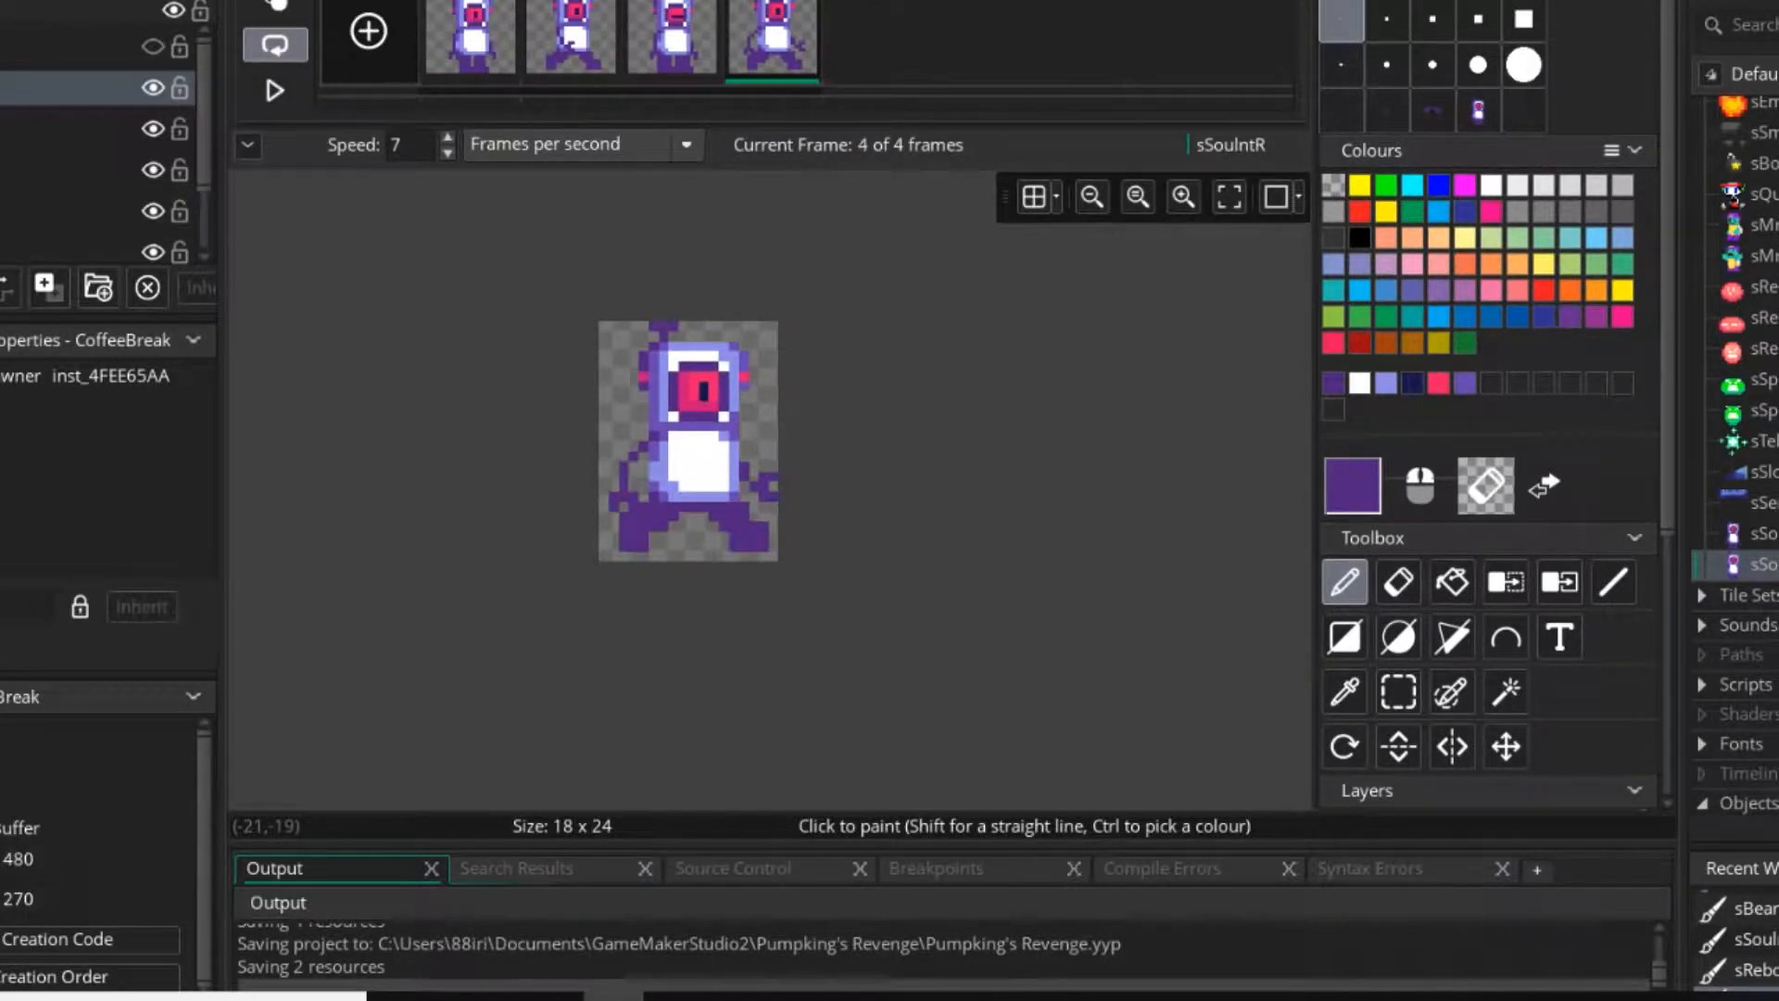
scroll(800, 462, "up", 5)
left_click(1399, 692)
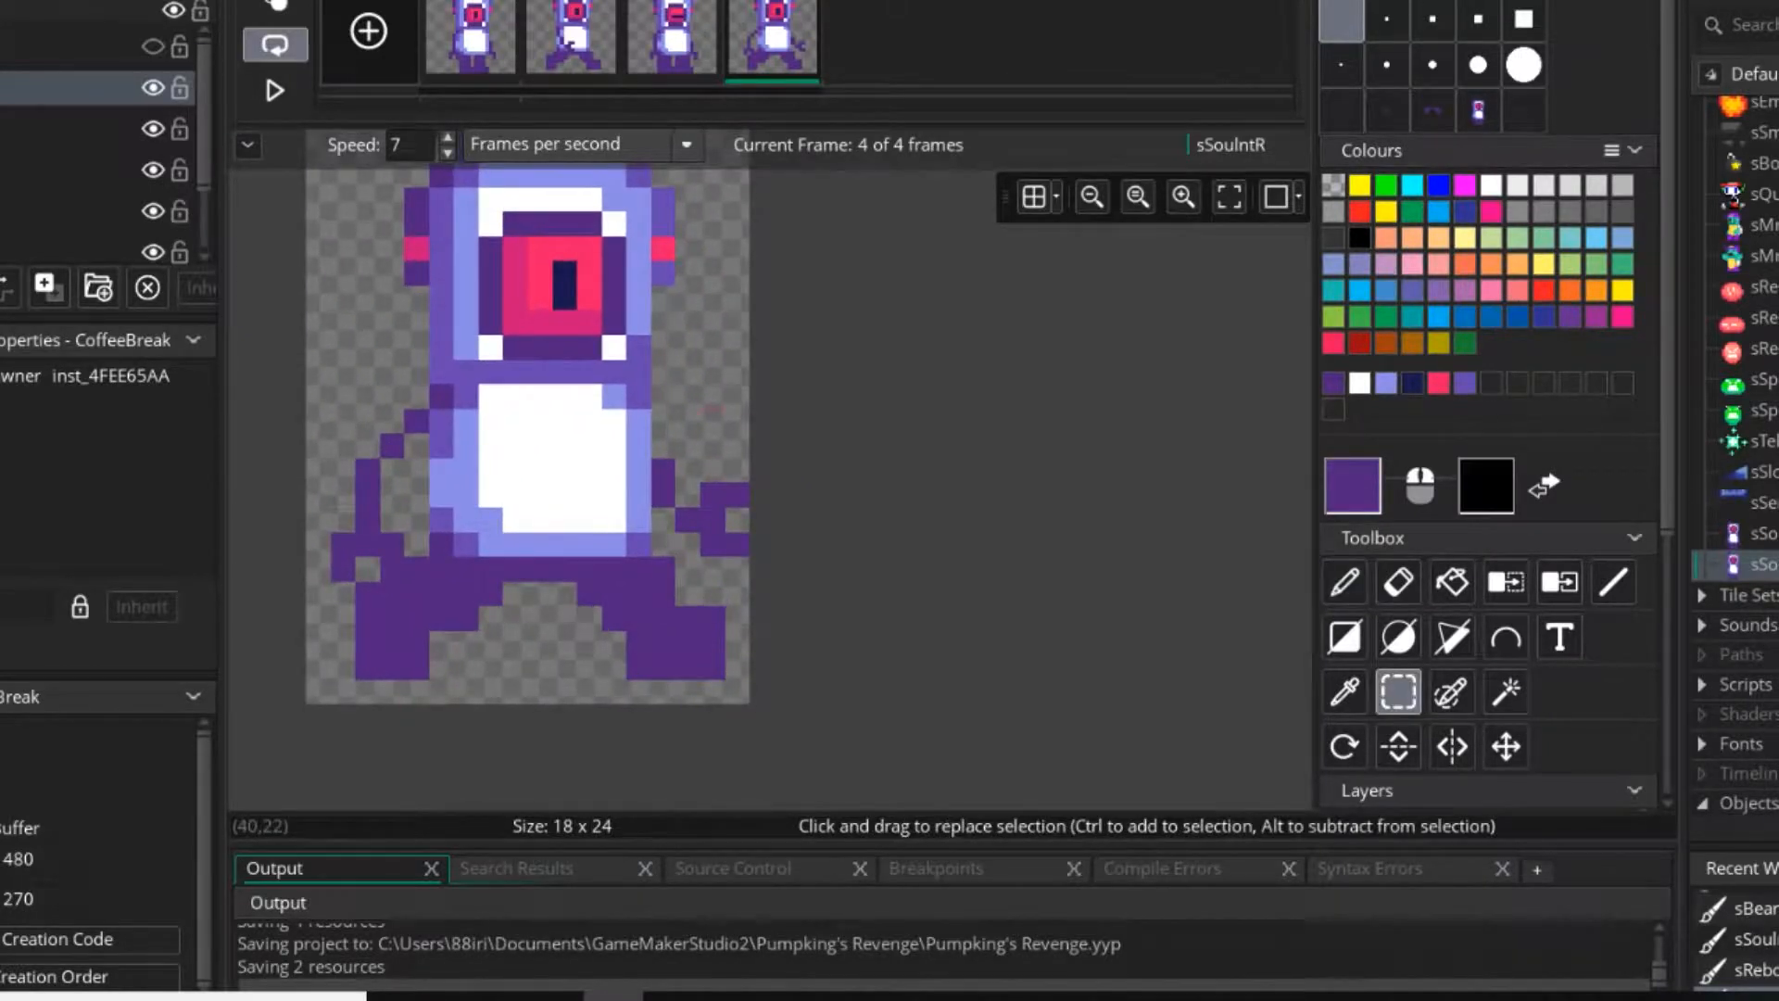
left_click_drag(664, 471, 734, 544)
left_click(712, 422)
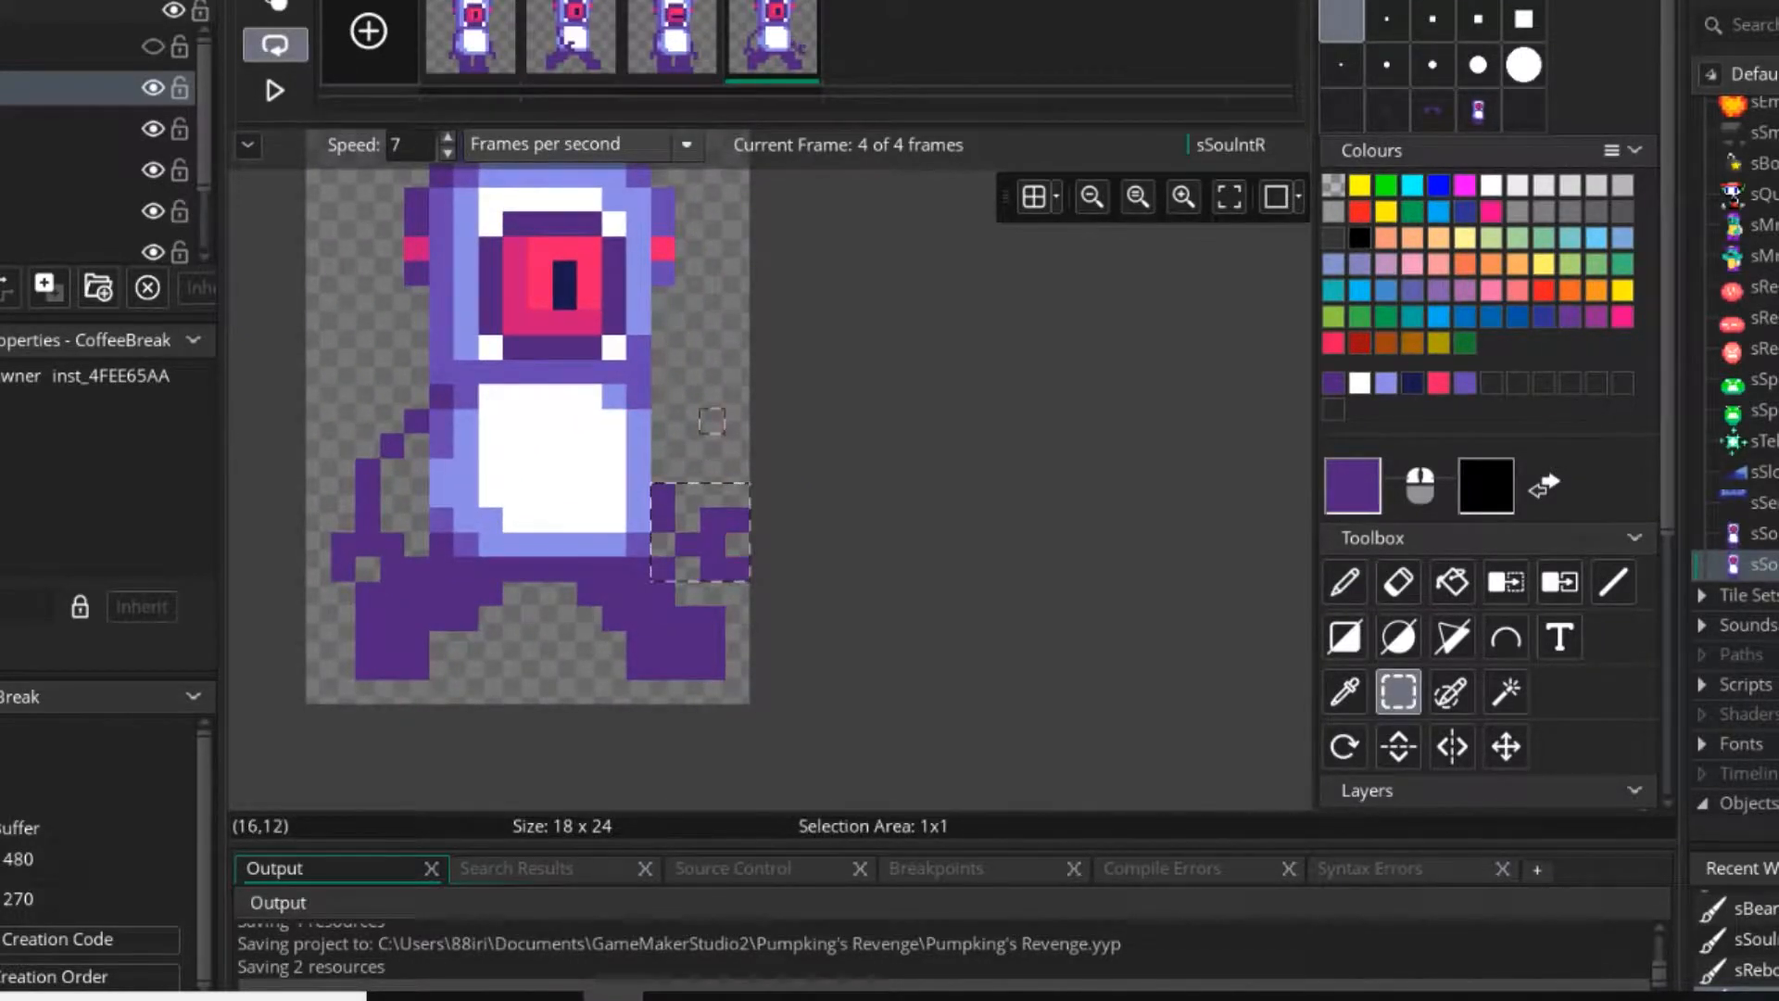
Play the walking animation to check the lowered right arm, then stop it.
left_click(276, 91)
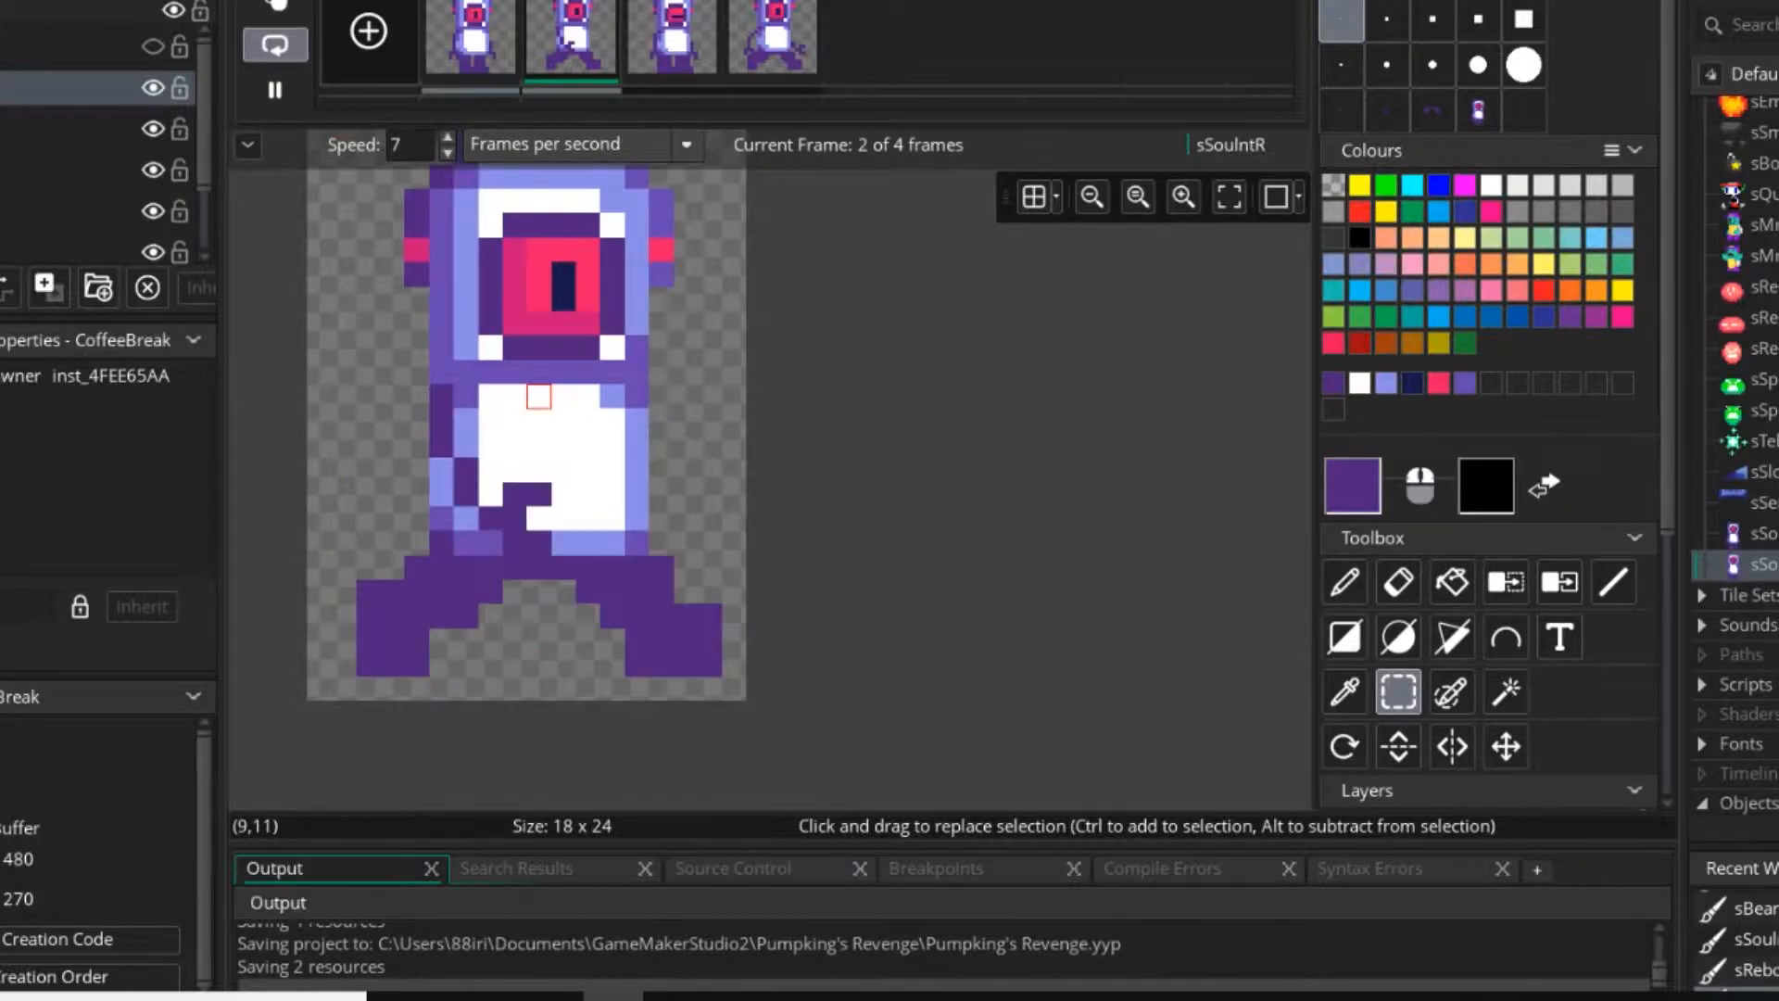
scroll(557, 411, "down", 3)
middle_click_drag(485, 337, 495, 349)
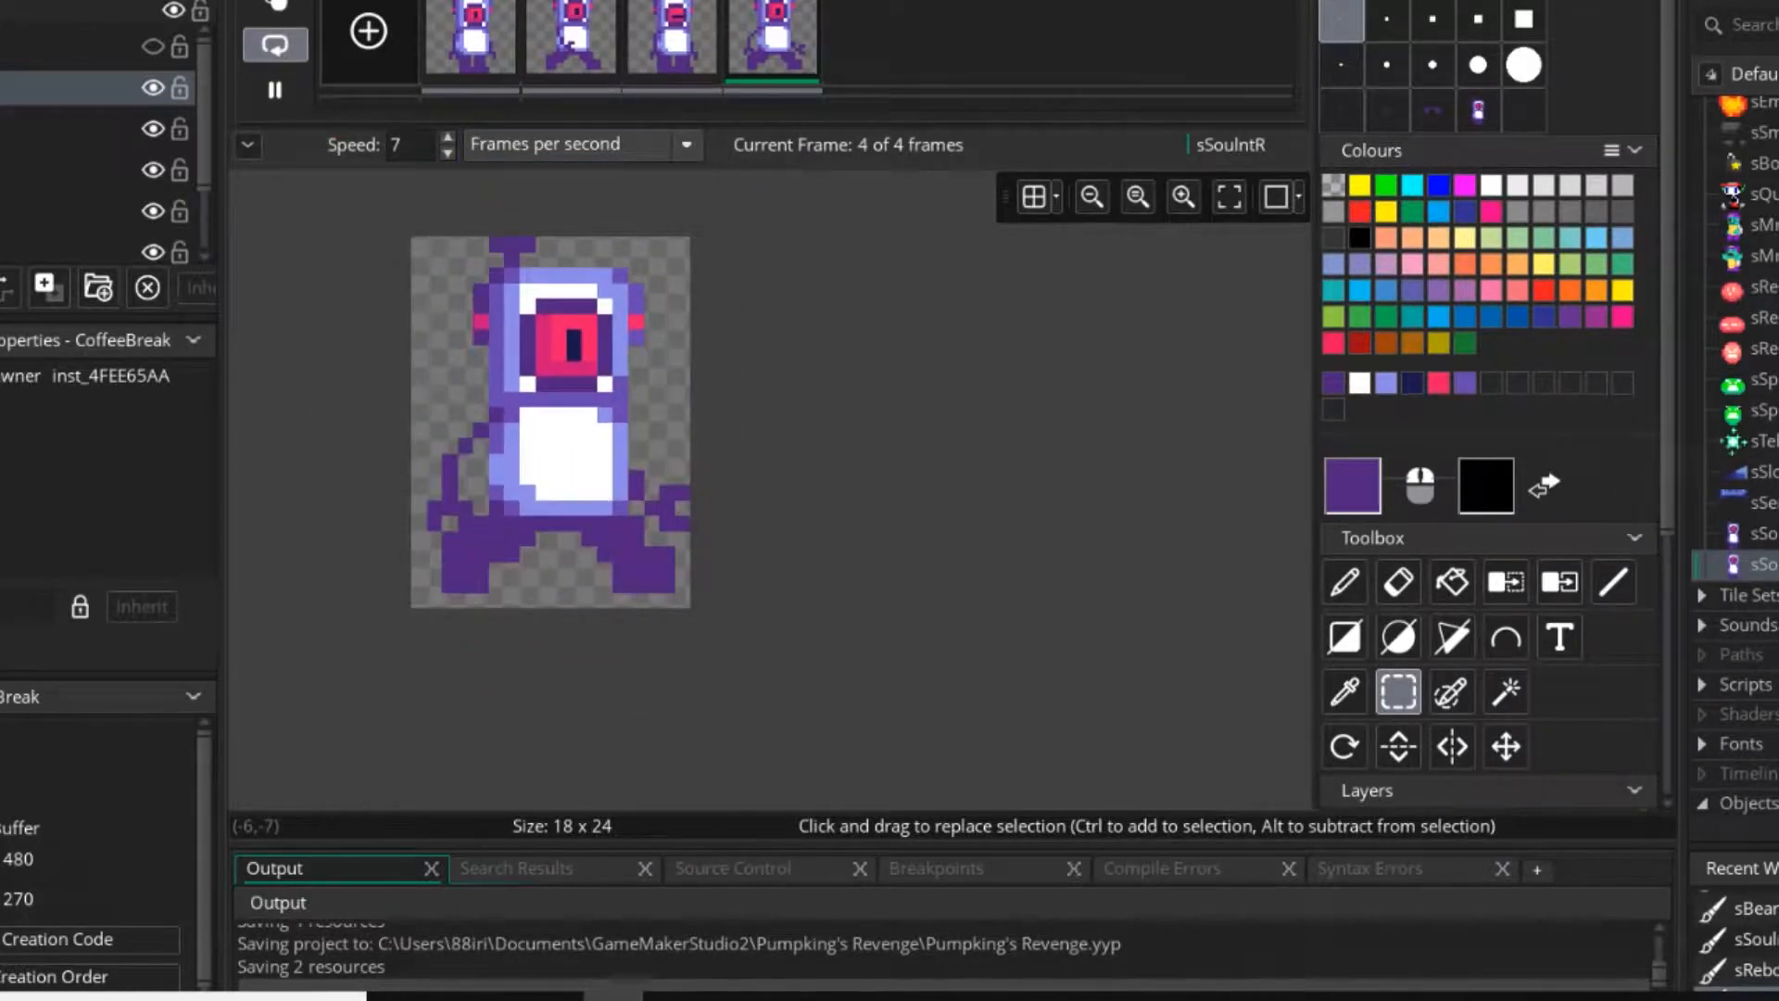
left_click(276, 89)
Paint a three-pixel-tall dark purple arm stub beside the body's lower right edge in the second frame.
scroll(649, 473, "up", 4)
left_click(660, 54)
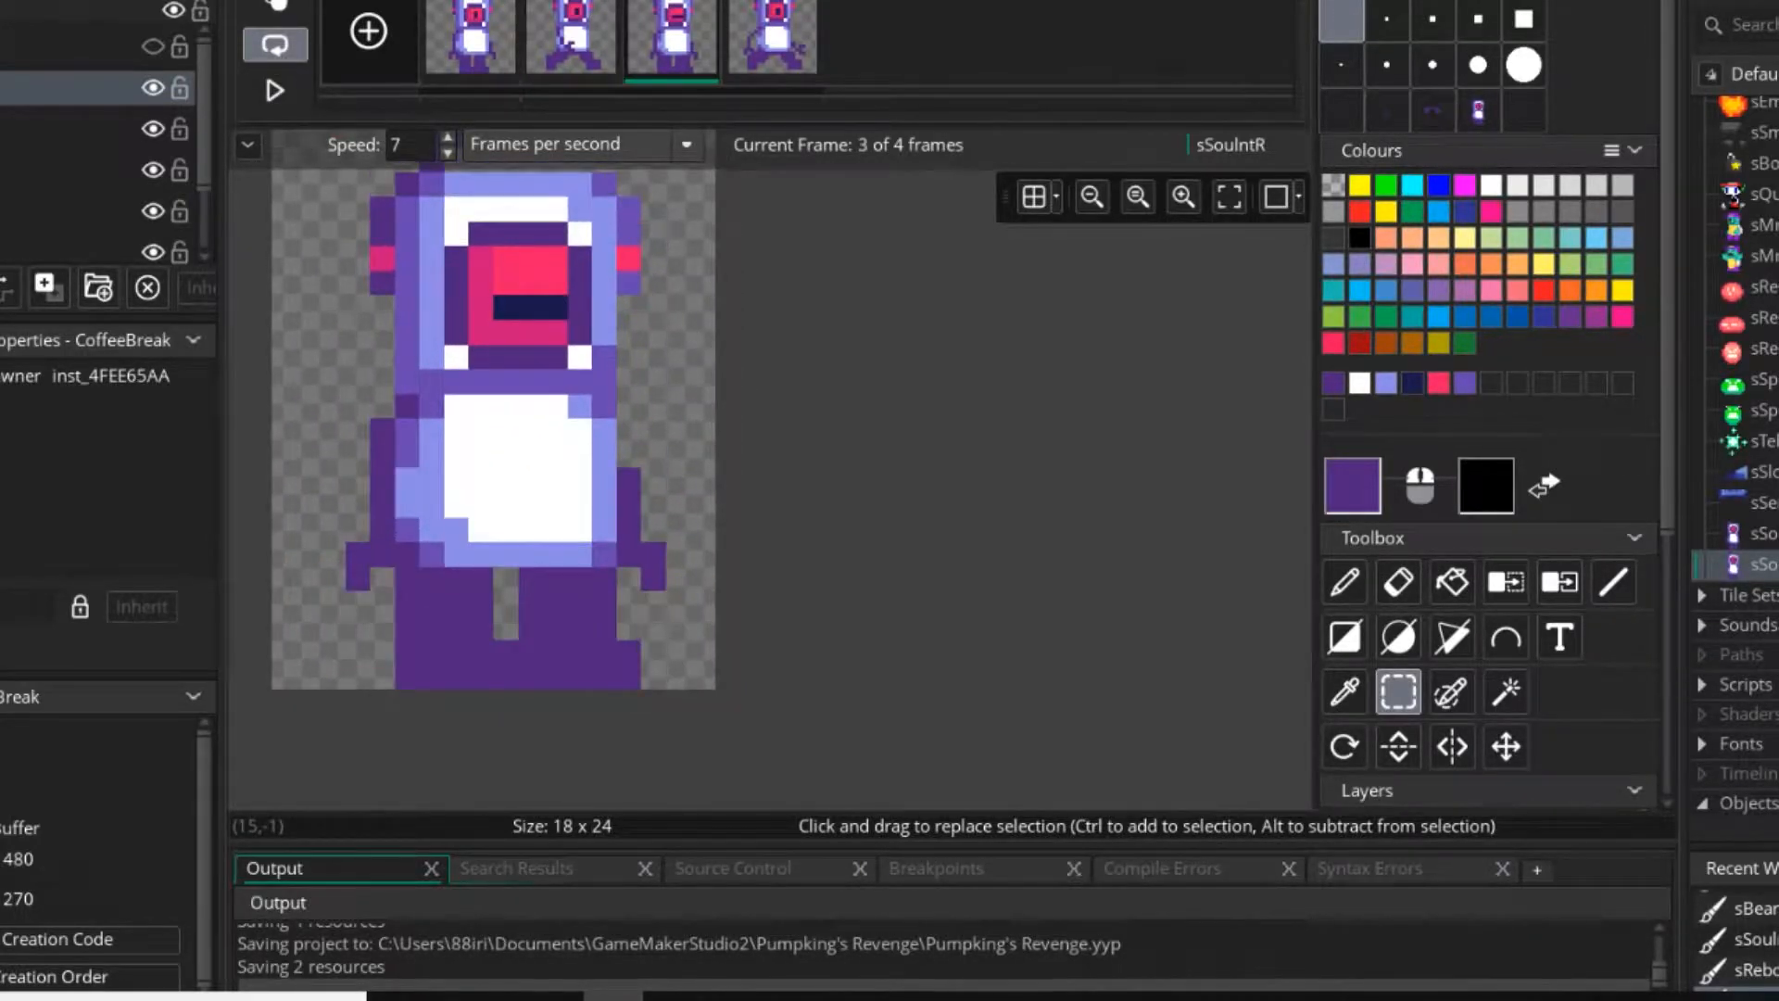
key("d")
key("Left")
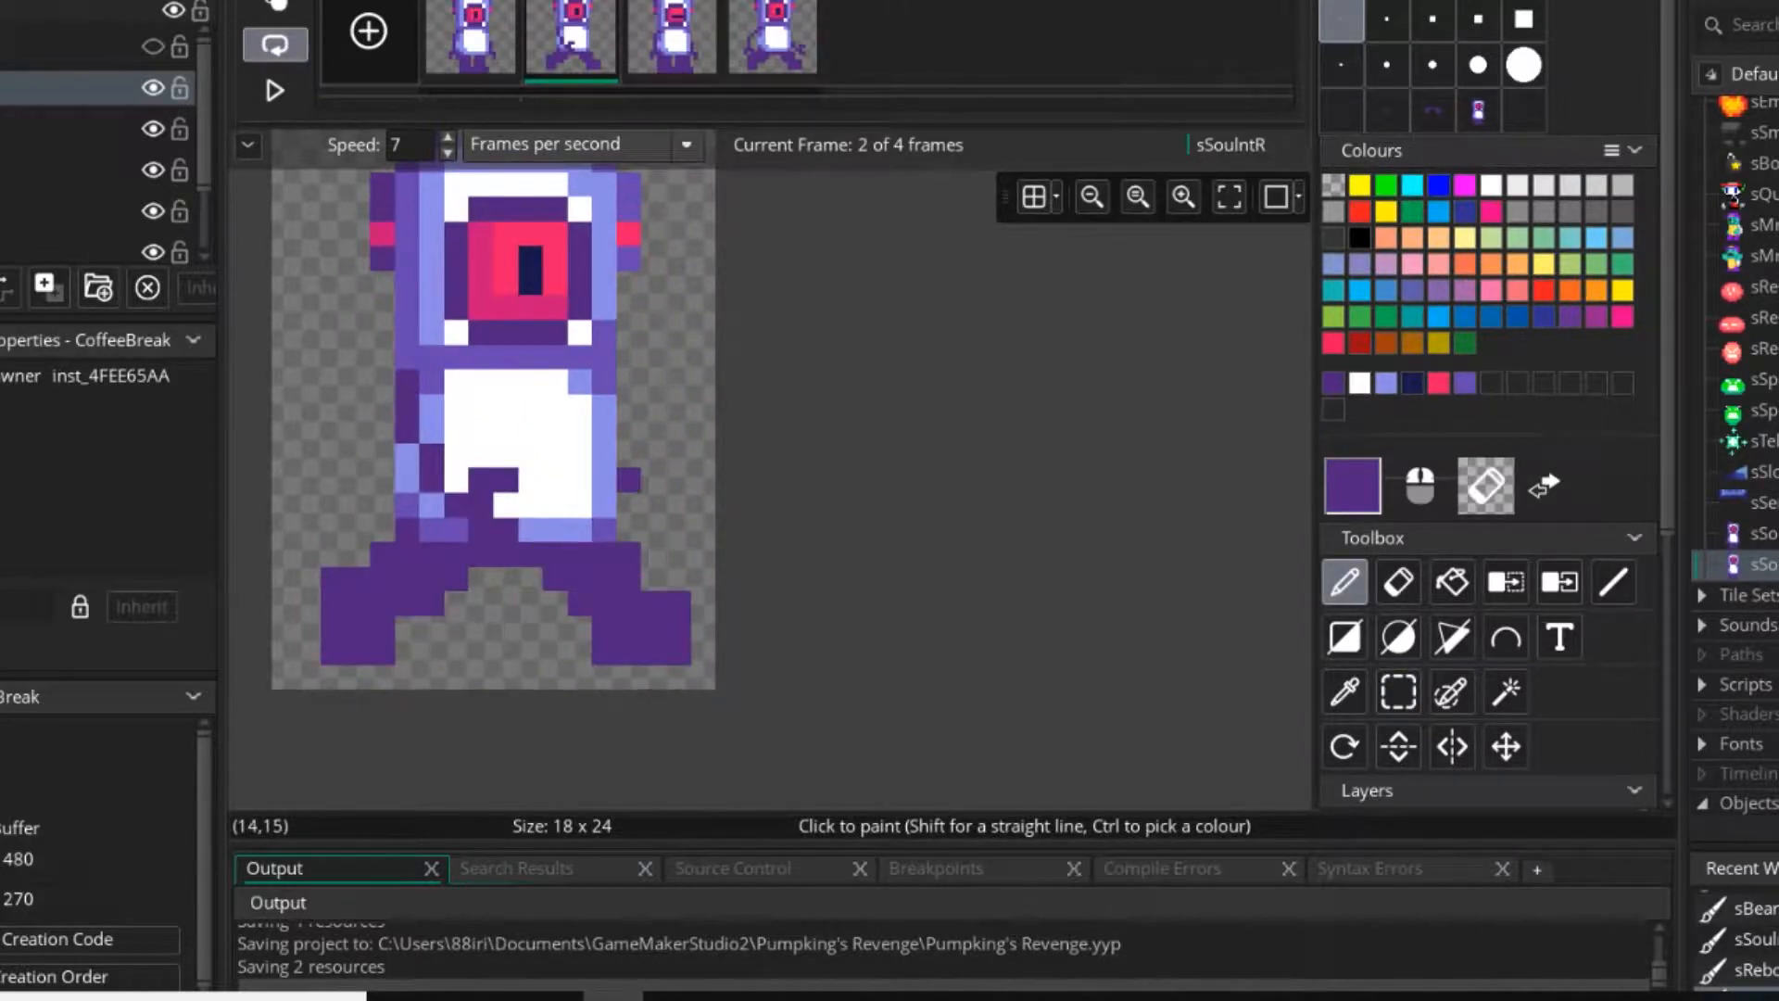
Play the walking animation and inspect how the second frame's arm stub looks in motion.
scroll(556, 431, "down", 3)
left_click(275, 90)
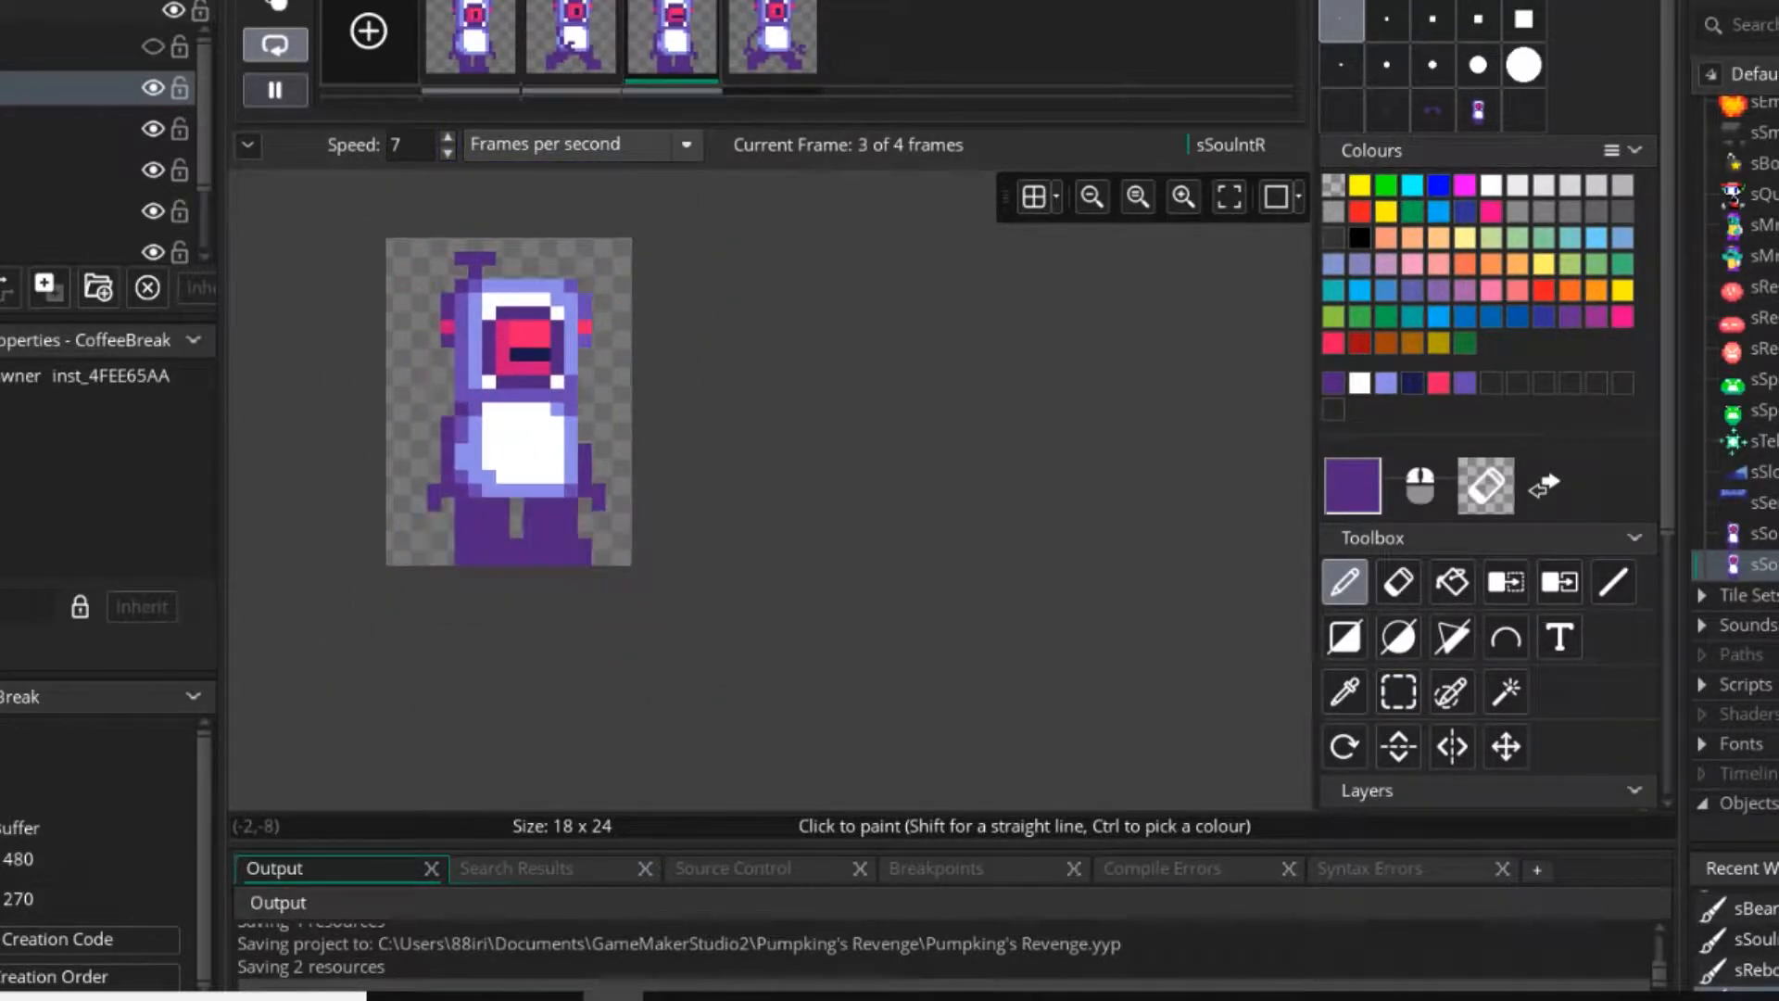
left_click(275, 89)
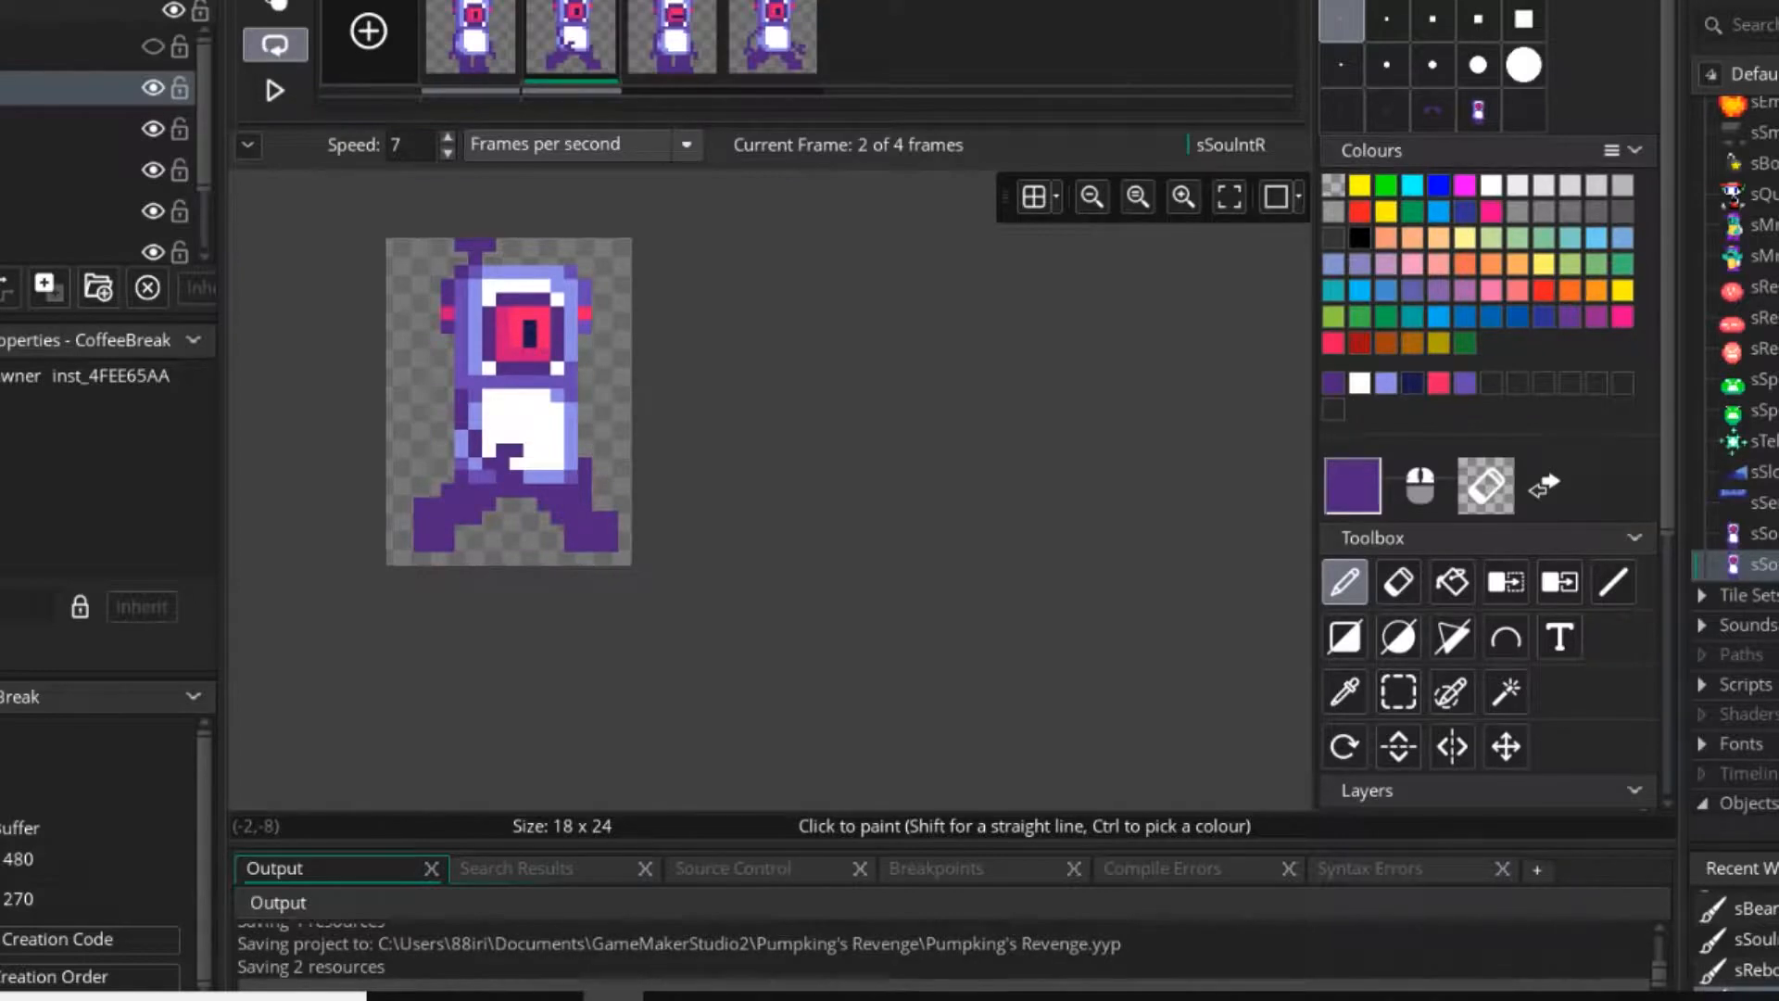
scroll(462, 395, "up", 4)
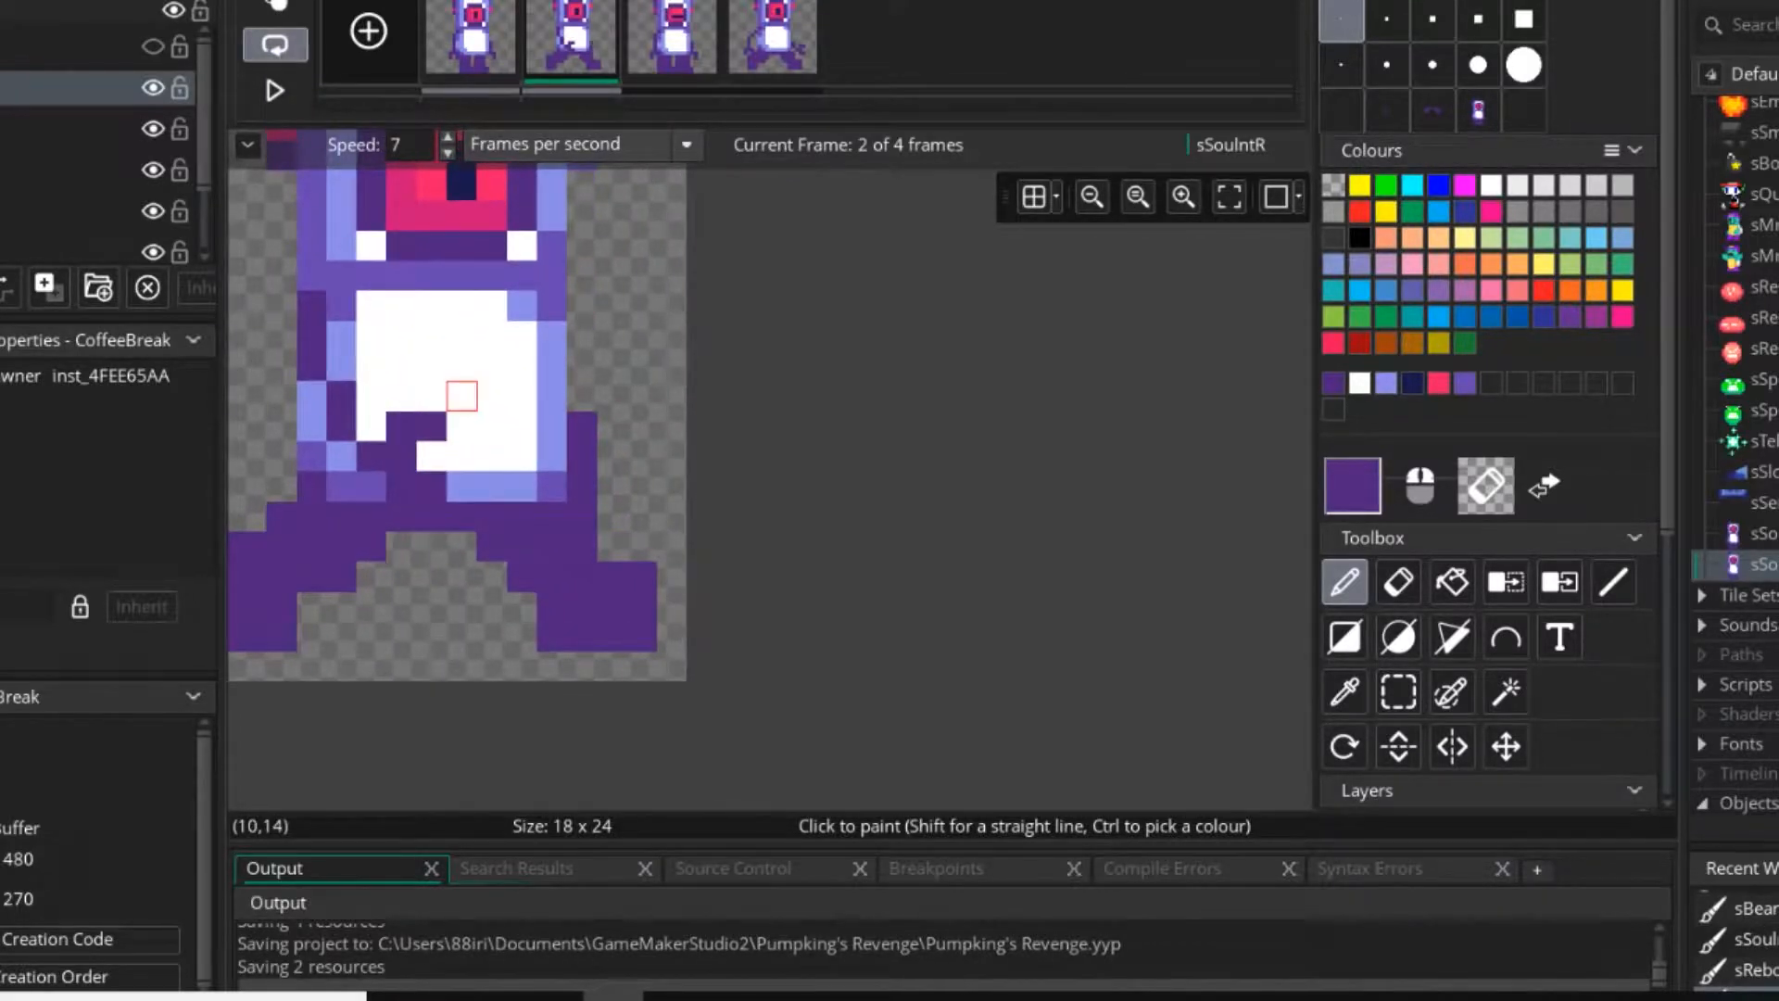
scroll(462, 395, "down", 3)
left_click(275, 90)
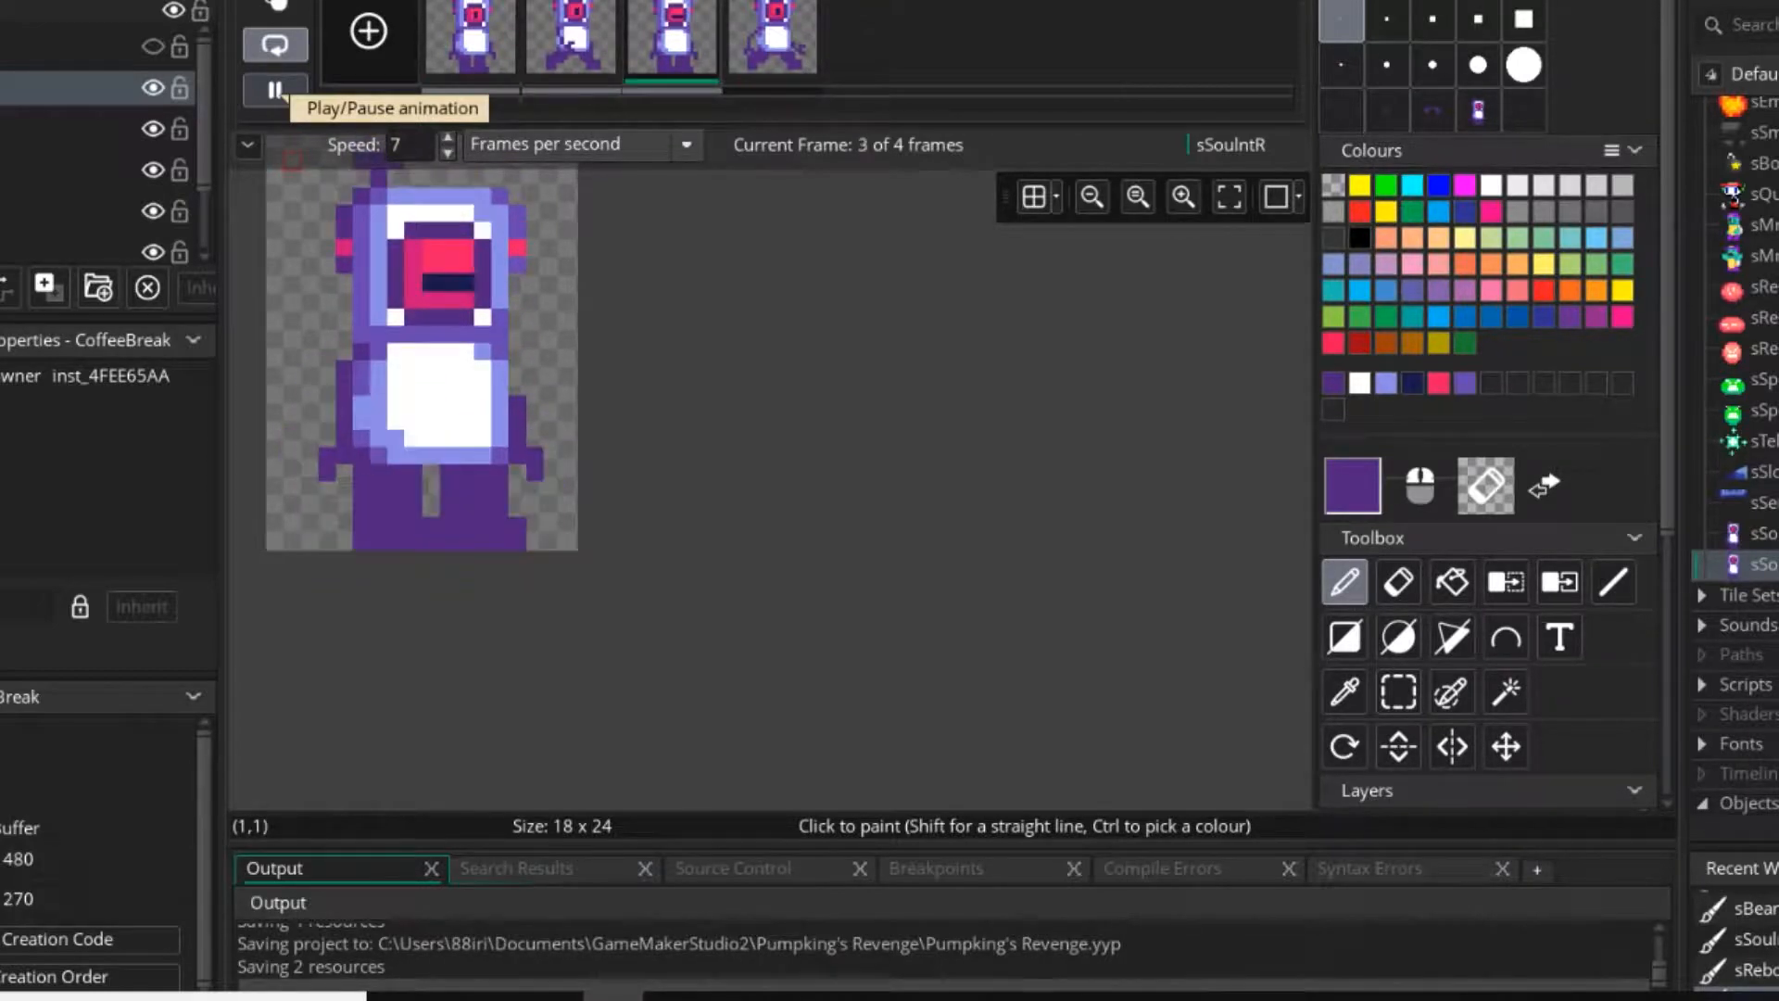
left_click(275, 90)
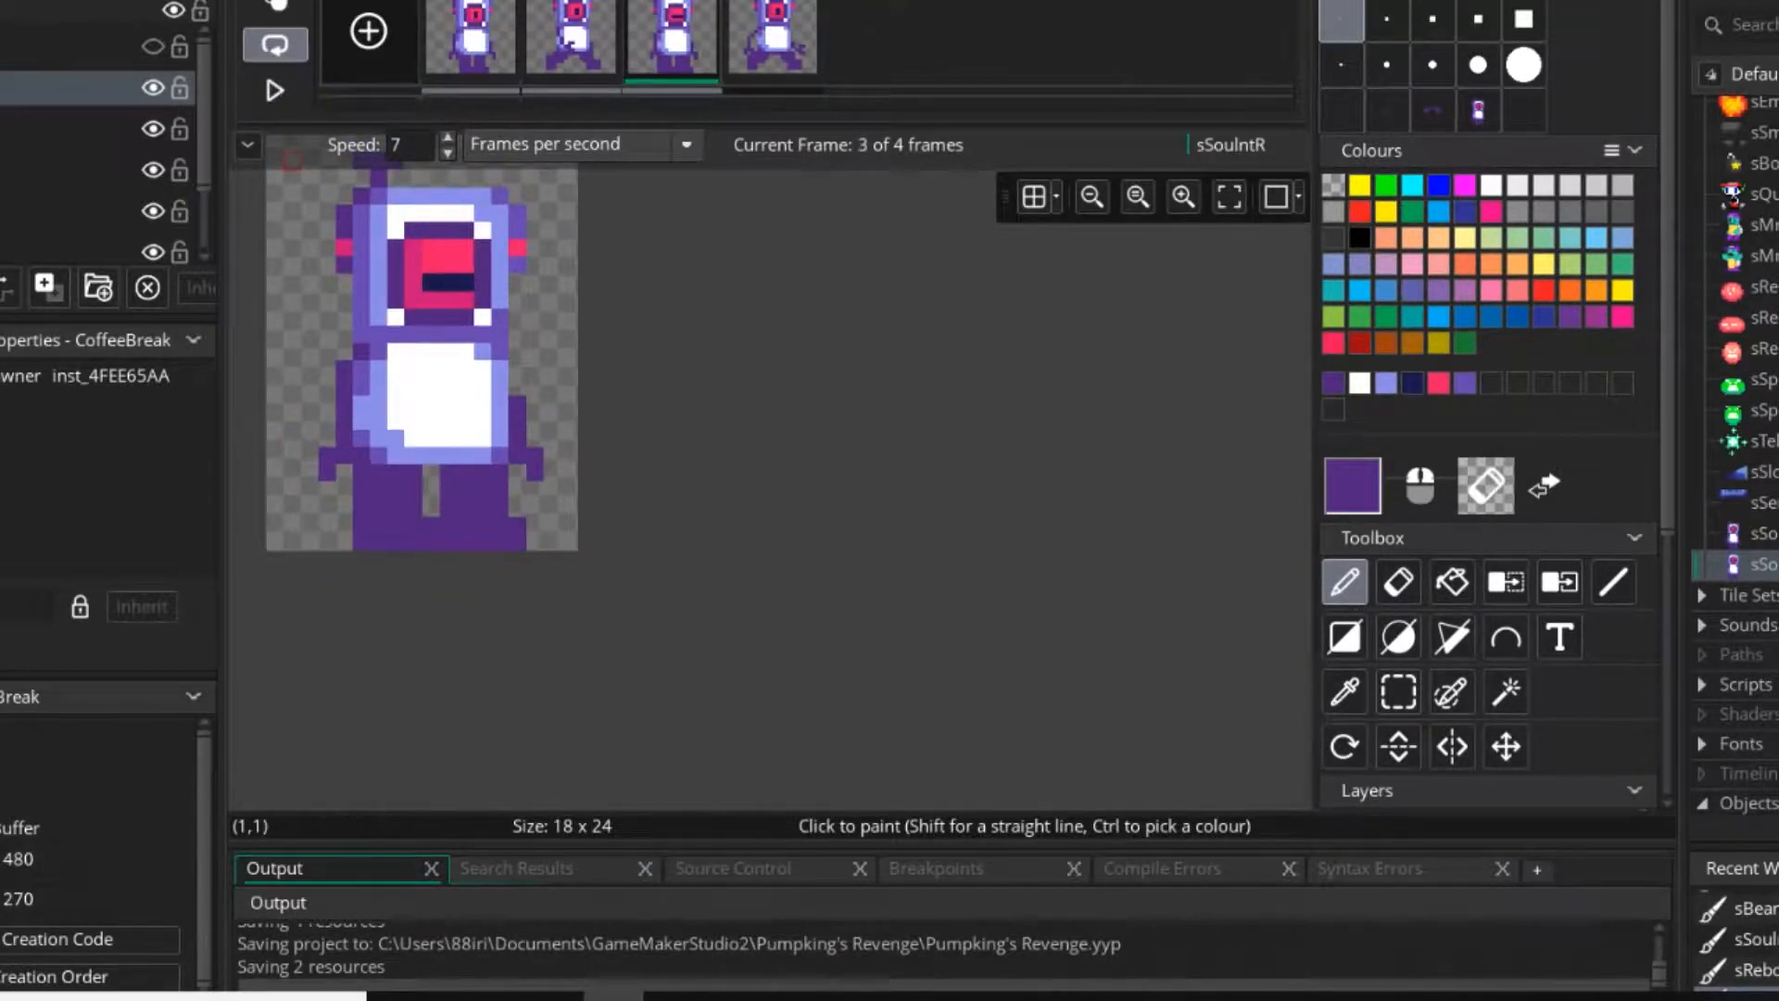
Trim the second frame's right arm stub to a single dark purple pixel, separate from the leg.
left_click(571, 39)
scroll(516, 407, "up", 3)
right_click_drag(519, 398, 521, 454)
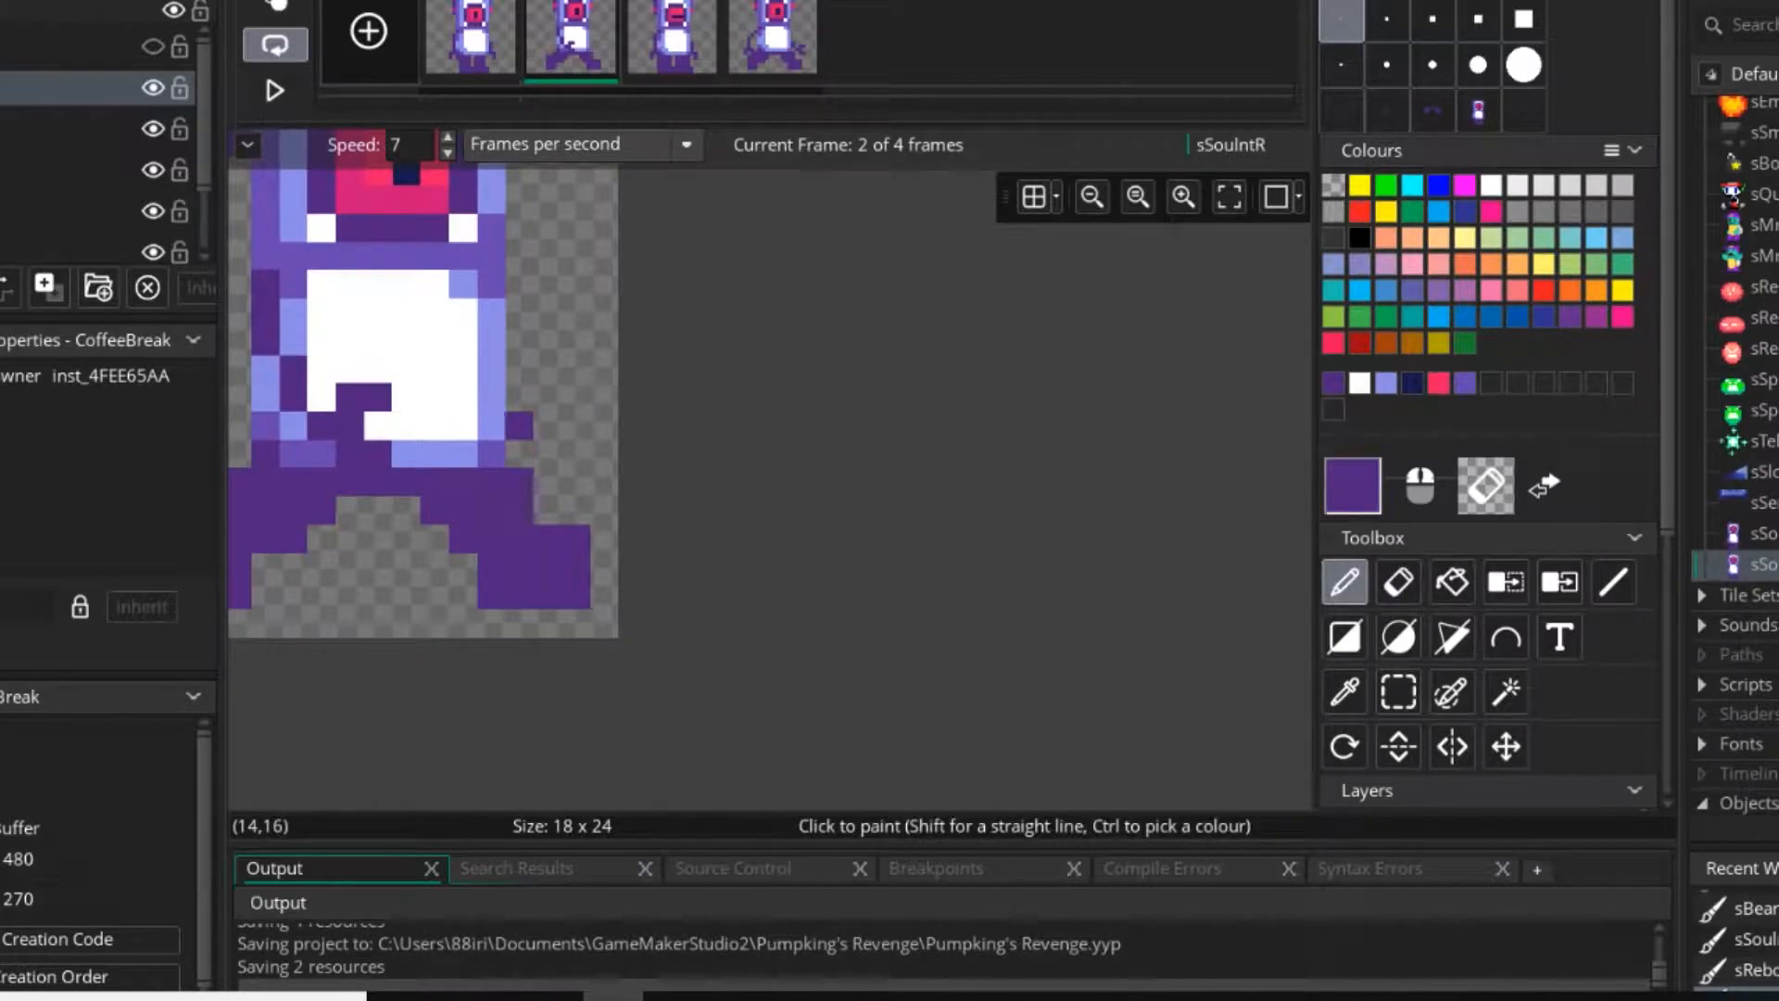
Play the walking animation to check the trimmed arm stub.
left_click(276, 90)
middle_click_drag(406, 285, 502, 312)
scroll(712, 383, "down", 4)
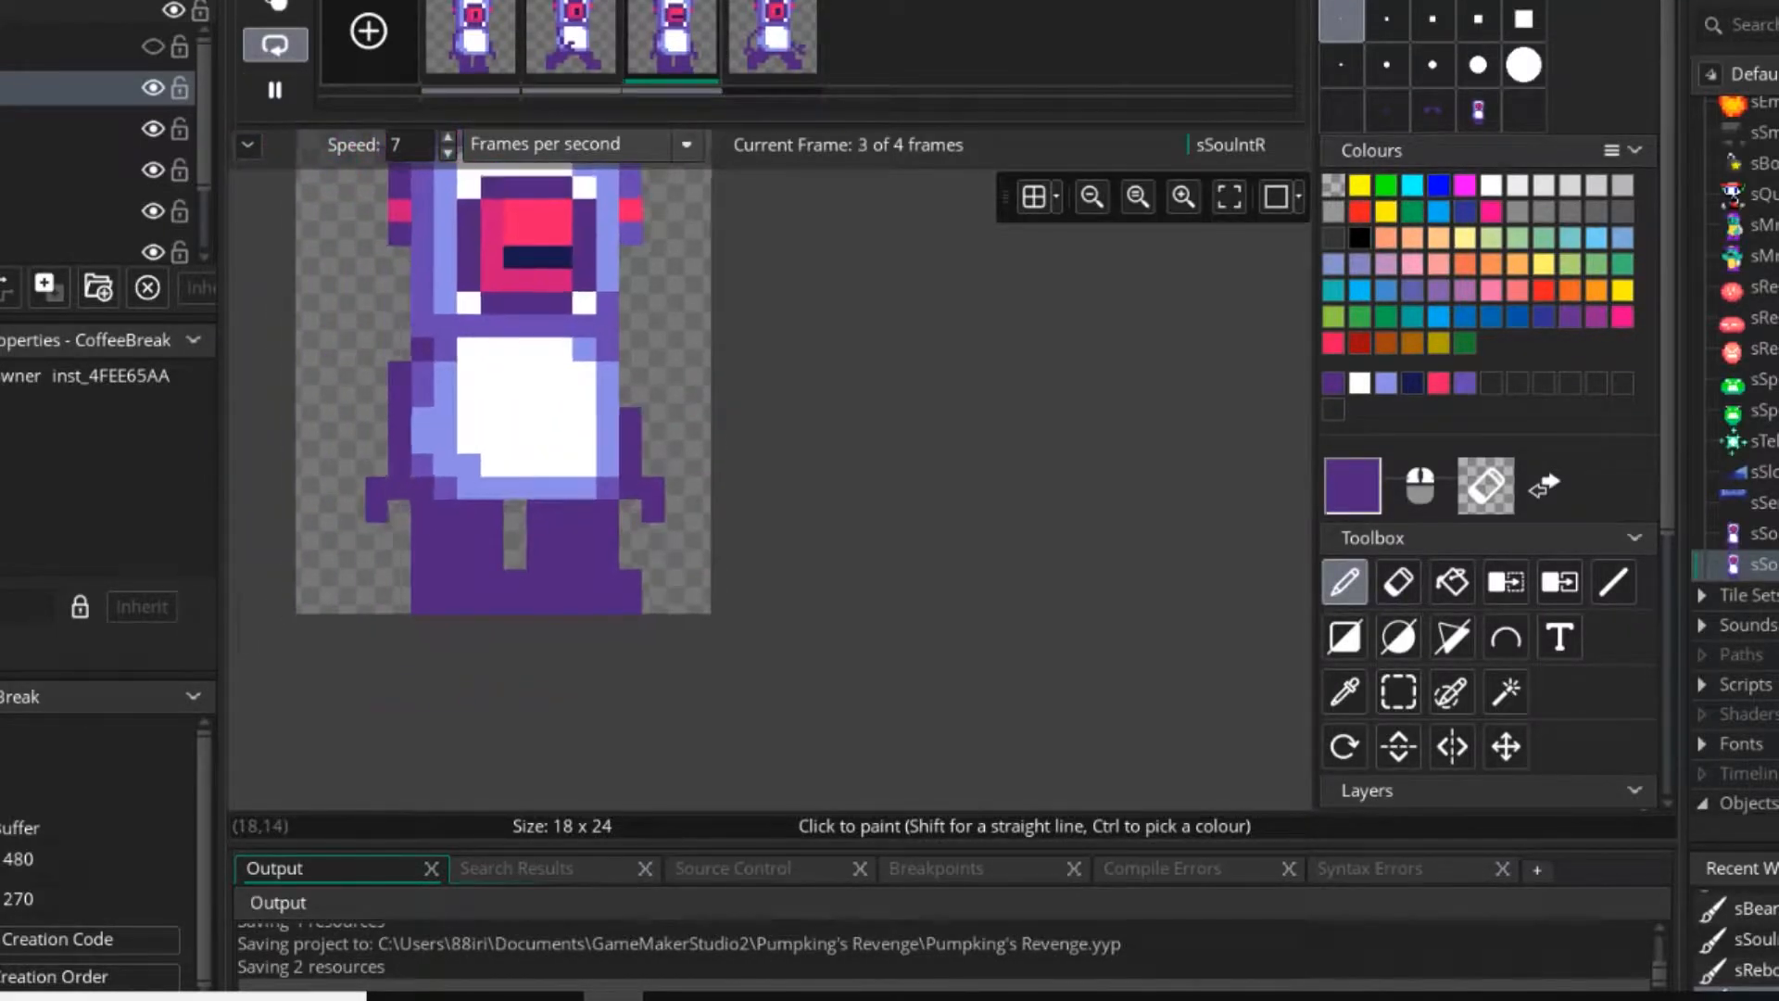
Stop the walking animation and step through its second, third and fourth frames to compare the poses.
scroll(708, 384, "down", 3)
left_click(275, 90)
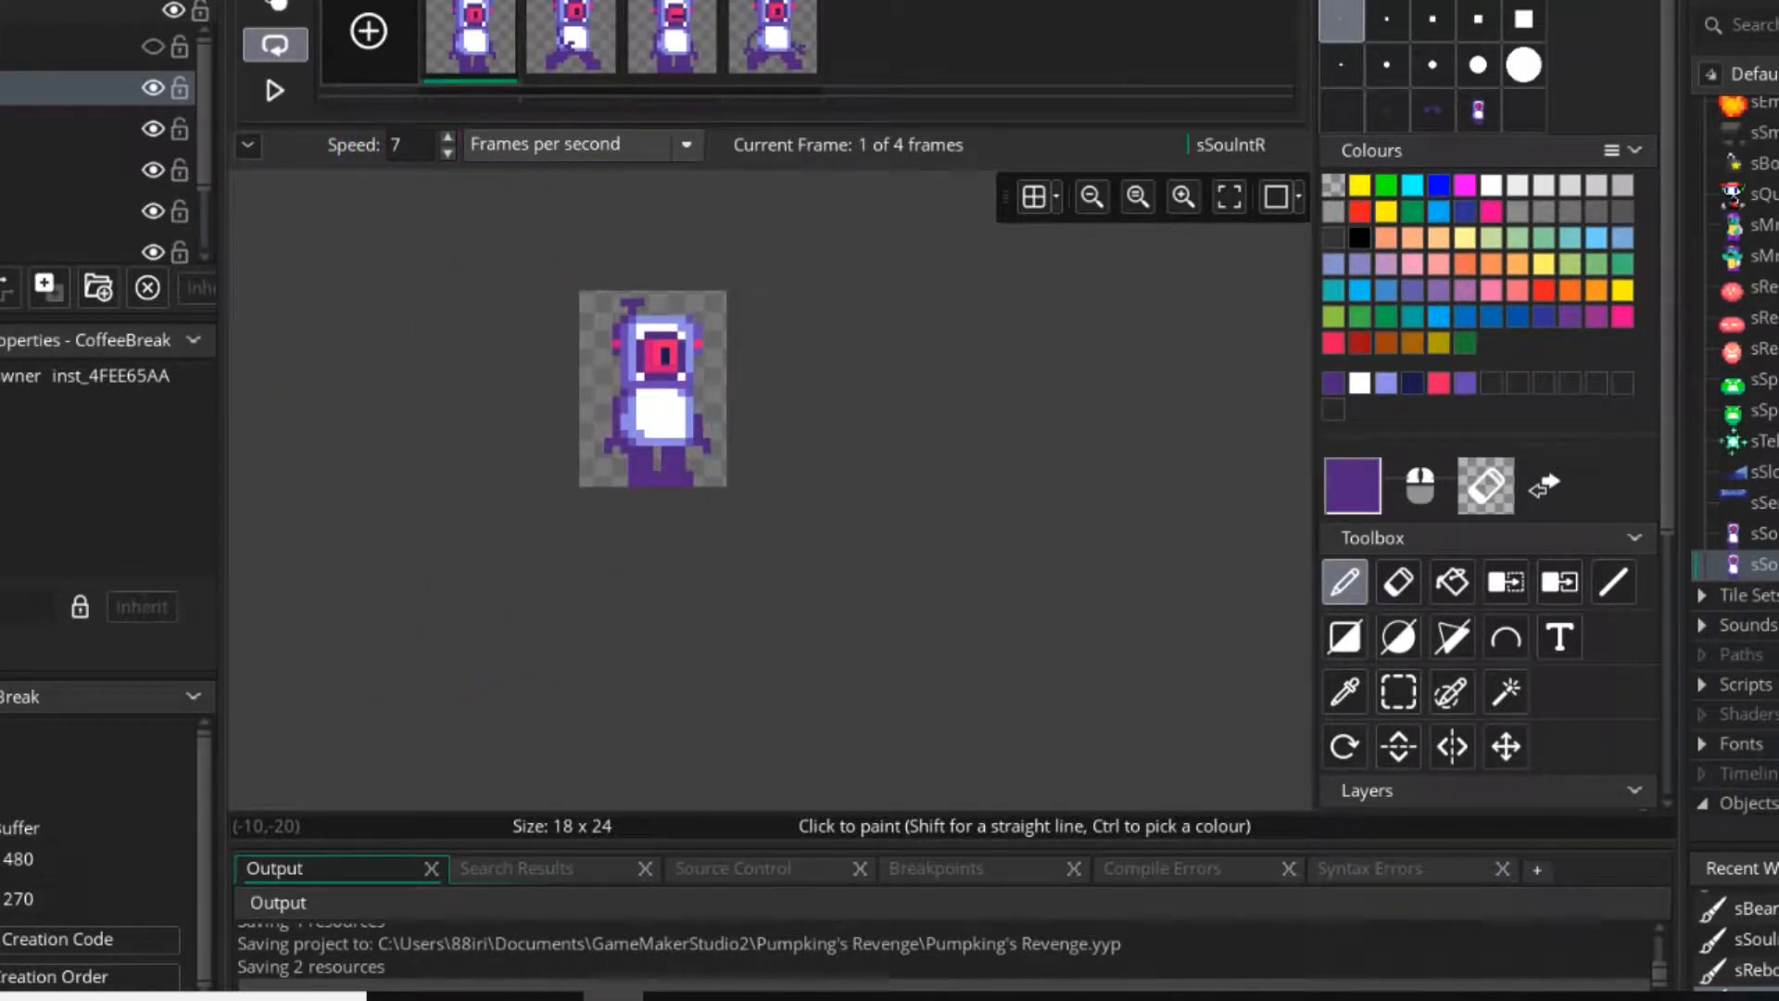
left_click(571, 39)
left_click(672, 39)
left_click(773, 39)
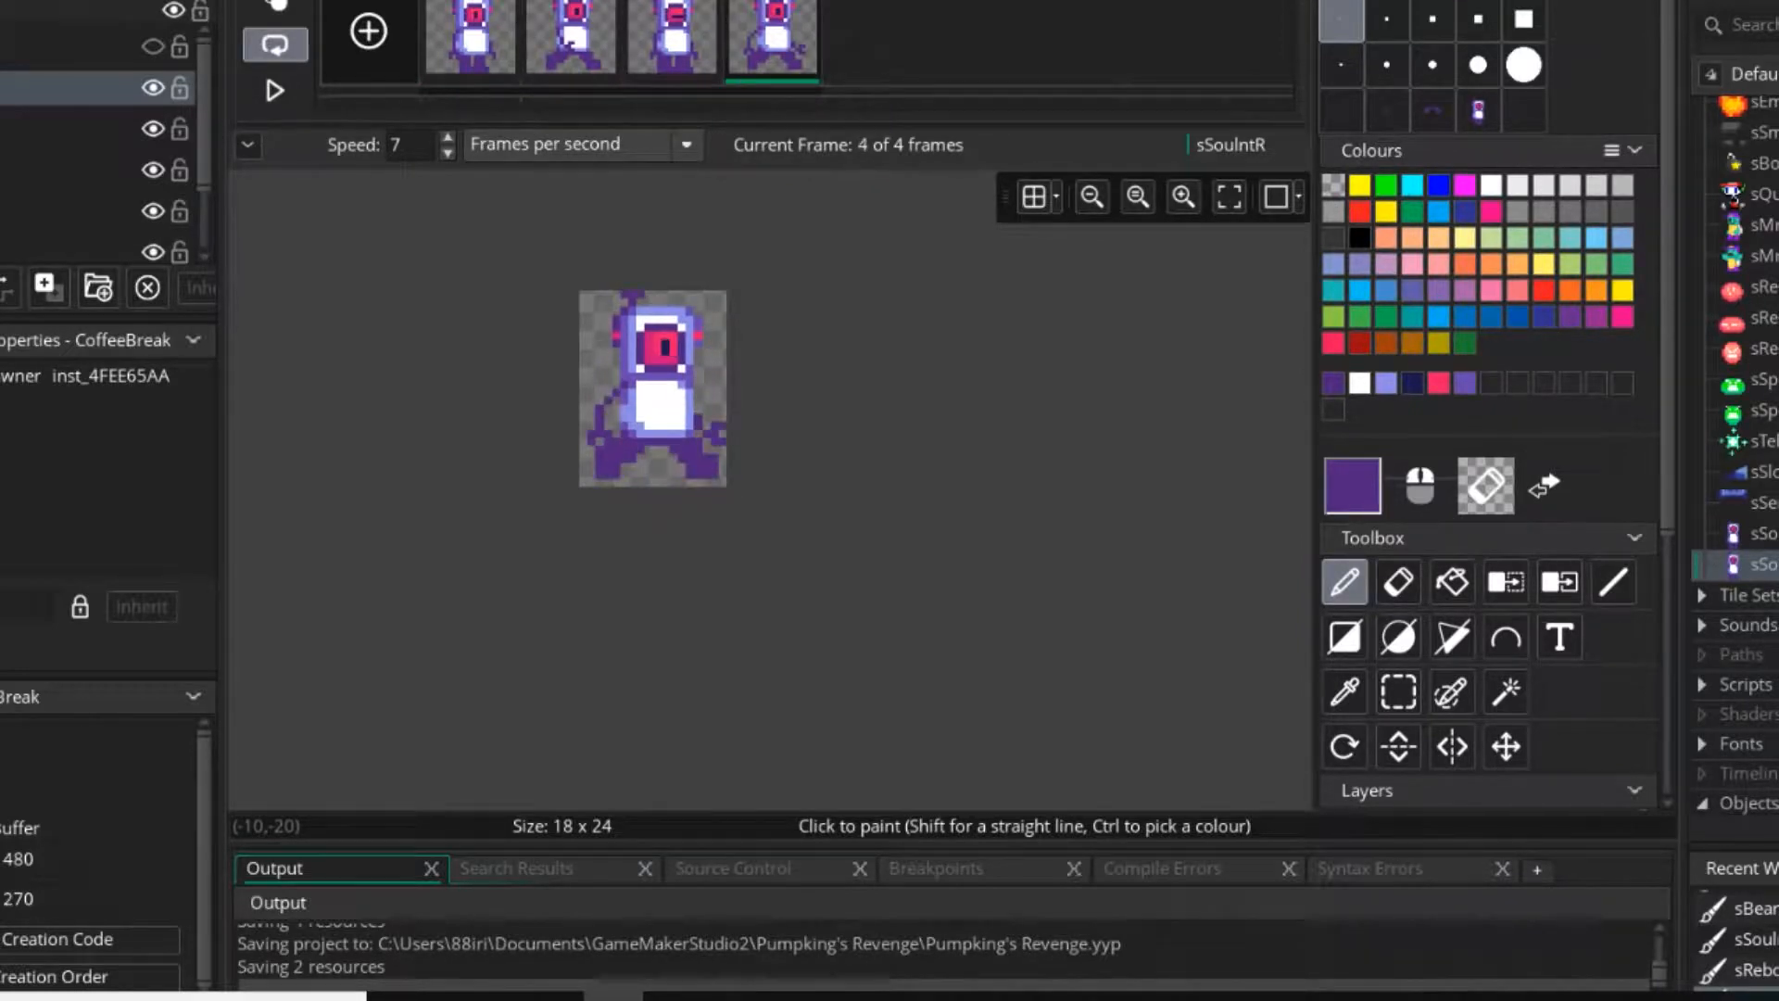
scroll(716, 417, "up", 5)
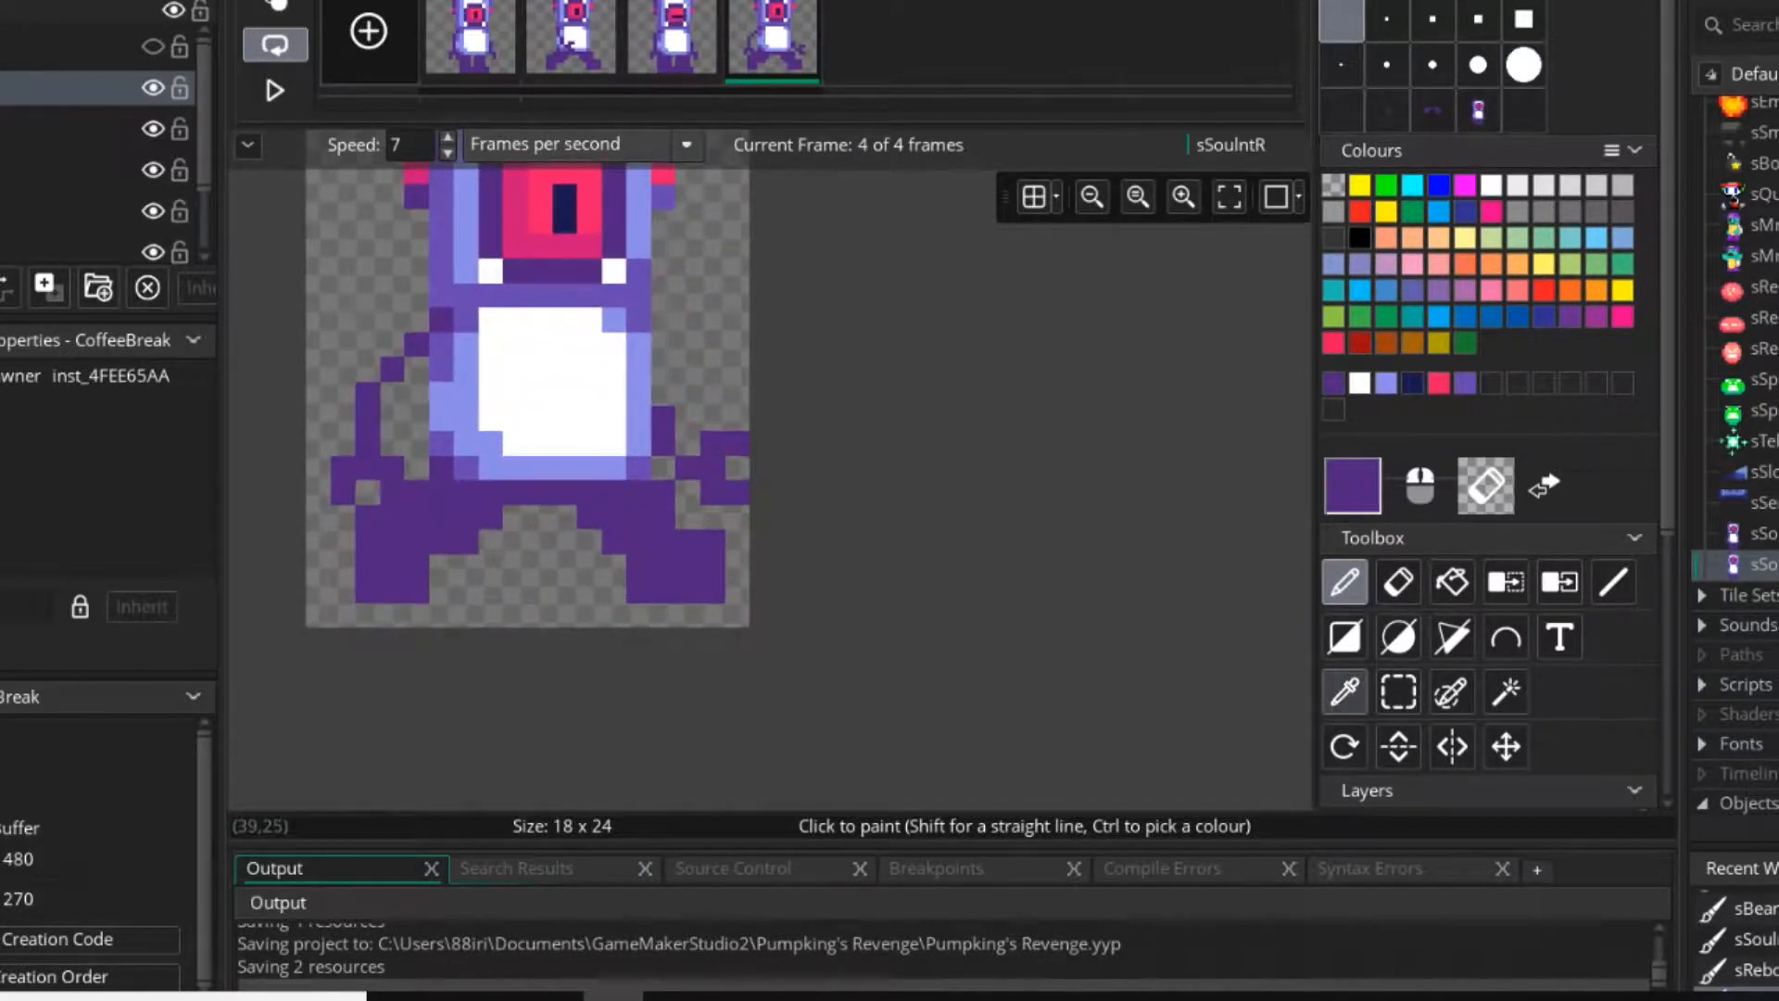
left_click(1399, 691)
left_click_drag(664, 419, 738, 493)
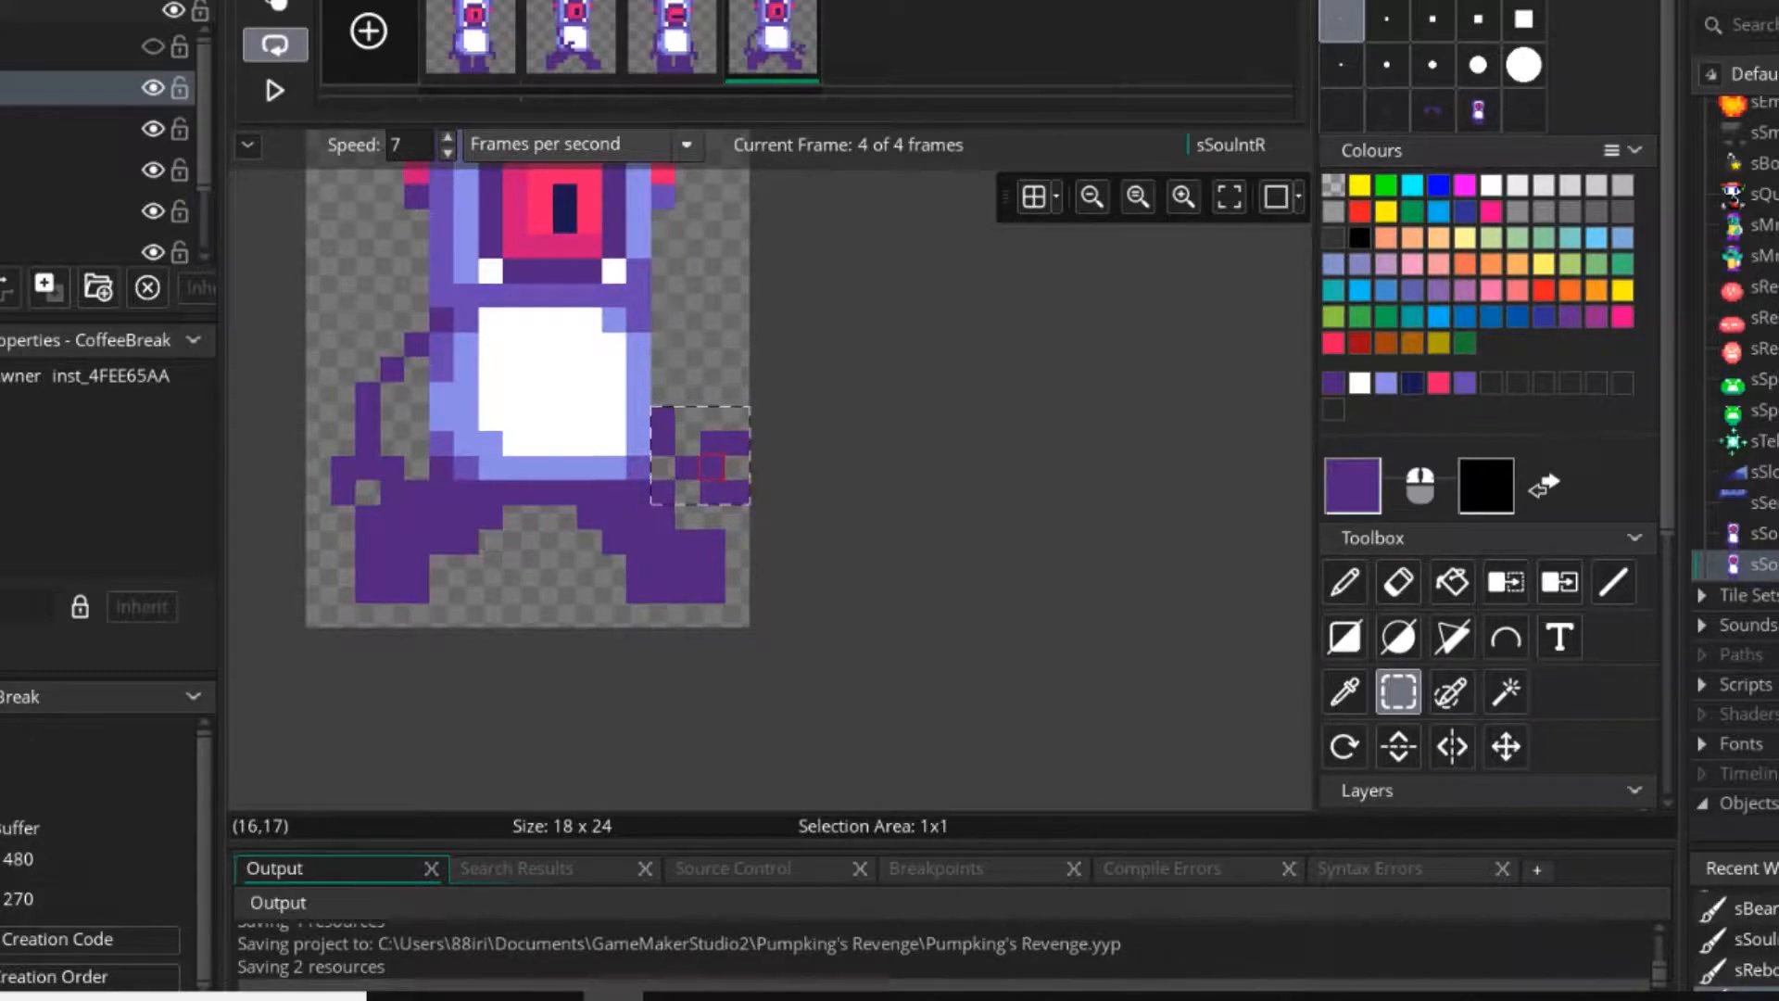
left_click(713, 344)
mouse_move(662, 417)
left_mouse_down()
mouse_move(738, 467)
mouse_move(713, 418)
mouse_move(712, 443)
left_mouse_up()
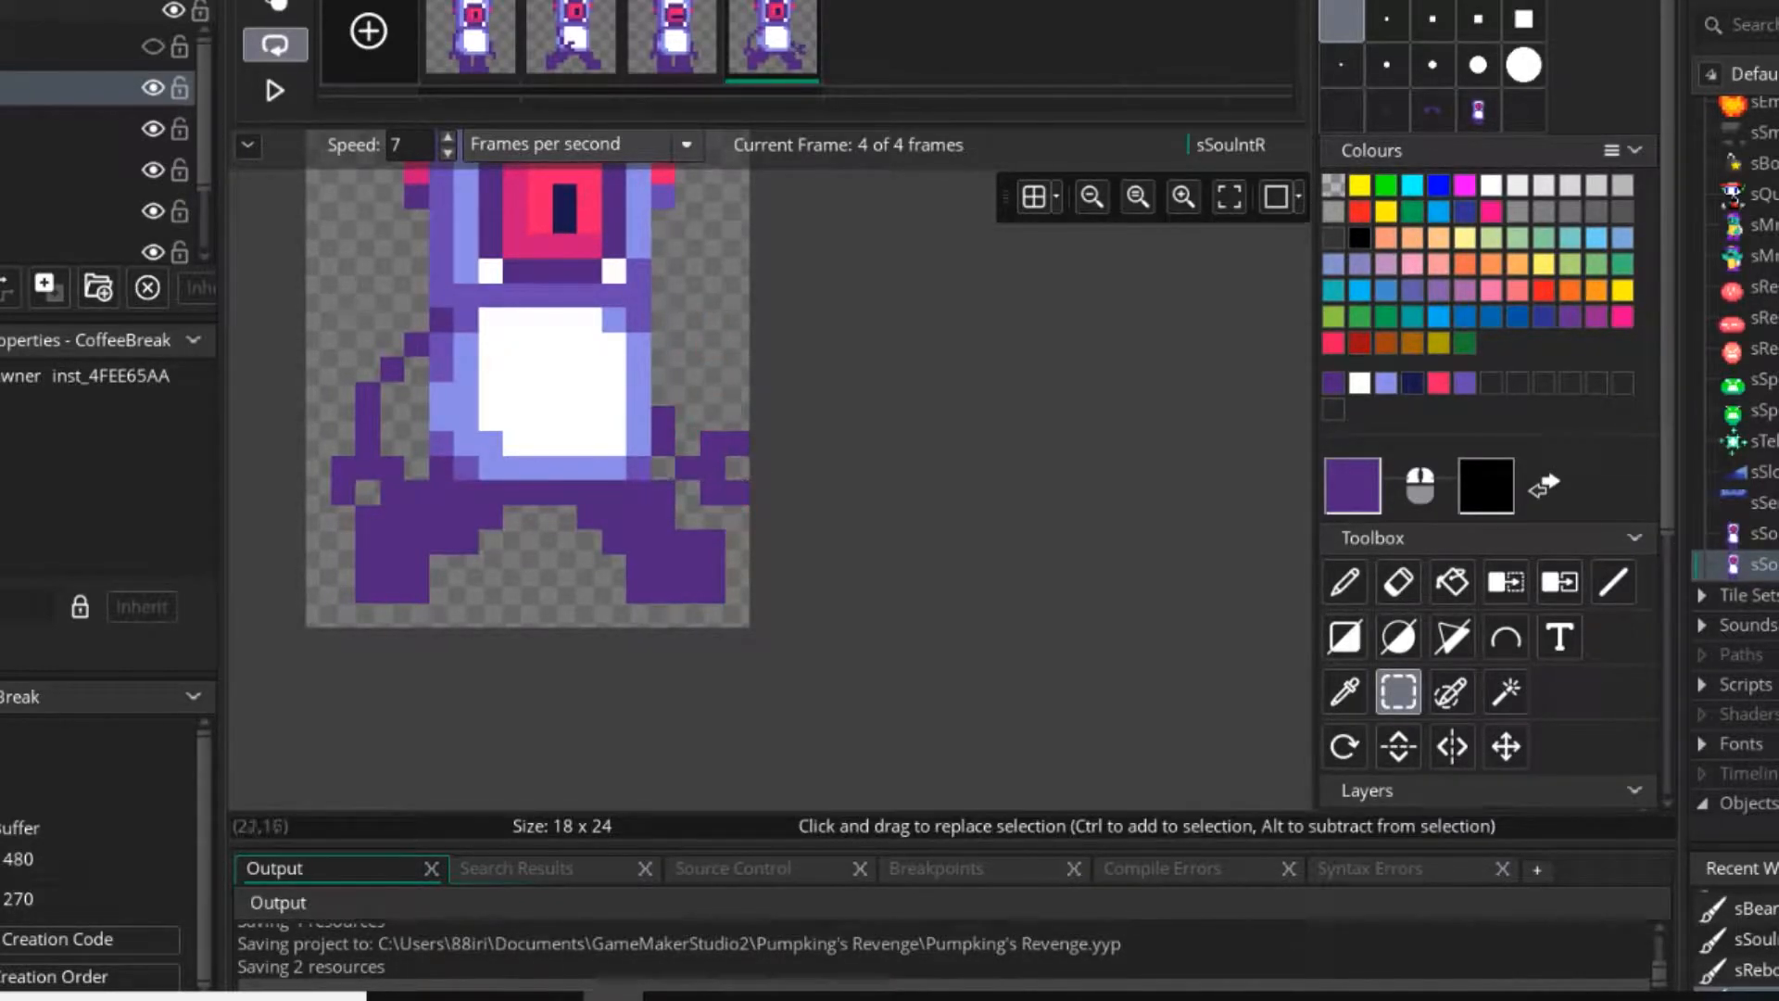
Play the walking animation to check the overall motion at a small size, and stop it again.
left_click(275, 90)
scroll(594, 366, "down", 5, "ctrl")
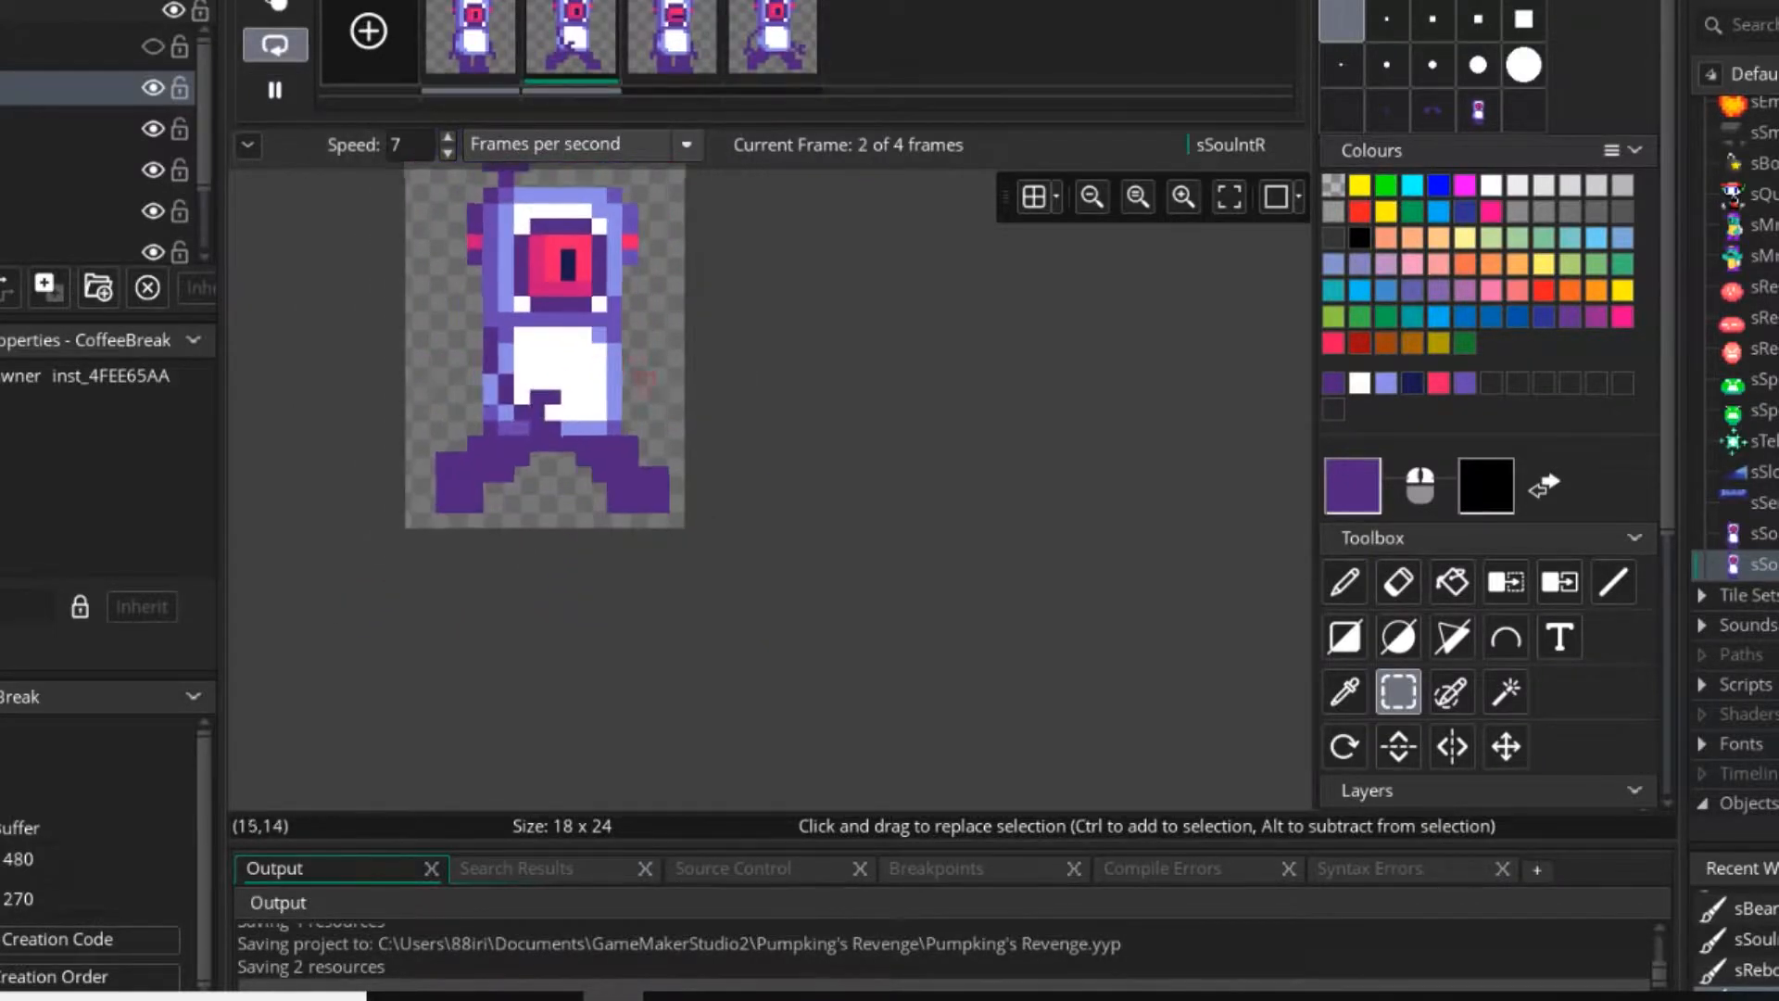
middle_click_drag(646, 382, 727, 447)
middle_click_drag(796, 335, 845, 381)
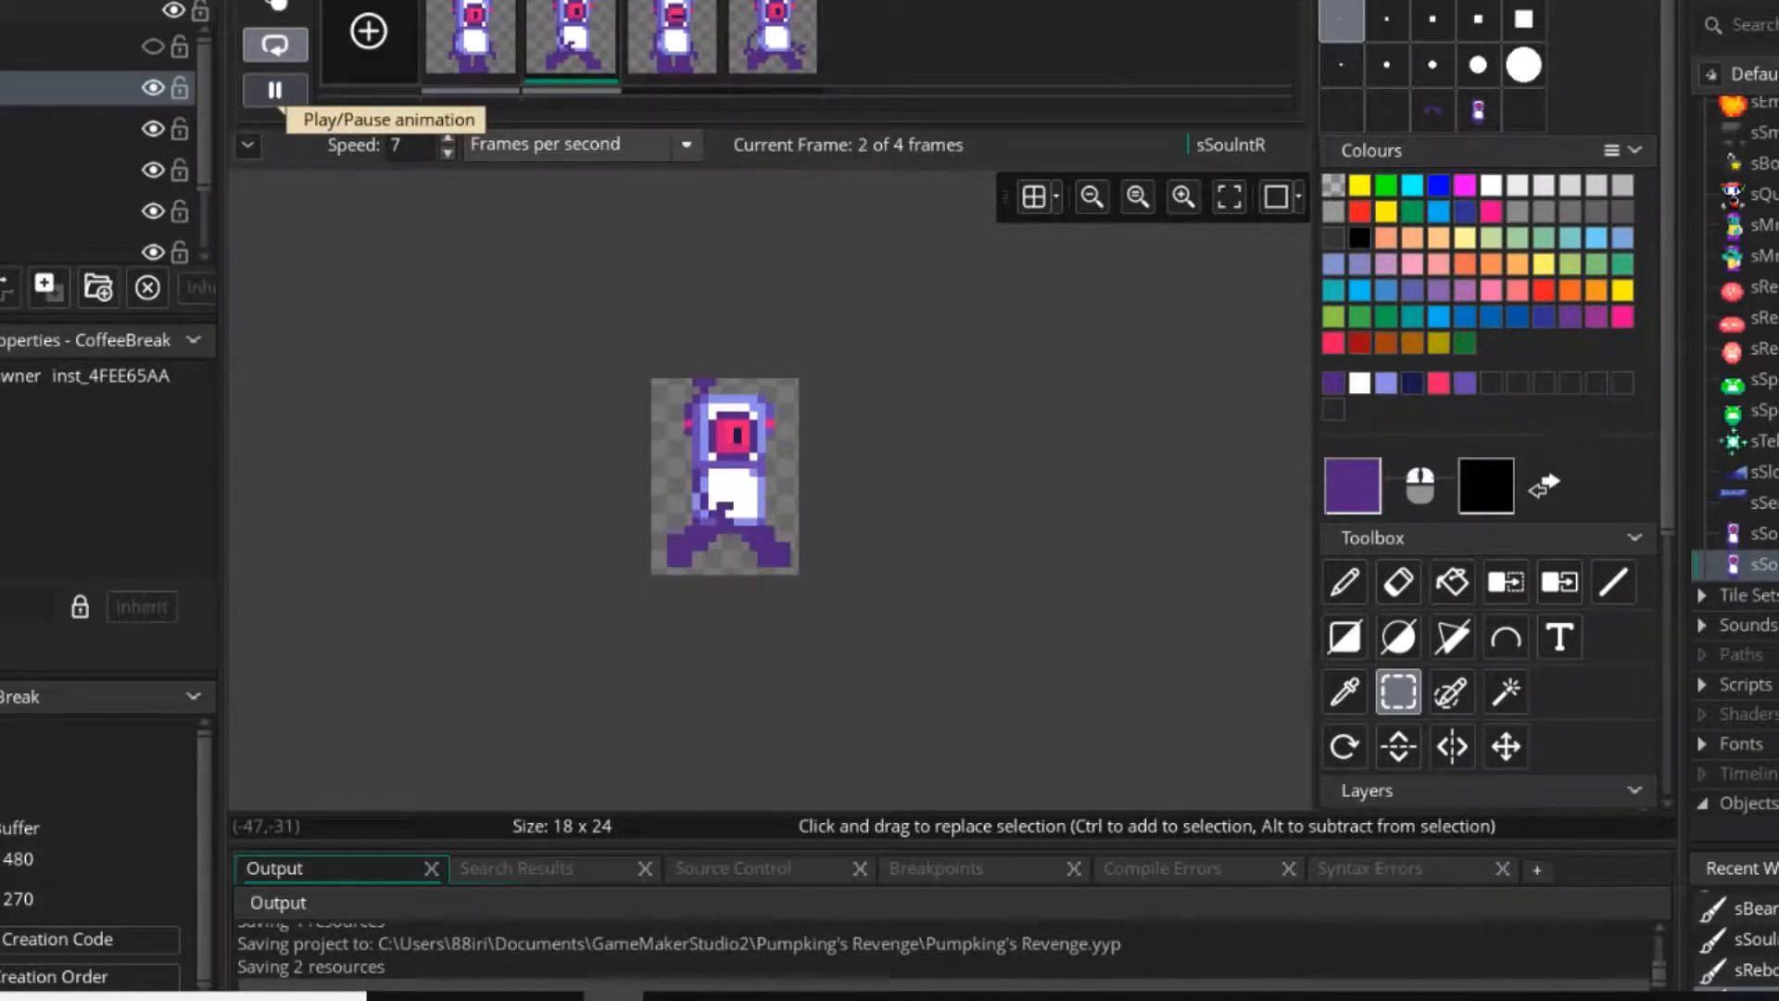
left_click(274, 90)
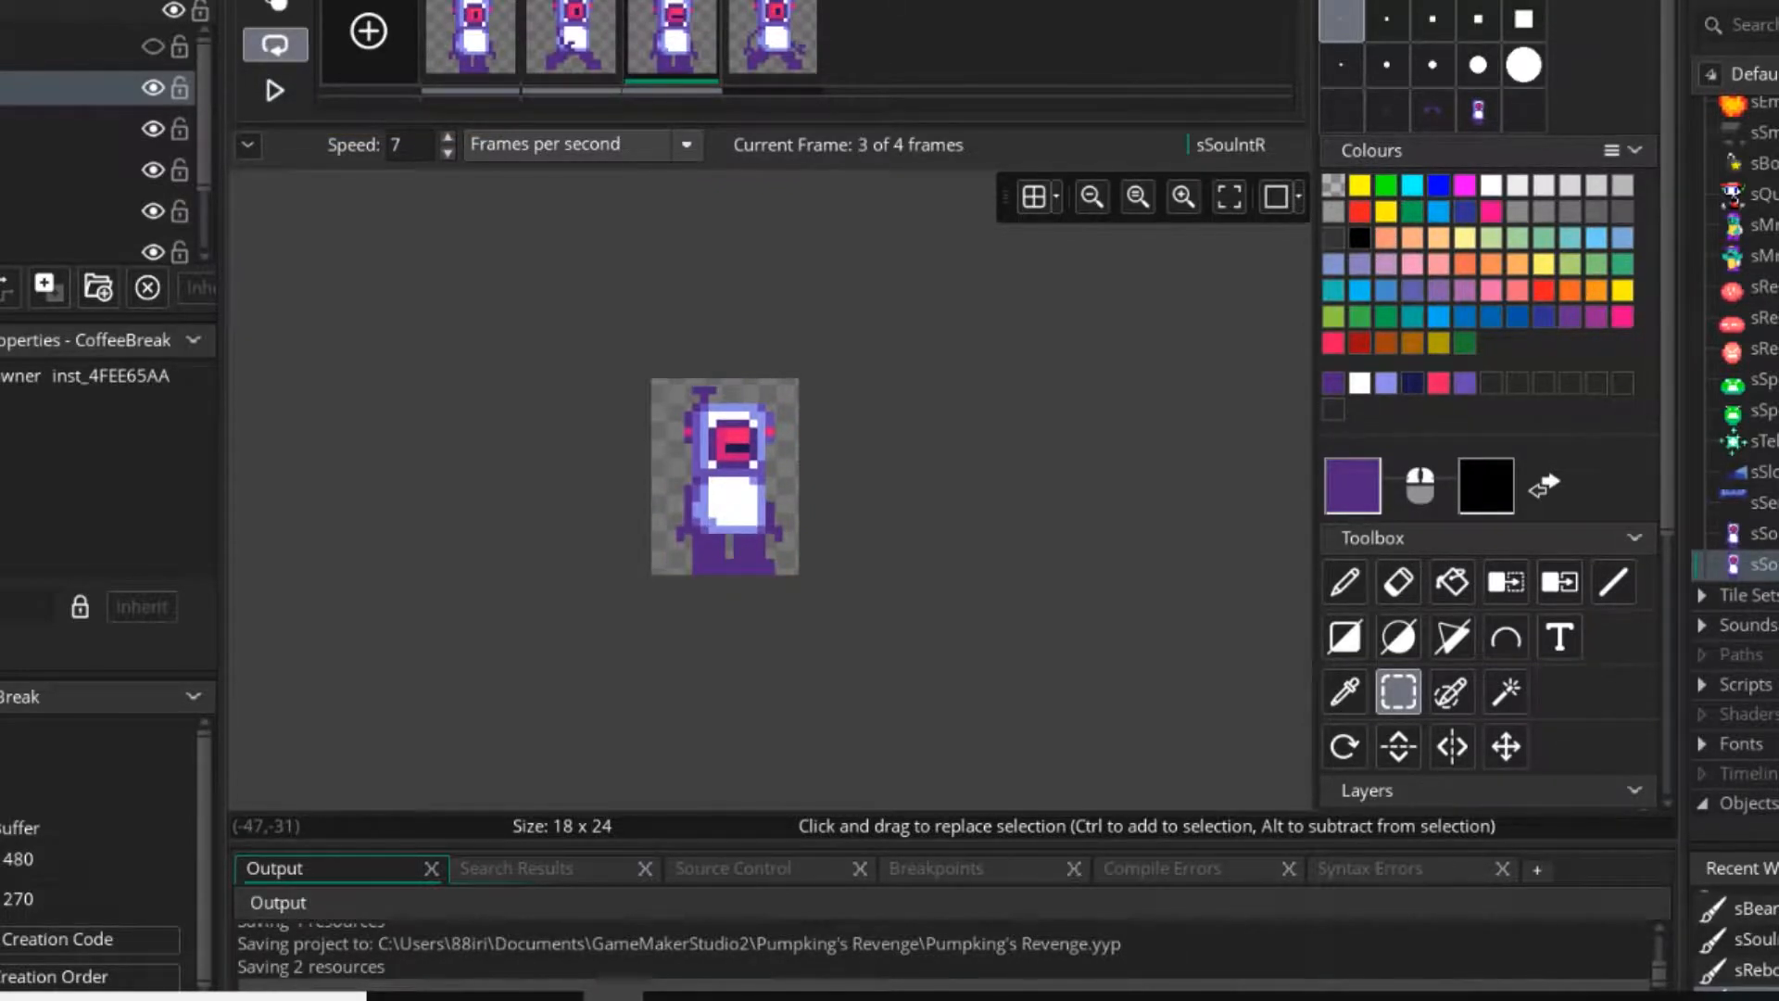
Open the single-frame sSouInt sprite for image editing.
left_click(1465, 186)
scroll(687, 485, "up", 4, "ctrl")
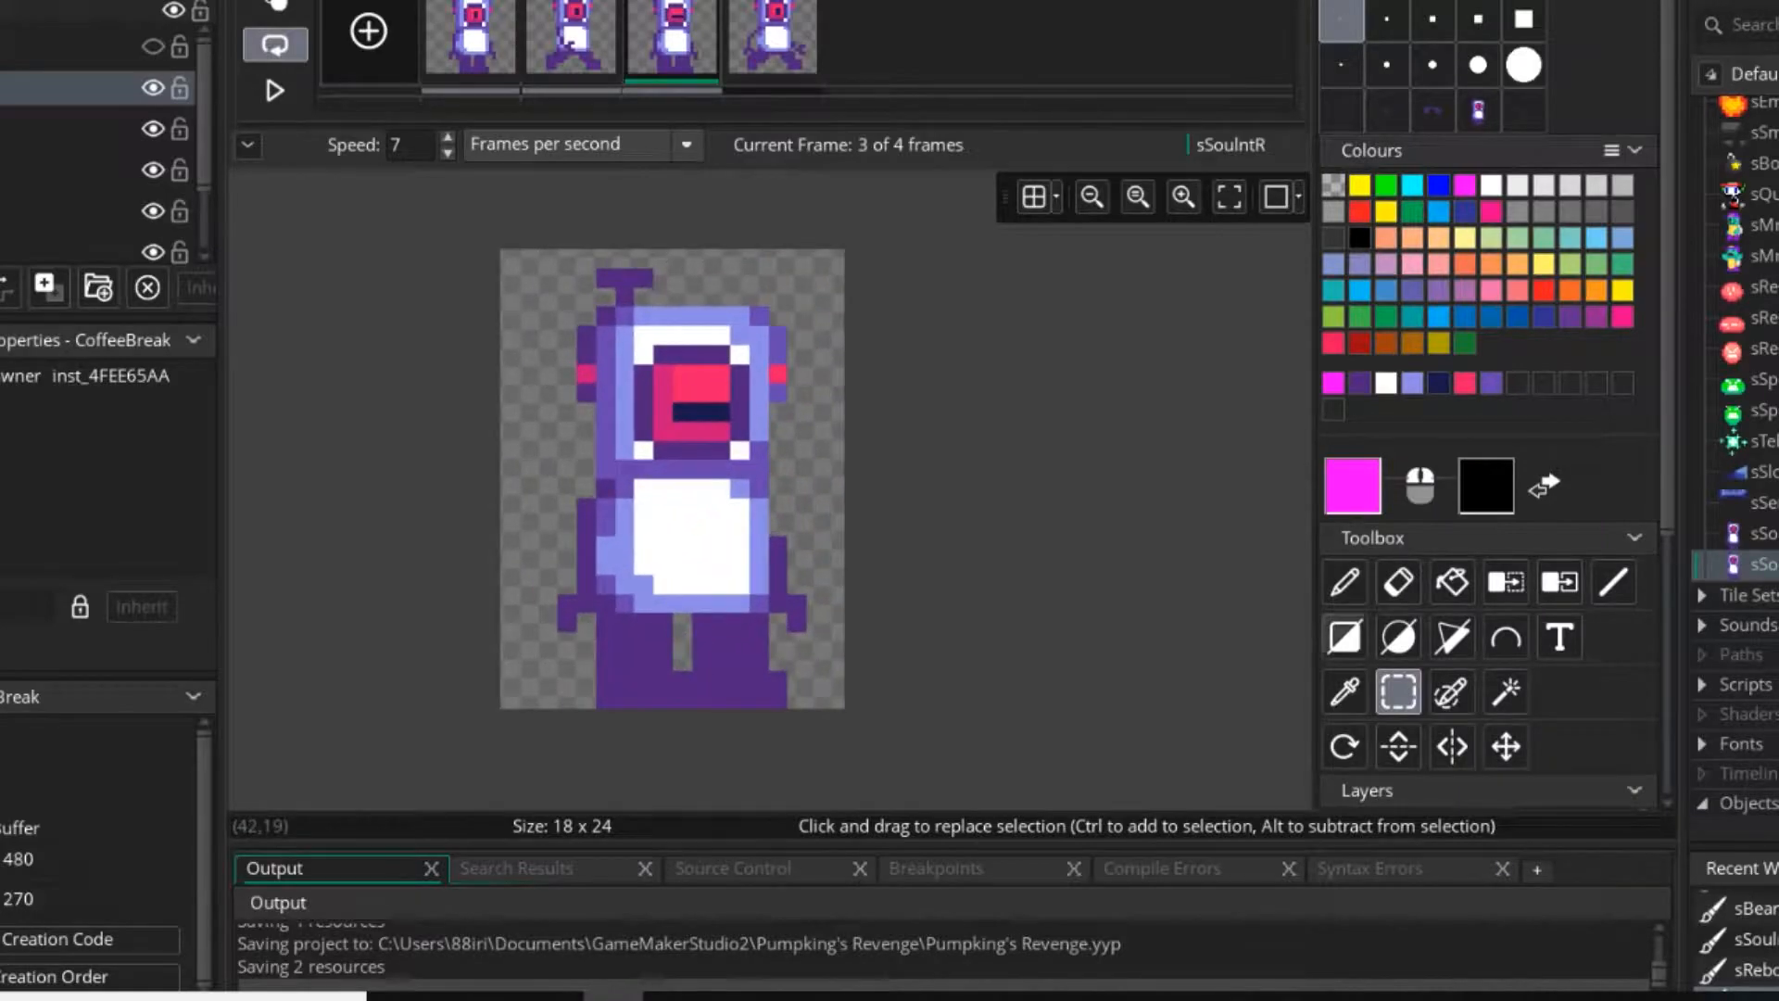
double_click(1753, 534)
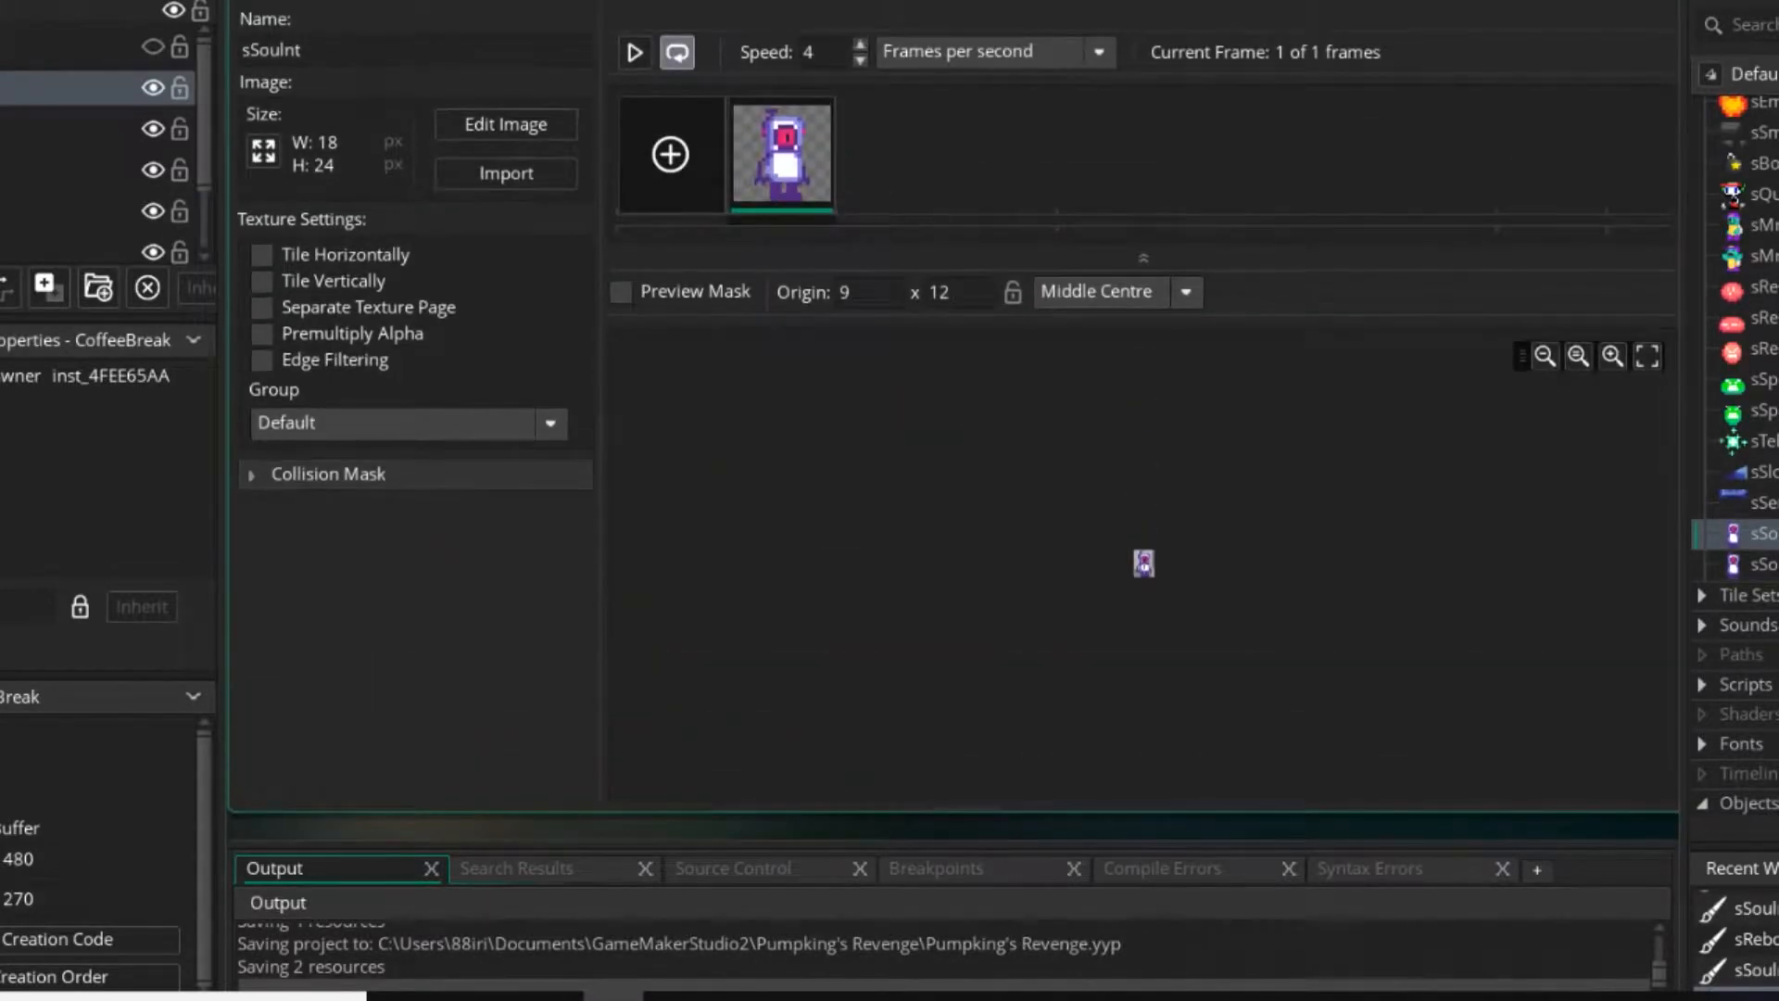
double_click(1045, 464)
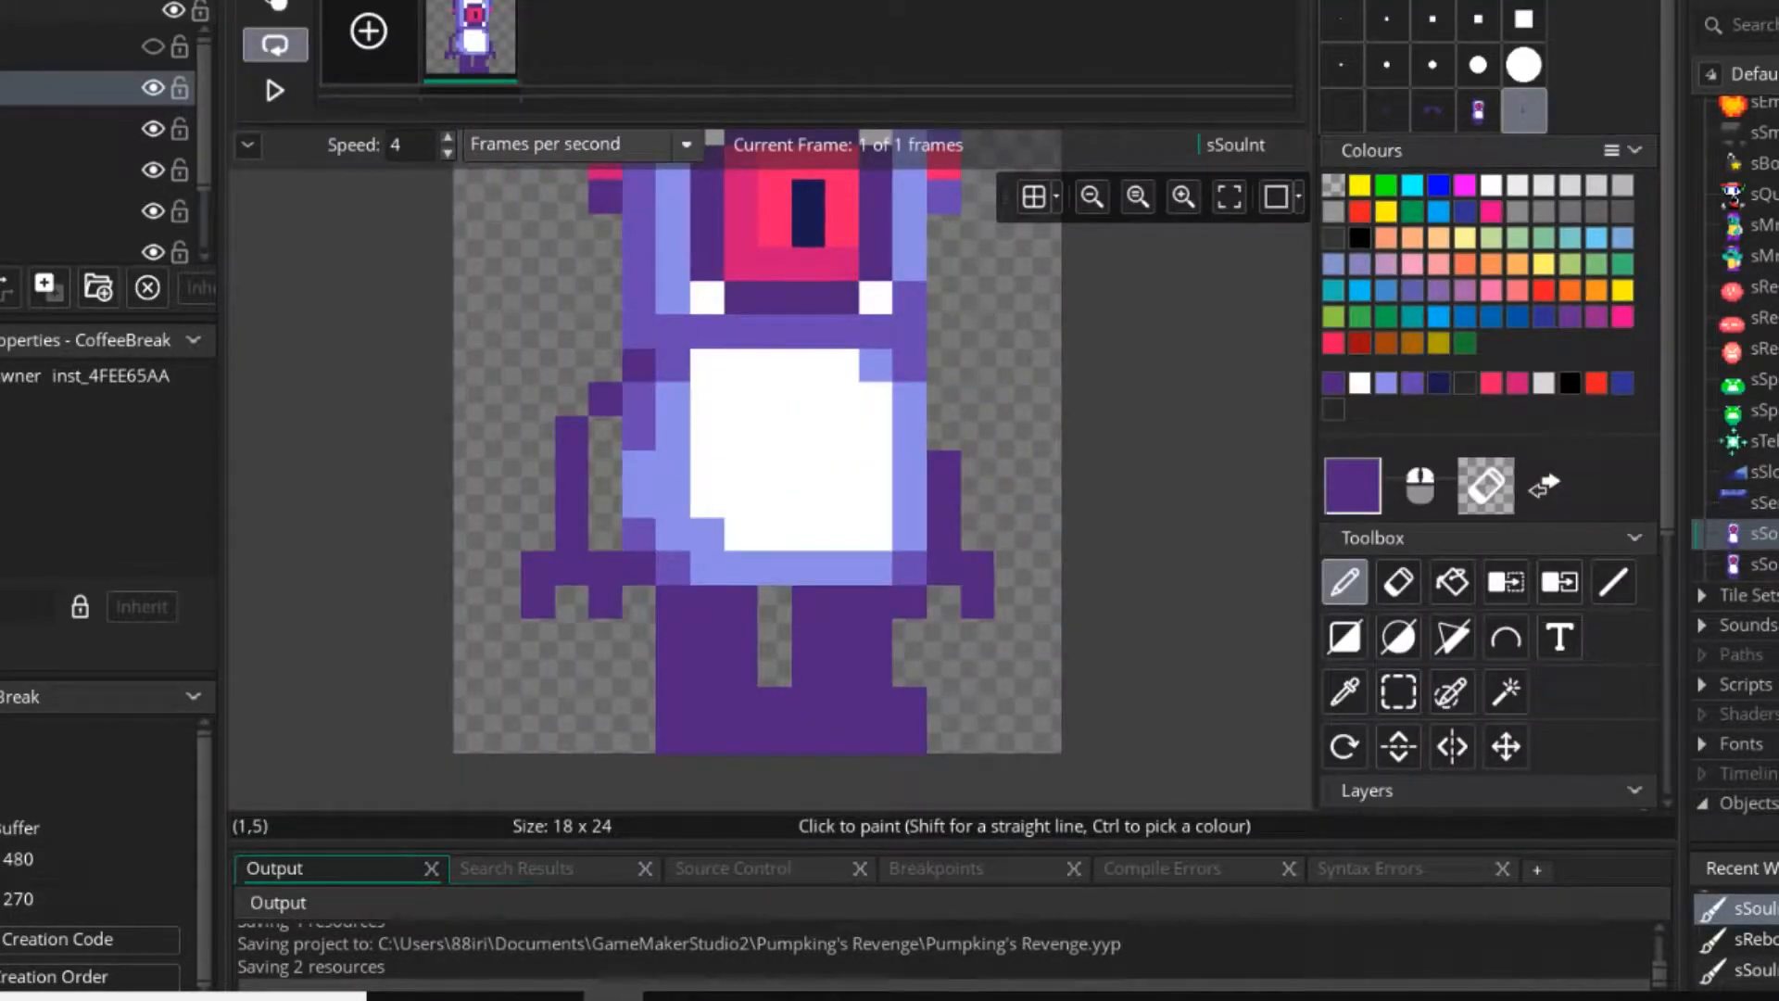
Add a copy of the sSouInt frame as a second frame and shift both lower legs one pixel outward in it.
key("ctrl+v")
left_click(1341, 19)
middle_click_drag(875, 634, 918, 558)
key("s")
left_click_drag(852, 593, 952, 661)
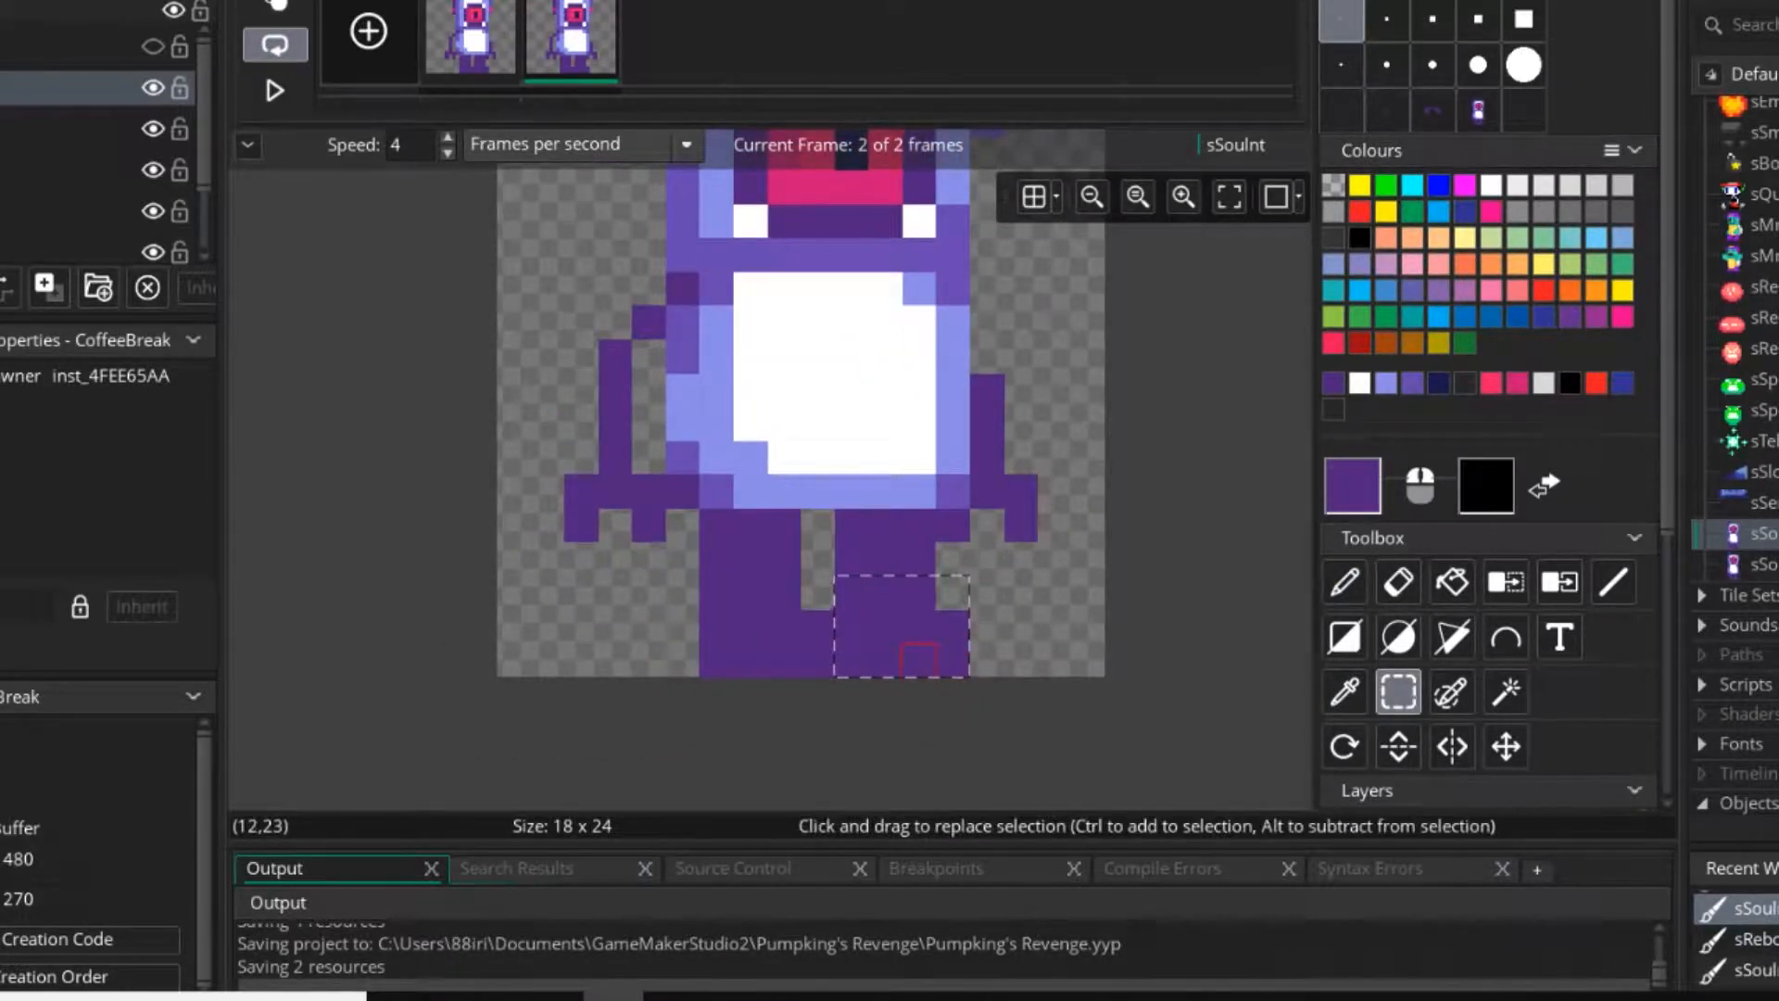
key("Right")
left_click(920, 560)
left_click_drag(818, 593, 714, 663)
key("Left")
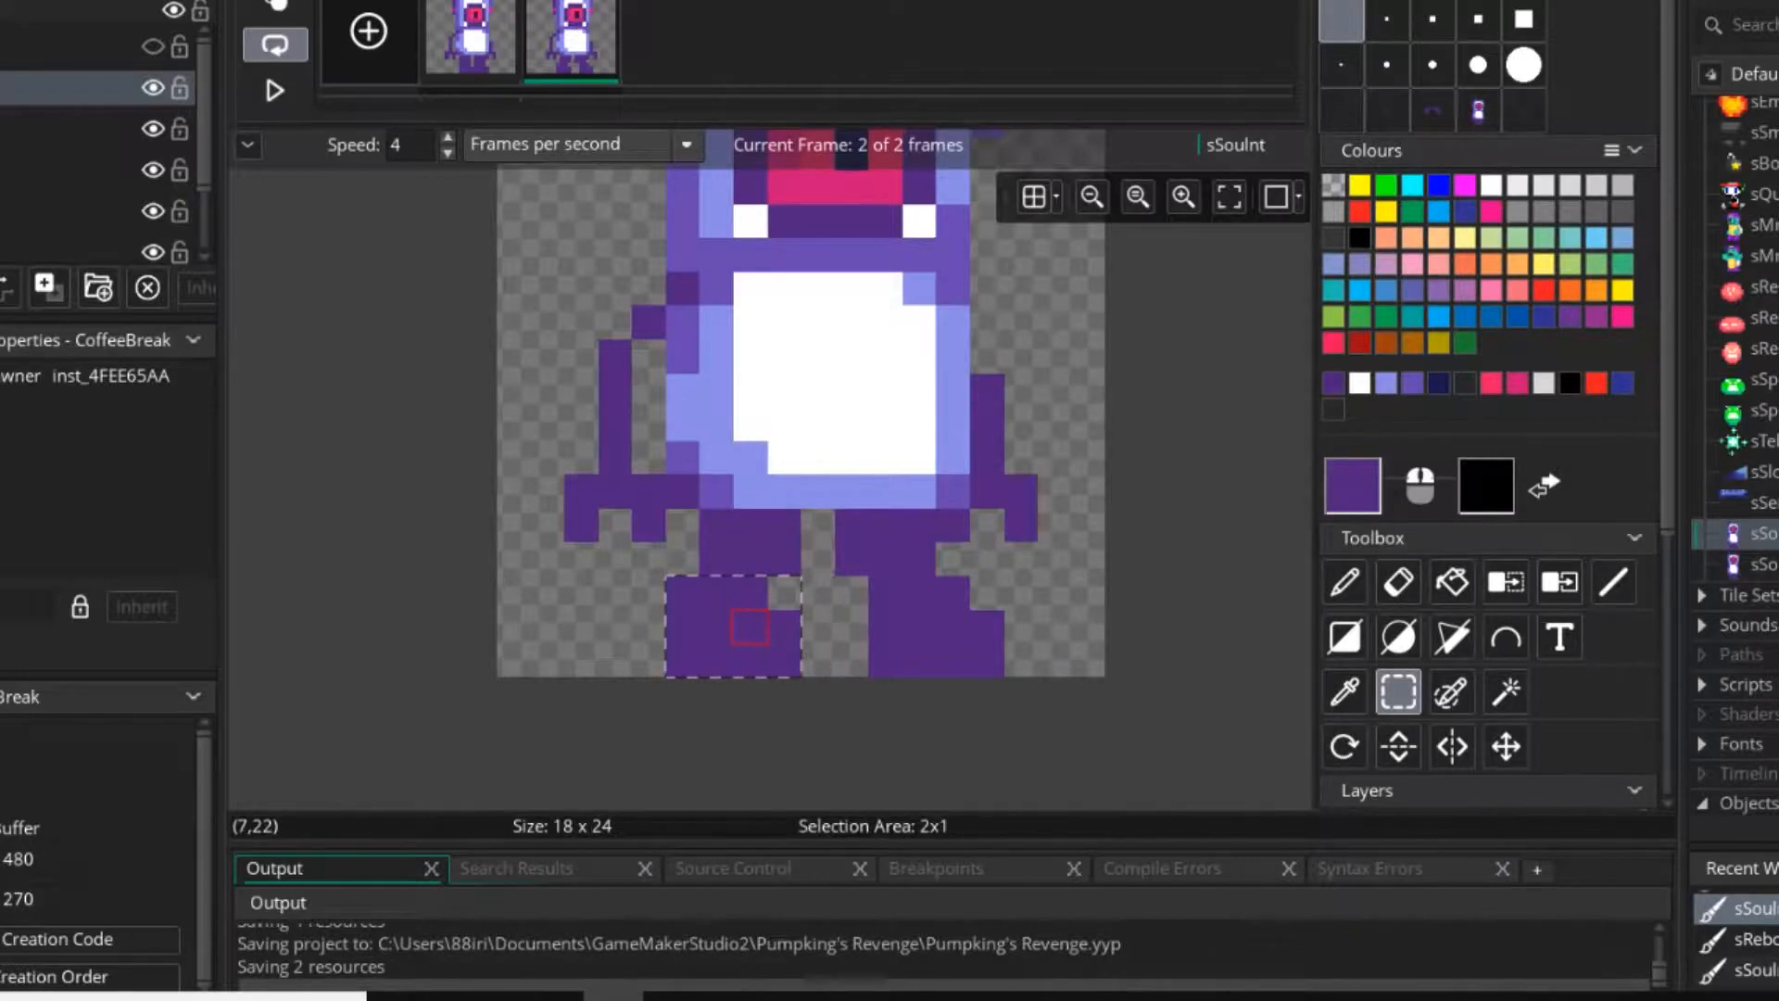
left_click(885, 491)
Shift the whole character down one pixel in the second frame.
scroll(885, 491, "down", 5)
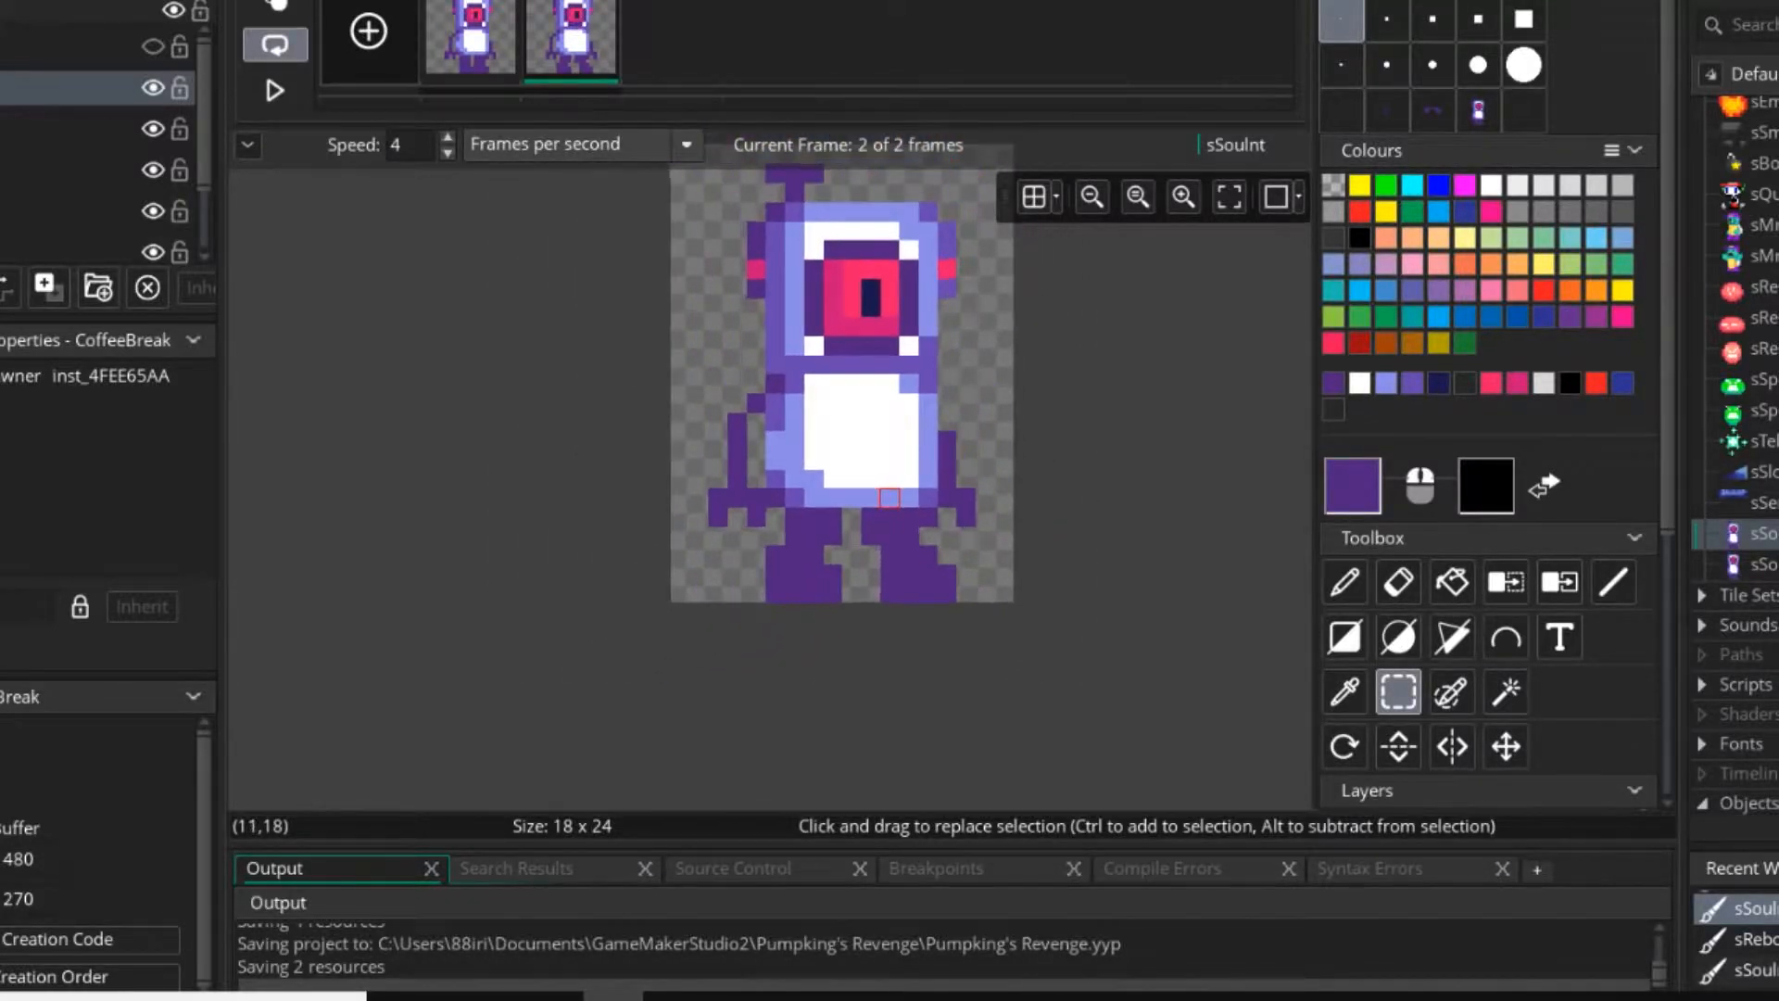
left_click_drag(704, 296, 994, 624)
left_click(921, 534)
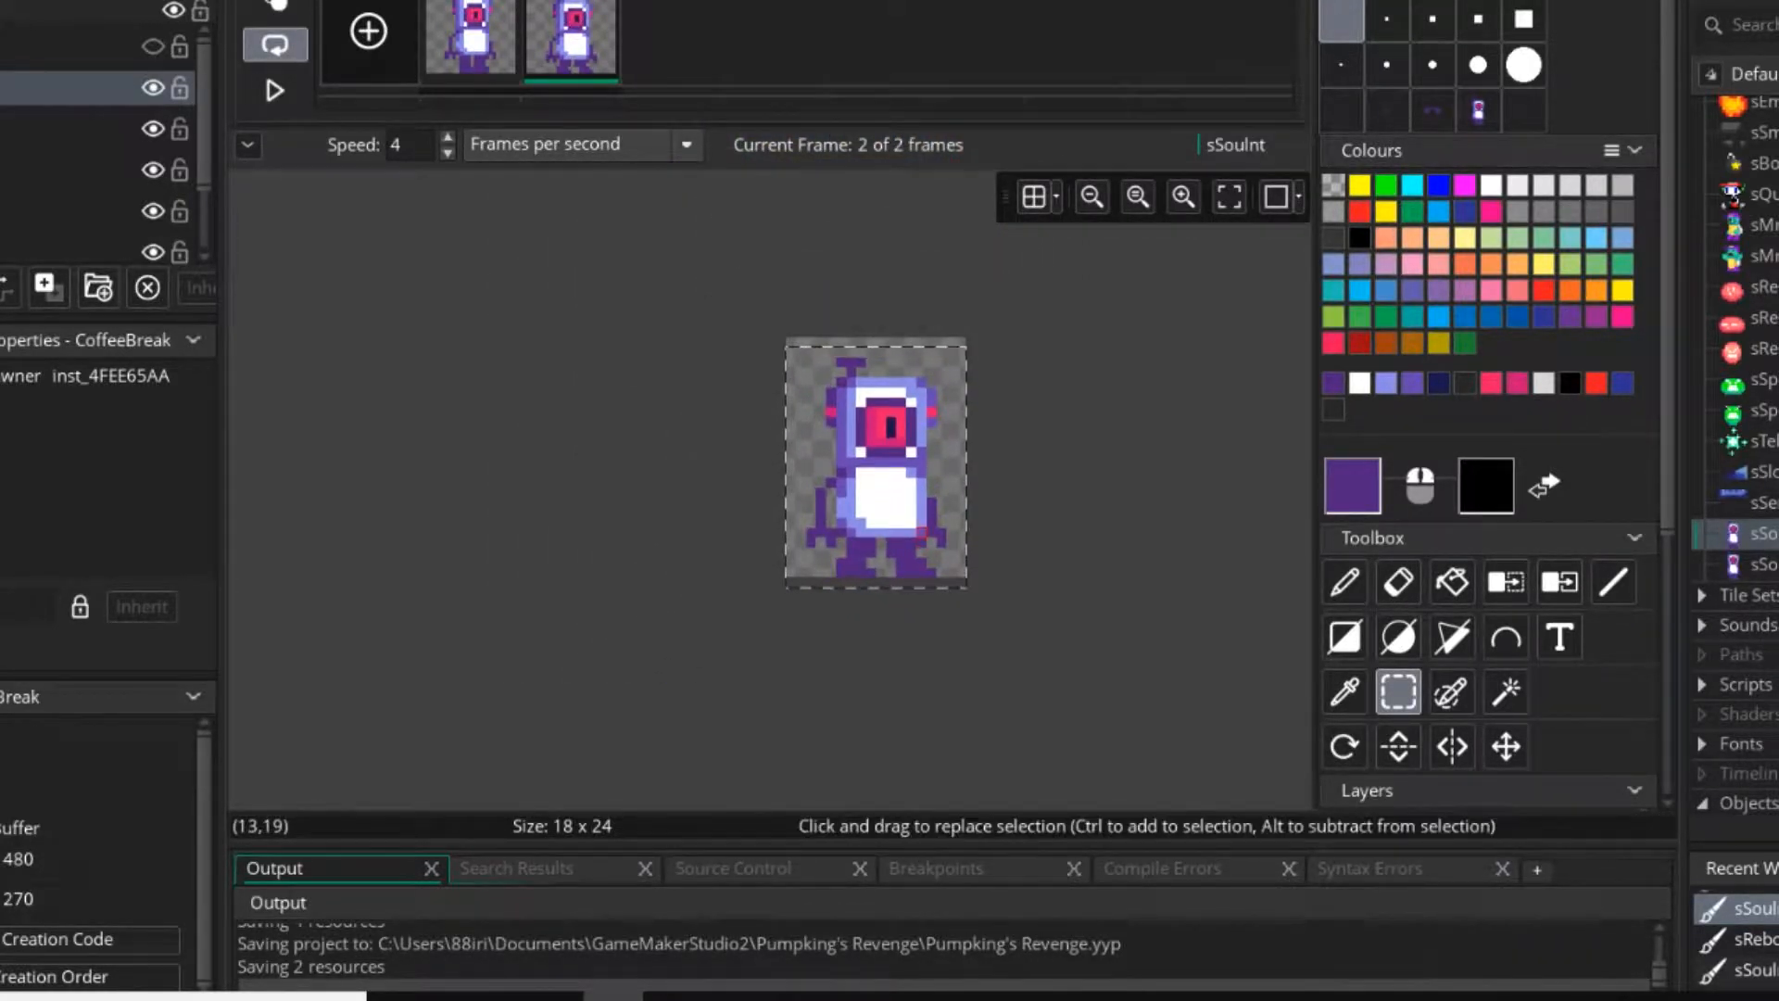
Erase the lower legs in the second frame and turn on onion skinning against the first frame.
key("p")
scroll(888, 563, "up", 5)
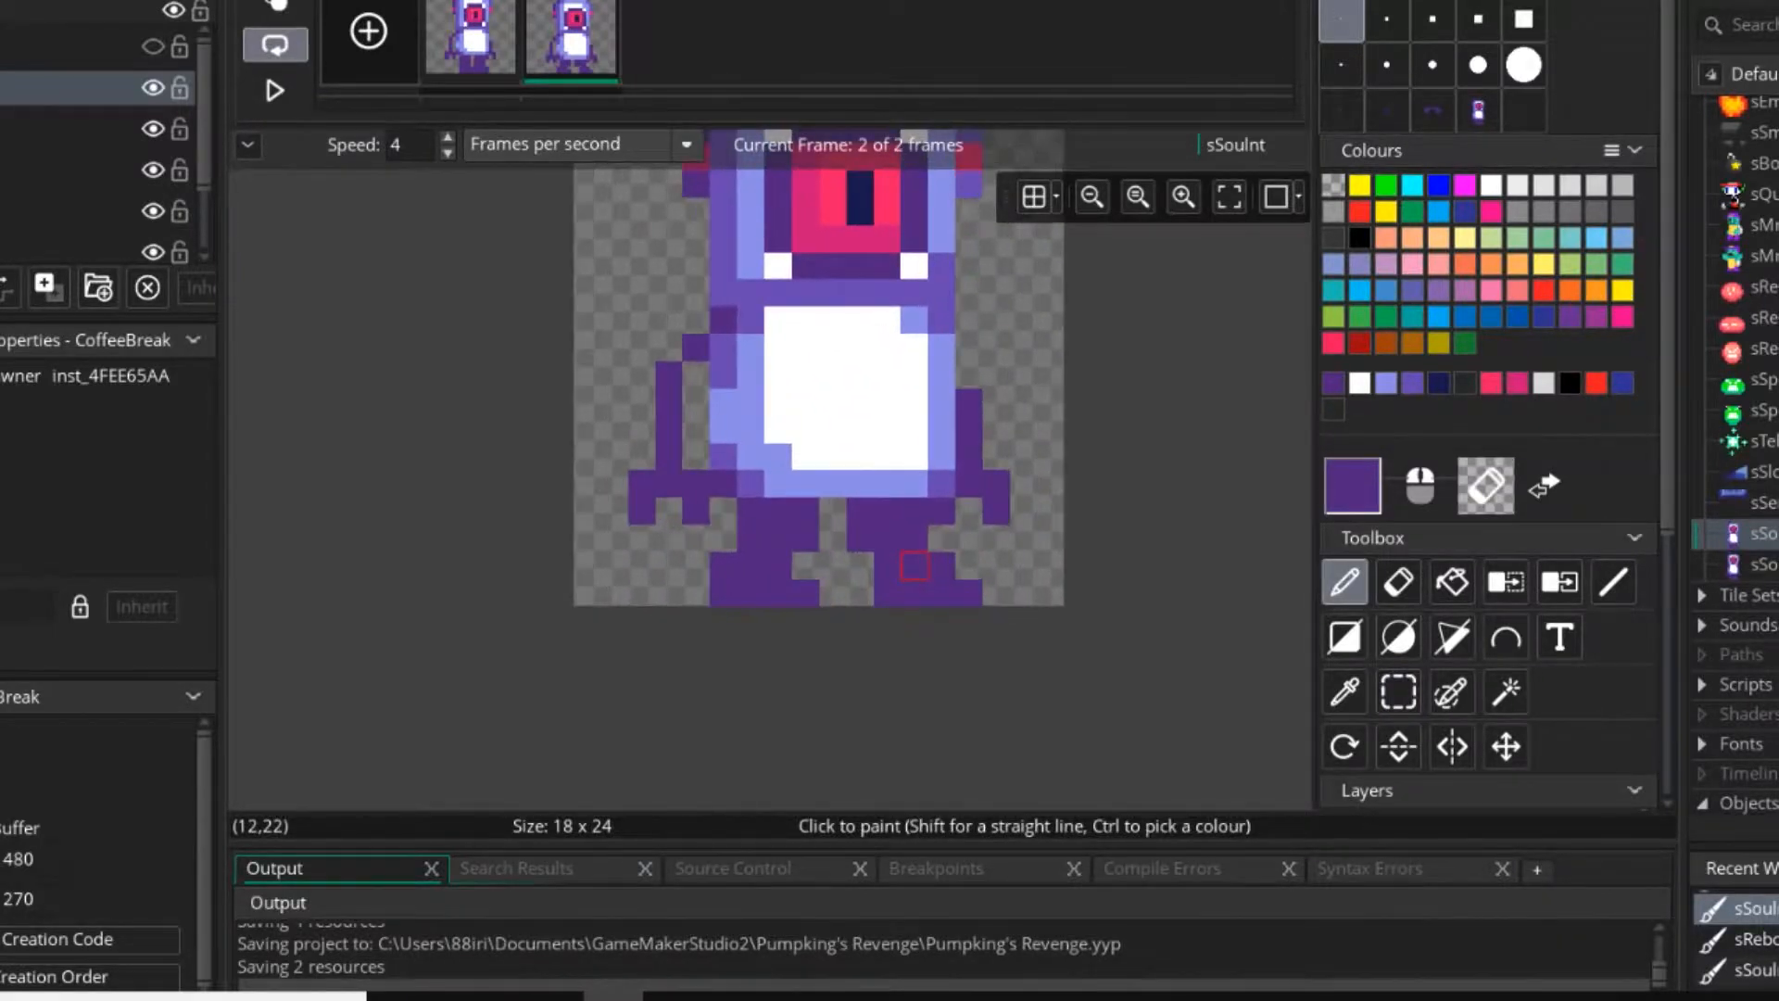
key("e")
mouse_move(885, 565)
left_mouse_down()
mouse_move(915, 565)
mouse_move(883, 533)
mouse_move(915, 565)
mouse_move(852, 598)
mouse_move(724, 533)
mouse_move(755, 502)
mouse_move(756, 565)
mouse_move(788, 598)
left_mouse_up()
key("d")
key("e")
left_click(757, 598)
key("d")
left_click(275, 5)
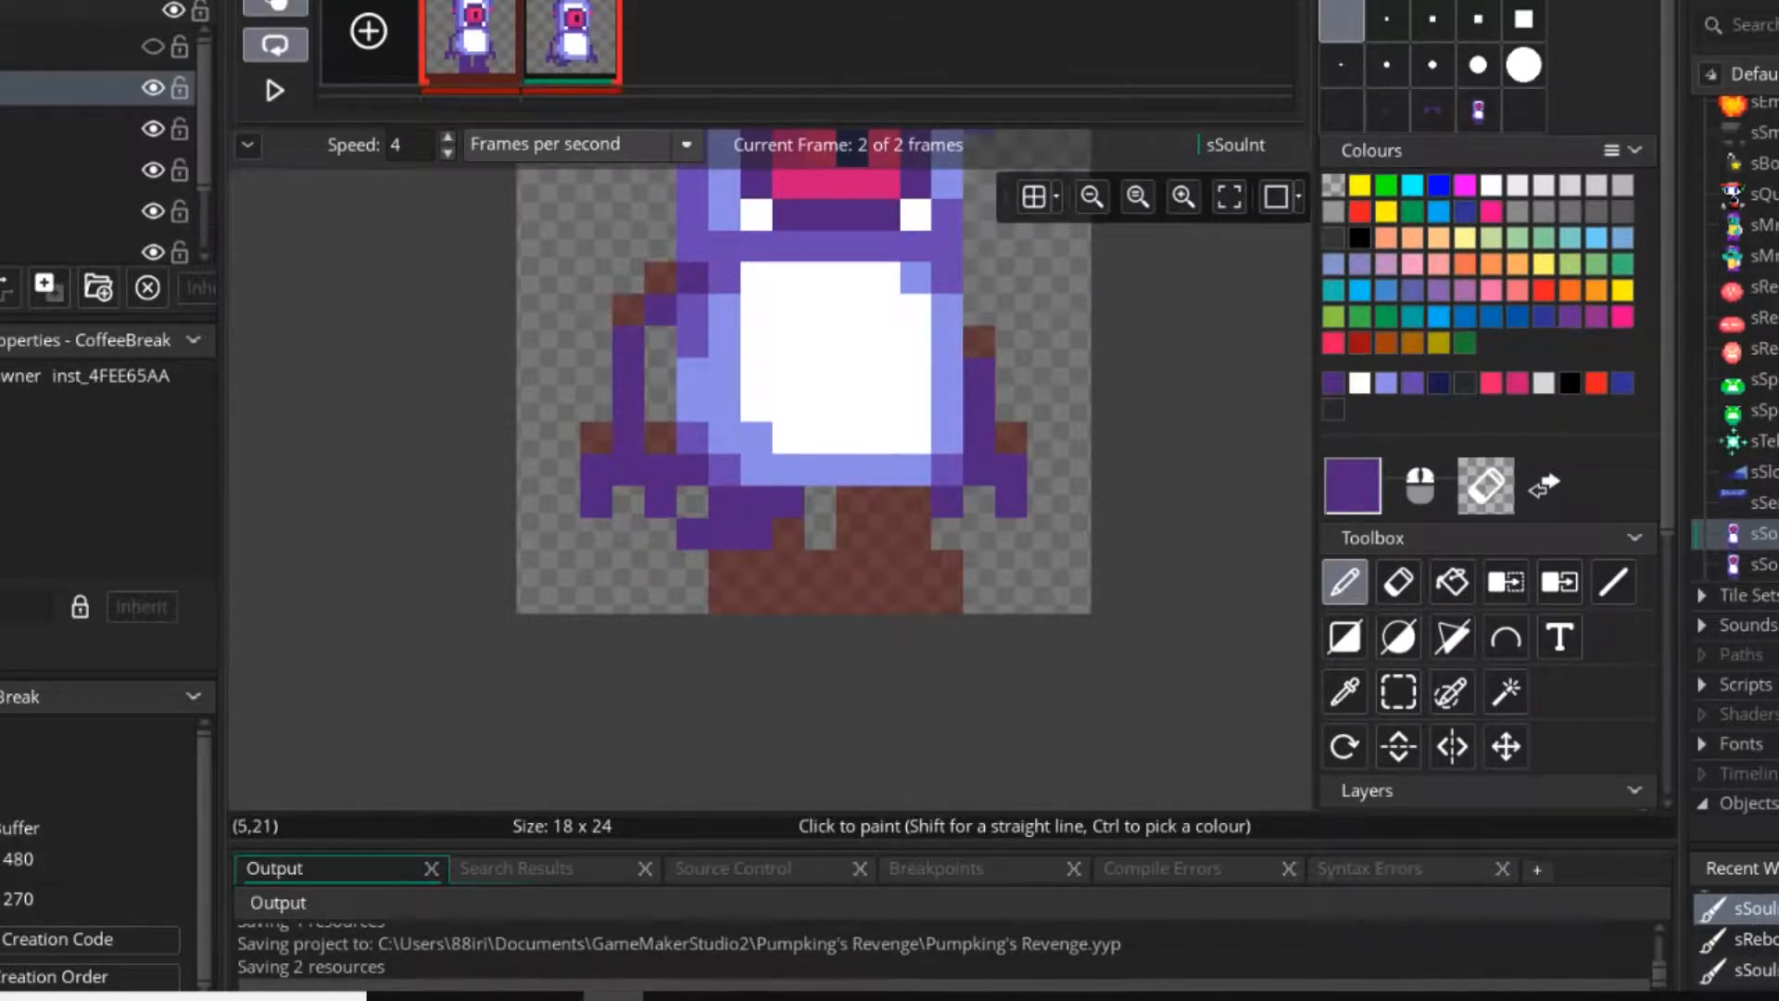
Repaint the second frame's legs in dark purple, joined at the hips, with two spread feet four pixels wide and two pixels tall.
left_click_drag(661, 567, 692, 597)
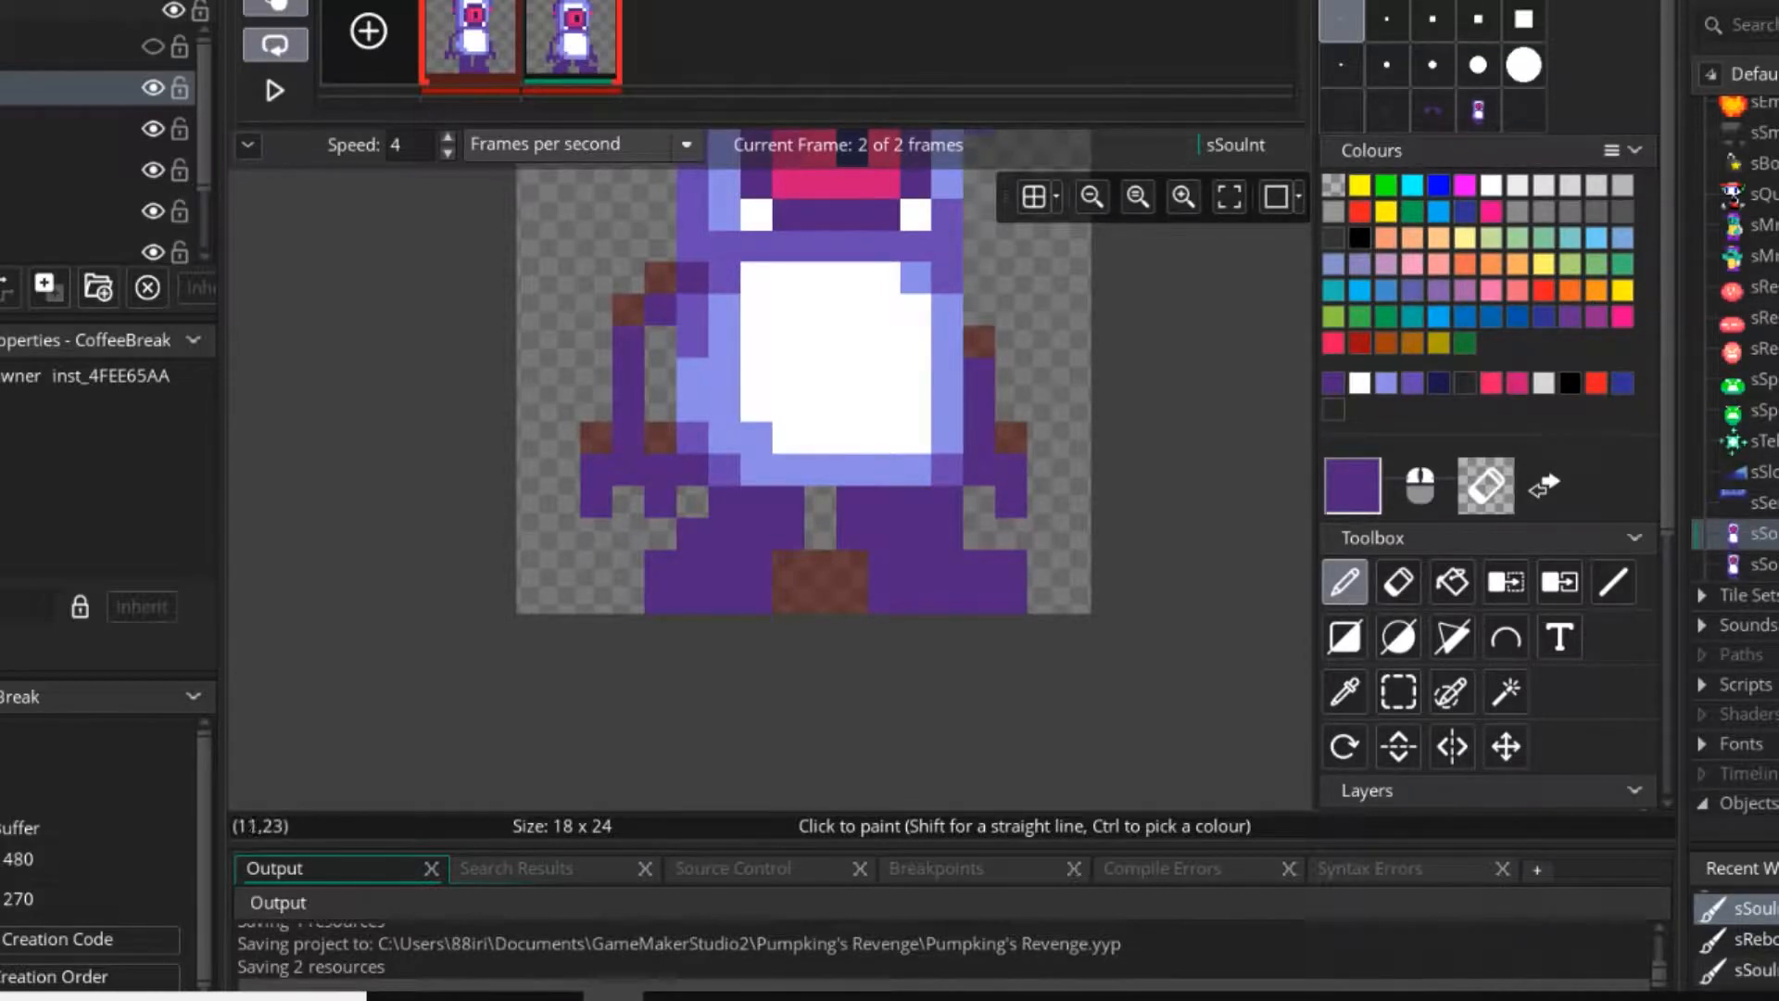
right_click_drag(1010, 566, 1010, 599)
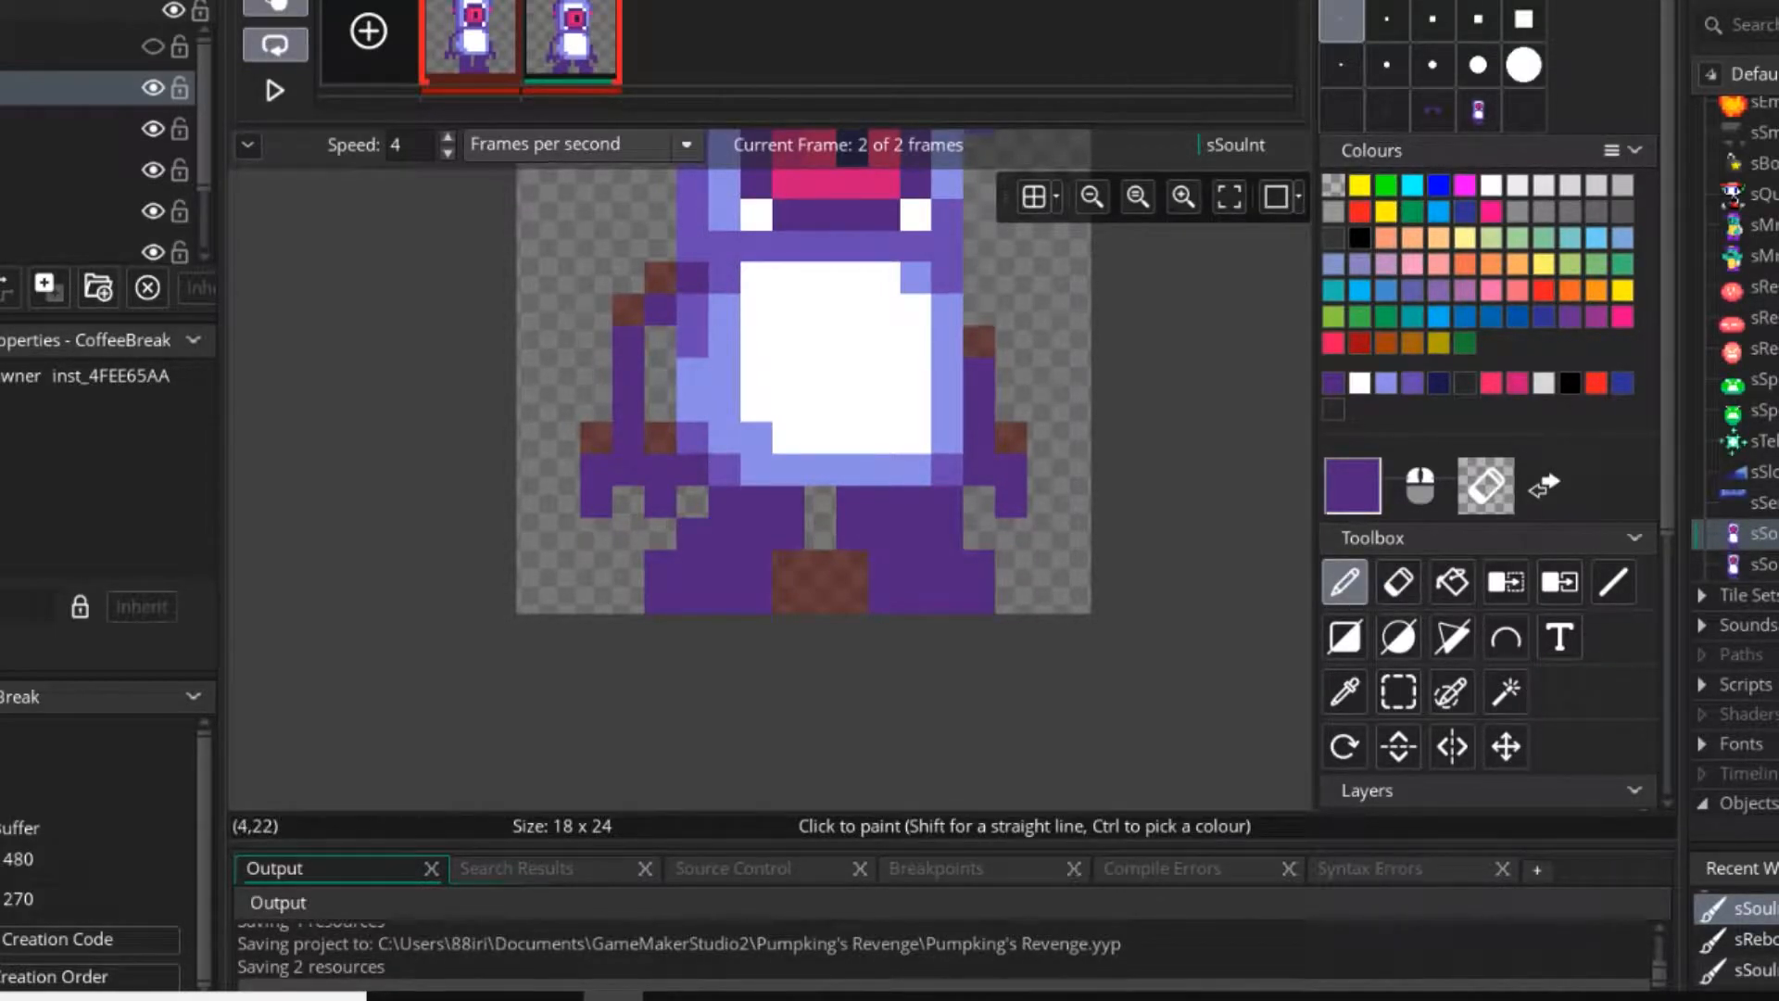
left_click_drag(628, 566, 628, 598)
right_click(788, 598)
right_click(629, 598)
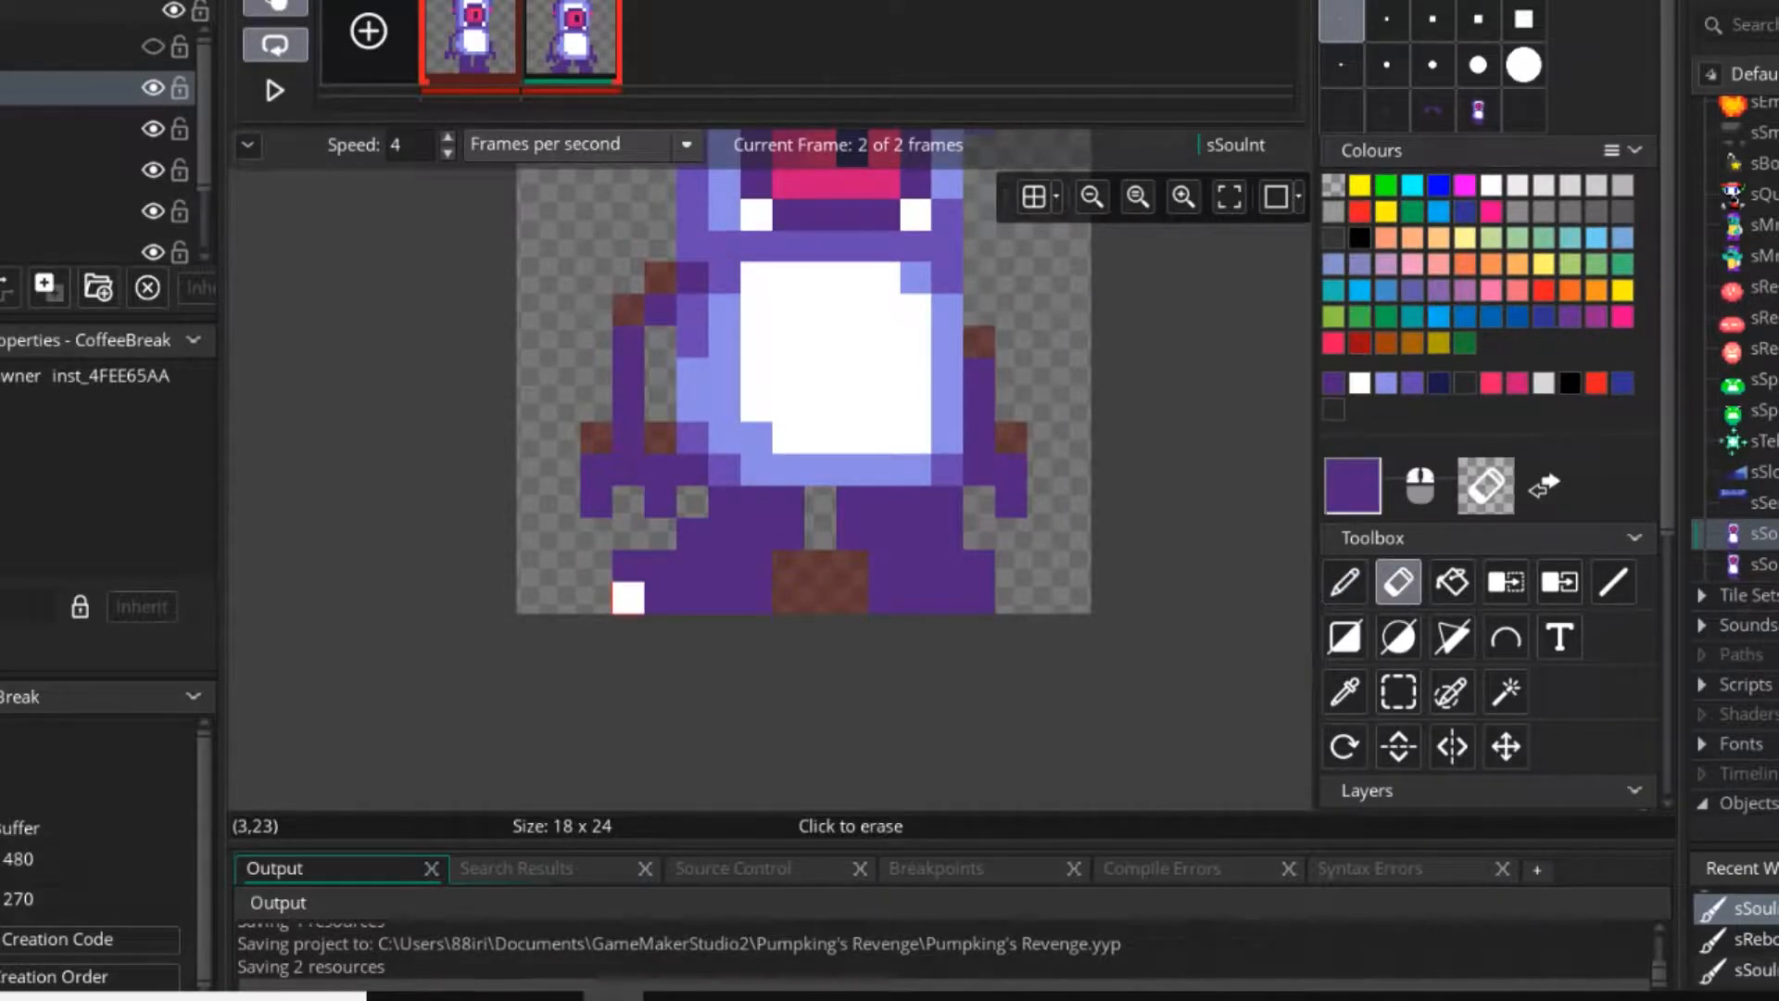
right_click(628, 566)
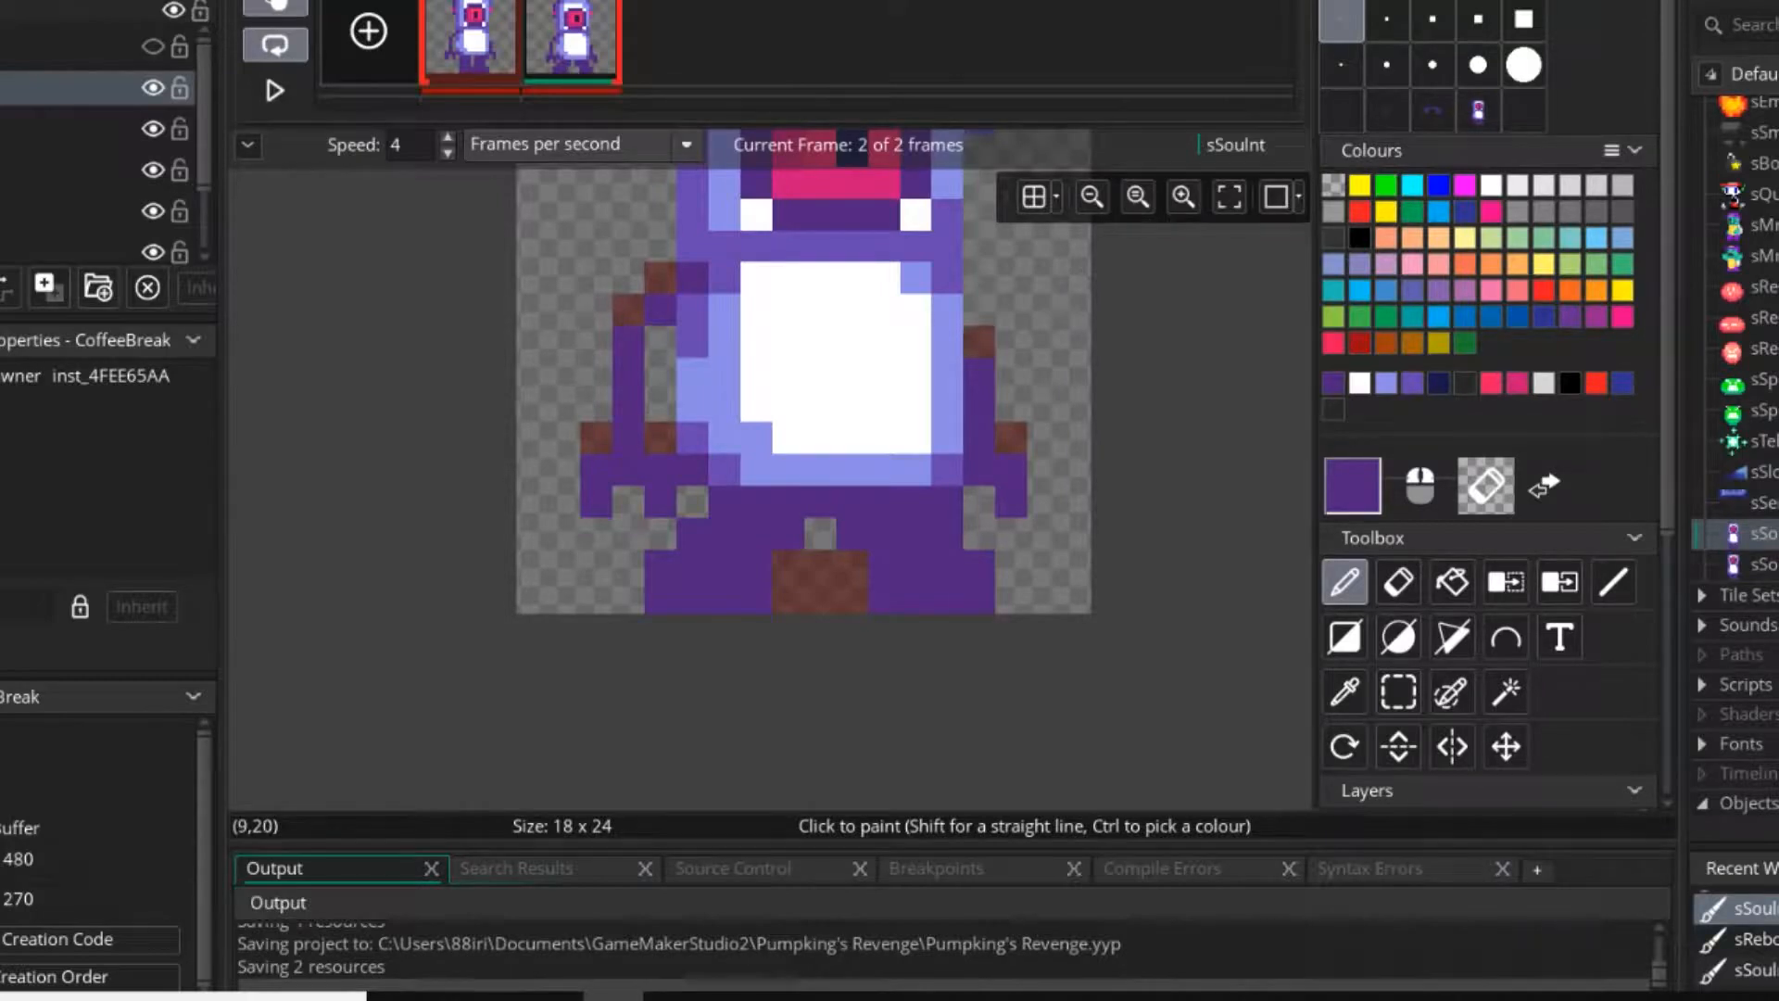
Touch up the second frame's left leg, adding a dark purple toe pixel on the inner side of the foot's bottom row.
scroll(820, 505, "down", 3)
scroll(816, 538, "up", 4)
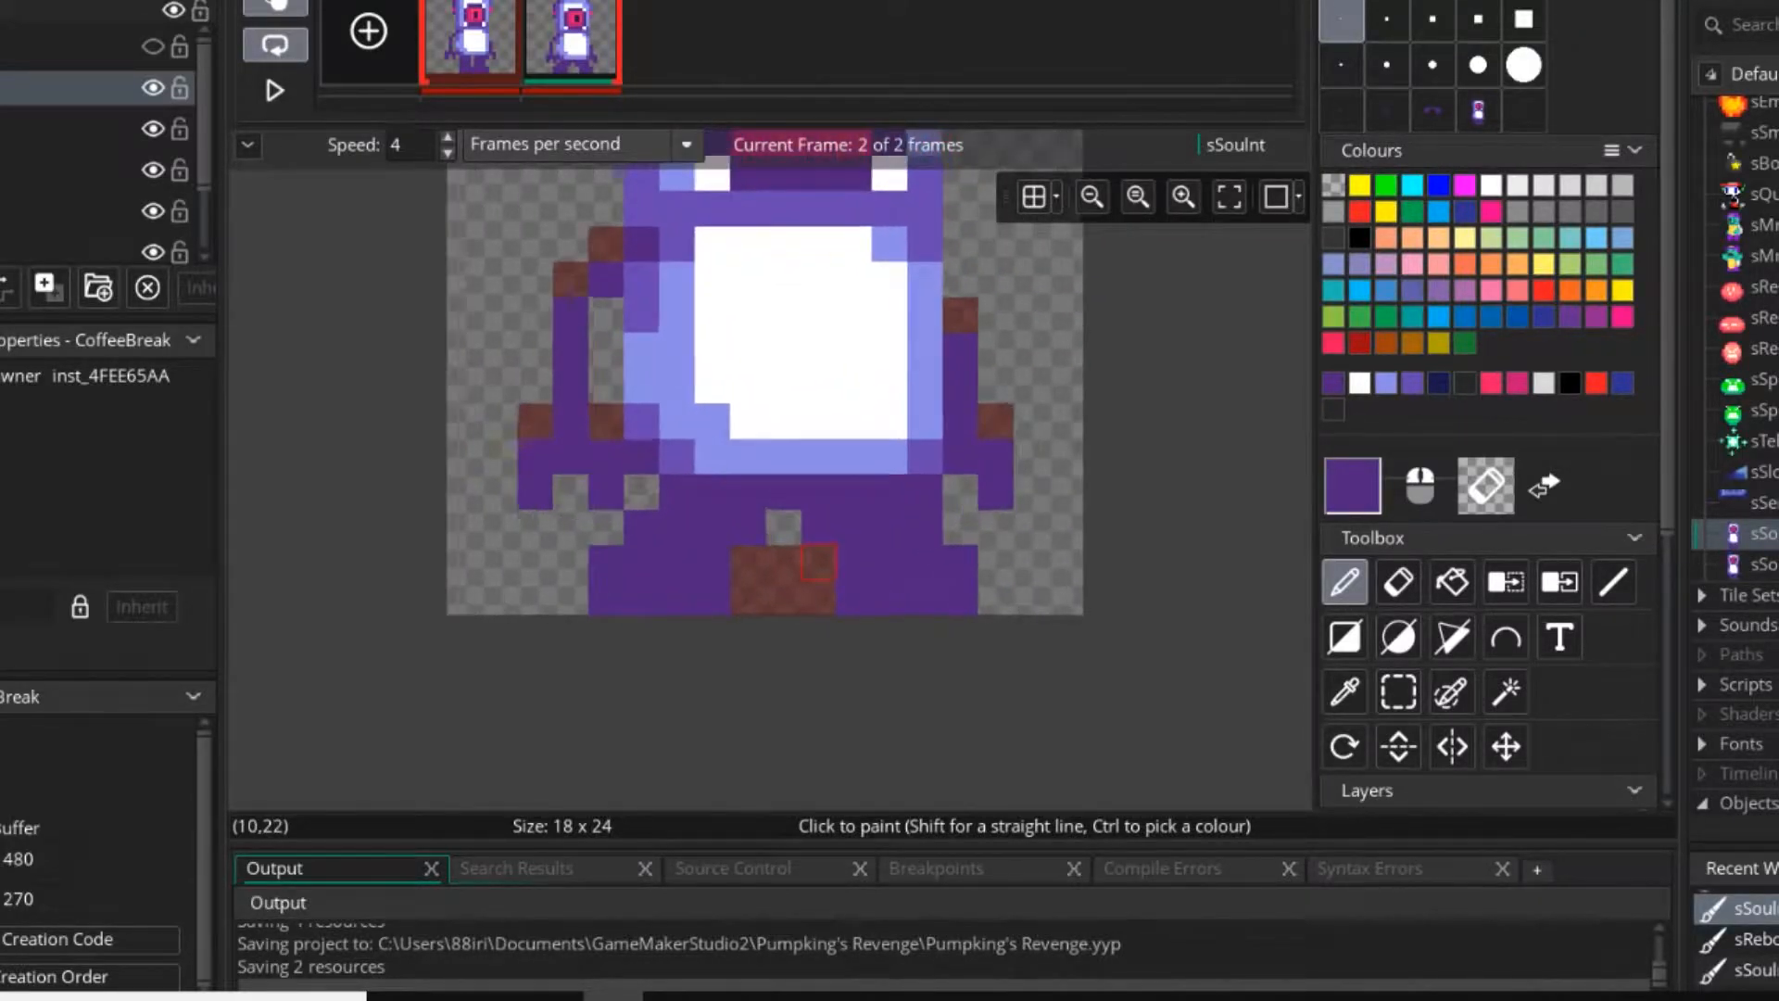
scroll(808, 557, "up", 1)
right_click_drag(744, 528, 706, 596)
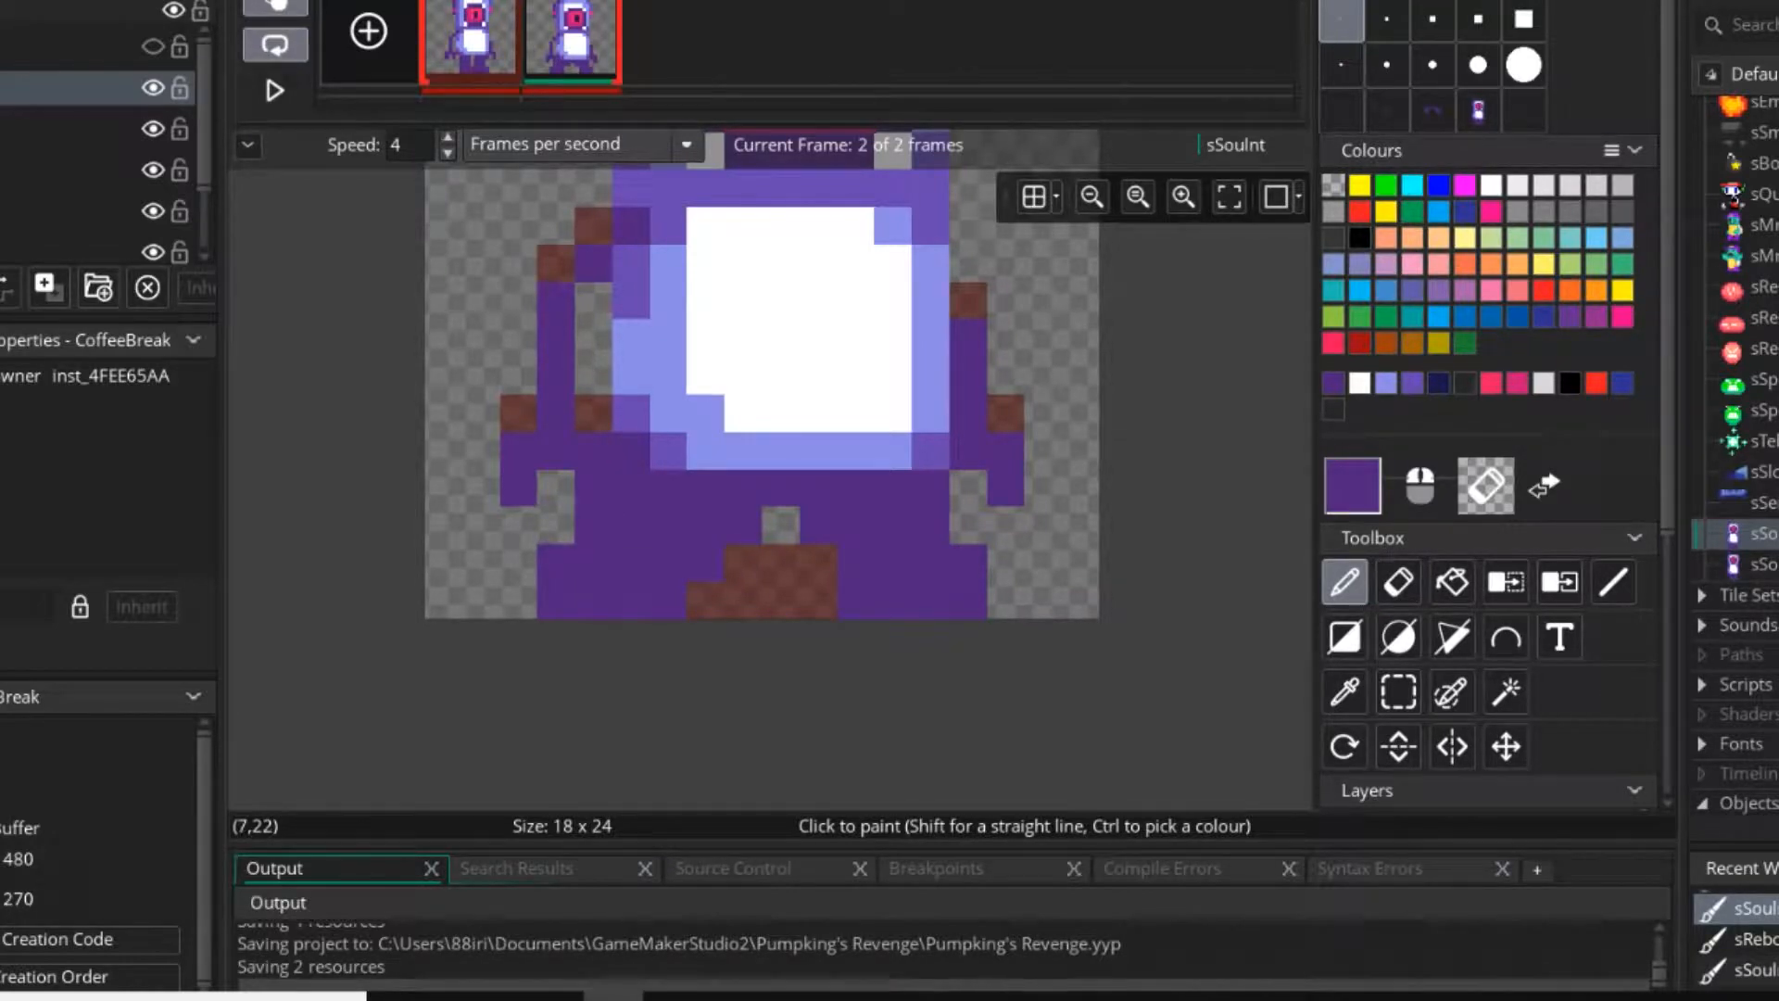
right_click_drag(556, 599, 556, 487)
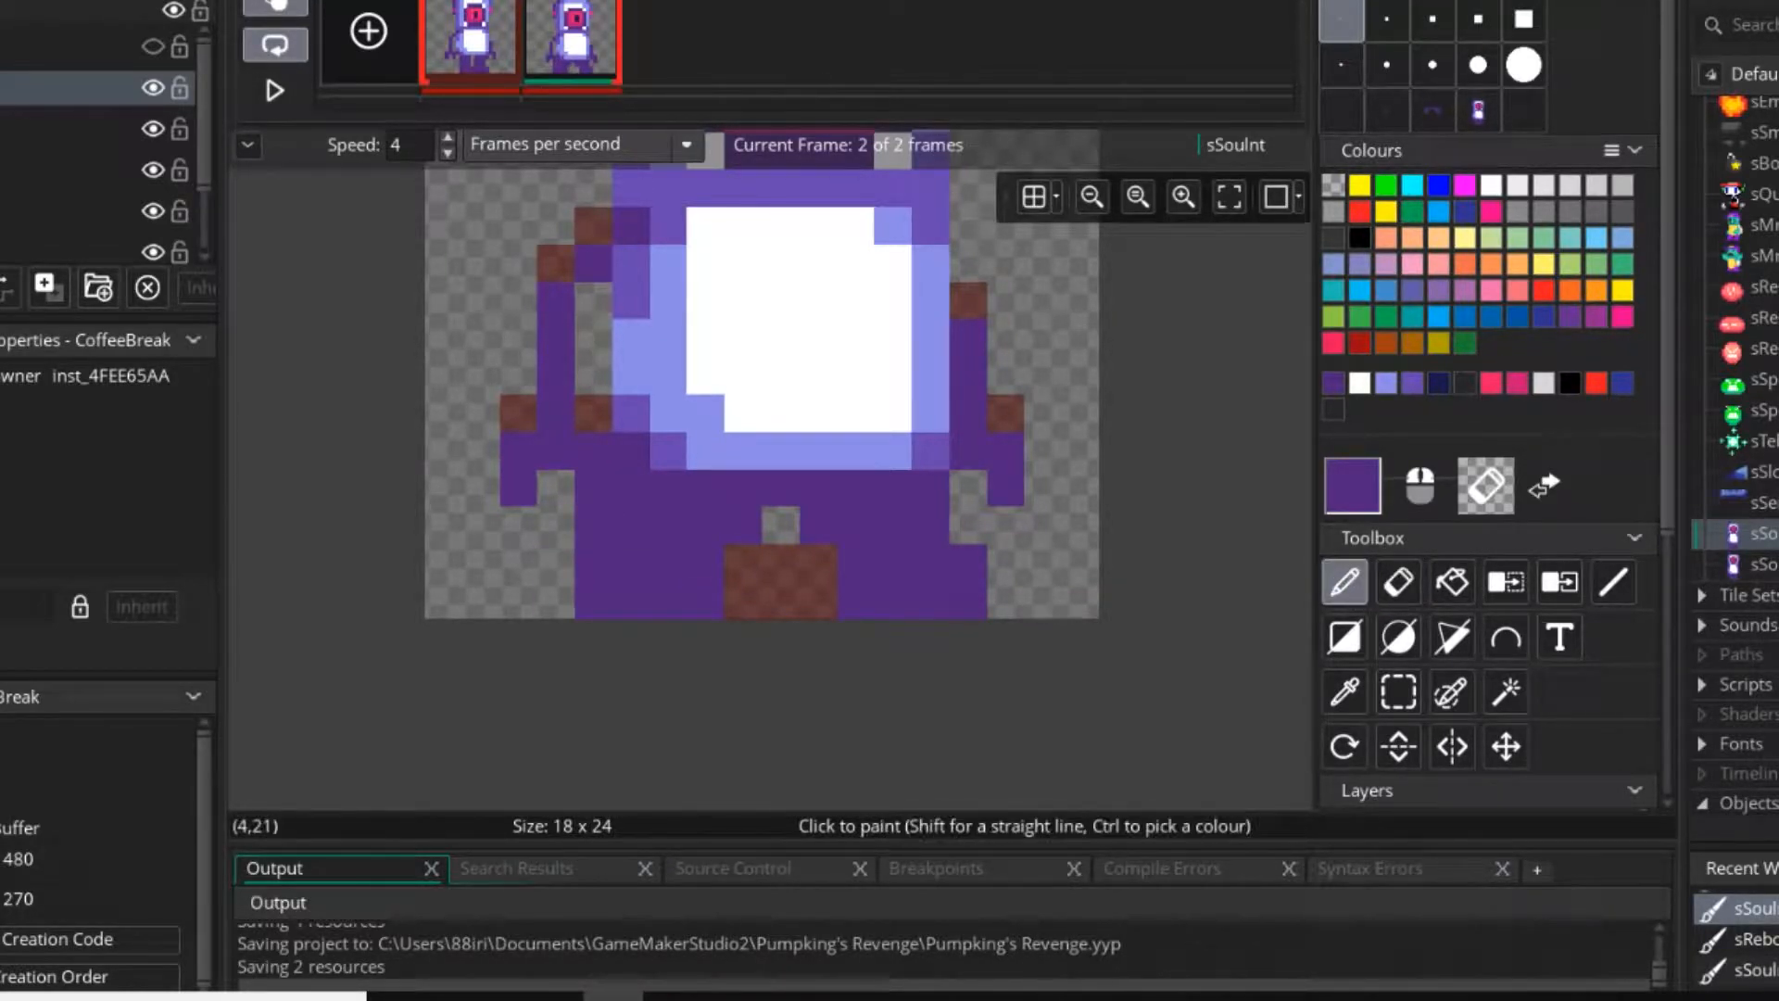
right_click(593, 524)
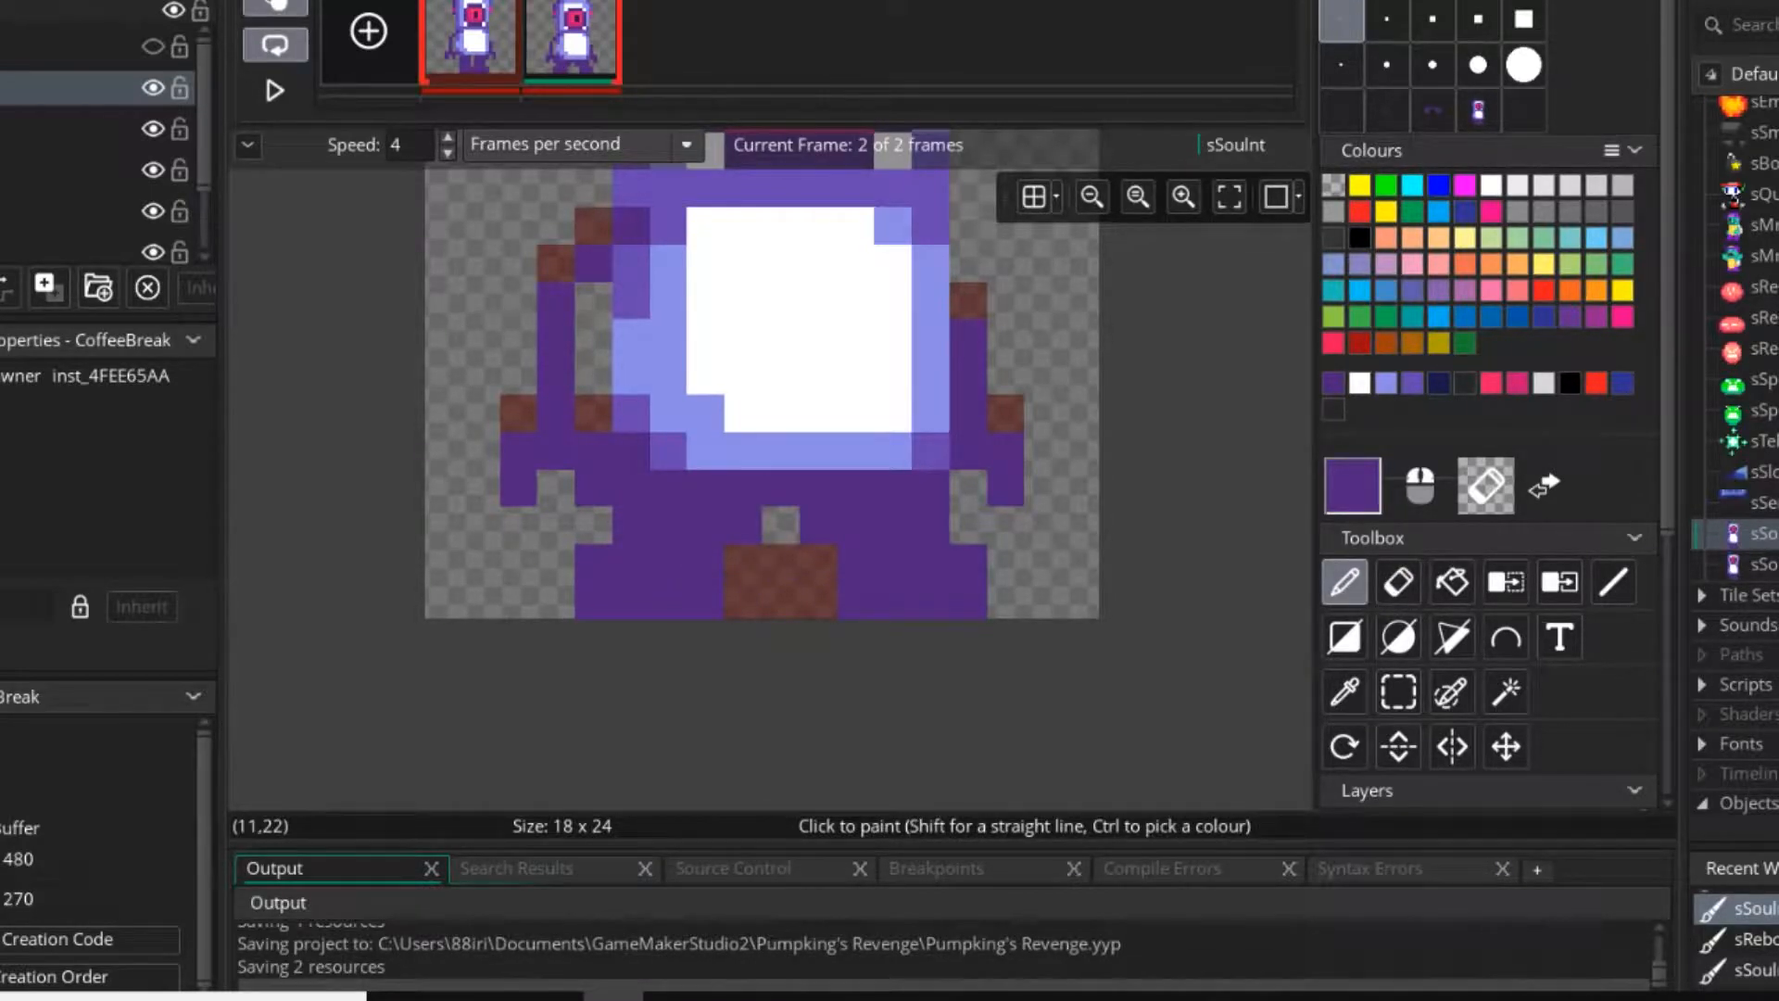
scroll(920, 625, "down", 2)
scroll(920, 625, "up", 2)
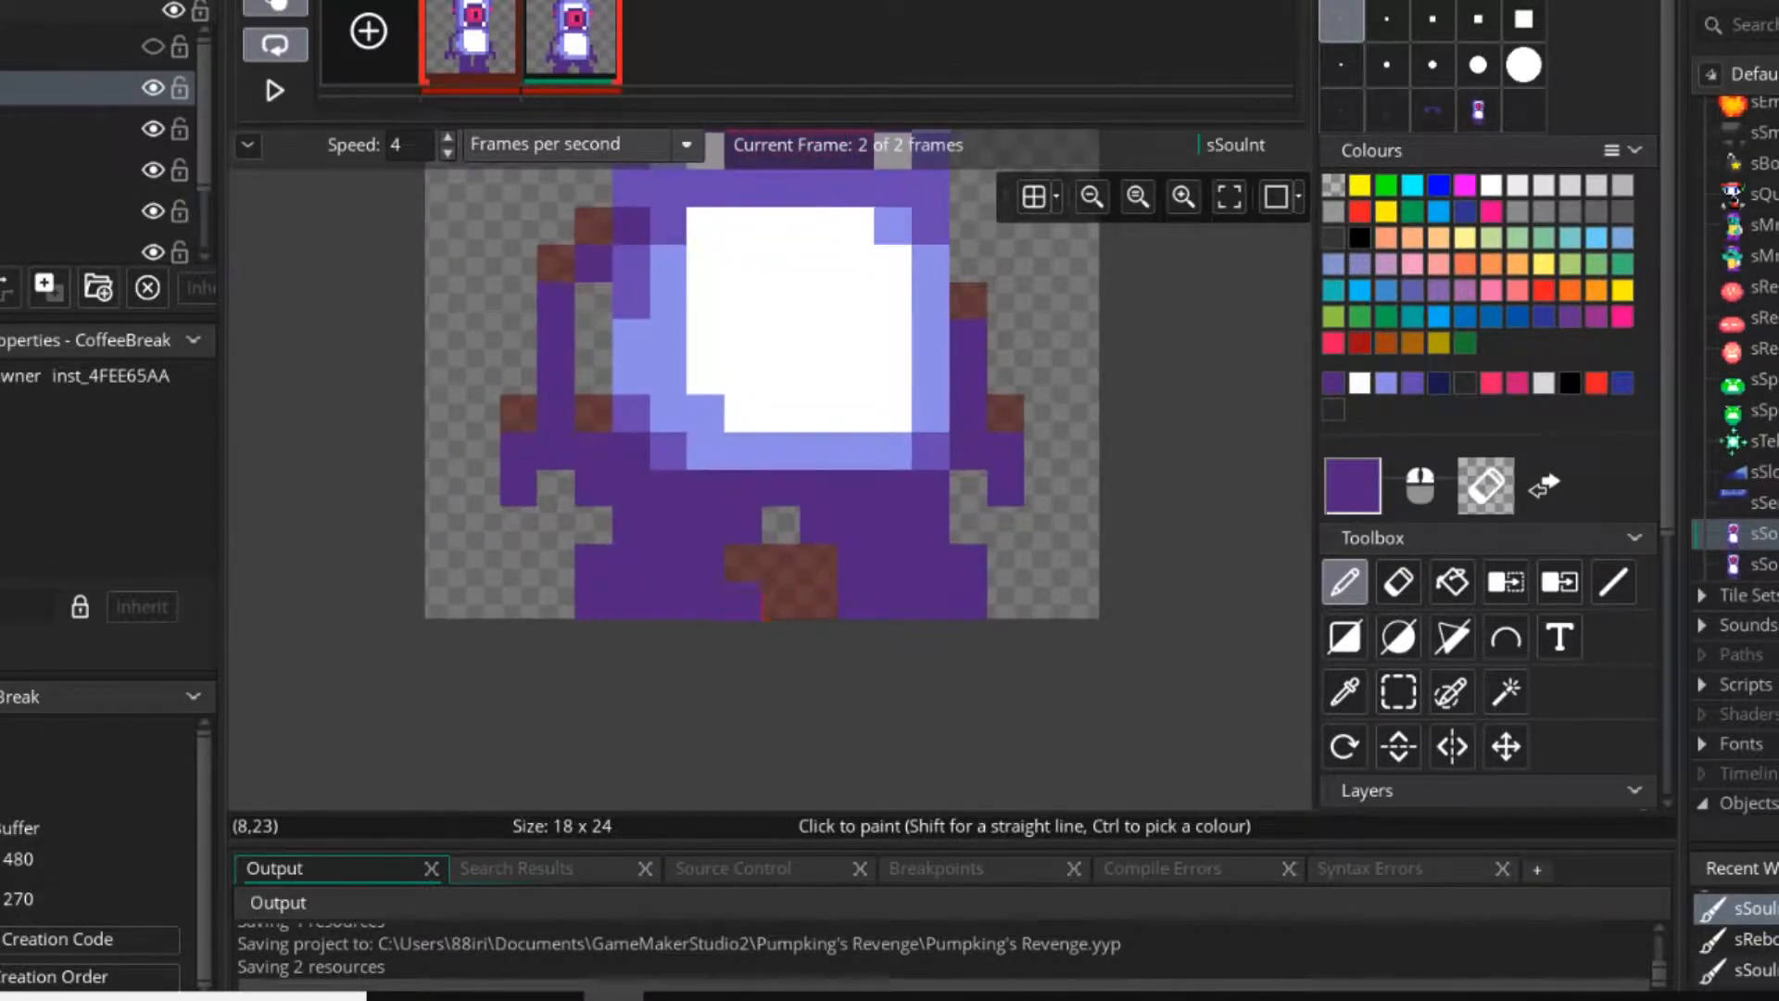
left_click_drag(1005, 561, 1005, 600)
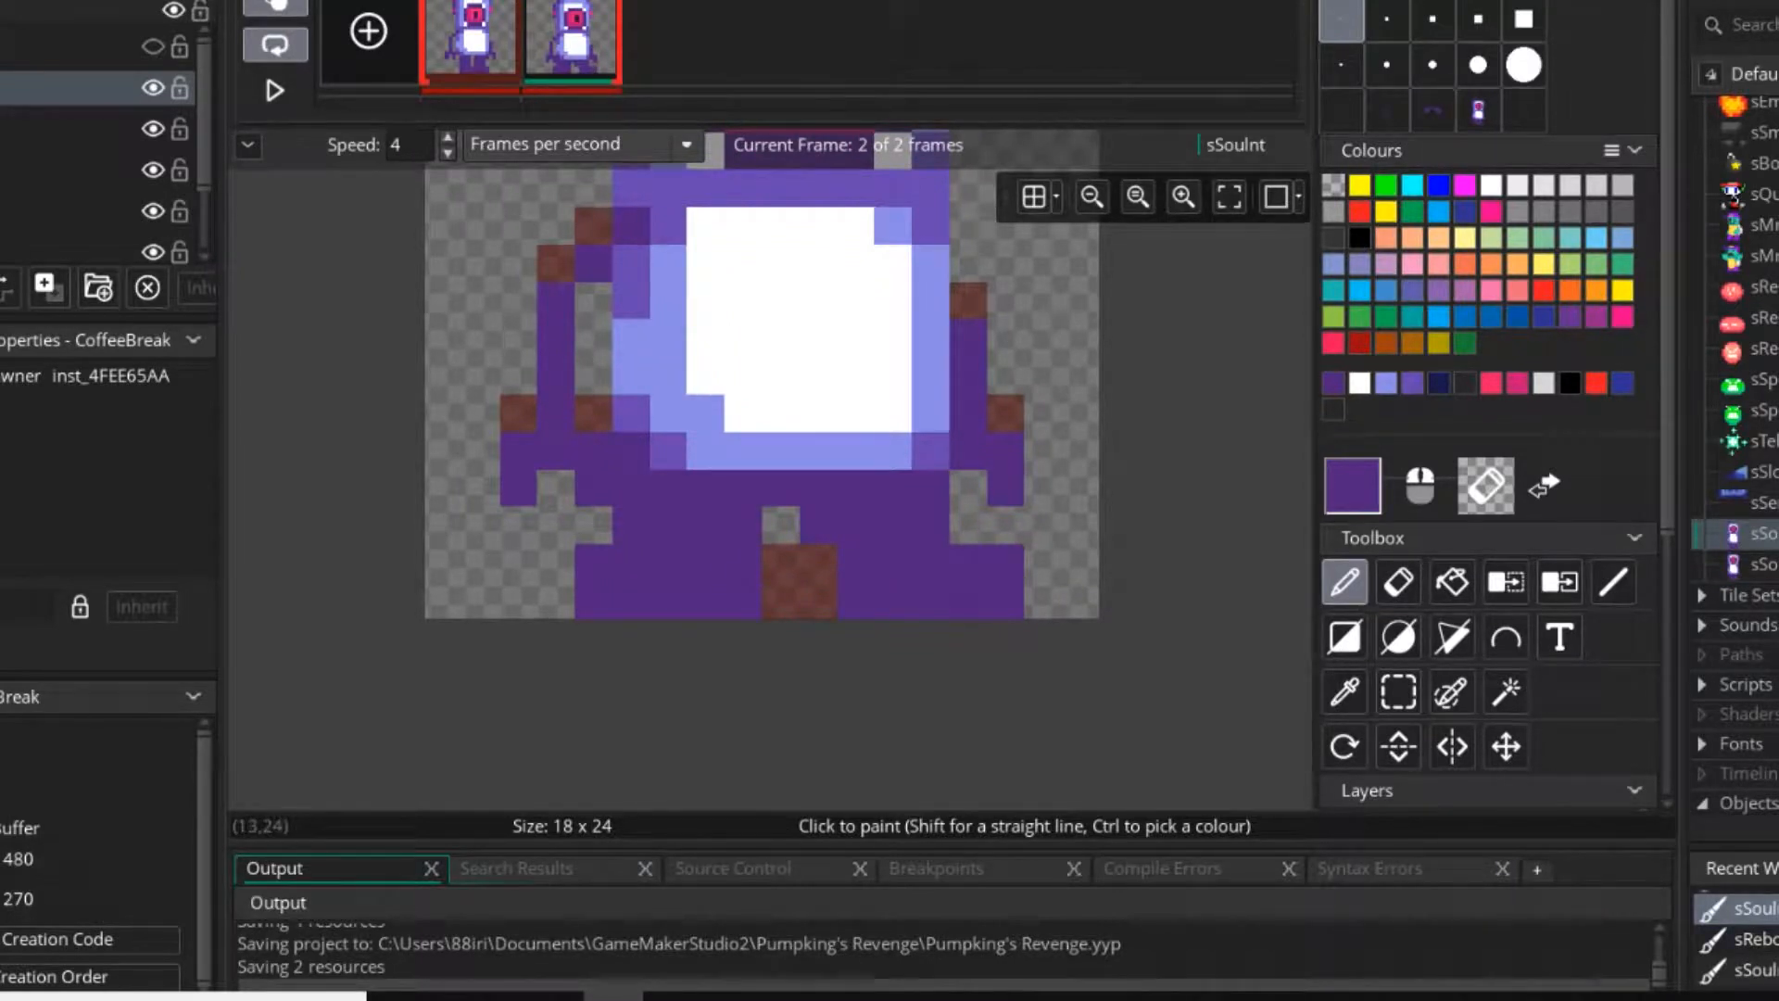
scroll(929, 648, "down", 2)
key("ctrl+z")
key("ctrl+z")
scroll(930, 648, "up", 2)
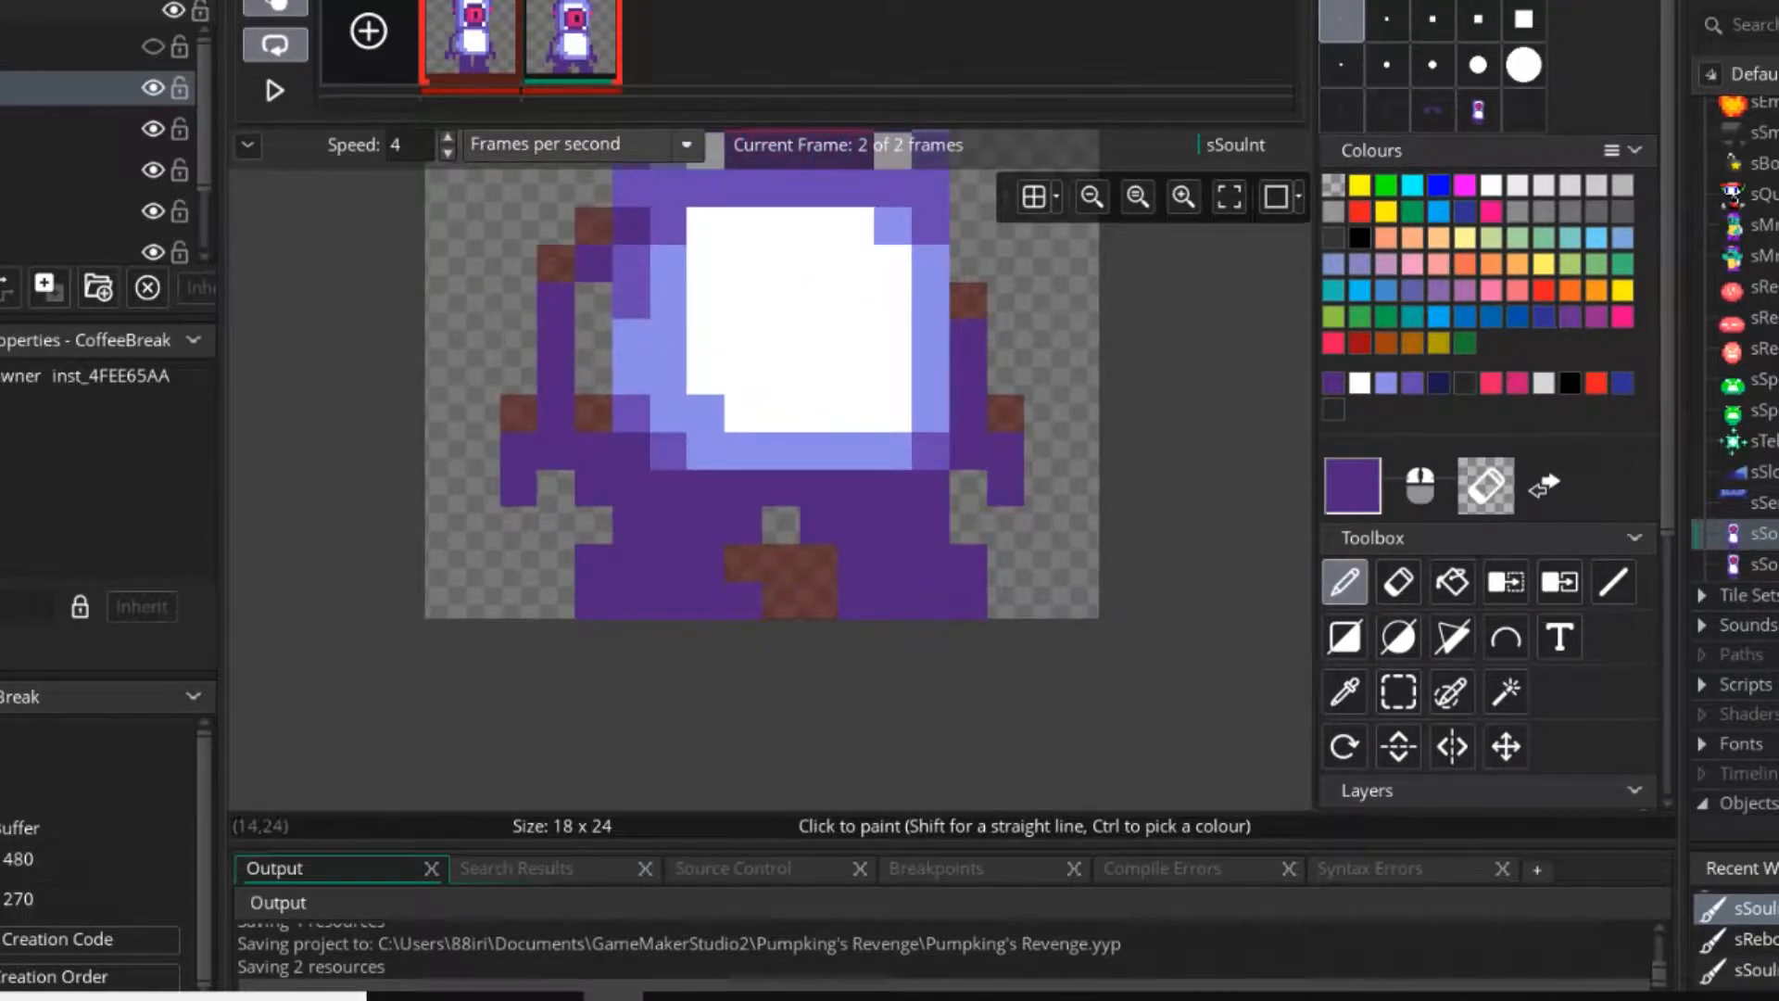
Erase the extra pixel at the outer tip of the right foot in the second frame.
scroll(804, 679, "down", 3)
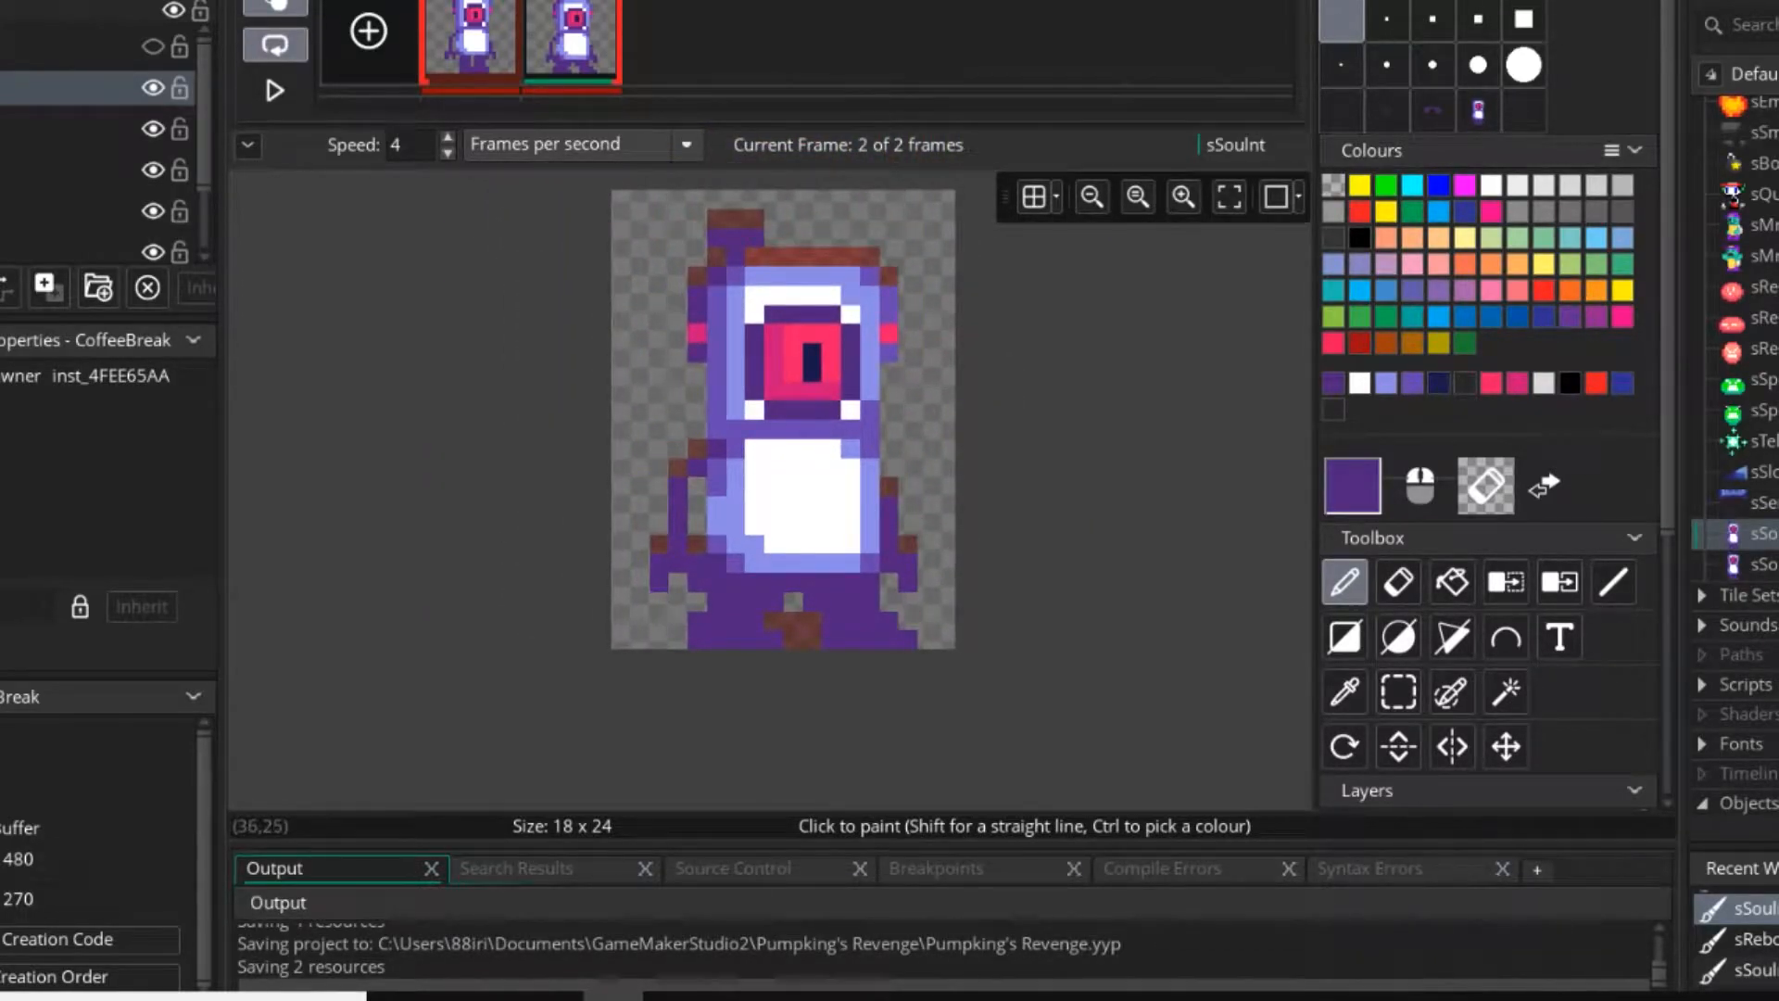
right_click(908, 640)
scroll(882, 675, "up", 2)
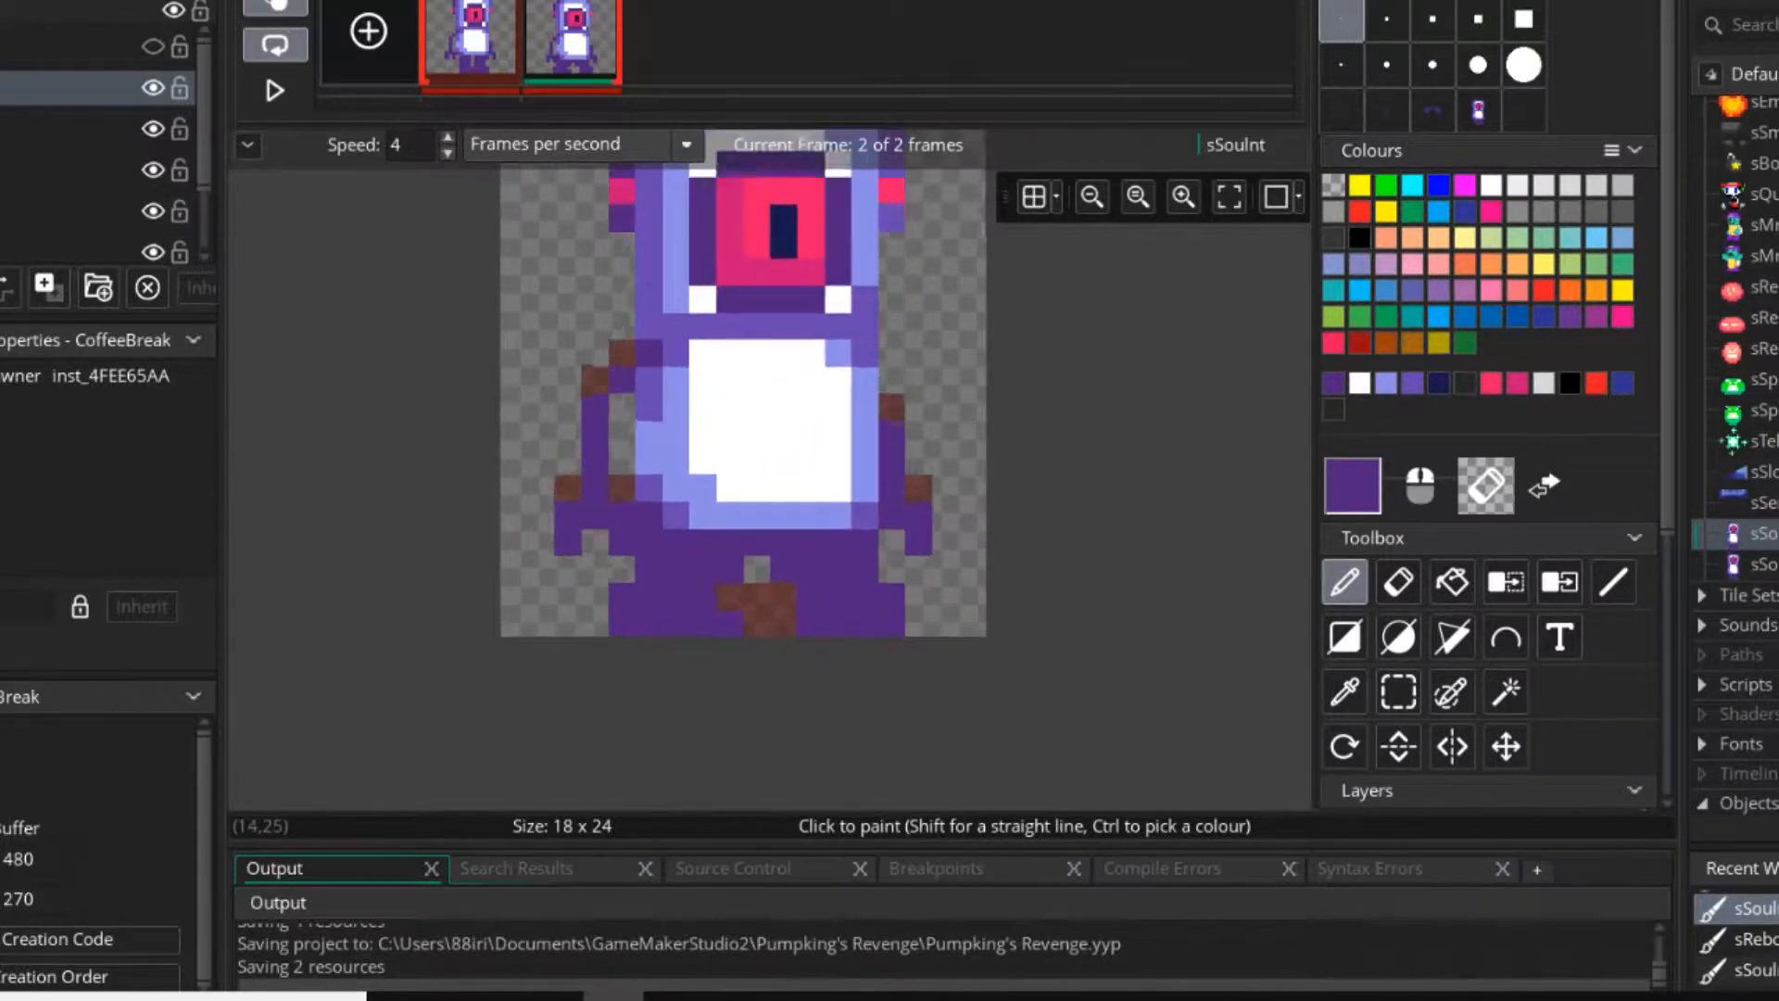
left_click(1398, 691)
left_click_drag(765, 519, 894, 614)
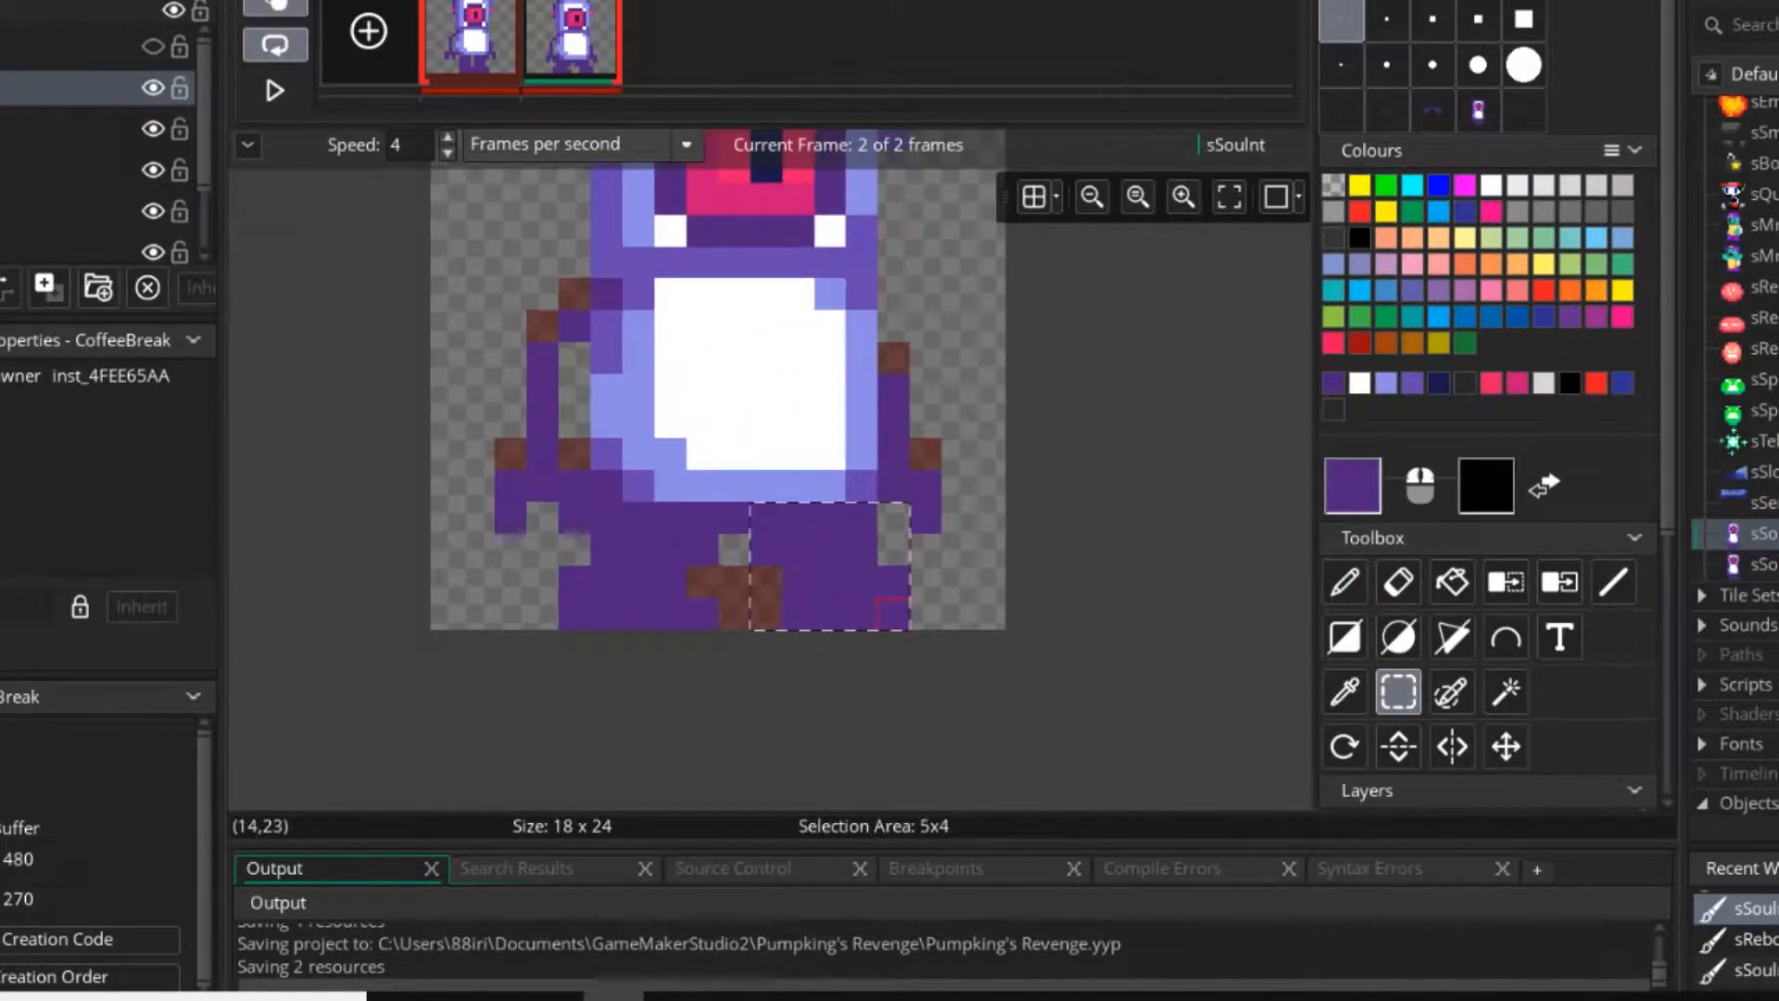
left_click(731, 584)
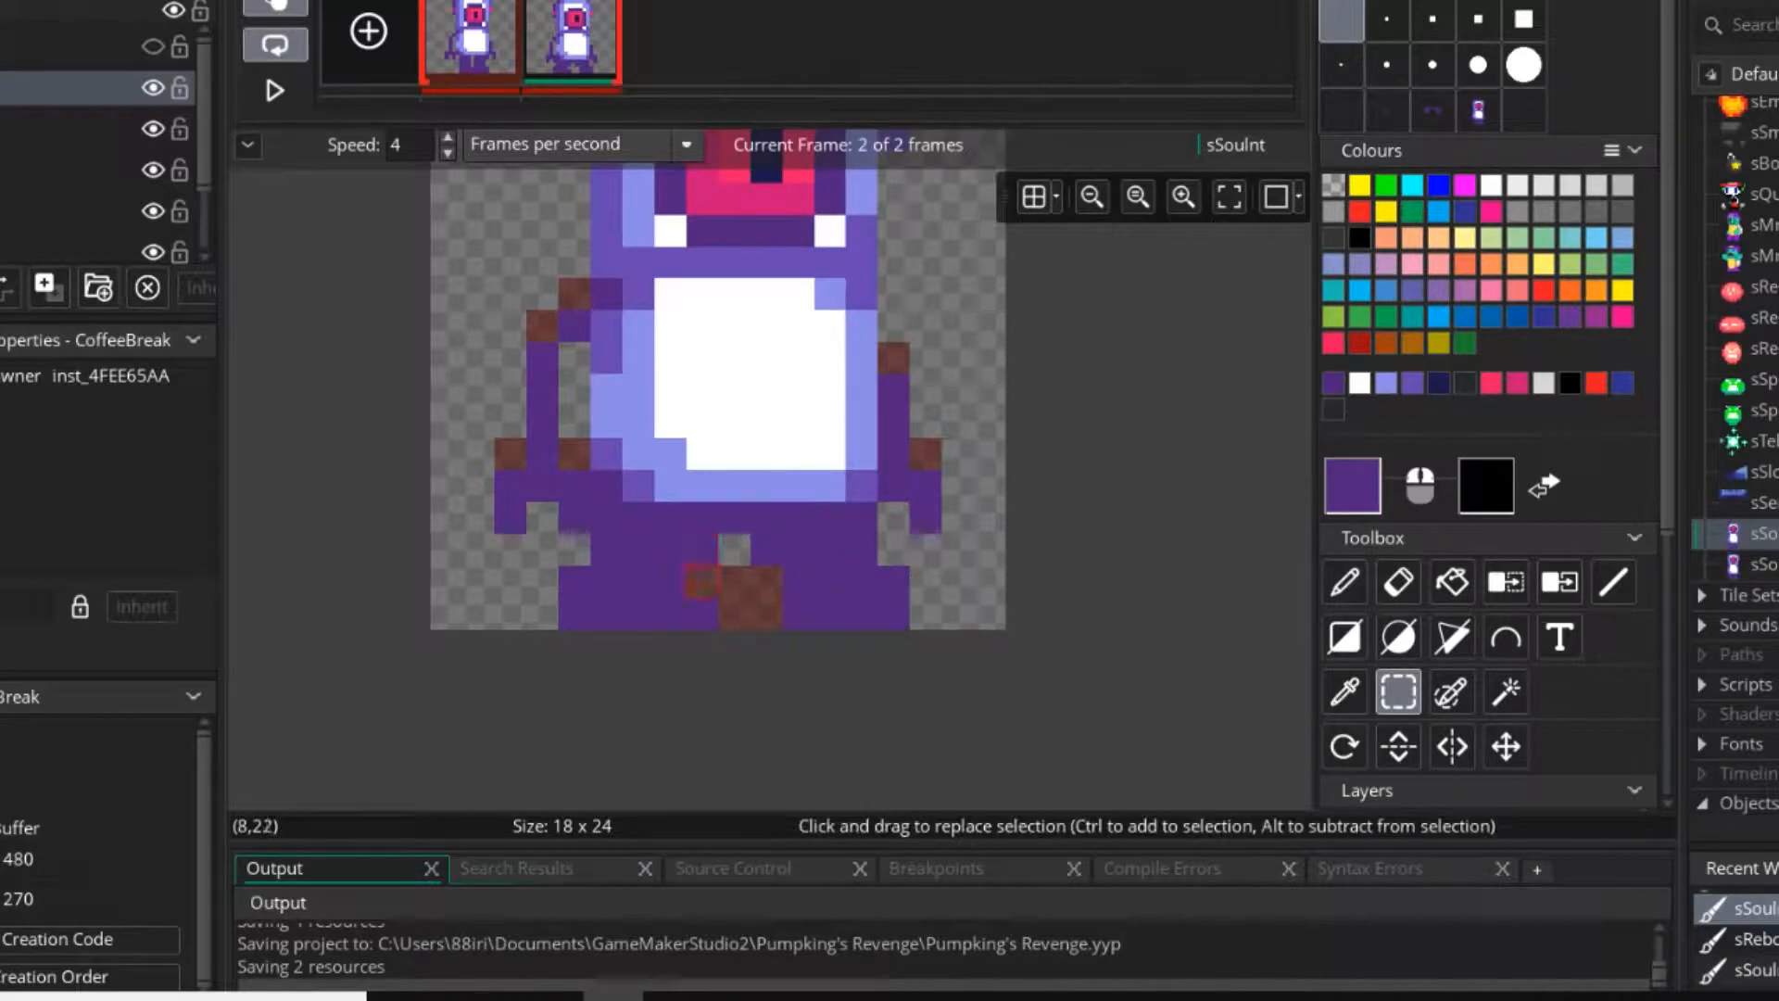
scroll(638, 552, "up", 2)
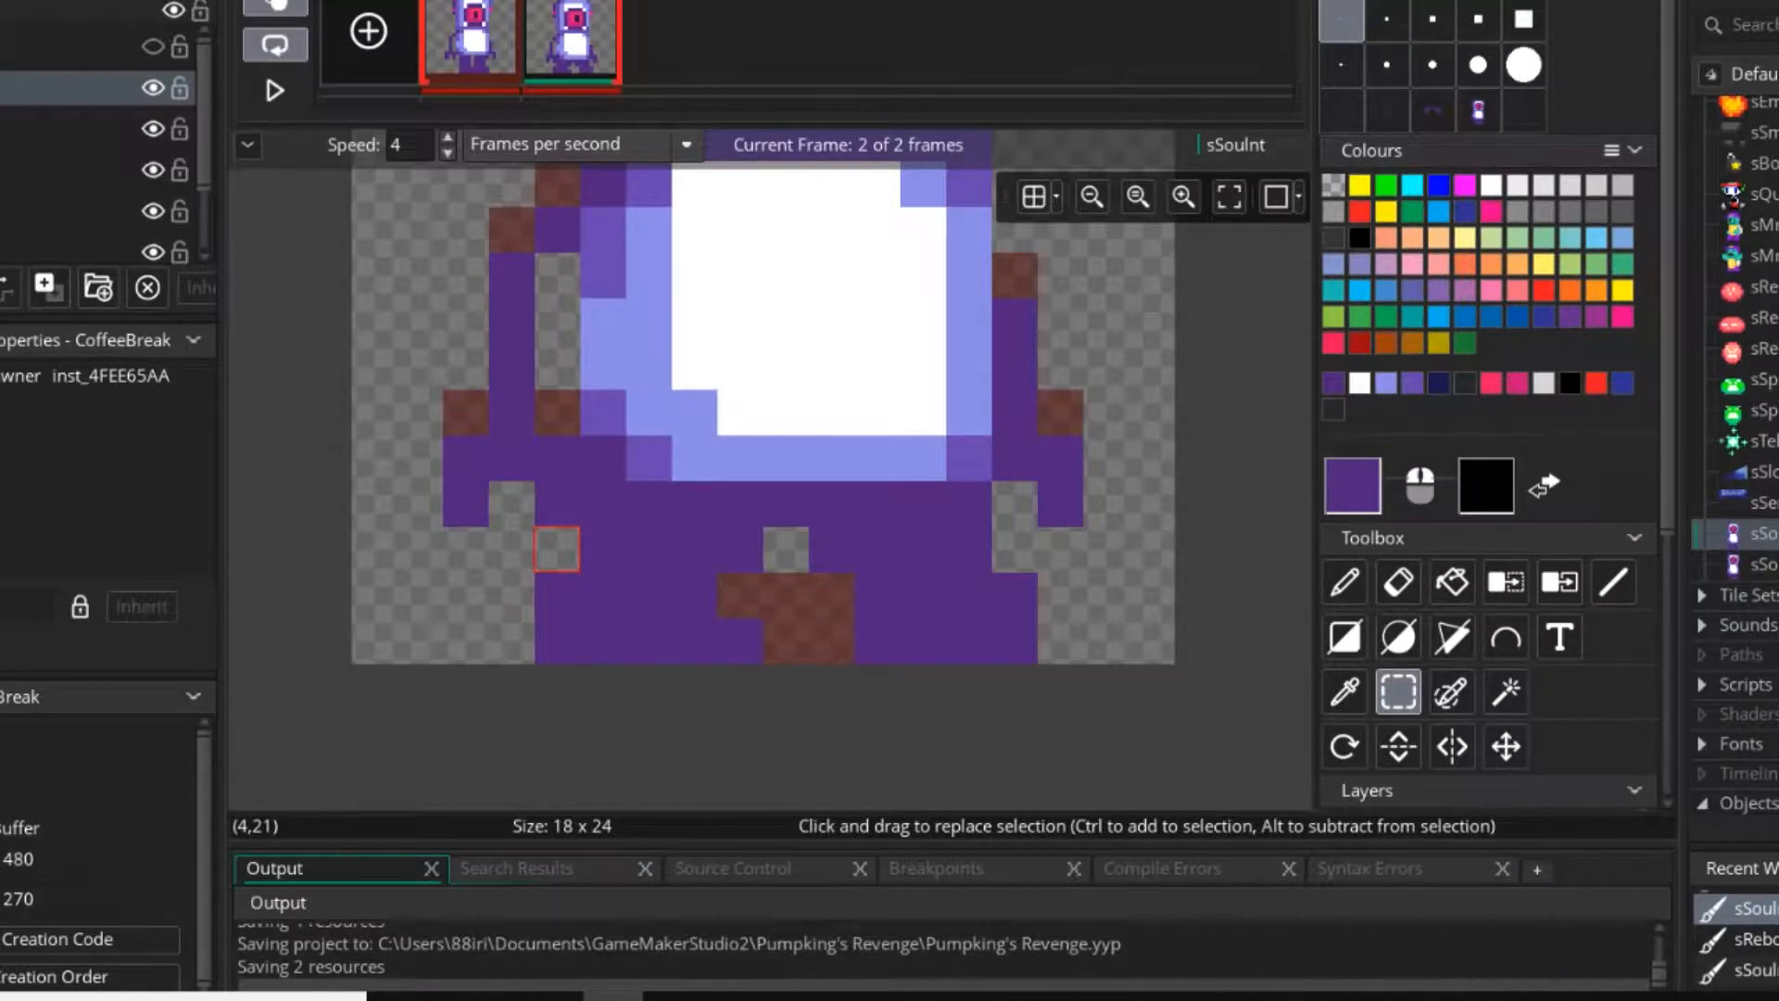
scroll(556, 548, "down", 4, "ctrl")
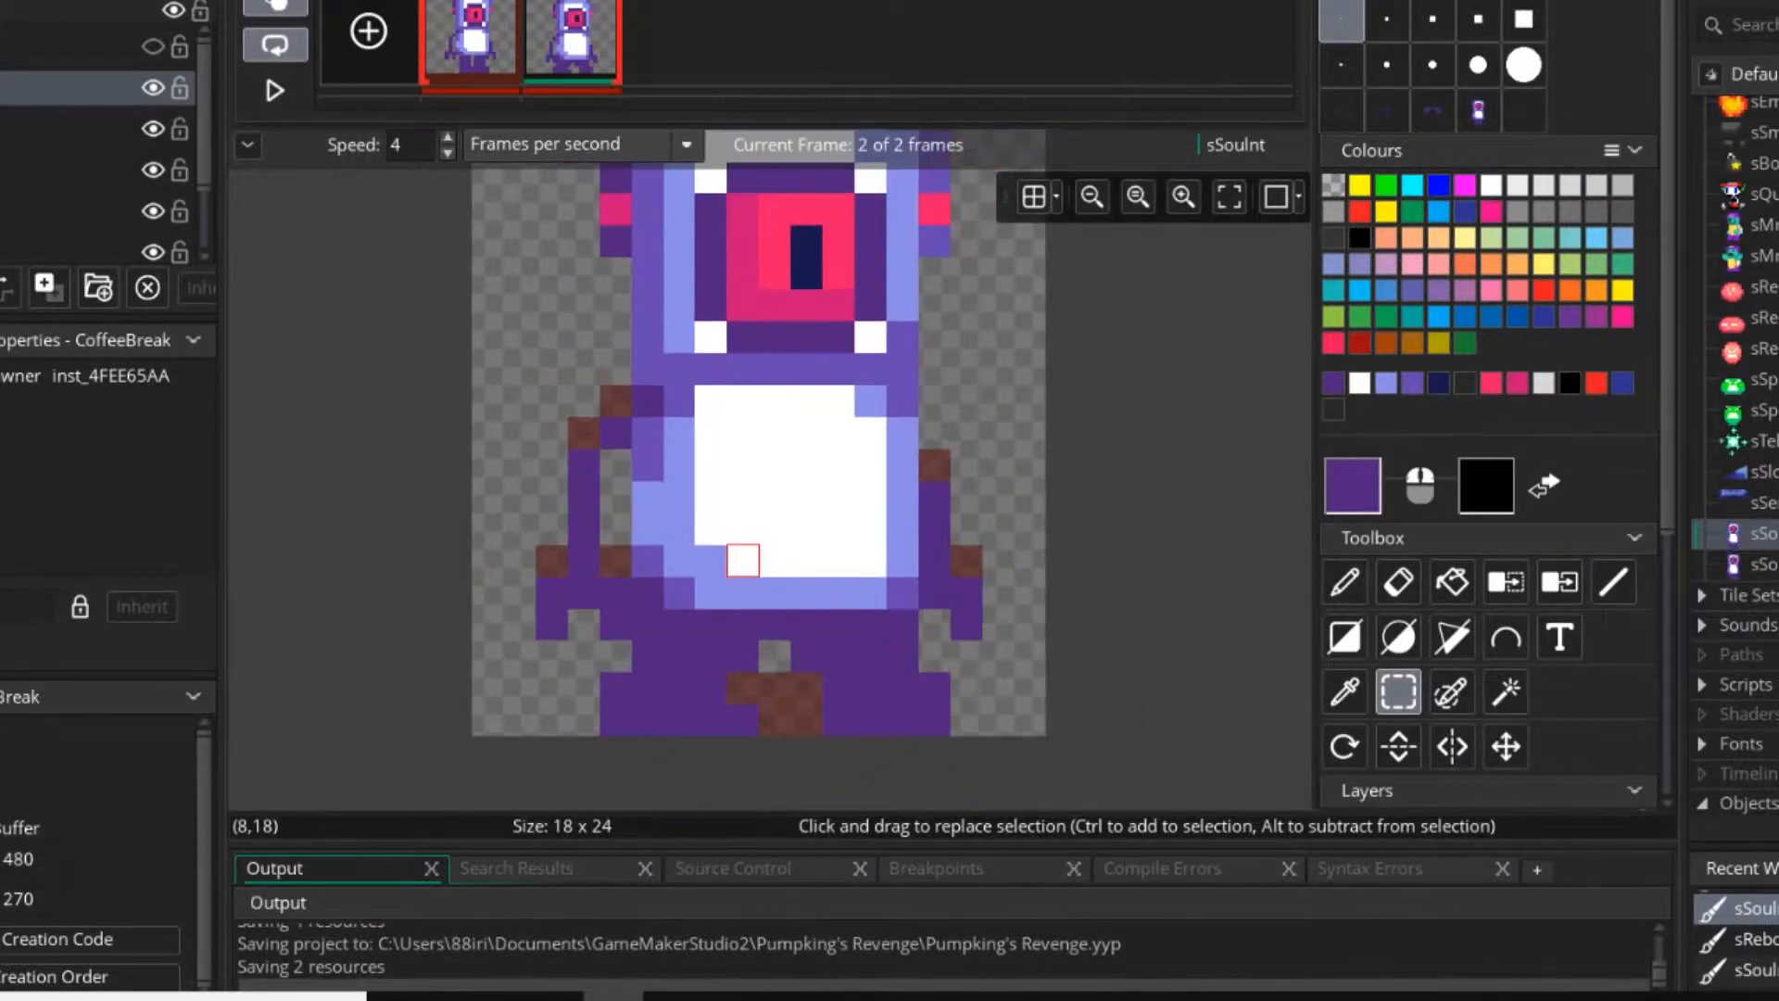
key("d")
key("alt+Tab")
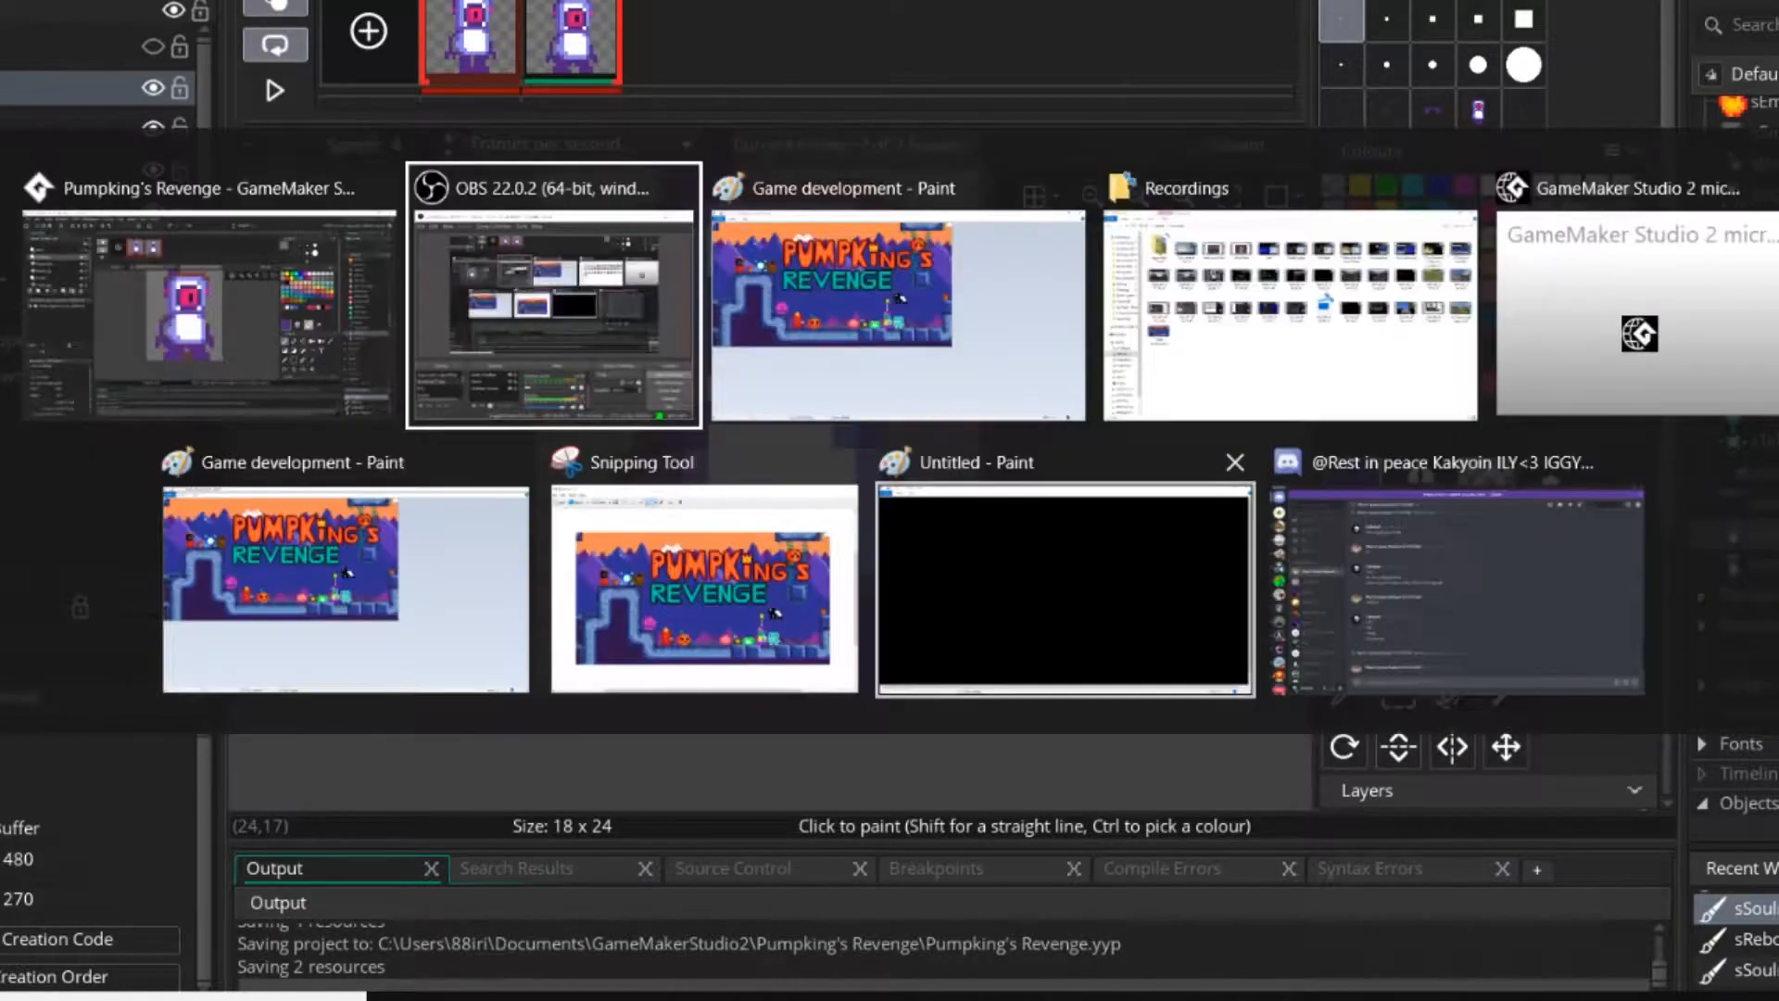
Switch to YouTube Studio, leave the beta for Creator Studio Classic past the feedback survey, and open the live streaming dashboard.
key("alt+Tab")
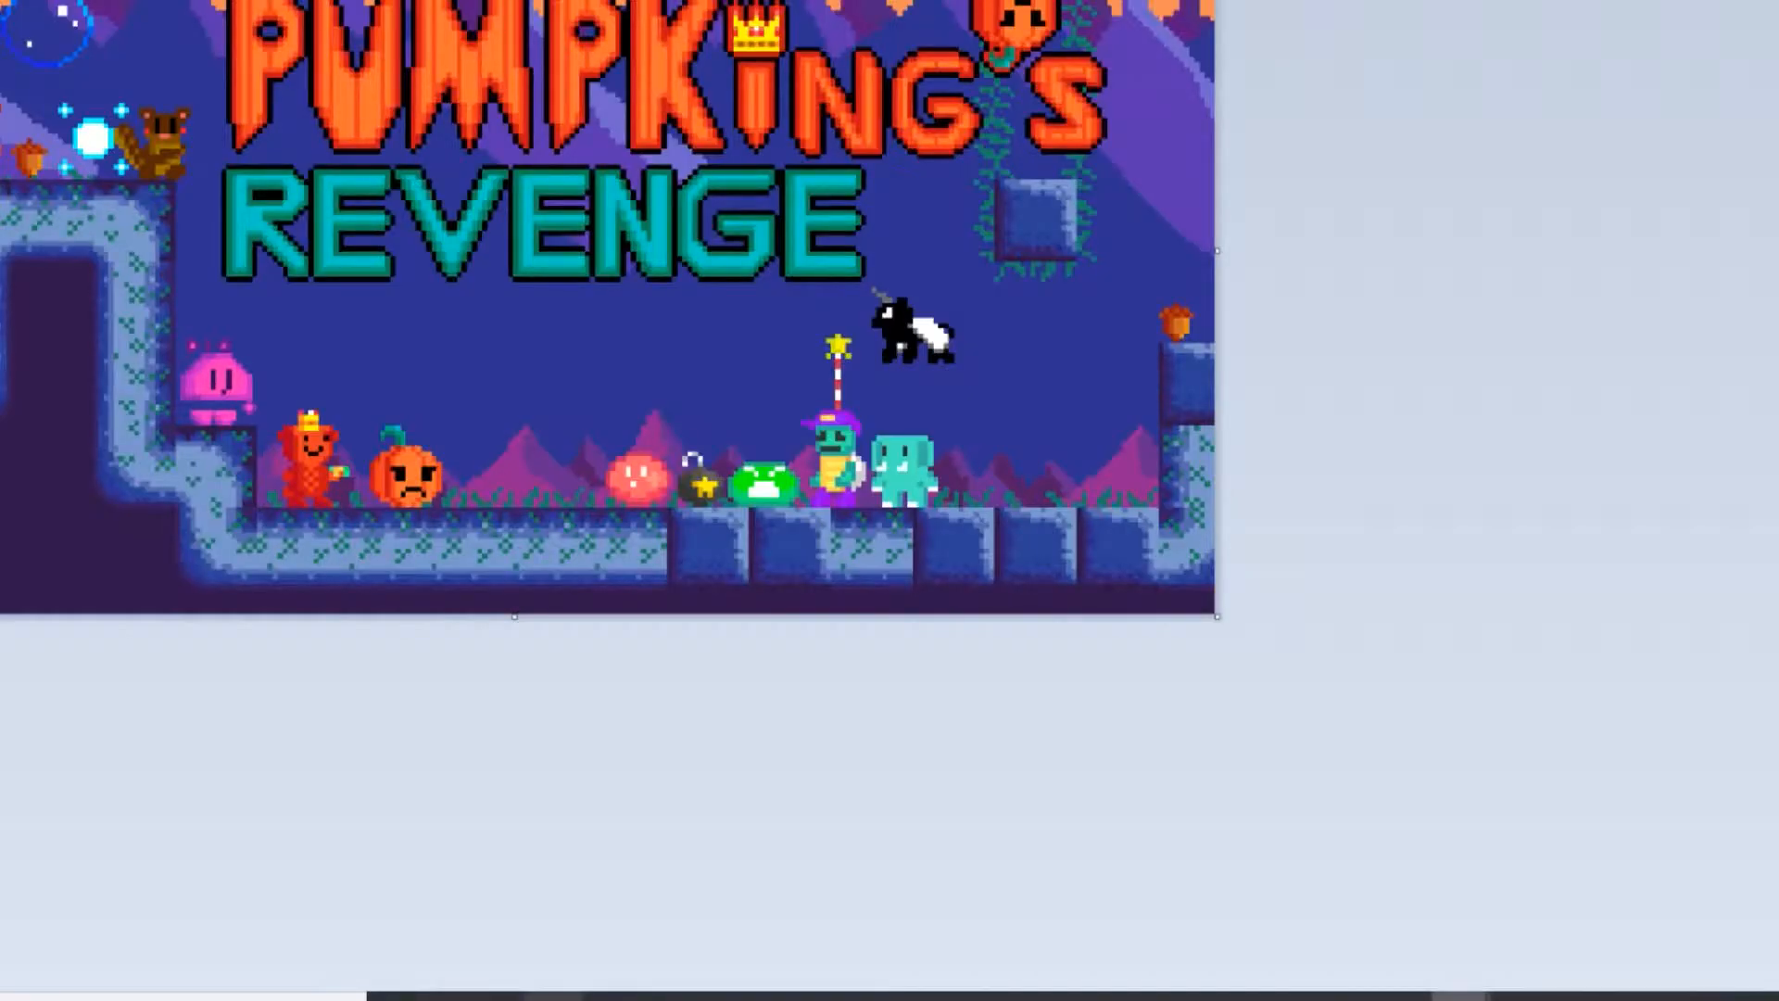
left_click(553, 997)
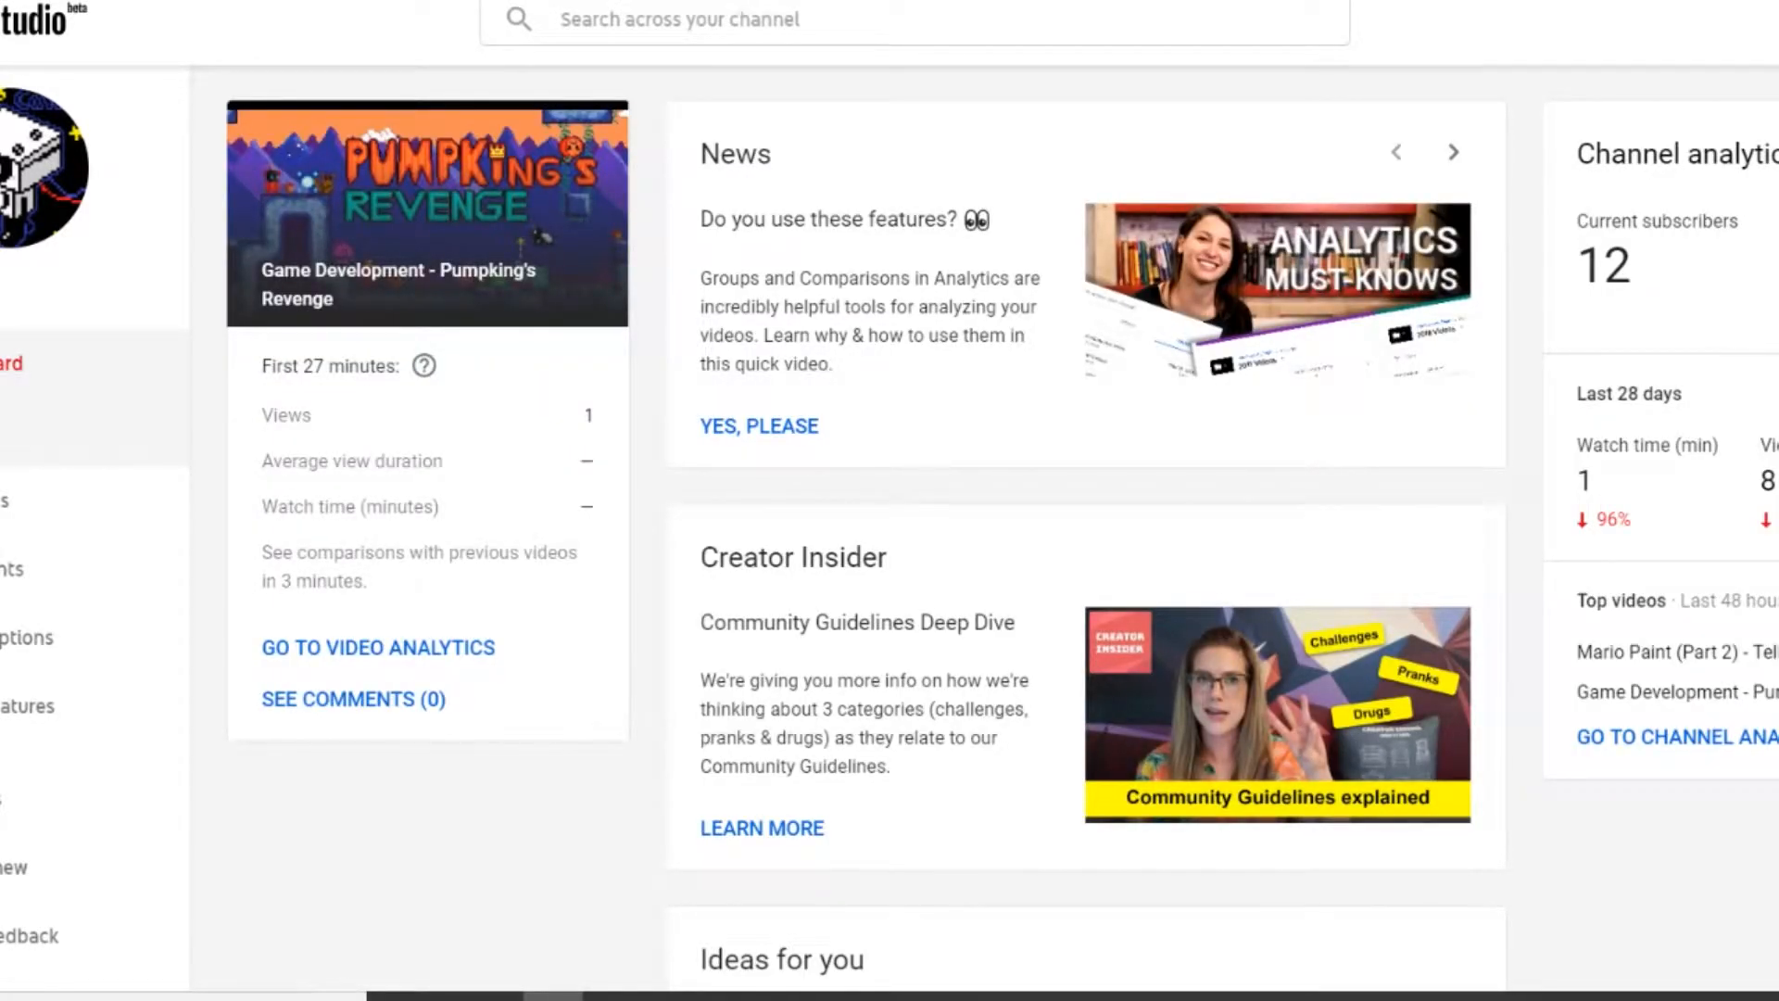
left_click(11, 432)
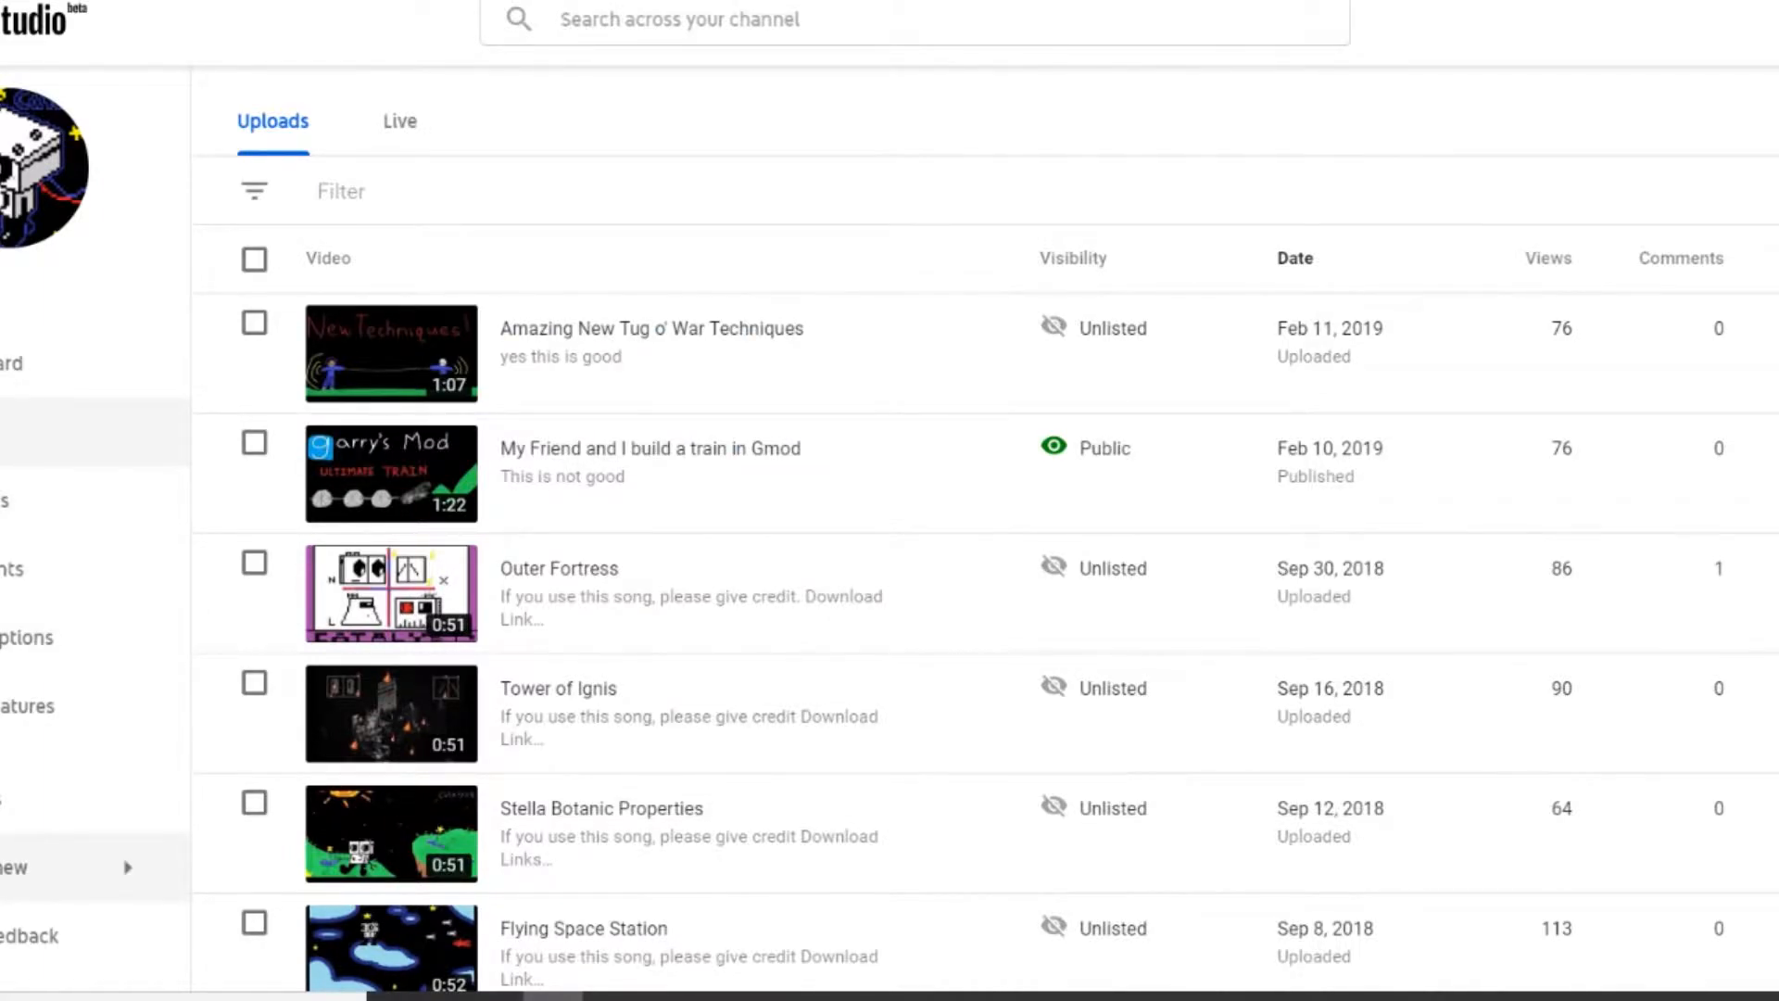
key("super")
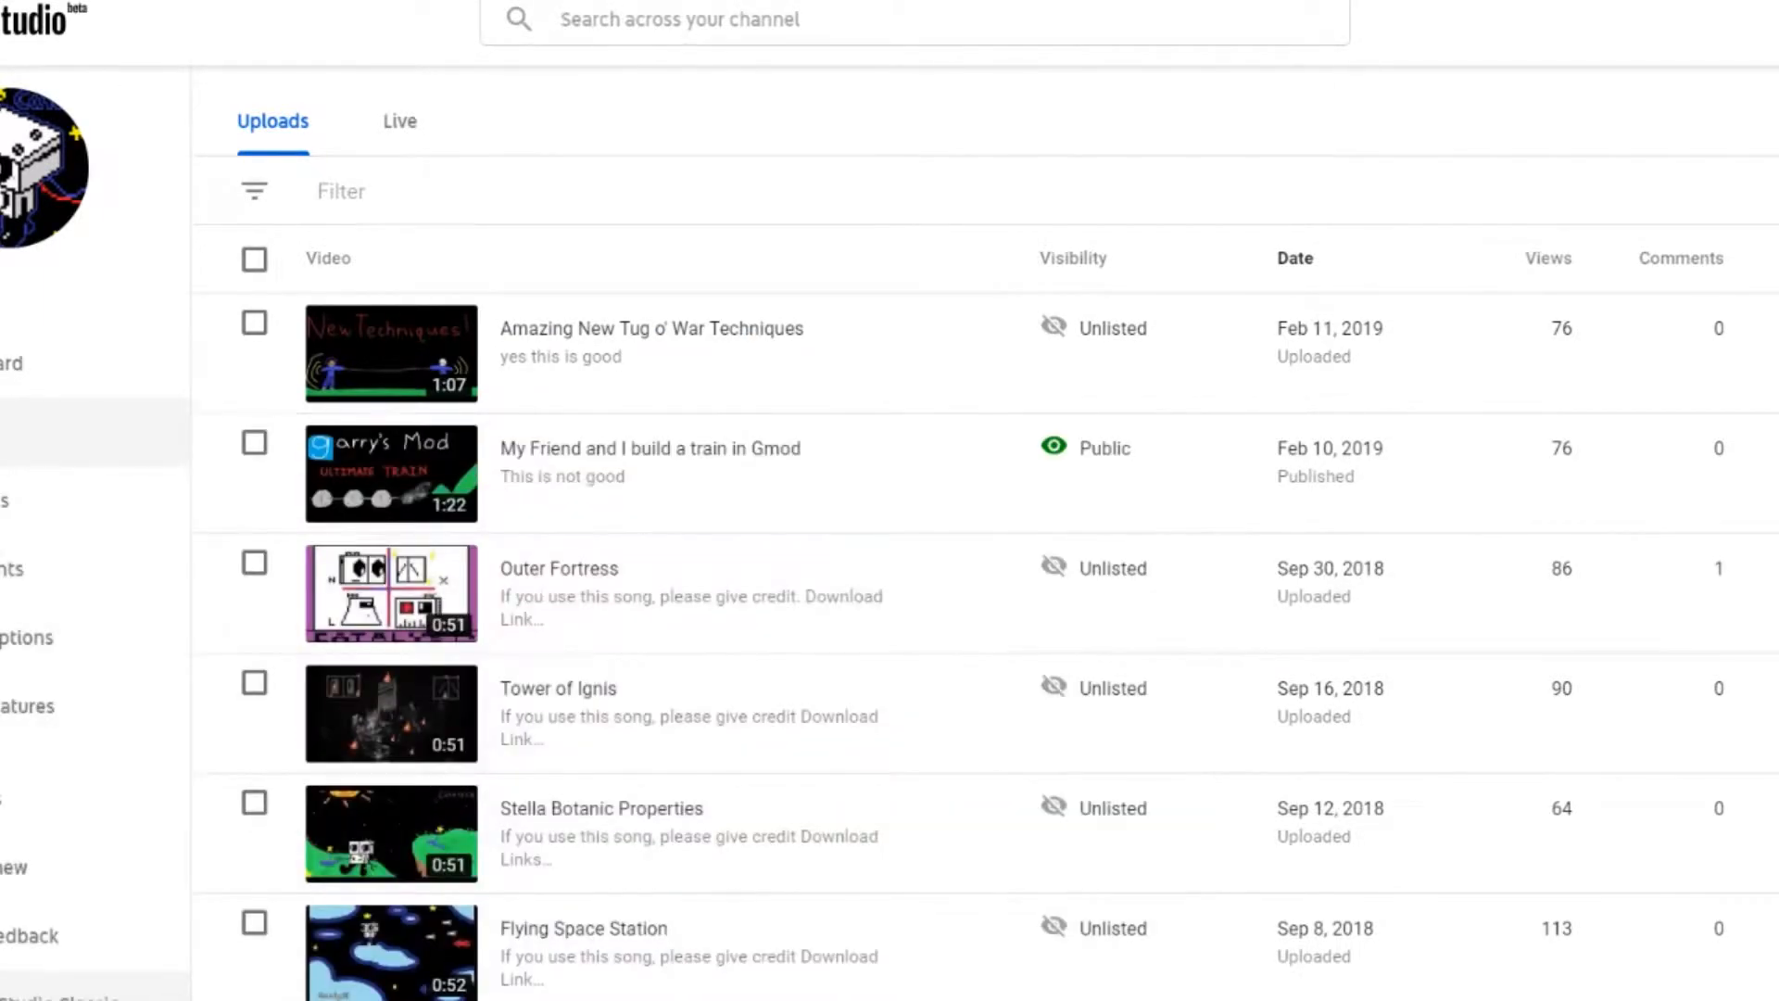
left_click(59, 995)
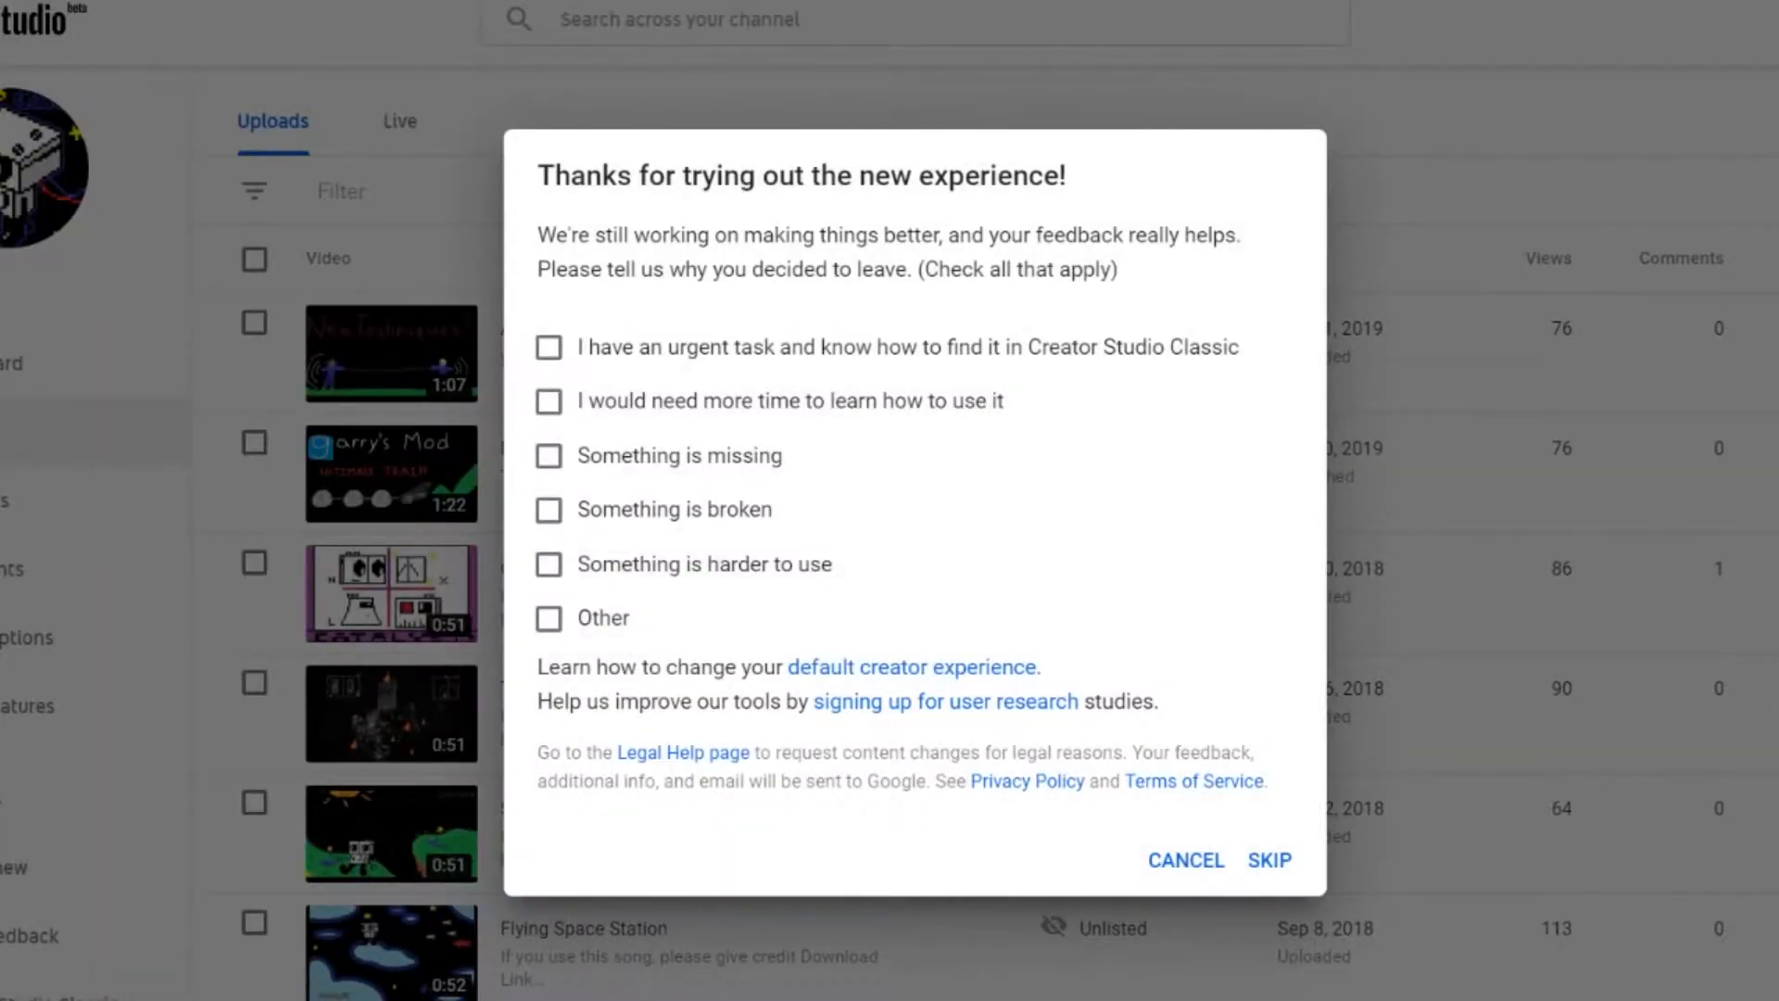
left_click(1186, 860)
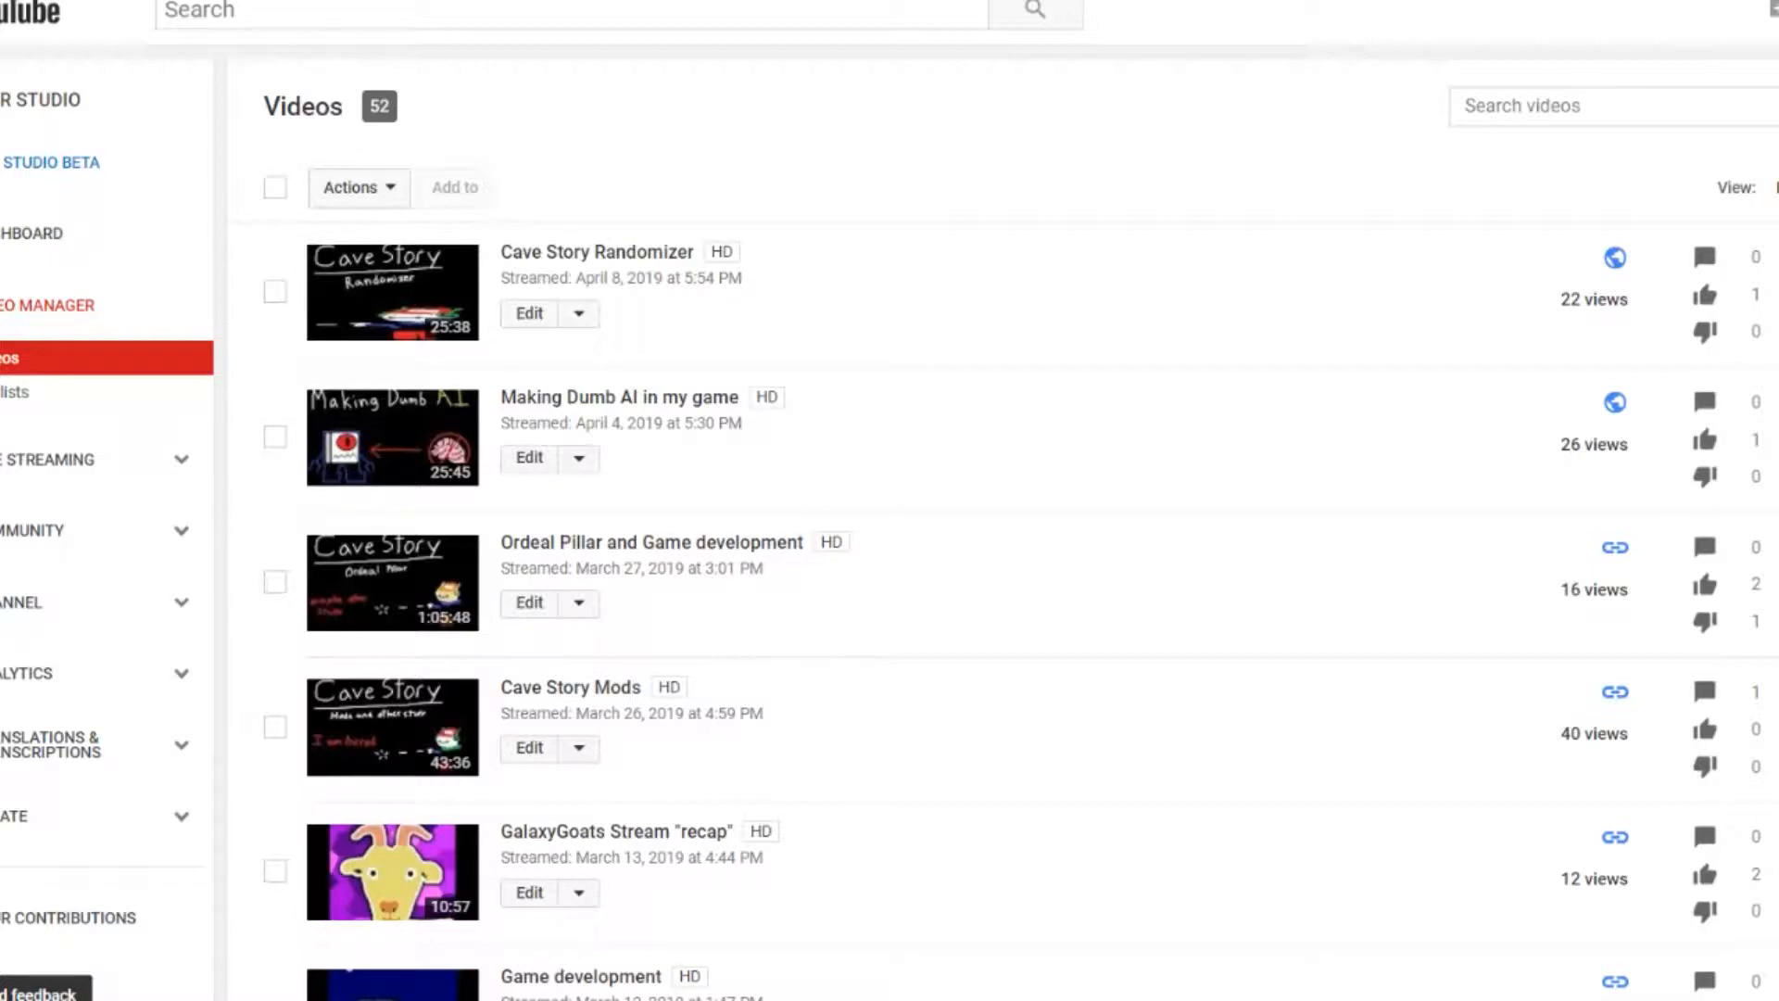
left_click(92, 459)
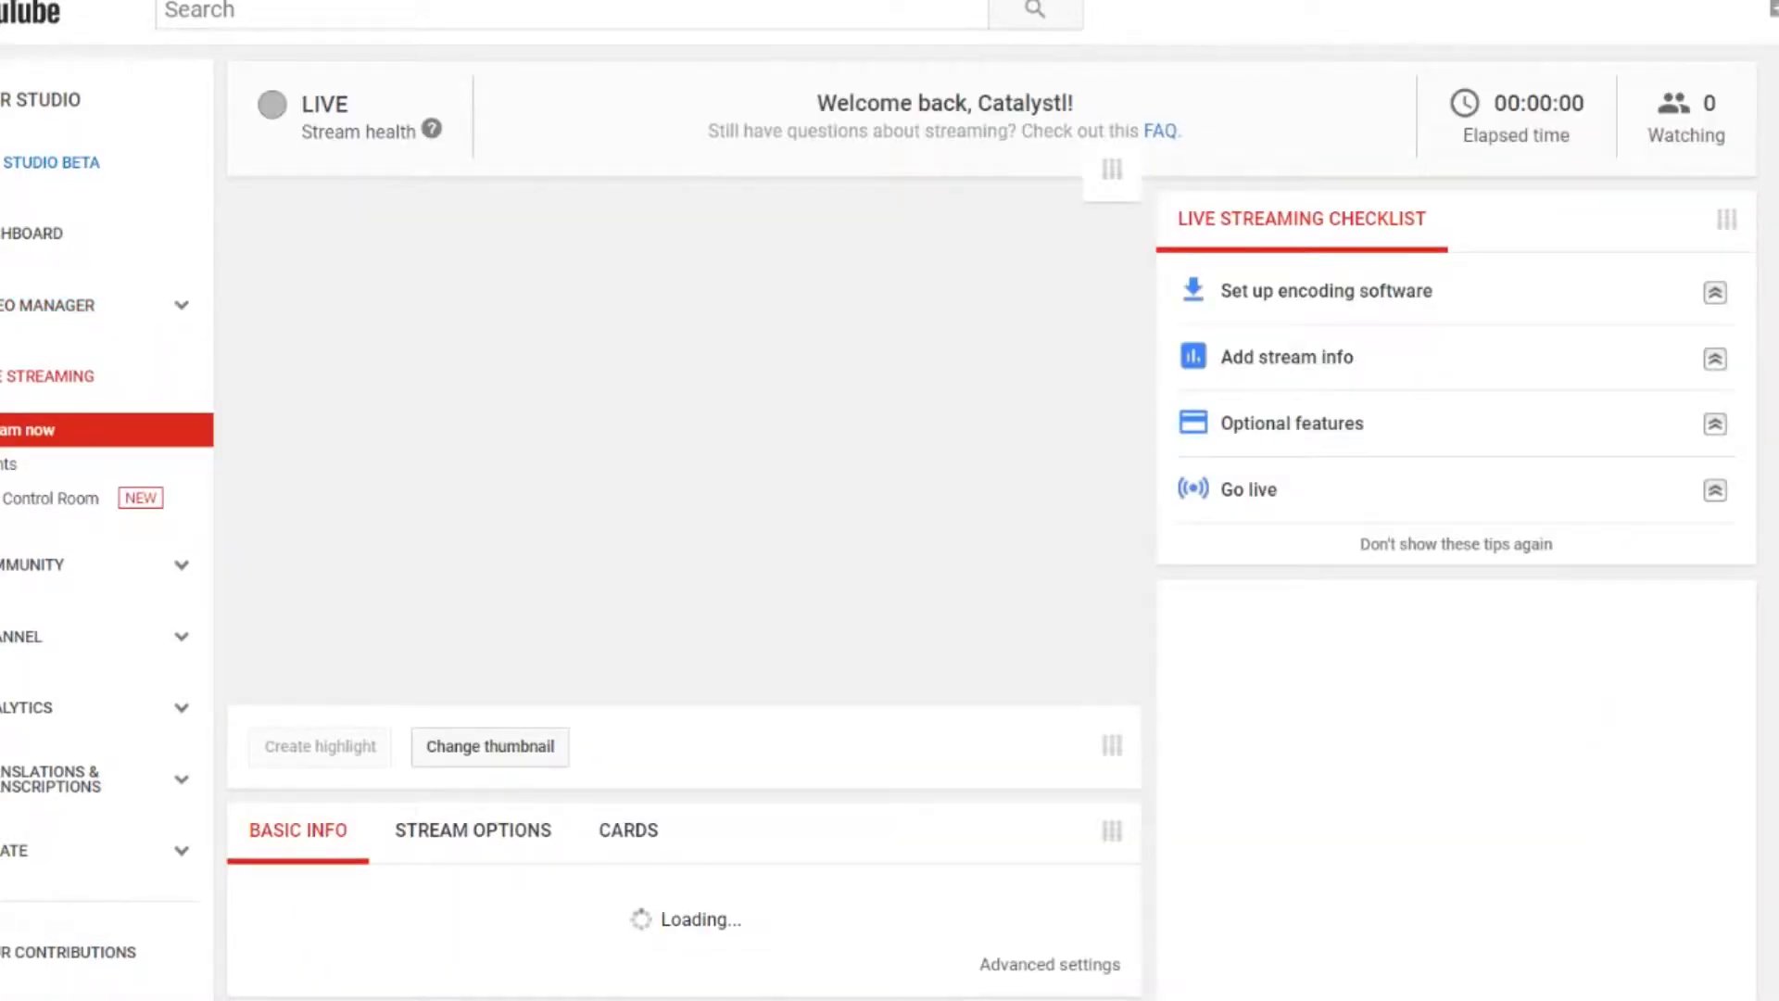
Set the live stream's privacy to Public and return to the sSouInt sprite in GameMaker Studio 2.
scroll(686, 500, "down", 5)
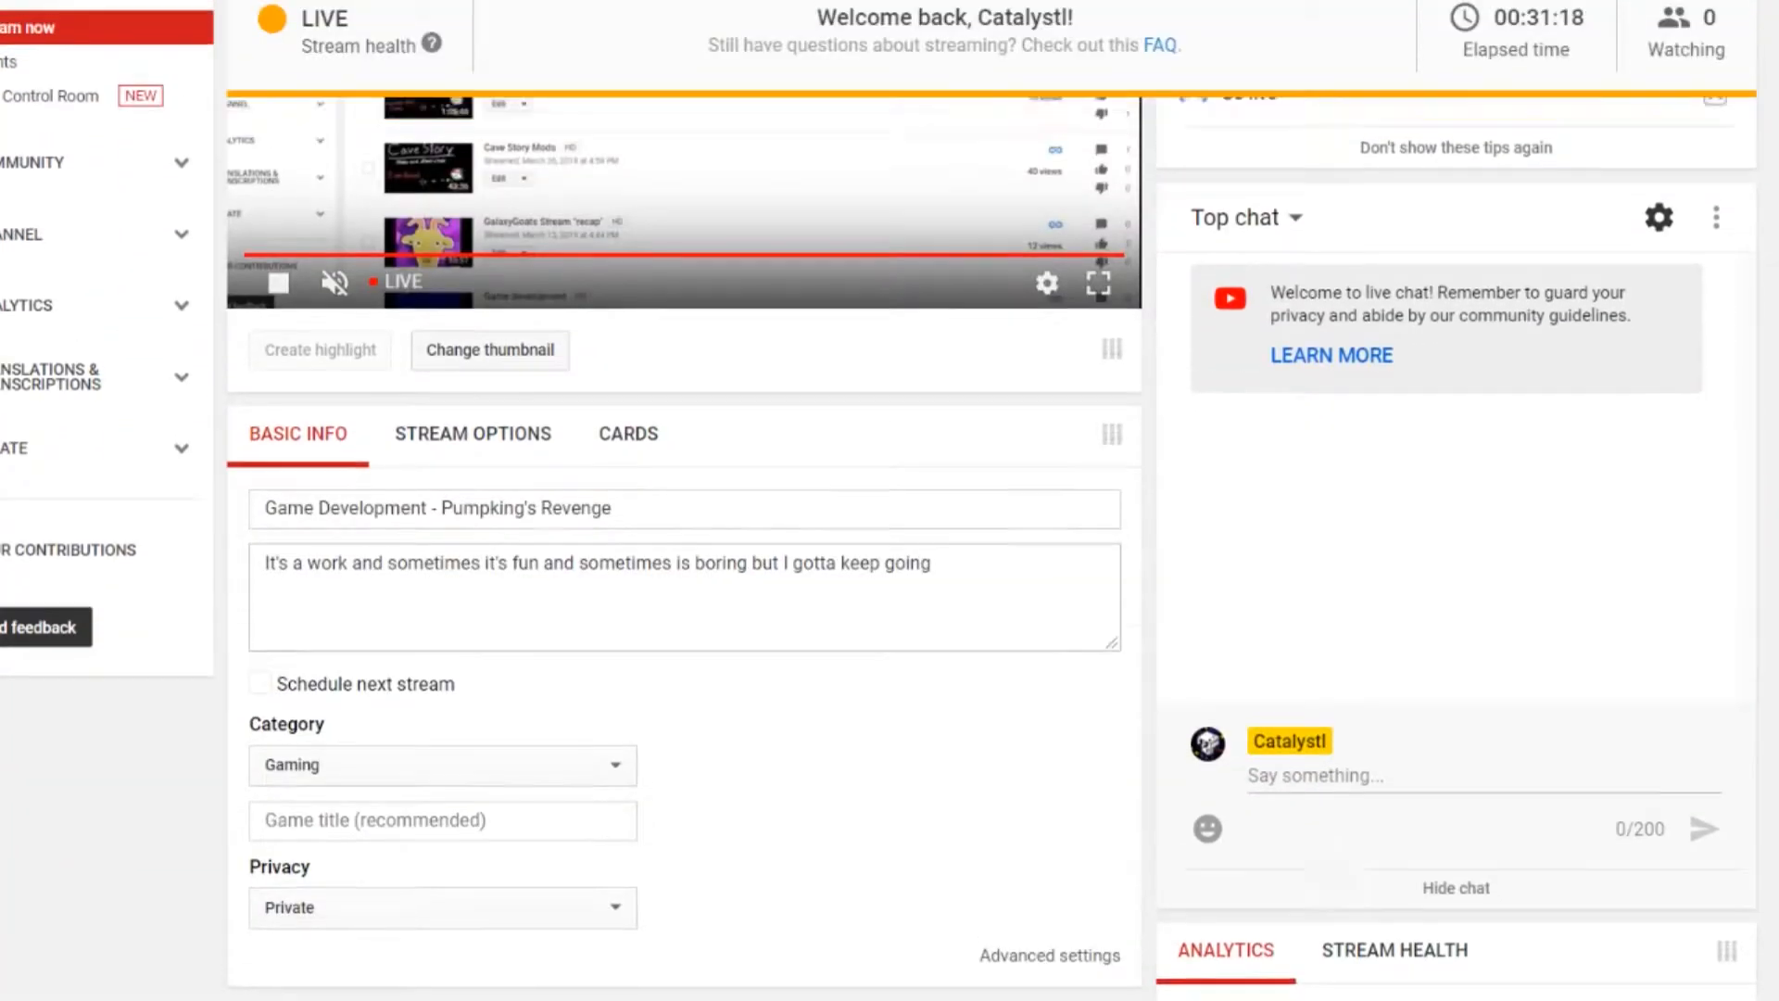
scroll(890, 501, "up", 3)
scroll(686, 501, "down", 6)
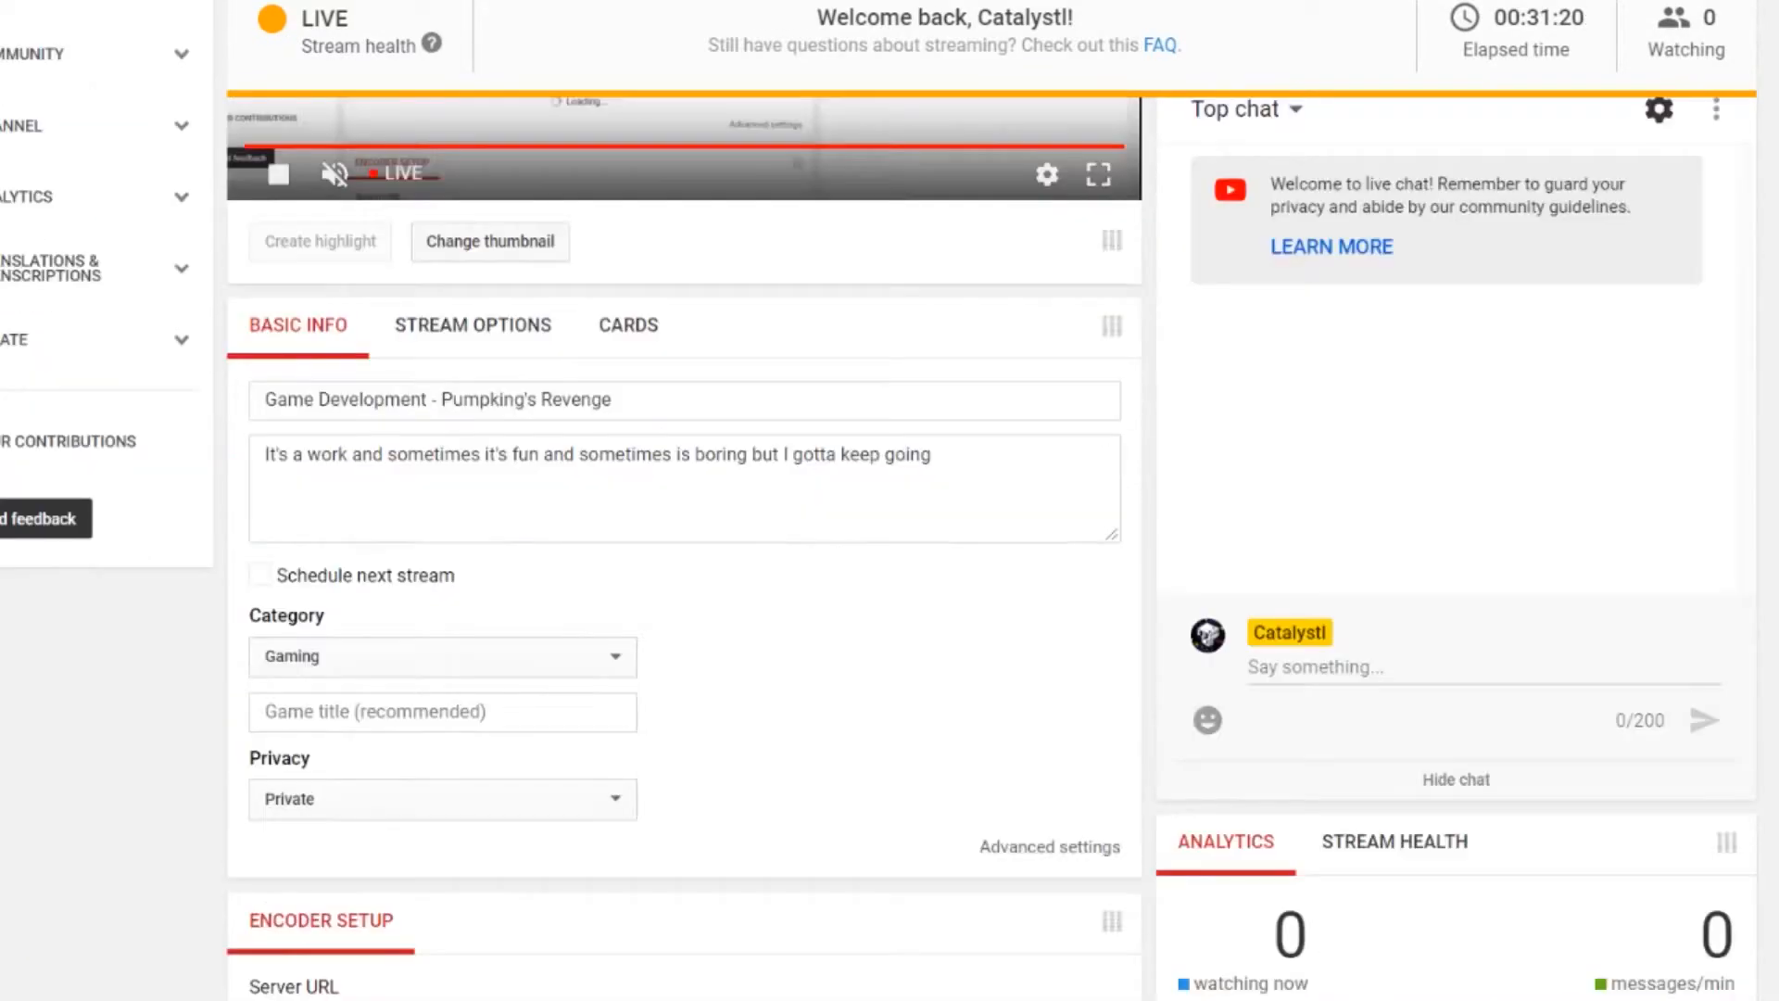
left_click(443, 596)
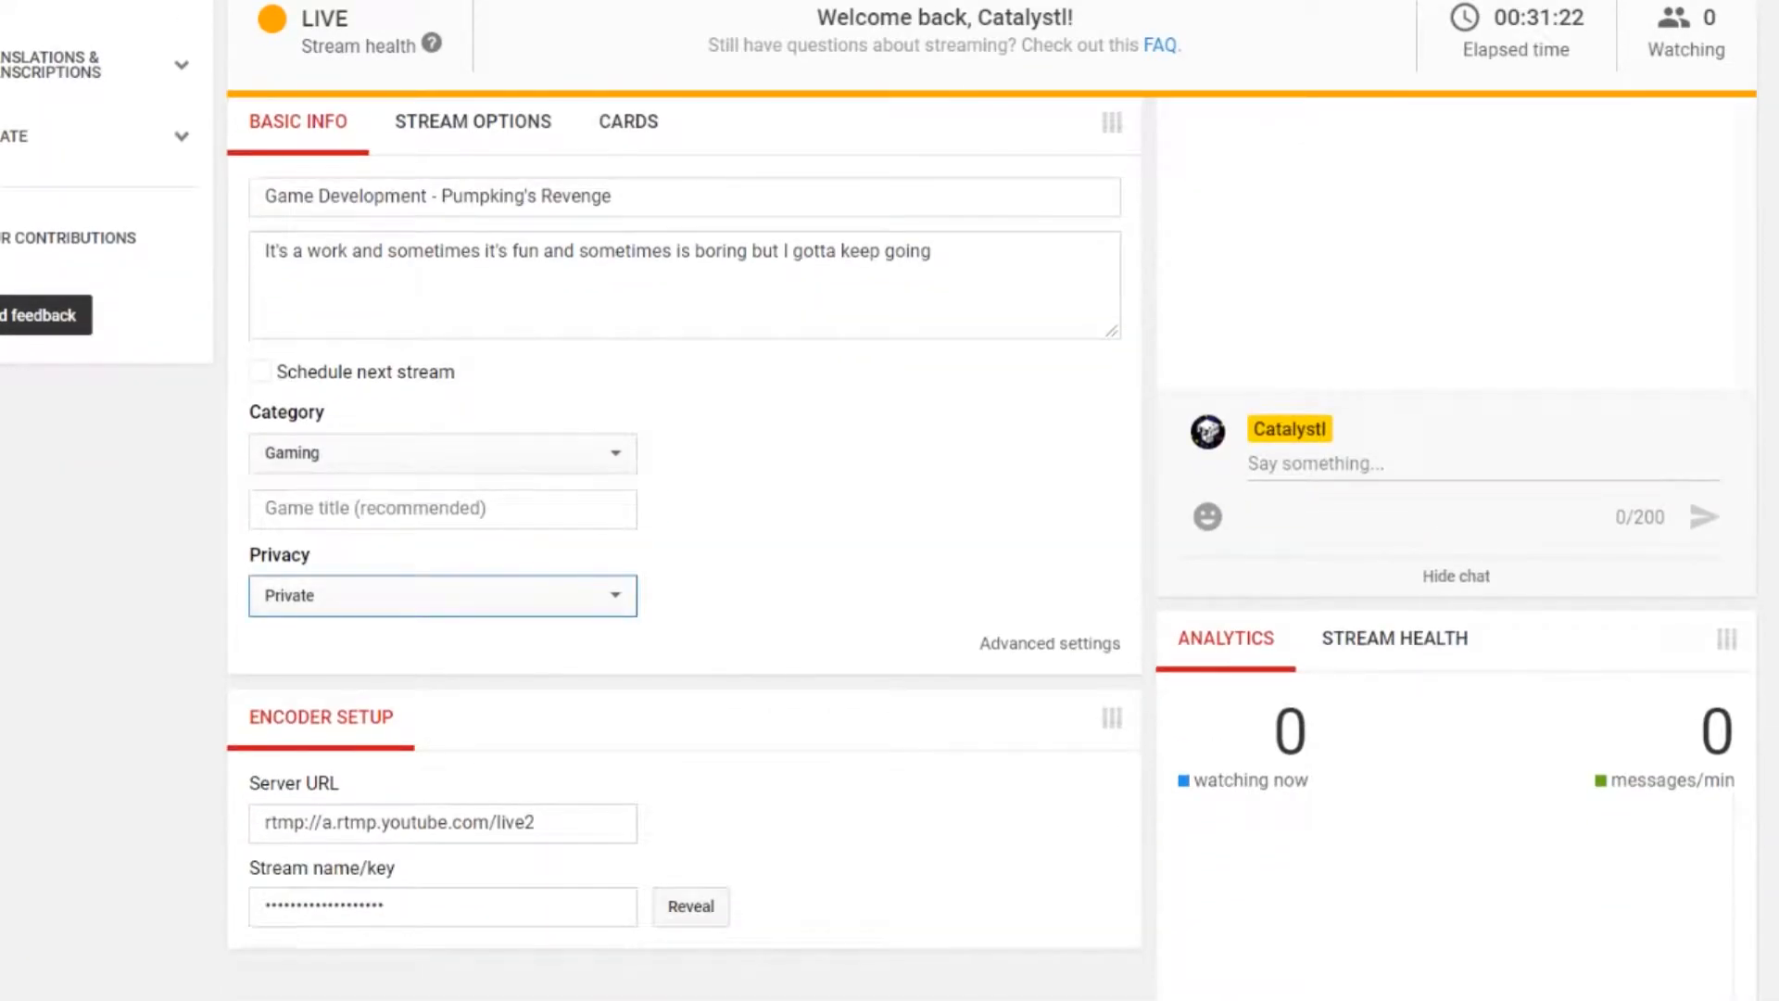
left_click(443, 596)
left_click(371, 627)
key("alt+Tab")
key("alt+Tab")
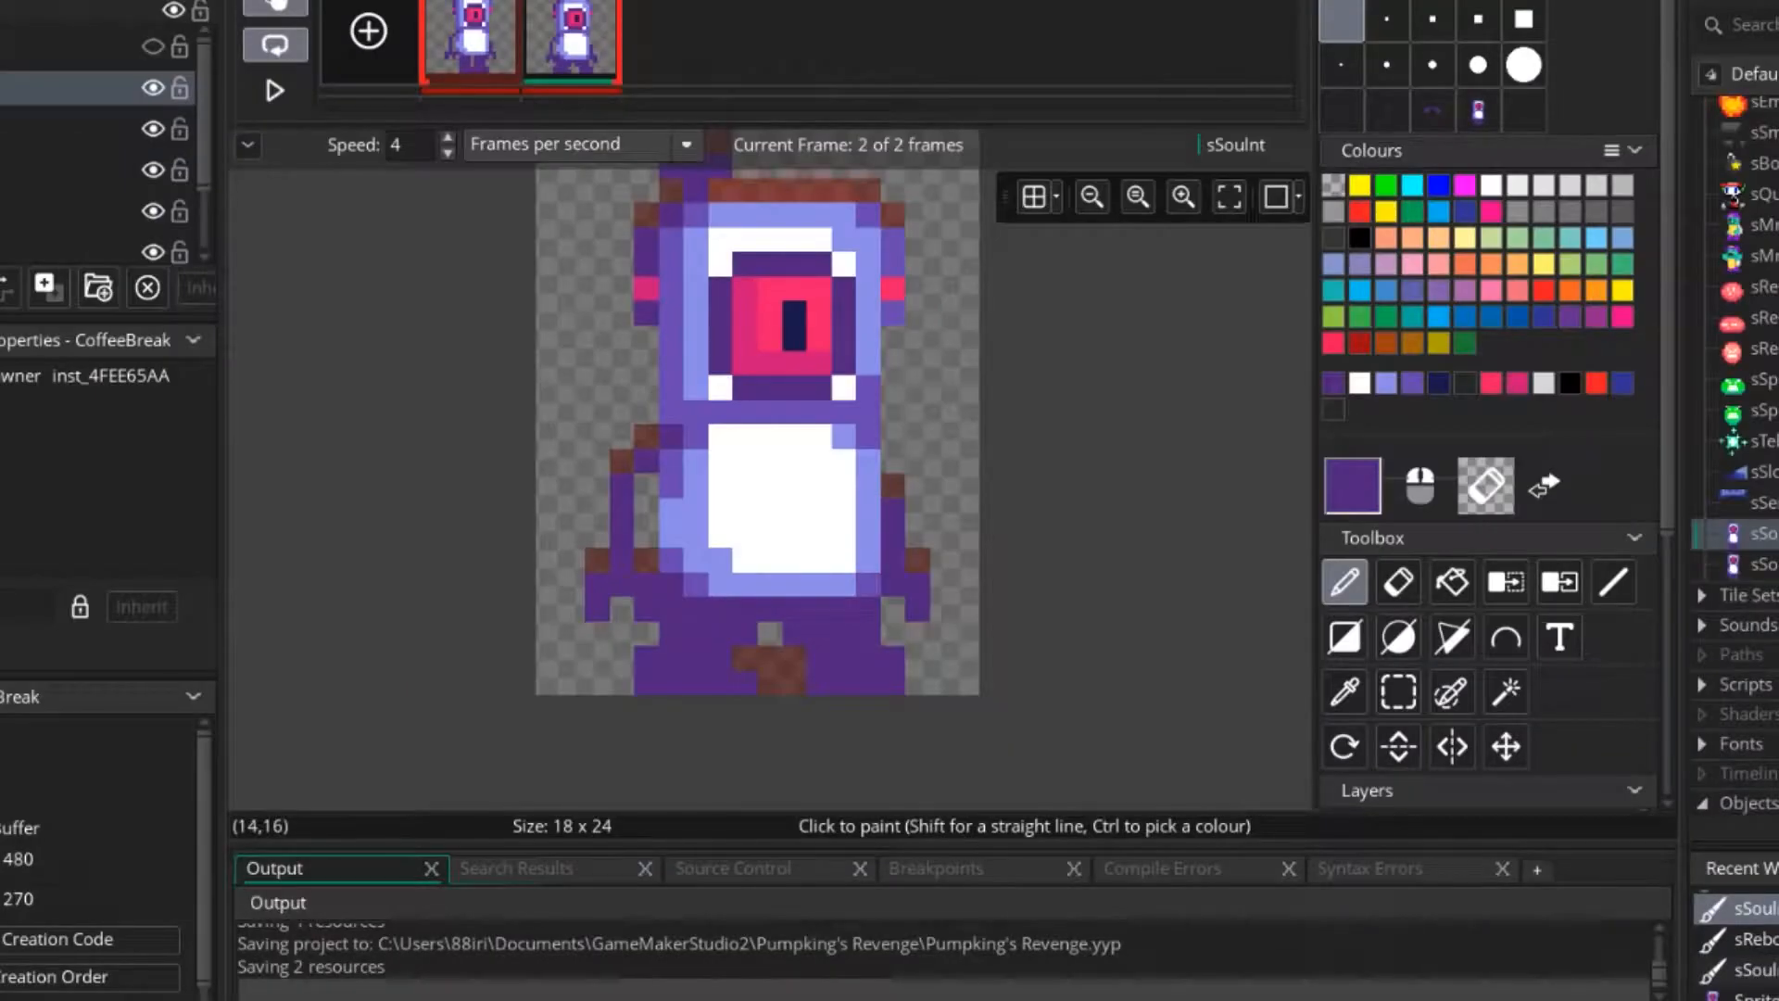
key("alt+Tab")
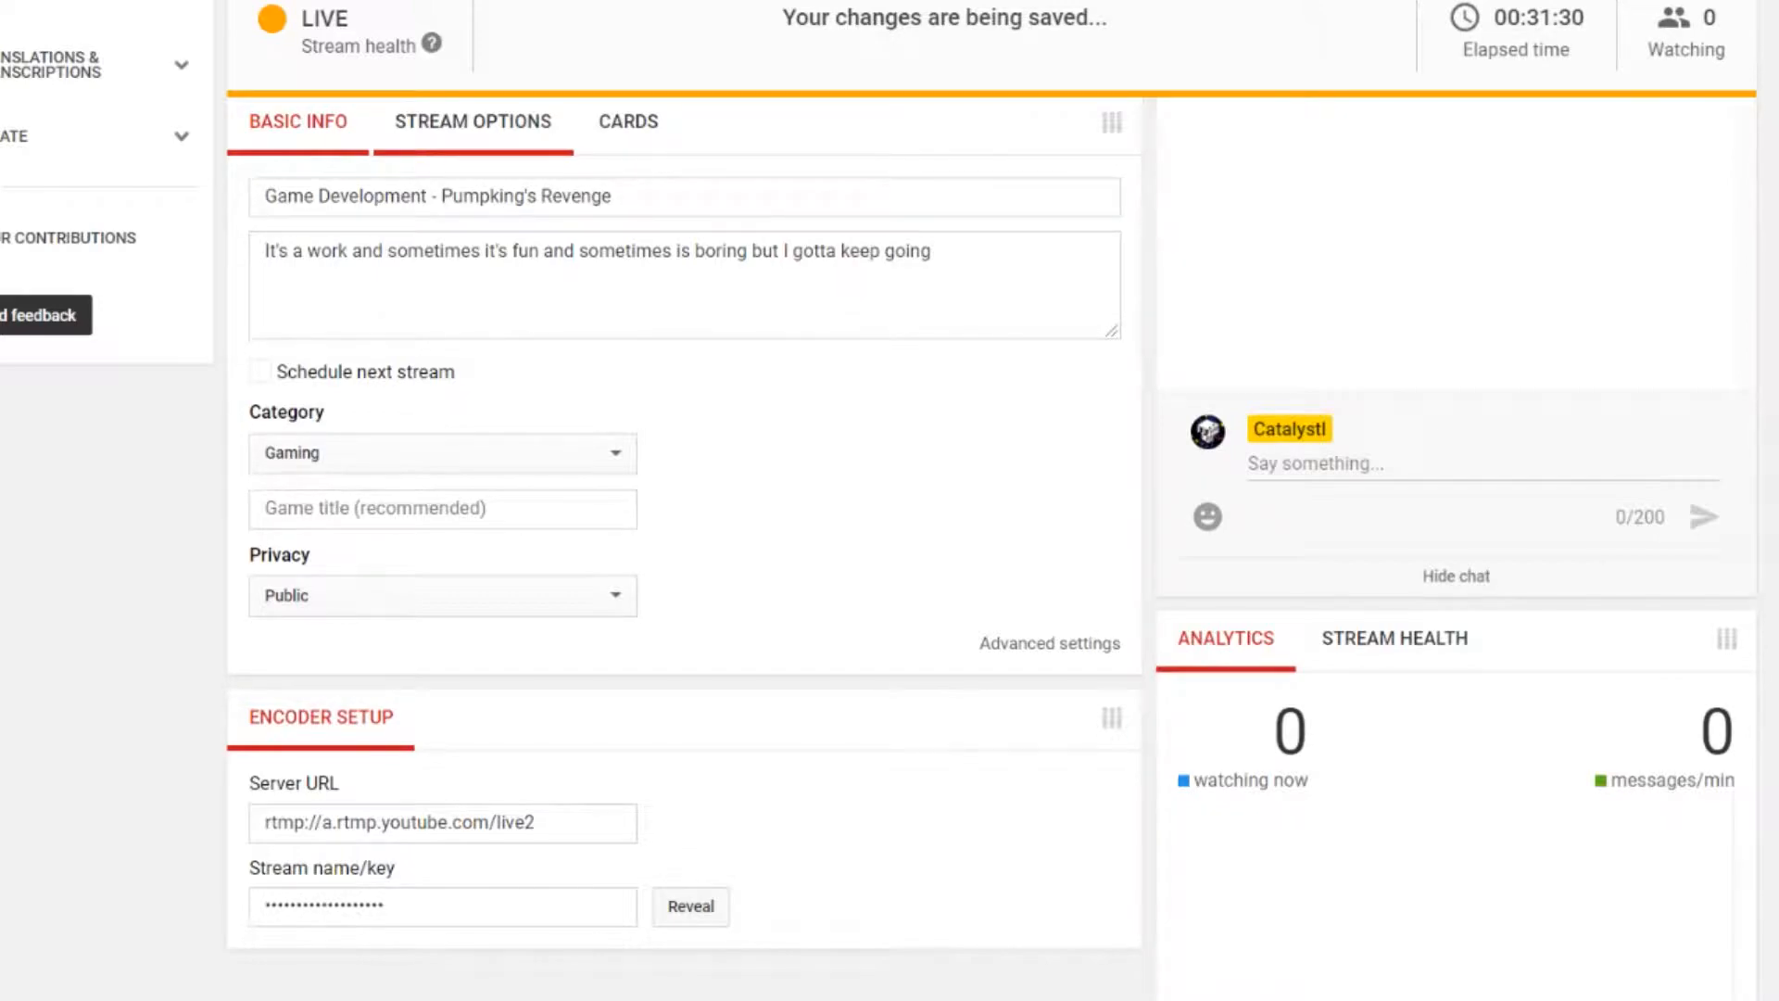
key("alt+Tab")
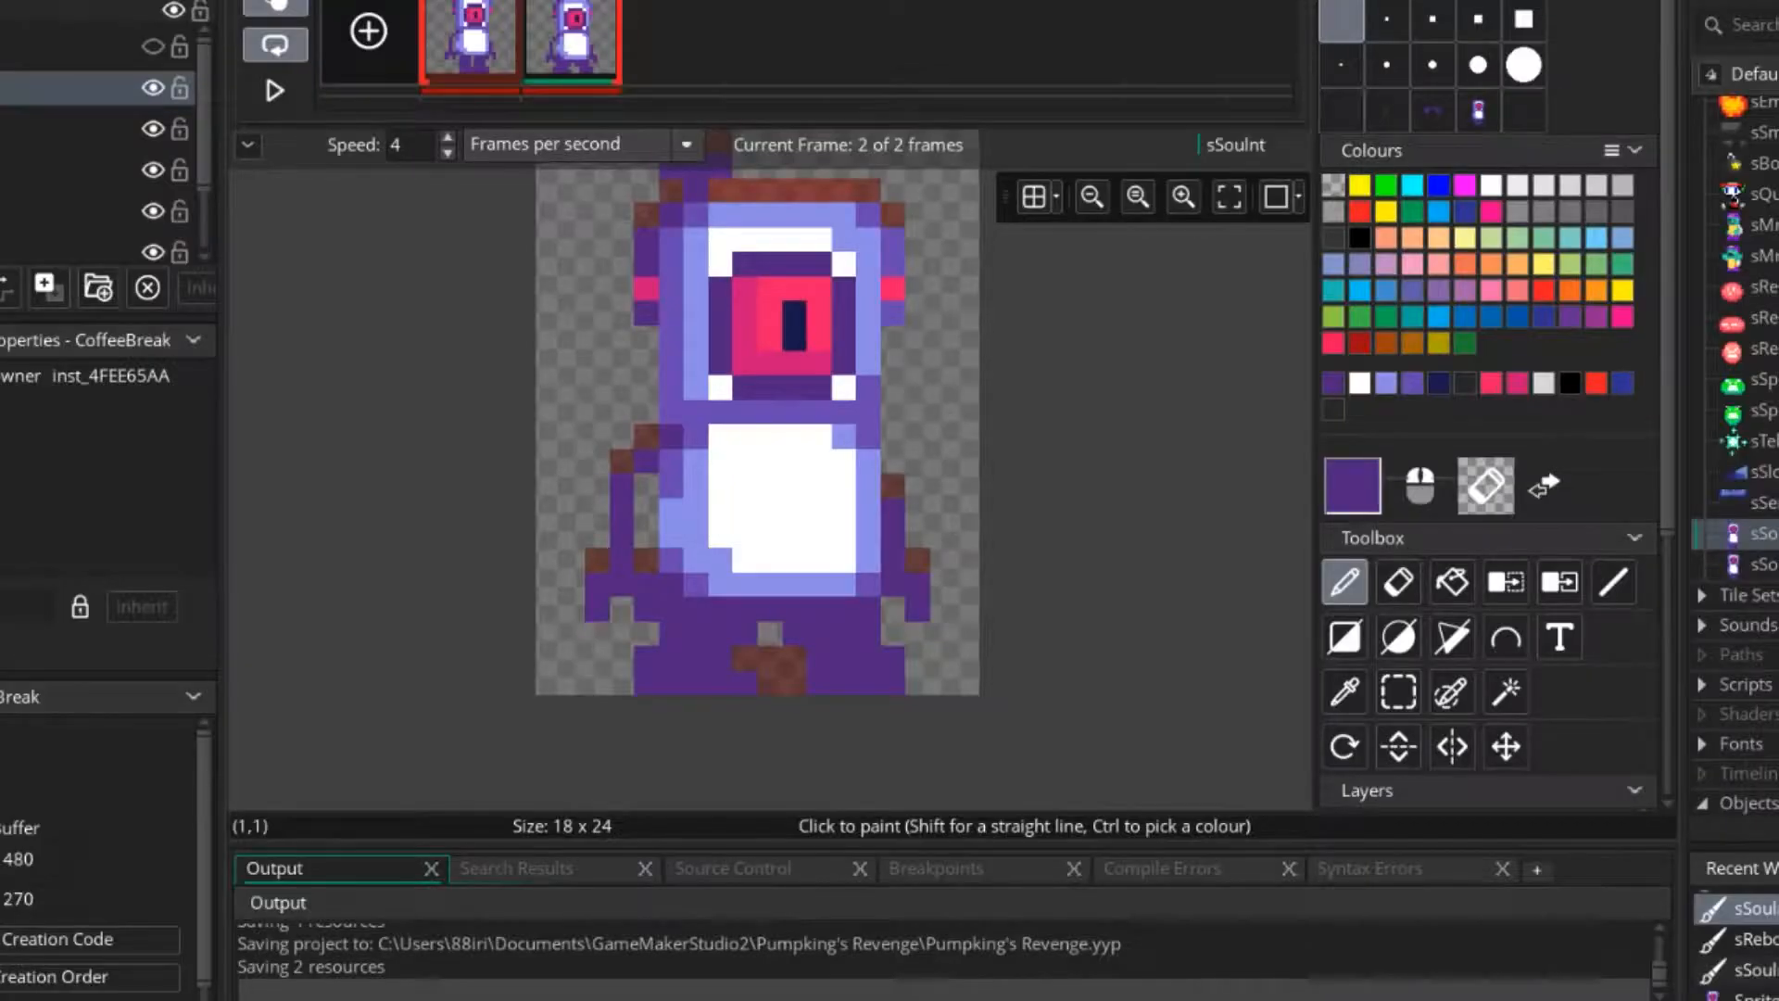
Play the two-frame sSouInt idle animation to check the spread legs, and stop it on the second frame.
scroll(694, 409, "up", 1, "ctrl")
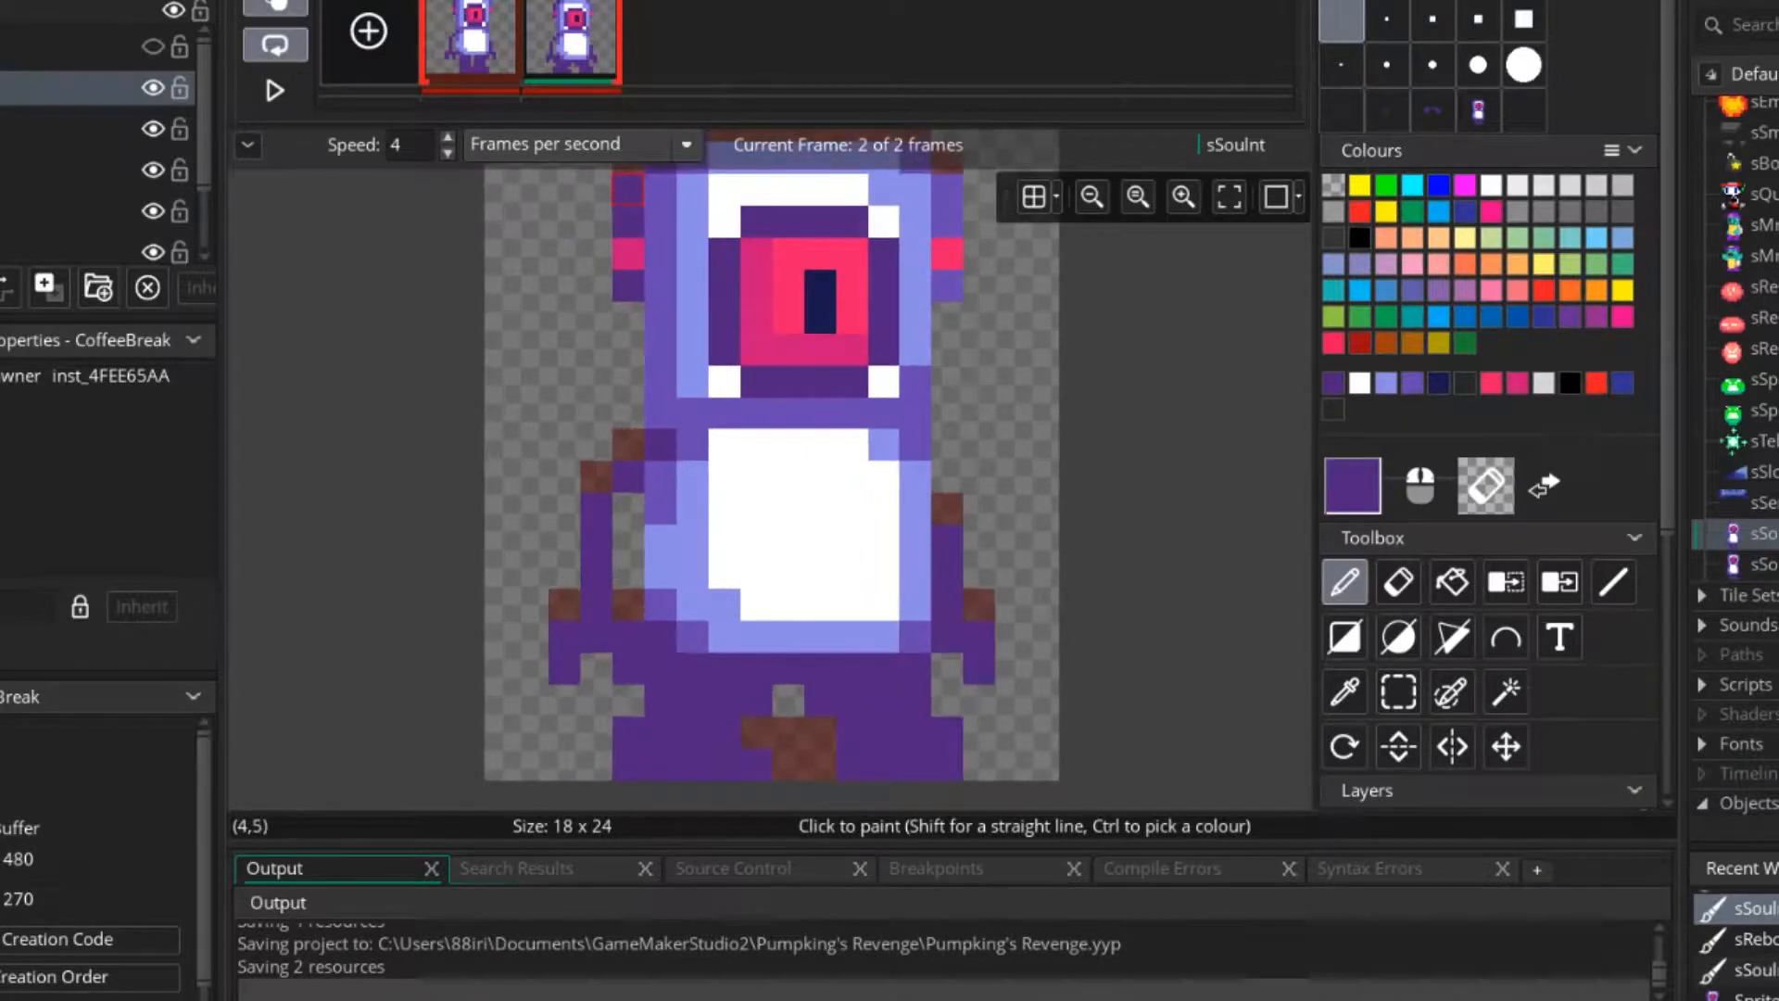
left_click(275, 90)
scroll(785, 357, "down", 3, "ctrl")
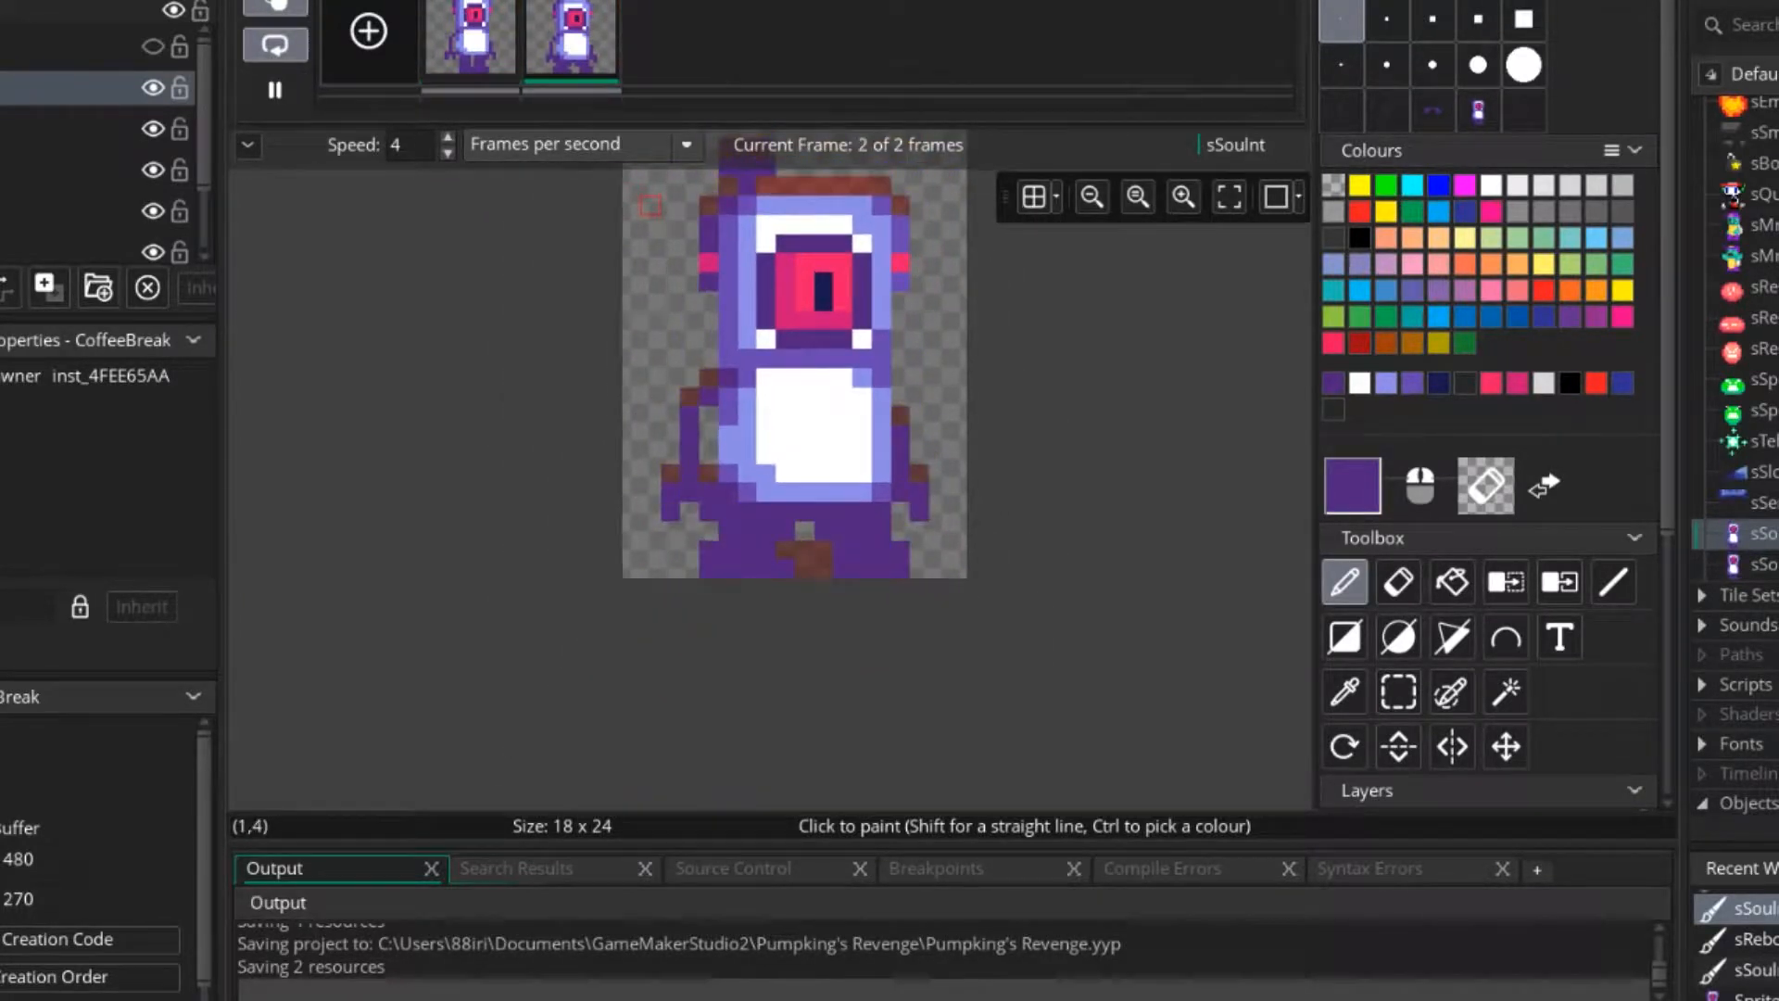
scroll(931, 422, "down", 2, "ctrl")
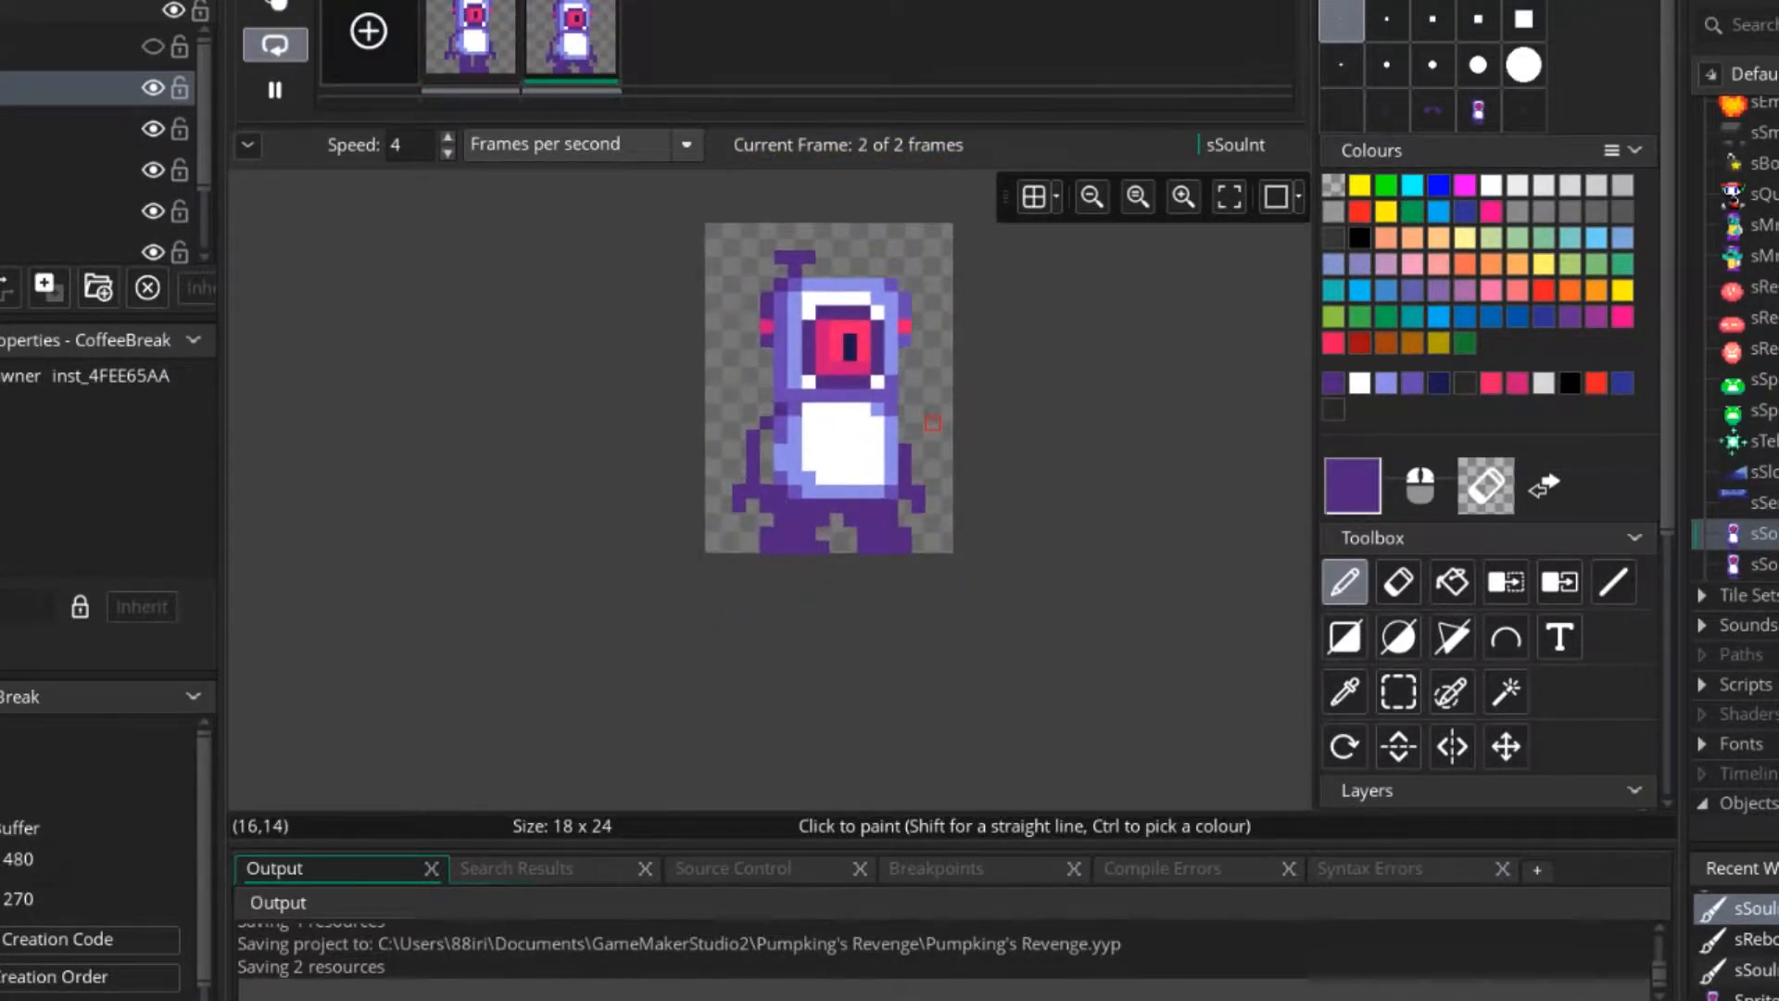
scroll(932, 422, "up", 3, "ctrl")
scroll(932, 421, "up", 1, "ctrl")
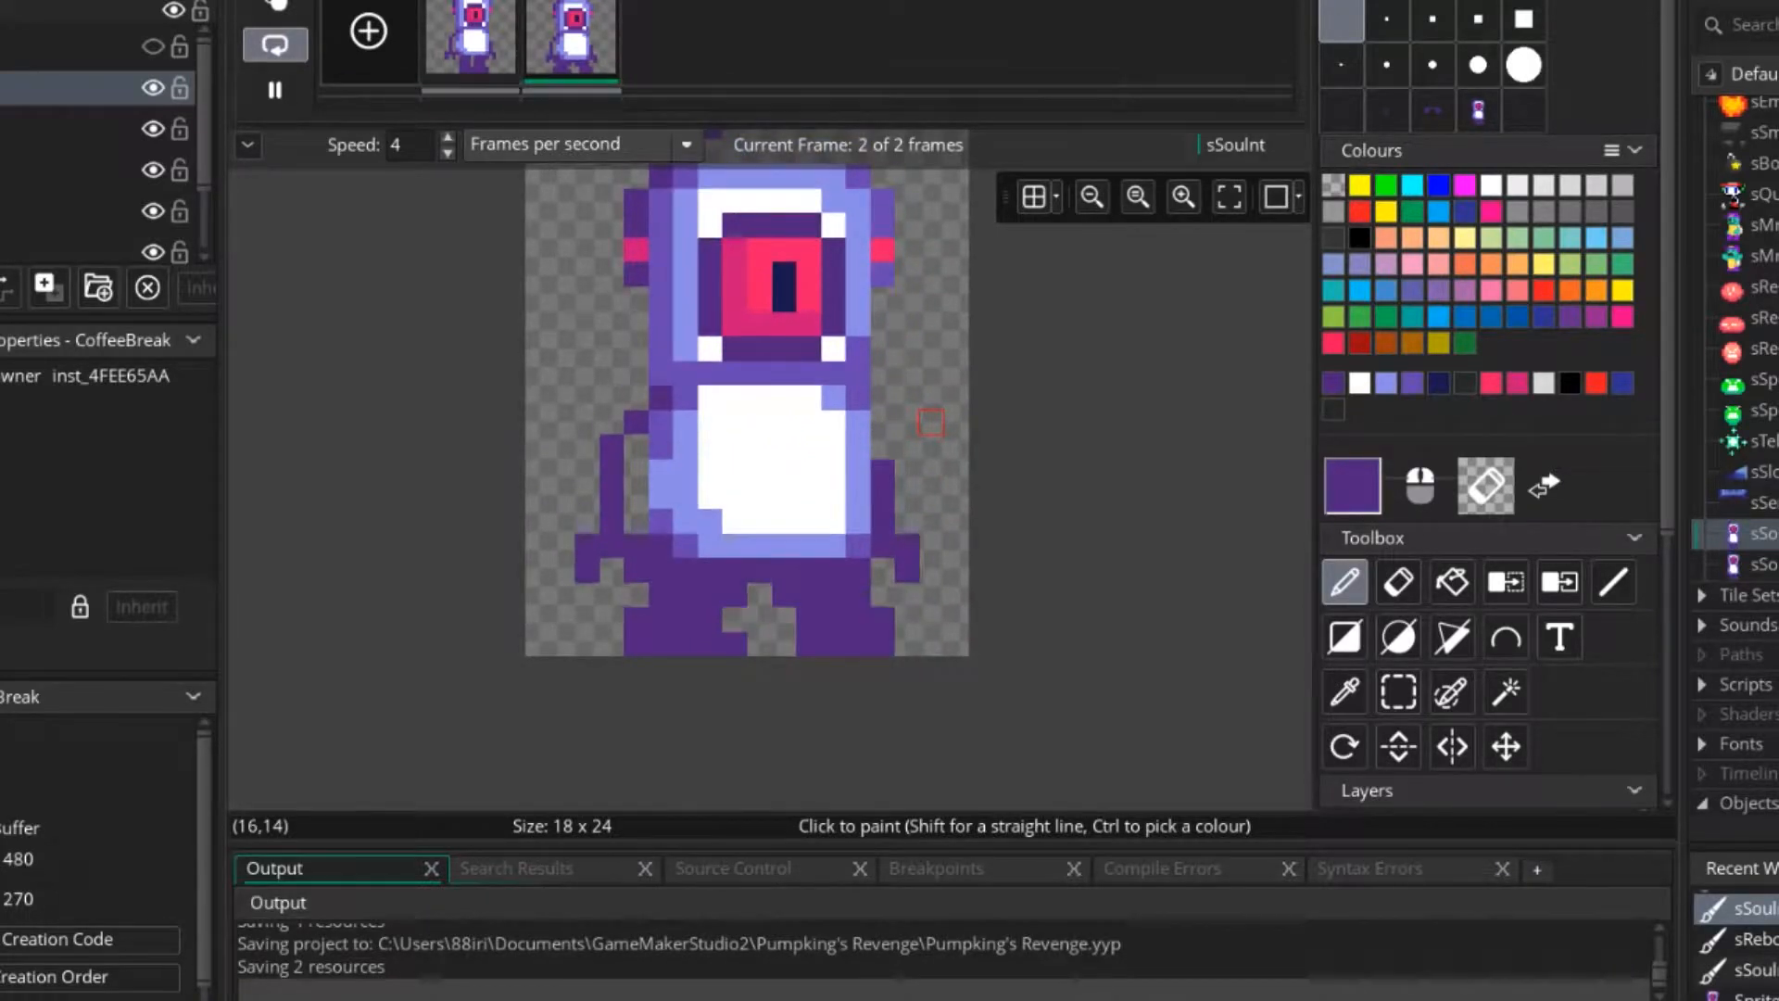
left_click(274, 90)
Select the second frame's right leg, move it one pixel outward and clear the selection.
scroll(773, 567, "up", 2, "ctrl")
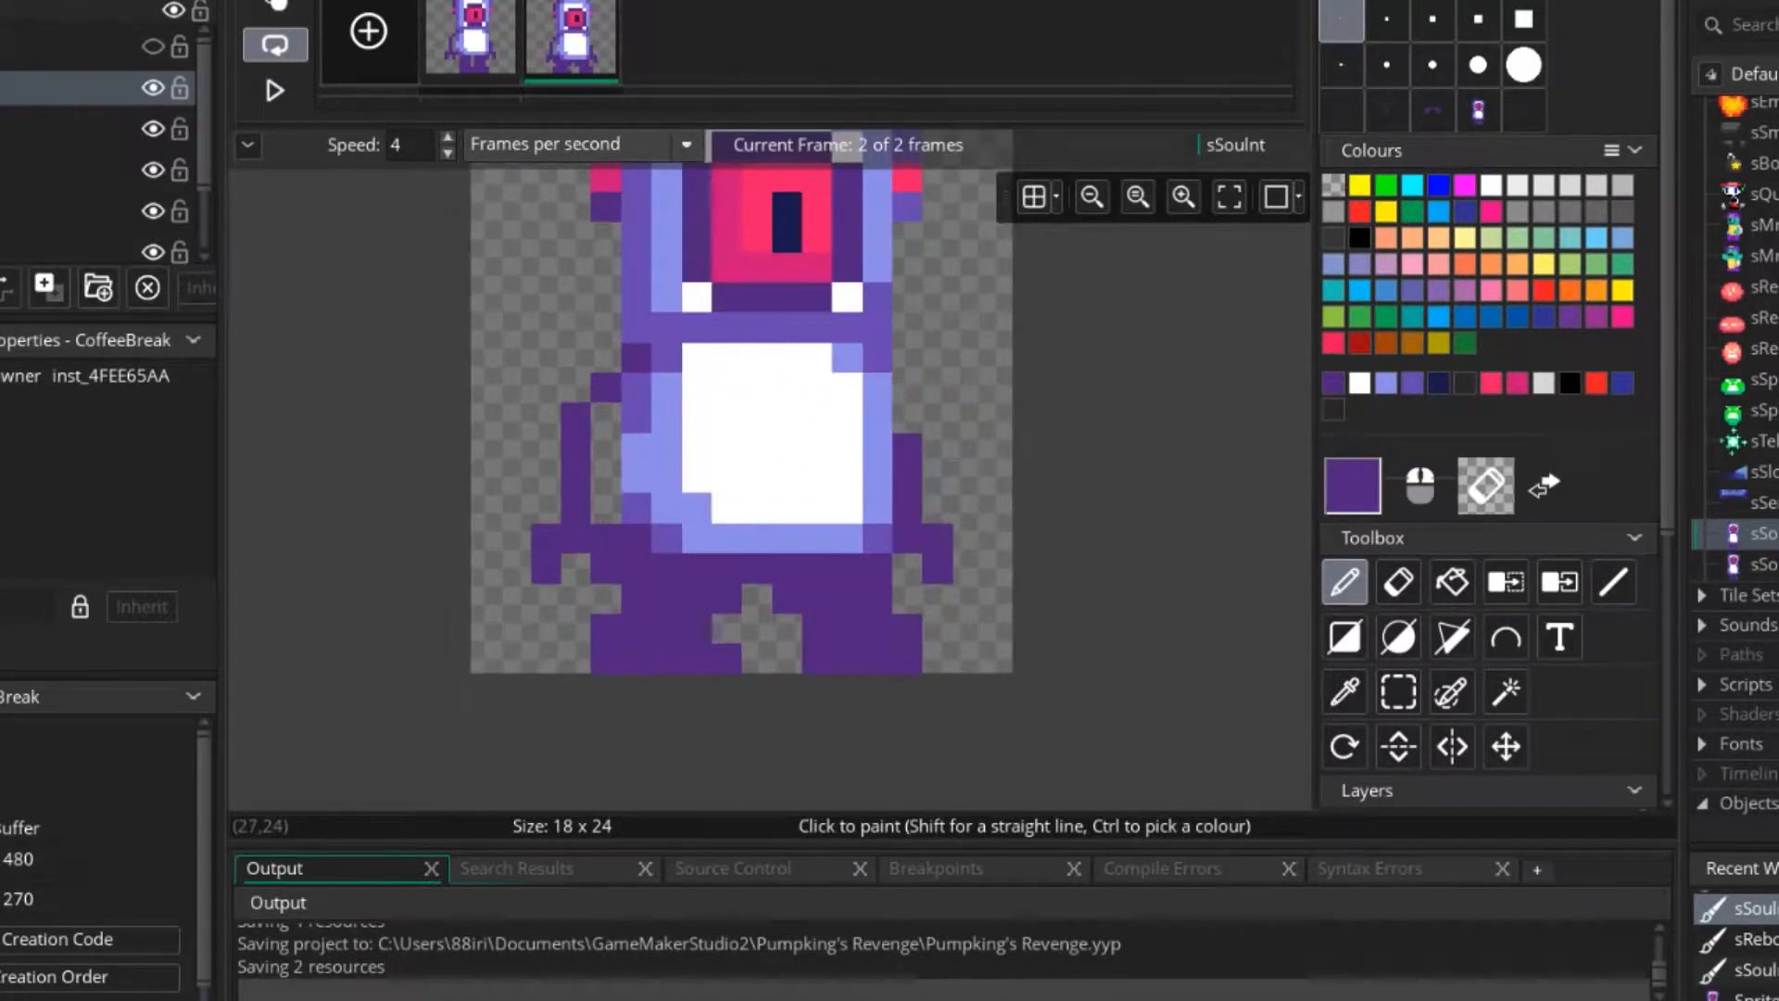
left_click(1398, 691)
left_click_drag(787, 567, 908, 658)
left_click_drag(788, 597, 818, 598)
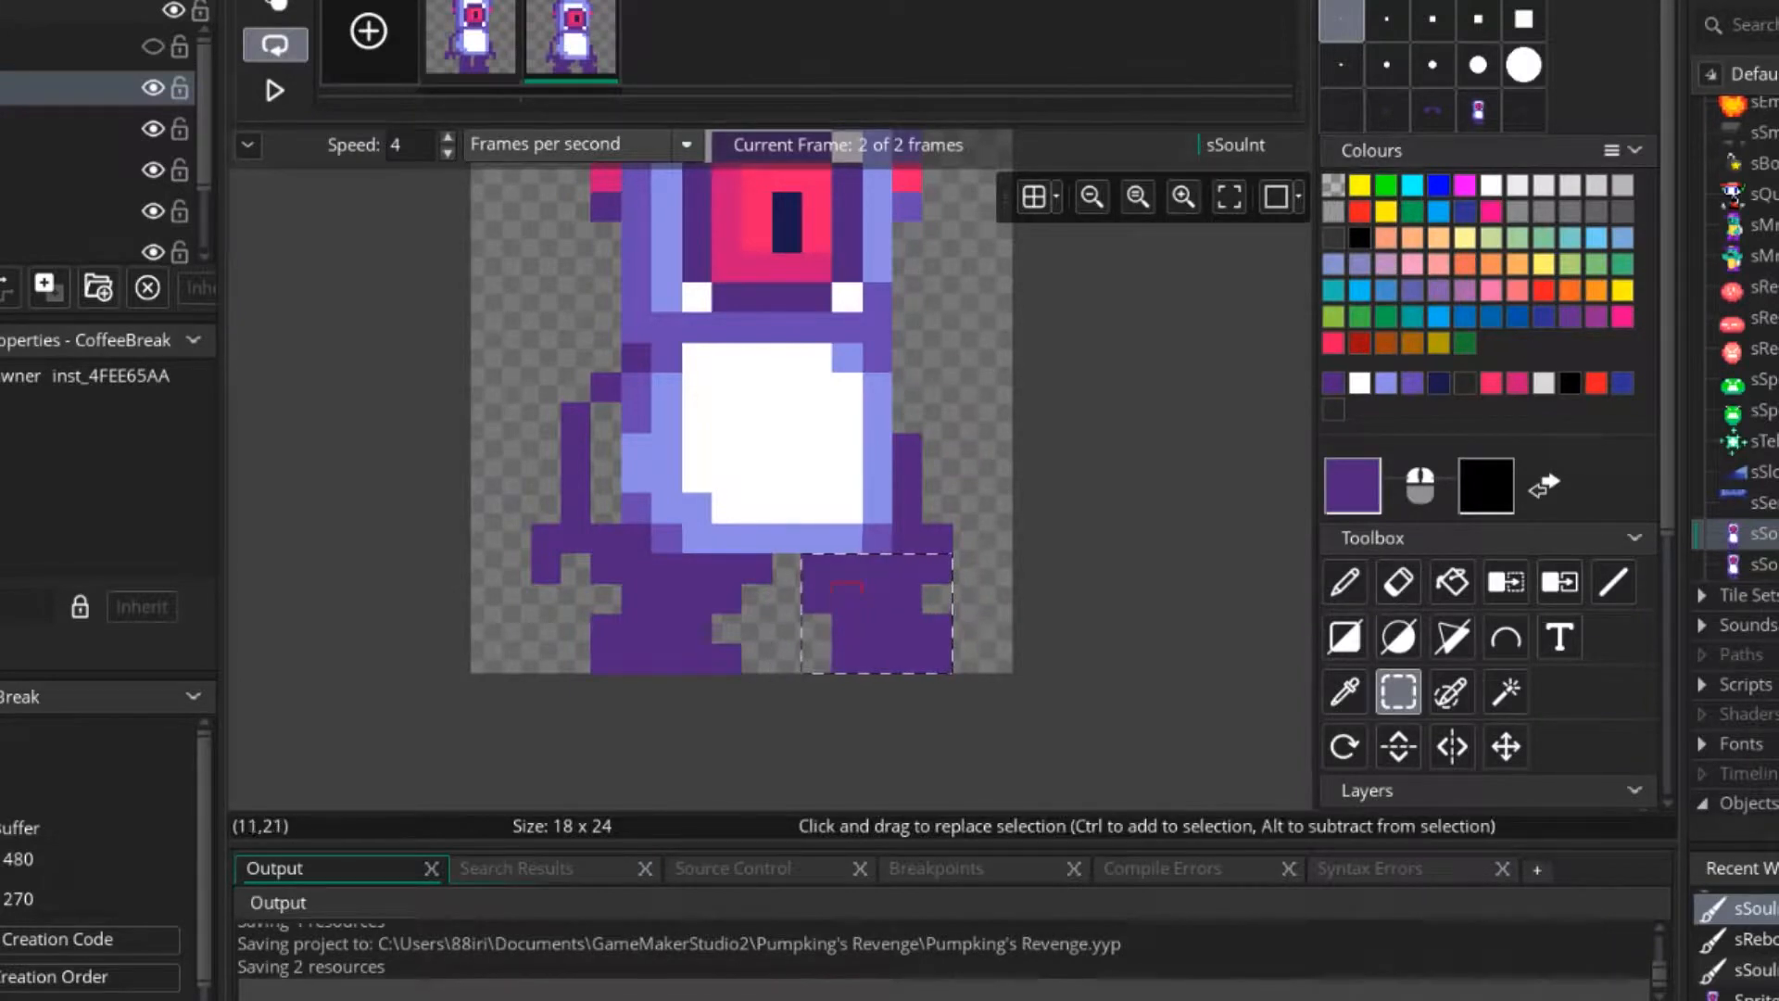
key("Escape")
key("d")
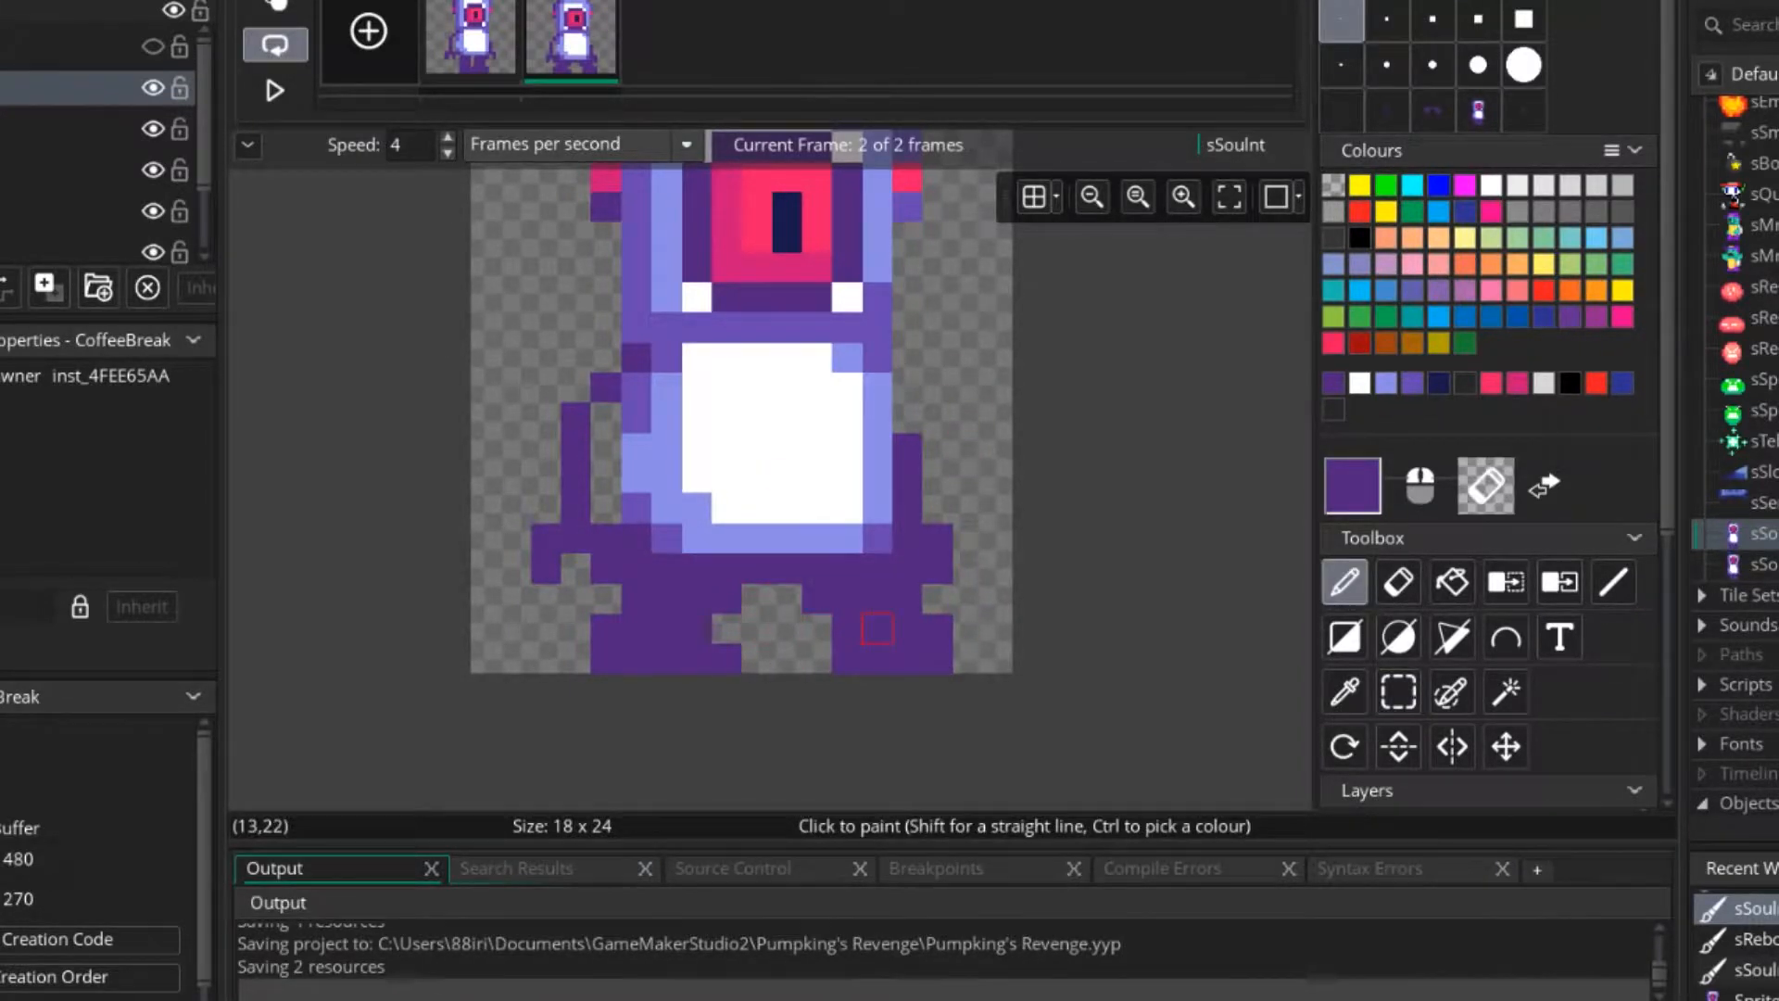
Replay the idle animation to check the widened stance, and stop it on the second frame.
scroll(877, 629, "down", 2, "ctrl")
left_click(275, 90)
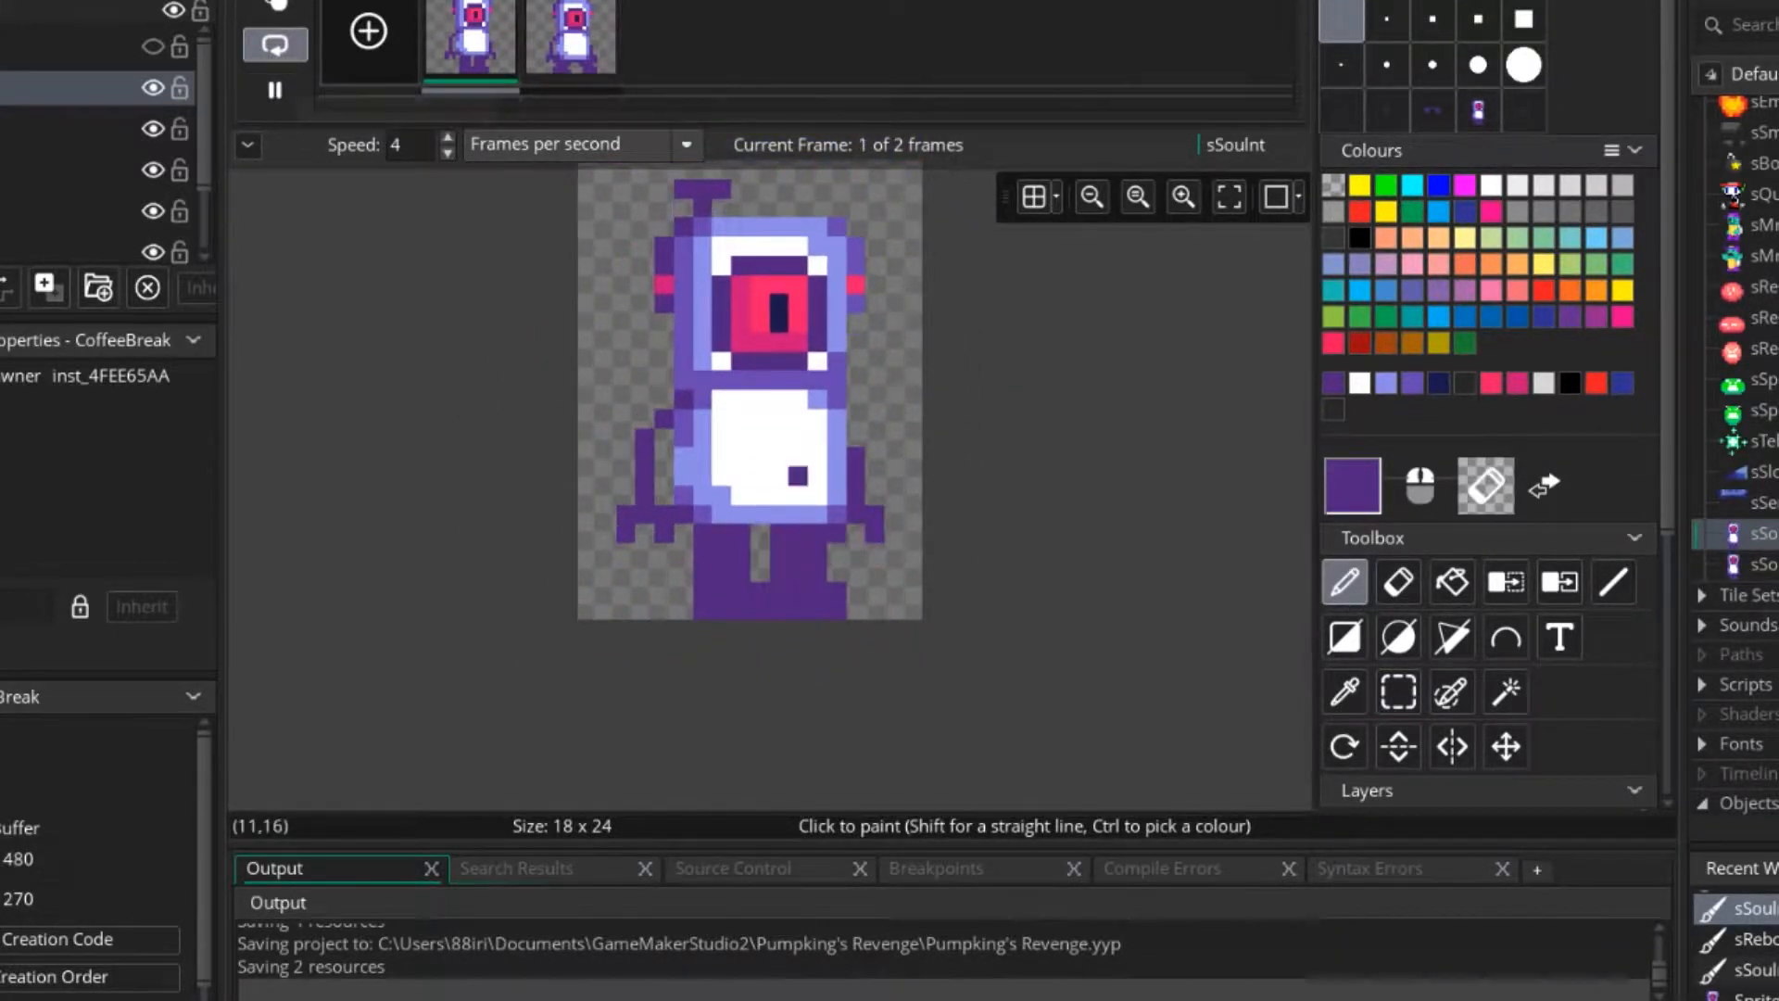
scroll(797, 475, "down", 2, "ctrl")
scroll(913, 565, "up", 1, "ctrl")
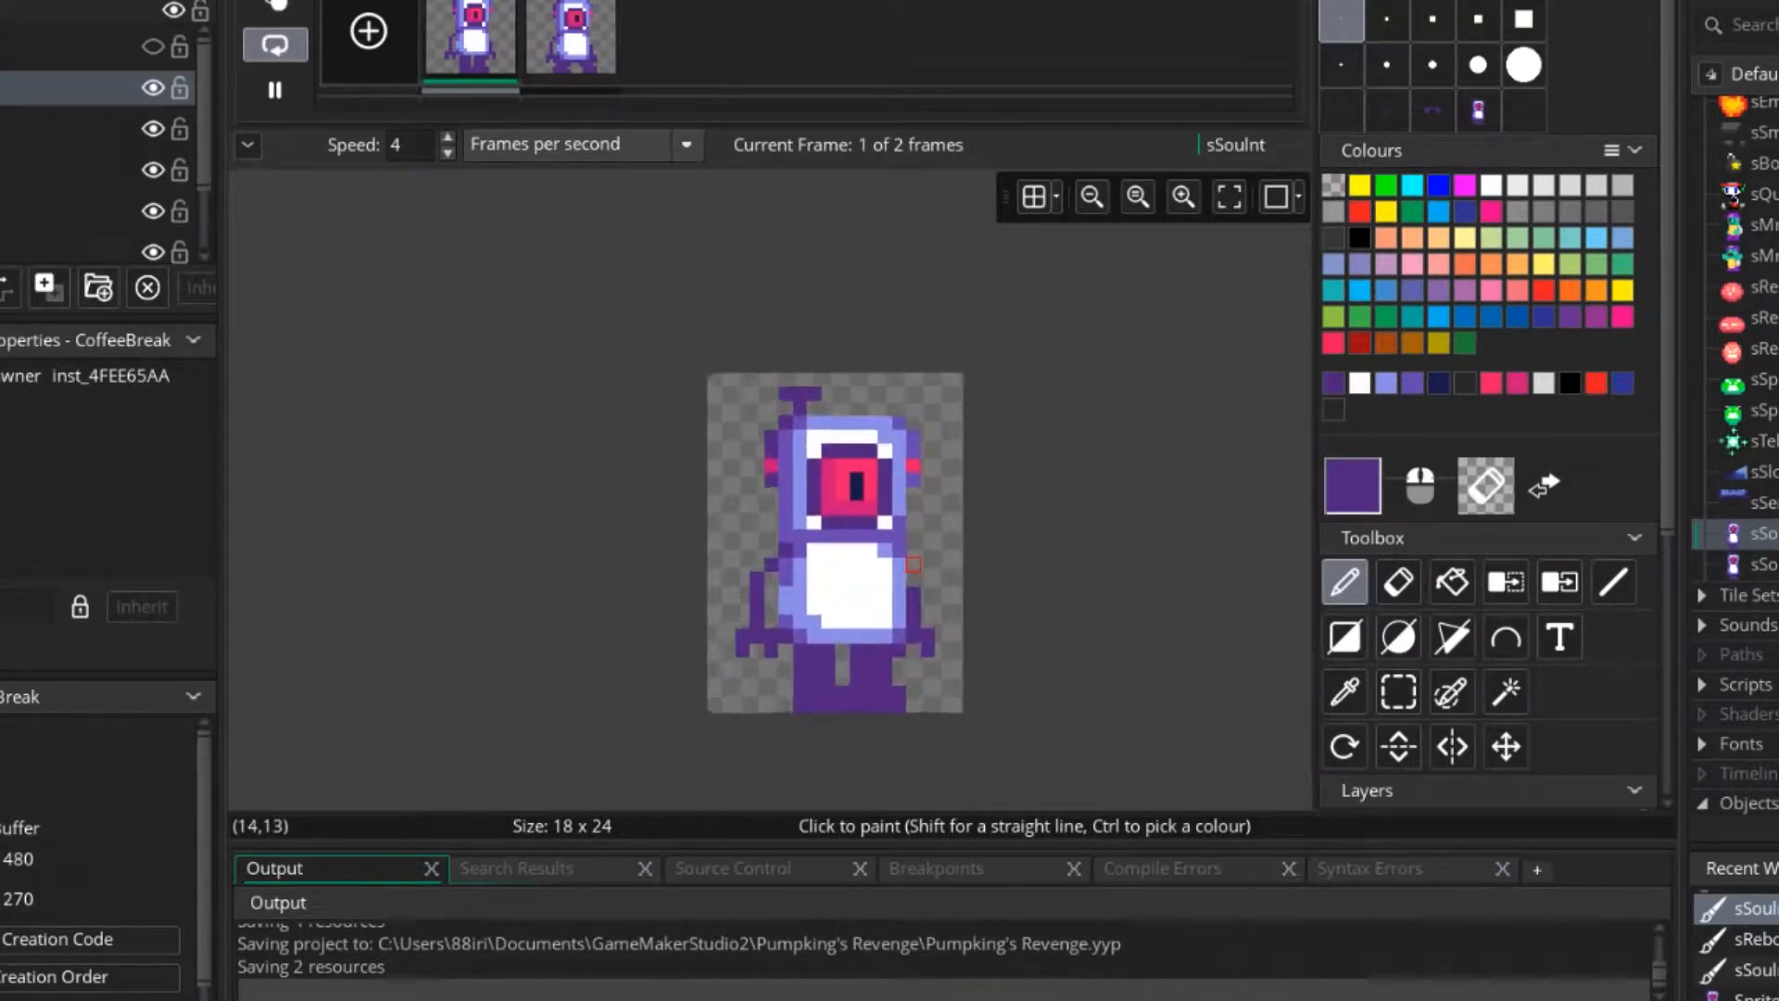
scroll(913, 564, "up", 3, "ctrl")
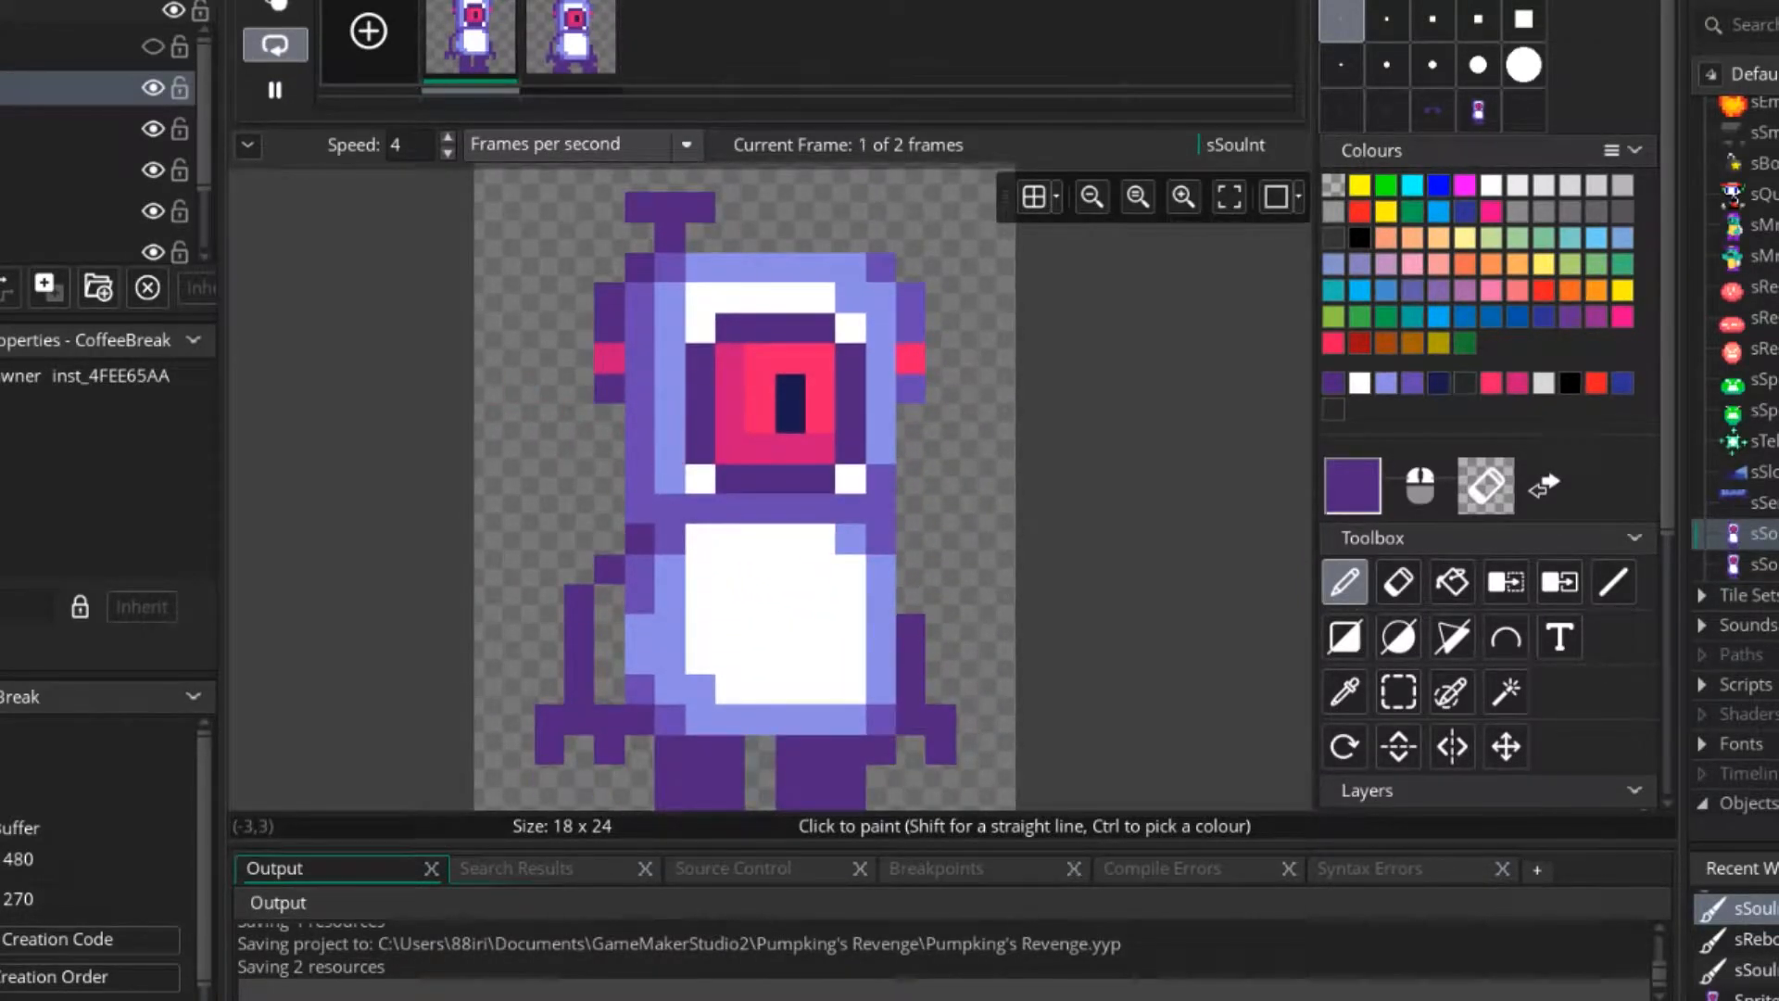
left_click(275, 89)
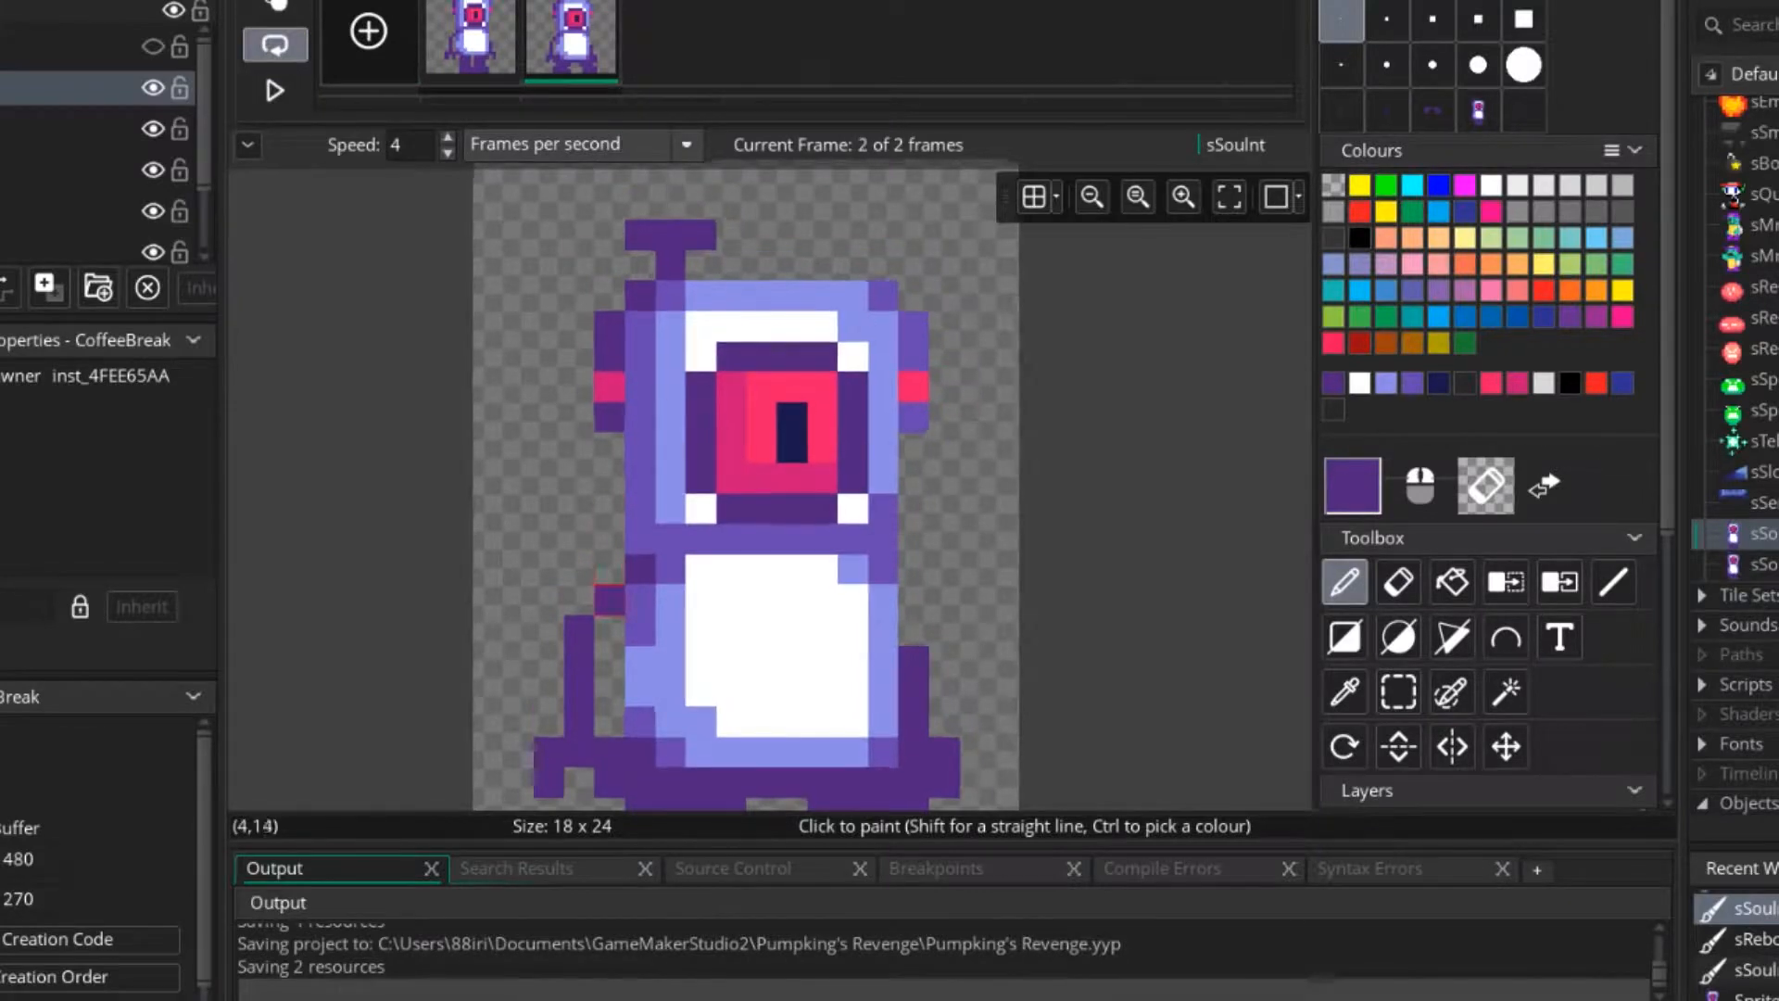
Redraw the second frame's left arm in dark purple, held farther from the body with a two-pronged claw.
scroll(585, 630, "up", 1, "ctrl")
middle_click_drag(585, 630, 615, 534)
mouse_move(645, 471)
left_mouse_down()
mouse_move(609, 501)
mouse_move(573, 639)
left_mouse_up()
mouse_move(609, 533)
right_mouse_down()
mouse_move(645, 712)
mouse_move(572, 711)
right_mouse_up()
left_click_drag(609, 640, 609, 674)
left_click(537, 640)
left_click(538, 674)
Replace the second frame's right arm with a dark purple one held away from the body, ending in a claw.
left_click(1072, 568)
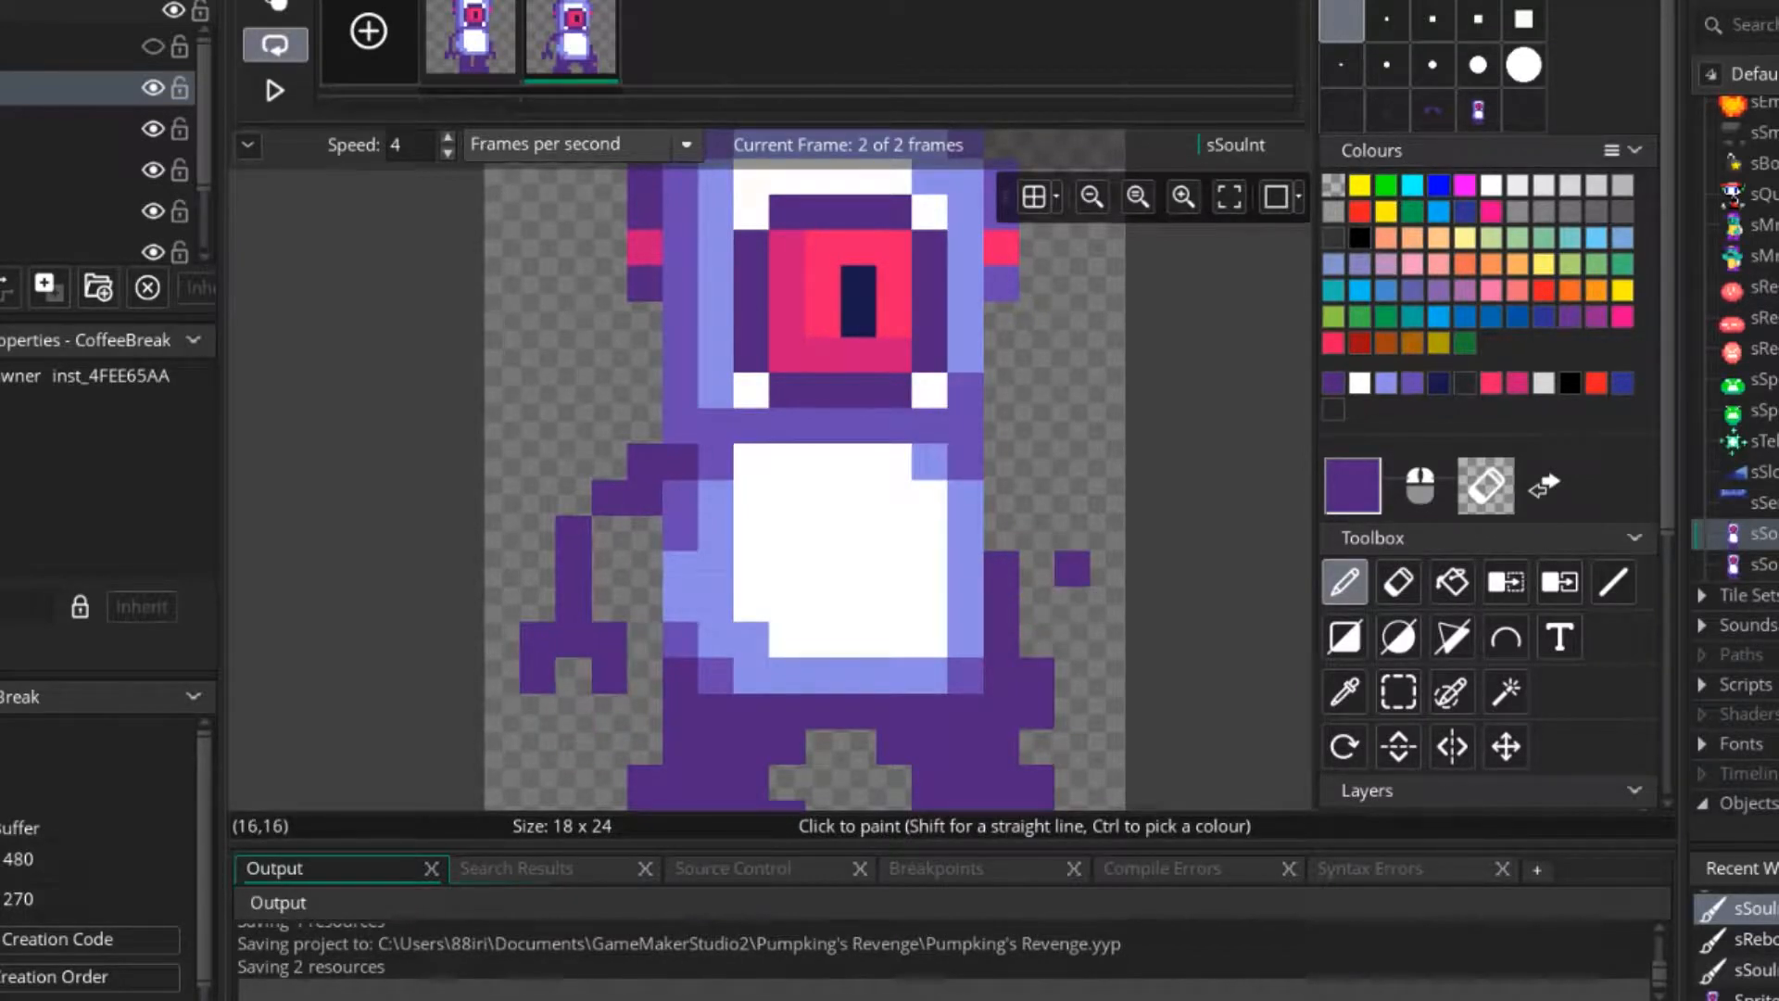
right_click_drag(1001, 568, 1036, 711)
left_click(1001, 711)
mouse_move(1003, 640)
middle_mouse_down()
mouse_move(974, 437)
mouse_move(953, 593)
middle_mouse_up()
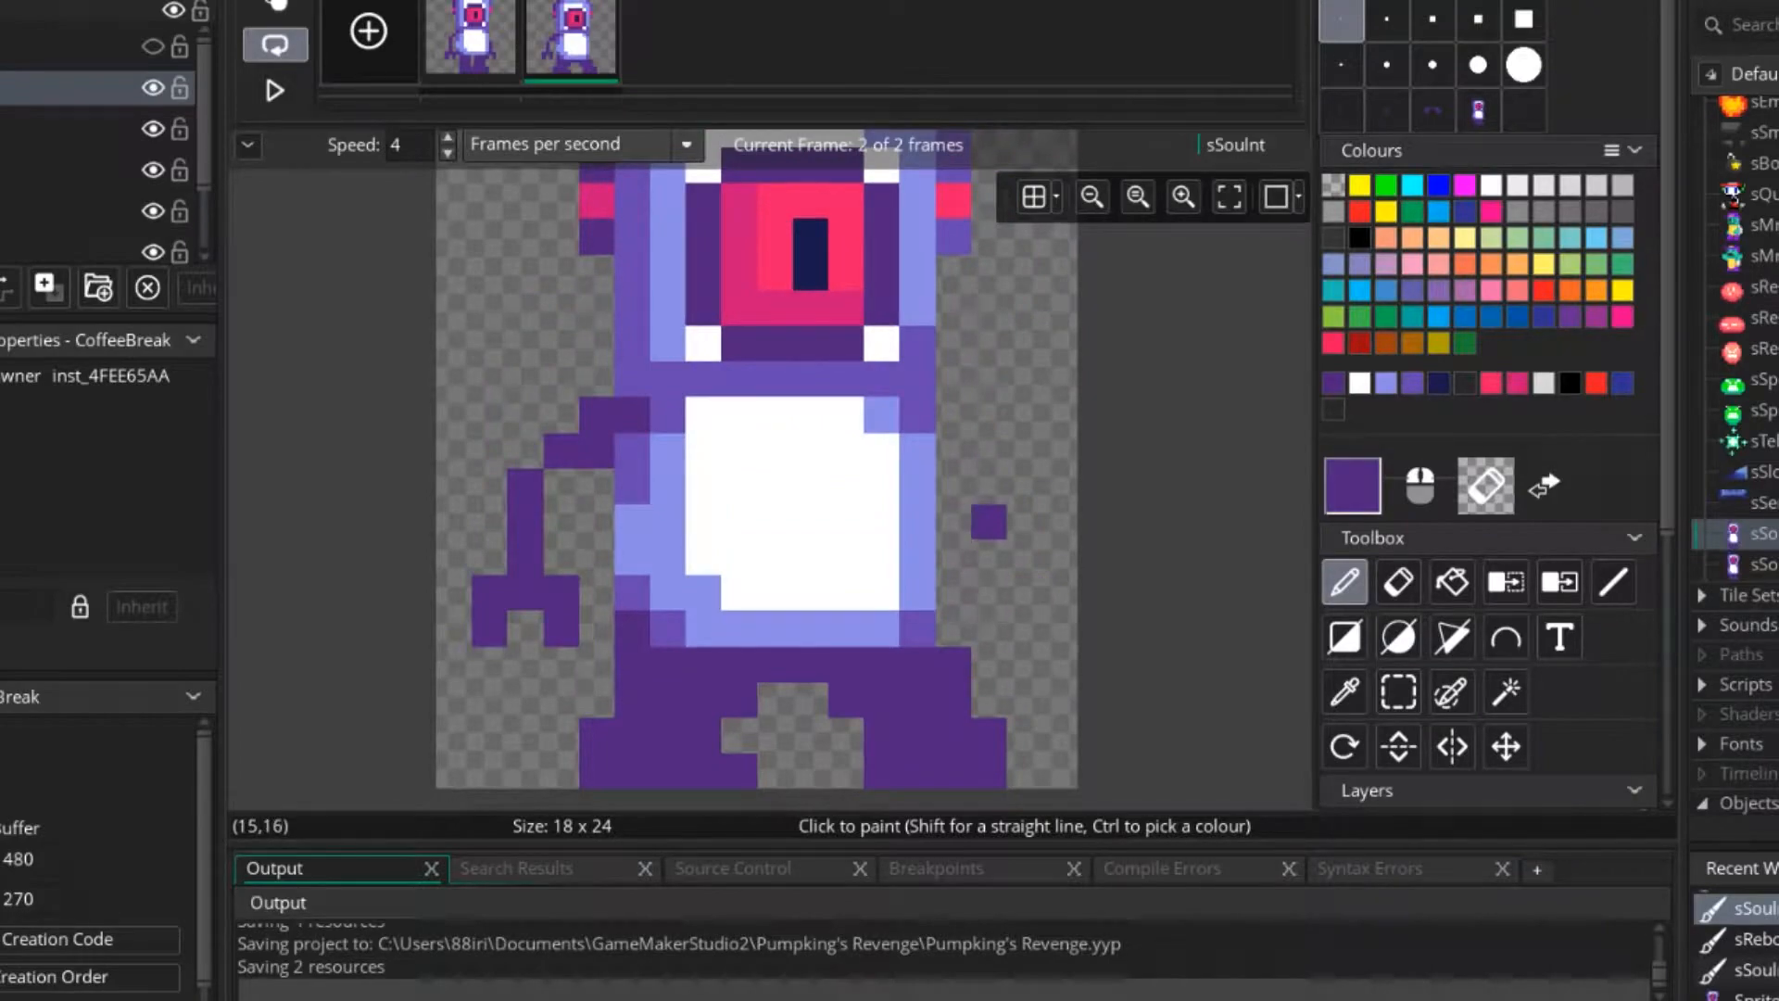
mouse_move(954, 486)
left_mouse_down()
mouse_move(954, 455)
mouse_move(989, 591)
mouse_move(954, 628)
mouse_move(1026, 628)
left_mouse_up()
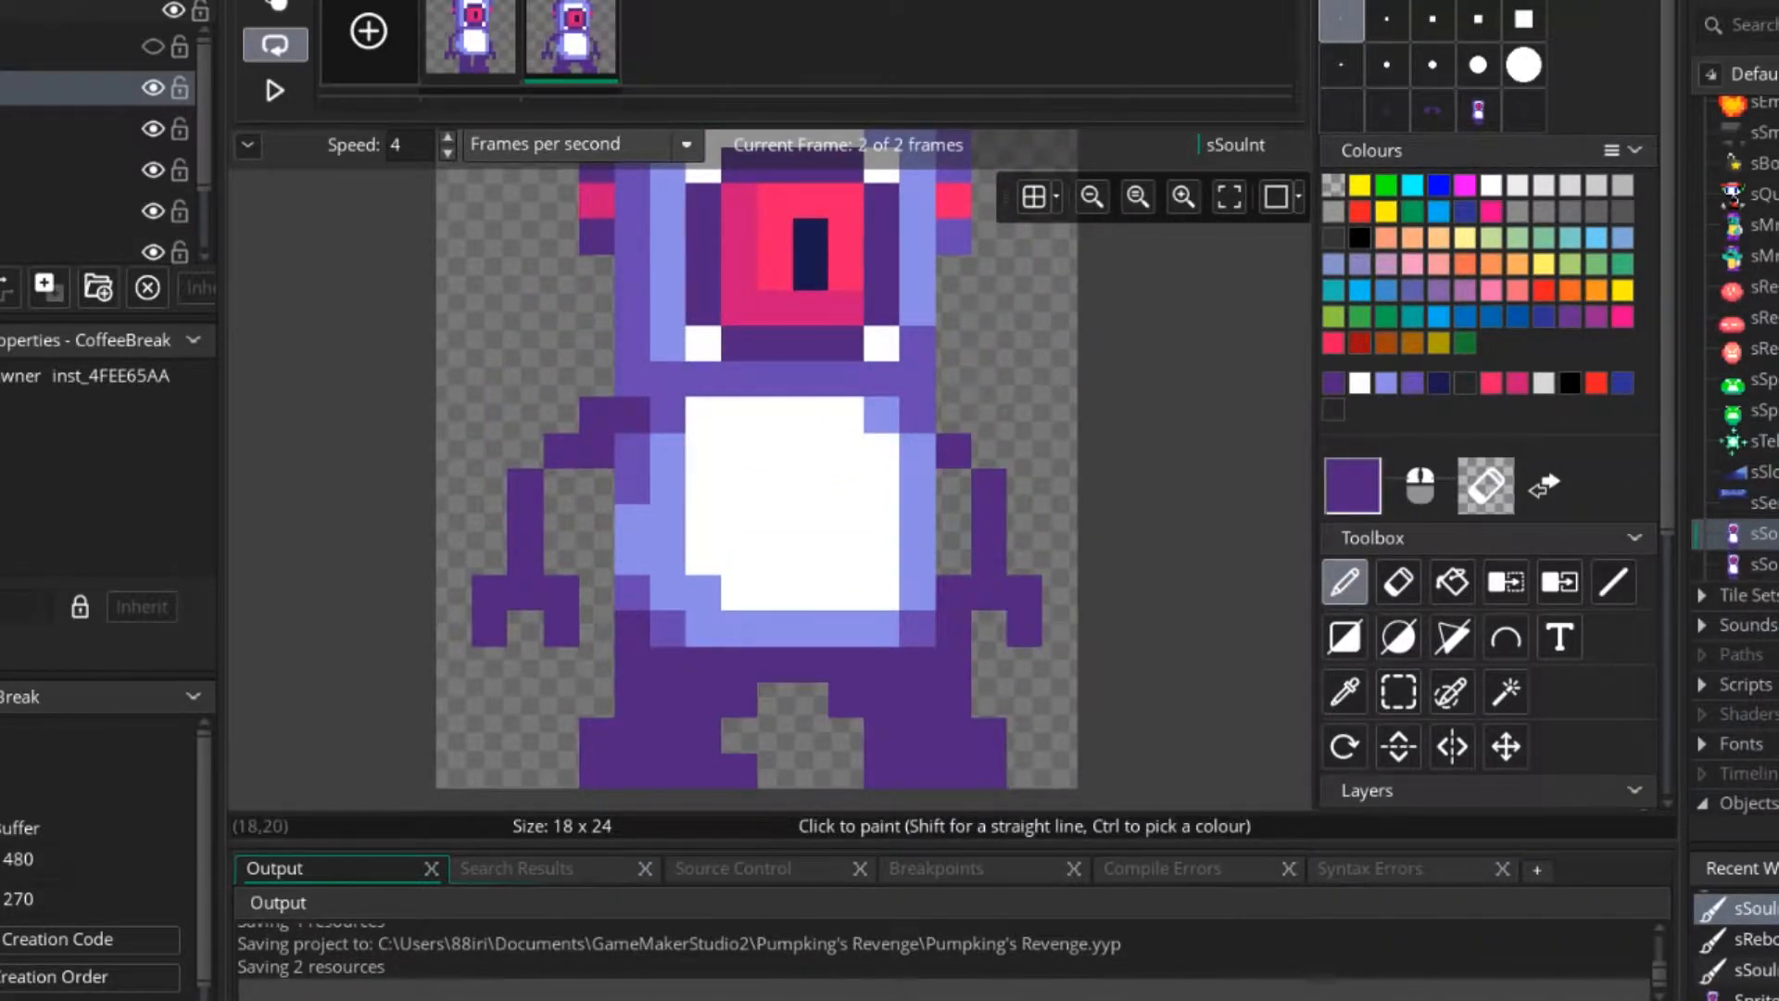
Erase both arms beside the body in the second frame.
scroll(1020, 631, "down", 2)
key("e")
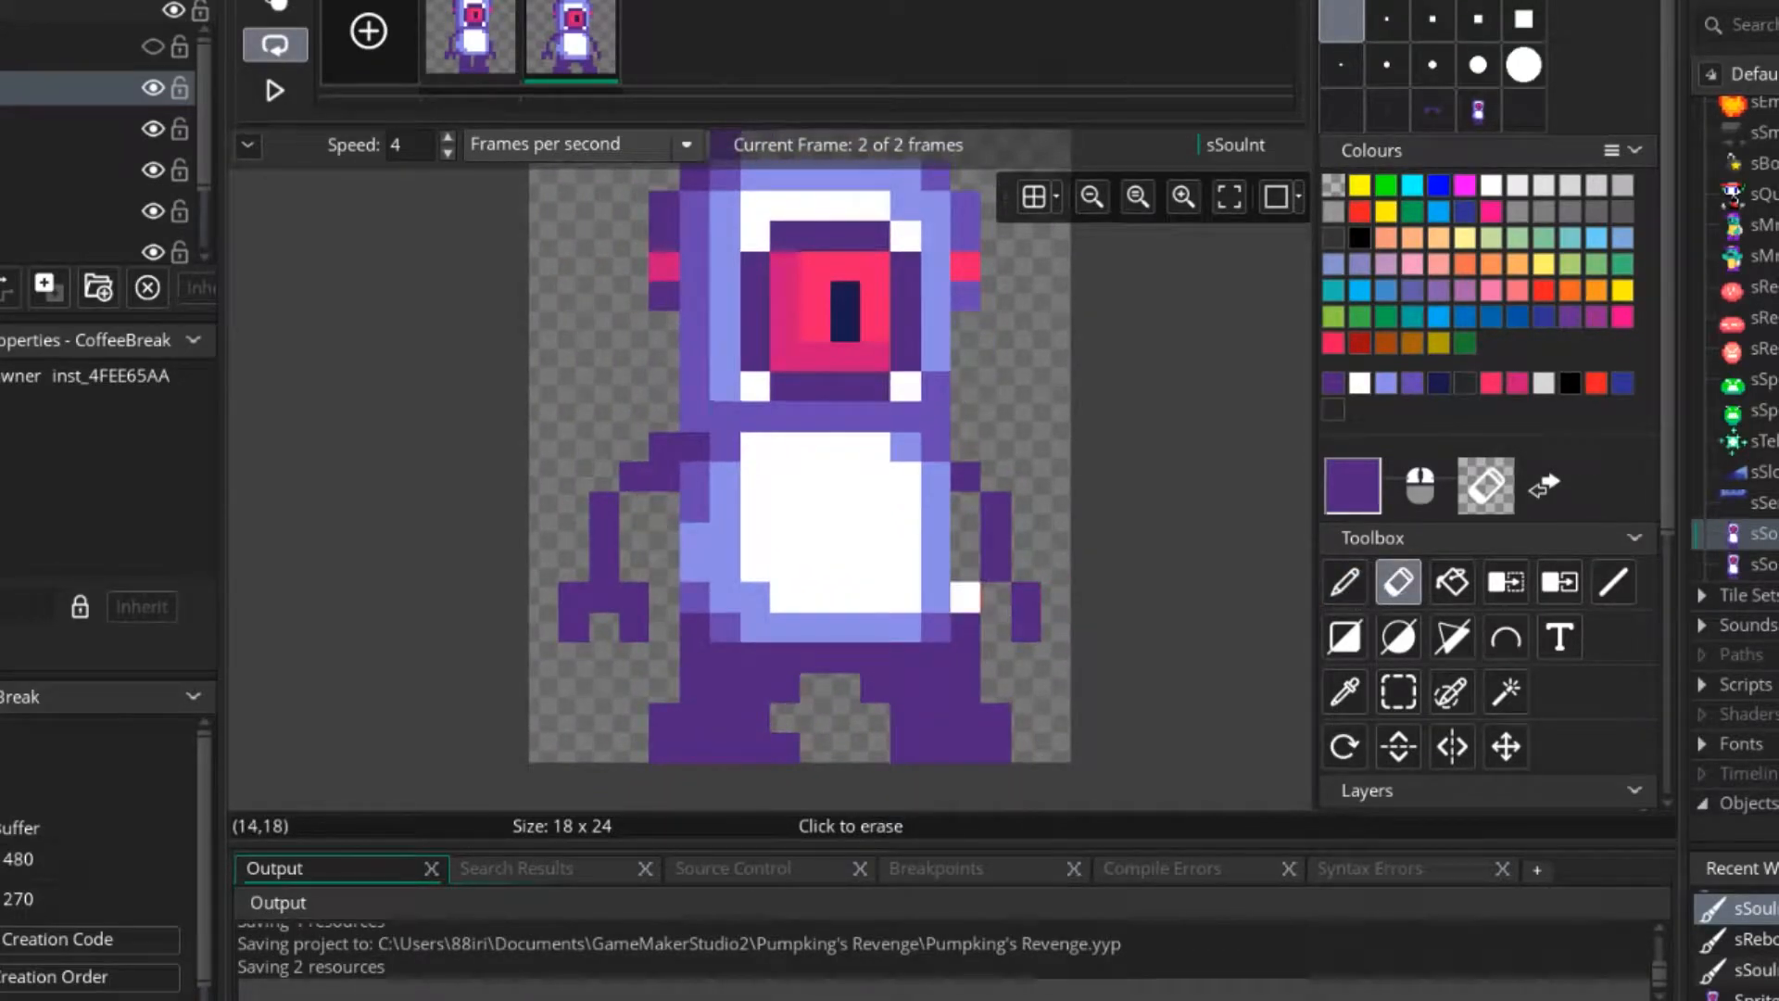
mouse_move(966, 597)
left_mouse_down()
mouse_move(1025, 597)
mouse_move(966, 477)
left_mouse_up()
key("d")
key("e")
mouse_move(665, 447)
left_mouse_down()
mouse_move(604, 507)
mouse_move(574, 596)
mouse_move(604, 627)
mouse_move(604, 446)
mouse_move(634, 477)
left_mouse_up()
key("d")
Copy the first frame's left arm as a brush and stamp it beside the second frame's body.
key("Left")
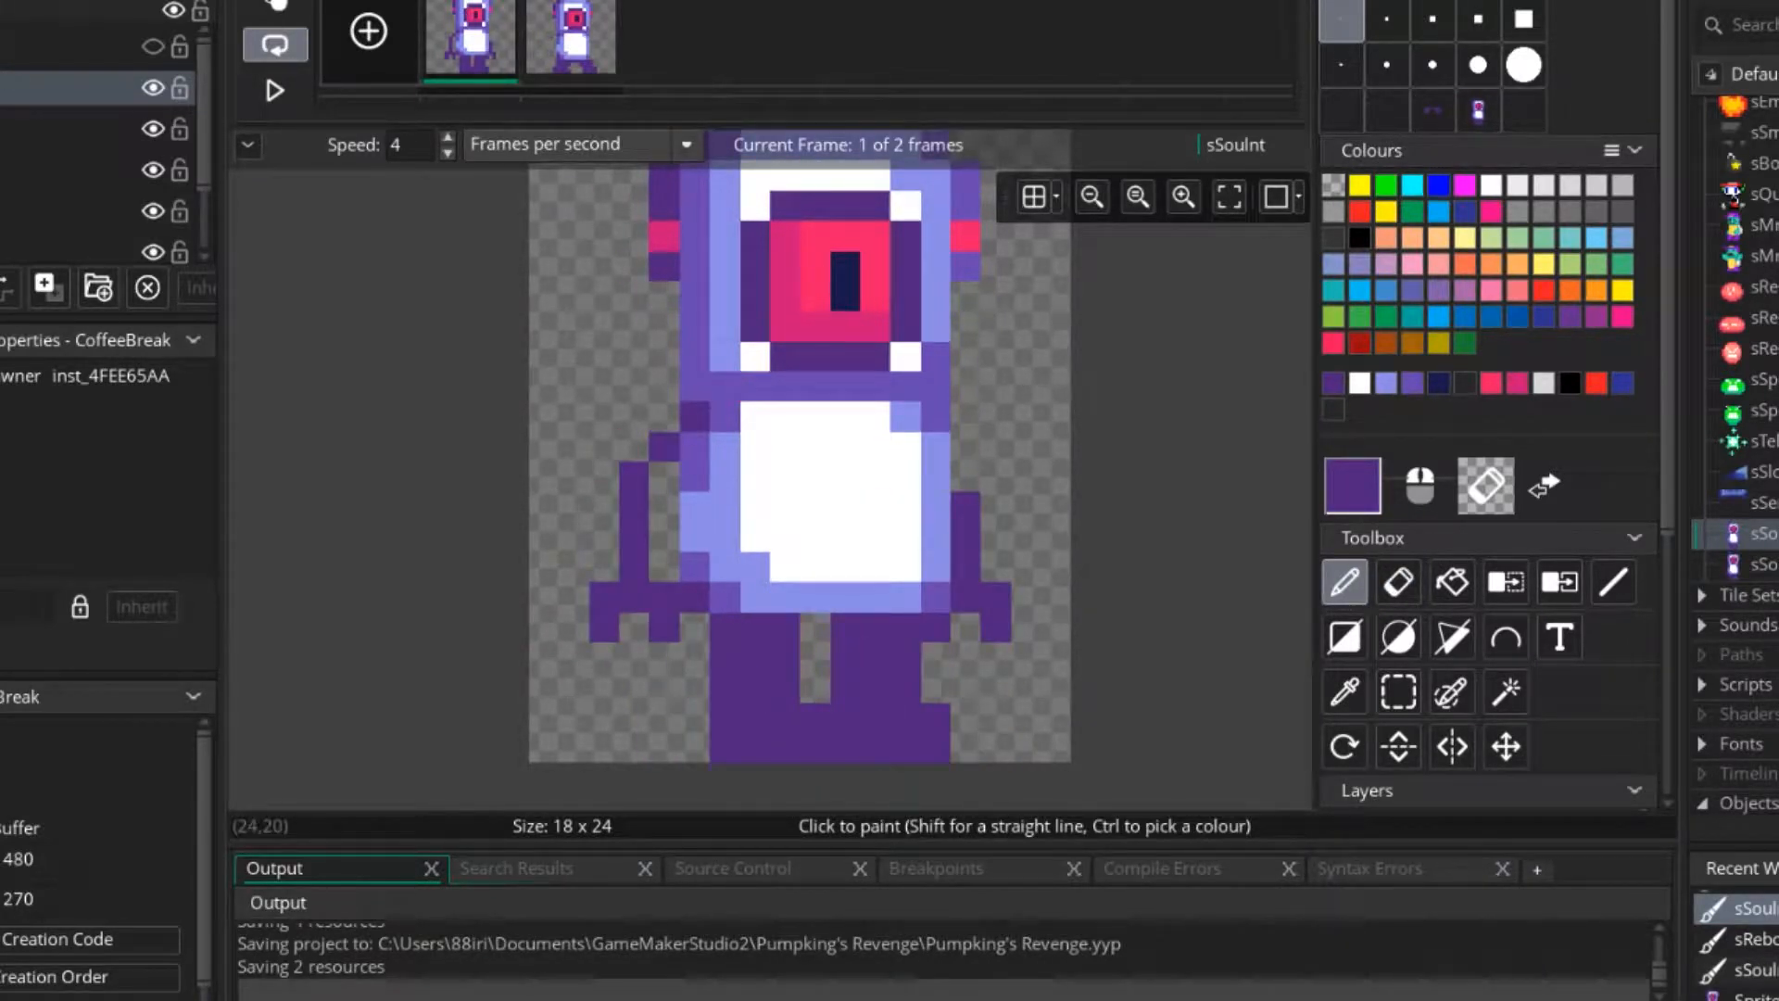
key("s")
key("ctrl+c")
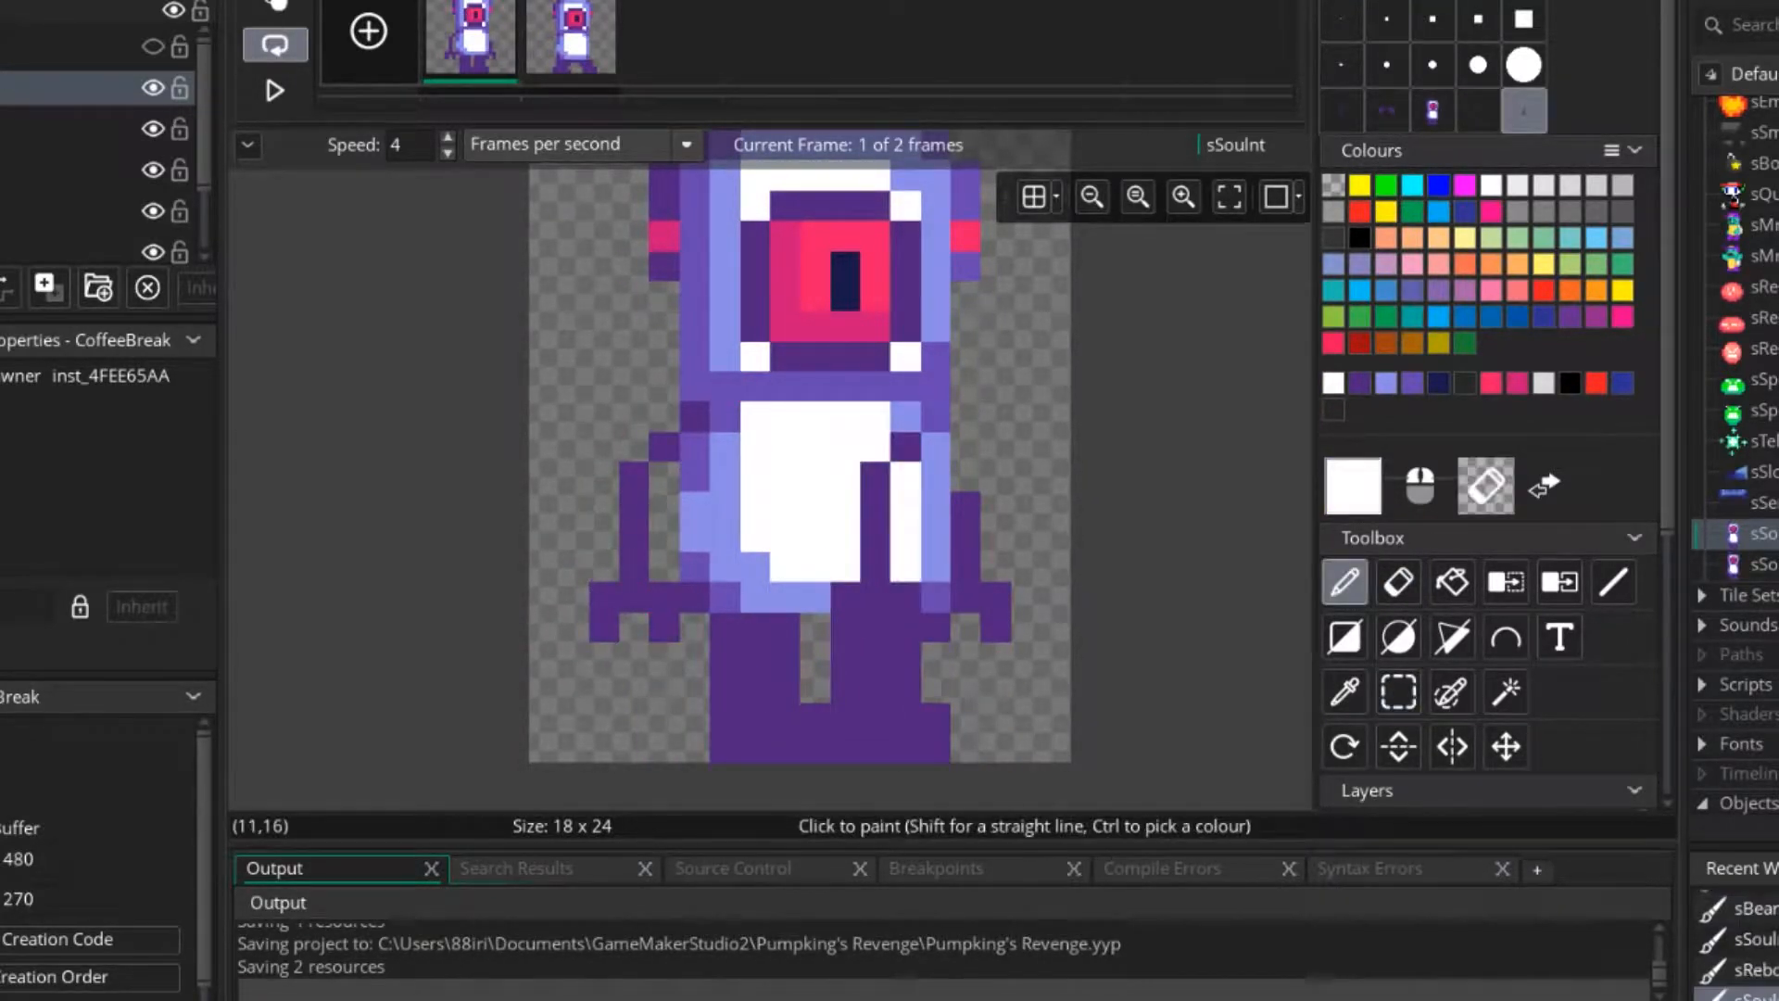
key("Right")
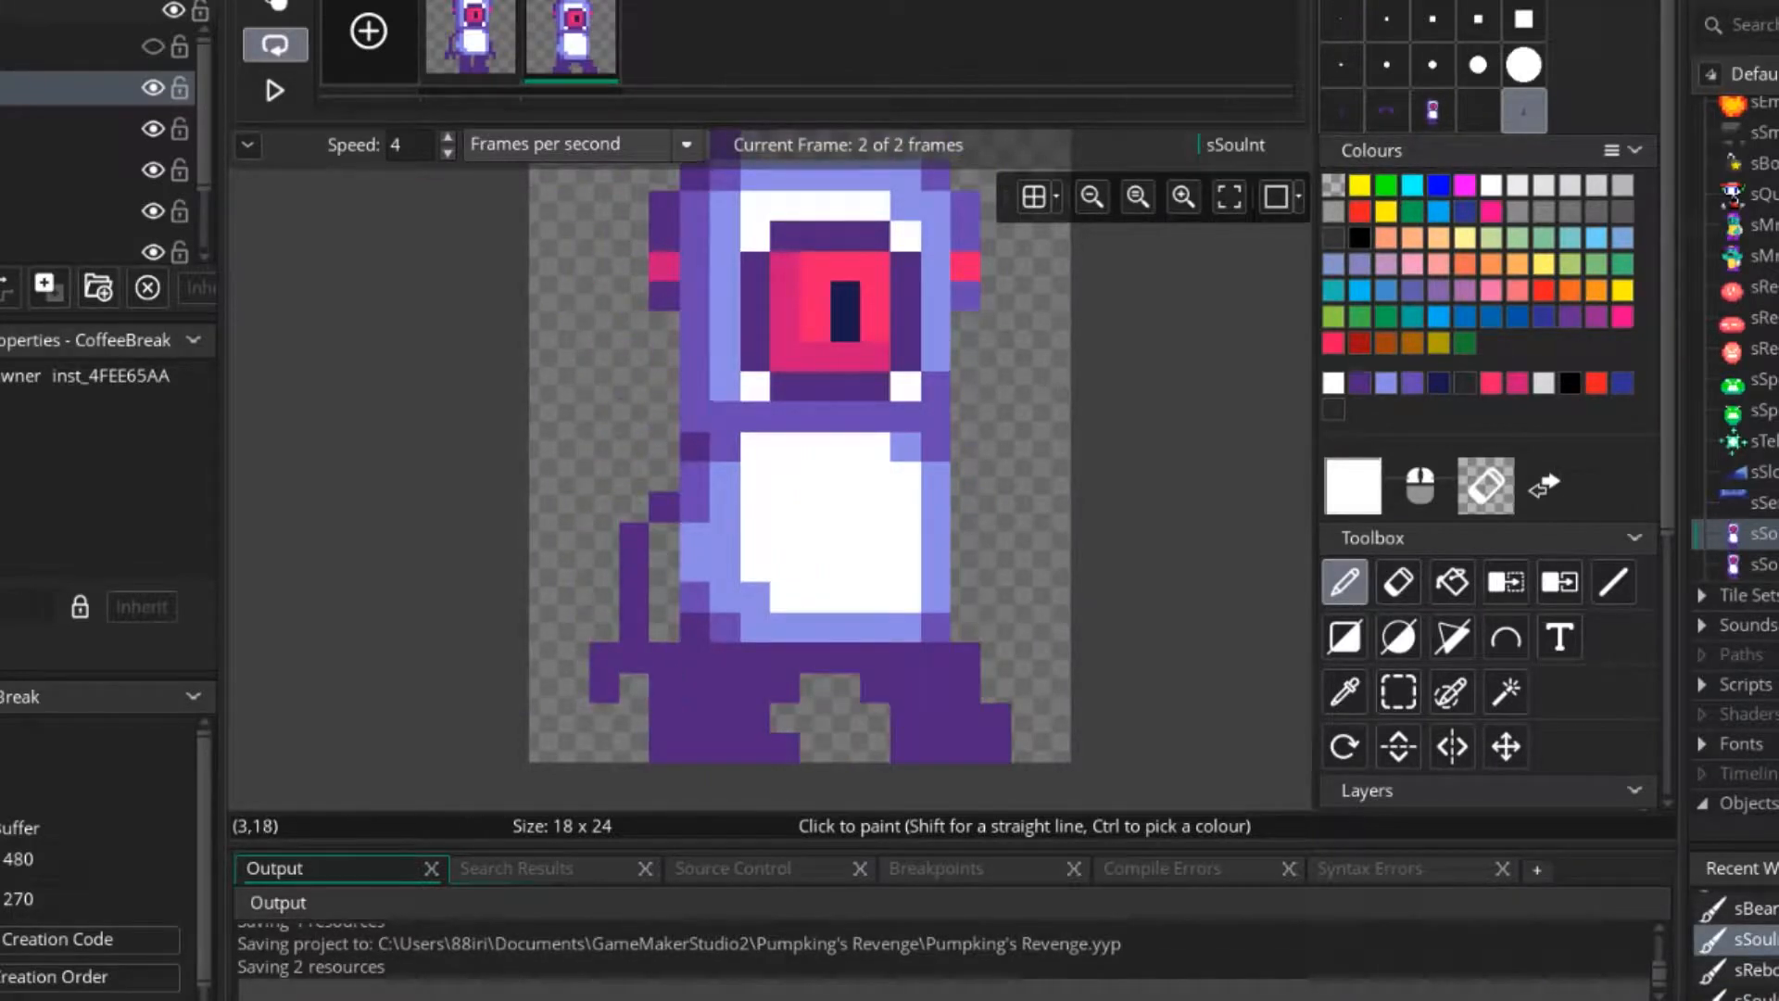
left_click(635, 597)
left_click(1341, 19)
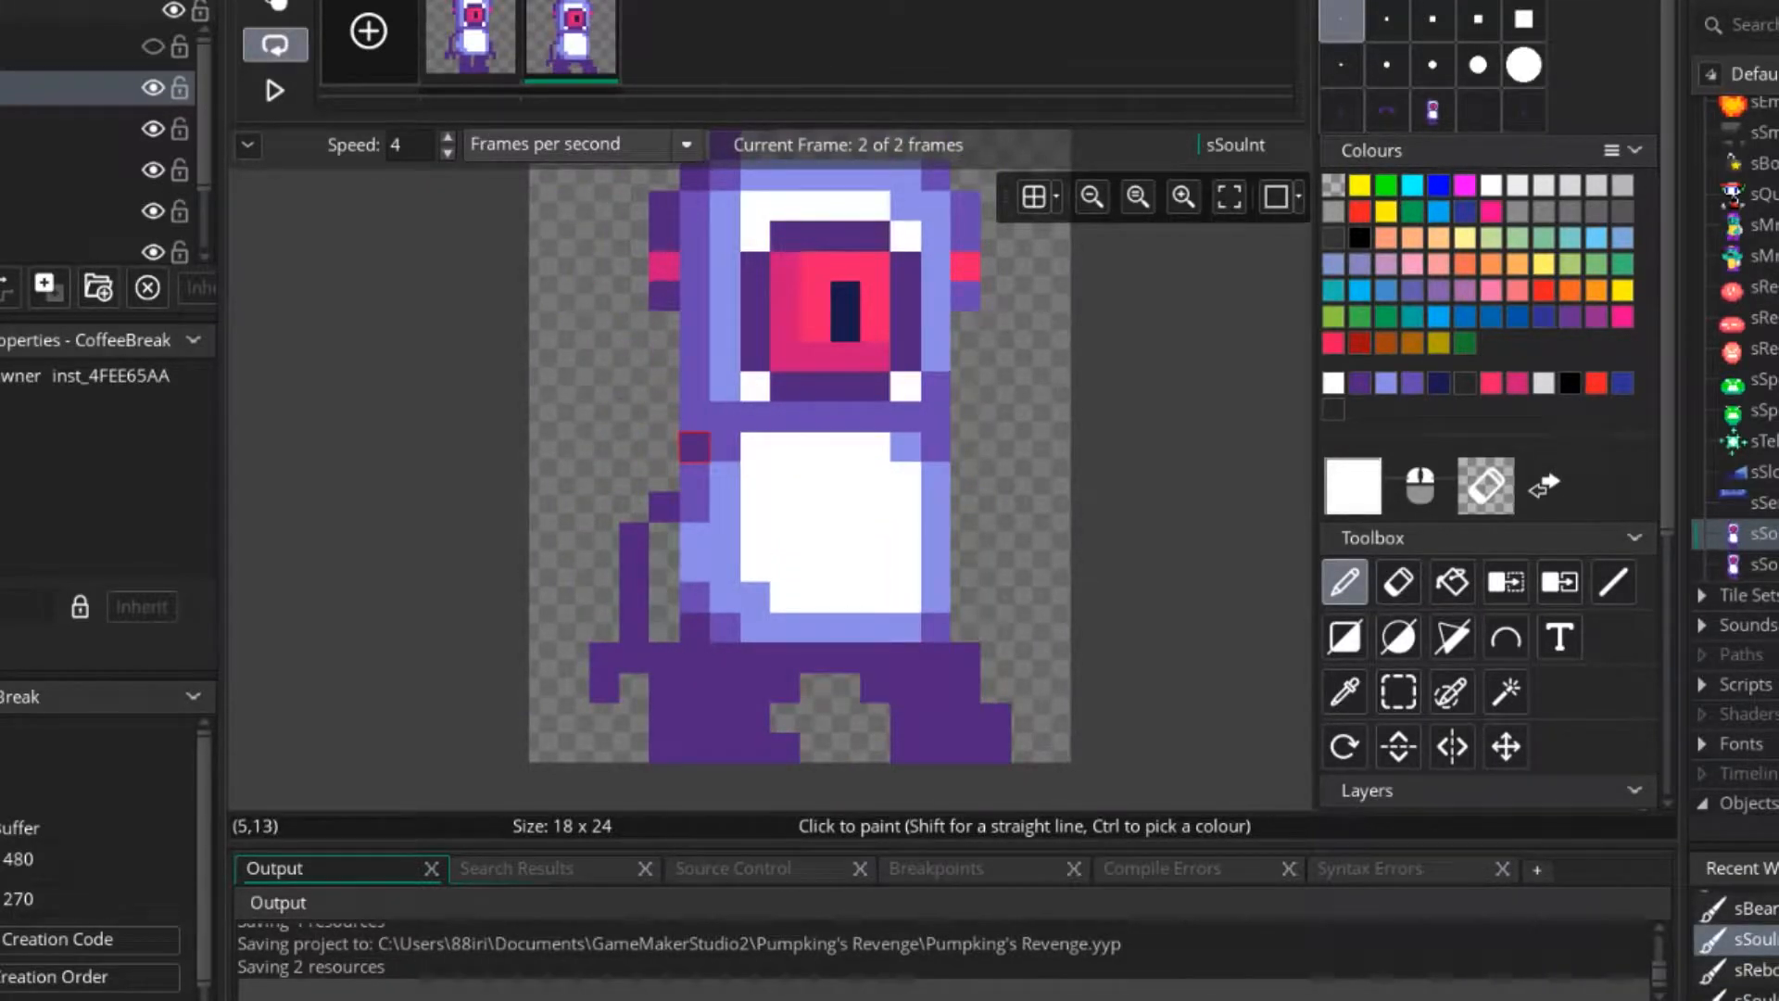
Extend the second frame's left shoulder by one dark purple pixel, and undo it together with the stamped arm.
left_click(694, 448, "ctrl")
left_click(694, 477)
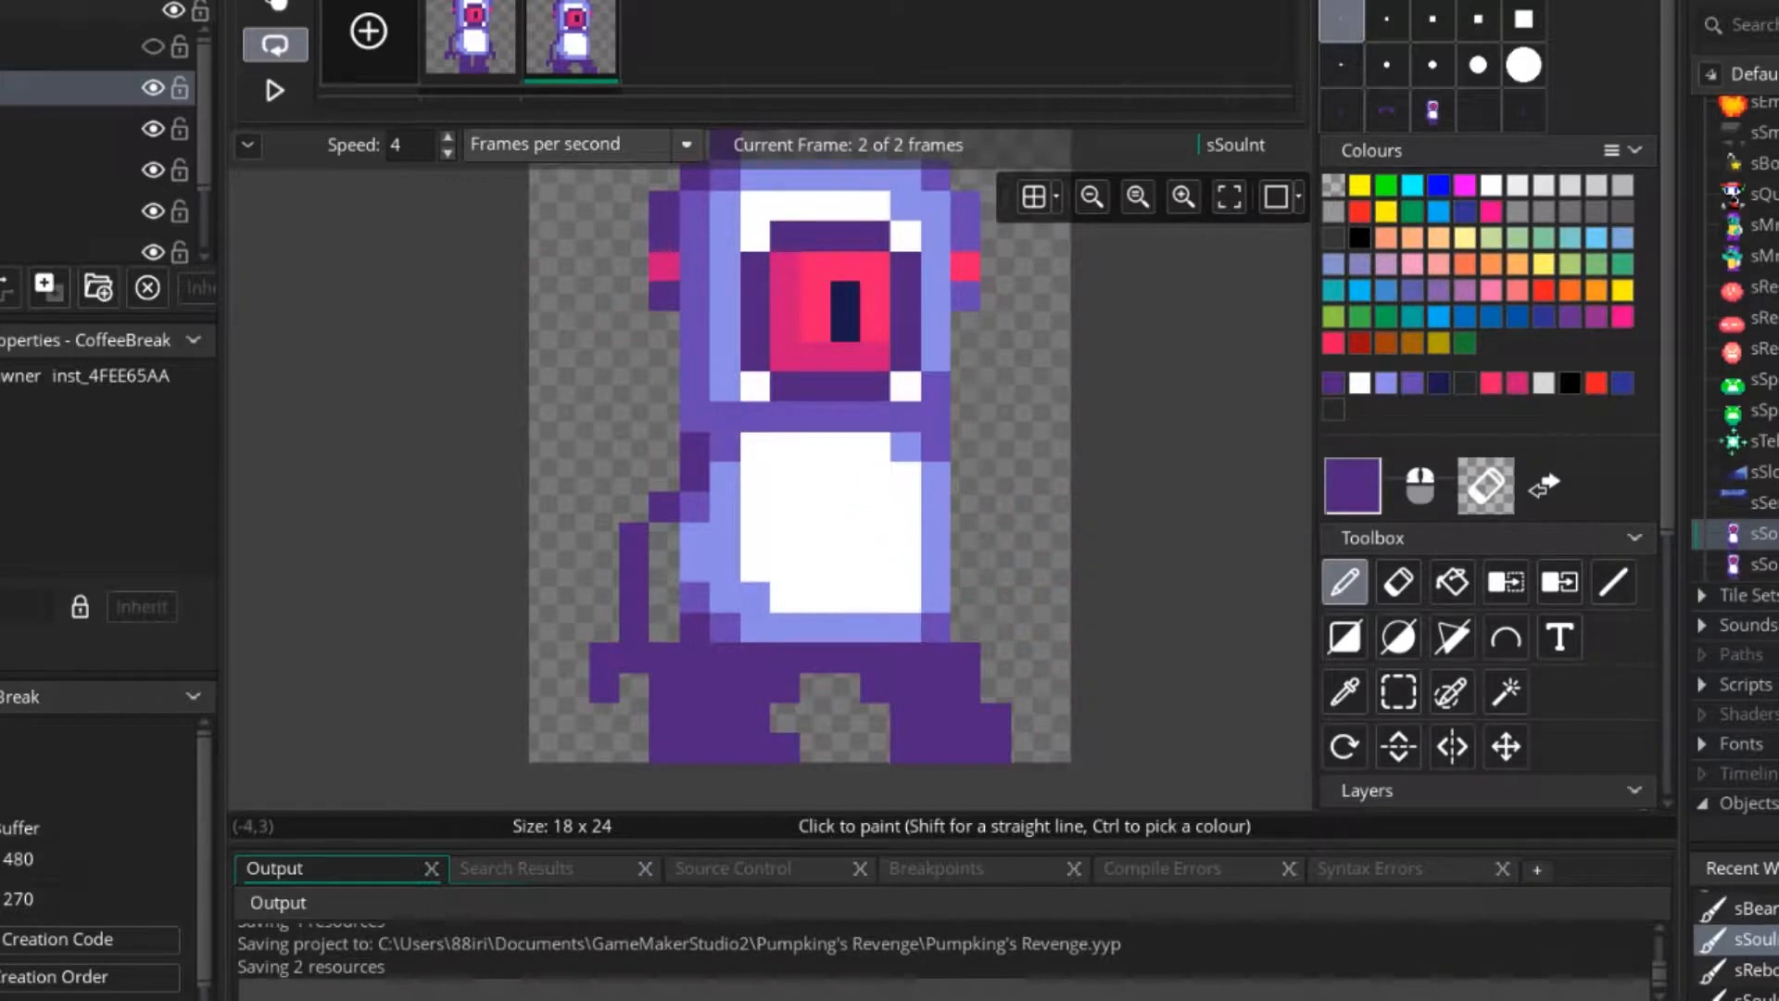
key("ctrl+z")
key("ctrl+z")
key("ctrl+z")
Delete the left arm in the second frame and copy the first frame's torso with both arms as a brush.
left_click(1399, 692)
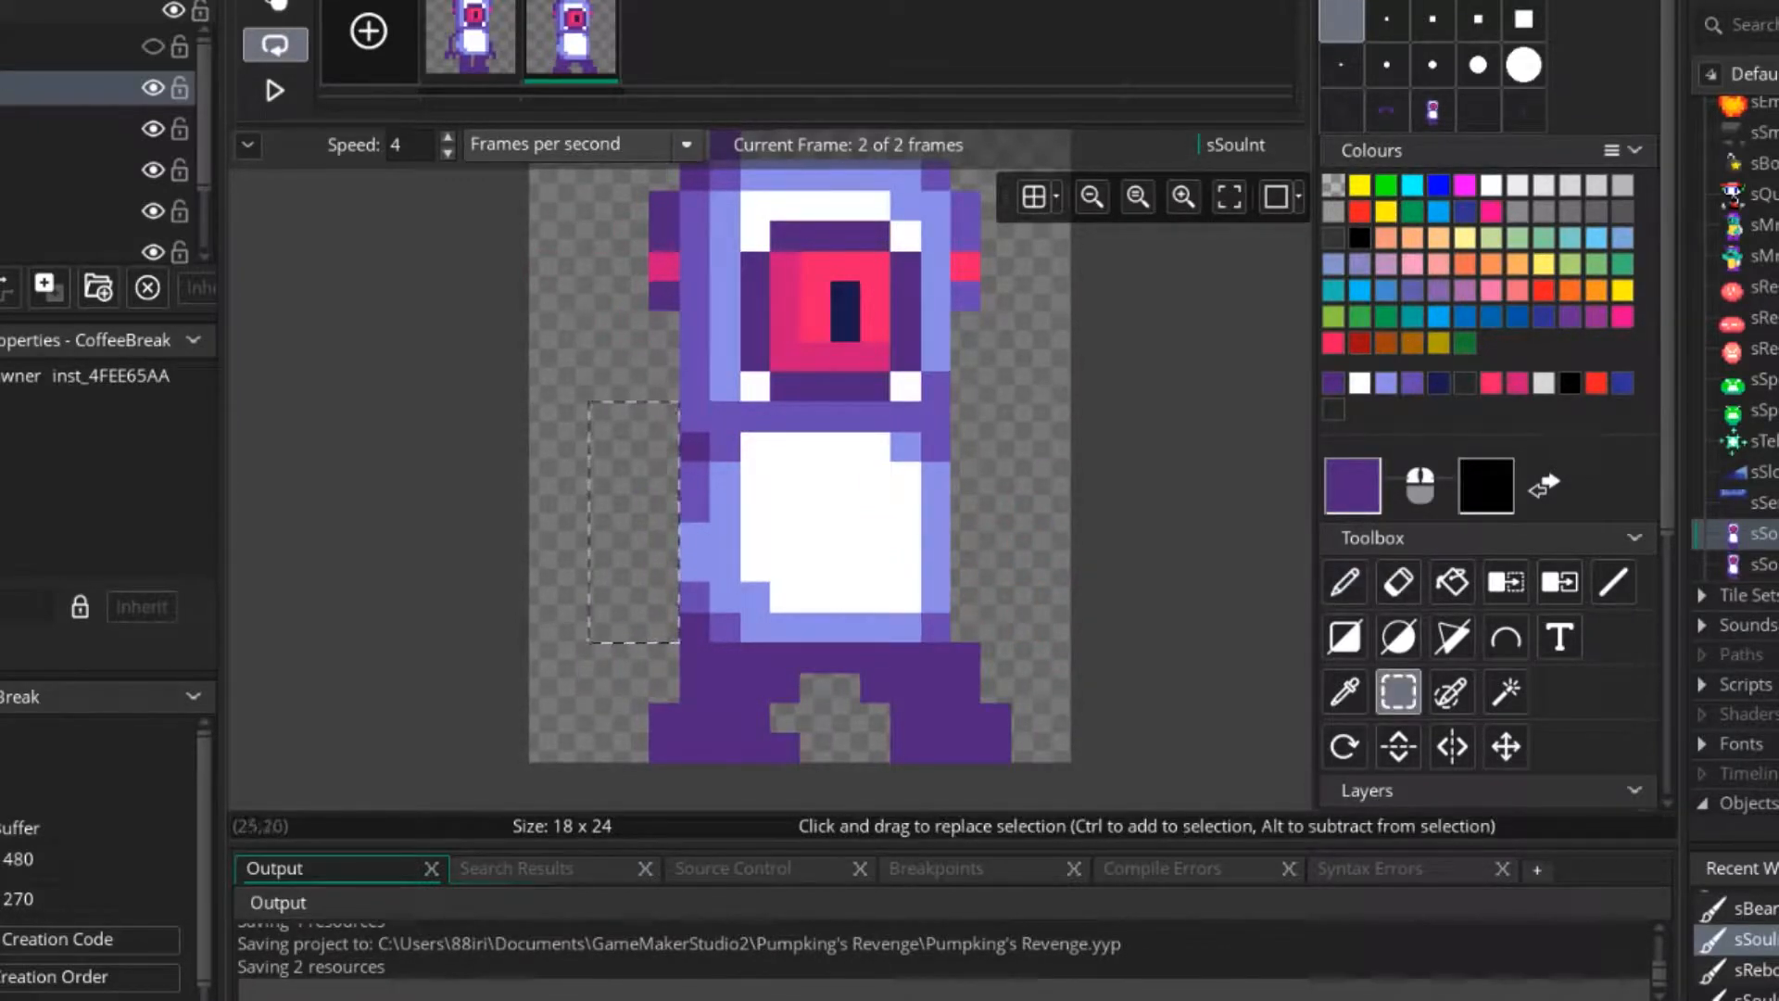
left_click(471, 39)
left_click_drag(605, 627, 993, 419)
left_click(1025, 325)
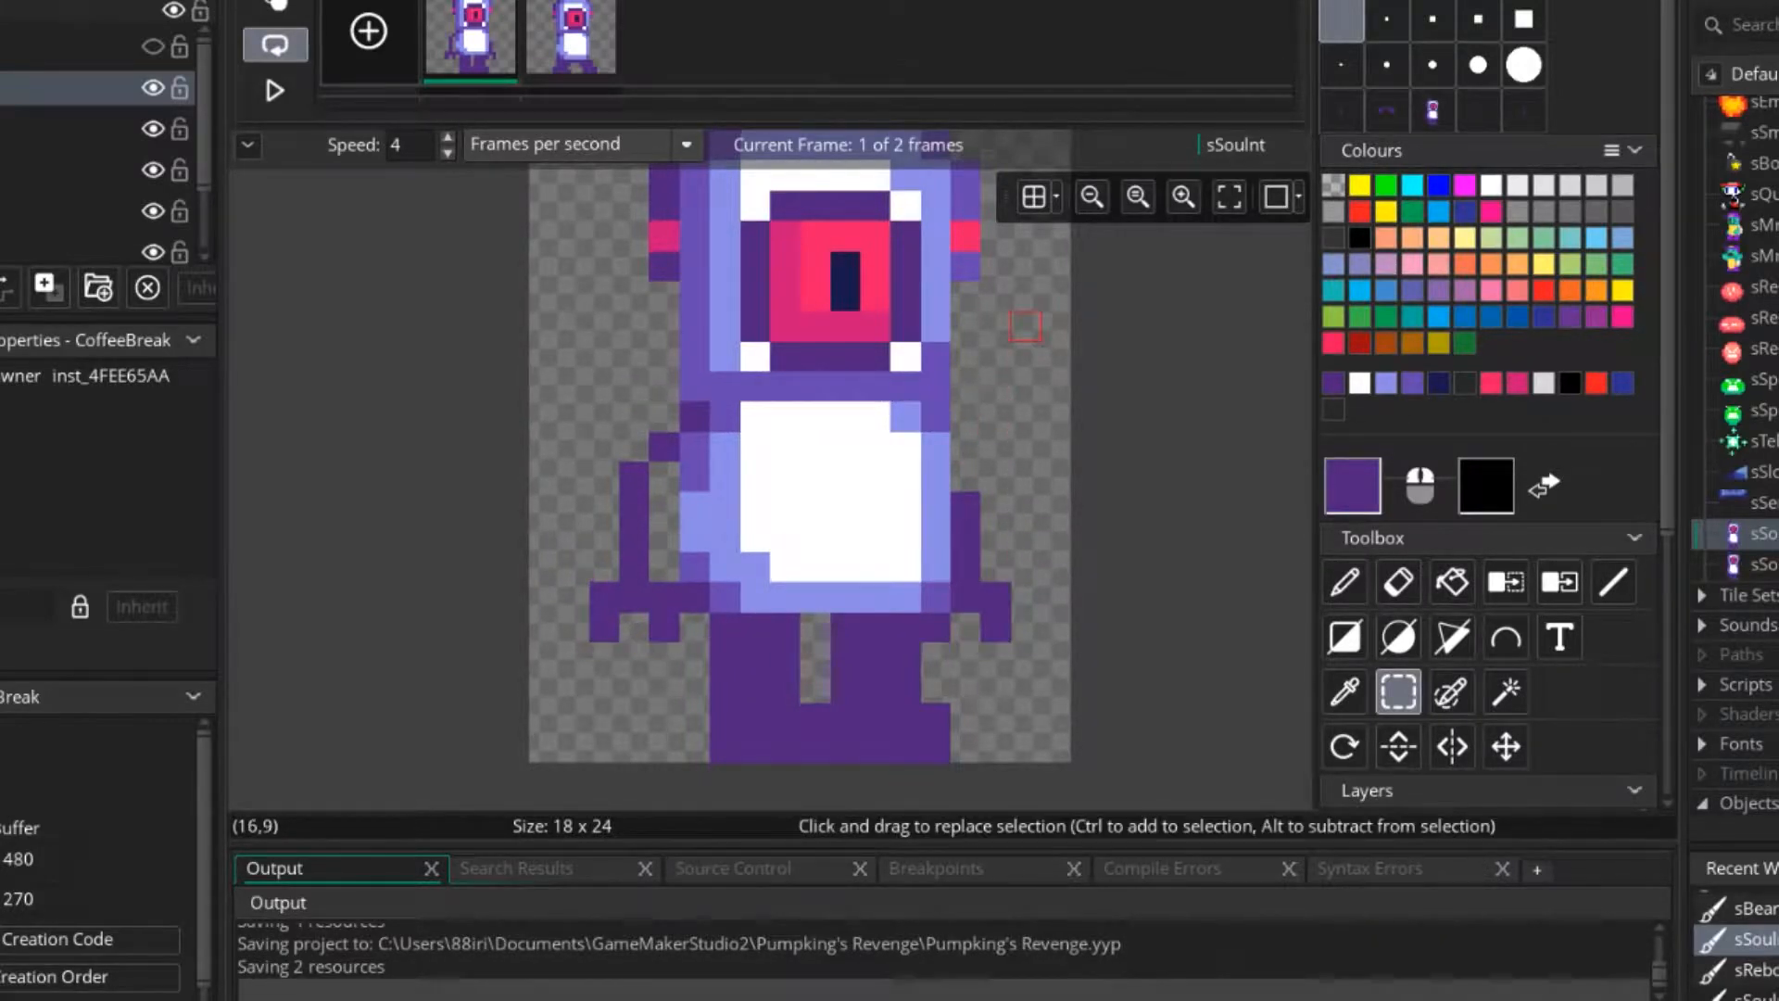
mouse_move(607, 417)
left_mouse_down()
mouse_move(935, 566)
mouse_move(935, 596)
left_mouse_up()
key("ctrl+c")
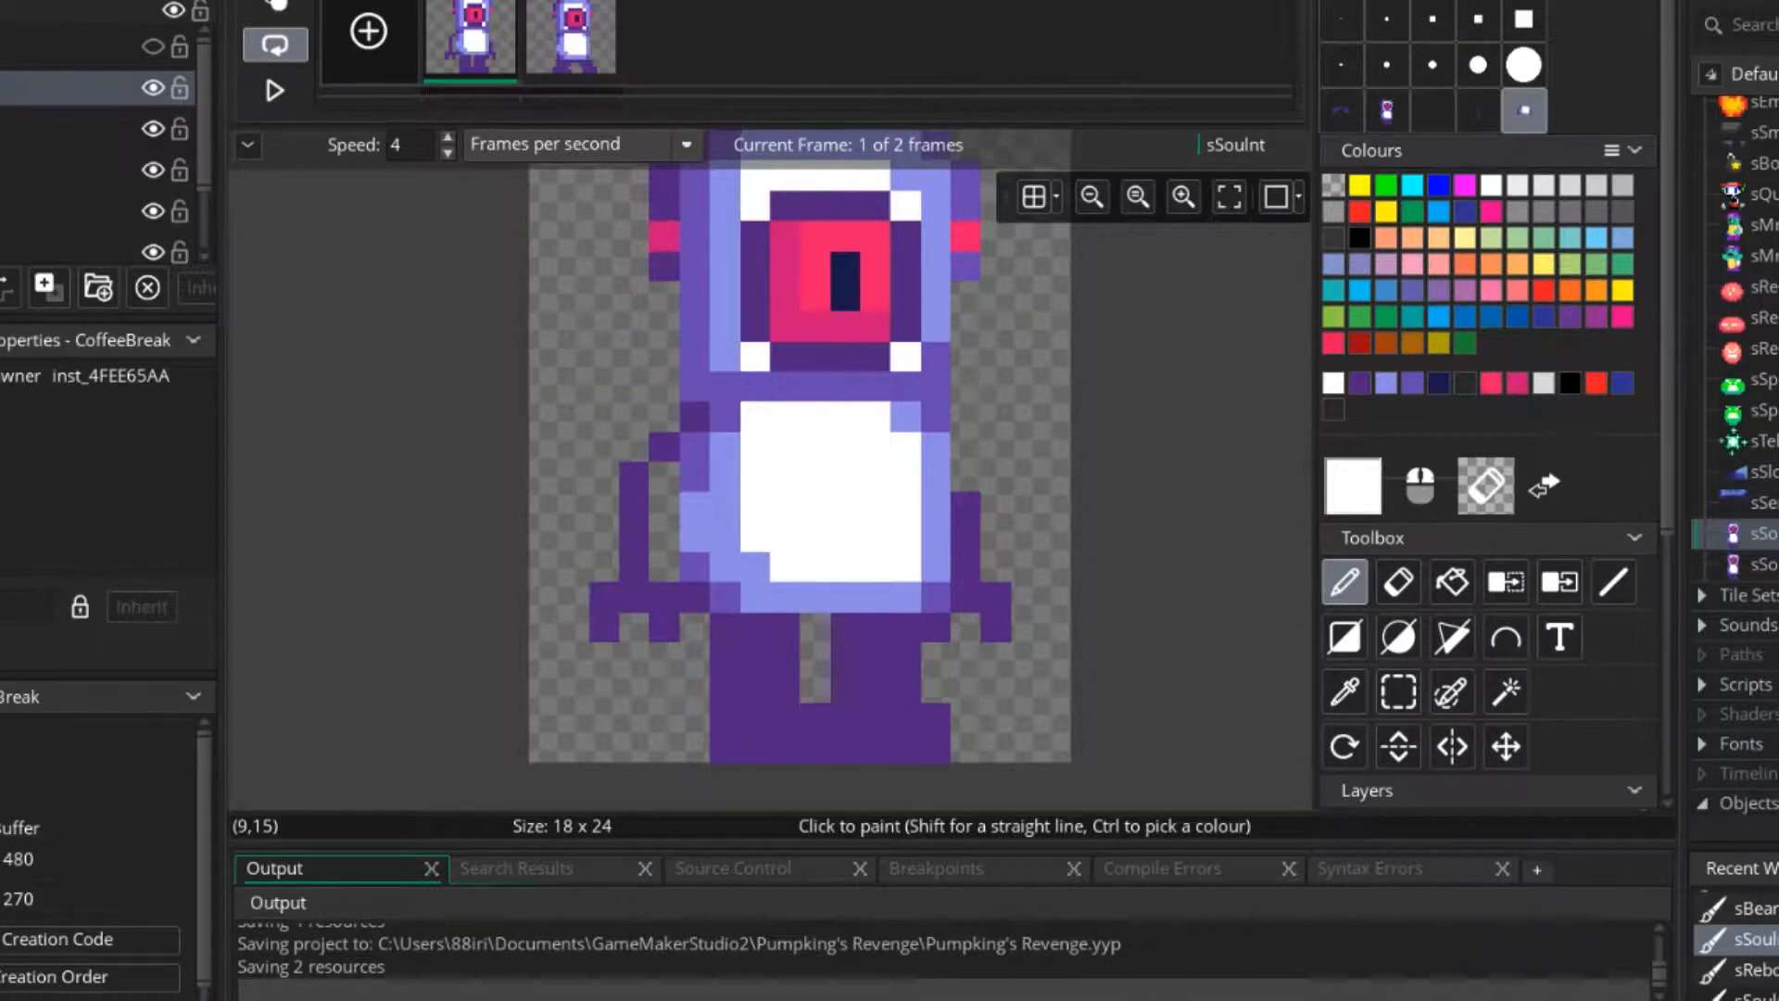
Stamp the copied torso and arms onto the second frame and redraw the claws in dark purple with the one-pixel brush.
left_click(570, 39)
left_click(785, 536)
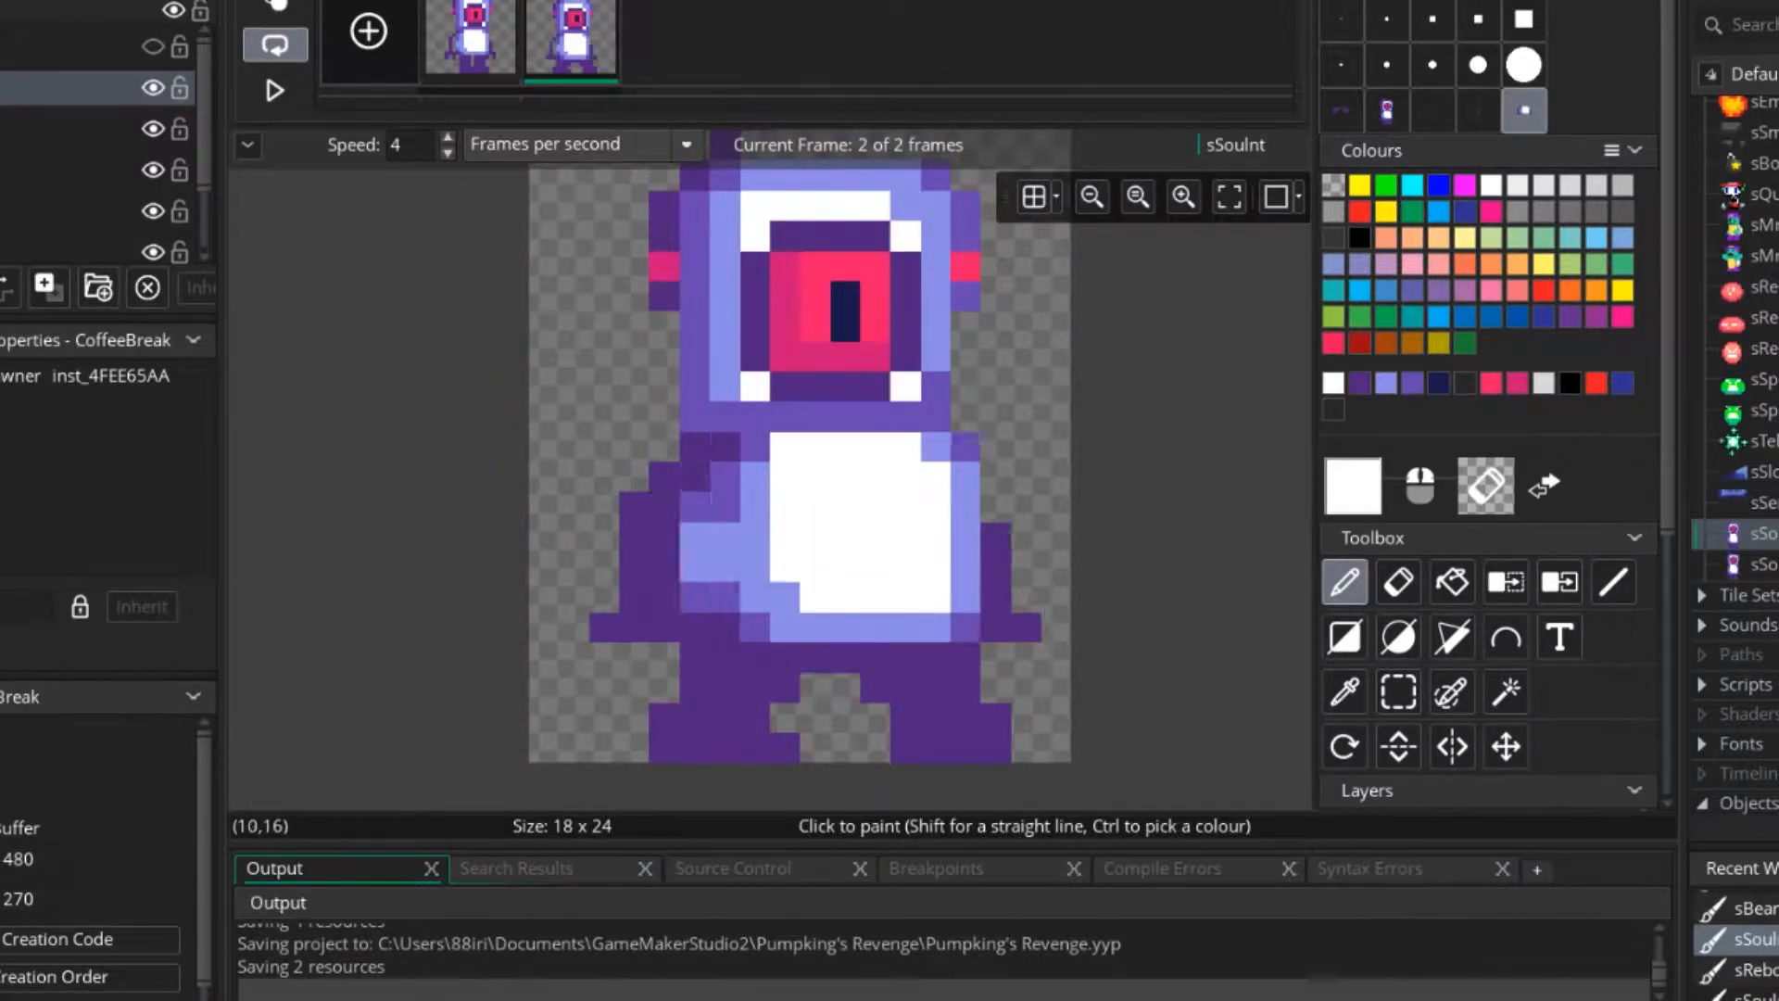
left_click(1341, 19)
left_click(995, 628, "ctrl")
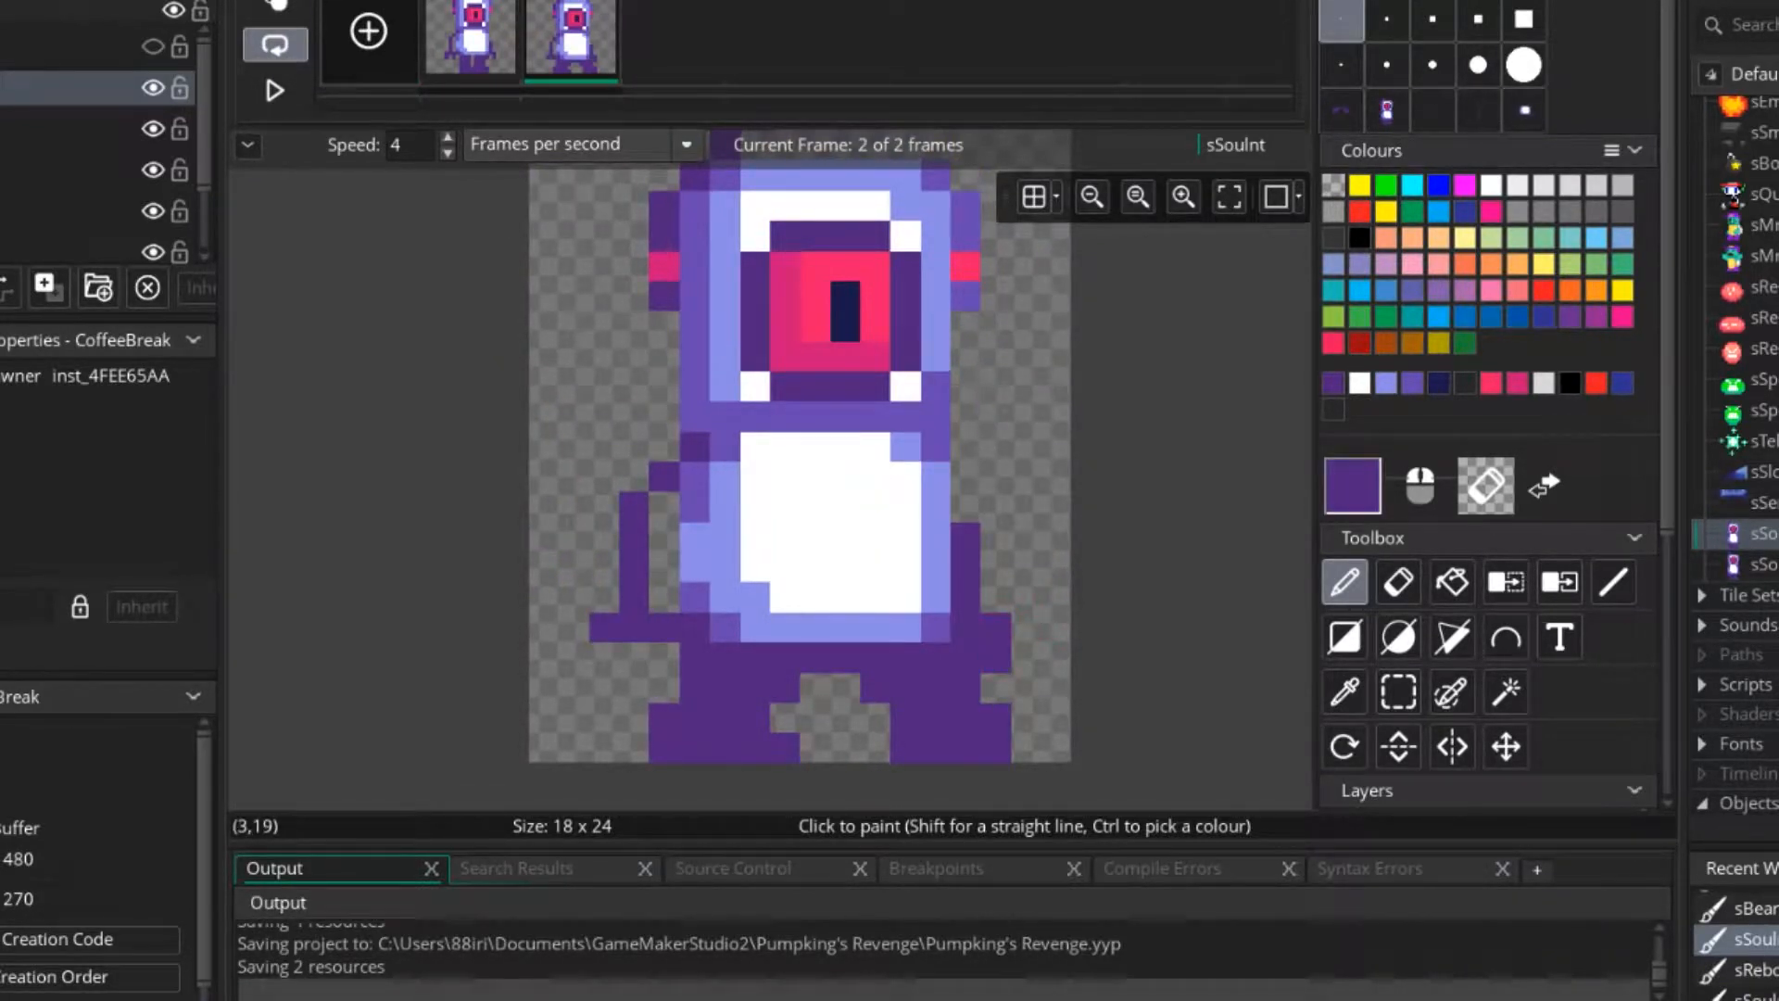
Play the two-frame animation of sSouInt and compare it with the four-frame animation of sSouIntR.
scroll(660, 636, "down", 3)
left_click(275, 90)
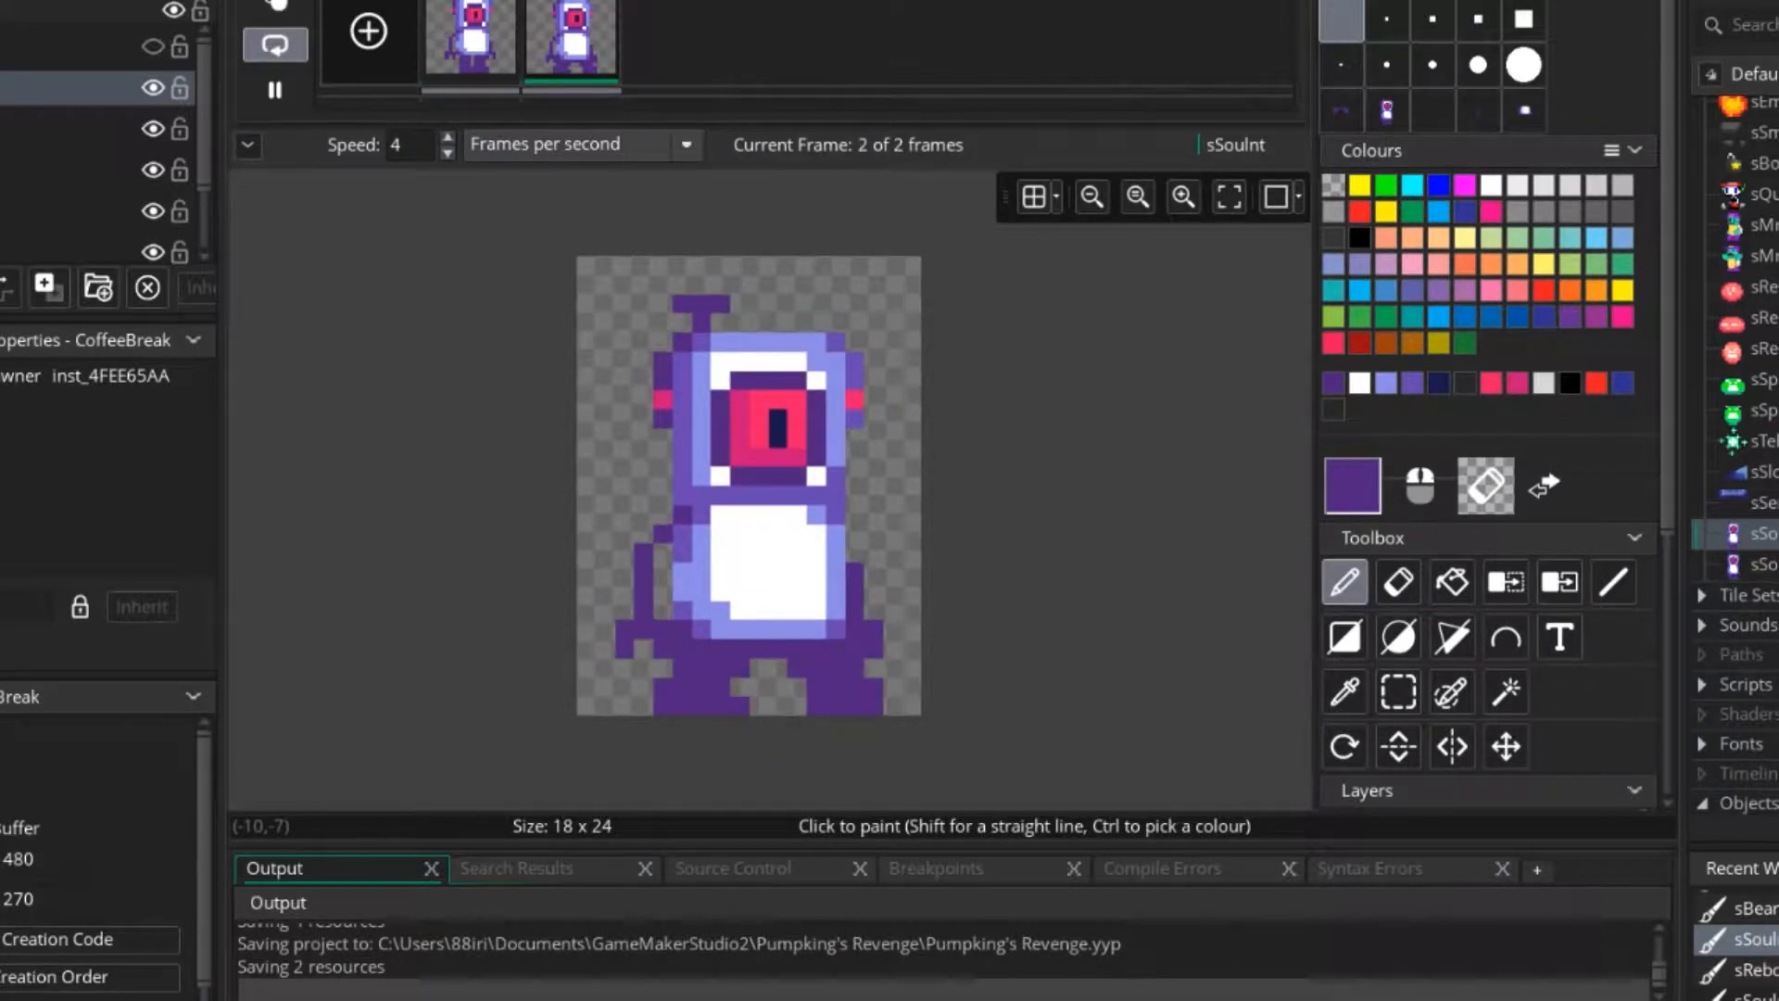
left_click(275, 90)
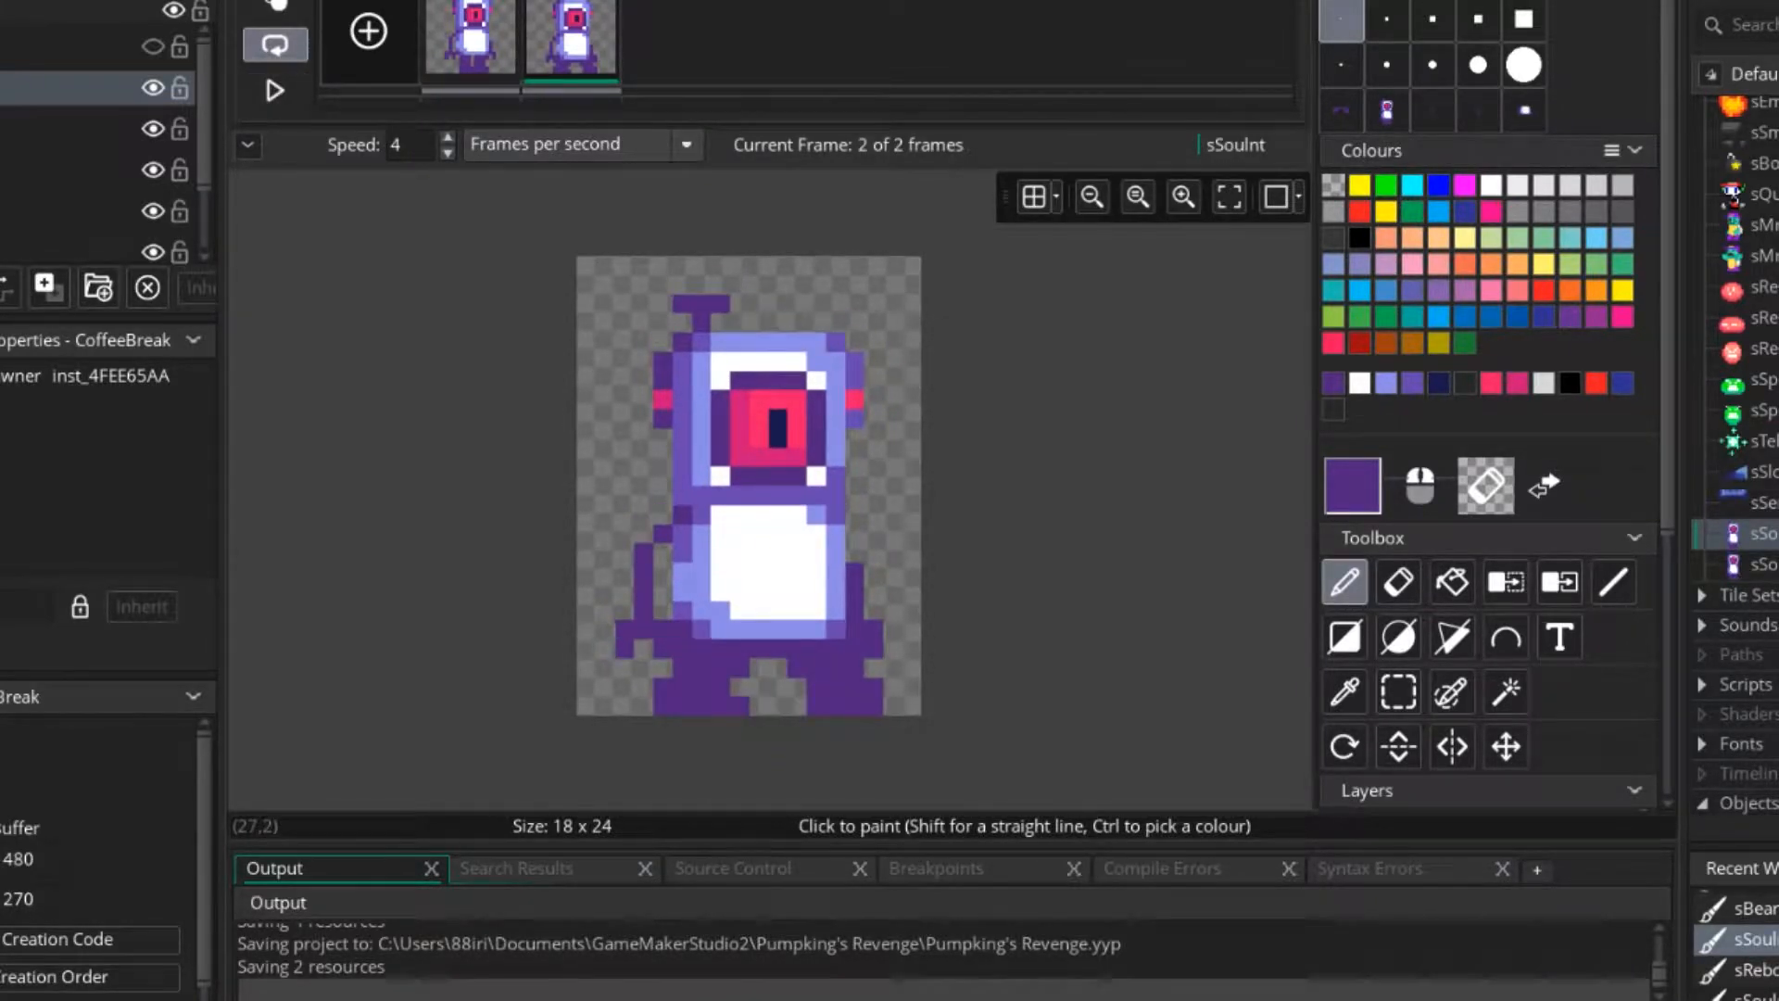
double_click(1760, 564)
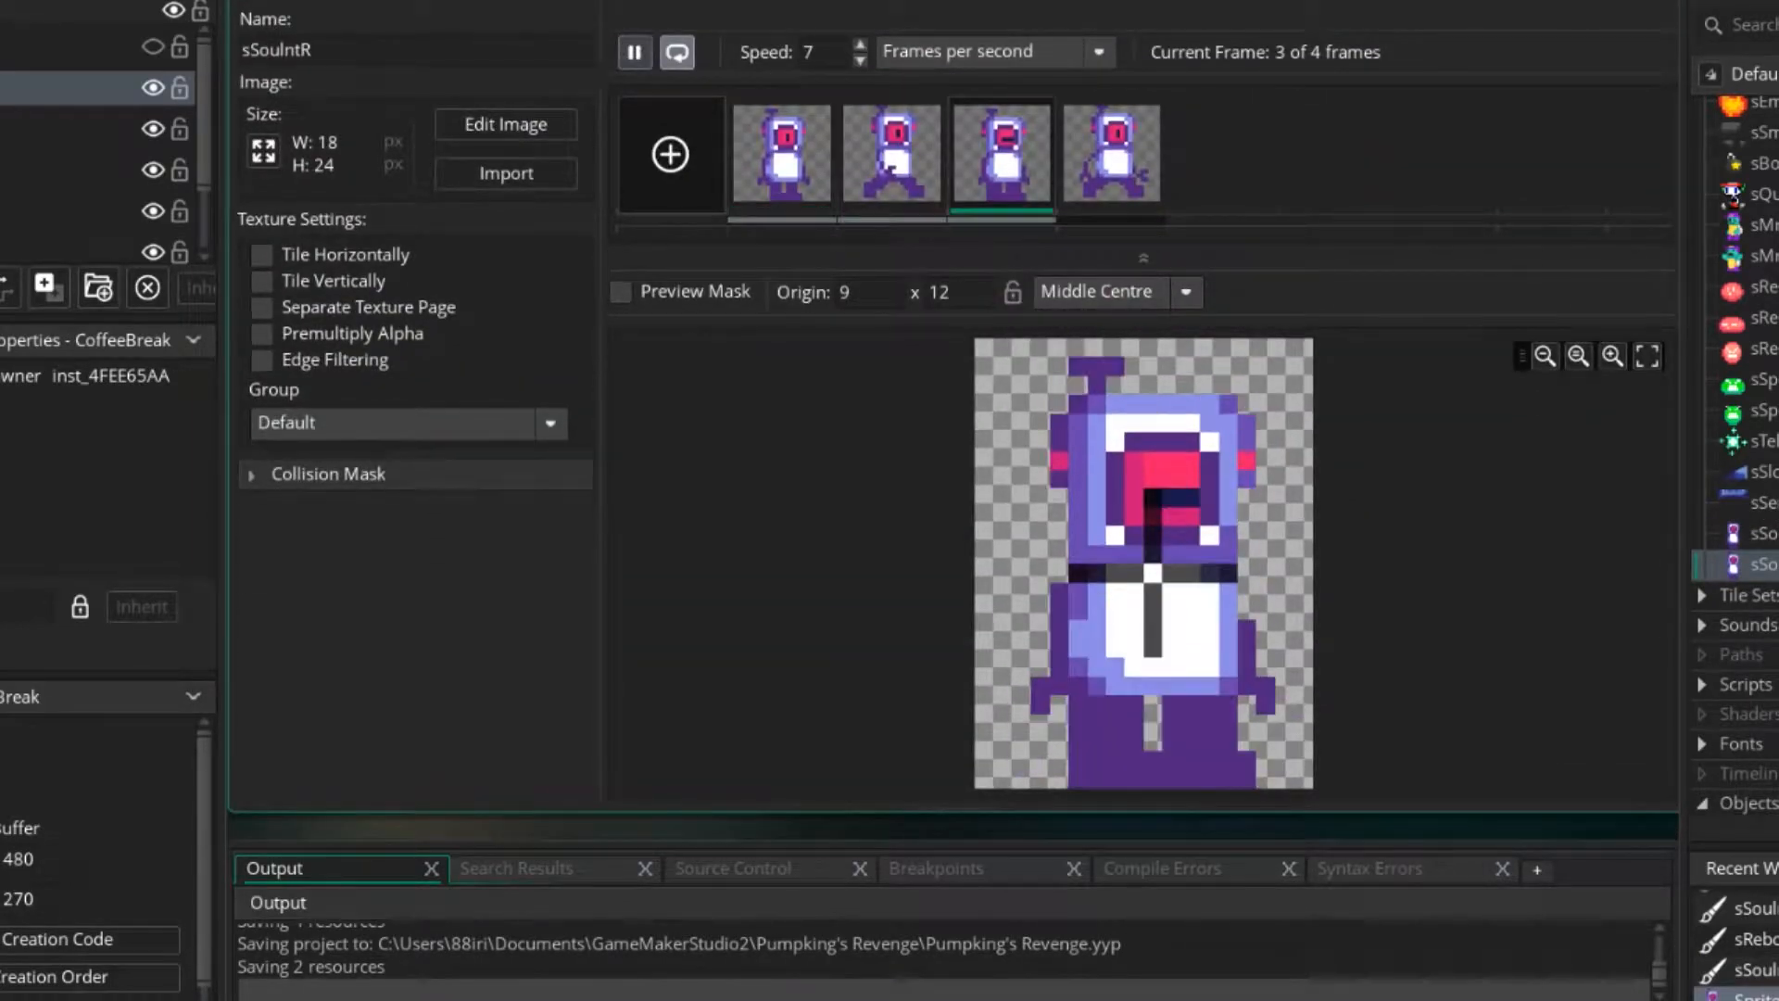
left_click(636, 51)
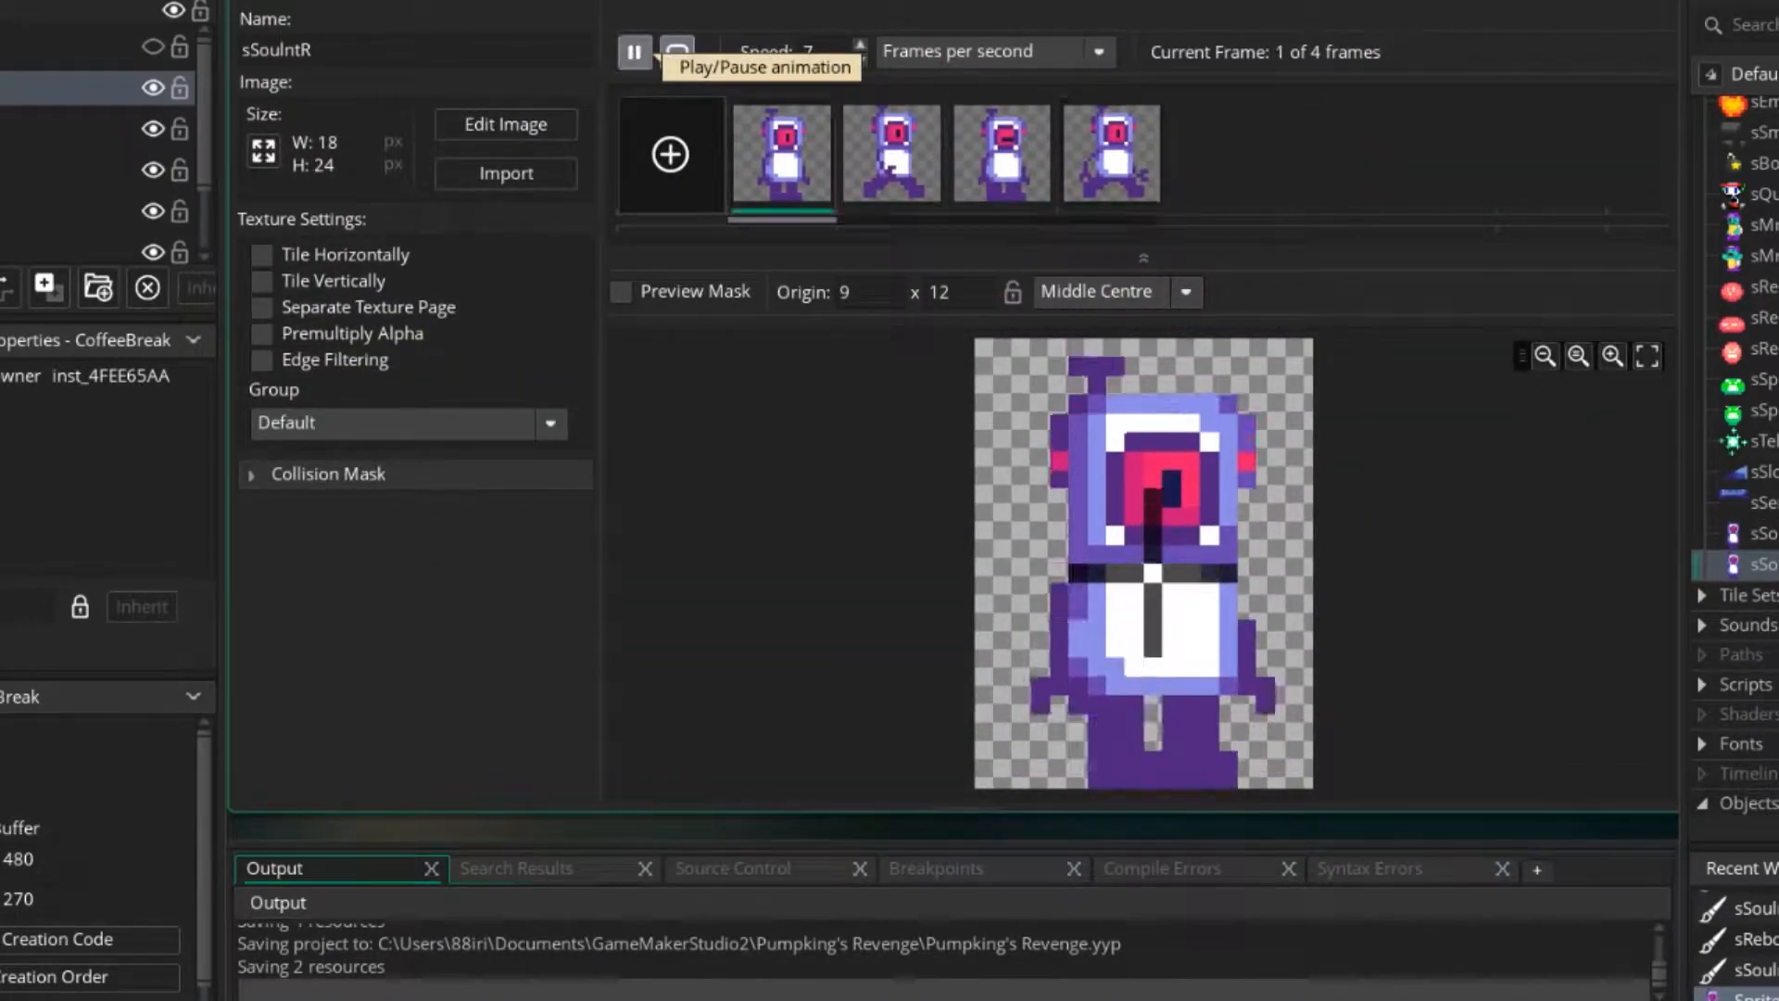
left_click(636, 52)
Reopen the second frame of sSouInt in the image editor.
double_click(1761, 534)
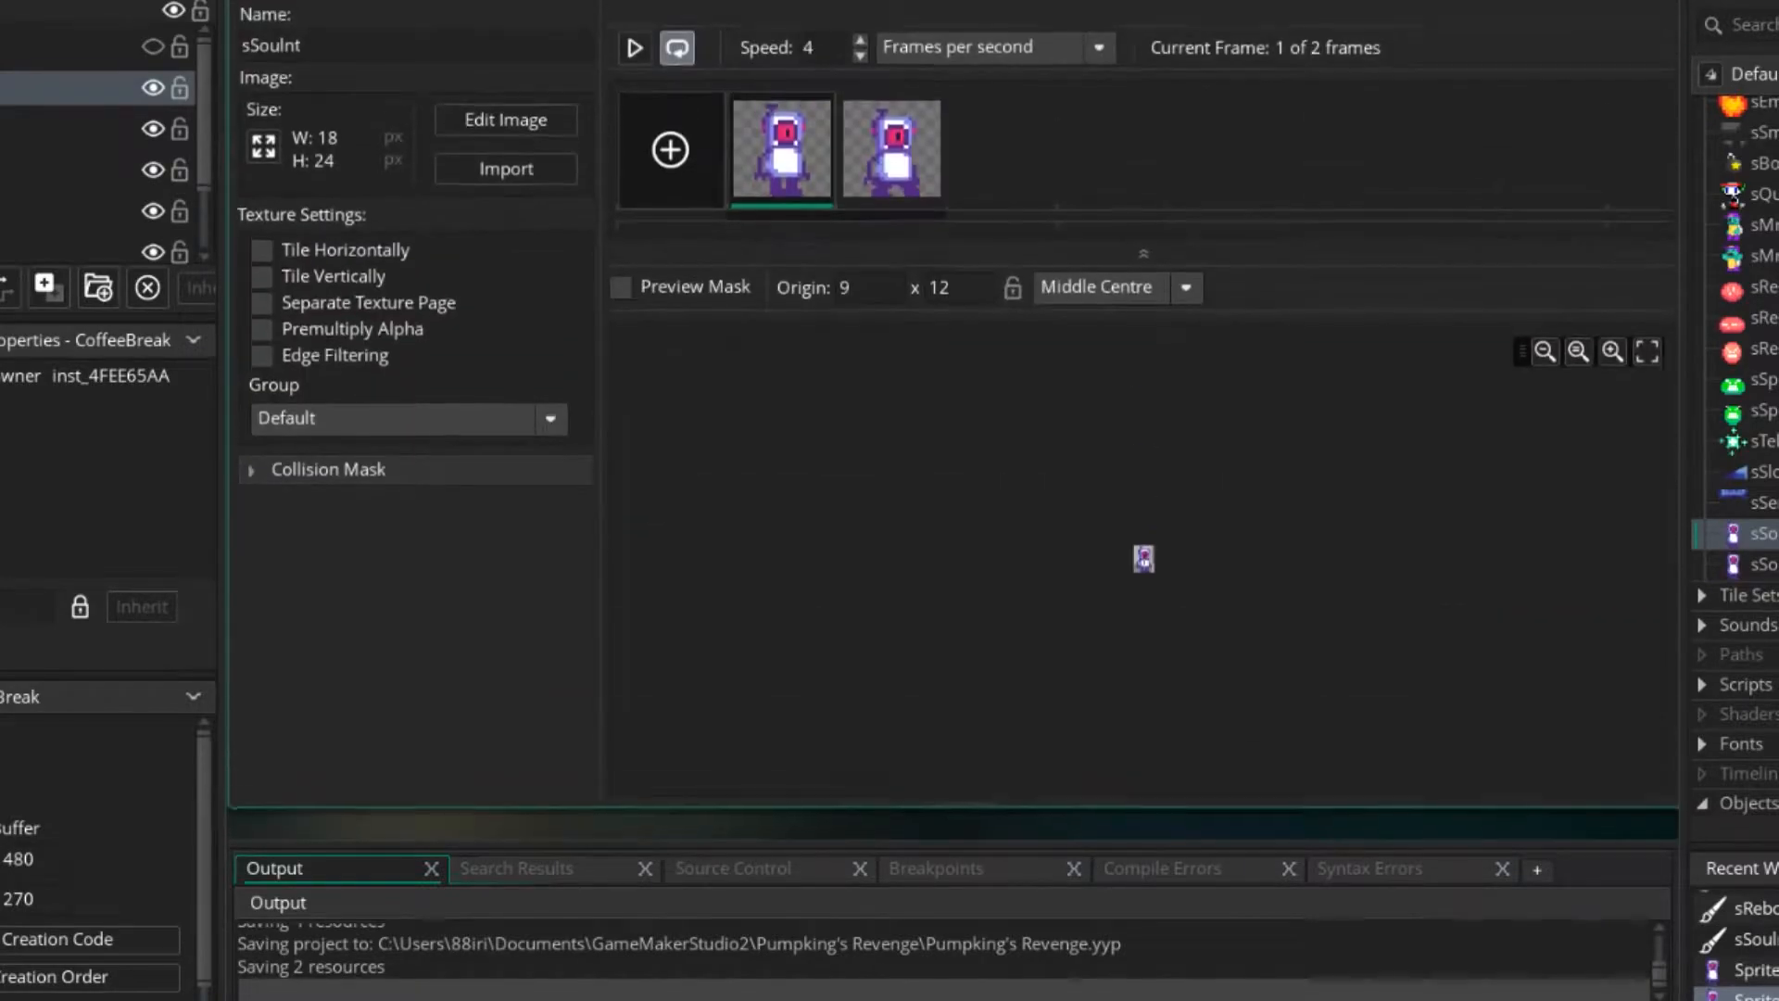
double_click(891, 154)
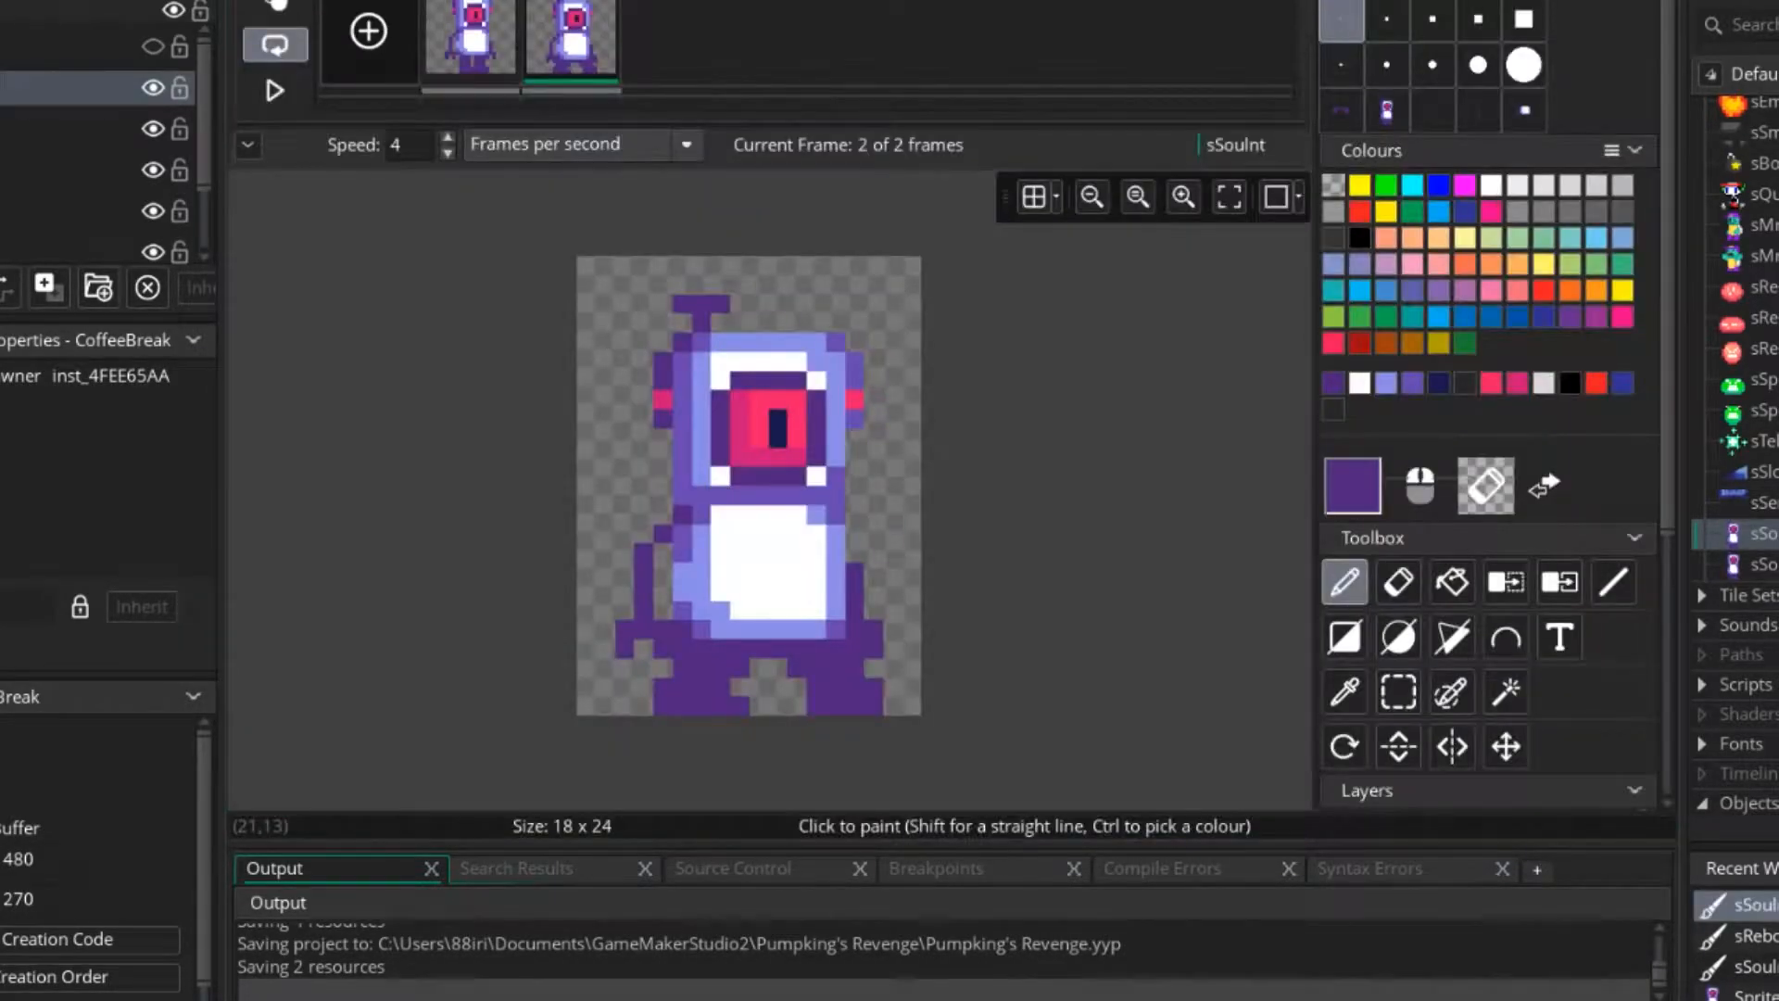
scroll(759, 531, "up", 2)
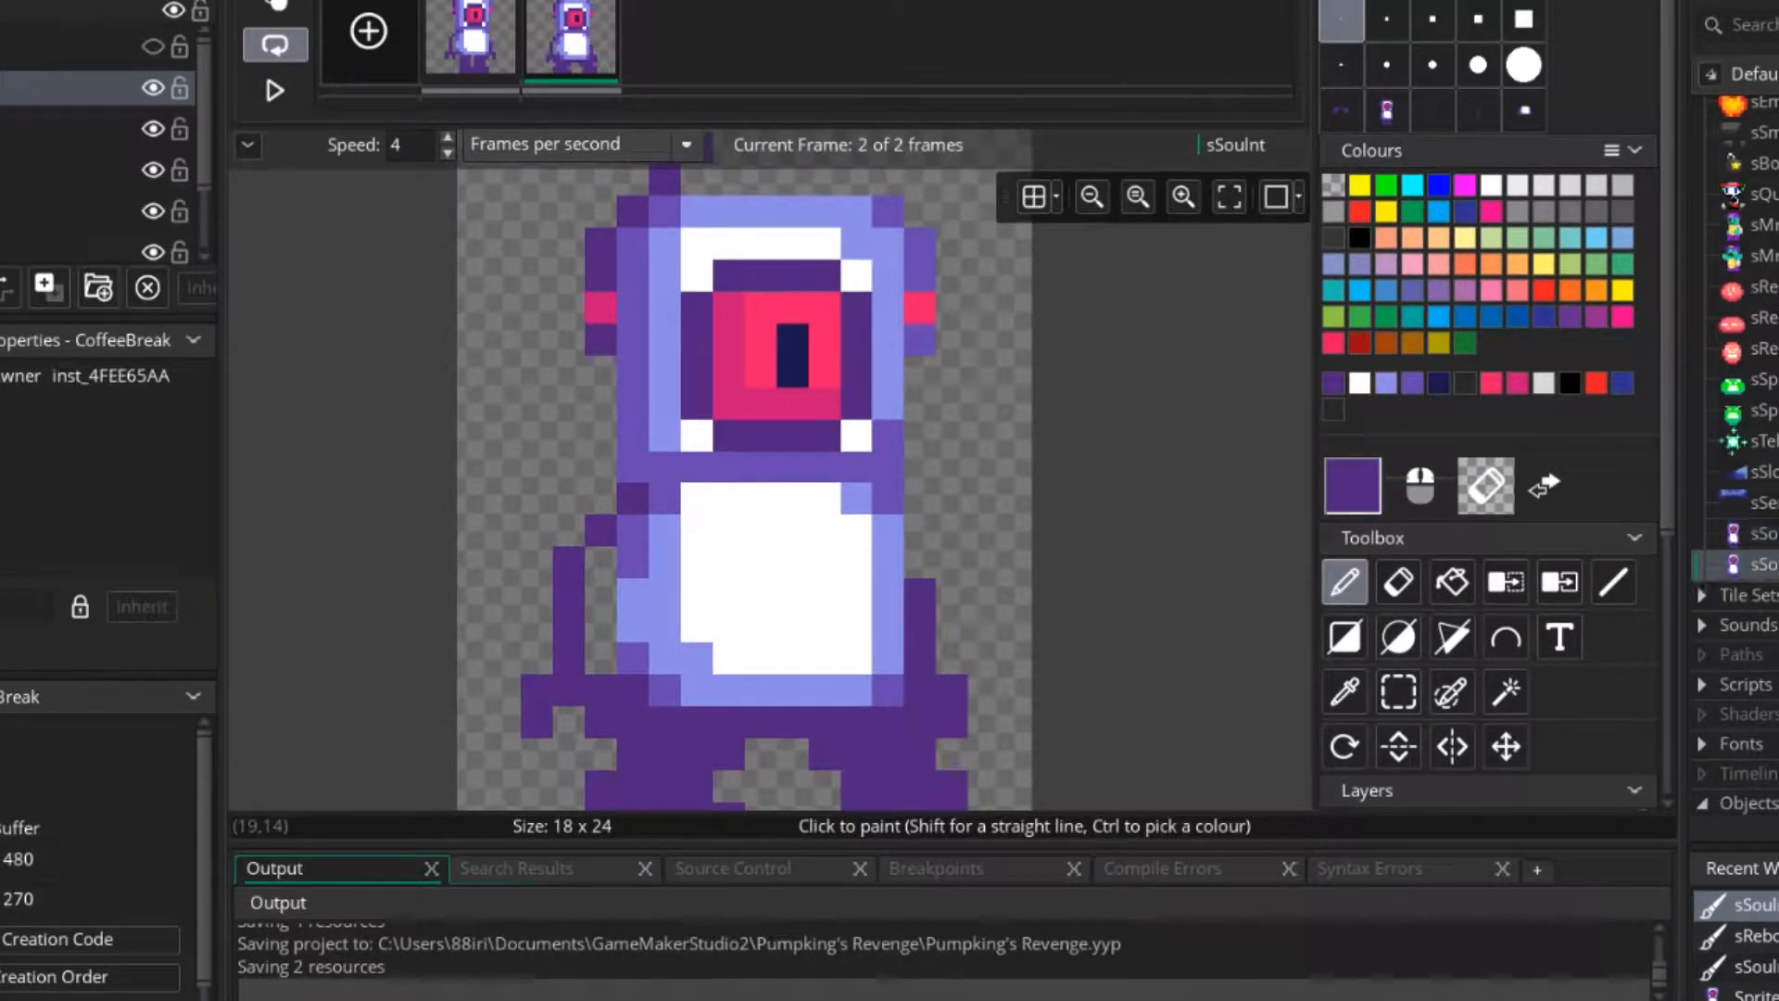
Create a new sprite named sJetpack.
right_click(1756, 563)
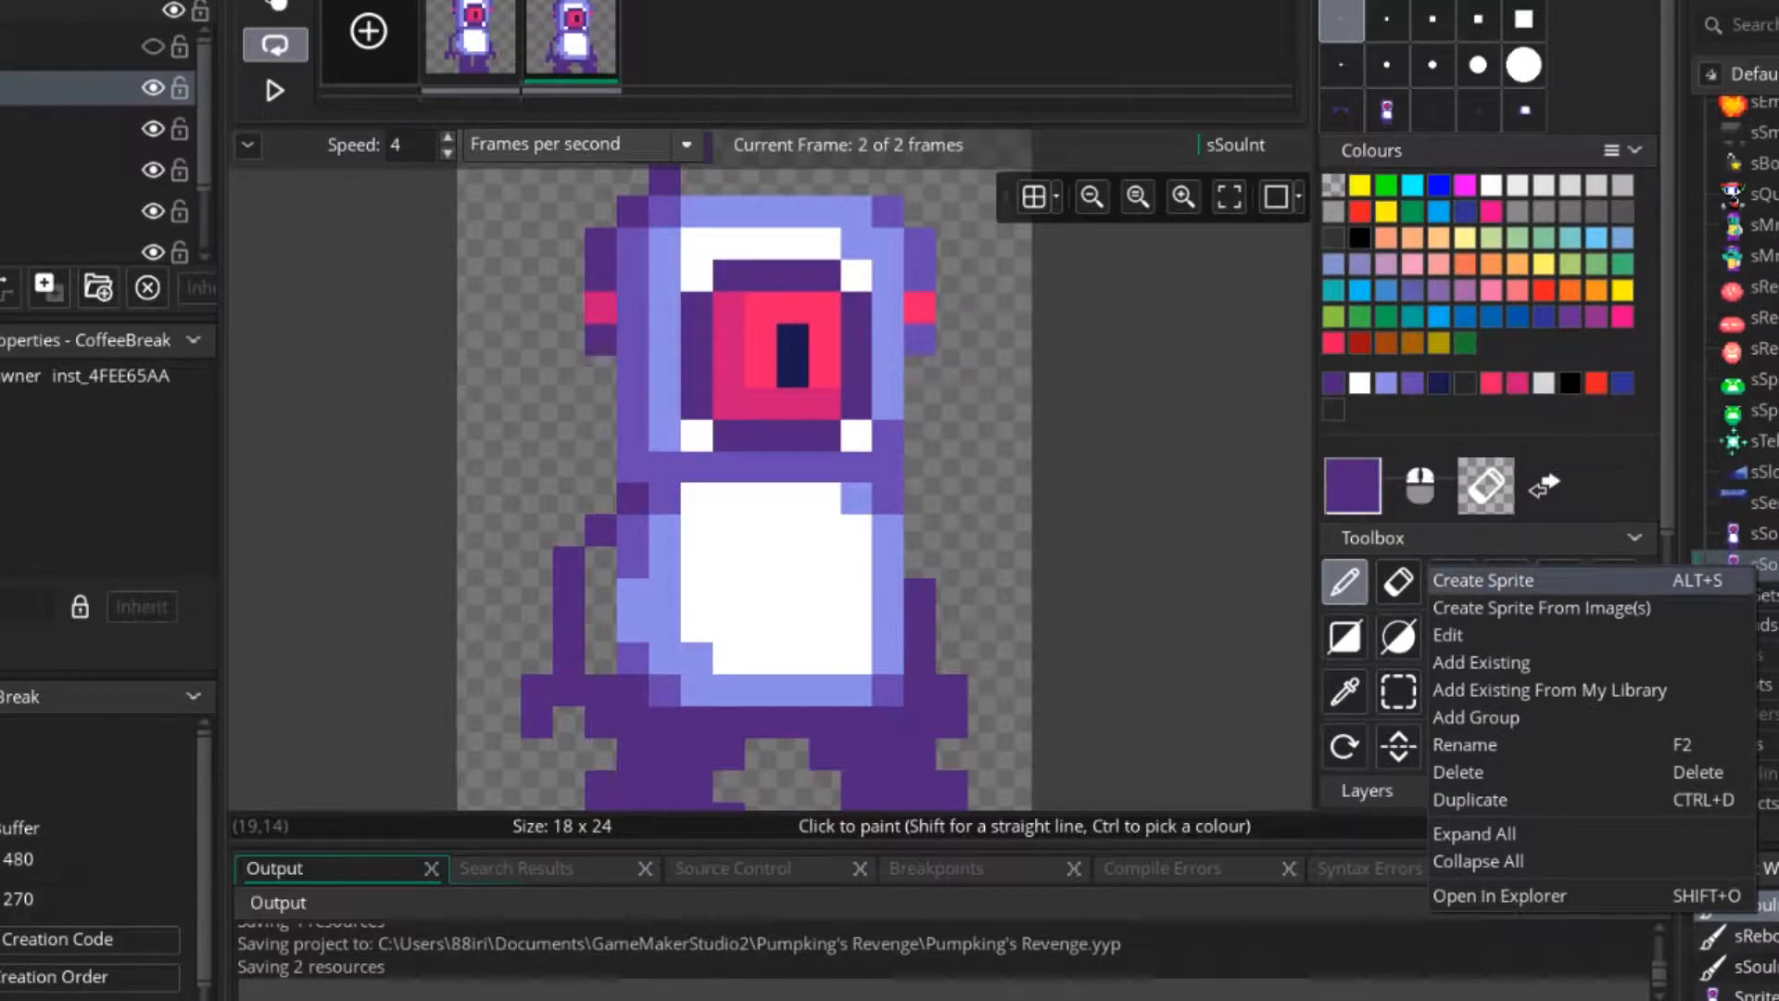
left_click(1482, 580)
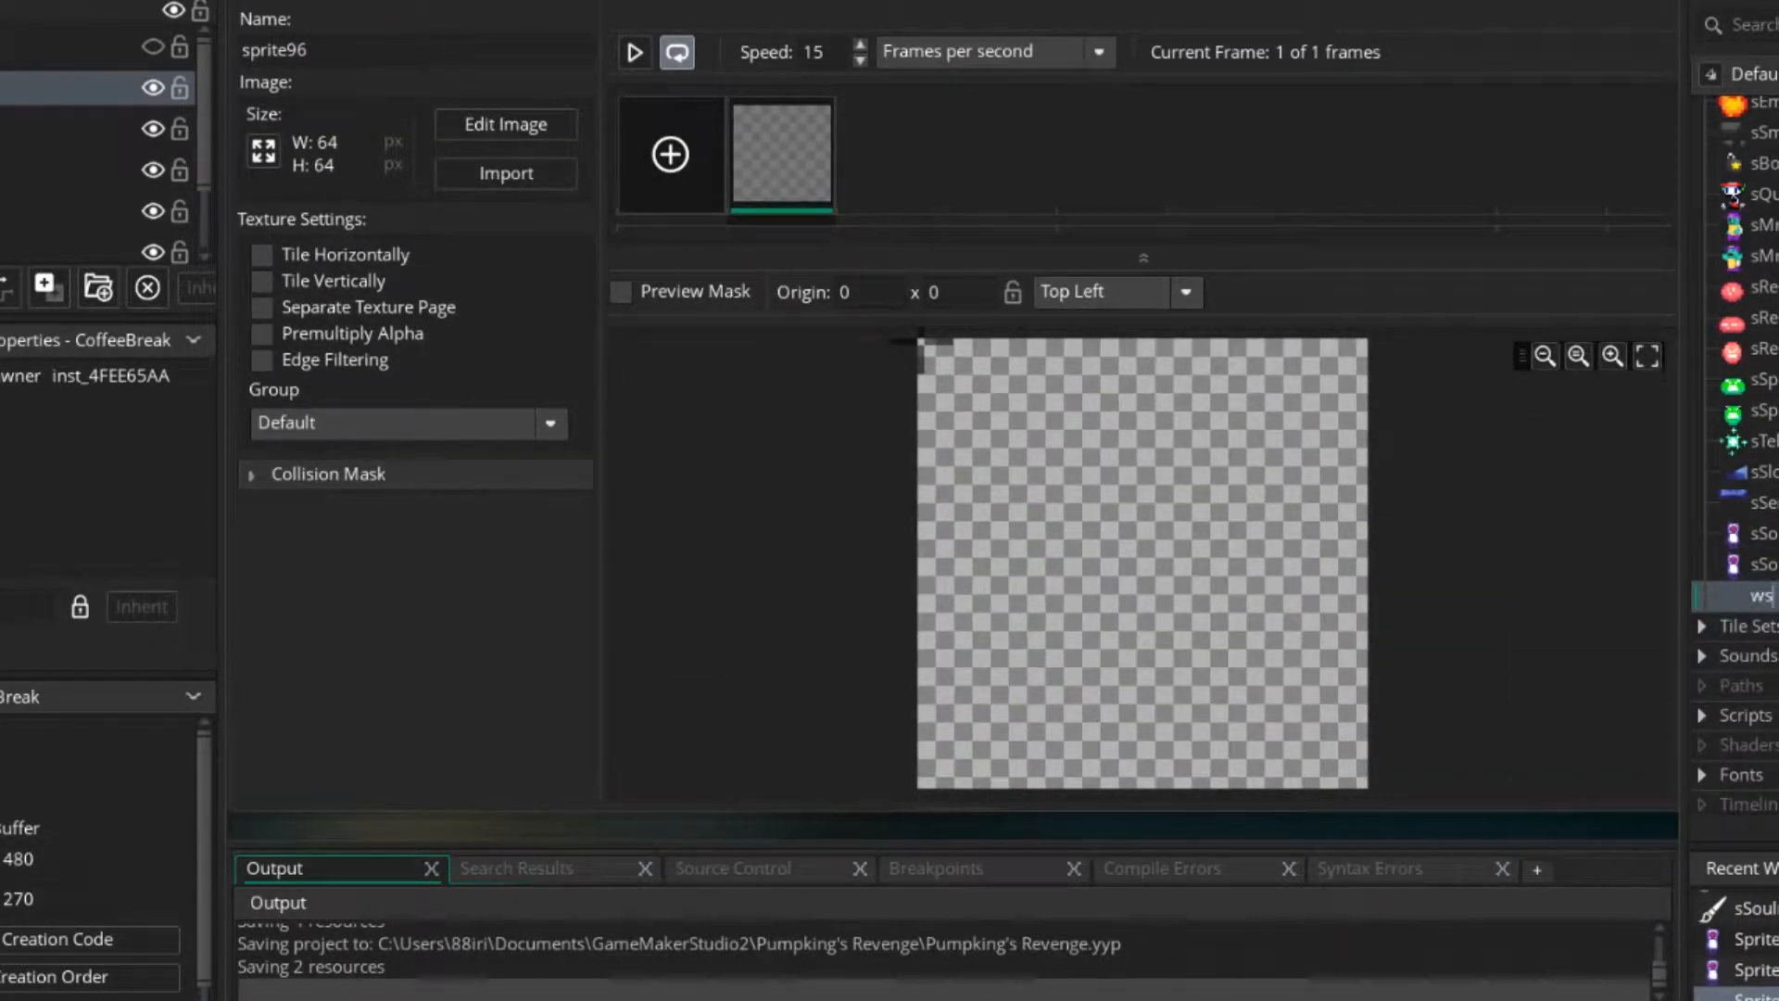
type("s")
key("Return")
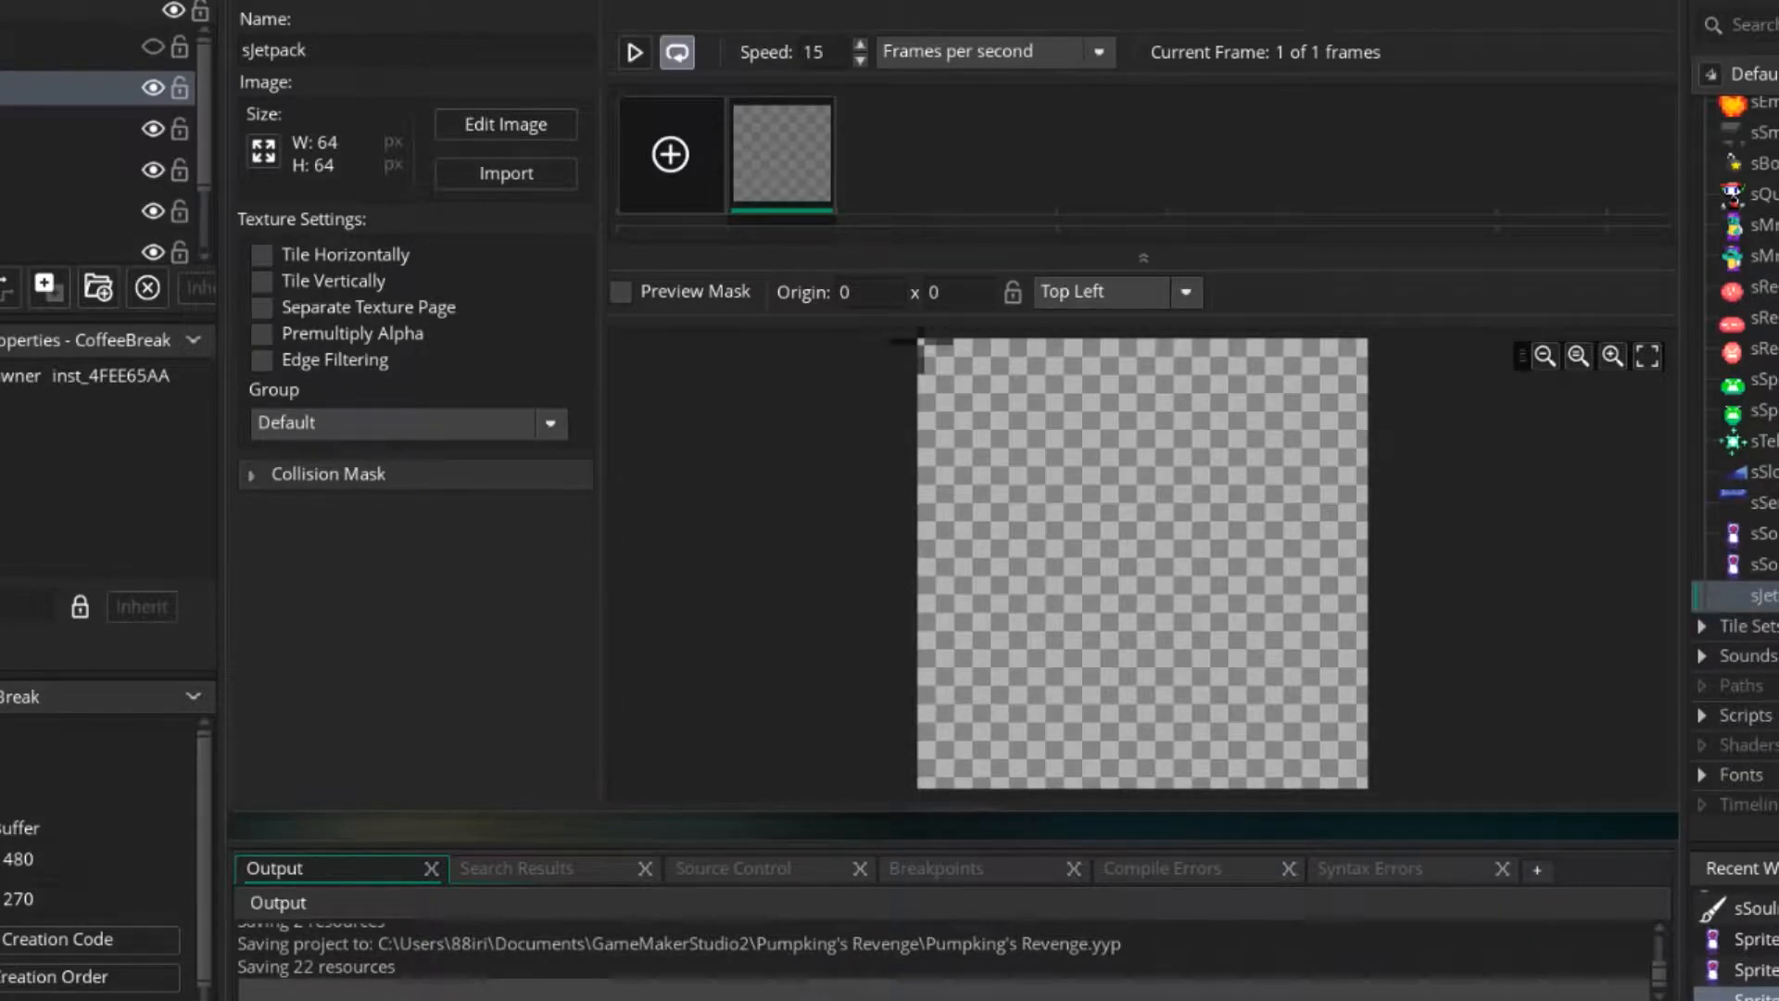
Return to the second frame of sSouInt in the image editor with the rectangular selection tool active.
double_click(1763, 565)
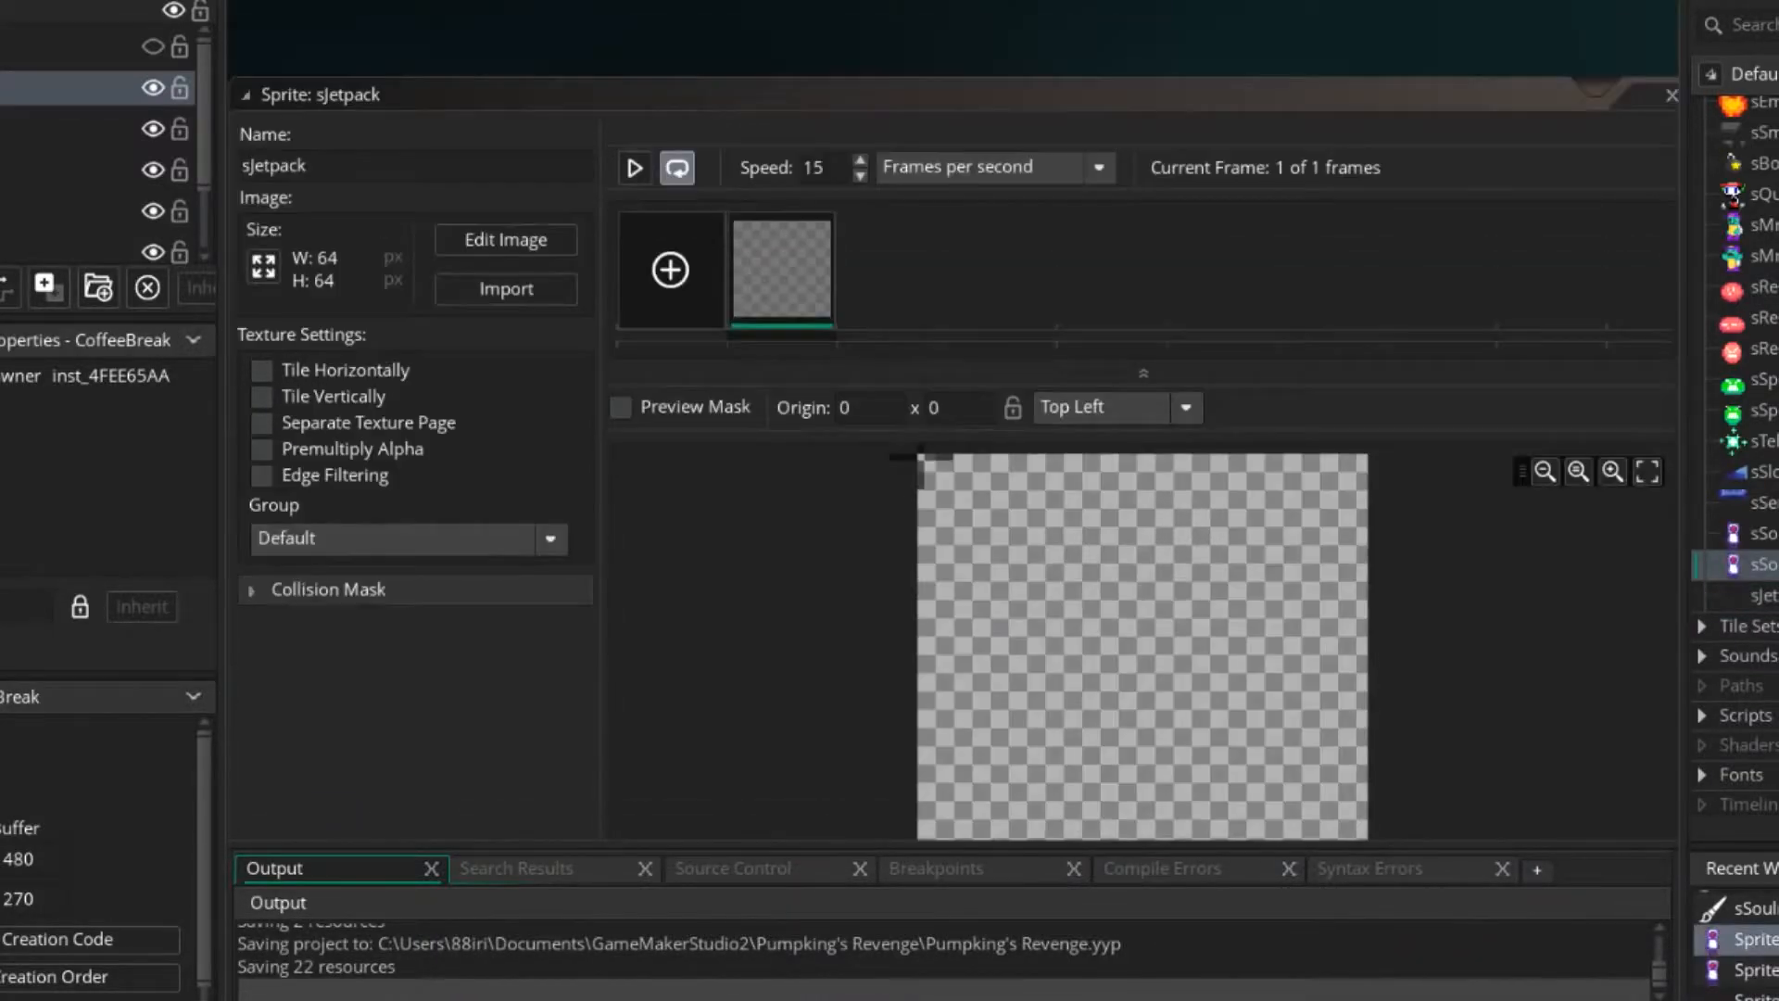
double_click(1762, 534)
left_click(1092, 446)
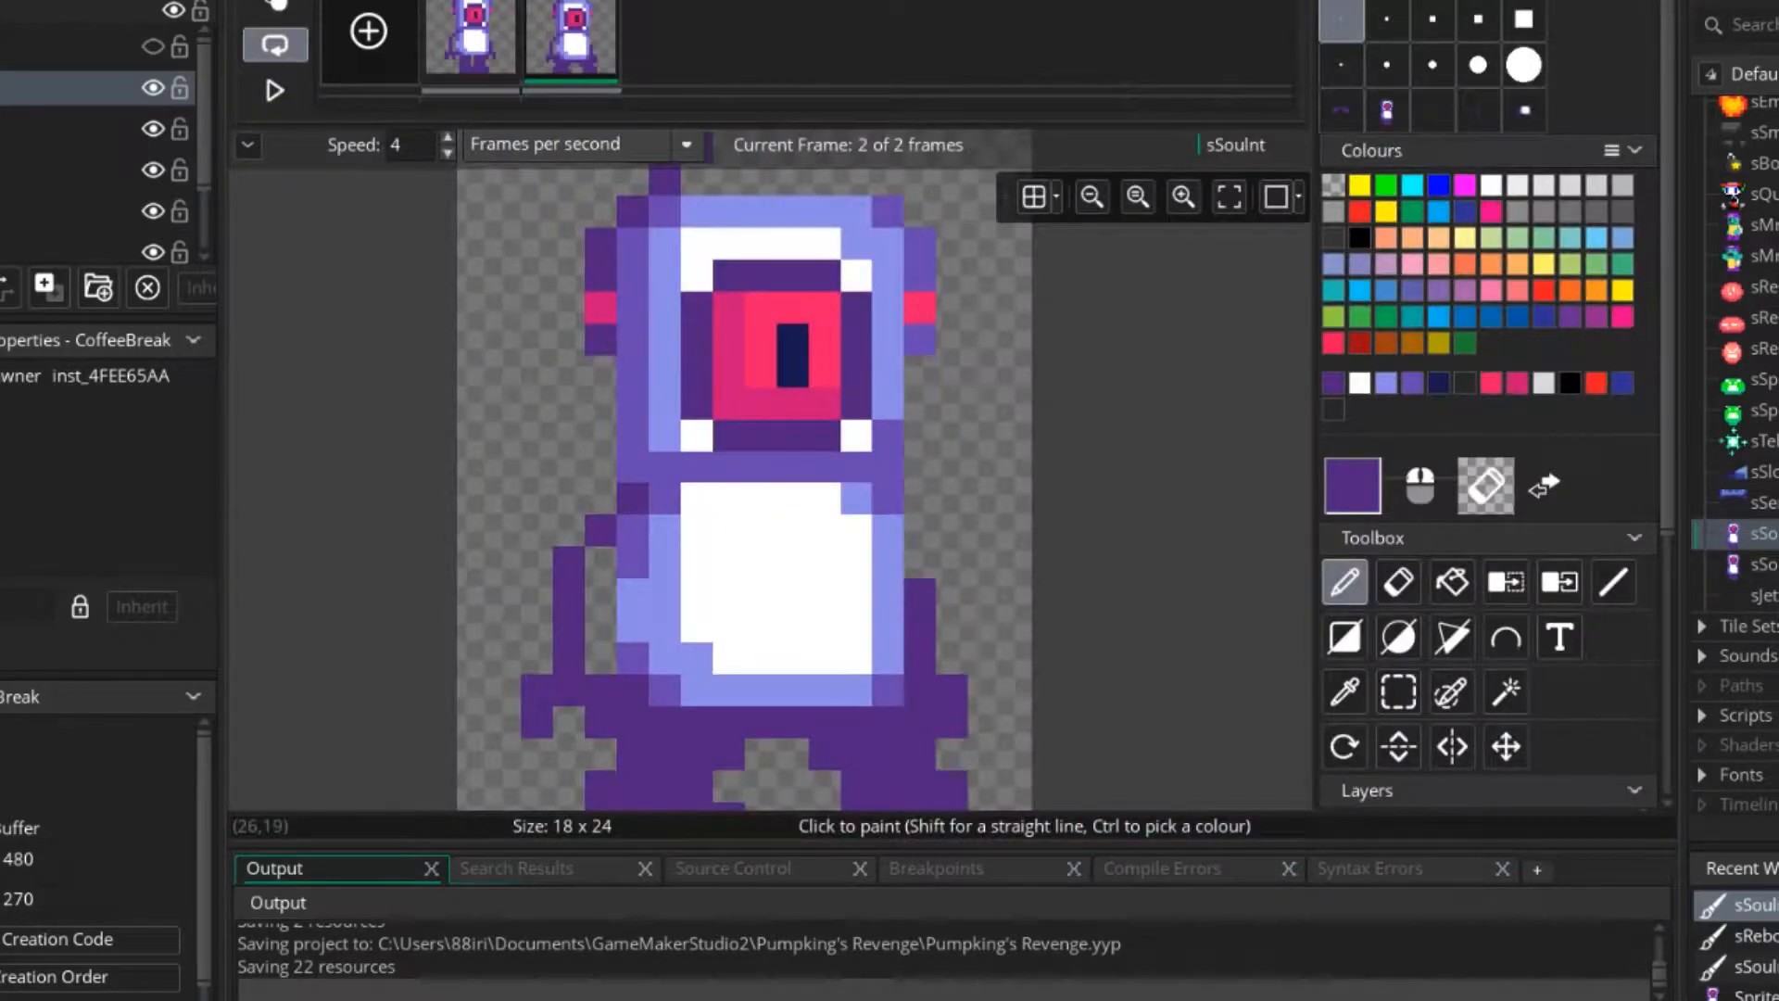
left_click(1398, 692)
scroll(992, 630, "down", 5, "ctrl")
mouse_move(929, 606)
middle_mouse_down()
mouse_move(949, 557)
mouse_move(935, 589)
middle_mouse_up()
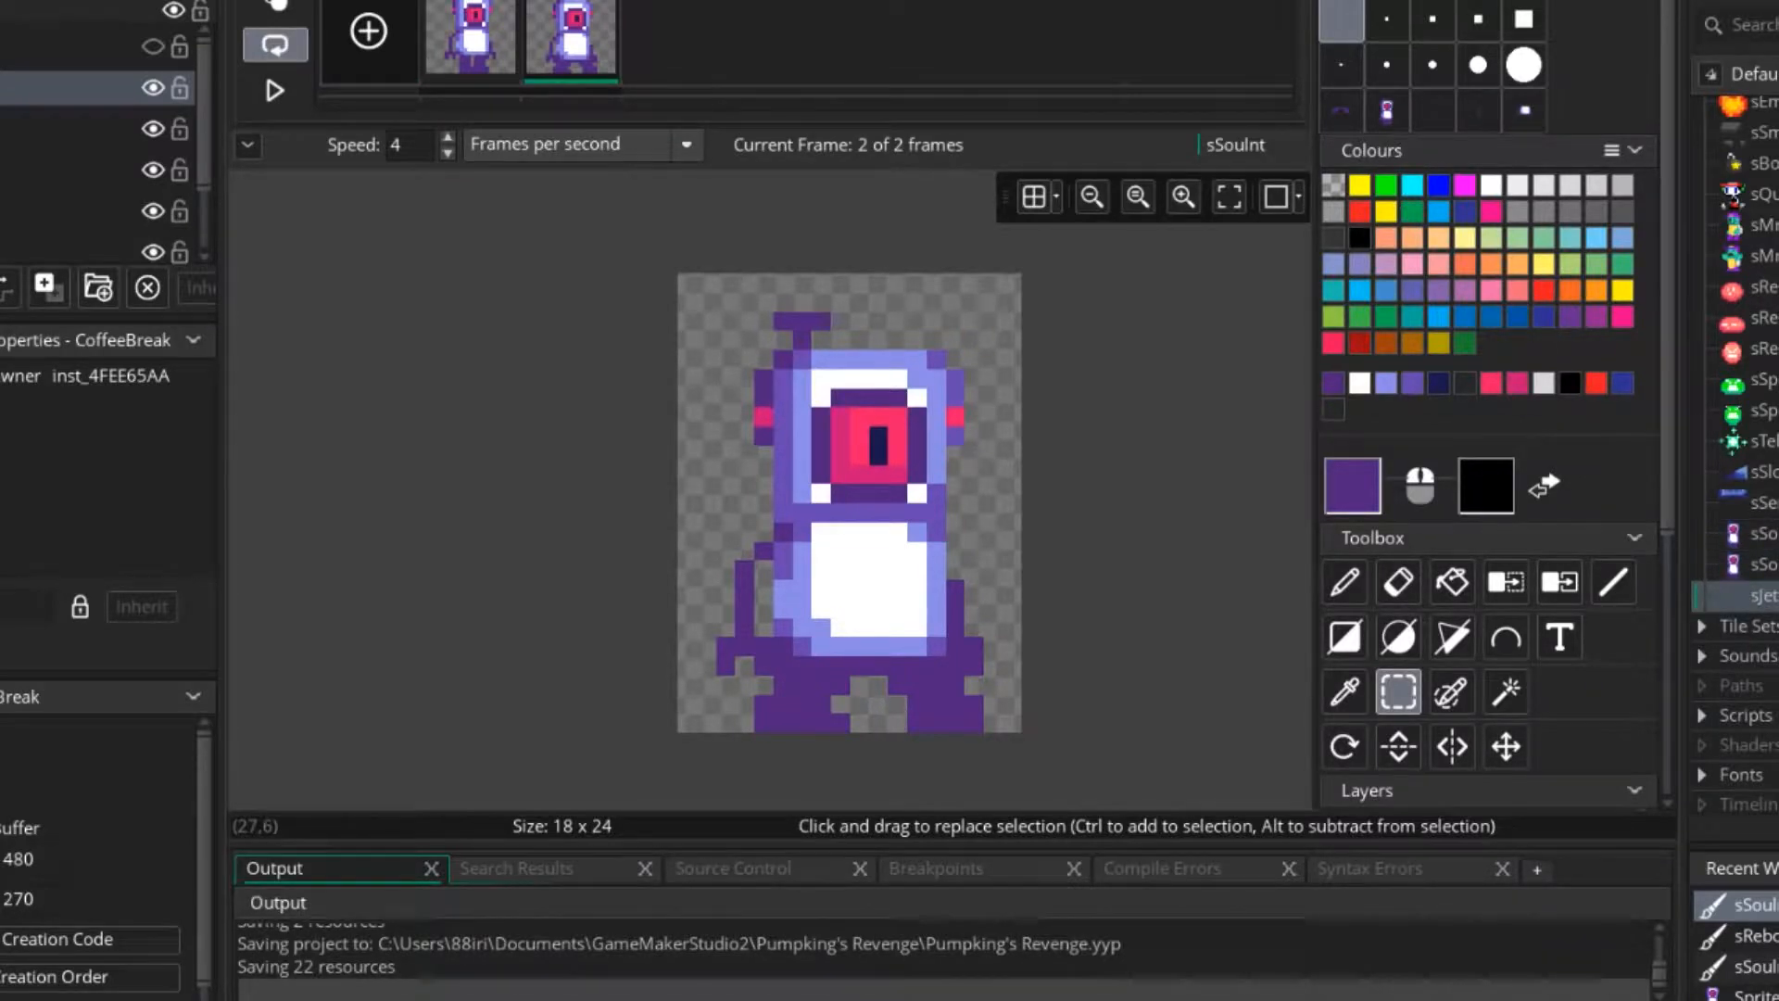
Delete the sJetpack sprite from the project.
right_click(1742, 595)
left_click(1502, 797)
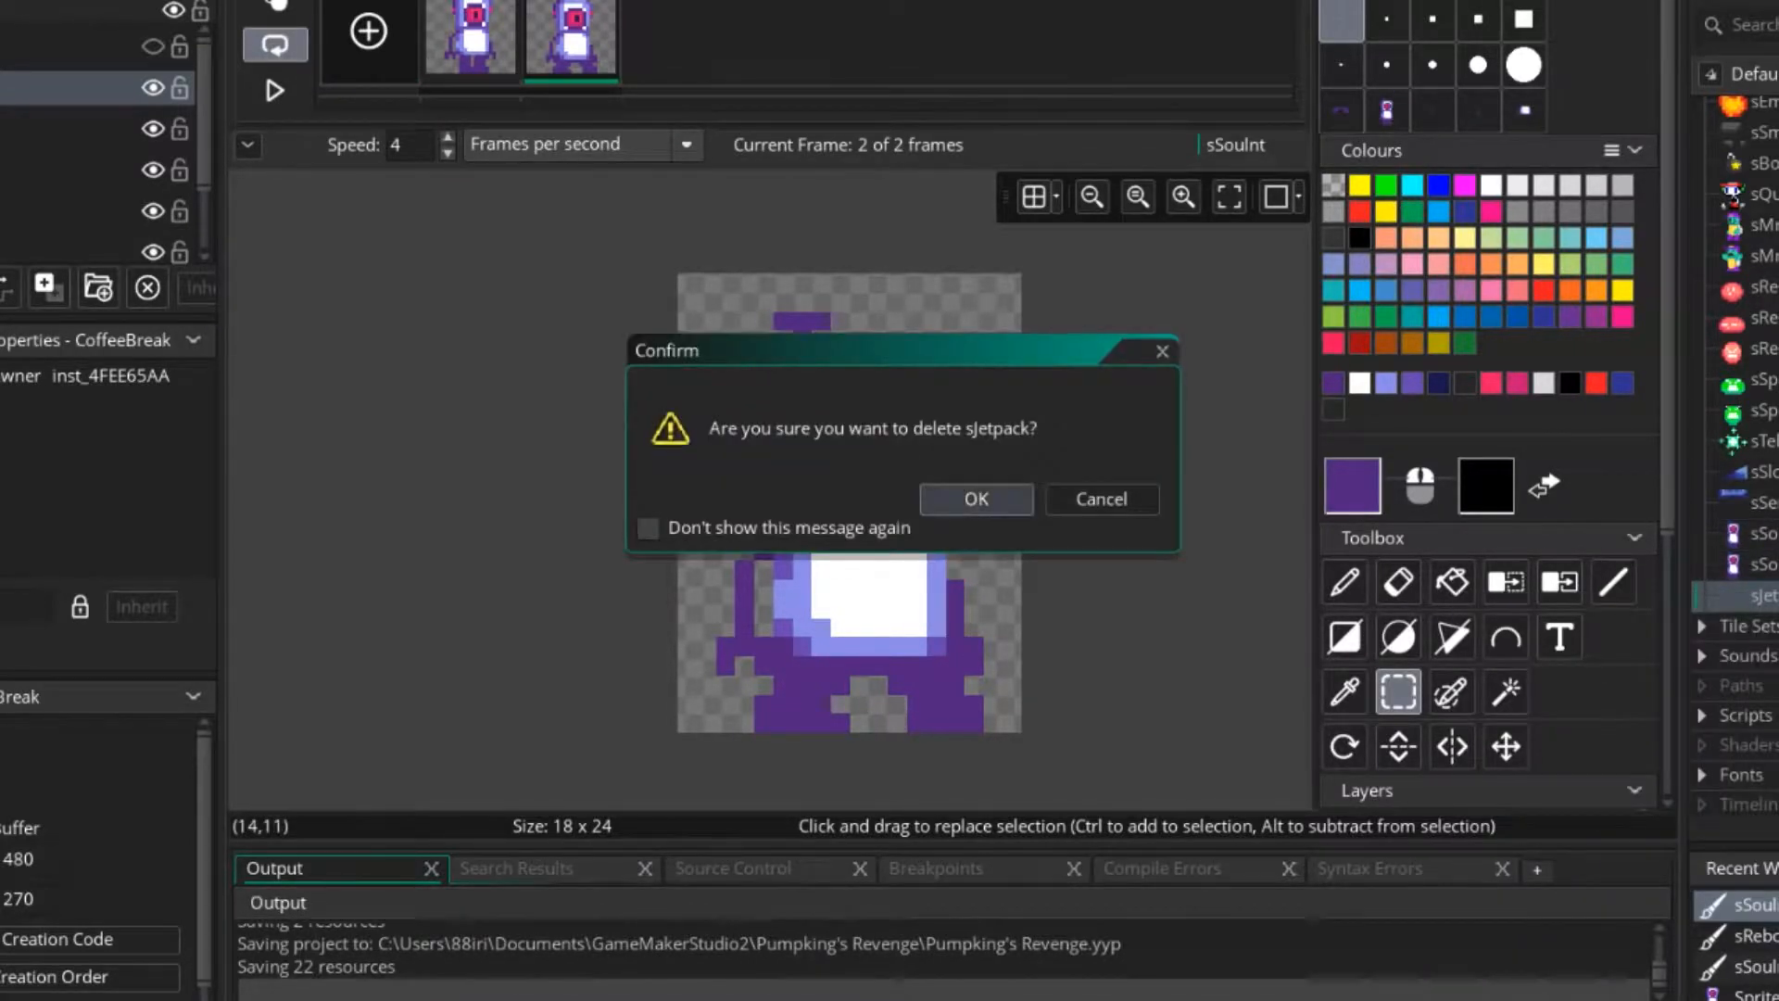
left_click(960, 496)
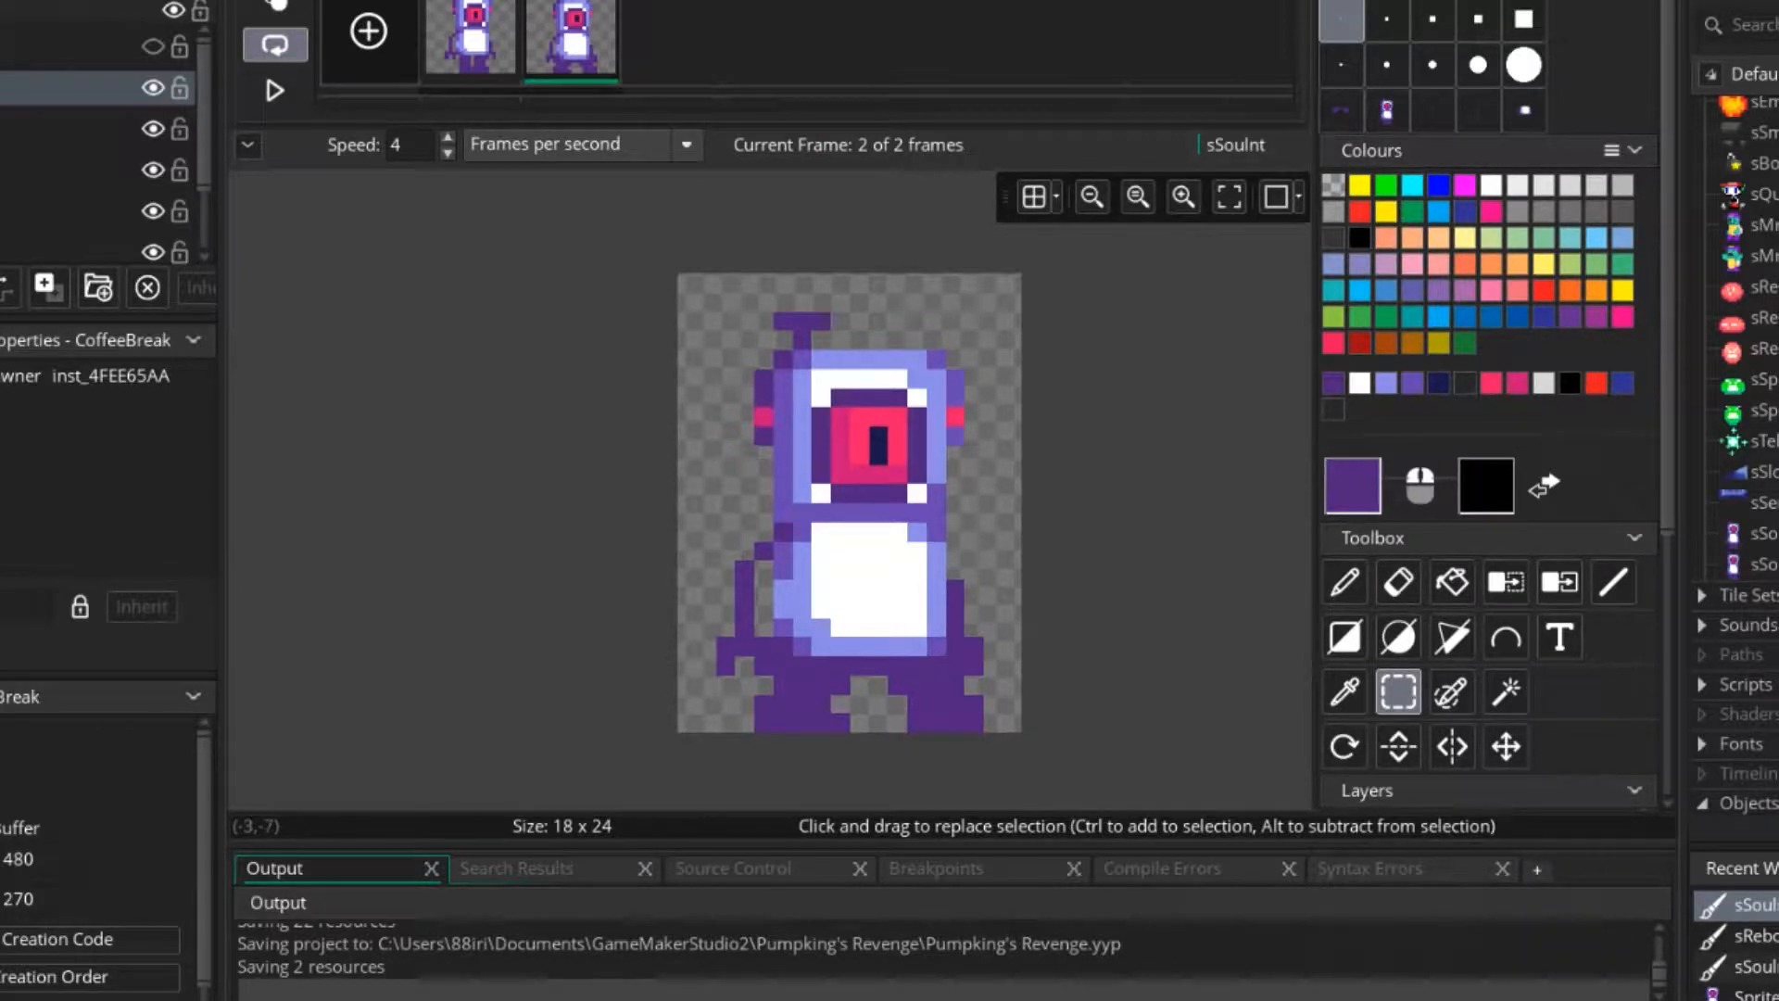
key("p")
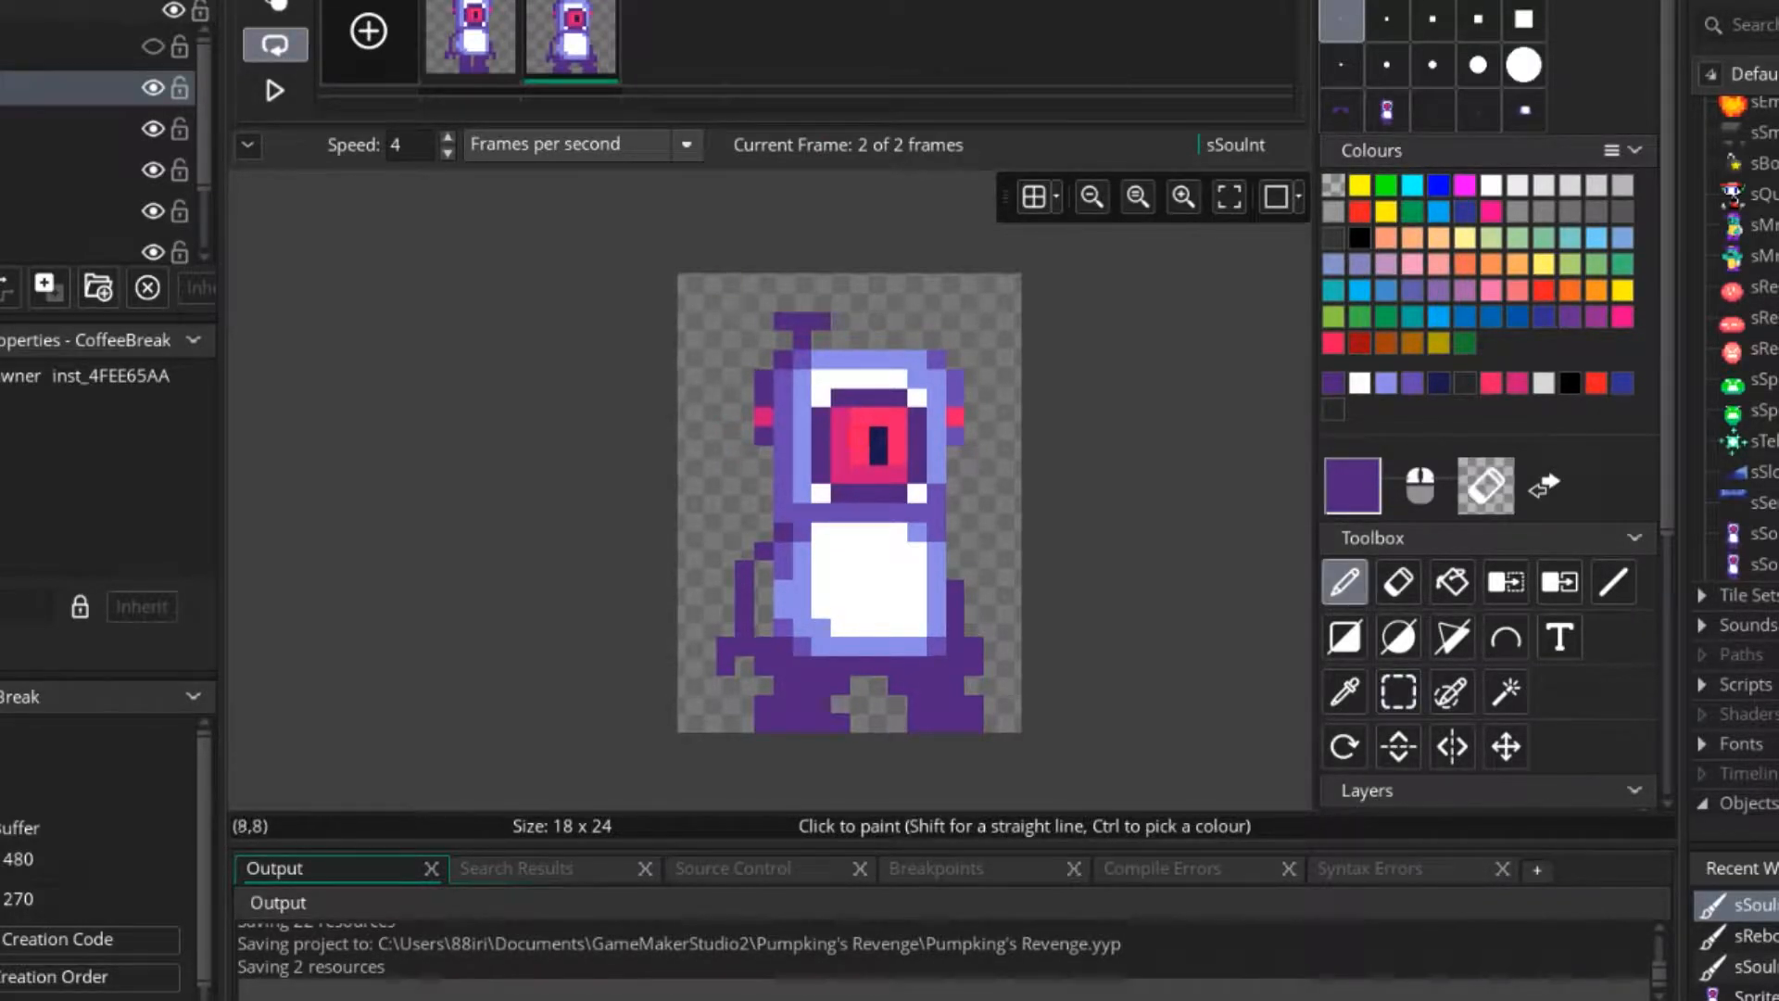
double_click(1761, 564)
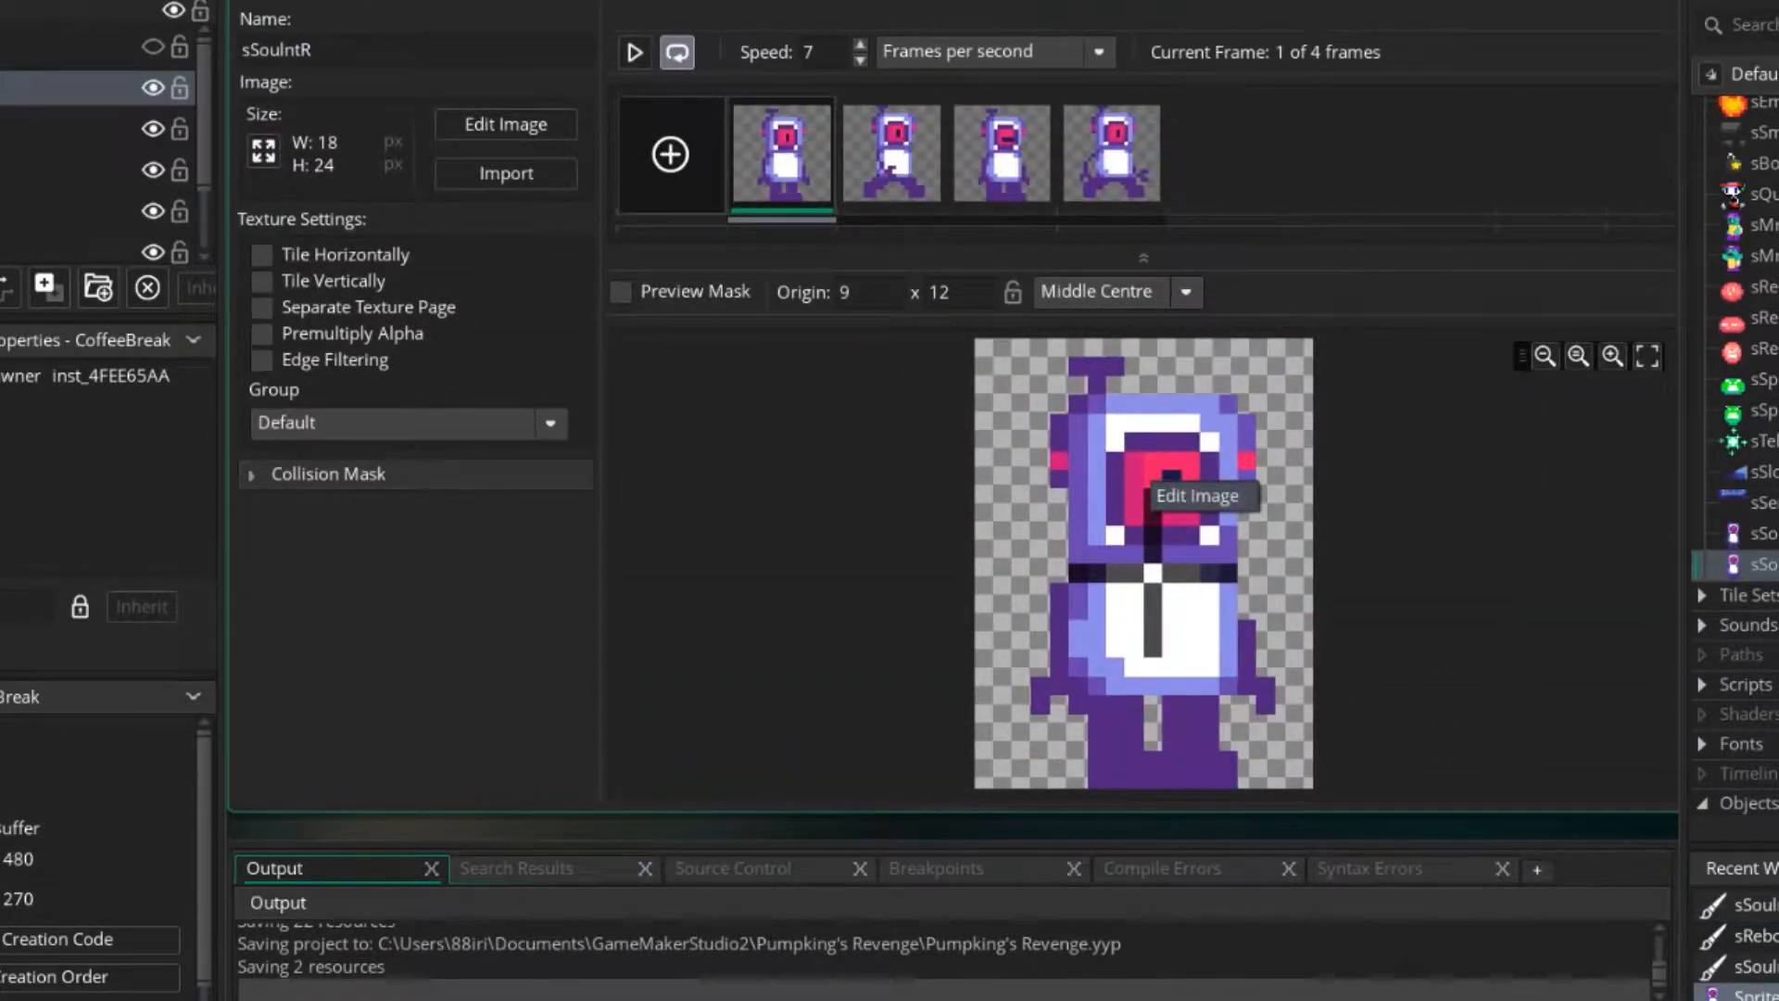
right_click(1760, 565)
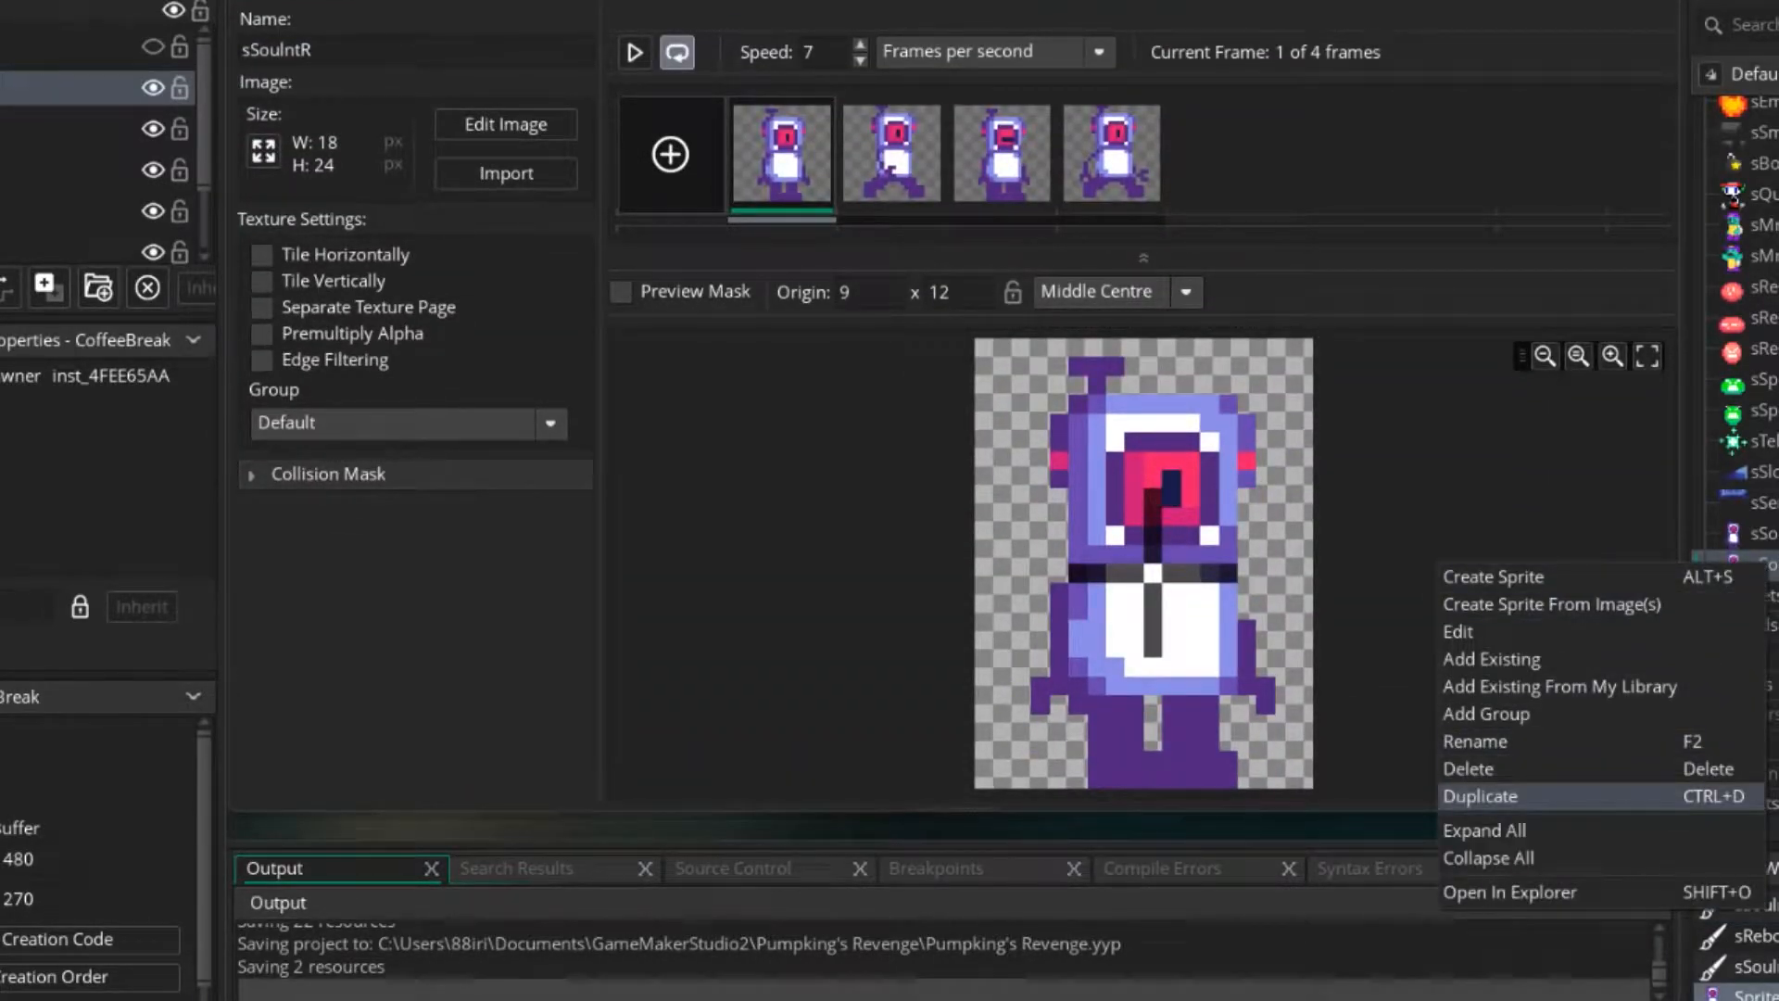
left_click(1480, 797)
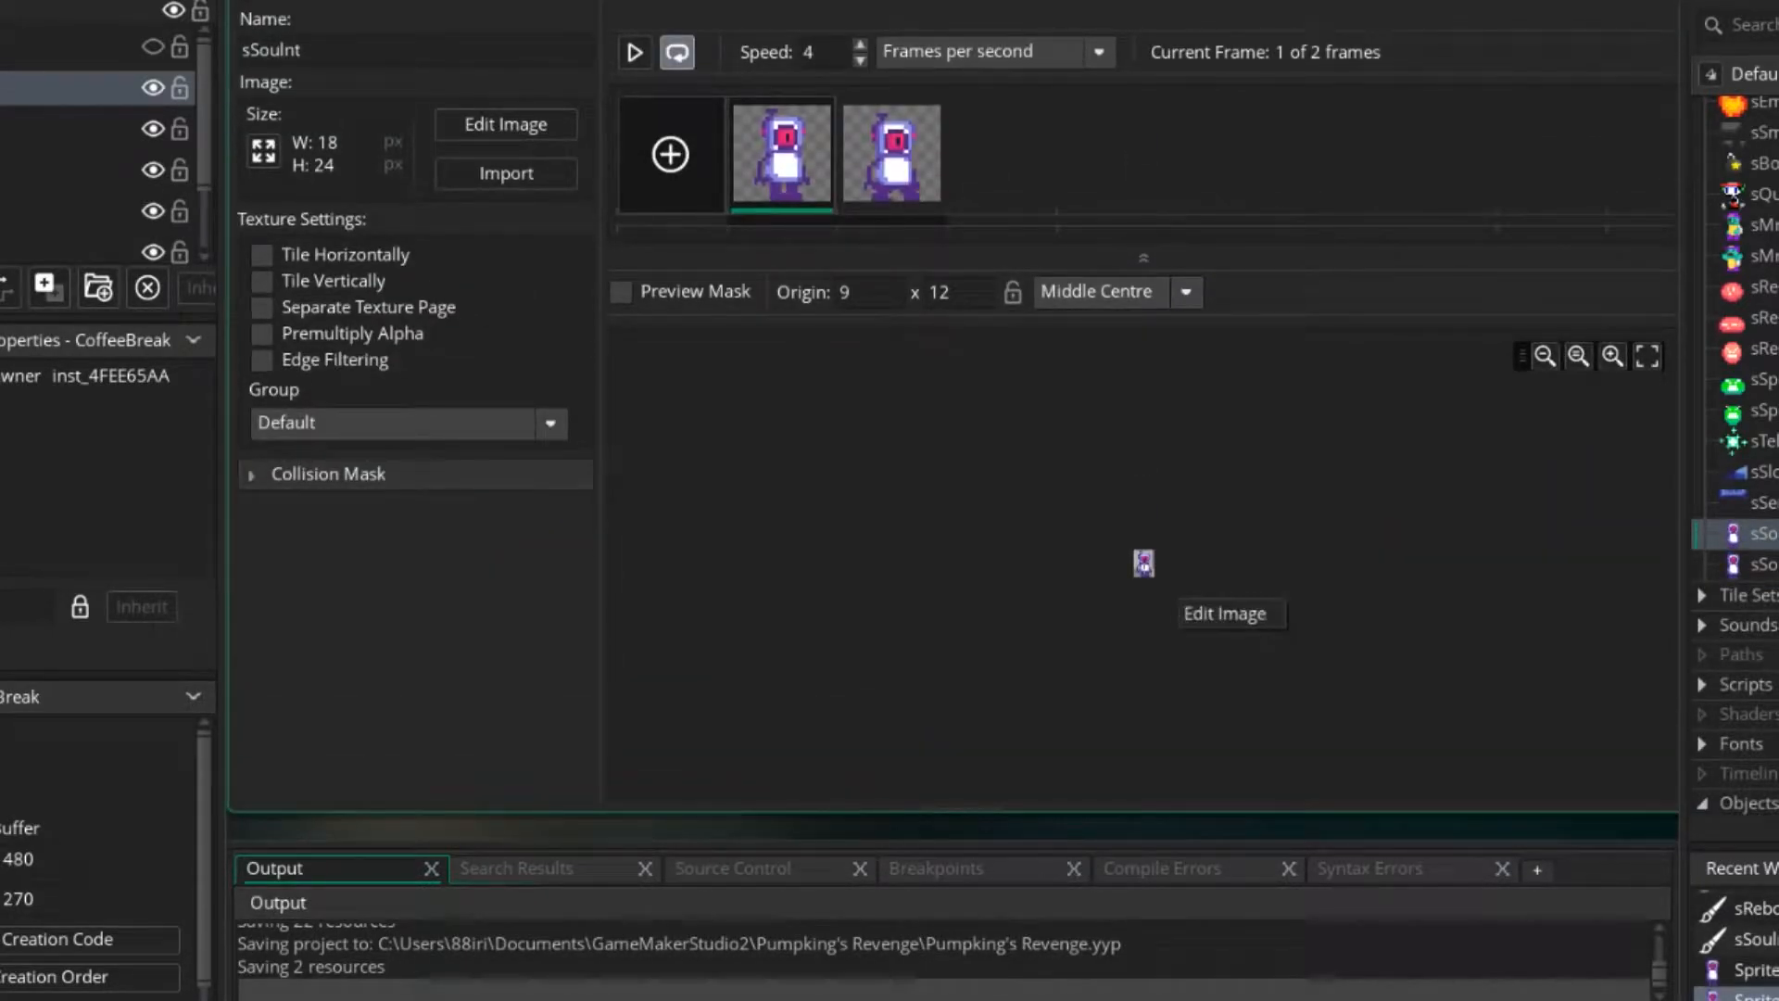
left_click(1207, 593)
left_click(1185, 292)
left_click(1094, 443)
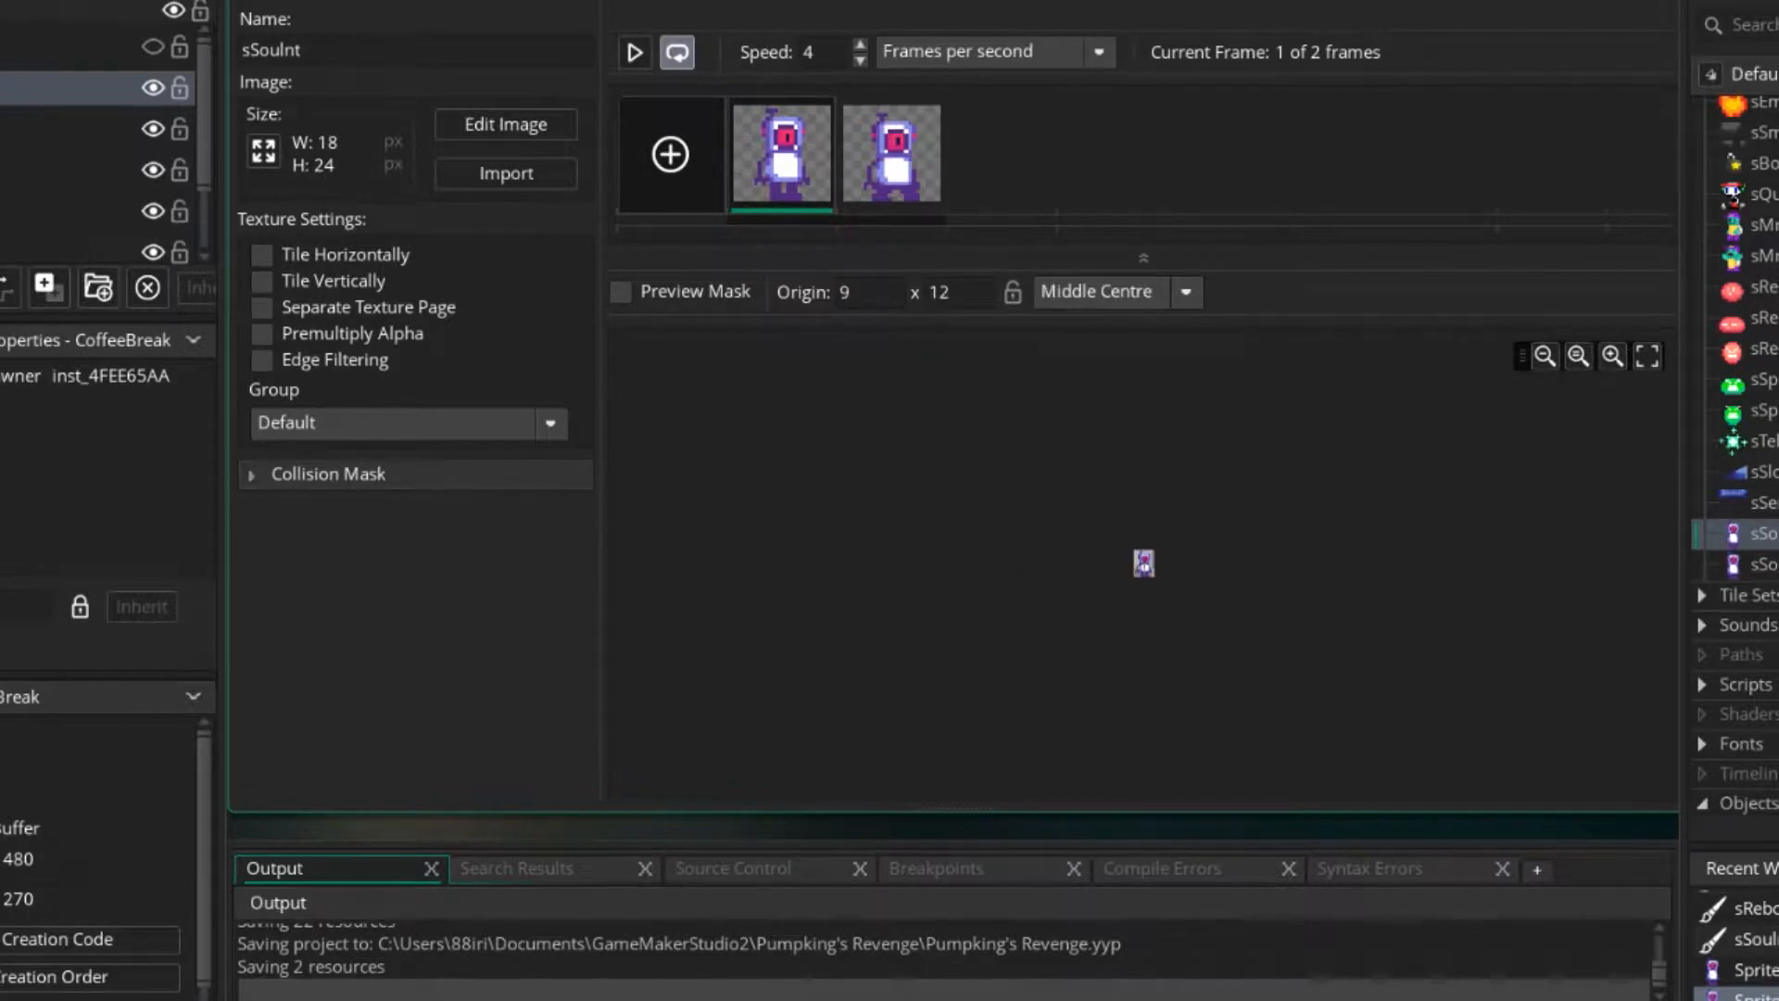
Bring back the image editor for sSouInt and choose the dark pink drawing colour.
left_click(1156, 507)
scroll(756, 535, "up", 4)
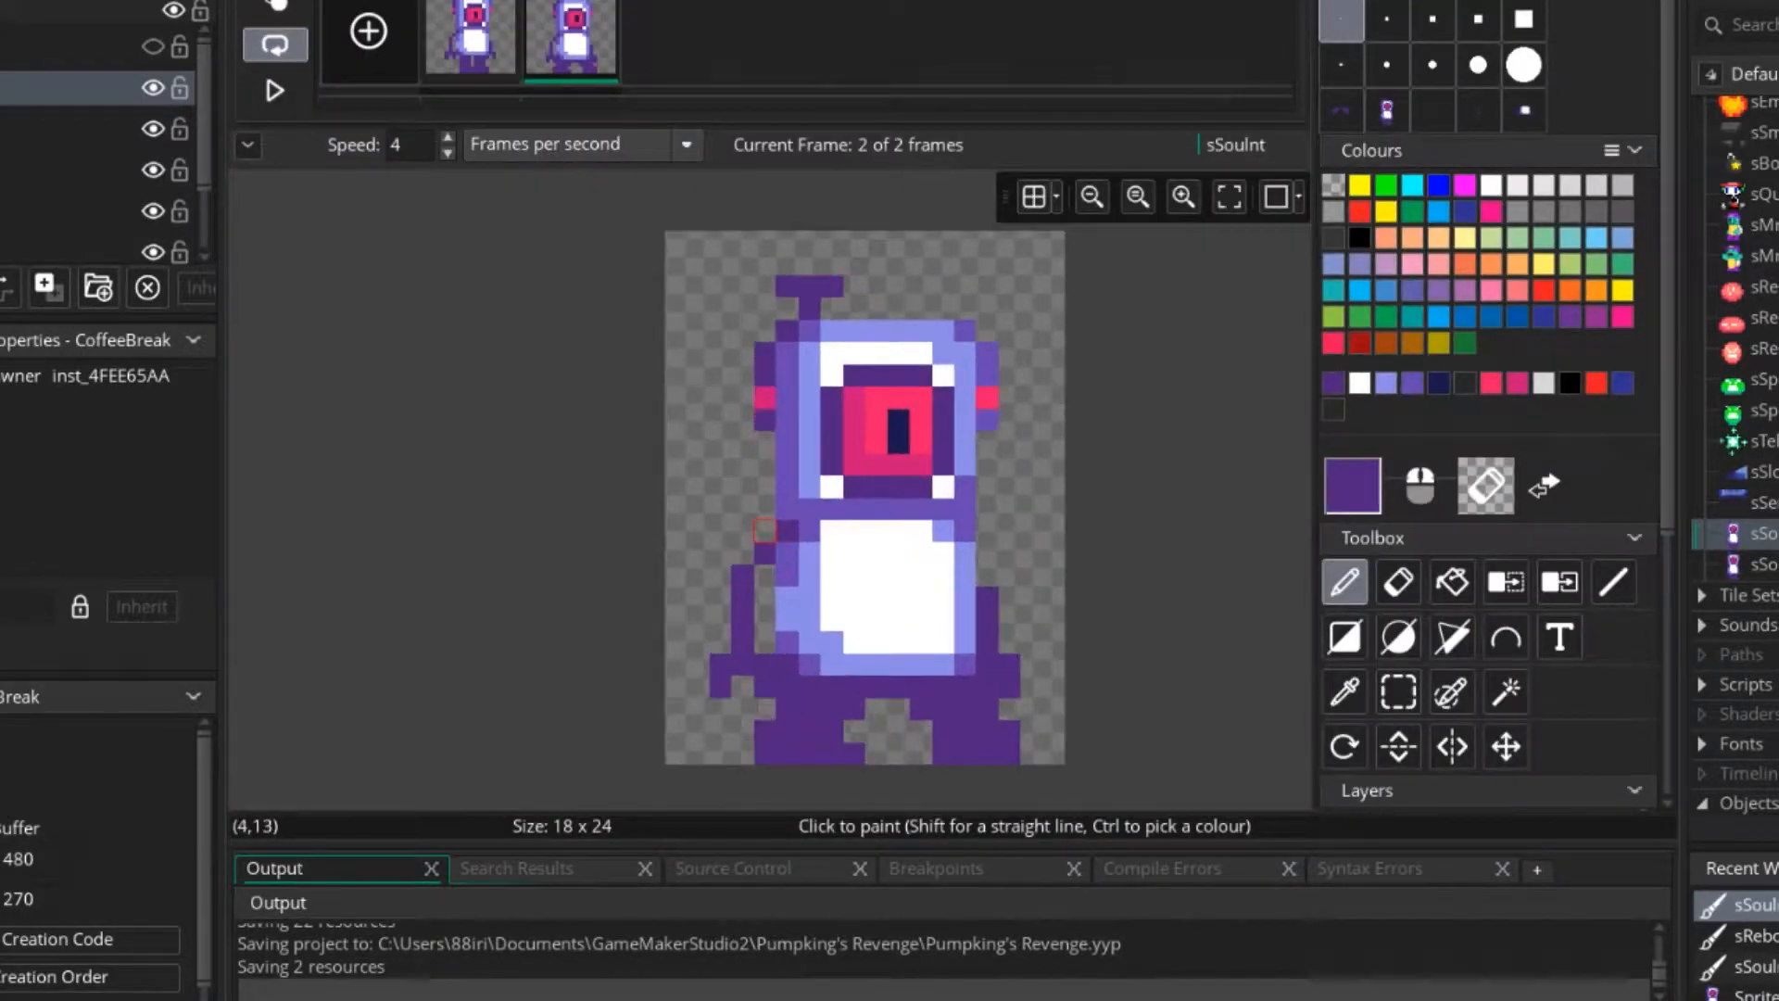
left_click(1518, 383)
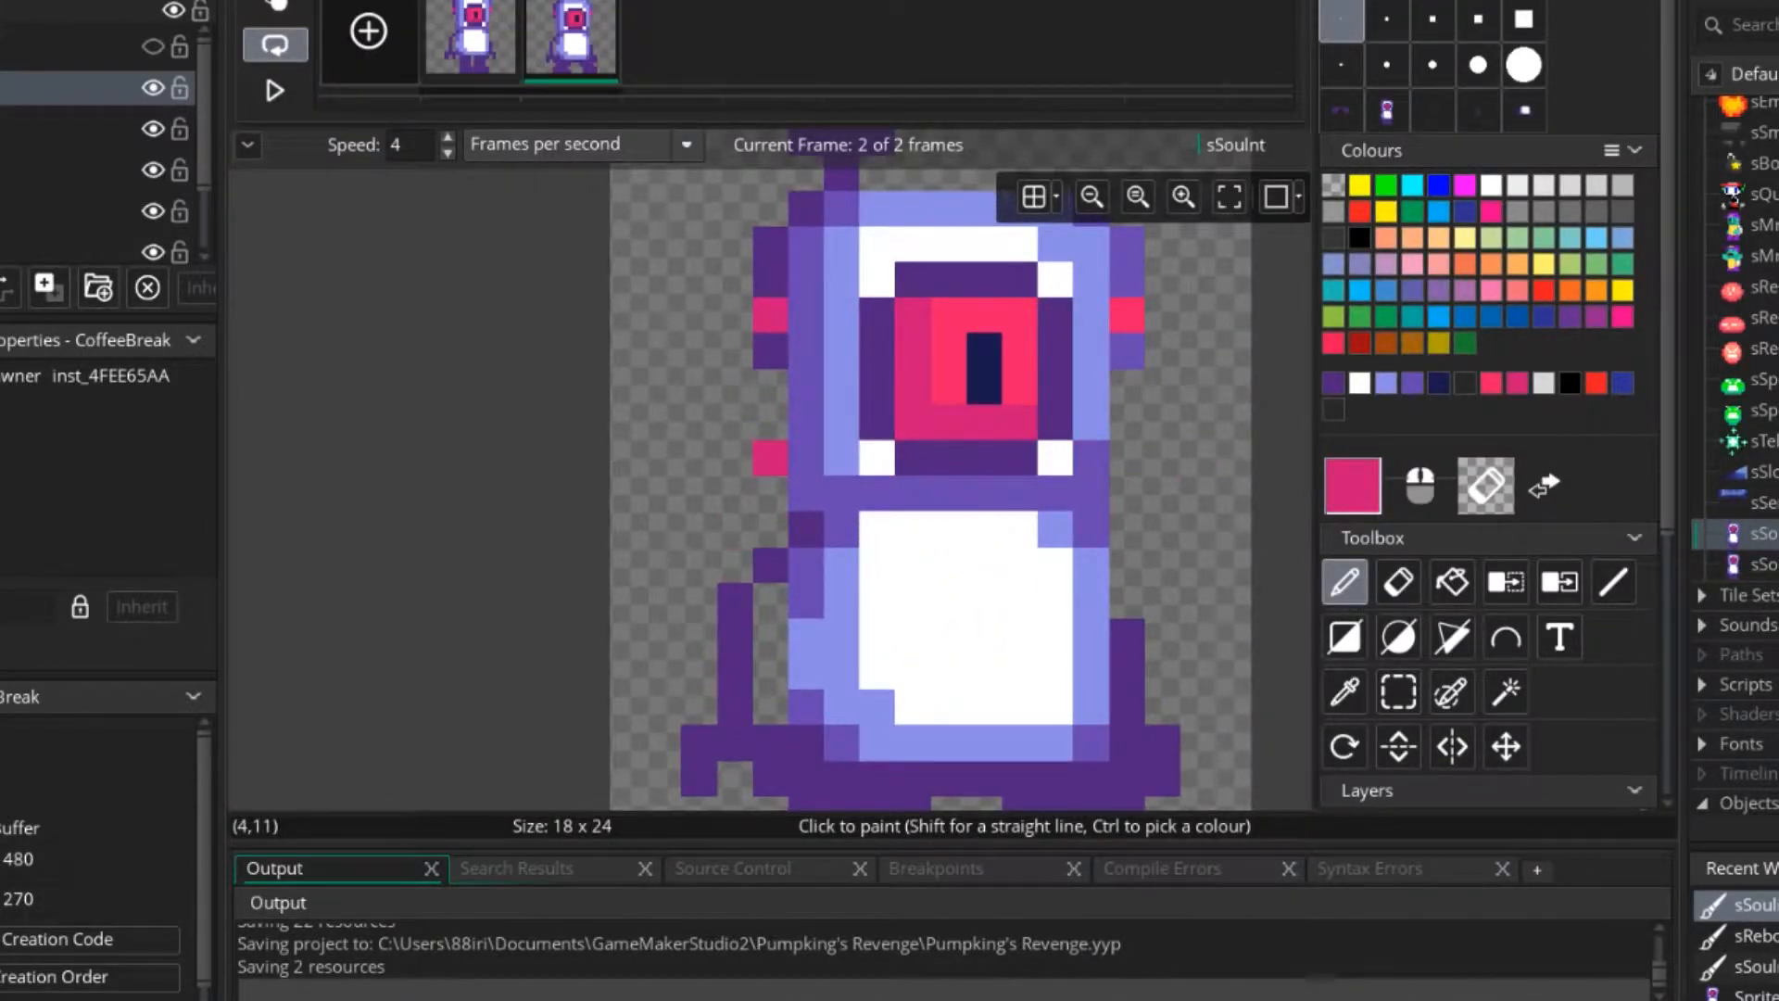
mouse_move(770, 457)
middle_mouse_down()
mouse_move(947, 475)
mouse_move(973, 386)
mouse_move(858, 683)
middle_mouse_up()
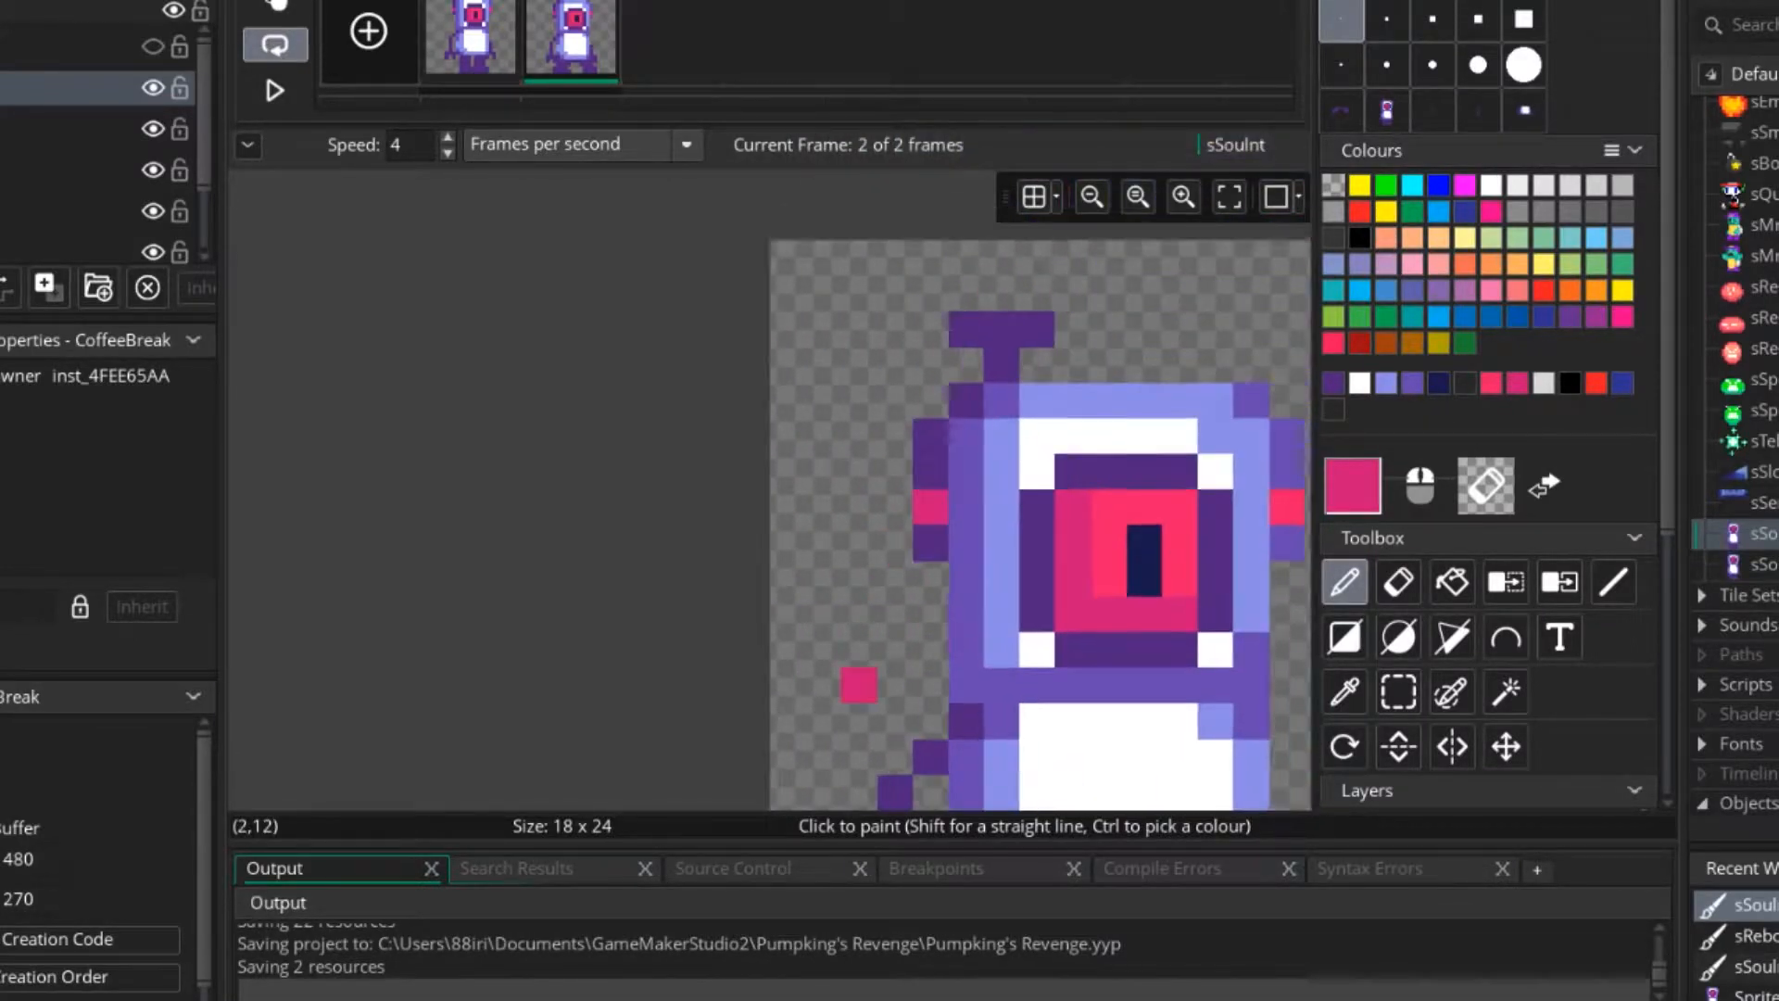
mouse_move(858, 435)
middle_mouse_down()
mouse_move(874, 529)
mouse_move(914, 253)
middle_mouse_up()
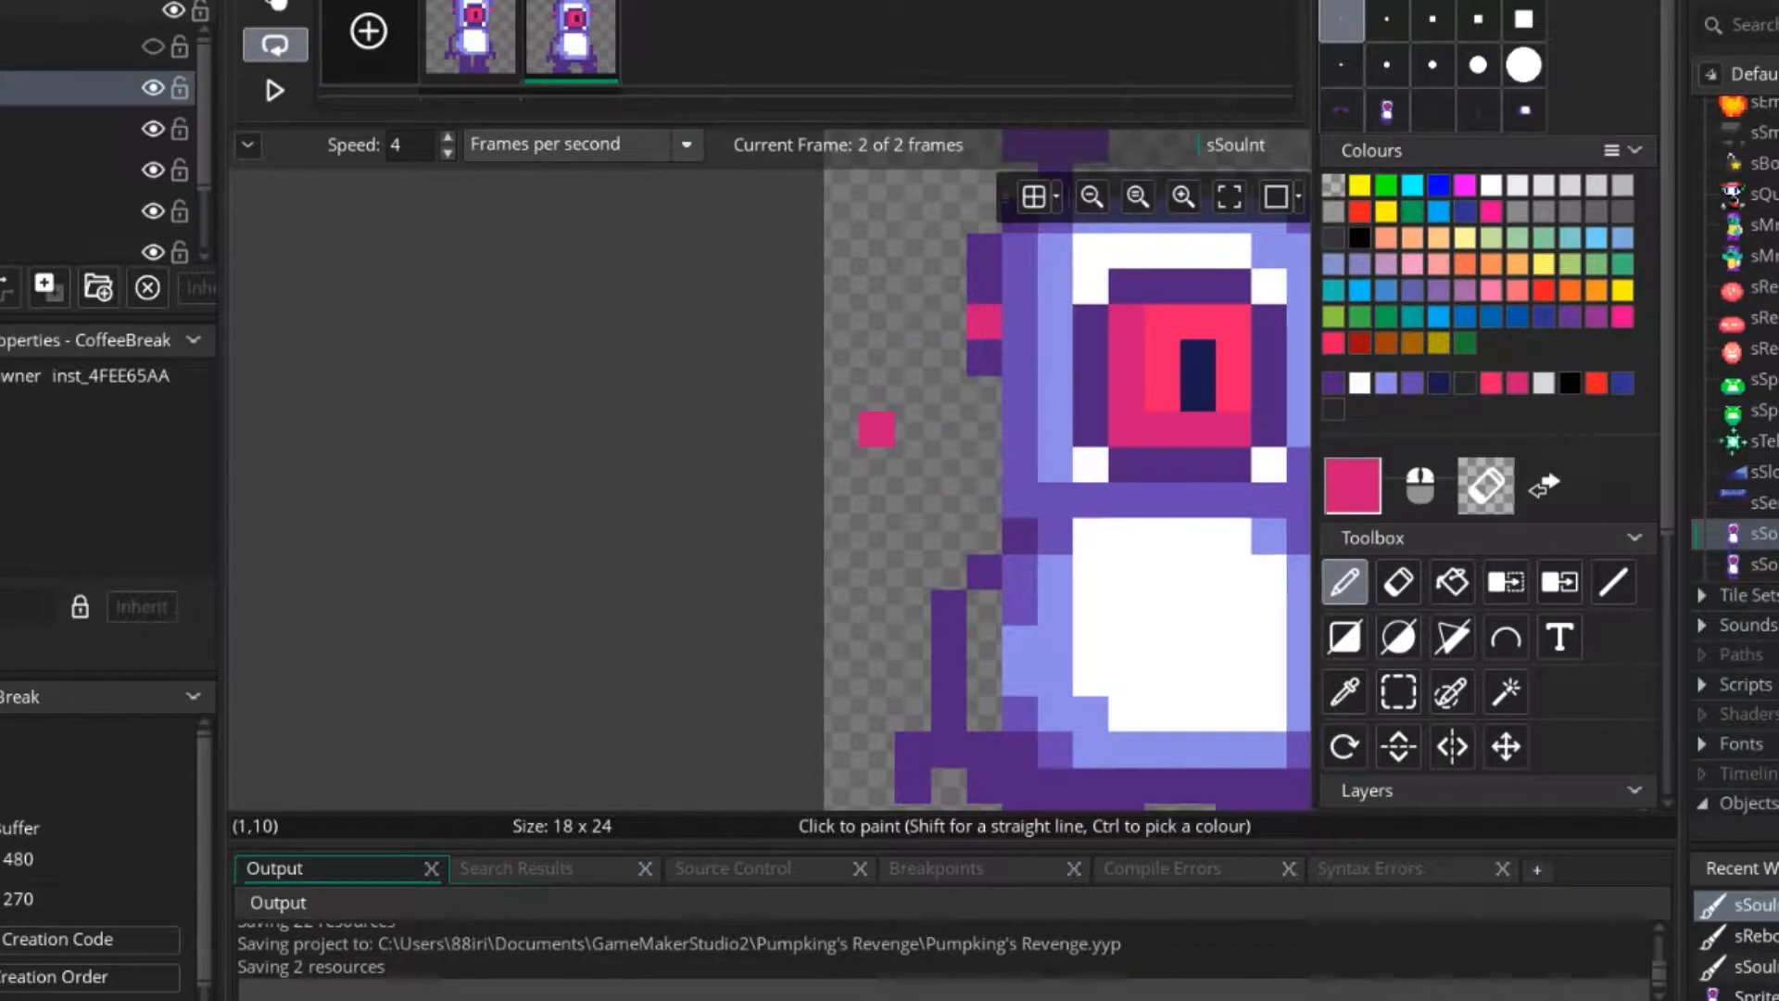
left_click(876, 429)
middle_click_drag(949, 429, 766, 384)
key("ctrl+z")
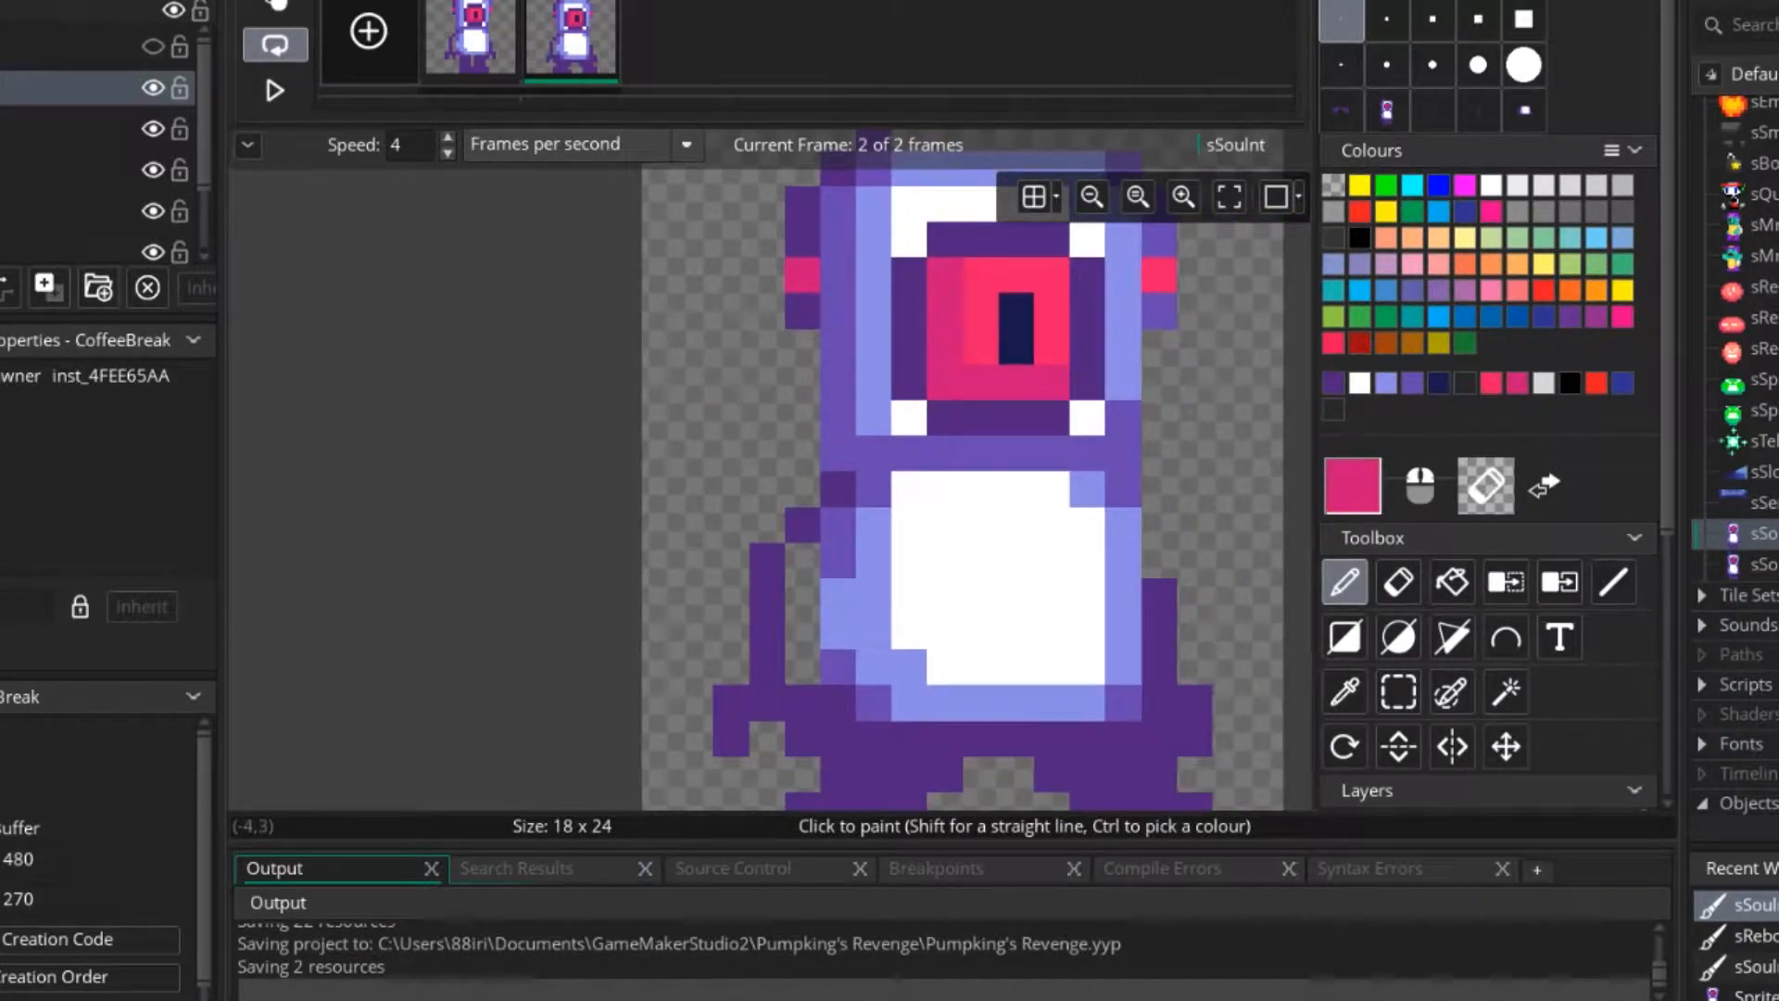
Add a blank third frame to sSouInt and draw a horizontal dark pink bar three pixels wide in it.
left_click(369, 31)
left_click(672, 39)
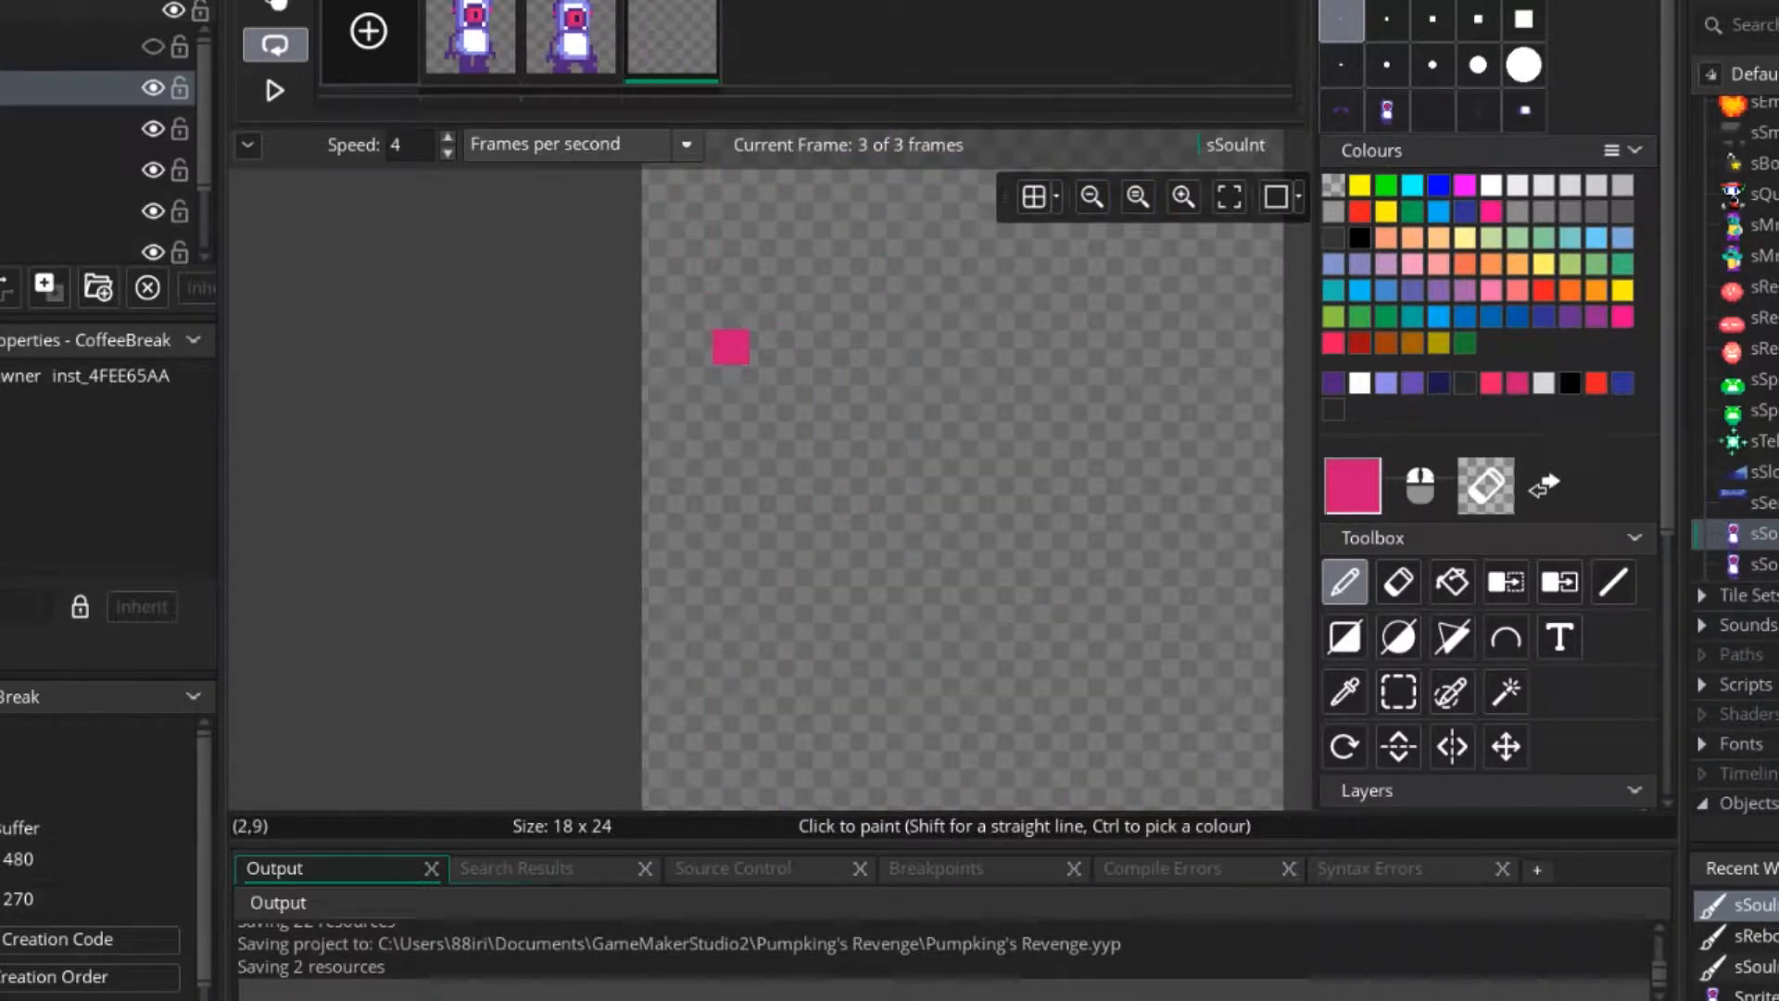
left_click_drag(730, 347, 802, 347)
Draw a one-pixel bright pink neck under the bar and a filled body 3 pixels wide and 5 pixels high below it.
left_click(1491, 383)
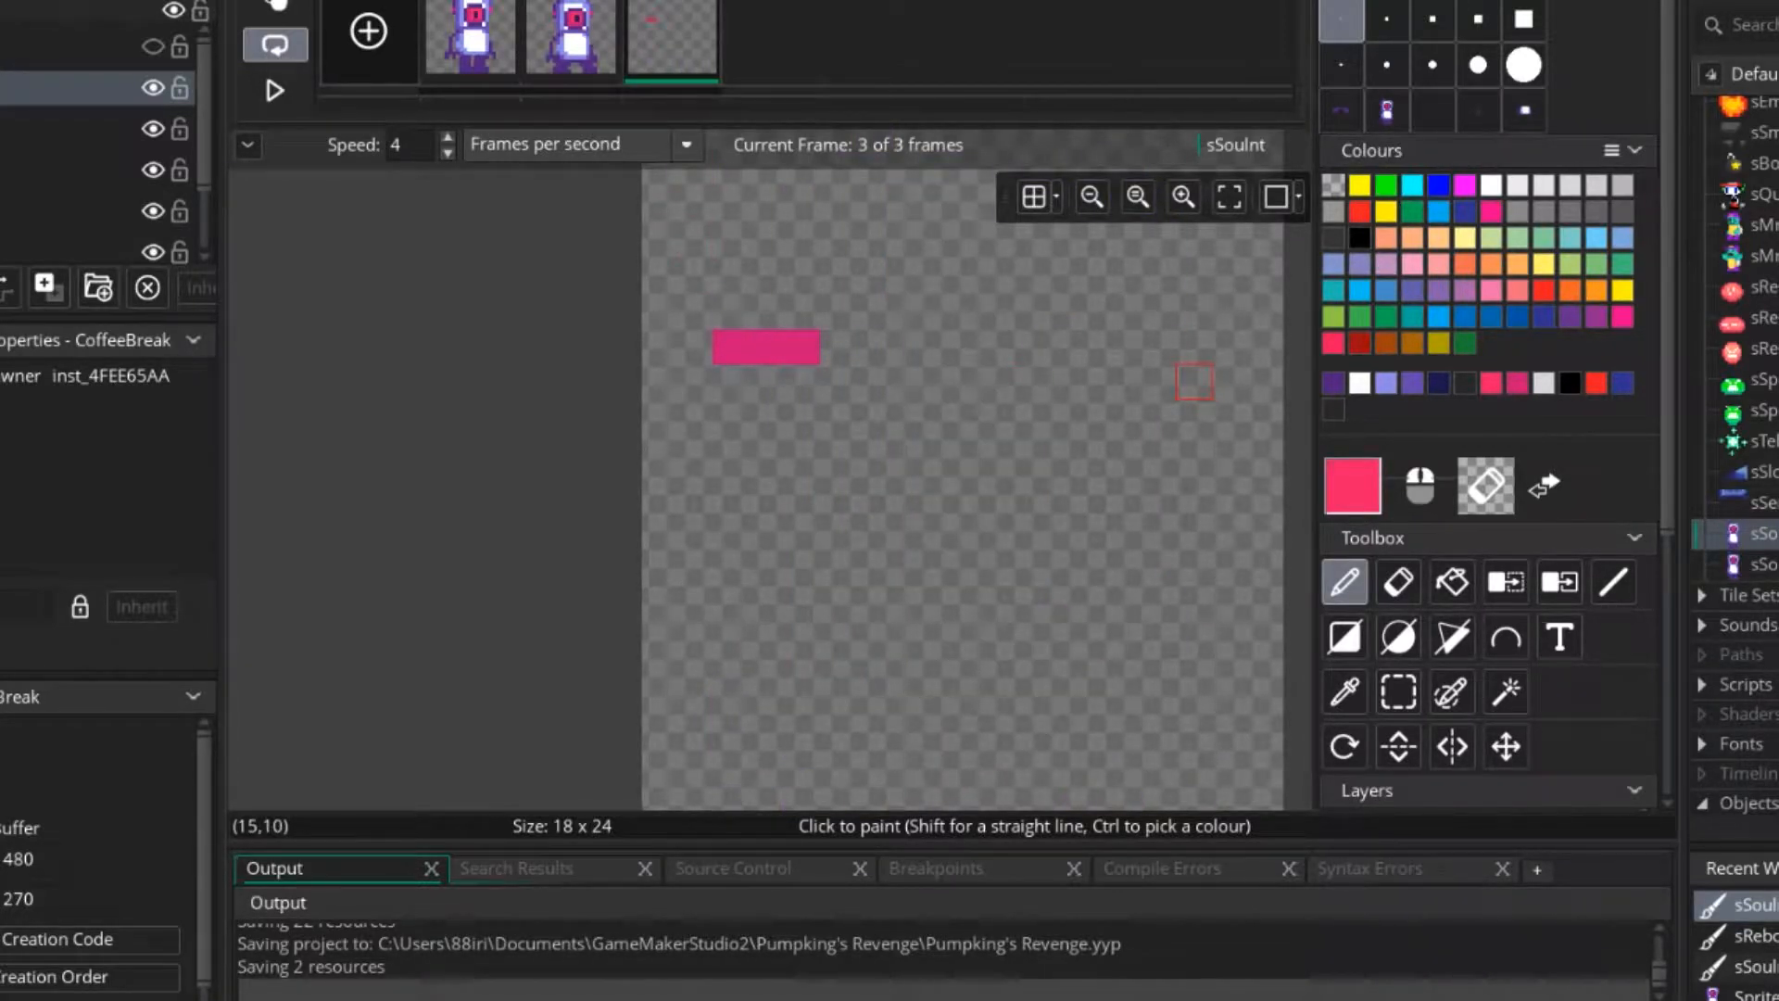
middle_click_drag(768, 418, 792, 361)
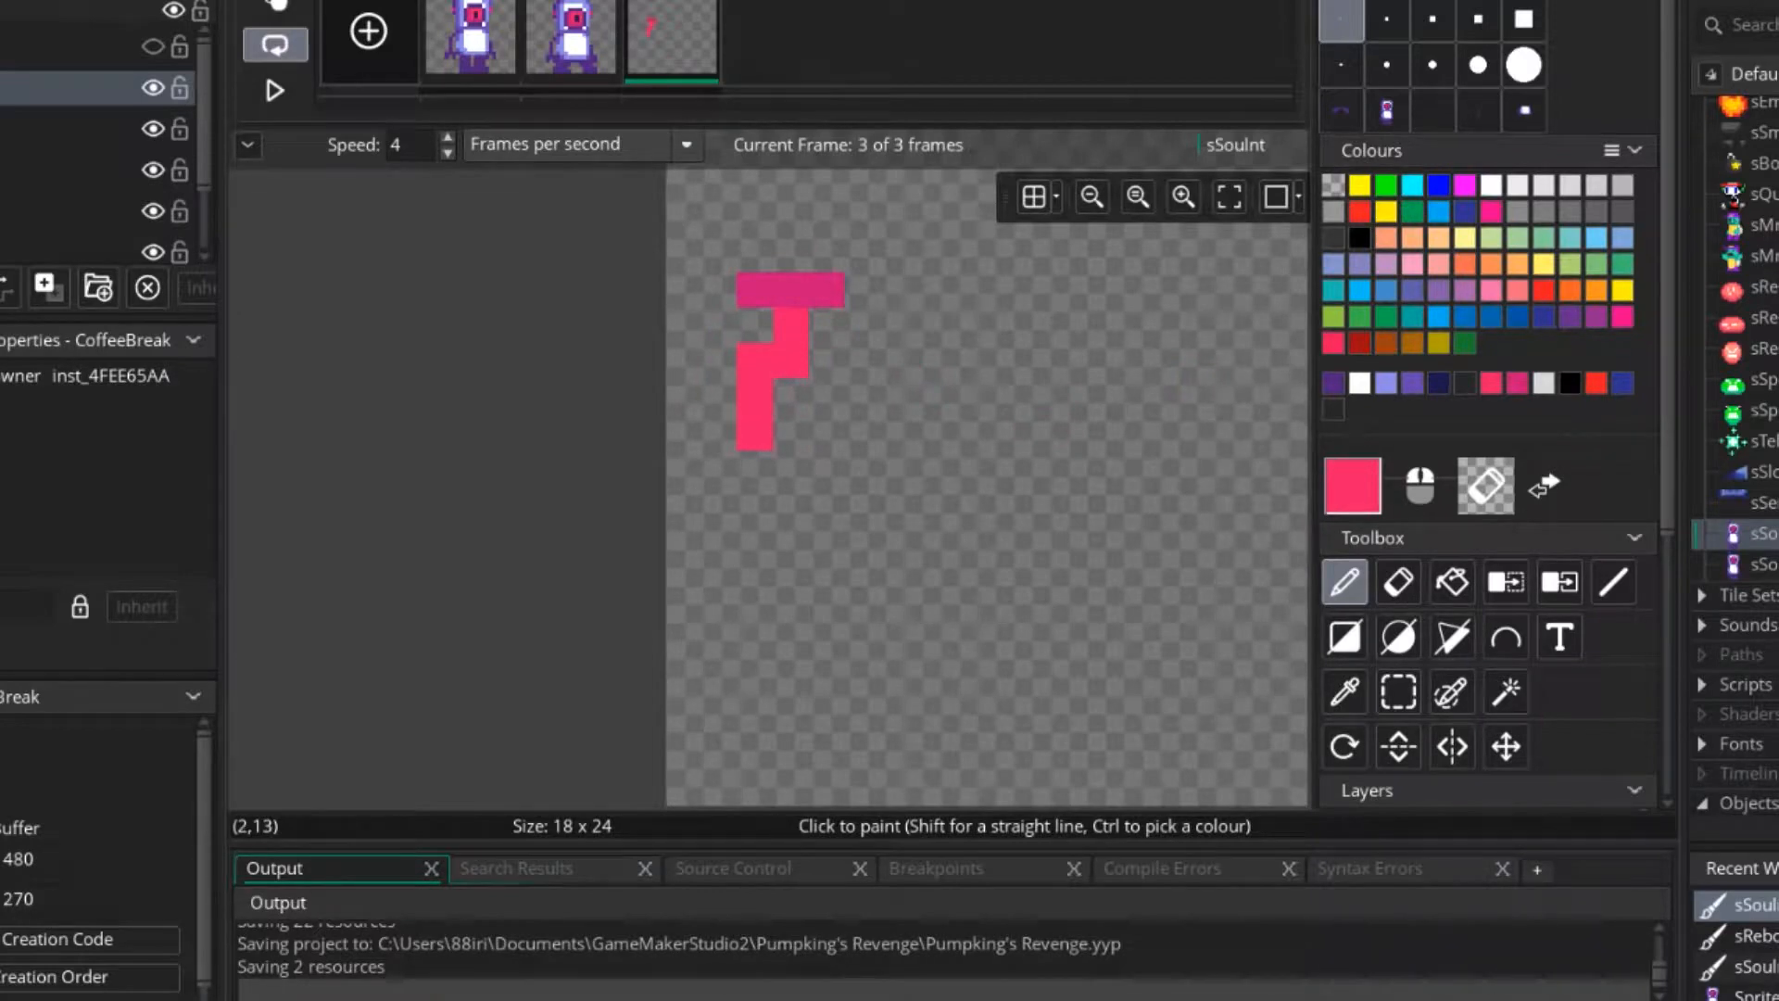
left_click_drag(791, 378, 792, 502)
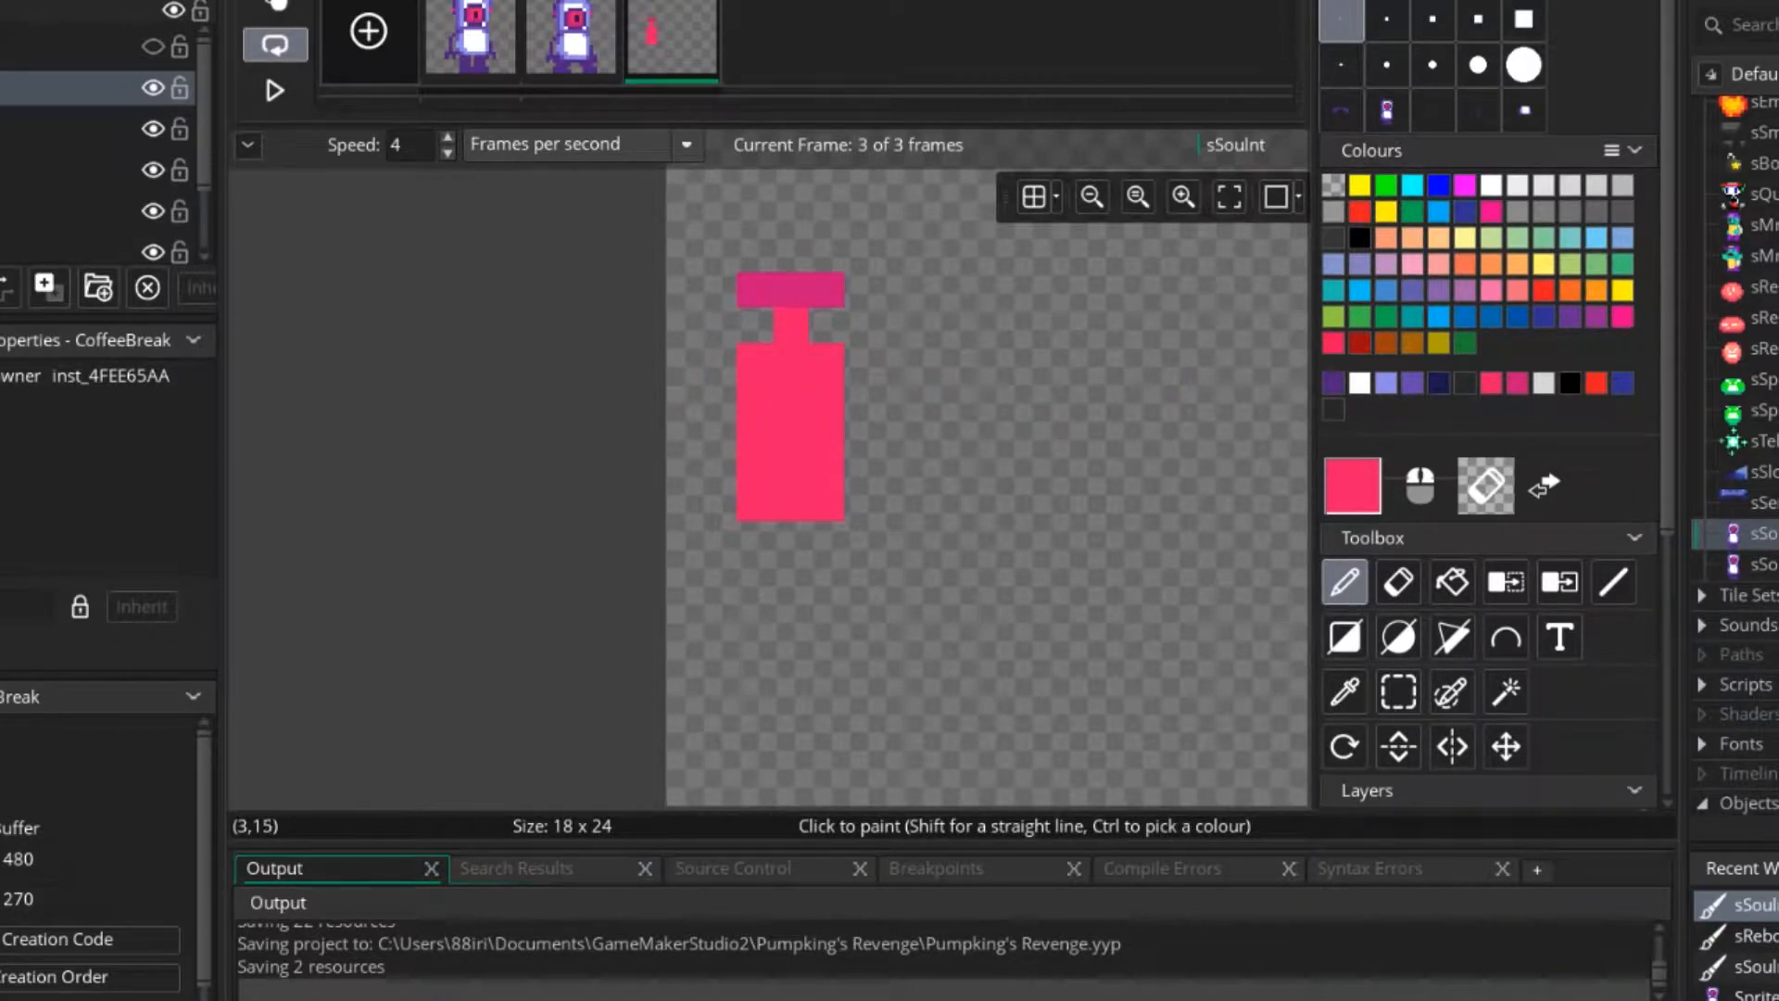
middle_click_drag(791, 503, 812, 461)
middle_click_drag(917, 426, 831, 576)
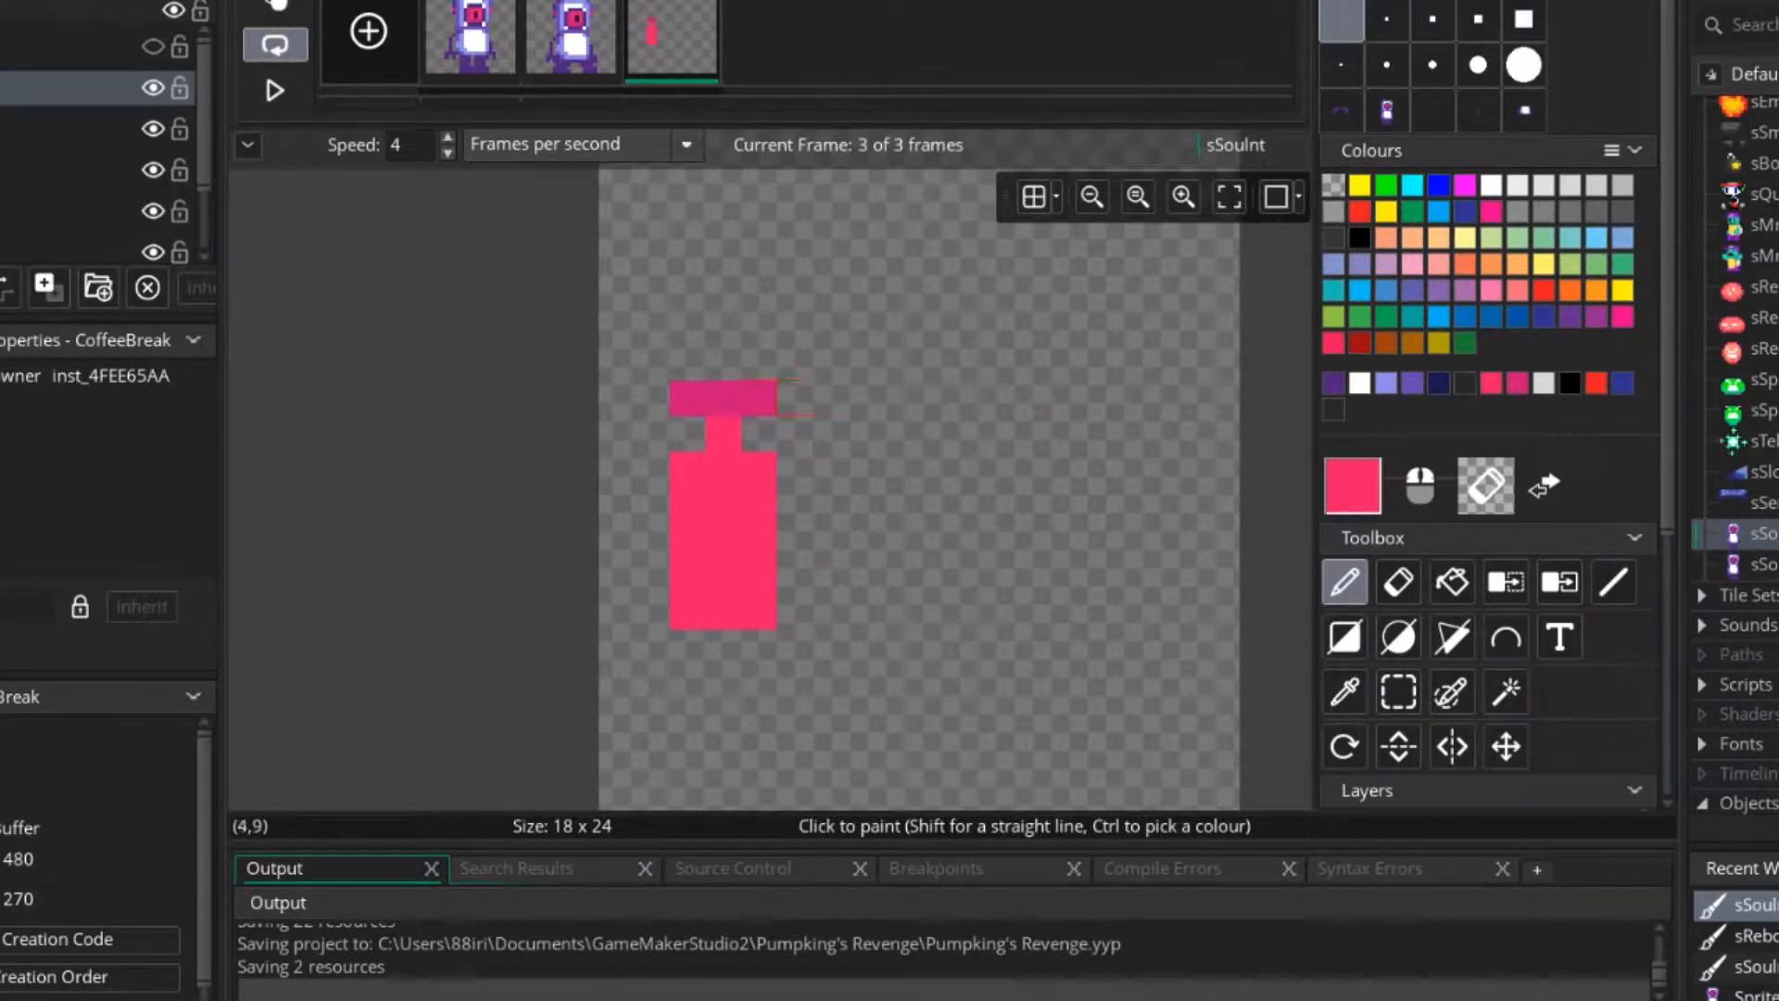
Recolour the jetpack's neck and the left, right and bottom edges of its body dark pink, keeping a bright pink centre.
left_click(759, 398, "ctrl")
scroll(745, 493, "up", 3, "ctrl")
mouse_move(717, 417)
left_mouse_down()
mouse_move(672, 464)
mouse_move(672, 602)
left_mouse_up()
middle_click_drag(778, 556, 803, 494)
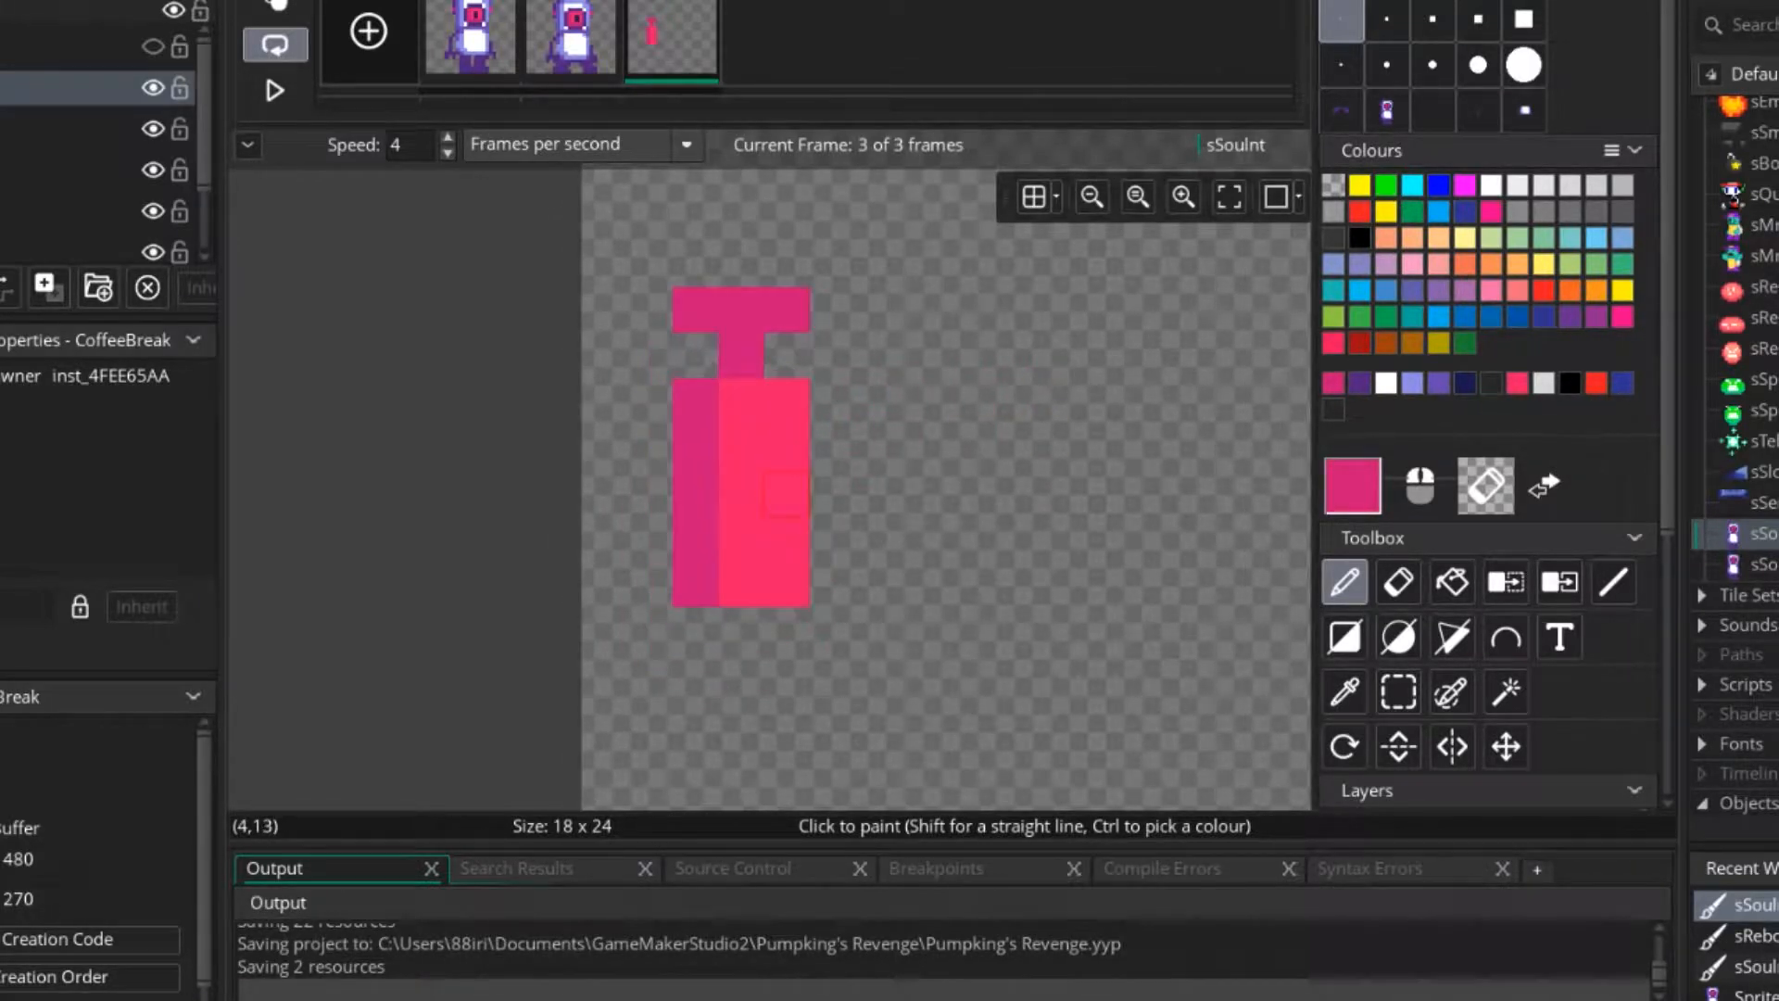
mouse_move(742, 584)
left_mouse_down()
mouse_move(788, 491)
mouse_move(788, 403)
left_mouse_up()
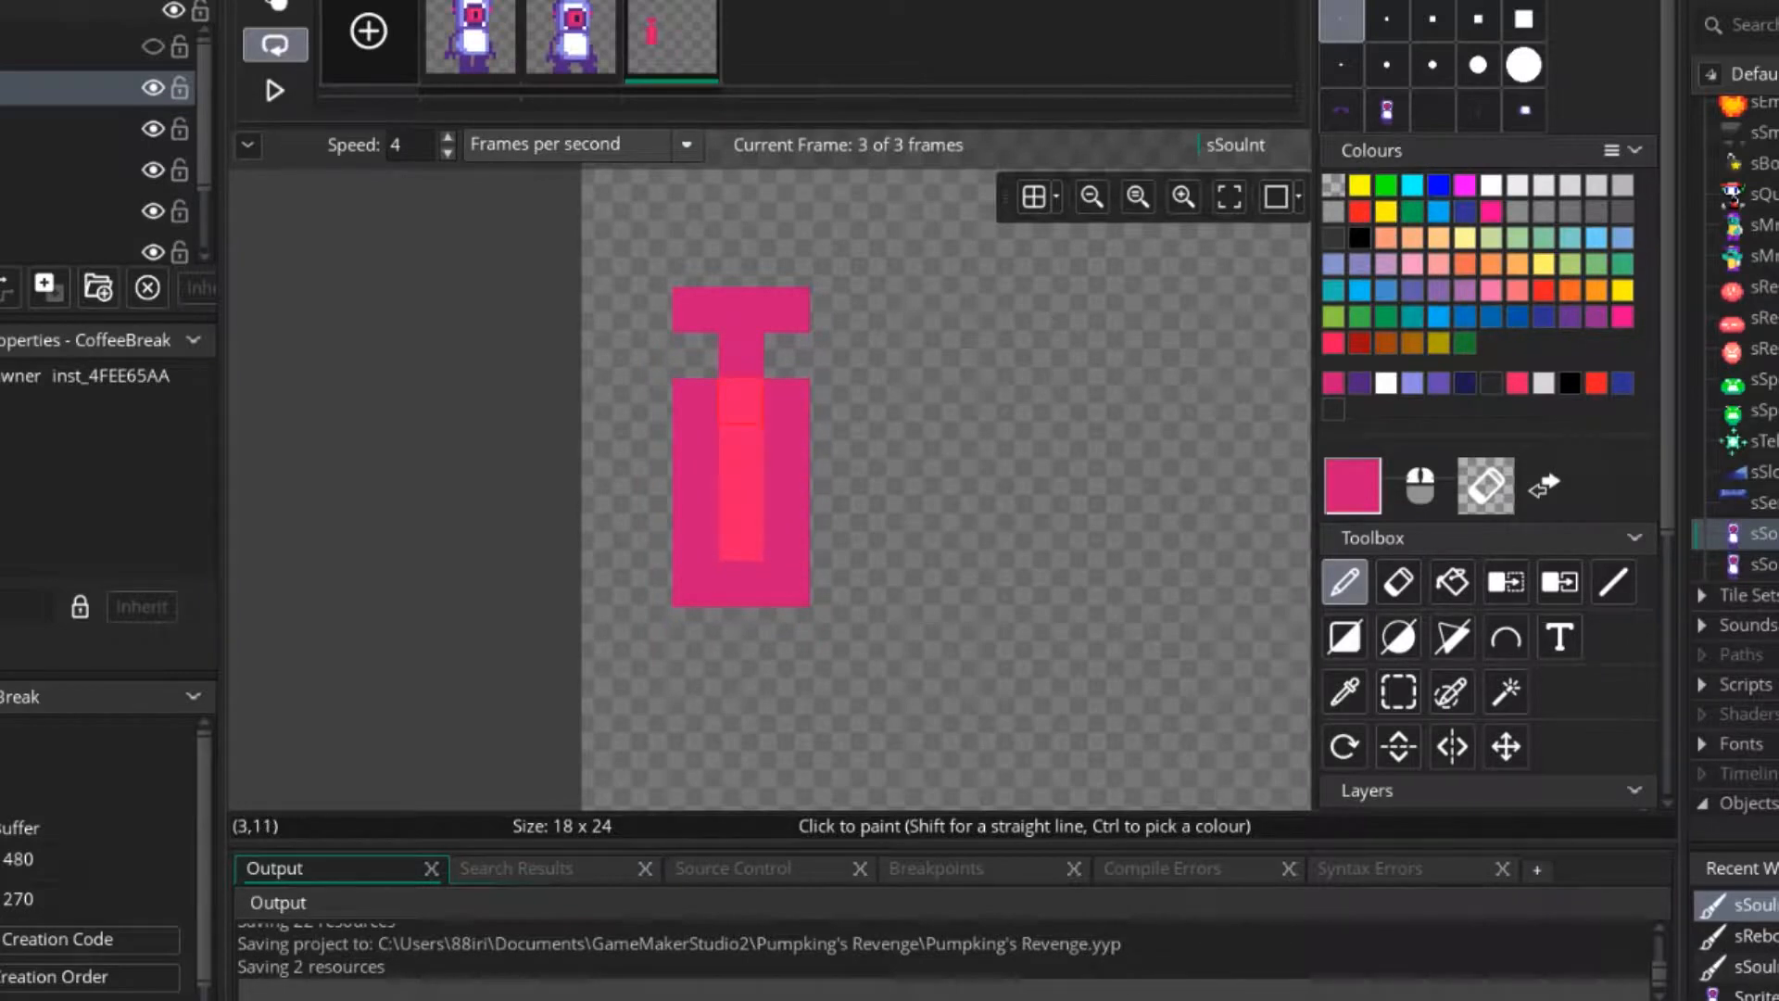
Mix the purple-pink shade CC1795 from the bright pink and try it on the body's left column.
left_click(741, 401, "ctrl")
double_click(1353, 485)
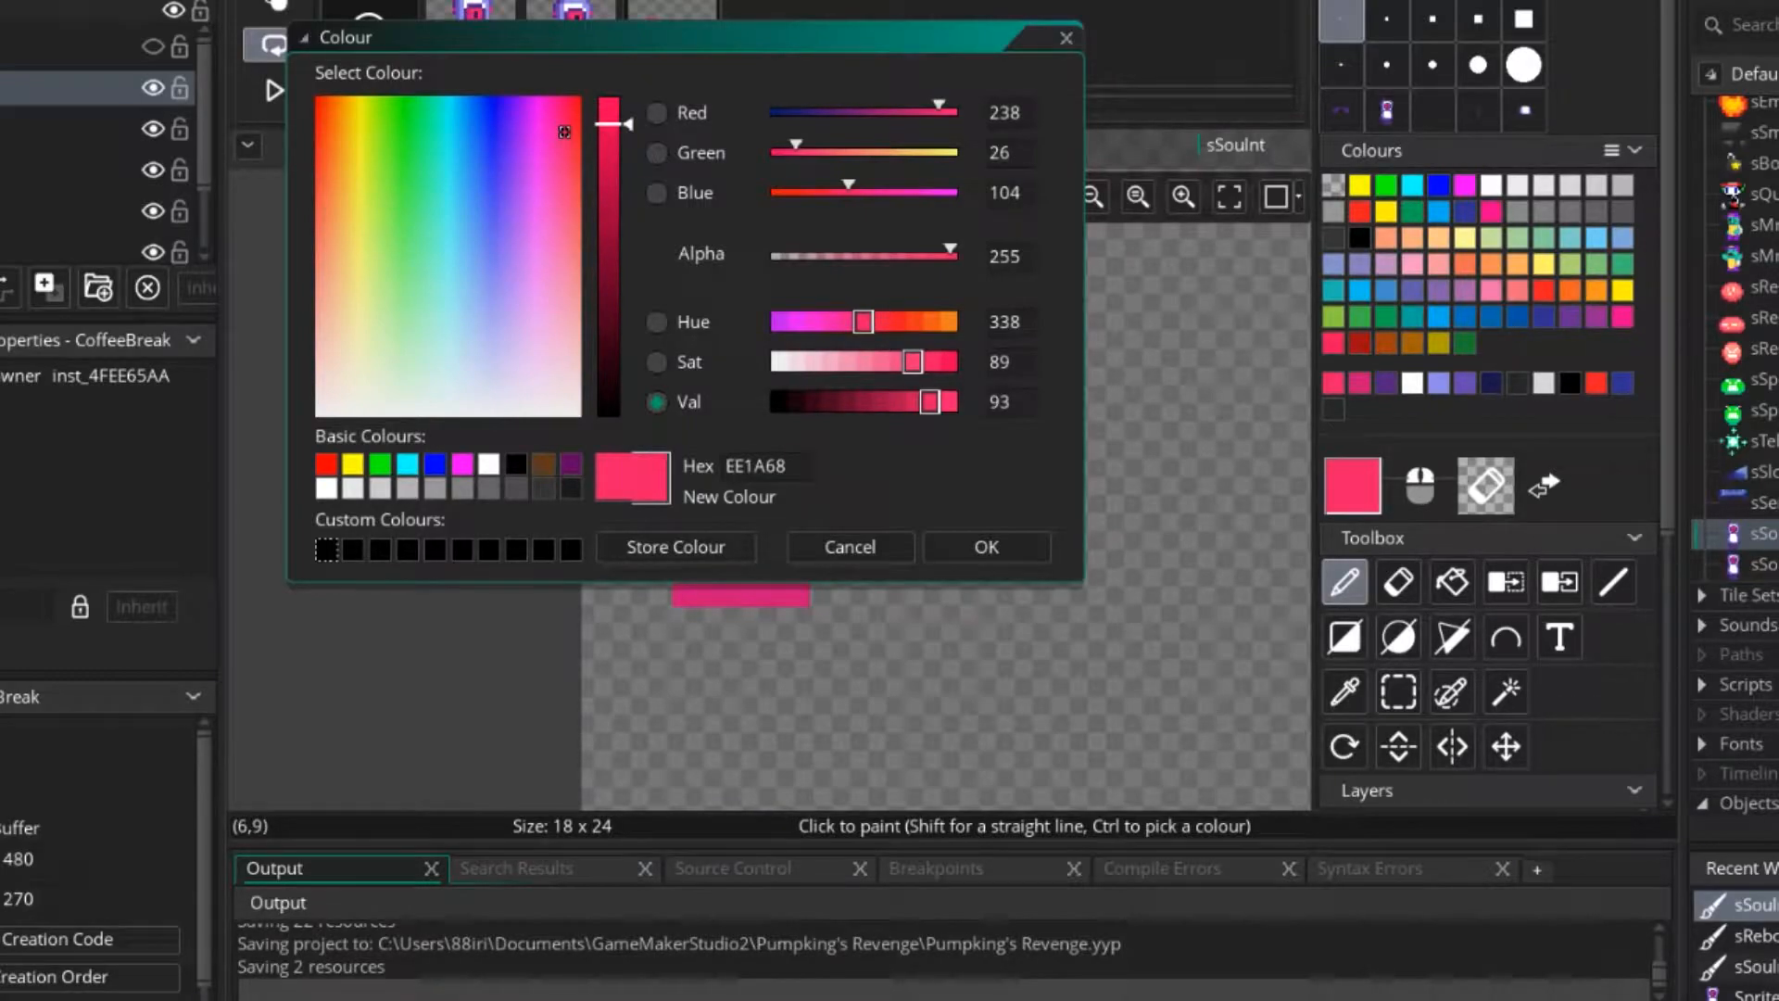
left_click_drag(863, 321, 831, 321)
left_click(913, 402)
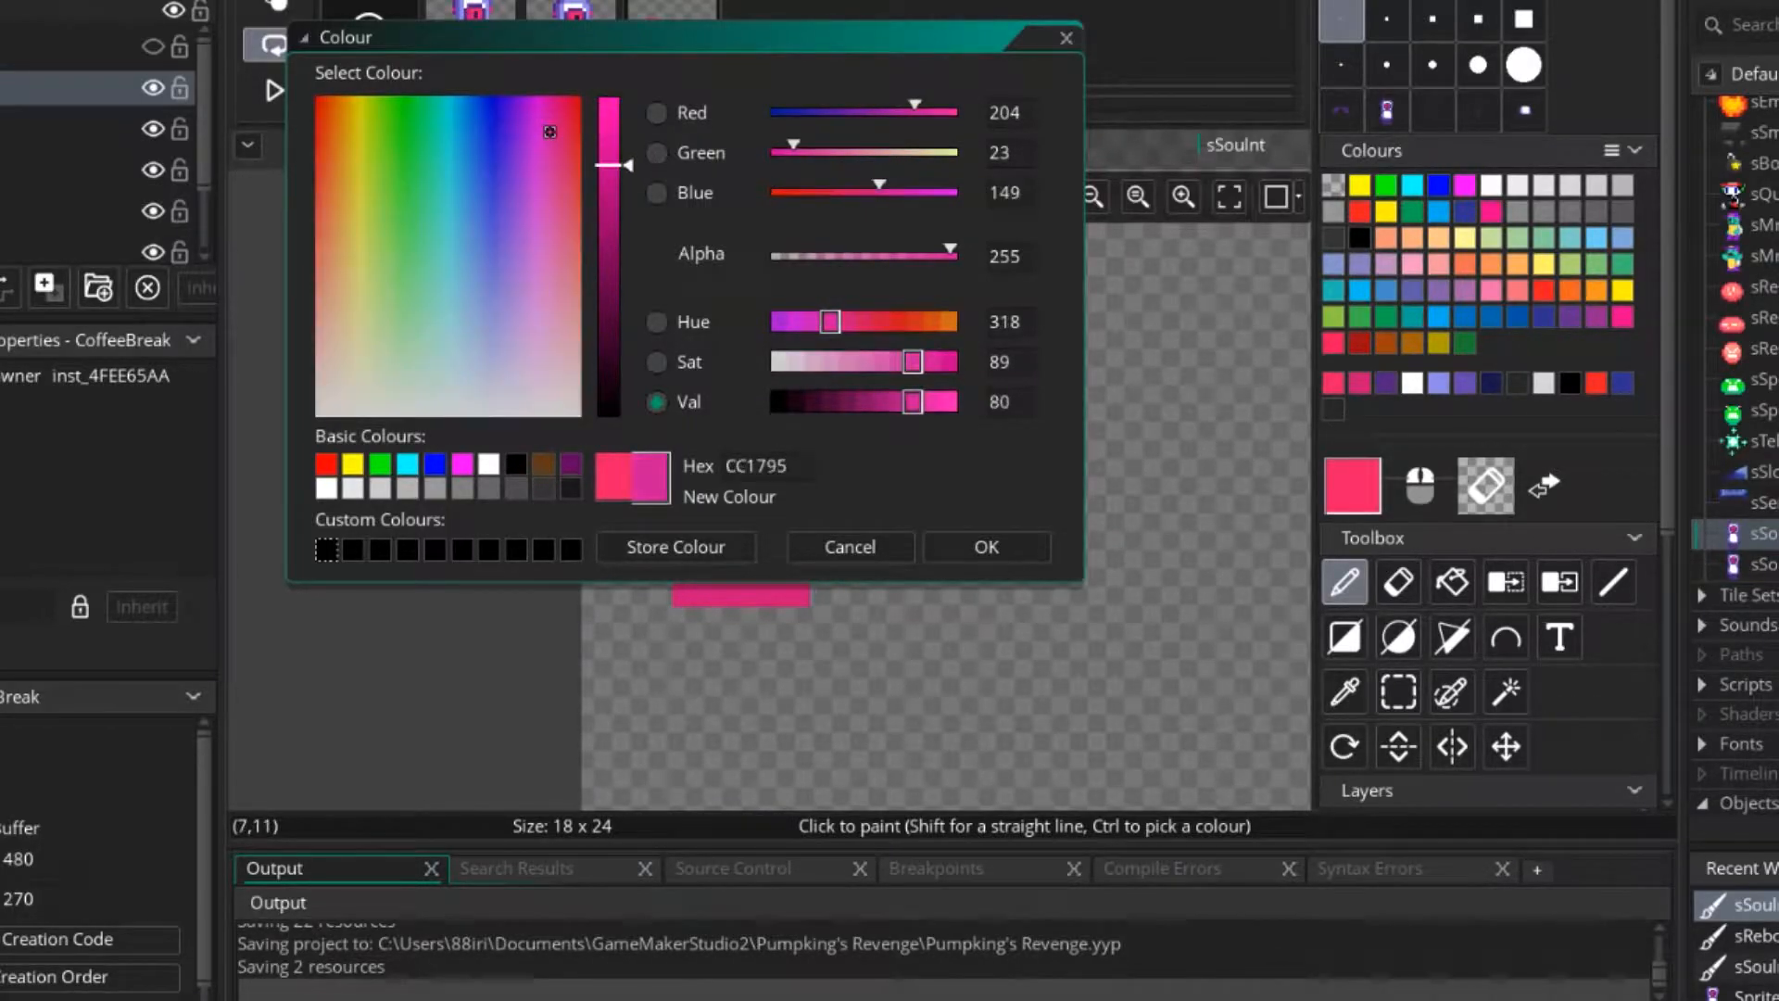
left_click(986, 547)
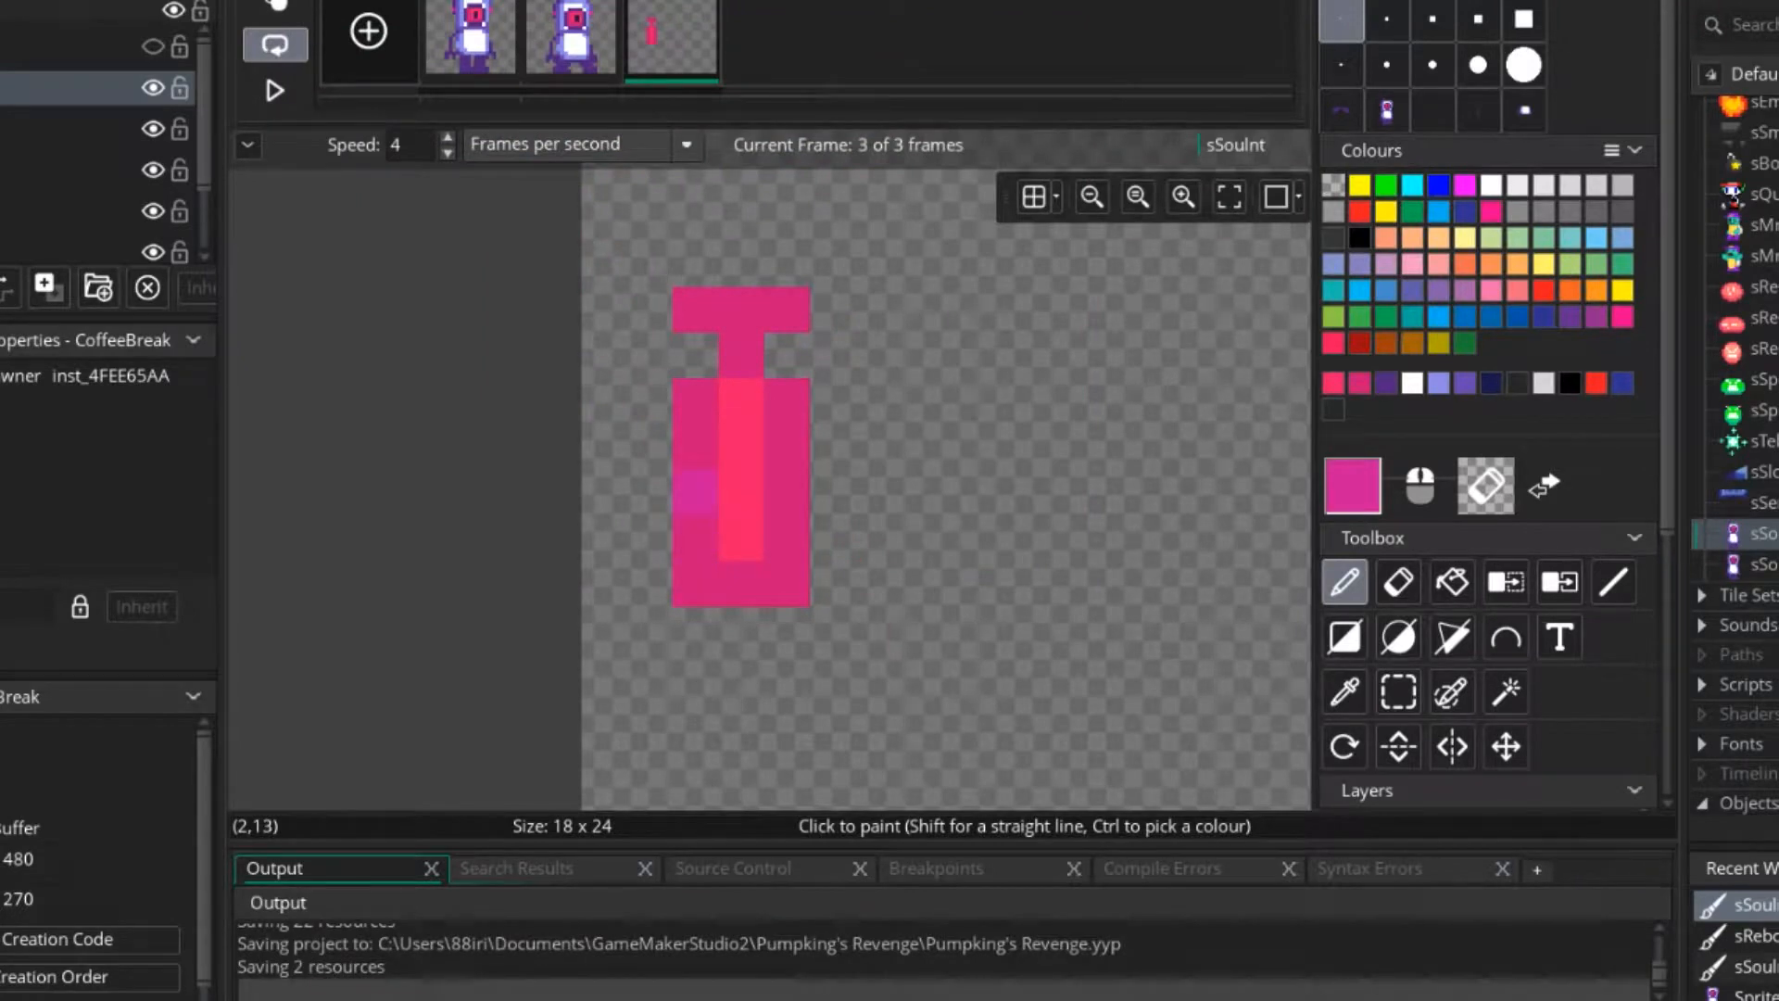
Mix the darker magenta B21182 from the body's dark pink and try it on the body's left column.
left_click(697, 401, "ctrl")
left_click(1353, 485)
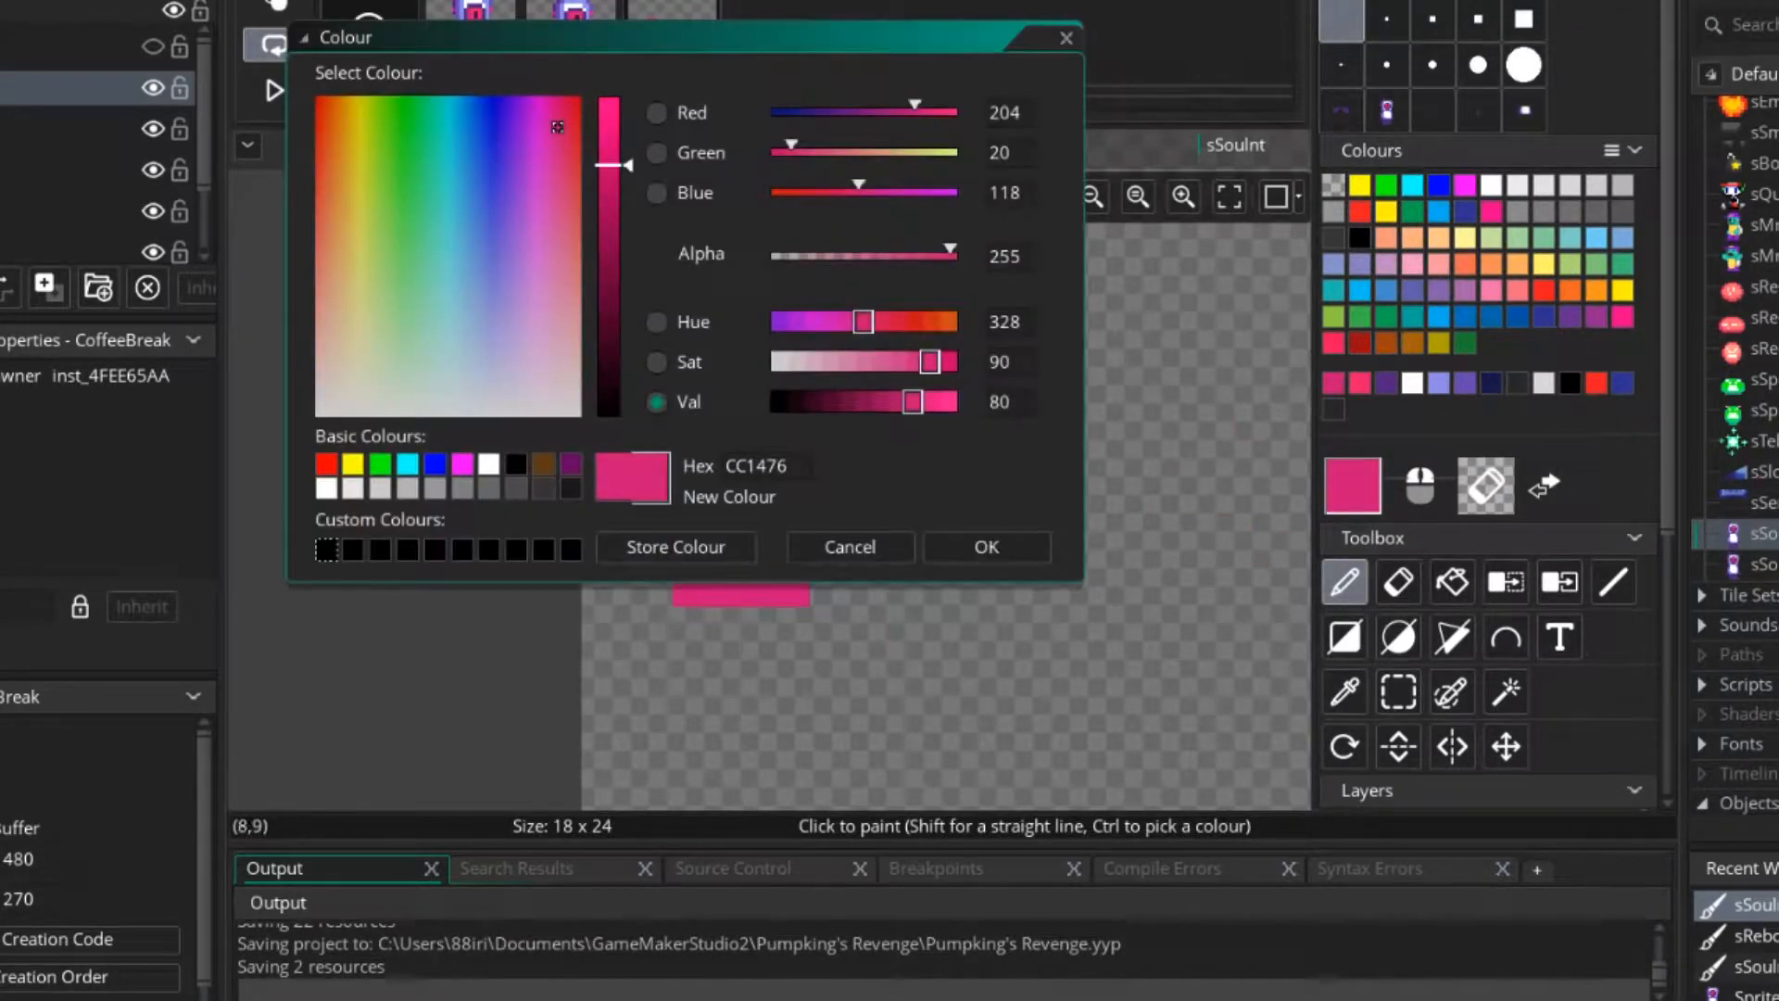
left_click_drag(557, 127, 608, 195)
left_click(986, 547)
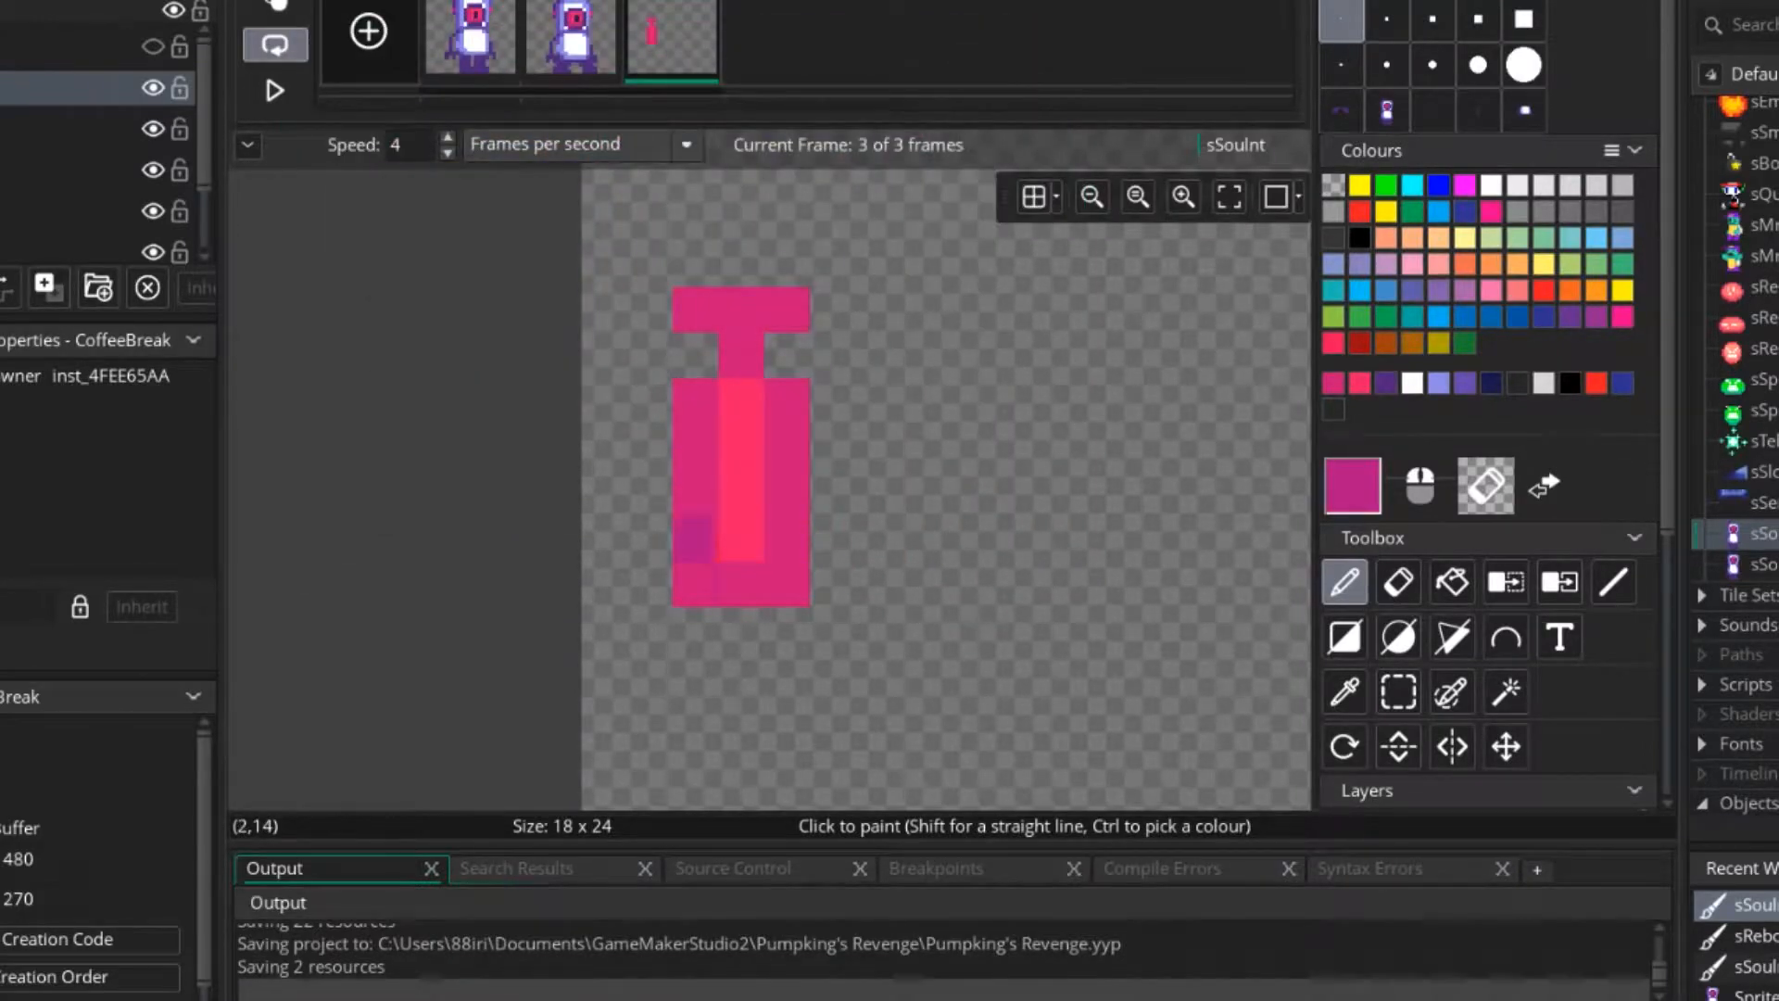
left_click_drag(697, 403, 697, 543)
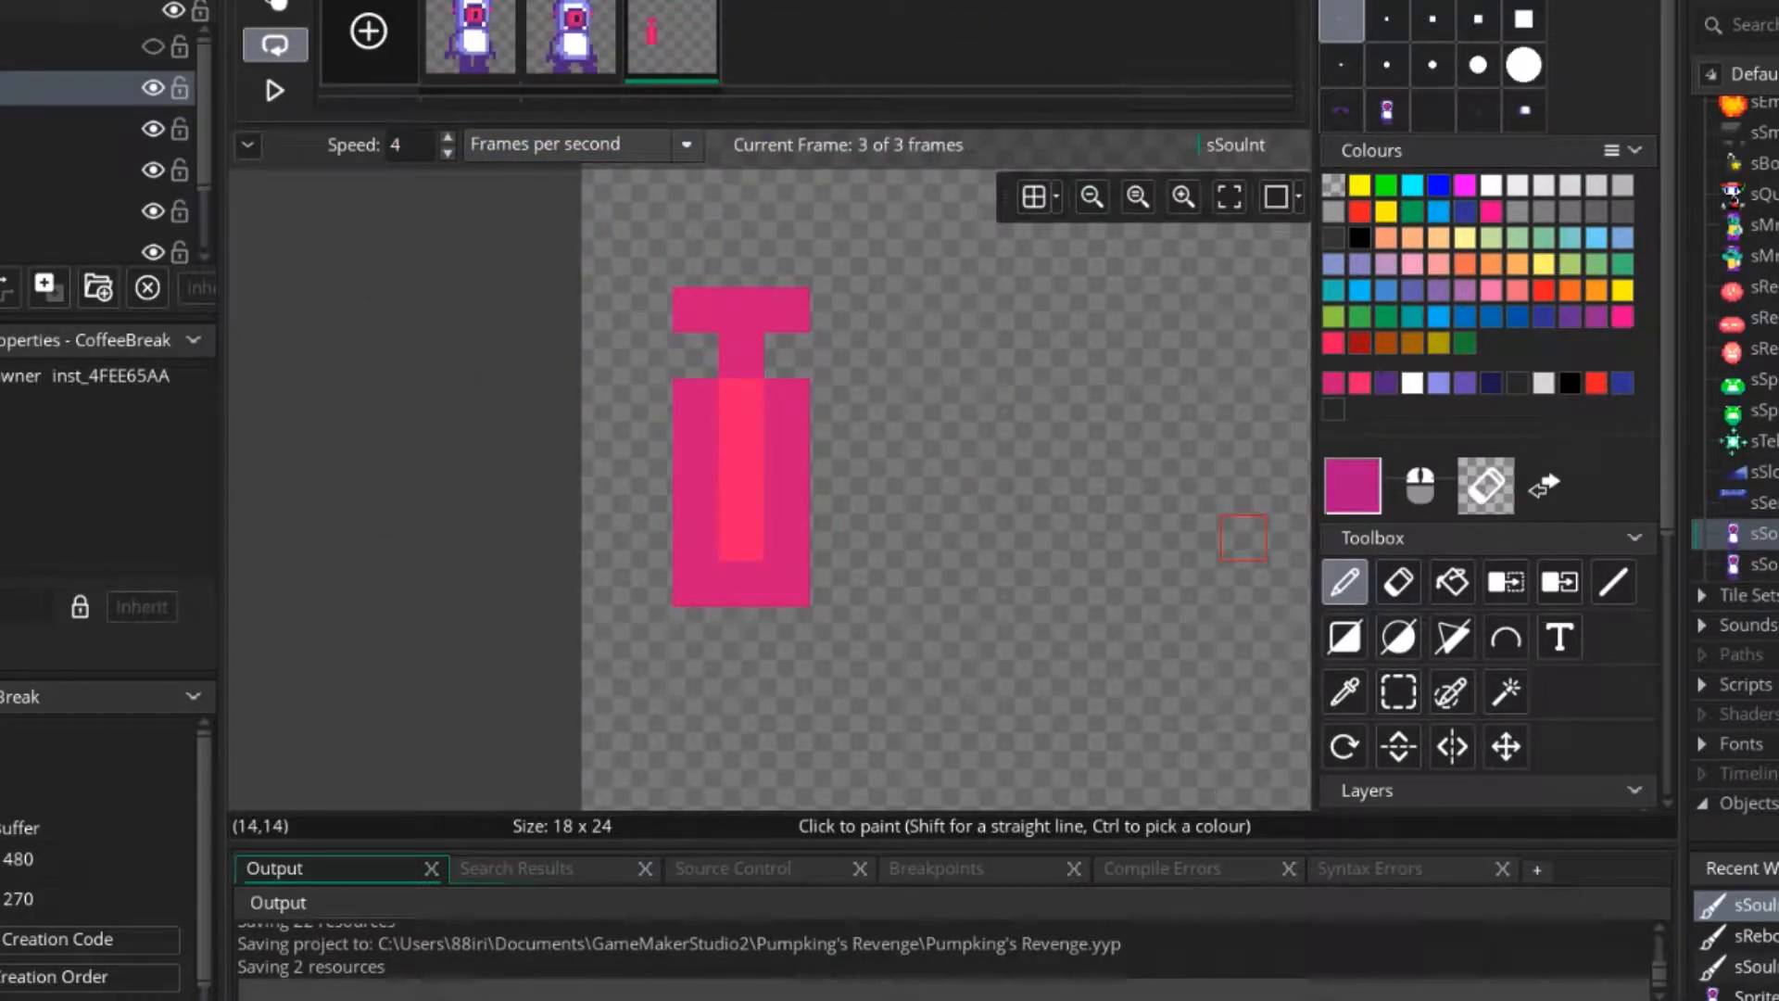
Raise the magenta's saturation to 100 (B2007C) and paint the body's left column, the neck and the bar's left pixel with it.
left_click(1353, 486)
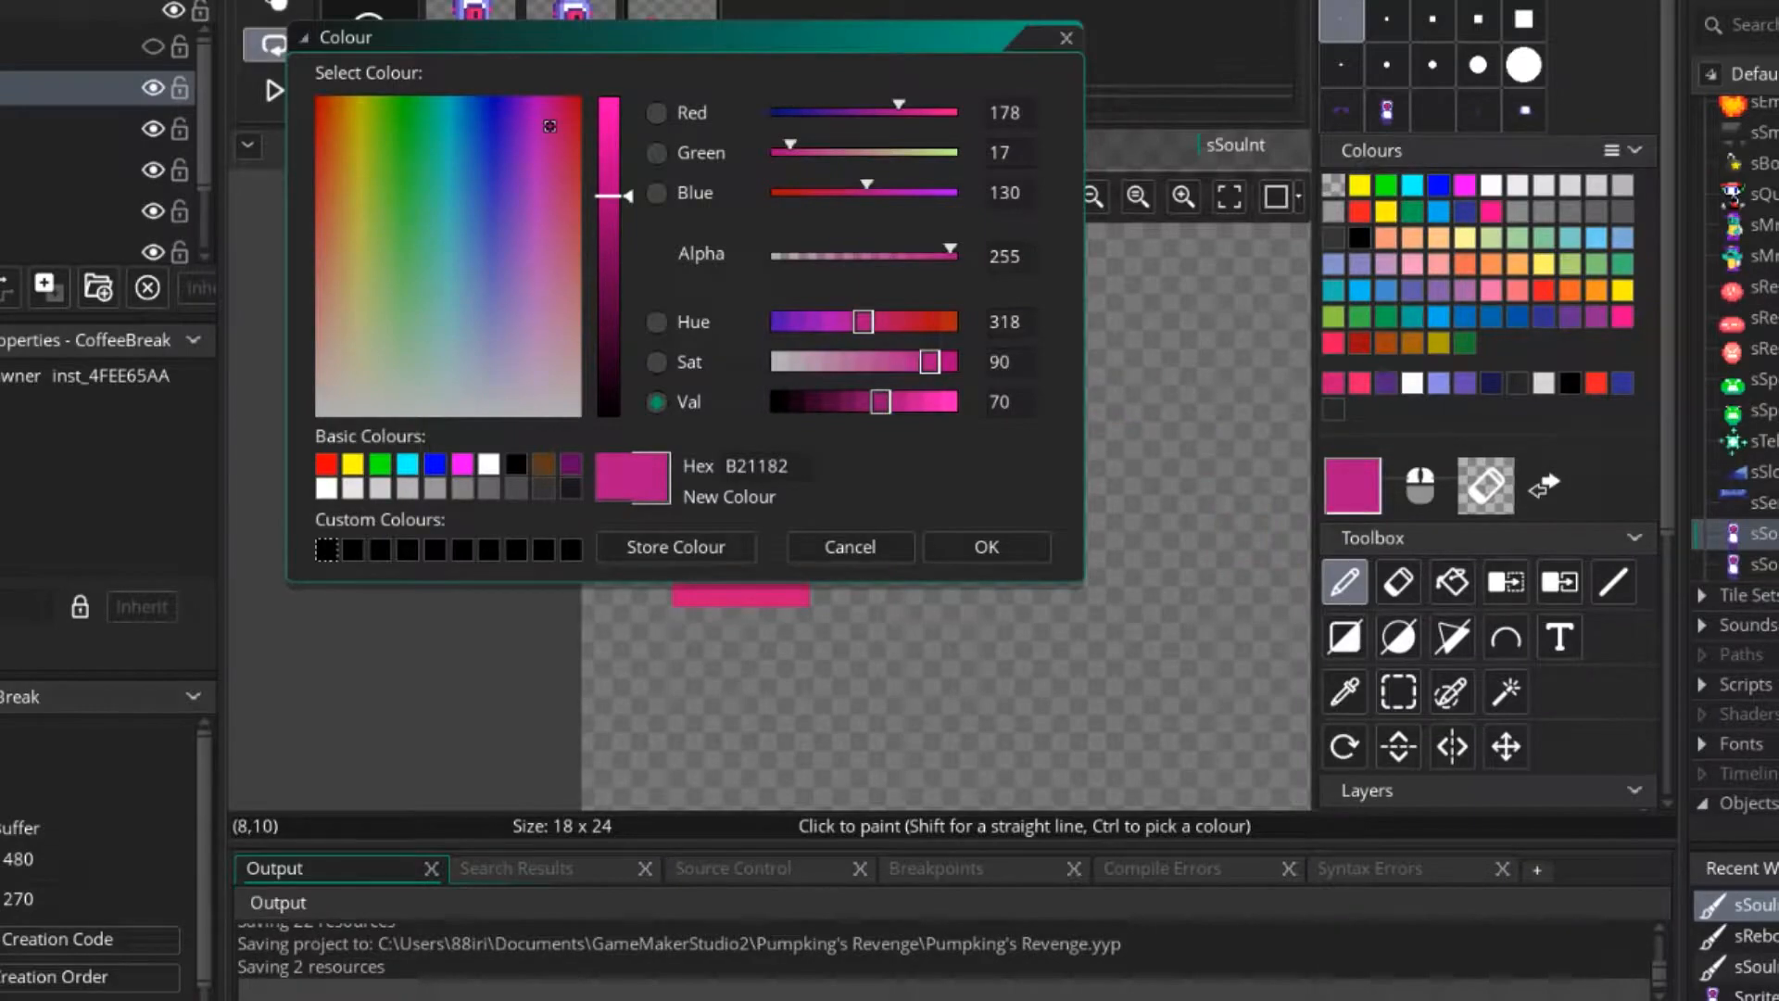
mouse_move(929, 362)
left_mouse_down()
mouse_move(910, 362)
mouse_move(955, 361)
left_mouse_up()
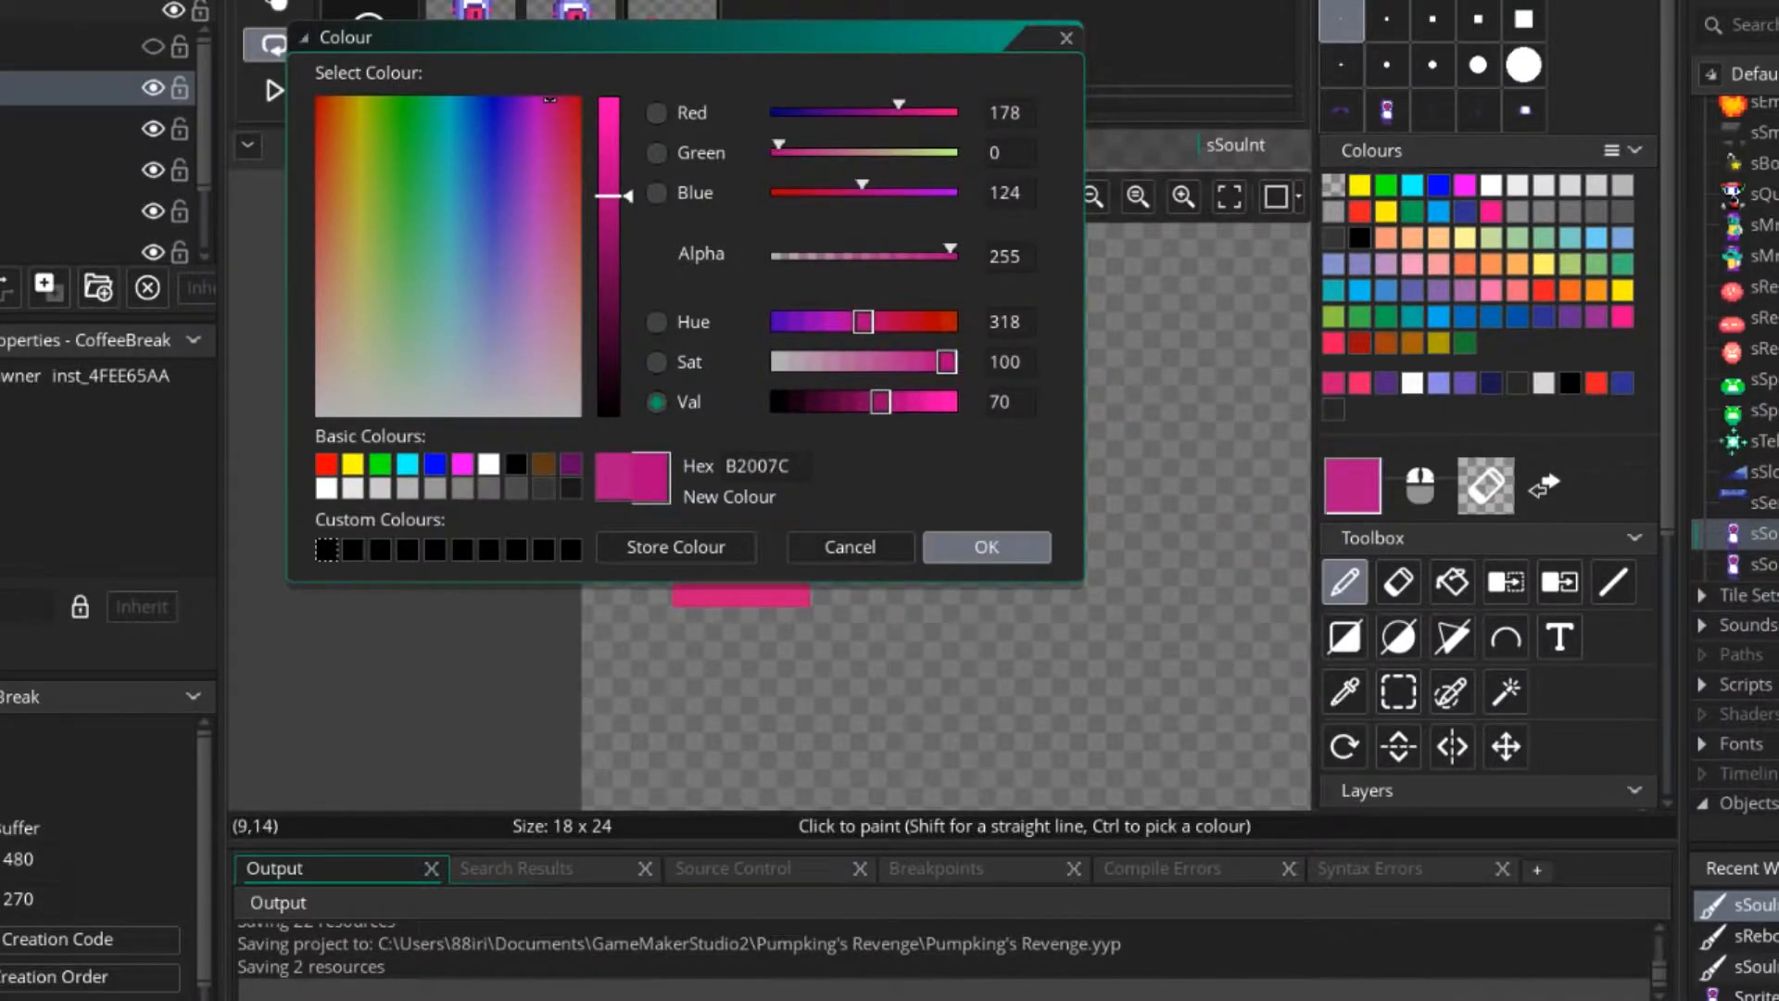
left_click(984, 547)
left_click_drag(696, 584, 696, 402)
left_click(741, 356)
left_click(696, 310)
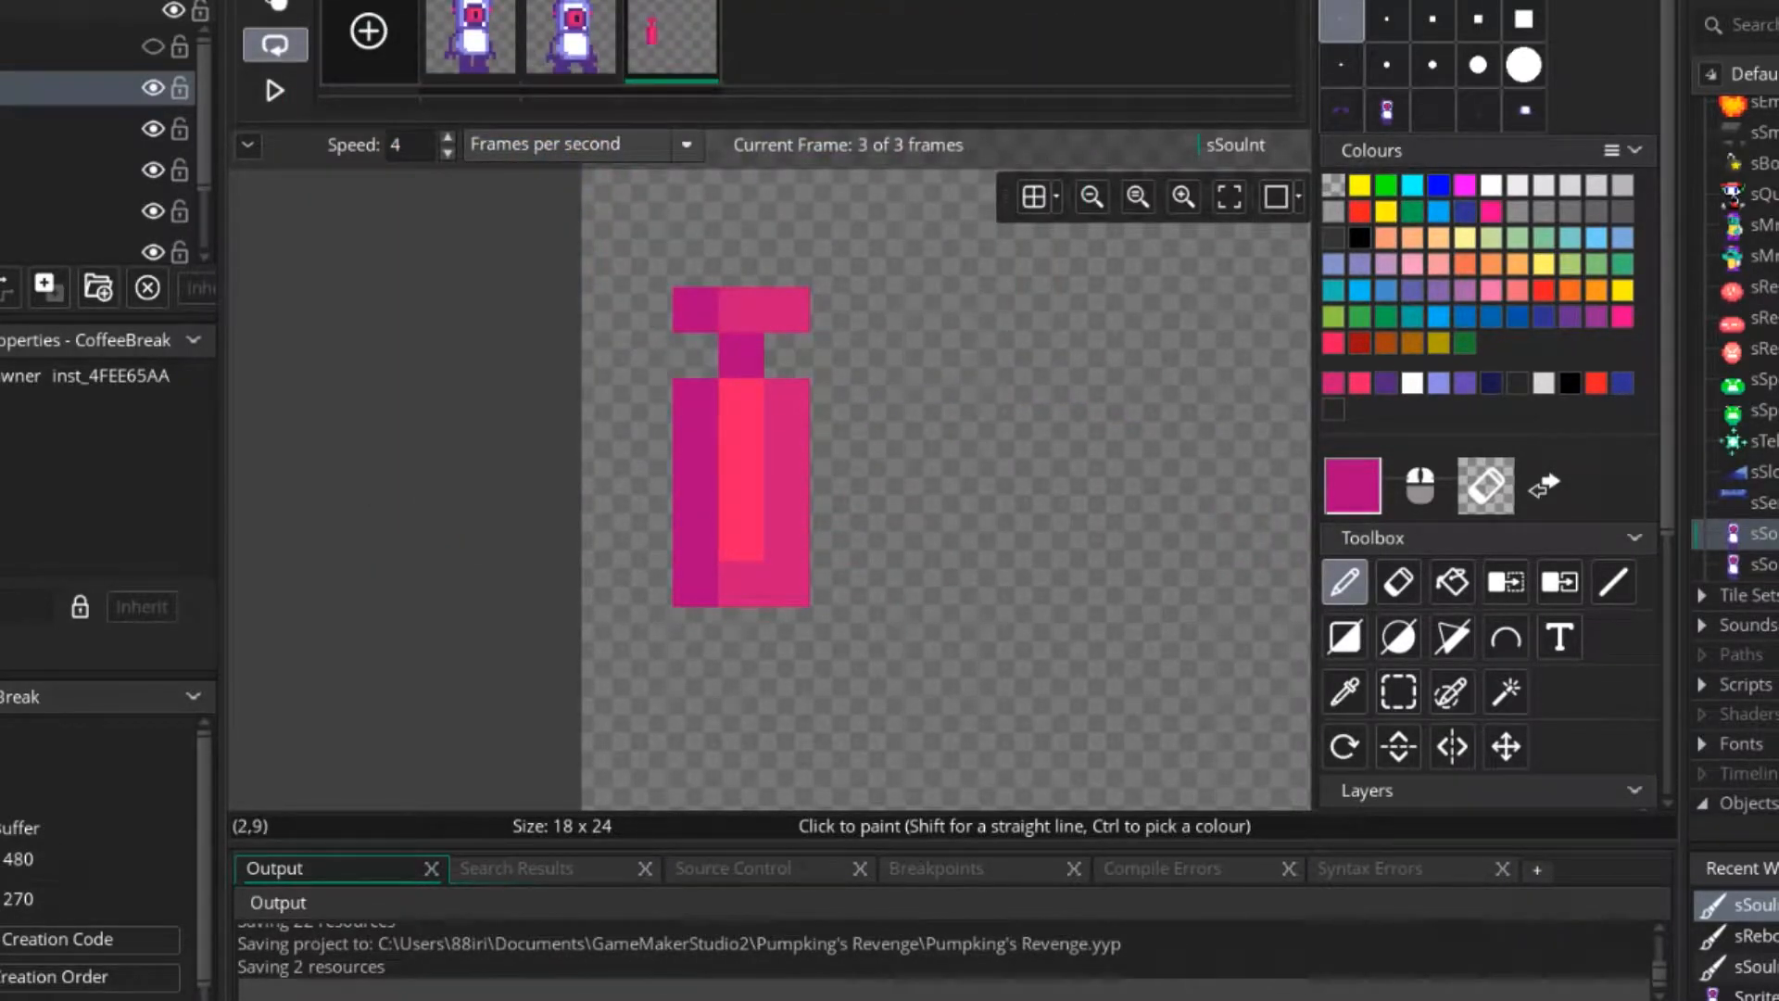
Paint the body's middle column dark pink and the upper four pixels of its right column bright pink.
left_click(742, 401, "ctrl")
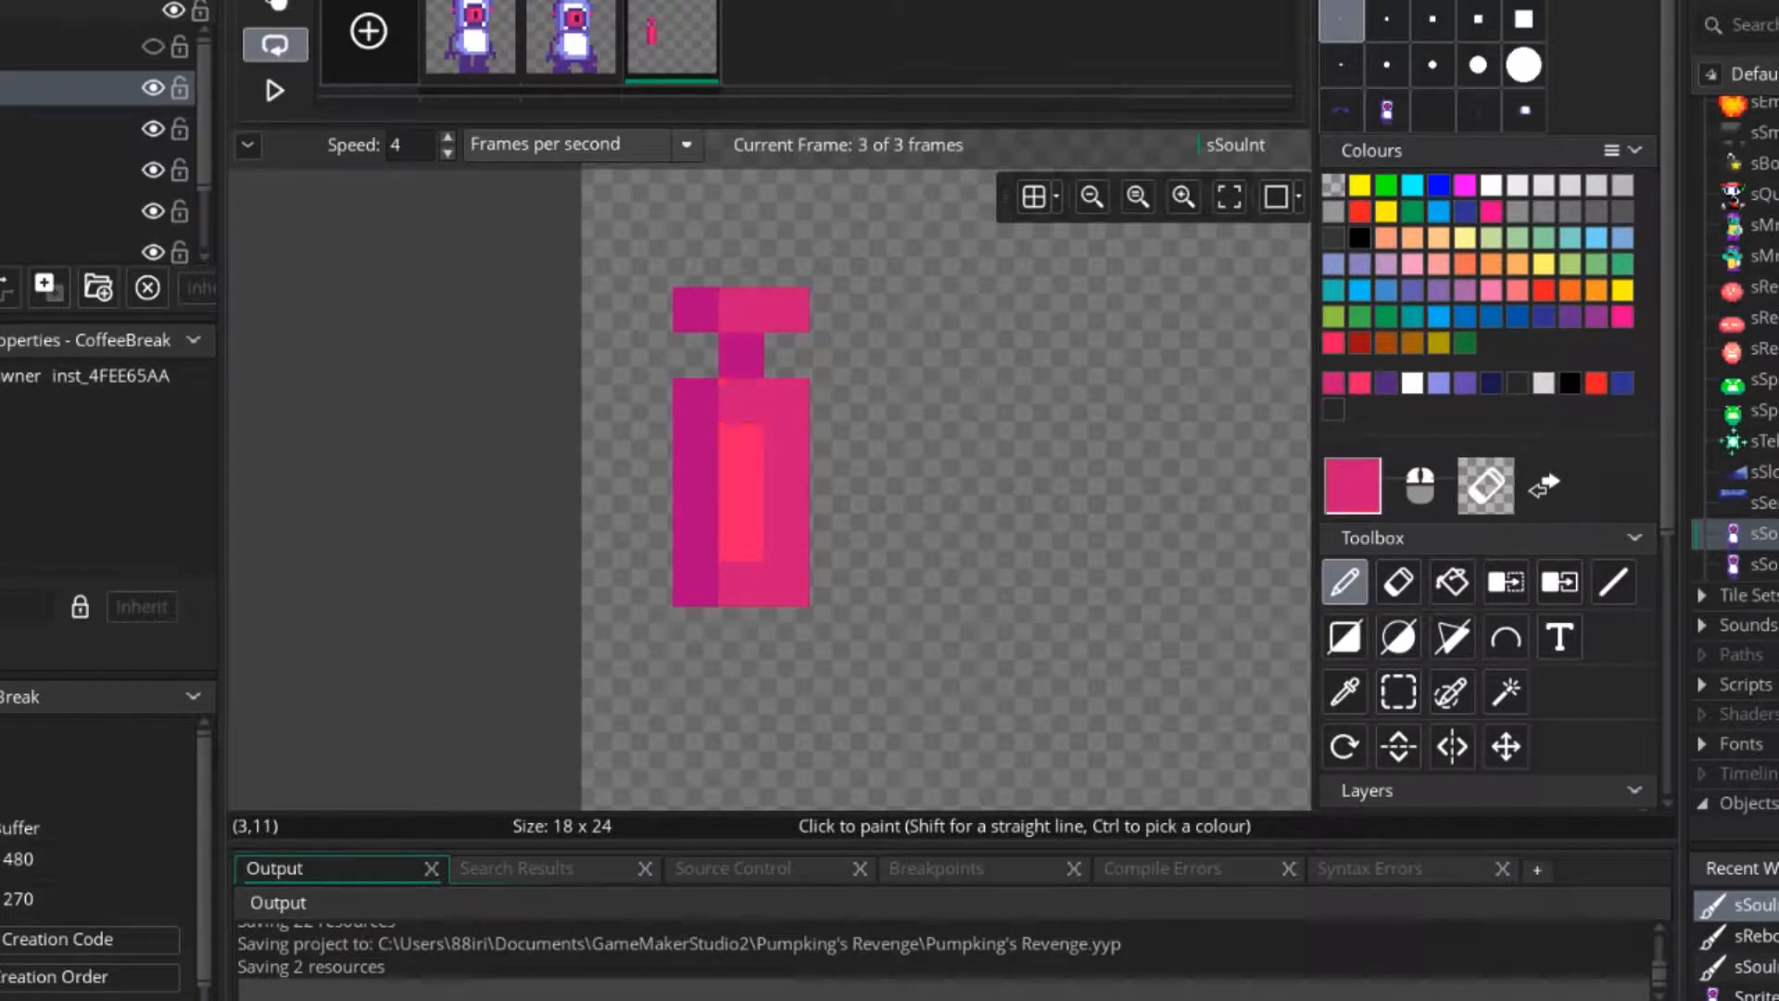
left_click(742, 493, "ctrl")
mouse_move(788, 402)
left_mouse_down()
mouse_move(787, 539)
mouse_move(741, 493)
mouse_move(741, 401)
left_mouse_up()
left_click(788, 585, "ctrl")
left_click(788, 447, "ctrl")
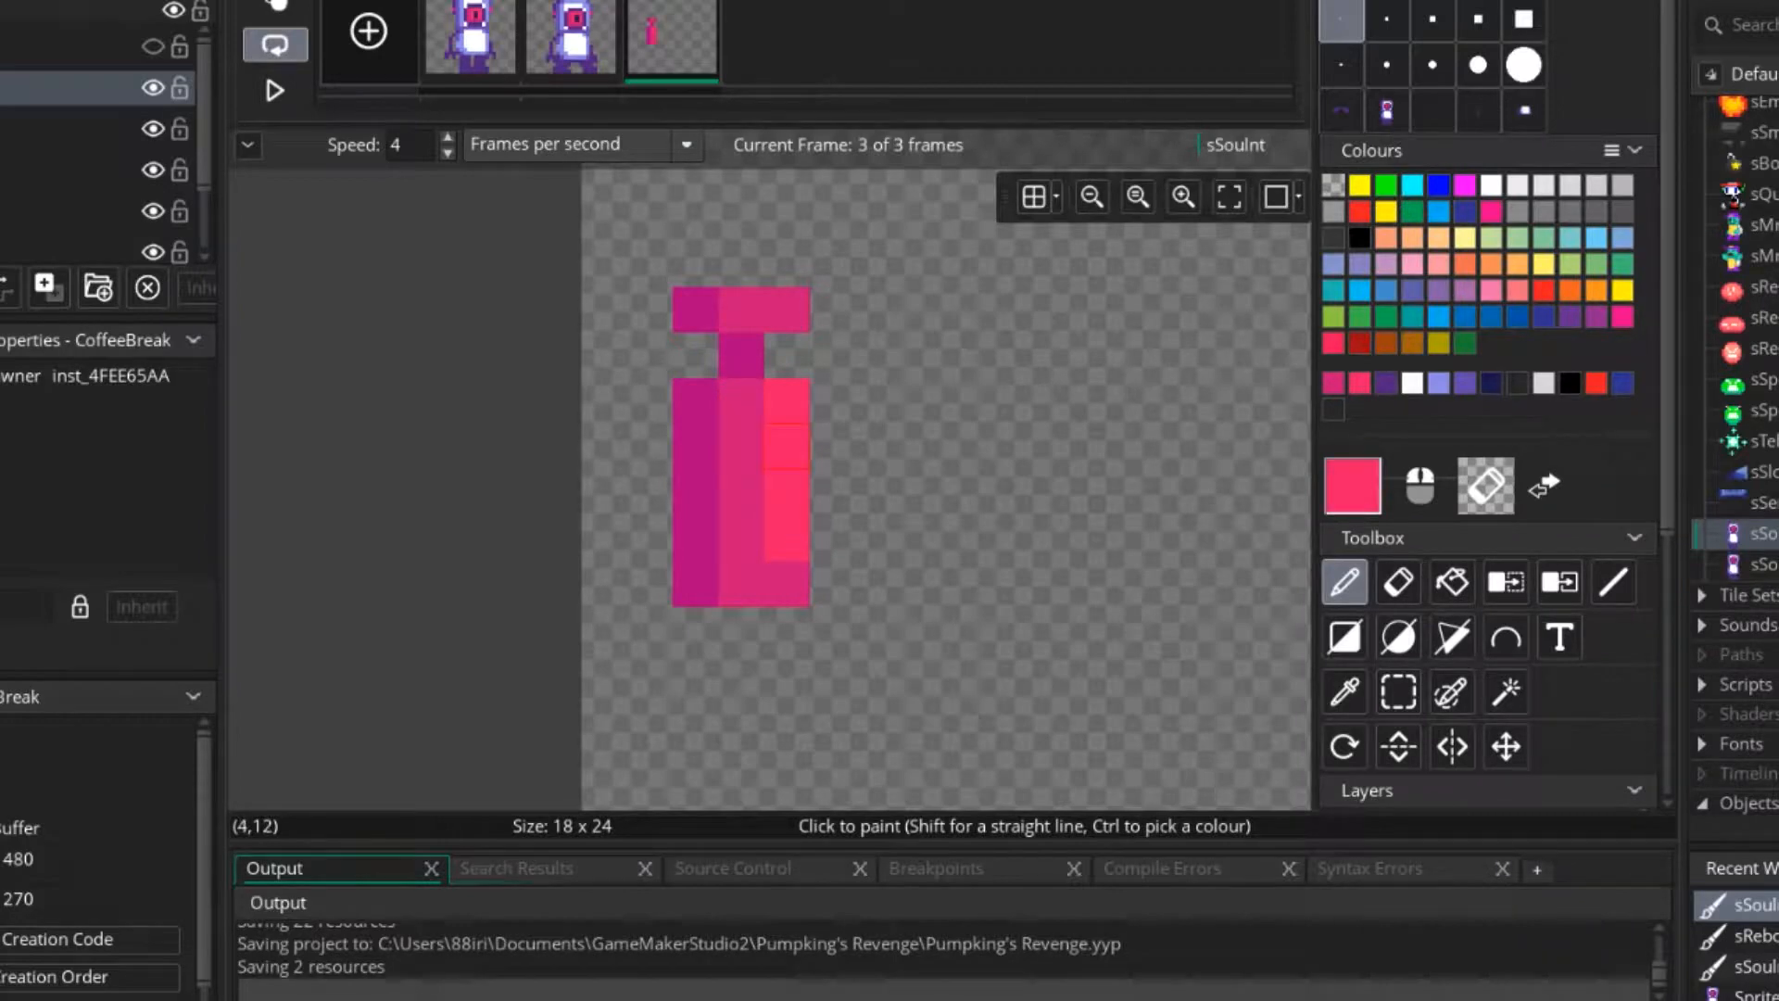
Paint the middle pixel of the jetpack's top bar in the same magenta as the neck.
middle_click_drag(799, 495, 671, 465)
scroll(747, 554, "down", 3, "ctrl")
scroll(749, 553, "down", 1, "ctrl")
middle_click_drag(749, 553, 859, 557)
scroll(779, 413, "up", 2, "ctrl")
left_click(779, 419, "ctrl")
left_click(776, 390)
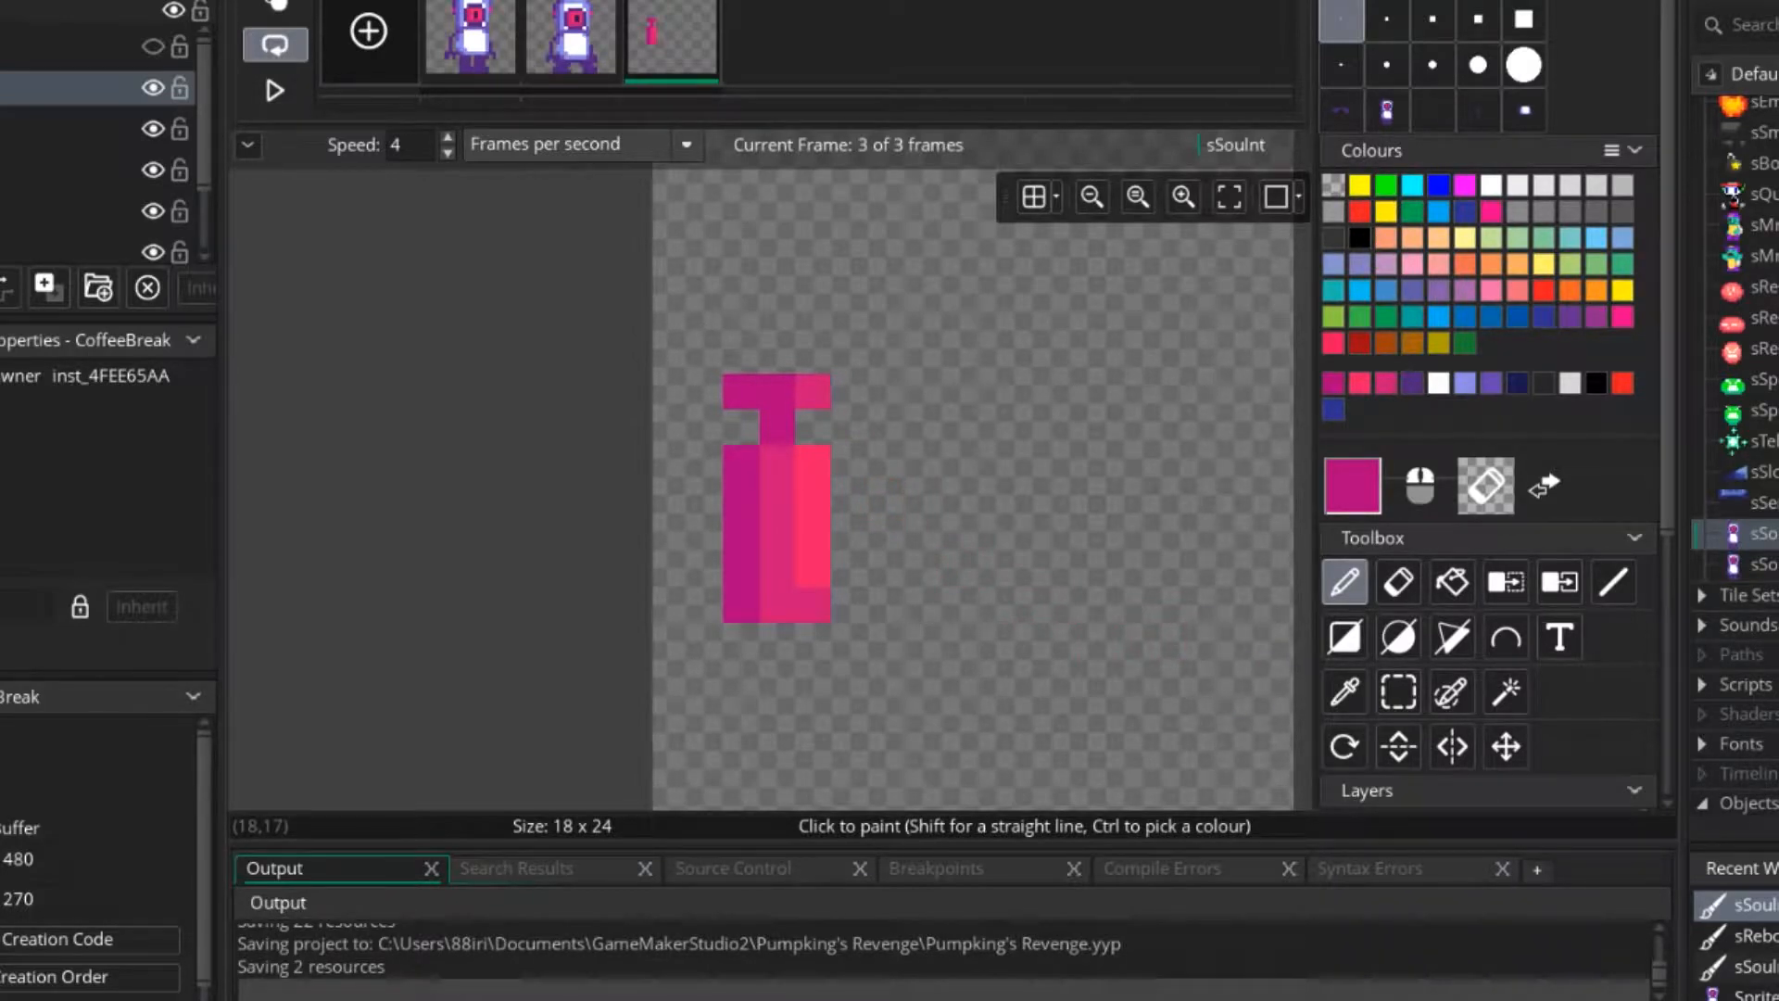
Draw a three-pixel nozzle row under the body with a mid grey centre and dark grey sides.
left_click(1334, 211)
left_click(777, 604)
middle_click_drag(777, 602, 805, 524)
key("ctrl+z")
scroll(804, 523, "up", 2, "ctrl")
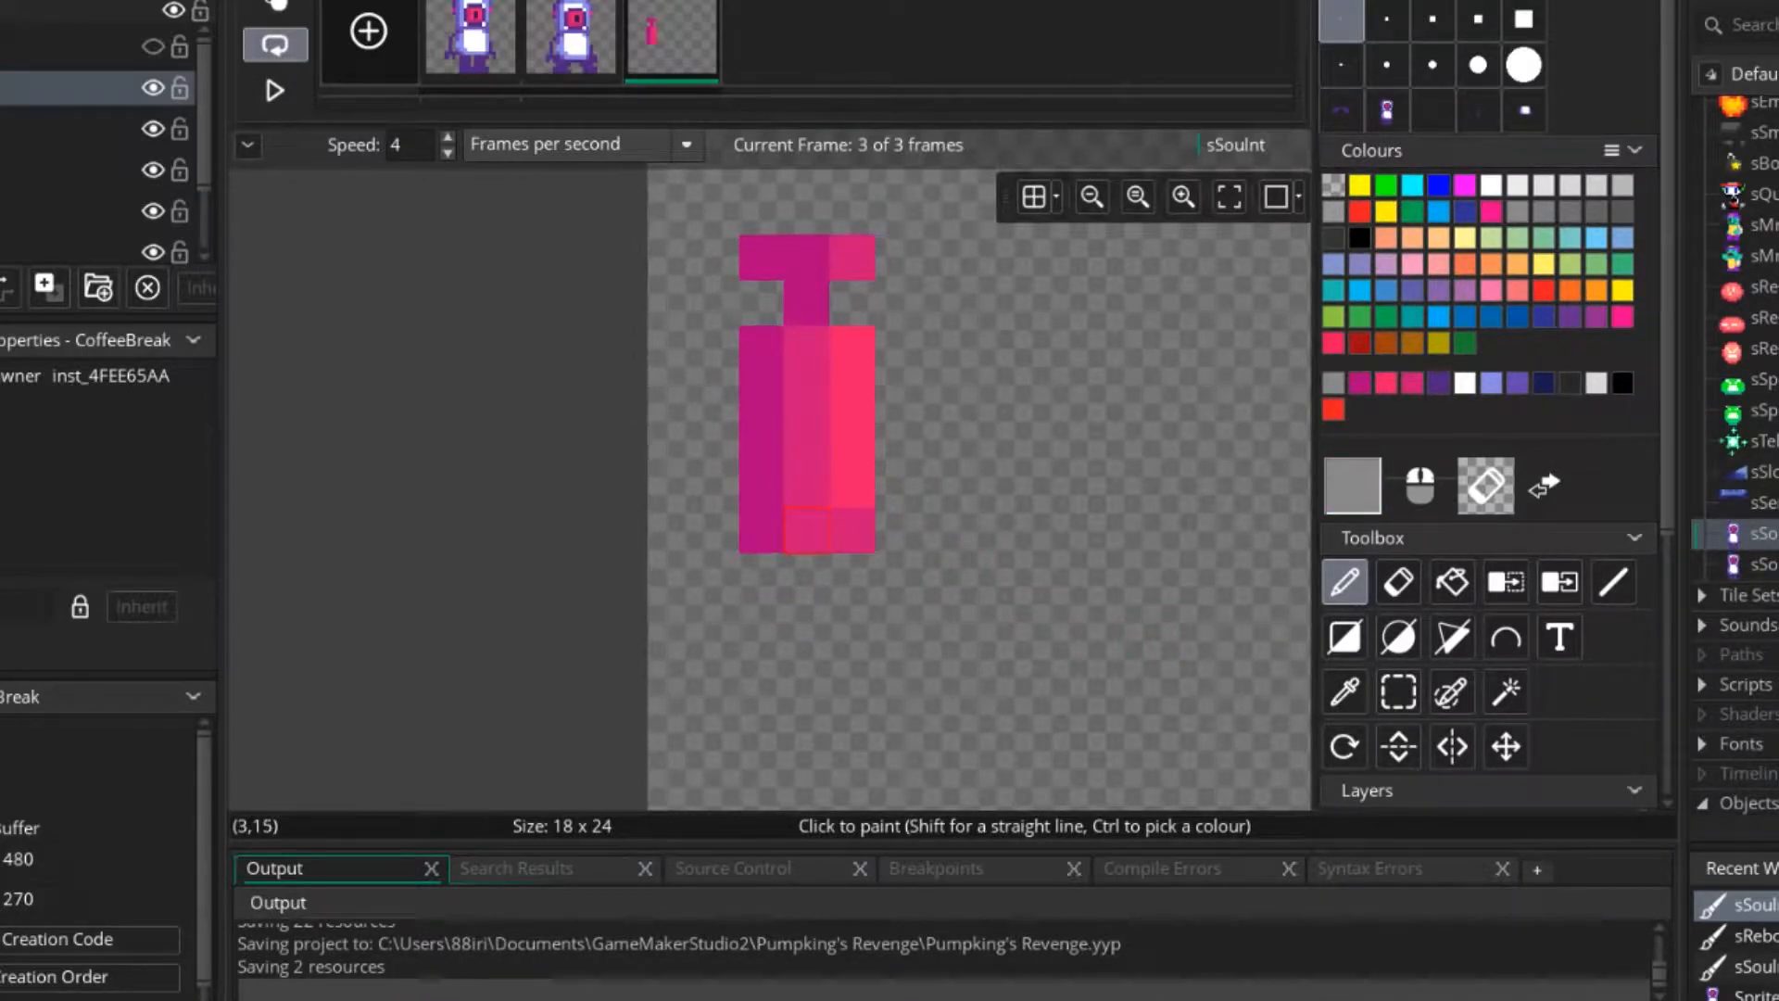
left_click(807, 577)
left_click(1623, 211)
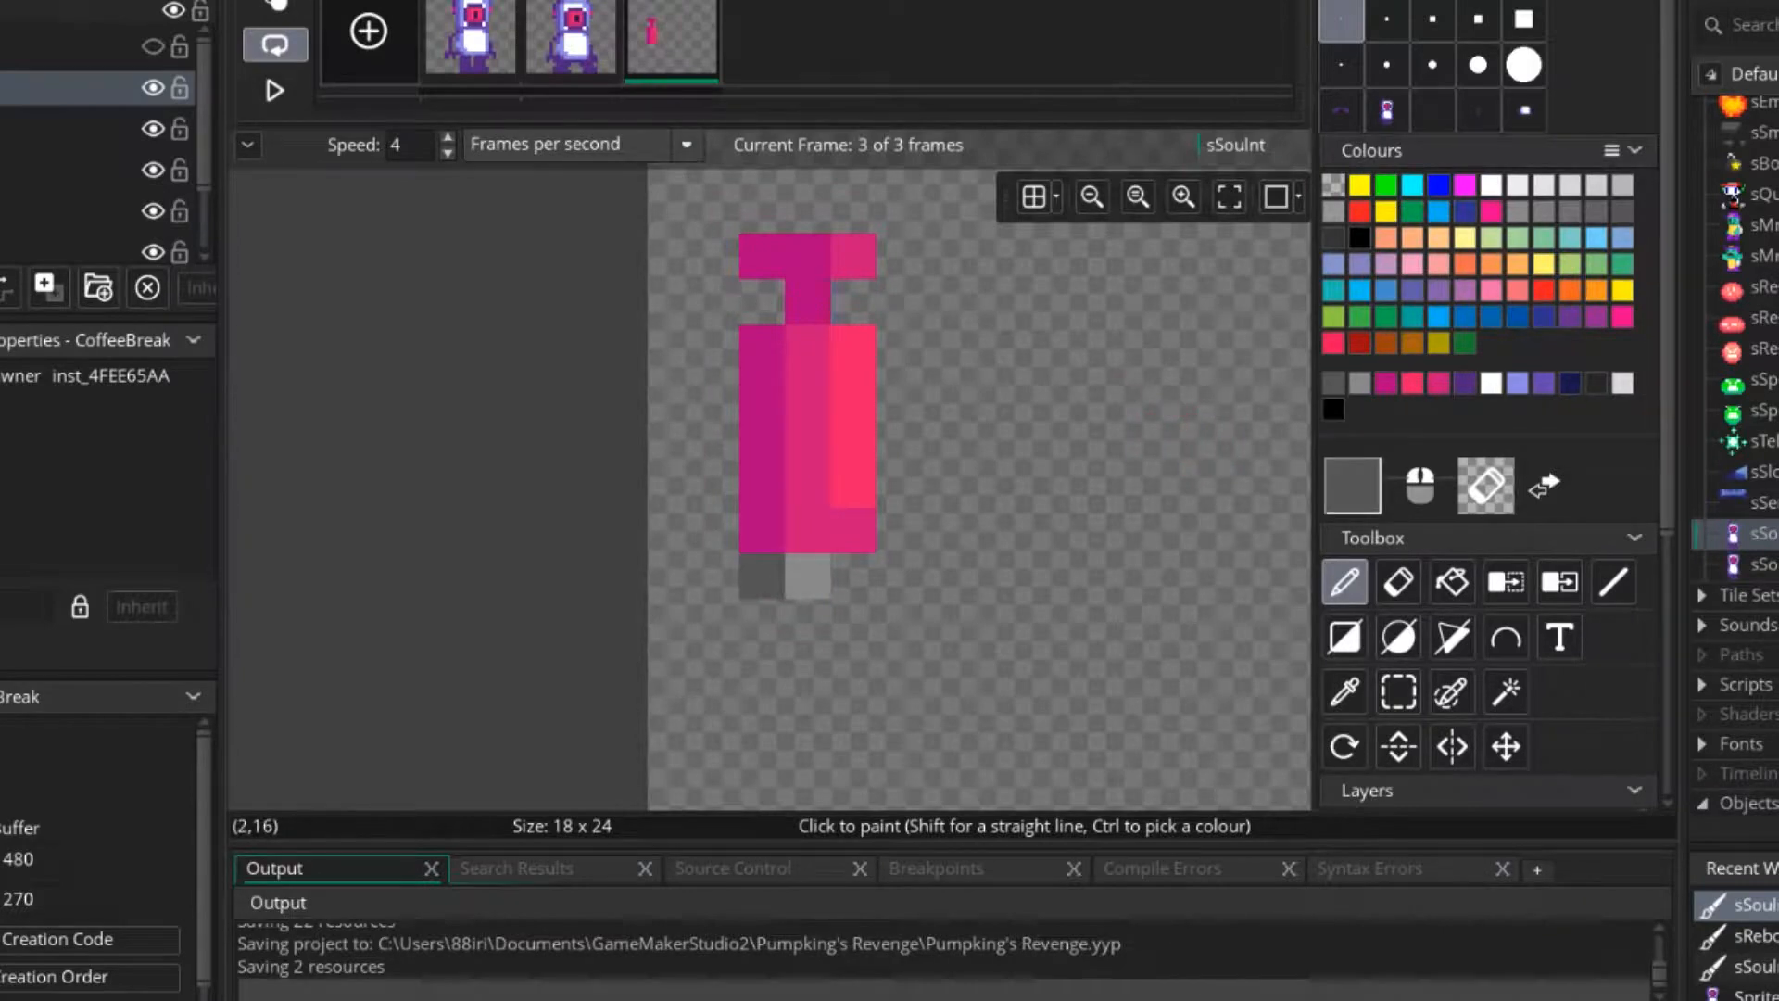
left_click(854, 576)
left_click(762, 577)
scroll(902, 663, "down", 2, "ctrl")
scroll(902, 664, "down", 2, "ctrl")
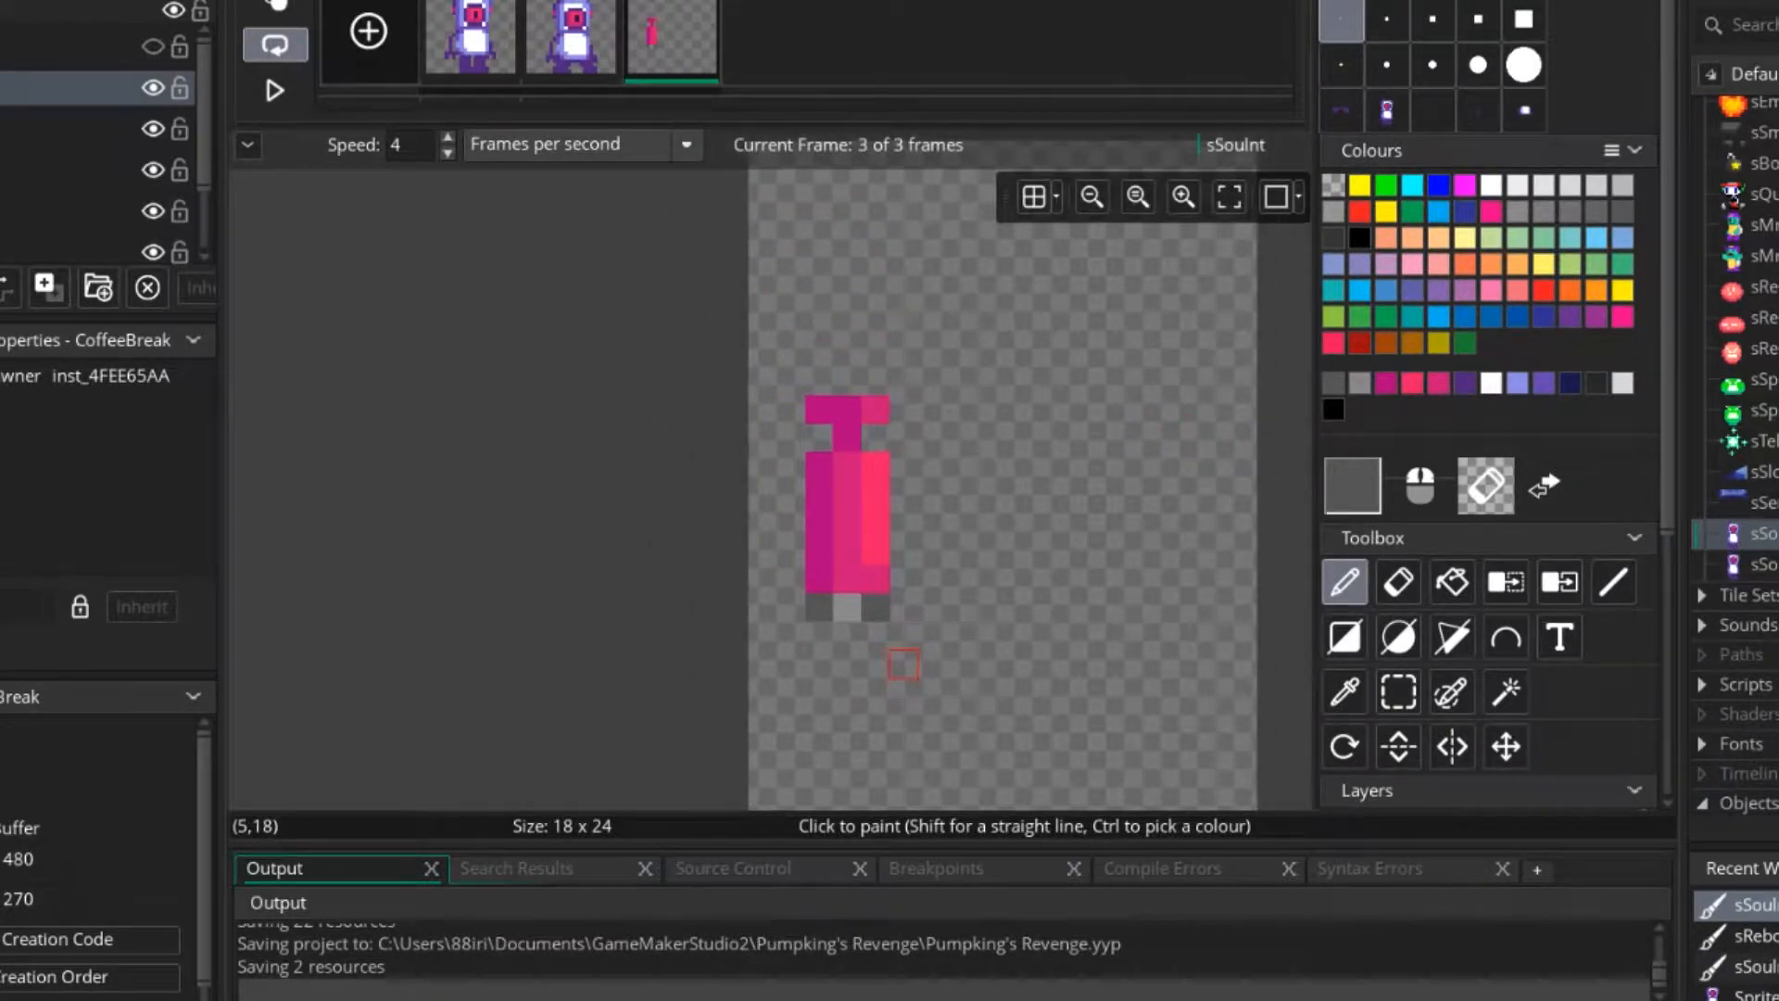
Repaint the nozzle's centre pixel dark grey and its left pixel in the darkest grey.
middle_click_drag(903, 664, 908, 579)
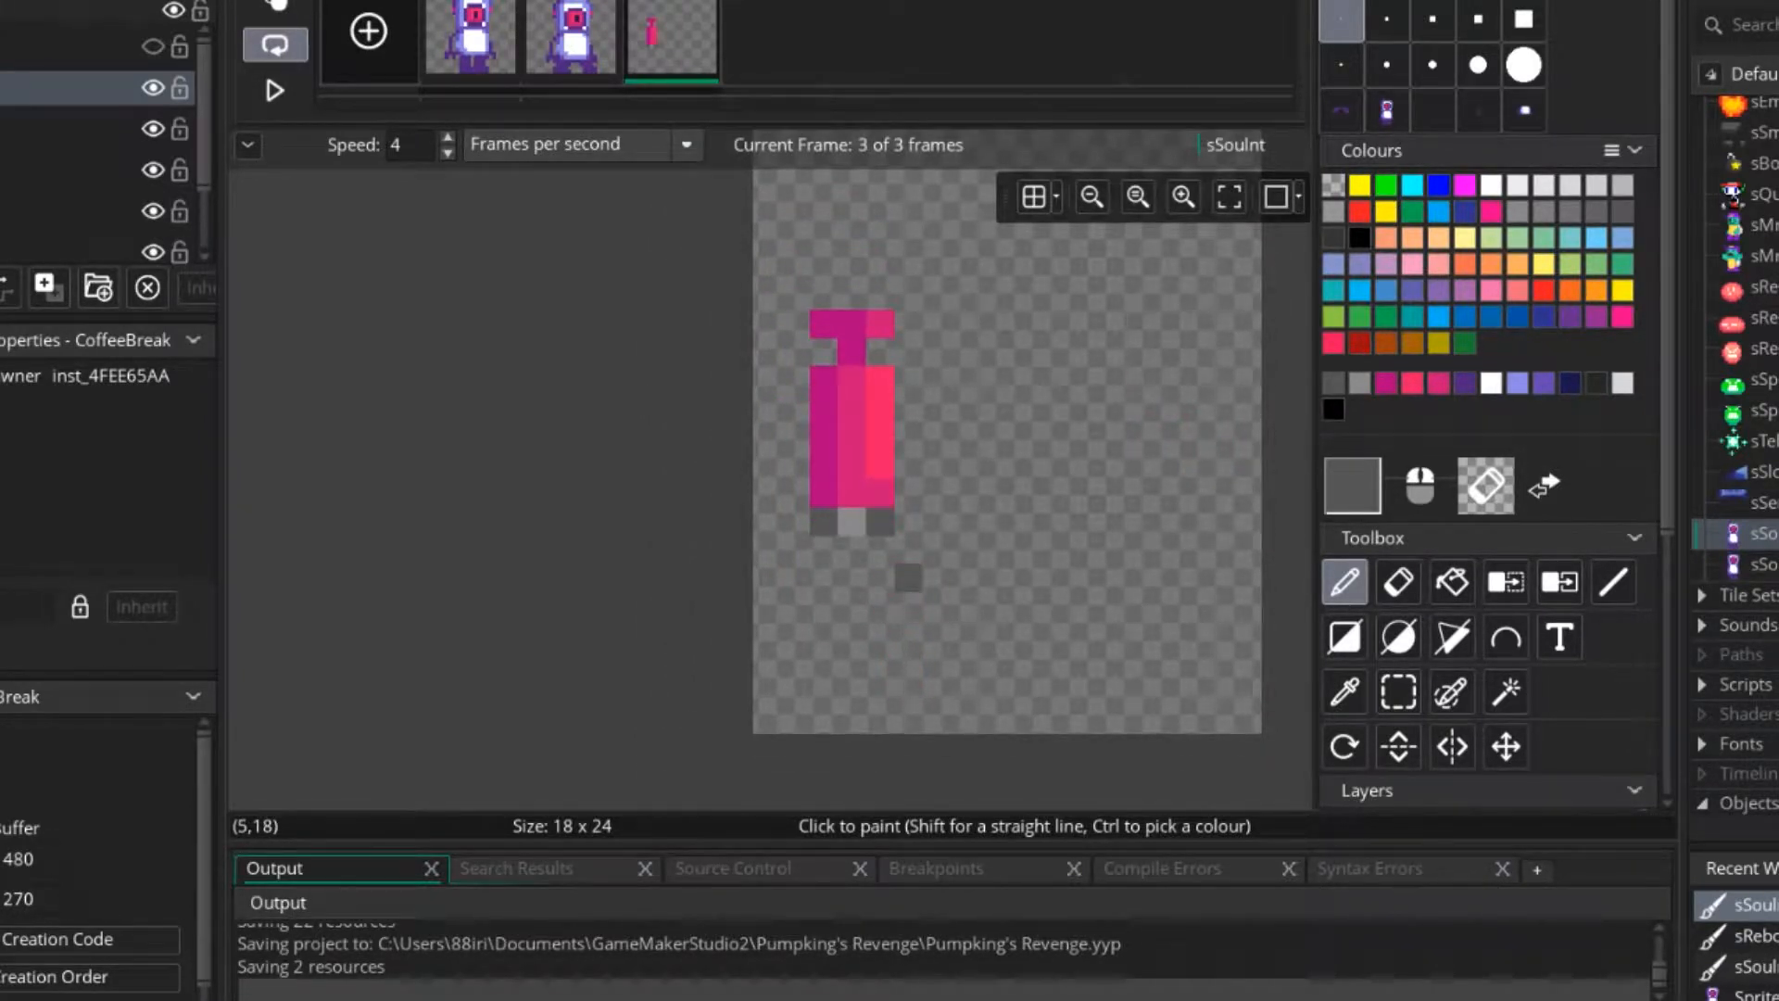
scroll(908, 549, "up", 3, "ctrl")
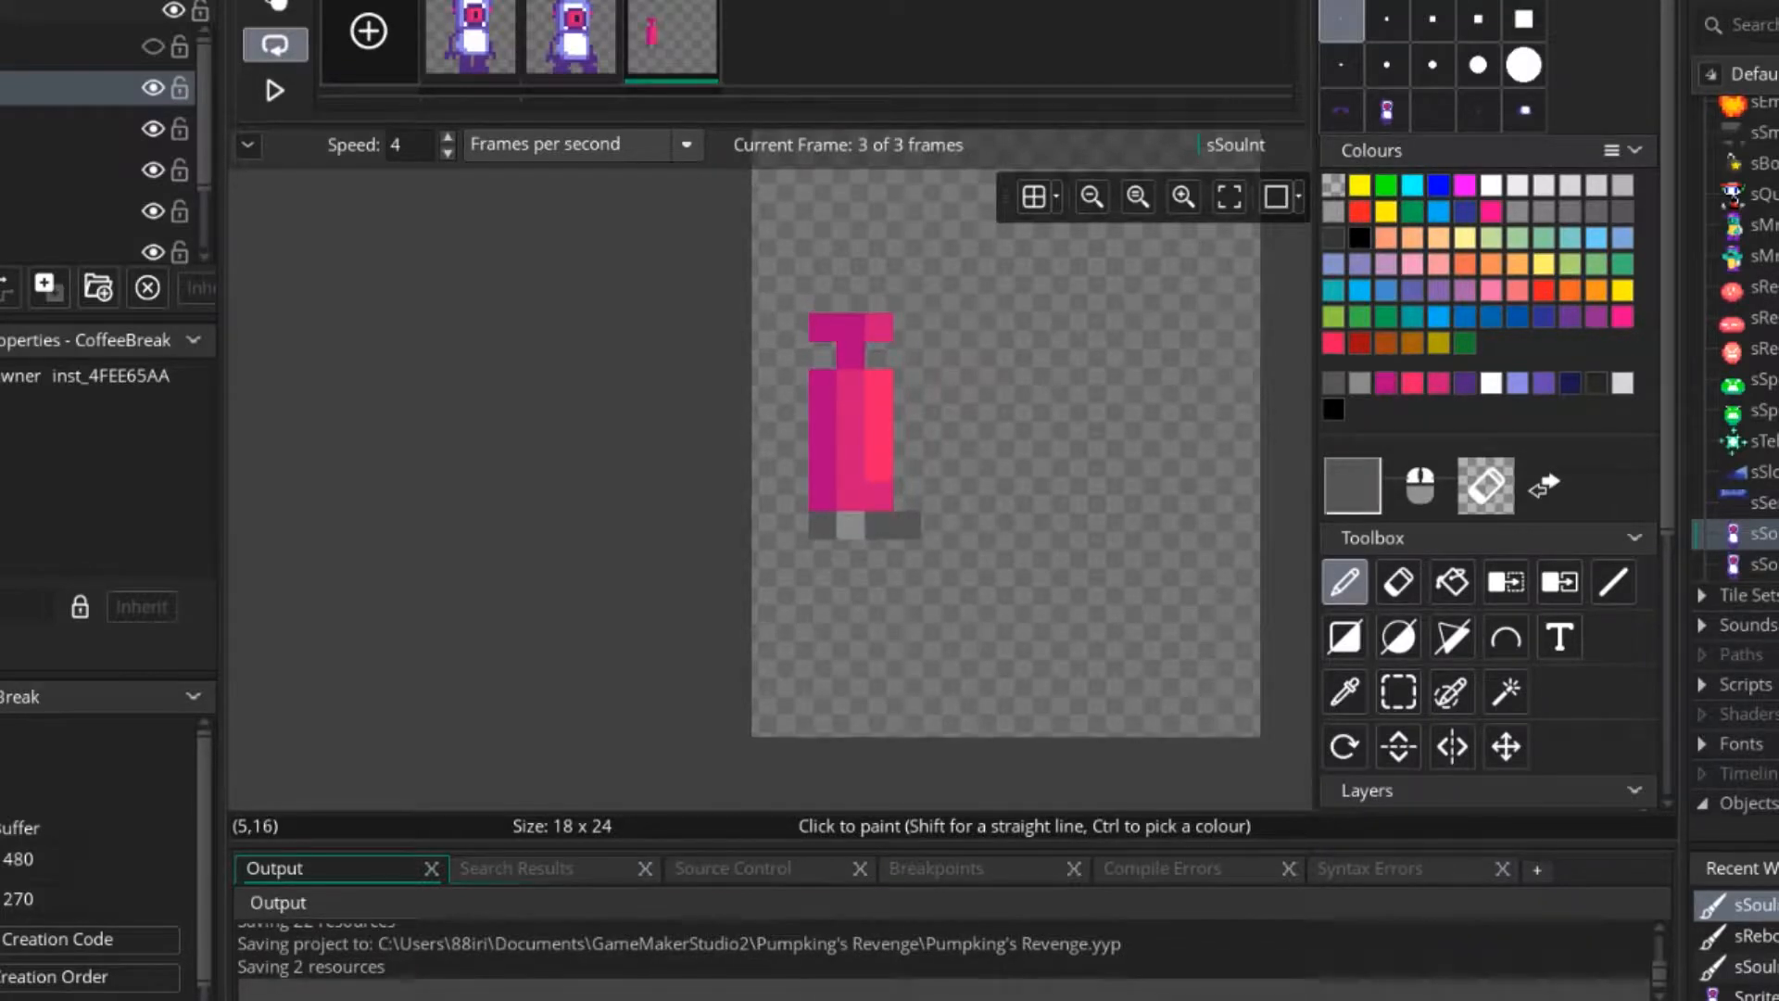
scroll(843, 591, "up", 1, "ctrl")
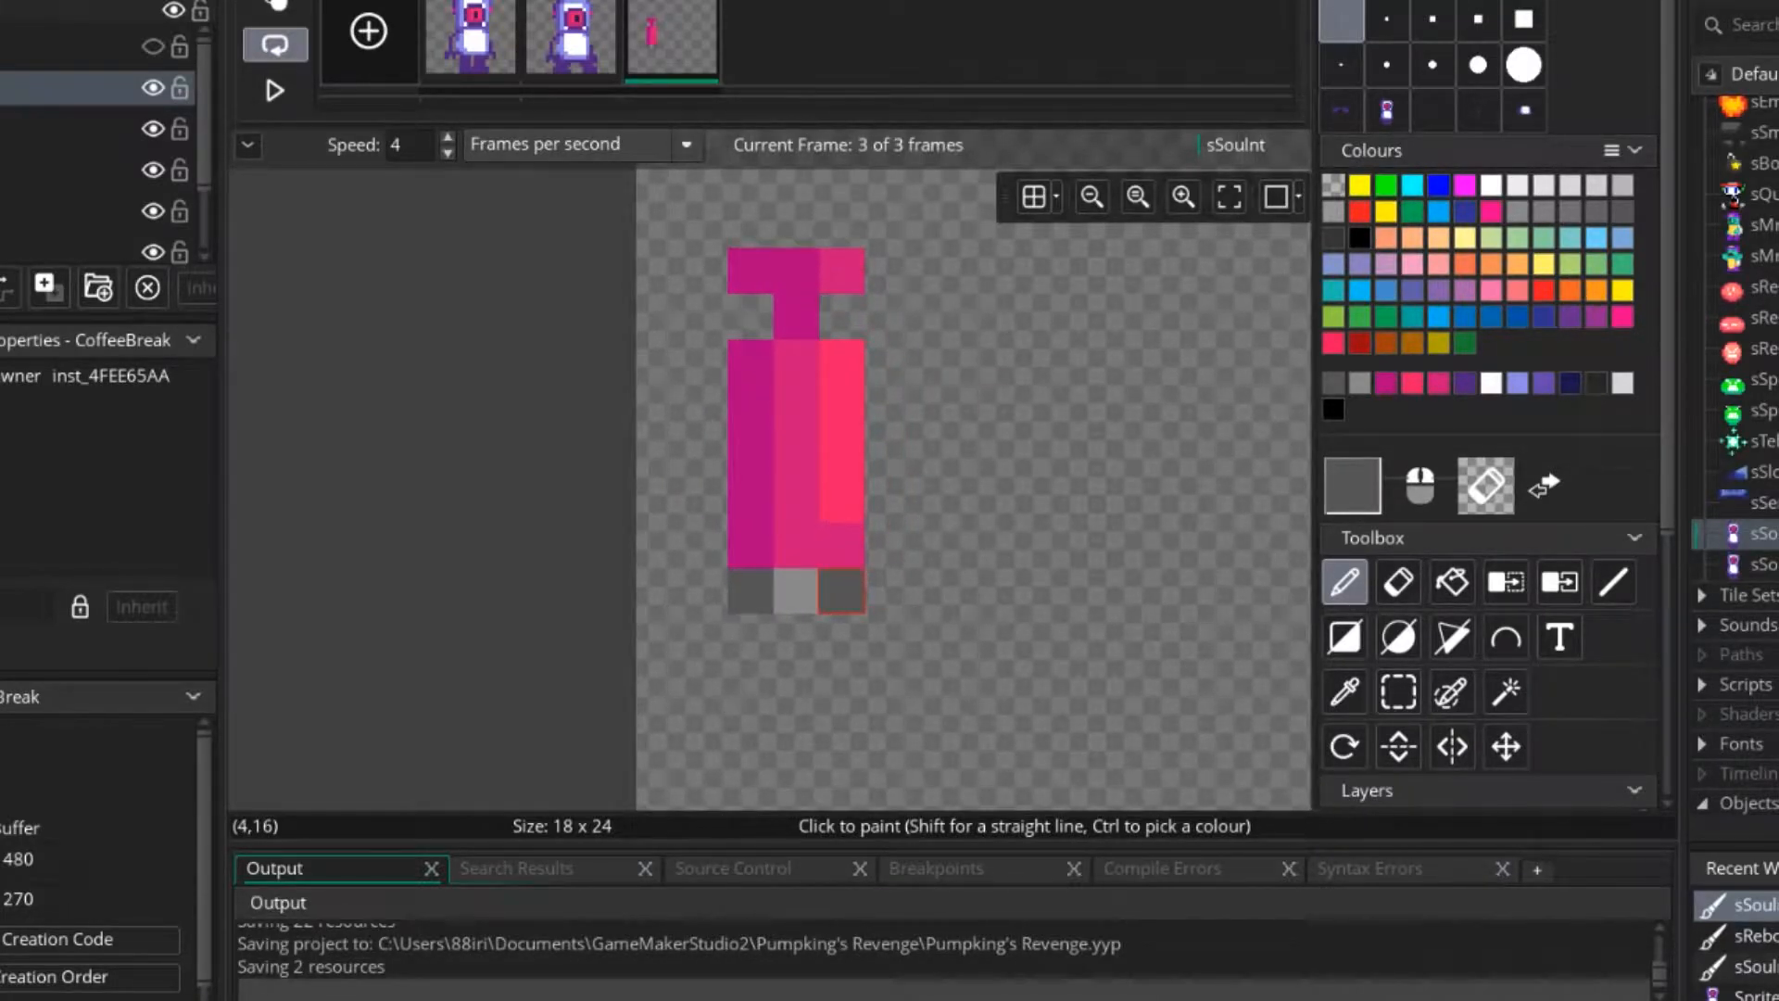
left_click(796, 590)
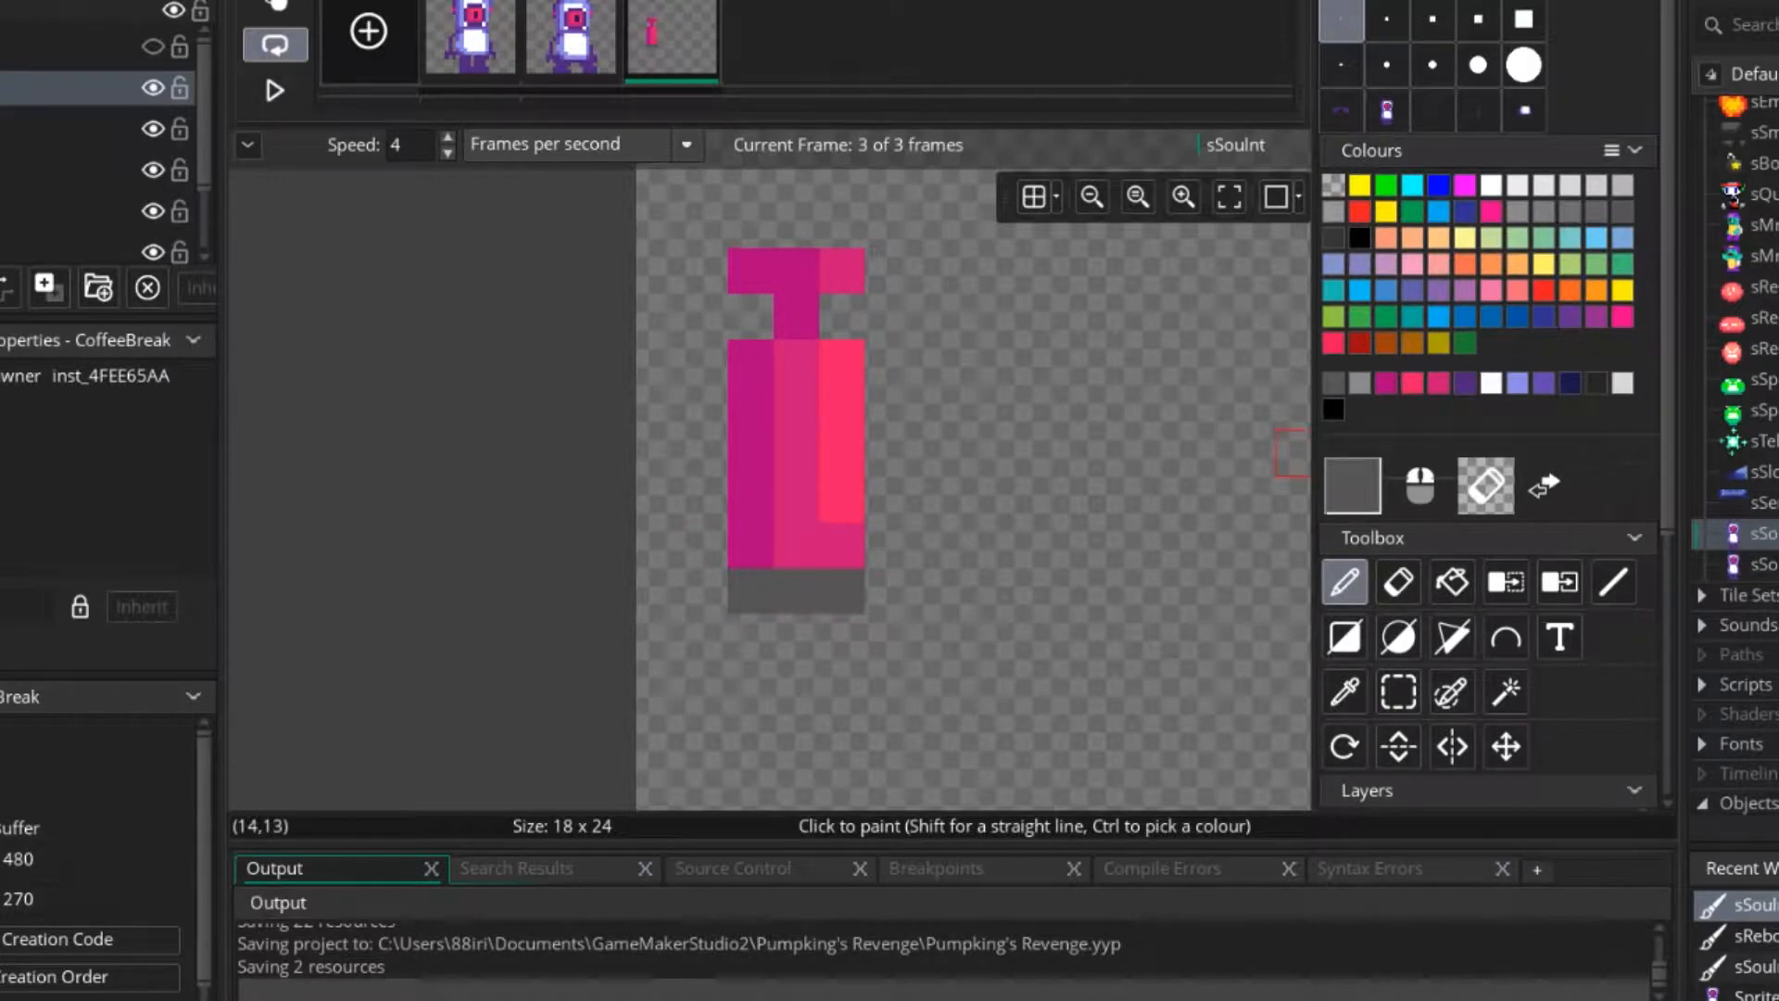
left_click(1334, 238)
left_click(751, 590)
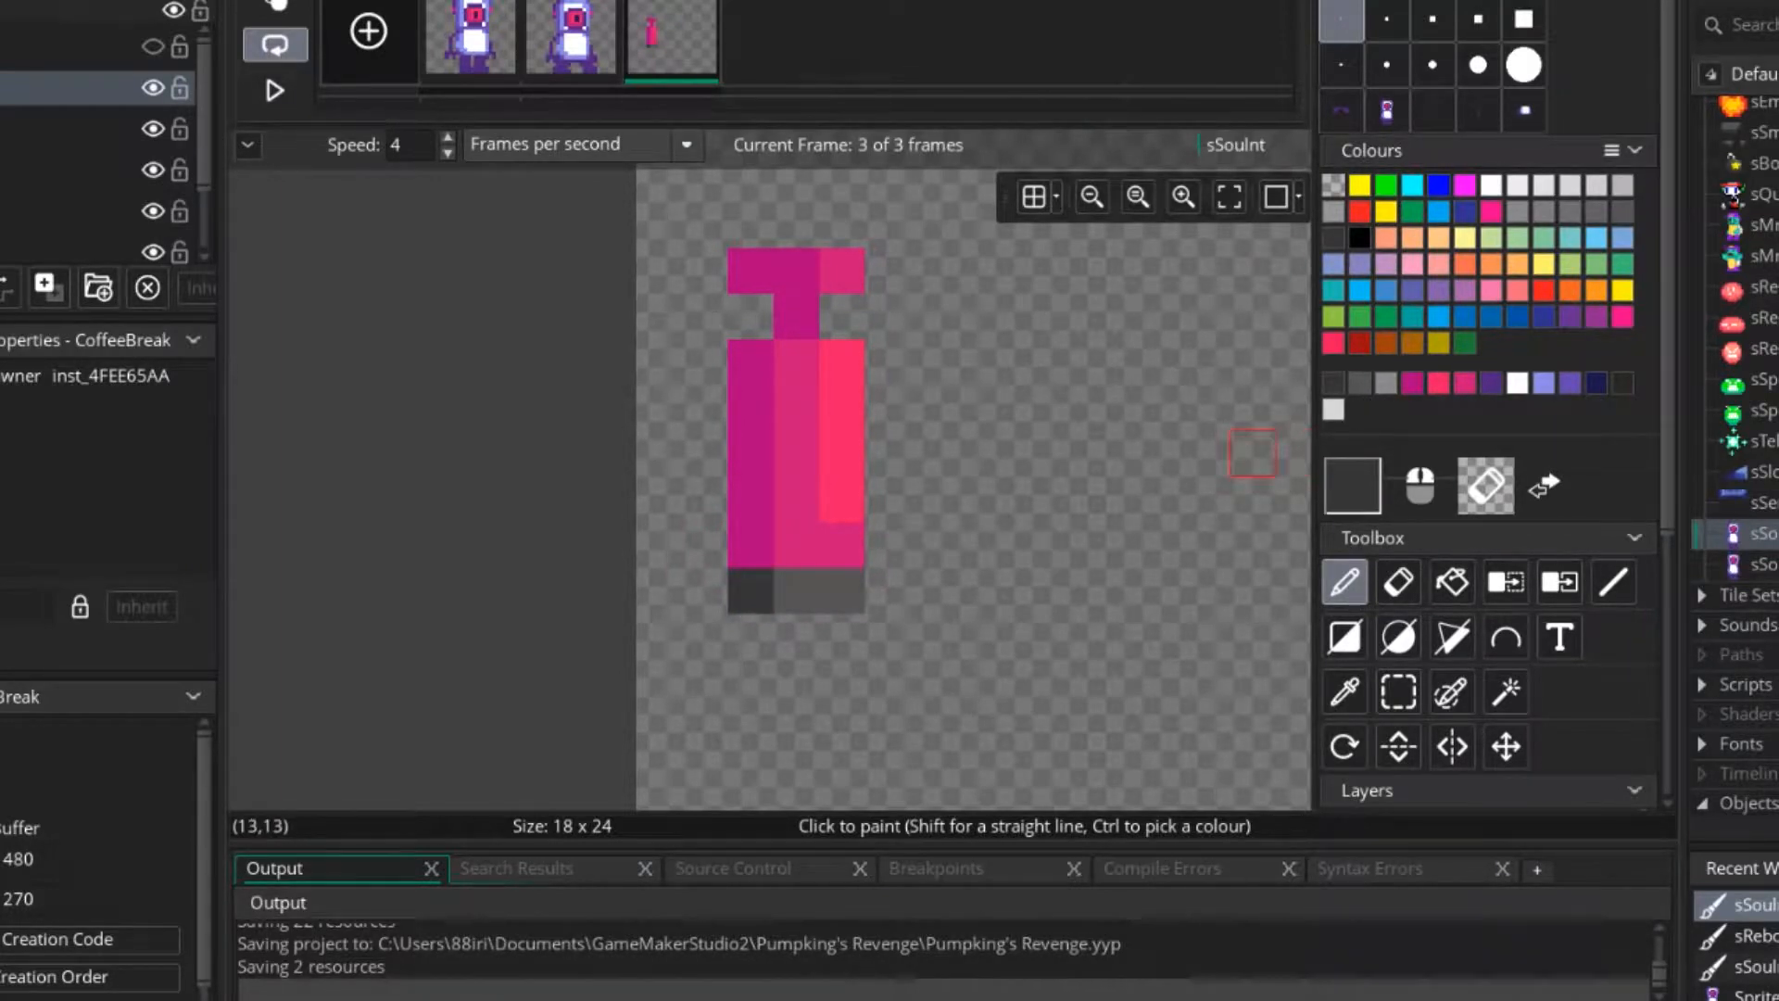
Try a near-white and a mid grey highlight on the nozzle's right pixel.
left_click(1517, 185)
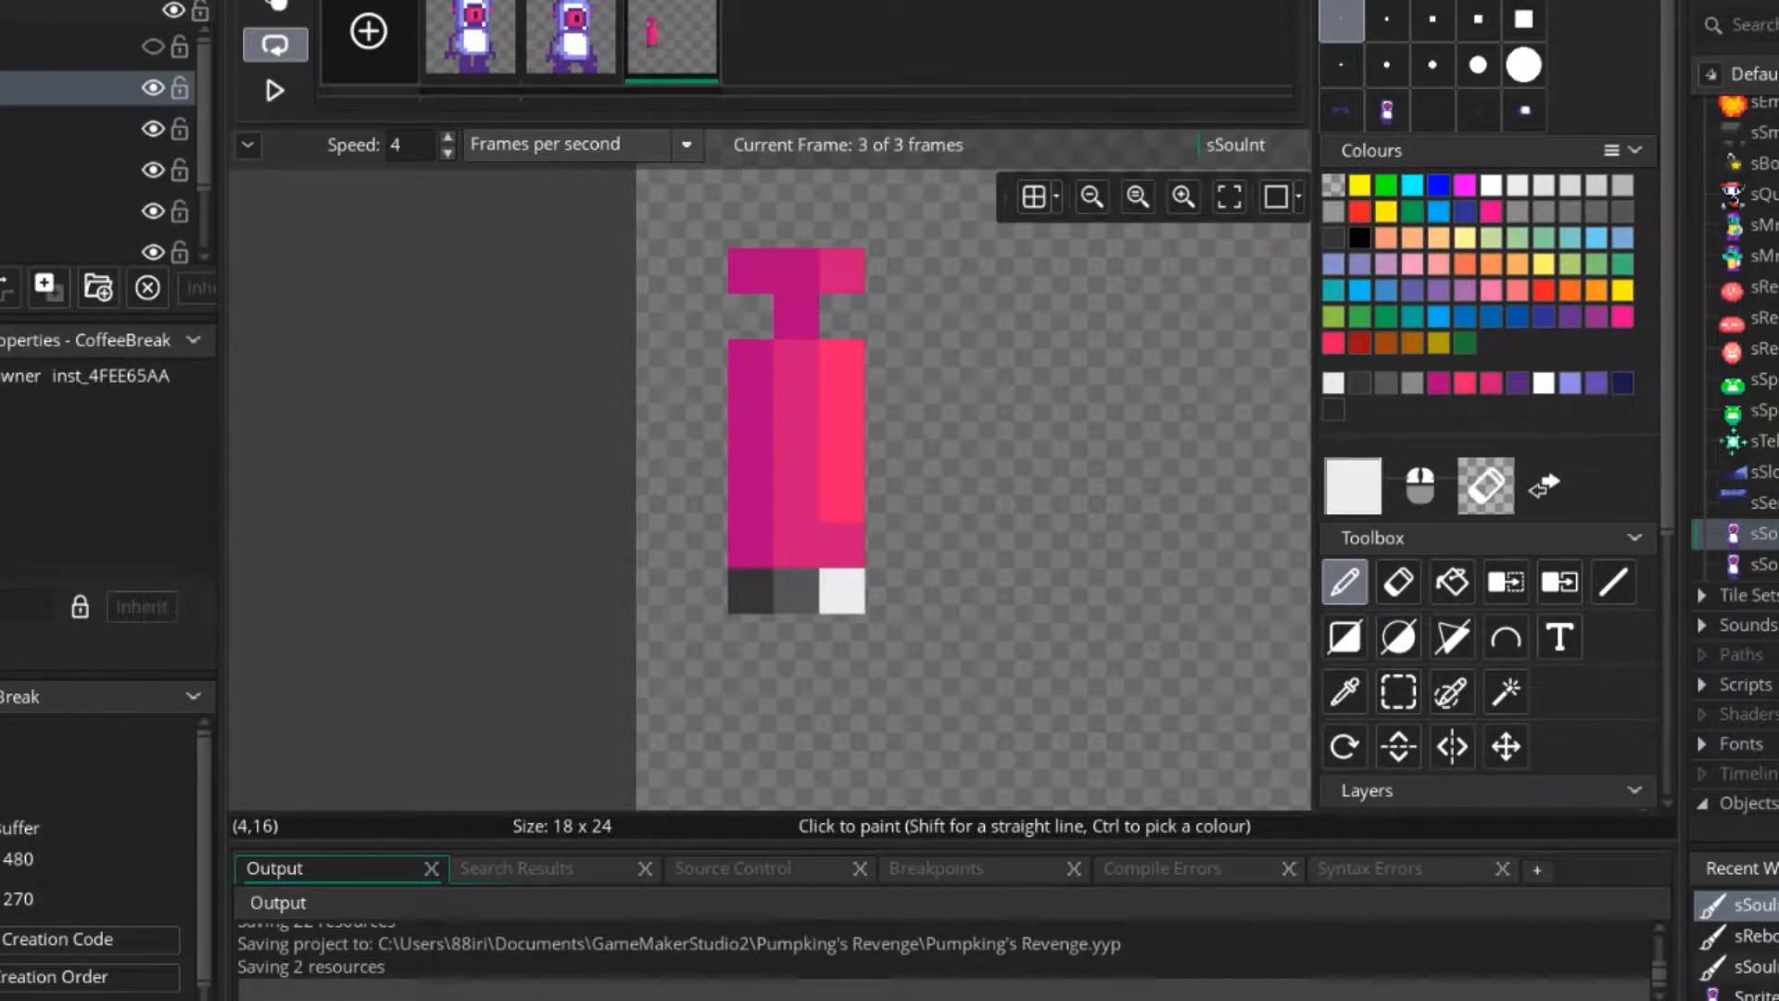
left_click(1334, 211)
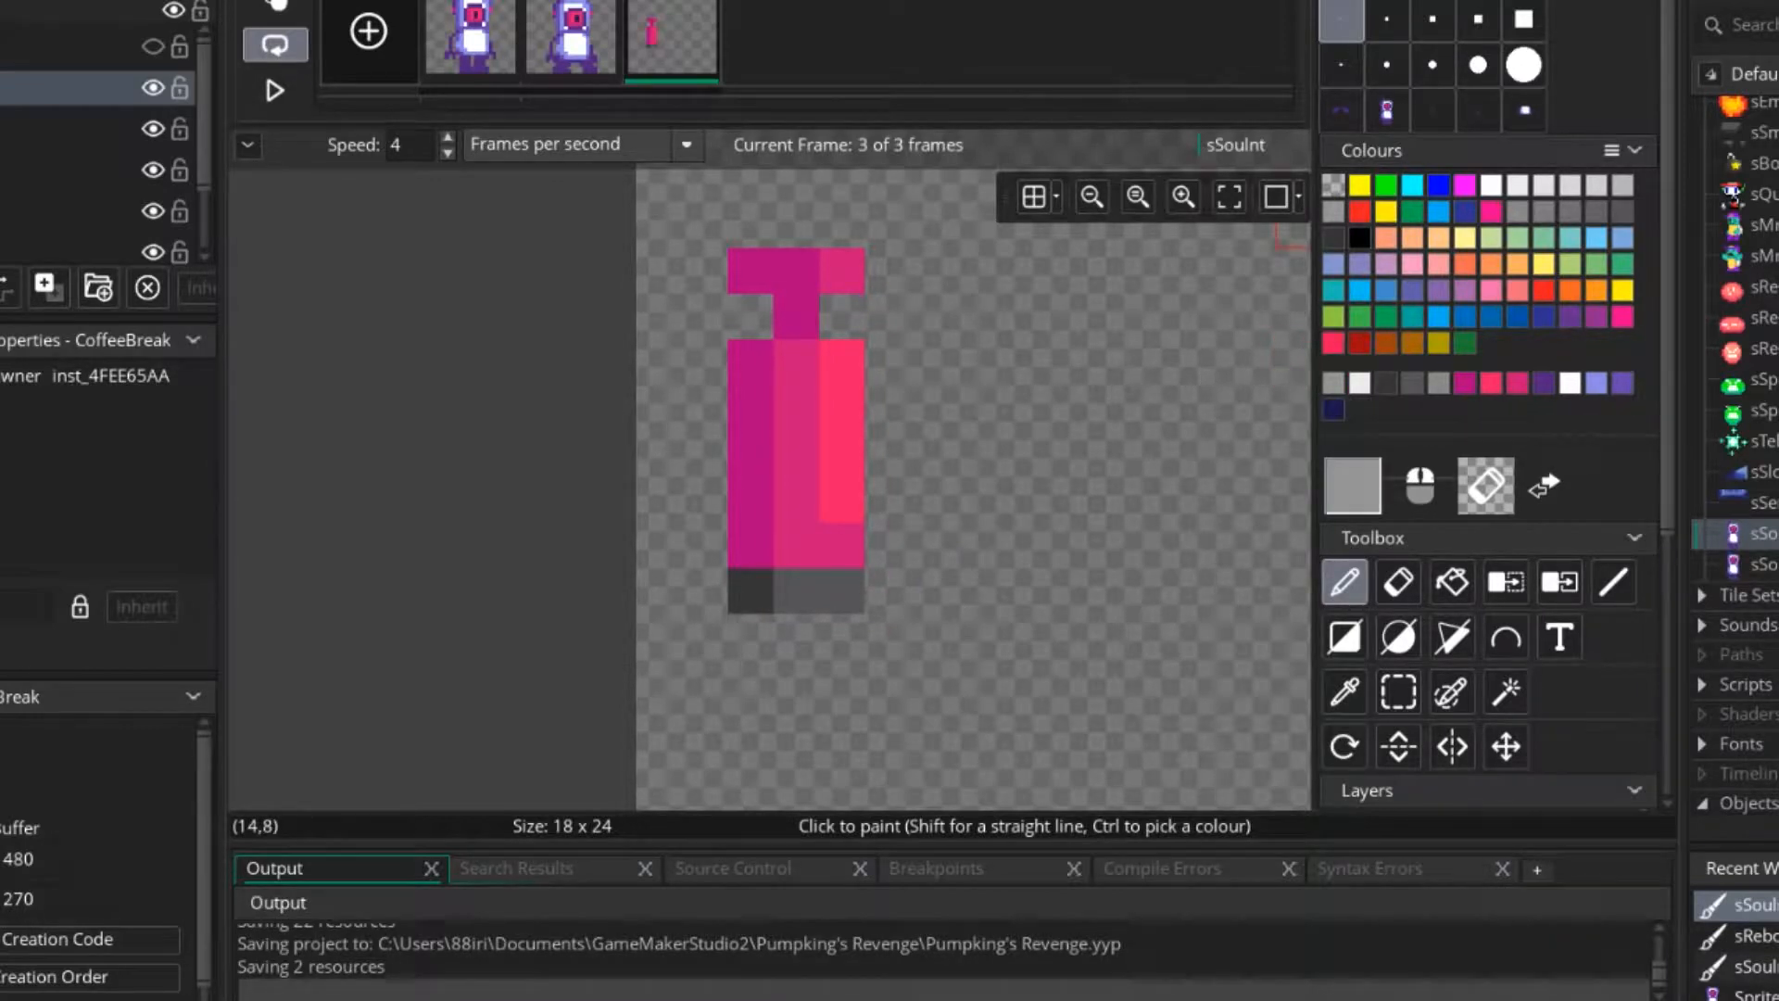
left_click(842, 591)
scroll(980, 590, "down", 1)
scroll(980, 591, "down", 2)
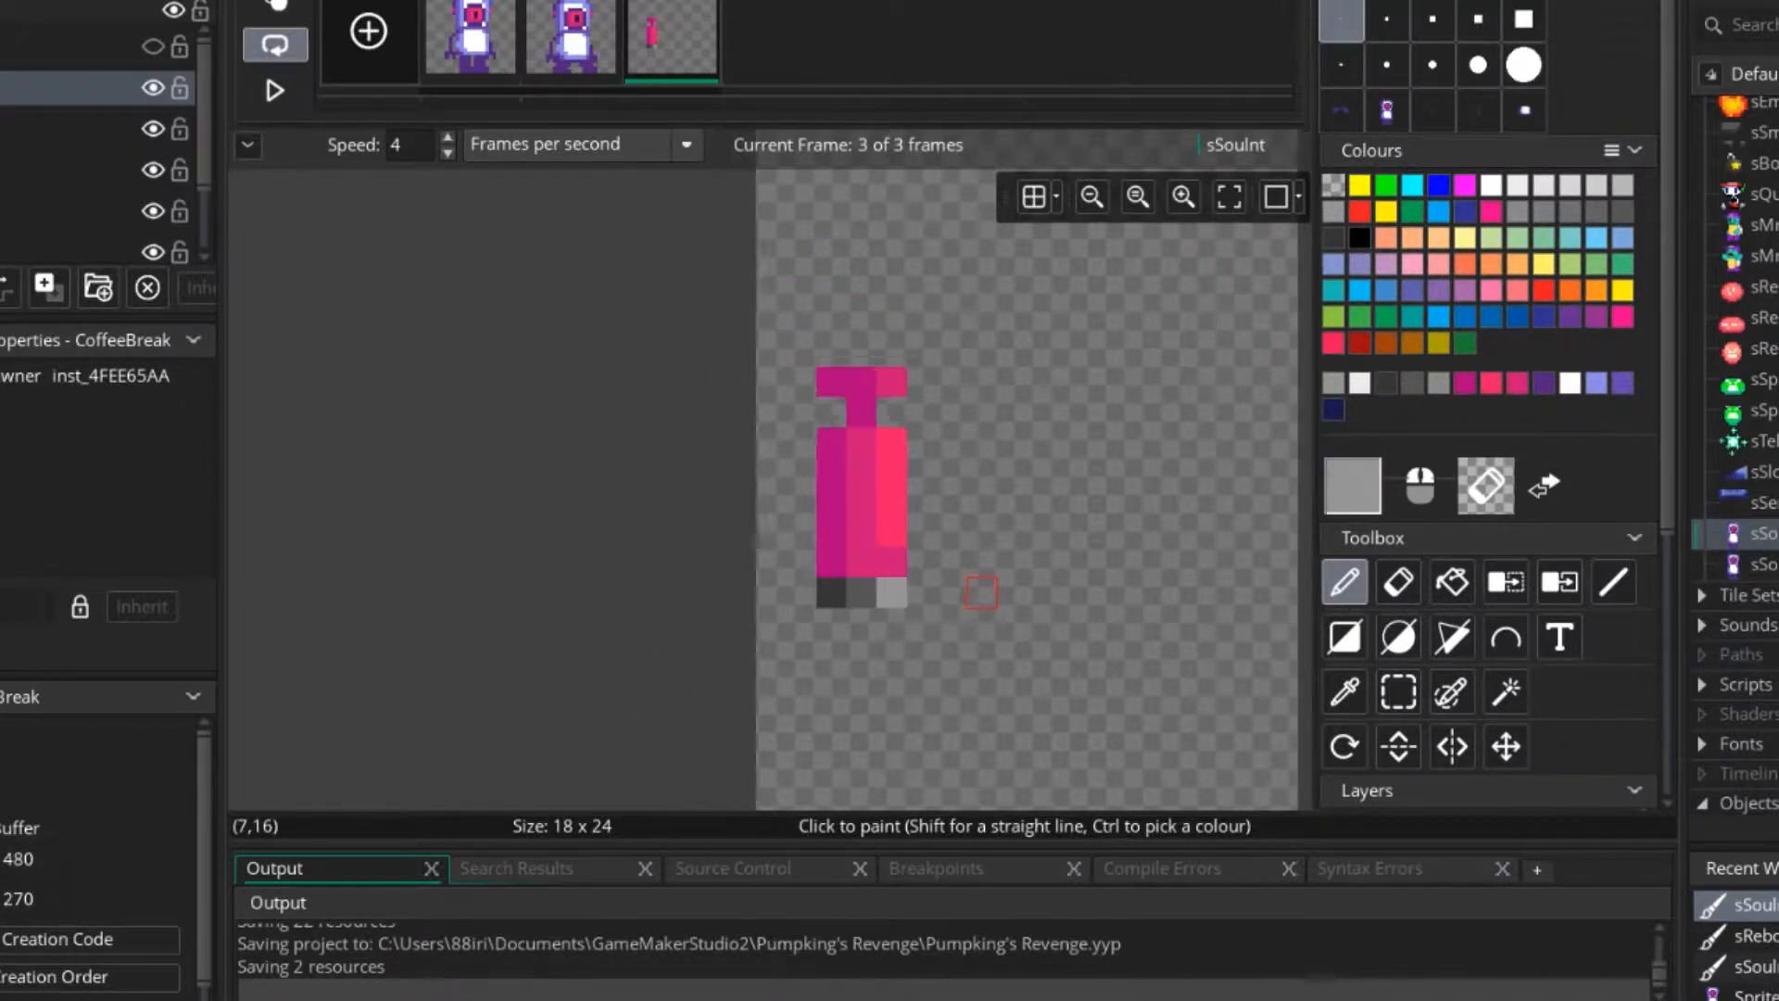
Repaint the nozzle's right pixel in the darkest grey so it matches the left pixel.
scroll(881, 590, "up", 3)
left_click(854, 584, "ctrl")
left_click(810, 583, "ctrl")
left_click(903, 583)
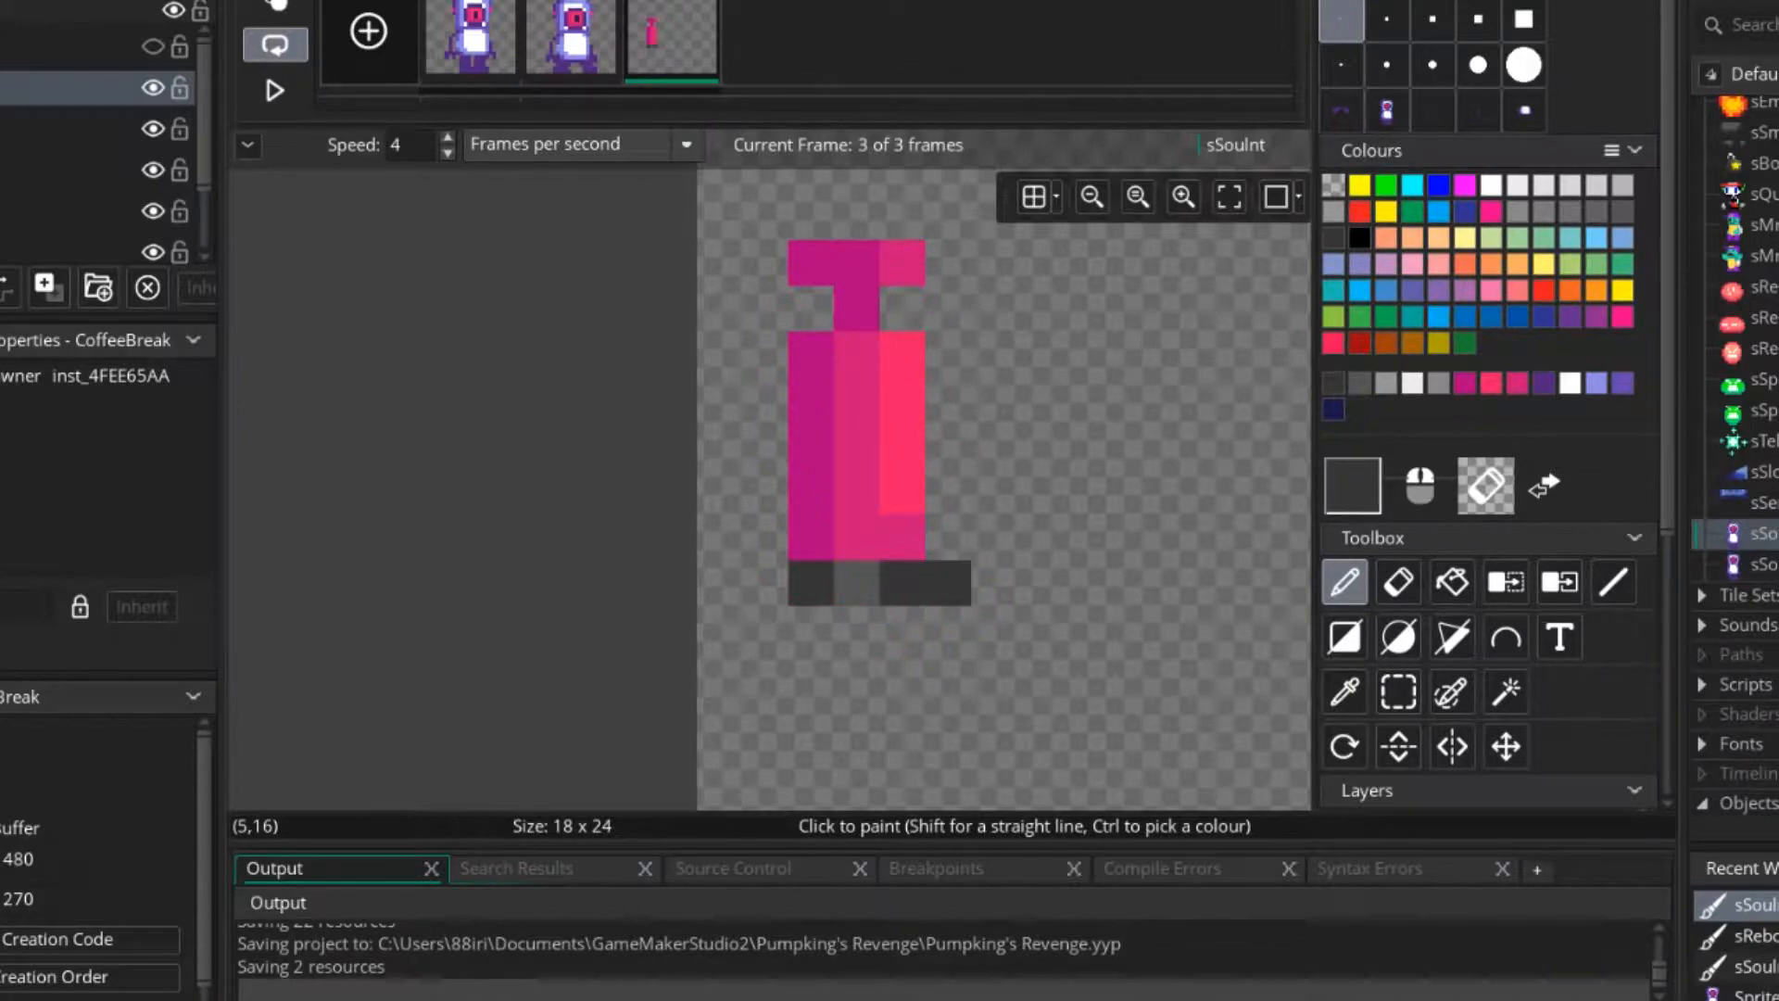
scroll(1038, 621, "down", 3)
scroll(863, 605, "up", 1)
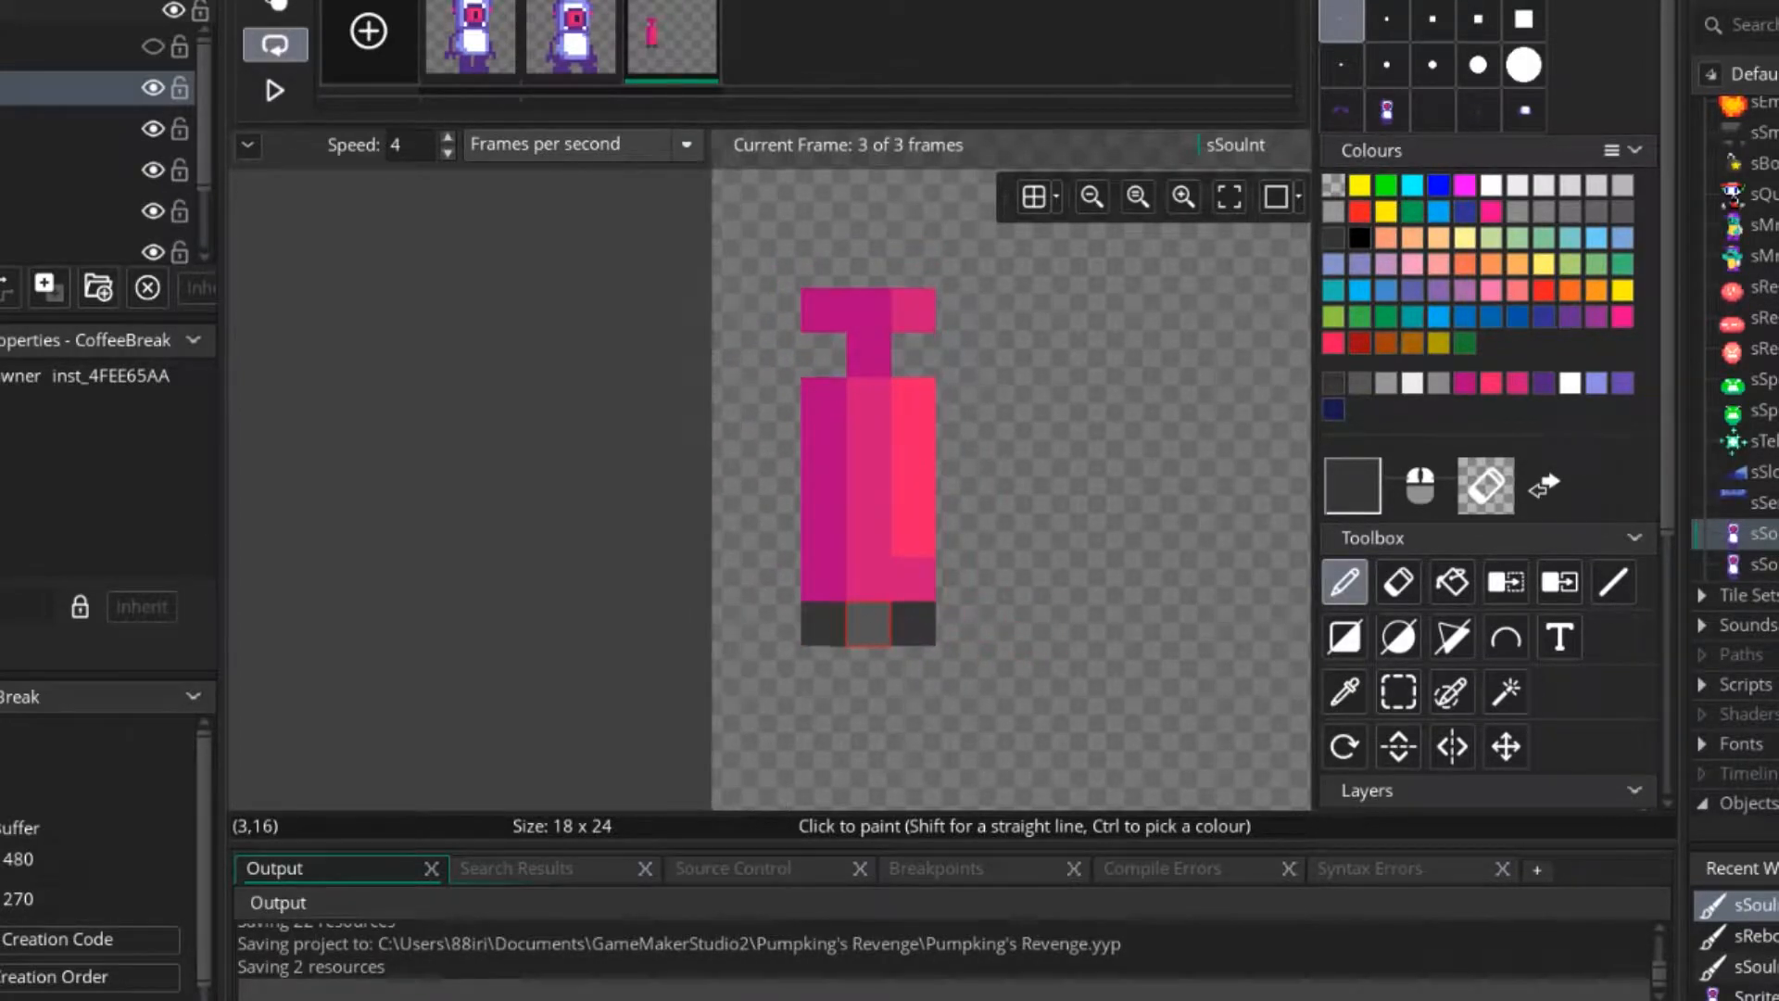
Paint the body's bottom-centre pixel magenta and shorten the bright pink highlight at both ends with dark pink pixels.
left_click(823, 577, "ctrl")
left_click(869, 578)
left_click(869, 487, "ctrl")
left_click(913, 532)
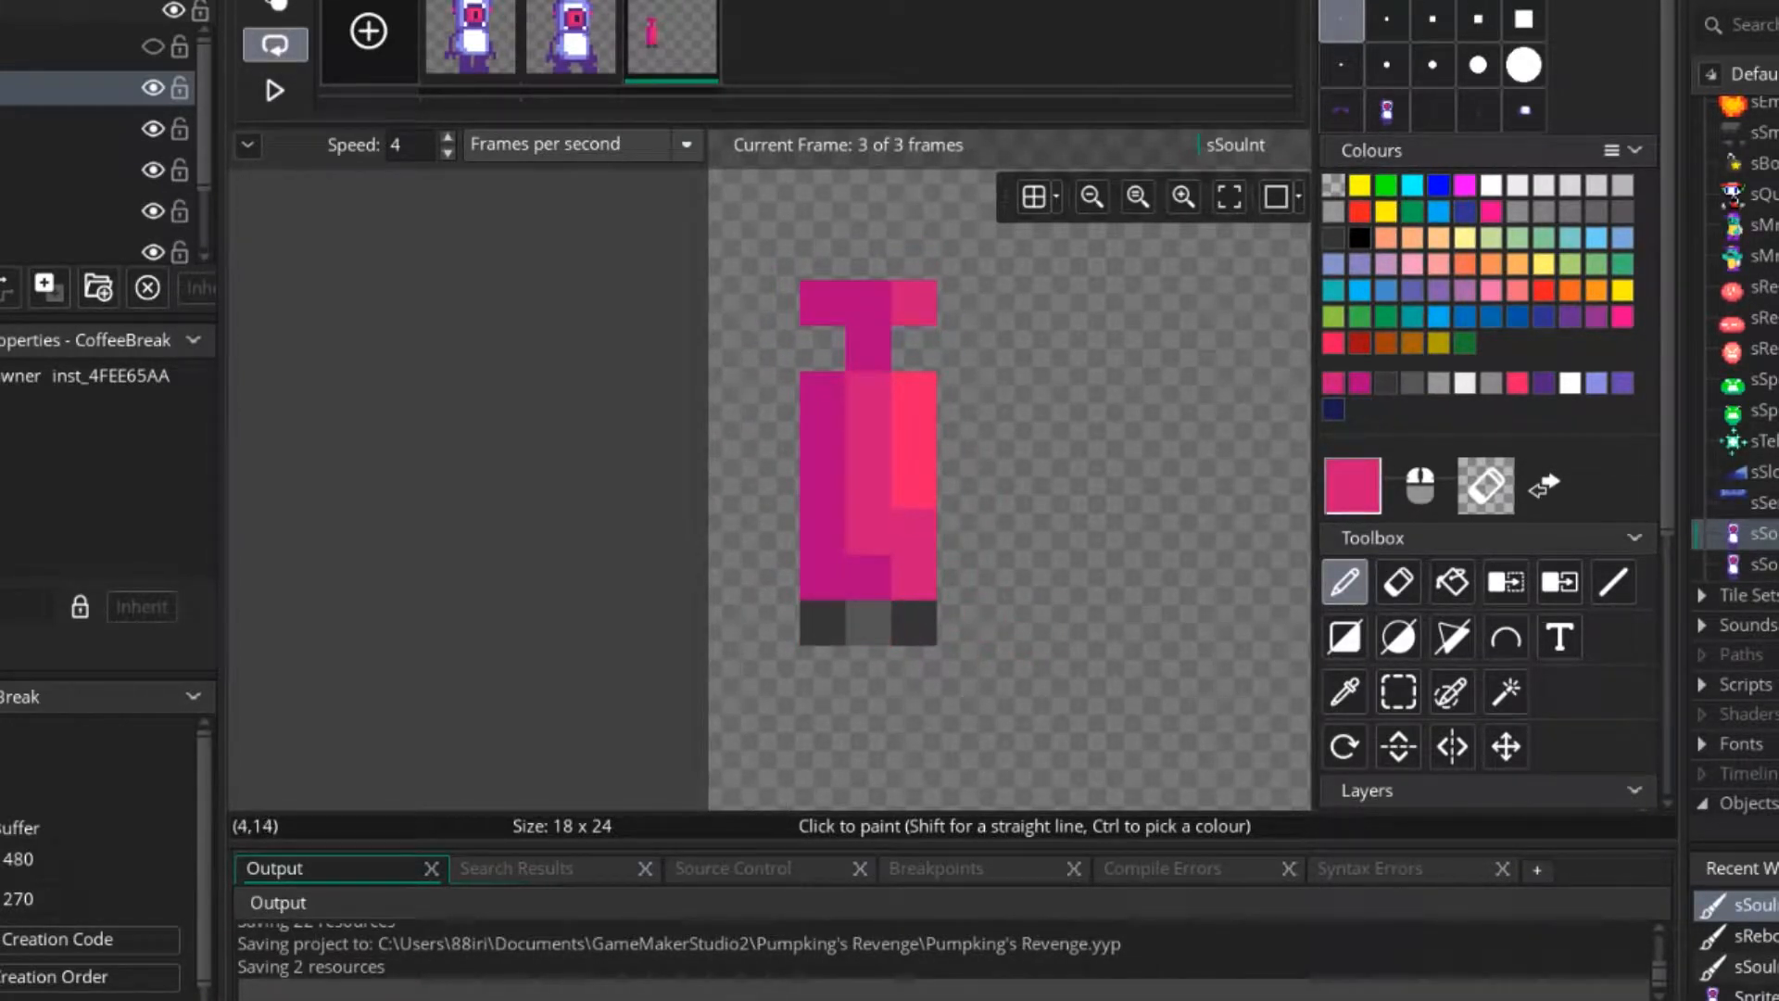
middle_click_drag(823, 486, 807, 592)
scroll(923, 586, "down", 1)
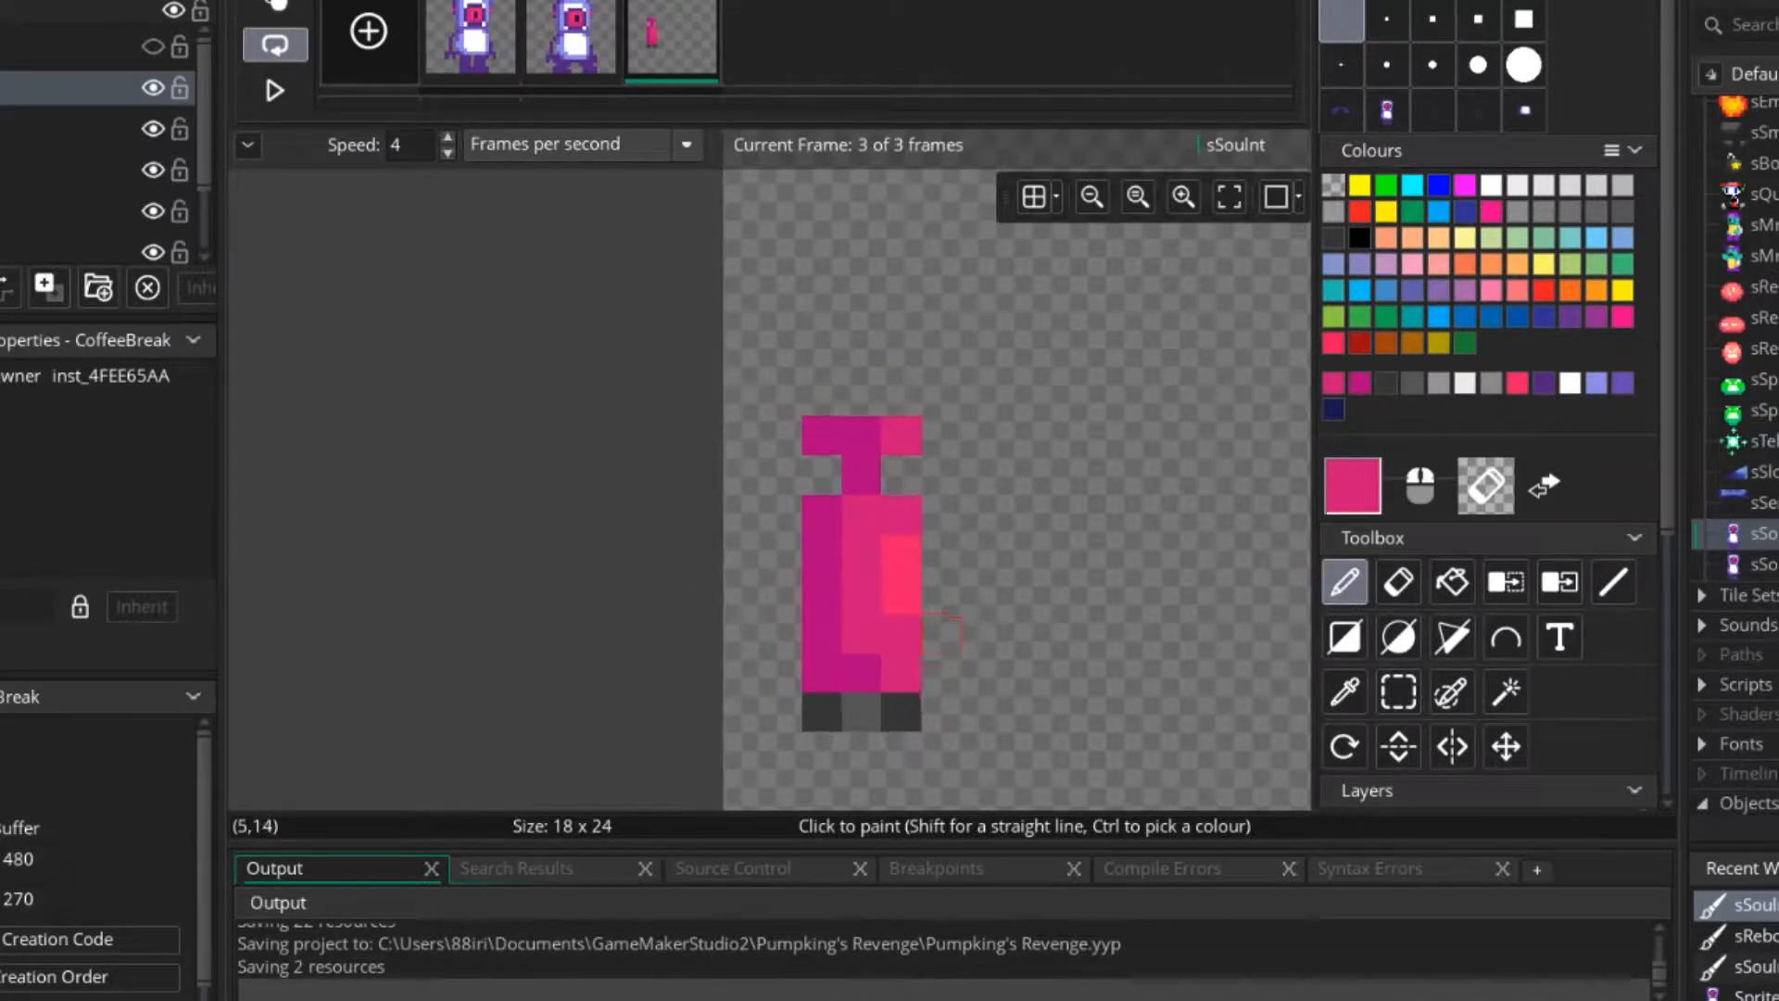
Erase the nozzle's left and right pixels, keeping only its centre pixel under the body.
middle_click_drag(941, 613, 777, 536)
scroll(856, 556, "down", 3)
scroll(768, 612, "up", 3)
right_click(766, 619)
left_click(684, 618)
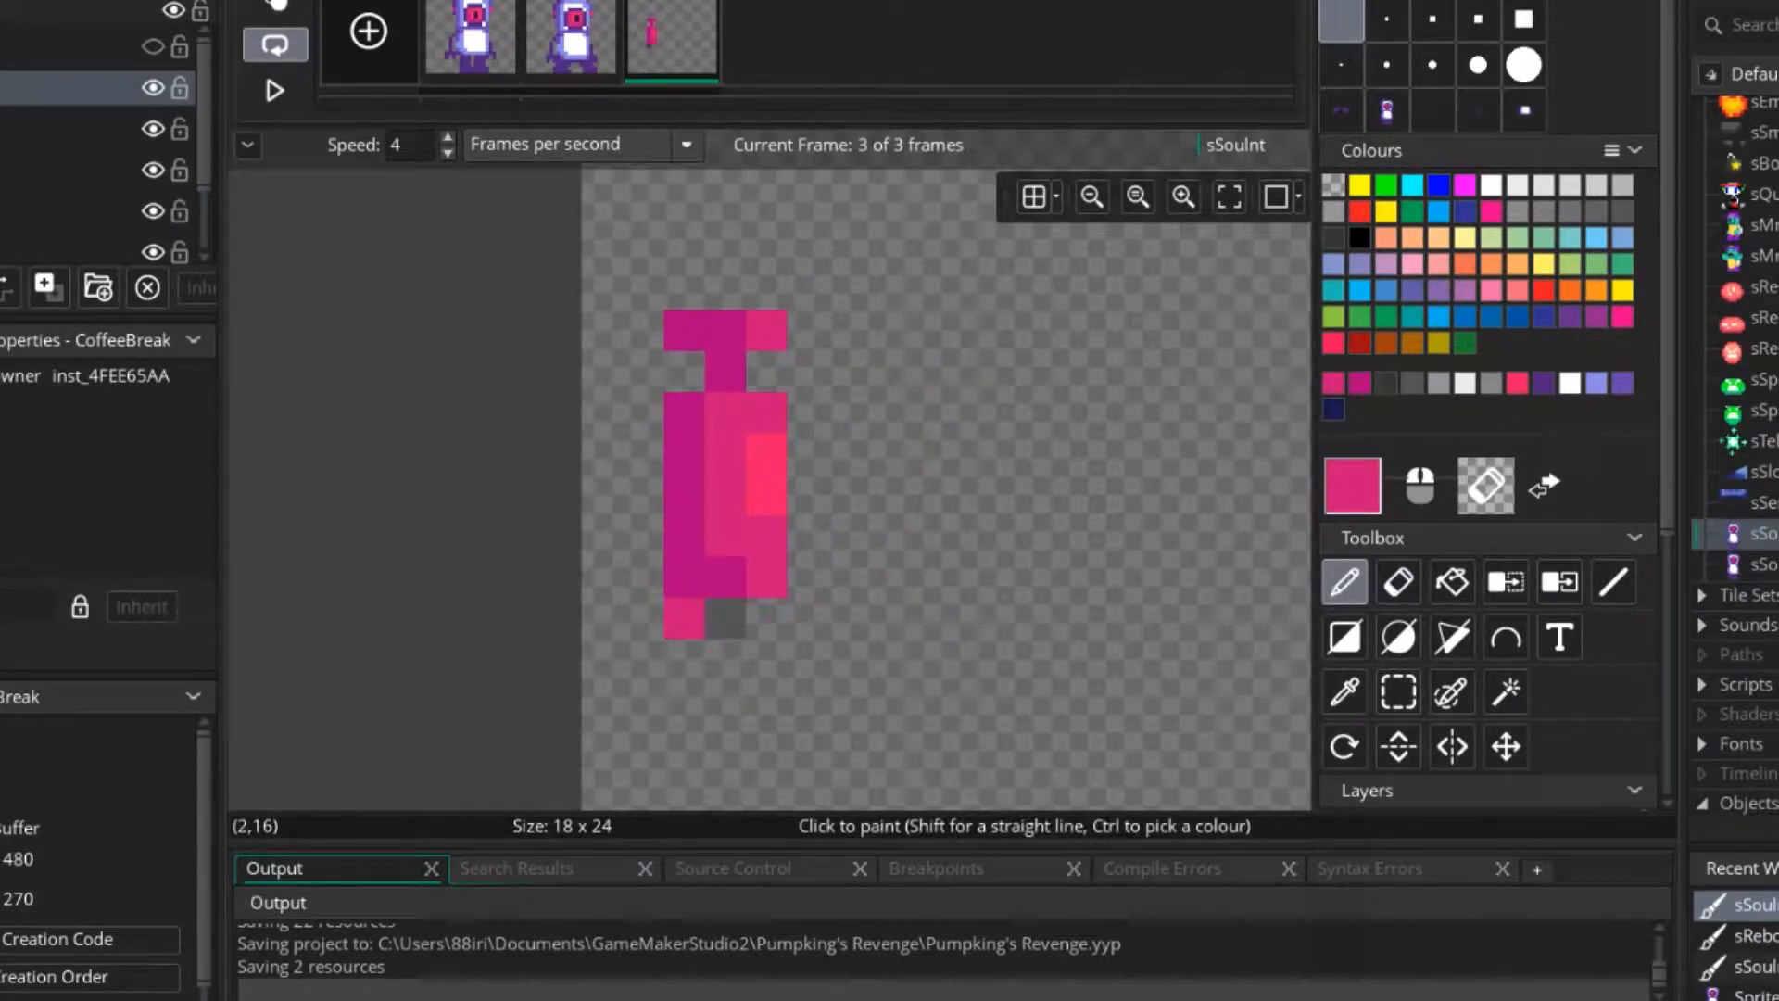
left_click(1263, 278, "ctrl")
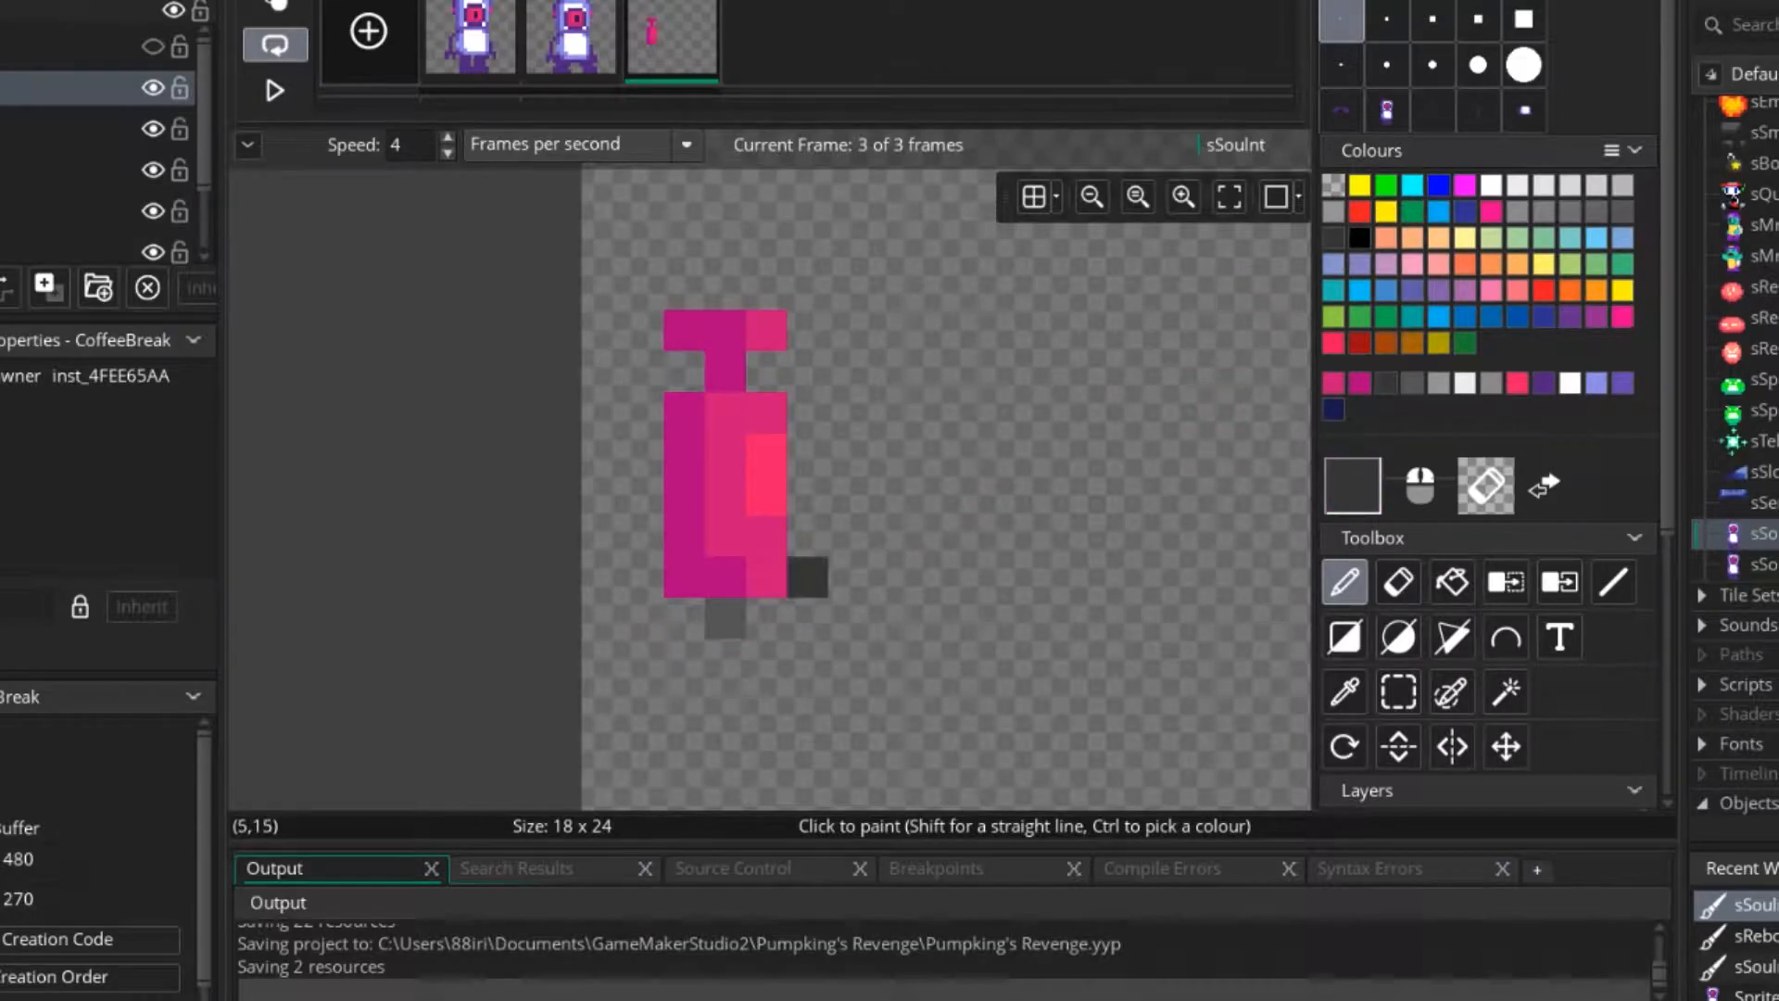
left_click(726, 618)
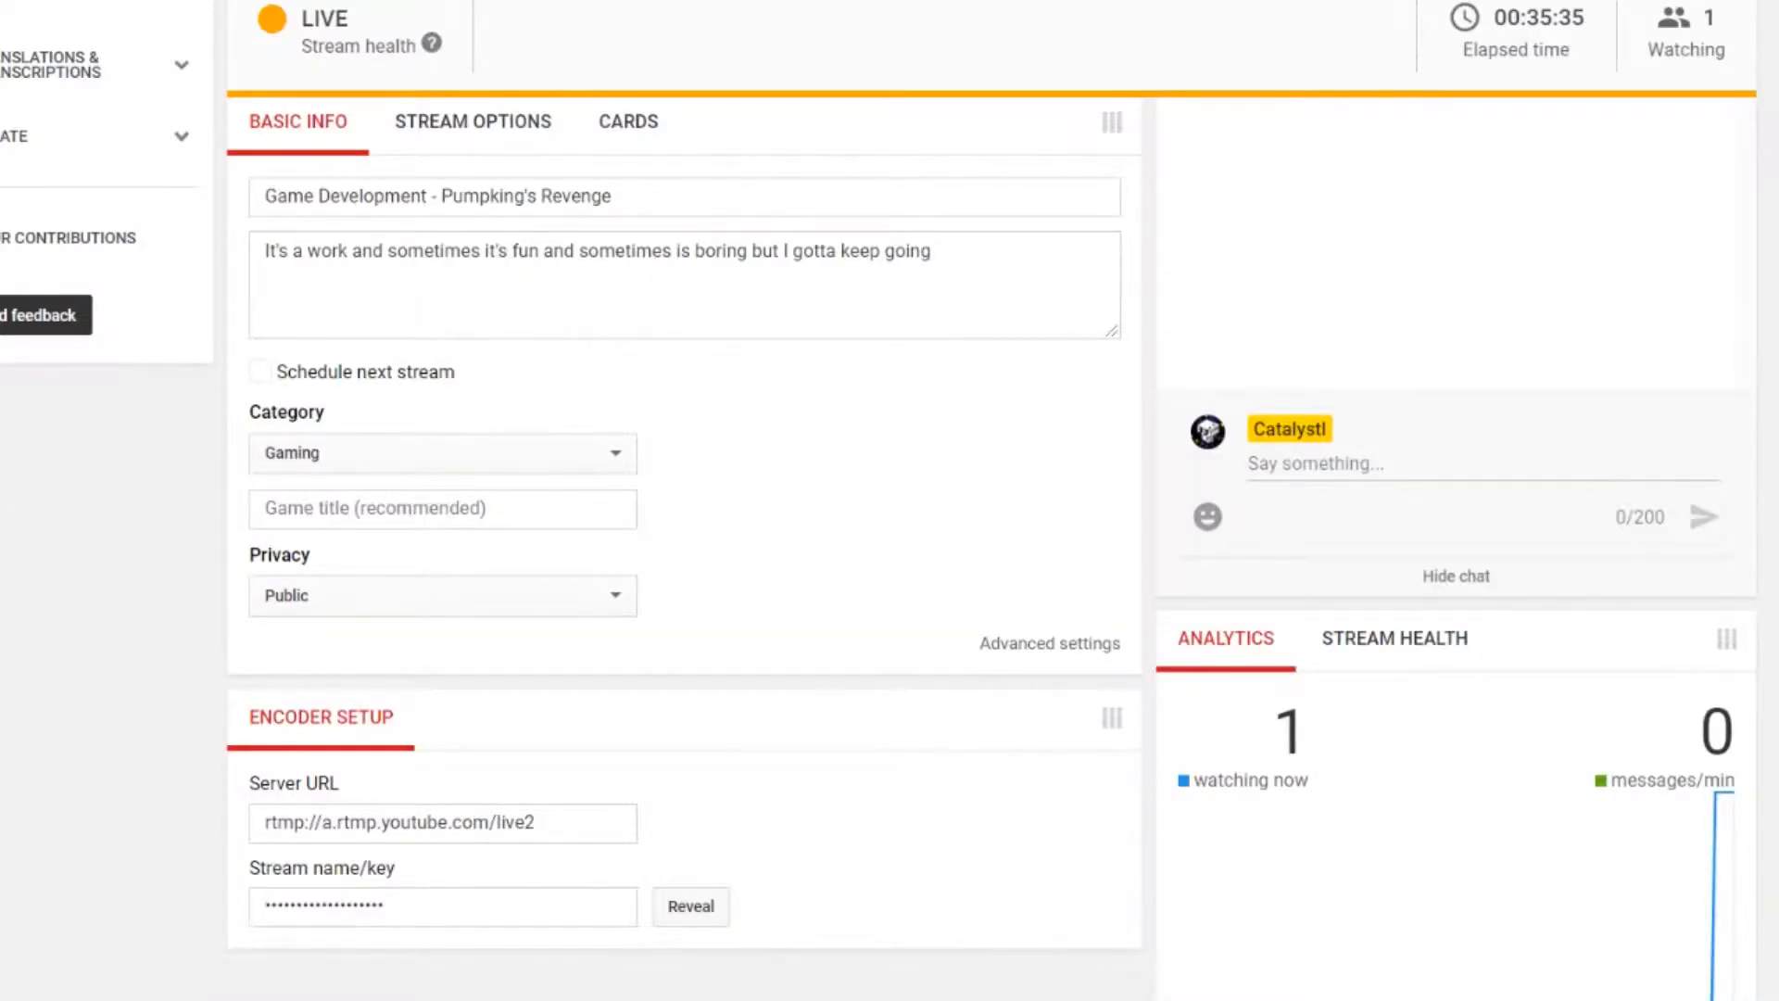
Switch to the web browser, search for "jetpack" images and enlarge the JetPack Aviation picture as a reference.
key("ctrl+t")
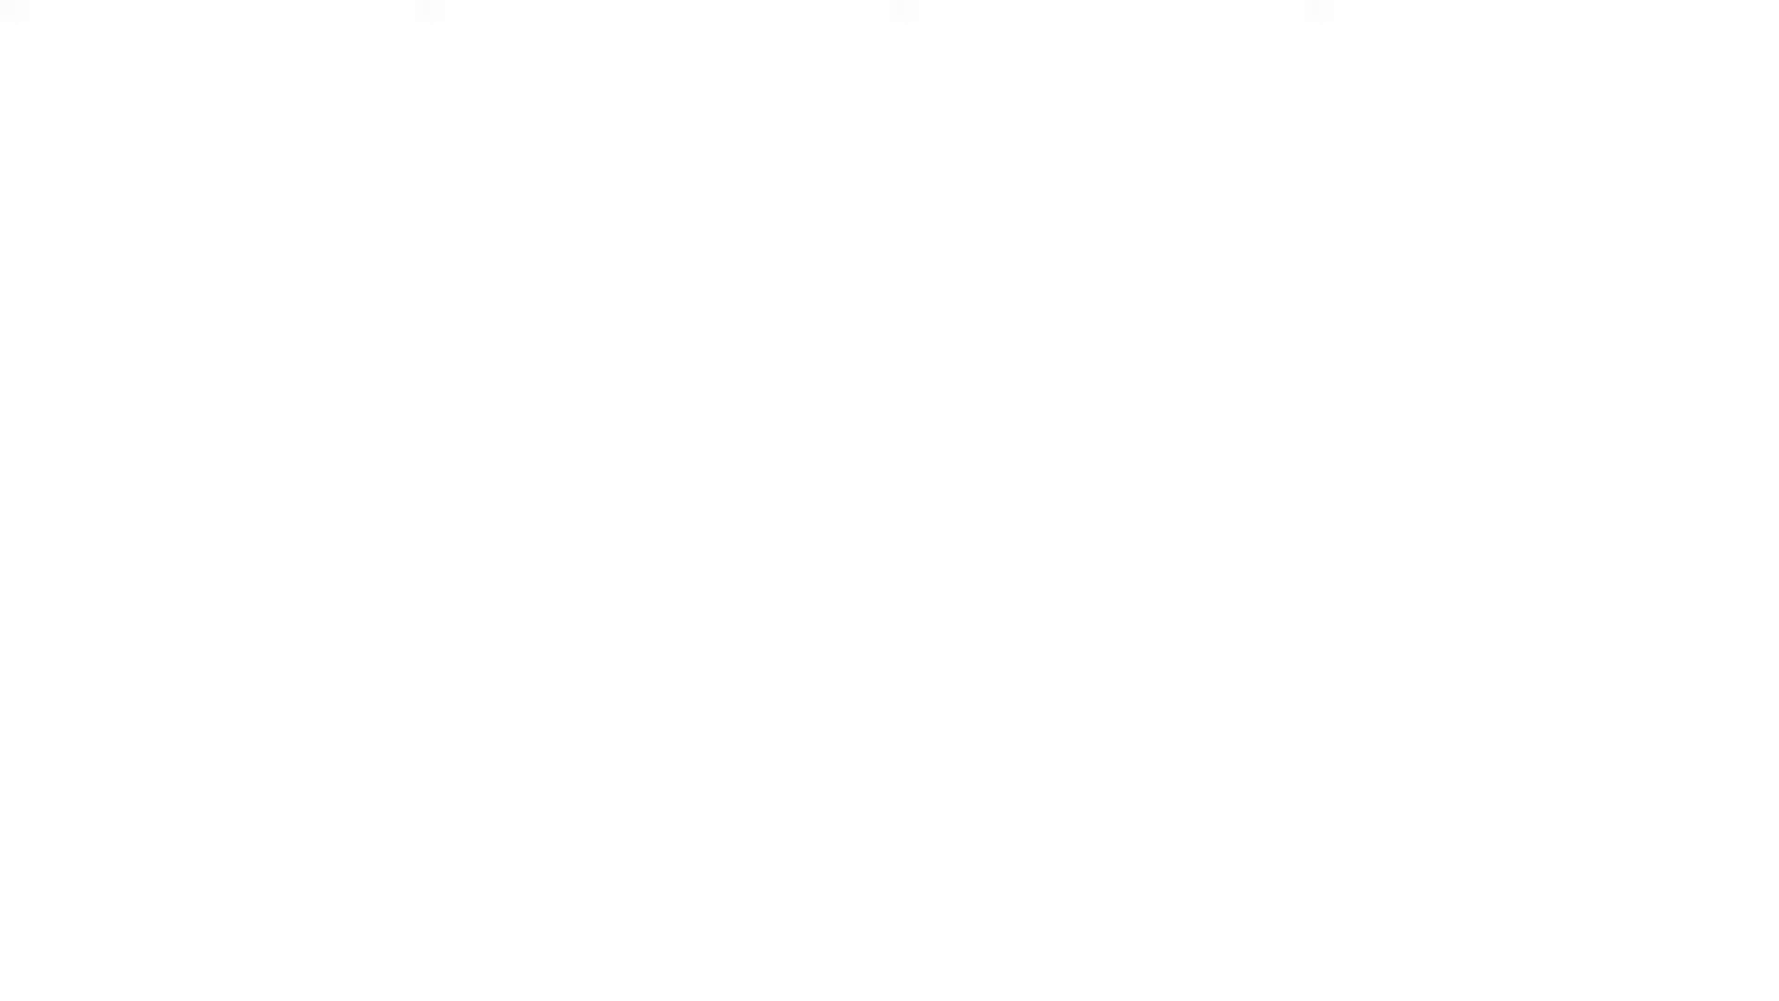
type("jetpack")
key("Return")
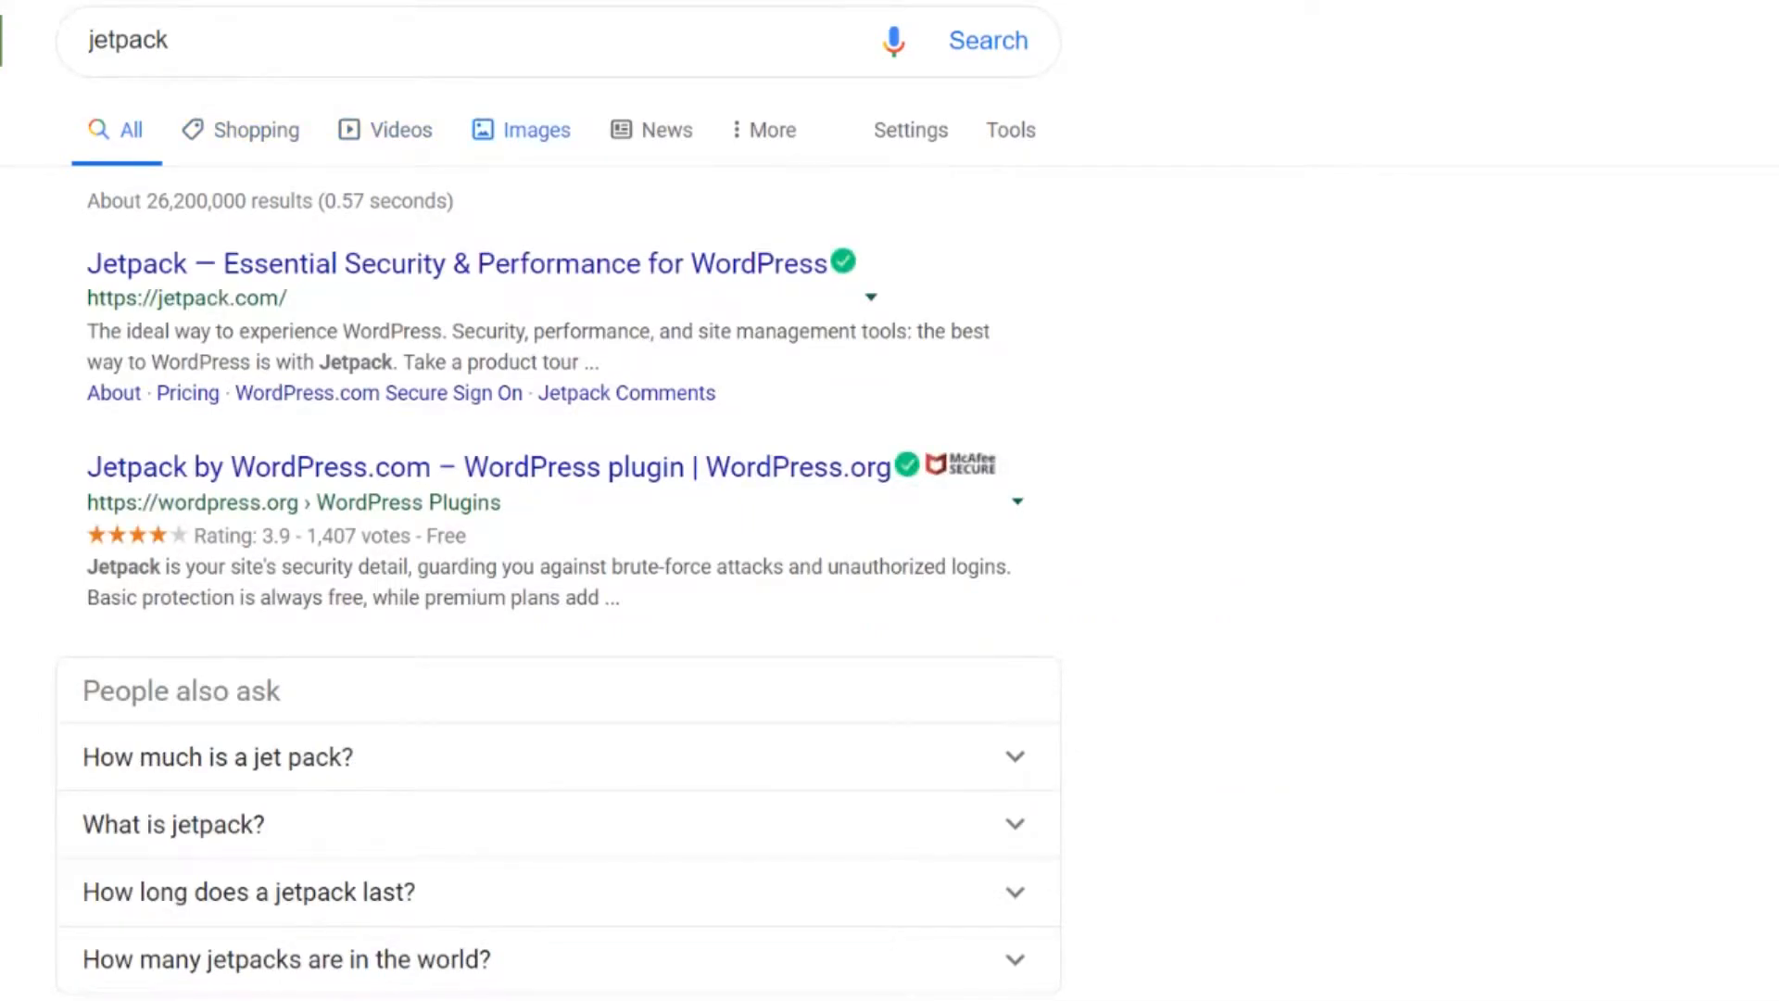
left_click(523, 130)
scroll(1112, 445, "down", 2)
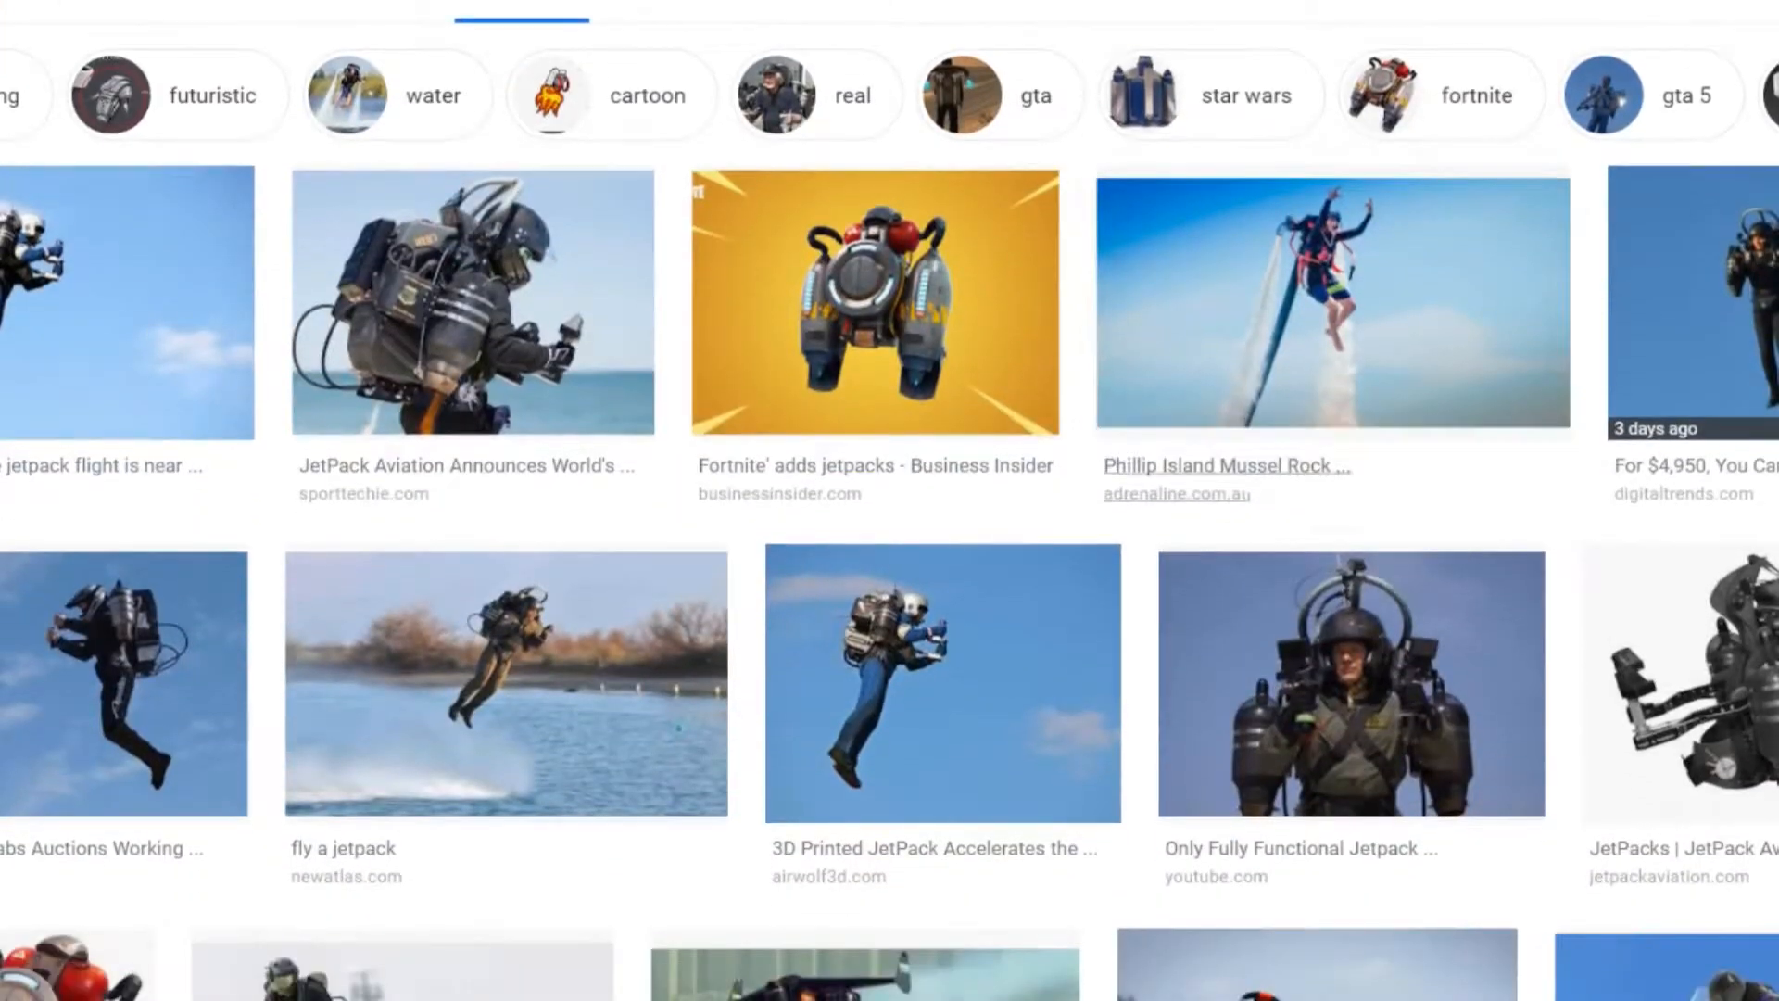
left_click(1678, 686)
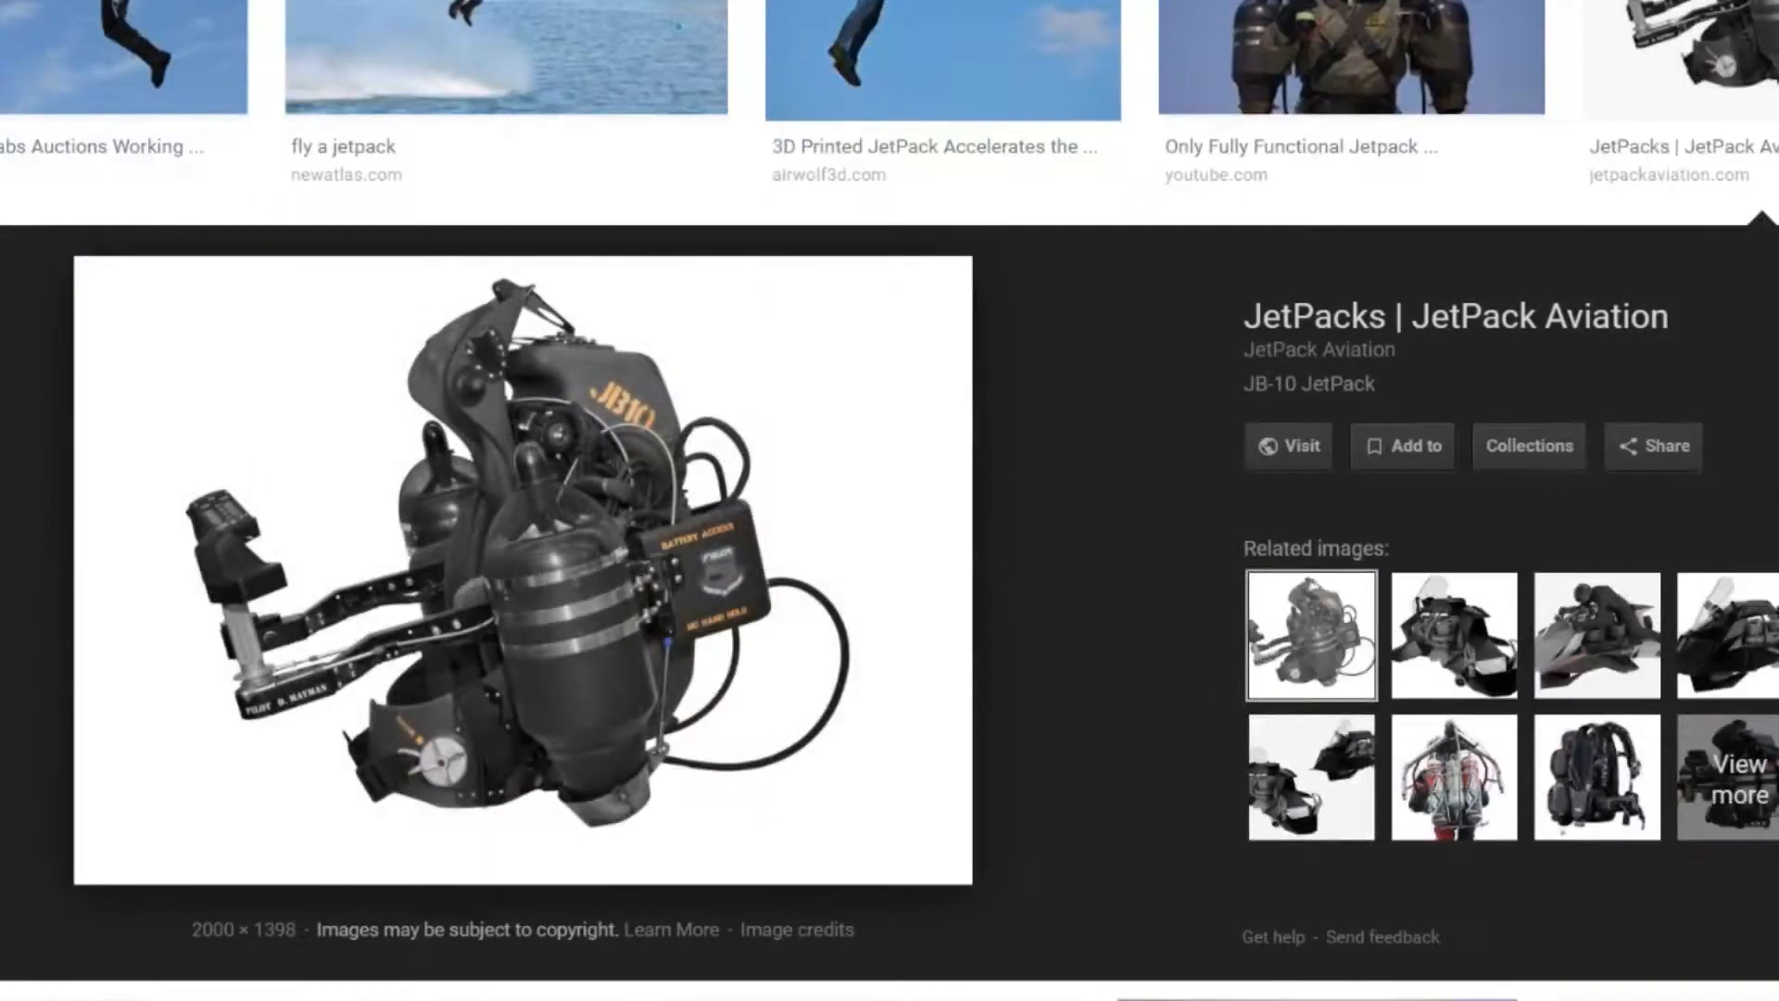
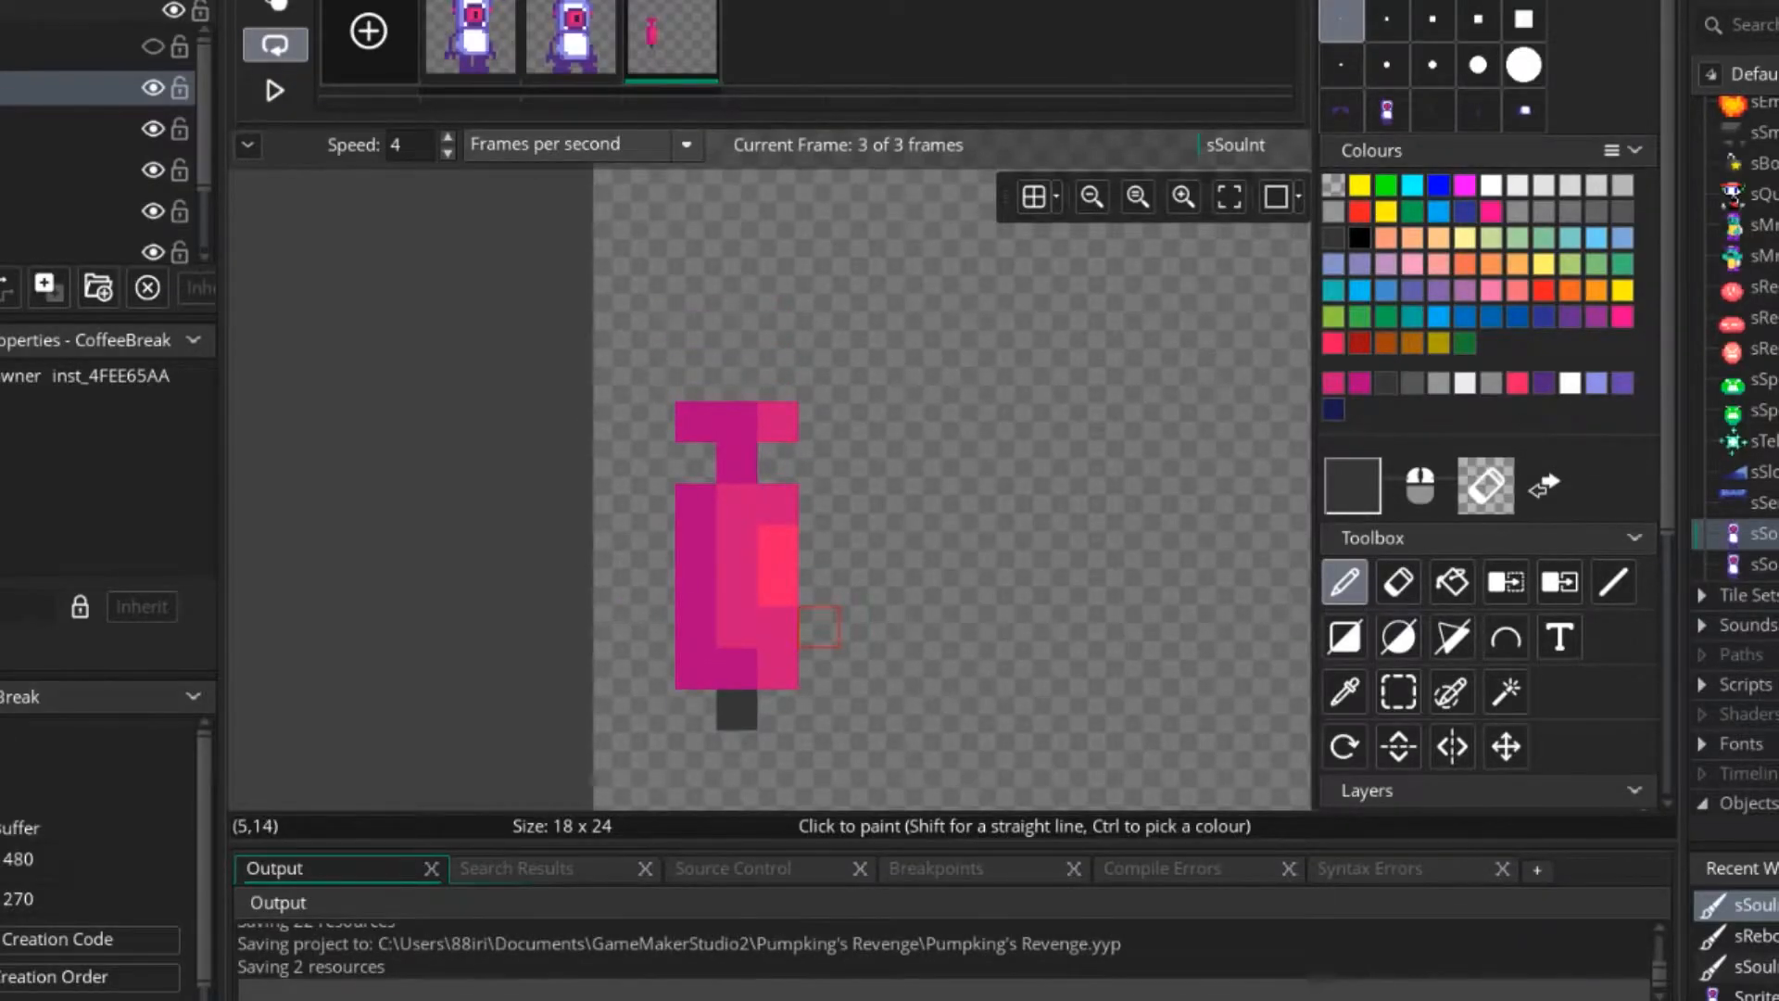
mouse_move(815, 628)
middle_mouse_down()
mouse_move(828, 536)
mouse_move(602, 556)
mouse_move(655, 577)
mouse_move(686, 532)
middle_mouse_up()
scroll(822, 539, "up", 1, "ctrl")
left_click(654, 484, "ctrl")
left_click(655, 531, "ctrl")
left_click(595, 347, "ctrl")
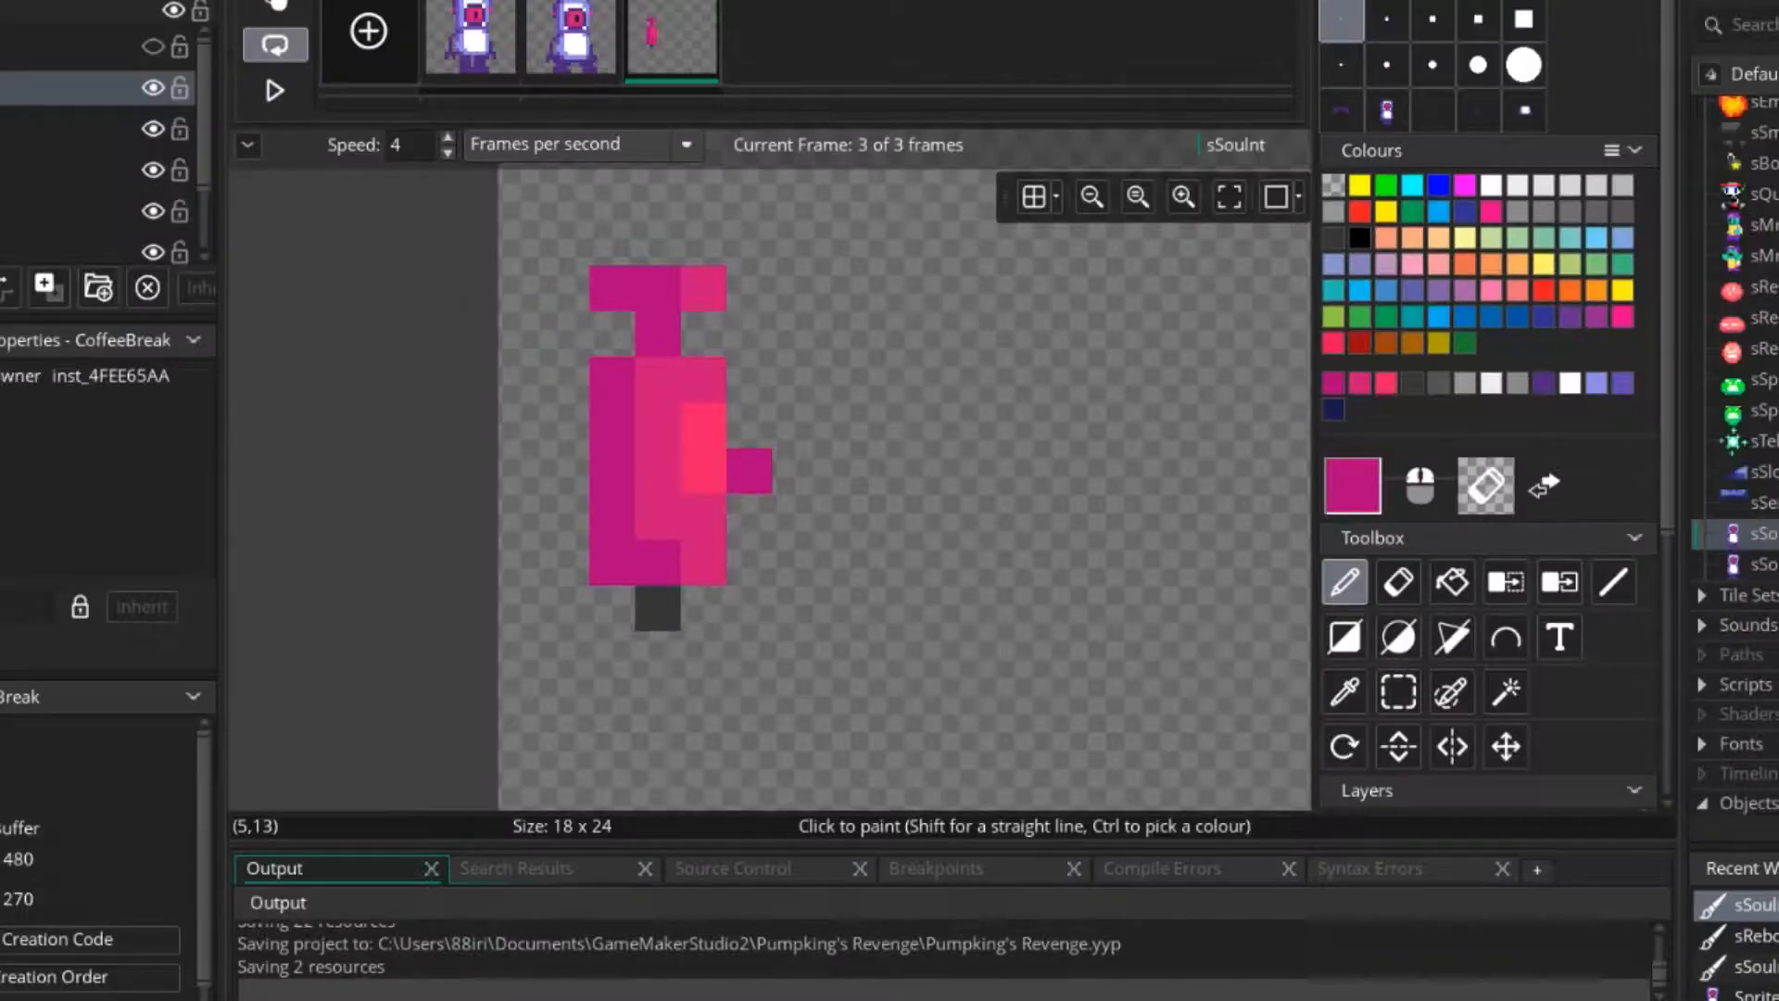
Sample the dark purple from the character in frame 2 and draw an outline around the jetpack in frame 3.
left_click(571, 38)
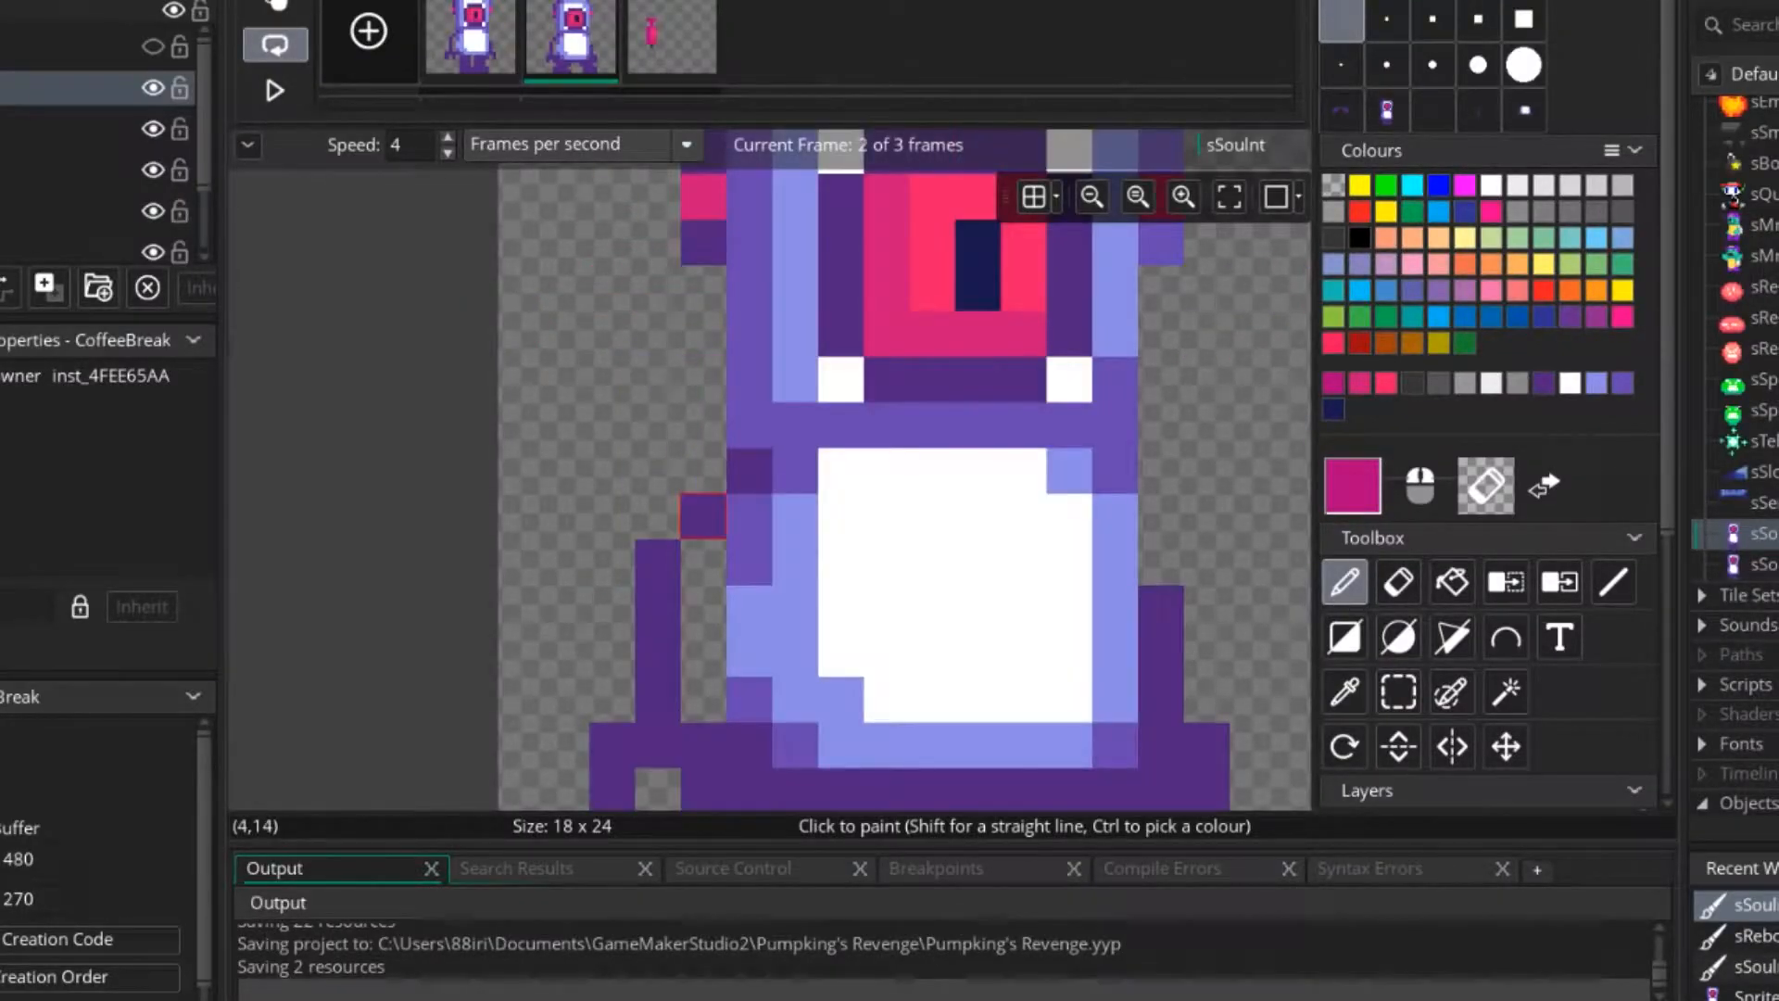
left_click_drag(748, 471, 751, 468)
key("Right")
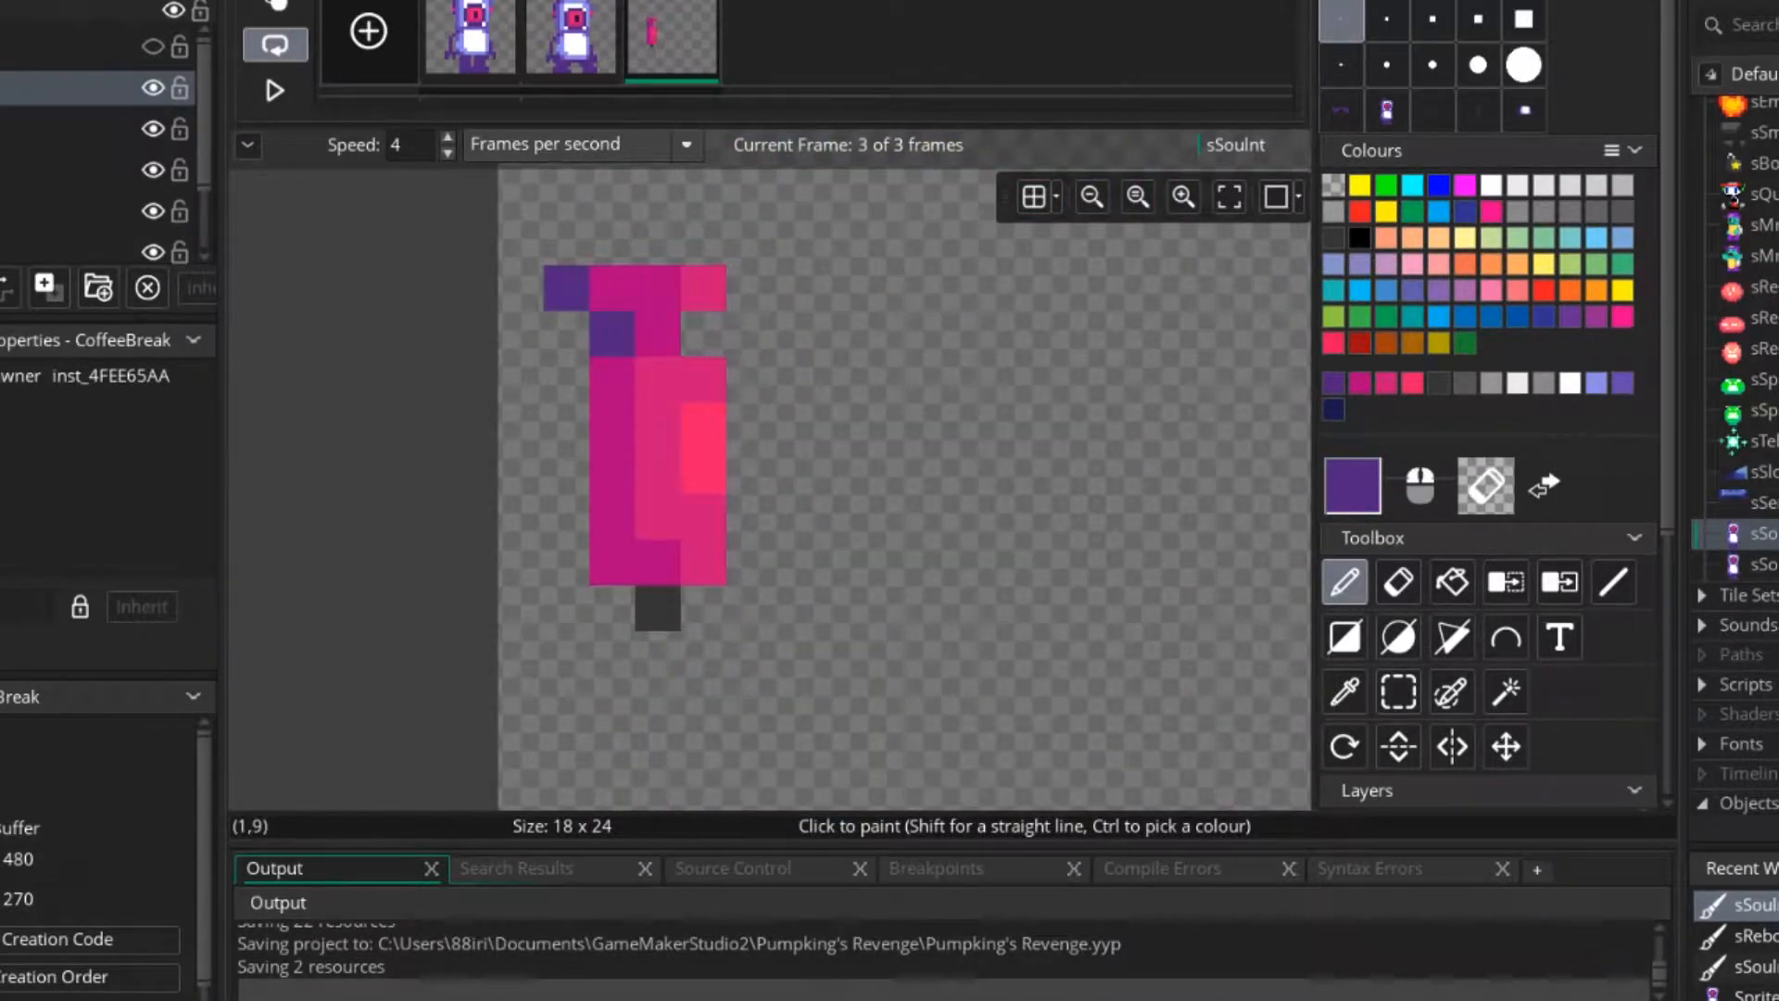
left_click_drag(612, 243, 704, 243)
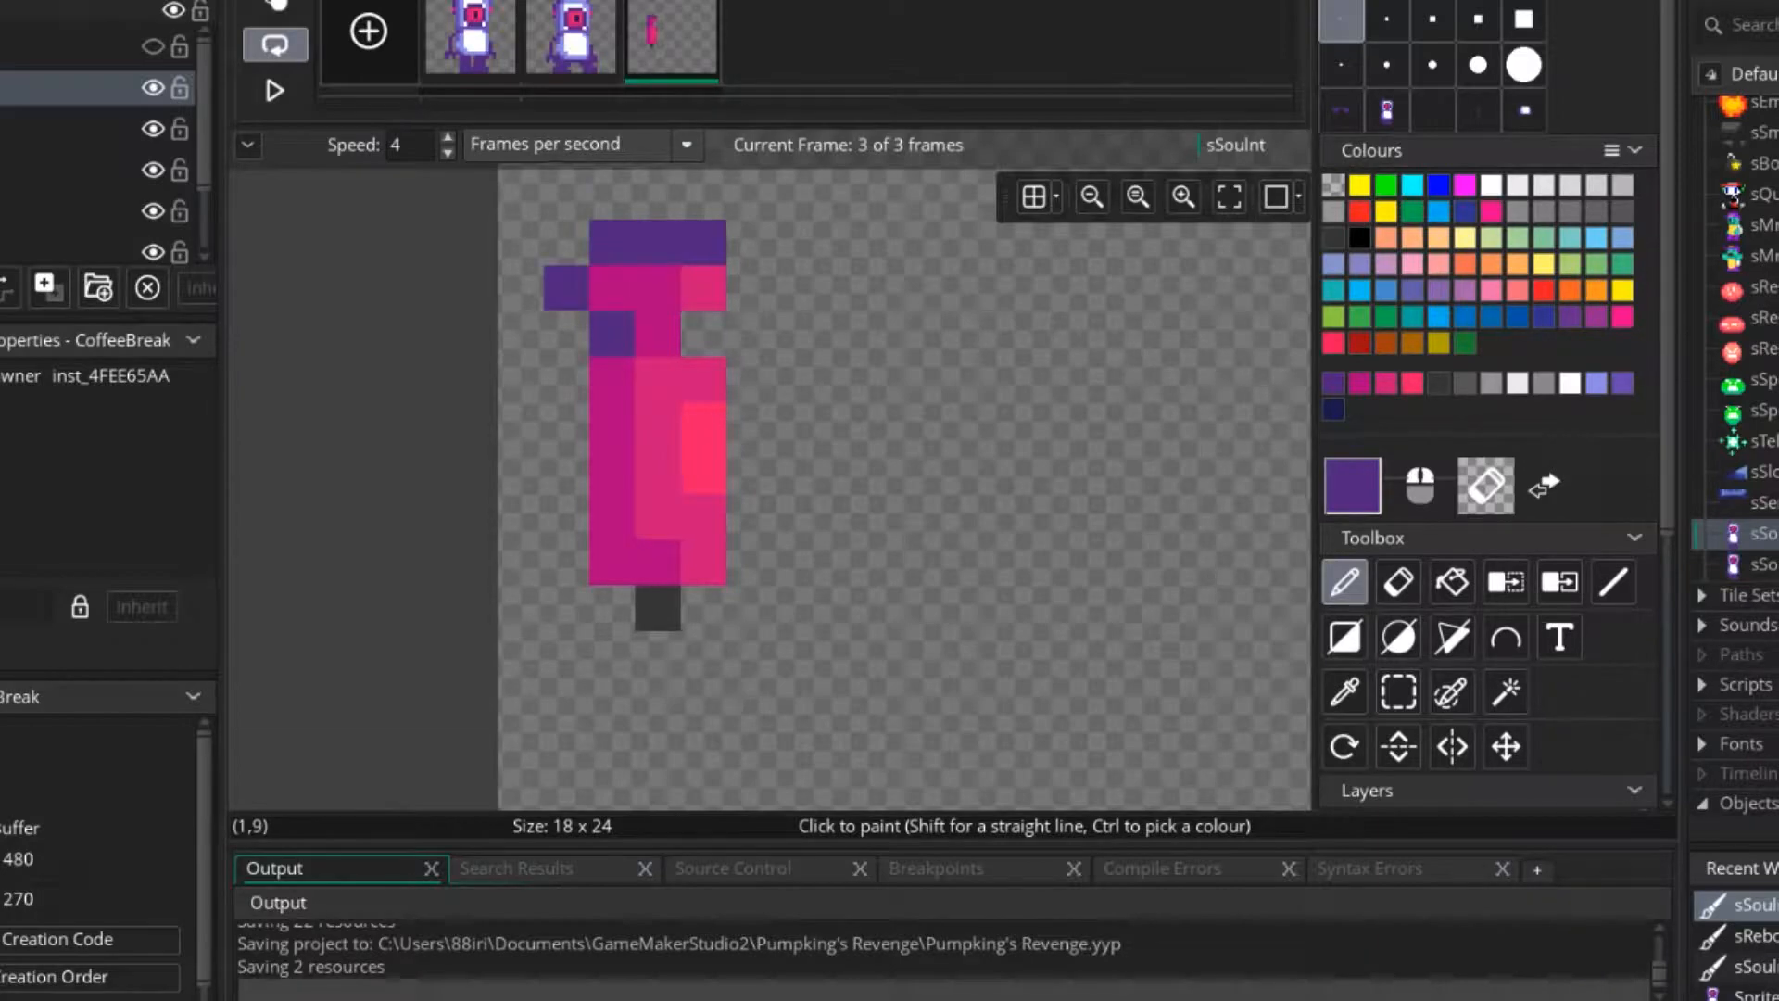
left_click_drag(565, 243, 565, 288)
mouse_move(565, 379)
left_mouse_down()
mouse_move(566, 560)
mouse_move(612, 607)
mouse_move(703, 607)
mouse_move(748, 469)
mouse_move(703, 334)
mouse_move(748, 243)
left_mouse_up()
Sample the eye's navy in frame 1 and repaint the outline's shadowed left side and most of its bottom in frame 3.
left_click(482, 44)
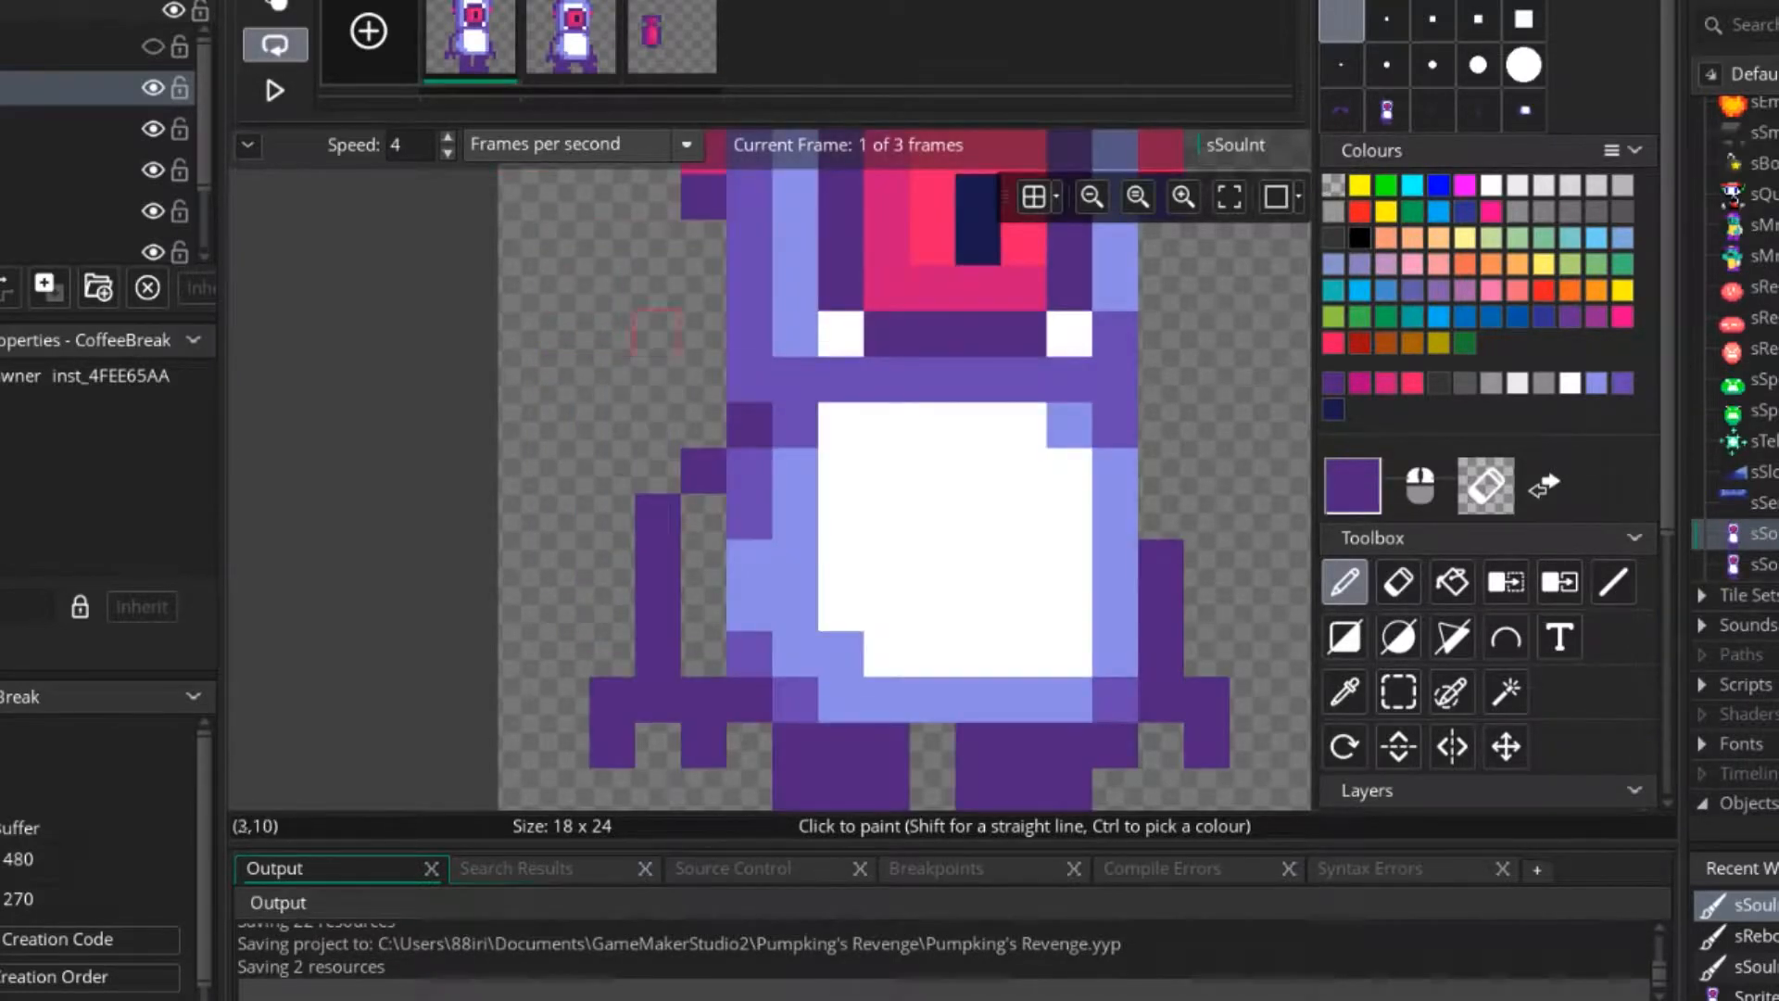
left_click(977, 242, "ctrl")
left_click(675, 45)
mouse_move(565, 242)
left_mouse_down()
mouse_move(567, 562)
mouse_move(658, 608)
left_mouse_up()
left_click(612, 242)
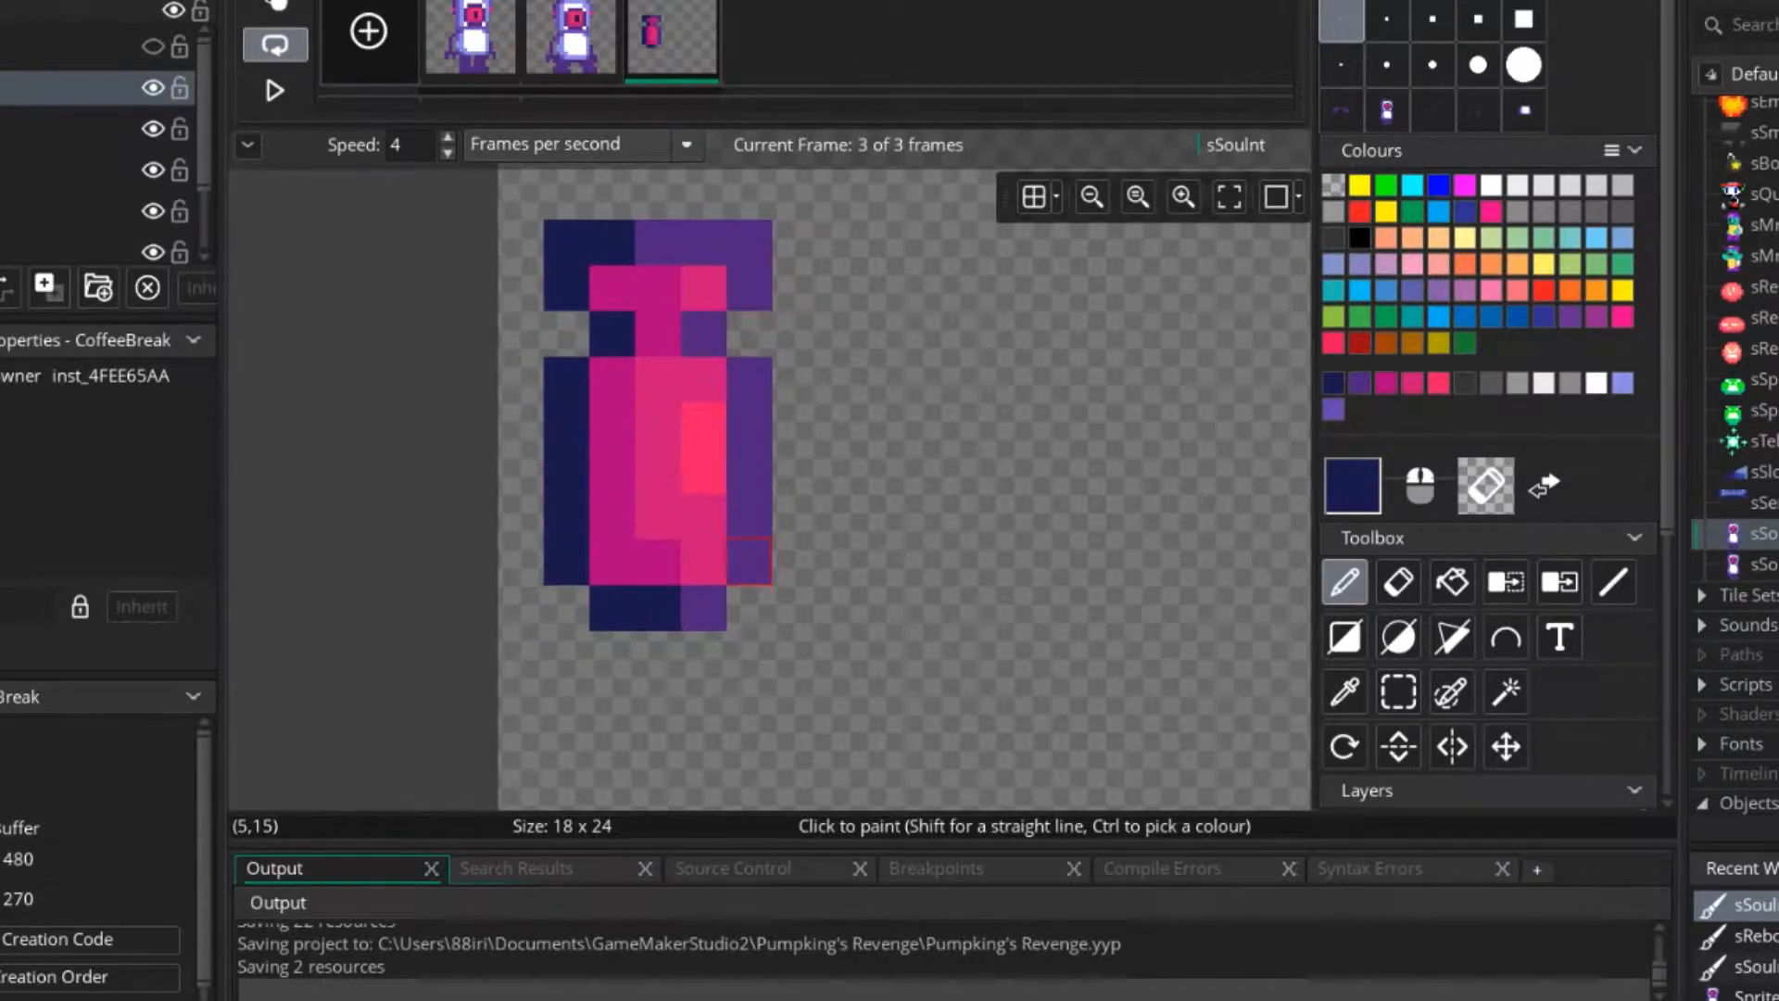
Sample the jetpack's pink and erase the outline around the cap and neck.
left_click(658, 380, "ctrl")
key("e")
left_click(612, 333)
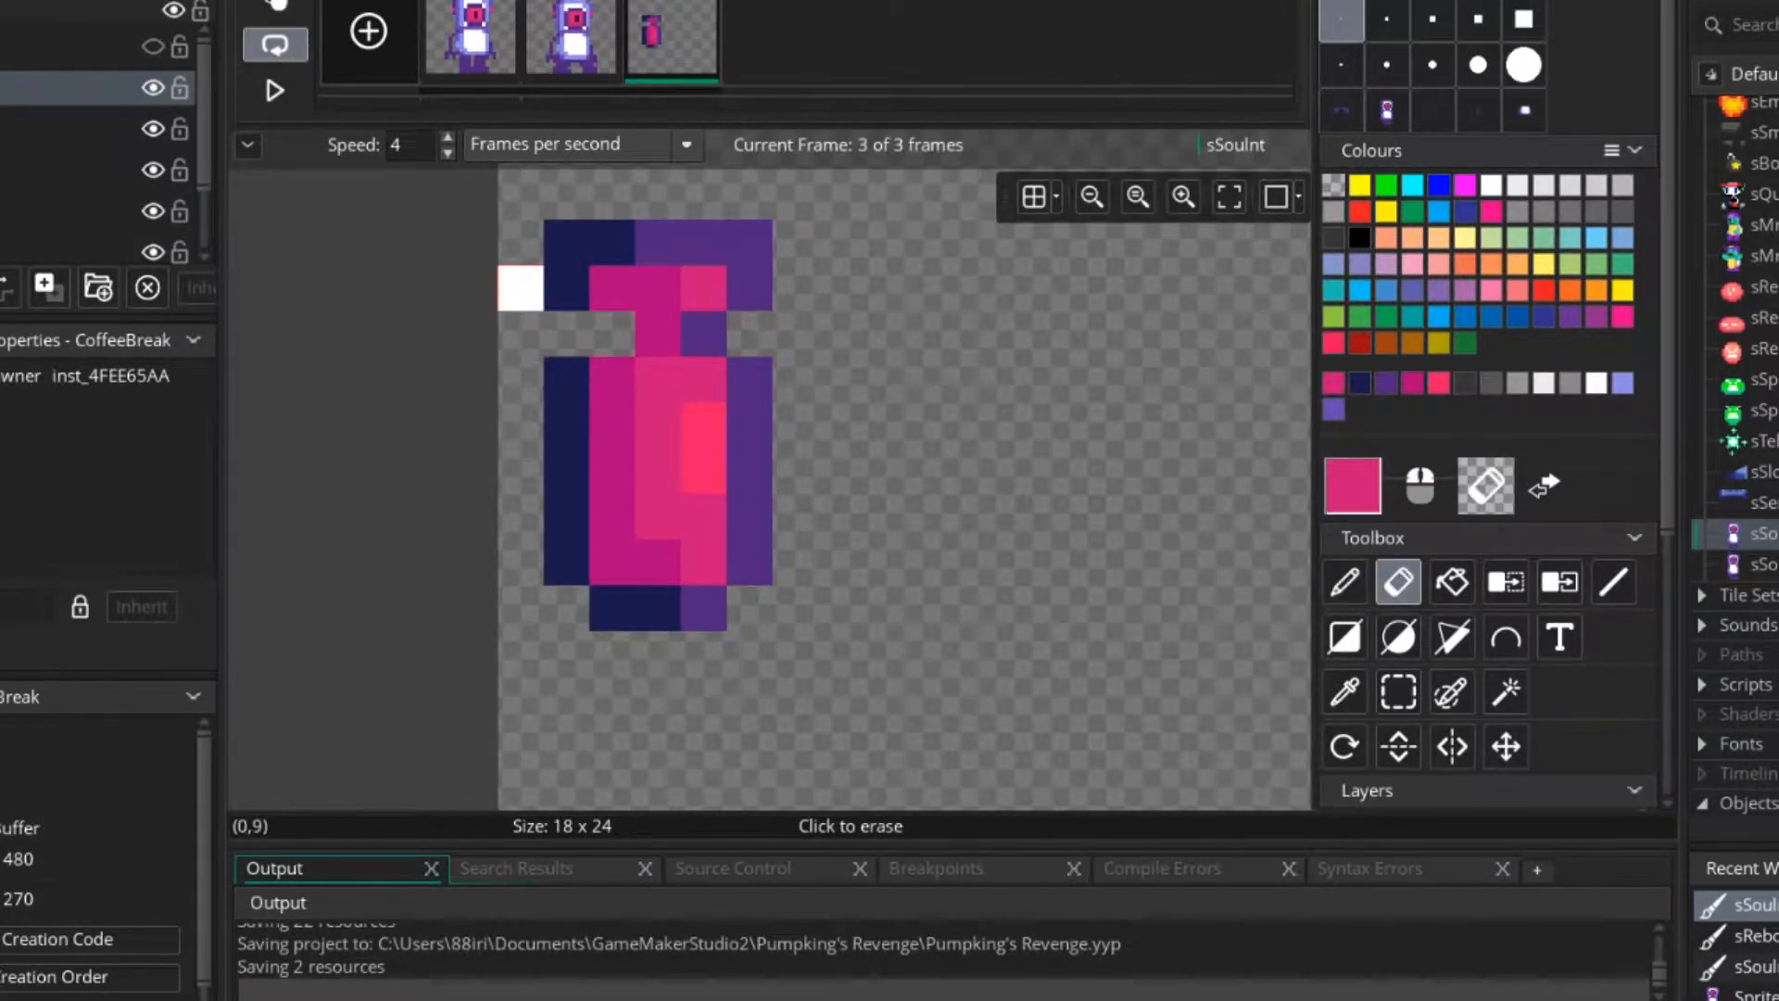
left_click_drag(566, 243, 566, 289)
mouse_move(566, 288)
right_mouse_down()
mouse_move(750, 242)
mouse_move(750, 288)
right_mouse_up()
right_click(703, 333)
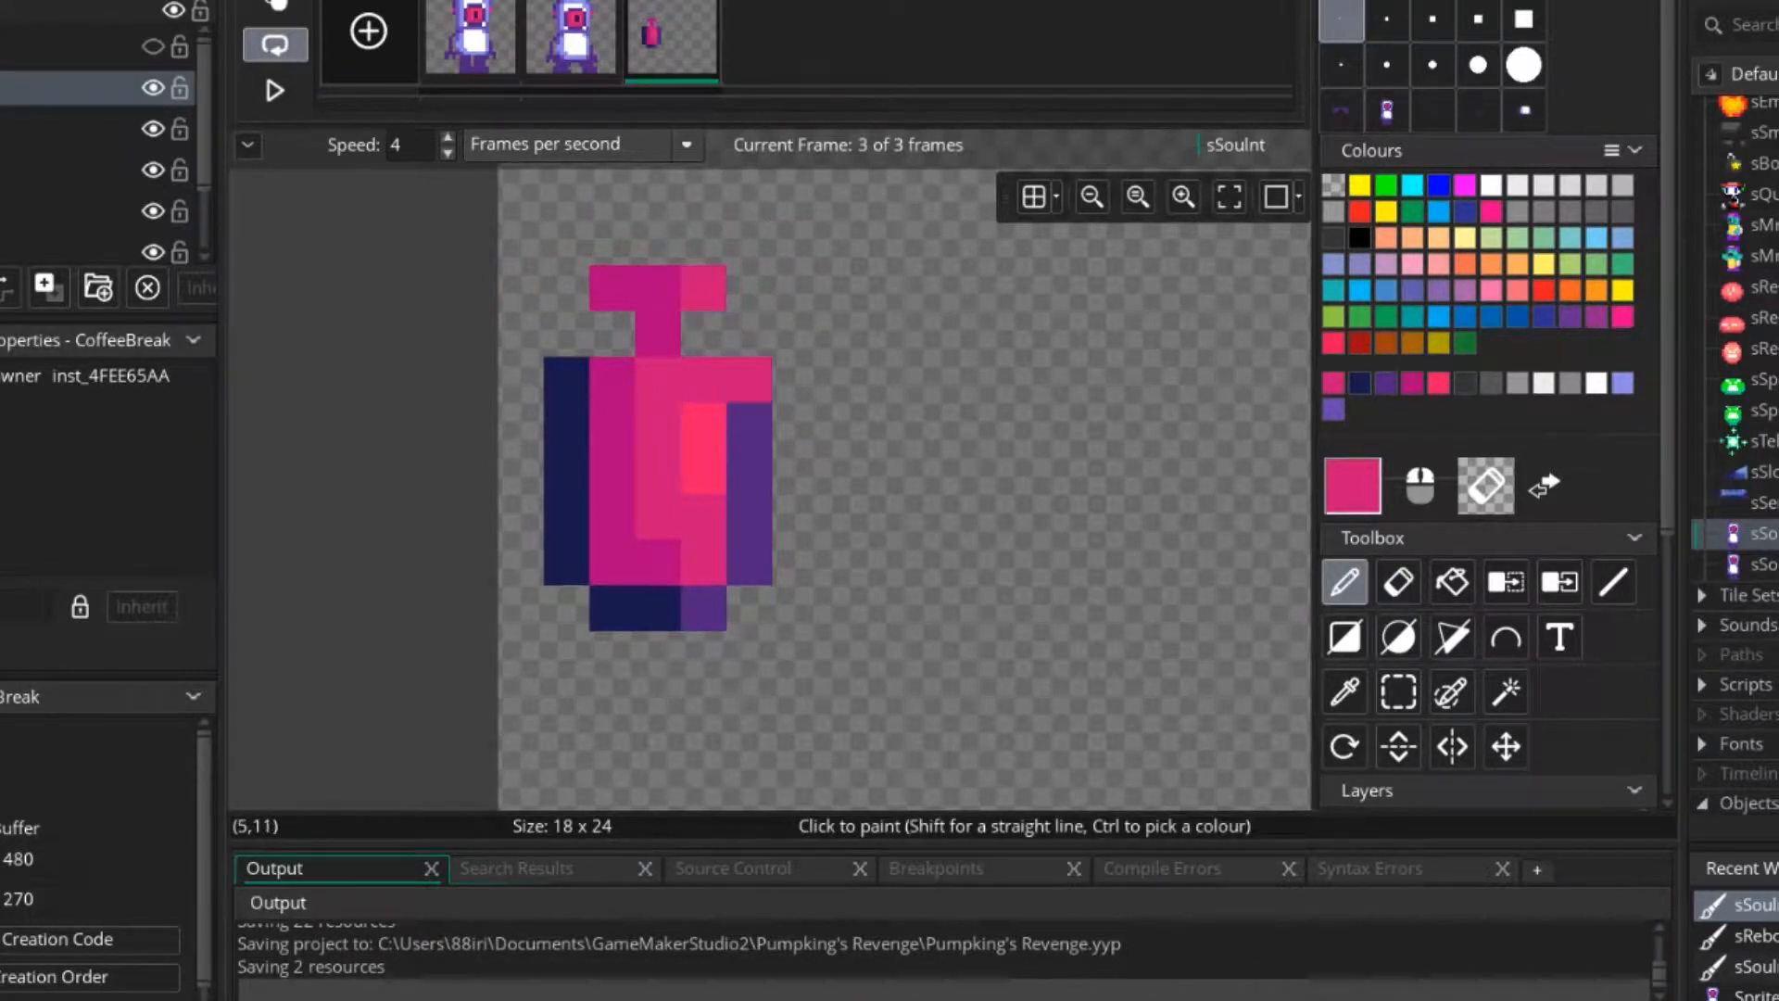
Try a longer bright pink highlight on the body, restore it, and erase the remaining outline and the nozzle.
right_click_drag(750, 380, 750, 516)
left_click(703, 426, "ctrl")
left_click_drag(704, 471, 703, 516)
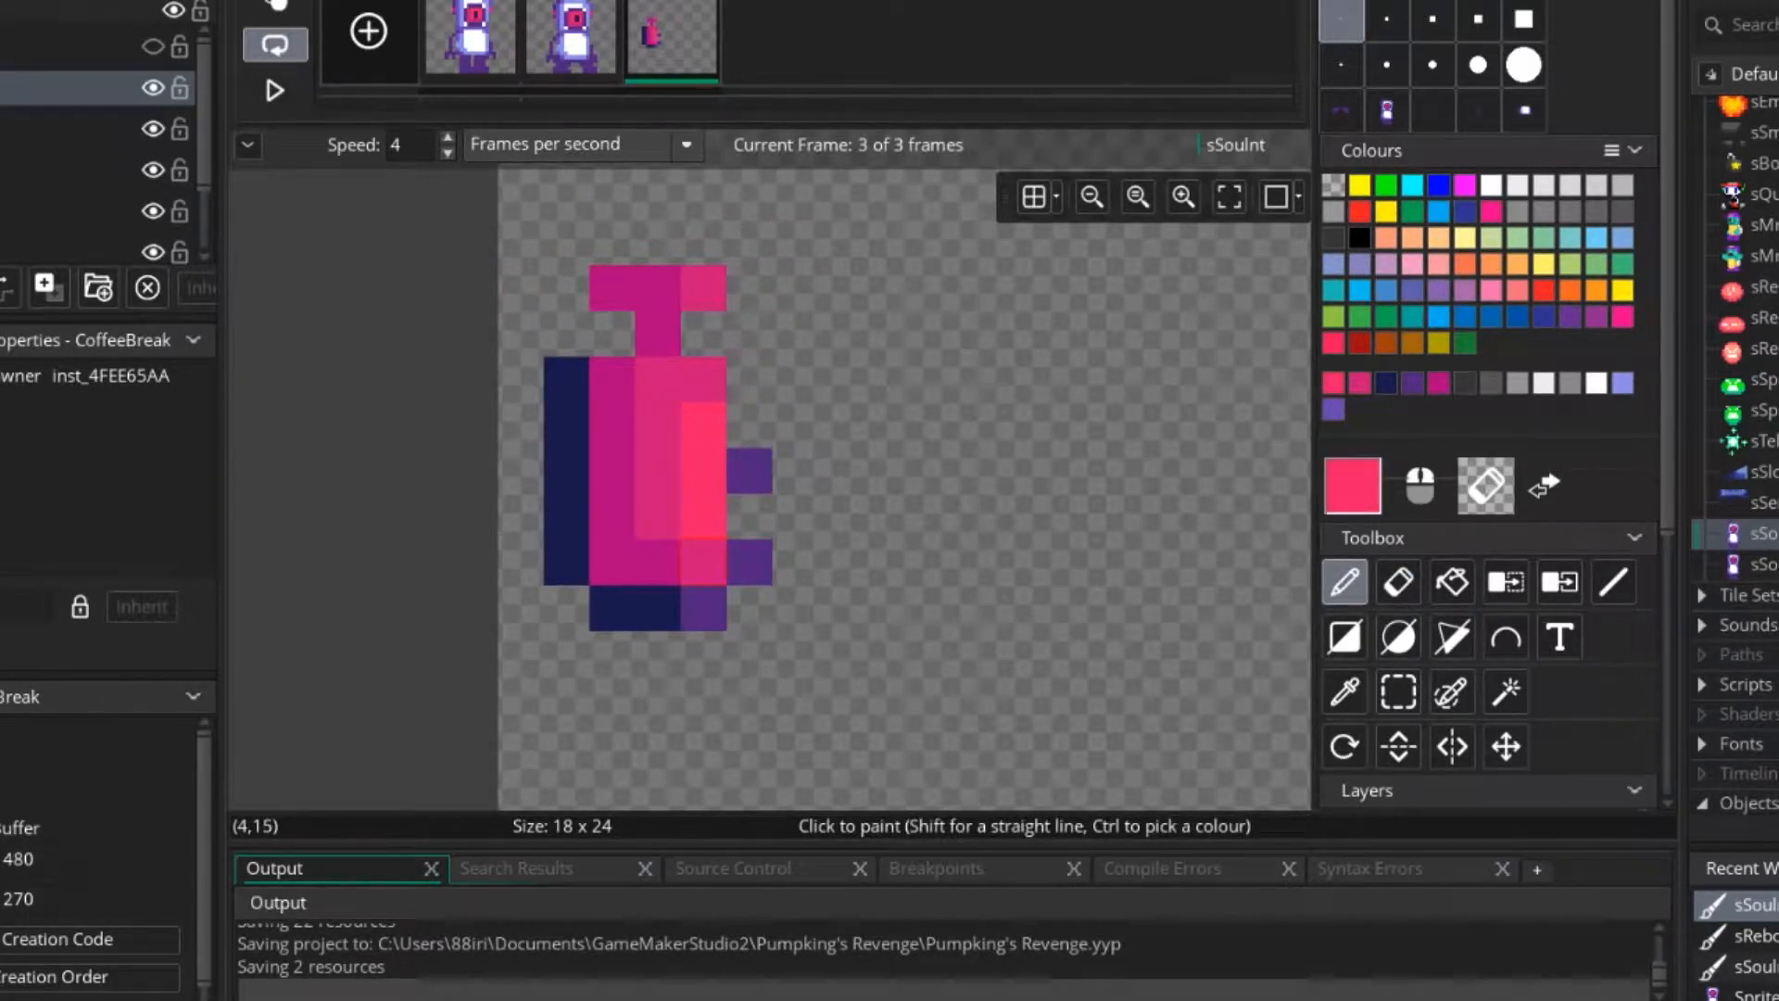
left_click(704, 562, "ctrl")
left_click(704, 517)
mouse_move(750, 471)
right_mouse_down()
mouse_move(749, 608)
mouse_move(566, 608)
mouse_move(567, 311)
right_mouse_up()
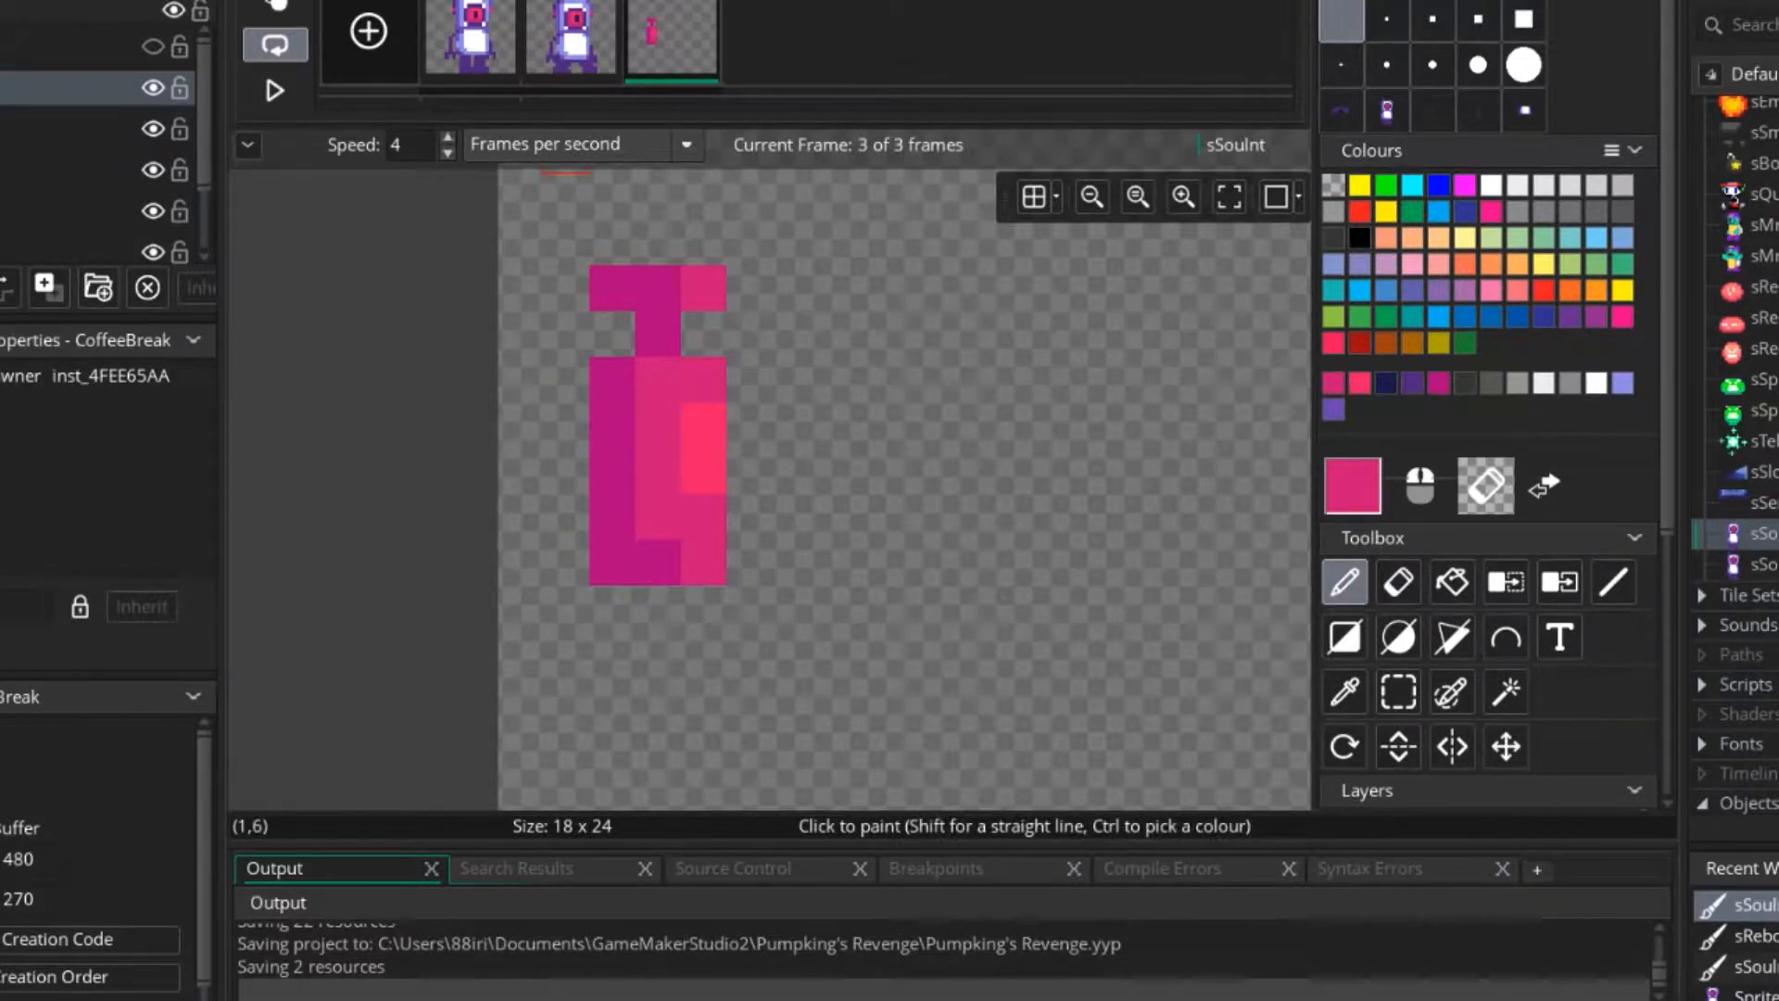
Examine the whole character in frame 2 to compare its proportions and colours with the jetpack in frame 3.
left_click(570, 37)
scroll(881, 509, "down", 3)
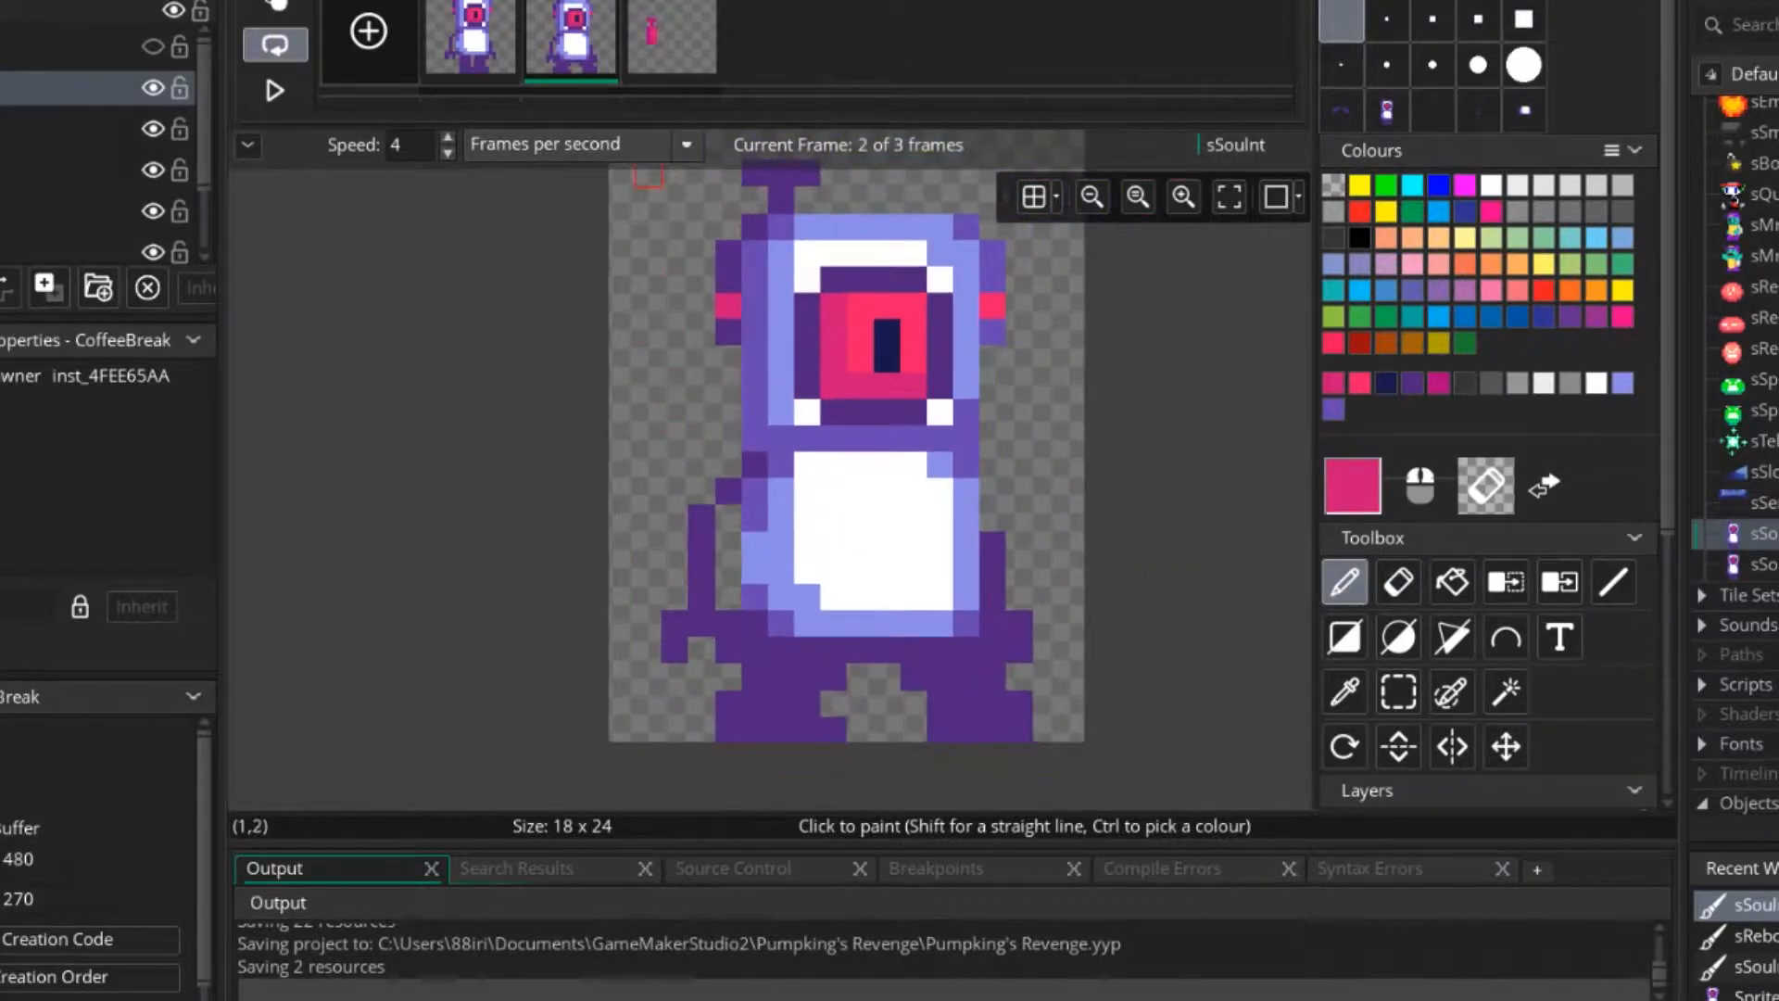
key("Right")
key("alt+Tab")
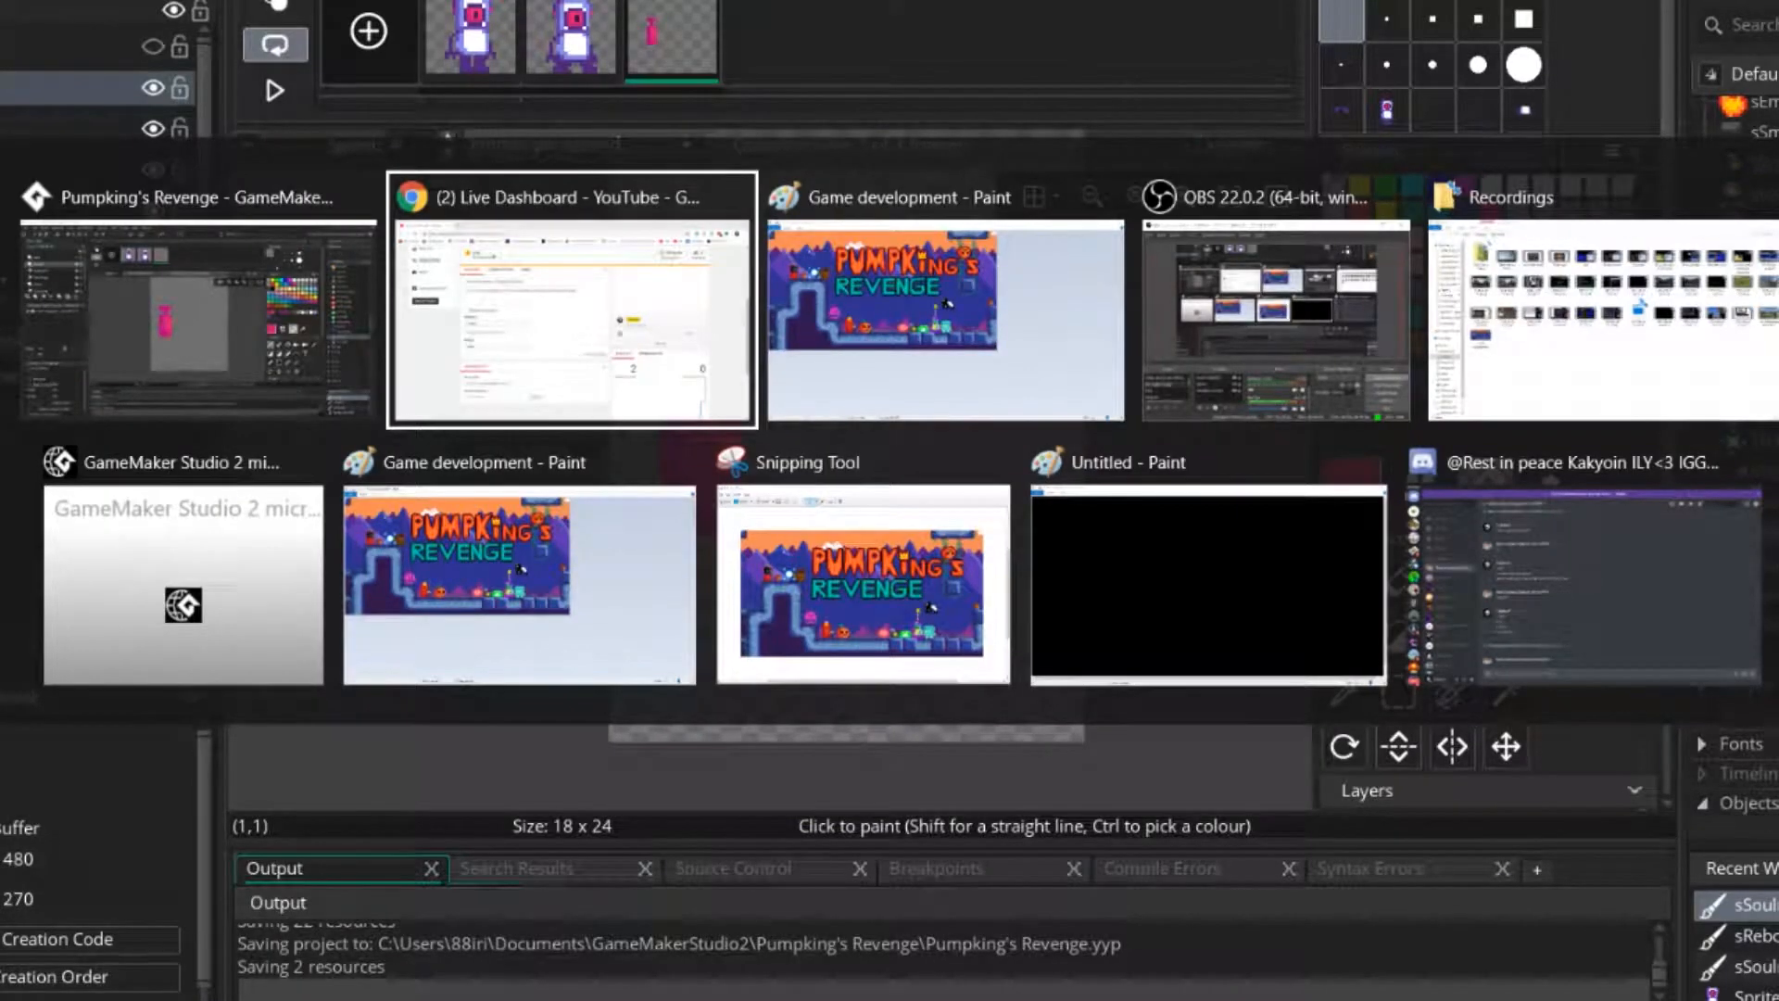
key("alt+Tab")
key("Left")
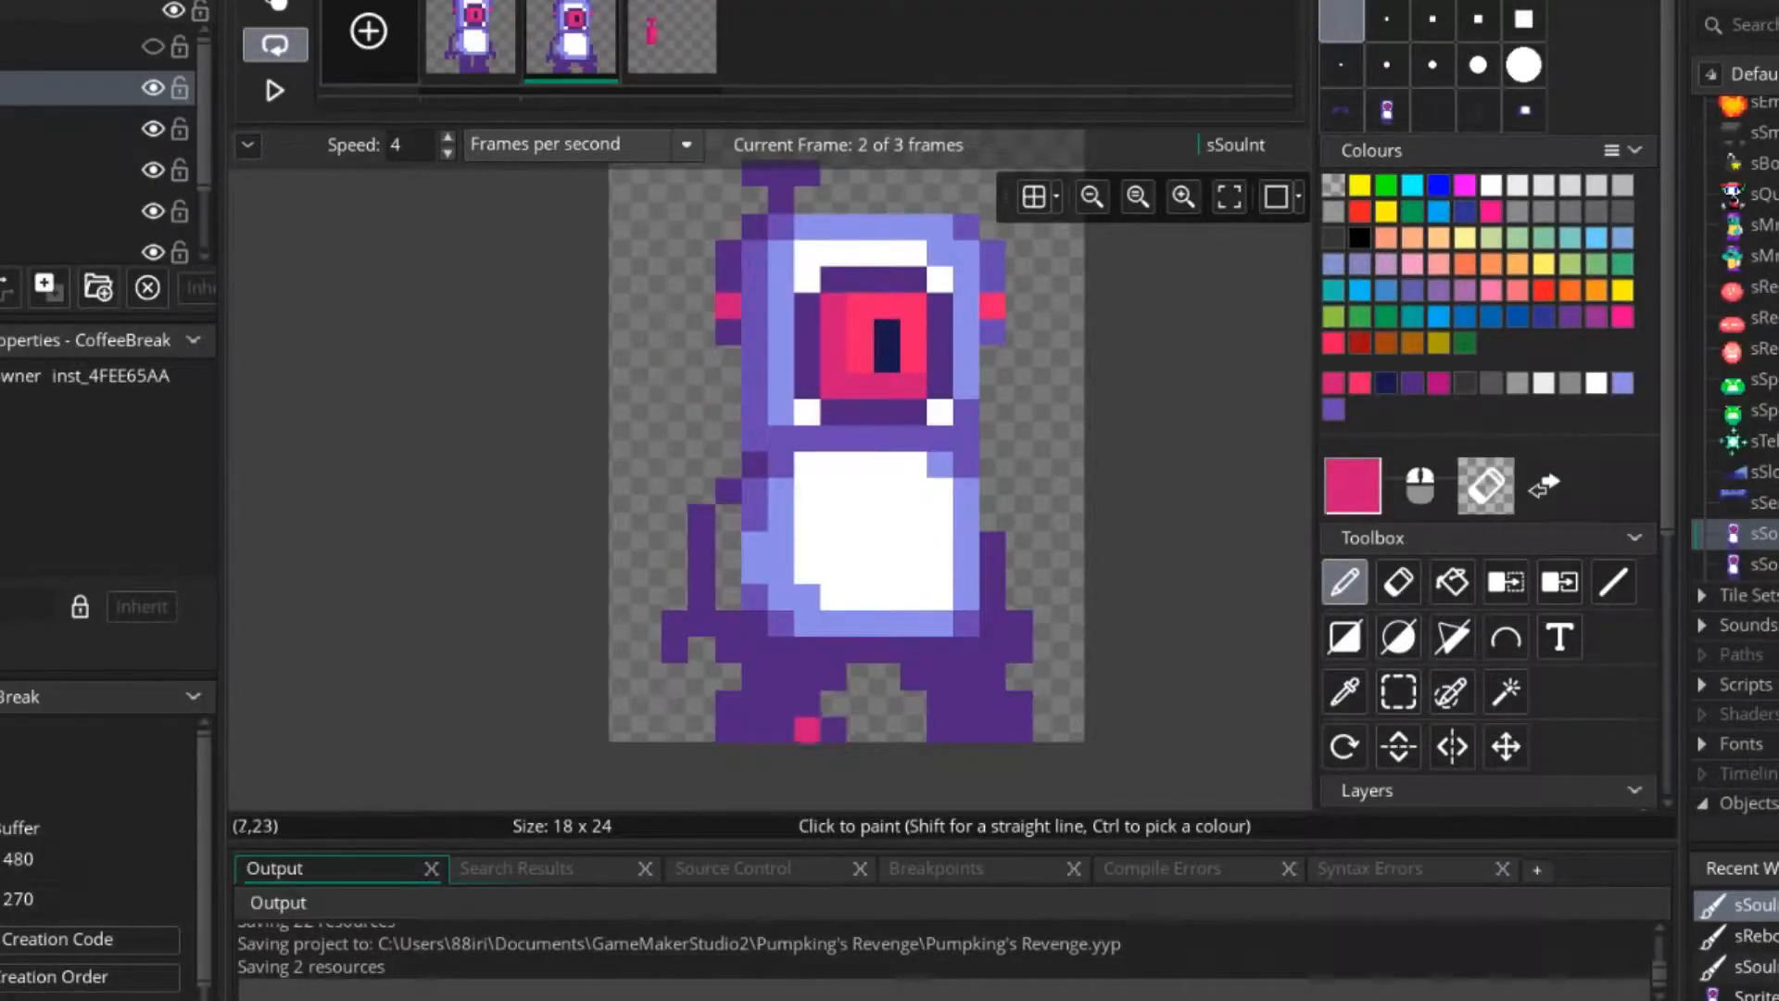
left_click(782, 704, "ctrl")
scroll(805, 676, "up", 1)
scroll(810, 672, "down", 2, "ctrl")
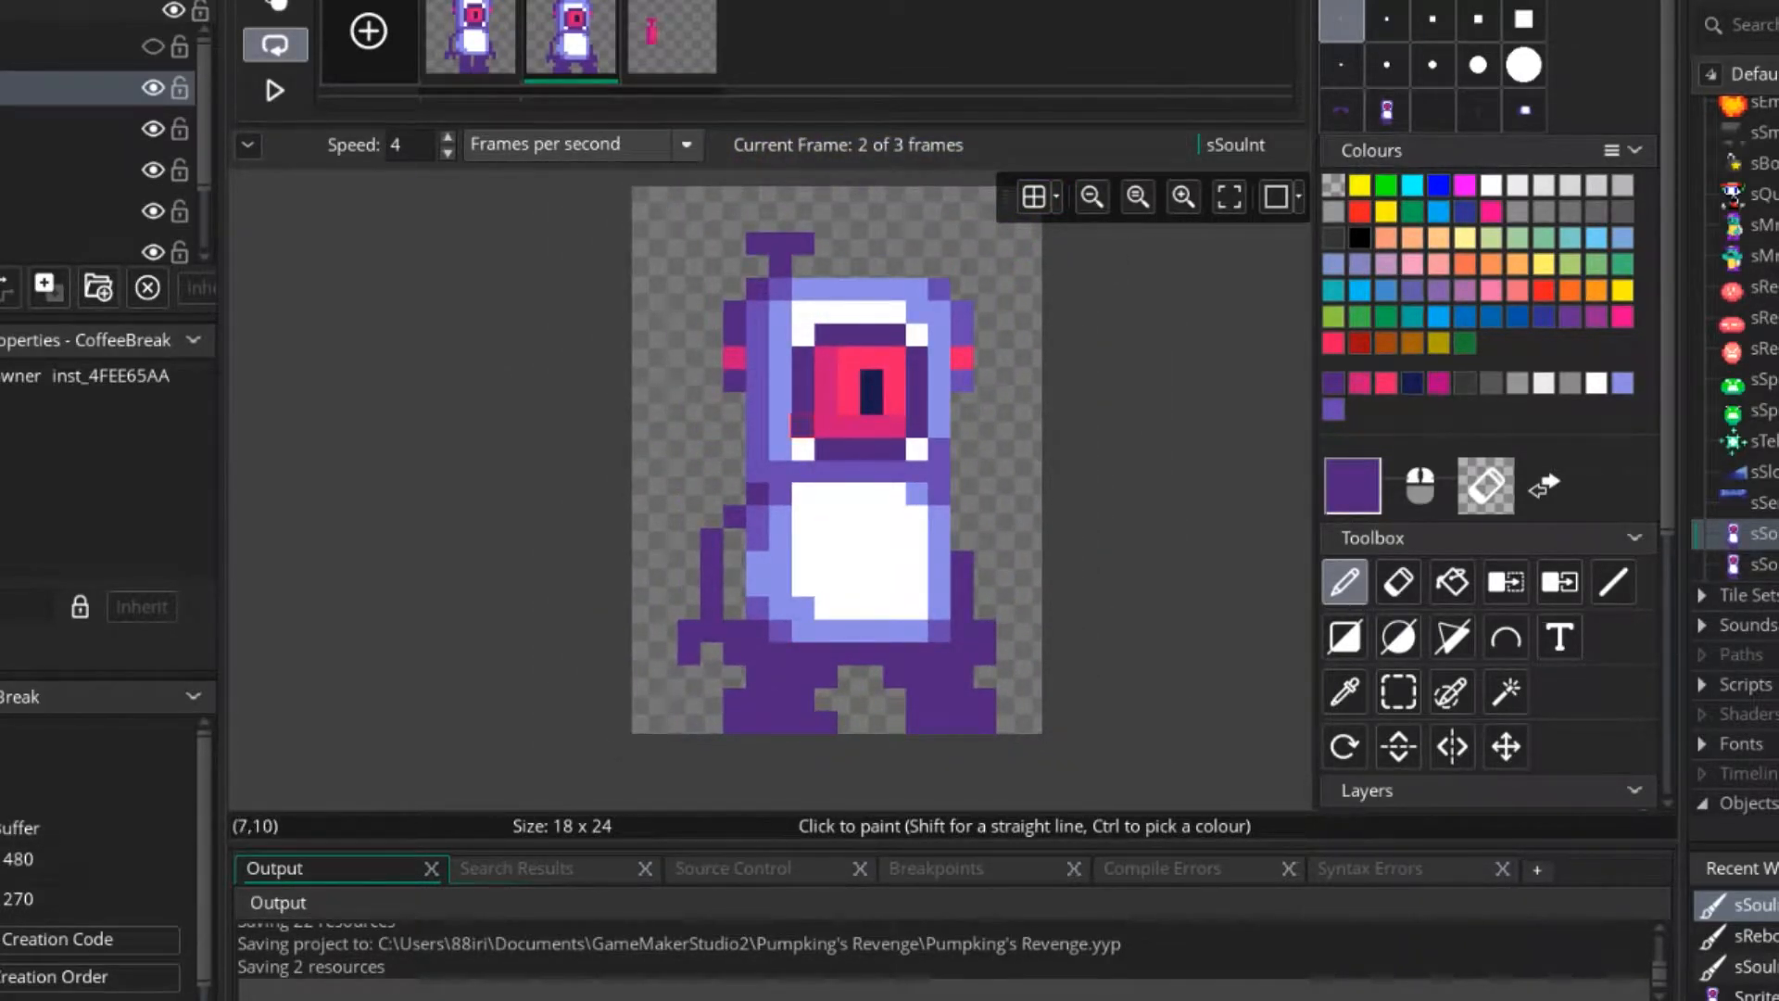
left_click(675, 42)
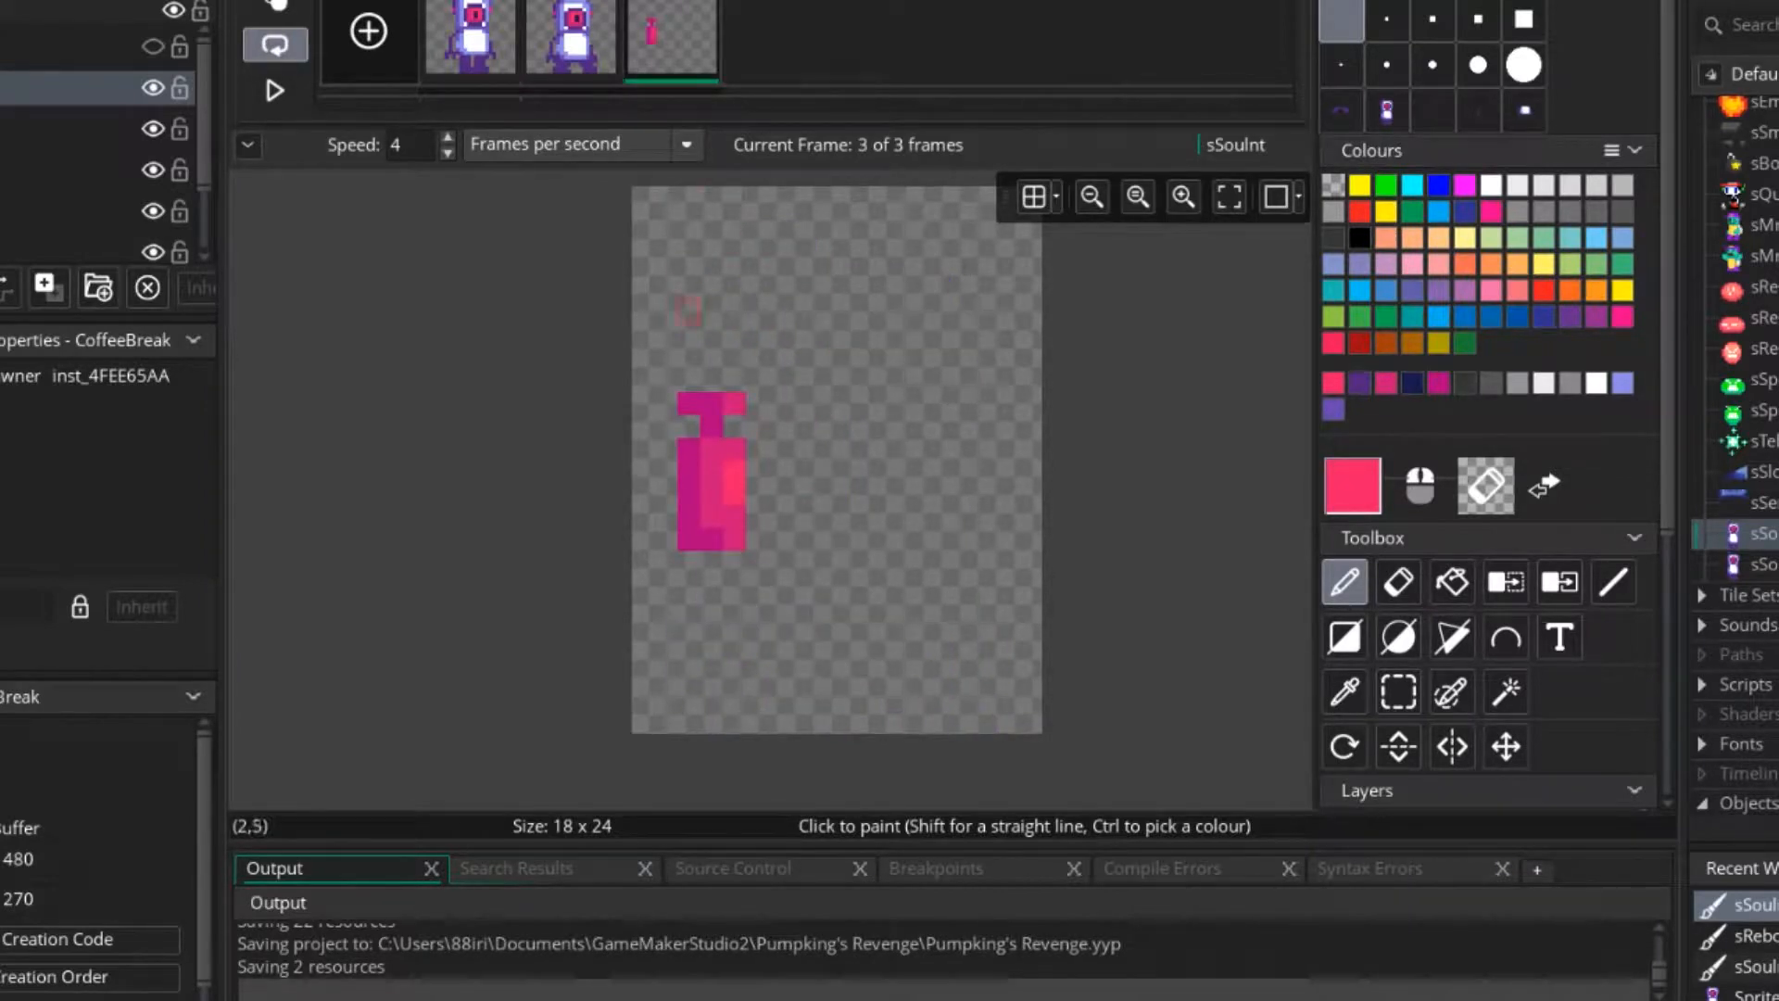
scroll(711, 488, "up", 3, "ctrl")
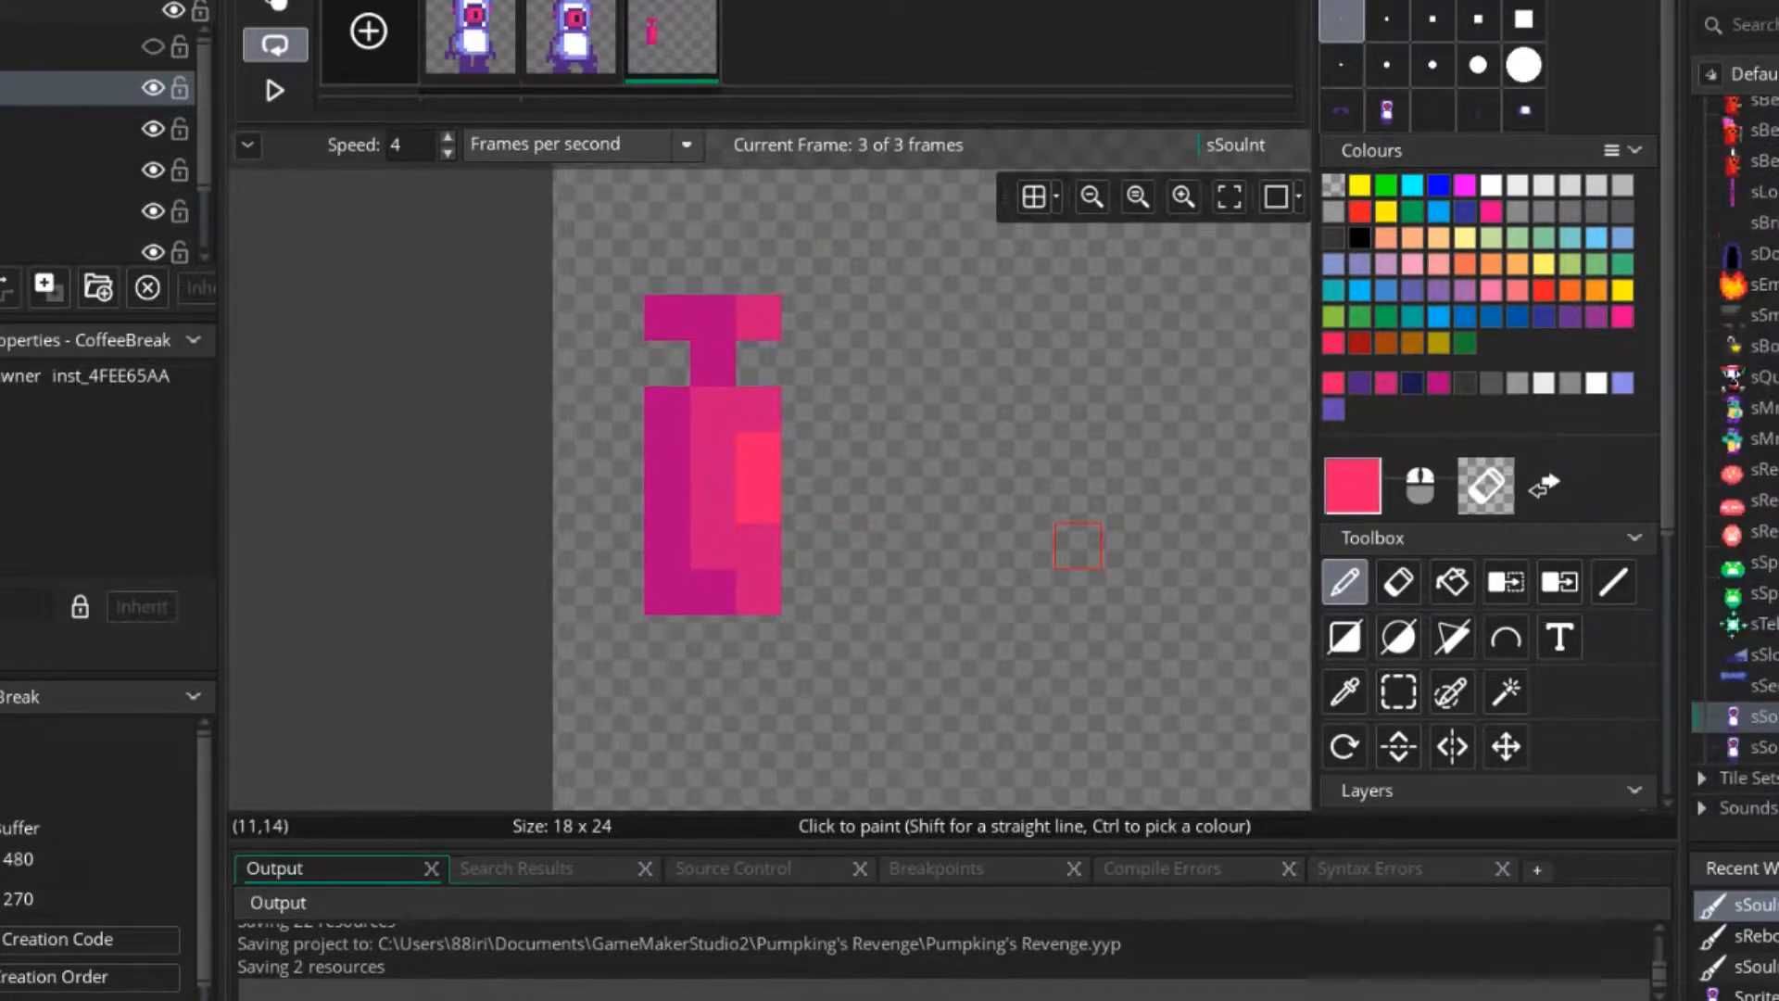
Play the sOrigR animation and open the sRubyParticle image to examine how they are coloured.
double_click(1761, 263)
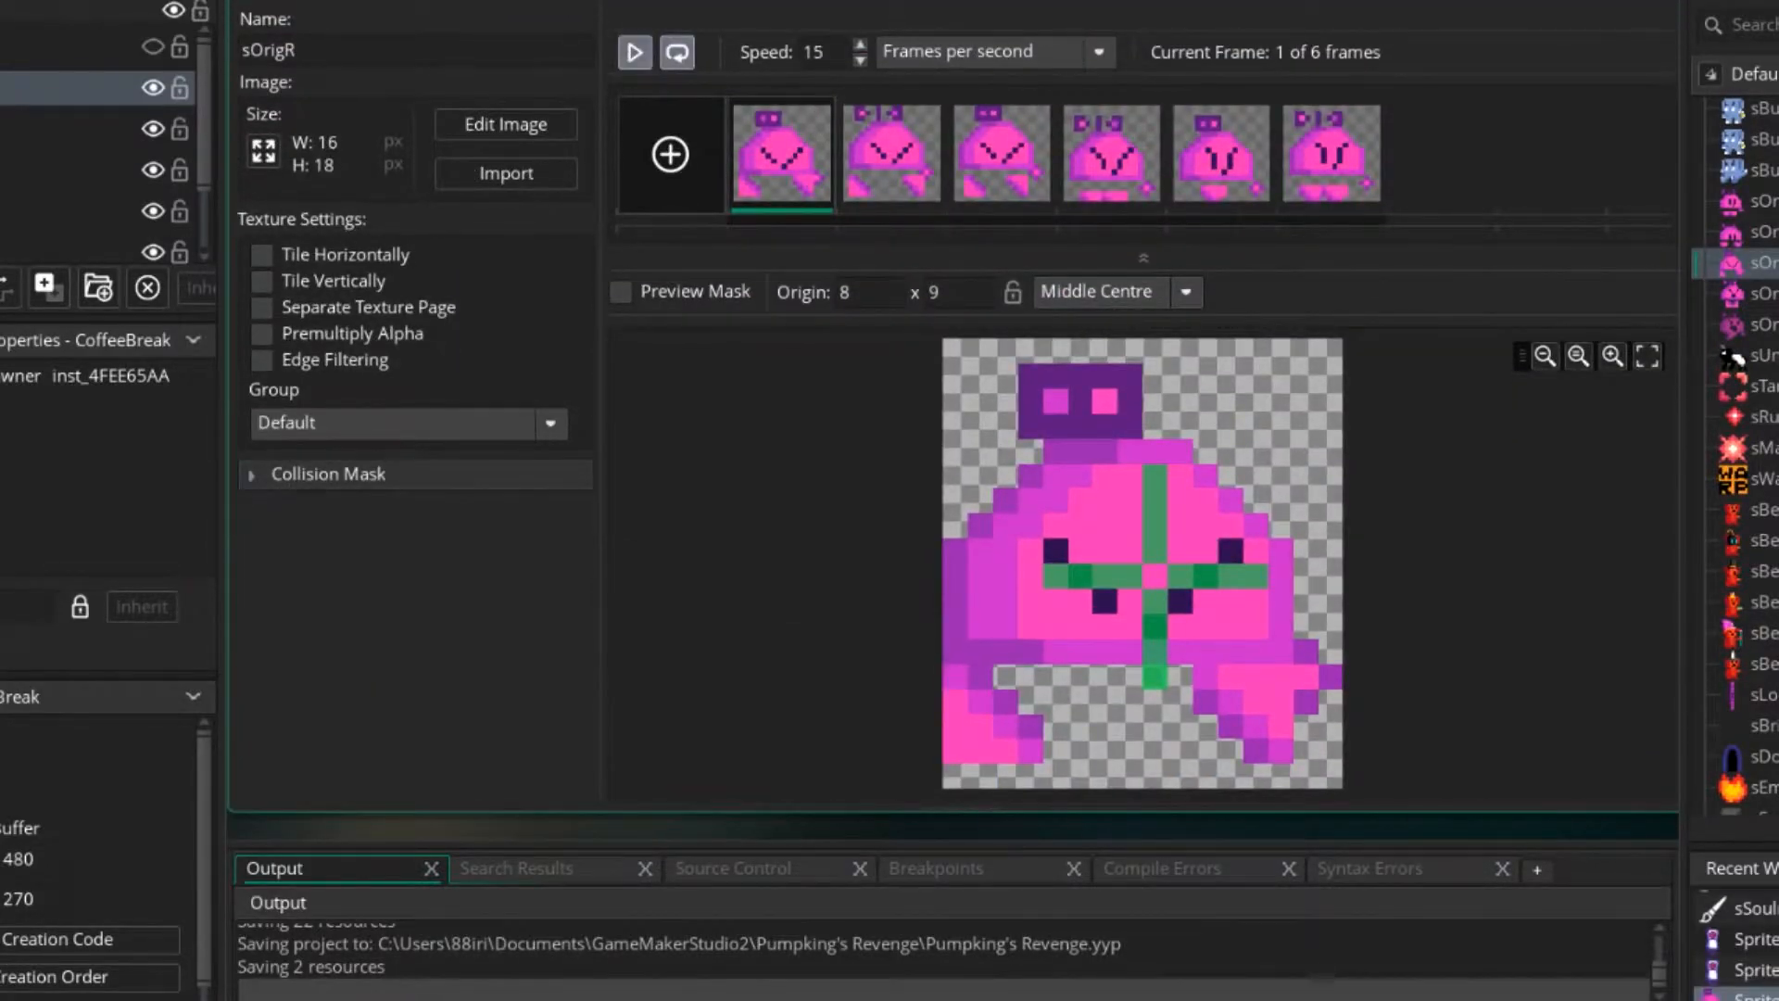
left_click(635, 52)
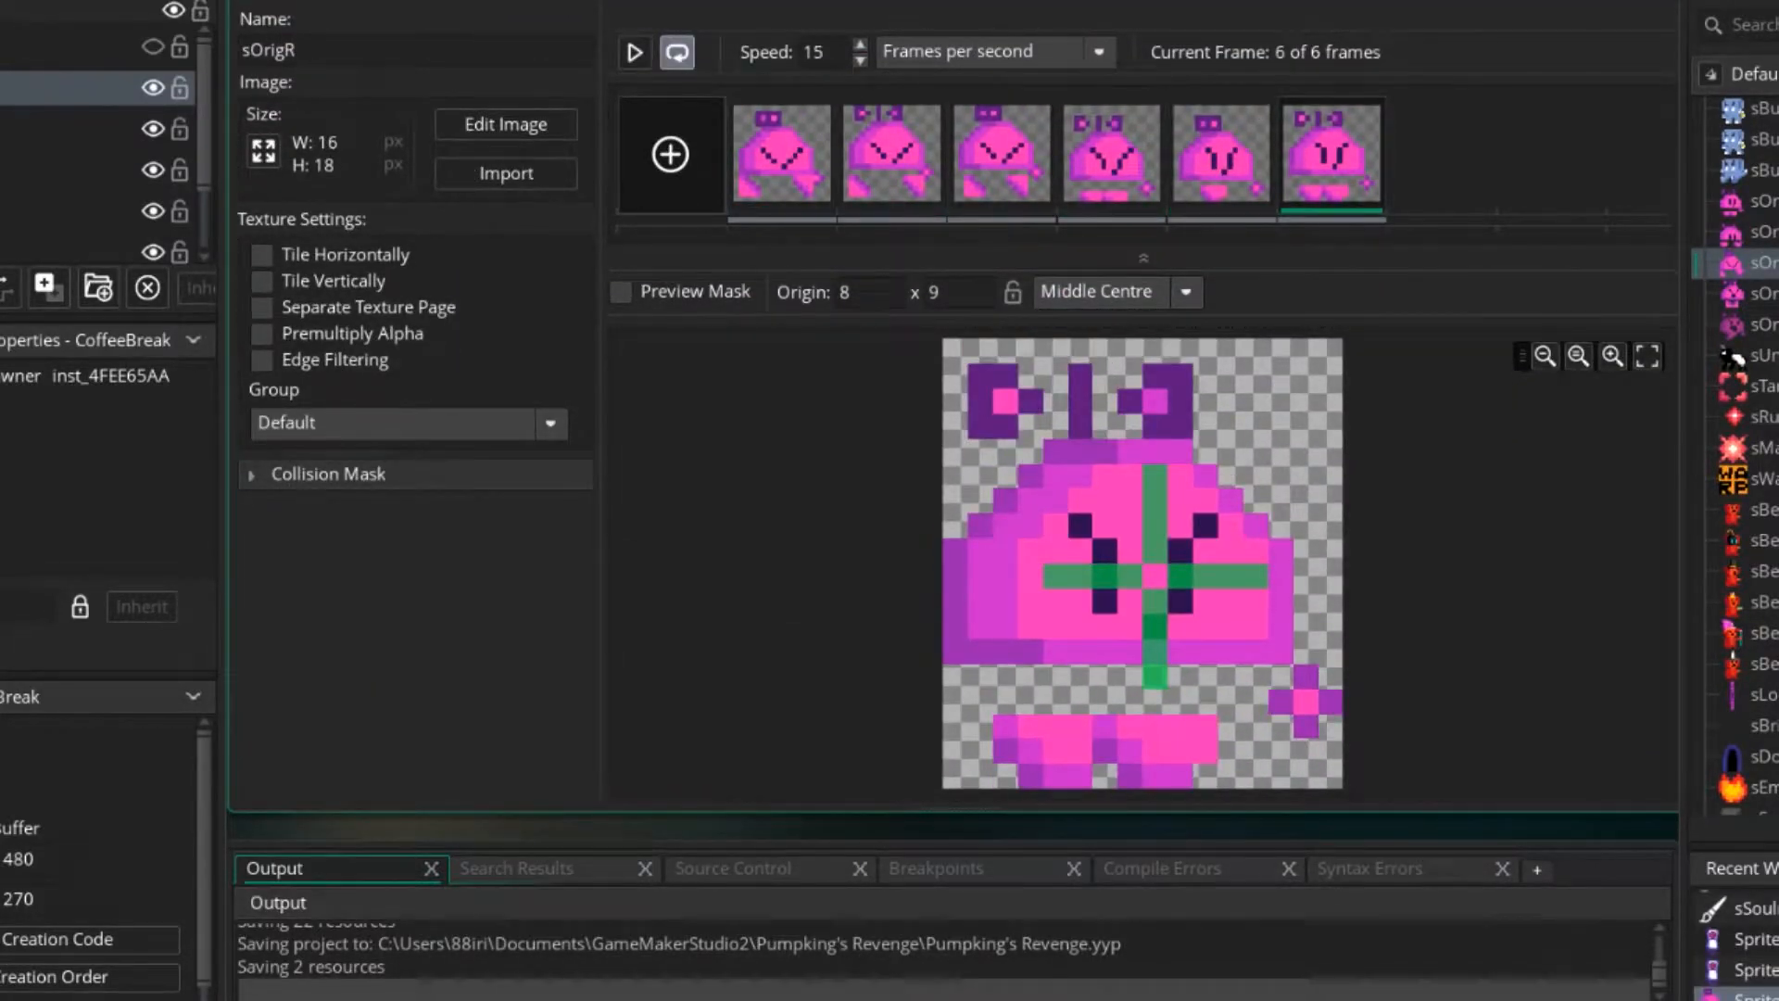
double_click(1761, 417)
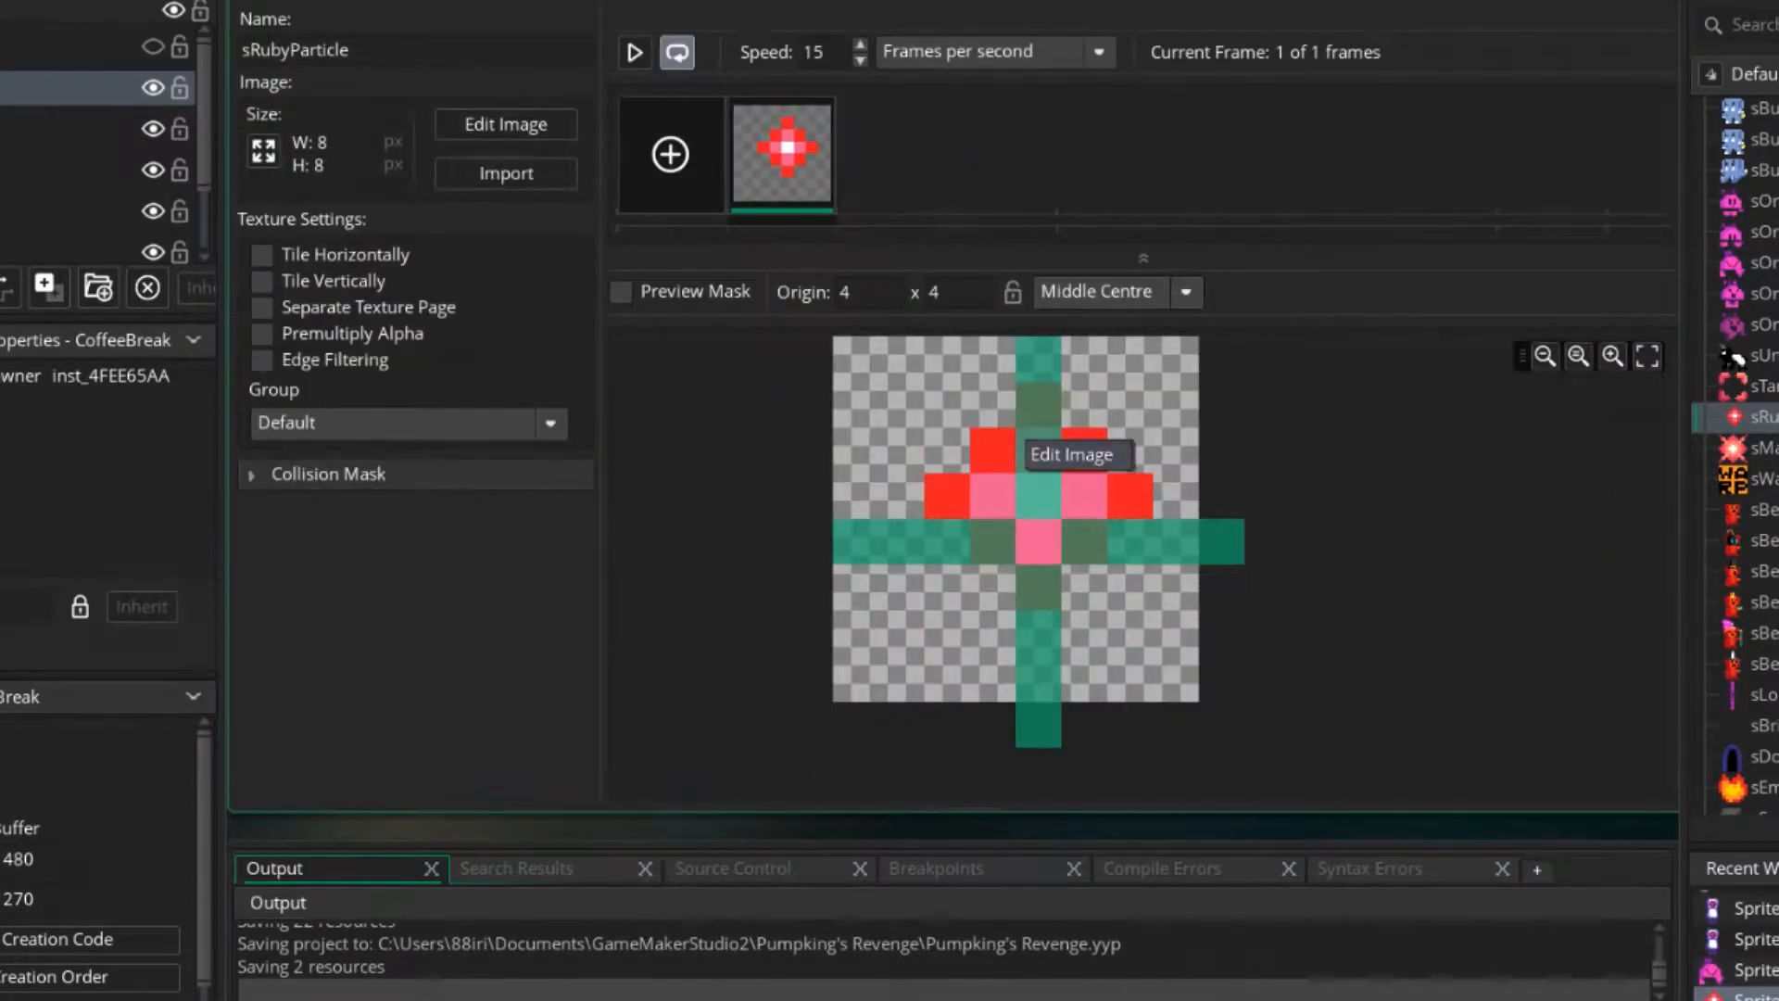
double_click(1019, 438)
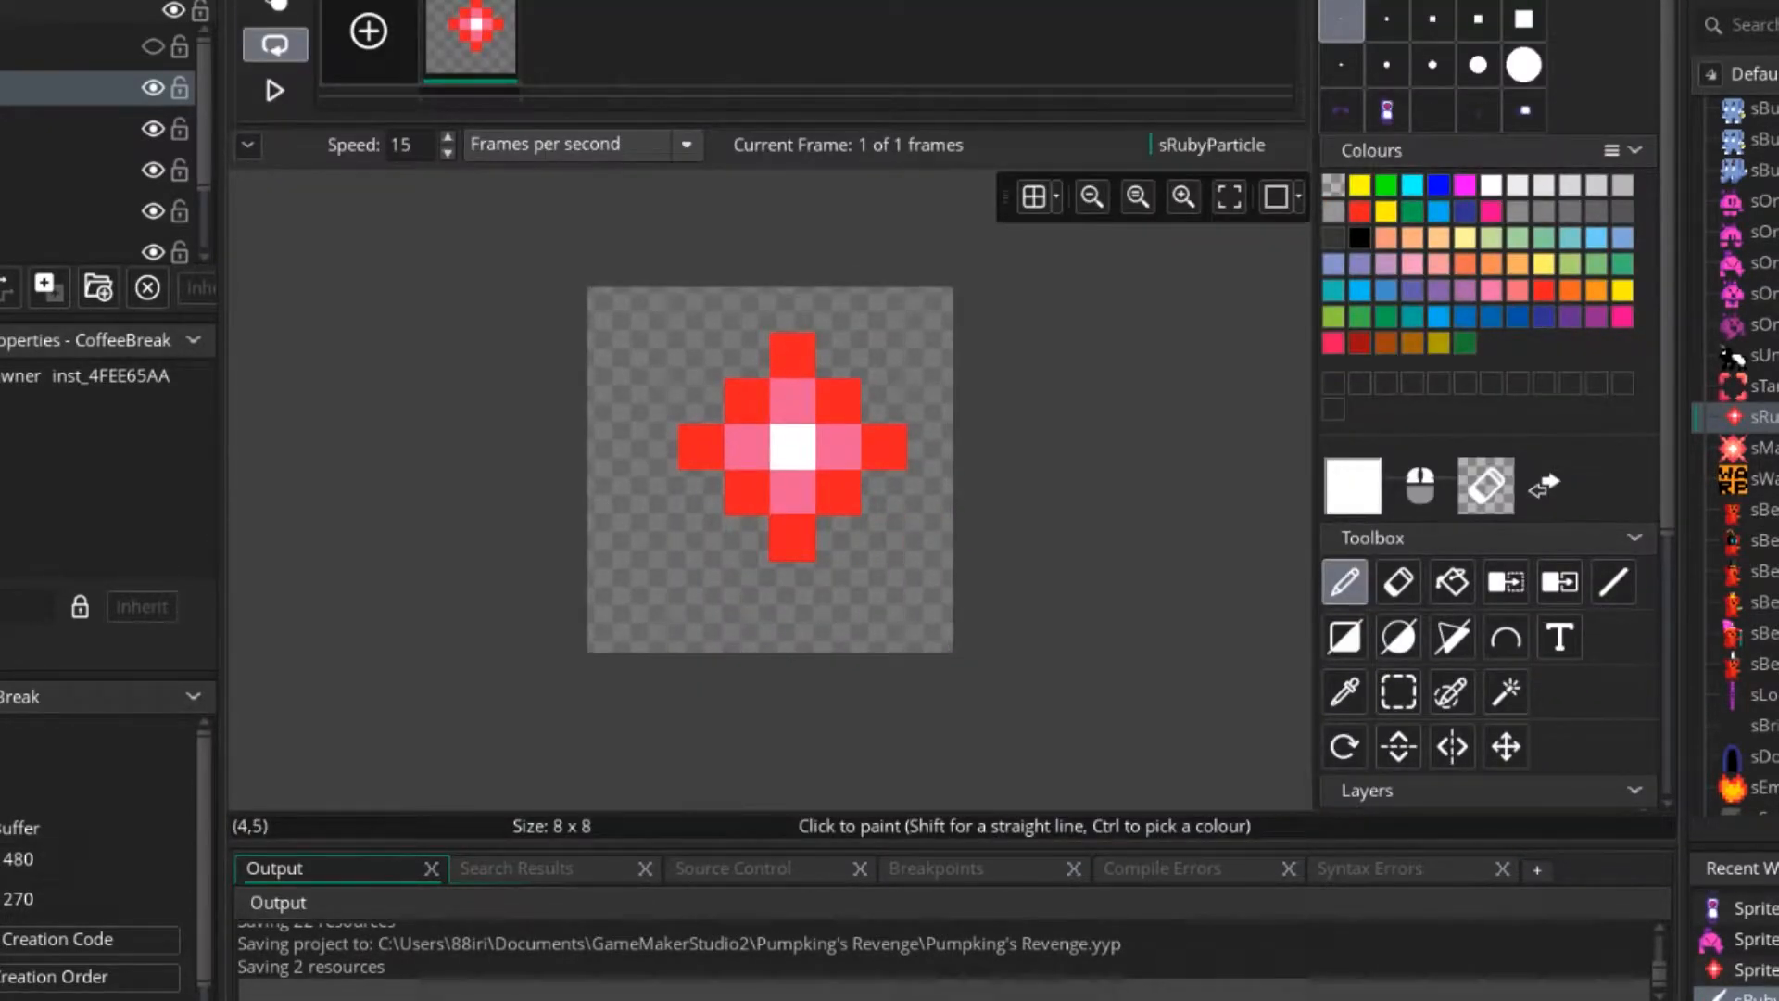
left_click(841, 491, "ctrl")
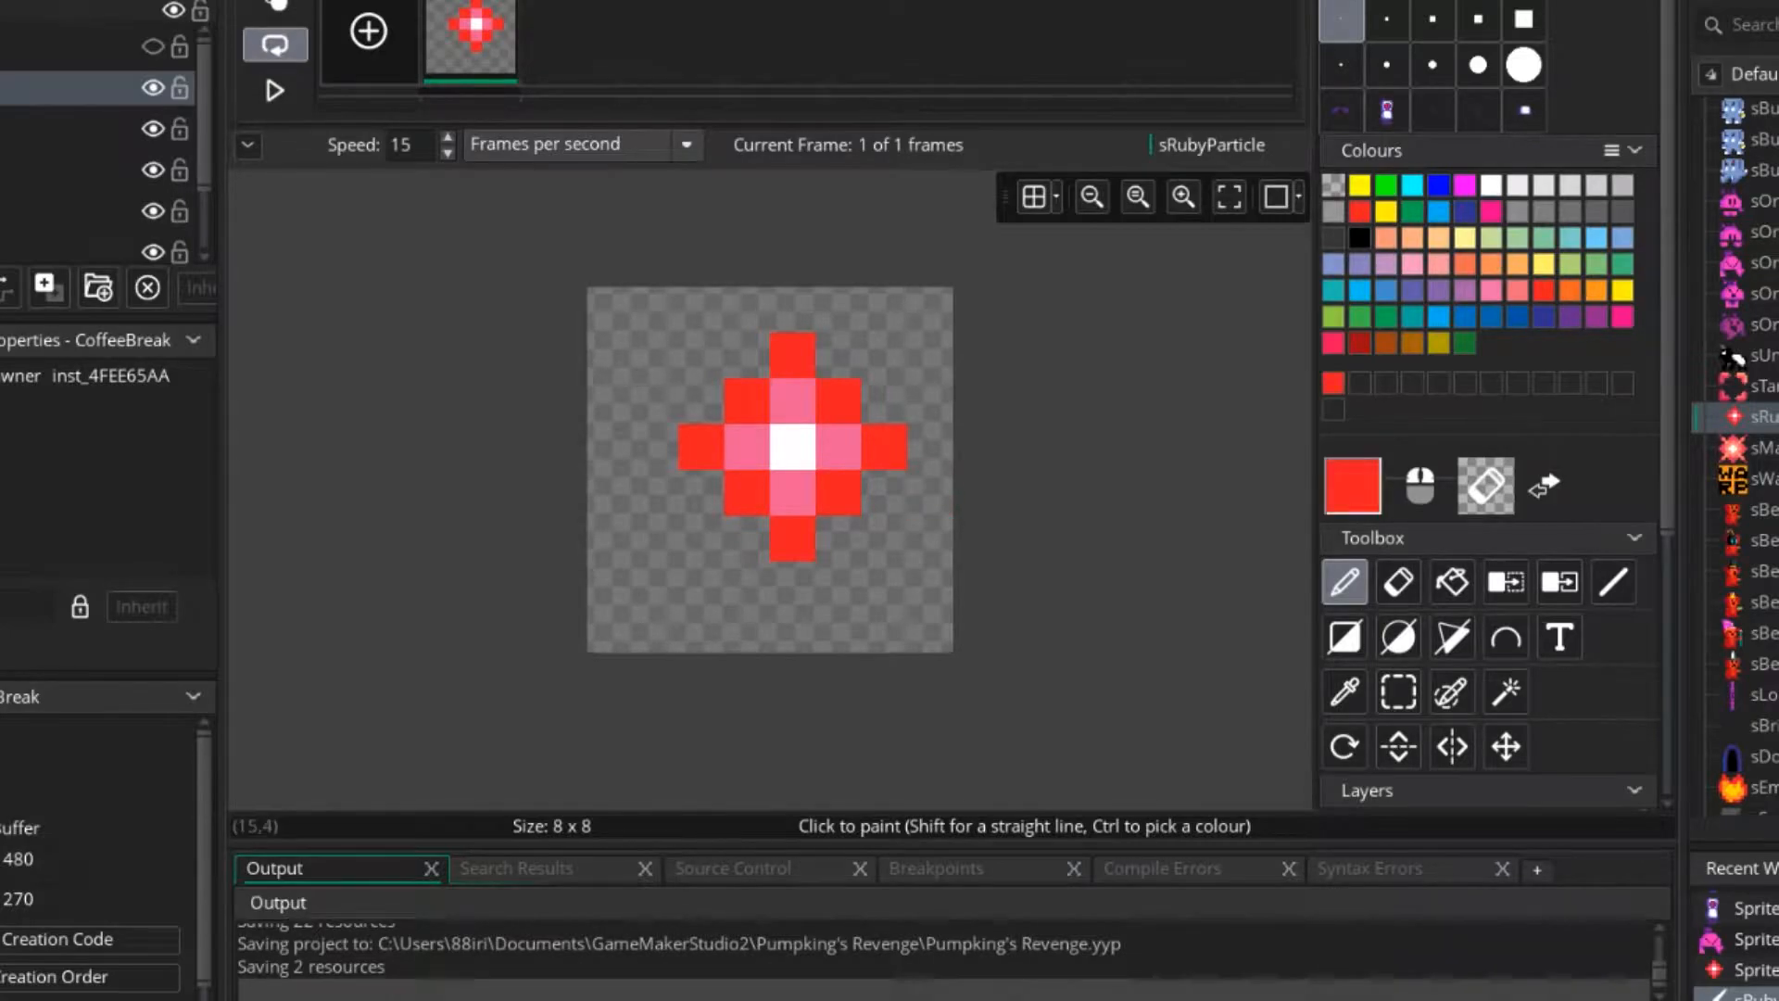
Open the sMagicMissile sprite and the sTarget image to examine their pink and red shading.
double_click(1761, 448)
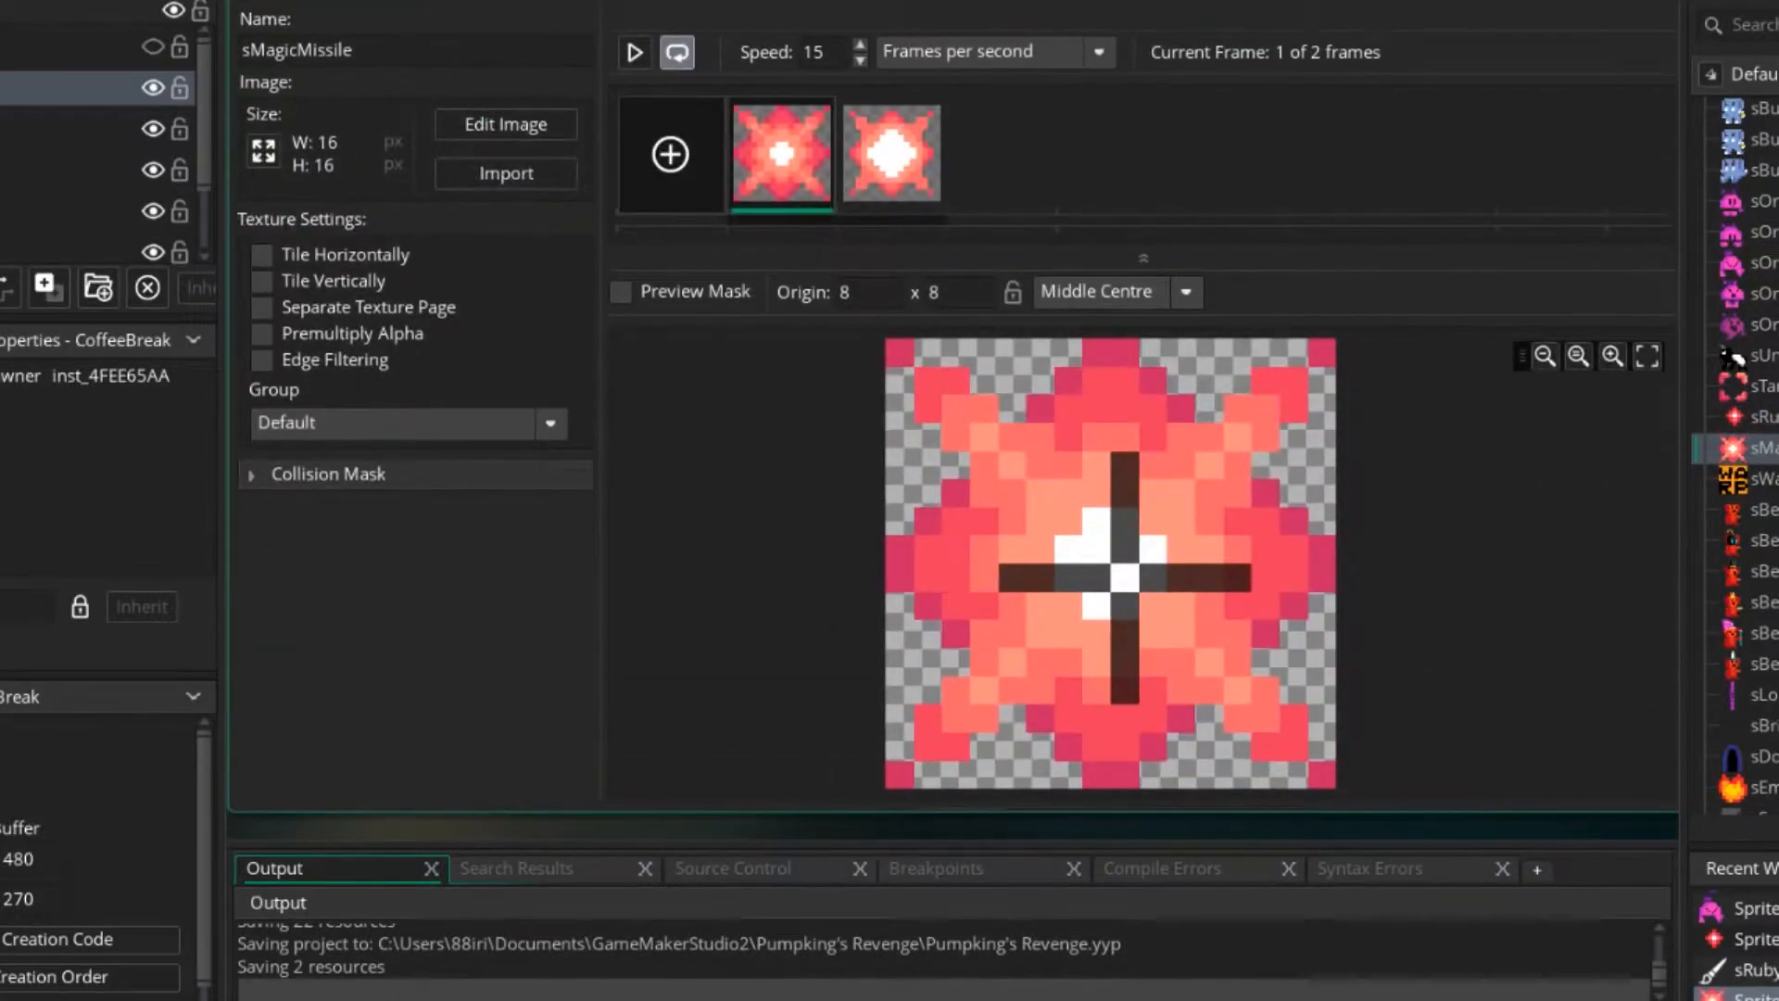
double_click(1761, 385)
double_click(1031, 454)
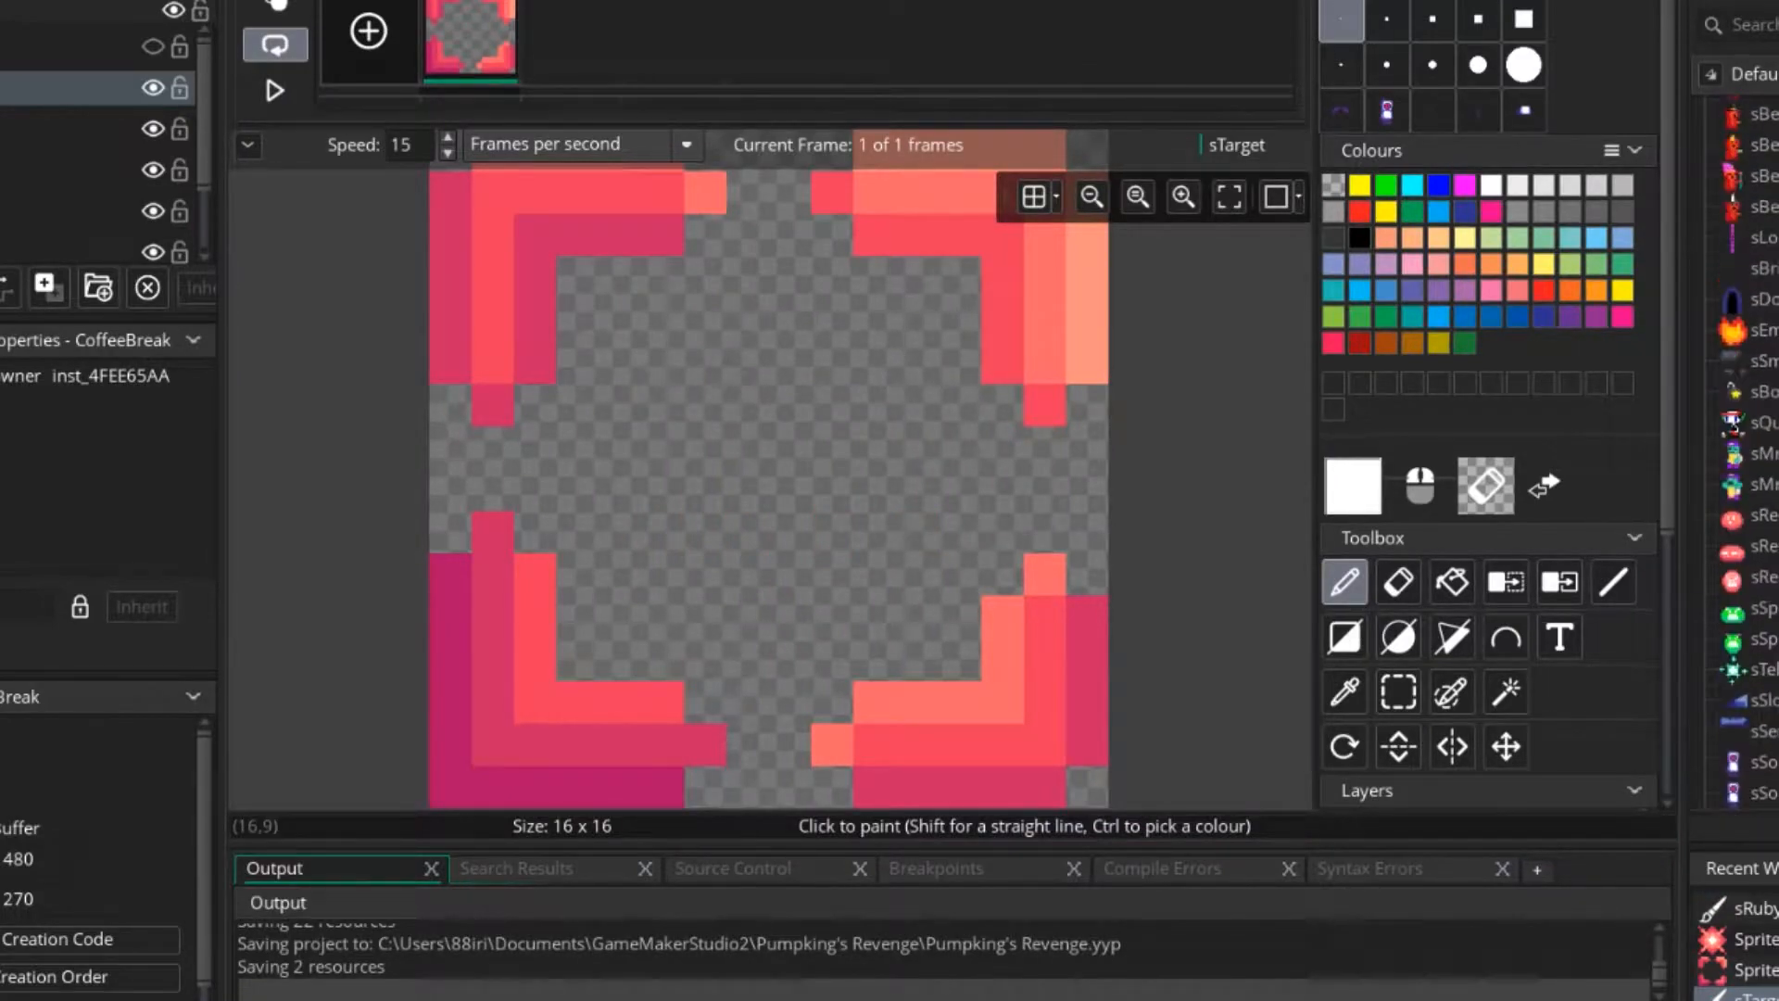
scroll(1761, 341, "up", 1)
Open the sWarp sprite and the sSouIntR running sprite for comparison.
double_click(1761, 341)
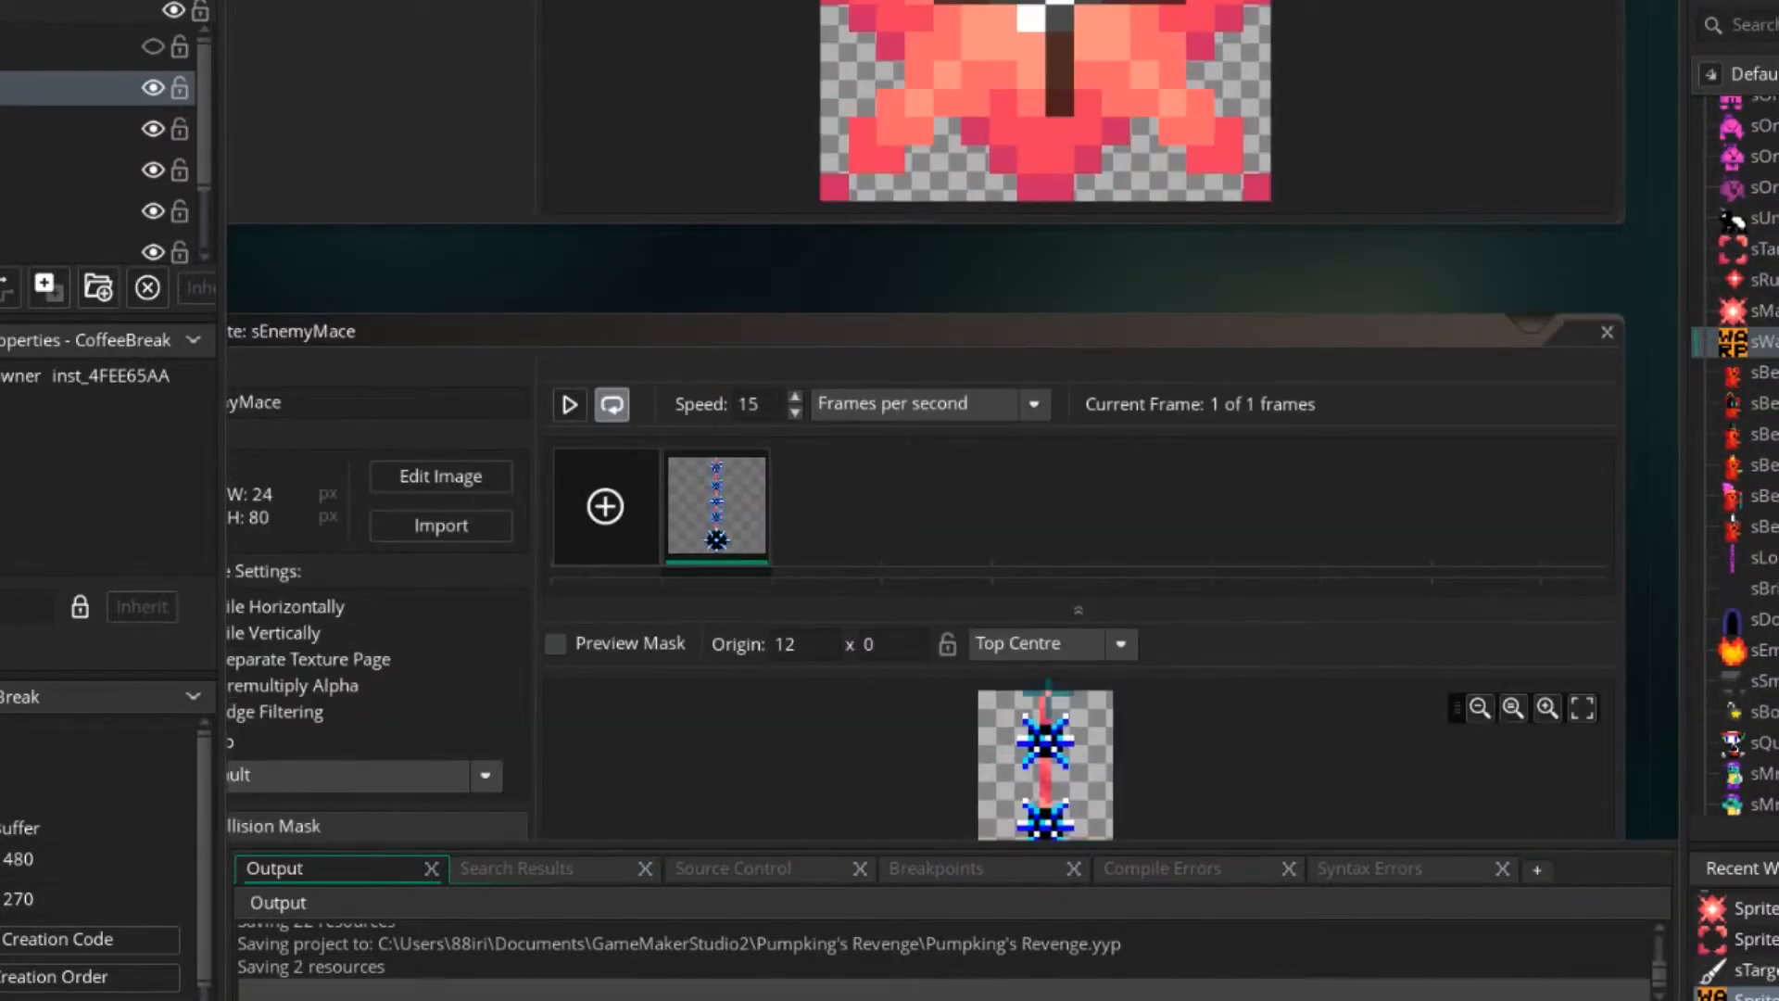
scroll(1120, 501, "down", 3)
scroll(1119, 501, "up", 1)
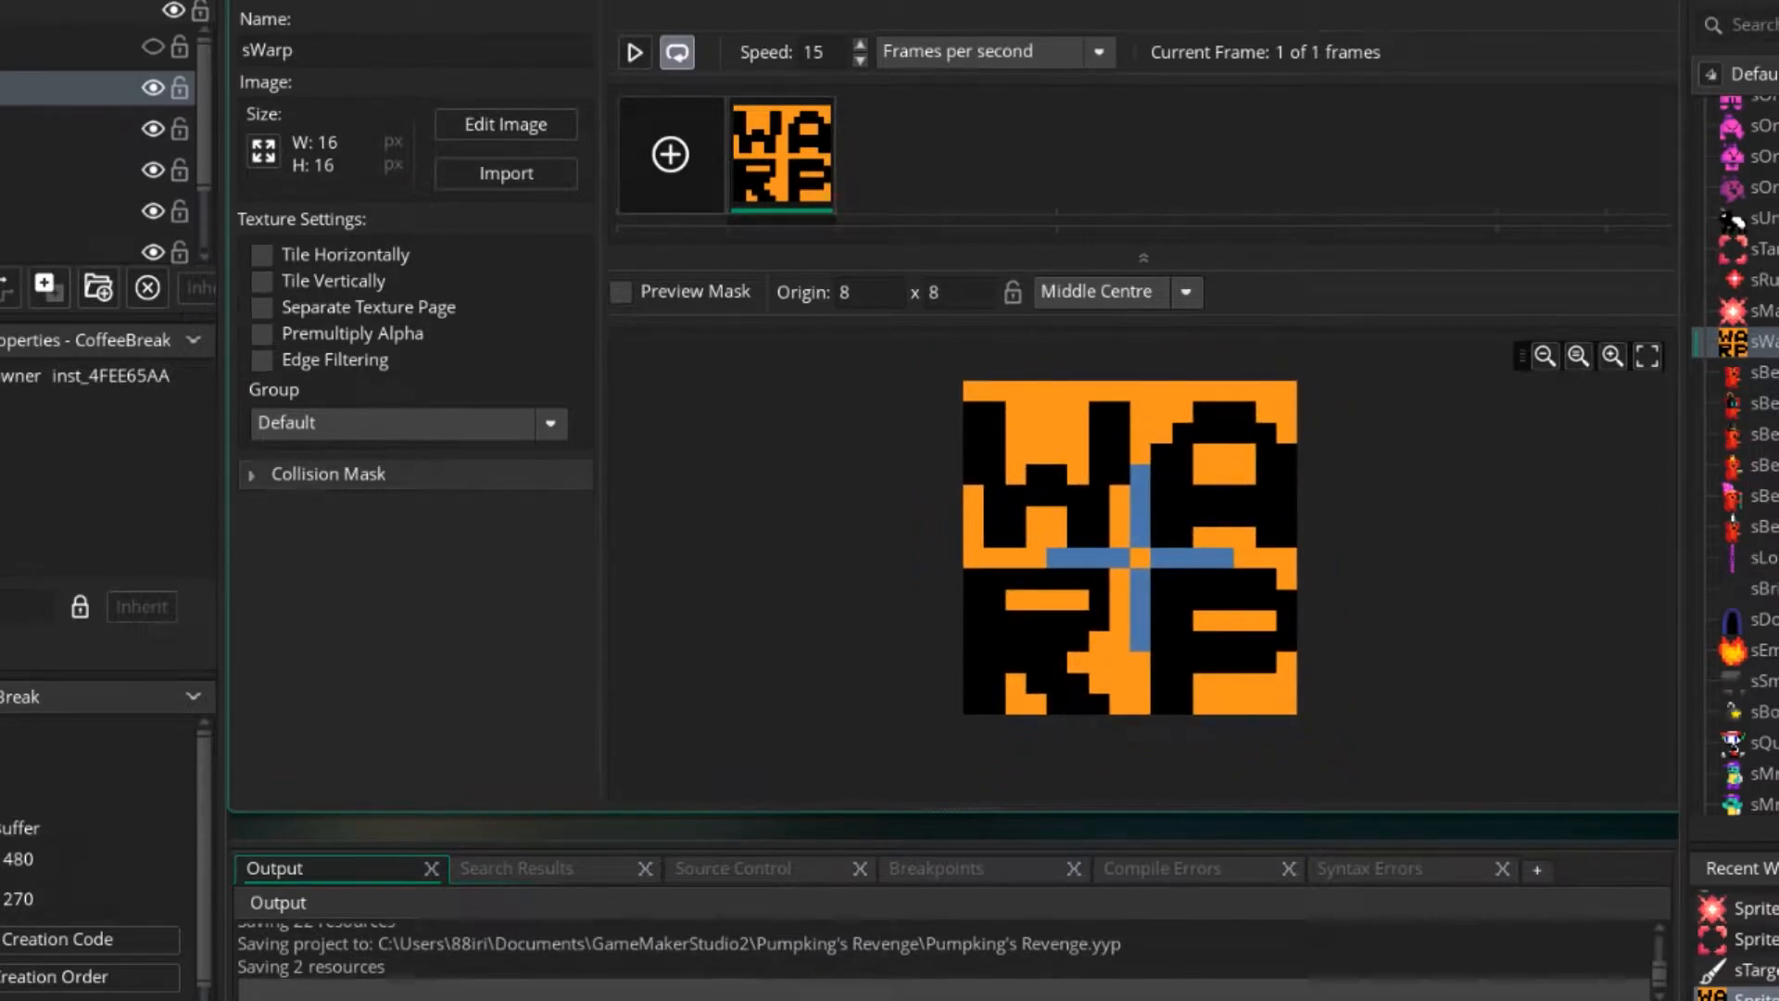
scroll(1742, 454, "down", 5)
scroll(1751, 473, "down", 2)
double_click(1761, 473)
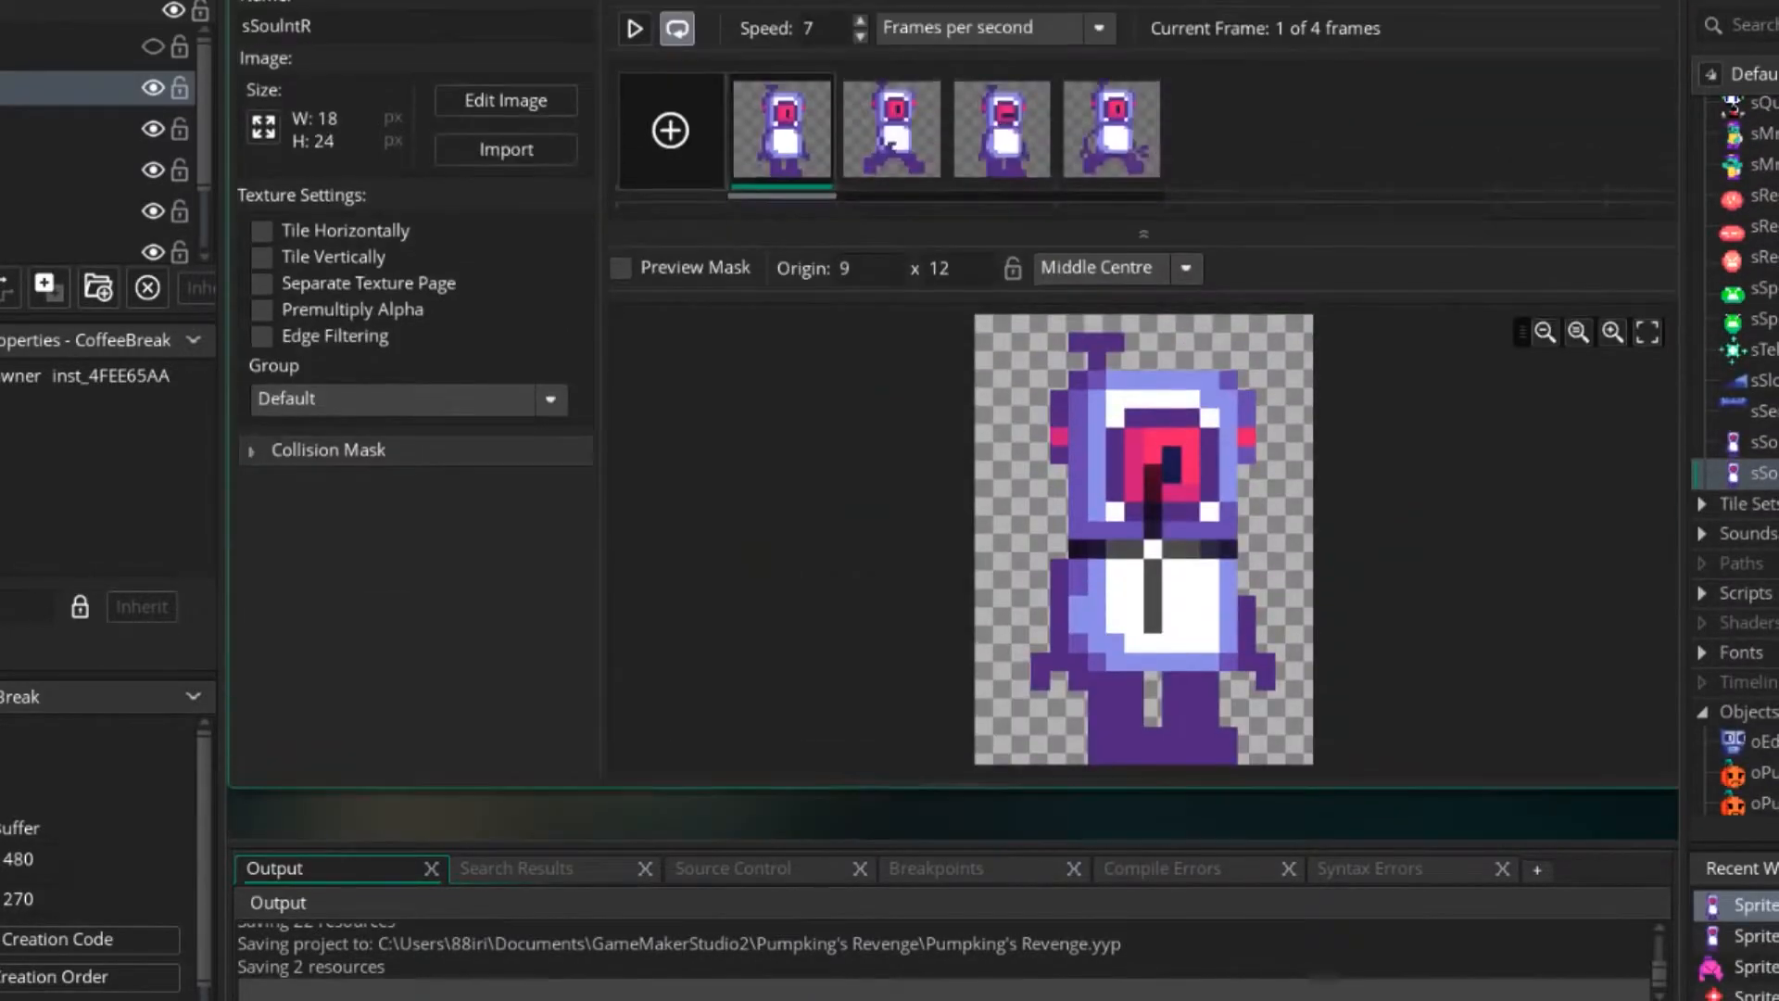
Reopen the sSouInt image and examine the character's back in frame 2 for the jetpack's placement.
double_click(1761, 443)
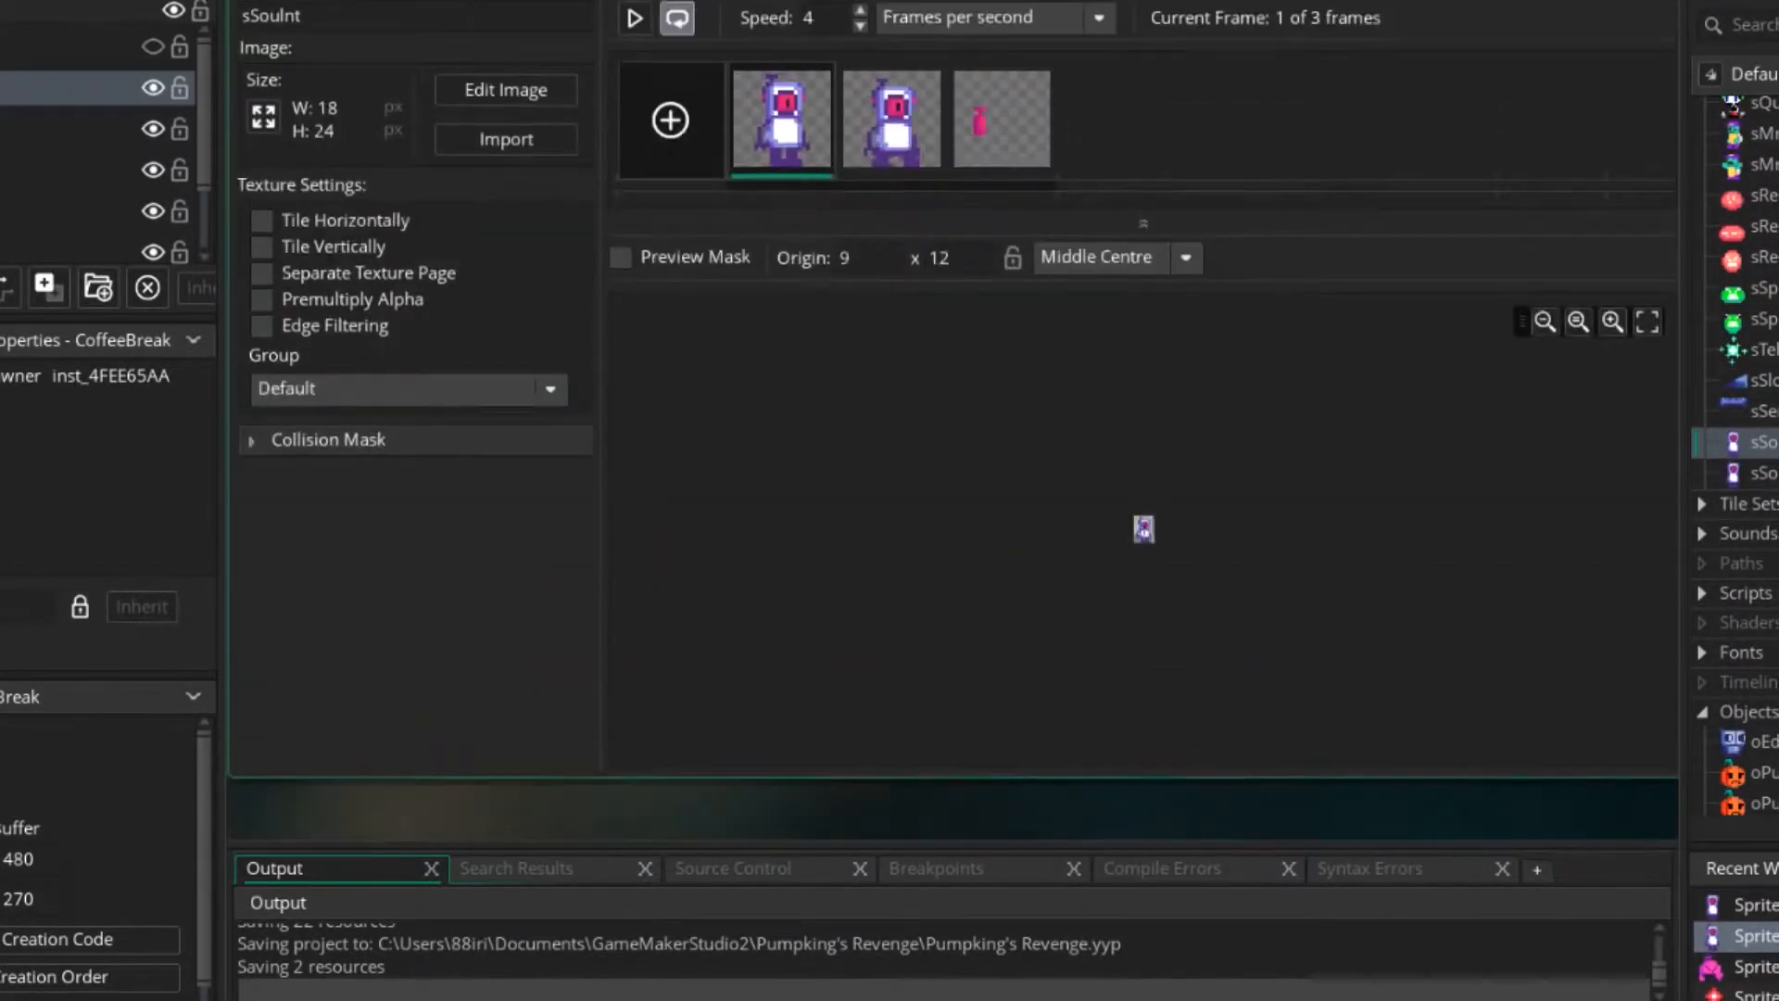
double_click(987, 502)
left_click(571, 39)
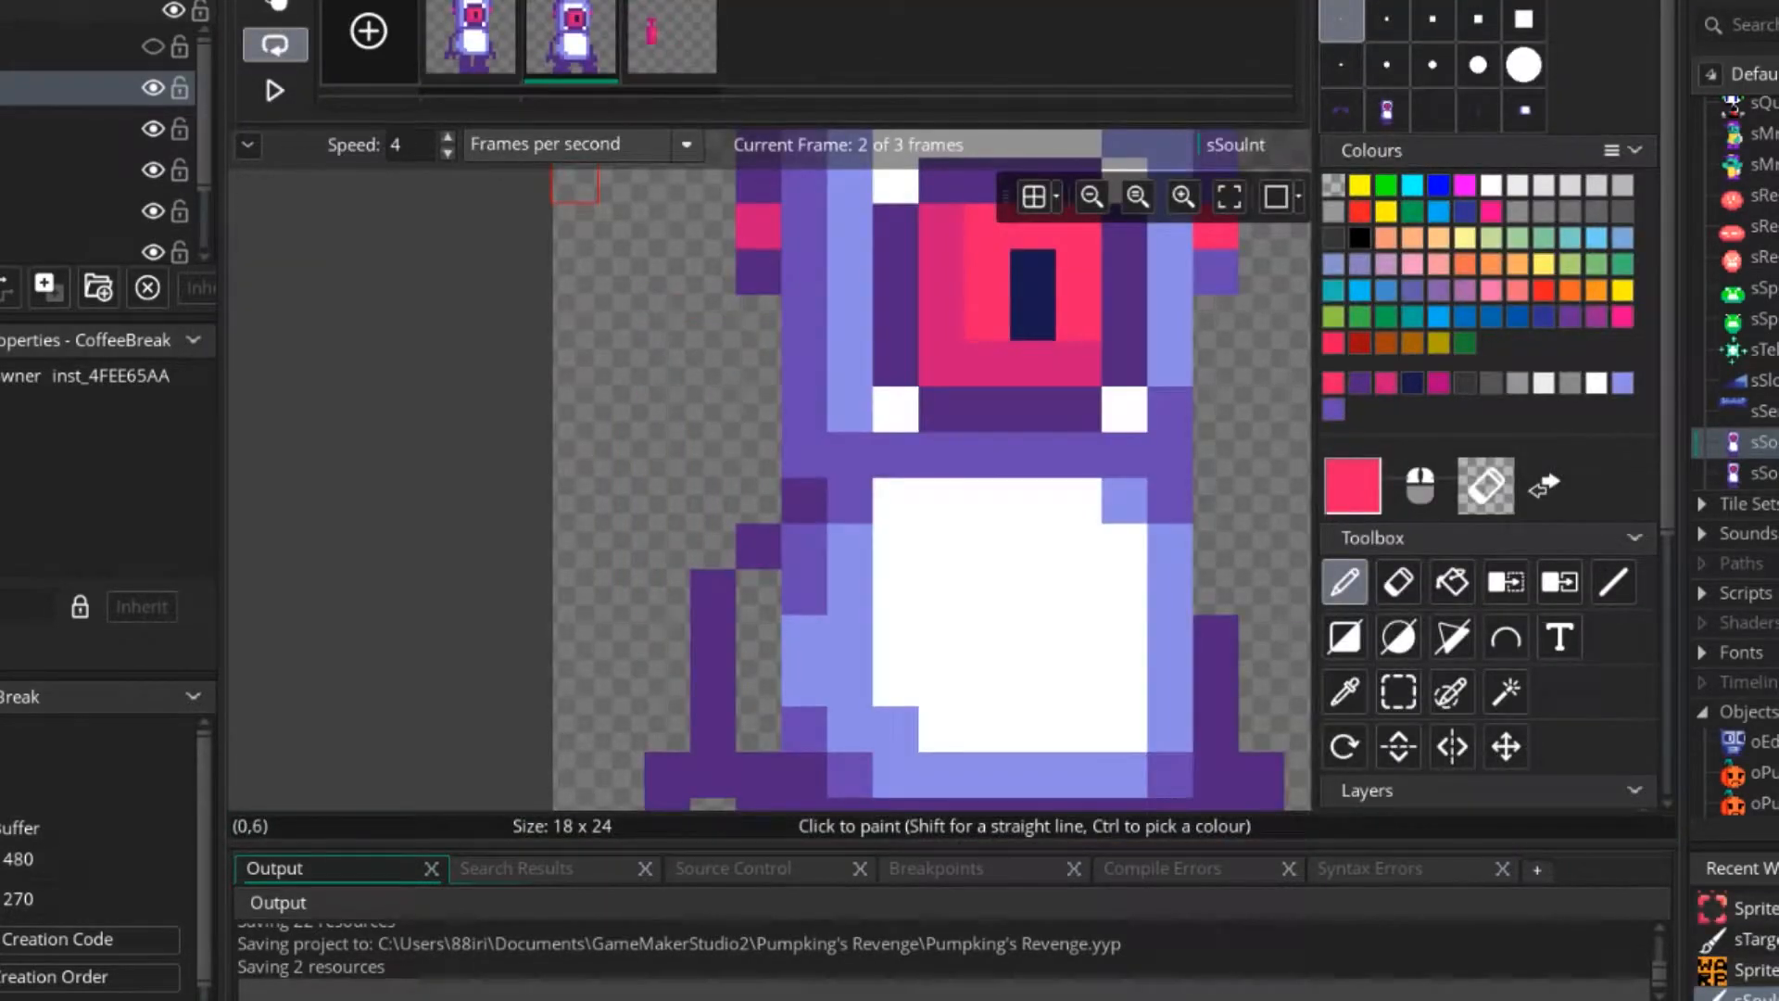
mouse_move(758, 455)
middle_mouse_down()
mouse_move(718, 332)
mouse_move(719, 367)
middle_mouse_up()
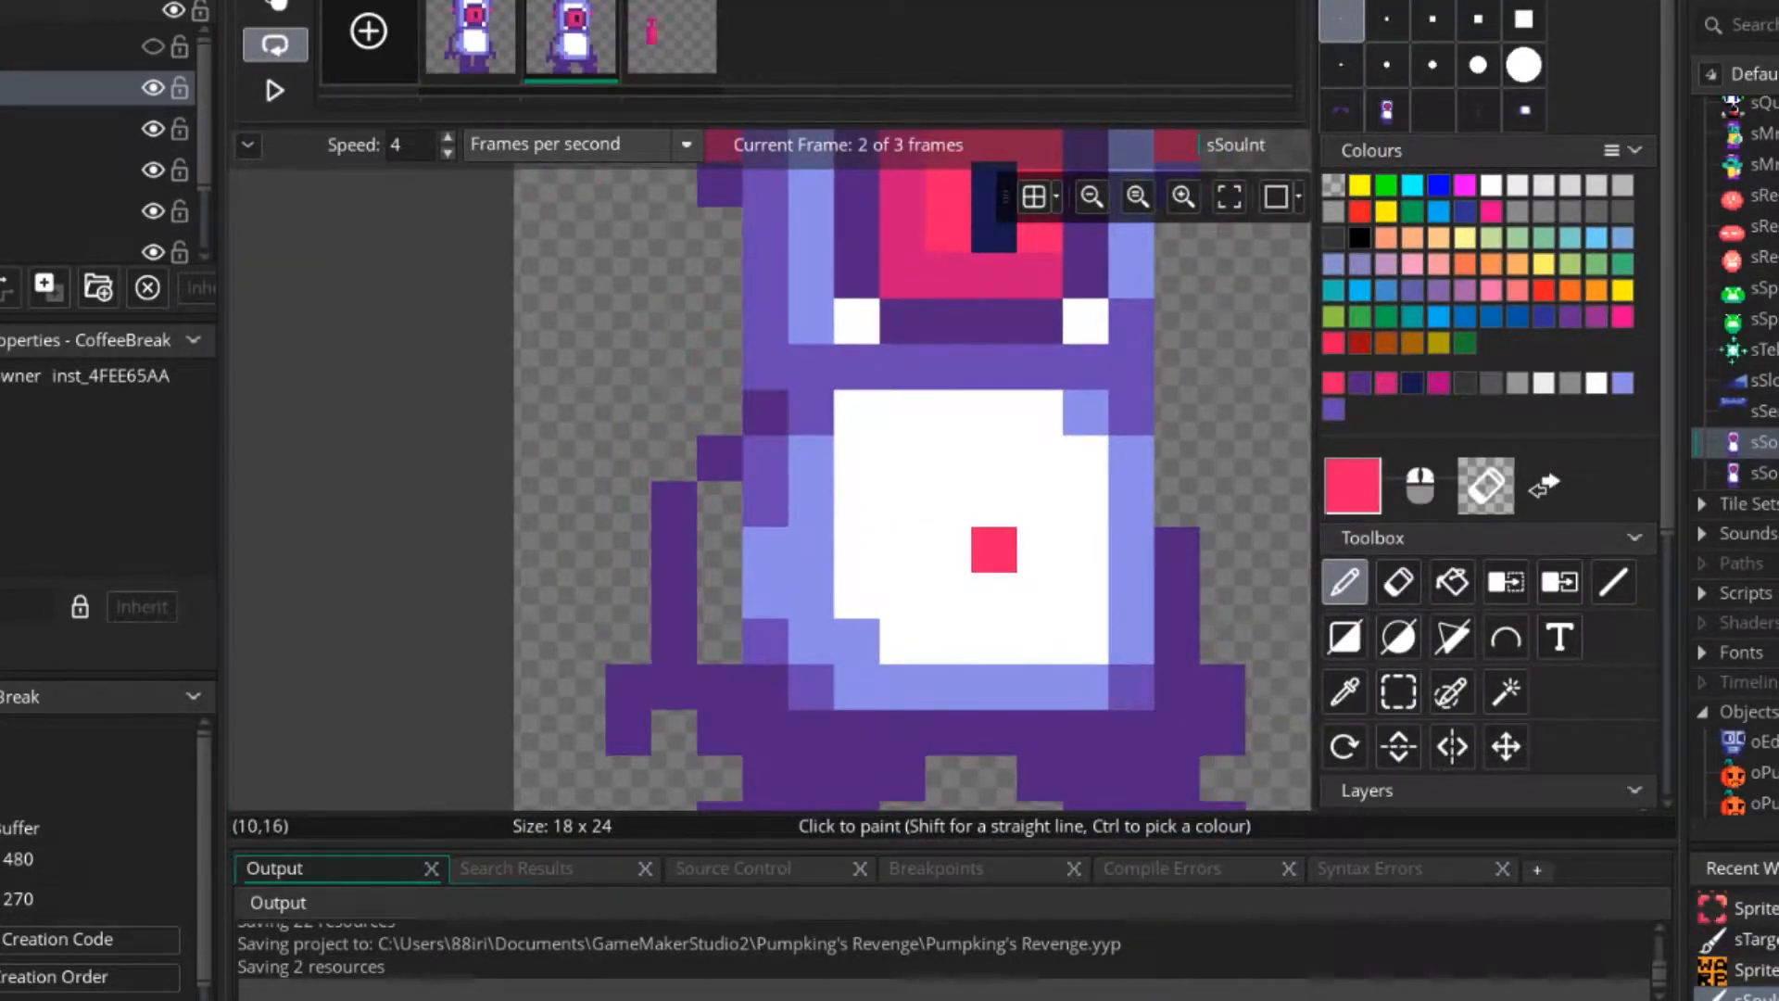
middle_click_drag(765, 549, 663, 438)
Select the whole jetpack in frame 3 with the rectangular selection and move it four pixels to the right.
left_click(669, 41)
middle_click_drag(758, 350, 934, 643)
left_click(750, 550, "ctrl")
left_click(1398, 692)
left_click_drag(701, 409, 799, 690)
middle_click_drag(935, 641, 1077, 514)
left_click_drag(881, 468, 1060, 468)
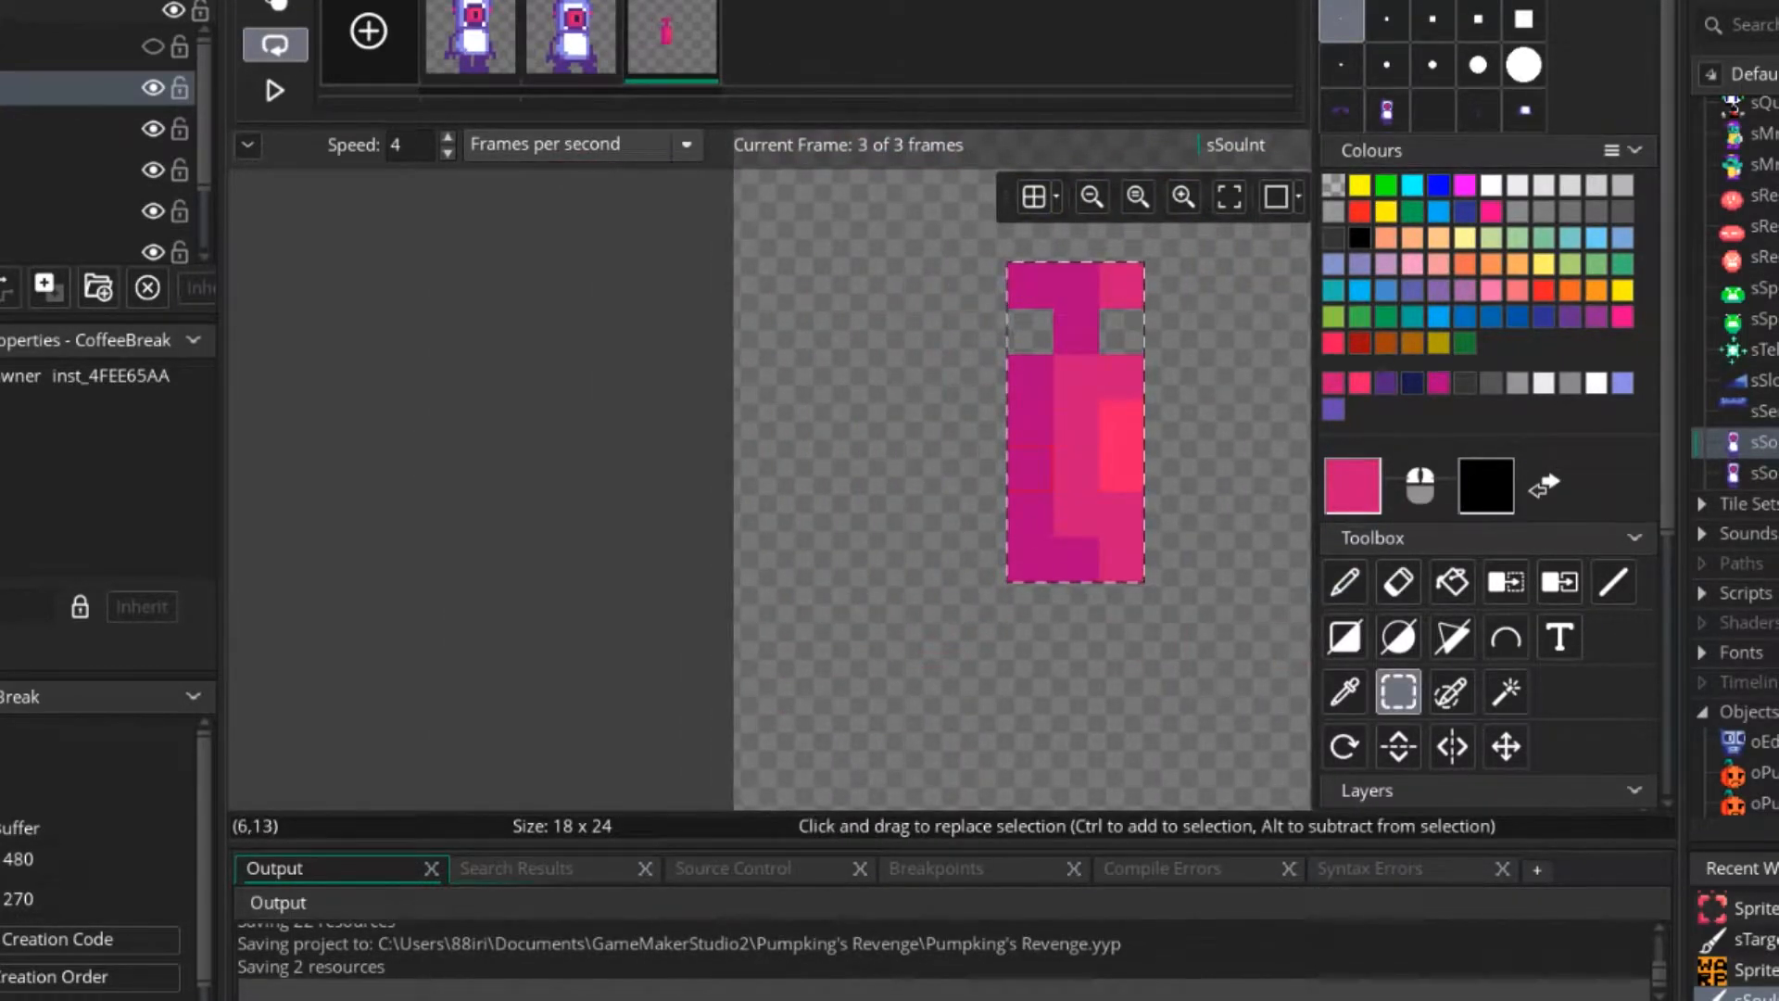
Copy the jetpack as a brush, stamp it two pixels to the left over the original, and return to the one-pixel brush.
key("ctrl+c")
scroll(815, 639, "down", 3)
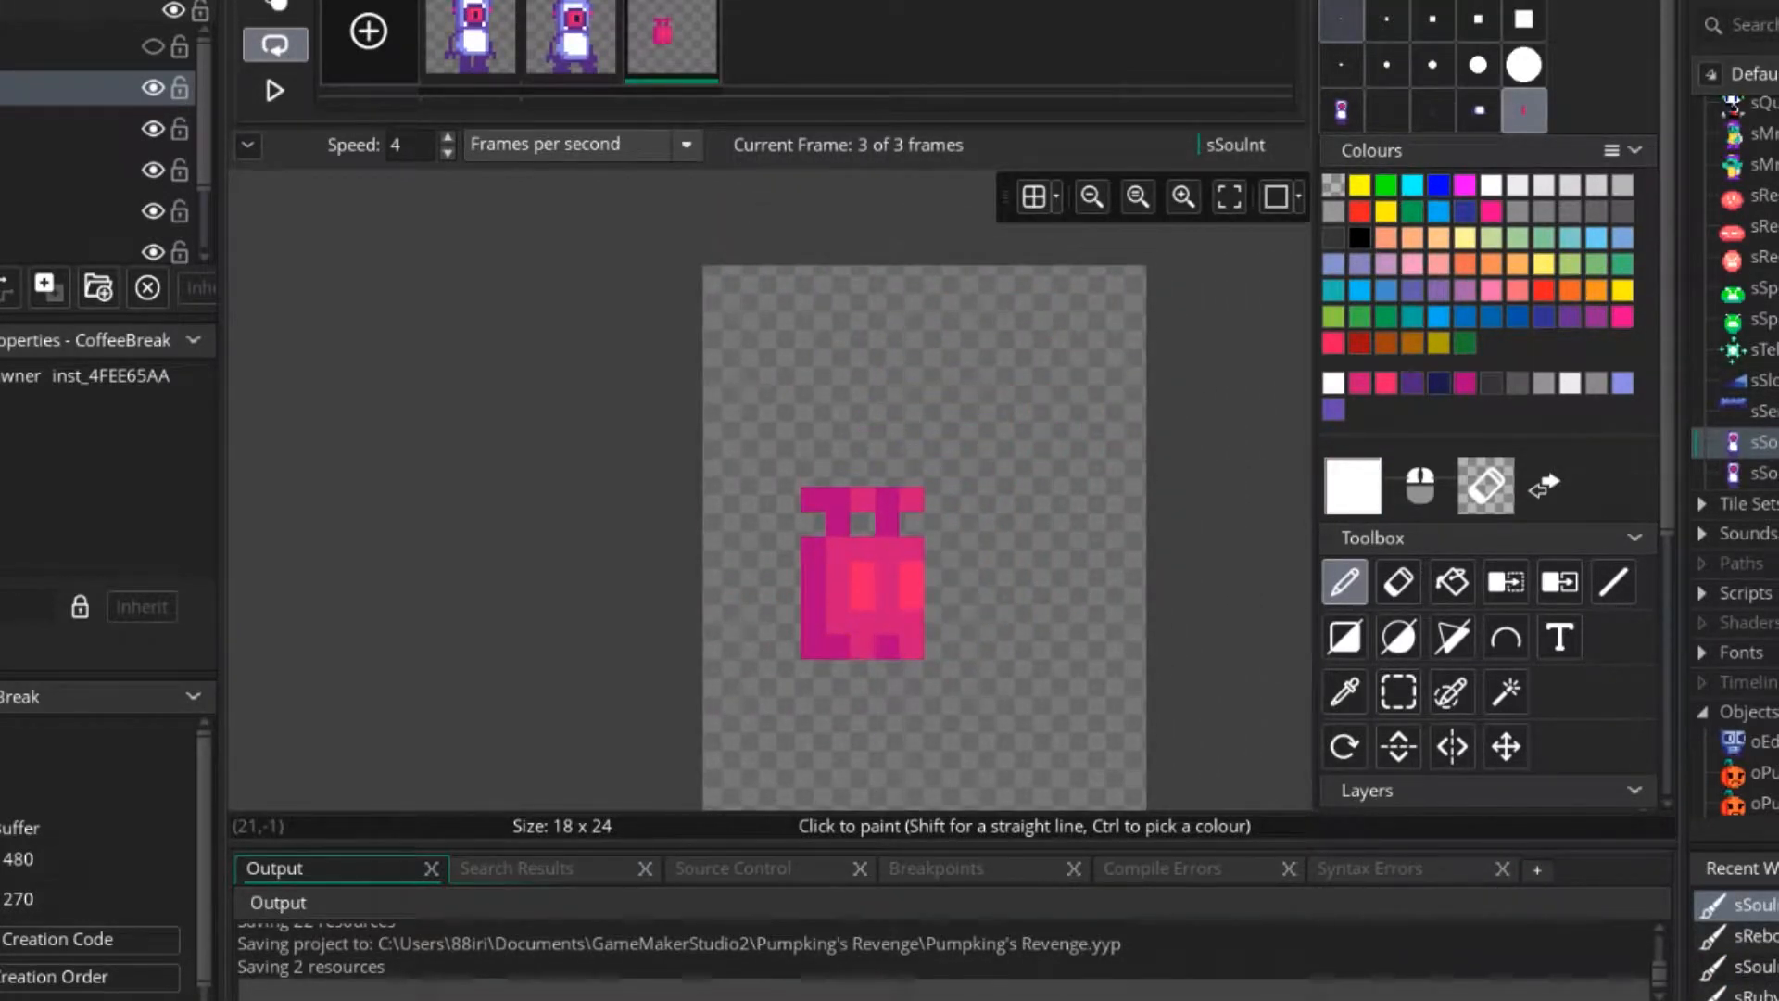
left_click(1341, 18)
Pick the dark magenta from the jetpack's outer edge and set its Val to 50 for a deeper shadow colour.
scroll(859, 671, "up", 1)
scroll(858, 671, "up", 1)
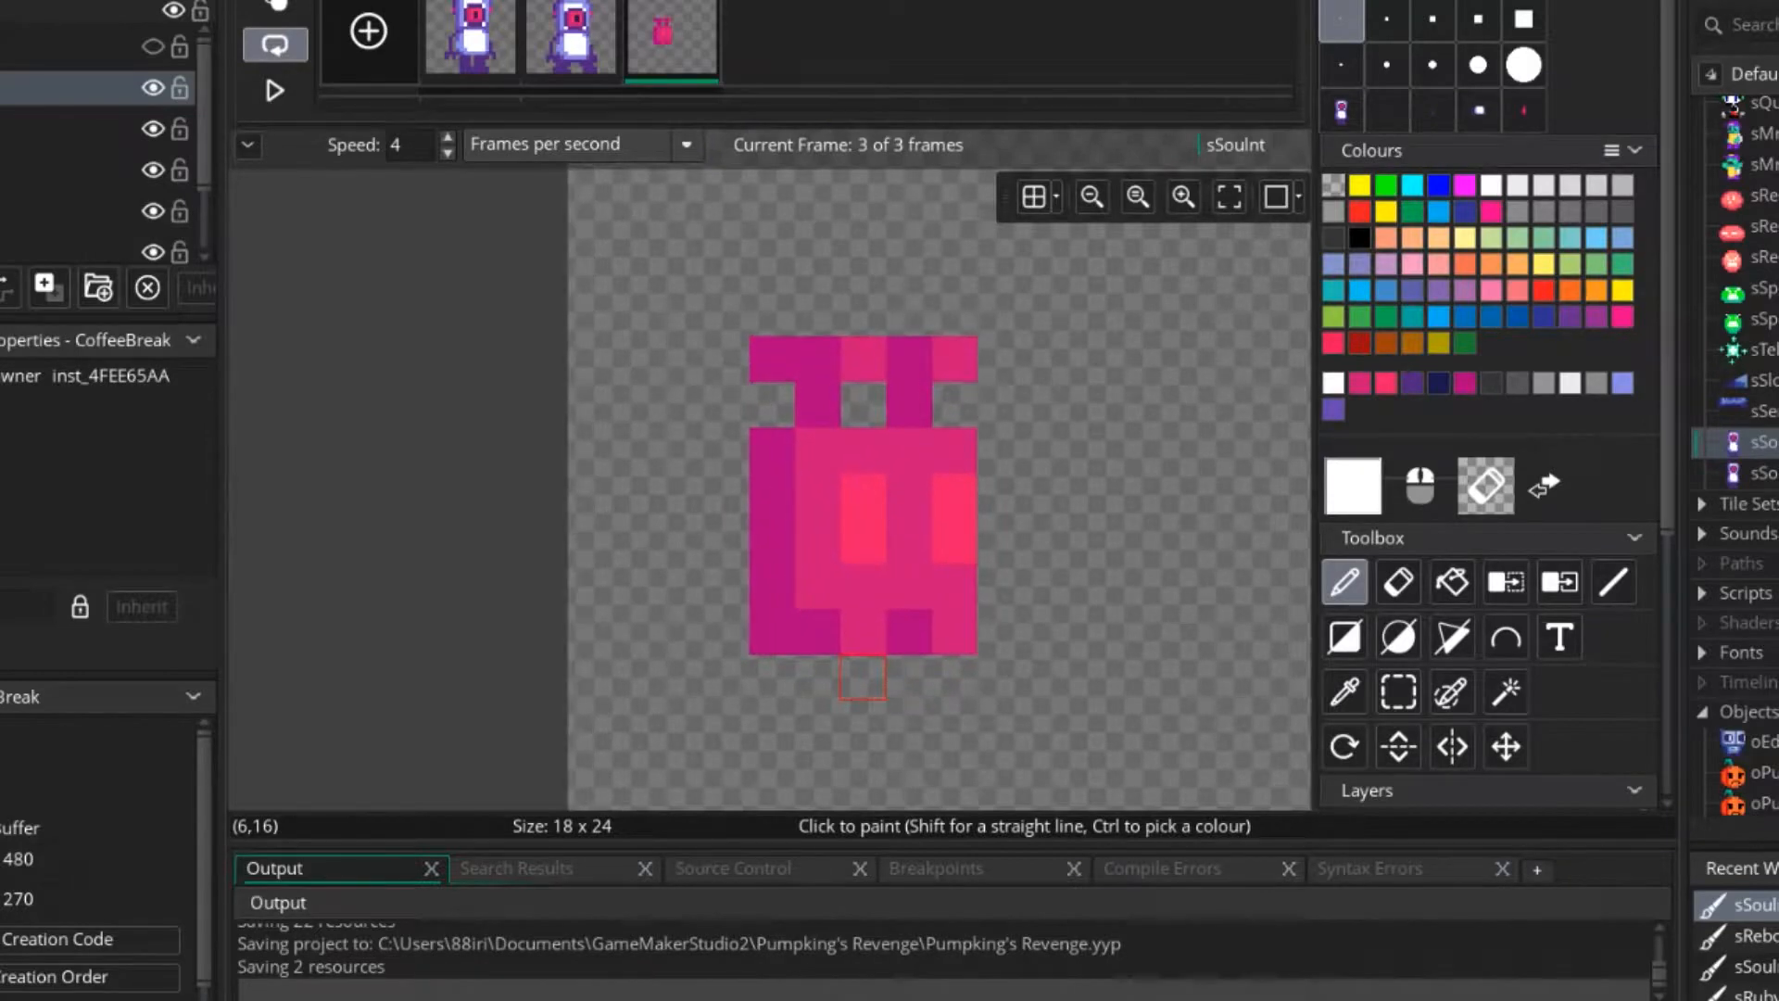
left_click(775, 588, "ctrl")
left_click(1353, 487)
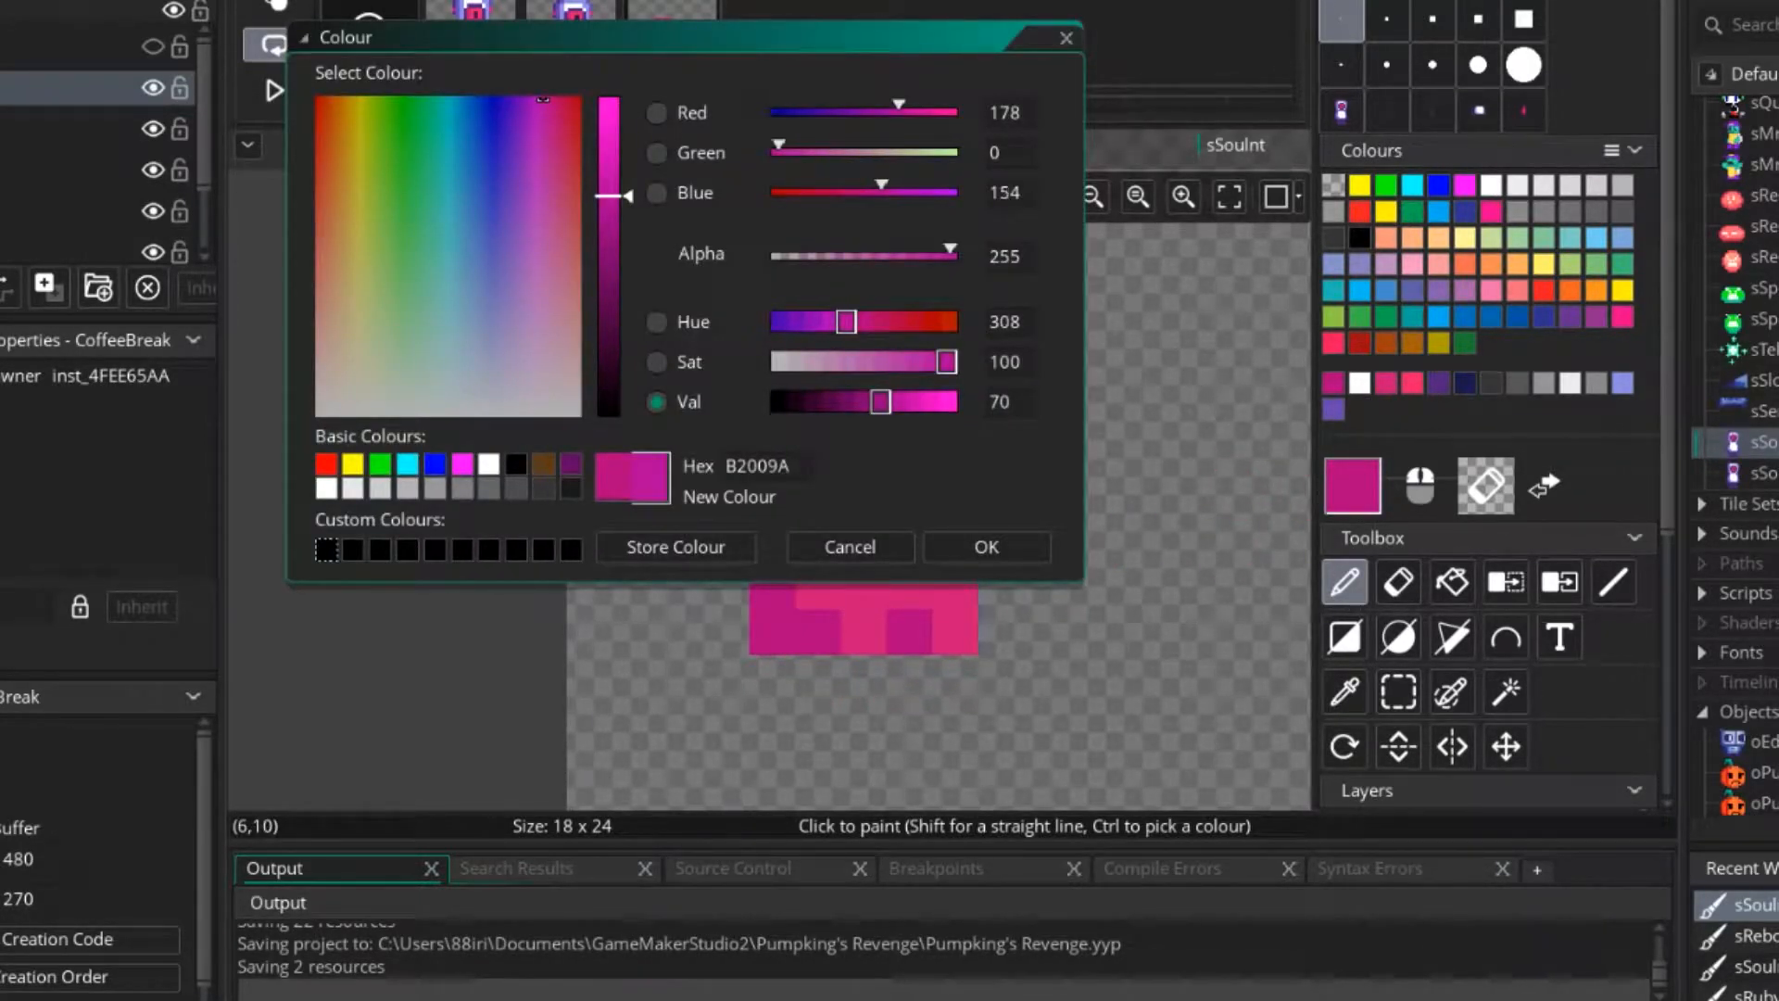
type("50")
left_click(987, 547)
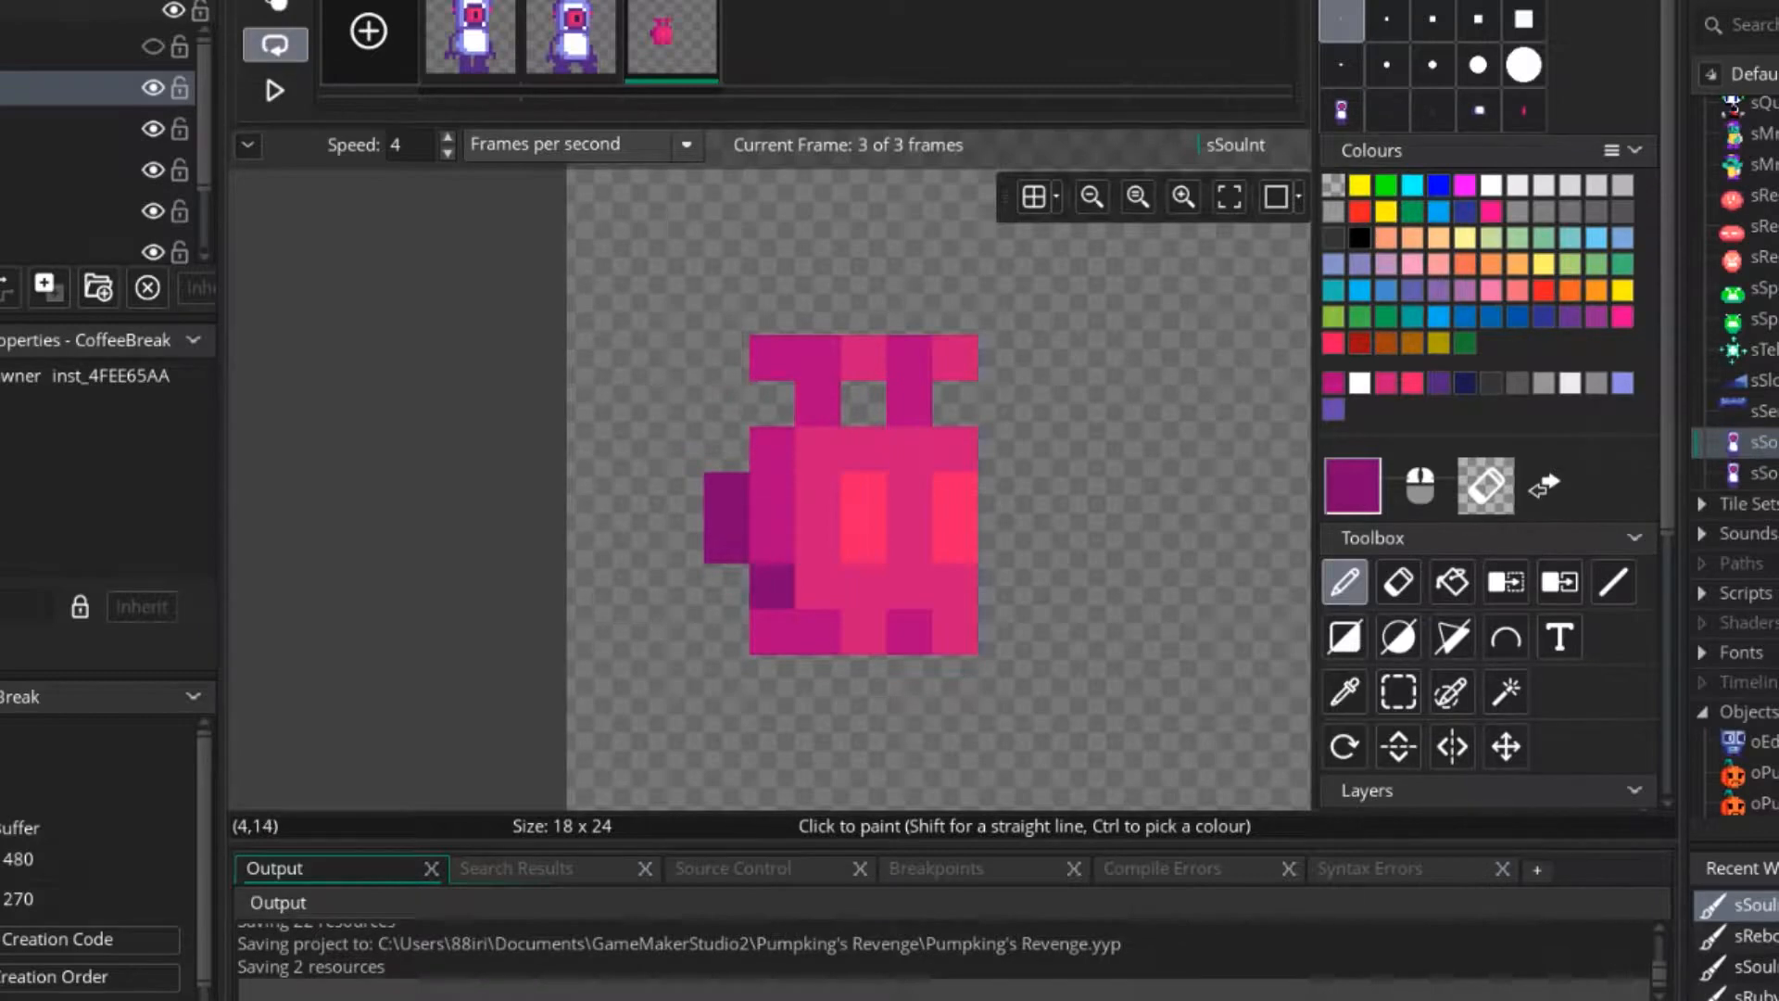
Try dark purple shading along the jetpack's underside with a red accent pixel, and undo these strokes.
mouse_move(772, 587)
left_mouse_down()
mouse_move(817, 632)
mouse_move(862, 632)
left_mouse_up()
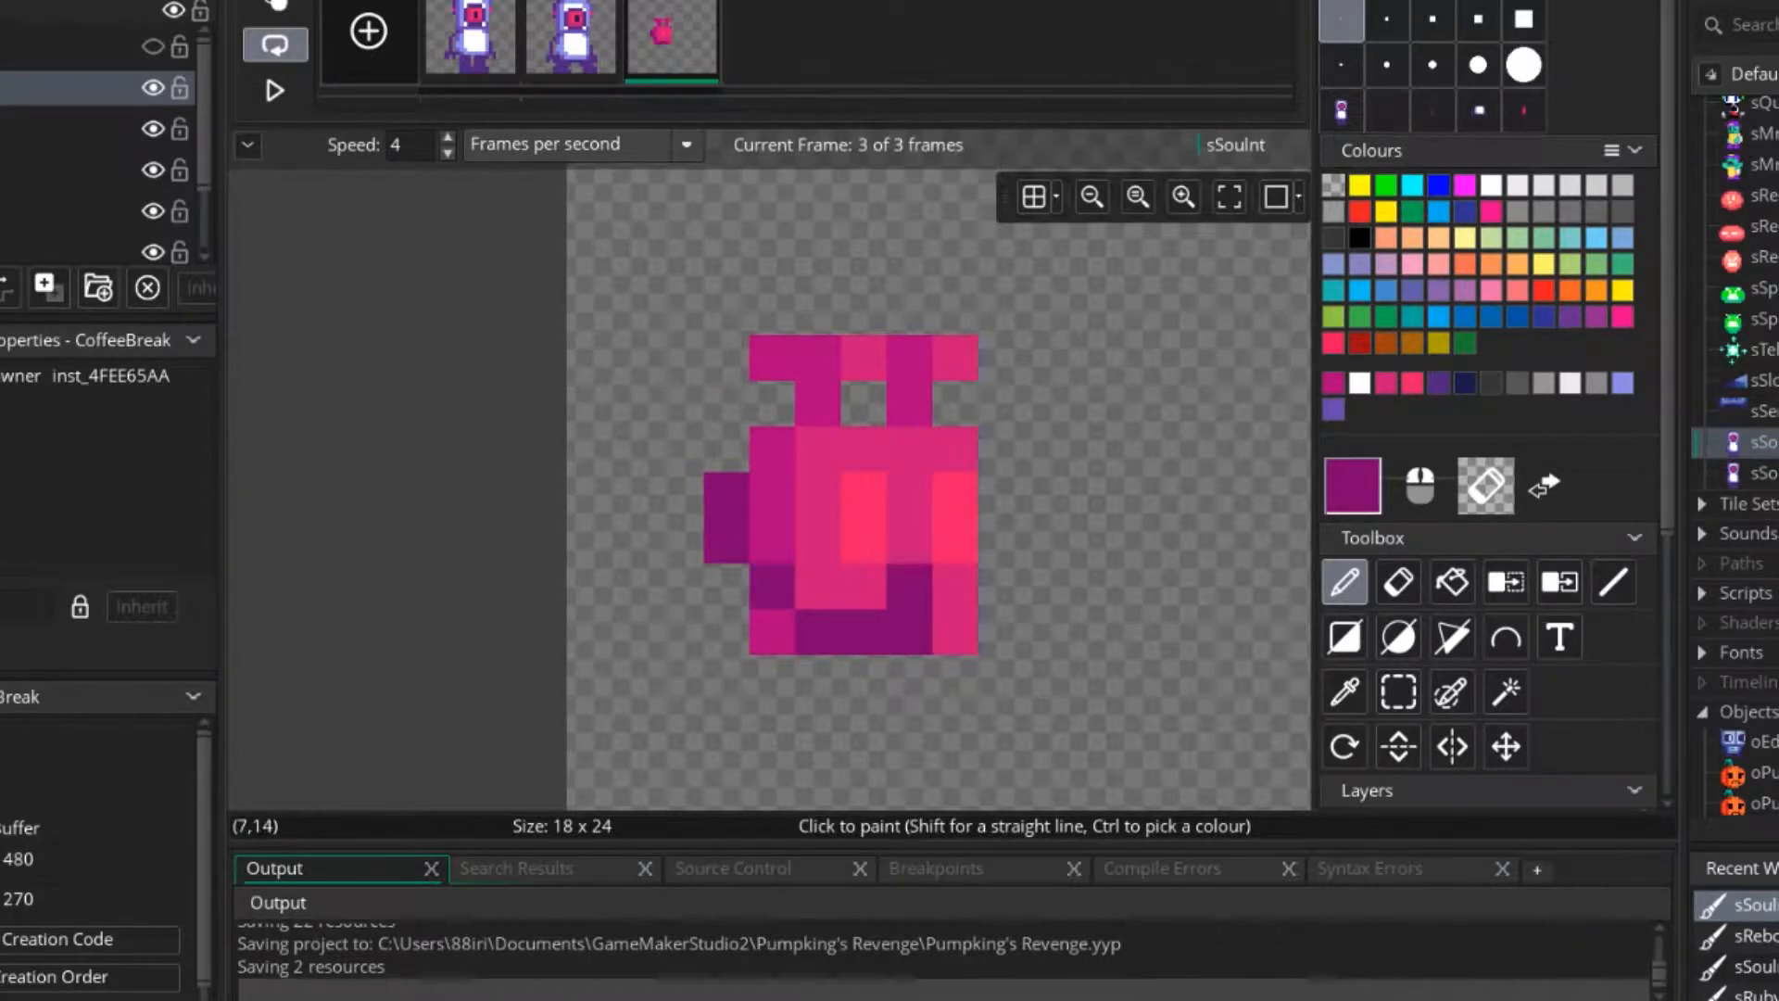
left_click(1359, 211)
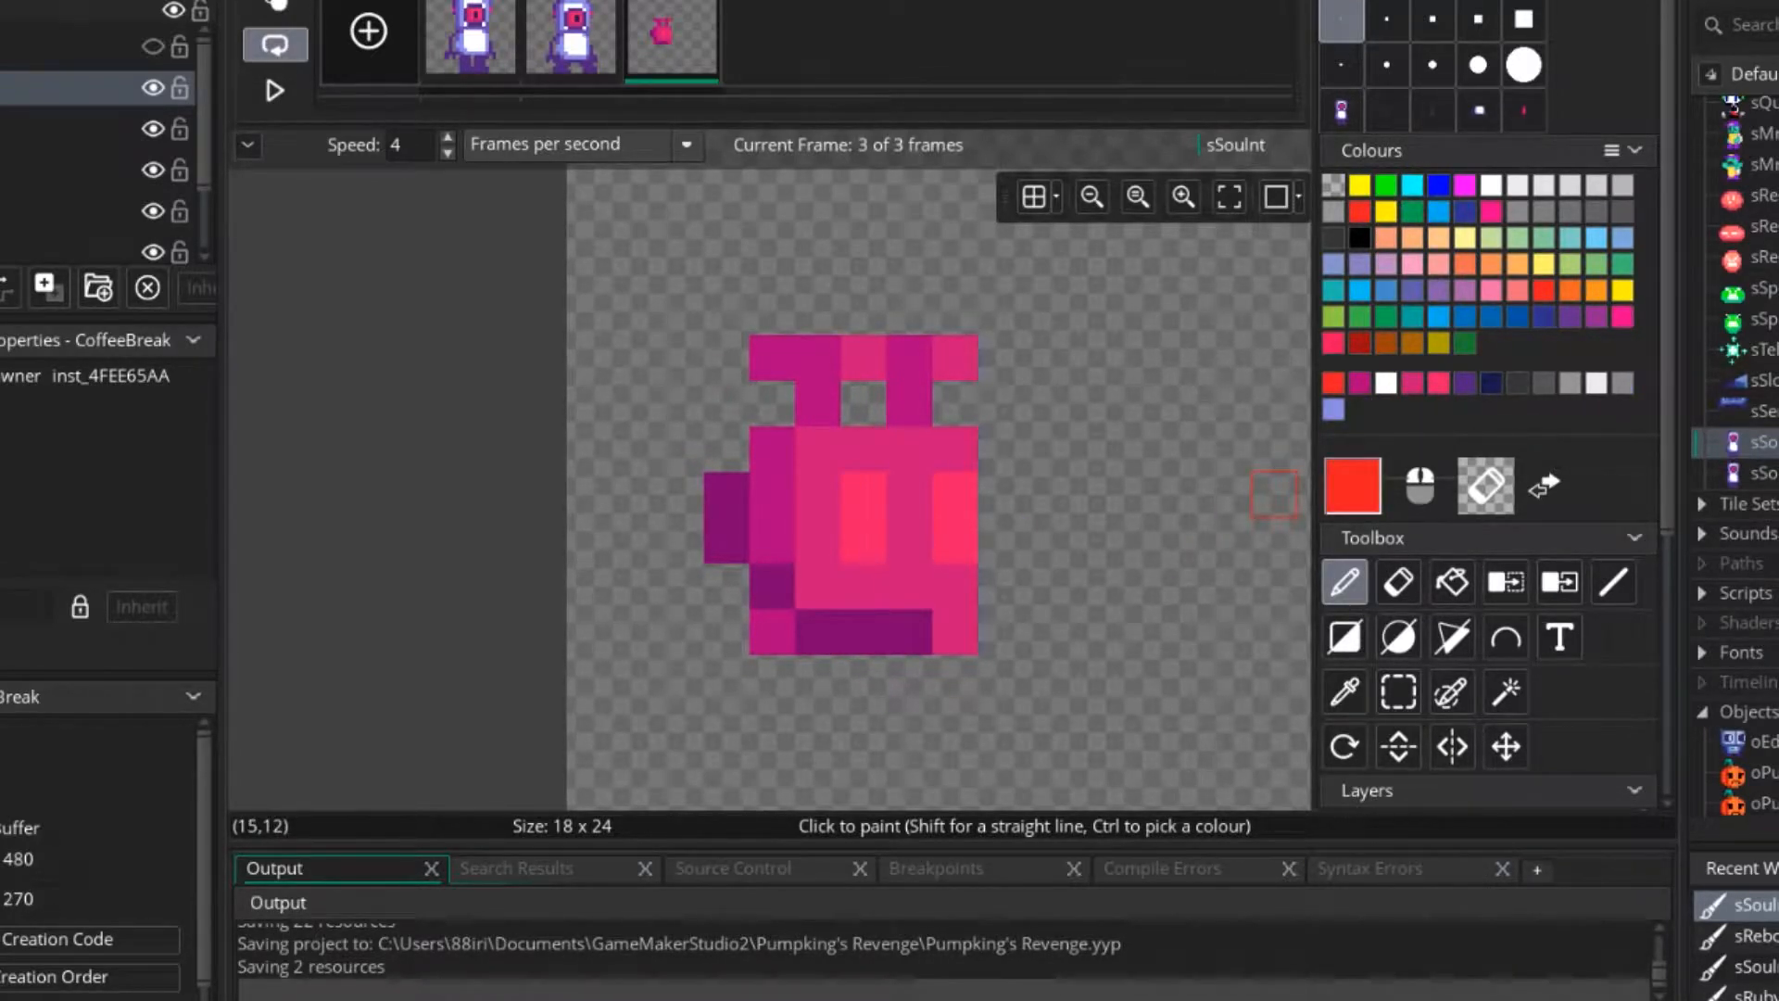
left_click(861, 633, "ctrl")
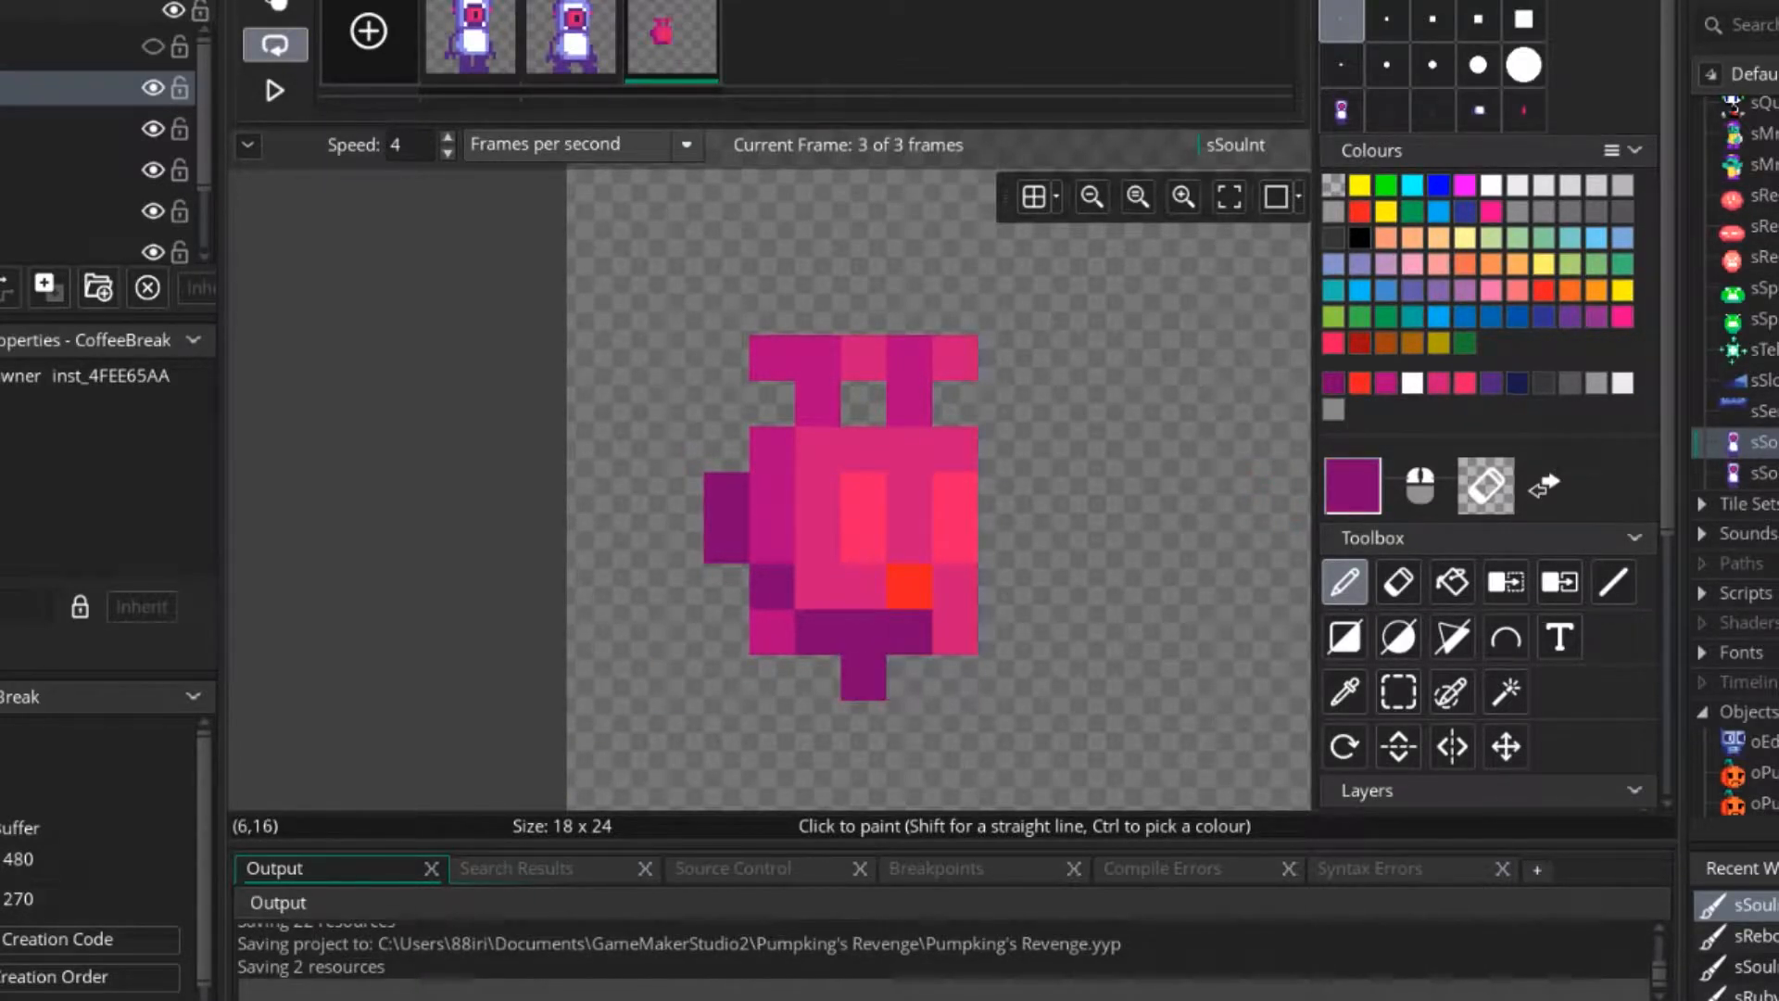
left_click(1001, 586)
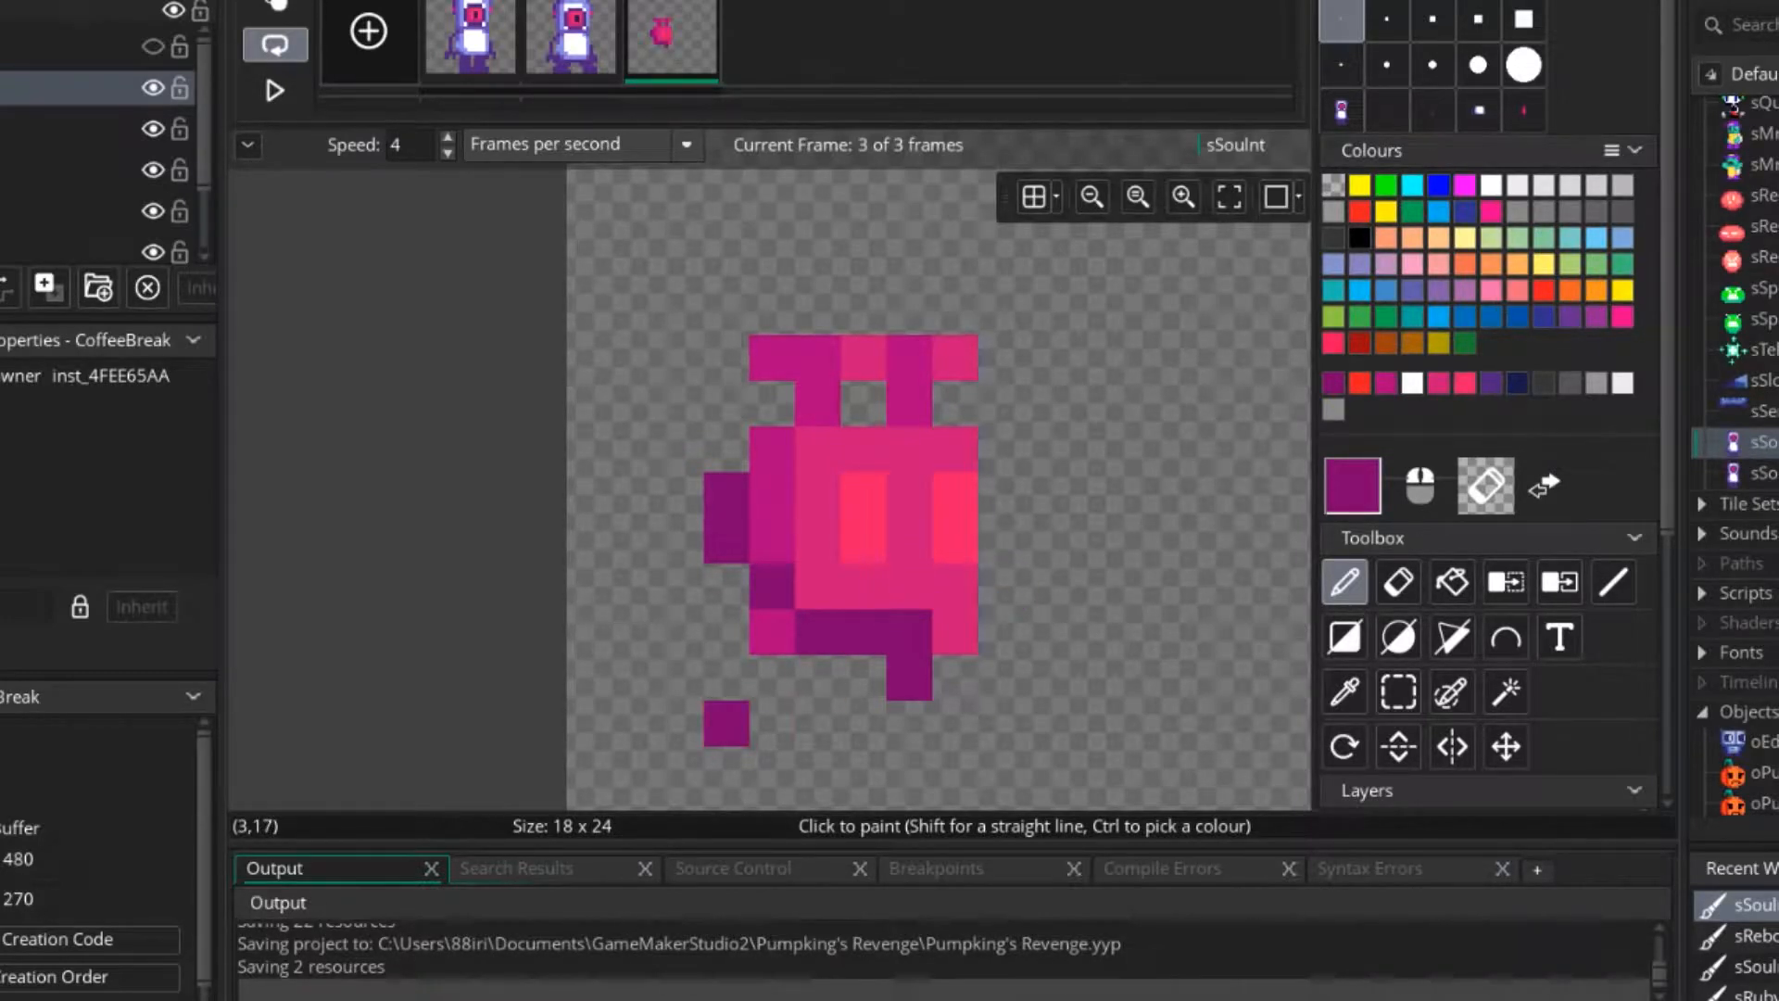
key("ctrl+z")
key("ctrl+z")
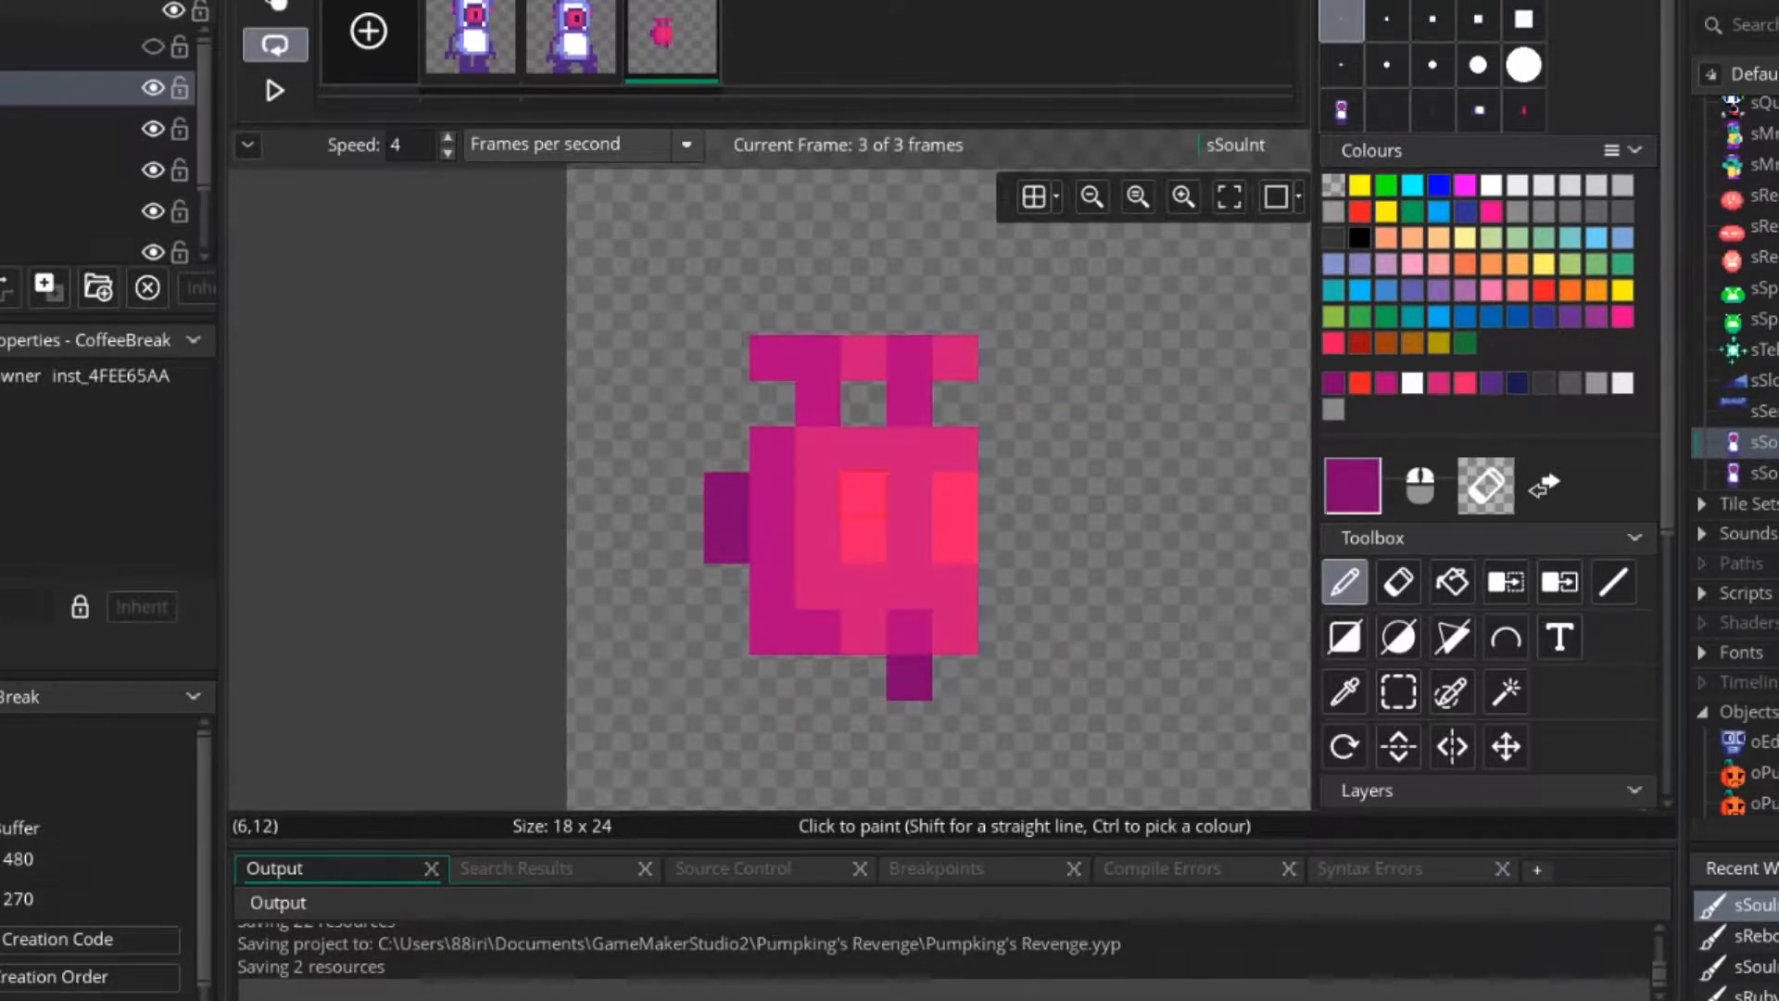
key("ctrl+z")
key("ctrl+z")
key("ctrl+z")
Place one dark purple nozzle pixel beneath each of the jetpack's two tanks.
key("ctrl+y")
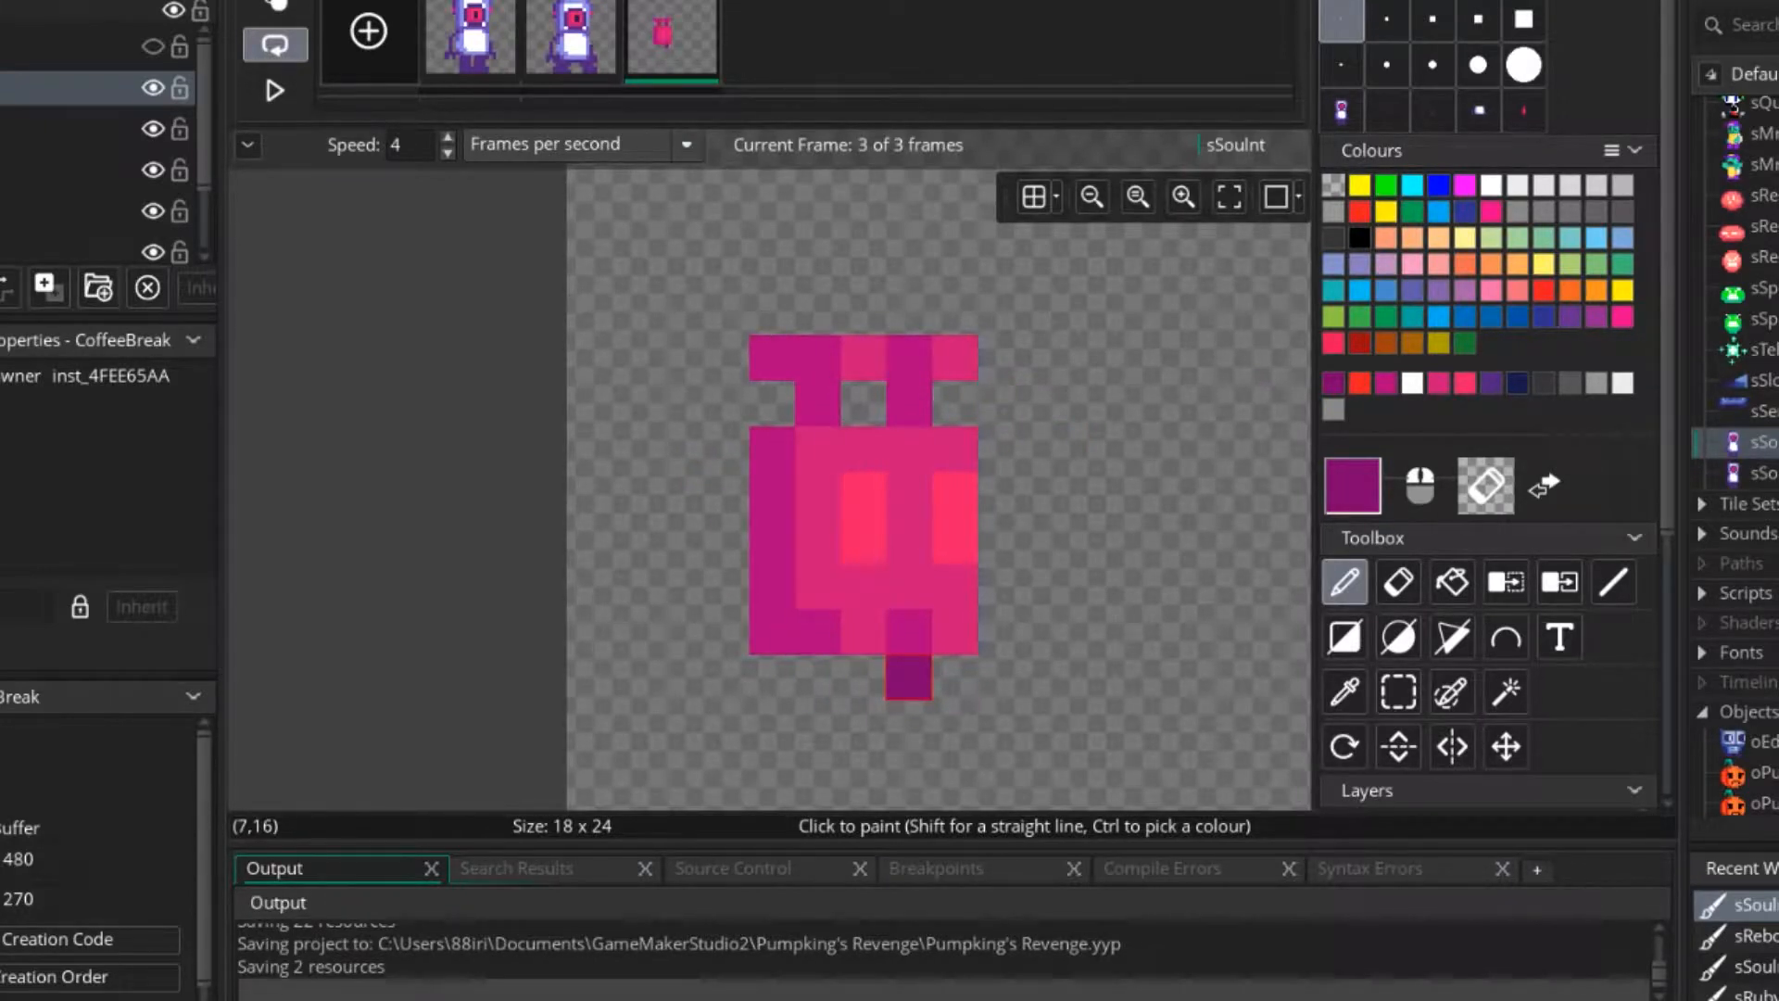
scroll(1140, 623, "down", 3)
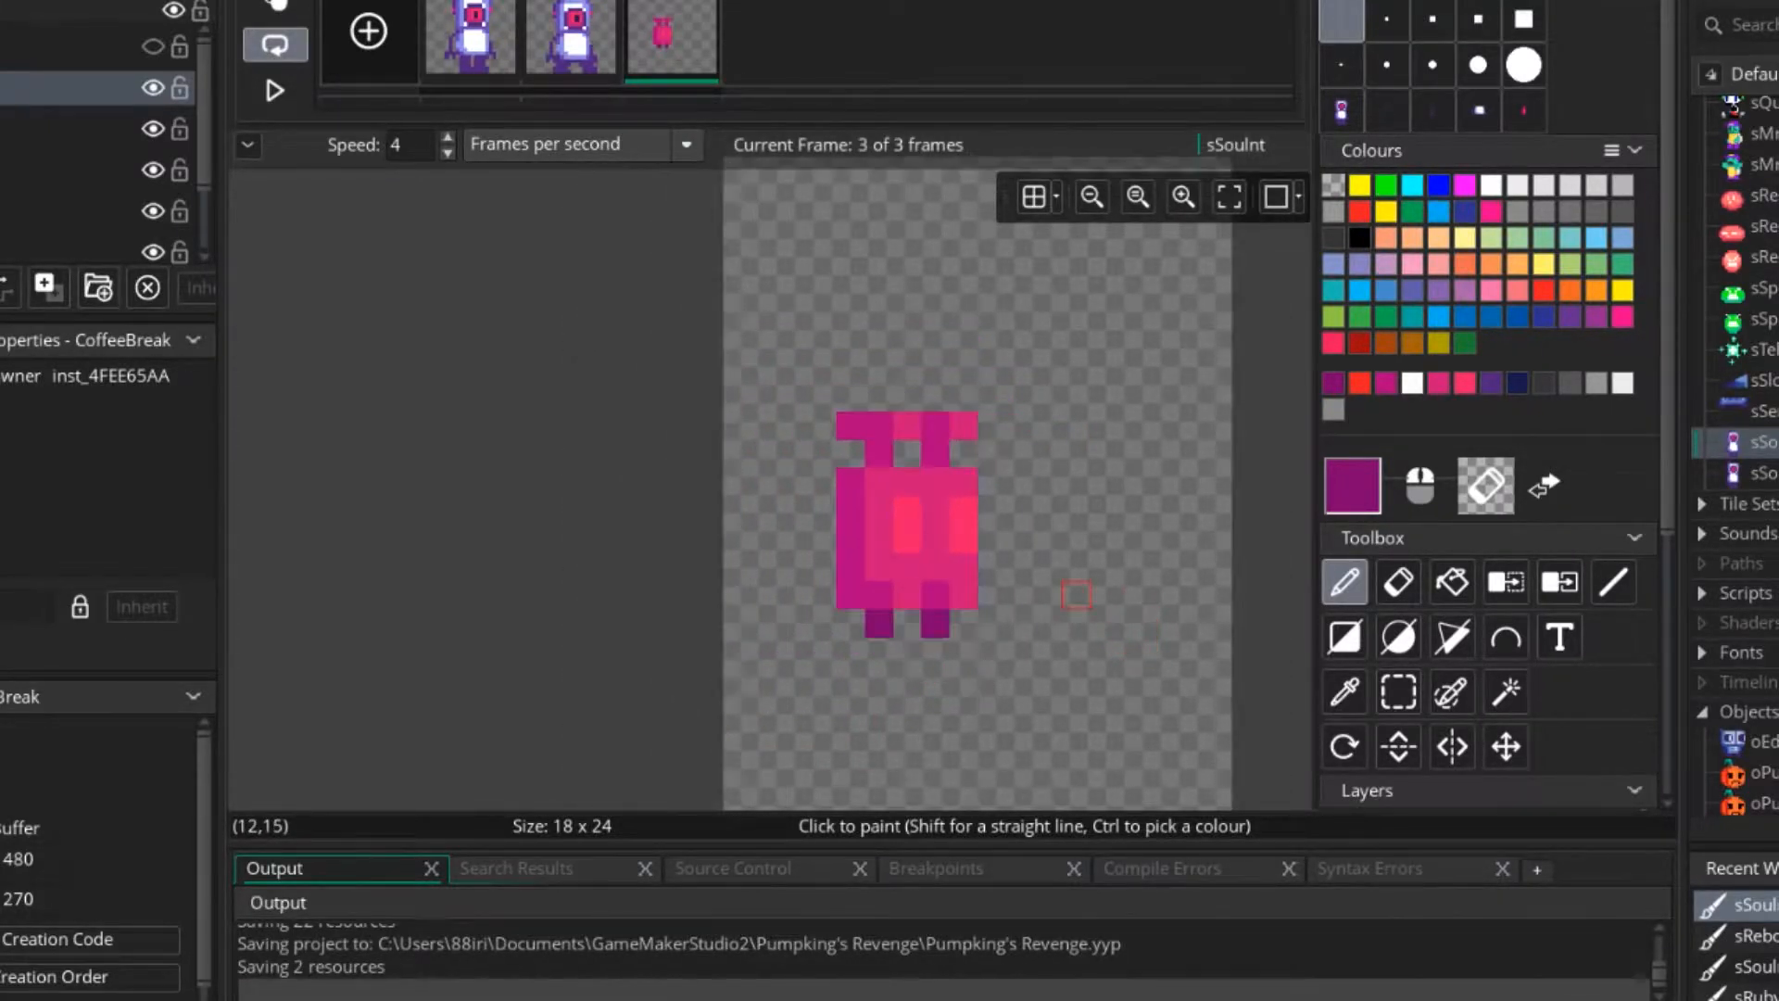
scroll(790, 426, "up", 3)
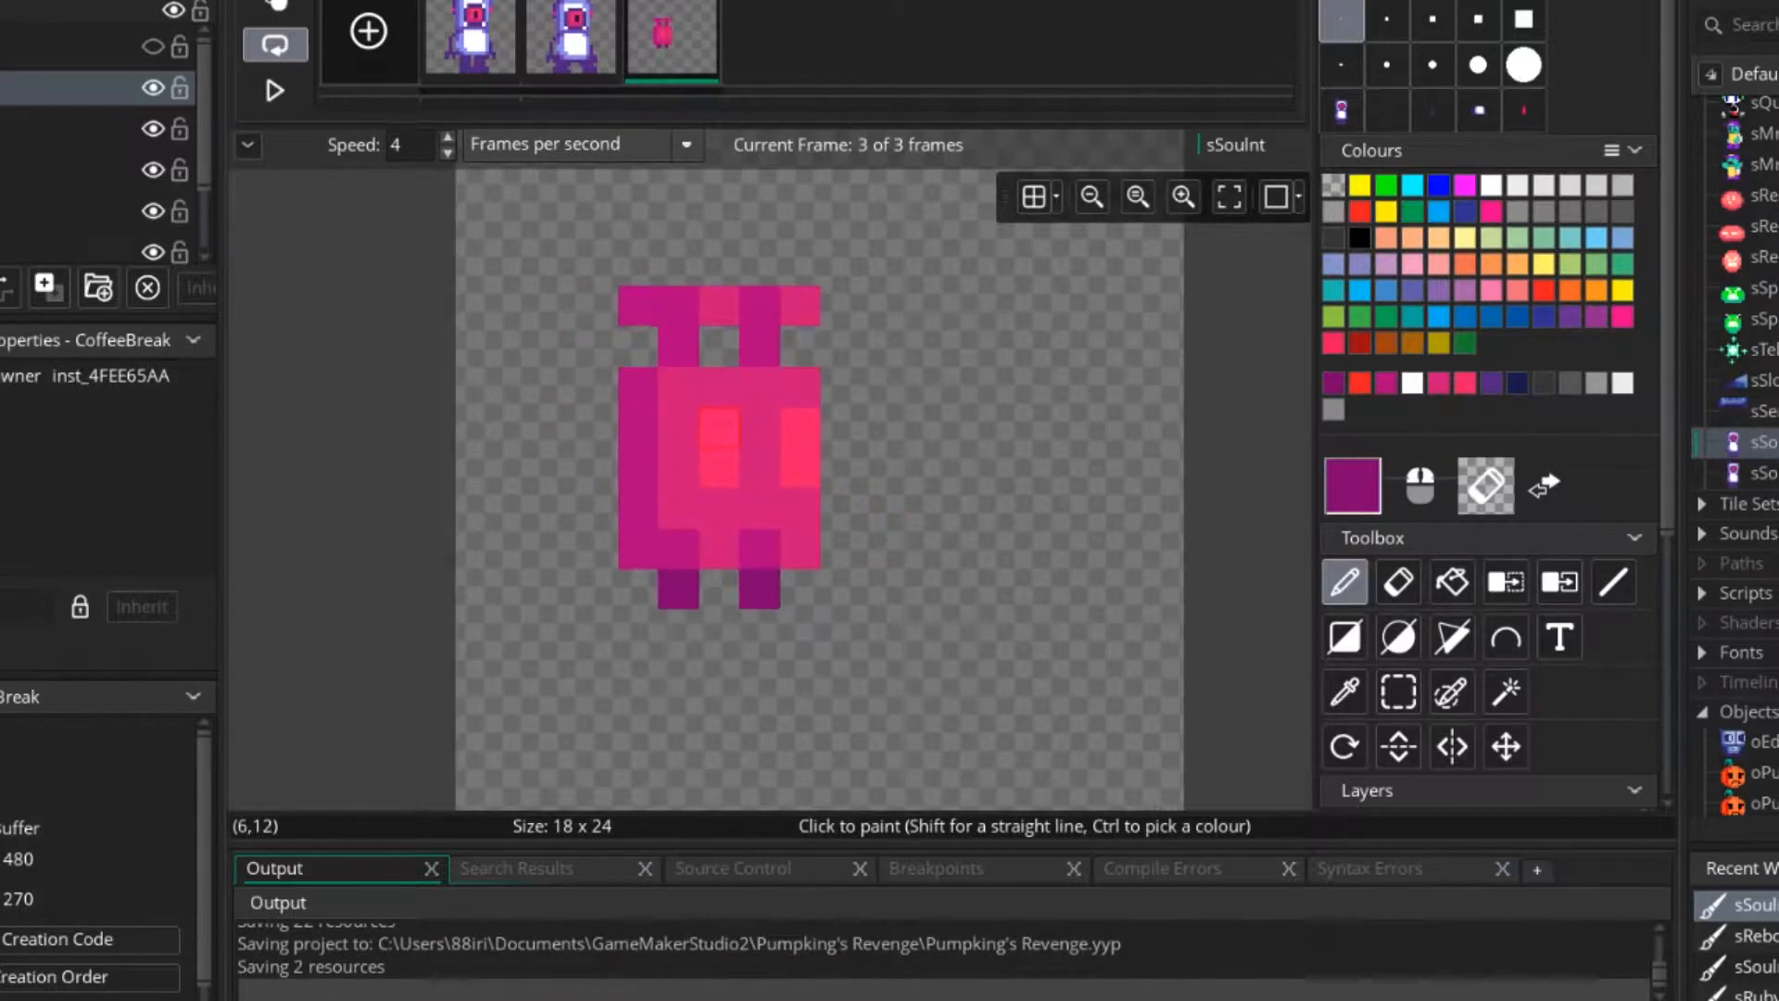
Pick the bright pink from the highlight and lengthen the vertical highlights on both tanks.
left_click(720, 471, "ctrl")
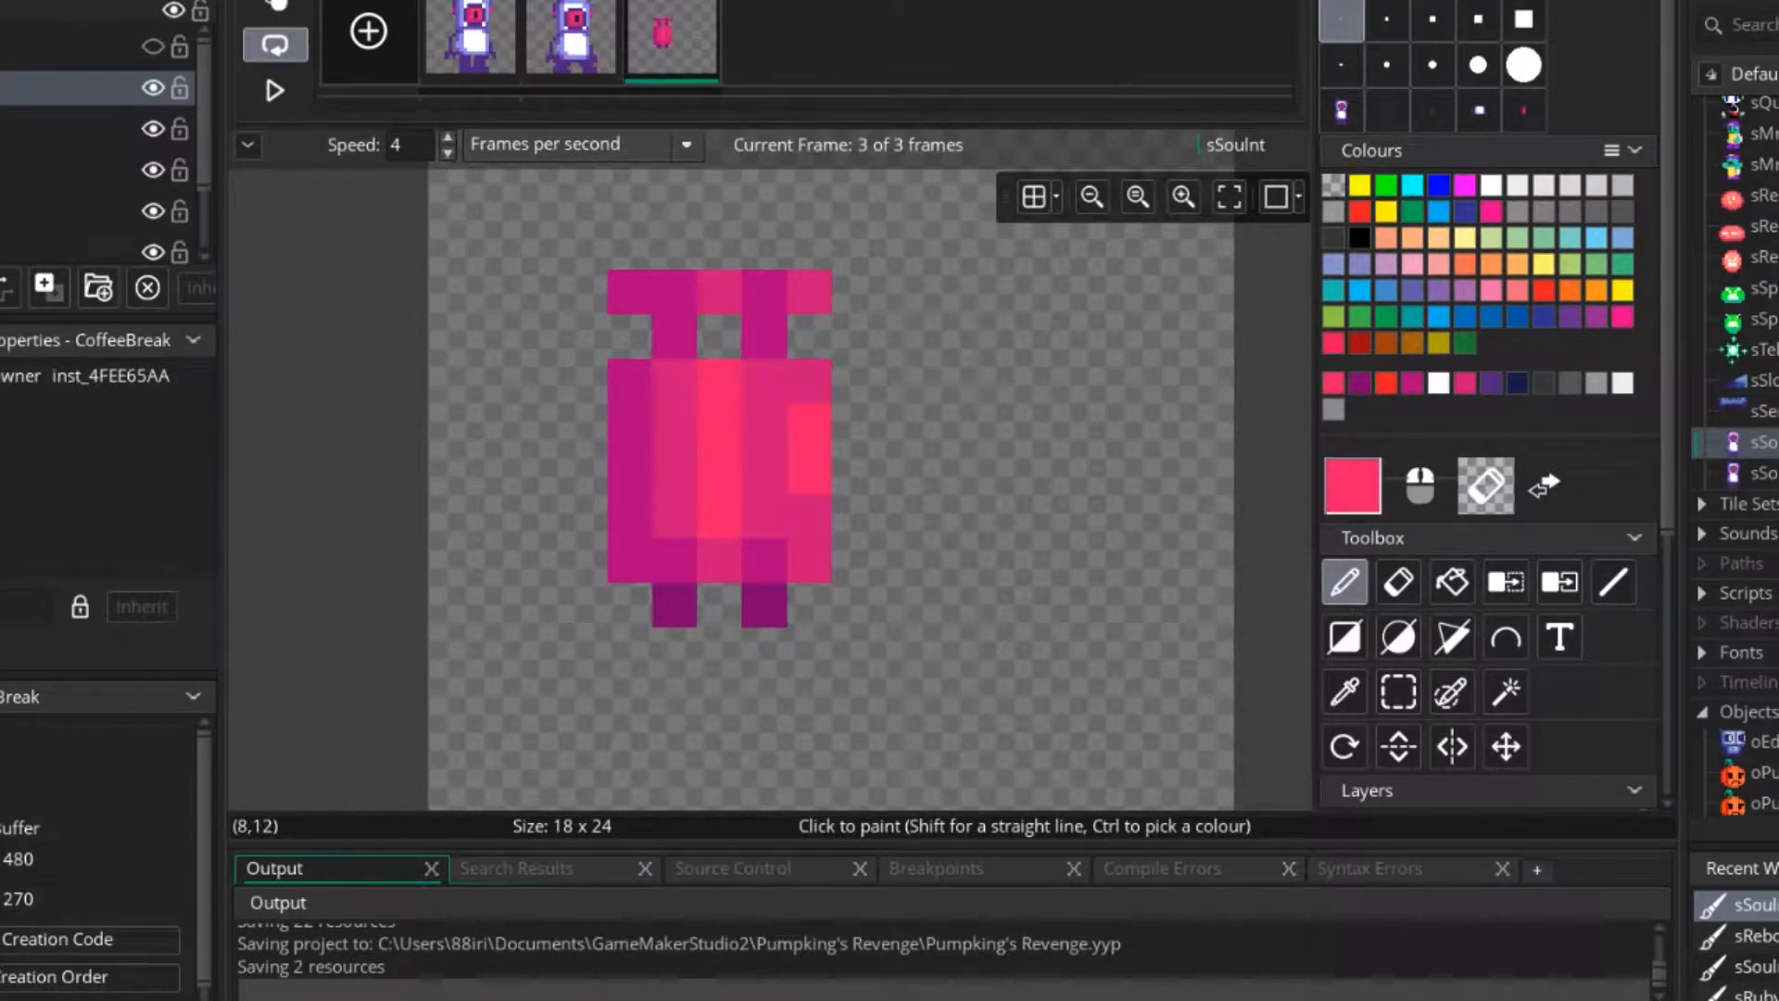
scroll(1032, 604, "down", 3)
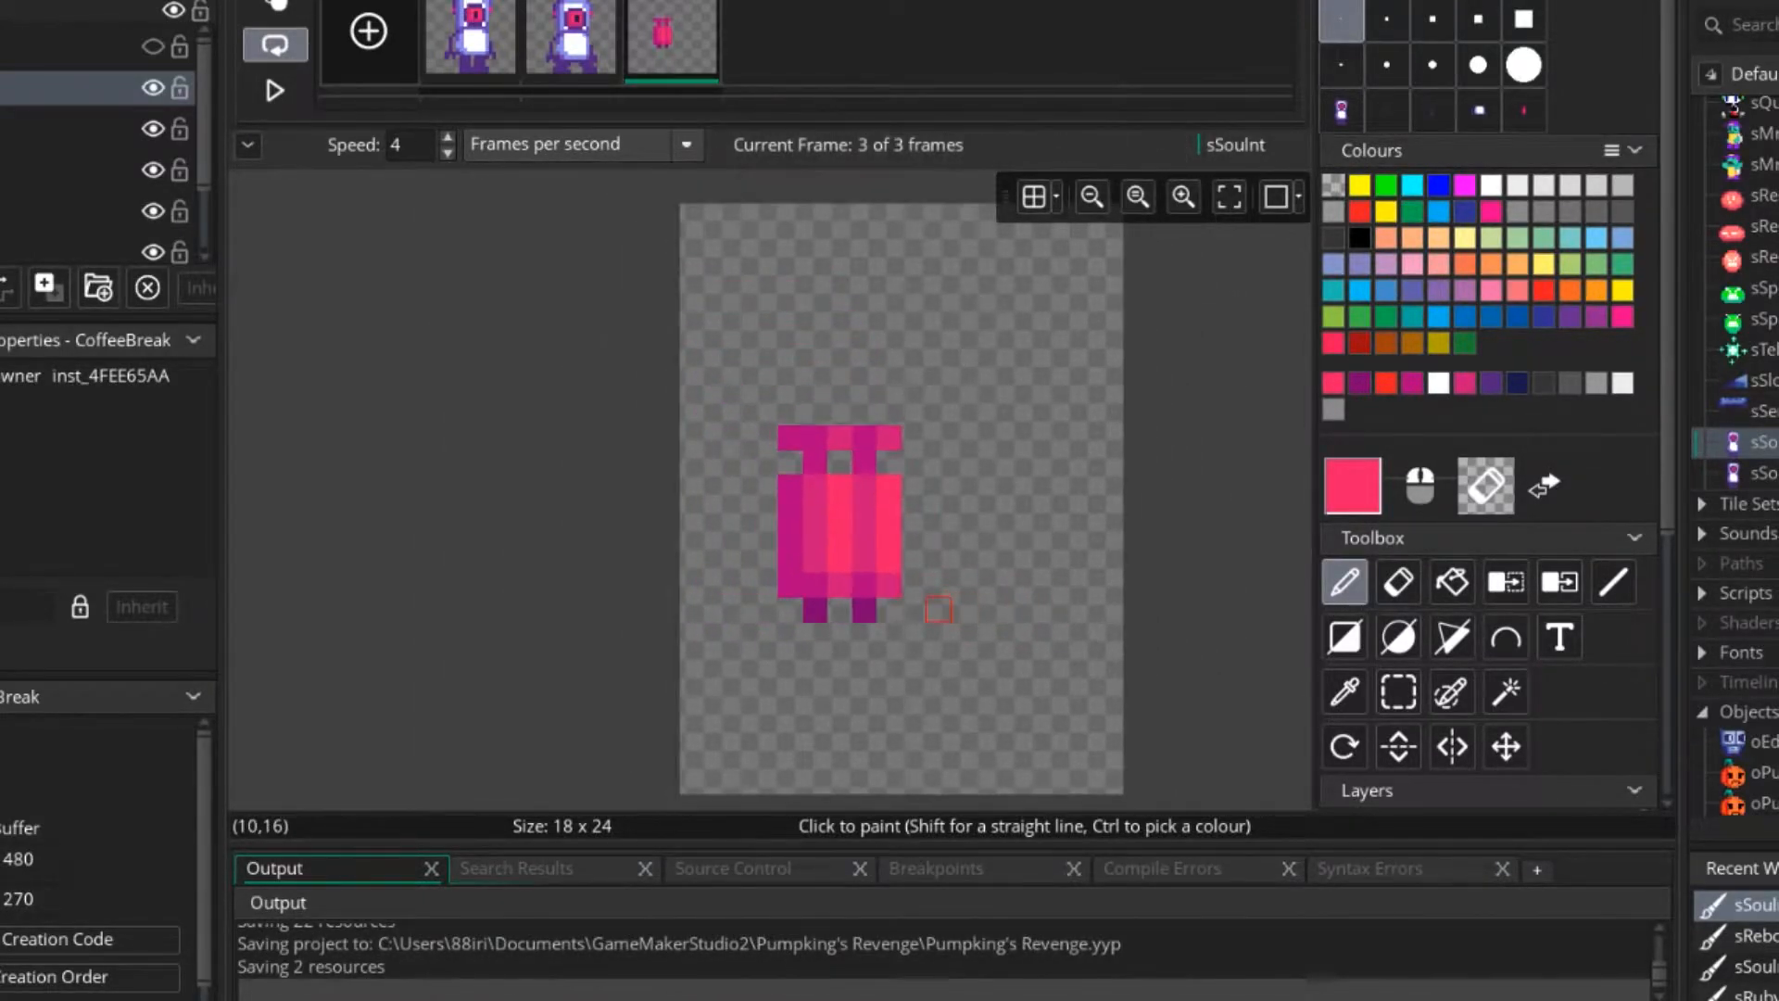
scroll(927, 608, "up", 3)
scroll(799, 641, "up", 2)
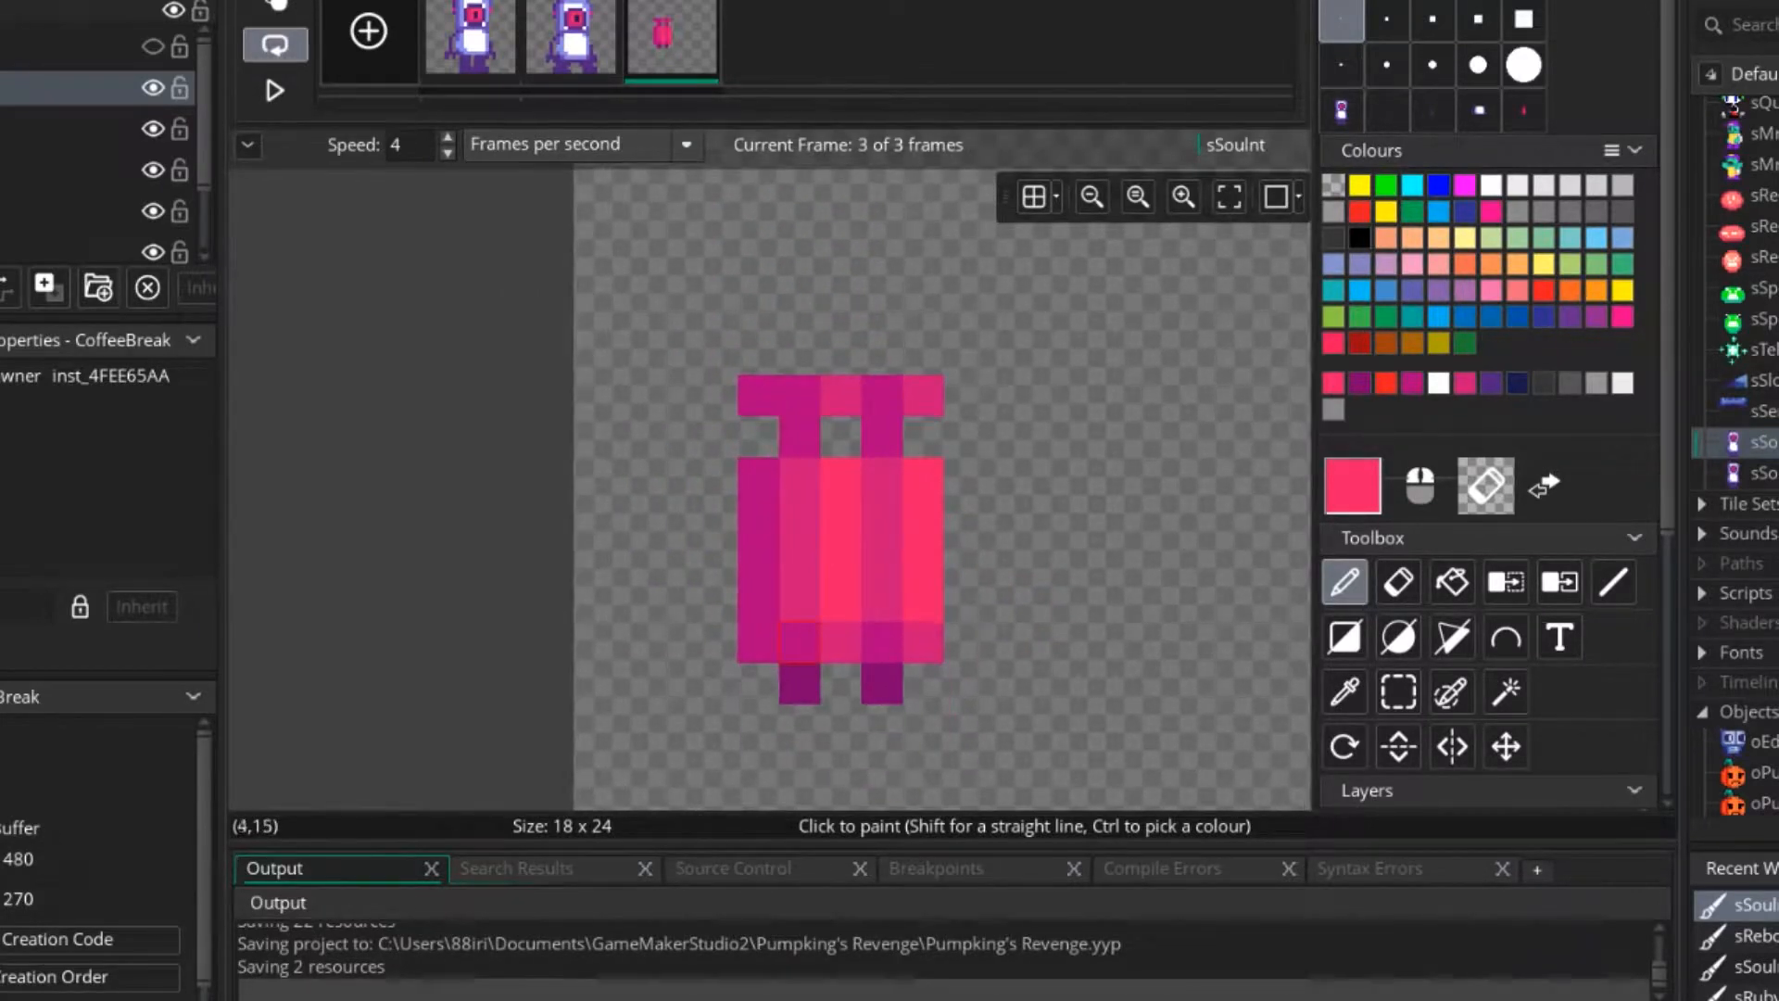
Shade the lower end of the tanks with magenta and dark purple pixels sampled from the jetpack.
left_click_drag(799, 518, 799, 644)
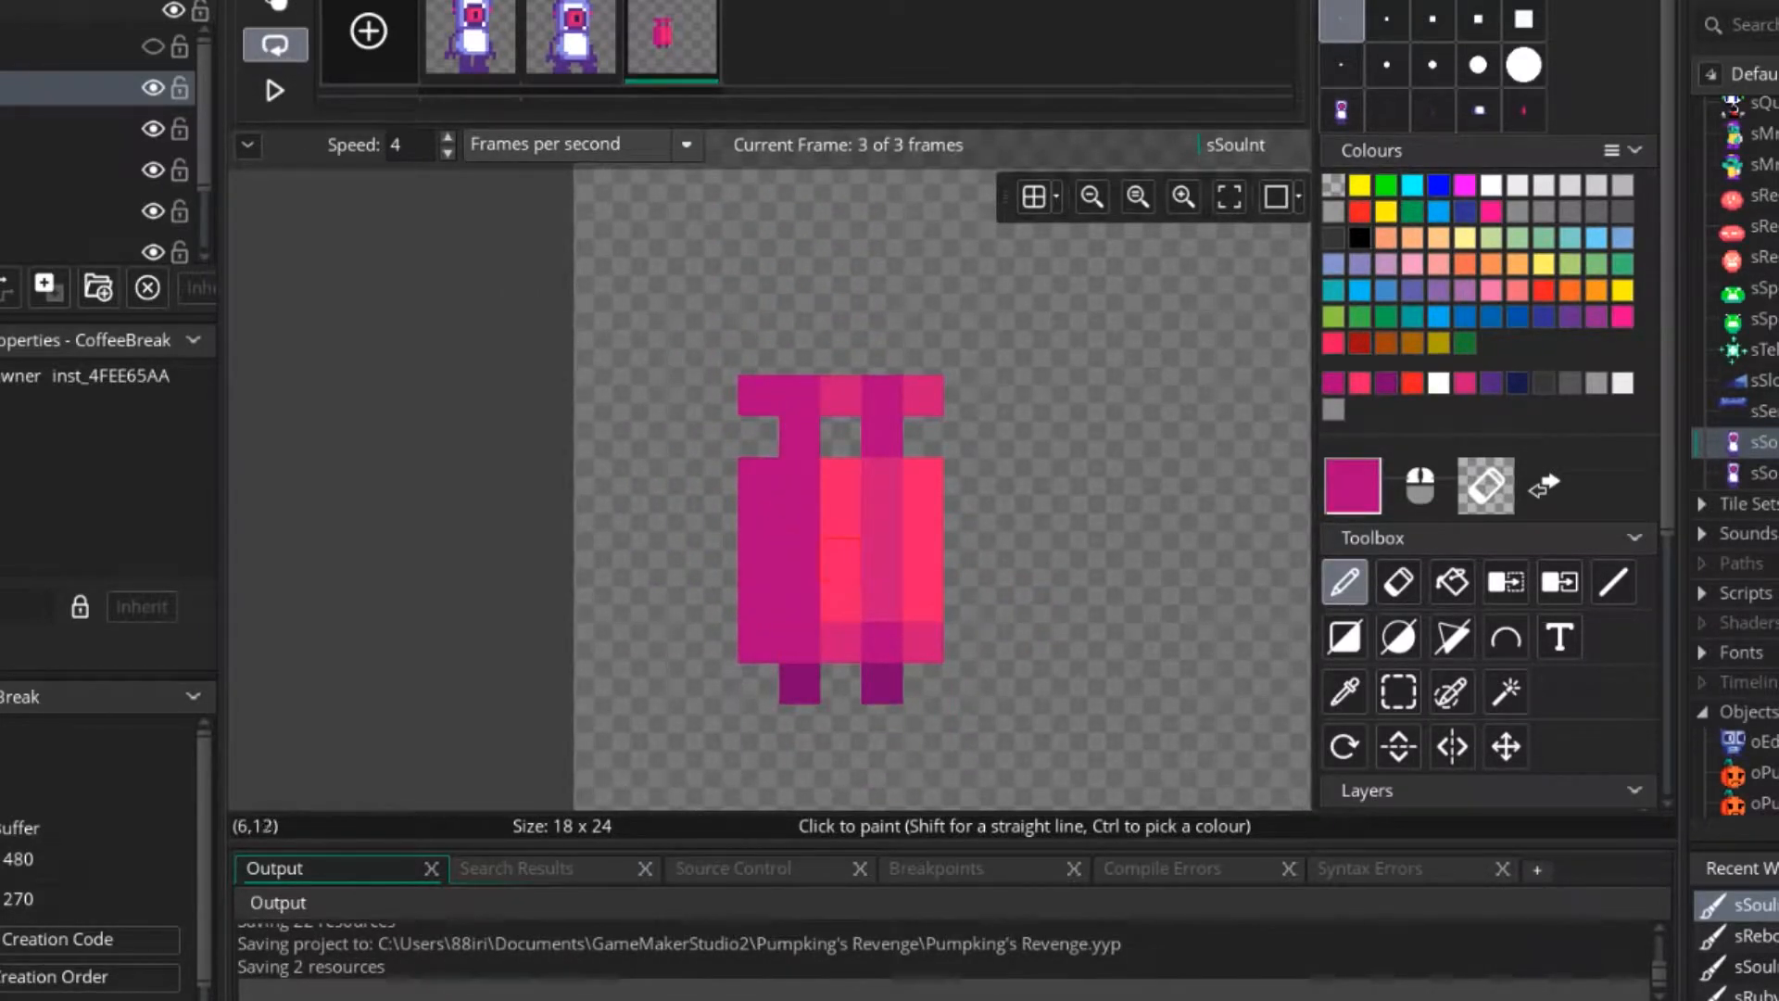
key("ctrl+z")
left_click(799, 683, "ctrl")
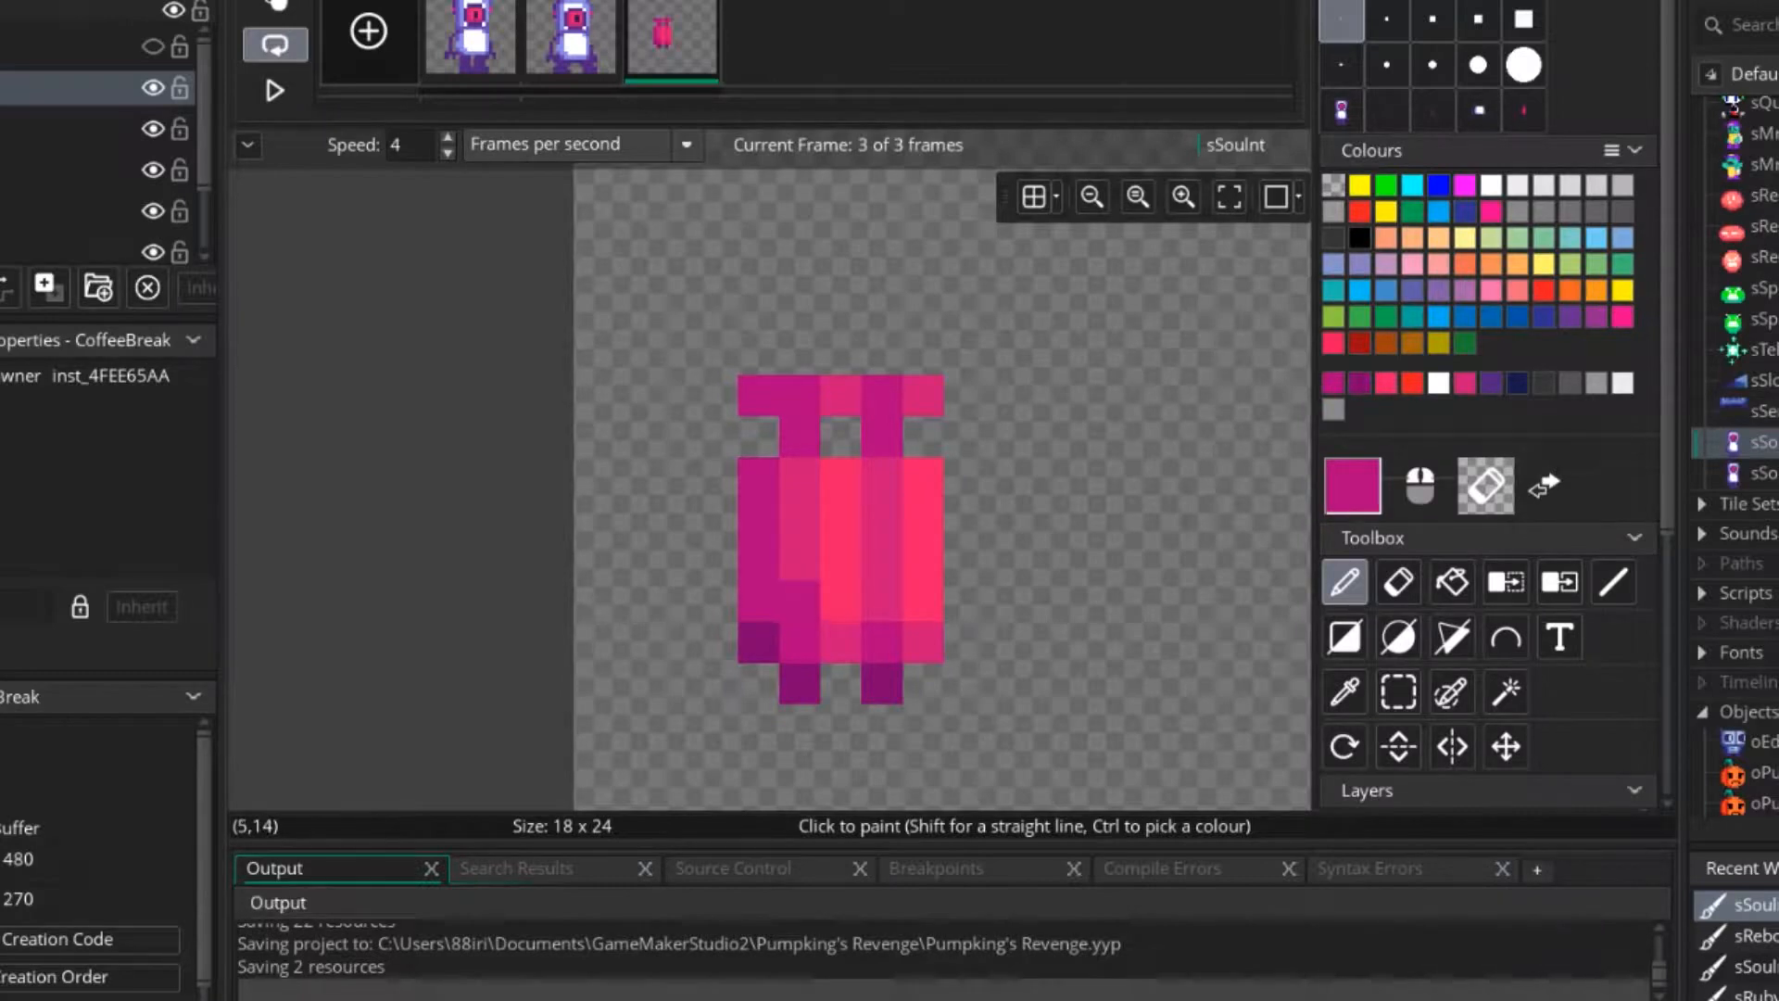
left_click(881, 683, "ctrl")
left_click(840, 641)
left_click(881, 601, "ctrl")
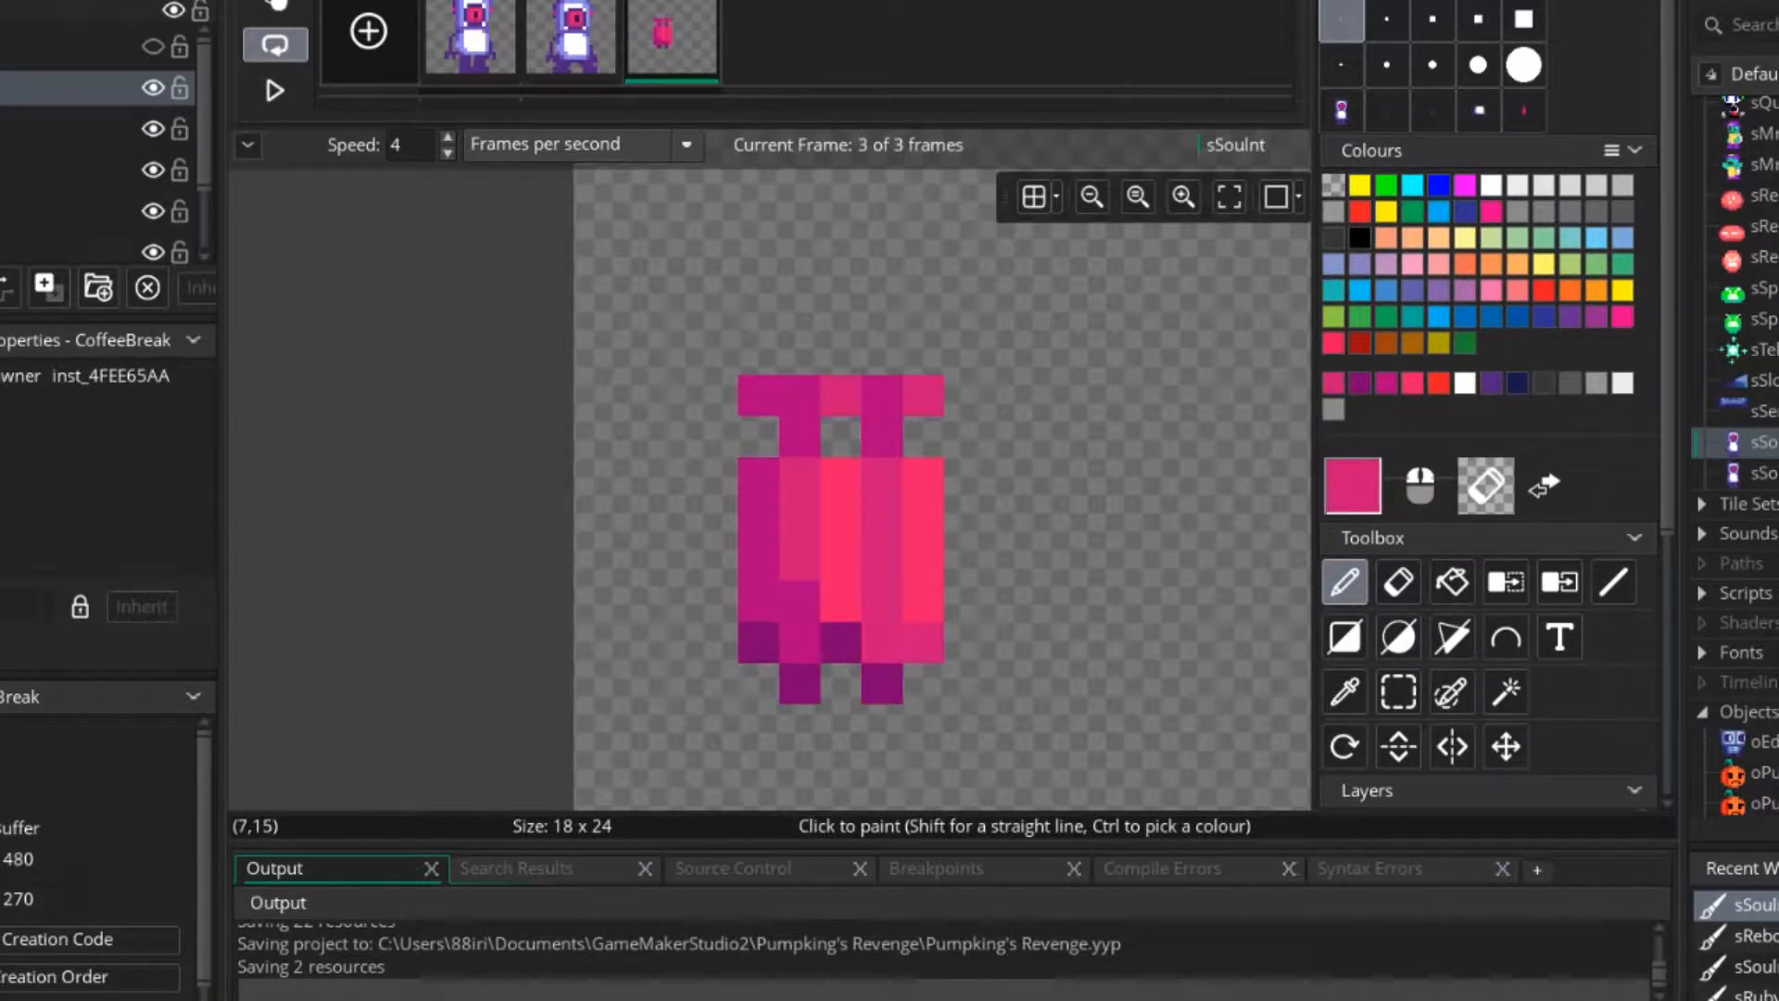
left_click(881, 641, "ctrl")
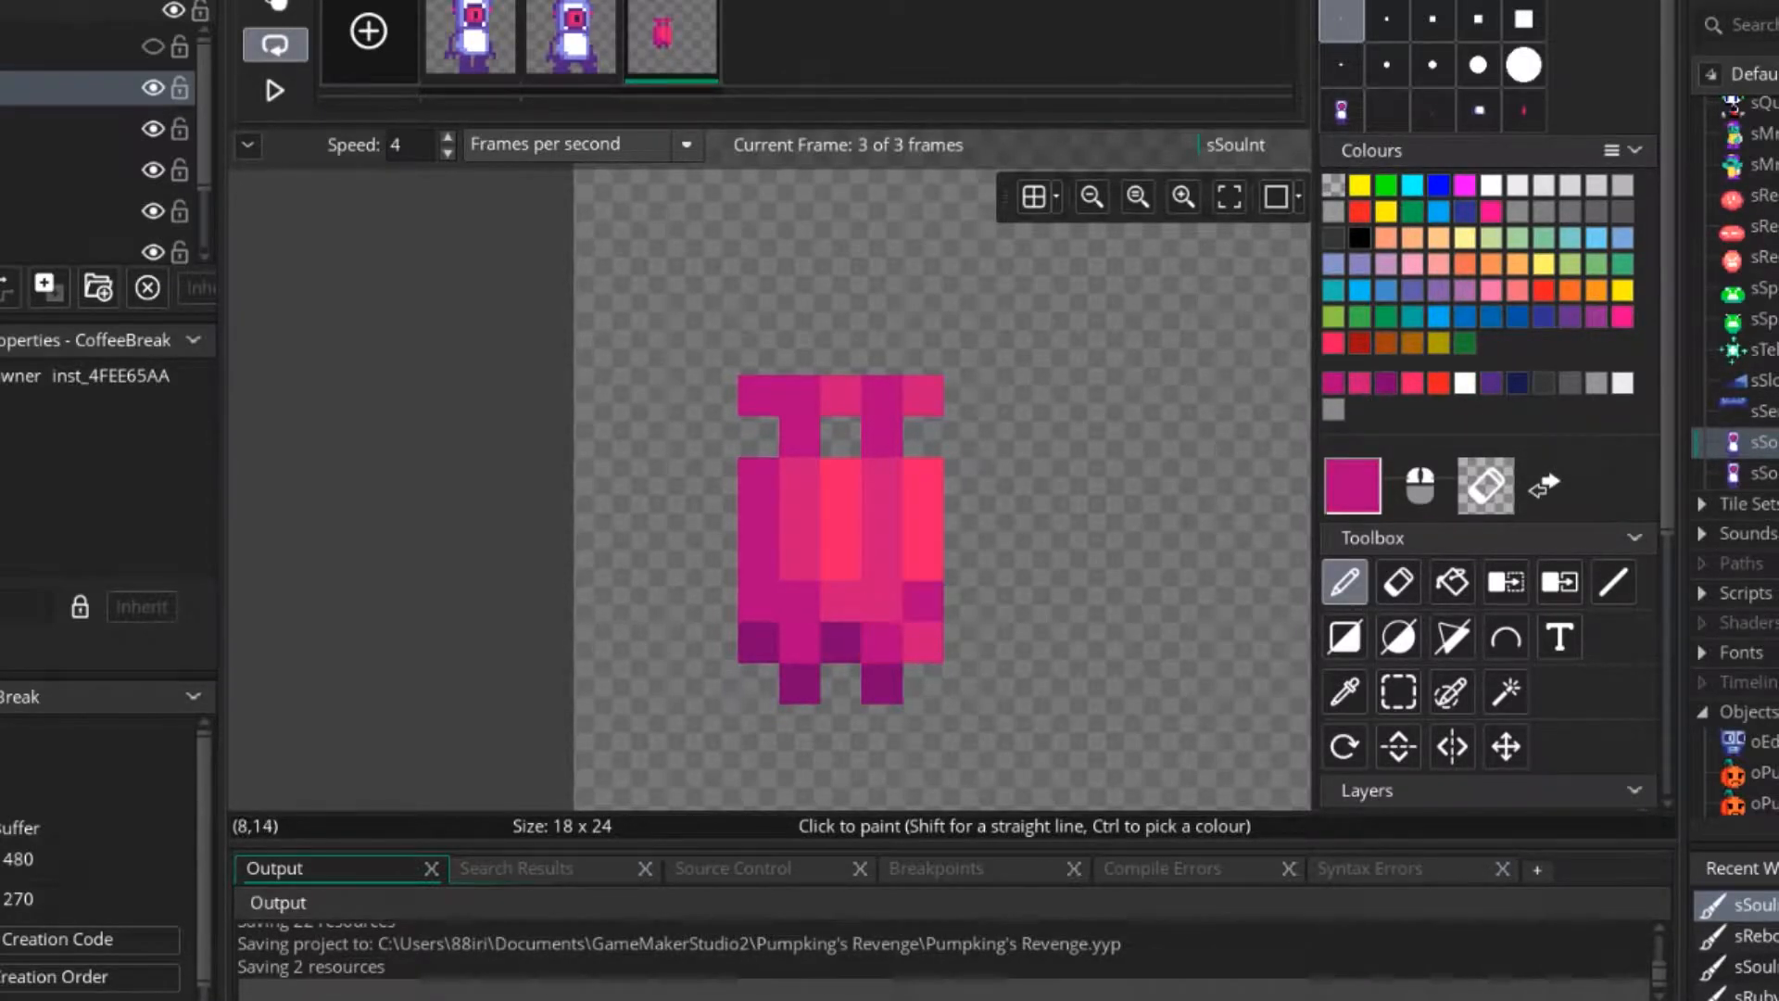
left_click(840, 601)
scroll(963, 641, "down", 1, "ctrl")
scroll(964, 642, "down", 2, "ctrl")
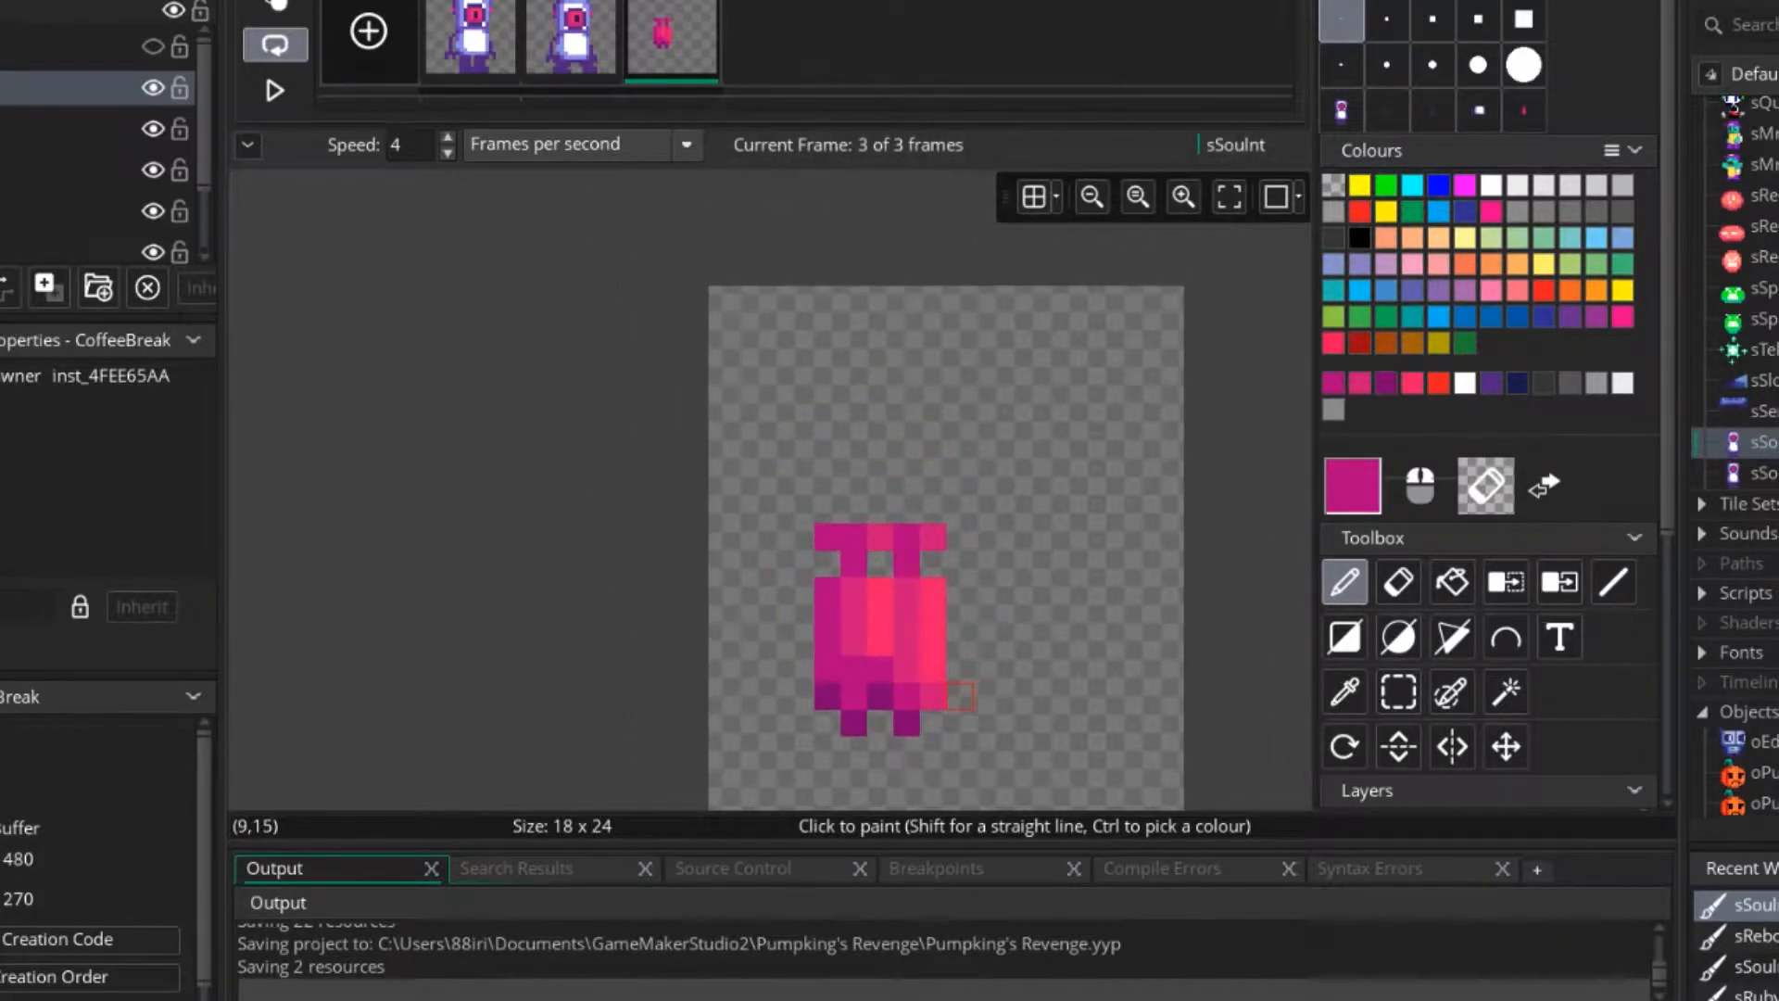
Try dark purple shadow pixels on the jetpack's top caps and upper edge, and undo them.
scroll(767, 661, "up", 3, "ctrl")
scroll(783, 682, "up", 2, "ctrl")
middle_click_drag(857, 611, 816, 564)
left_click(771, 700, "ctrl")
left_click(726, 380)
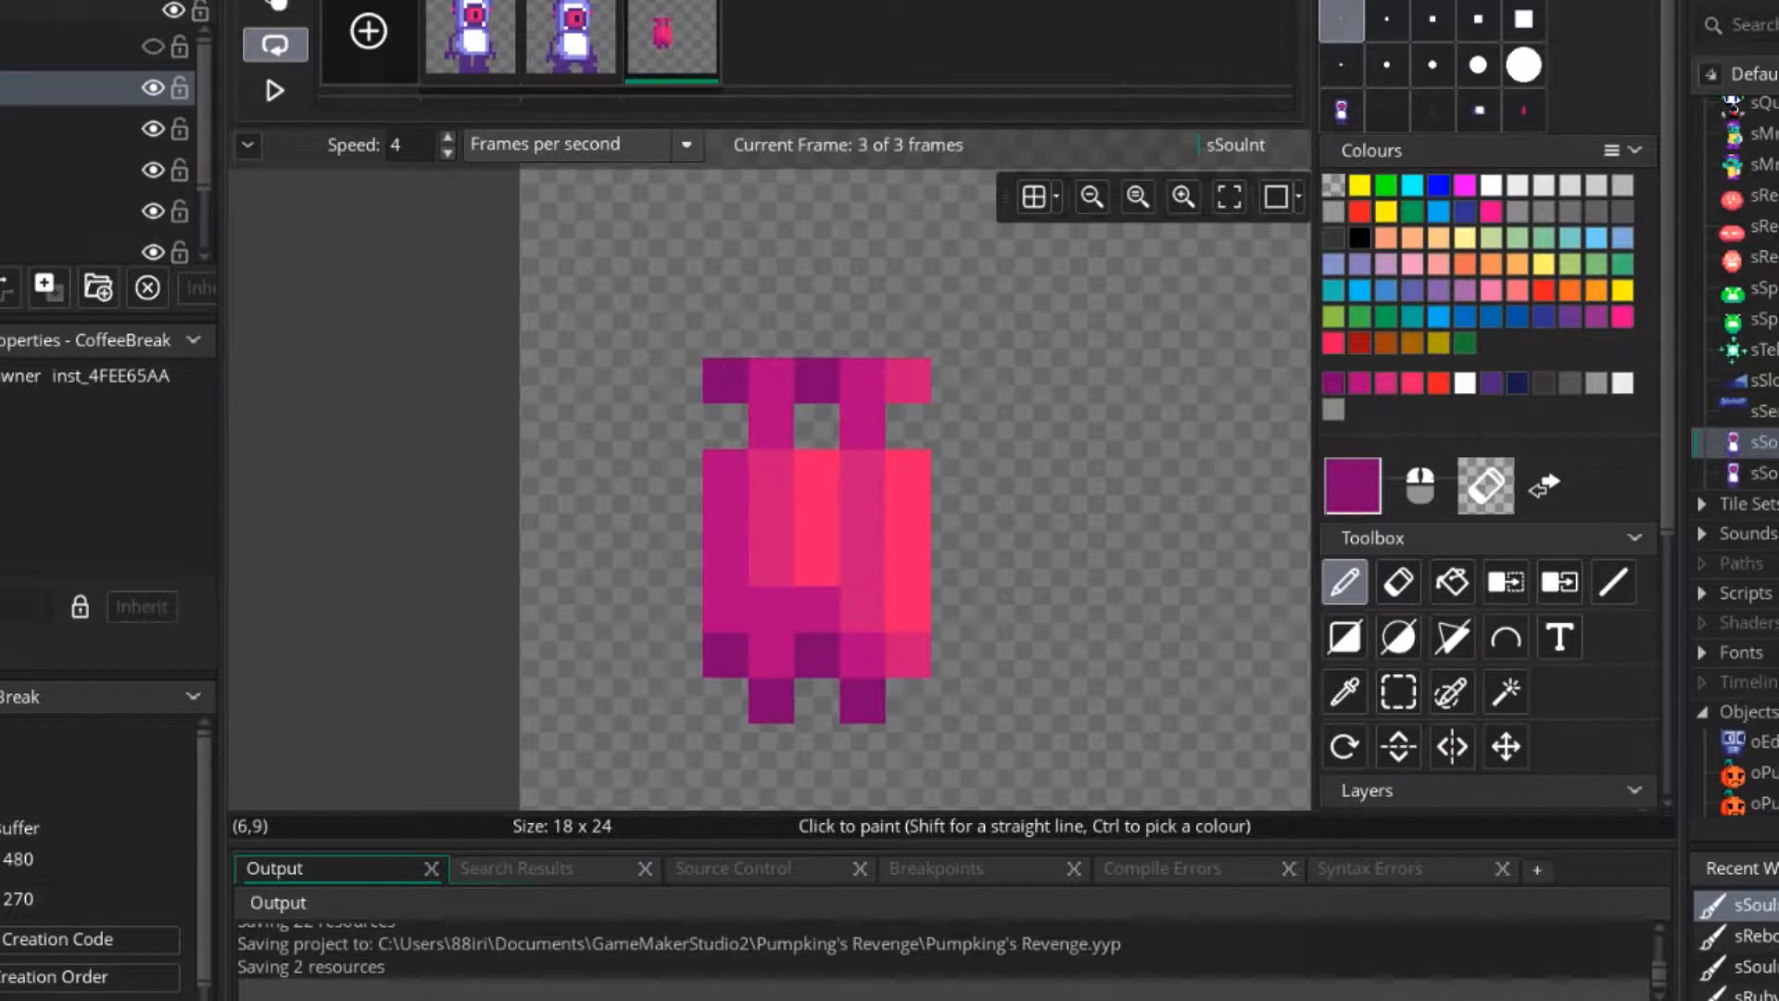
scroll(932, 603, "down", 1, "ctrl")
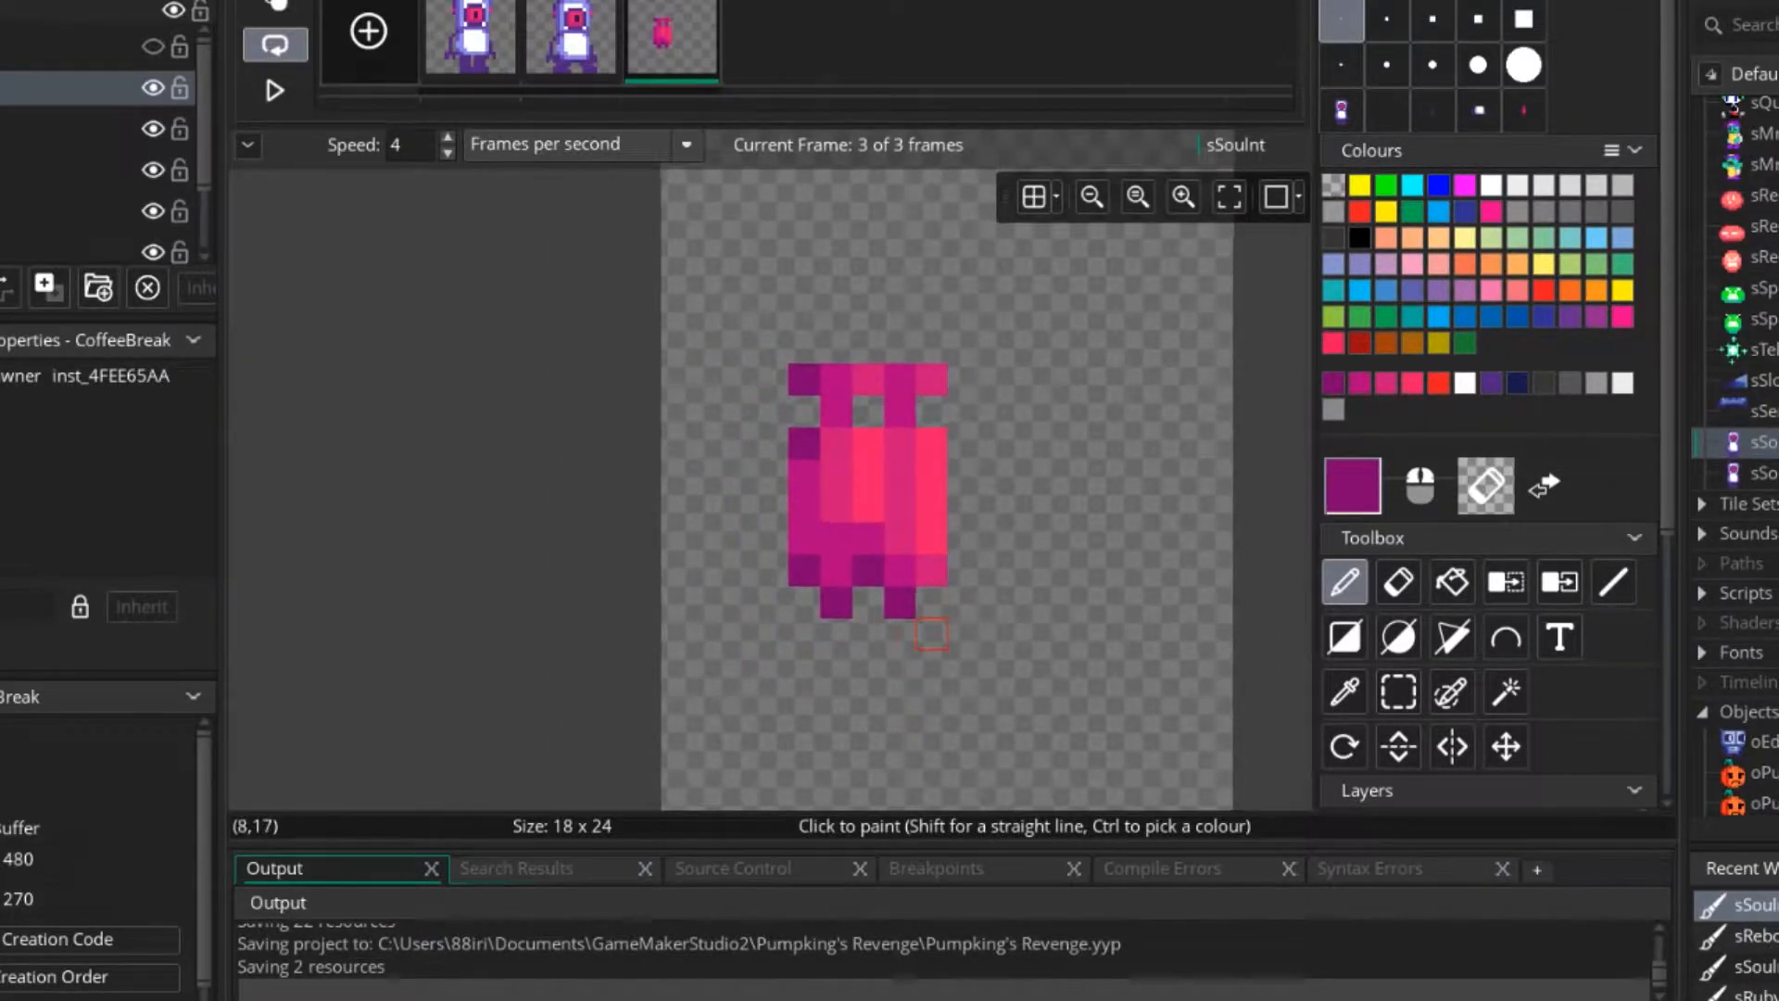
scroll(930, 633, "down", 1, "ctrl")
scroll(930, 633, "up", 1, "ctrl")
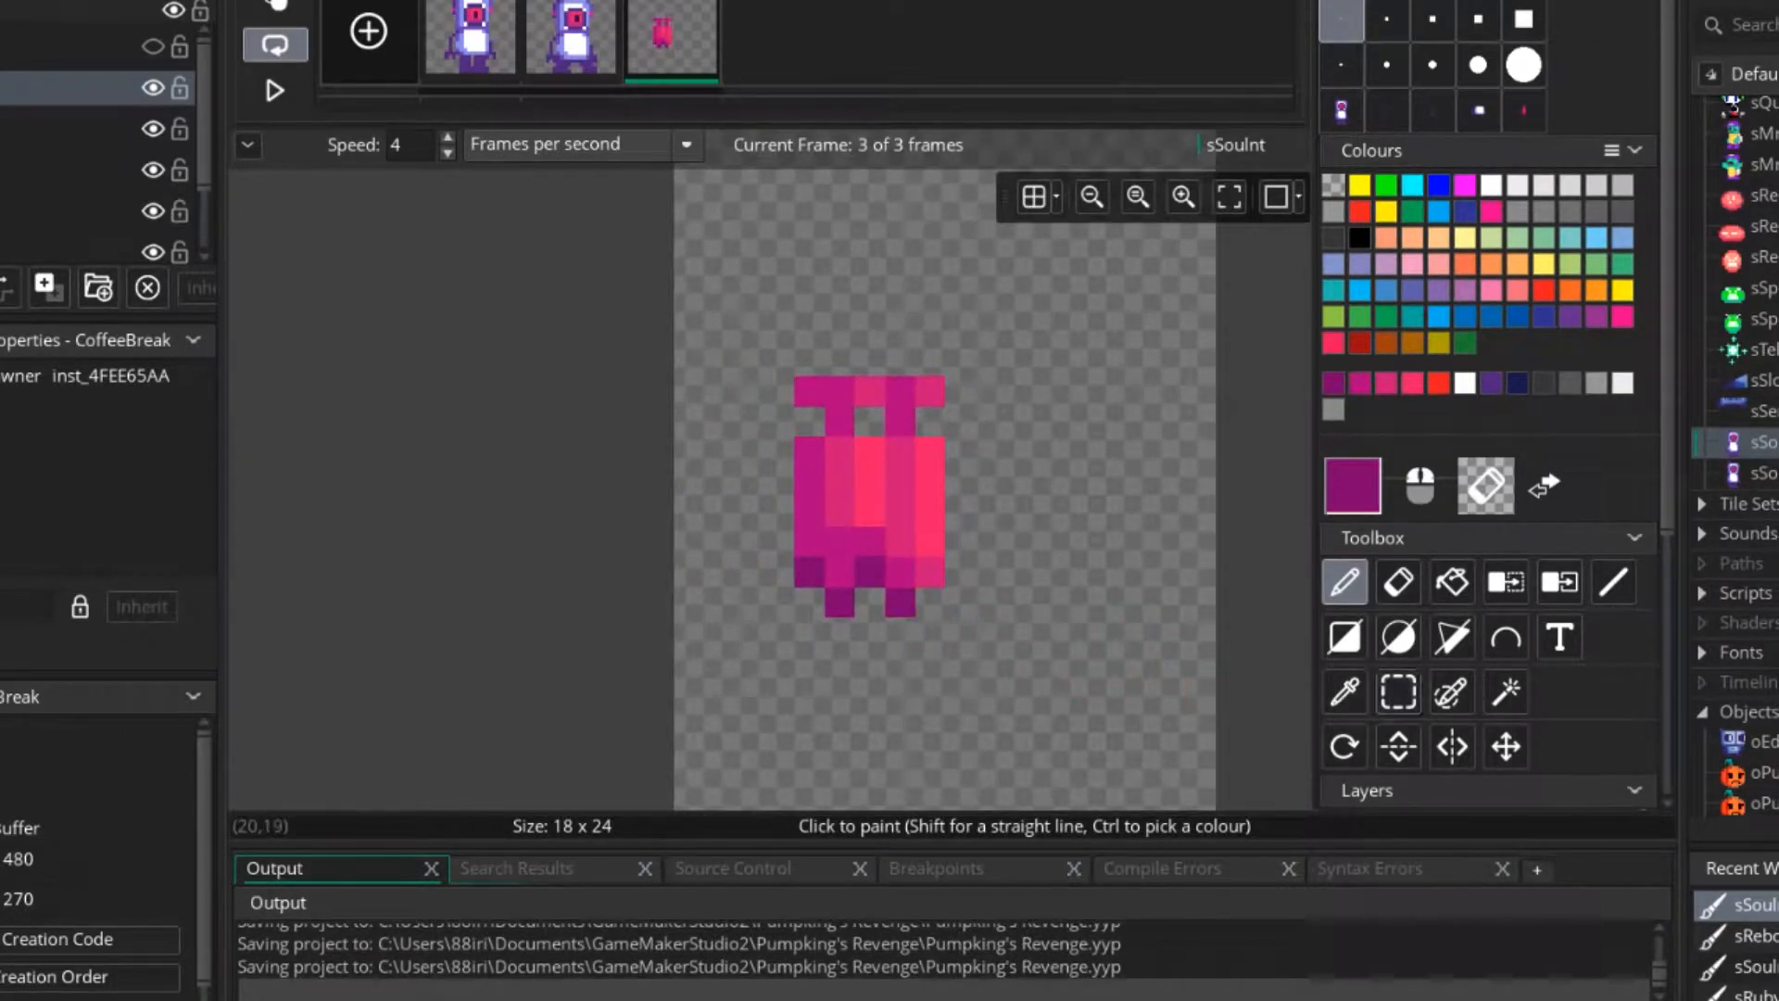
Select the jetpack in frame 3, copy it as a brush, and stamp it onto the cleared frame.
left_click(1398, 692)
left_click_drag(719, 331, 1021, 659)
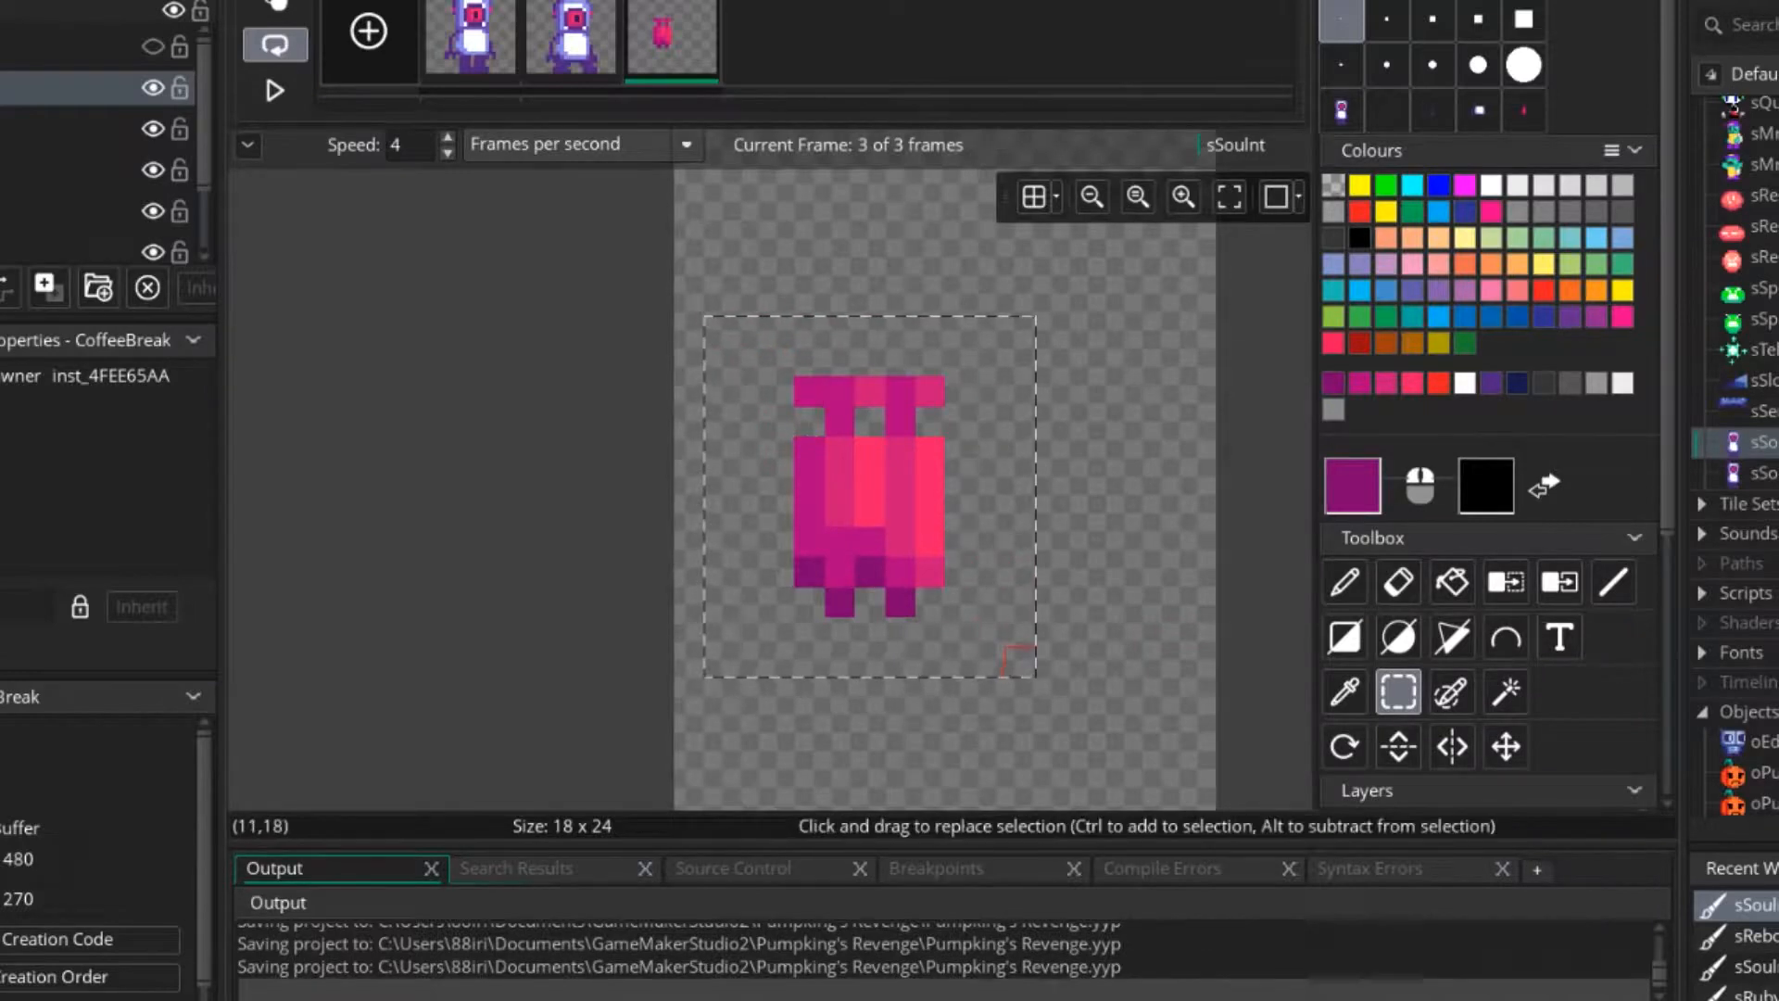
key("ctrl+c")
key("e")
left_click(901, 511)
left_click(872, 510)
key("d")
scroll(1399, 582, "down", 3)
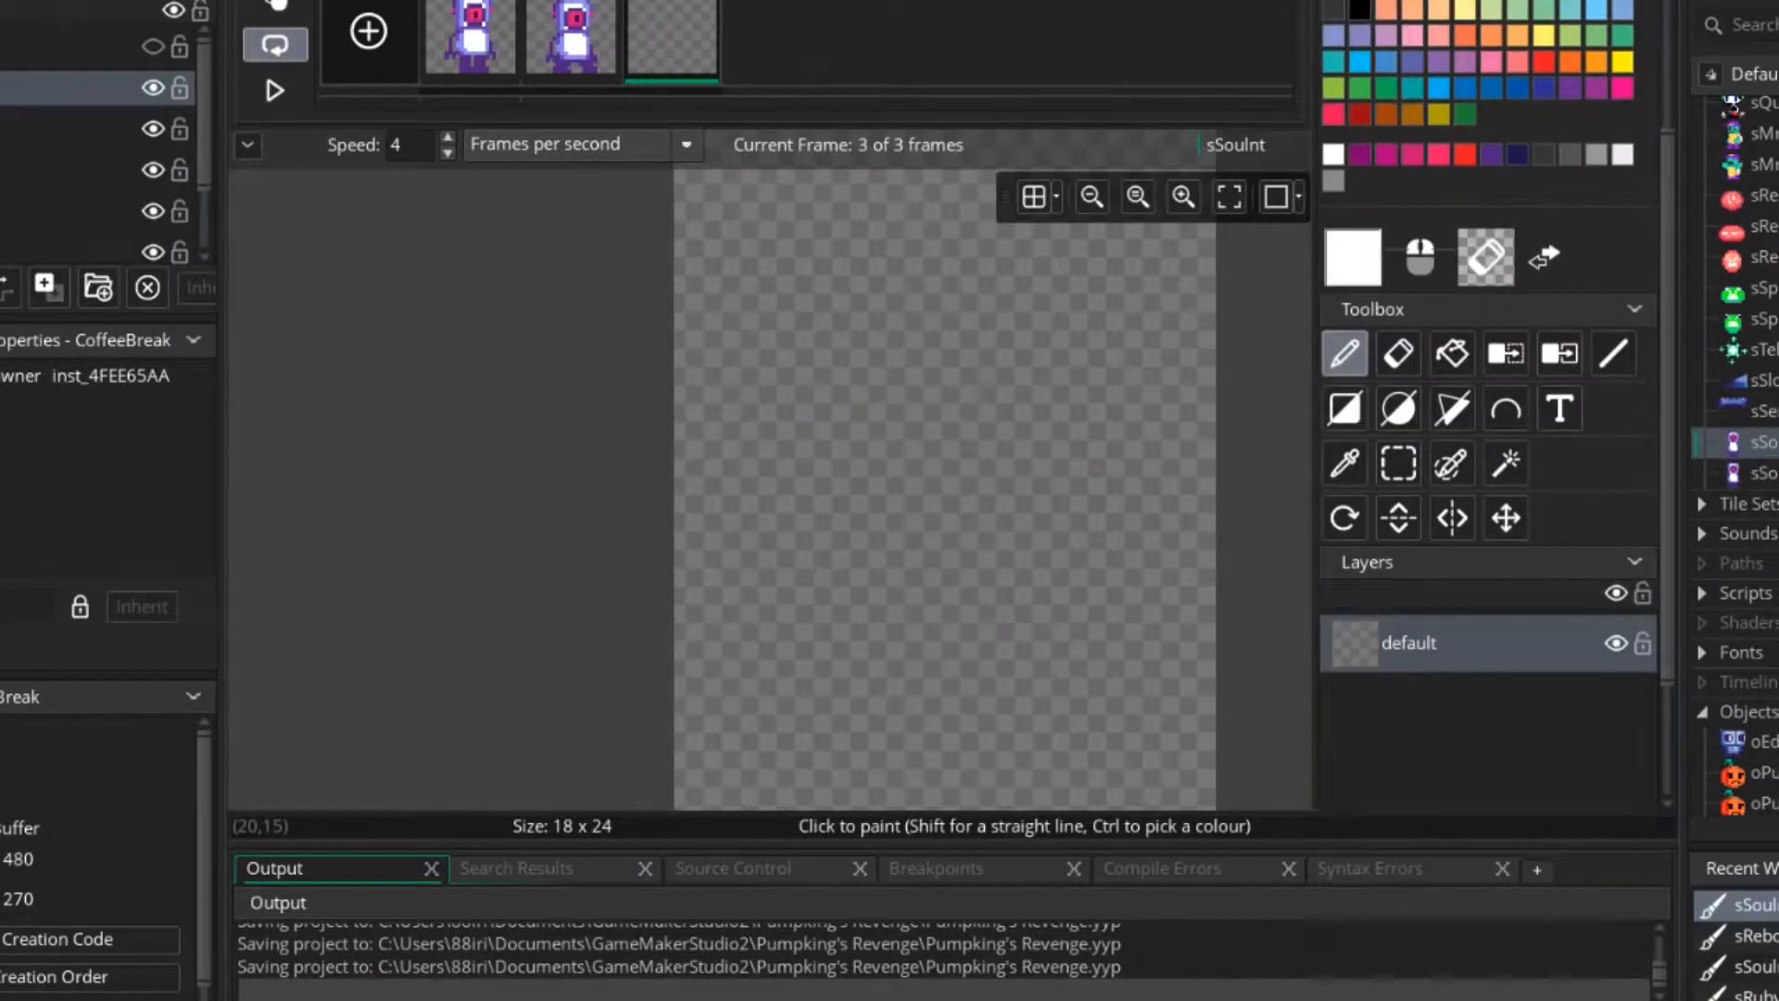
left_click(870, 511)
scroll(1490, 398, "up", 4)
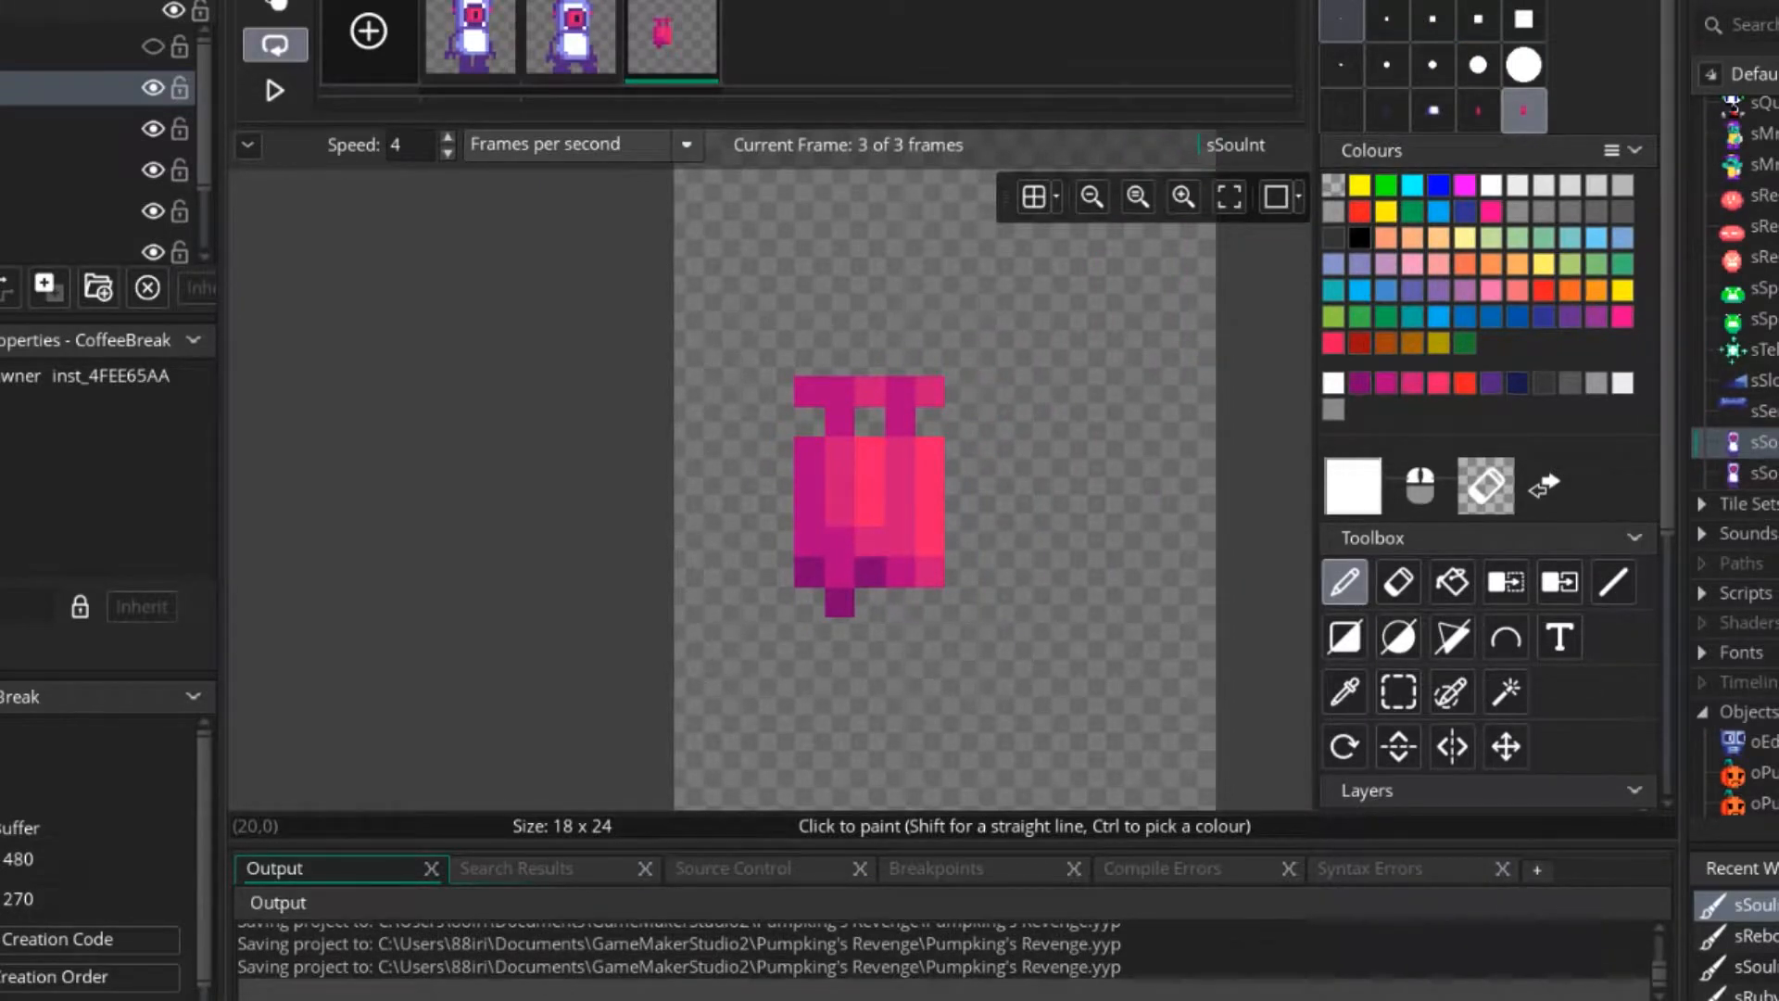
Return to the one-pixel brush and repaint the missing dark purple nozzle beneath the right tank.
left_click(1341, 19)
left_click(870, 571, "ctrl")
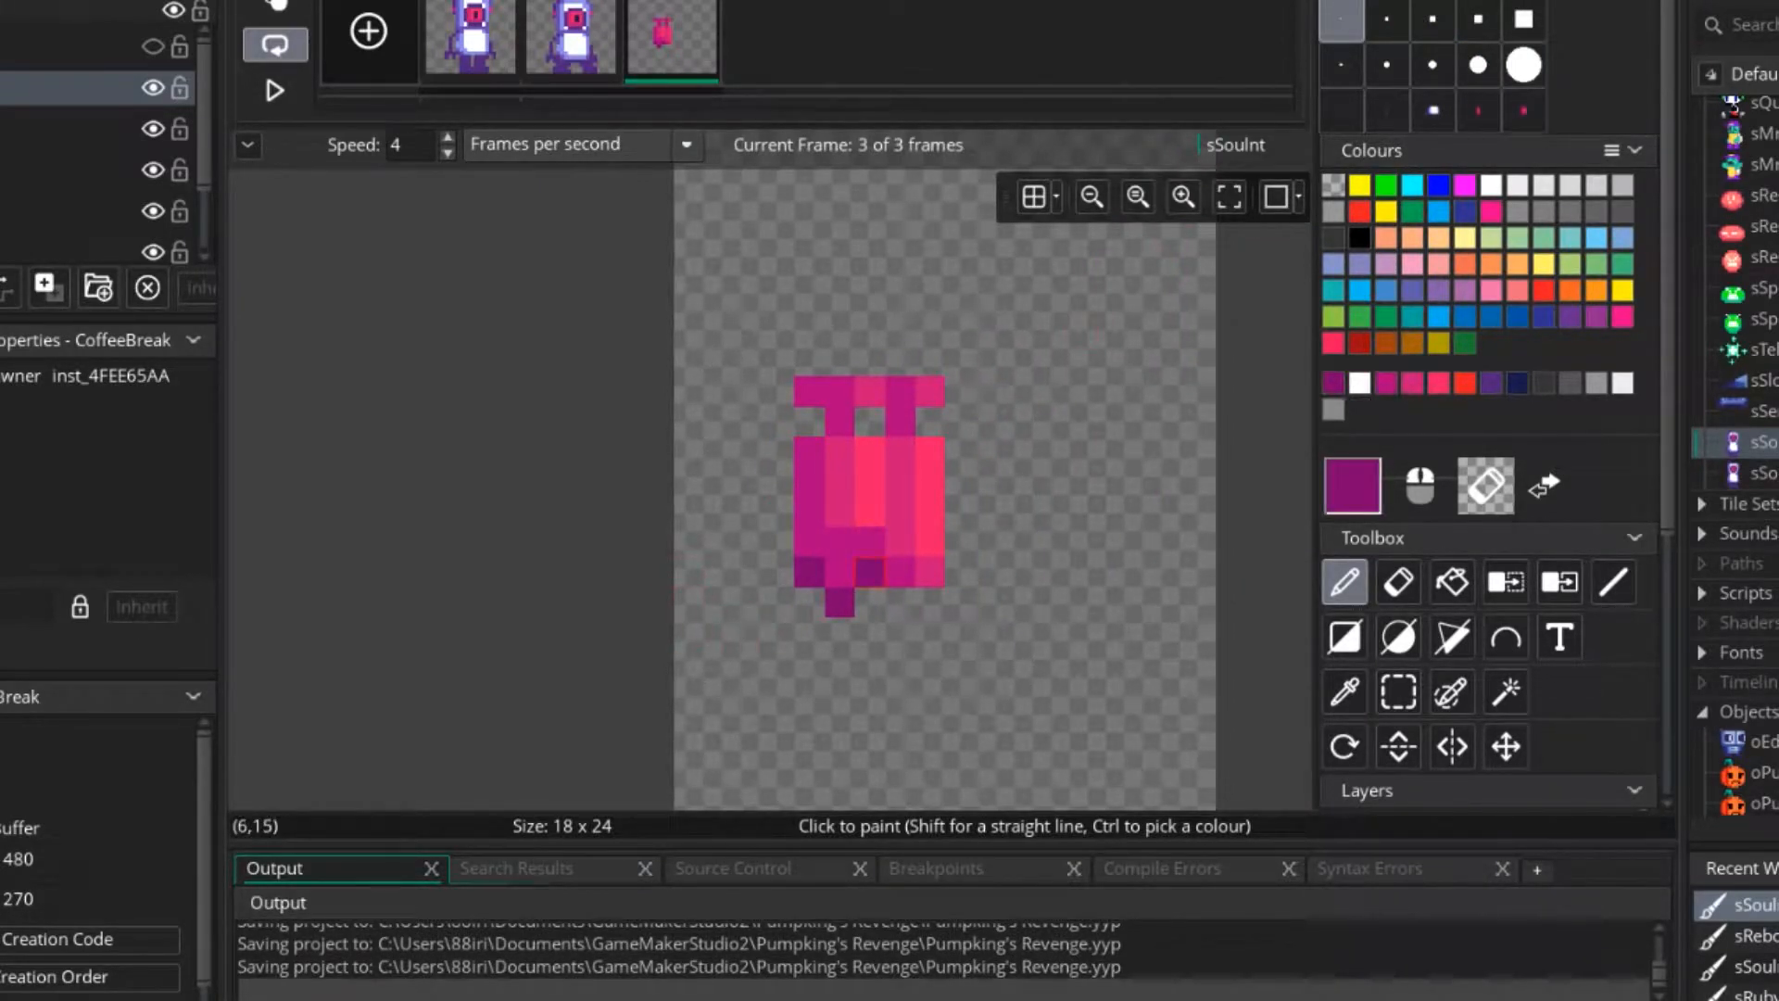
left_click(840, 510, "ctrl")
middle_click_drag(961, 572, 934, 558)
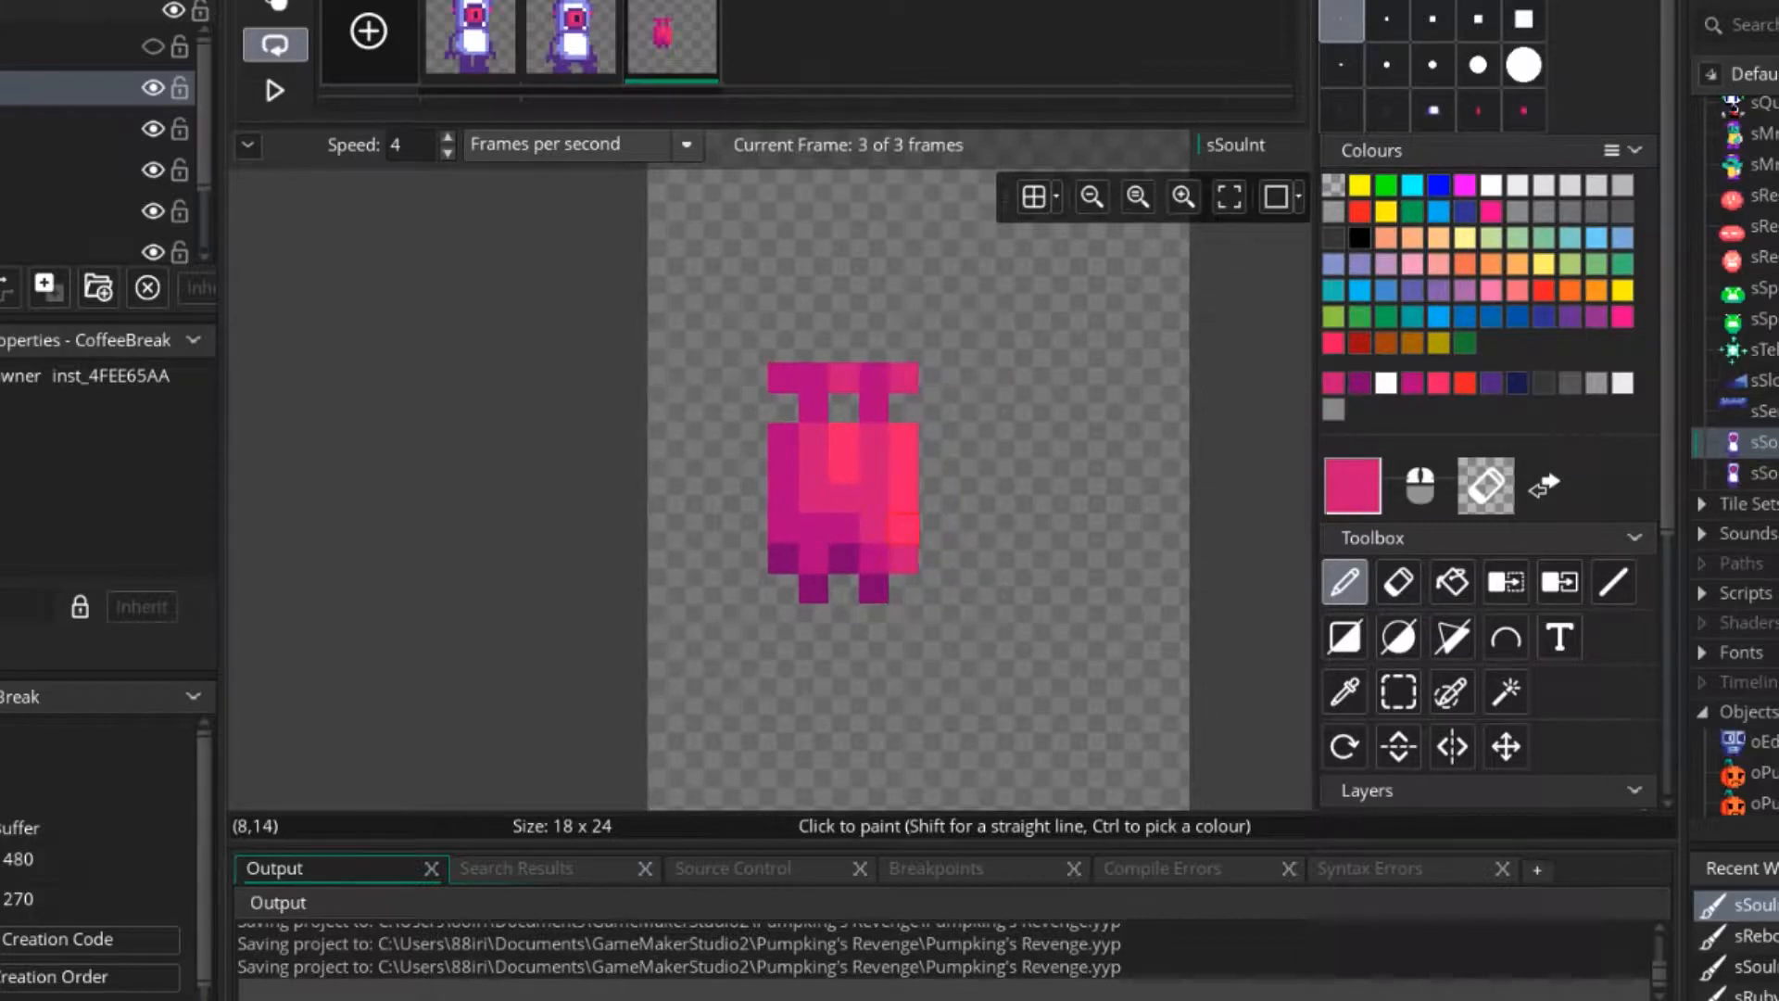
Soften the lower end of the central highlight with a mid-pink pixel directly beneath it.
left_click(843, 468, "ctrl")
left_click(844, 498)
left_click(820, 499, "ctrl")
left_click(843, 527)
Add a layer named jetpack, move it below the default layer, and make the default layer active.
scroll(1456, 603, "down", 5)
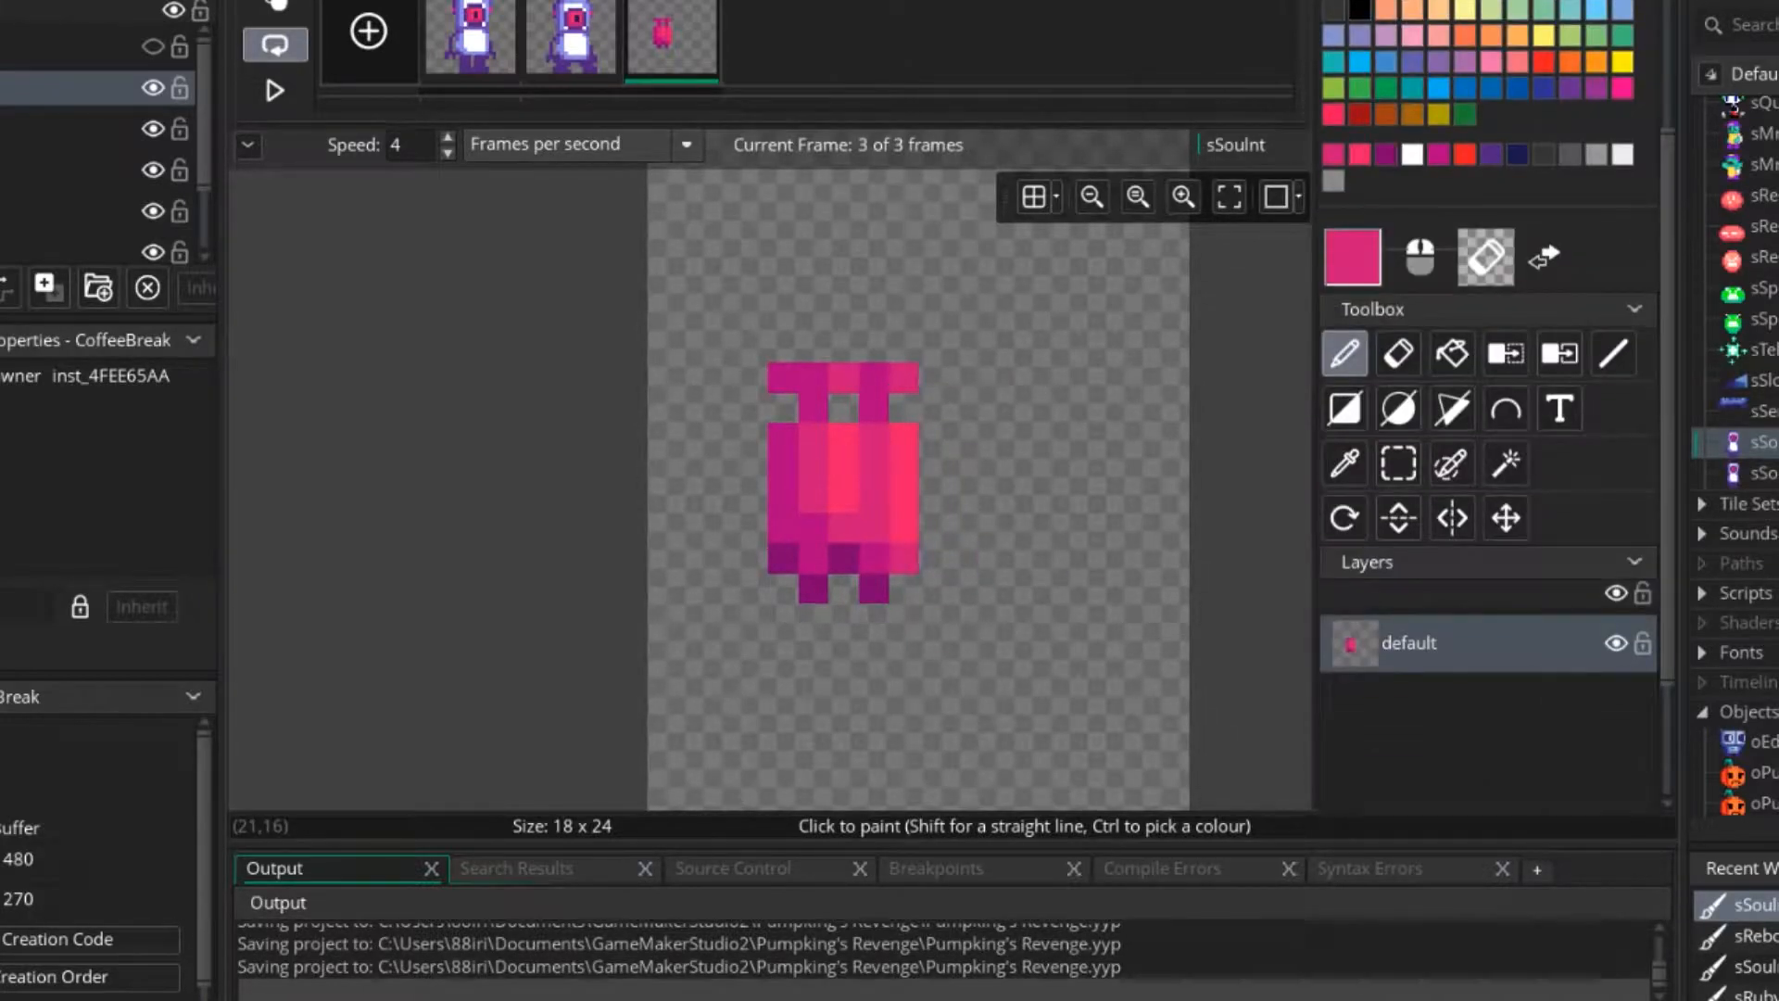
left_click(1352, 784)
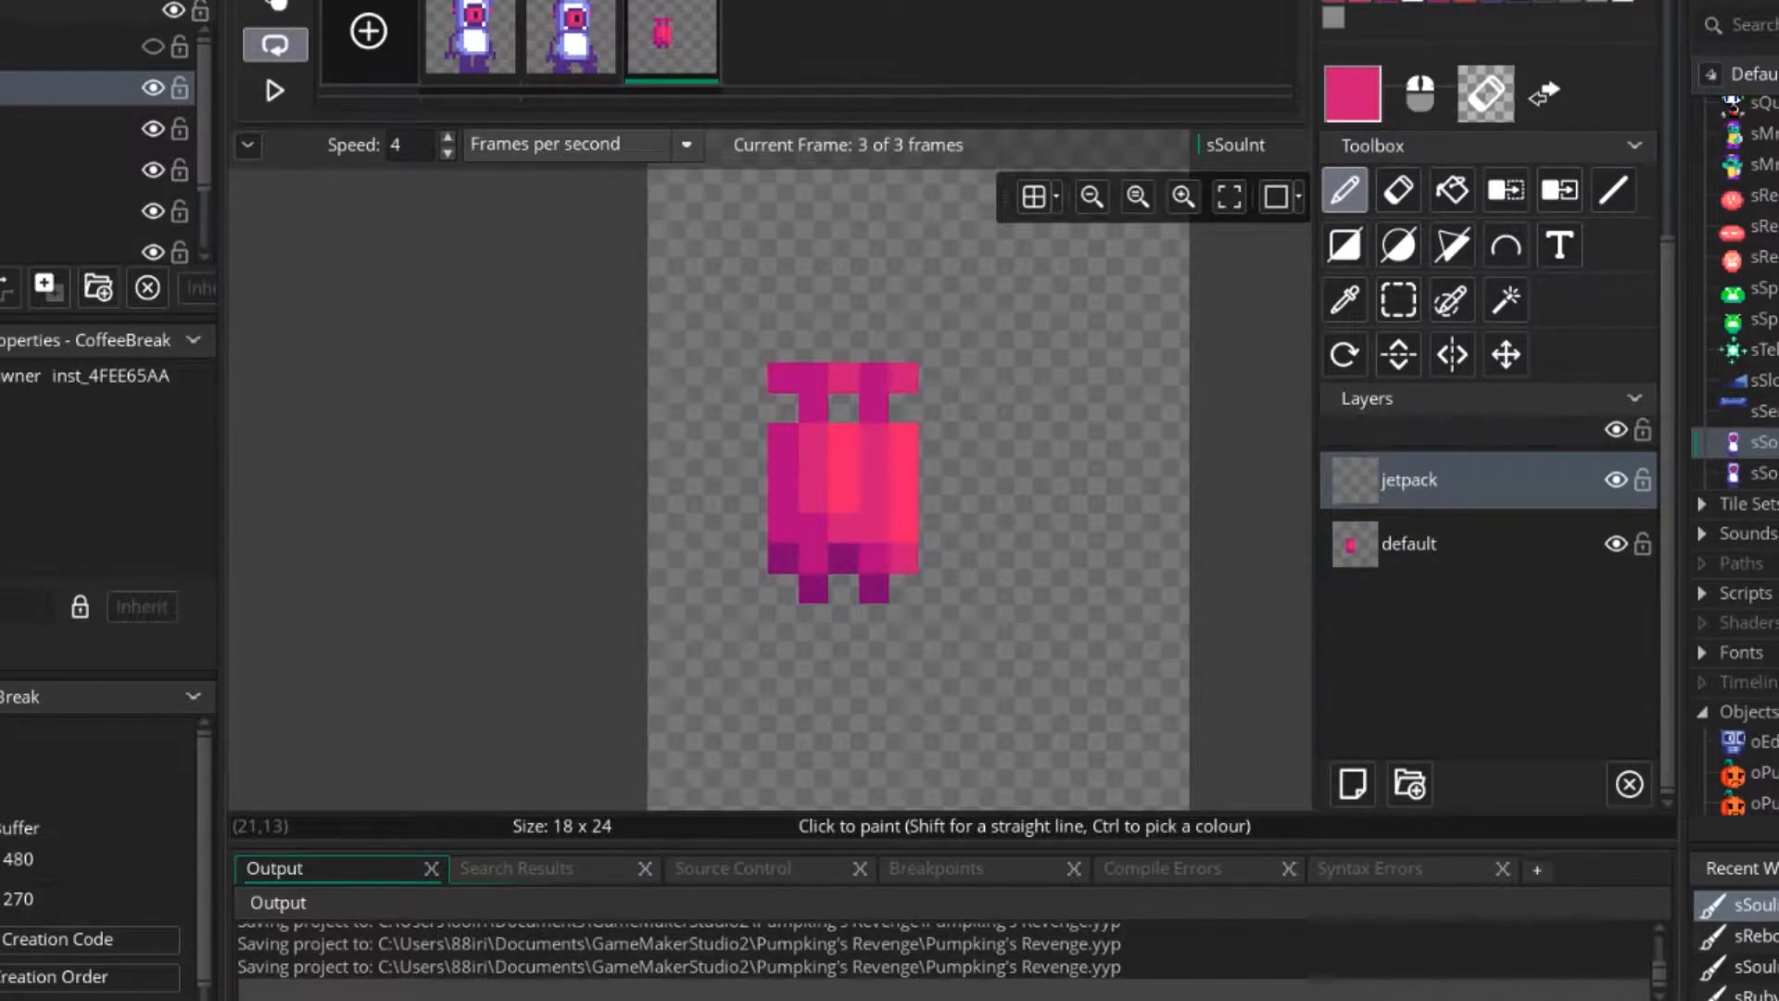
left_click_drag(1464, 482, 1464, 559)
left_click(1464, 482)
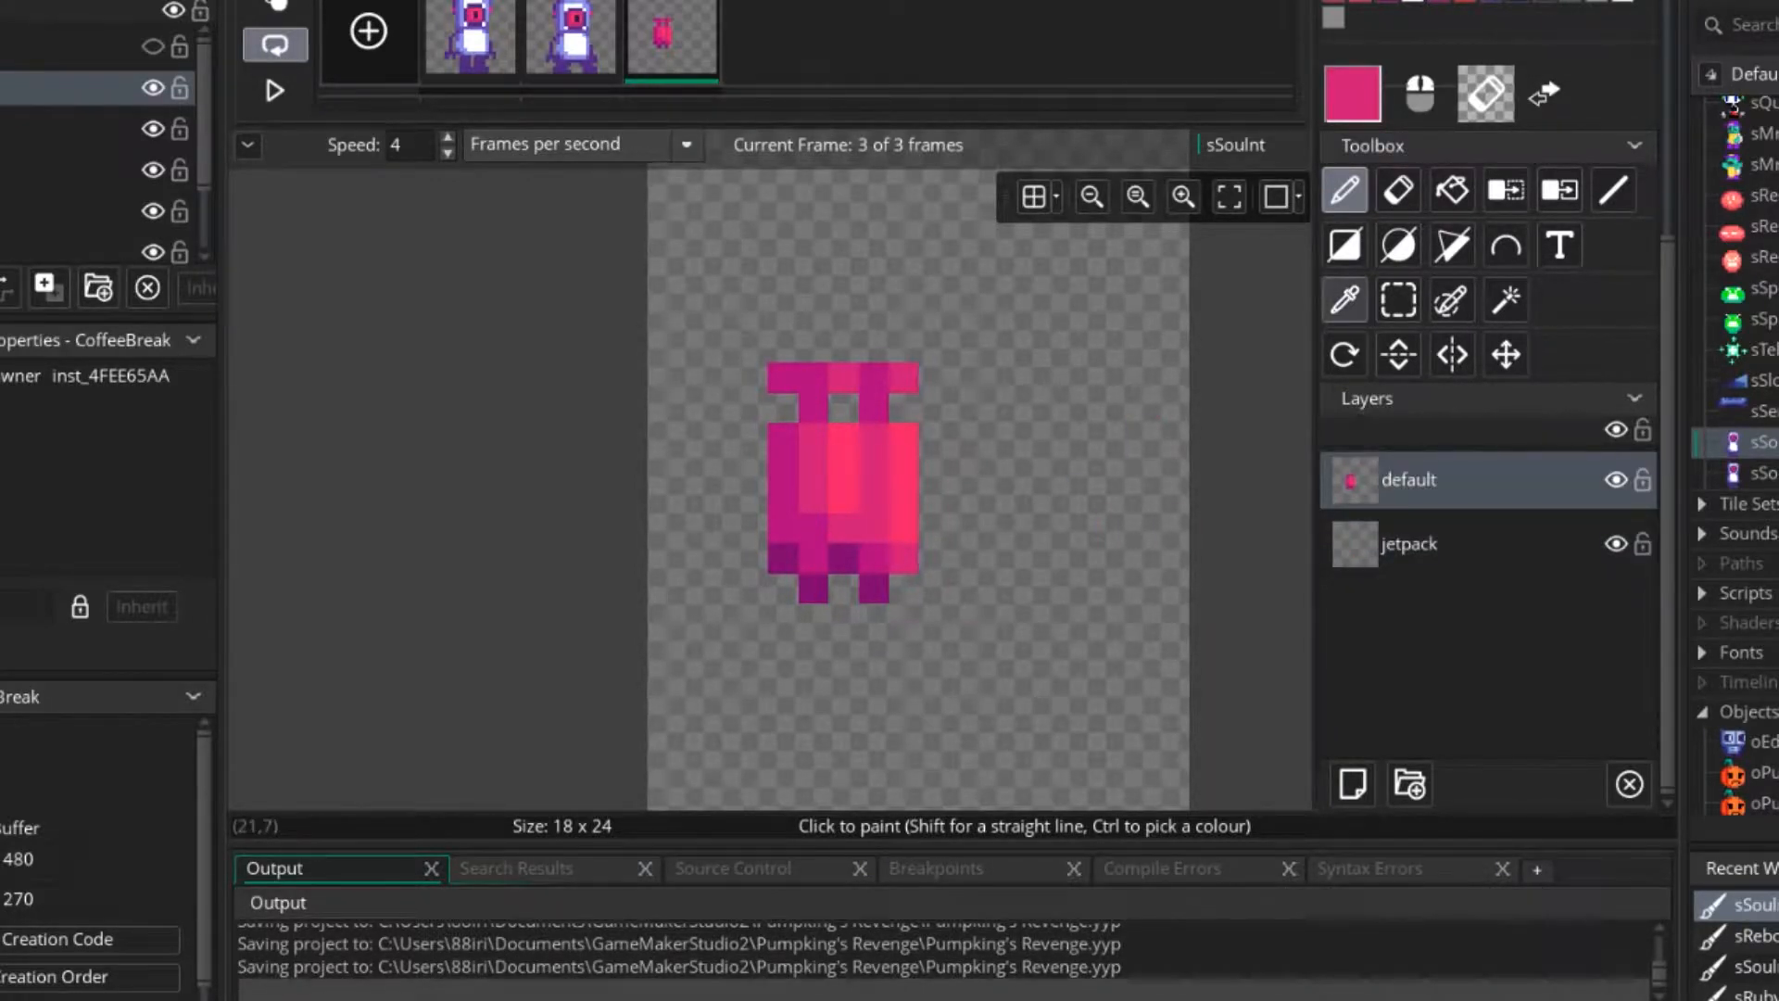
Try copying the jetpack as a brush and stamping it on the default layer, and undo the changes.
left_click(1399, 301)
left_click_drag(755, 316, 936, 623)
key("ctrl+c")
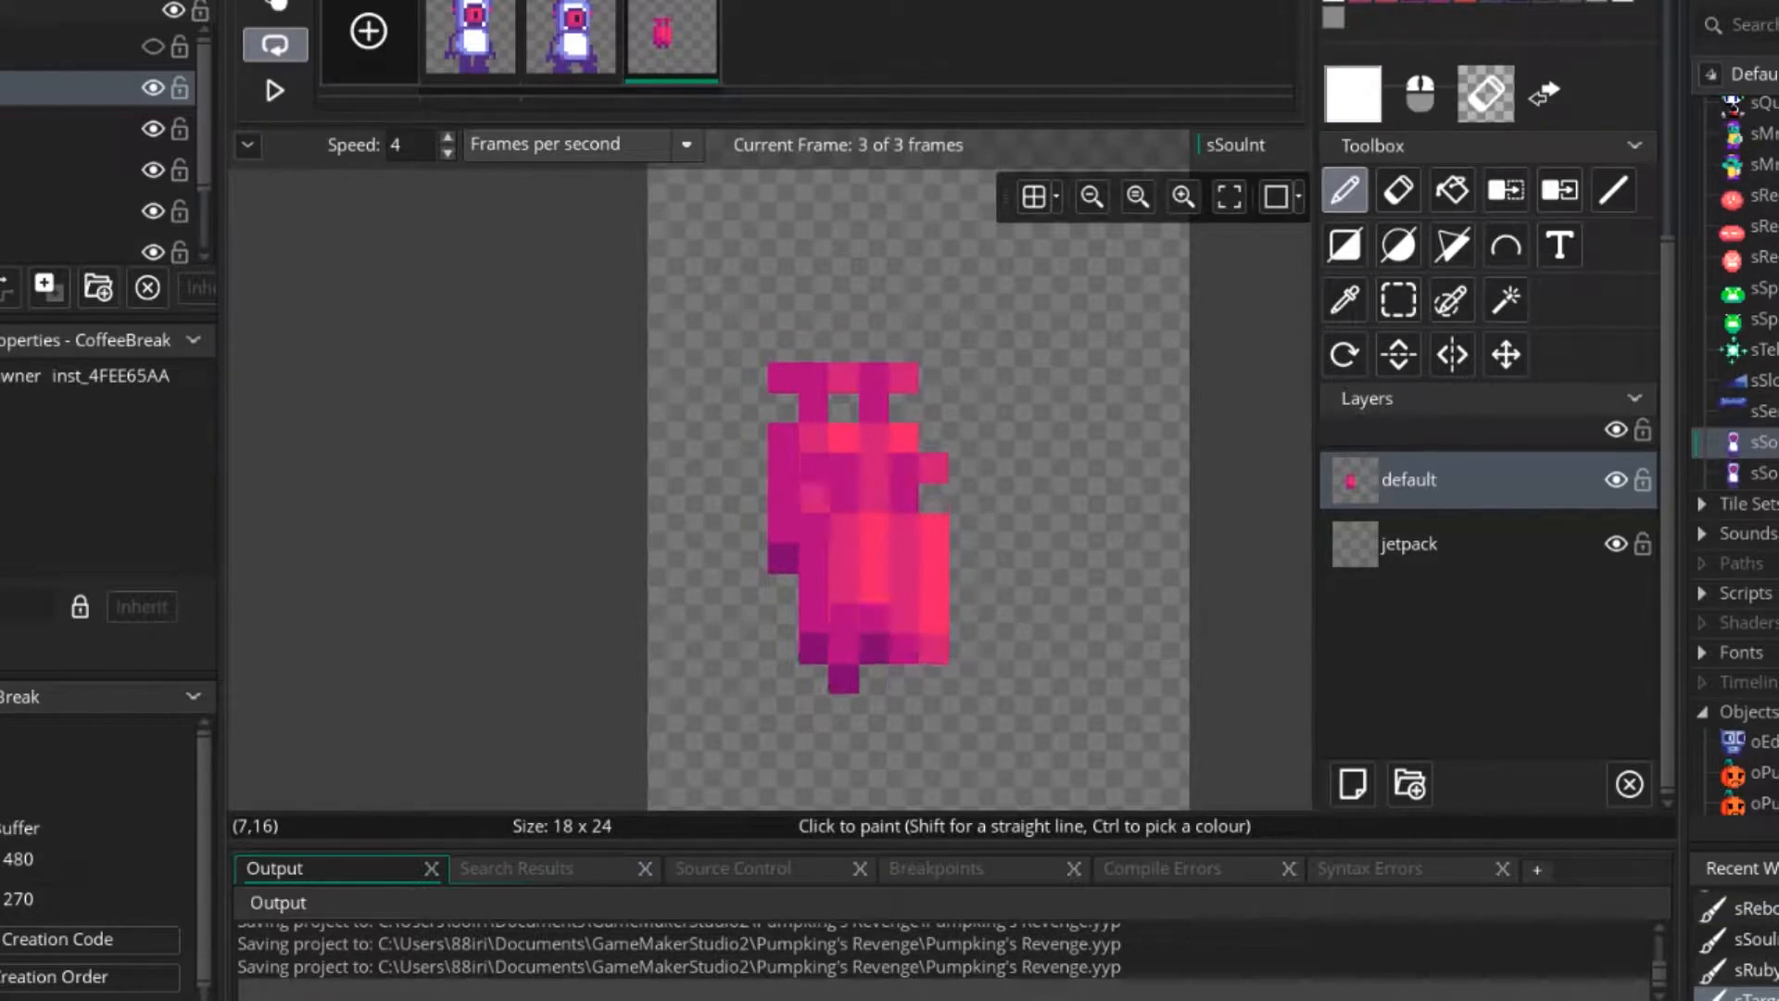
mouse_move(753, 439)
right_mouse_down()
mouse_move(874, 439)
mouse_move(862, 417)
right_mouse_up()
key("Escape")
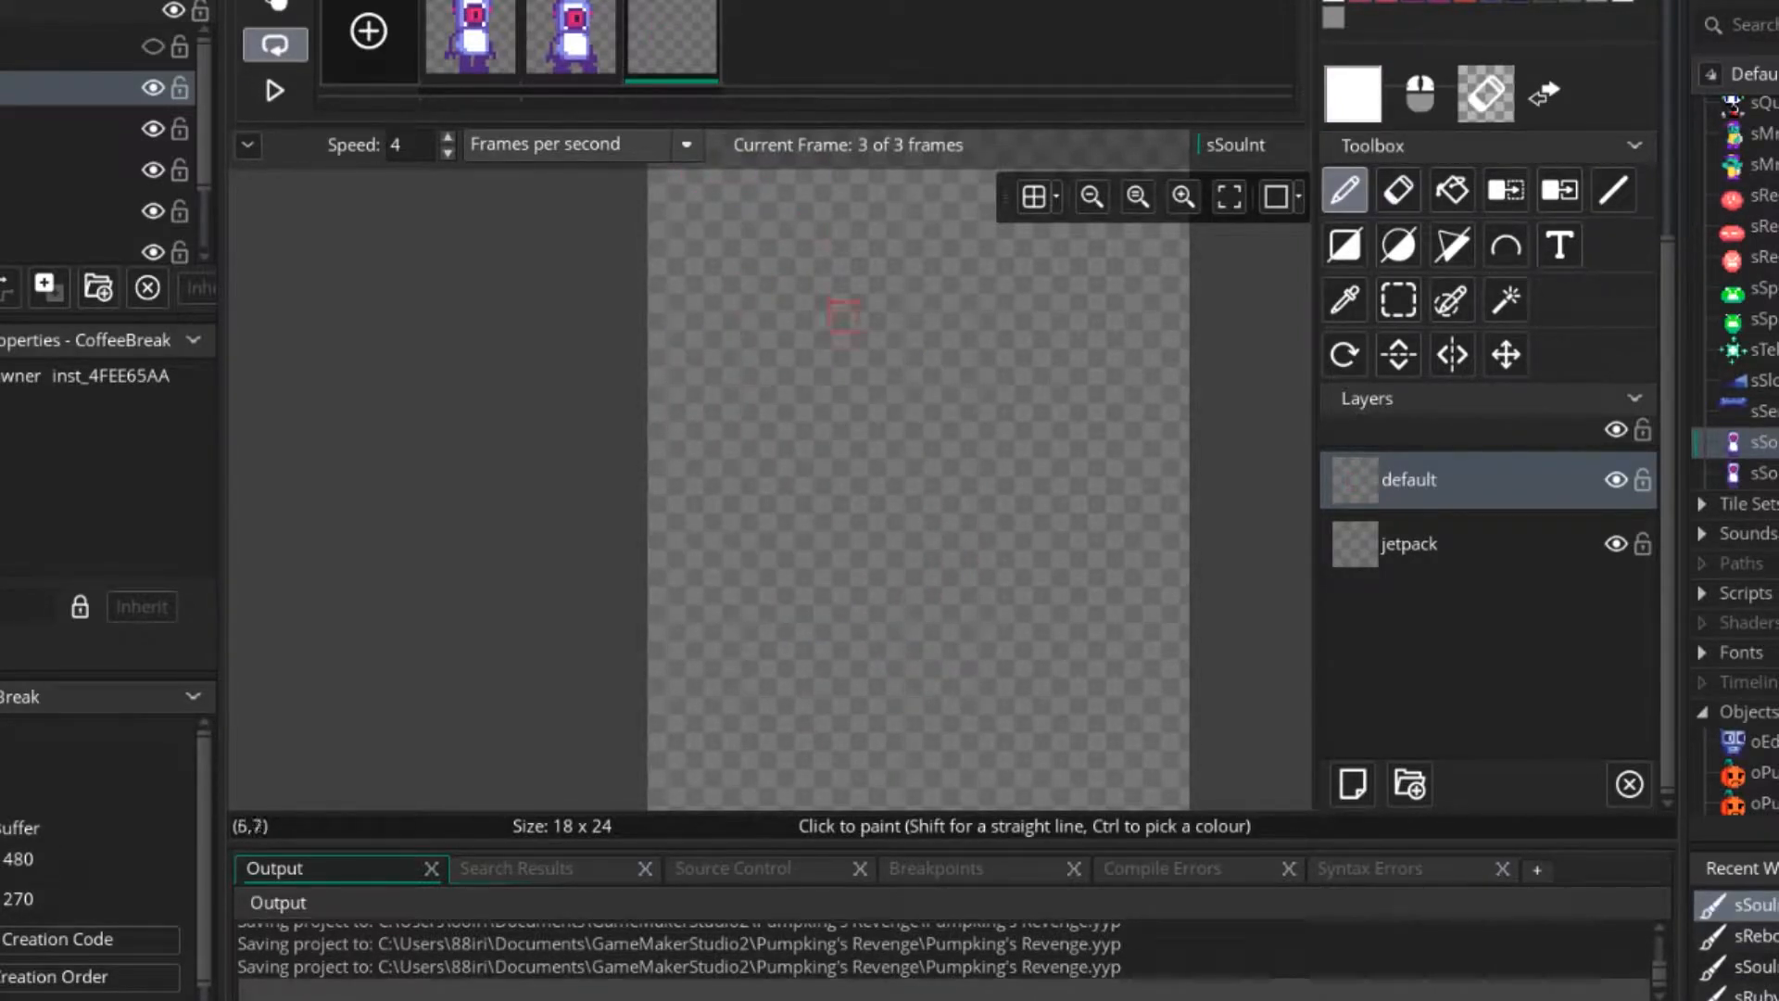
key("ctrl+z")
Select the whole jetpack, cut it from frame 3 as a brush, and delete that frame.
left_click(1398, 301)
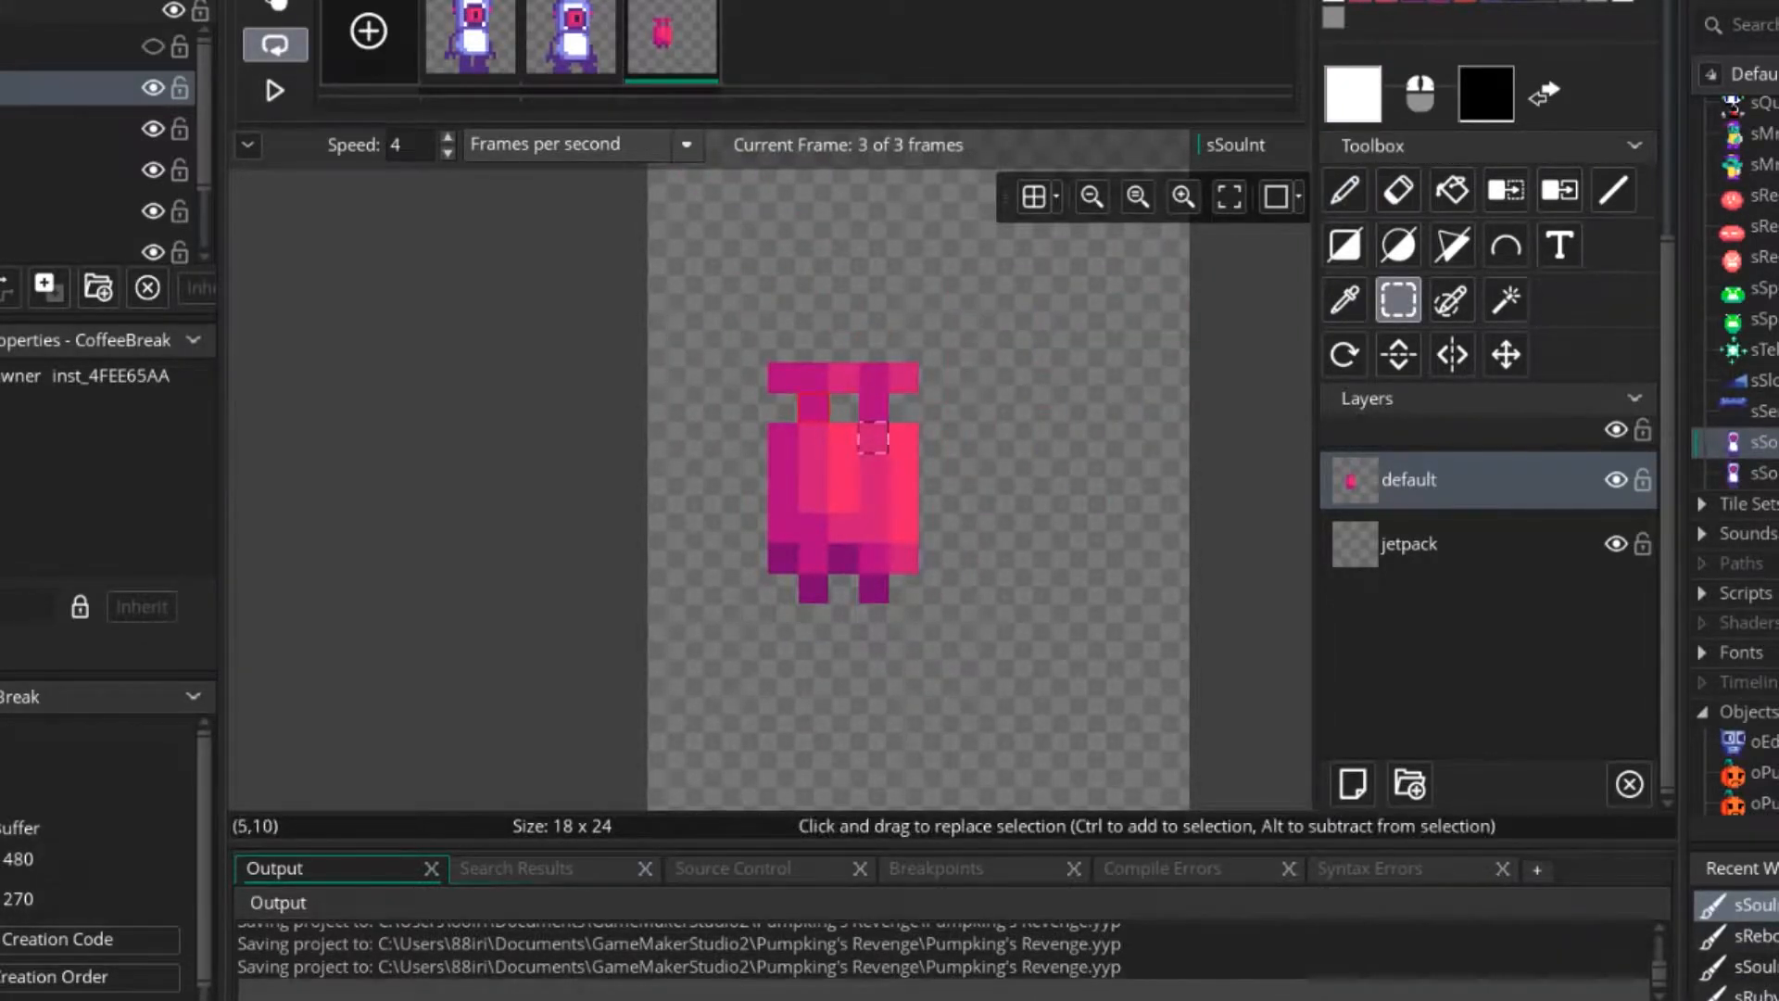
mouse_move(783, 377)
left_mouse_down()
mouse_move(874, 588)
mouse_move(903, 588)
left_mouse_up()
key("ctrl+x")
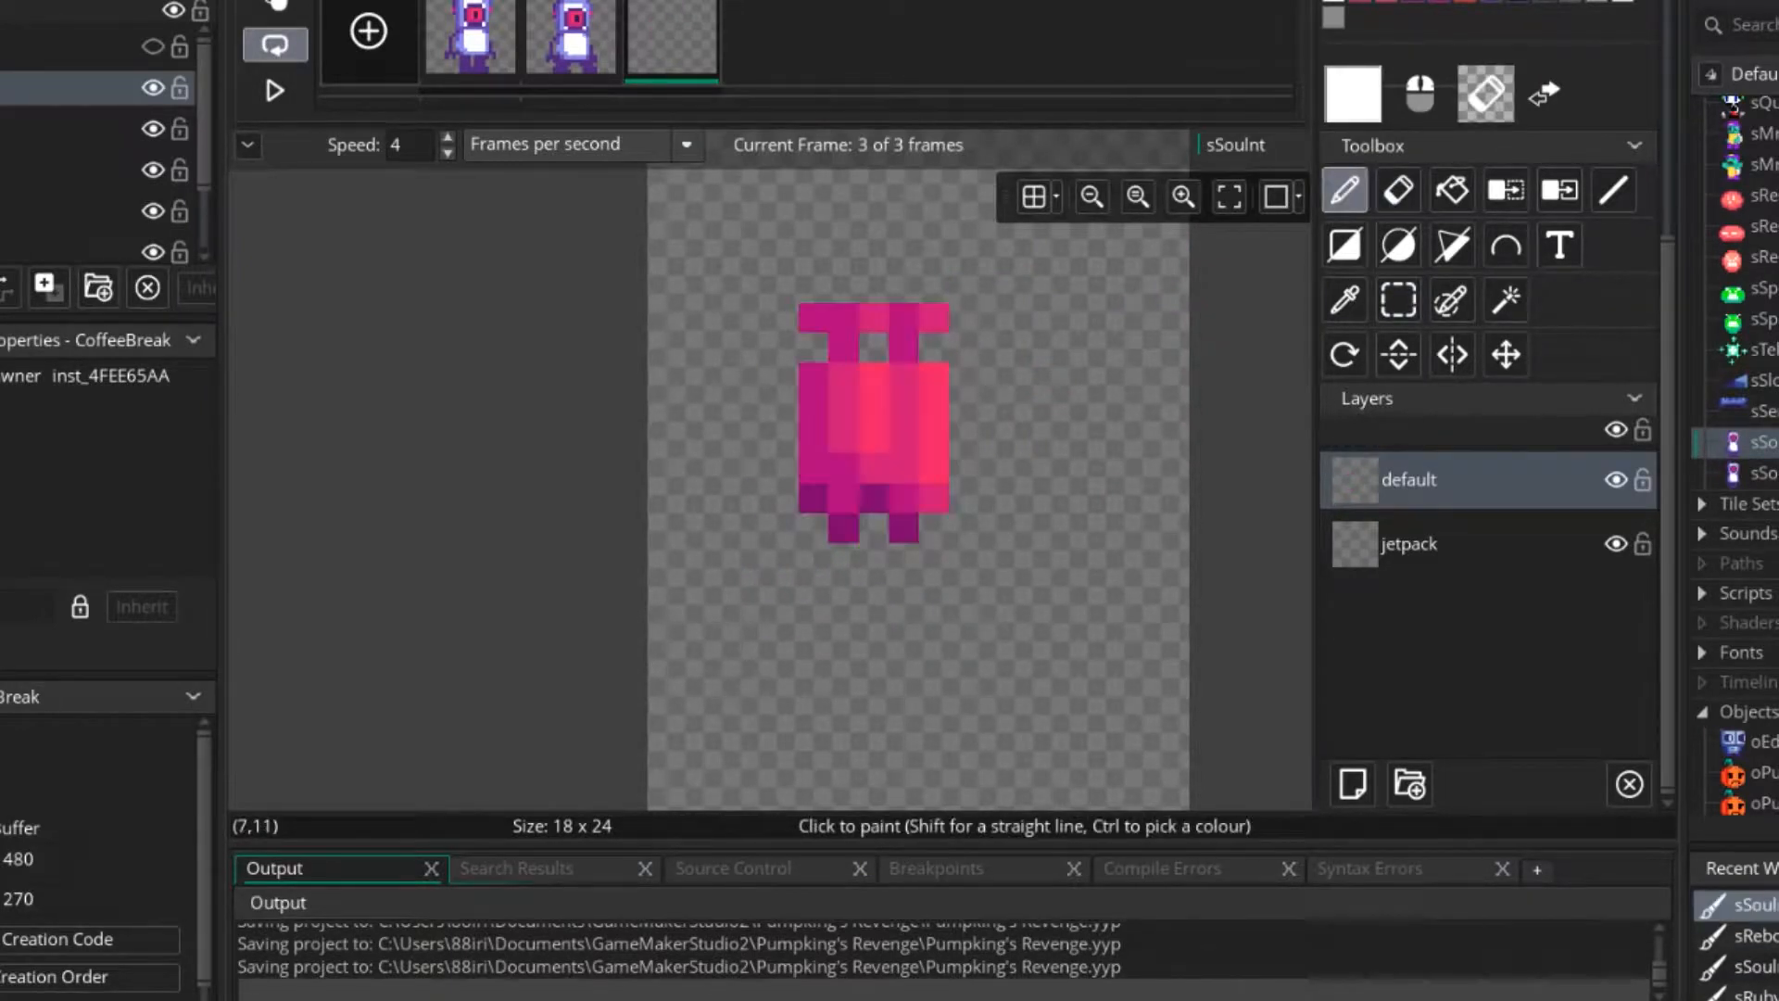
right_click(672, 42)
left_click(741, 195)
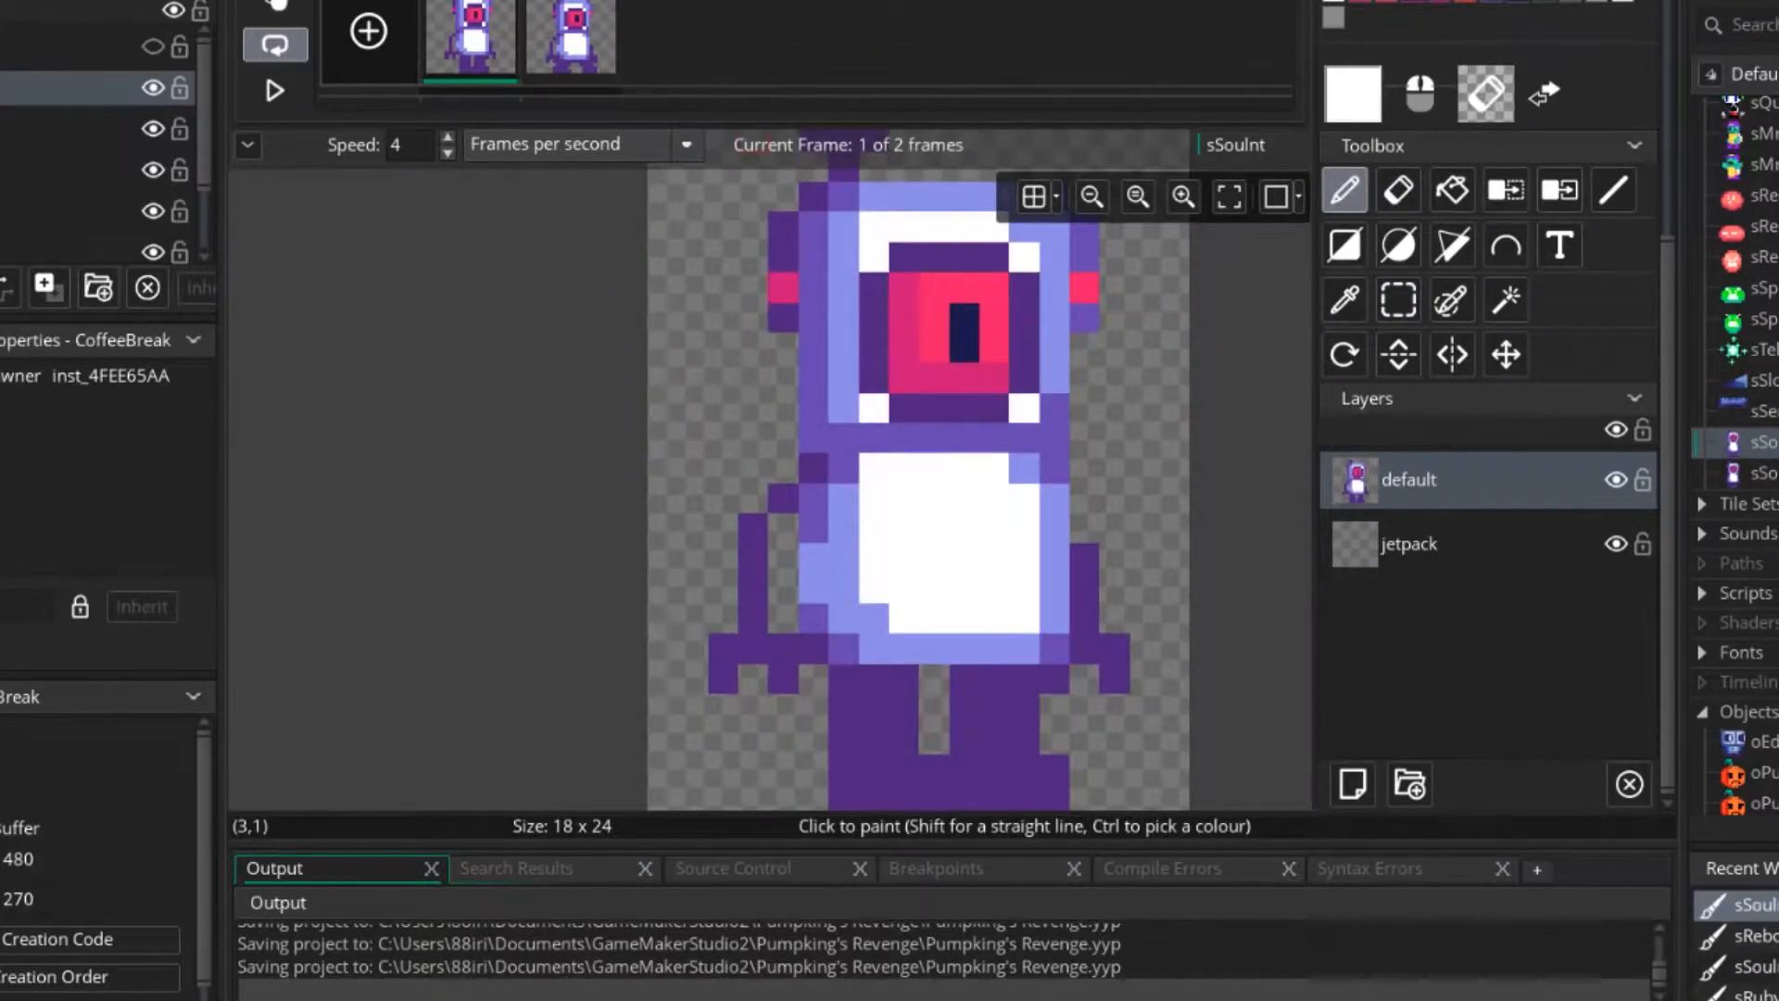
Stamp the jetpack behind the character's back on frame 1 of the jetpack layer, redoing the first placement one pixel further left.
left_click(1409, 544)
left_click(792, 528)
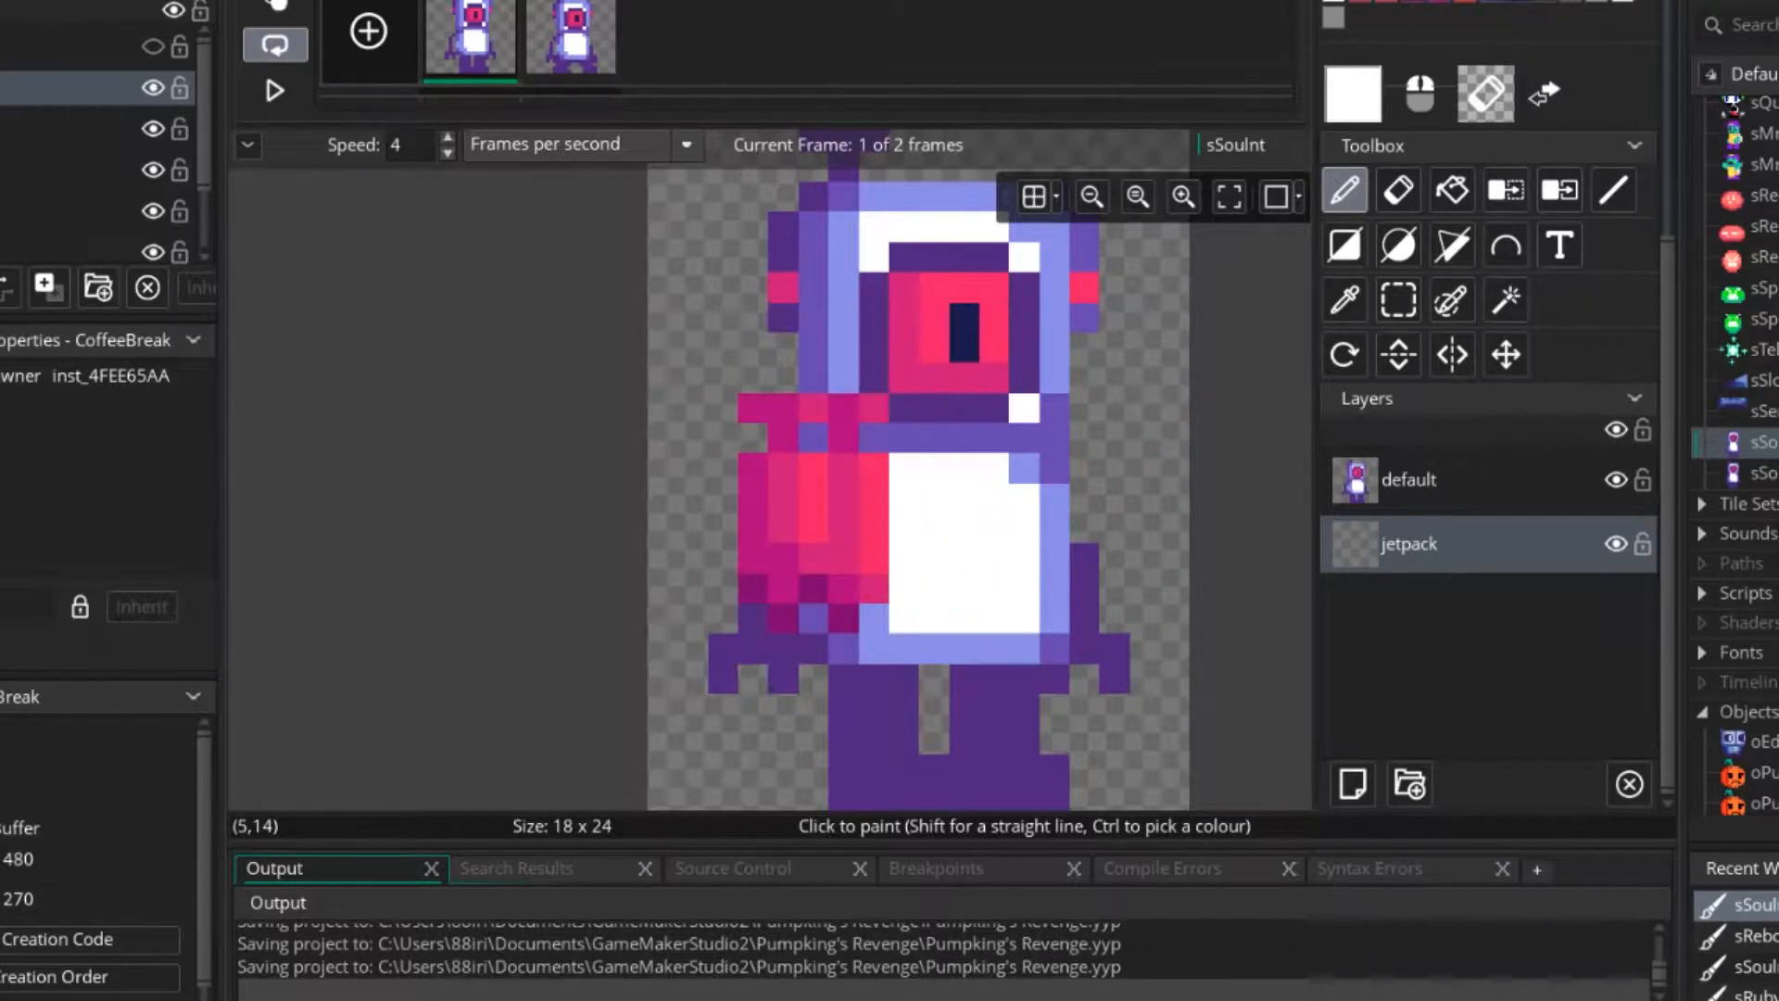
scroll(1144, 559, "down", 4)
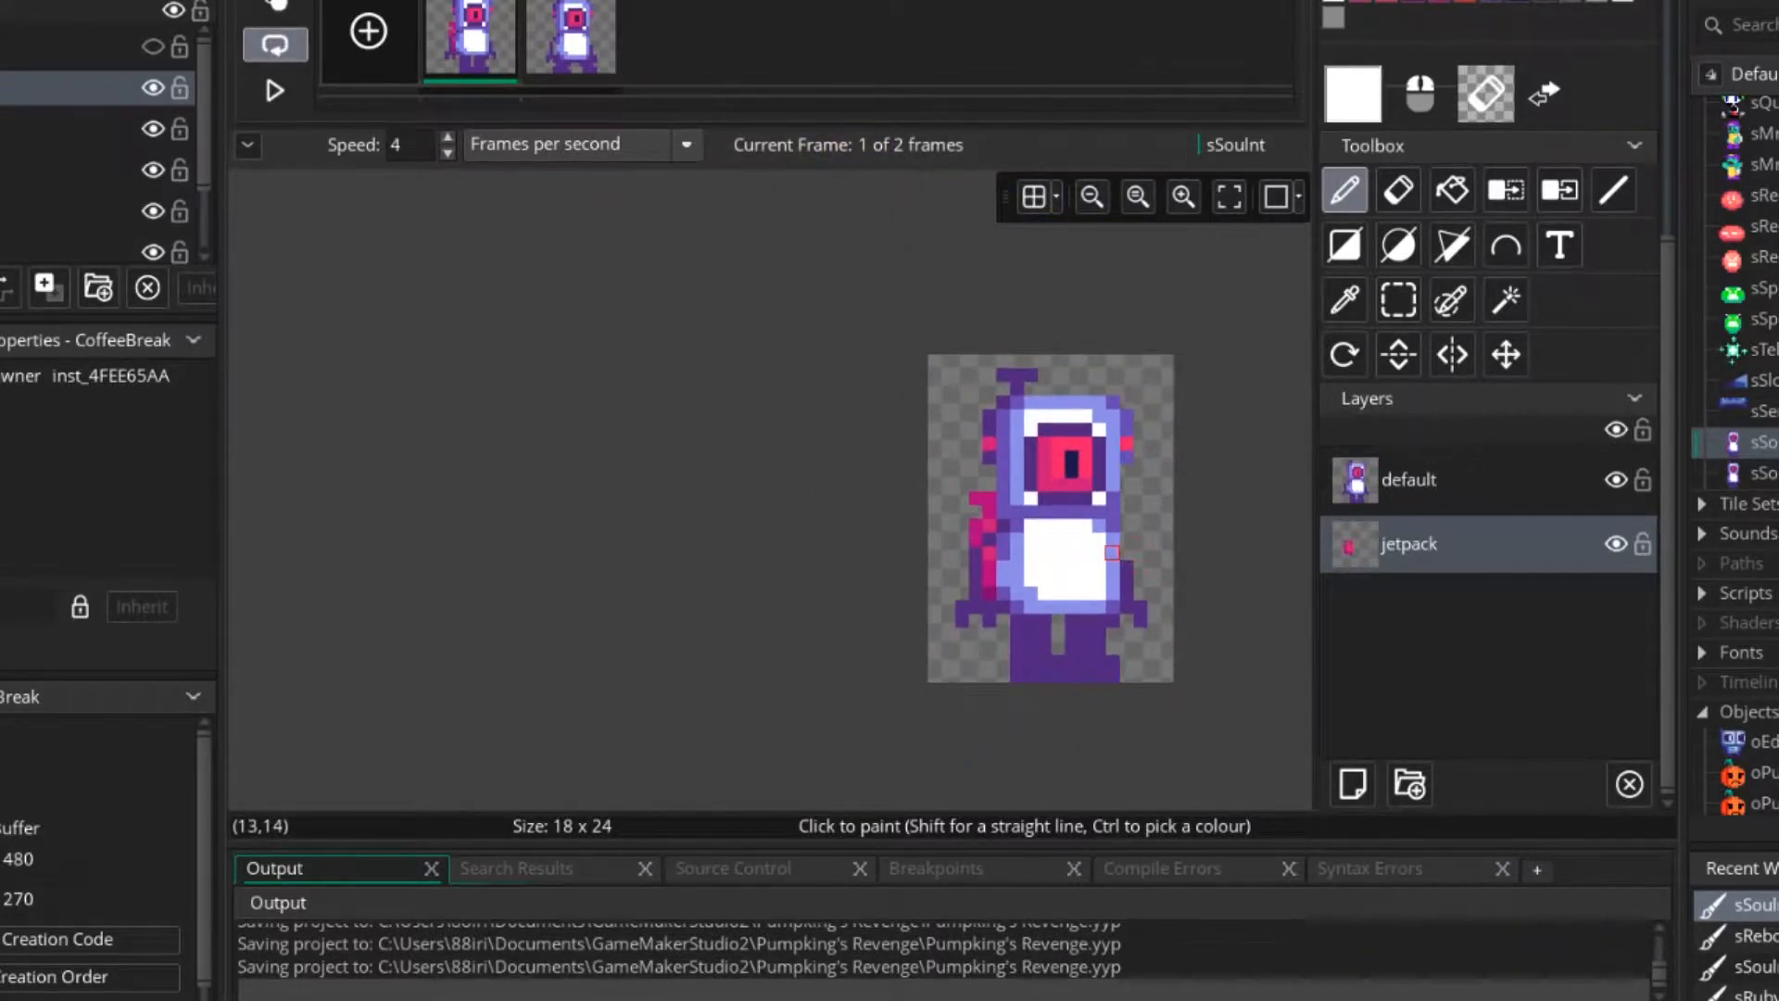
scroll(1112, 553, "up", 5)
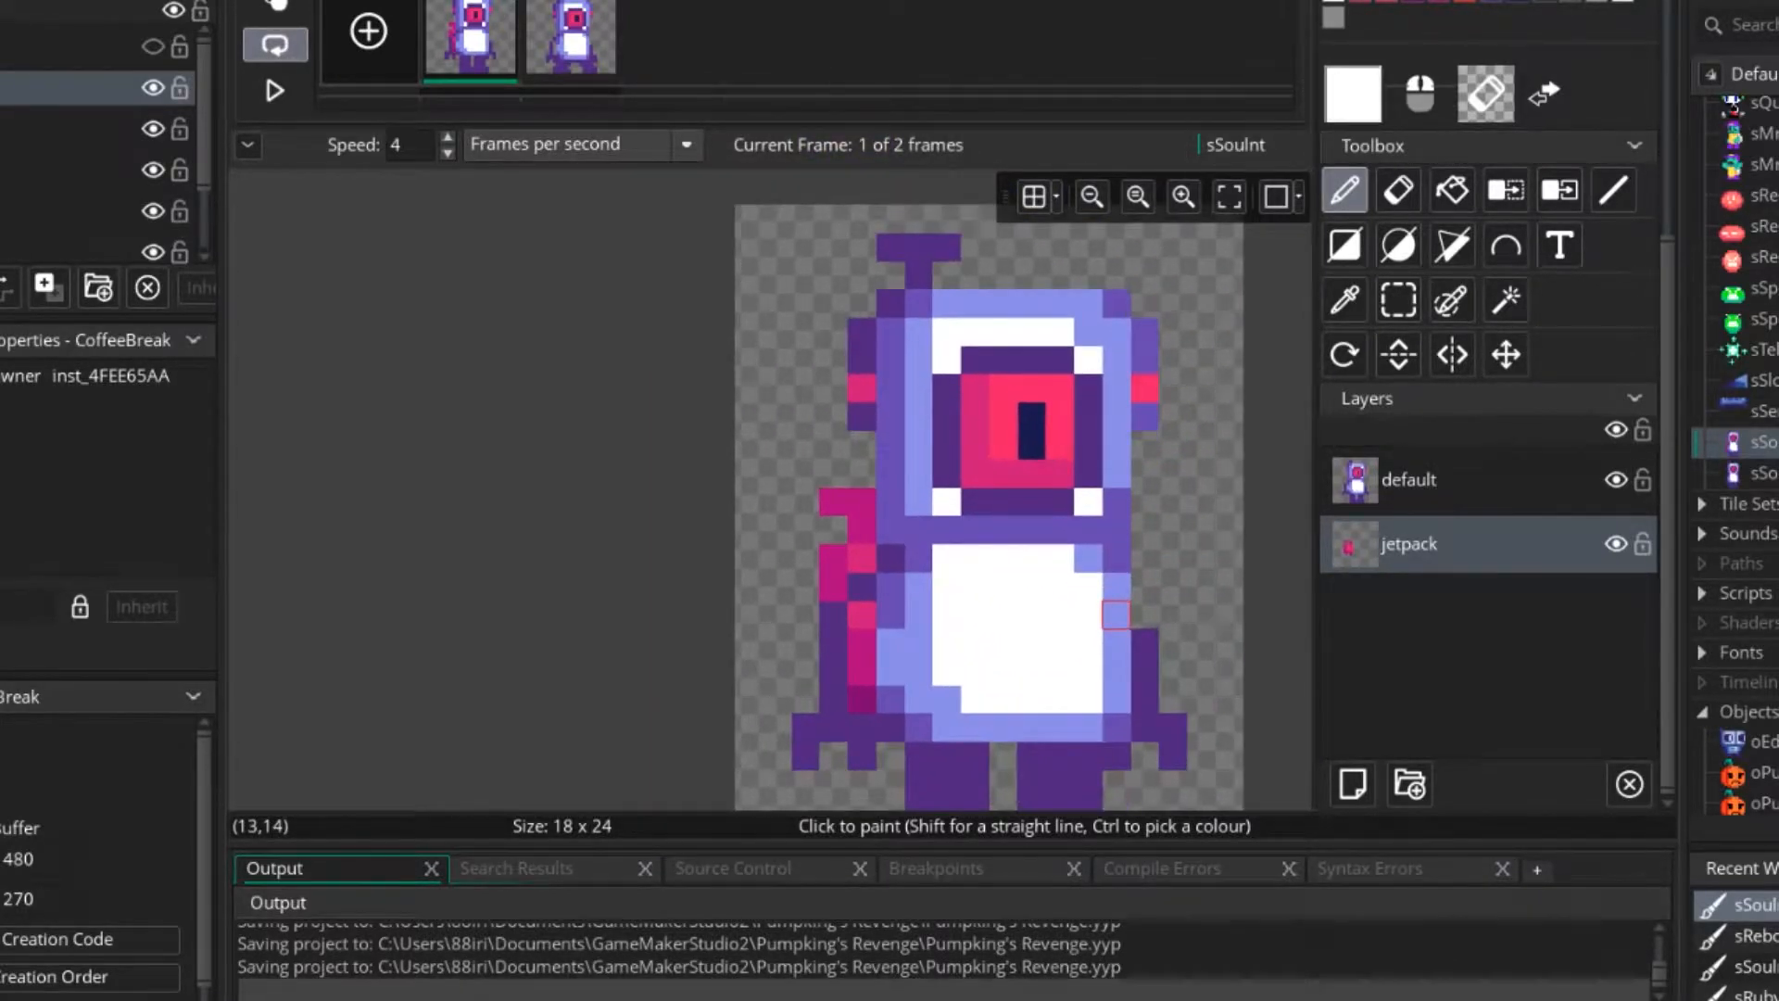
key("ctrl+z")
key("ctrl+v")
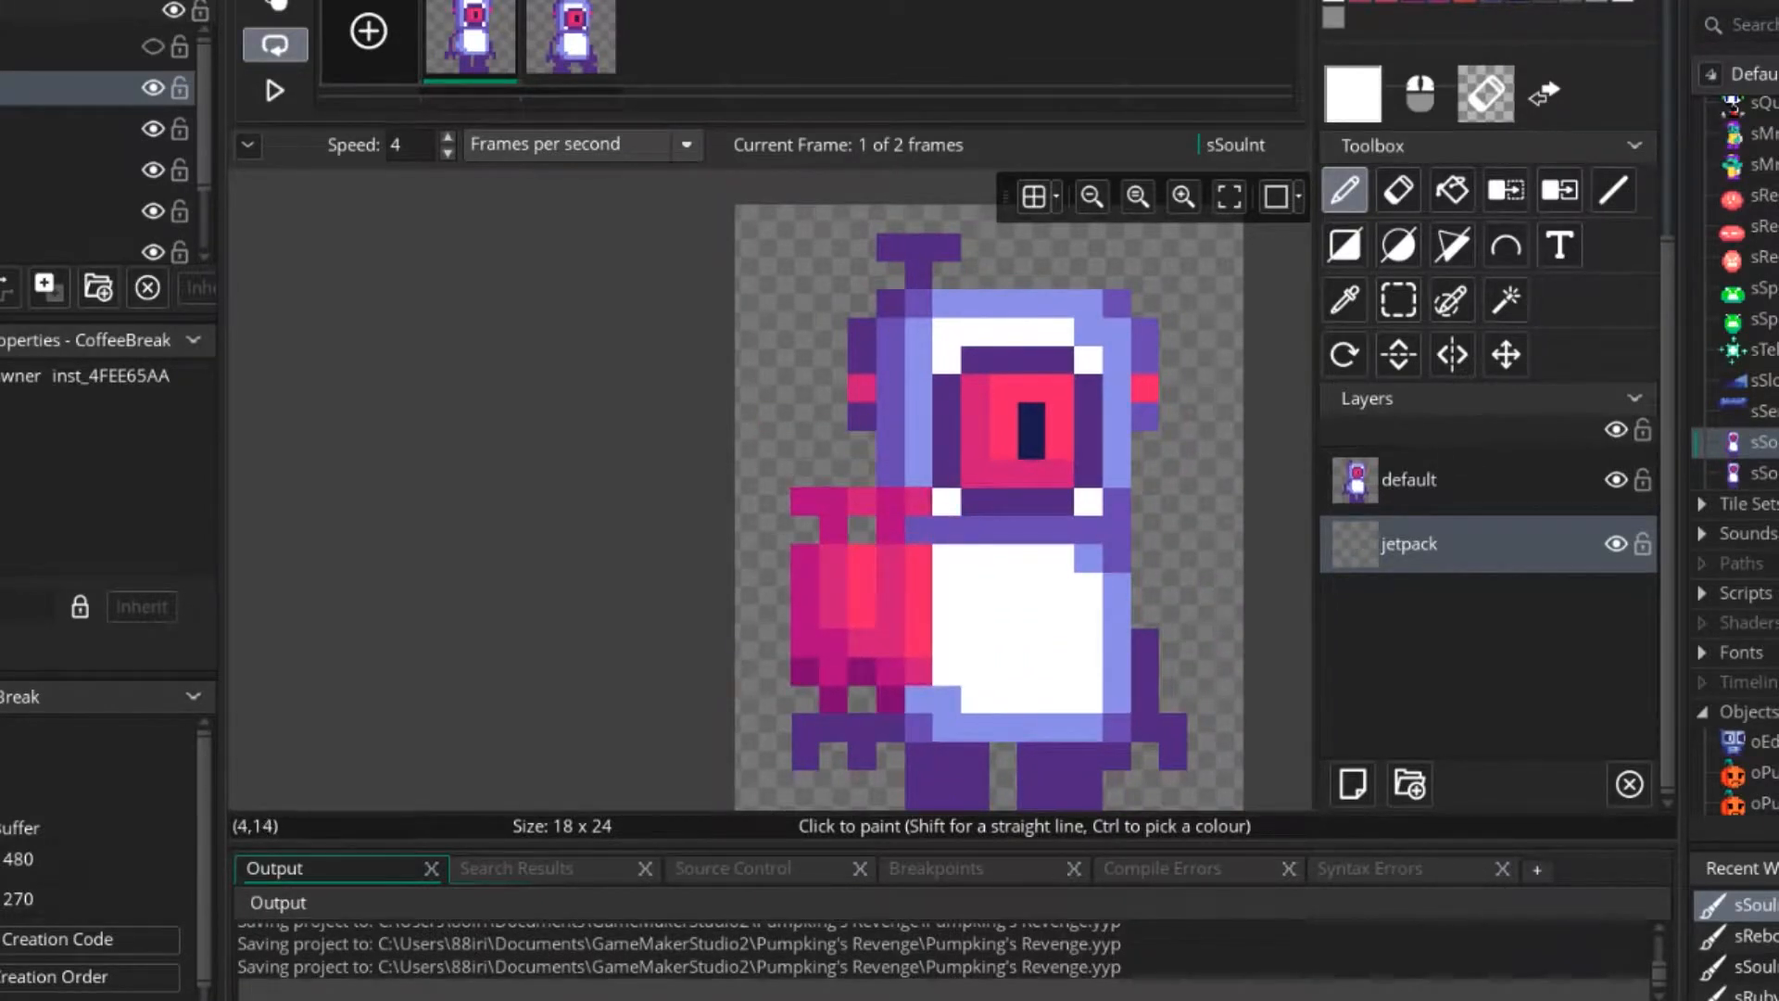
left_click(862, 615)
scroll(1088, 587, "down", 2)
scroll(1136, 589, "down", 1)
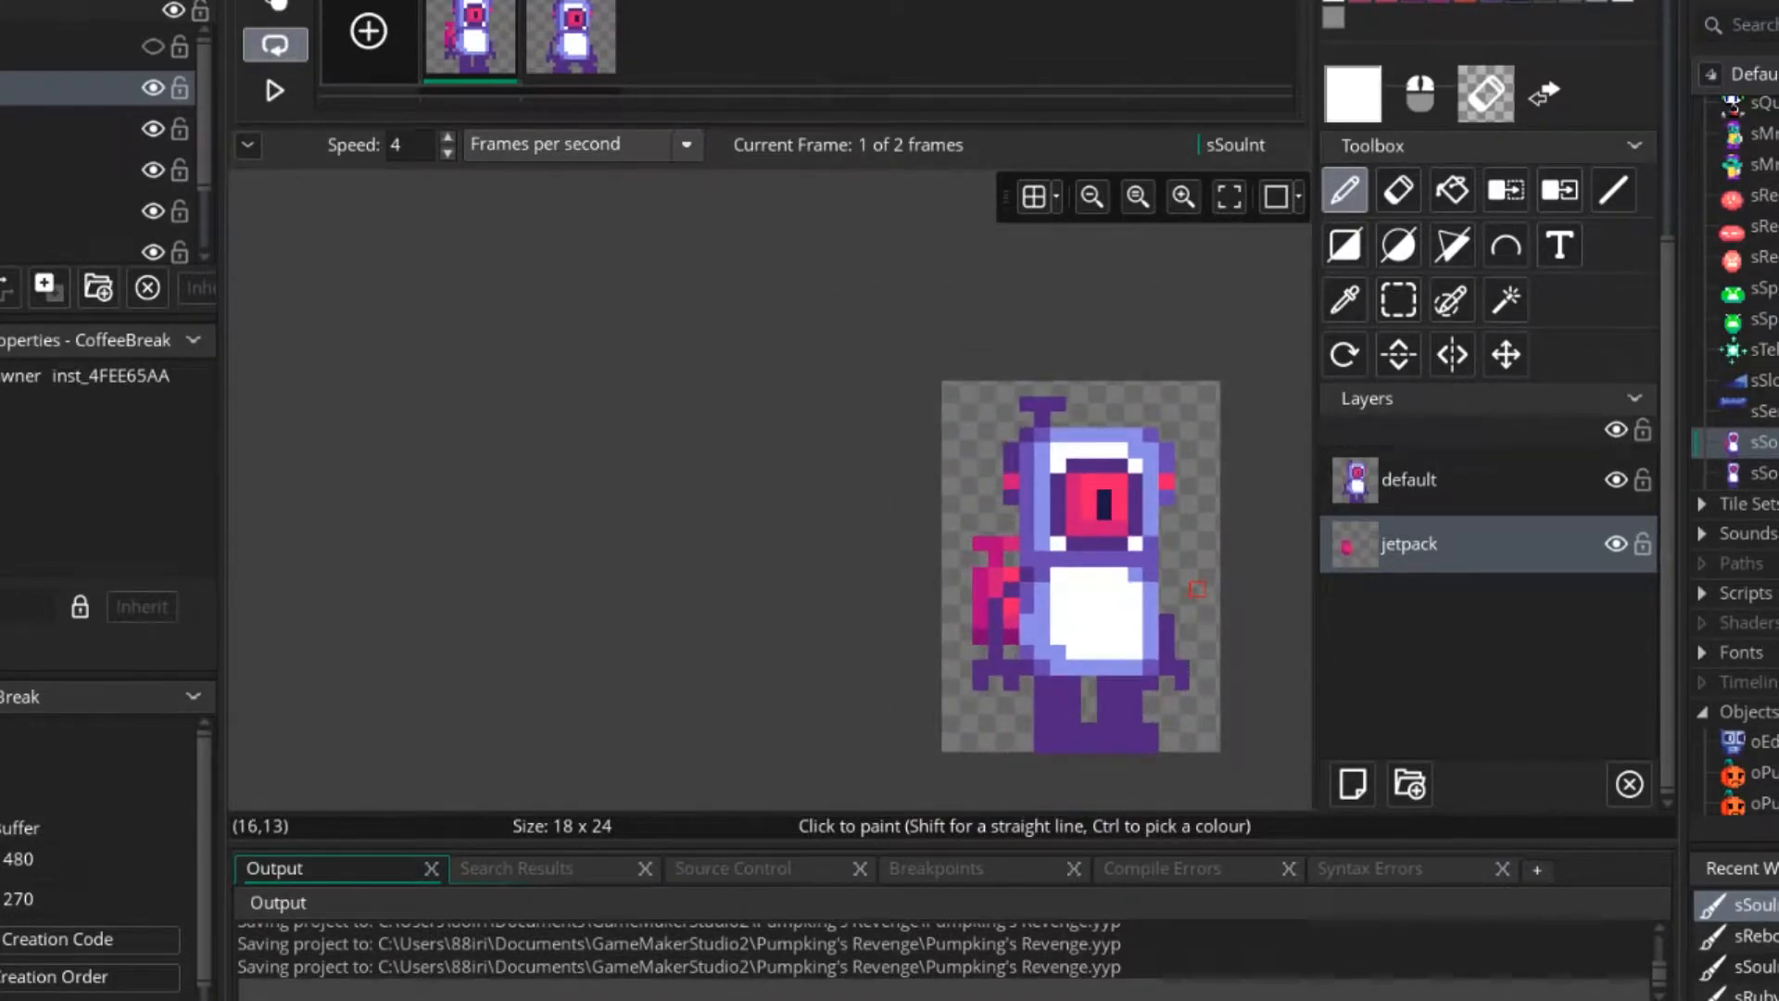
Stamp the jetpack on the jetpack layer of frame 2, one pixel lower, and compare its position between both frames.
scroll(1136, 590, "up", 4)
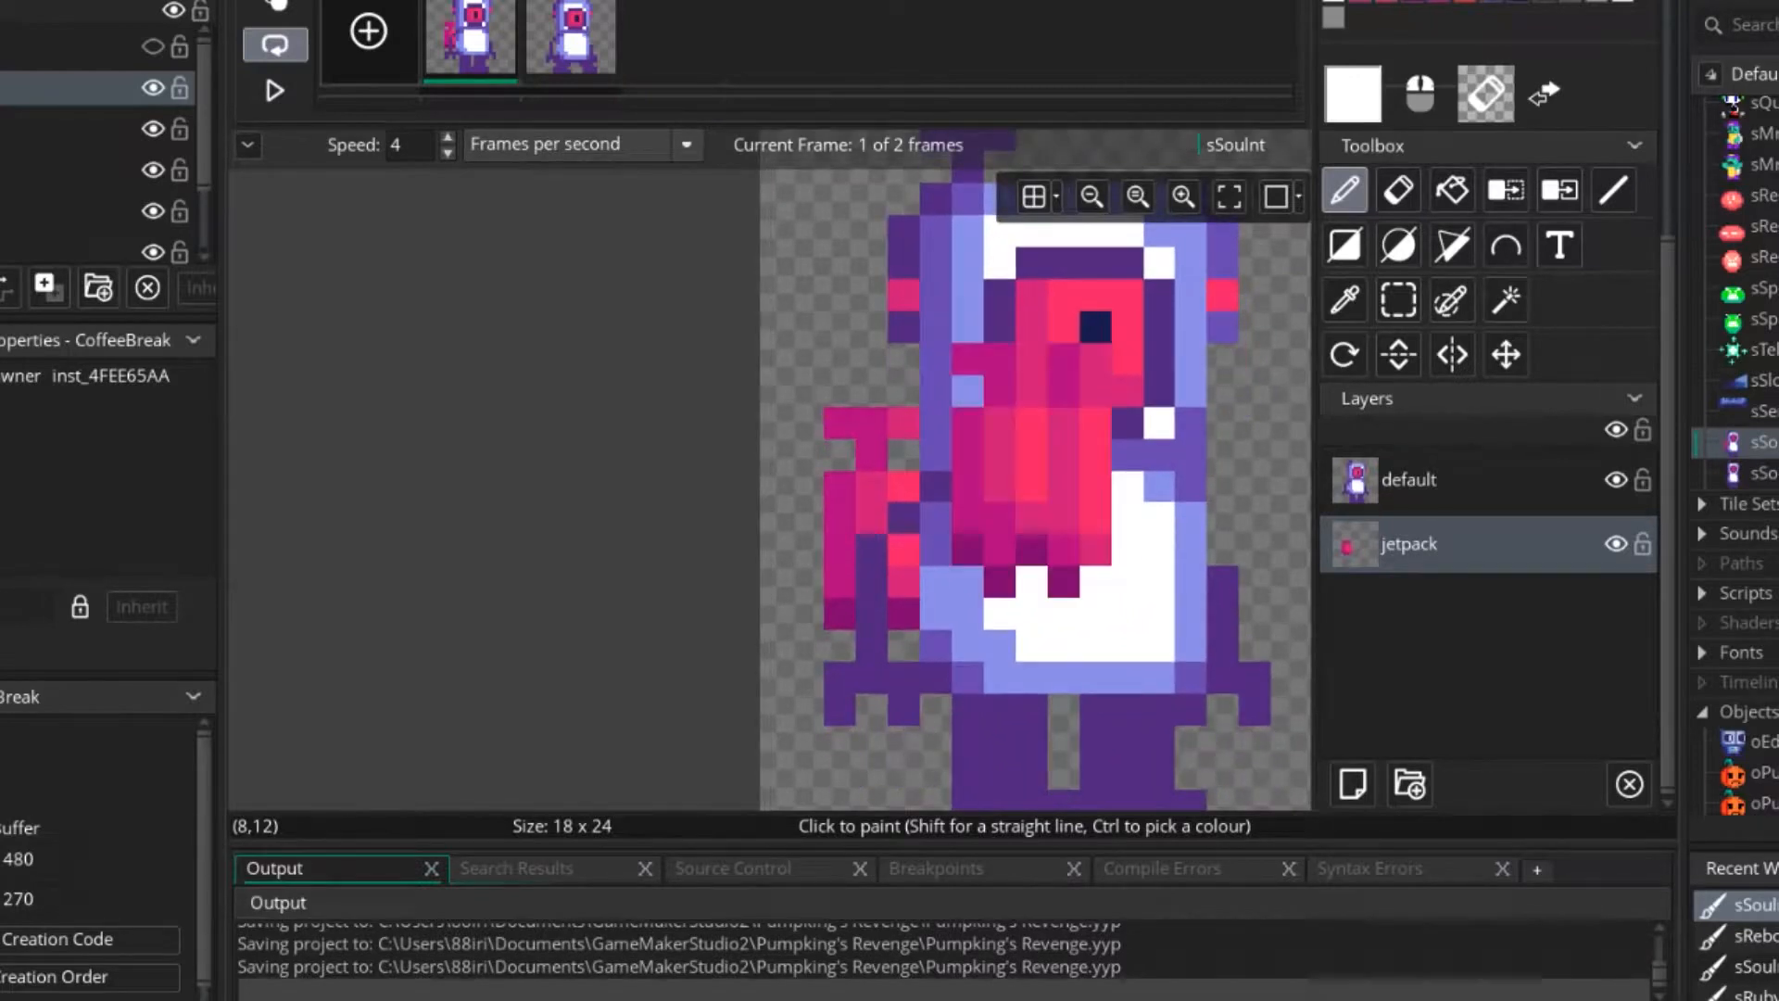
left_click(573, 44)
key("ctrl+v")
left_click(904, 550)
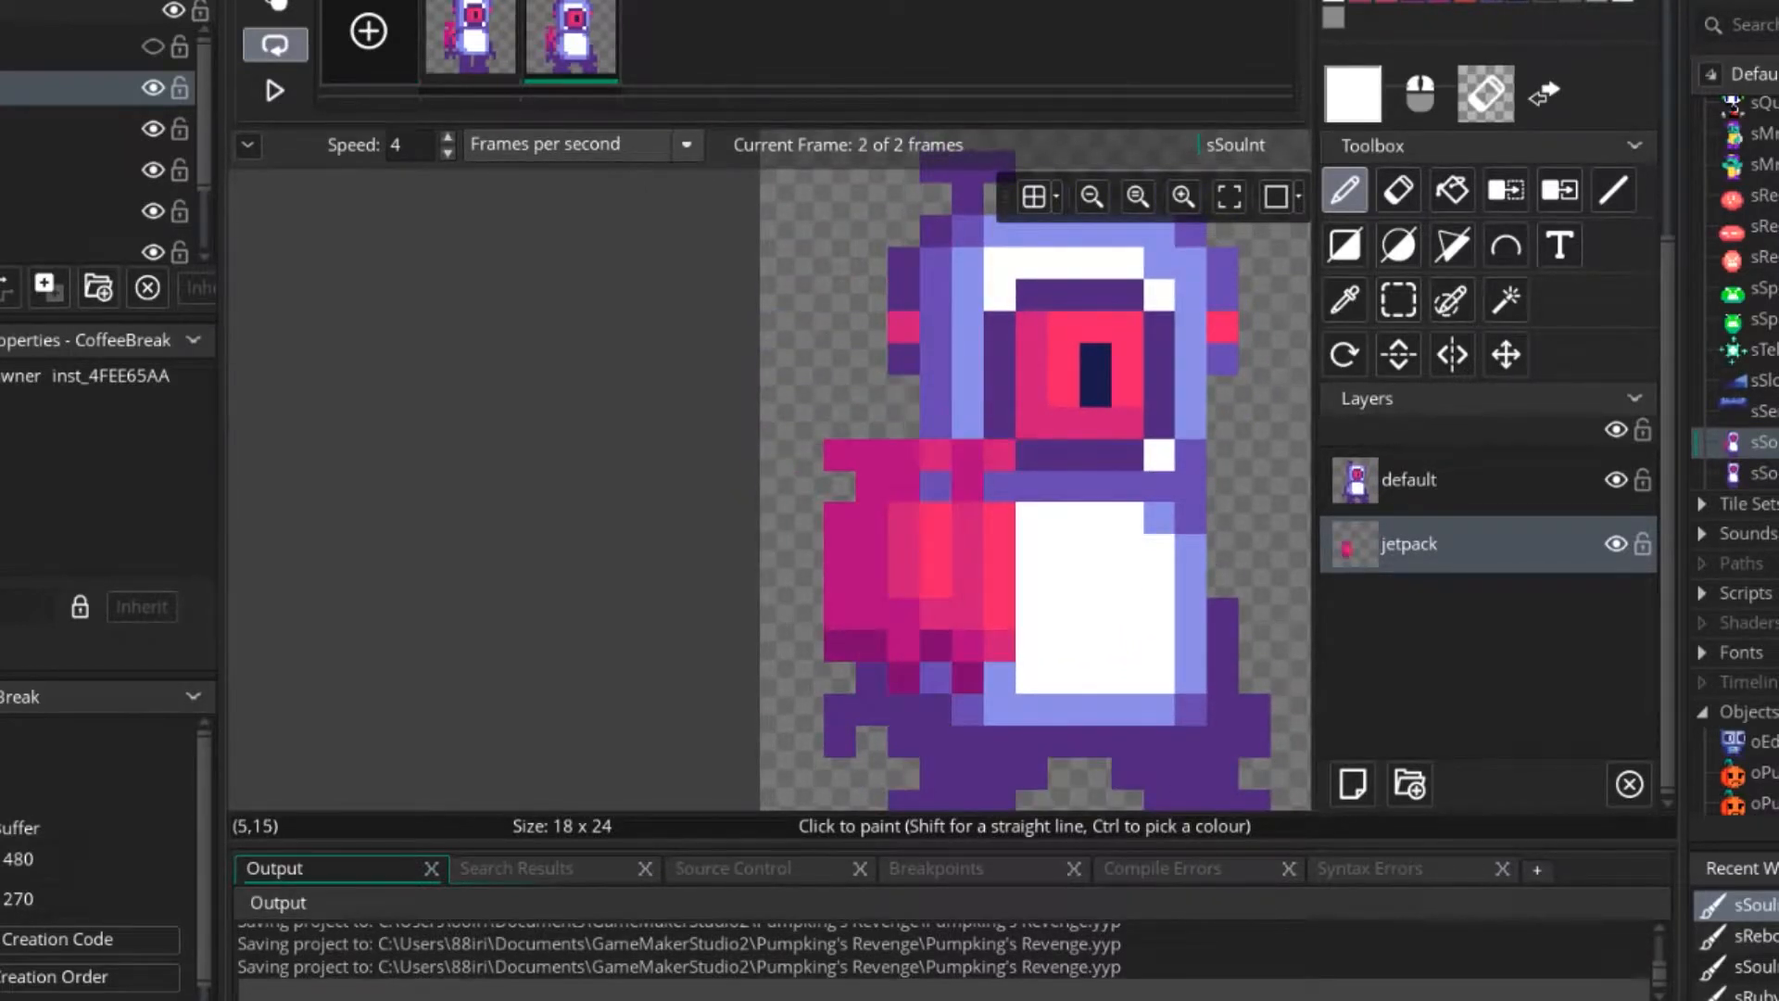
key("Escape")
scroll(1149, 614, "down", 1)
scroll(1153, 614, "down", 2)
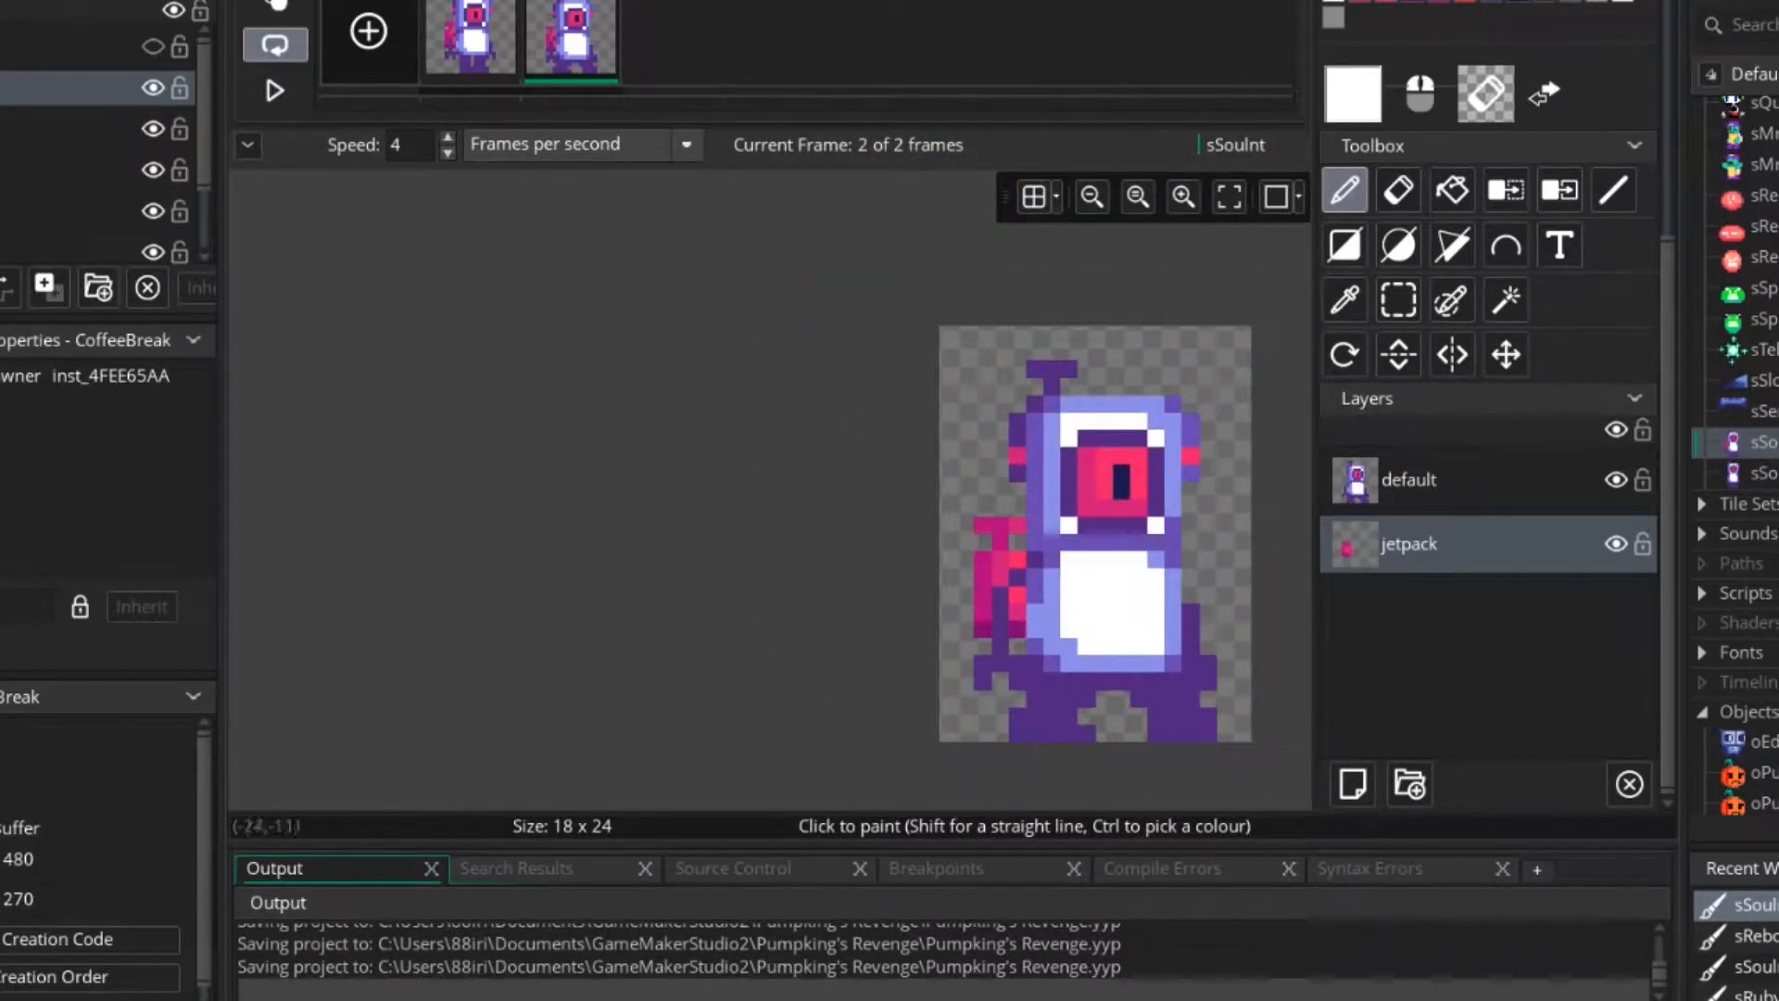
left_click(473, 45)
left_click(567, 45)
left_click(473, 45)
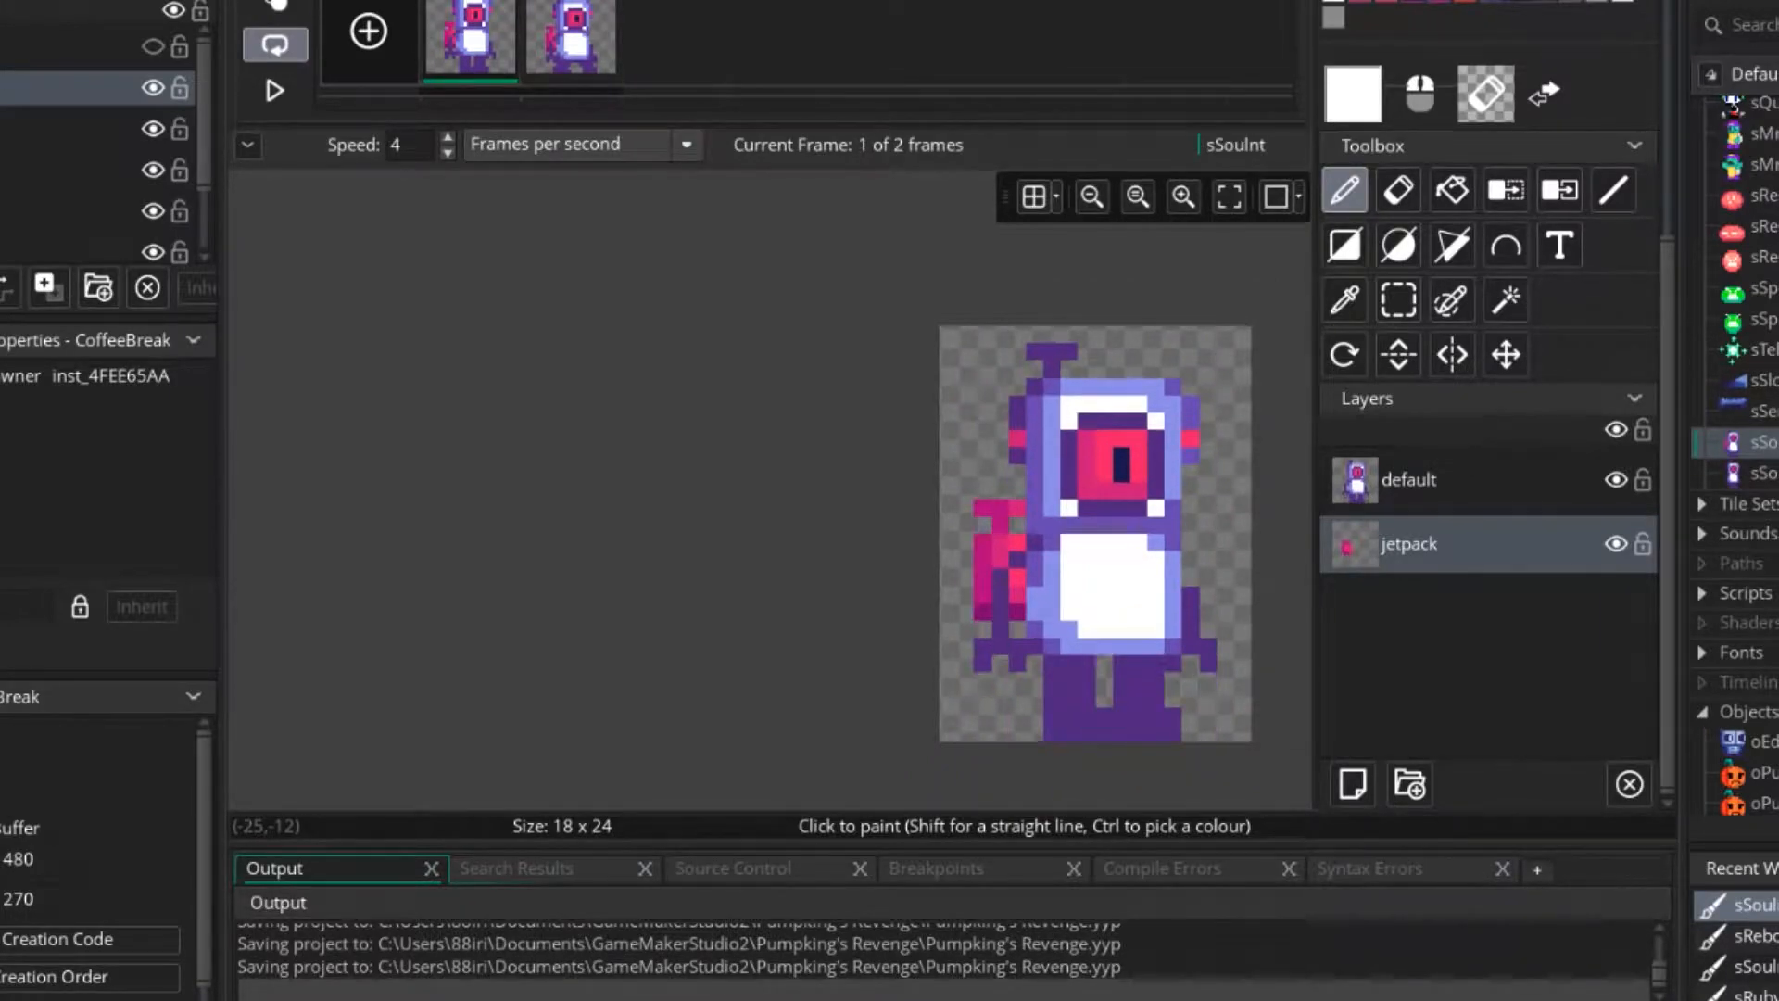
left_click(569, 39)
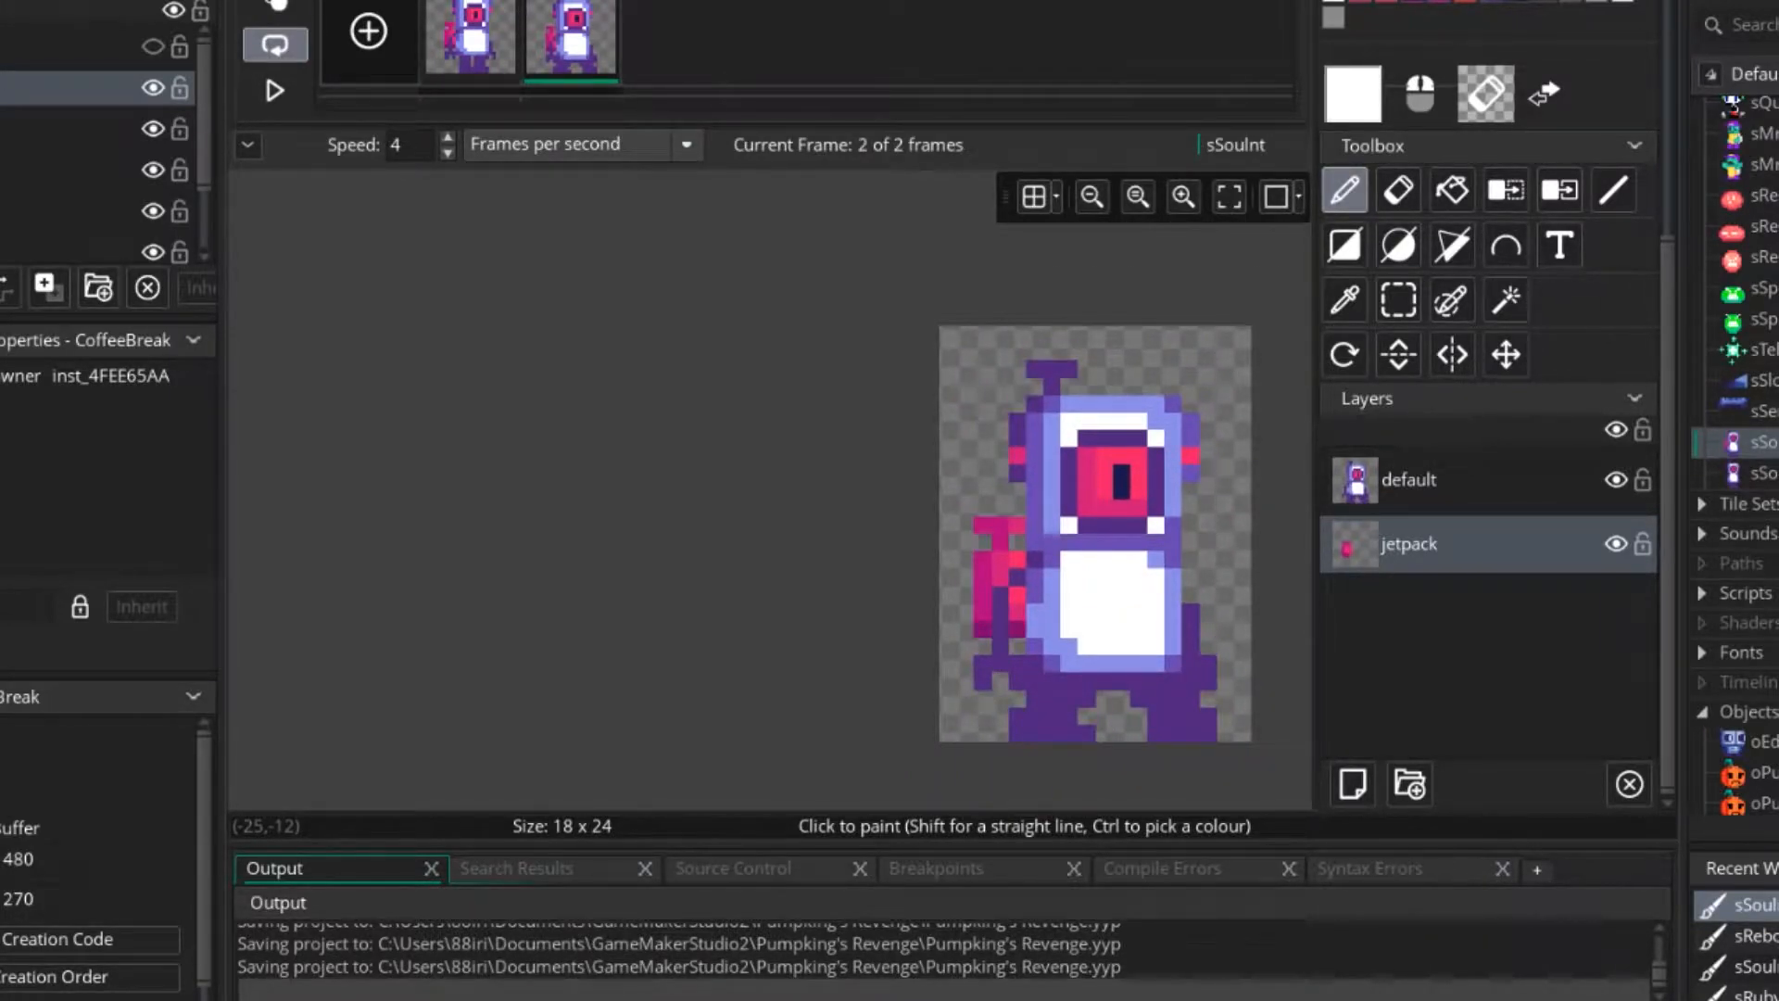
Open the sSouIntR sprite's image for editing and add a layer named jetpack below the default layer.
double_click(1755, 473)
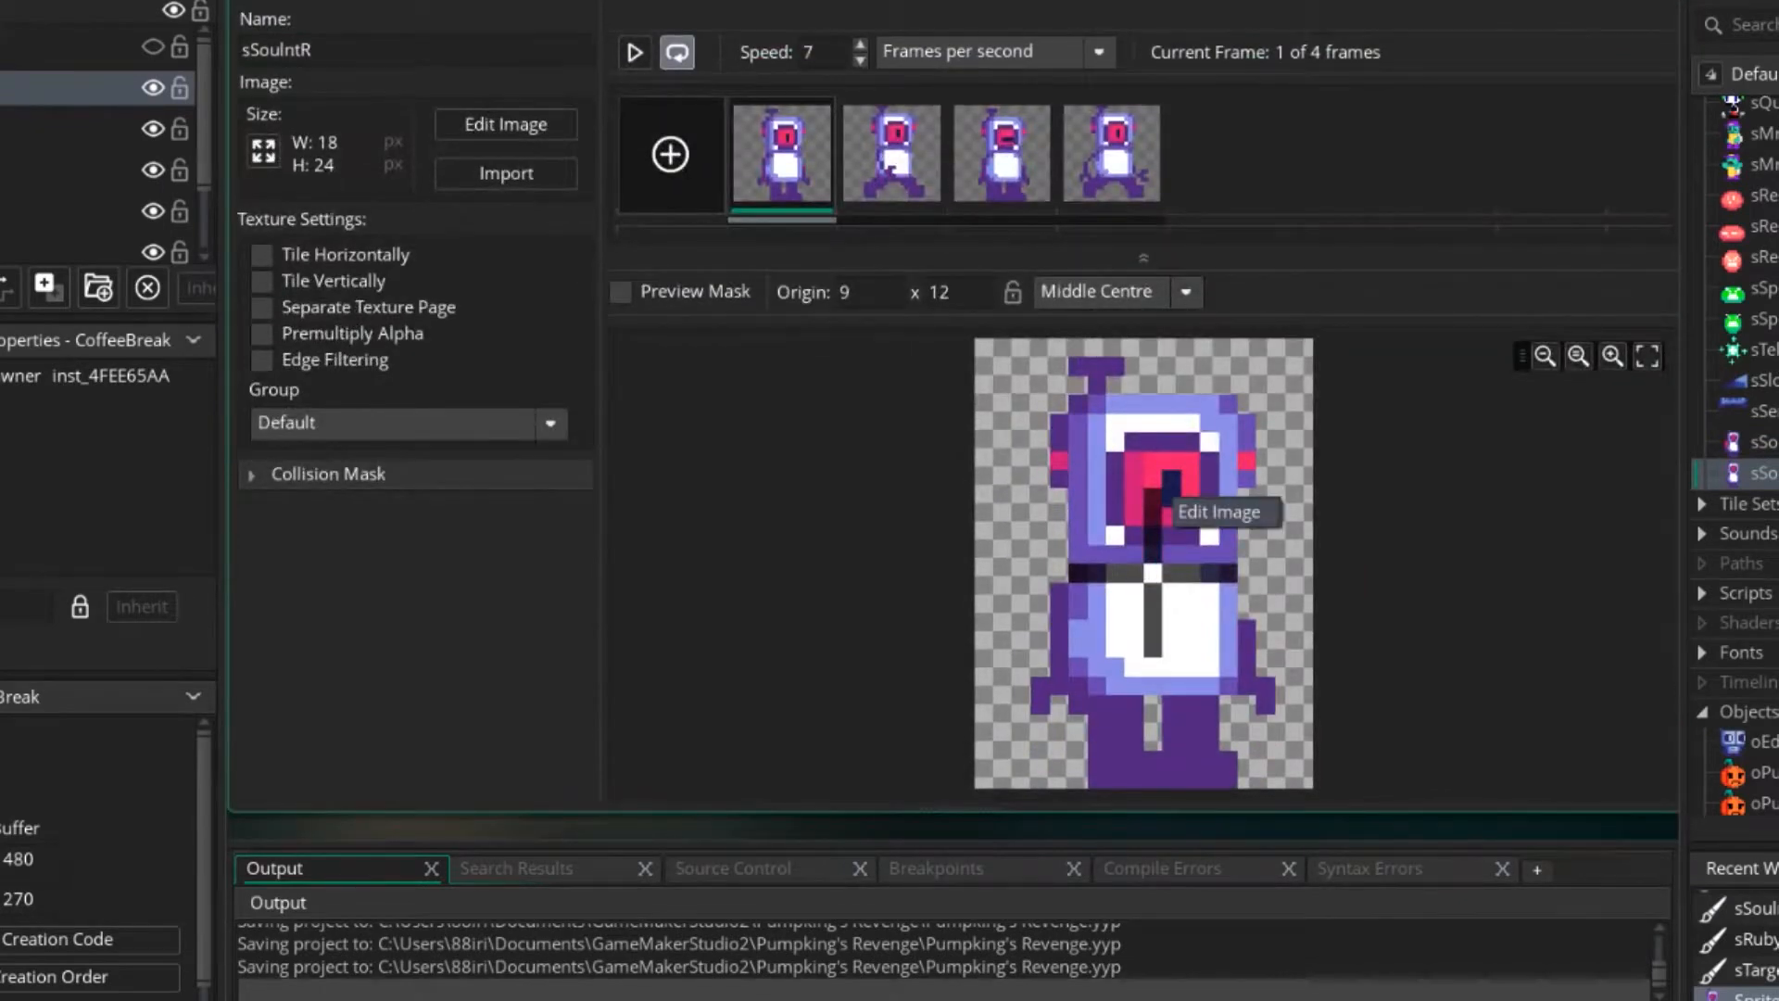
double_click(1162, 494)
scroll(1488, 649, "down", 4)
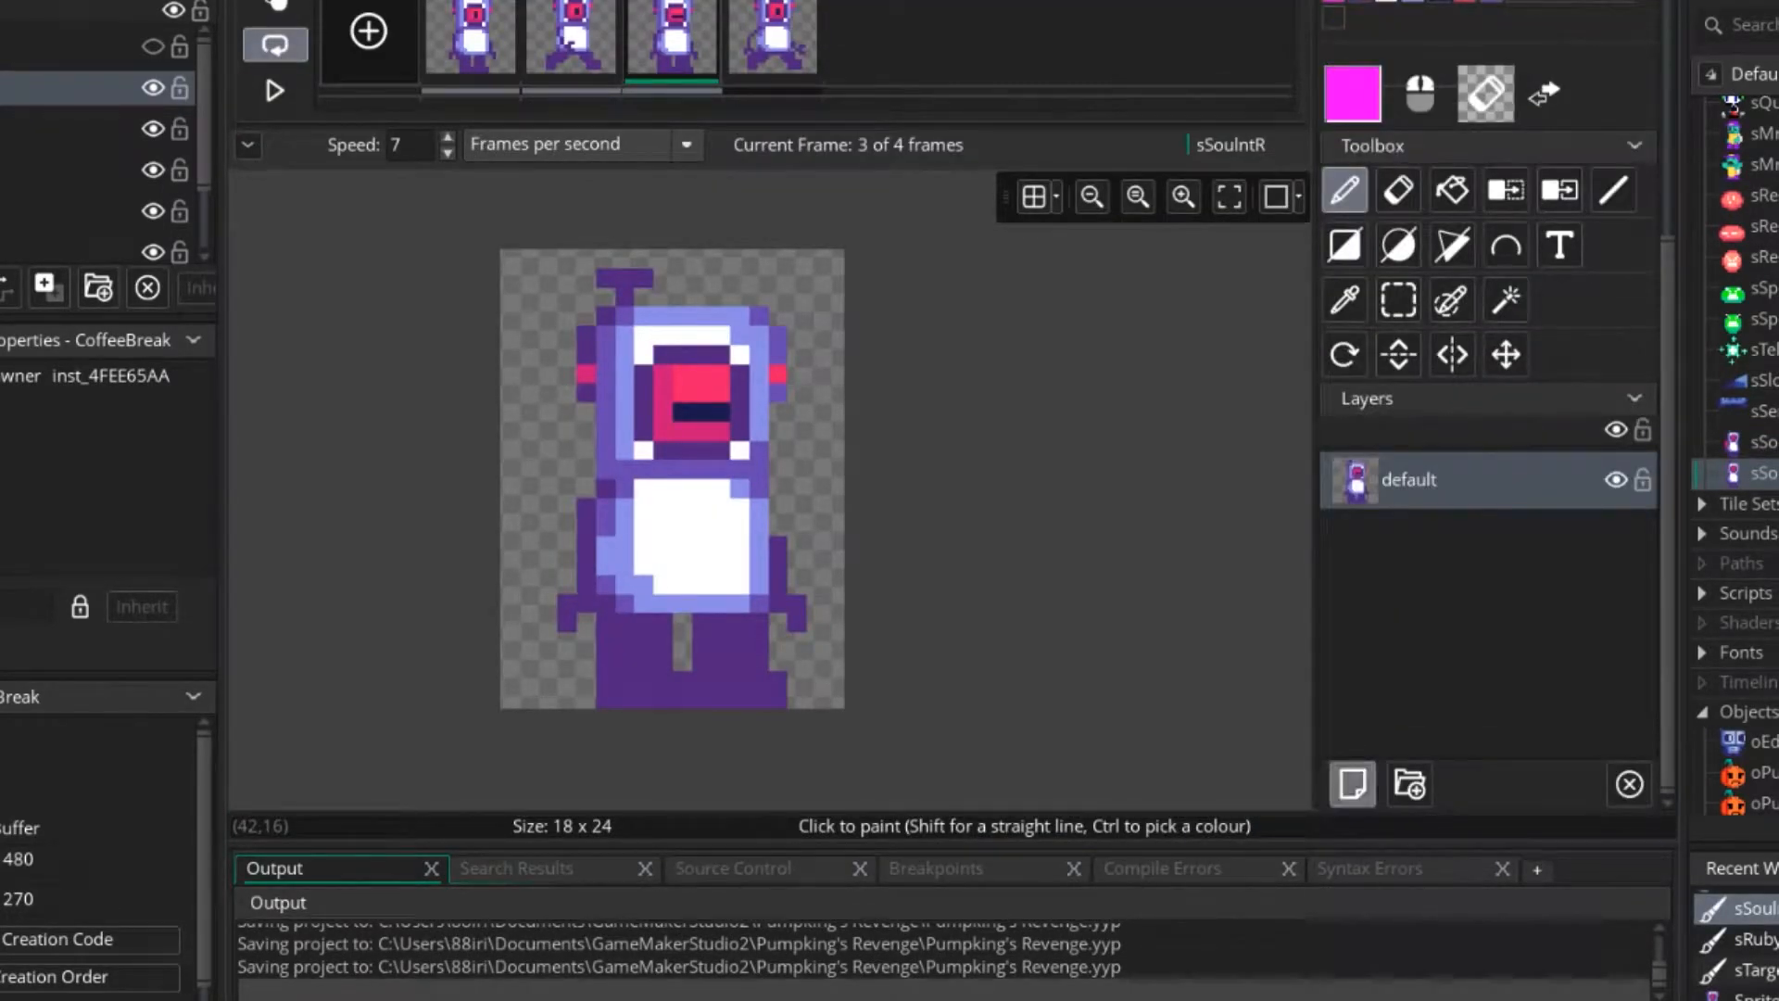
left_click(1352, 784)
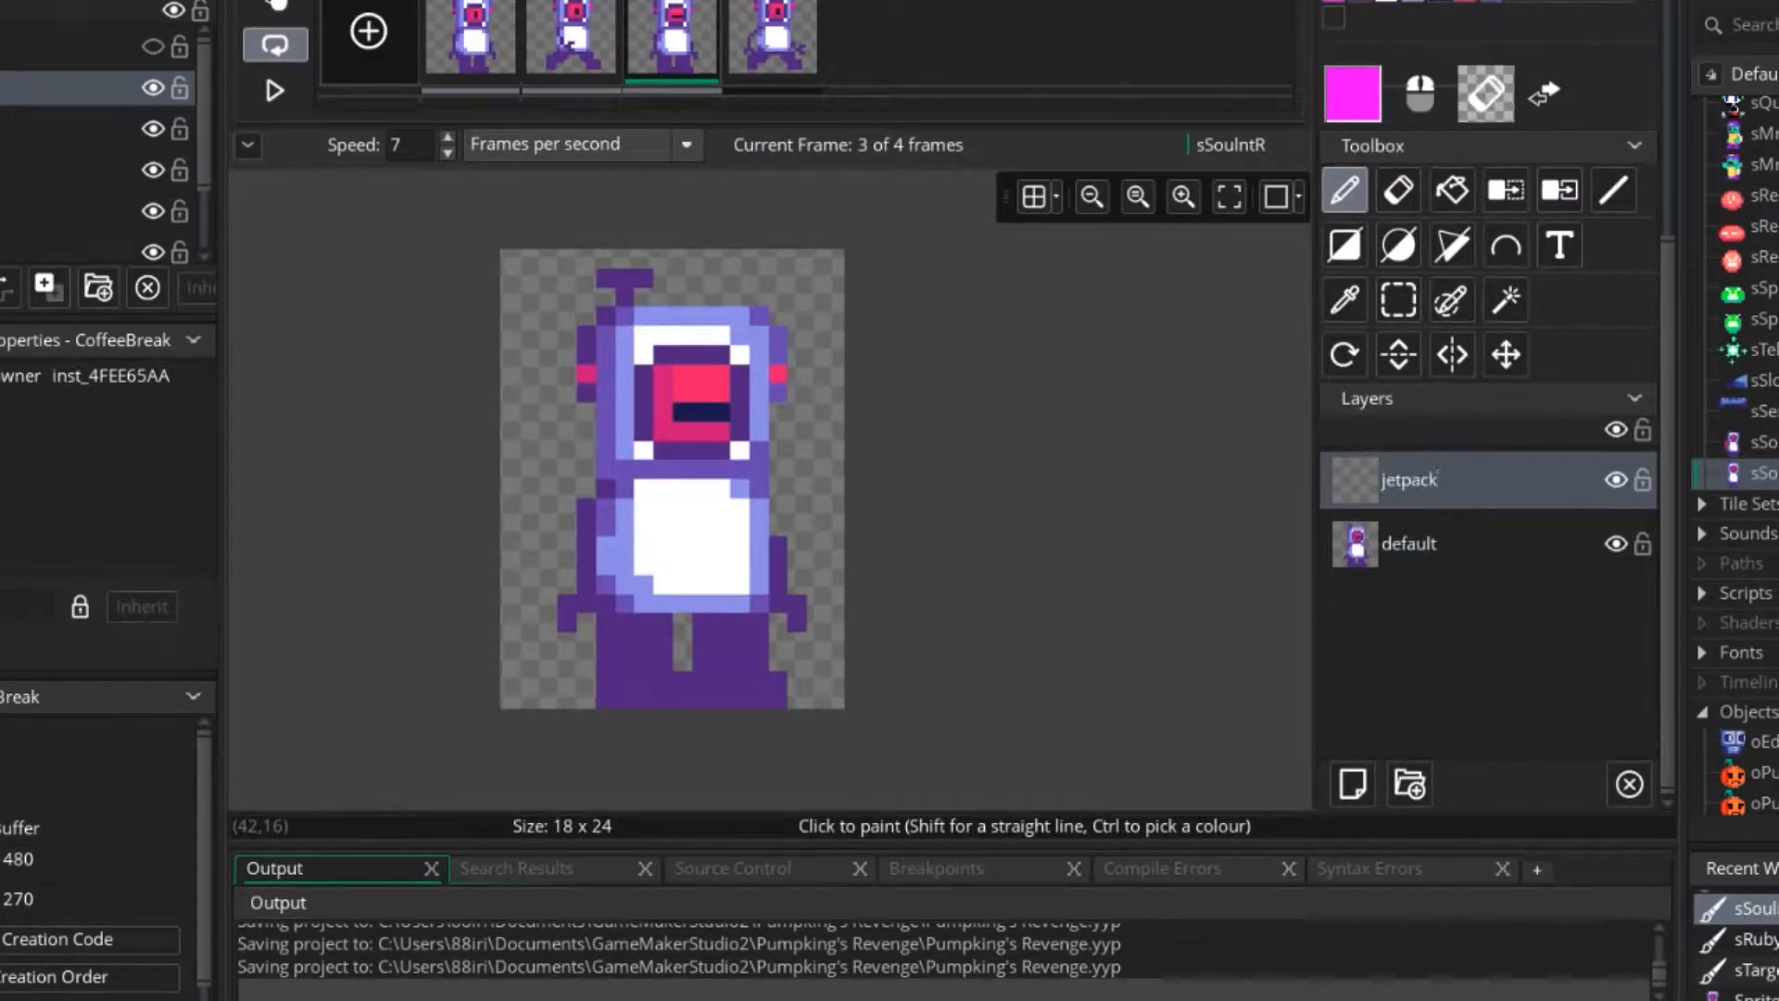
left_click_drag(1427, 480, 1427, 556)
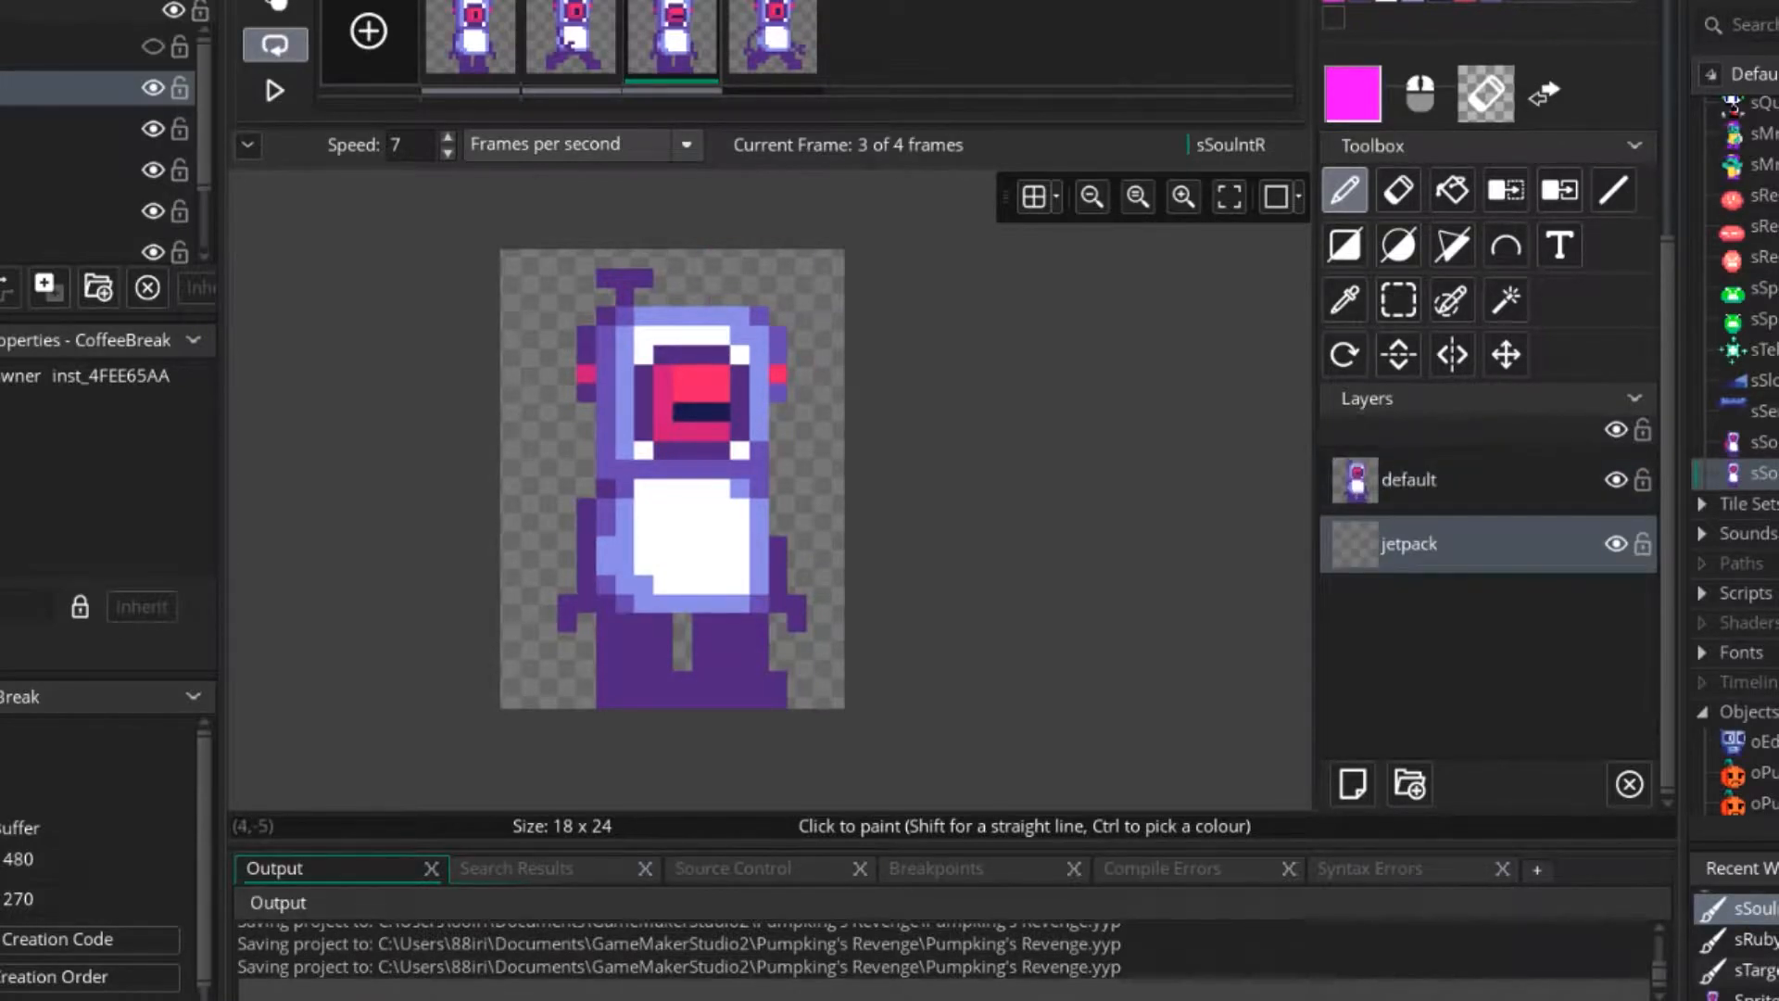
Stamp the jetpack behind the character in all four frames, following the body's bob, and play the animation to check it.
left_click(471, 39)
key("ctrl+v")
left_click(586, 546)
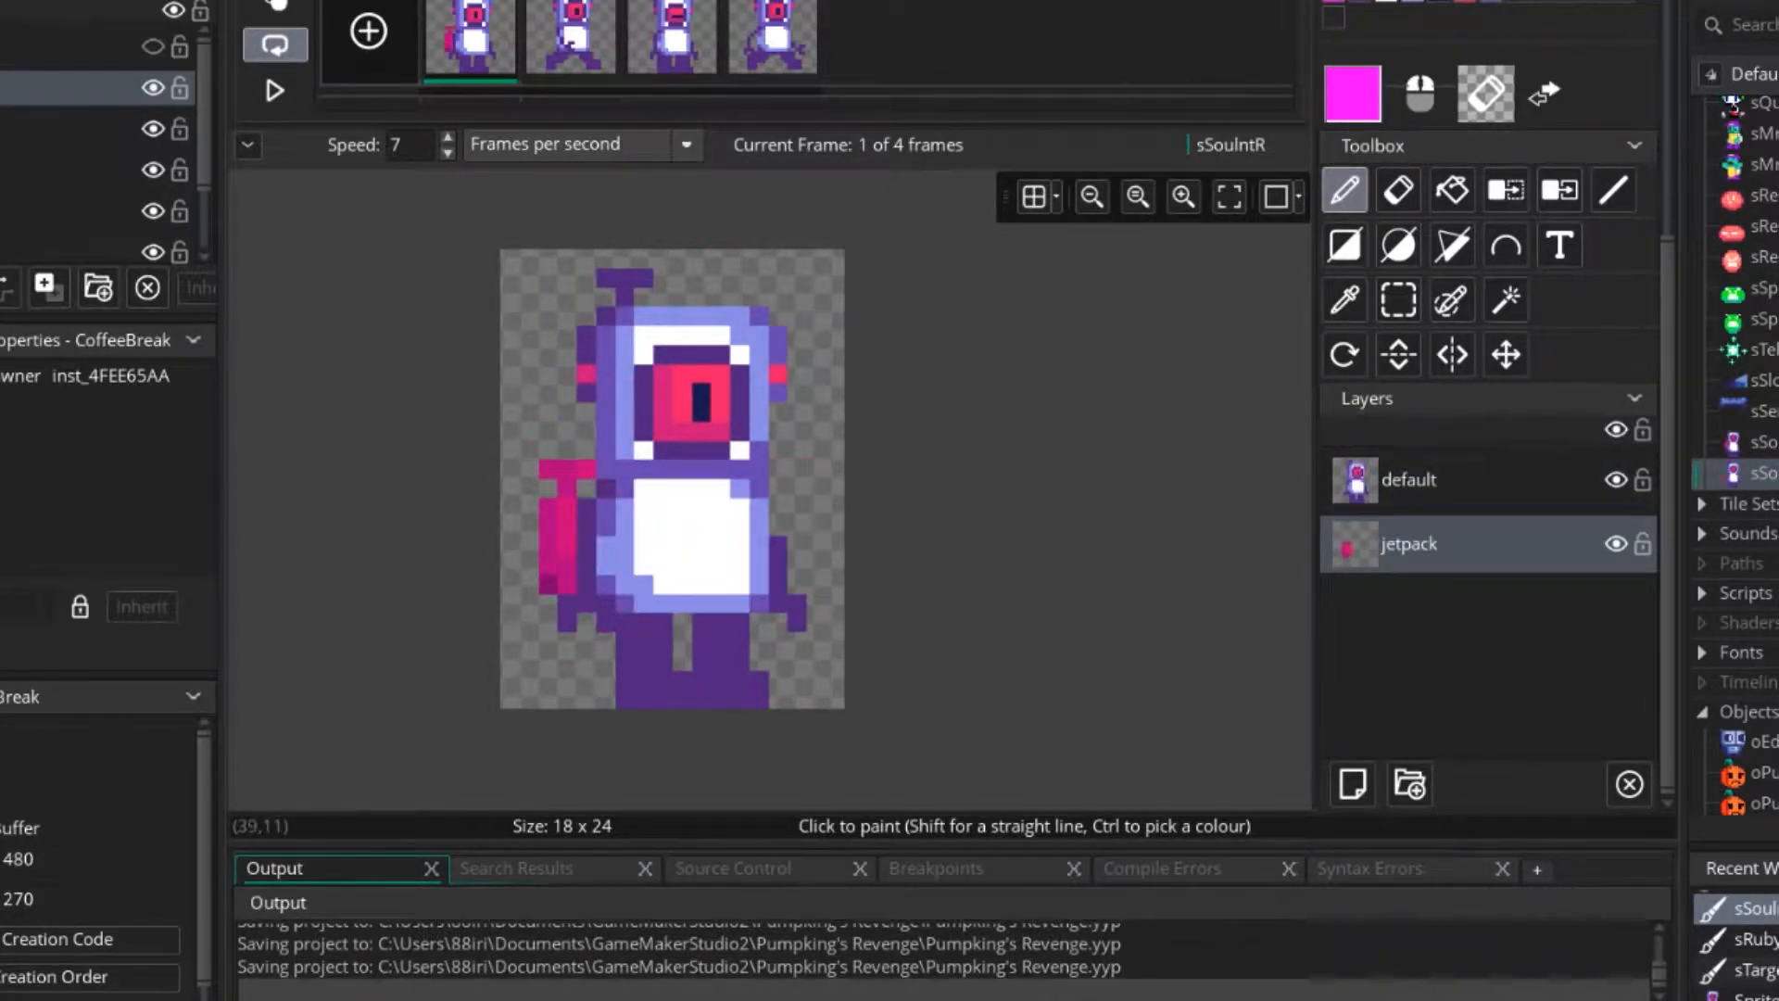
left_click(571, 39)
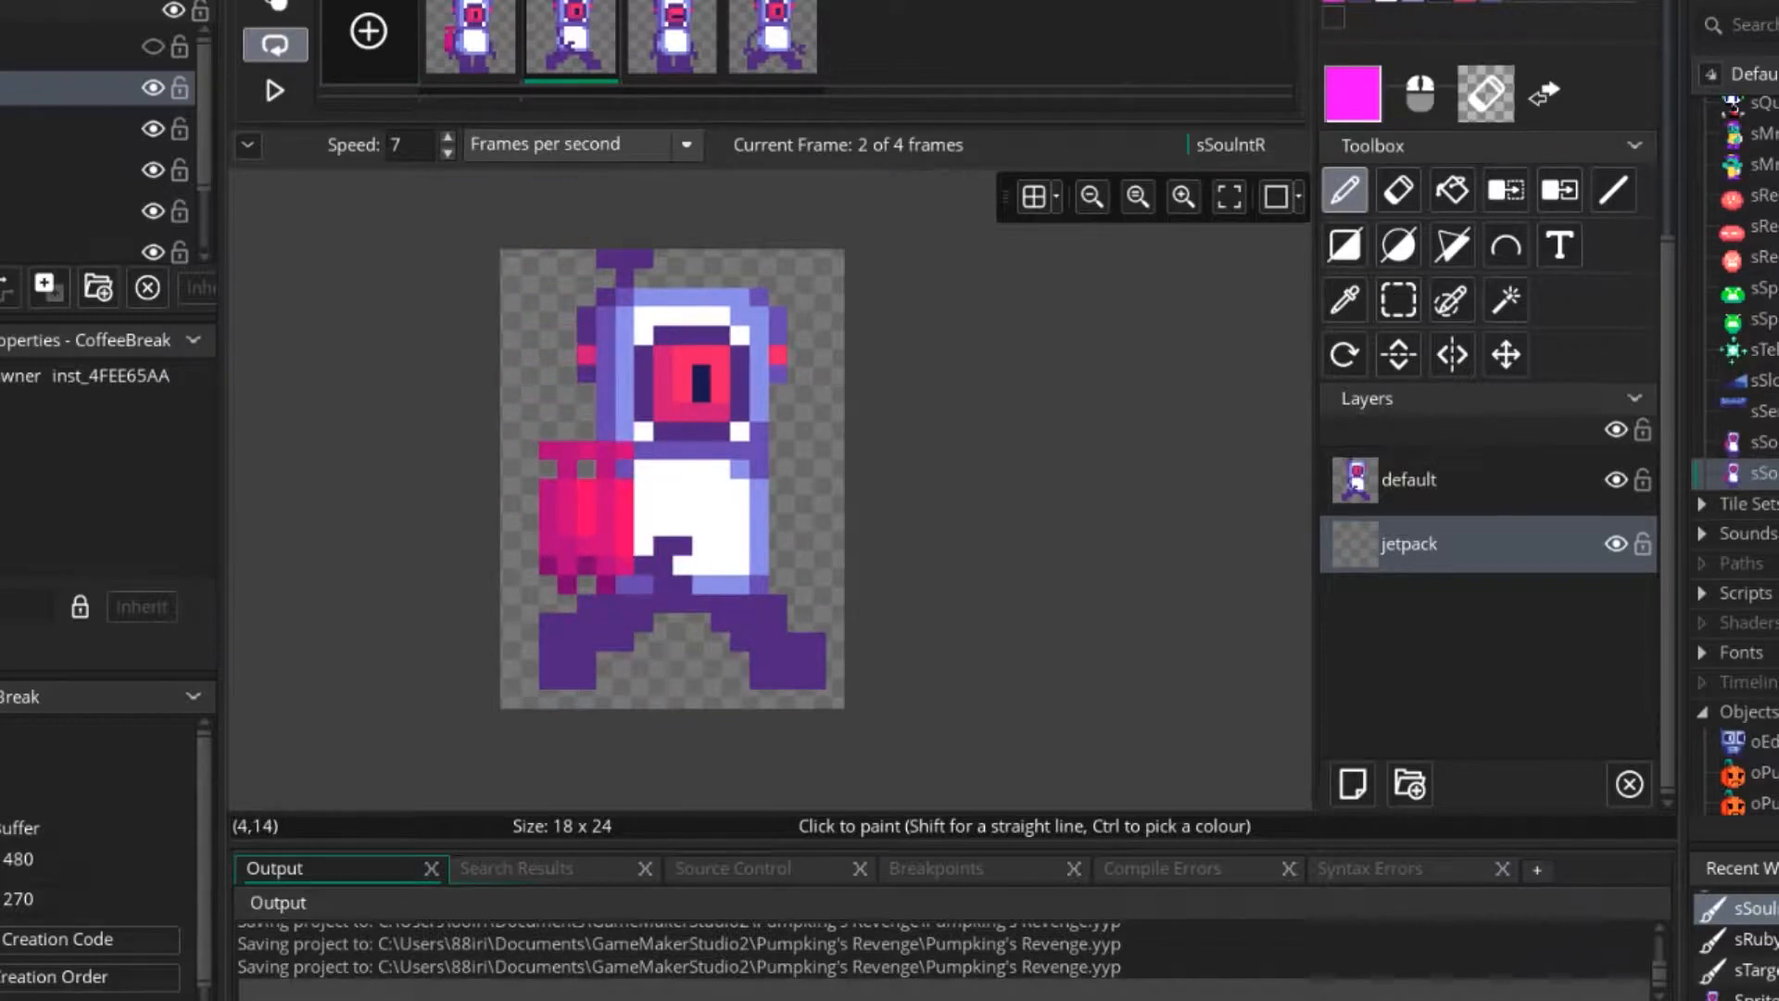
left_click(586, 527)
left_click(672, 39)
left_click(586, 527)
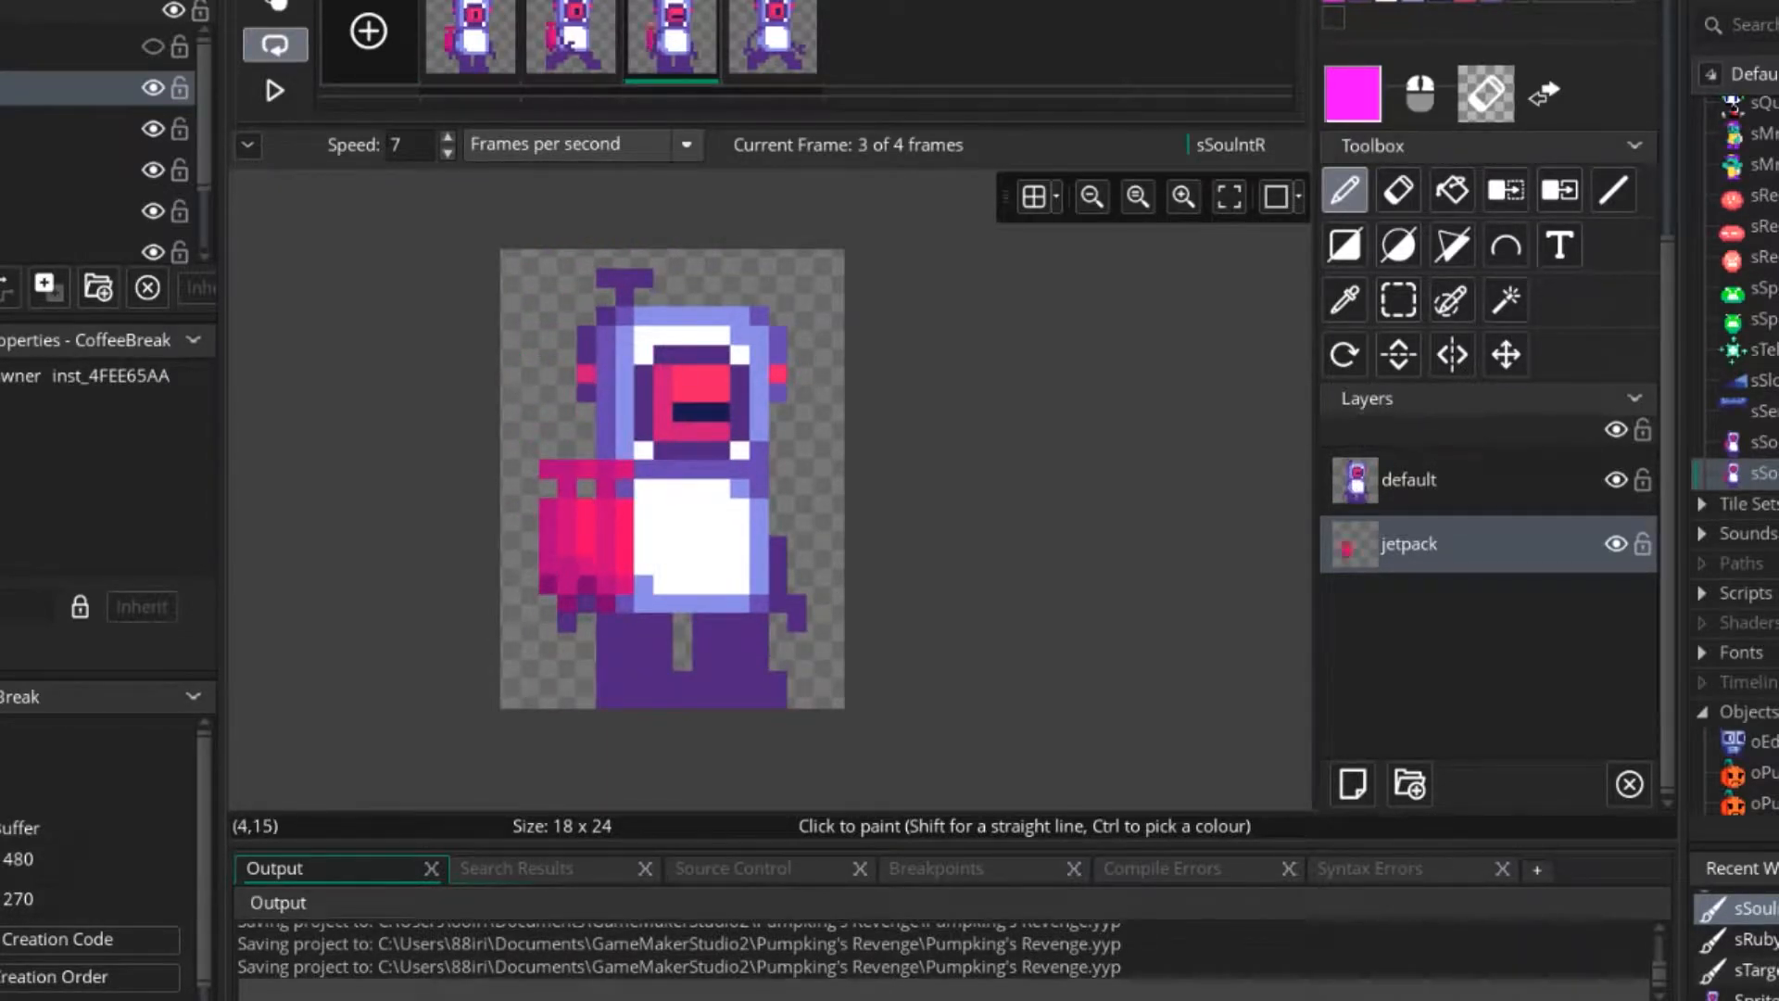
left_click(773, 39)
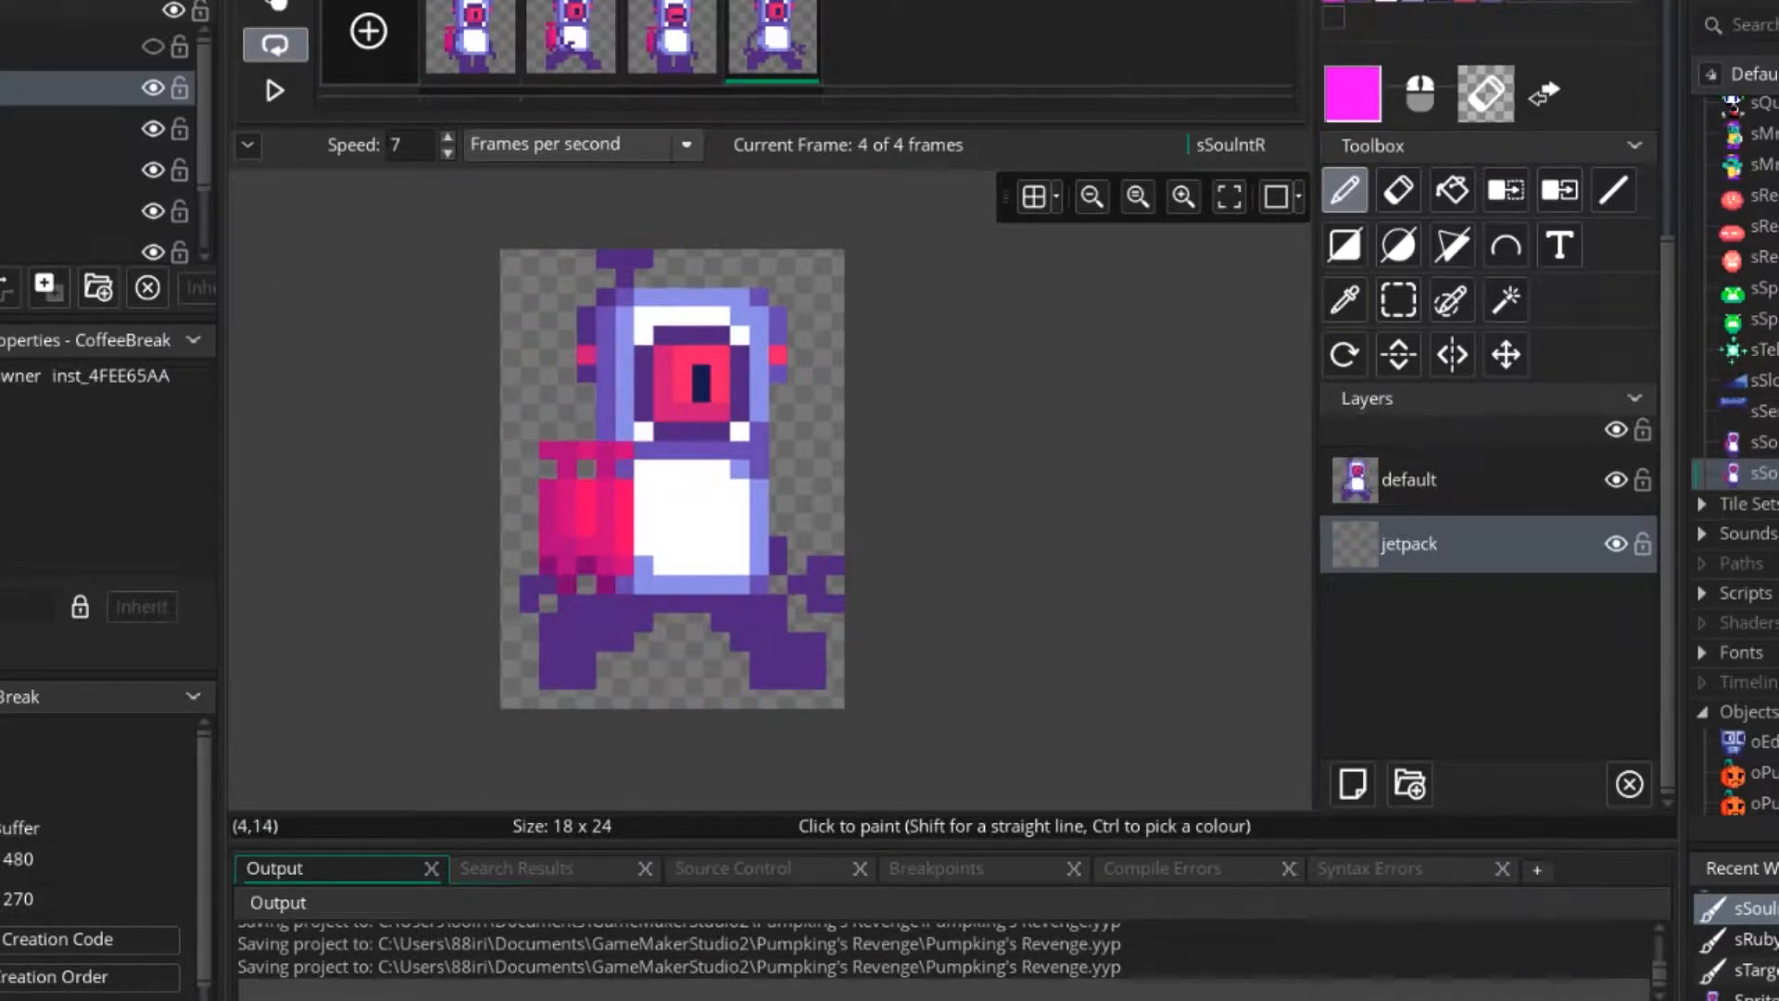
left_click(587, 527)
scroll(807, 554, "down", 4)
left_click(274, 90)
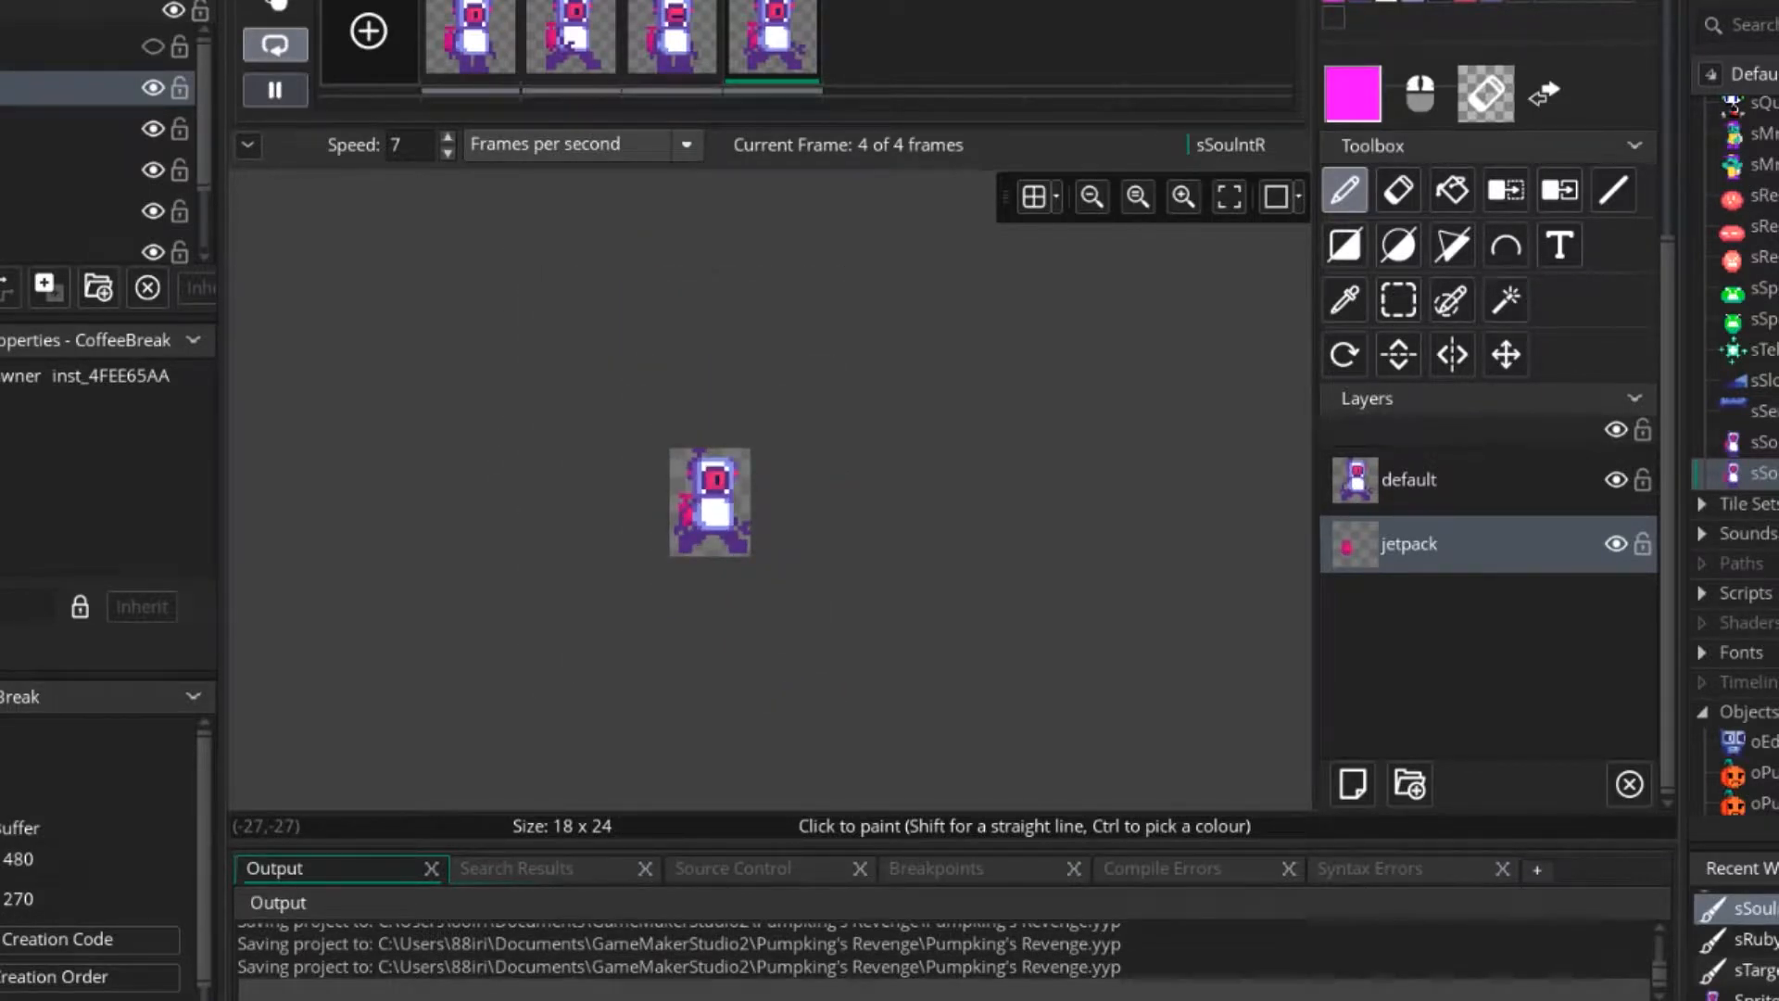
left_click(274, 90)
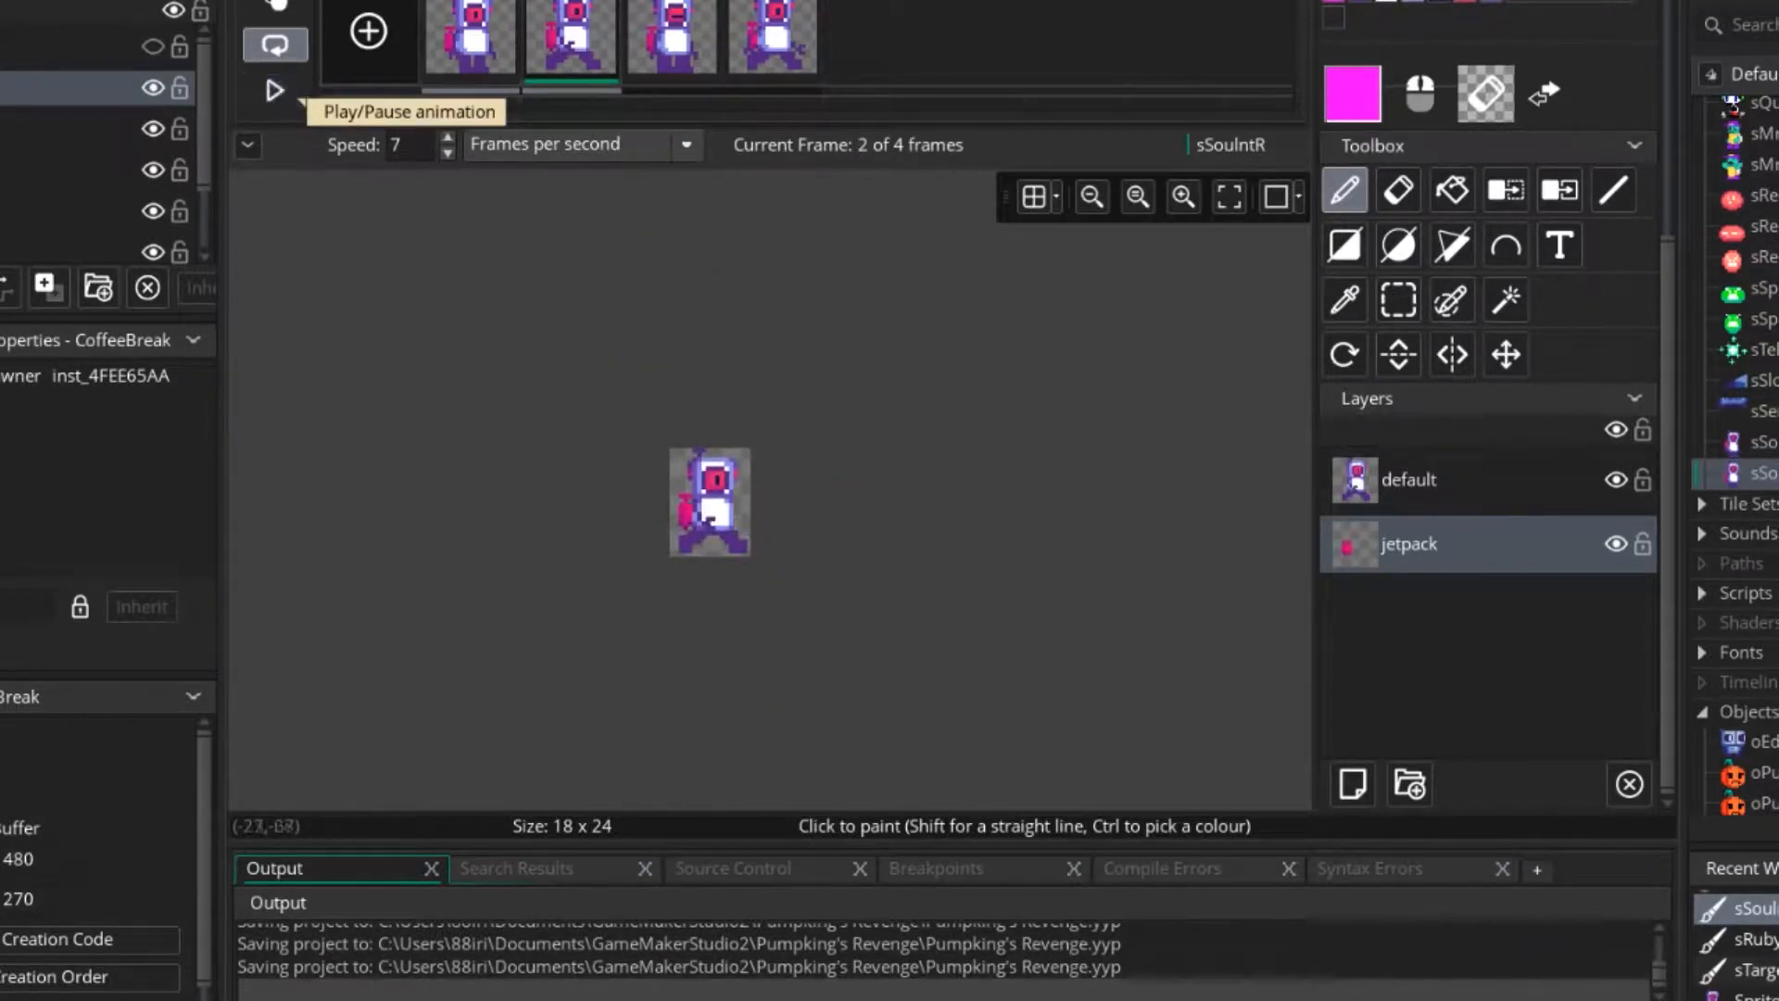
Switch to the one-pixel brush and sample the jetpack's pink in frame 2 as the drawing colour.
scroll(751, 488, "up", 3)
scroll(787, 525, "up", 3)
middle_click_drag(918, 576, 737, 481)
scroll(1399, 352, "up", 3)
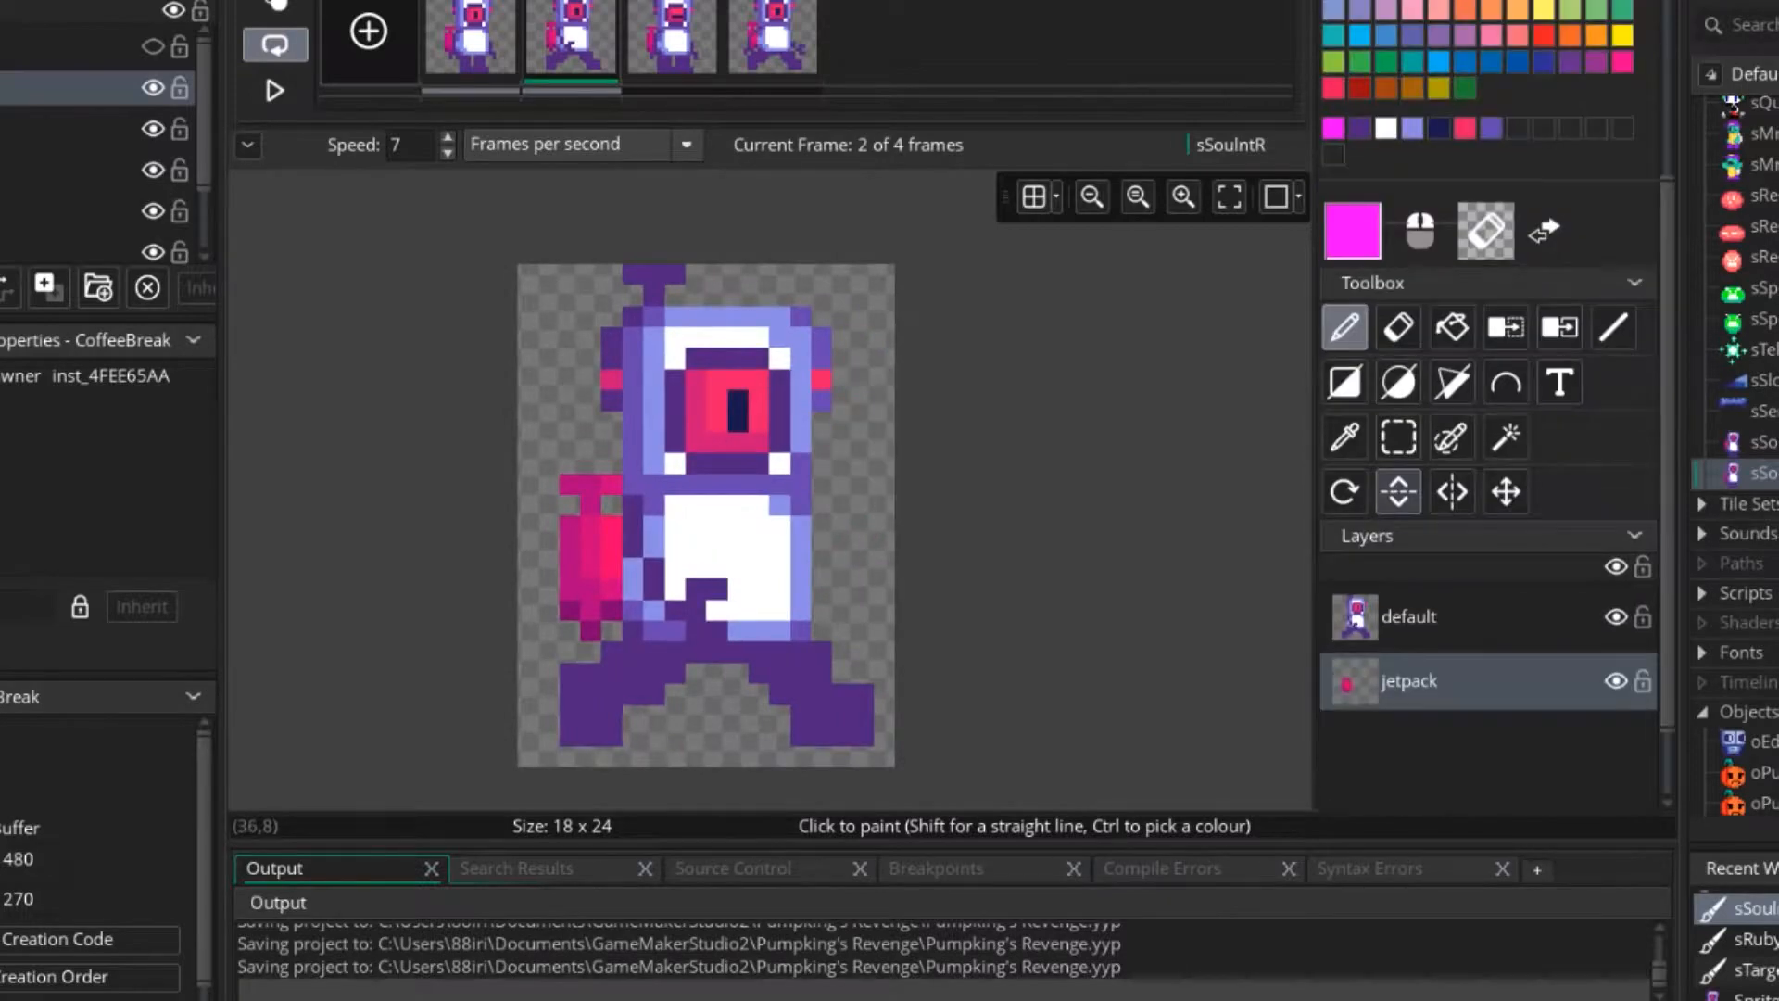
scroll(973, 491, "up", 5)
scroll(973, 491, "down", 5)
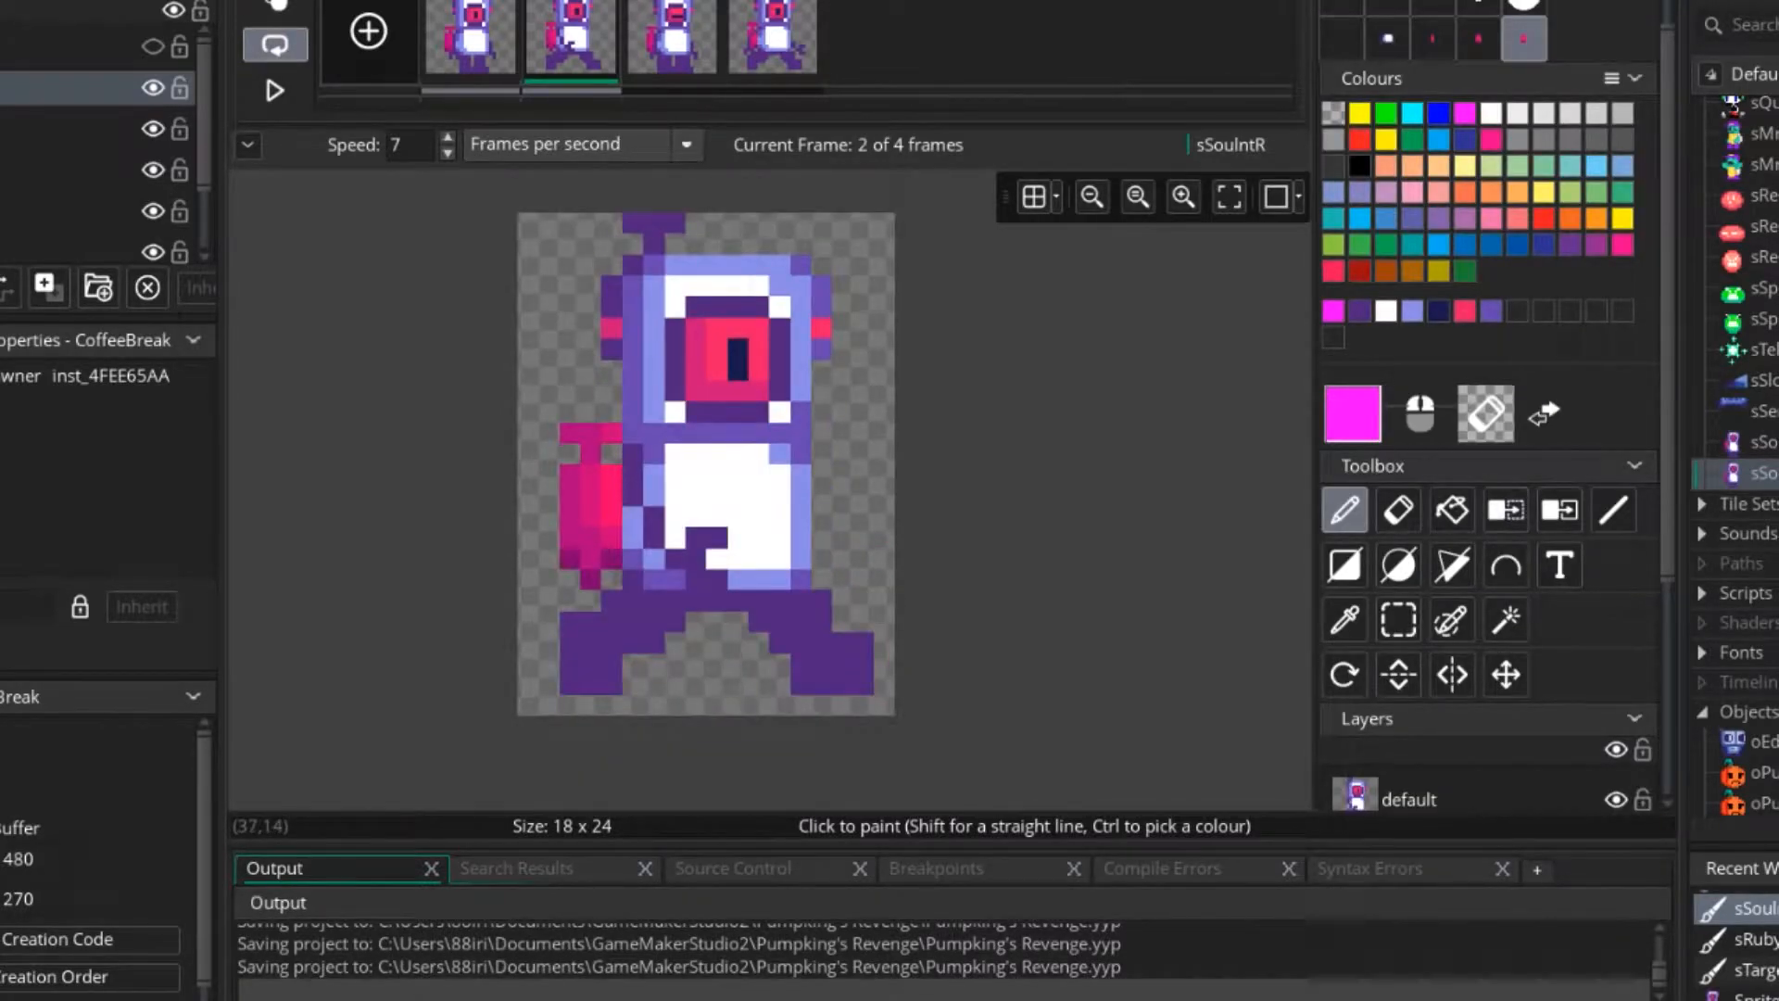
scroll(1399, 501, "up", 1)
left_click(1341, 18)
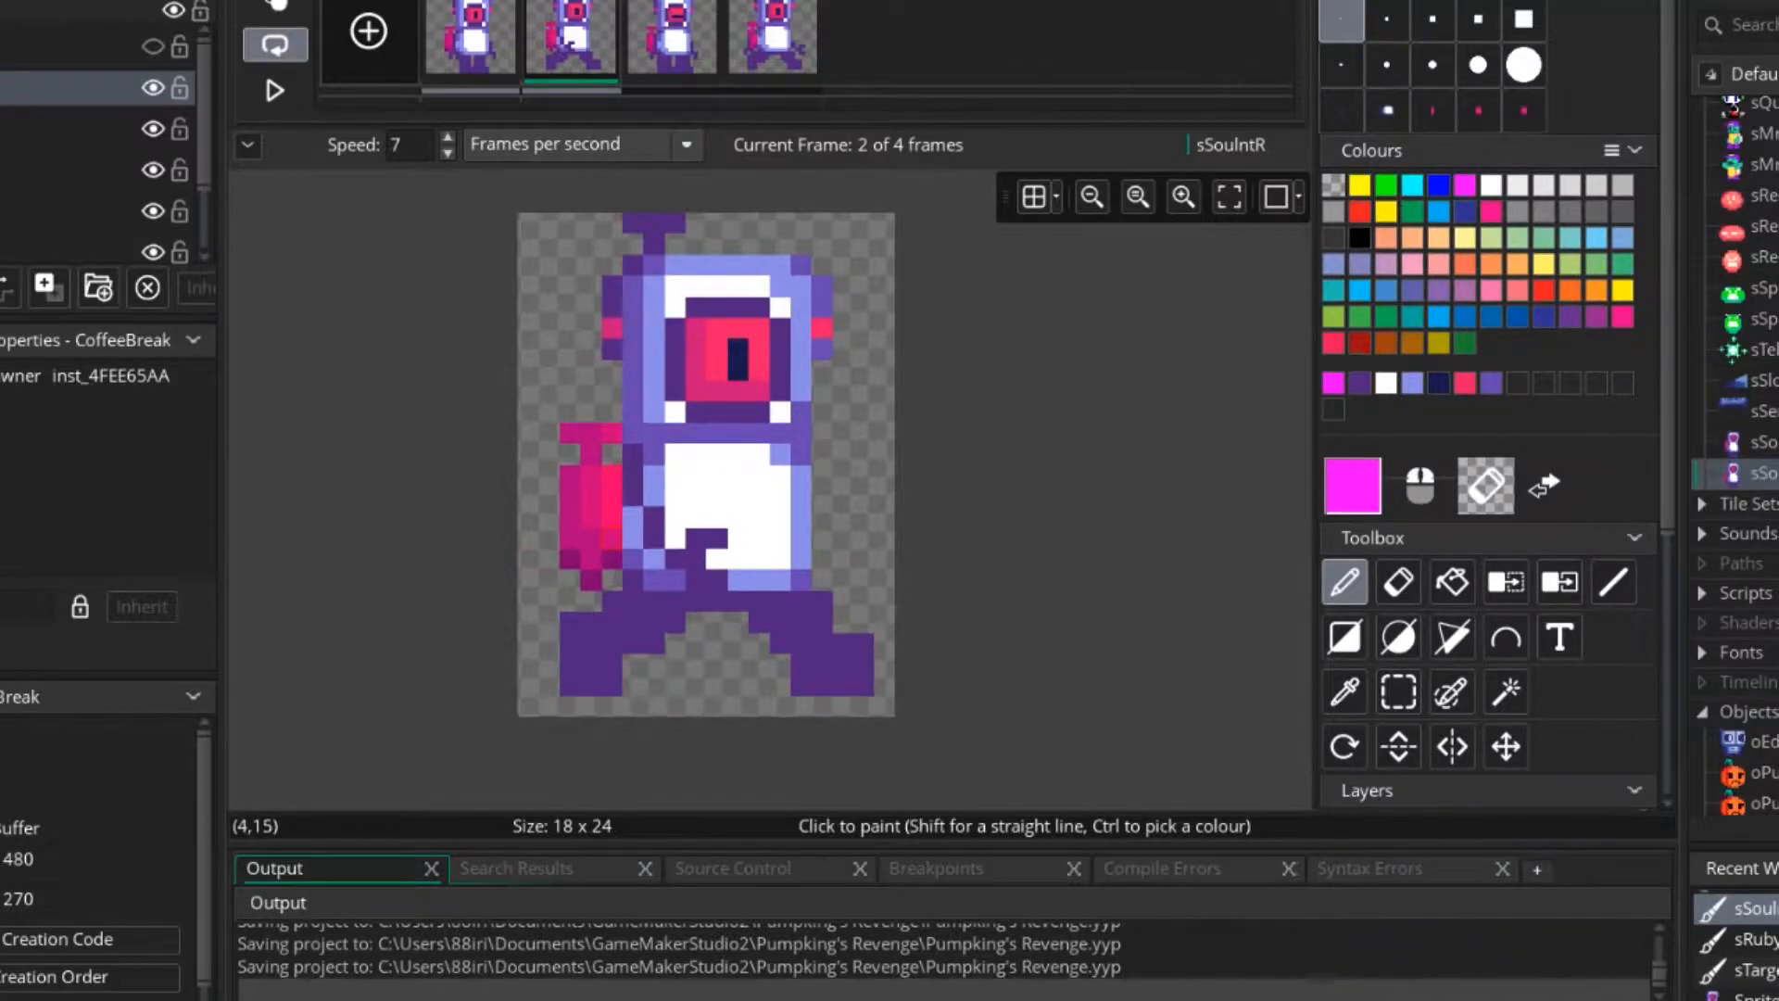
scroll(608, 547, "up", 3)
left_click(608, 547, "ctrl")
left_click(615, 528, "ctrl")
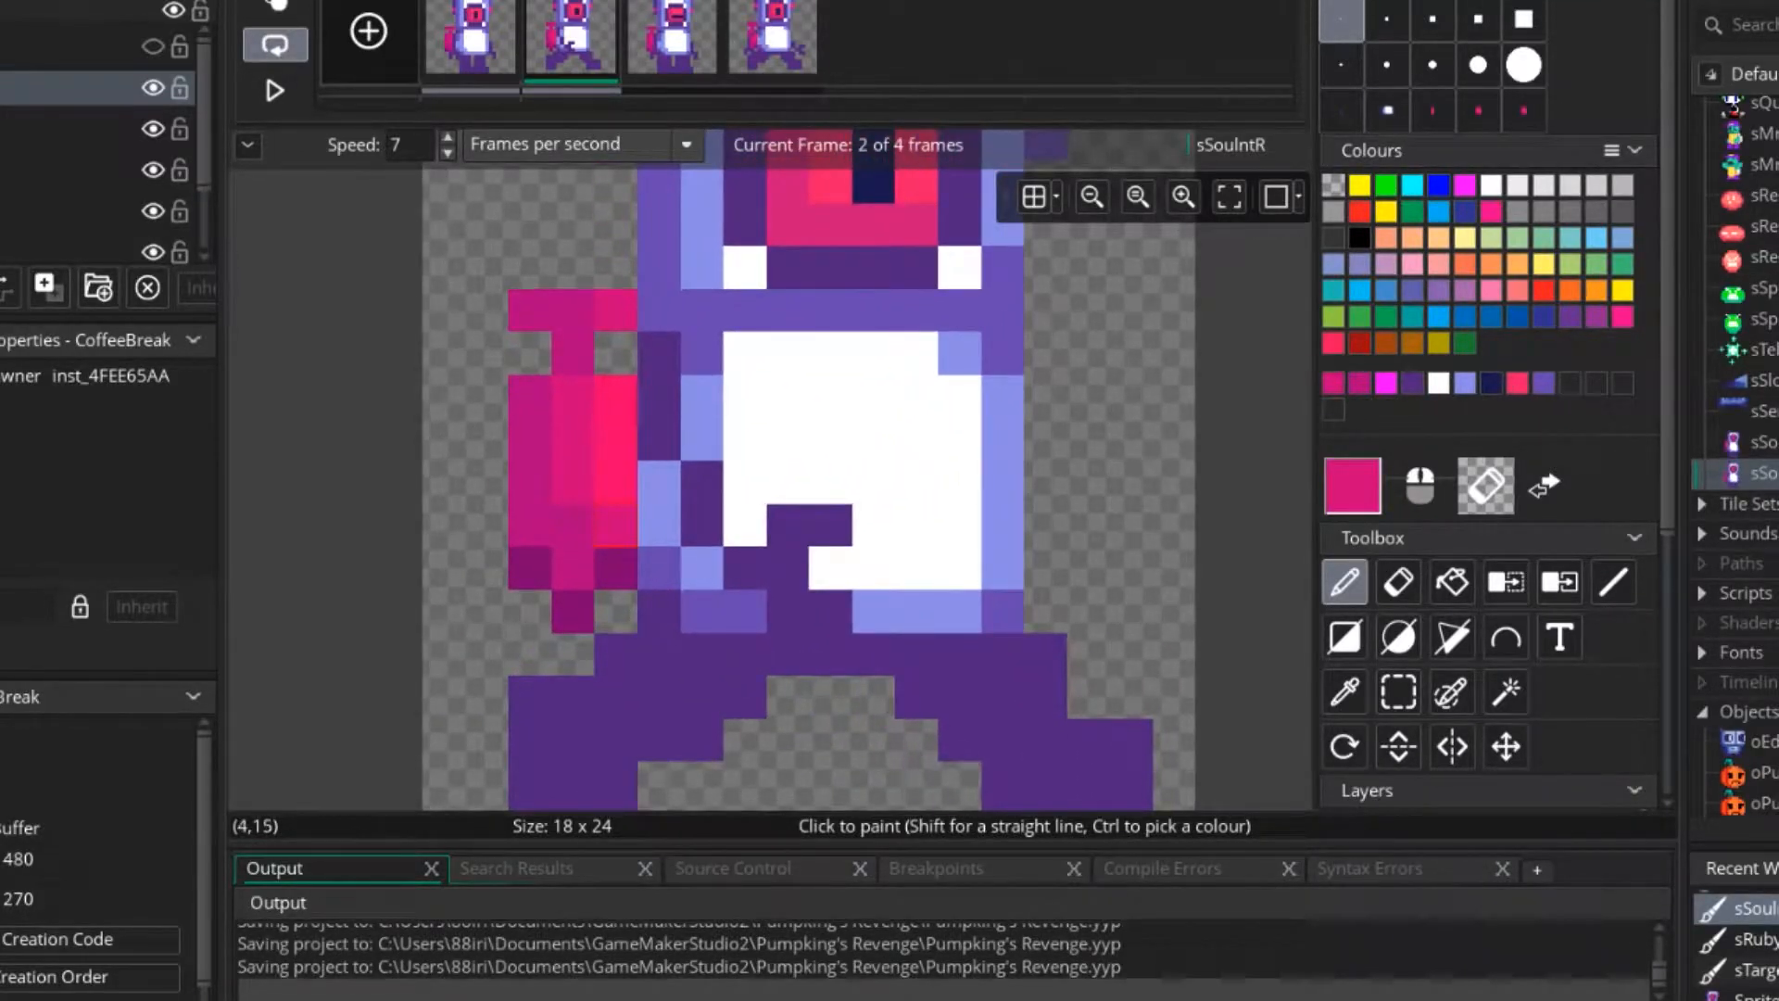
key("alt+Tab")
key("alt+Tab")
key("alt+Tab")
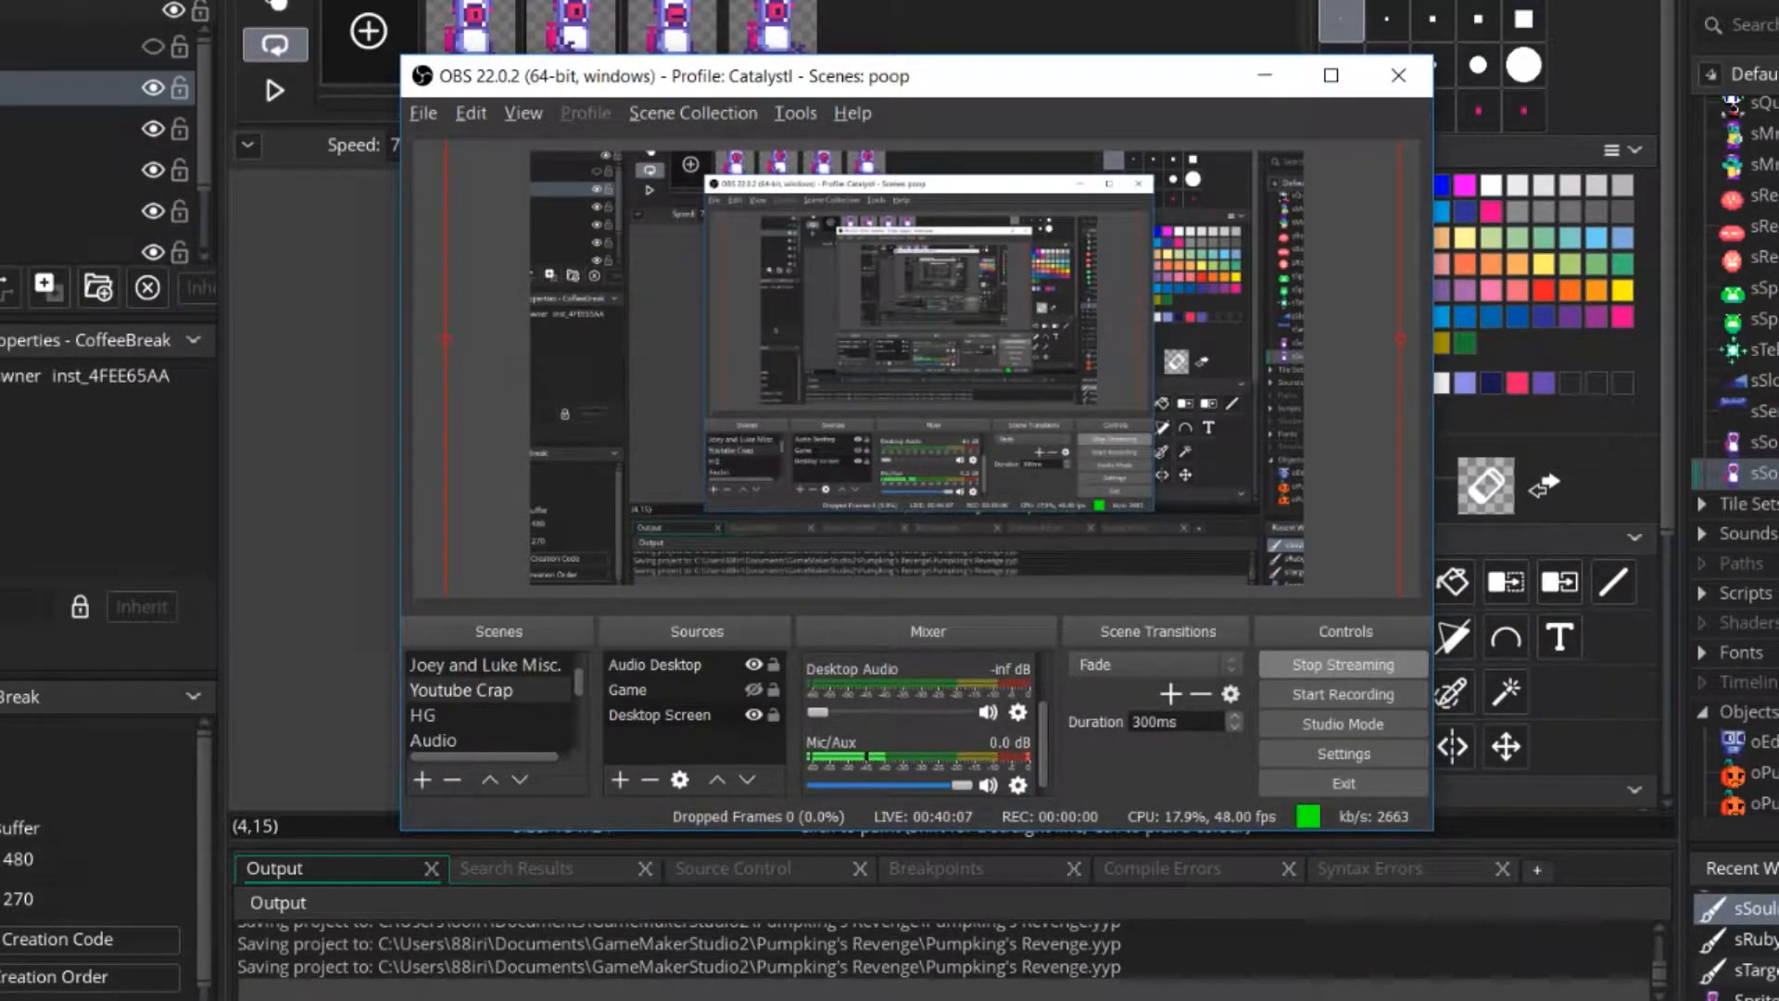
key("alt+Tab")
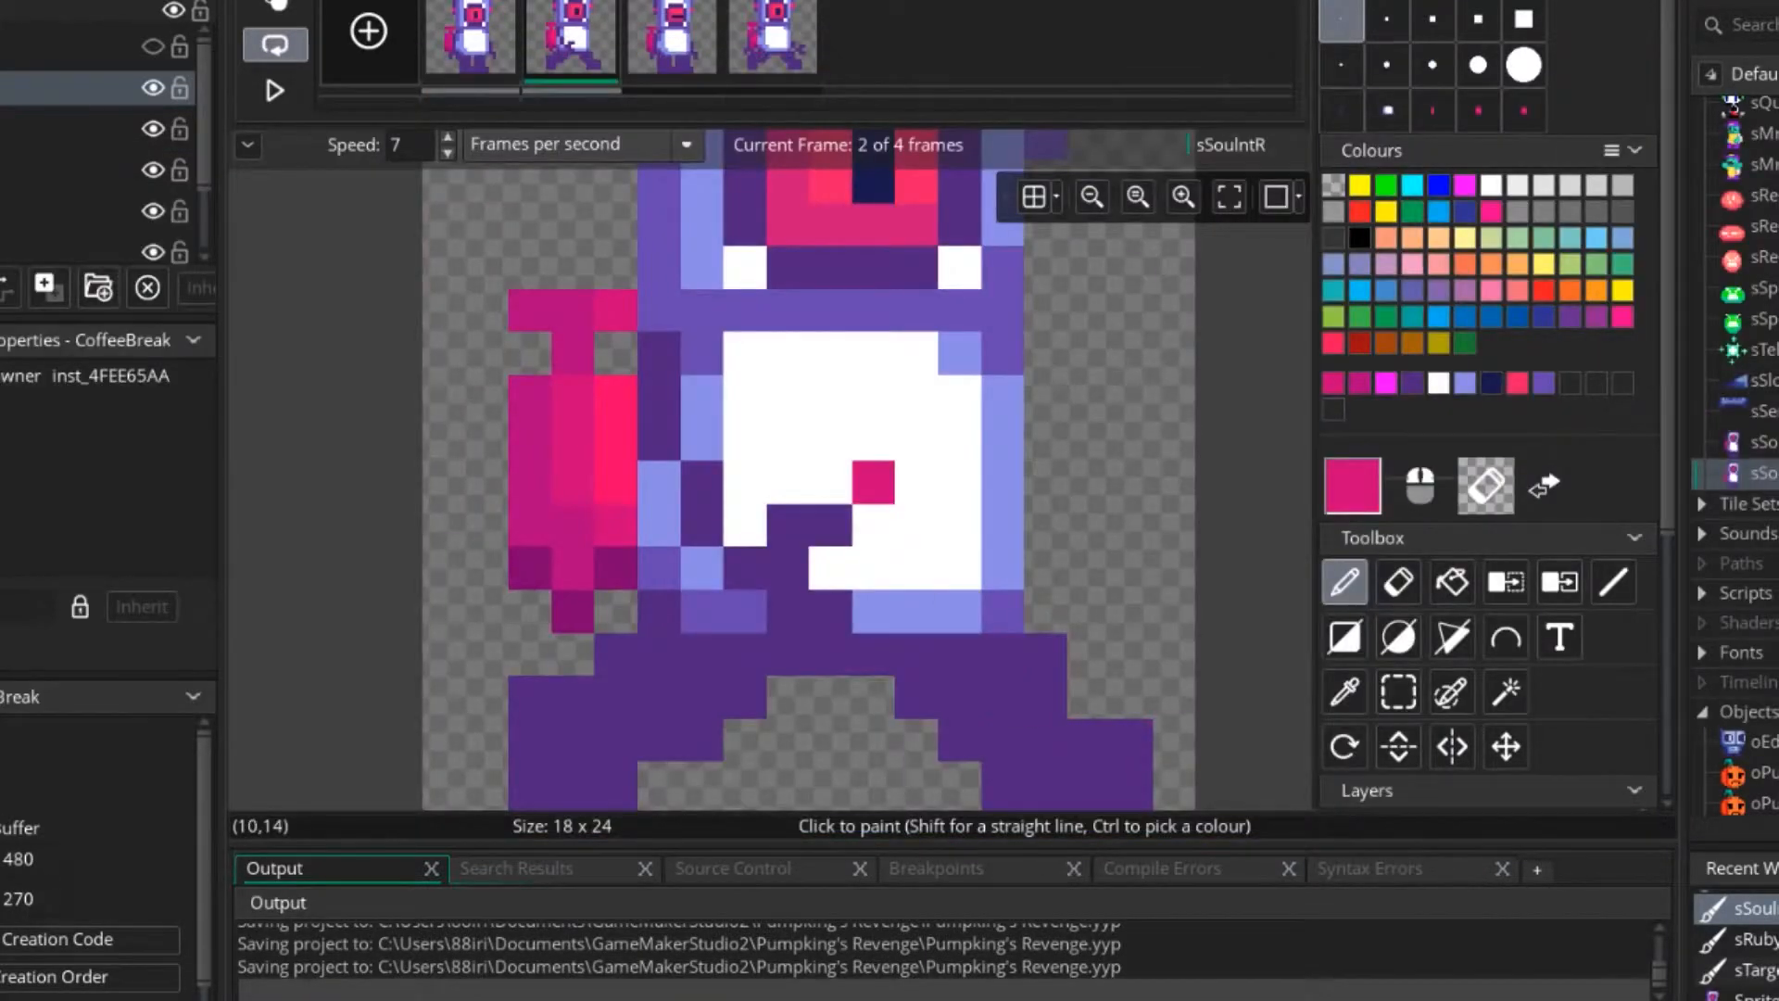
Duplicate the sSouIntR sprite as sSoultJ and open the copy's image for editing.
middle_click_drag(874, 481, 996, 628)
key("Right")
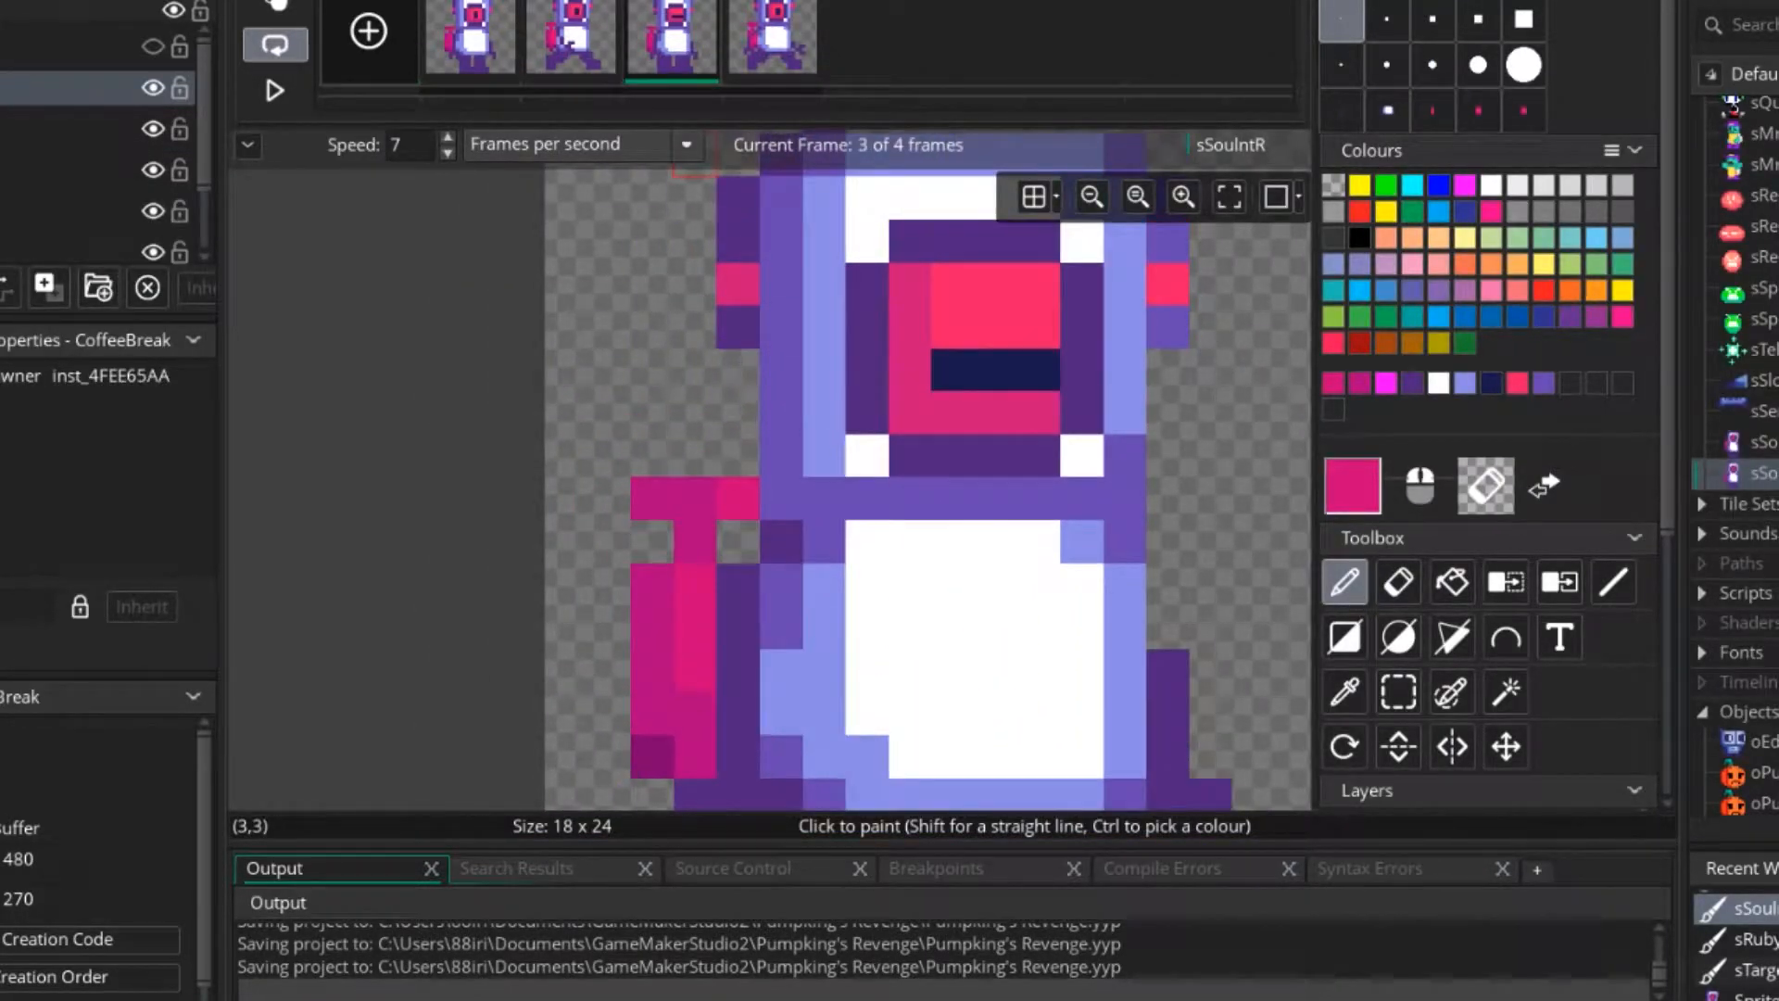
scroll(781, 626, "down", 1)
middle_click_drag(784, 628, 771, 521)
right_click(1752, 473)
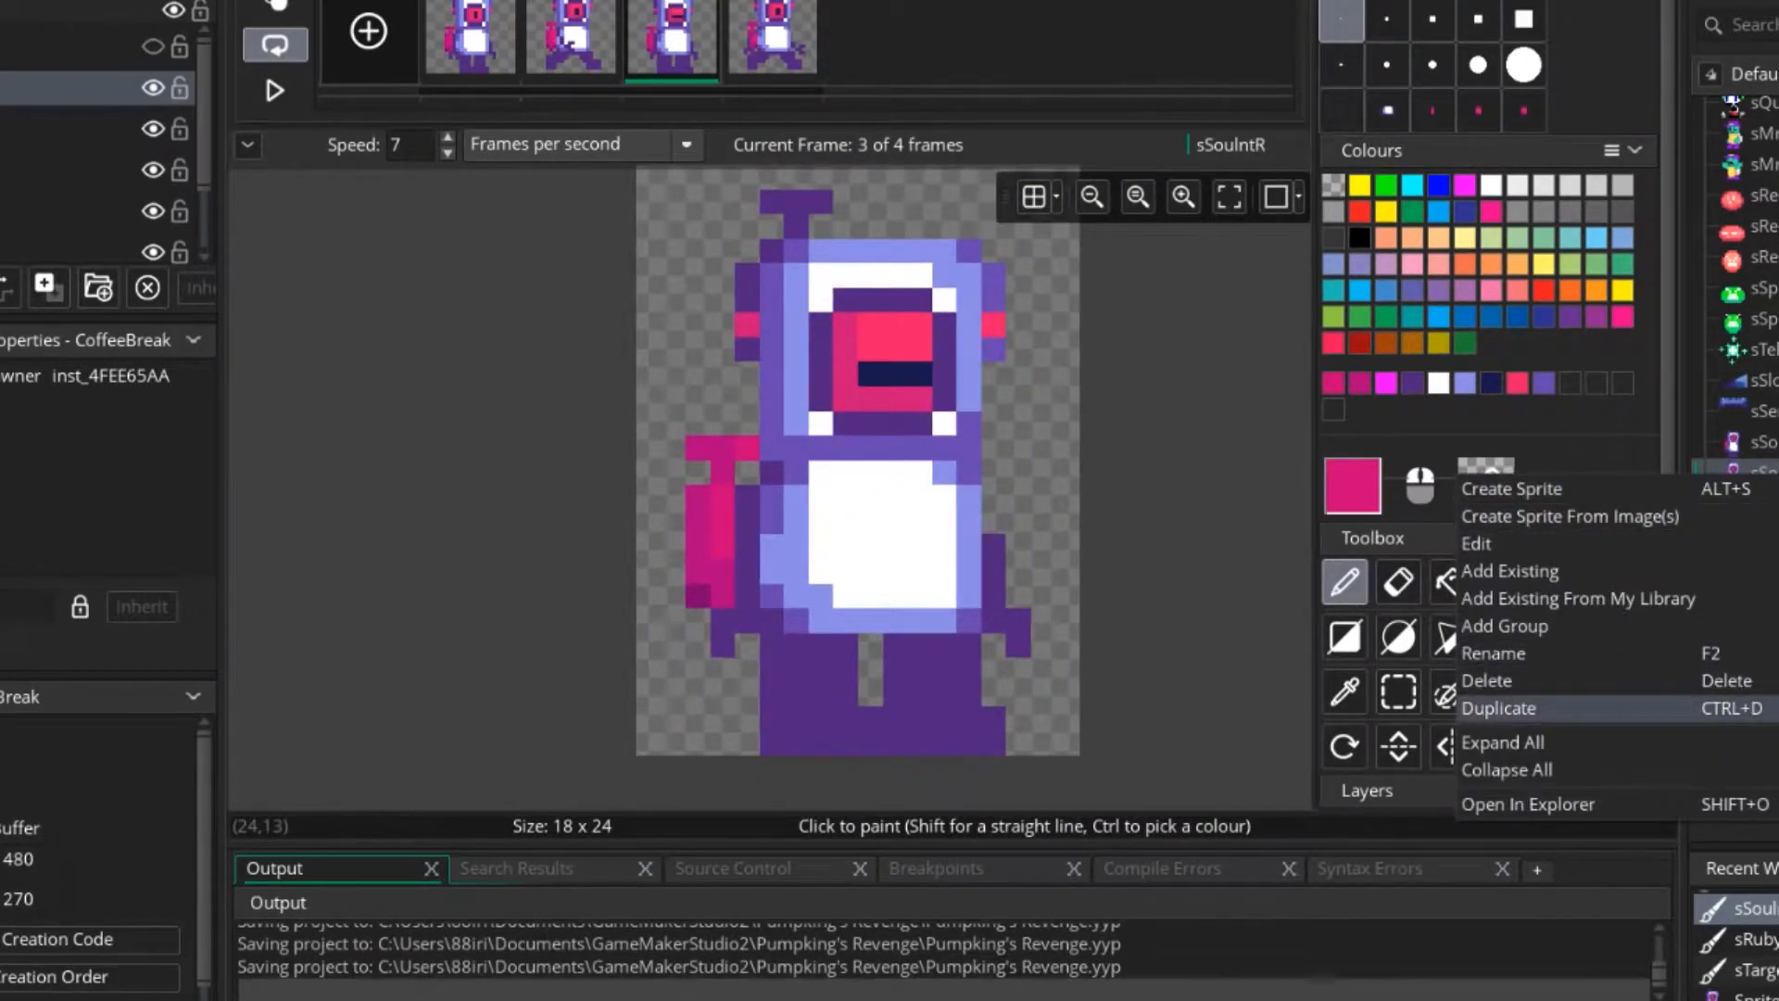
left_click(1474, 668)
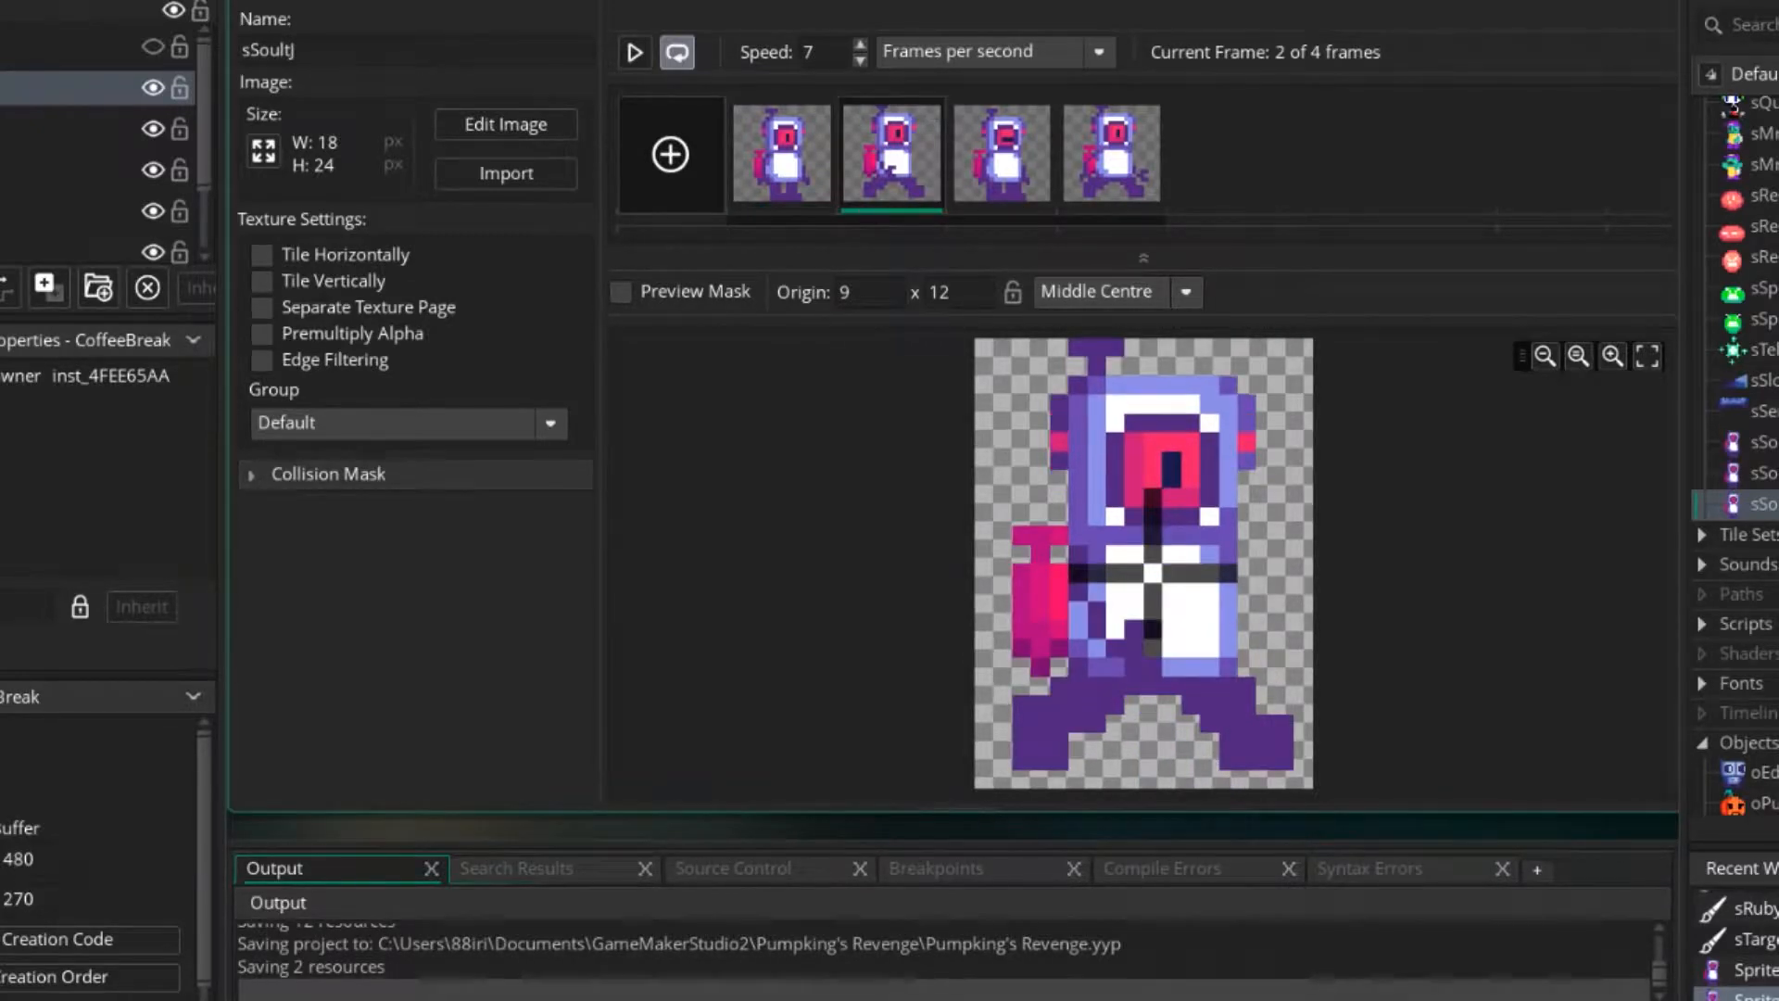
double_click(1144, 501)
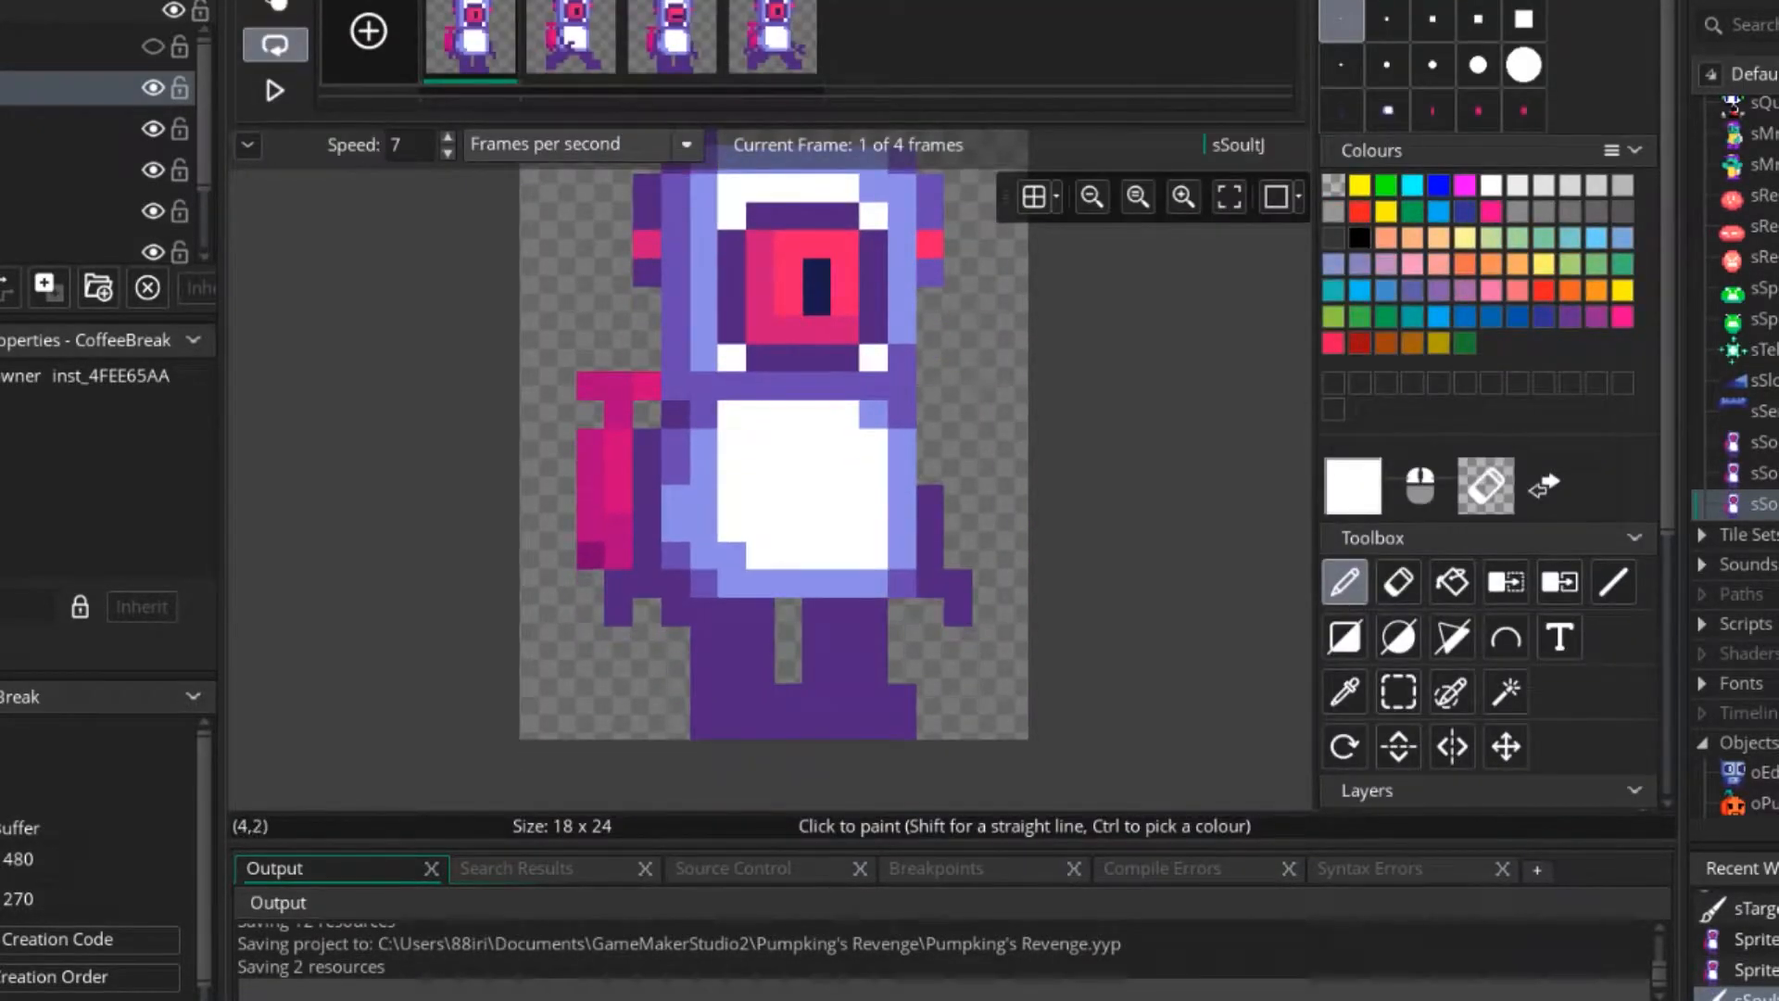
Delete three of the four sSoultJ frames, keeping only the second one with the legs spread and the arm across the belly.
key("Delete")
key("Return")
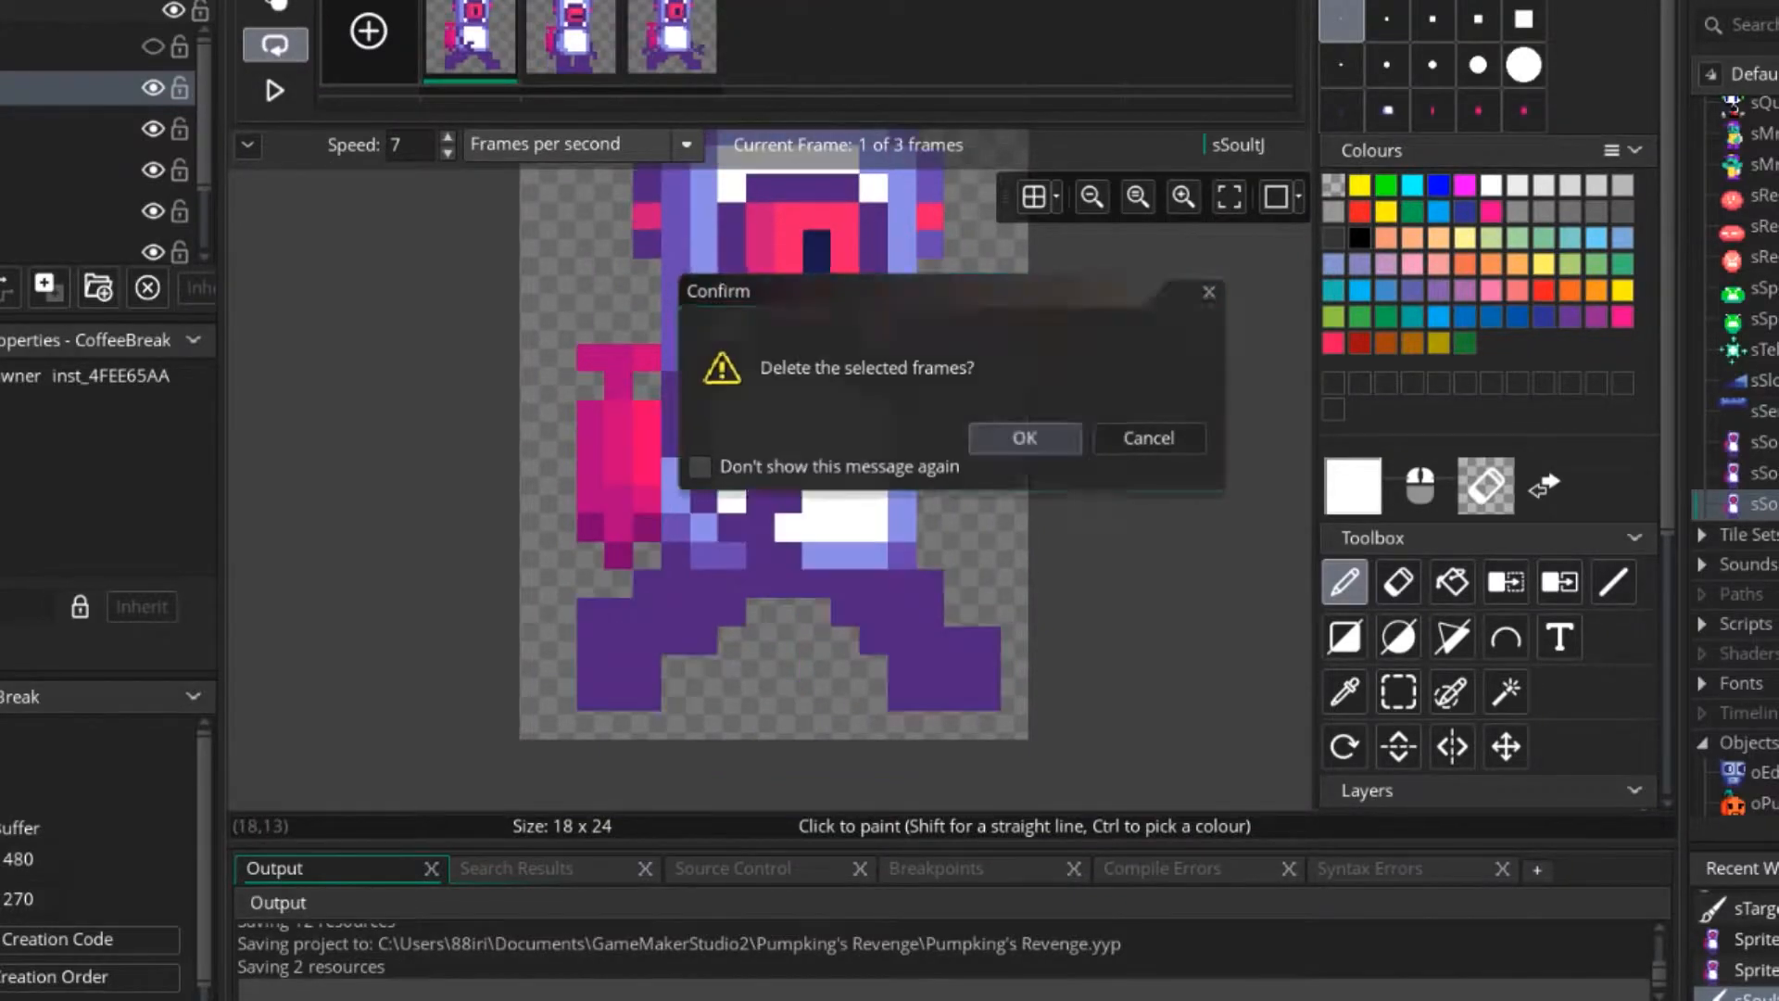
key("Delete")
key("Return")
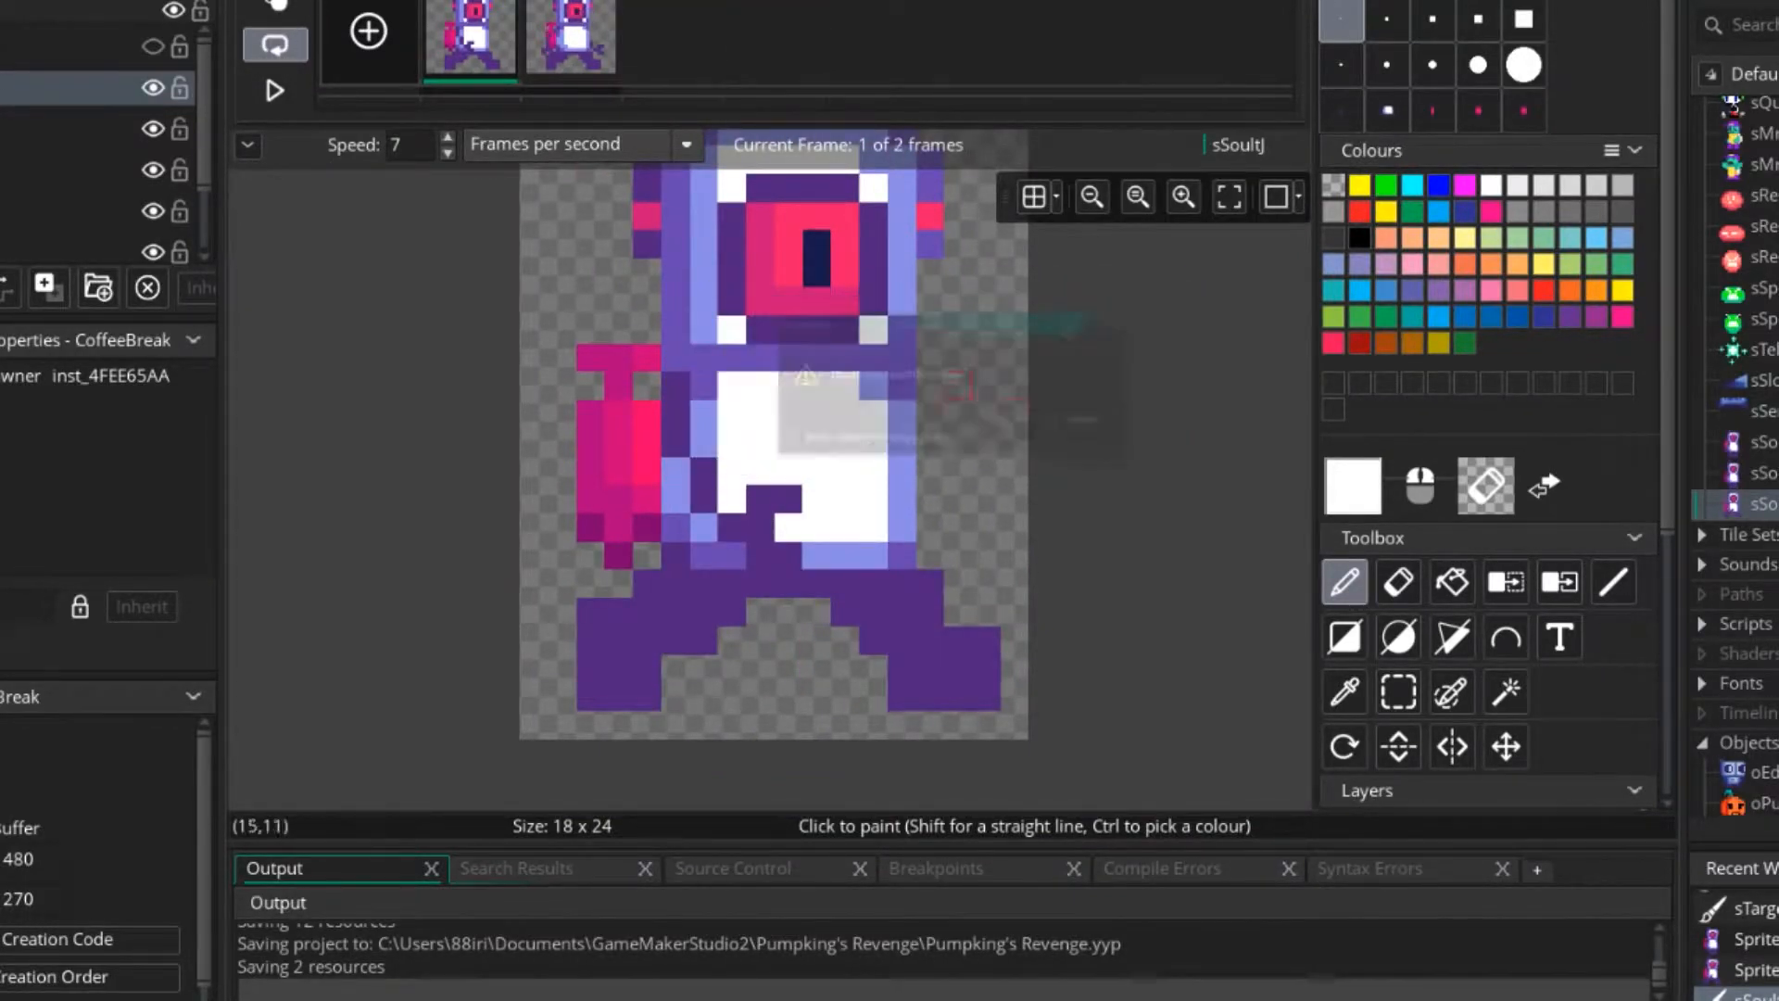
key("Delete")
key("Return")
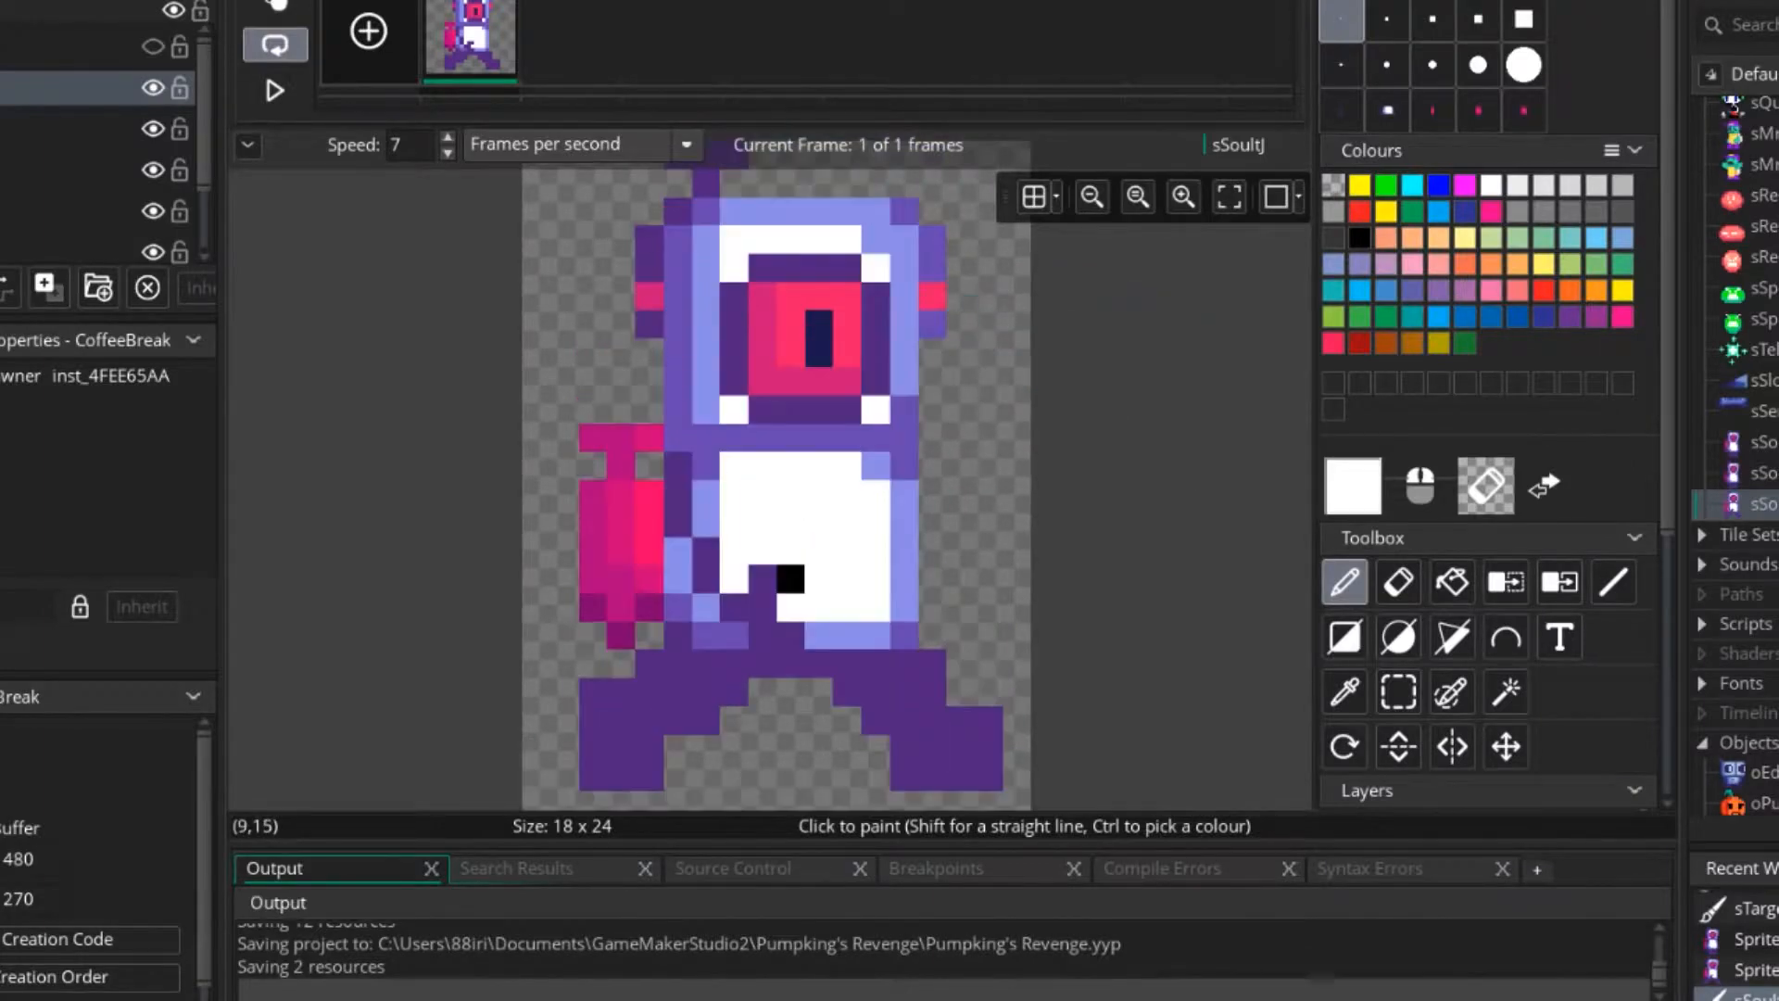
Shift the eye's pupil up one pixel by adding navy above it and covering its lowest pixel with the eye's red.
scroll(820, 407, "up", 2)
left_click(817, 444, "ctrl")
left_click(817, 363)
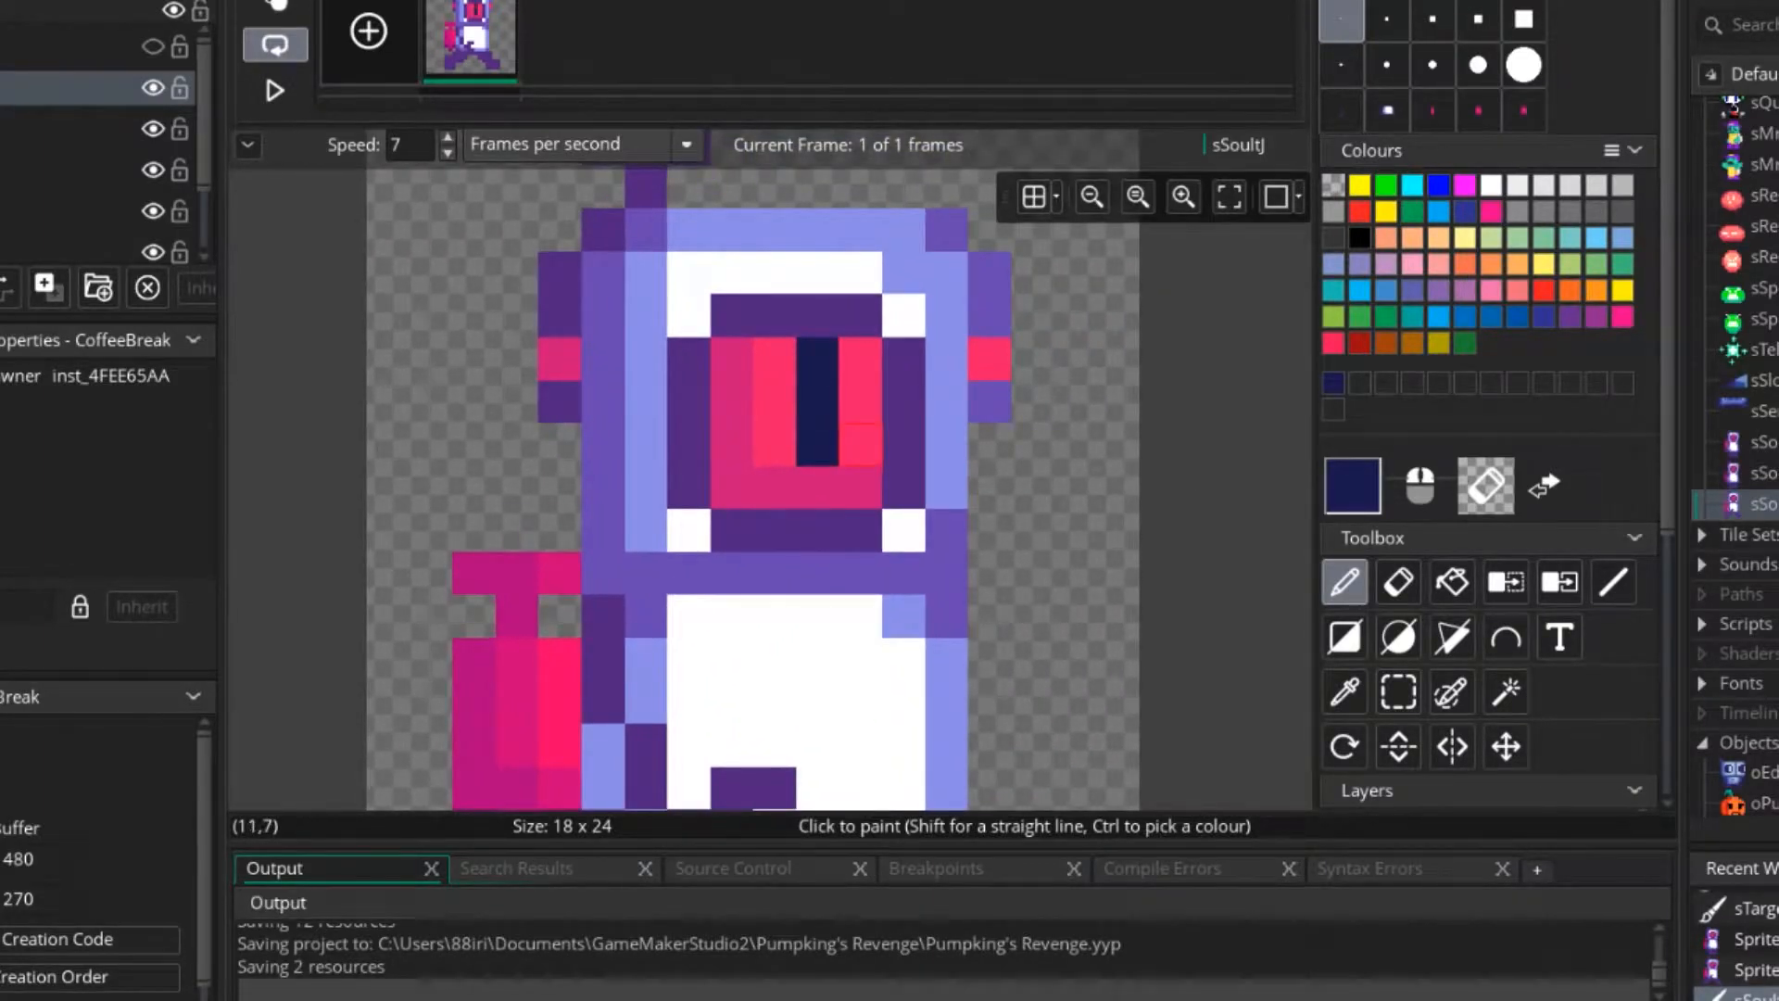
left_click(861, 445, "ctrl")
left_click(818, 445)
middle_click_drag(817, 659, 881, 413)
mouse_move(881, 586)
middle_mouse_down()
mouse_move(882, 462)
mouse_move(1005, 576)
mouse_move(1057, 553)
middle_mouse_up()
middle_click_drag(1100, 678, 980, 518)
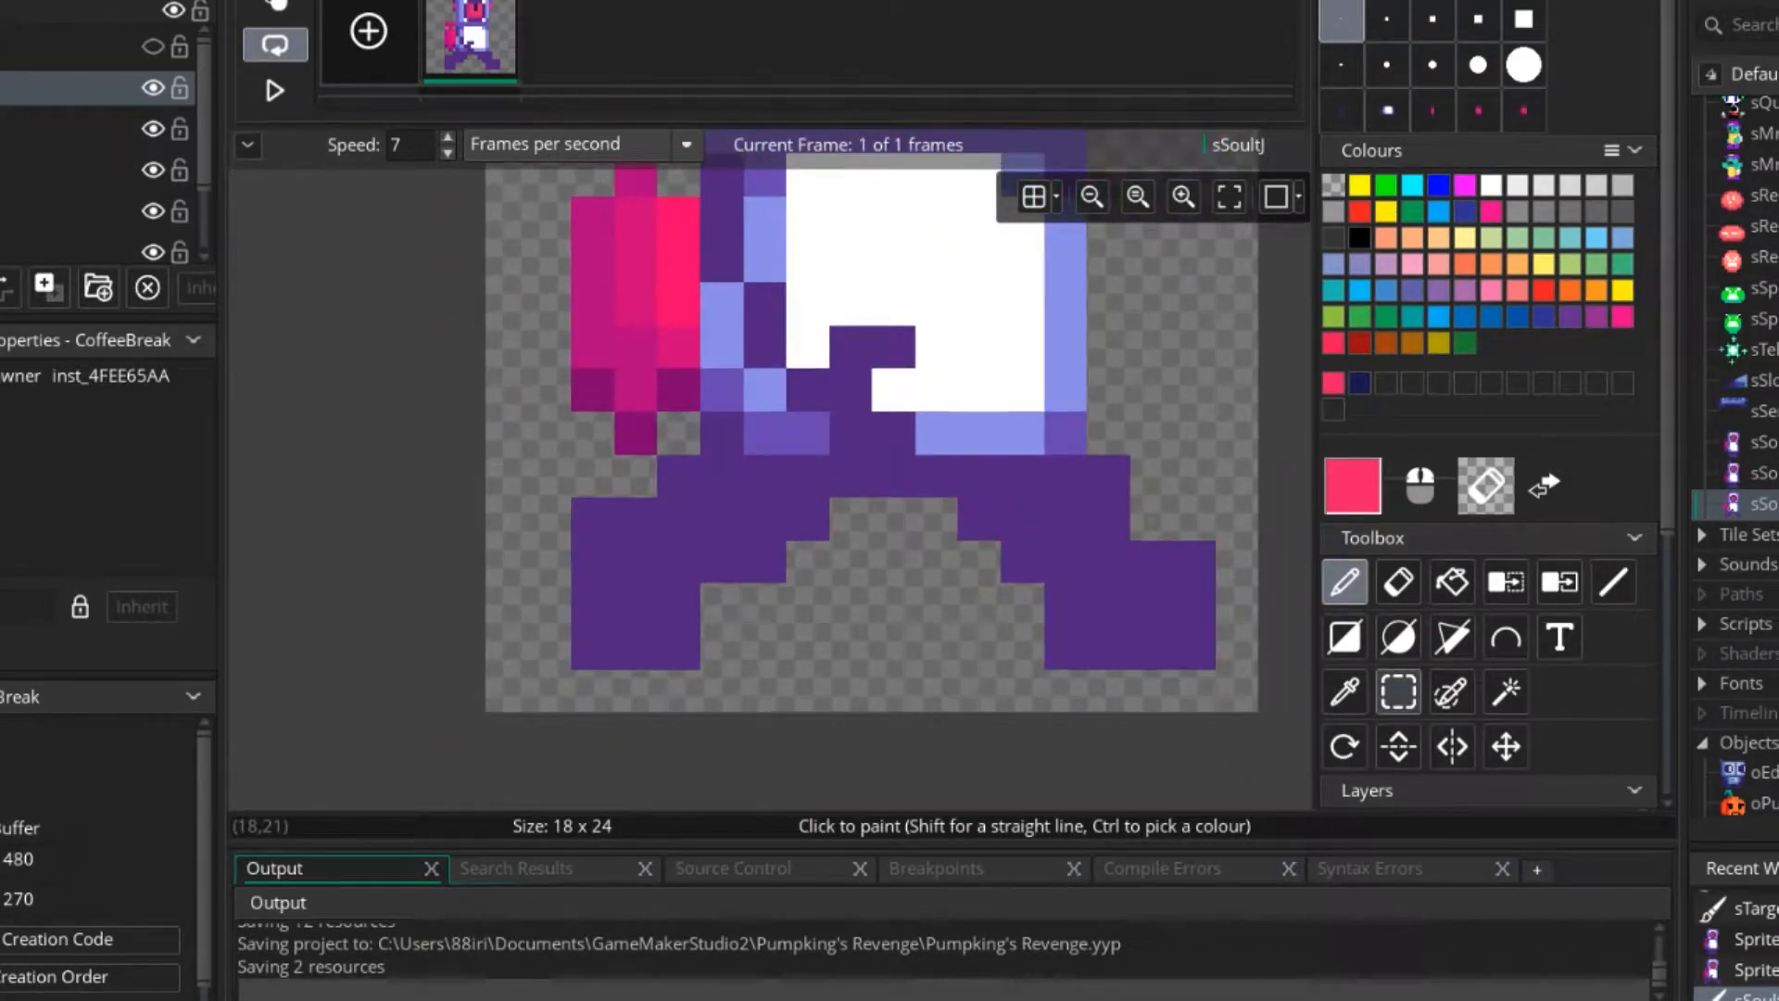
Replace the spread front leg of sSoultJ with a copy of the rear leg placed closer under the body.
left_click(1399, 691)
mouse_move(816, 463)
left_mouse_down()
mouse_move(677, 565)
mouse_move(593, 658)
left_mouse_up()
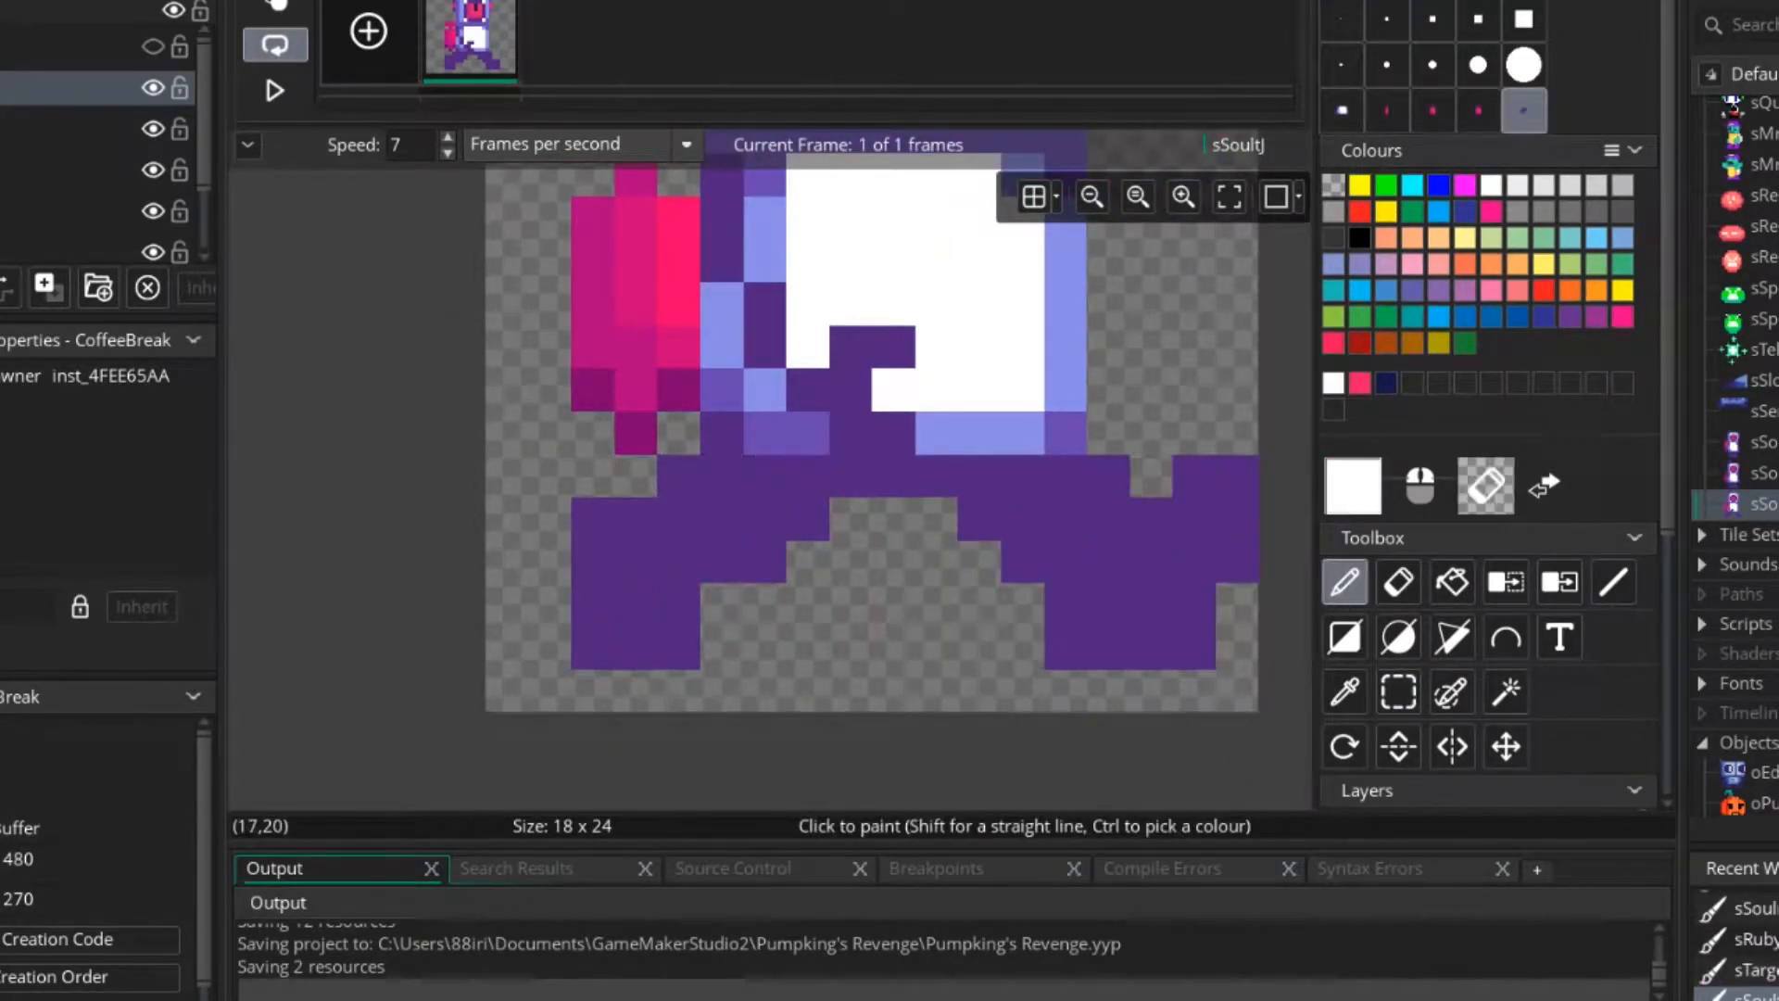
key("e")
left_click_drag(1194, 647, 1066, 561)
key("d")
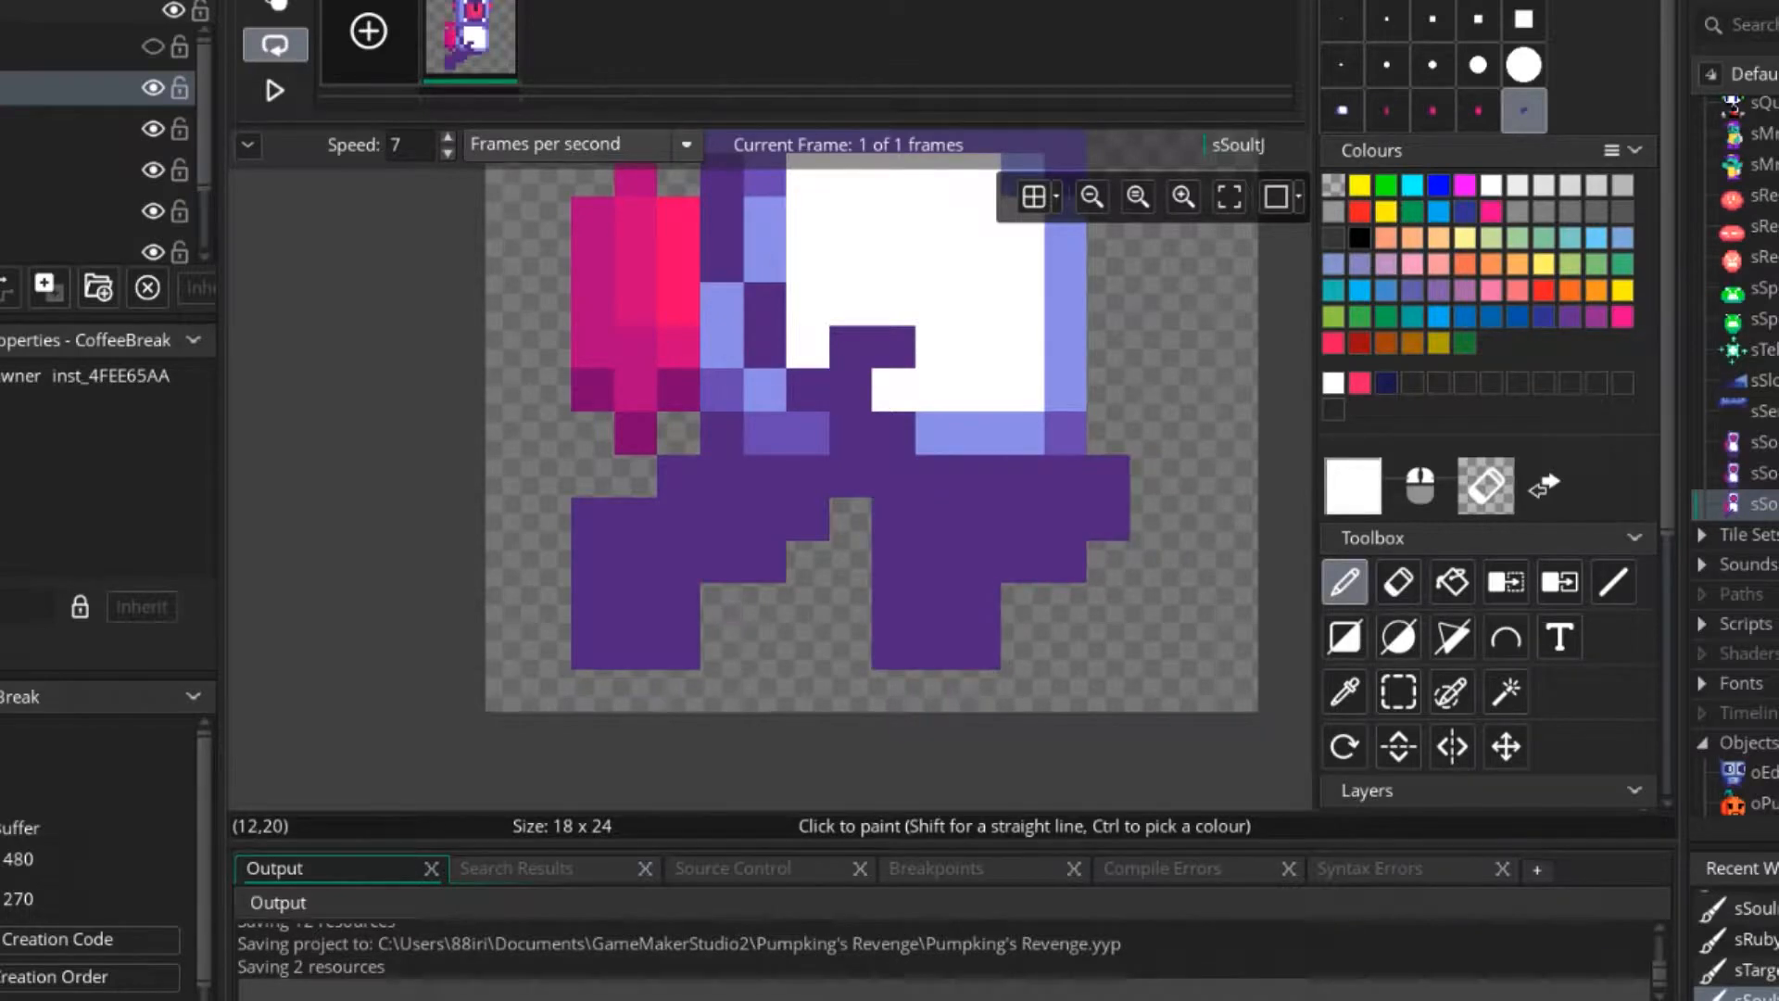
left_click(979, 604)
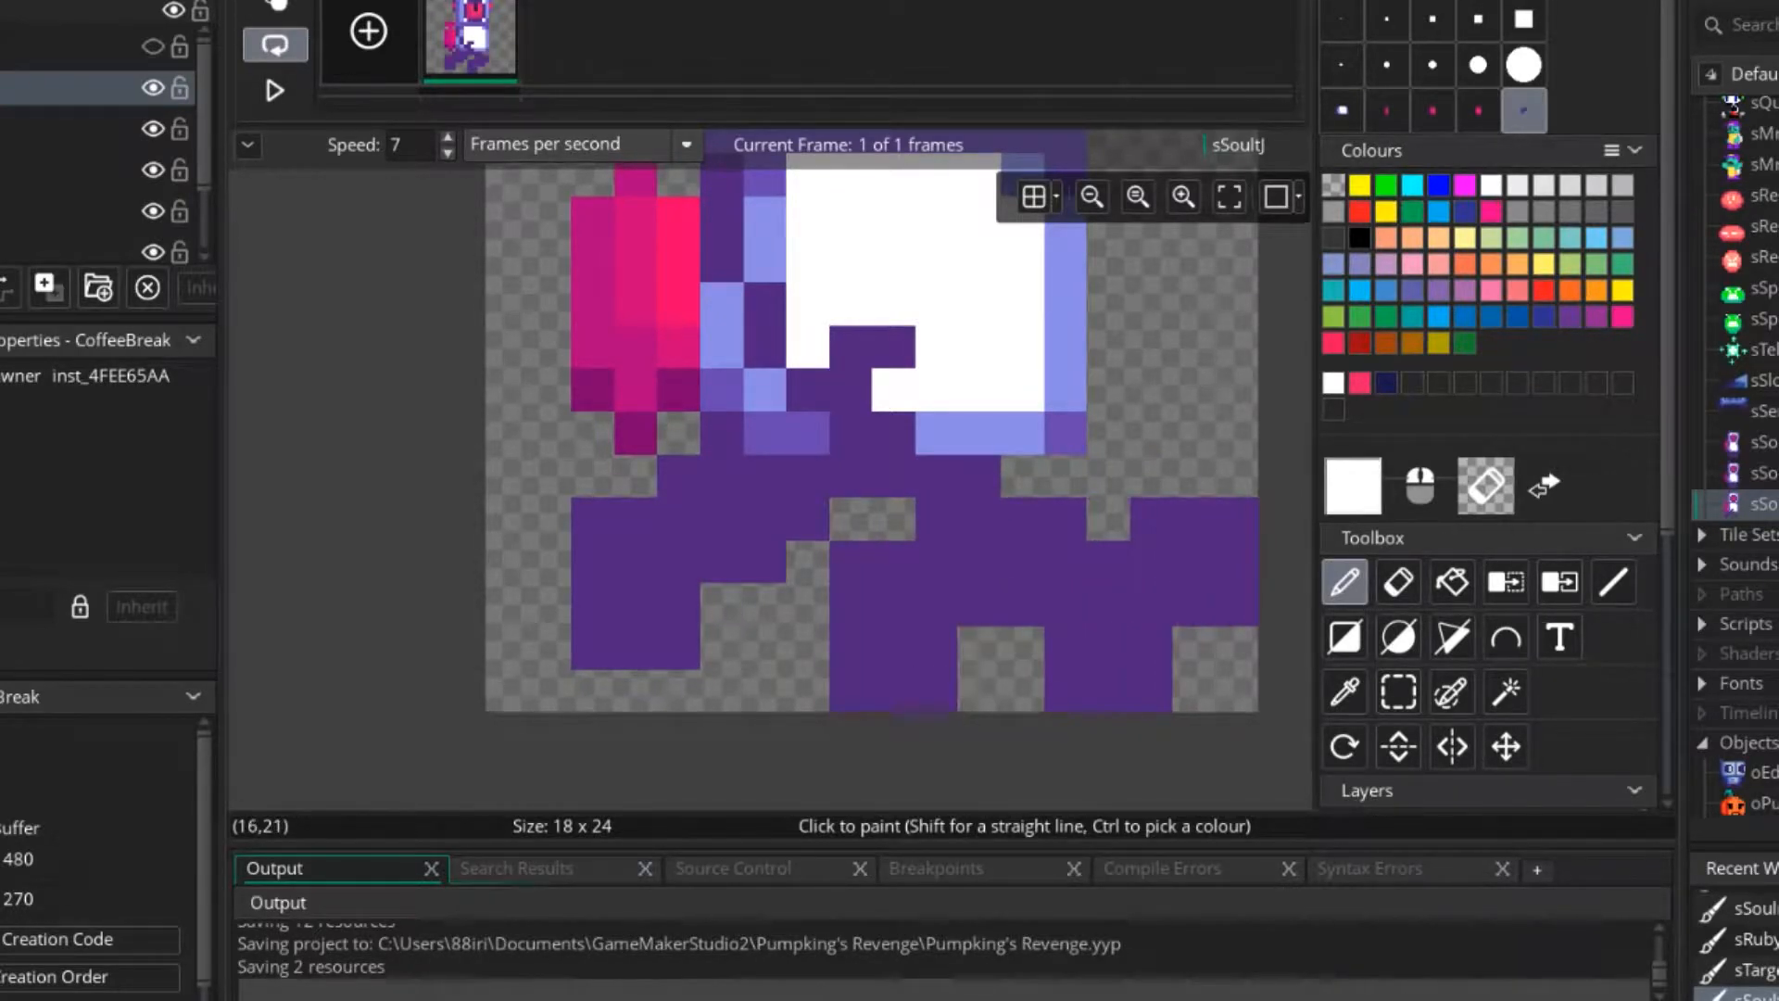
key("ctrl+z")
left_click(1022, 562)
scroll(1095, 603, "down", 1, "ctrl")
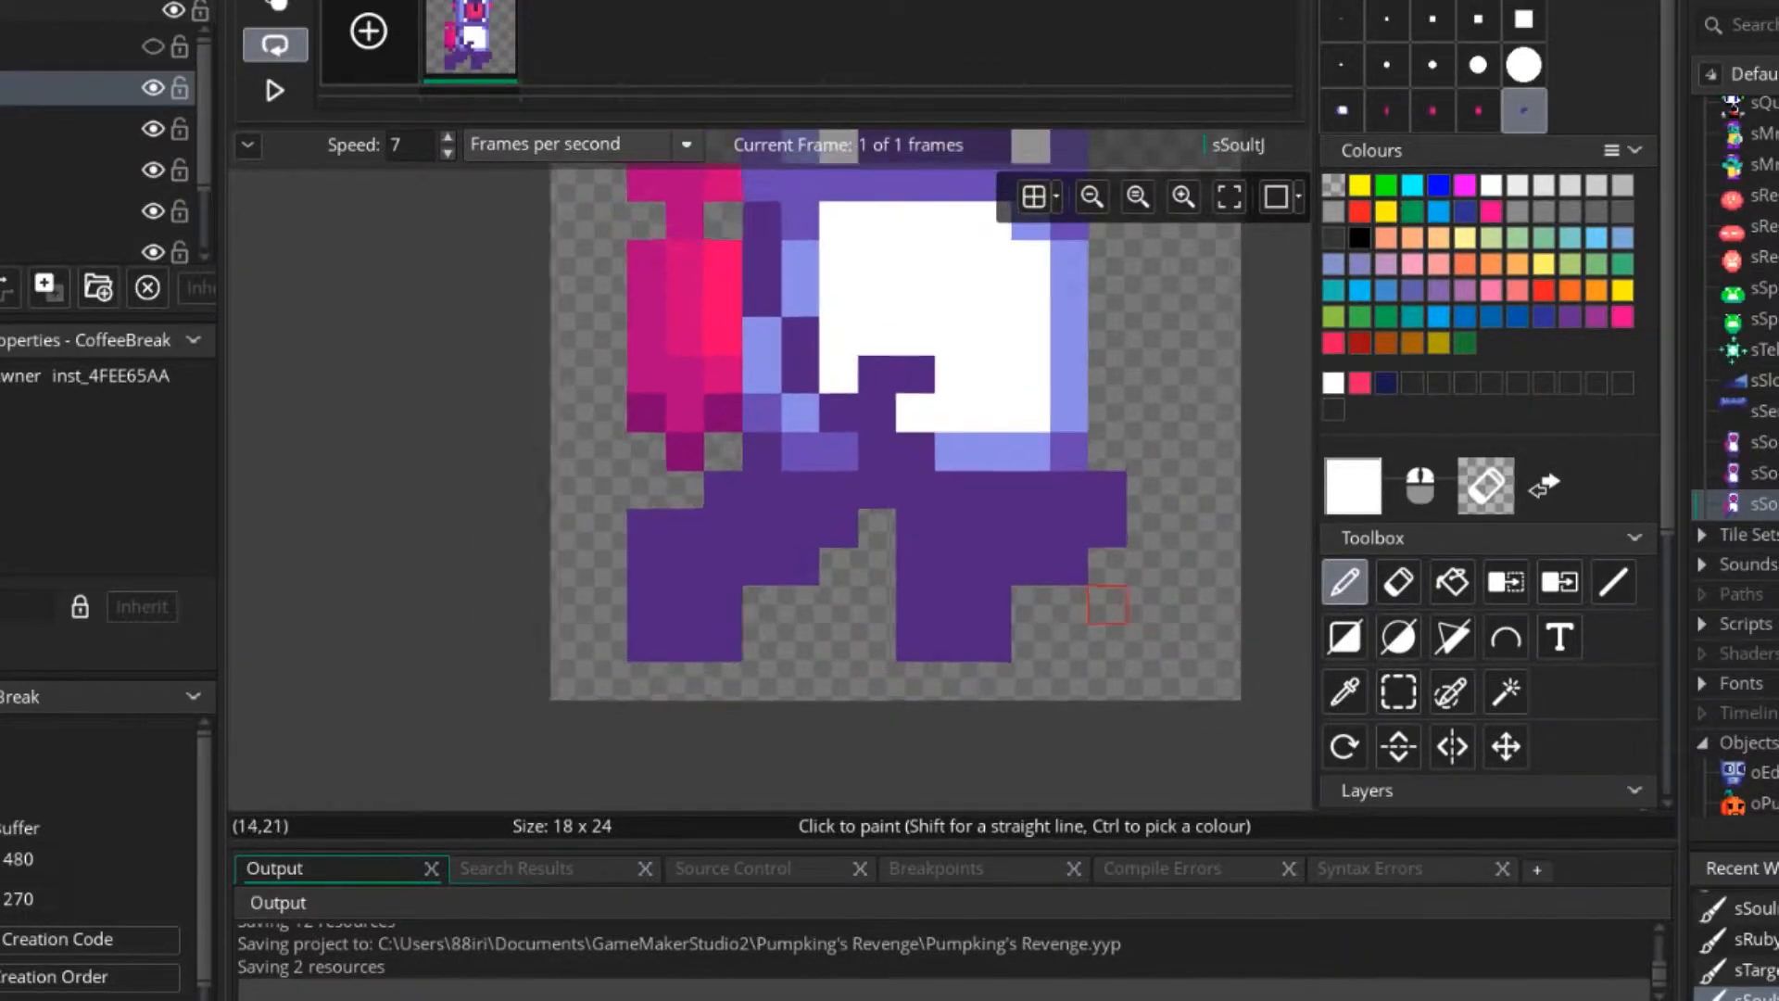
scroll(1107, 604, "down", 3, "ctrl")
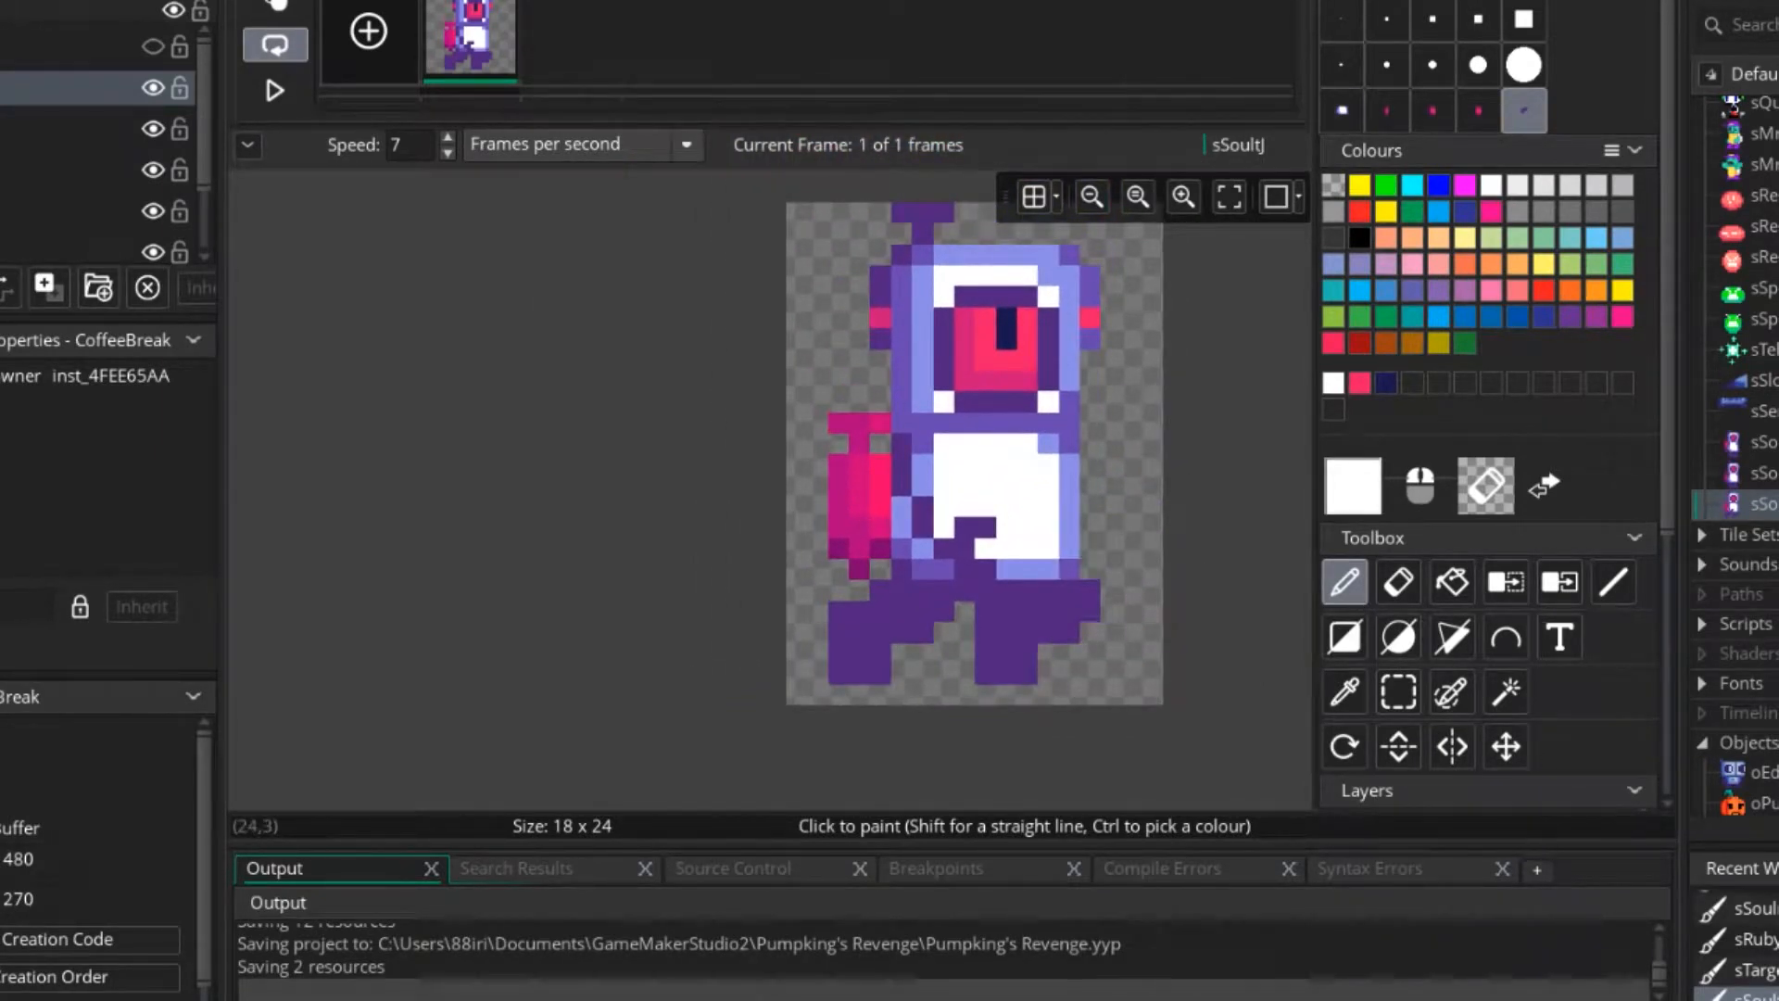
With the one-pixel brush and the arm's dark purple, draw a three-pixel arm stub sticking out in front of the belly.
left_click(1341, 18)
scroll(840, 534, "up", 4, "ctrl")
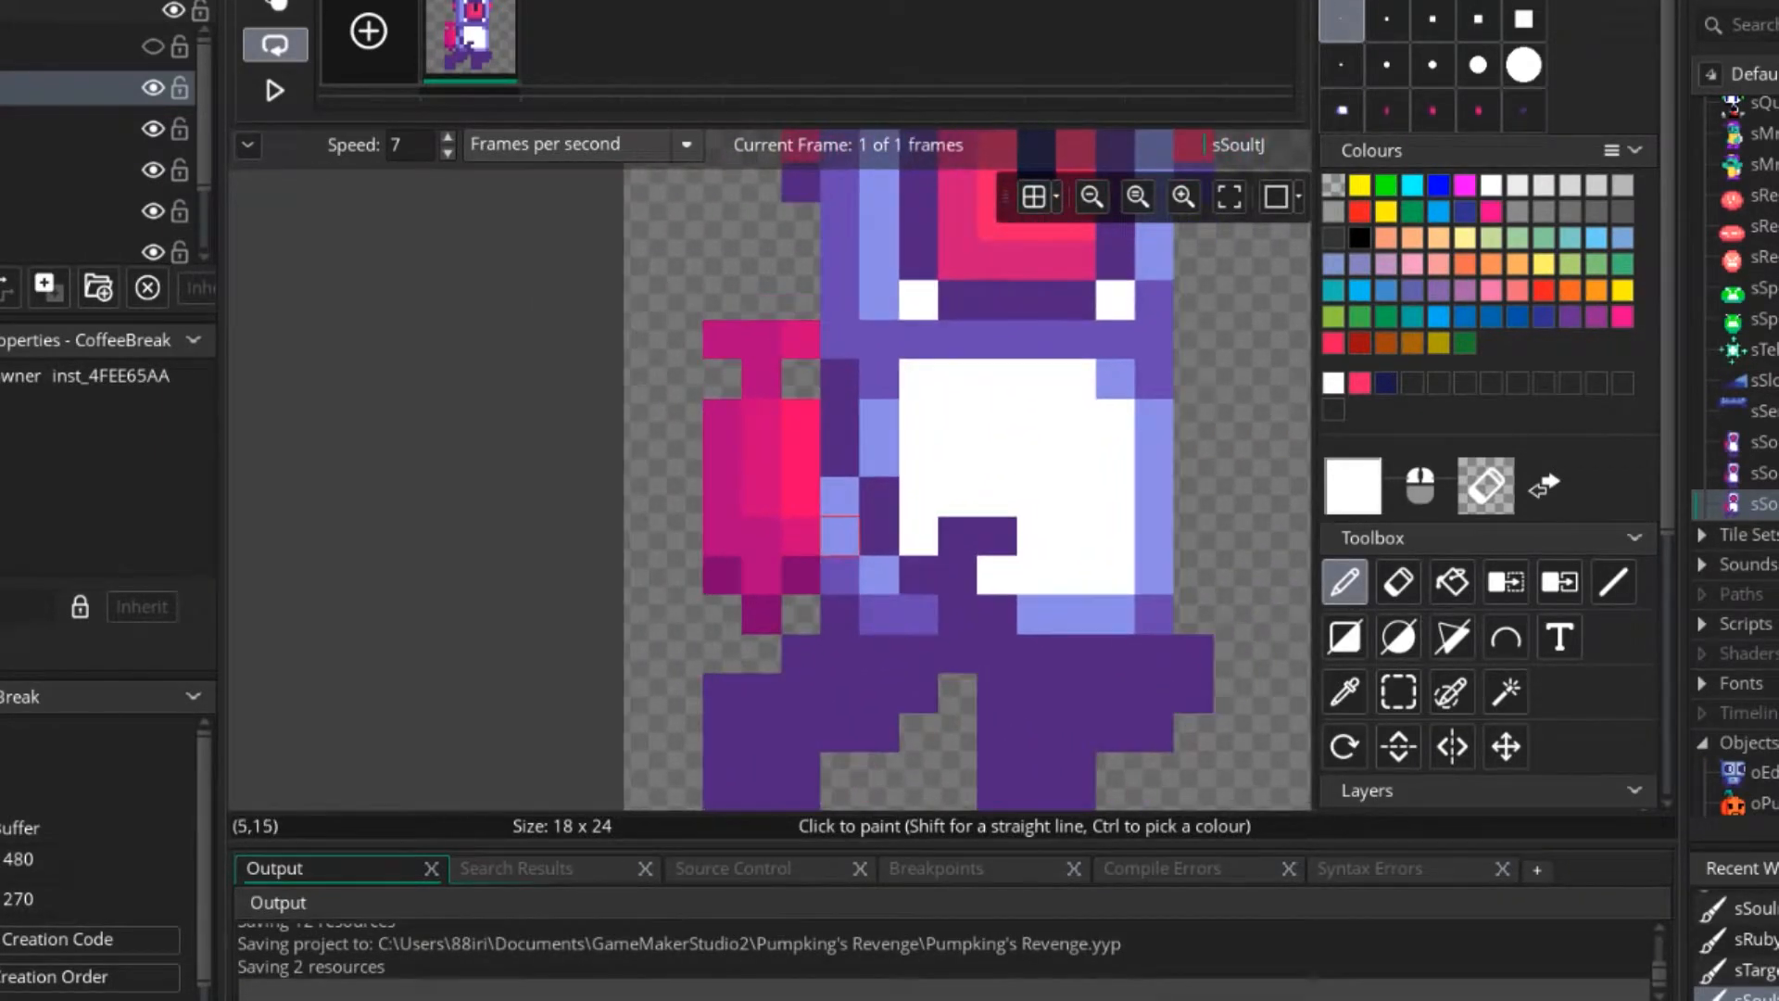
middle_click_drag(832, 536, 725, 522)
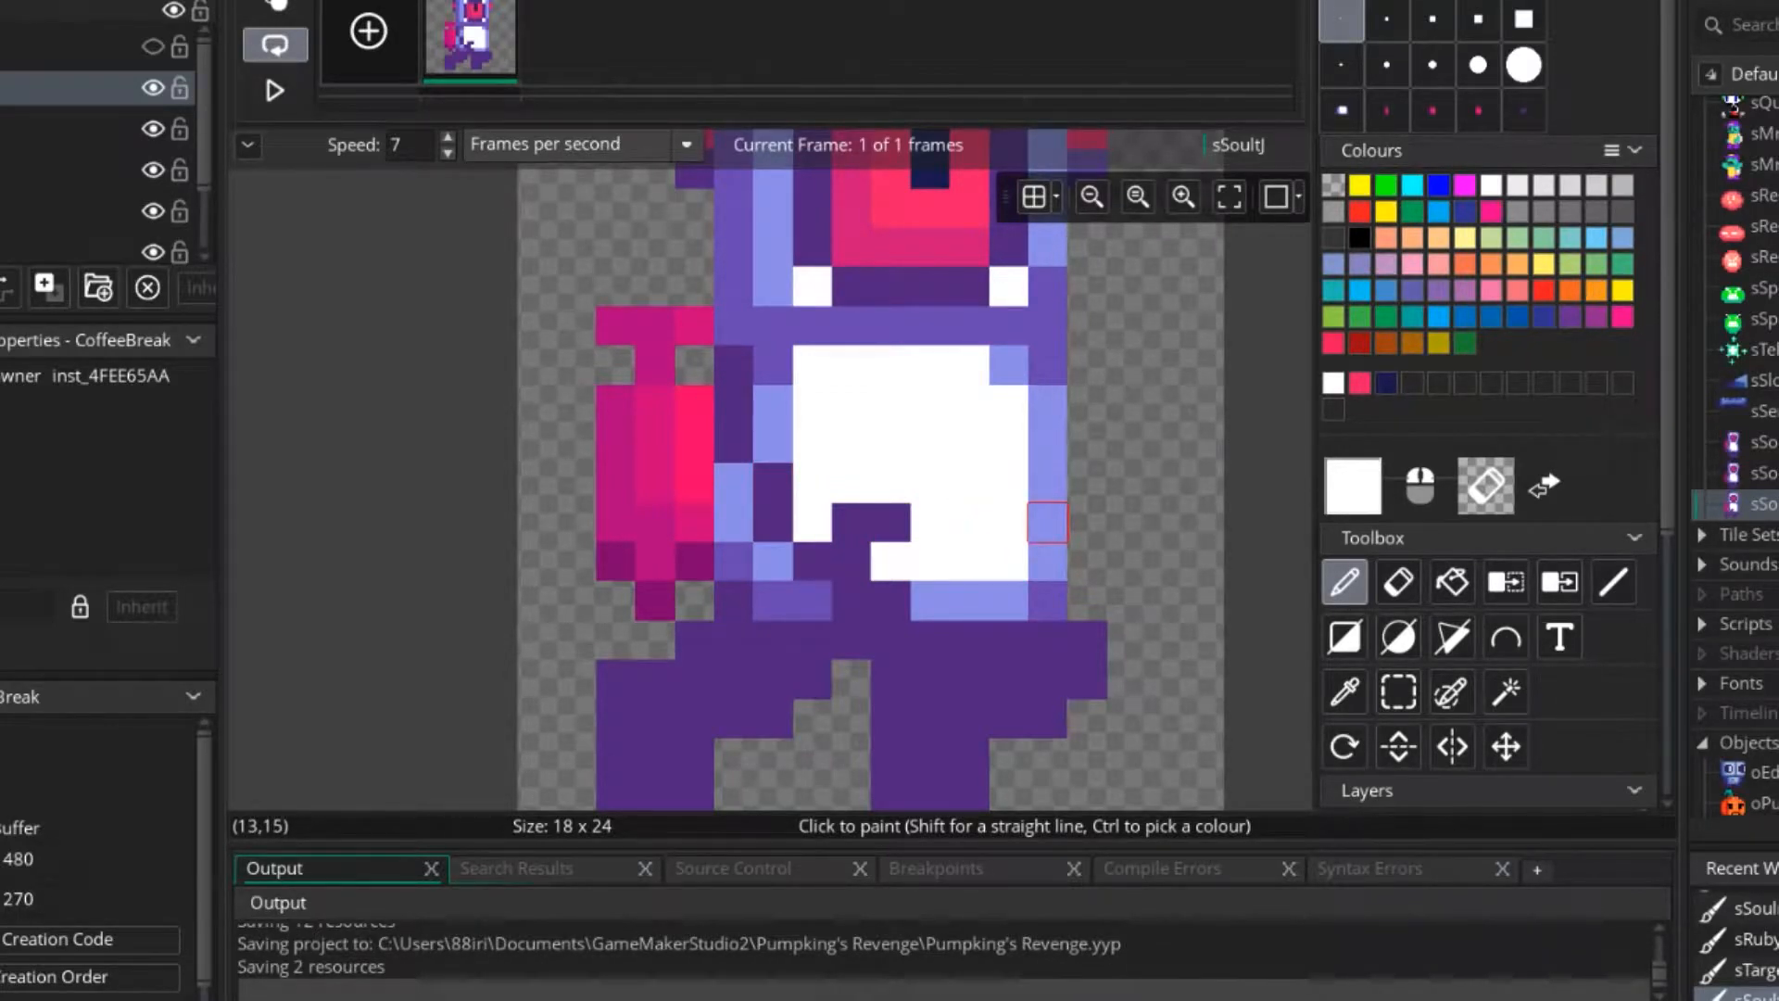
middle_click_drag(1048, 522, 898, 516)
left_click(859, 520, "ctrl")
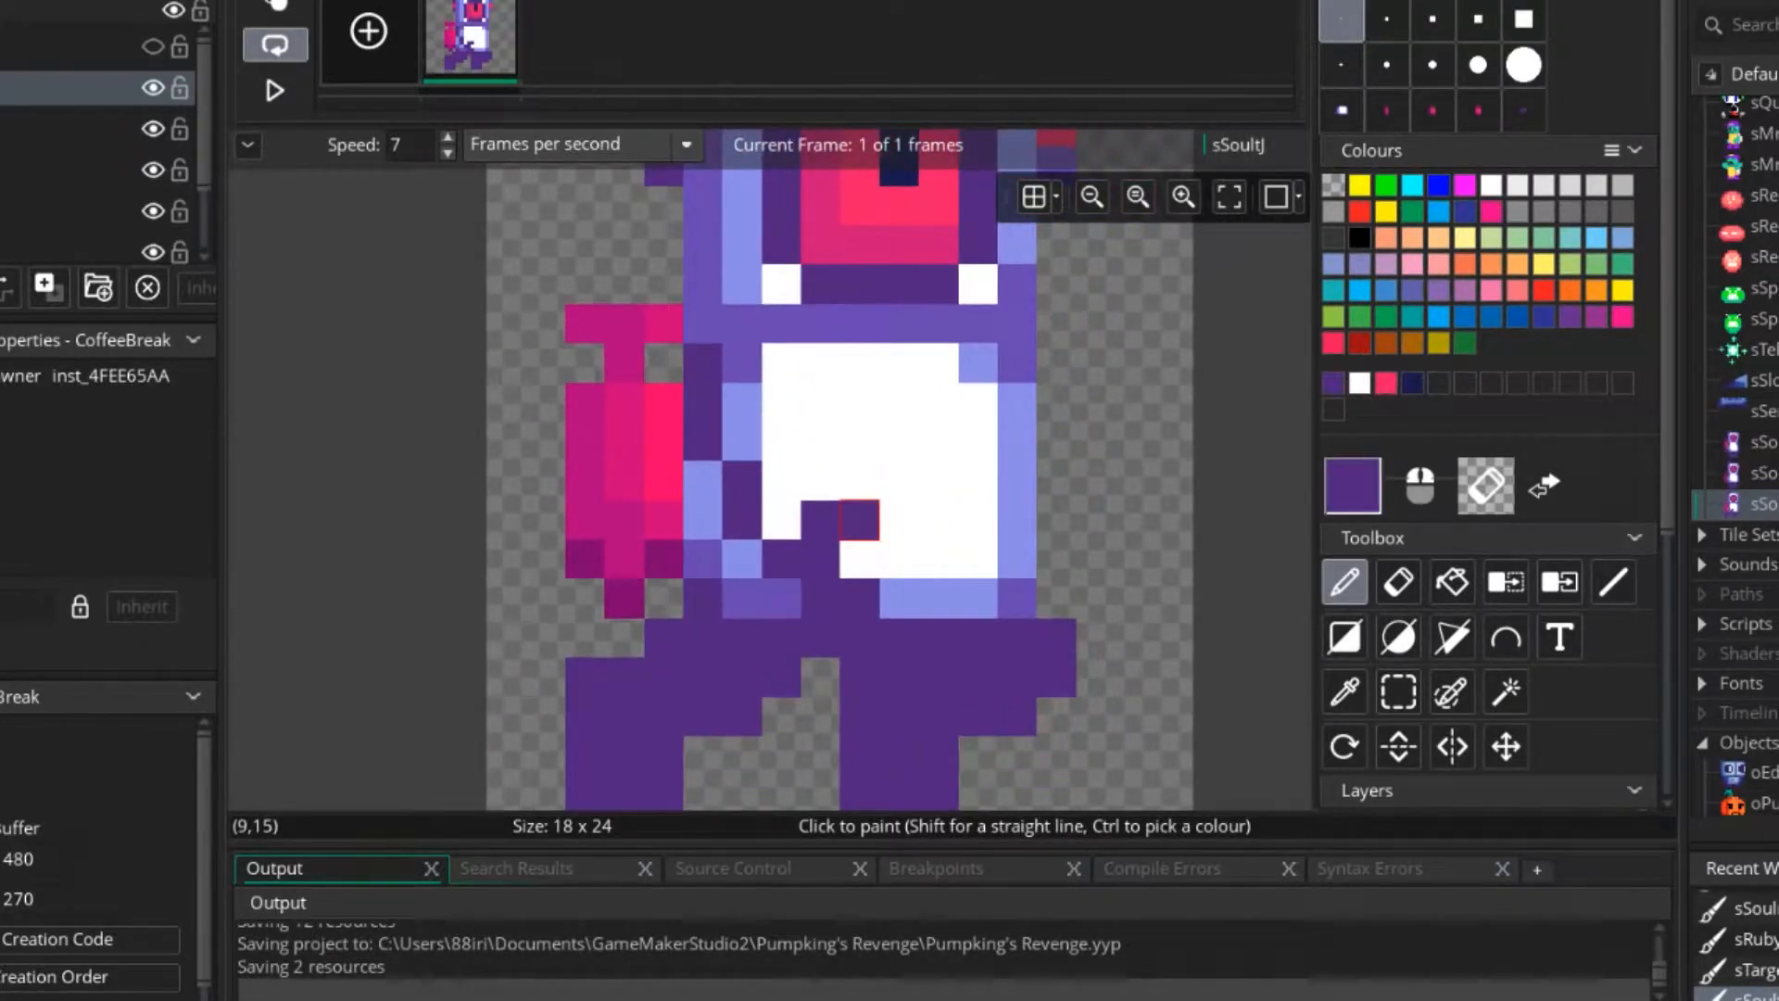
left_click(1056, 480)
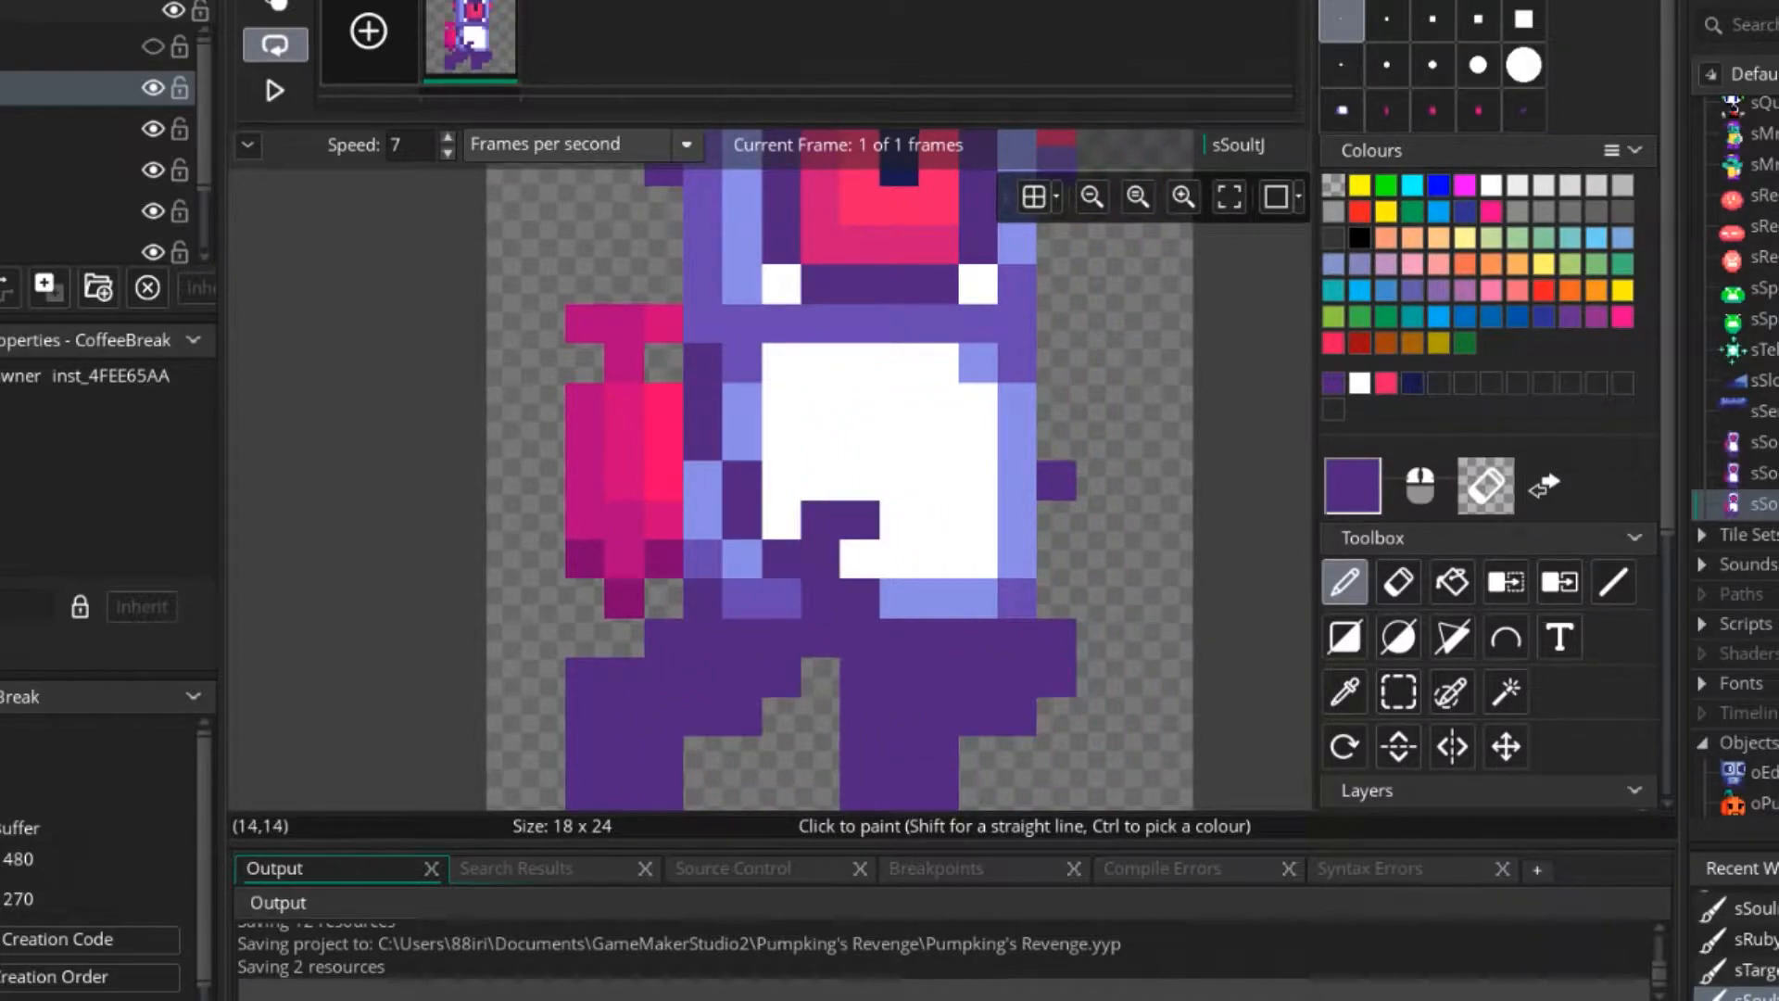
left_click_drag(1057, 520, 1097, 520)
Paint over the old arm across the belly with the body's light blue, purple and white.
left_click(741, 403, "ctrl")
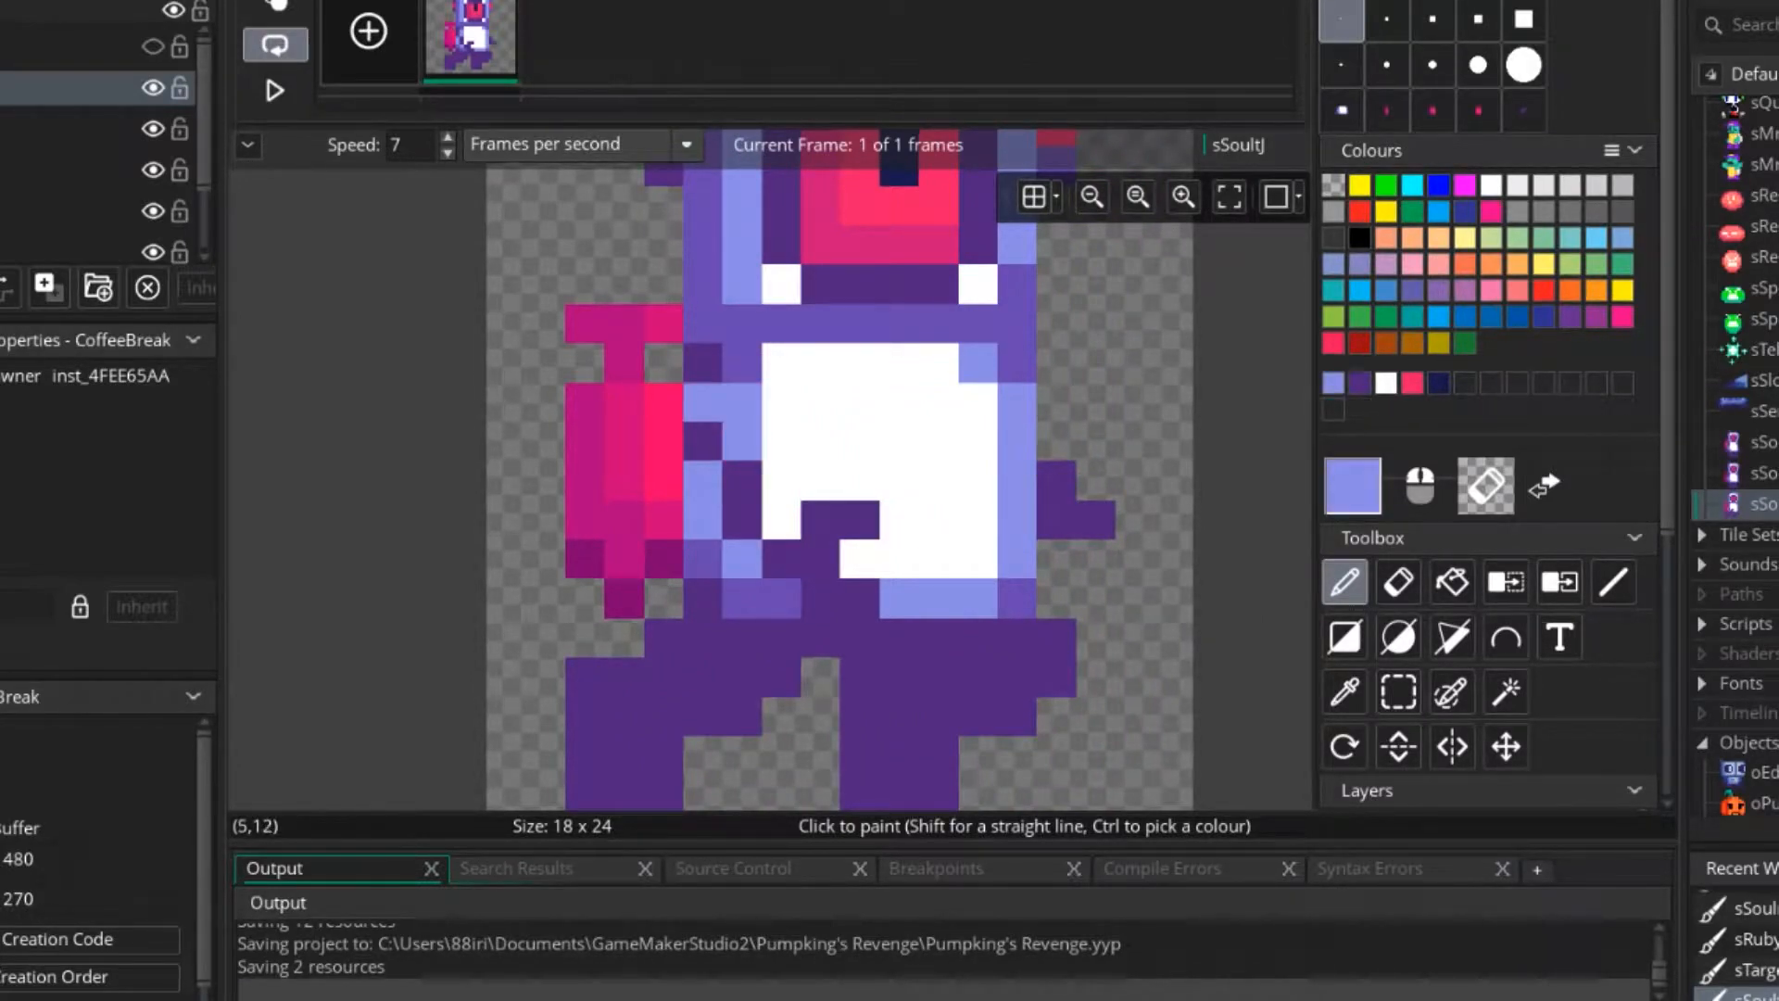
left_click(741, 364, "ctrl")
mouse_move(703, 402)
left_mouse_down()
mouse_move(741, 520)
mouse_move(859, 519)
left_mouse_up()
left_click(741, 443, "ctrl")
left_click(781, 481, "ctrl")
left_click(898, 597, "ctrl")
left_click_drag(820, 598, 860, 598)
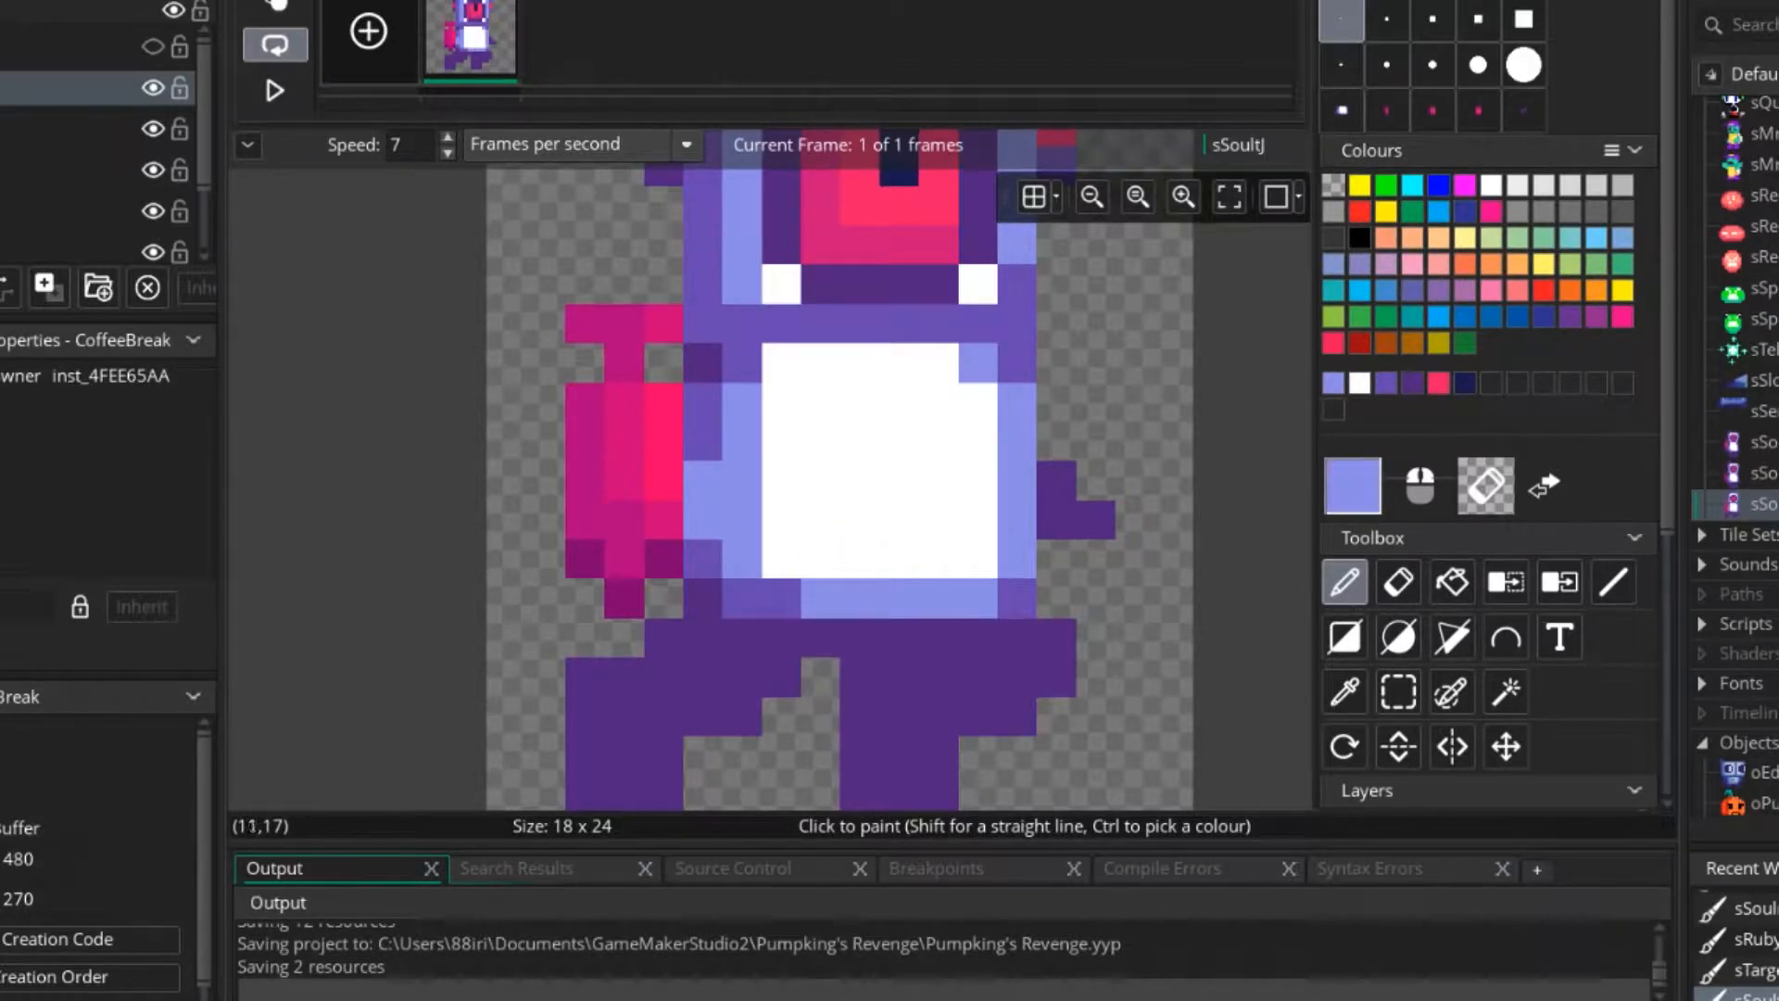
left_click(781, 598, "ctrl")
Draw the rear arm in dark purple from the shoulder over the jetpack to the belly, and tip both hands with magenta.
left_click(1057, 481, "ctrl")
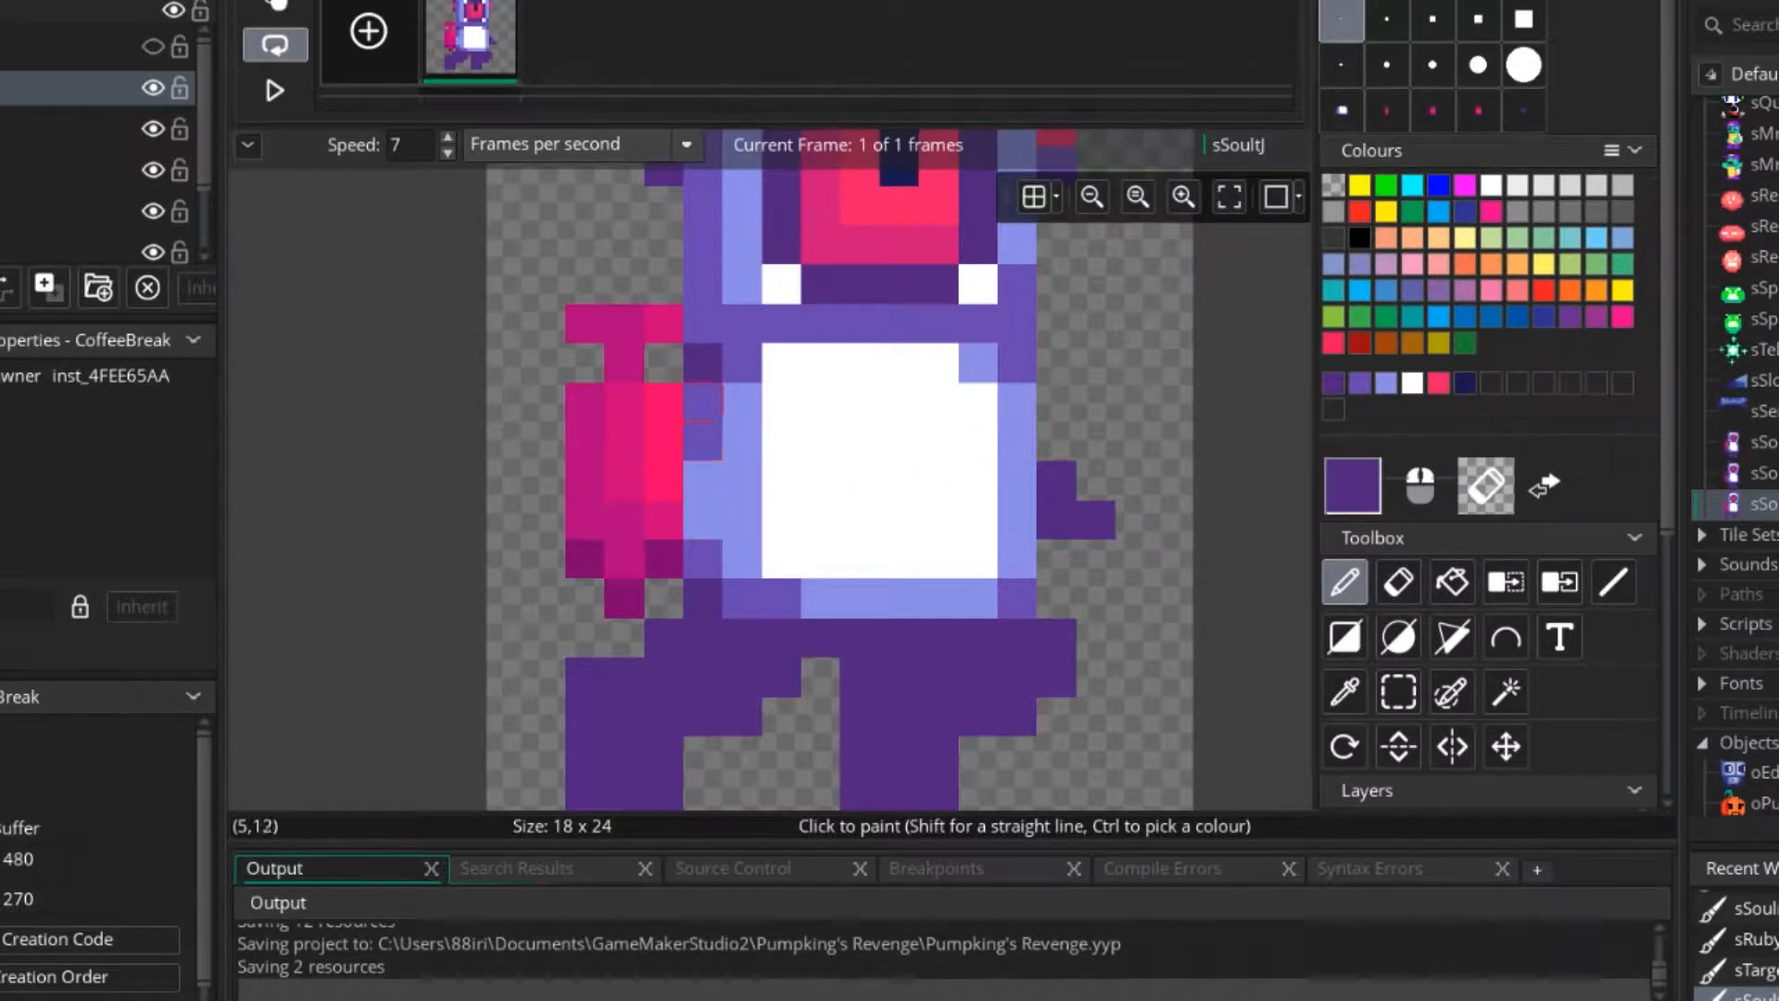
left_click_drag(664, 441, 743, 559)
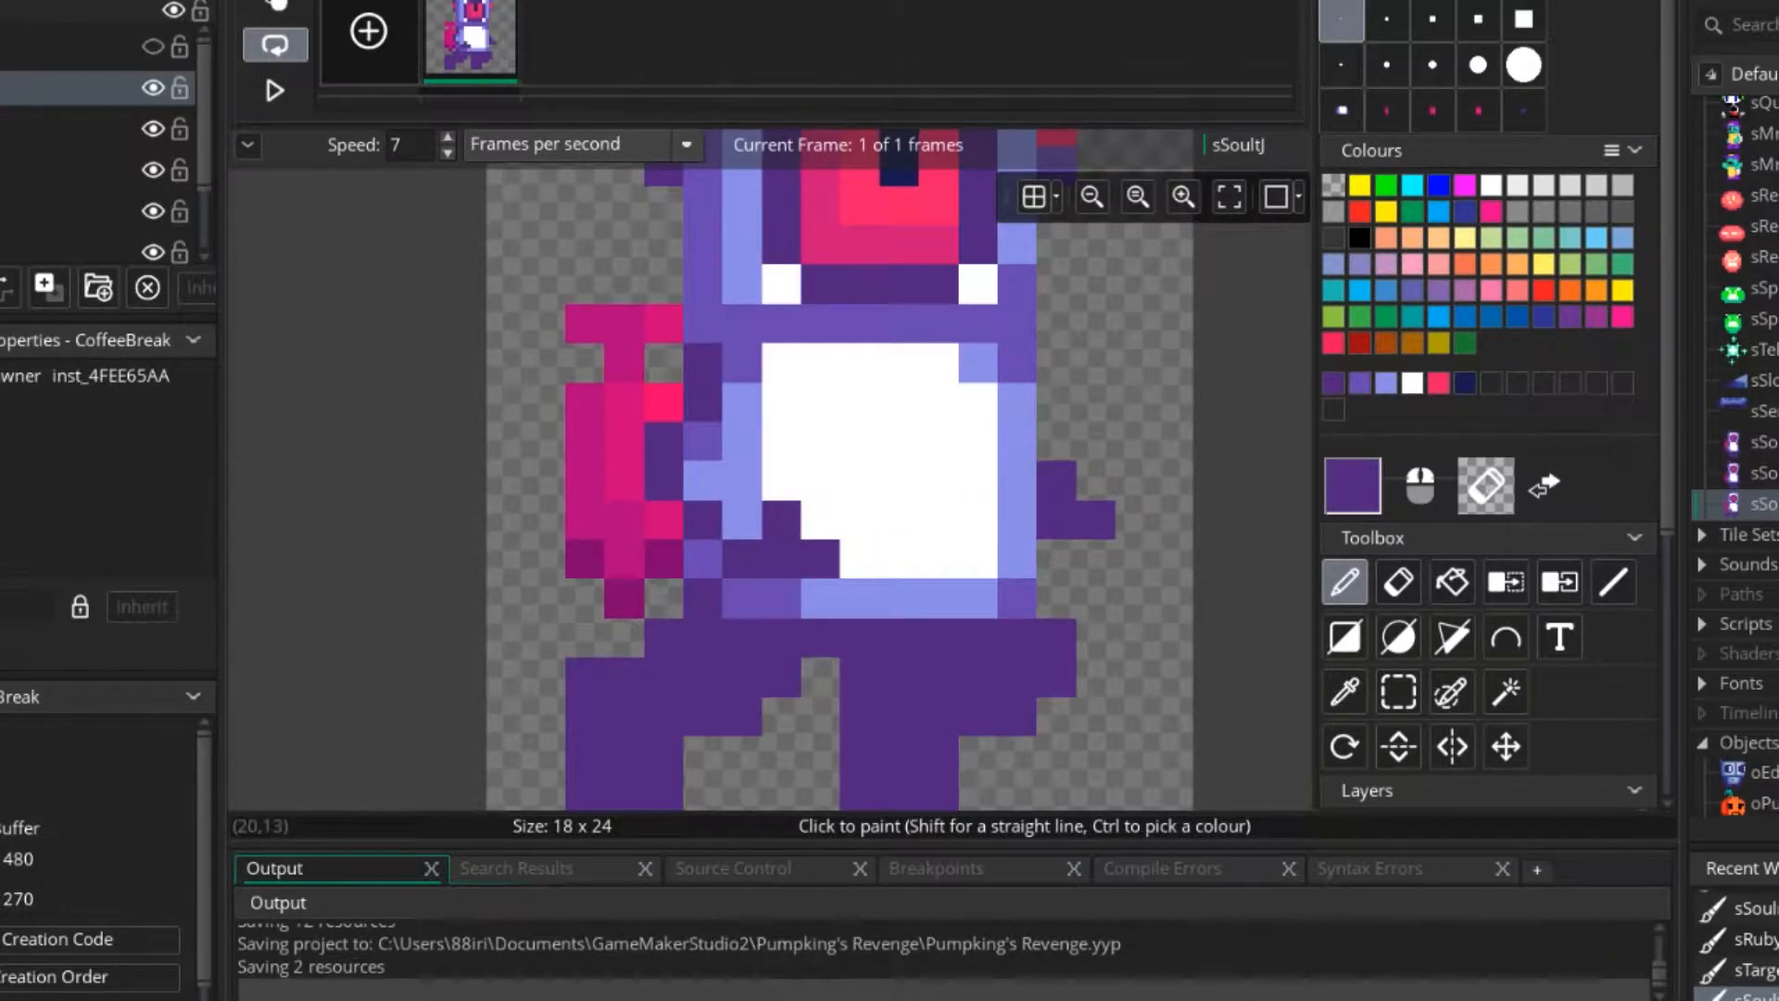
left_click(624, 521, "ctrl")
left_click(820, 520)
left_click(1097, 480)
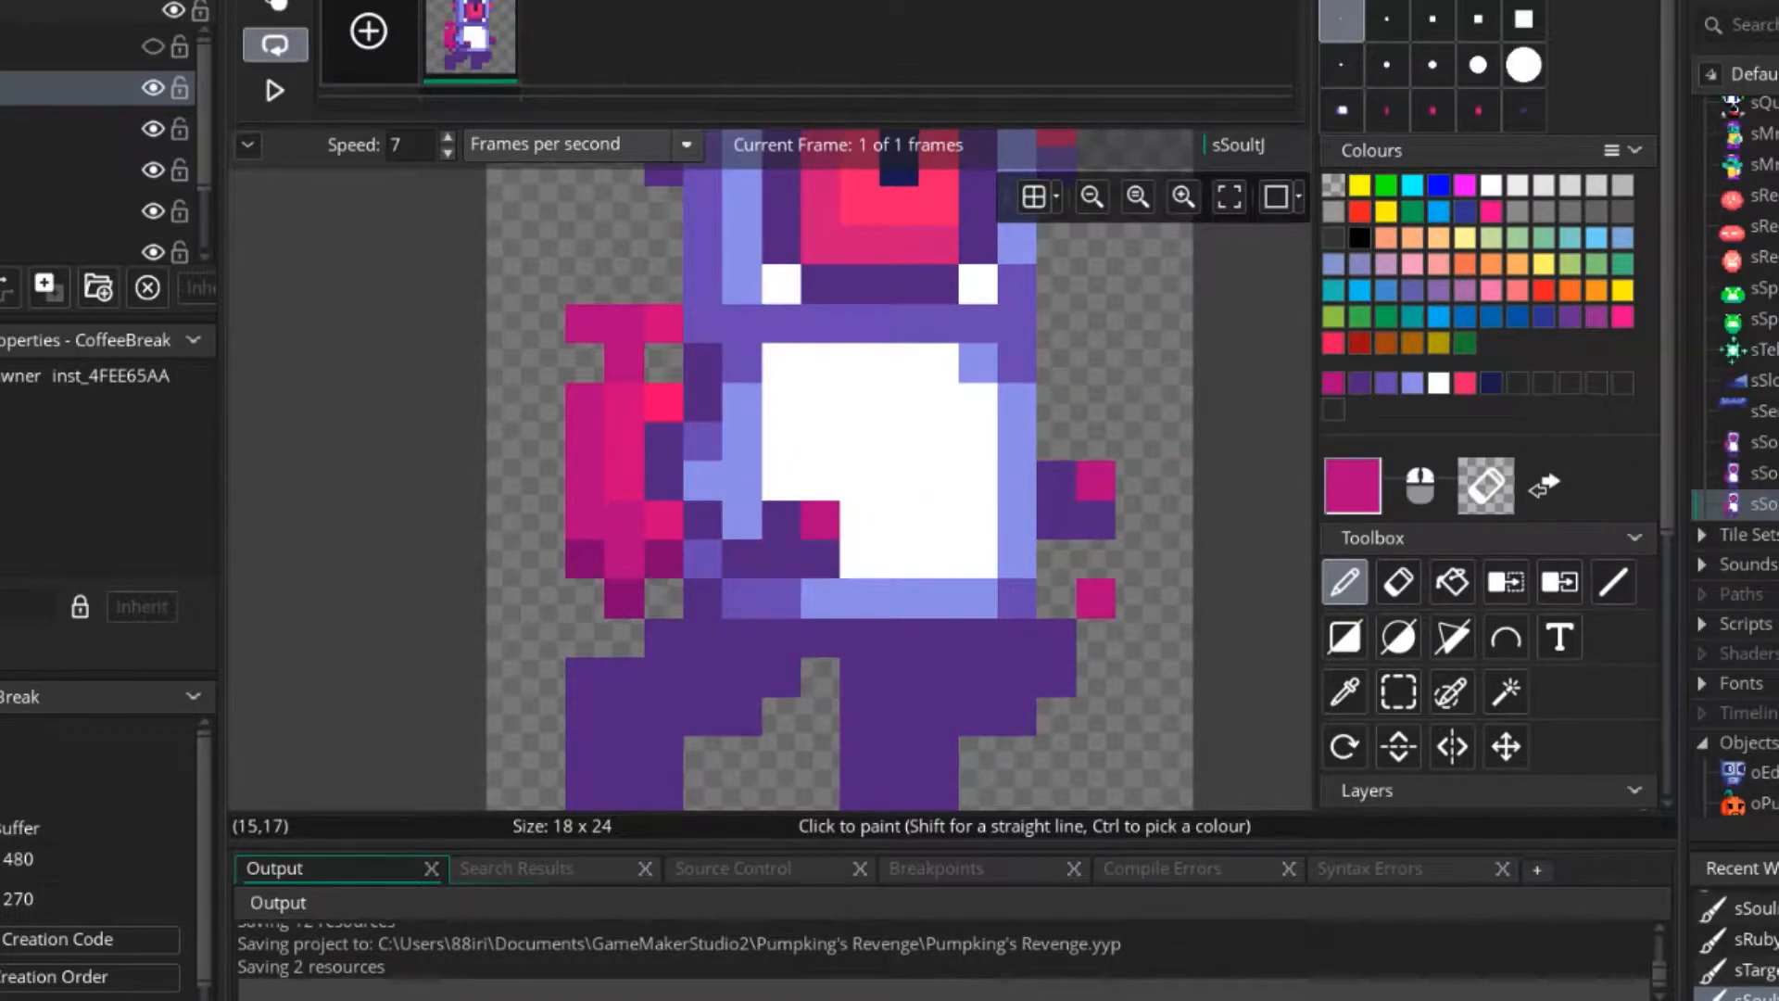
Thicken both hands downward with dark purple pixels.
scroll(1095, 598, "down", 1)
scroll(1094, 599, "down", 4)
middle_click_drag(970, 596, 944, 660)
scroll(928, 648, "up", 5)
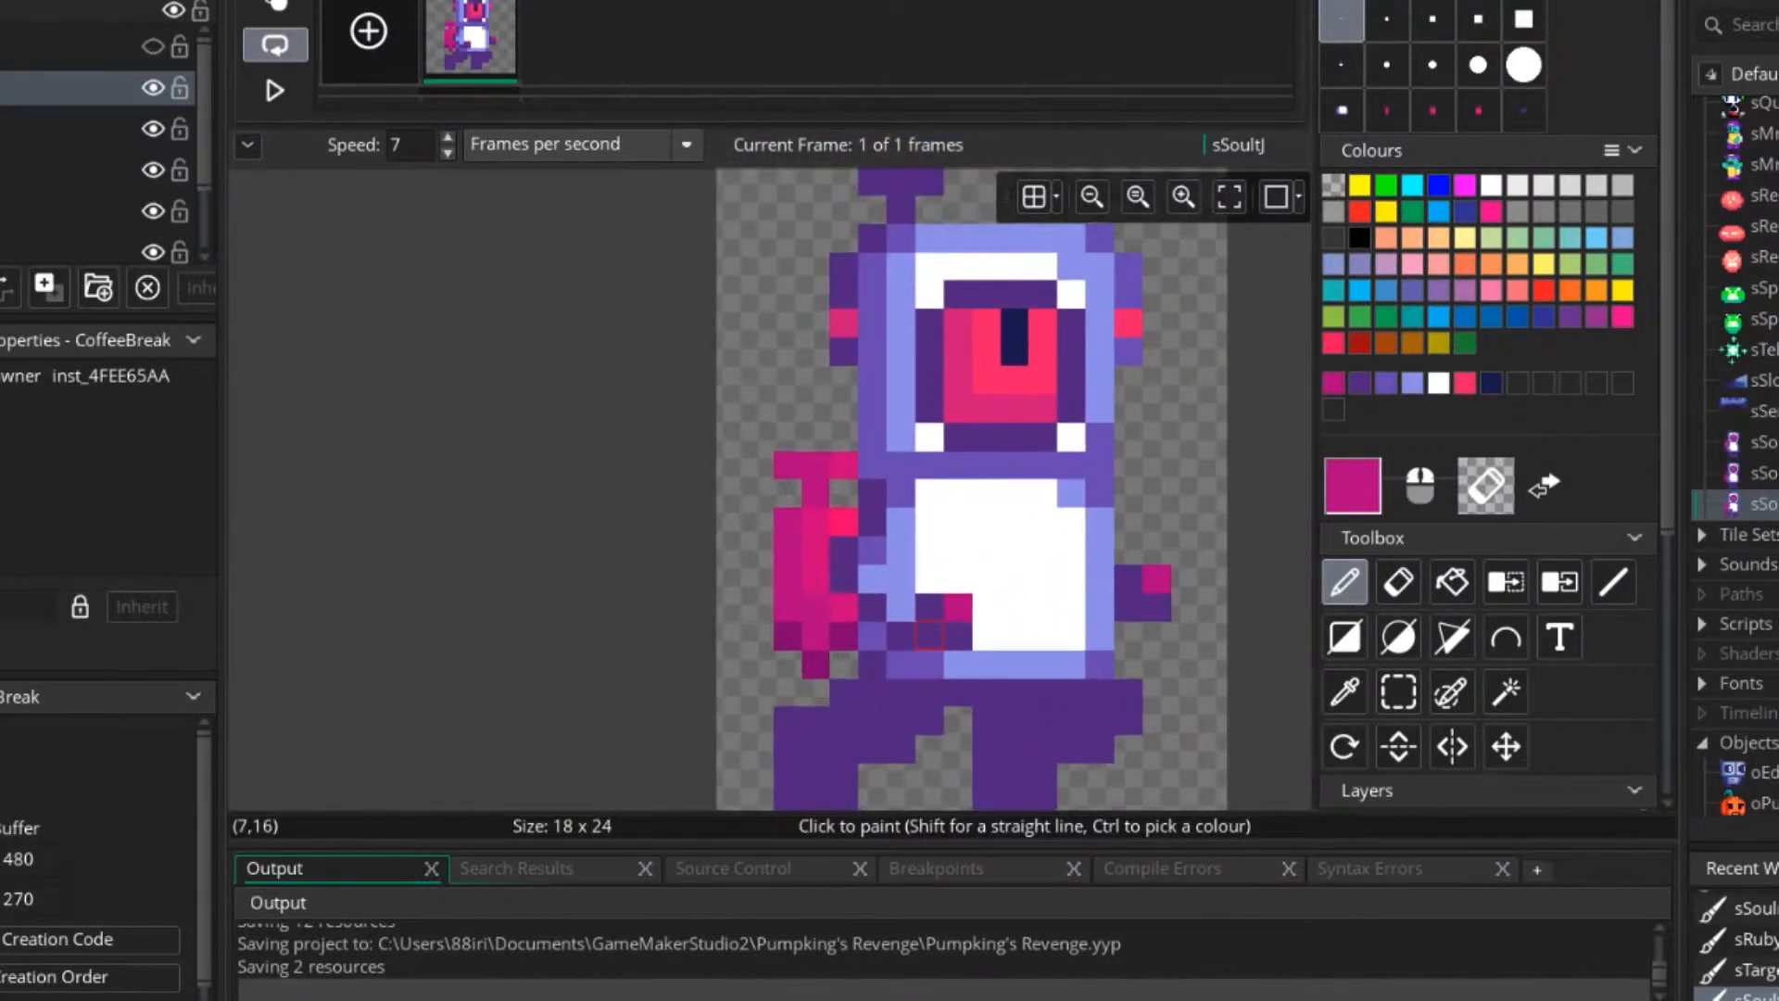
left_click(928, 630, "ctrl")
left_click(928, 671)
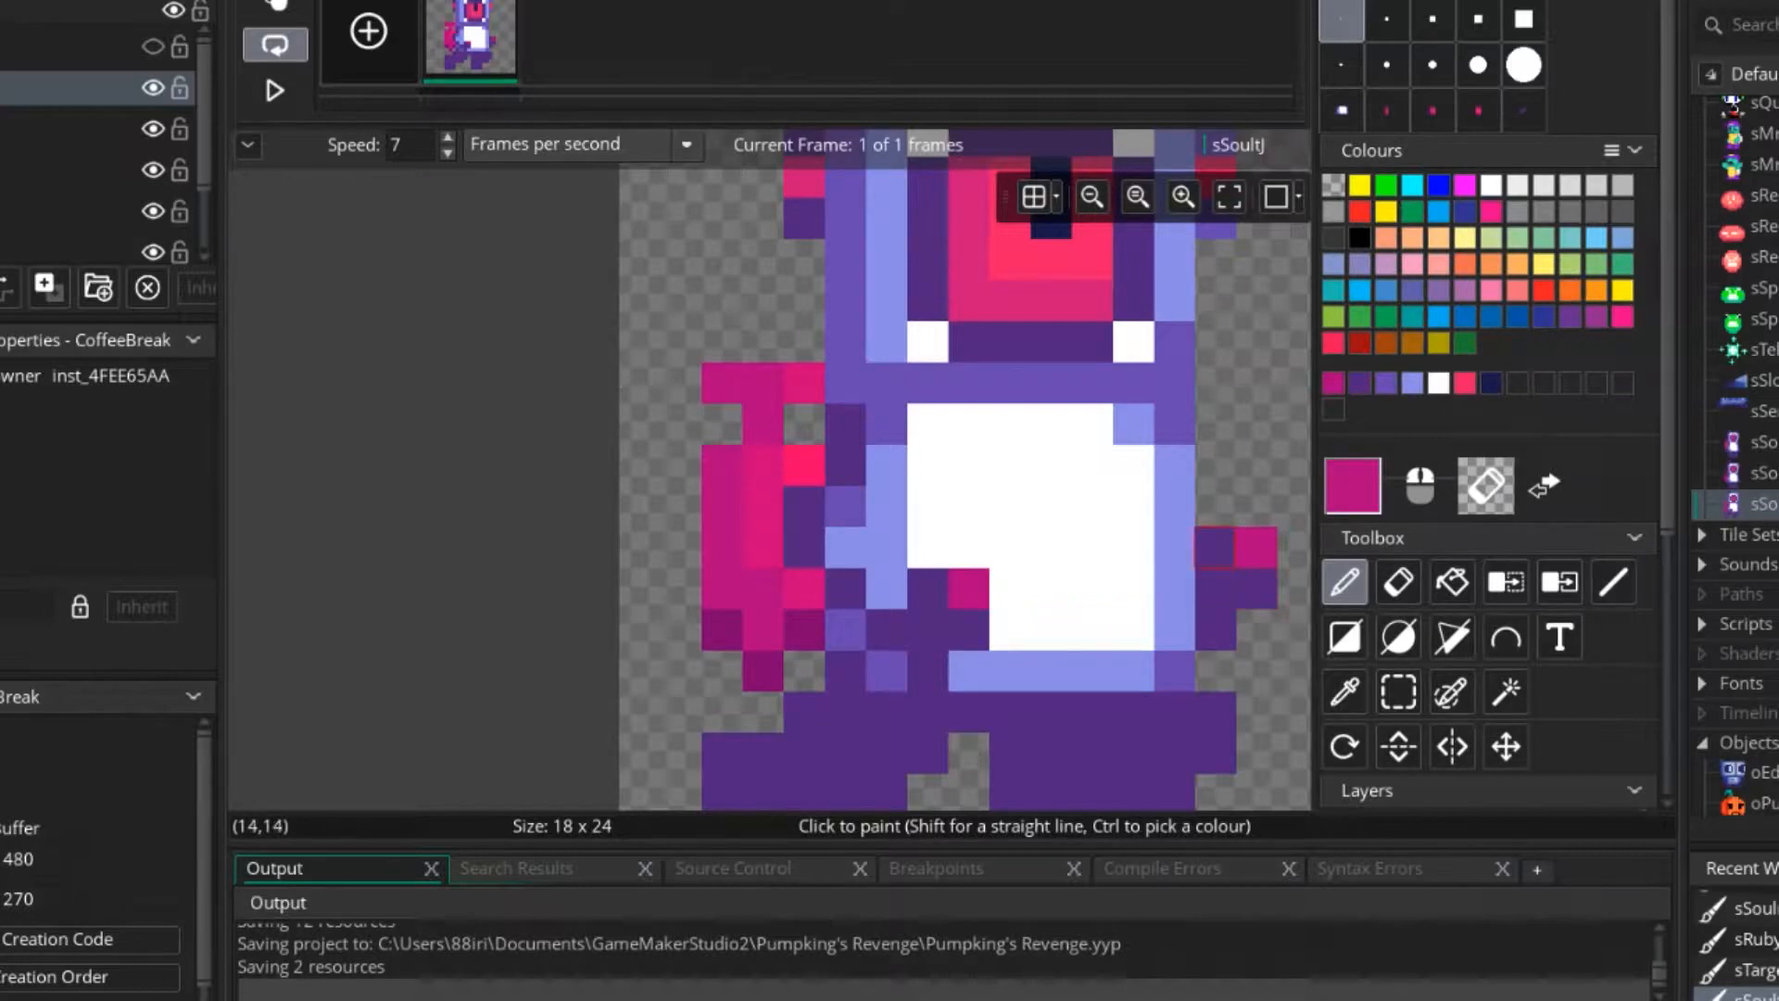
Recolour the upper tip of both hands bright pink and add a medium pink lower tip to each.
left_click(804, 465, "ctrl")
left_click(969, 589)
left_click(1257, 548)
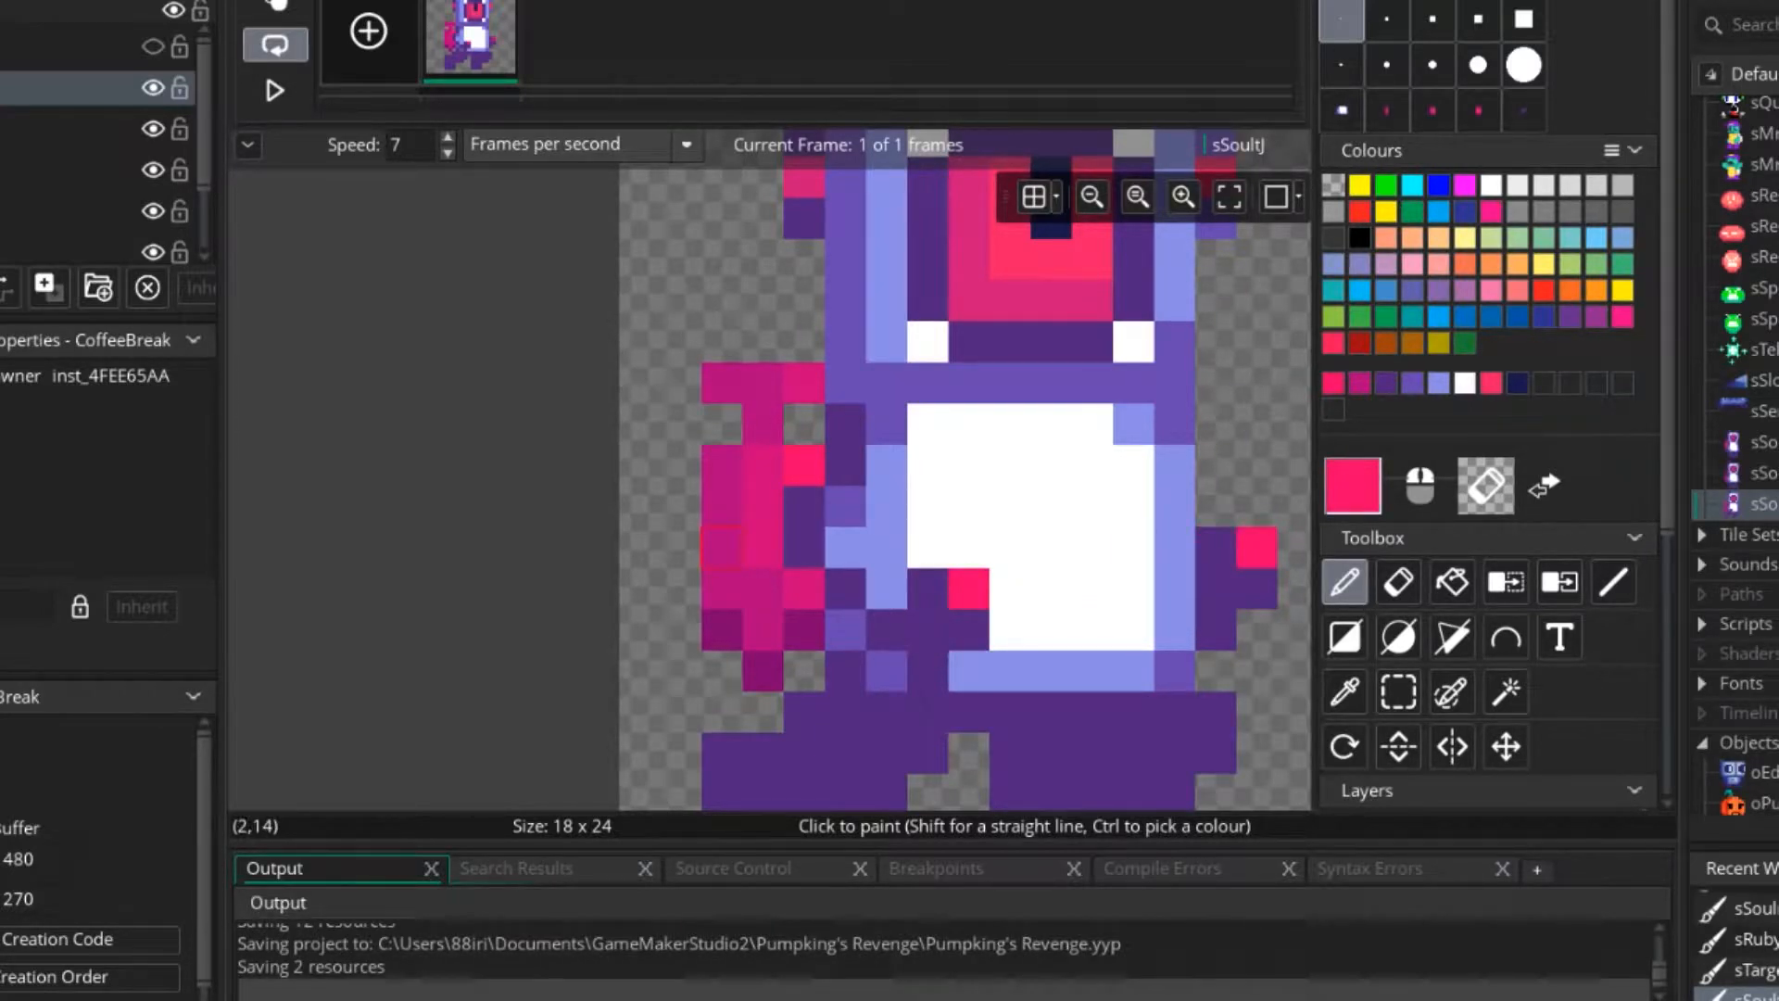
left_click(969, 672)
left_click(1258, 630)
middle_click_drag(1198, 627, 899, 634)
Recolour the lower tip of both hands with the jetpack's dark magenta.
scroll(897, 634, "down", 3)
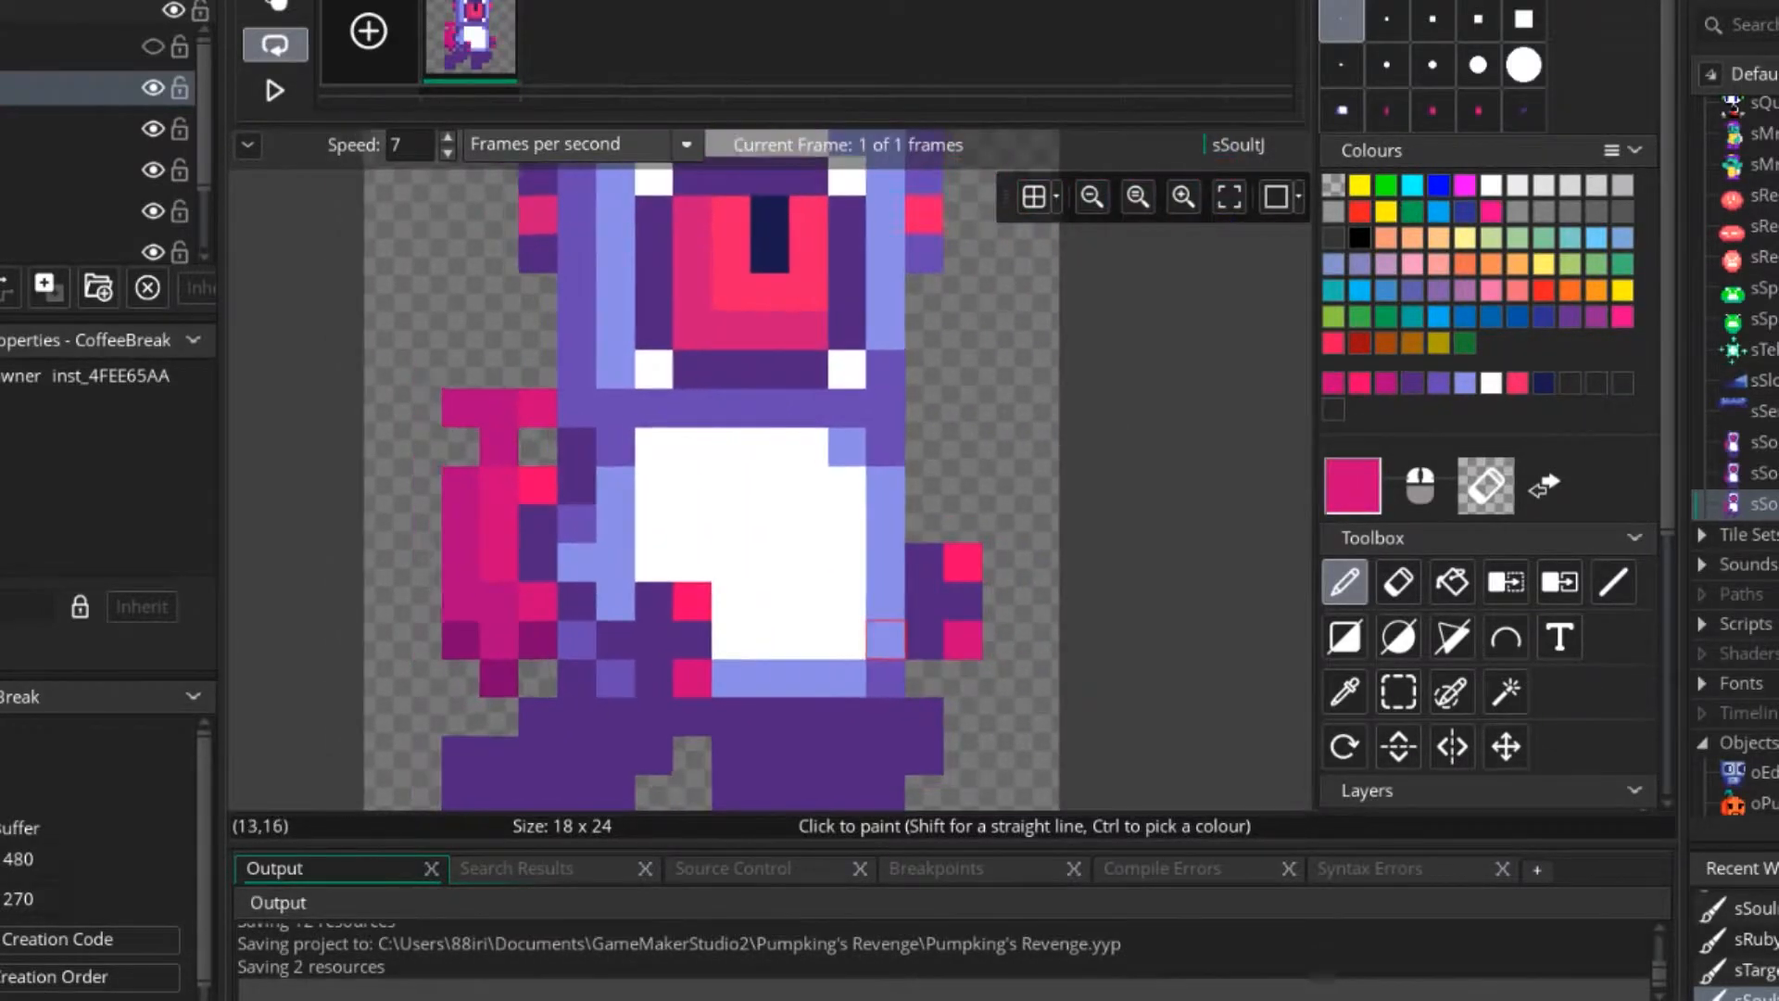
scroll(931, 638, "down", 2)
scroll(799, 640, "up", 2)
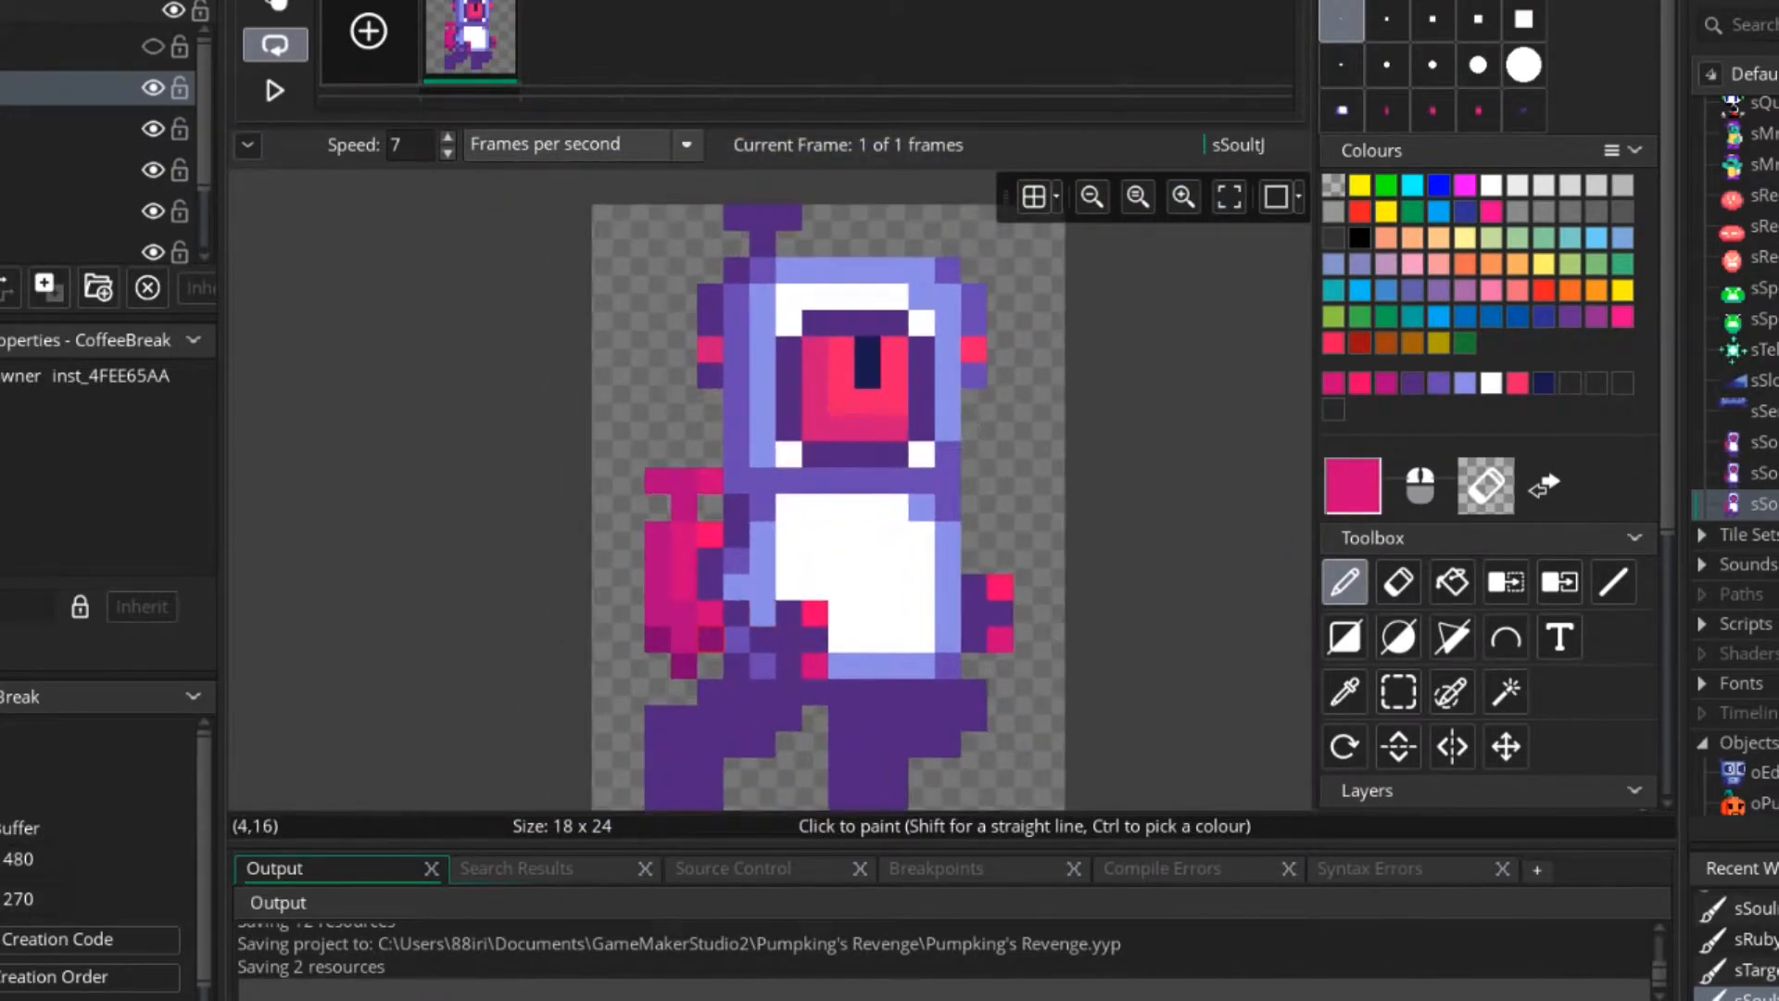
left_click(709, 640, "ctrl")
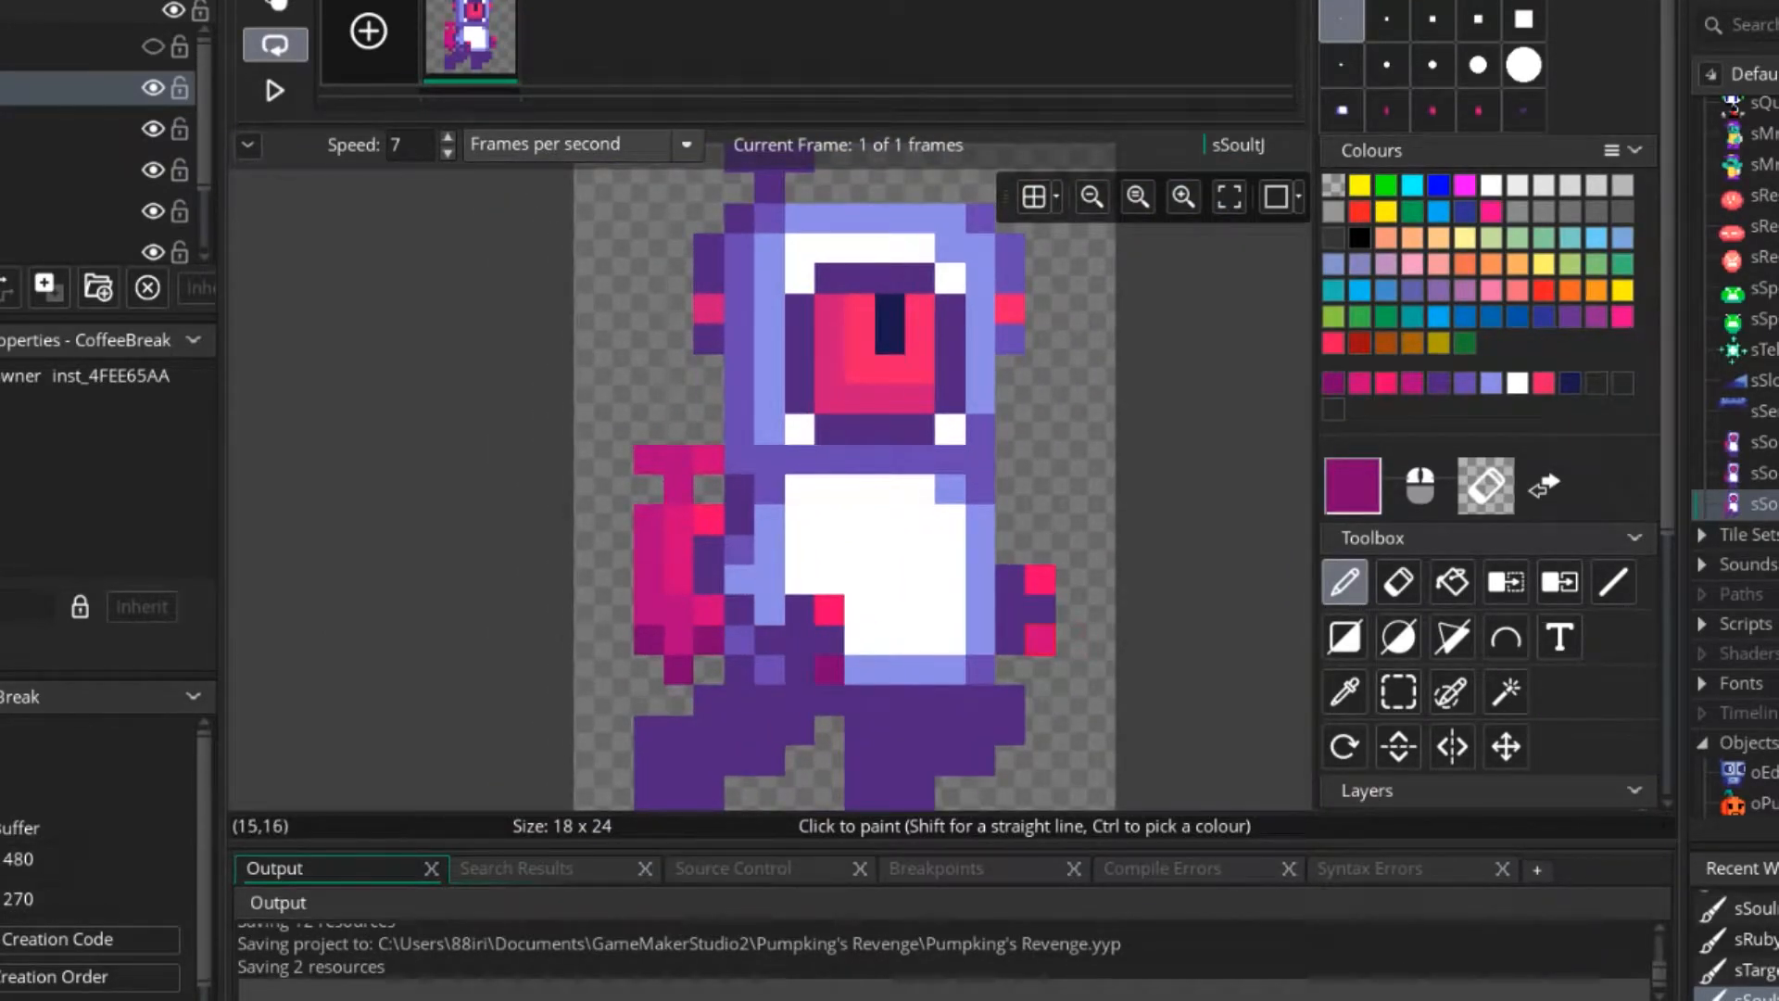
scroll(1041, 640, "down", 4)
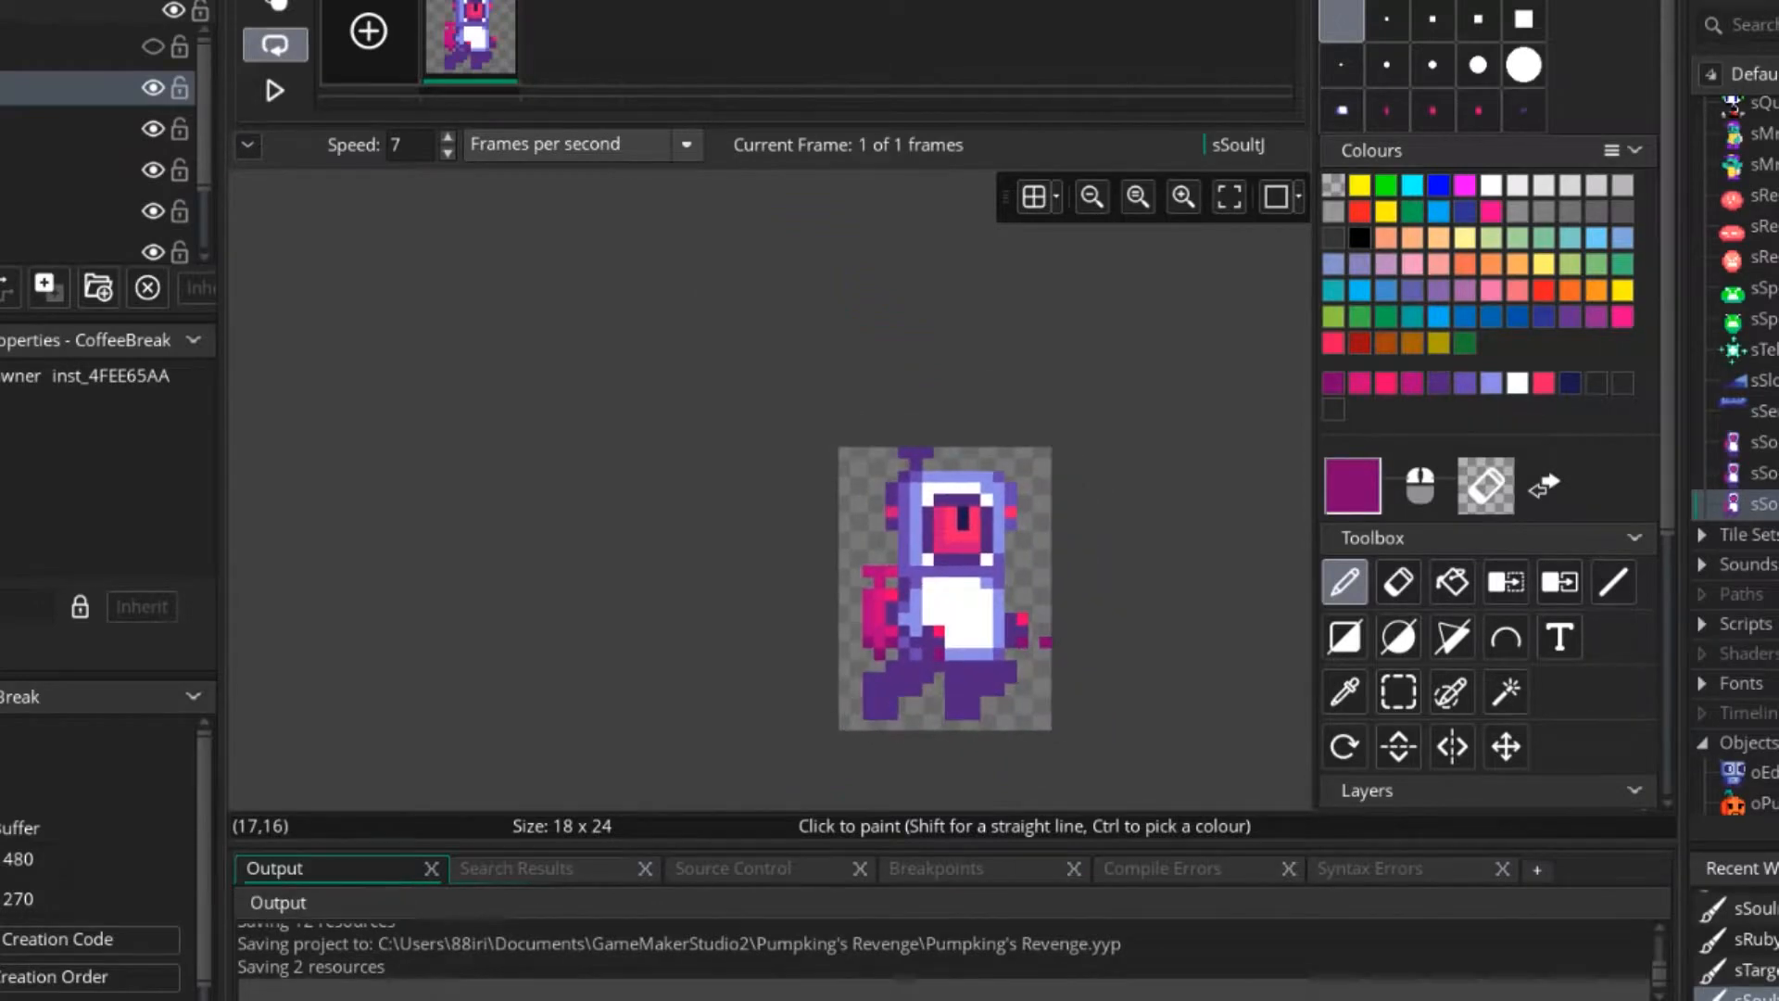
scroll(1020, 644, "up", 5)
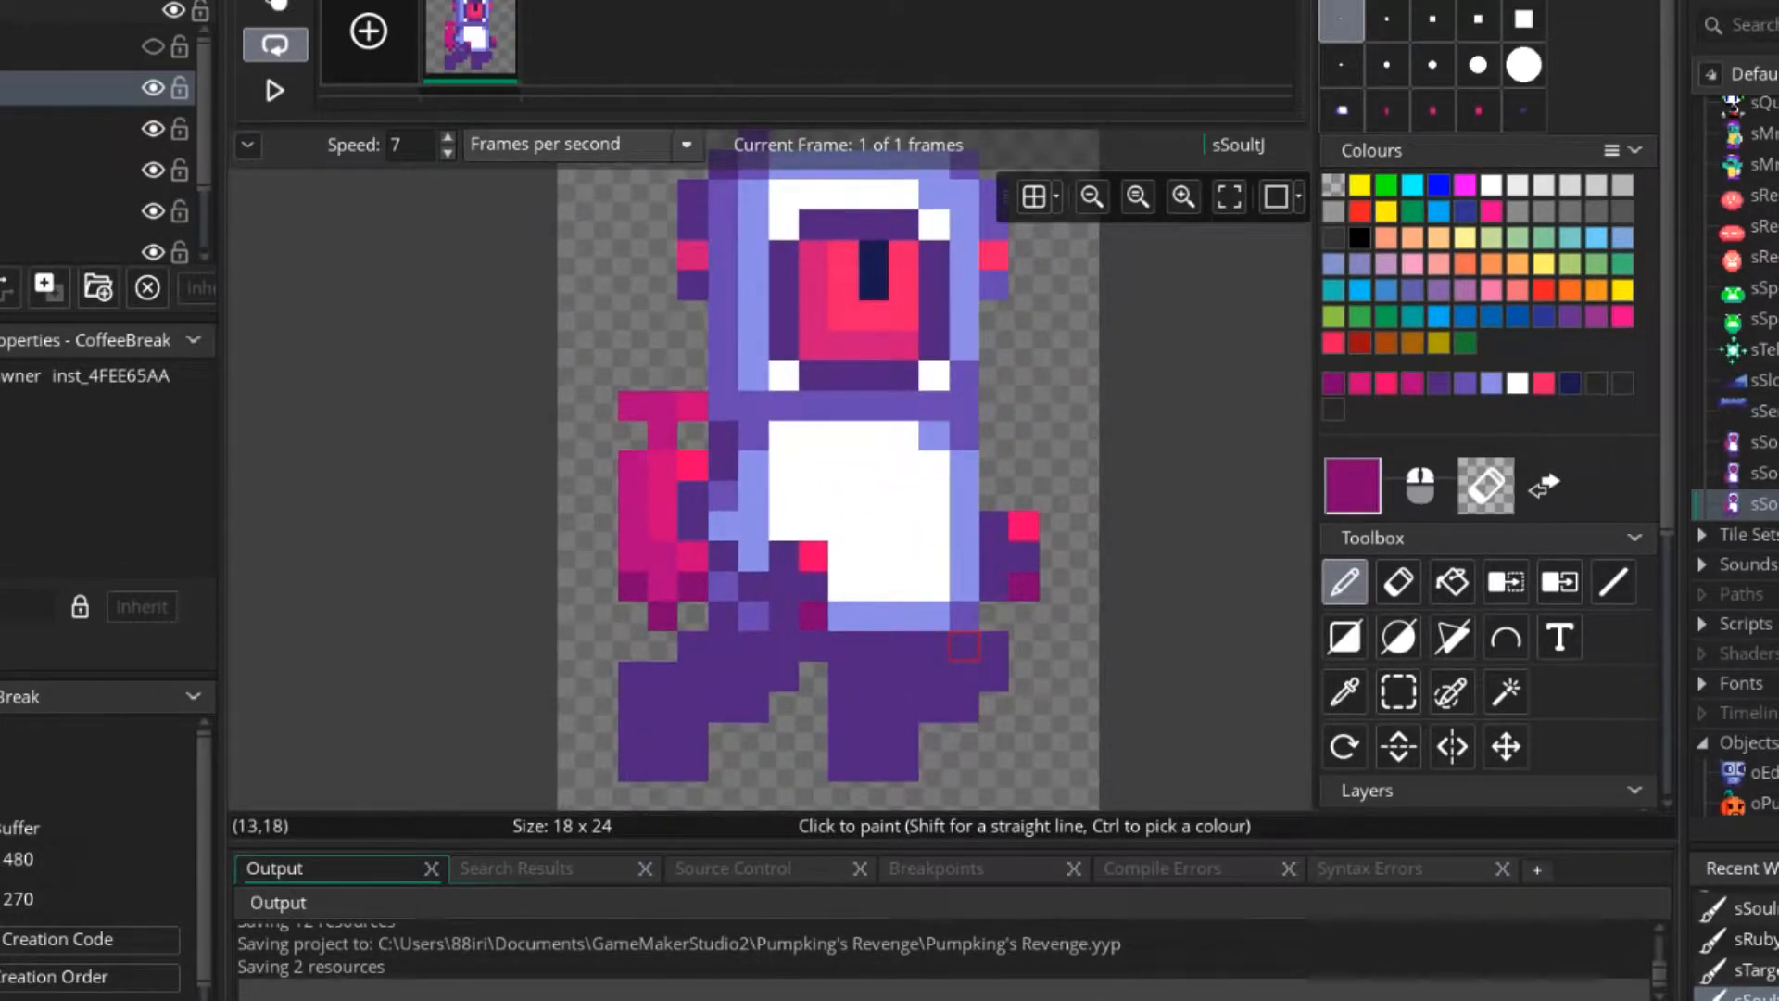
middle_click_drag(964, 647, 848, 631)
Open the sSouIntR sprite's image, show frame 1 and choose the one-pixel brush.
double_click(1756, 473)
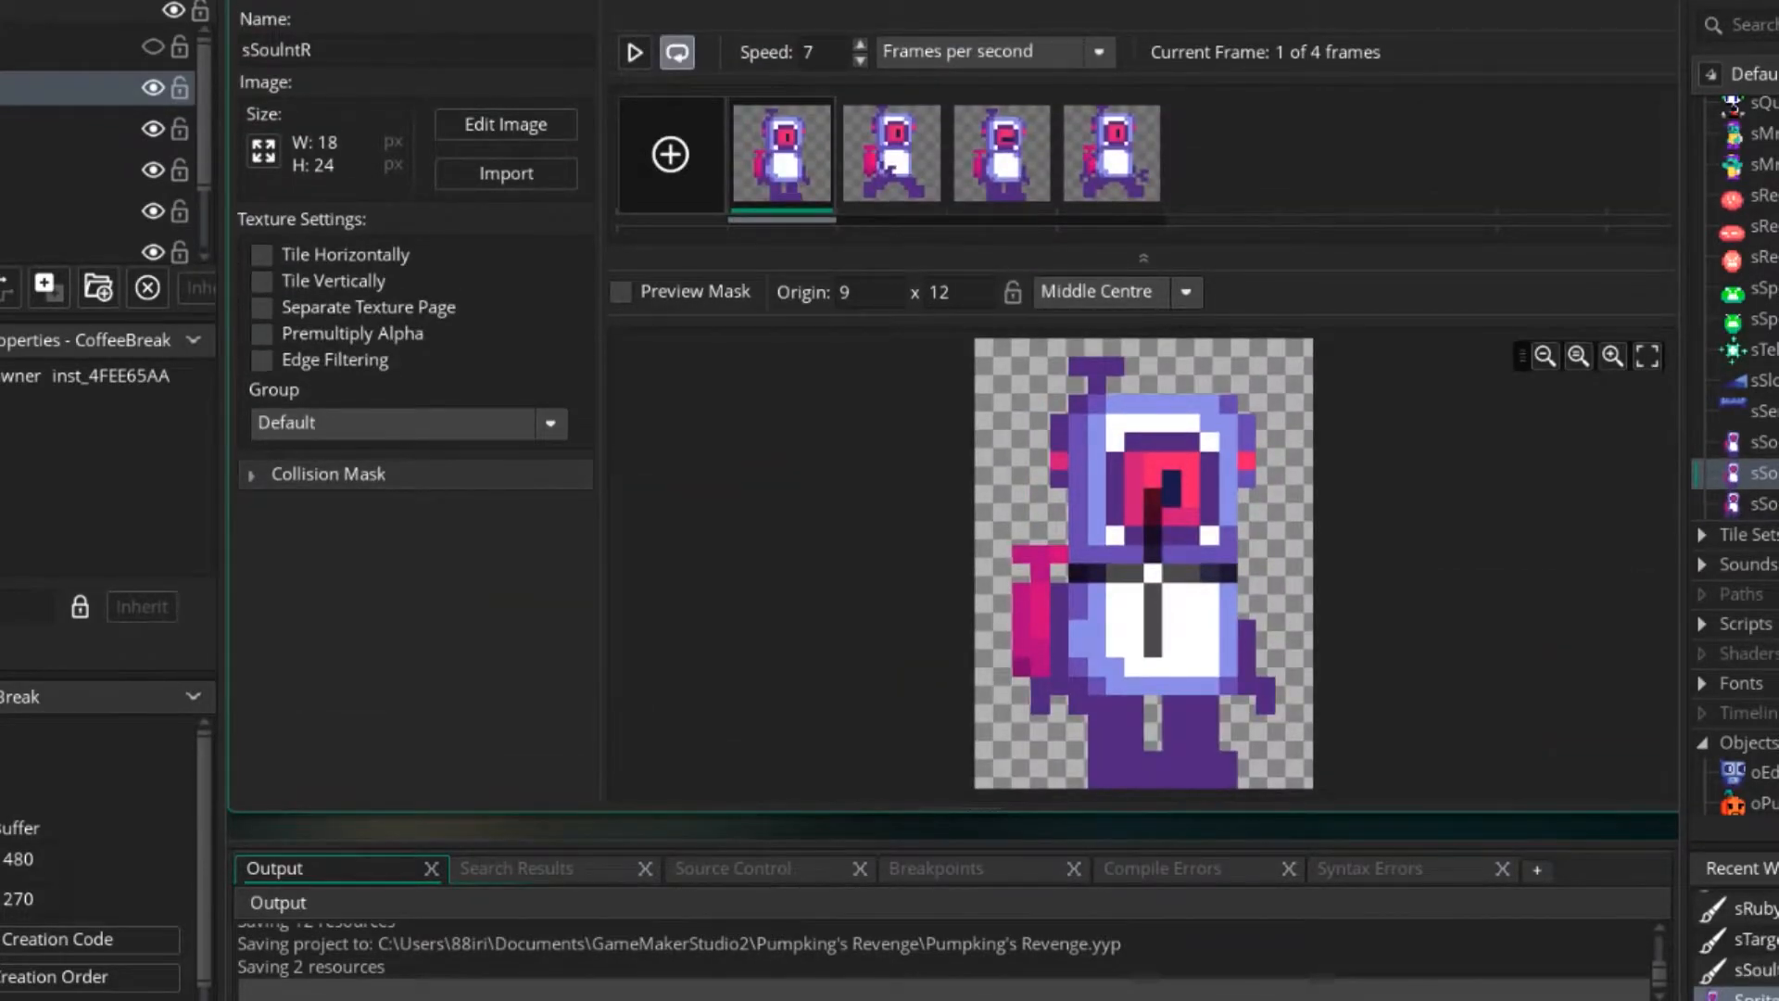
double_click(1135, 552)
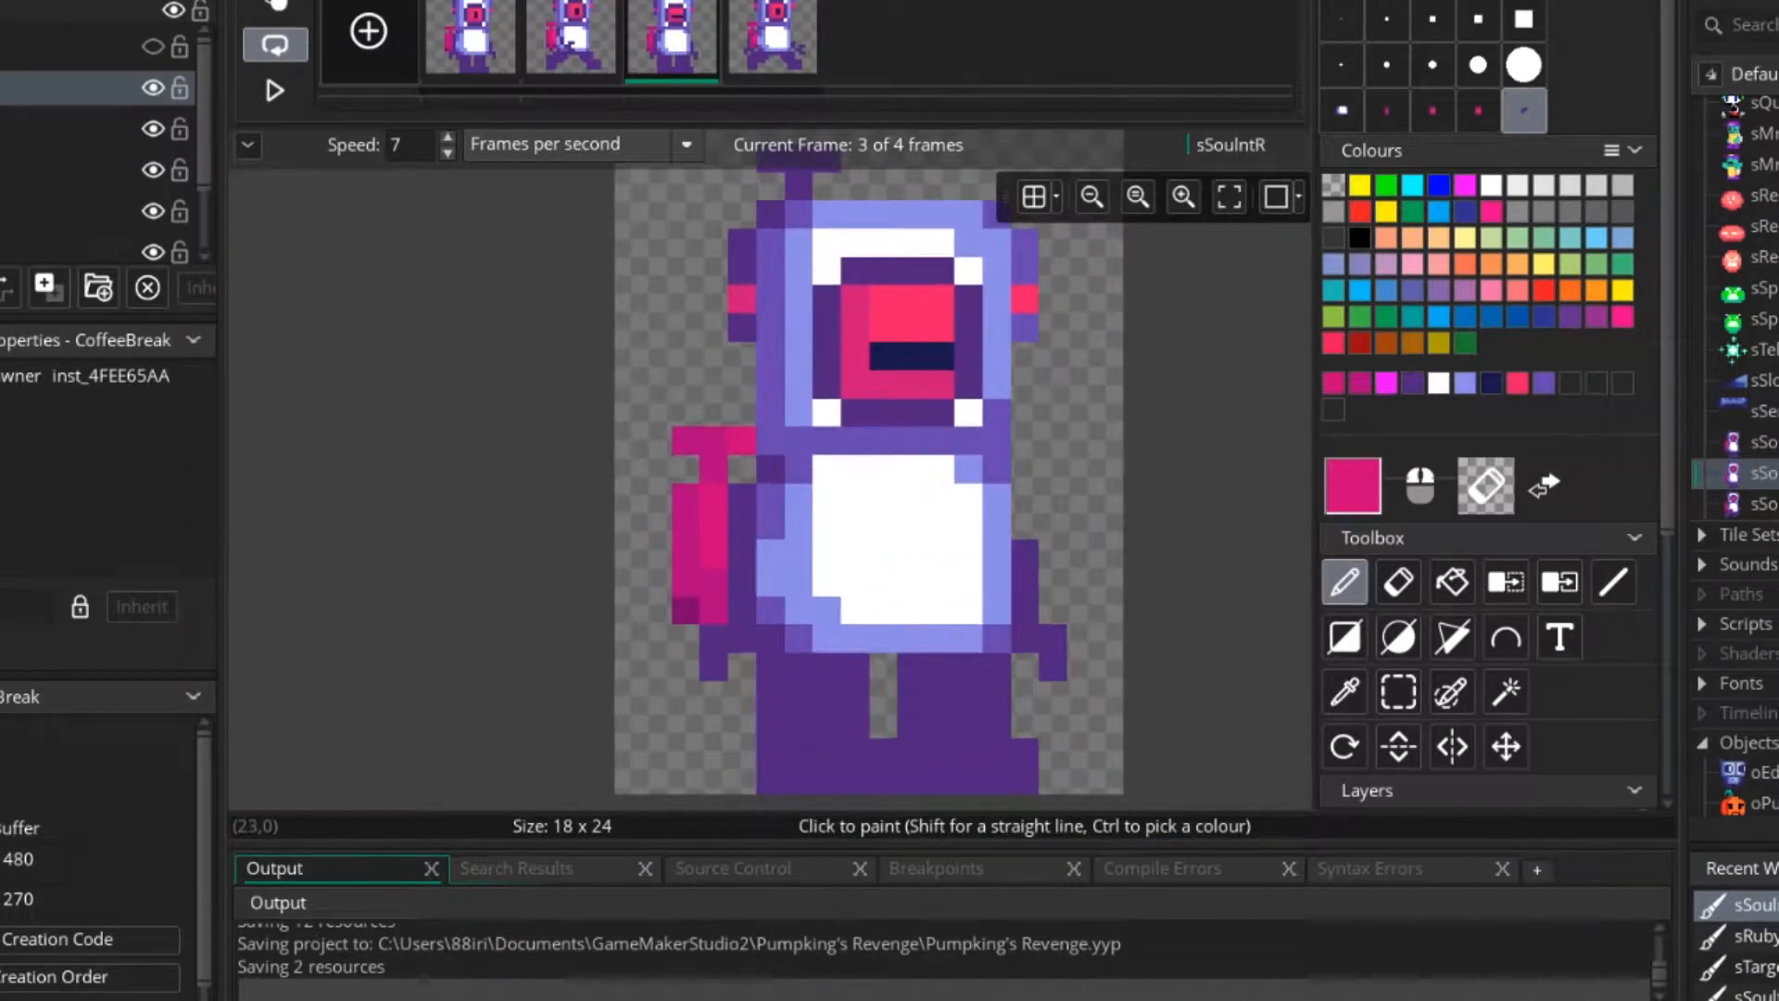
left_click(470, 41)
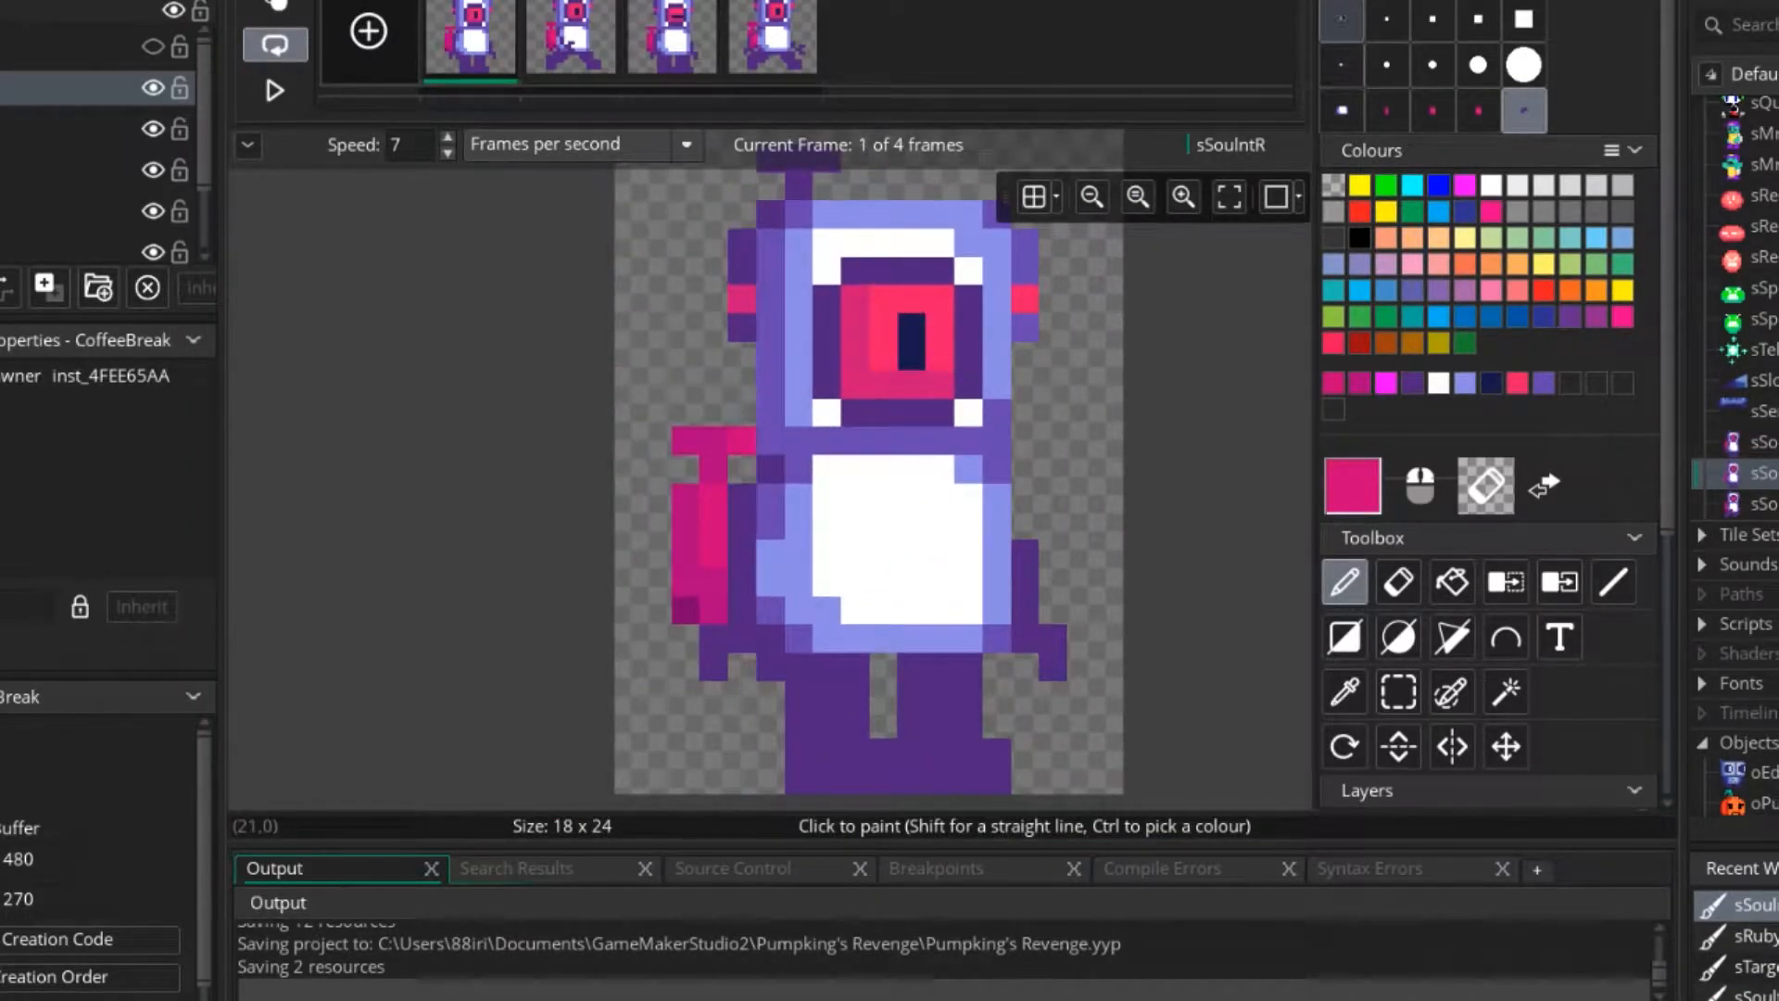
left_click(1341, 21)
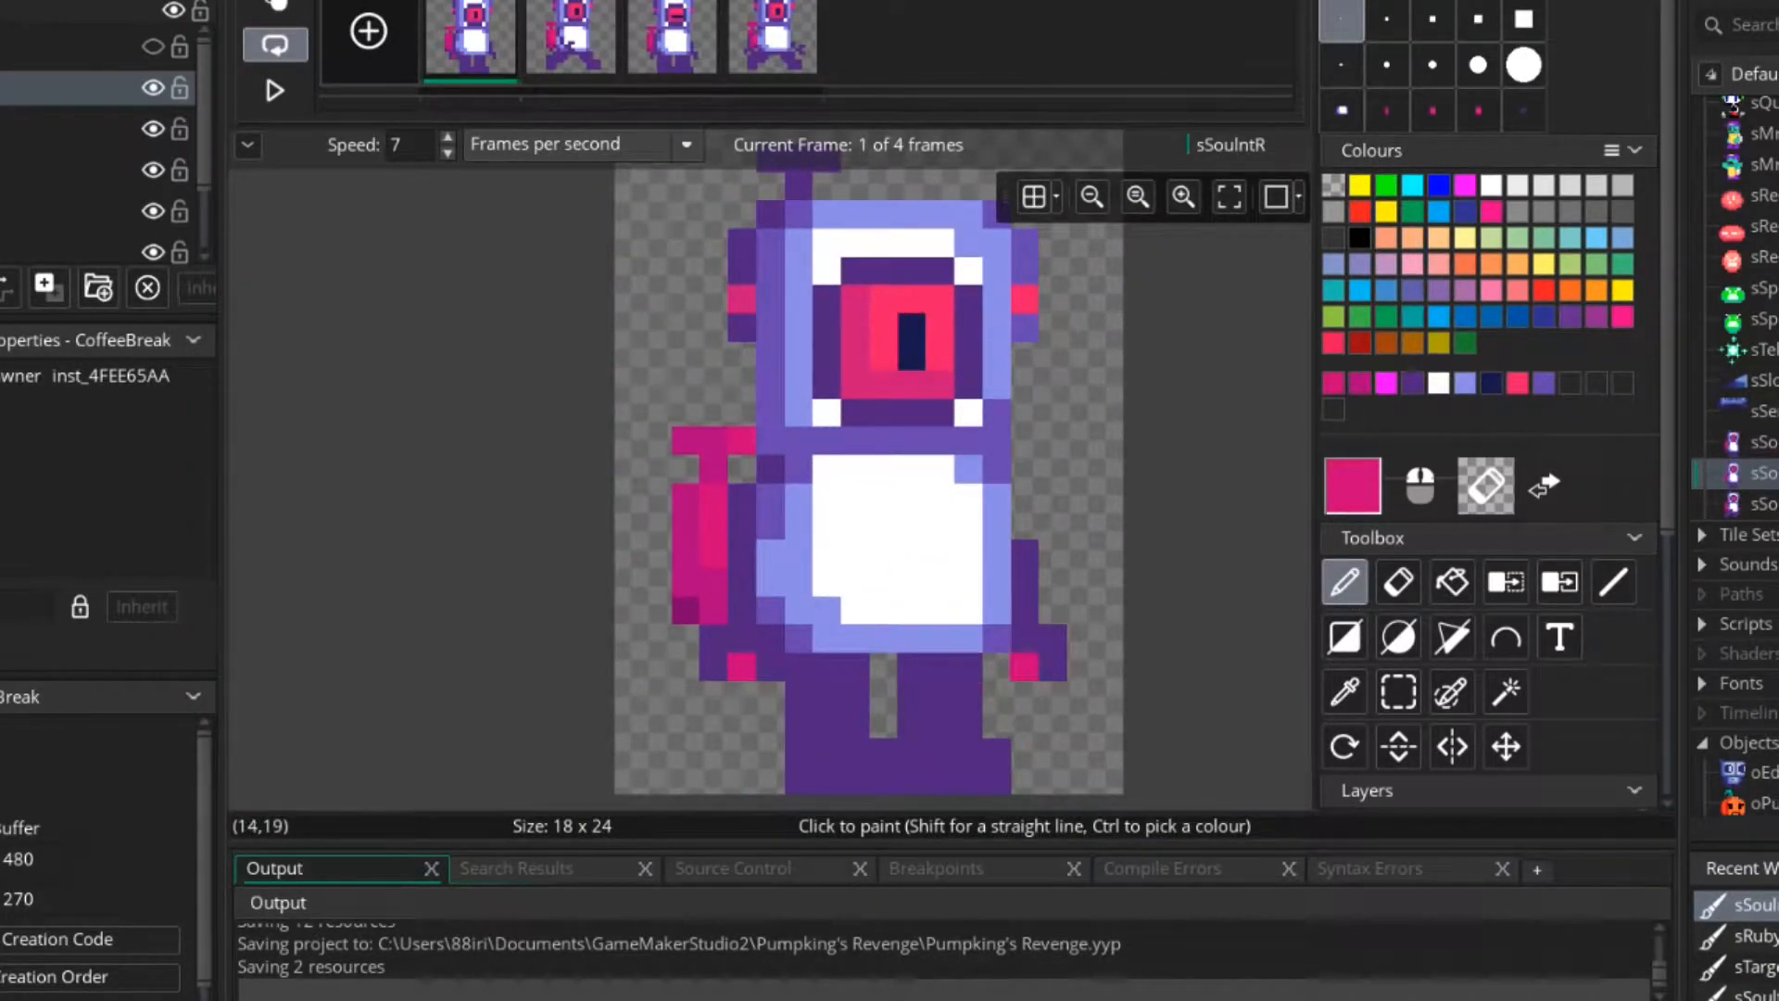
Try to reshape the front hand of frame 1 in dark purple around a pink palm pixel on the jetpack layer.
left_click(1412, 383)
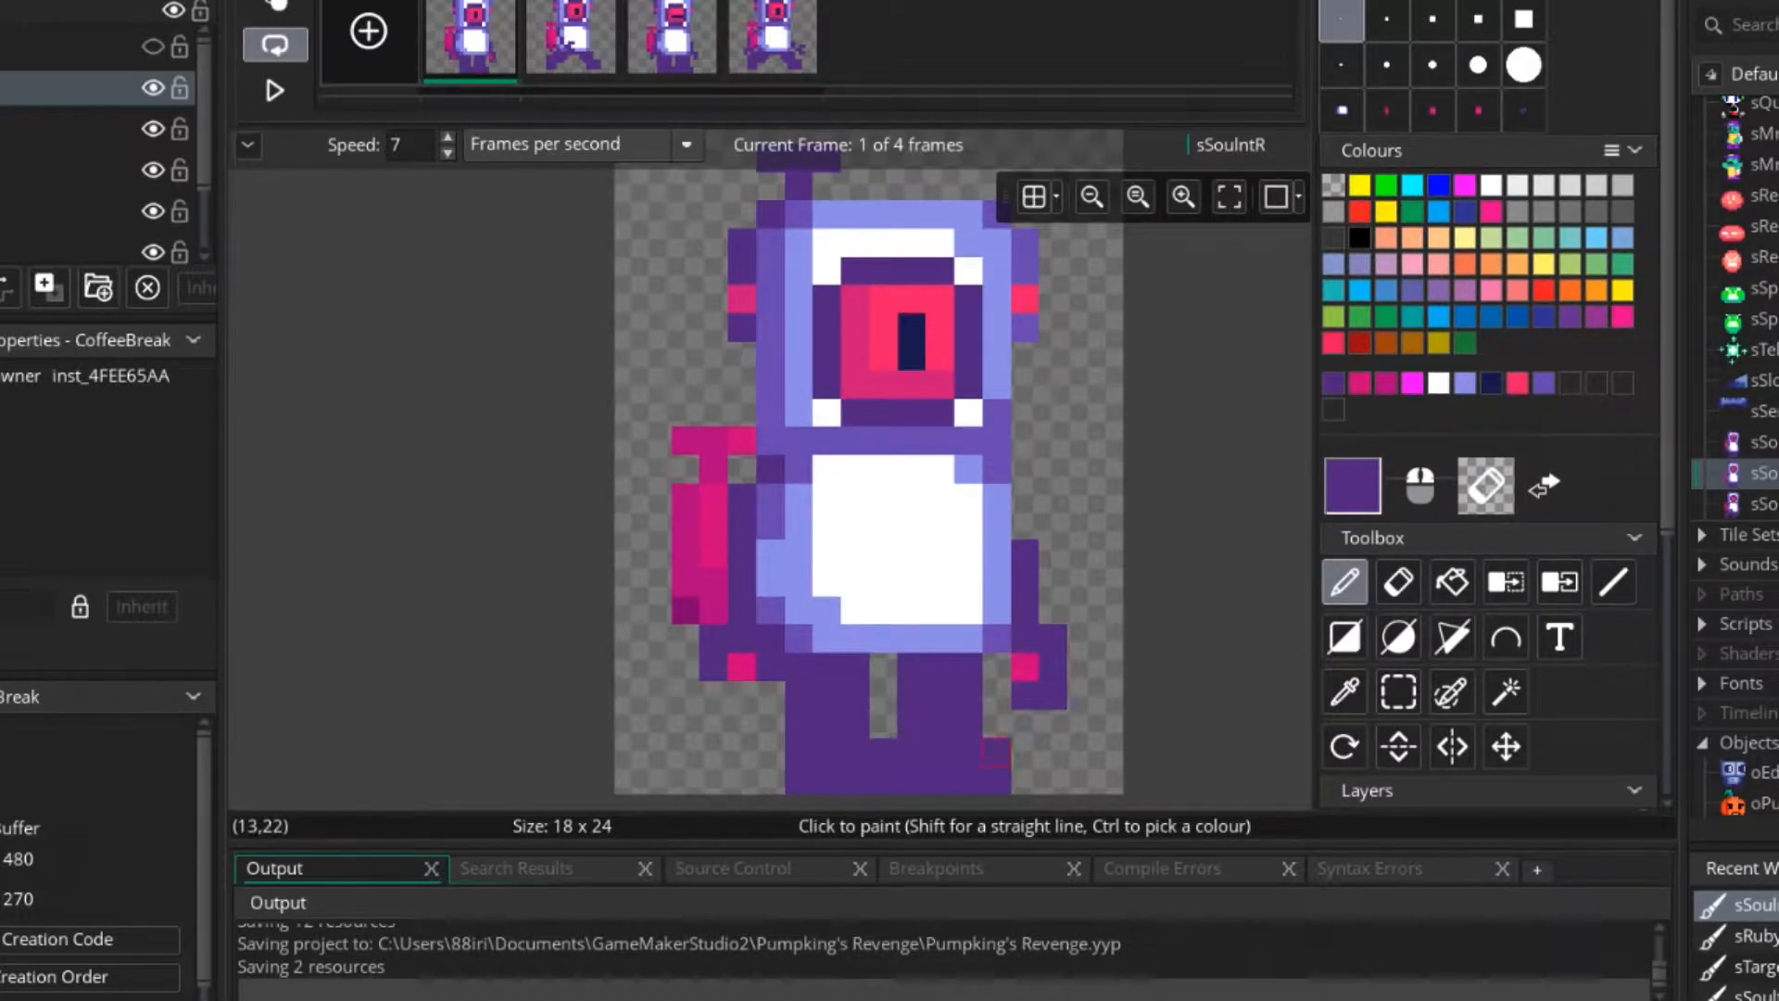
scroll(996, 751, "down", 2)
scroll(1020, 704, "up", 3)
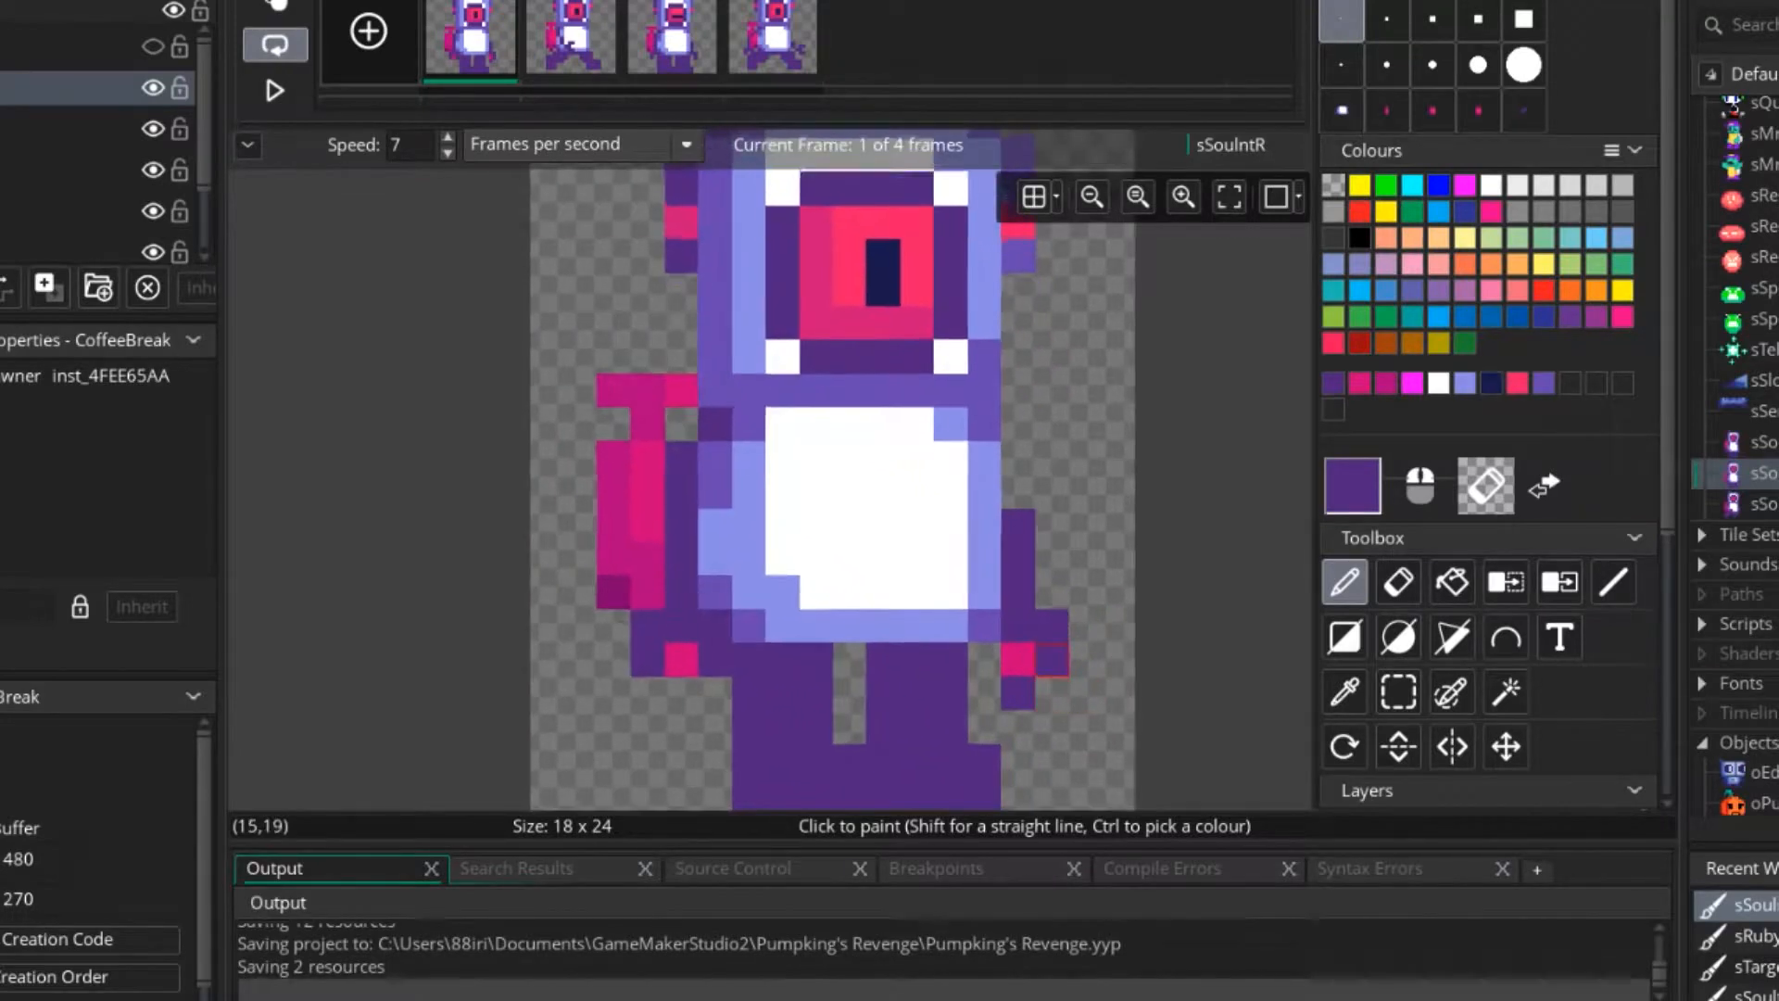
right_click(1018, 693)
left_click(1018, 660, "ctrl")
left_click(1052, 660, "ctrl")
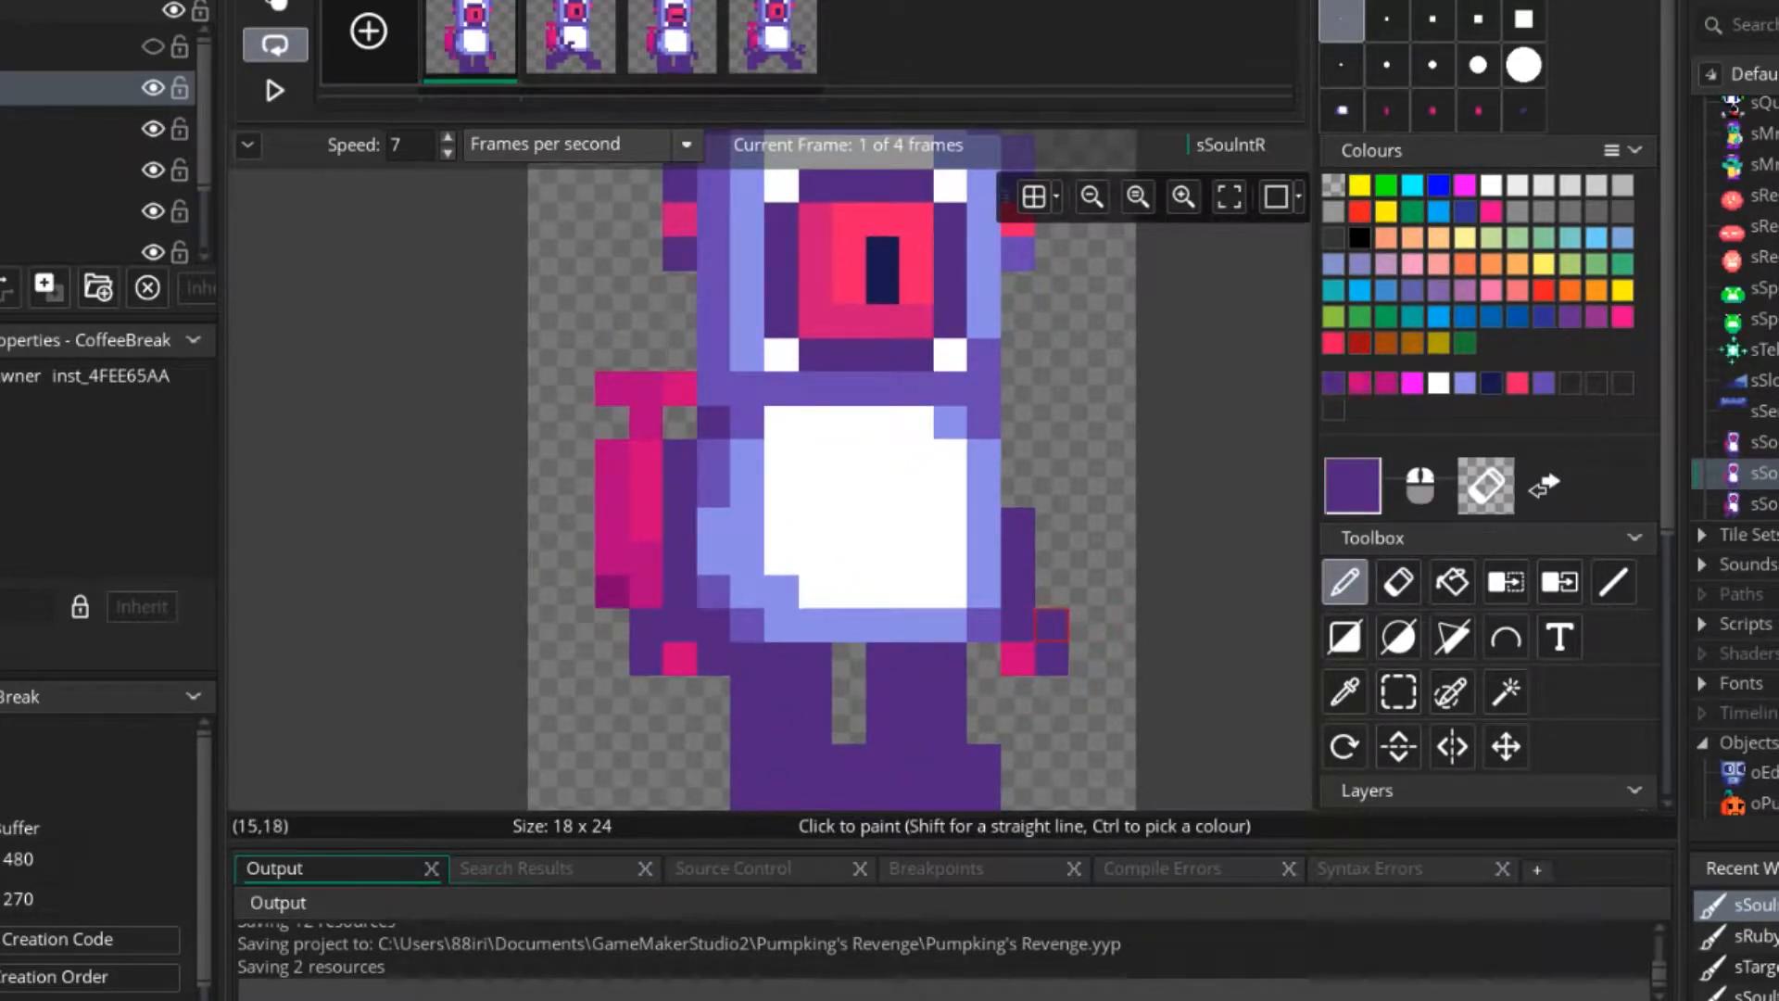
Undo the hand pixels painted on the jetpack layer while keeping the jetpack in every frame.
scroll(1483, 547, "down", 4)
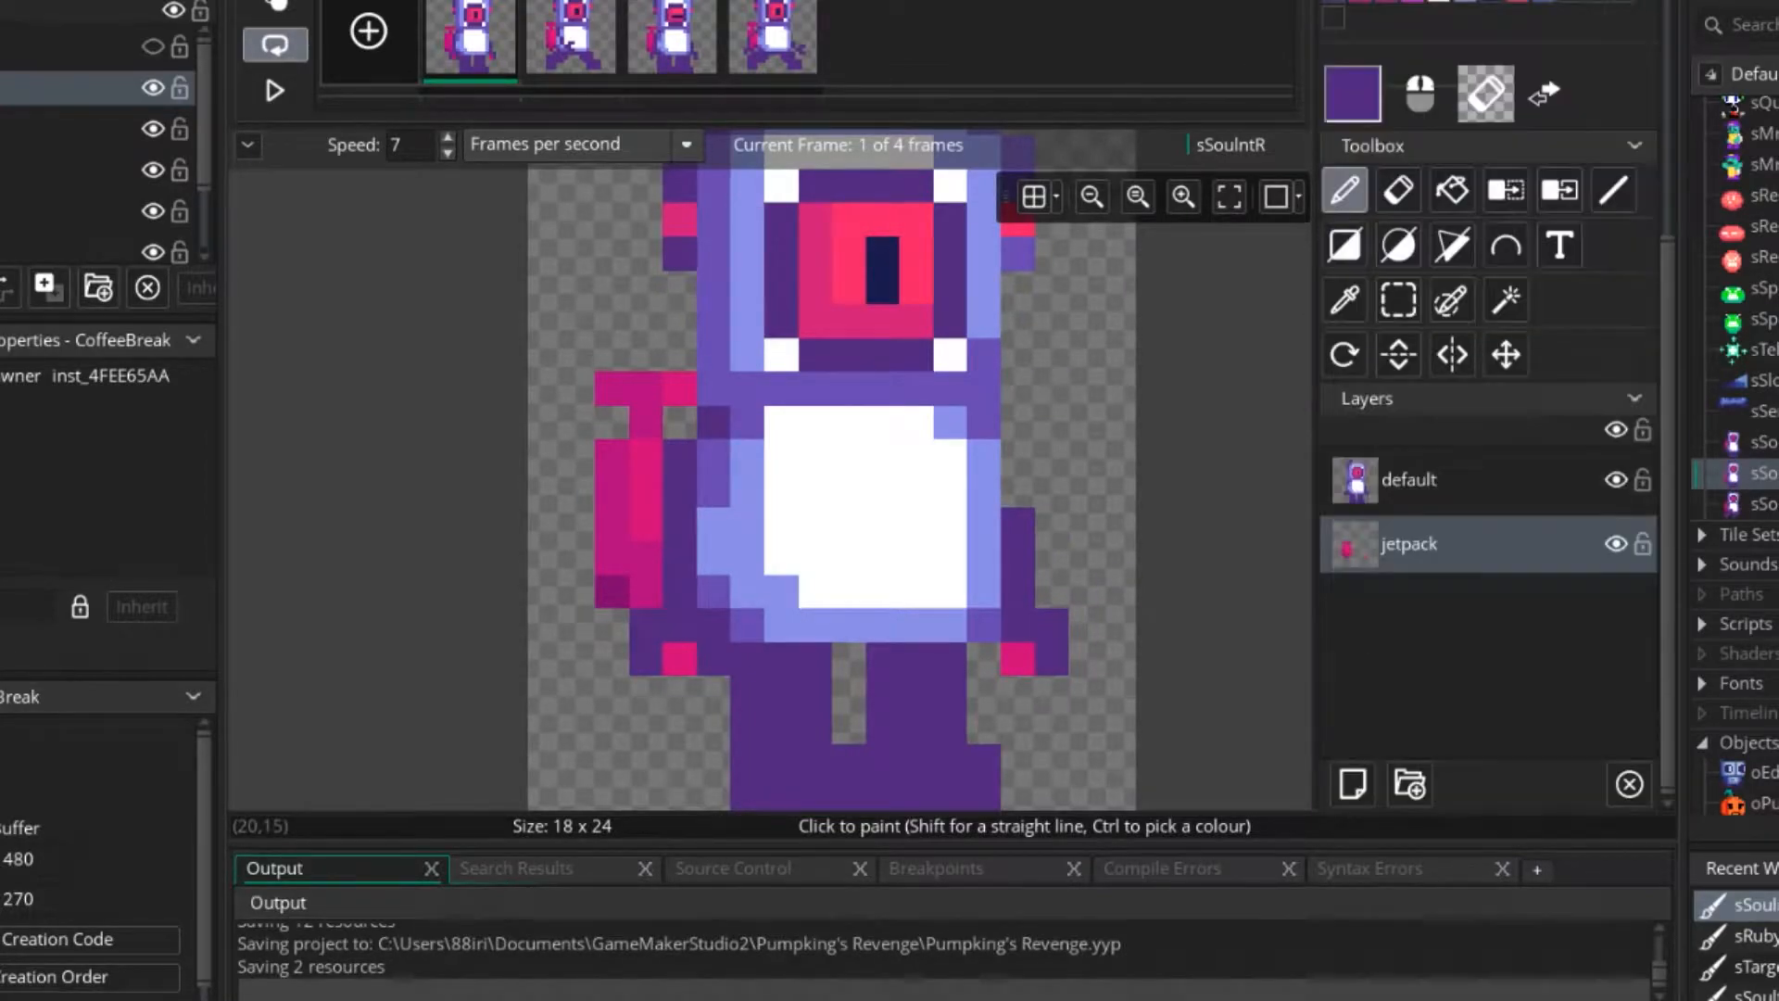
key("ctrl+z")
key("ctrl+z")
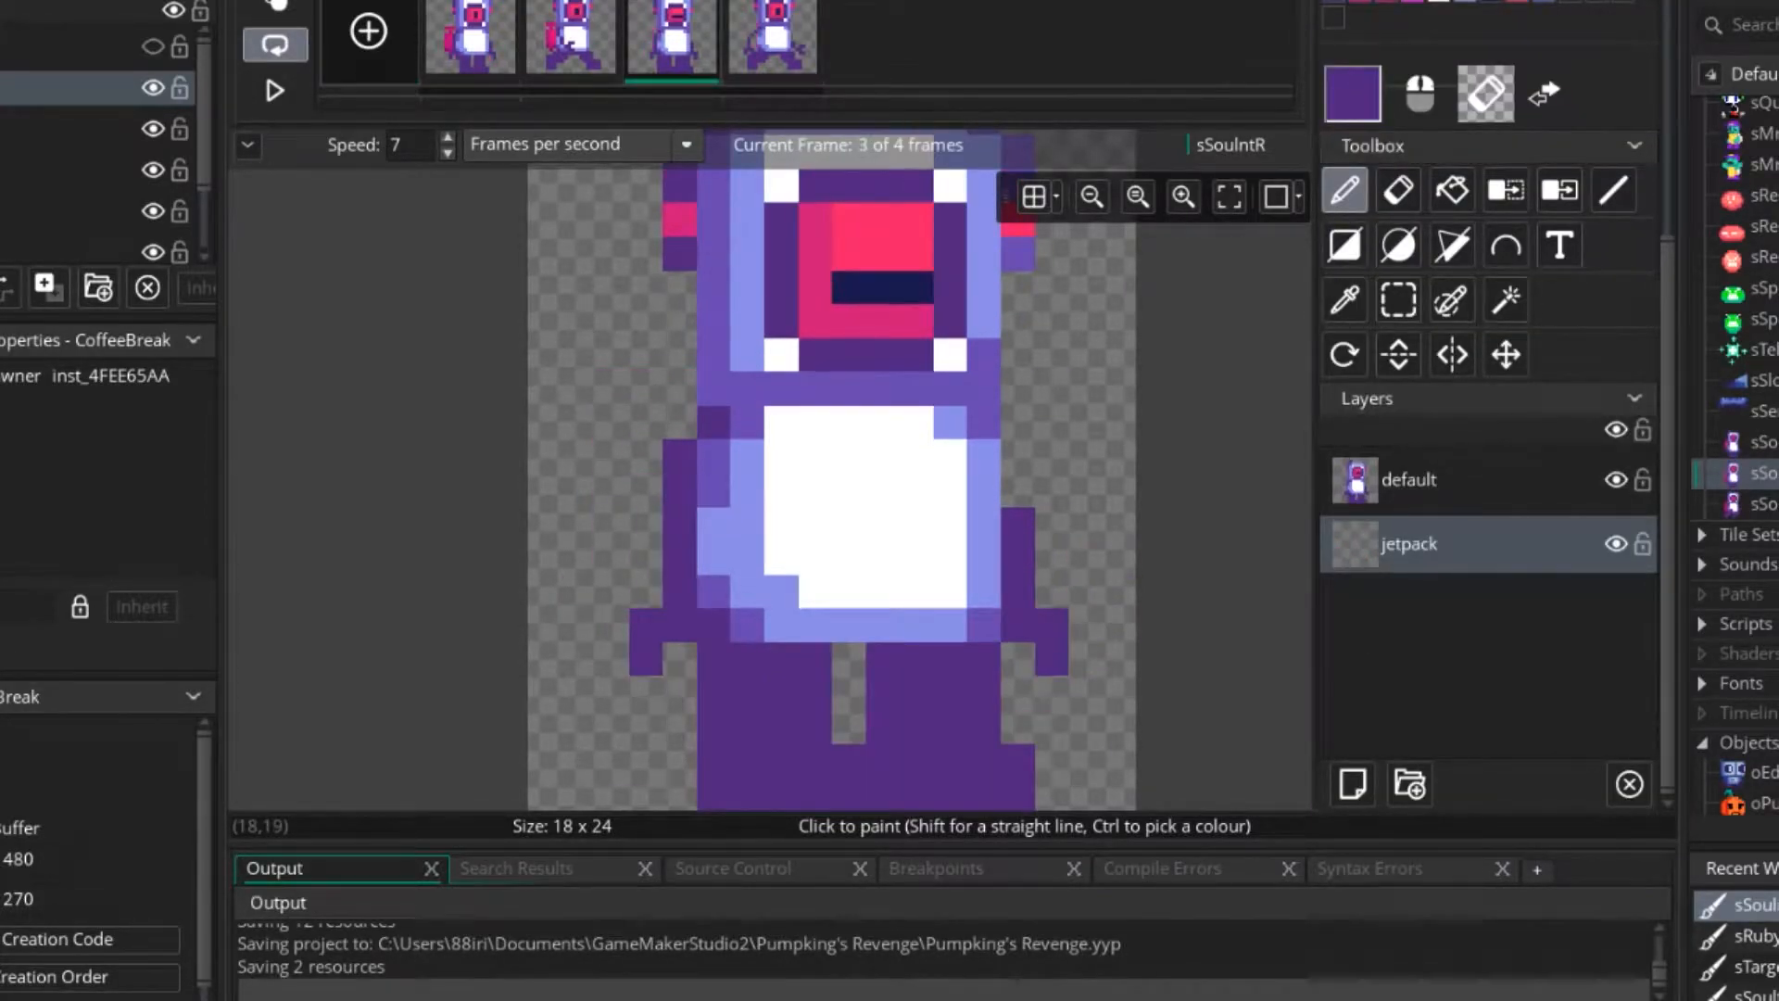
key("ctrl+y")
key("ctrl+y")
On the default layer of frame 1, reshape the front hand in dark purple around a pink palm pixel.
left_click(1409, 480)
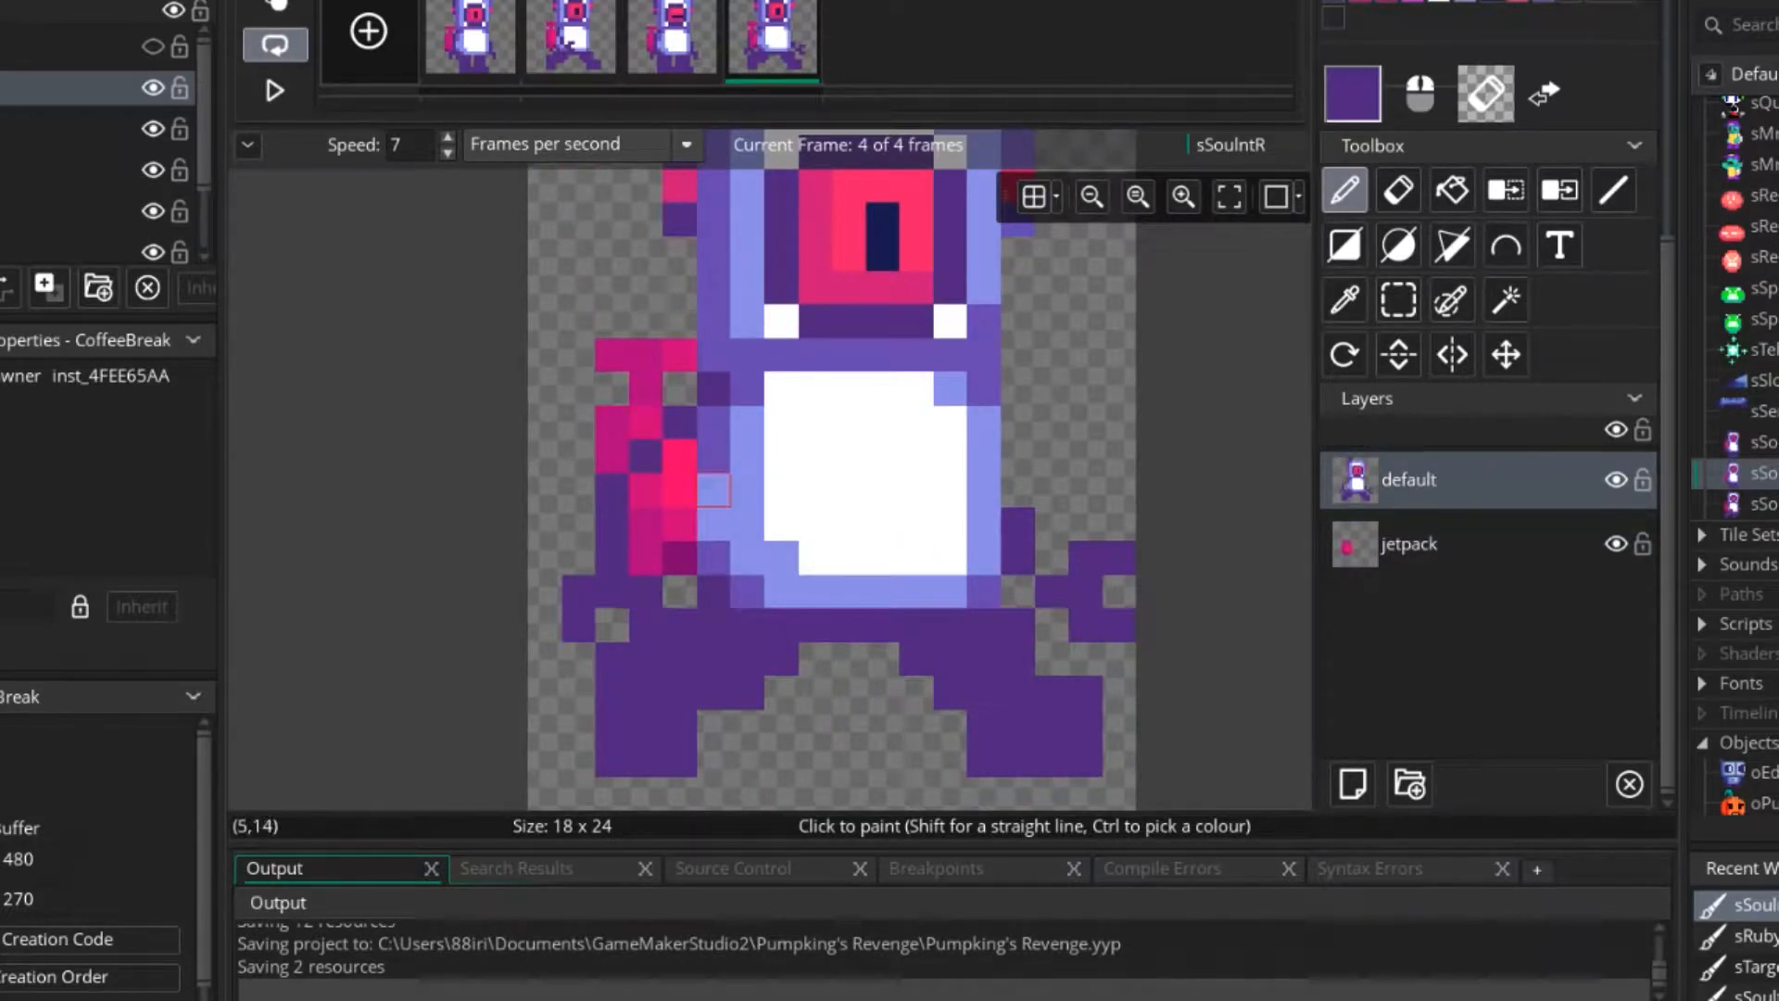
left_click(476, 46)
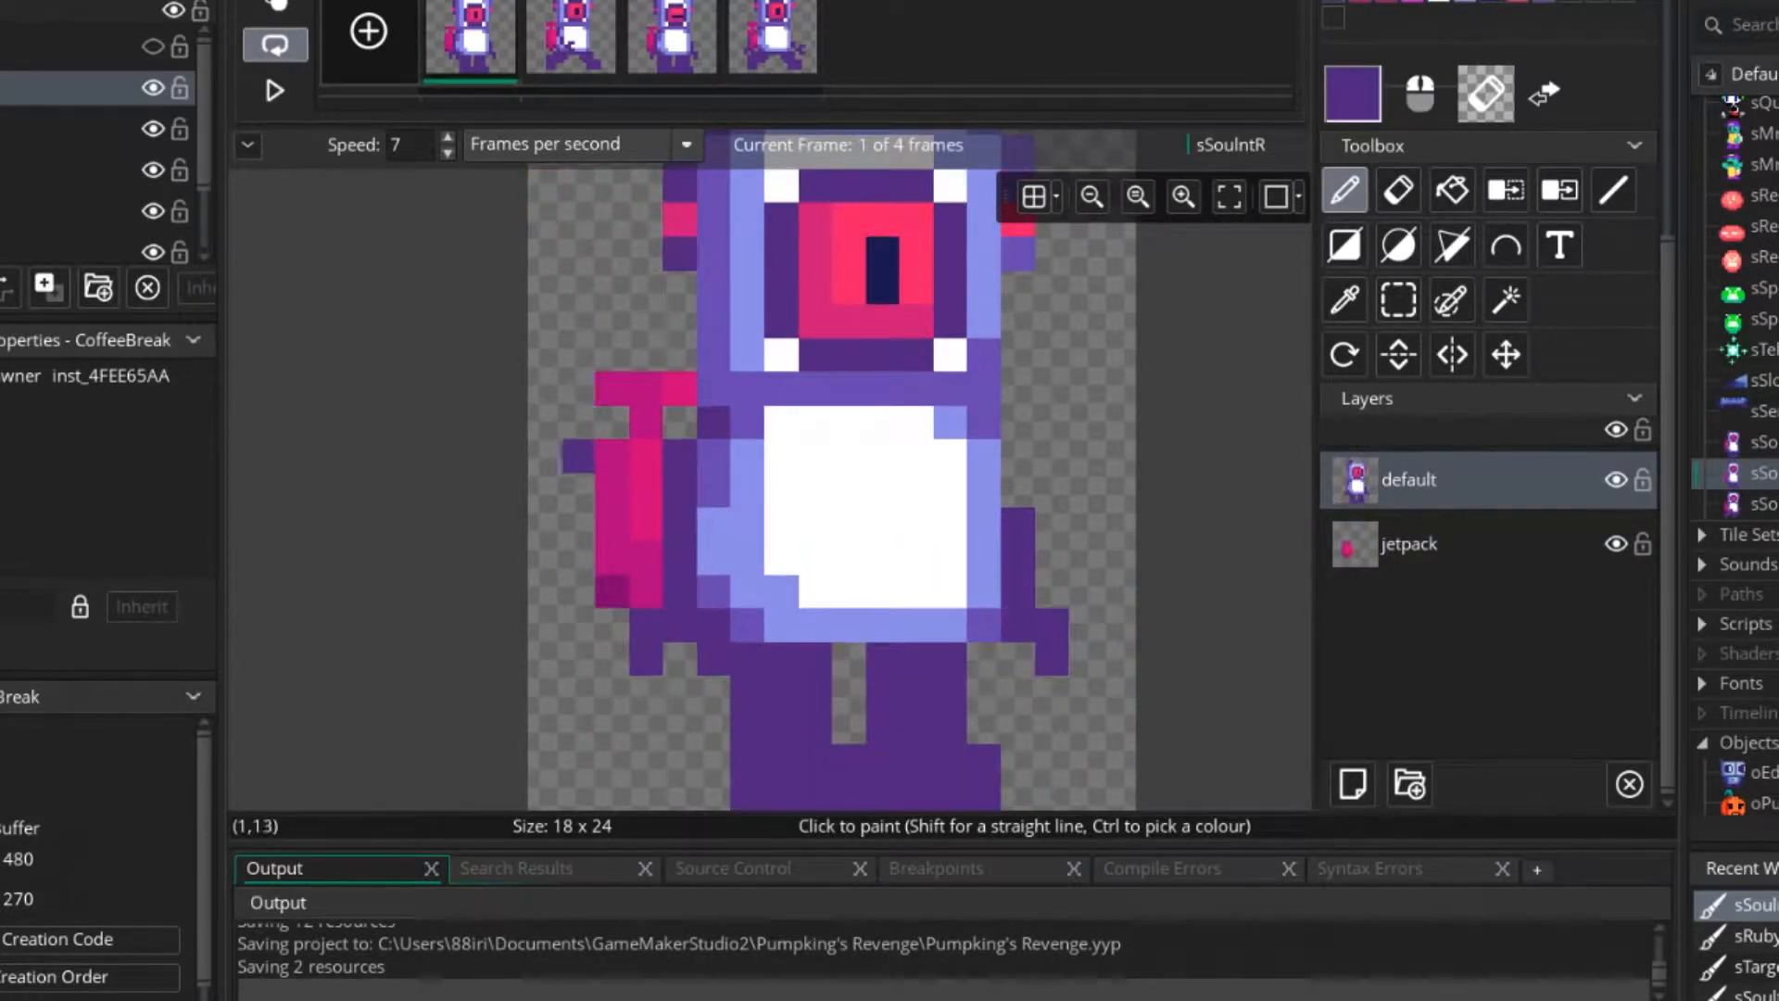
left_click(646, 533, "ctrl")
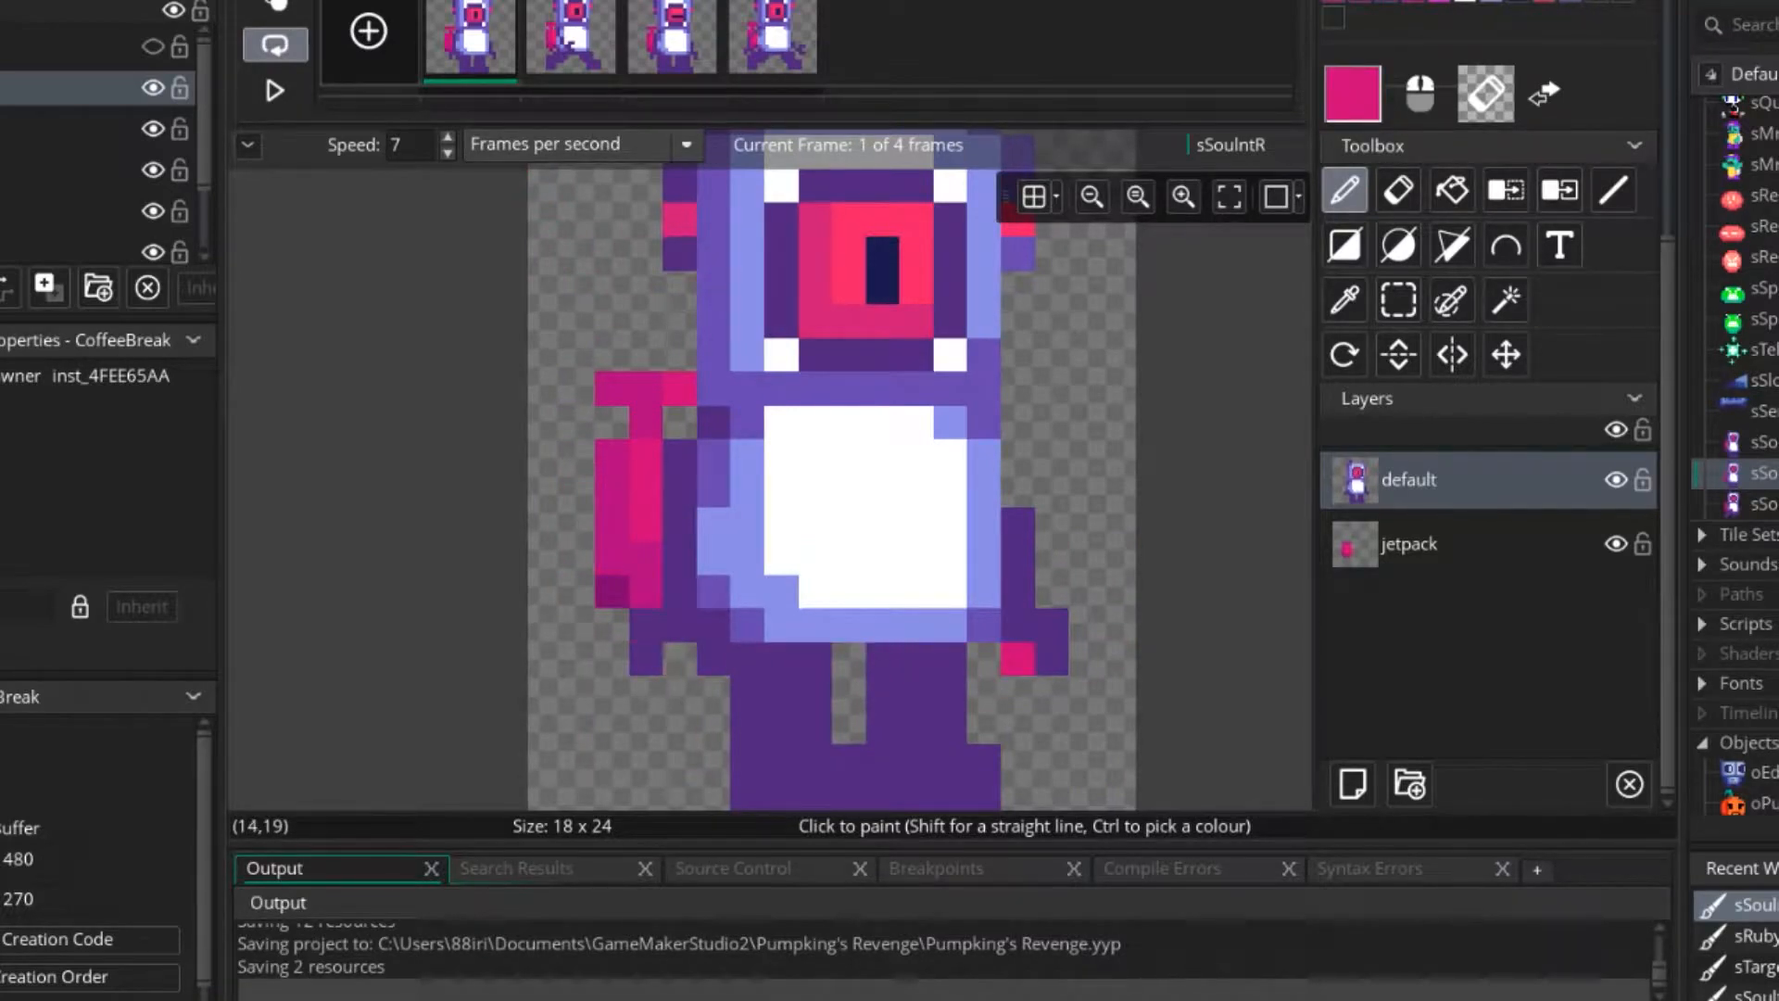
left_click(1018, 659)
left_click(1053, 625, "ctrl")
left_click(1018, 659)
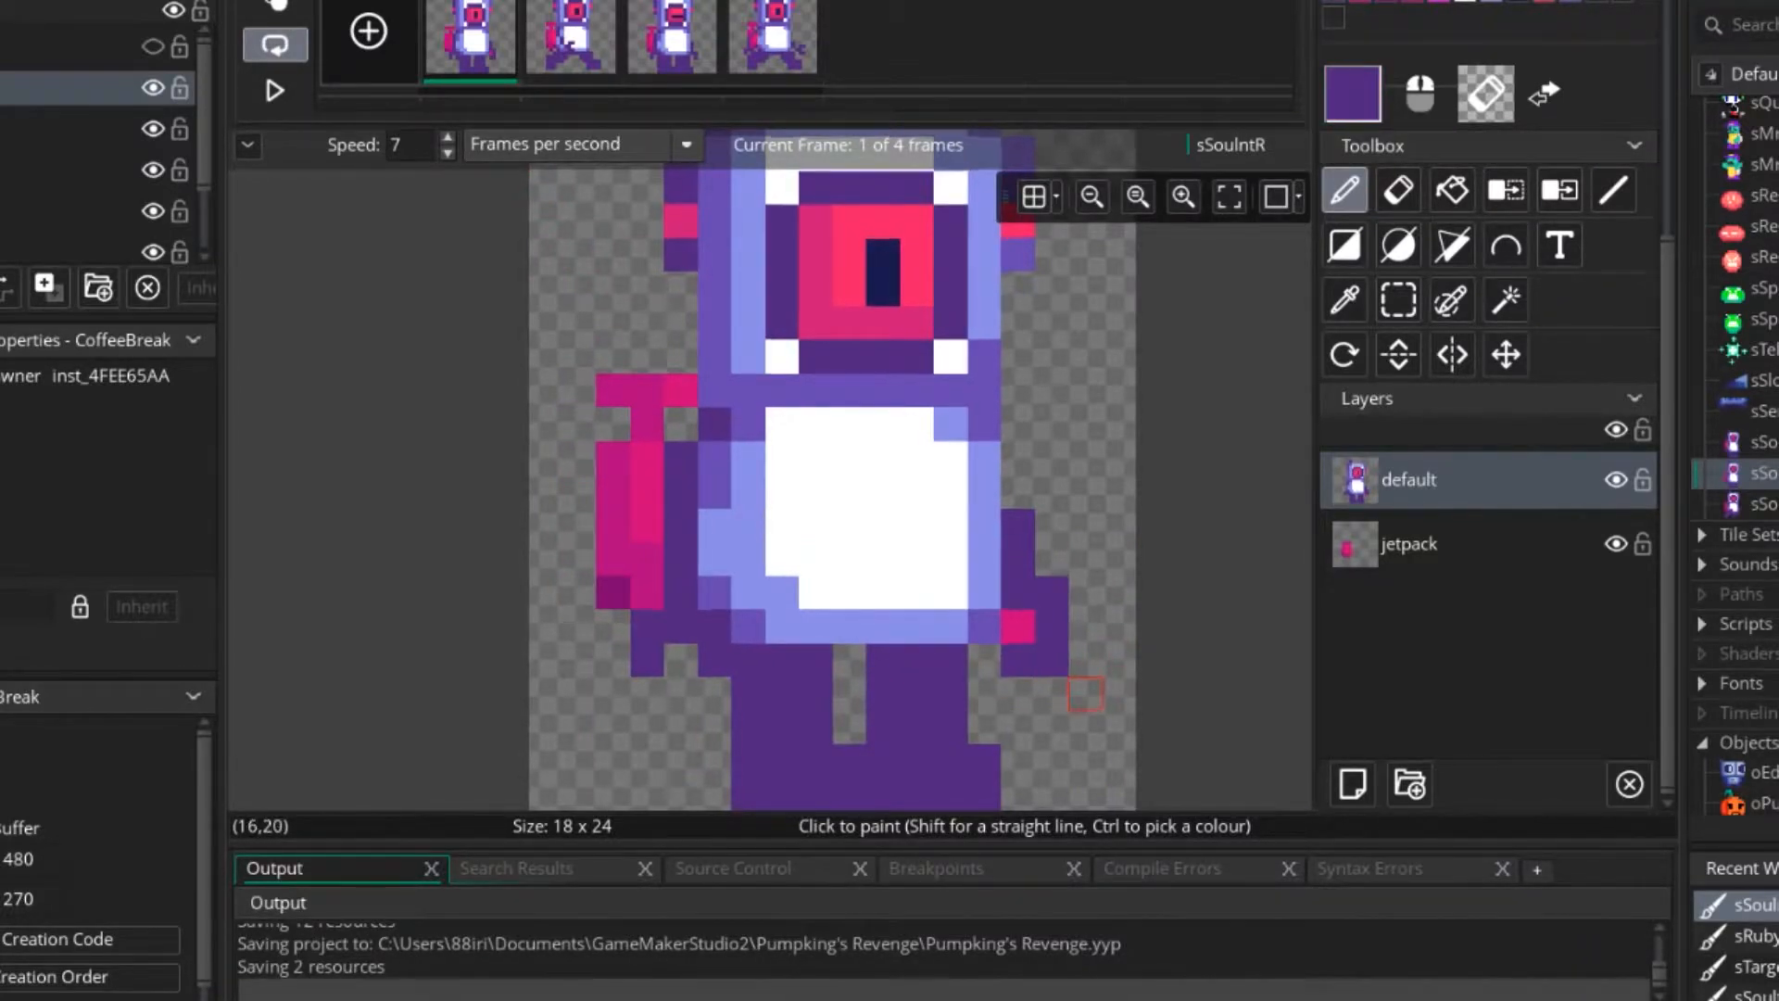
Reshape the back hand of frame 1 in dark purple around a pink palm pixel beside the jetpack.
scroll(833, 667, "down", 2)
scroll(824, 655, "up", 3)
mouse_move(808, 642)
left_mouse_down()
mouse_move(756, 595)
mouse_move(836, 636)
mouse_move(757, 713)
left_mouse_up()
right_click(756, 677)
right_click(838, 676)
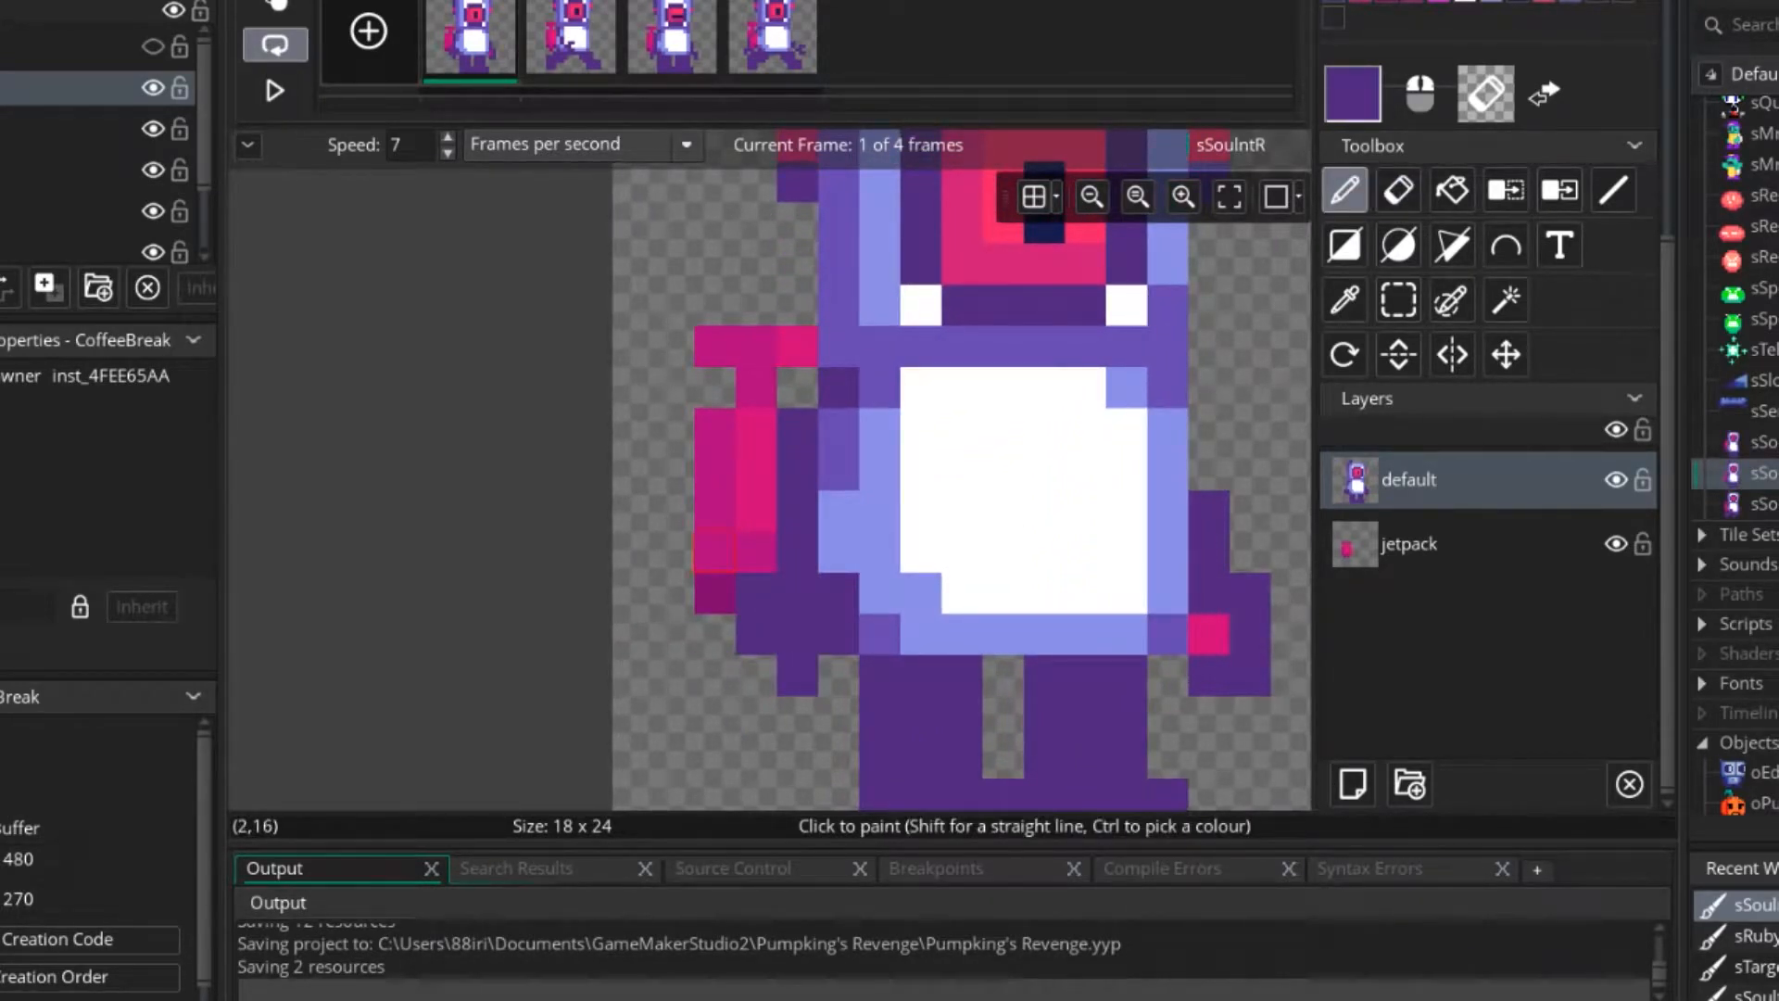
left_click(753, 515, "ctrl")
left_click(798, 634)
scroll(959, 679, "down", 1, "ctrl")
scroll(1020, 695, "down", 3, "ctrl")
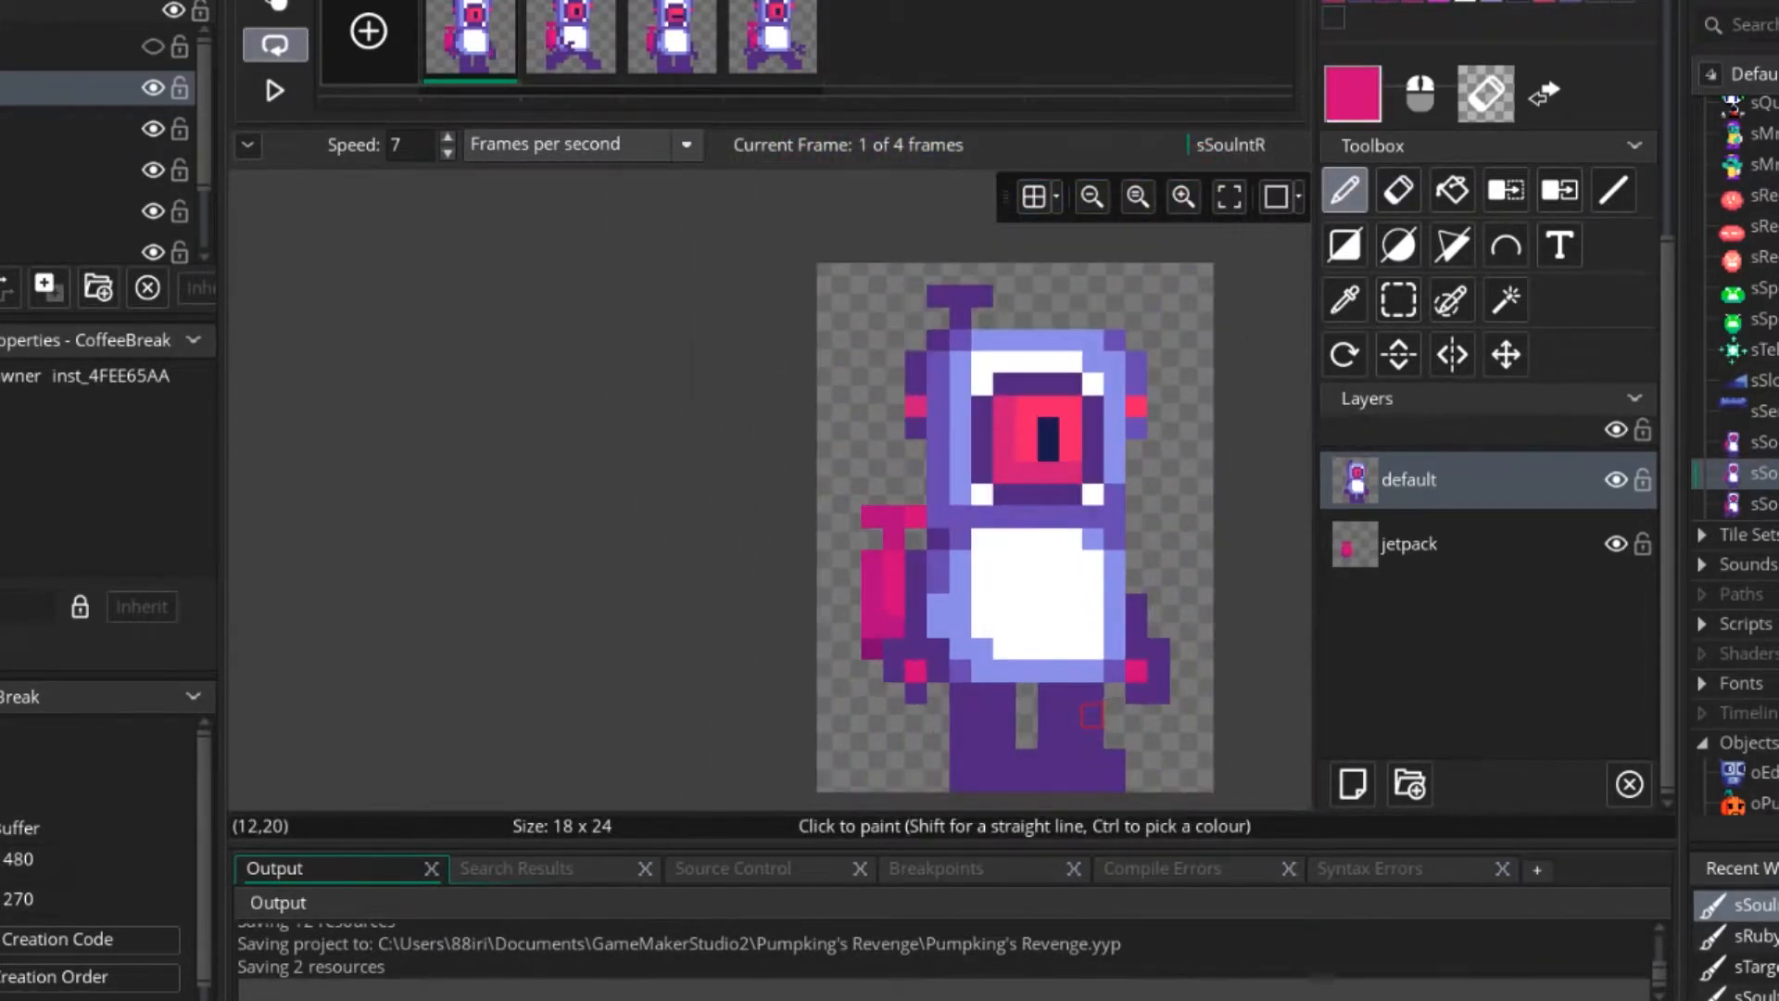
scroll(1094, 714, "up", 1, "ctrl")
scroll(1094, 714, "up", 1, "ctrl")
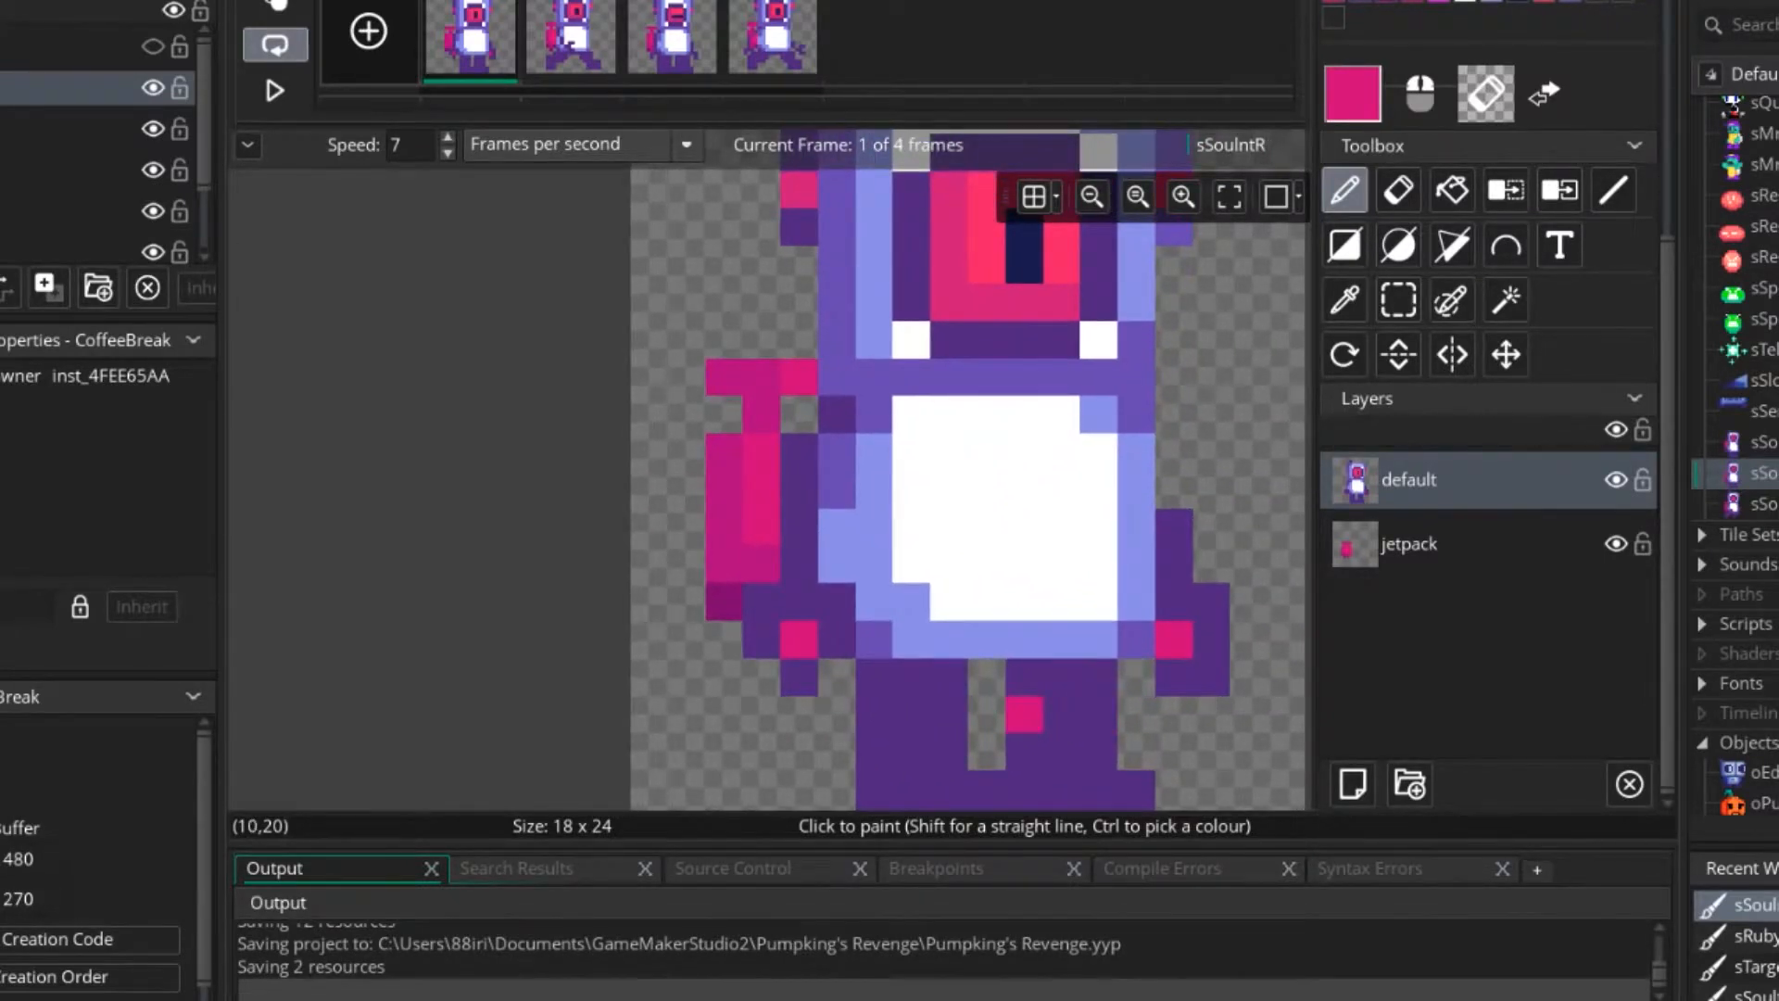
scroll(1024, 713, "up", 1, "ctrl")
scroll(904, 588, "down", 4, "ctrl")
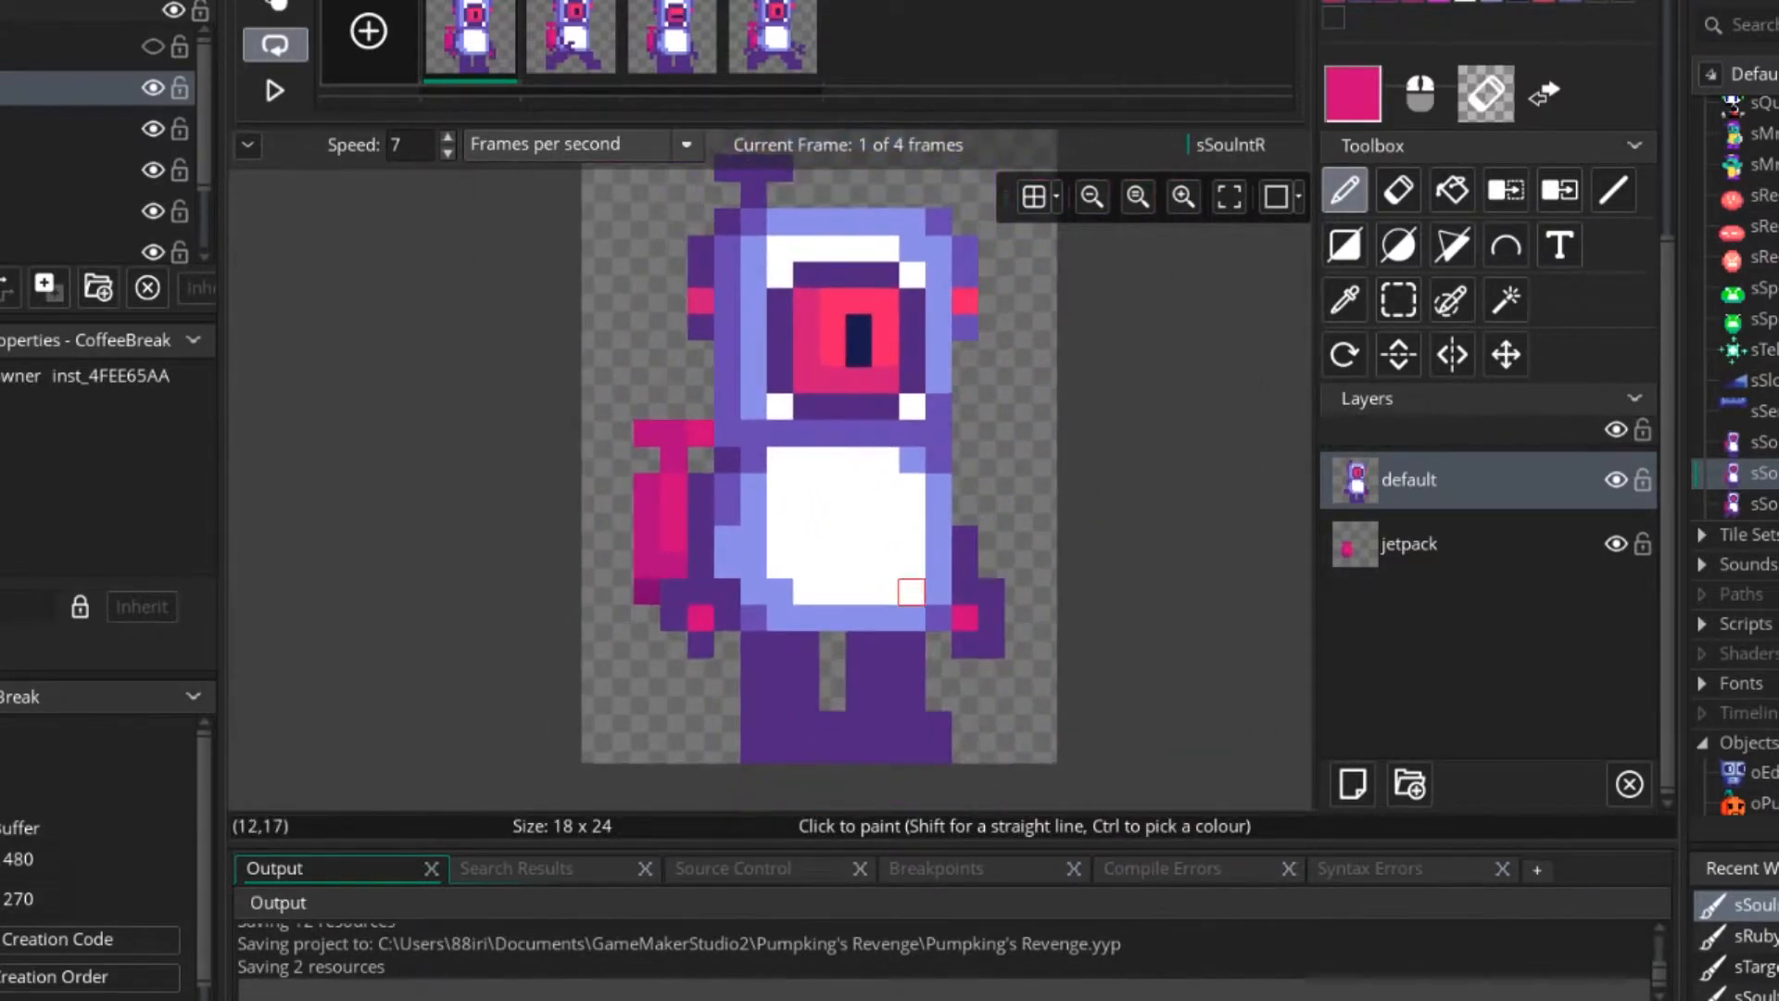
Copy the reworked character from frame 1 and paste it over the character in frame 3.
left_click(1399, 299)
mouse_move(699, 724)
left_mouse_down()
mouse_move(967, 228)
mouse_move(1016, 225)
left_mouse_up()
key("ctrl+Tab")
left_click(672, 38)
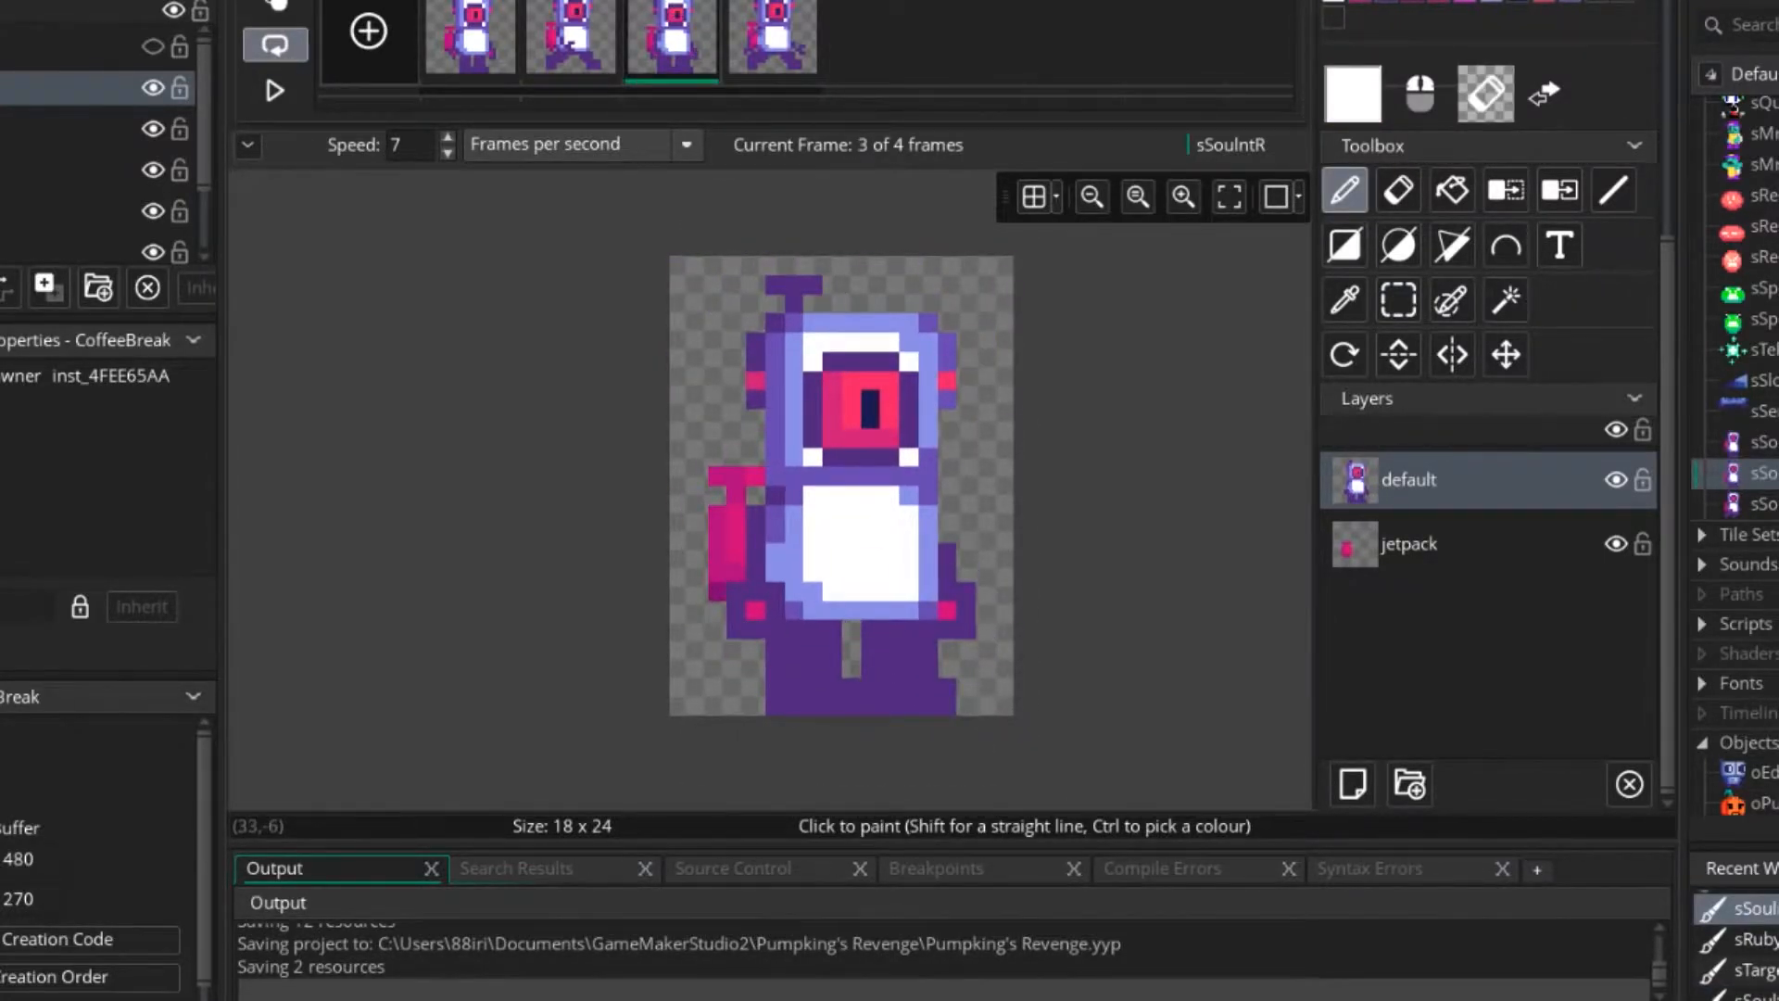
Repaint the pupil in frame 3 as a three-pixel horizontal navy line with pinkish red above it.
scroll(1482, 278, "up", 5)
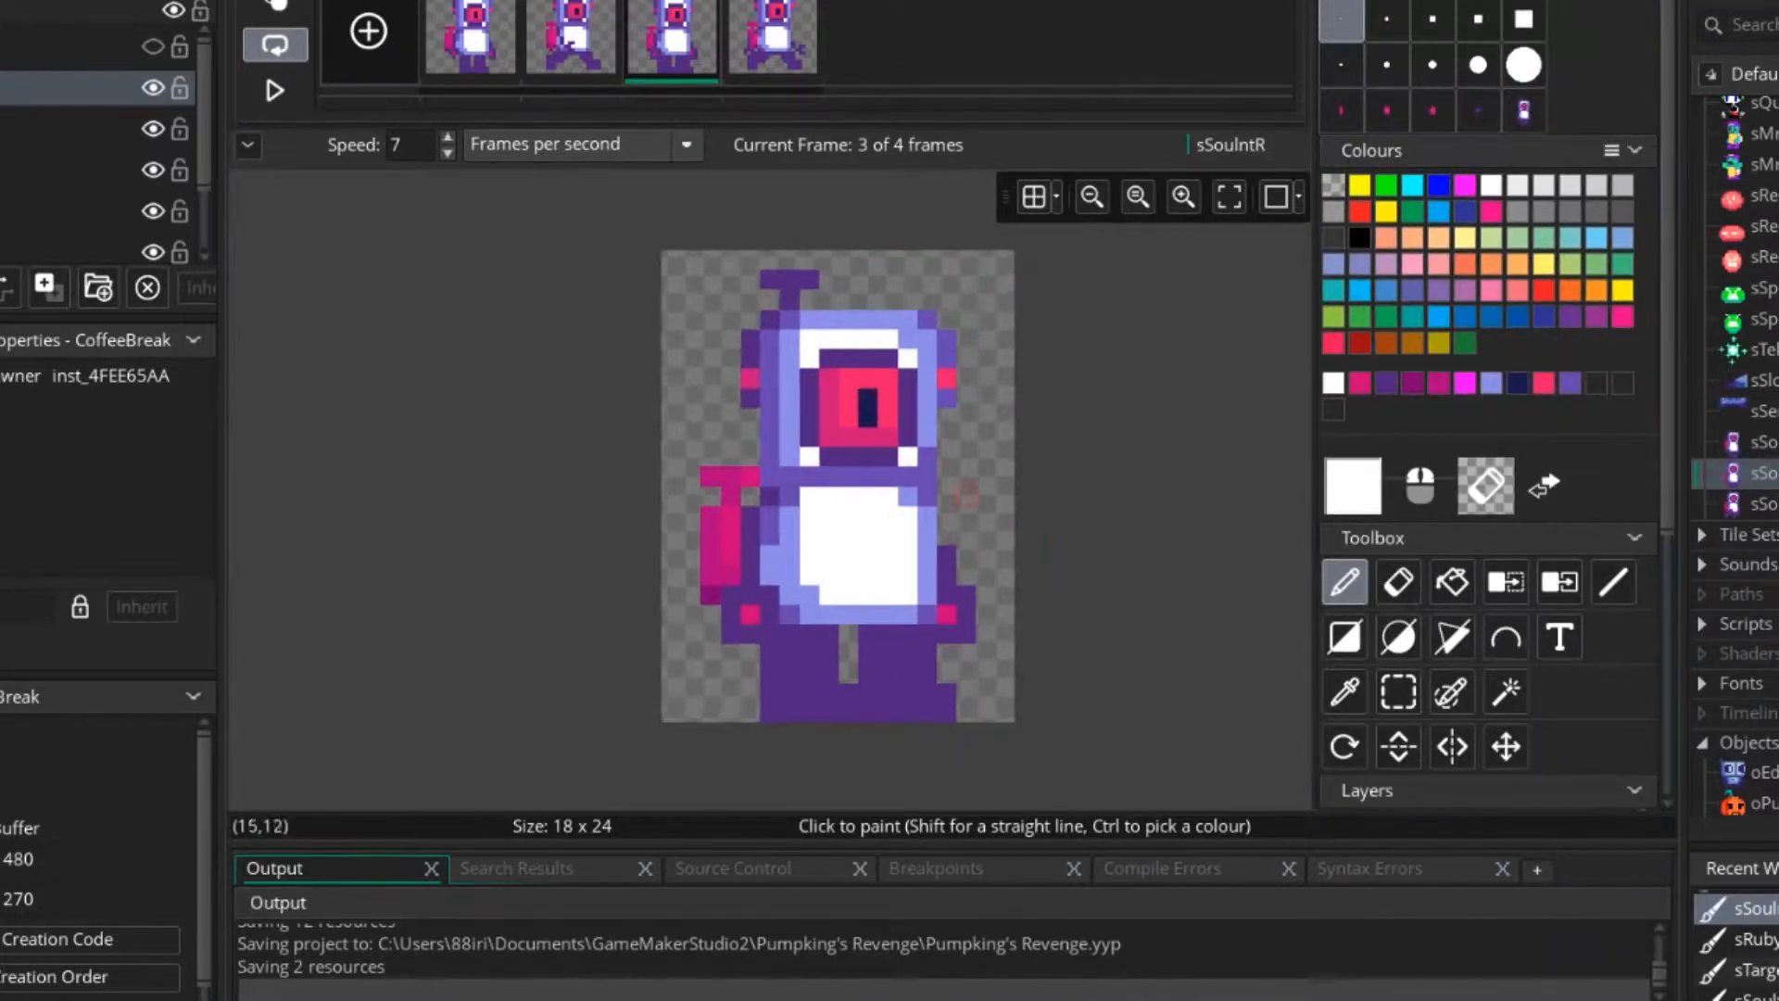
scroll(933, 479, "up", 2, "ctrl")
left_click(851, 391, "ctrl")
left_click(880, 393)
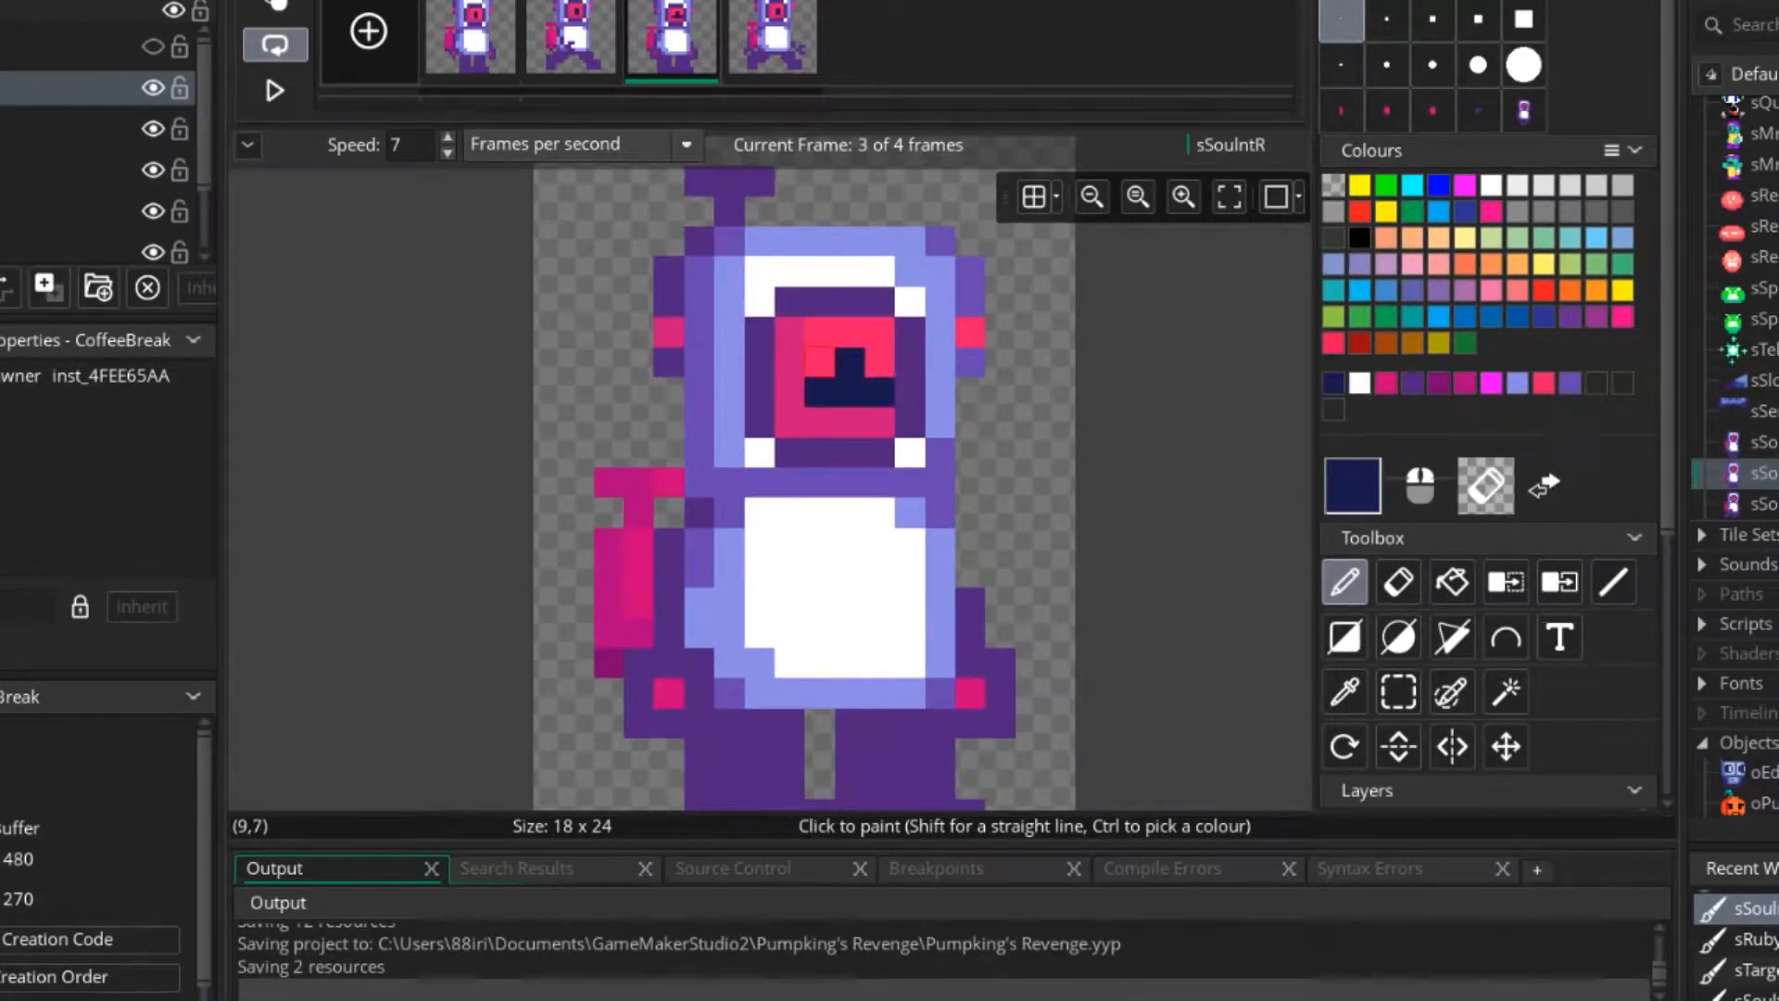
left_click(822, 362, "ctrl")
left_click(849, 364)
scroll(800, 452, "down", 3, "ctrl")
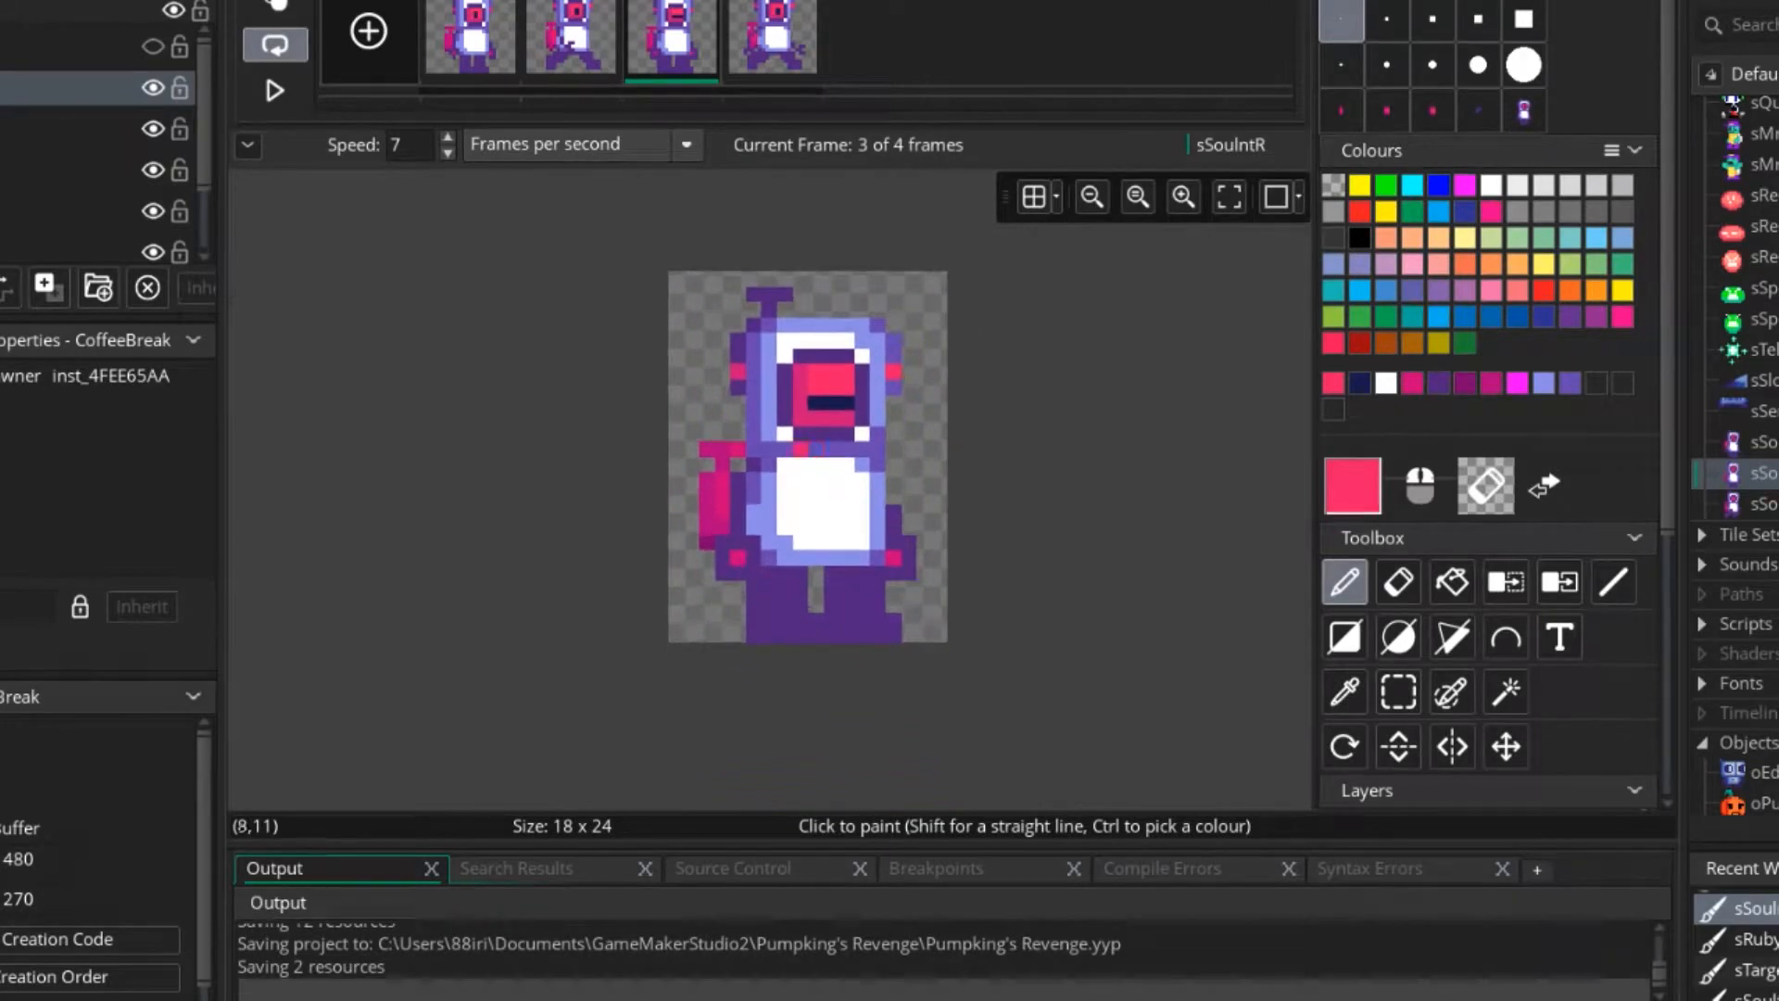
Paint a pink palm pixel sampled from frame 1 on frame 2's hand, with dark purple pixels beside it.
left_click(571, 37)
scroll(762, 525, "up", 3, "ctrl")
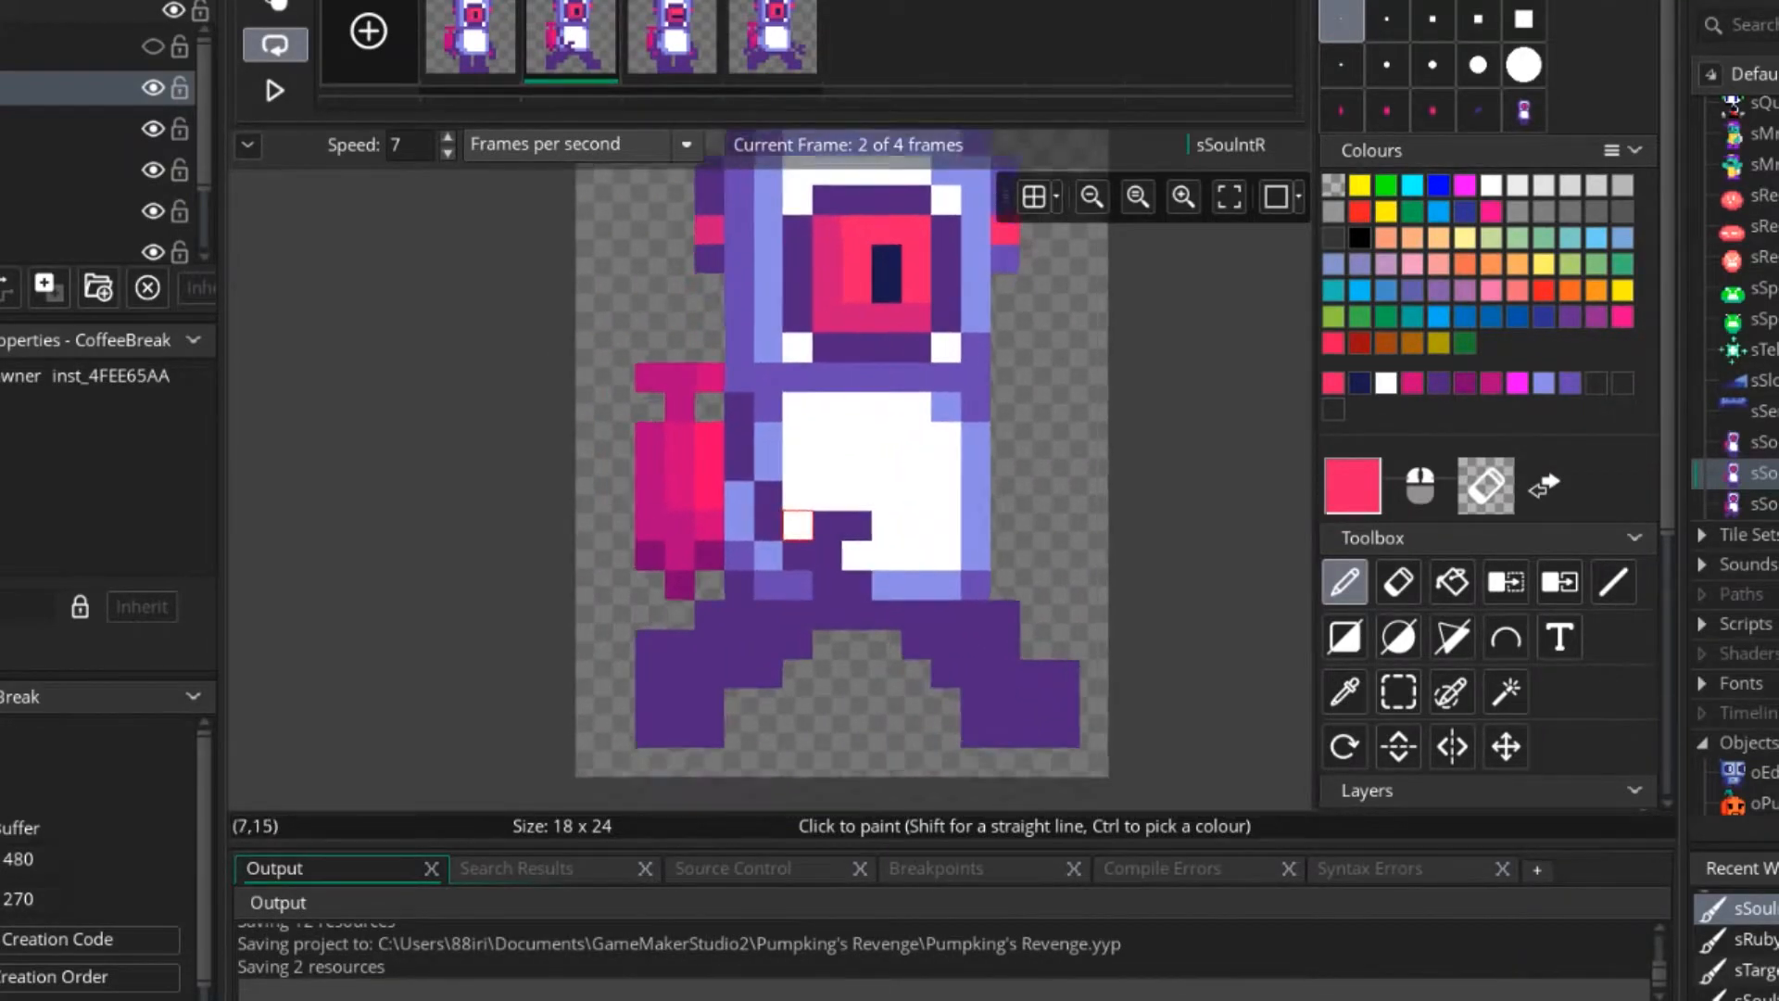
left_click(485, 44)
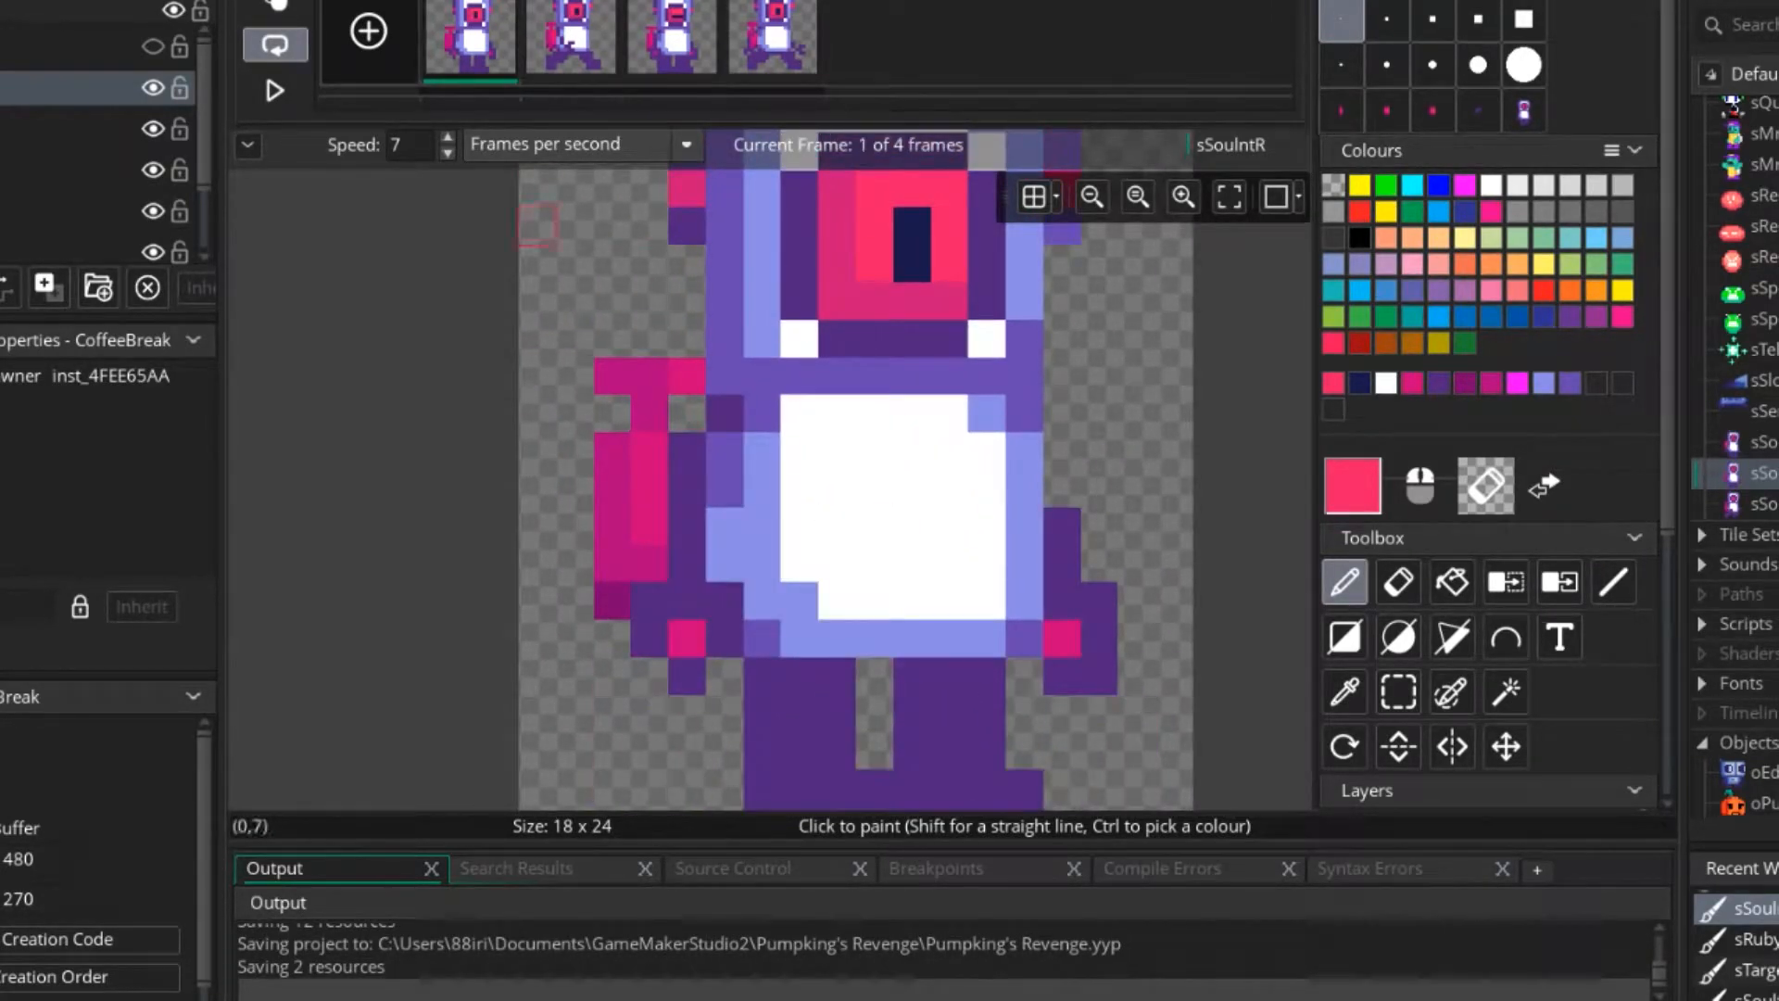
left_click(687, 638, "ctrl")
left_click(582, 44)
left_click(875, 563)
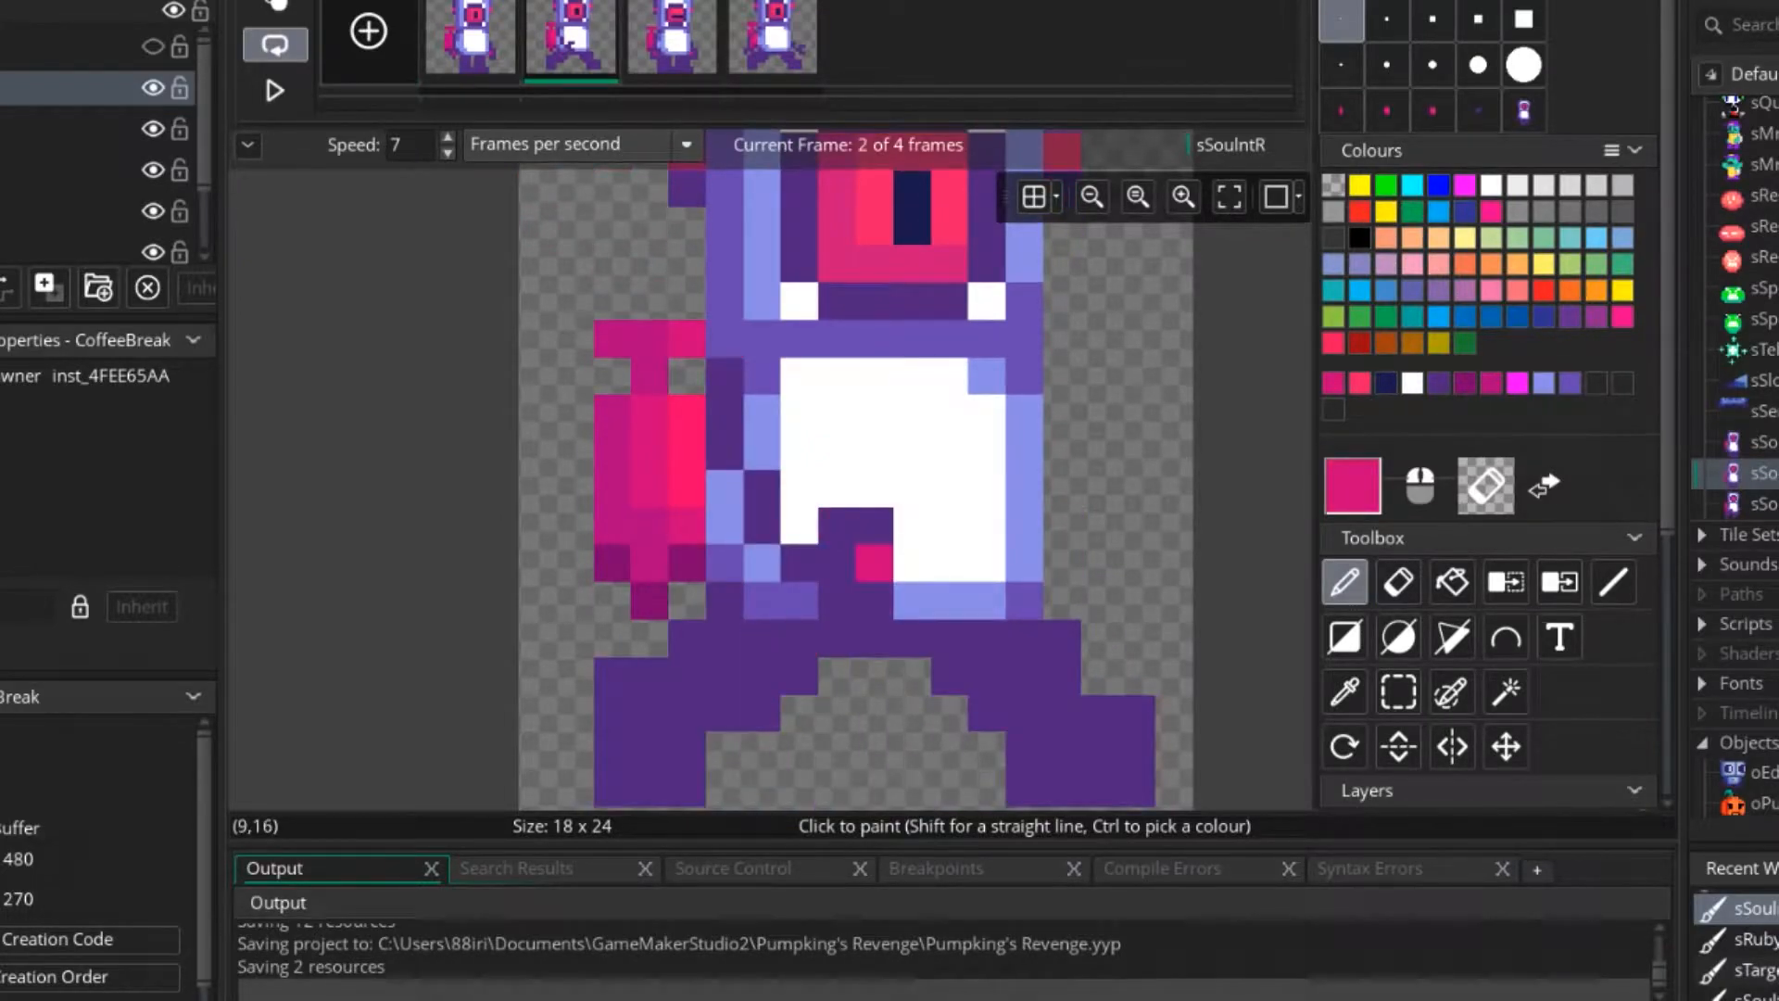
left_click(875, 526, "ctrl")
scroll(949, 640, "down", 3, "ctrl")
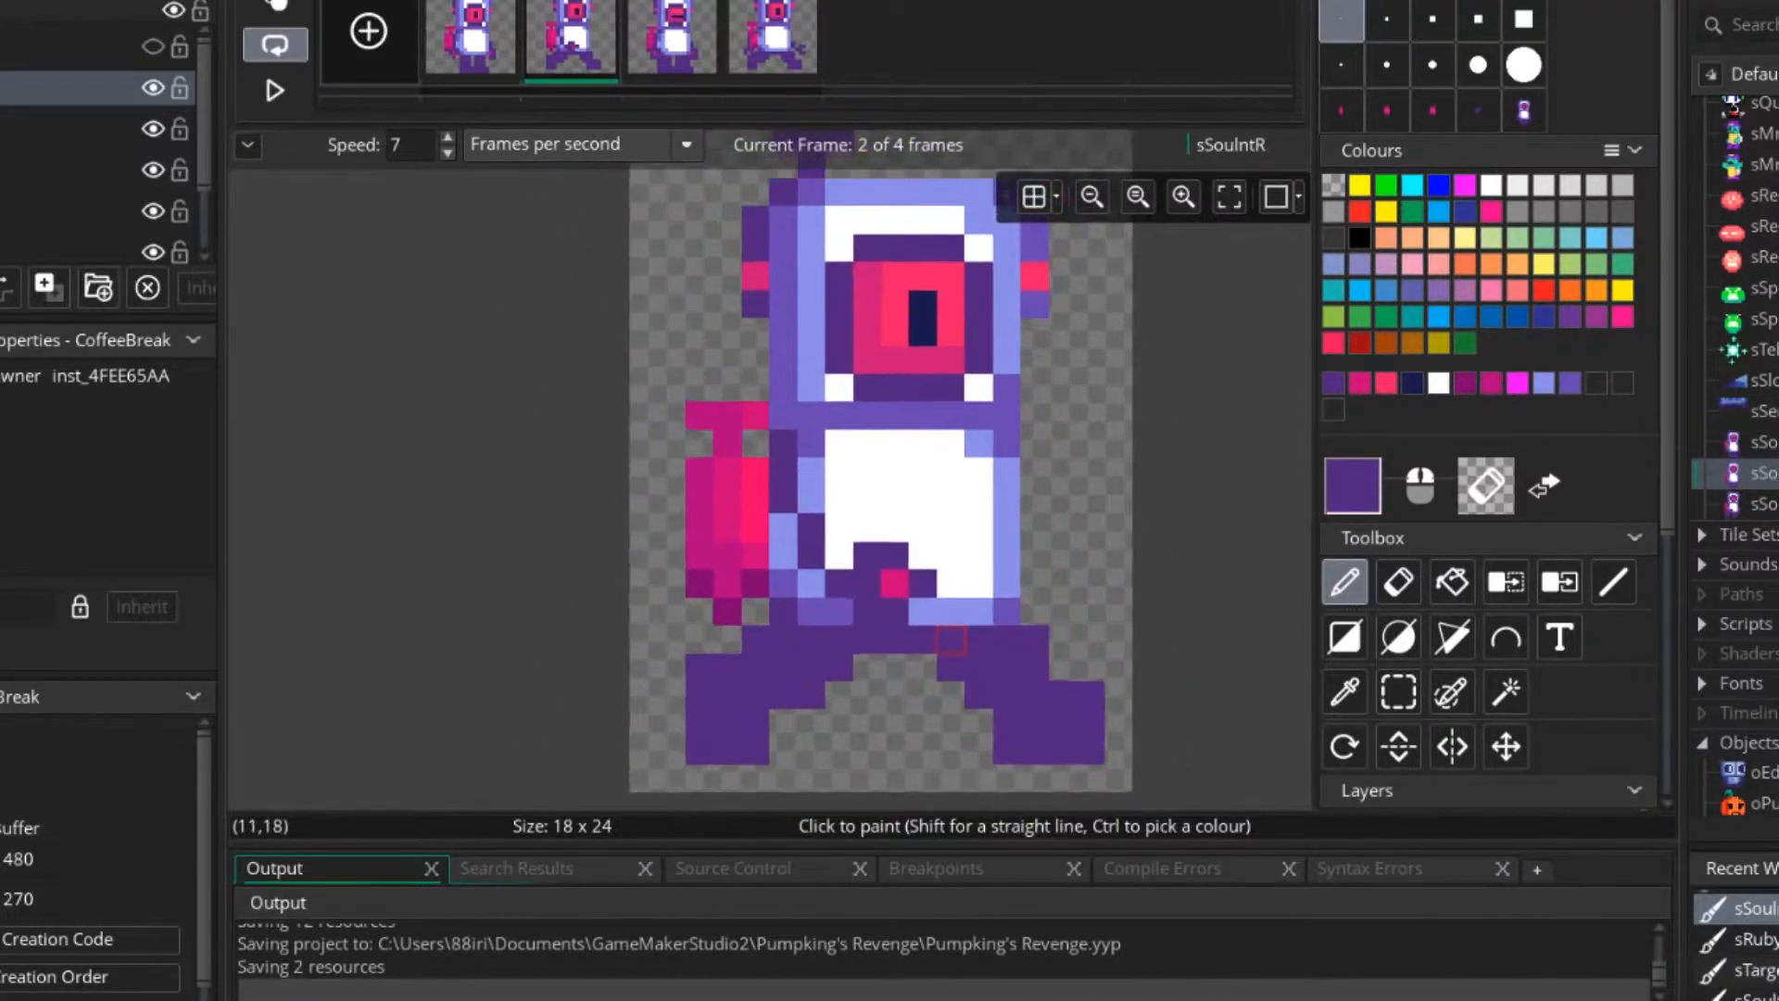
Undo the last purple pixels on frame 2's hand and enclose the pink palm pixel with dark purple above and in front.
scroll(949, 639, "up", 4, "ctrl")
key("ctrl+z")
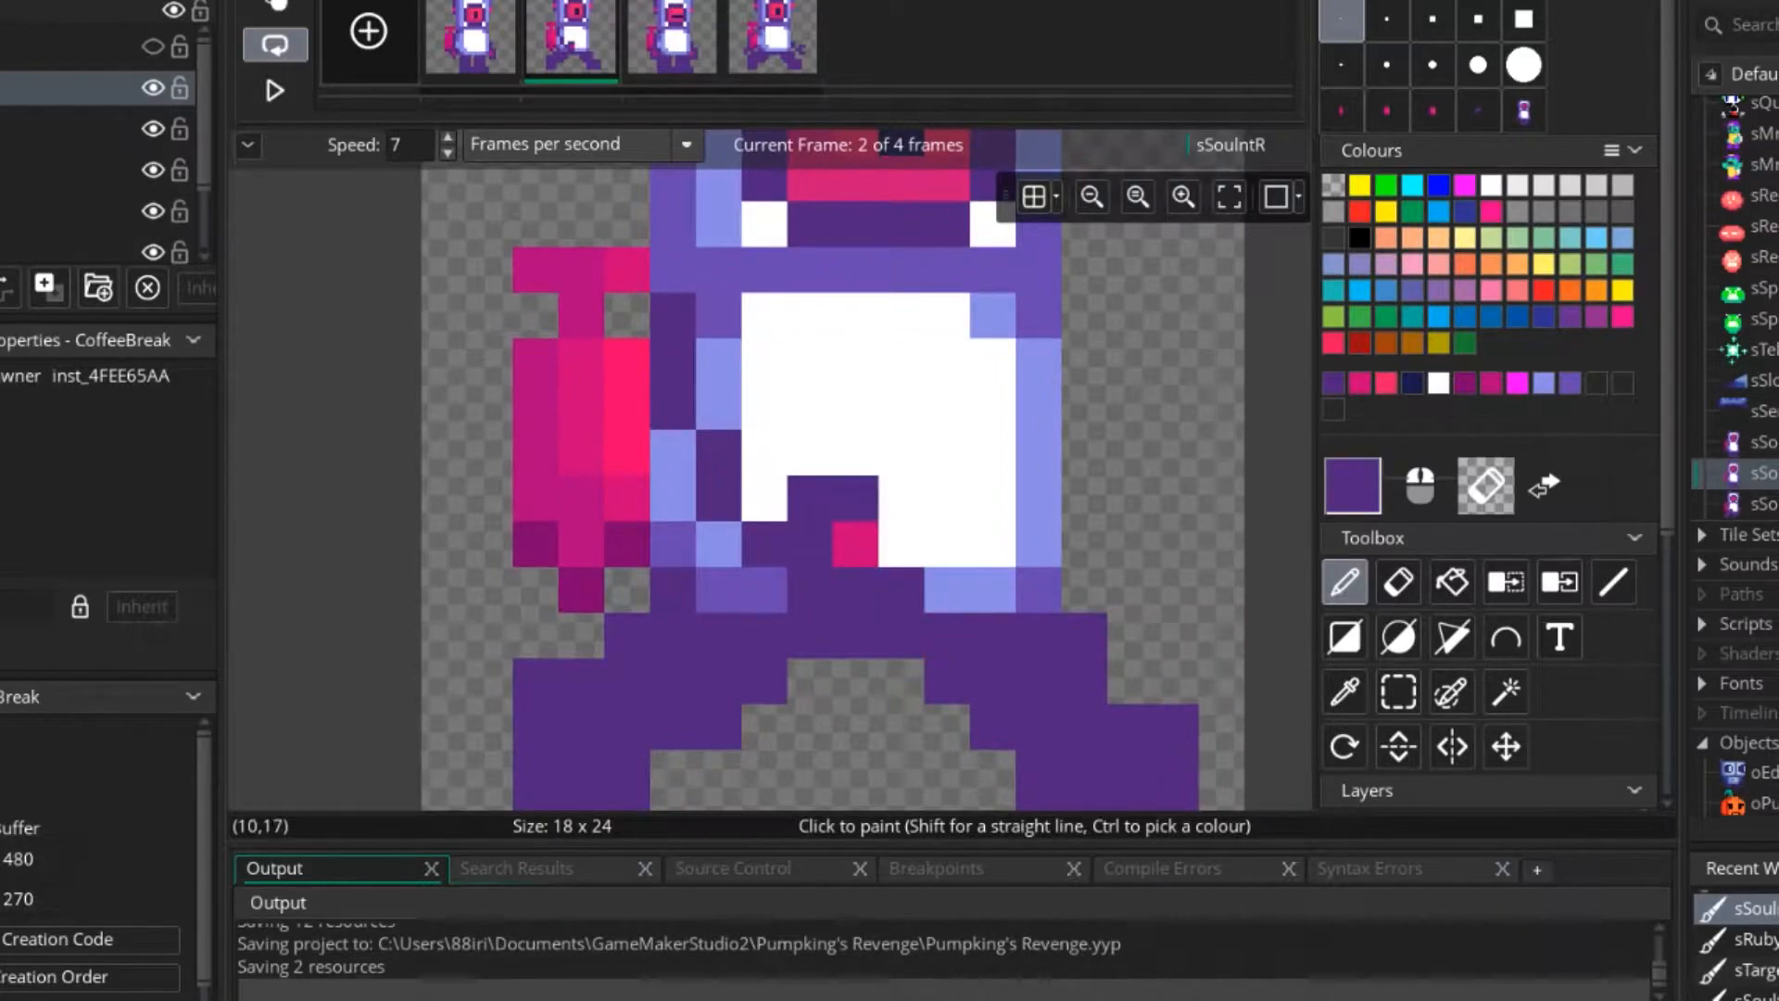
left_click(855, 544, "ctrl")
left_click(809, 544)
left_click(854, 498, "ctrl")
left_click(855, 544)
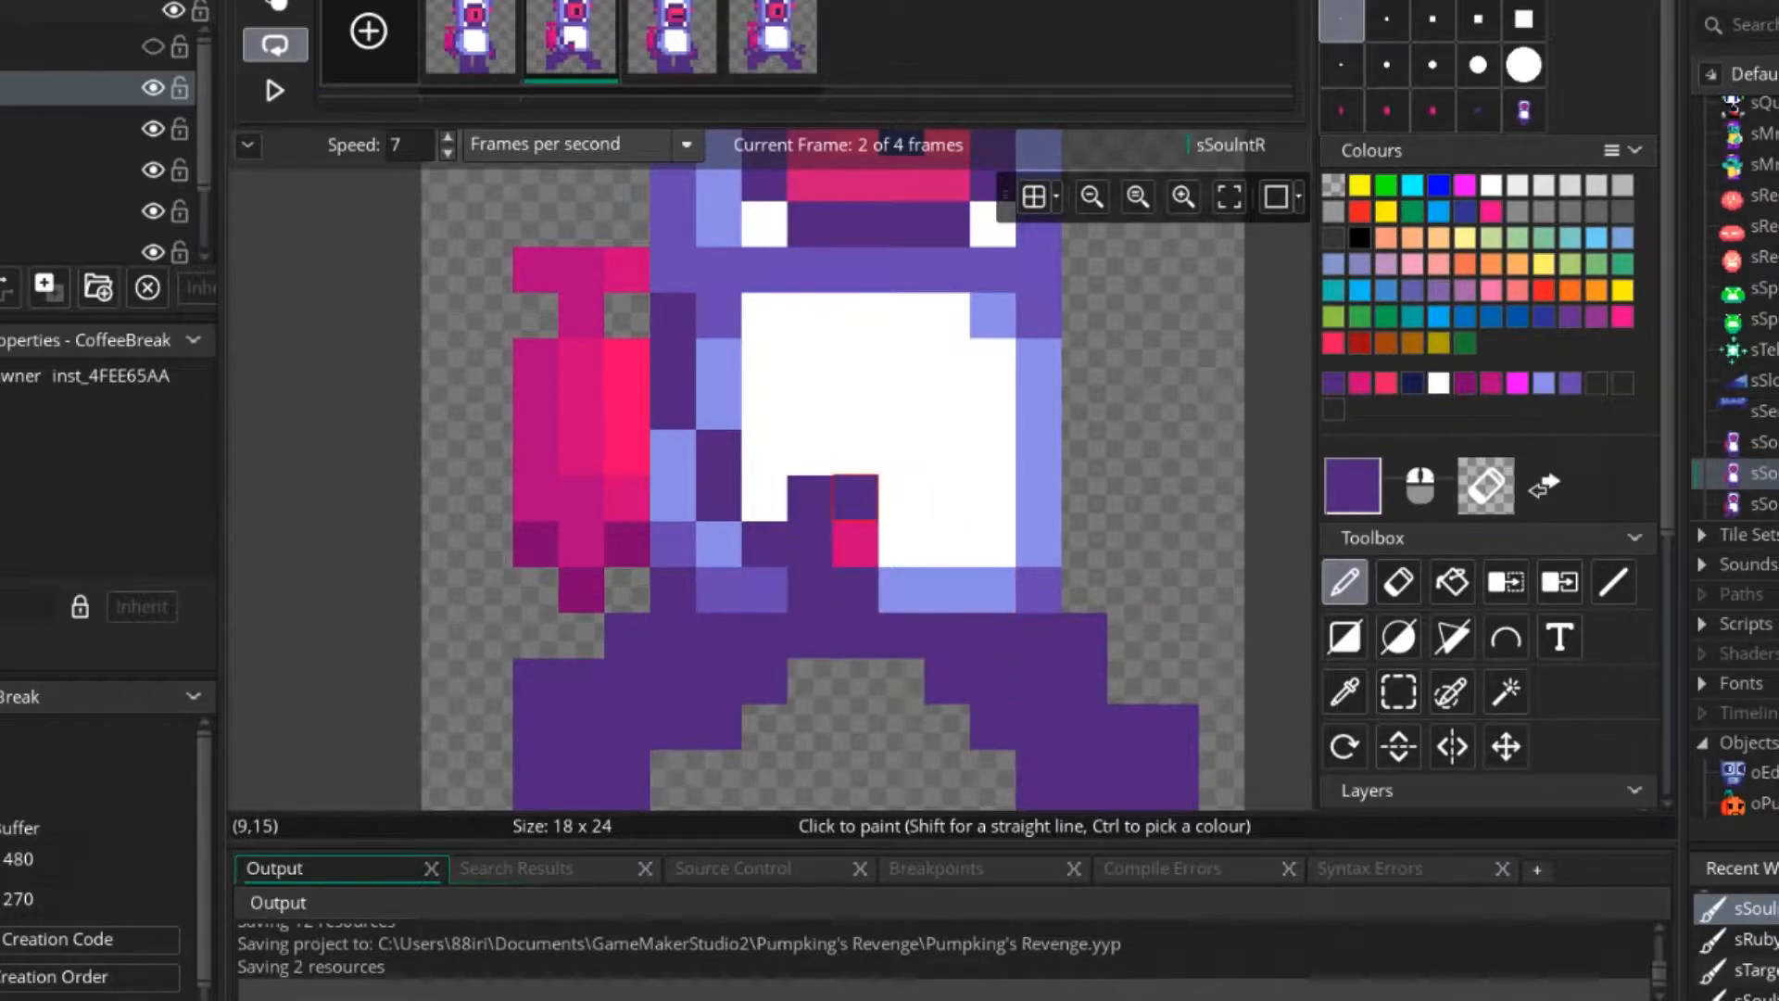
left_click(901, 543)
left_click(900, 498)
scroll(834, 637, "down", 1)
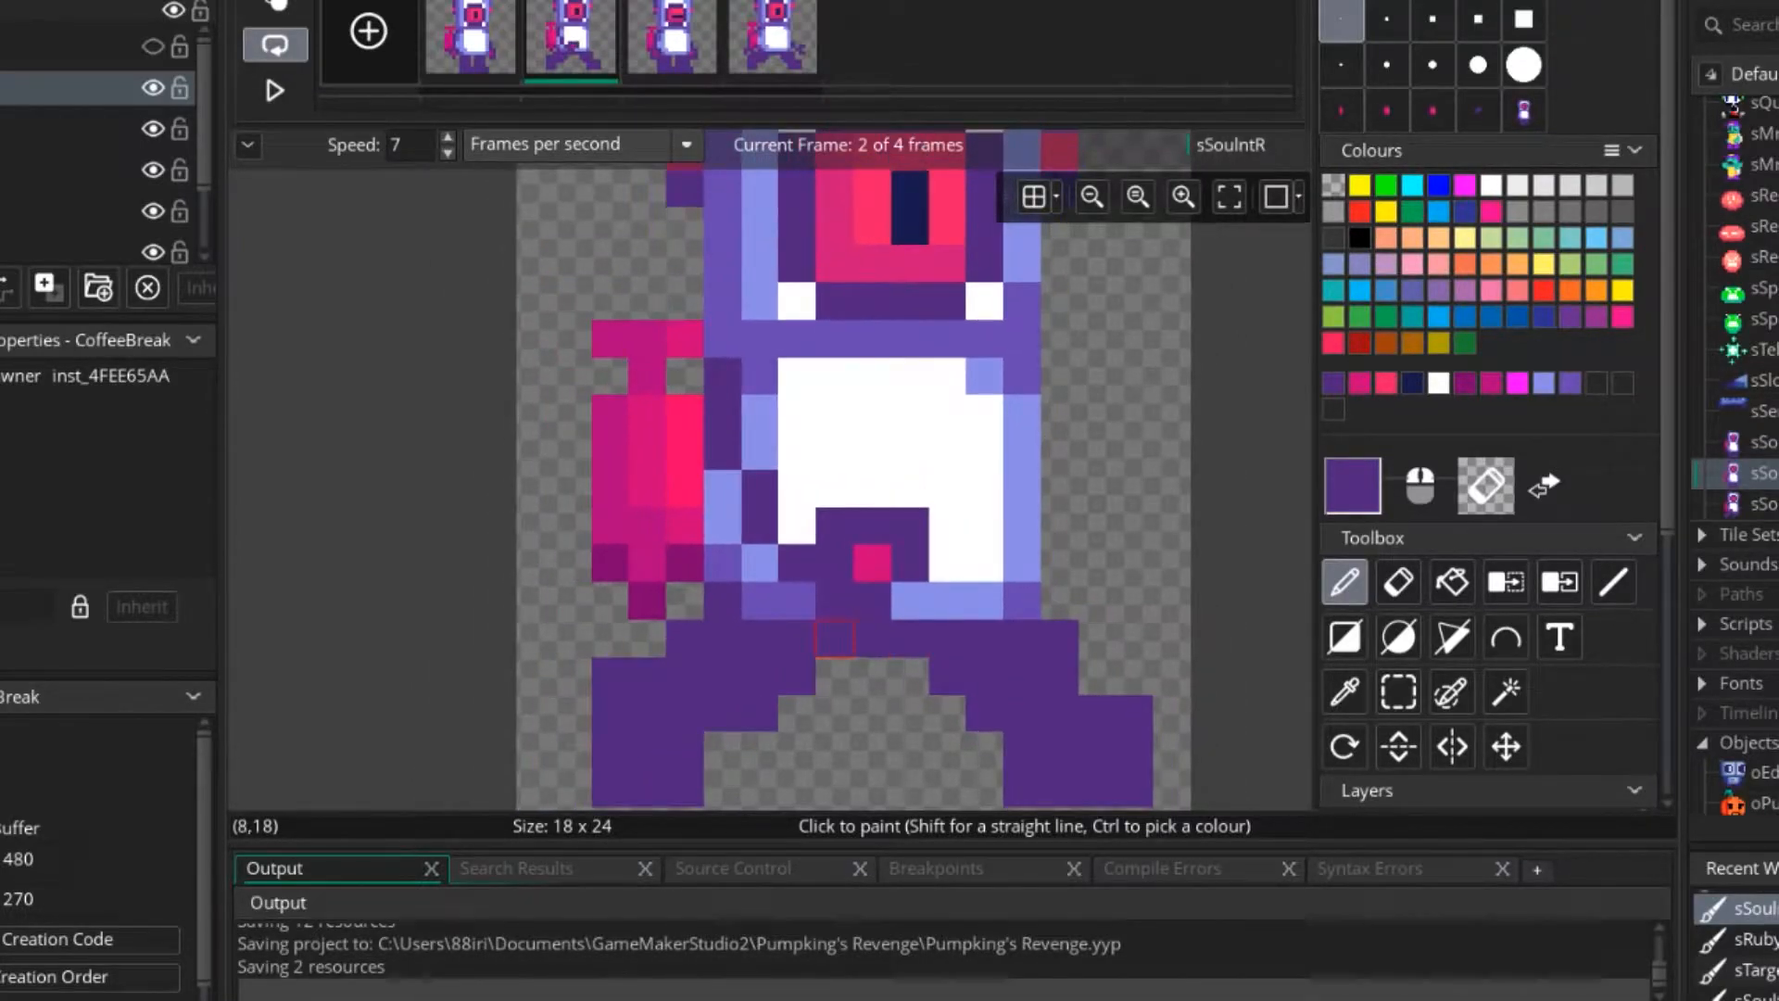
Fill the back palm of frame 4 with the jetpack's bright pink and extend that hand in dark purple.
left_click(773, 39)
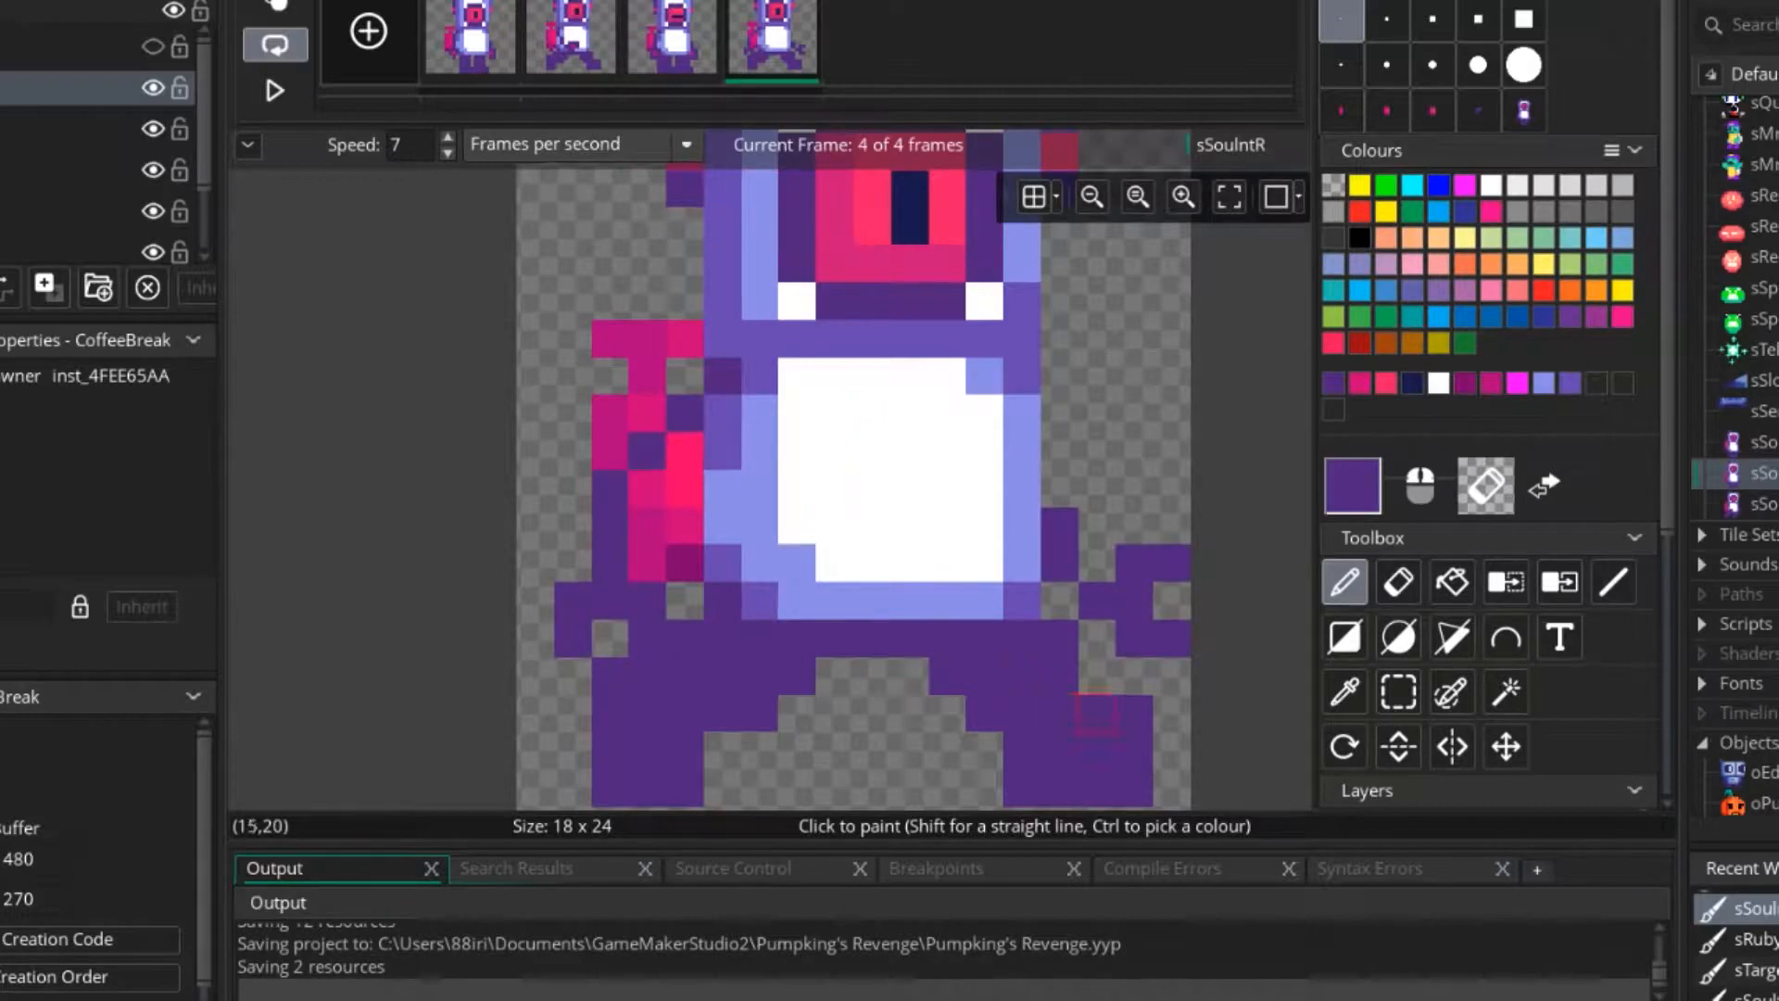
left_click(684, 490, "ctrl")
left_click(609, 639)
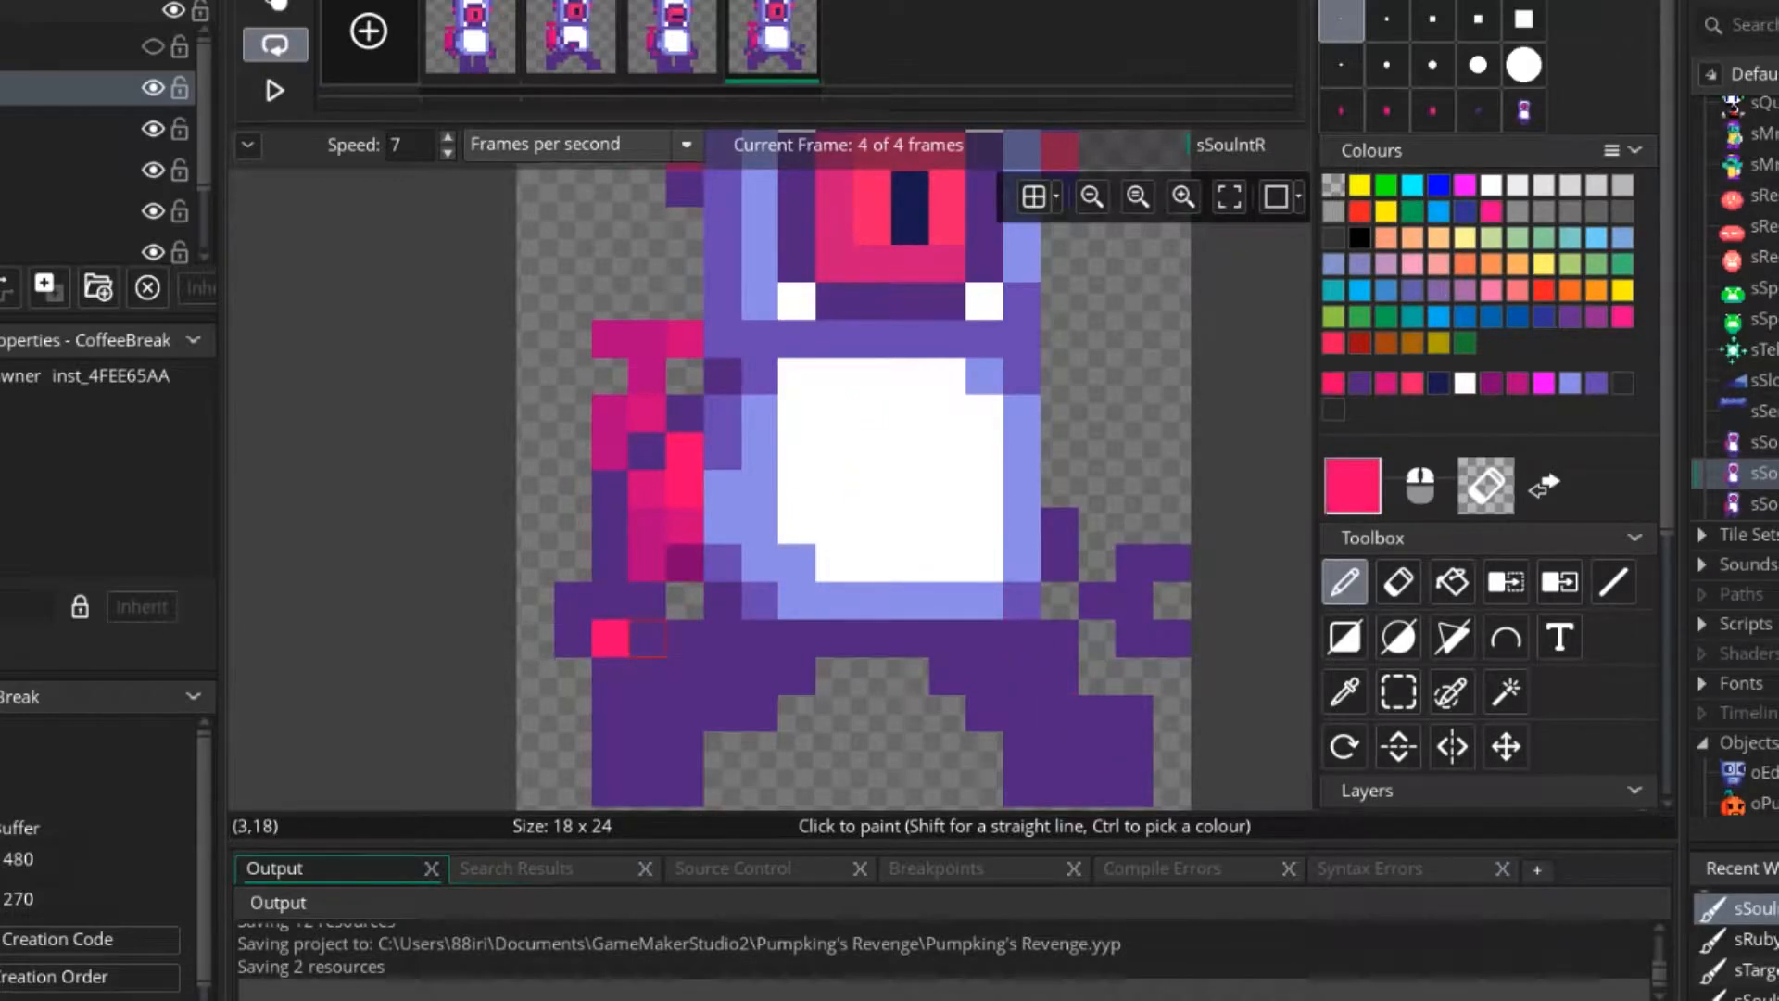
left_click(610, 675, "ctrl")
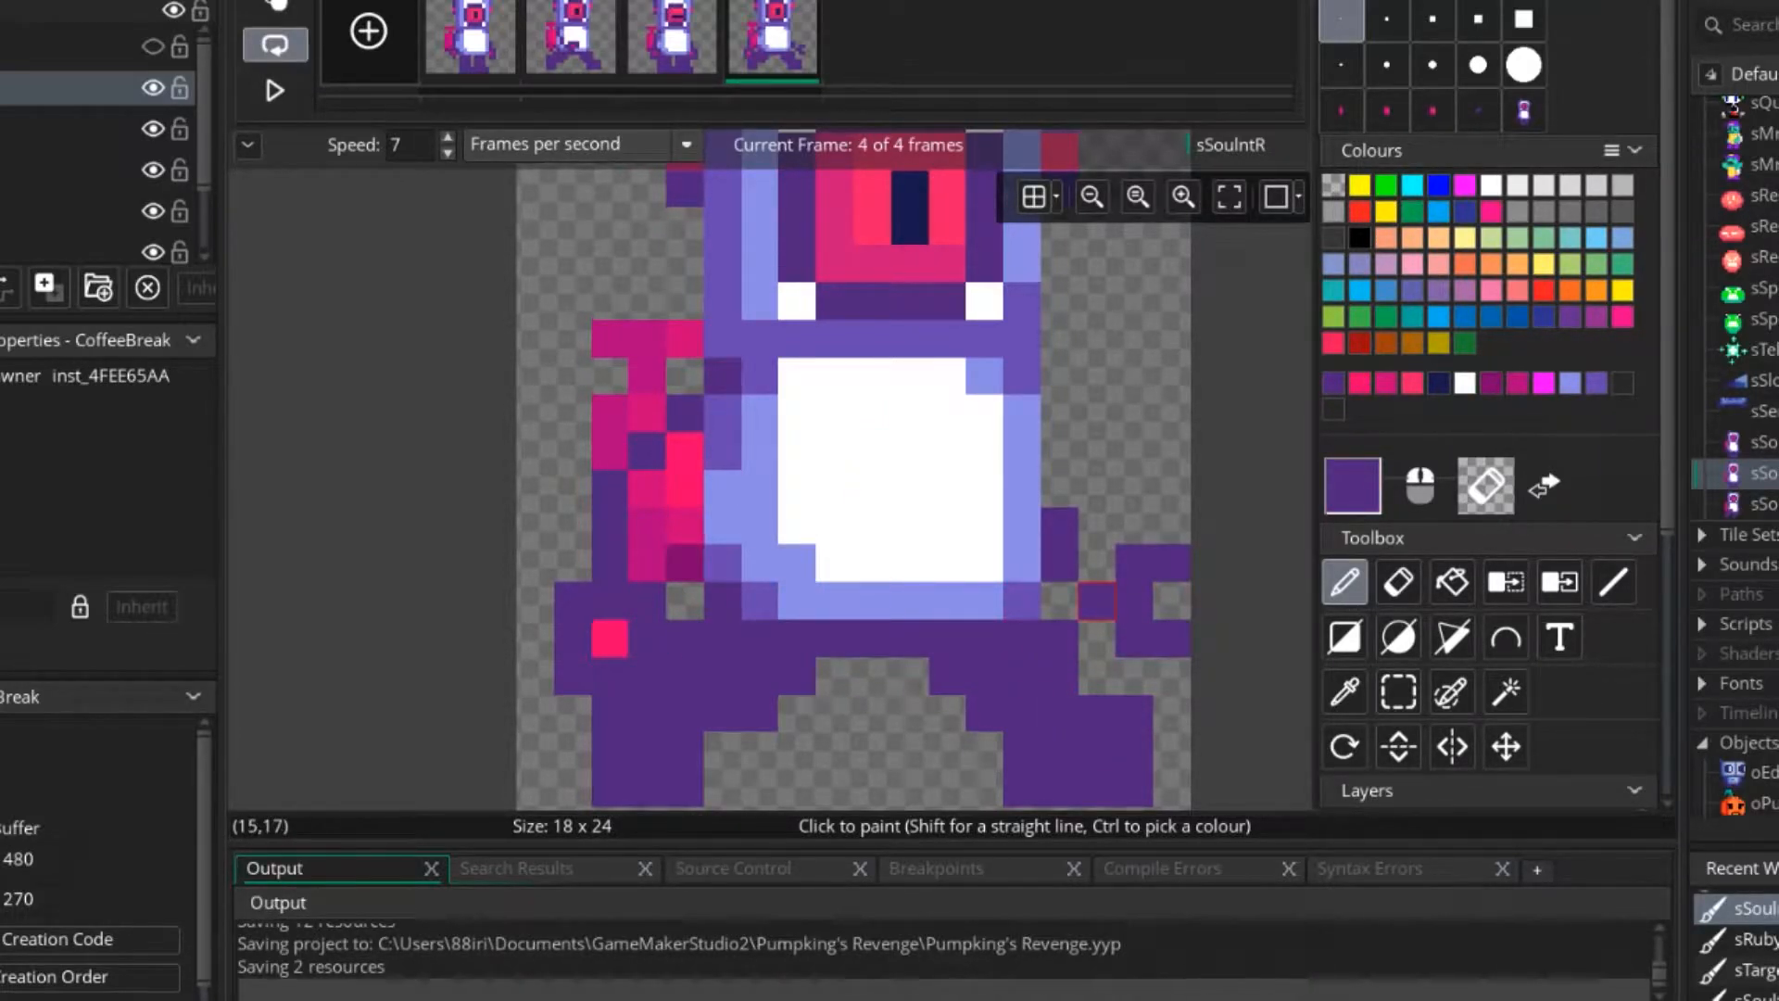
Paint a bright pink palm pixel on frame 4's front hand and close the hand's outer edge in dark purple.
left_click(1097, 601)
left_click(609, 639, "ctrl")
left_click(1134, 600)
left_click(1173, 563, "ctrl")
left_click(1172, 601)
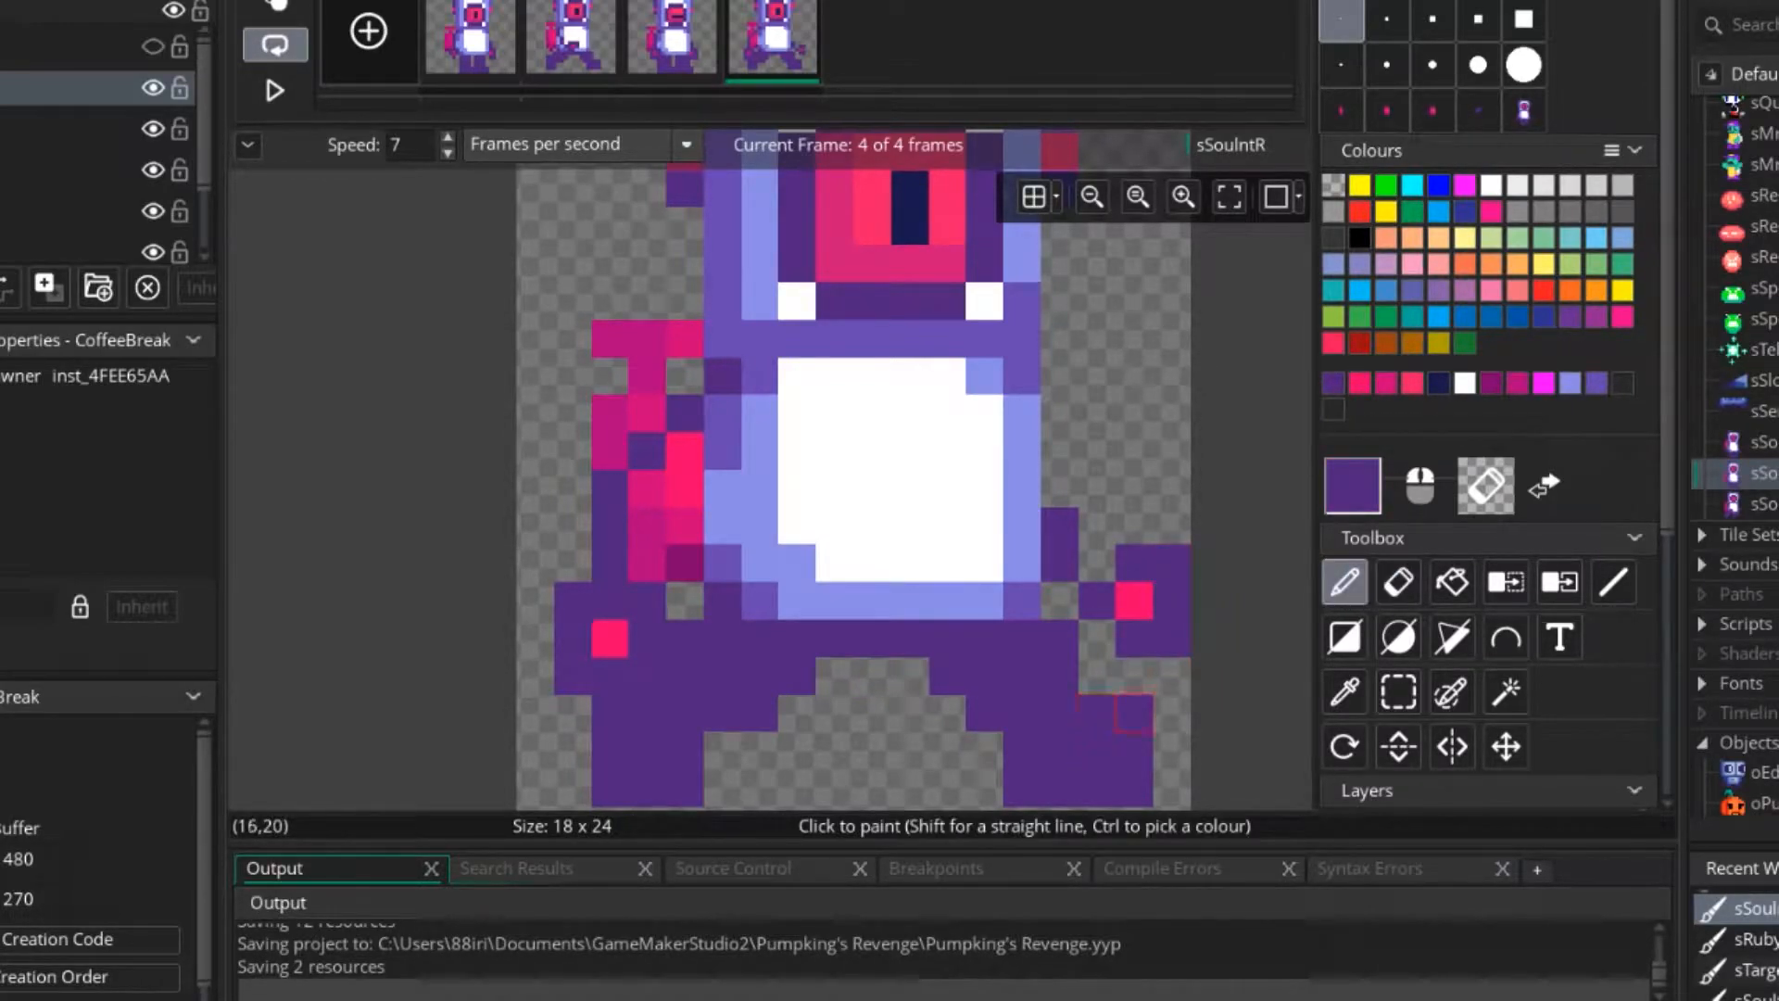
scroll(1173, 677, "down", 3)
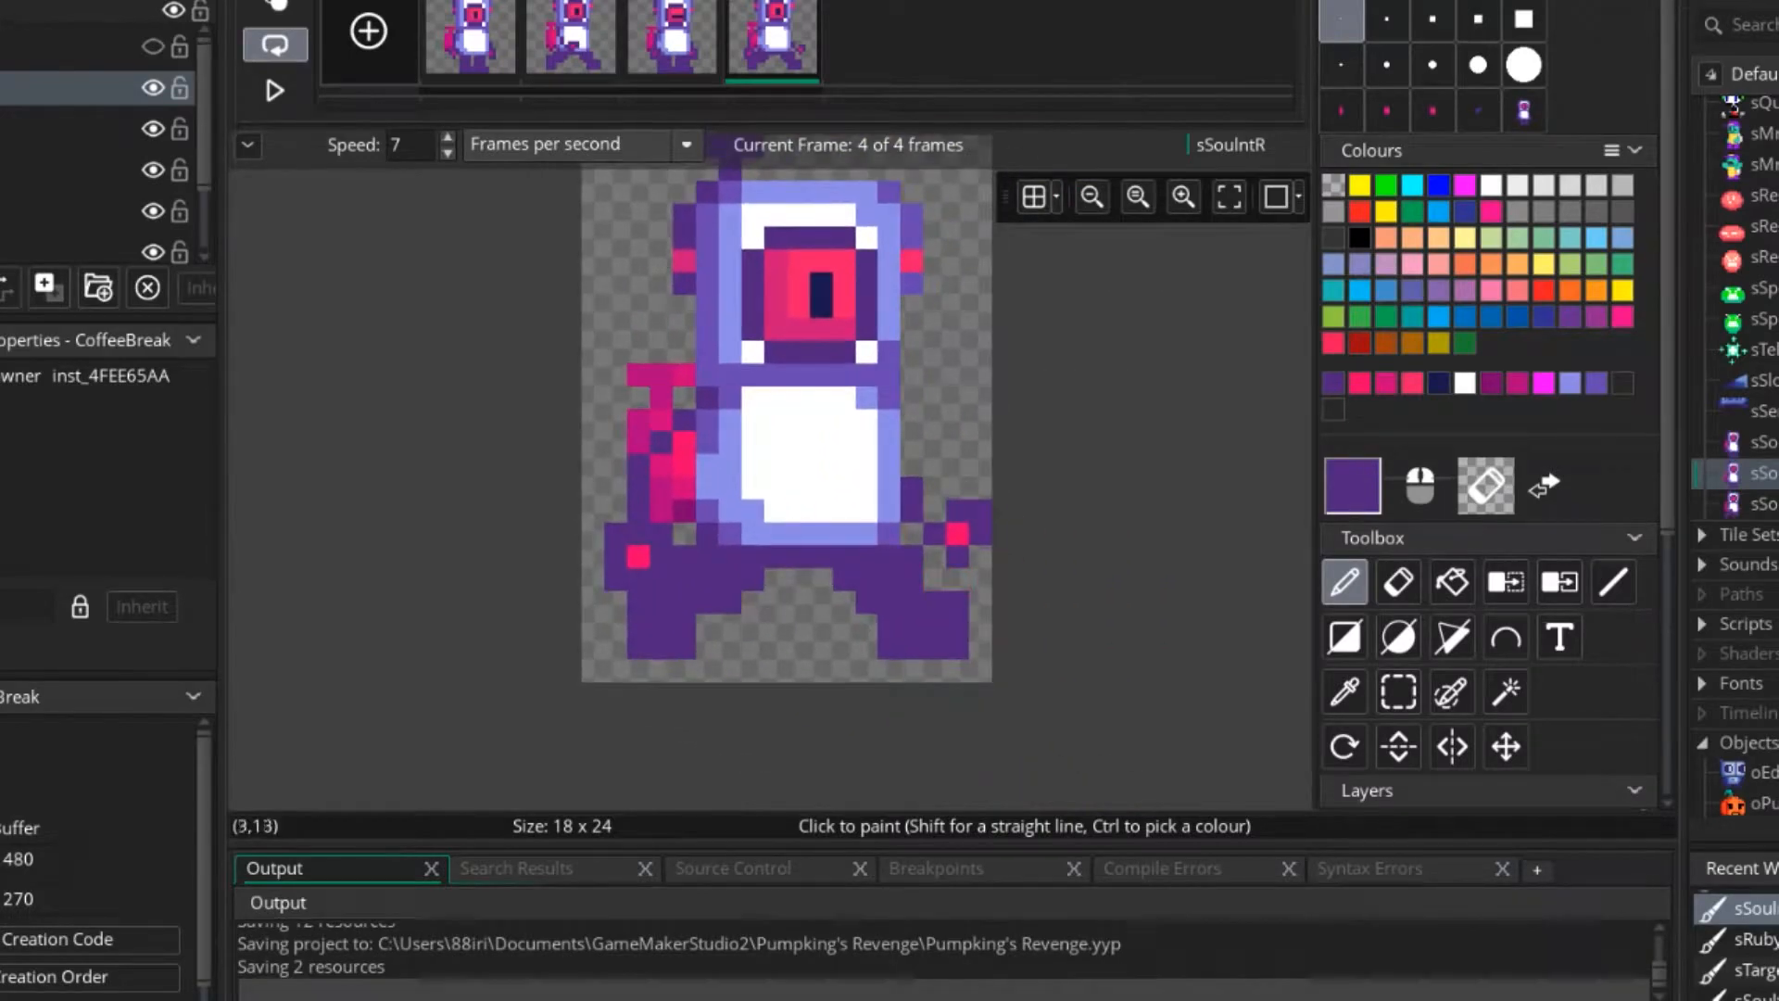
Play the four-frame walk animation to check the hand details, and stop it on frame 2.
left_click(275, 90)
scroll(827, 410, "down", 5)
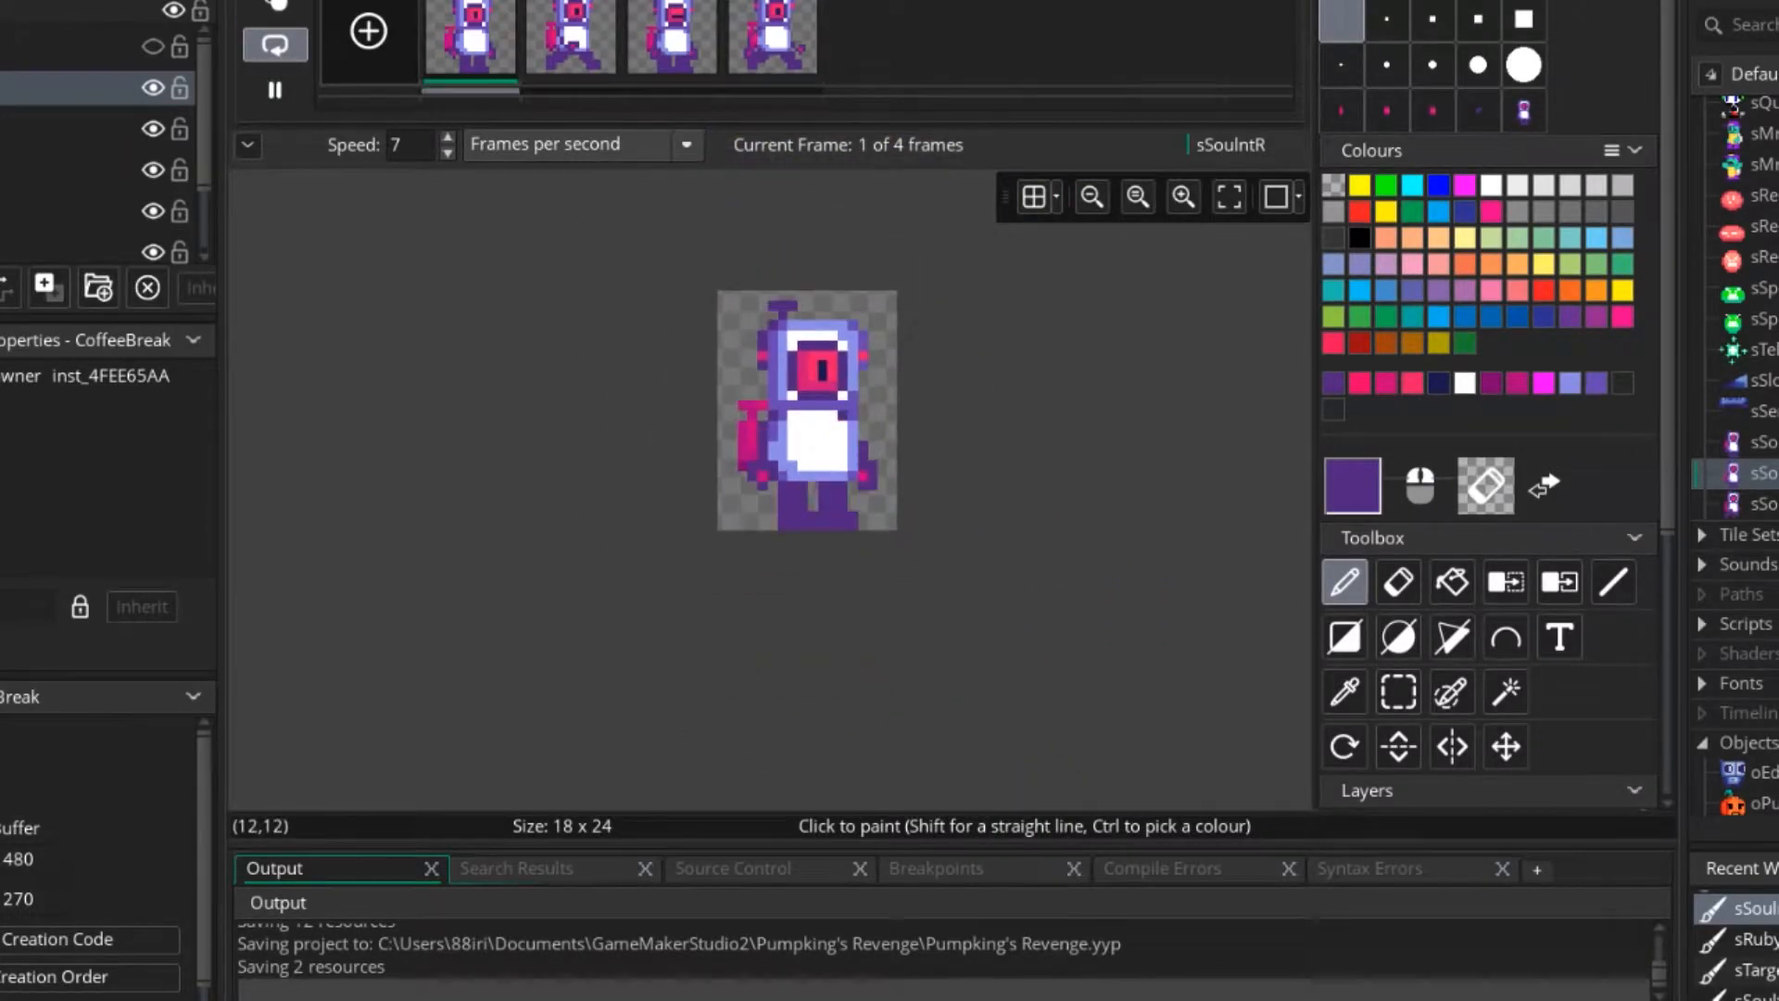
middle_click_drag(844, 419, 837, 469)
scroll(837, 469, "up", 2)
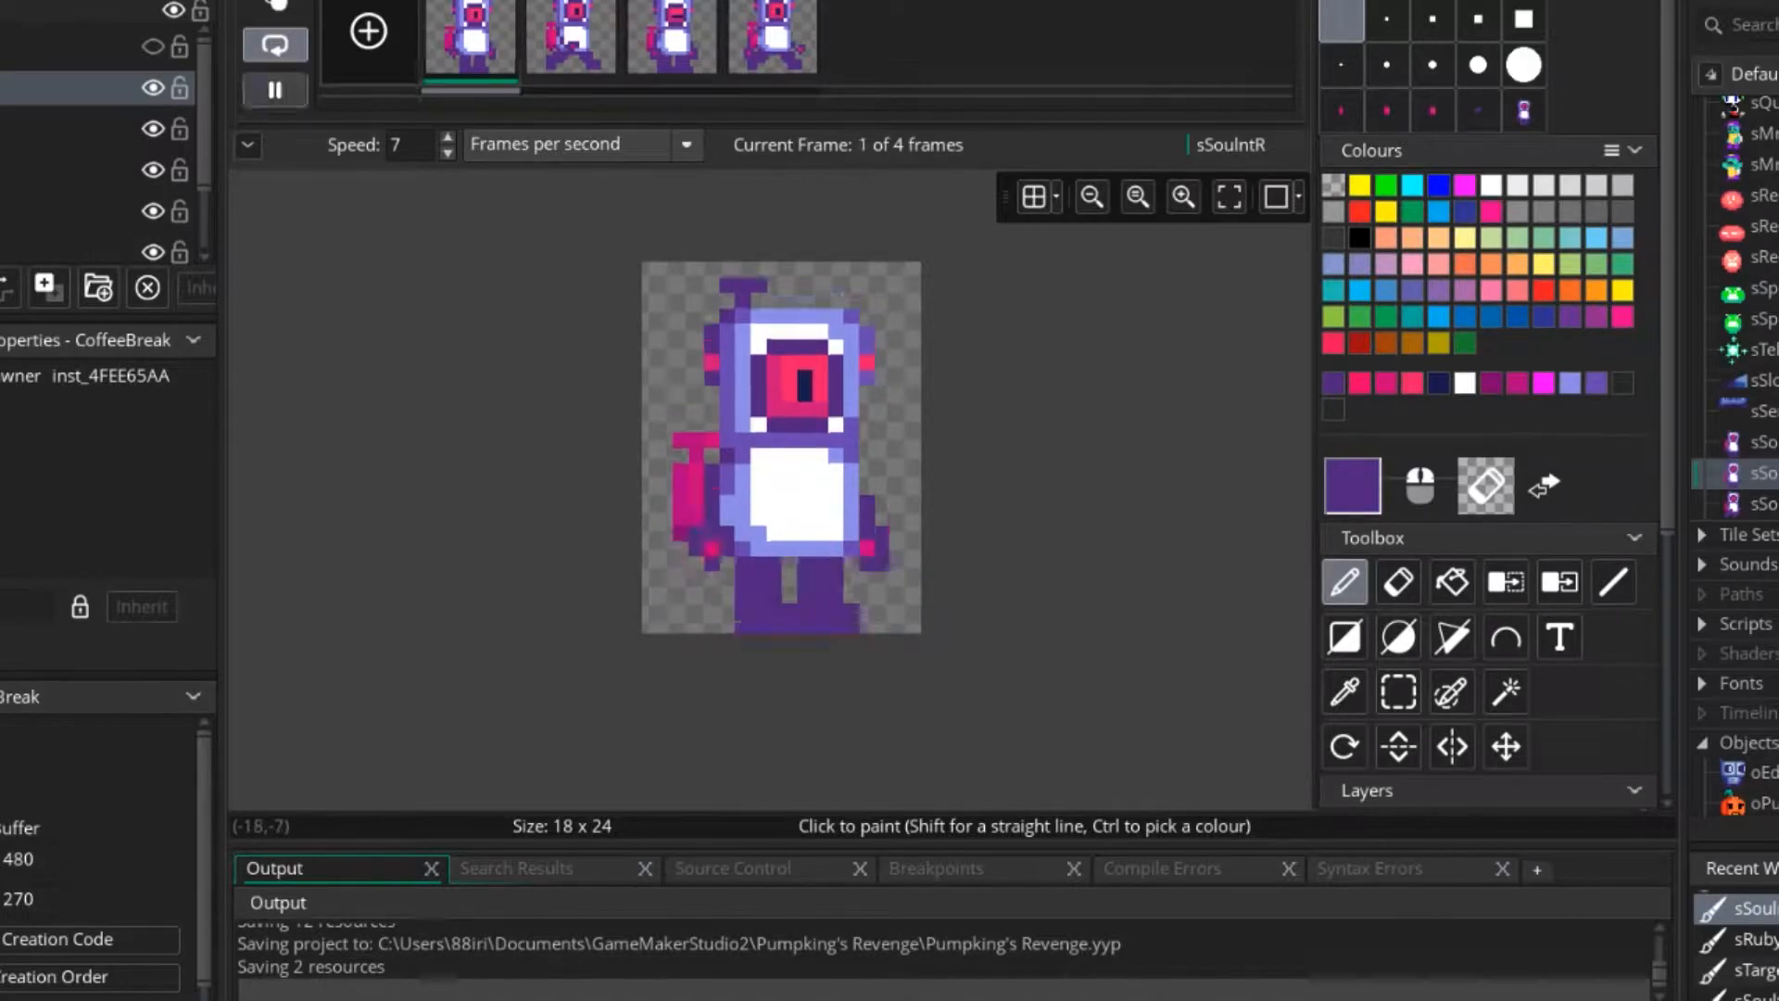
left_click(275, 90)
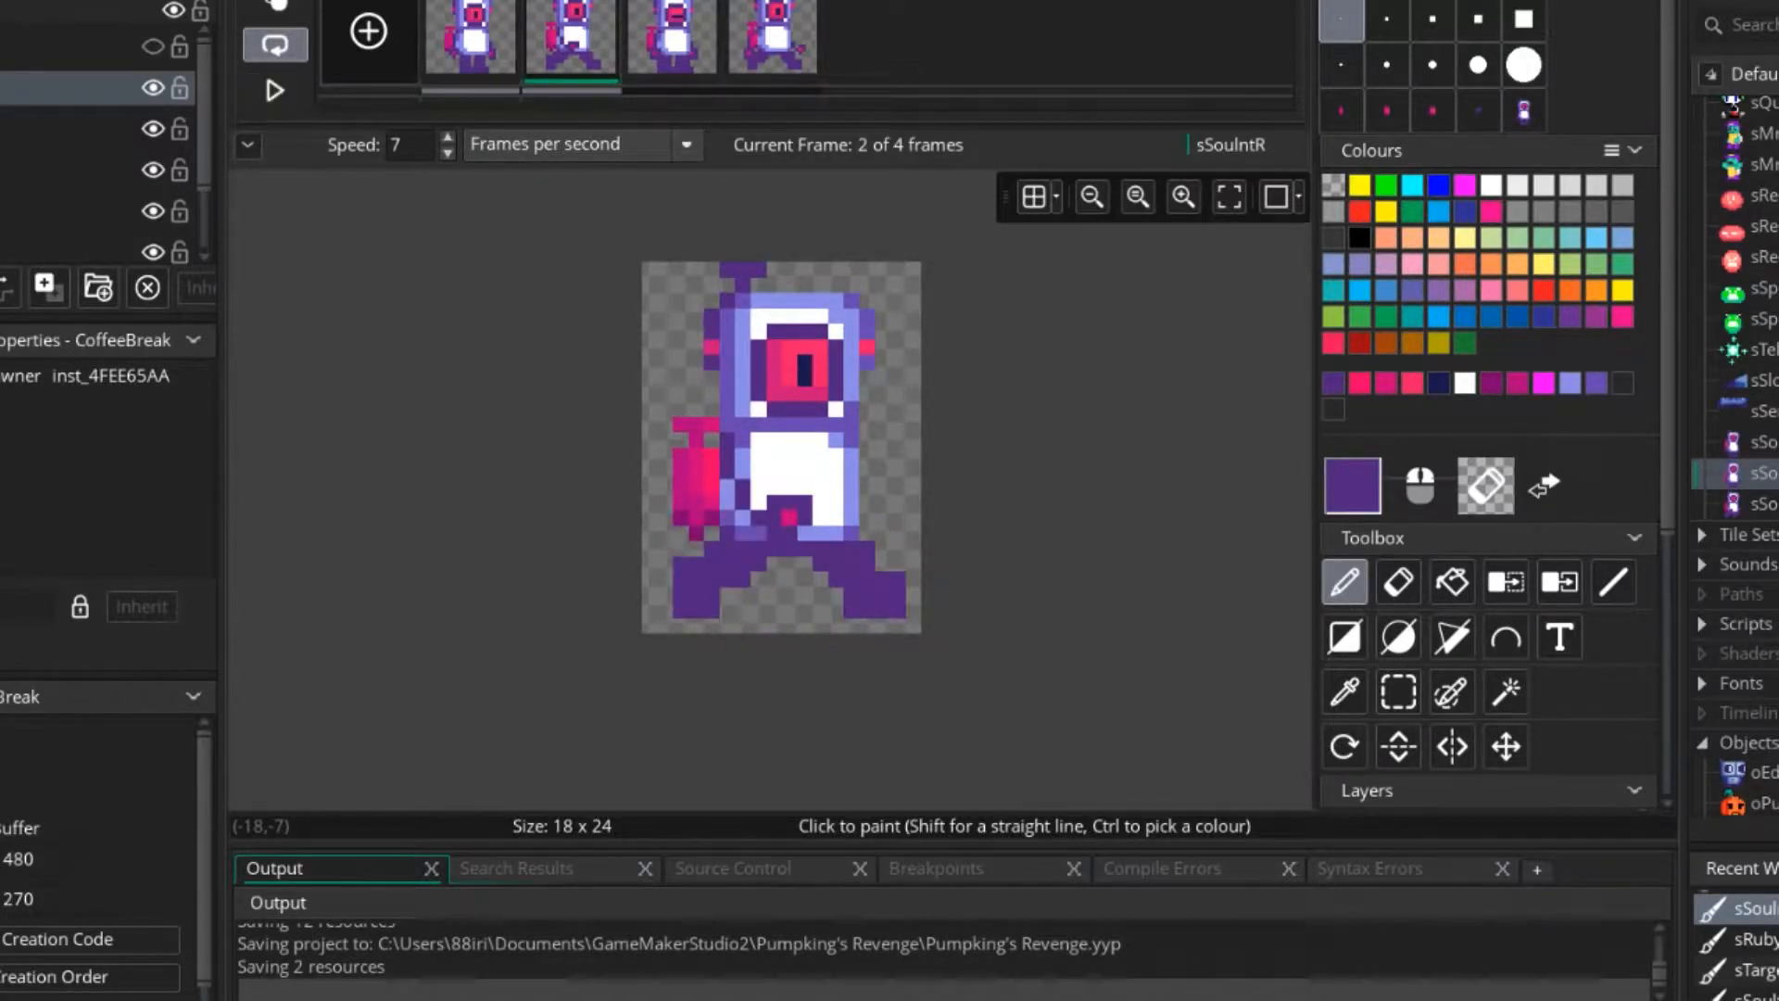
Switch to the web browser, search Google for jetpack and open the Phillip Island jetpack flight image as reference.
key("alt+Tab")
key("alt+Tab")
key("Tab")
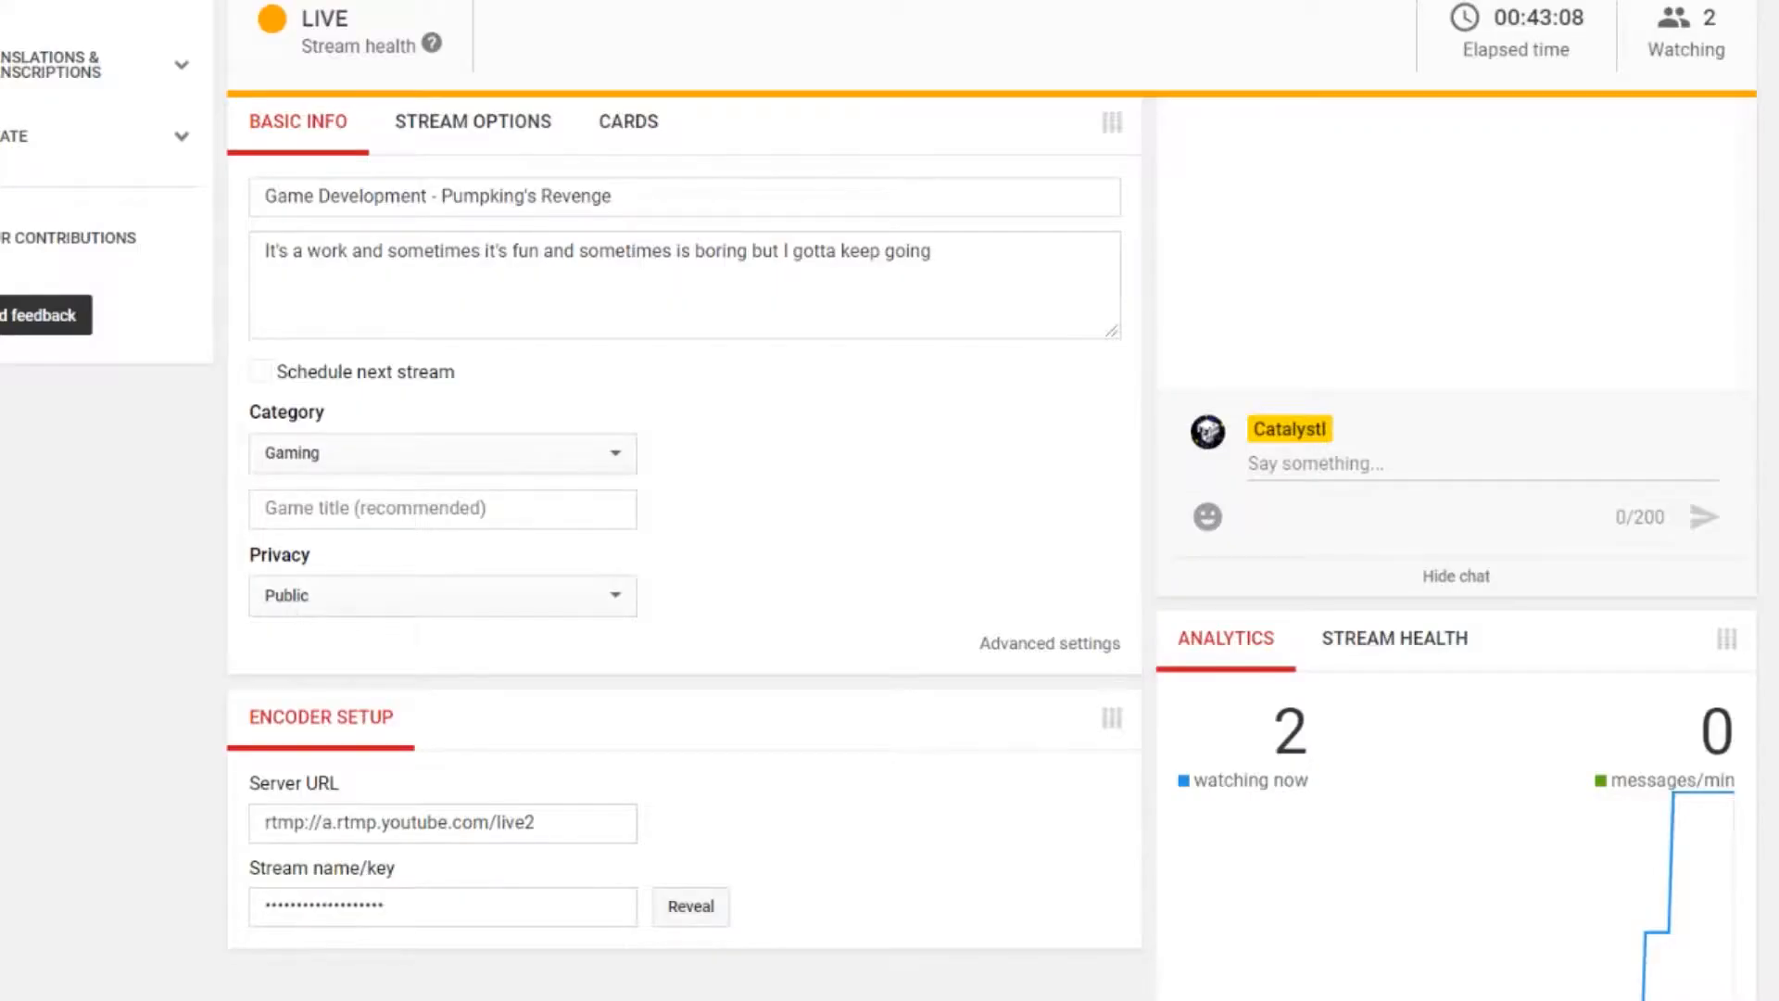
key("ctrl+t")
type("jetpack")
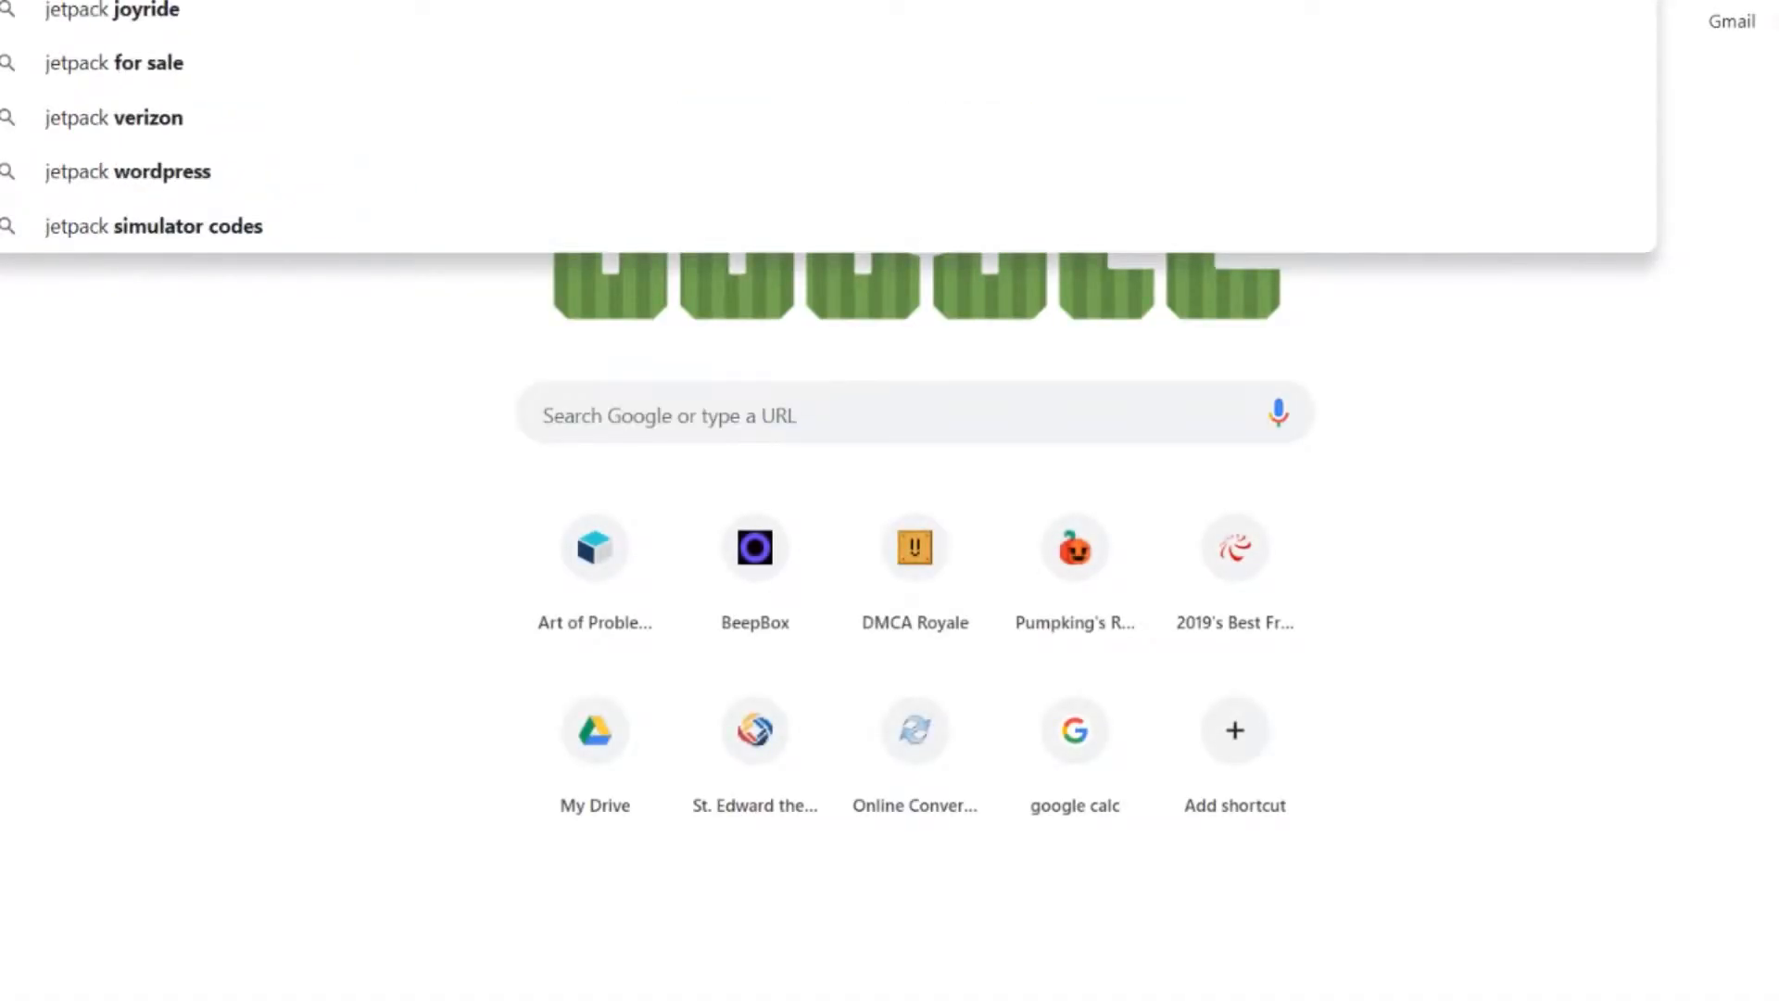
key("Return")
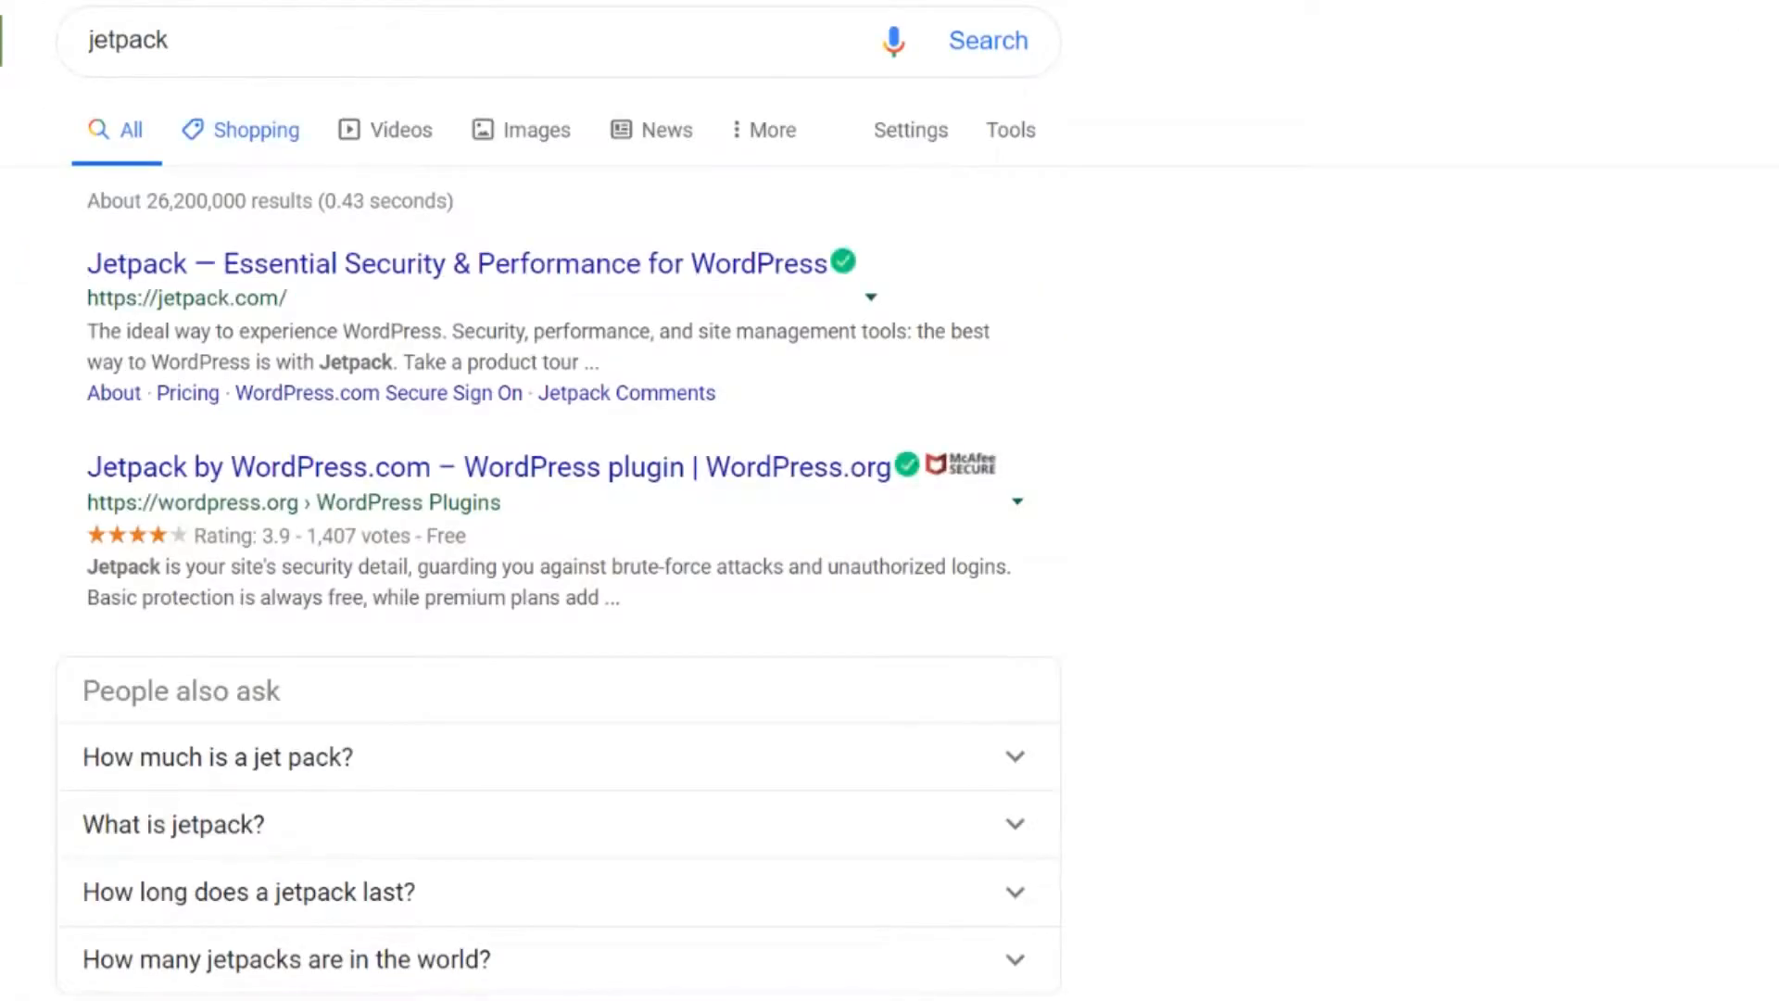
left_click(256, 130)
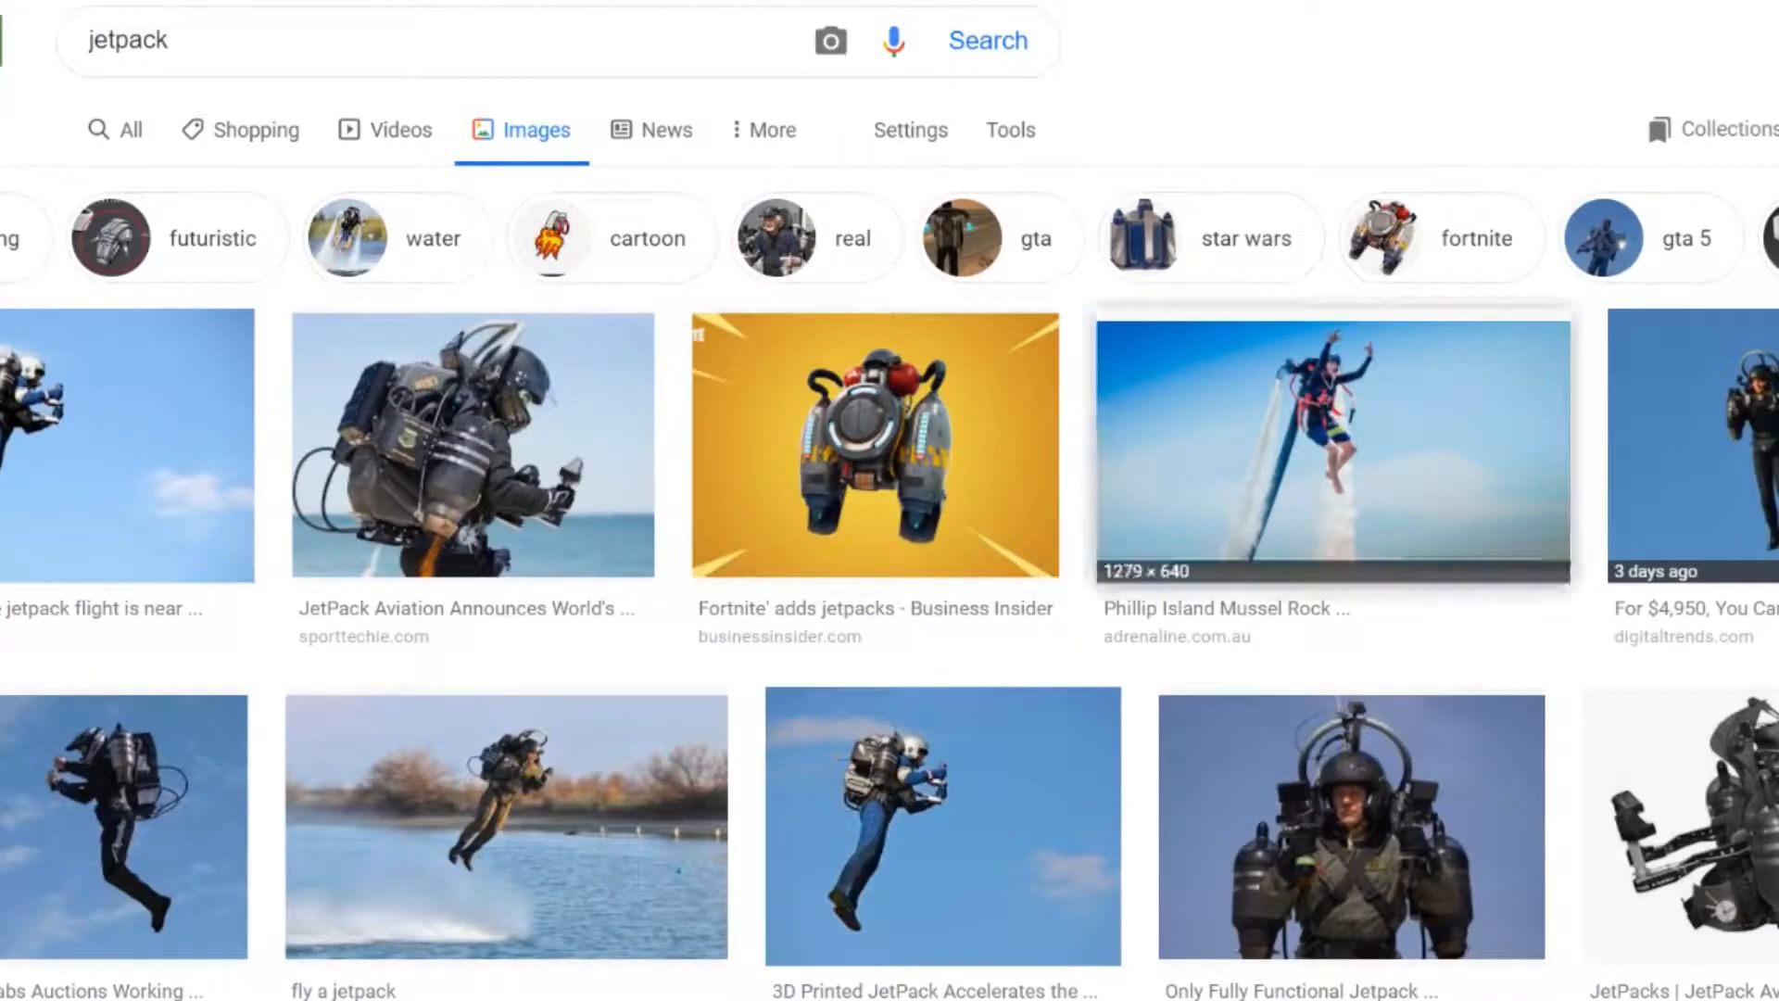
left_click(1335, 445)
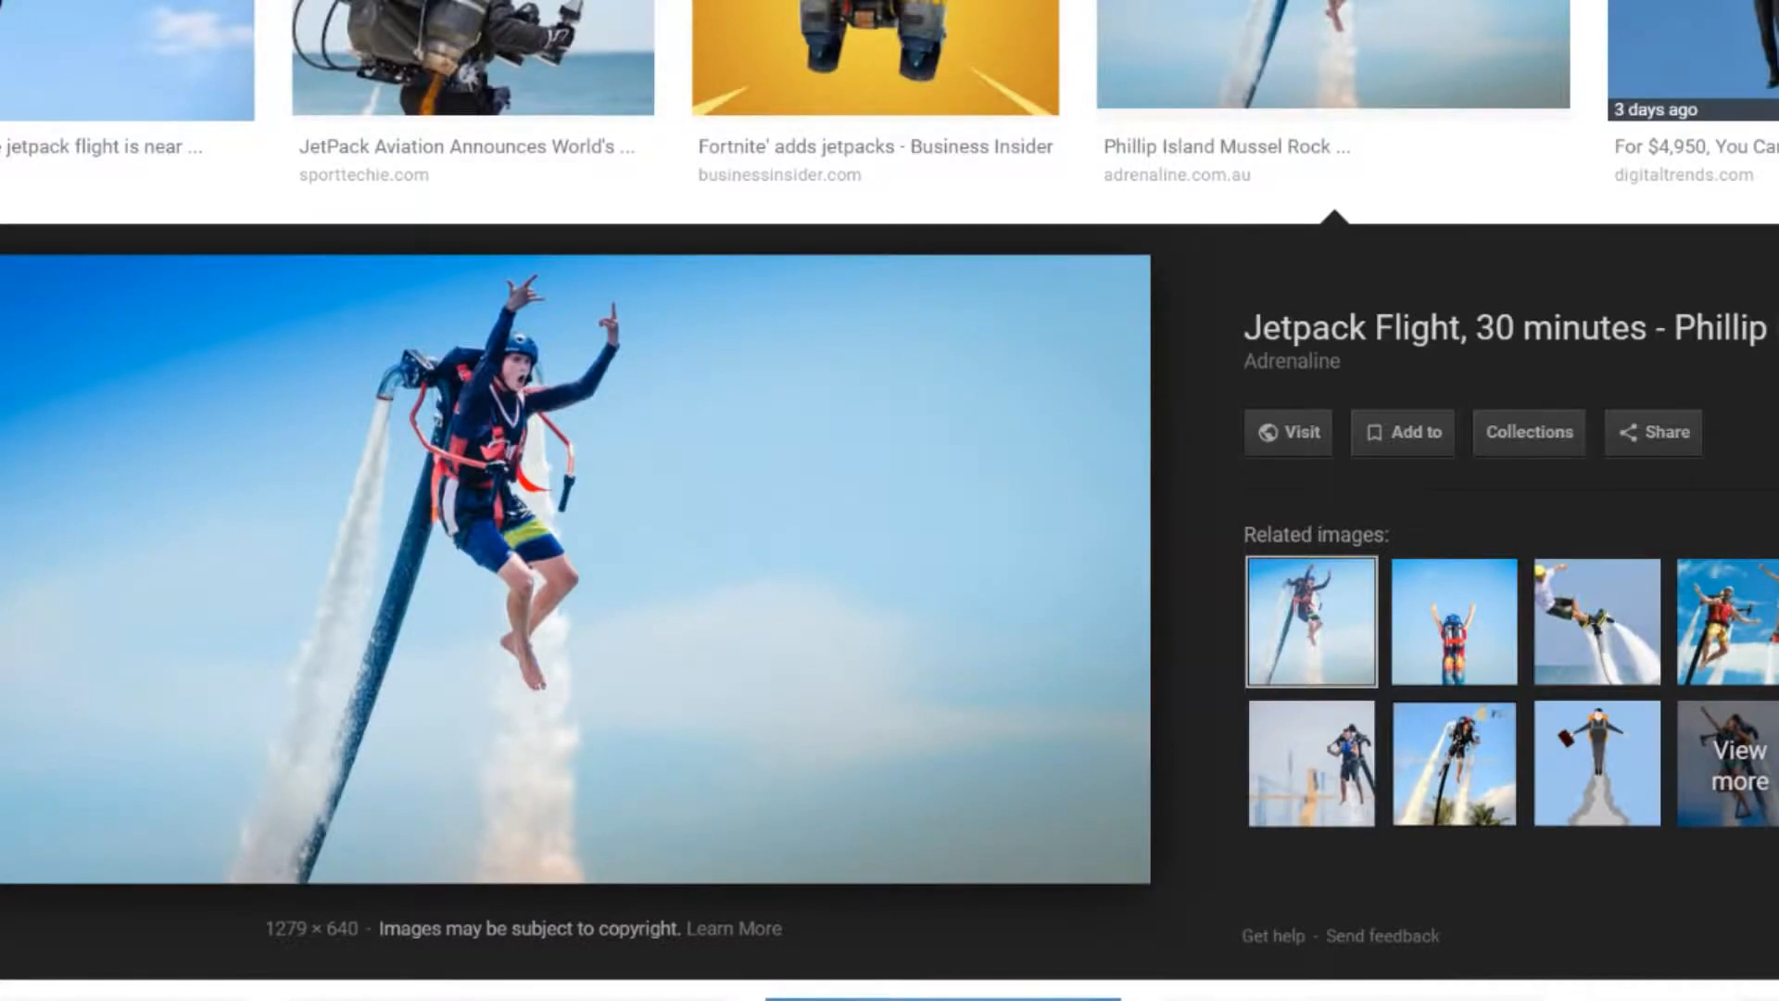
Switch back to GameMaker Studio 2 and try brighter pink highlight pixels on frame 2's jetpack.
key("alt+Tab")
key("alt+Tab")
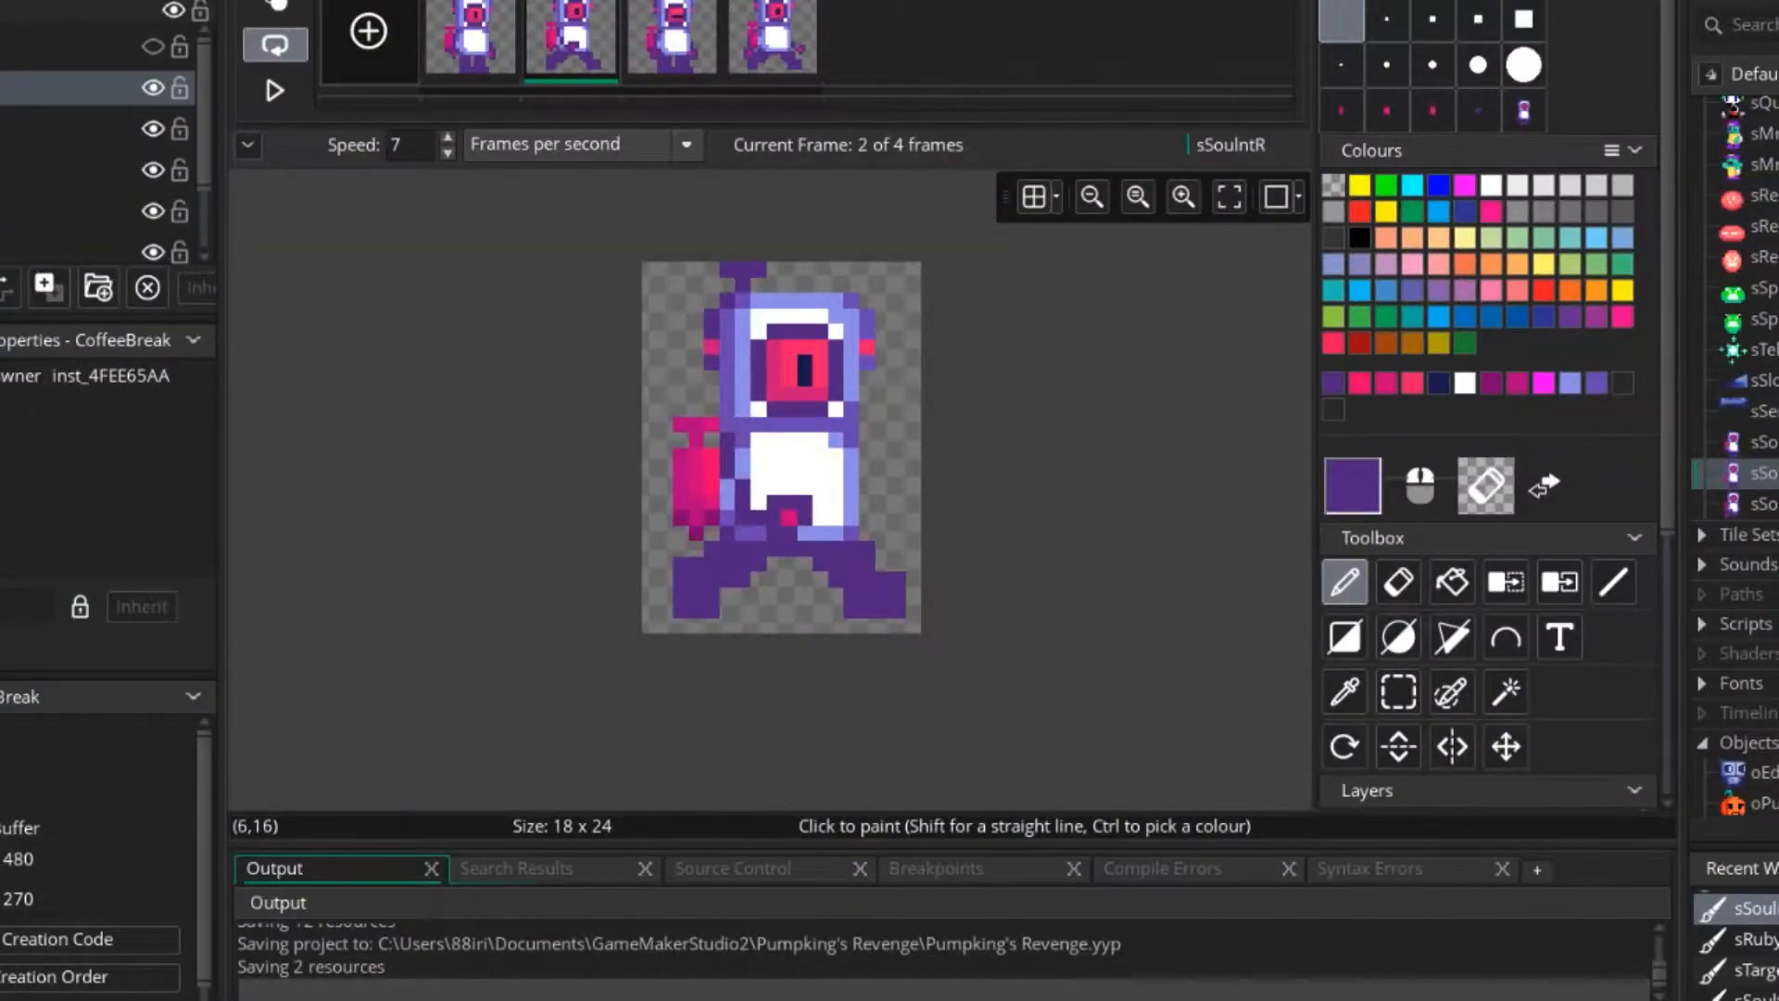
middle_click_drag(744, 517, 779, 572)
scroll(824, 574, "up", 1, "ctrl")
scroll(823, 573, "up", 5)
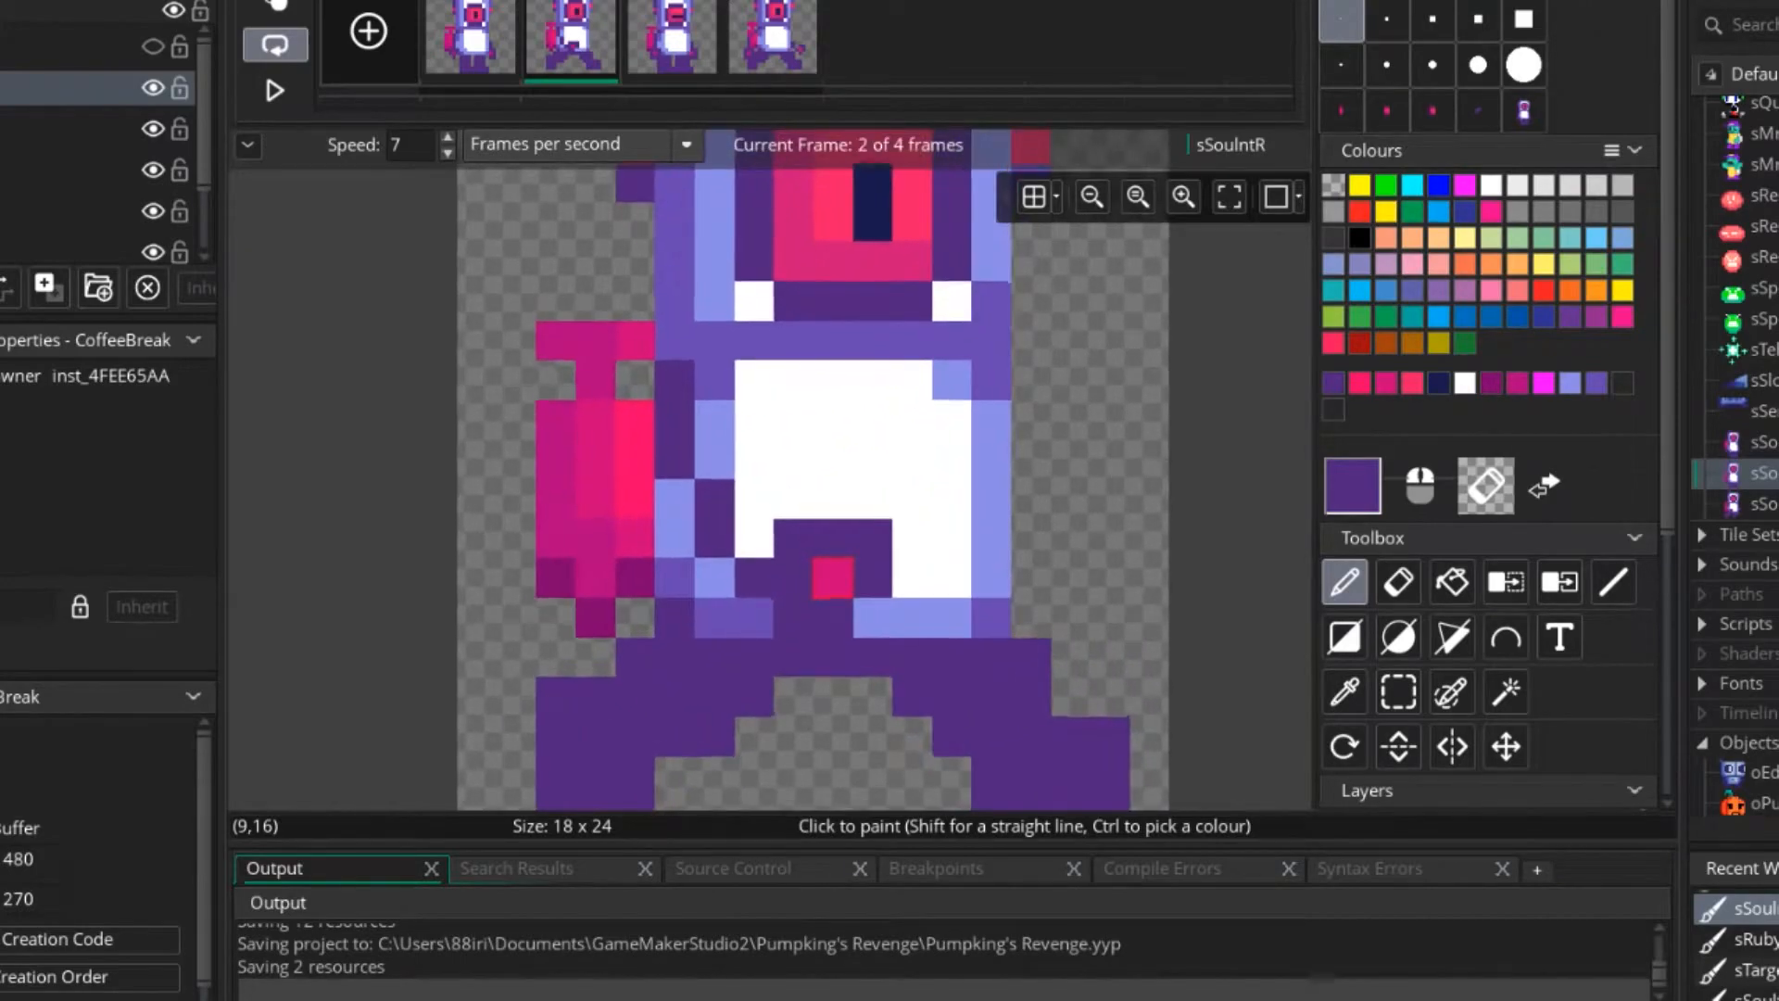
left_click(823, 573, "ctrl")
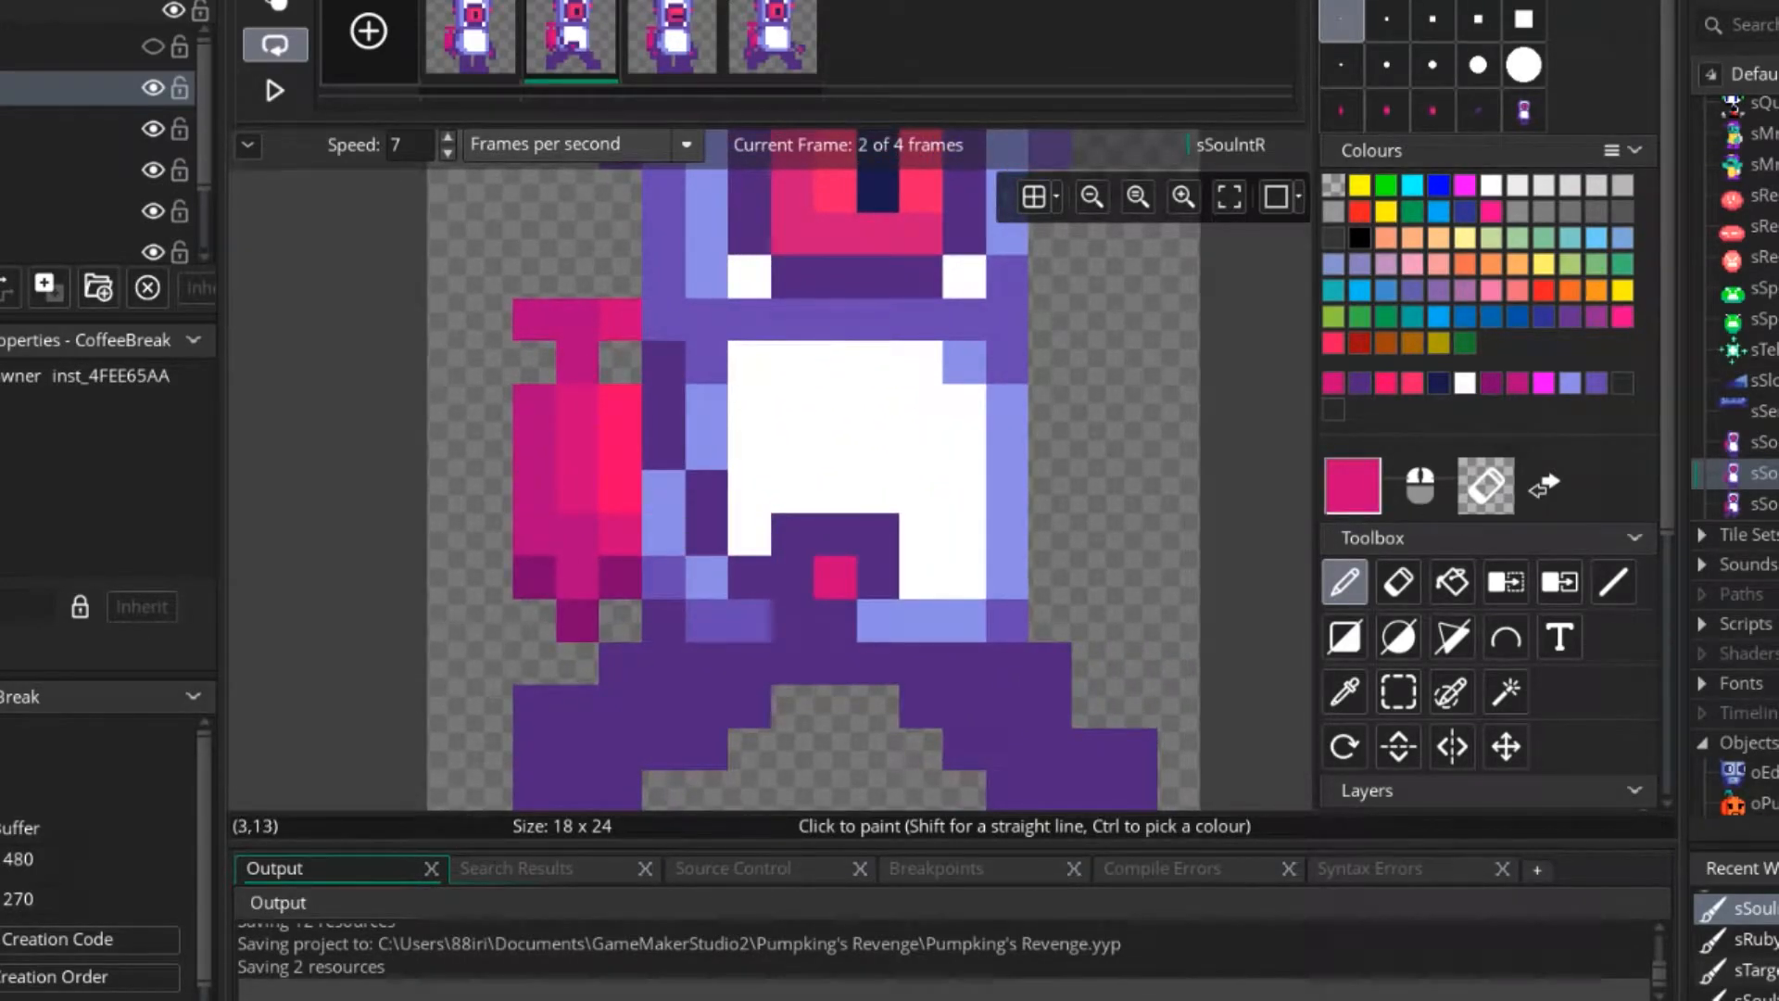
left_click(576, 448)
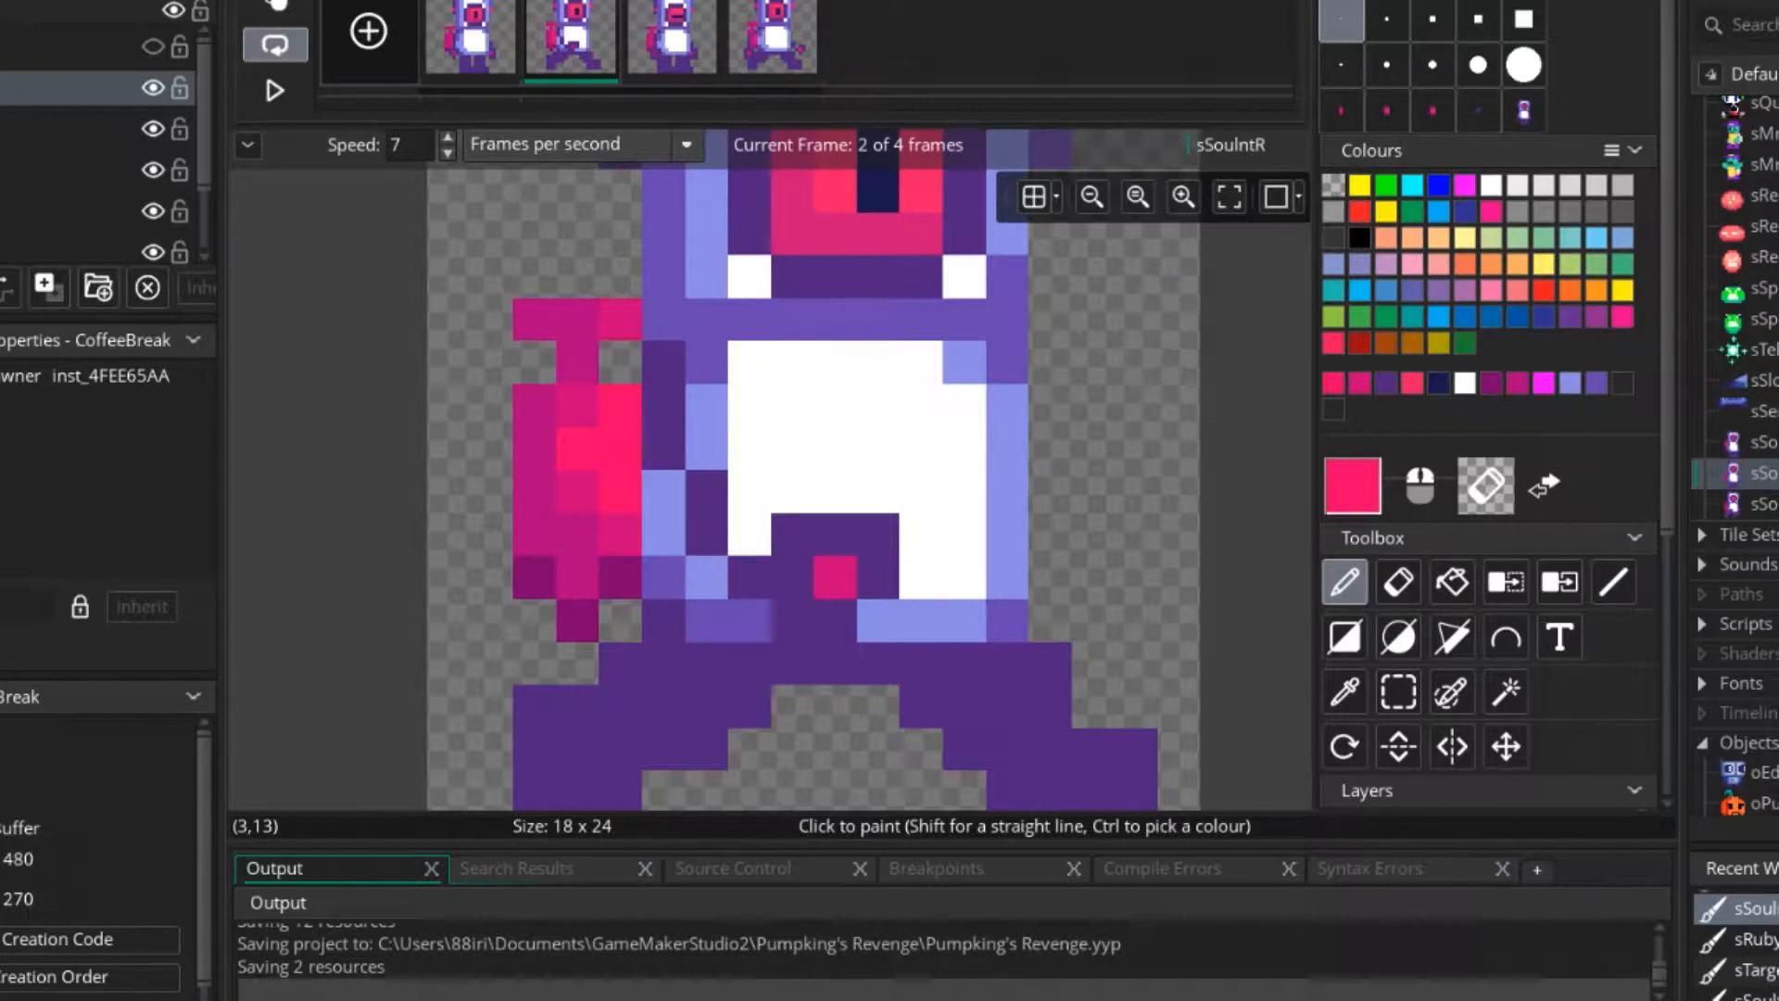
scroll(577, 477, "down", 3)
scroll(577, 482, "up", 3)
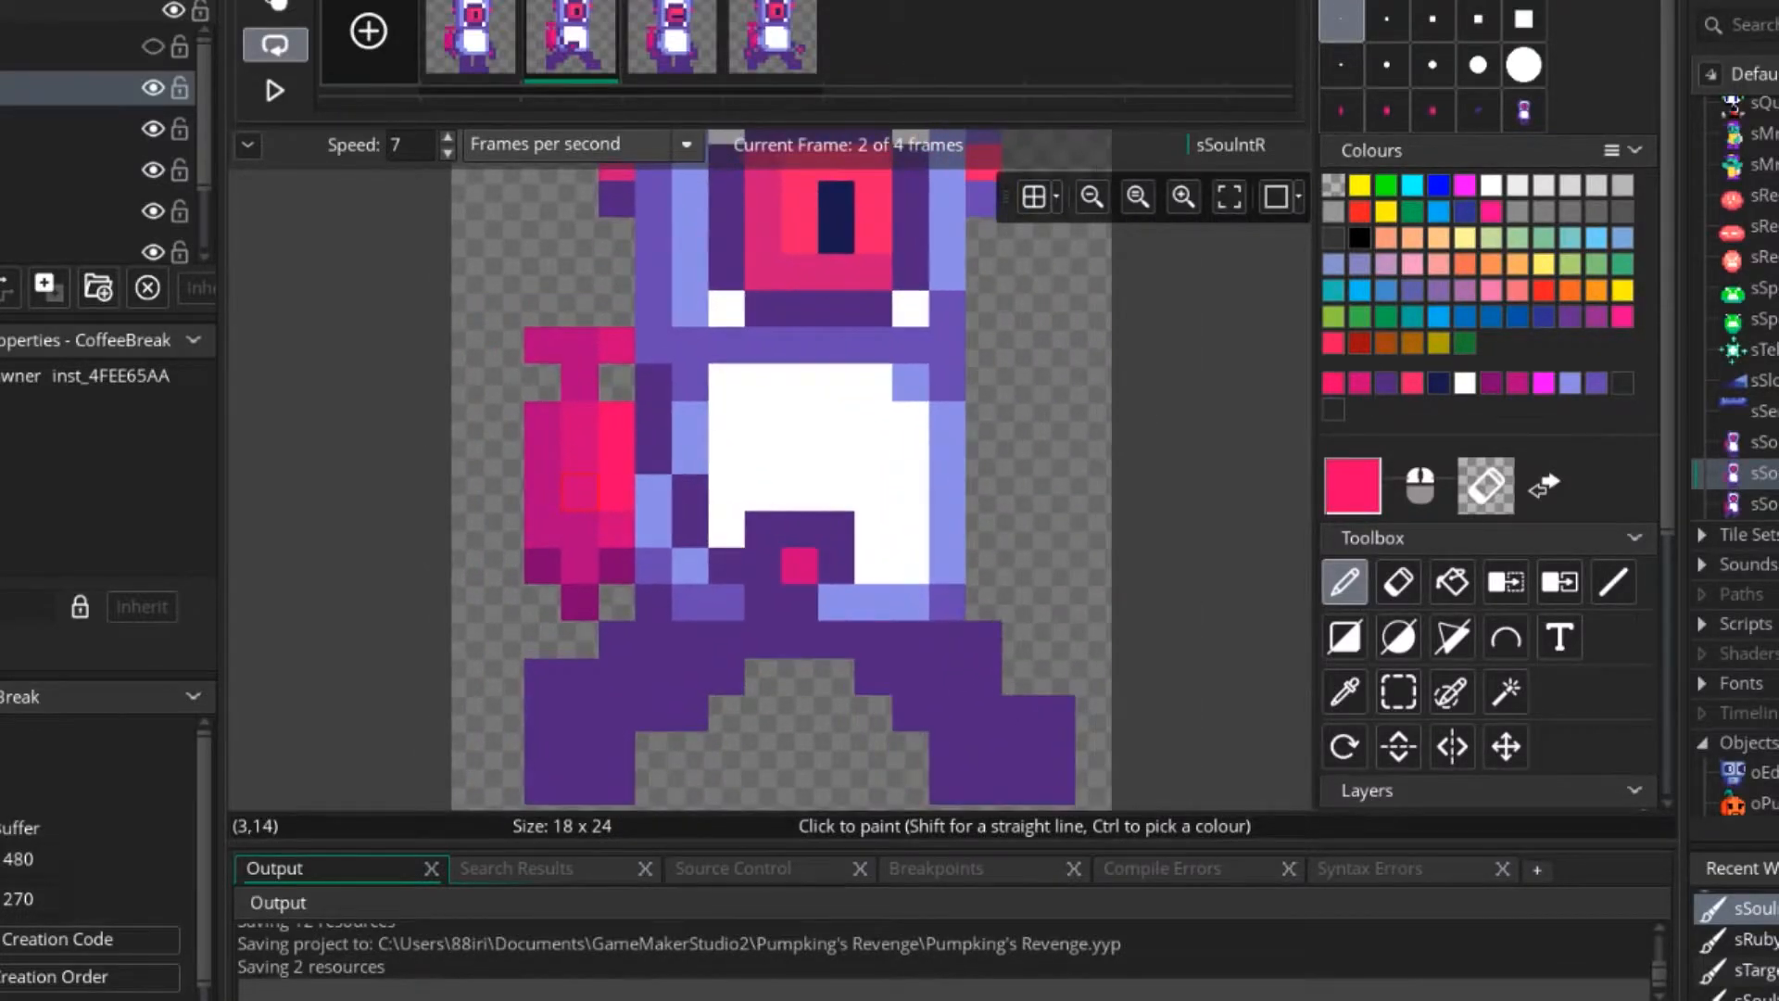
Undo the hand repaints on frames 2 and 4 and the character pasted into frame 3.
scroll(664, 619, "down", 2)
key("ctrl+z")
key("ctrl+z")
key("ctrl+z")
key("ctrl+z")
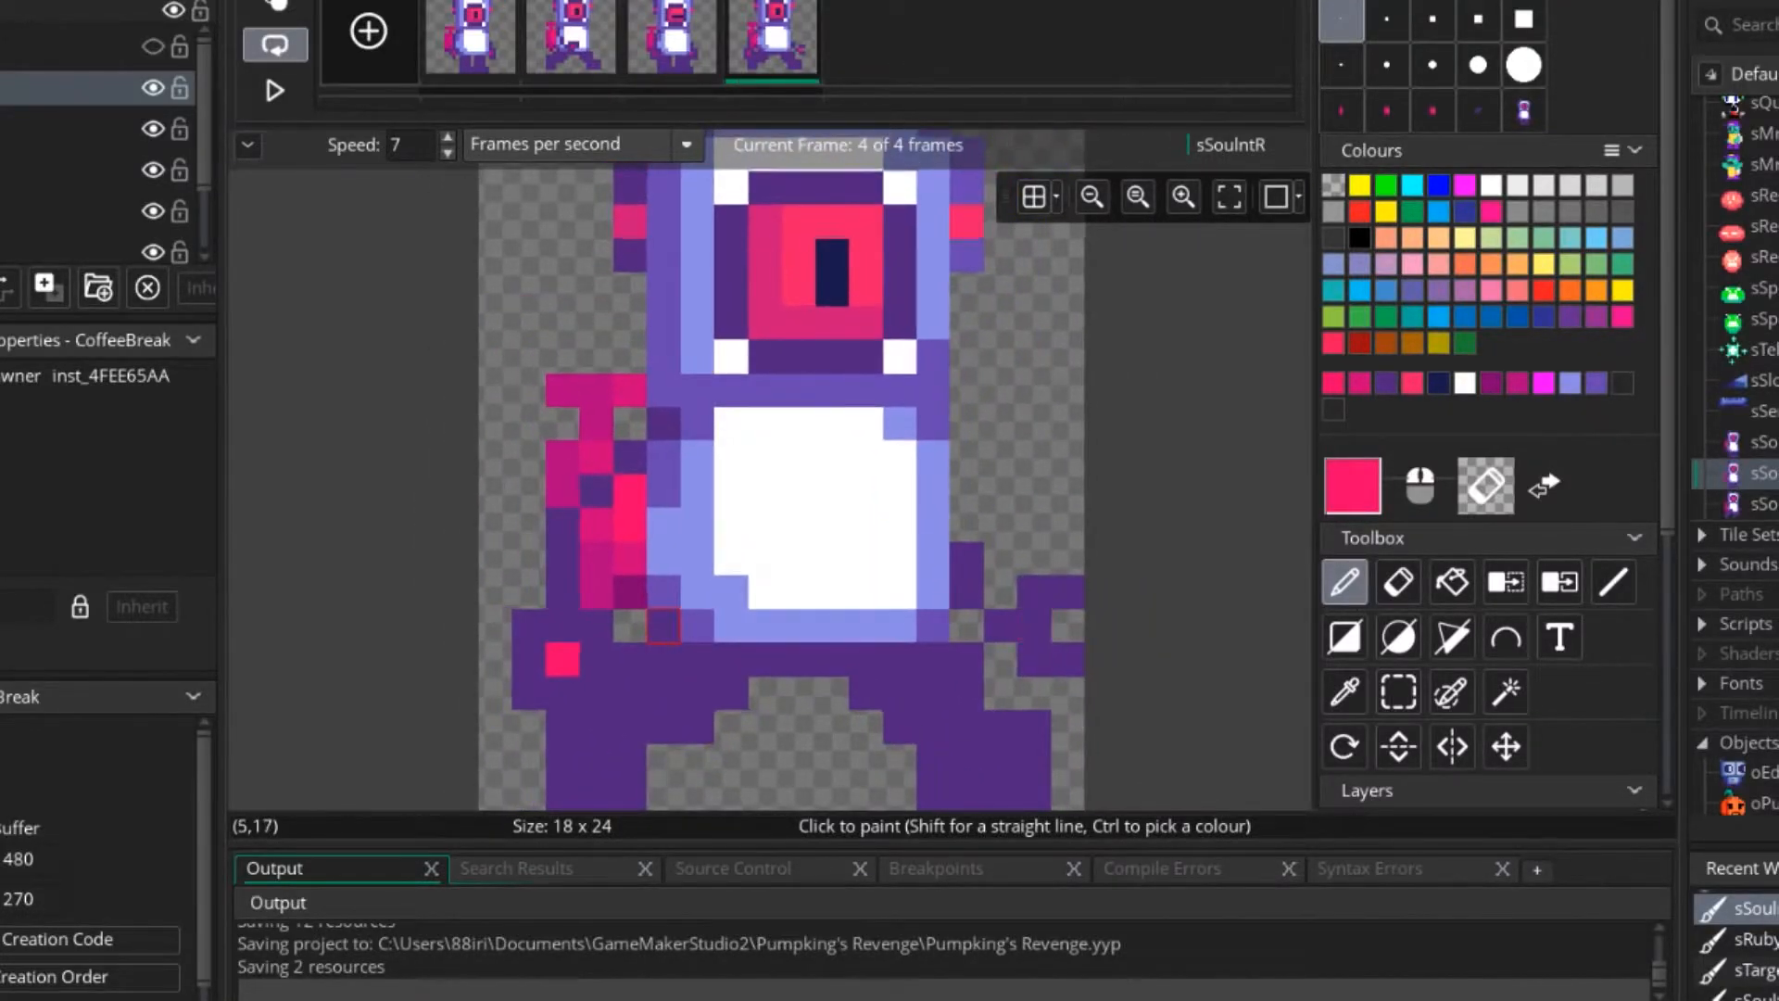
scroll(660, 607, "down", 3)
key("ctrl+z")
key("ctrl+z")
key("ctrl+z")
key("ctrl+z")
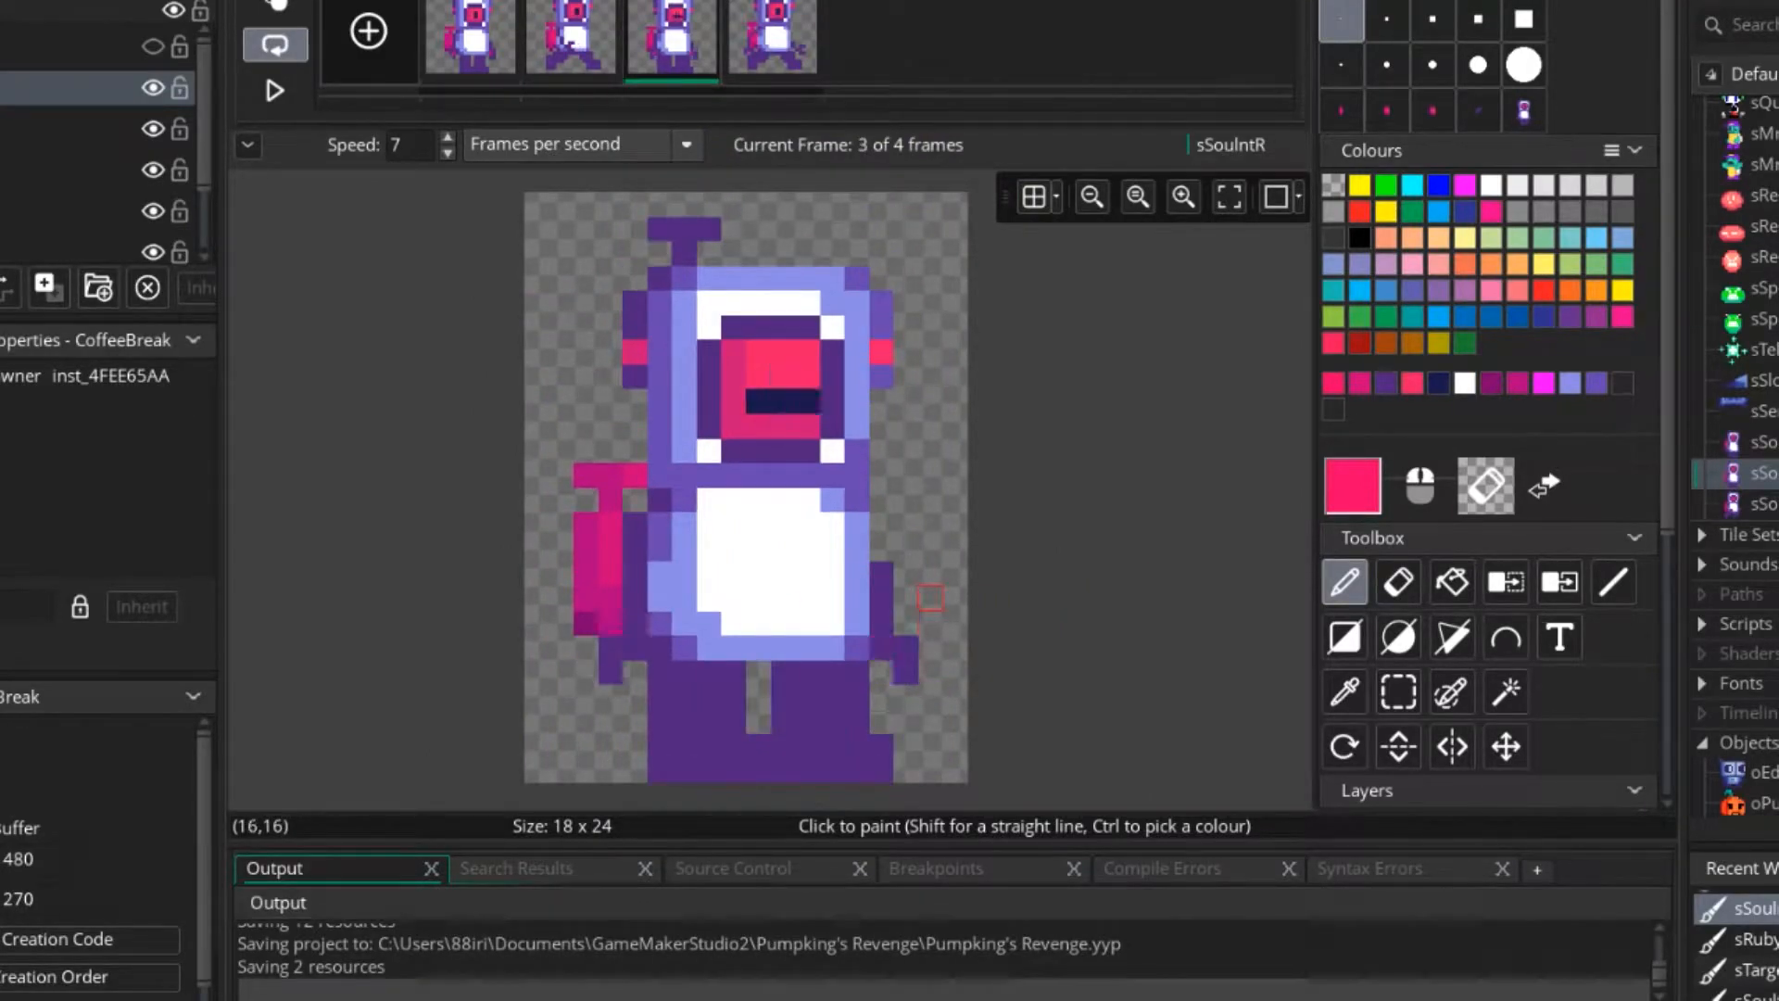
Undo the remaining pink palm pixels on the walk frames.
key("ctrl+z")
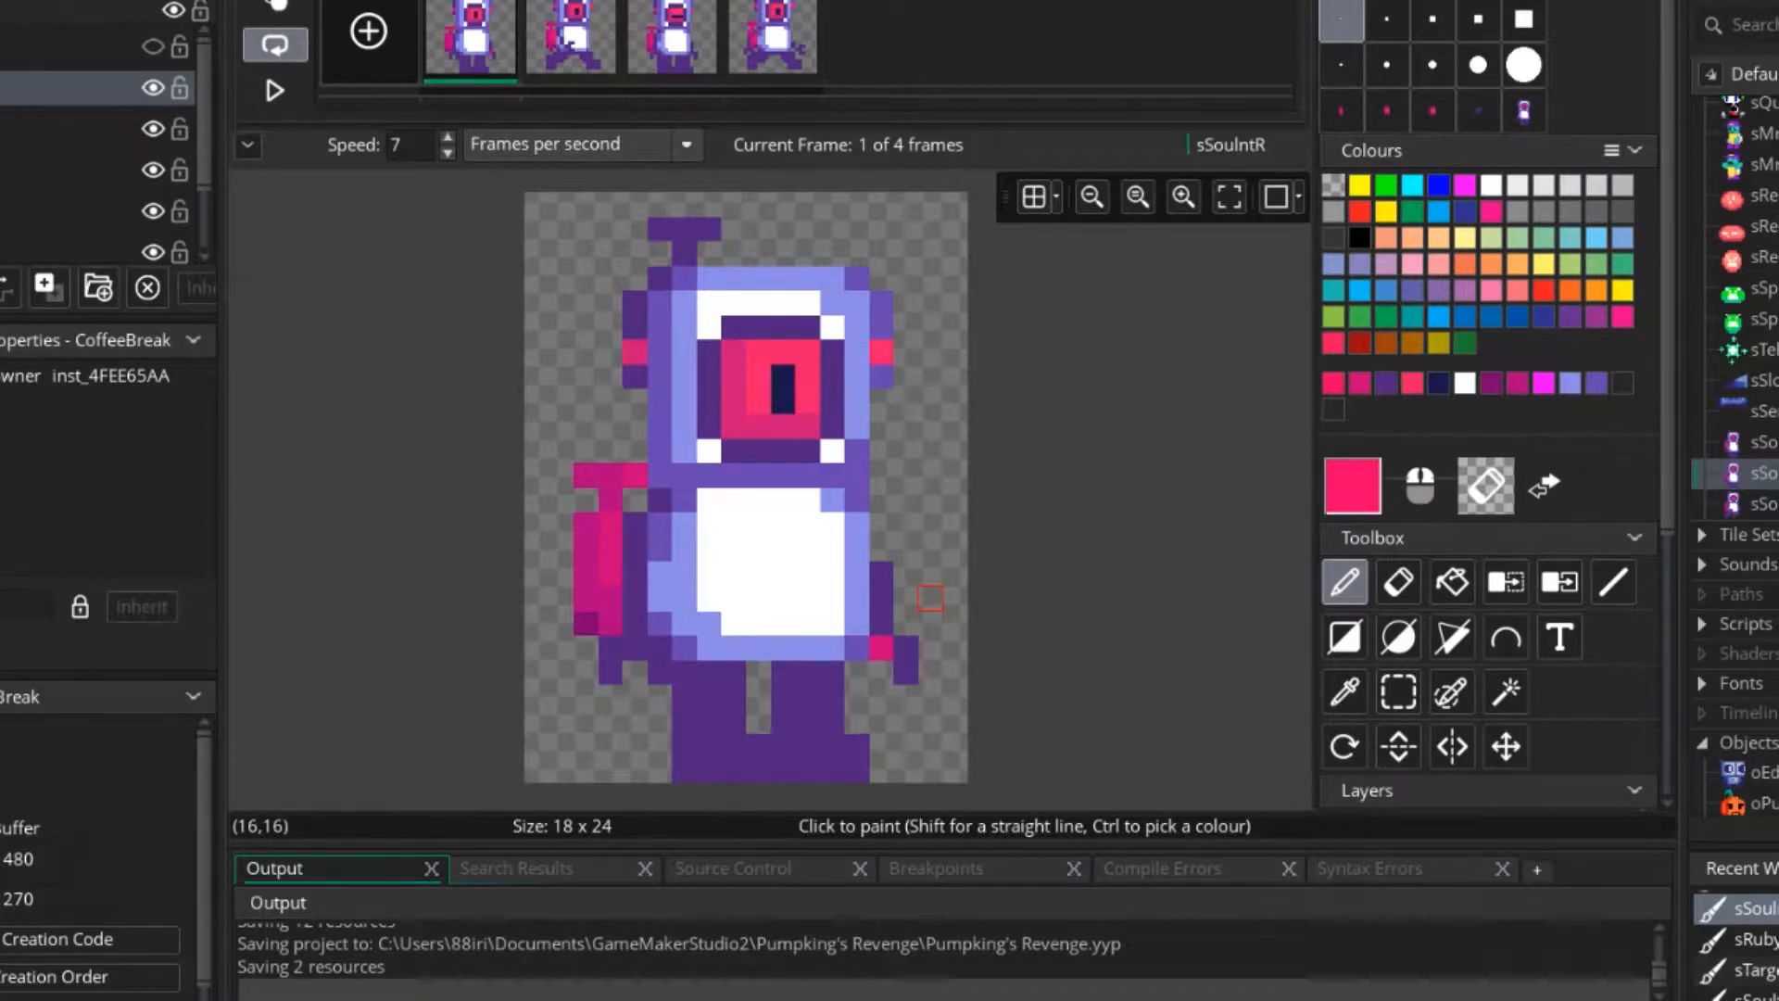
key("ctrl+z")
key("ctrl+z")
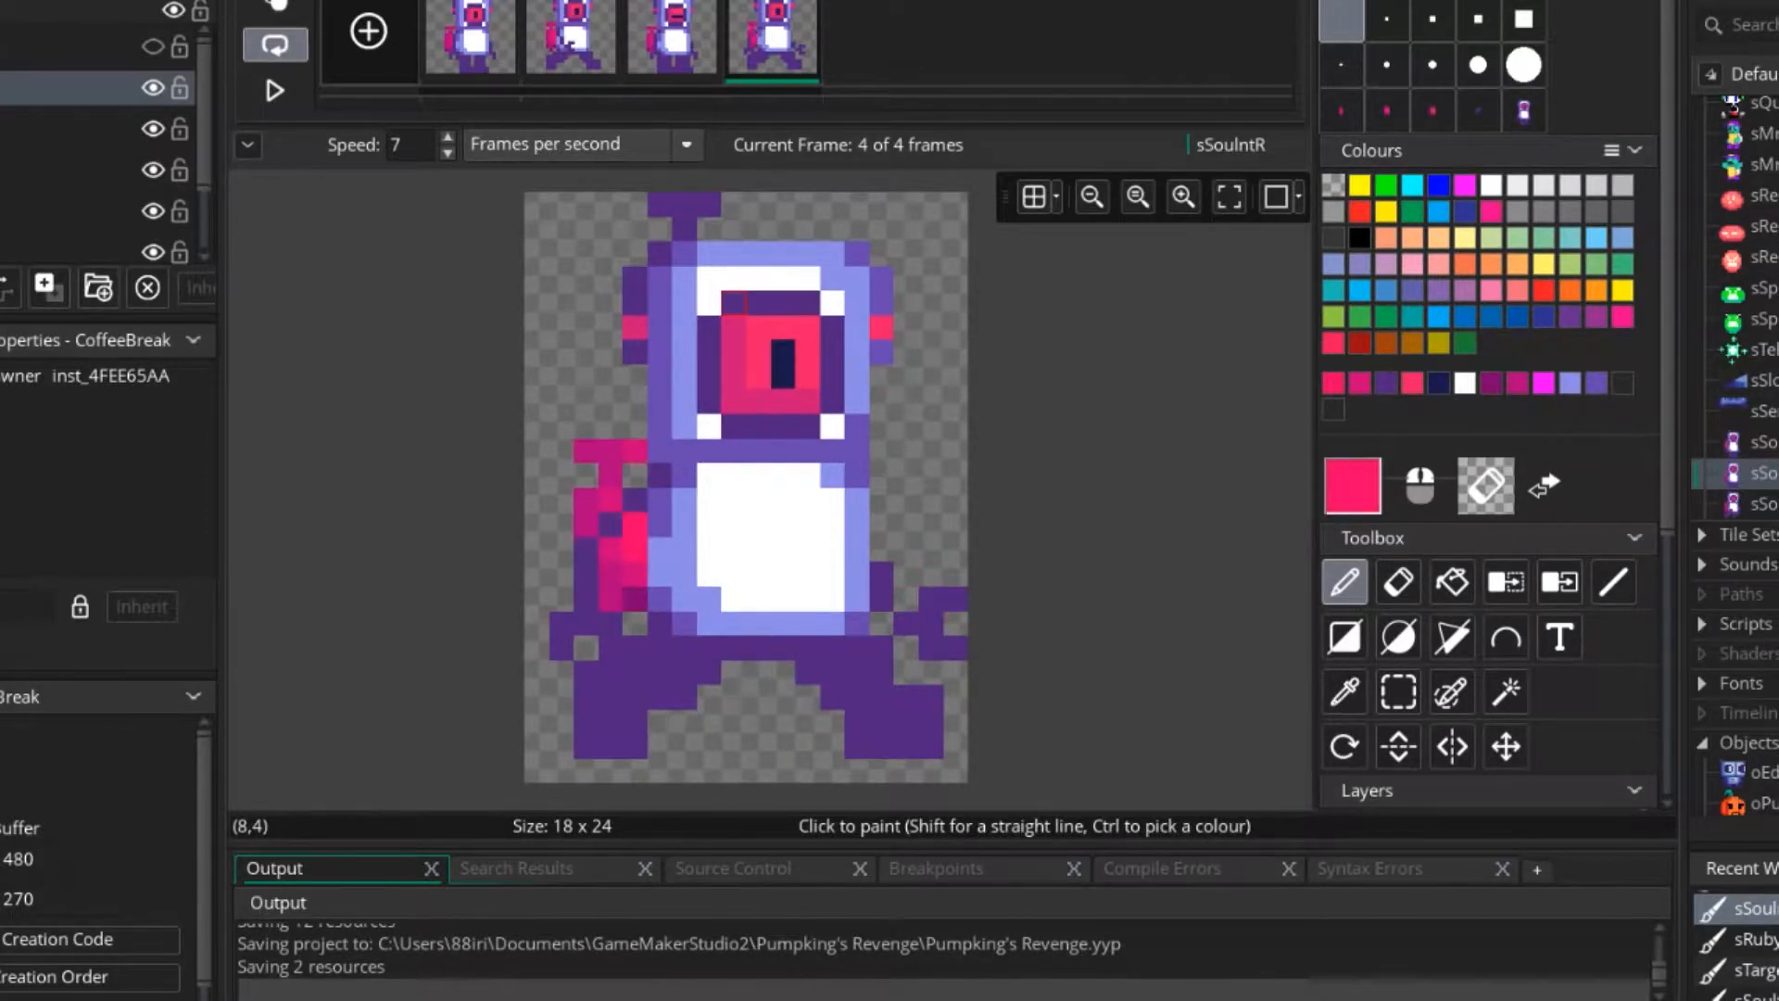
Play the four-frame walk animation to check the plain hands, and stop it.
scroll(727, 441, "down", 4)
left_click(275, 90)
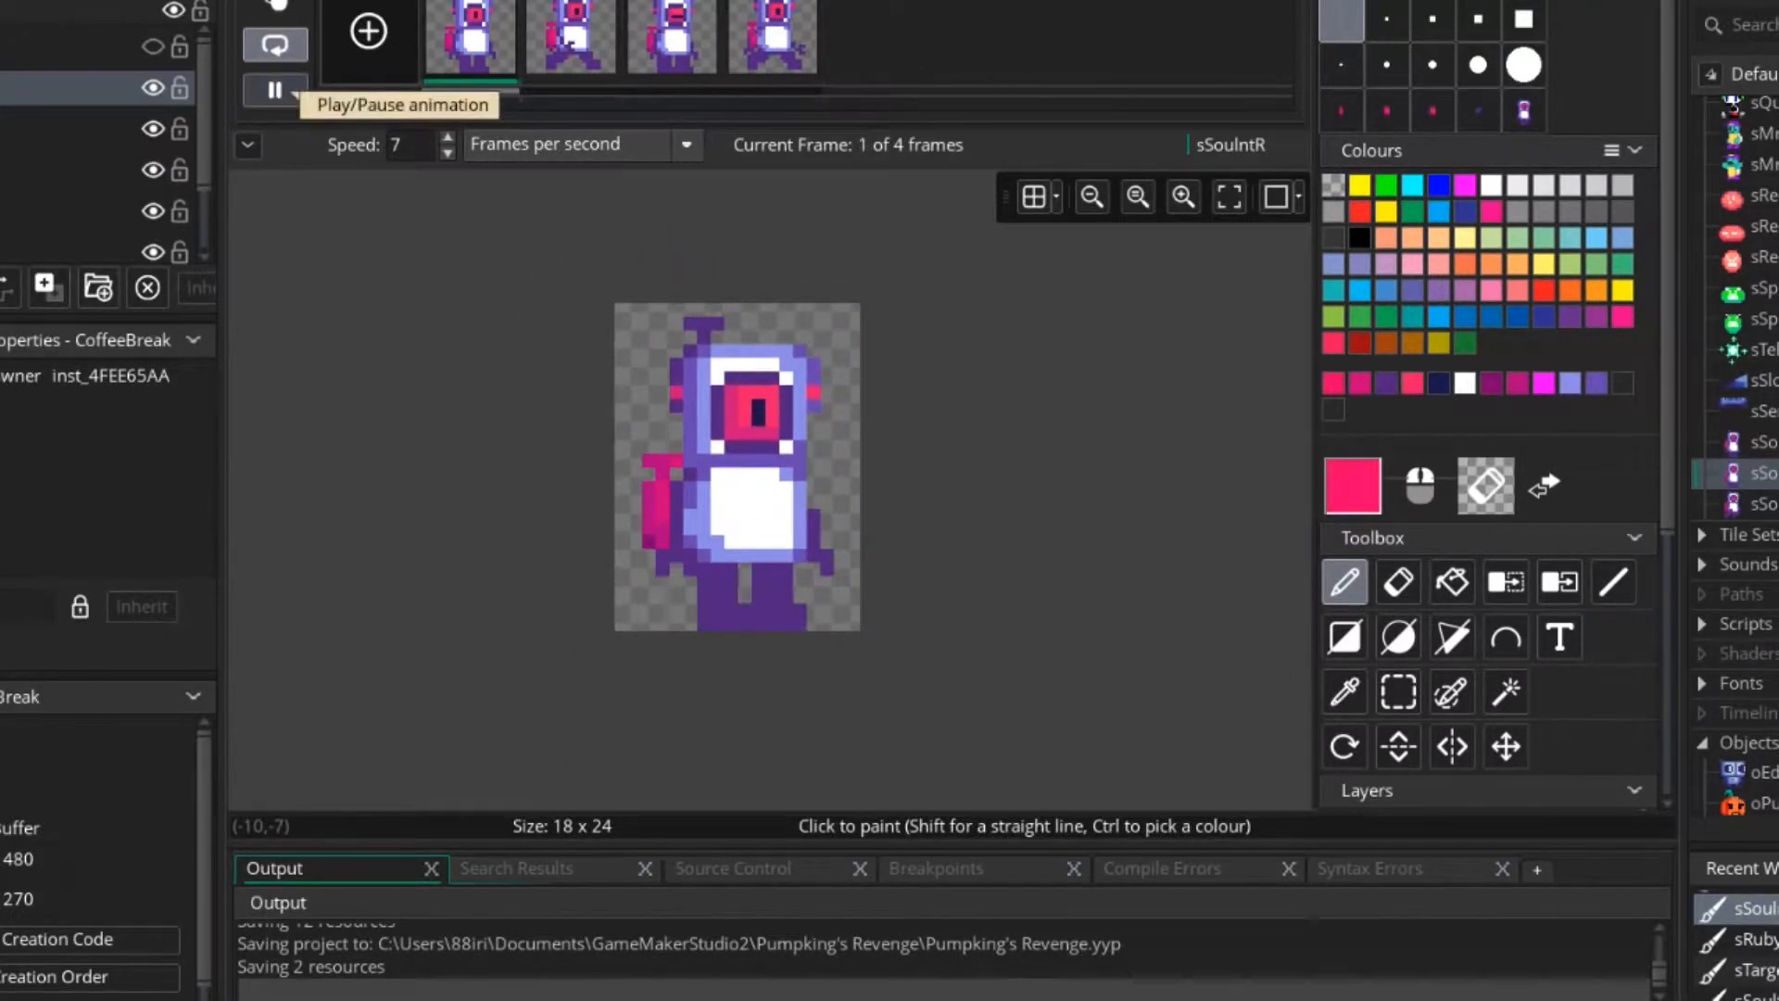
left_click(275, 89)
left_click(276, 90)
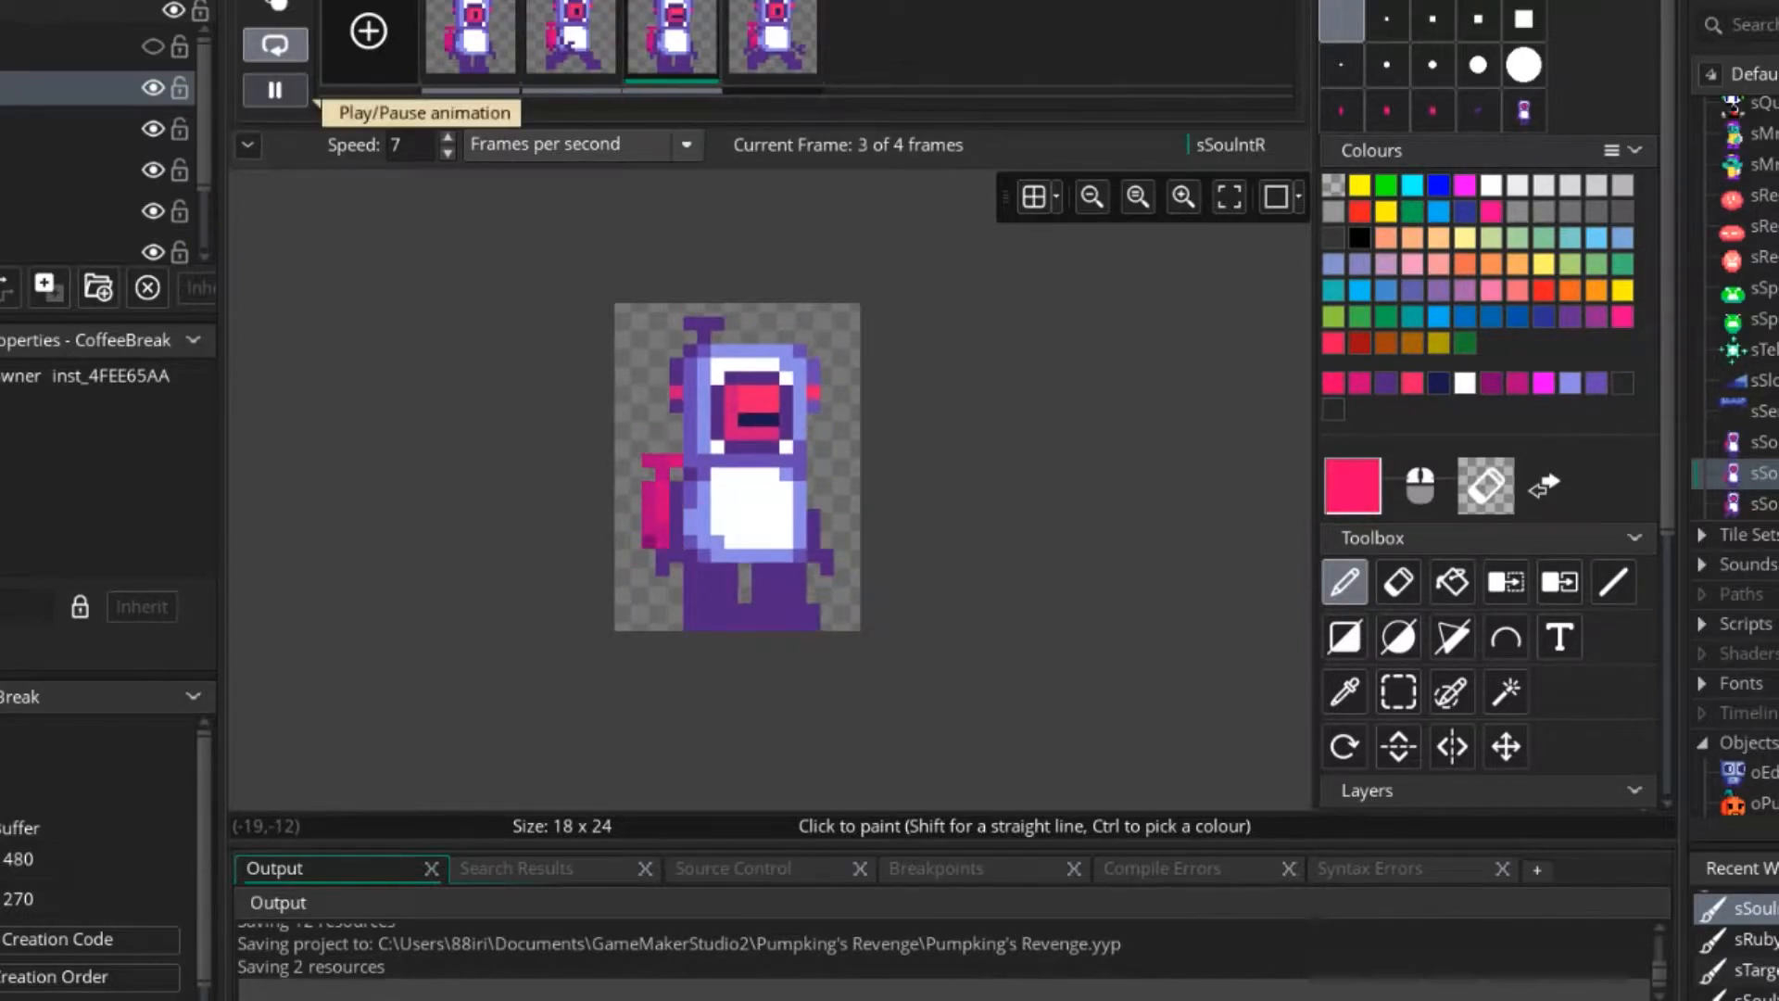
left_click(275, 90)
Open the sSoultJ jump sprite in the image editor.
double_click(1760, 504)
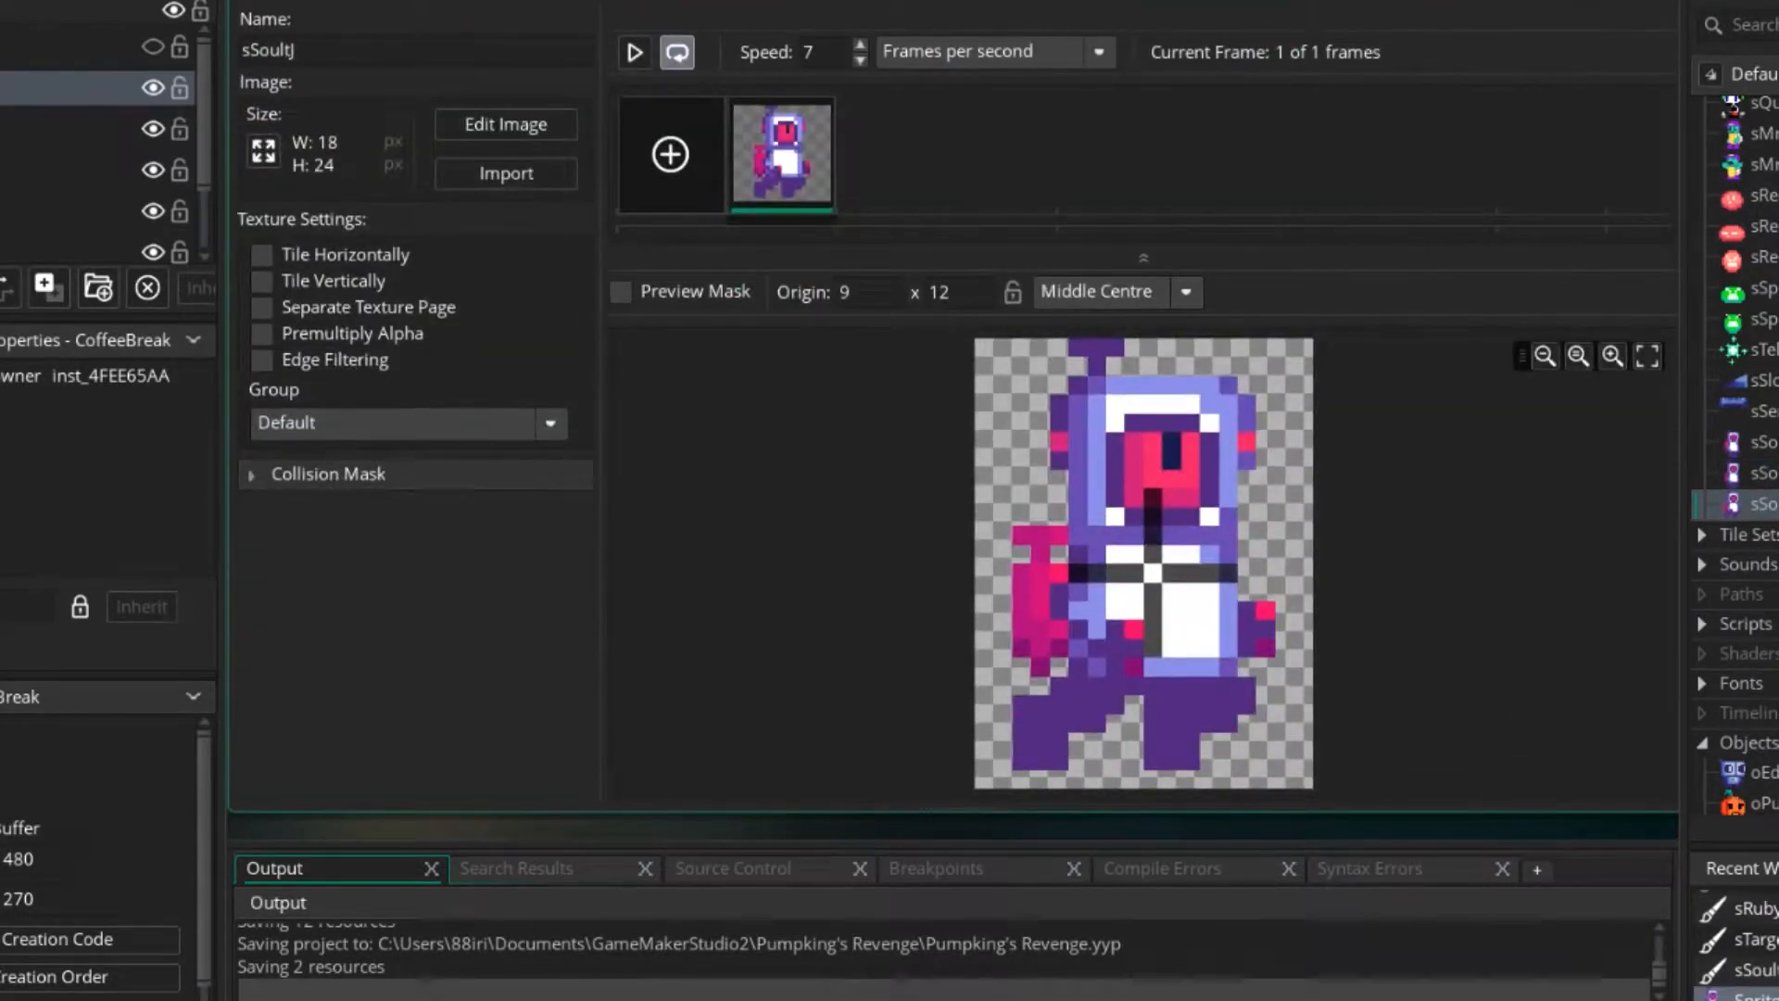
double_click(1200, 540)
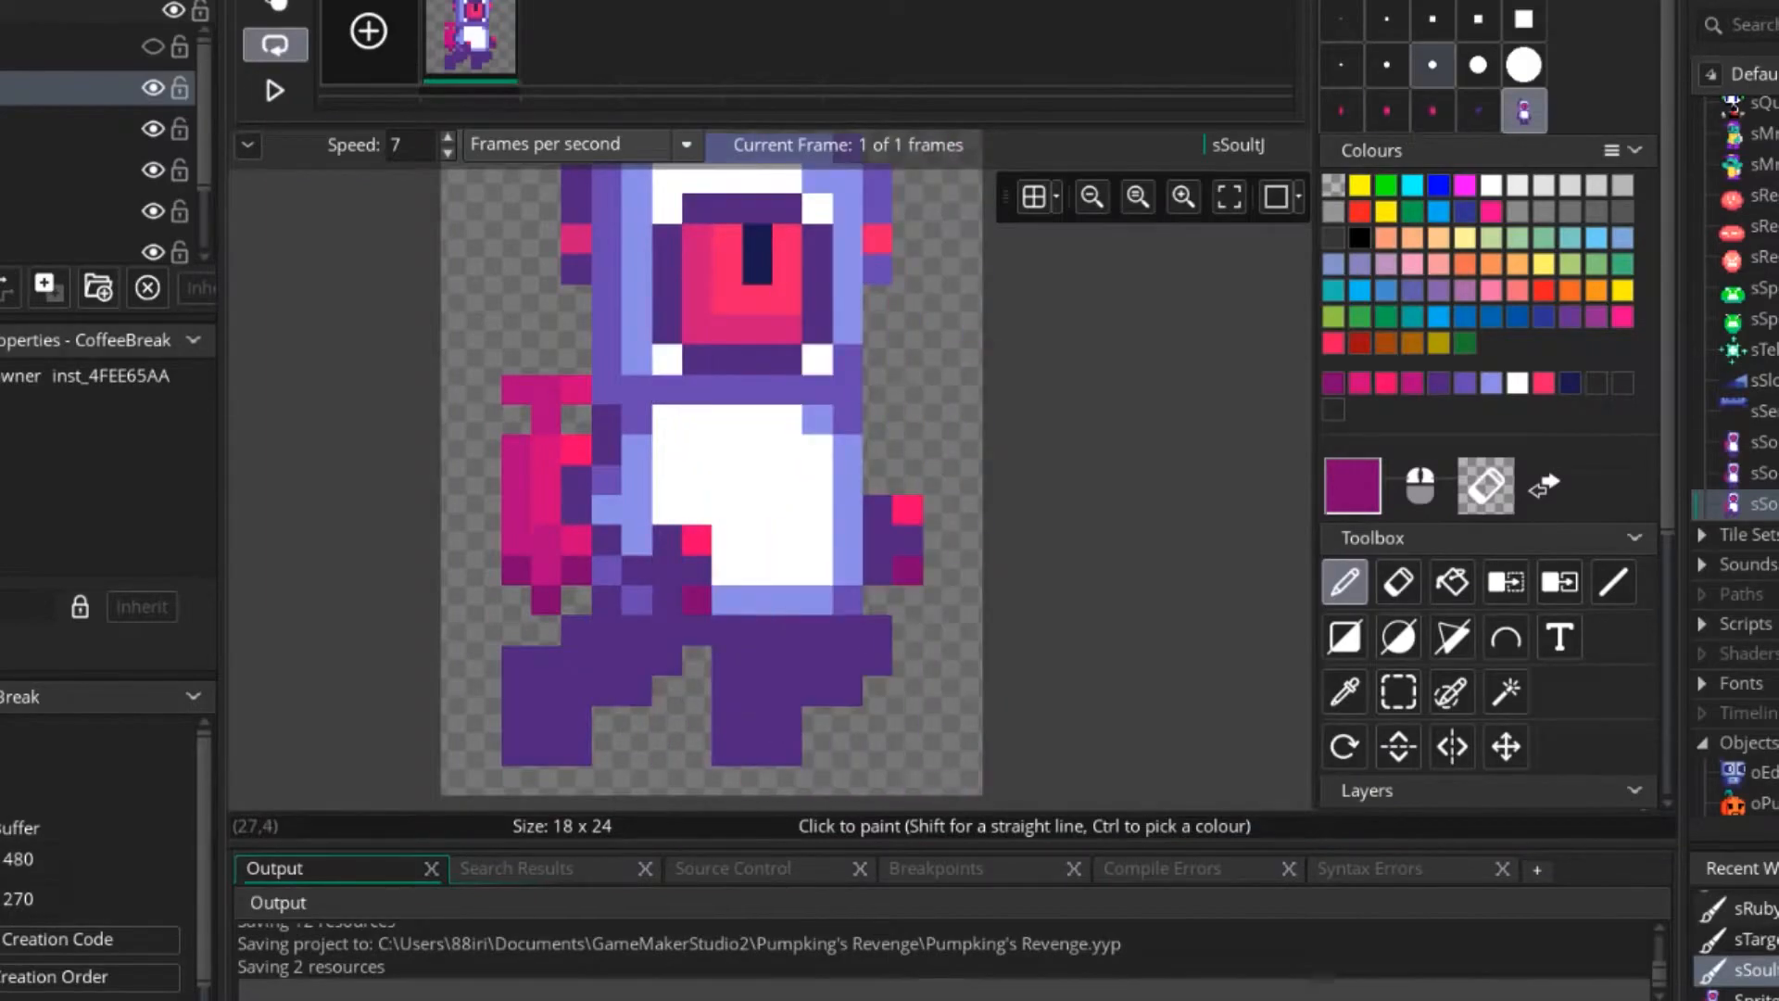
scroll(726, 476, "down", 3, "ctrl")
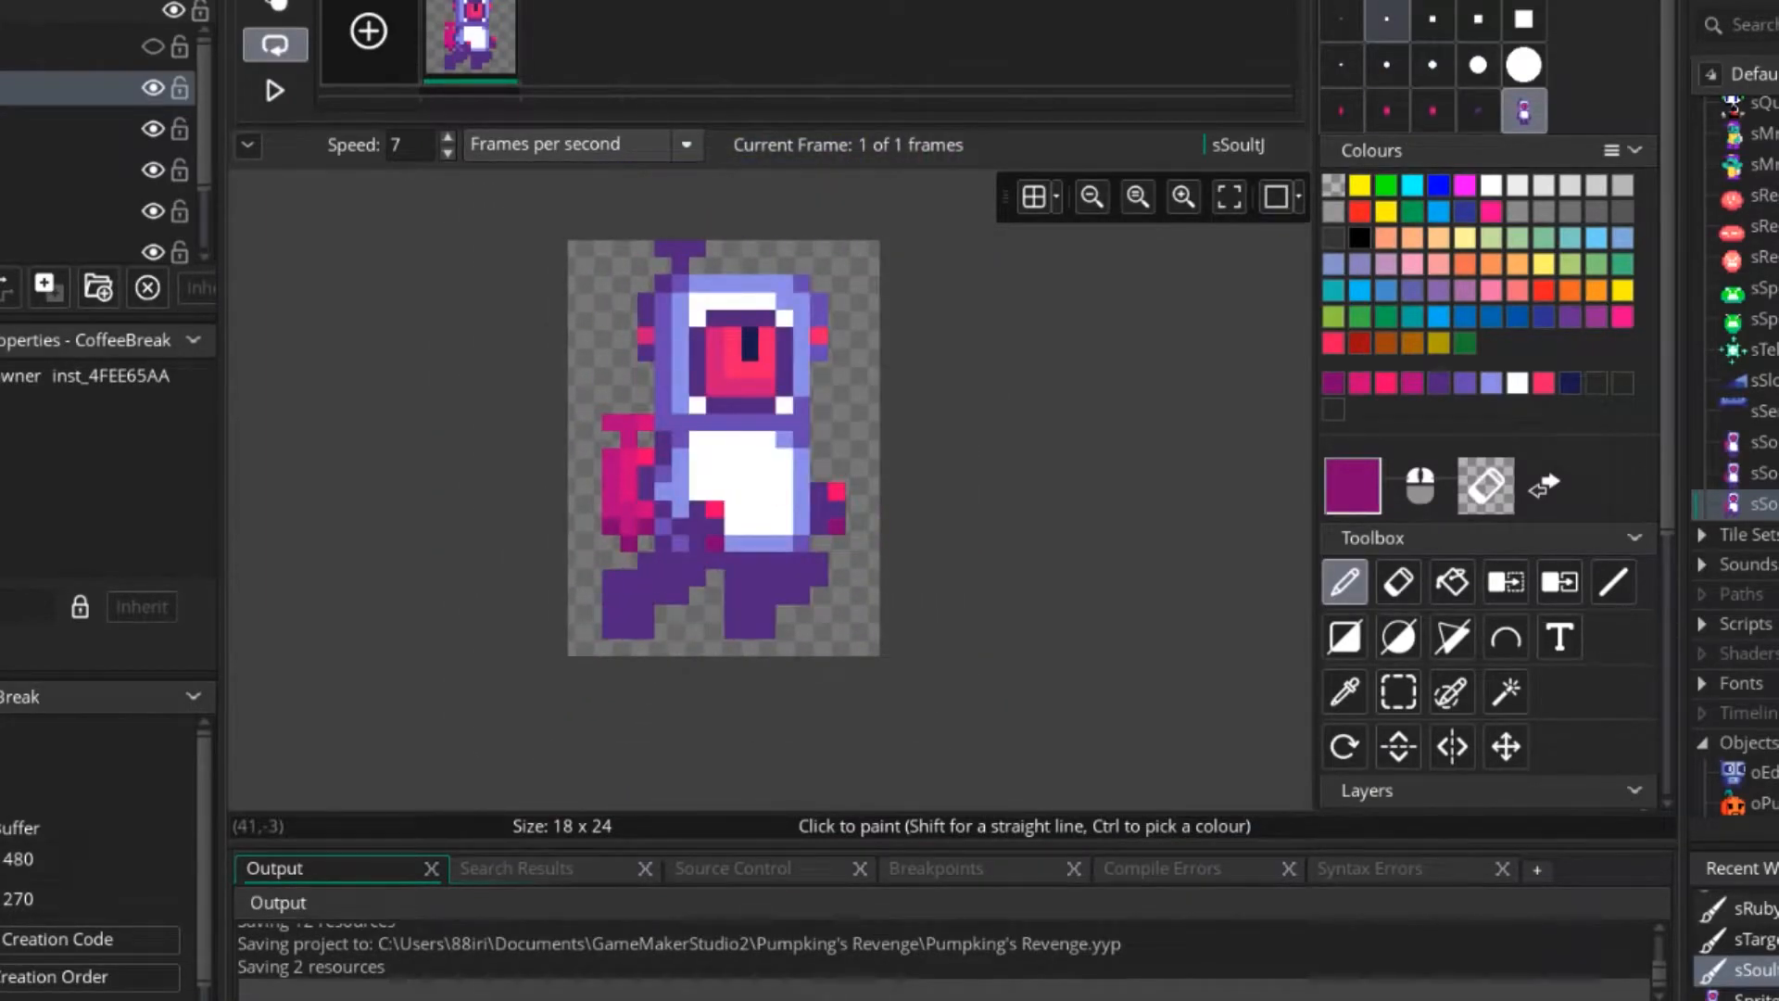
Draw an orange flame outline beside the character's front foot with the one-pixel brush.
left_click(1341, 19)
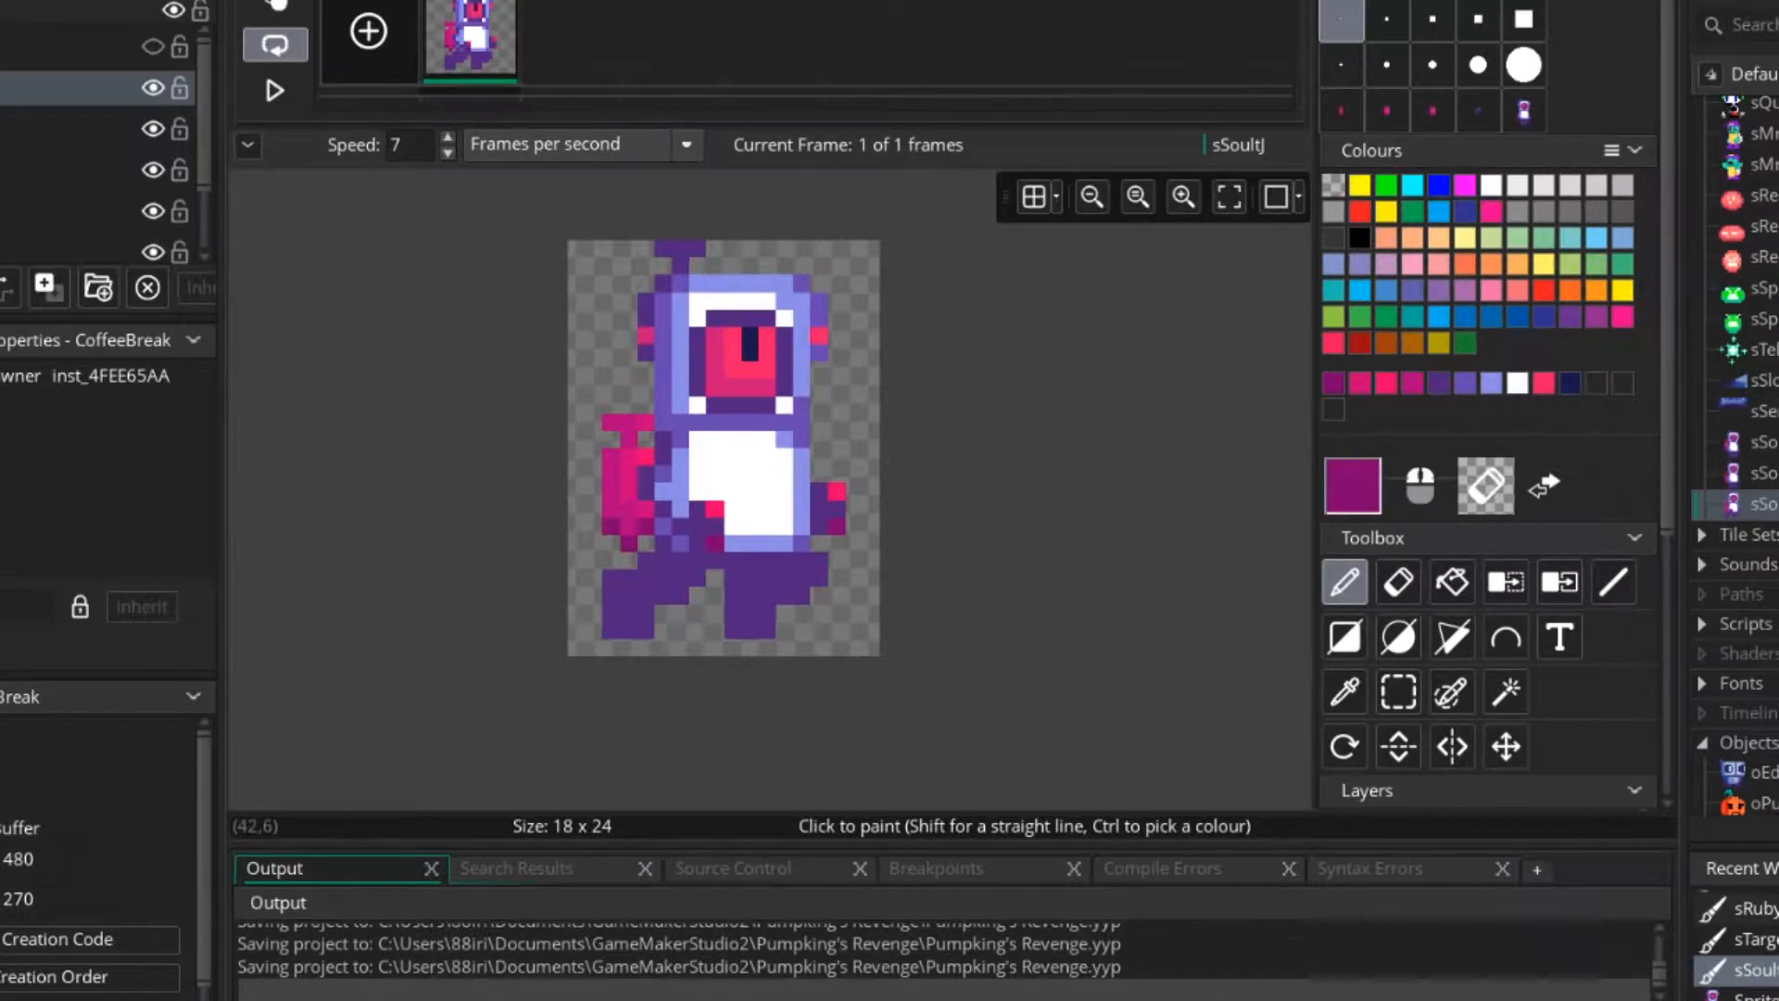
left_click(1465, 264)
scroll(847, 561, "up", 4, "ctrl")
middle_click_drag(862, 596, 933, 556)
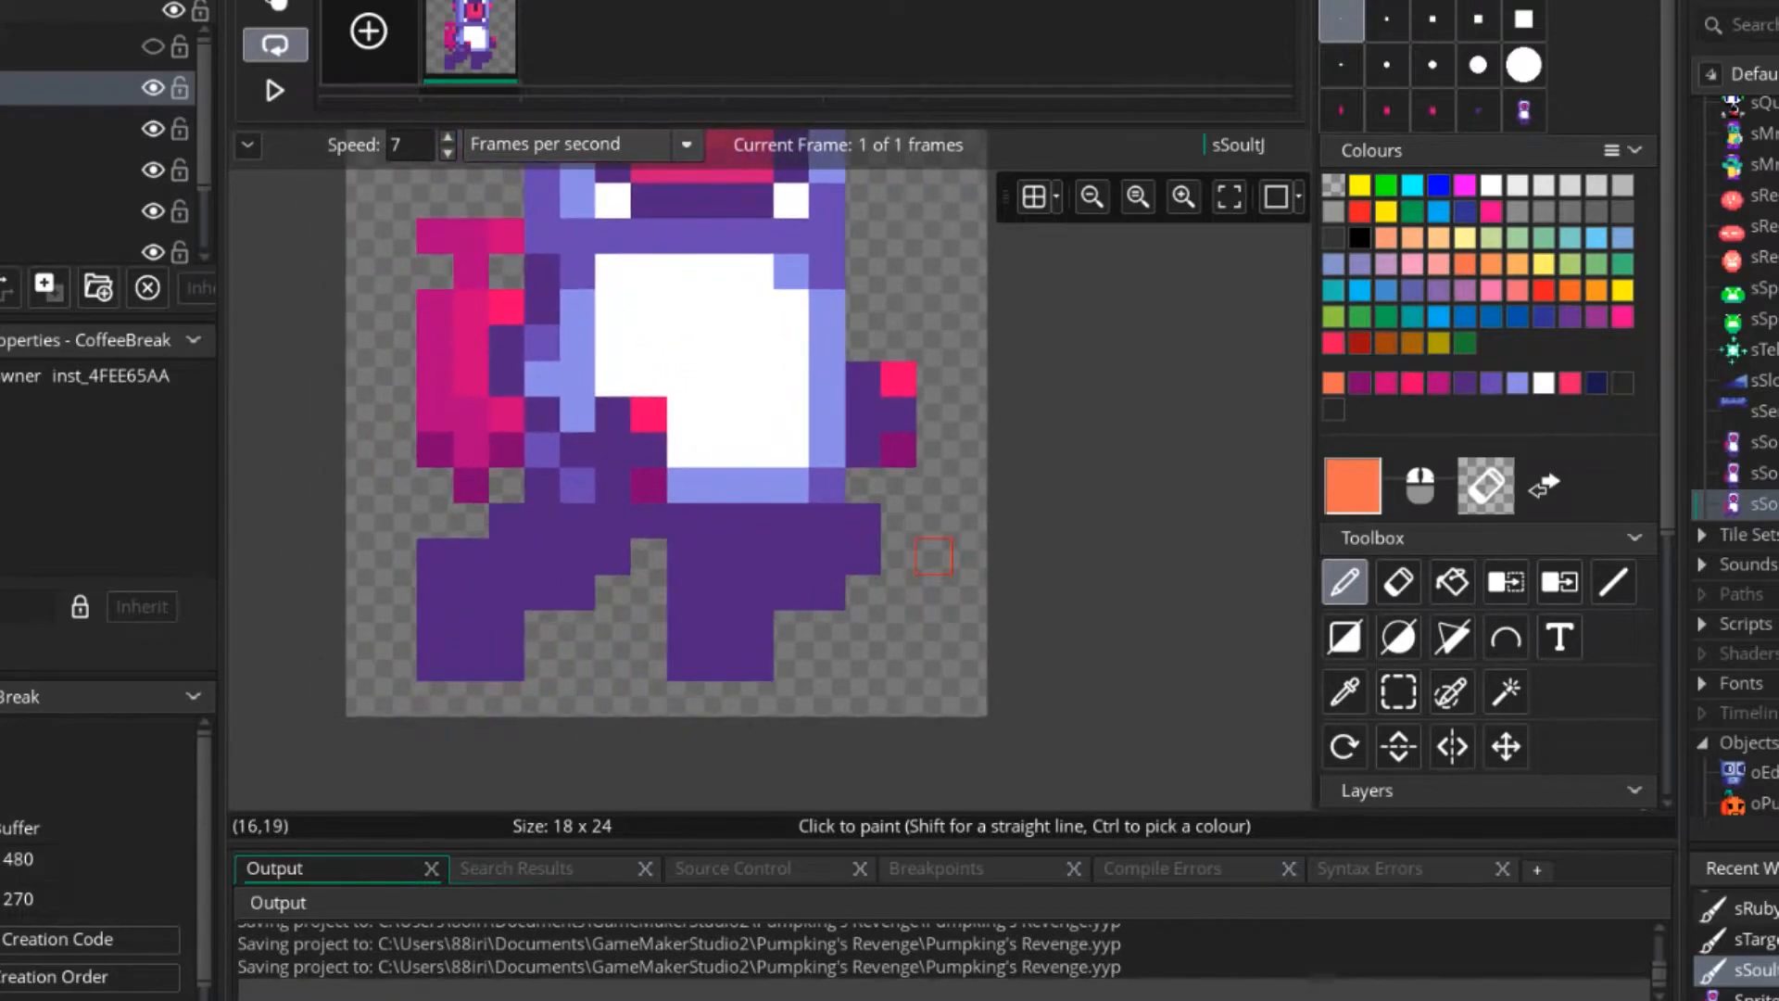
scroll(933, 556, "up", 1, "ctrl")
left_click_drag(931, 553, 887, 598)
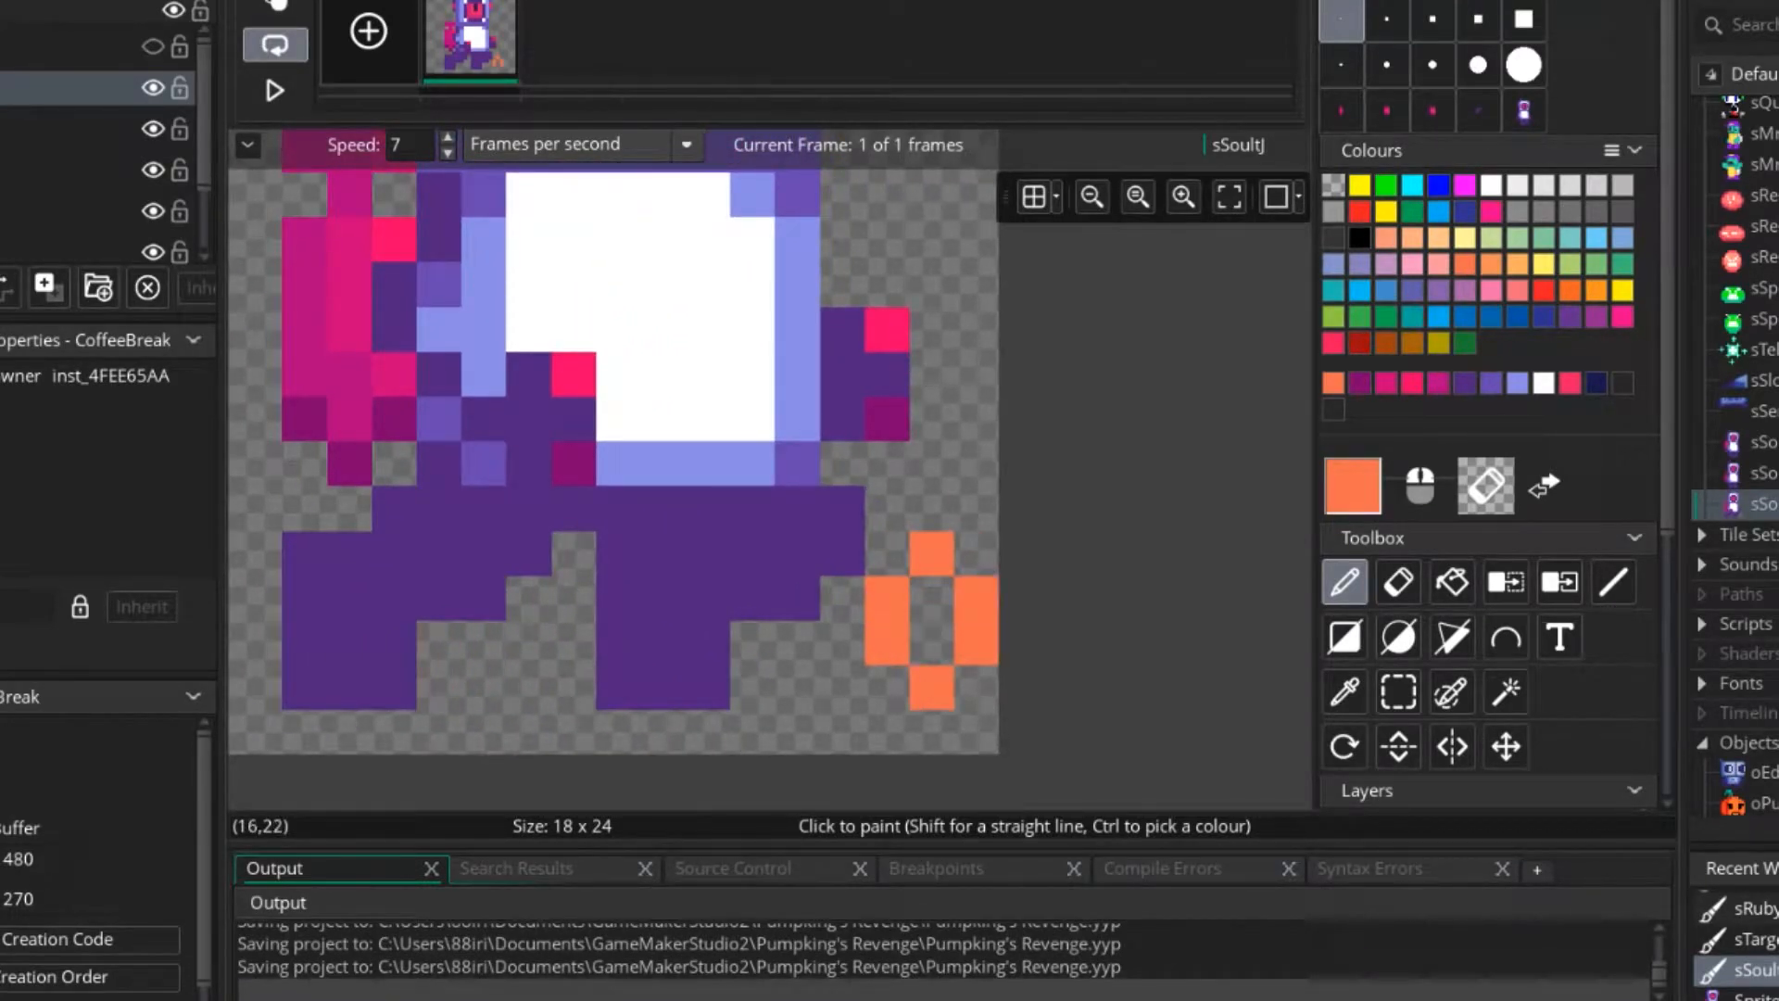
Colour the flame with red lower edges and tip pixels, a yellow centre and an orange pixel beneath it.
left_click(1545, 291)
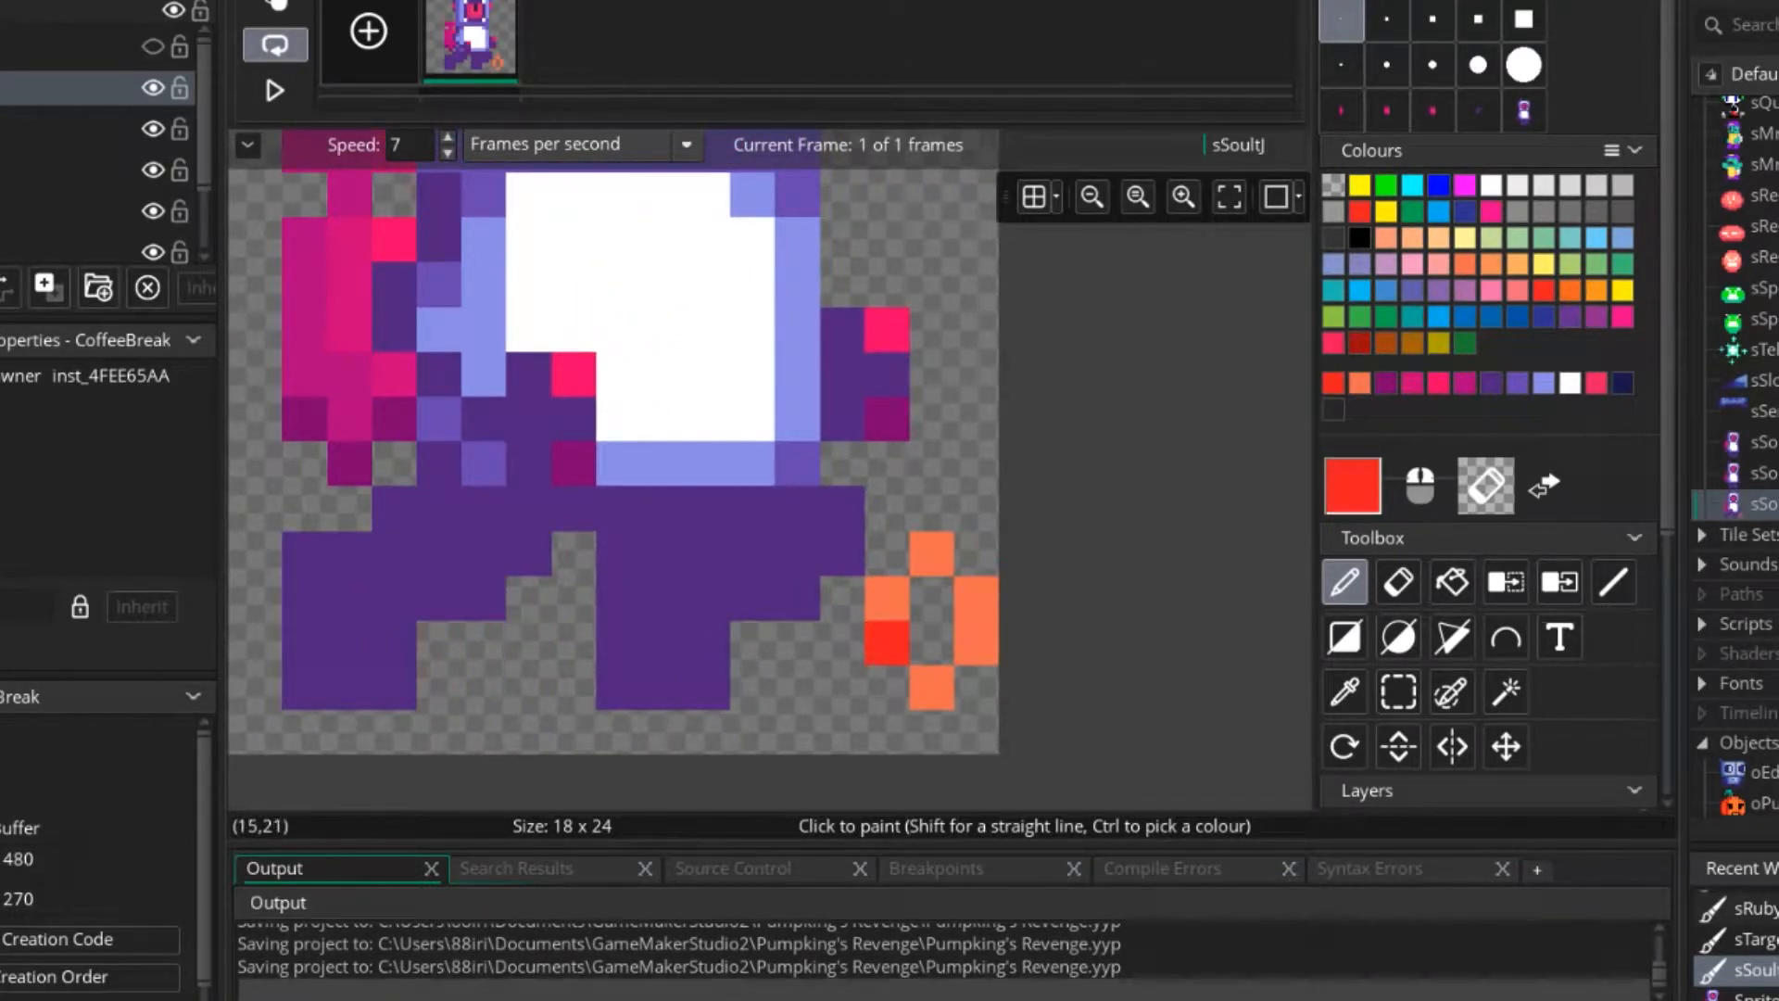
left_click(931, 688)
left_click(1624, 290)
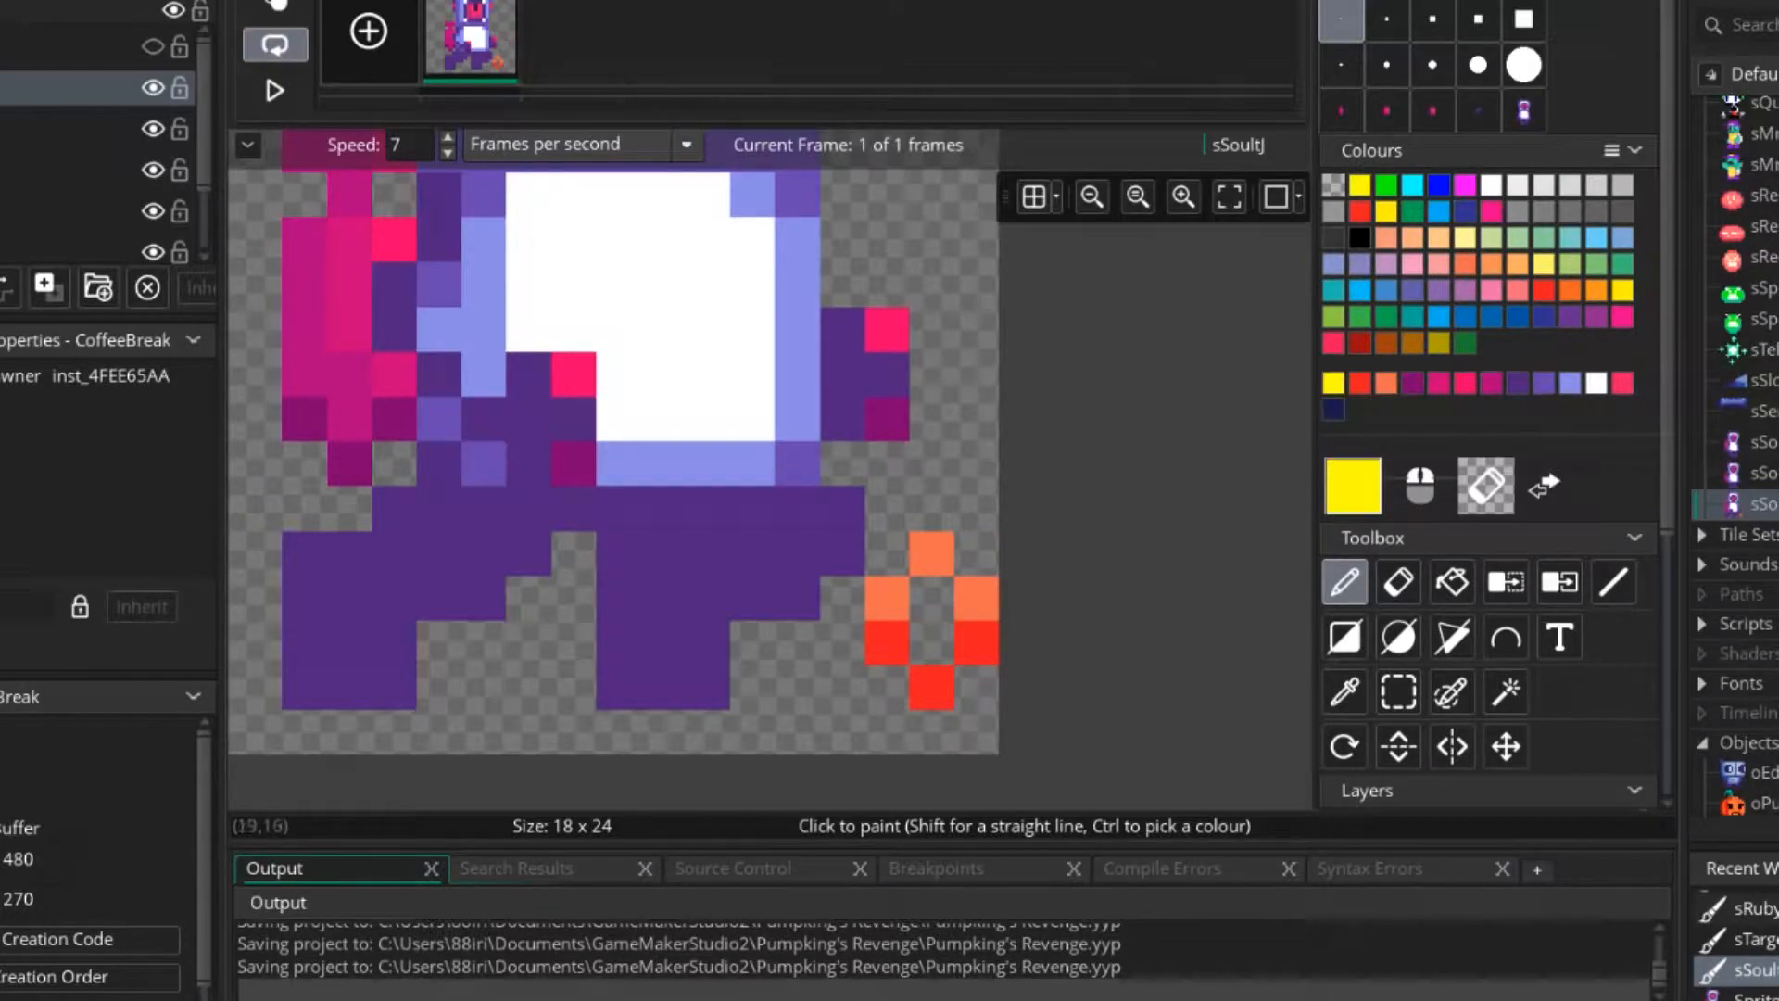
left_click(976, 597, "ctrl")
left_click(976, 643, "ctrl")
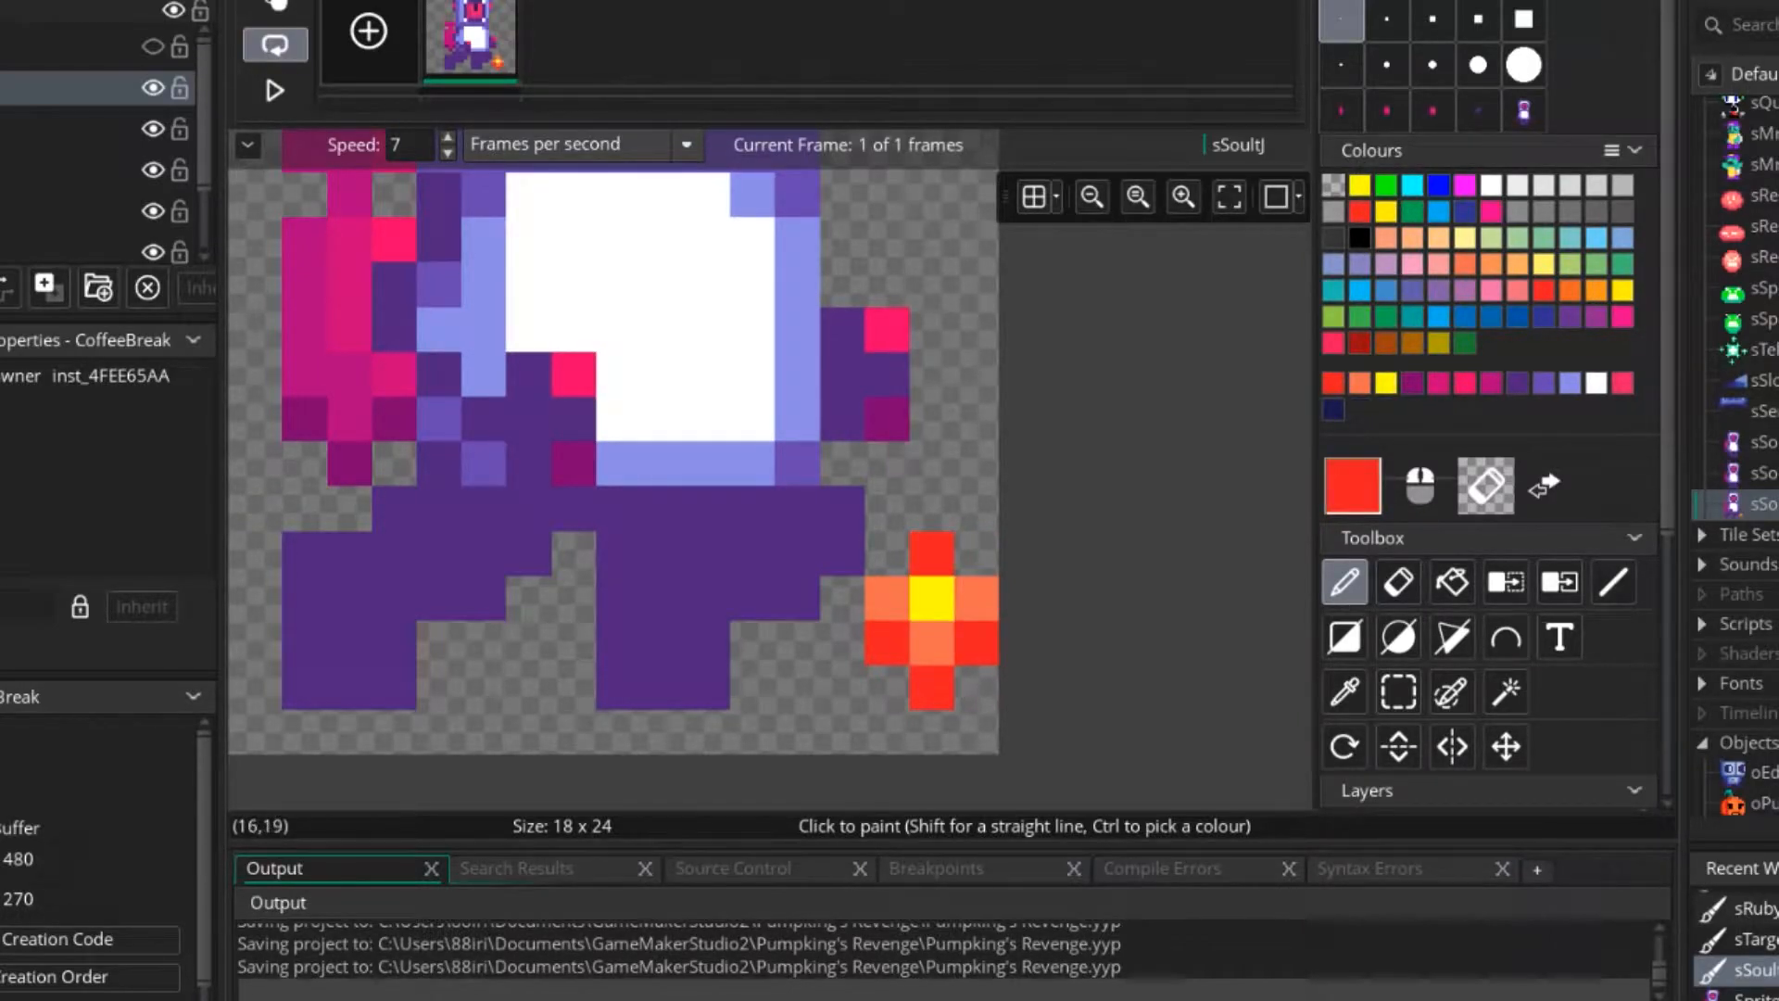
Try single red pixels below the flame's lower corners, and erase them.
scroll(964, 643, "down", 5)
scroll(960, 642, "up", 4)
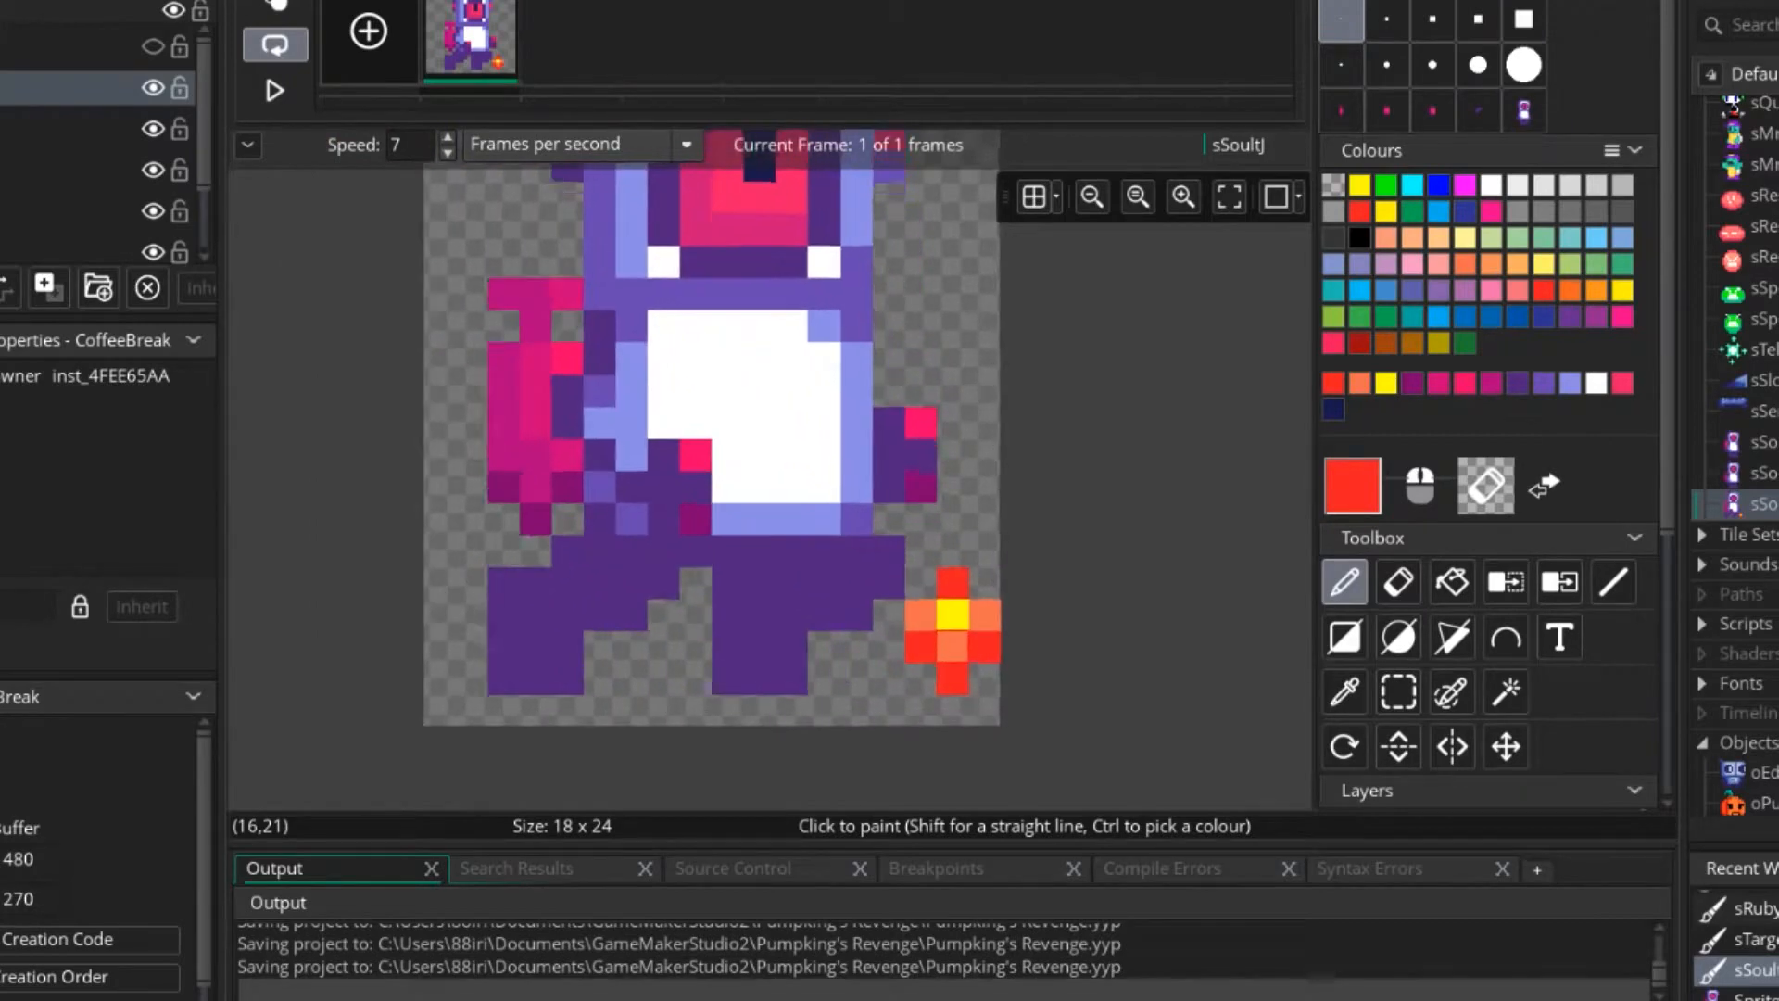
scroll(960, 642, "up", 1)
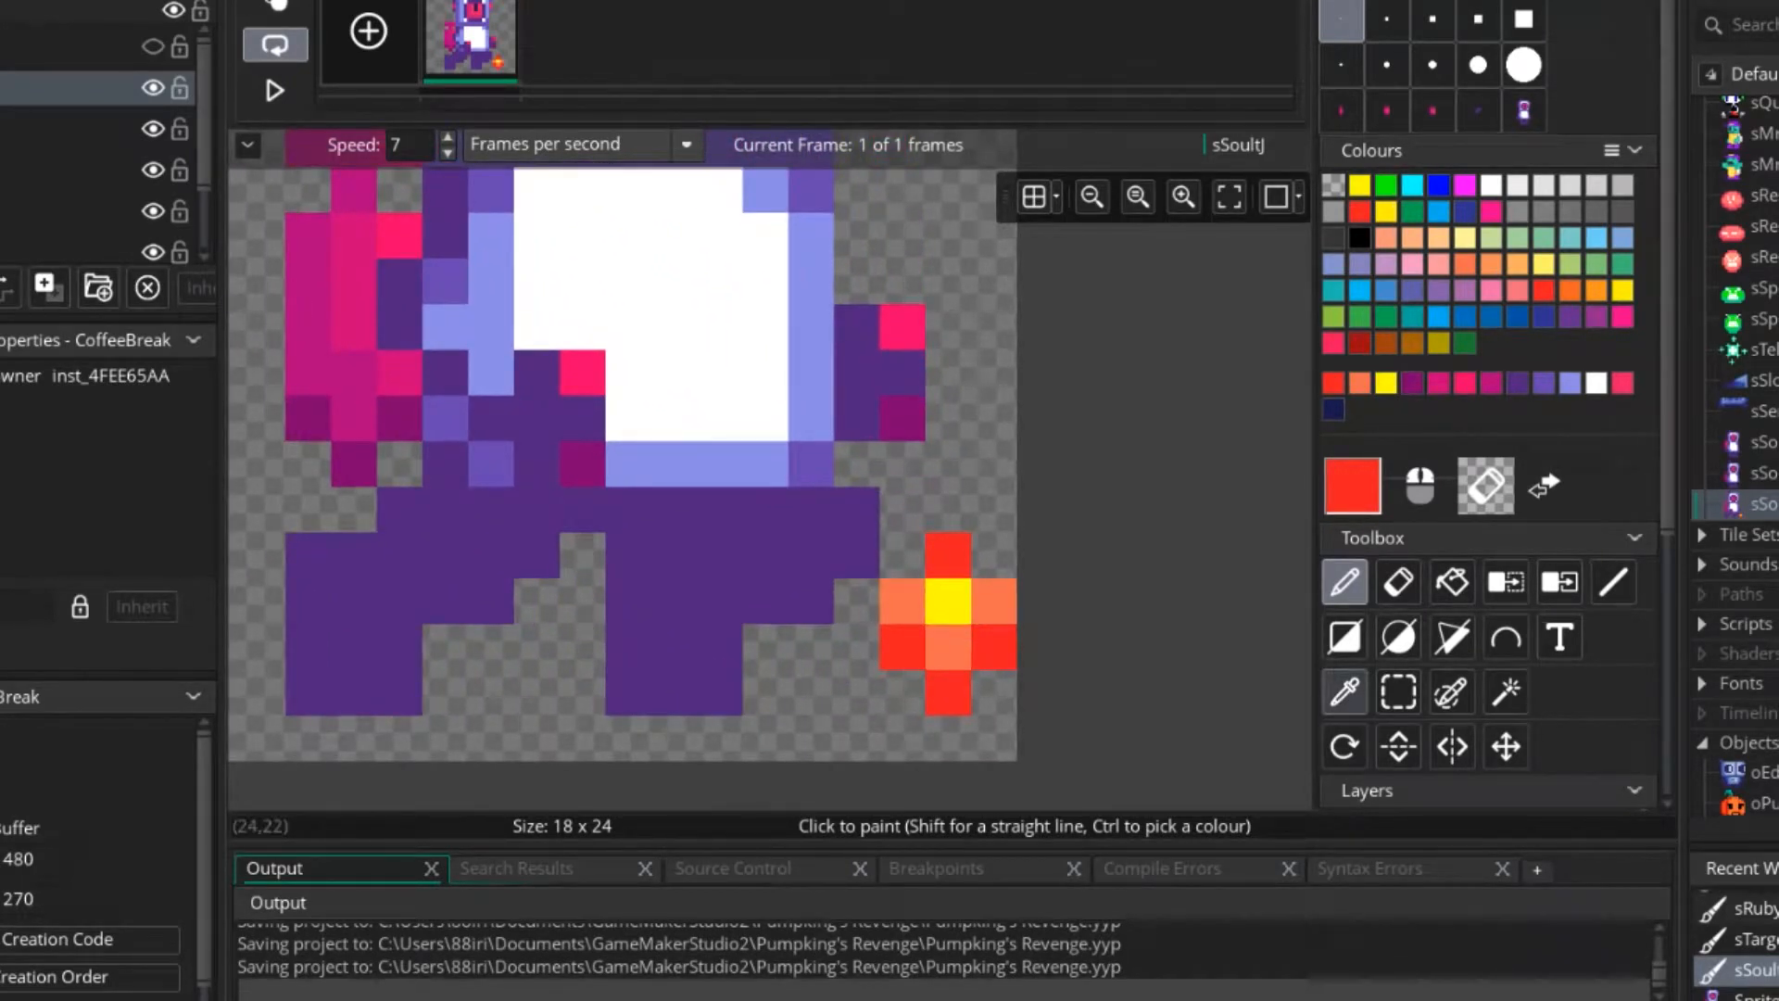
key("s")
key("e")
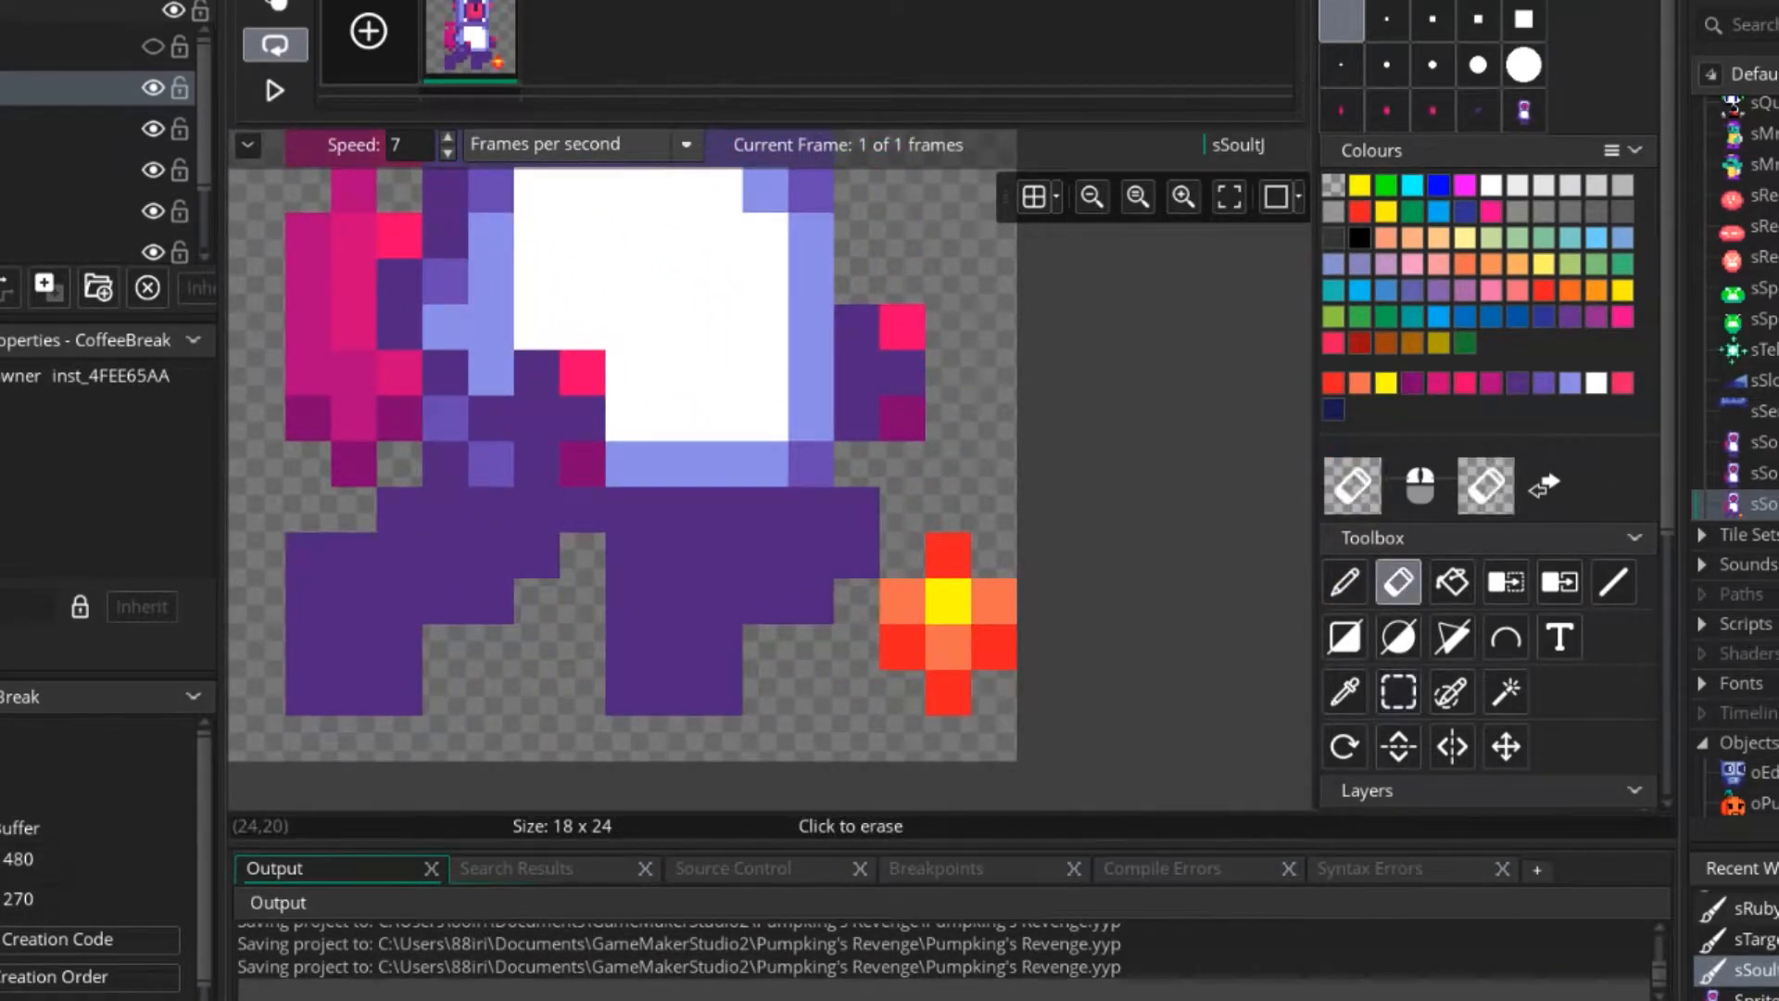
key("p")
scroll(1003, 745, "down", 3)
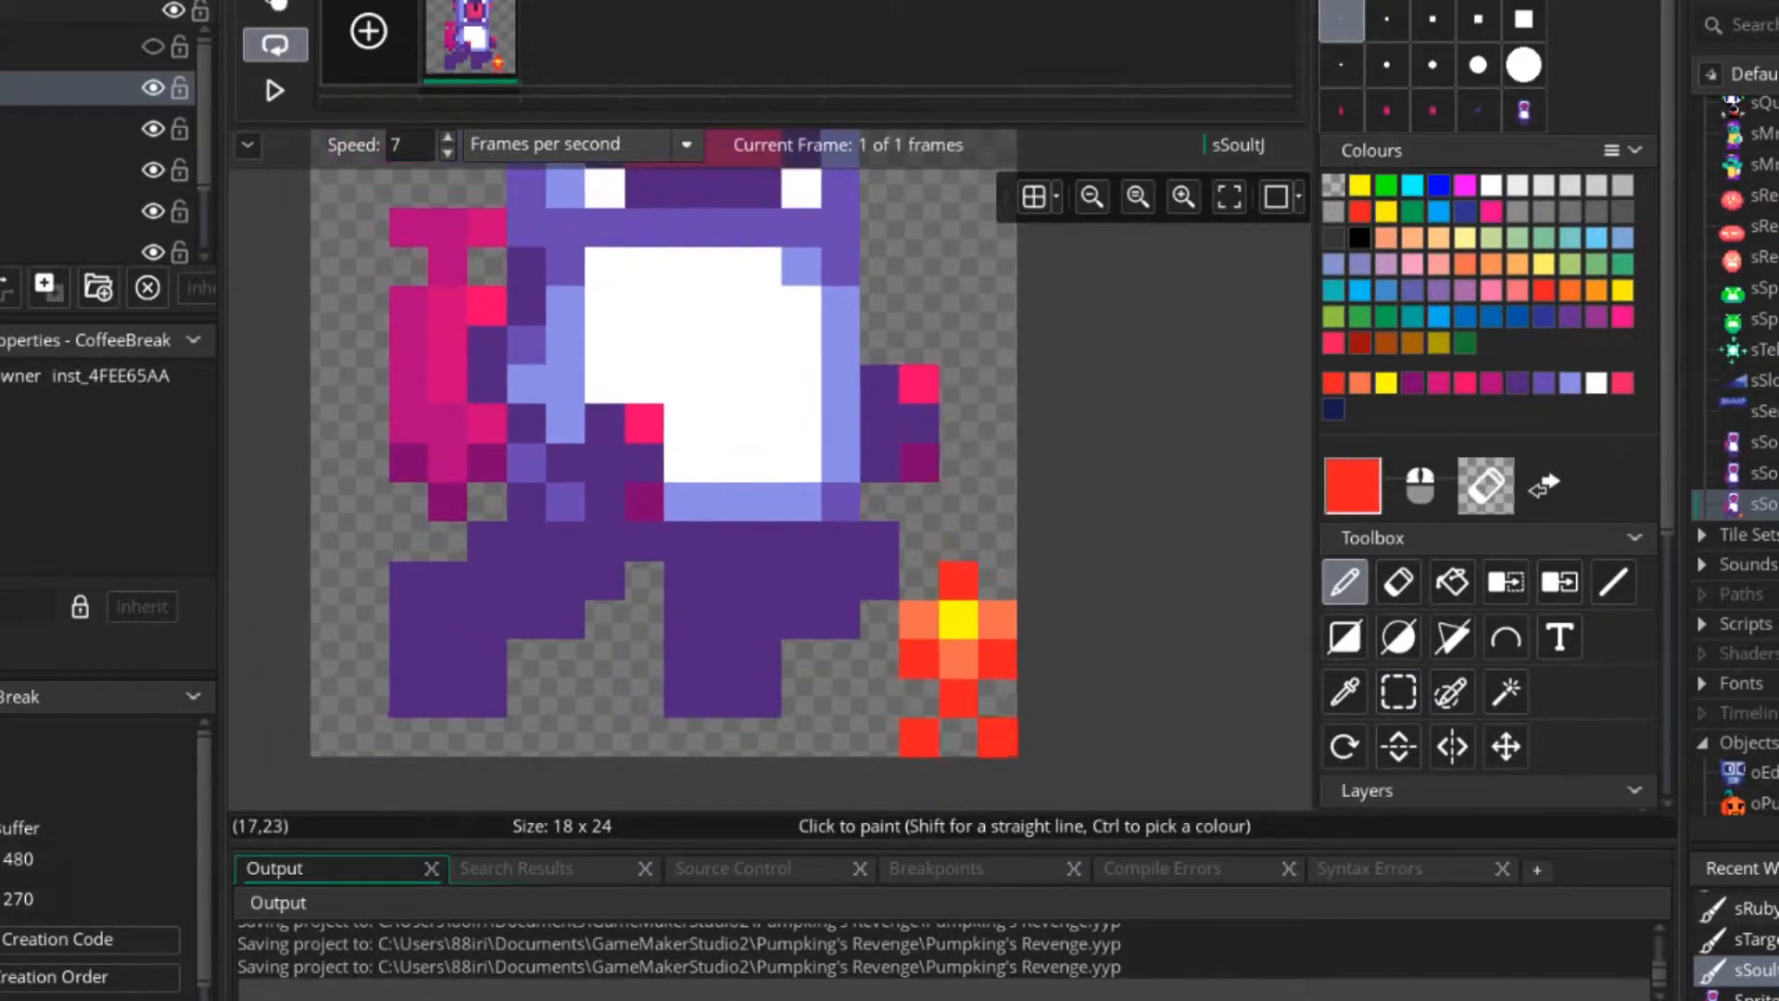
scroll(1003, 745, "up", 2)
right_click(1003, 745)
scroll(997, 739, "up", 1)
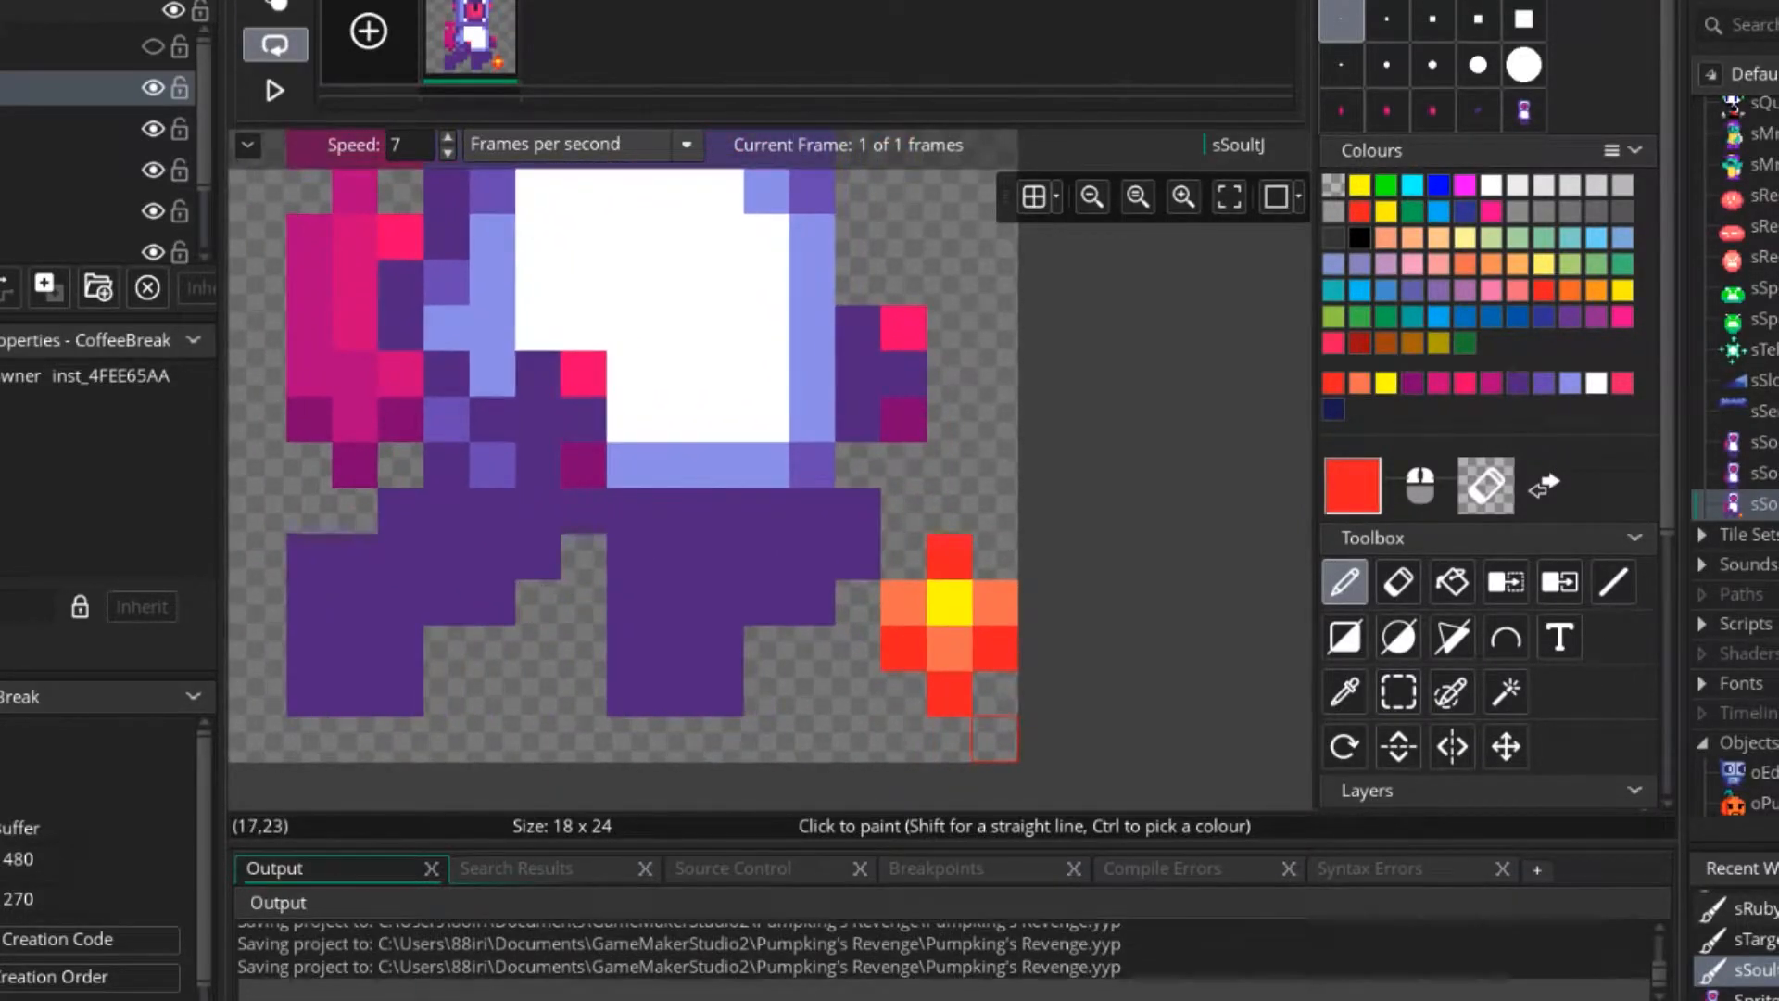
Lengthen the flame by one pixel row and recolour its sides and middle in red and orange.
left_click(904, 694)
left_click(950, 649, "ctrl")
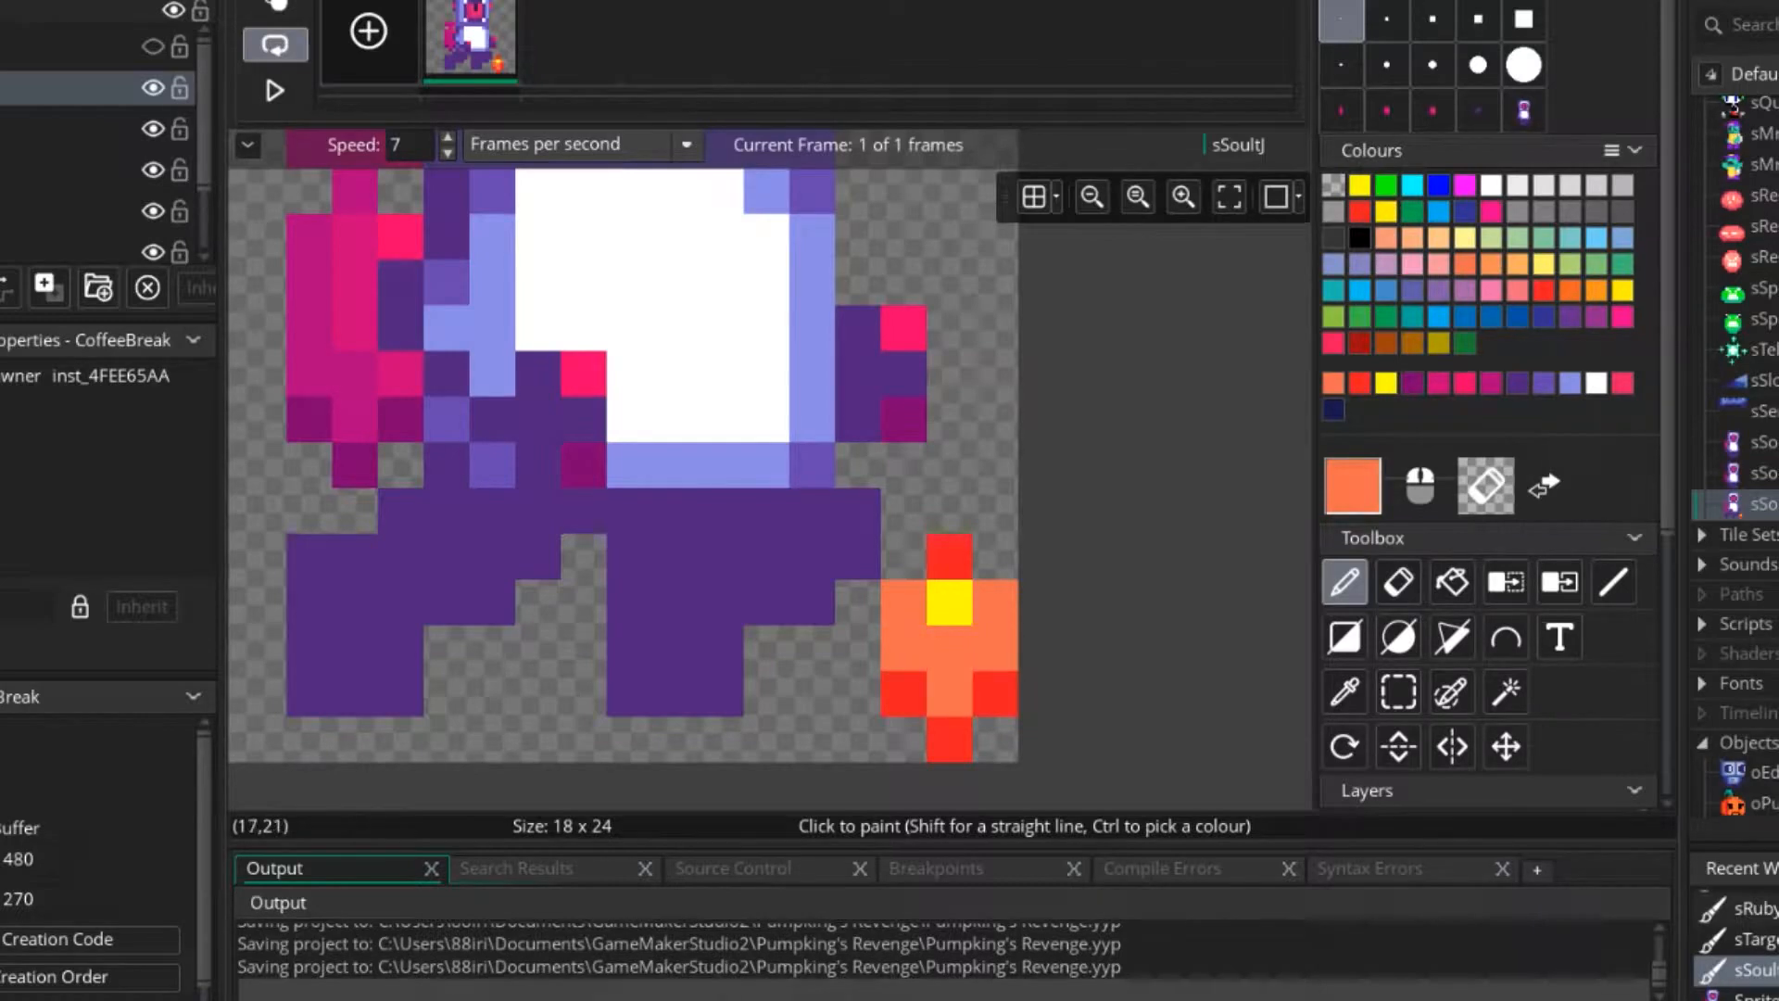
left_click(997, 650, "ctrl")
left_click(996, 603)
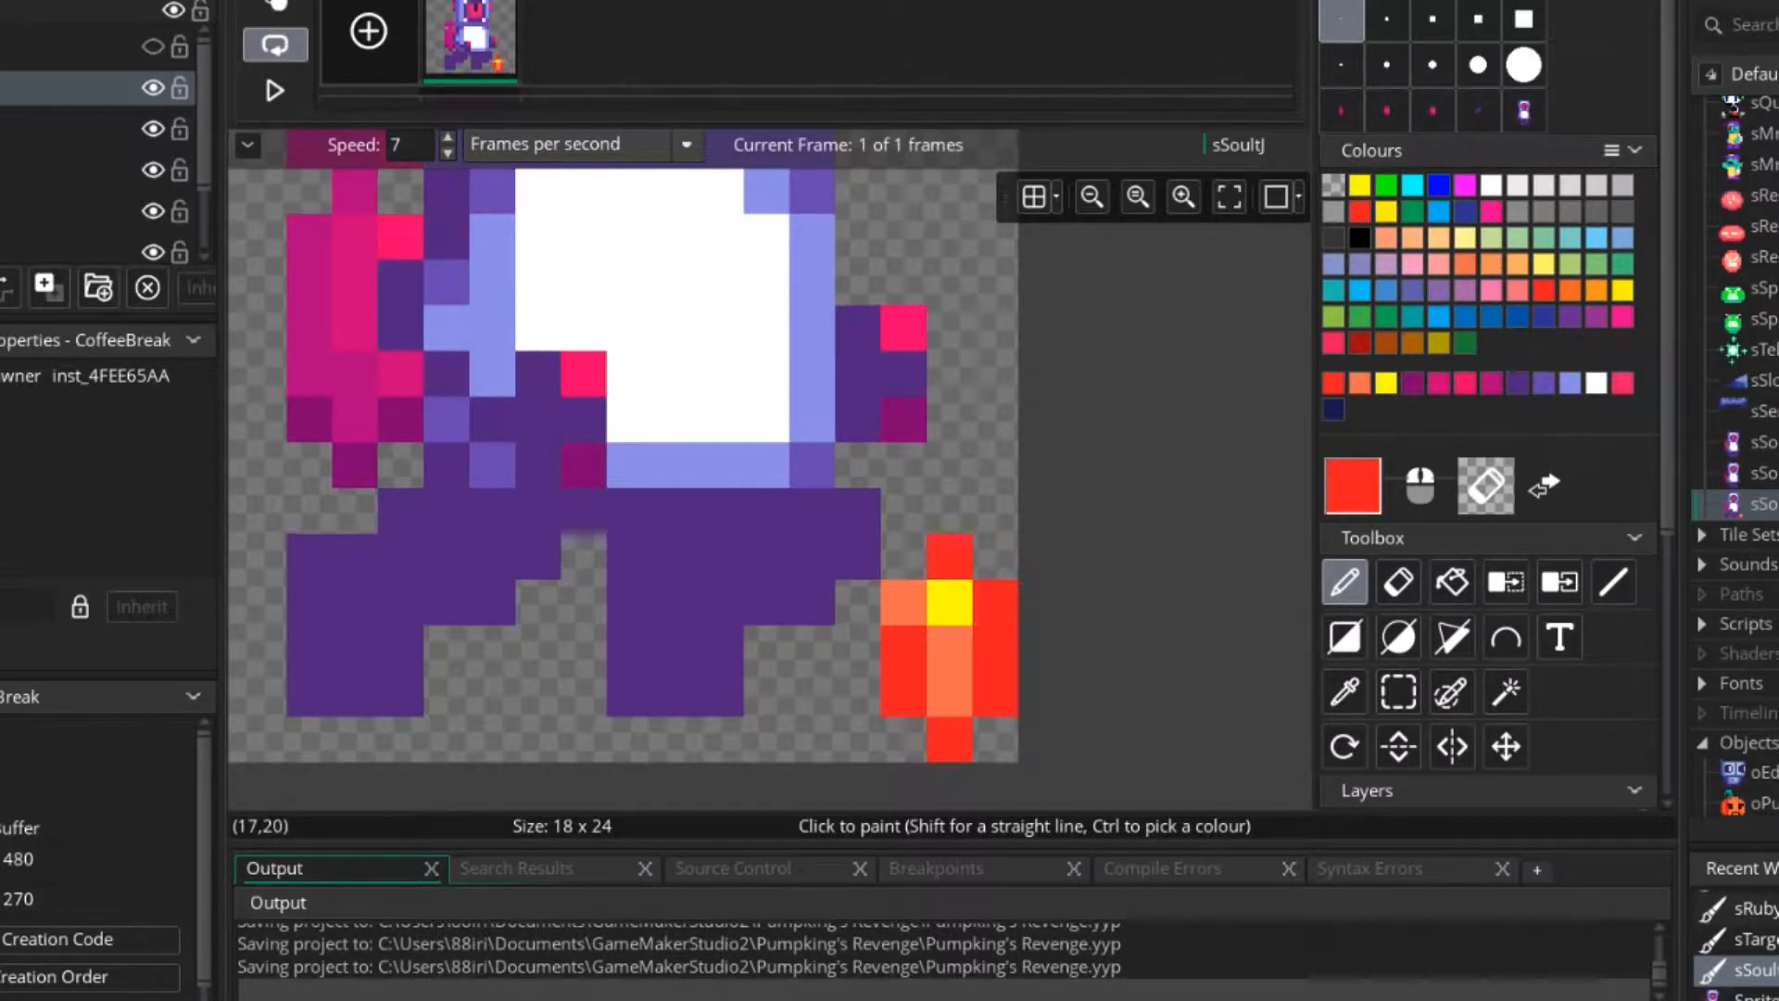
left_click(903, 602)
left_click(950, 649, "ctrl")
Extend the flame's yellow core one pixel downward, keeping orange beneath it.
scroll(979, 747, "down", 3, "ctrl")
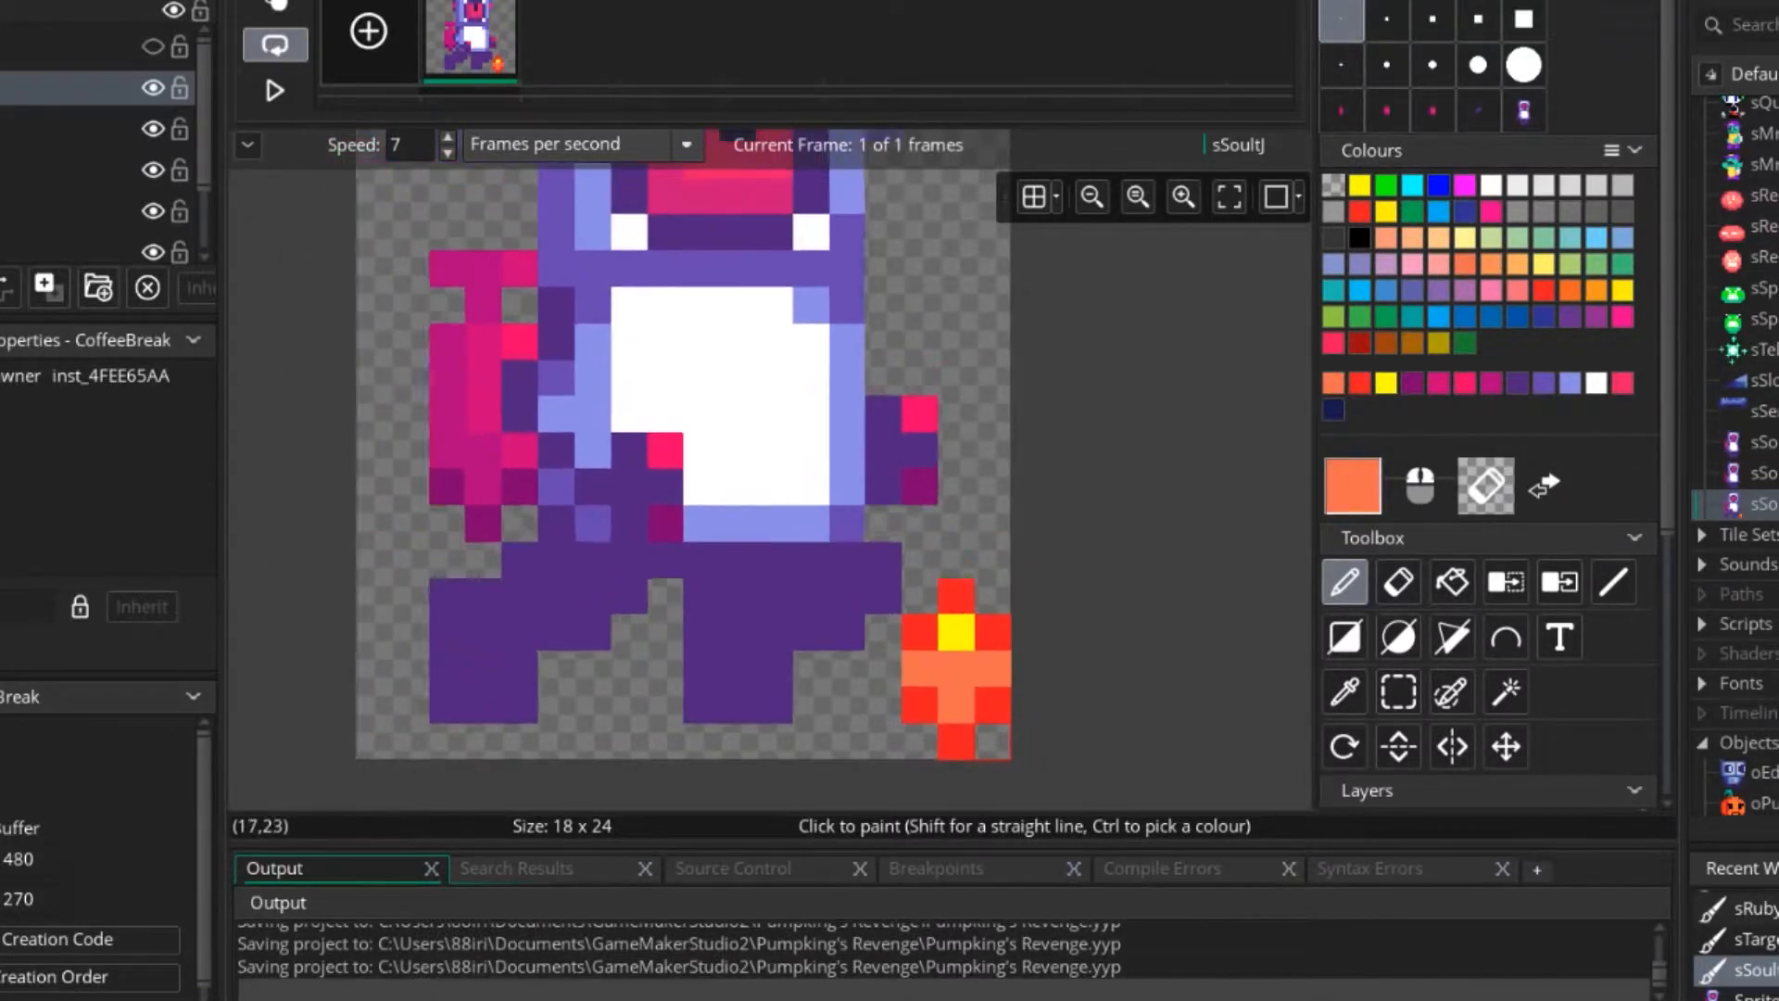
scroll(977, 747, "up", 1, "ctrl")
left_click(959, 653, "ctrl")
left_click(959, 679)
scroll(964, 676, "down", 3, "ctrl")
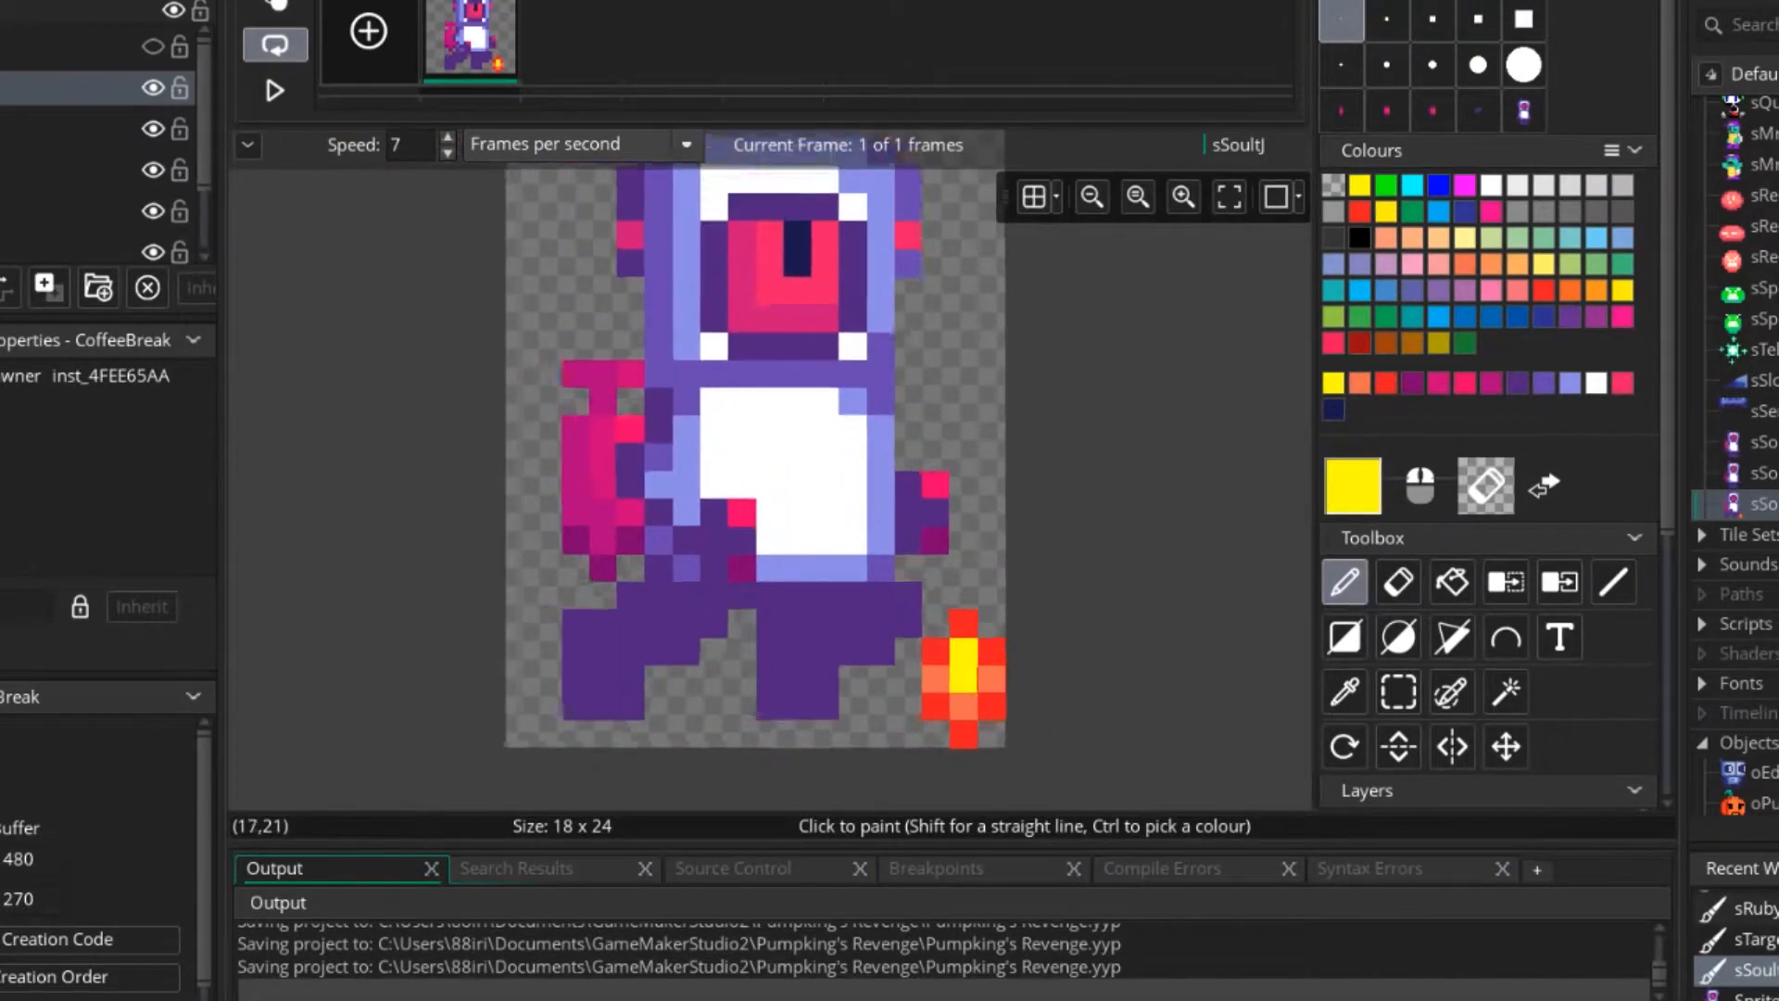
scroll(964, 677, "up", 3, "ctrl")
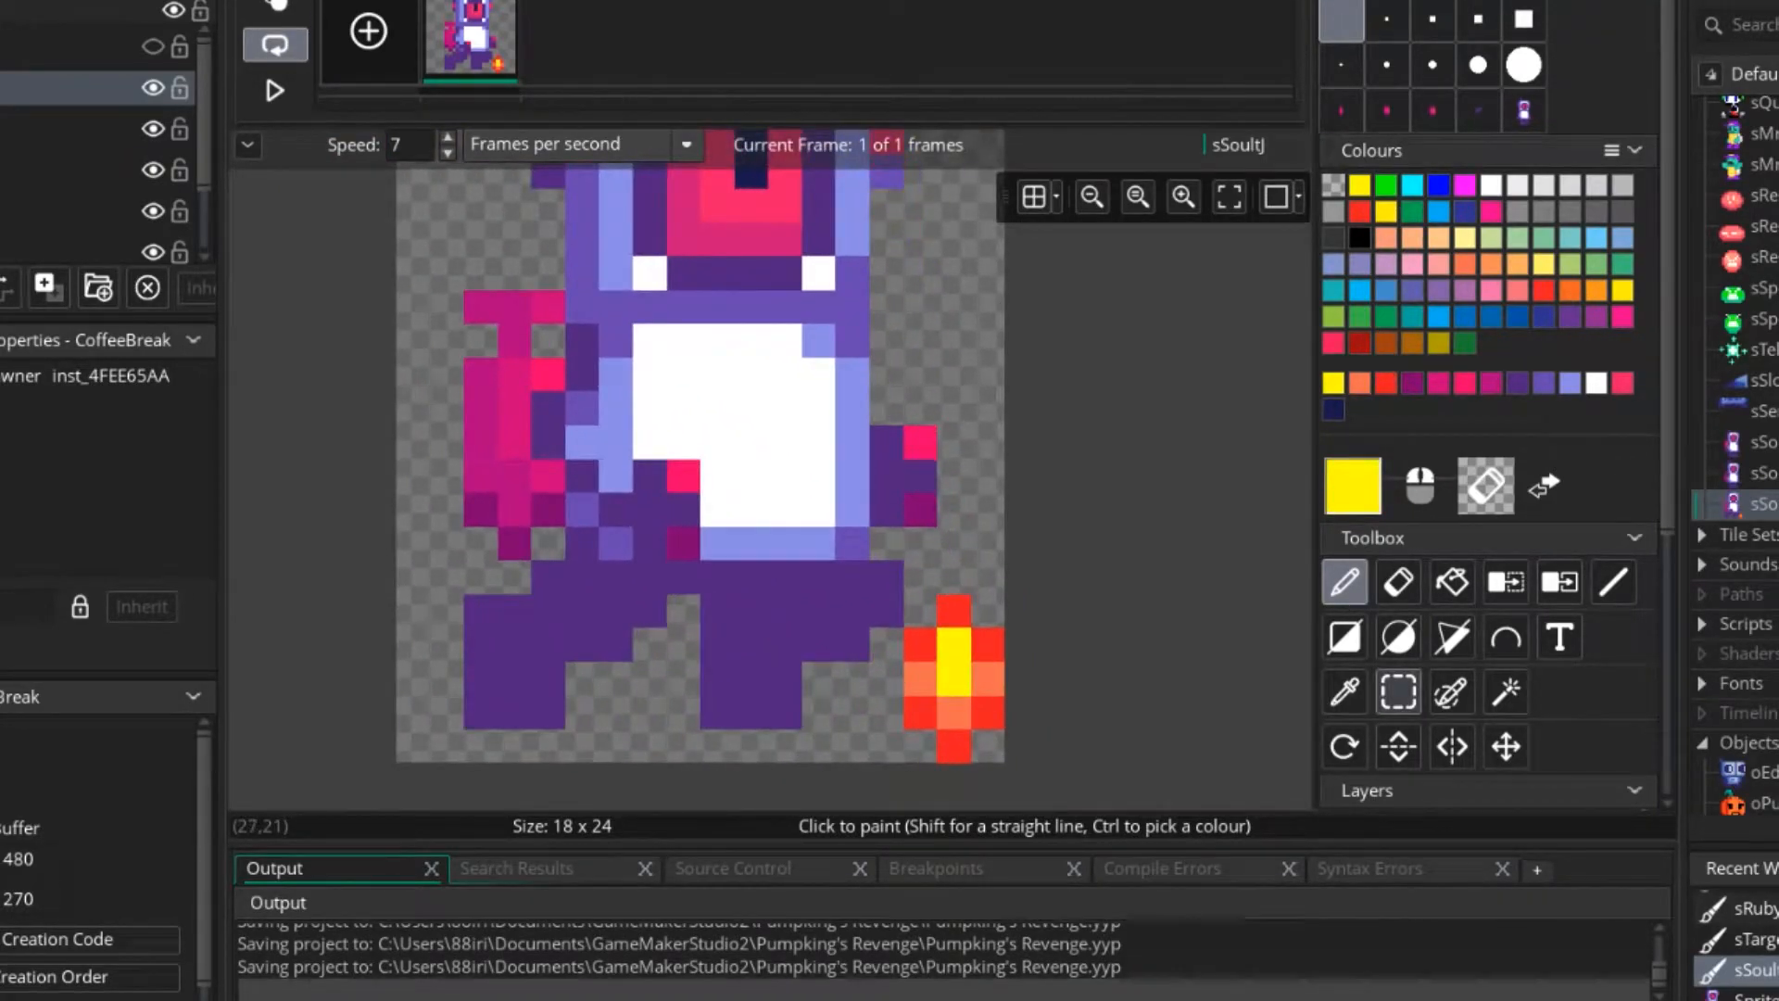
Select the finished flame and cut it from the default layer for use as a brush.
left_click(1398, 692)
scroll(954, 630, "down", 1)
left_click_drag(919, 576, 988, 711)
key("ctrl+x")
Hide the default layer and stamp the flame beneath both nozzles on the jetpack layer.
scroll(1483, 575, "down", 3)
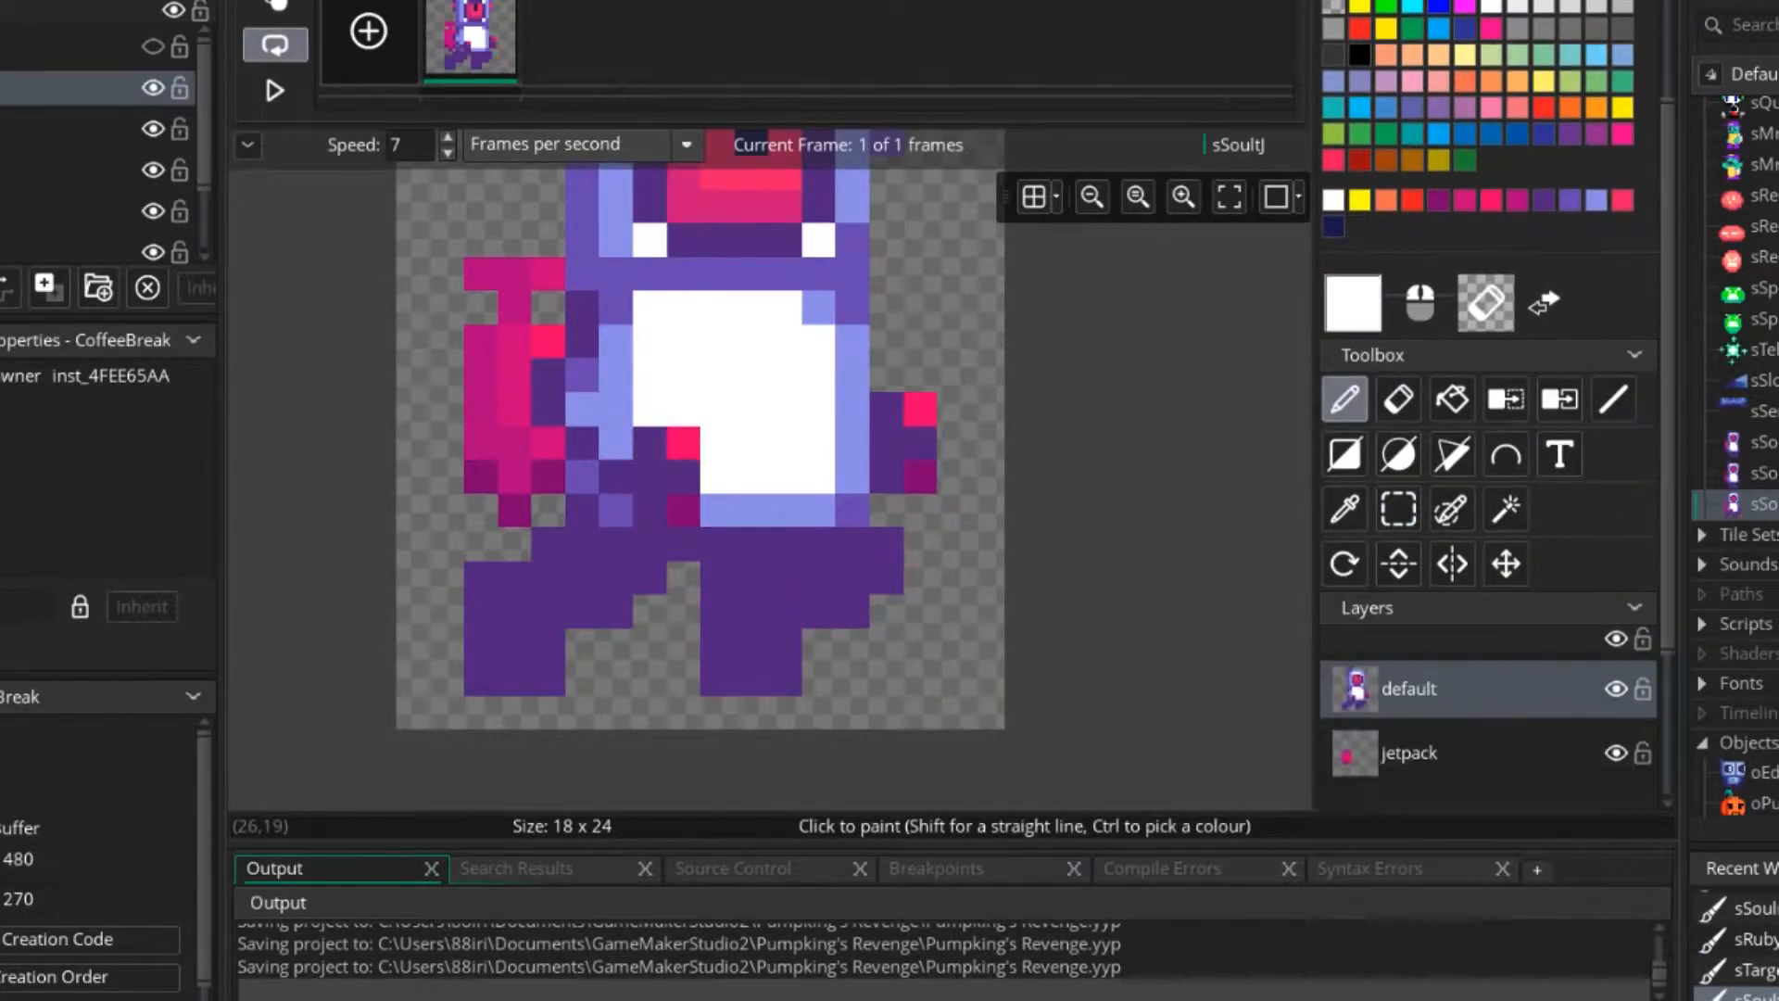
scroll(1446, 556, "down", 3)
left_click(1445, 545)
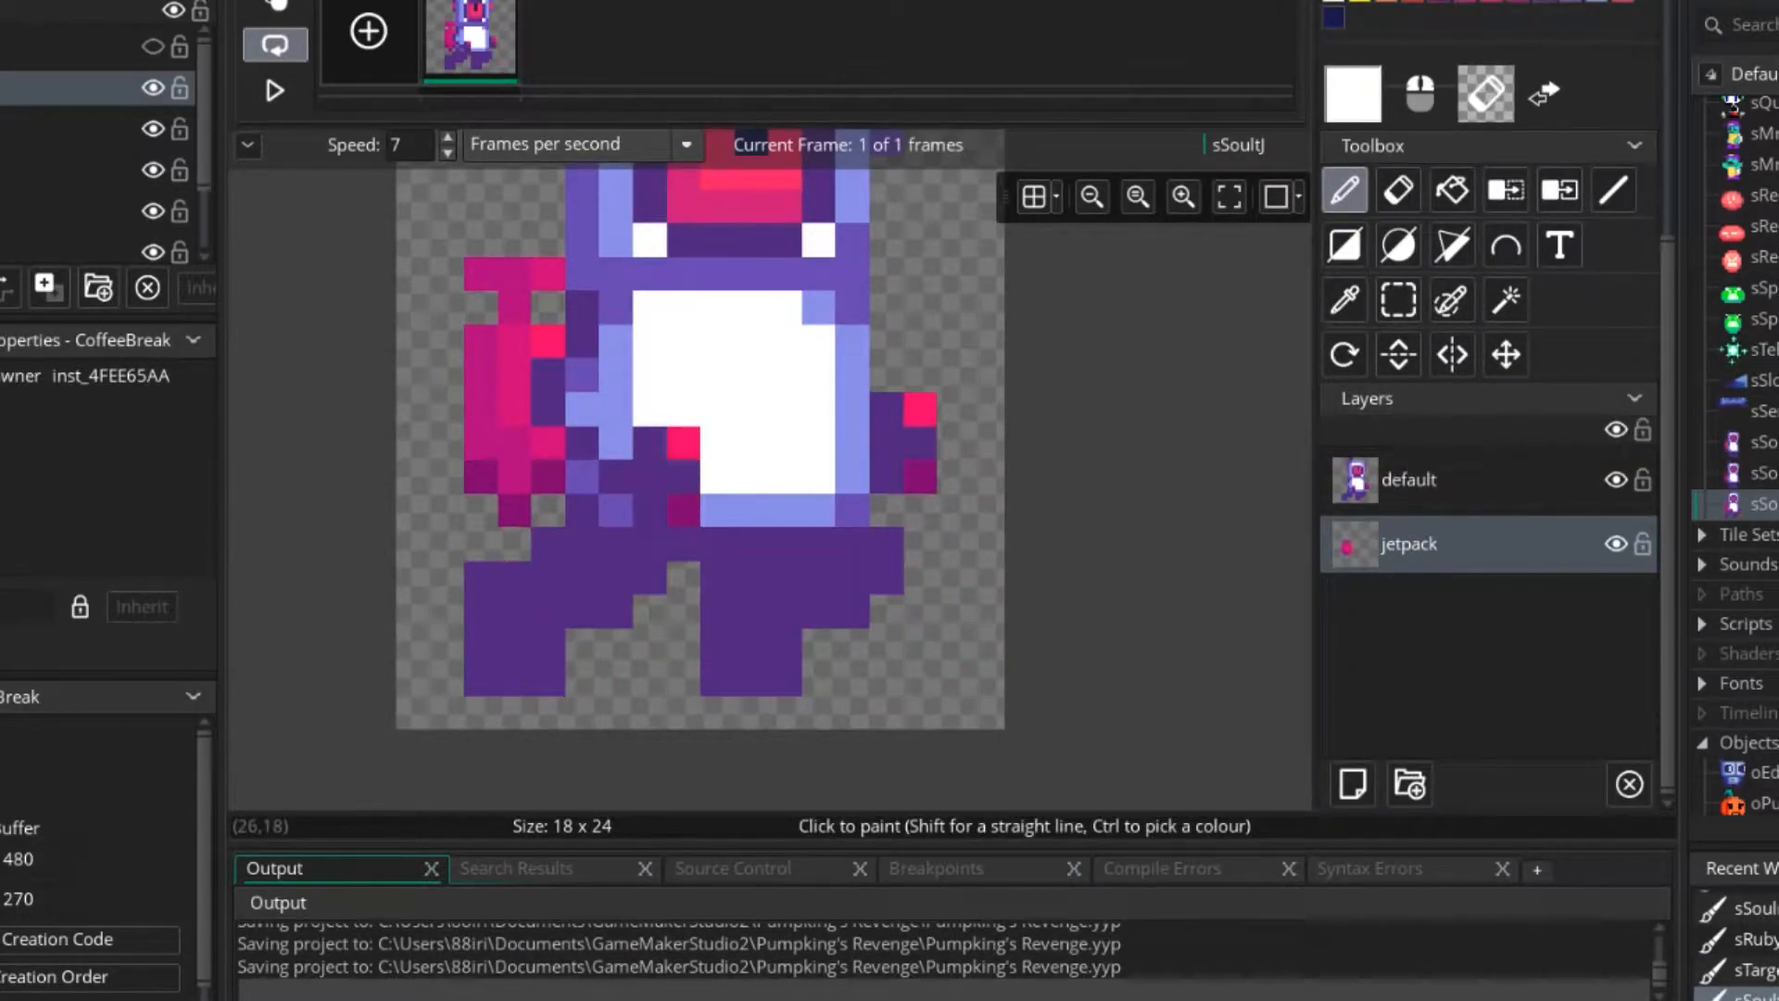
left_click(1615, 479)
left_click(581, 612)
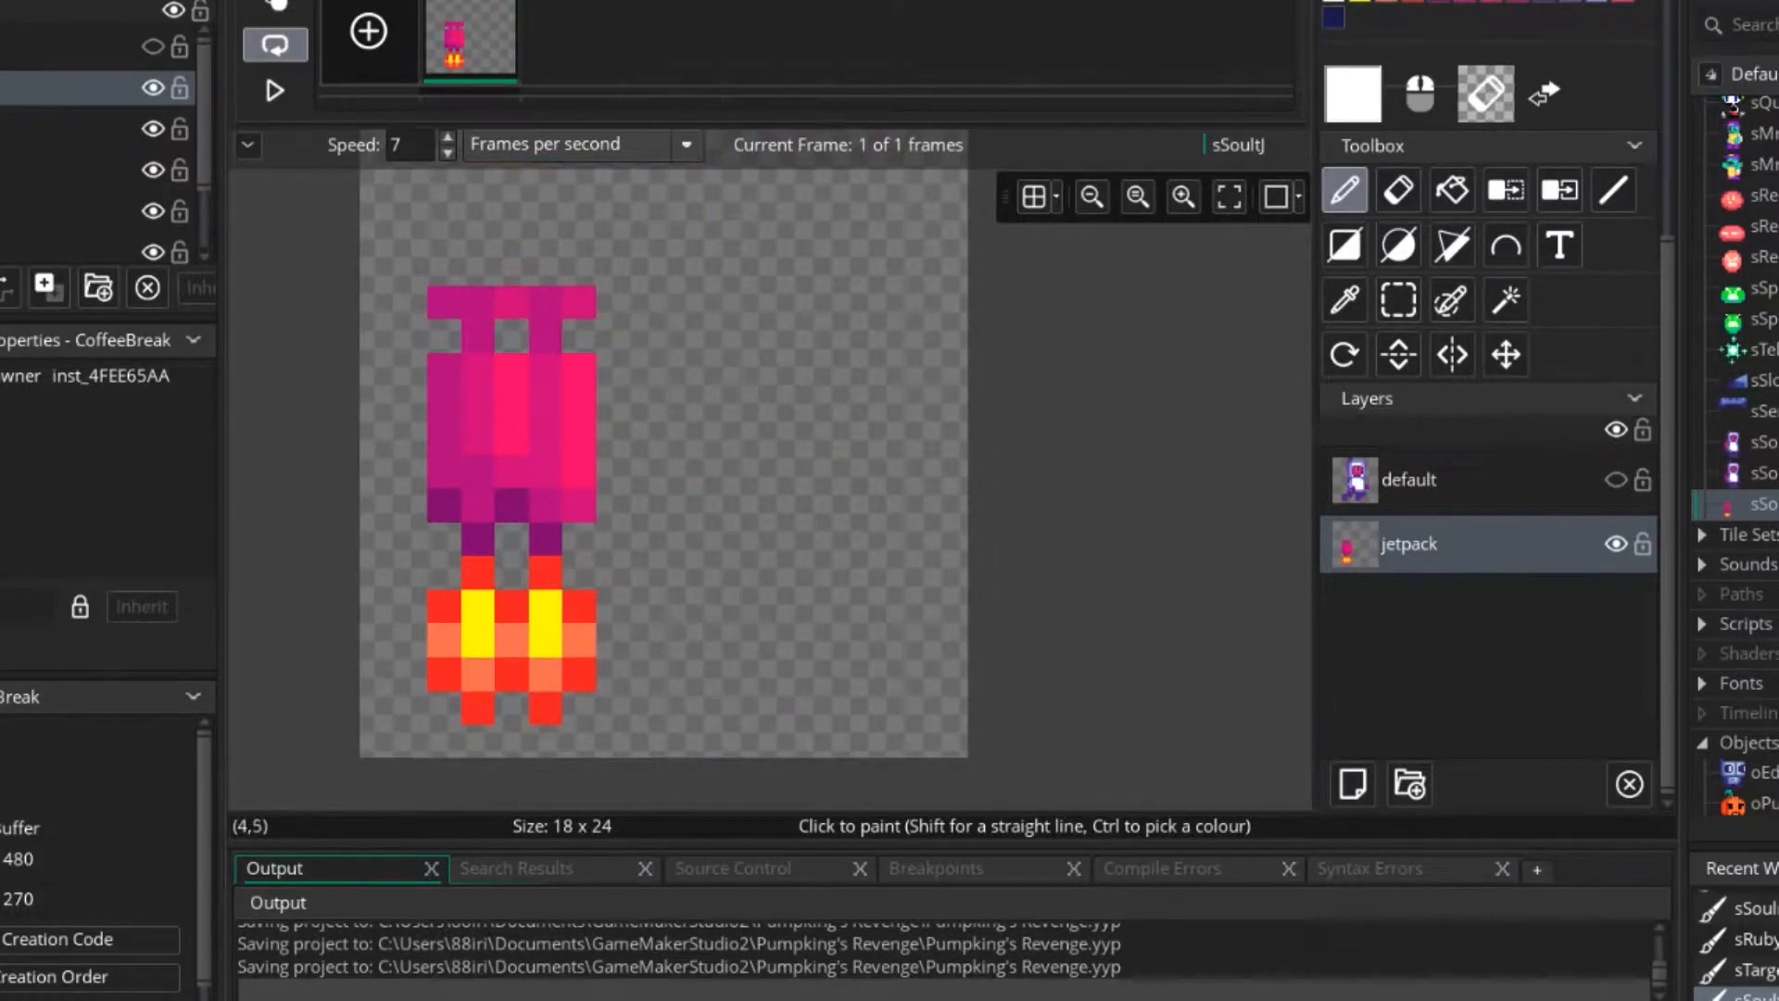
Duplicate the frame, and on frame 2 replace both nozzle flames with a single flame beside the jetpack.
key("ctrl+d")
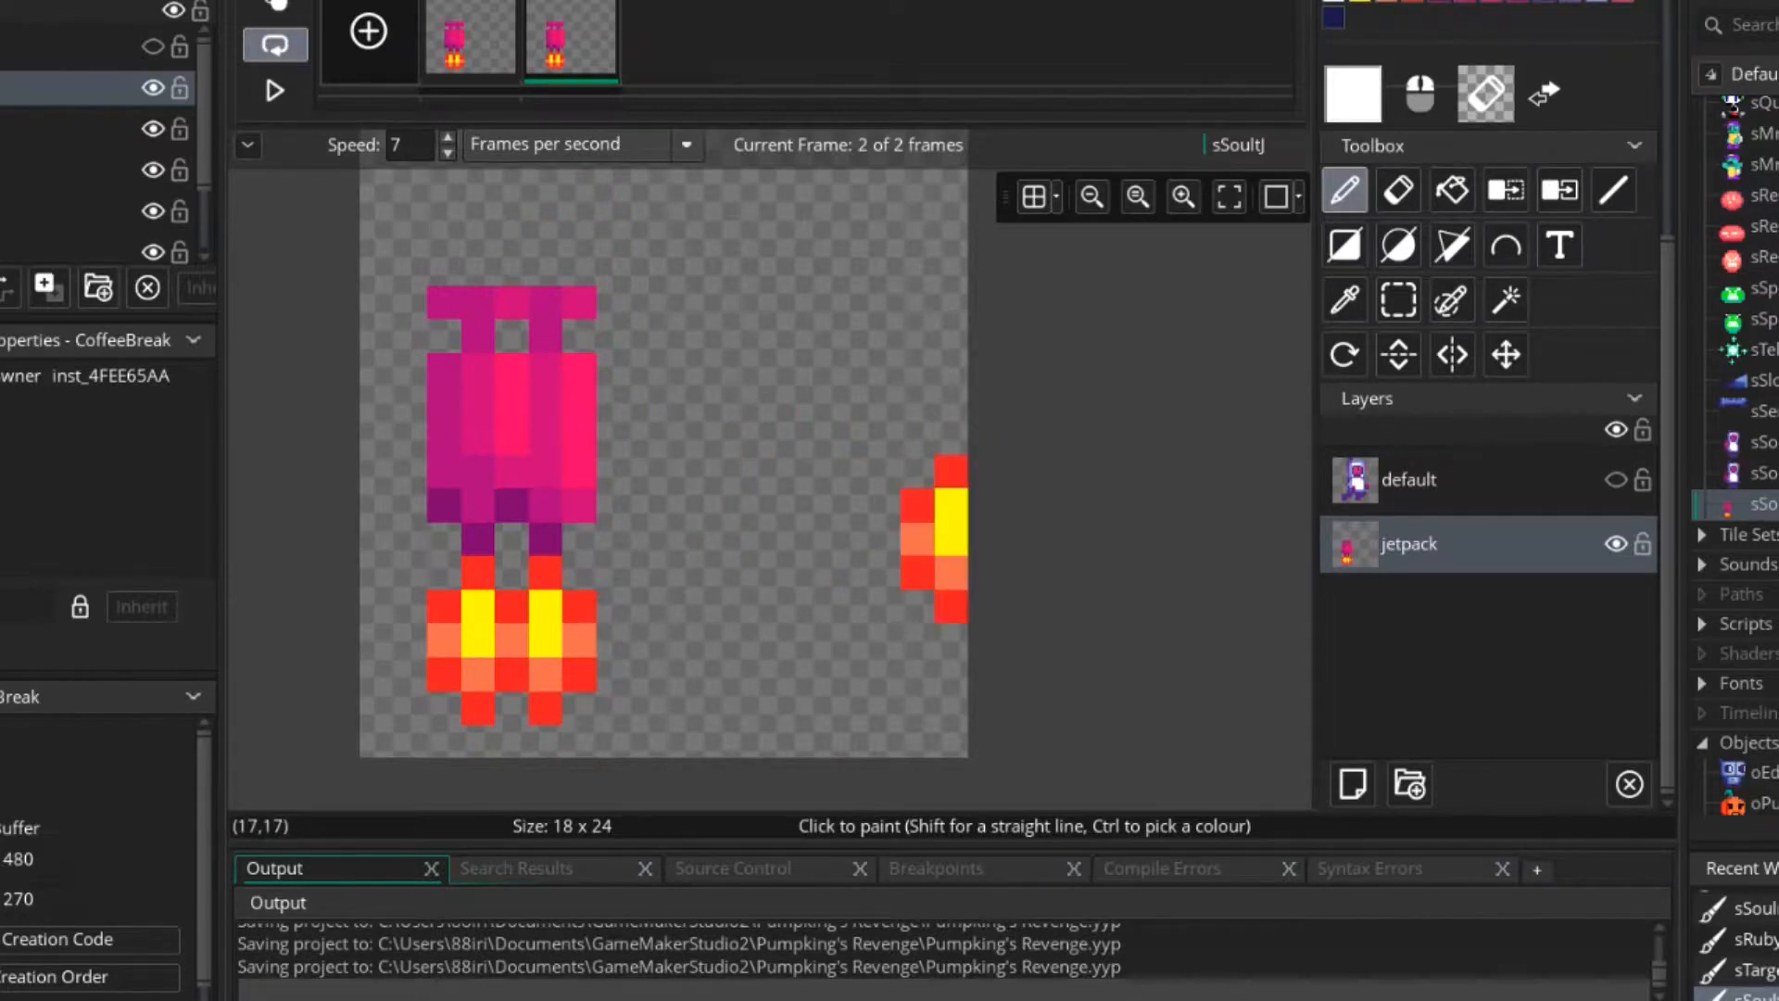
key("e")
left_click(546, 638)
key("p")
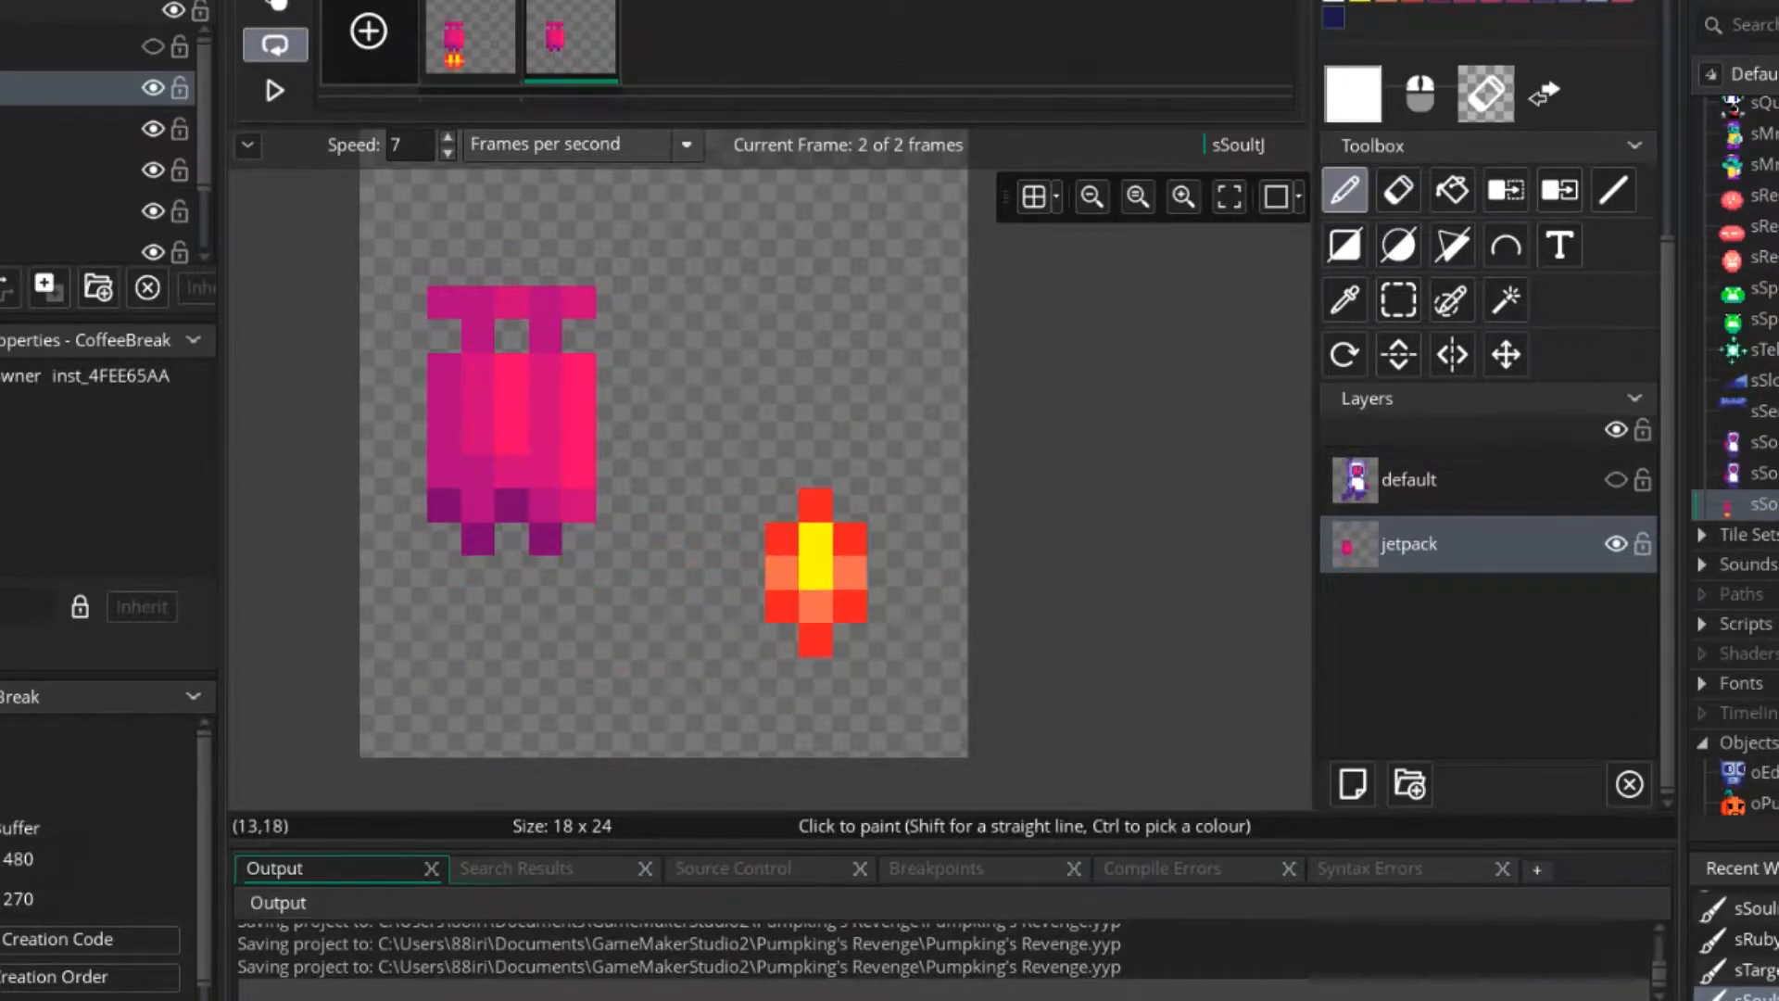
left_click(781, 403)
Draw a smaller flame with red edge pixels and a yellow centre next to the large flame on frame 2.
scroll(1488, 405, "up", 6)
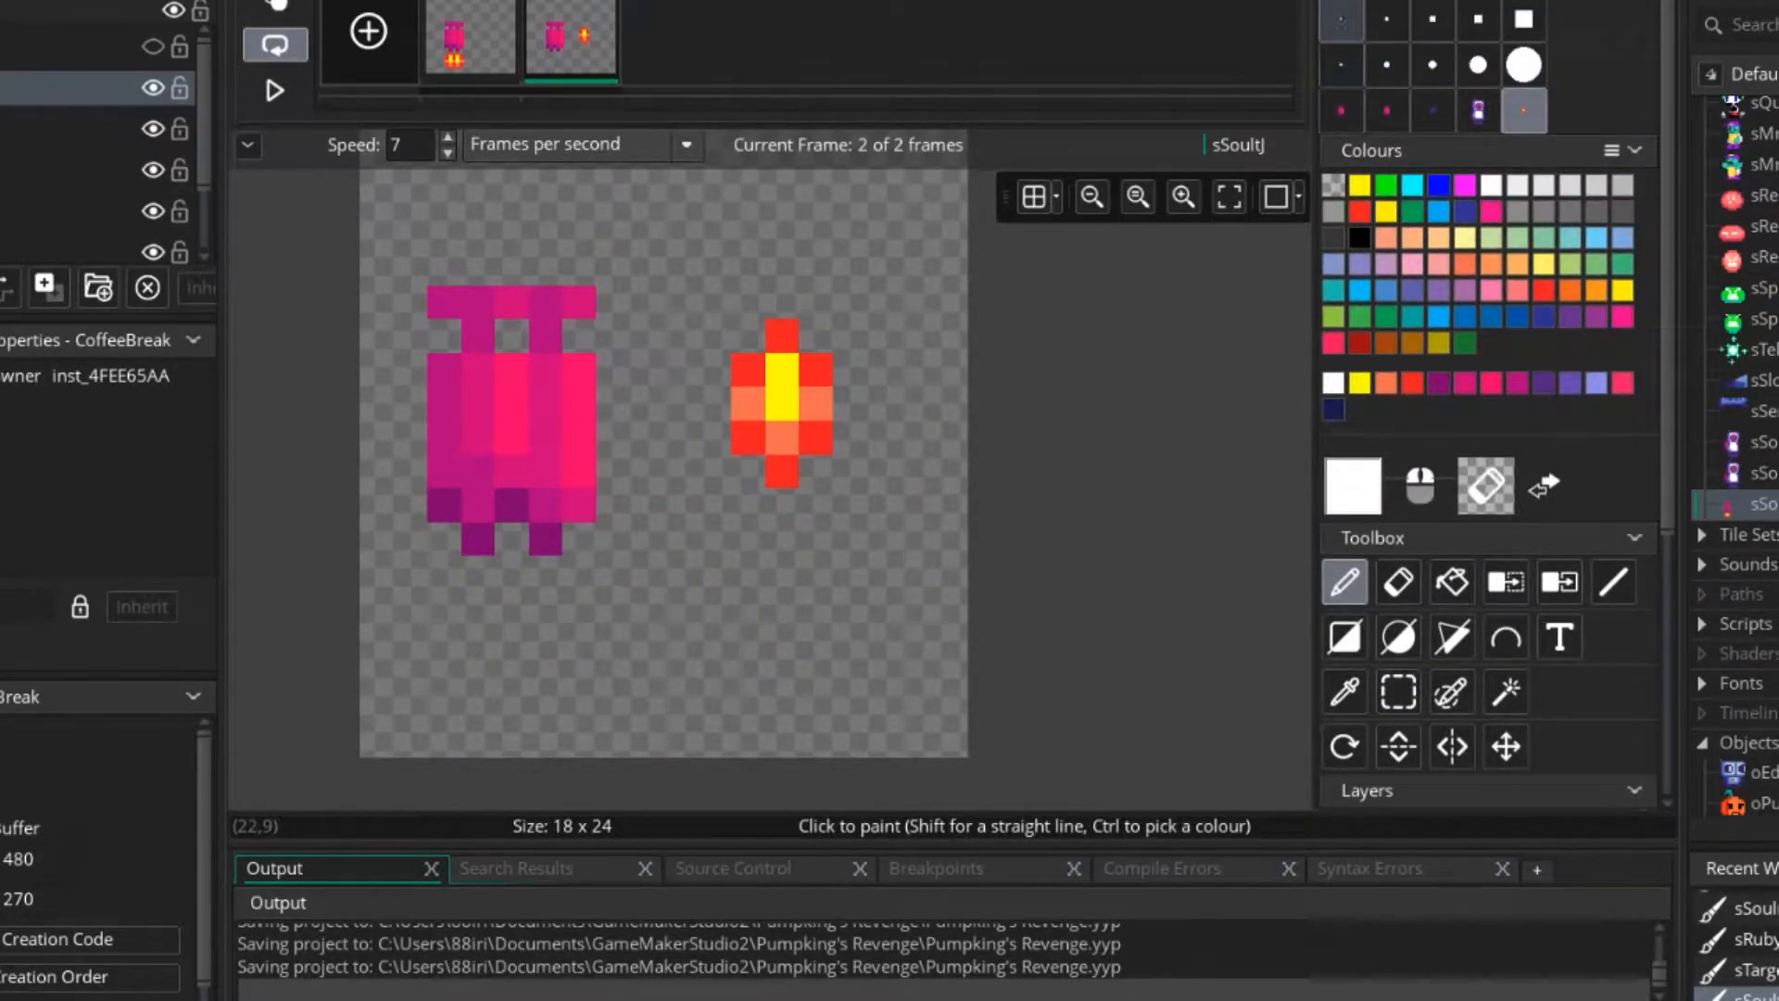
left_click(1341, 20)
scroll(772, 365, "up", 3)
left_click(828, 370, "ctrl")
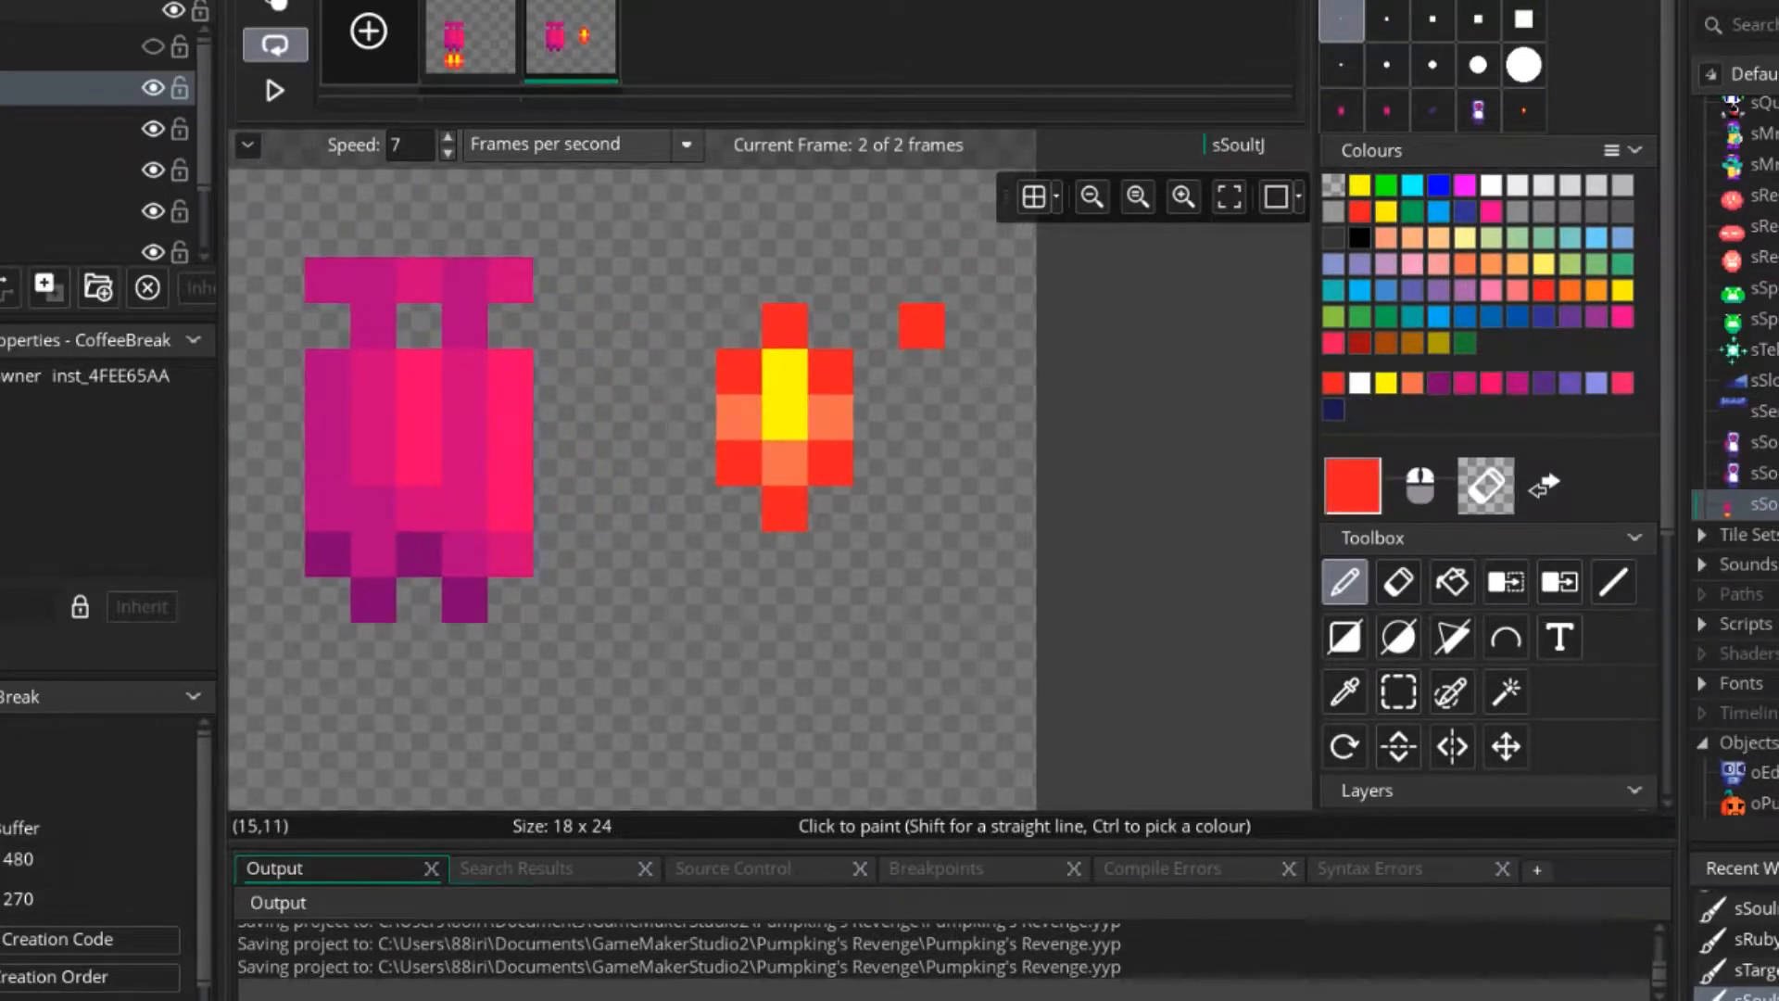
left_click(784, 372, "ctrl")
left_click(922, 372)
left_click(922, 327, "ctrl")
left_click(876, 372)
left_click(968, 372)
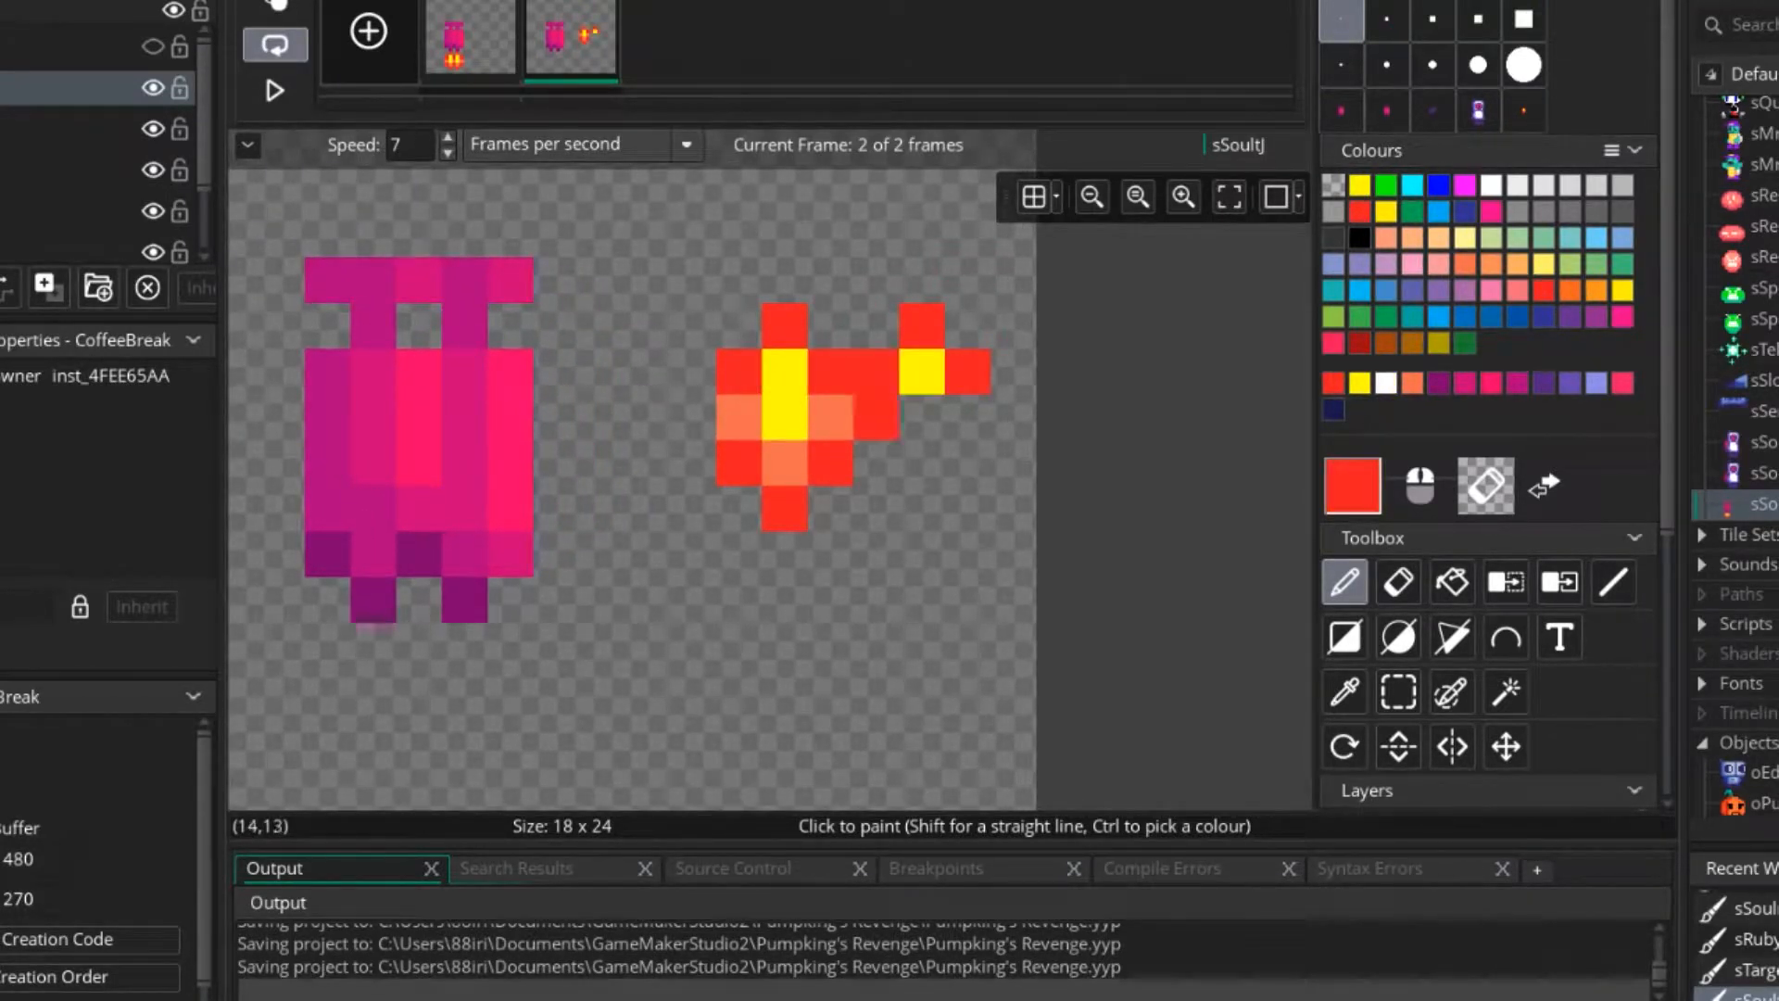
Add an orange pixel beneath the small flame's yellow centre and move the flame below the large one.
left_click(831, 417, "ctrl")
left_click(876, 418)
left_click(924, 419)
scroll(931, 428, "down", 3)
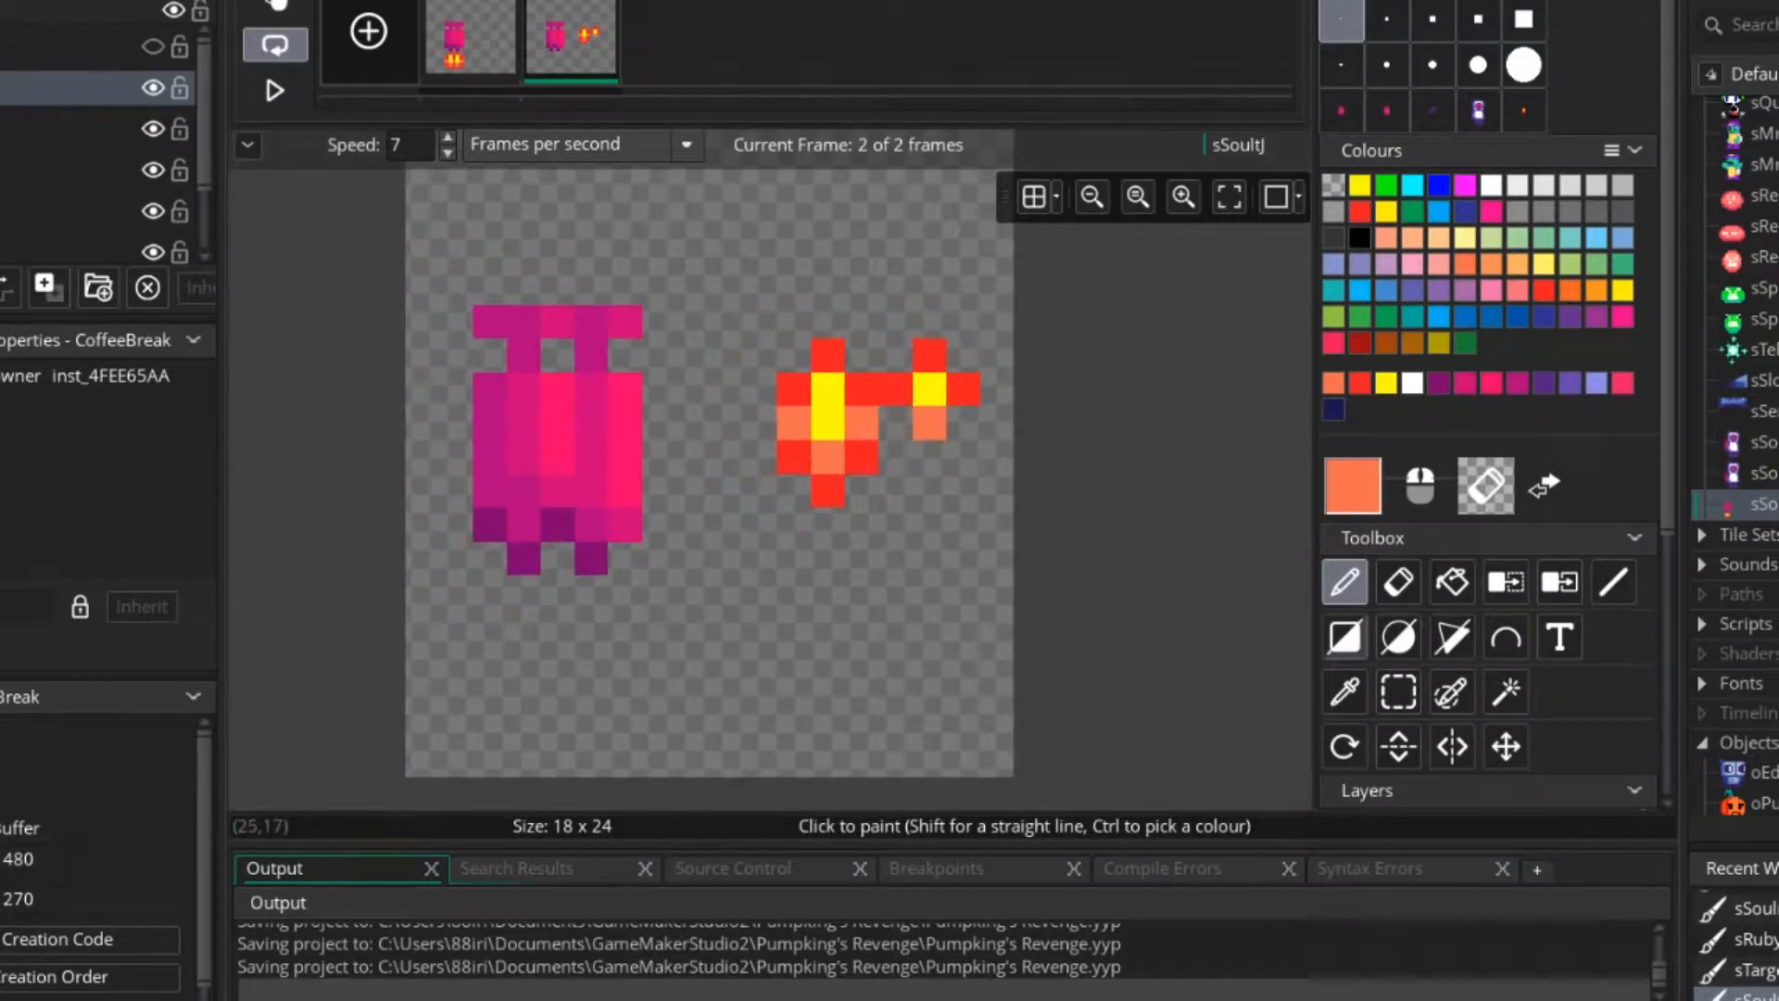
left_click(1398, 692)
left_click_drag(896, 355, 895, 591)
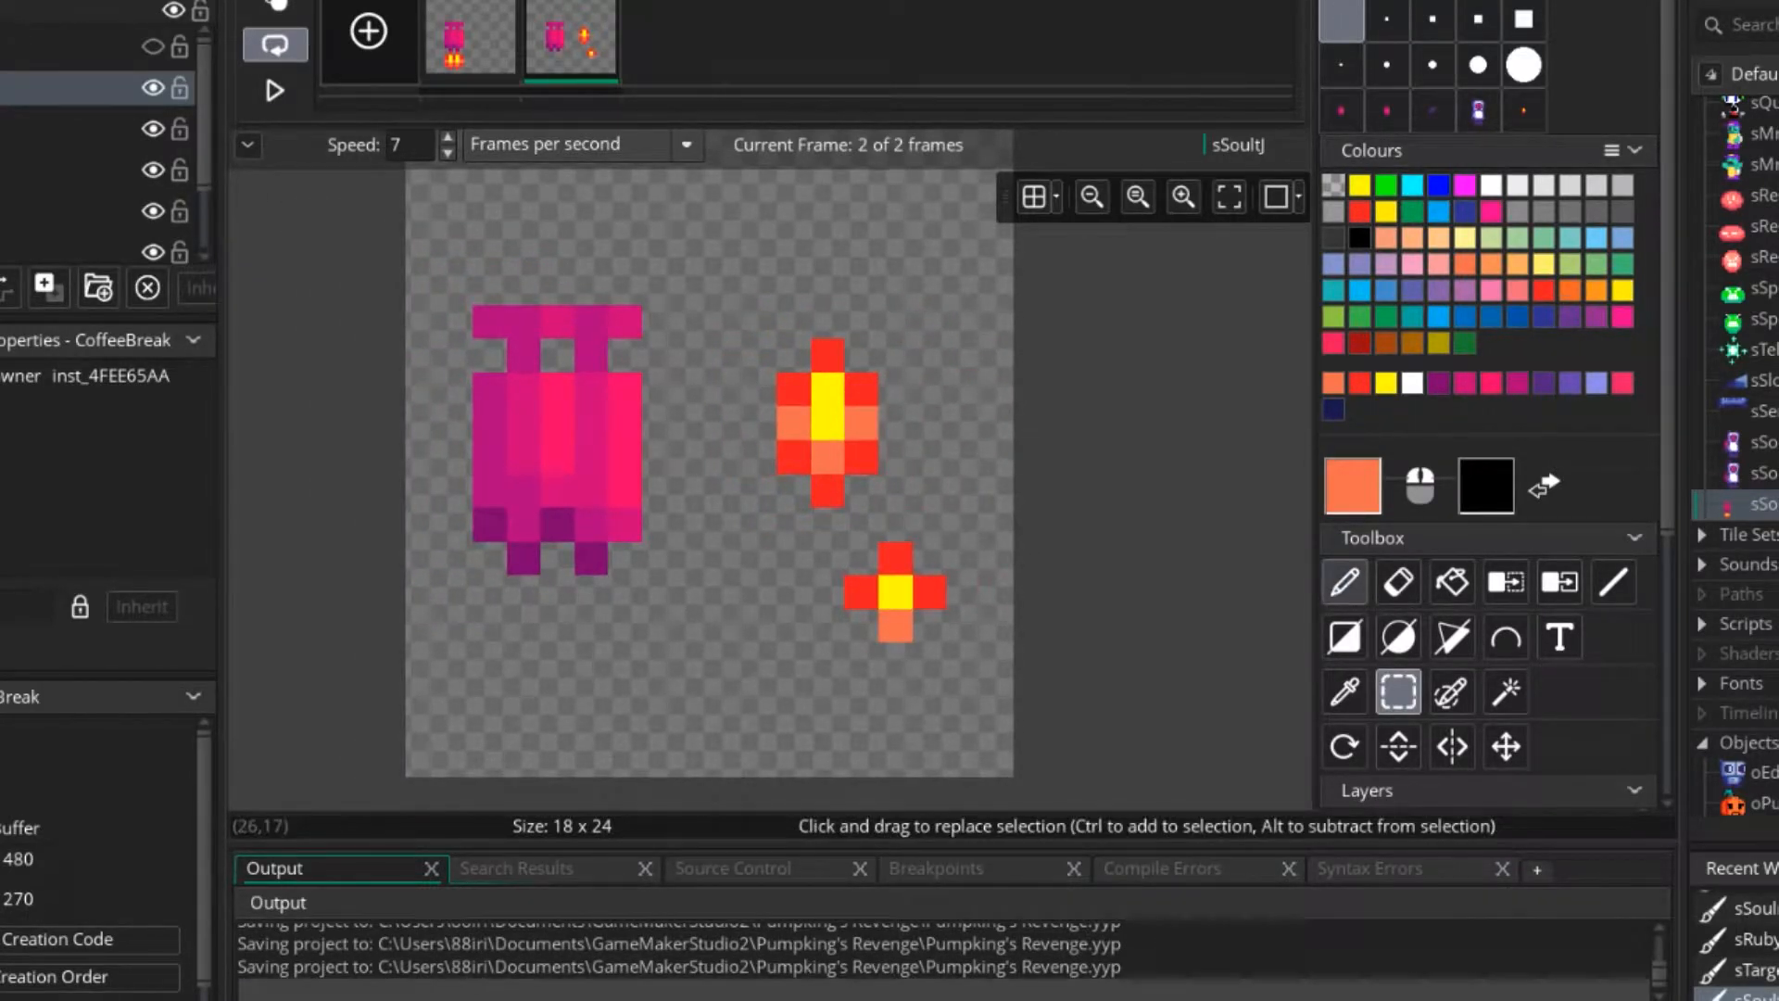
Reshape the small flame with a two-pixel yellow core, red lower sides and orange upper corners.
left_click(1345, 582)
scroll(907, 593, "up", 3)
left_click(899, 593, "ctrl")
left_click(891, 548)
left_click(847, 590, "ctrl")
left_click(844, 549)
left_click(934, 549)
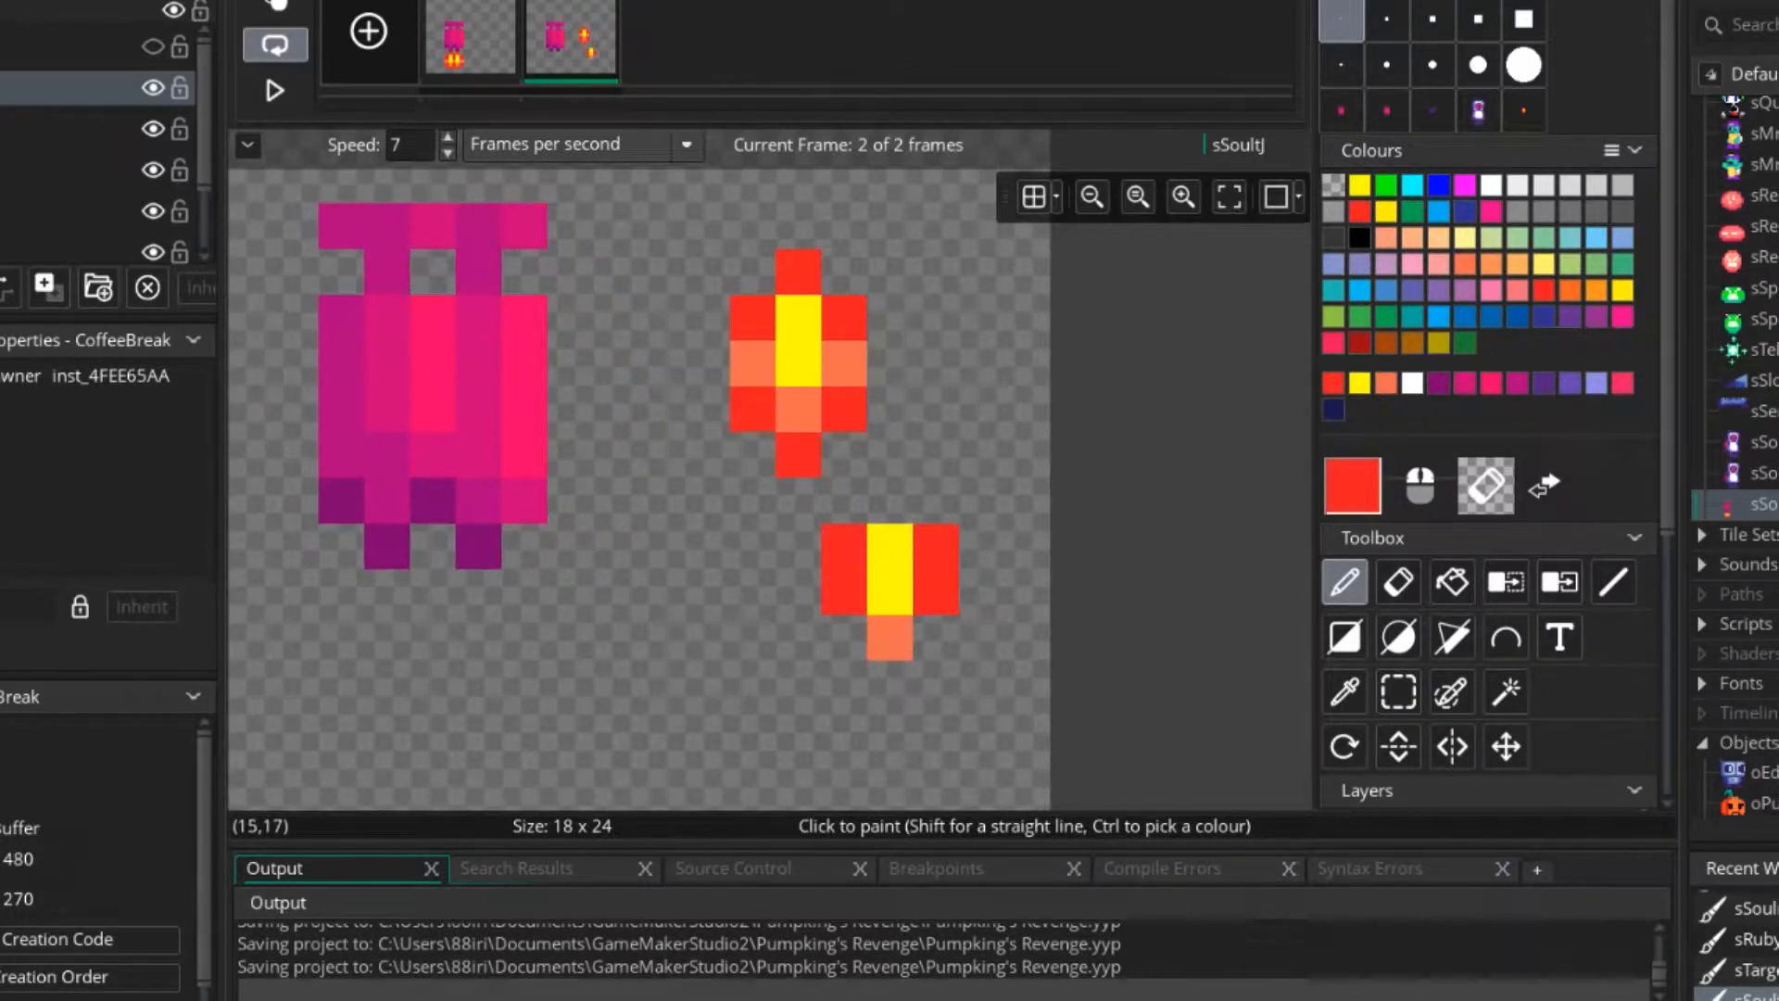
left_click(890, 638, "ctrl")
left_click(844, 549)
left_click(935, 549)
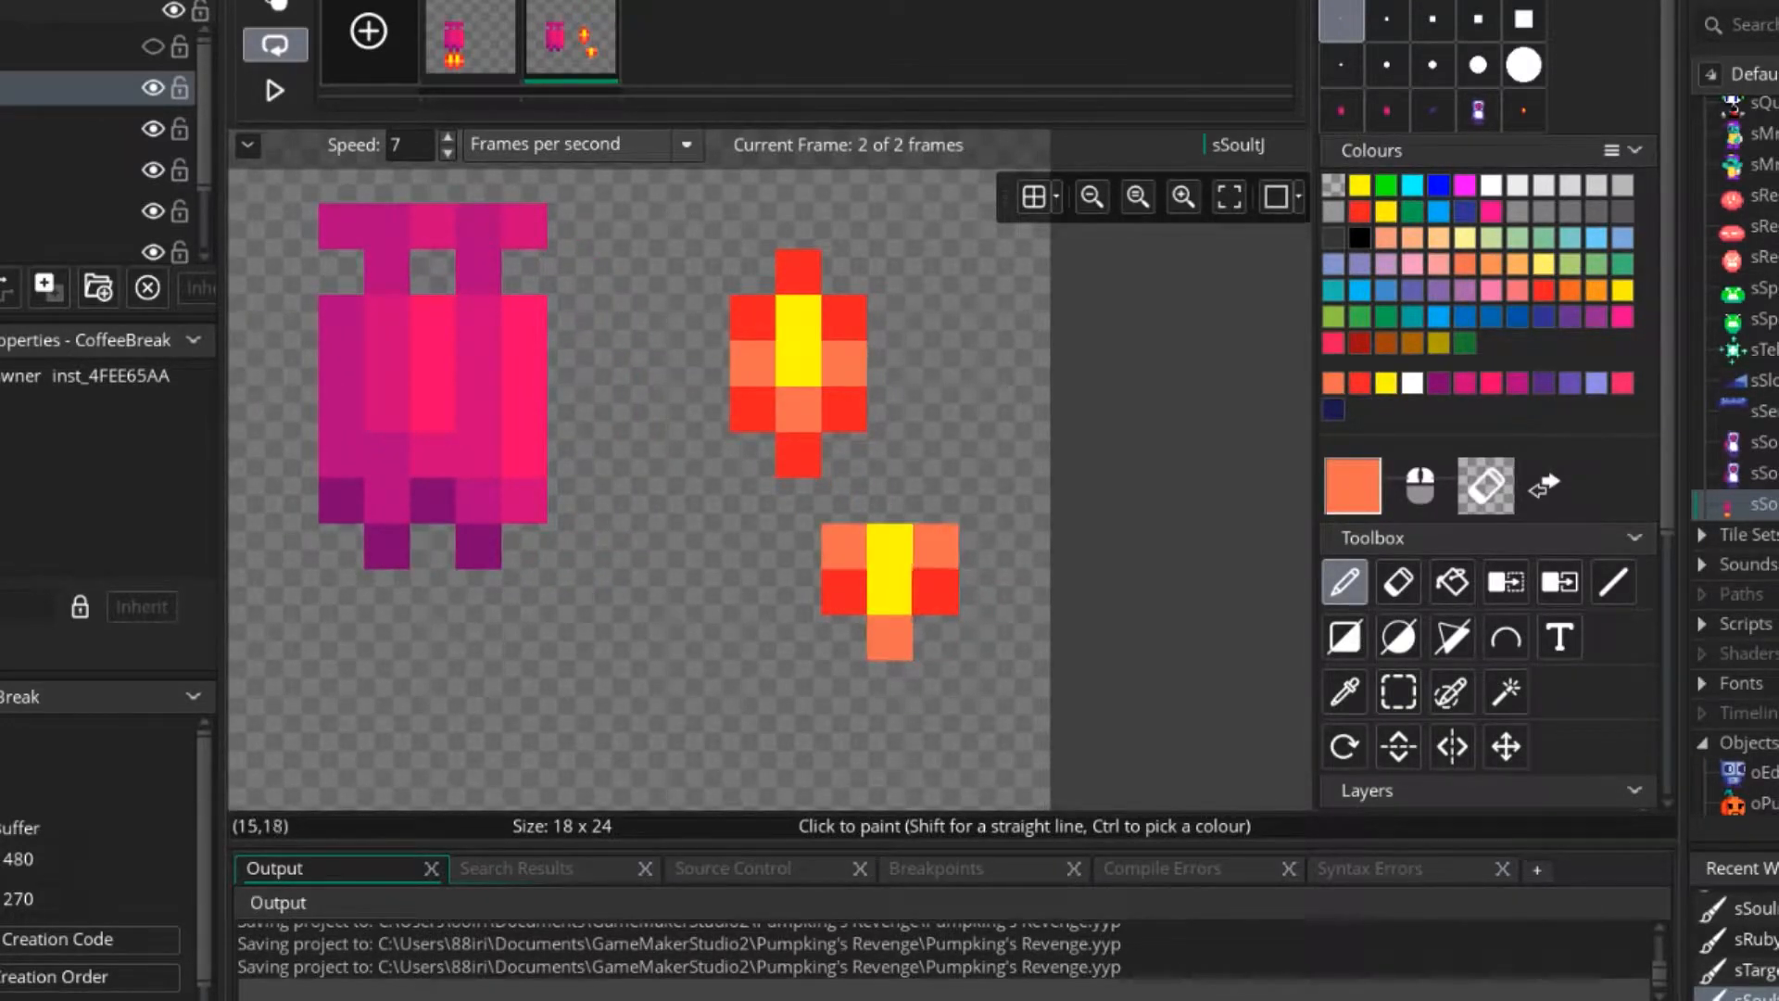
Reshape the small flame on frame 2 into an orange-yellow-orange row with a single red pixel beneath its centre.
left_click(936, 593, "ctrl")
left_click(890, 593)
right_click_drag(845, 638, 845, 593)
right_click(891, 638)
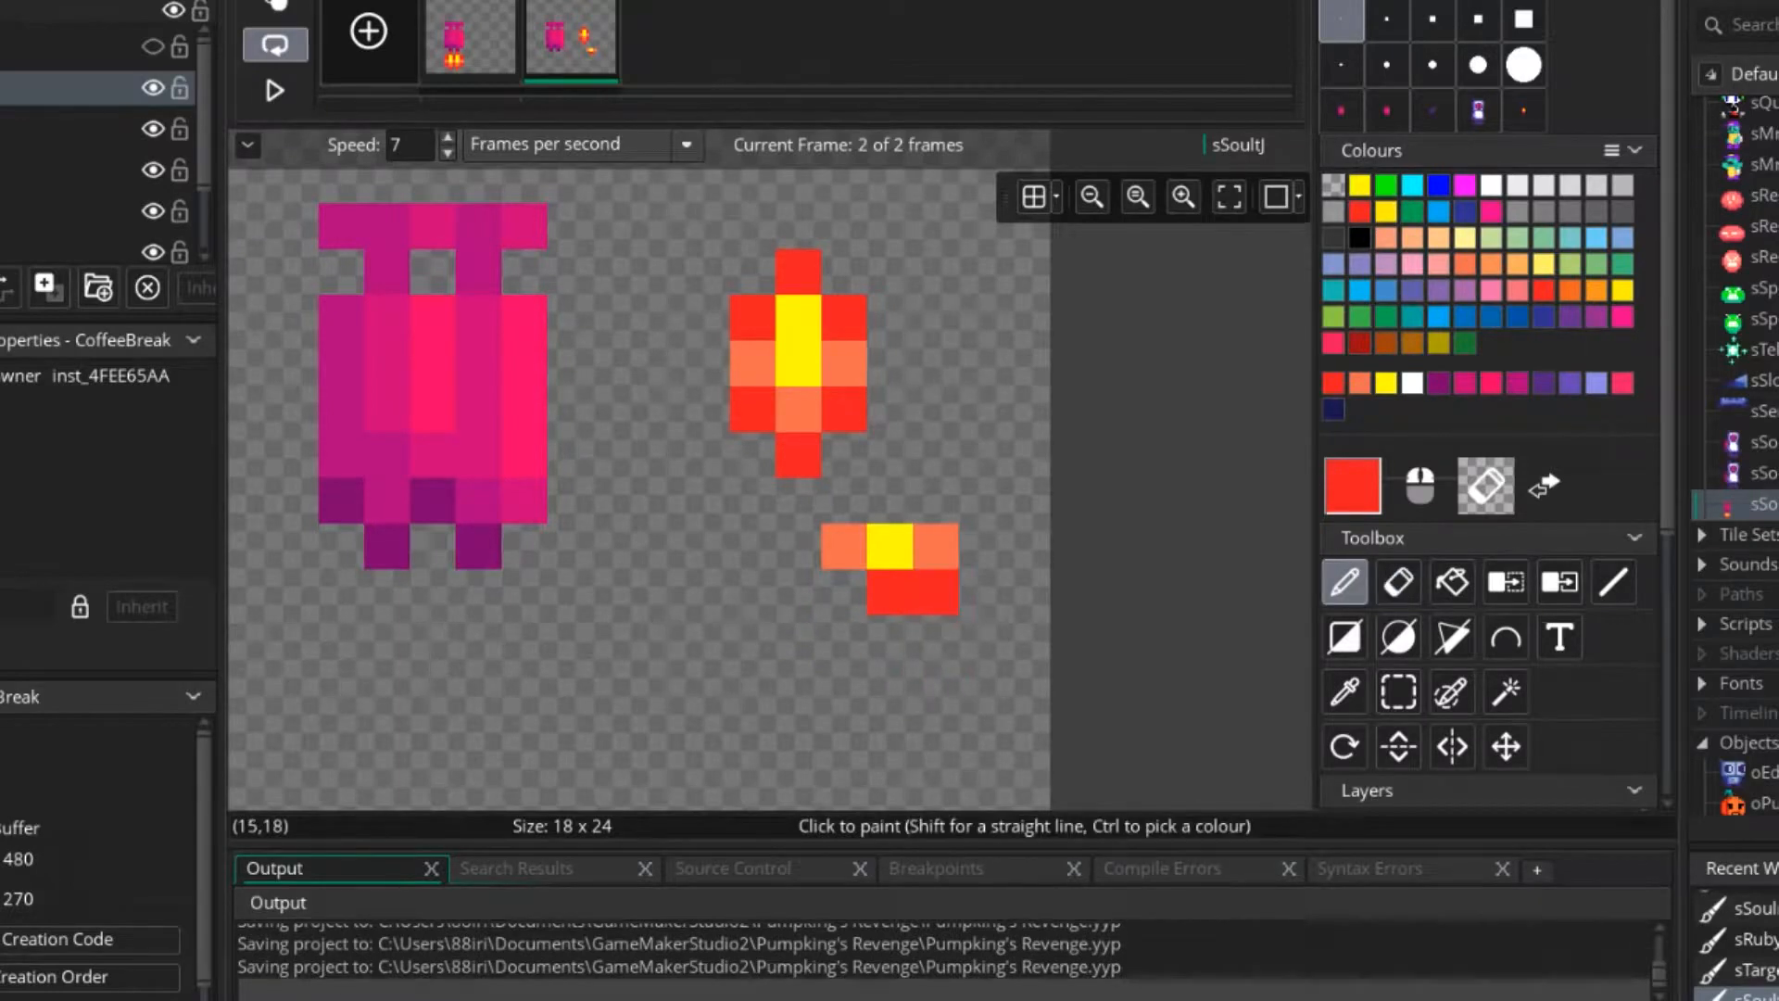
right_click(935, 593)
scroll(982, 632, "down", 1)
scroll(981, 636, "down", 1)
scroll(981, 636, "up", 1)
scroll(981, 636, "up", 2)
Move the small flame directly beneath the jetpack's left nozzle on frame 2.
left_click(1399, 692)
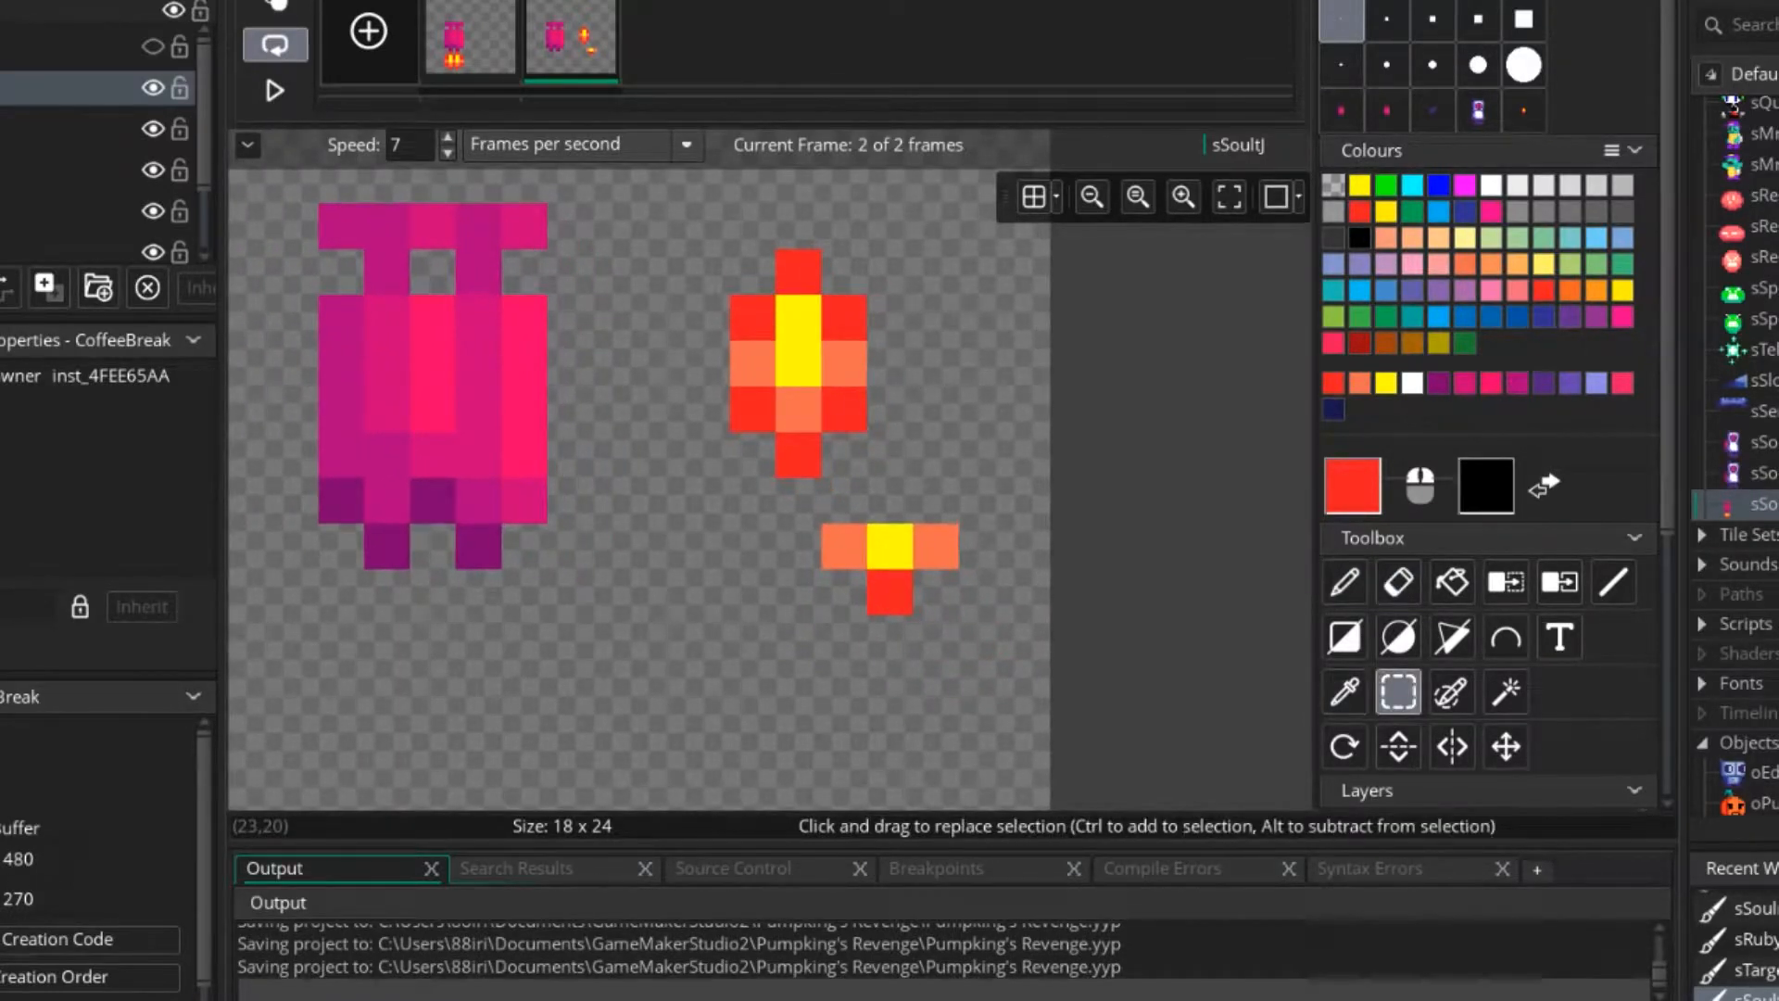
mouse_move(823, 525)
left_mouse_down()
mouse_move(959, 615)
mouse_move(386, 616)
mouse_move(433, 638)
left_mouse_up()
left_click(617, 500)
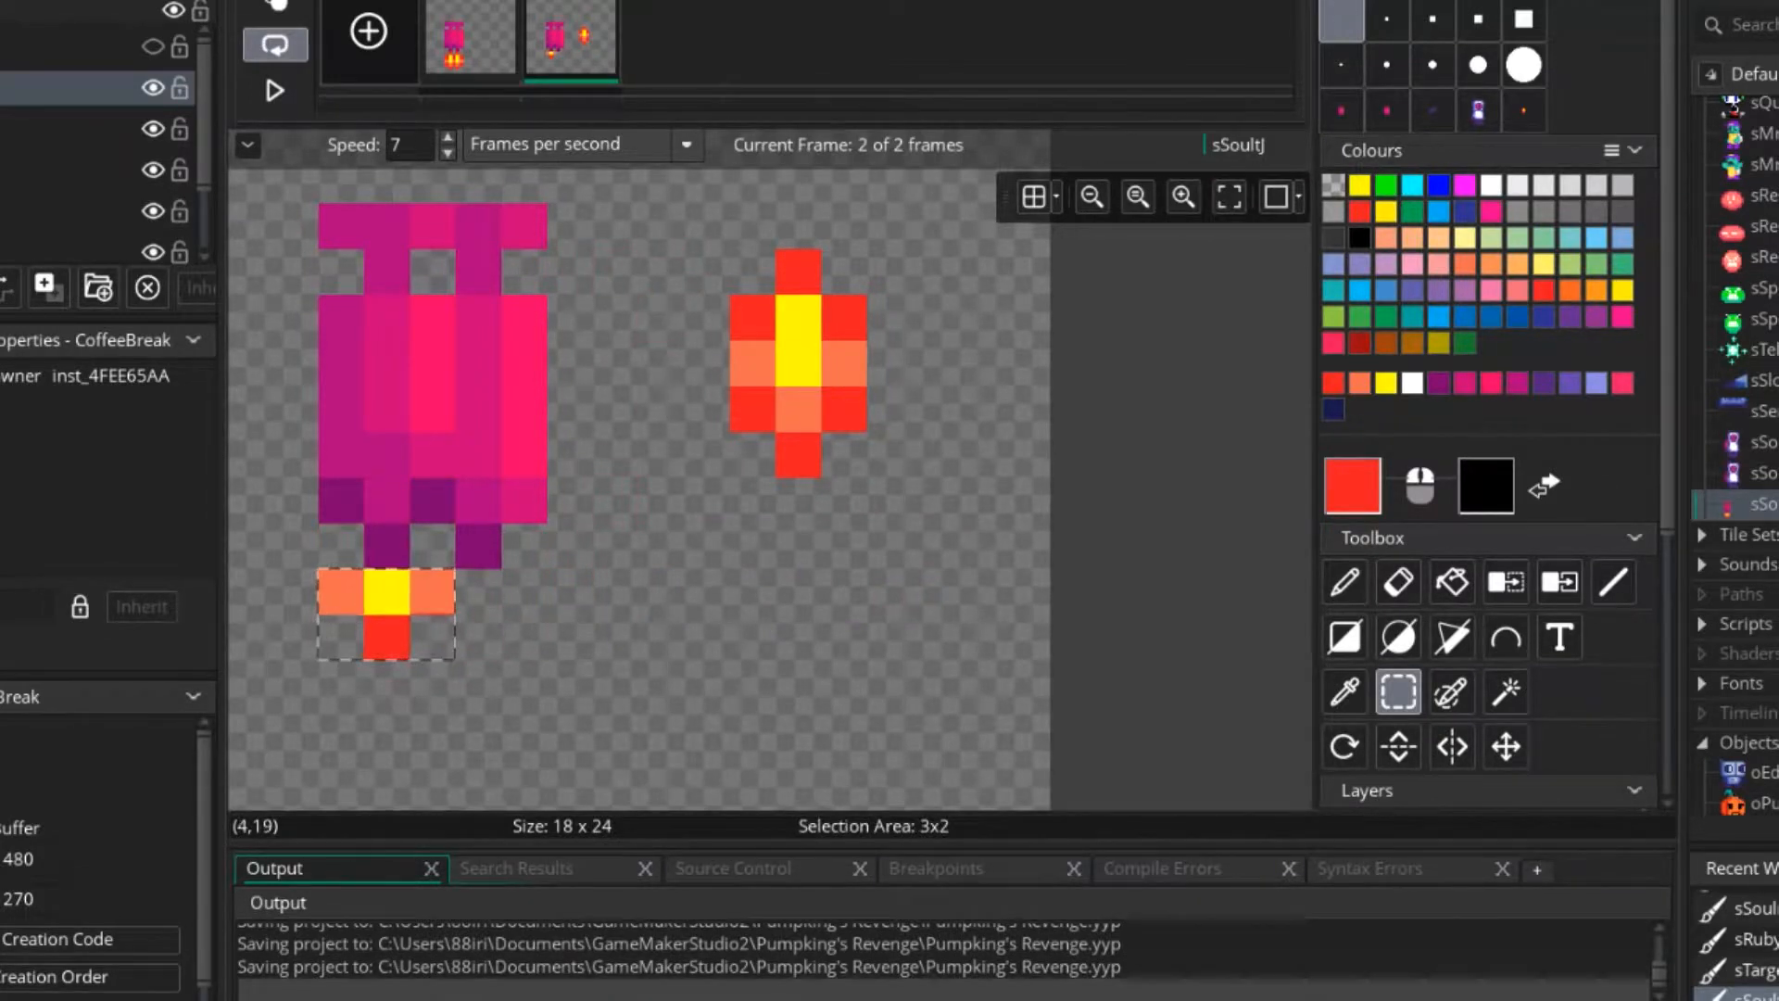
Paste a copy of the small flame beneath the right nozzle and remove the large flame beside the jetpack.
key("ctrl+c")
key("ctrl+v")
left_click(478, 638)
mouse_move(765, 317)
right_mouse_down()
mouse_move(754, 363)
mouse_move(797, 435)
right_mouse_up()
scroll(630, 452, "down", 3)
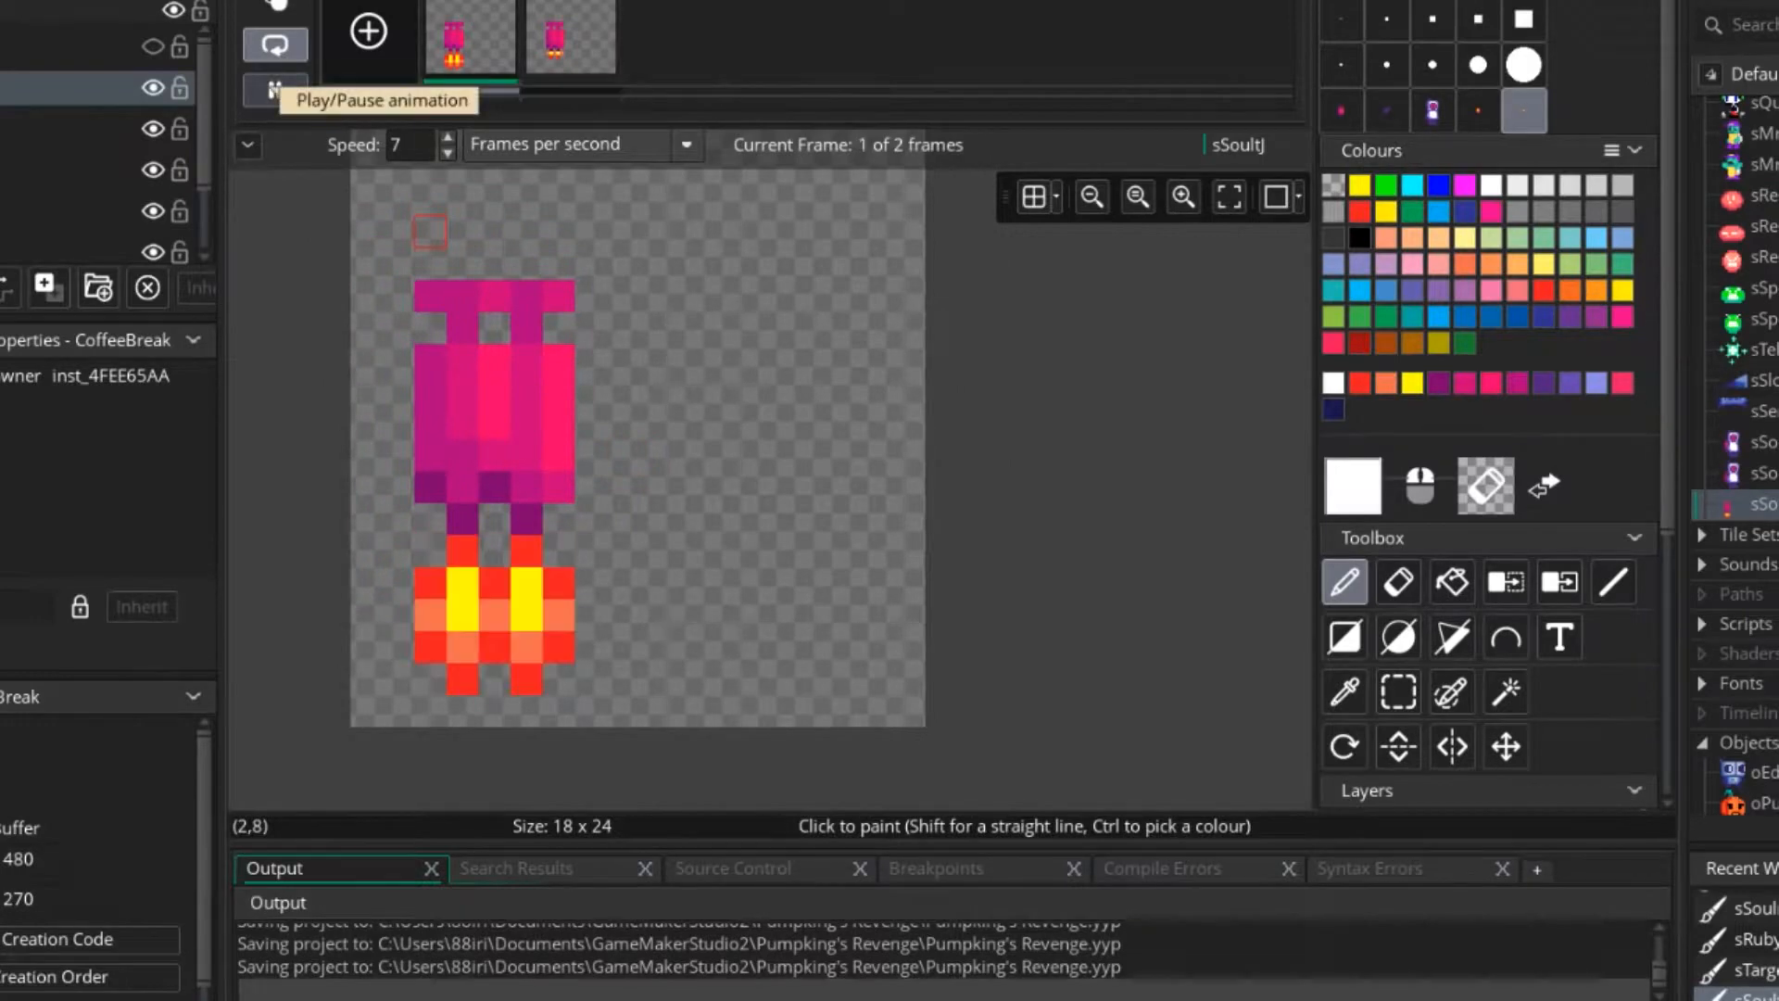
Play the two-frame jetpack animation to check the flame flicker, and stop it on frame 2.
left_click(275, 90)
scroll(714, 420, "down", 3)
middle_click_drag(716, 420, 886, 471)
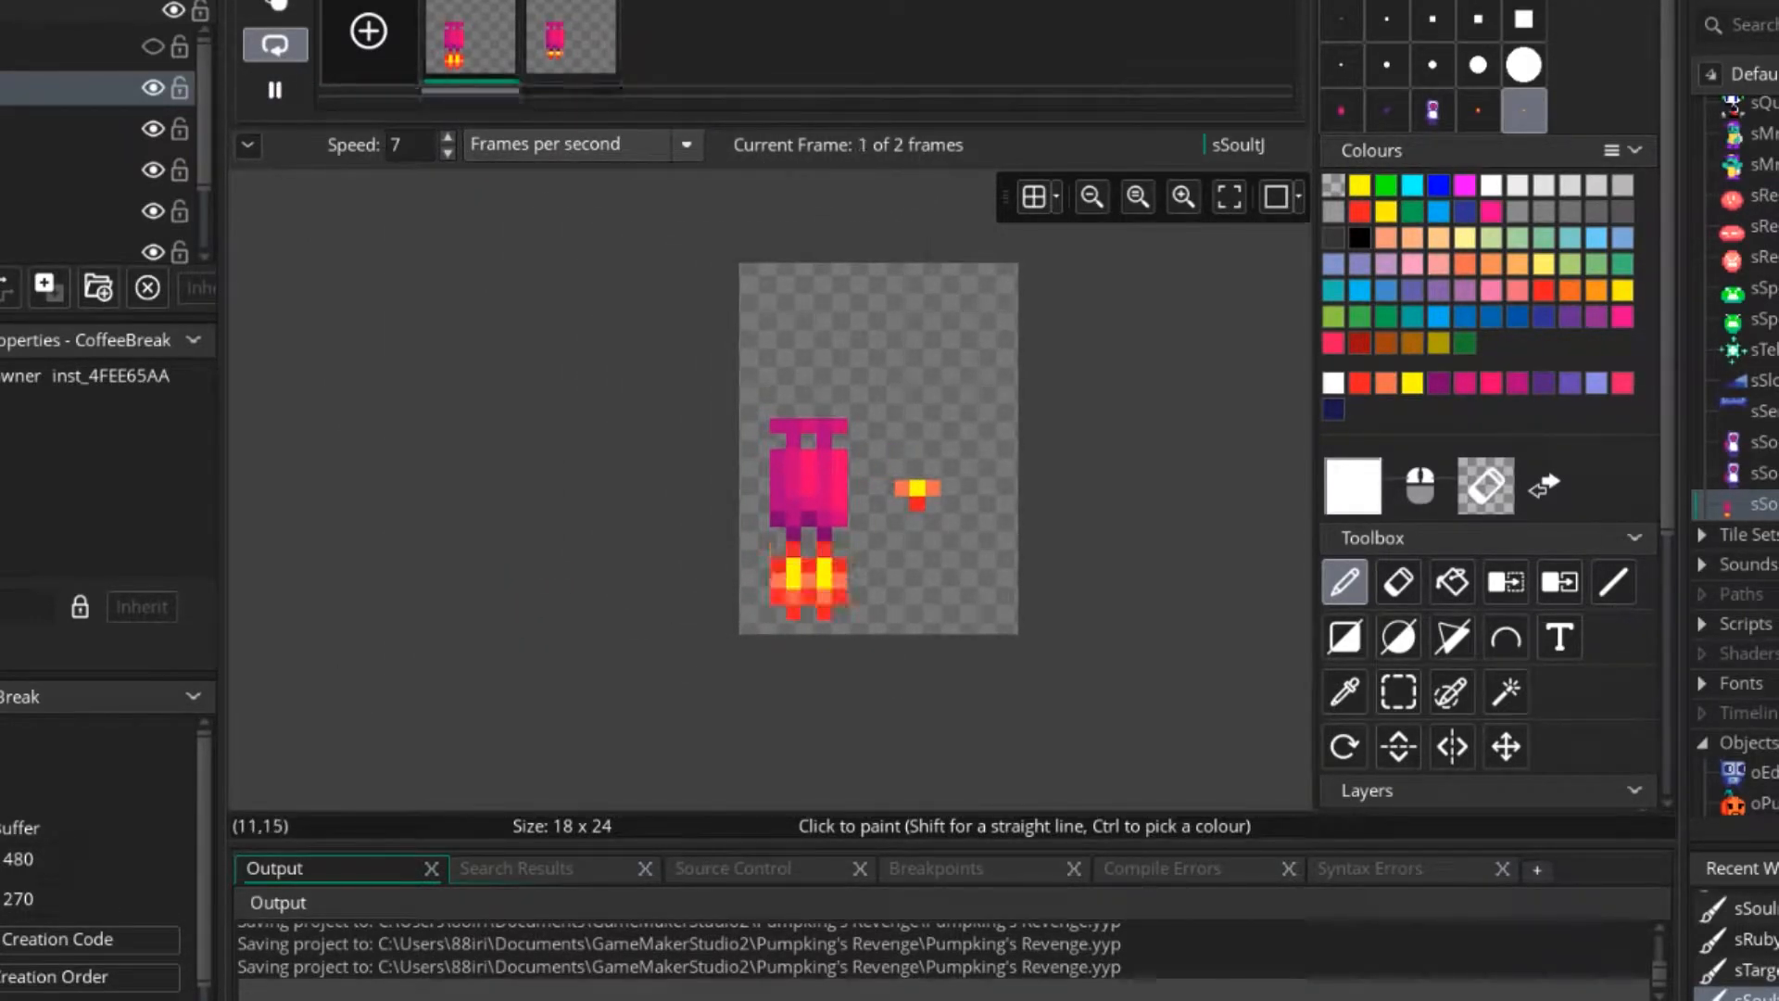
left_click(274, 90)
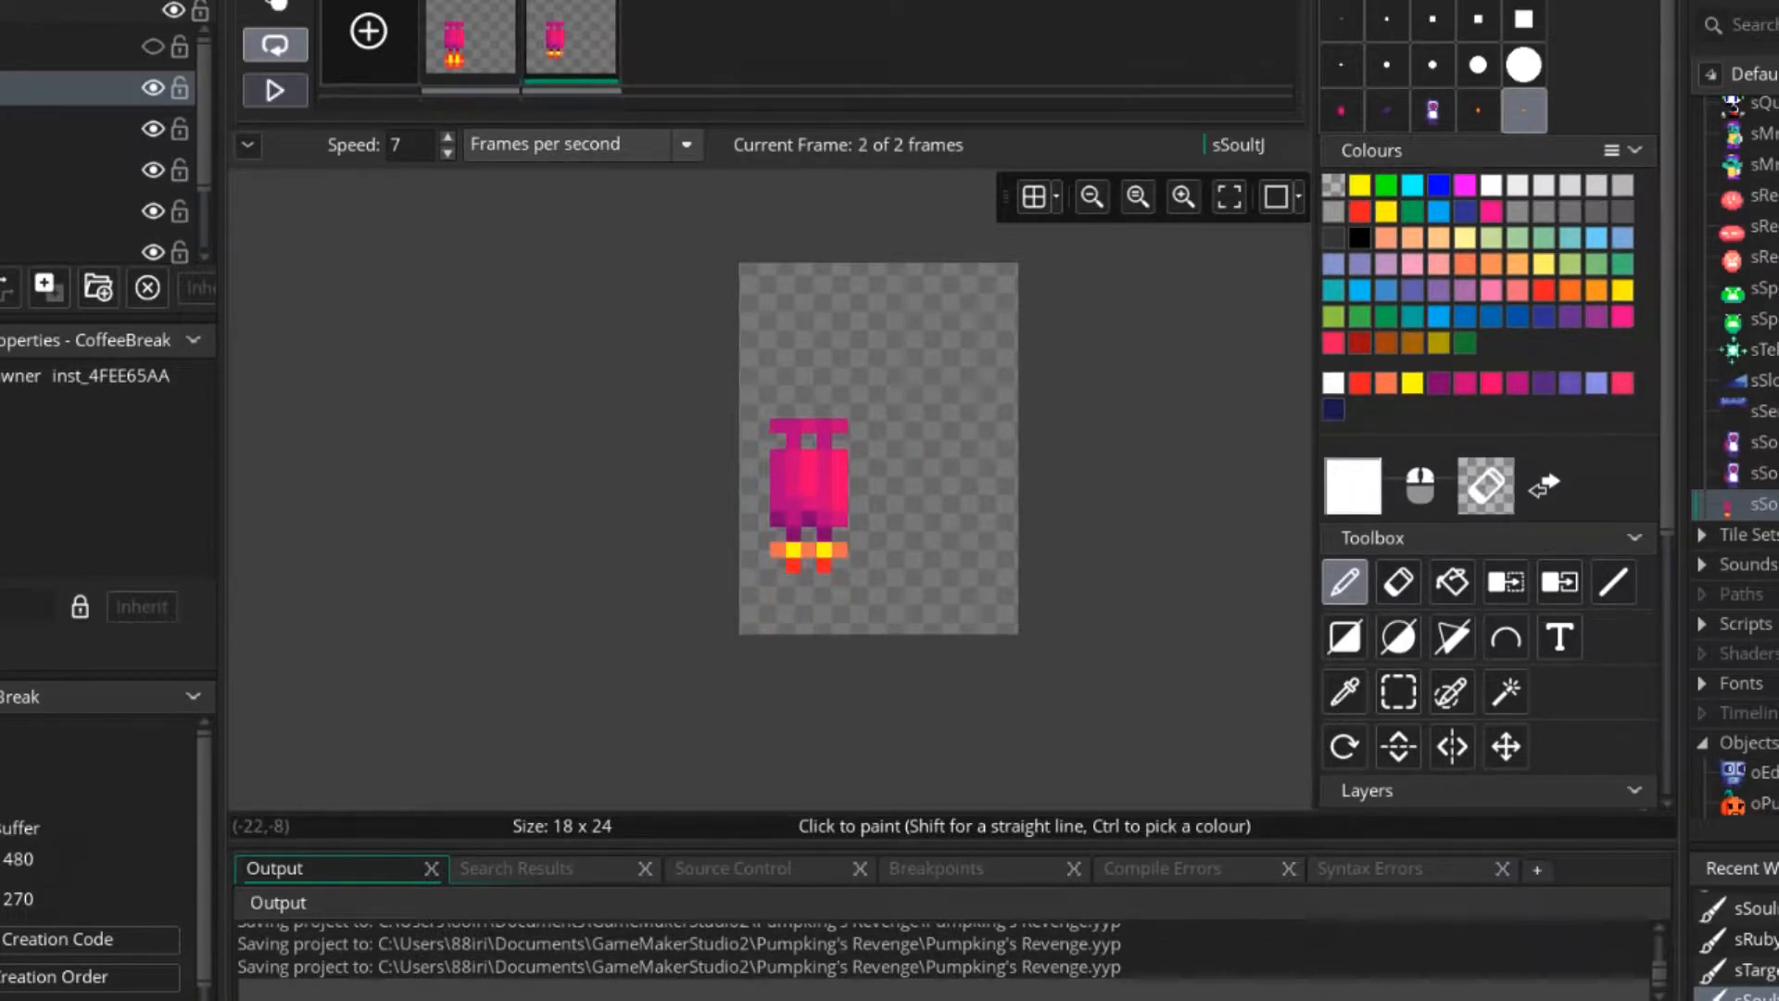
Duplicate frame 2 and widen its flames with extra yellow pixels, orange outer pixels and two-pixel red bottoms.
key("ctrl+v")
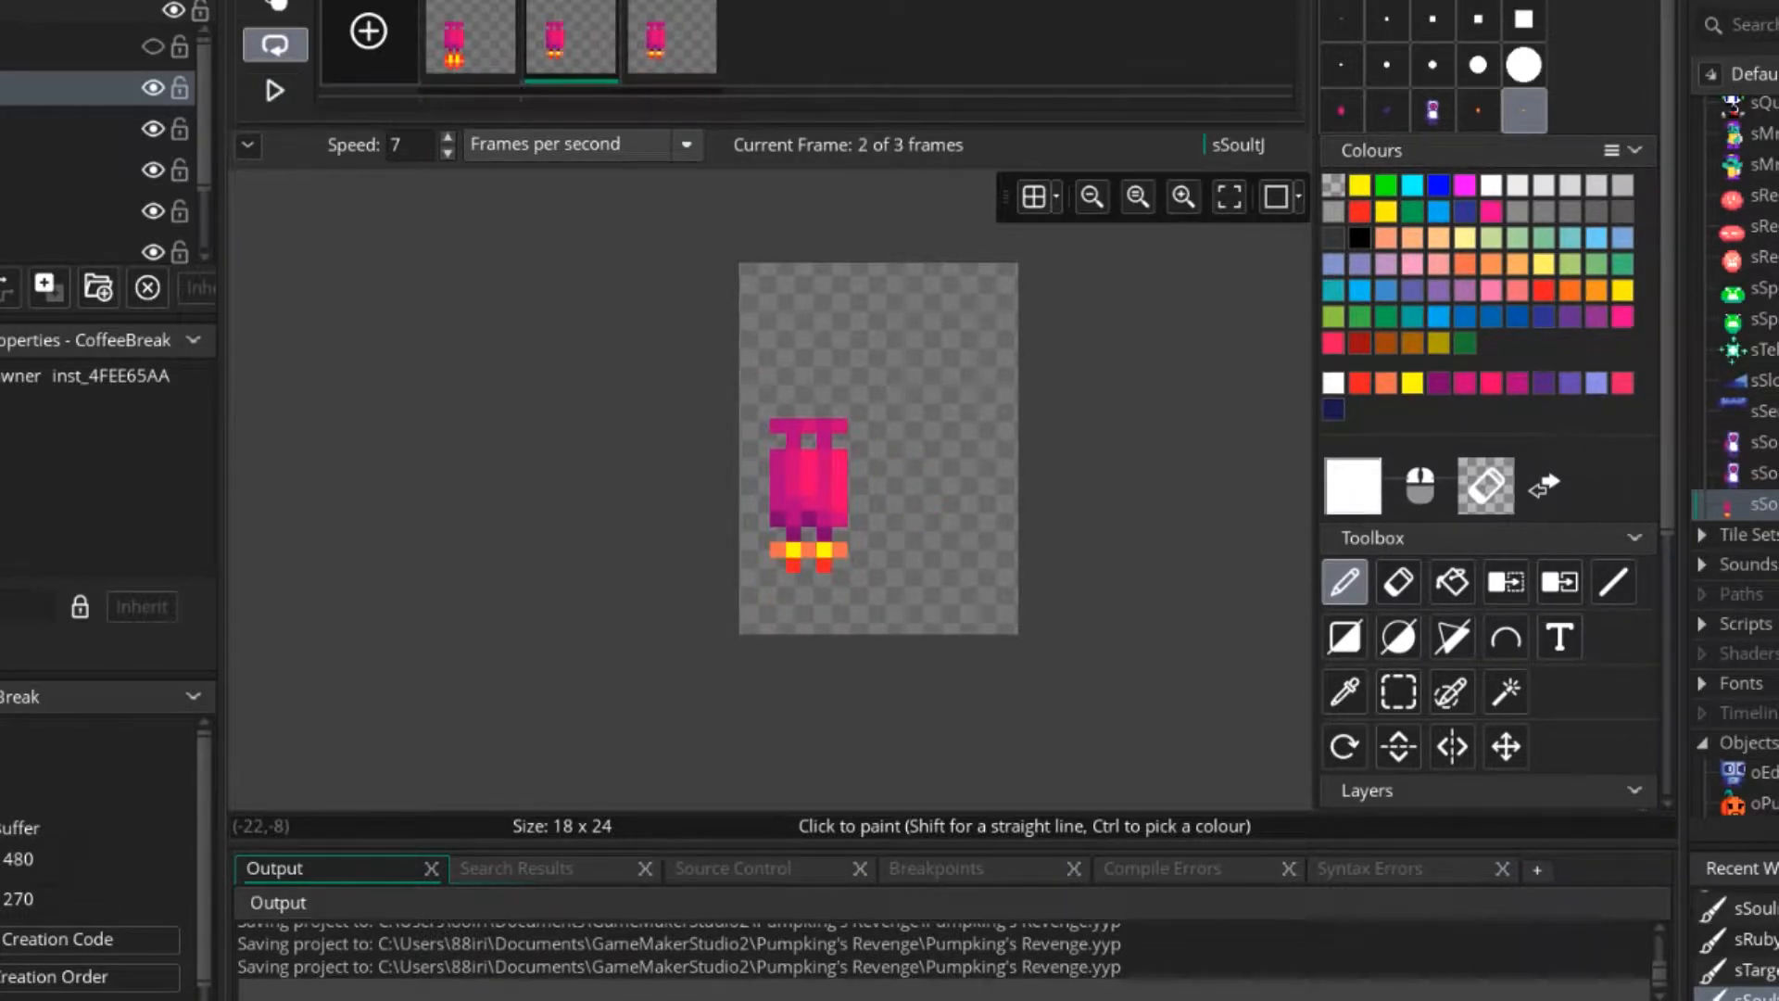
scroll(814, 551, "up", 5)
left_click(812, 550, "ctrl")
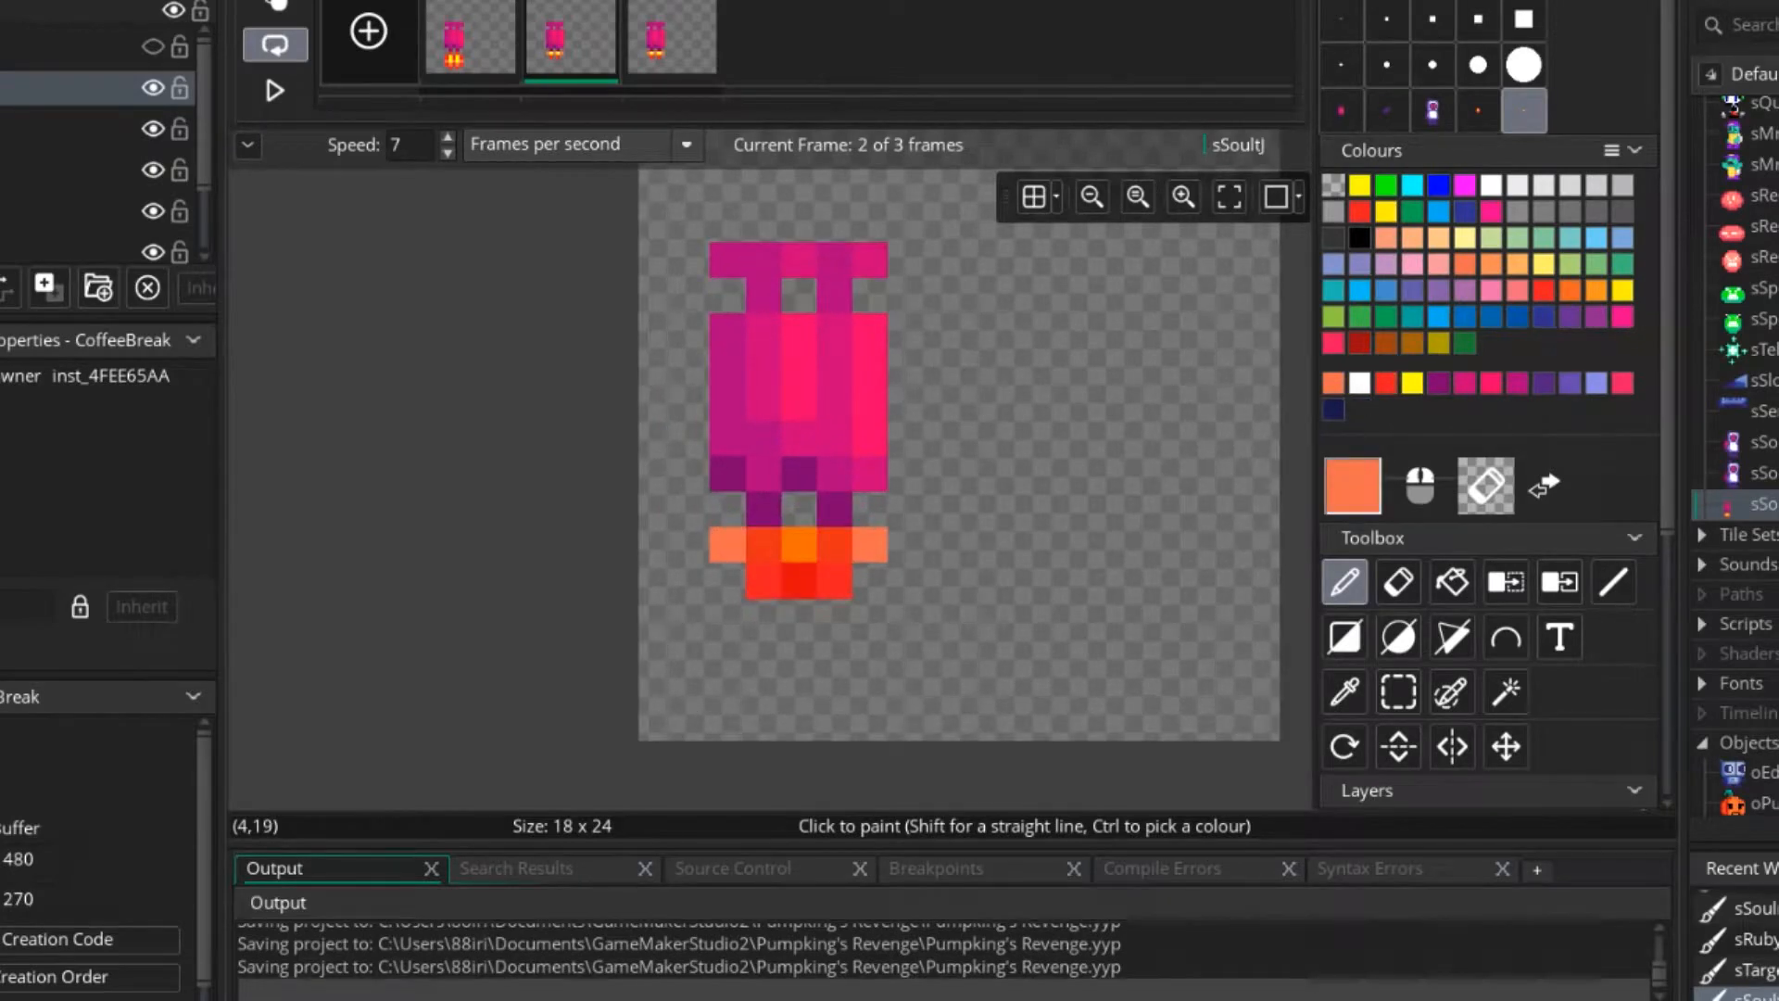
left_click(1341, 19)
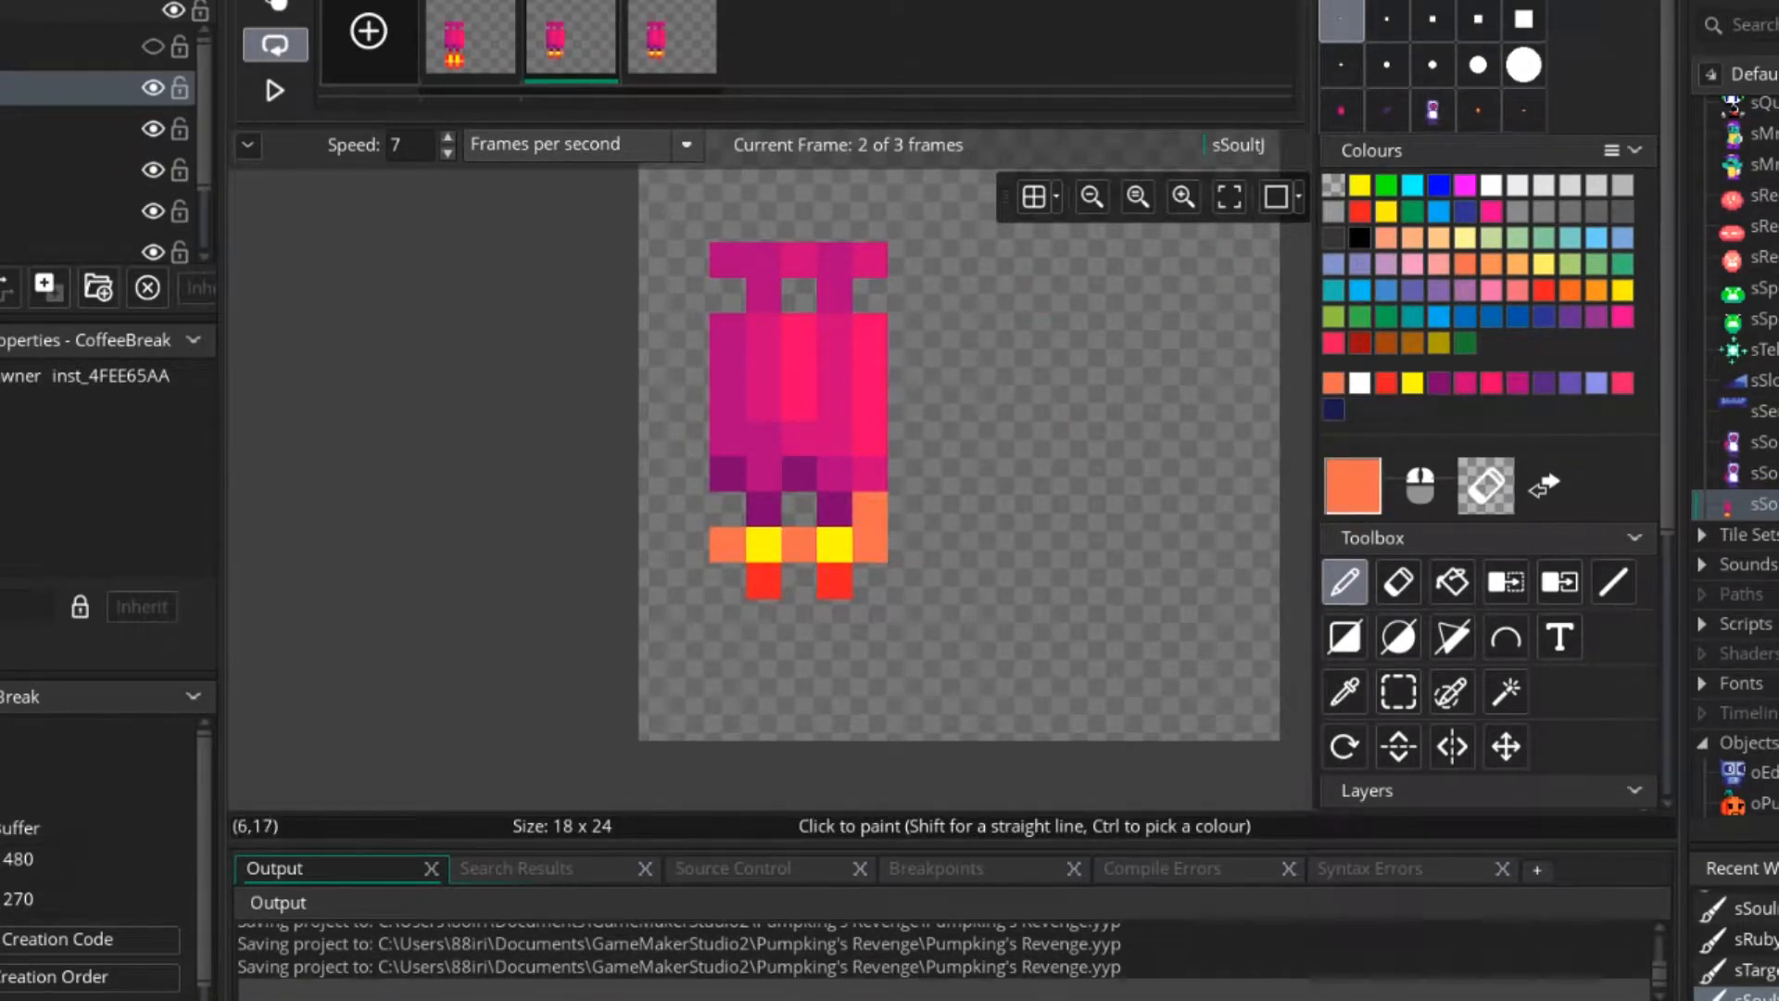
left_click(763, 545, "ctrl")
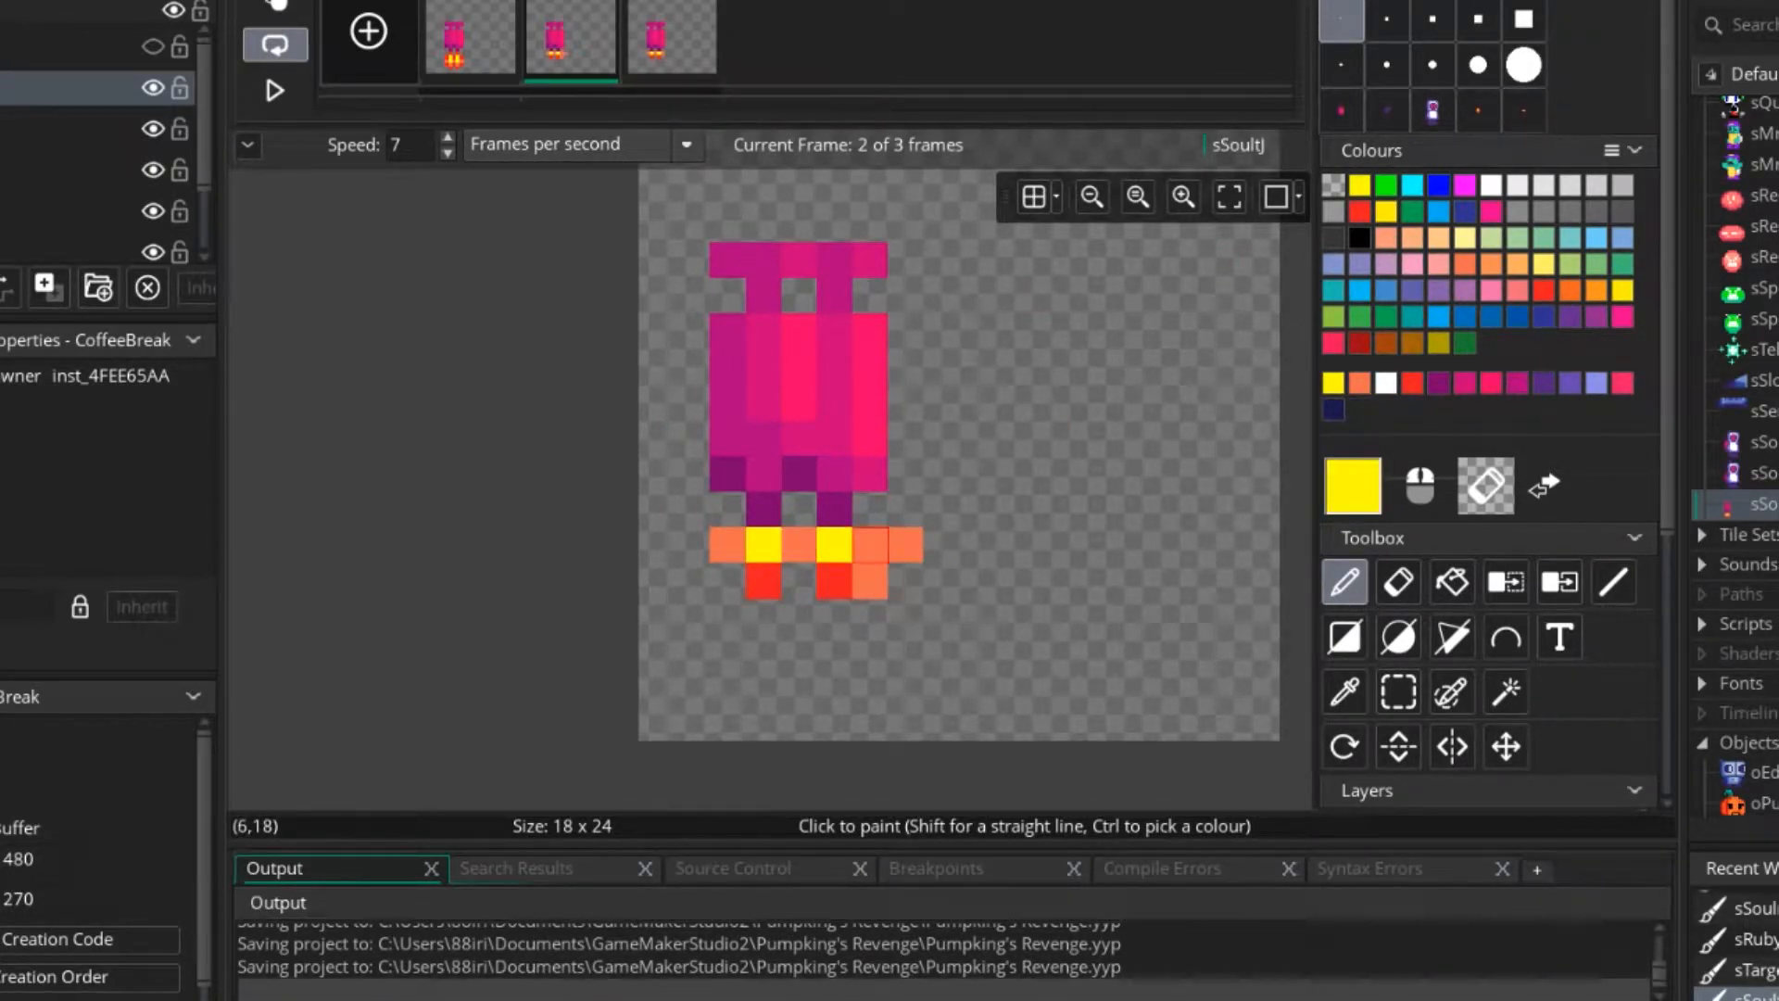
left_click(799, 544, "ctrl")
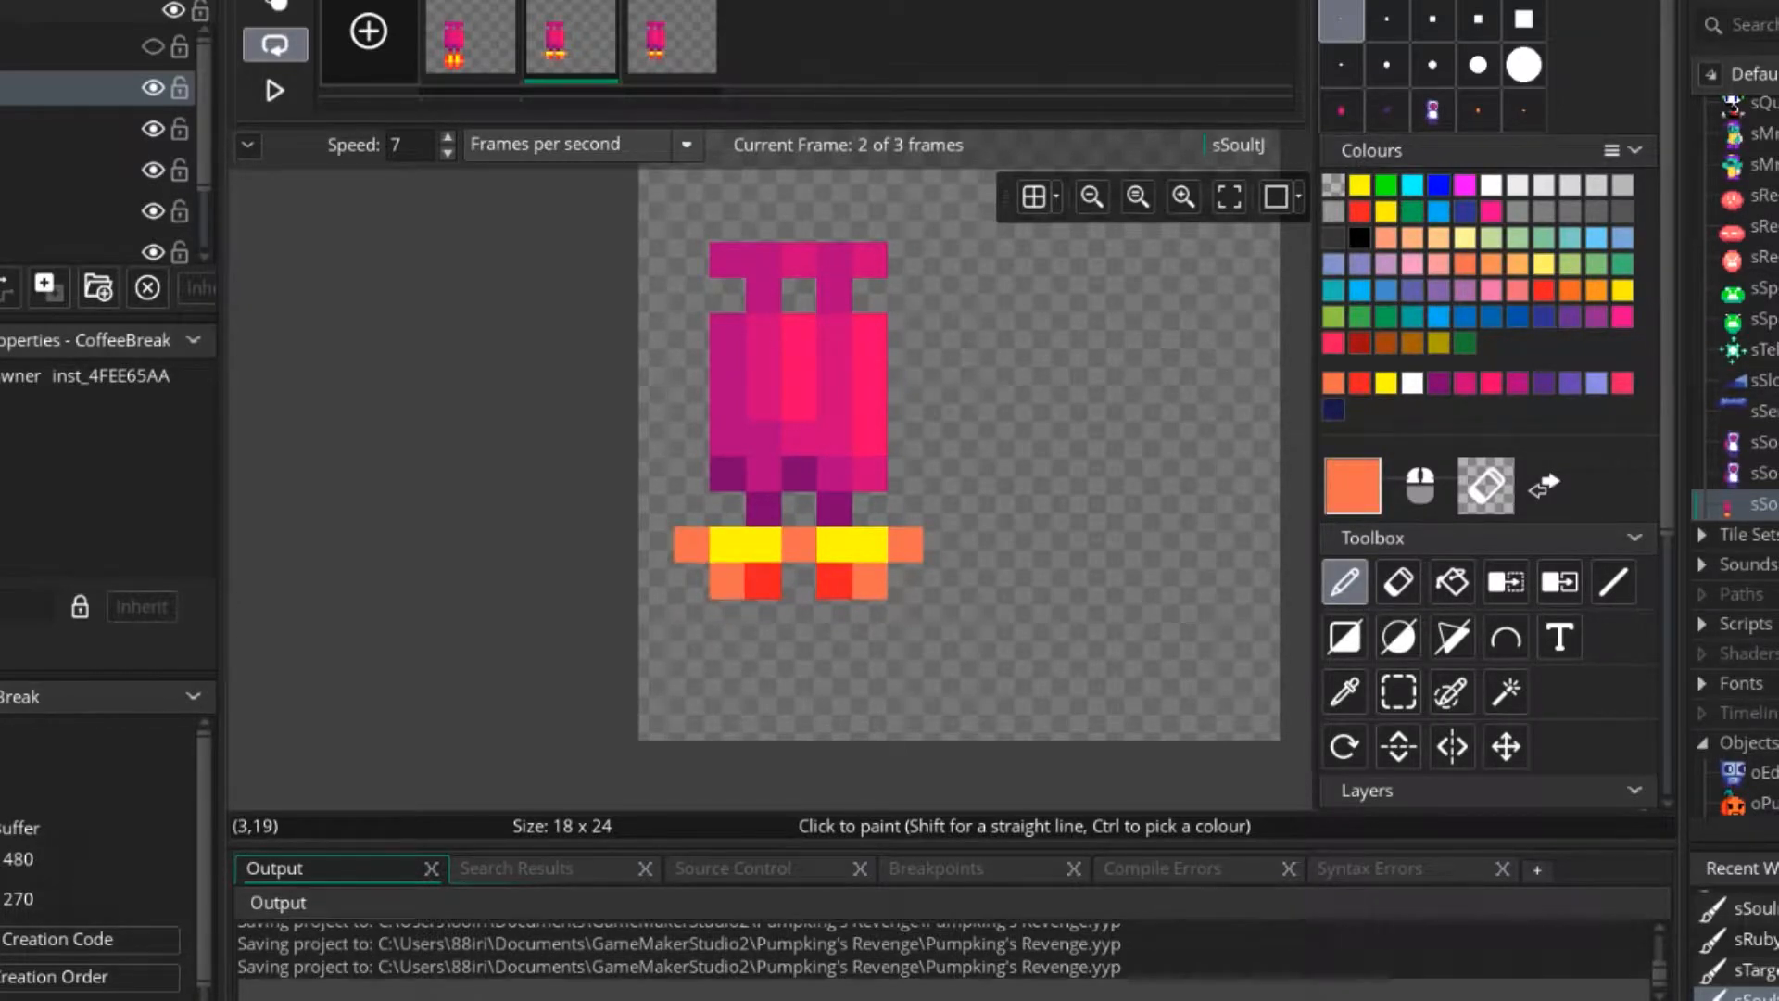
left_click(763, 581, "ctrl")
scroll(899, 551, "down", 4)
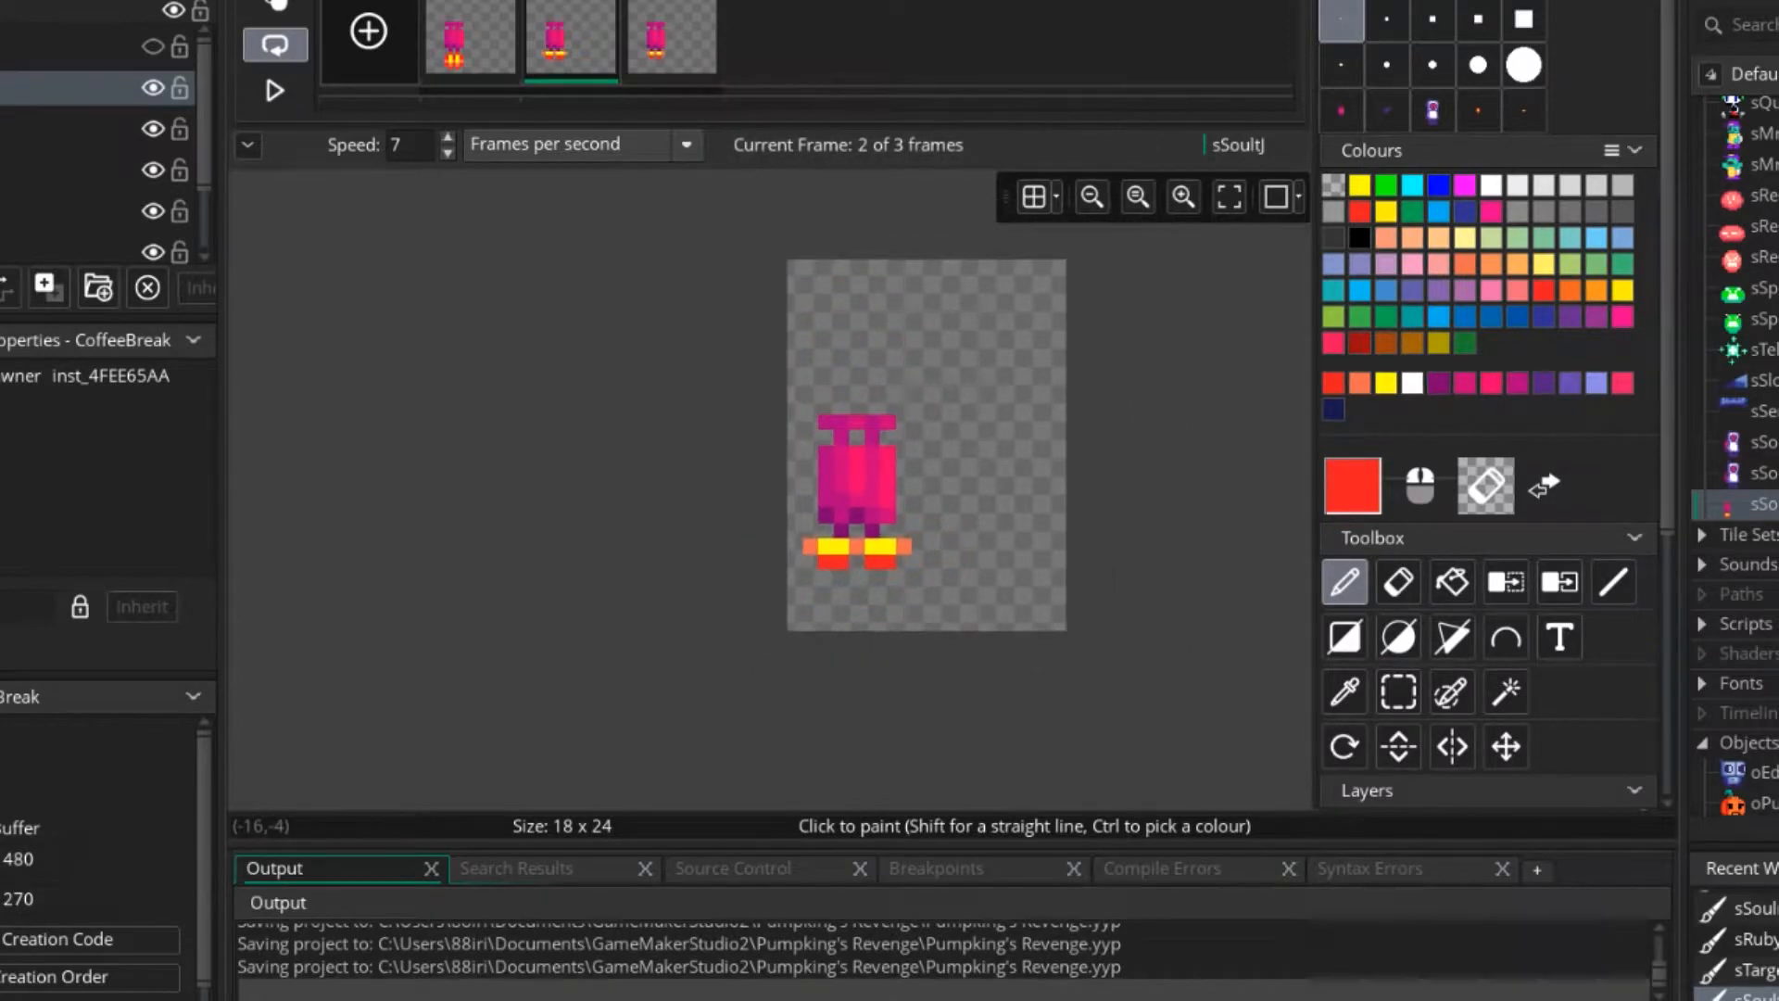
Delete the third frame and preview the animation with the widened flames.
left_click(672, 39)
key("Delete")
left_click(1026, 439)
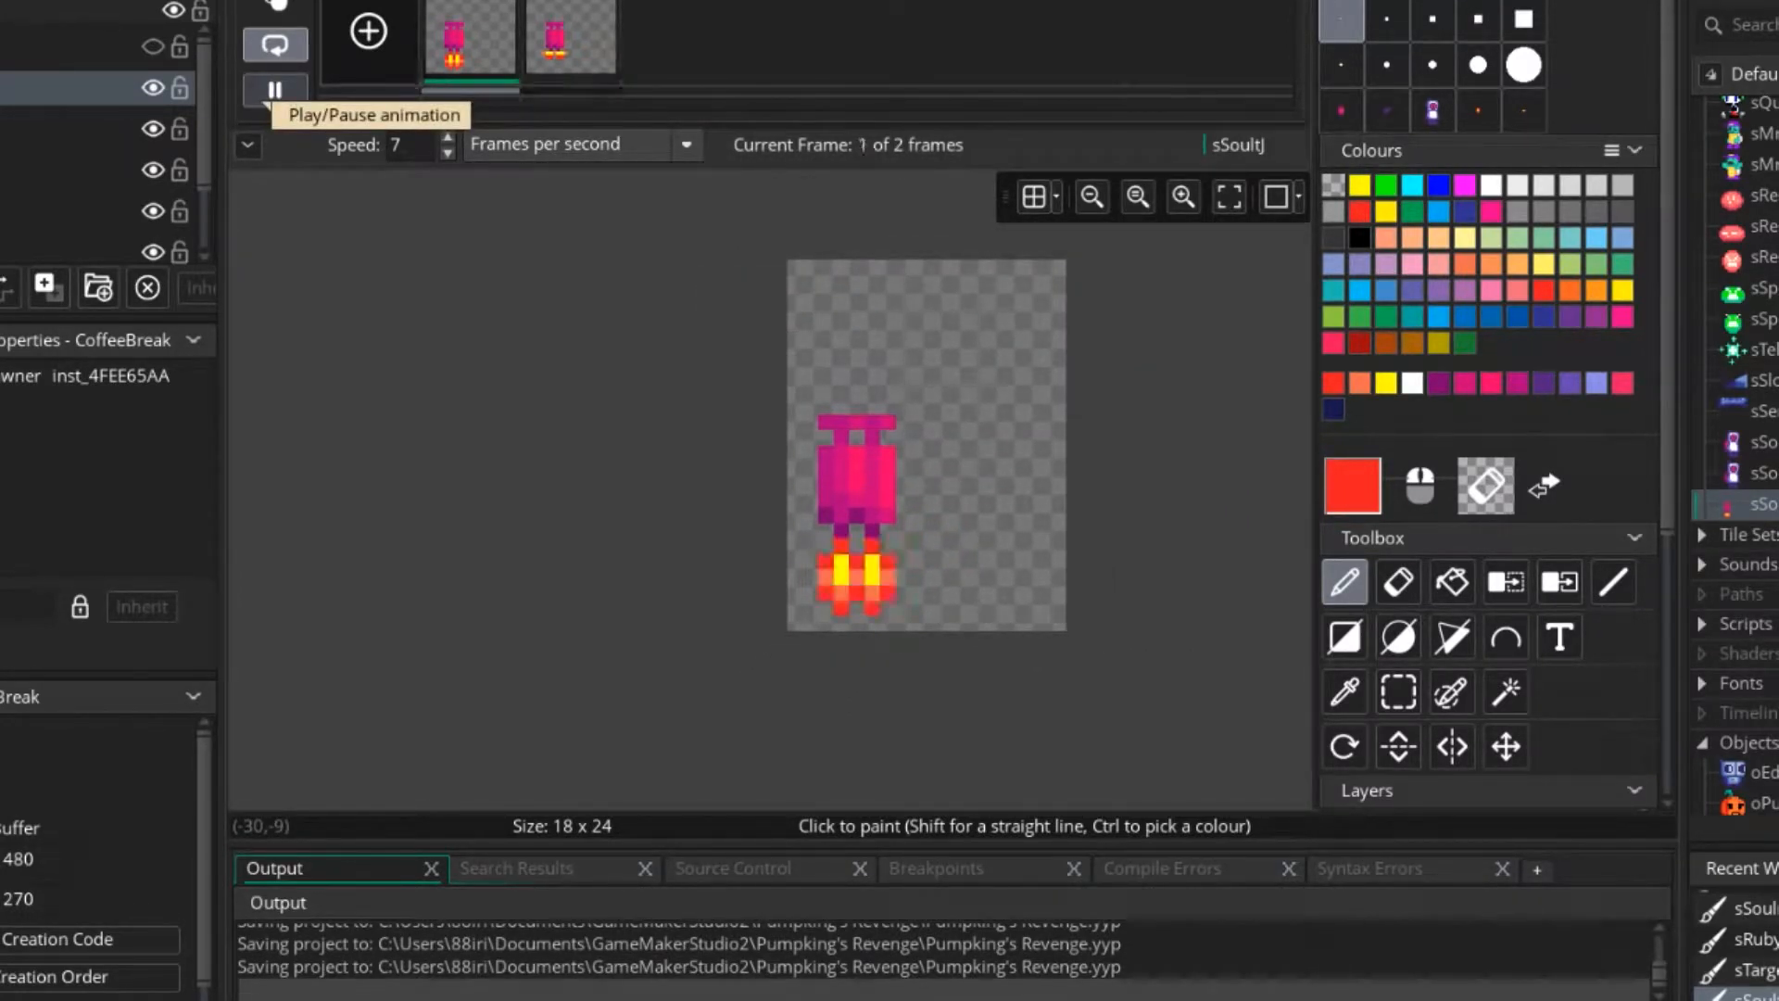
left_click(275, 90)
Narrow frame 2's flames to the jetpack's width by recolouring the outer yellow pixels orange and erasing the protruding ones.
left_click(571, 39)
scroll(867, 526, "up", 7)
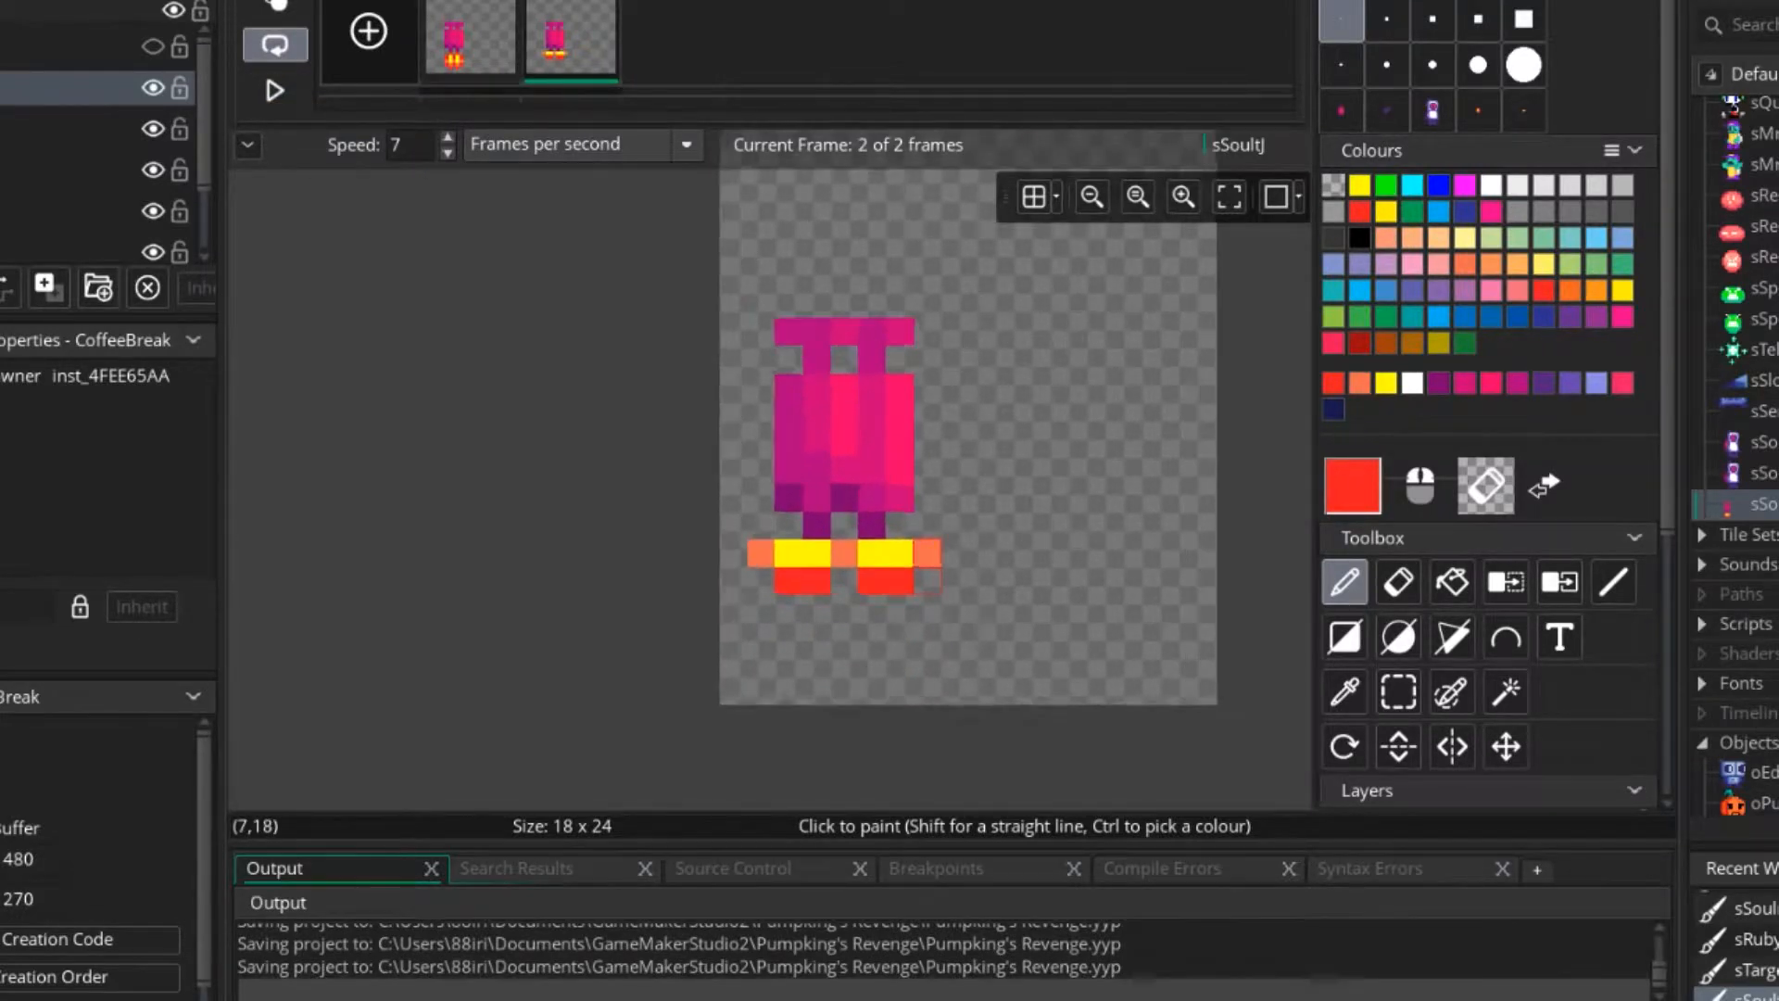
left_click(925, 551, "ctrl")
left_click(899, 551)
right_click(927, 551)
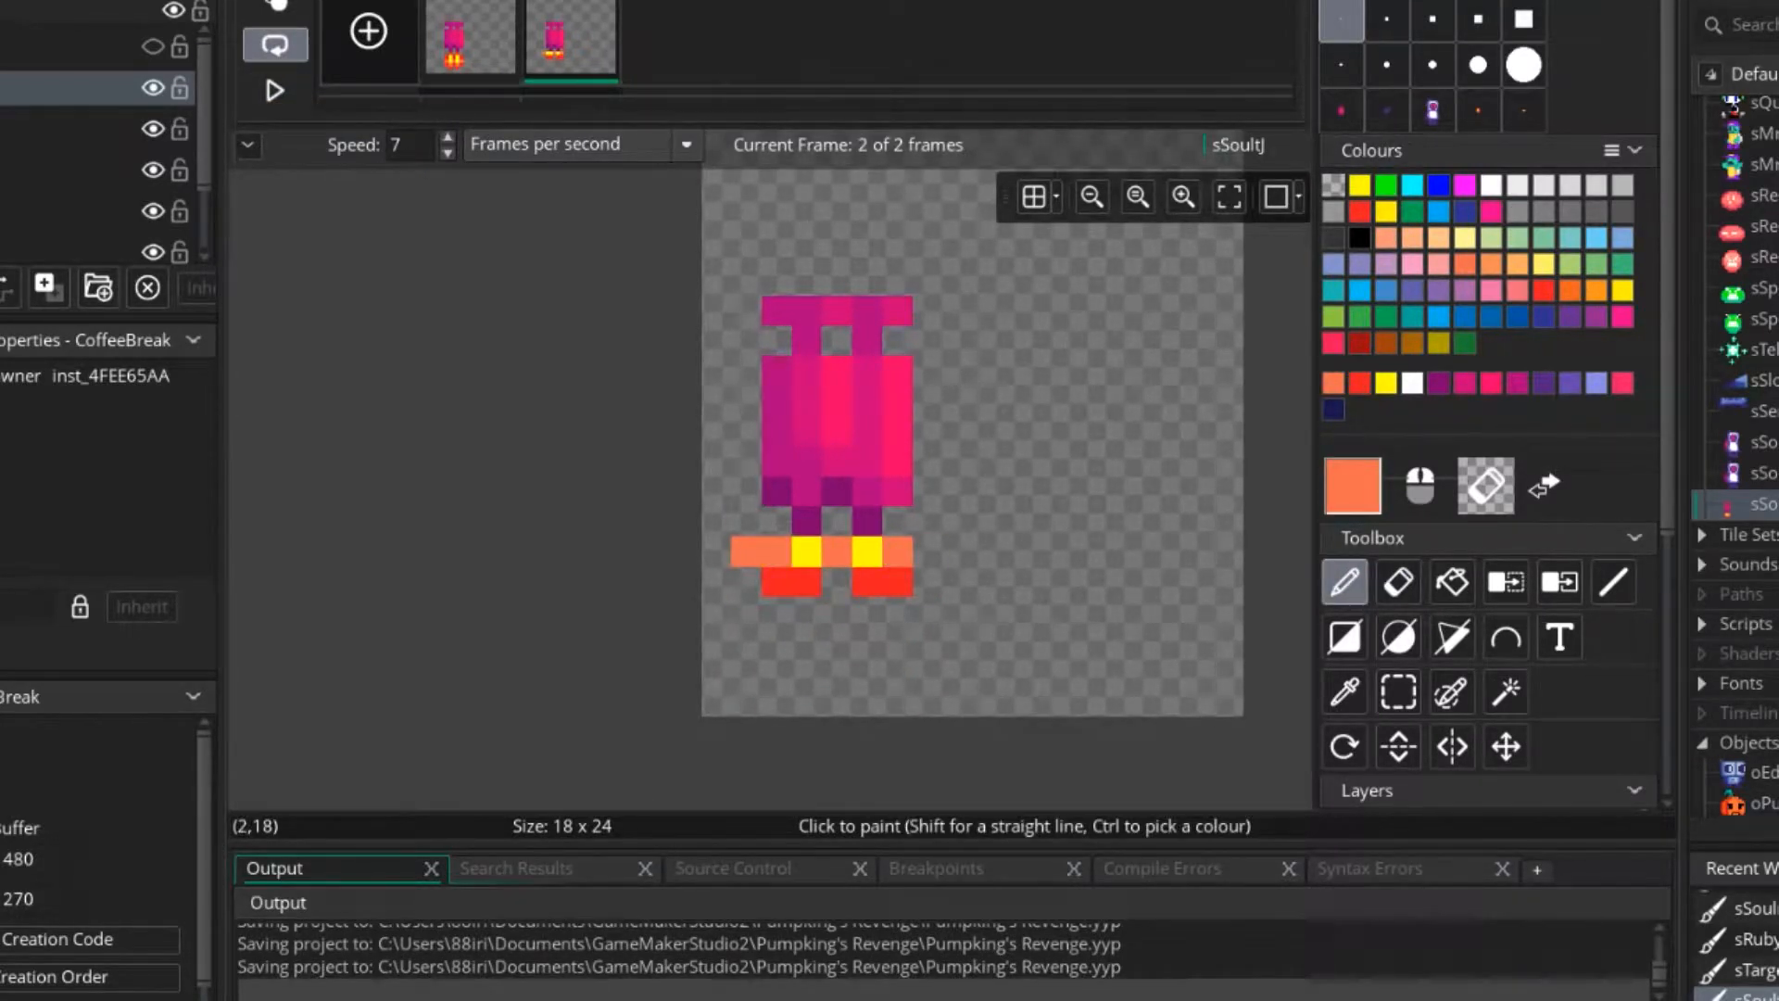
scroll(835, 603, "down", 2)
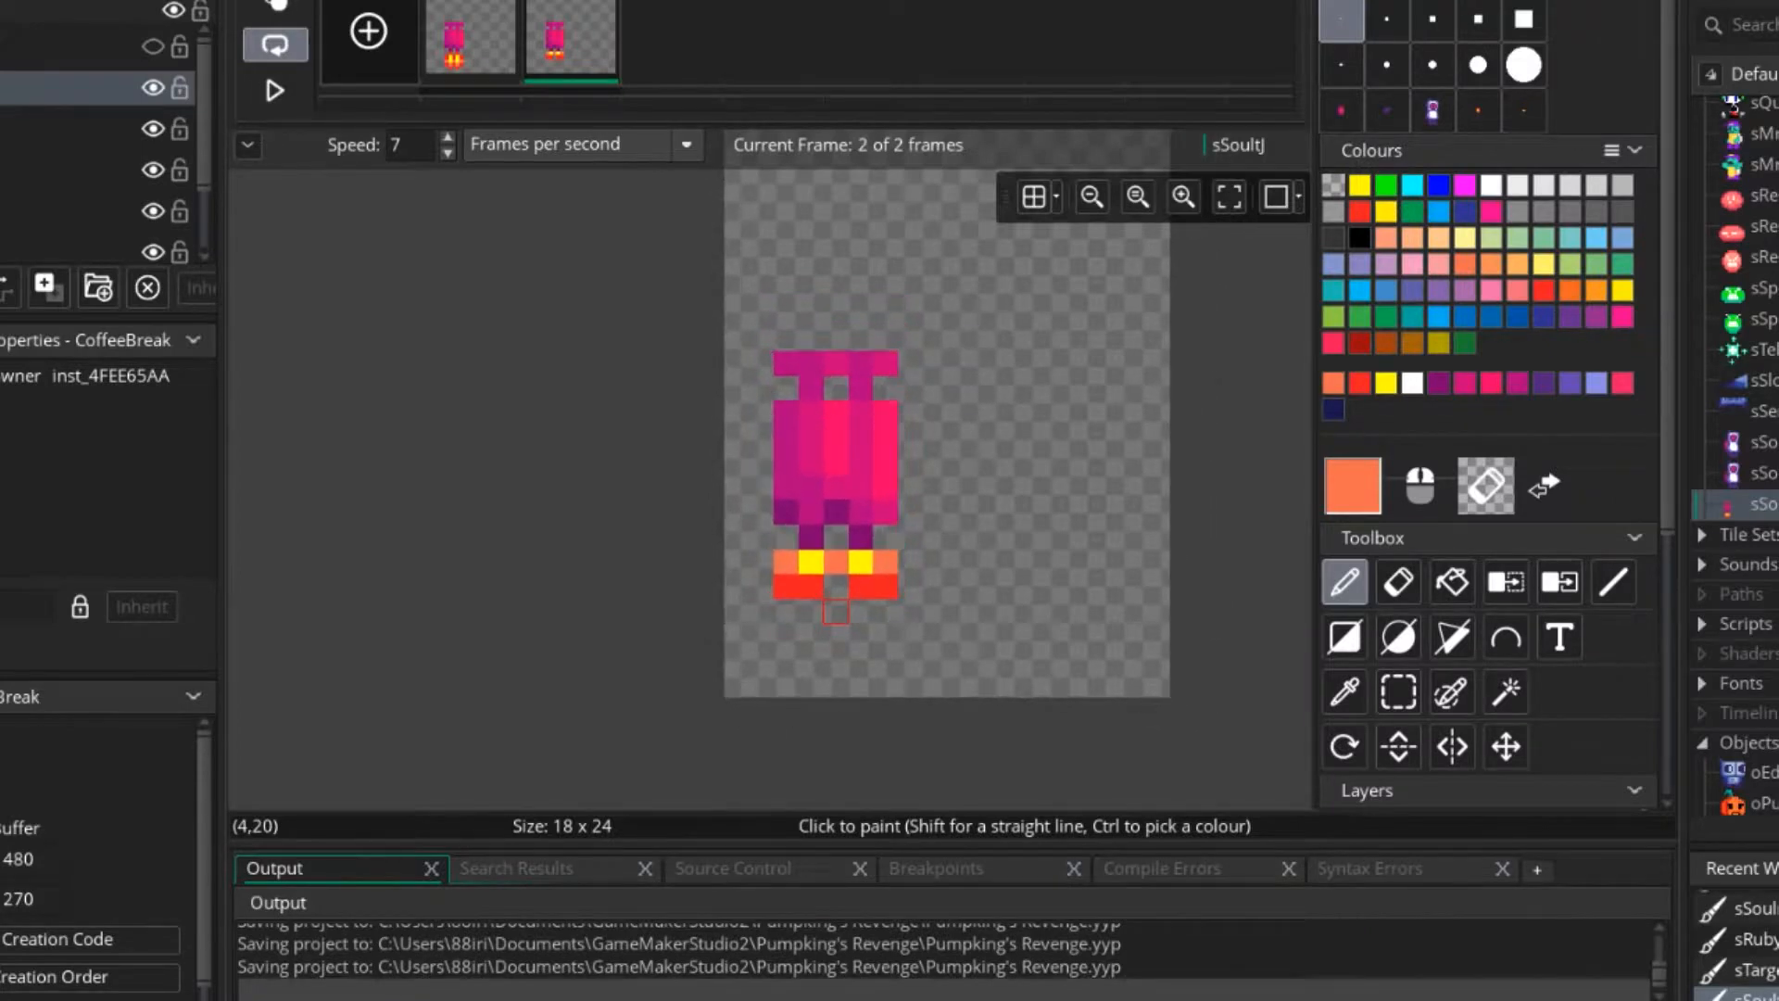
scroll(835, 612, "down", 3)
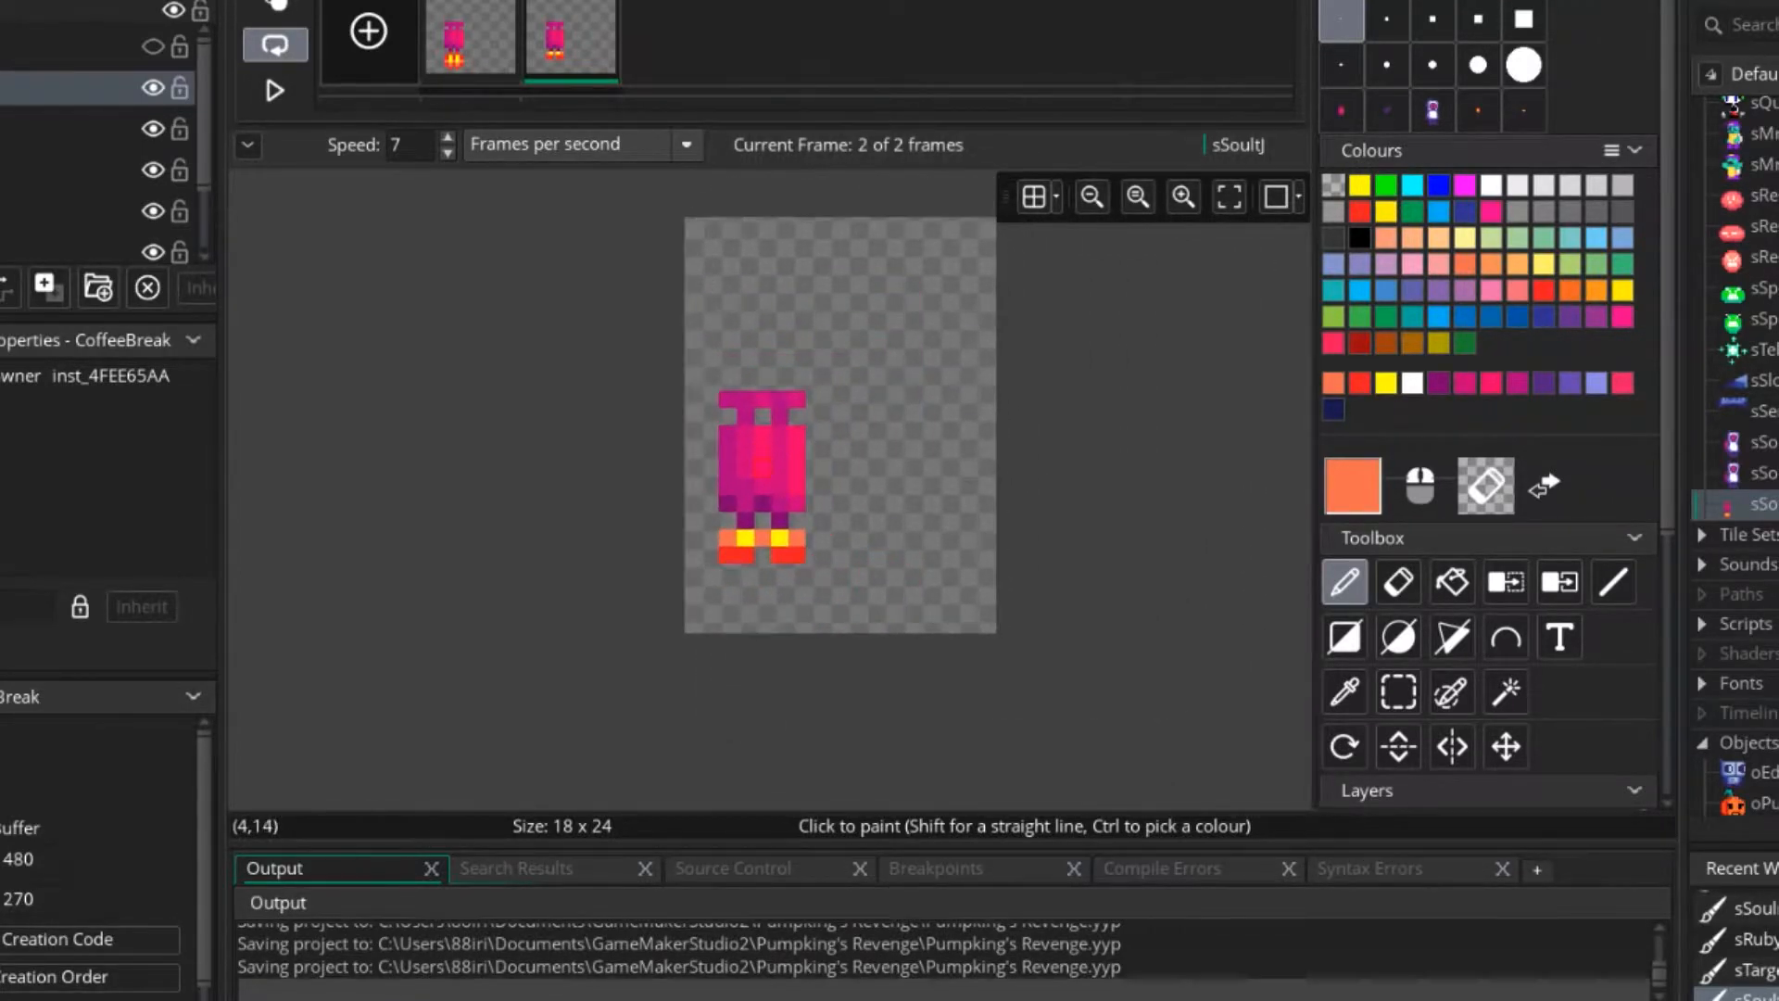
scroll(774, 464, "up", 2)
left_click(779, 496, "ctrl")
scroll(783, 500, "down", 2)
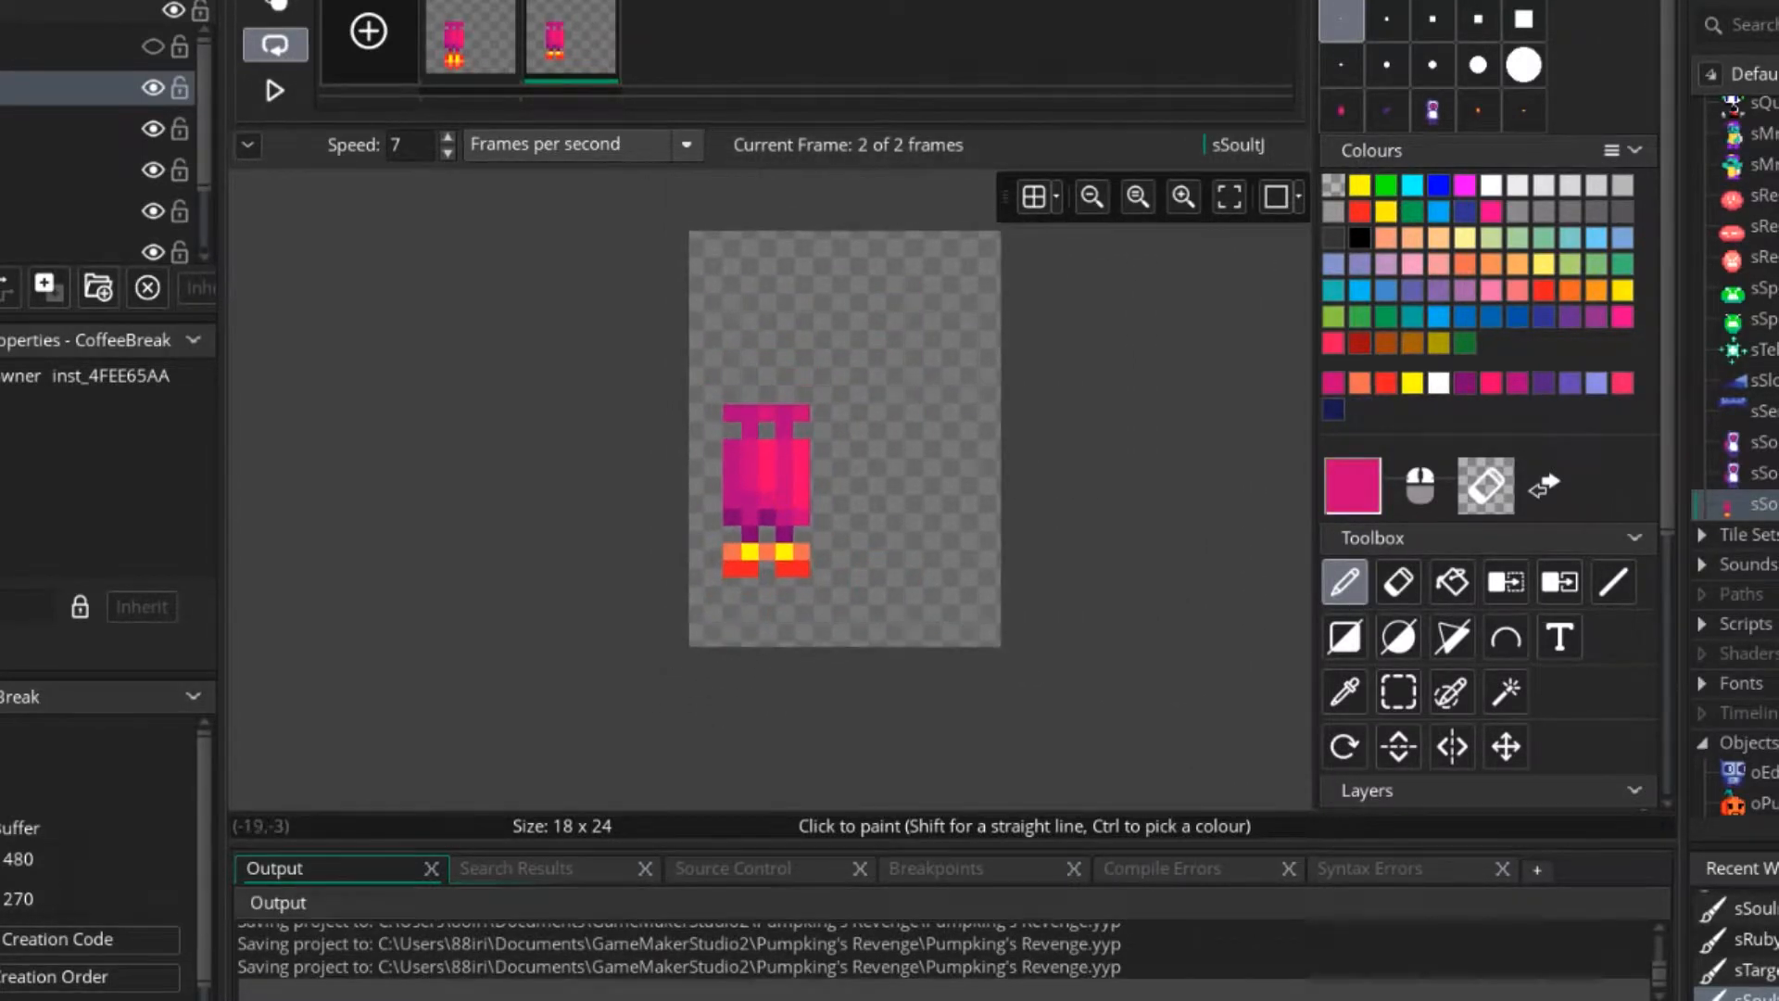
Preview the animation and erase the outer red pixel beneath each flame on frame 2.
left_click(275, 90)
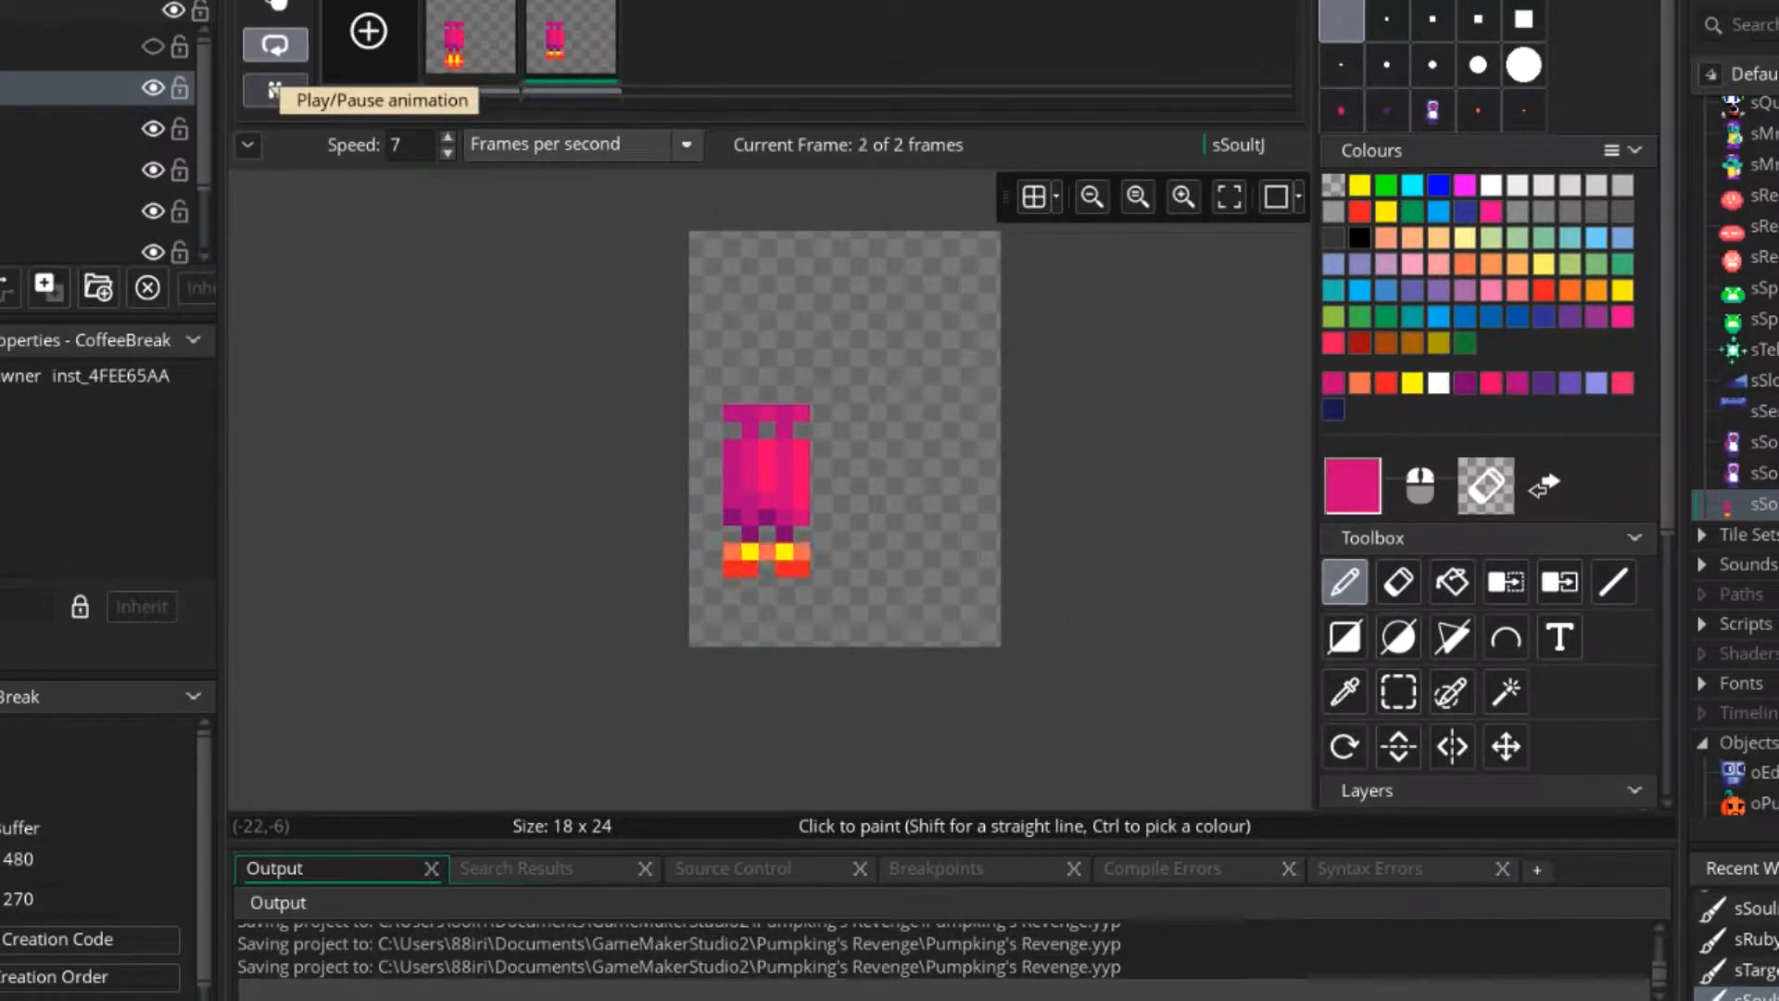
left_click(274, 90)
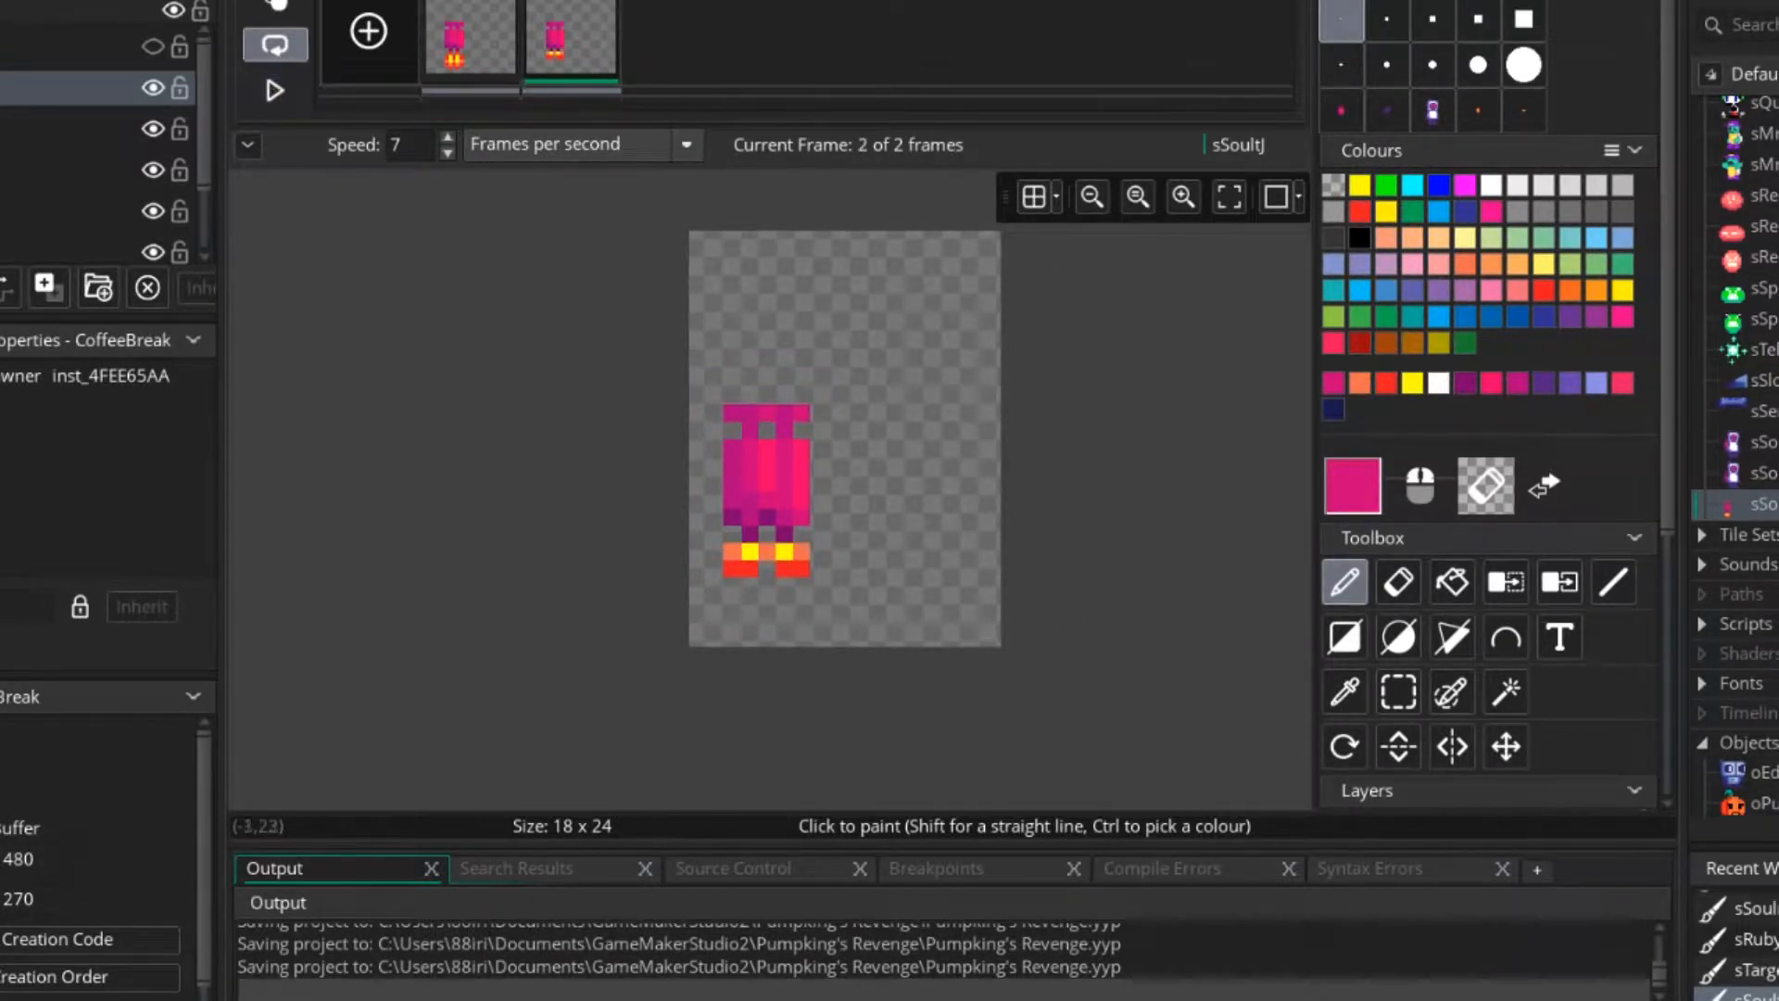
scroll(746, 602, "up", 1)
scroll(888, 578, "down", 2)
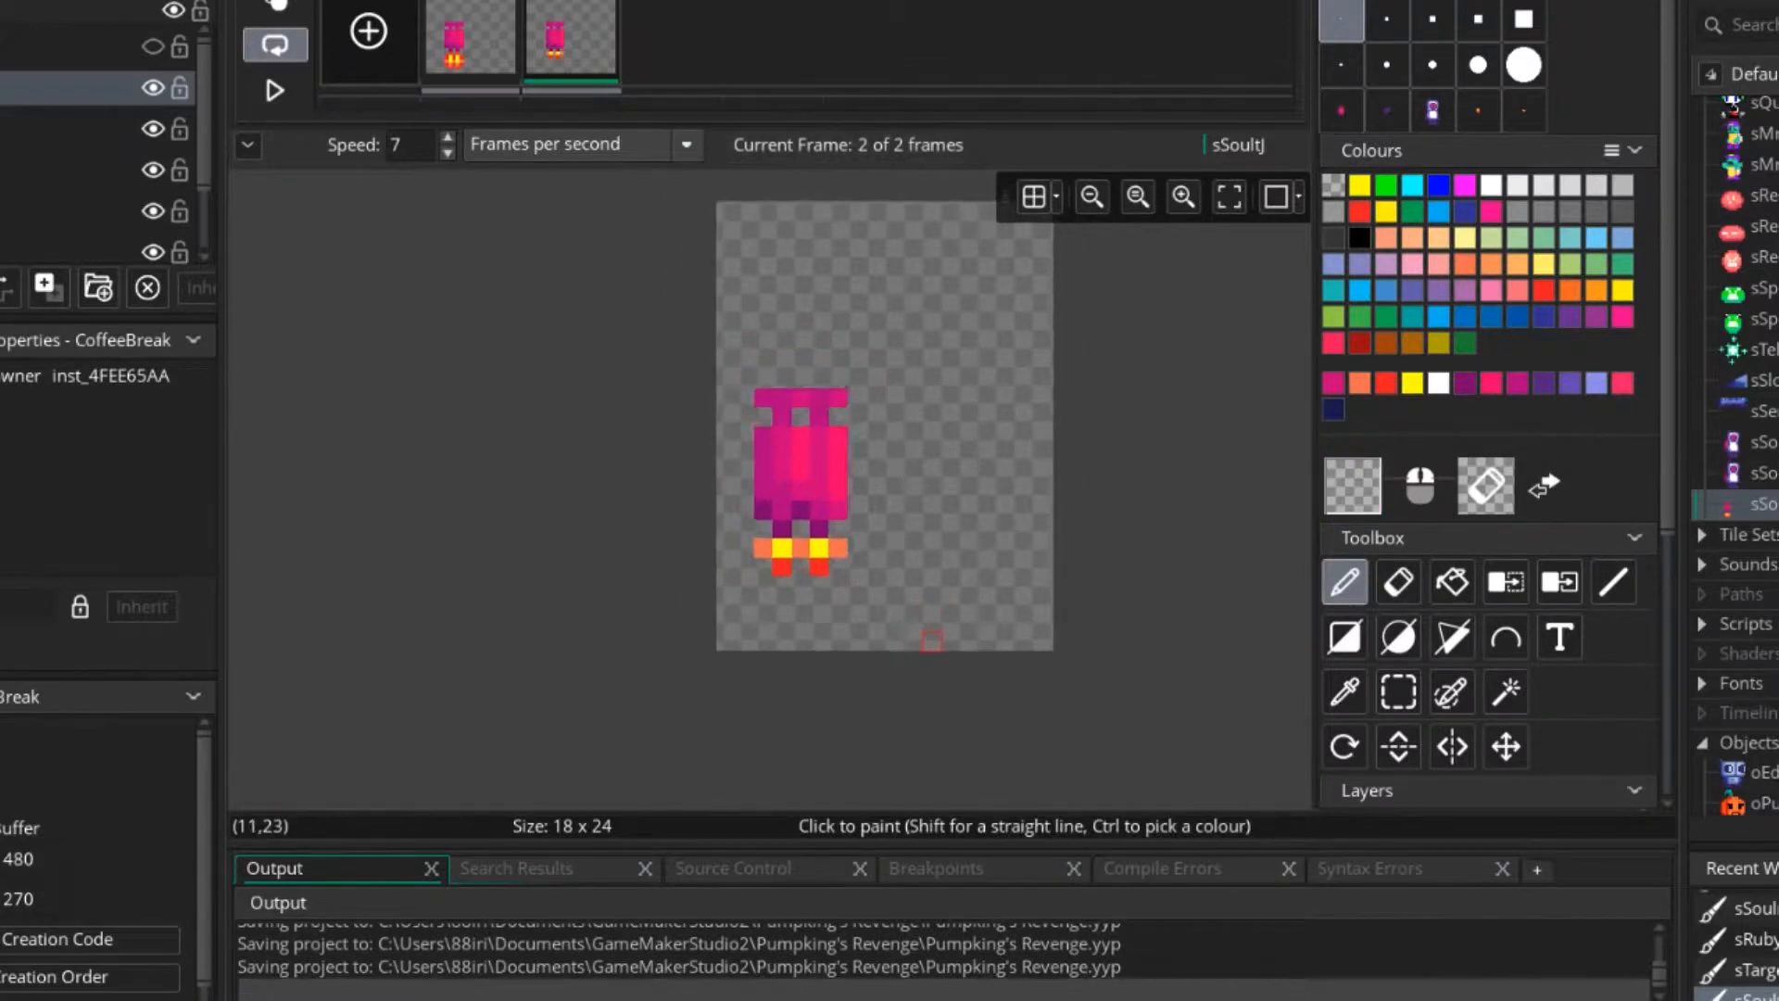
Show the default layer and play the animation to check the jetpack flames behind the character.
scroll(1487, 408, "down", 5)
left_click(1616, 479)
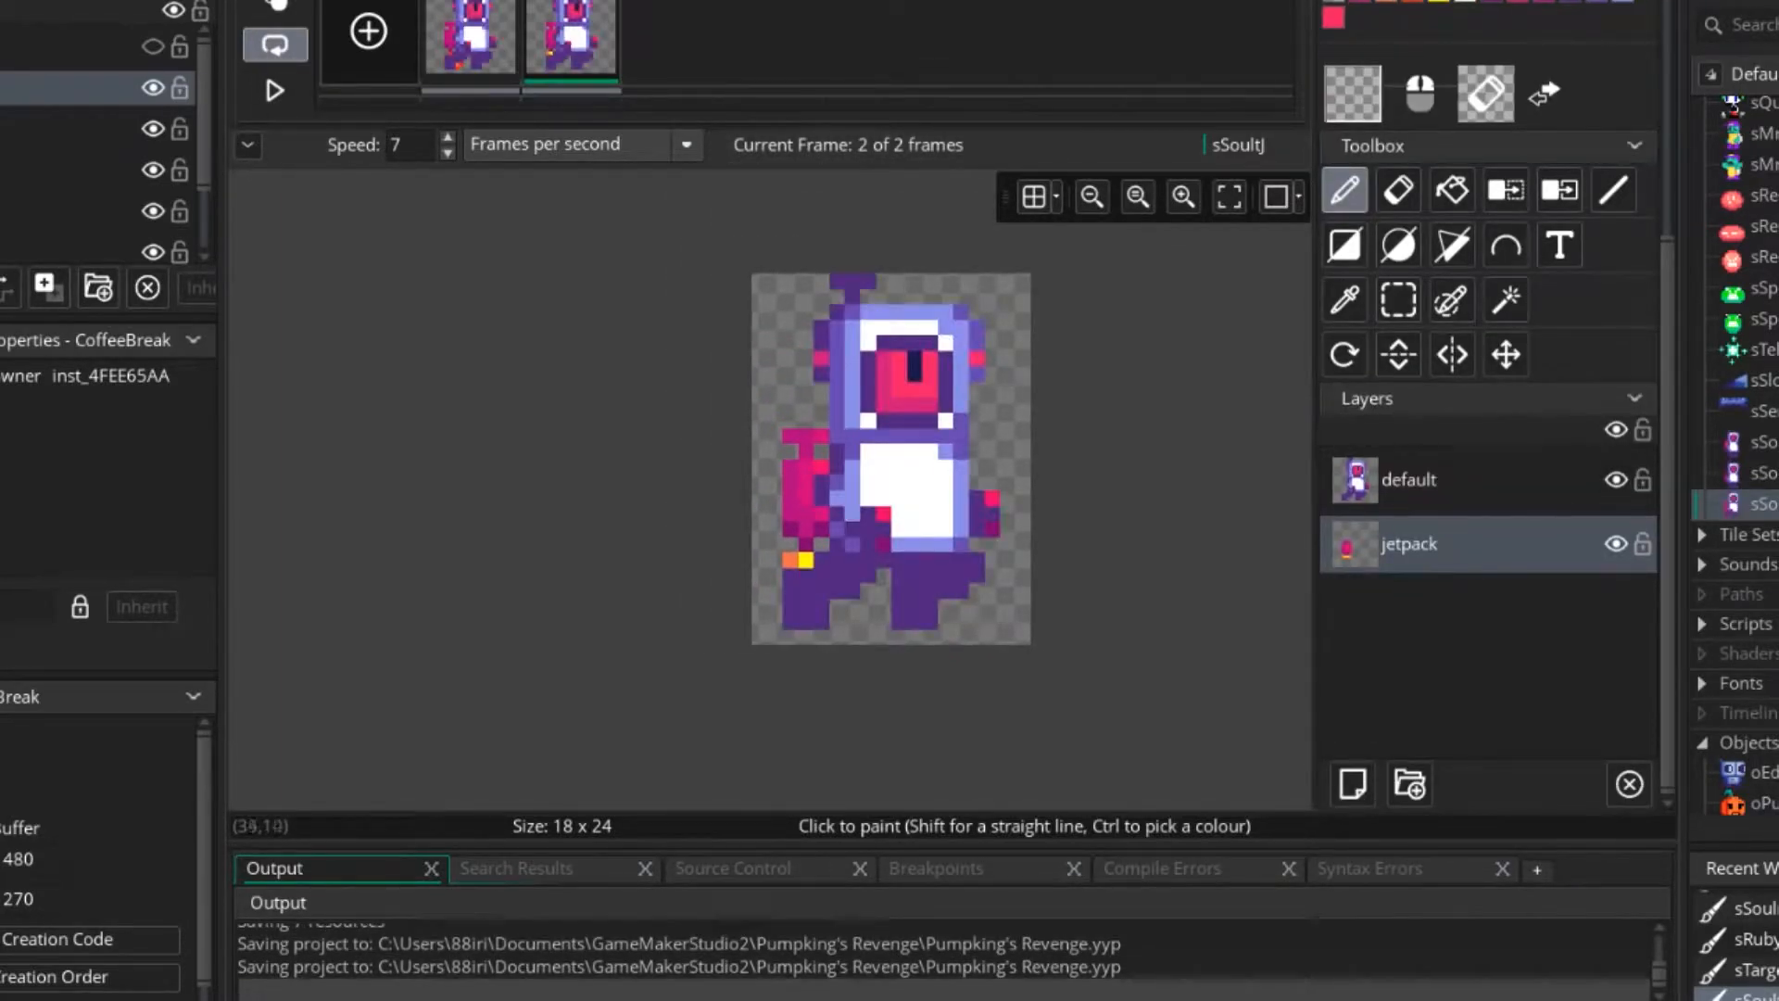
left_click(274, 90)
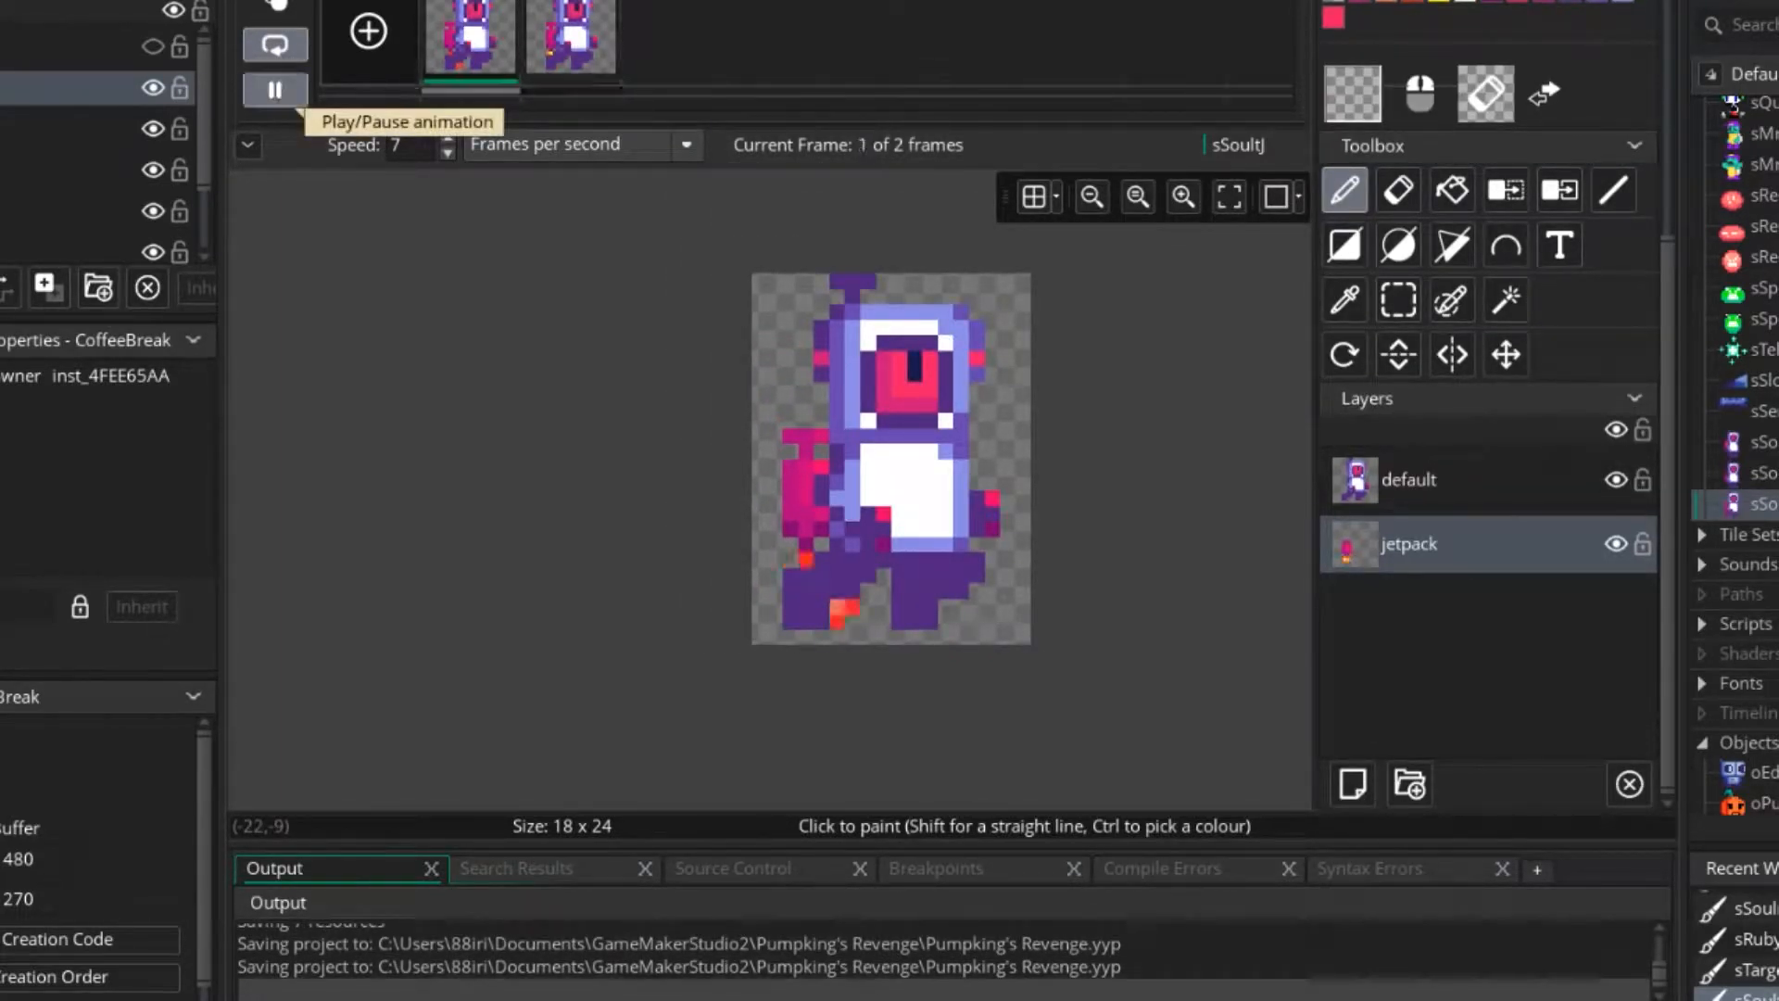
left_click(274, 89)
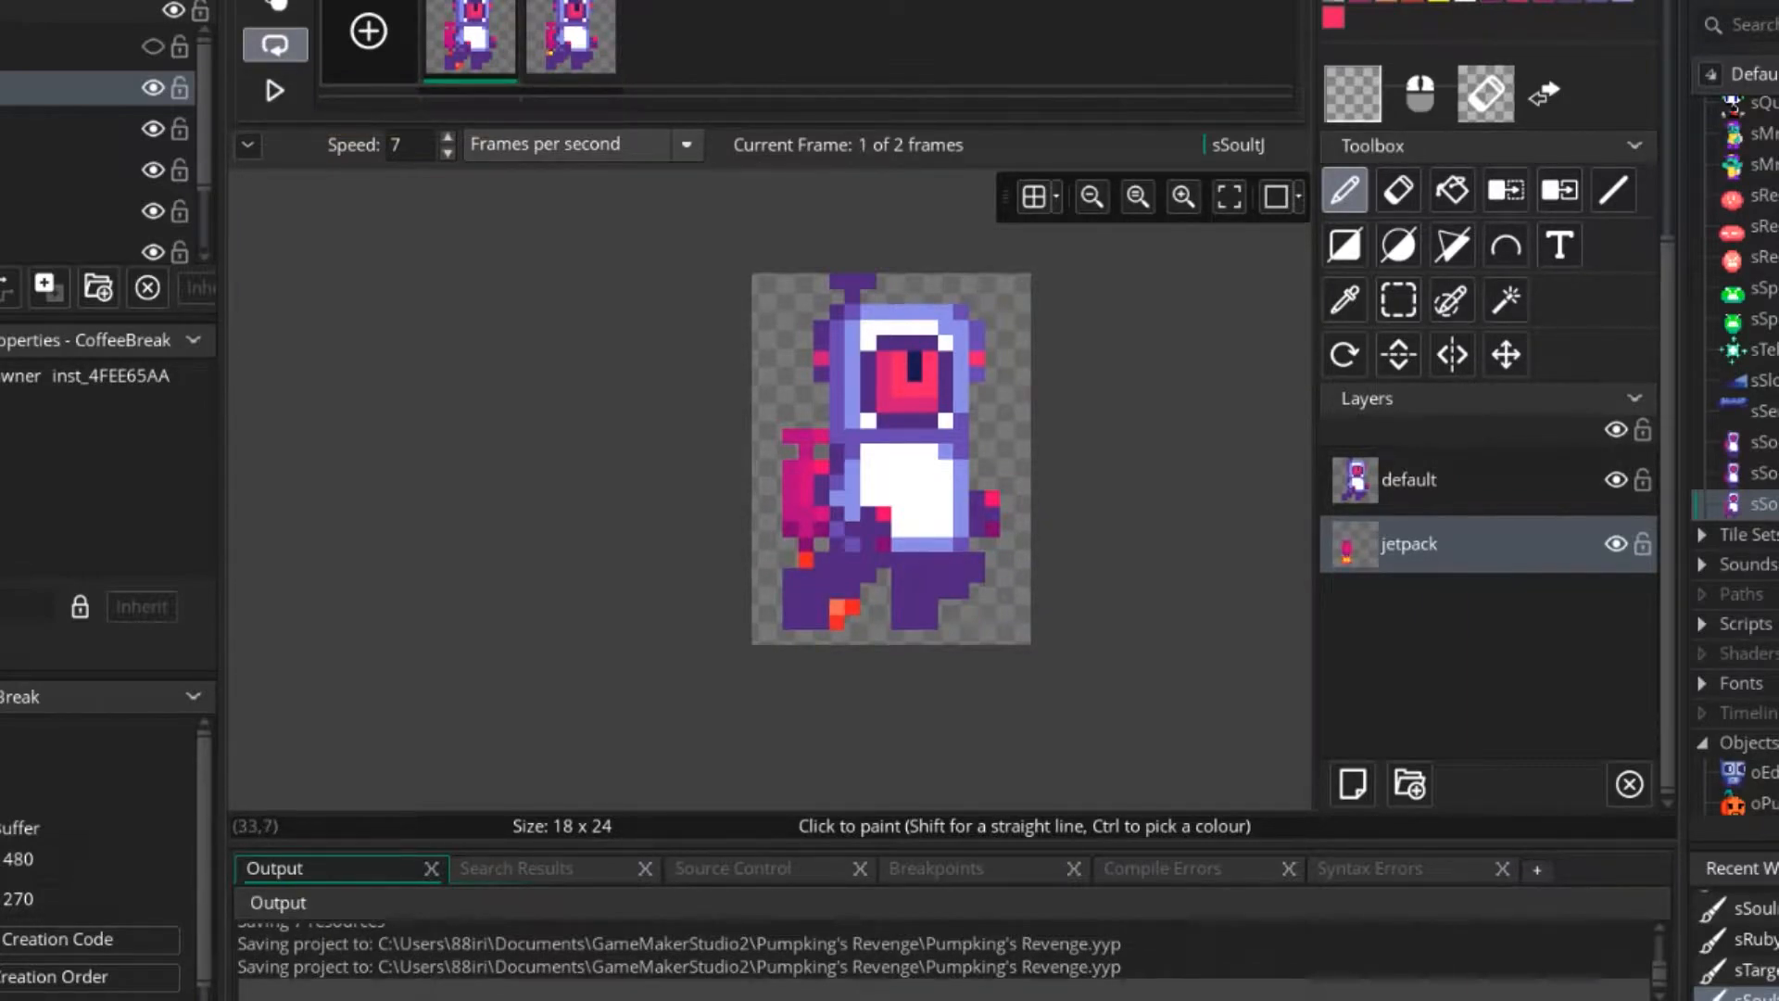
left_click(1615, 479)
left_click(1616, 479)
left_click(274, 90)
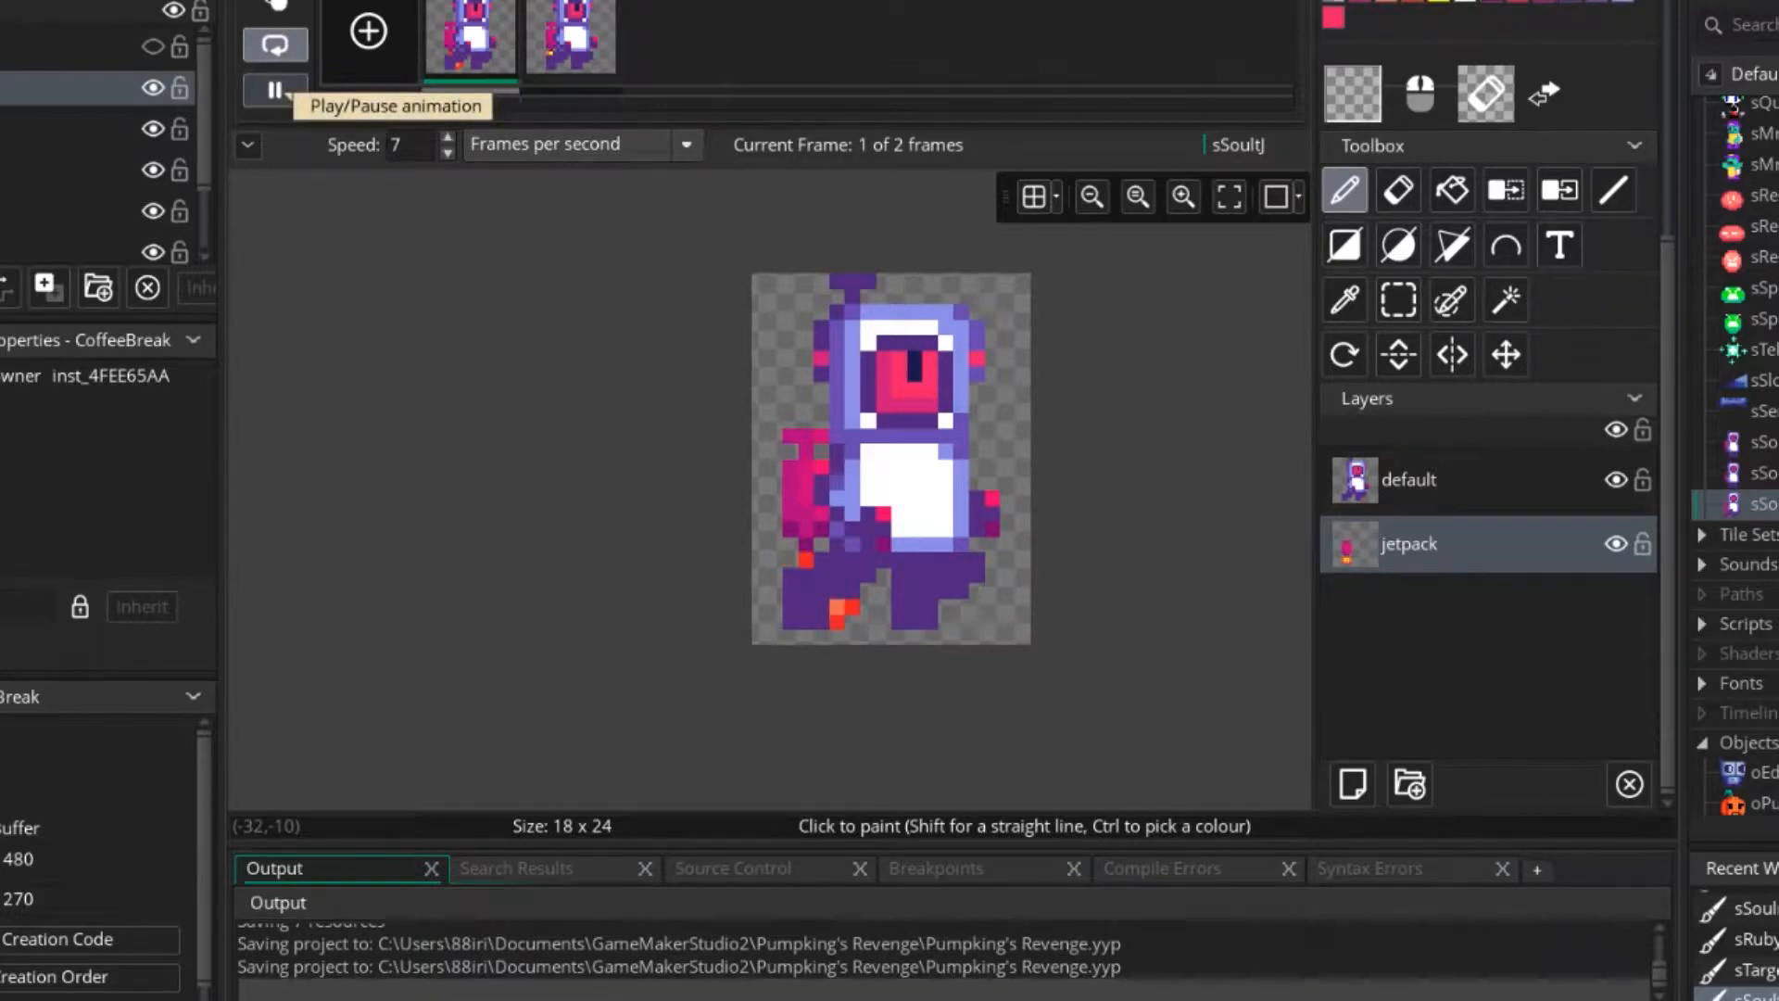
left_click(275, 90)
Hide the default layer and move frame 1's jetpack and flames one pixel up and one pixel left.
left_click(1615, 479)
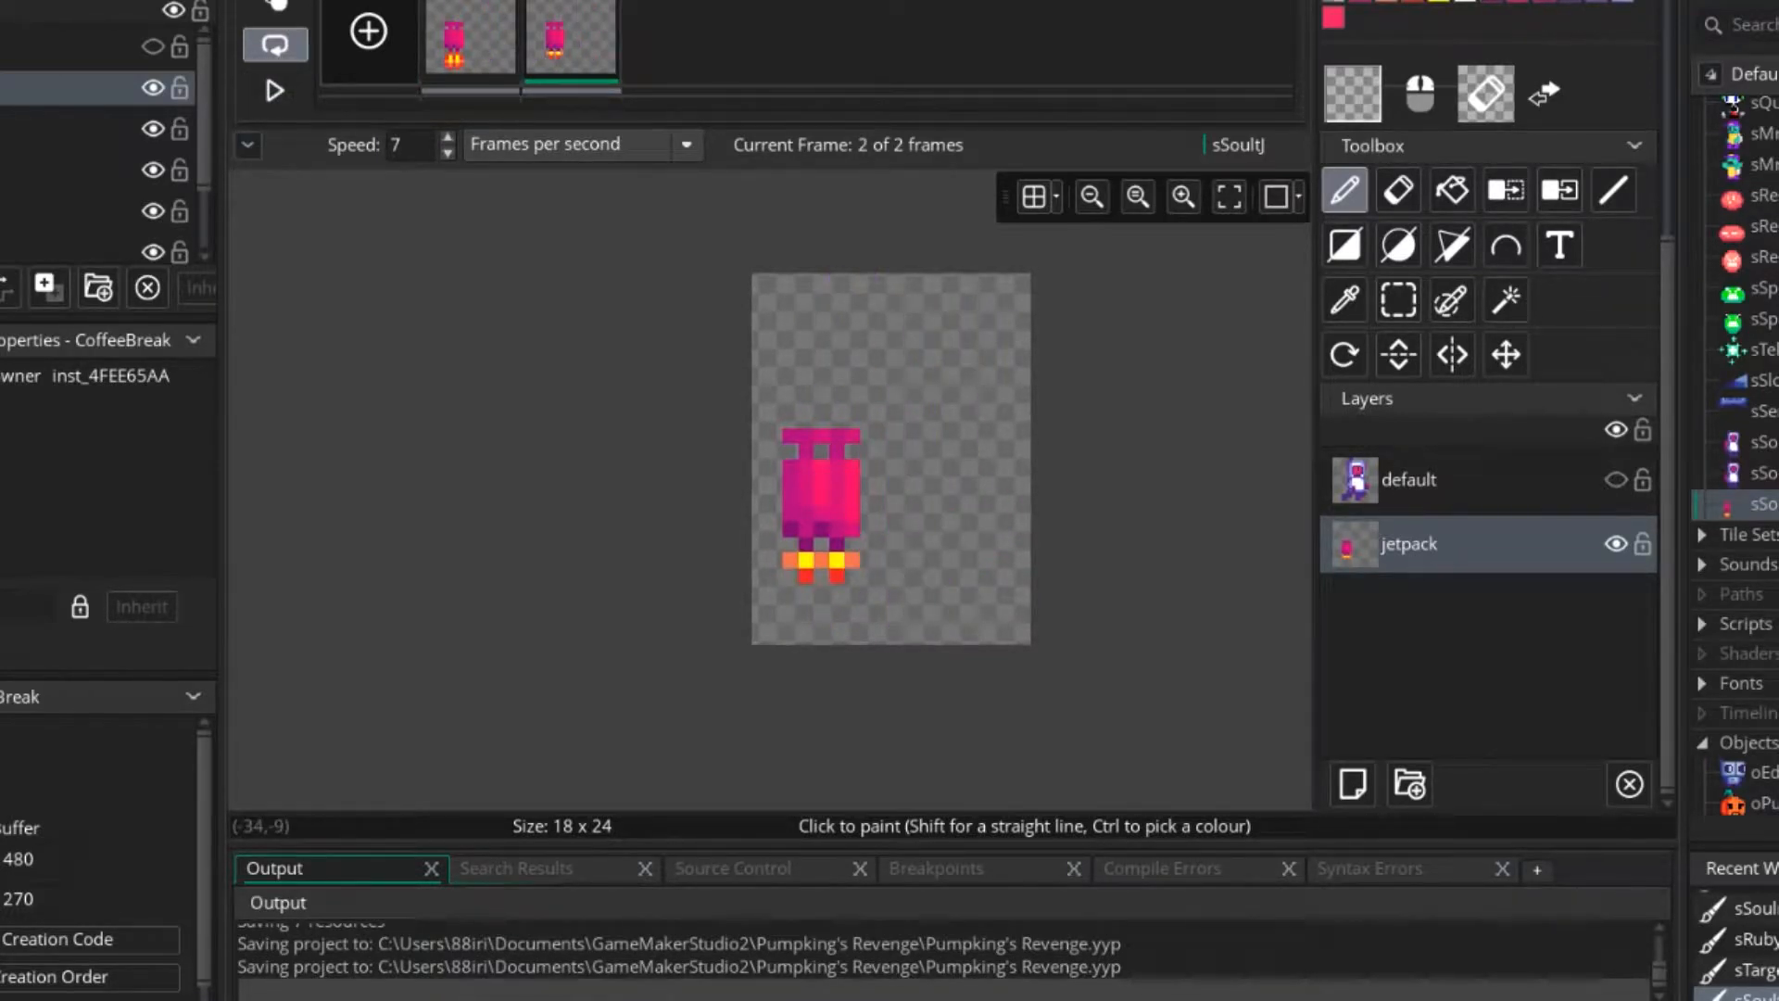
left_click(471, 39)
left_click(1398, 300)
left_click_drag(698, 359, 930, 637)
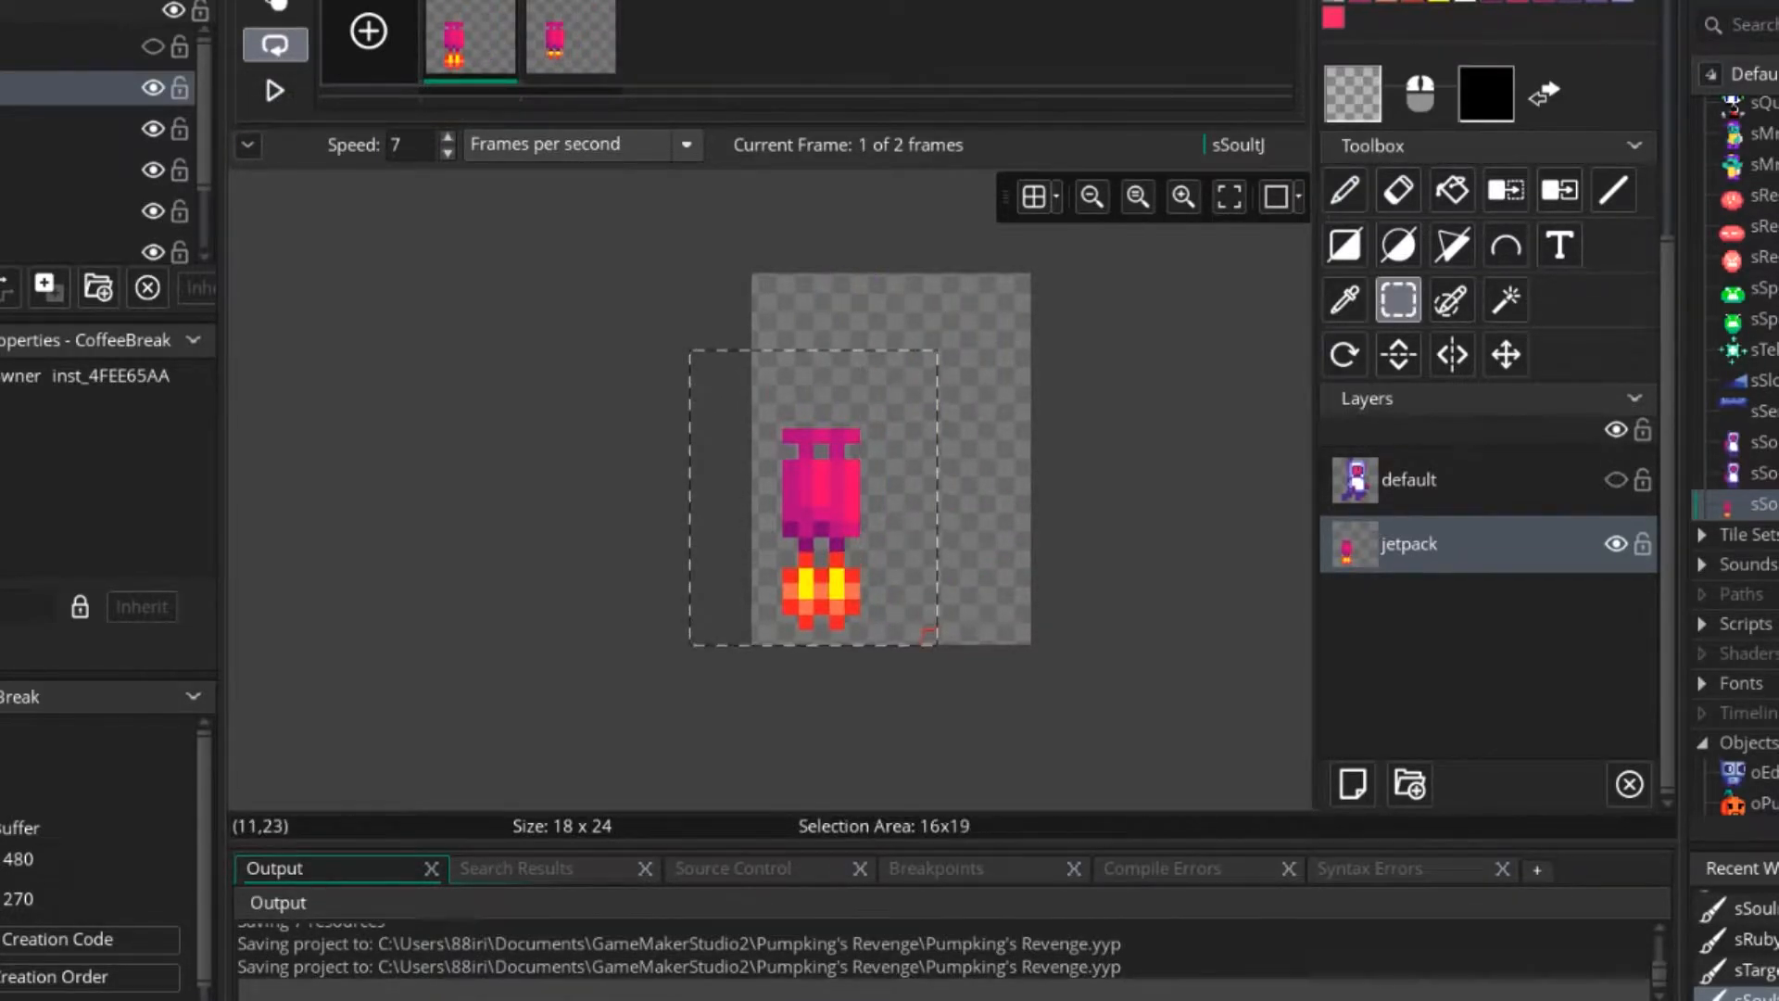
left_click_drag(868, 544, 851, 529)
left_click(961, 497)
Shift the jetpack with its small flames one pixel left on frame 2.
left_click(571, 39)
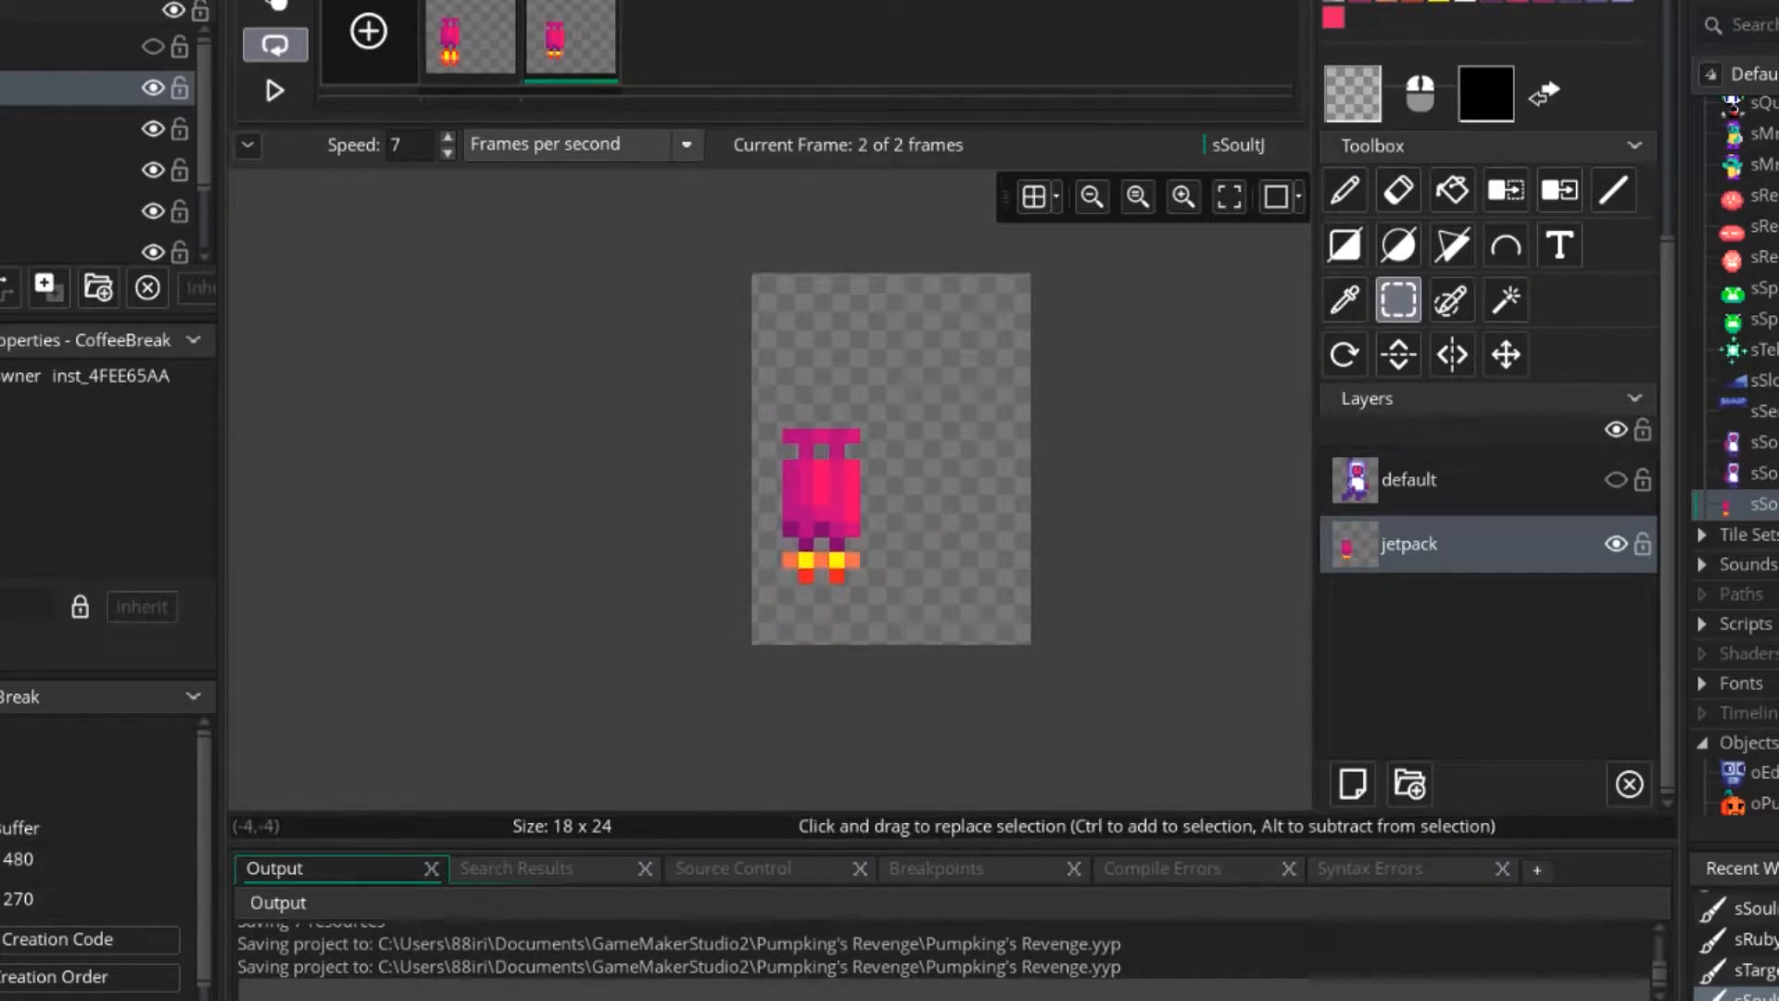
left_click(275, 5)
left_click_drag(682, 327, 914, 574)
left_click_drag(837, 497, 819, 498)
left_click(672, 371)
Play the animation with the default layer selected and shown again in front of the jetpack.
left_click(275, 90)
left_click(276, 6)
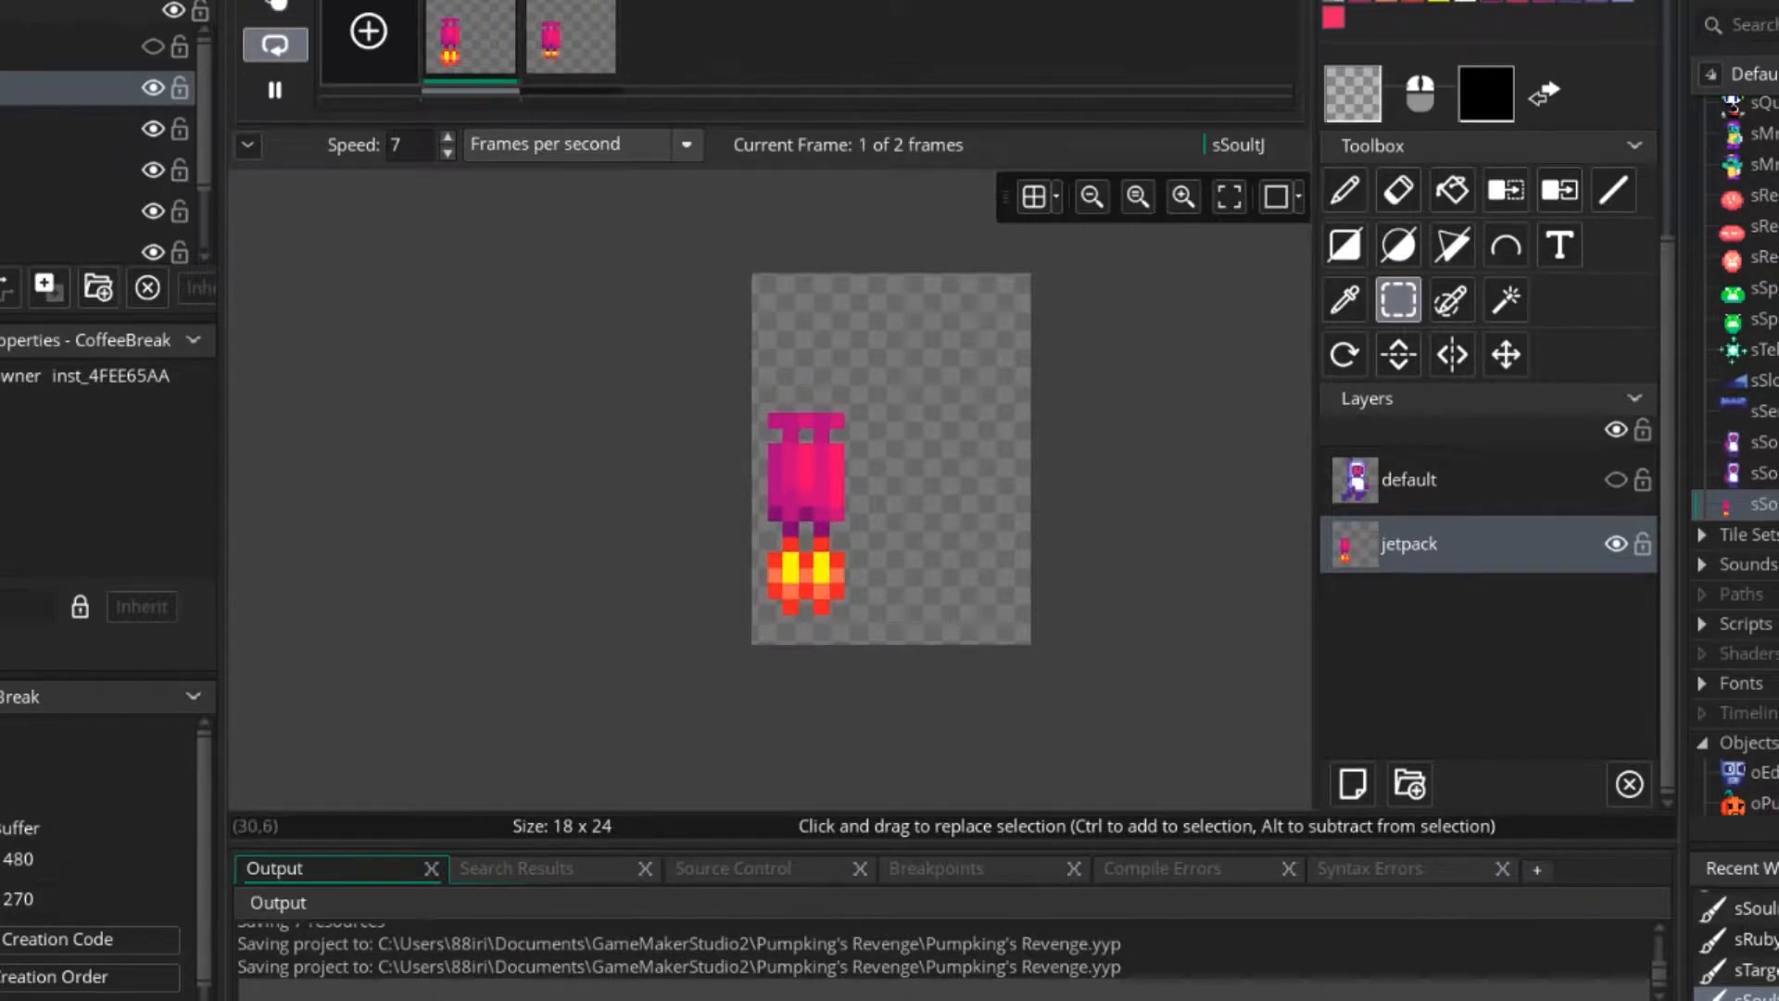
left_click(1483, 480)
left_click(1616, 479)
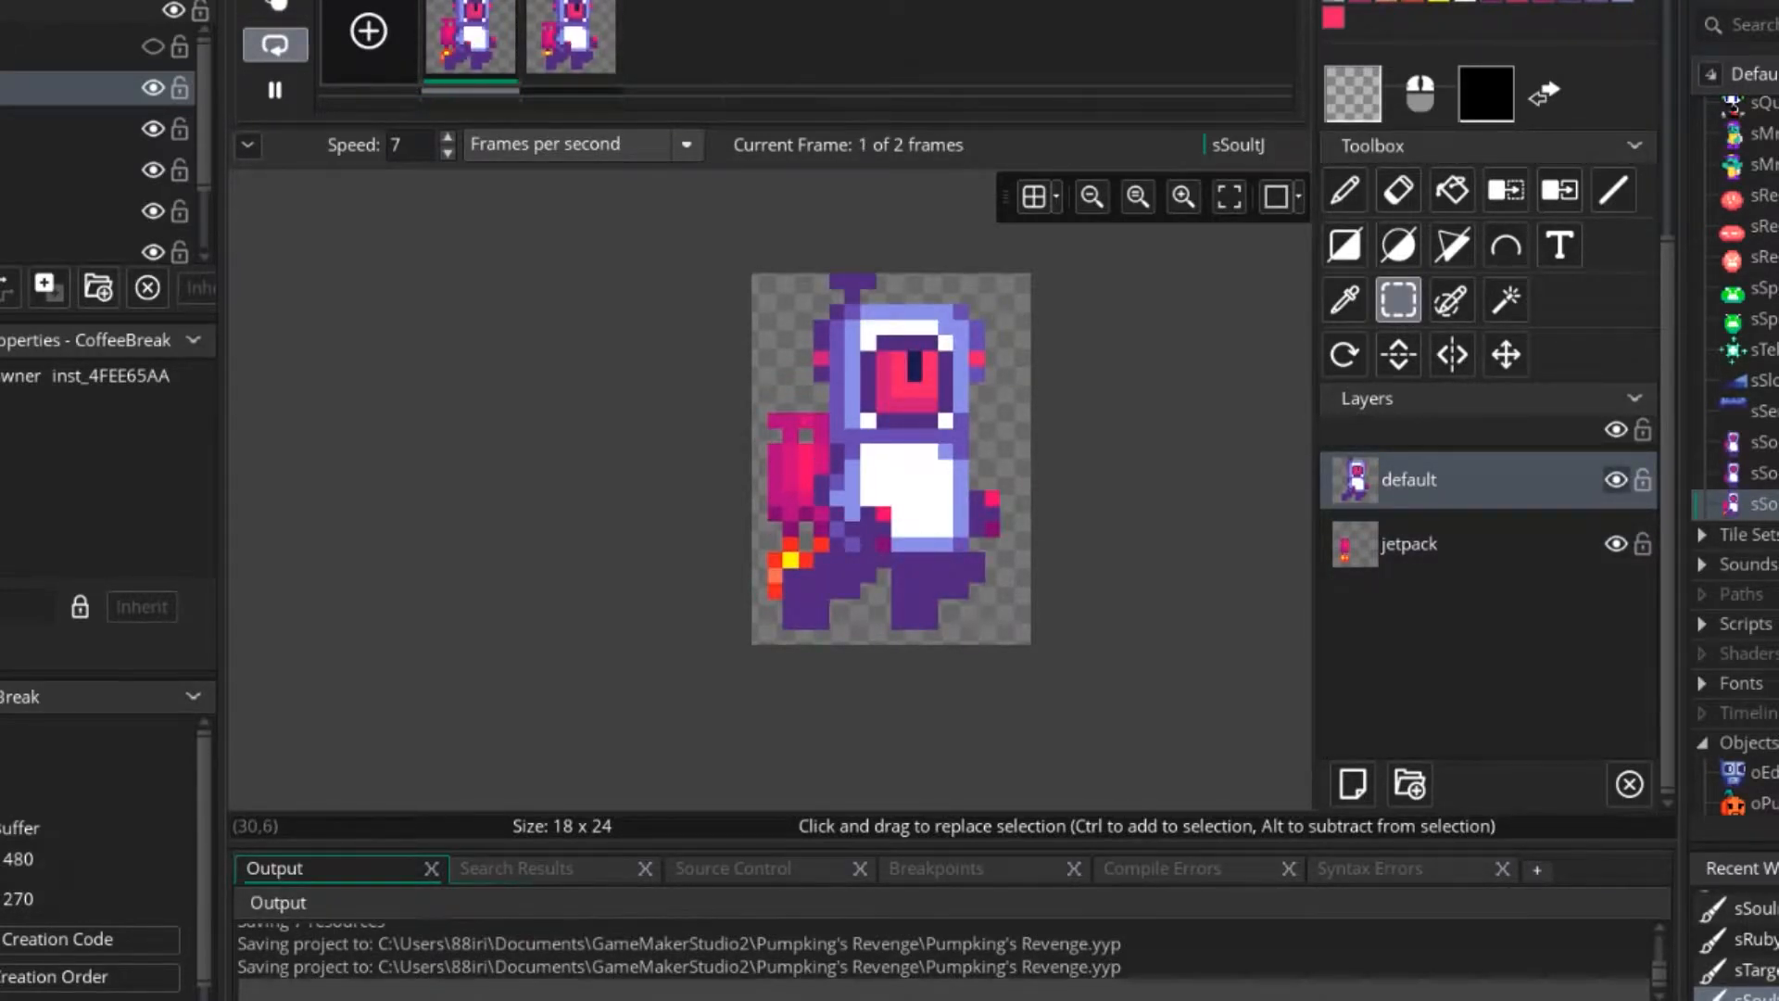
Check the jetpack with the default layer hidden, restore the layer, and compare both frames with the animation paused.
left_click(1616, 479)
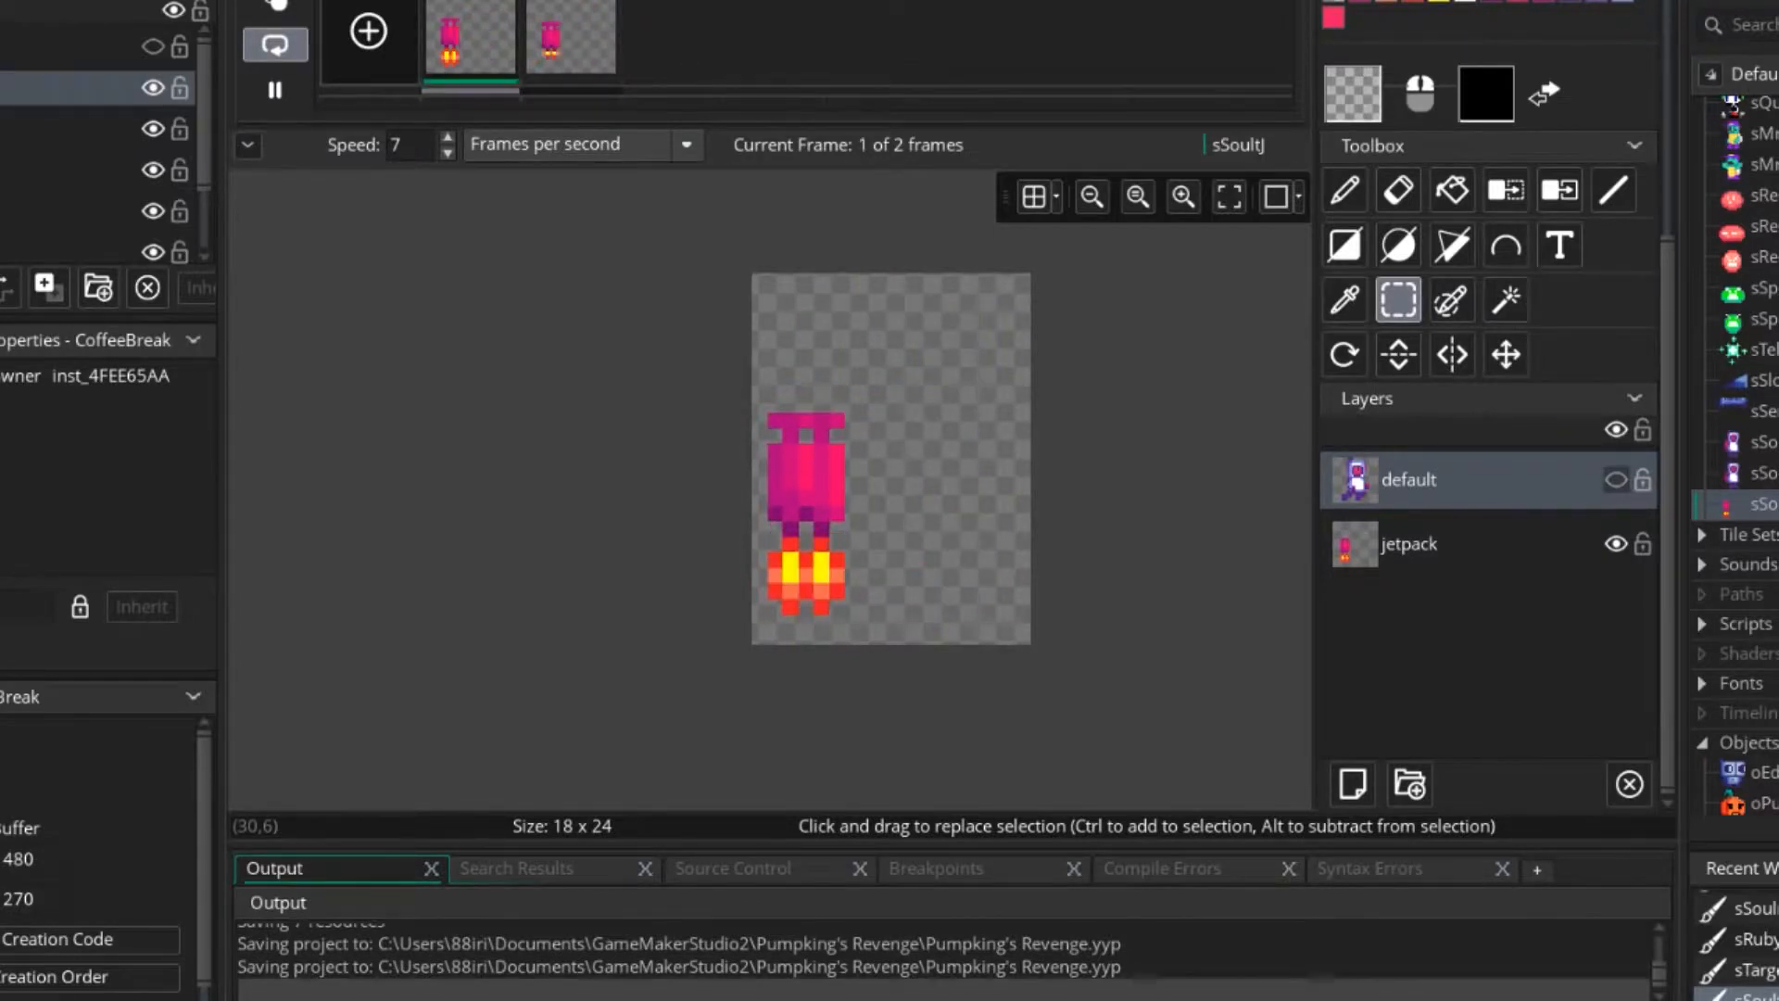
left_click(1616, 479)
left_click(275, 90)
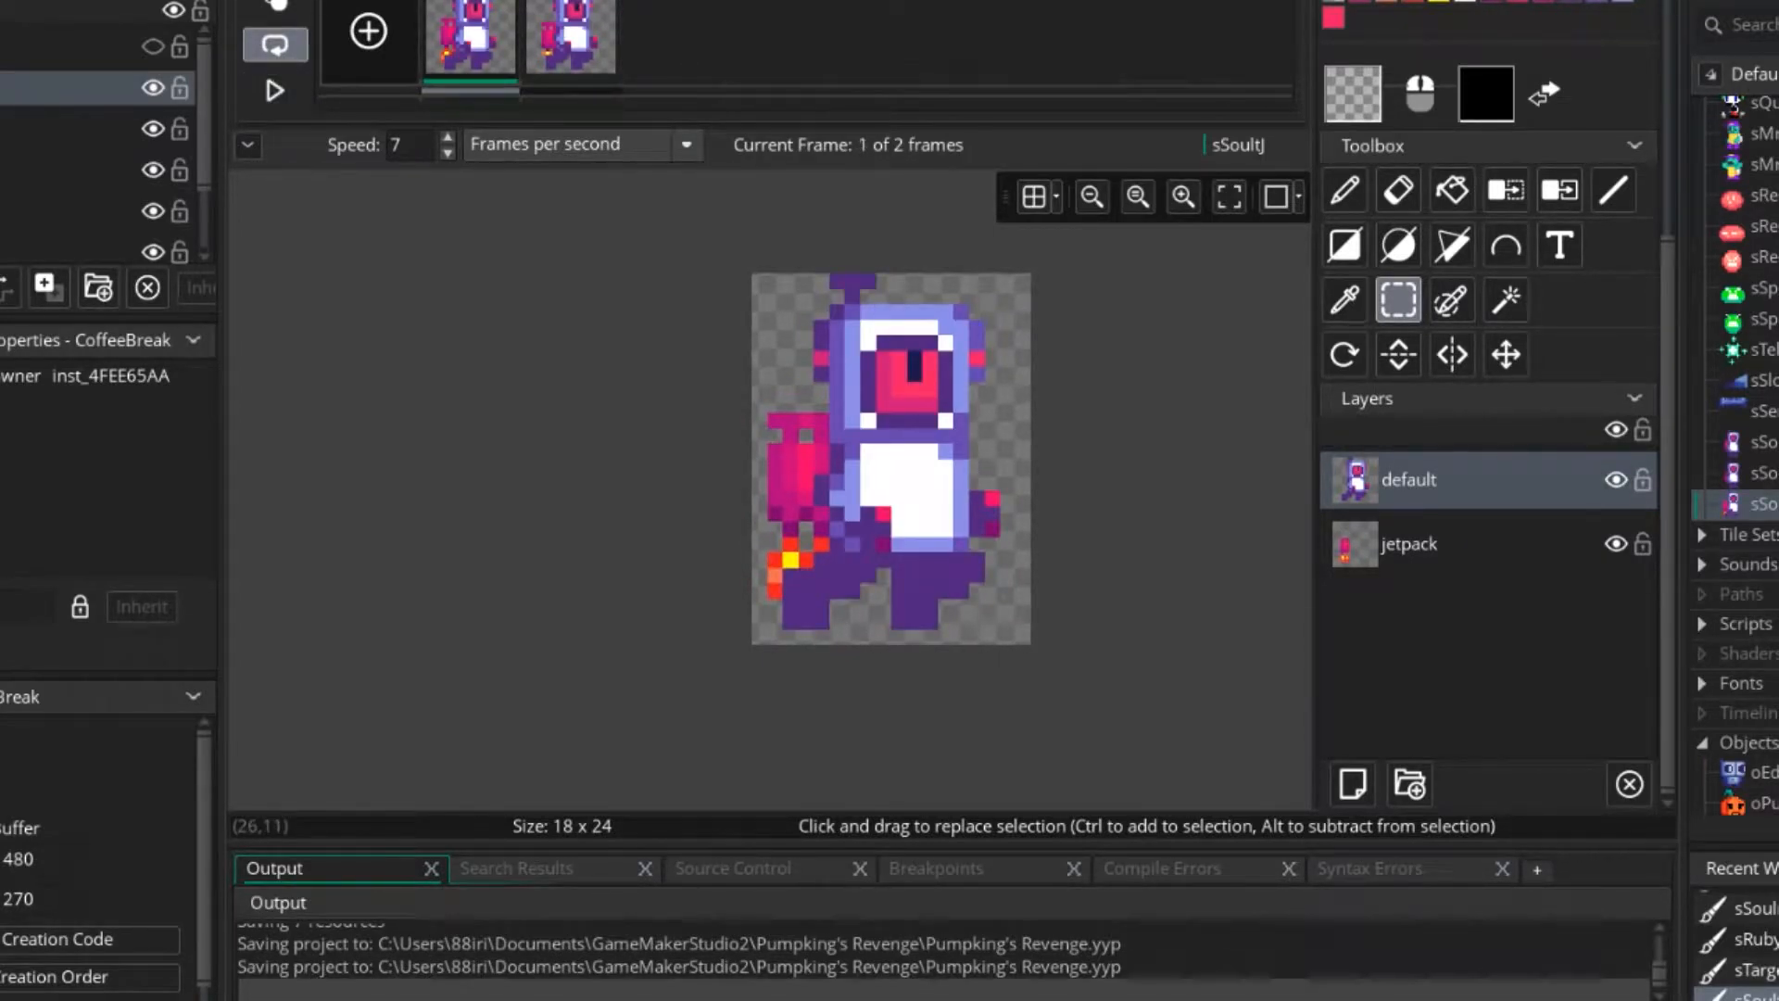
left_click(571, 39)
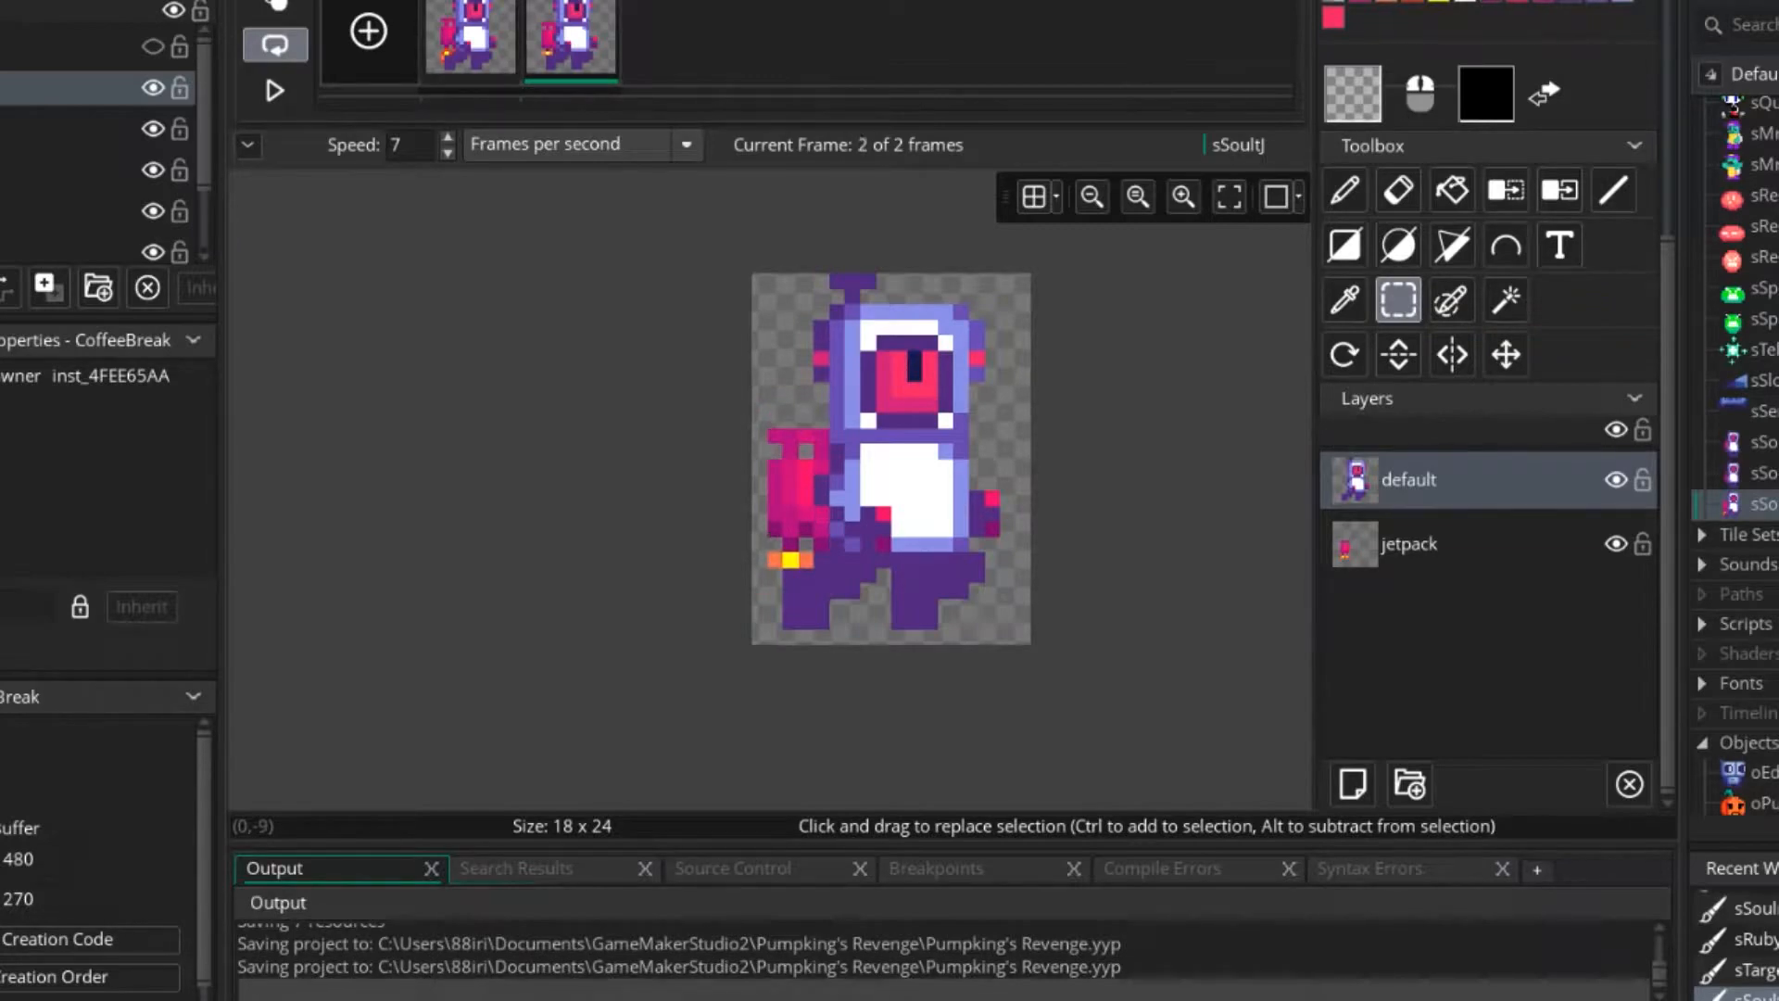
left_click(471, 39)
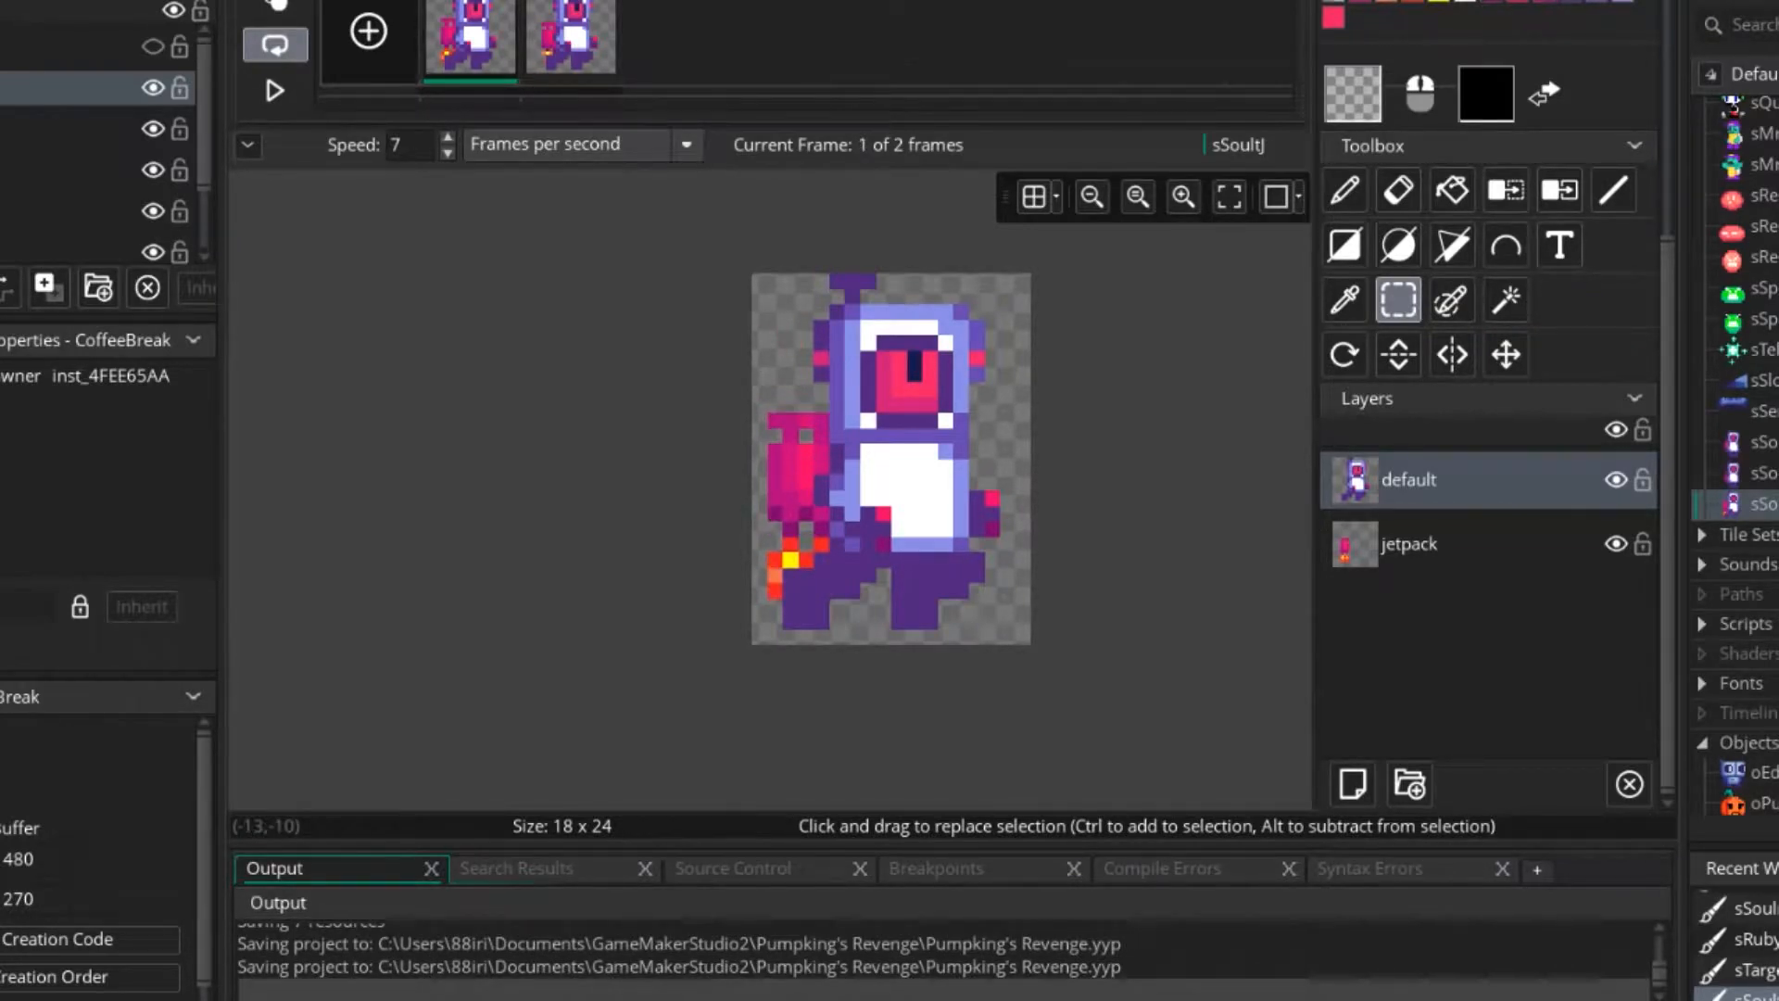
Try shifting the default layer's character down one pixel in frame 1 and preview the animation.
left_click_drag(650, 187, 1047, 678)
left_click_drag(992, 544, 991, 559)
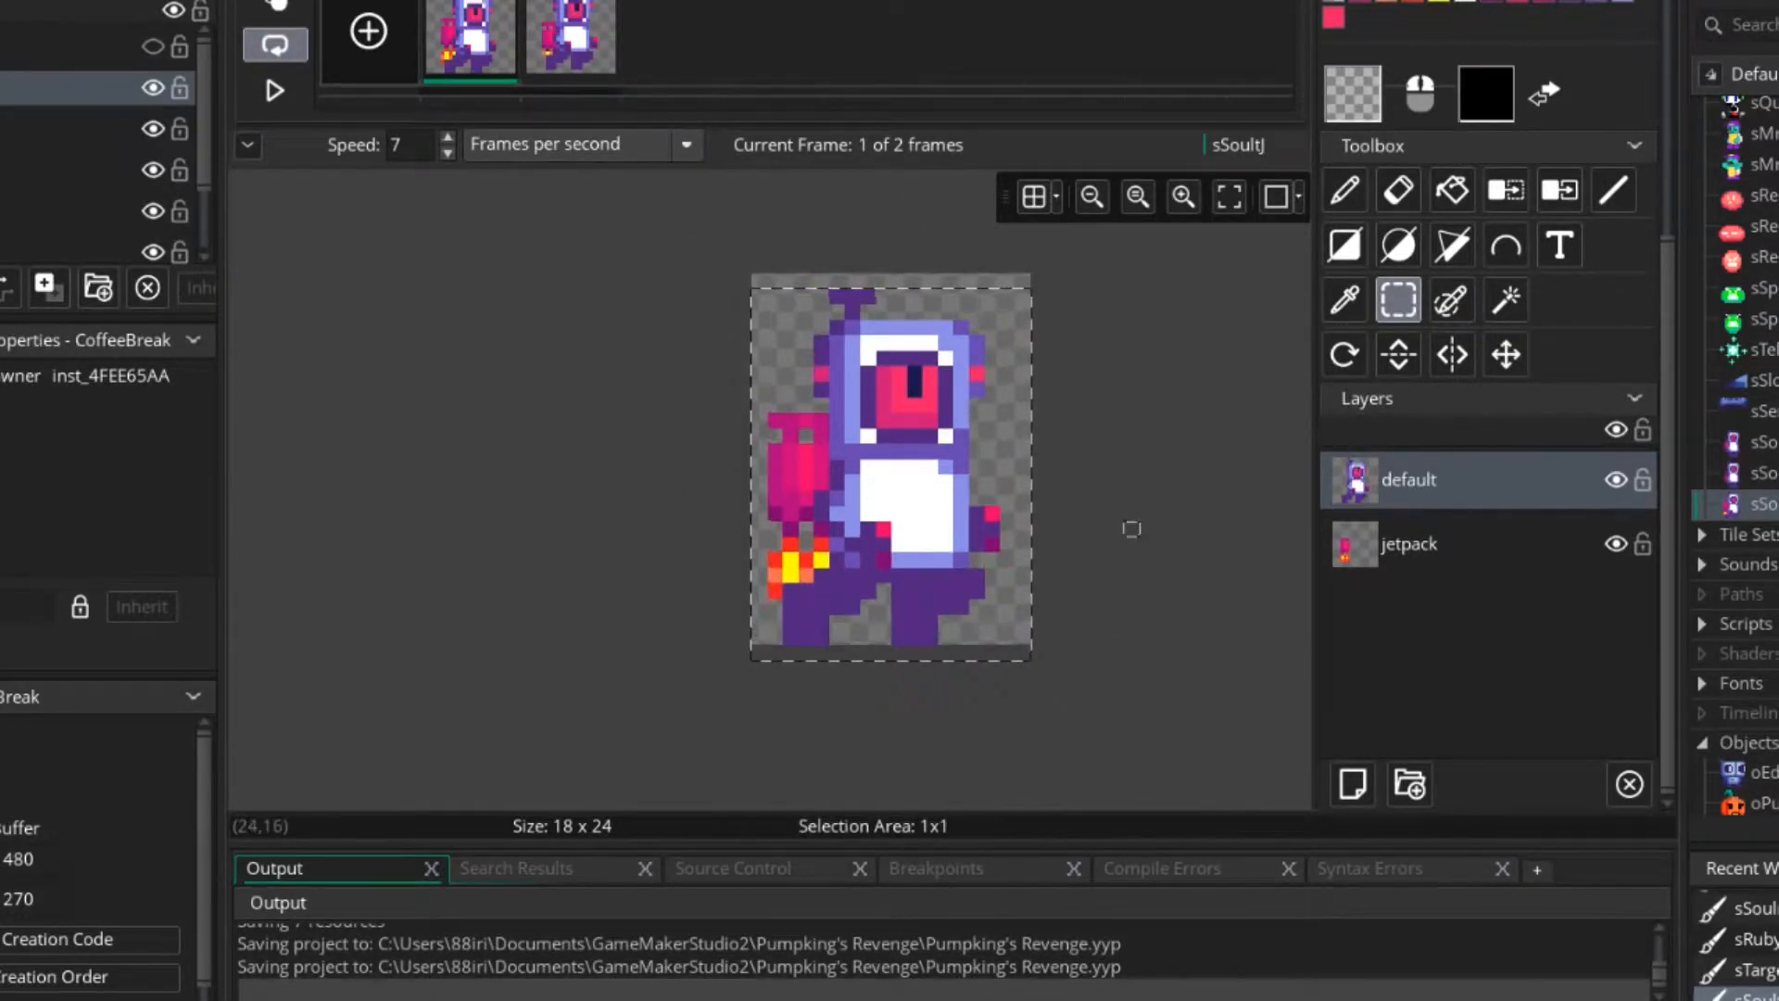
left_click(571, 39)
left_click_drag(581, 166, 1154, 677)
left_click(1131, 509)
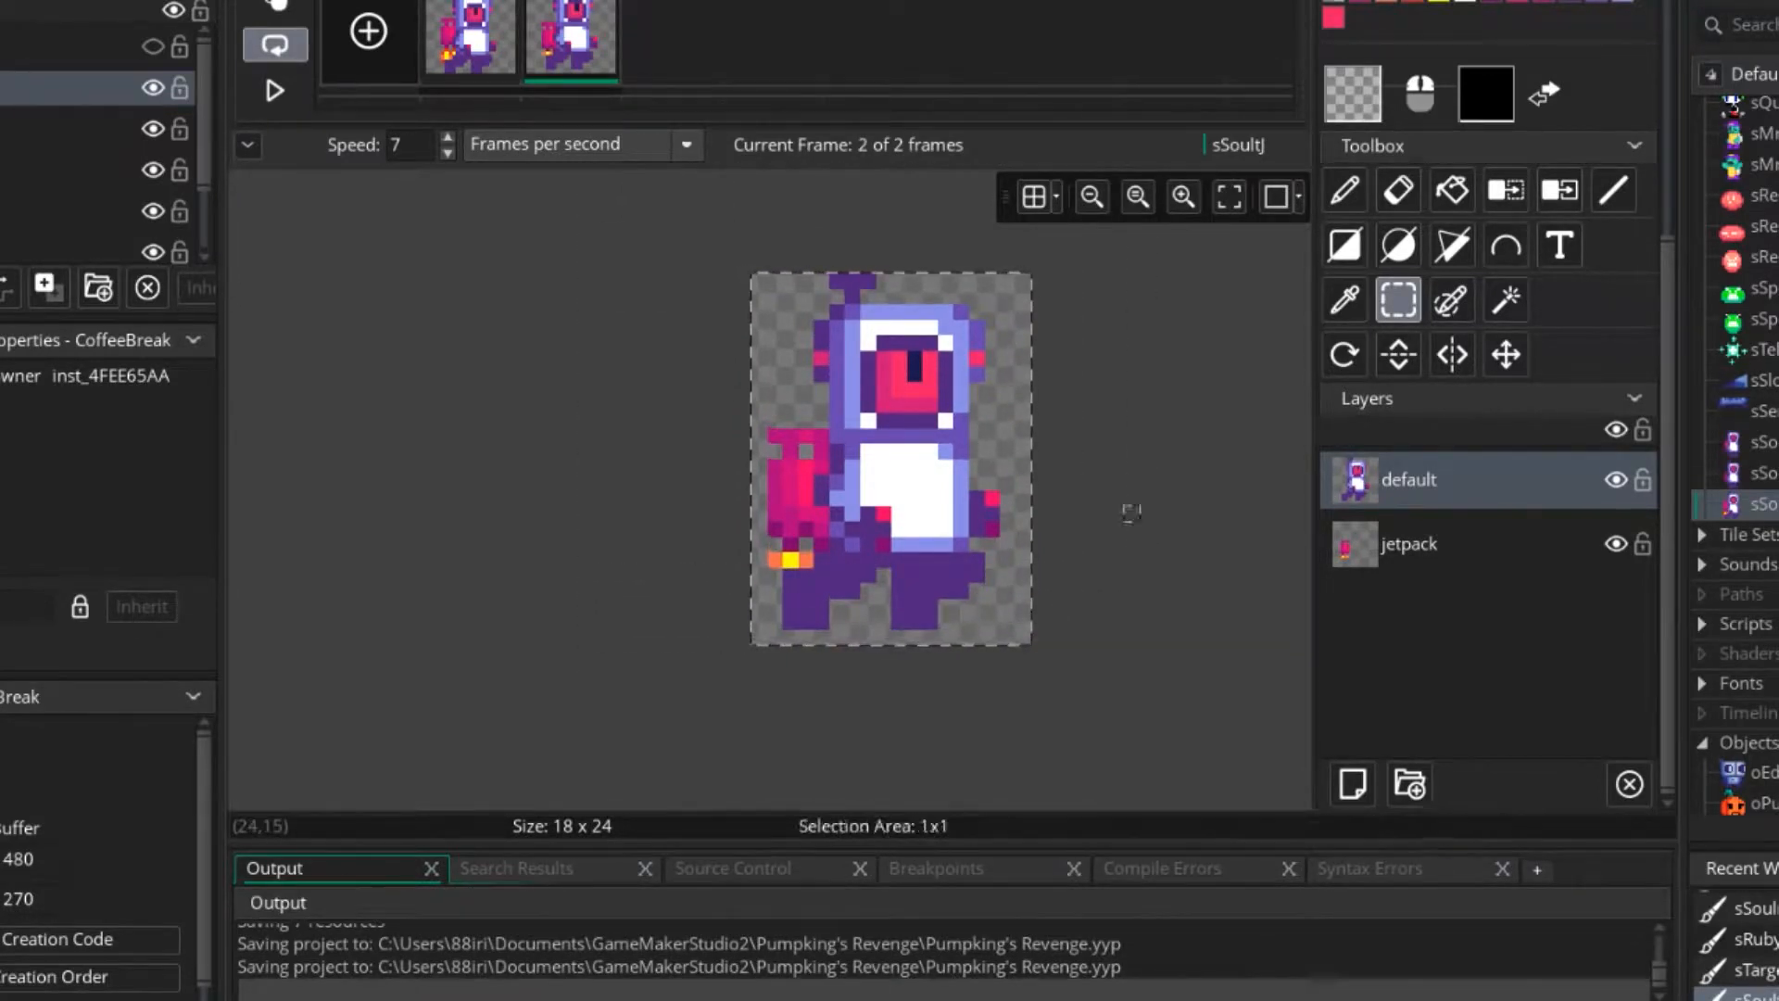
scroll(723, 454, "down", 4)
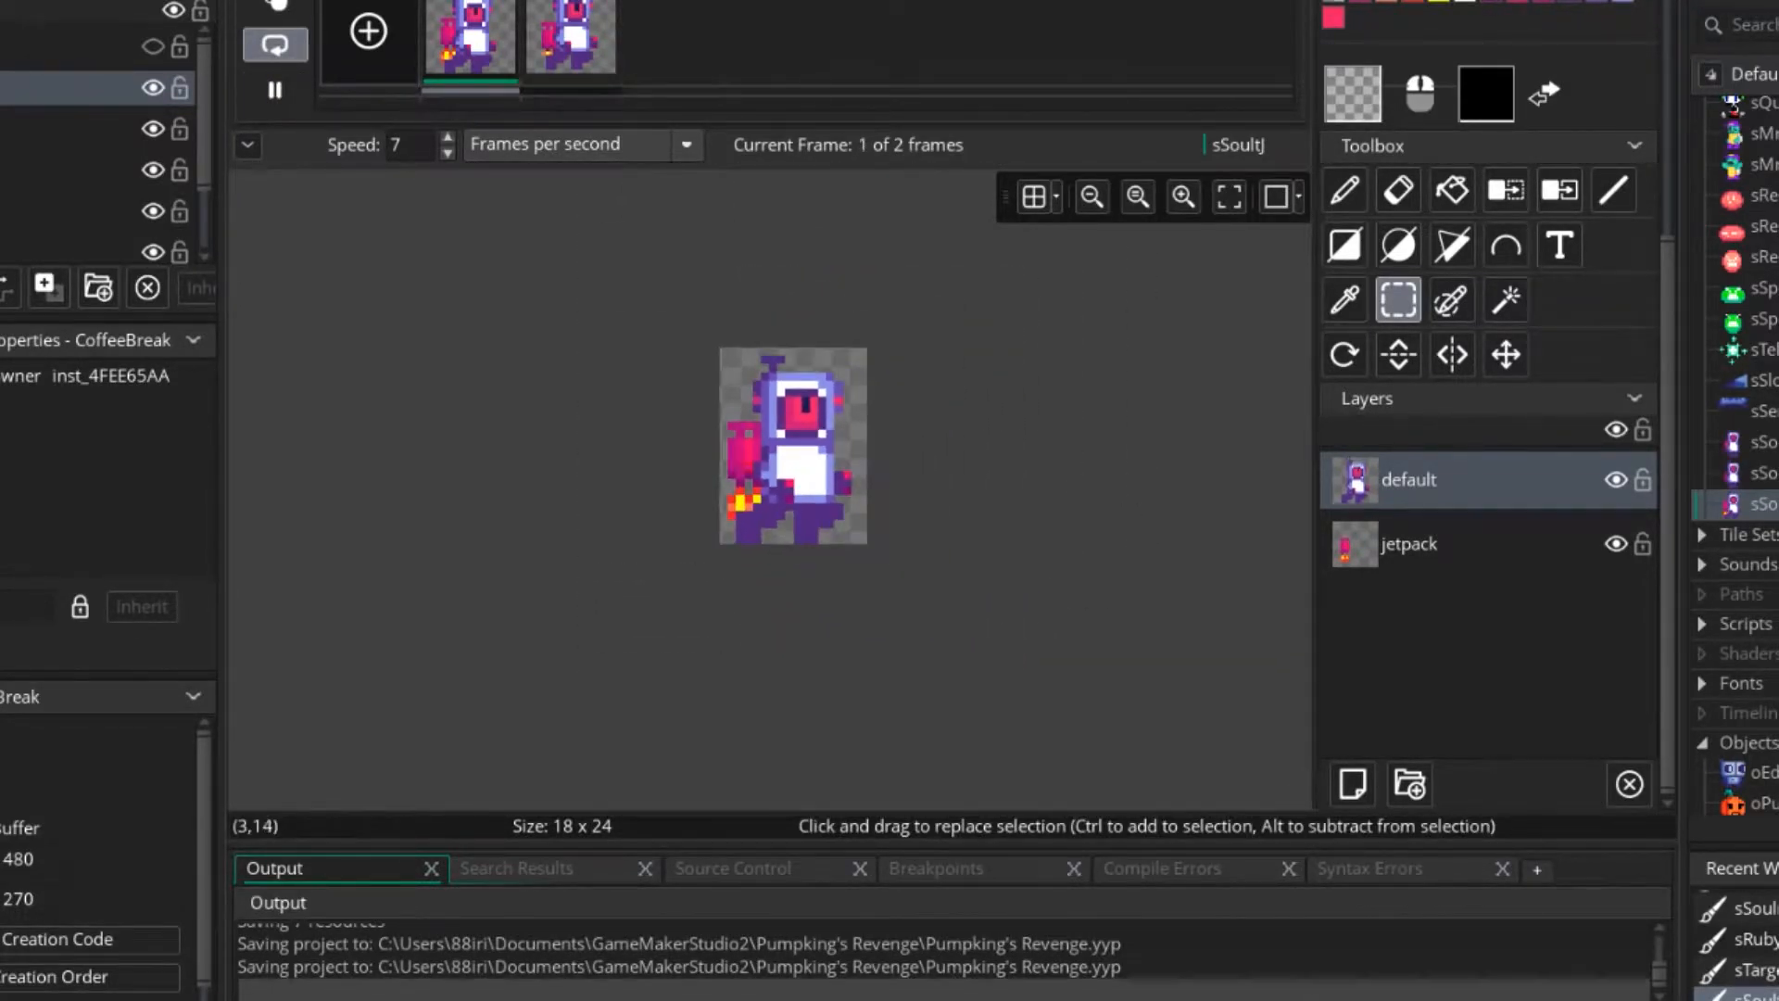
scroll(764, 451, "up", 2)
scroll(764, 452, "up", 3)
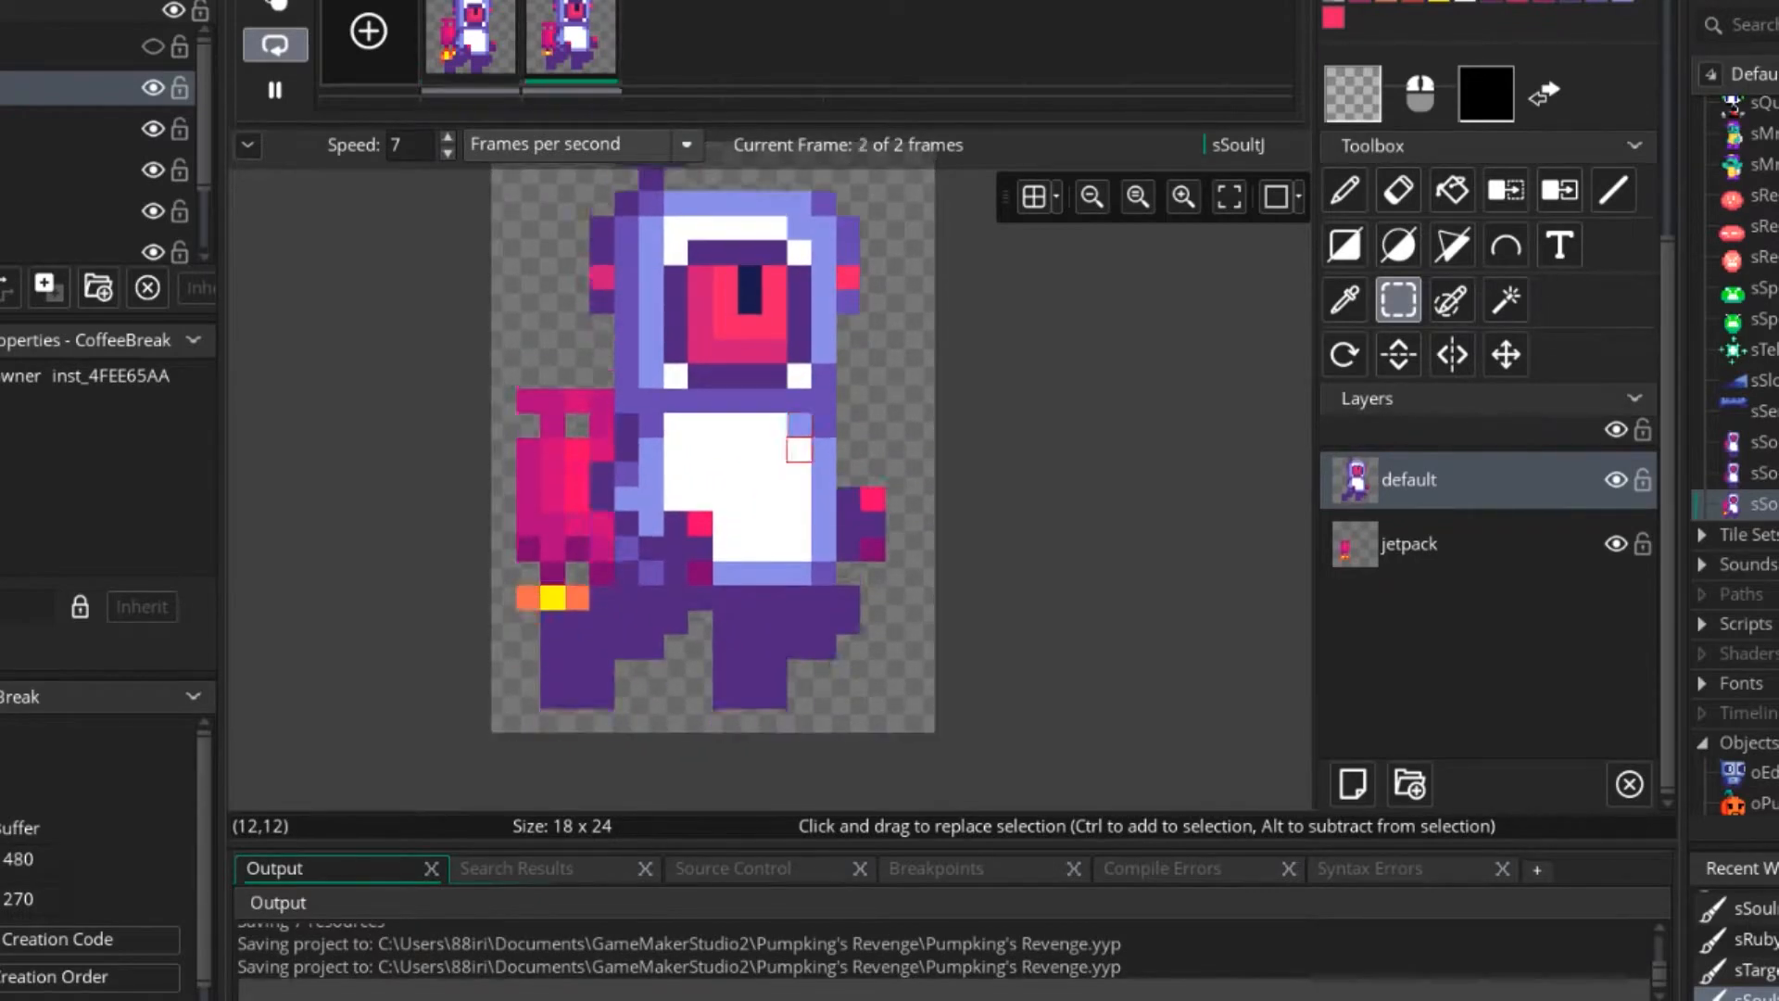
left_click(799, 450)
key("Left")
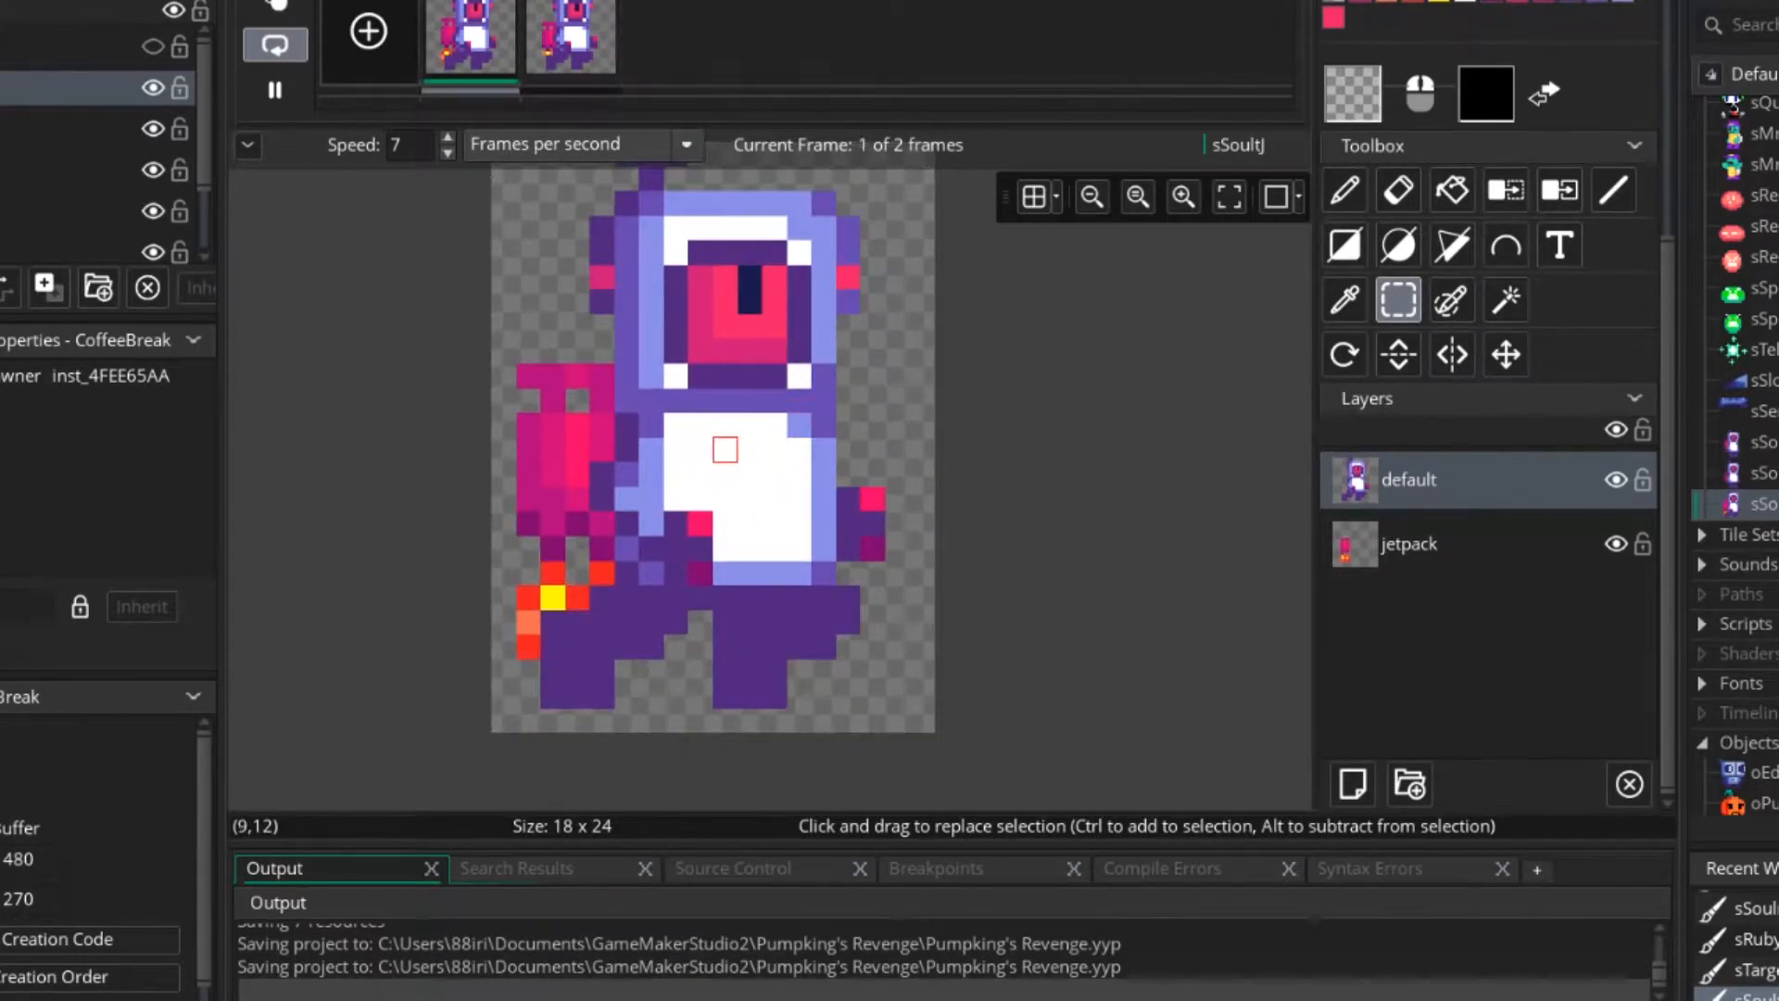
left_click(275, 90)
Try shortening the pupil in frame 1 to its lower pixel by painting the upper one pink with the Pencil.
middle_click_drag(898, 326, 997, 406)
scroll(1465, 445, "up", 5)
left_click(1344, 582)
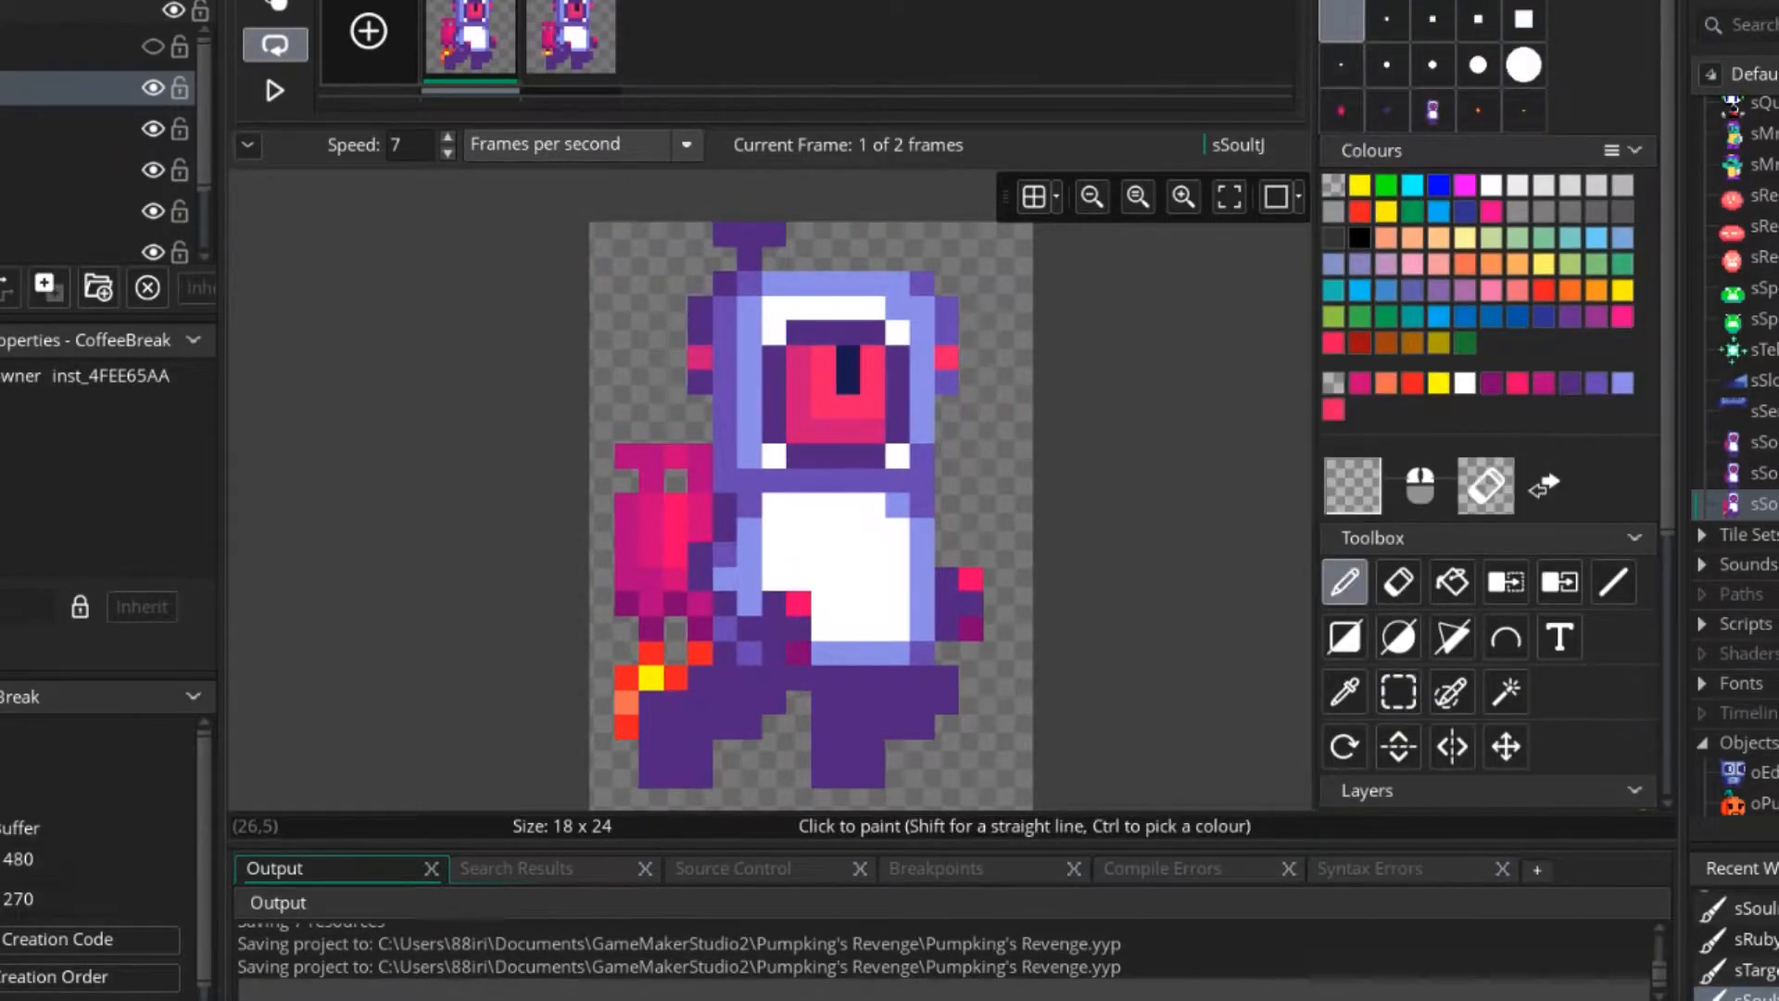
left_click(849, 381, "ctrl")
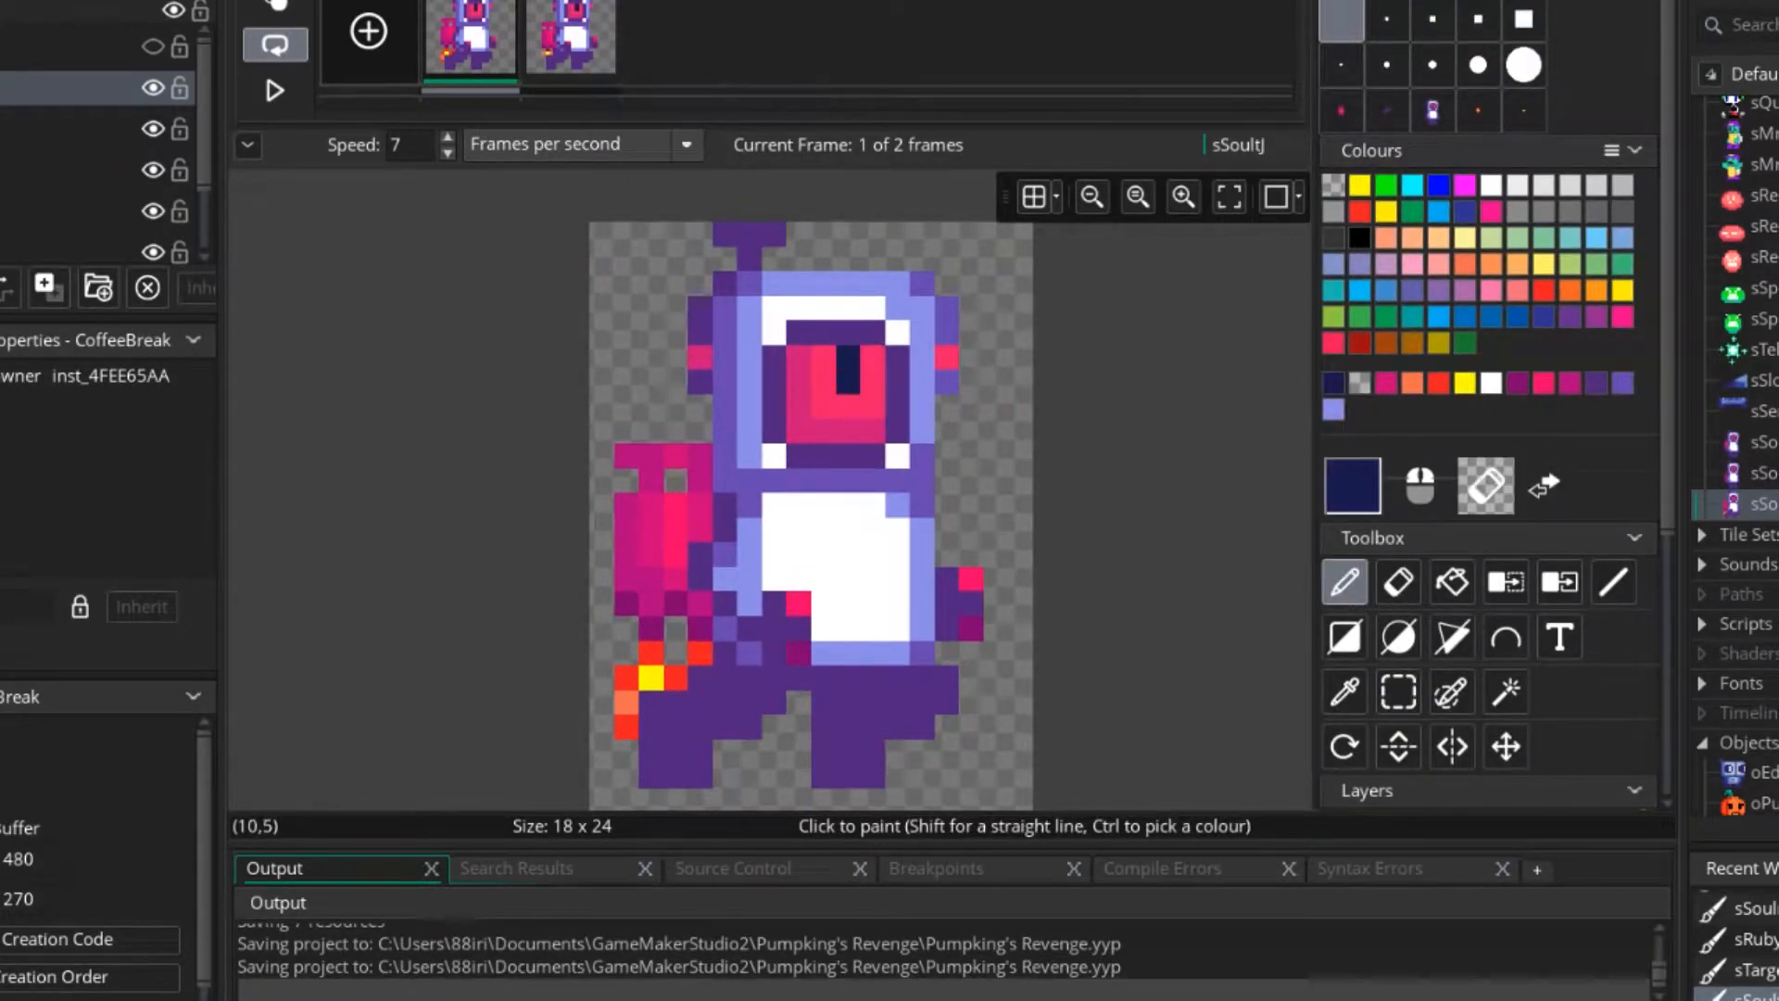
left_click(851, 356, "ctrl")
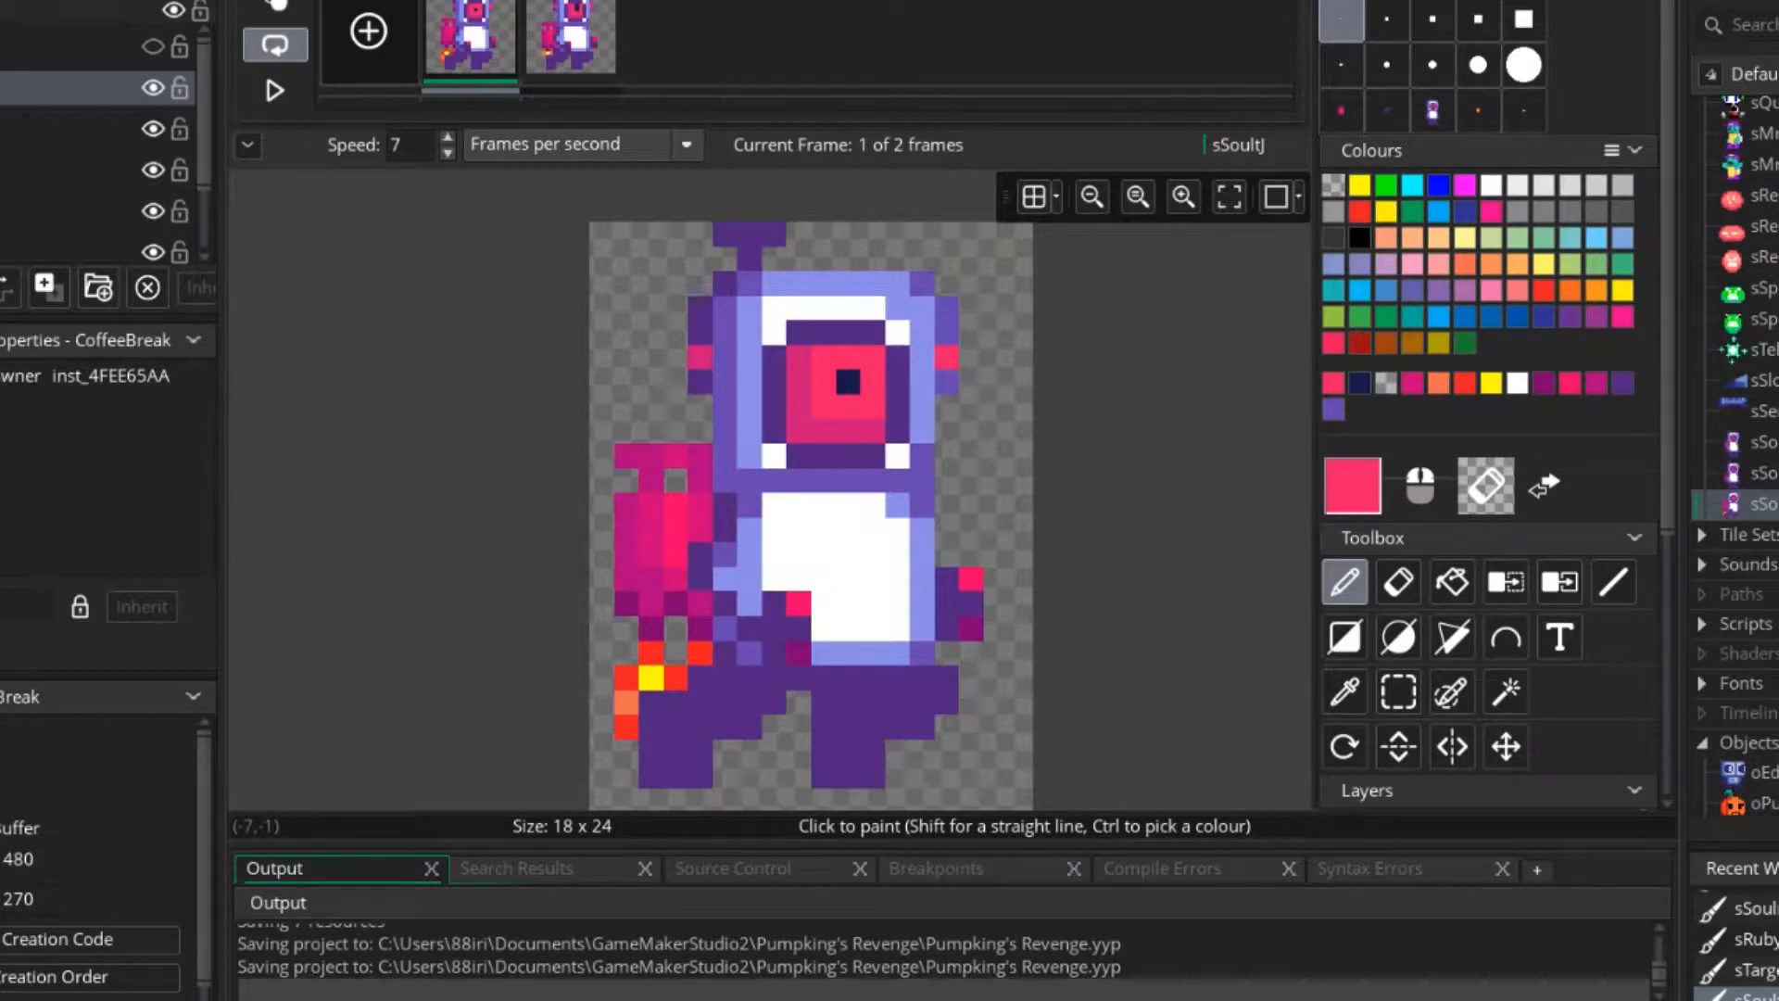
left_click(848, 381, "ctrl")
middle_click_drag(947, 456, 911, 415)
Compare the two frames, set the animation speed to 15 frames per second, and play the animation.
left_click(571, 39)
left_click(472, 39)
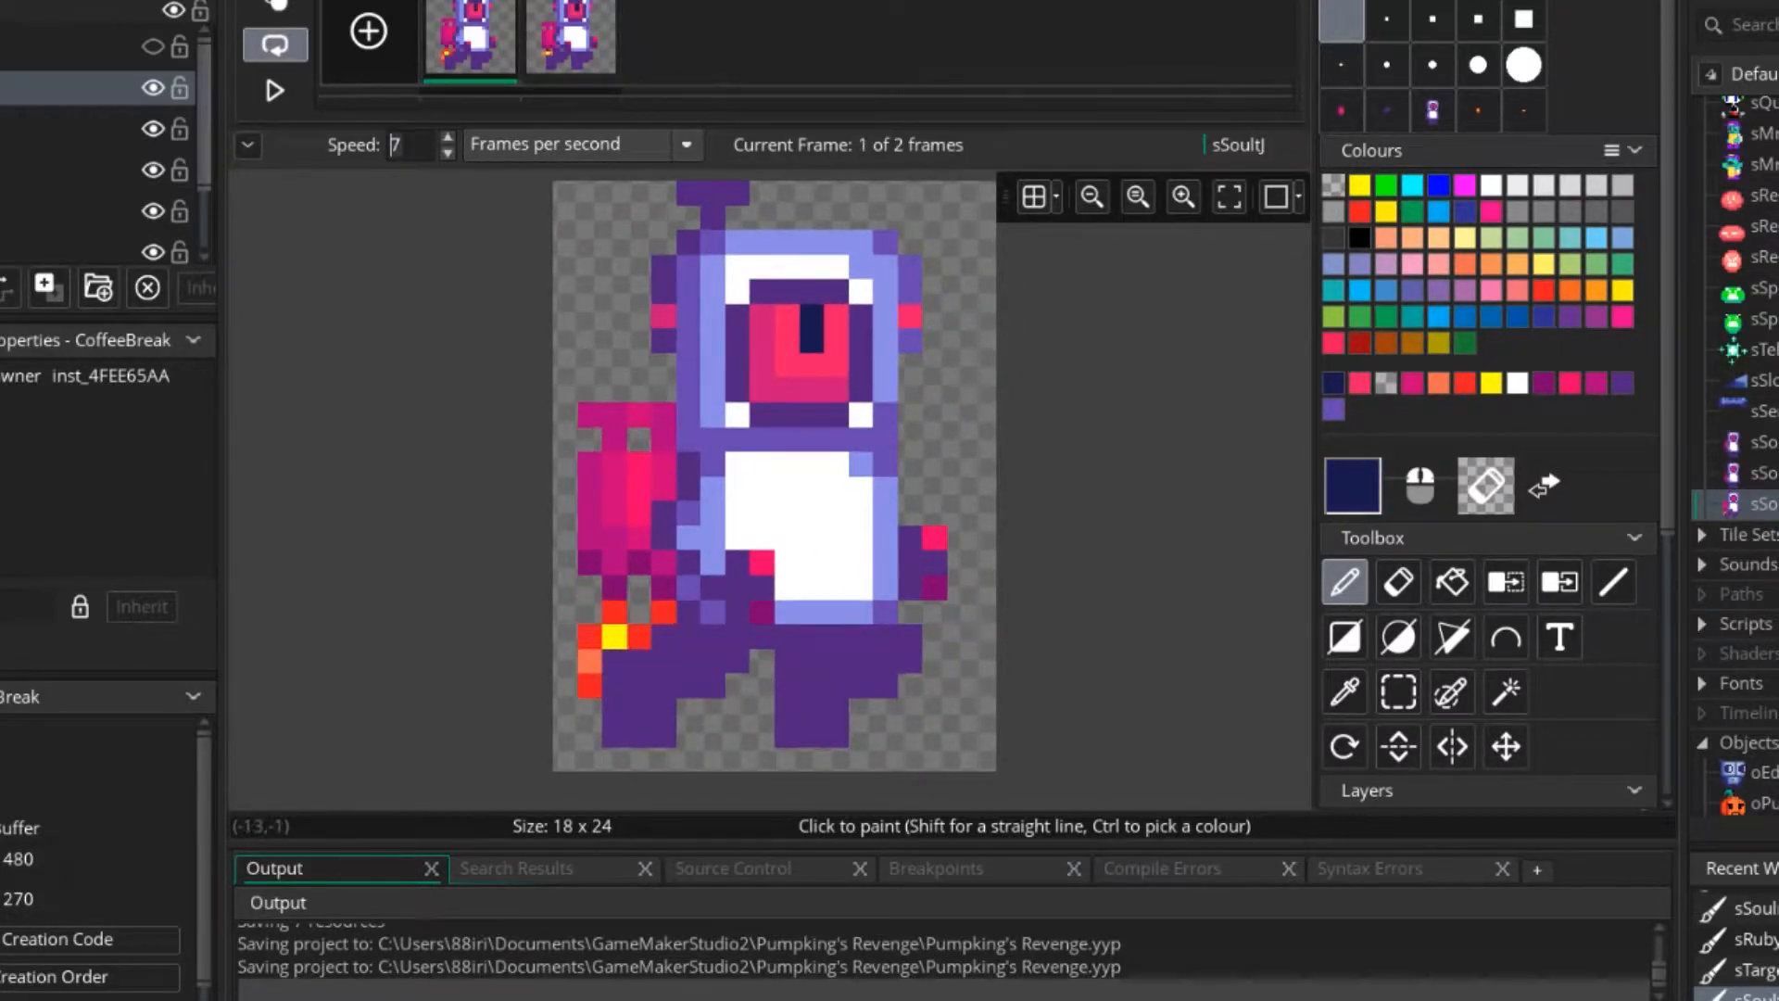
left_click(274, 90)
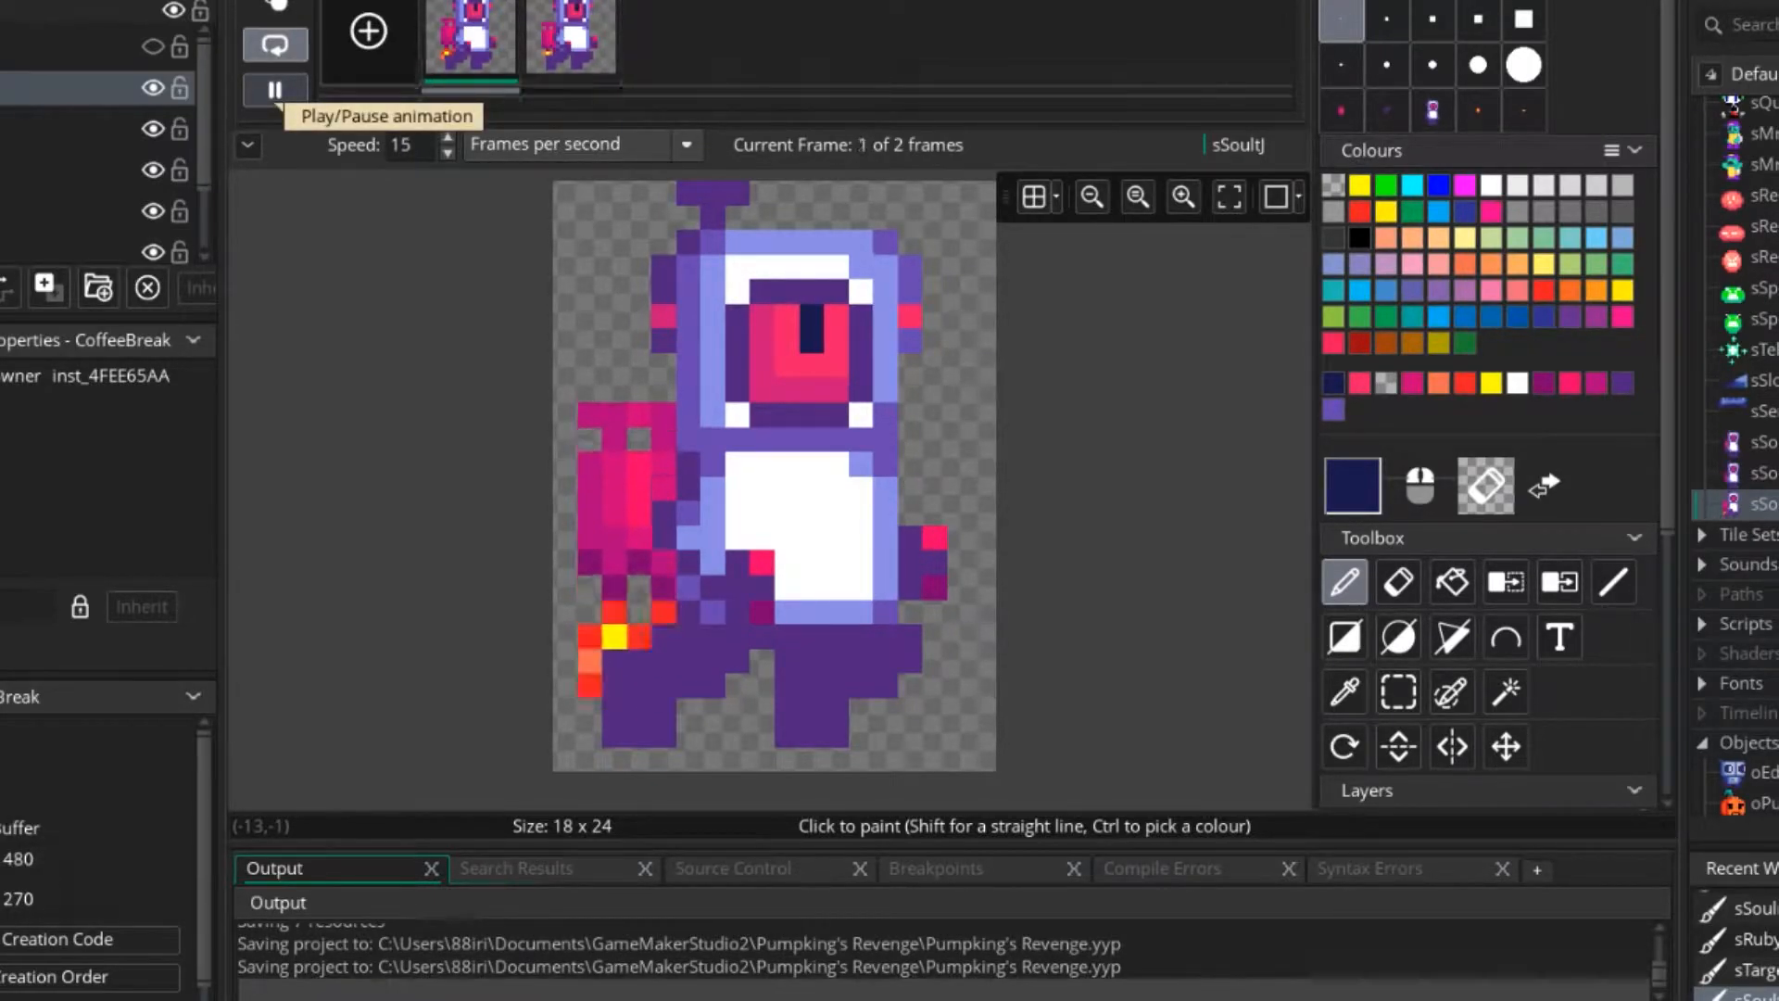
Hide the jetpack layer and shift the character's rear leg in frame 1 one pixel to the right.
left_click(1399, 691)
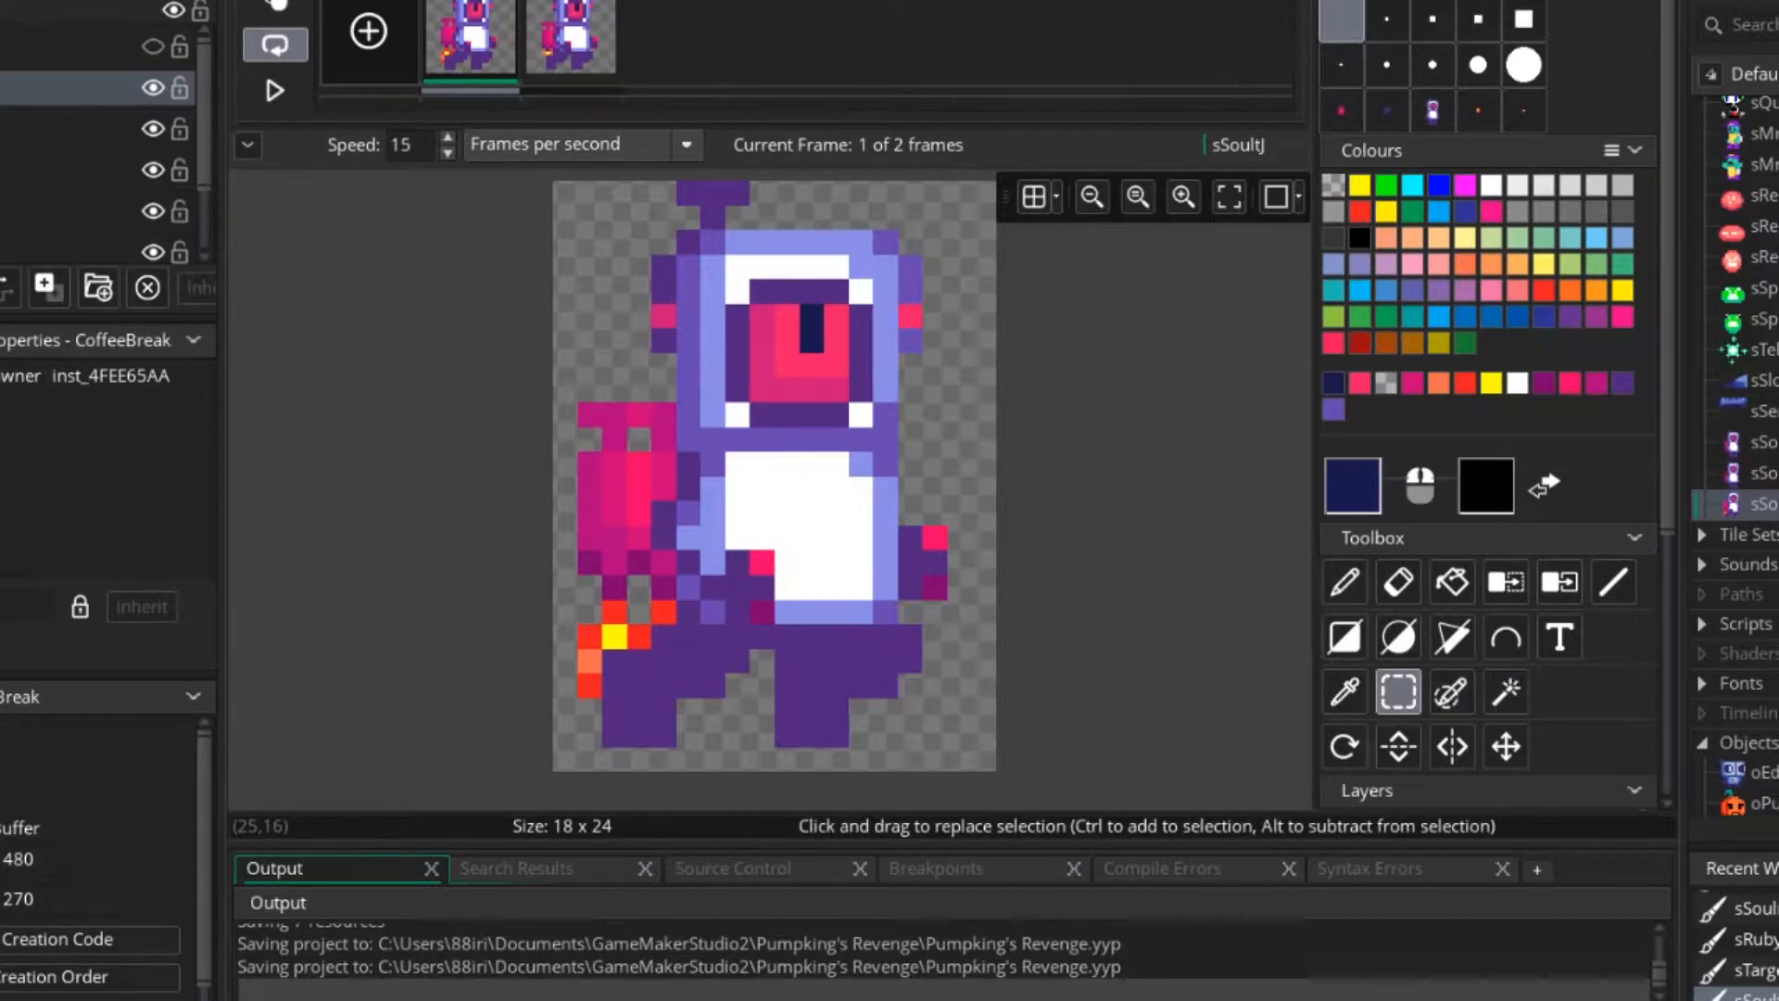
scroll(1487, 417, "down", 3)
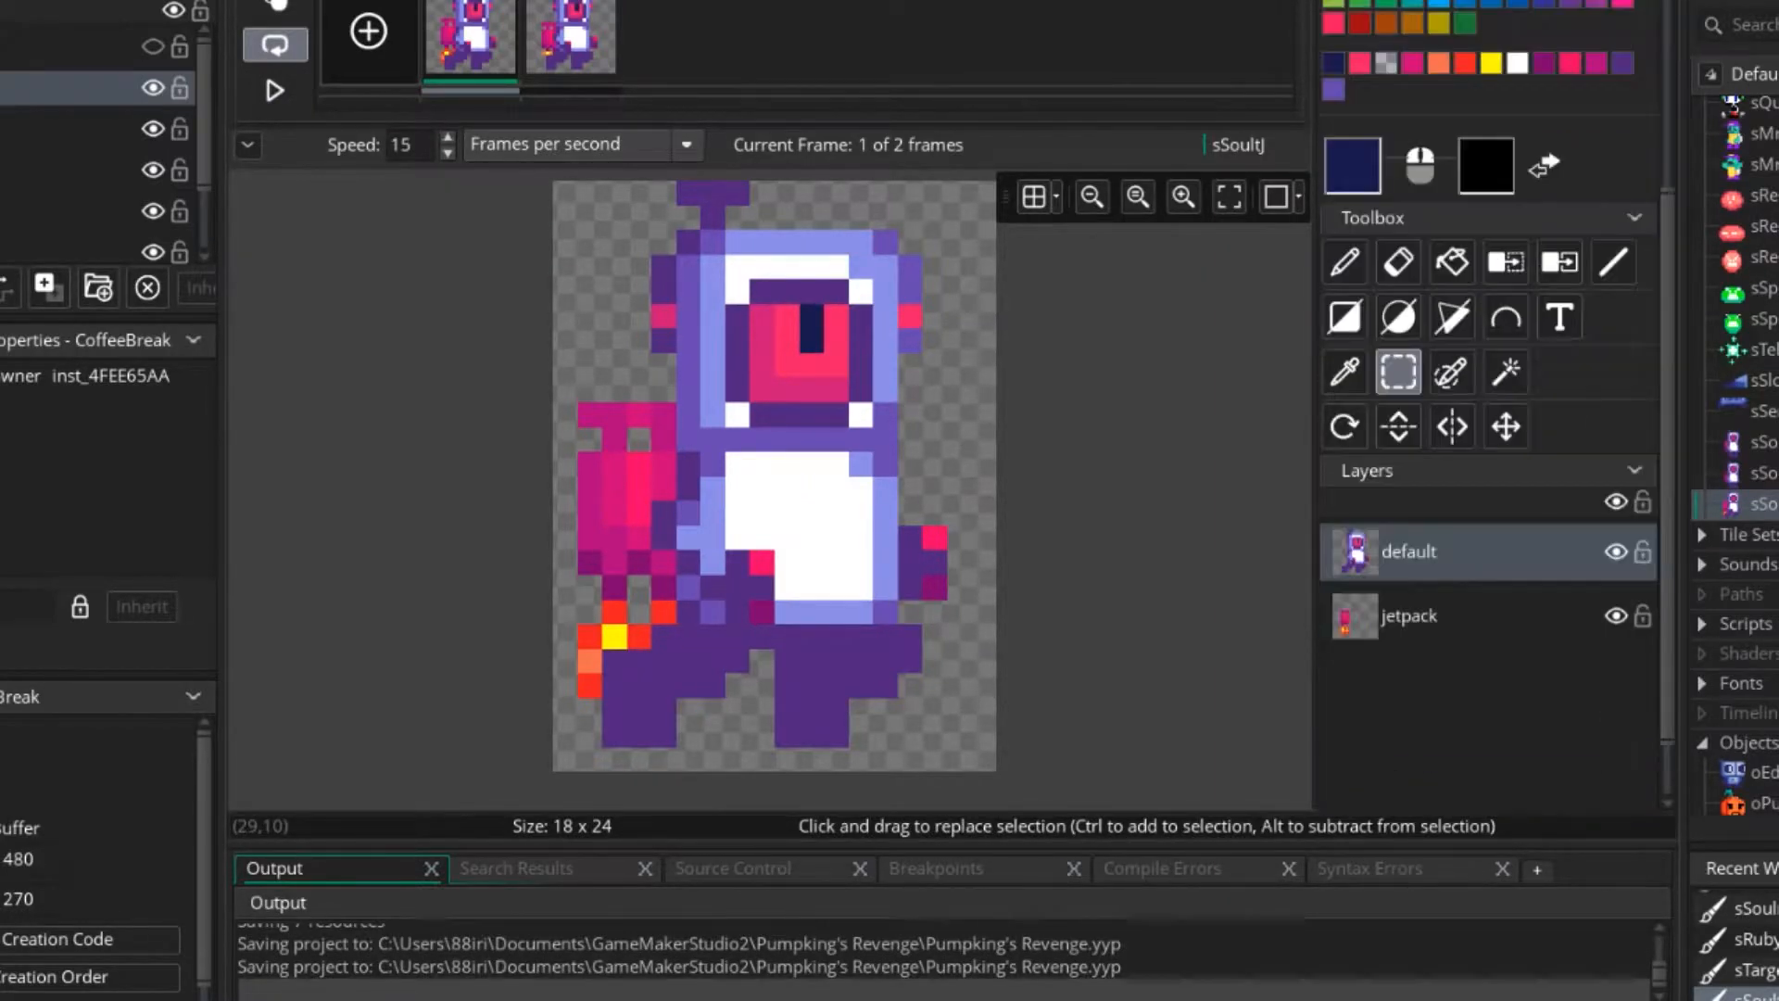
left_click(1615, 615)
left_click_drag(607, 652, 714, 712)
left_click(934, 687)
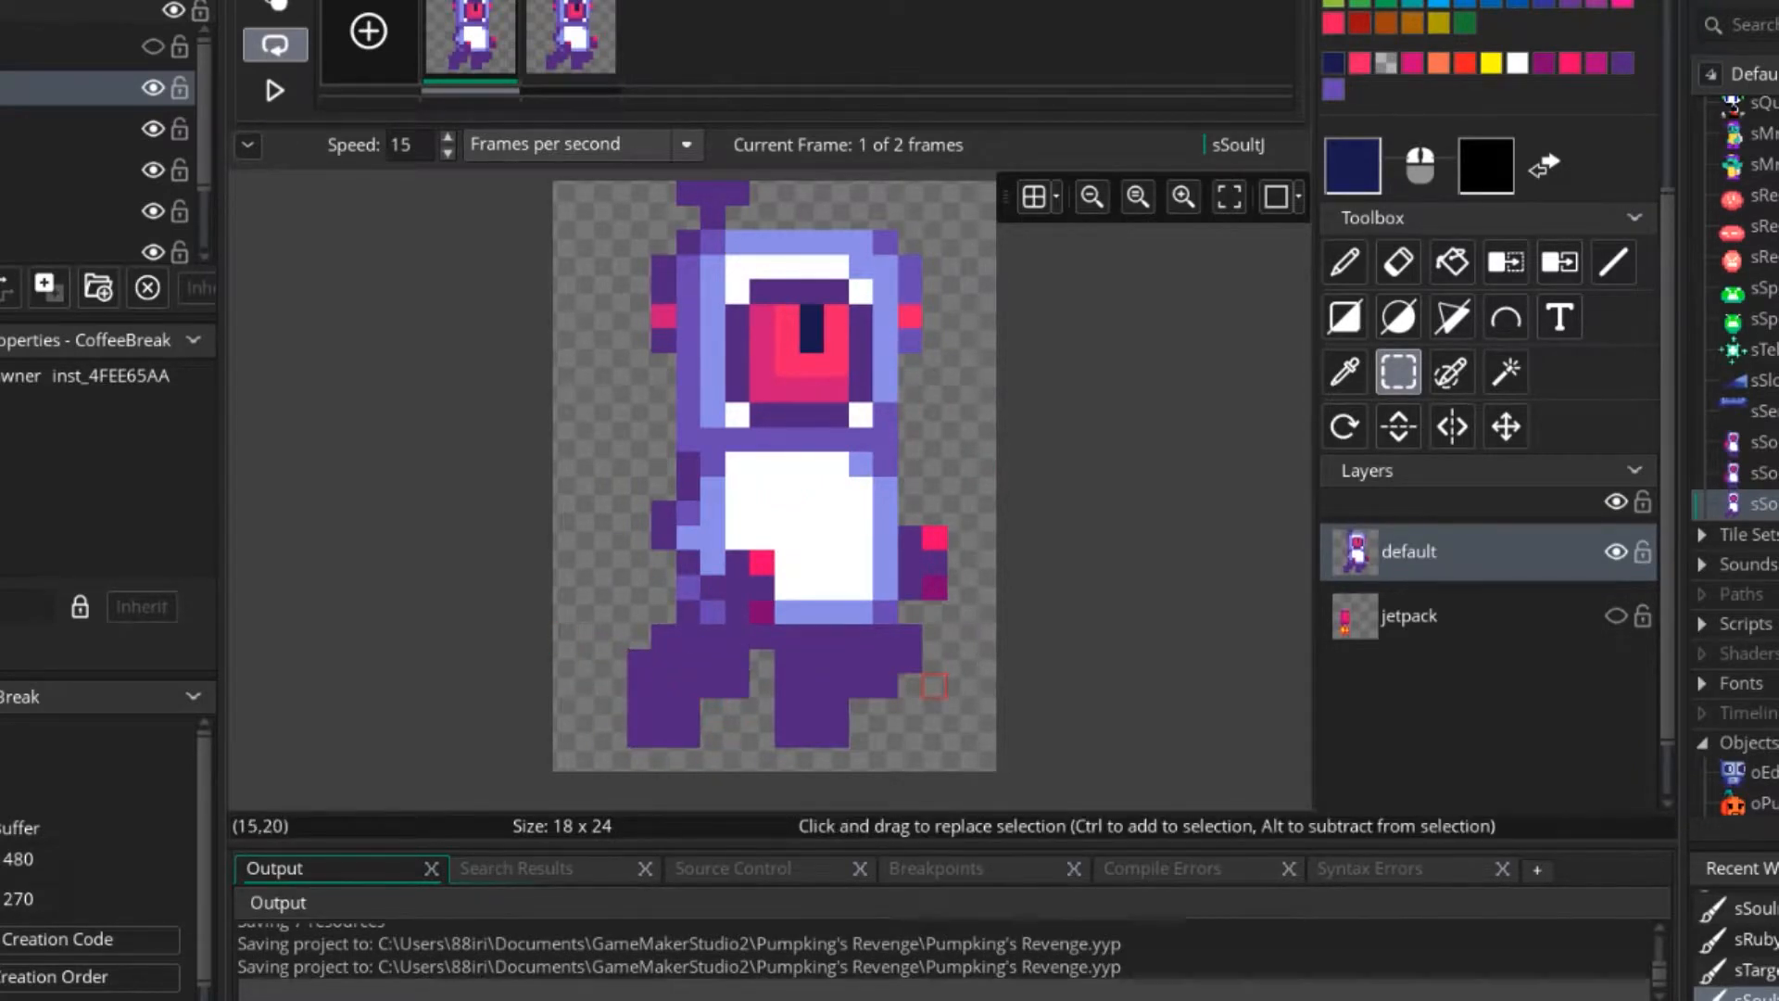
Shift the 6x5 front leg area in frame 1 one pixel to the left and preview the animation.
left_click_drag(909, 637, 784, 753)
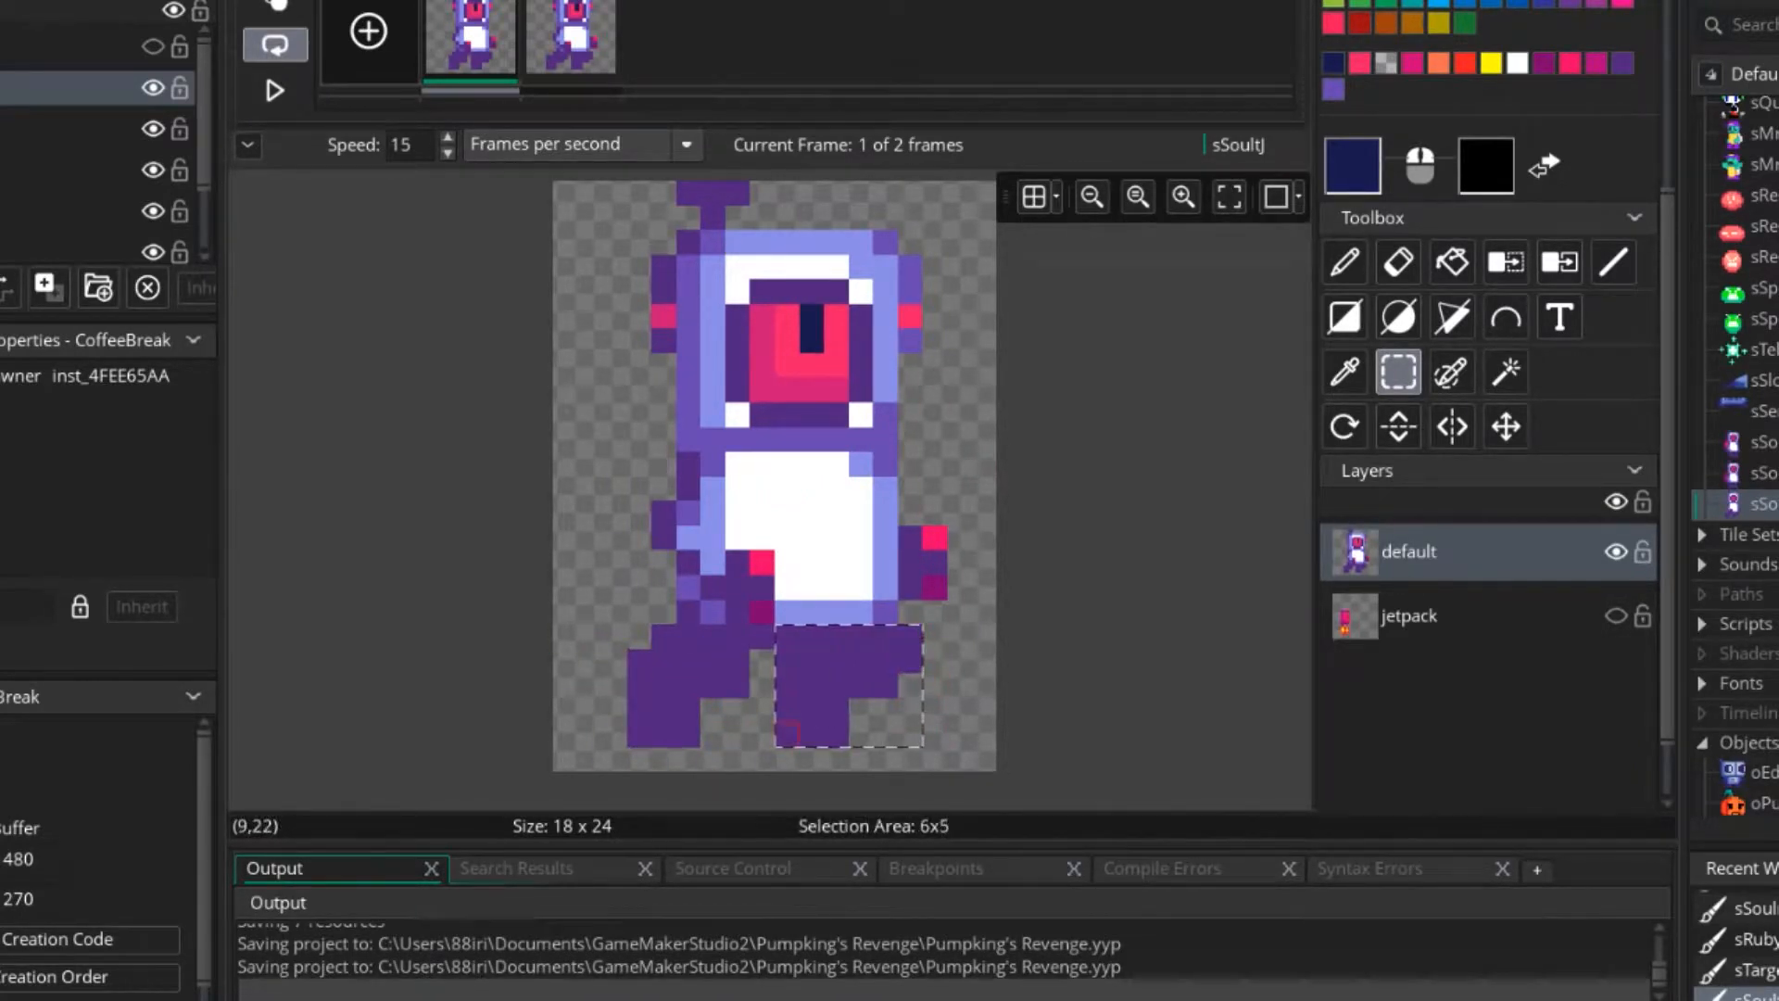
left_click(801, 606)
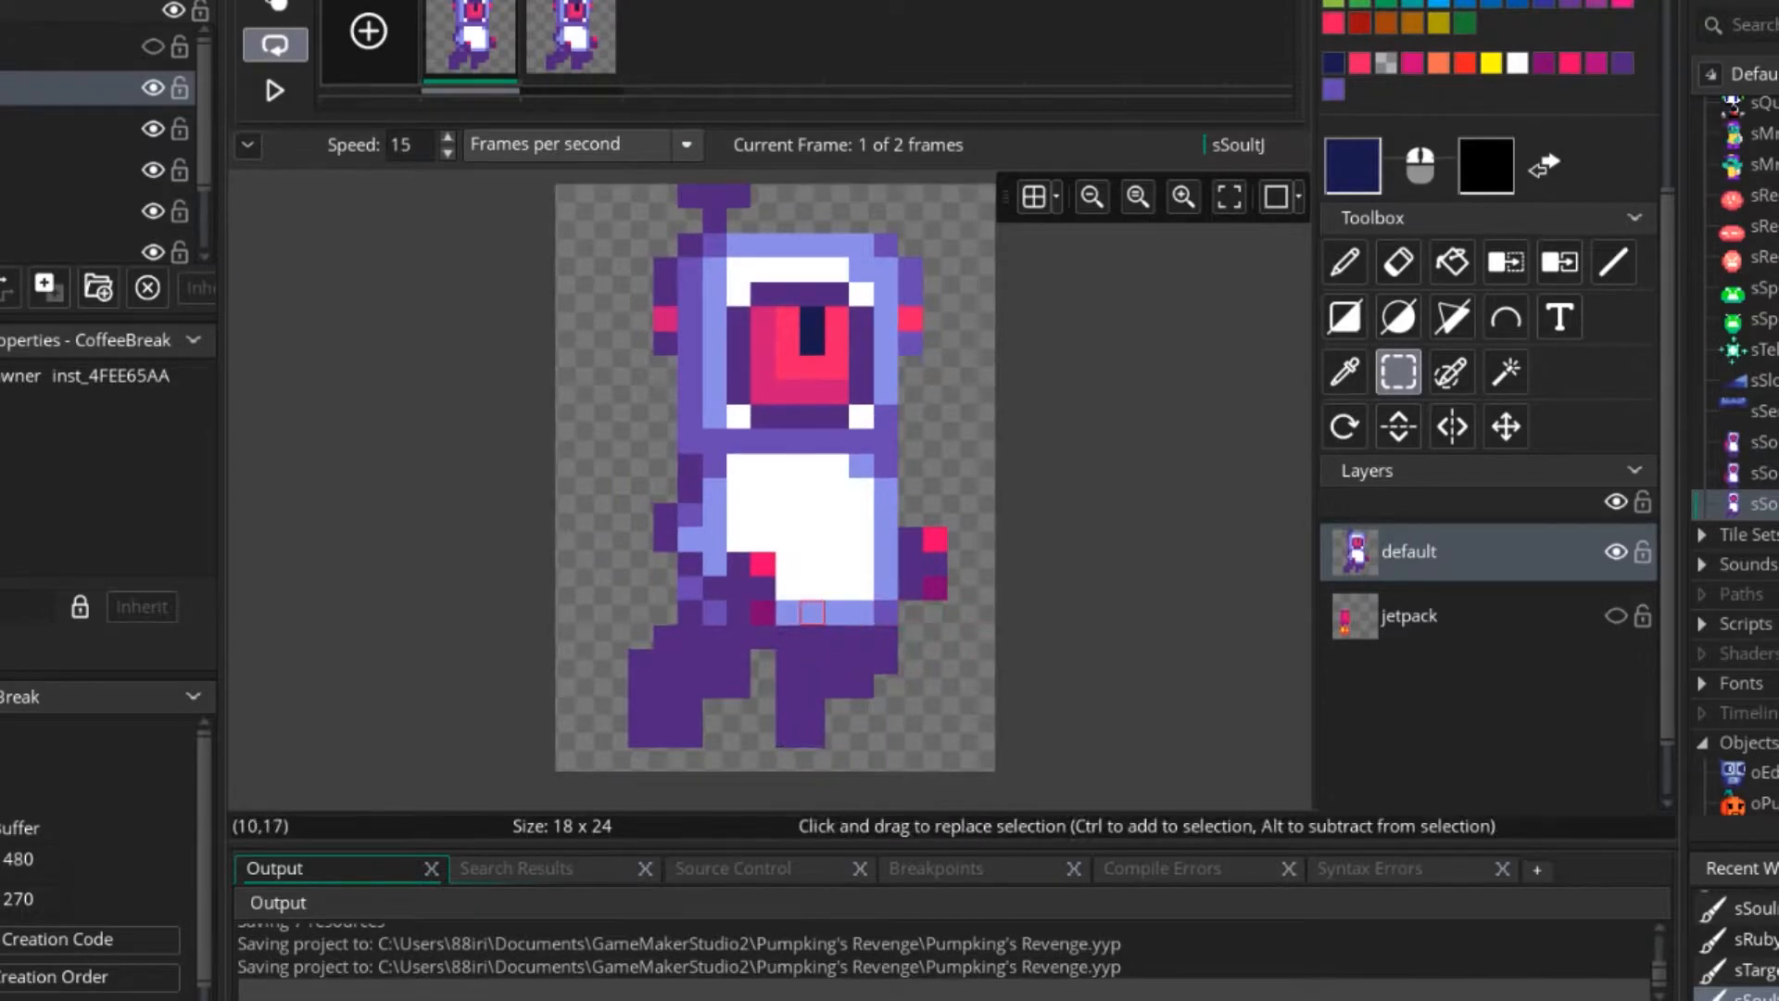
scroll(800, 604, "down", 2)
left_click(274, 90)
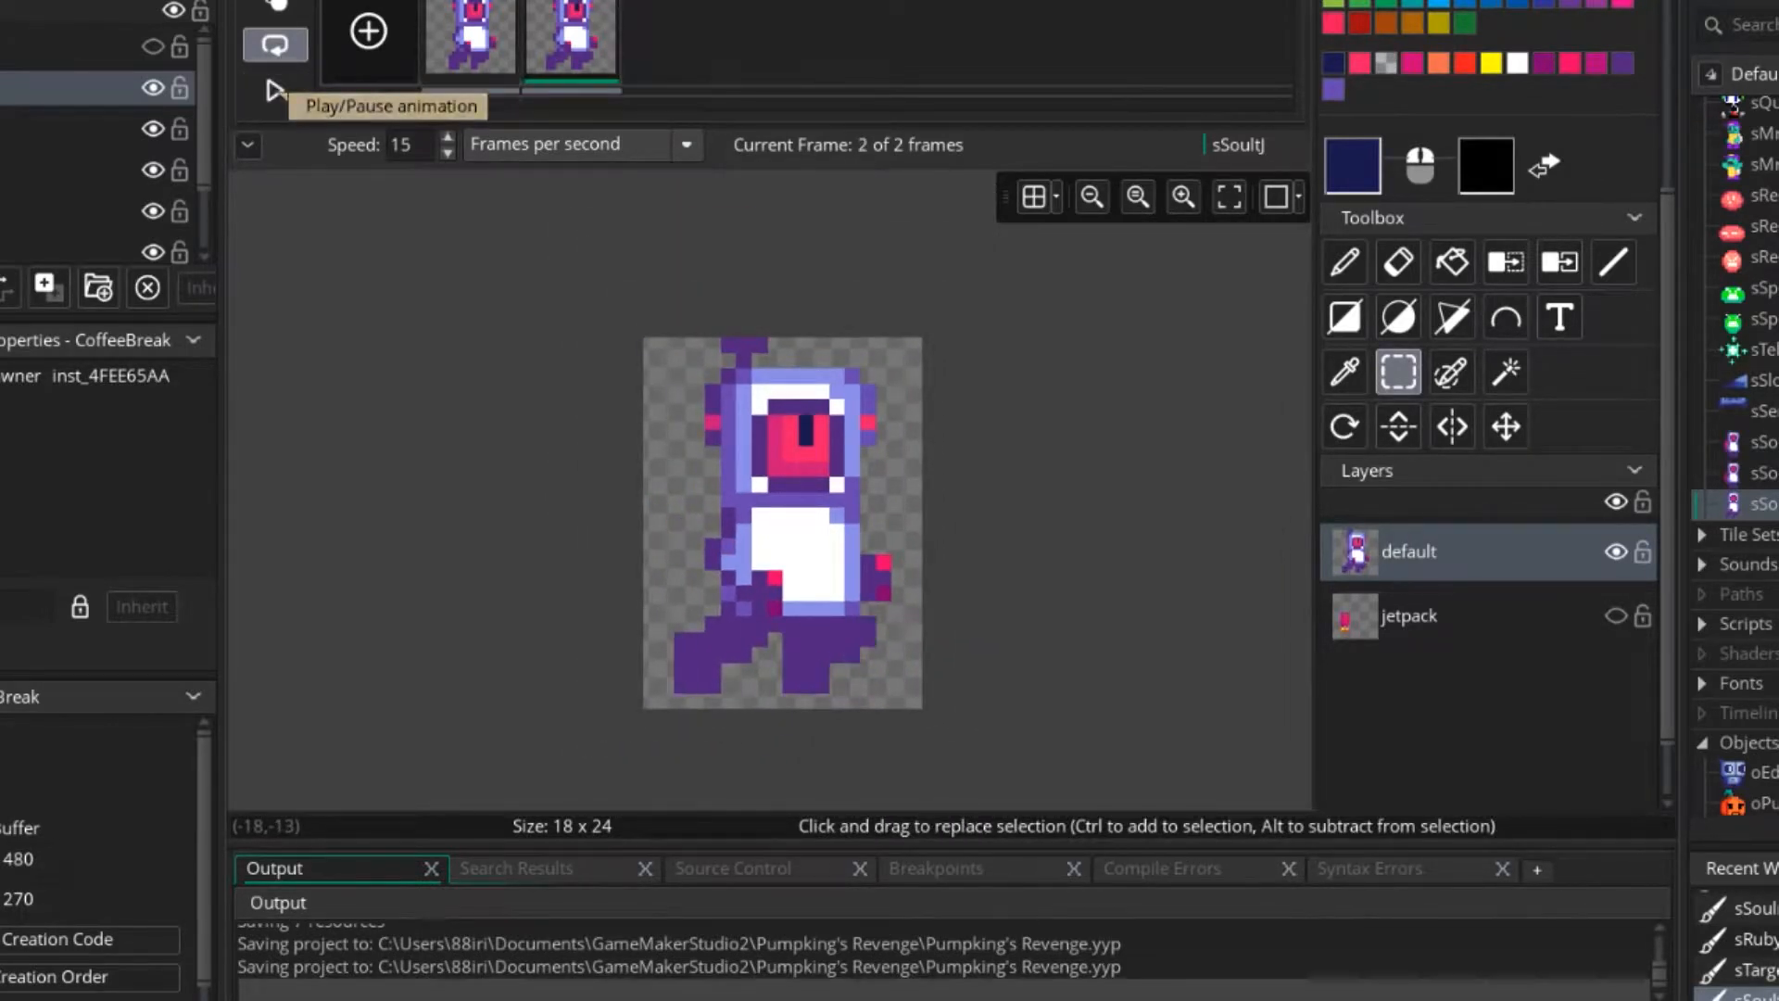
left_click(274, 90)
Pause on frame 2 and trim the outermost pixel column from the upper part of the front leg.
scroll(960, 623, "up", 3)
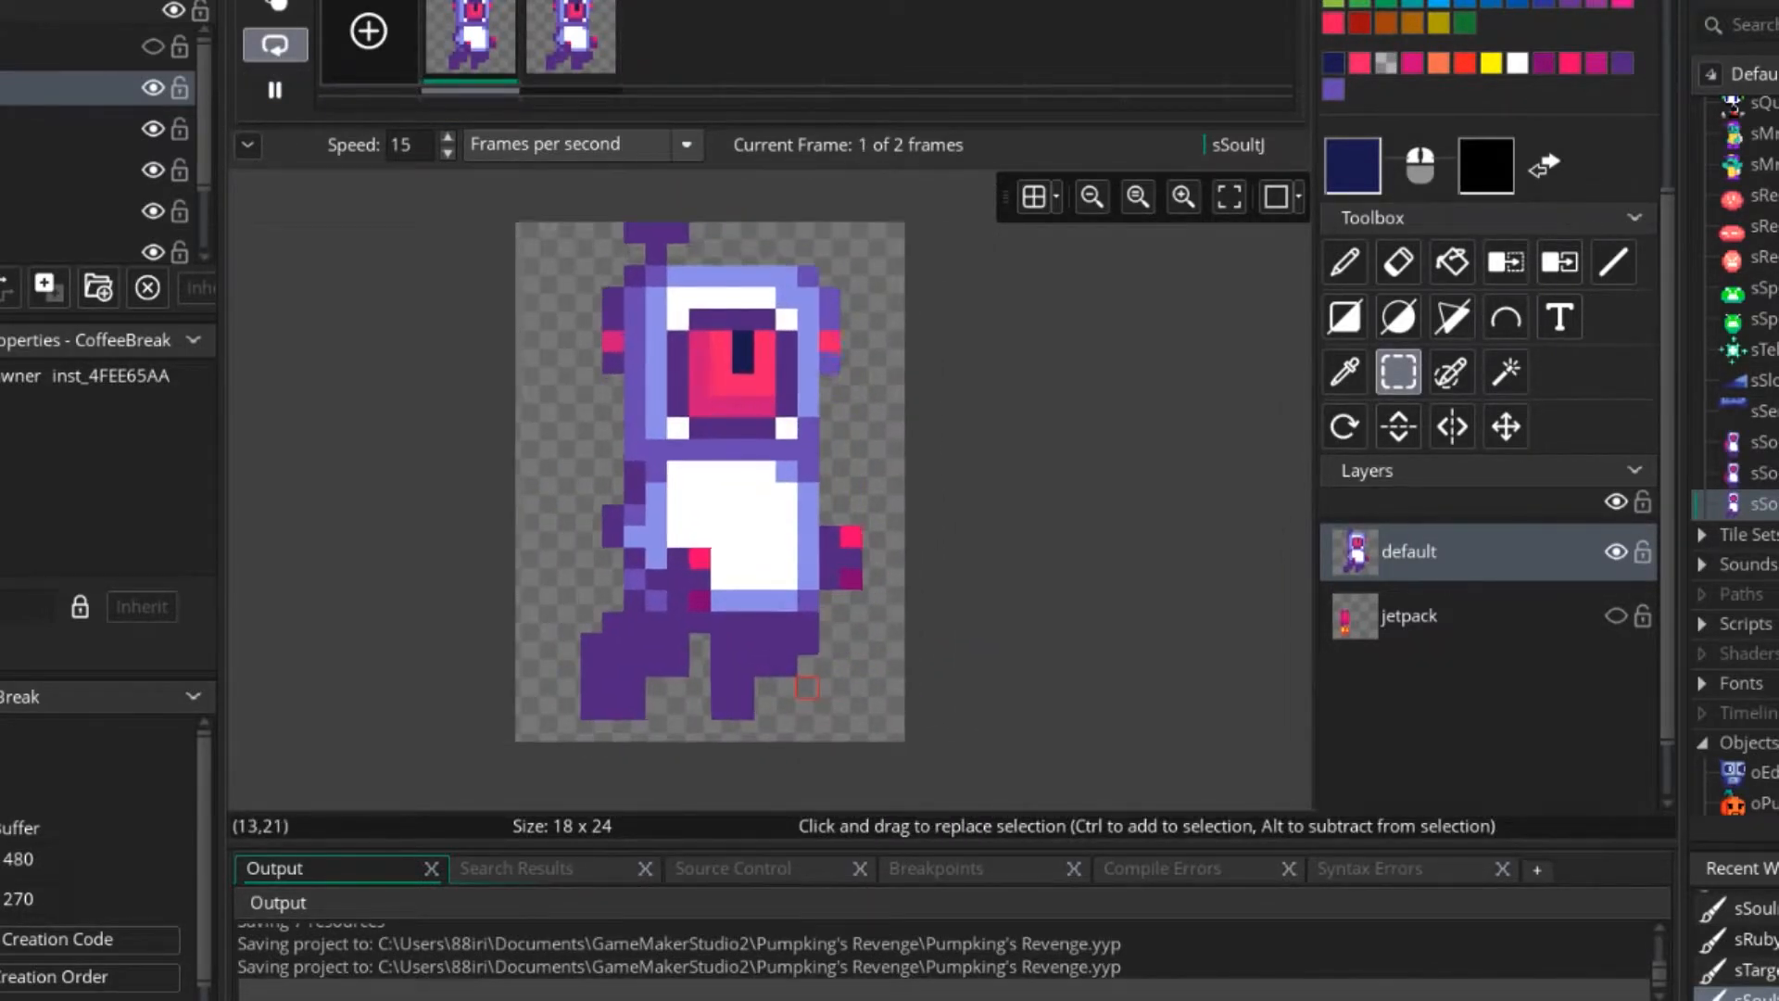
middle_click_drag(781, 687, 868, 629)
left_click(274, 90)
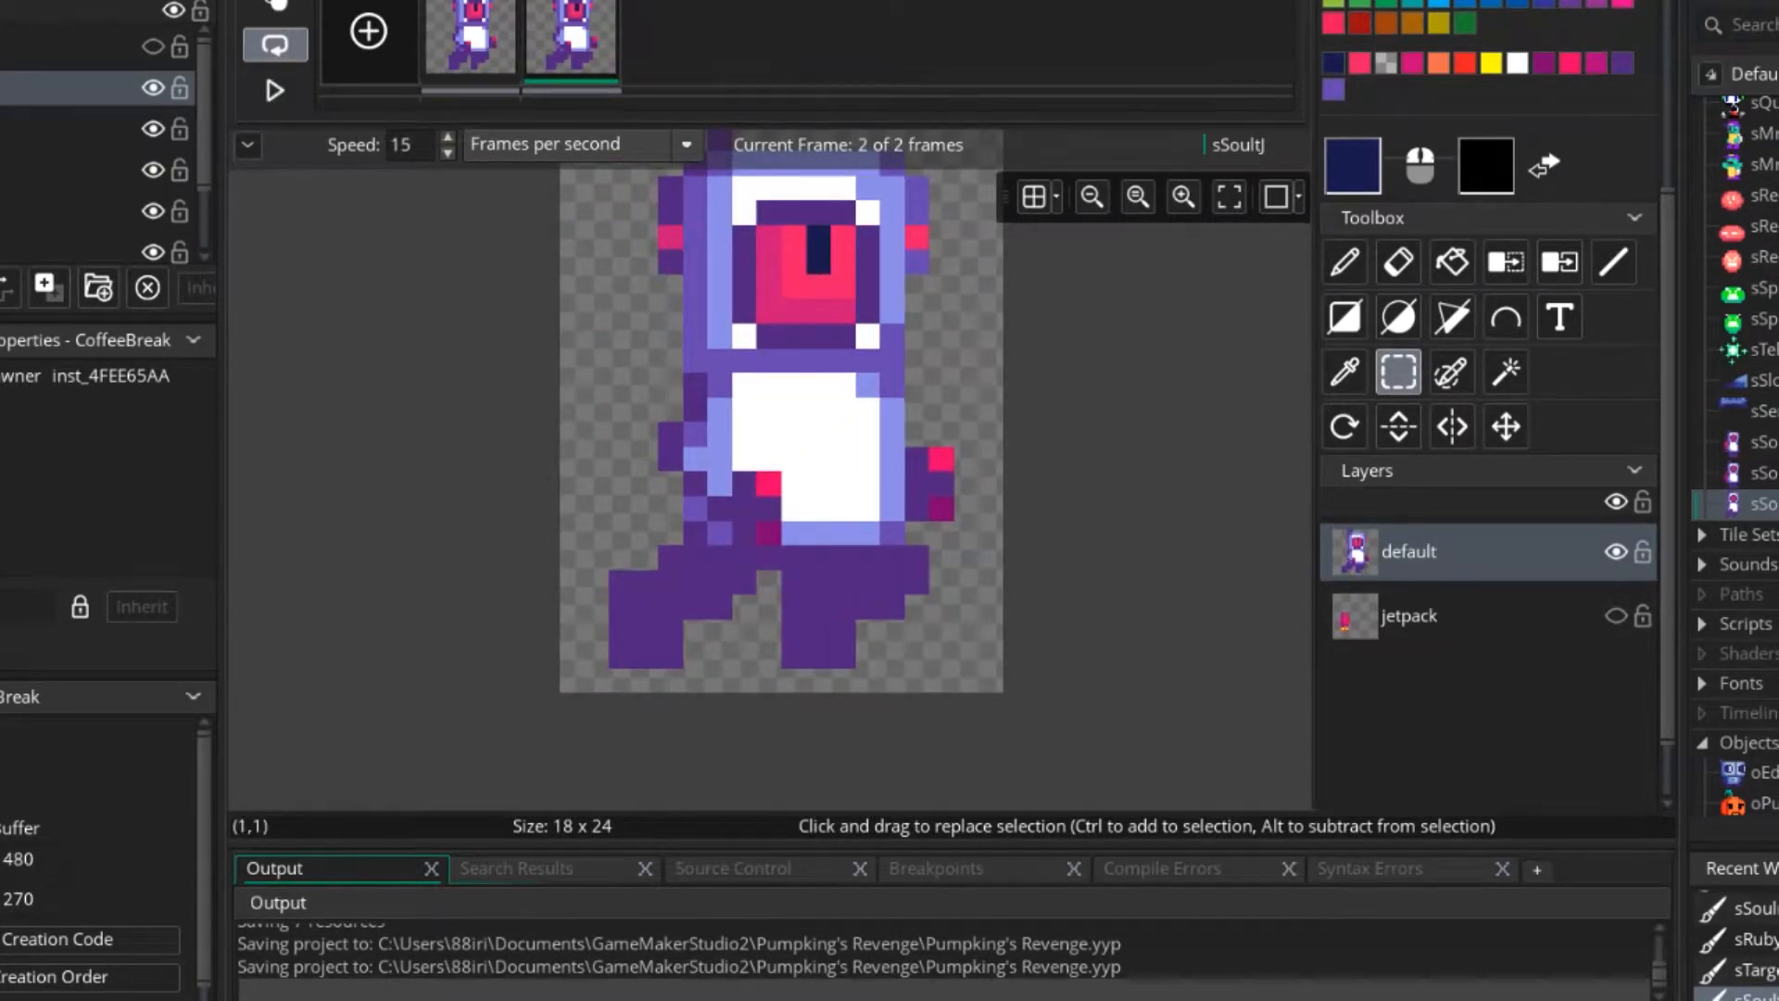
scroll(839, 632, "up", 2)
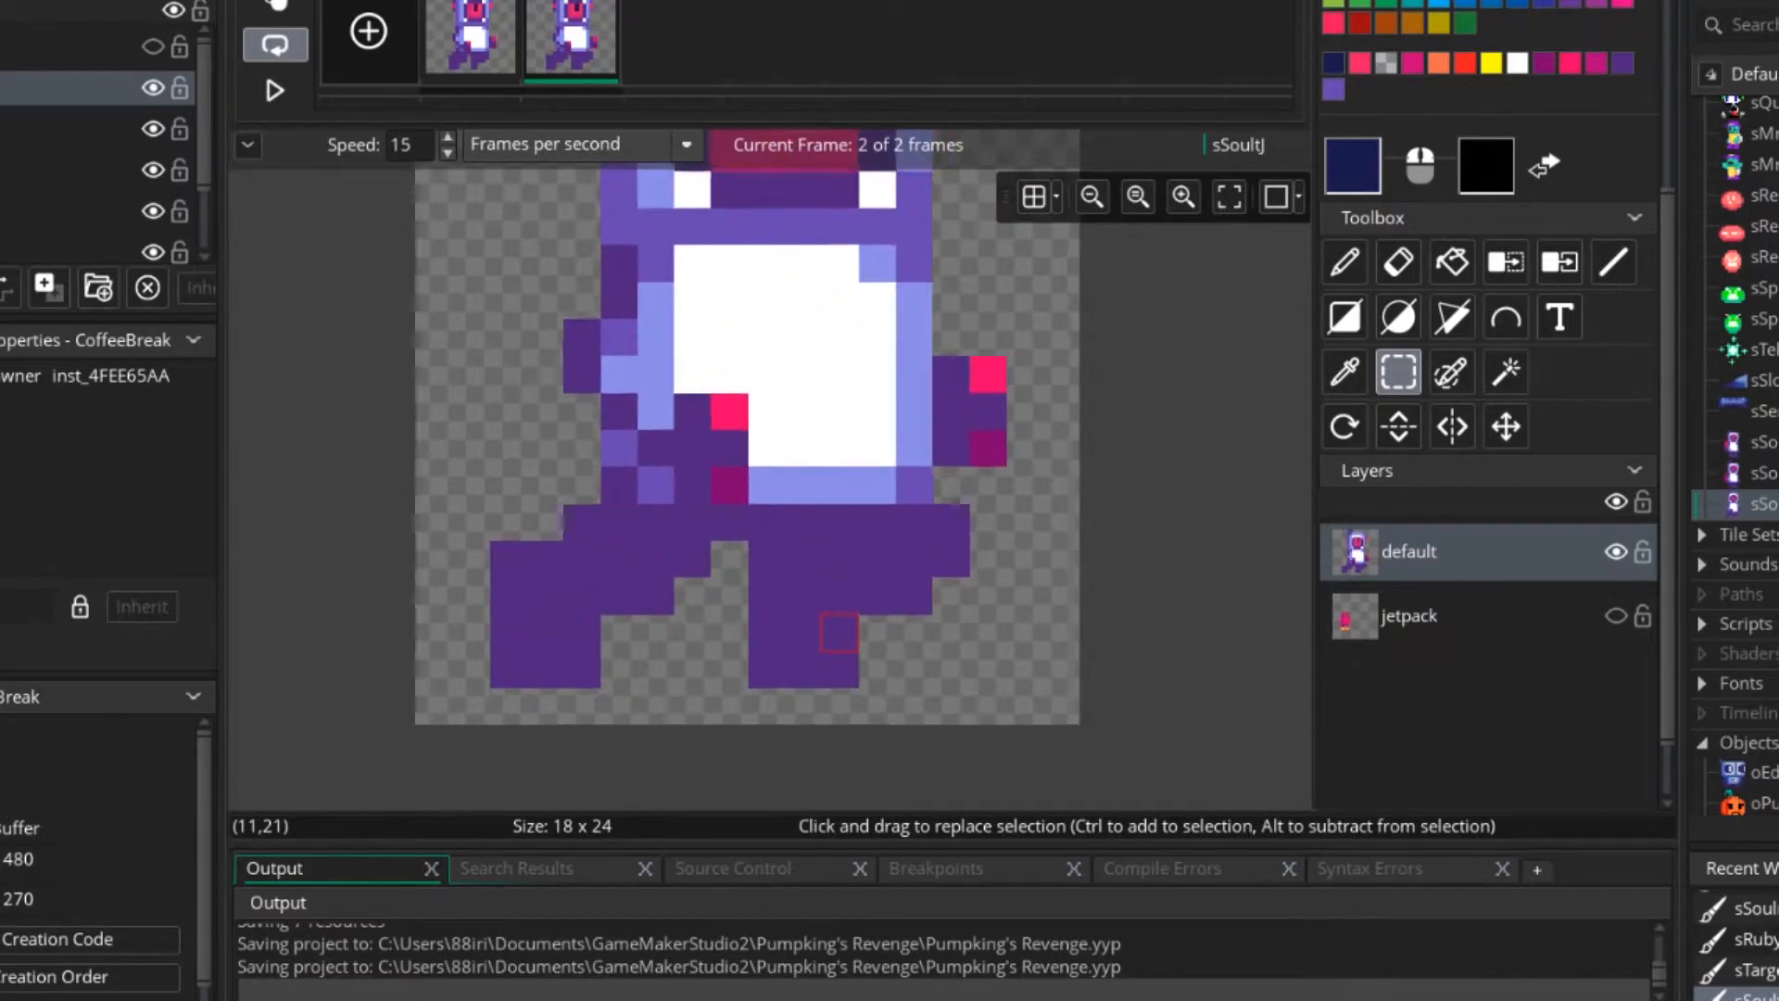
scroll(841, 633, "up", 1)
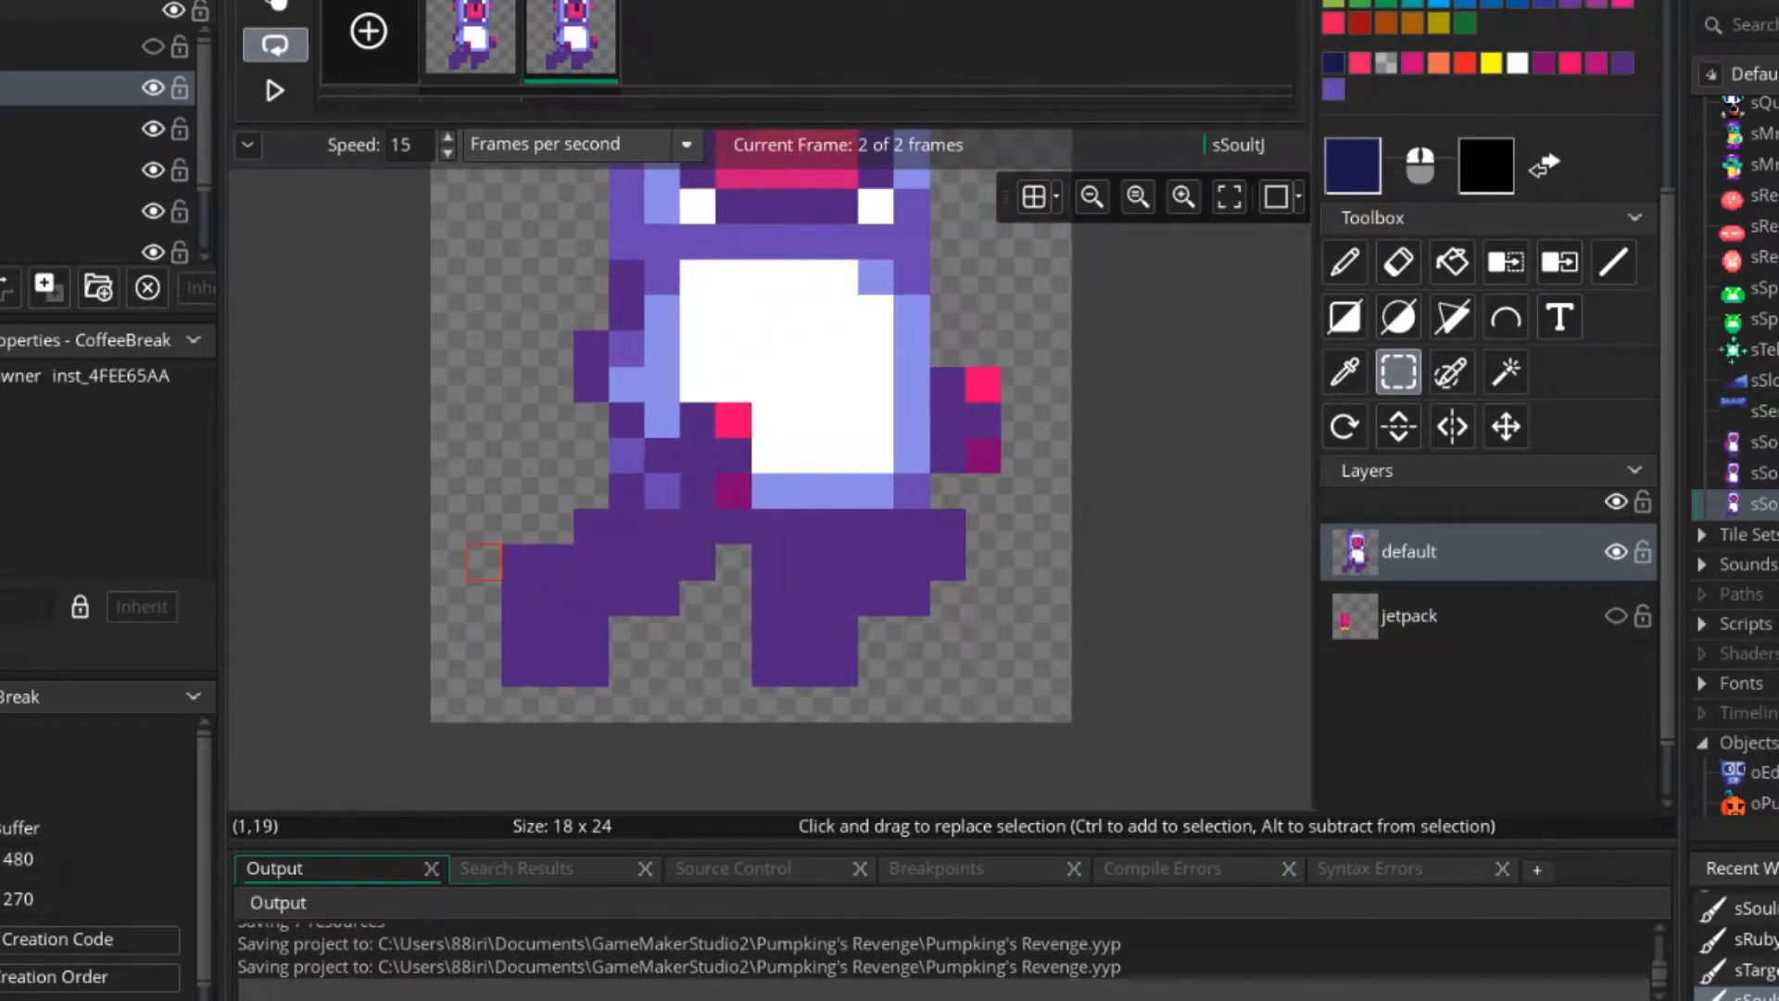
left_click(520, 561)
left_click_drag(591, 667, 590, 667)
left_click_drag(912, 524, 912, 598)
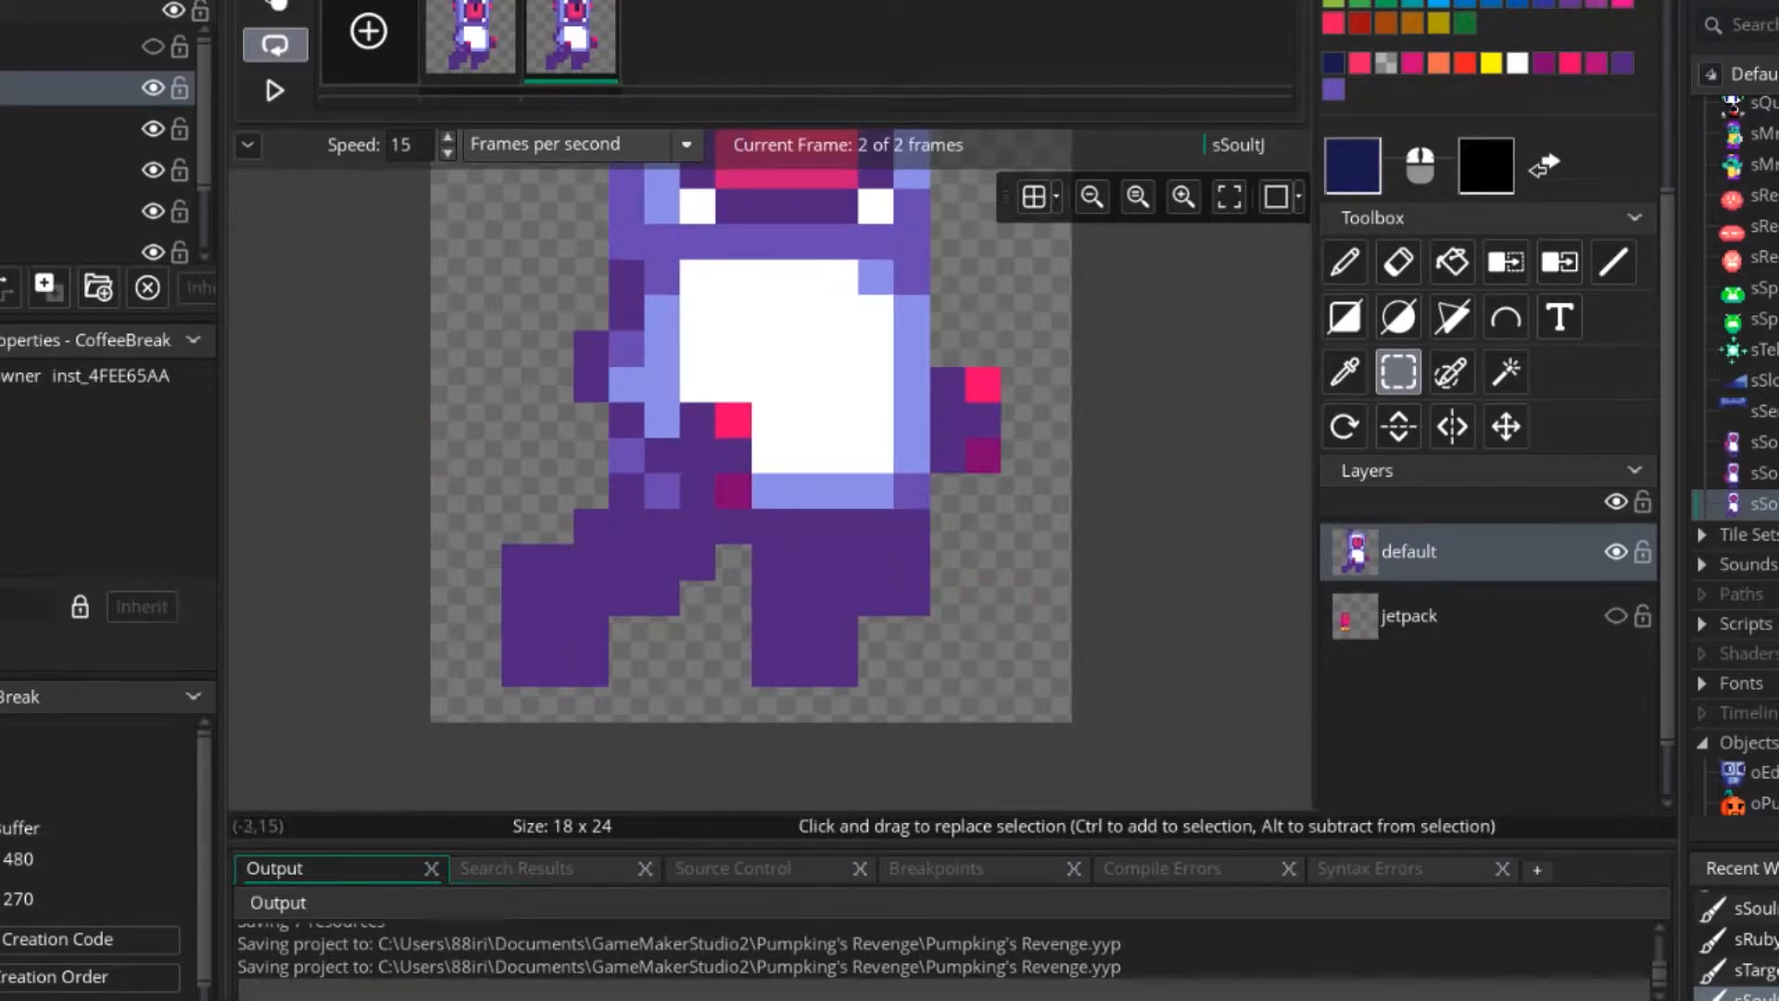
Compare the frames and shift the front leg in frame 1 one pixel to the right.
left_click(470, 38)
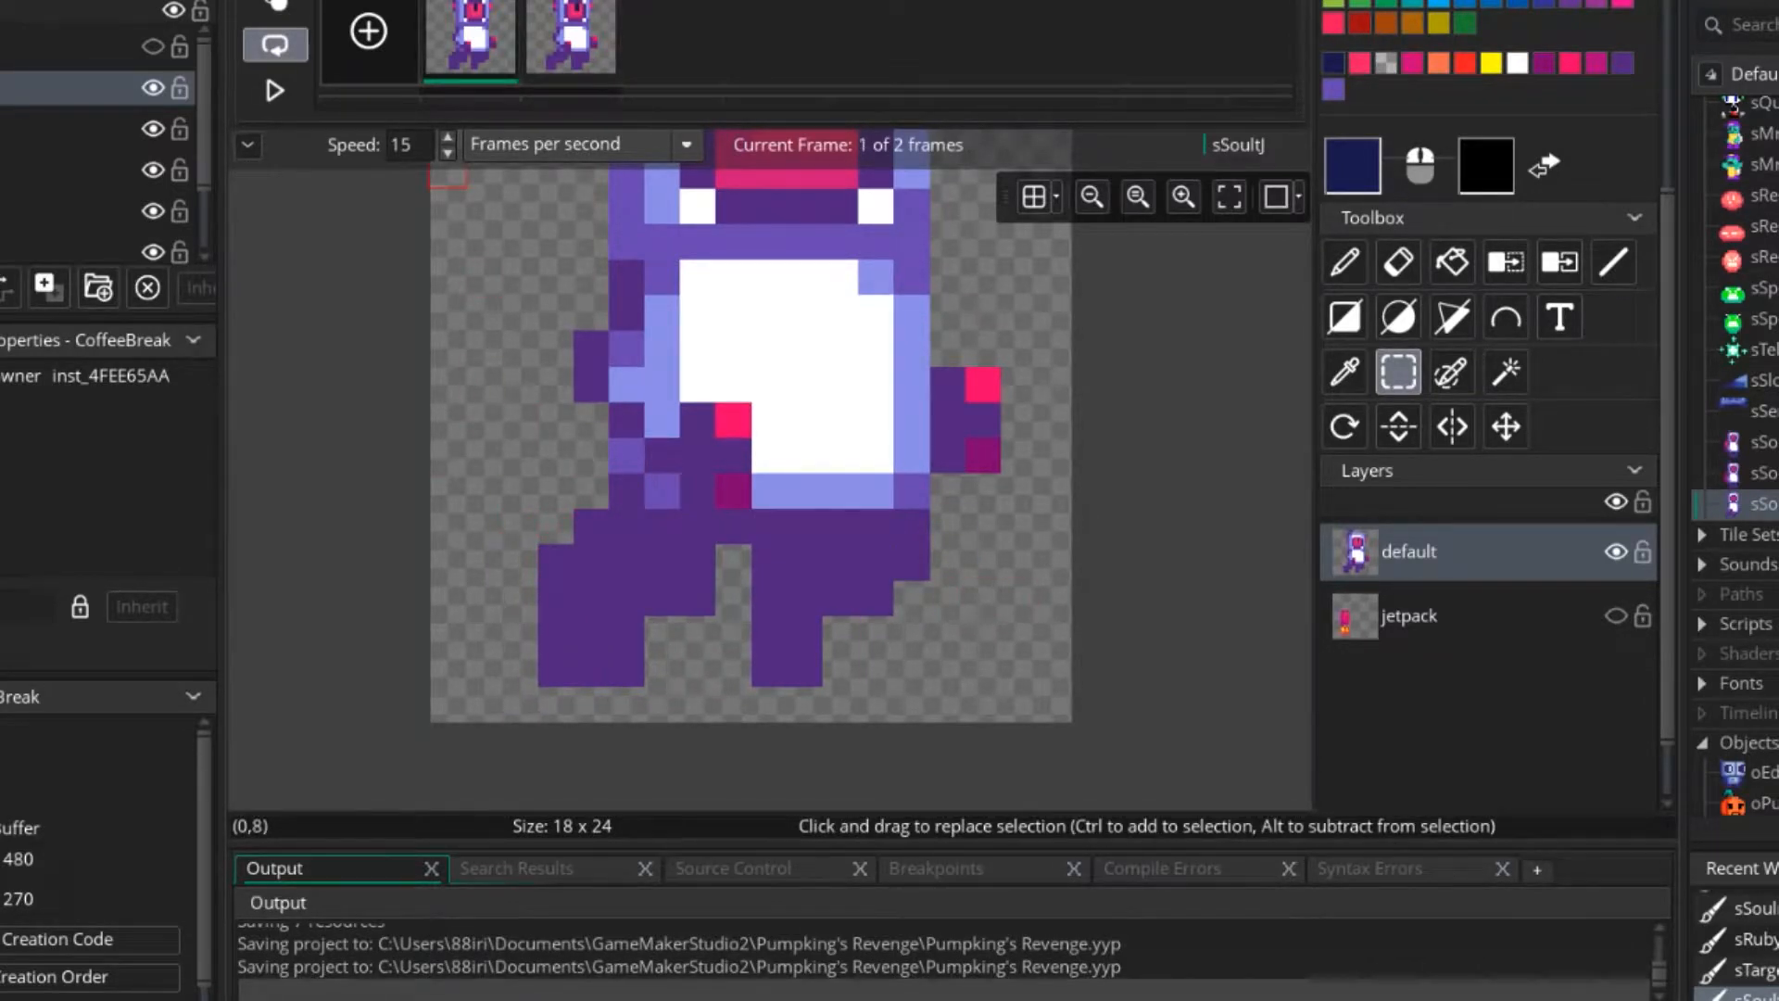
left_click(571, 37)
left_click(470, 39)
mouse_move(769, 526)
left_mouse_down()
mouse_move(946, 669)
mouse_move(916, 634)
left_mouse_up()
Fill the gap beside frame 1's front leg with dark purple, widen its foot to three pixels, and preview the animation.
left_click(1344, 263)
left_click(805, 526, "ctrl")
left_click(769, 527)
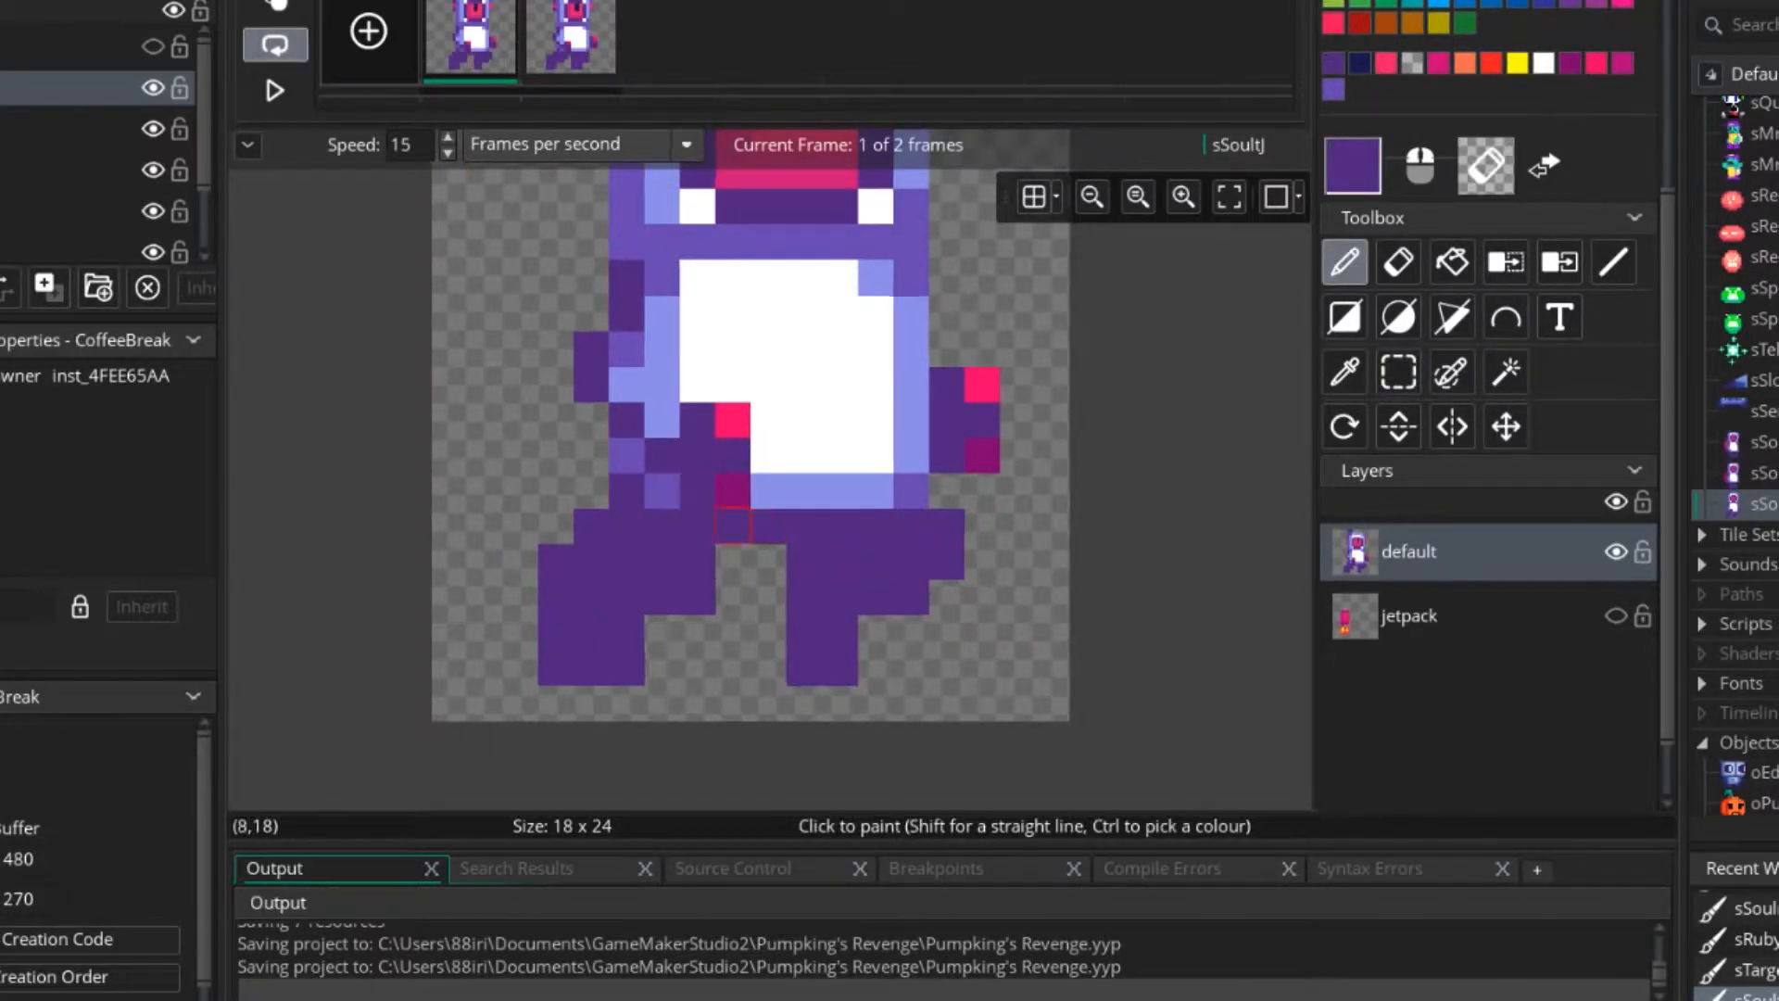
scroll(559, 470, "down", 4)
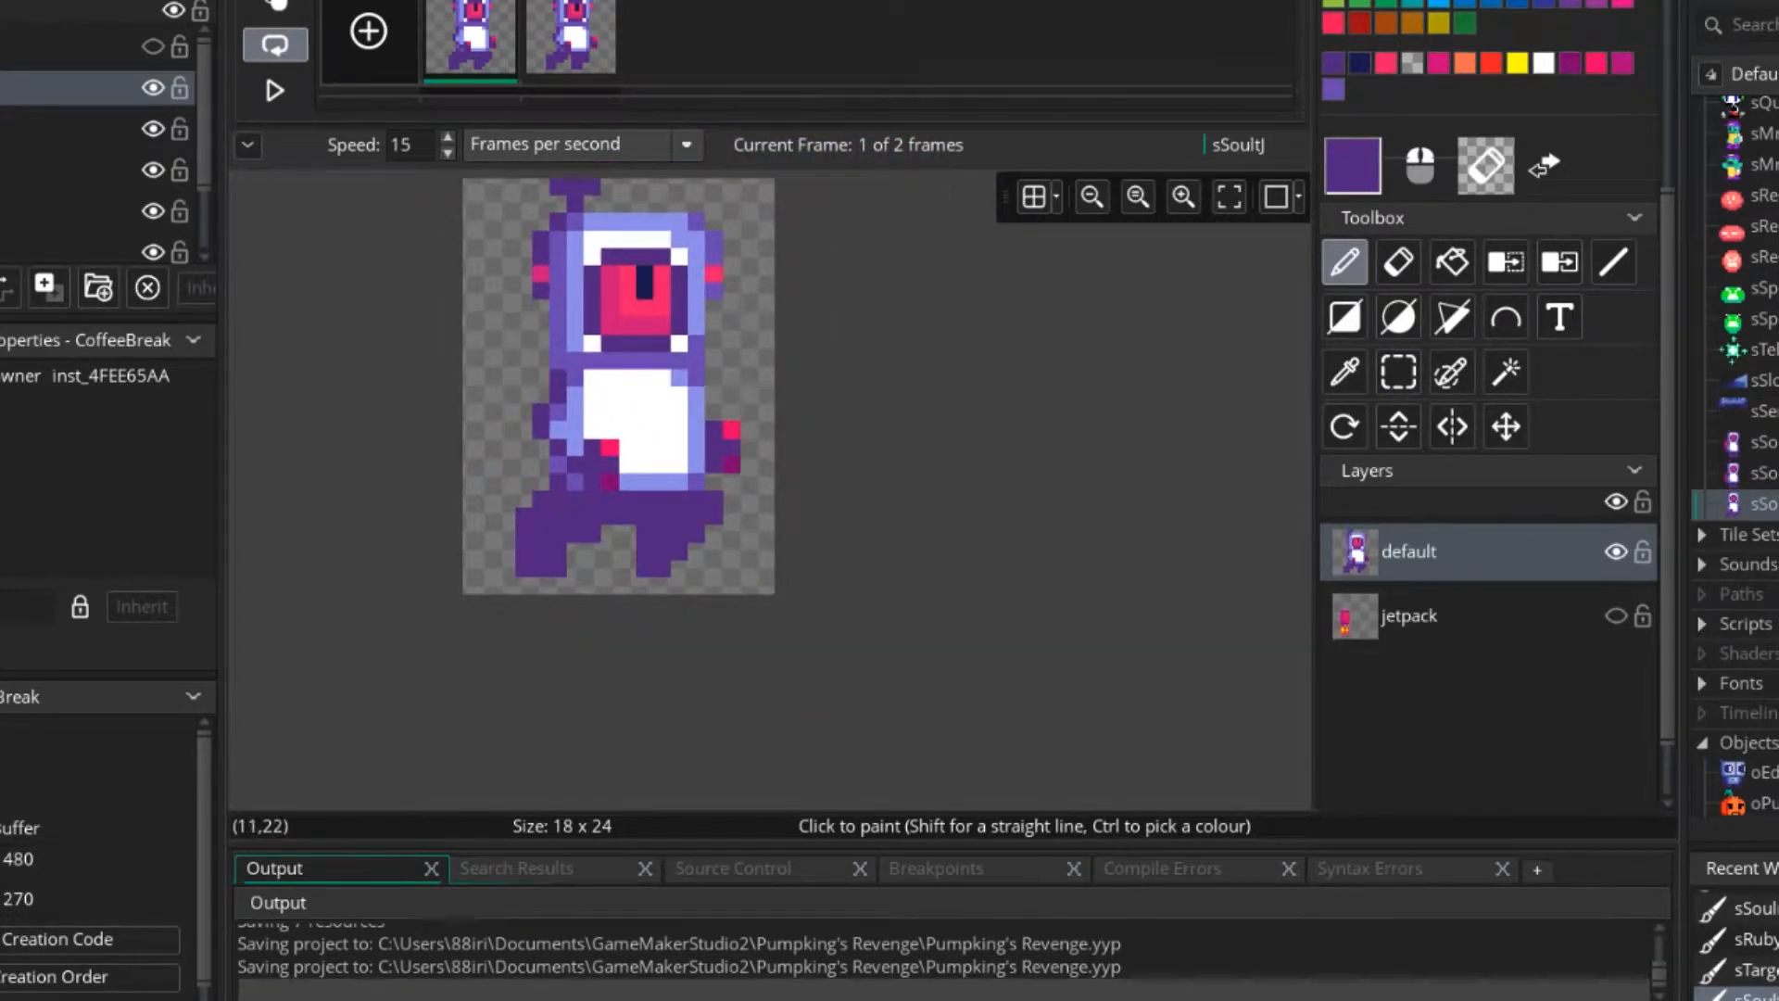
left_click(628, 447)
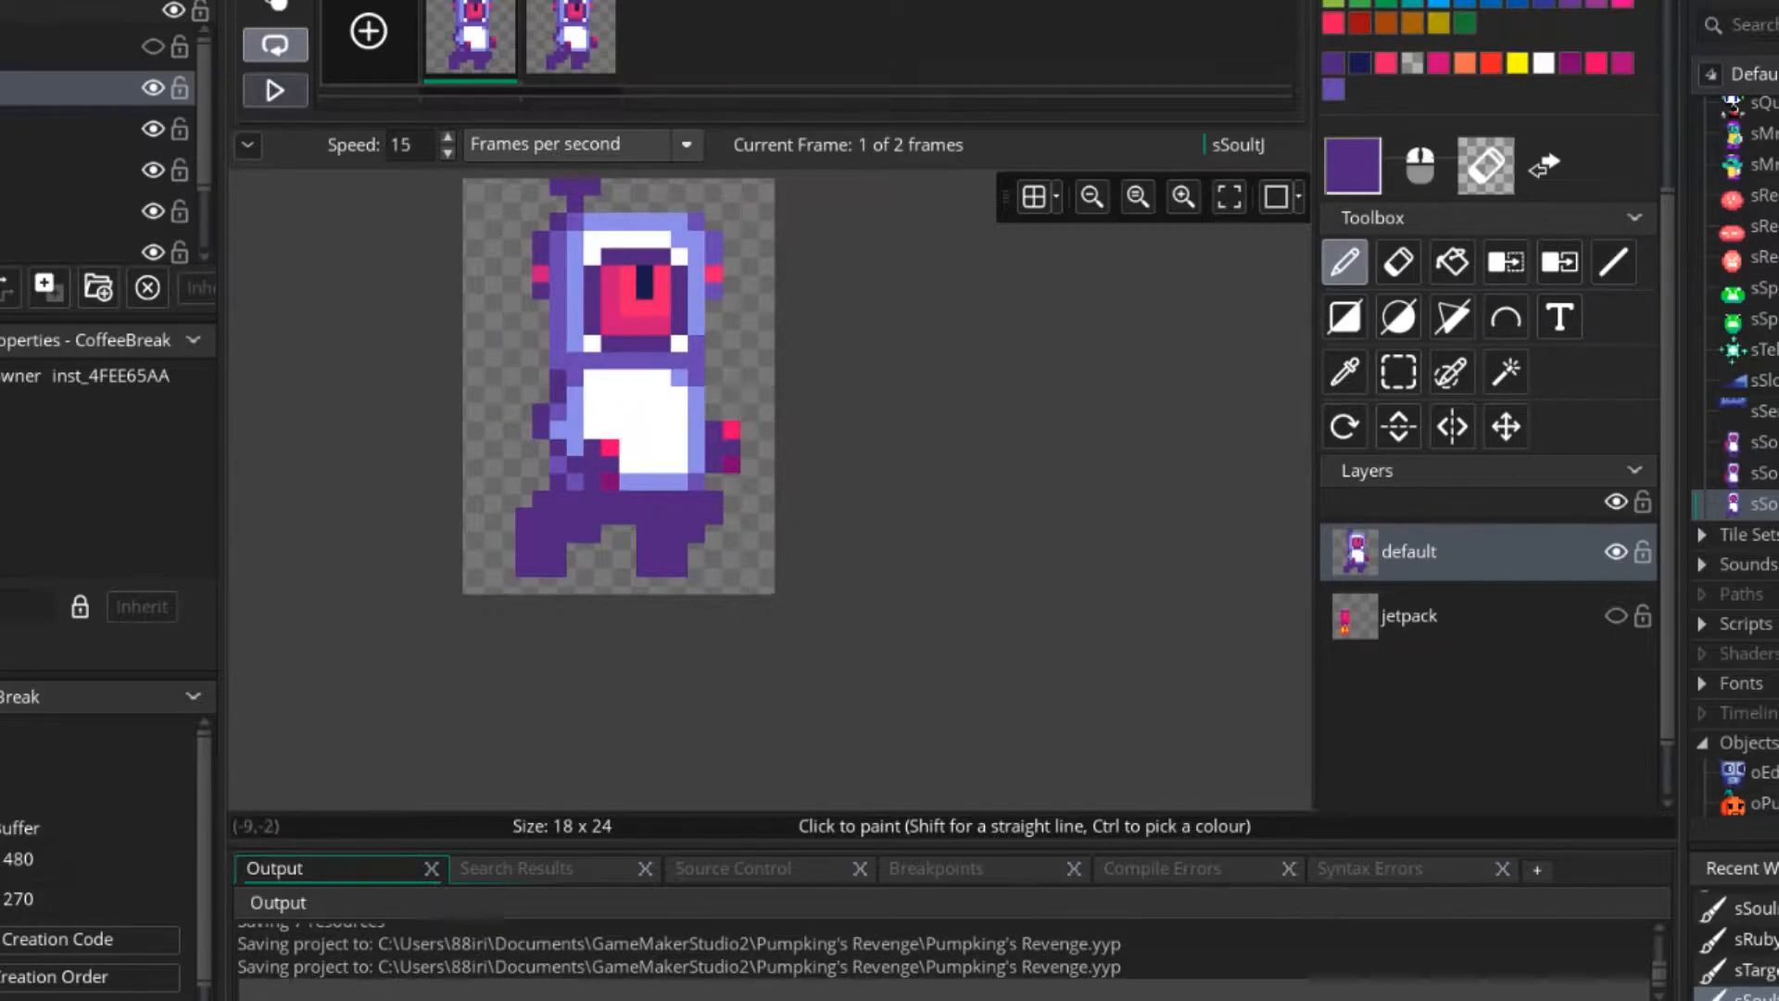
left_click(275, 90)
Shift the rear leg in frame 2 one pixel to the right and play the animation.
left_click(567, 44)
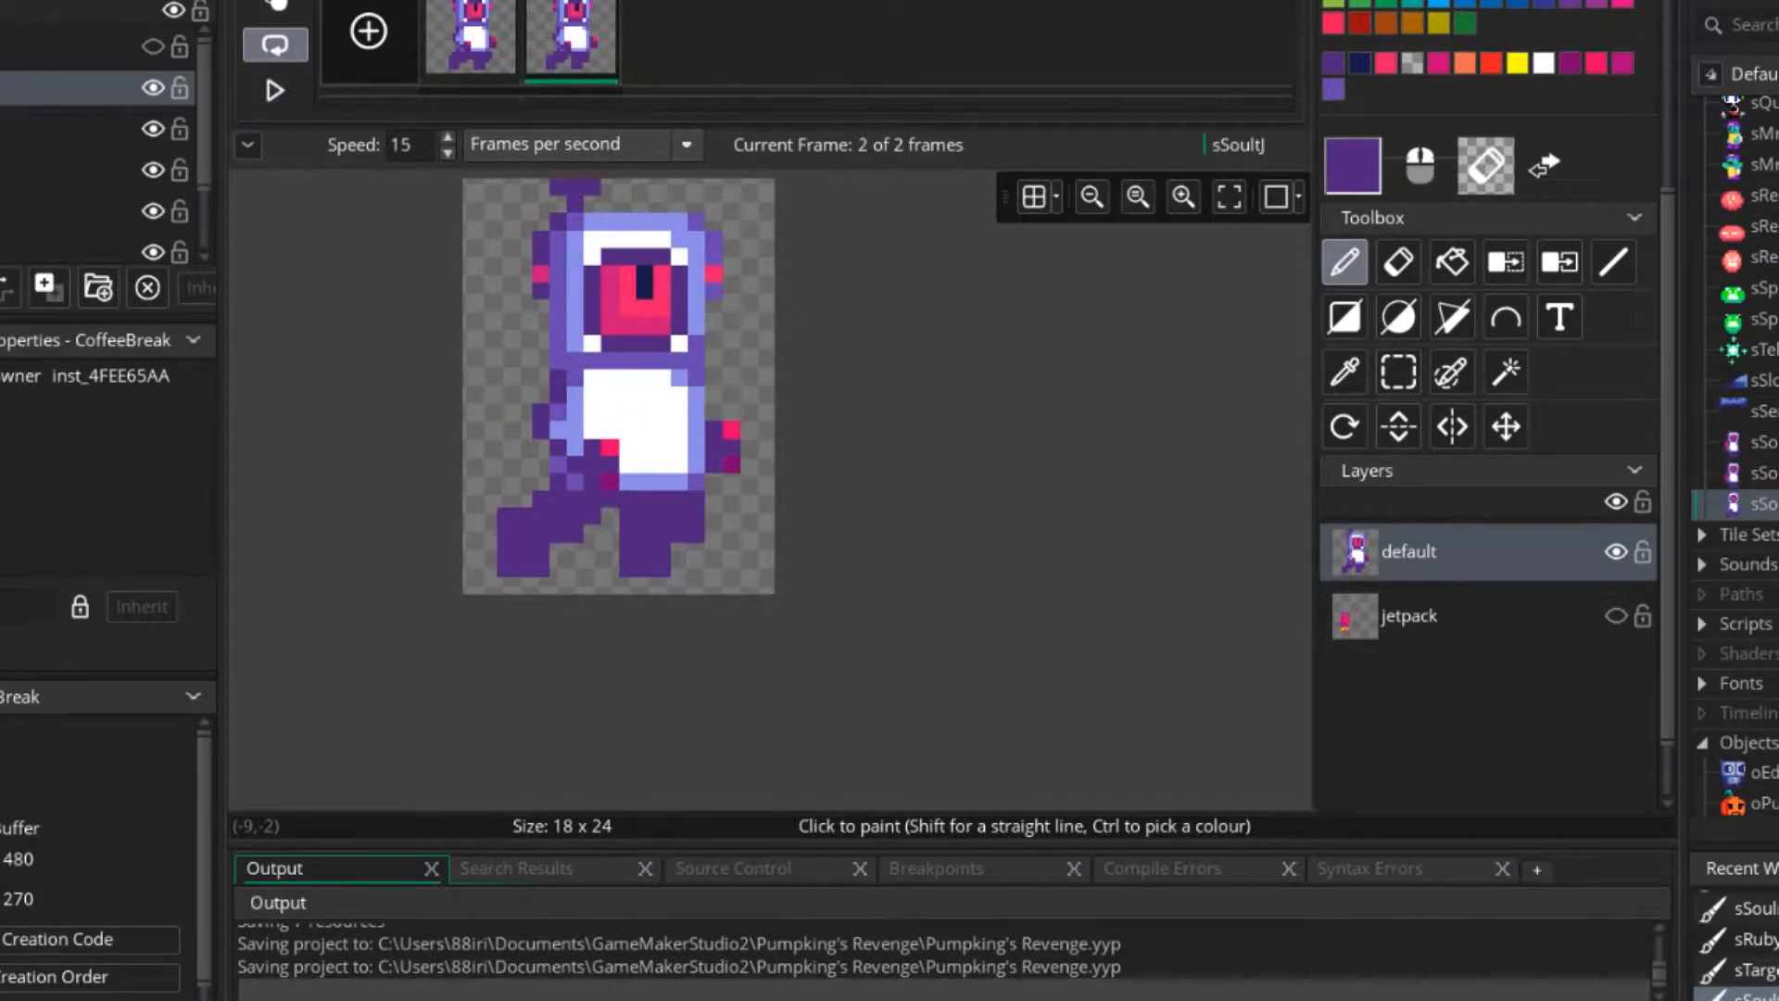
scroll(532, 508, "up", 3)
left_click(1398, 372)
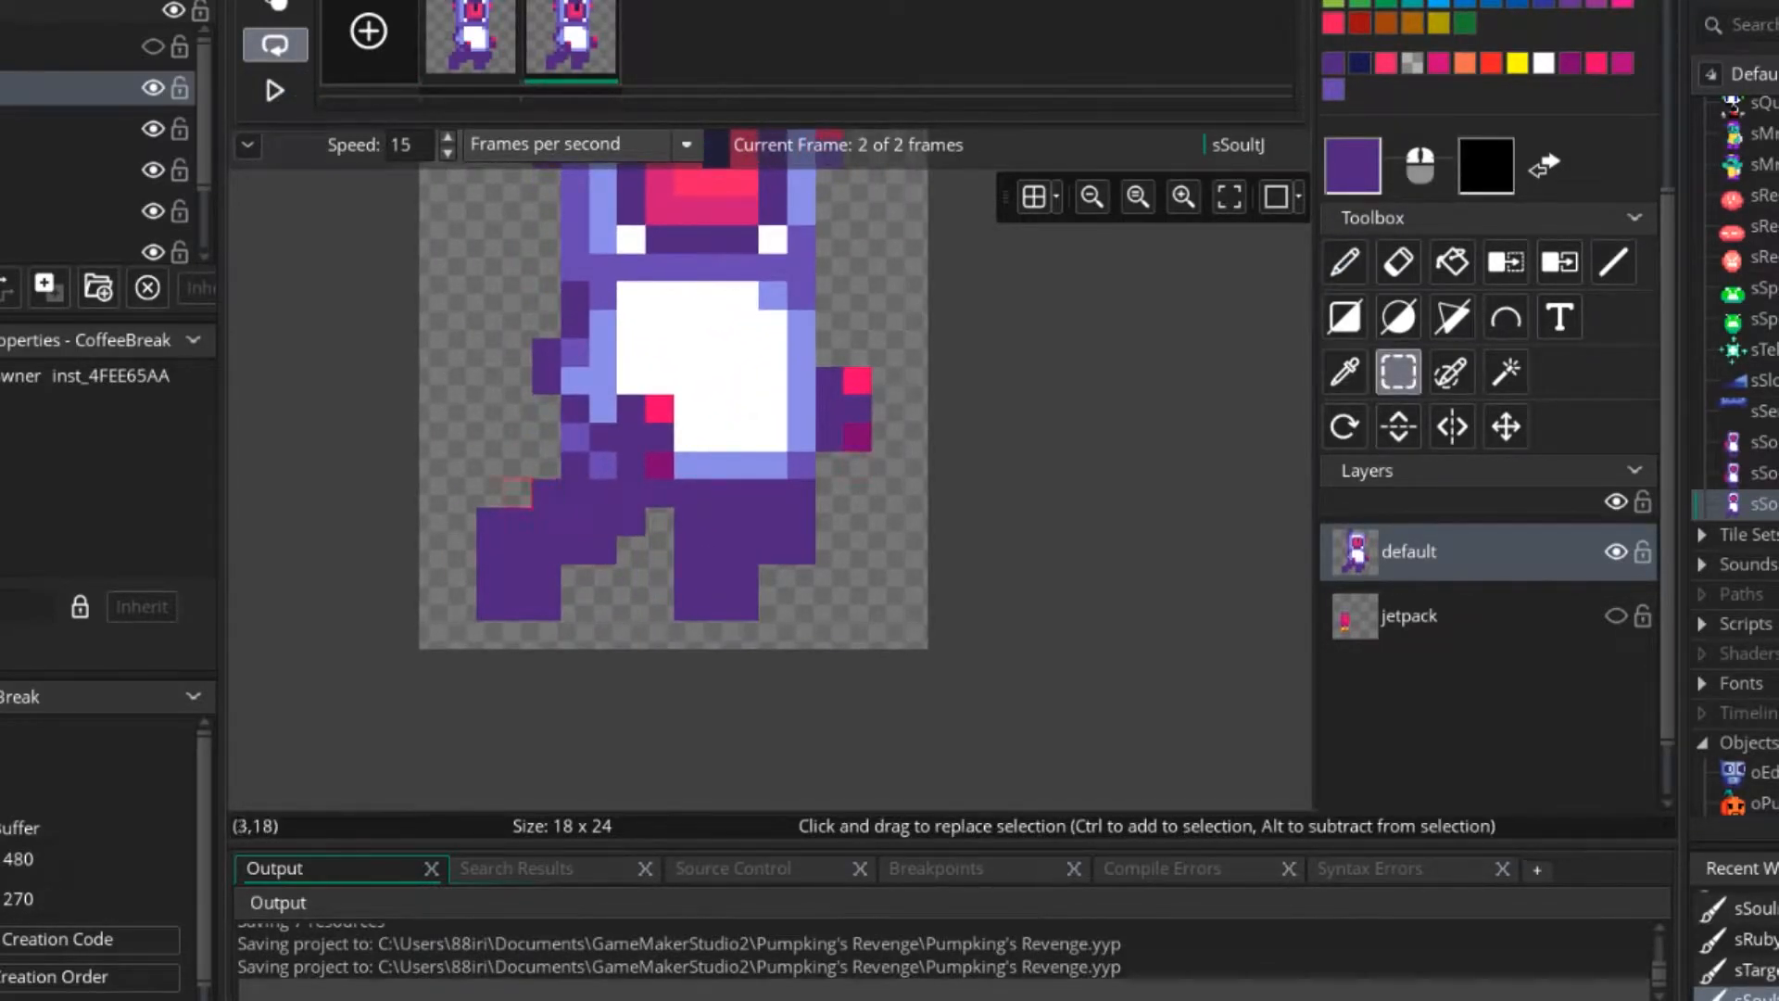
left_click_drag(489, 493, 662, 612)
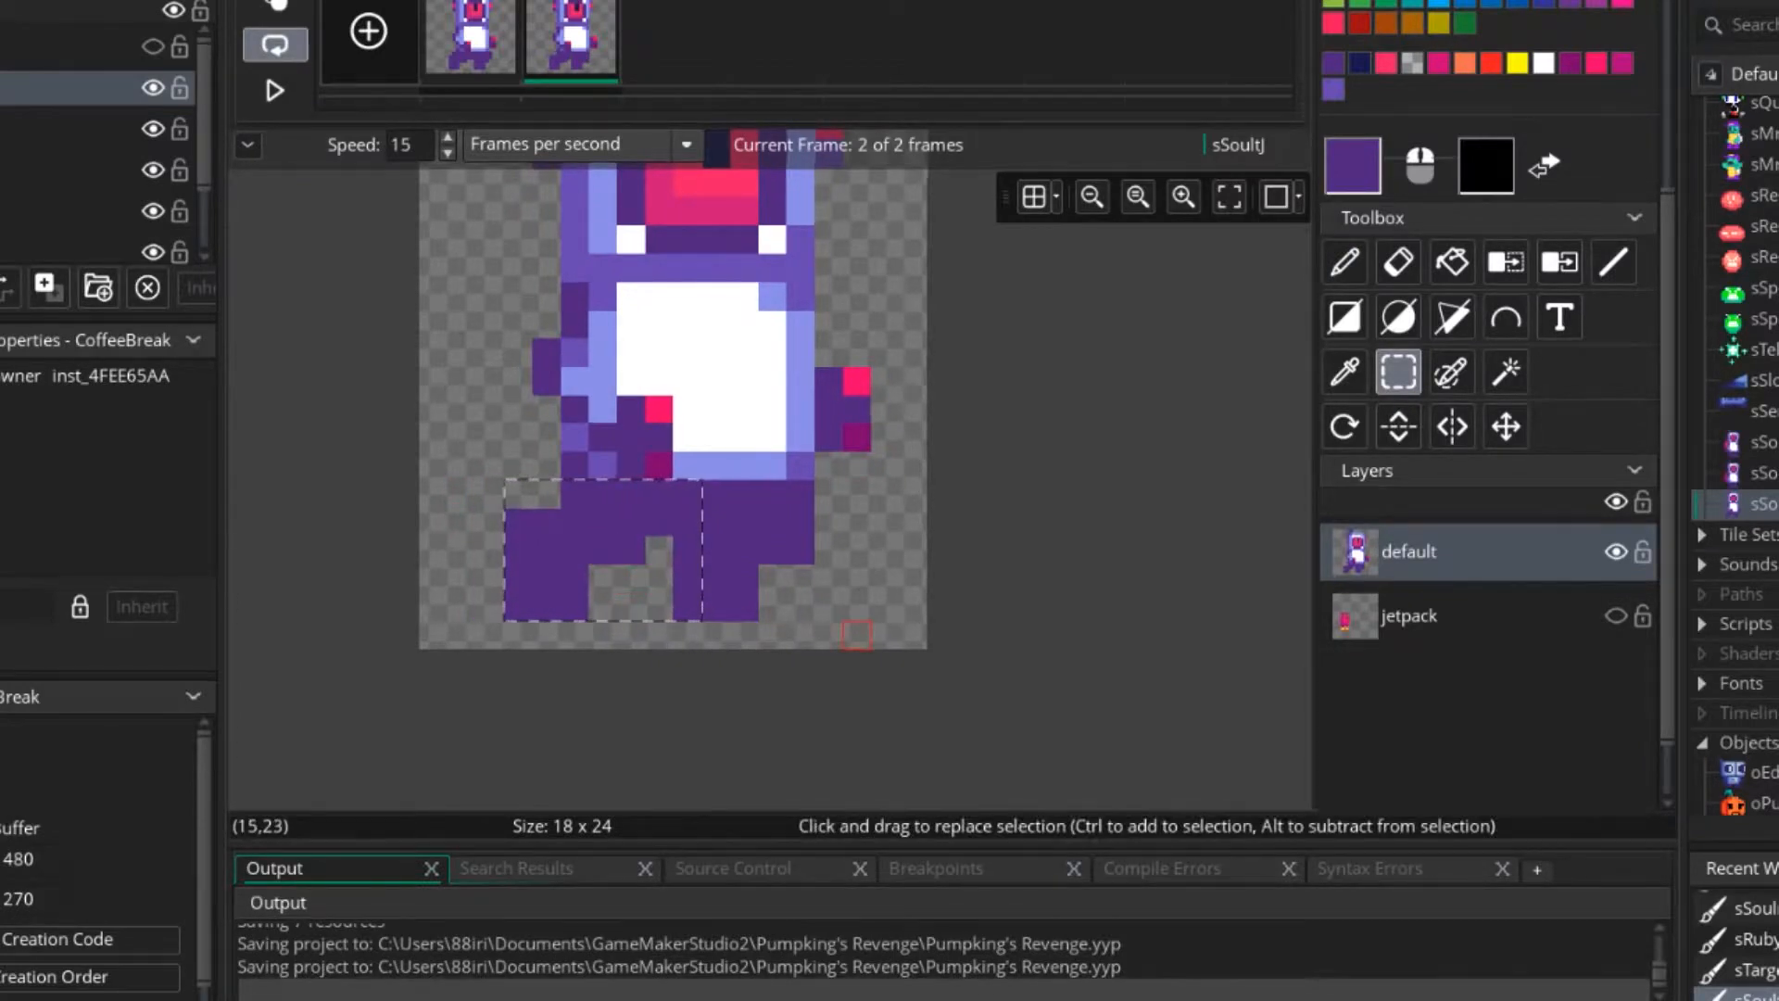
scroll(825, 612, "down", 3)
left_click(274, 90)
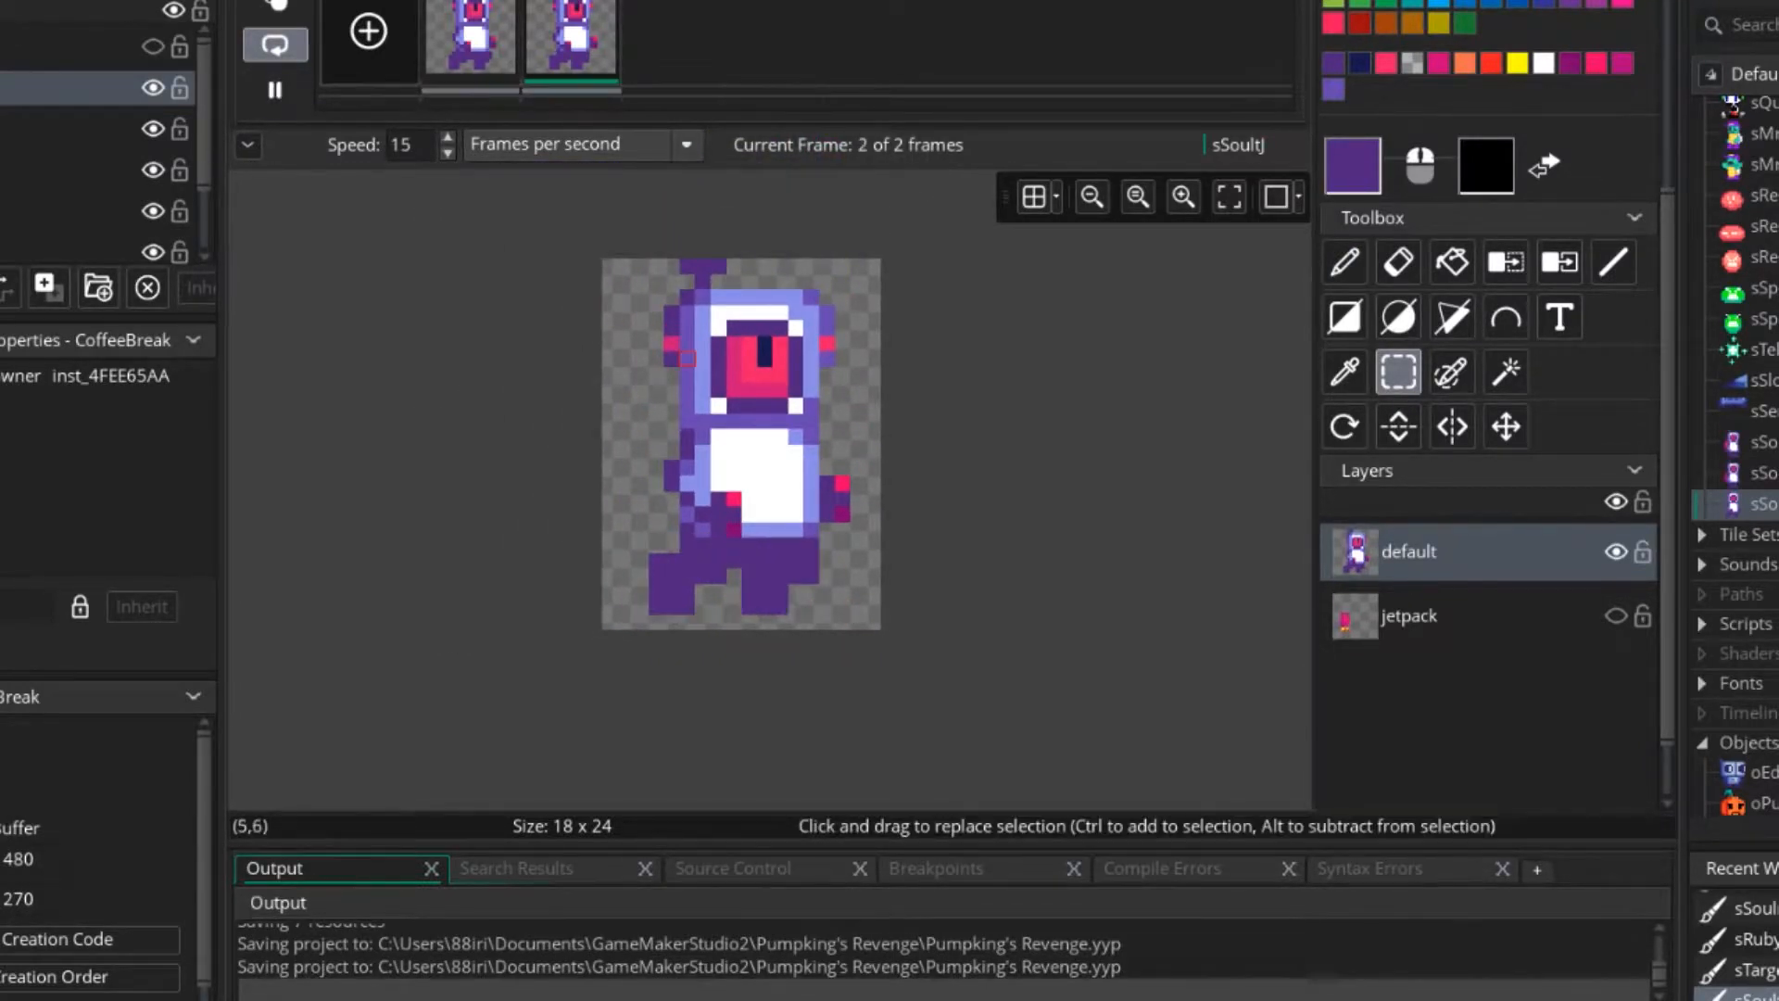
Stop the animation and compare the leg positions in frames 1 and 2.
left_click(275, 90)
left_click(470, 39)
left_click(571, 39)
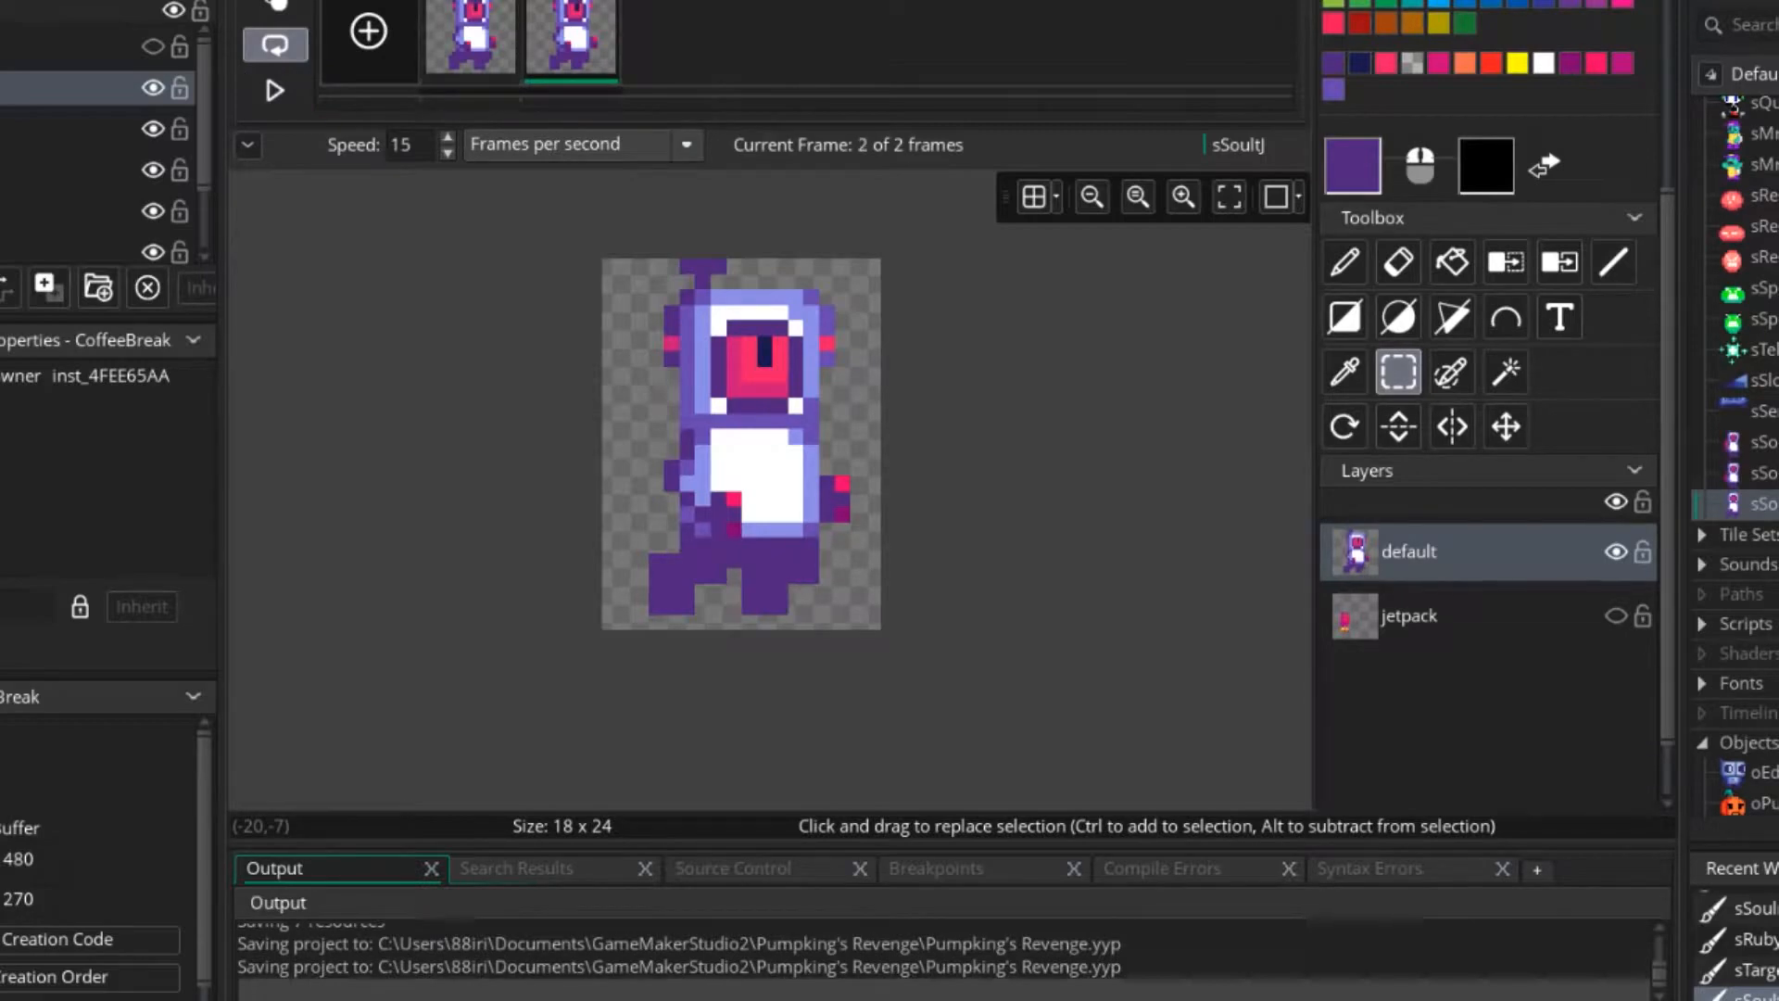
left_click(471, 38)
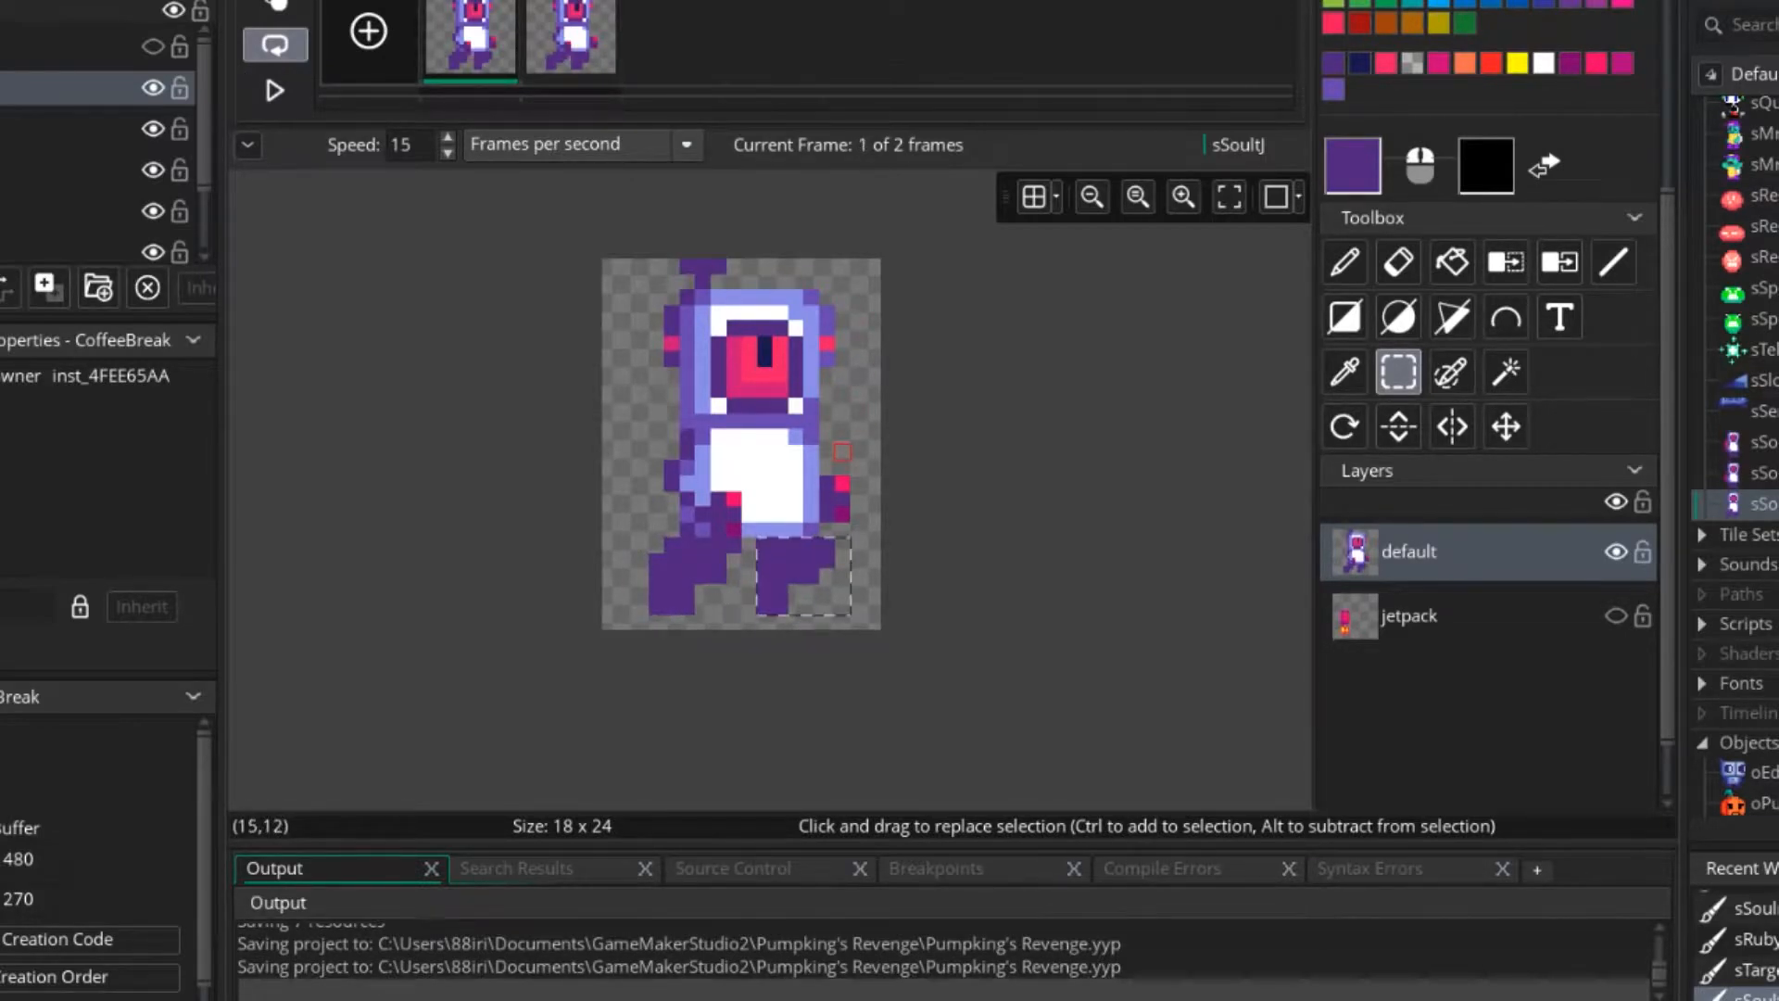
Shift the front leg in frame 1 one pixel to the left and compare it with frame 2.
key("Left")
key("period")
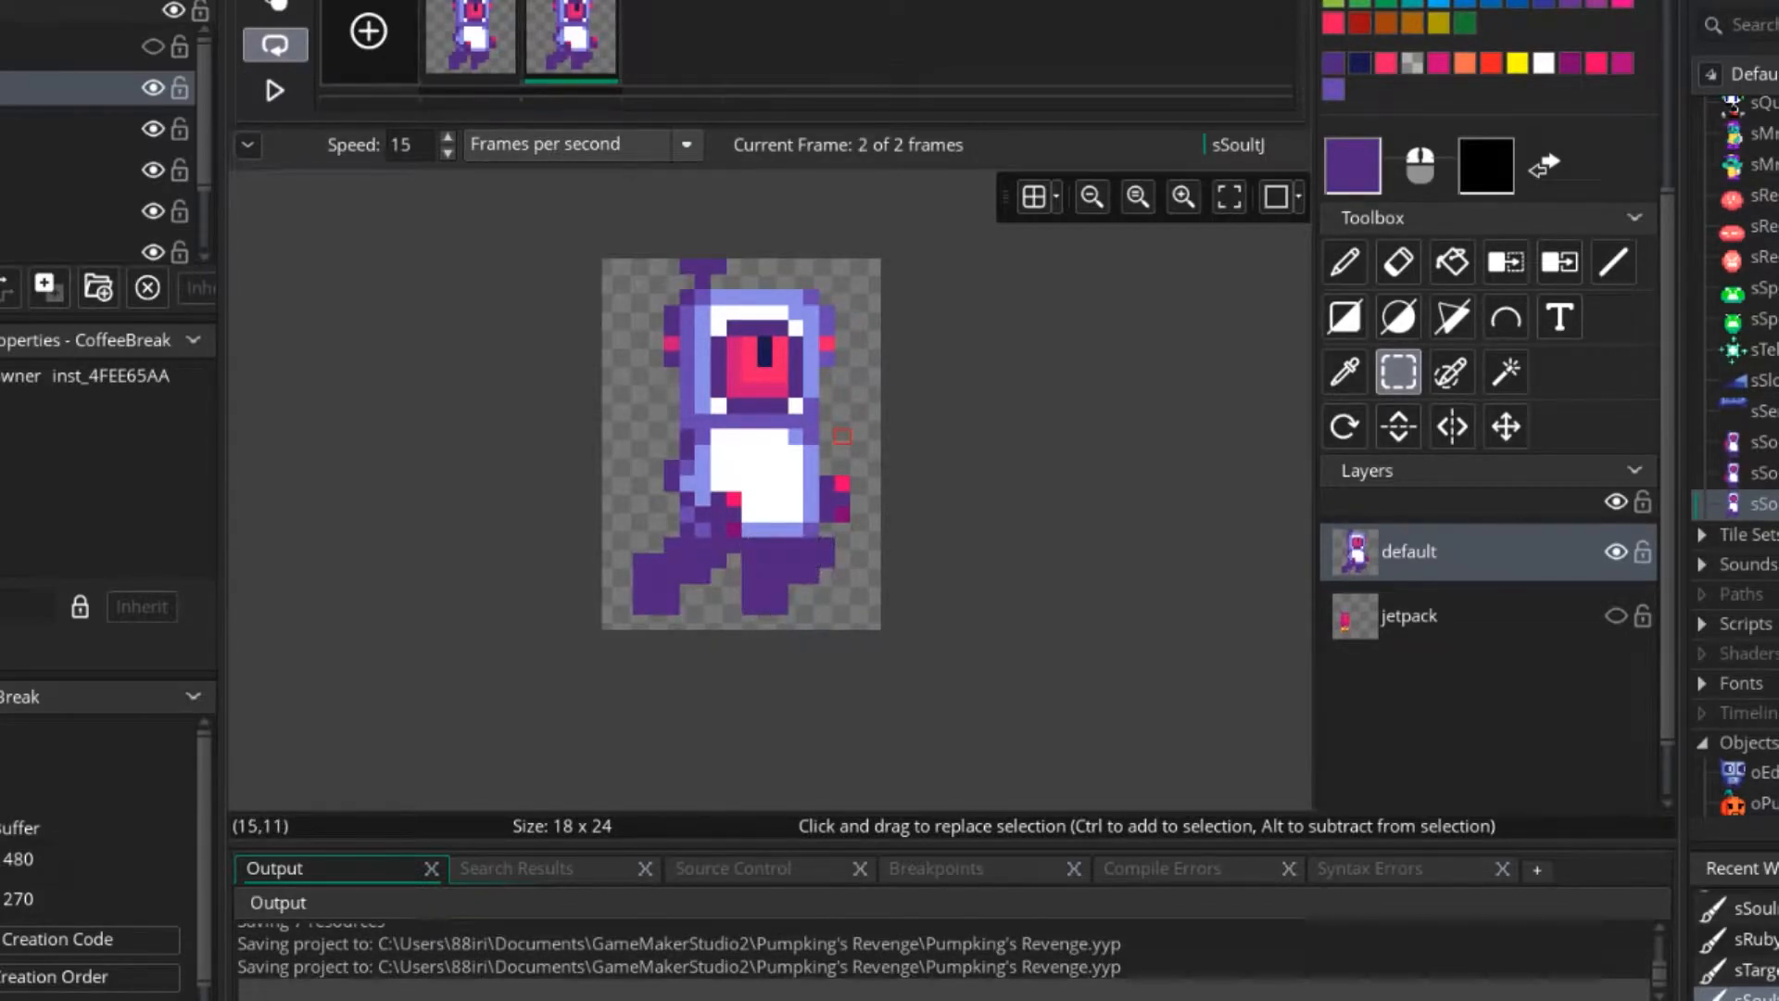
key("comma")
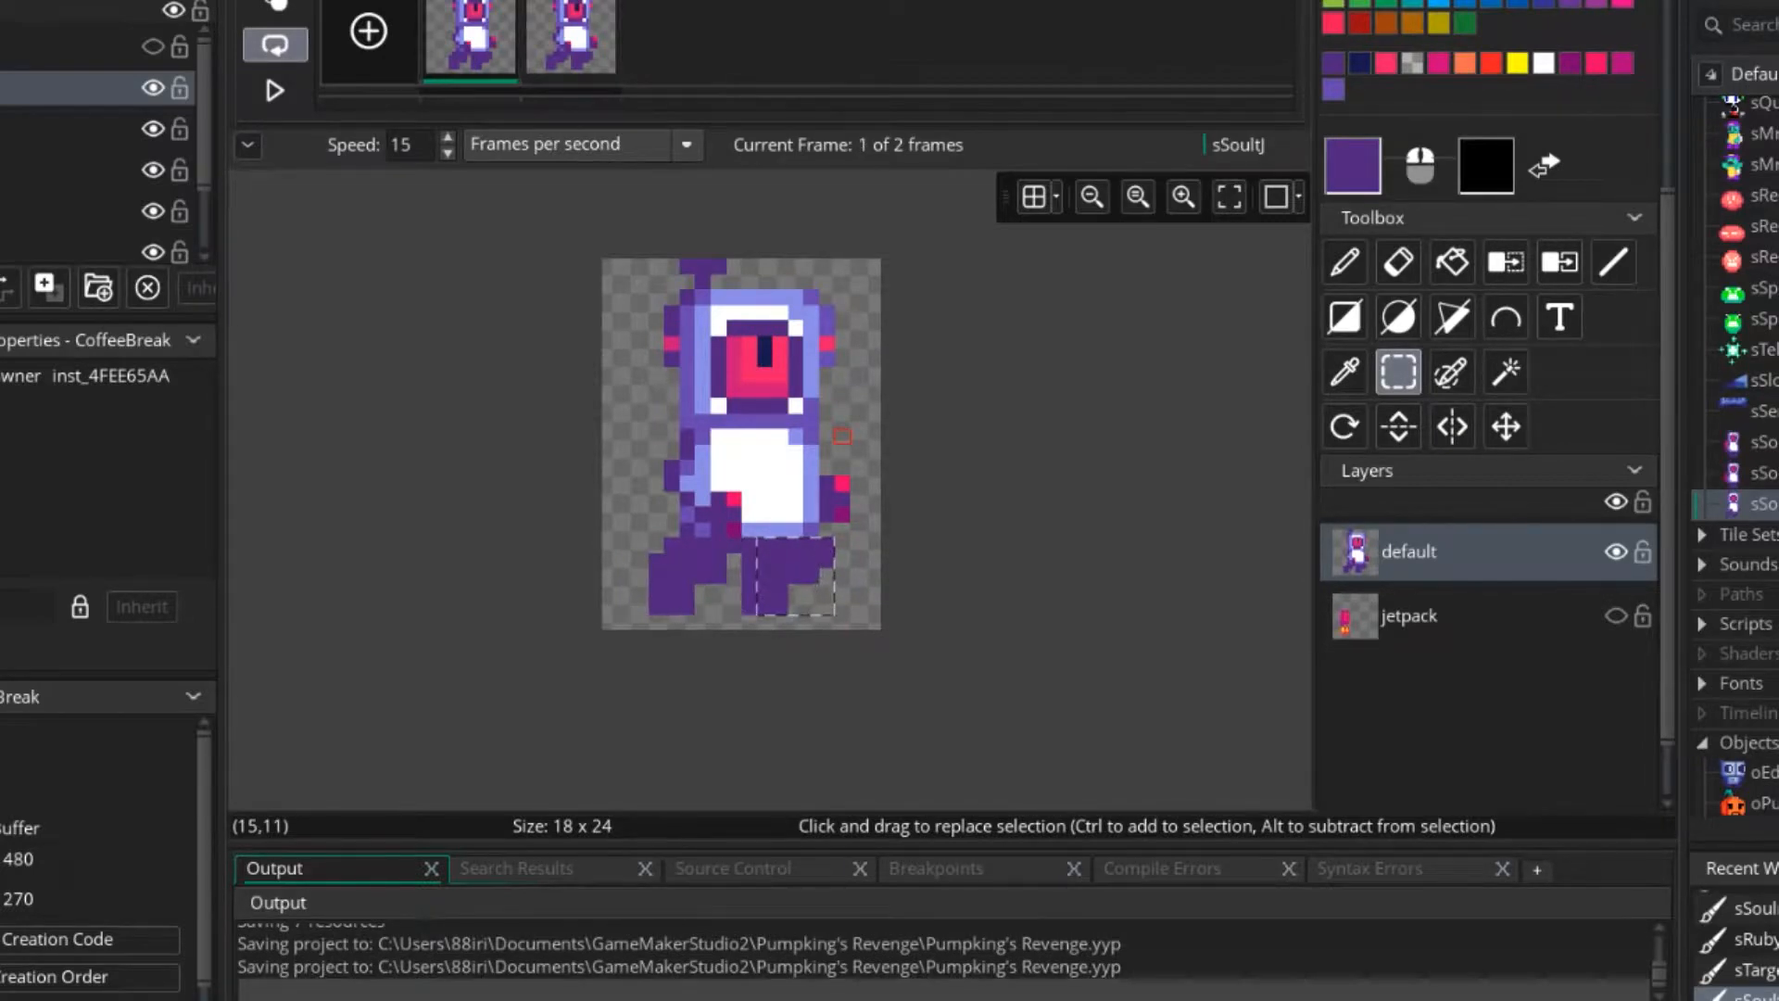
scroll(684, 605, "up", 3)
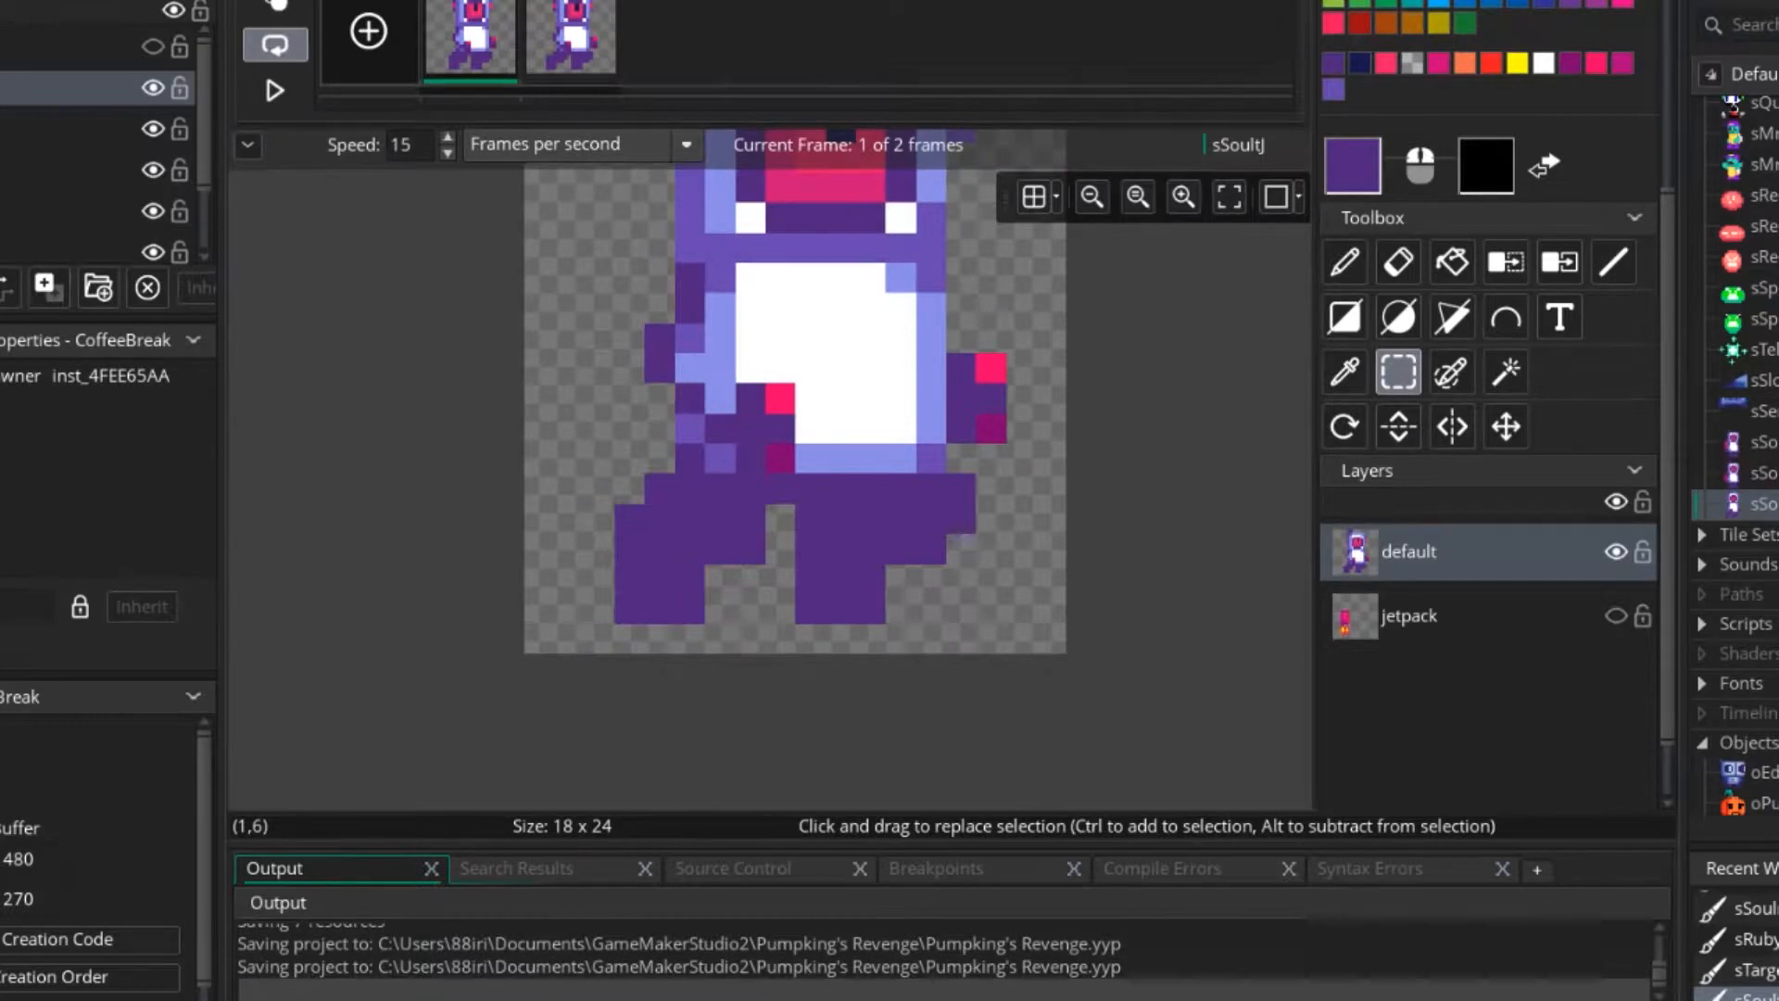
key("period")
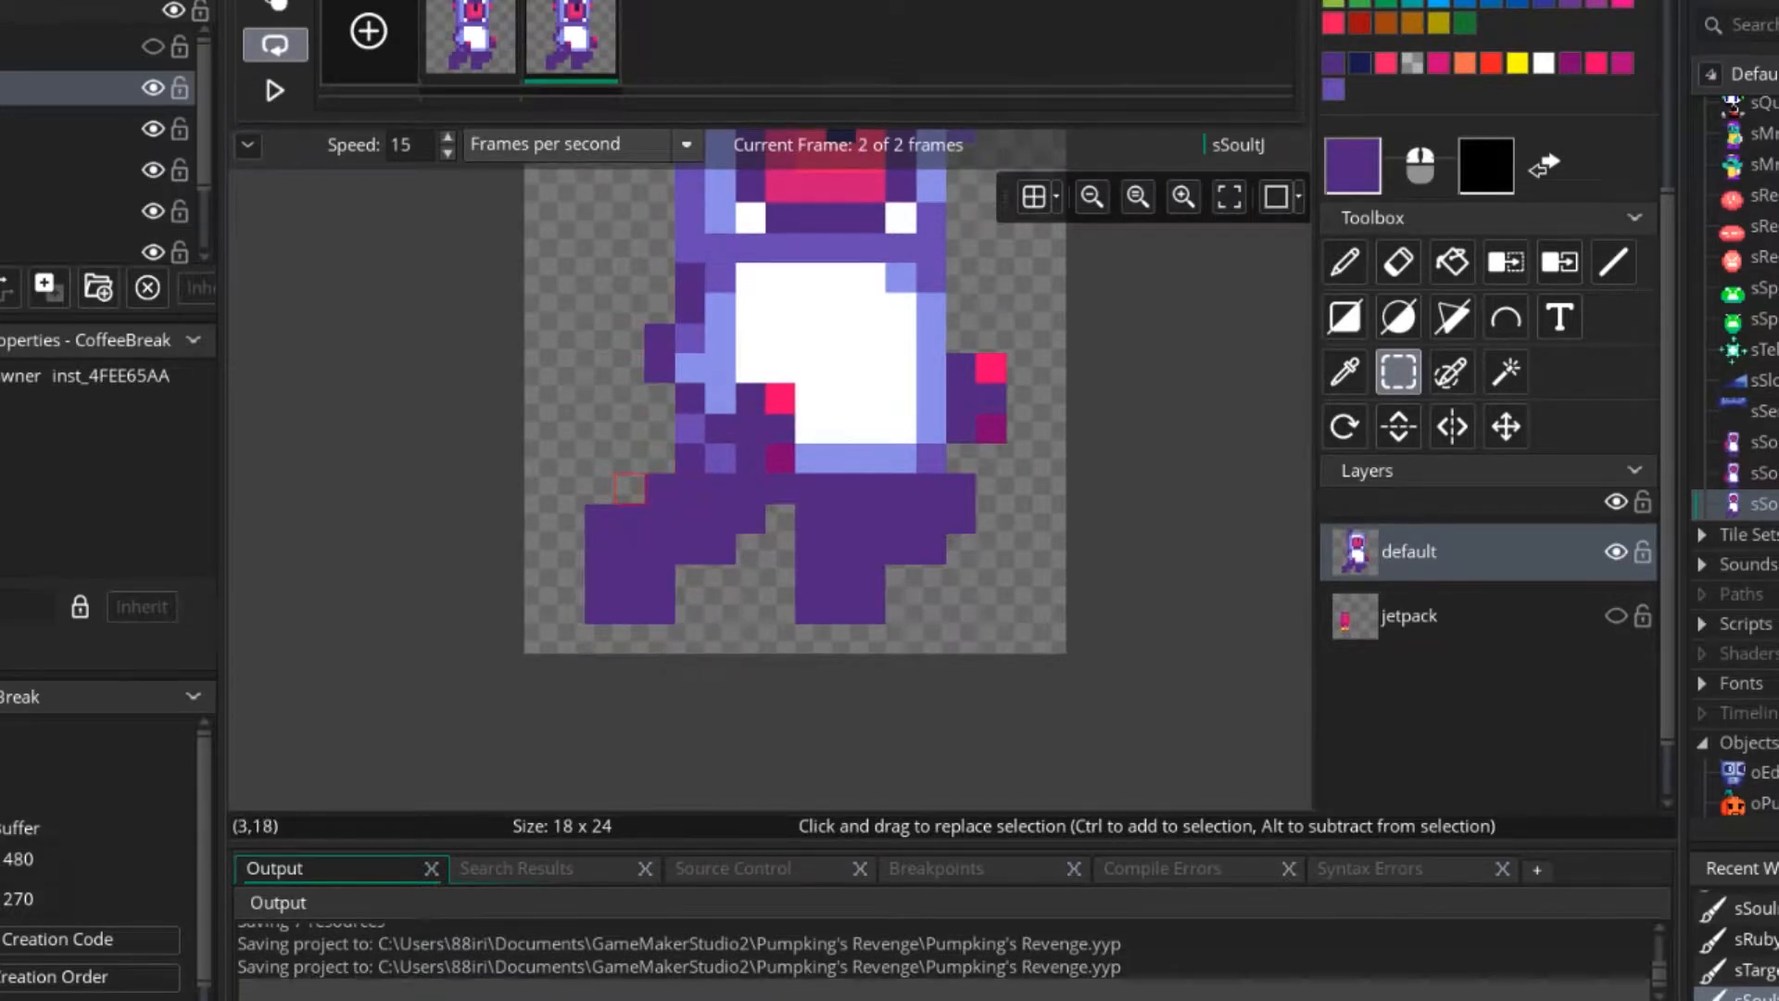
Try stamping frame 2's rear leg over the rear leg in frame 1, and undo it.
left_click_drag(601, 488, 782, 610)
key("Escape")
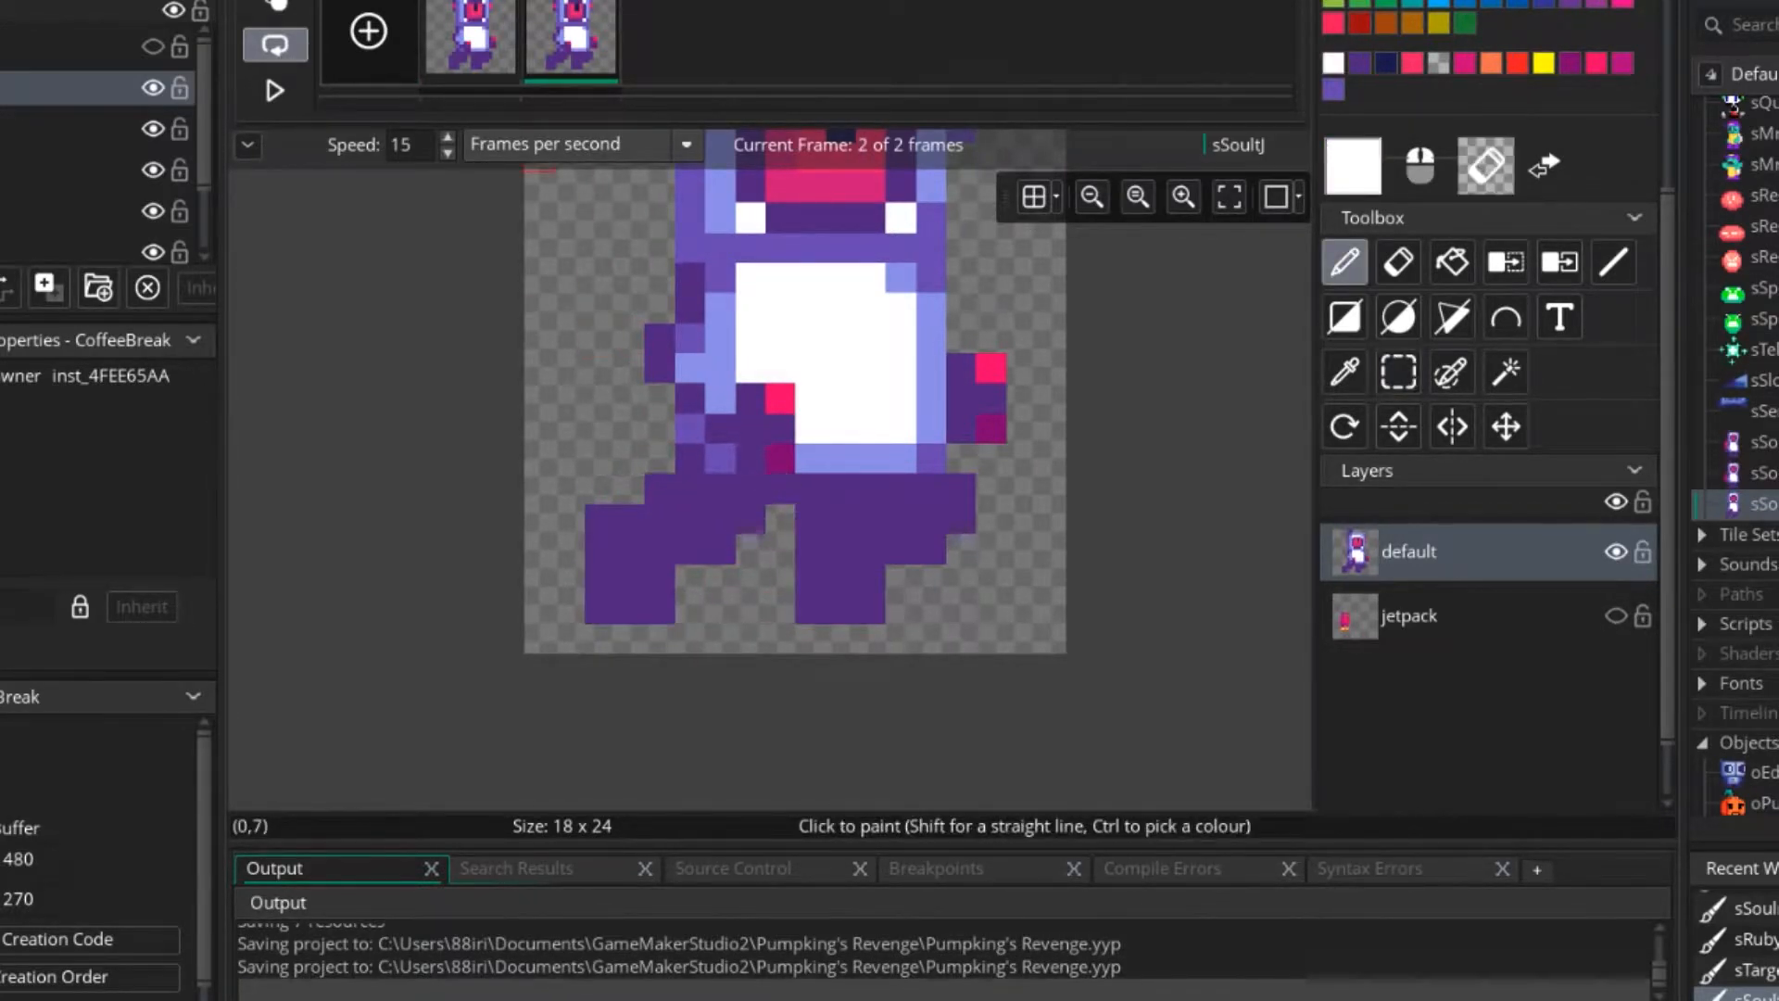
left_click(473, 42)
key("e")
left_click(691, 548)
key("d")
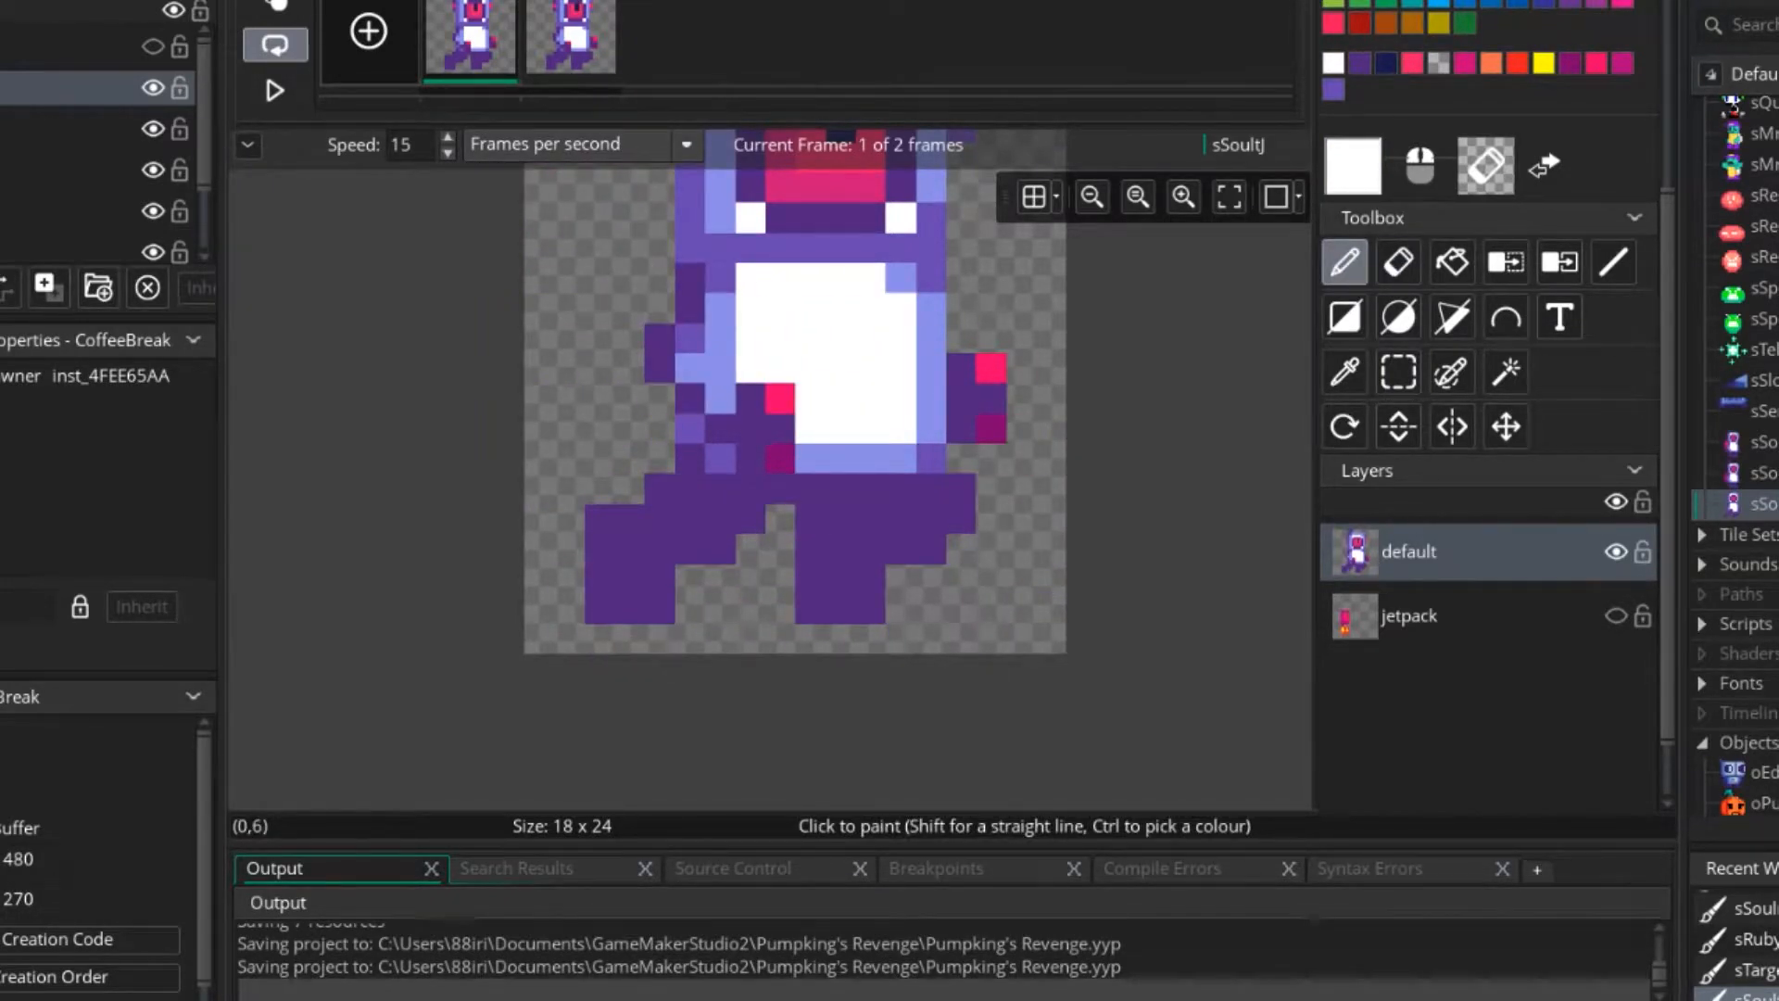
key("ctrl+z")
key("ctrl+z")
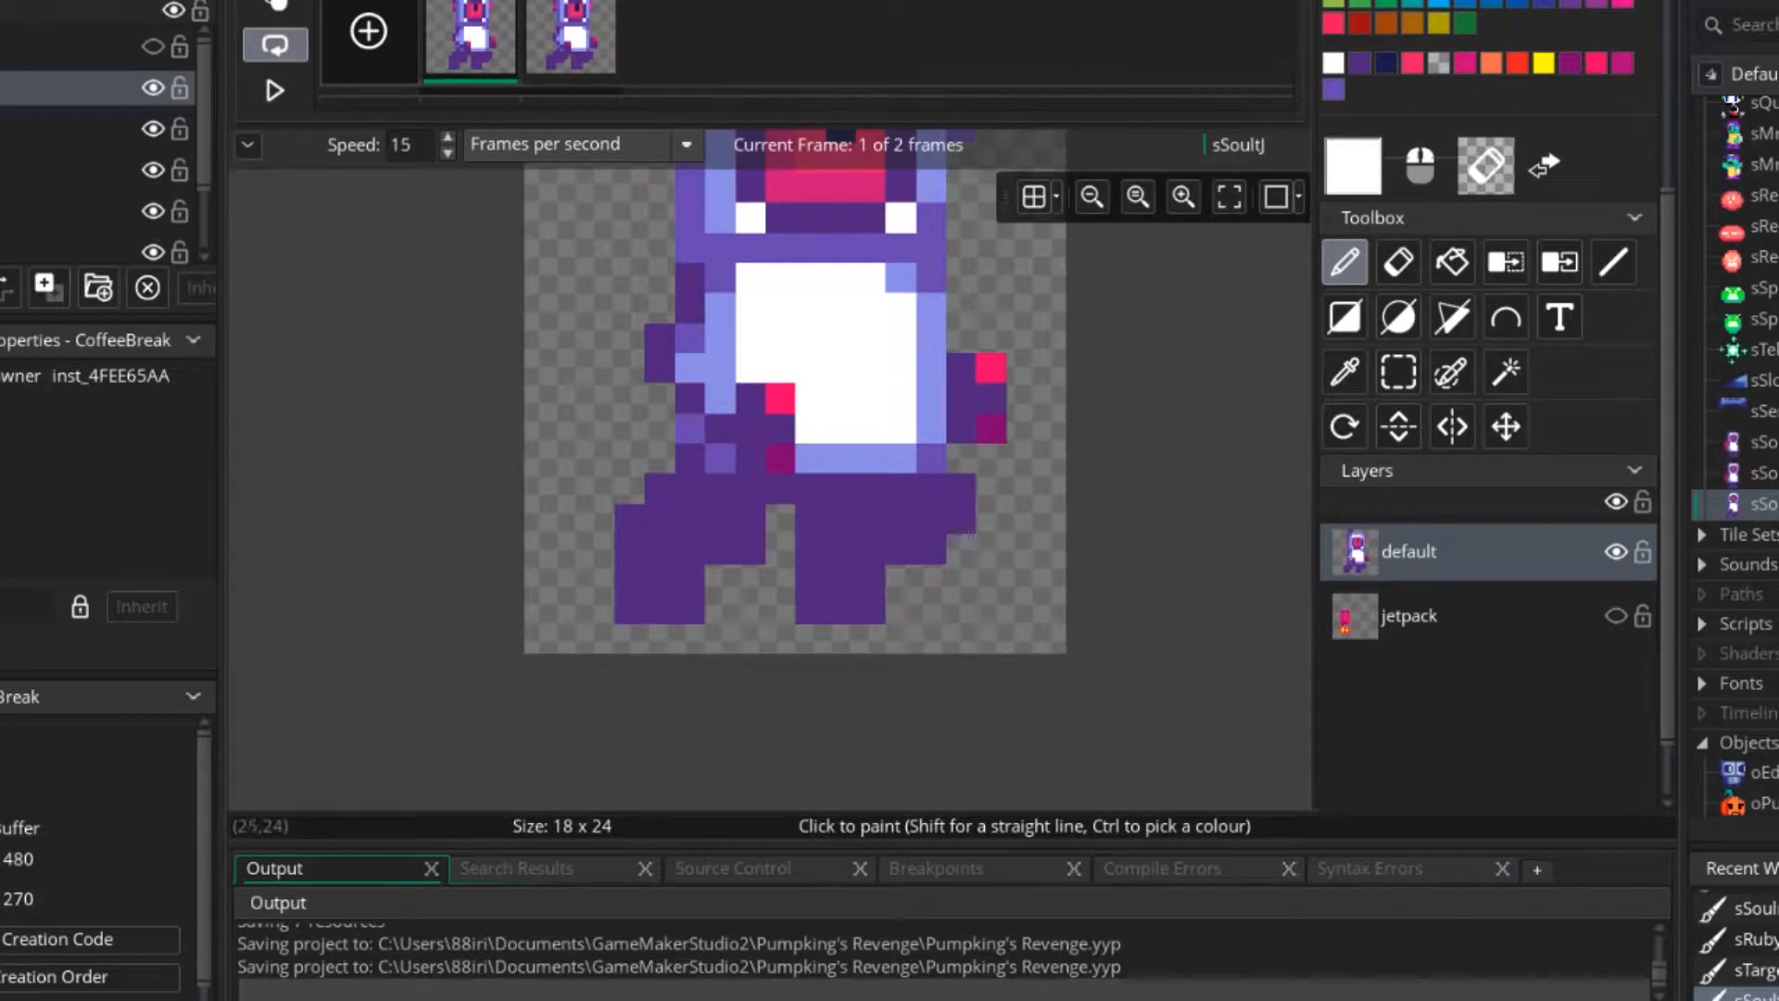
left_click(571, 42)
key("e")
left_click(691, 547)
key("d")
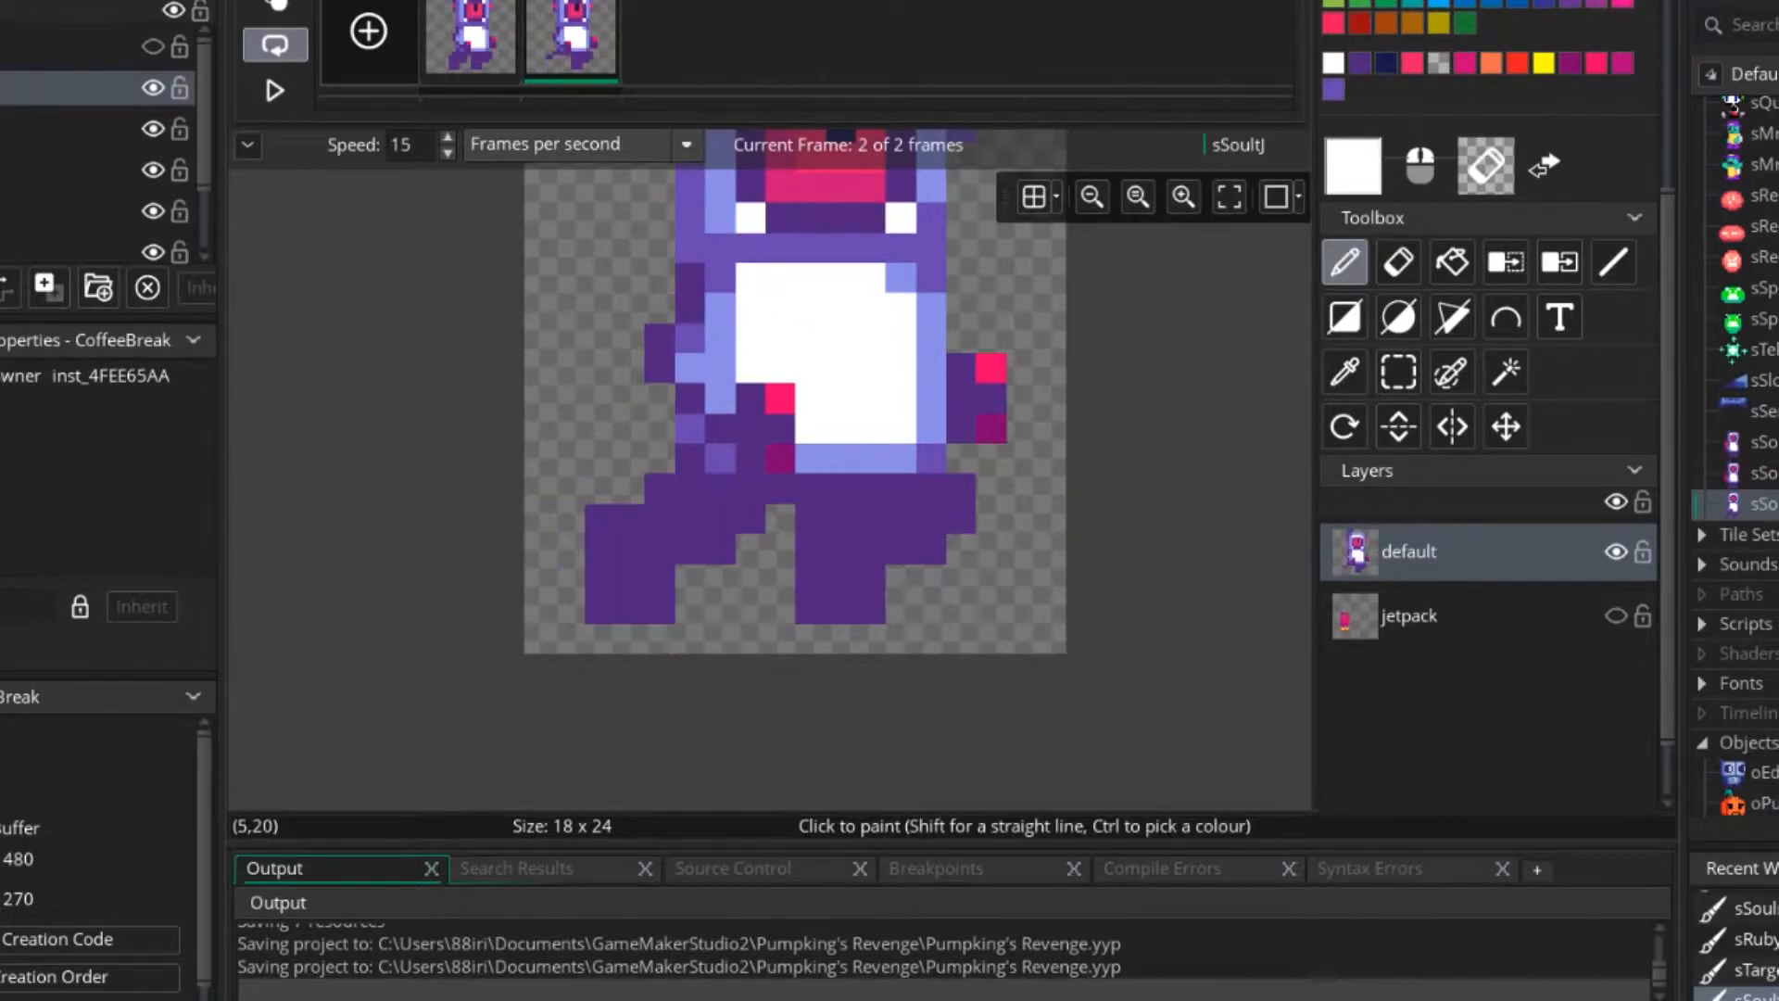
Copy the rear leg from frame 1 and place it over the rear leg in frame 2.
left_click(470, 42)
left_click(1399, 372)
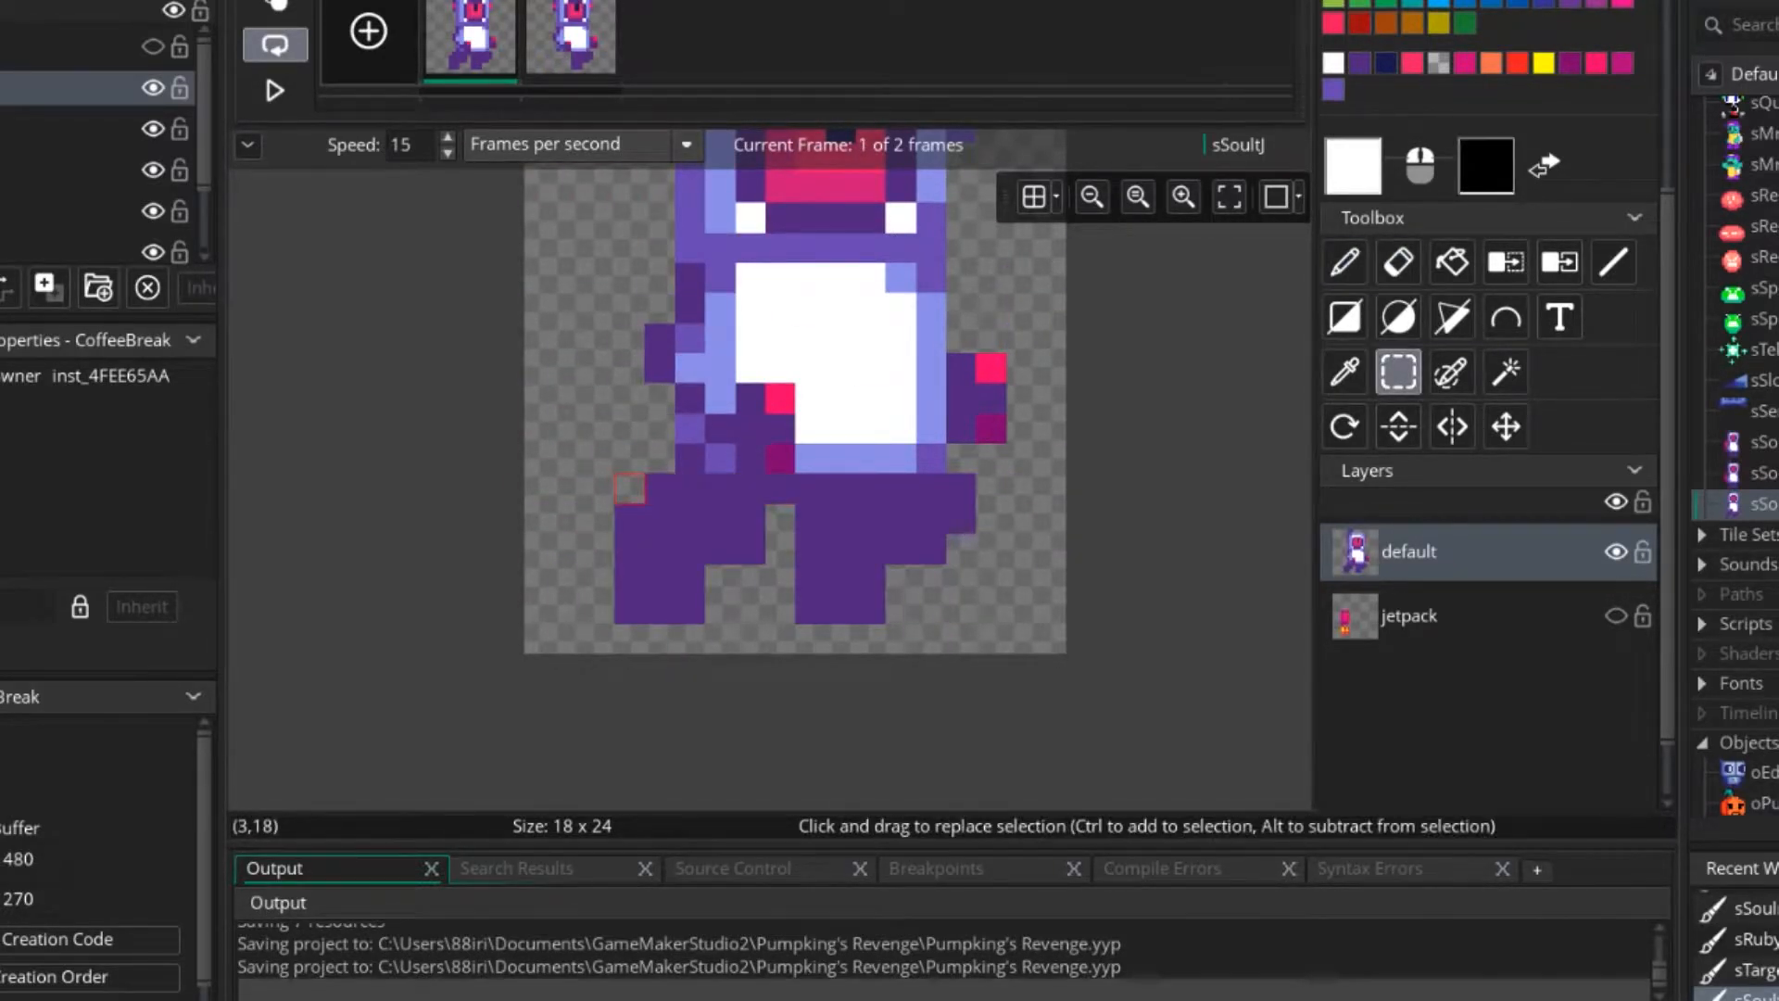
left_click_drag(630, 489, 779, 607)
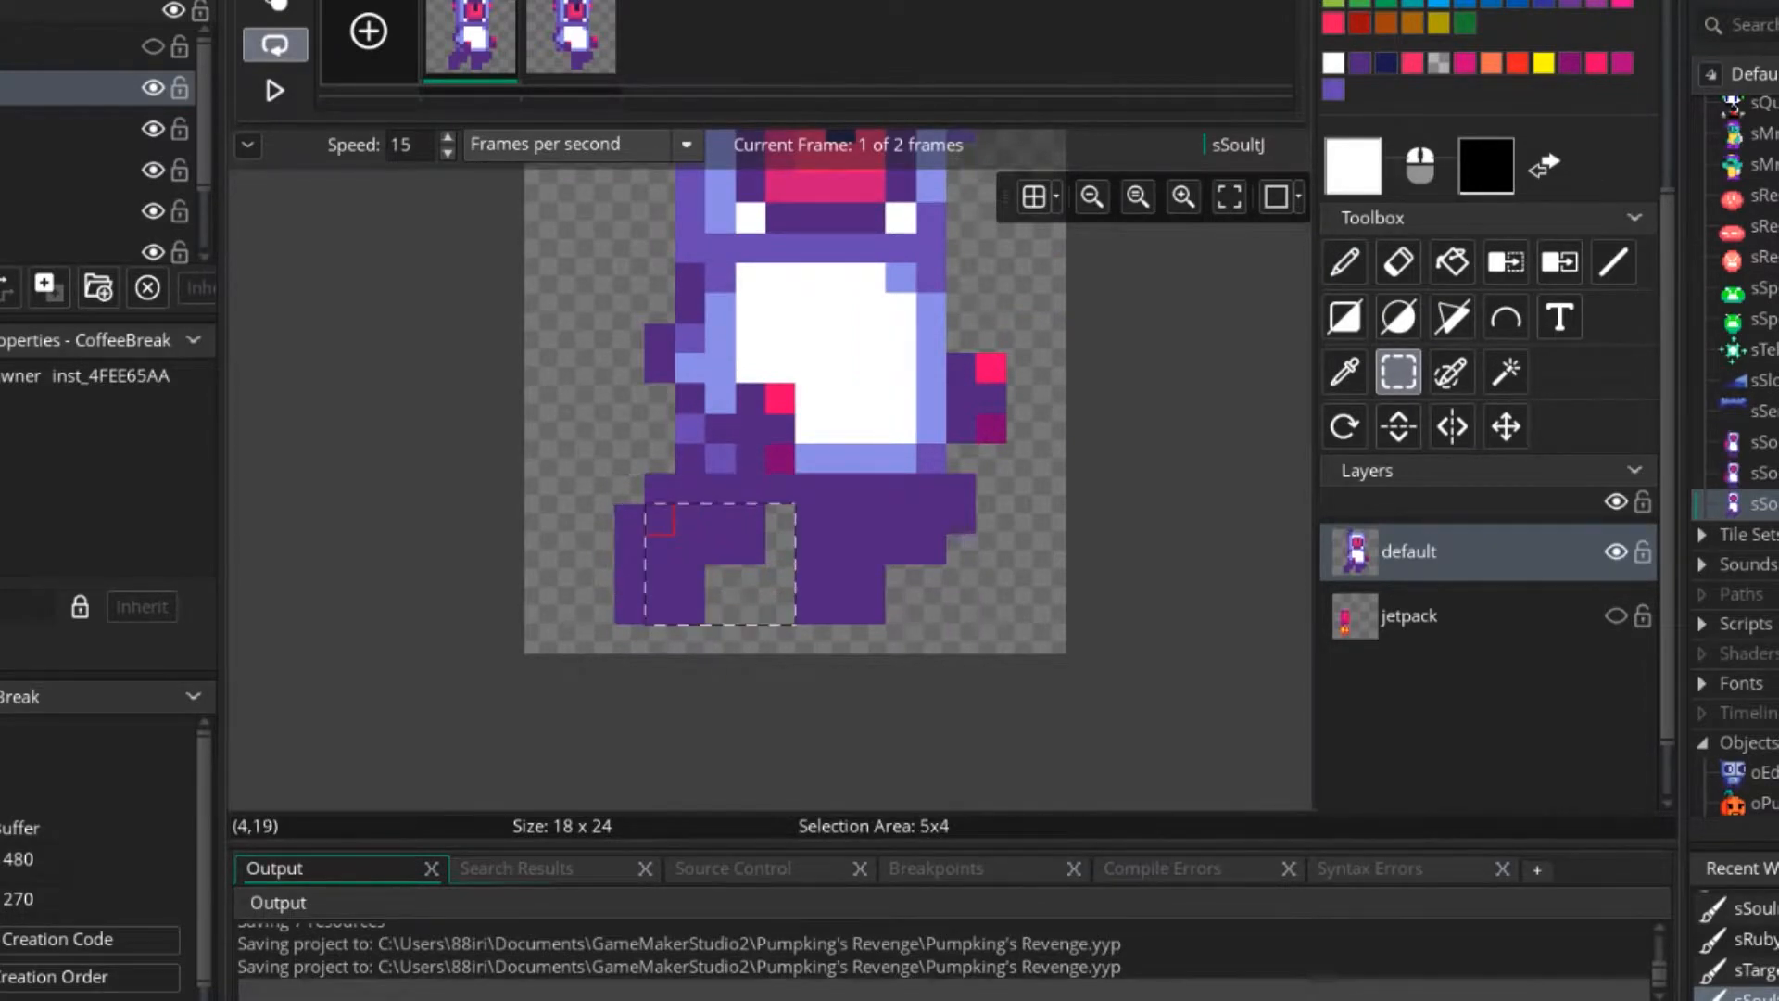
left_click_drag(660, 520, 629, 488)
key("ctrl+c")
left_click(571, 46)
left_click(720, 549)
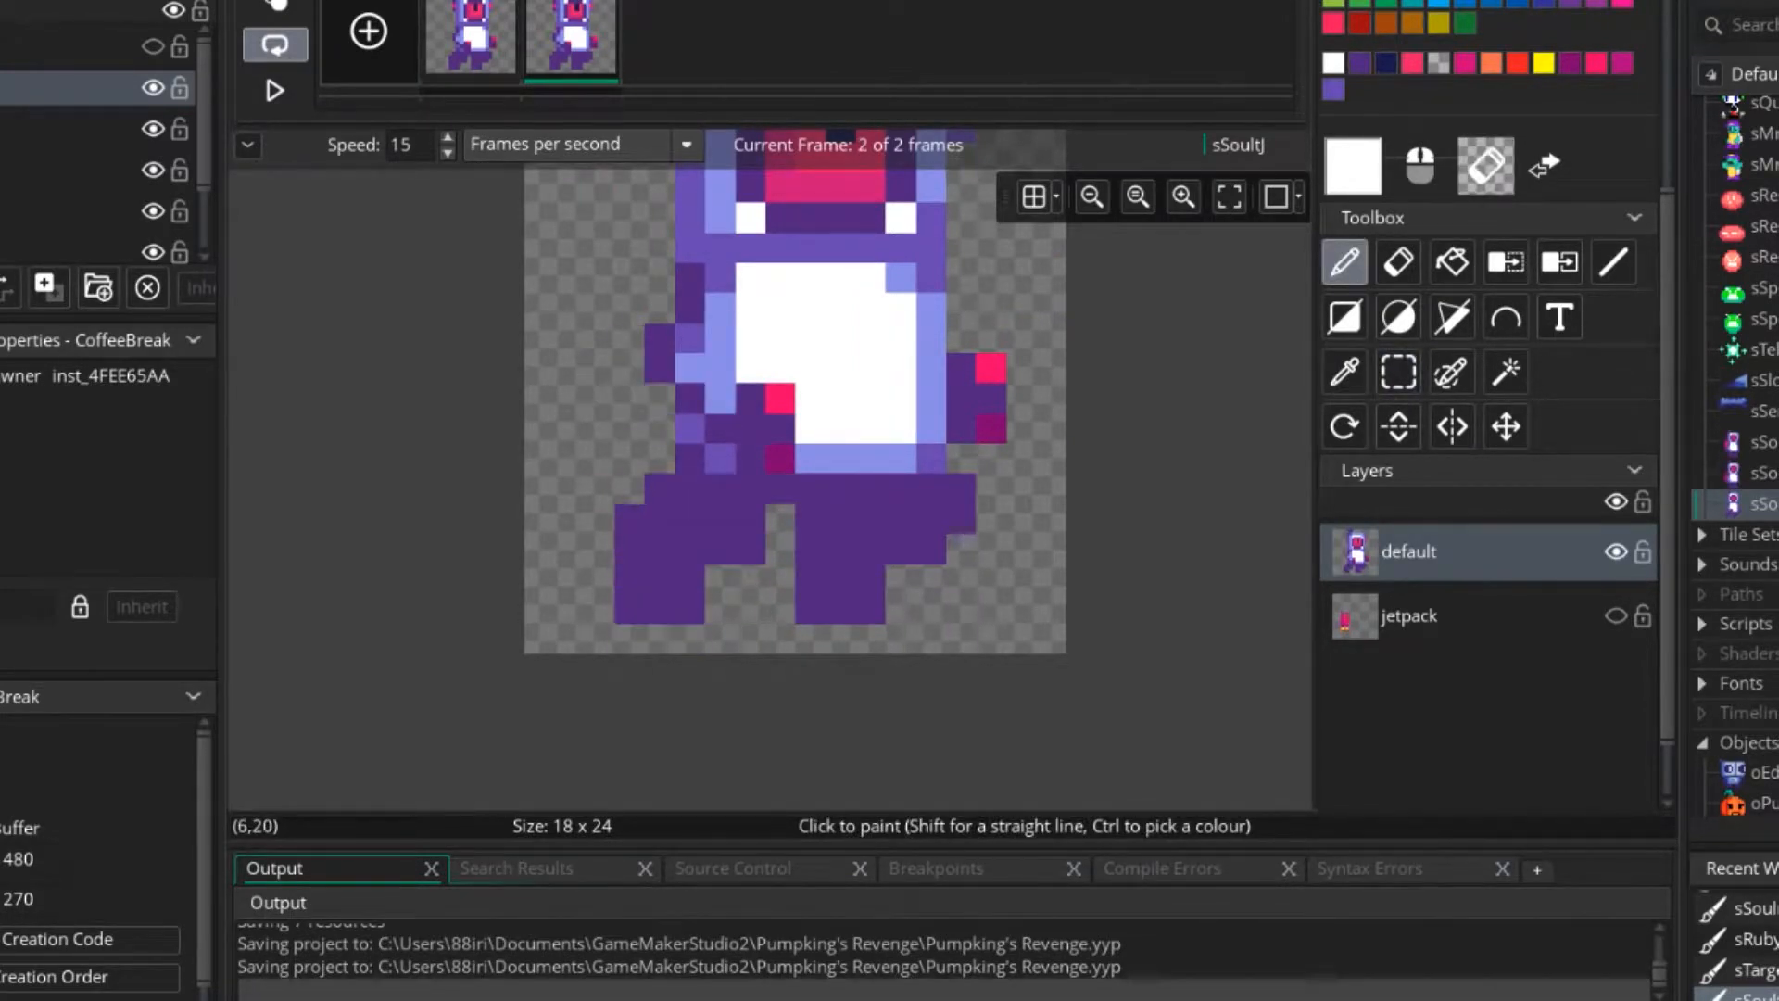
In frame 2, shift the rear leg one pixel right and the front leg one pixel left to bring them closer together.
left_click(1398, 372)
mouse_move(629, 489)
left_mouse_down()
mouse_move(780, 609)
mouse_move(781, 578)
left_mouse_up()
left_click(1083, 609)
left_click_drag(961, 489, 961, 488)
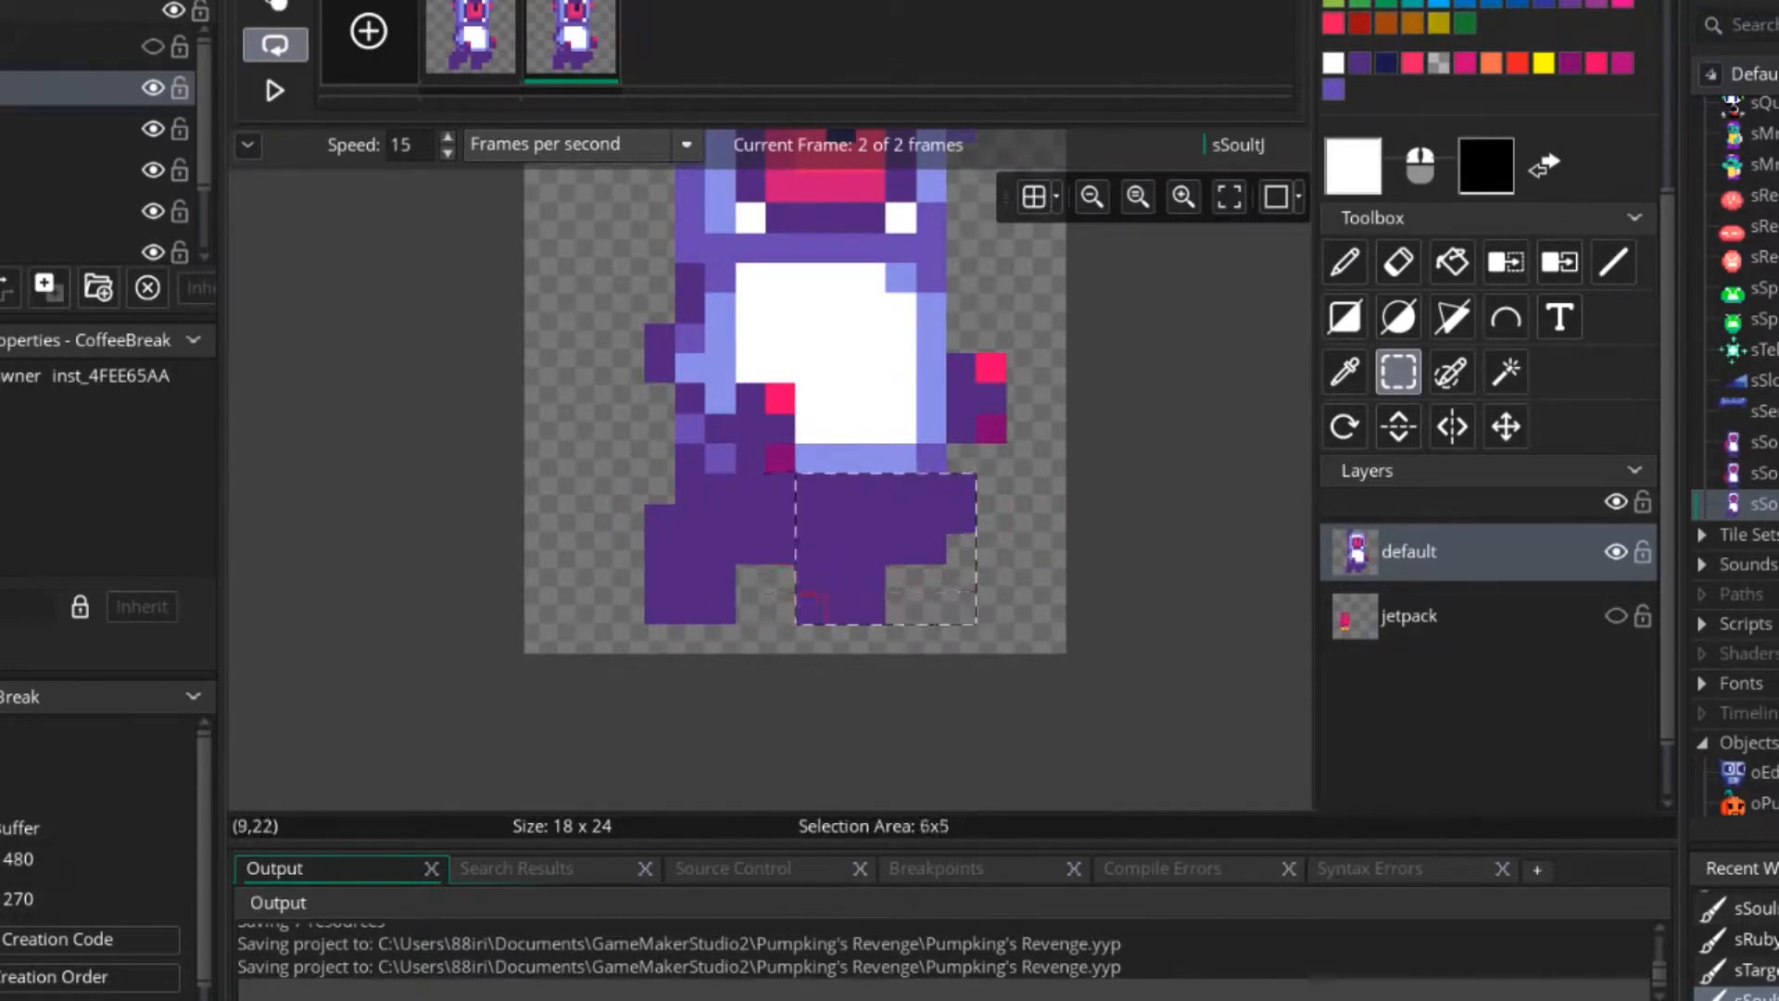
left_click_drag(811, 604, 752, 602)
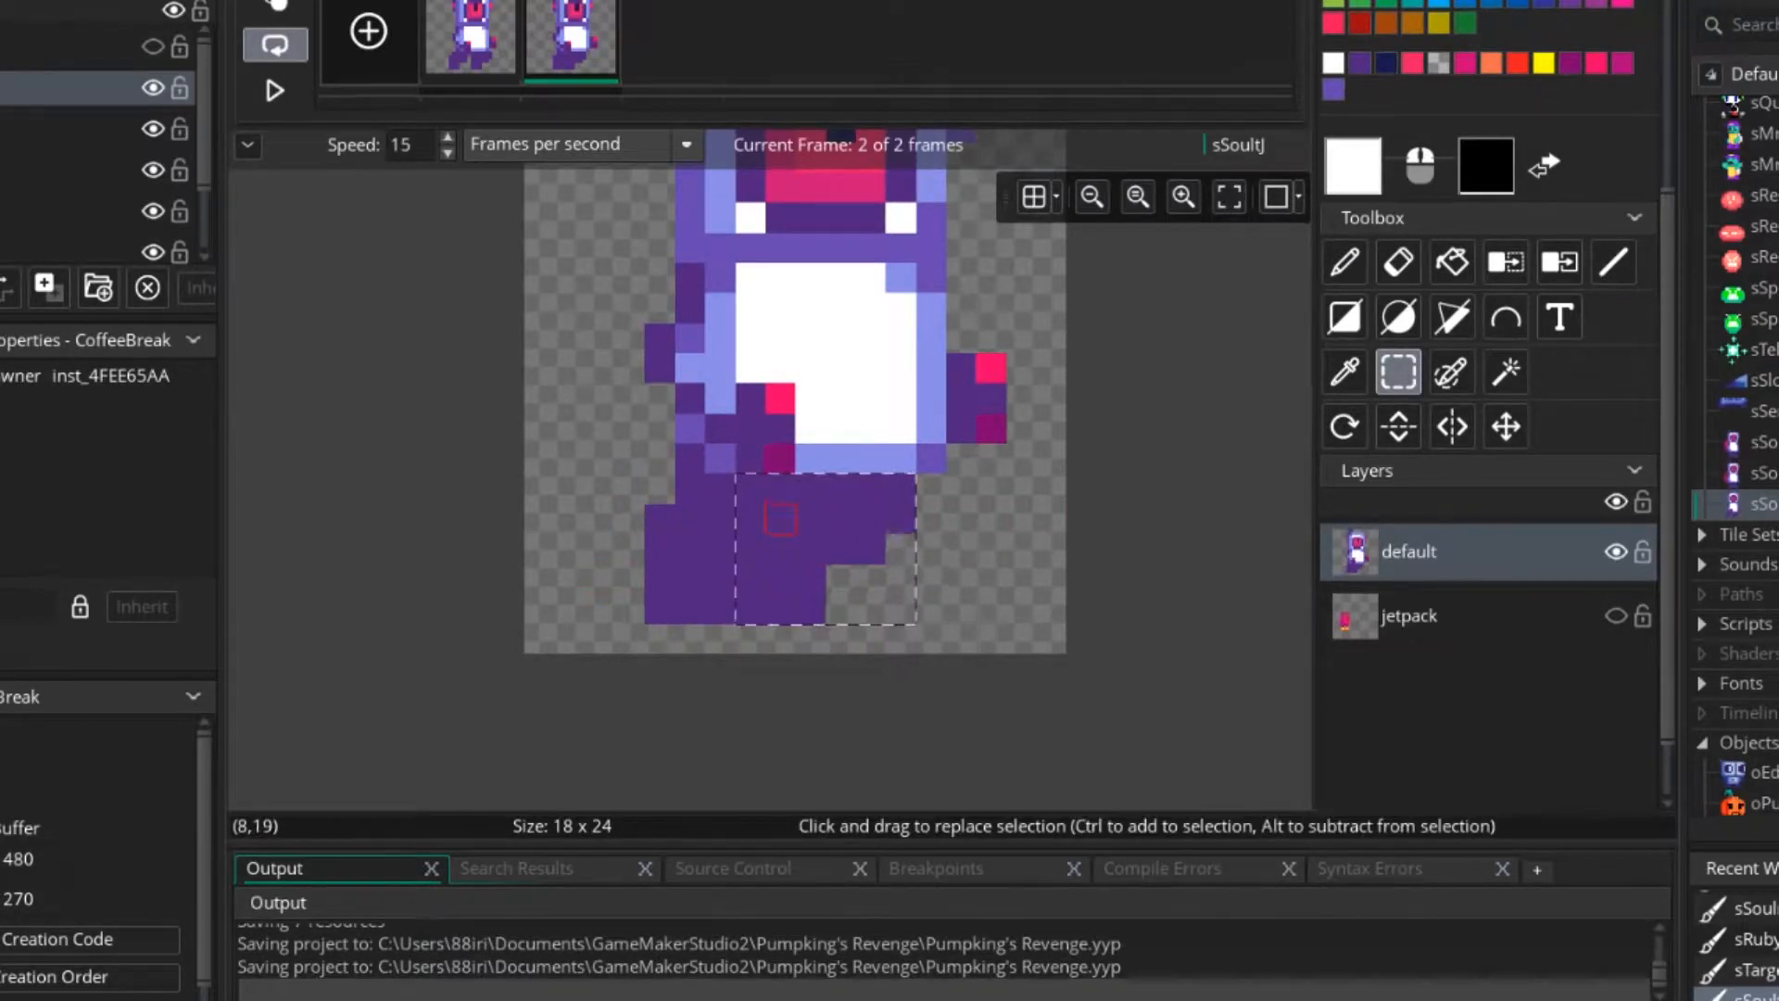
mouse_move(780, 519)
left_mouse_down()
mouse_move(841, 519)
mouse_move(811, 519)
left_mouse_up()
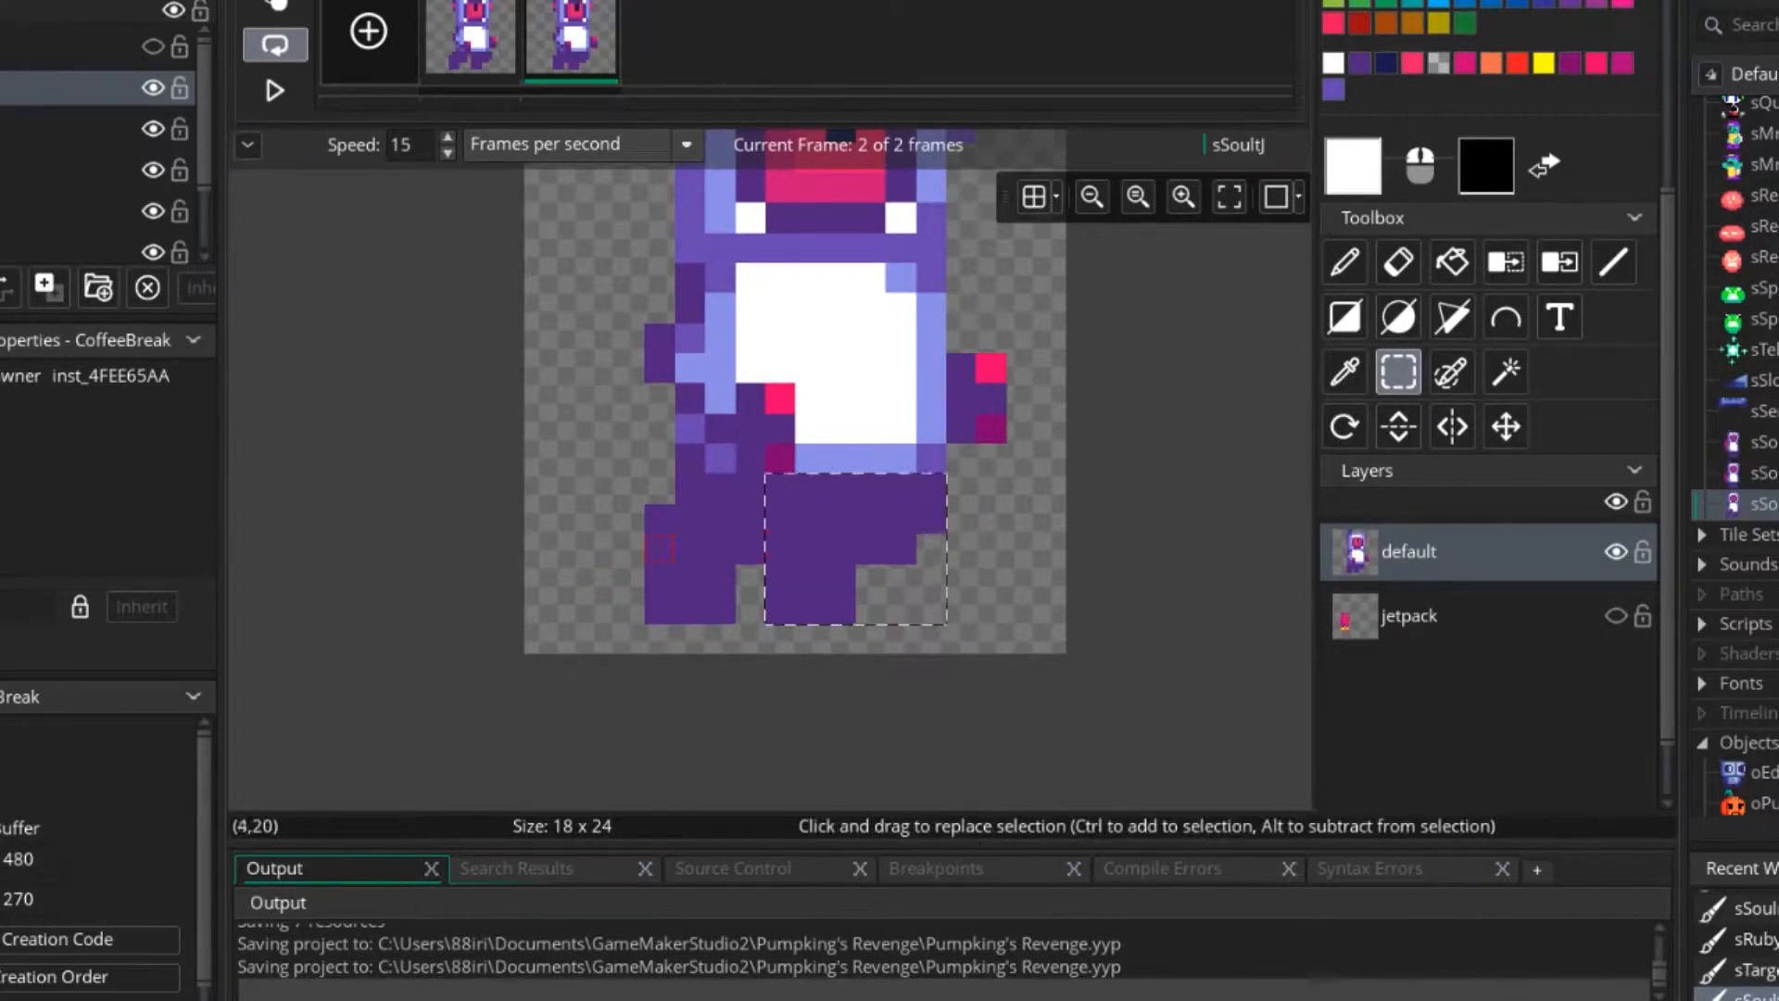
left_click_drag(659, 489, 932, 609)
mouse_move(811, 579)
left_mouse_down()
mouse_move(841, 579)
mouse_move(811, 579)
left_mouse_up()
left_click(419, 428)
Set the animation speed to 5 frames per second and show the jetpack layer while the animation plays.
left_click(275, 90)
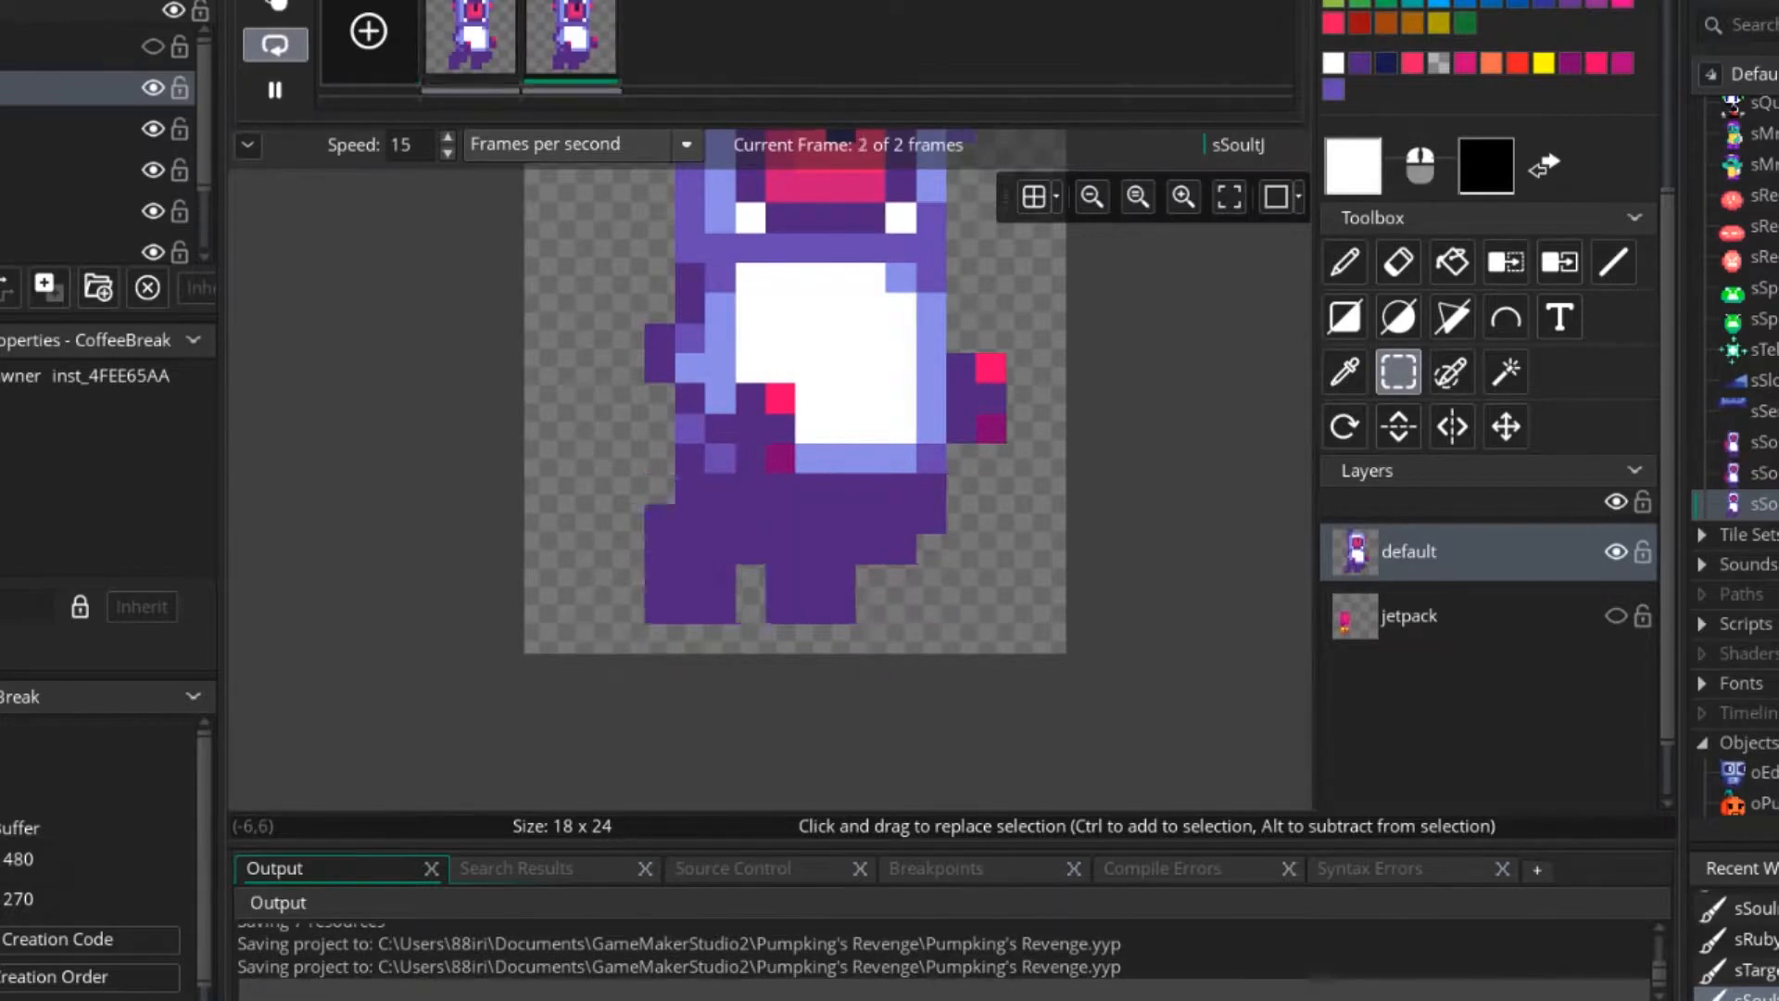
scroll(832, 416, "down", 5, "ctrl")
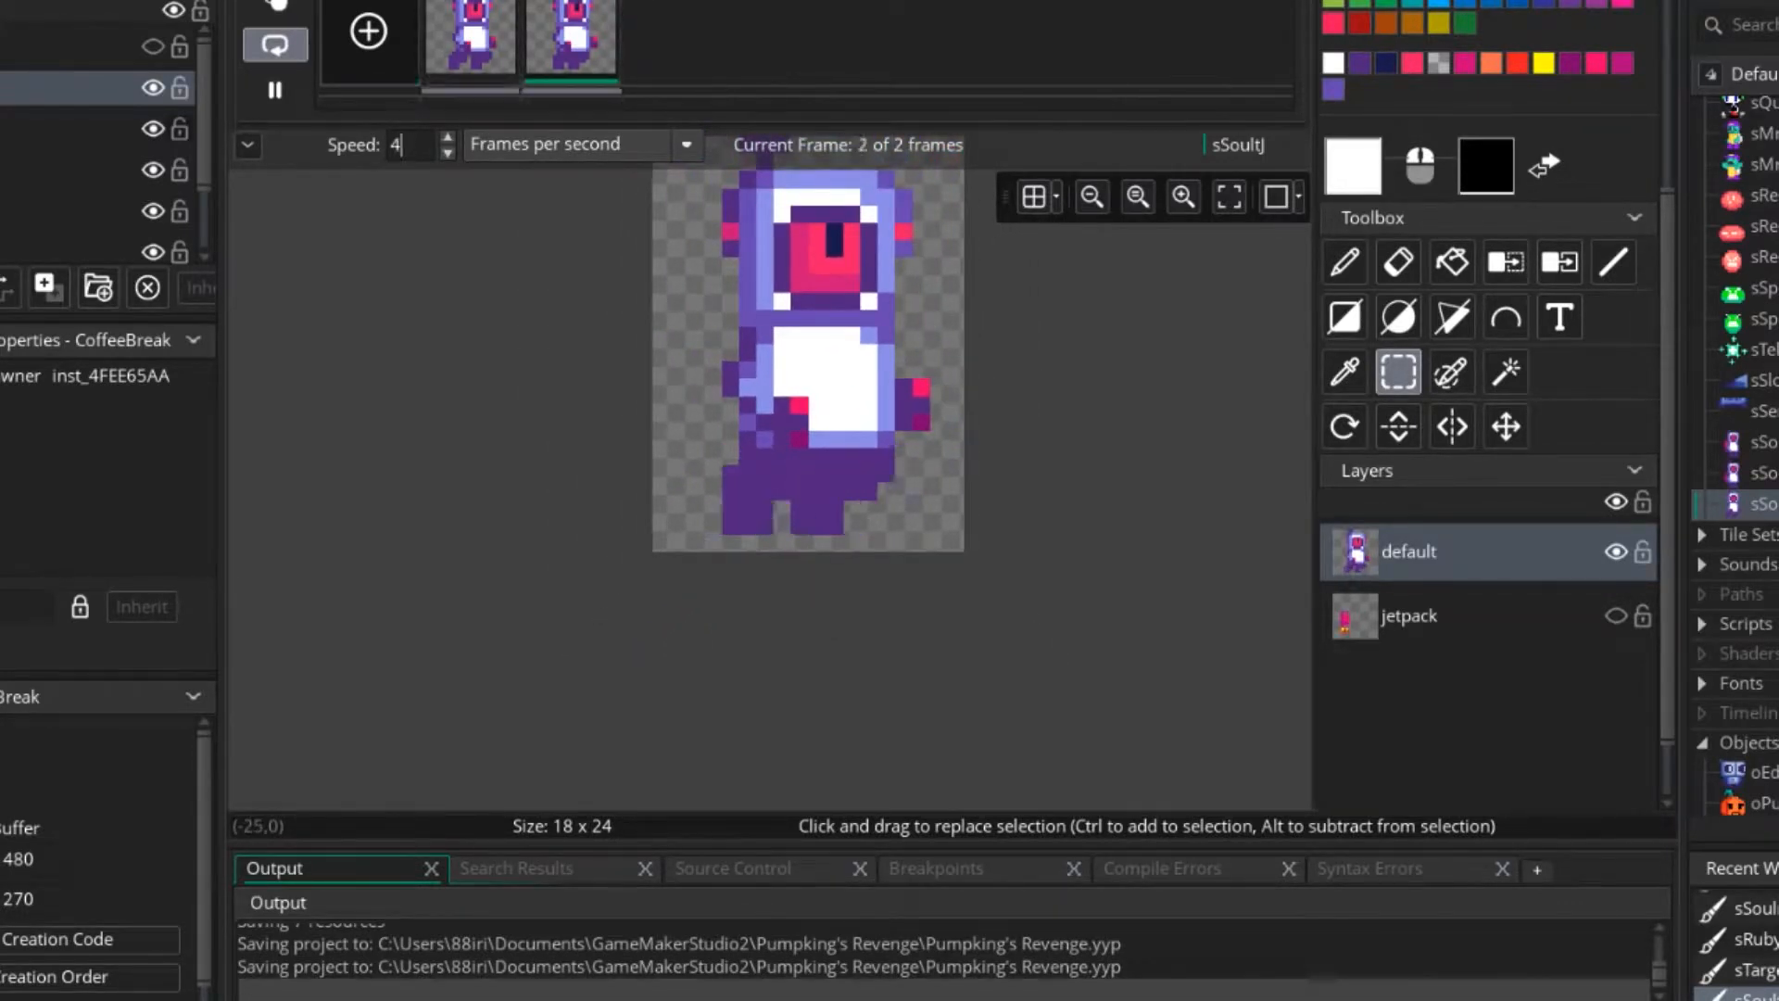
key("BackSpace")
type("5")
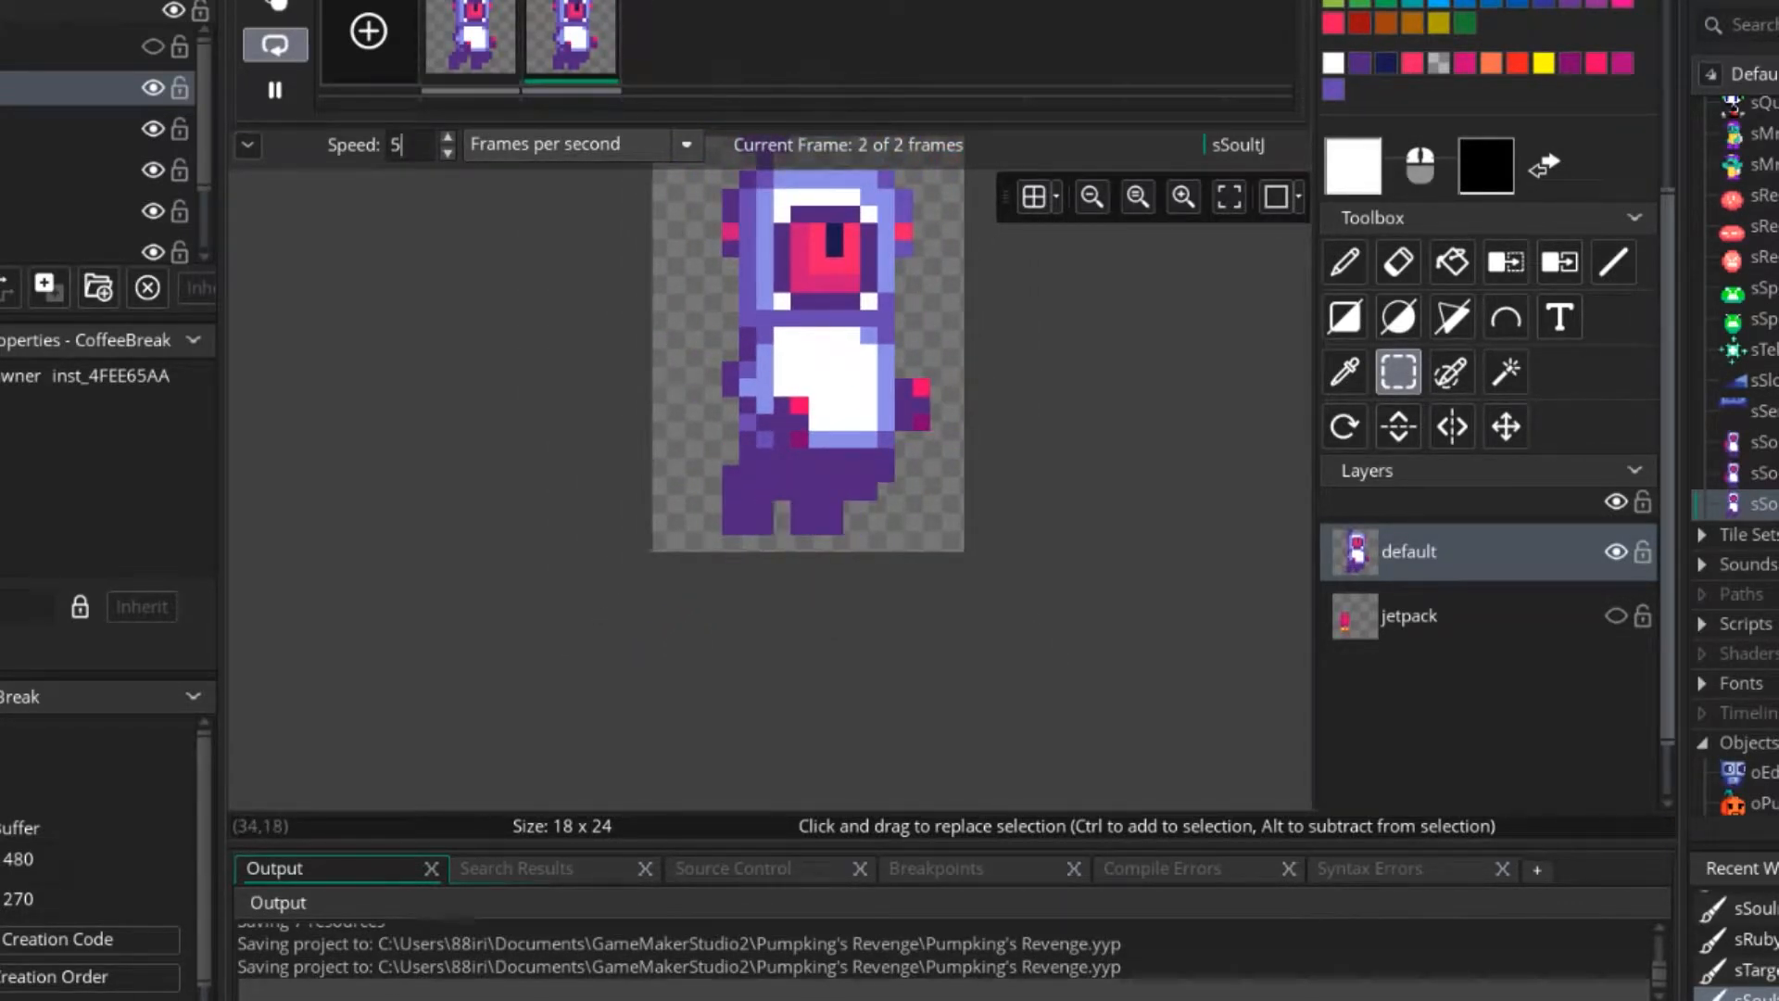
scroll(923, 509, "down", 4, "ctrl")
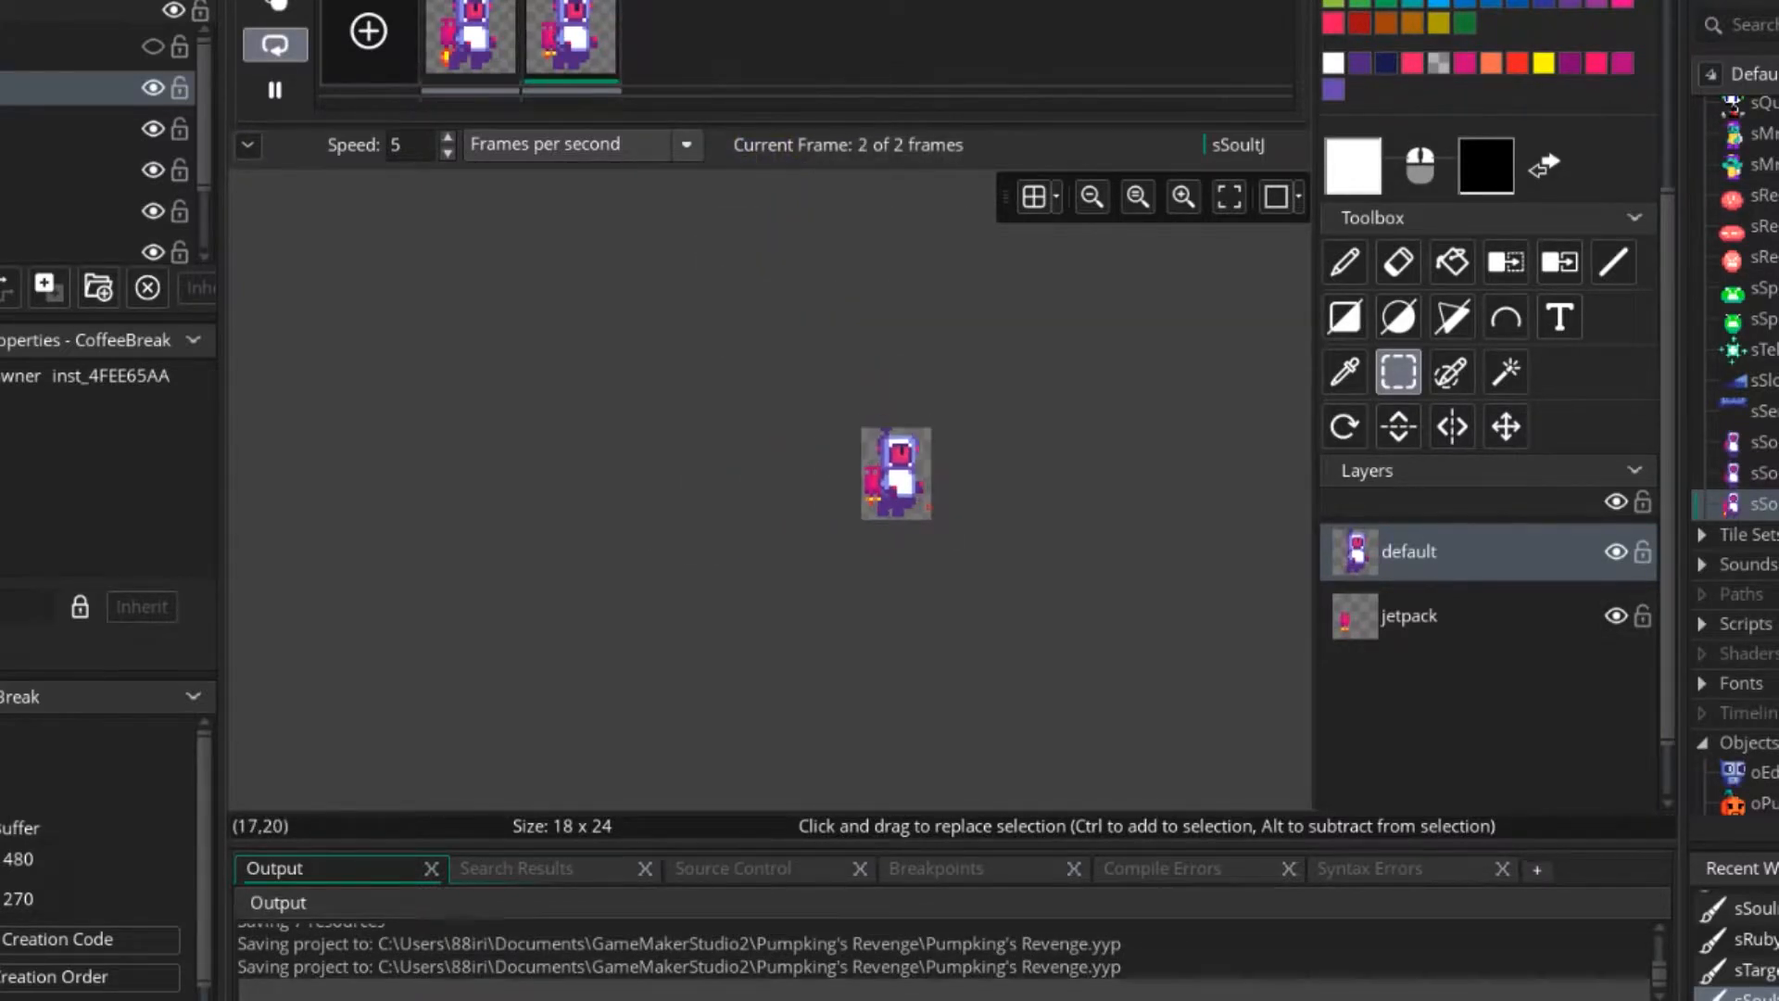
scroll(928, 507, "up", 7, "ctrl")
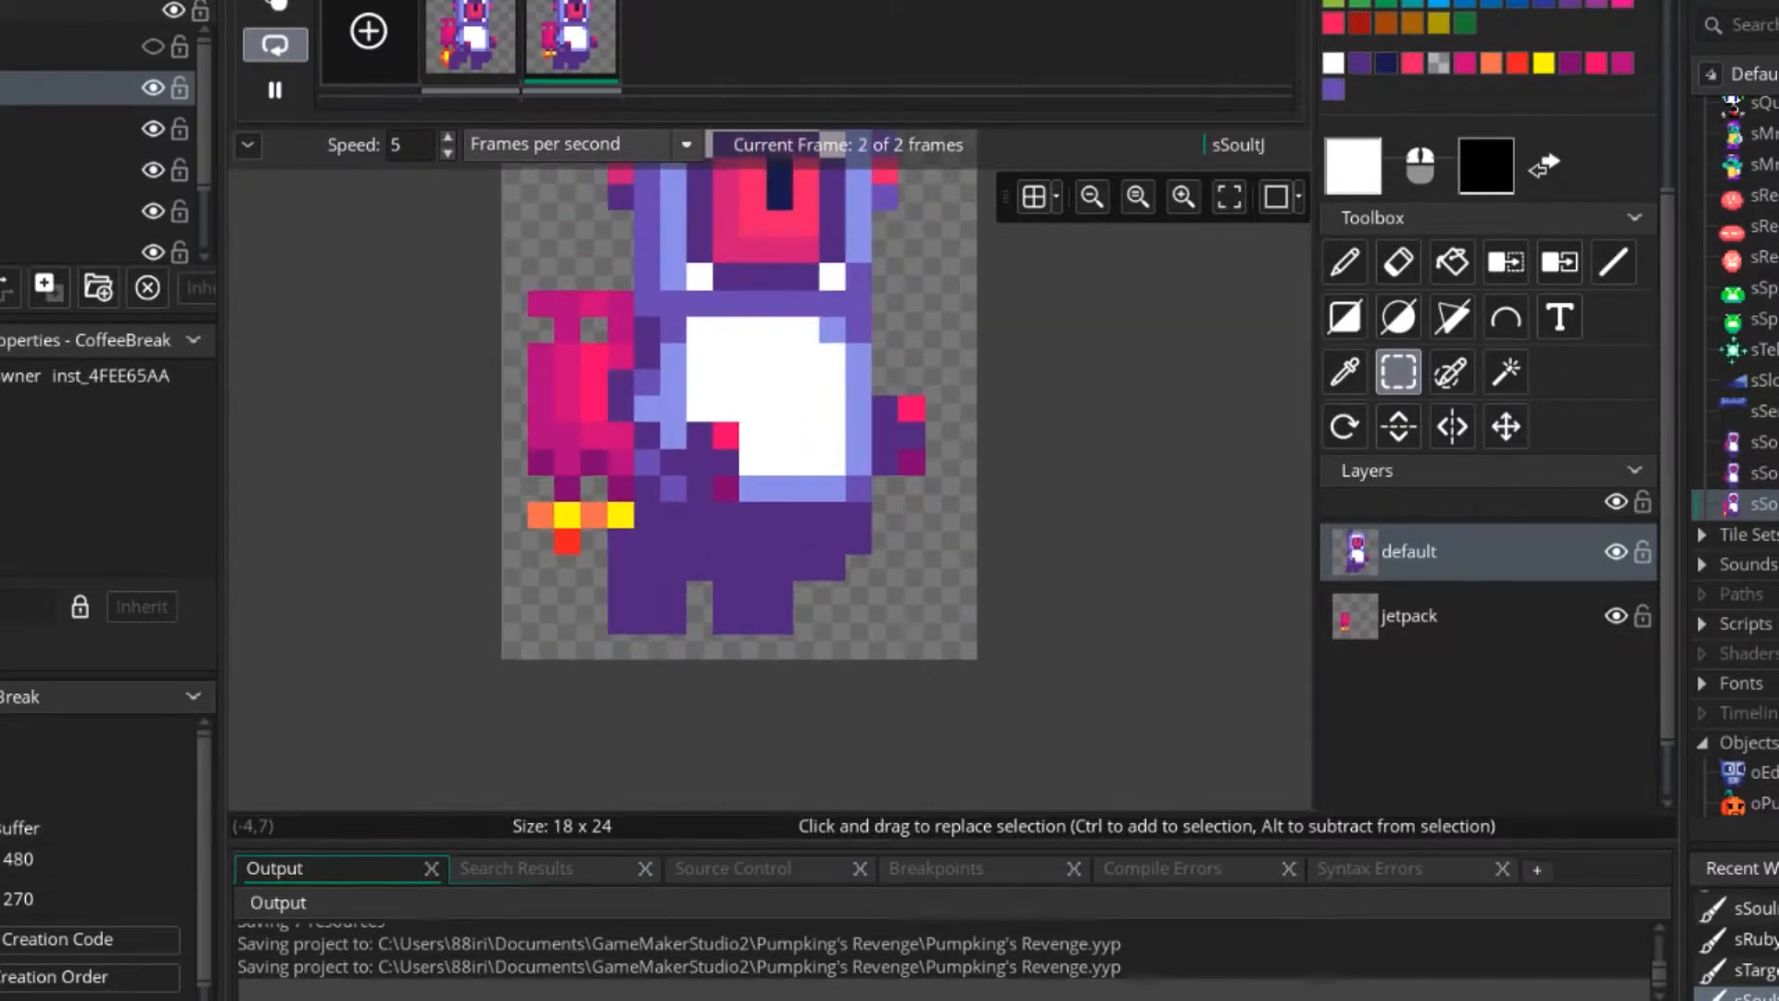
Stop playback and redraw frame 2's hand over the belly one pixel higher in pink, dark purple and magenta with a single-pixel brush.
left_click(275, 89)
scroll(1342, 113, "up", 4)
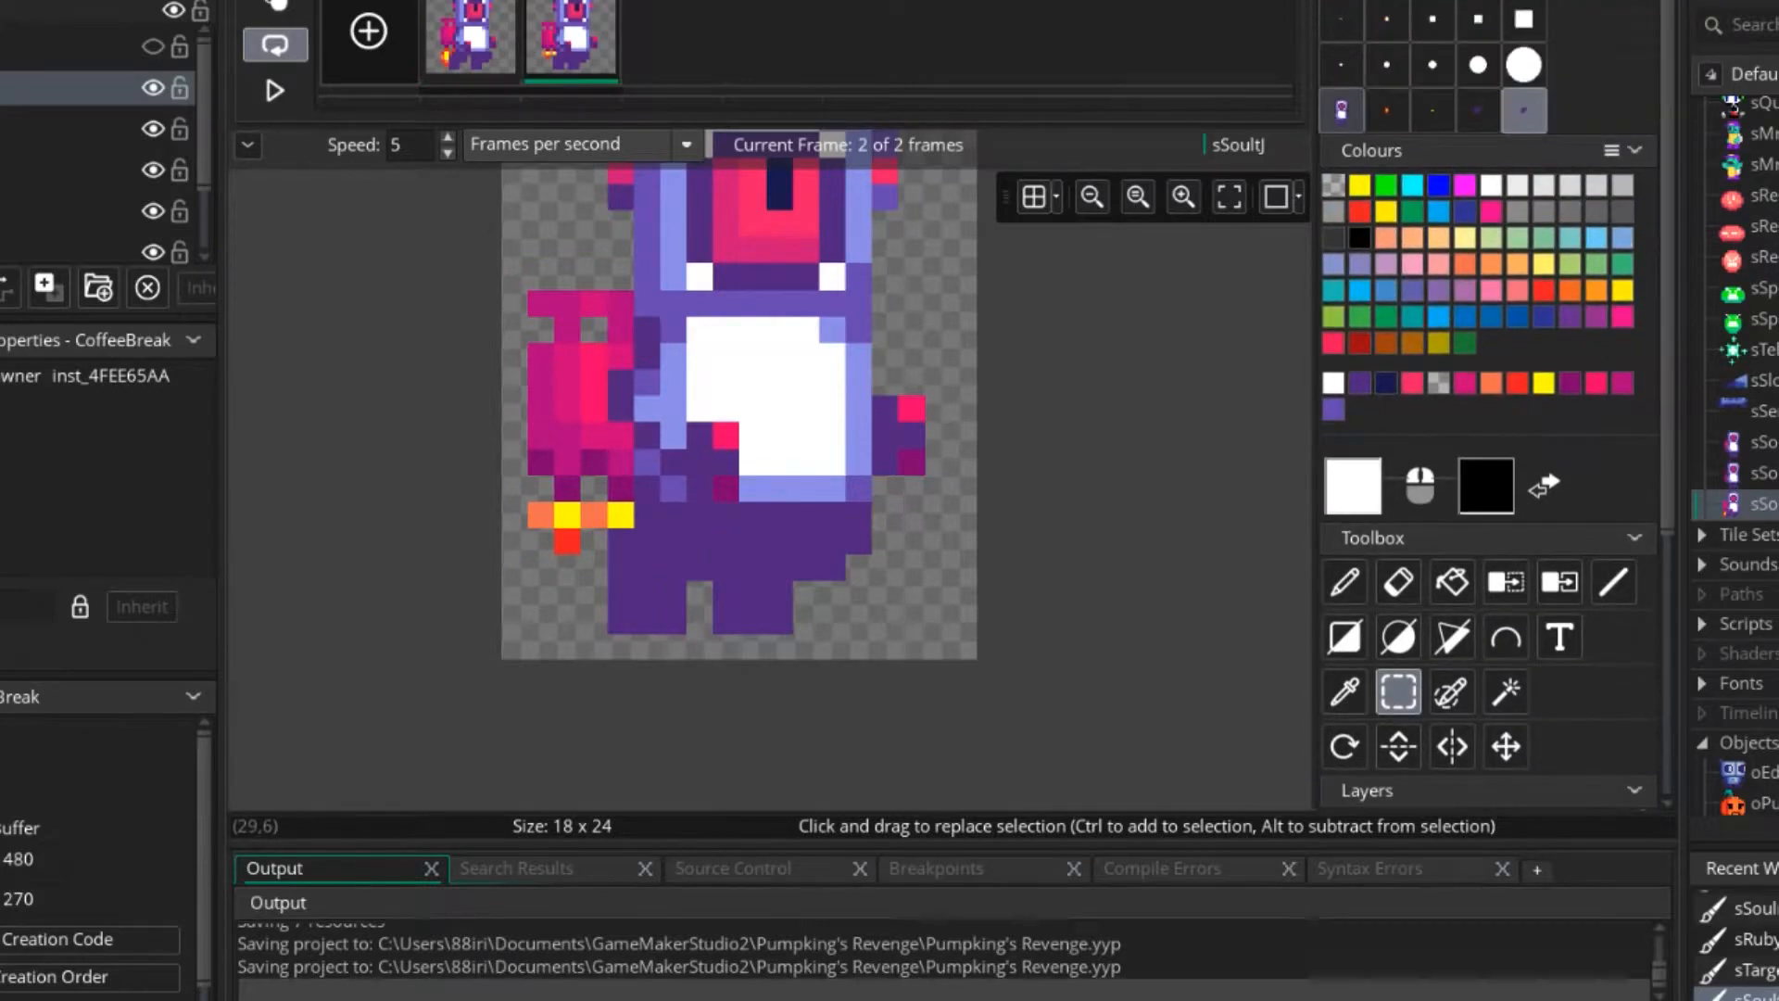
left_click(1341, 20)
scroll(858, 435, "up", 3, "ctrl")
left_click(669, 432, "ctrl")
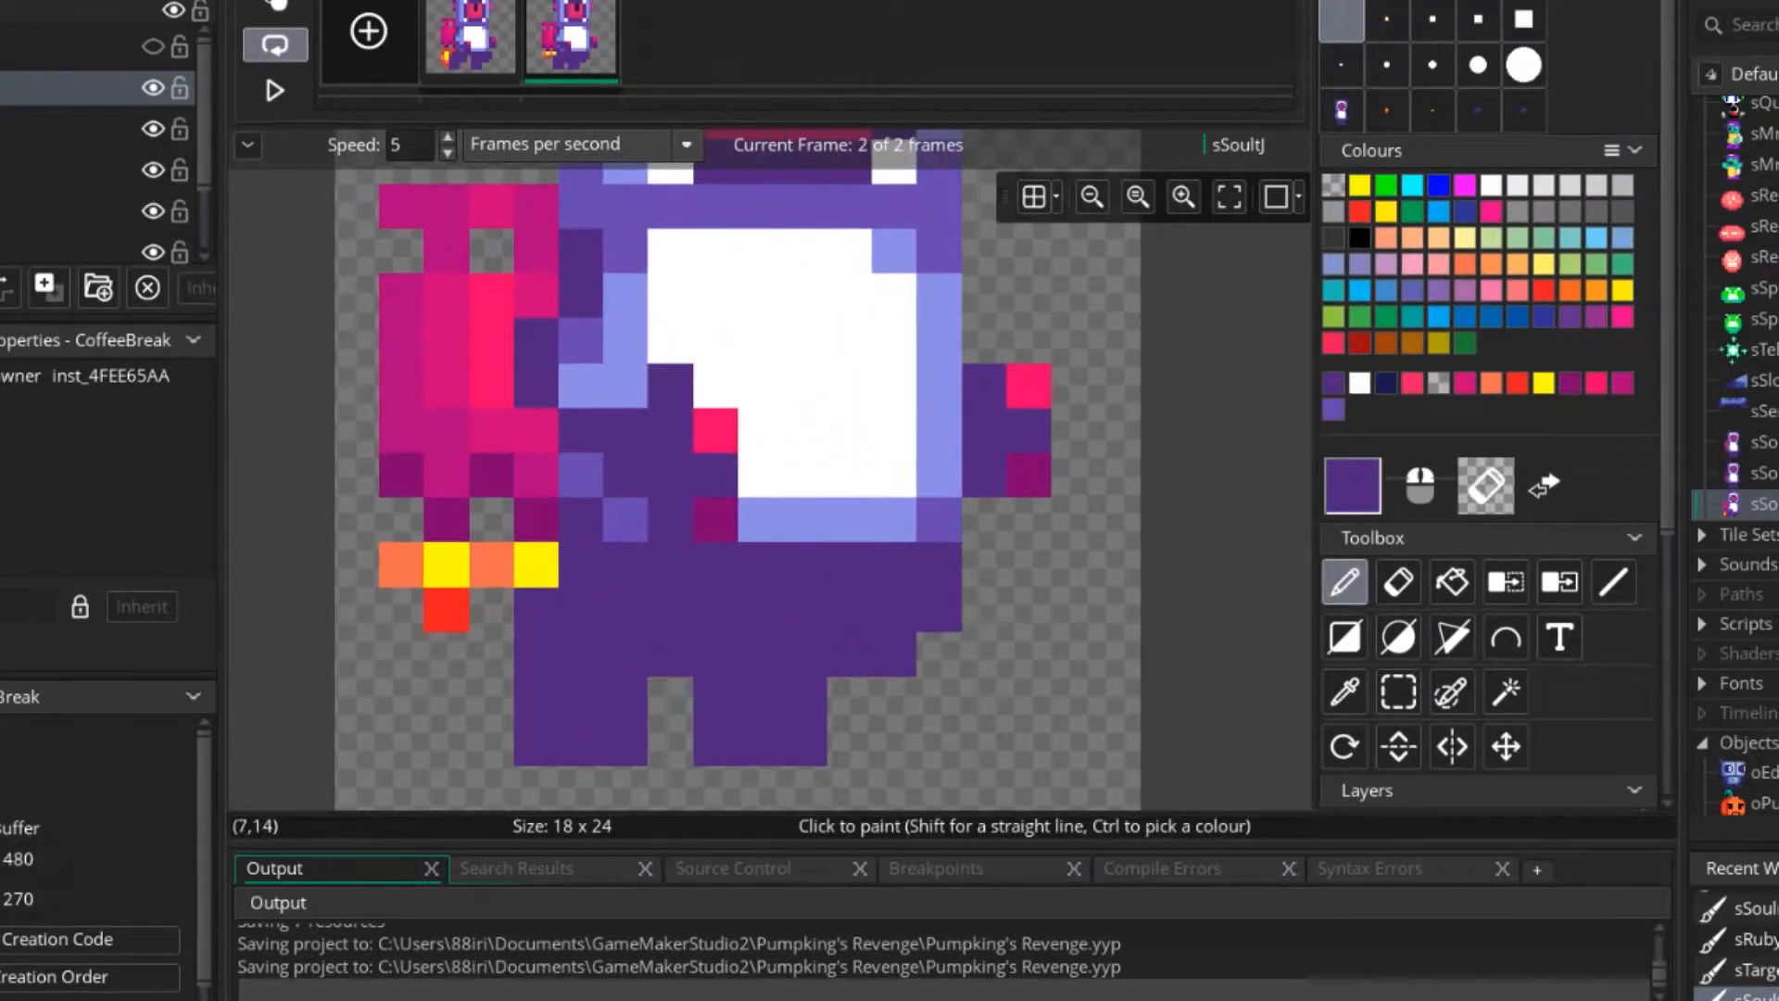
left_click(715, 430, "ctrl")
left_click(715, 388)
left_click(715, 517, "ctrl")
left_click(715, 475)
left_click(675, 432, "ctrl")
left_click(716, 431)
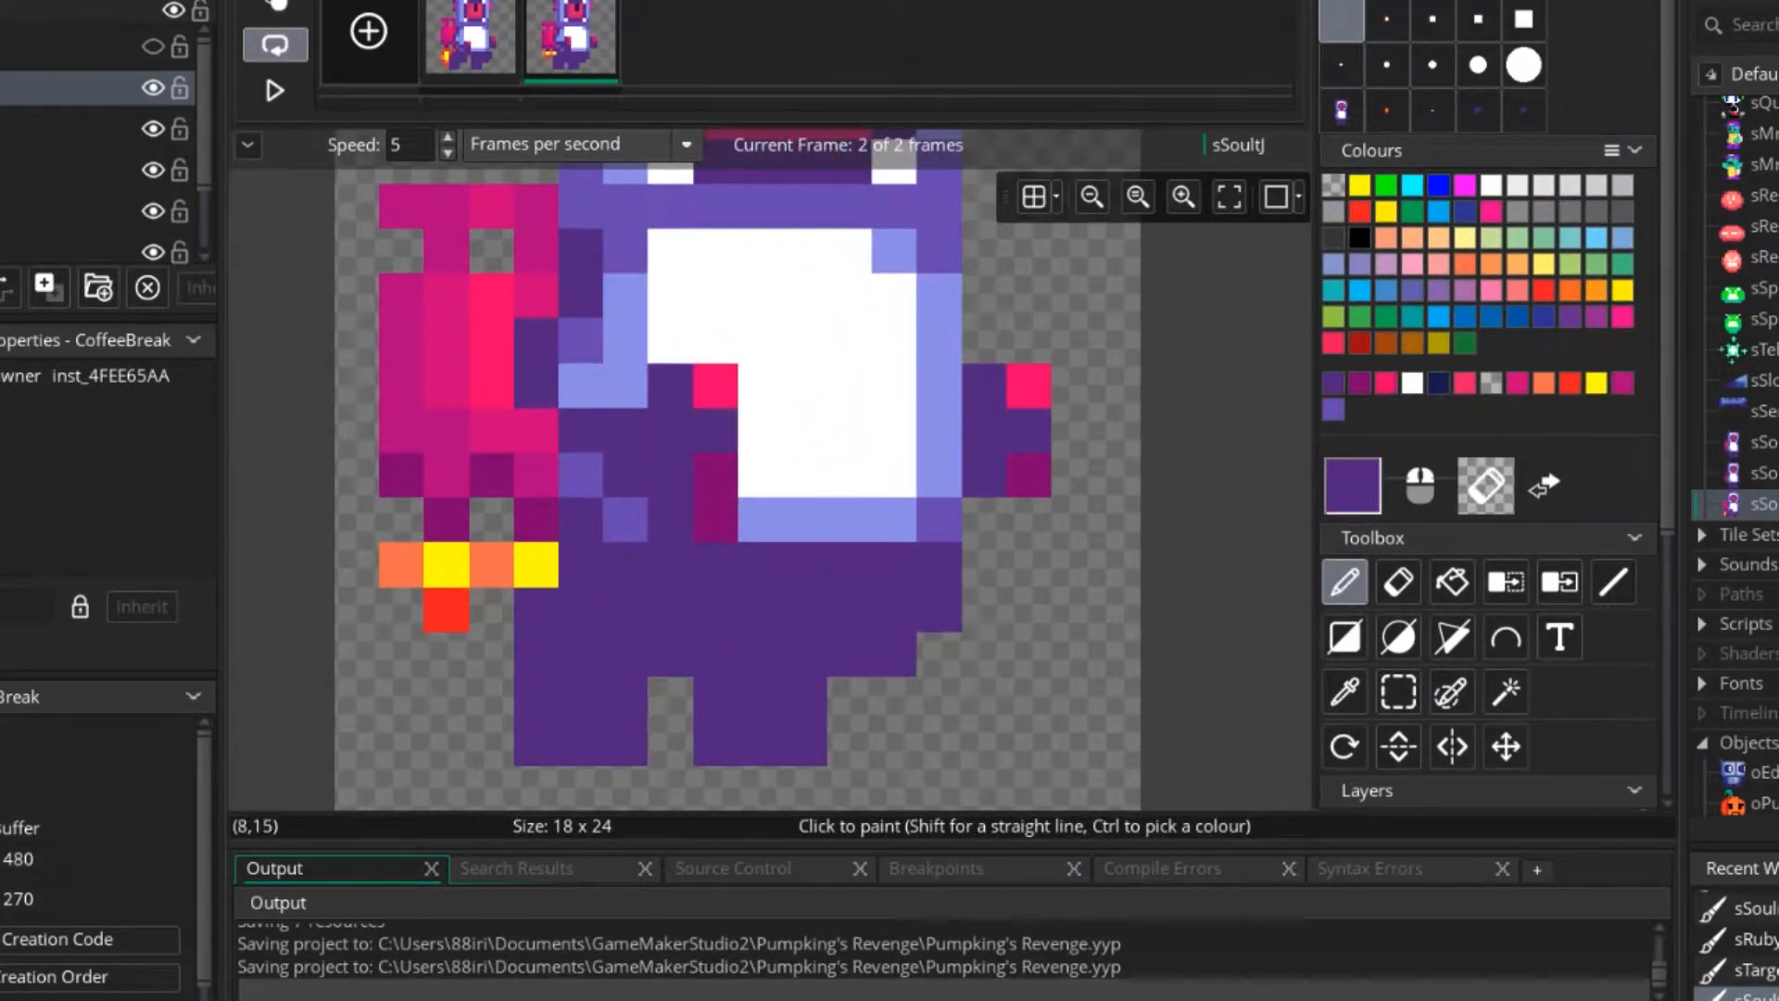
Repaint the body below the raised hand in purple, lavender and white, leaving one magenta pixel at the hand's lower edge.
left_click(625, 385, "ctrl")
left_click(626, 519, "ctrl")
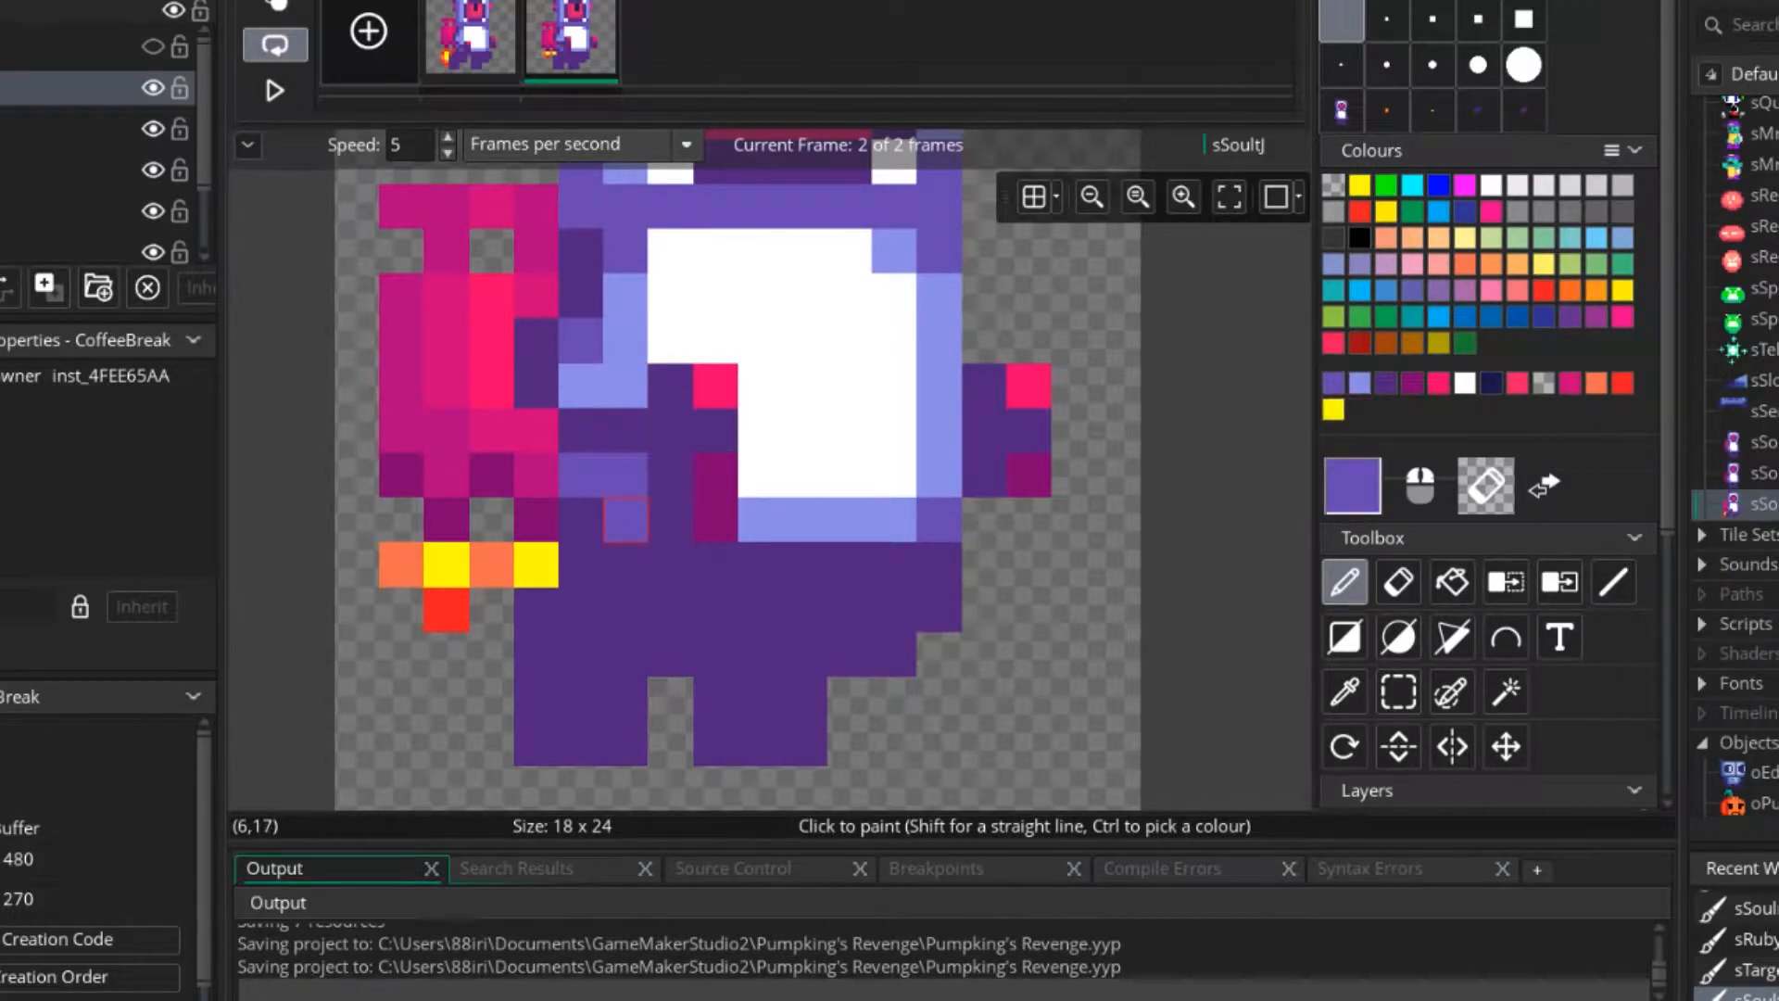
left_click(626, 386, "ctrl")
left_click(625, 475)
left_click(760, 476, "ctrl")
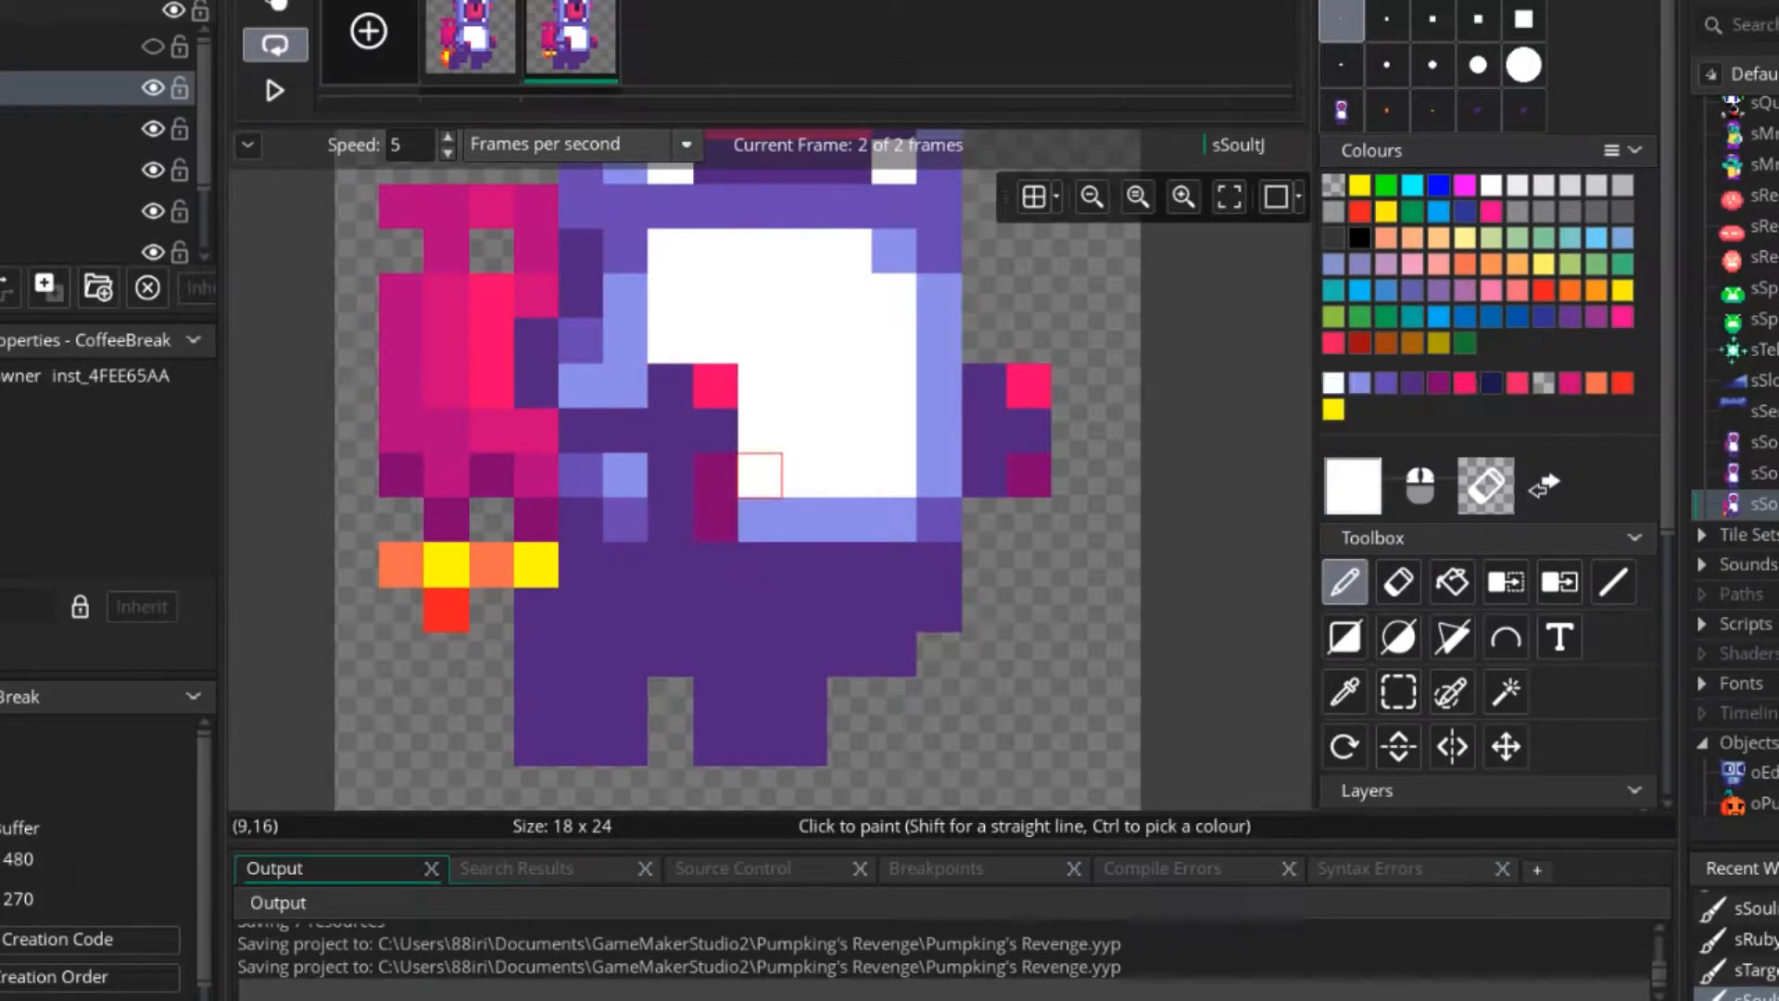
left_click(760, 519, "ctrl")
left_click_drag(718, 520, 671, 520)
left_click(625, 519, "ctrl")
left_click(671, 519)
left_click(760, 476, "ctrl")
left_click(717, 476)
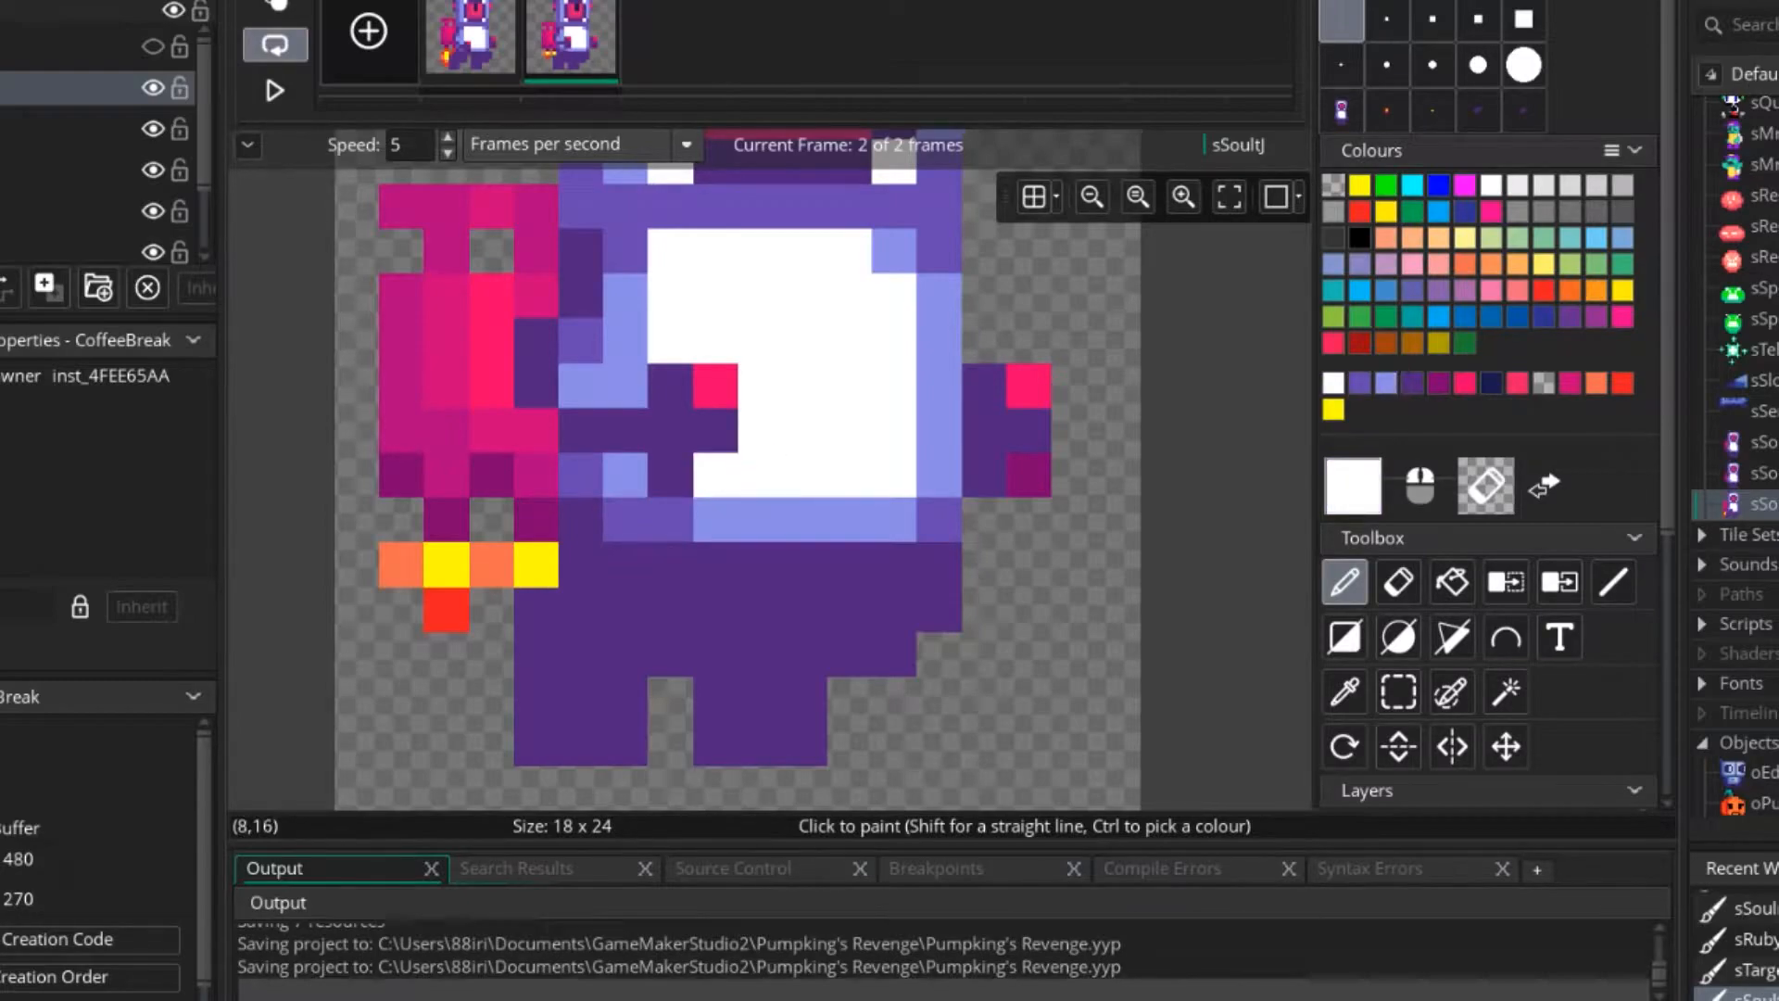
left_click(717, 386, "ctrl")
left_click(492, 476, "ctrl")
left_click(716, 476)
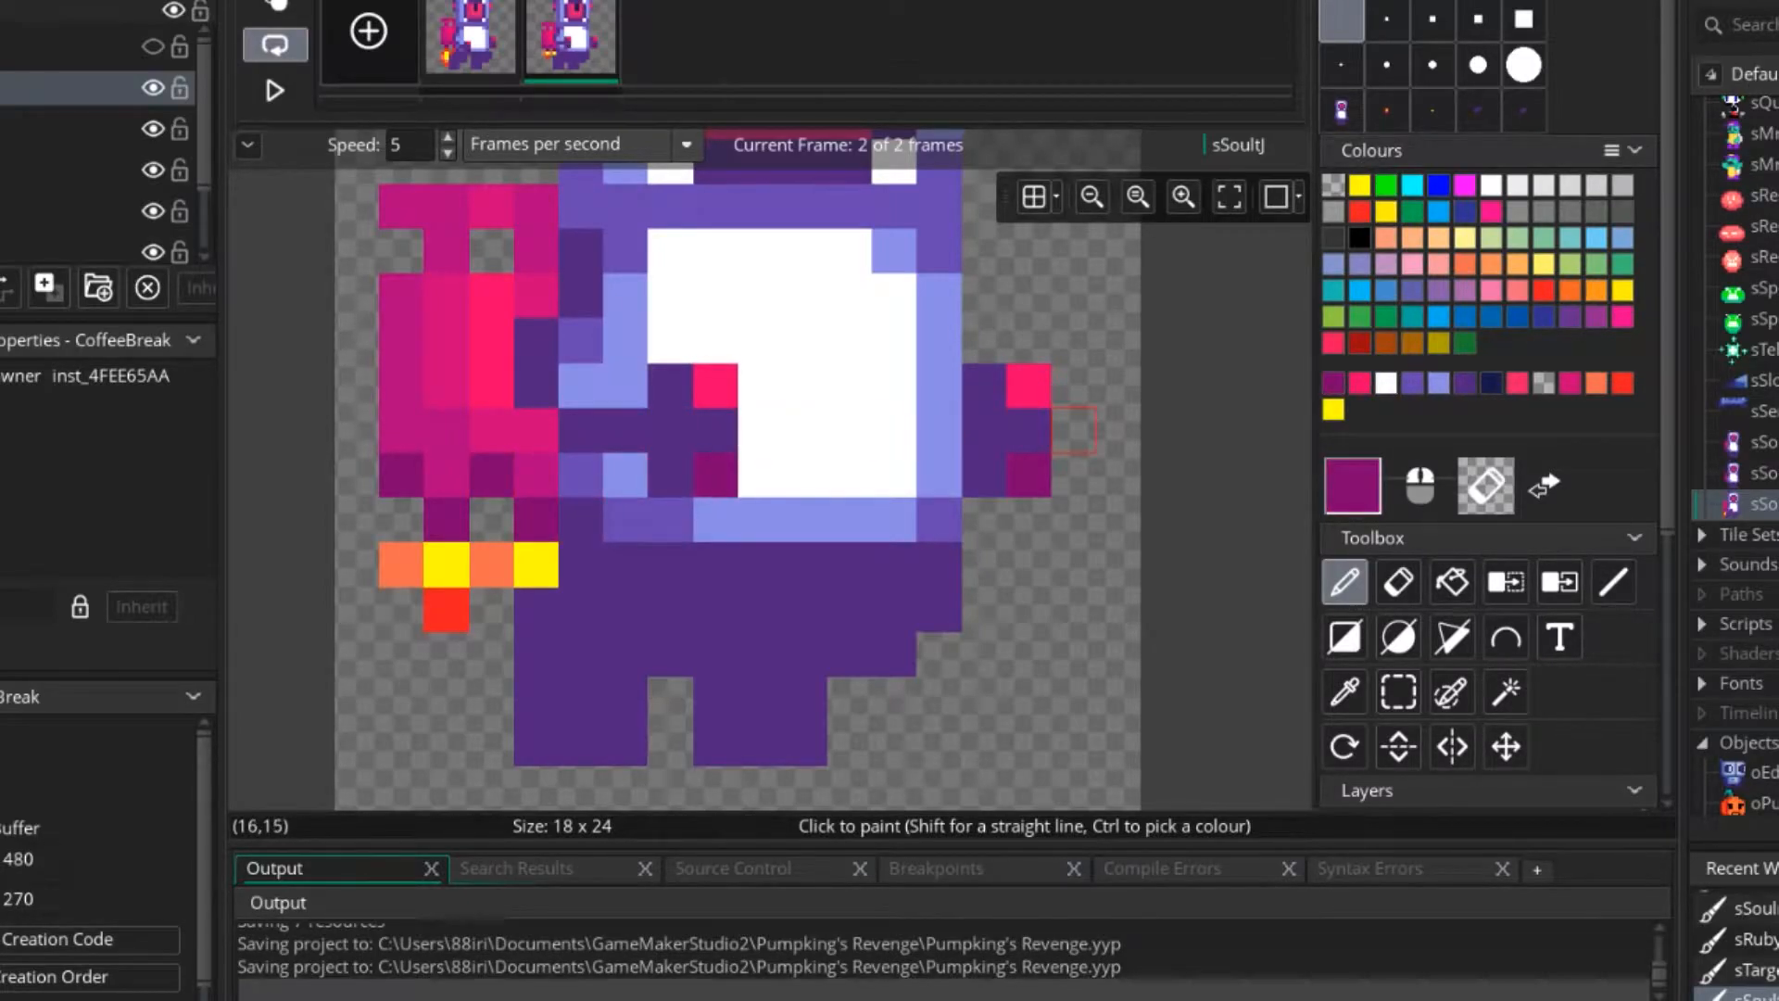
Raise the hand at the right side of the body one pixel in frame 2 and preview the animation.
left_click(987, 431, "ctrl")
scroll(987, 431, "down", 2)
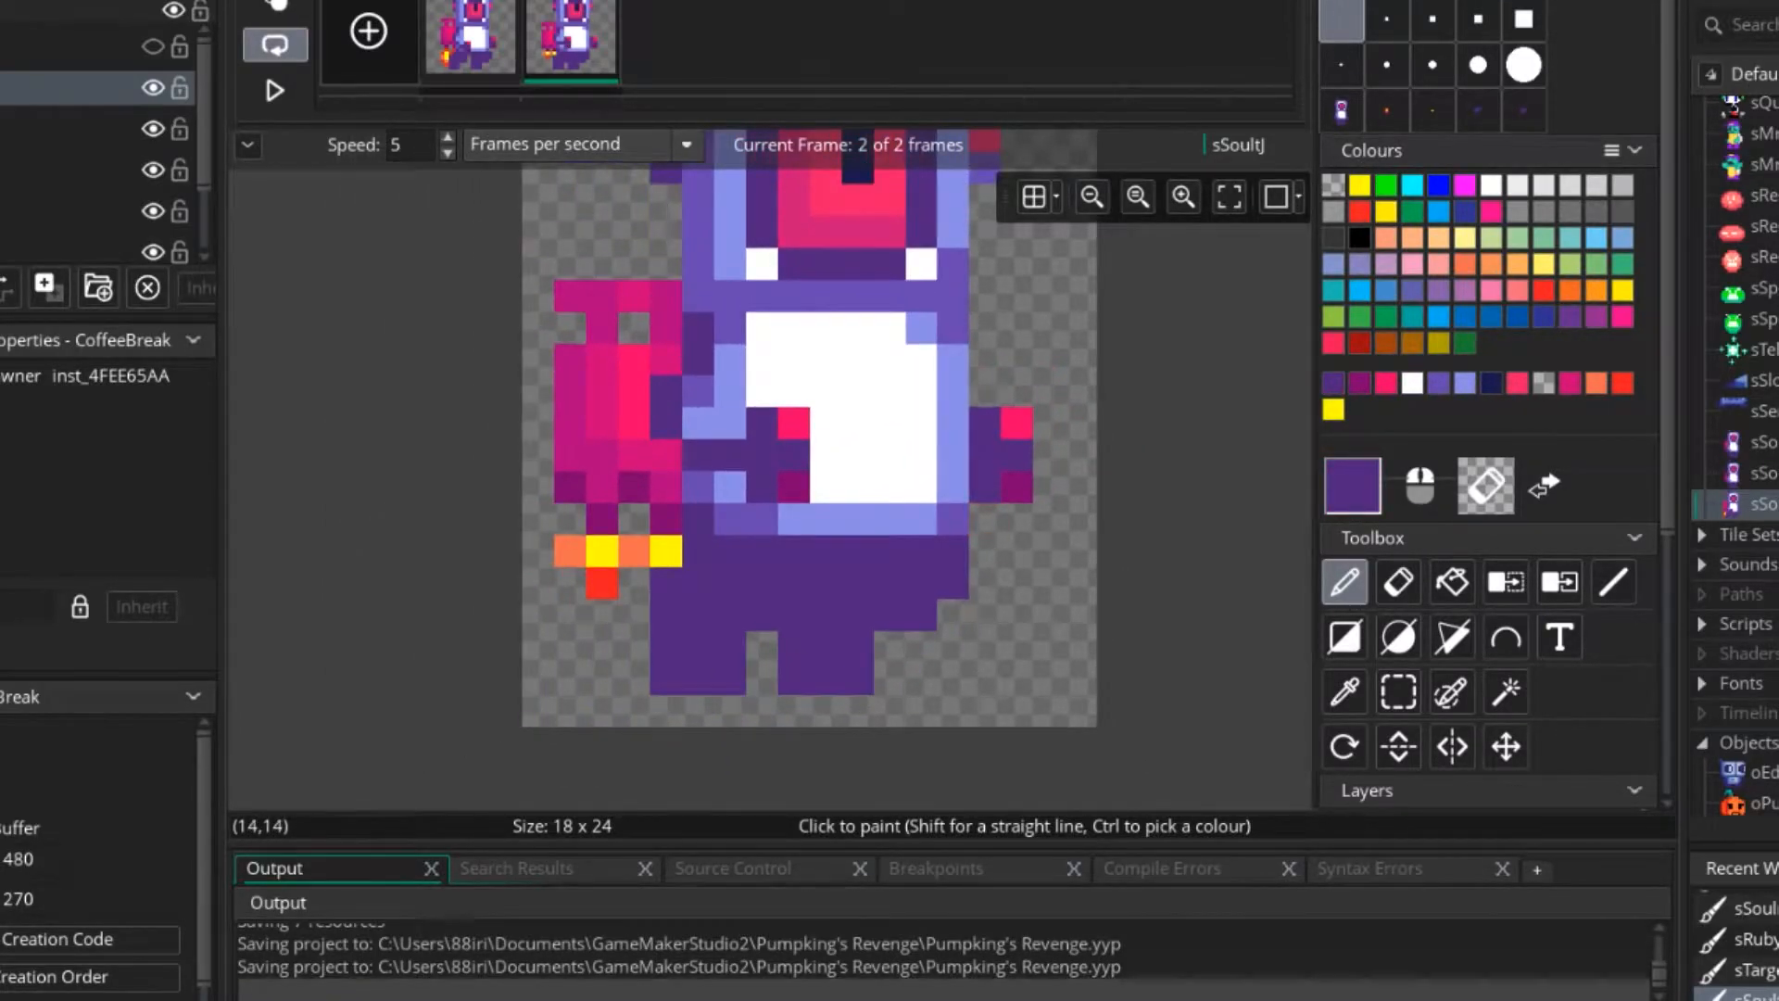
left_click(1017, 424, "ctrl")
left_click(1017, 392)
left_click(1017, 487, "ctrl")
left_click(1017, 455)
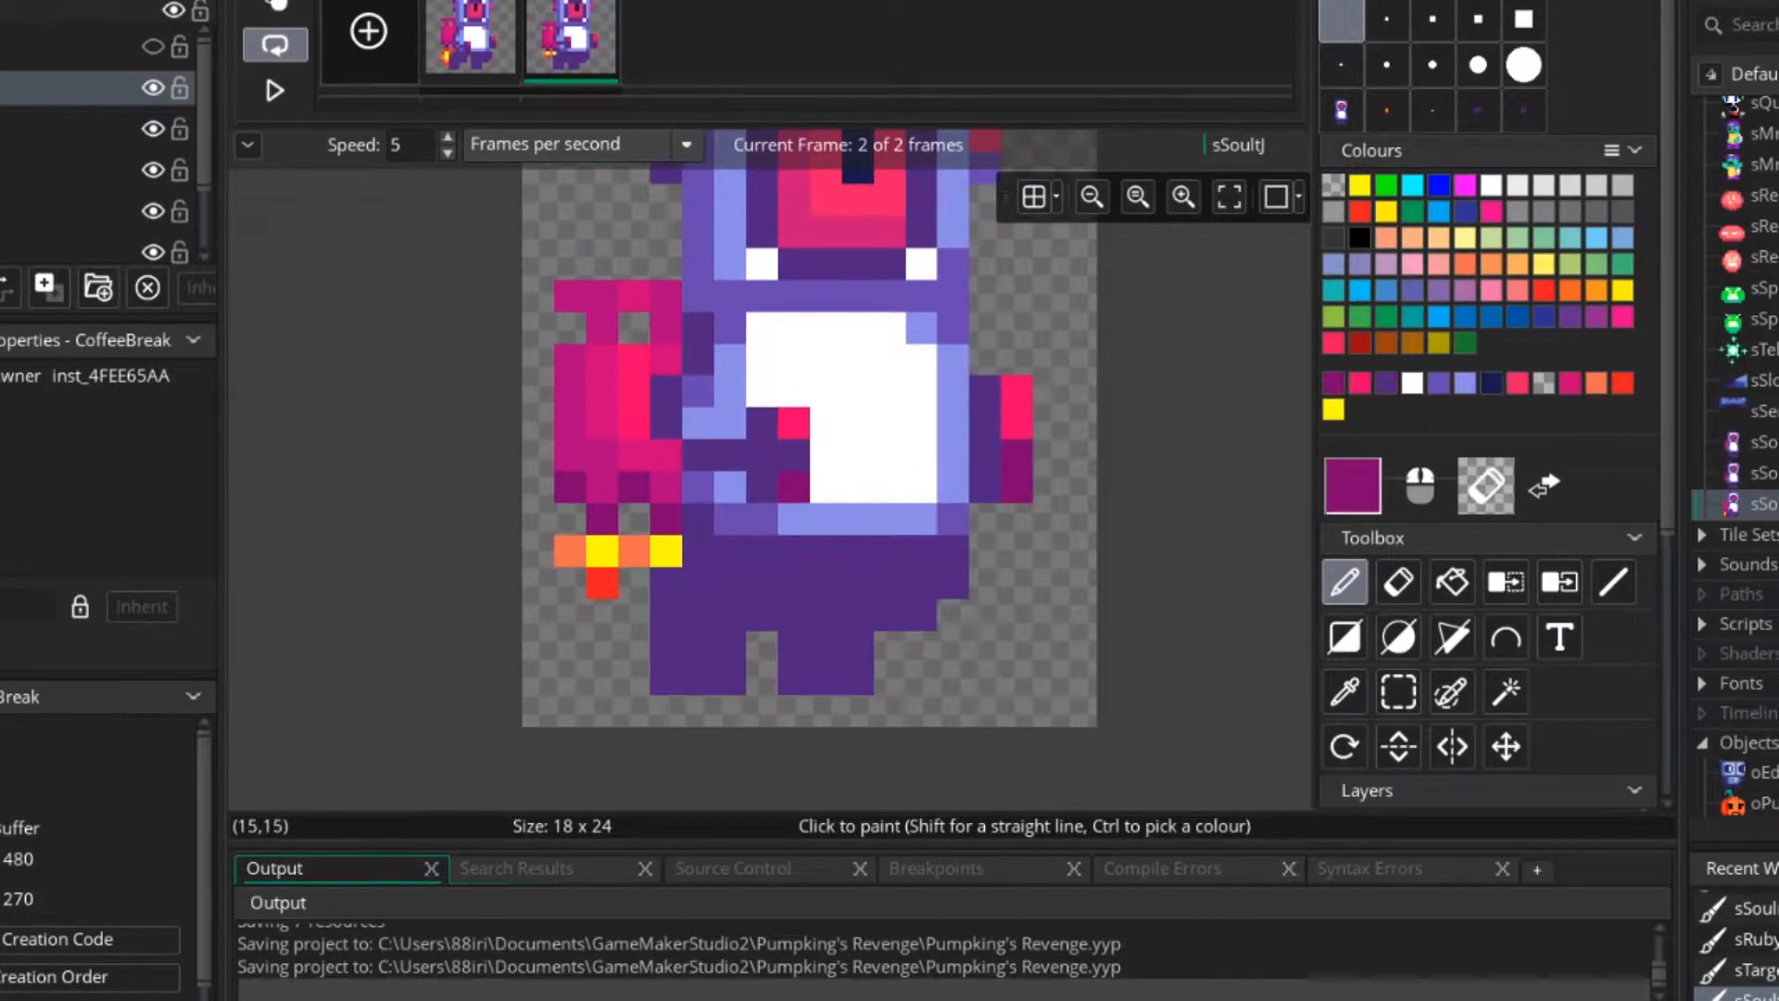
left_click(986, 440, "ctrl")
left_click(1017, 423)
right_click_drag(986, 488, 1020, 488)
left_click(275, 90)
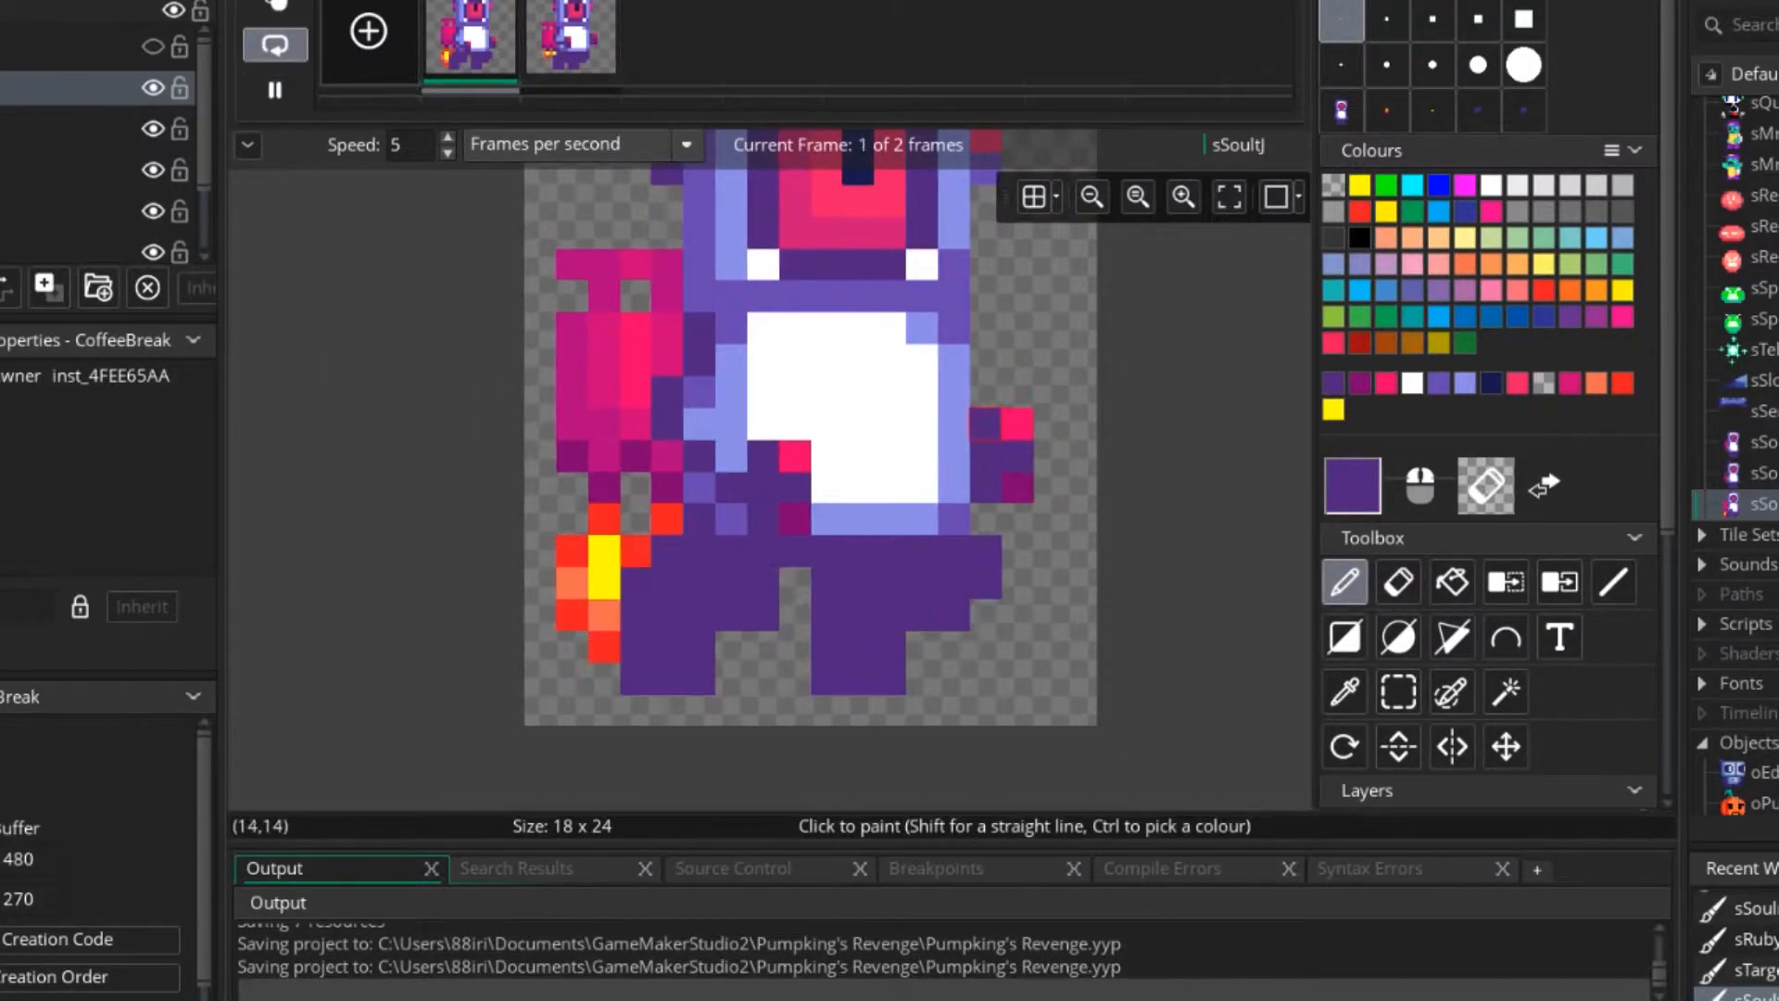
scroll(969, 556, "down", 4)
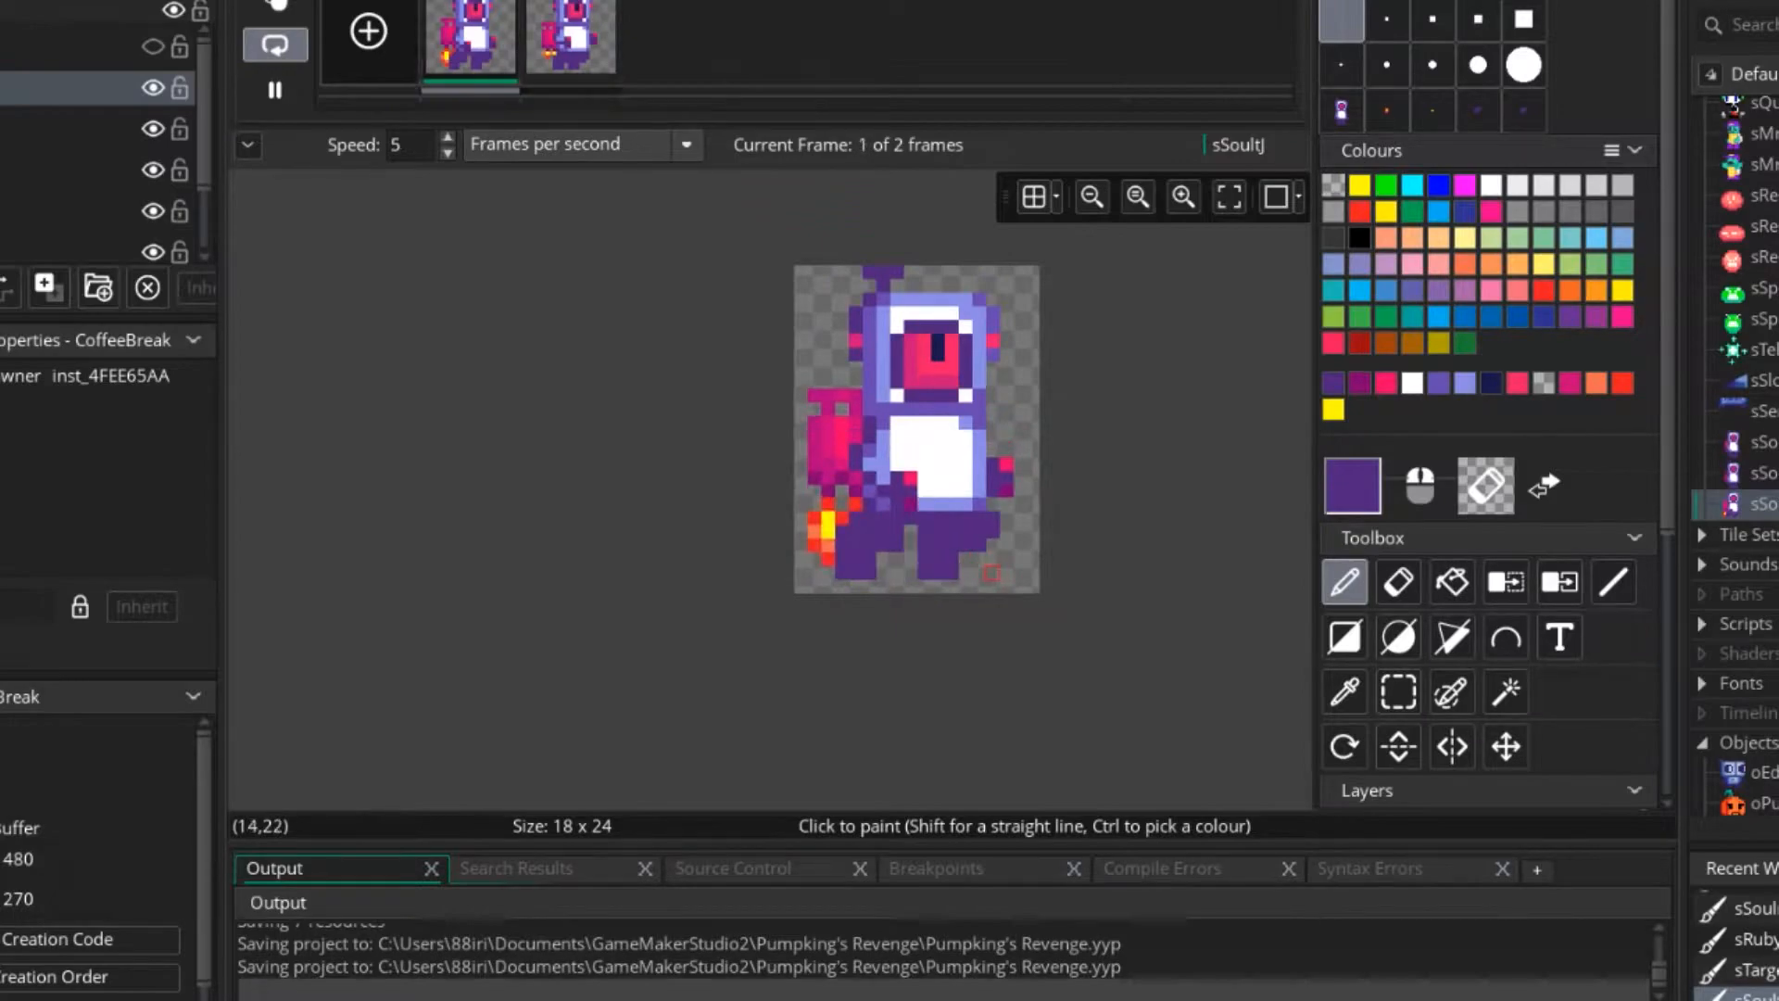
scroll(978, 545, "up", 3)
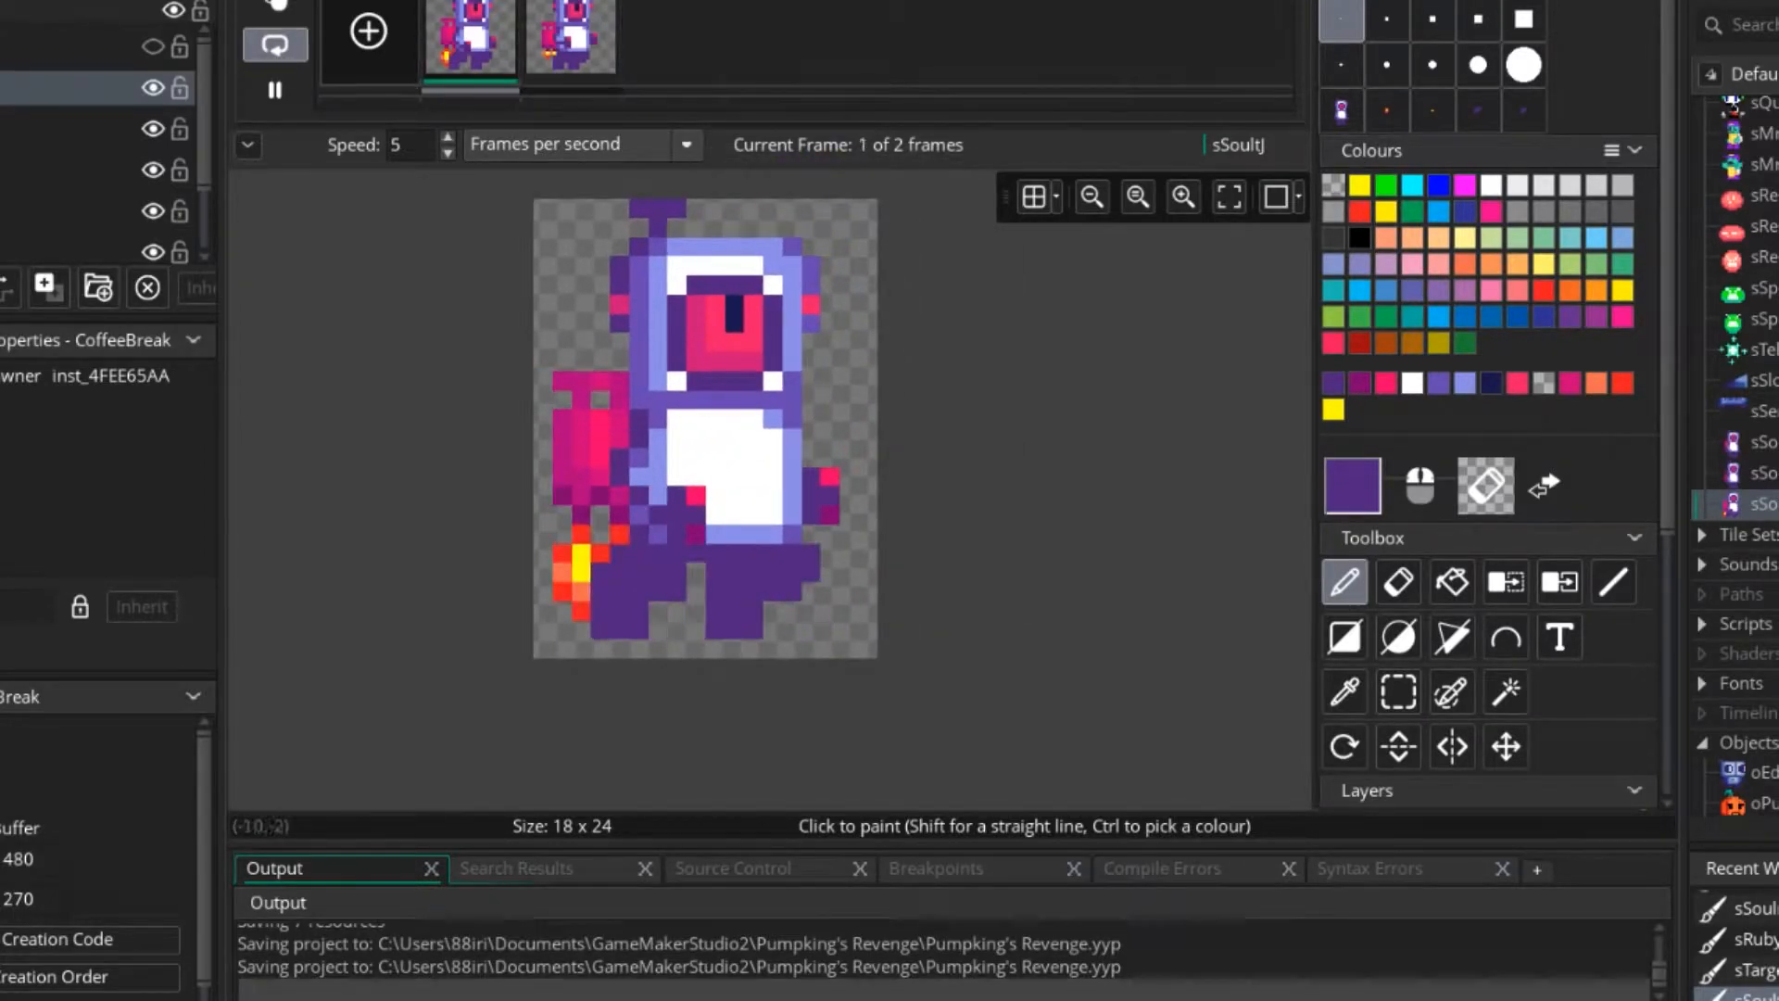
left_click(274, 90)
Open the sSoulntR and sSoulnt sprites and review their animations.
left_click(1762, 474)
double_click(1762, 474)
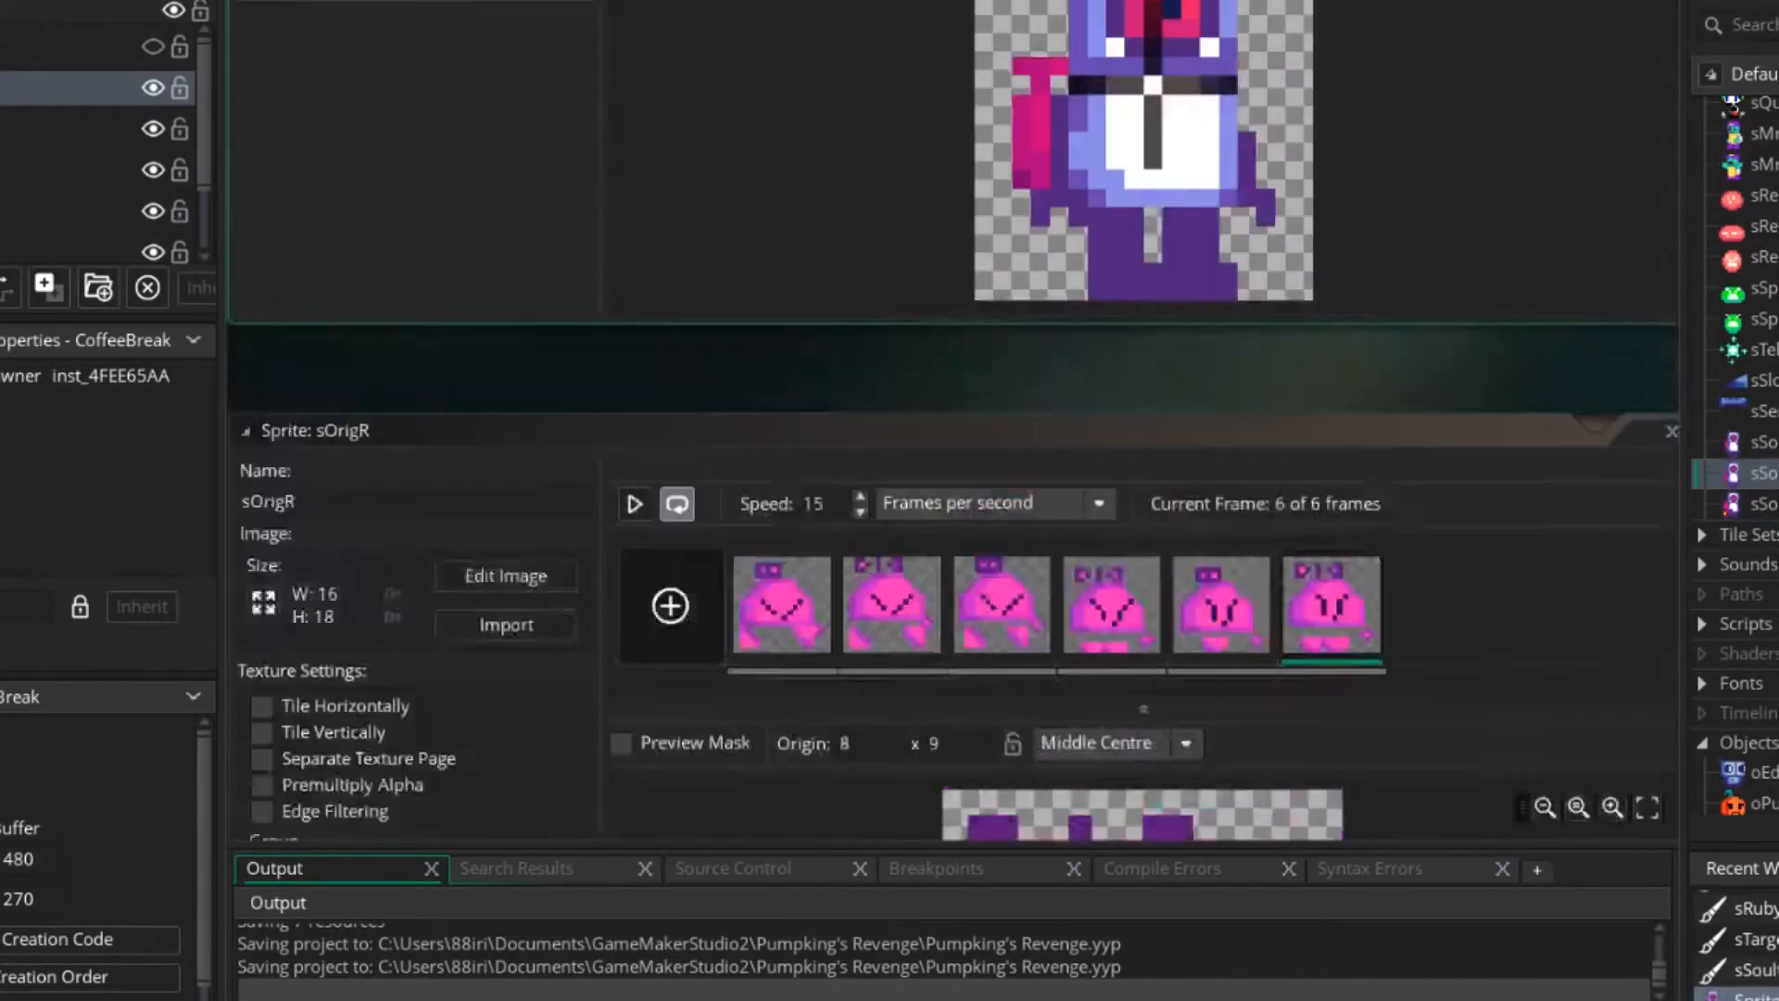
left_click(635, 52)
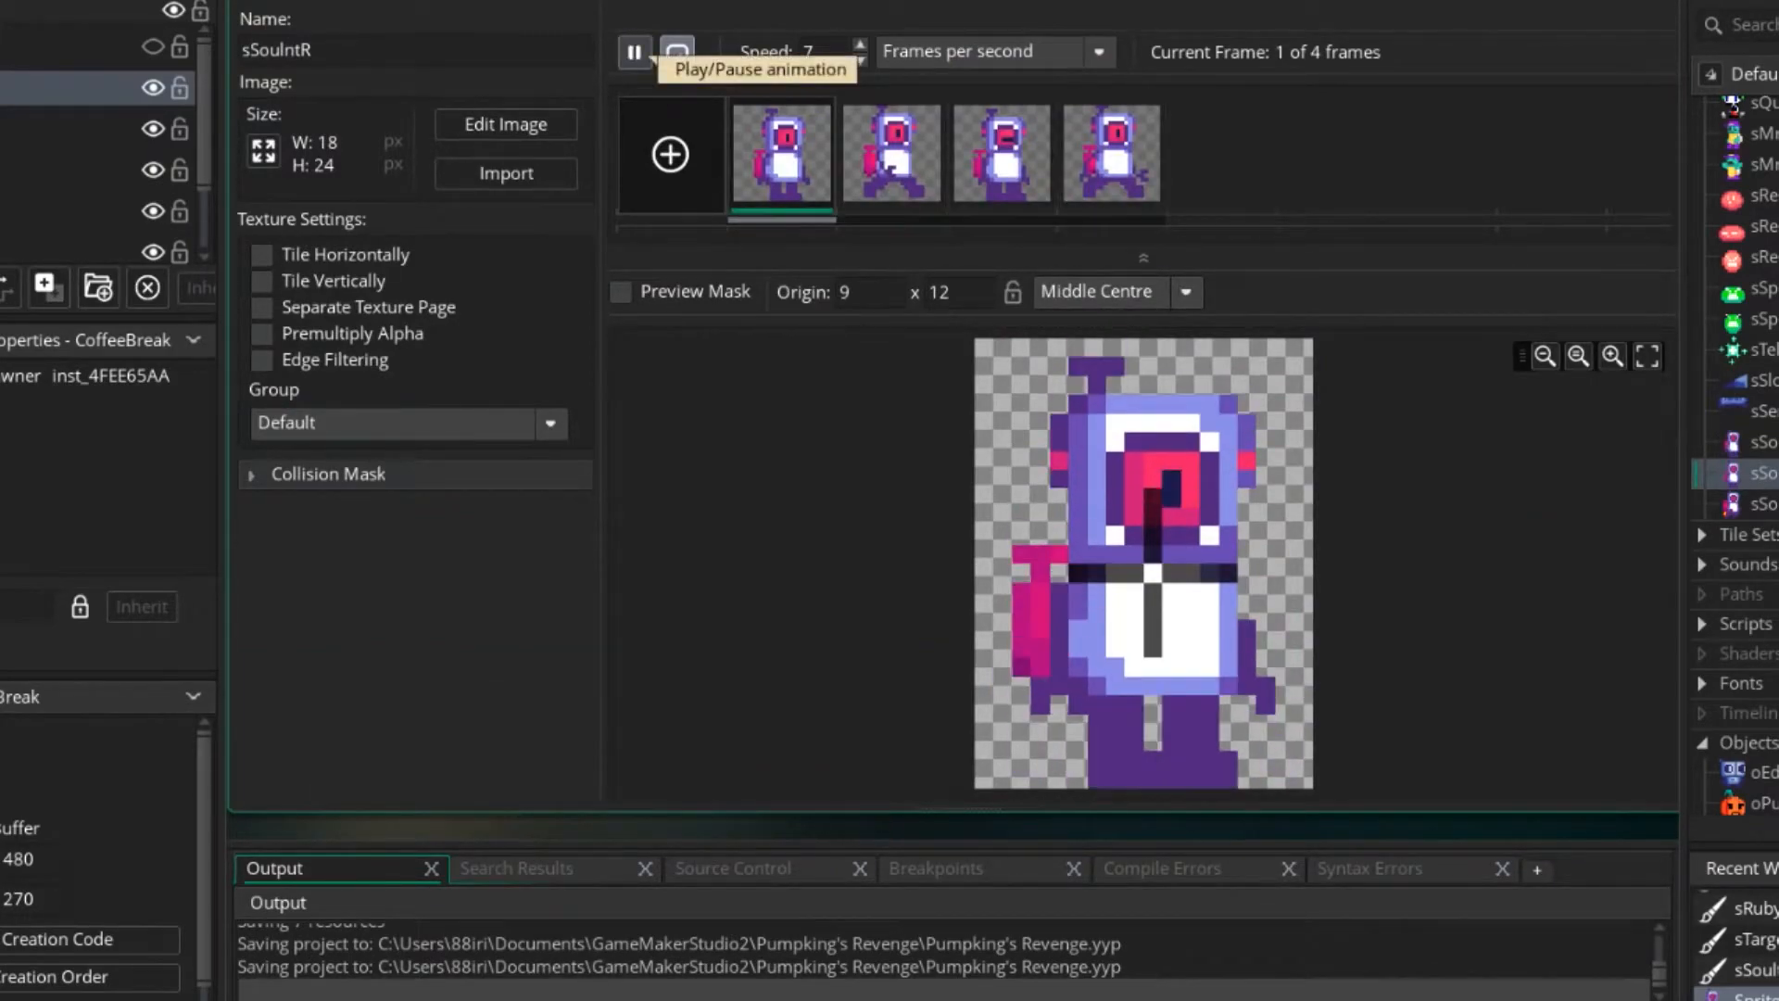
double_click(1761, 443)
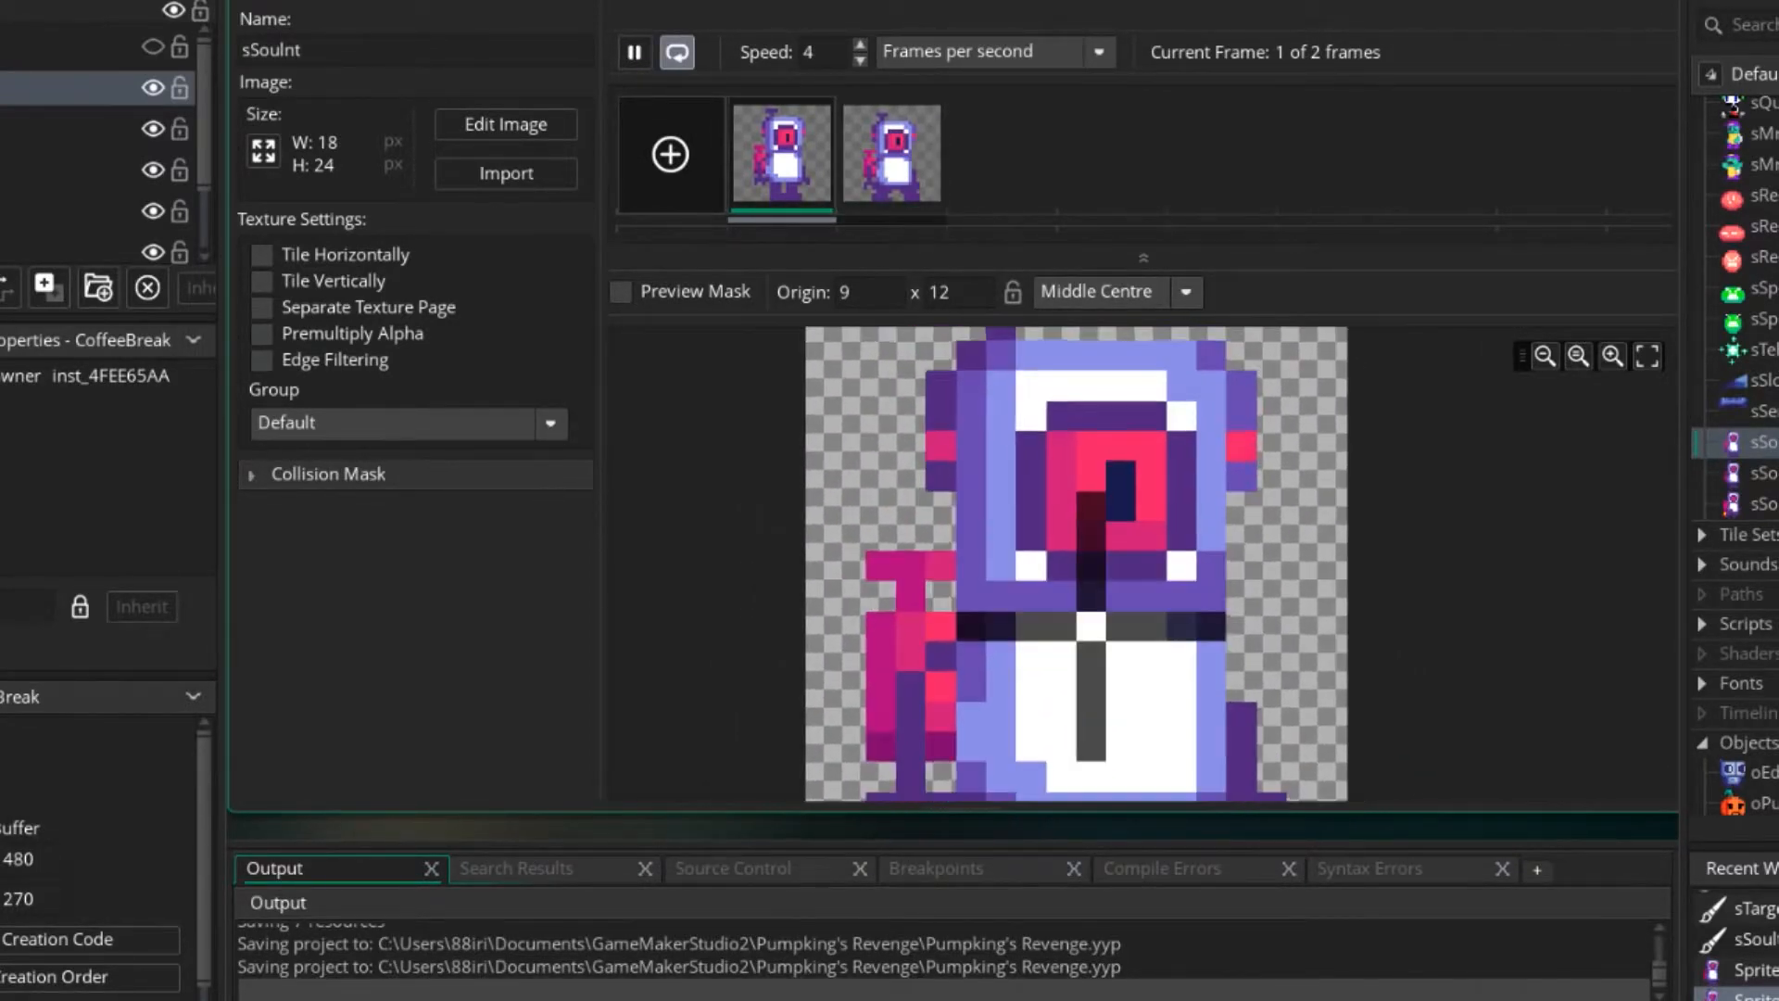
scroll(1124, 487, "down", 6, "ctrl")
middle_click_drag(1125, 487, 945, 503)
scroll(1742, 445, "down", 10)
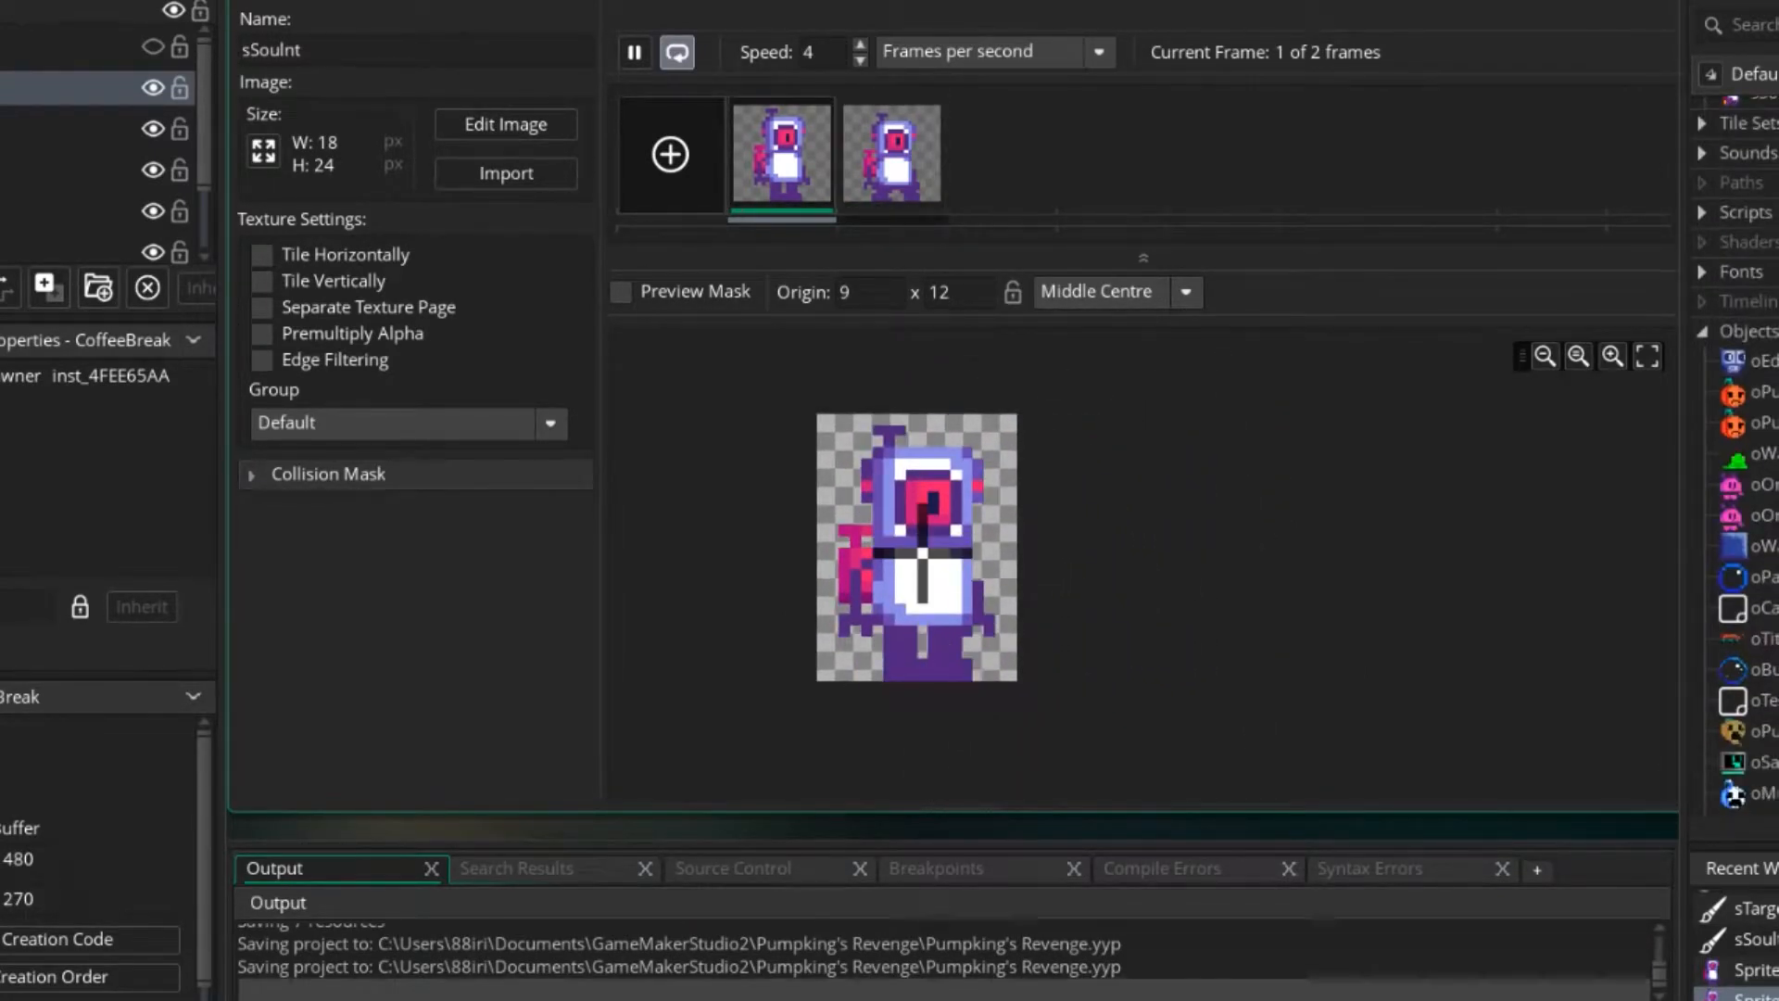
Look through the project's objects and open the first pumpkin object.
scroll(1743, 445, "up", 3)
right_click(1744, 423)
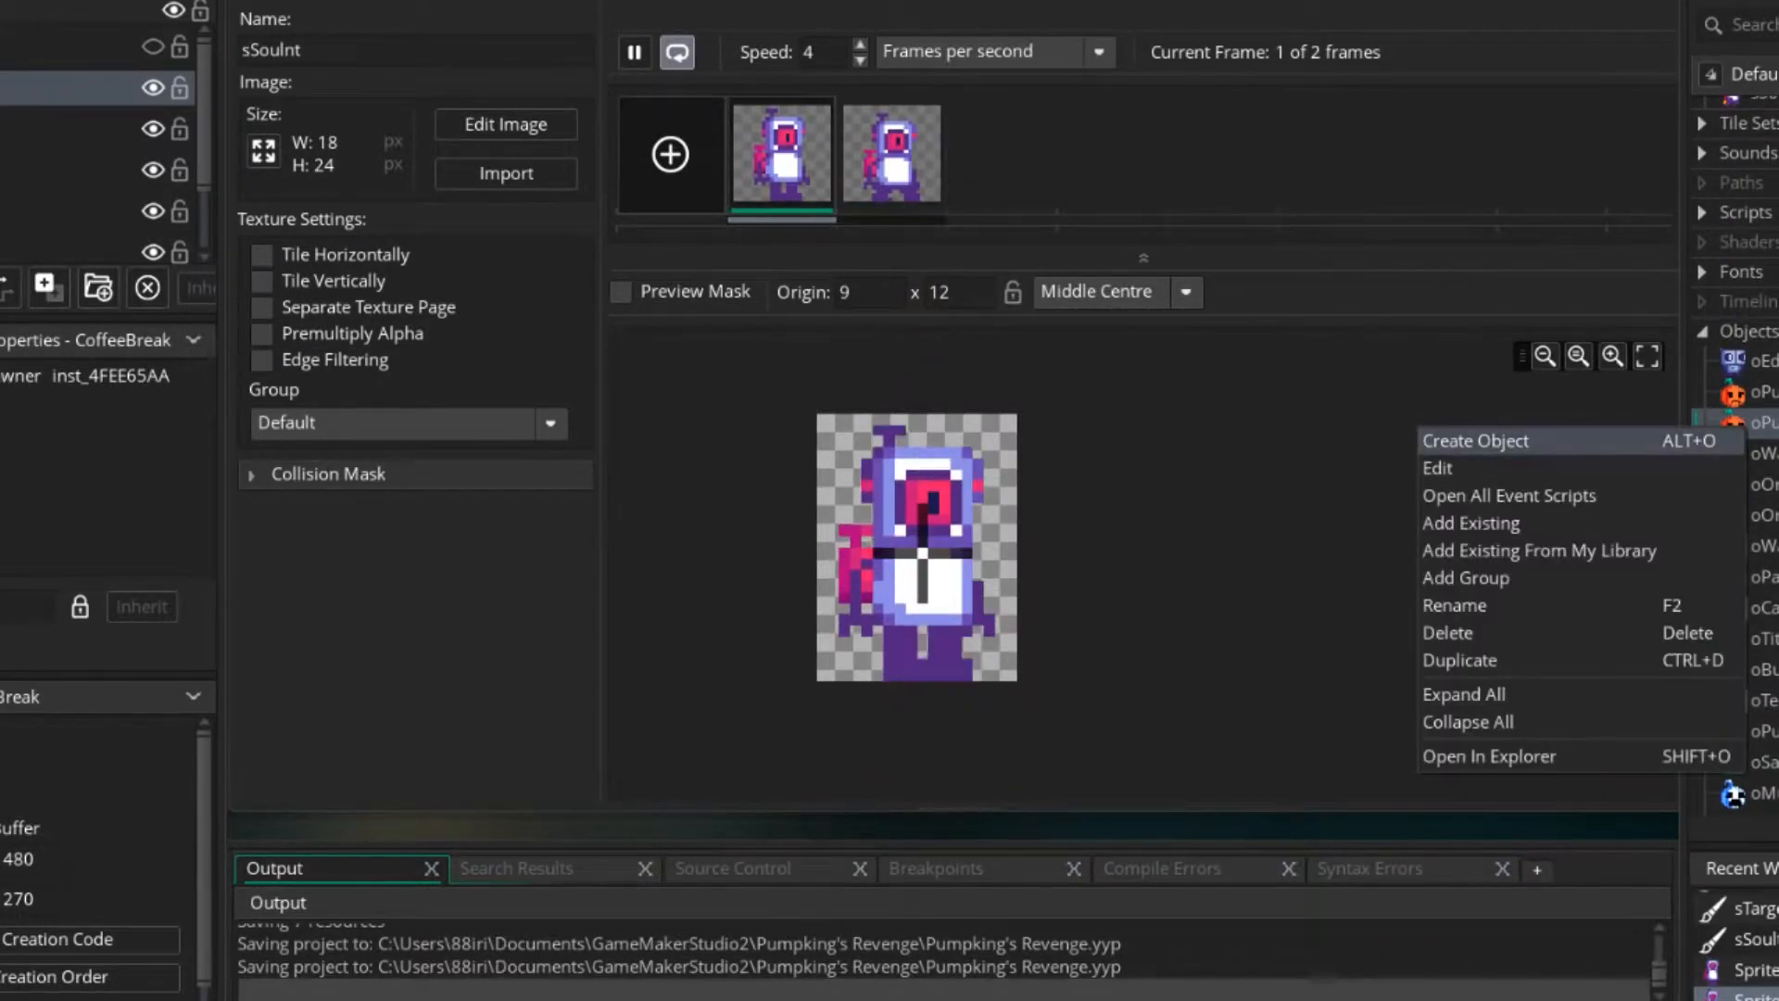
left_click(1766, 393)
right_click(1770, 394)
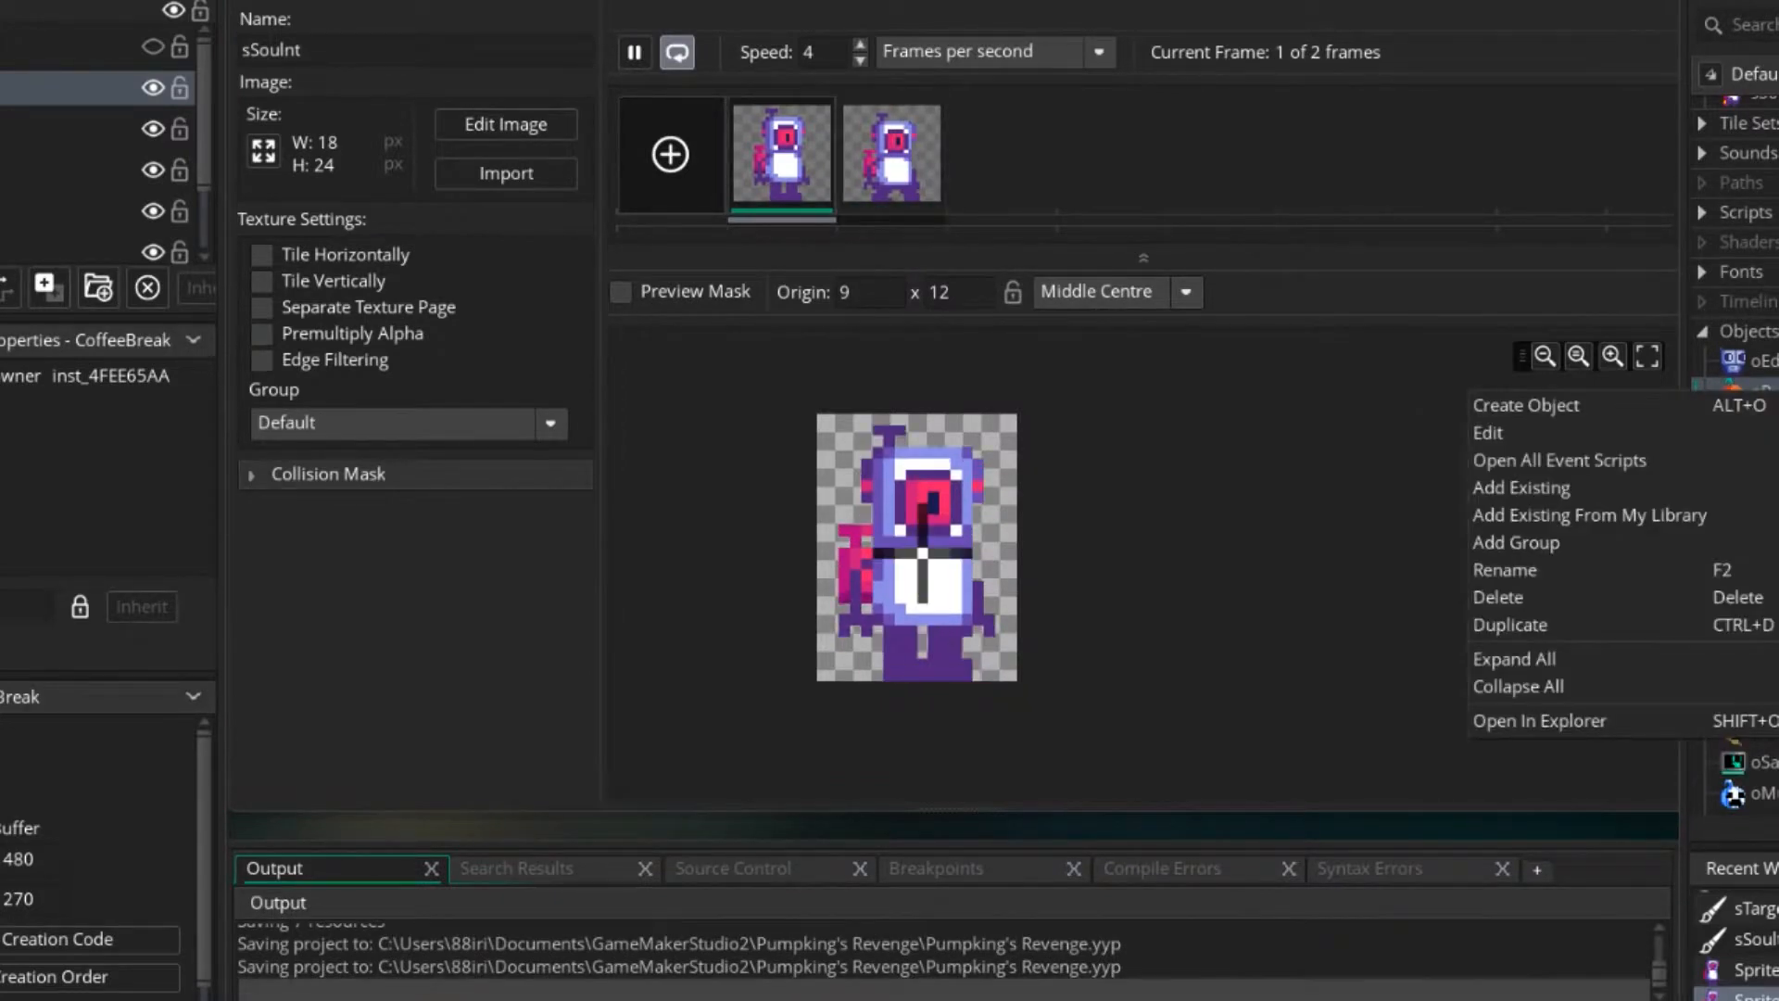
left_click(1766, 423)
left_click(1766, 484)
scroll(1743, 454, "down", 10)
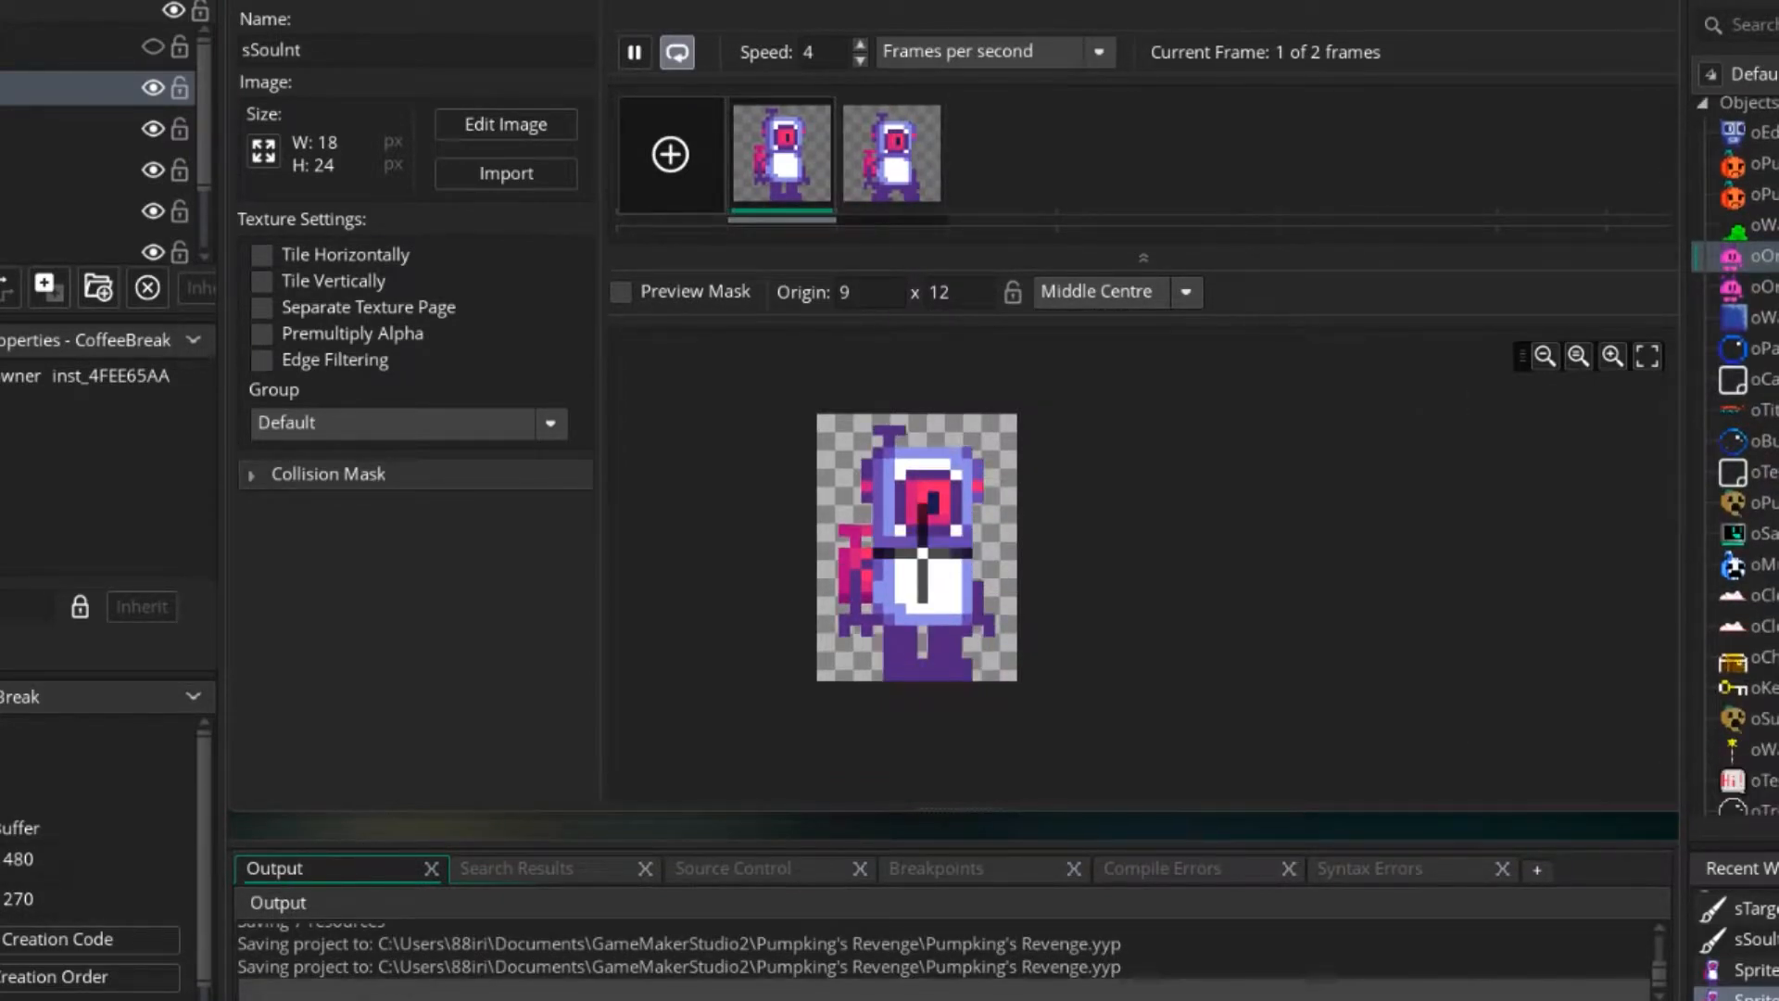
scroll(1742, 454, "up", 10)
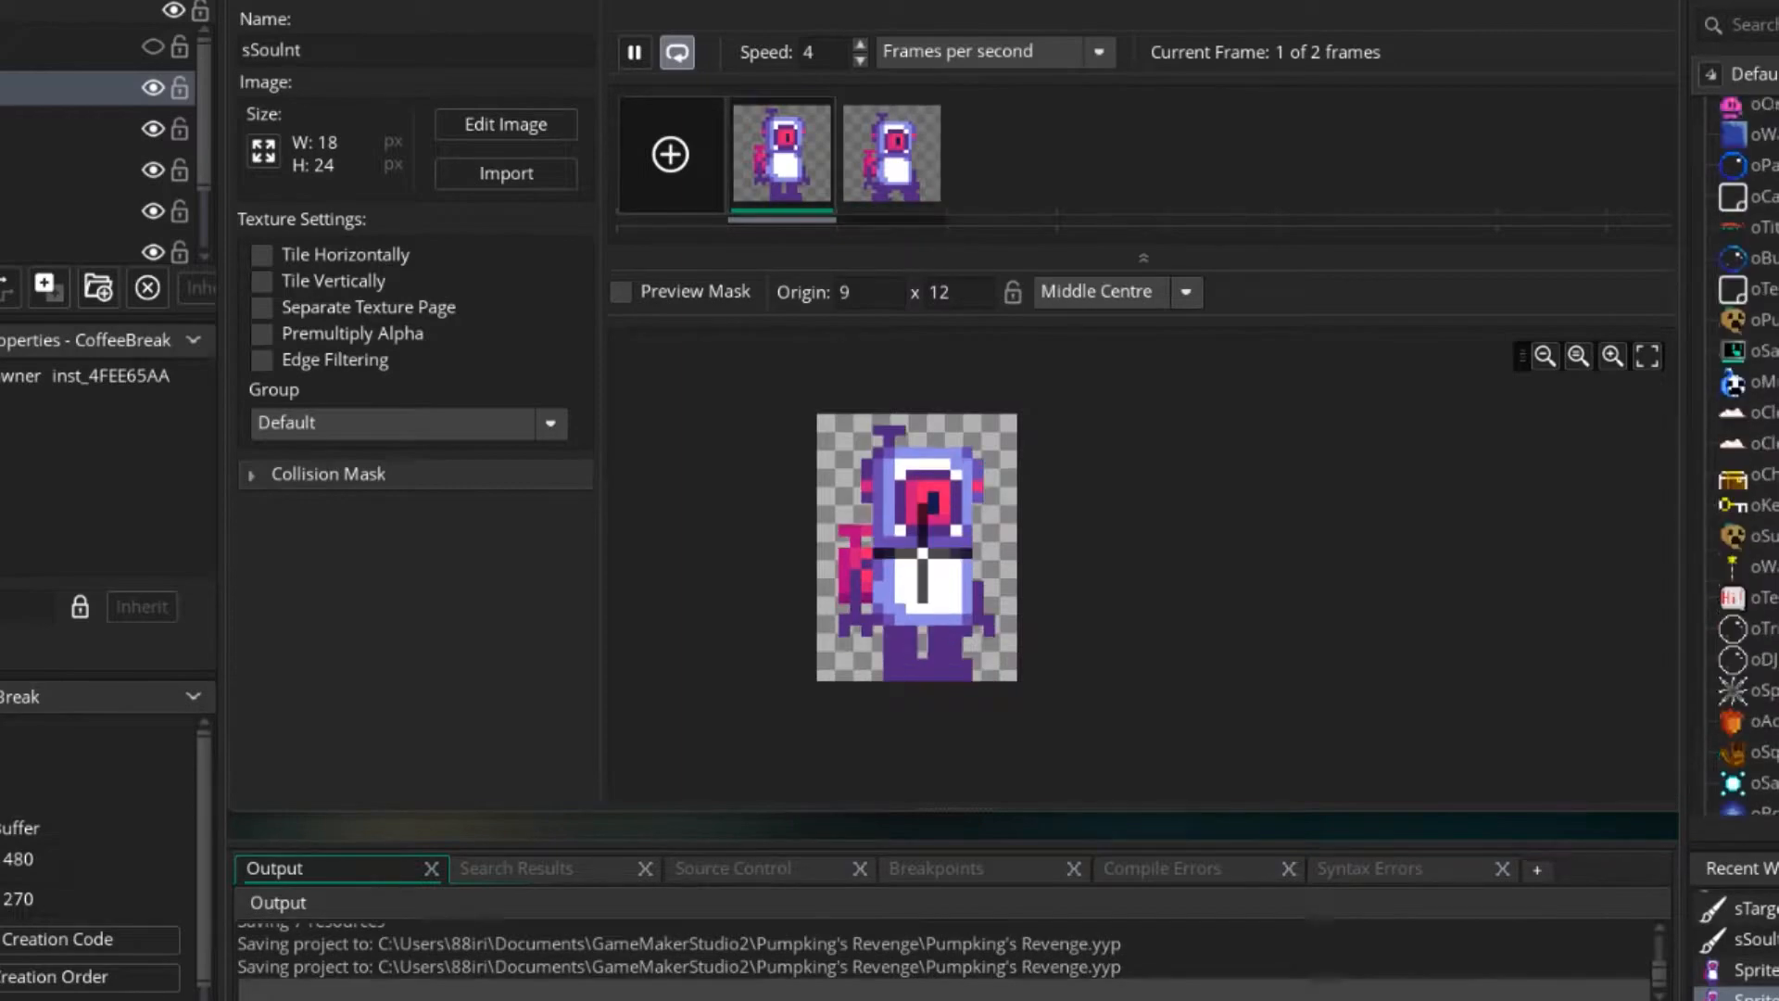
double_click(1765, 484)
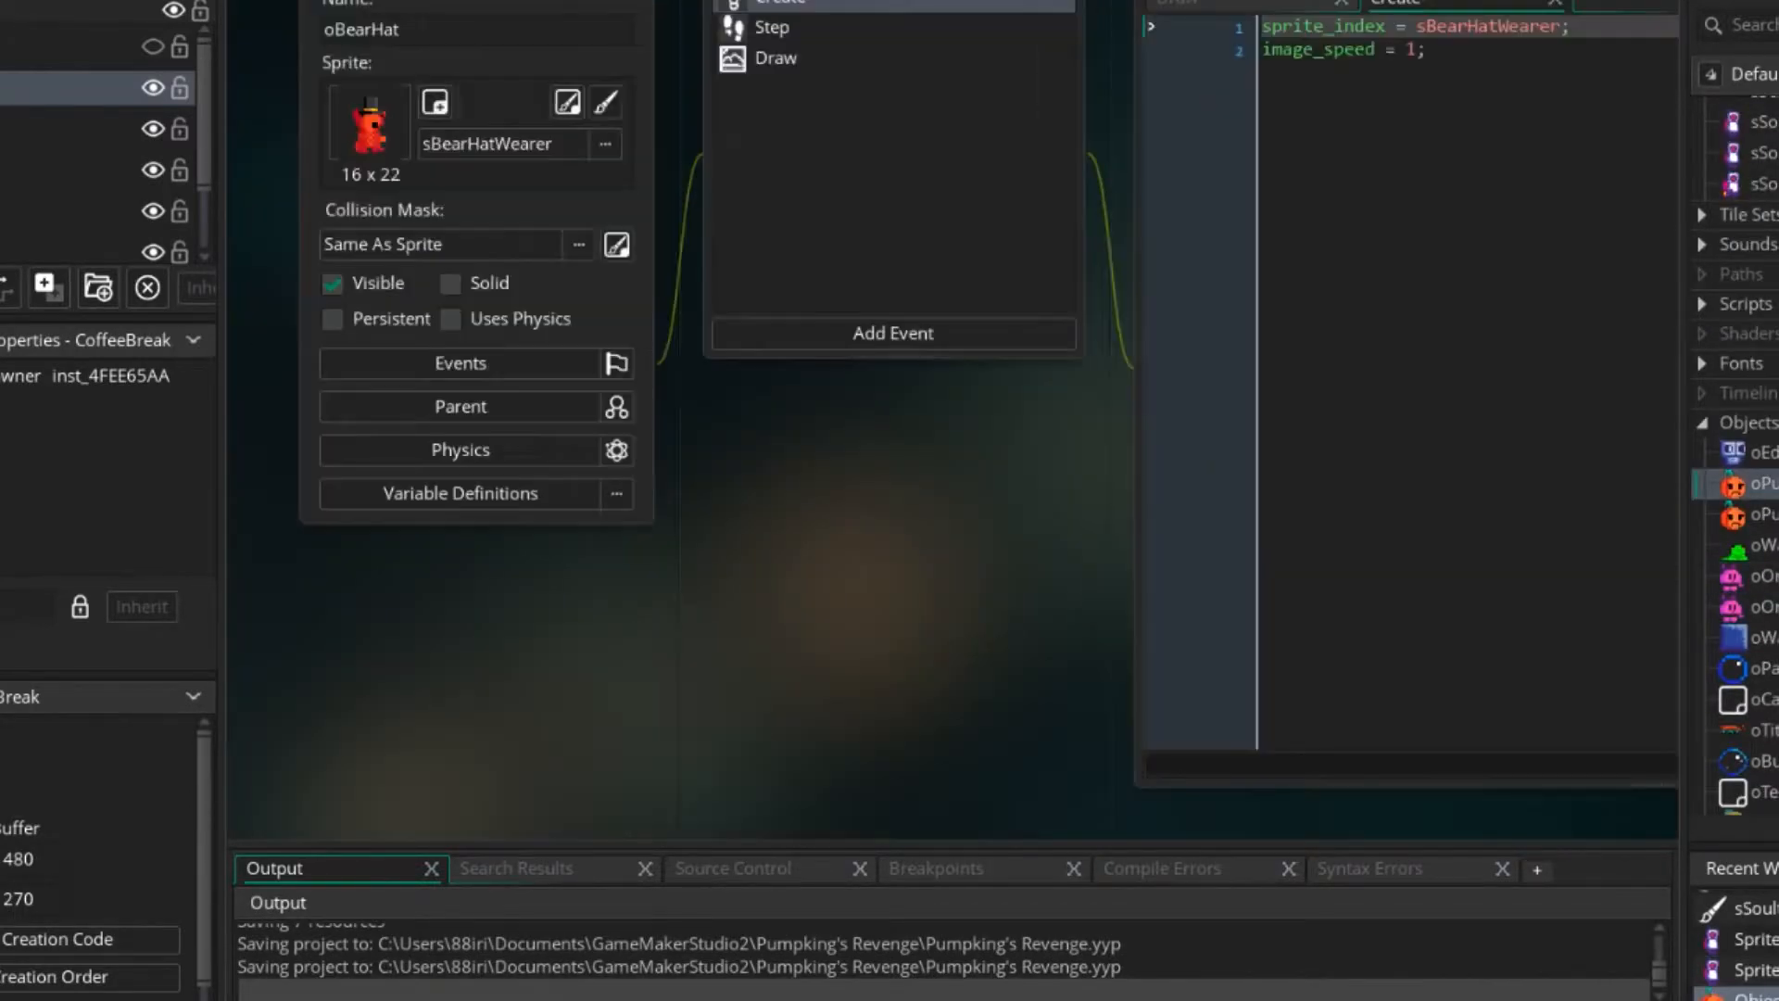
Open the sSoultJ and sEmber sprites and preview the sEmber animation.
scroll(1742, 484, "up", 5)
double_click(1761, 413)
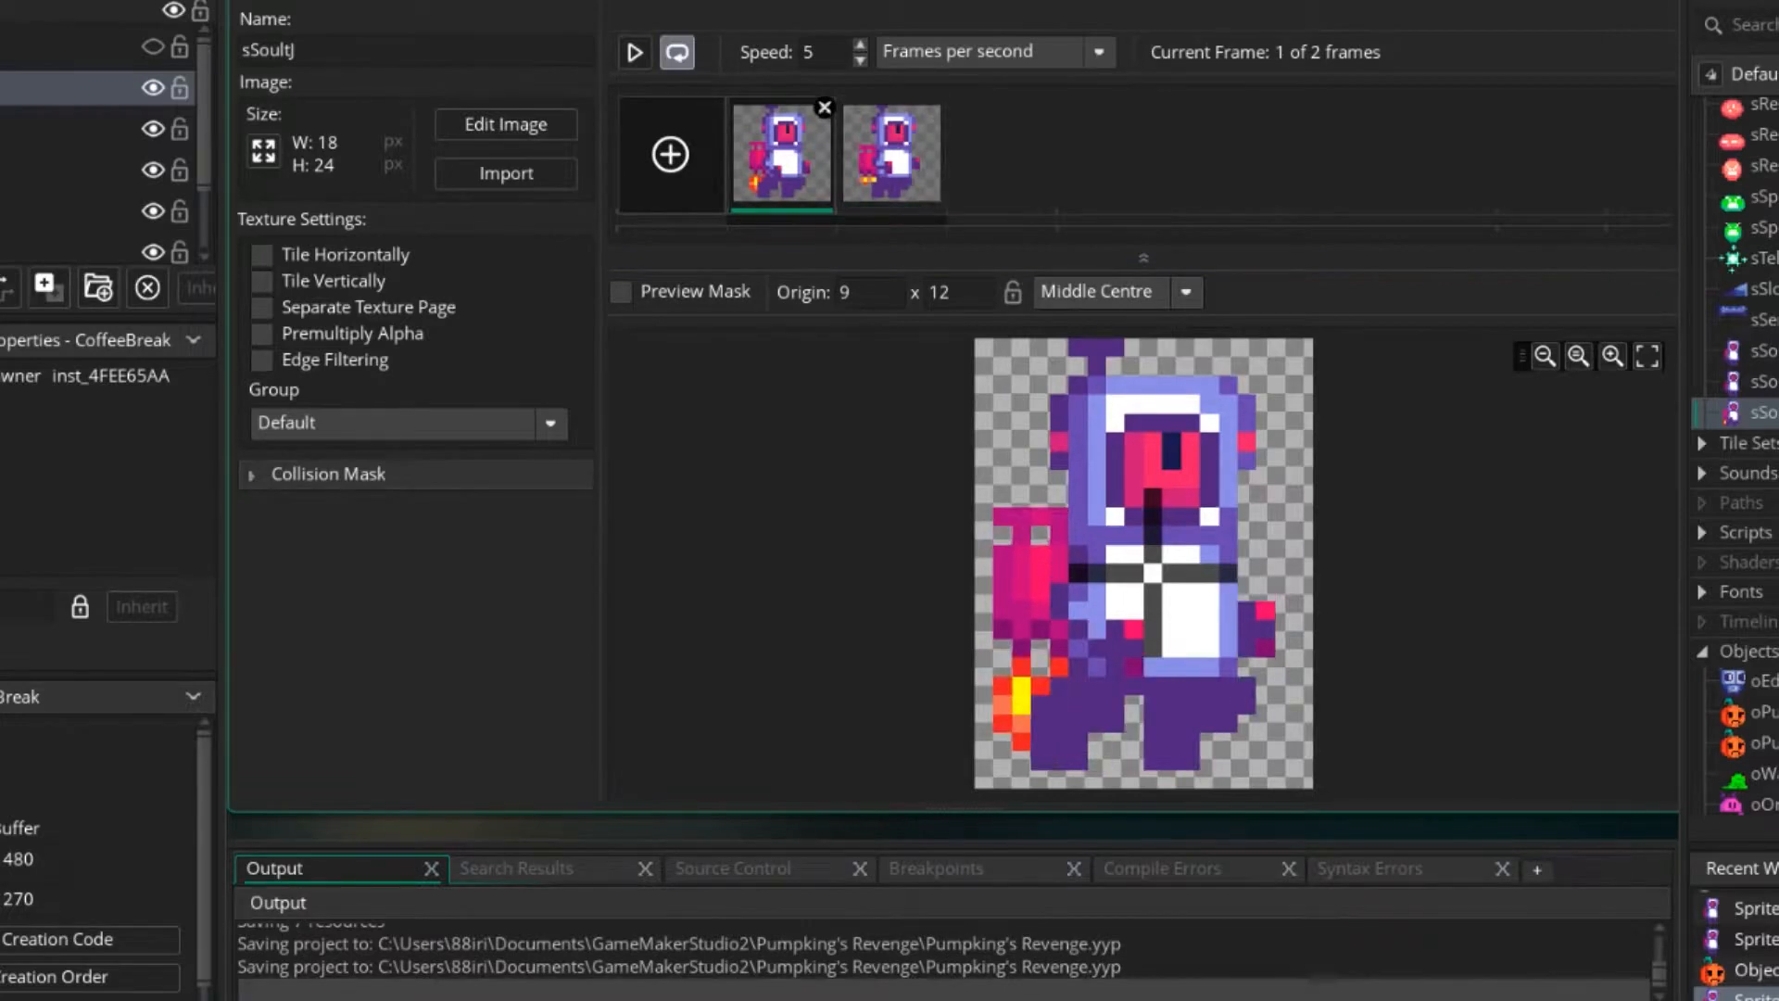
scroll(1742, 464, "up", 6)
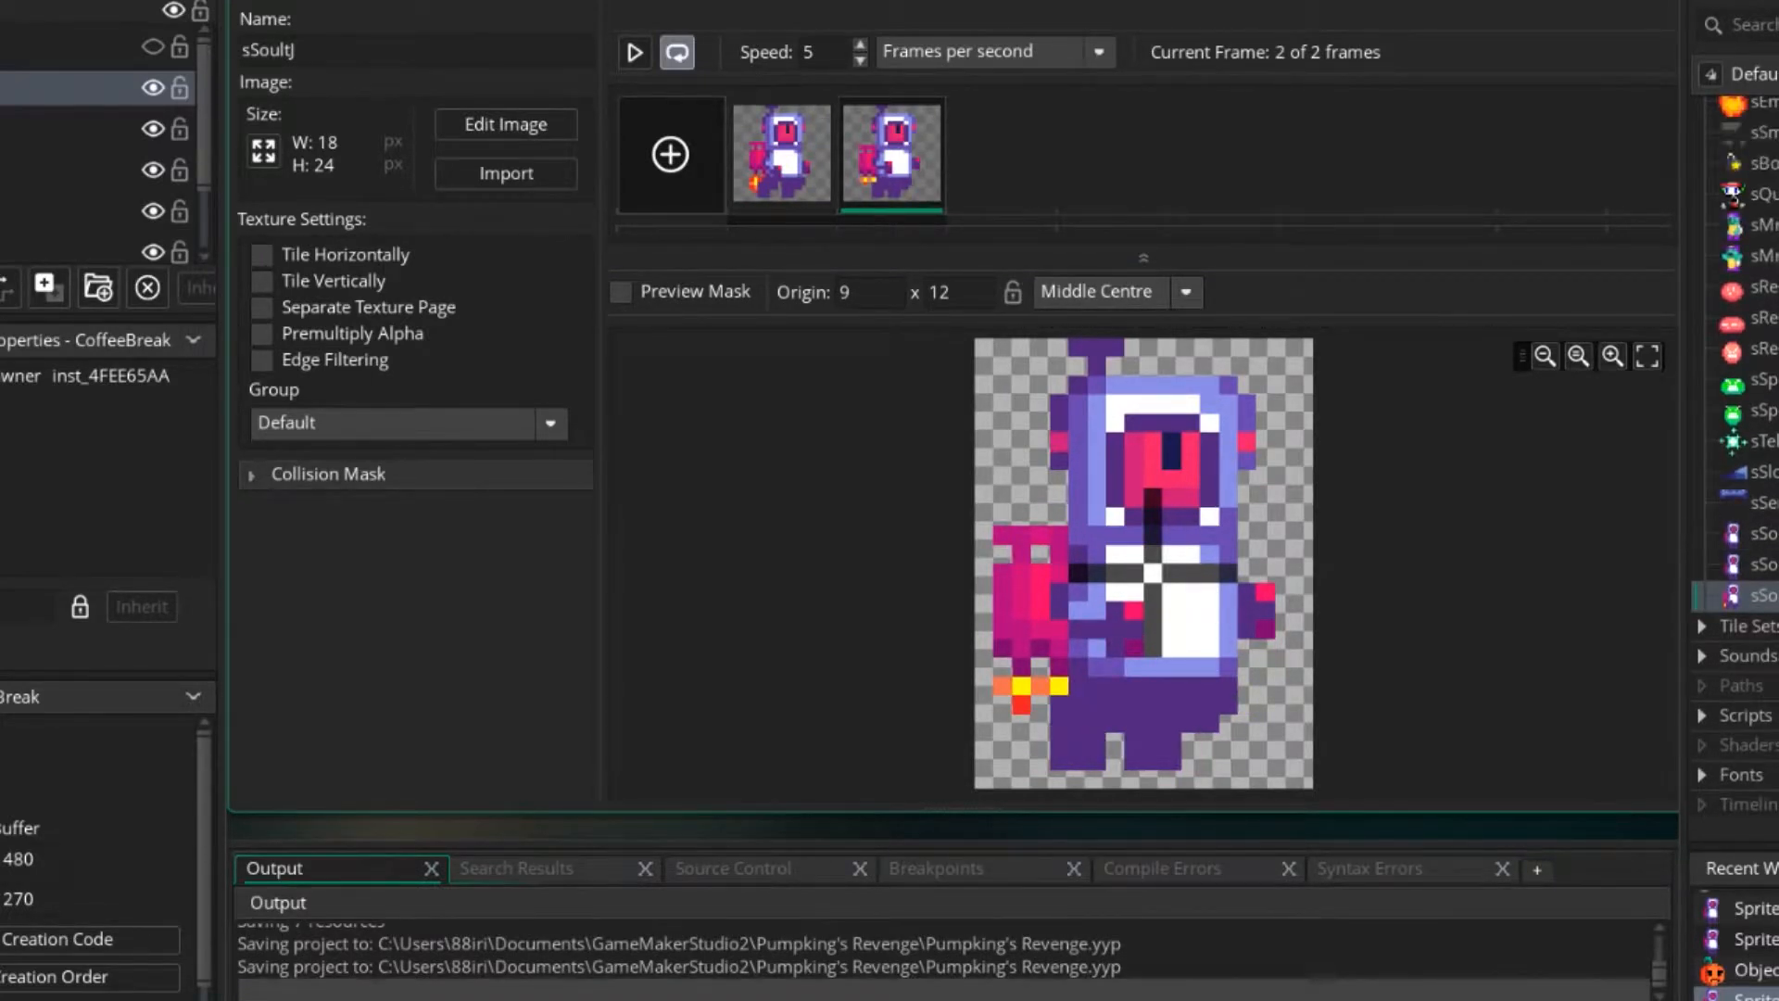
scroll(1742, 454, "up", 2)
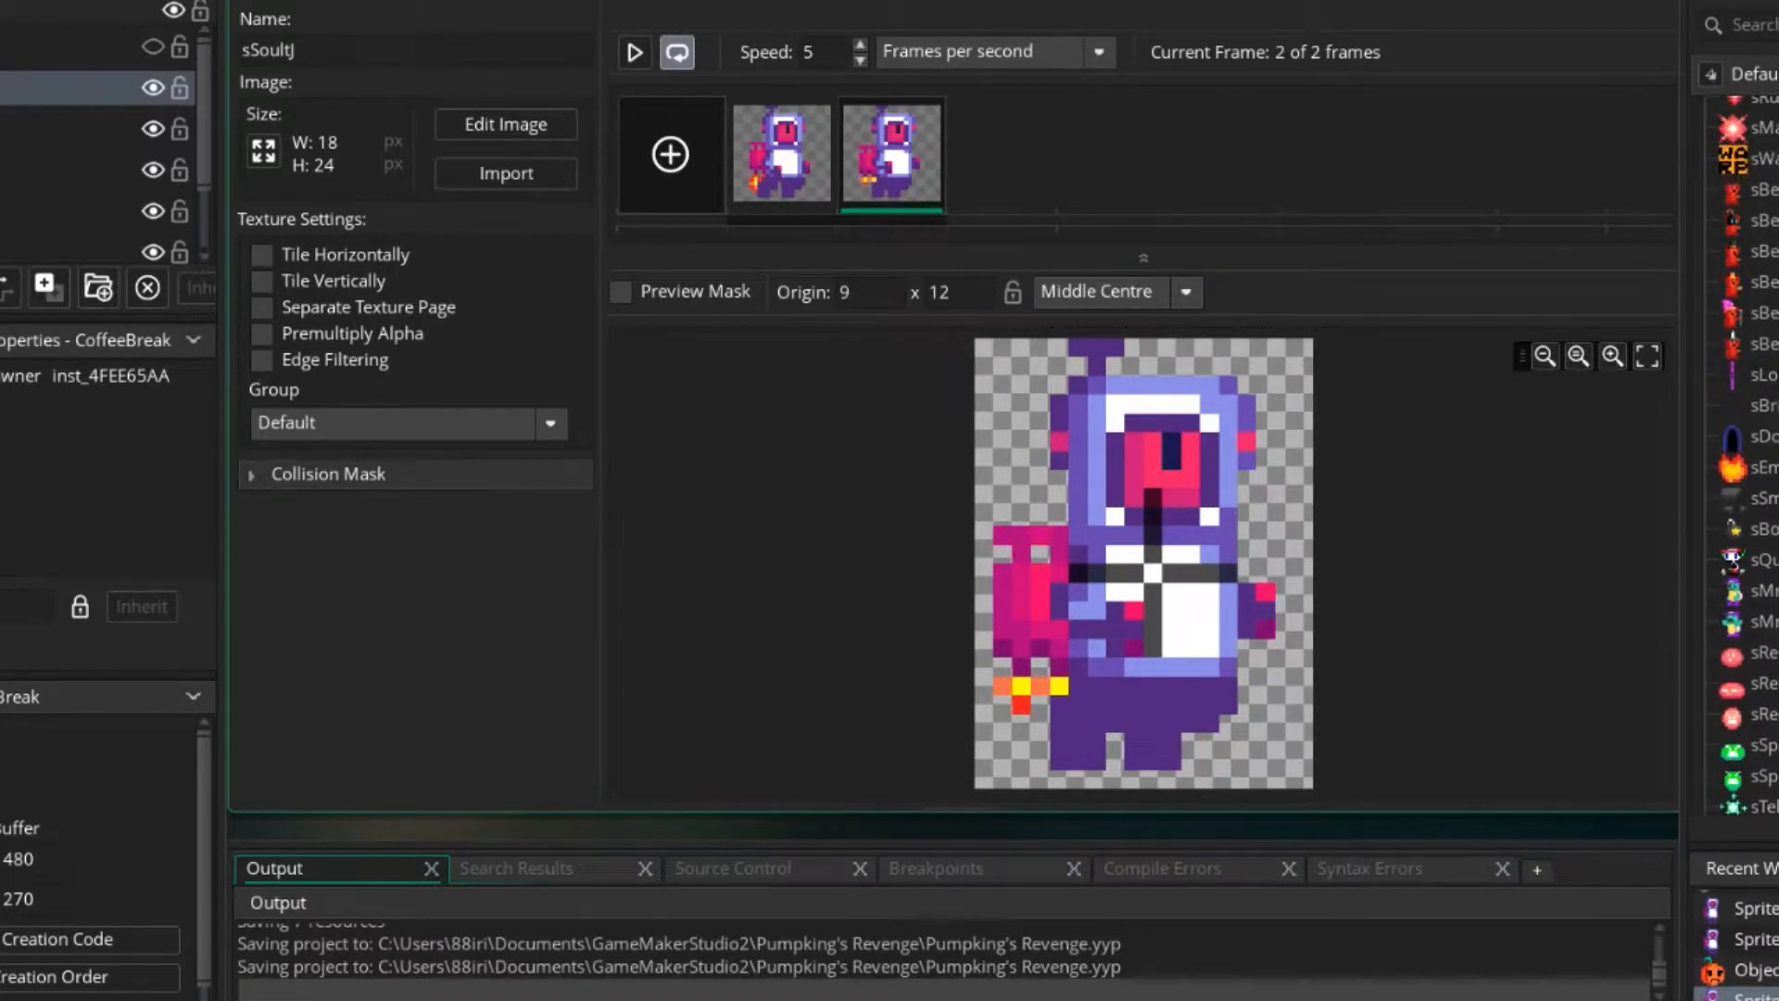
double_click(1757, 467)
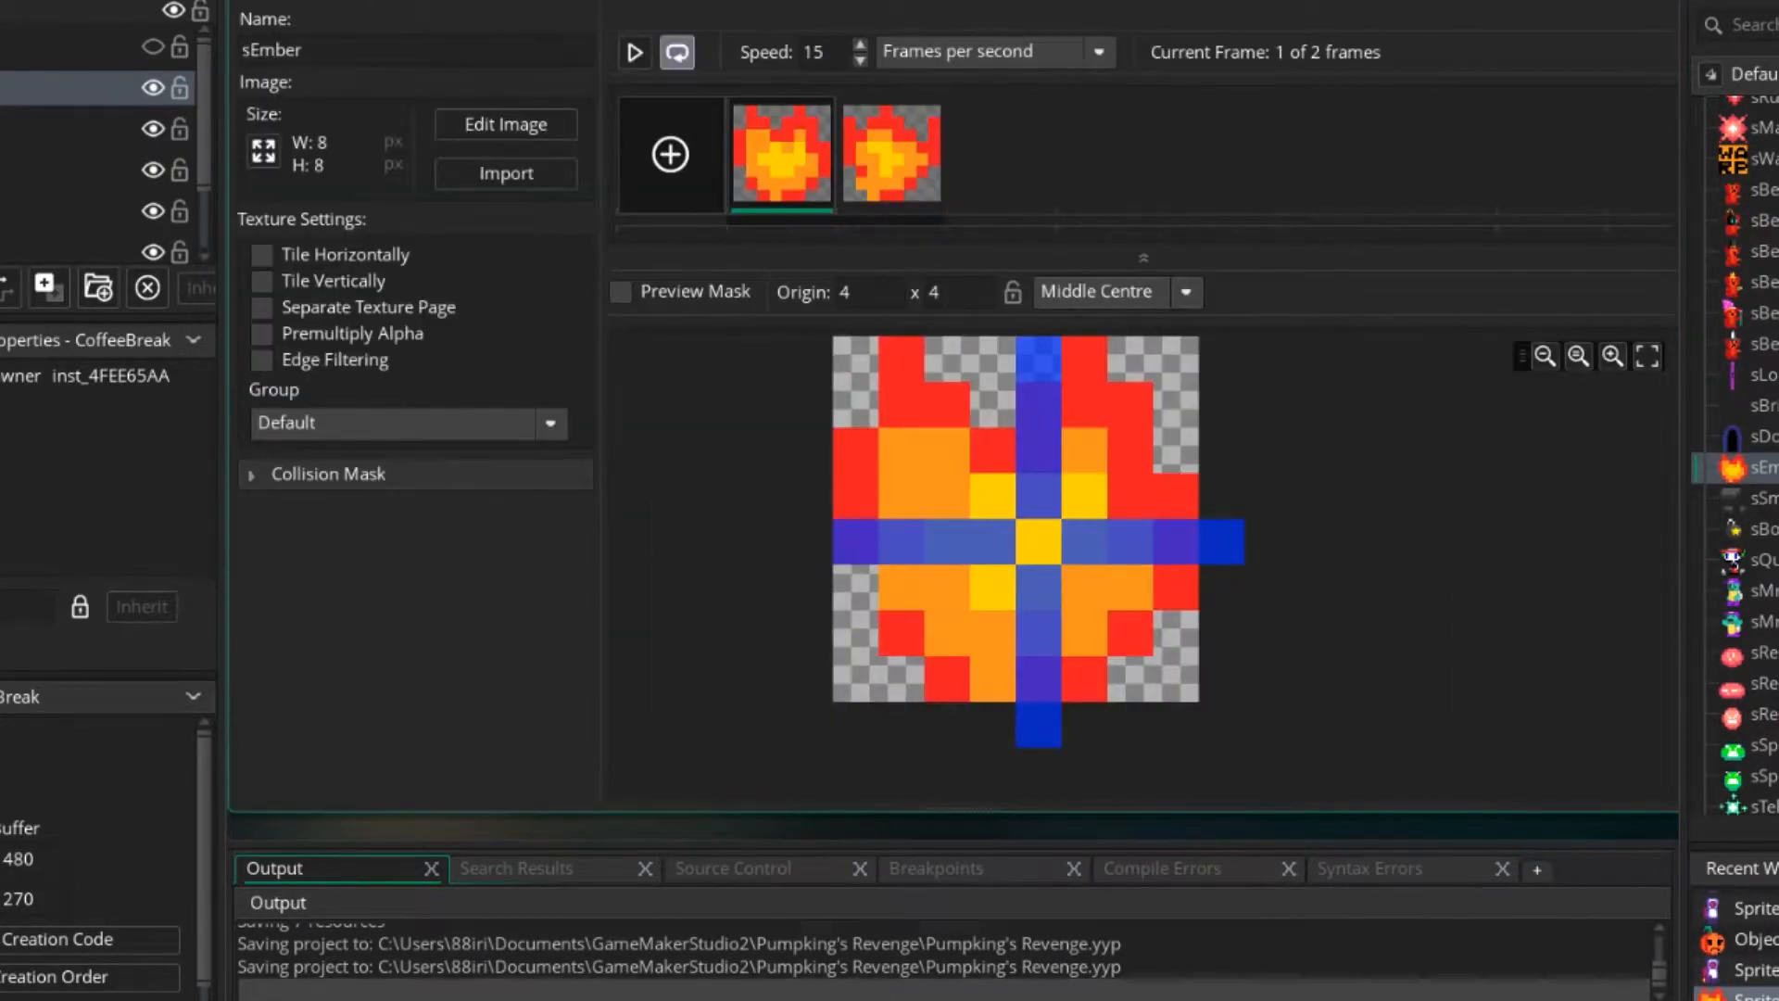
left_click(634, 53)
left_click(635, 53)
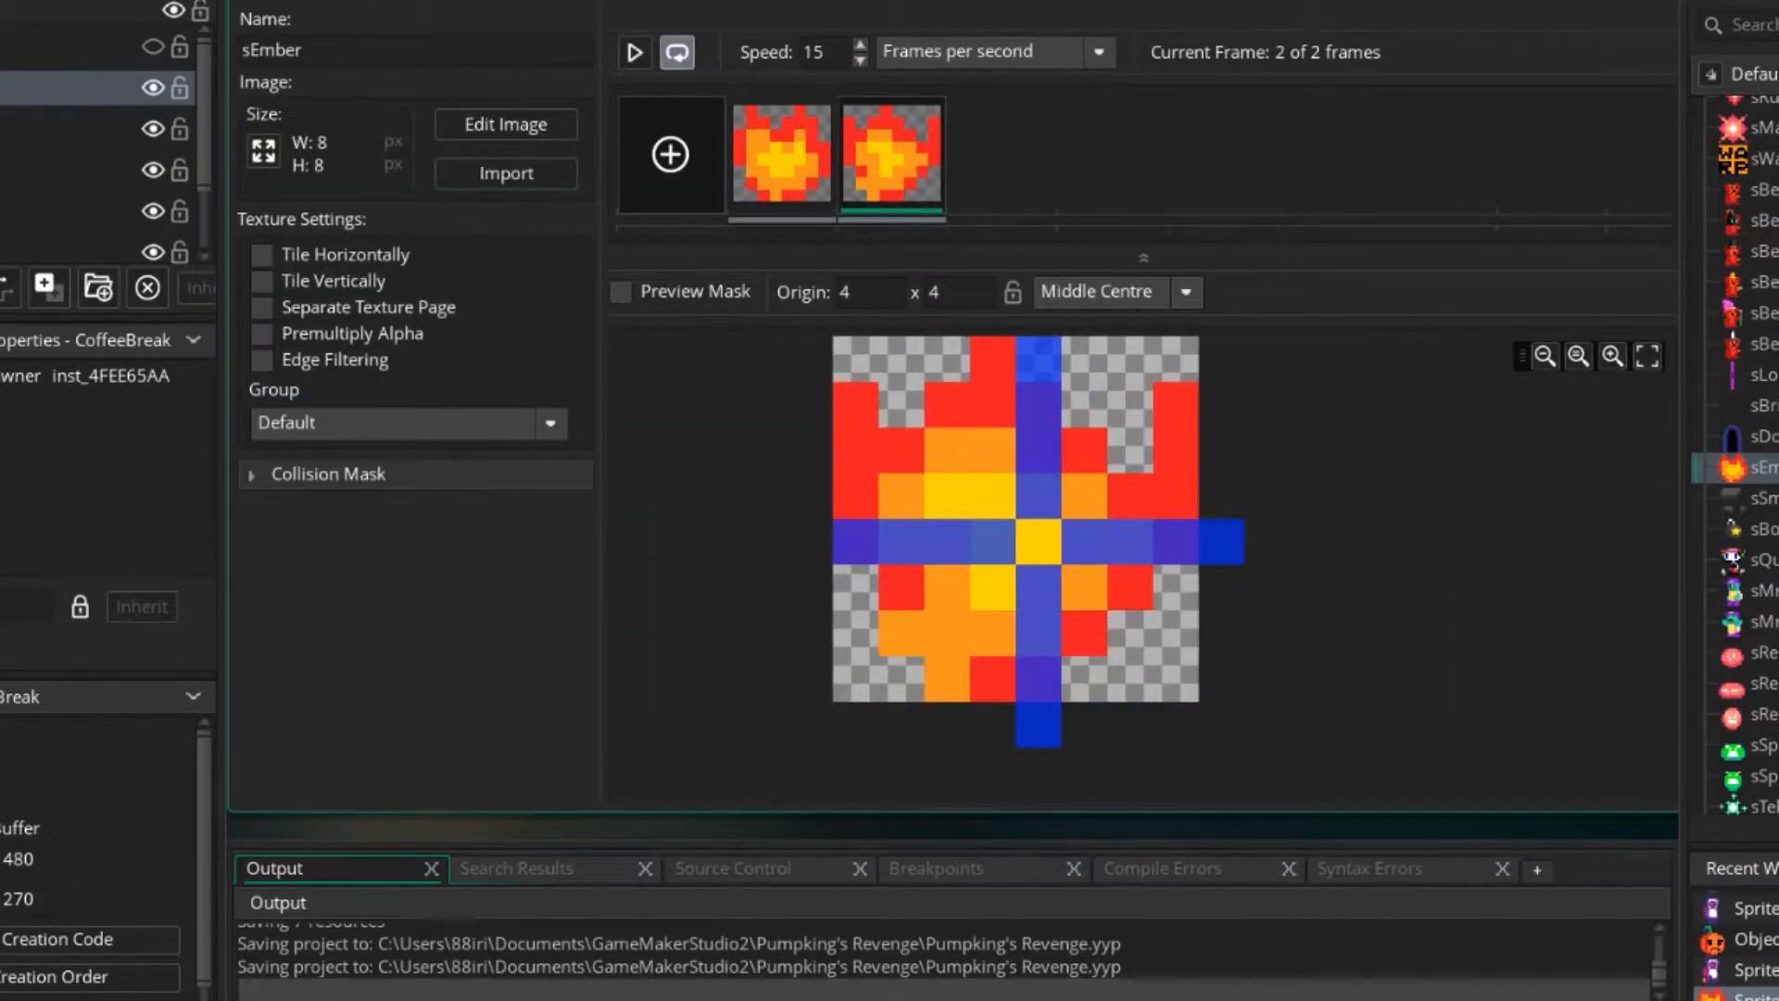
Open the sSoultJ sprite's image for editing, select the jetpack layer and hide the default layer.
scroll(1743, 464, "down", 5)
scroll(1742, 464, "down", 9)
double_click(1757, 321)
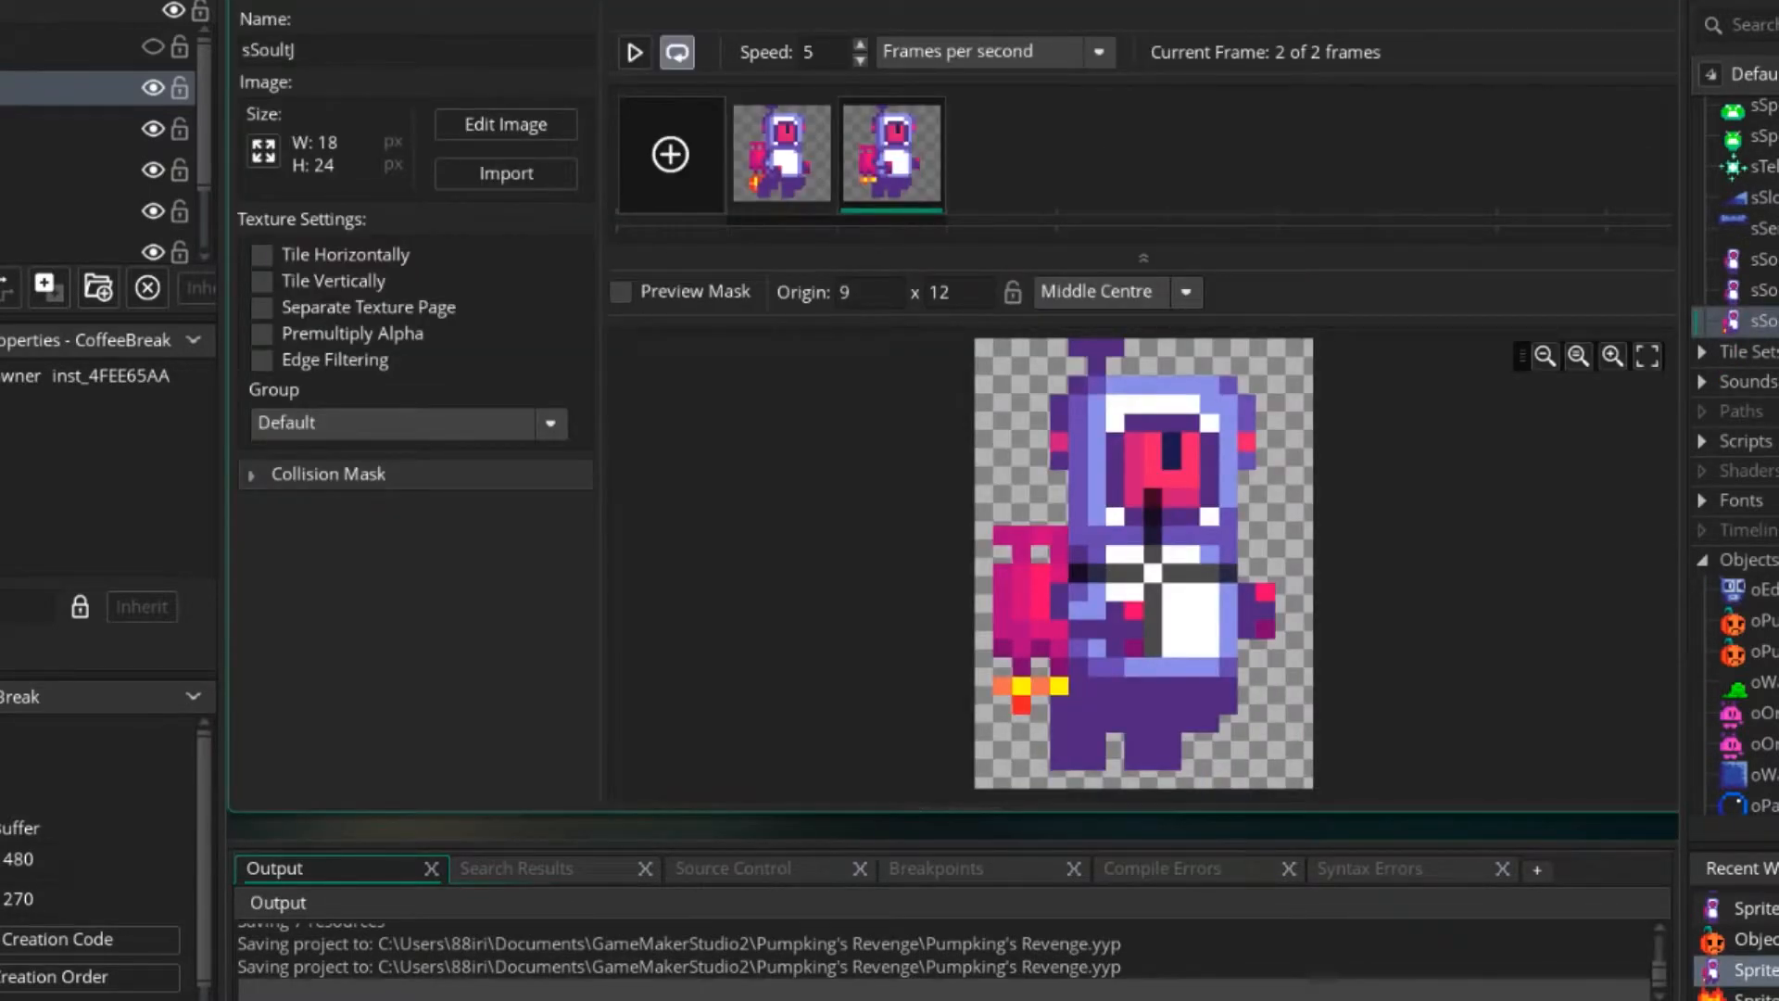
double_click(1020, 495)
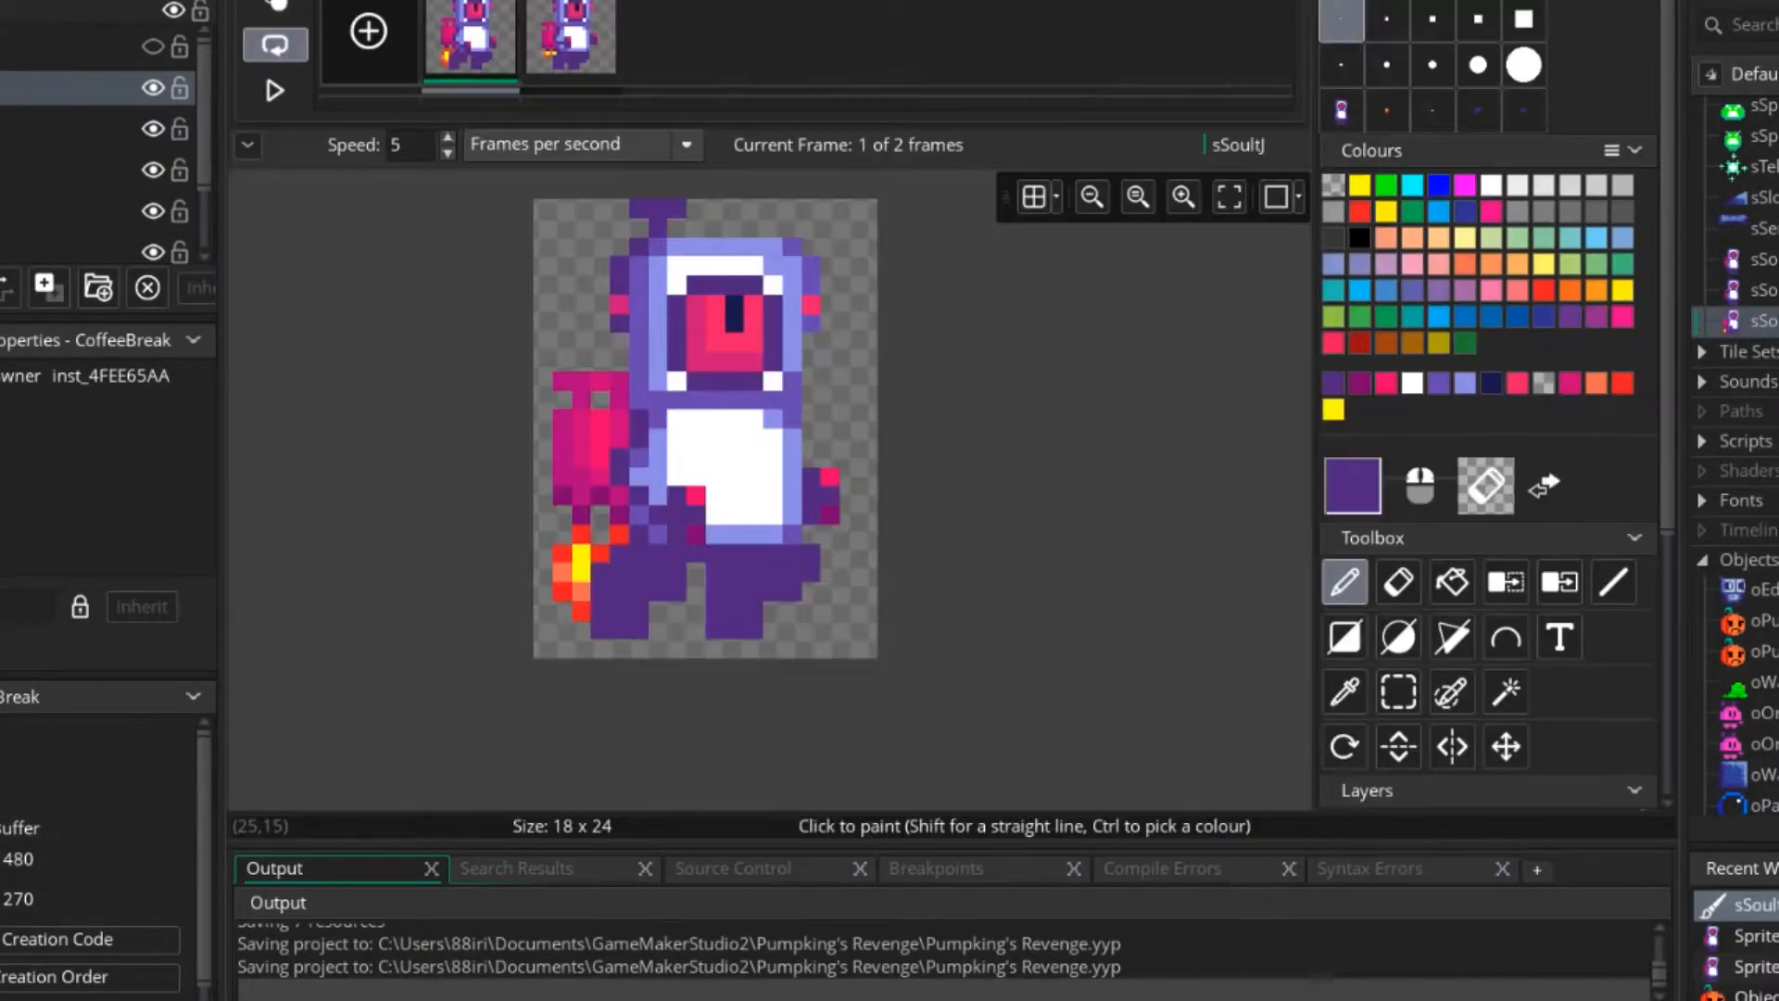
scroll(1483, 584, "down", 5)
left_click(1445, 545)
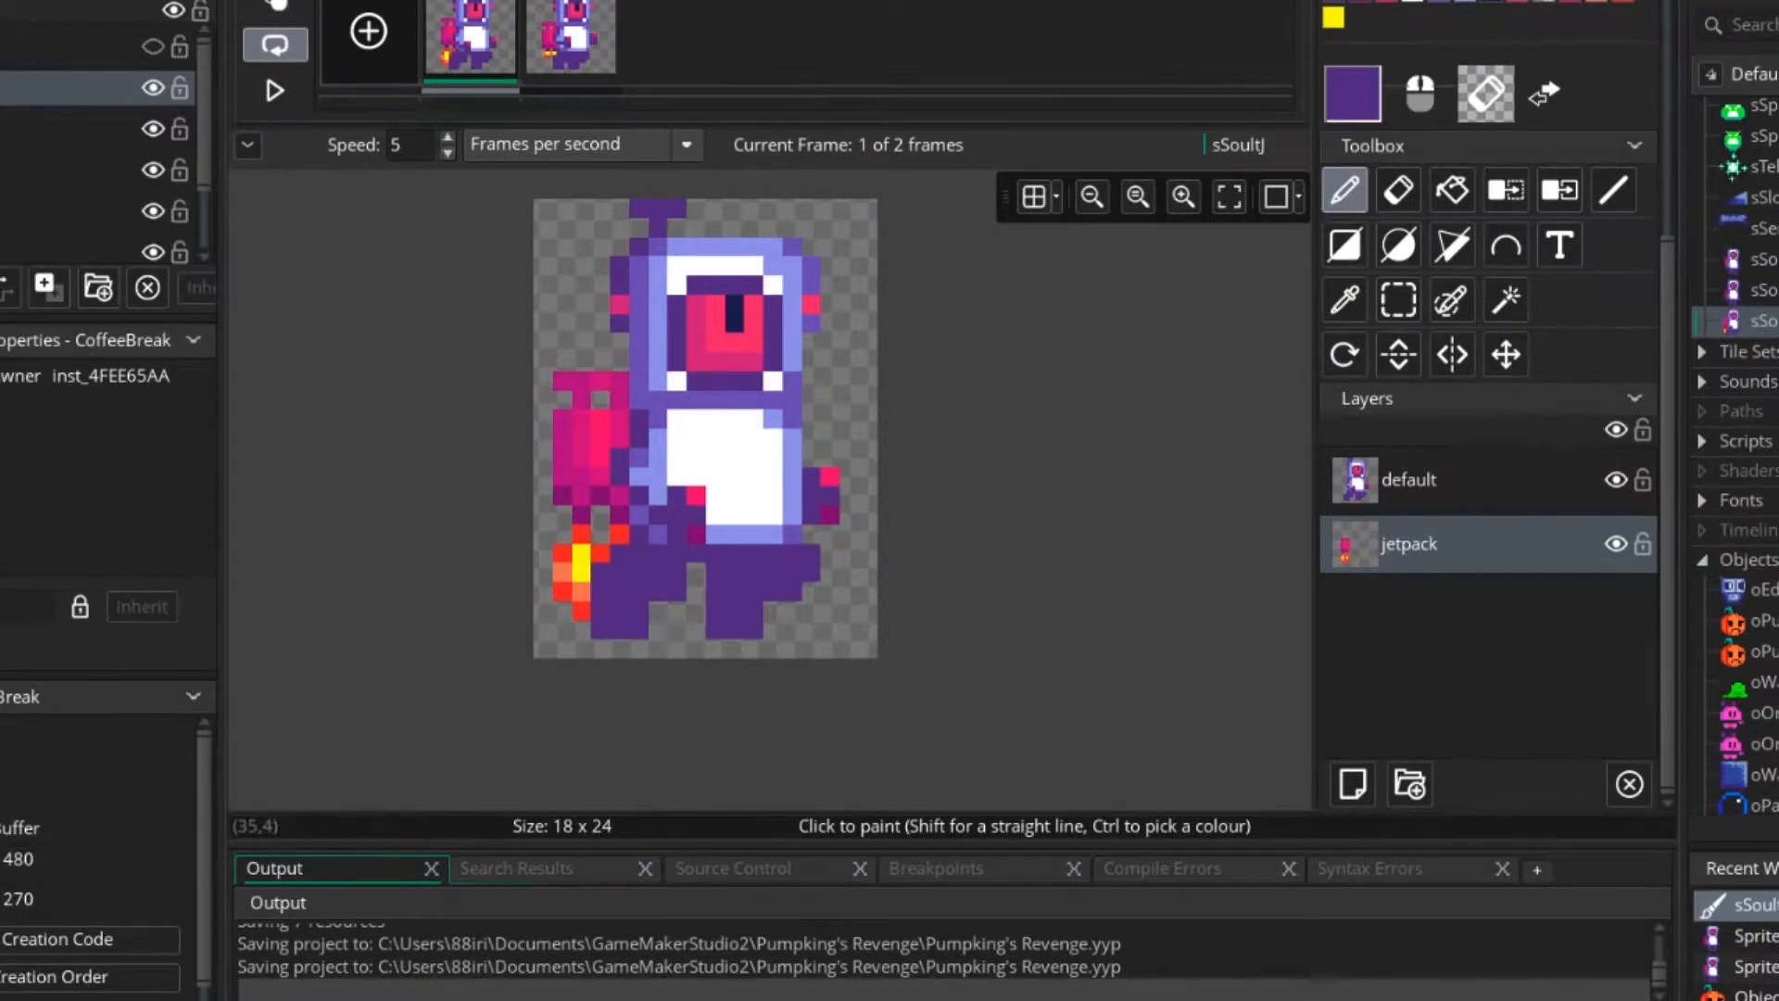
left_click(1616, 480)
scroll(609, 543, "up", 2)
Delete the flames beneath the jetpack in both frames of the jetpack layer.
middle_click_drag(601, 558, 646, 525)
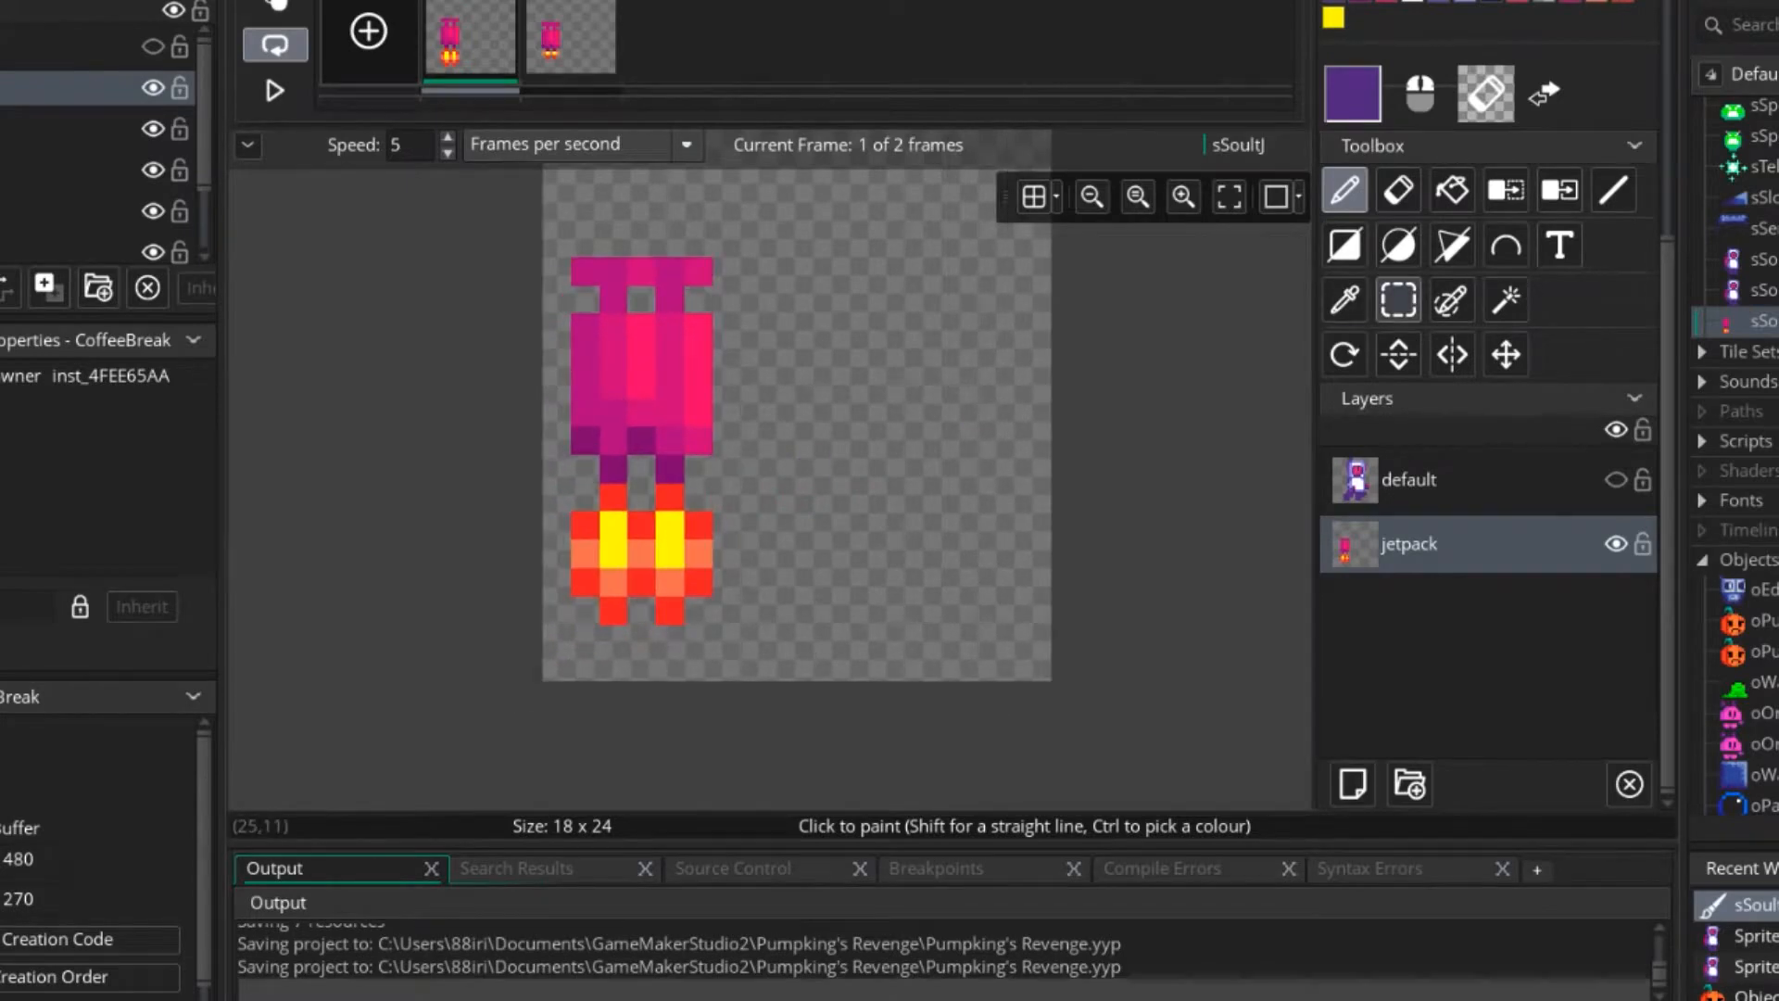
left_click(1399, 300)
left_click_drag(585, 497, 700, 610)
key("Delete")
left_click(571, 39)
left_click_drag(585, 526, 700, 638)
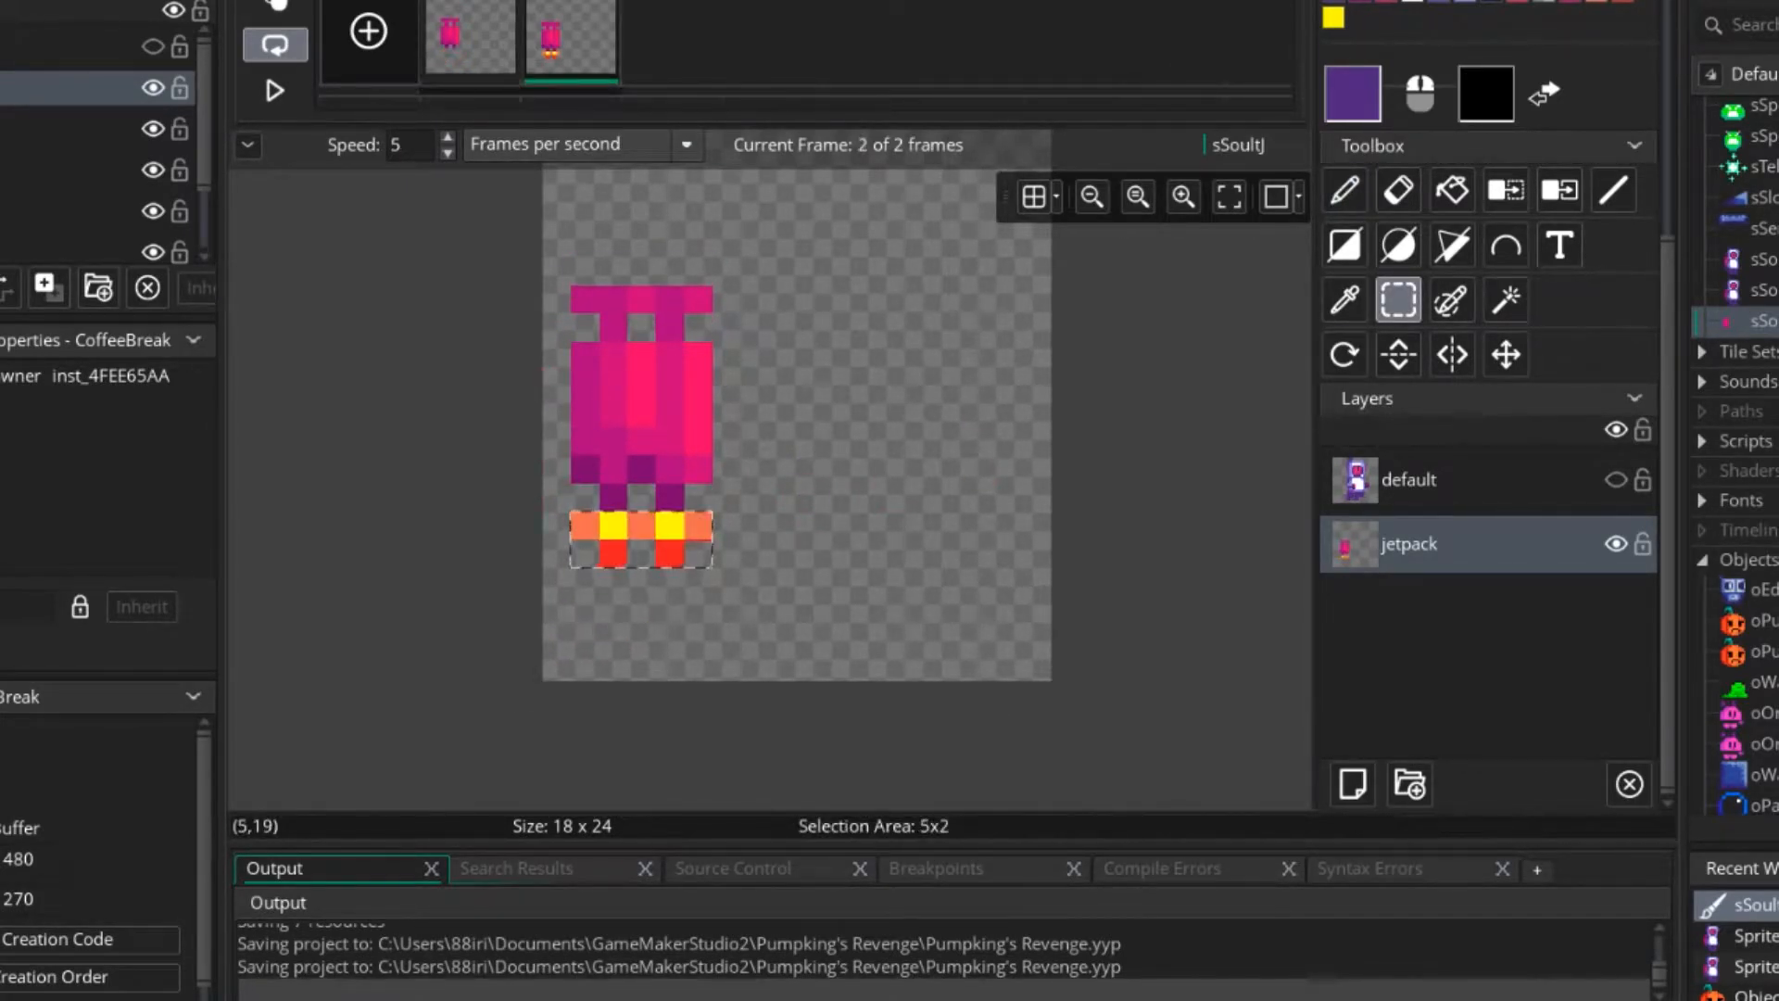
key("Delete")
Open the Particle script and go to the argument[0] = 6 block near its end.
scroll(1733, 463, "down", 3)
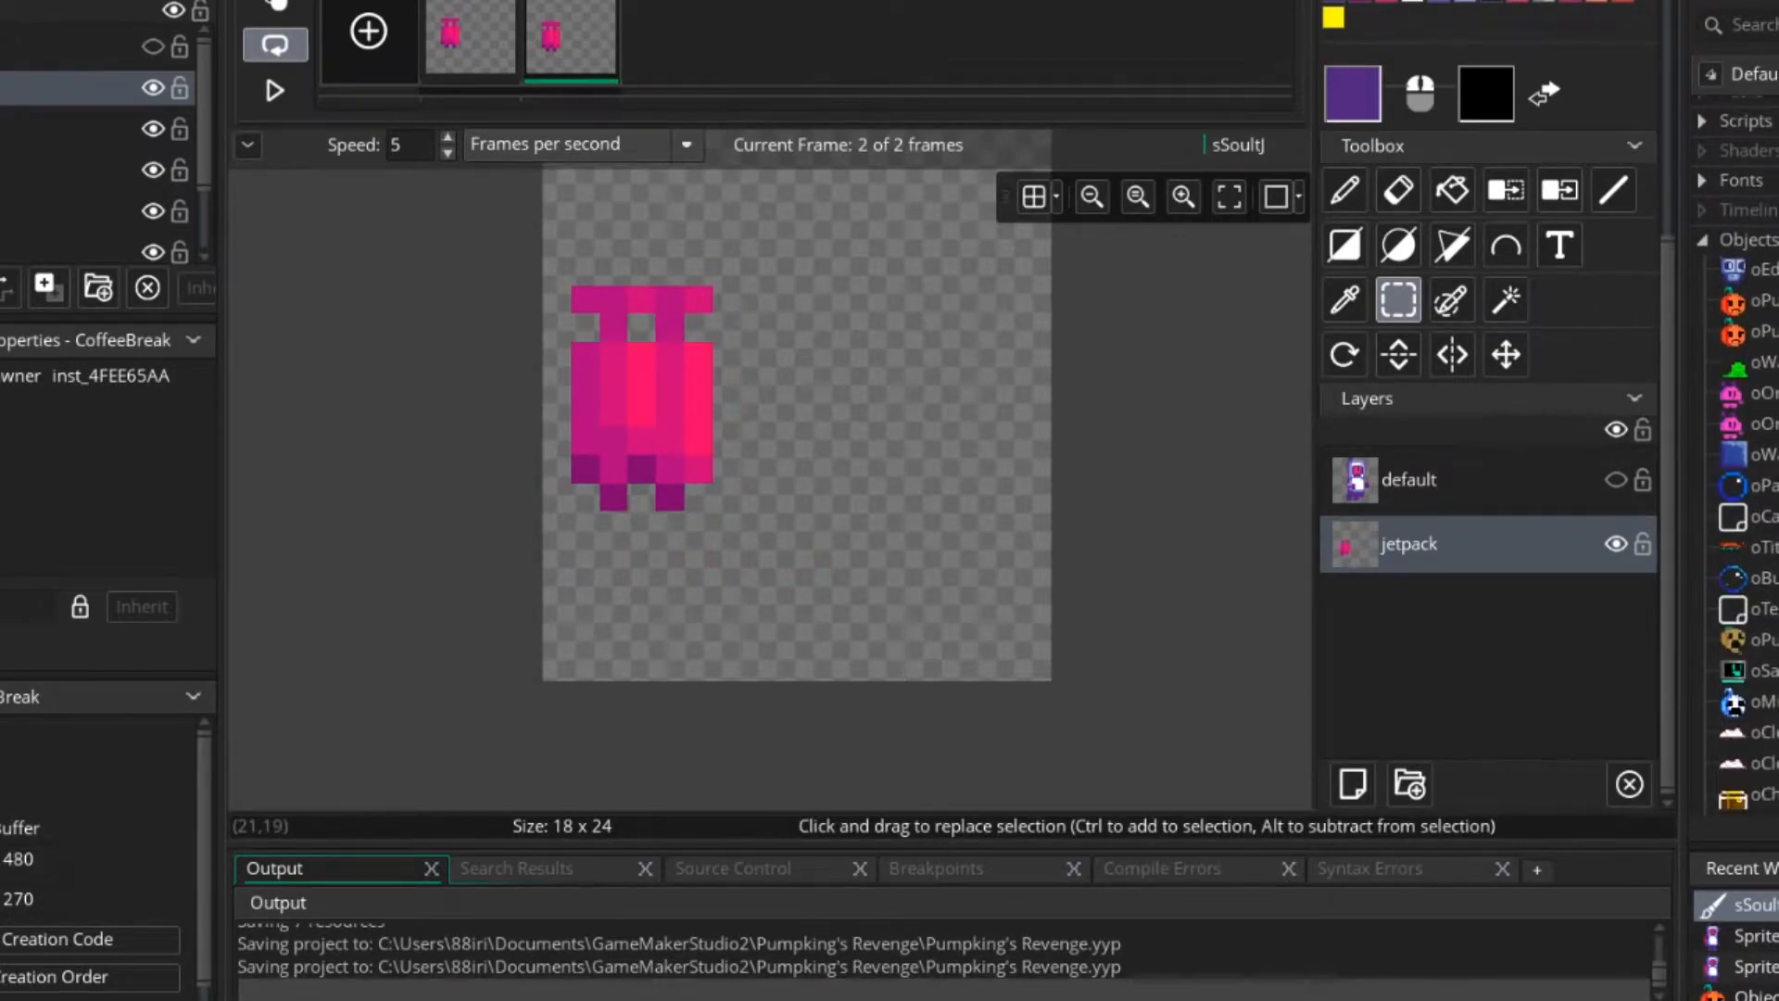
left_click(1702, 258)
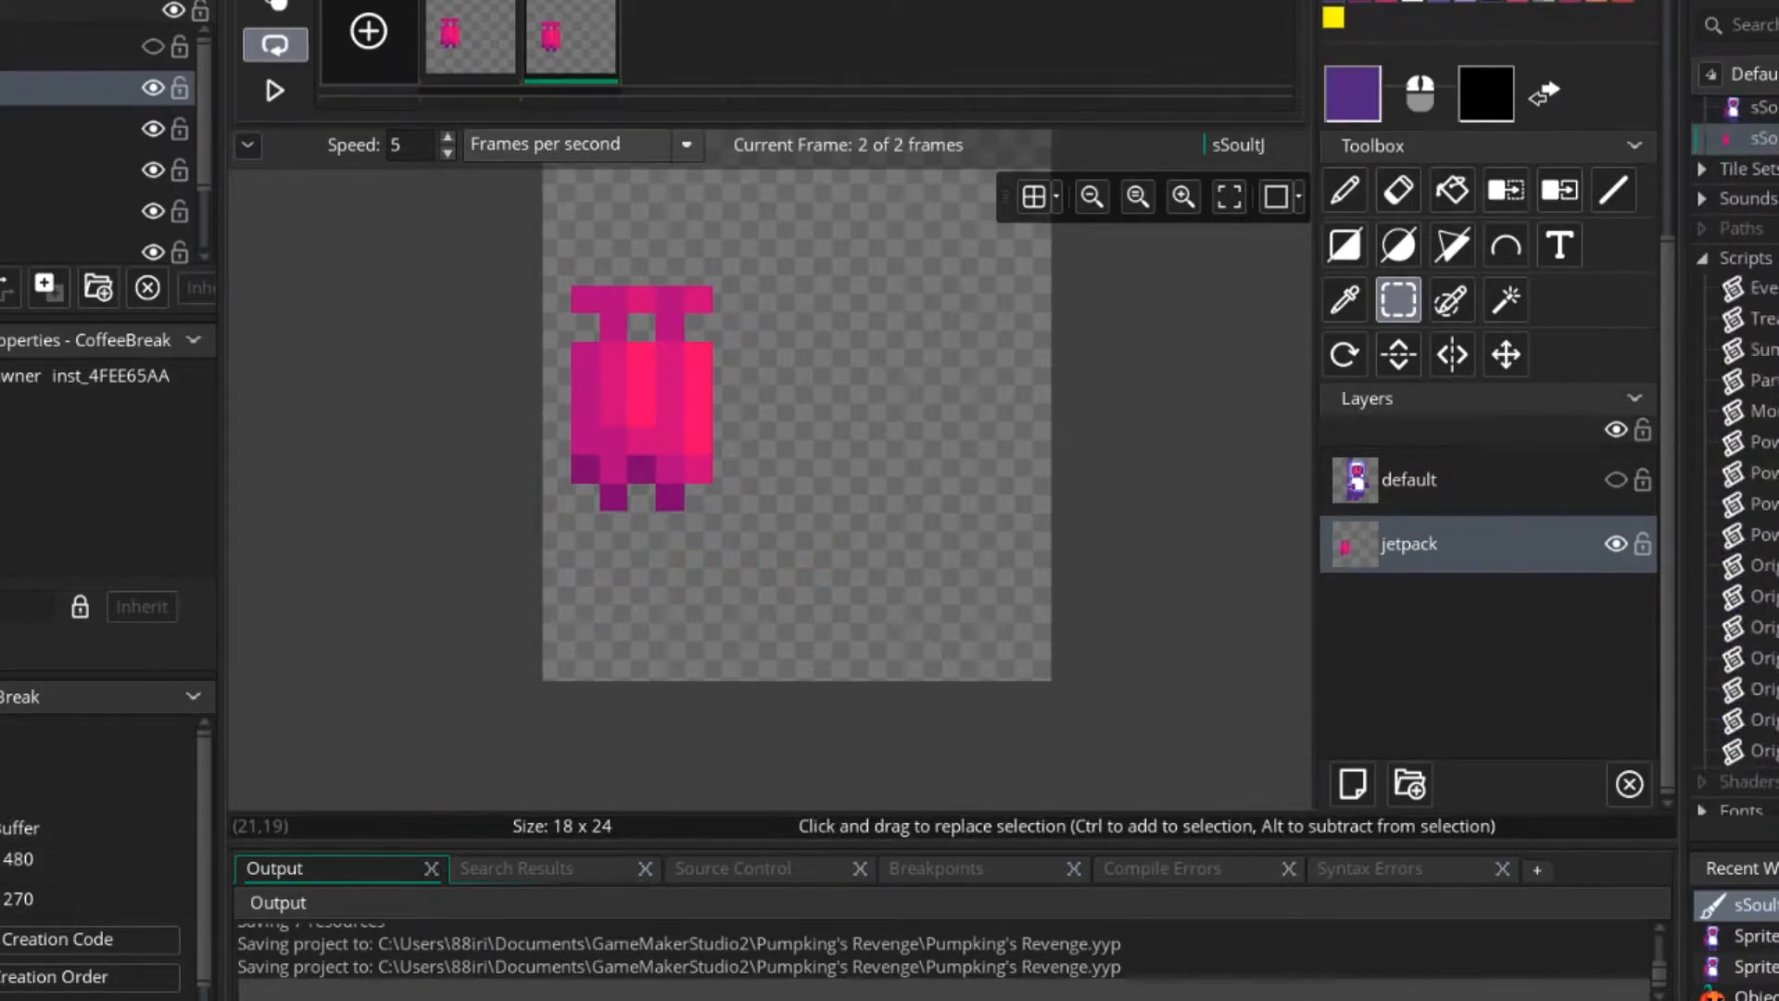
double_click(1761, 380)
scroll(787, 403, "down", 14)
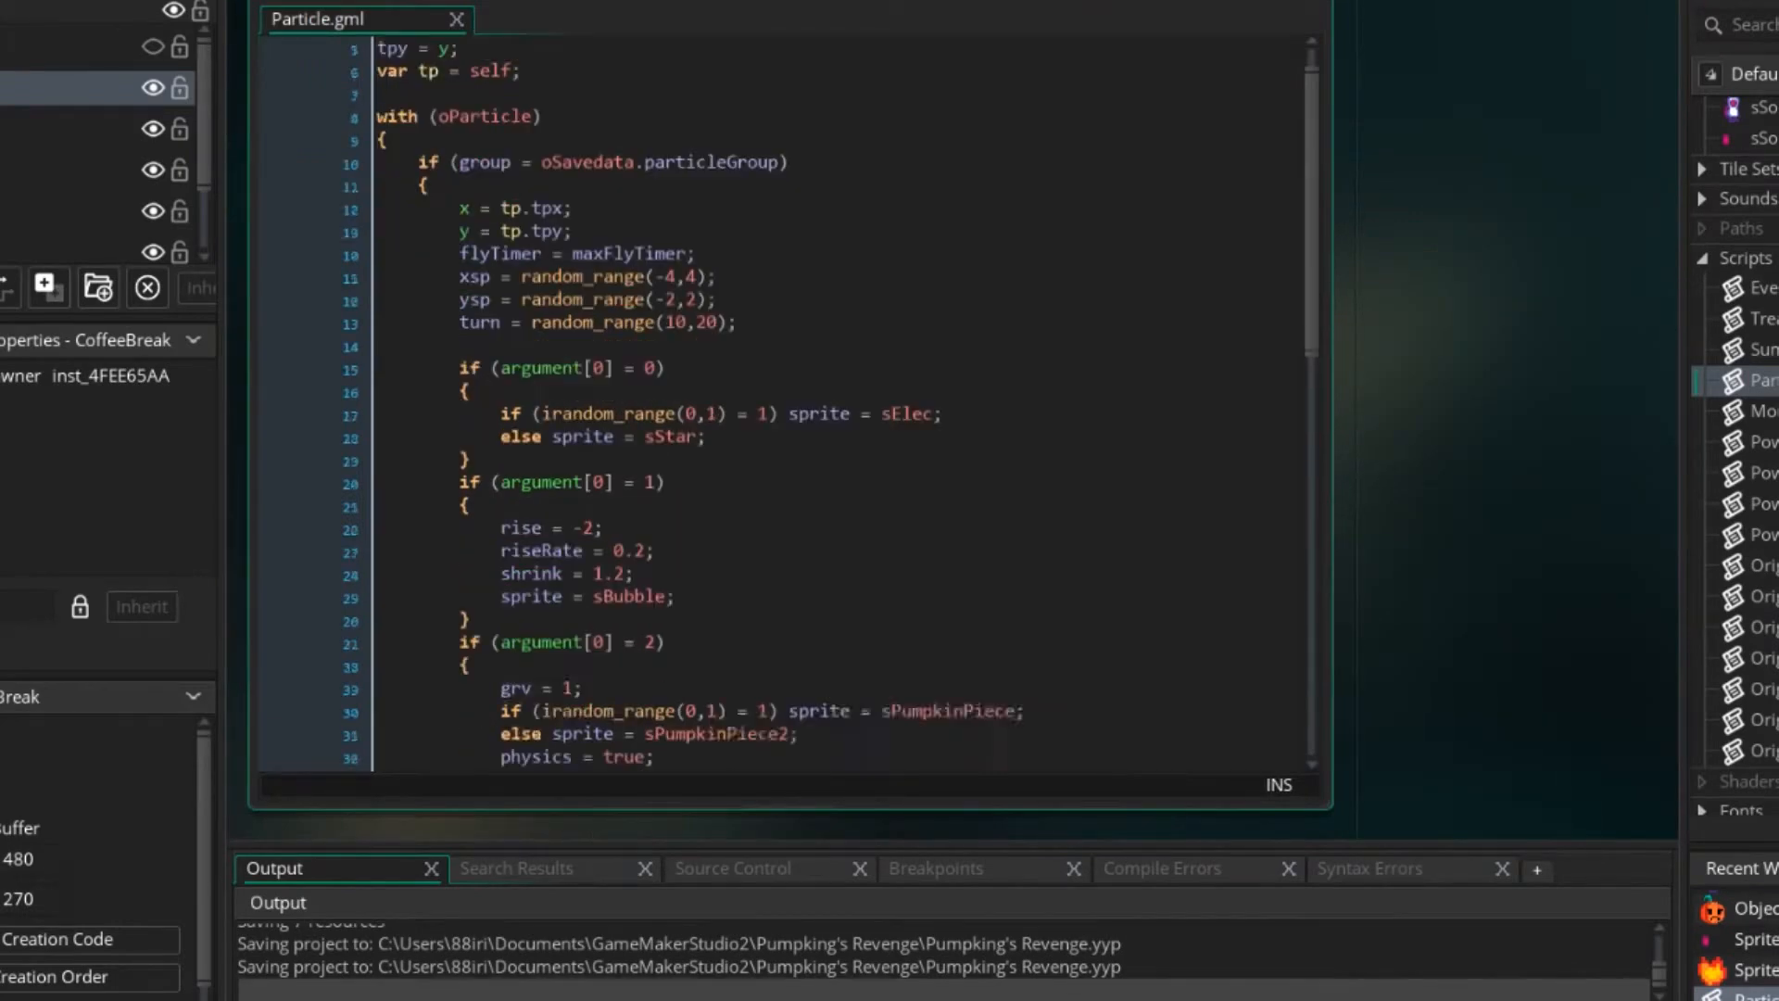
scroll(788, 403, "down", 2)
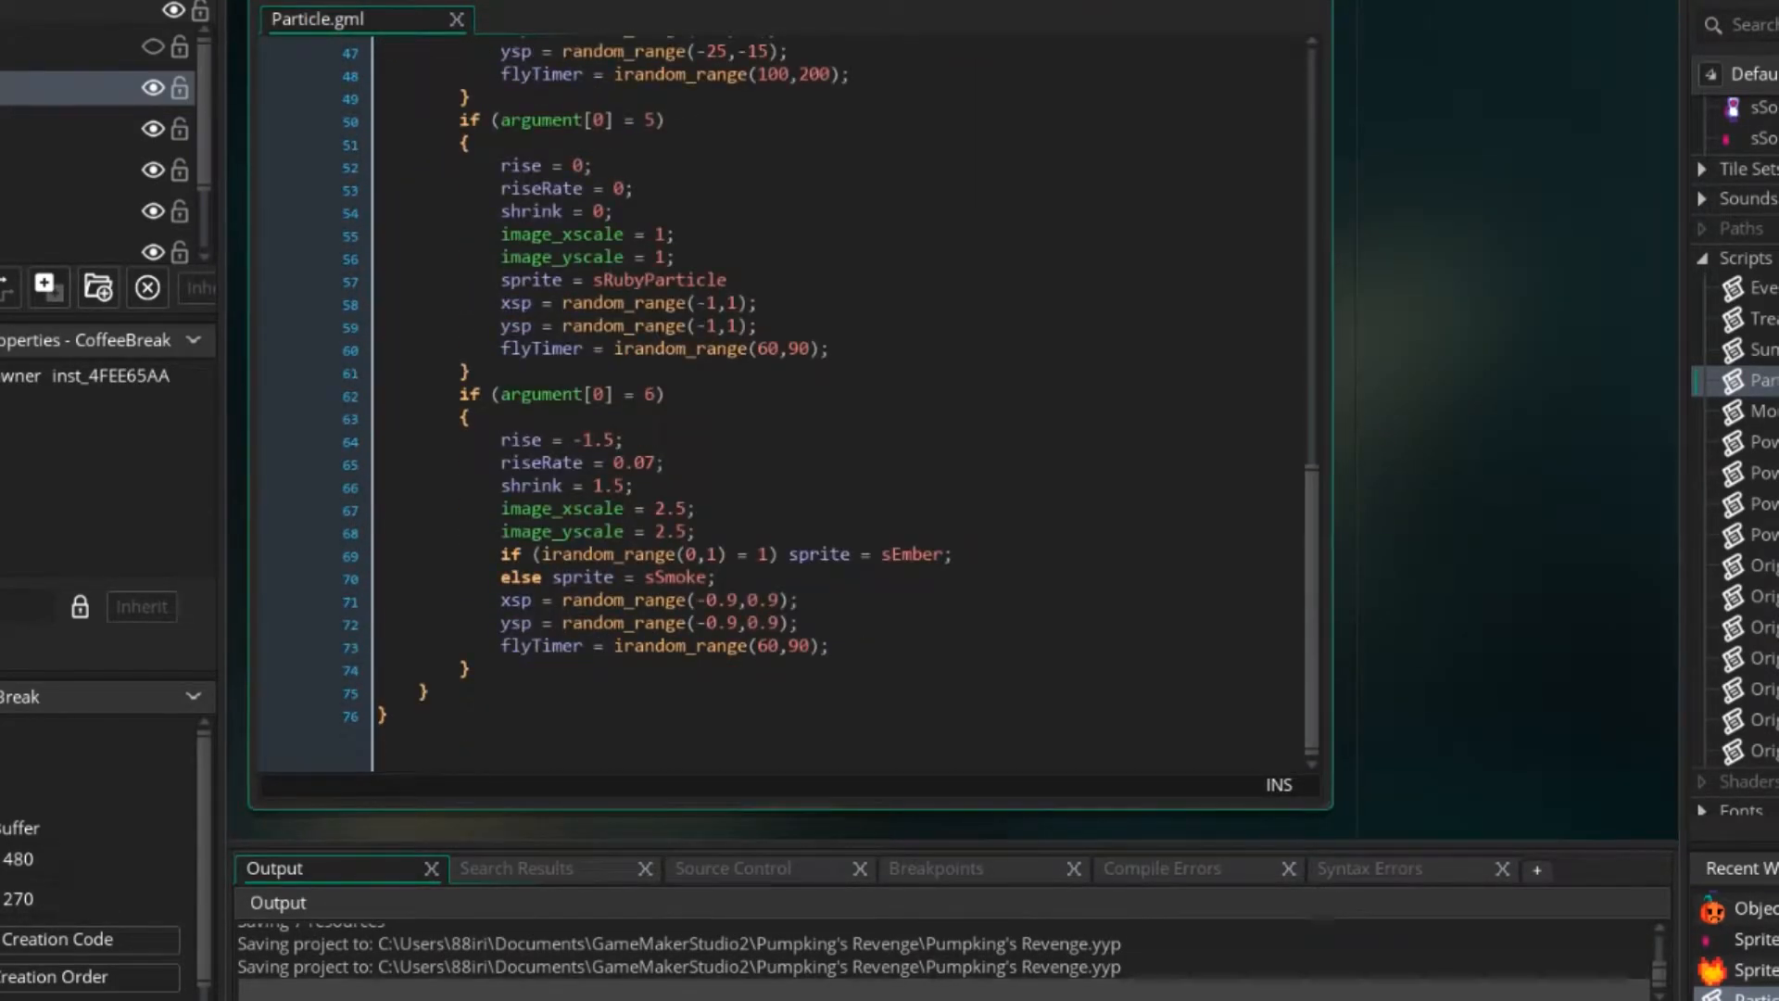
Duplicate the whole argument[0] = 6 block directly below itself in the Particle script.
left_click(472, 669)
left_click_drag(472, 669, 461, 396)
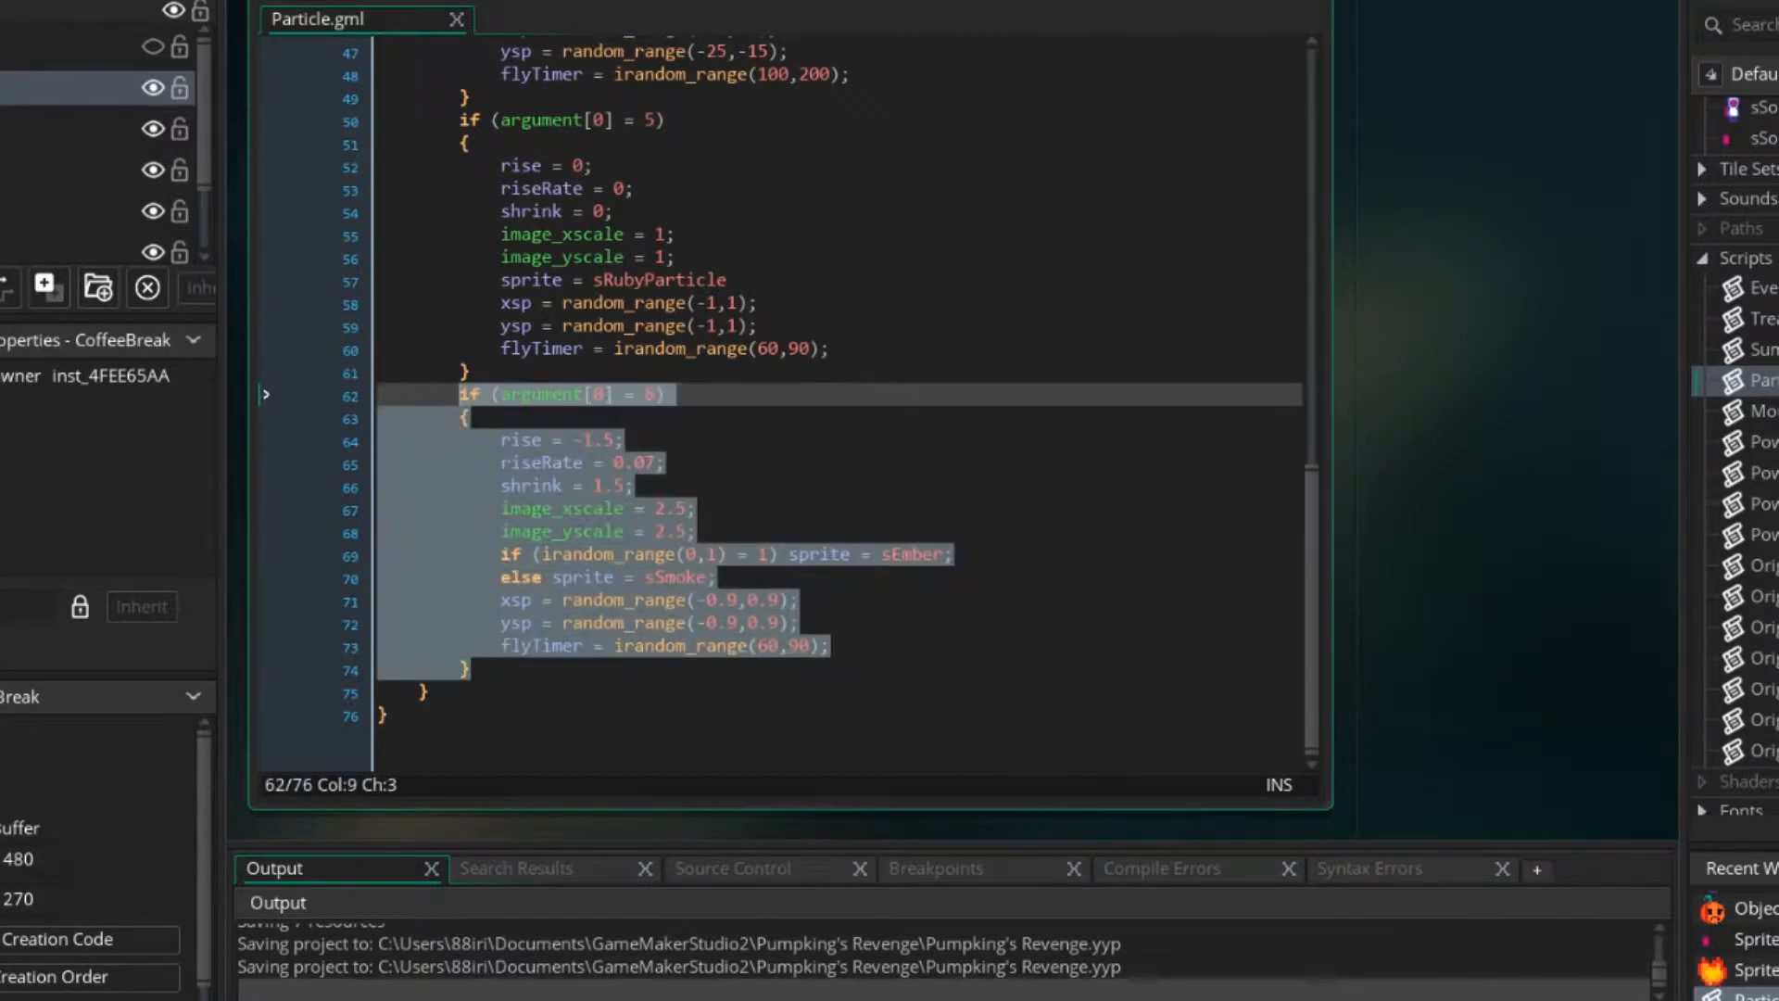
key("ctrl+c")
left_click(472, 669)
key("Return")
key("ctrl+v")
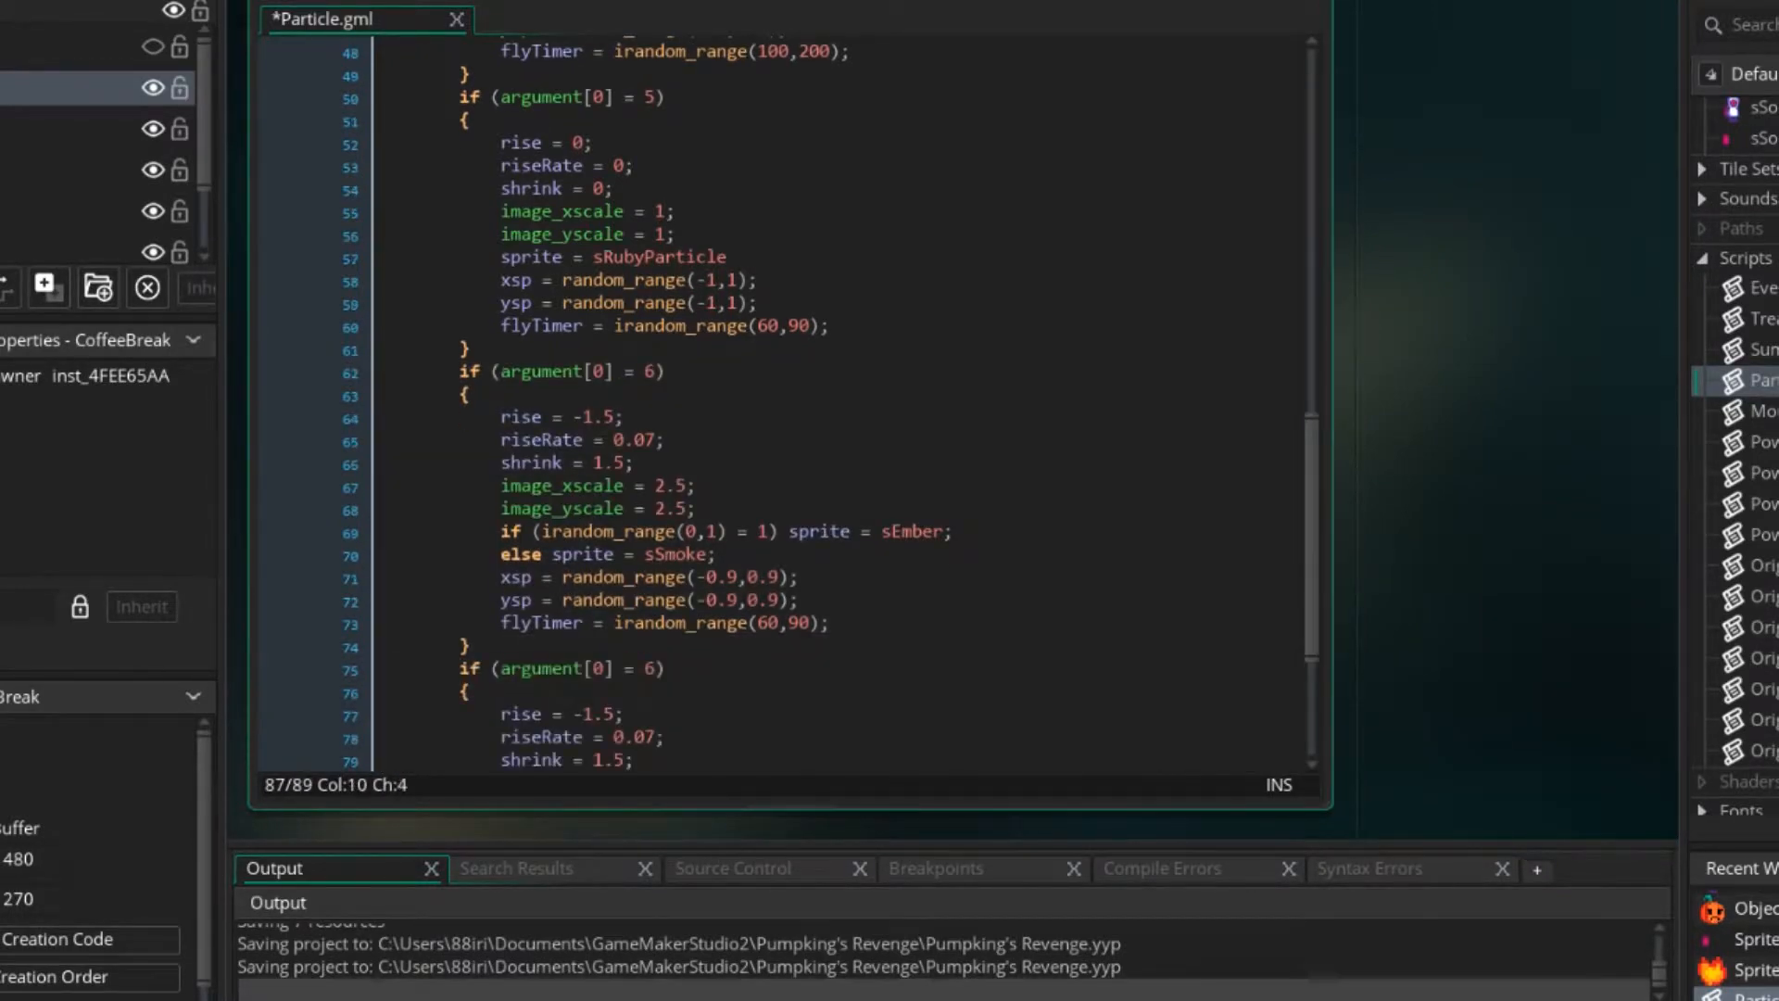
Change the duplicated block's condition to argument[0] = 7 and clear all statements from its body.
left_click_drag(656, 624, 645, 624)
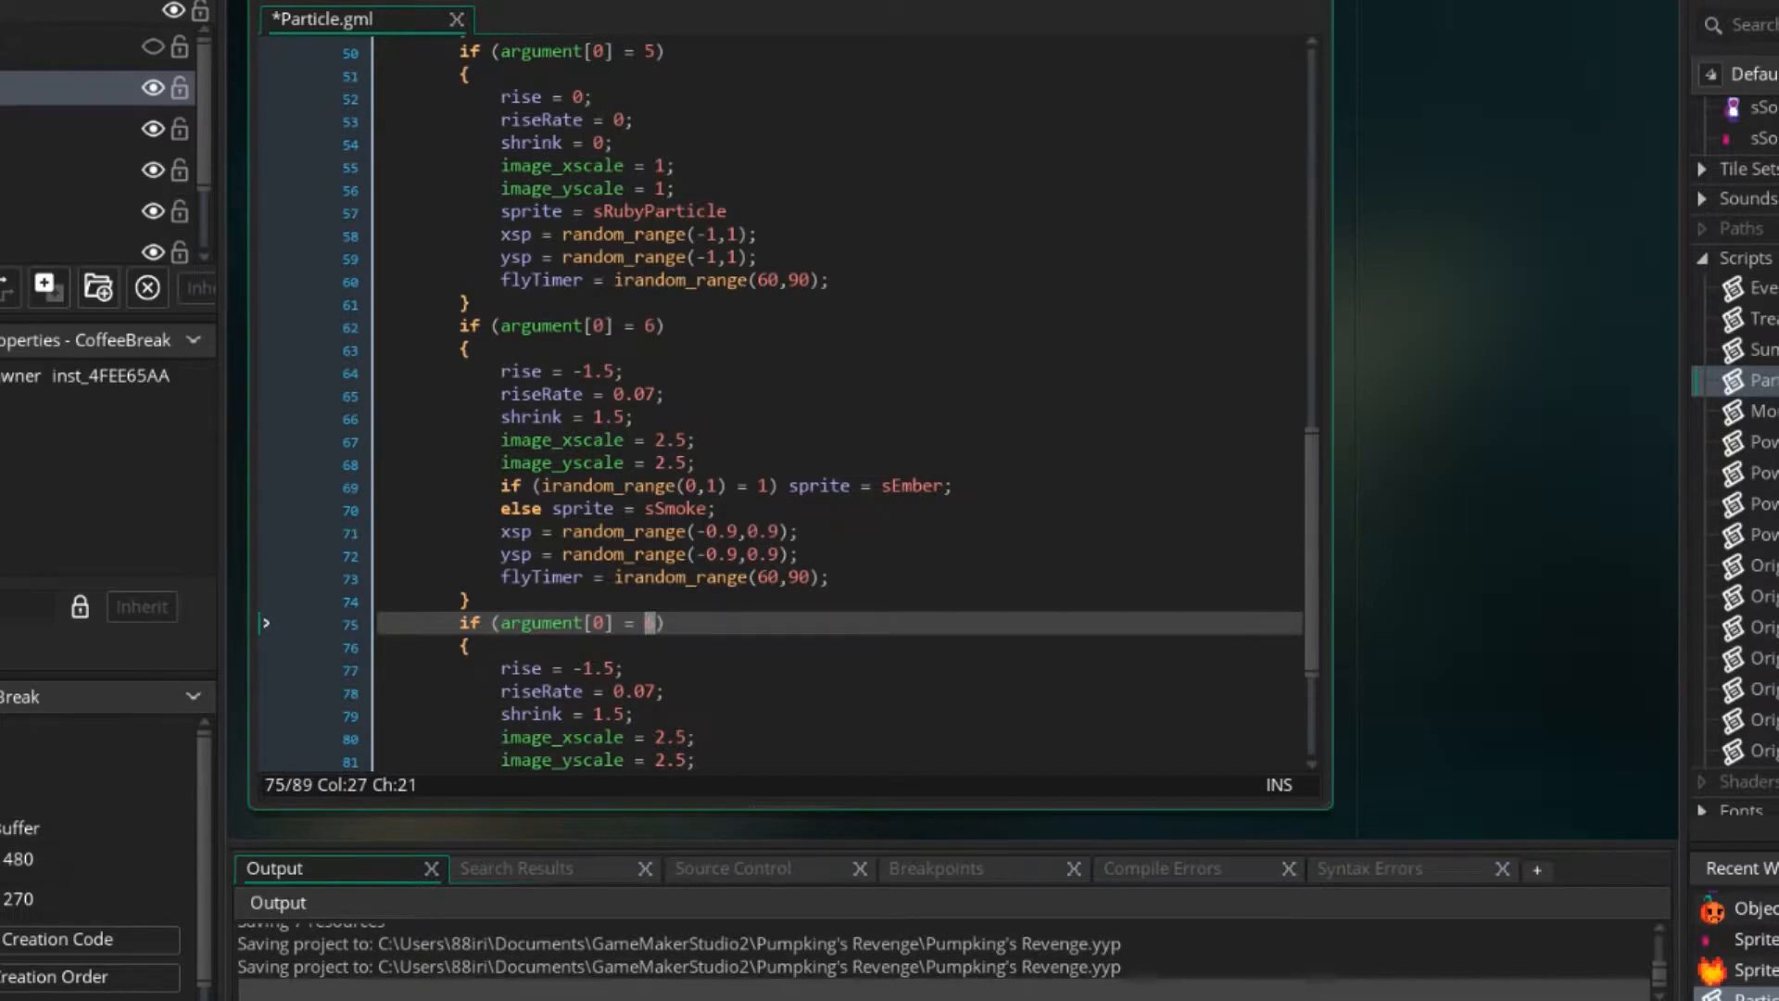
left_click(656, 624)
key("BackSpace")
type("7")
scroll(840, 403, "down", 3)
left_click_drag(832, 646, 501, 440)
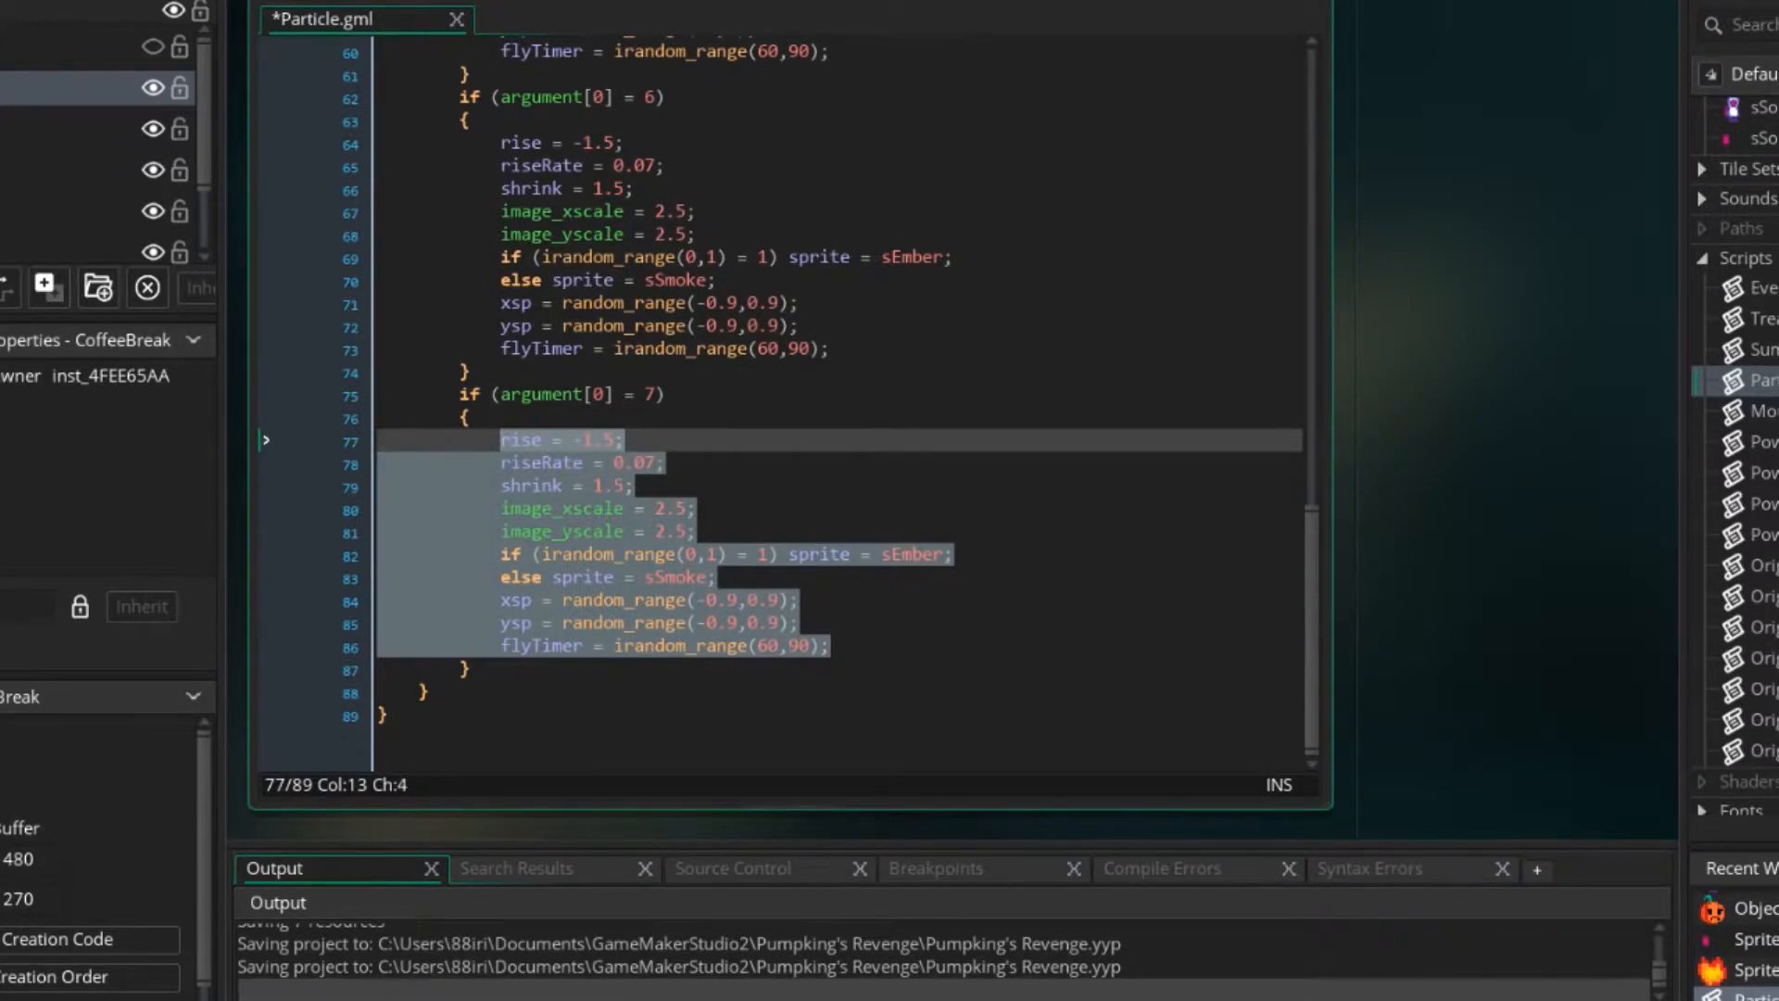
key("BackSpace")
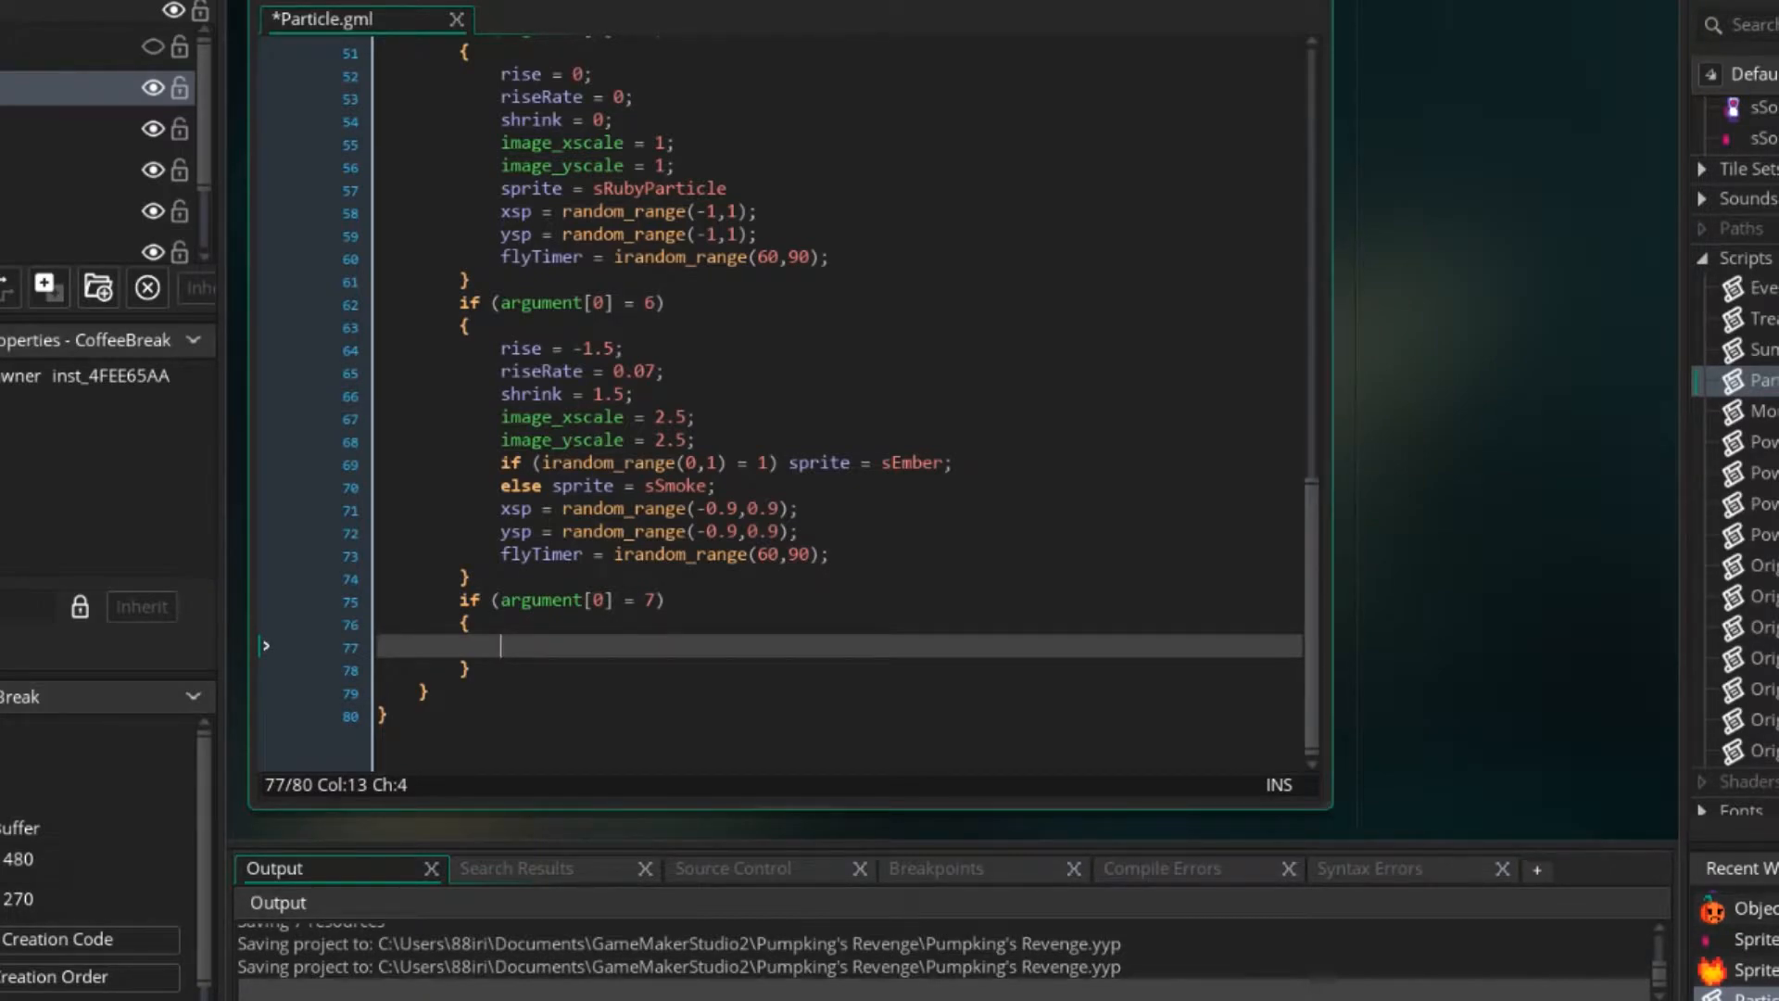
type("xsp =")
scroll(778, 398, "up", 14)
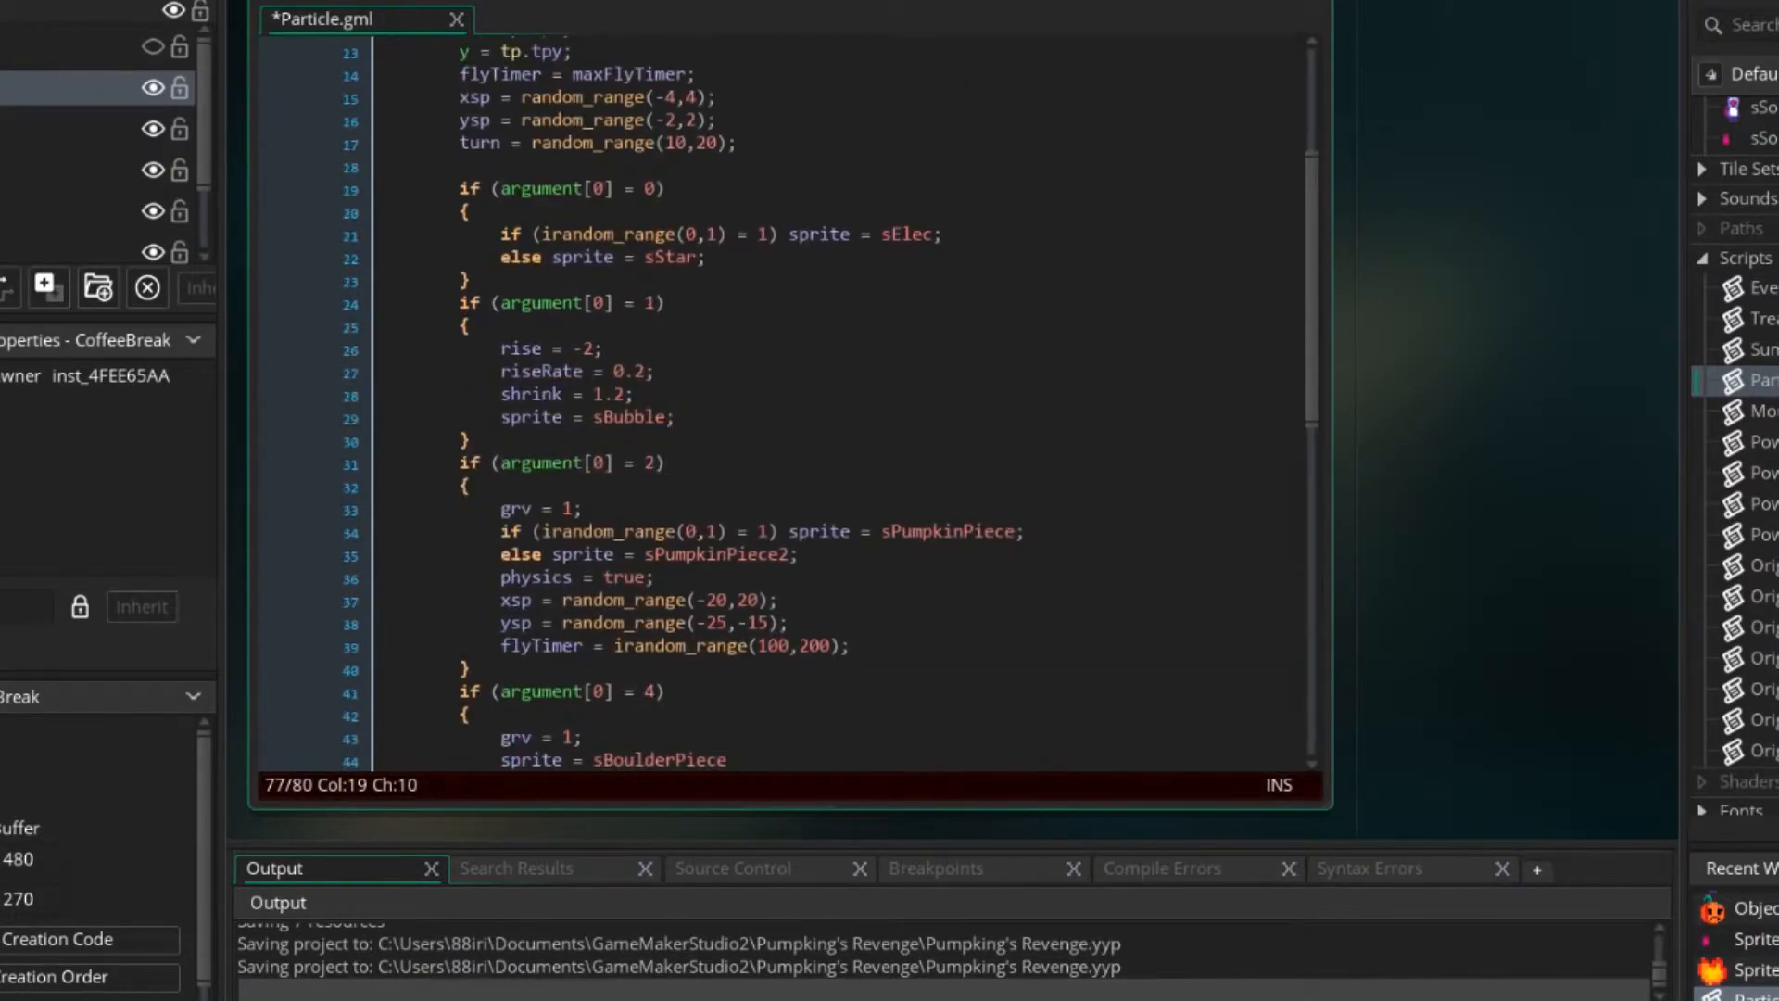
scroll(779, 399, "down", 14)
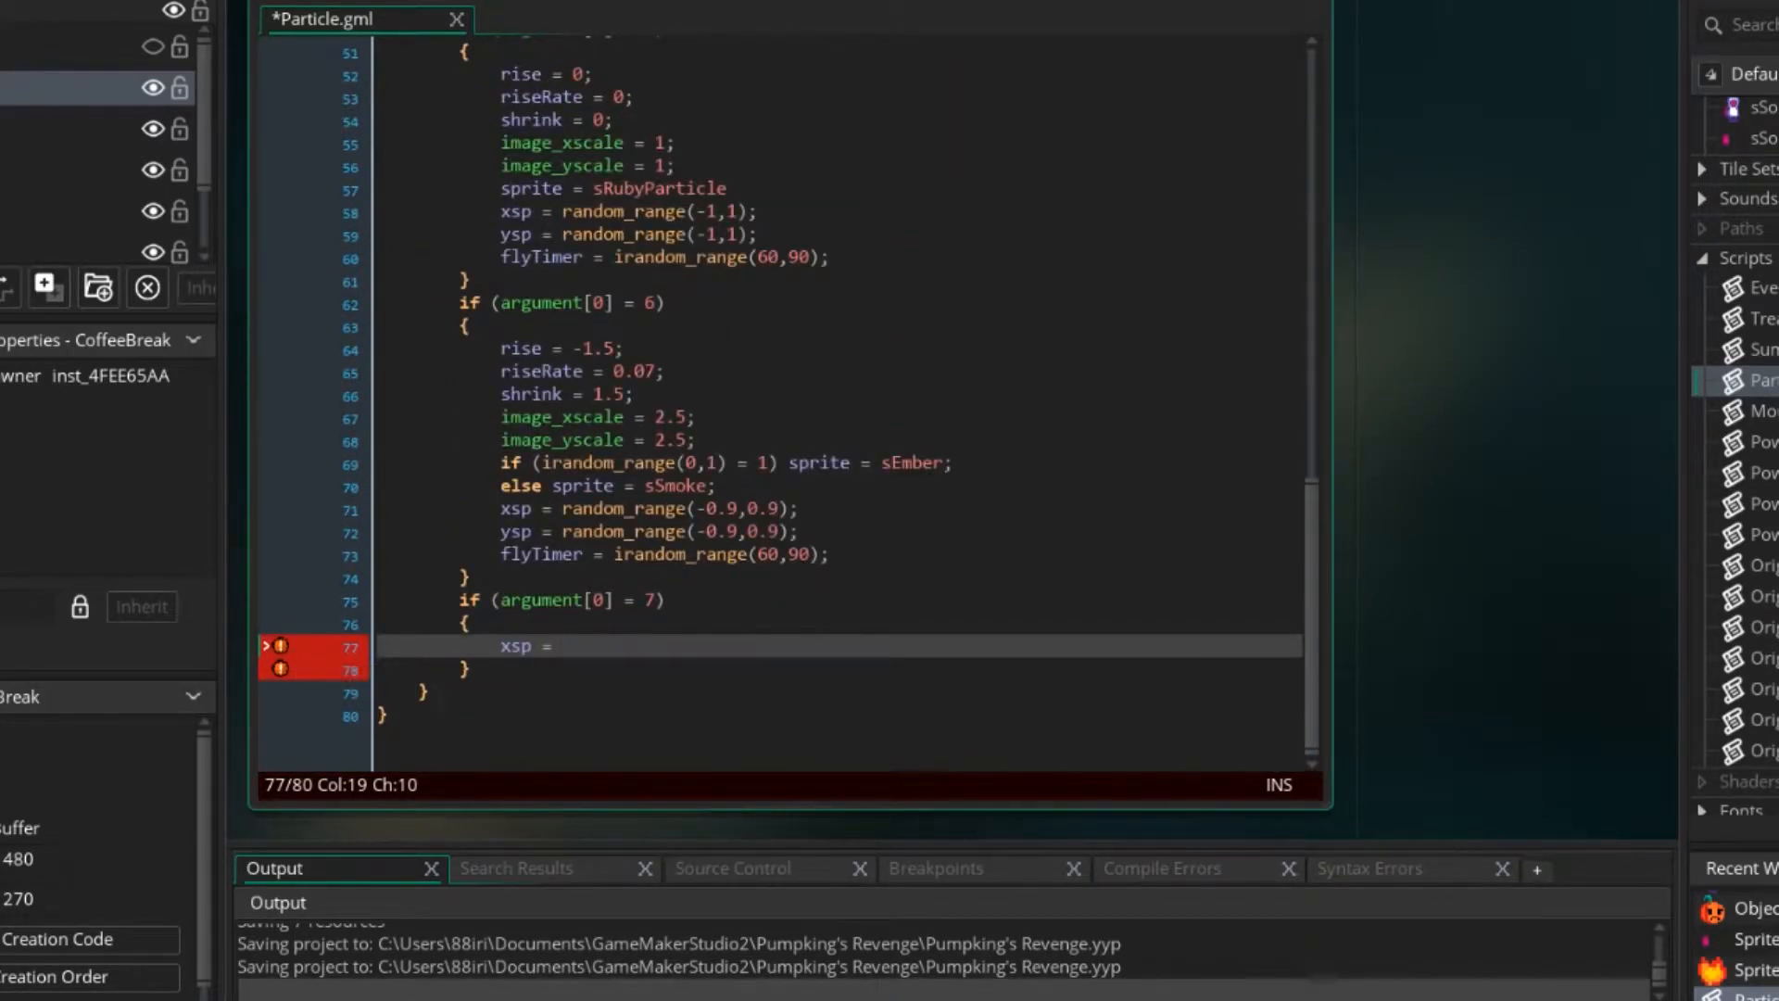
key("shift+Home")
key("BackSpace")
Copy the sprite = sBoulderPiece line from the argument[0] = 4 block into the empty argument[0] = 7 block.
scroll(779, 399, "up", 7)
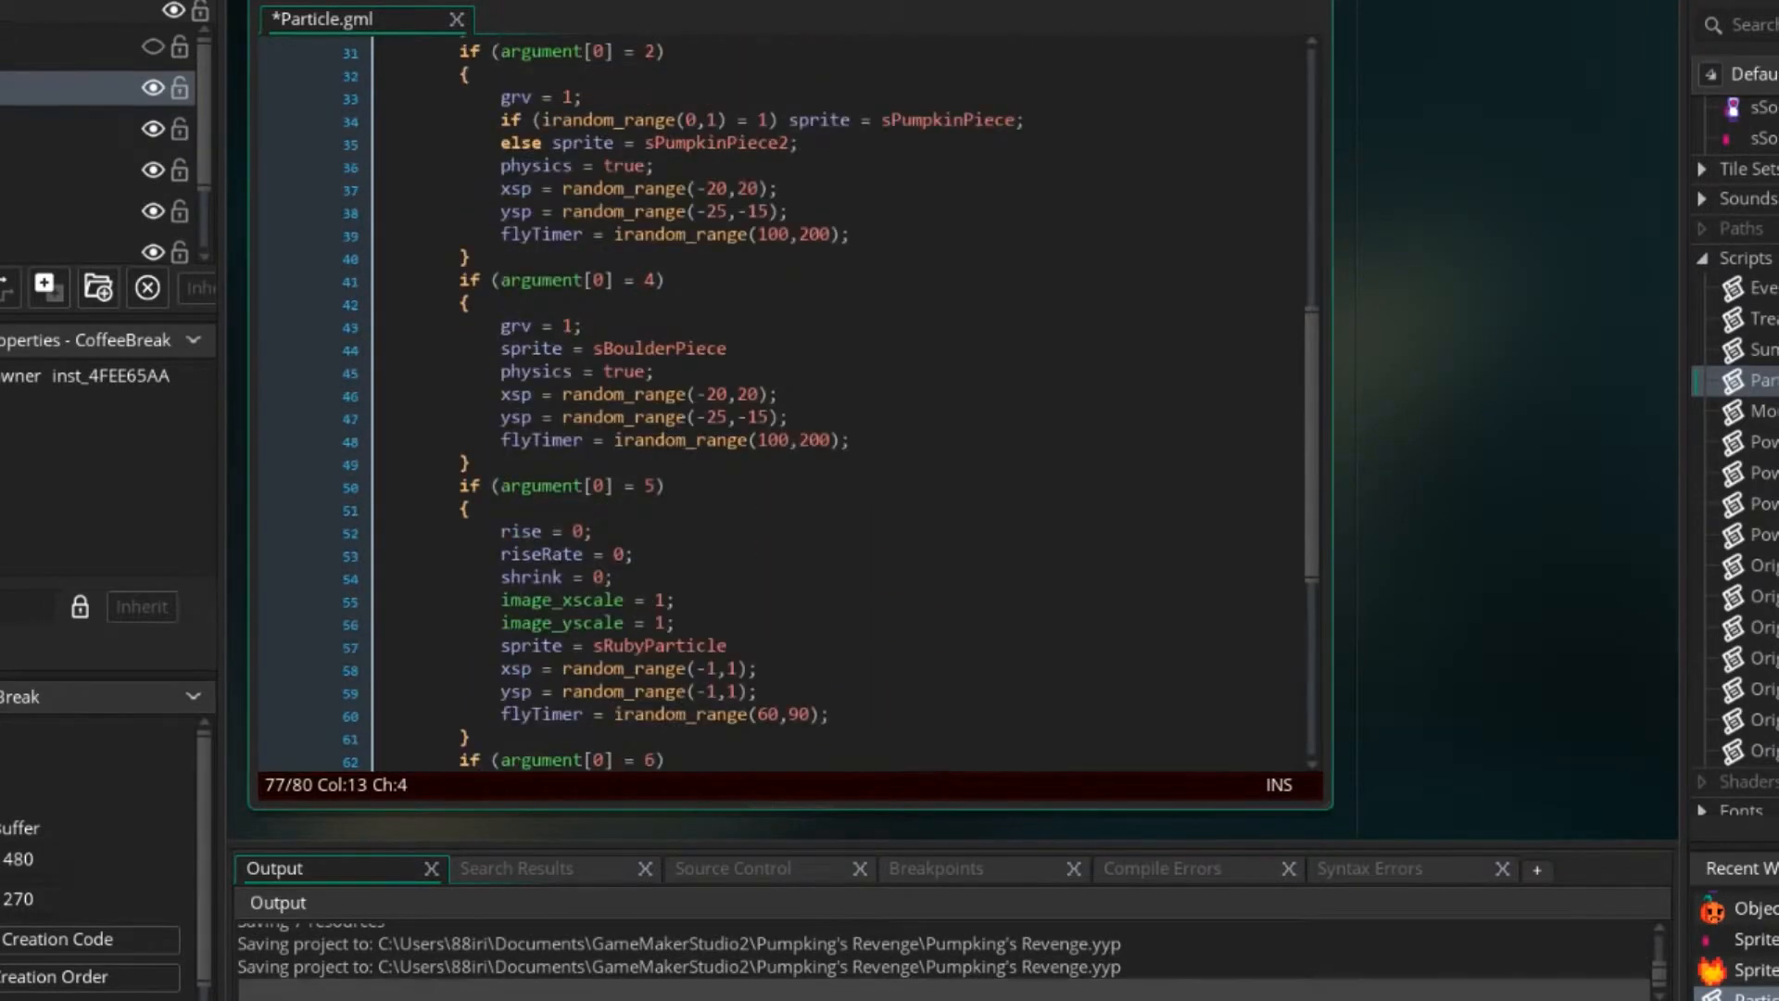
scroll(778, 398, "up", 2)
left_click_drag(729, 440, 500, 440)
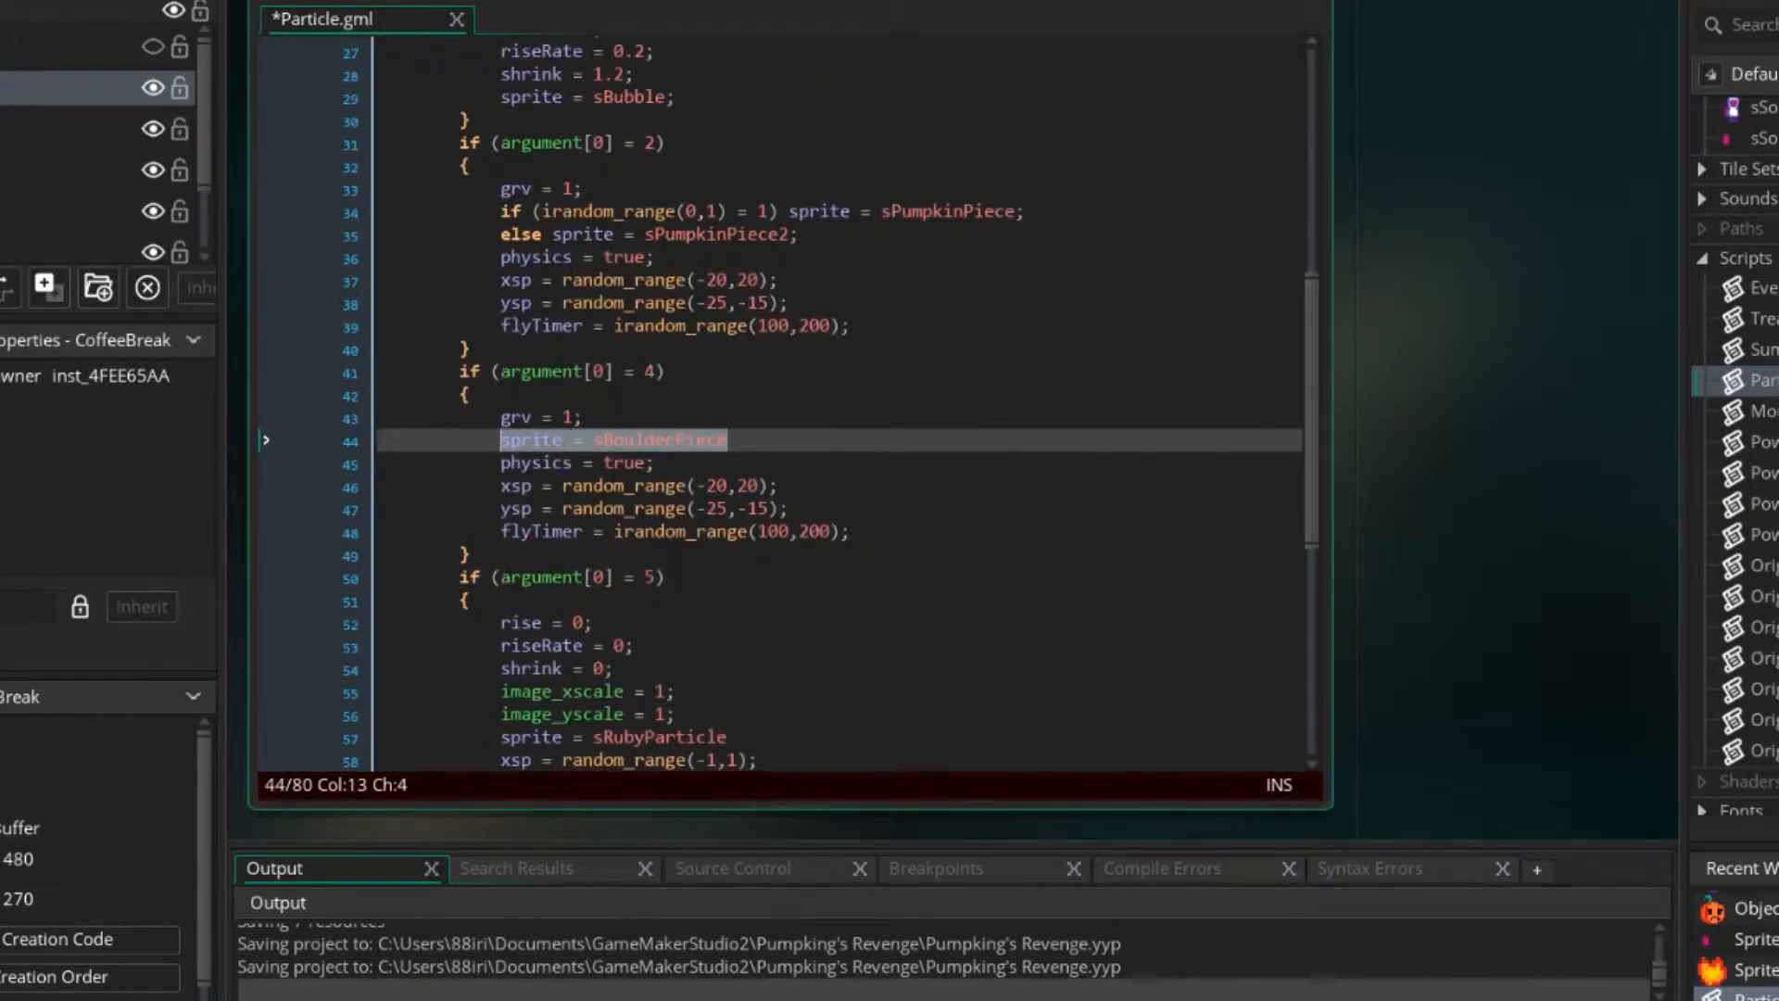
left_click(573, 486)
left_click_drag(730, 440, 501, 440)
scroll(778, 398, "down", 8)
left_click_drag(563, 646, 500, 646)
key("ctrl+v")
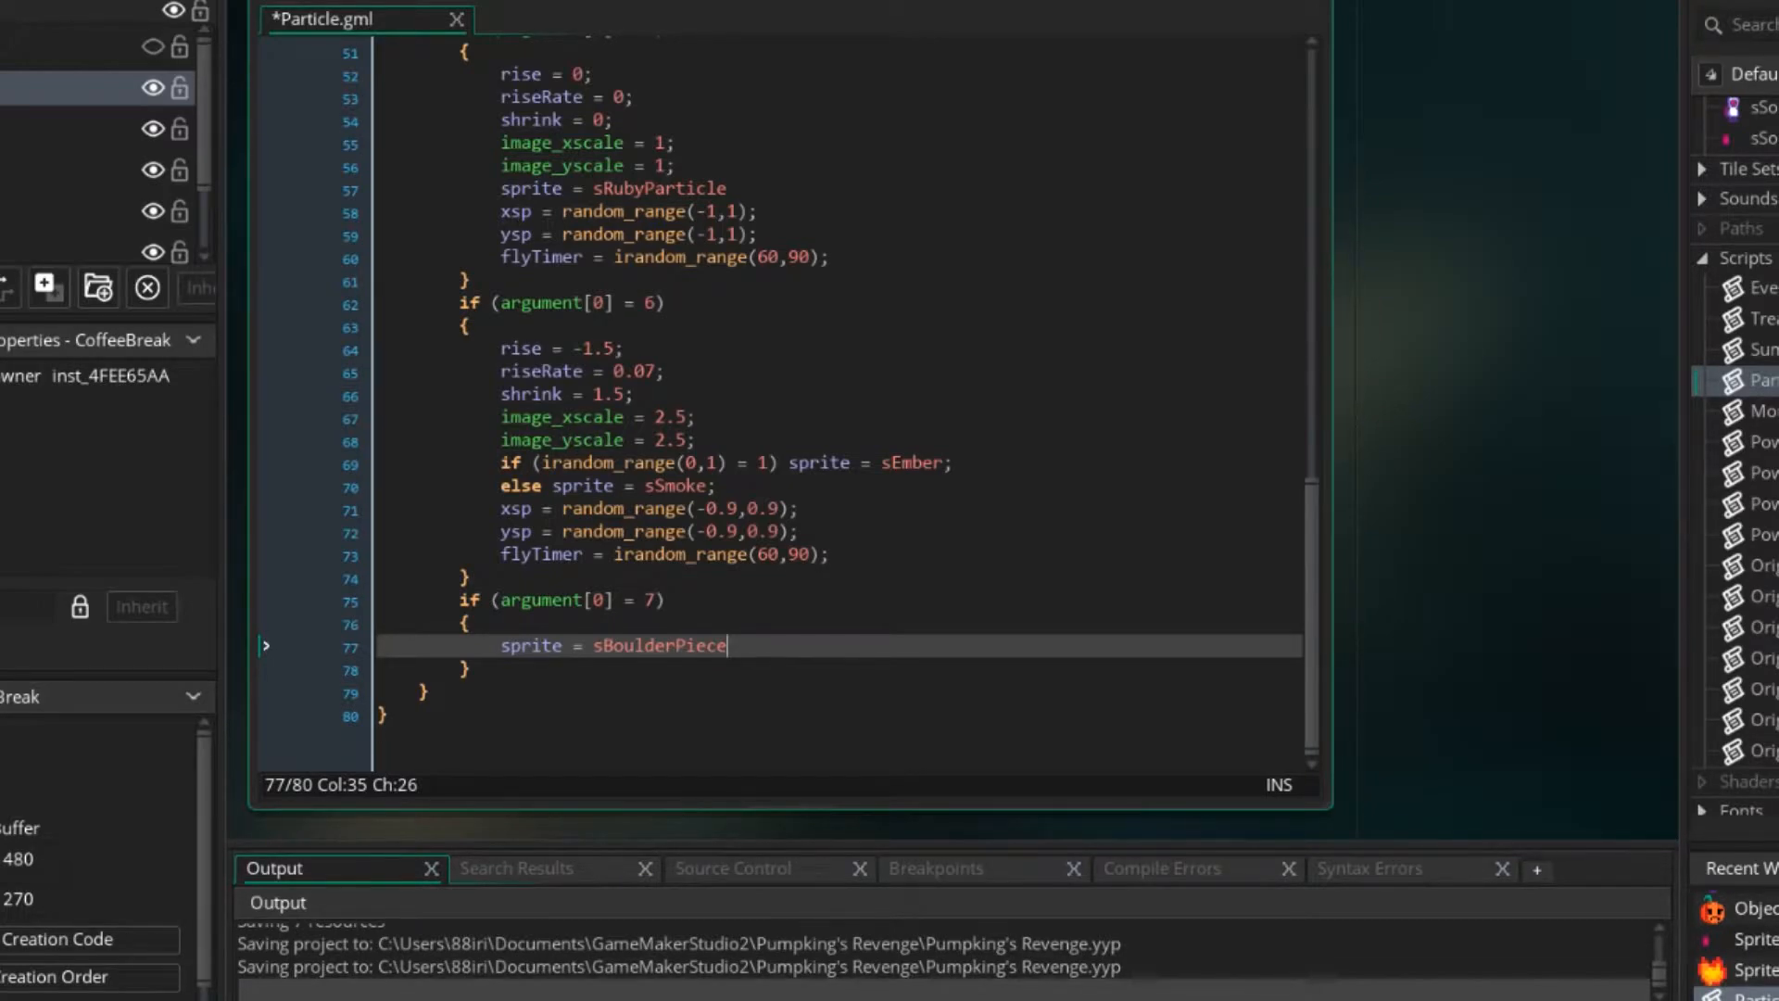
Set the sprite in the argument[0] = 7 block to sEmber, end the statement with a semicolon and add a new line.
left_click_drag(728, 646, 604, 647)
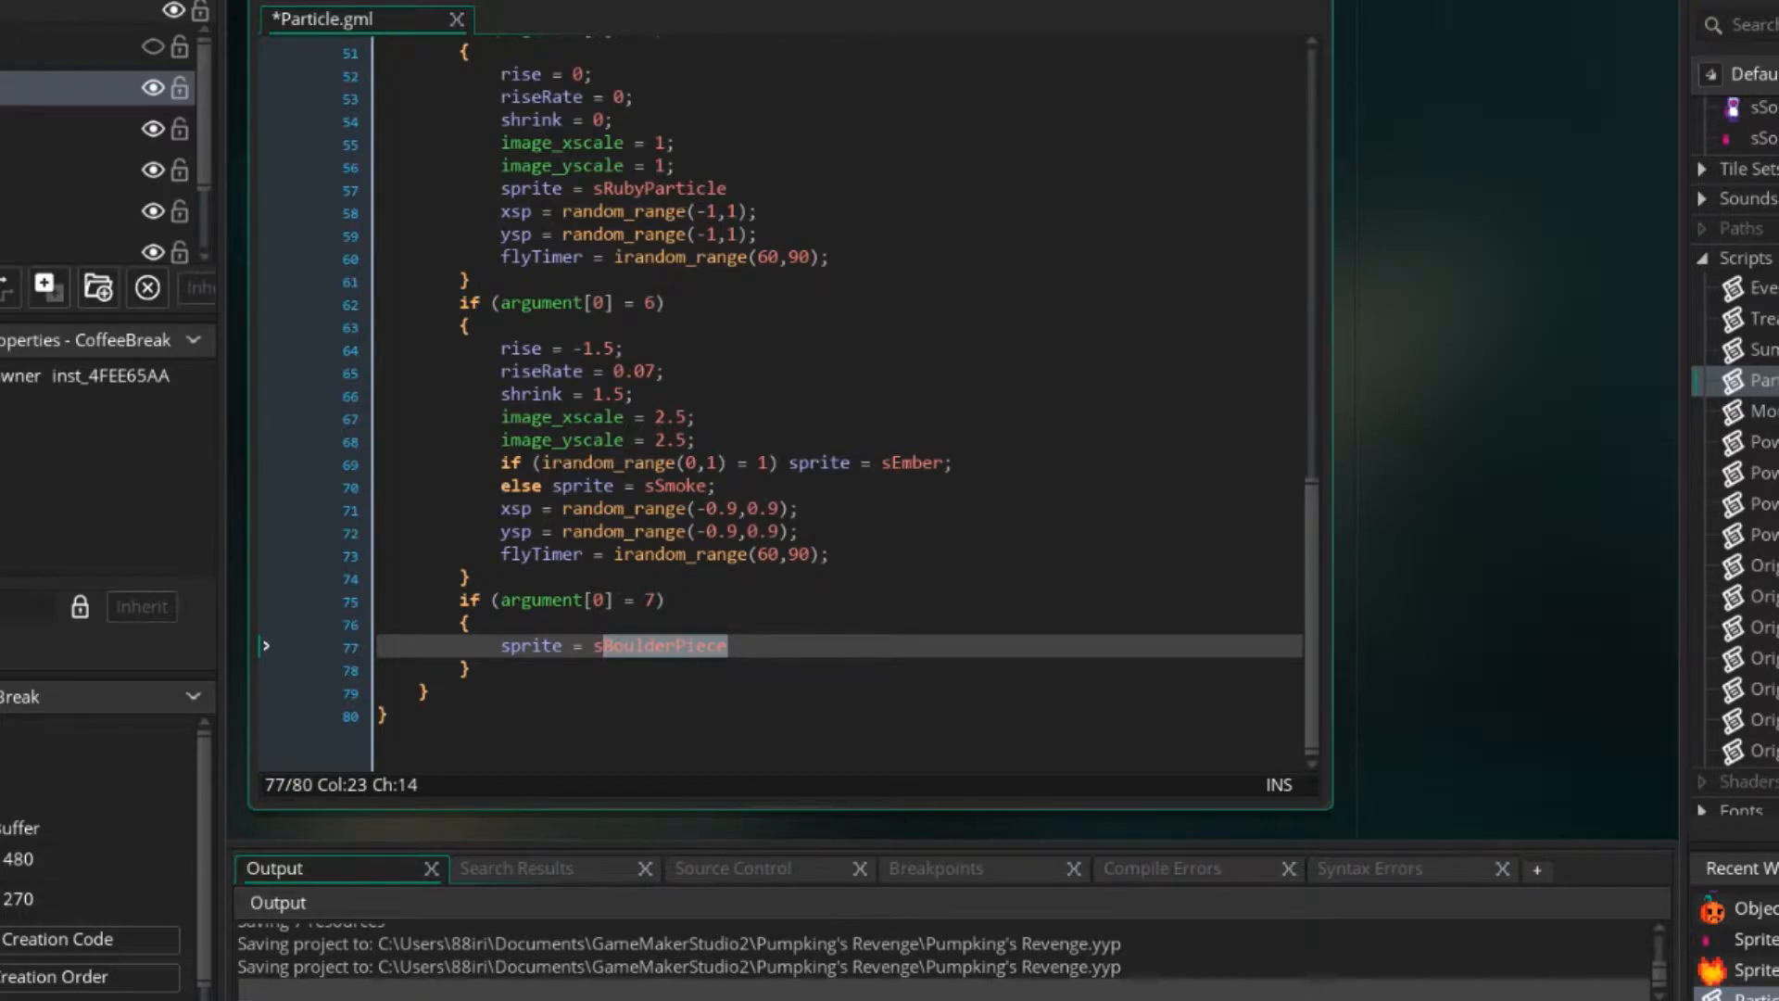
type("Ember")
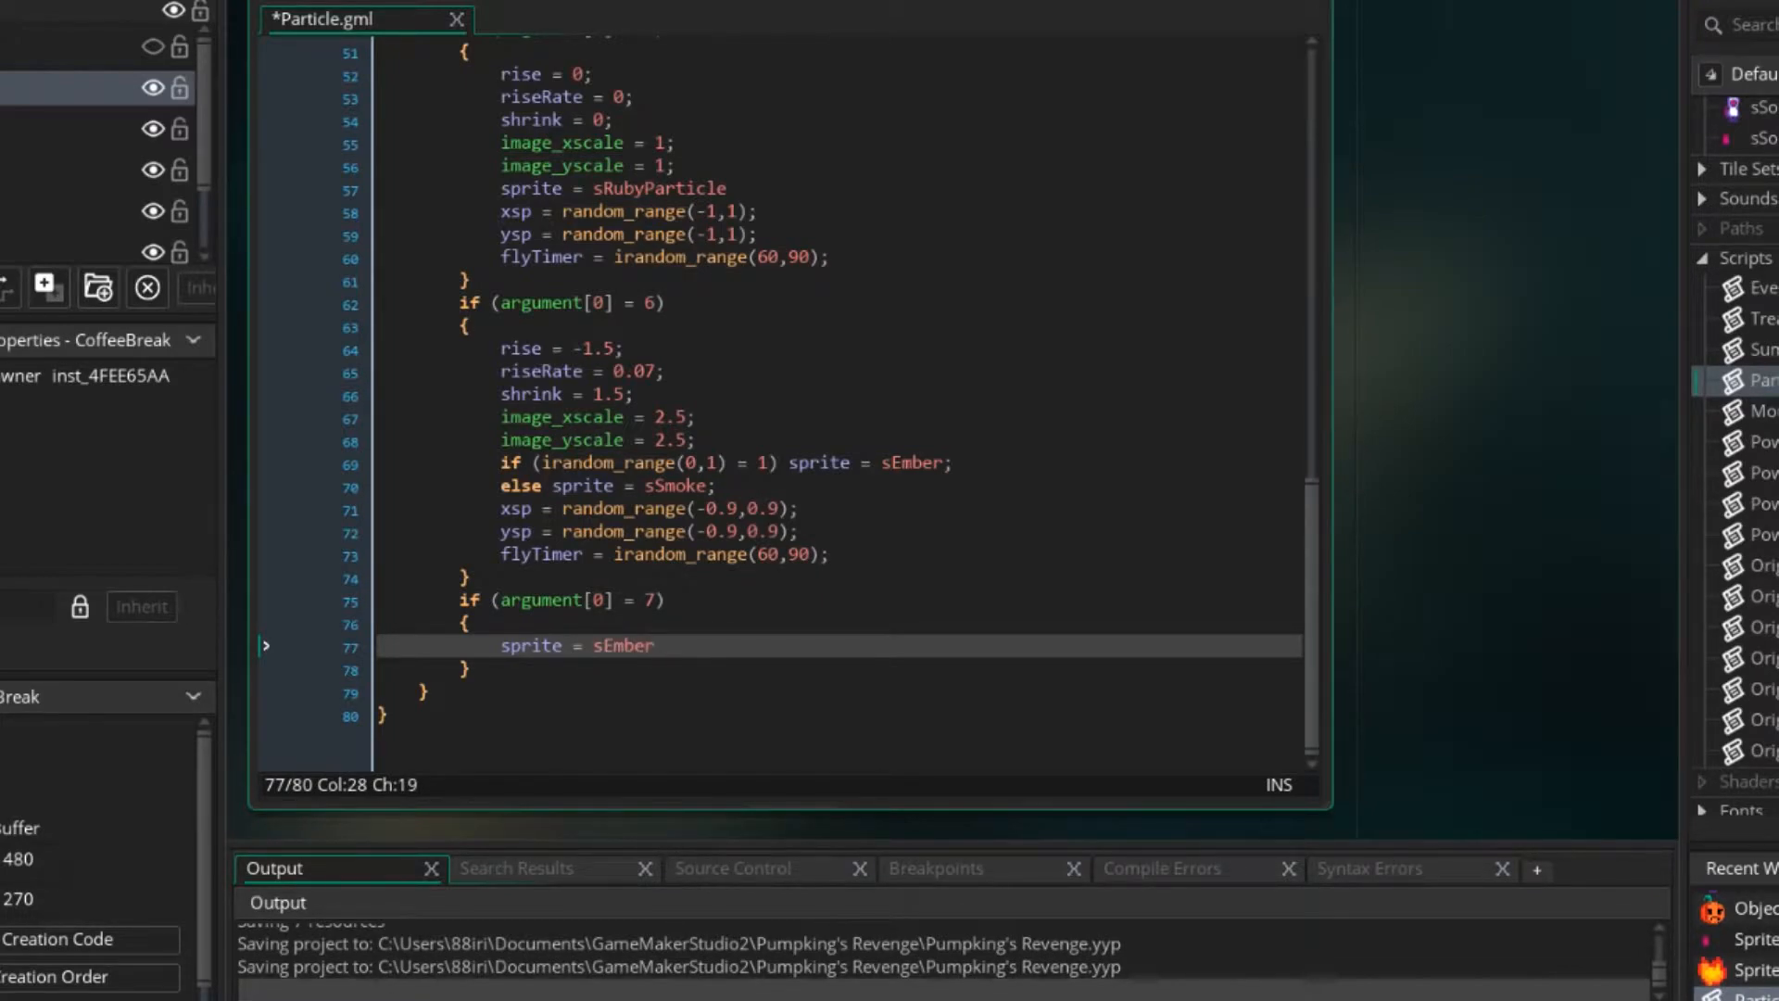
type(";")
key("Return")
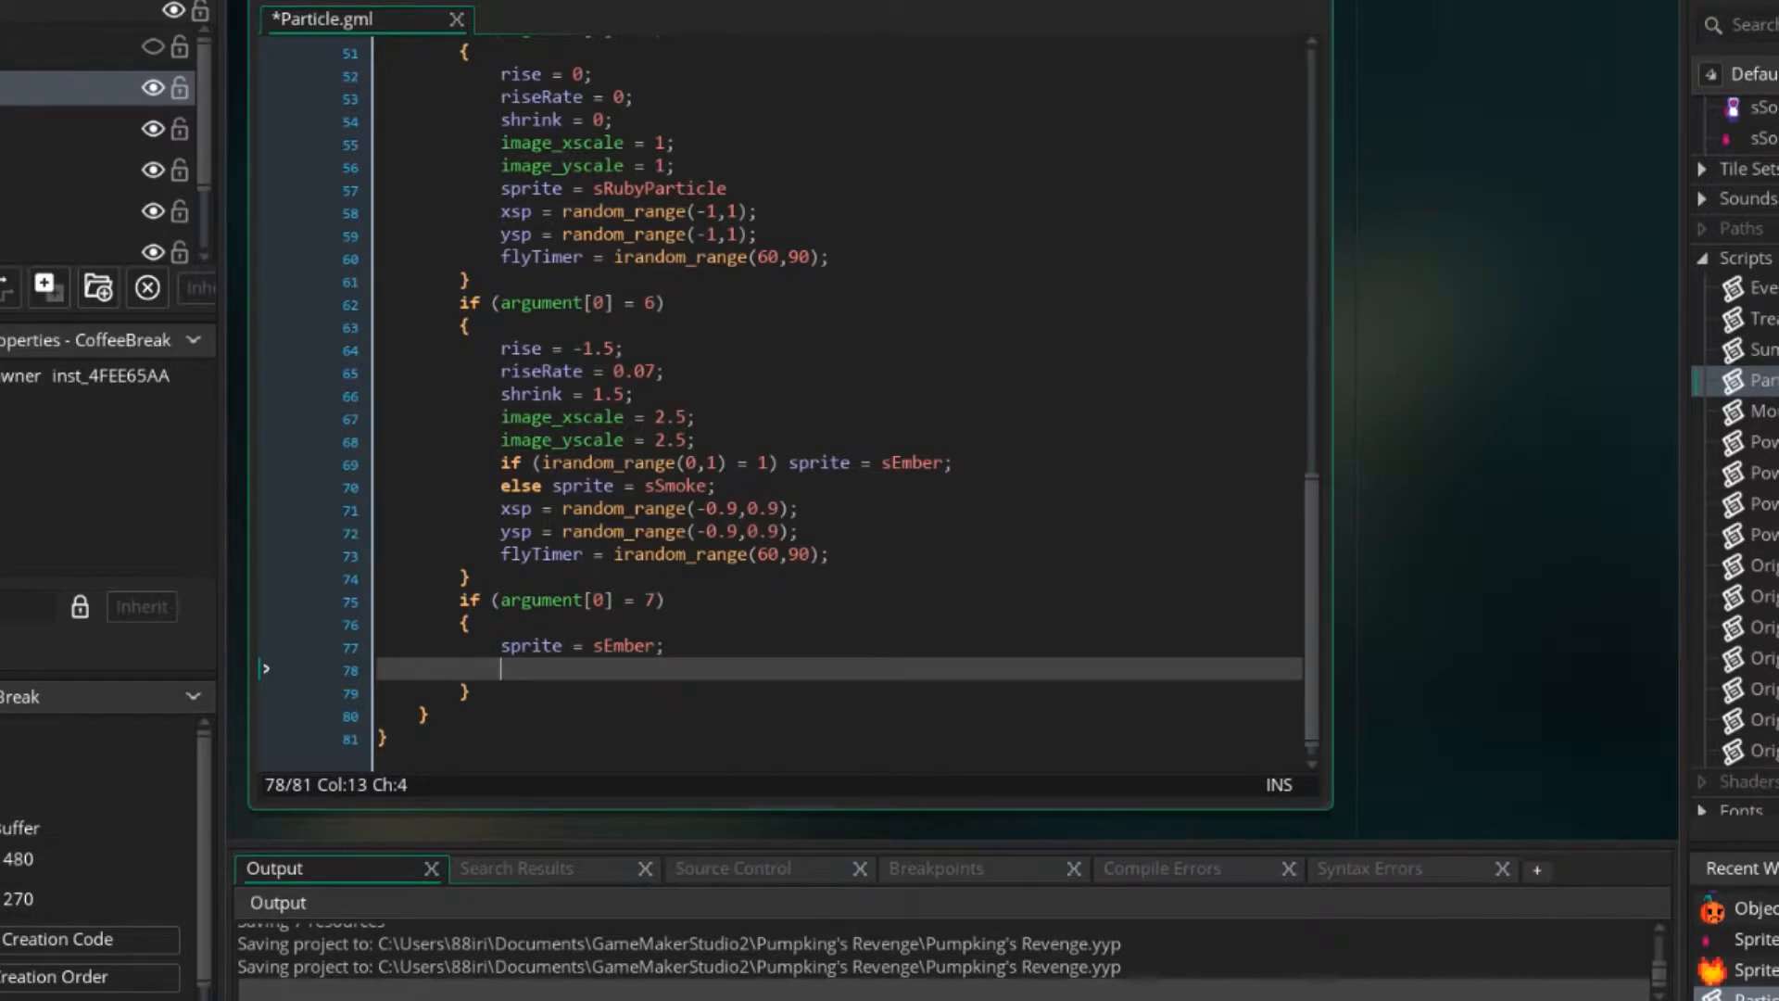
Write an xsp assignment below the sprite line using random_range, with a negative decimal lower bound starting with -0.
type("xsp = random_range(")
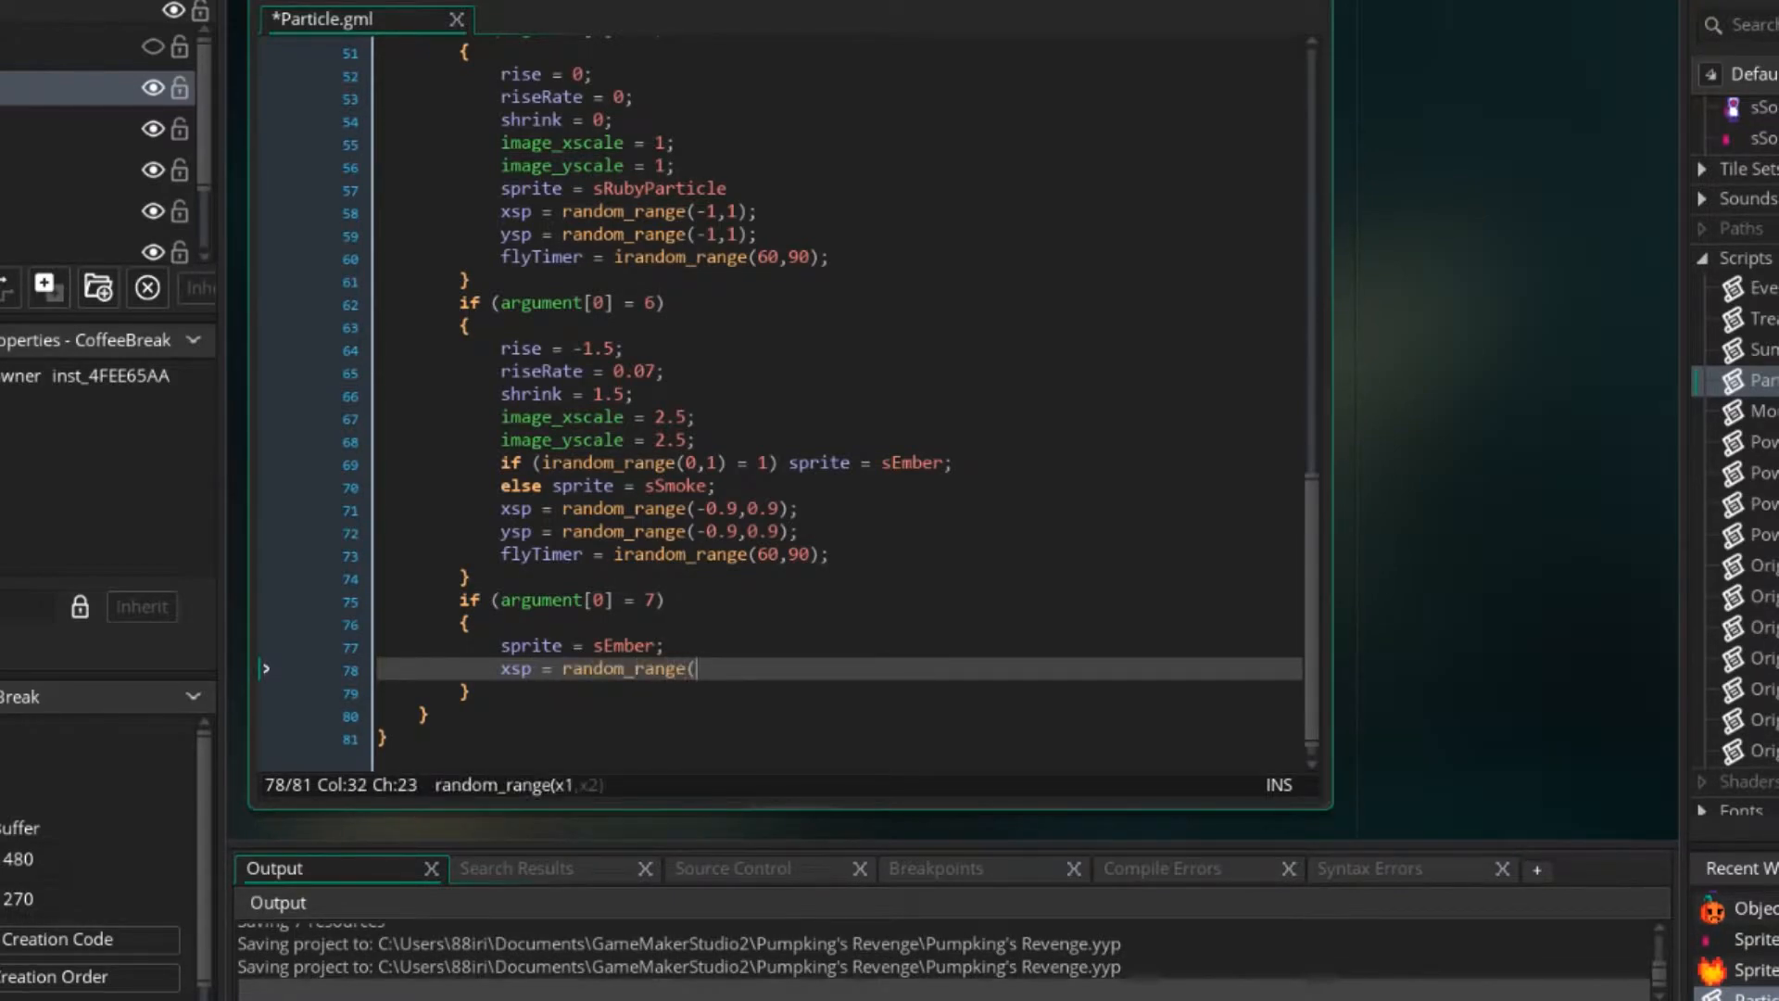
key("BackSpace")
type("(-0,8,")
key("BackSpace")
key("BackSpace")
key("BackSpace")
type(".")
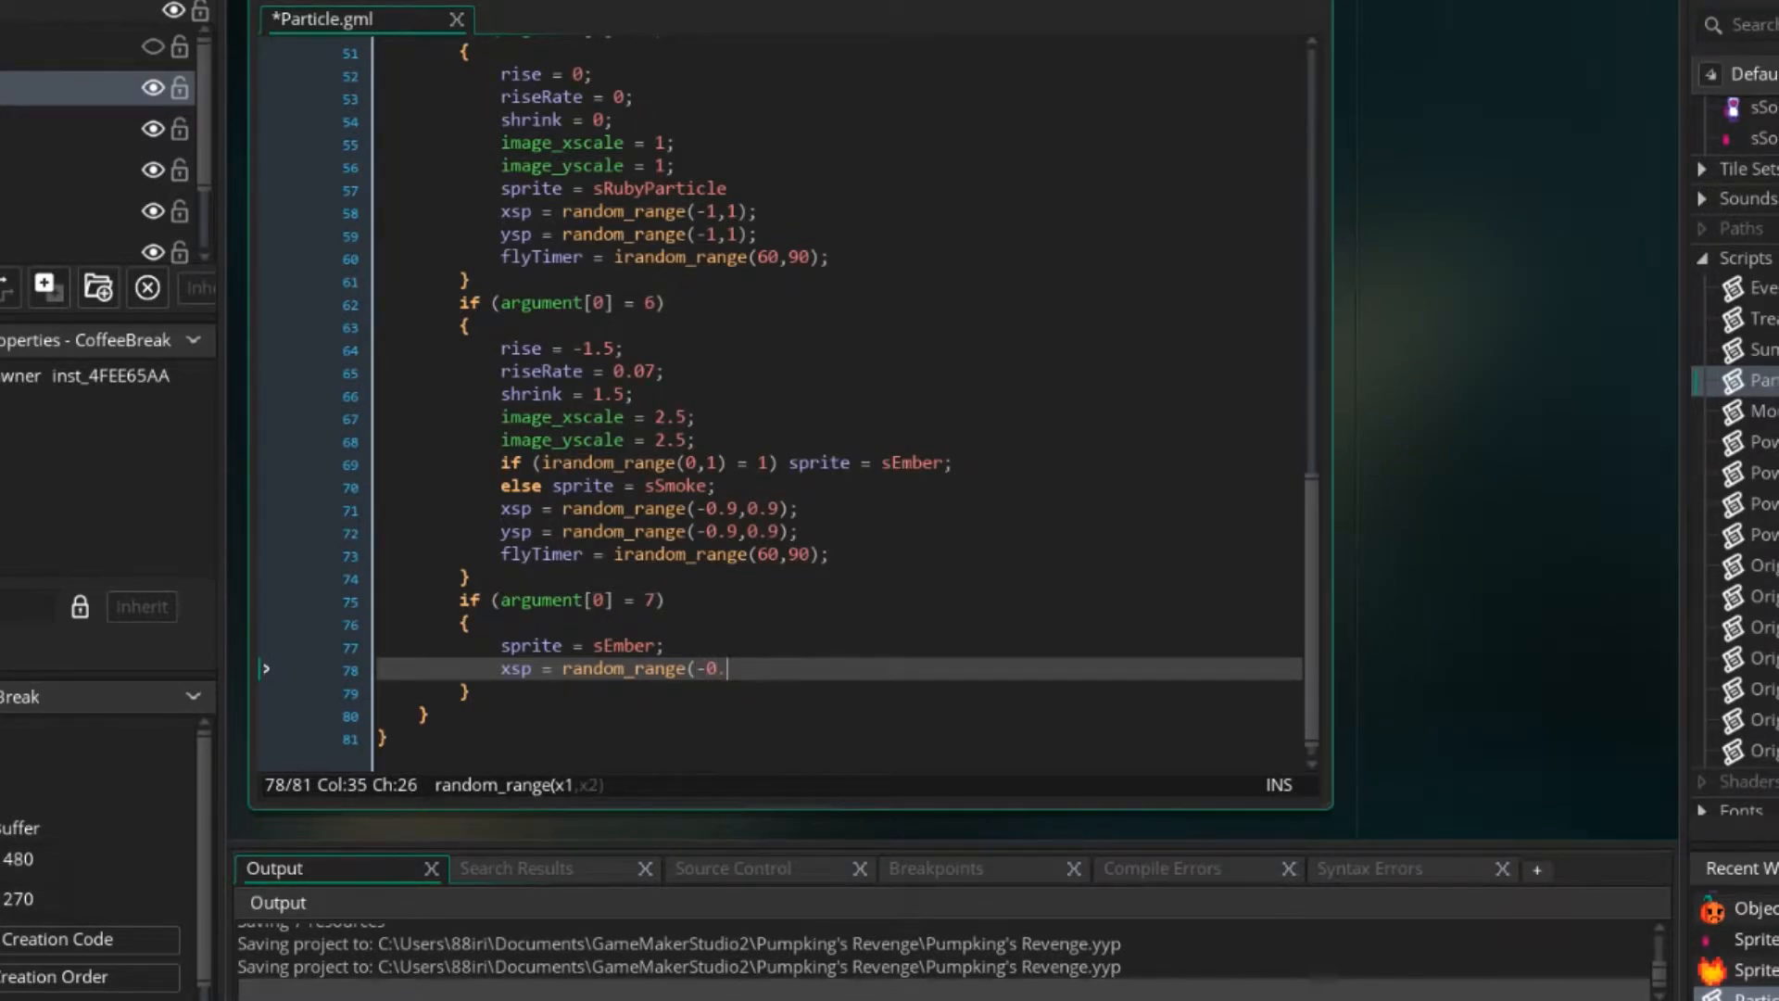